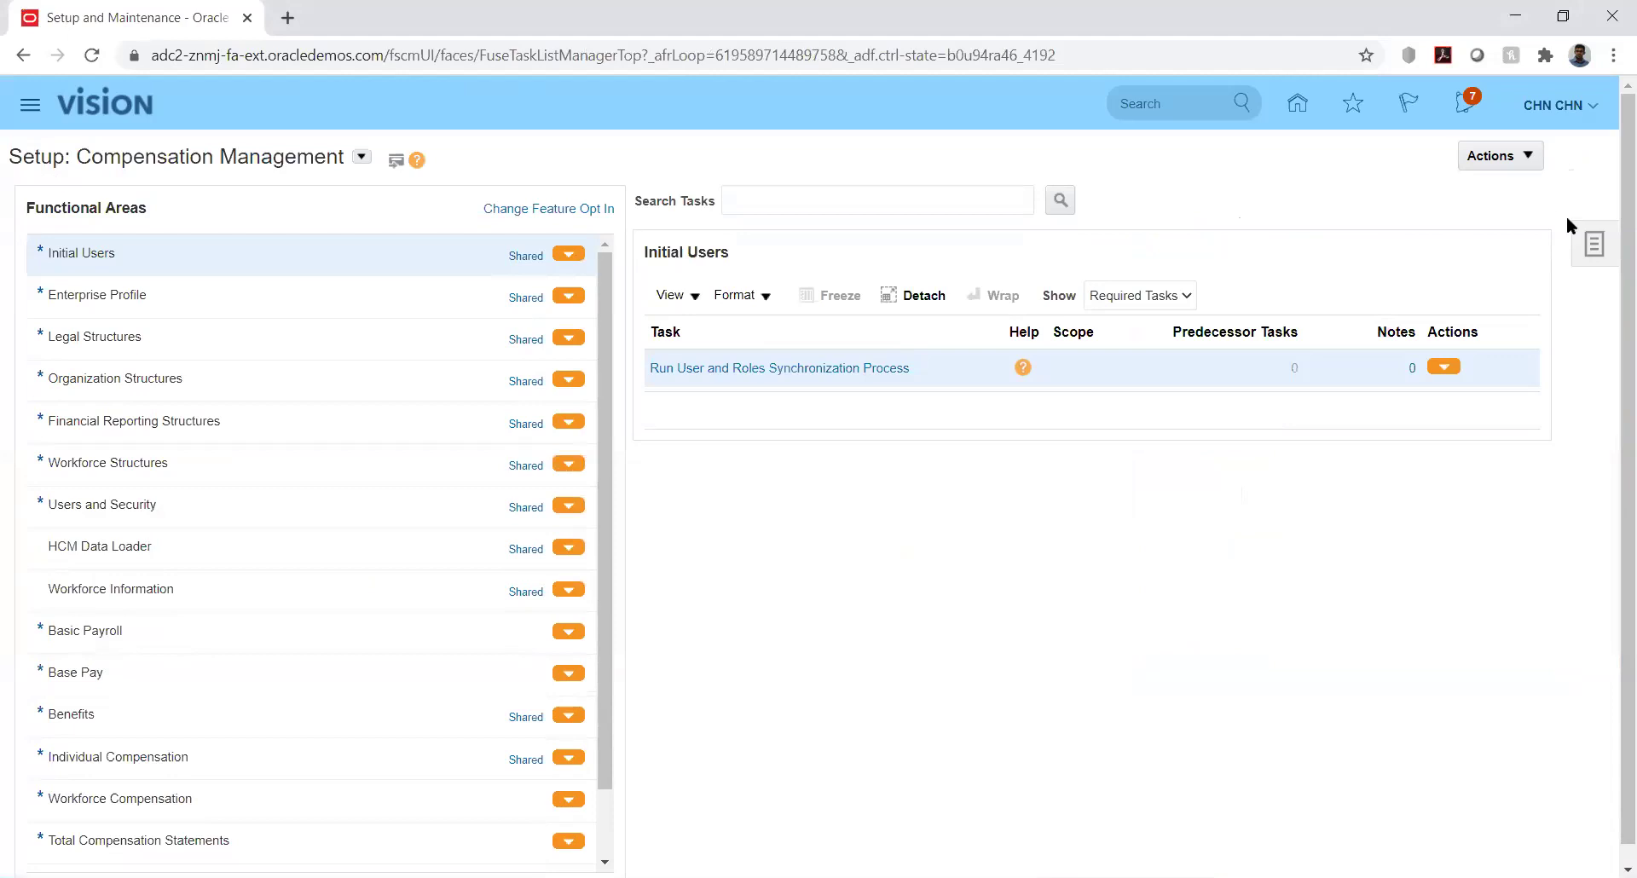
Open Manage Implementation Projects and search for projects named 'kk'
left_click(1591, 245)
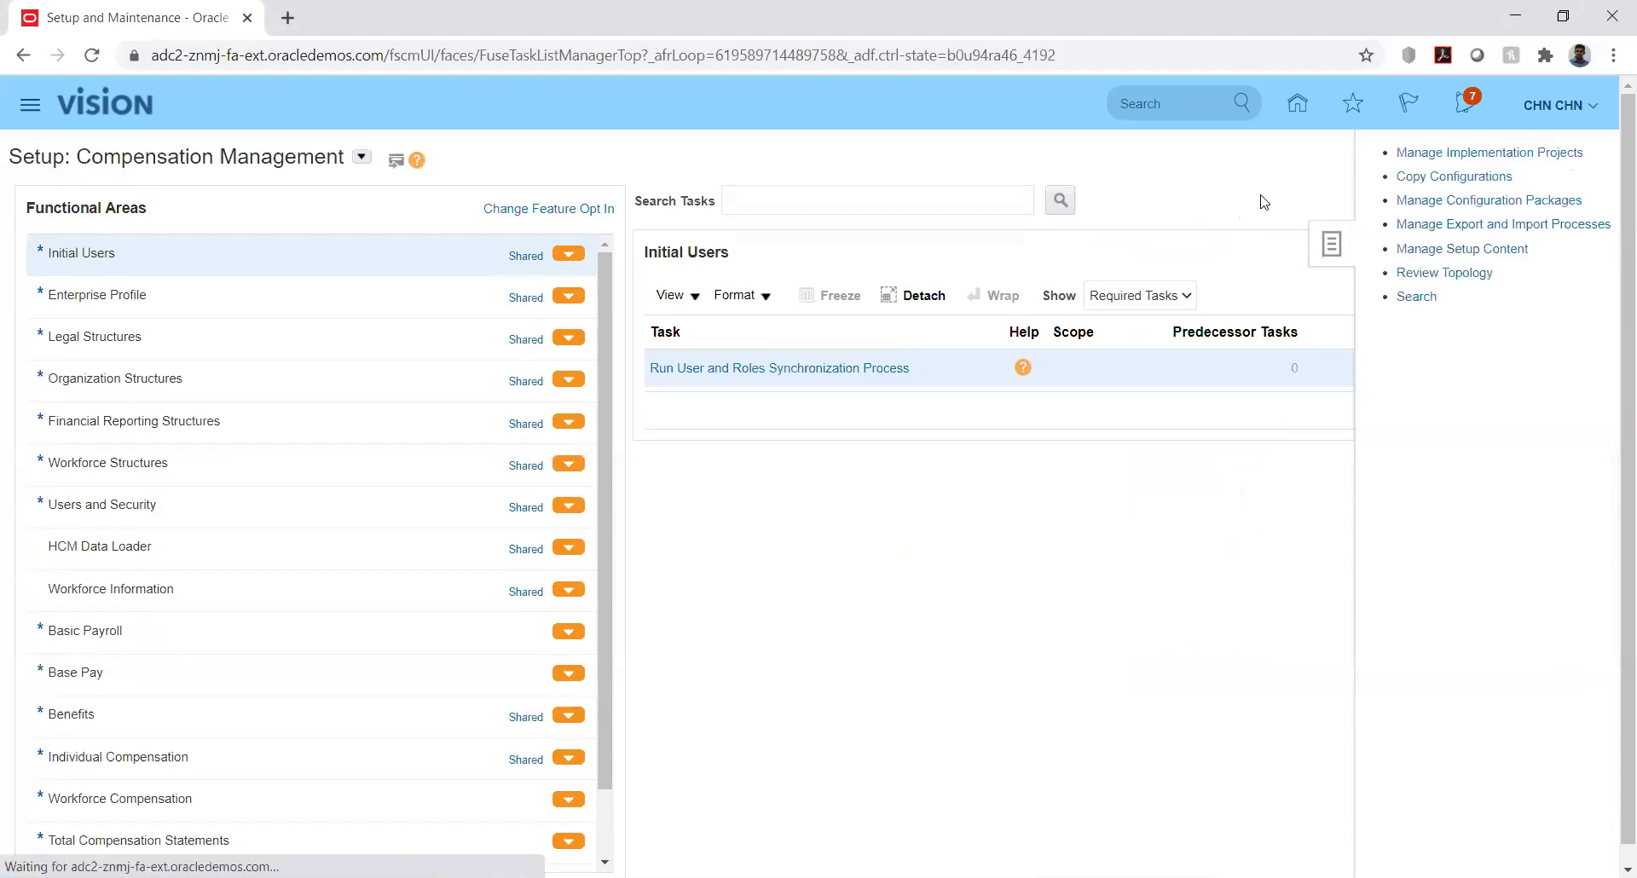
left_click(1463, 159)
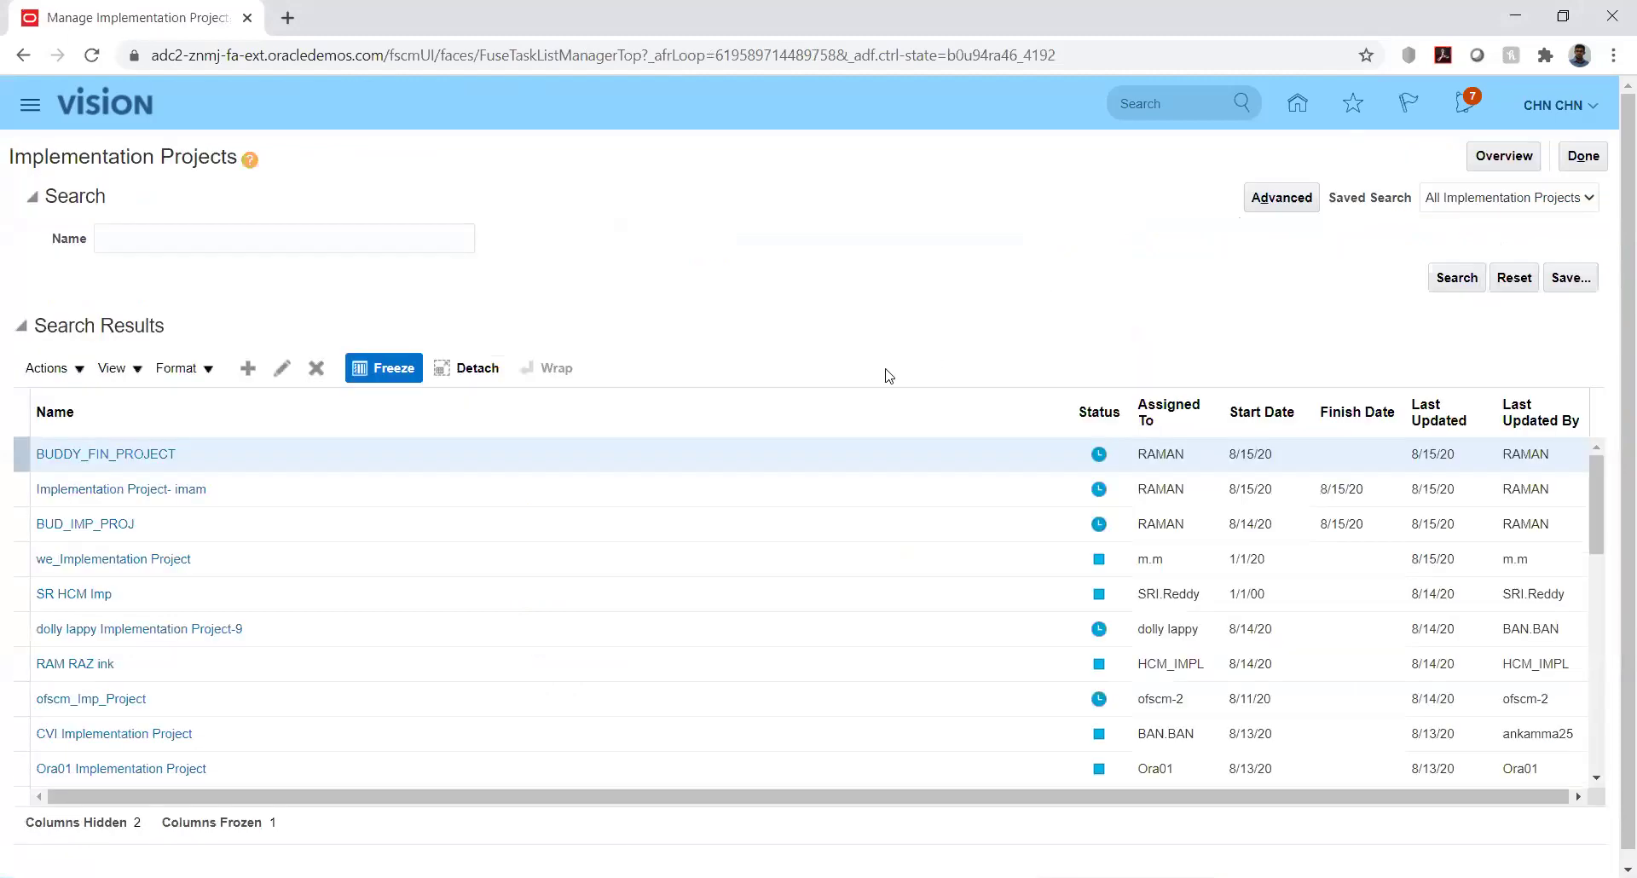
left_click(351, 239)
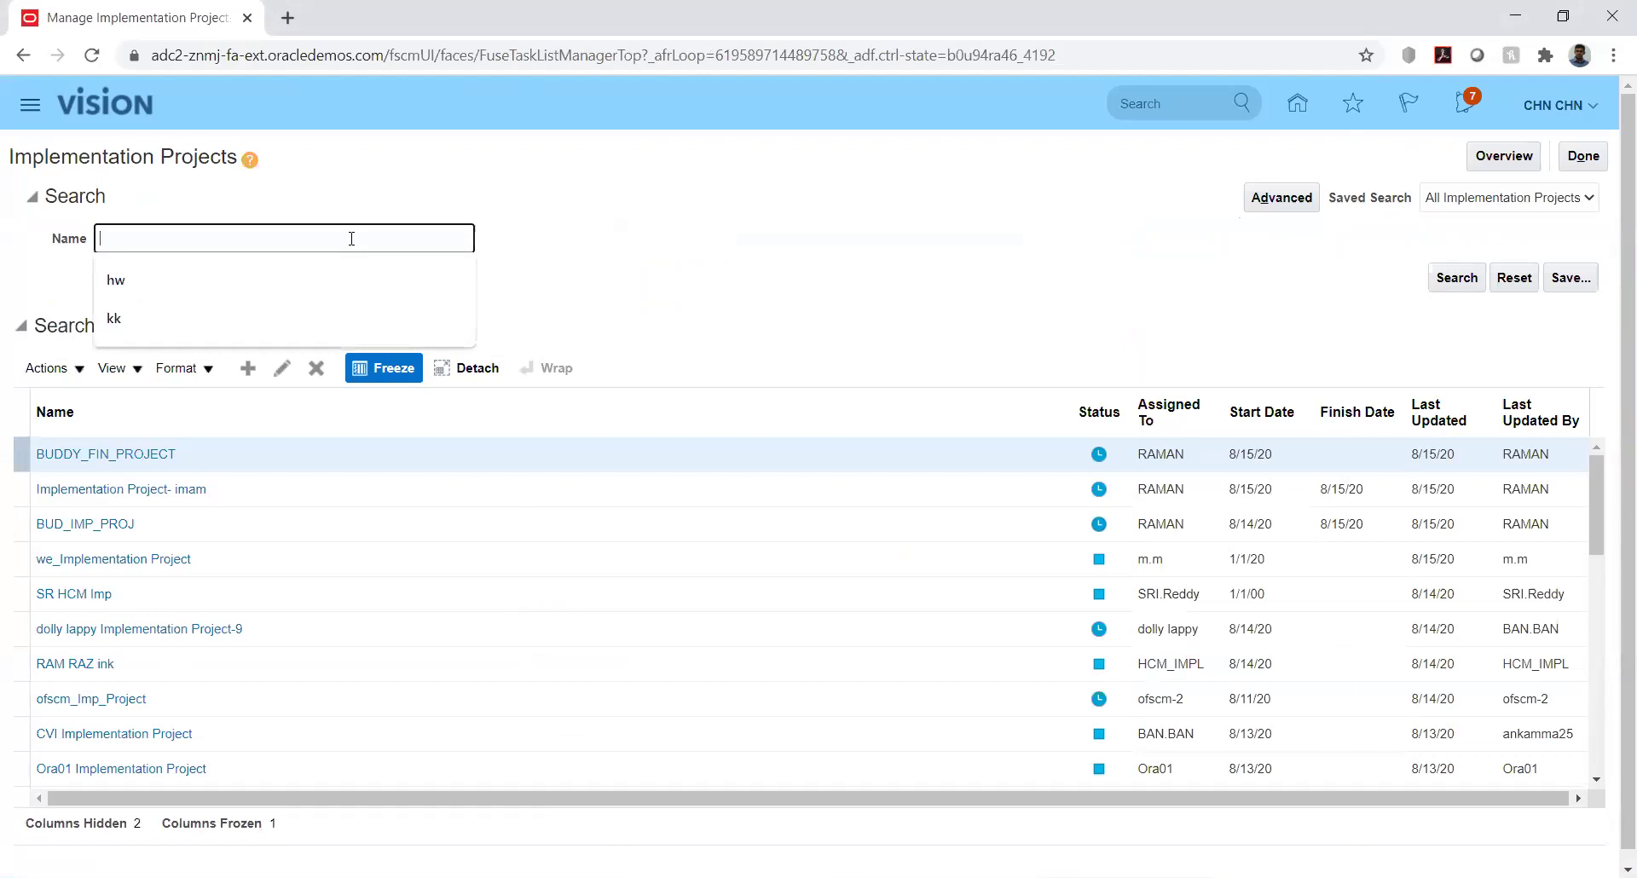
type("kk")
key("Return")
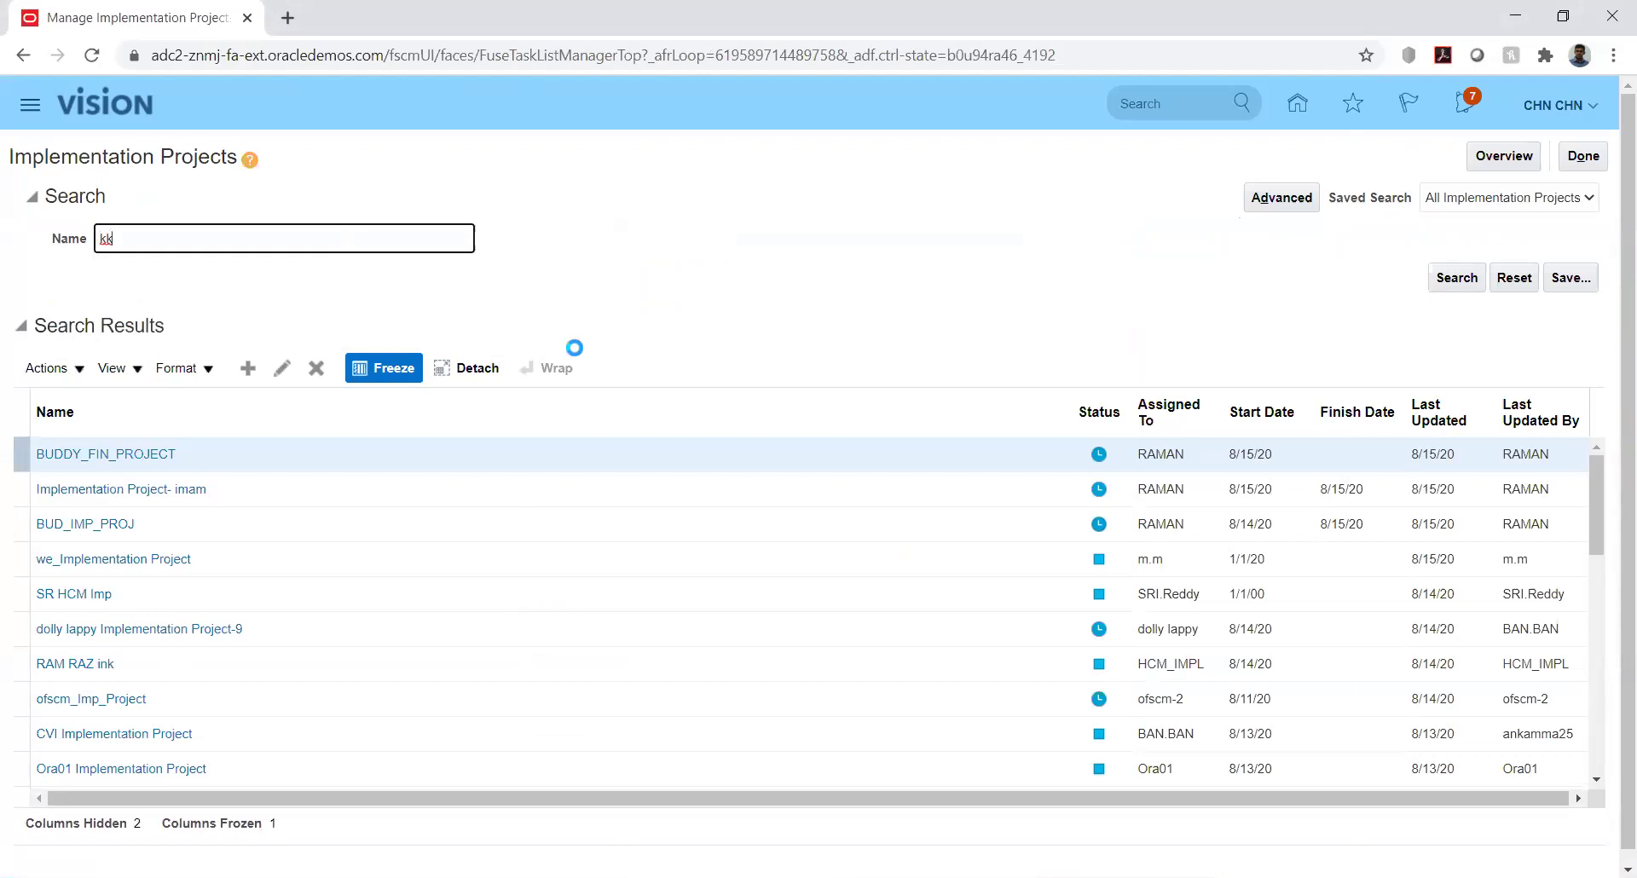
Open KK Implementation, filter tasks by %jou%cat%, and locate the journal category and source tasks
left_click(110, 453)
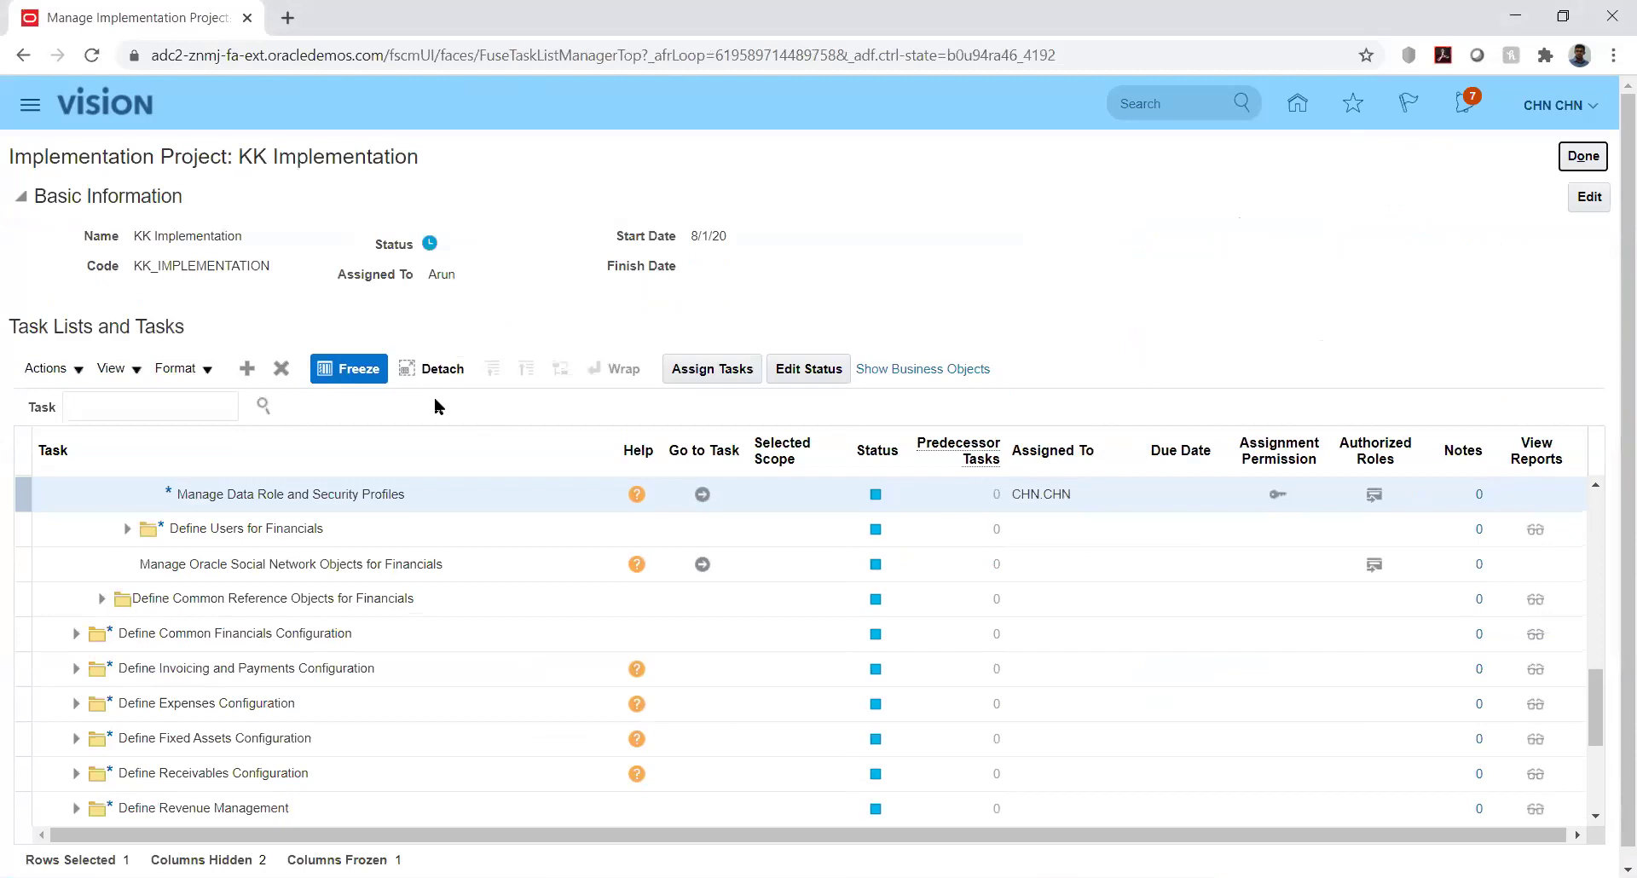
left_click(199, 401)
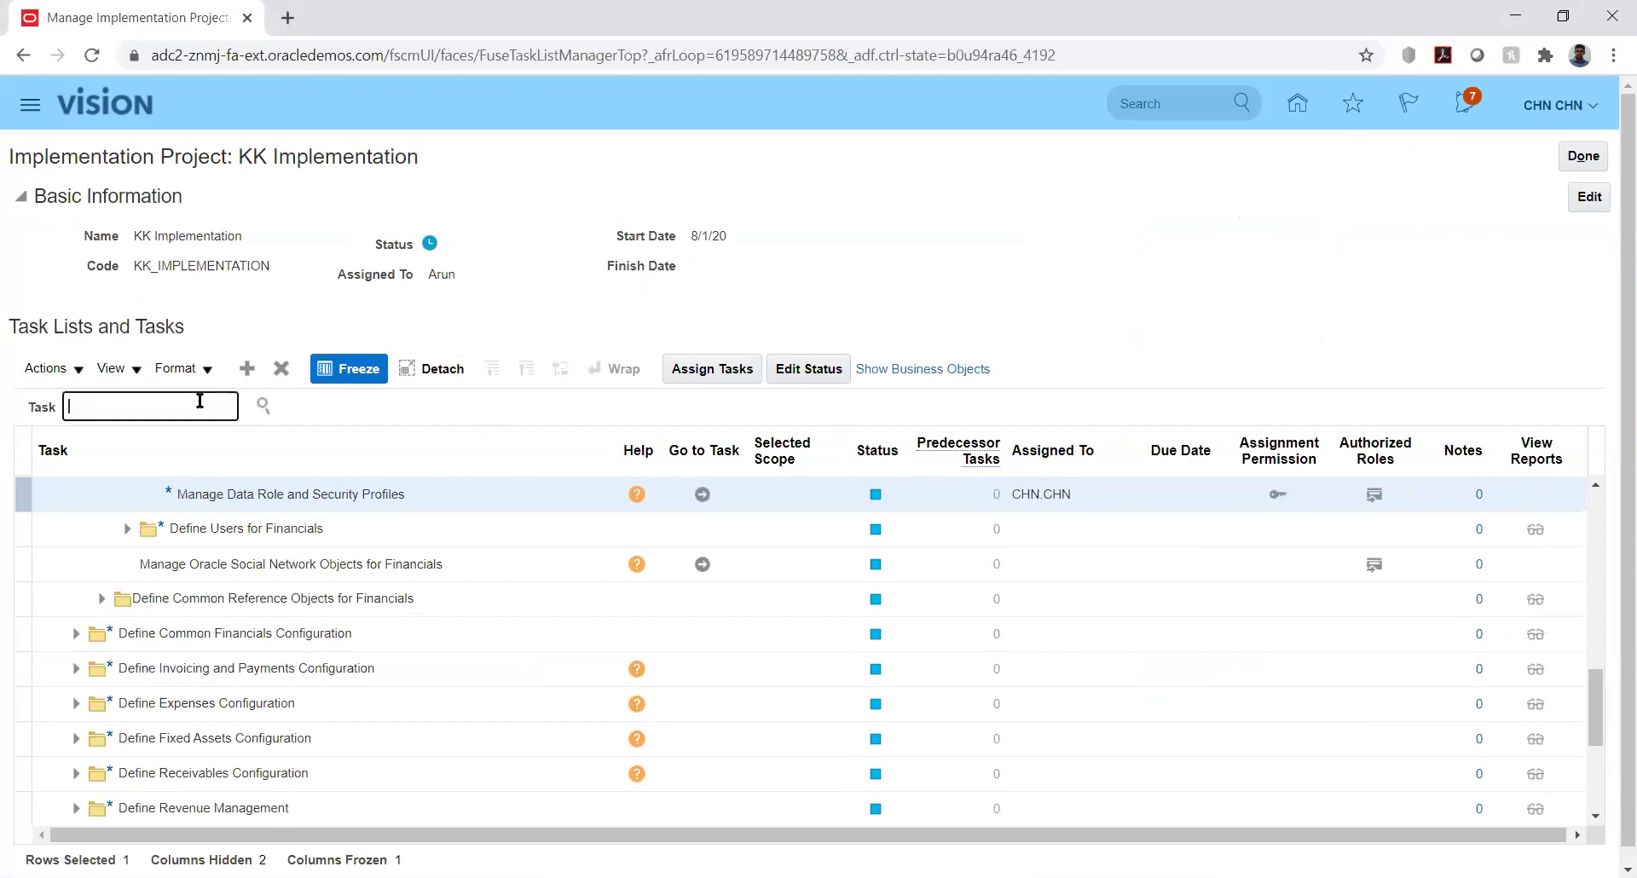
type("%jou%cat%")
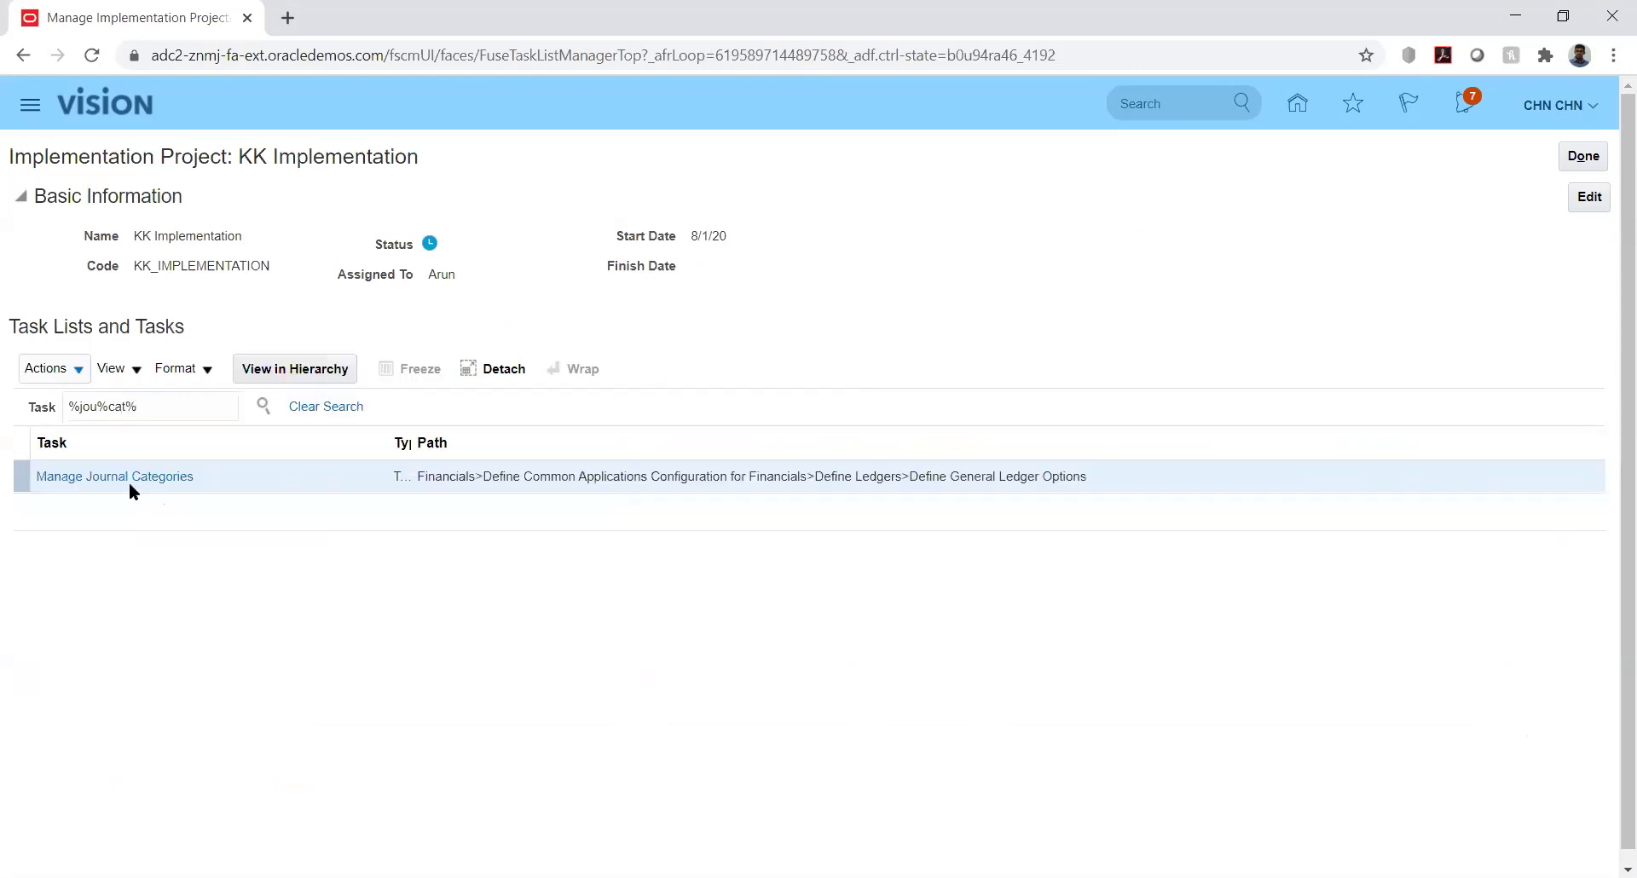
left_click(117, 476)
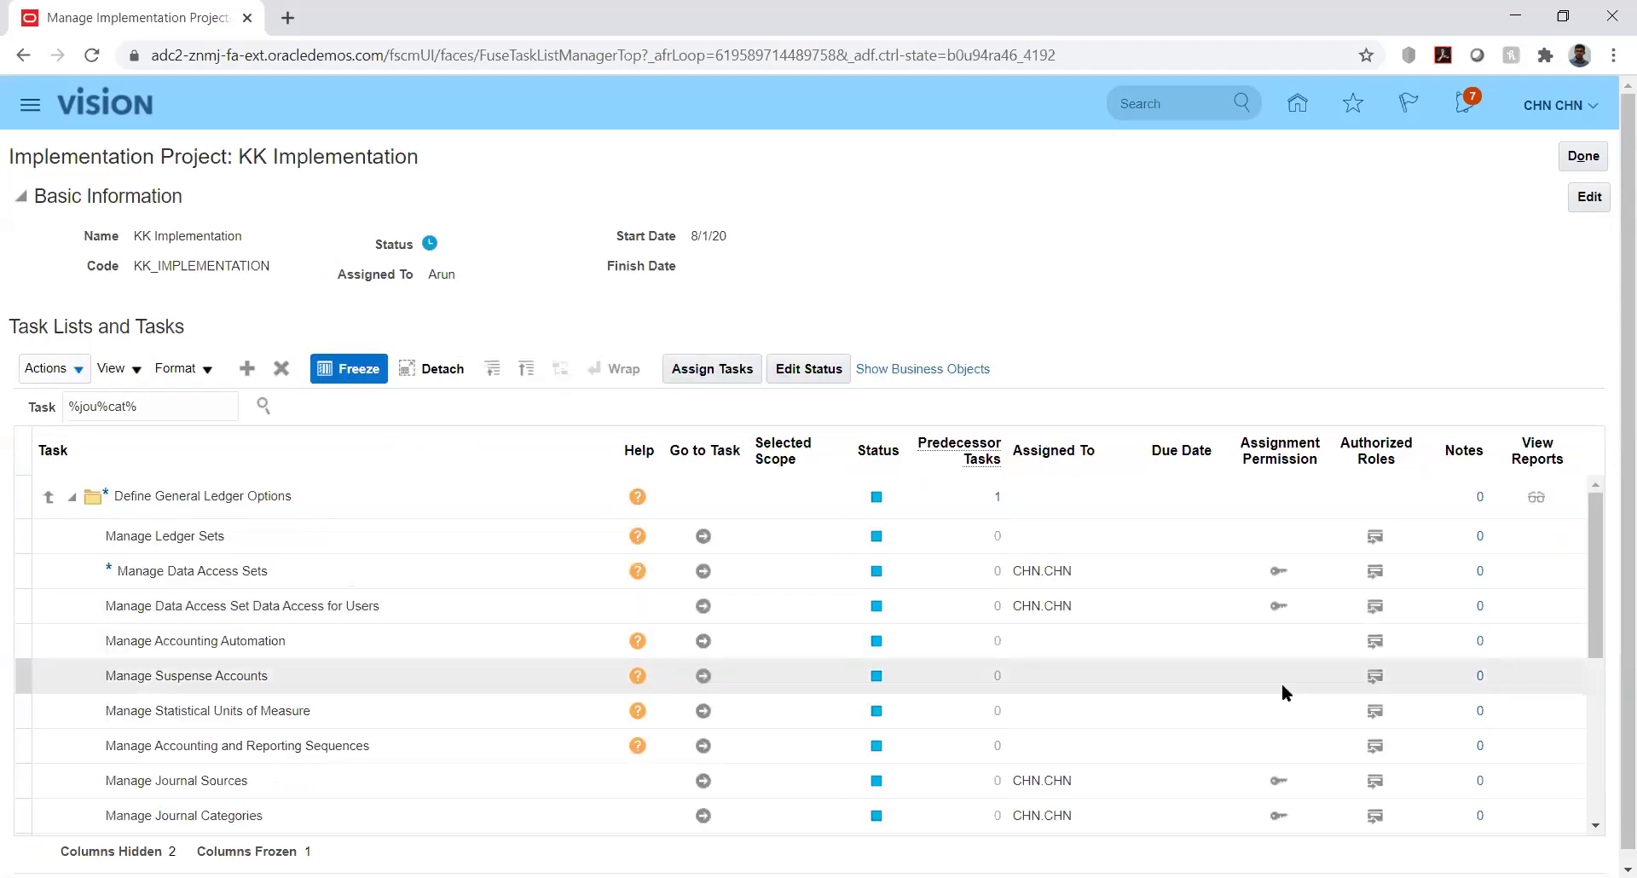
left_click(702, 781)
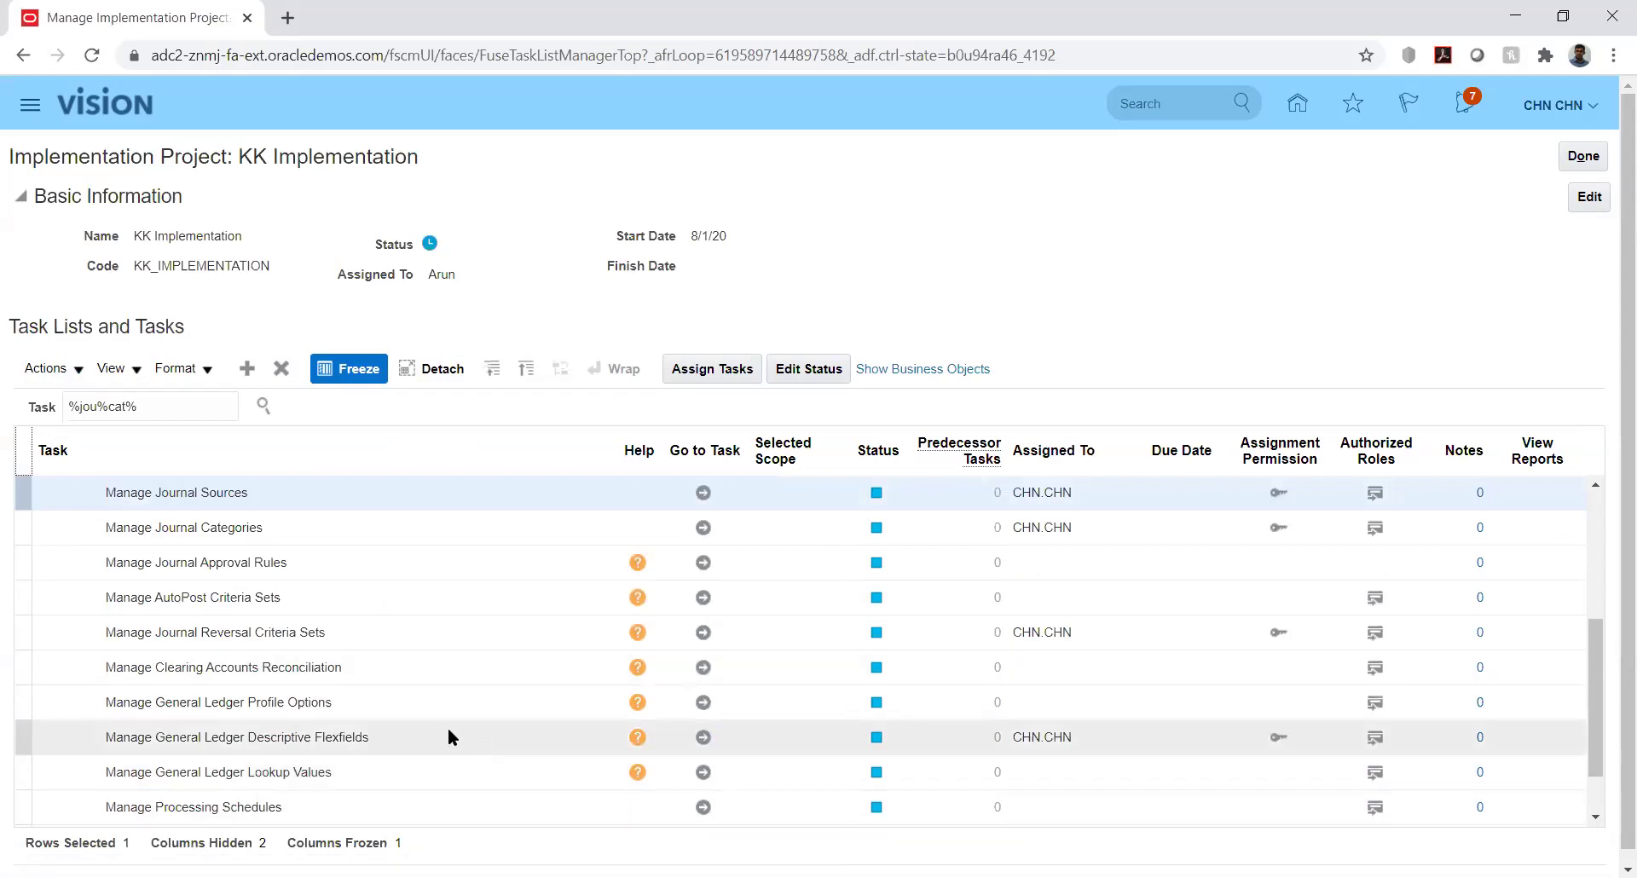
Open Manage Journal Sources and add a new row named KK_Fusion
left_click(704, 495)
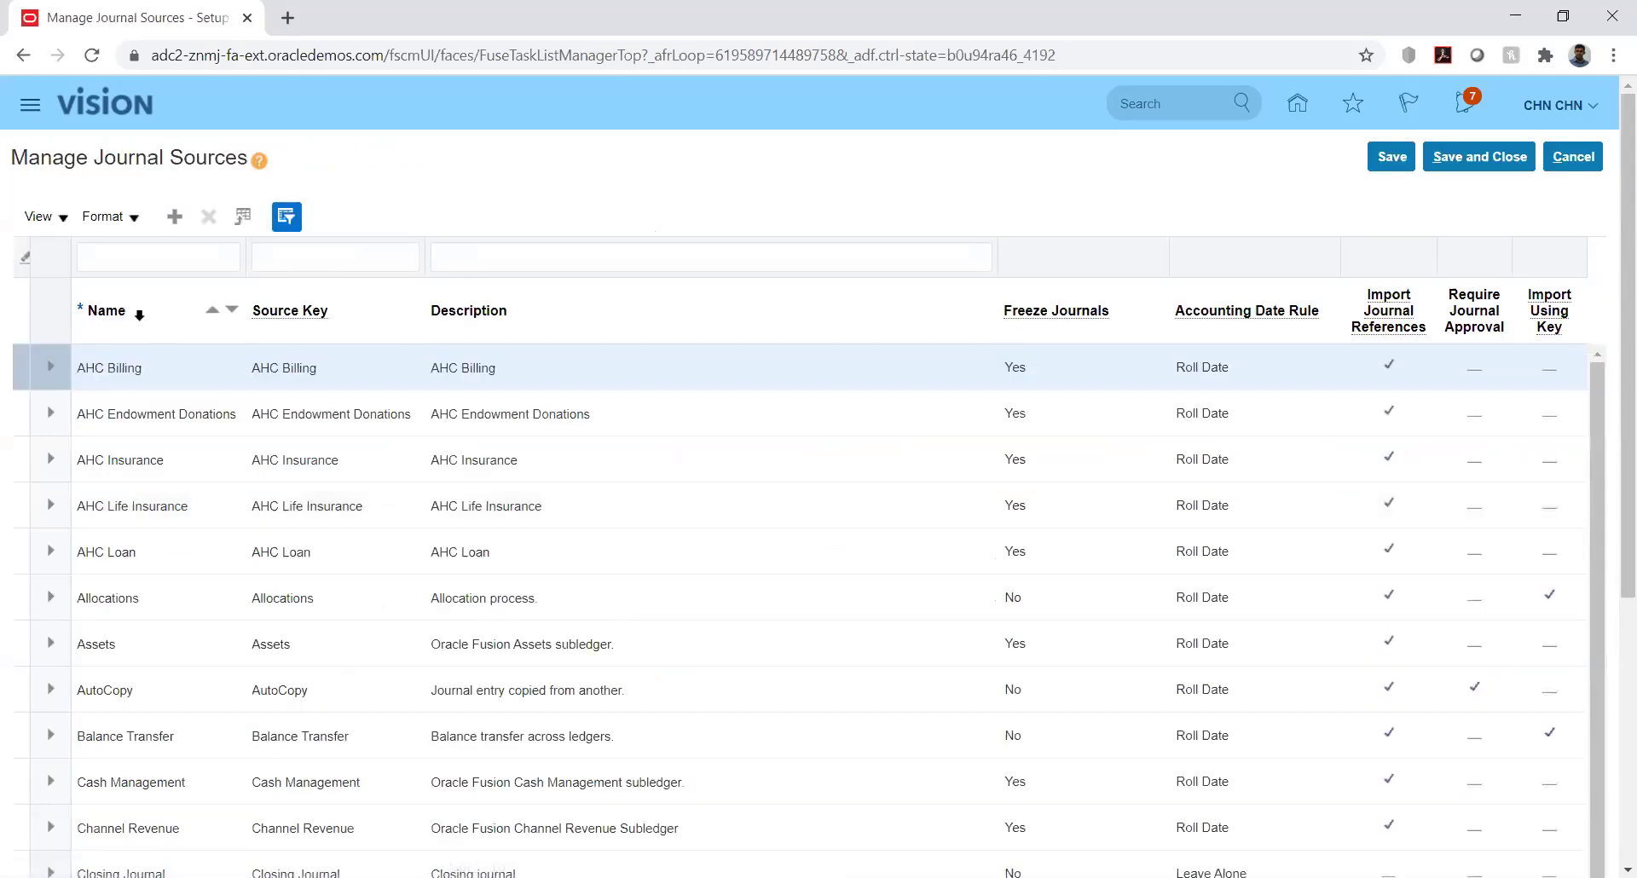
left_click(175, 220)
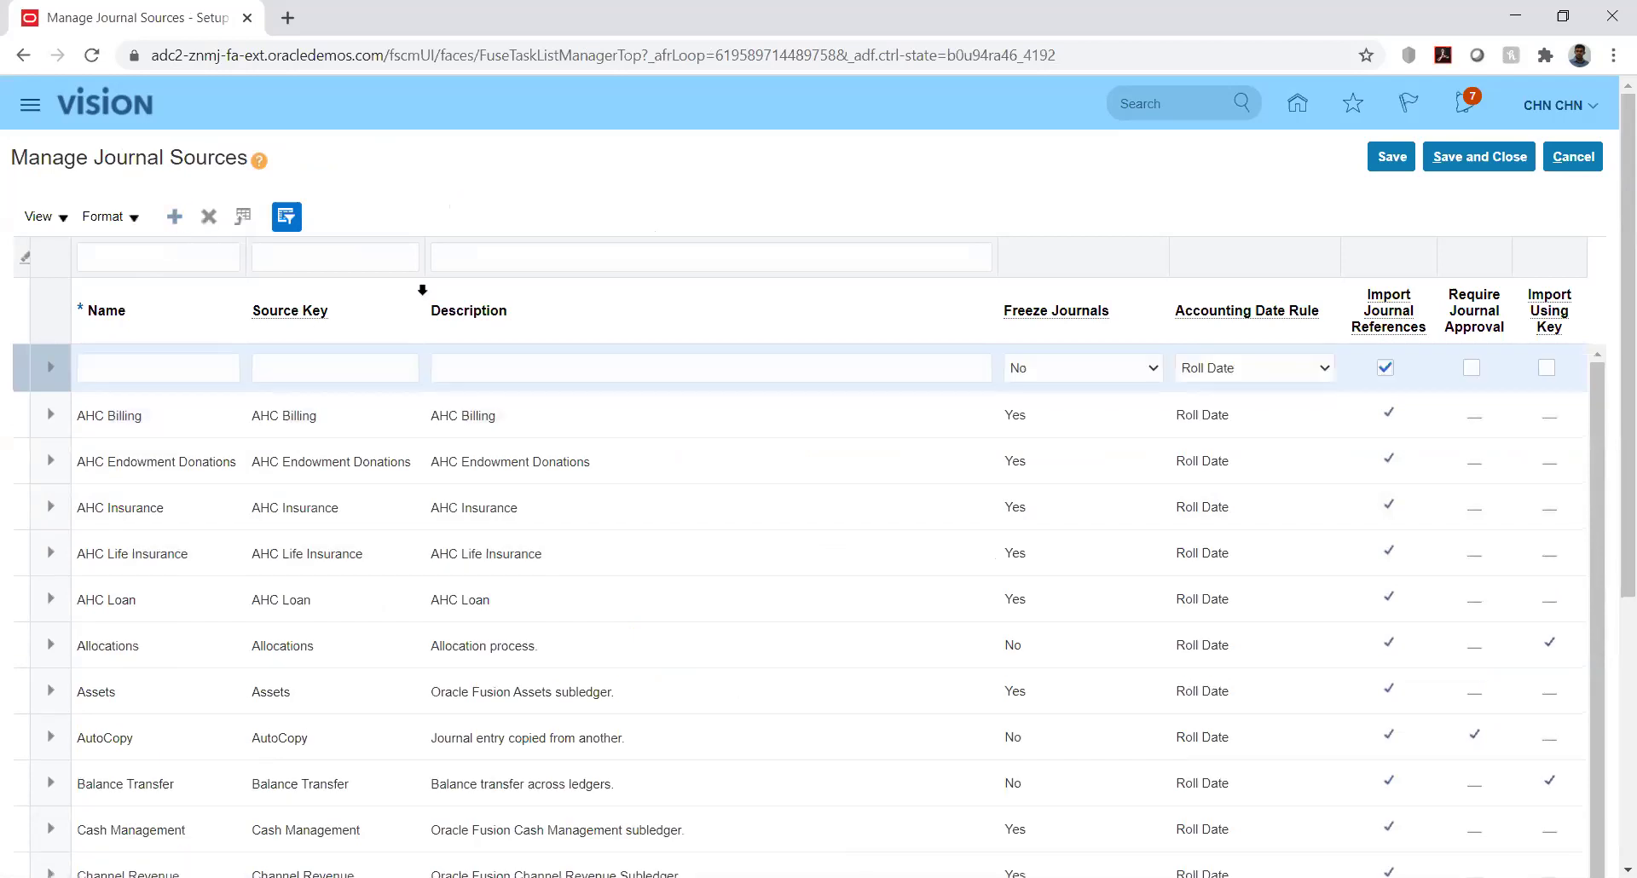
left_click(170, 360)
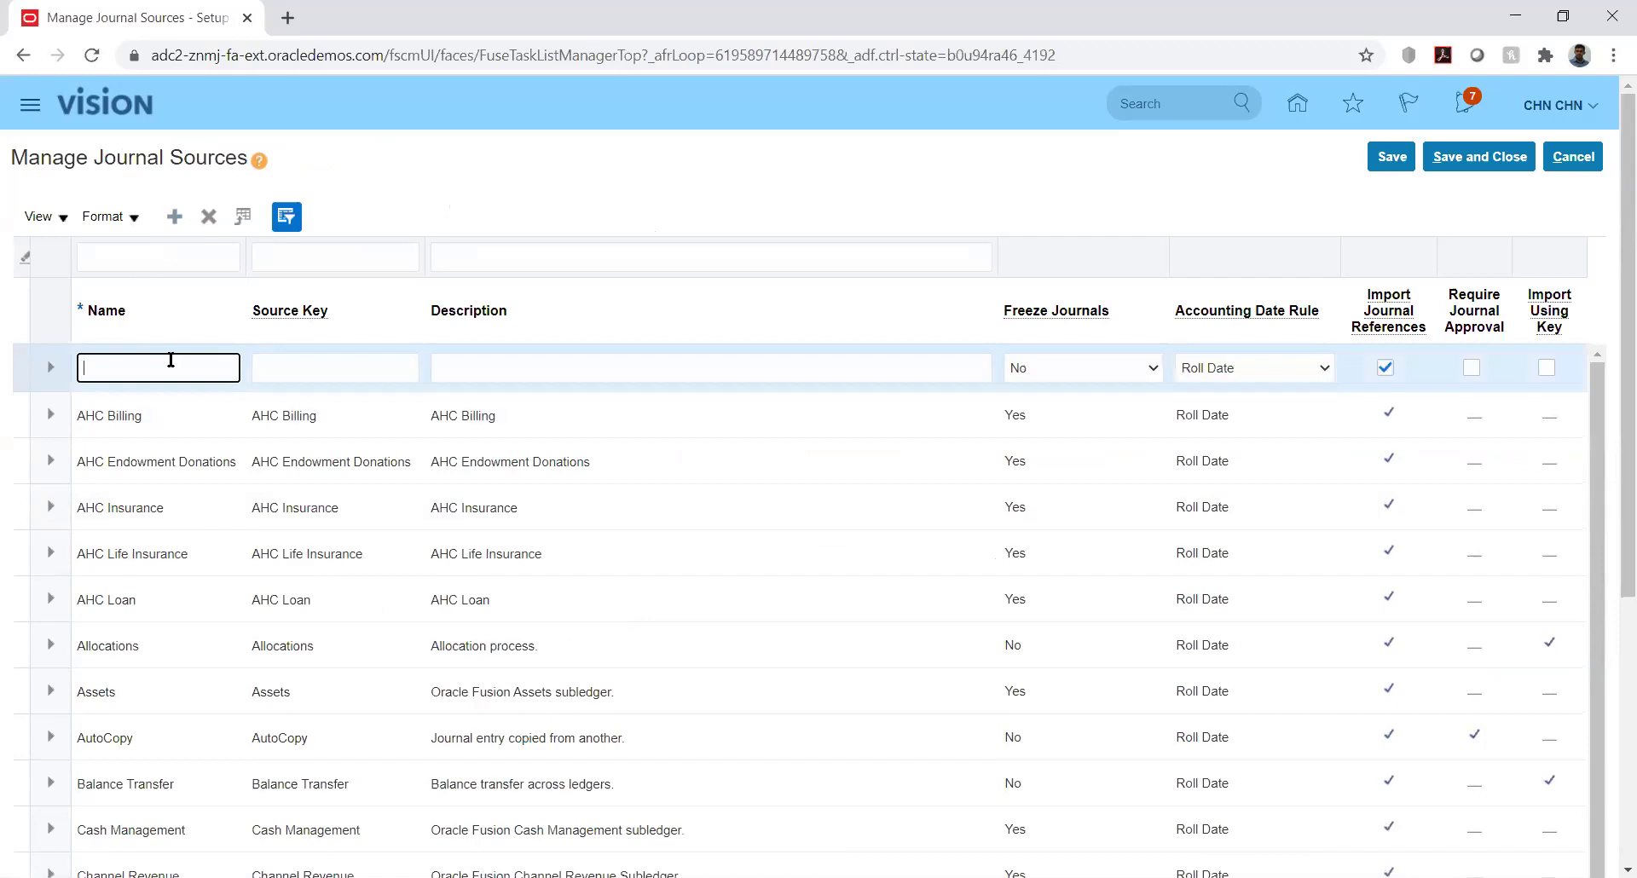
type("KK_Fusion")
Copy KK_Fusion into the new source's Source Key and Description fields
key("Tab")
double_click(173, 364)
key("ctrl+c")
key("Tab")
key("ctrl+v")
key("Tab")
key("ctrl+v")
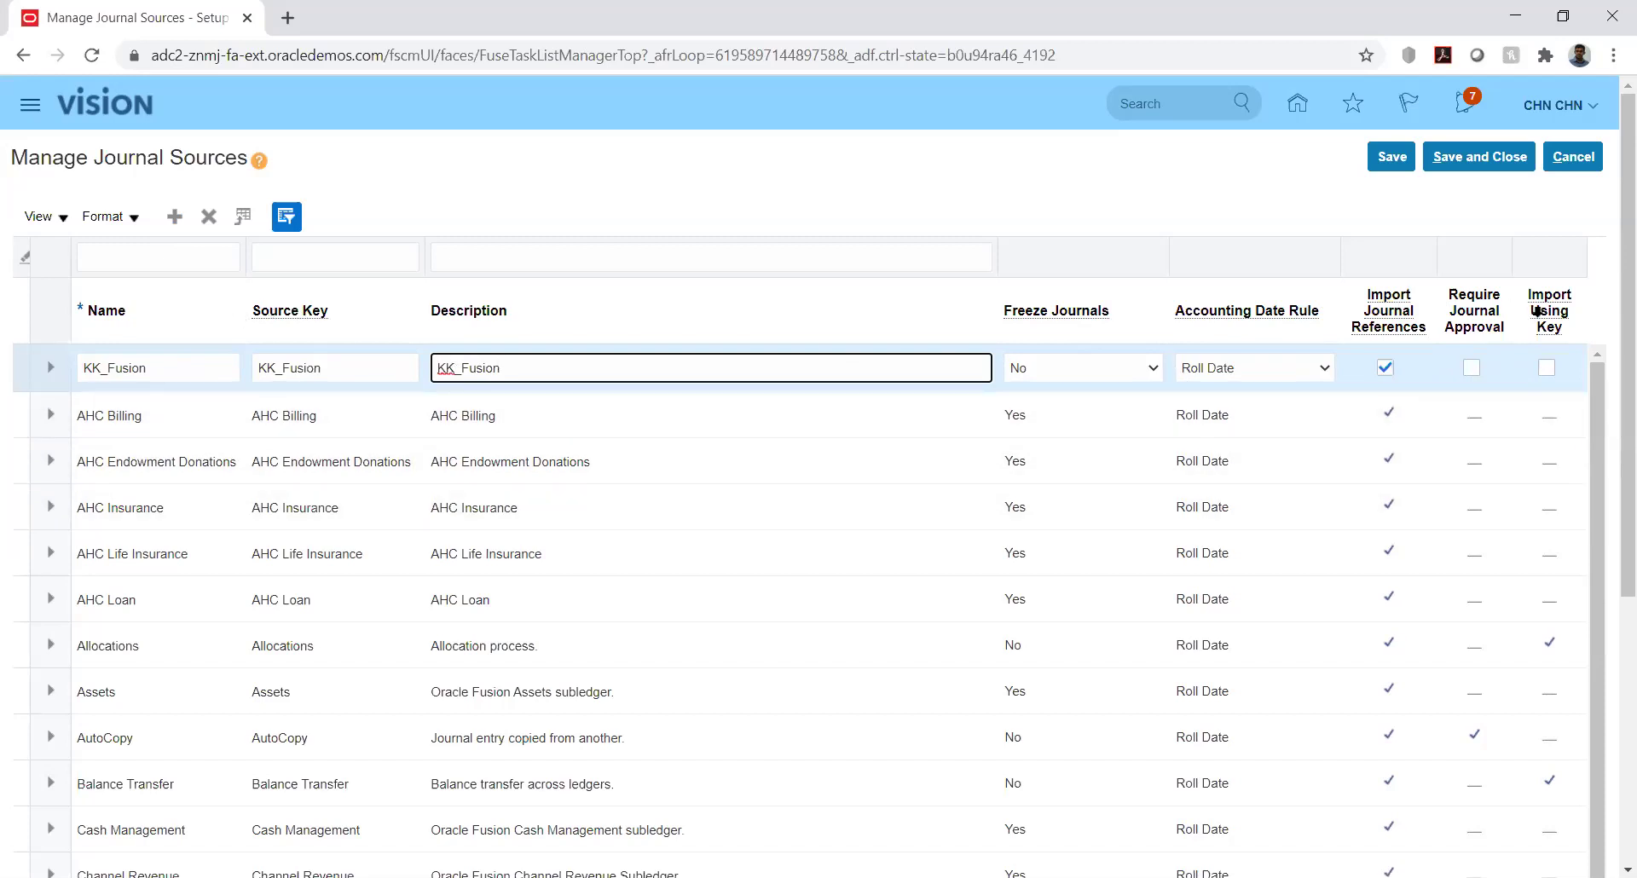
mouse_move(1536, 311)
left_click(1321, 372)
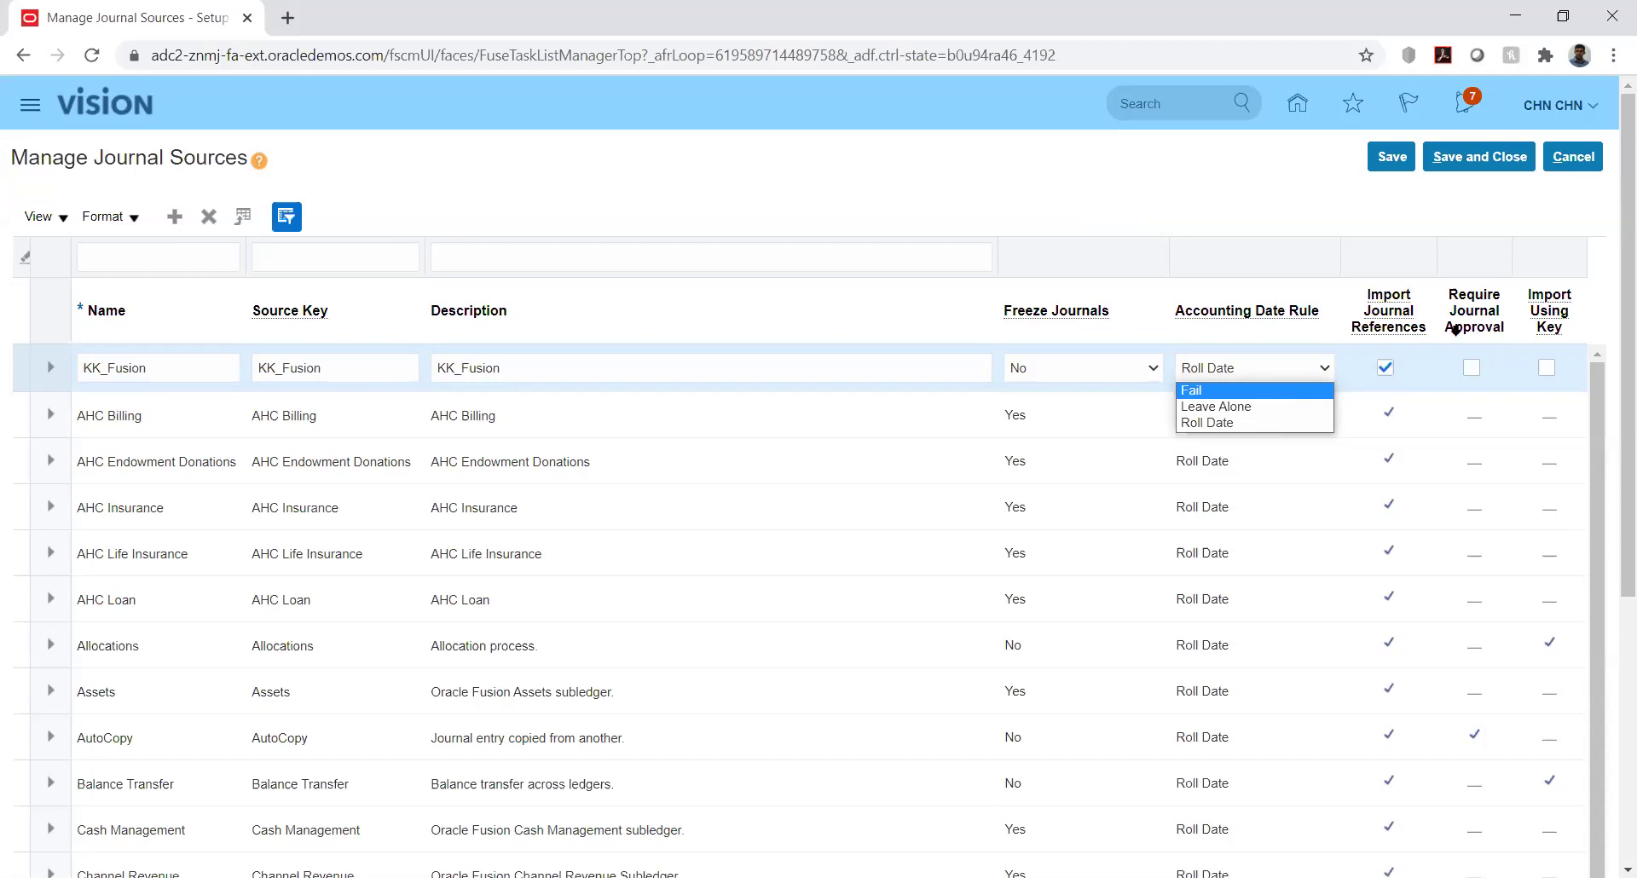
mouse_move(1391, 326)
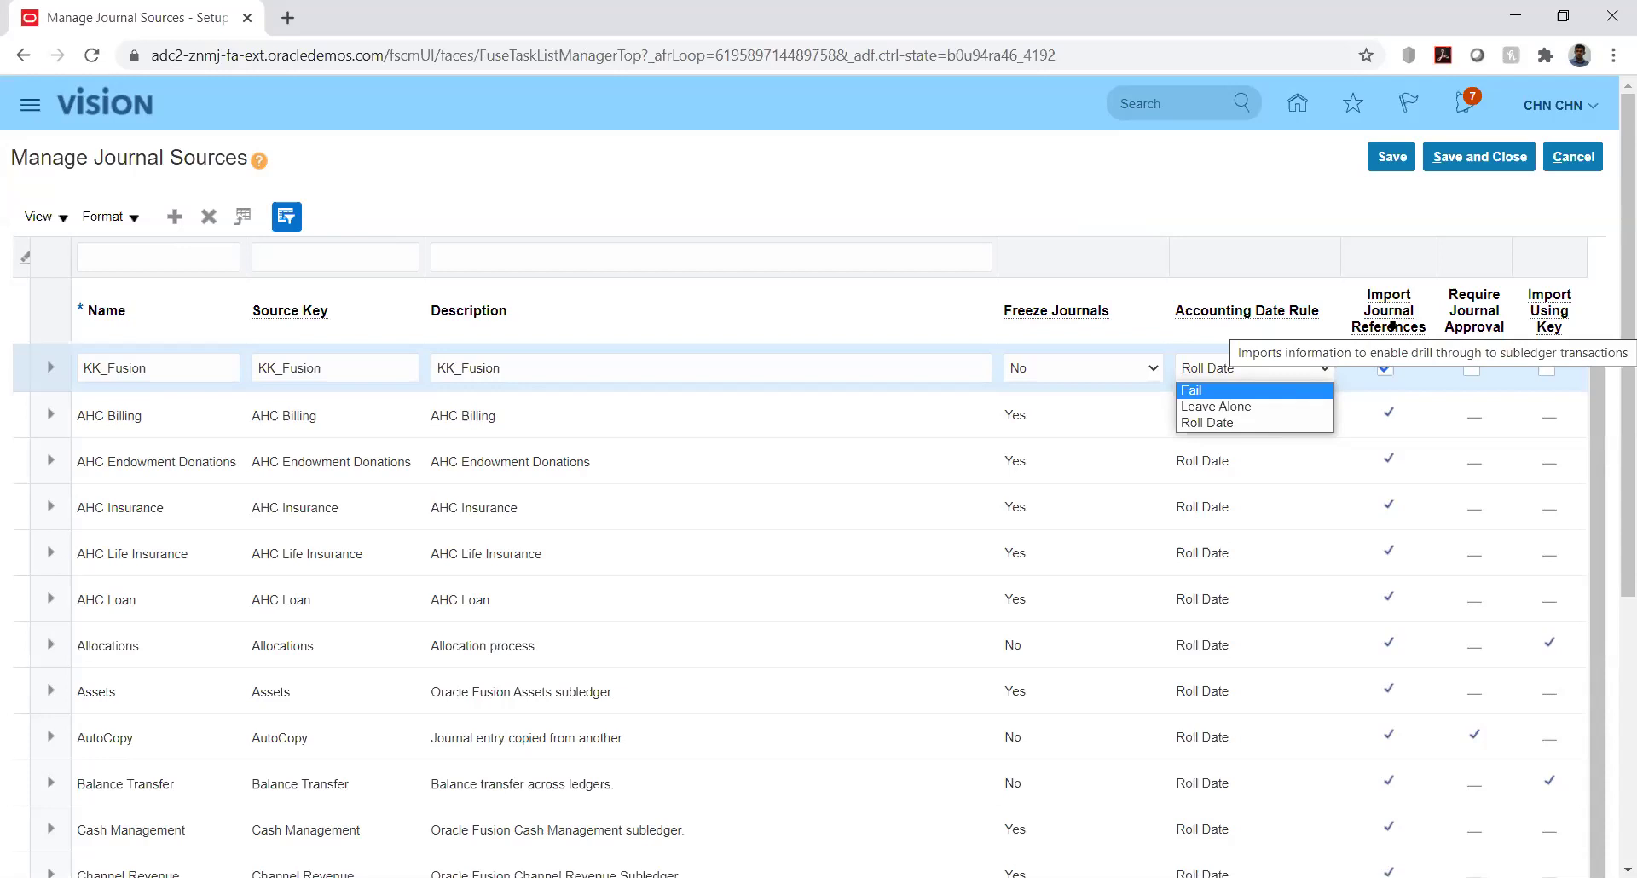
left_click(1301, 198)
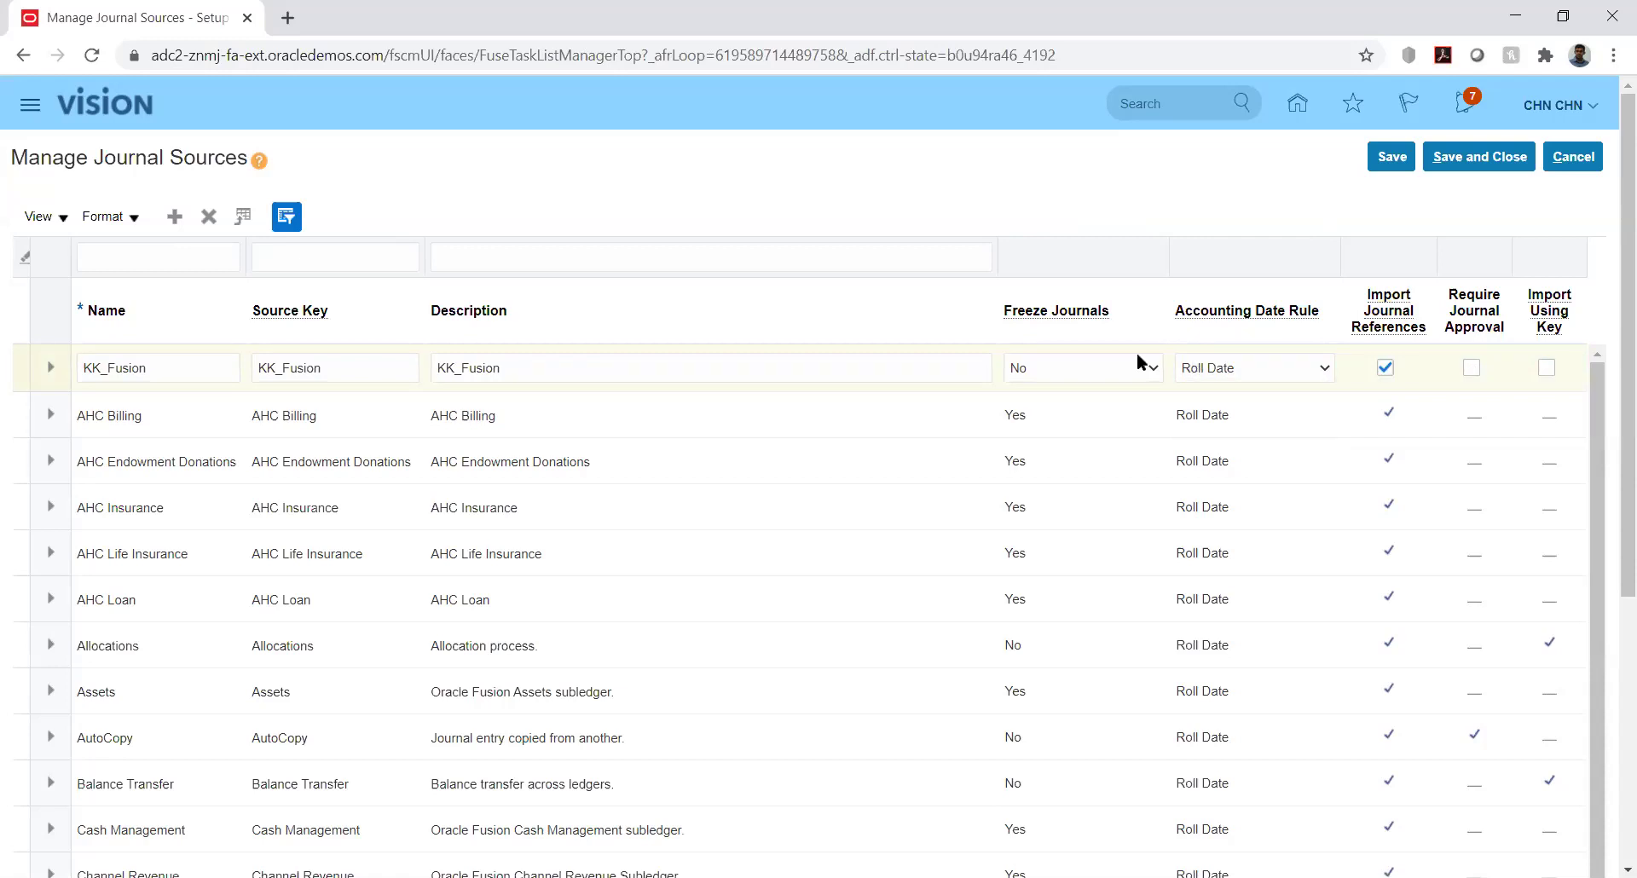
left_click(1103, 370)
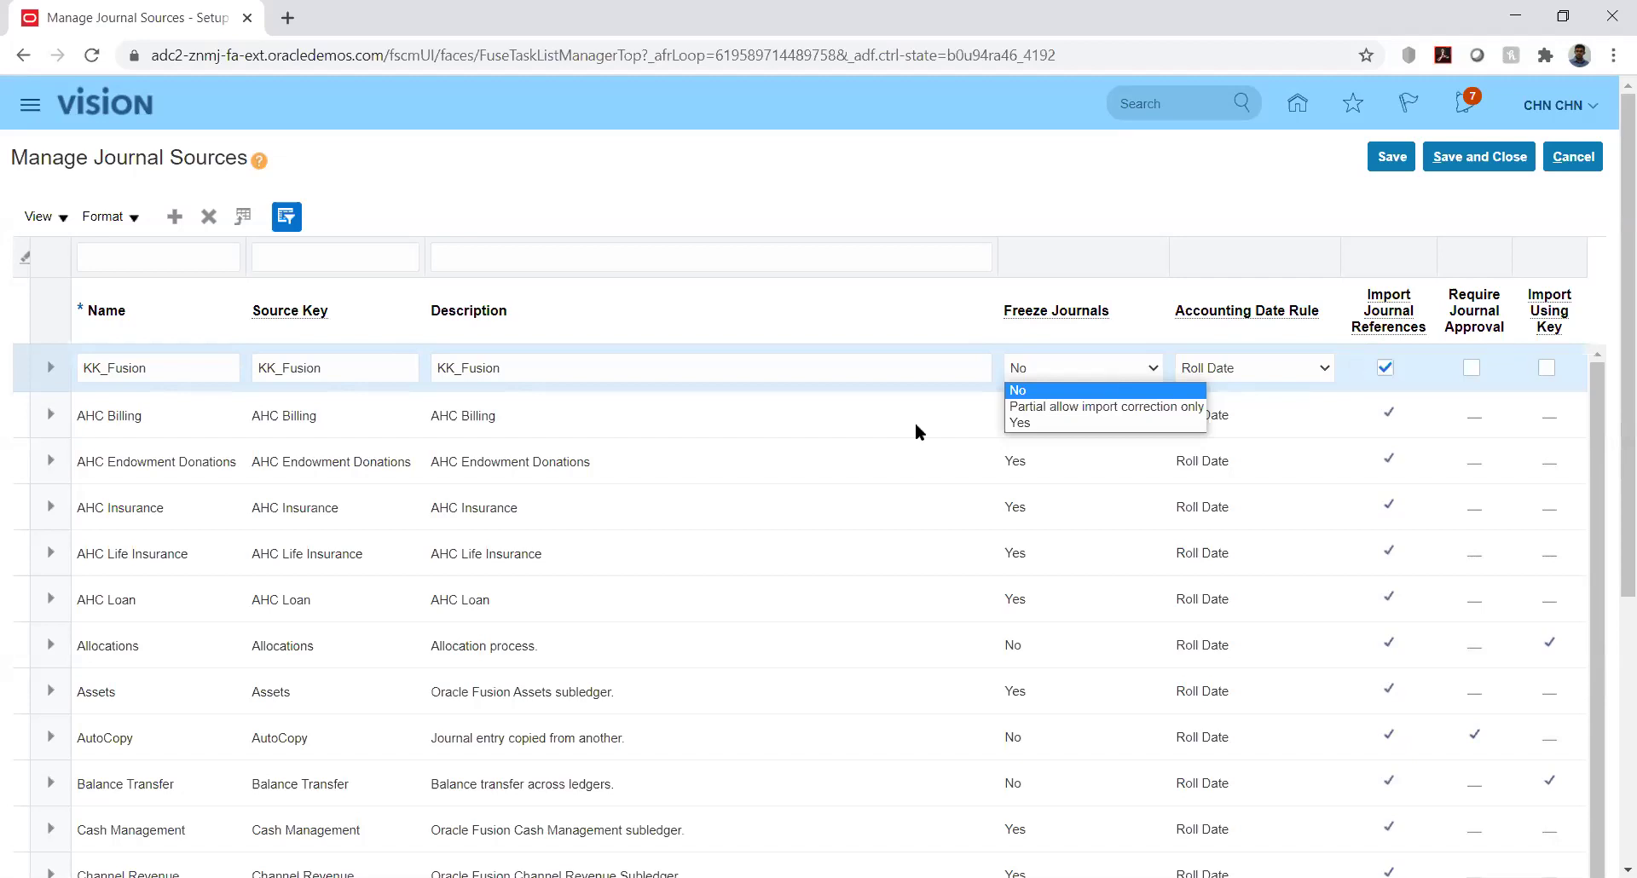
Keep Freeze Journals No and Roll Date, enable Import Using Key, and save KK_Fusion
key("Down")
left_click(1026, 196)
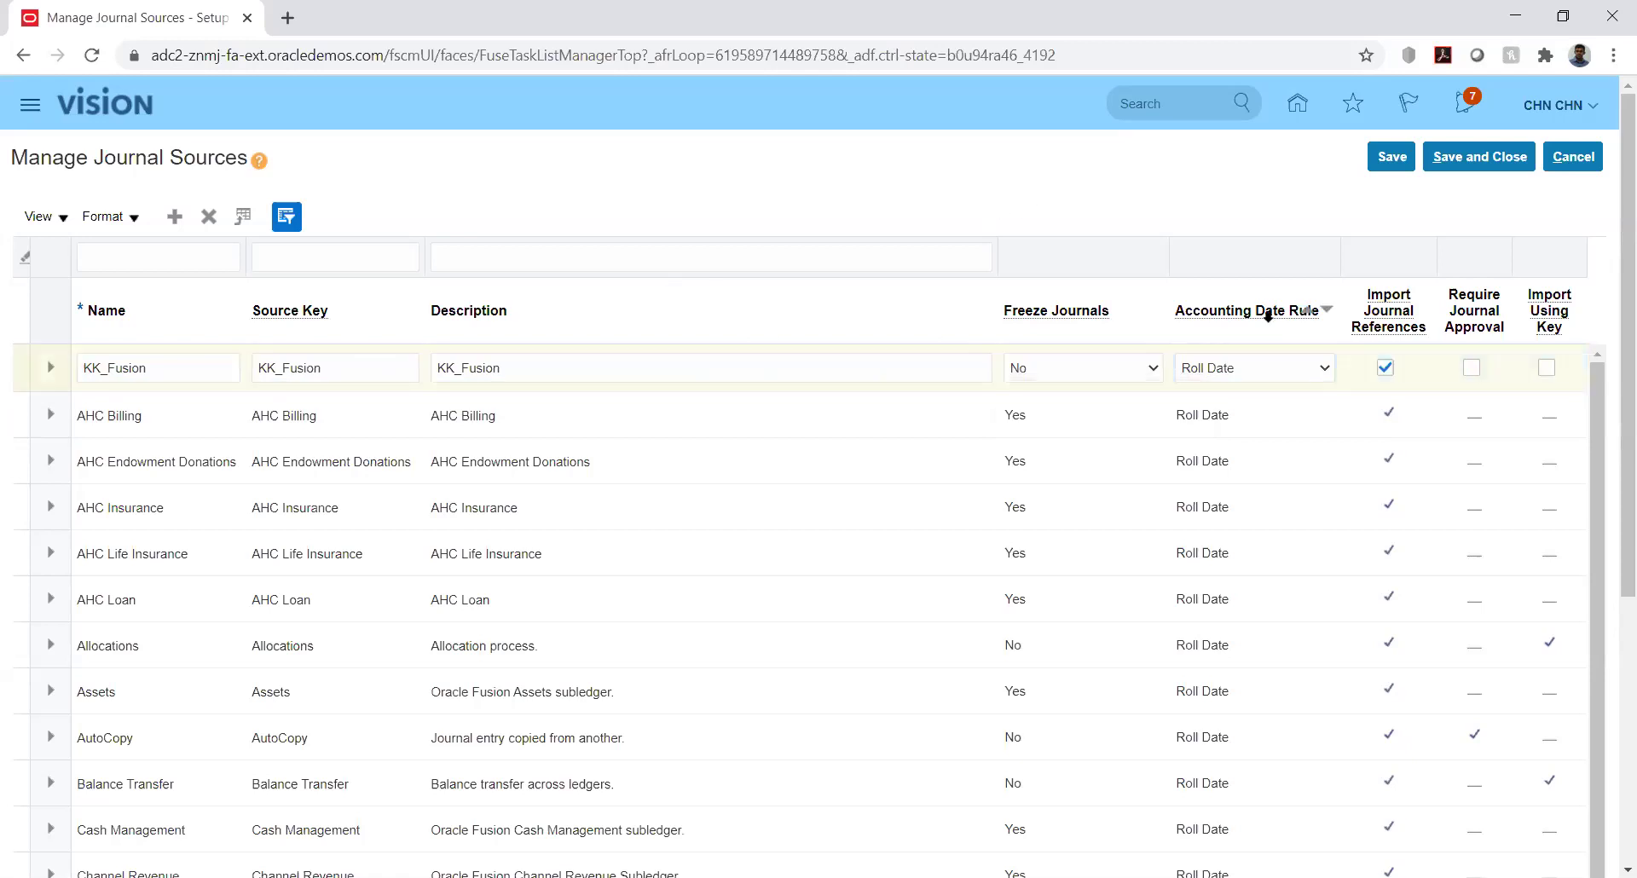
left_click(1143, 360)
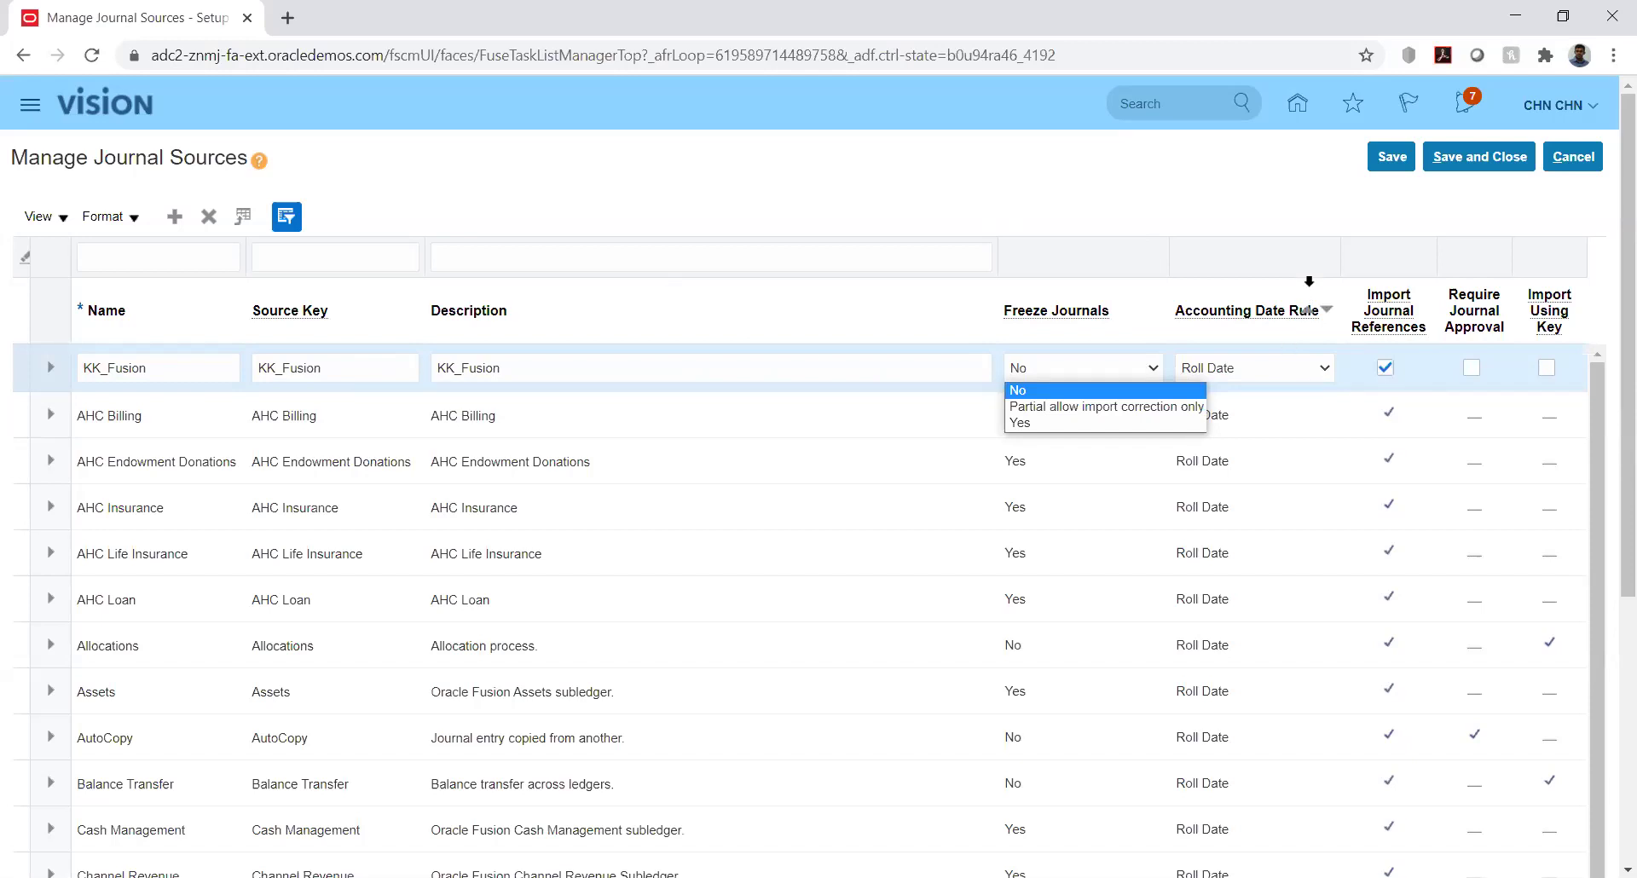
left_click(1299, 194)
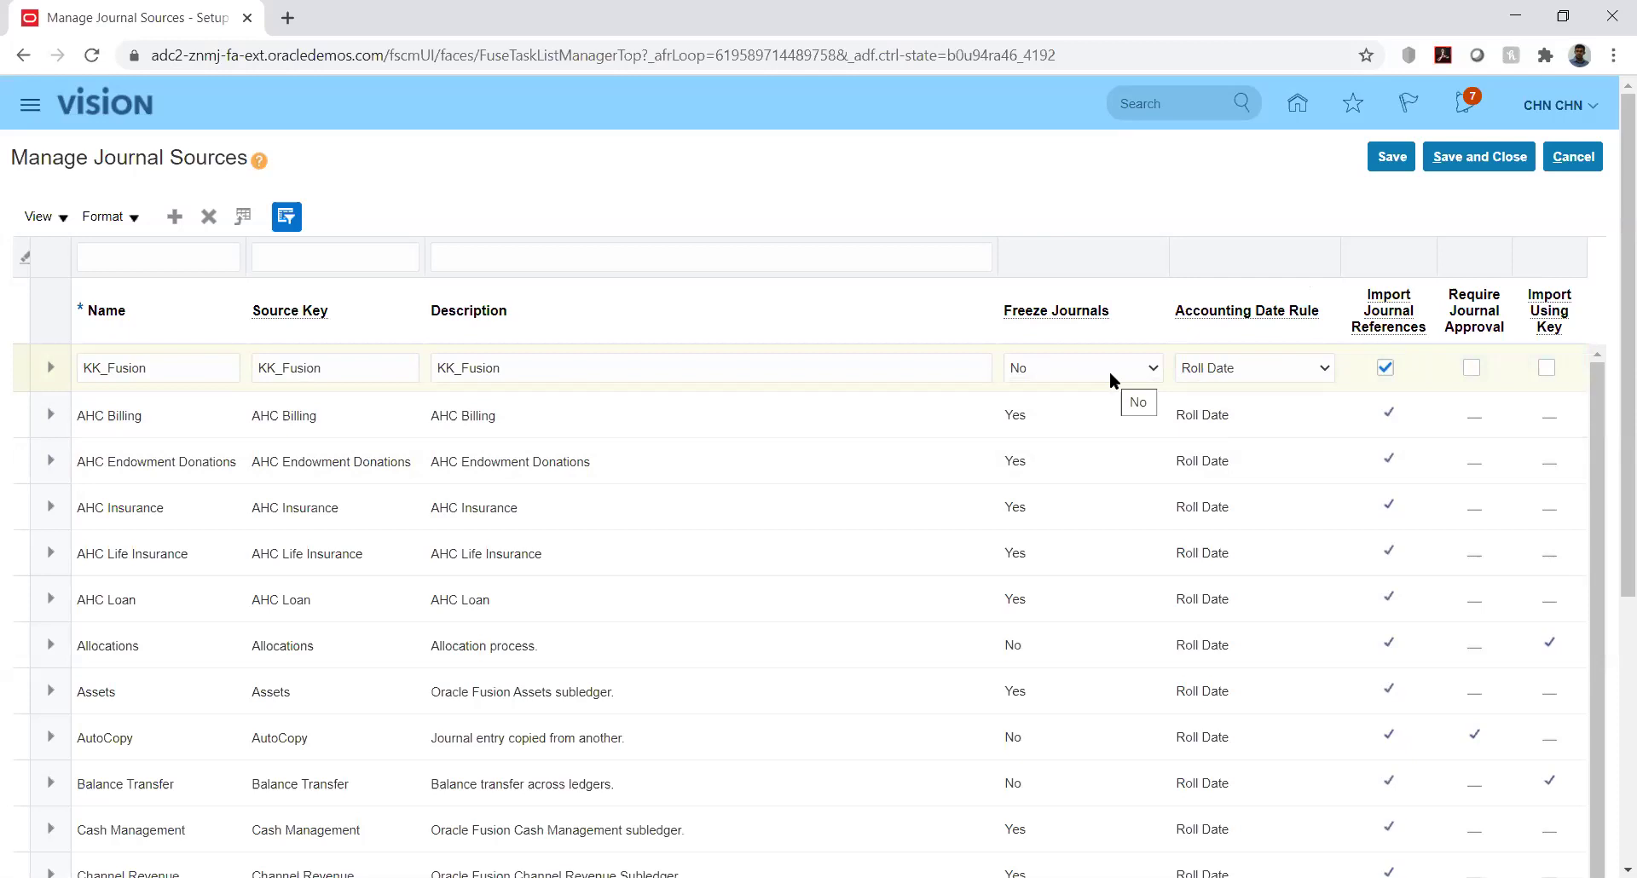
left_click(1246, 367)
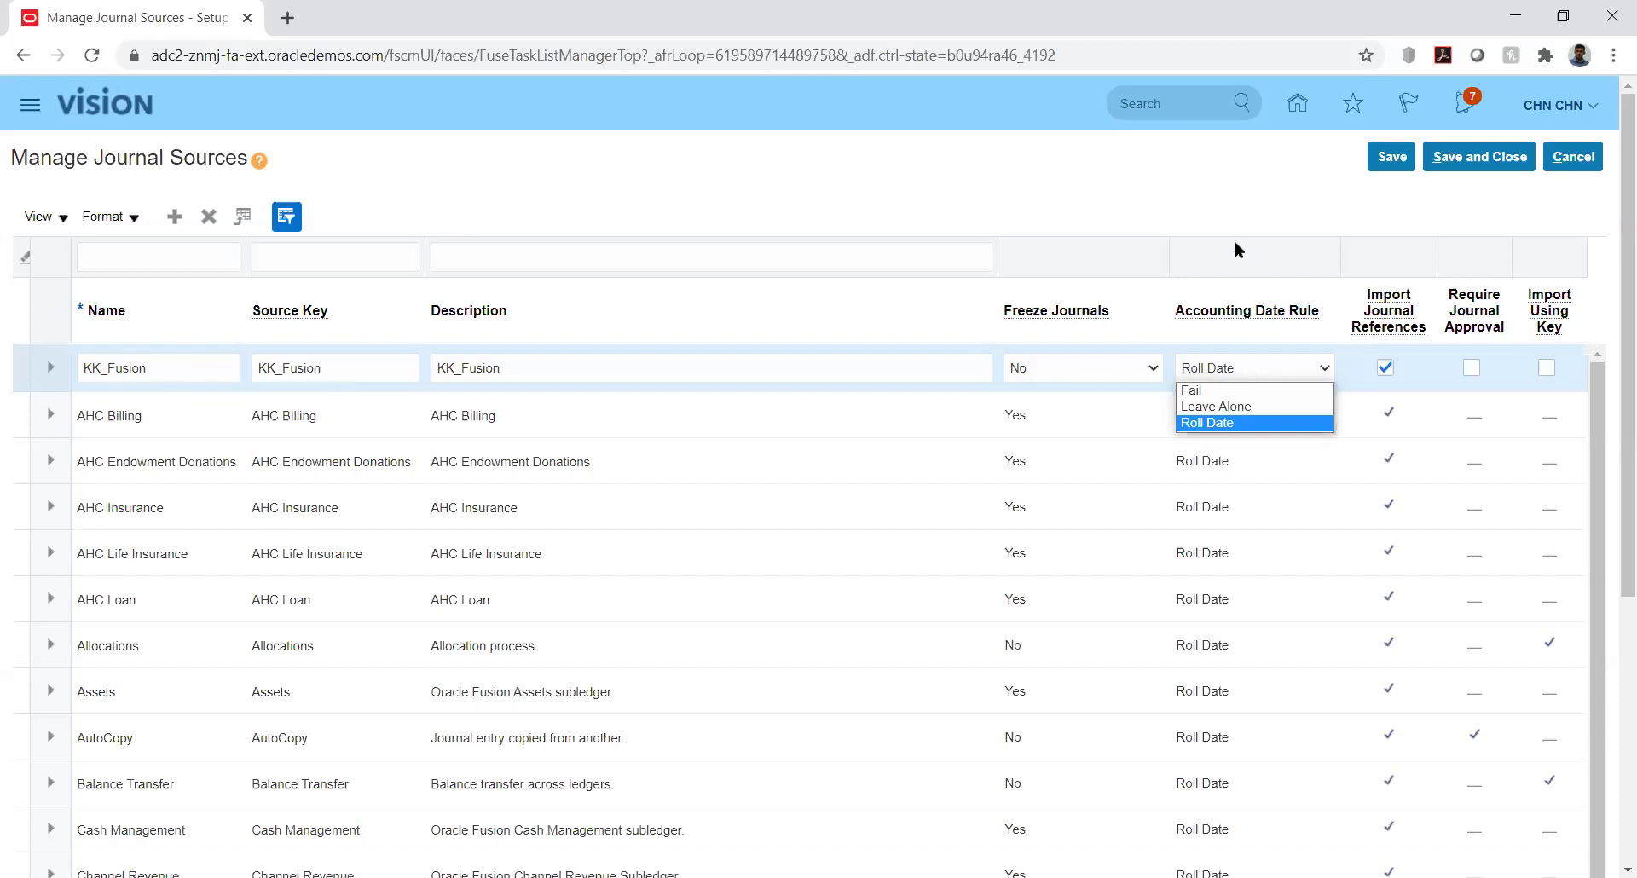
left_click(1198, 215)
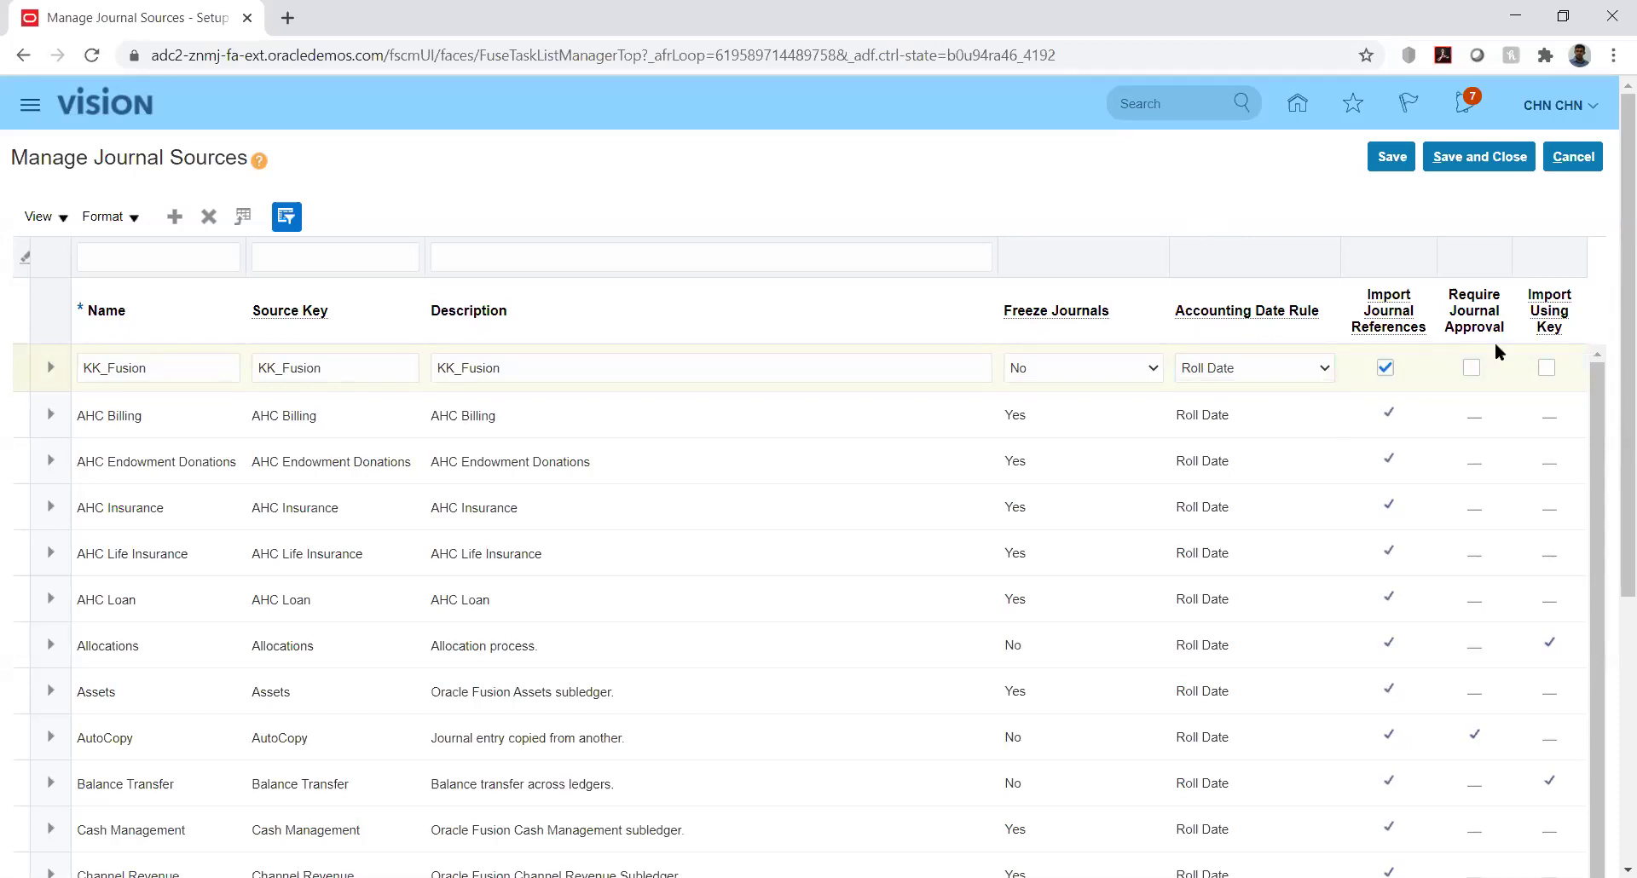
left_click(1549, 368)
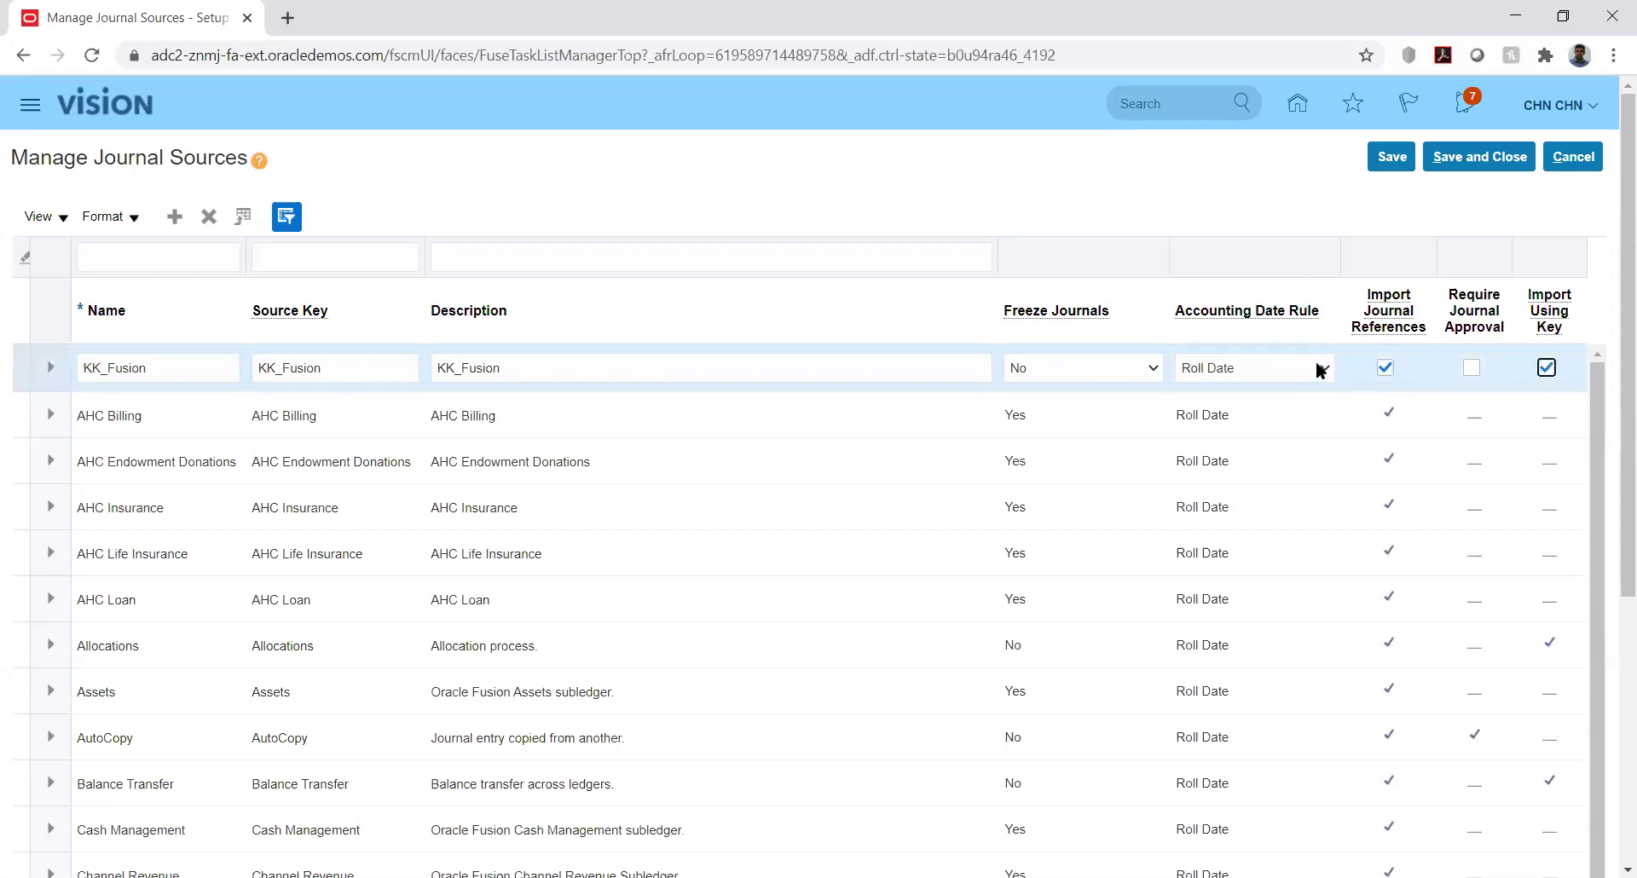
left_click(1403, 162)
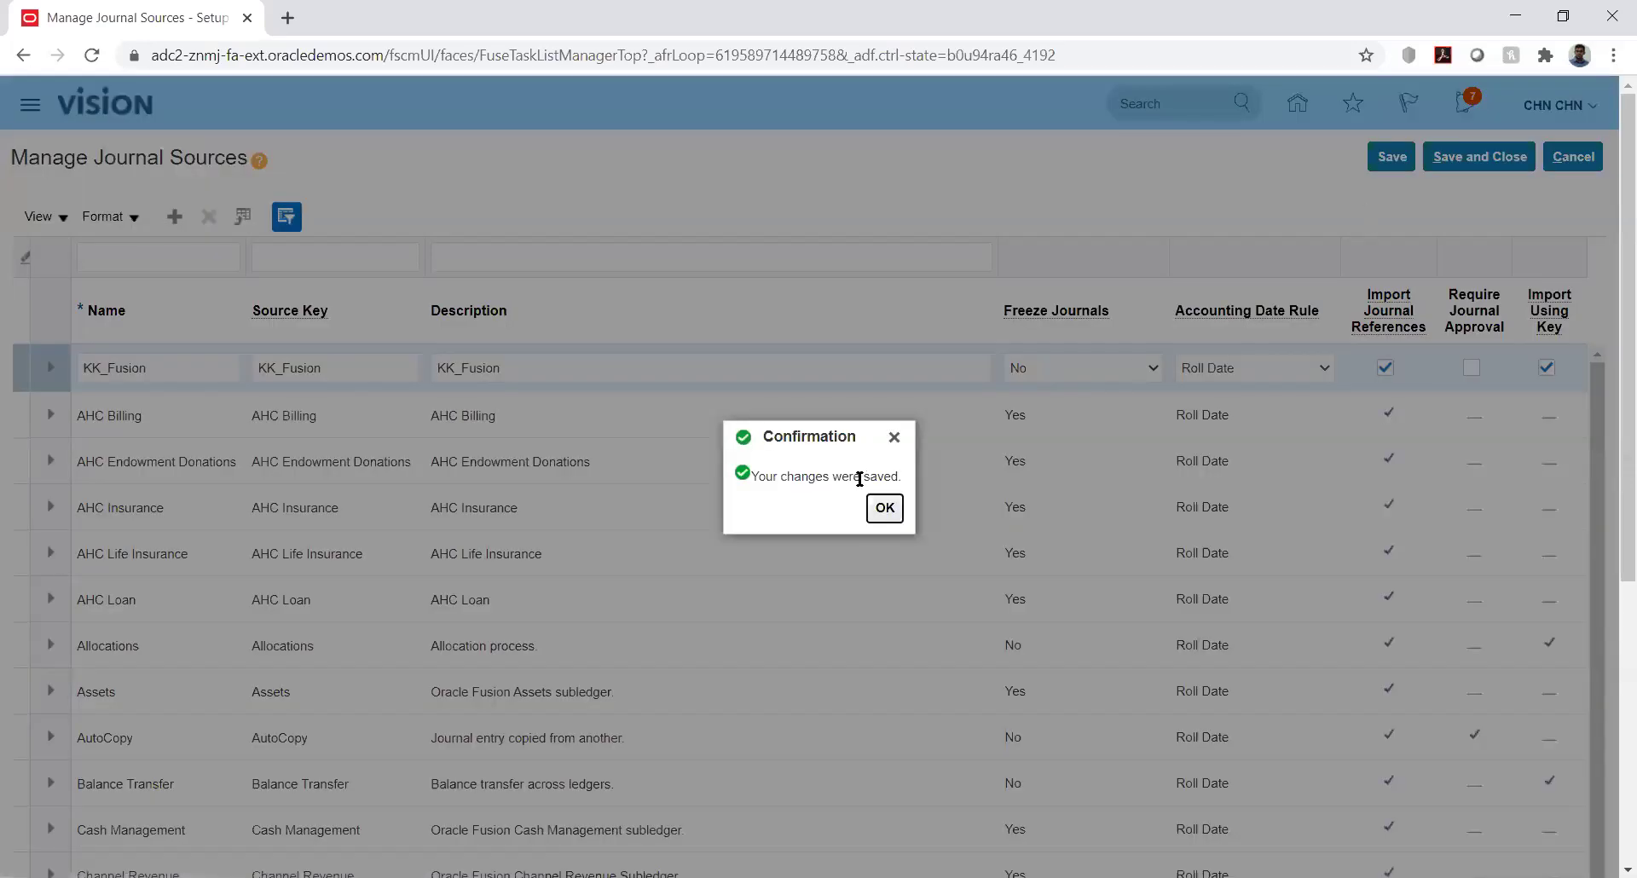
Dismiss the save confirmation and Save and Close Manage Journal Sources
left_click(884, 508)
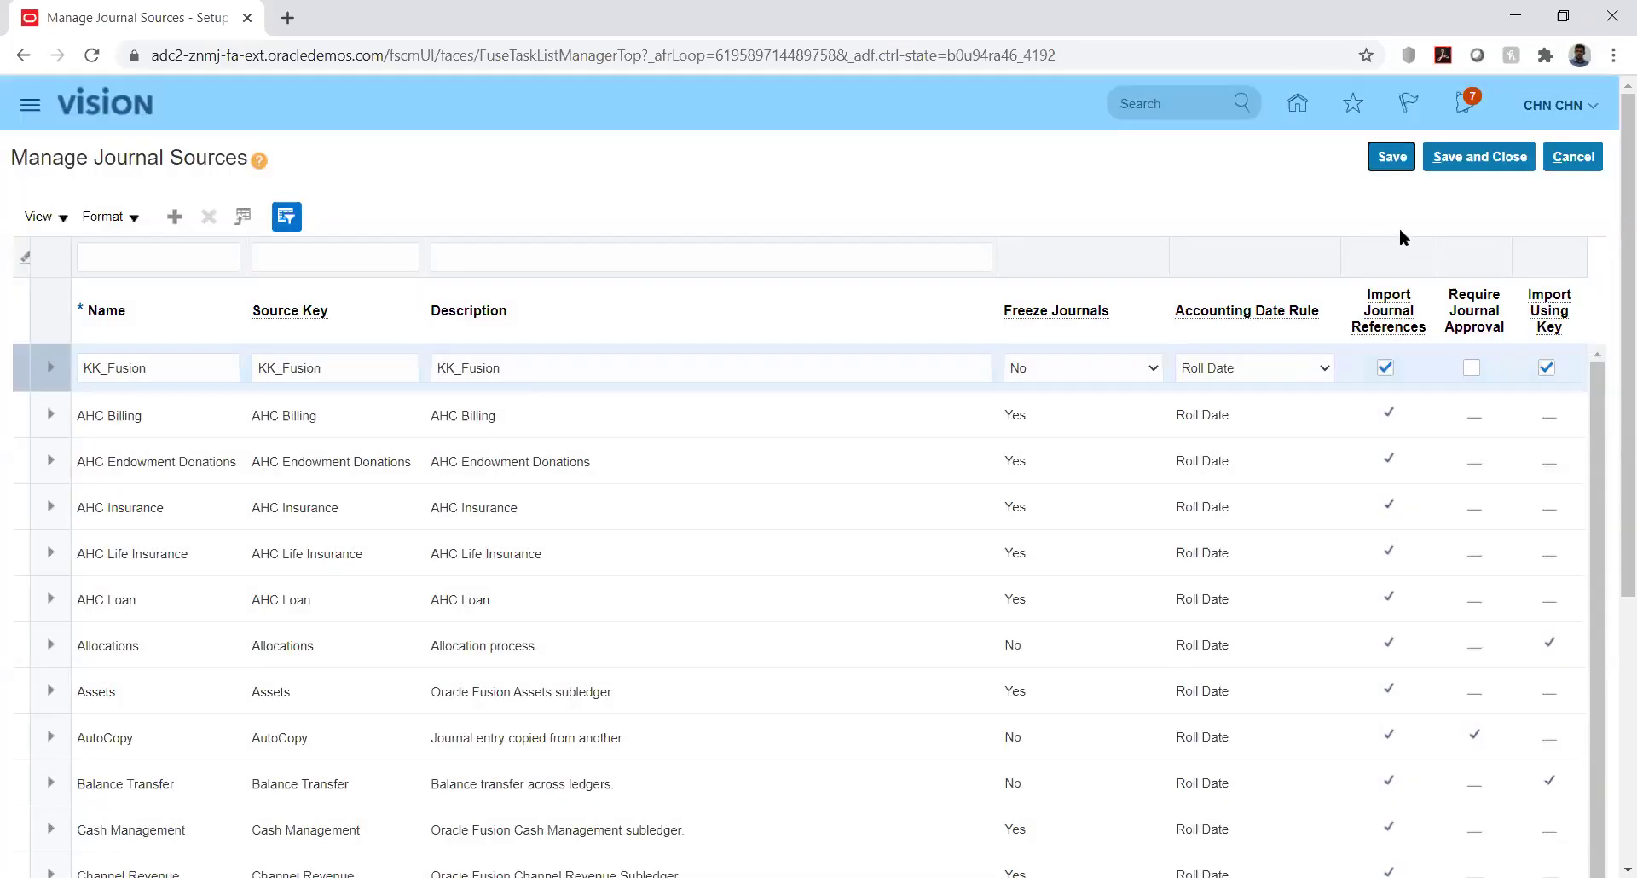
left_click(1468, 167)
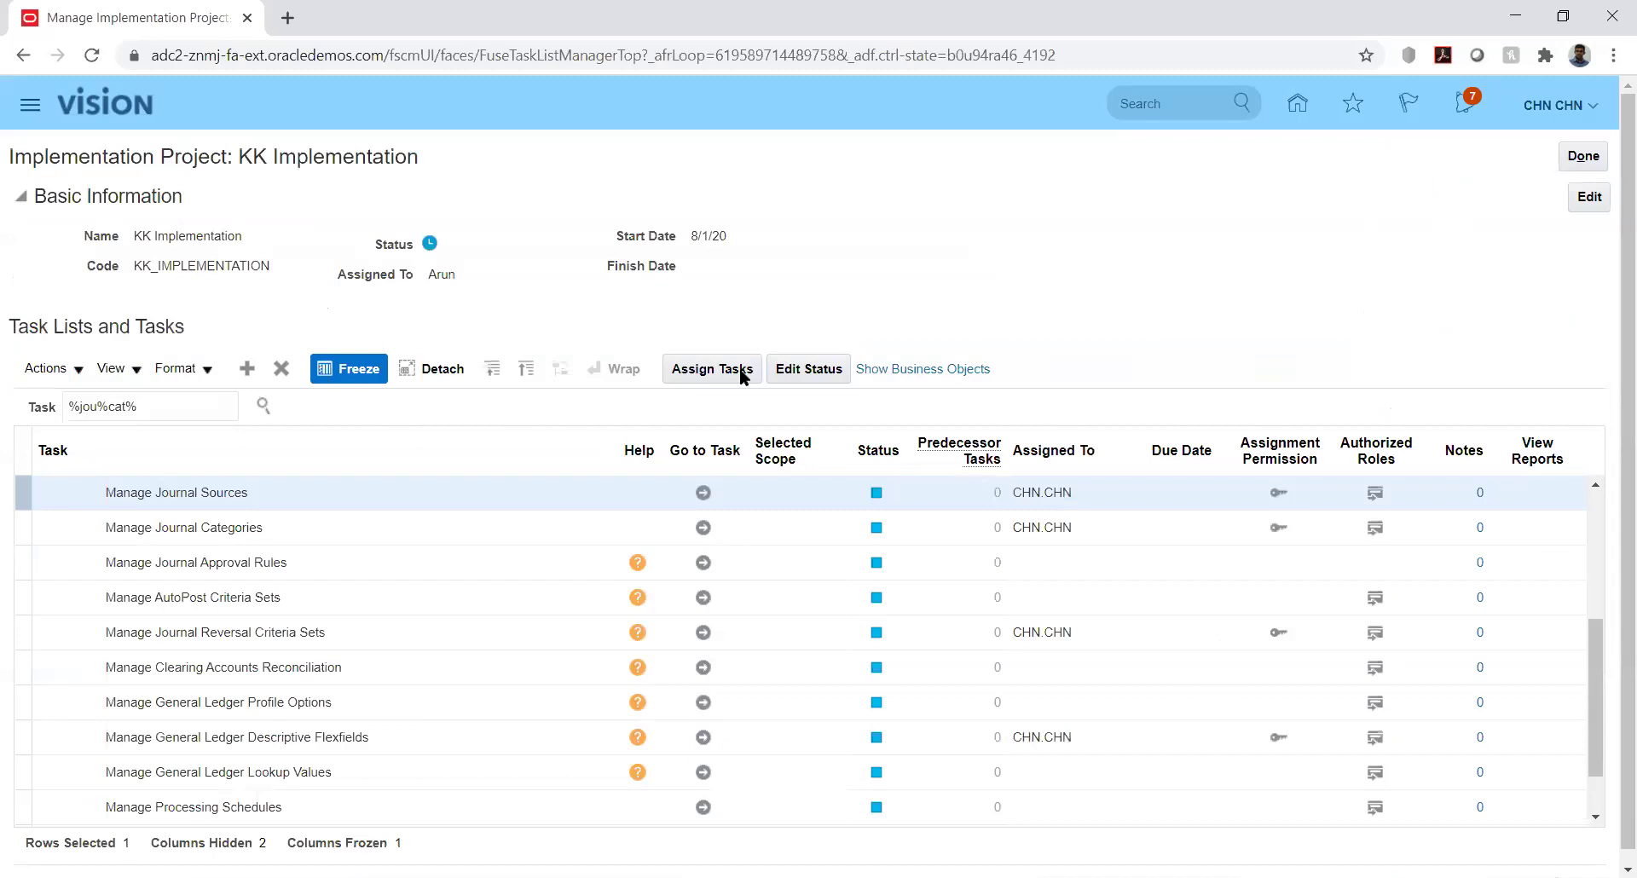
Re-filter the tasks by %jou%sou%, view them in hierarchy, and open Manage Journal Categories
left_click(704, 527)
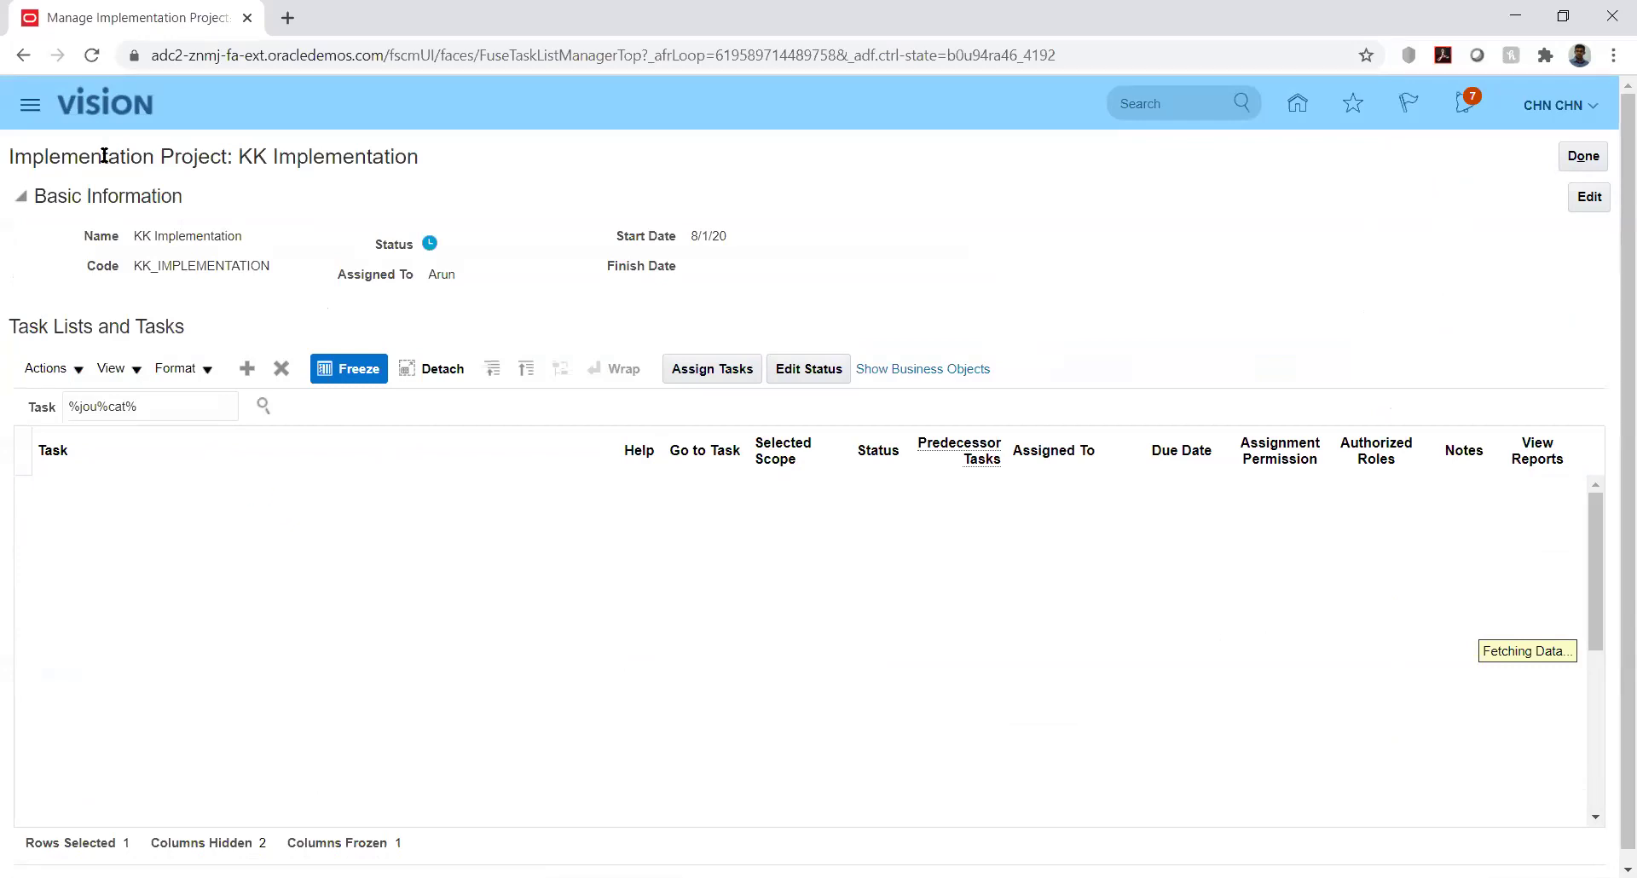
left_click(88, 56)
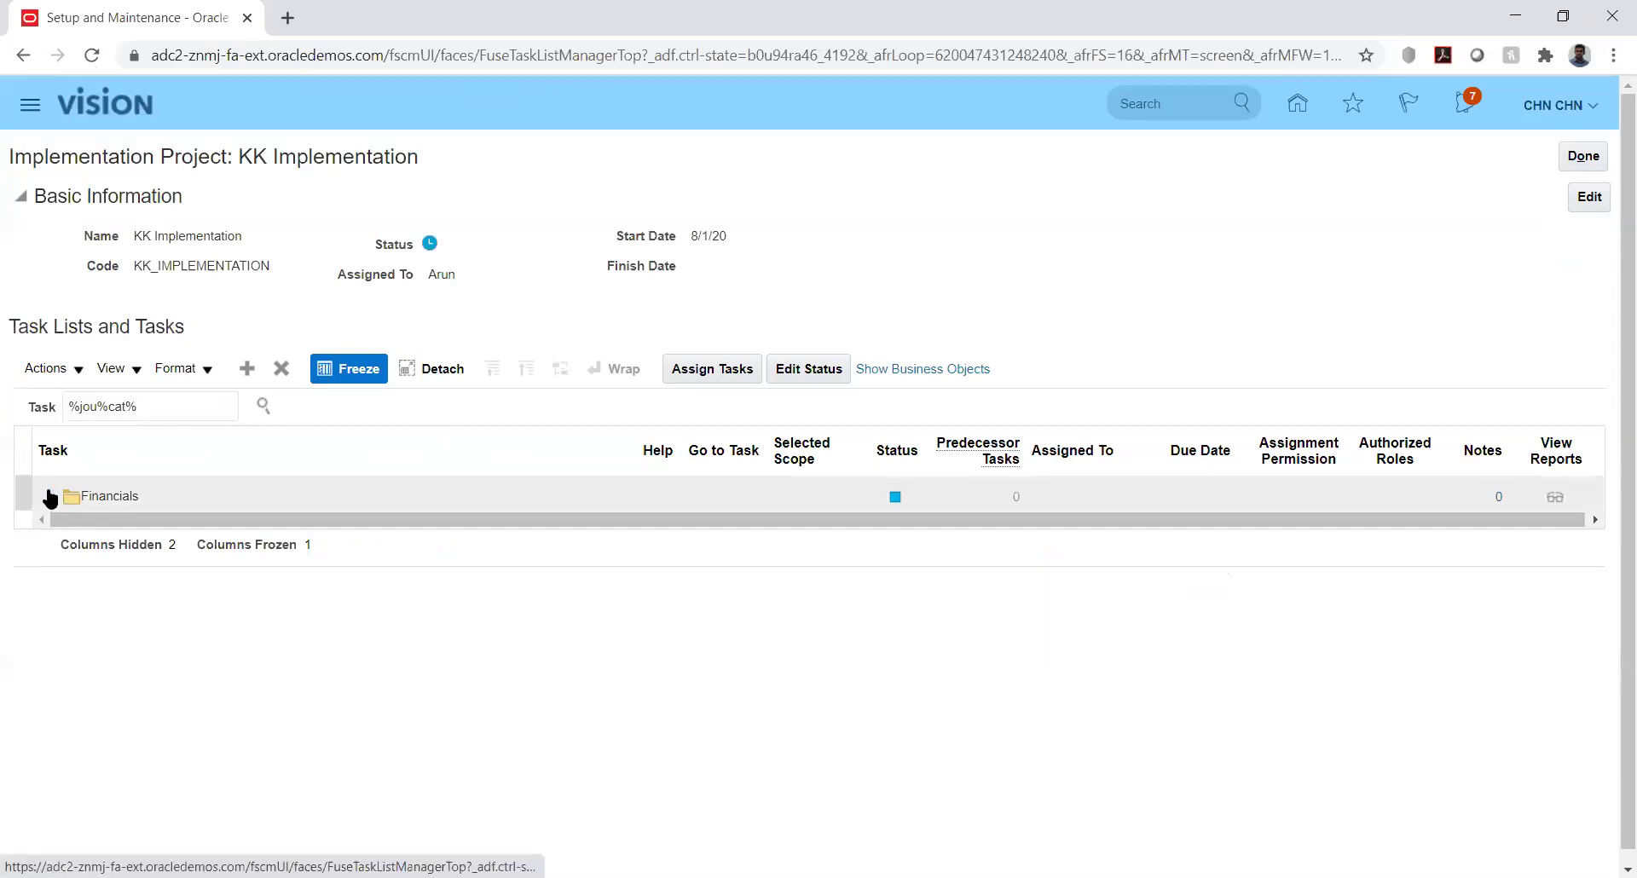
left_click(51, 497)
left_click(128, 404)
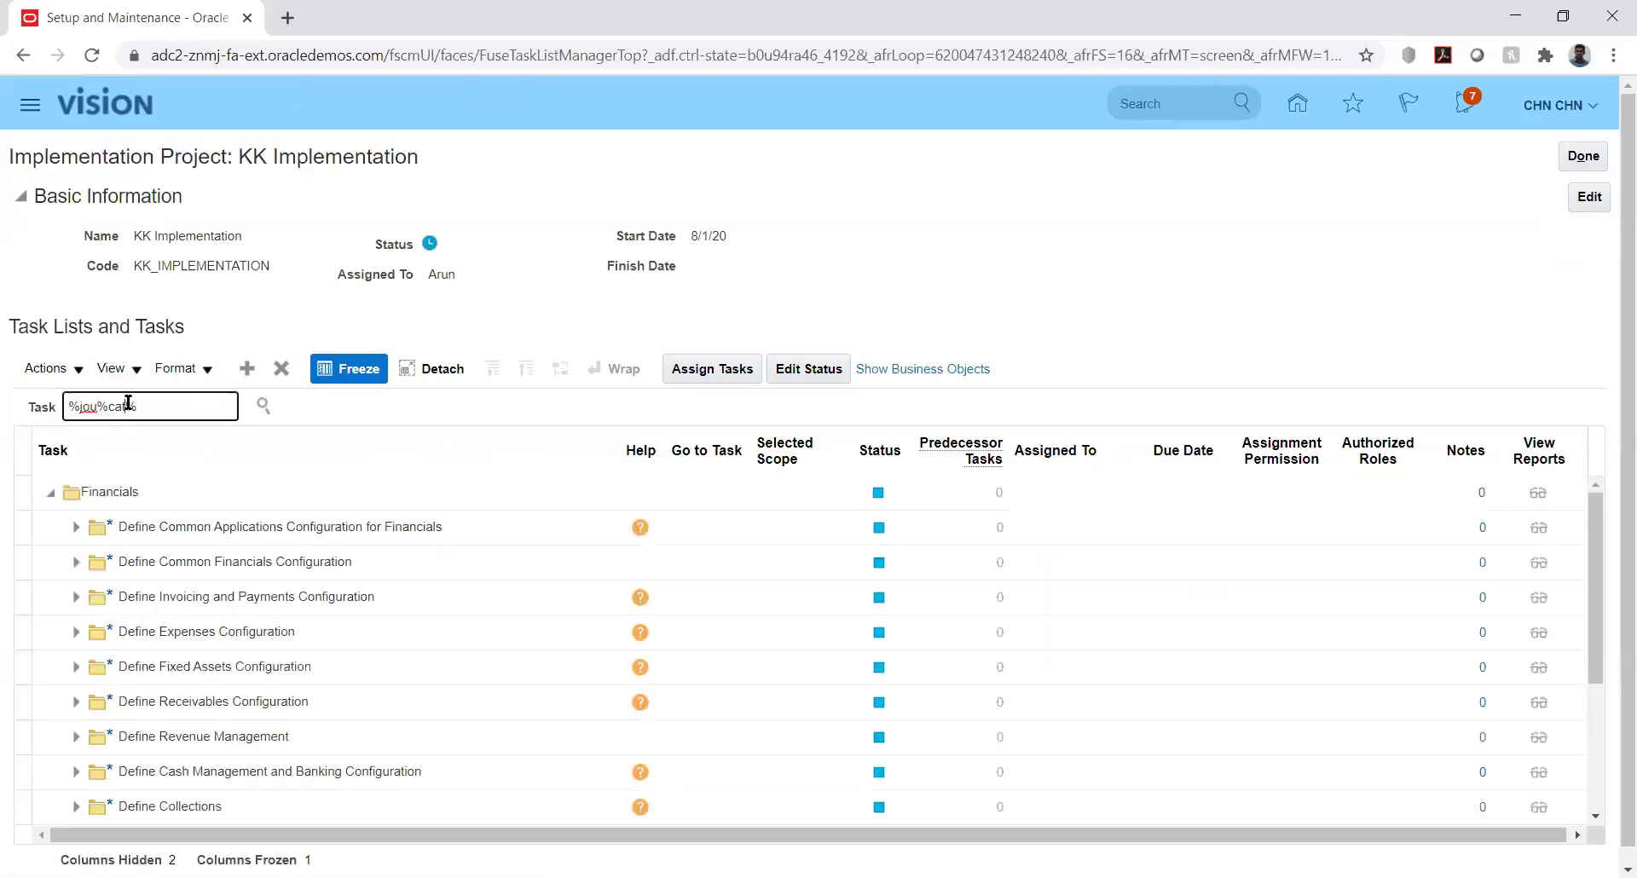
key("BackSpace")
key("BackSpace")
key("BackSpace")
key("BackSpace")
type("sou%")
key("Return")
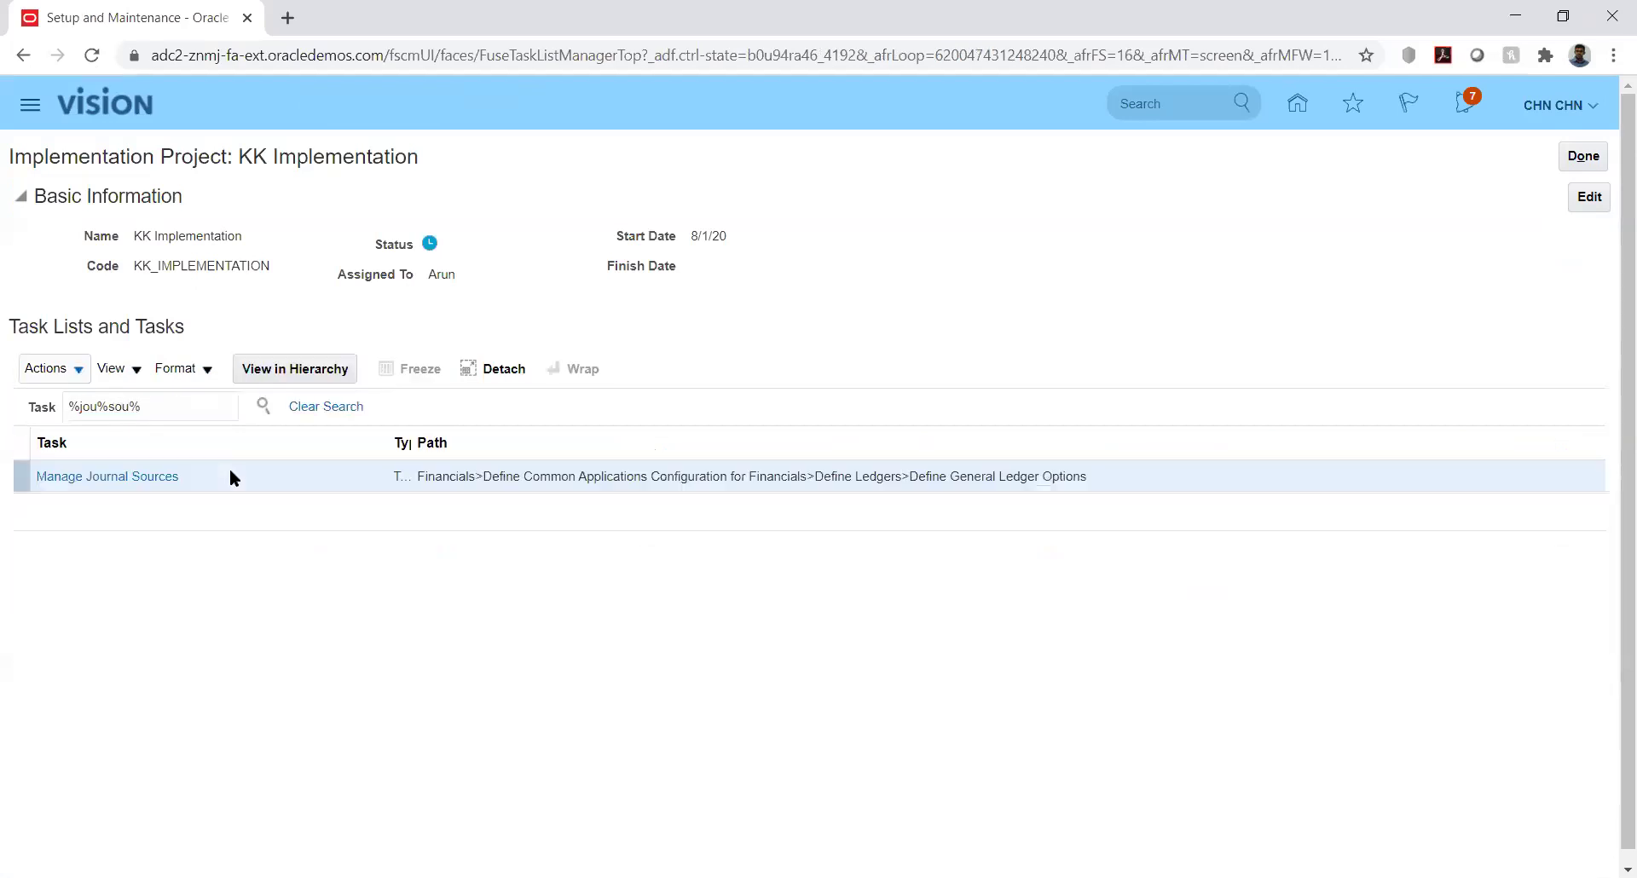
left_click(133, 479)
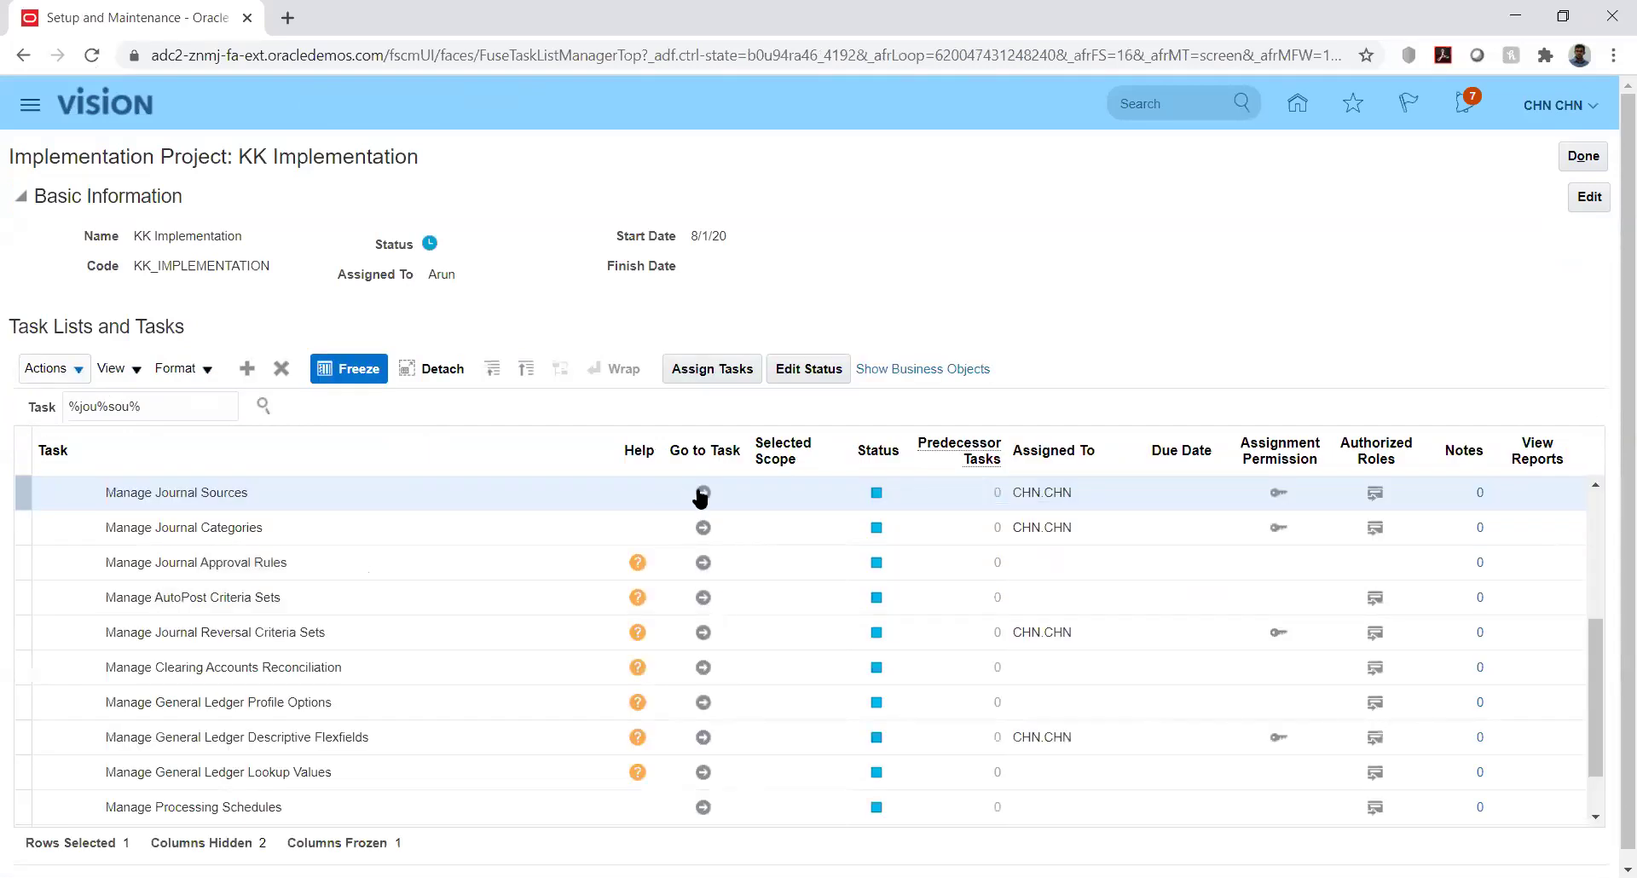
left_click(703, 493)
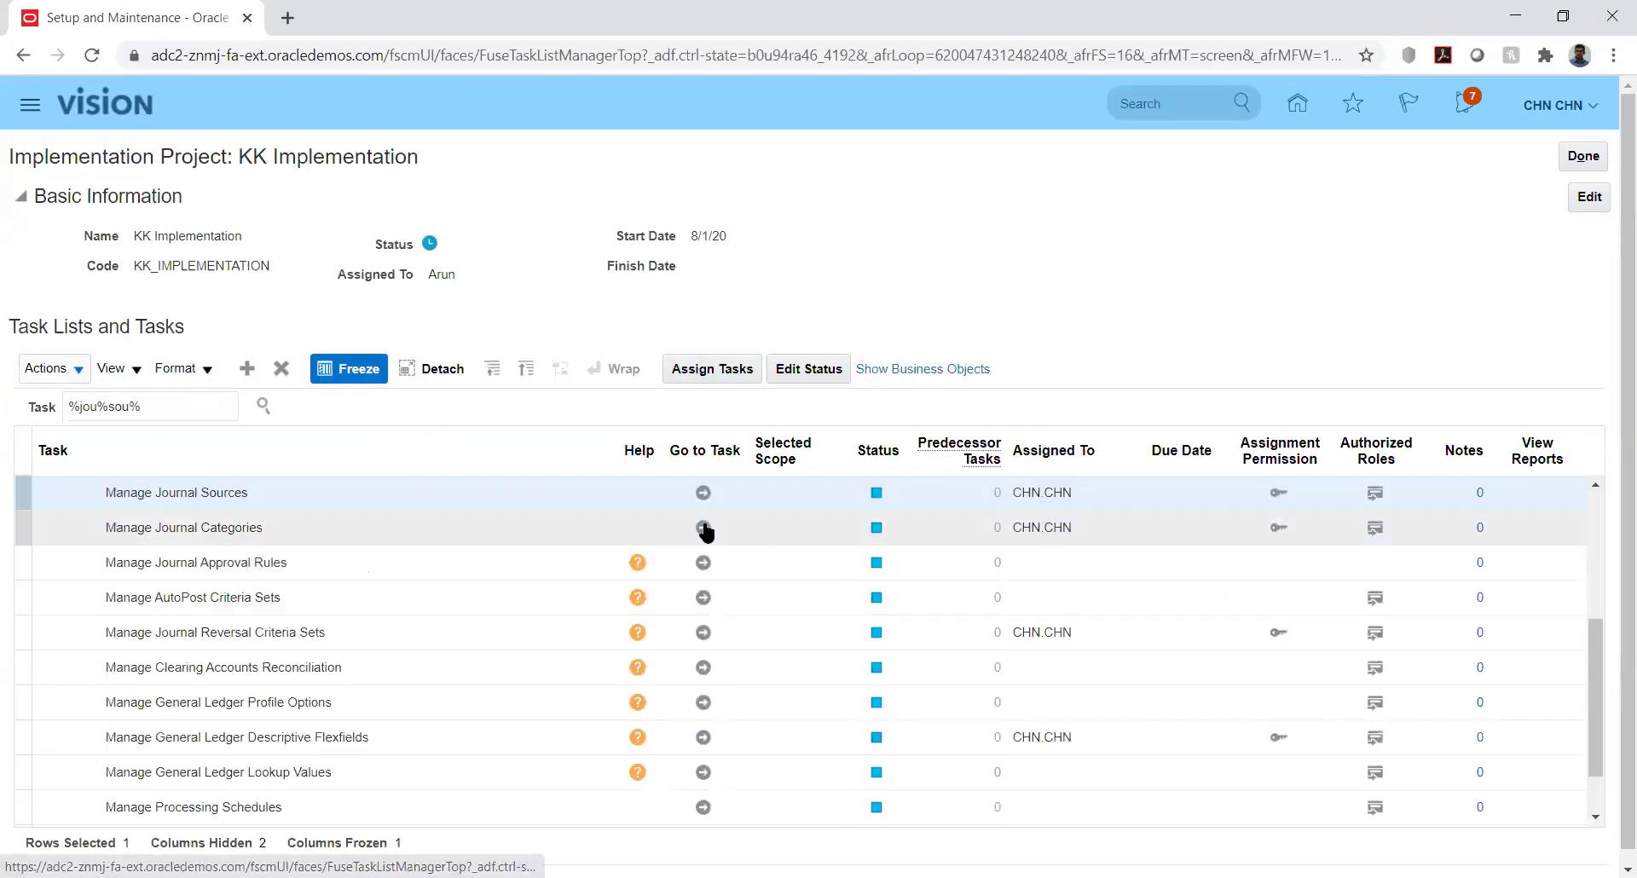
left_click(703, 528)
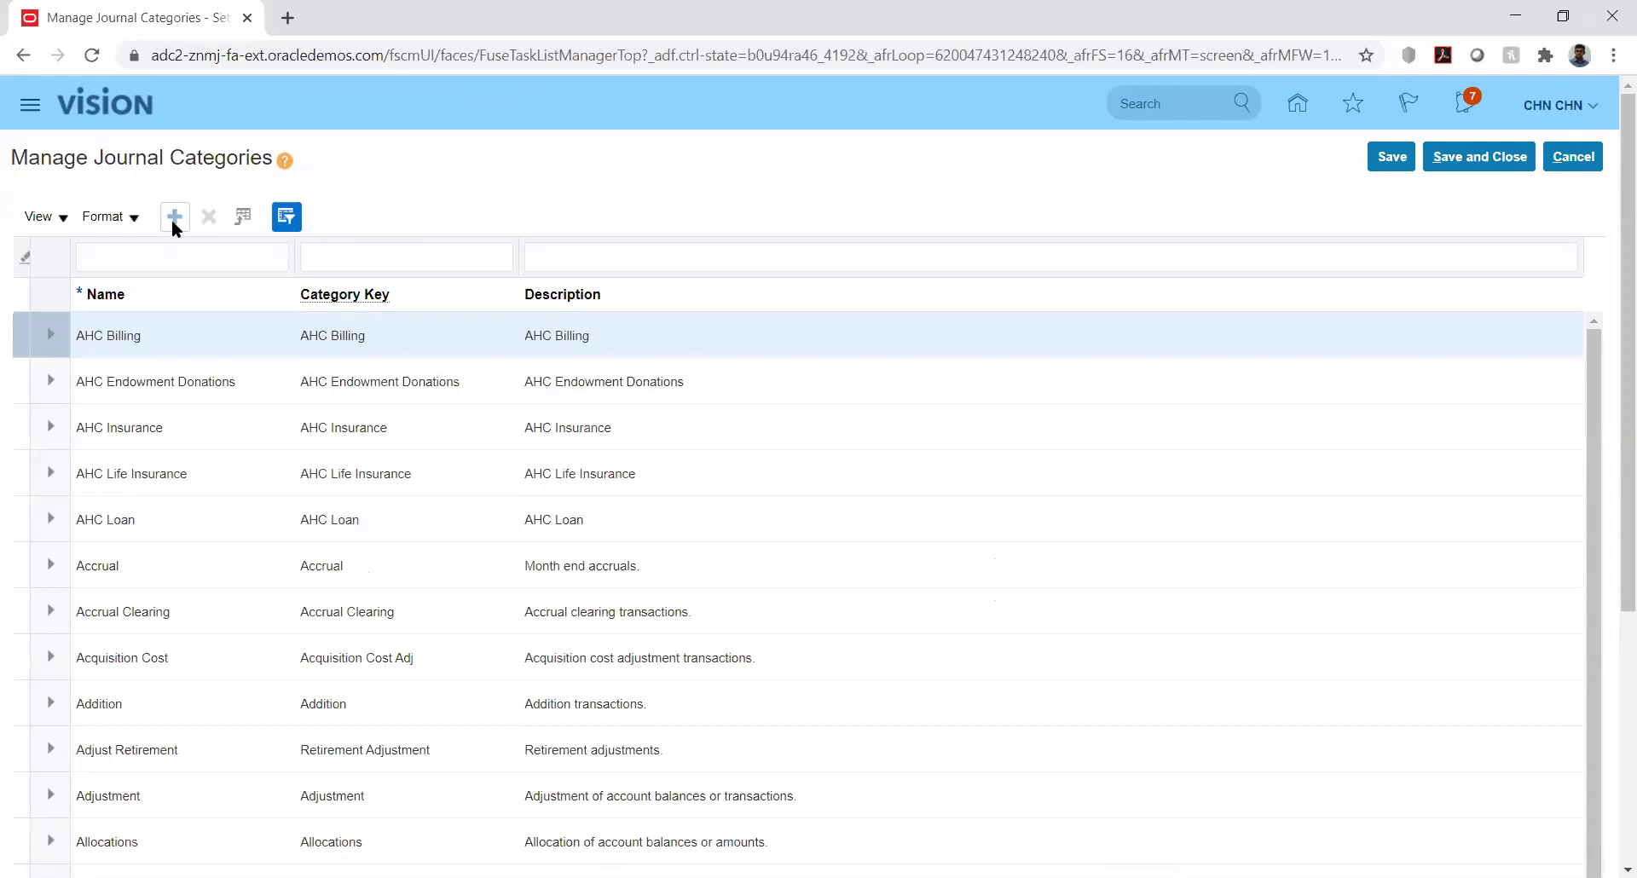
Add a new journal category row with name and category key KK_Fusion
left_click(174, 218)
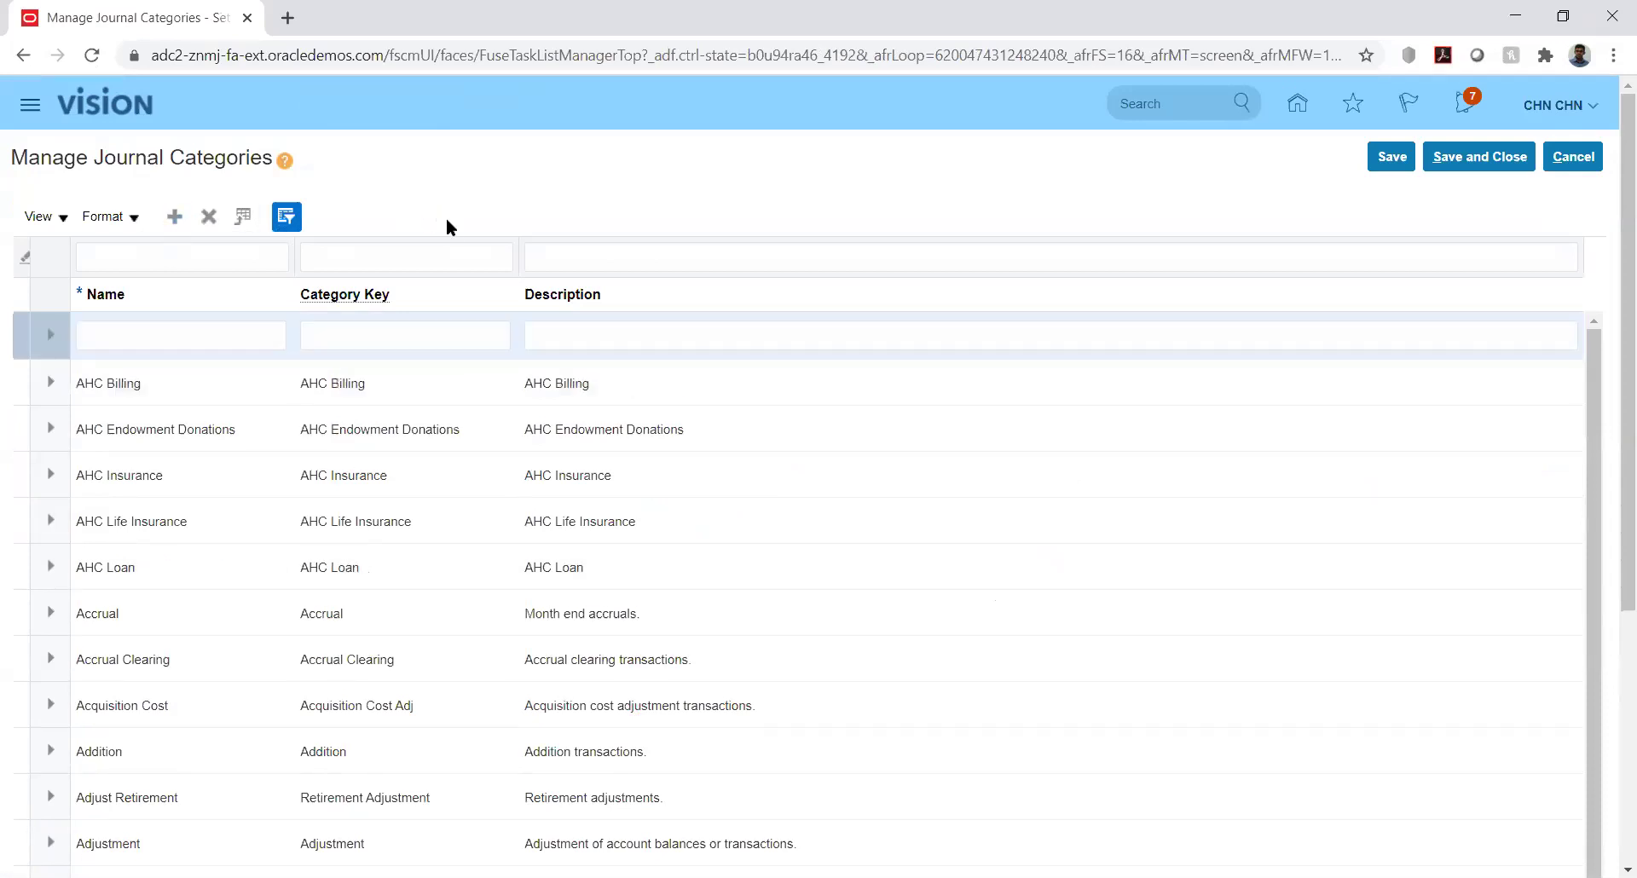
left_click(220, 333)
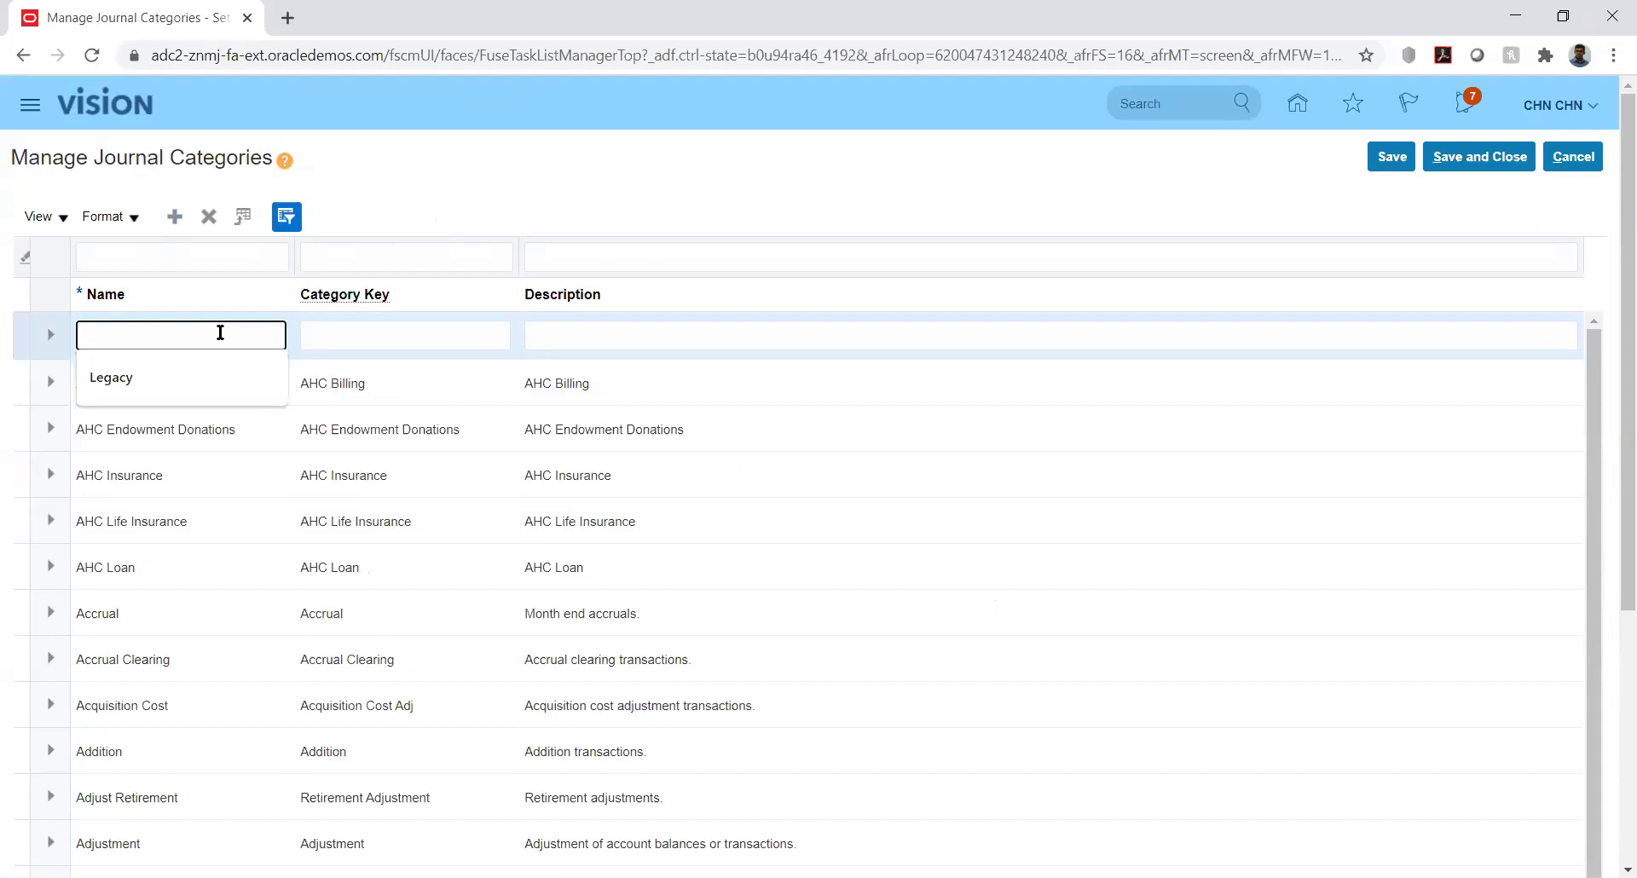
type("KK_Fusion")
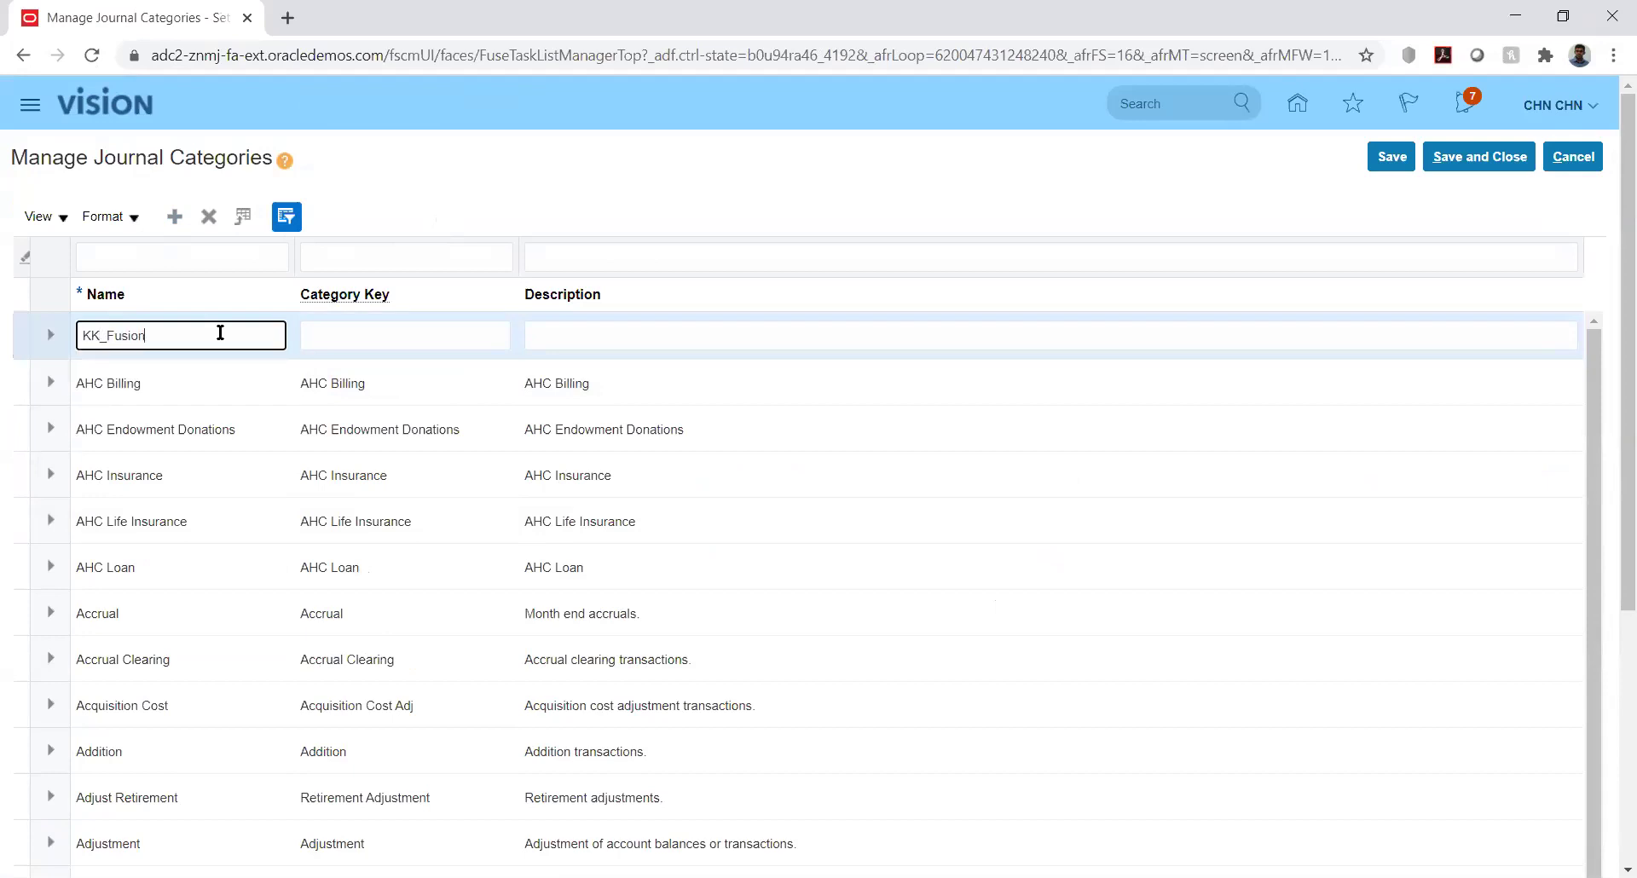
key("Tab")
type("KK_F")
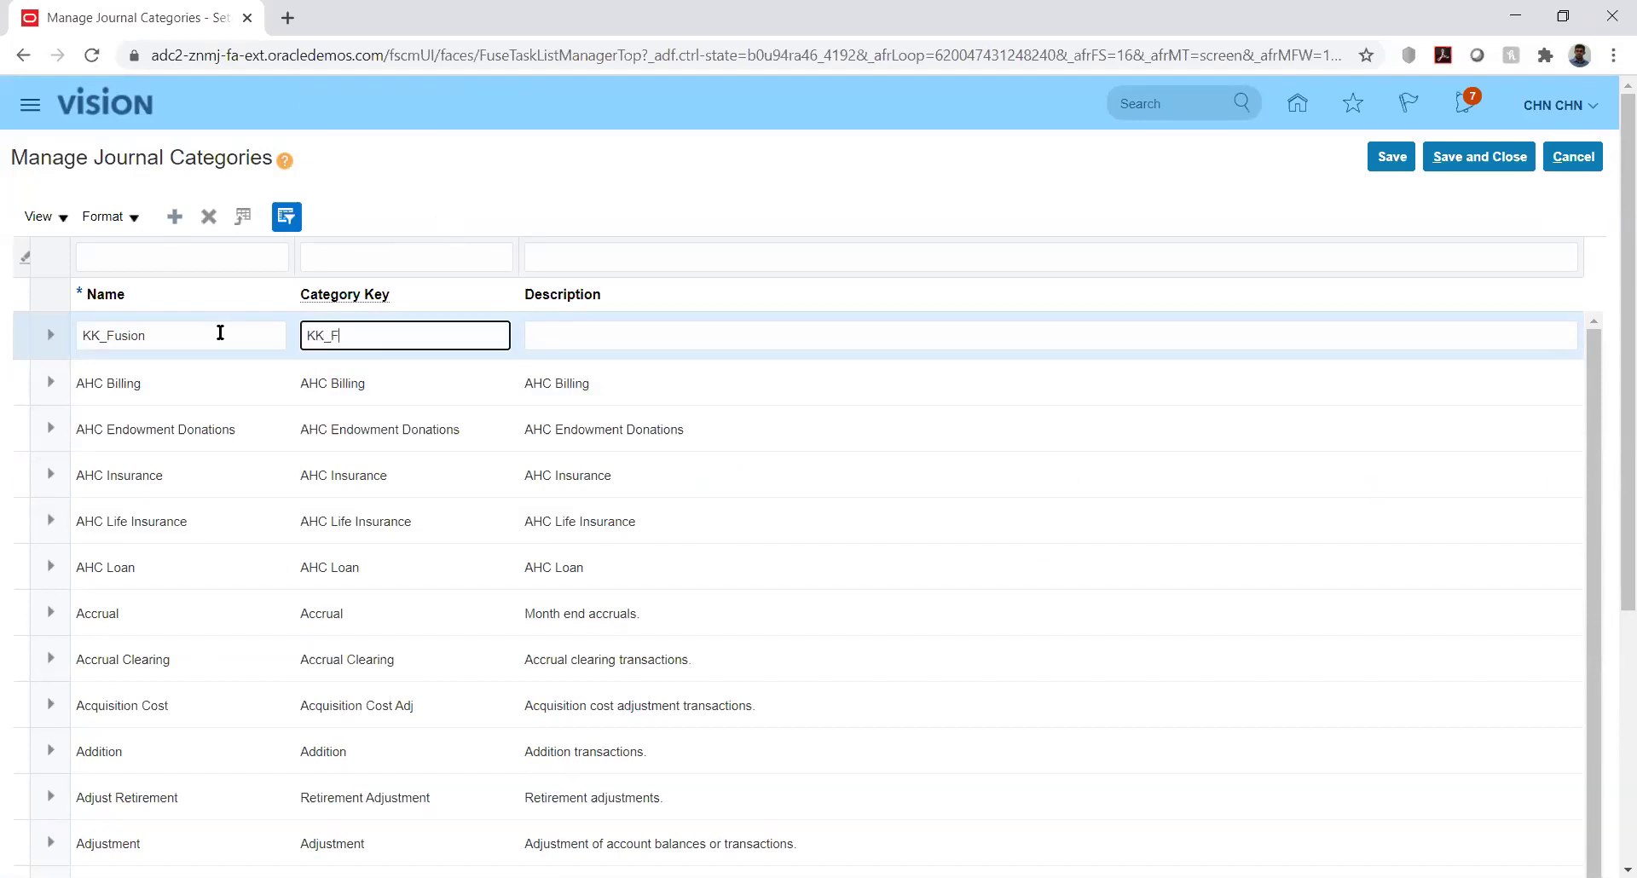
type("usion")
key("Tab")
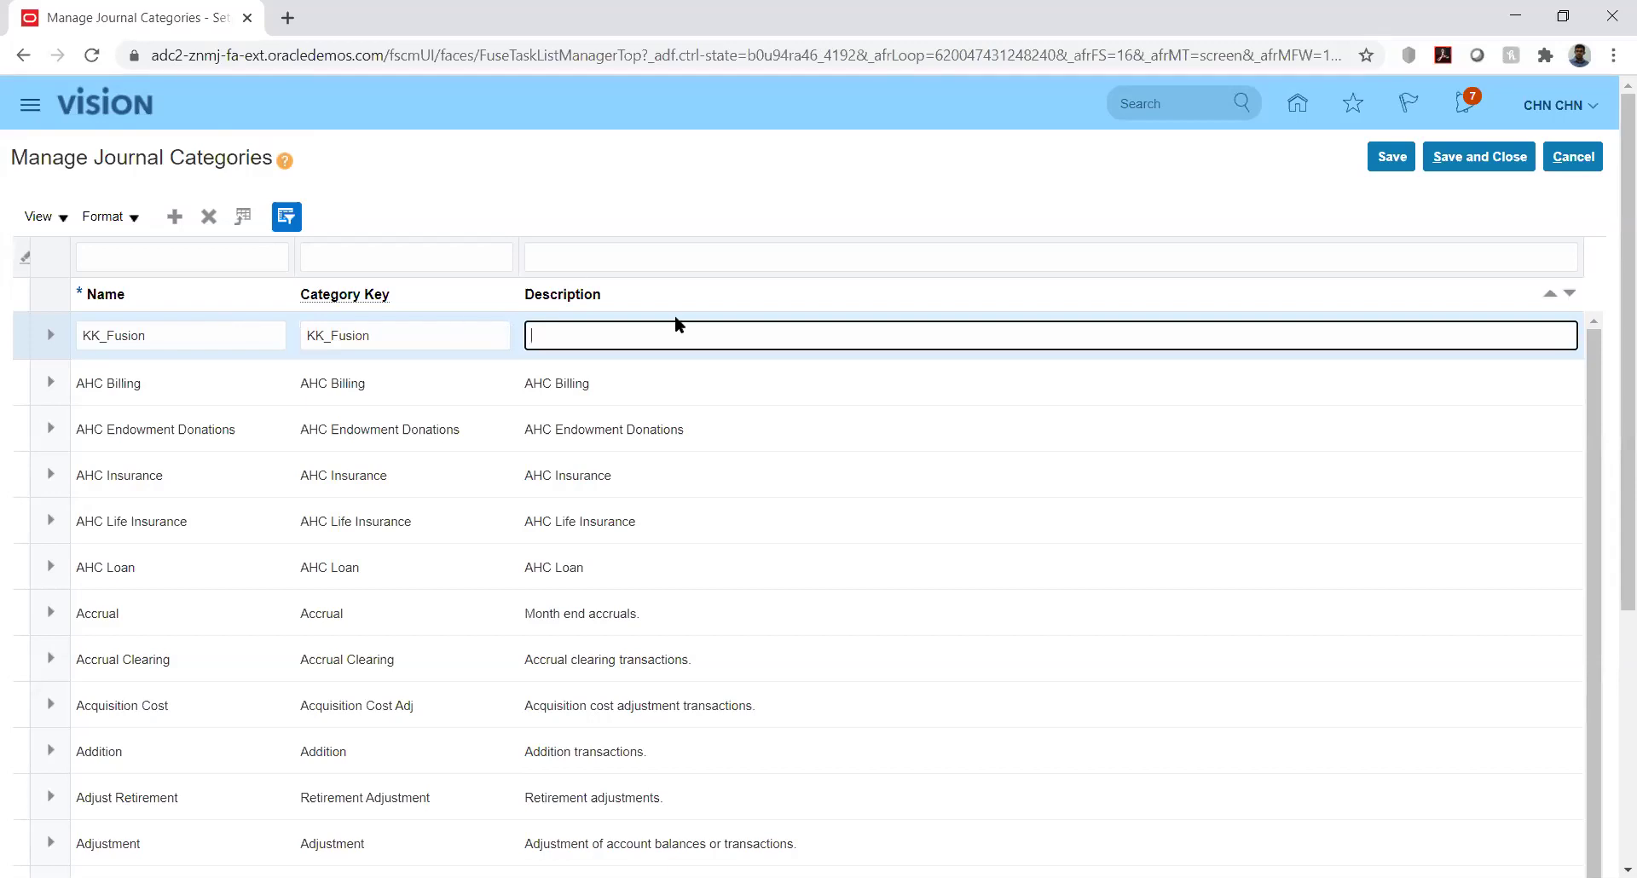
Copy KK_Fusion into the category's description and save it
double_click(457, 342)
key("ctrl+c")
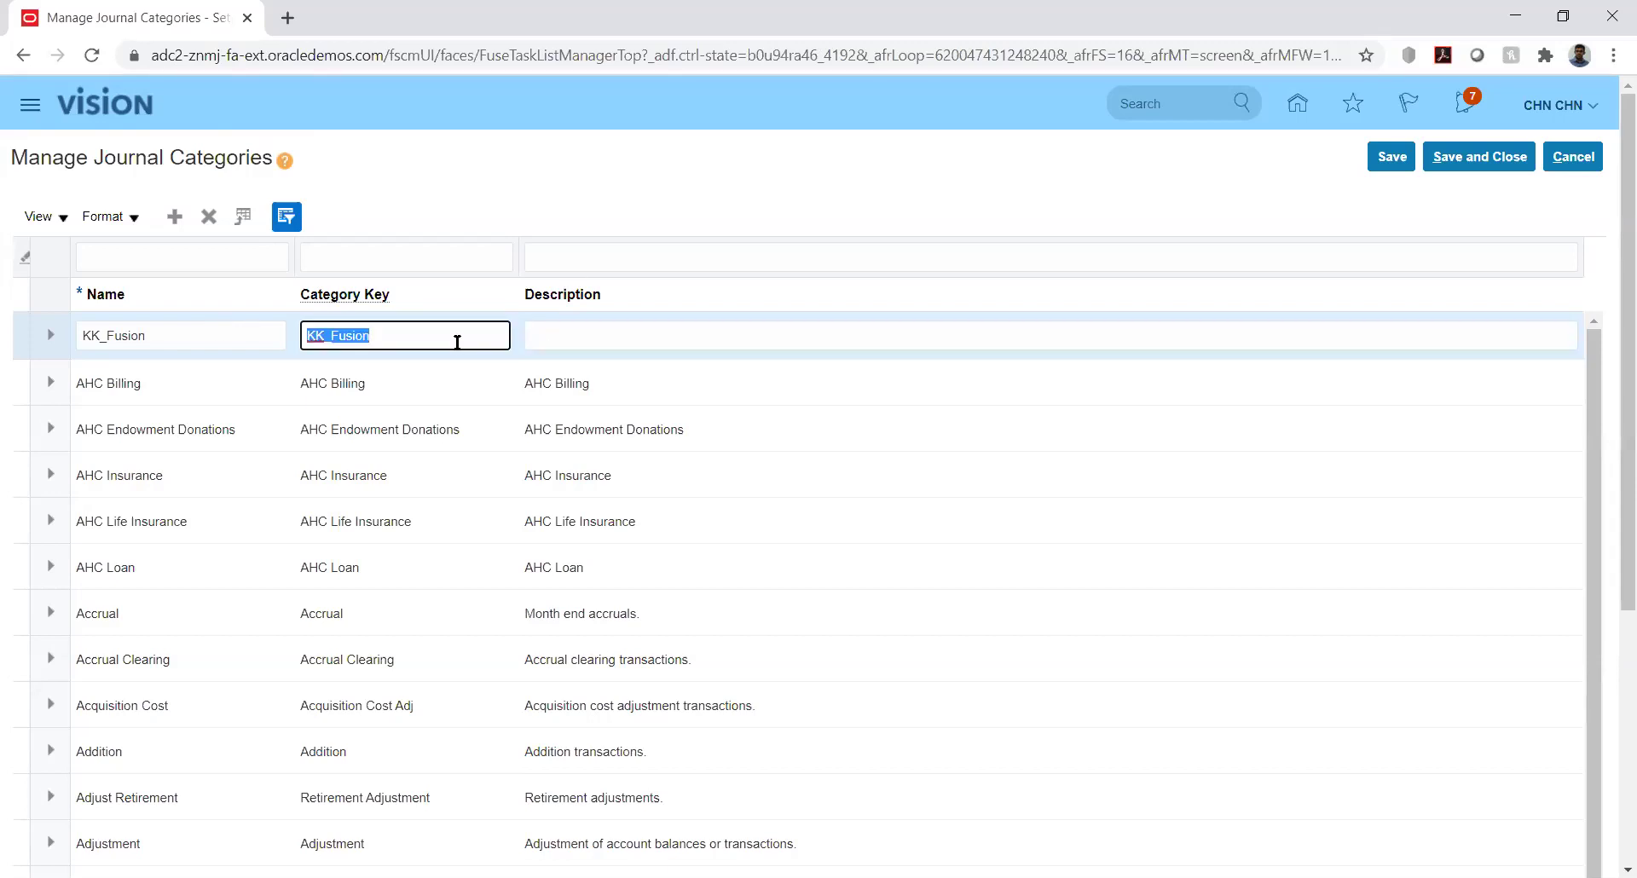
left_click(583, 342)
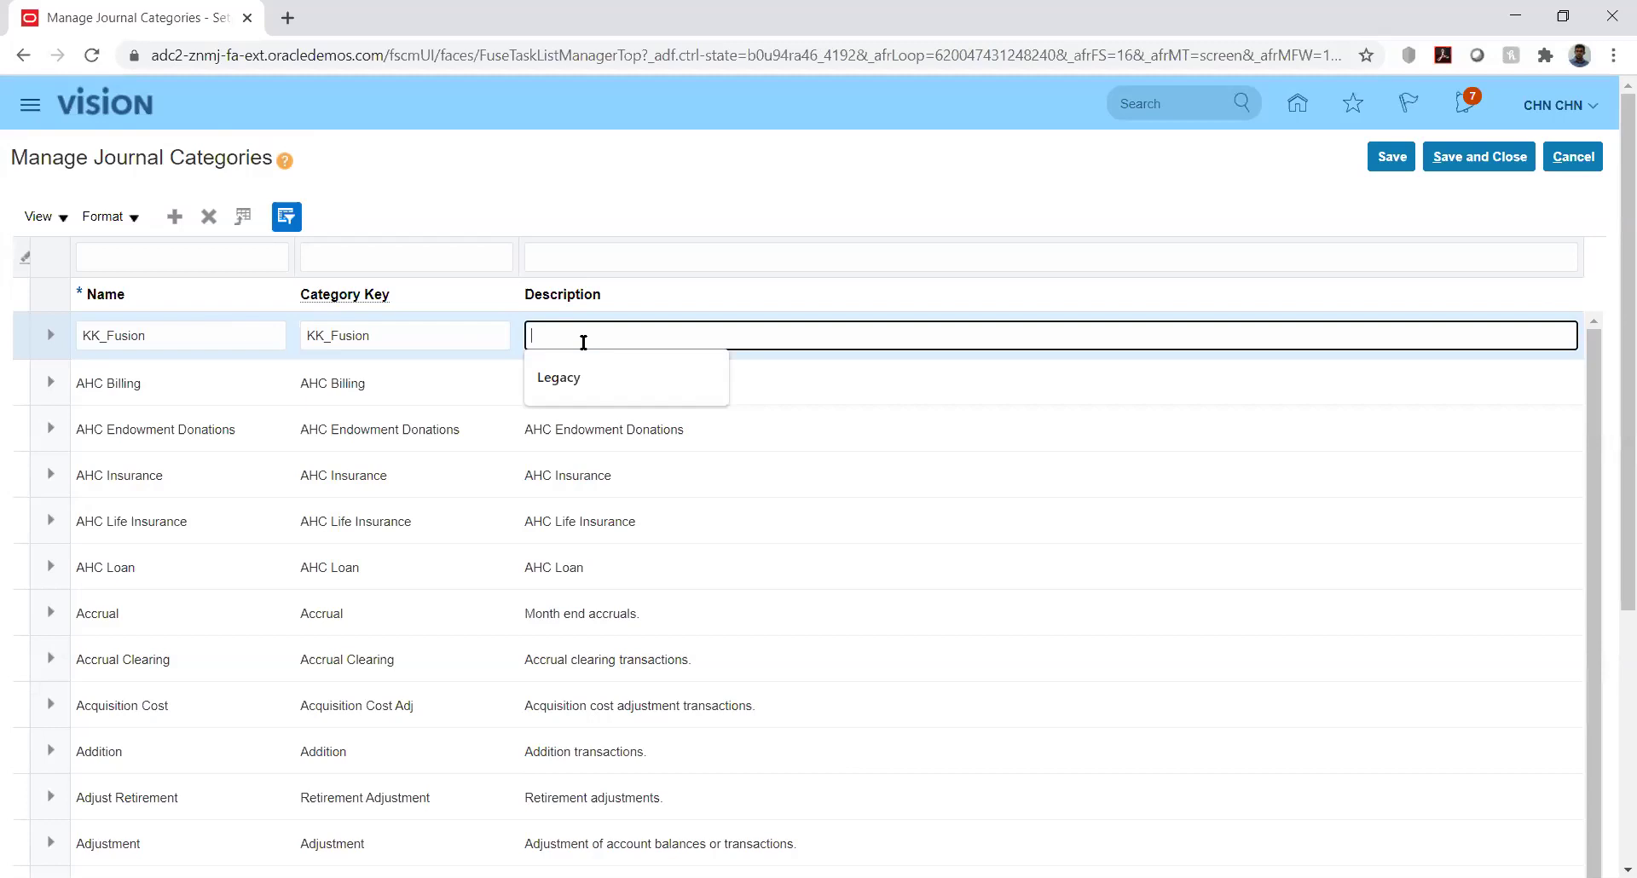
key("ctrl+v")
left_click(1052, 184)
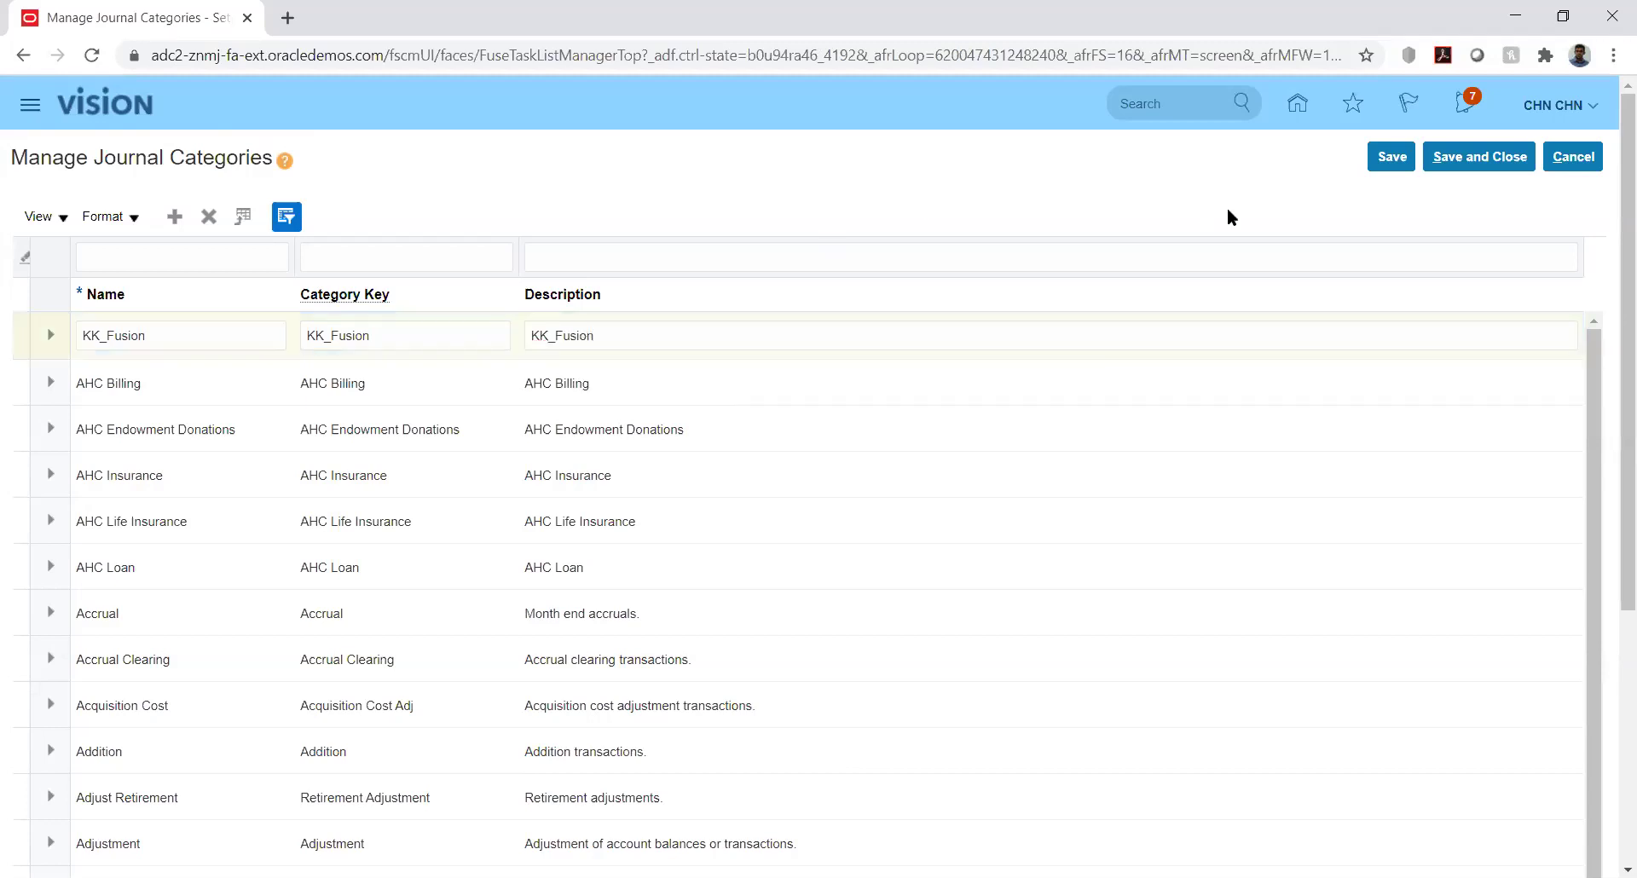
left_click(1394, 162)
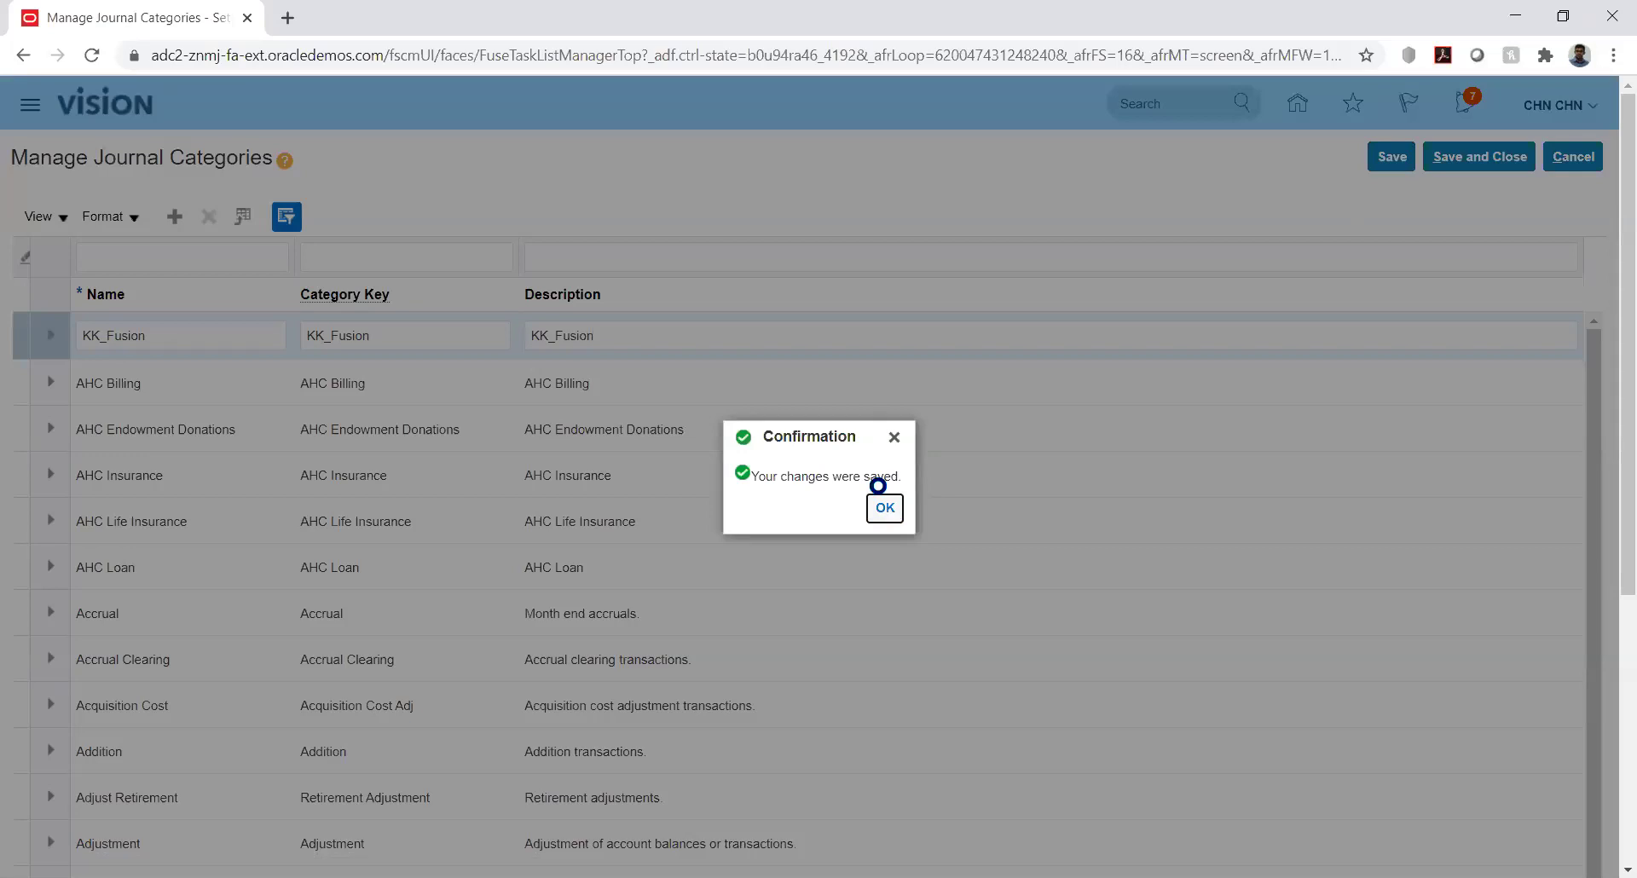
Dismiss the confirmation and Save and Close Manage Journal Categories
left_click(885, 509)
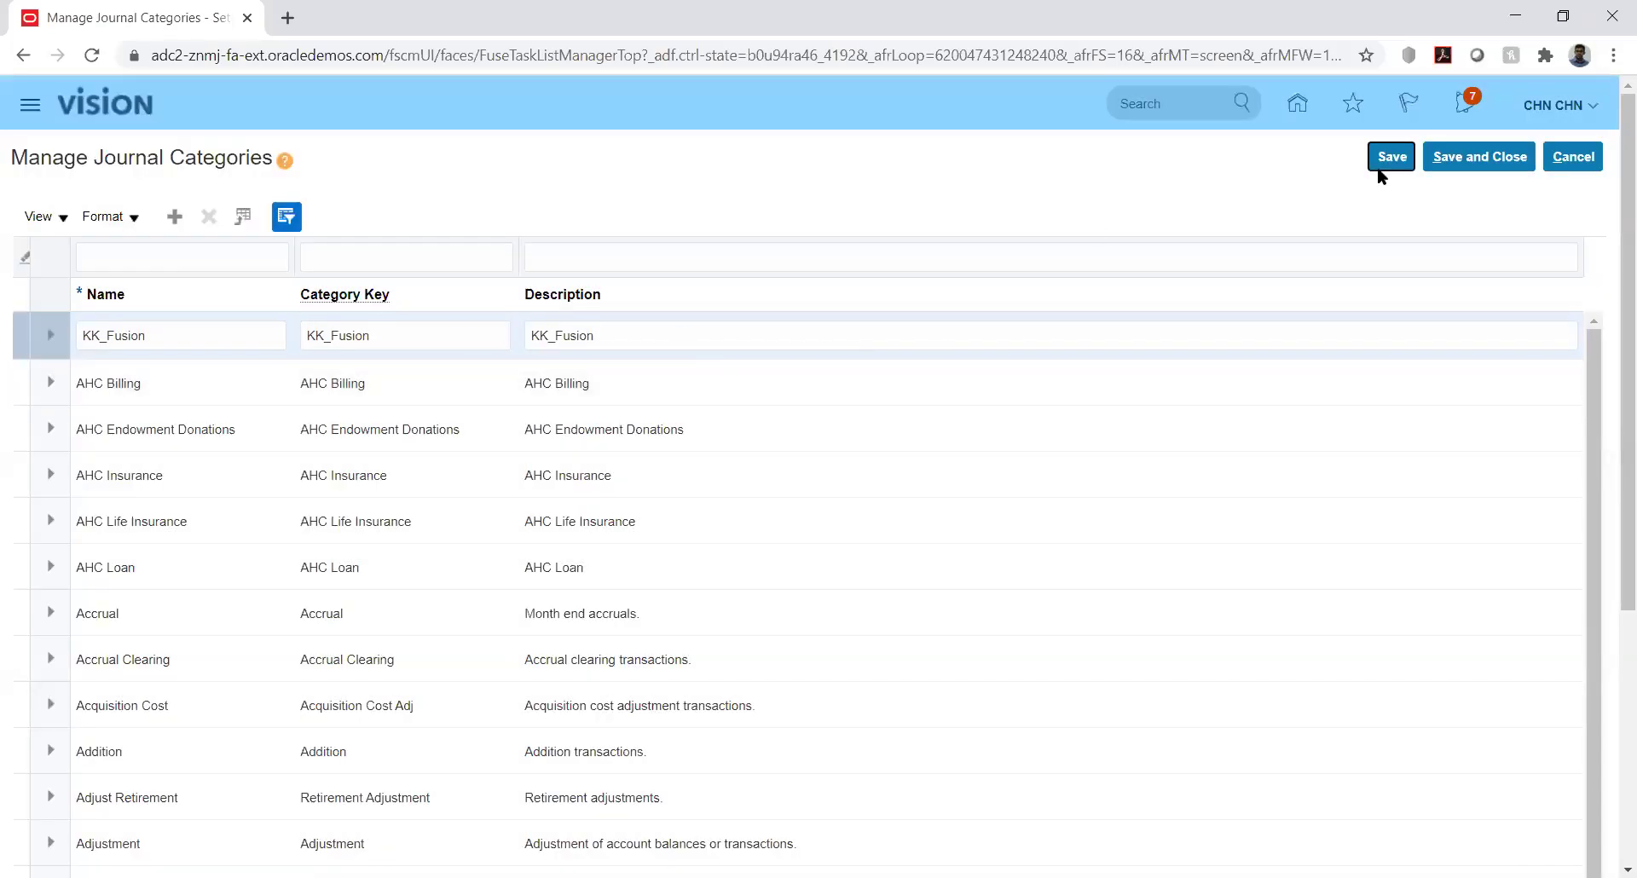
left_click(1476, 157)
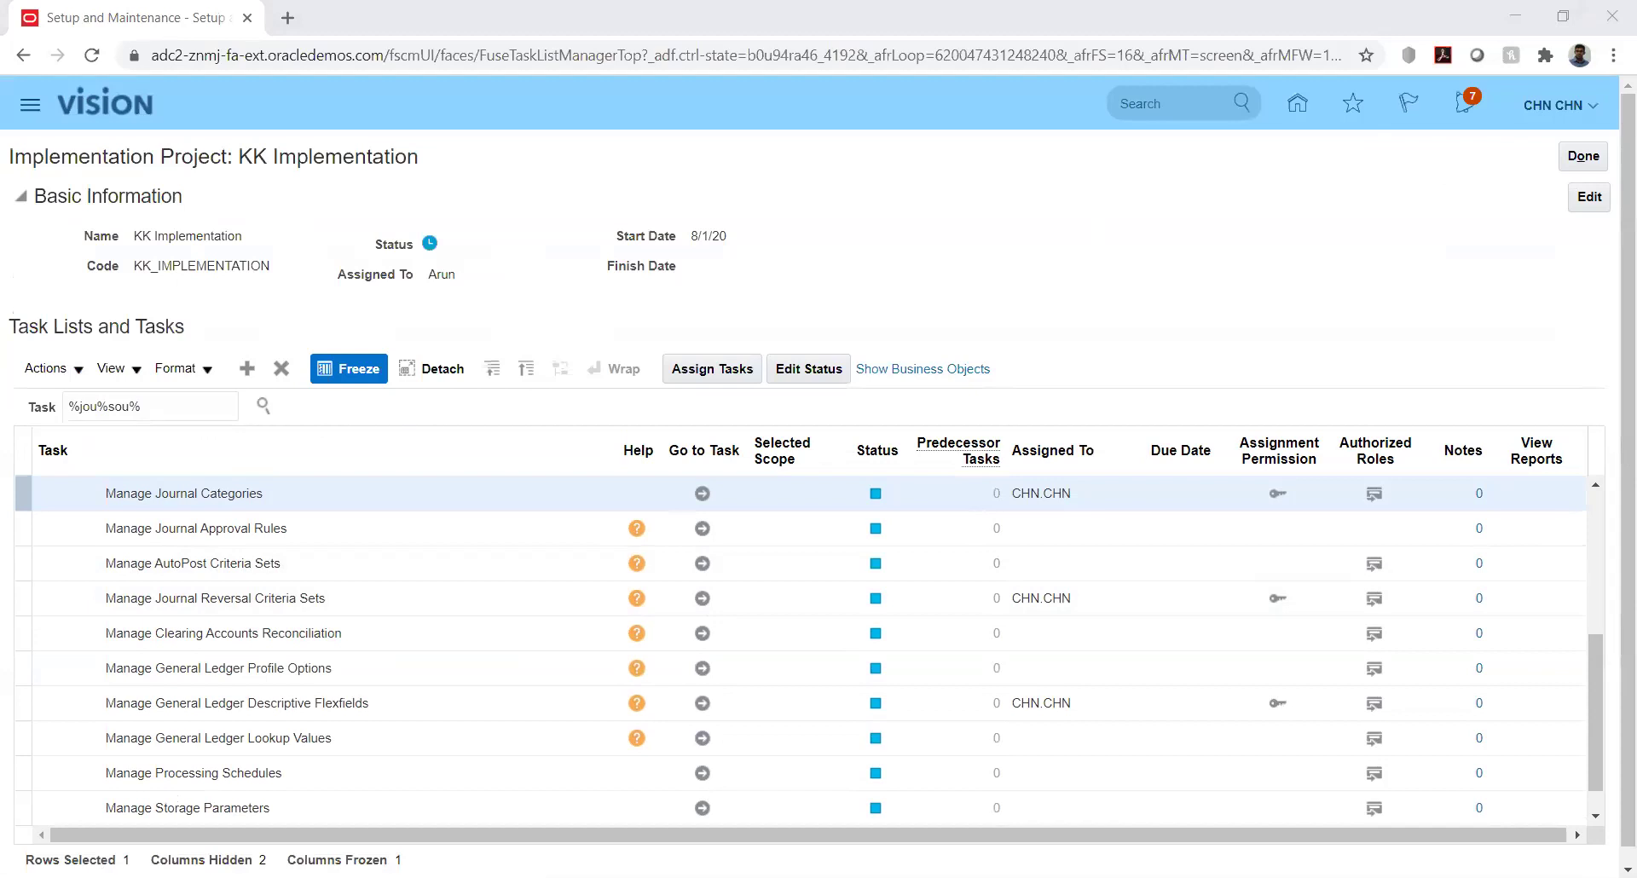
Scroll the KK Implementation task table and switch to the JournalImportTemplate (1).xlsm workbook
left_click(1326, 289)
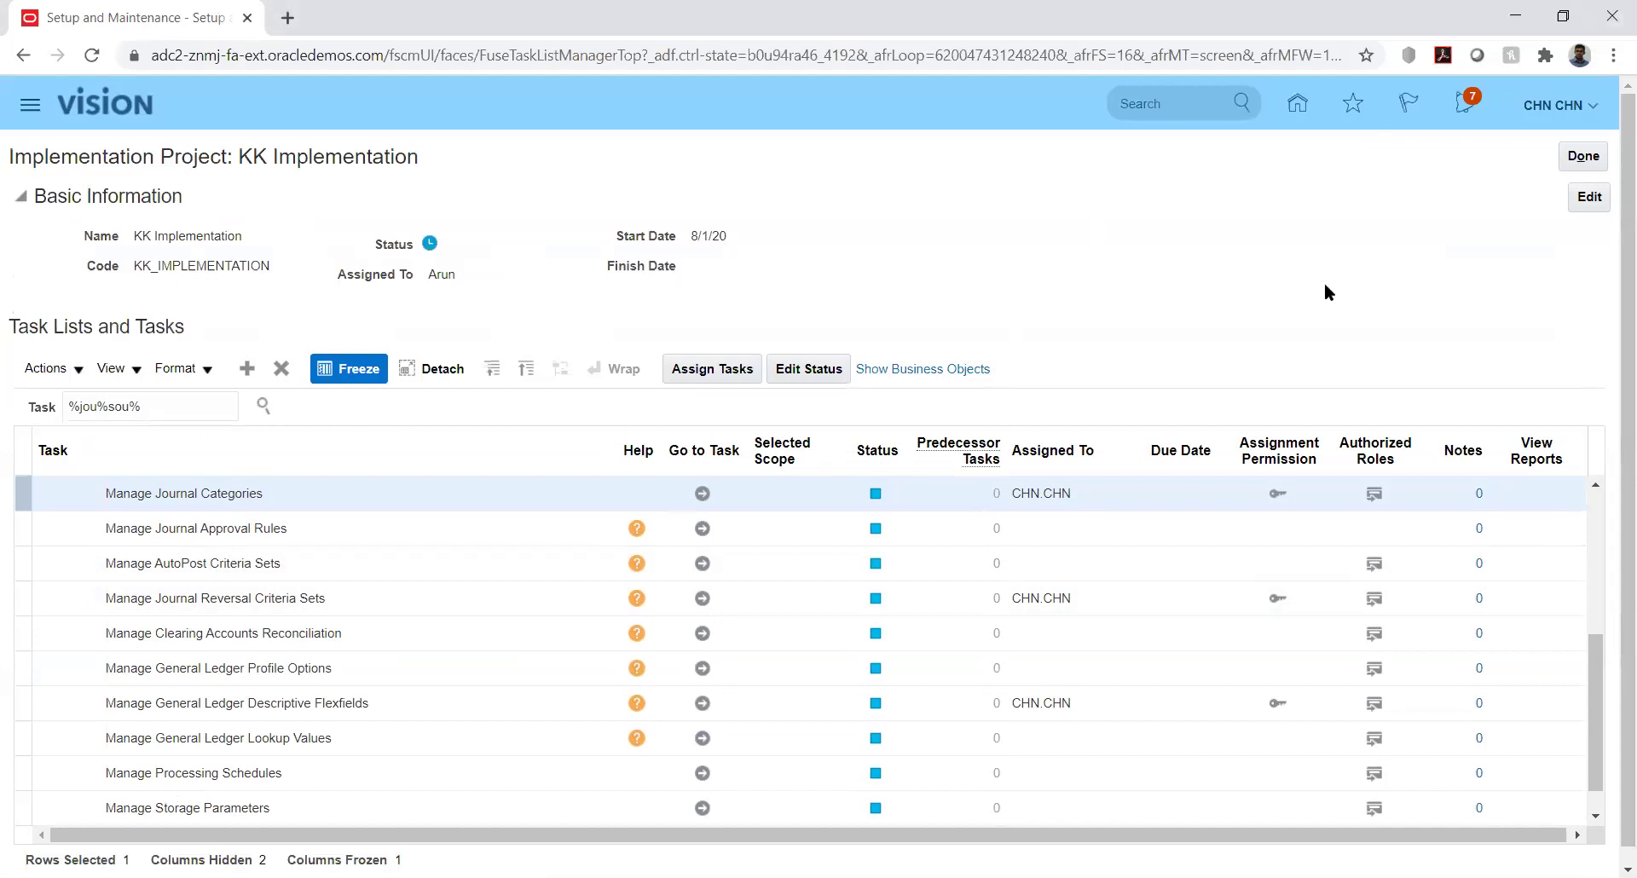
left_click(1600, 674)
scroll(1600, 673, "up", 2)
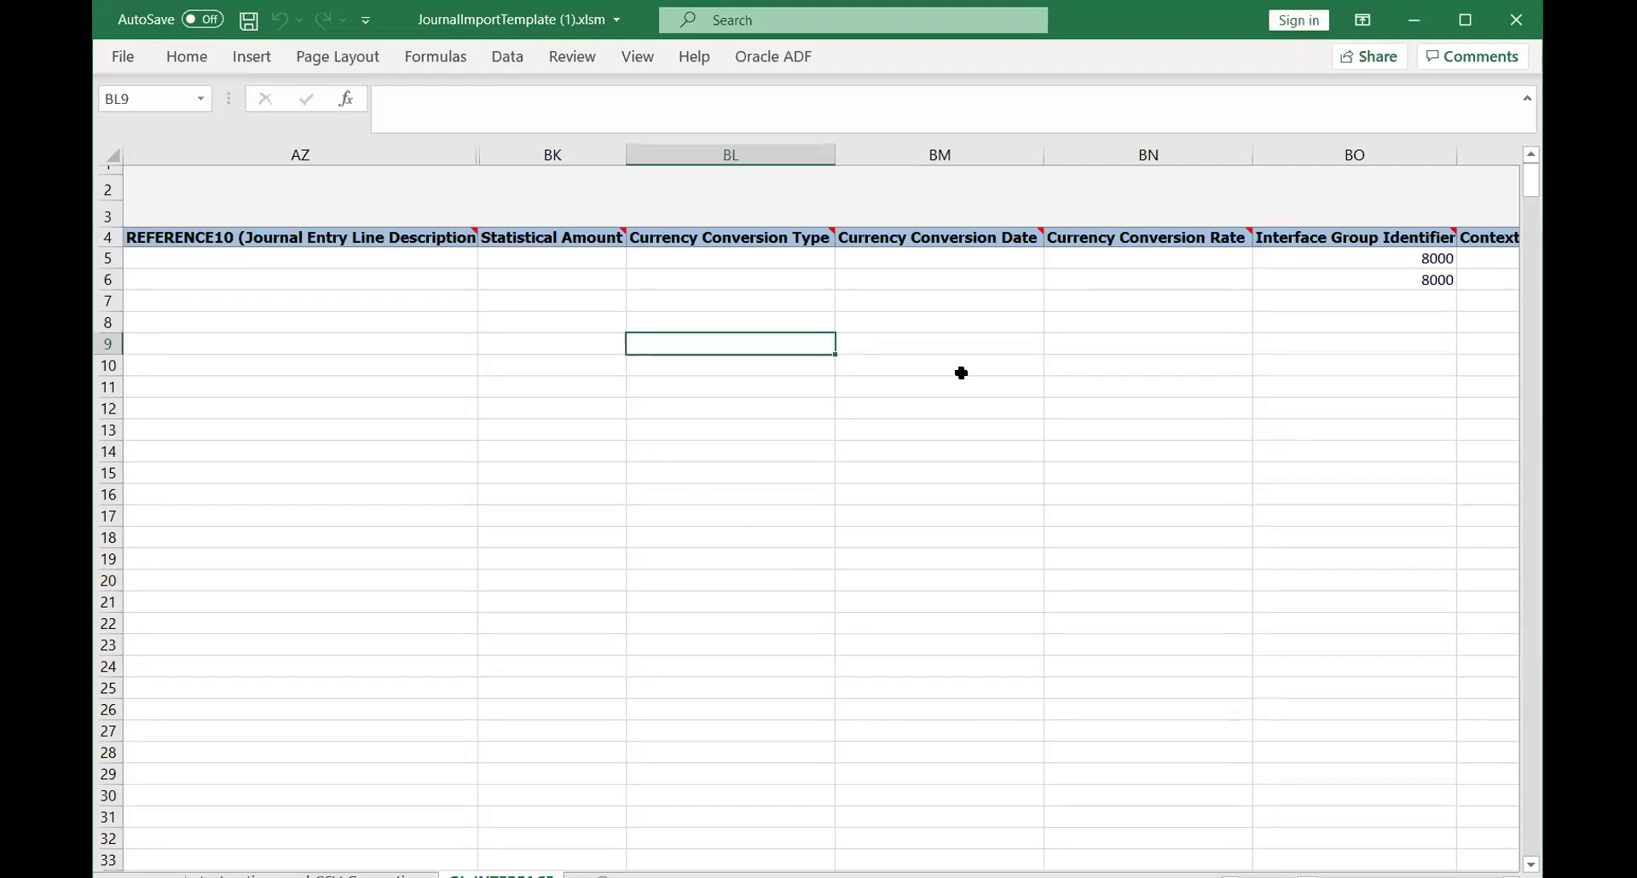
Maximize Excel, read the Instructions and CSV Generation sheet, then return to GL_INTERFACE
left_click(1465, 19)
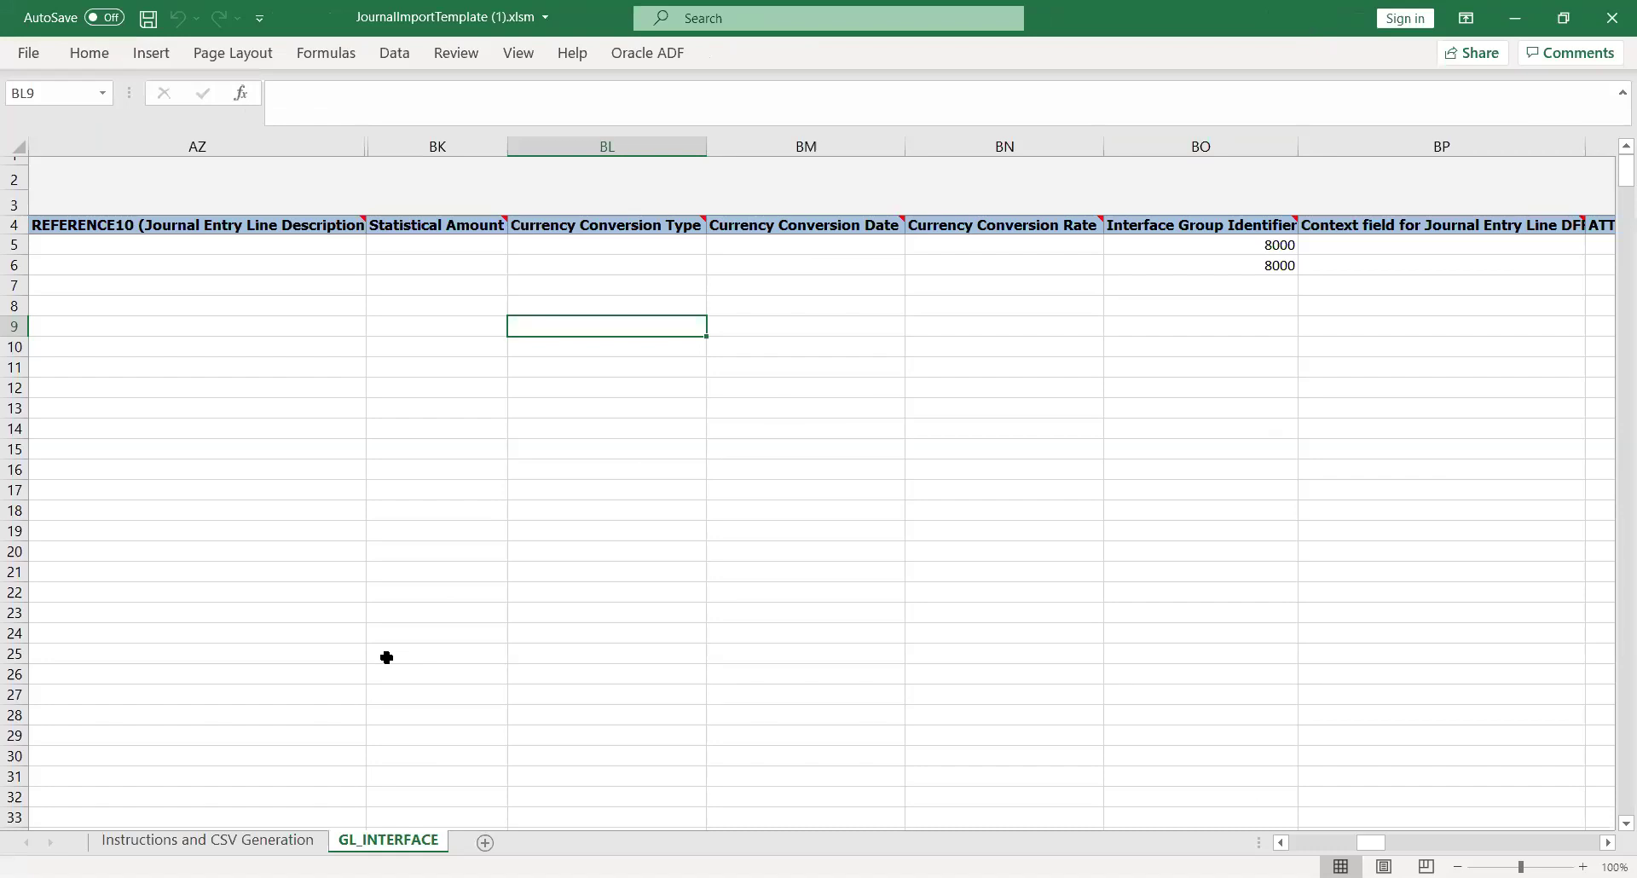
left_click(207, 842)
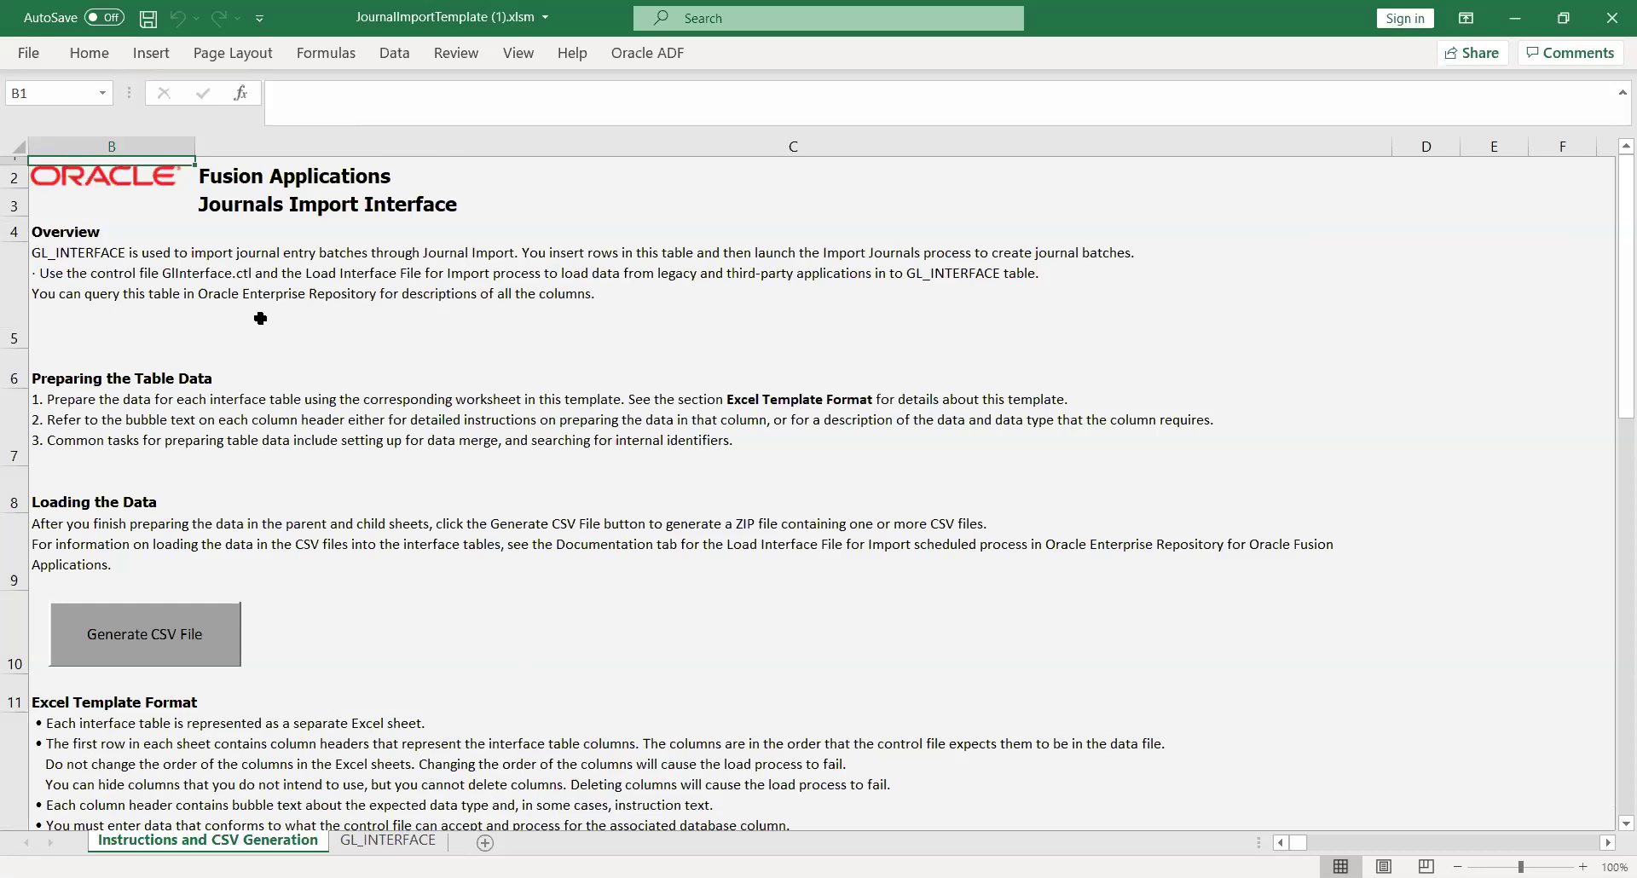
left_click(208, 278)
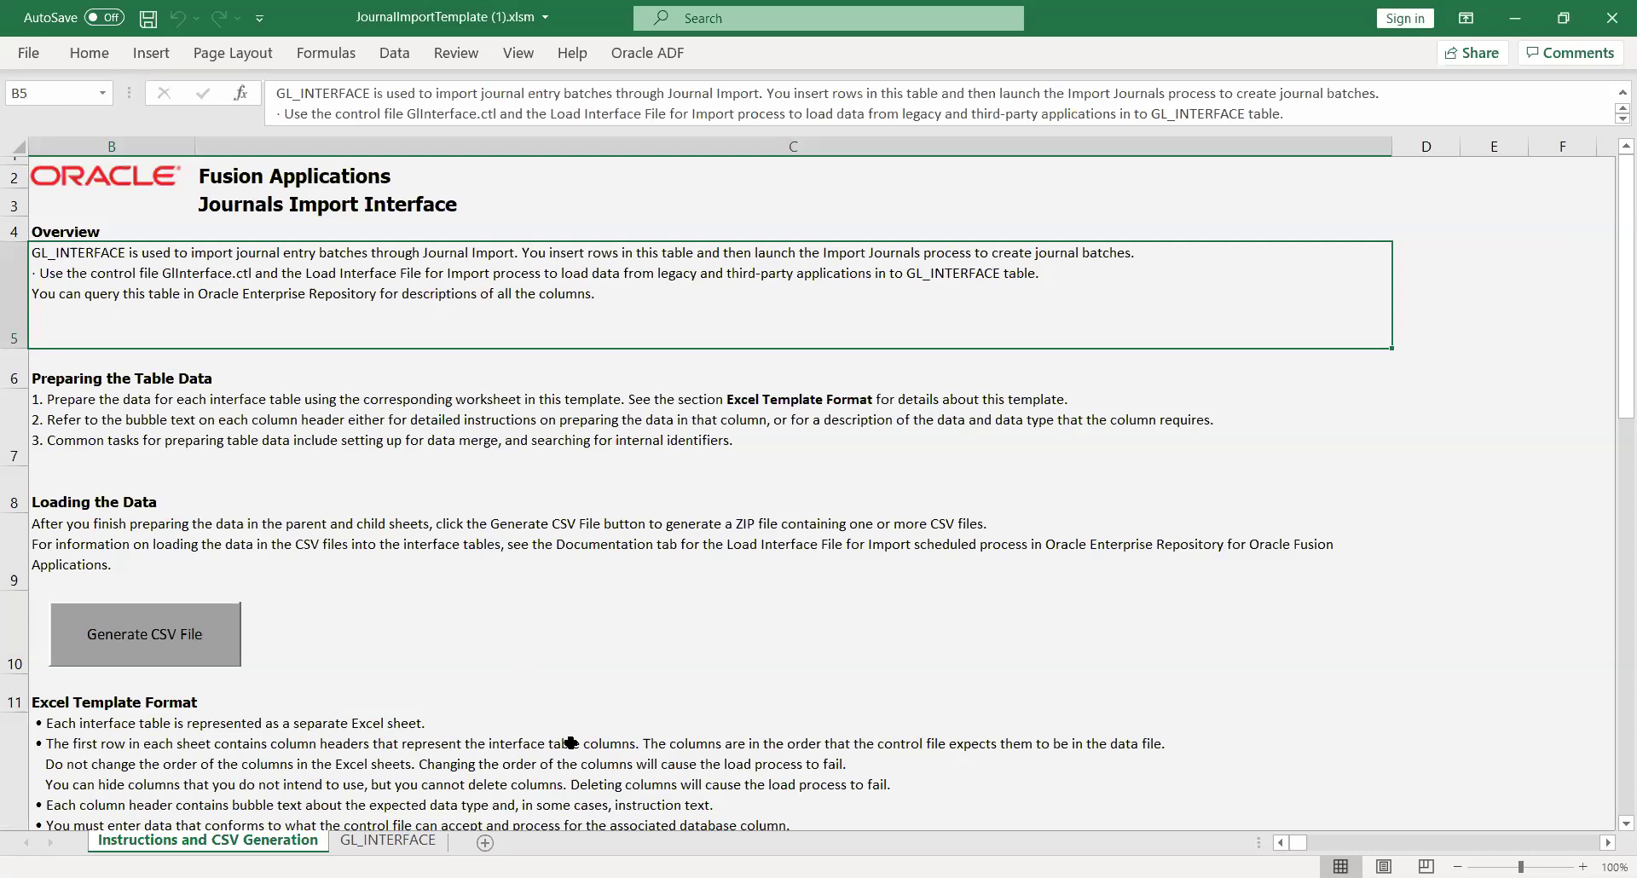
left_click(299, 754)
key("Down")
key("Down")
key("Down")
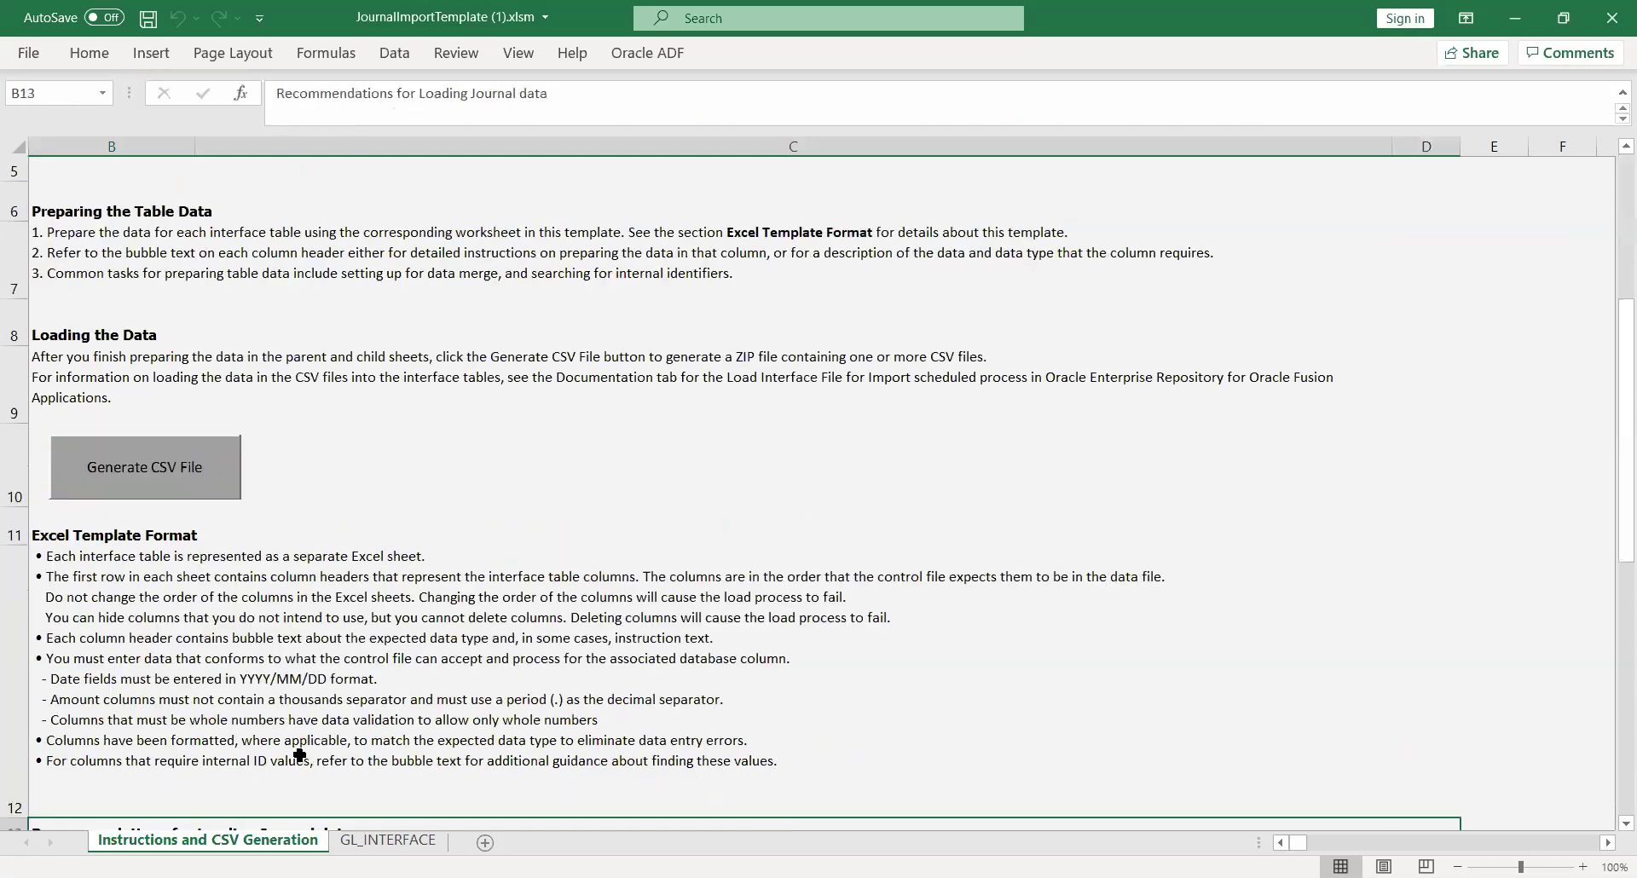
key("Down")
key("Down")
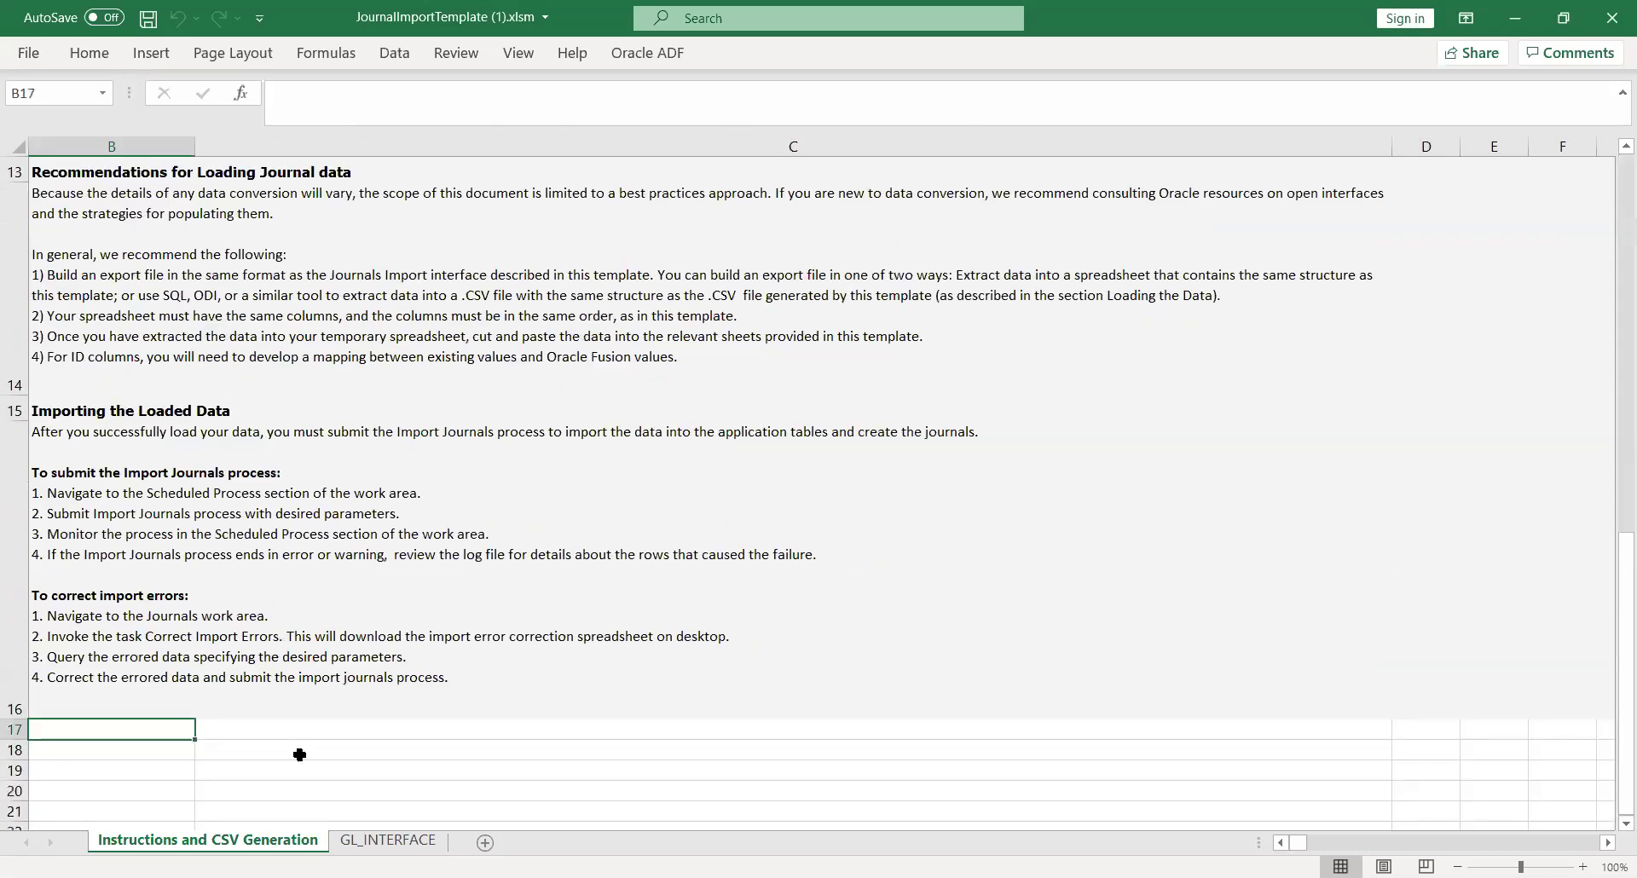
key("Up")
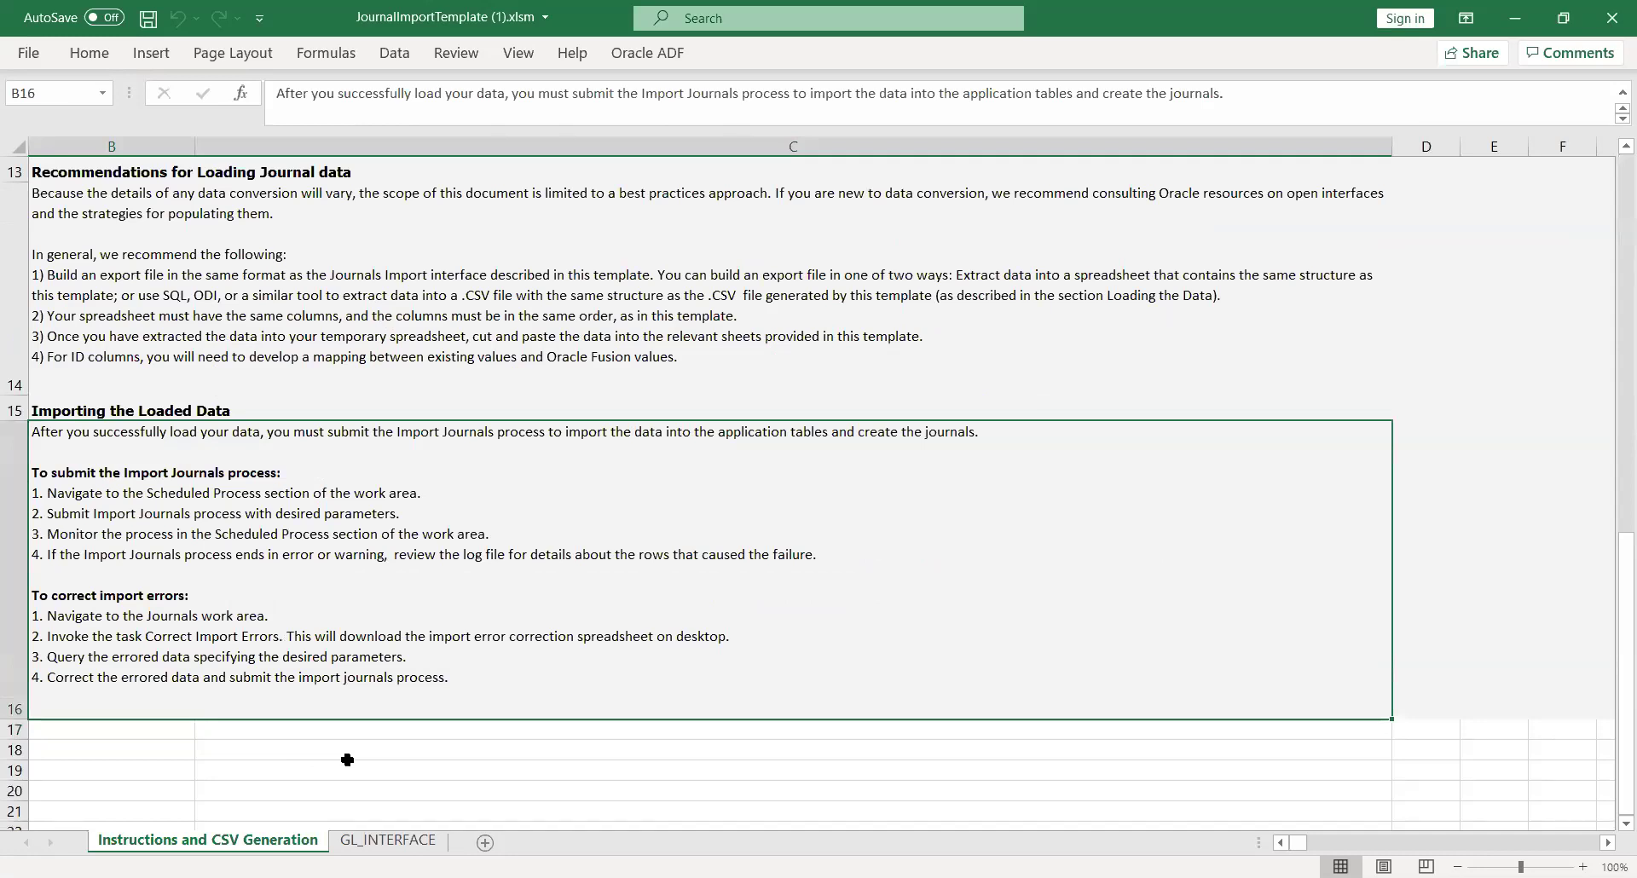
left_click(379, 841)
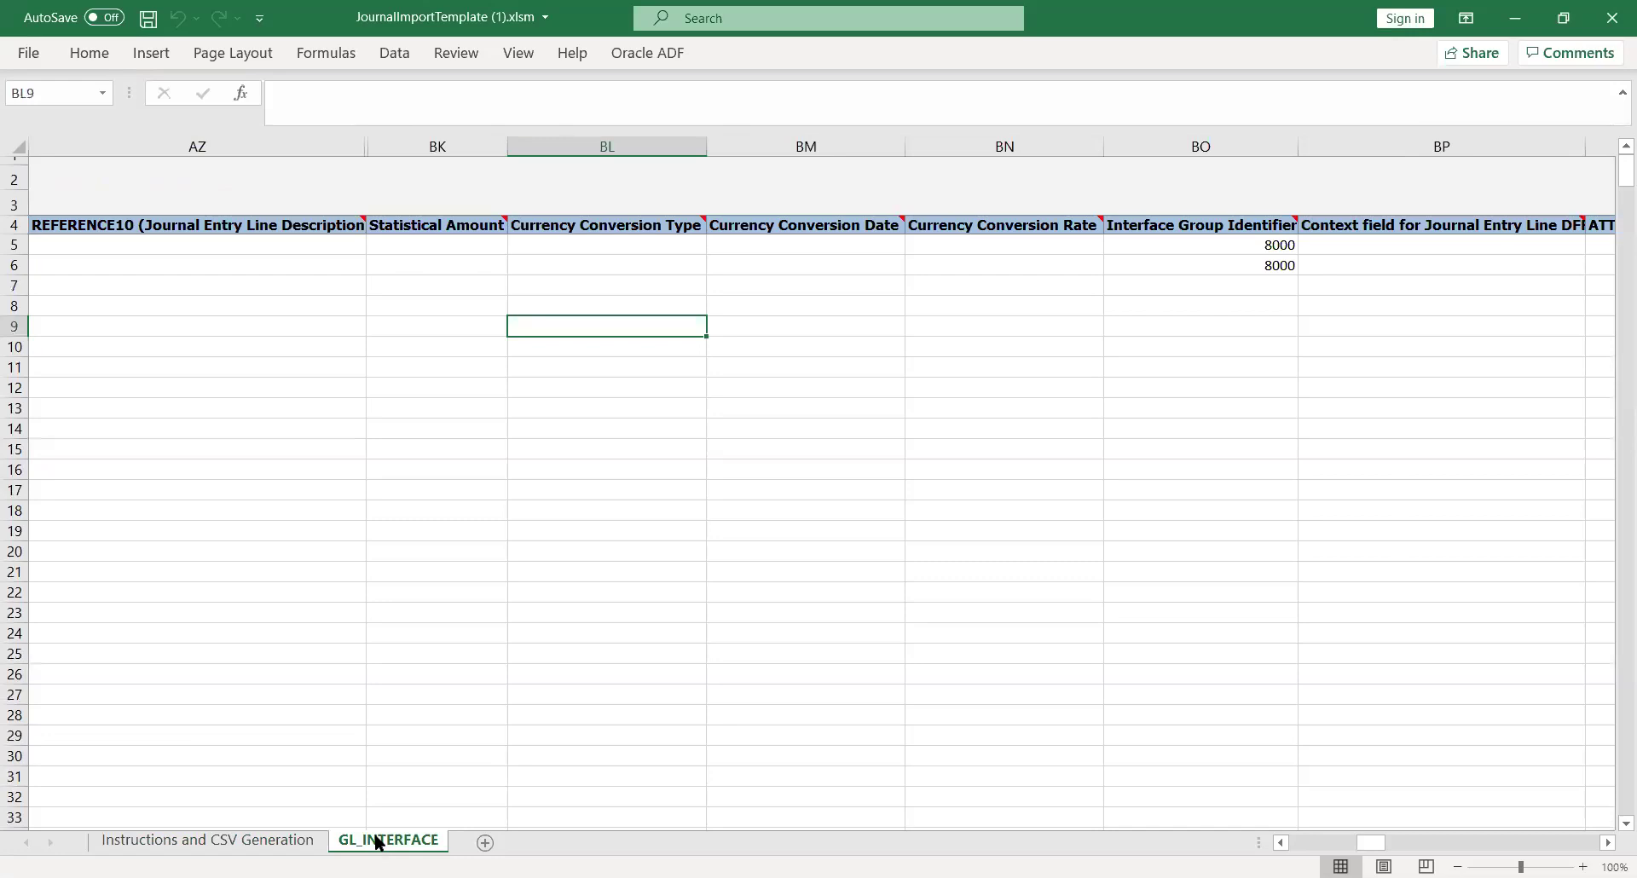
Check the second line's Status Code (NEW) and Ledger ID, then return to Oracle's task list
key("Left")
key("Left")
key("Left")
key("Left")
key("Left")
key("Left")
key("Left")
key("Left")
key("Left")
key("Left")
key("Left")
key("Left")
key("Left")
key("Left")
key("Left")
key("Left")
key("Left")
key("Left")
key("Left")
key("Left")
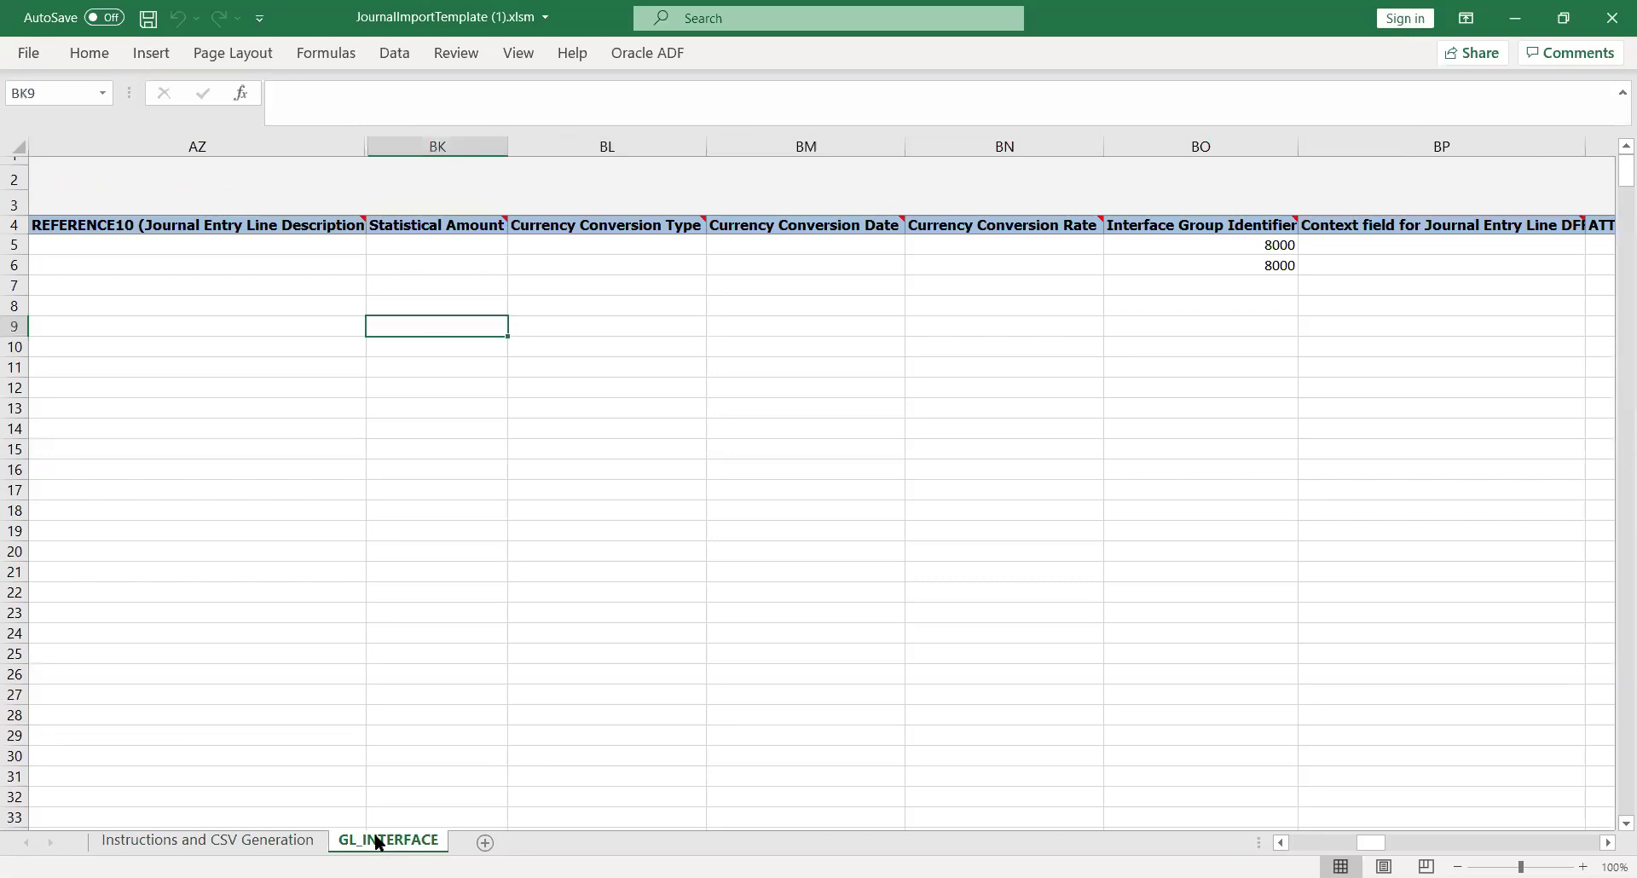
key("Left")
key("Left")
key("Left")
key("Left")
key("Left")
key("Left")
key("Left")
key("Left")
key("Left")
key("Left")
key("Left")
key("Left")
key("Left")
key("Left")
key("Left")
key("Left")
key("Left")
key("Left")
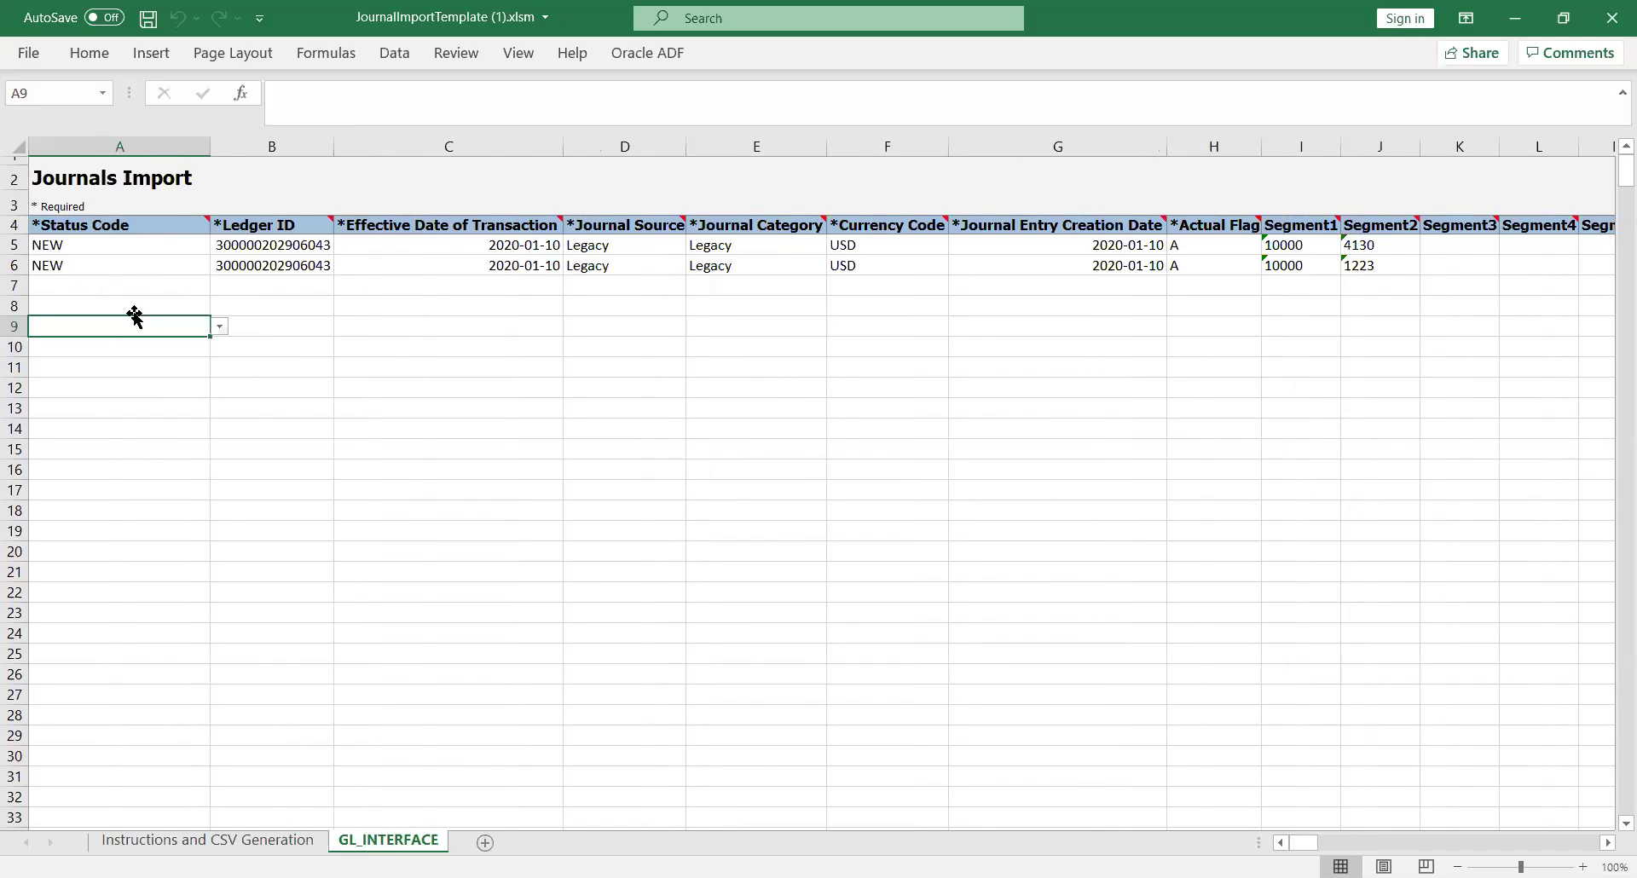
left_click(171, 259)
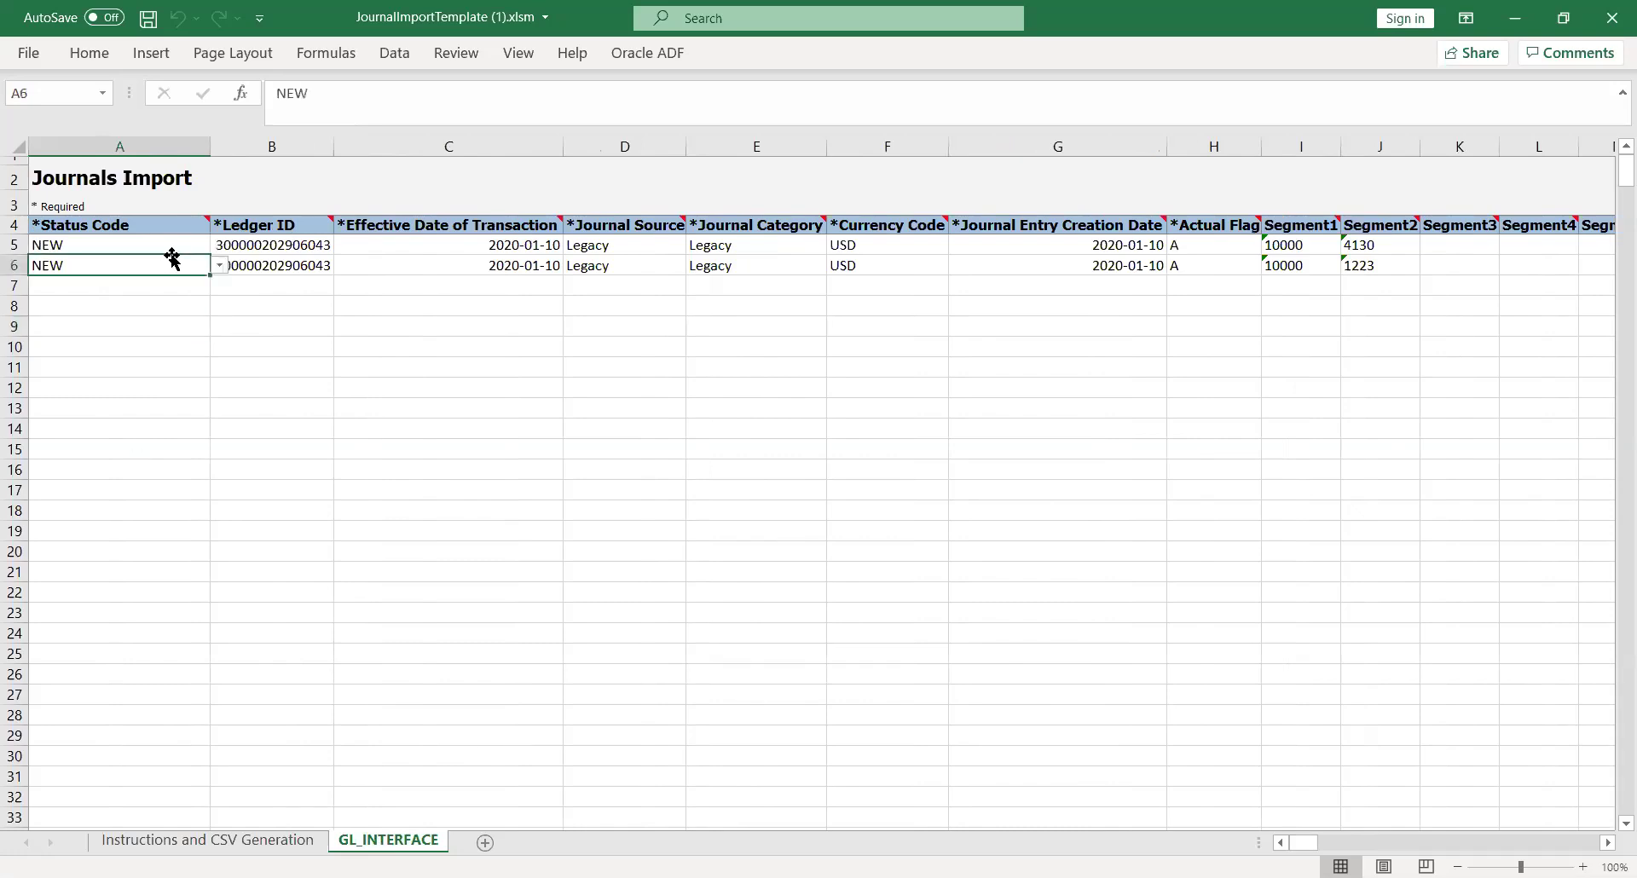
left_click(220, 265)
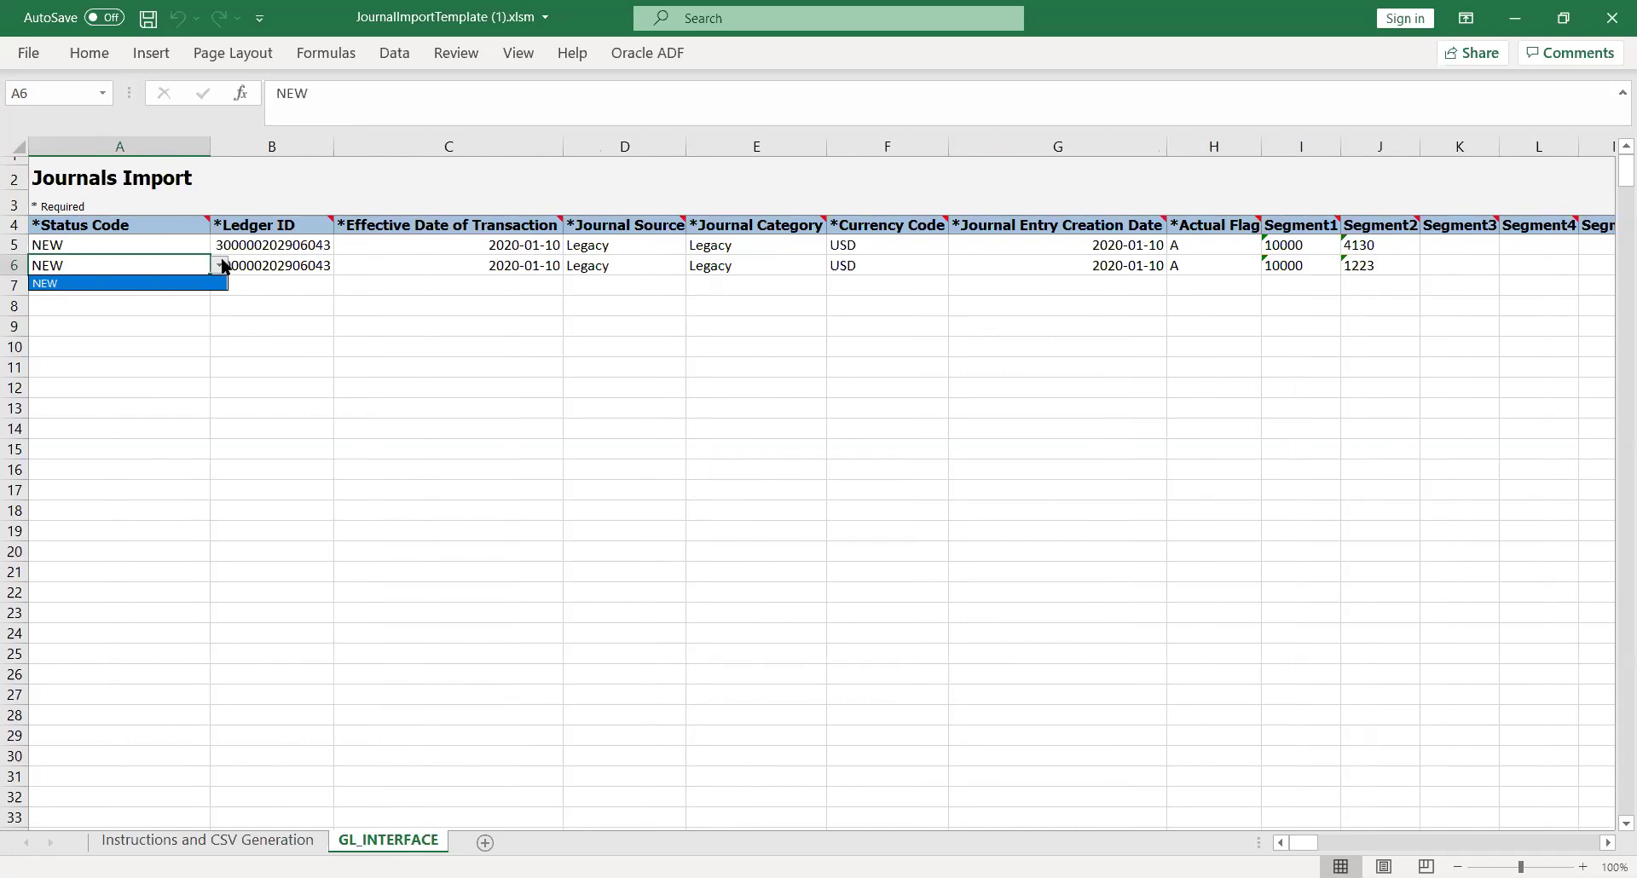
key("Escape")
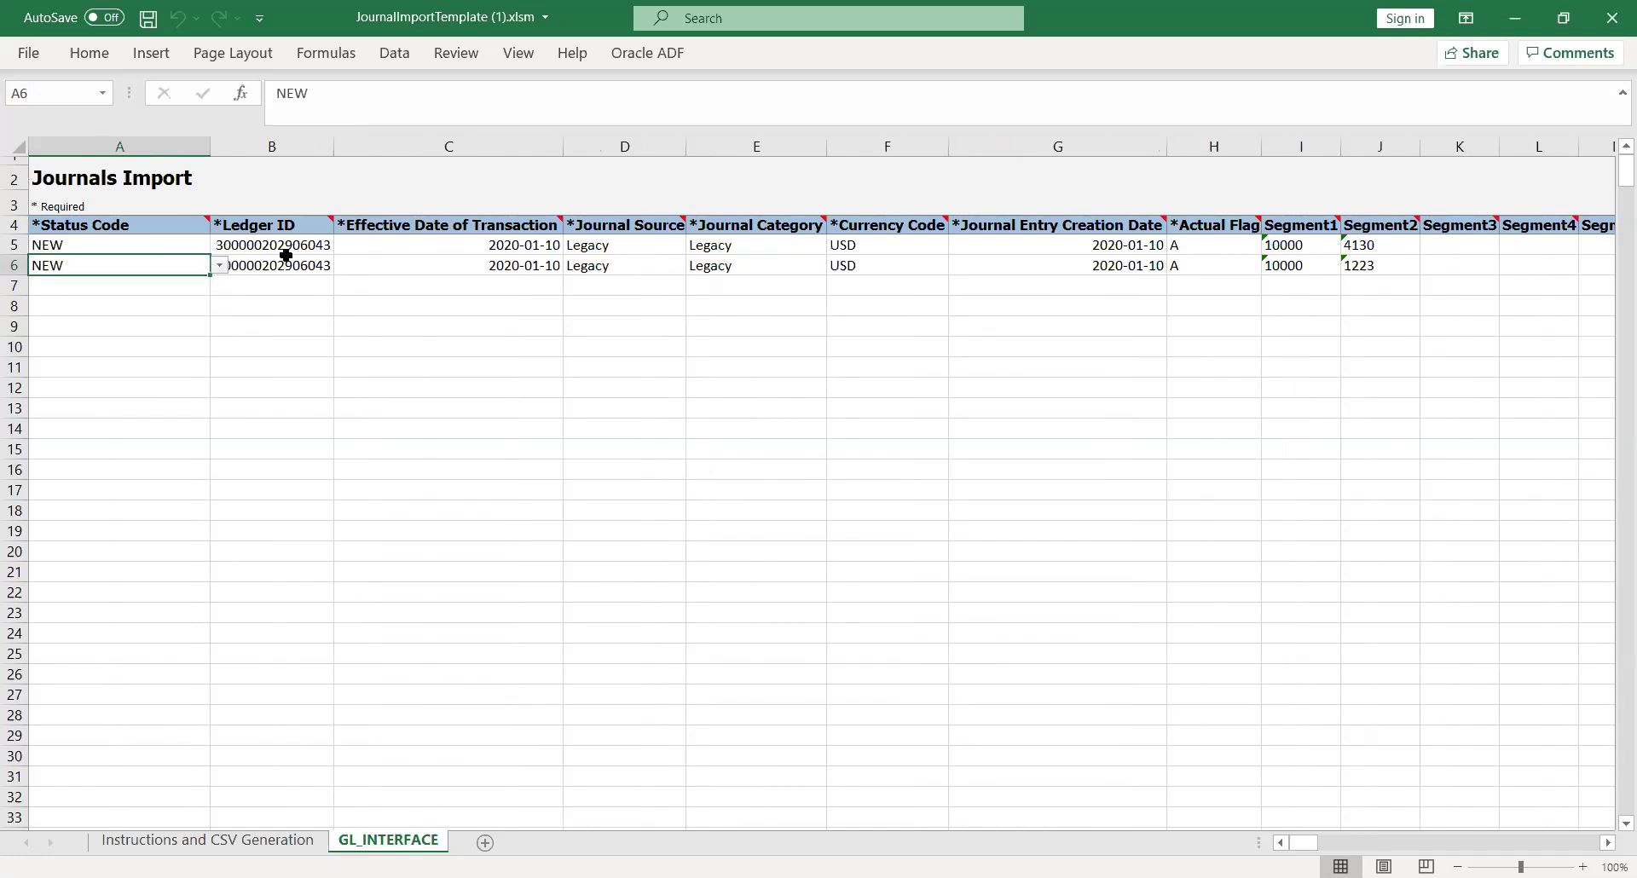
left_click(289, 263)
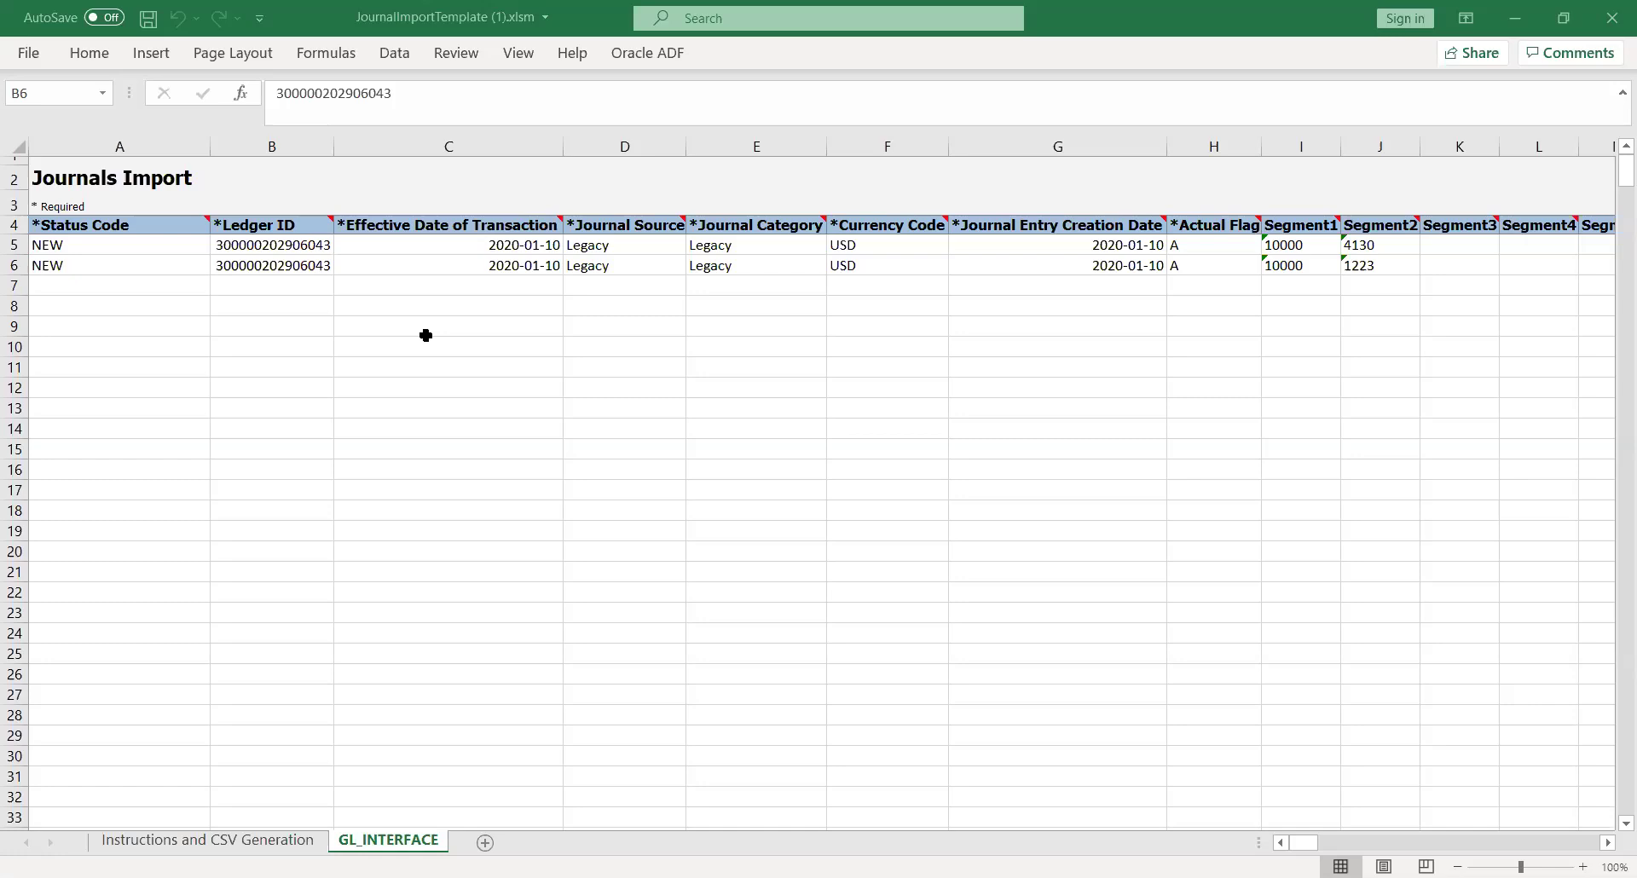
key("alt+Tab")
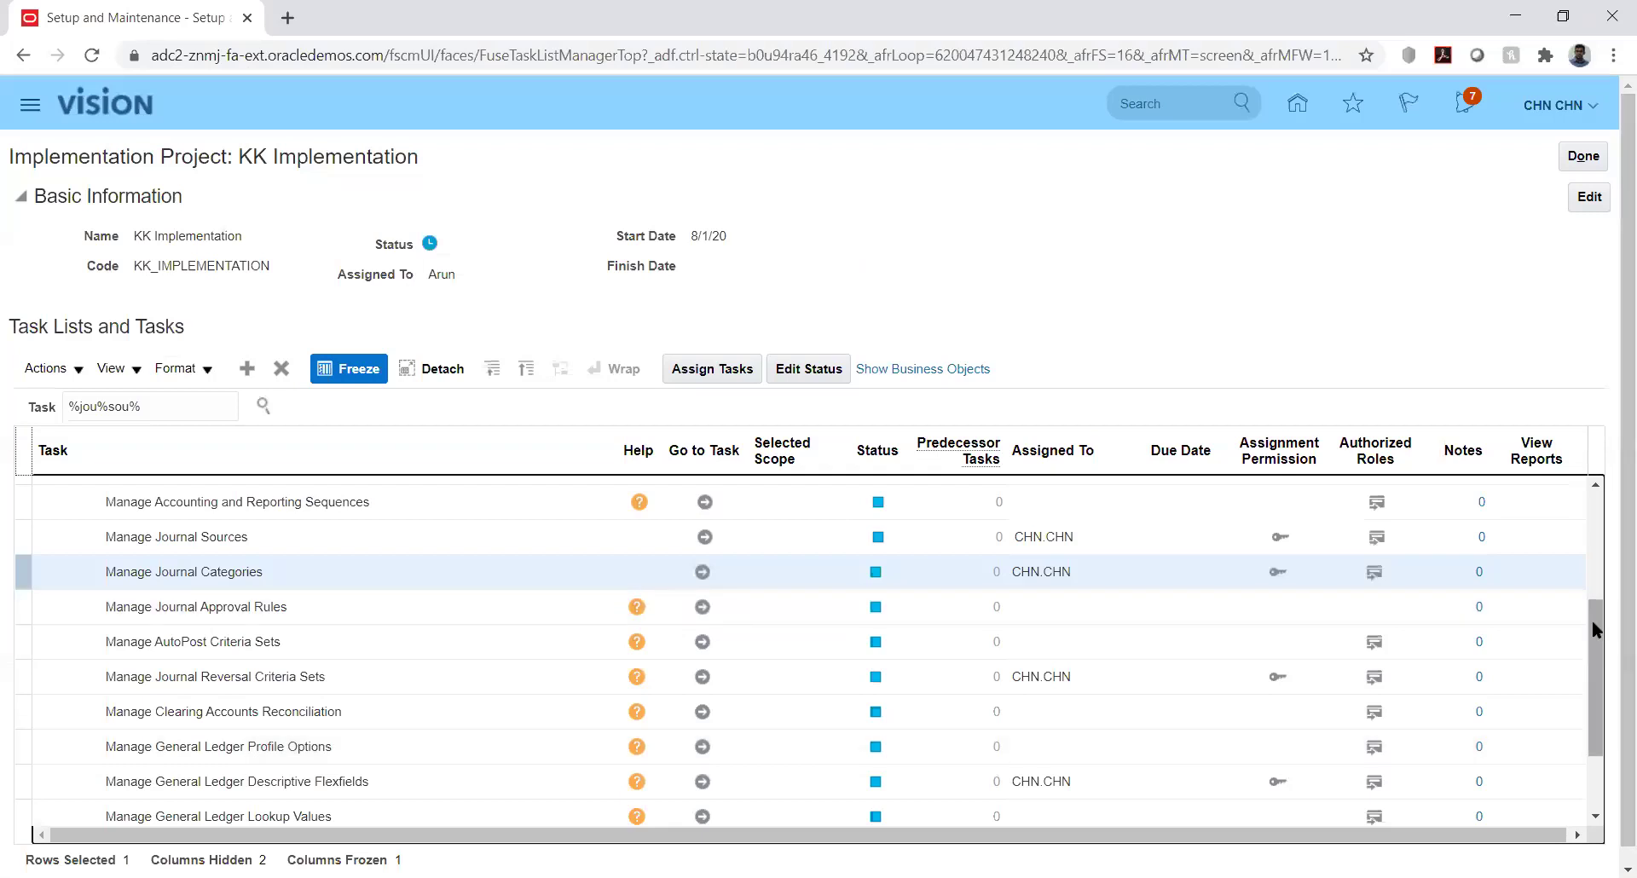
Search tasks for %manage%prim%led% and open Manage Primary Ledgers from its task hierarchy
left_click_drag(1592, 621, 1598, 511)
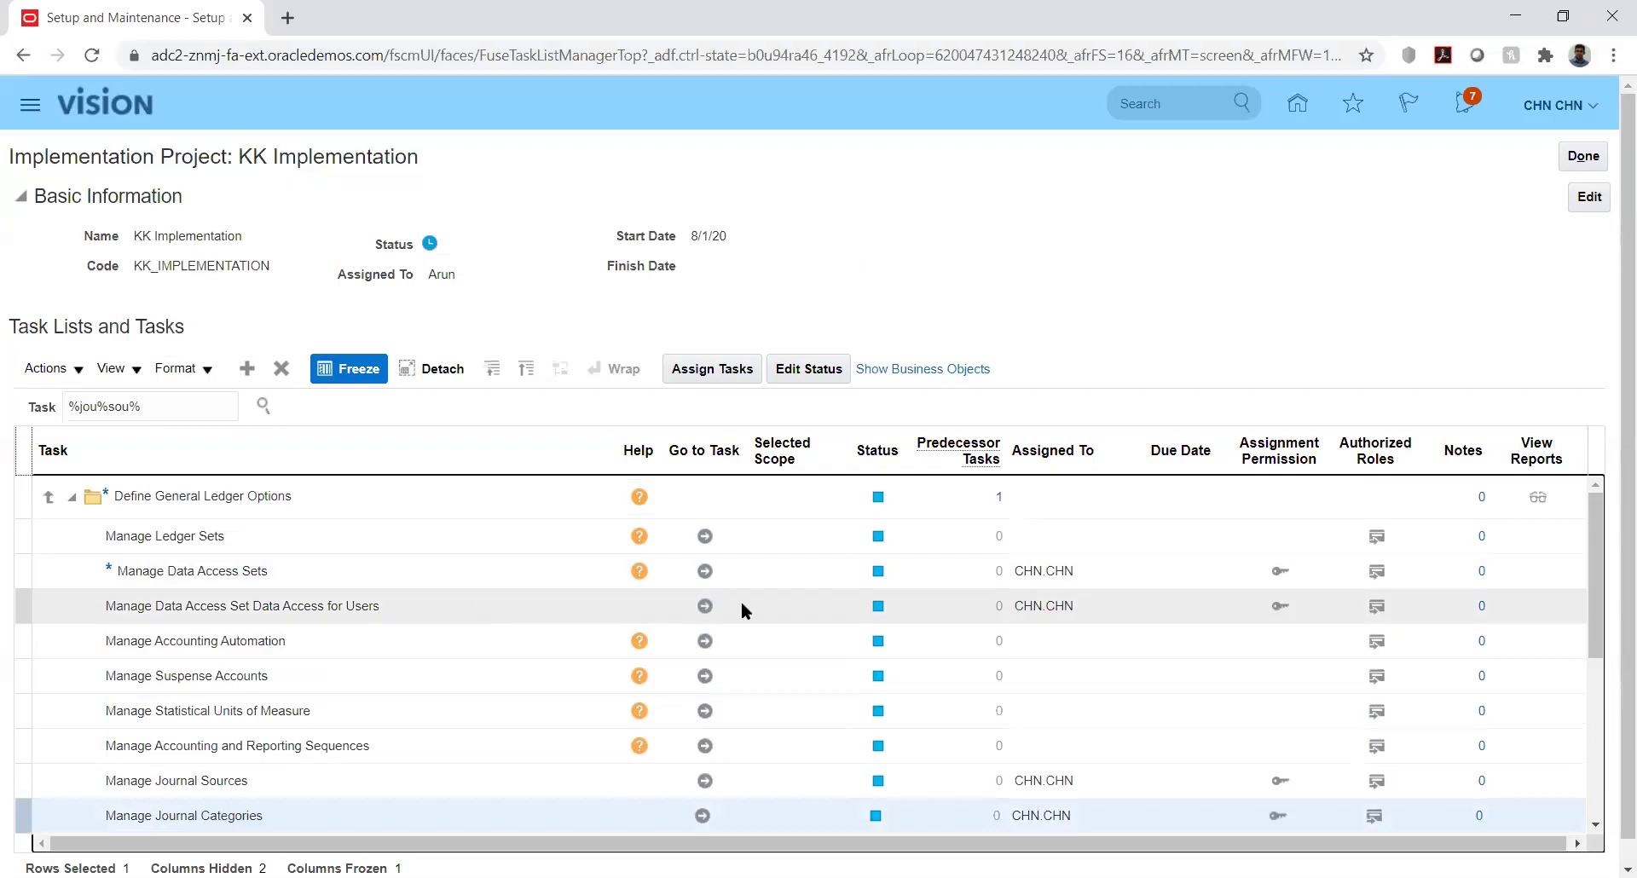
triple_click(178, 410)
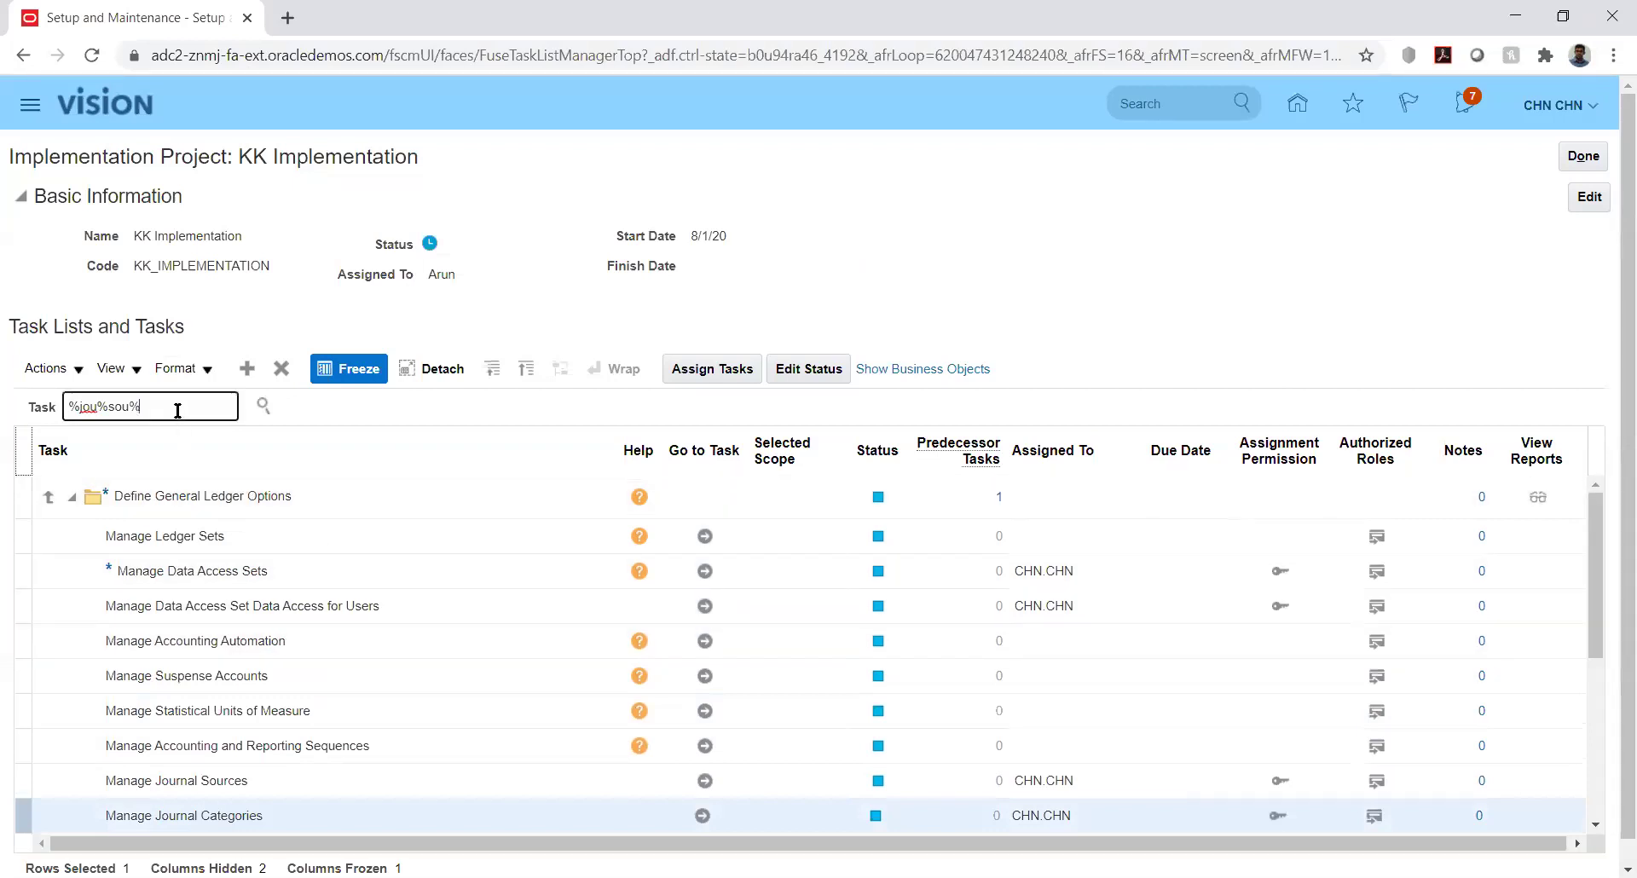
type("%")
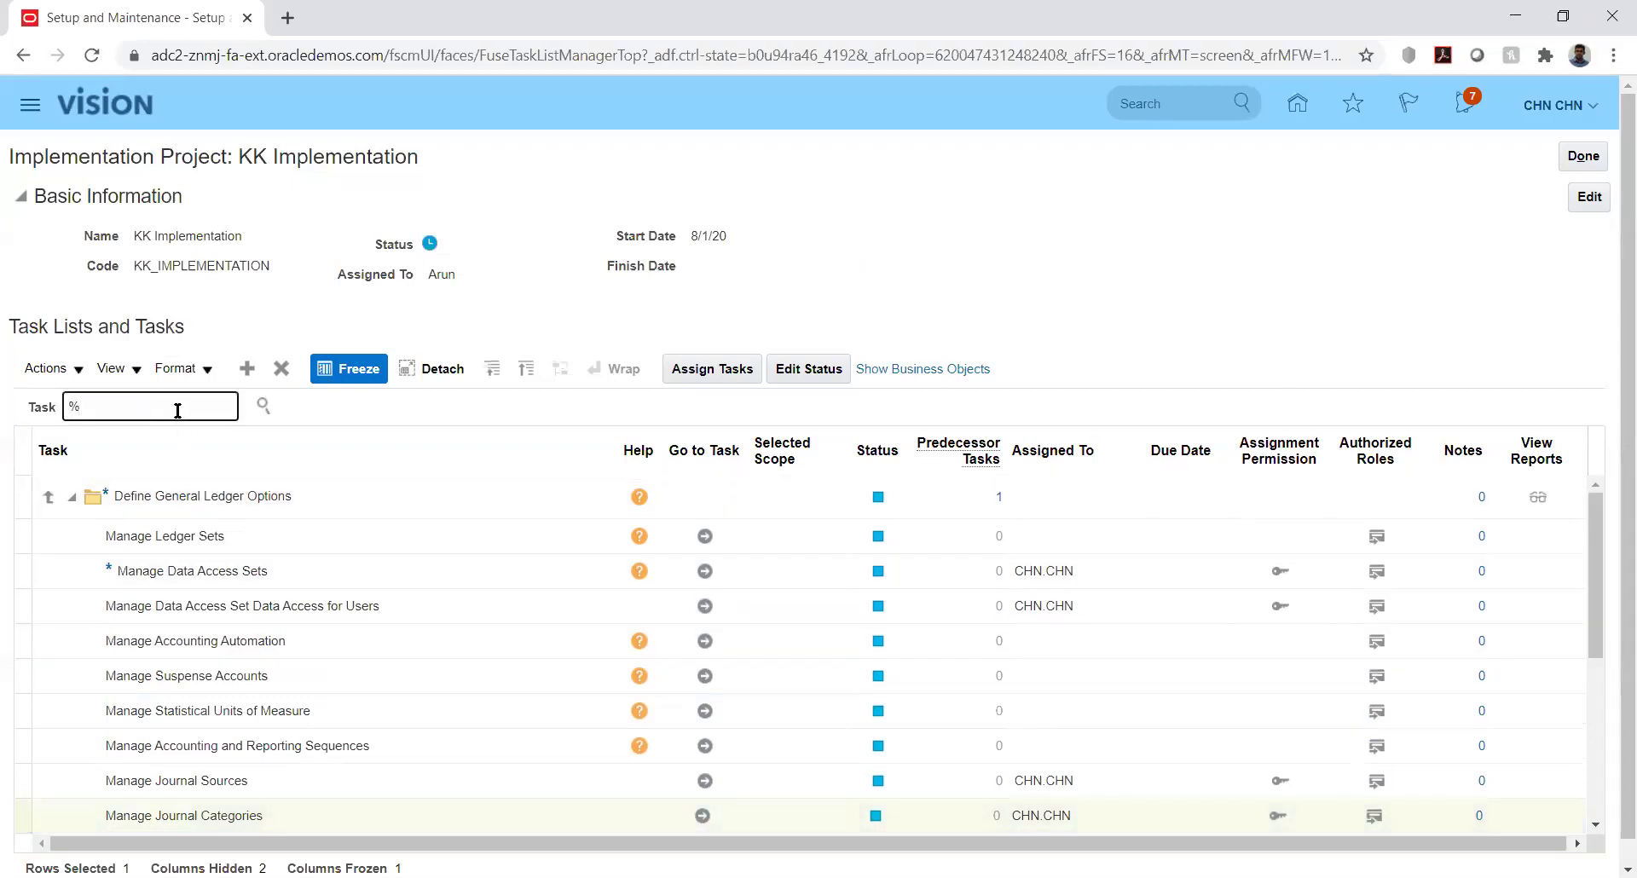
type("manage%")
type("prim%led%")
left_click(265, 406)
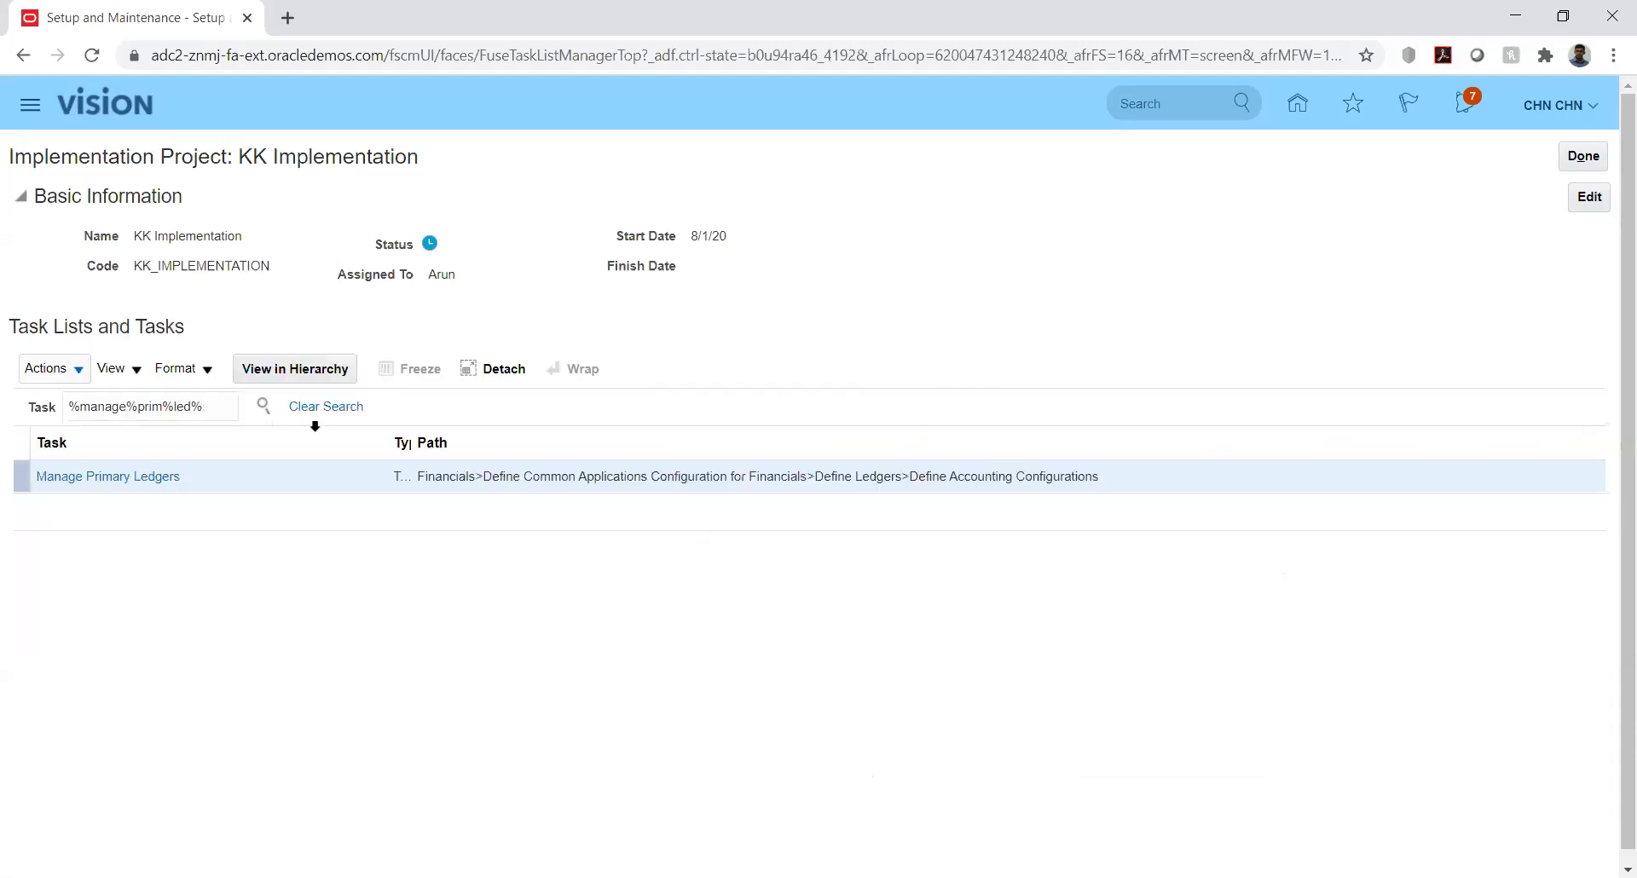
left_click(89, 484)
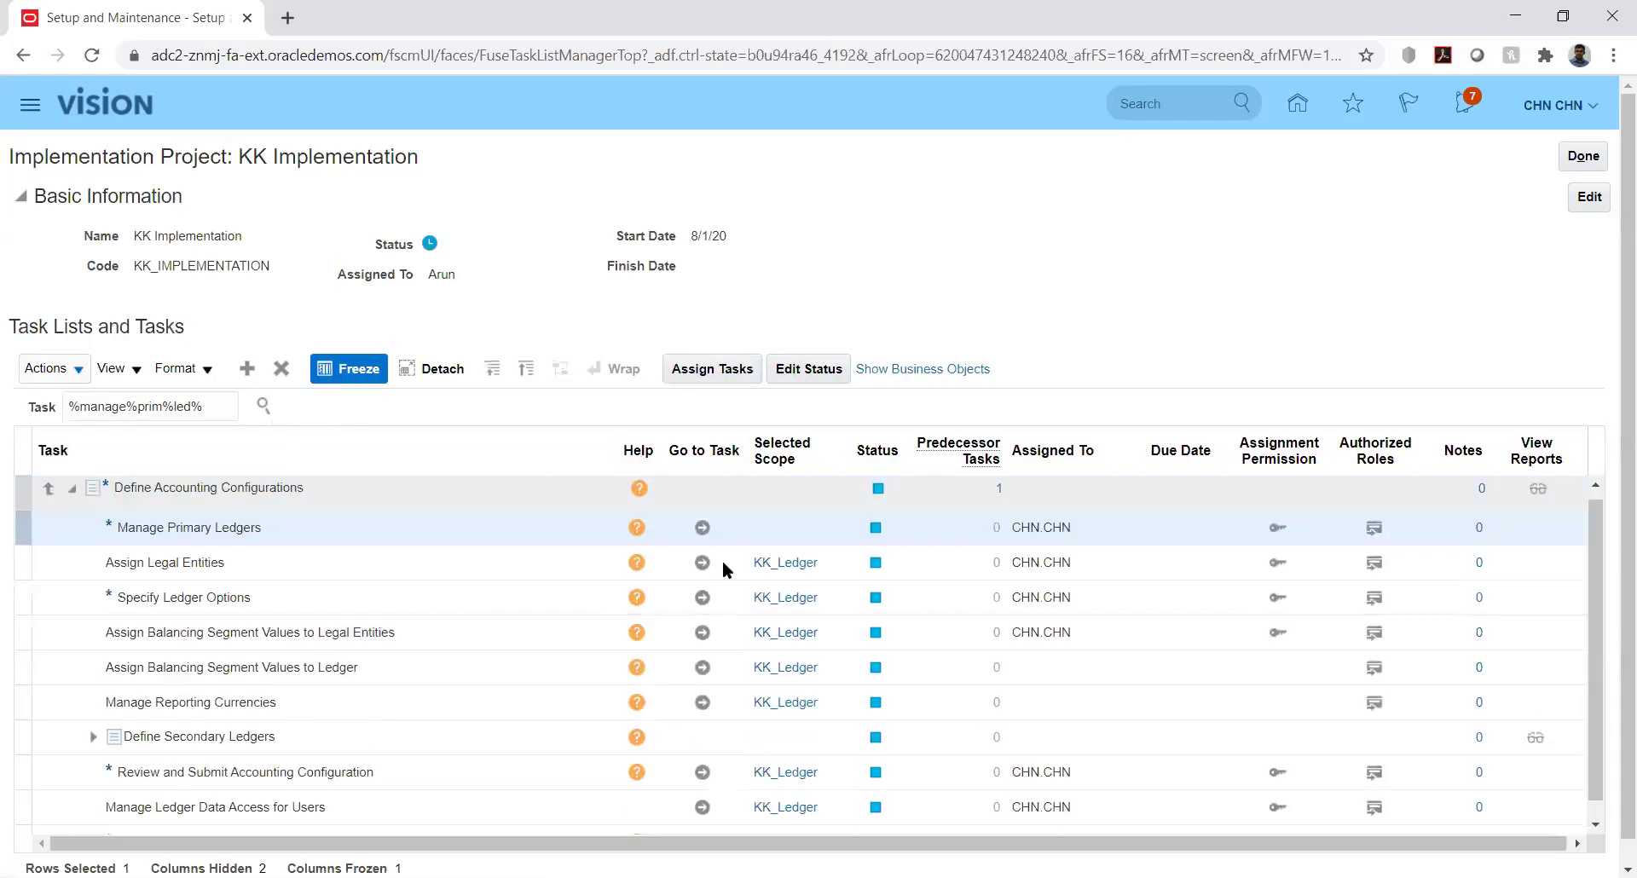
left_click(701, 528)
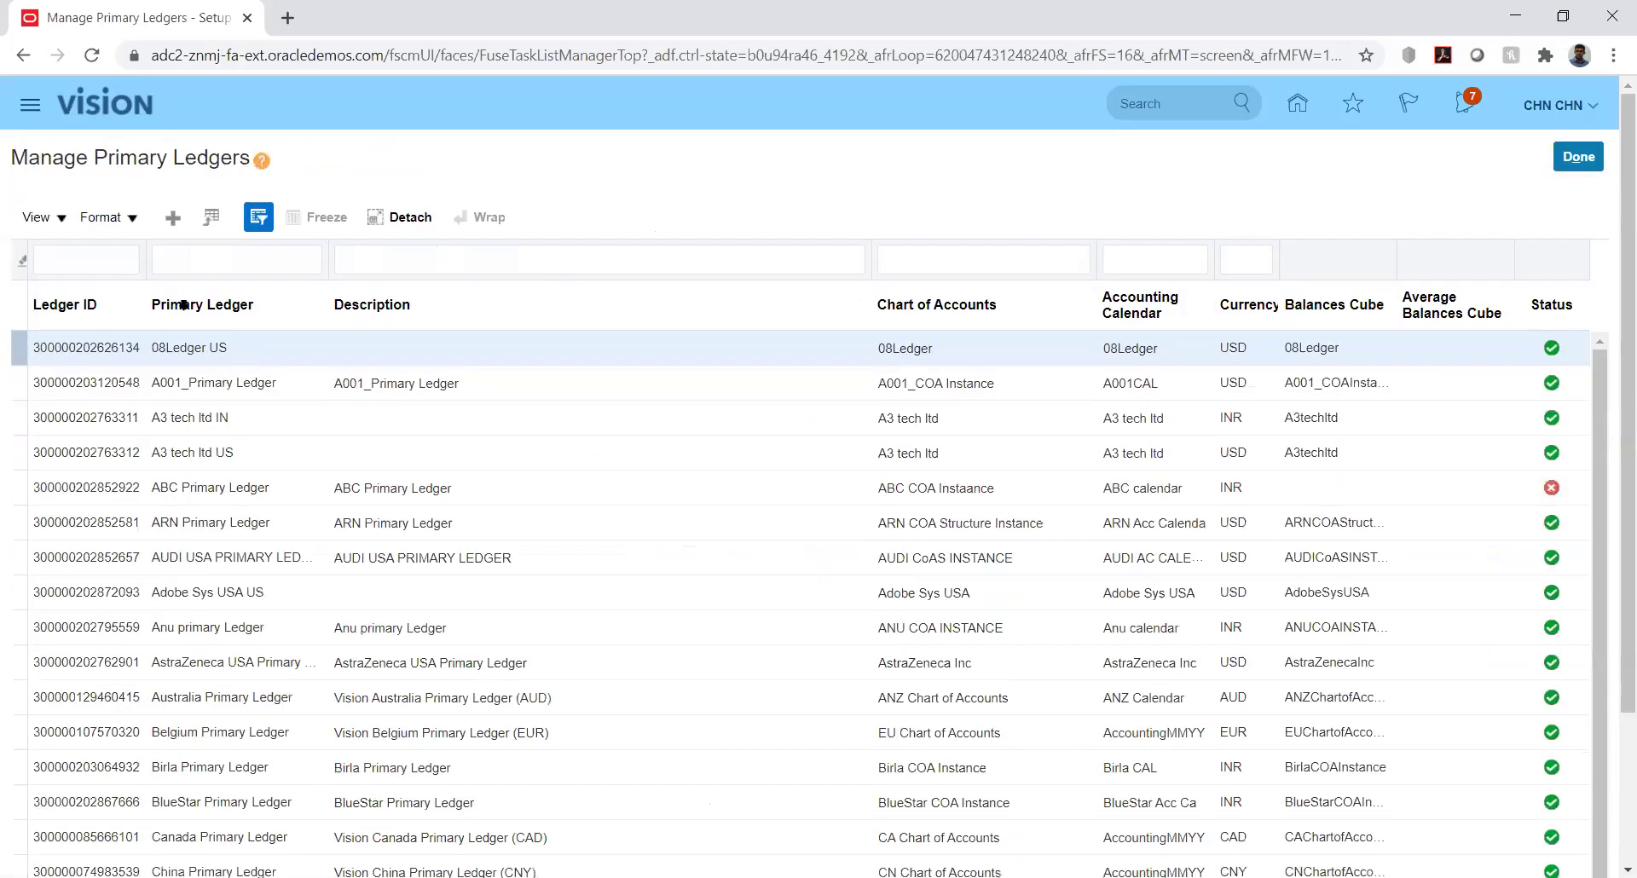
Filter the primary ledgers by name 'kk', after clearing a mistaken 'kk' Ledger ID filter
left_click(104, 258)
type("kk")
key("Return")
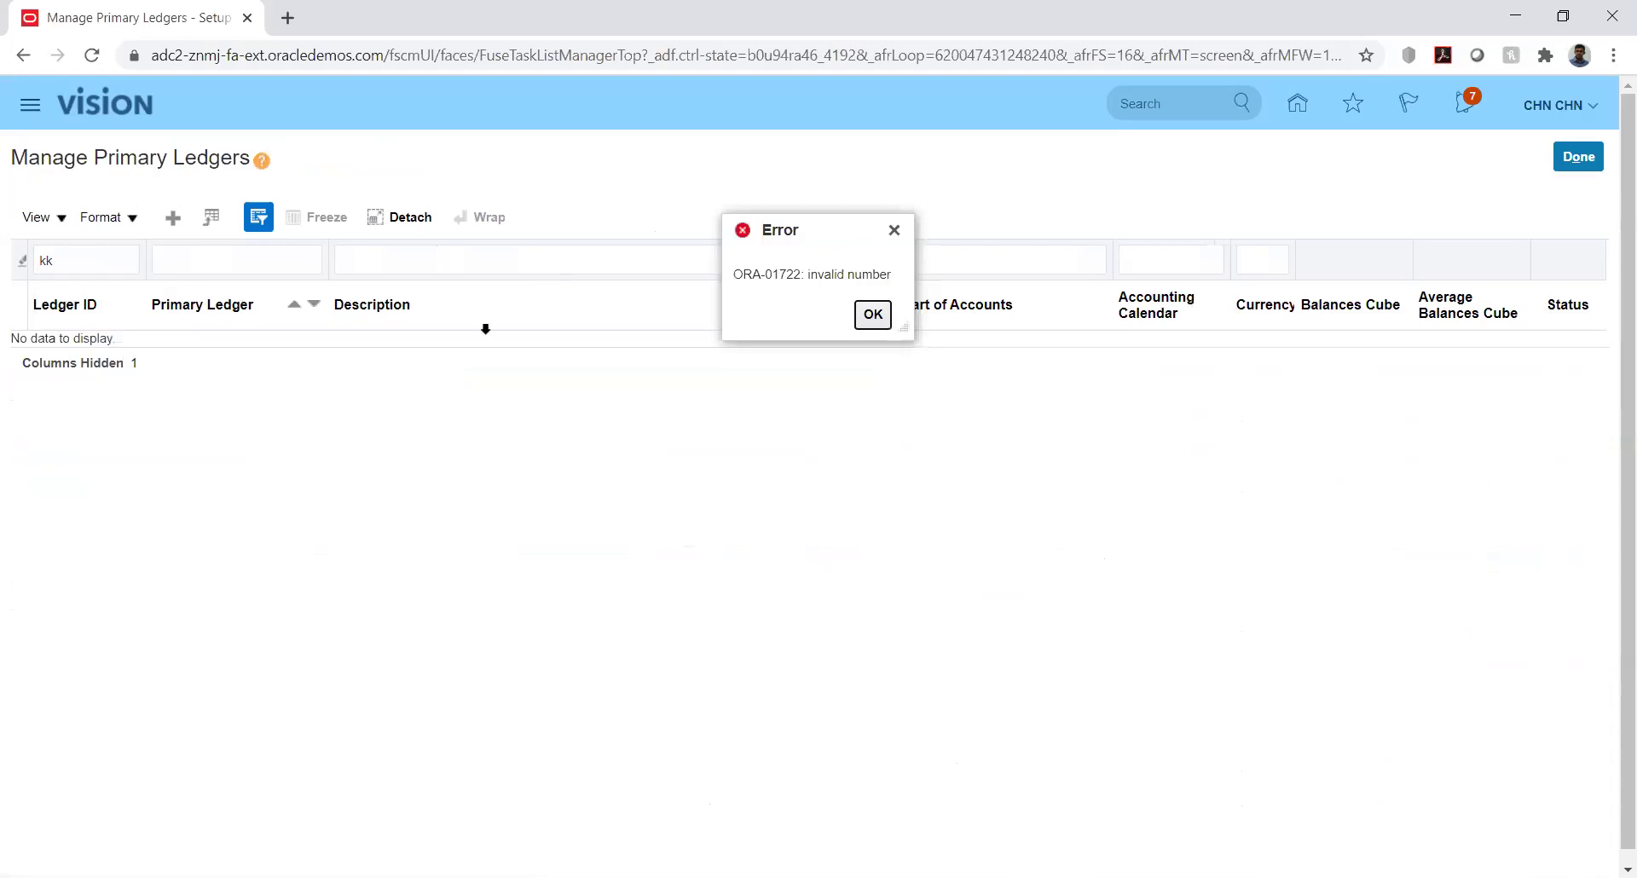
left_click(880, 312)
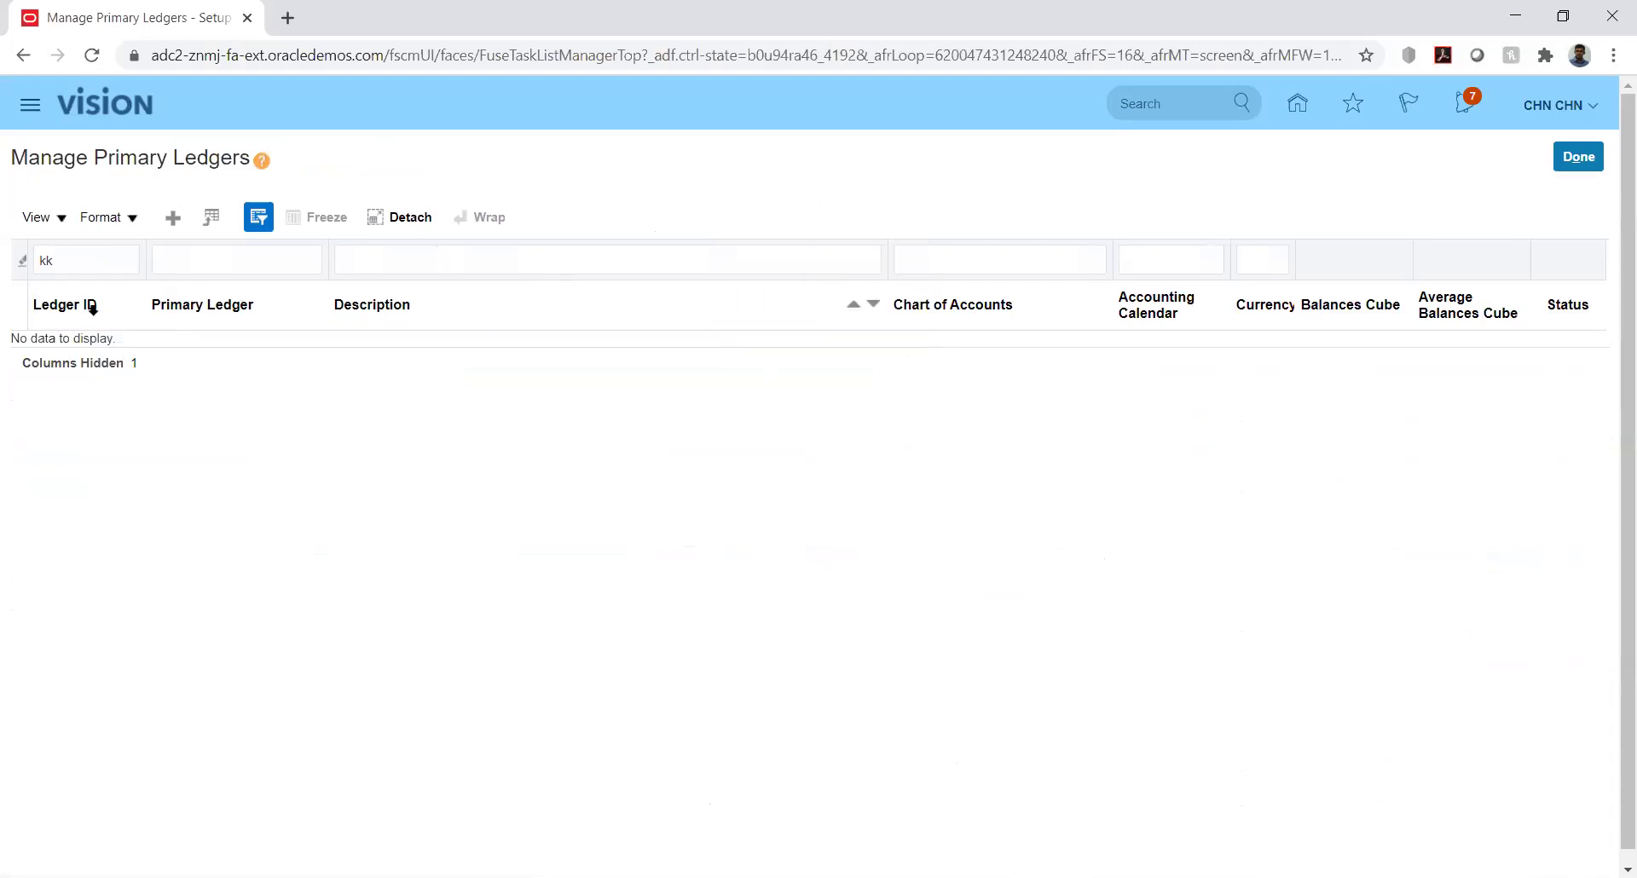
double_click(86, 260)
key("BackSpace")
key("Tab")
type("kk")
key("Return")
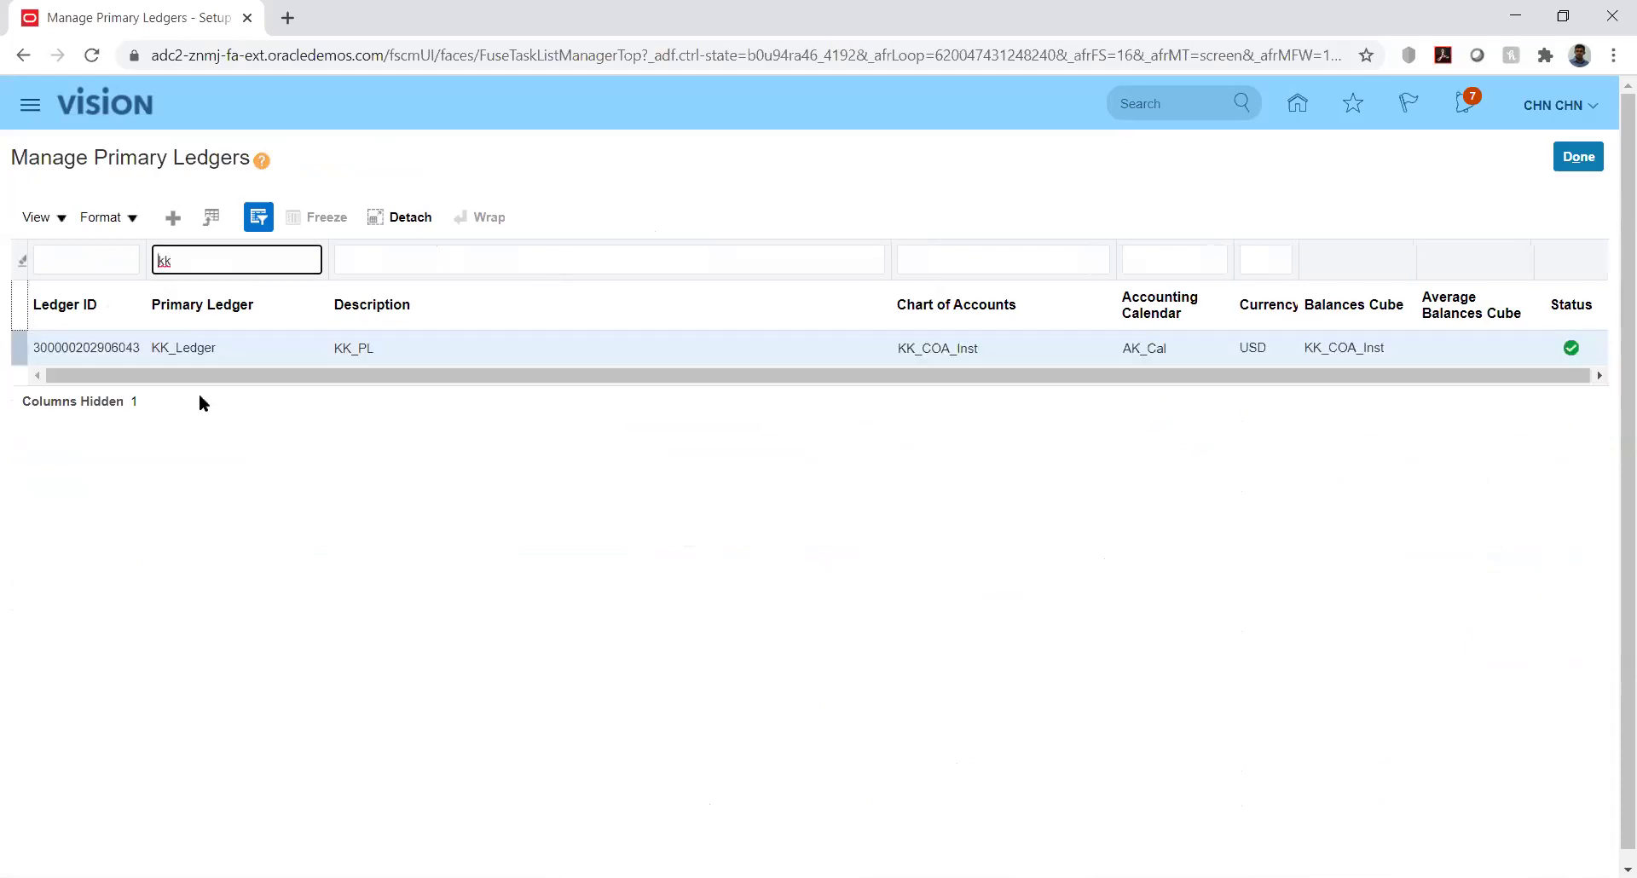
Hide the Query By Example filter row and toggle the Ledger ID column off and back on
left_click(58, 217)
left_click(114, 460)
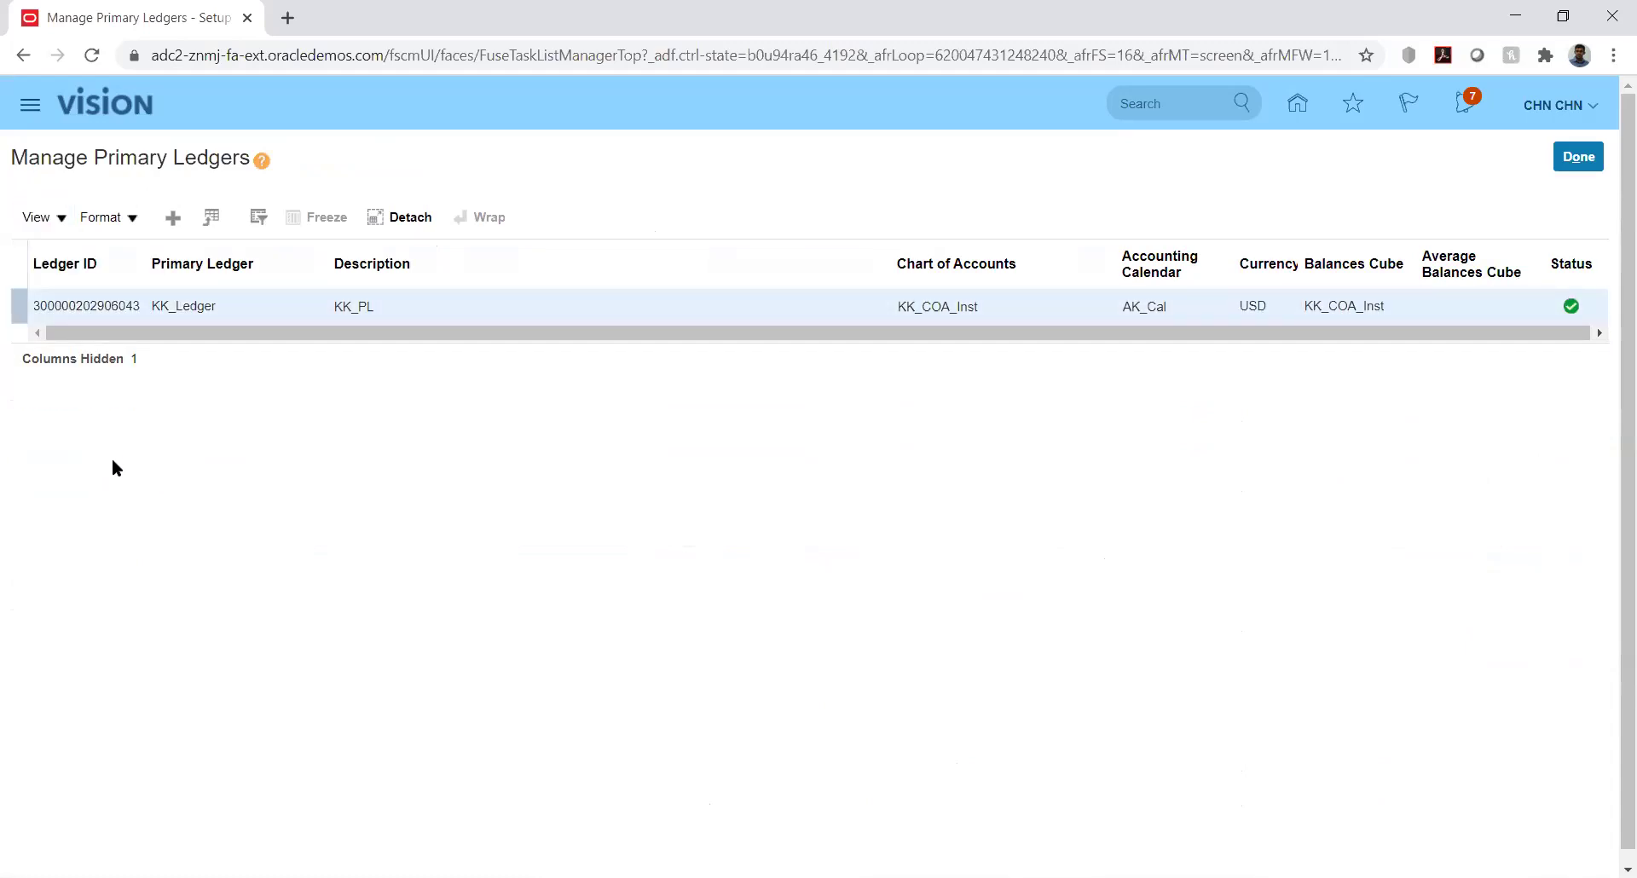
left_click(65, 219)
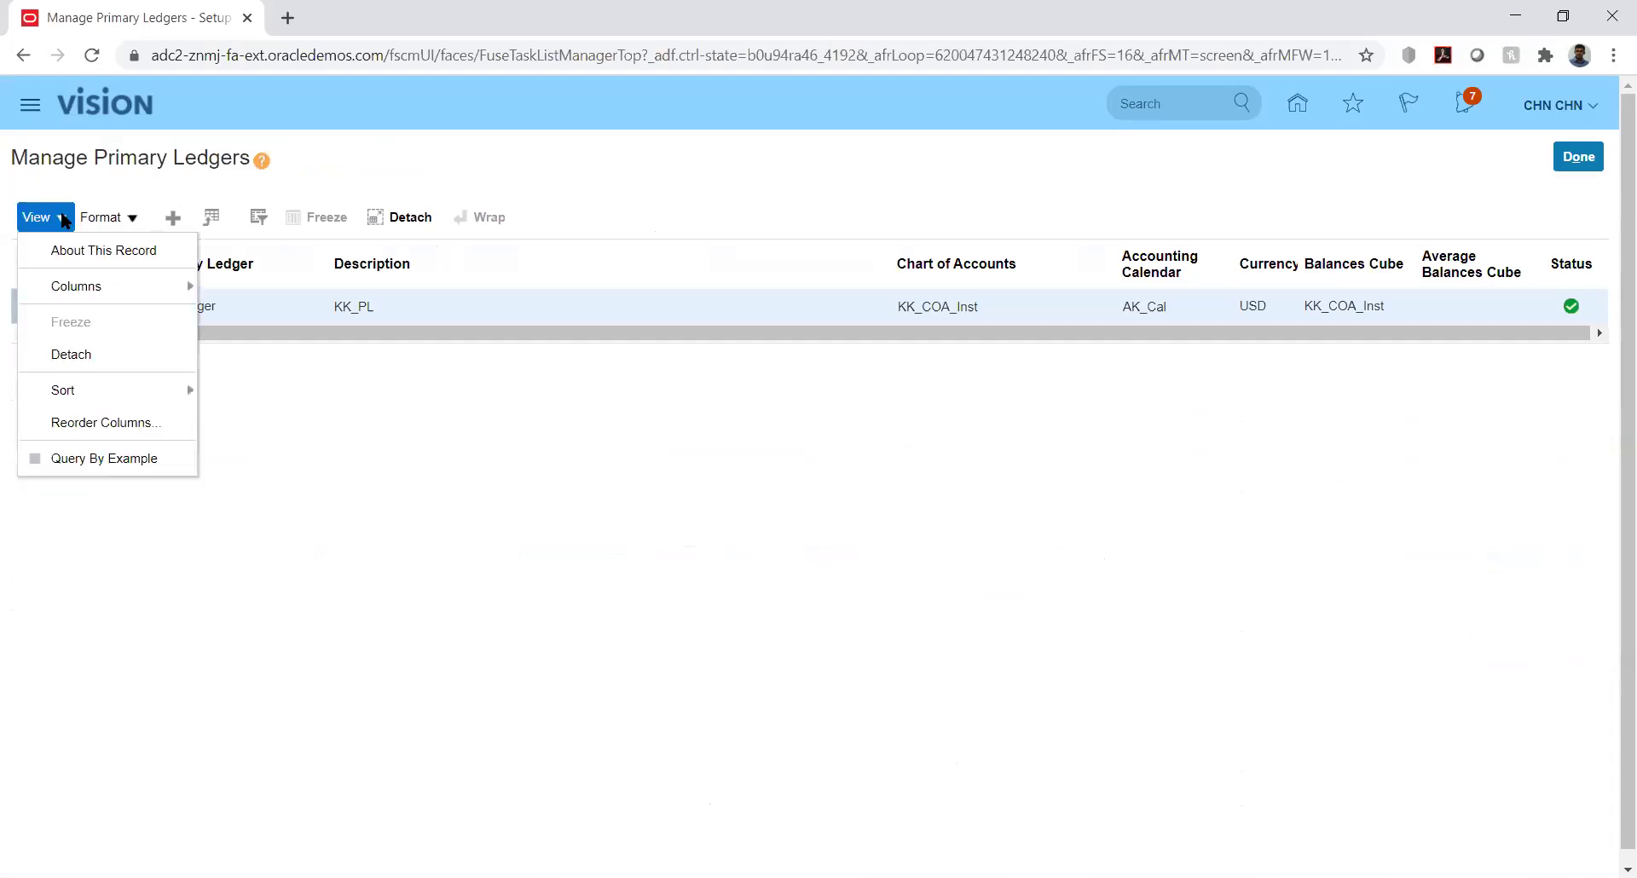
mouse_move(156, 282)
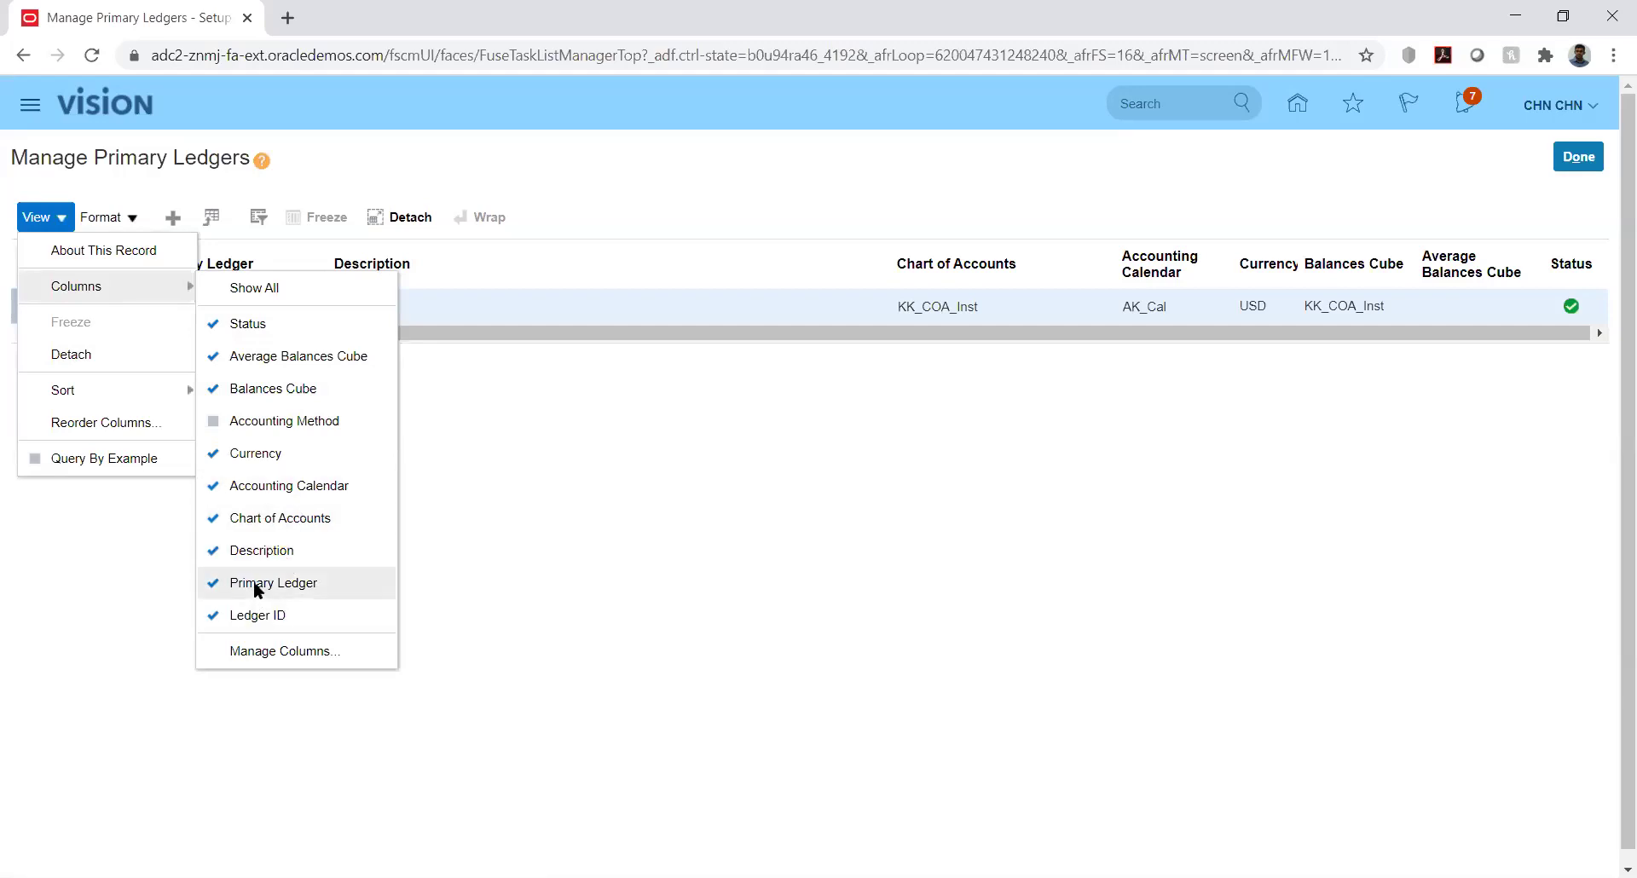
left_click(254, 615)
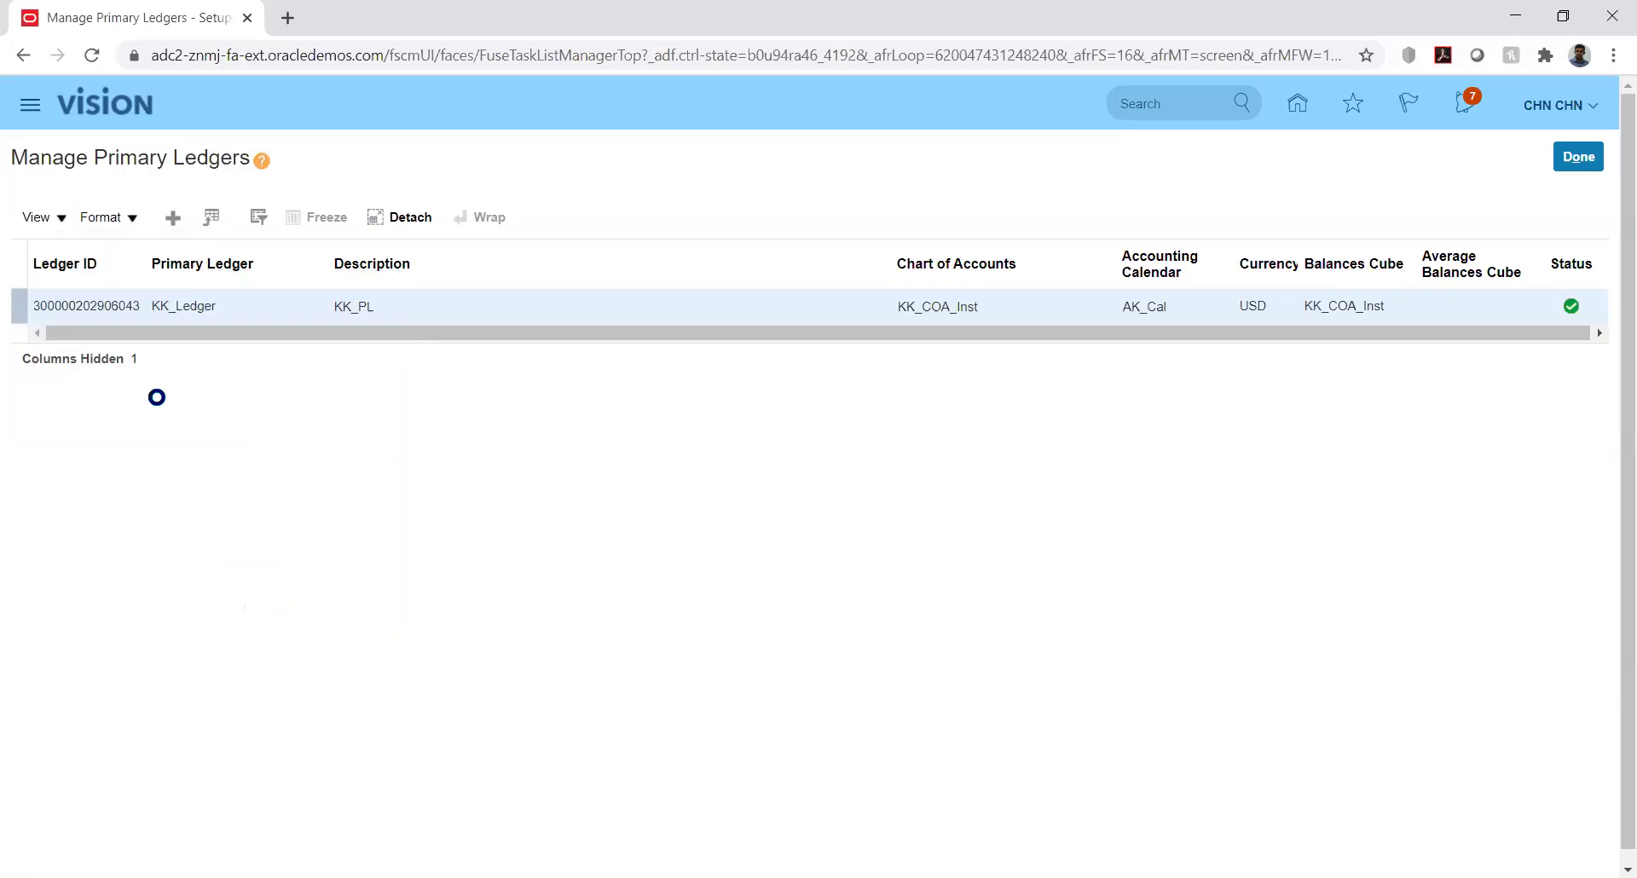
left_click(51, 217)
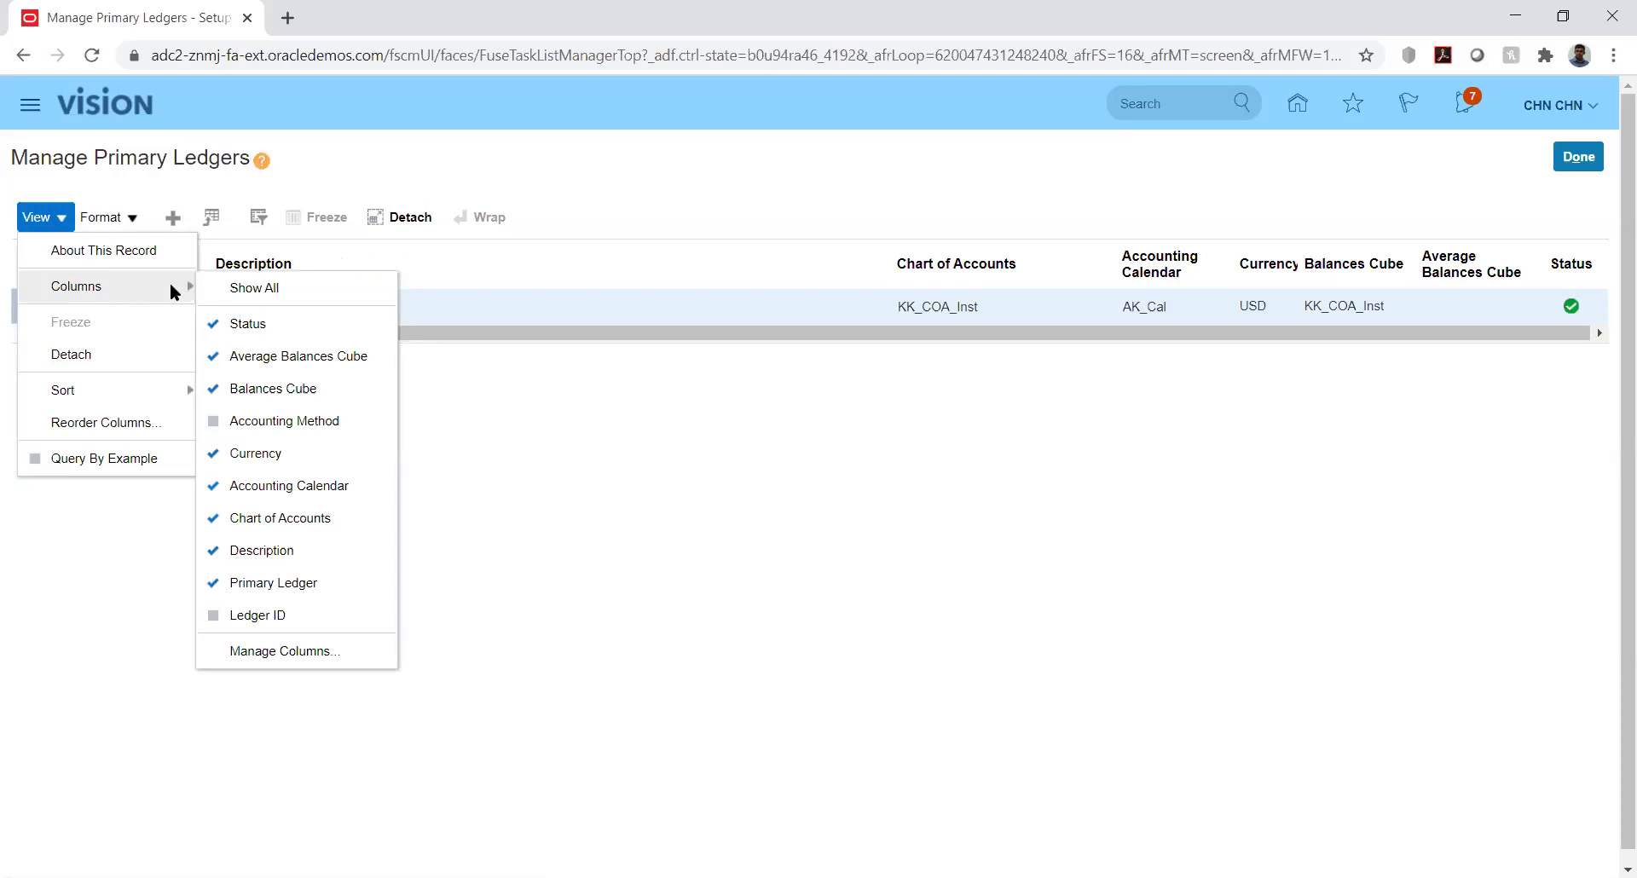
left_click(288, 603)
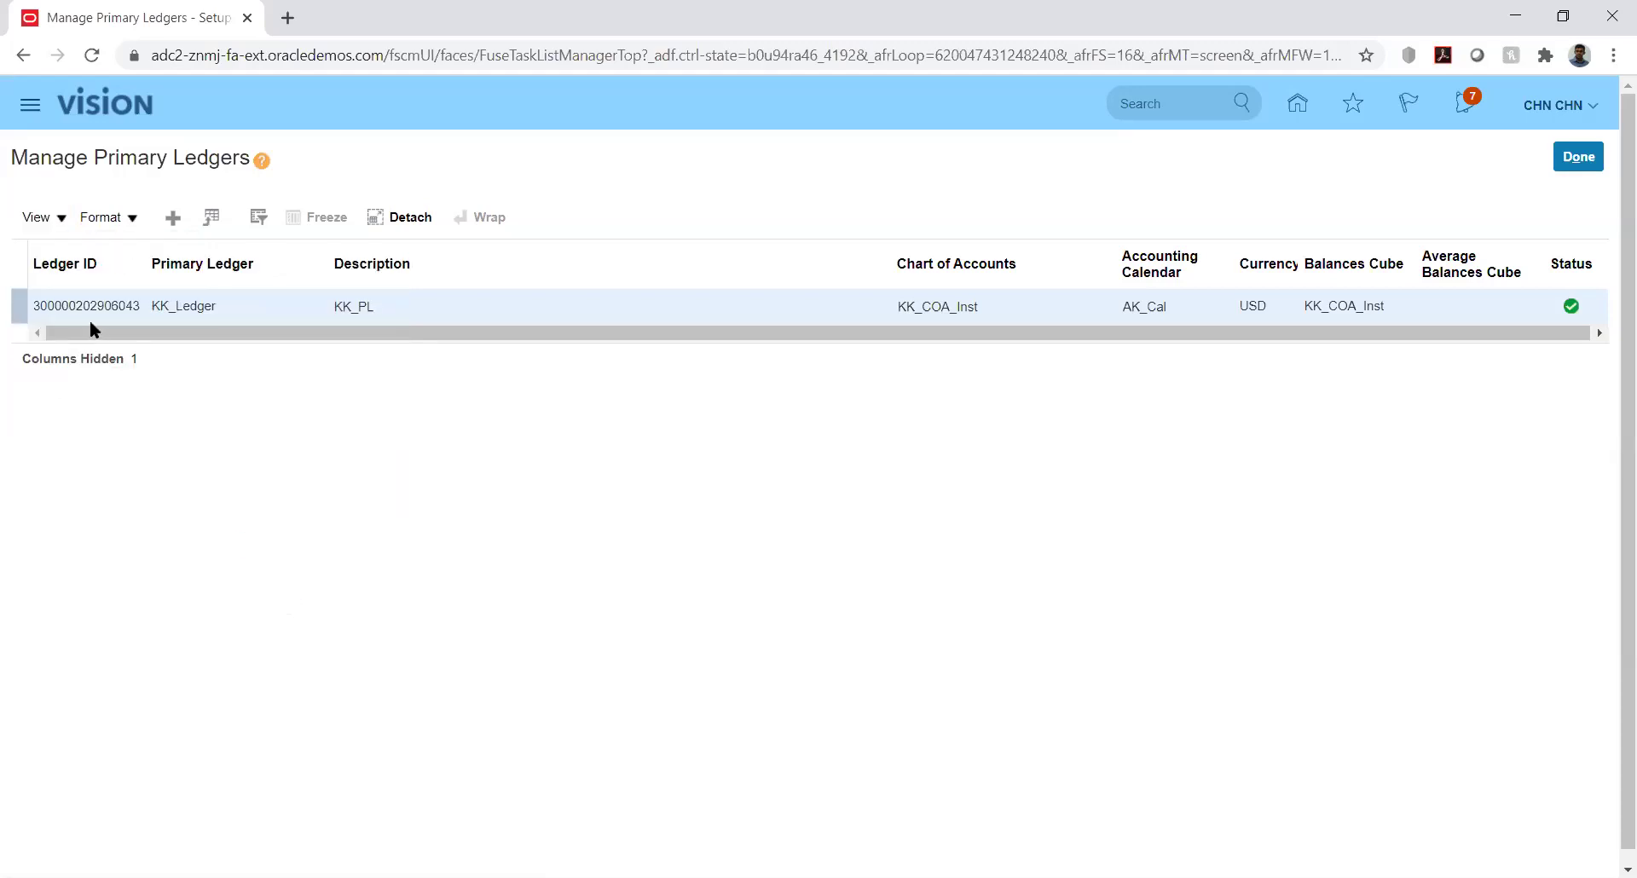
Open Manage Columns from the View > Columns menu of the ledger table
left_click(63, 219)
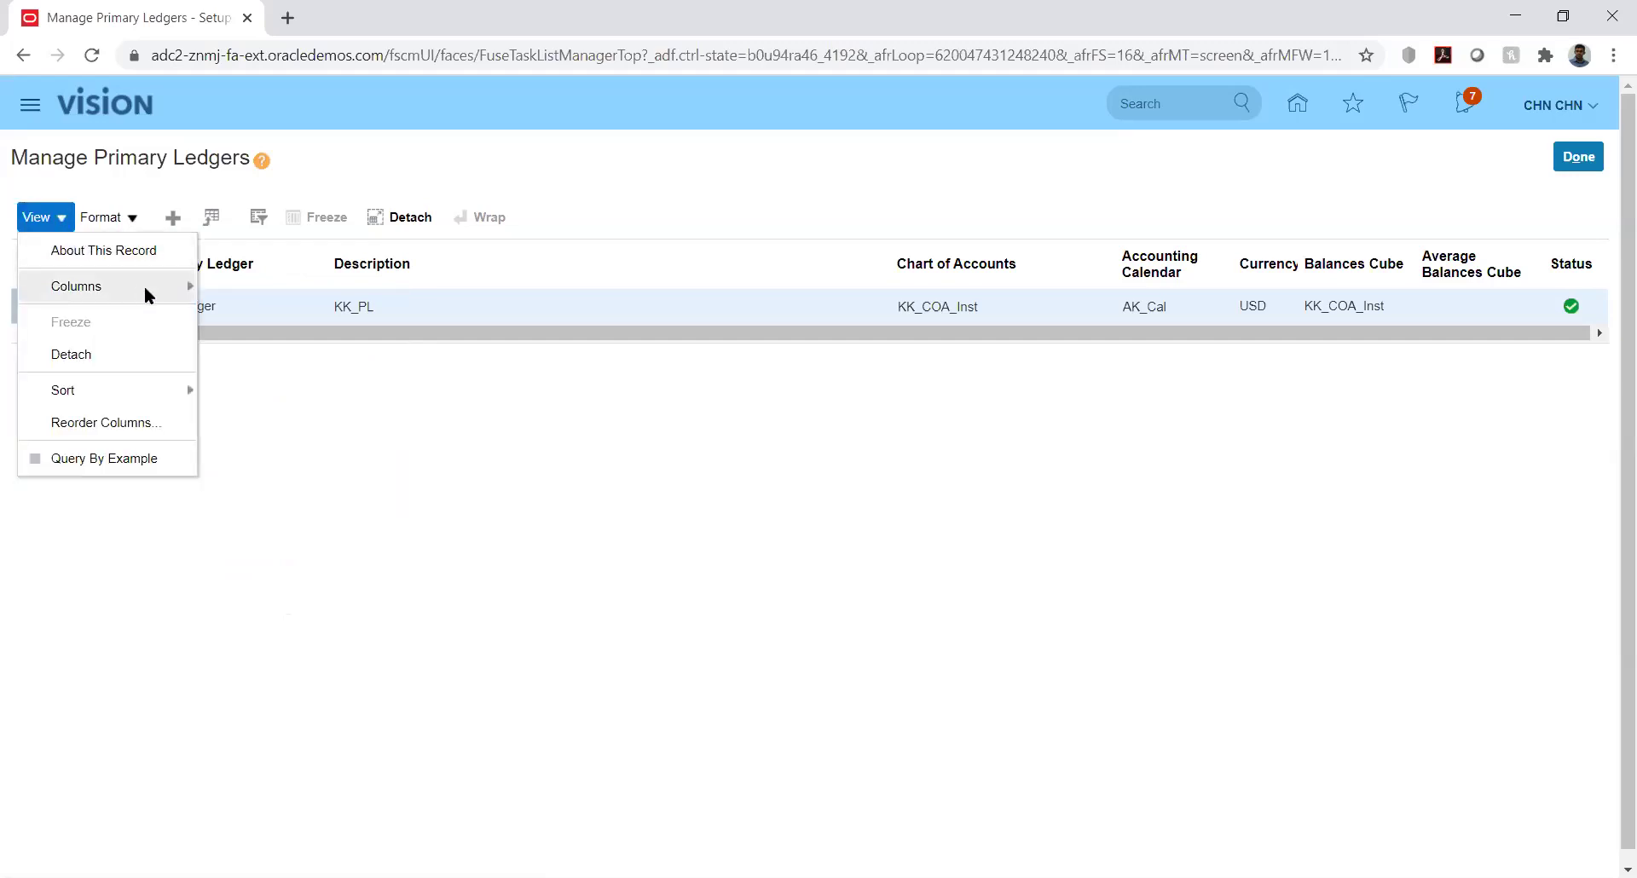
mouse_move(145, 285)
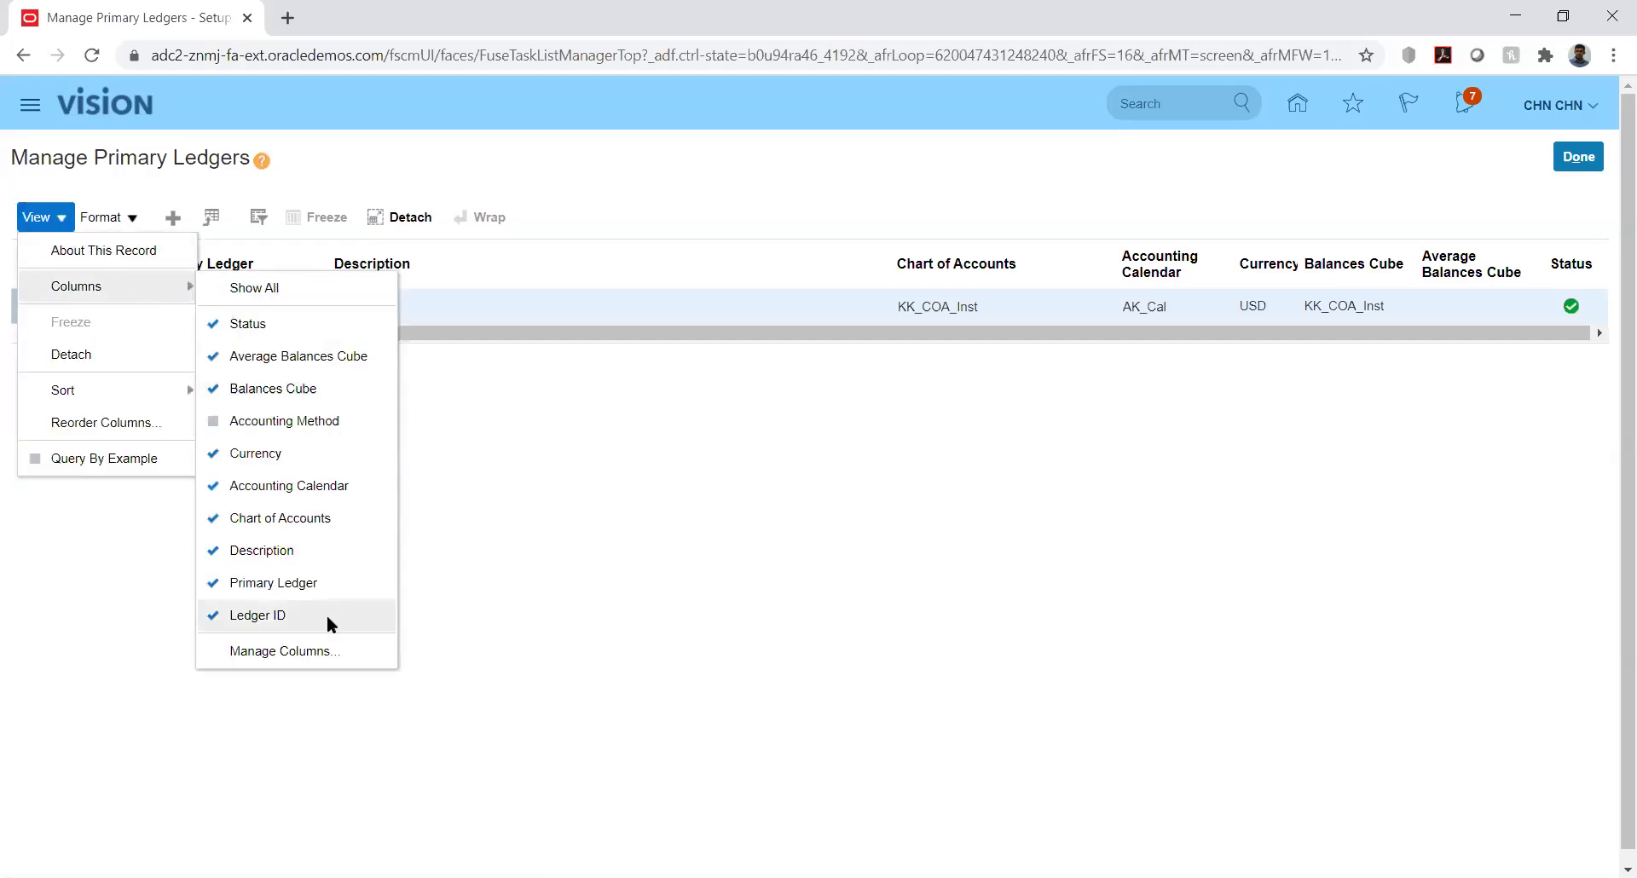
left_click(300, 650)
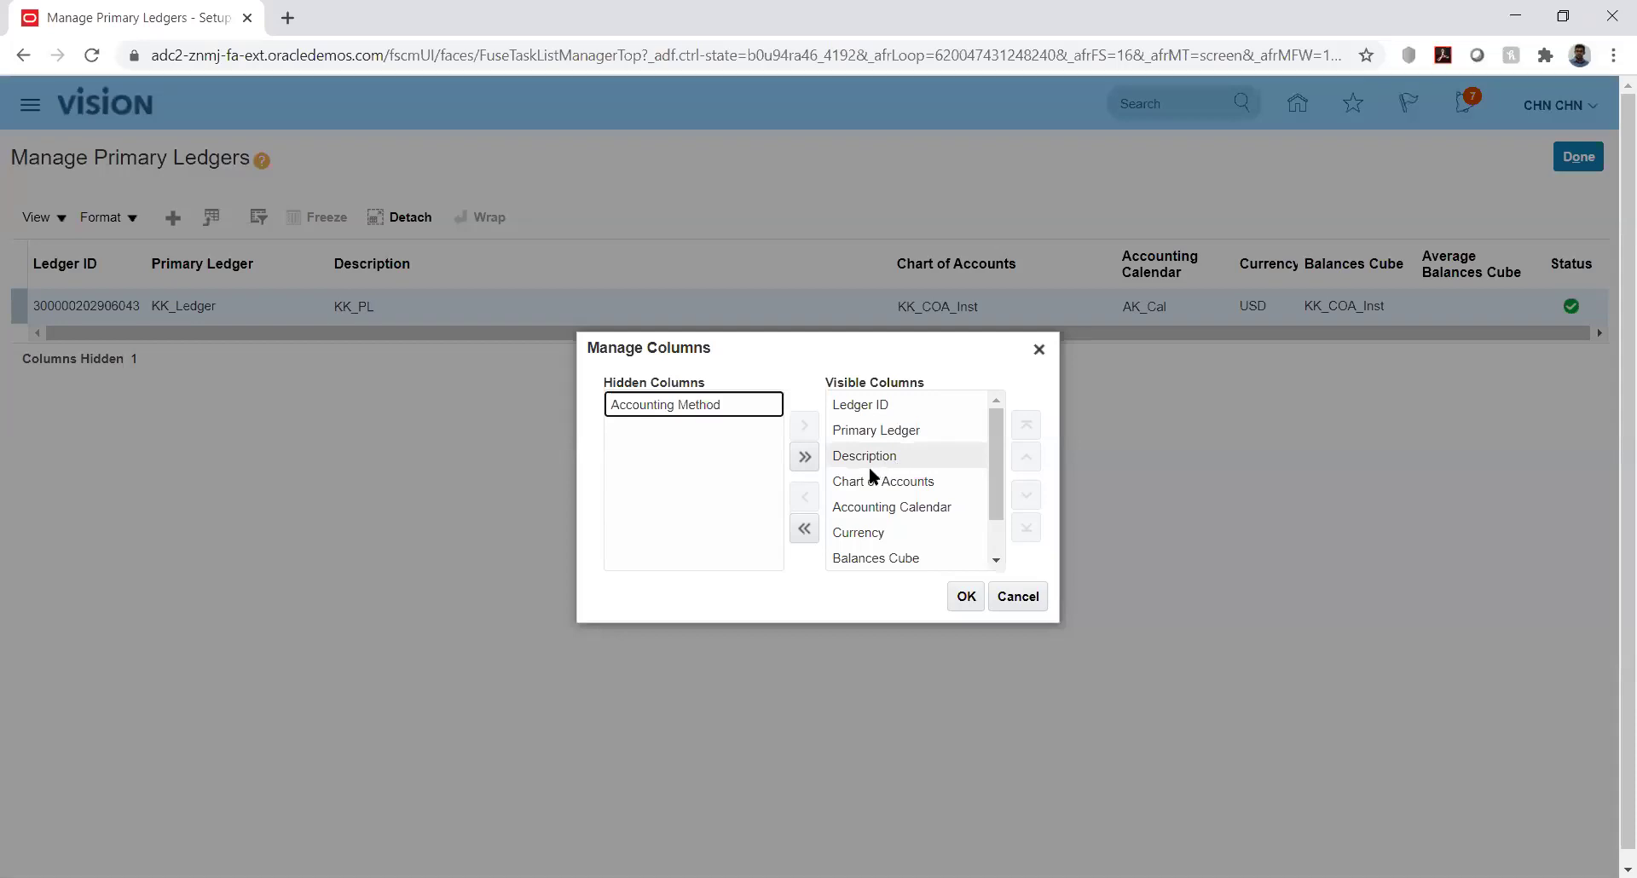
Cancel the Manage Columns dialog, leaving the ledger table's columns unchanged
left_click(996, 559)
left_click_drag(997, 537, 995, 484)
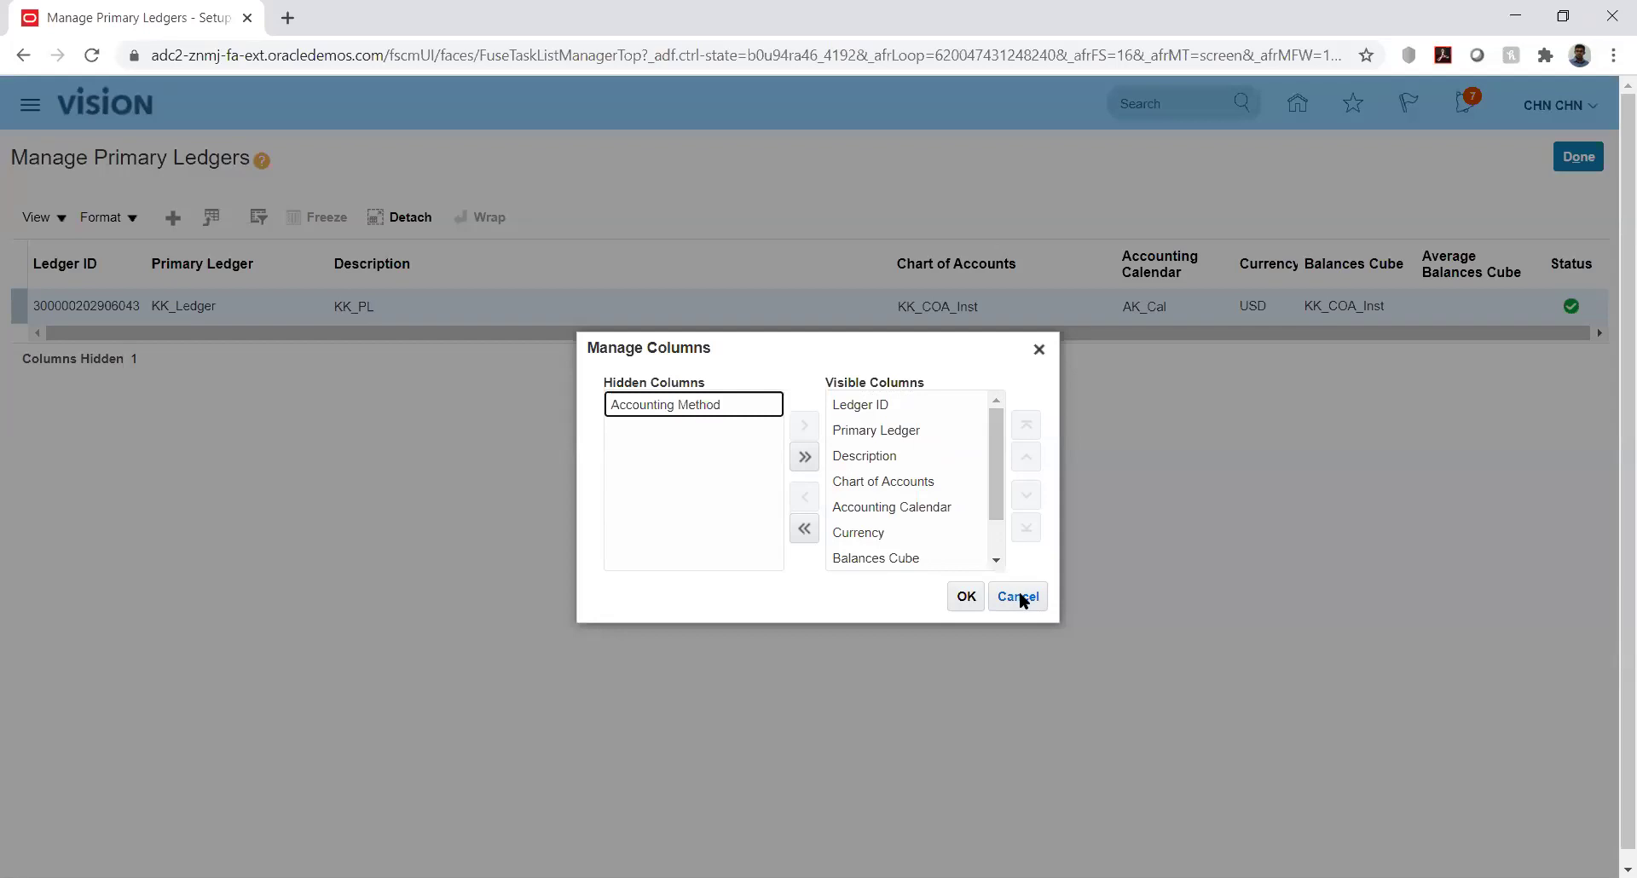
left_click(1020, 597)
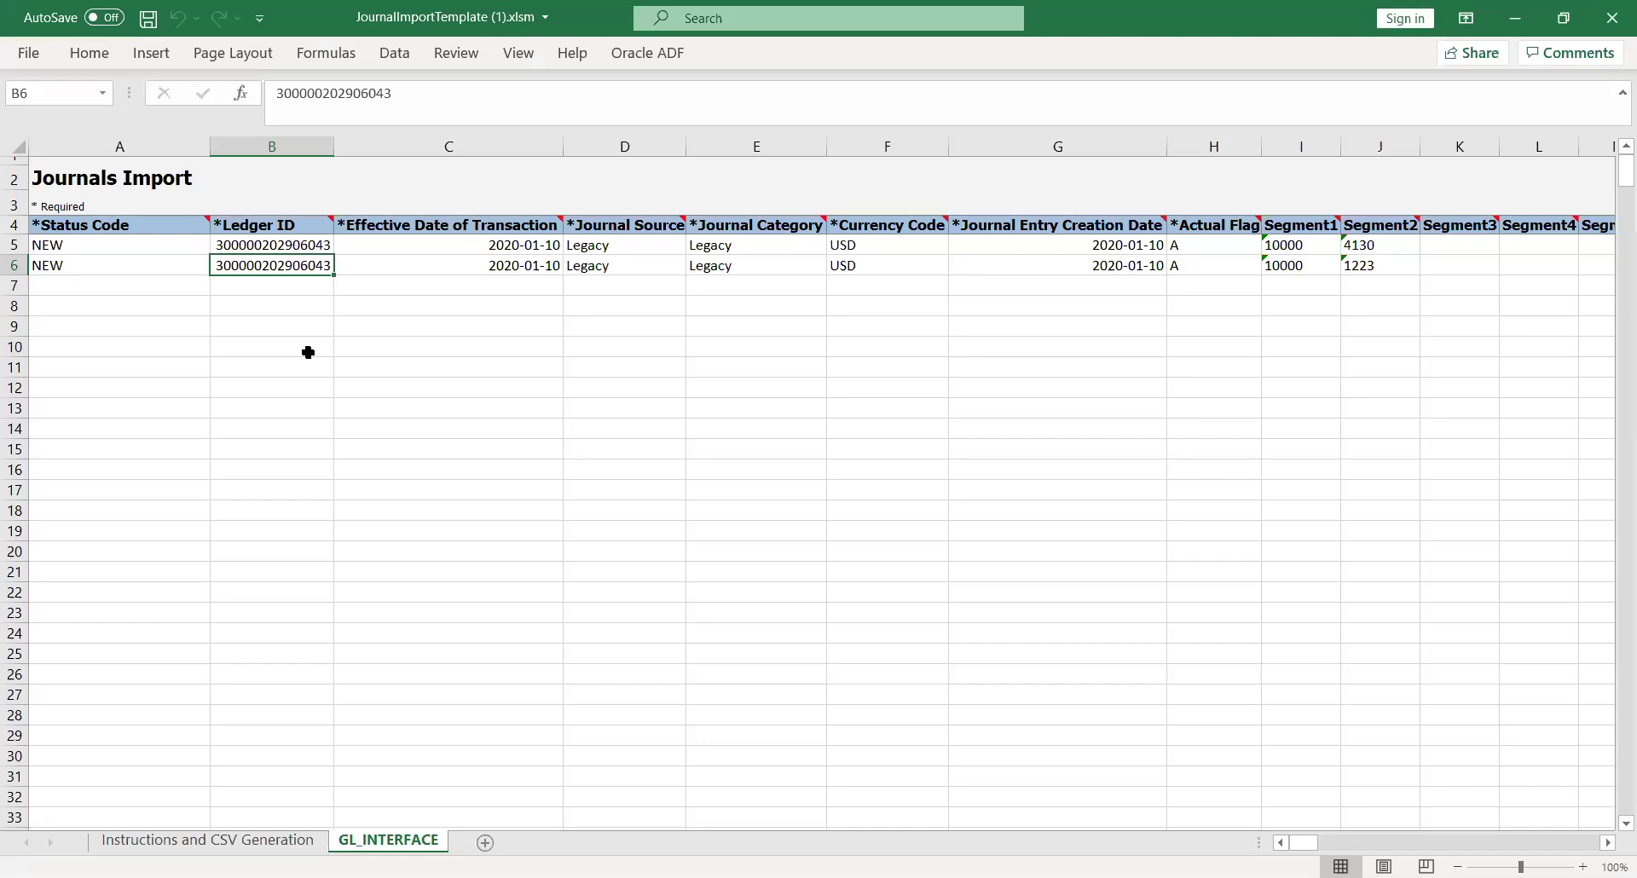
left_click(308, 351)
left_click(250, 248)
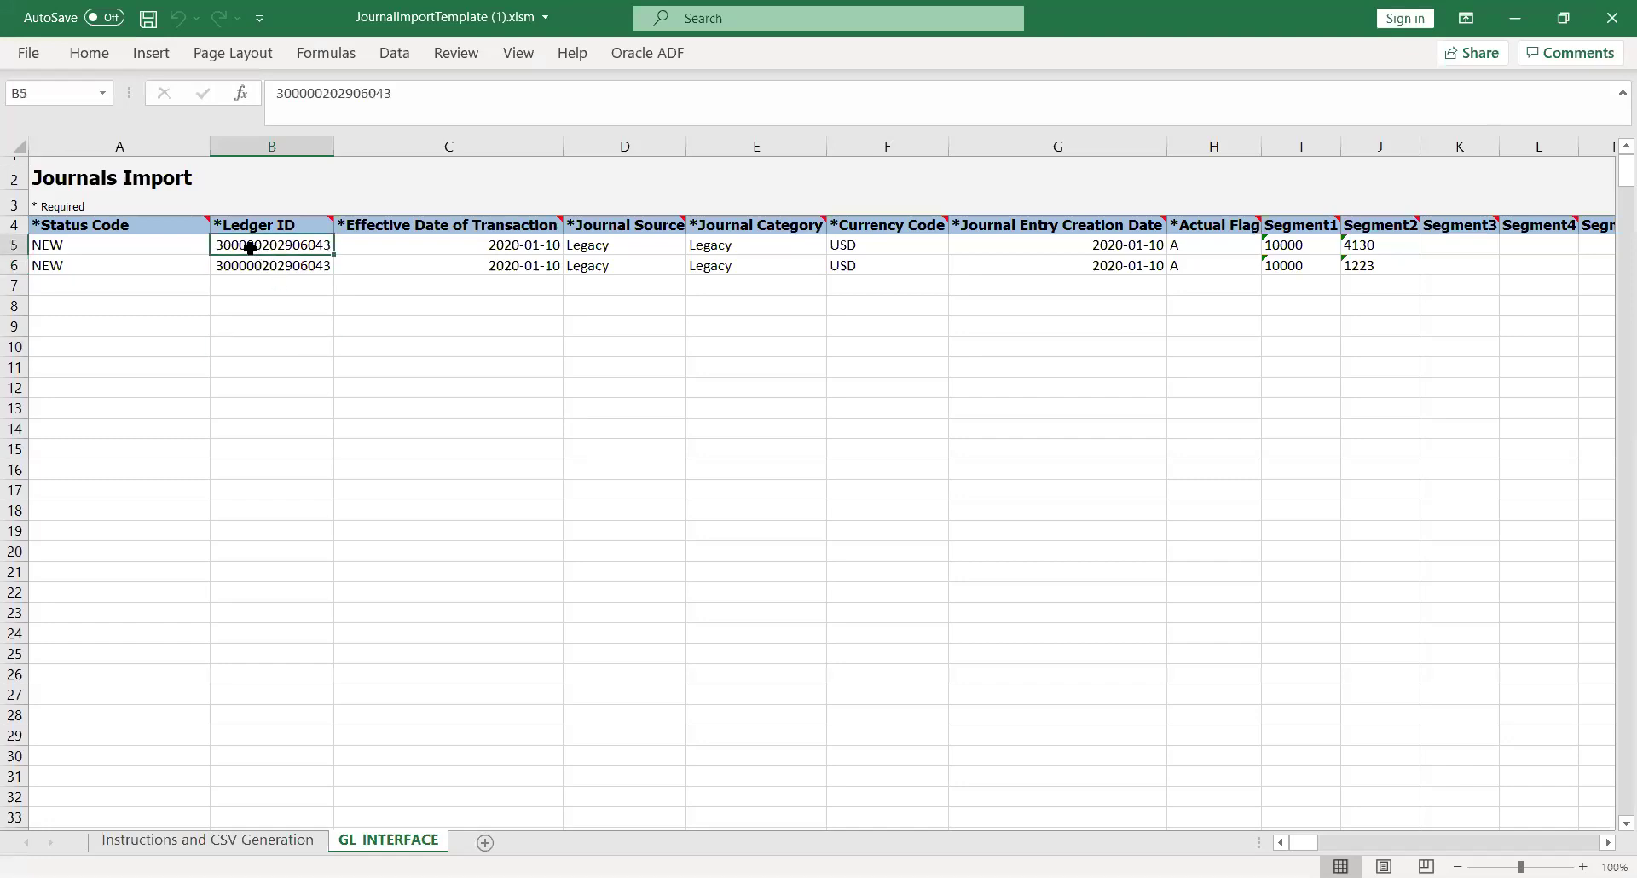
key("Left")
left_click(250, 248)
key("Right")
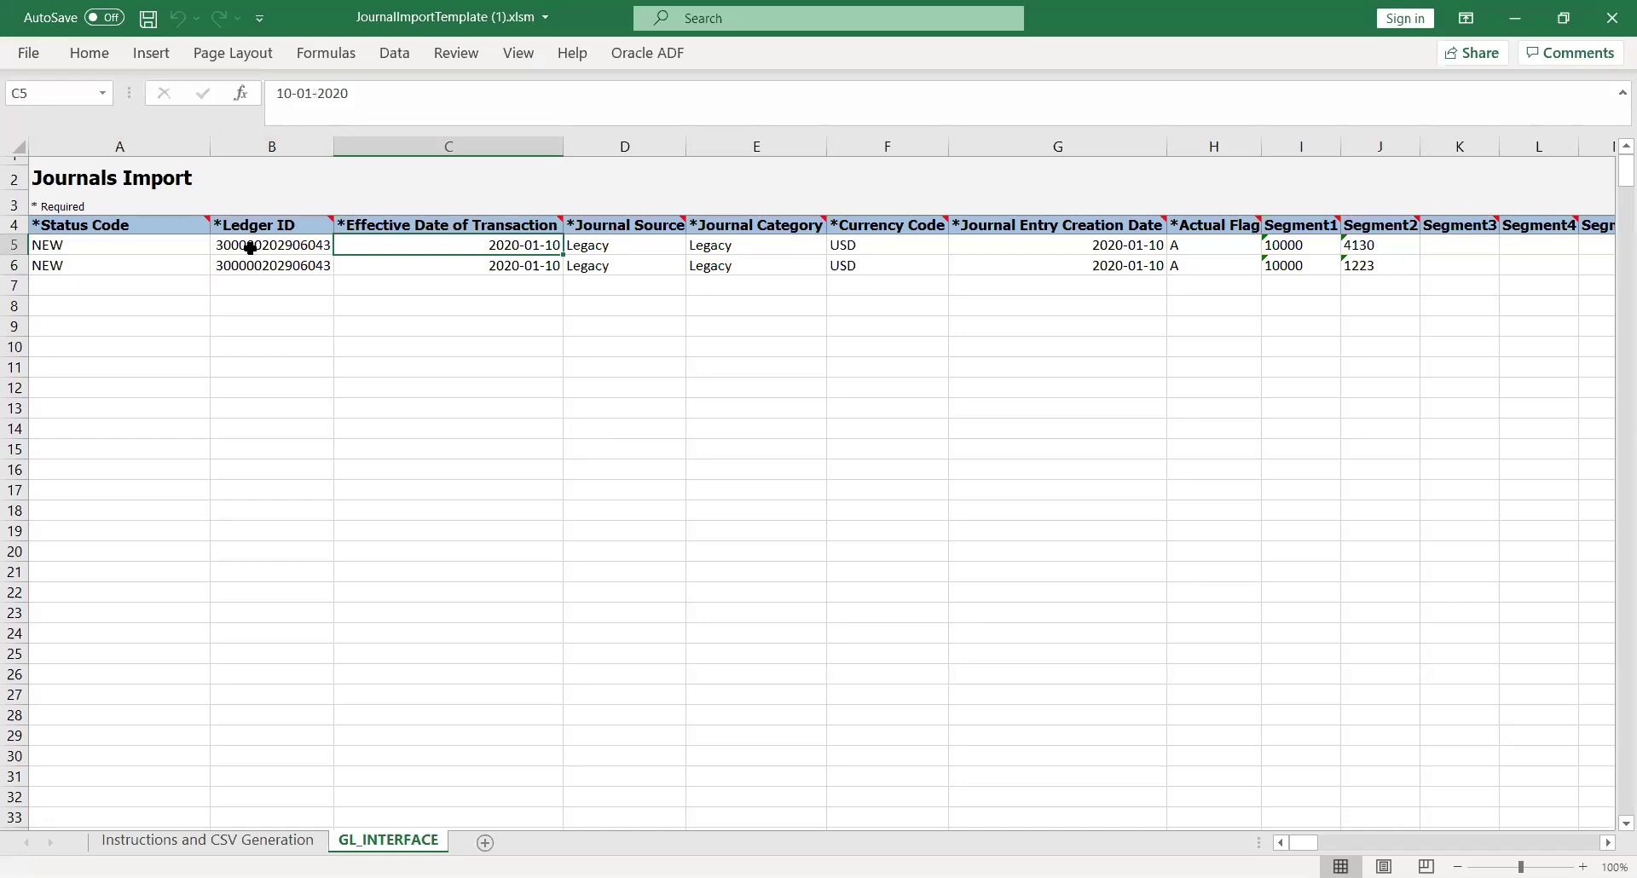
key("Right")
key("Right")
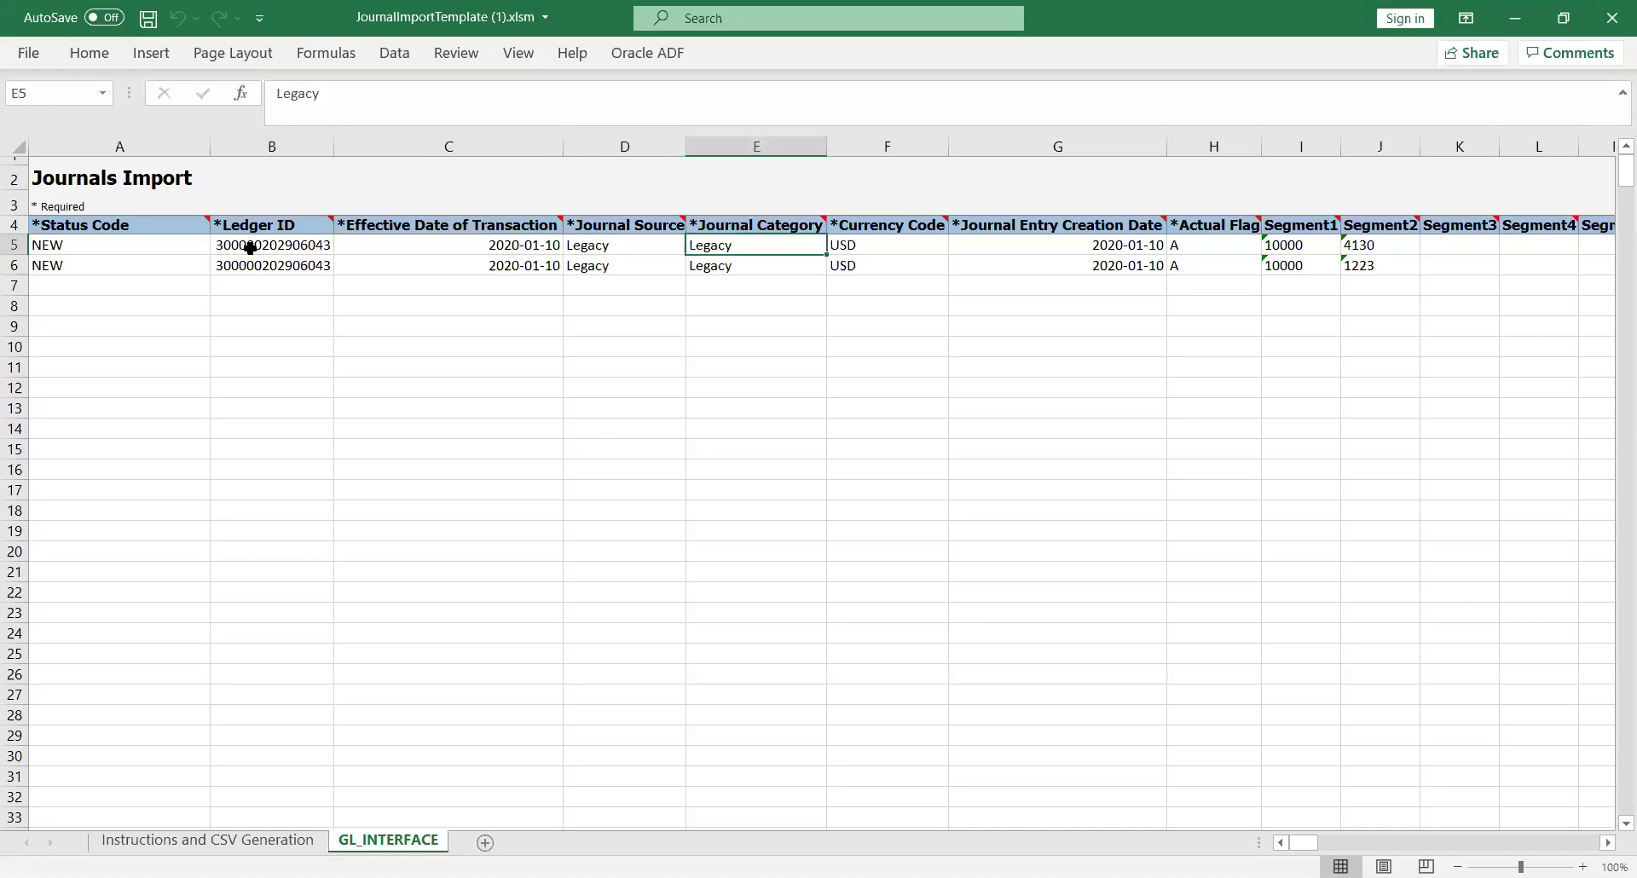
key("Left")
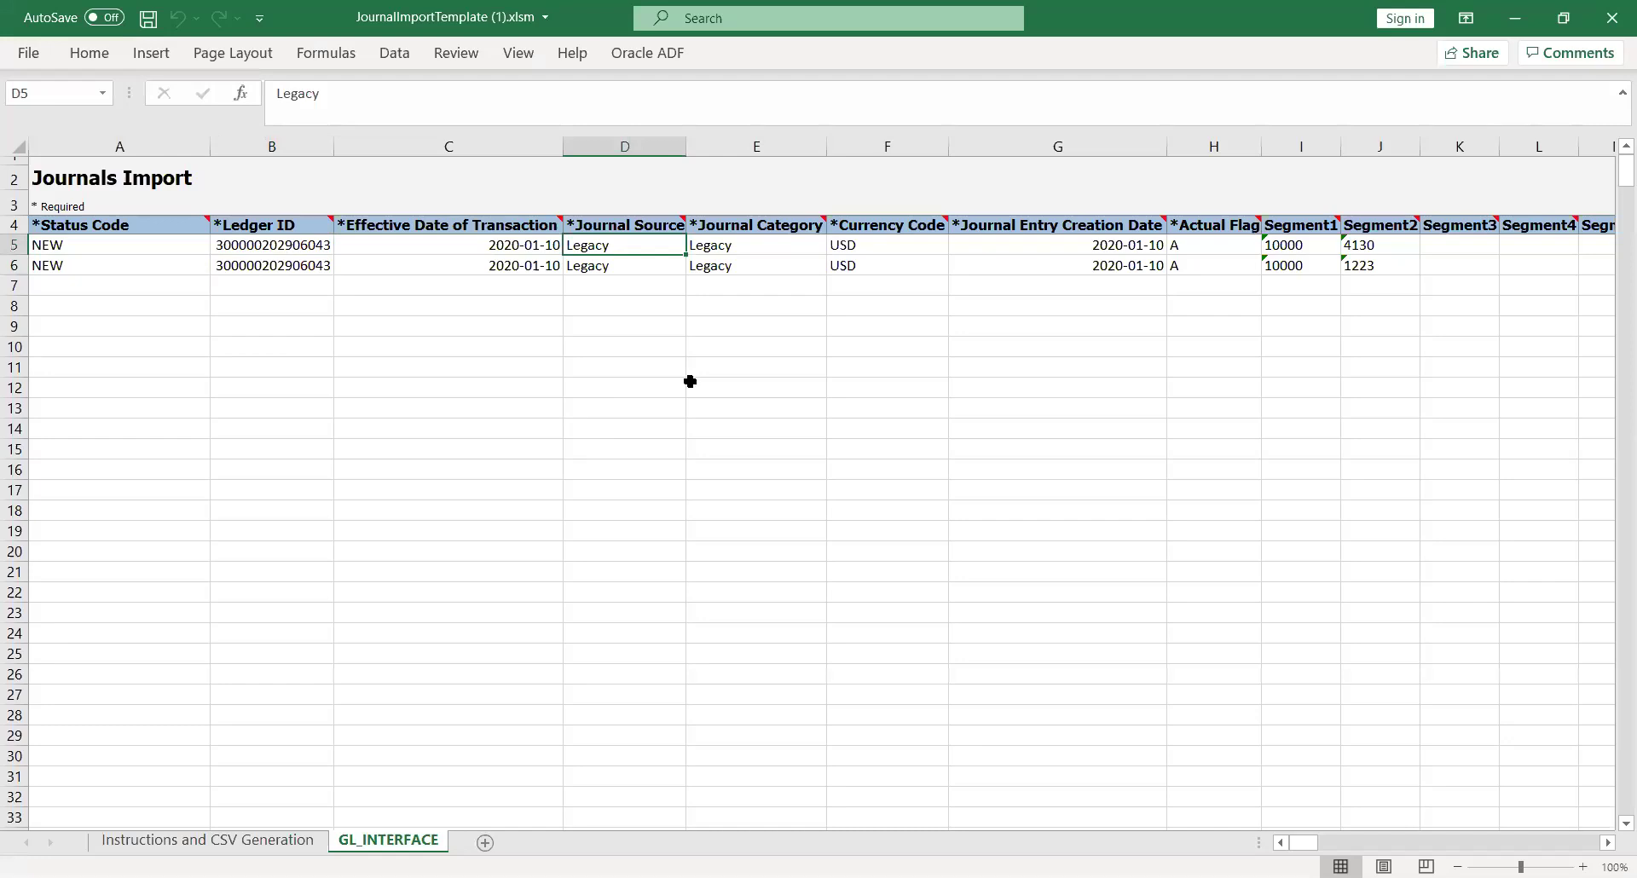
Set Journal Source and Journal Category to KK_Fusion on both journal lines and save the workbook
type("KK")
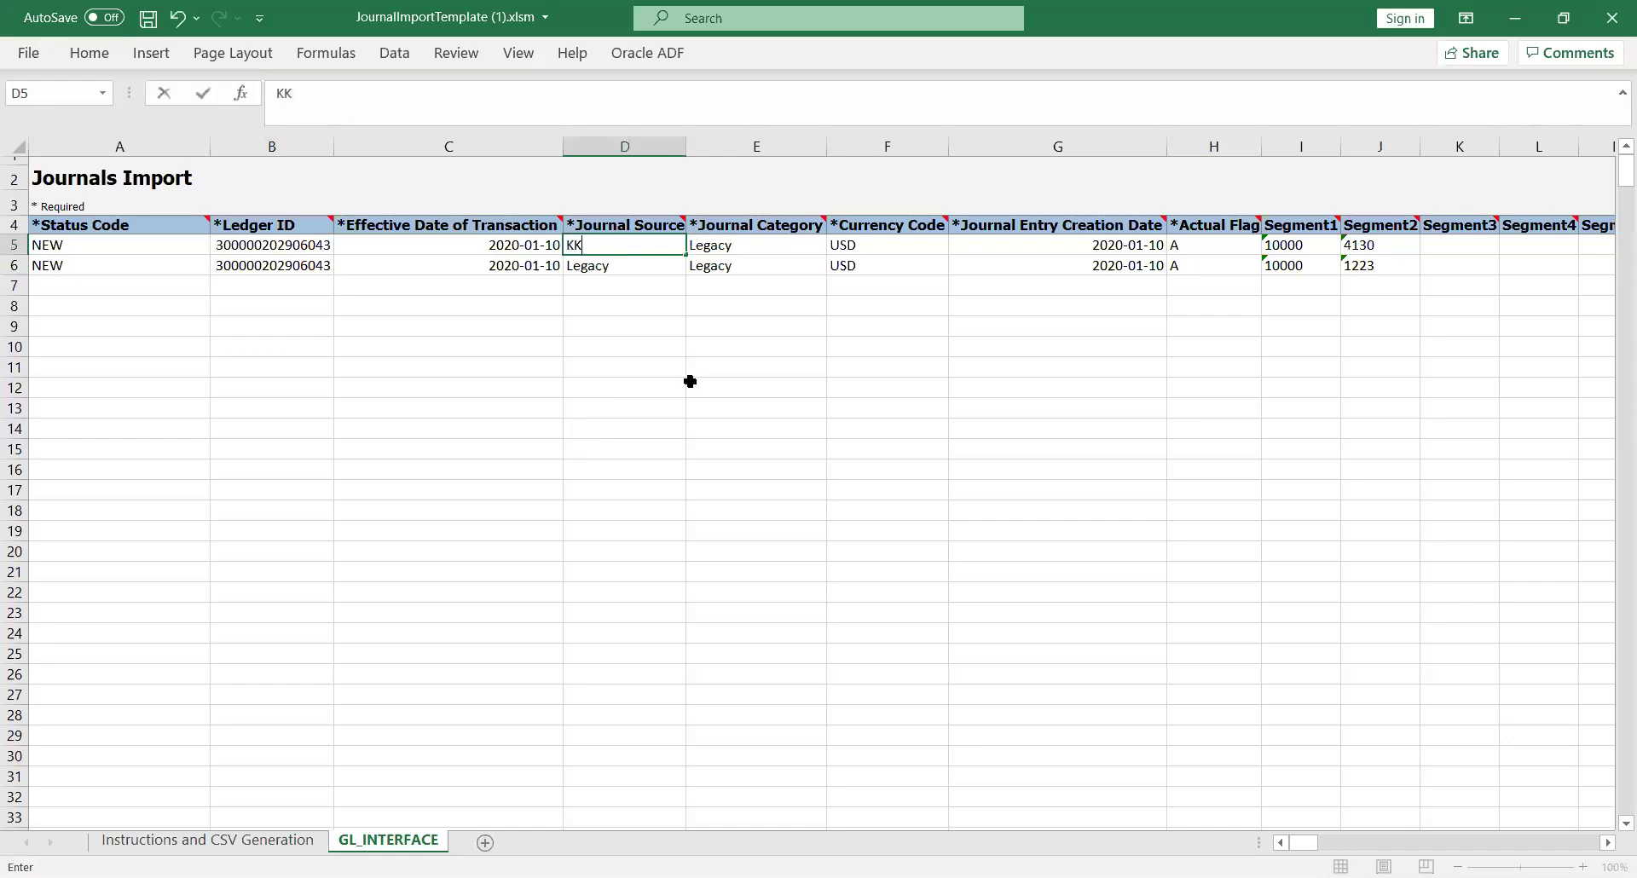
type("_Fusion")
key("Tab")
key("Left")
key("ctrl+c")
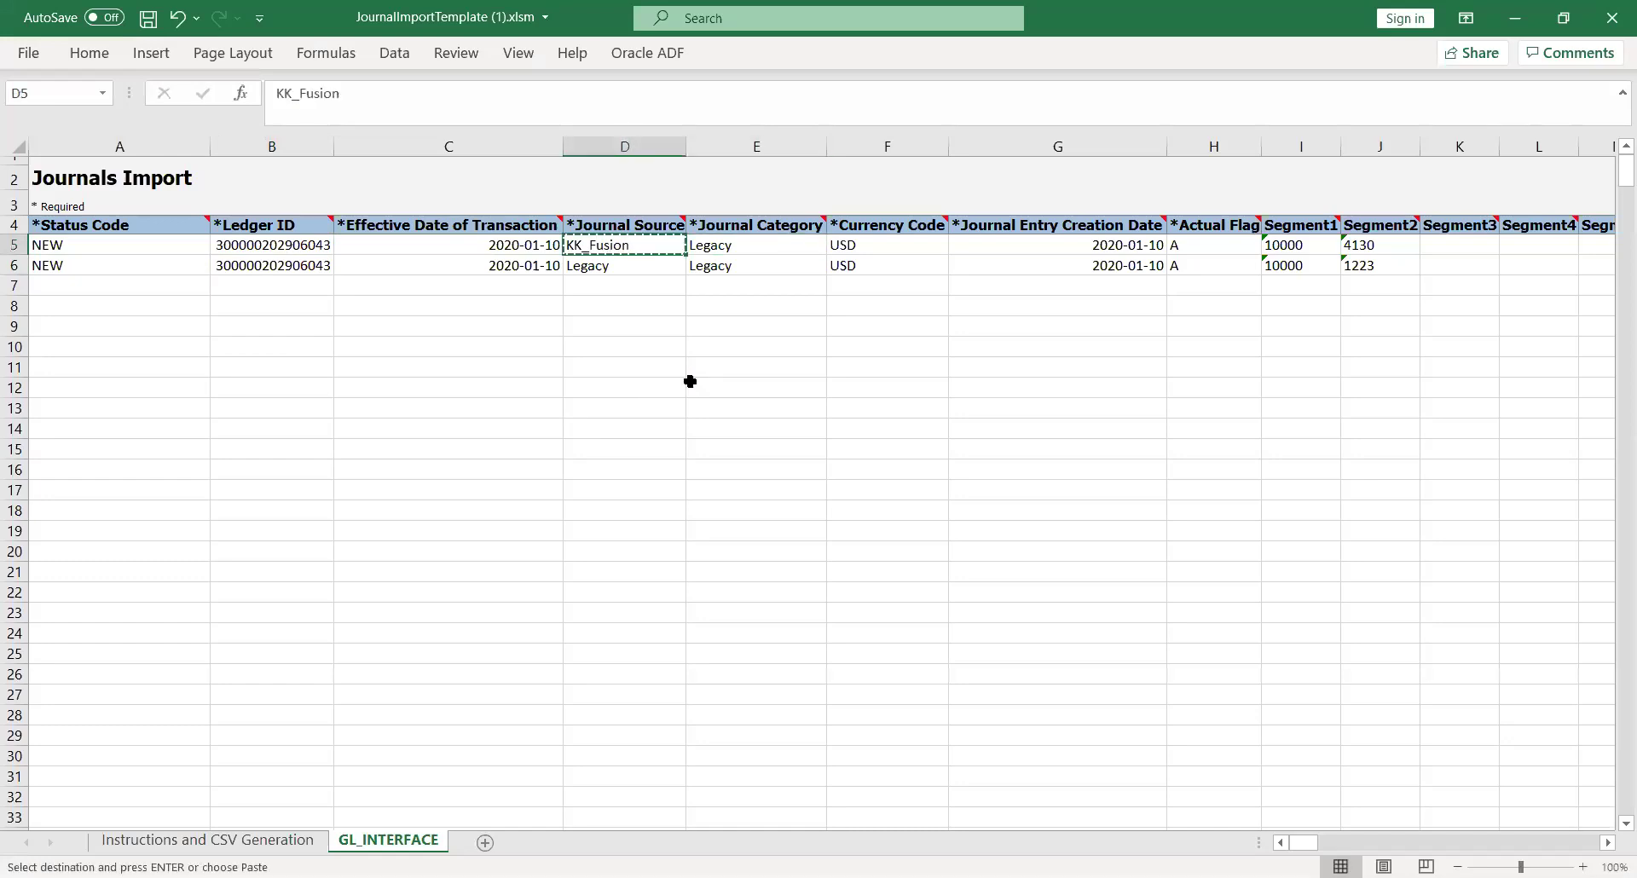
key("Right")
key("ctrl+v")
key("Down")
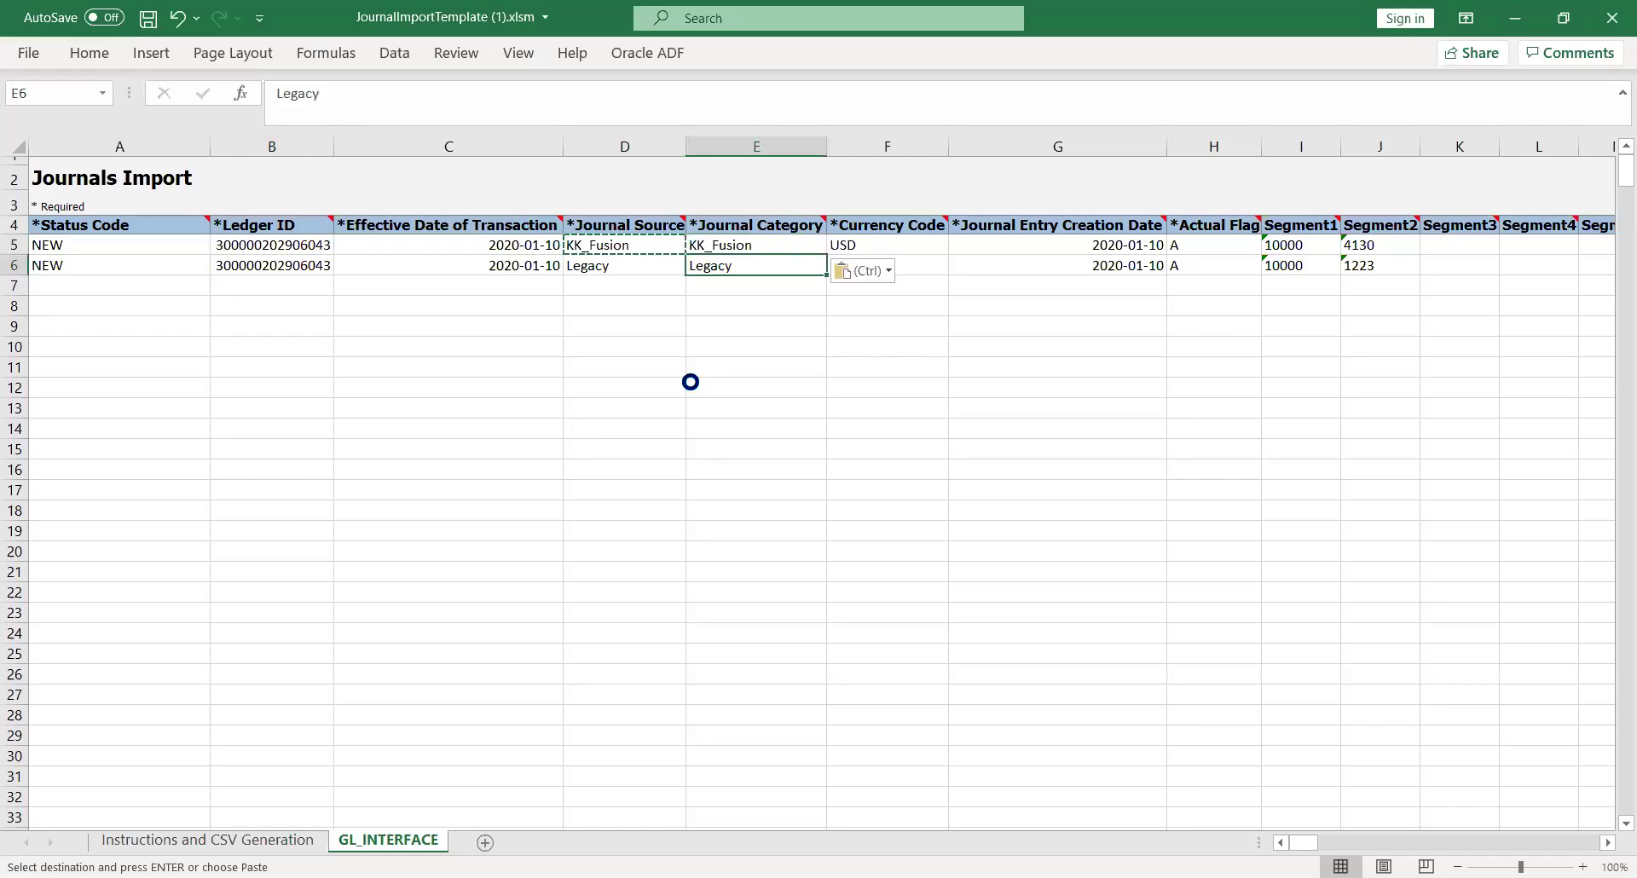
key("ctrl+v")
key("Left")
key("ctrl+v")
key("Right")
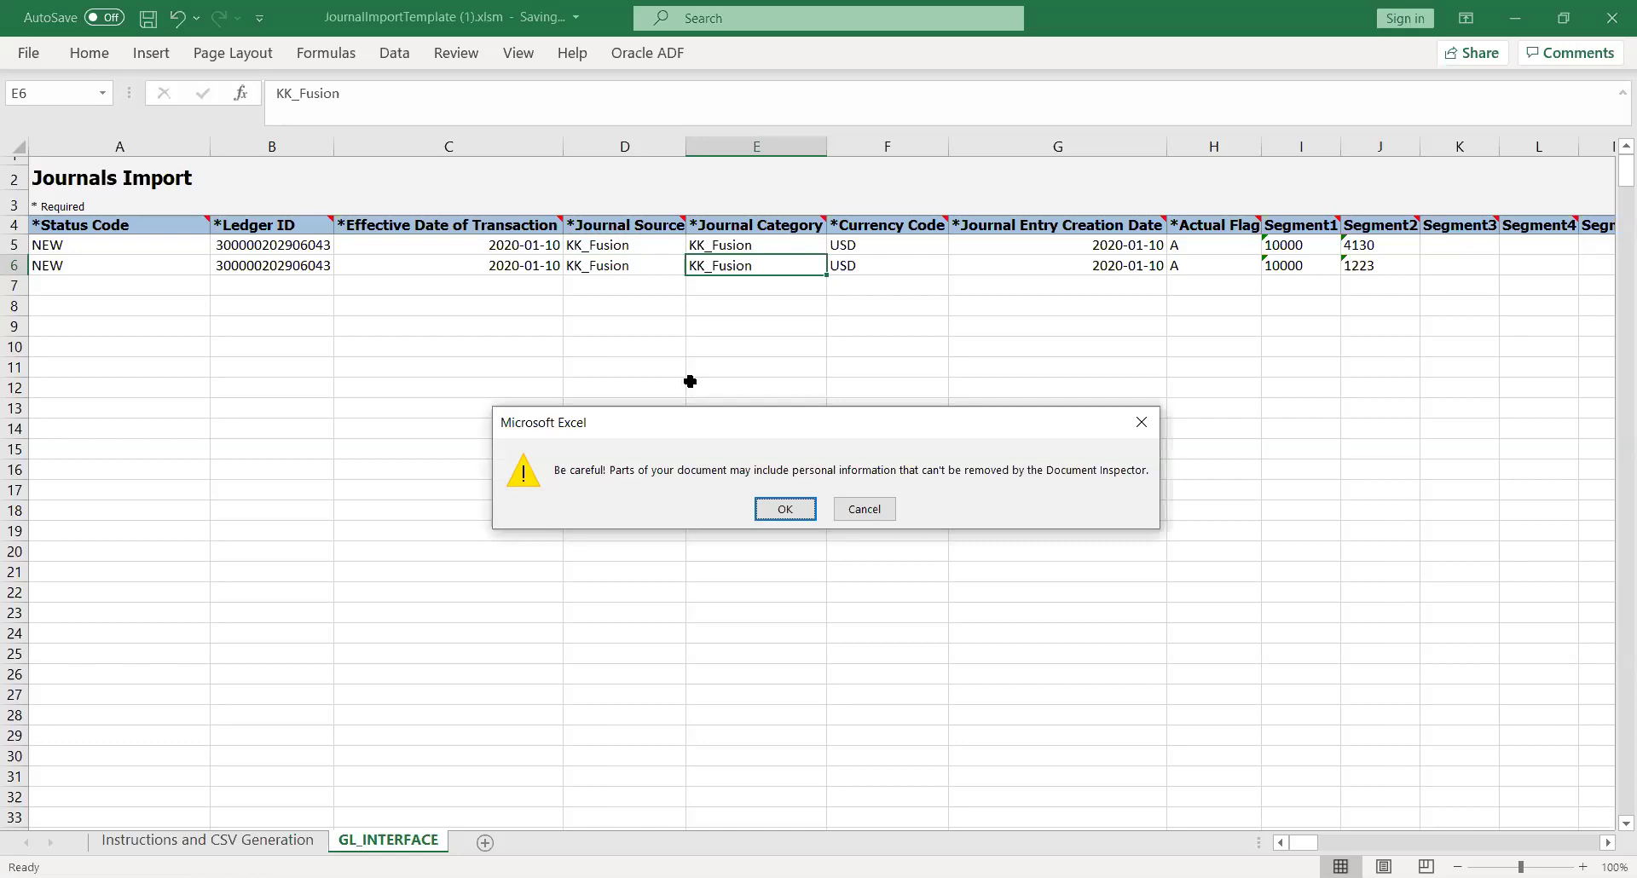
key("Return")
key("Right")
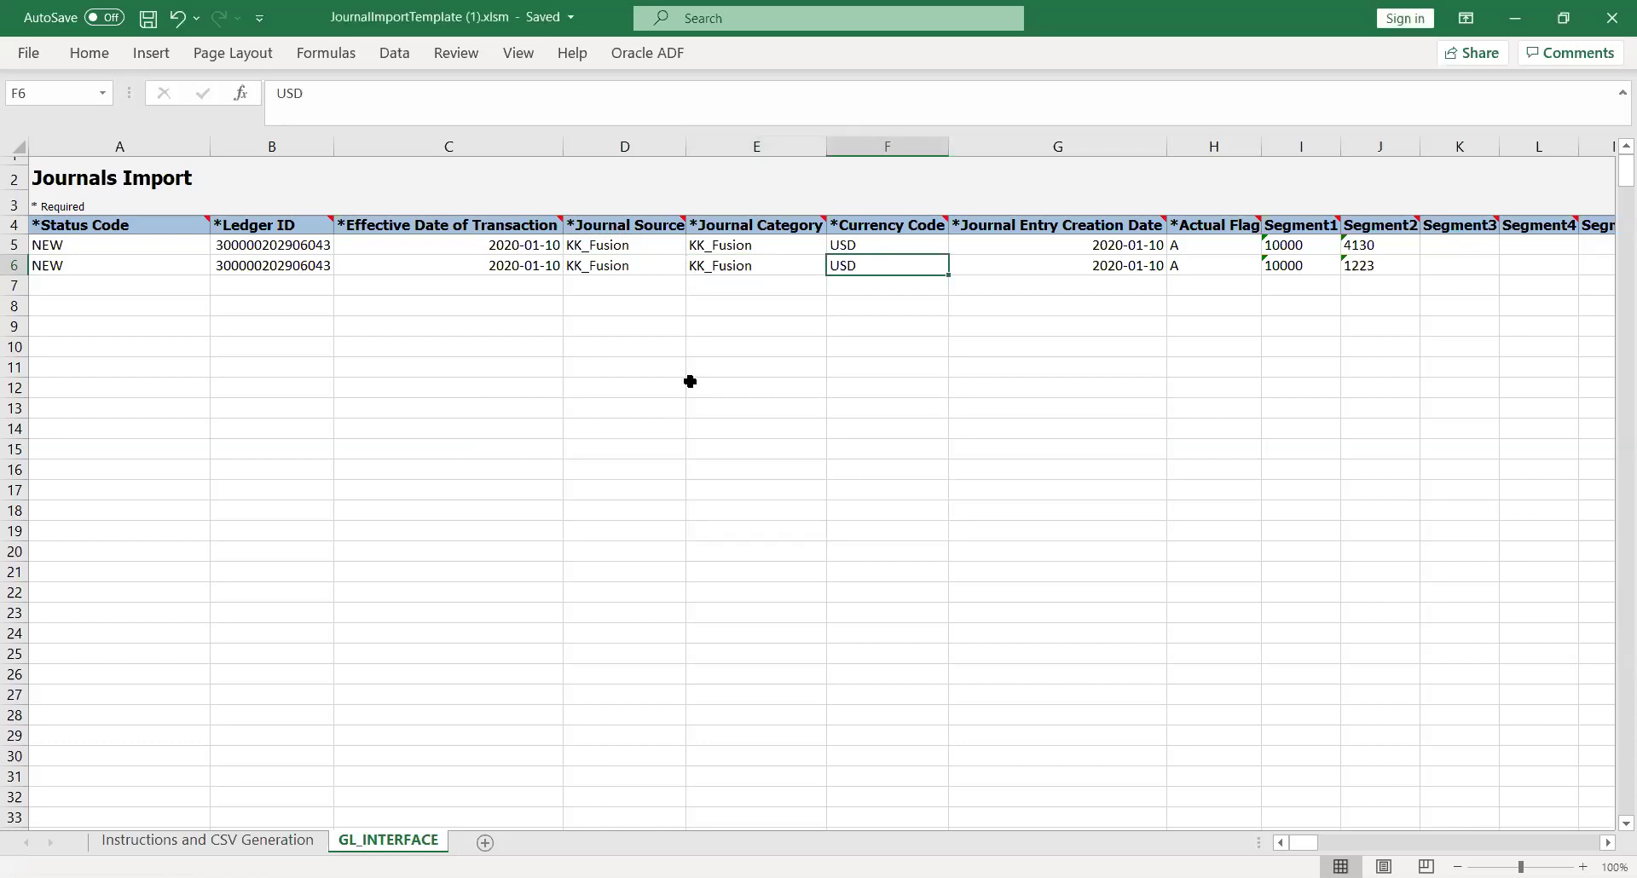
key("Up")
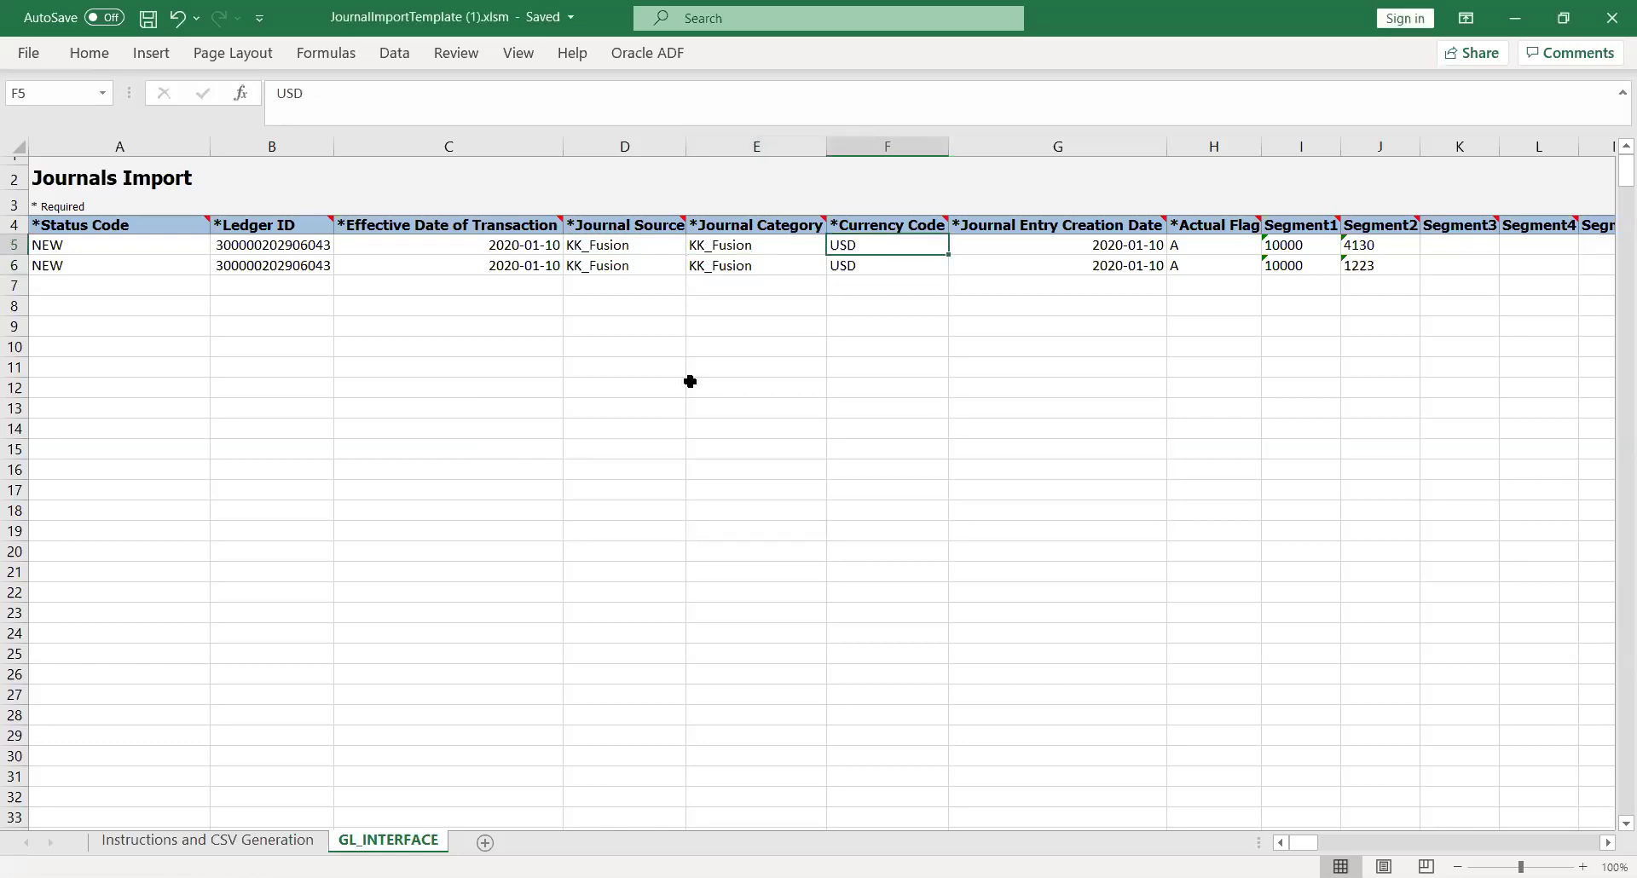
key("Right")
key("Right")
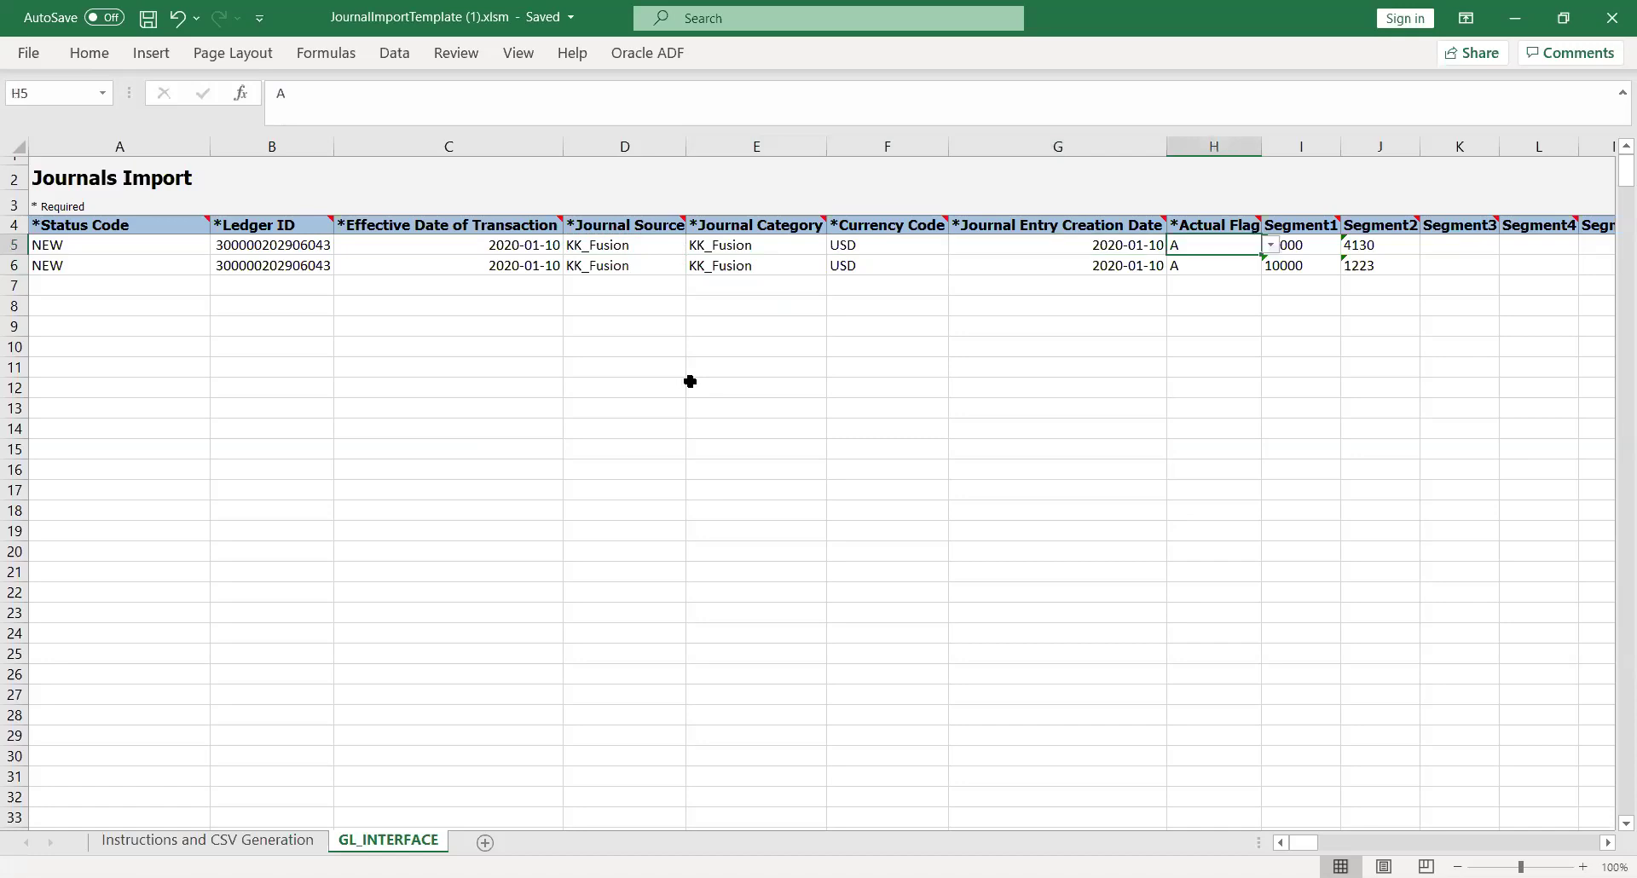
key("Right")
key("Left")
key("Left")
key("Left")
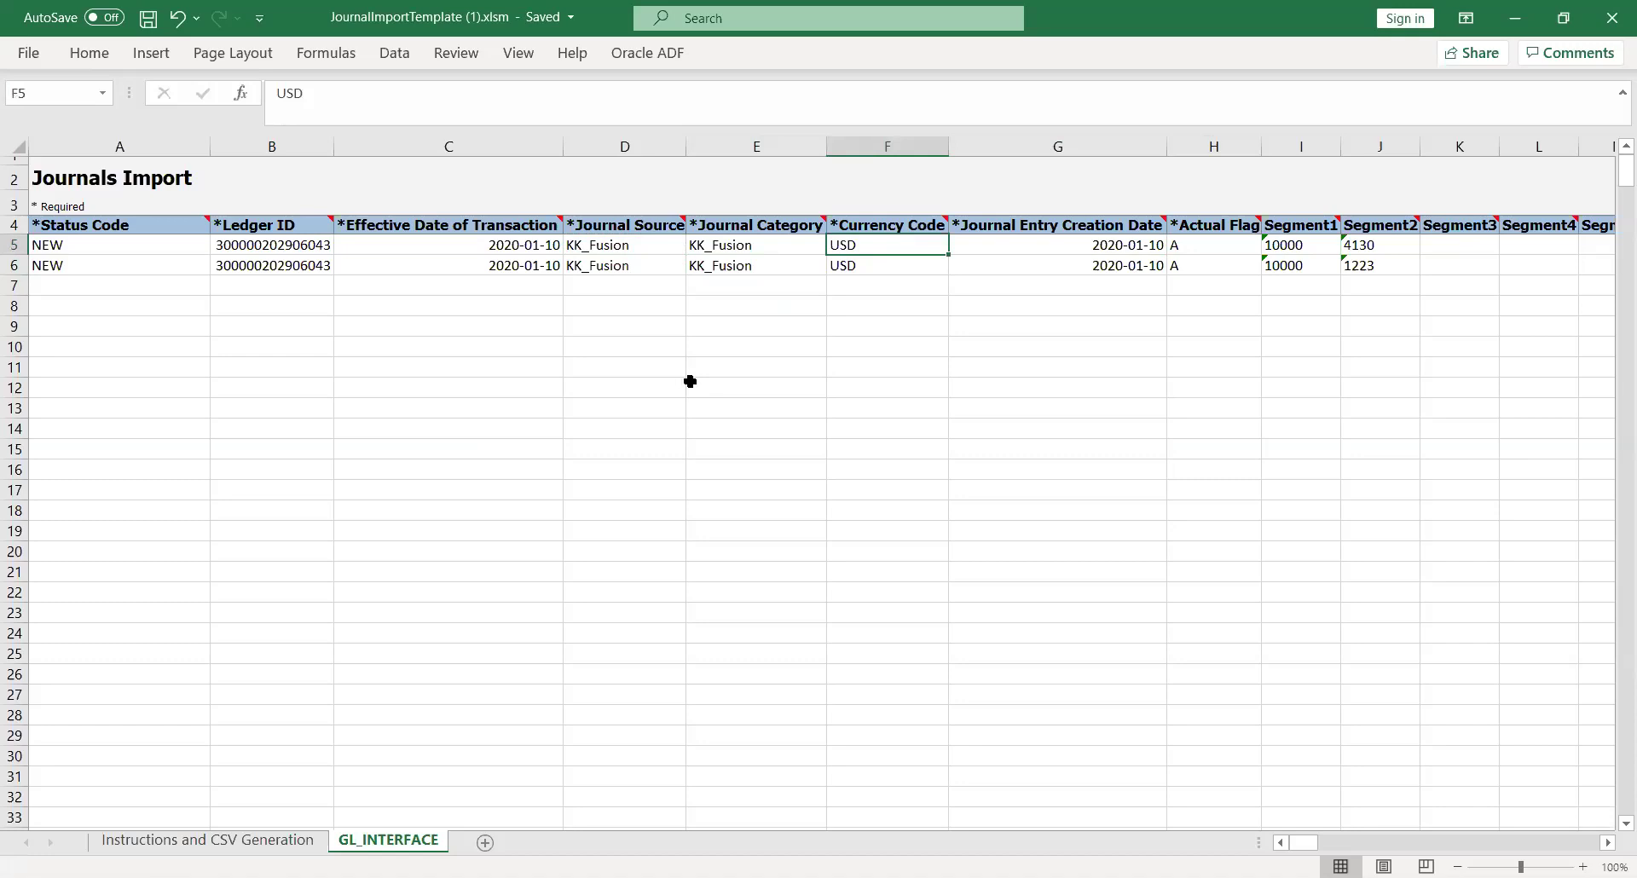
key("Right")
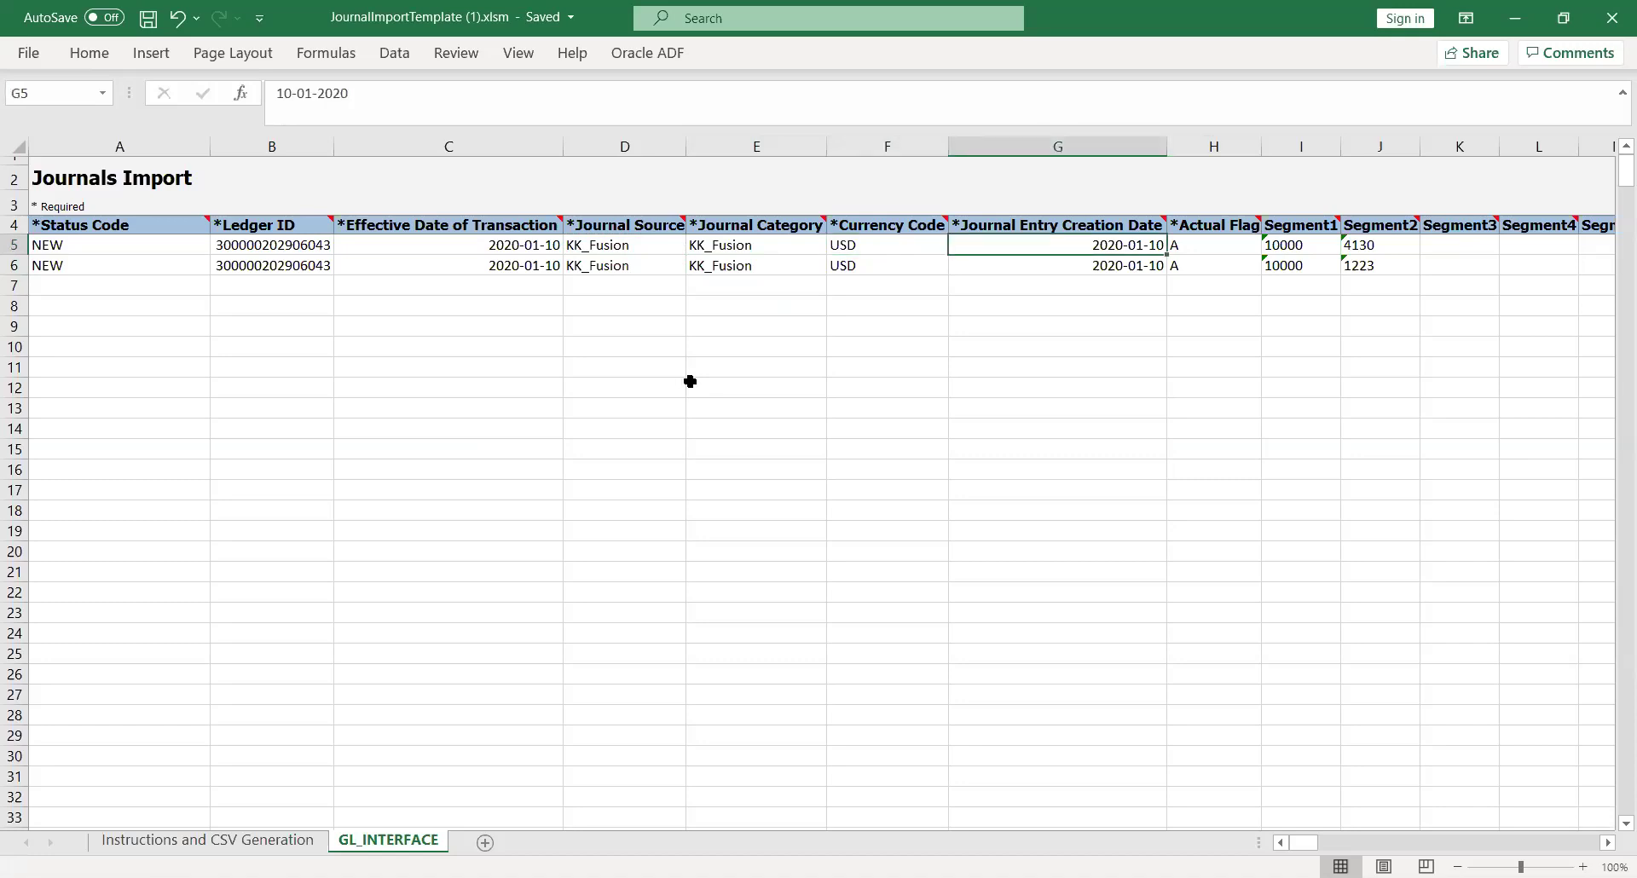
key("Right")
key("Right")
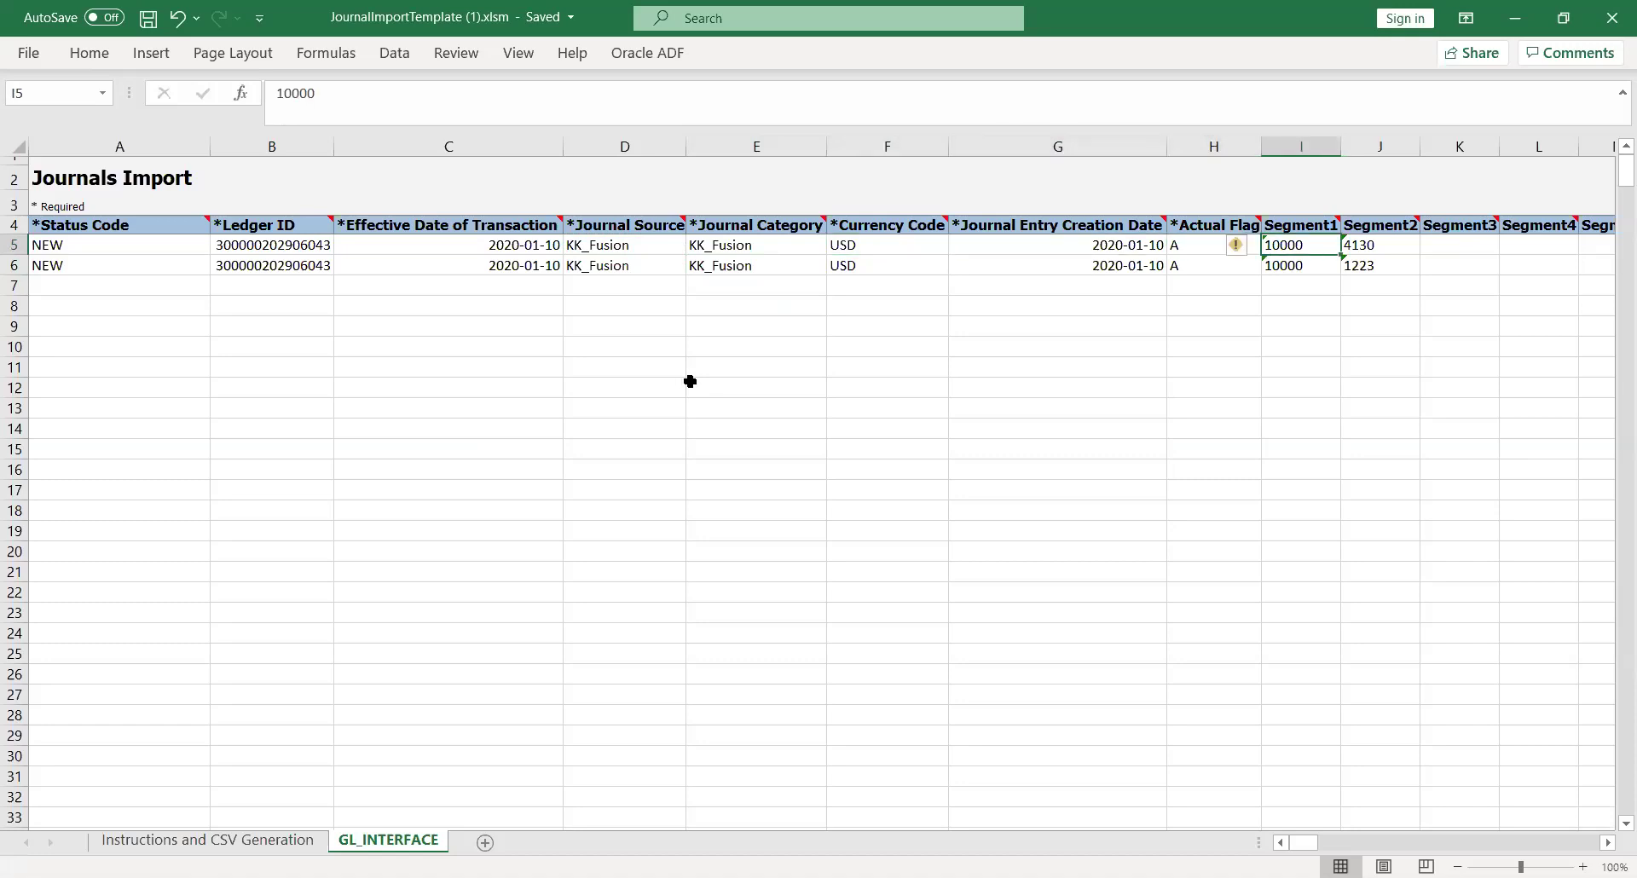
key("Right")
key("Right")
key("Right")
key("Right")
key("Right")
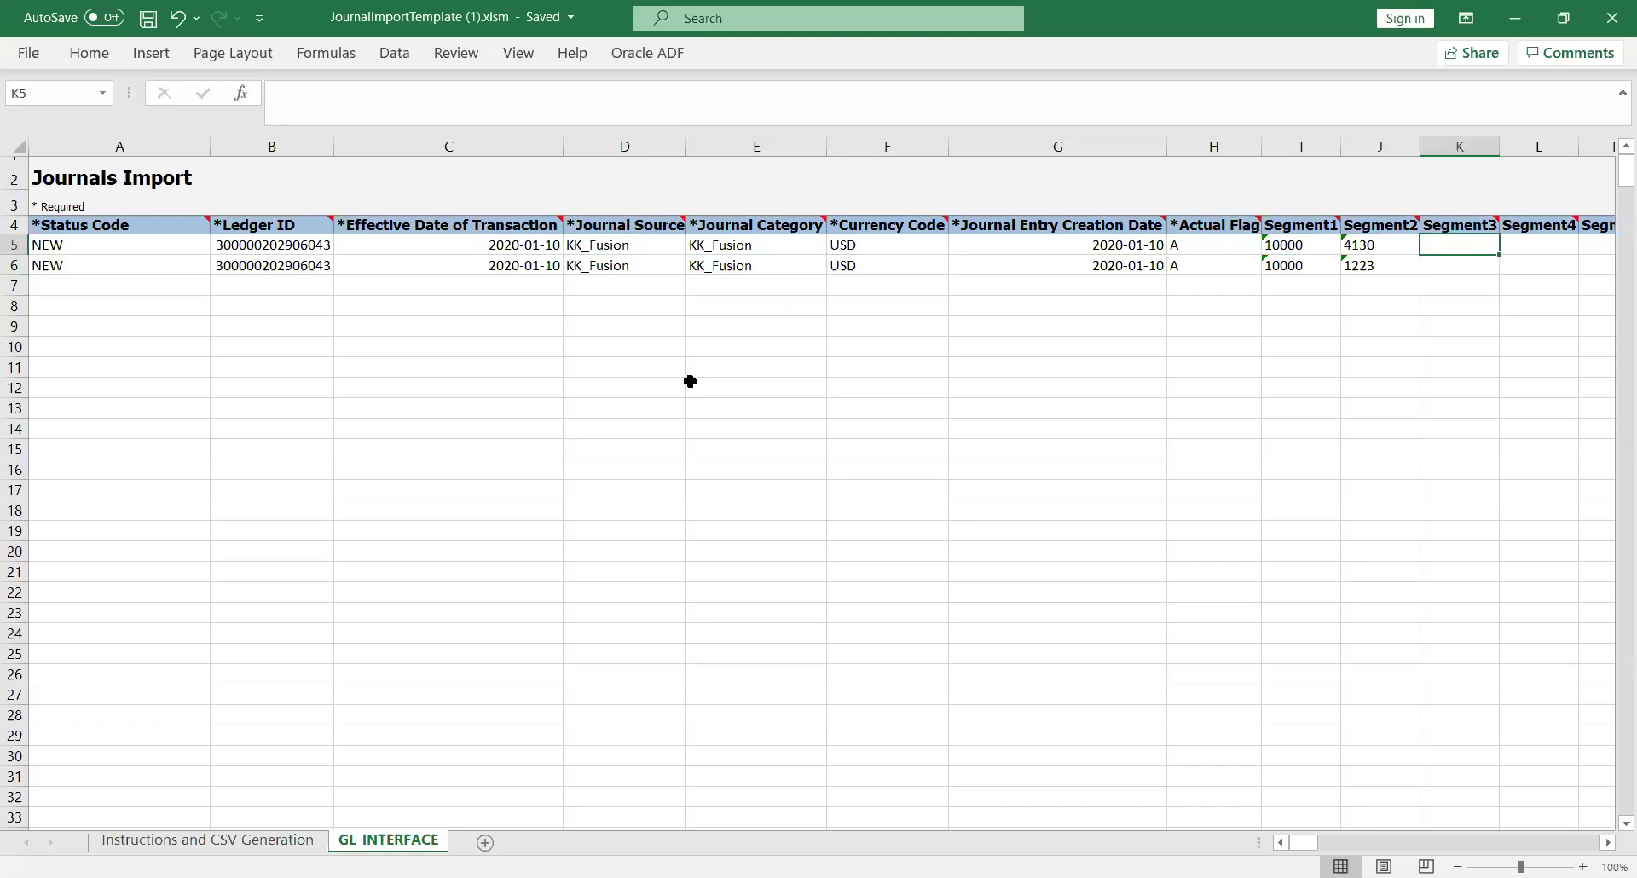
key("Left")
key("Left")
key("Left")
key("Left")
key("Left")
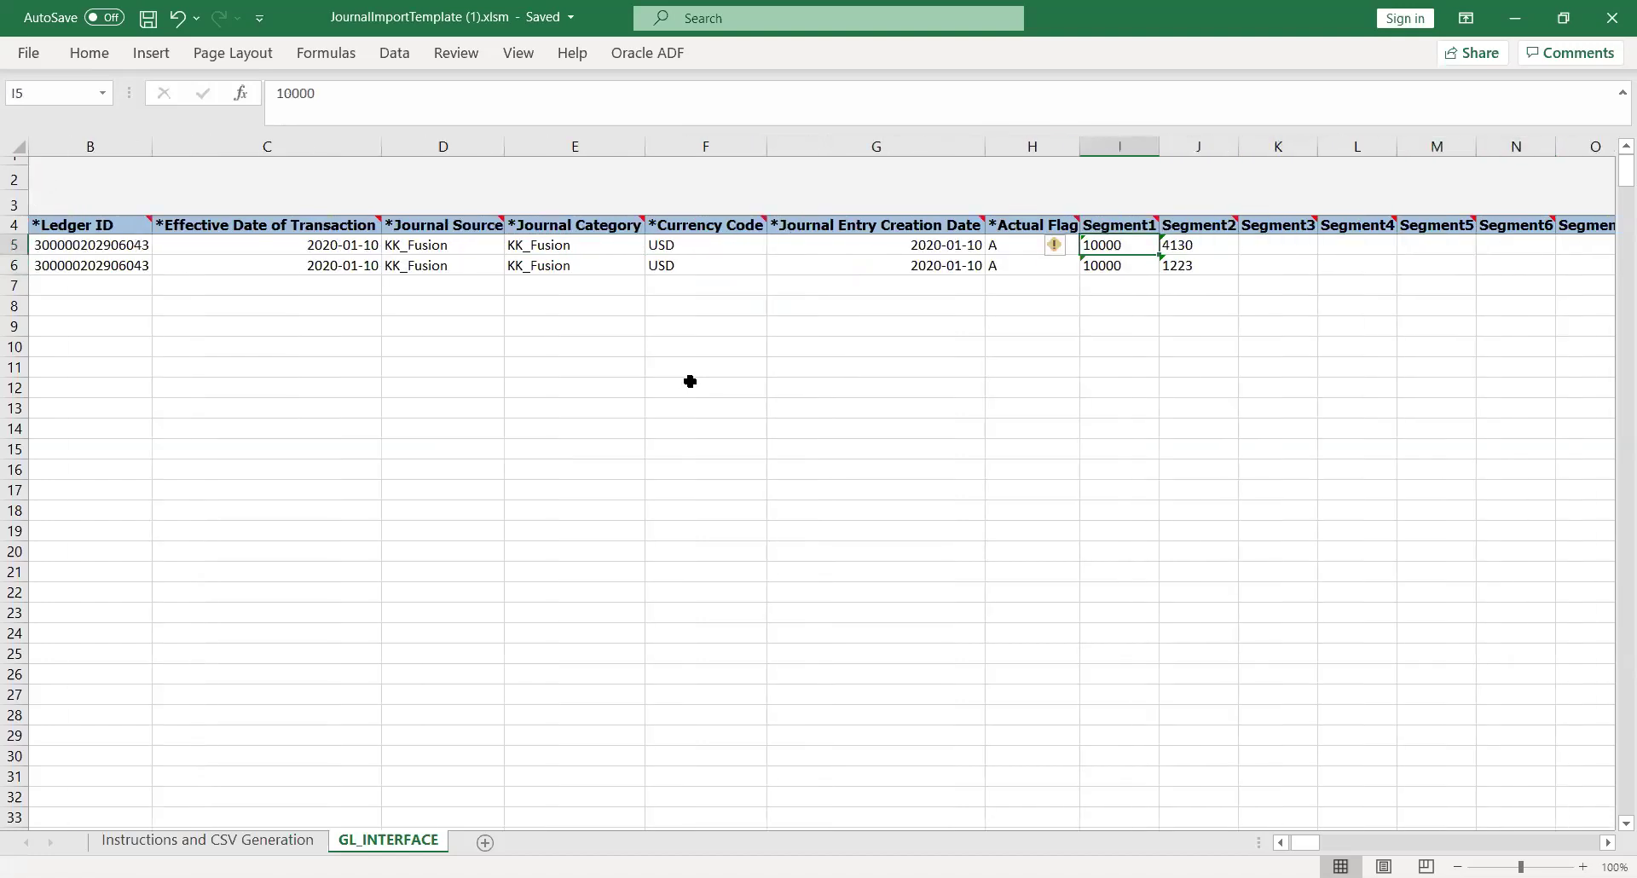
key("Right")
key("Right")
key("Right")
key("Right")
key("Right")
key("Right")
key("Right")
key("Right")
key("Right")
key("Right")
key("Right")
key("Right")
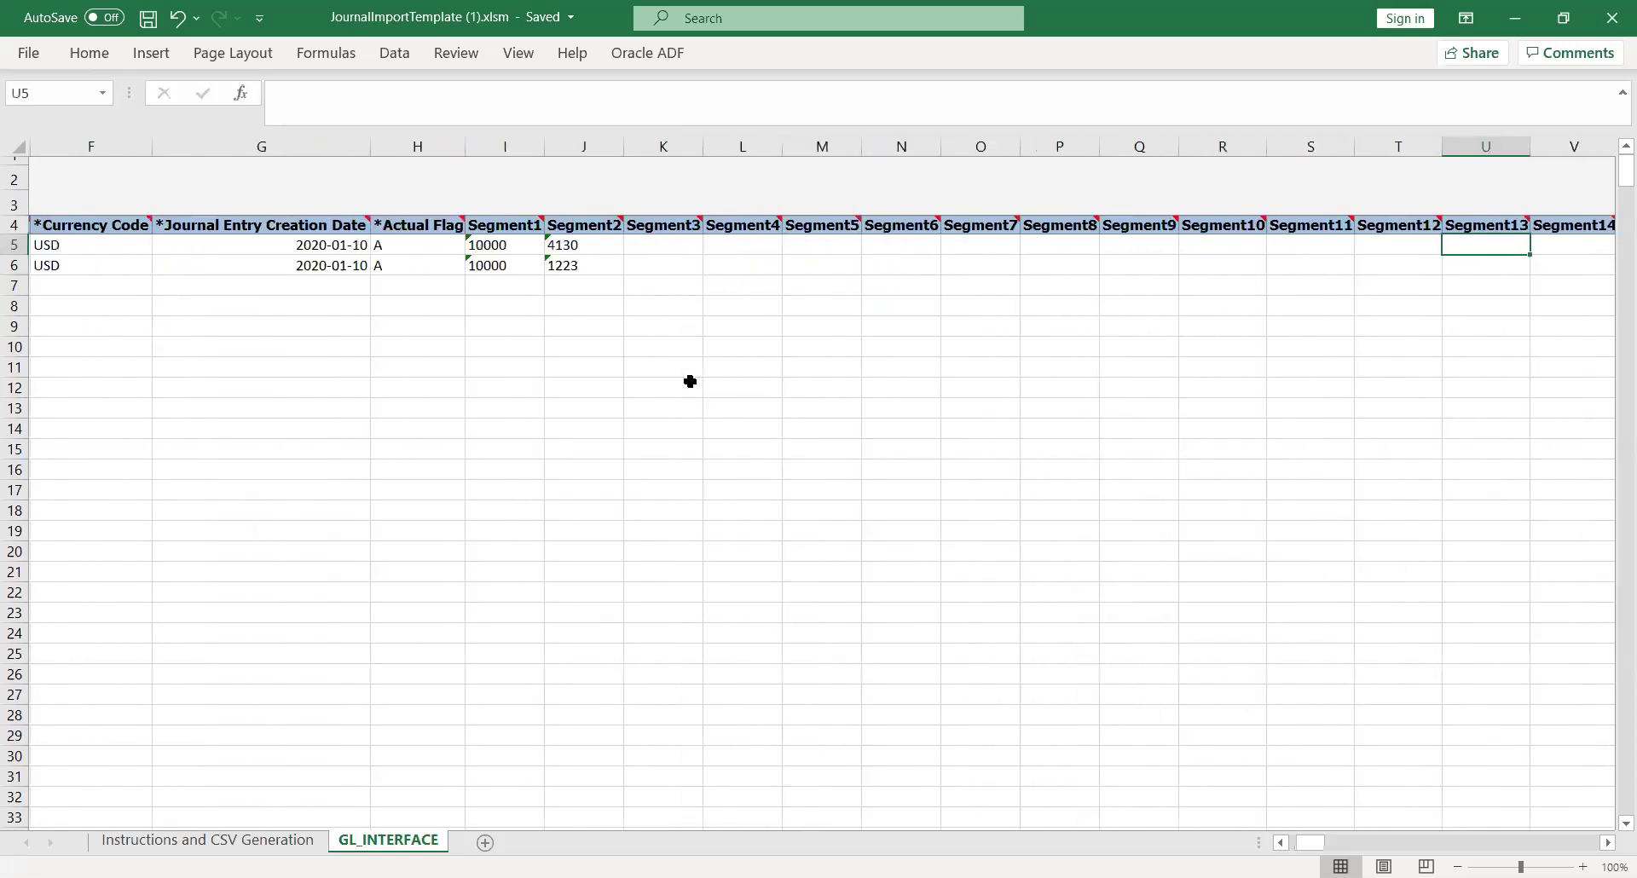
key("Right")
key("Right")
key("Right")
key("Right")
key("Right")
key("Right")
key("Right")
key("Right")
key("Right")
key("Right")
key("Right")
key("Right")
key("Right")
key("Right")
key("Right")
key("Right")
key("Right")
key("Right")
key("Right")
key("Left")
key("Left")
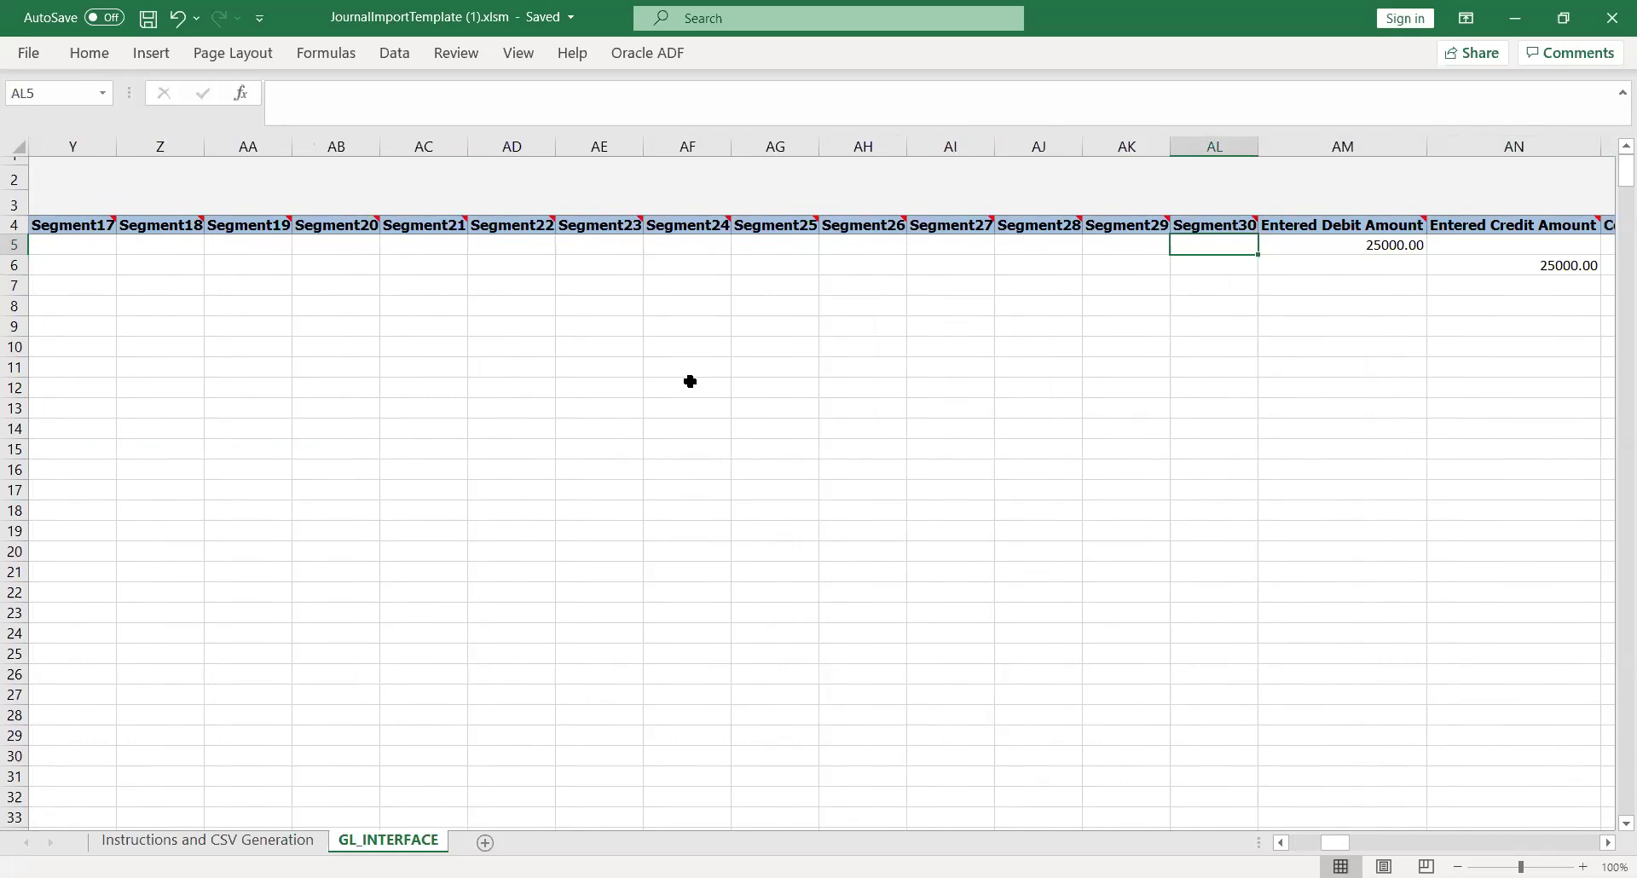
key("Right")
key("Right")
key("Left")
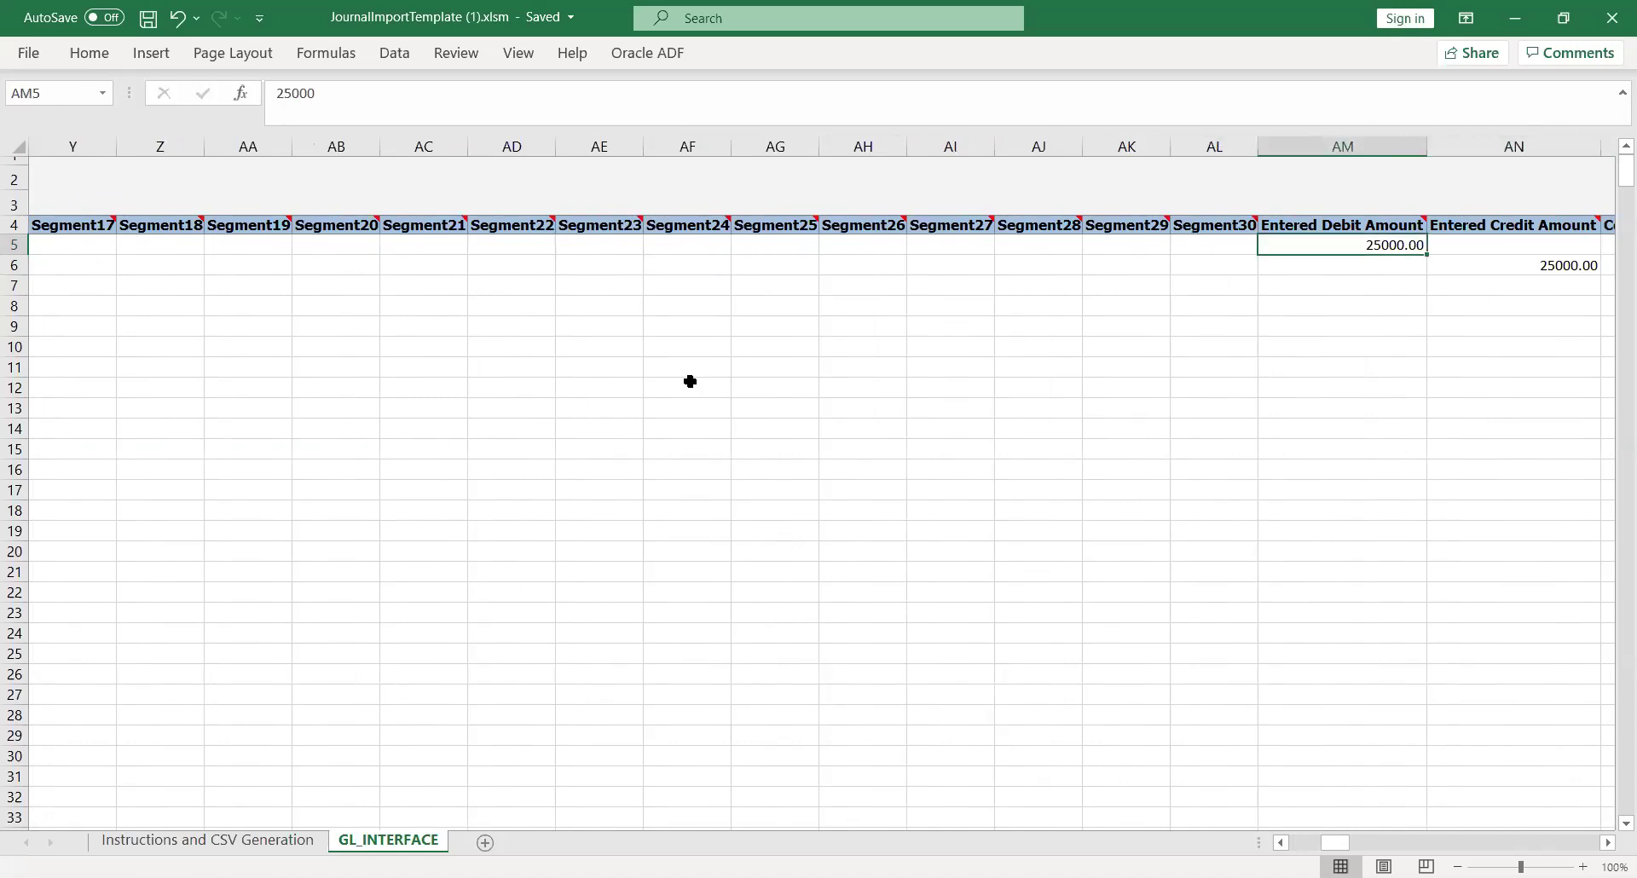
key("Right")
key("Right")
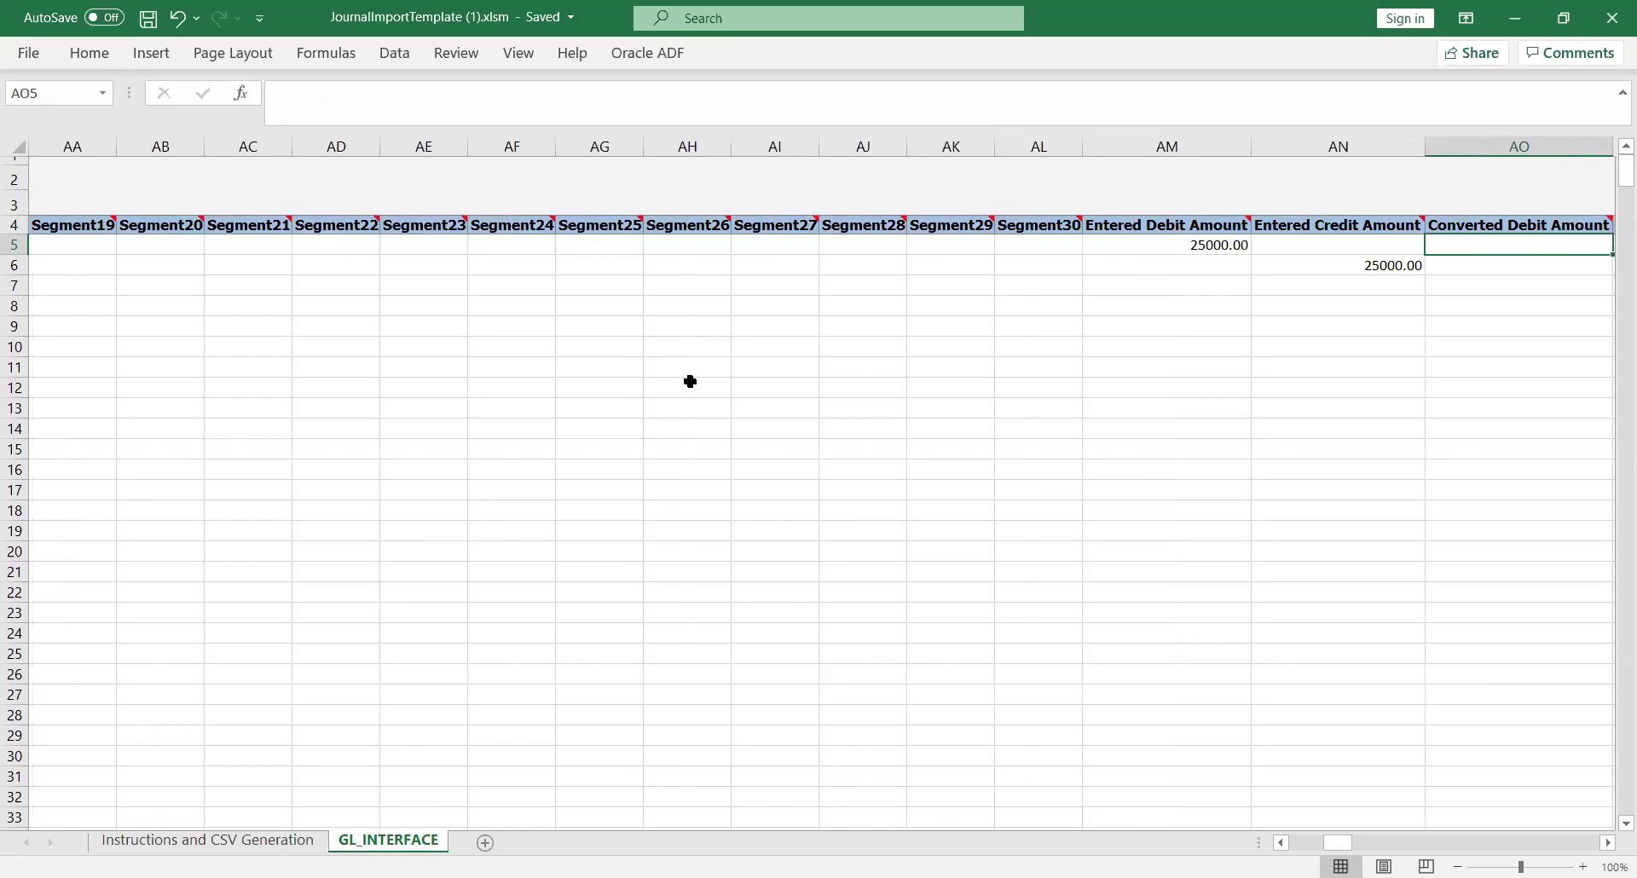
scroll(690, 381, "right", 3)
key("Left")
key("Left")
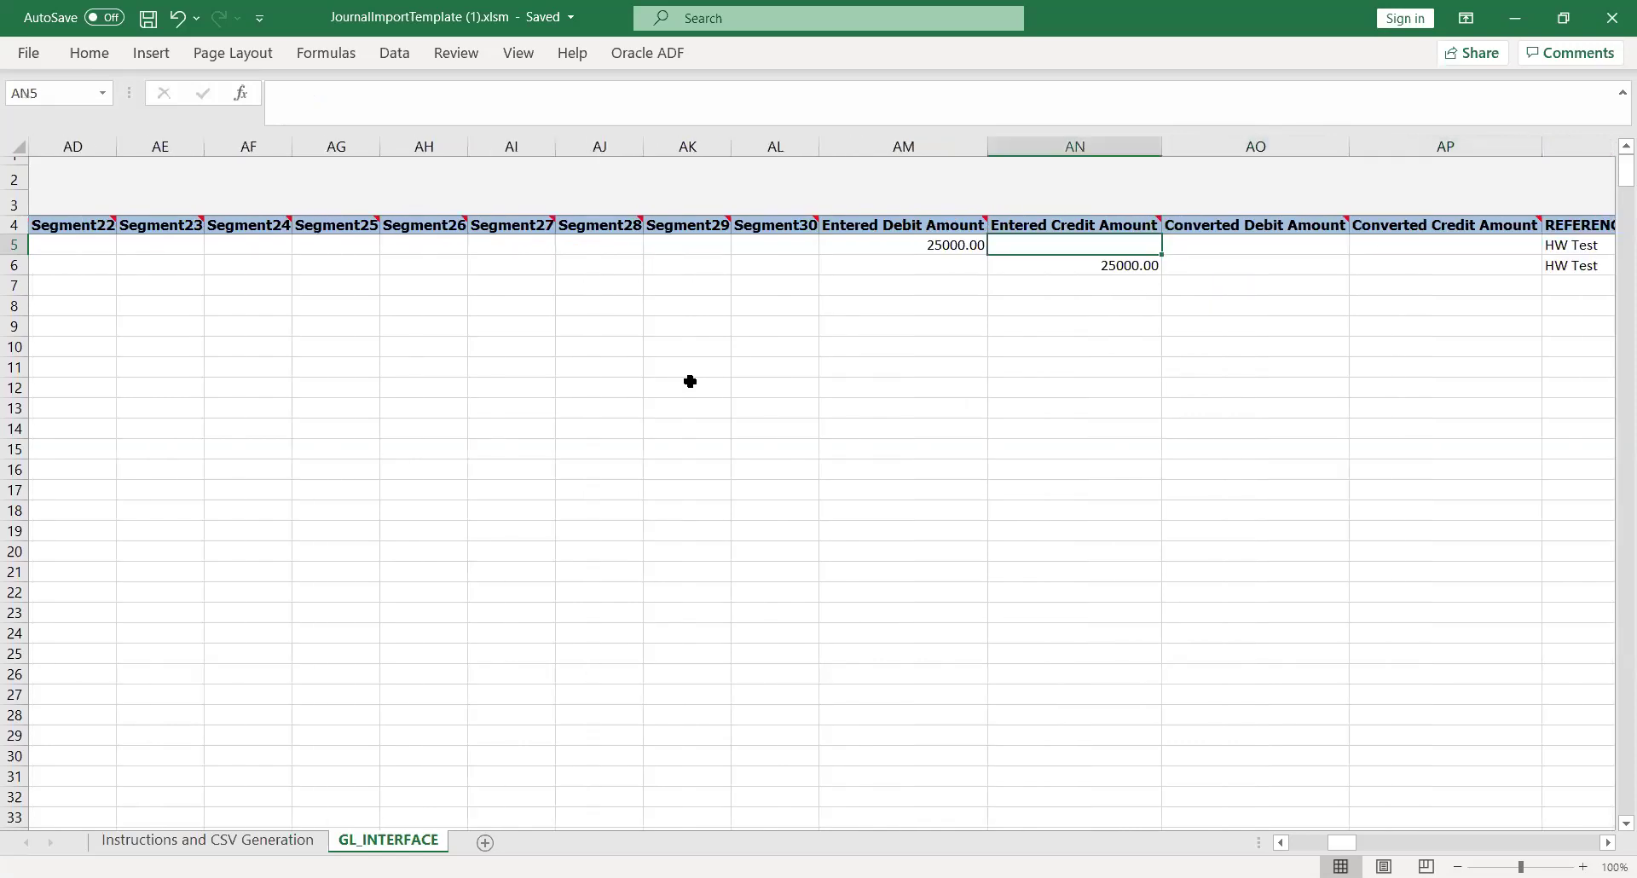
key("Right")
key("Right")
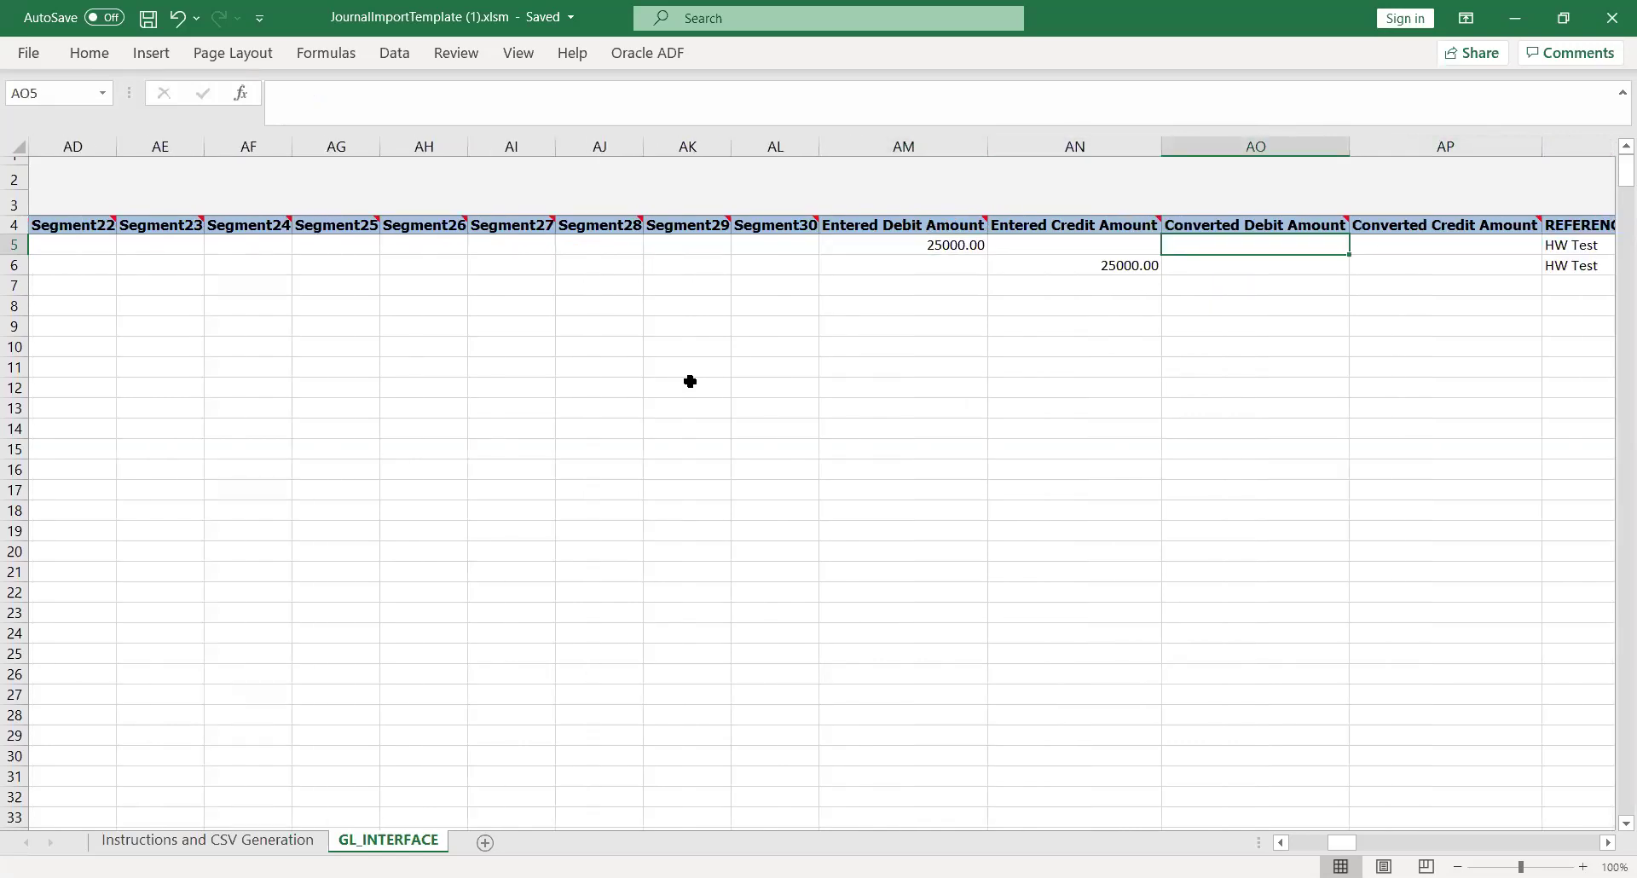
key("Right")
key("Right")
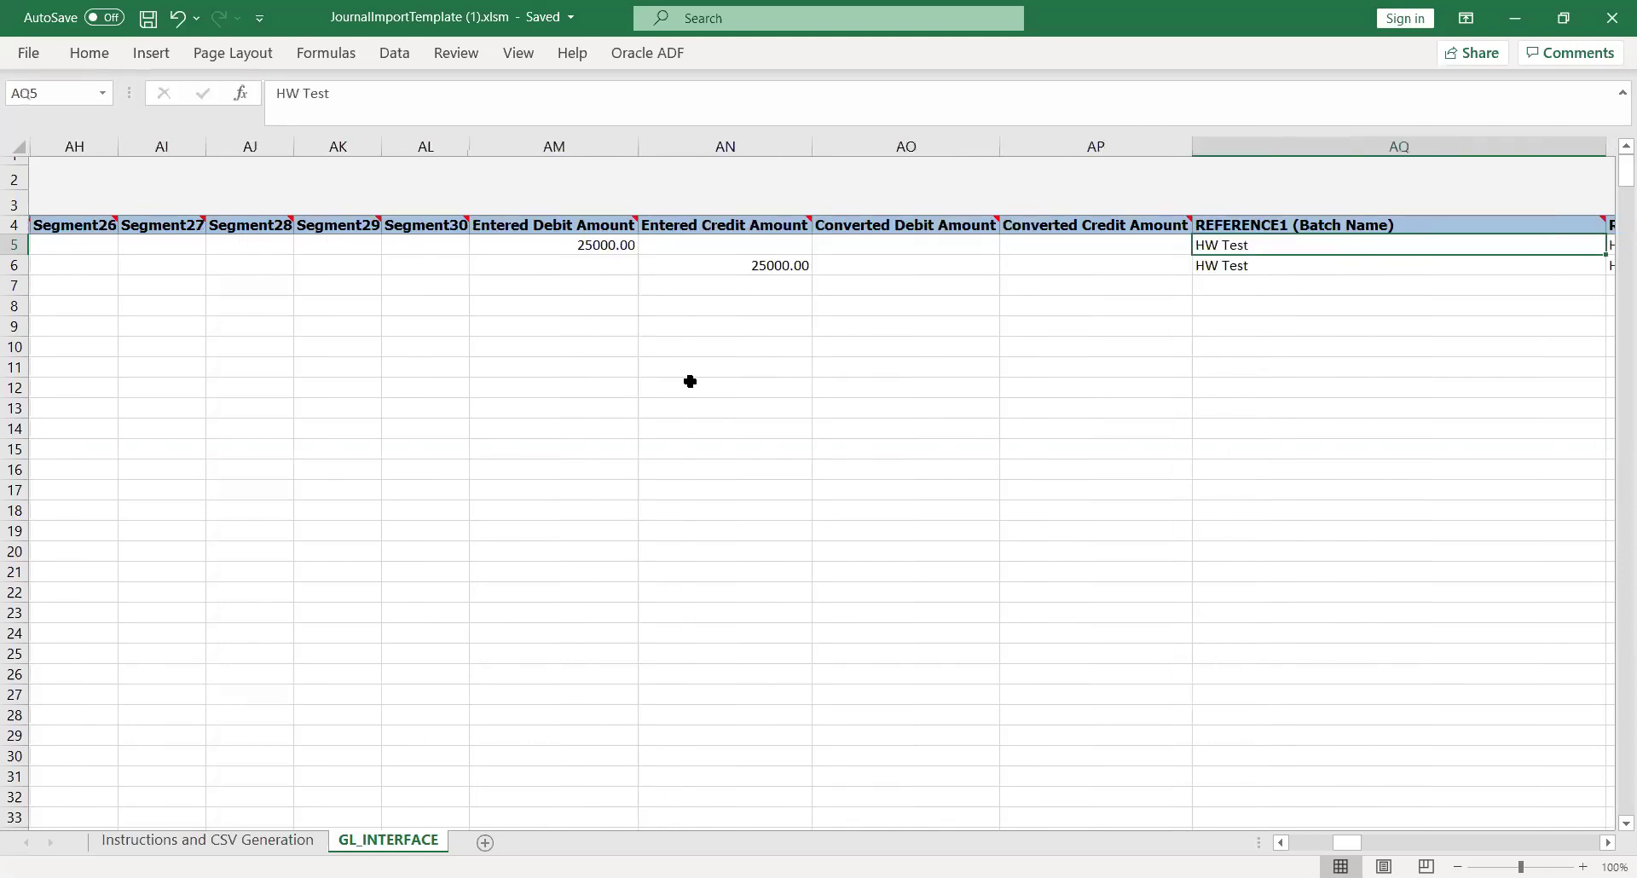
key("Right")
key("Left")
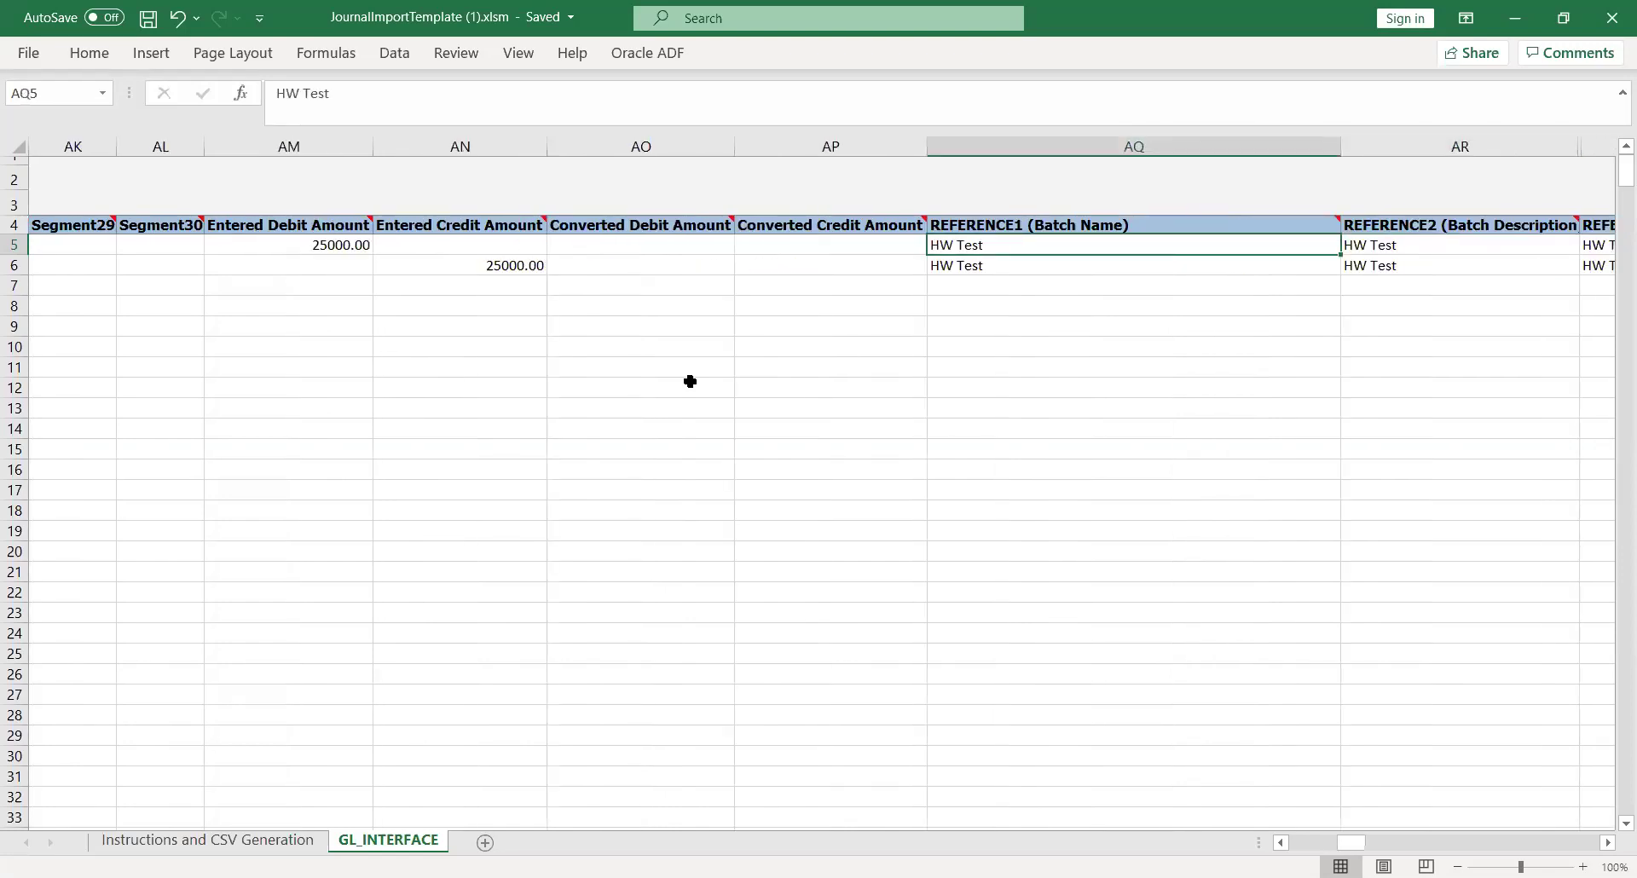
key("Right")
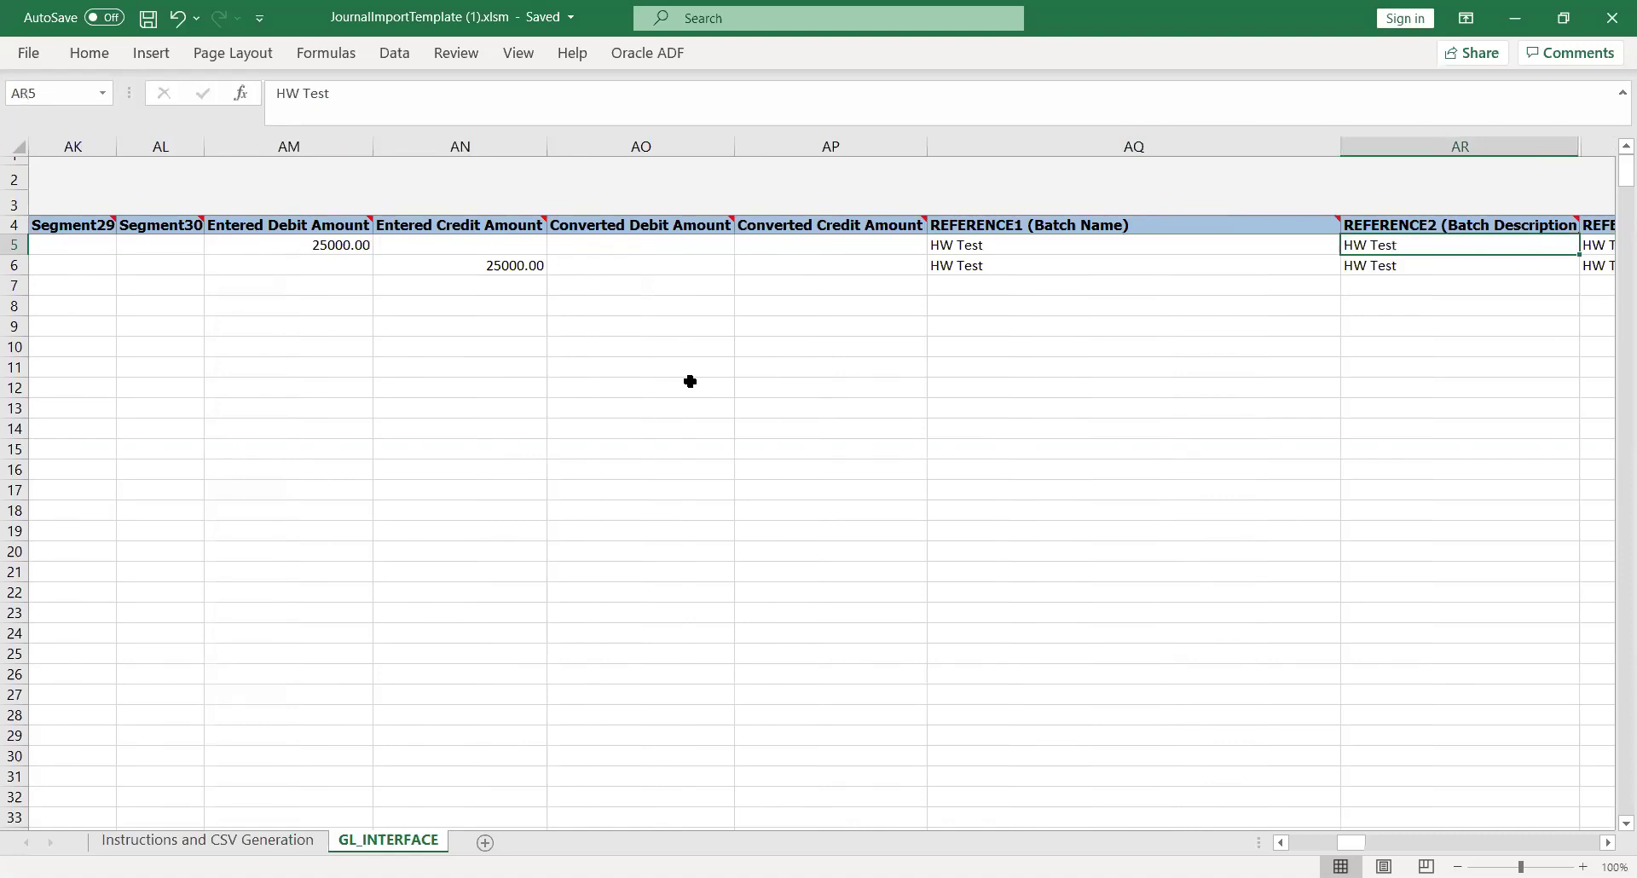
key("Right")
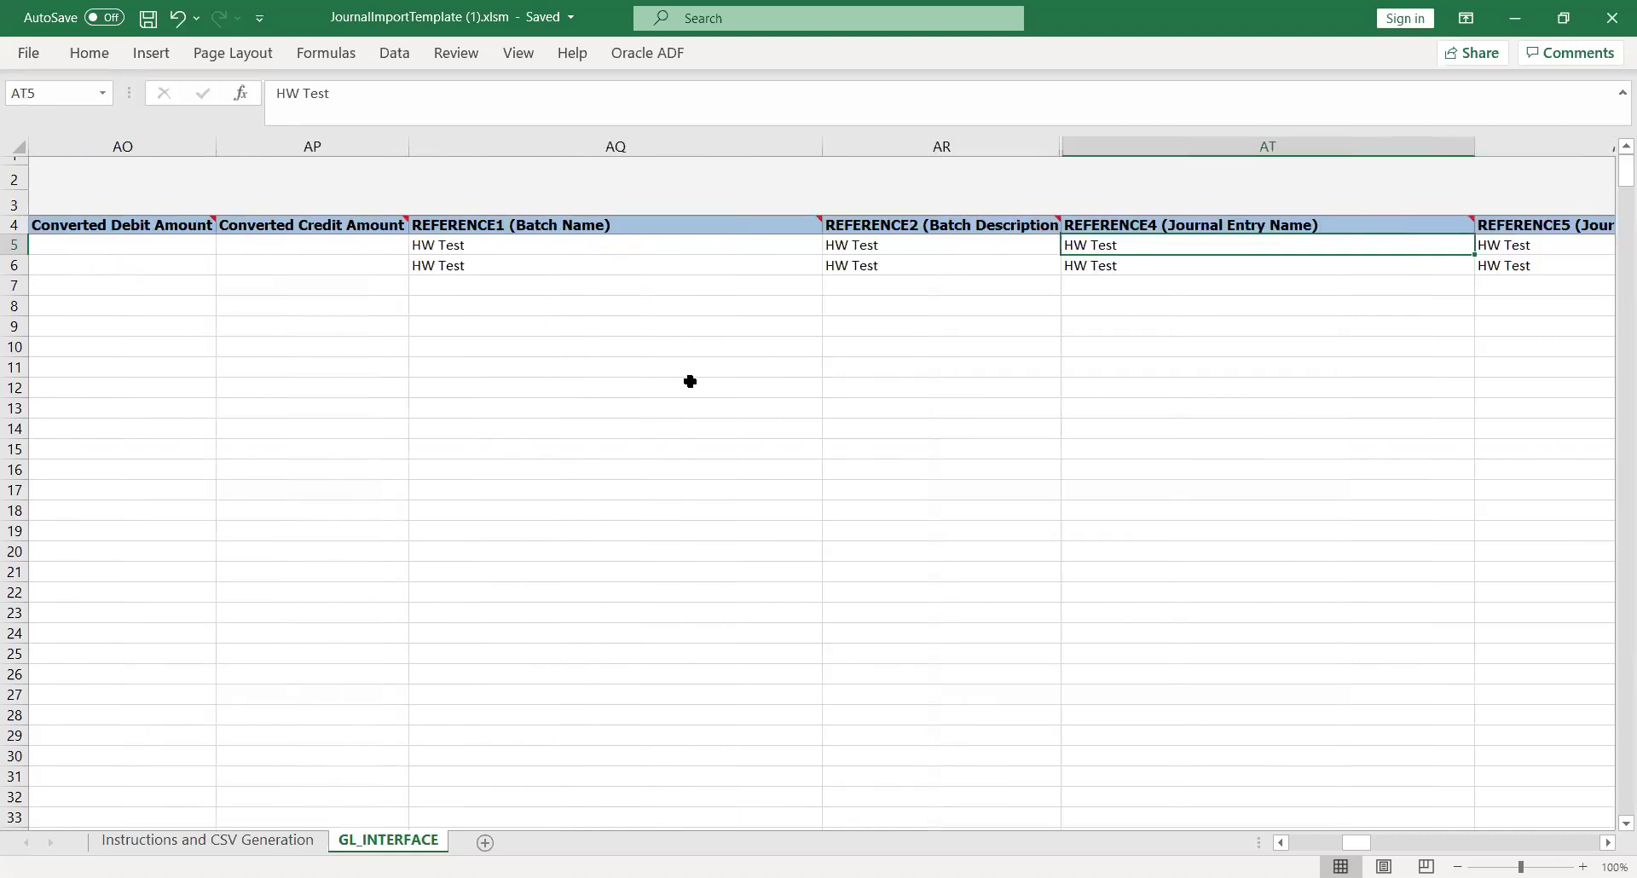
key("Right")
key("Right")
key("Left")
key("Left")
key("Right")
key("Right")
key("Right")
key("Right")
key("Right")
key("Right")
key("Right")
key("Right")
key("Right")
key("Right")
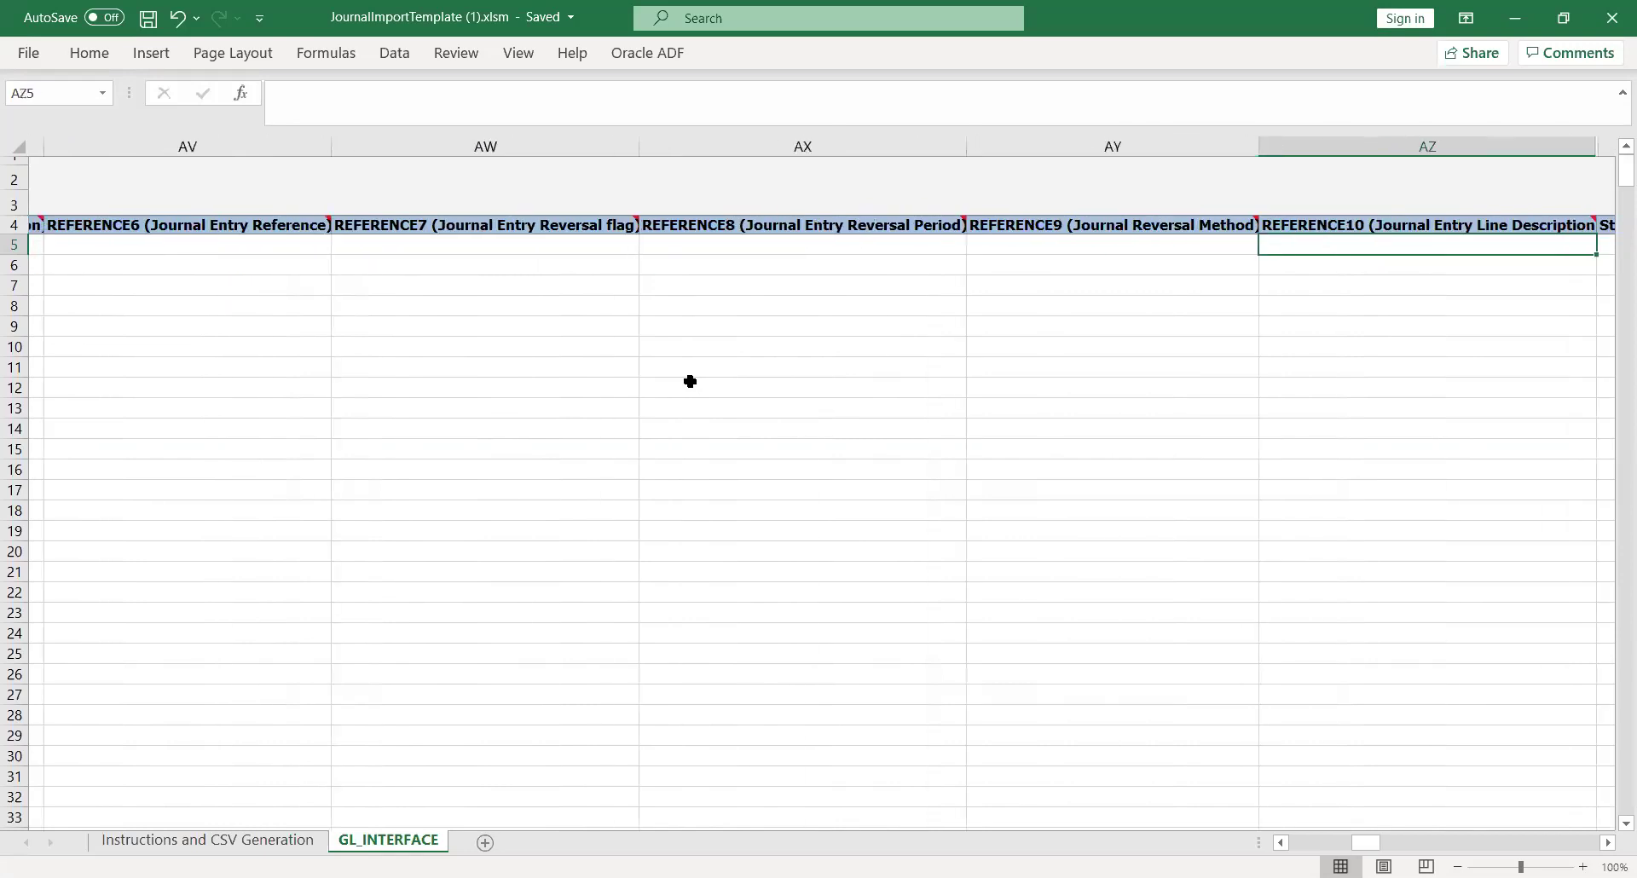
key("Right")
key("Right")
key("Right")
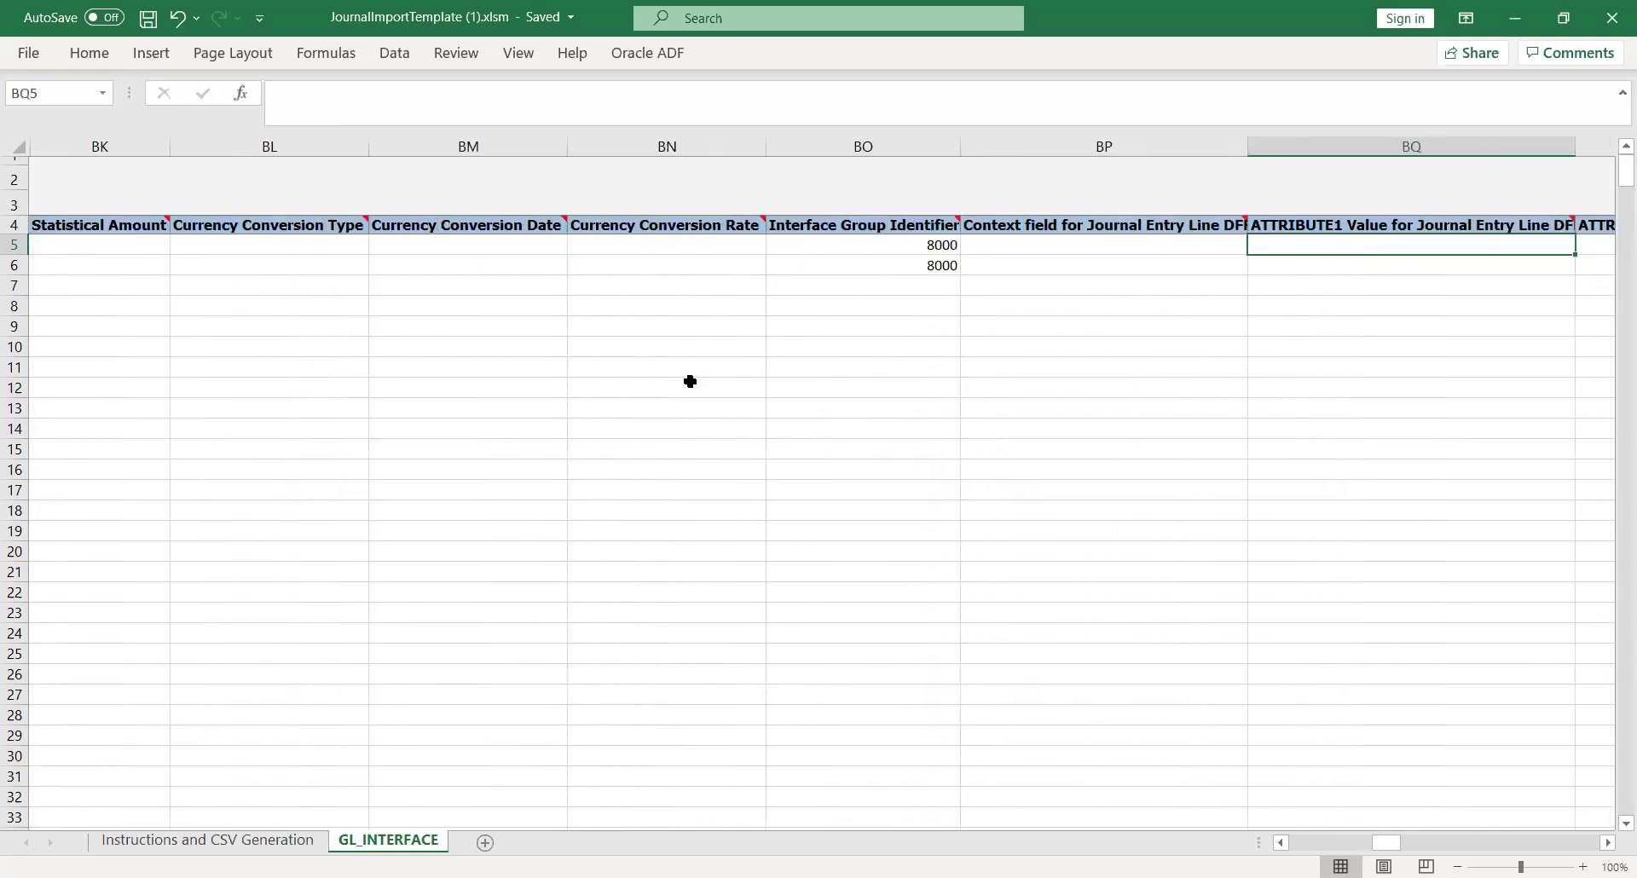
key("Left")
key("Left")
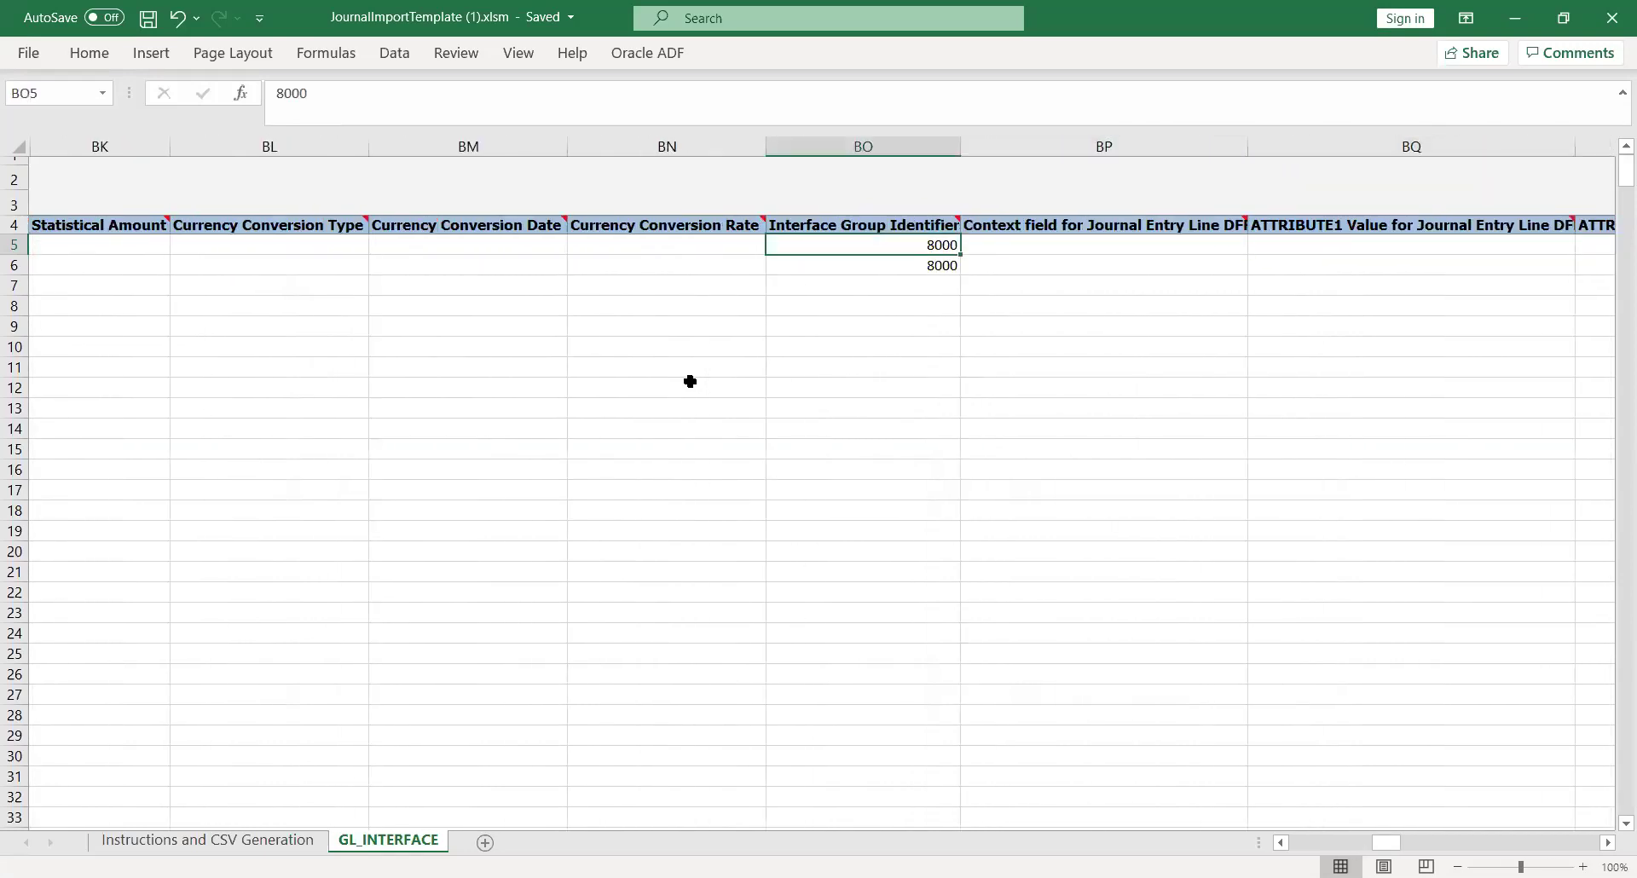
type("8091")
key("Tab")
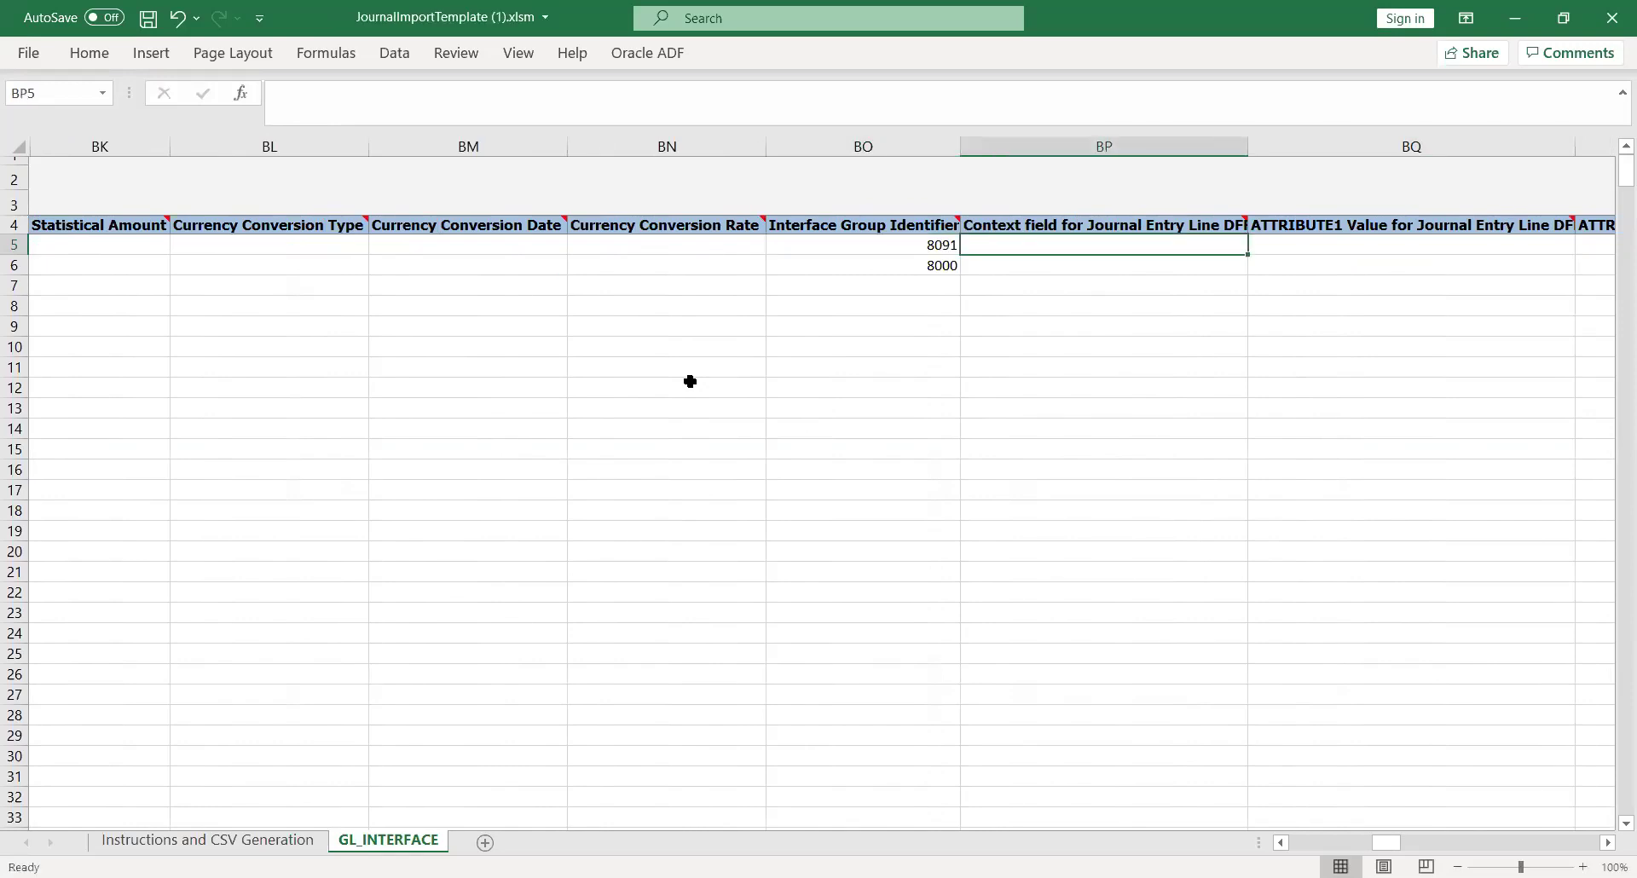
key("Return")
type("8091")
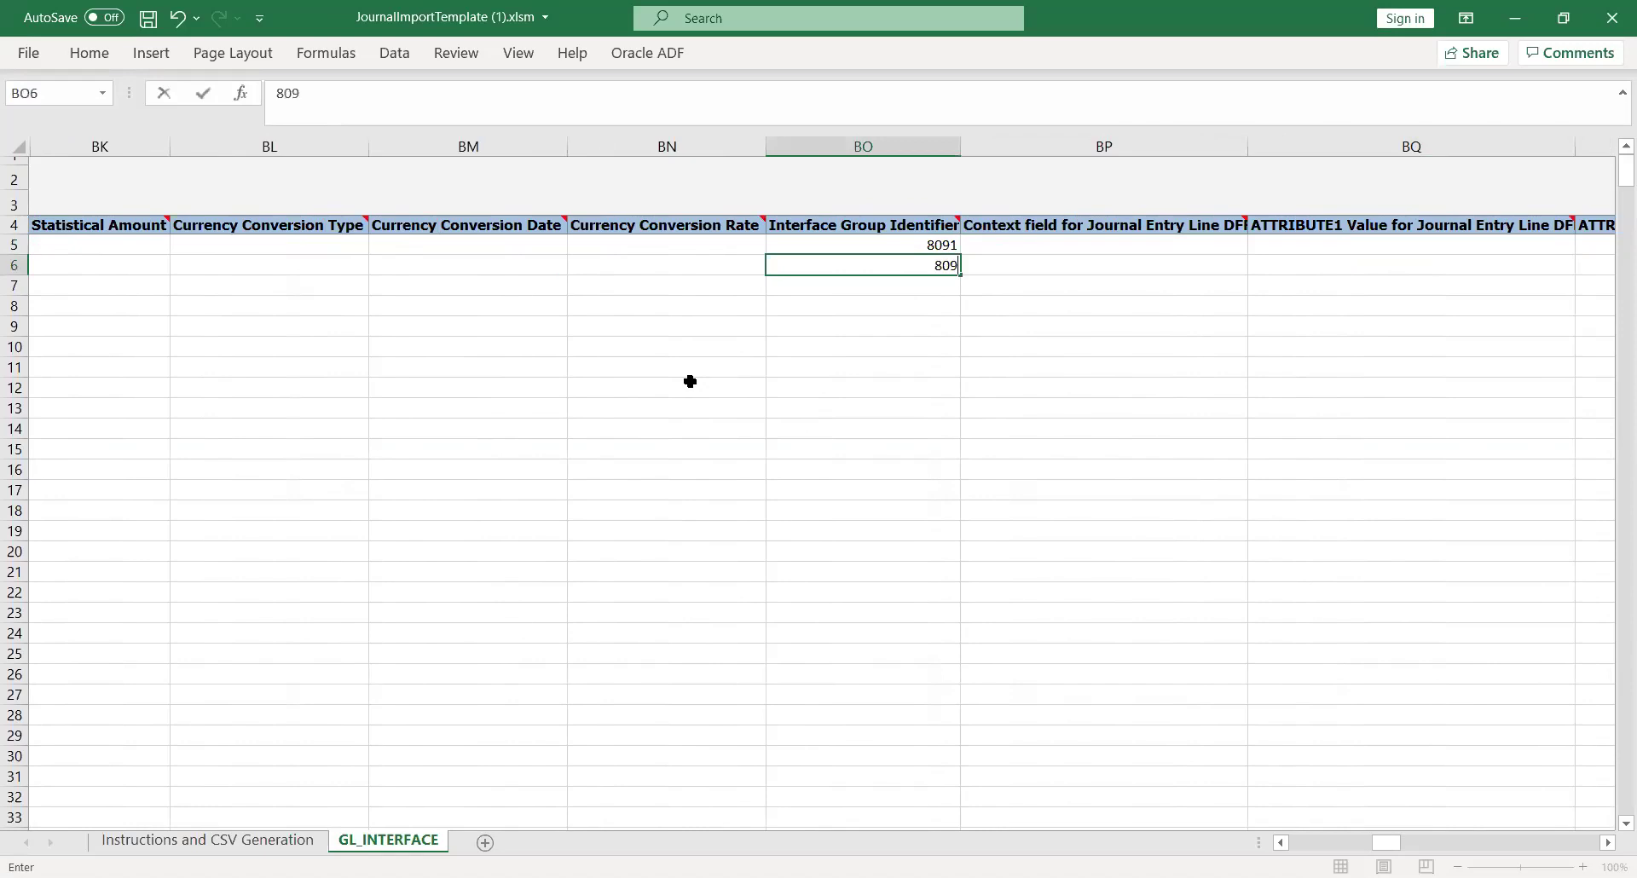
key("Tab")
key("Tab")
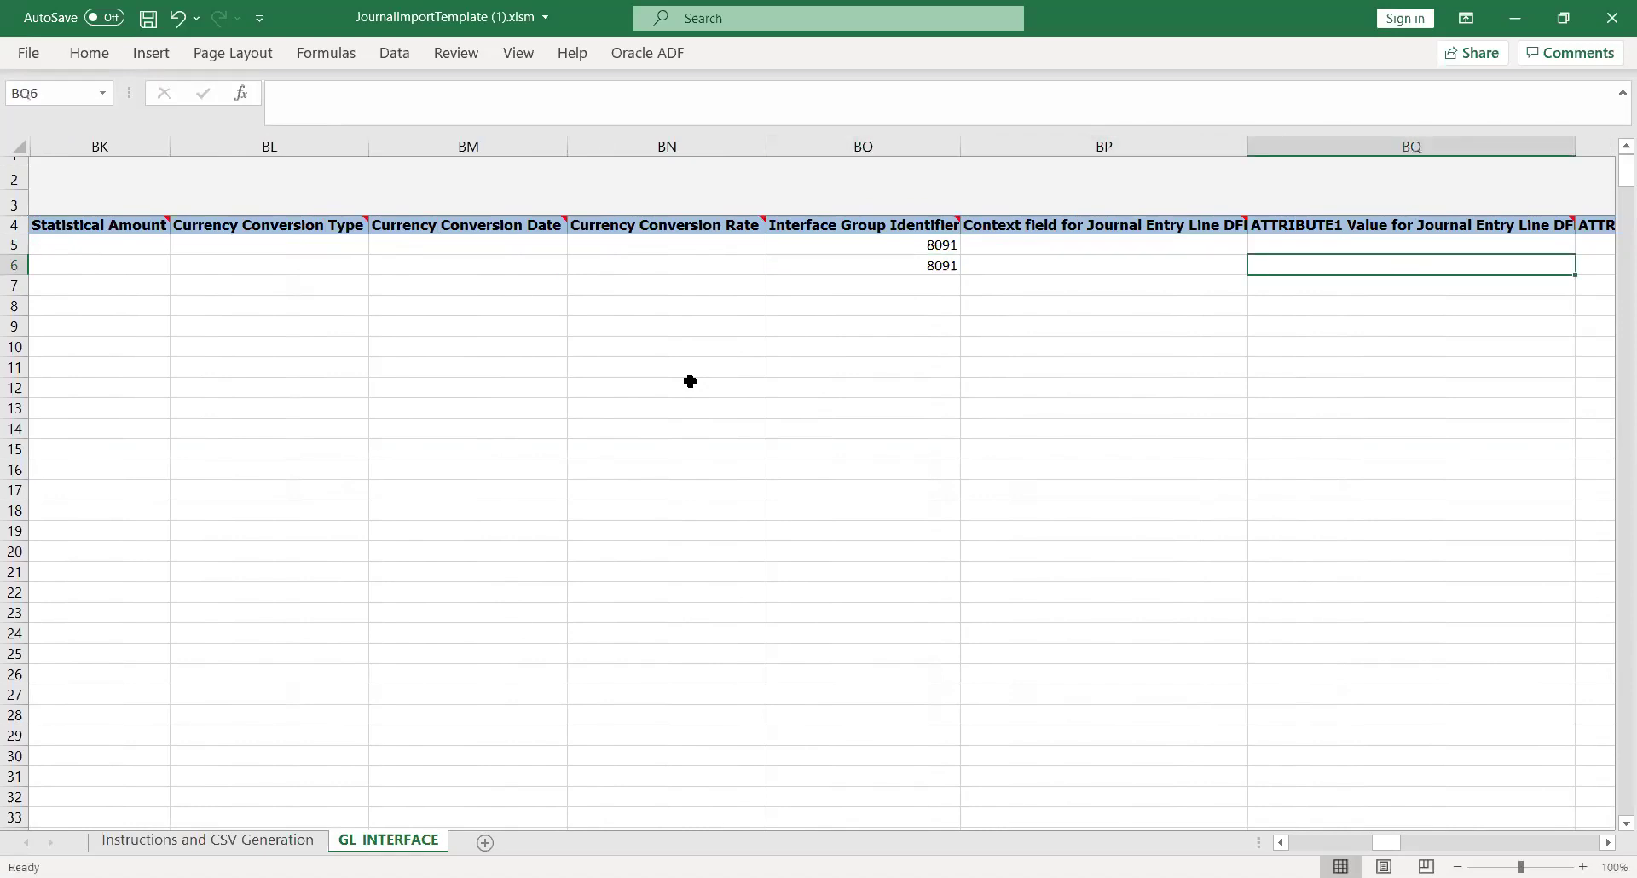
key("Right")
key("Right")
key("Right")
key("Right")
key("Right")
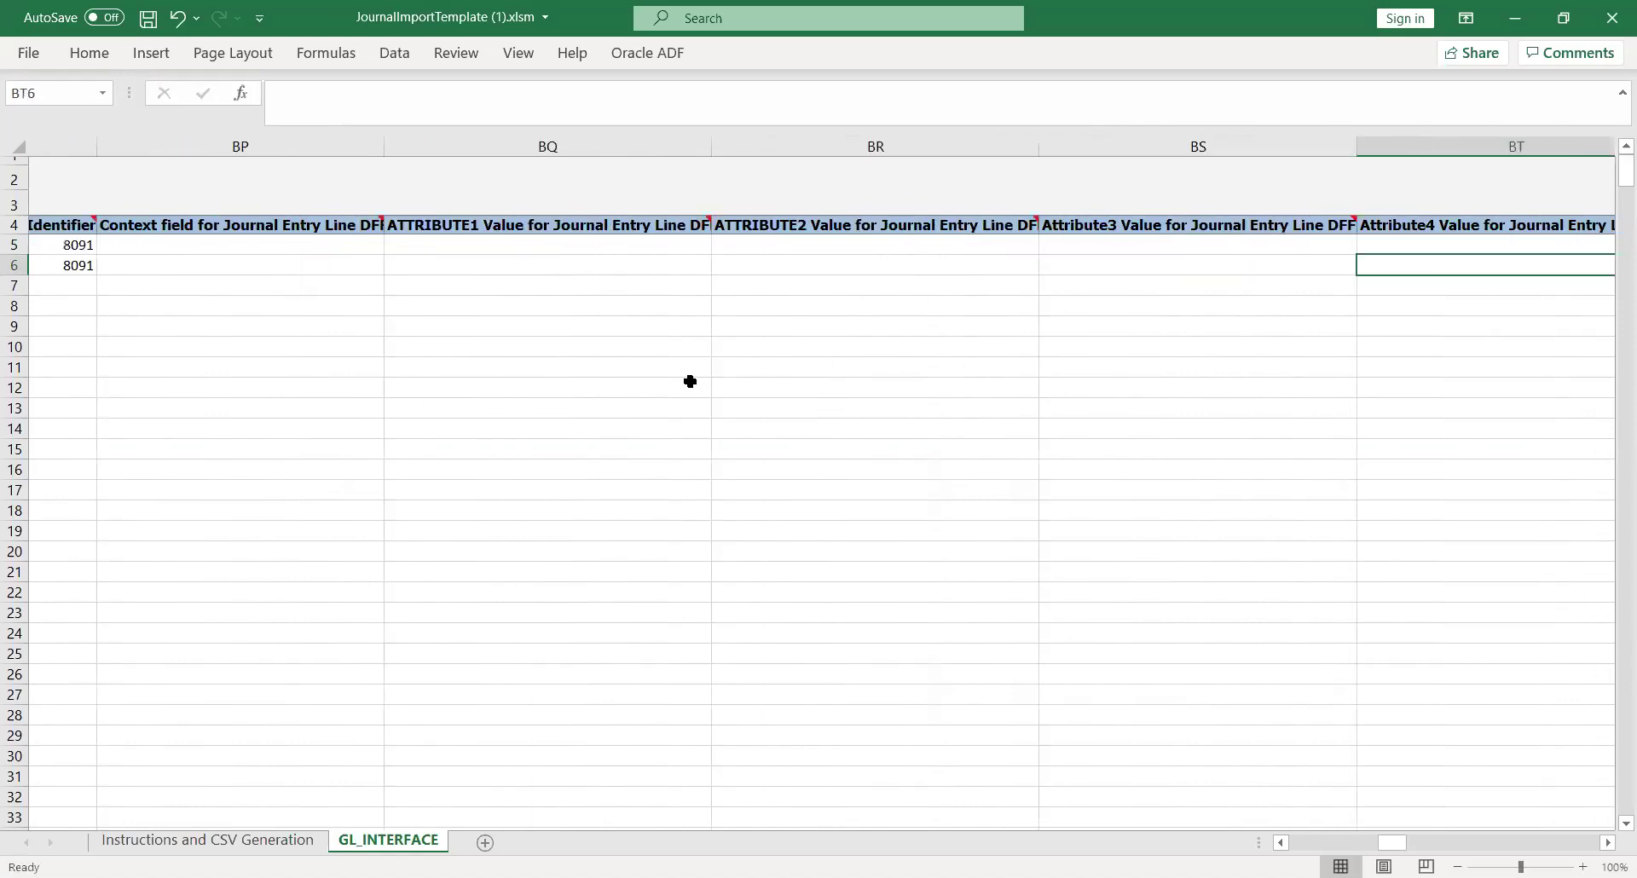
key("Right")
key("Right")
key("Right")
key("Right")
key("Right")
key("Right")
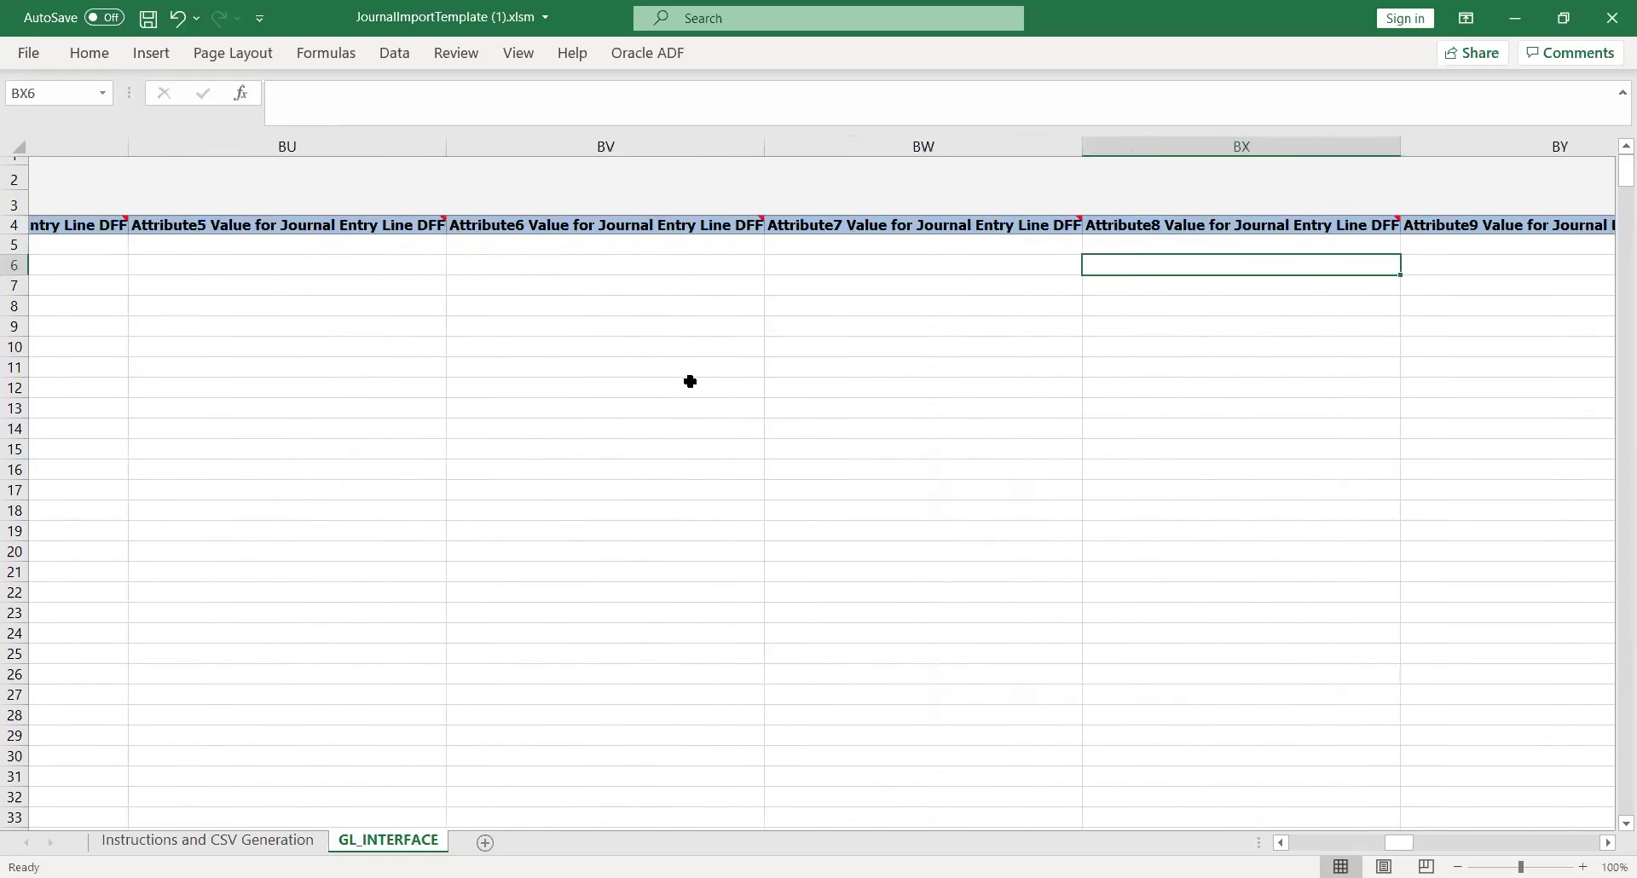
key("Right")
key("Right")
key("Right")
key("Right")
key("Right")
key("Right")
key("Right")
key("Right")
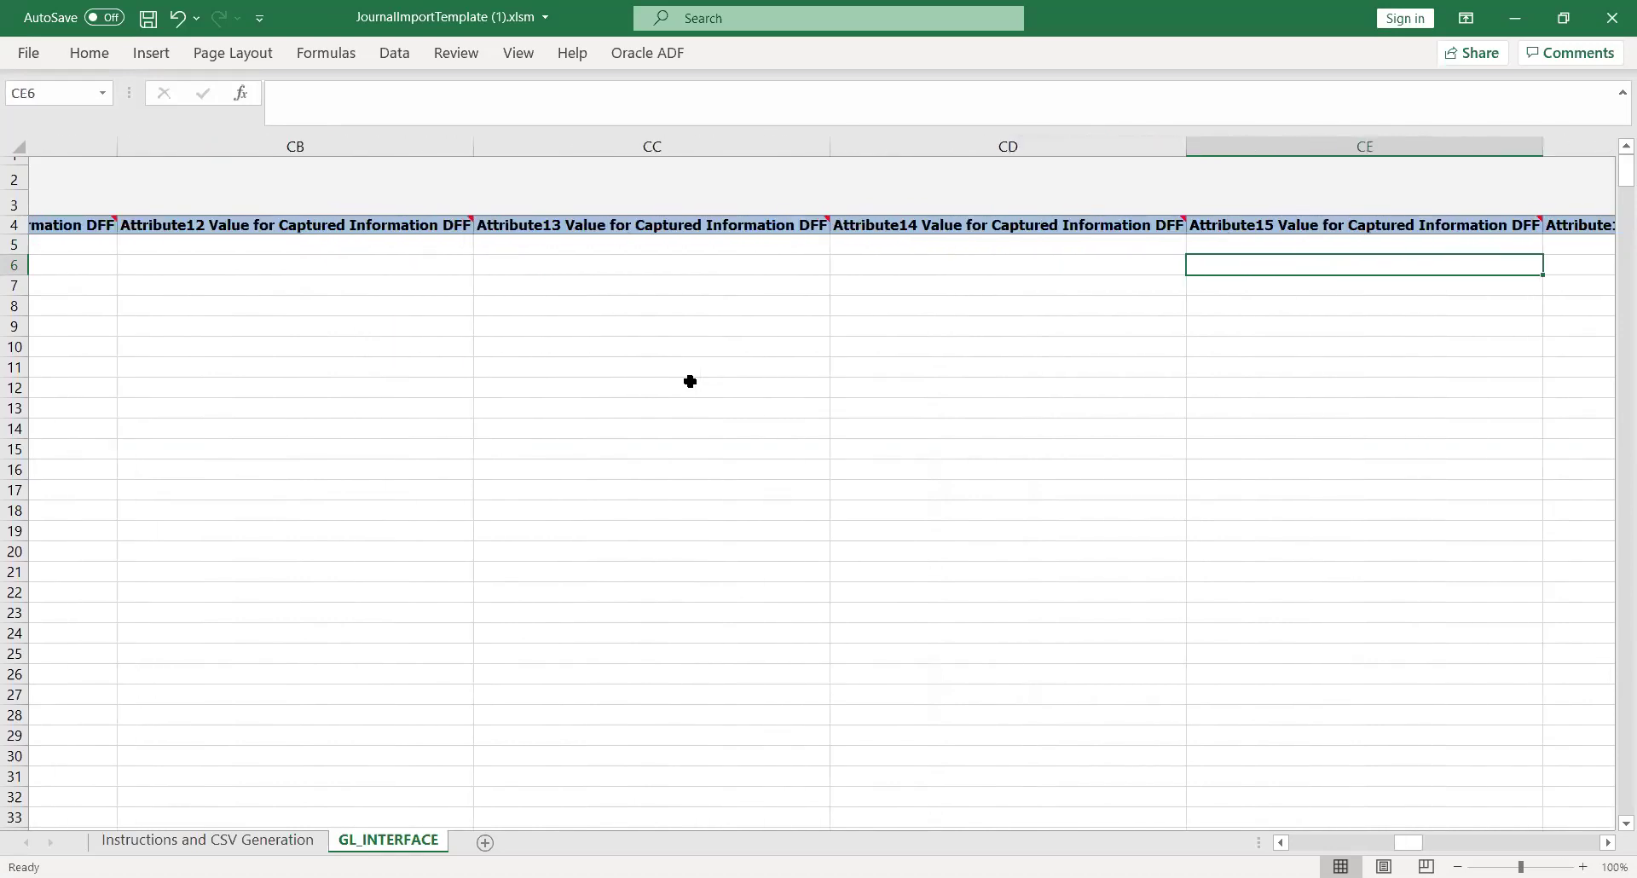
key("Right")
key("Right")
key("Right")
key("Right")
key("Left")
key("Up")
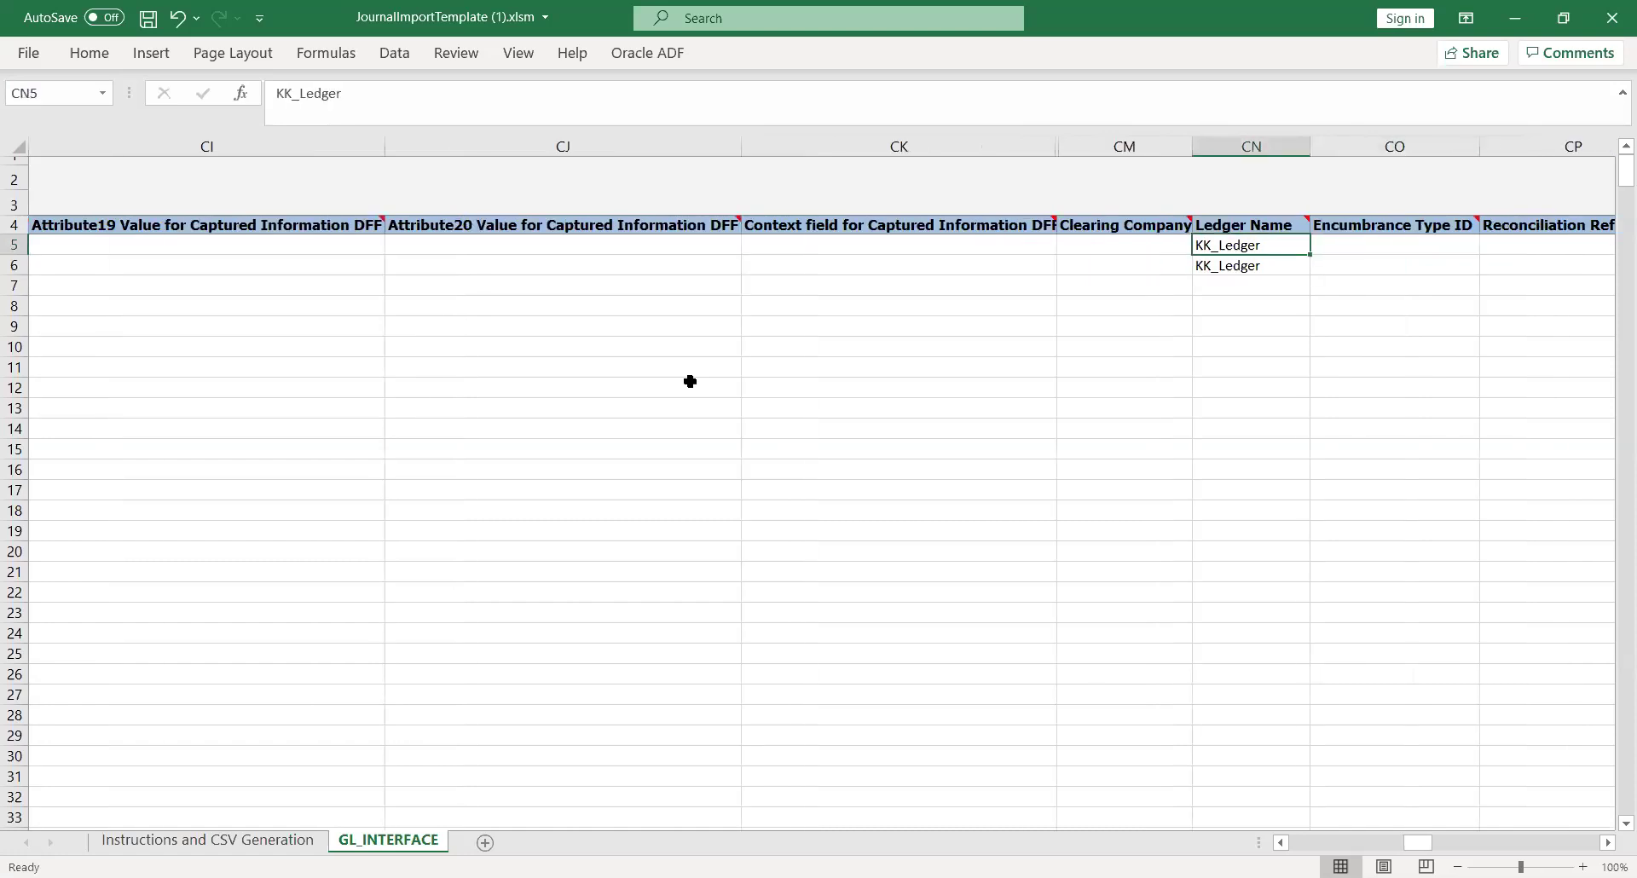
key("Right")
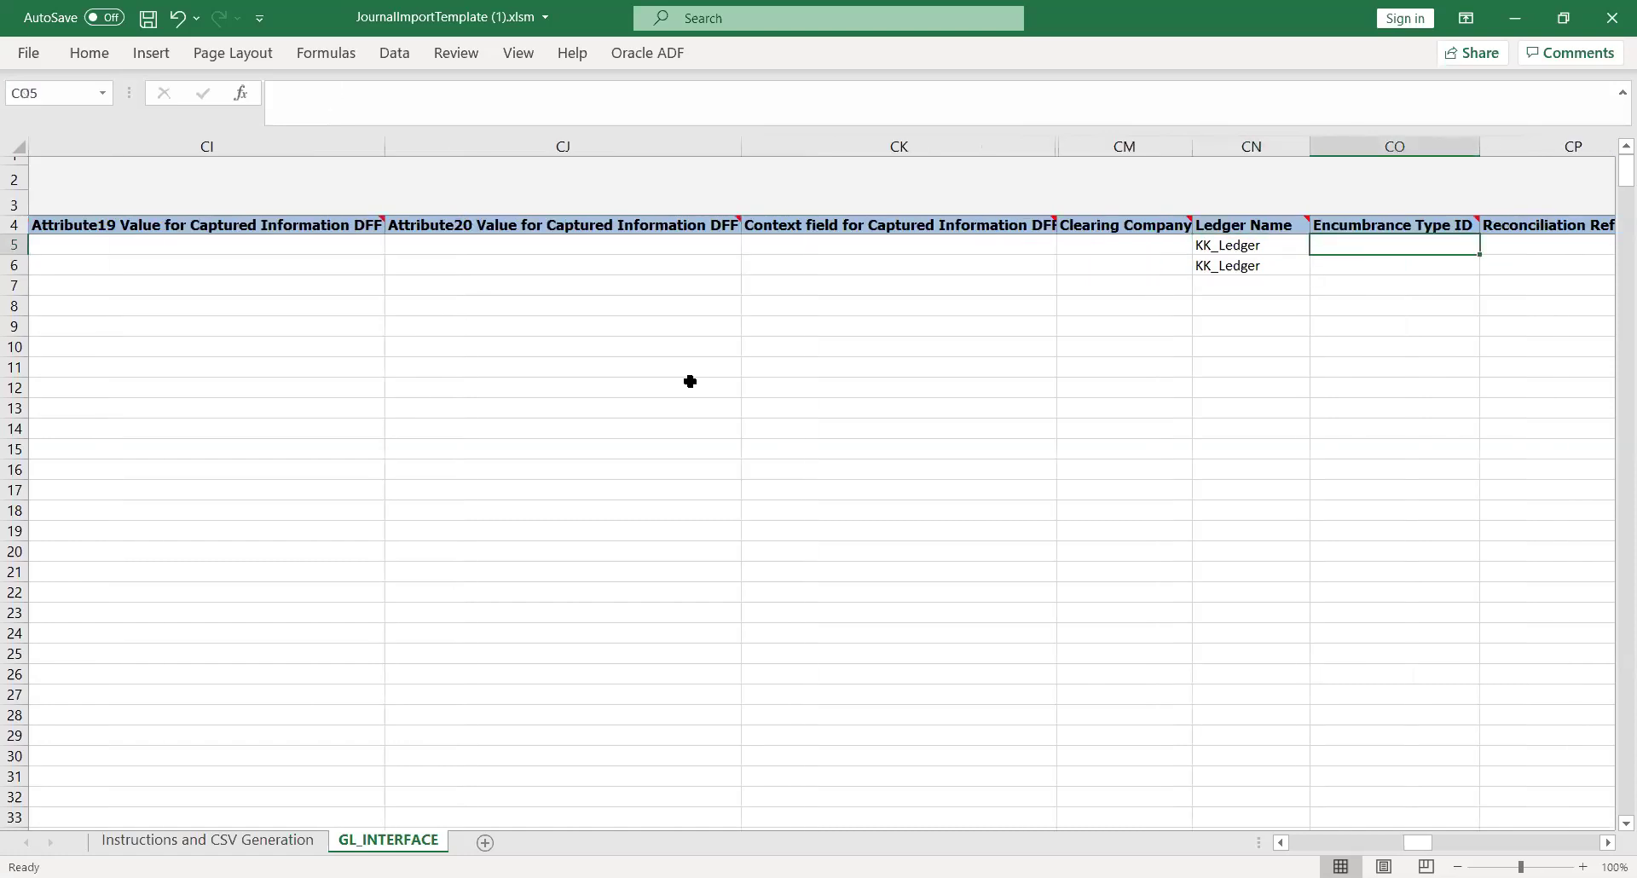
key("Right")
key("Left")
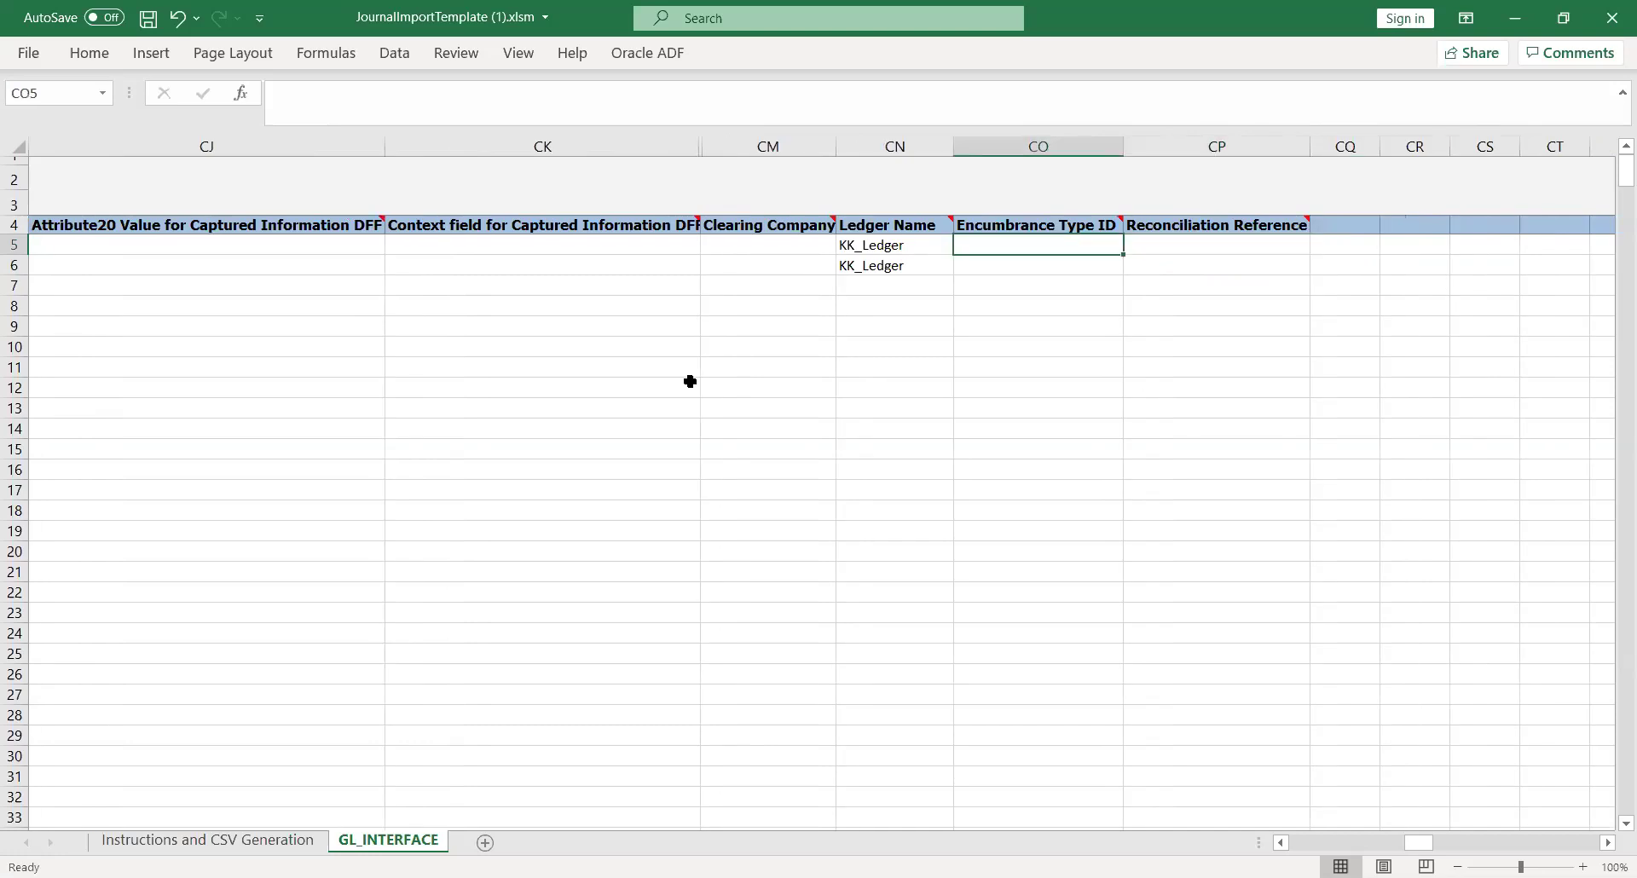
key("Left")
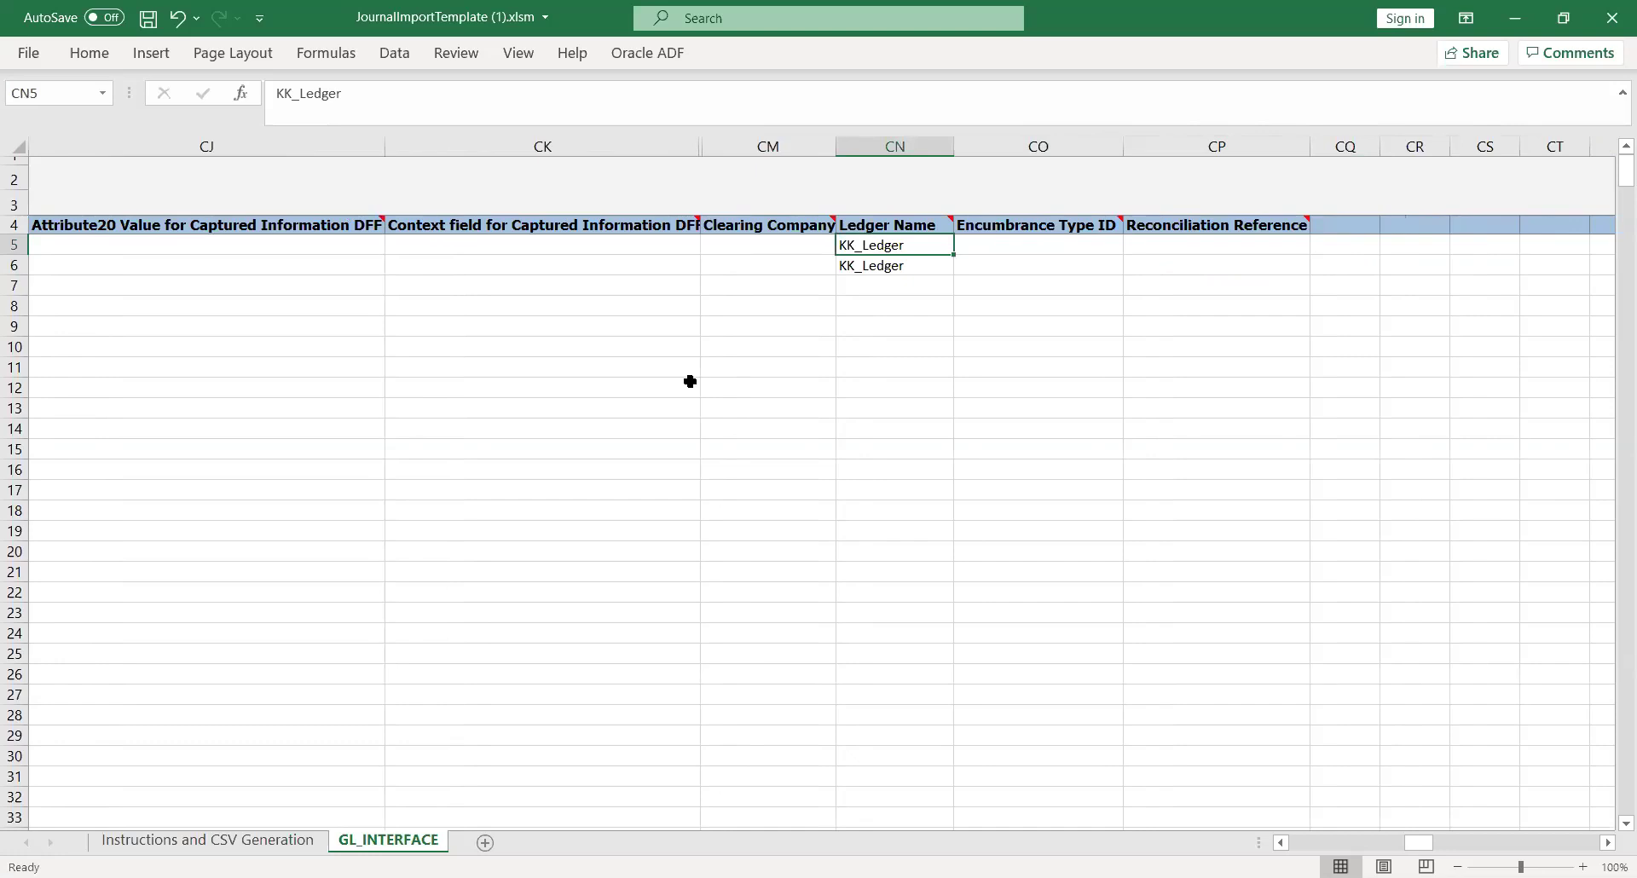
key("Left")
key("Left")
key("Left")
key("Left")
key("Left")
key("Left")
key("Left")
key("Left")
key("Left")
key("Left")
key("Left")
key("Left")
key("Left")
key("Left")
key("Left")
key("Left")
key("Left")
key("Left")
key("Left")
key("Left")
key("Left")
key("Left")
key("Left")
key("Left")
key("Left")
key("Left")
key("Left")
key("Left")
key("Left")
key("Left")
key("Left")
key("Left")
key("Left")
key("Left")
key("Left")
key("Left")
key("Left")
key("Left")
key("Left")
key("Left")
key("Left")
key("Left")
key("Left")
key("Left")
key("Left")
key("Left")
key("Left")
key("Left")
key("Left")
key("Left")
key("Left")
key("Left")
key("Left")
key("Left")
key("Left")
key("Left")
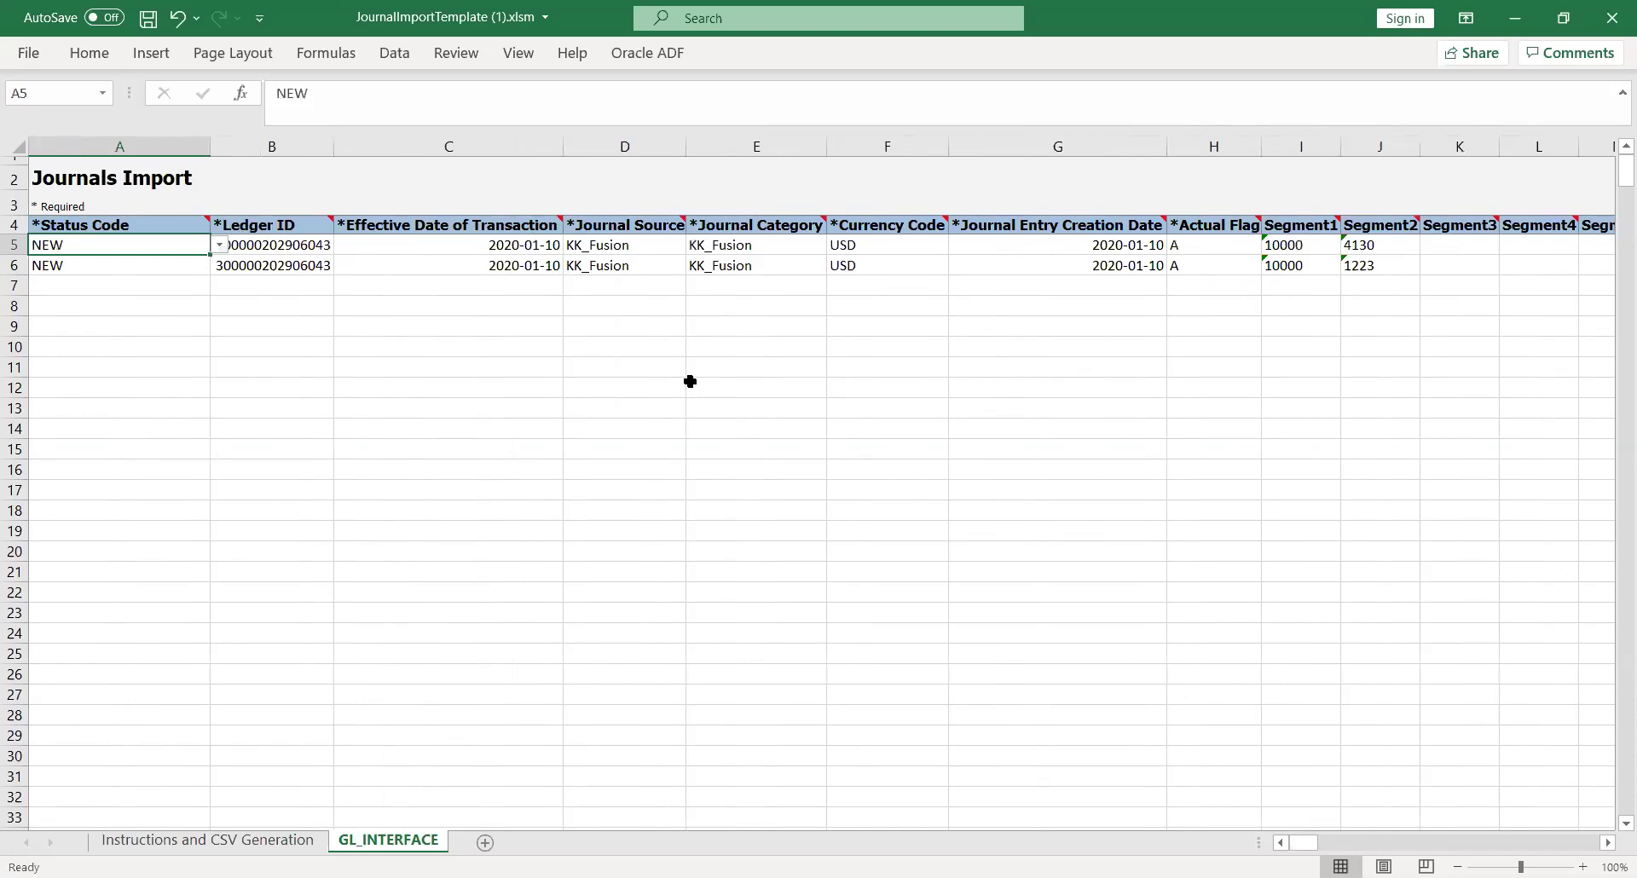
key("Right")
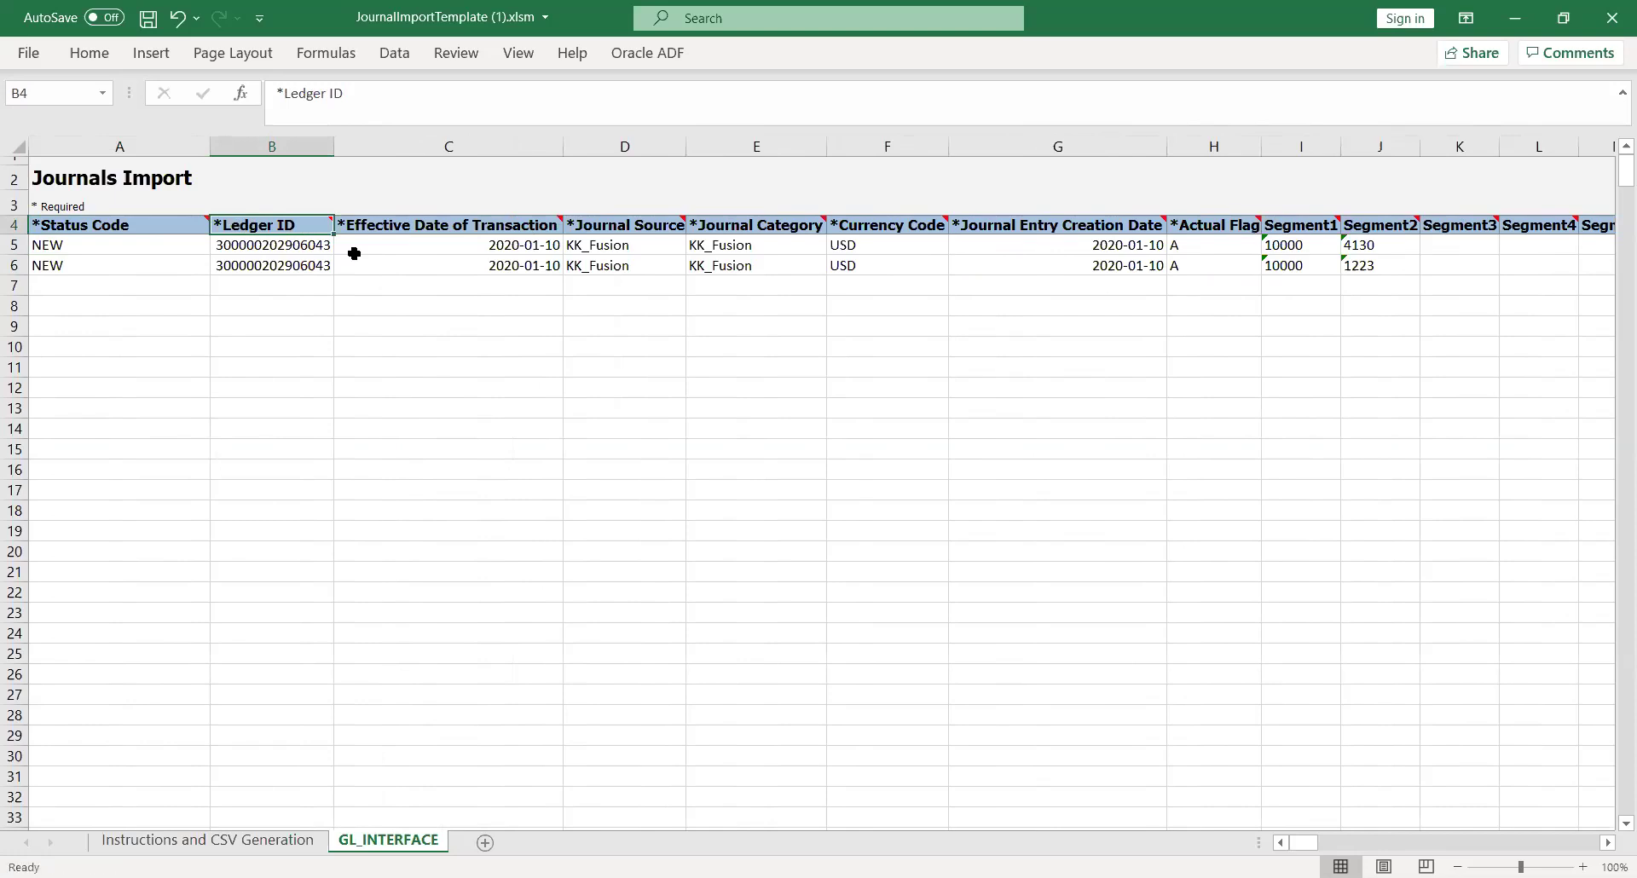
key("Left")
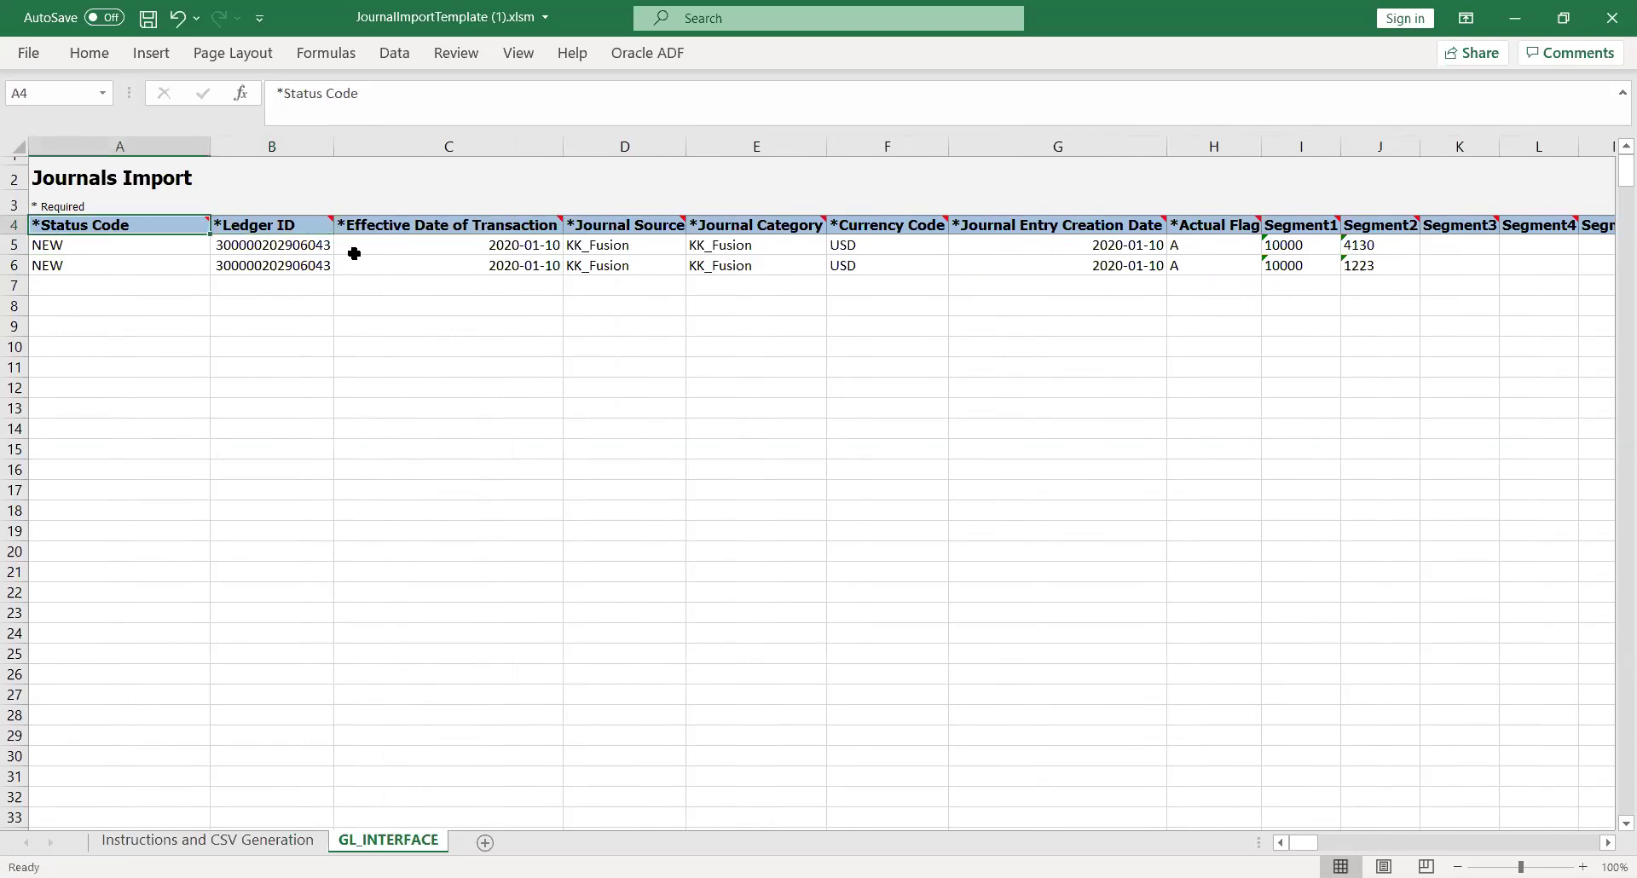
key("Right")
key("Right")
key("Right")
key("Right")
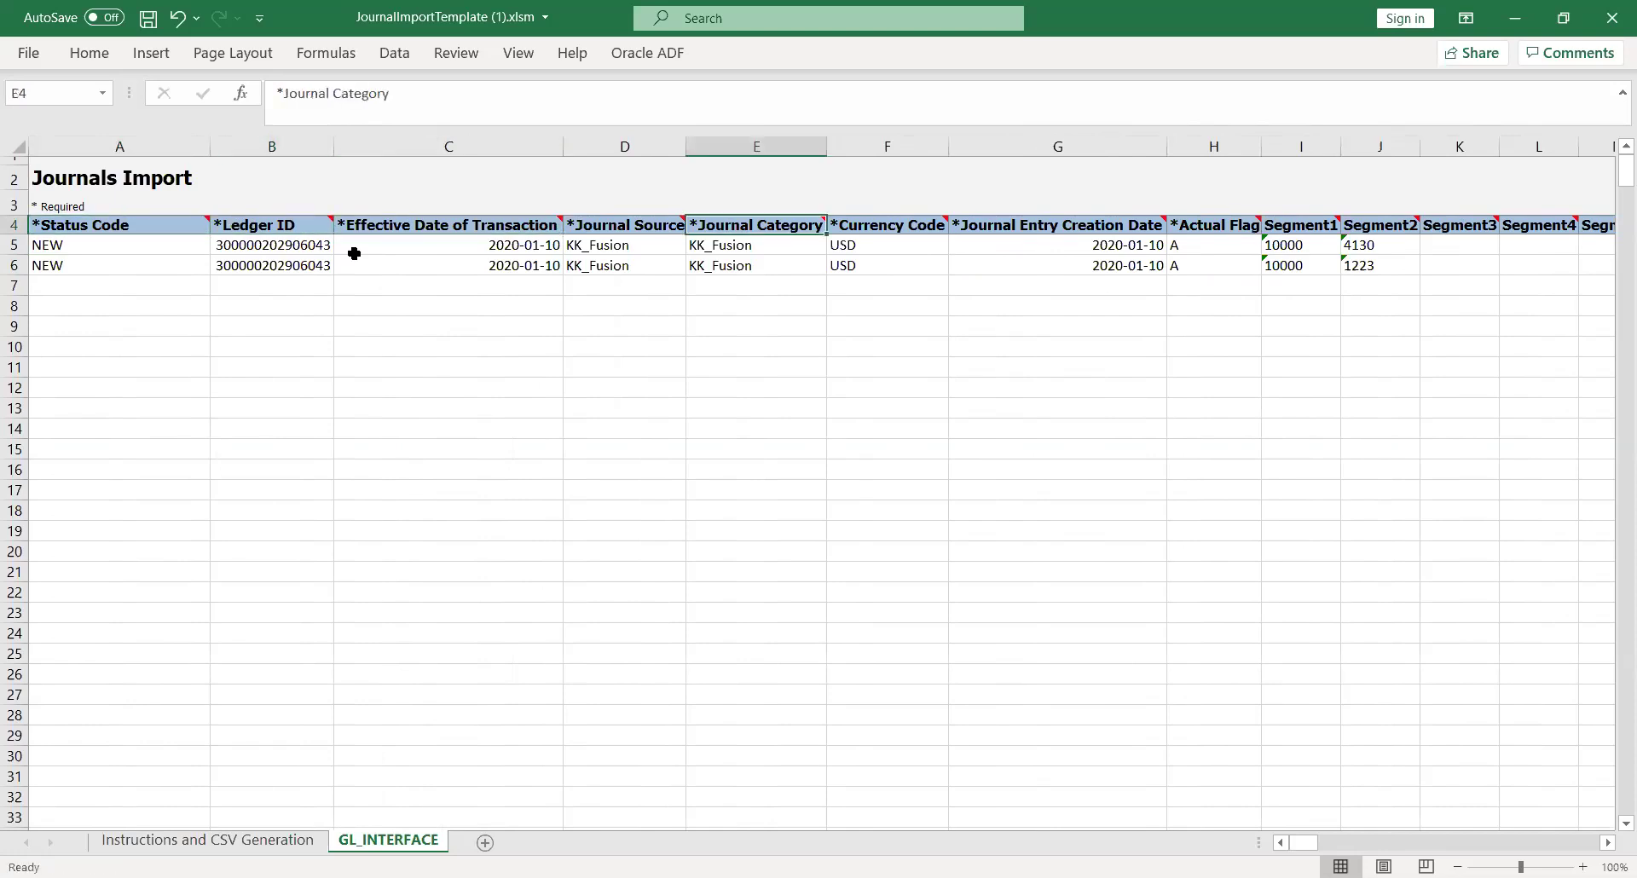
key("Right")
key("Right")
key("Right")
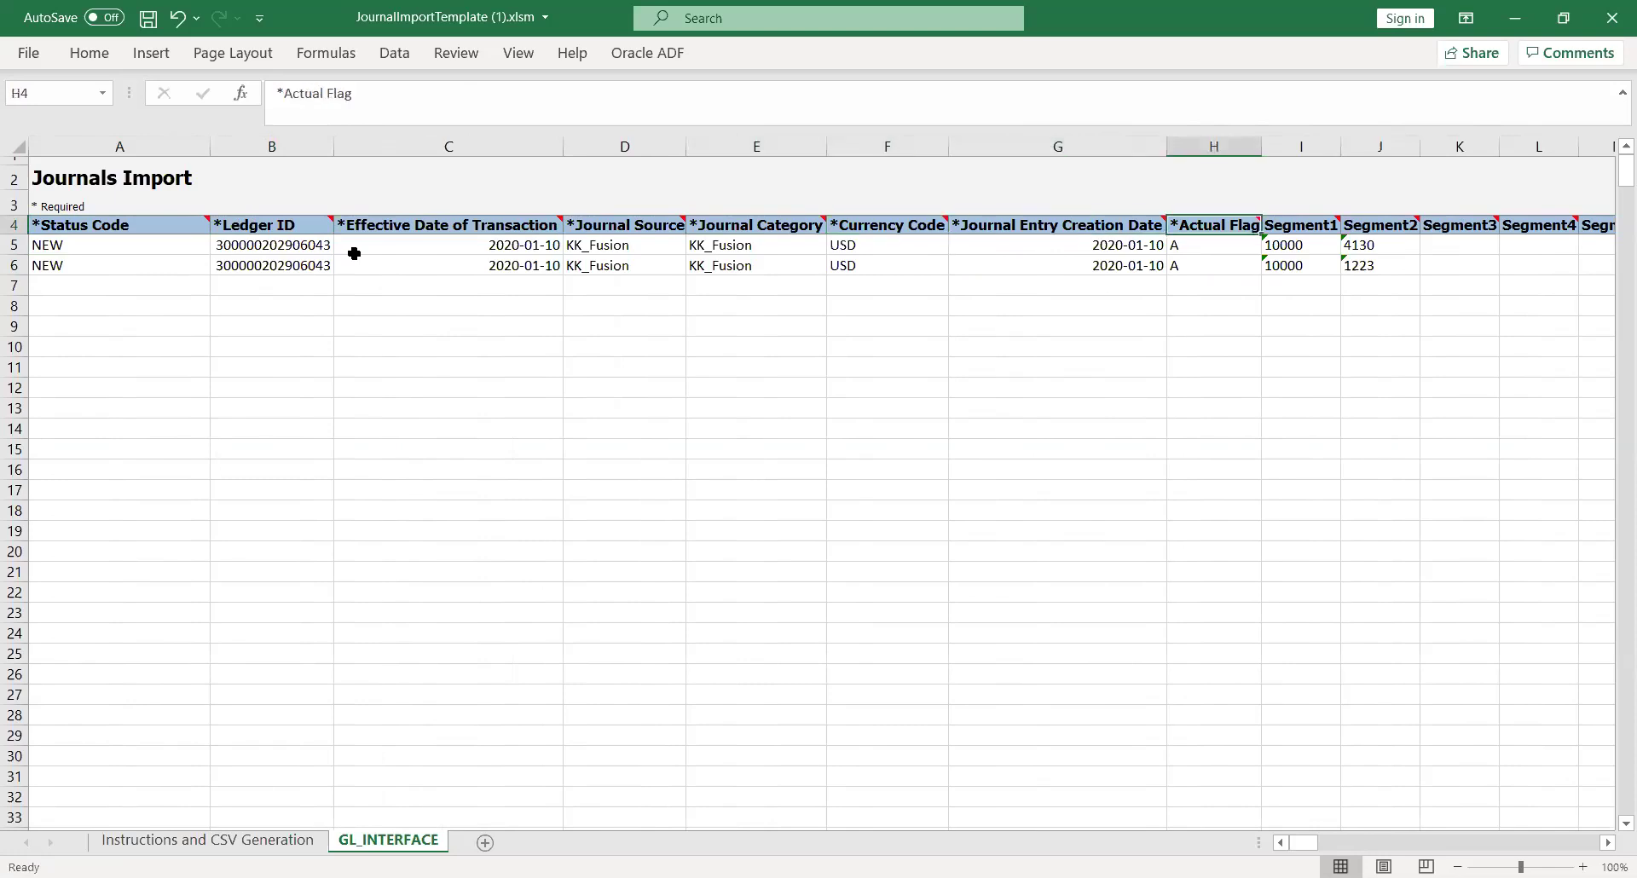
key("Left")
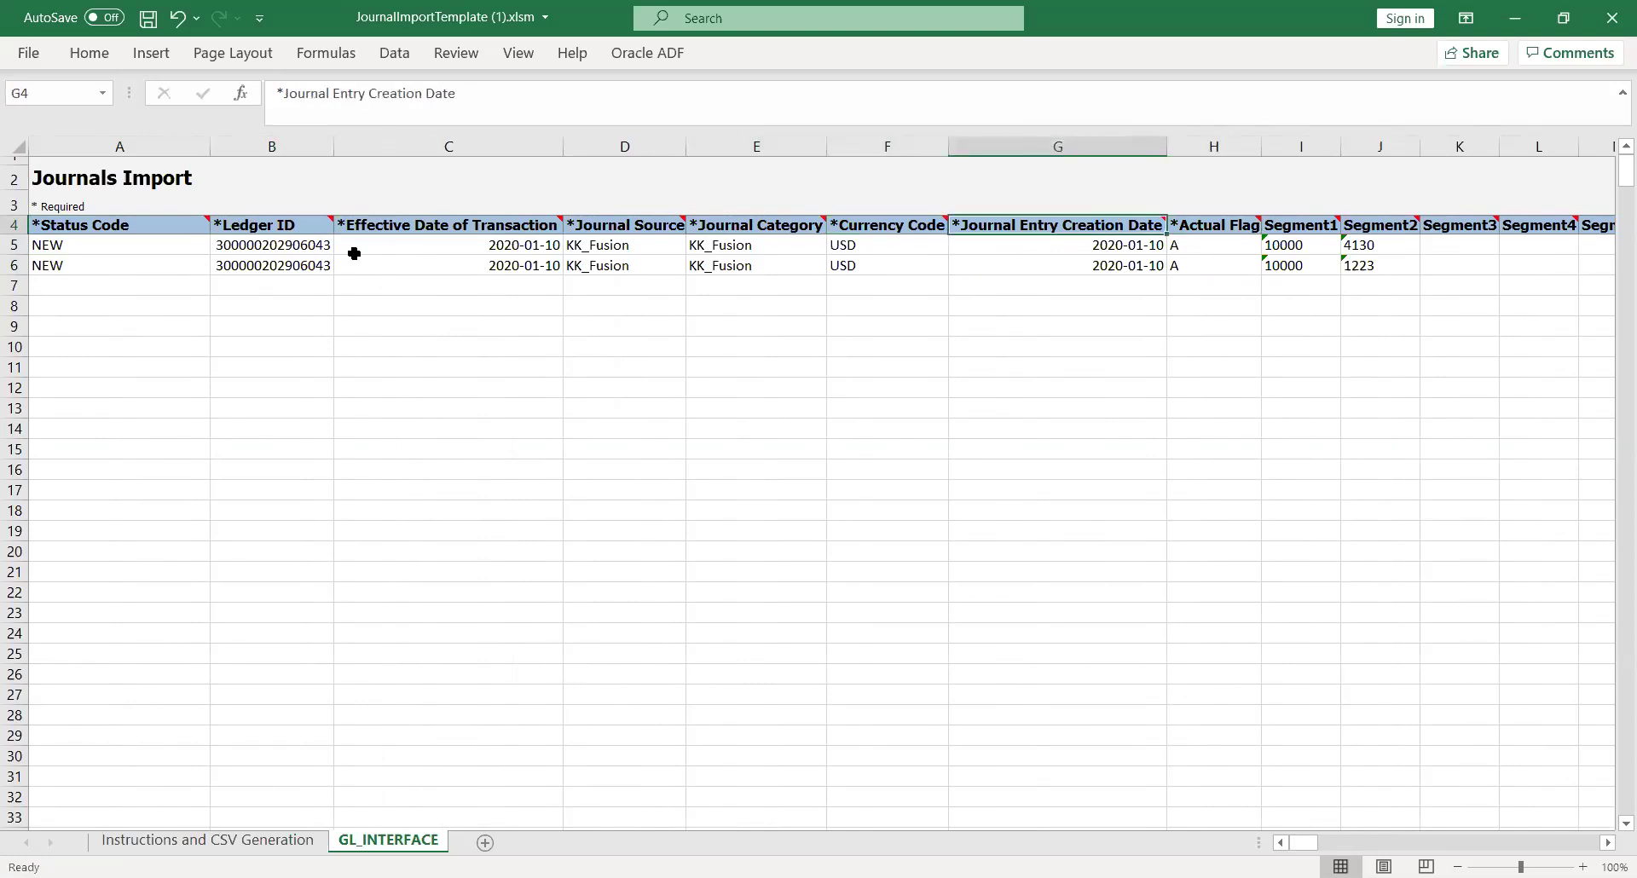
key("Left")
key("Left")
key("Left")
key("Right")
key("Right")
key("Right")
key("Right")
key("Right")
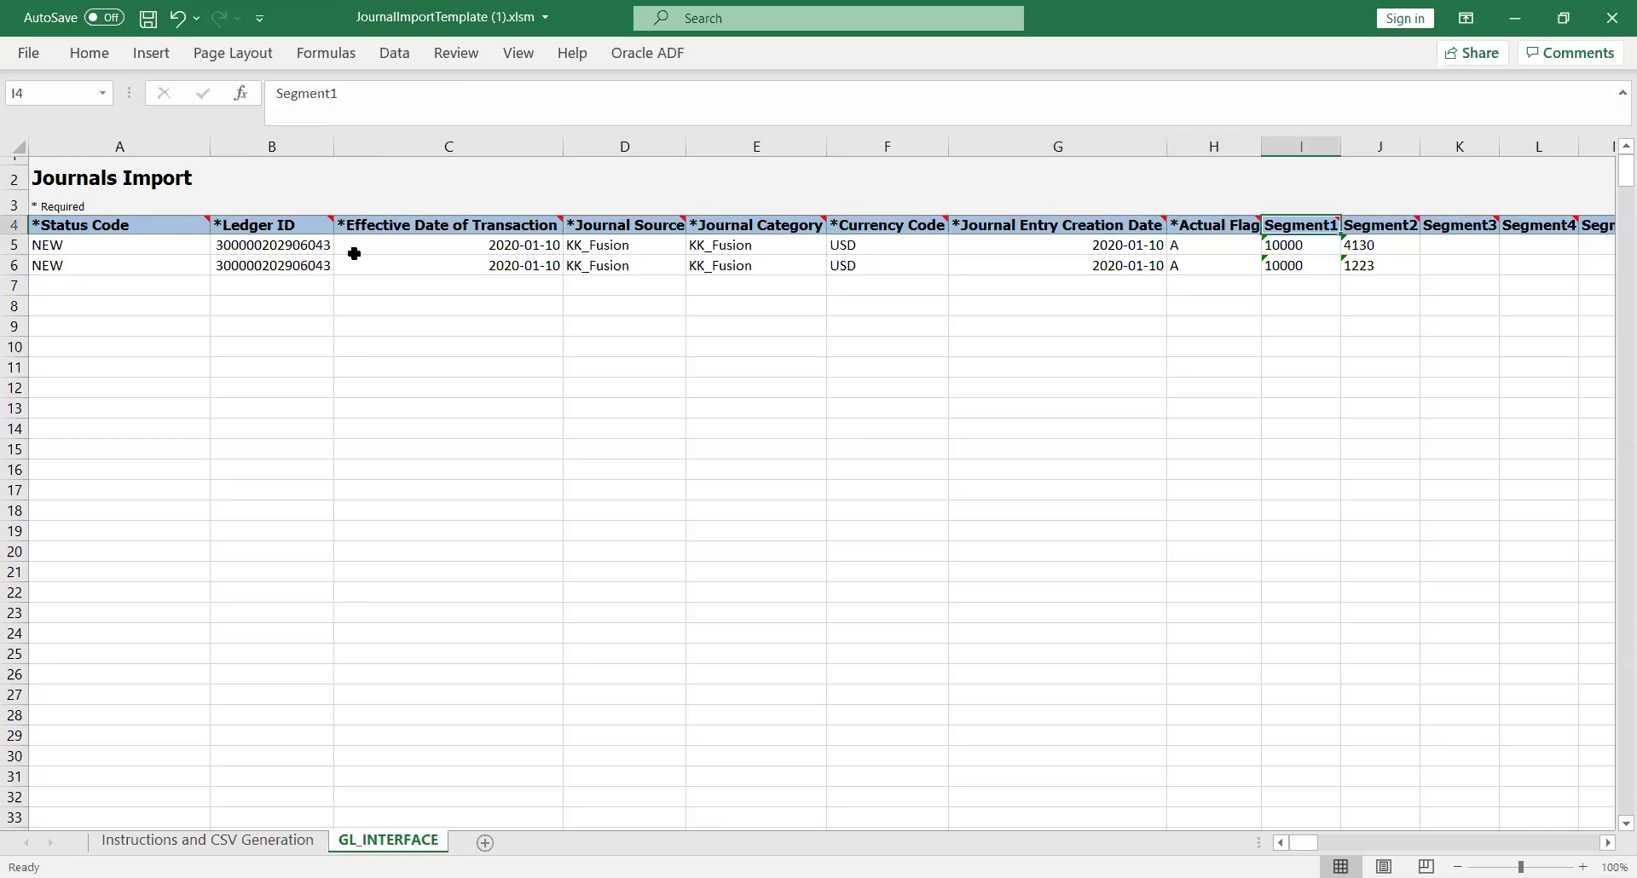
key("Left")
key("Left")
key("Left")
key("Left")
key("Left")
key("Left")
key("Left")
key("Left")
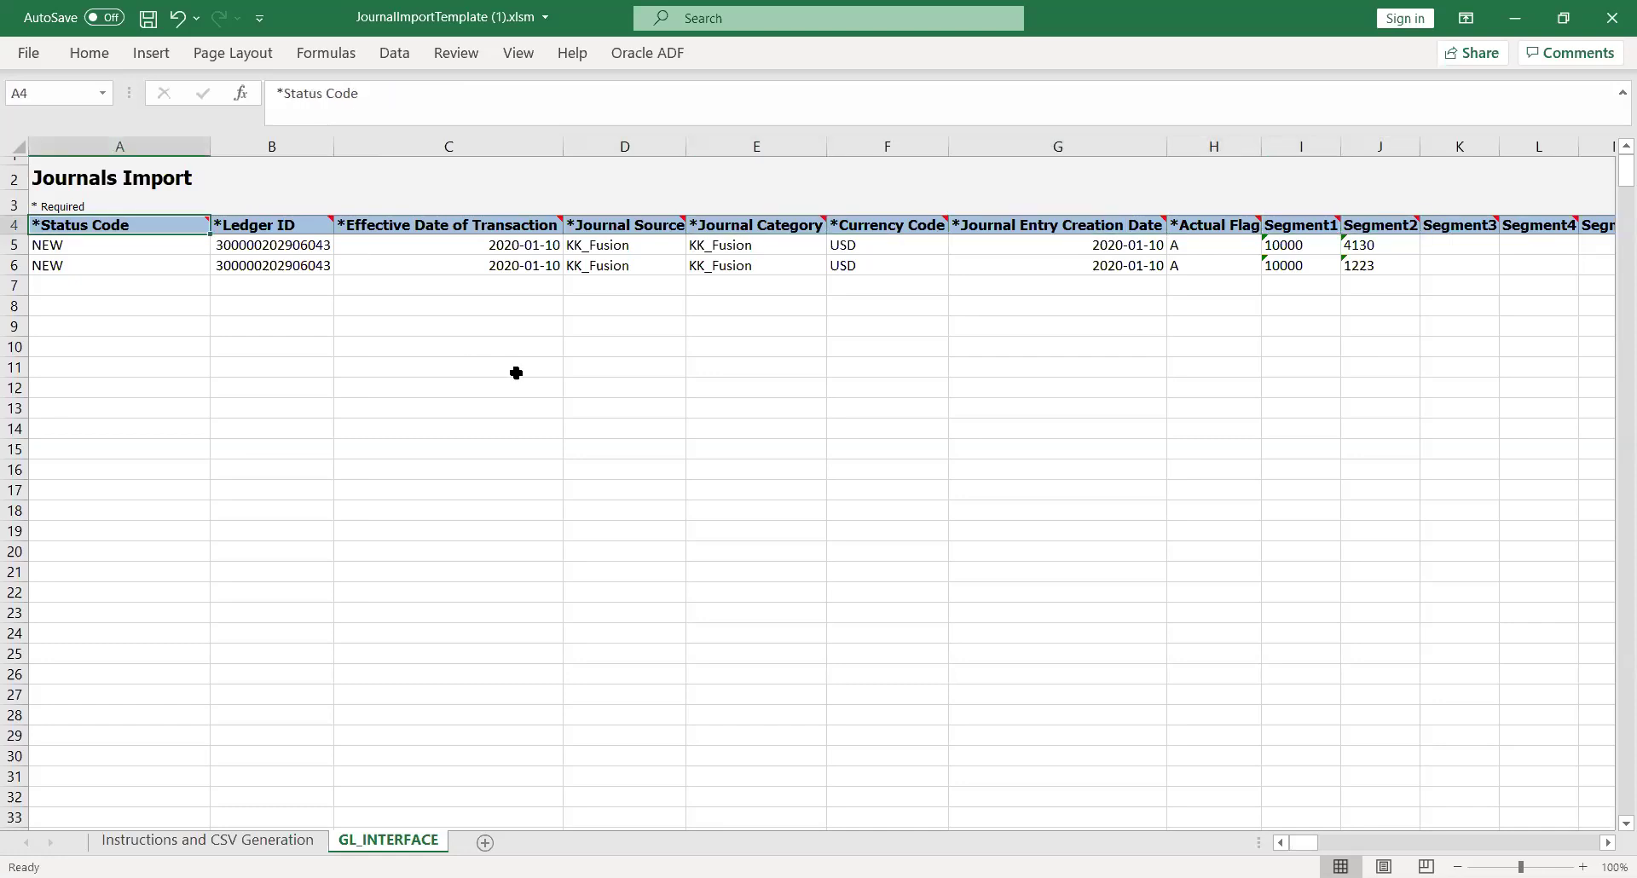
left_click(674, 351)
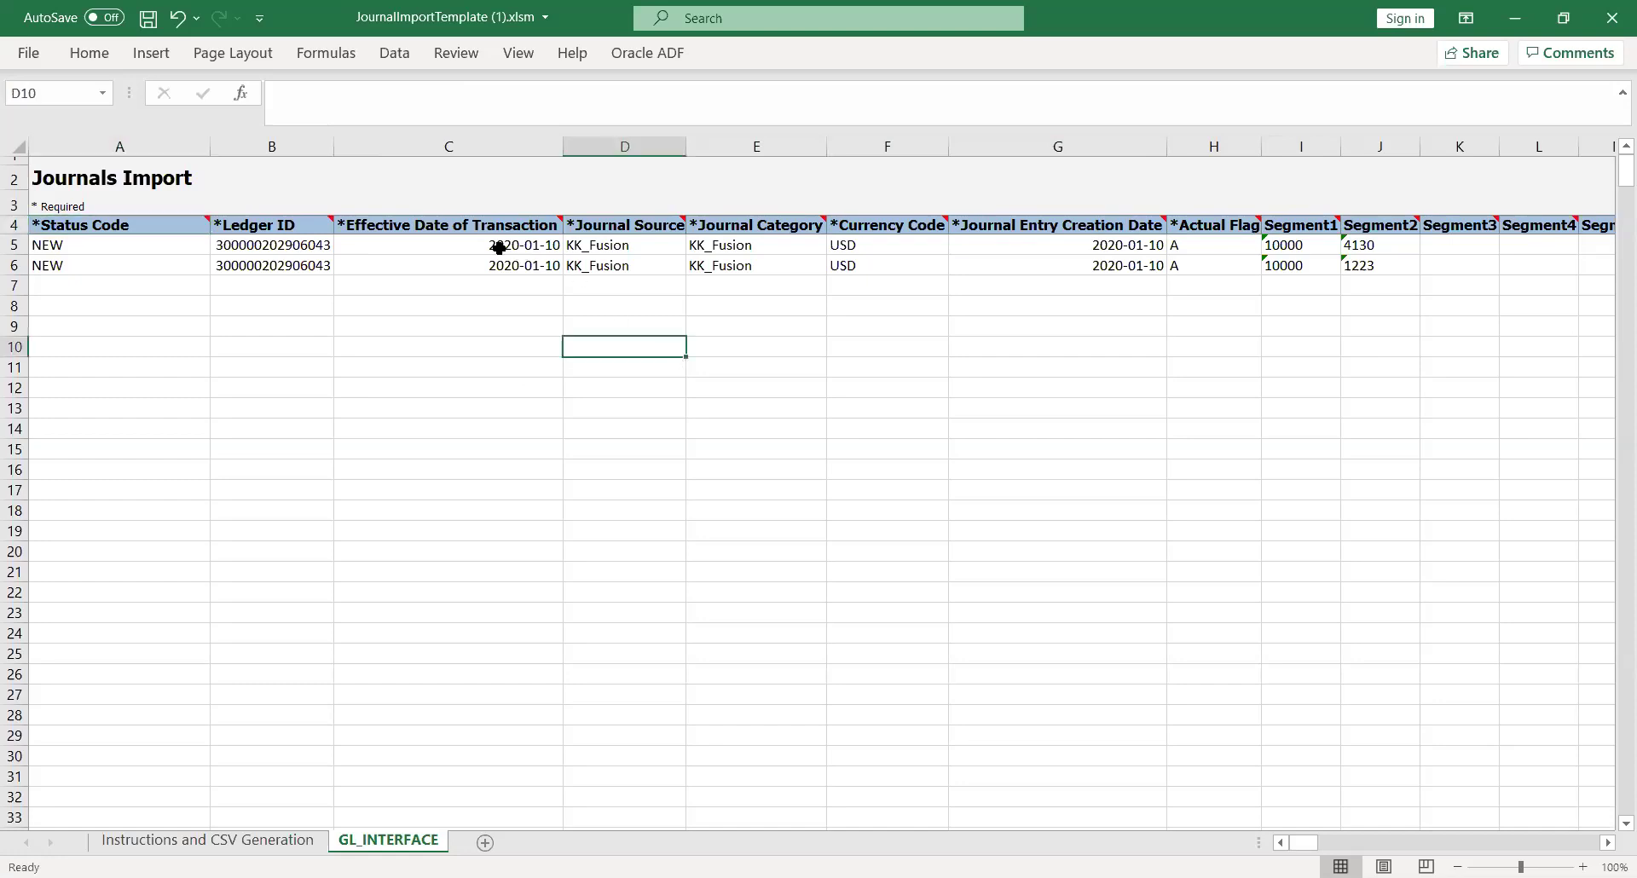
left_click(471, 246)
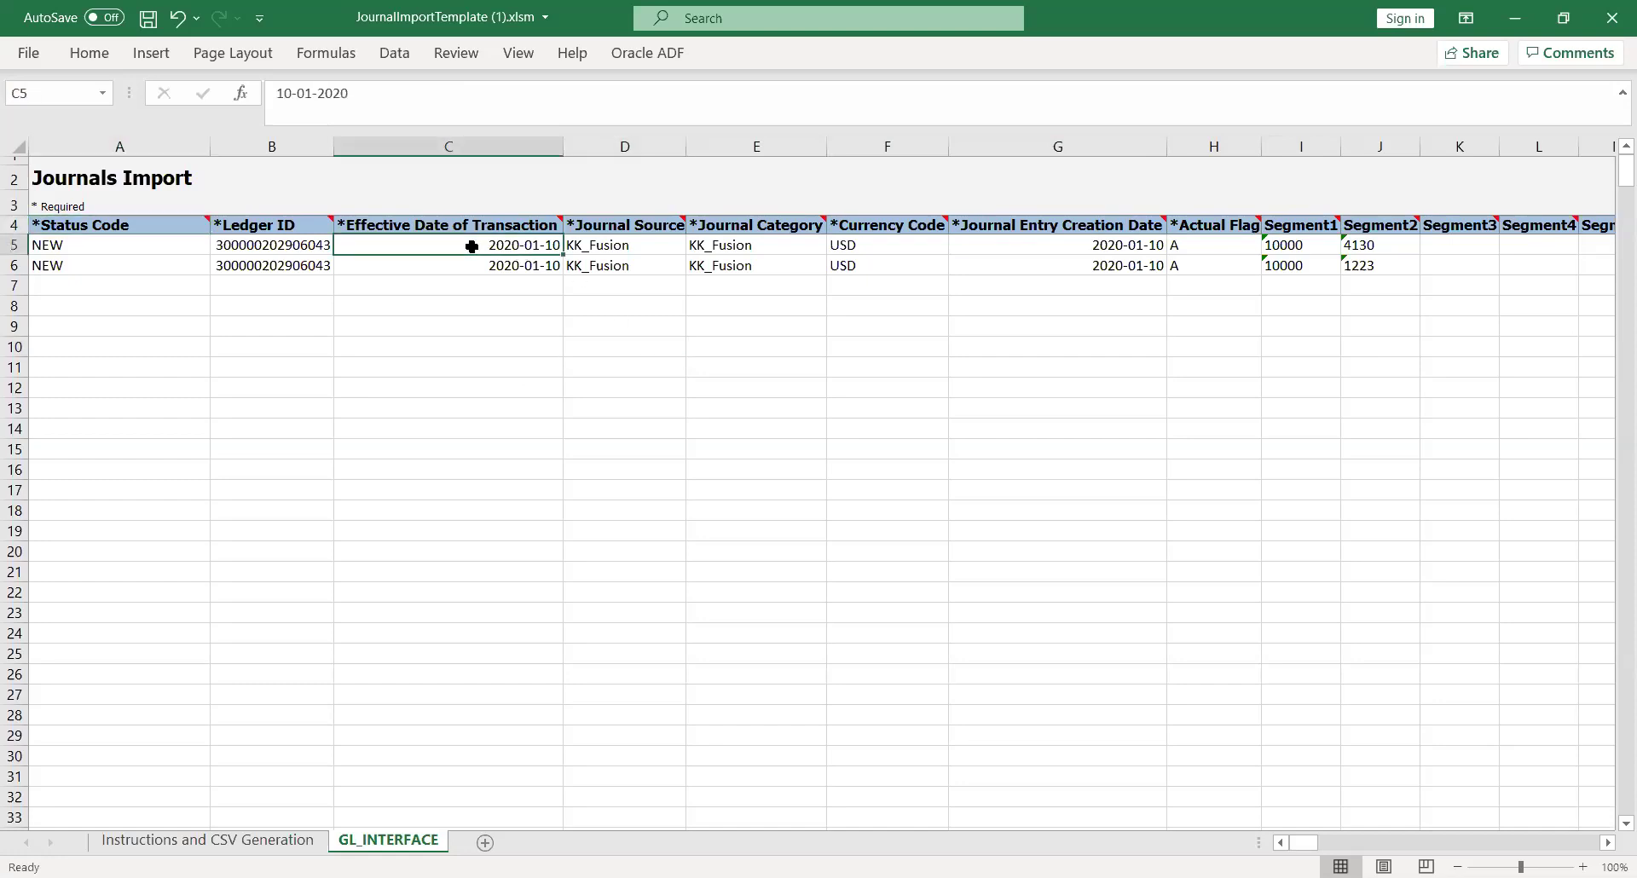
key("Left")
key("Left")
key("Right")
key("Right")
Check the Oracle ADF ribbon, then scroll the Instructions and CSV Generation sheet to Loading the Data
left_click(752, 325)
left_click(230, 844)
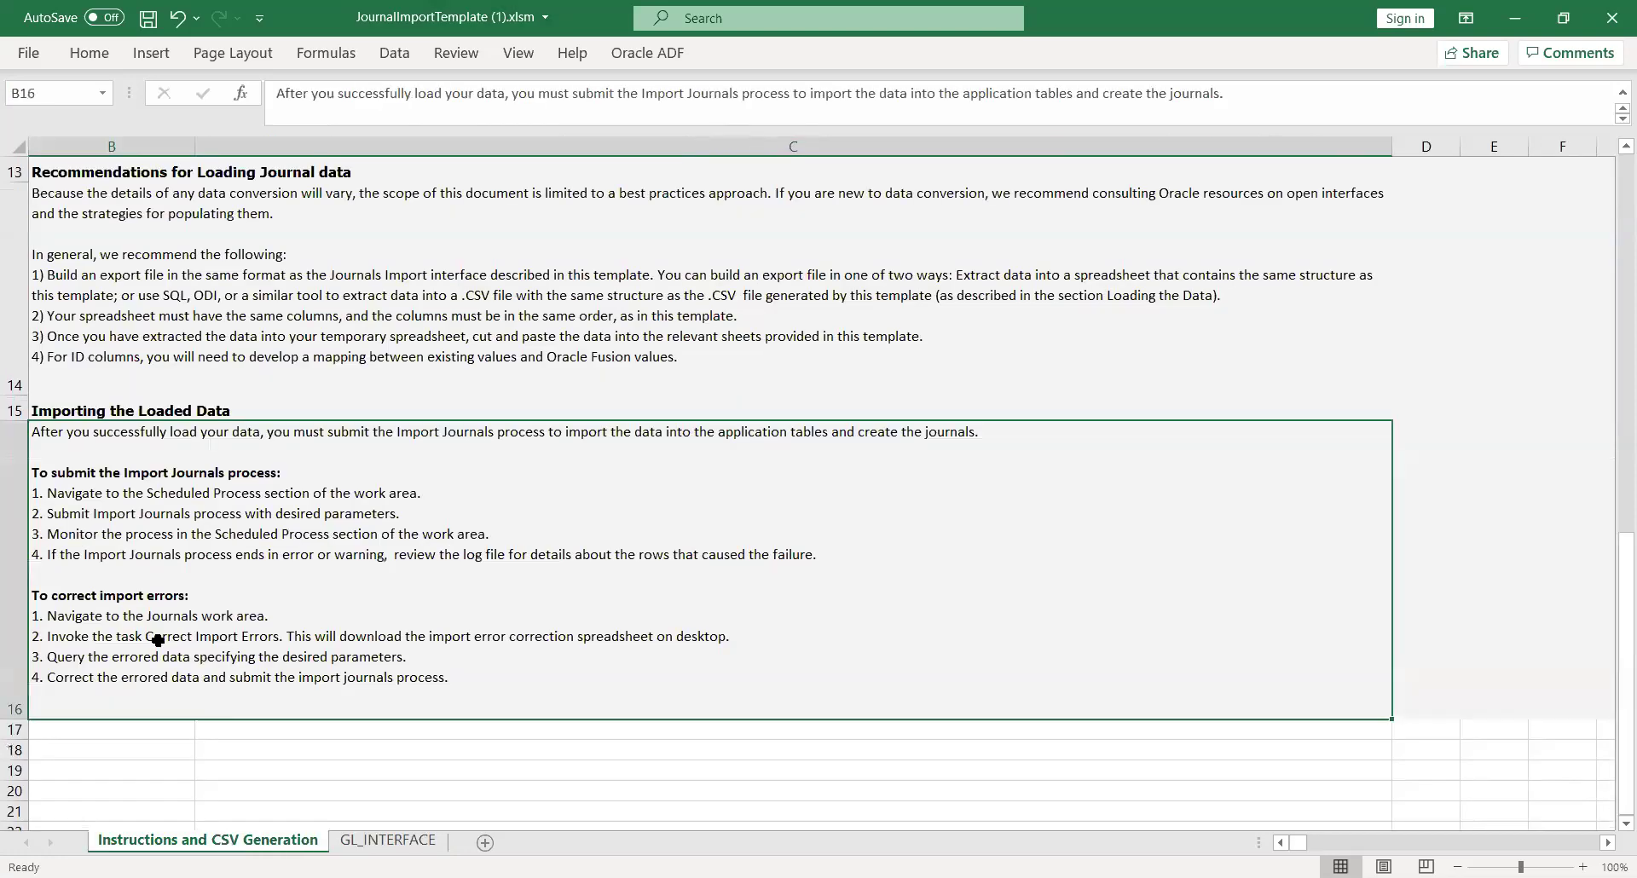
left_click(381, 841)
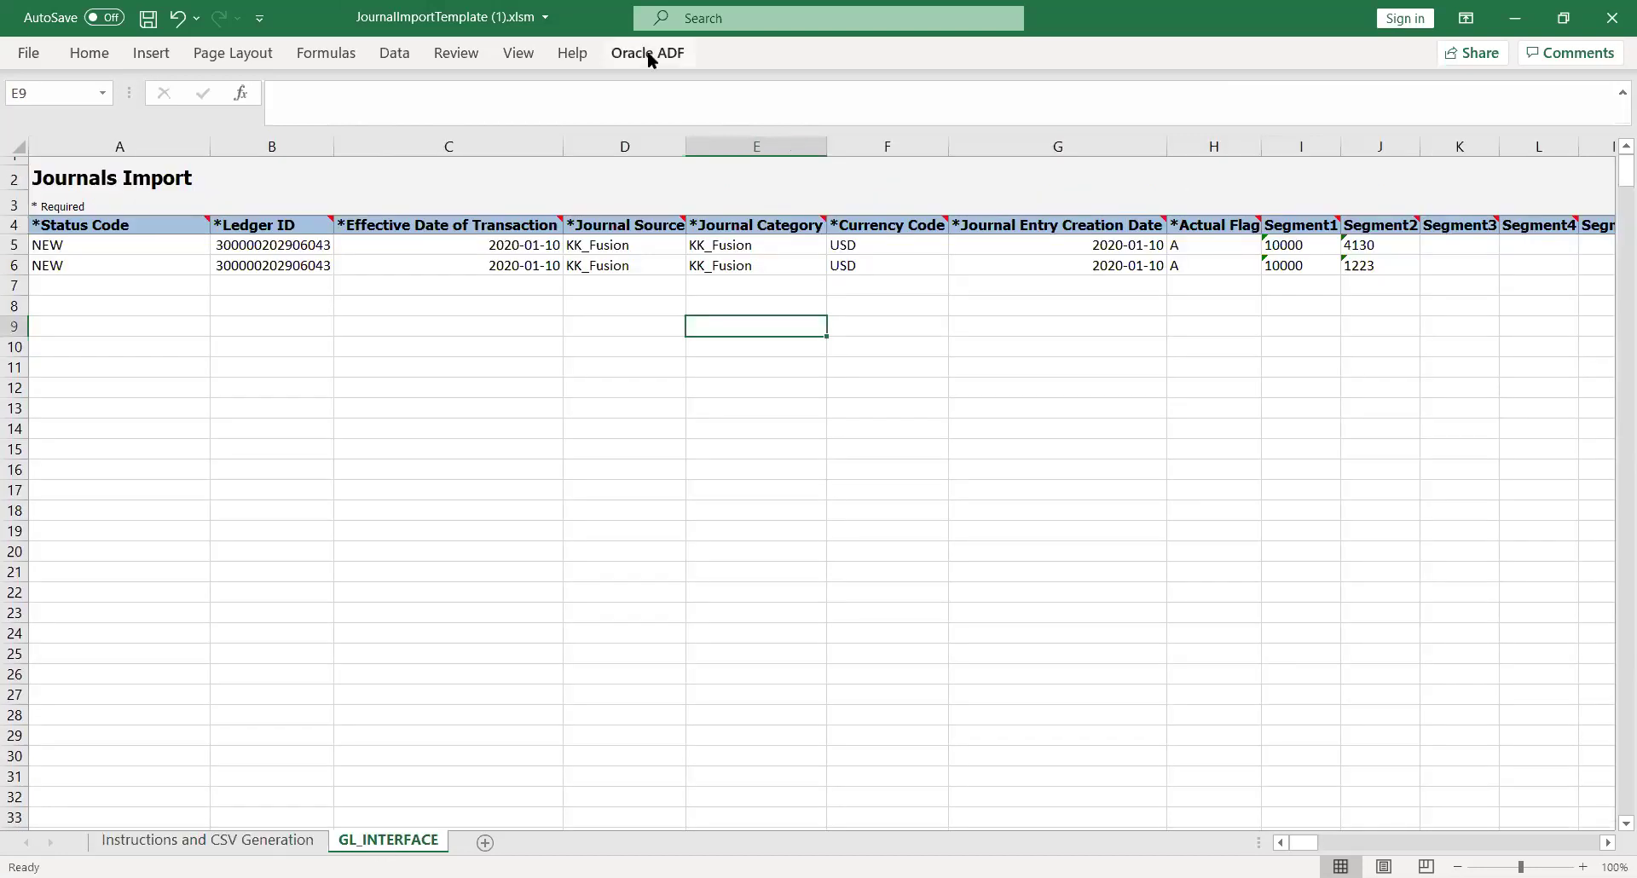
left_click(648, 53)
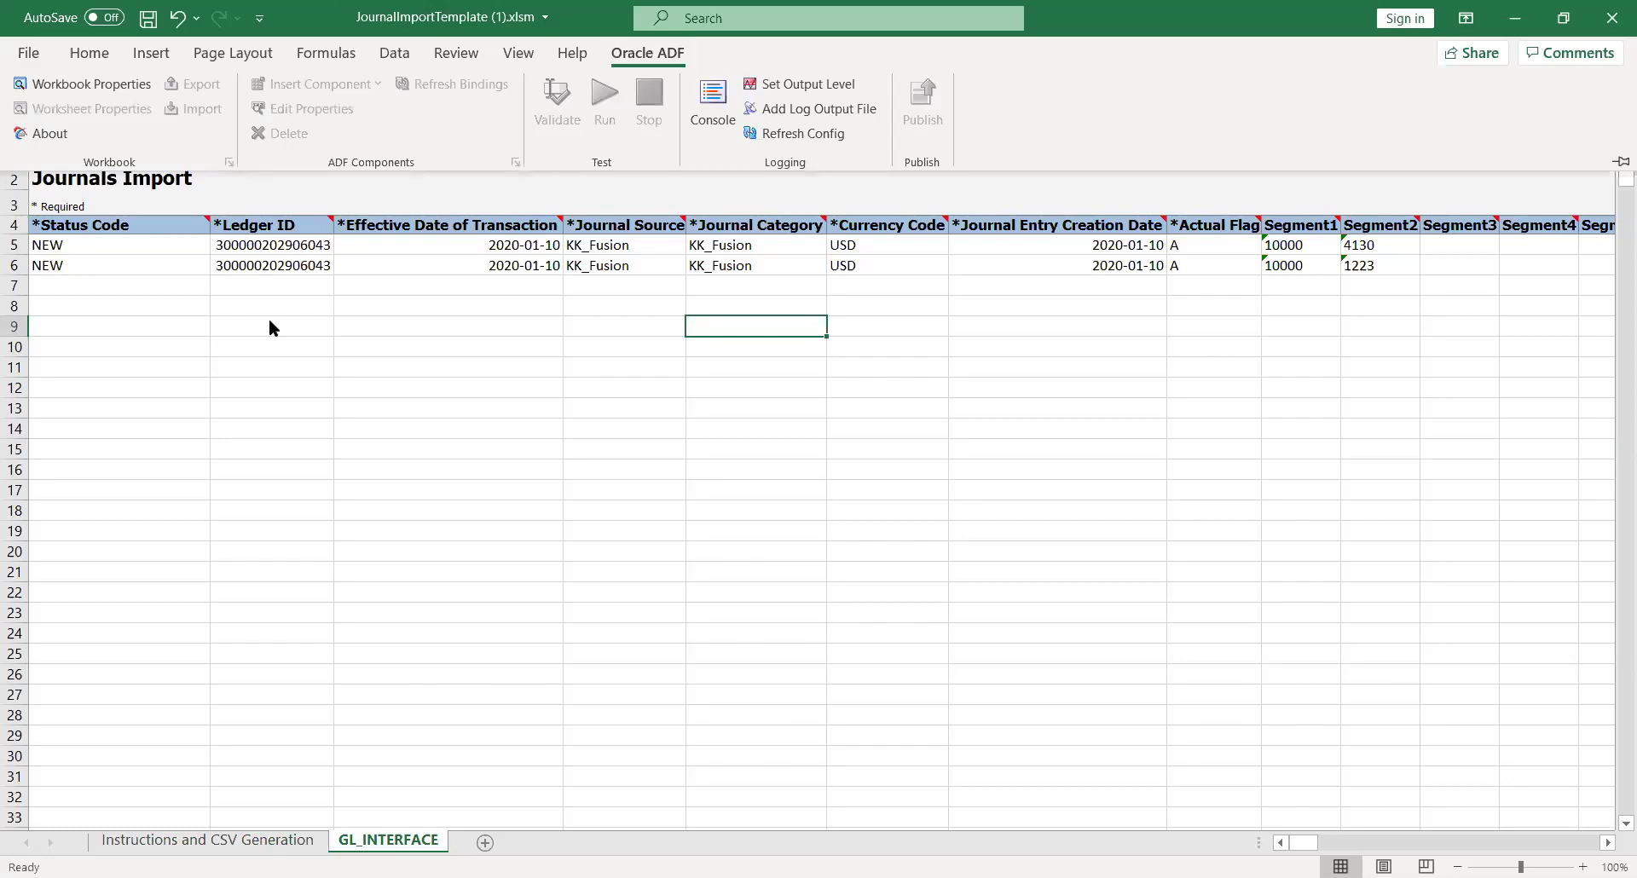
left_click(269, 327)
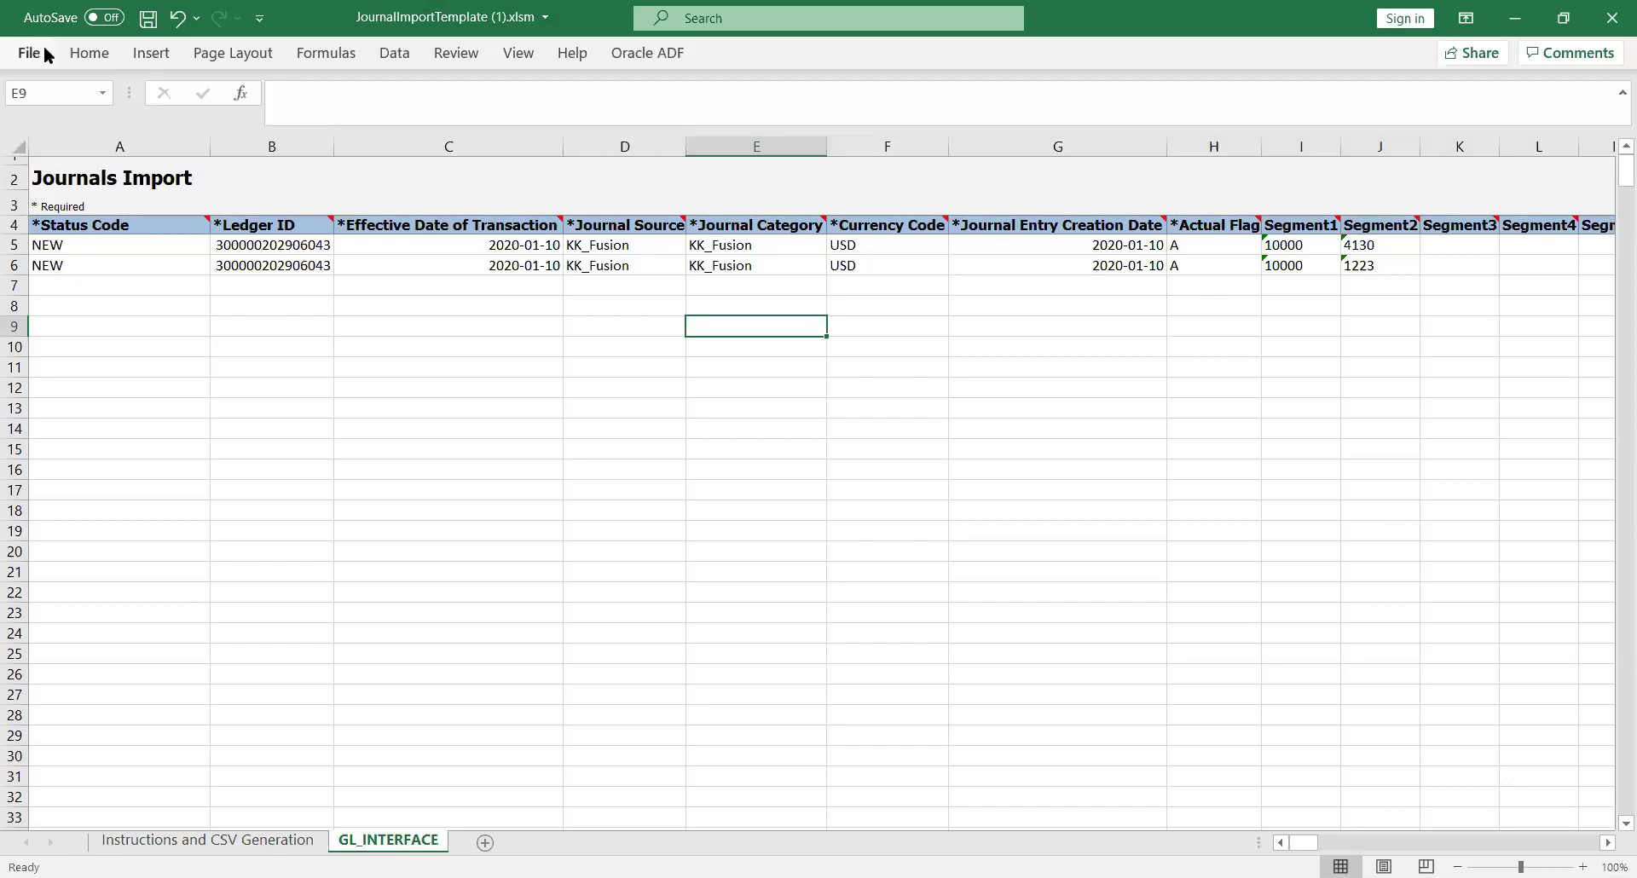
left_click(209, 840)
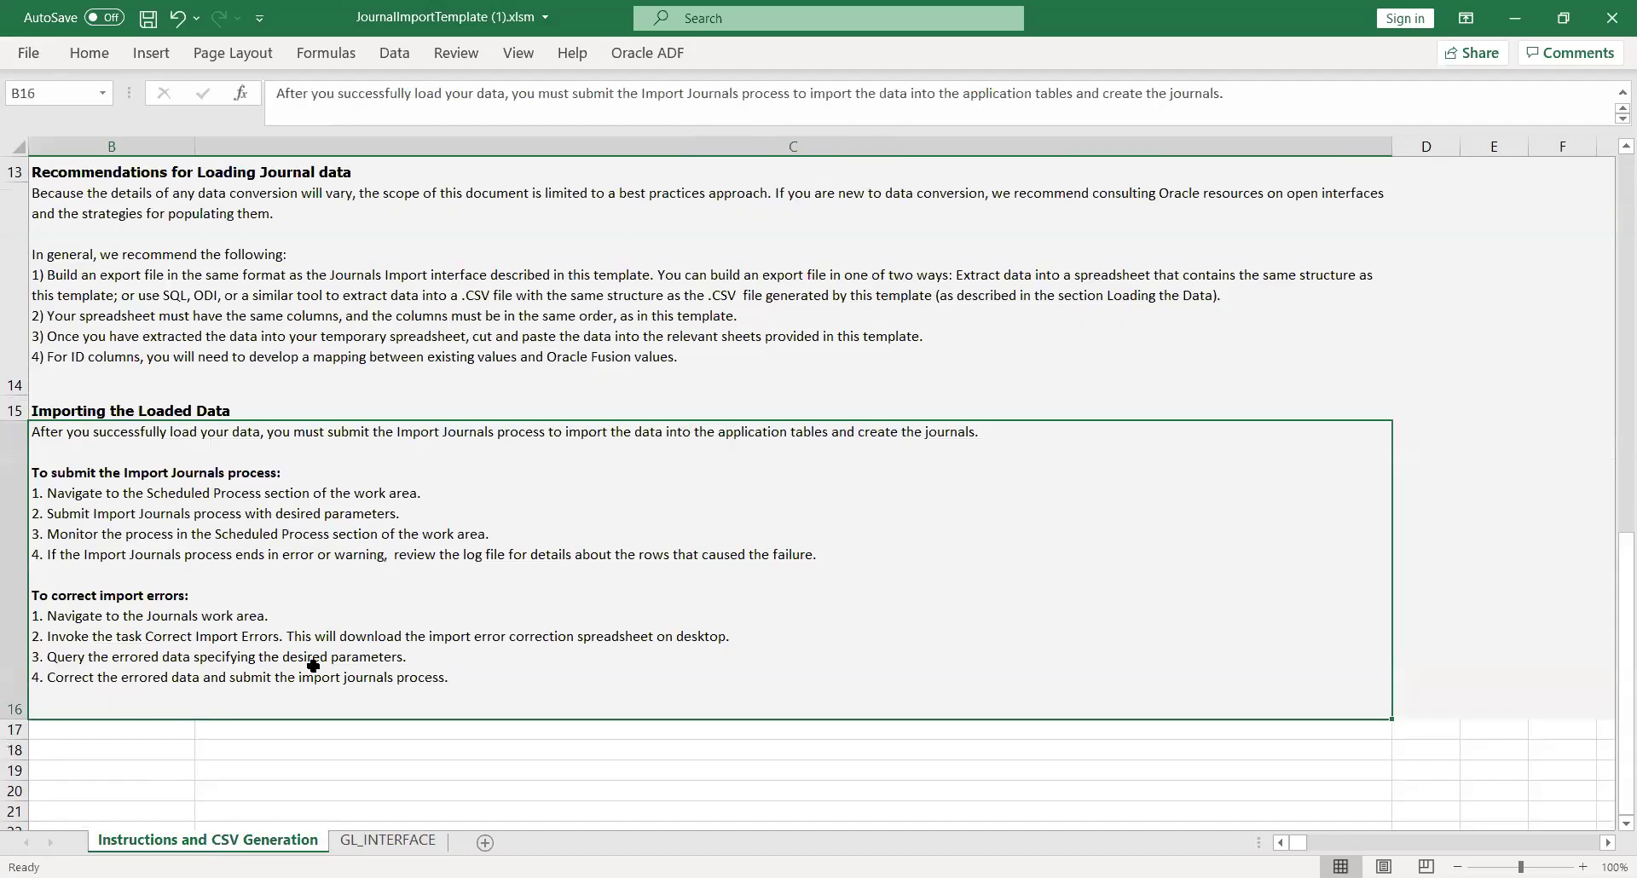
left_click_drag(1610, 685, 1610, 528)
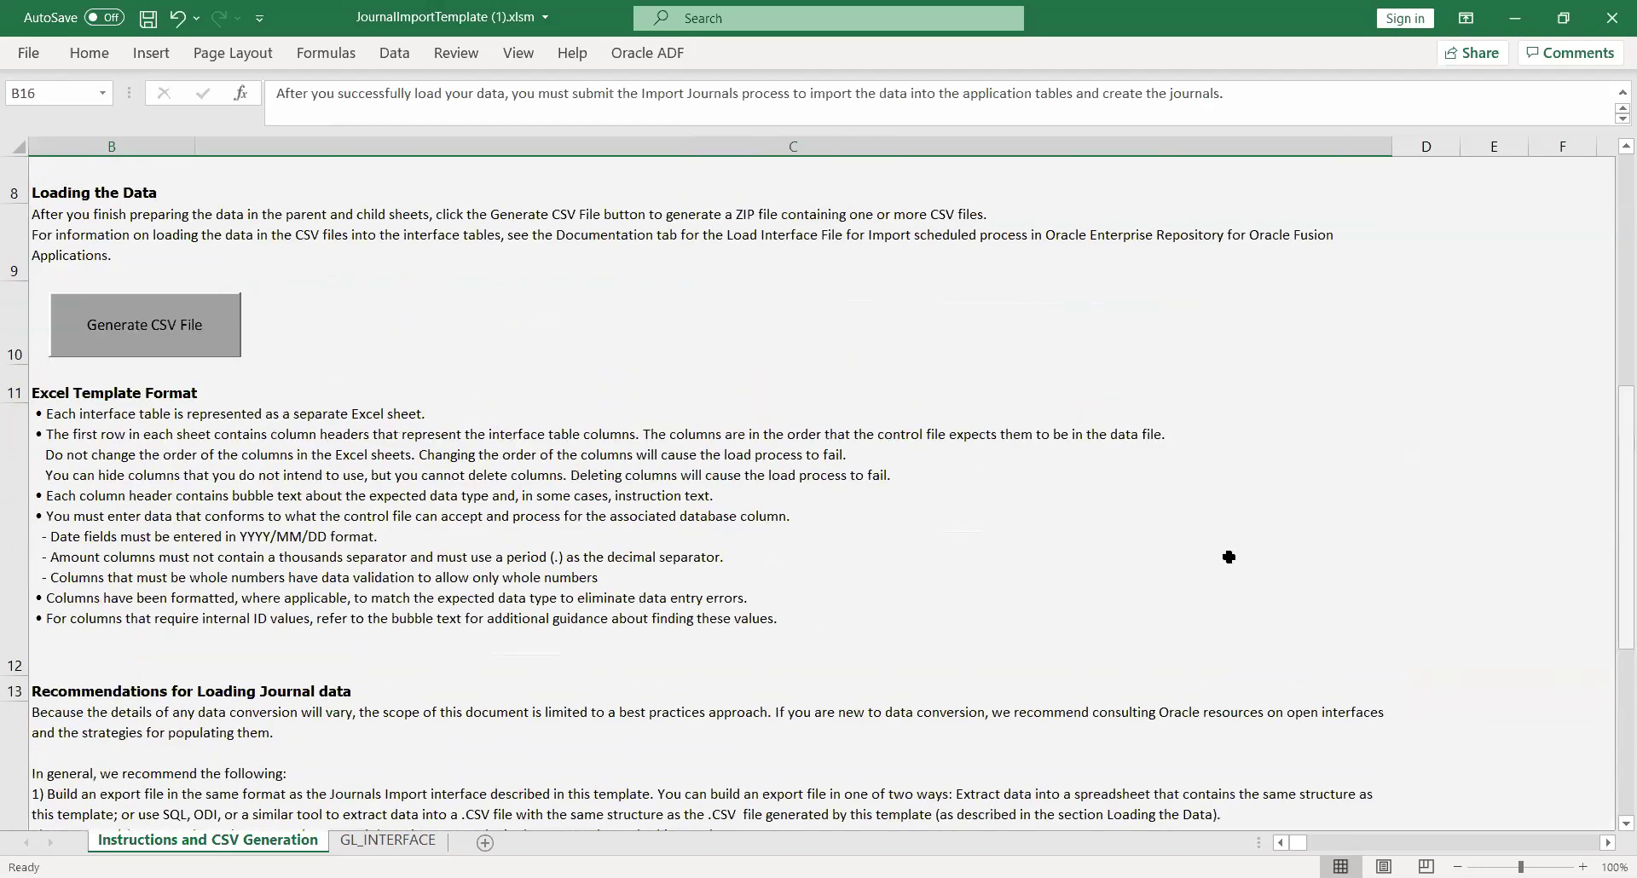
Generate GlInterface.csv and save it into a newly created New folder under JV2
left_click(149, 347)
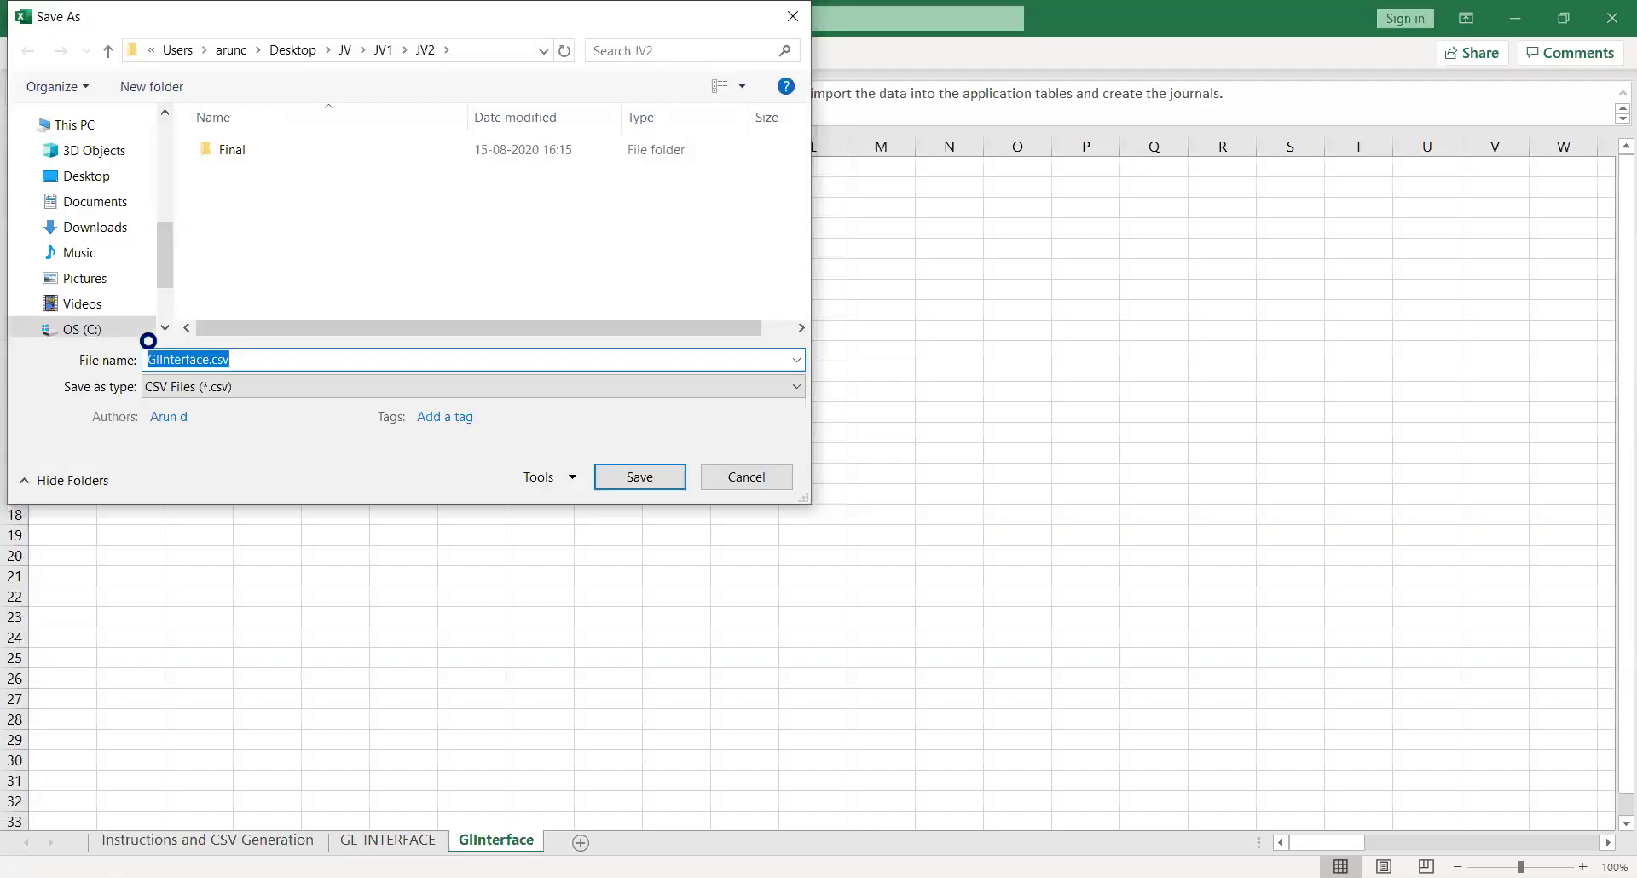
right_click(252, 240)
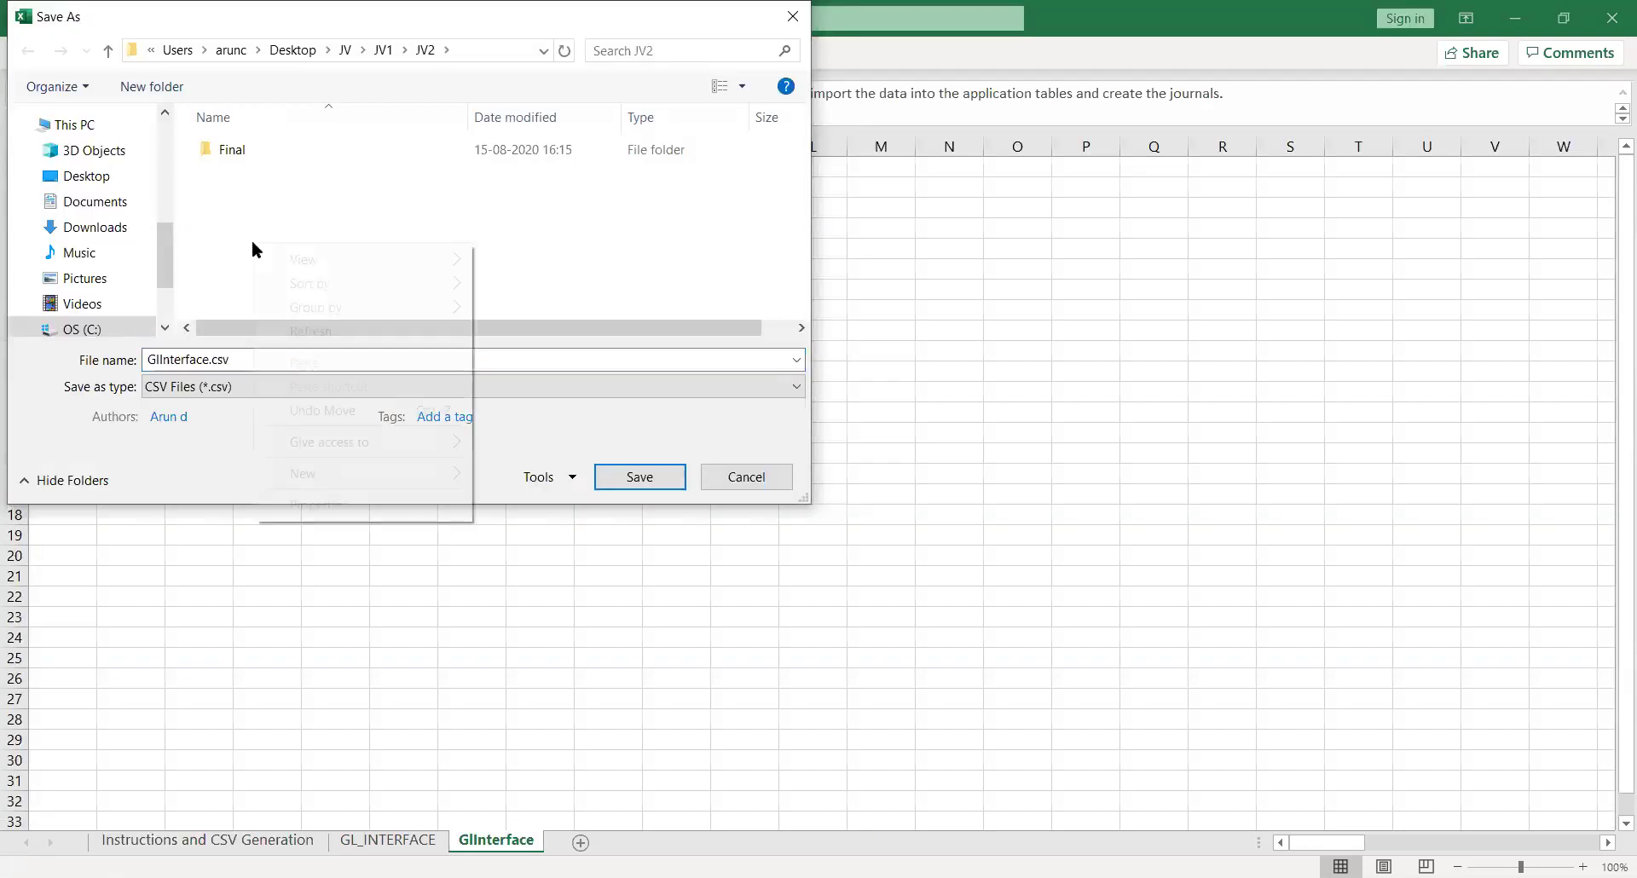
mouse_move(396, 474)
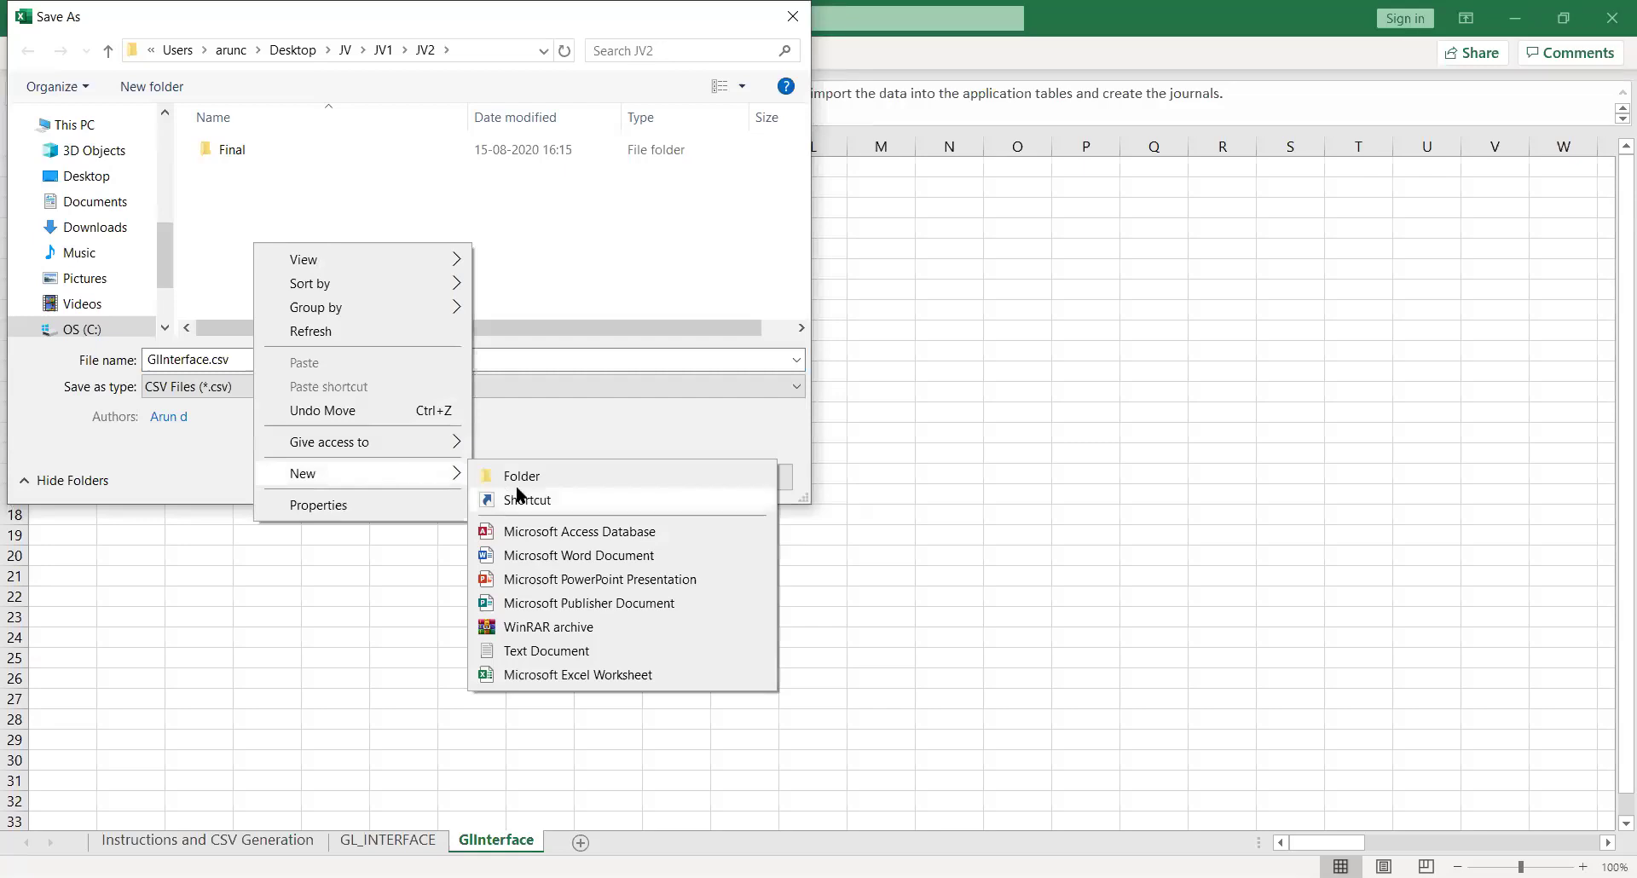
left_click(539, 477)
key("Return")
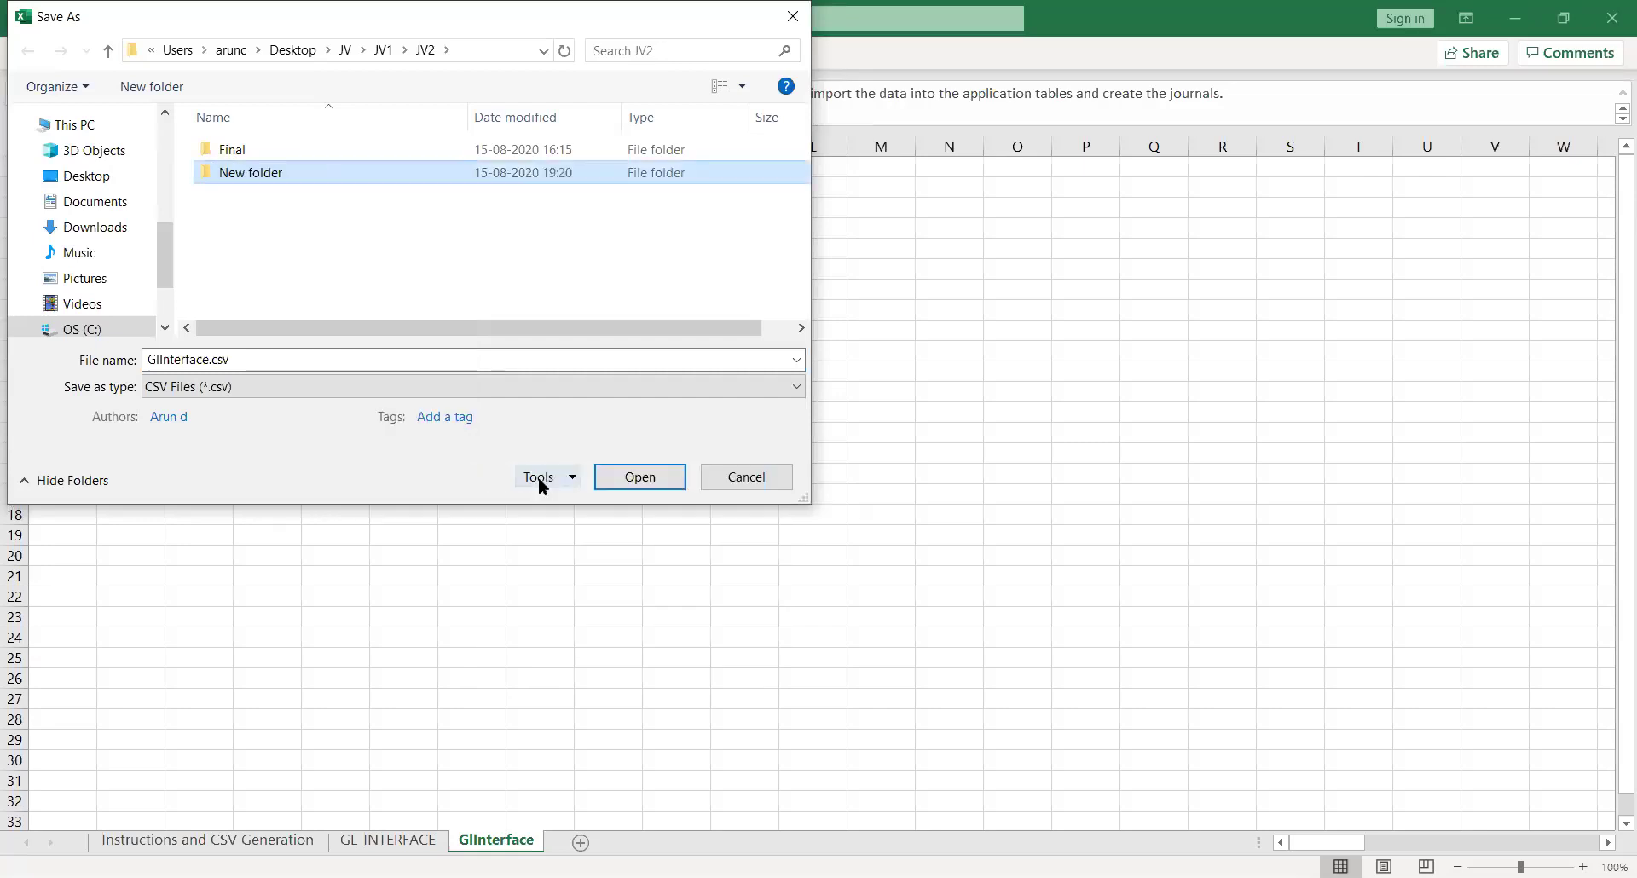
key("Return")
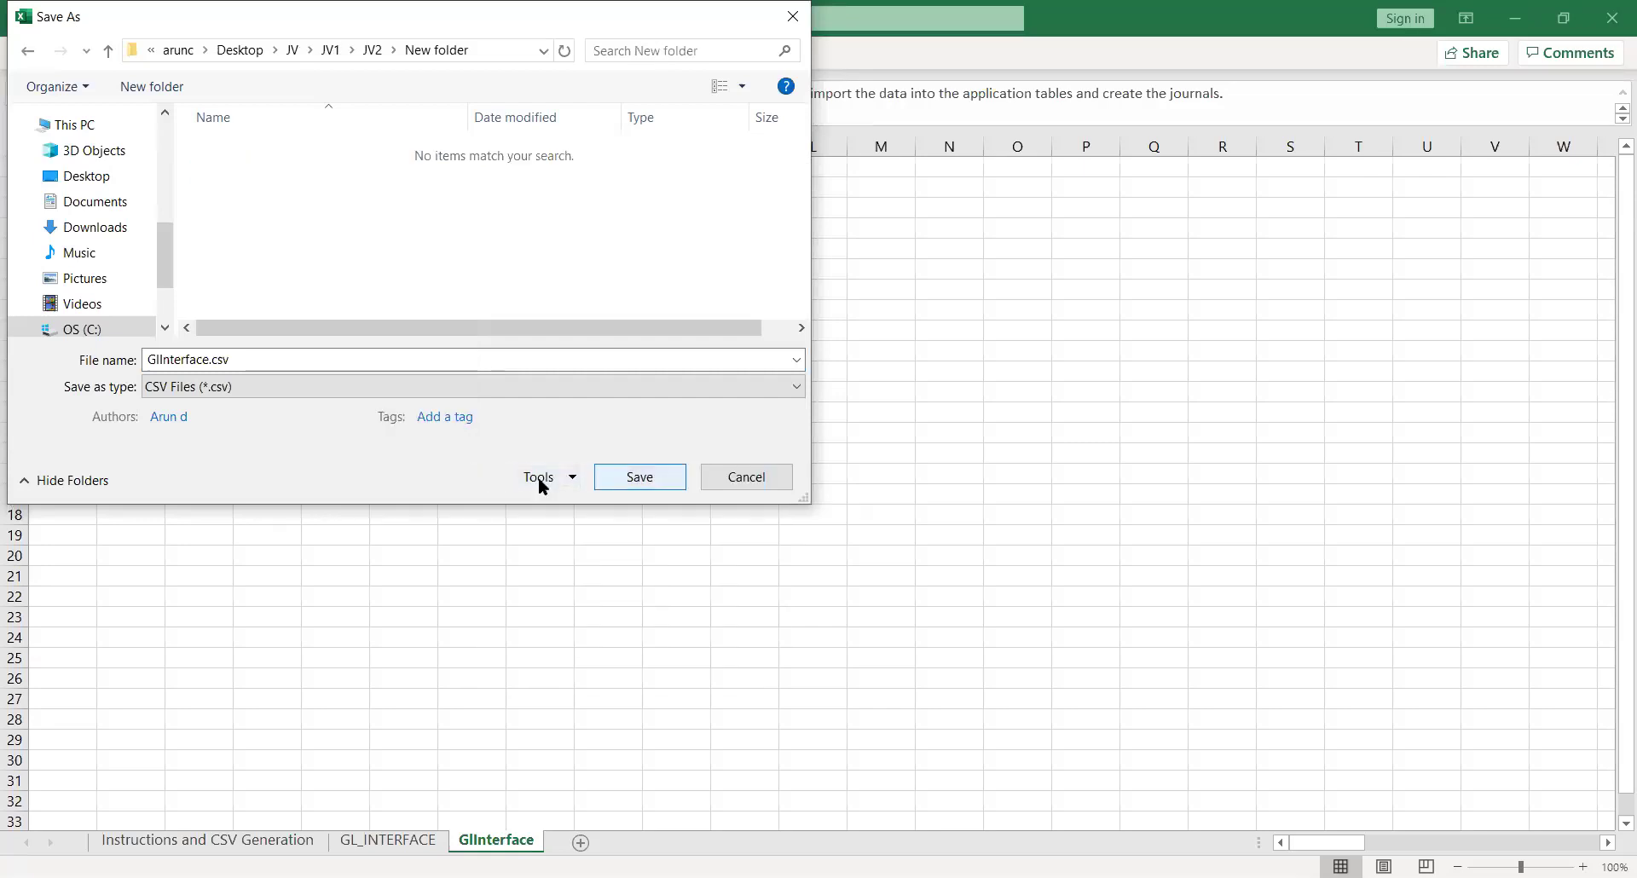
left_click(644, 477)
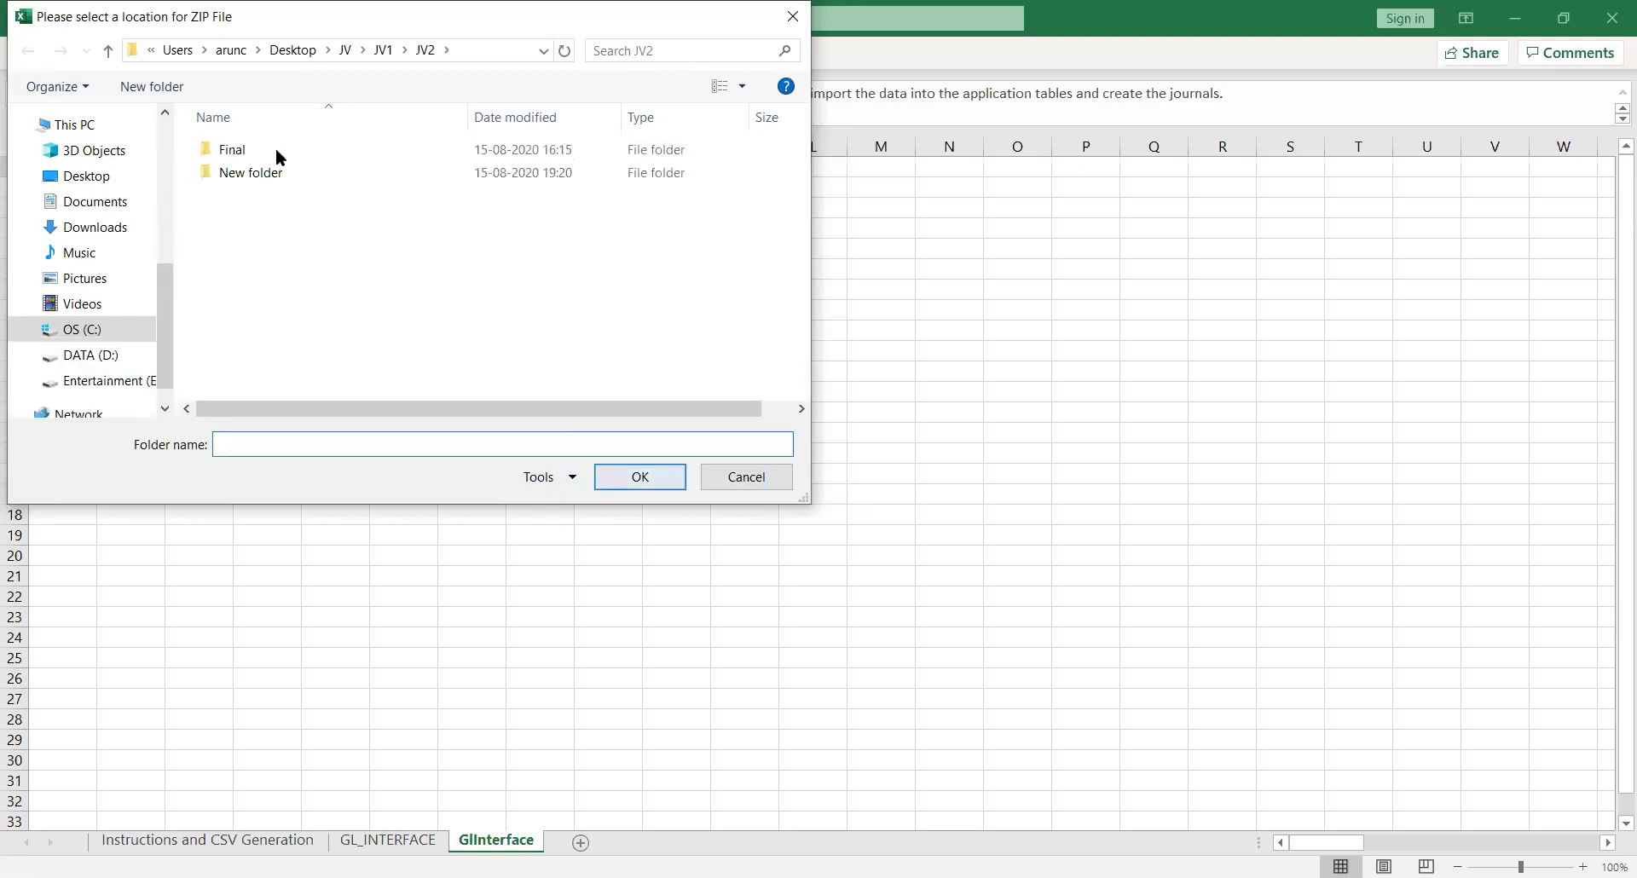
Create subfolder 12 inside New folder and choose it as the ZIP file location
double_click(242, 176)
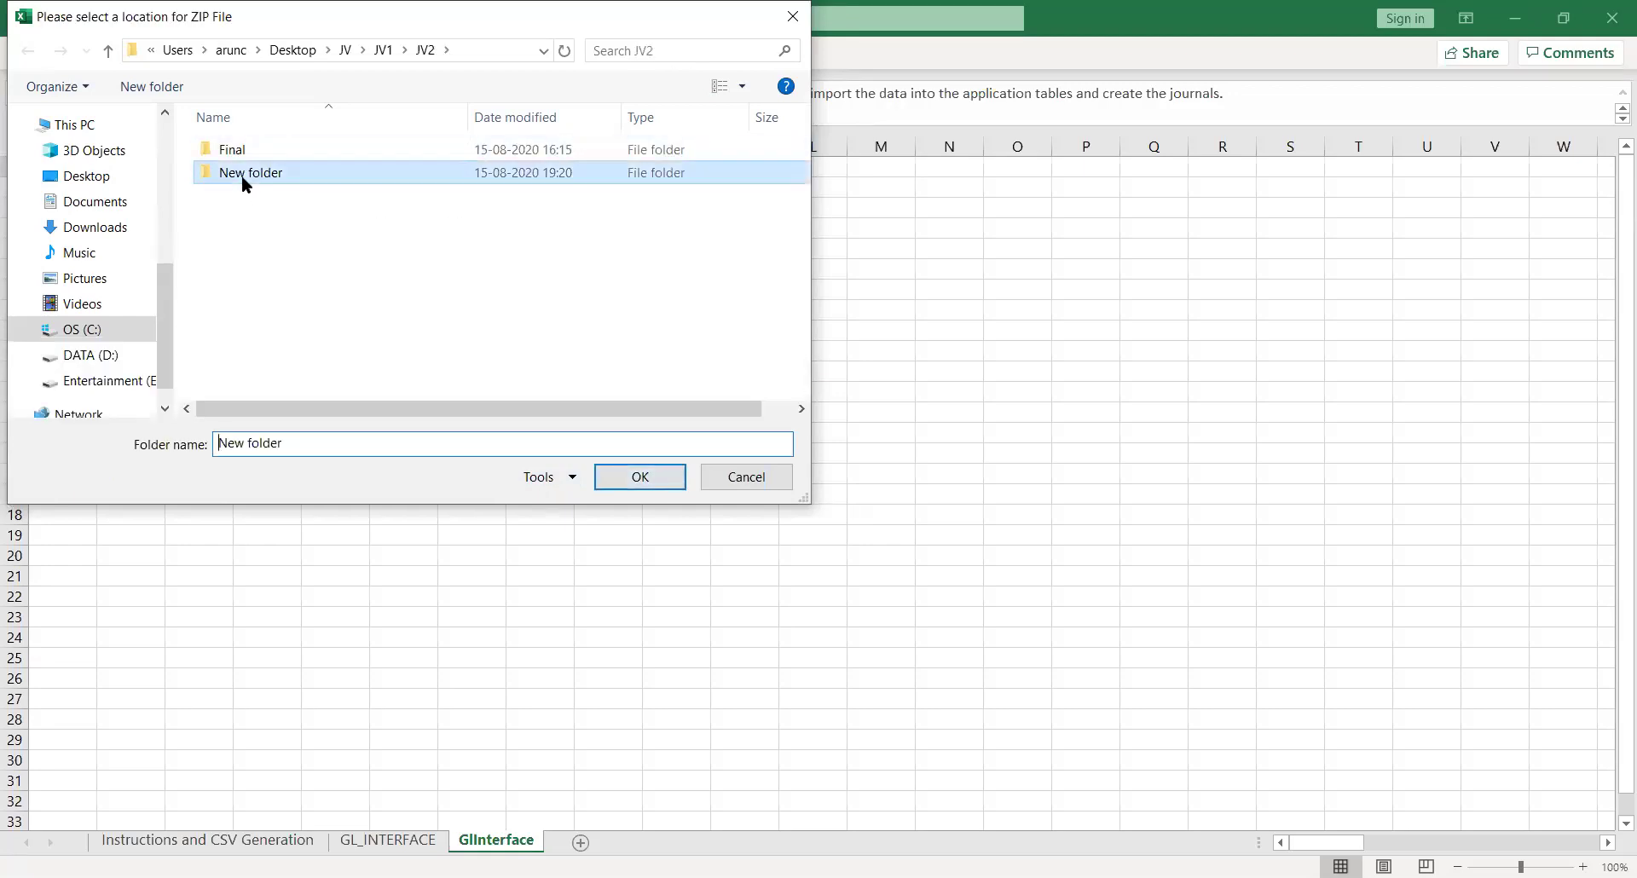
right_click(242, 184)
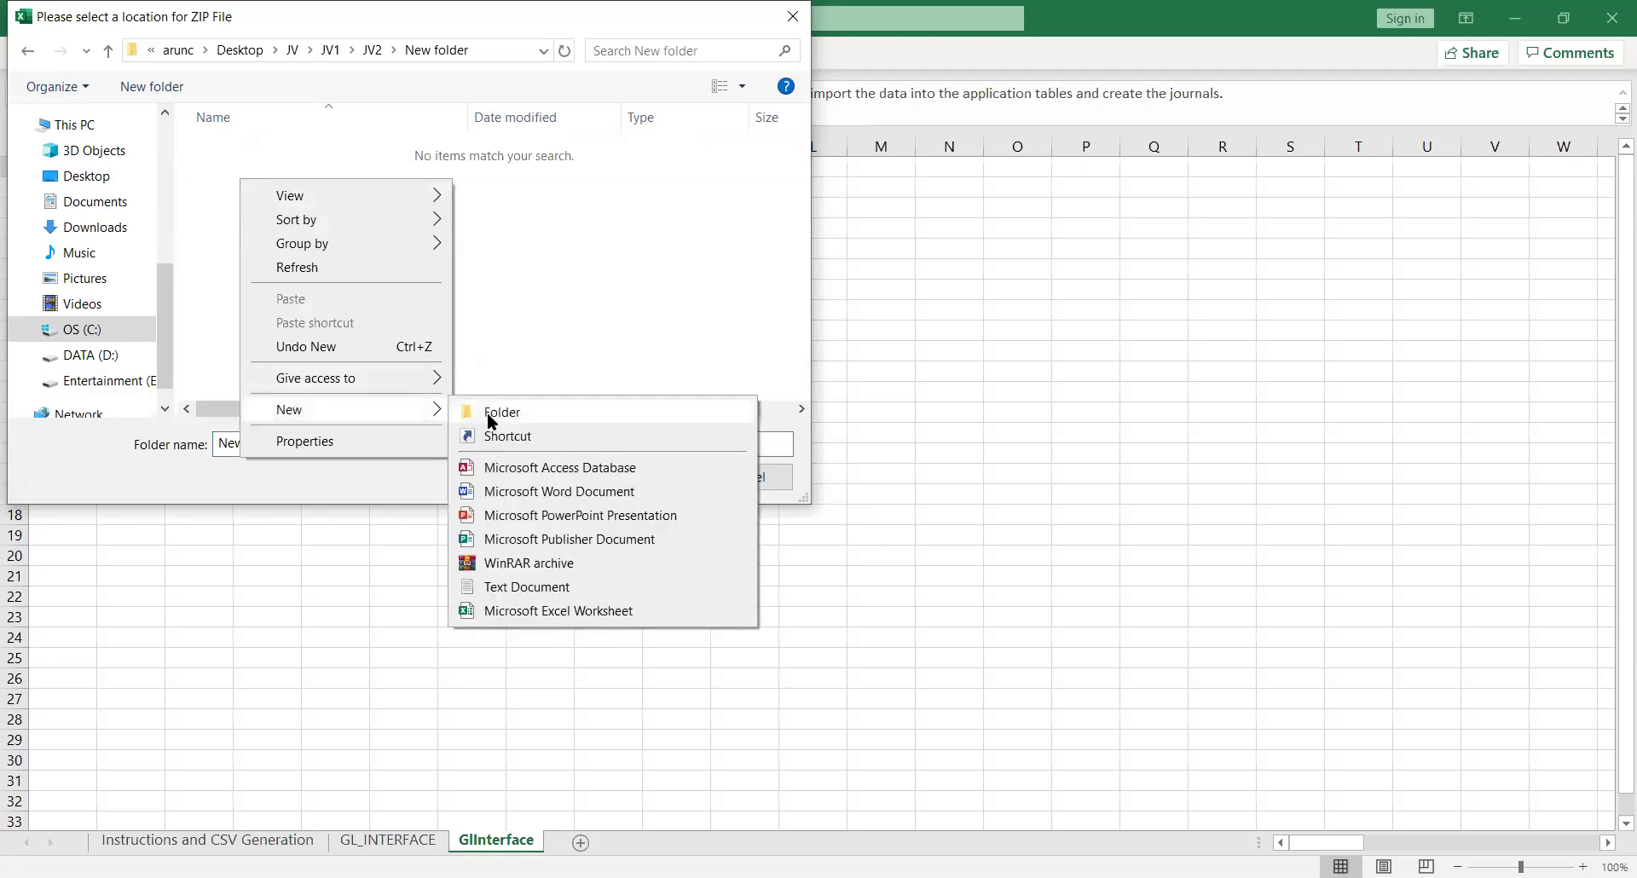
left_click(487, 412)
type("12")
key("Return")
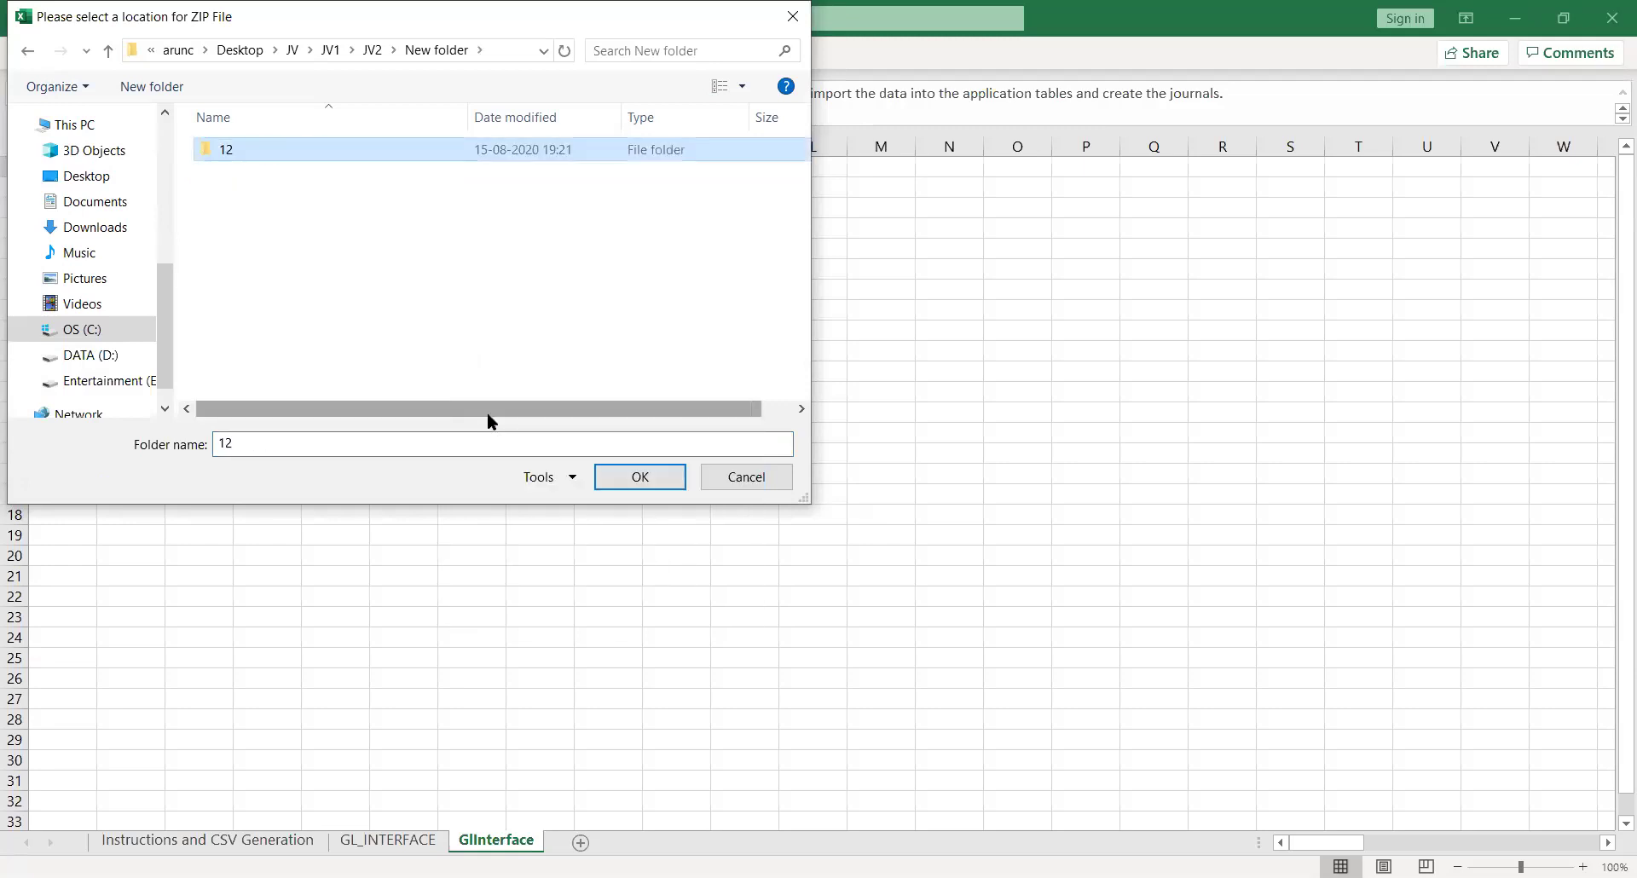
left_click(643, 488)
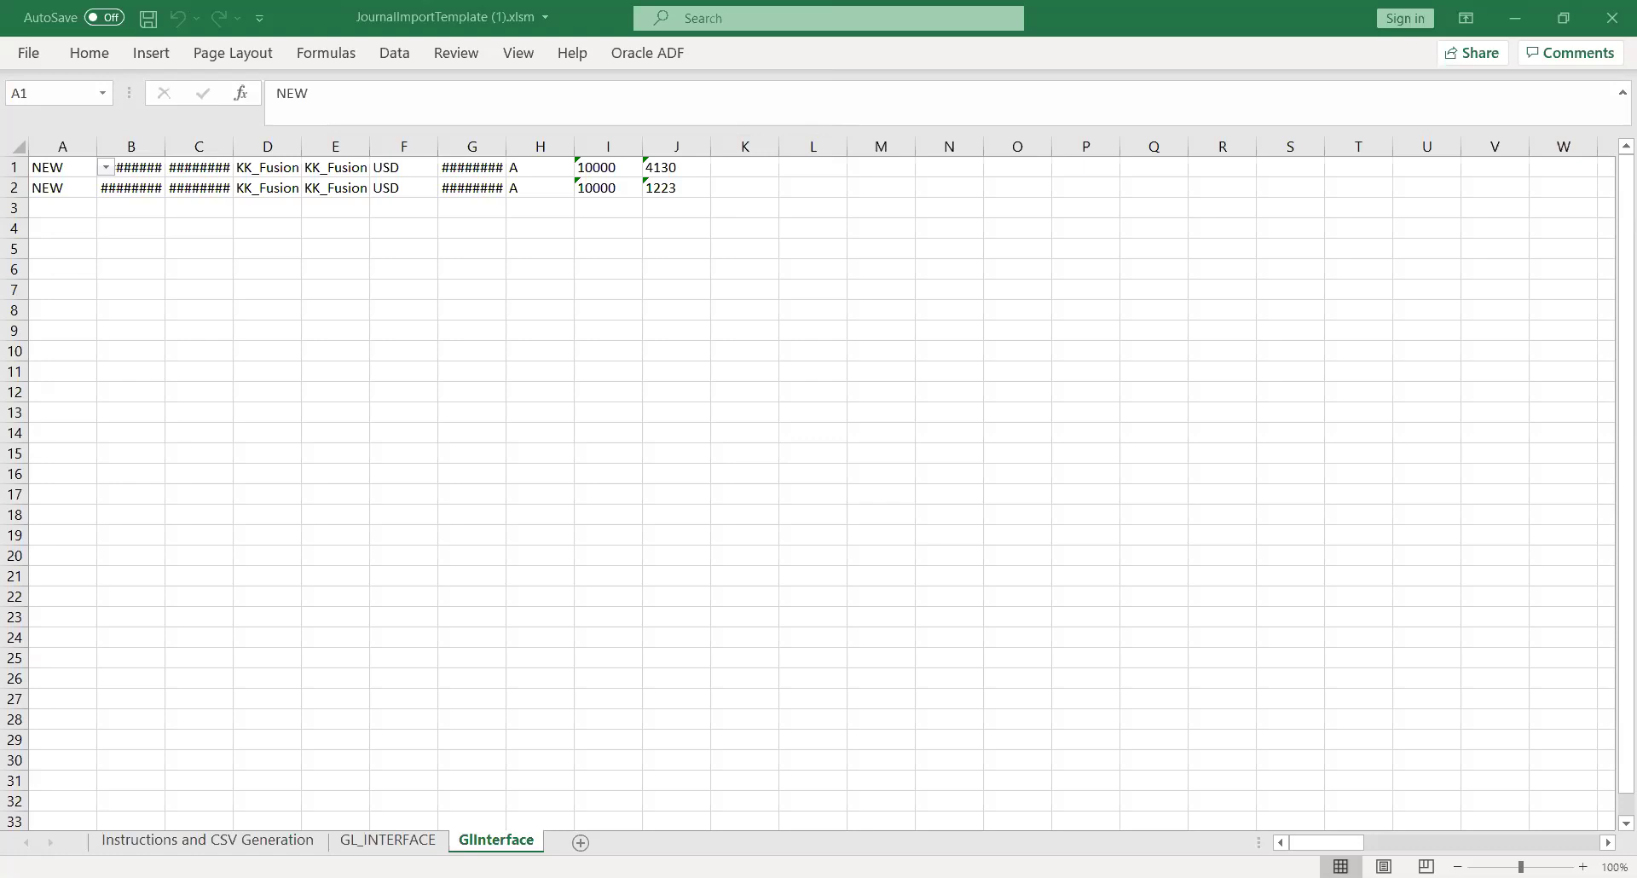
Back in Oracle, schedule the Load Interface File for Import process and open its Import Process list
key("alt+Tab")
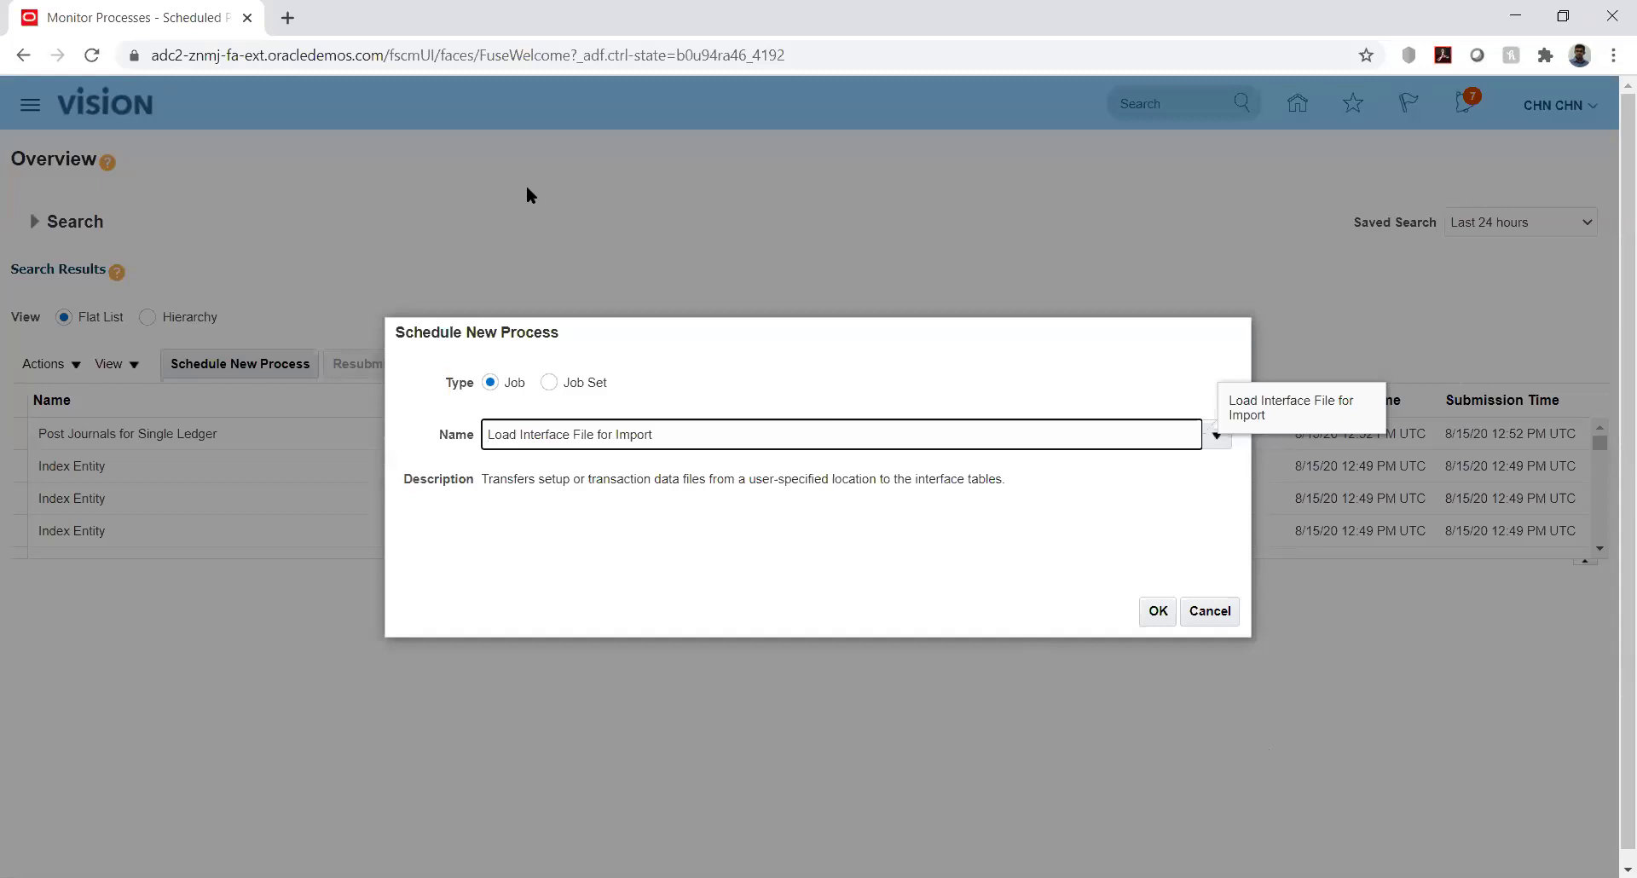
key("Return")
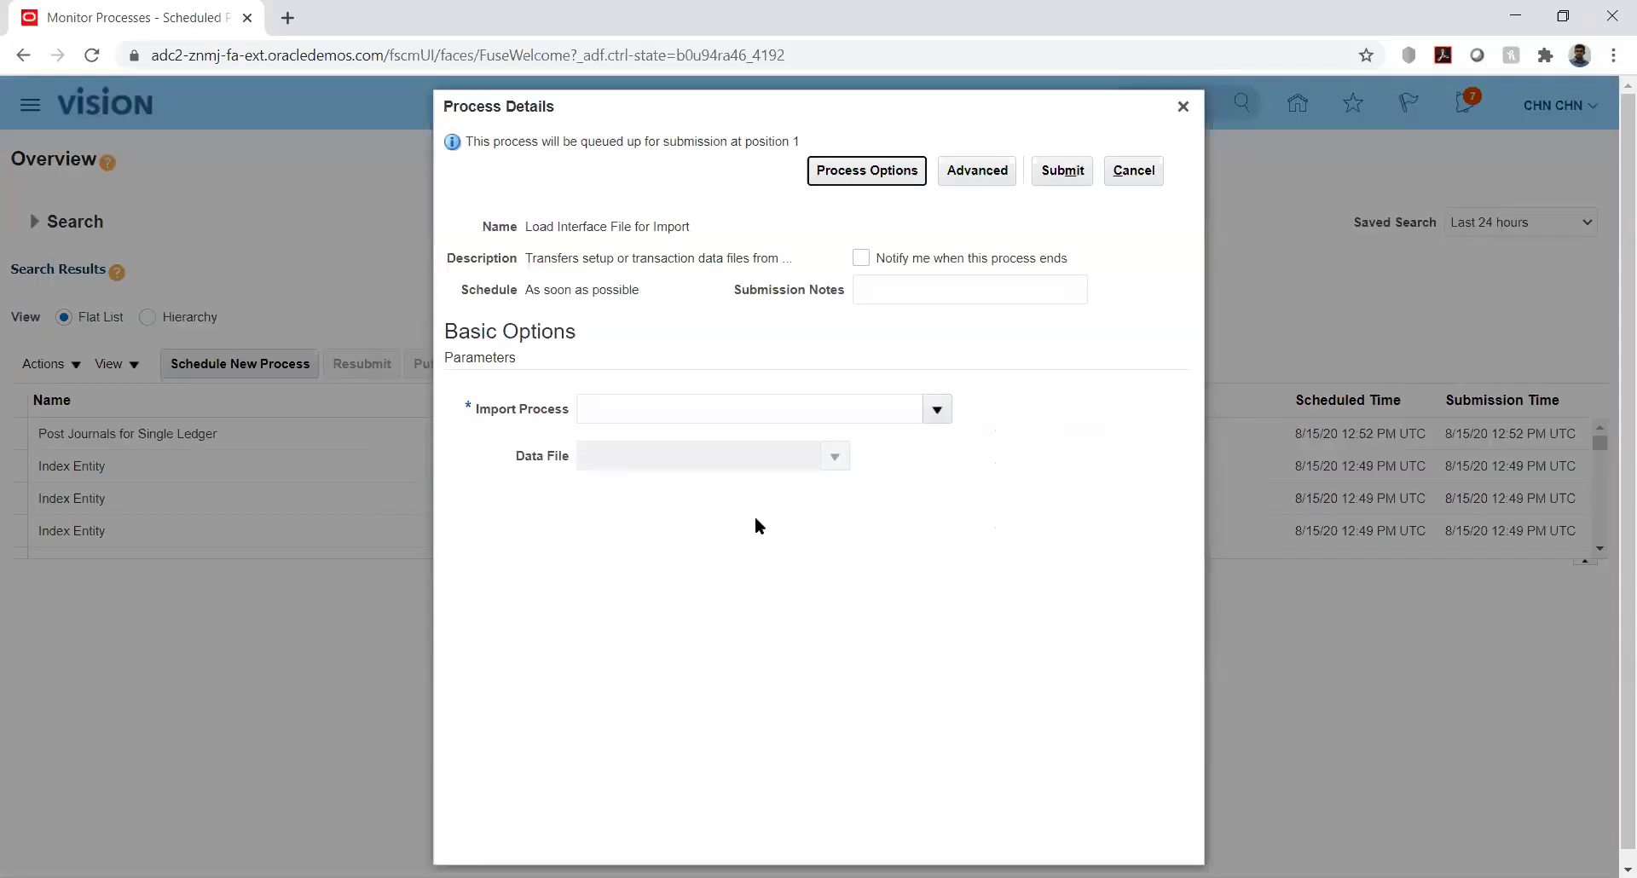
left_click(930, 411)
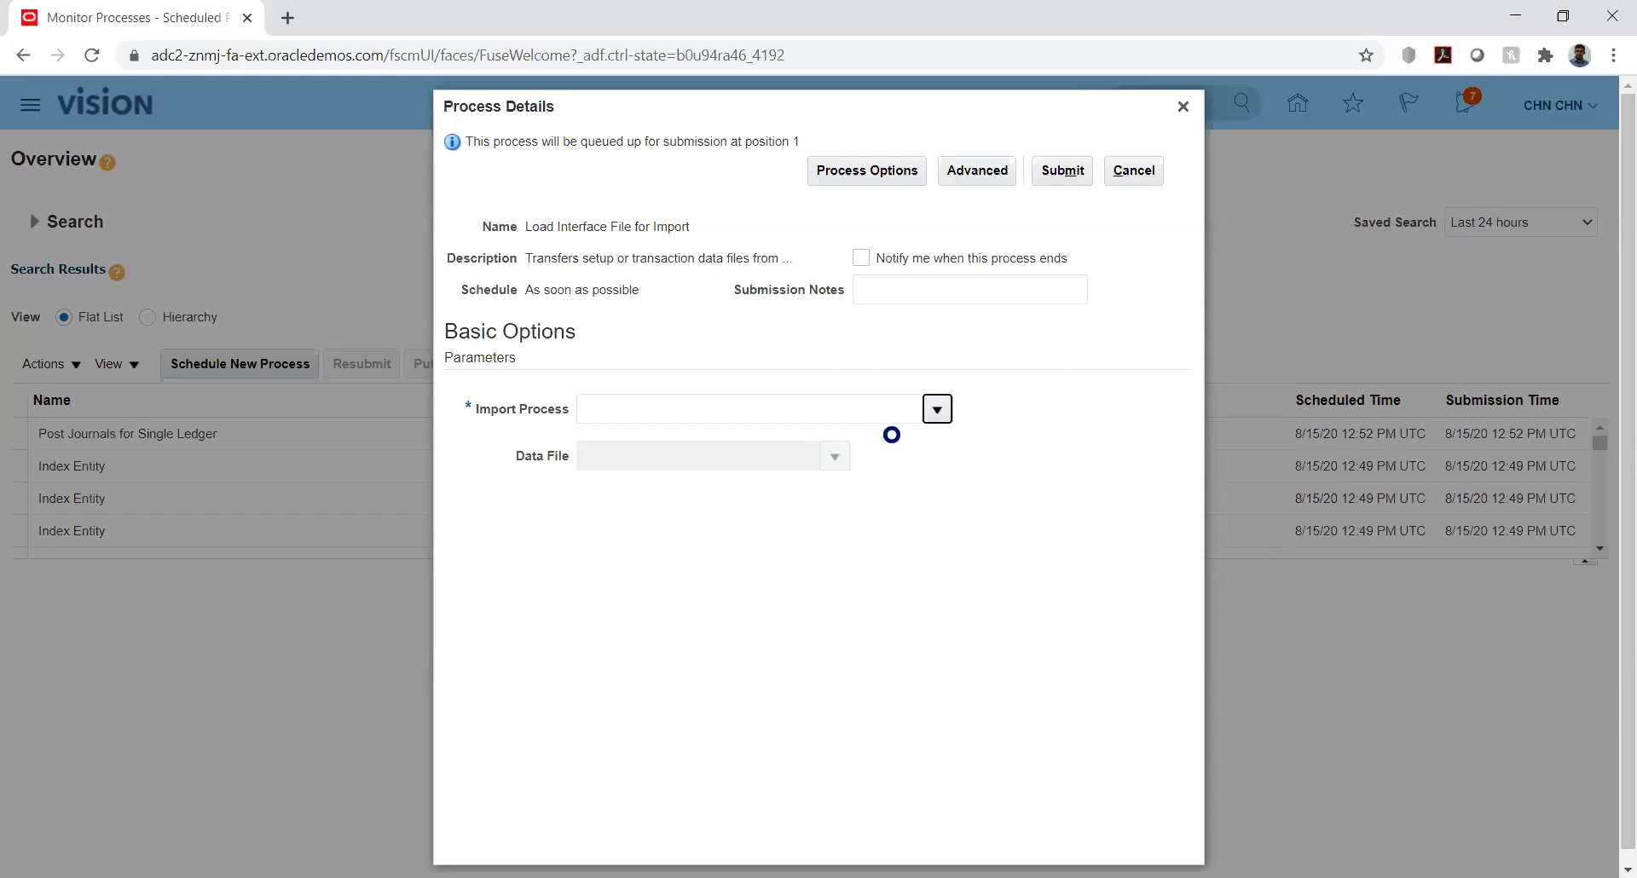
Search import processes for 'Import Journal' and select Import Journals as the Import Process
left_click(937, 409)
left_click(607, 764)
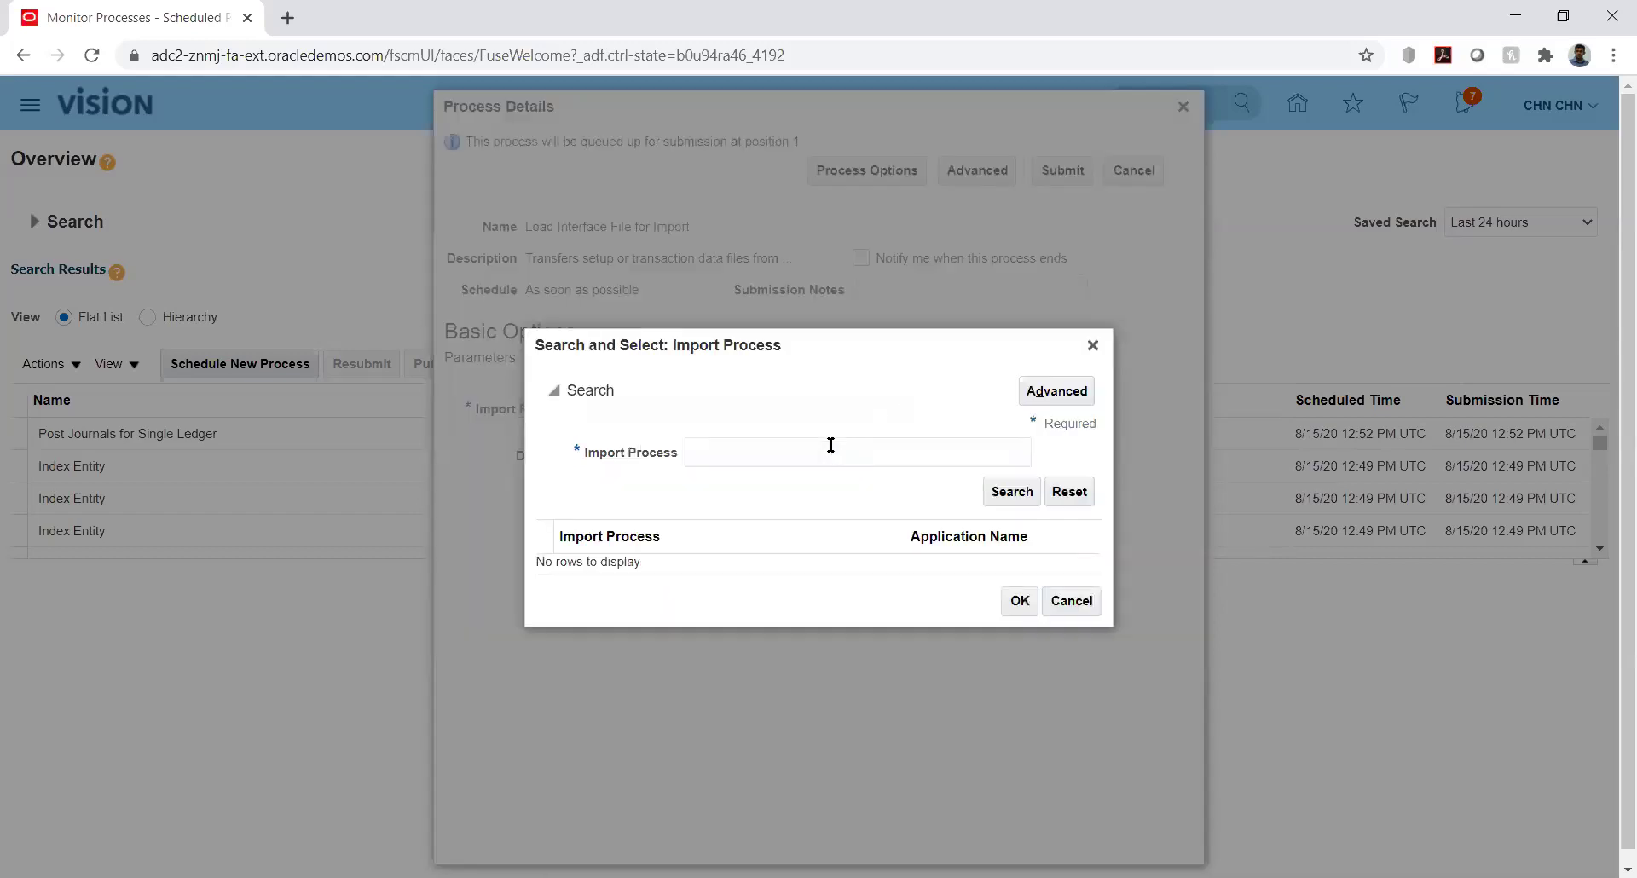
left_click(820, 446)
type("Import Journal")
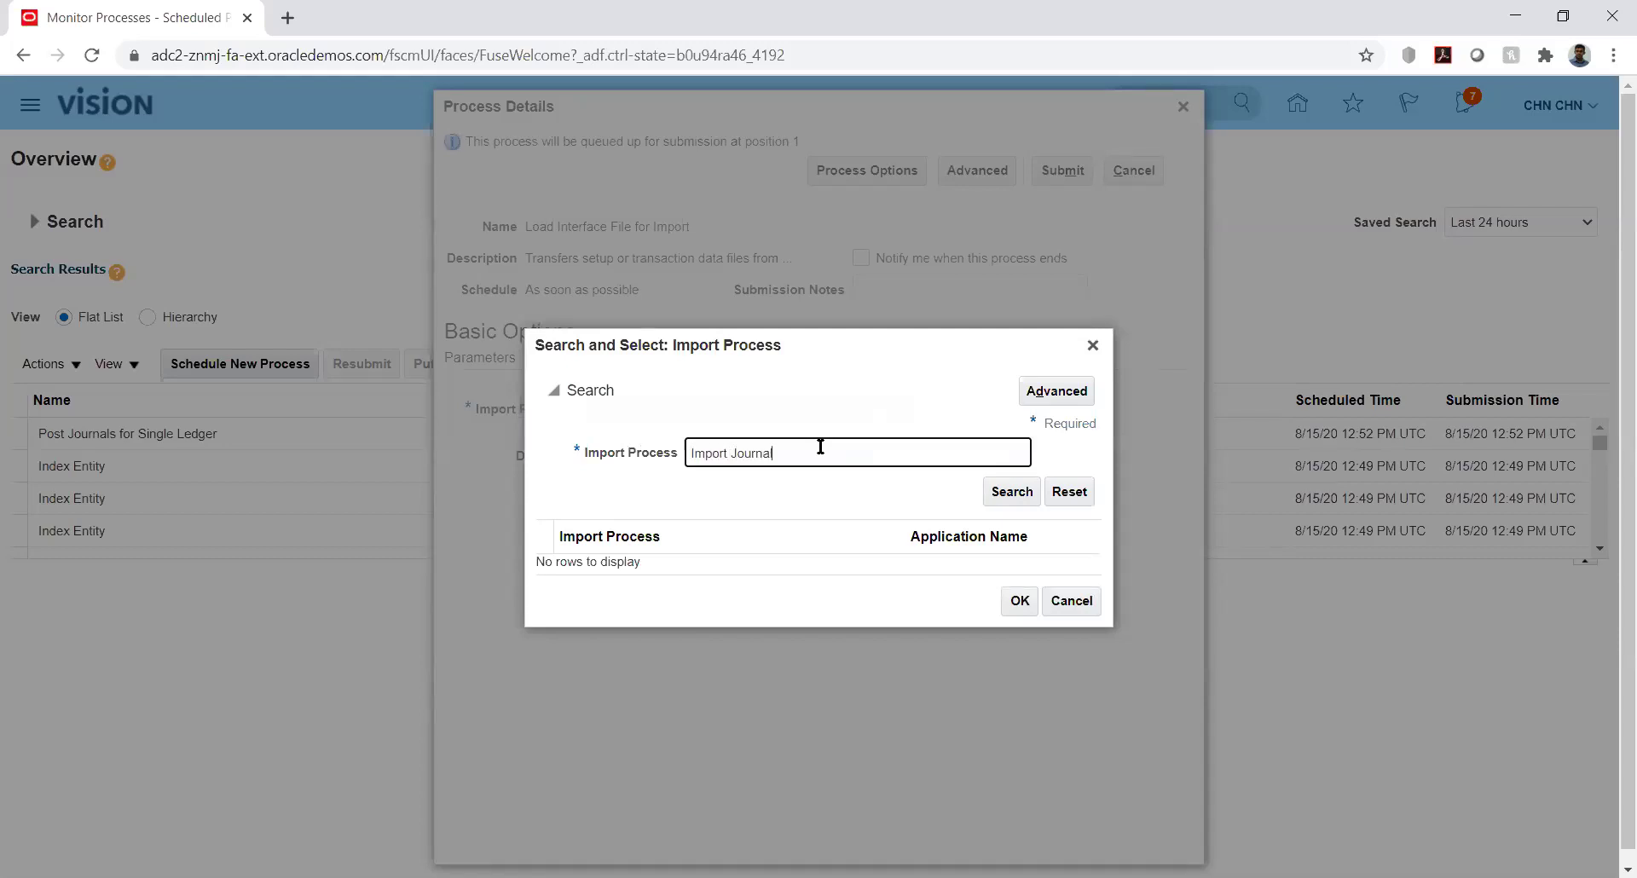
key("Return")
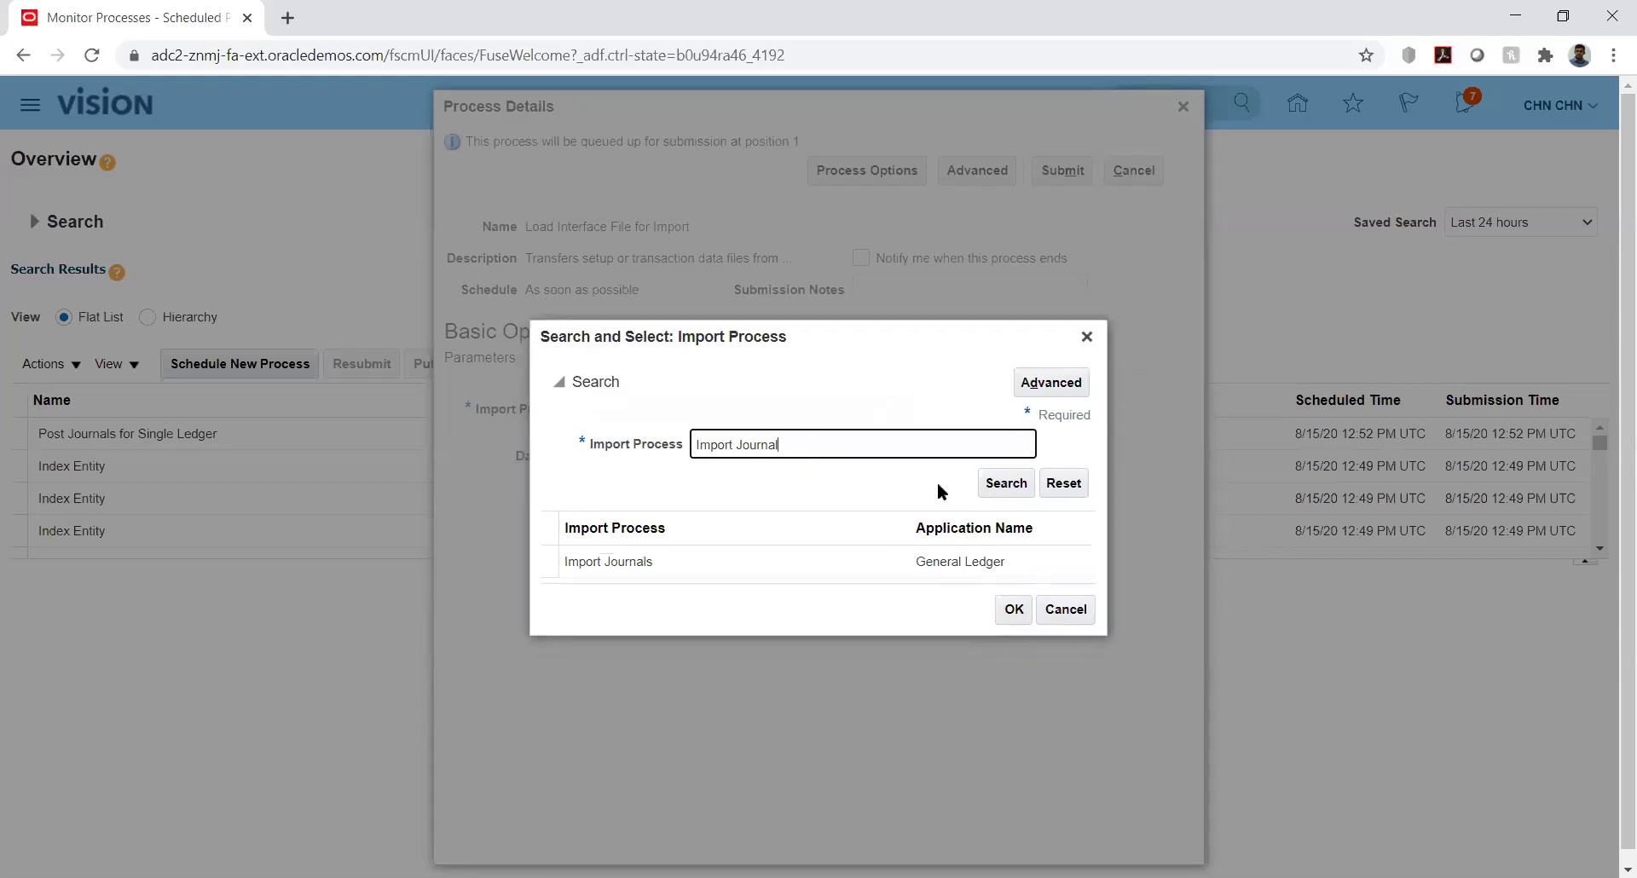
double_click(714, 559)
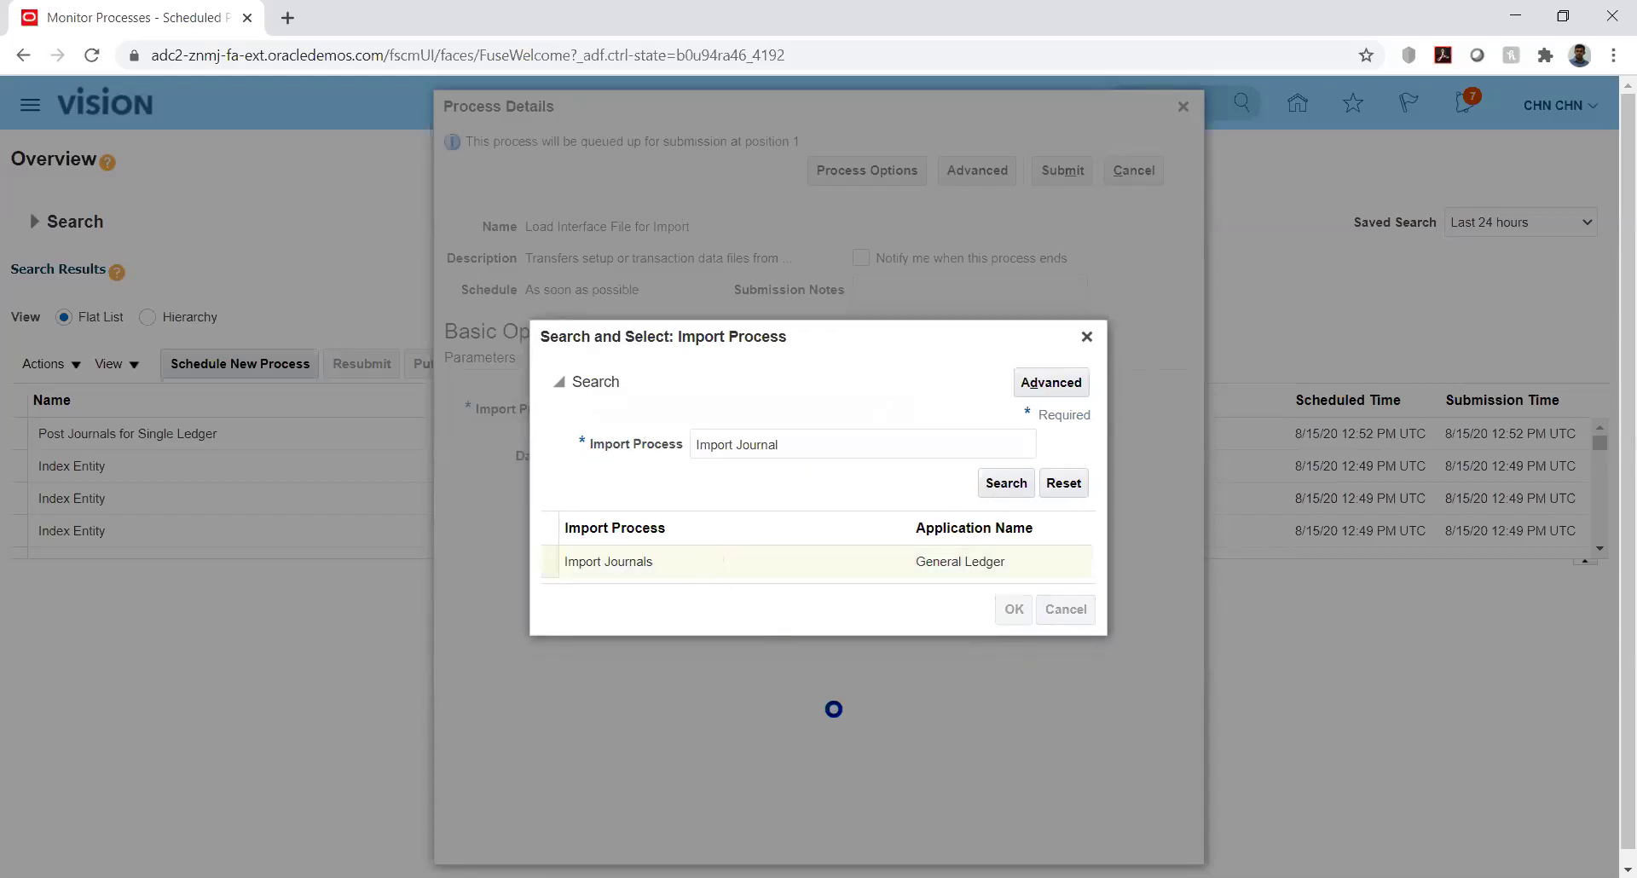
left_click(833, 454)
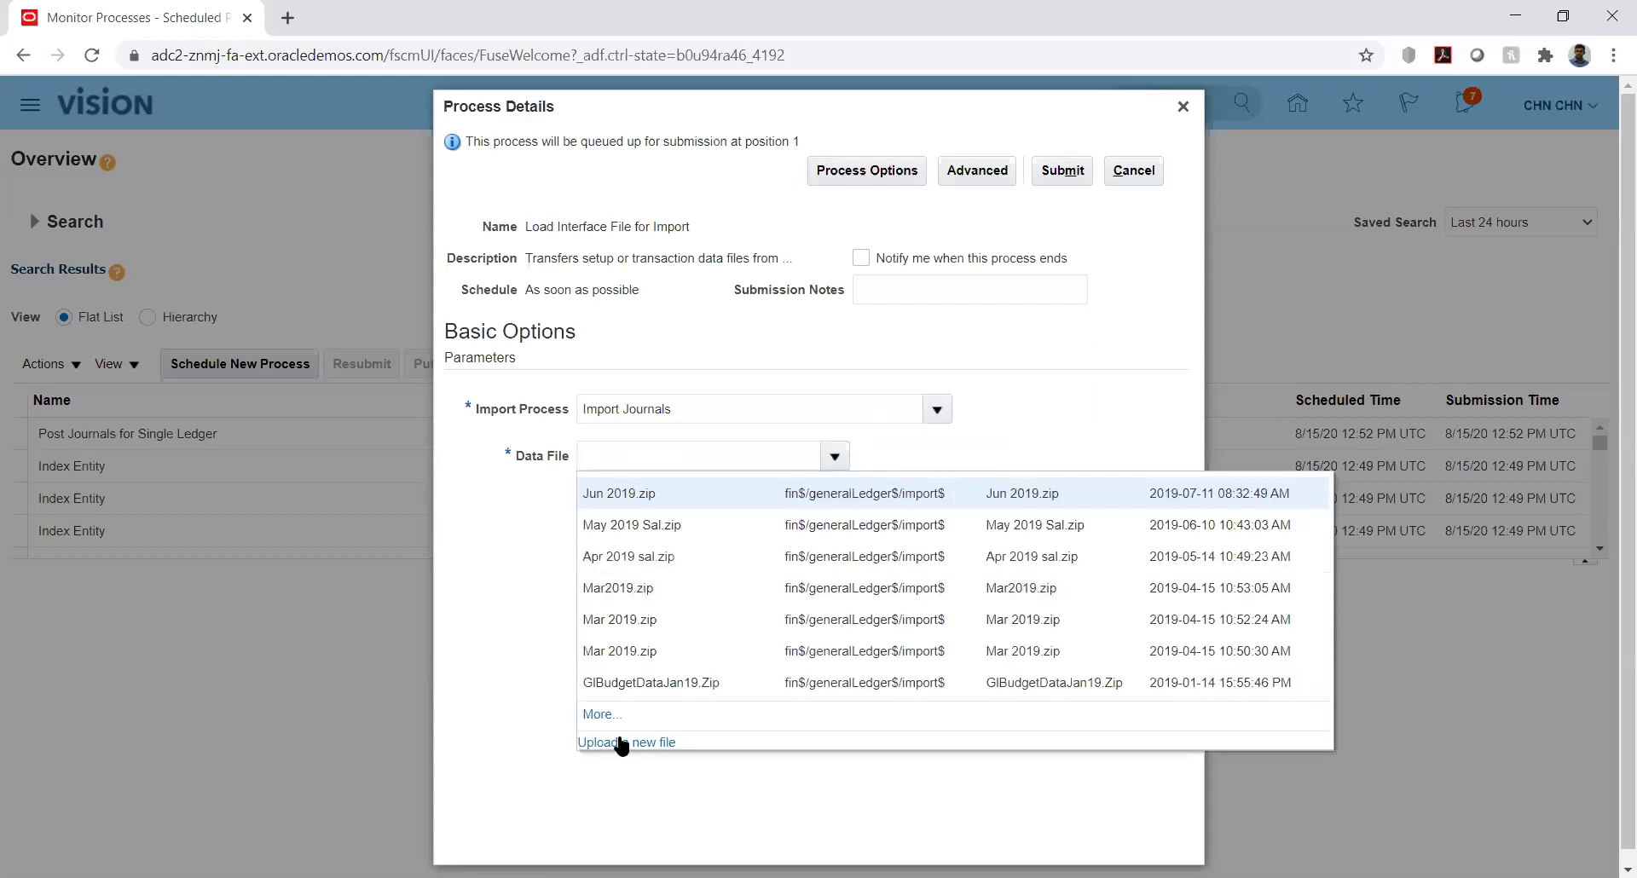
Upload GlInterface.zip from folder 12 as the data file and submit the process
left_click(622, 743)
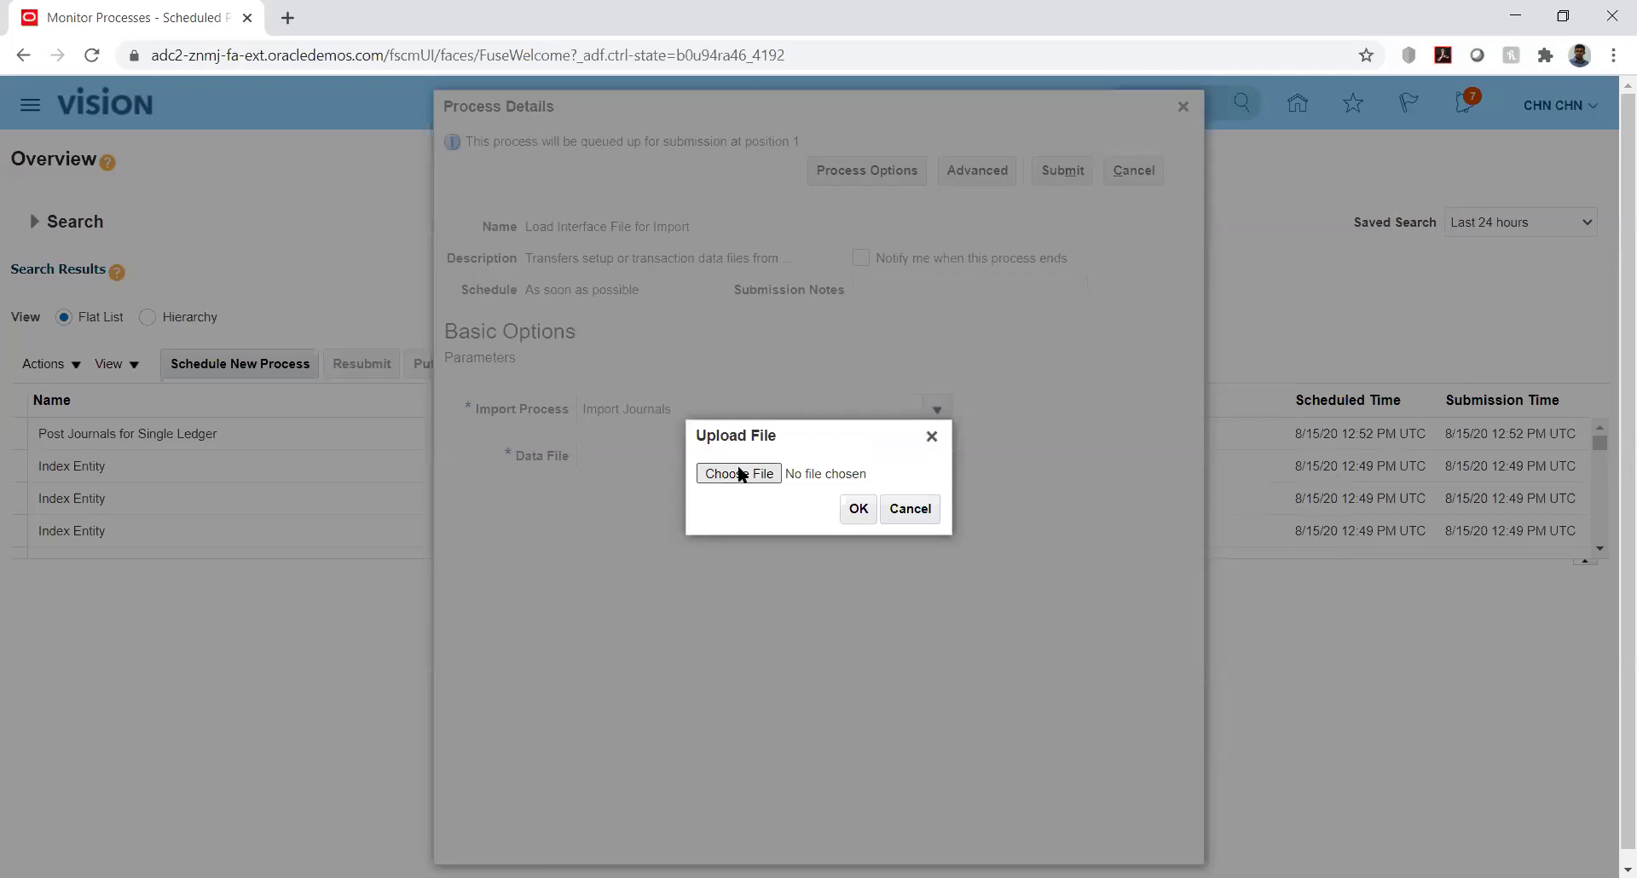
left_click(741, 474)
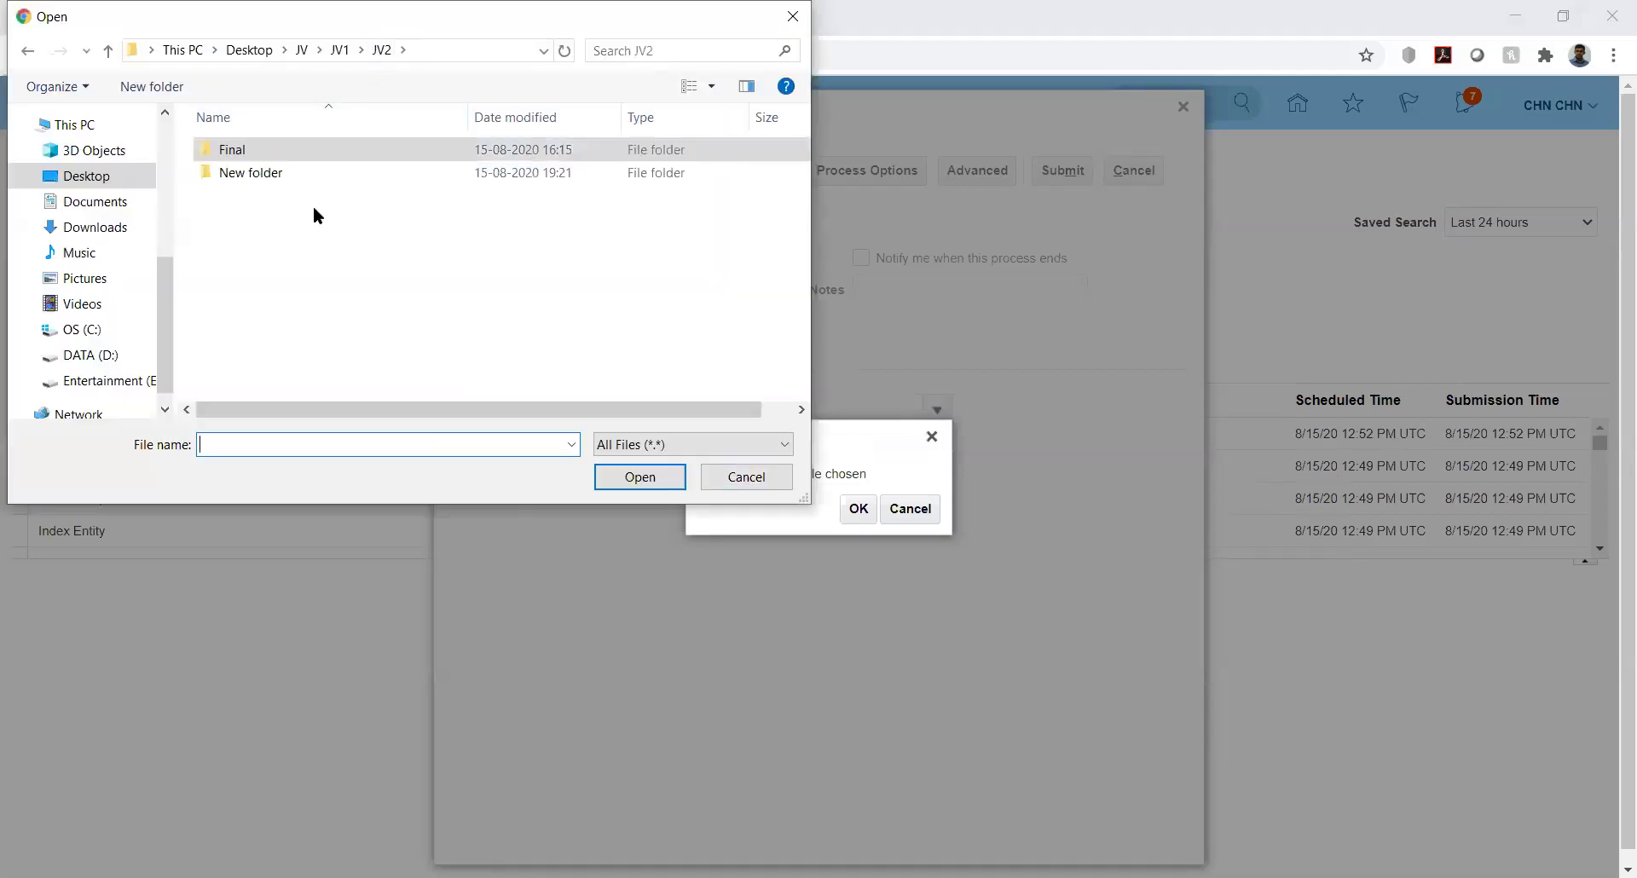
double_click(248, 173)
double_click(222, 151)
left_click(222, 151)
left_click(641, 476)
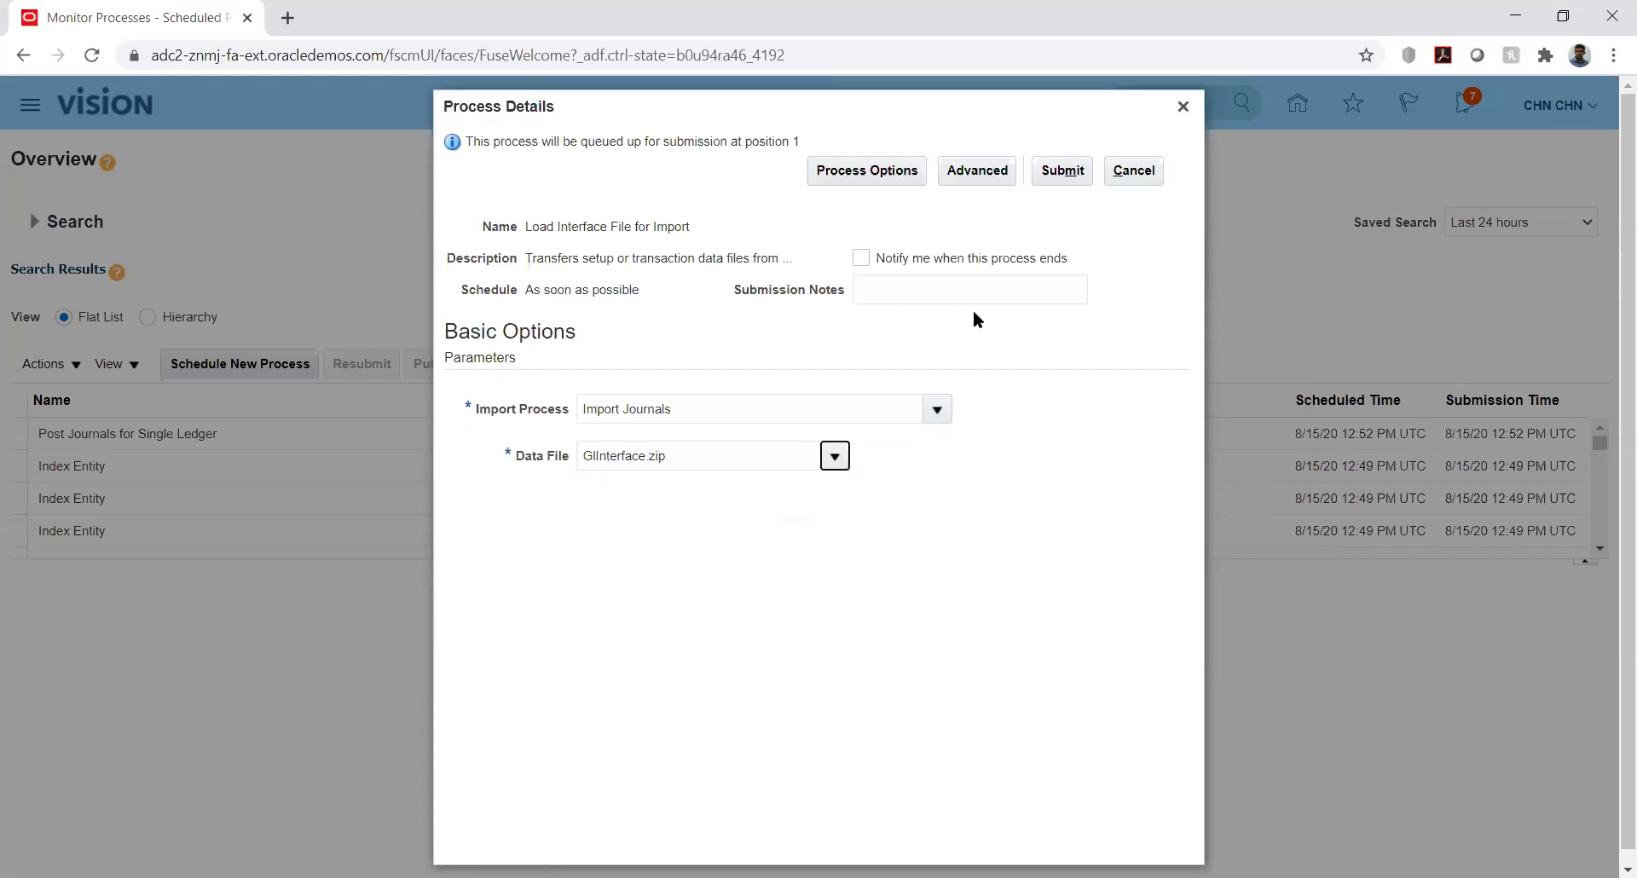
left_click(1051, 171)
Refresh until Load Interface File for Import 2032324 and its children show Succeeded in Hierarchy view
left_click(1054, 314)
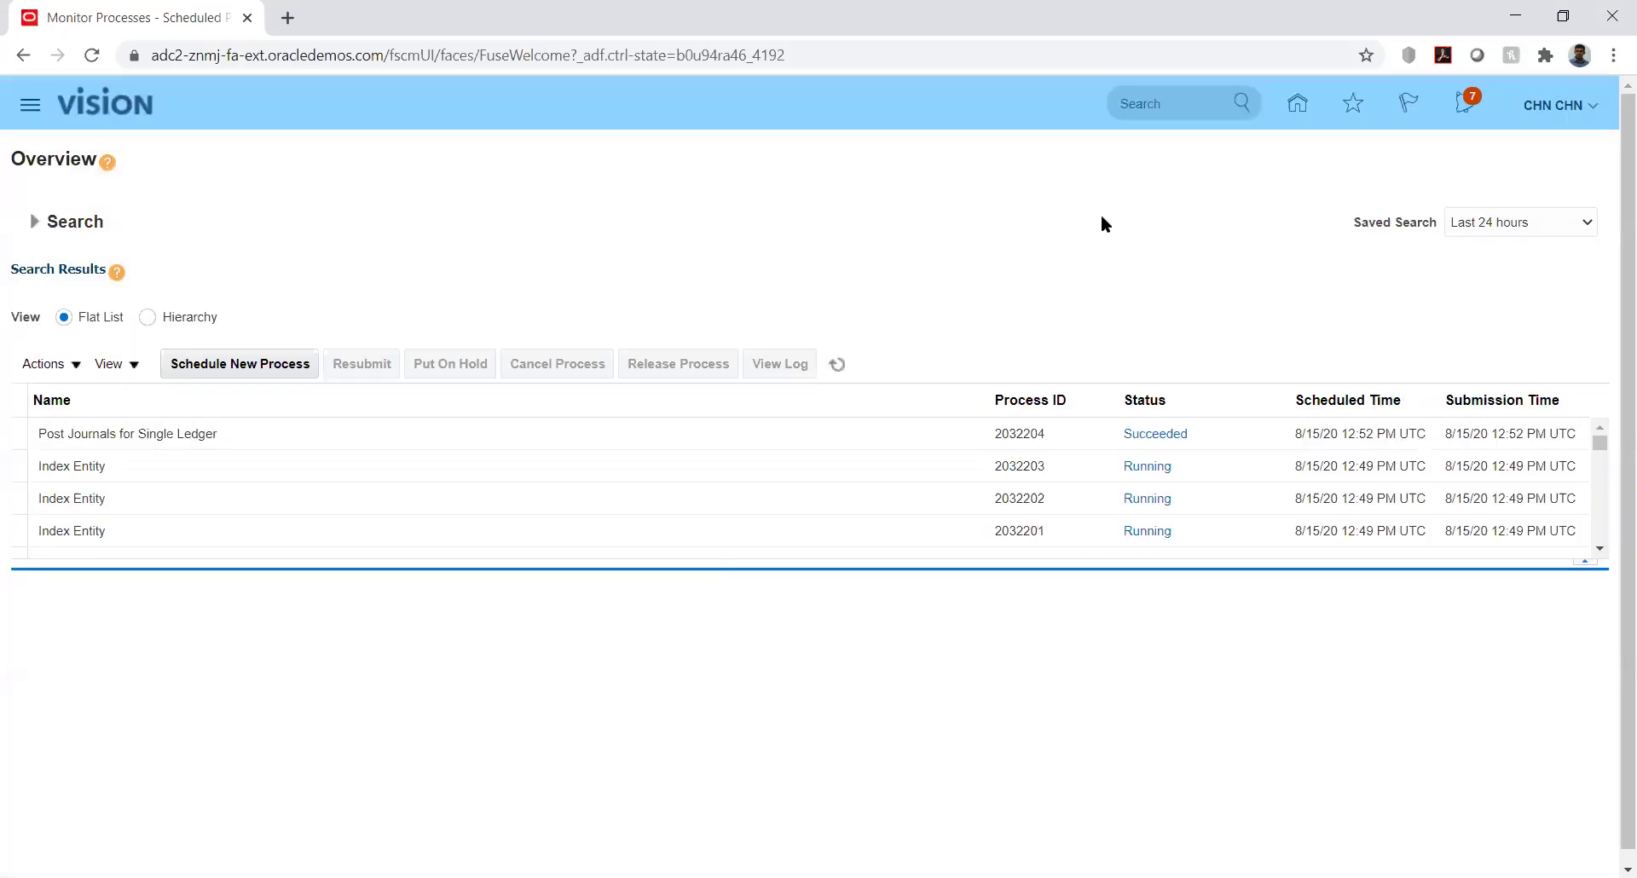
left_click(837, 363)
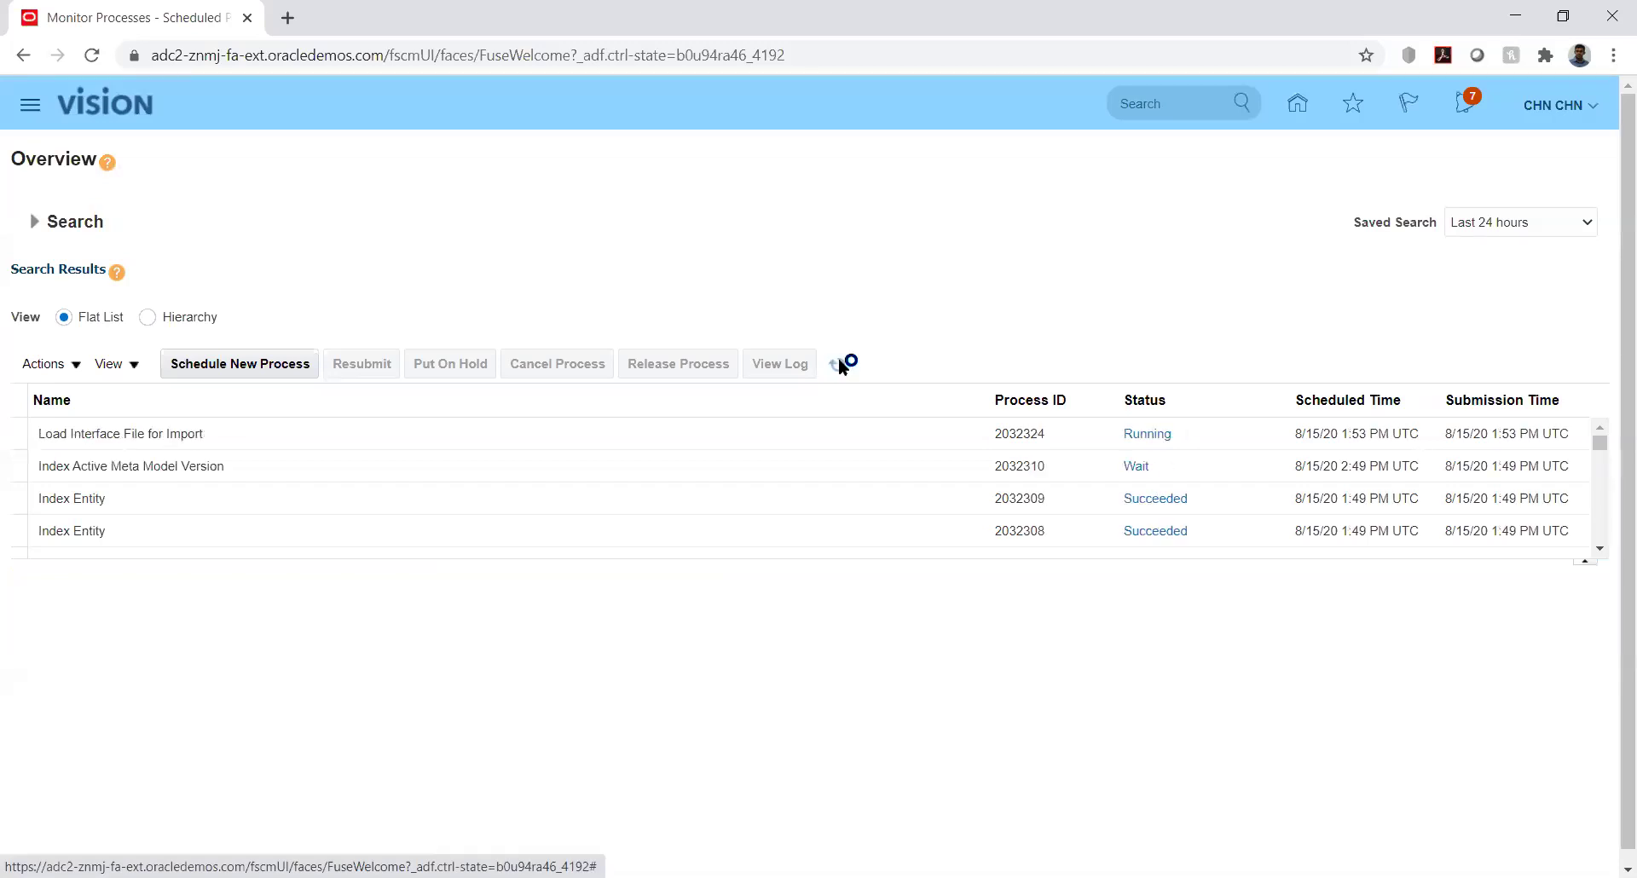
left_click(839, 363)
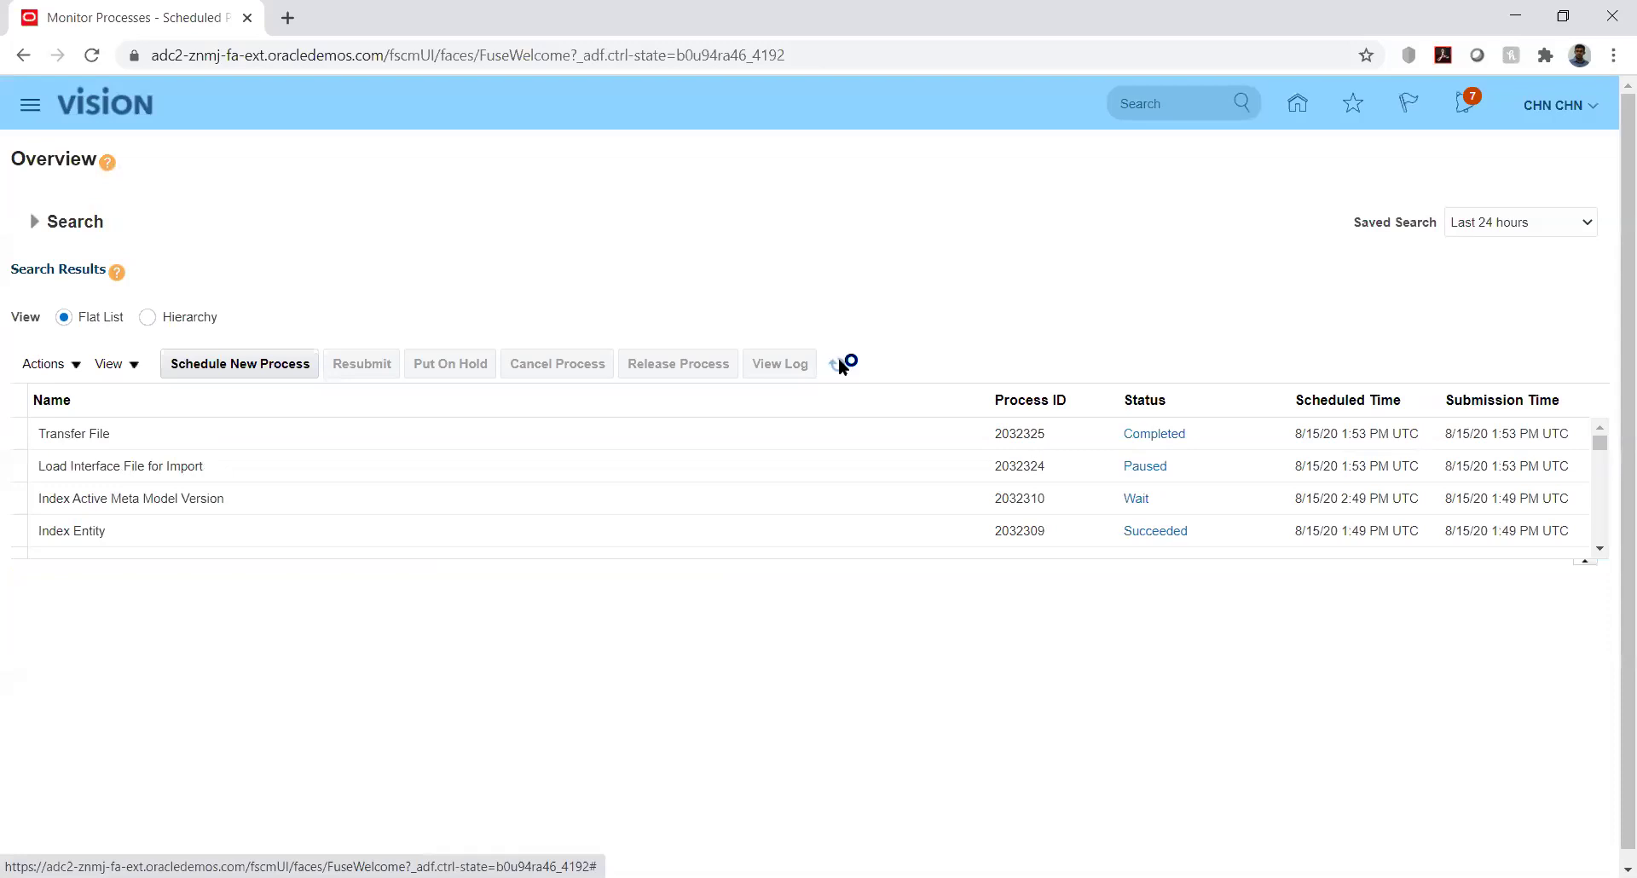
left_click(839, 363)
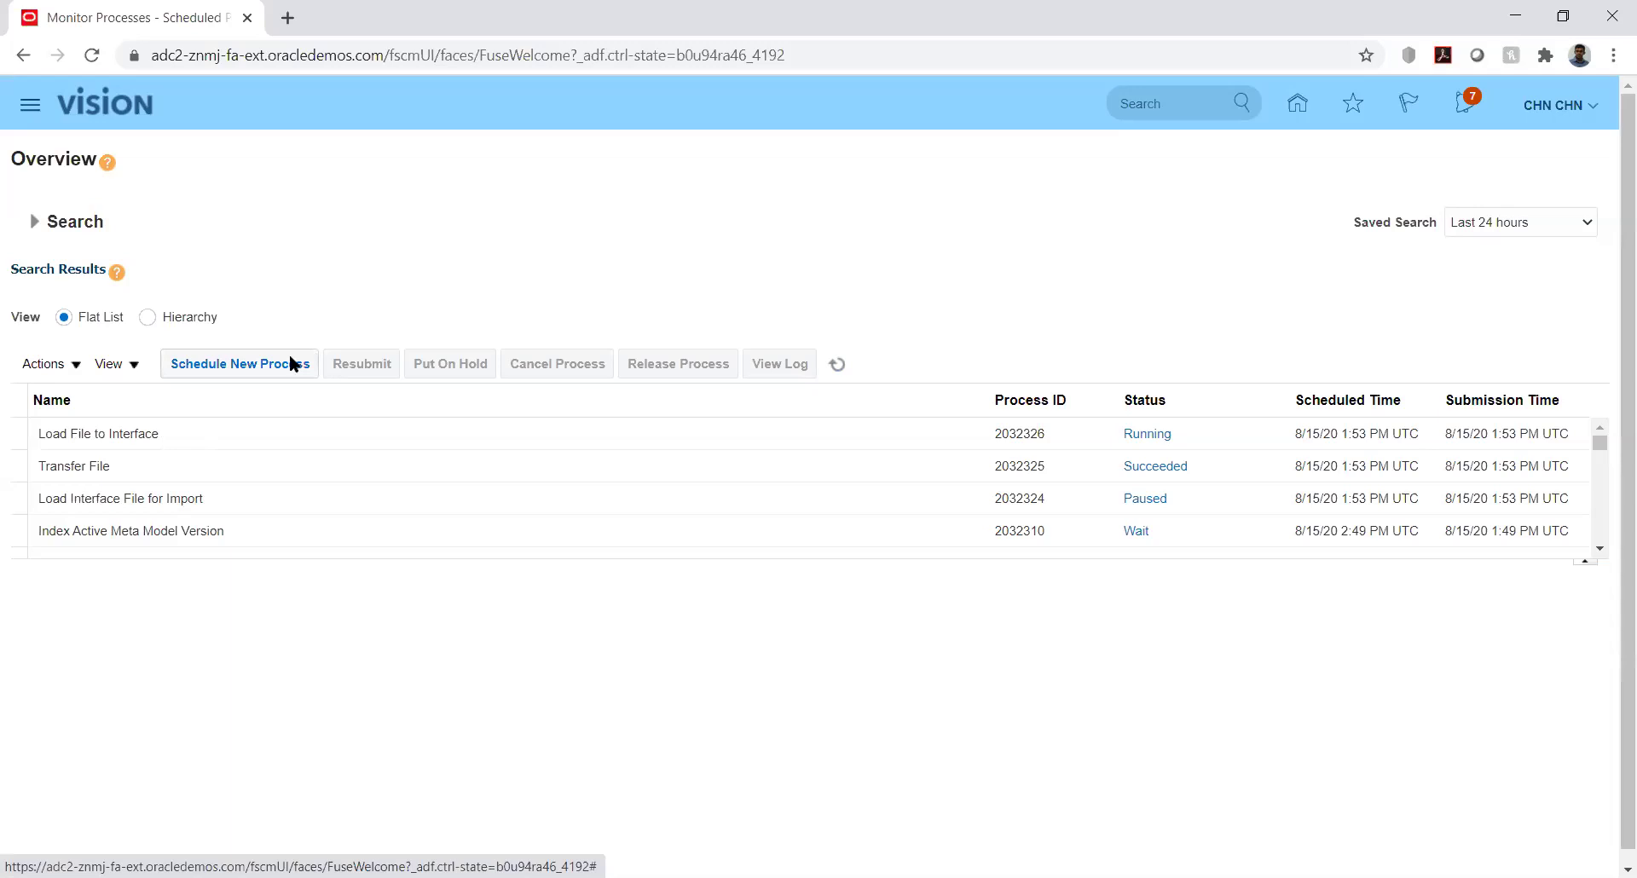
left_click(256, 365)
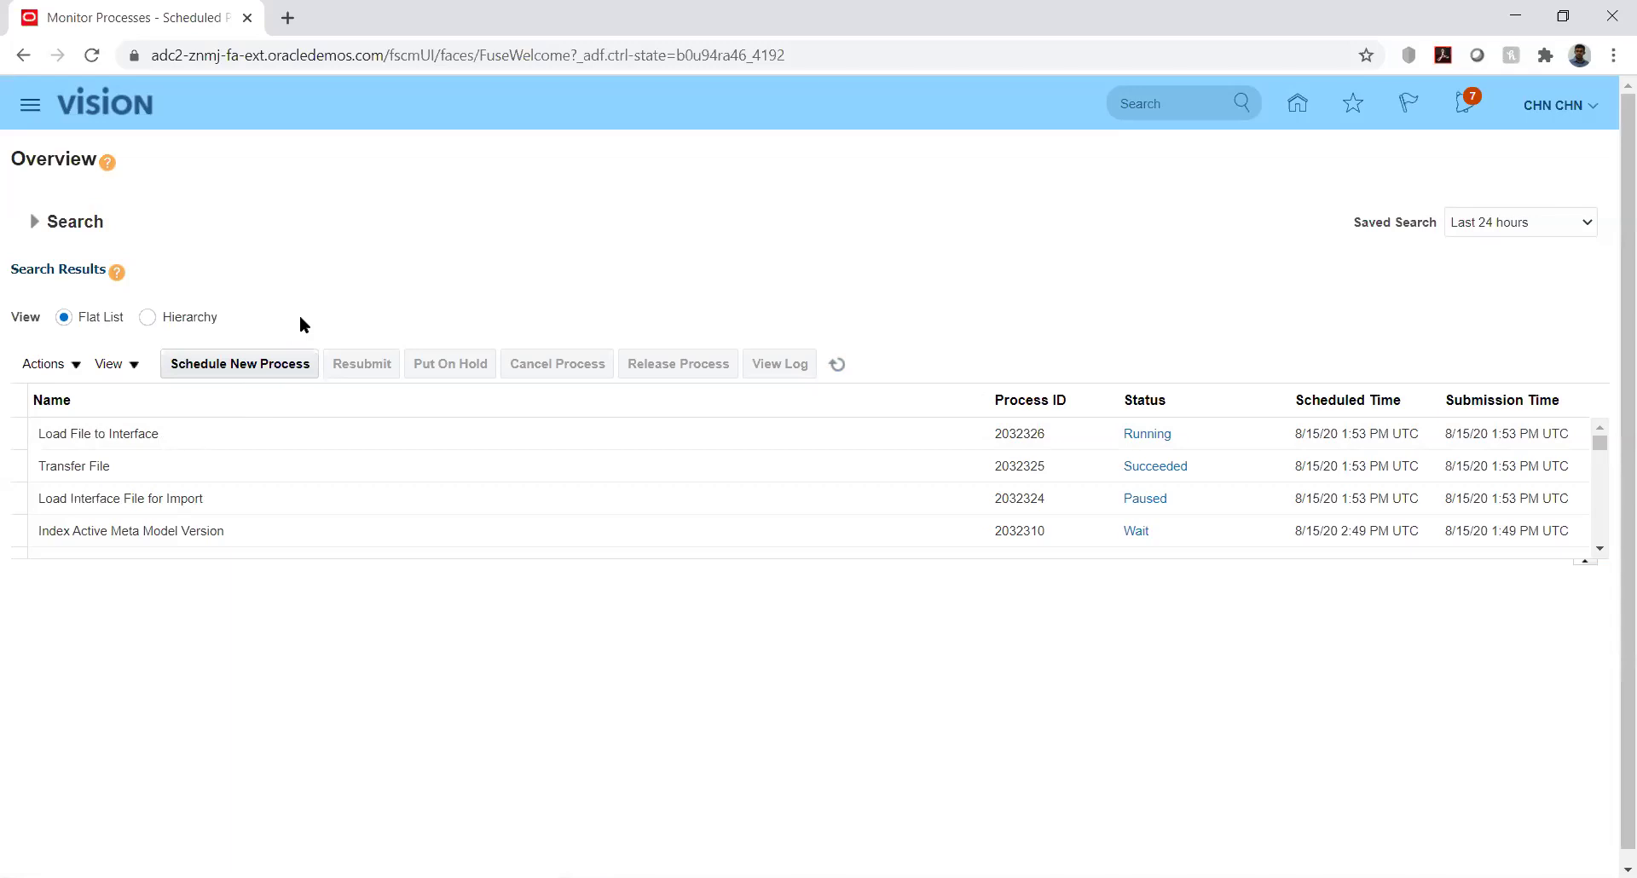
left_click(837, 367)
left_click(147, 318)
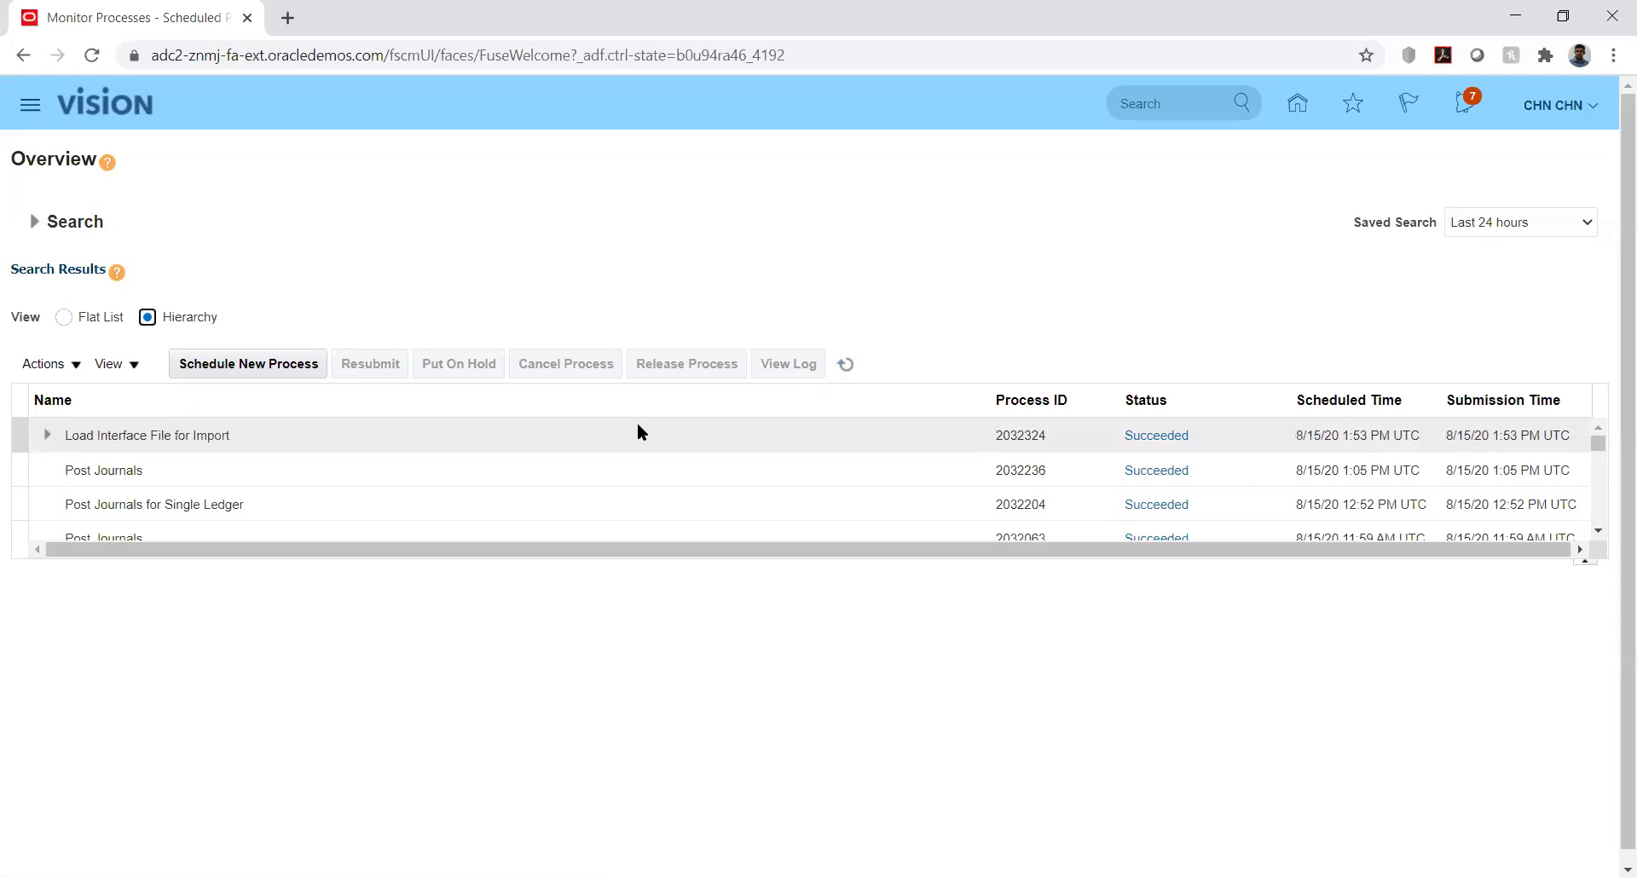
Verify the Transfer File and Load File to Interface subprocesses succeeded, then go to the home page
left_click(854, 362)
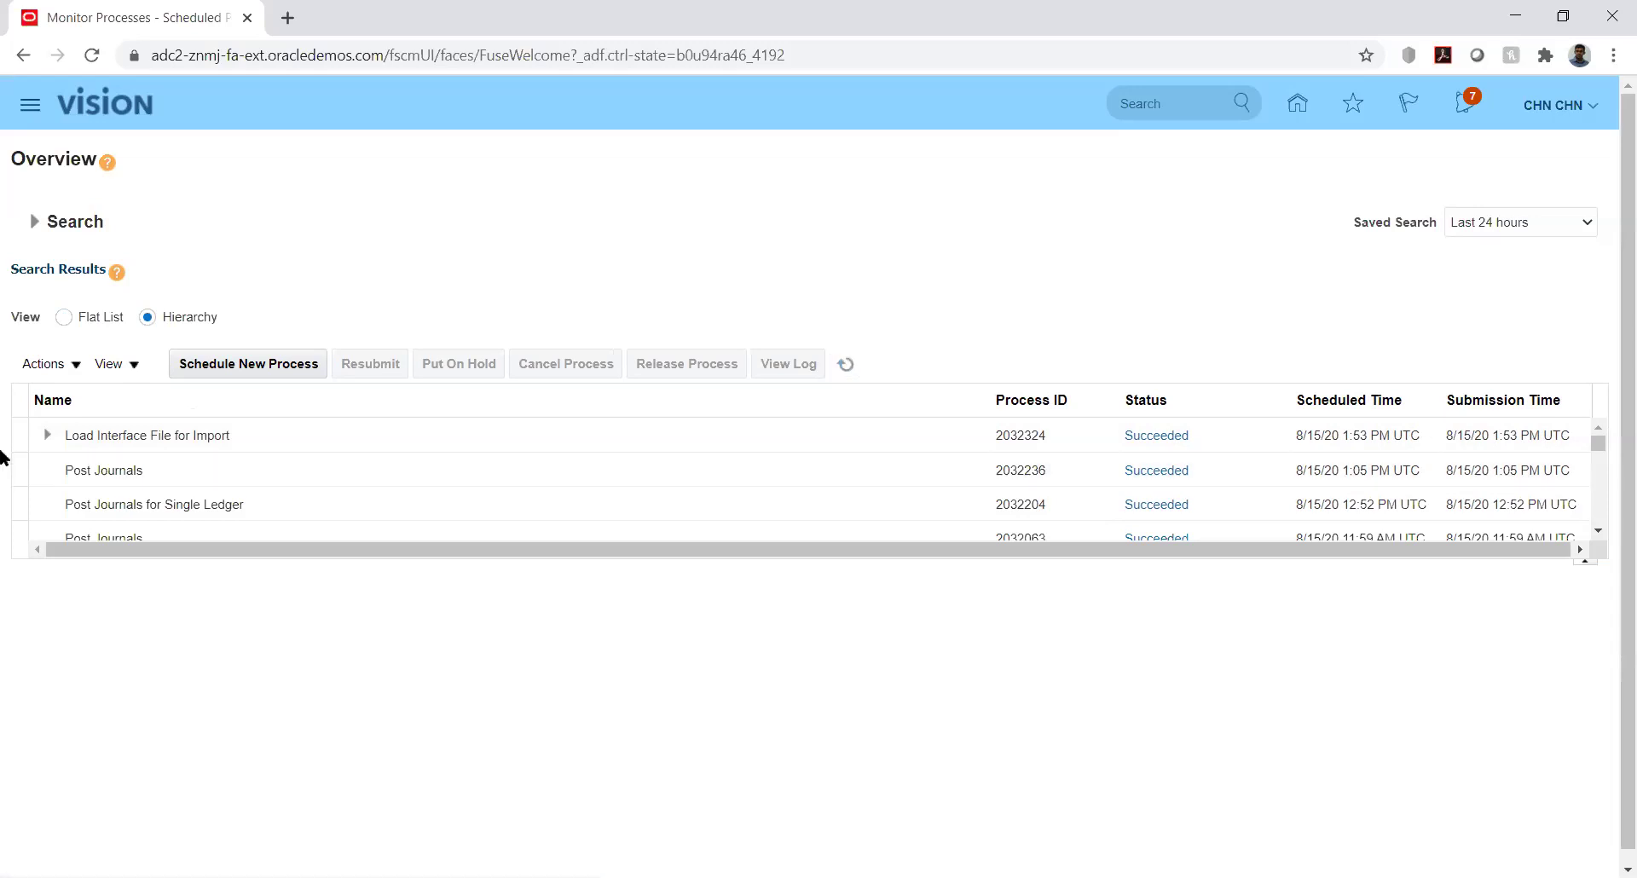
left_click(48, 435)
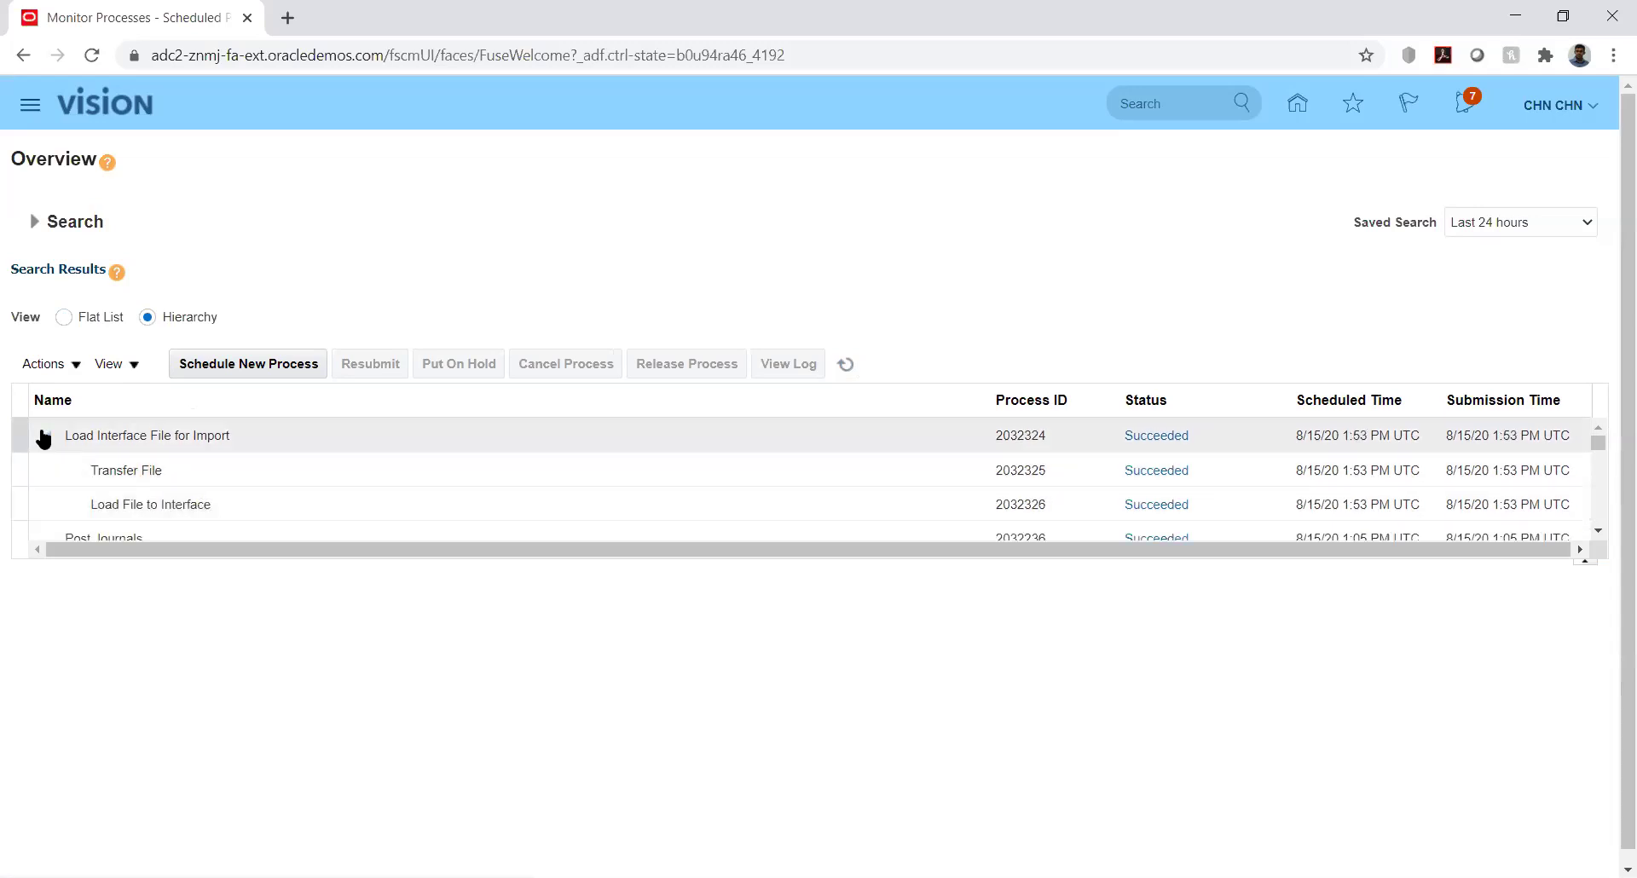
left_click(45, 437)
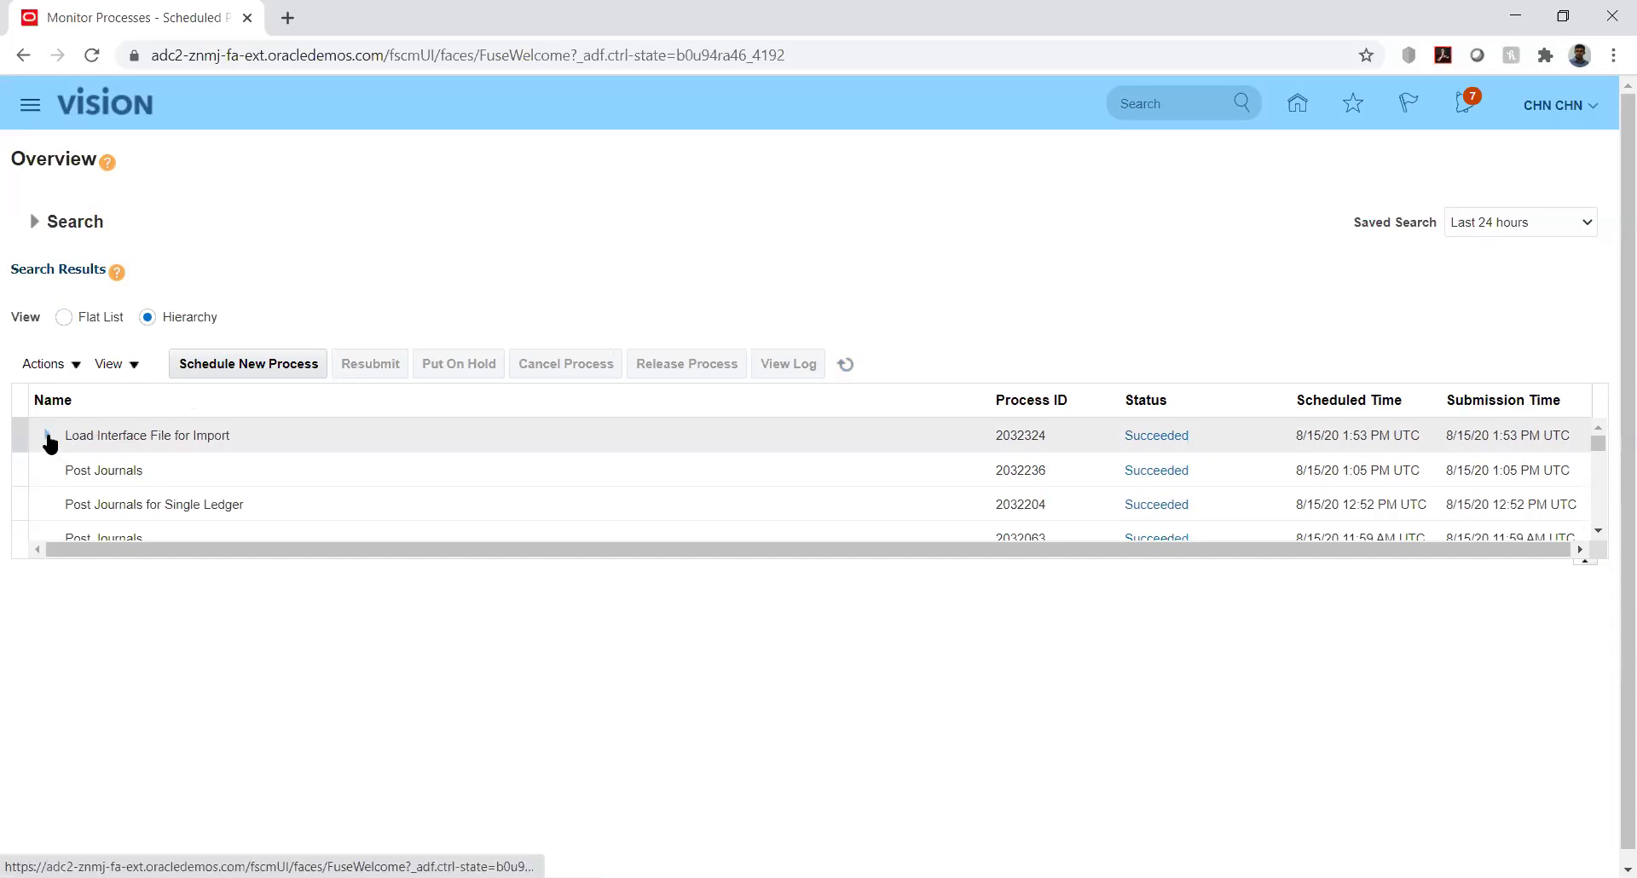
left_click(47, 438)
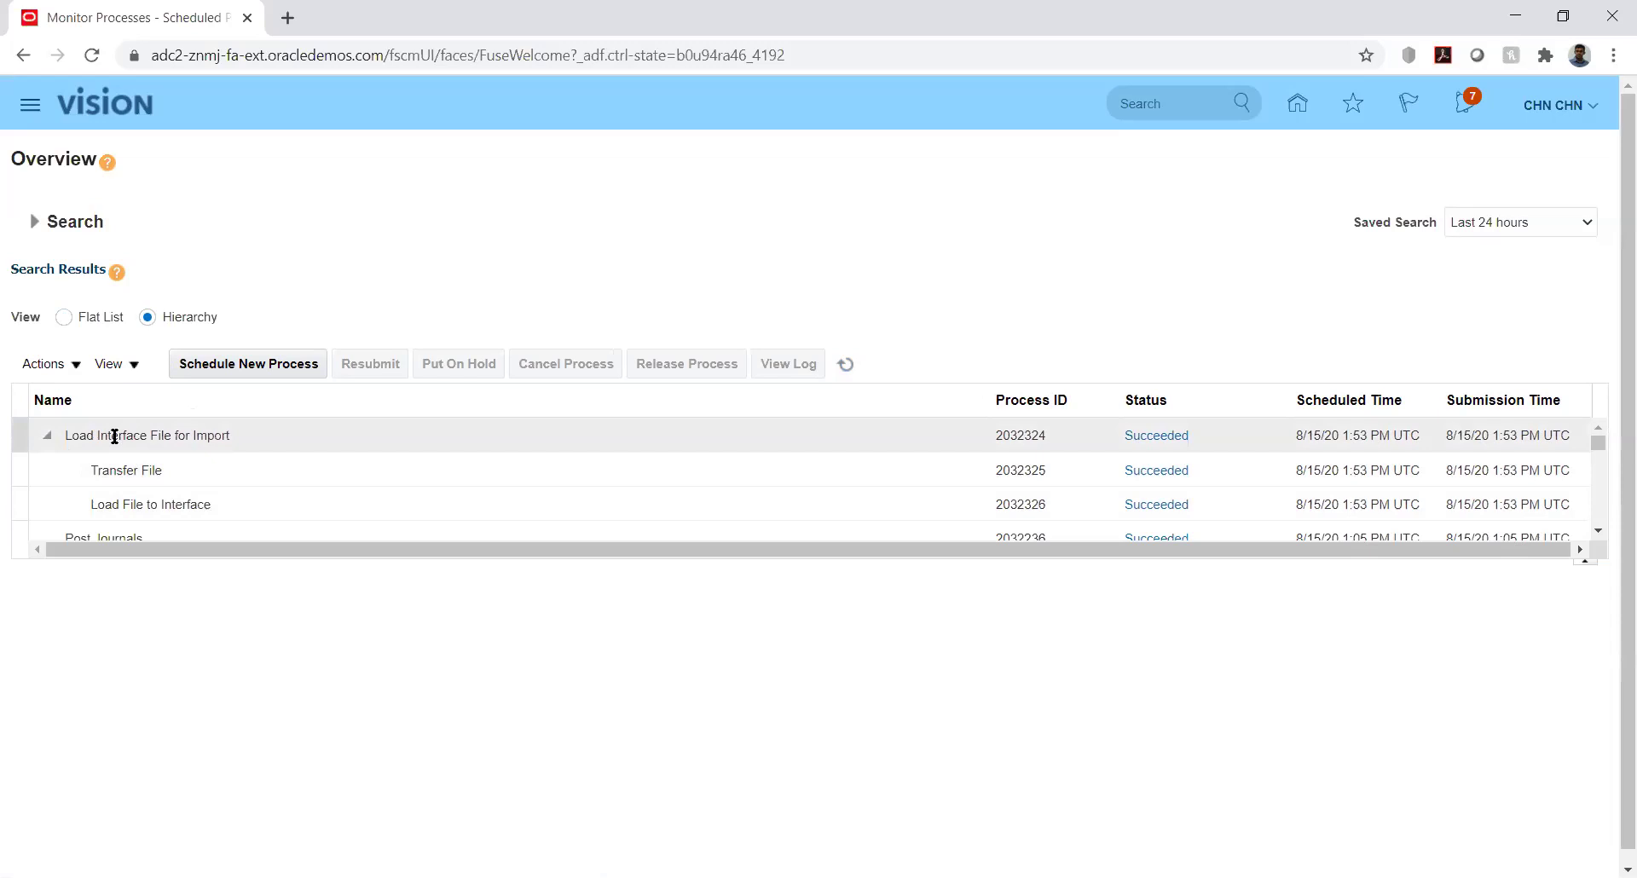
left_click(48, 435)
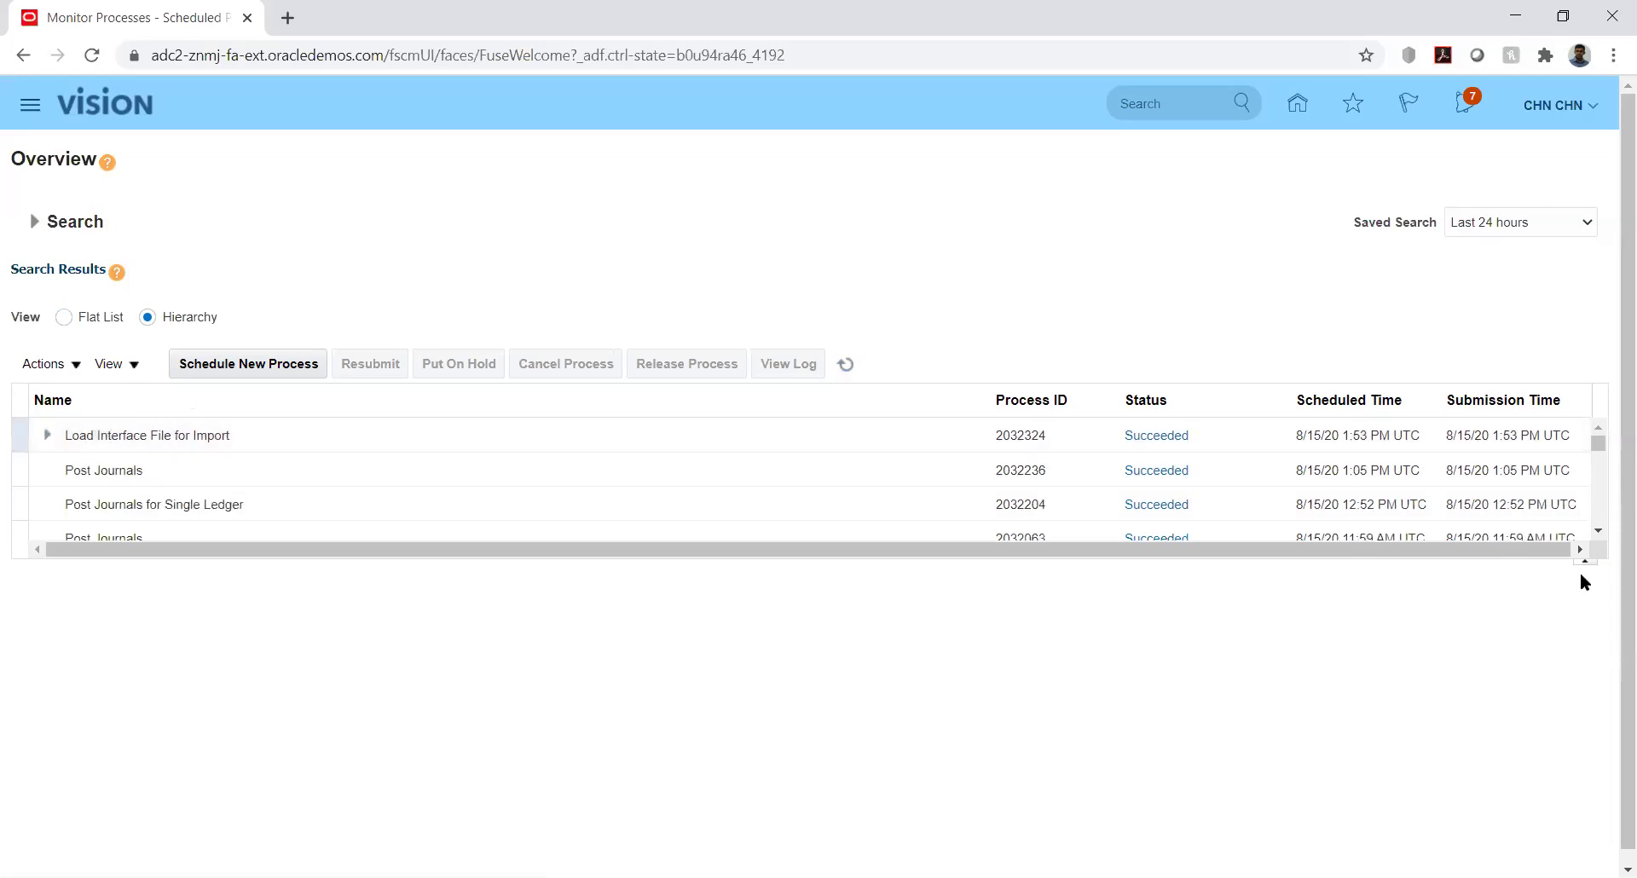
left_click(1599, 447)
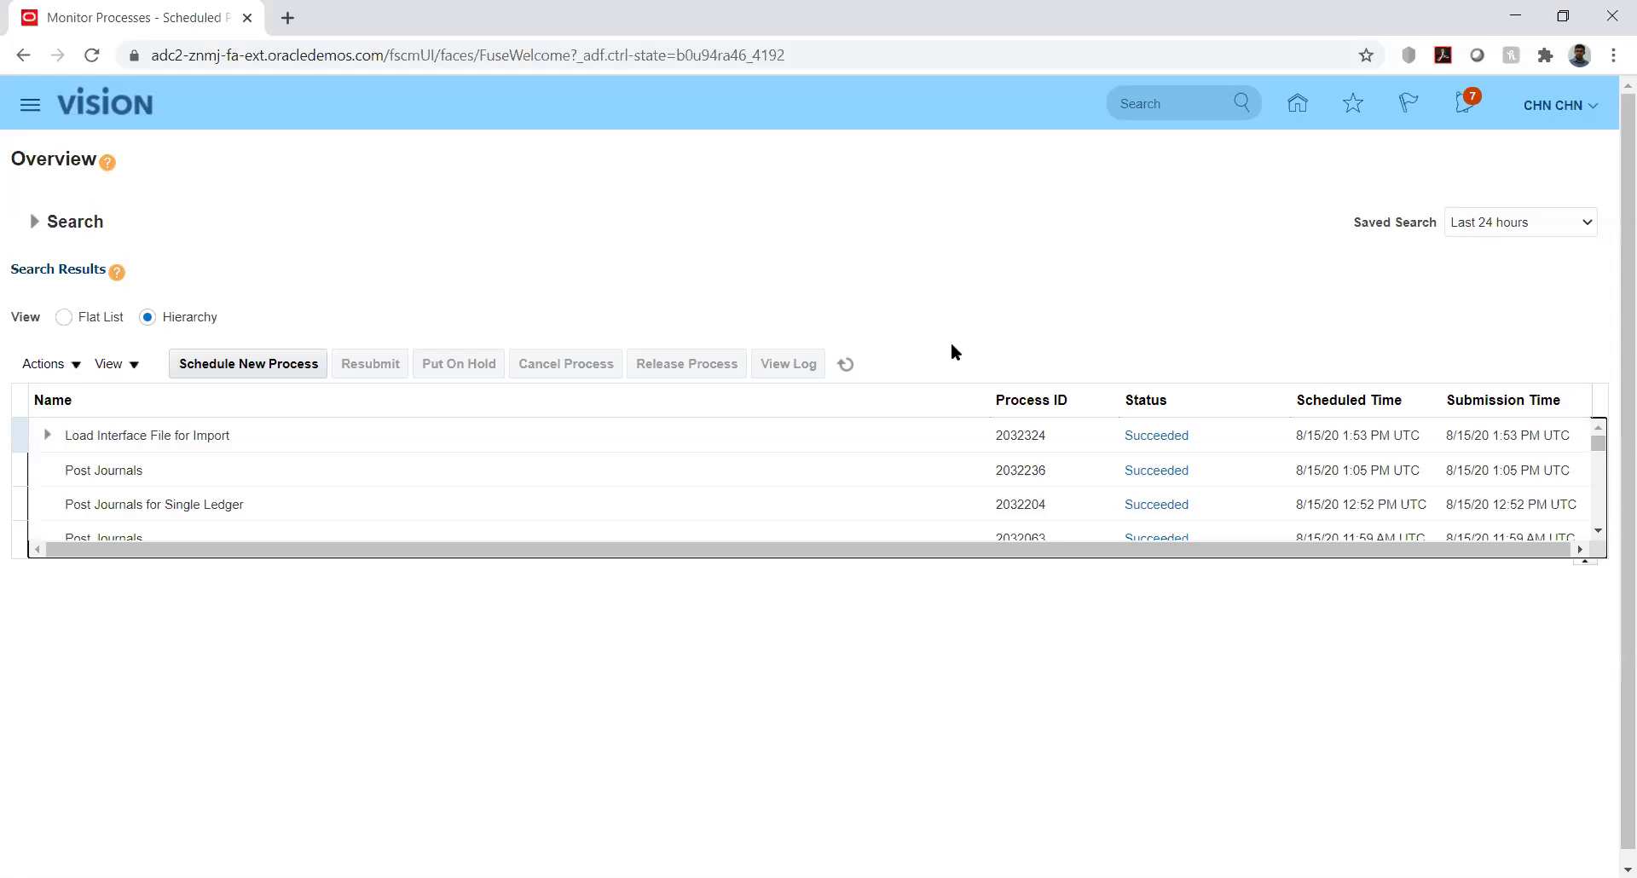
left_click(1298, 105)
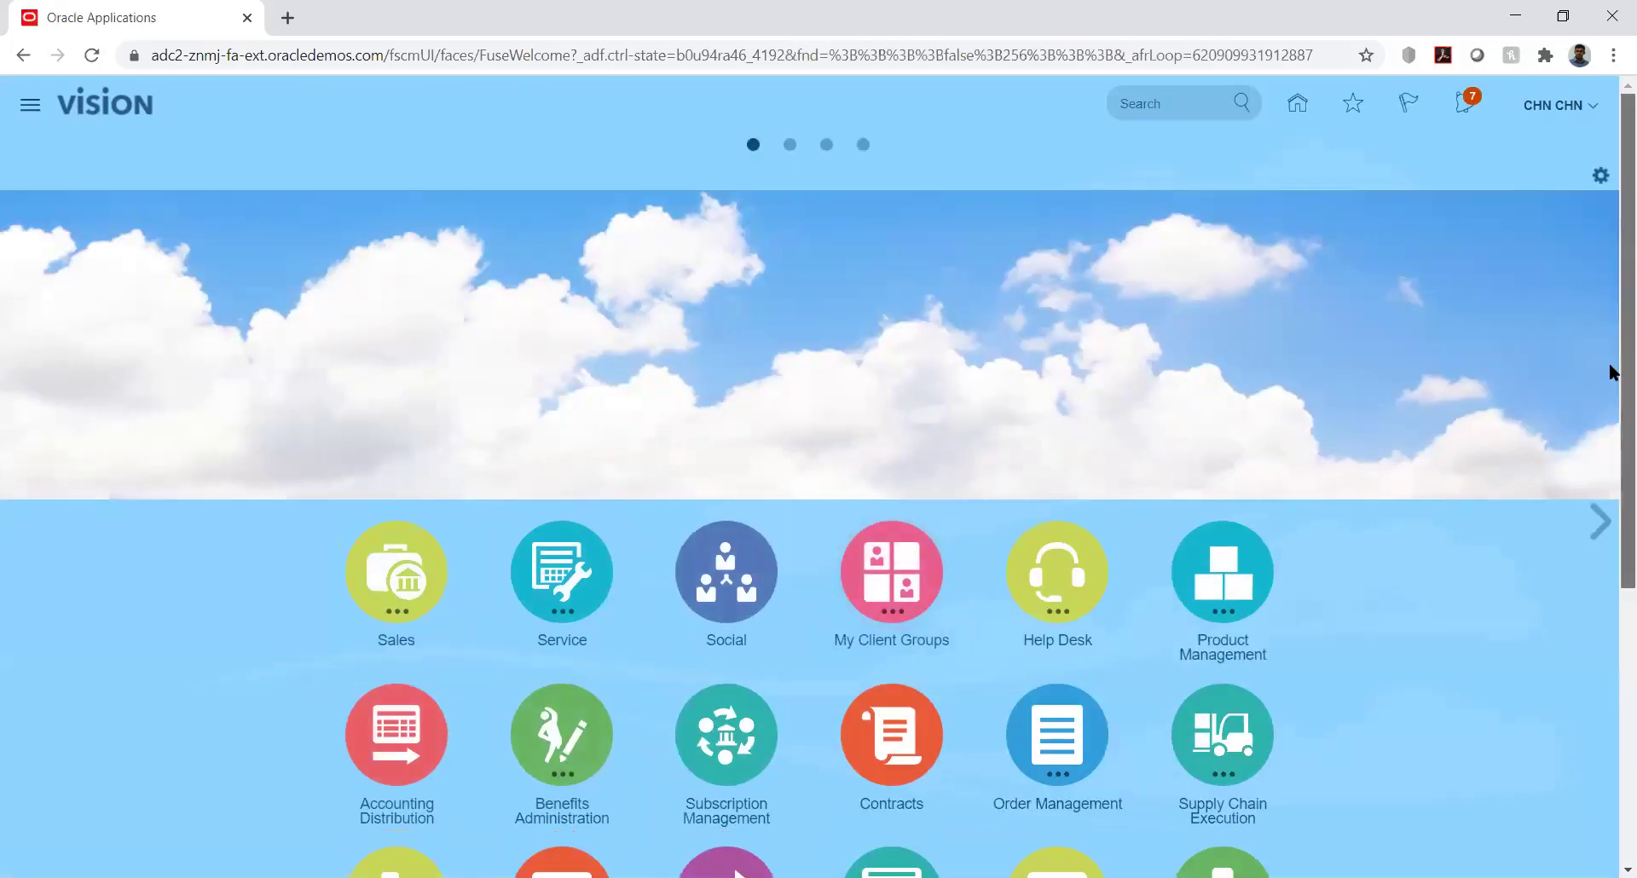
Open the Import Journals task from the General Accounting Journals work area
scroll(1609, 371, "down", 5)
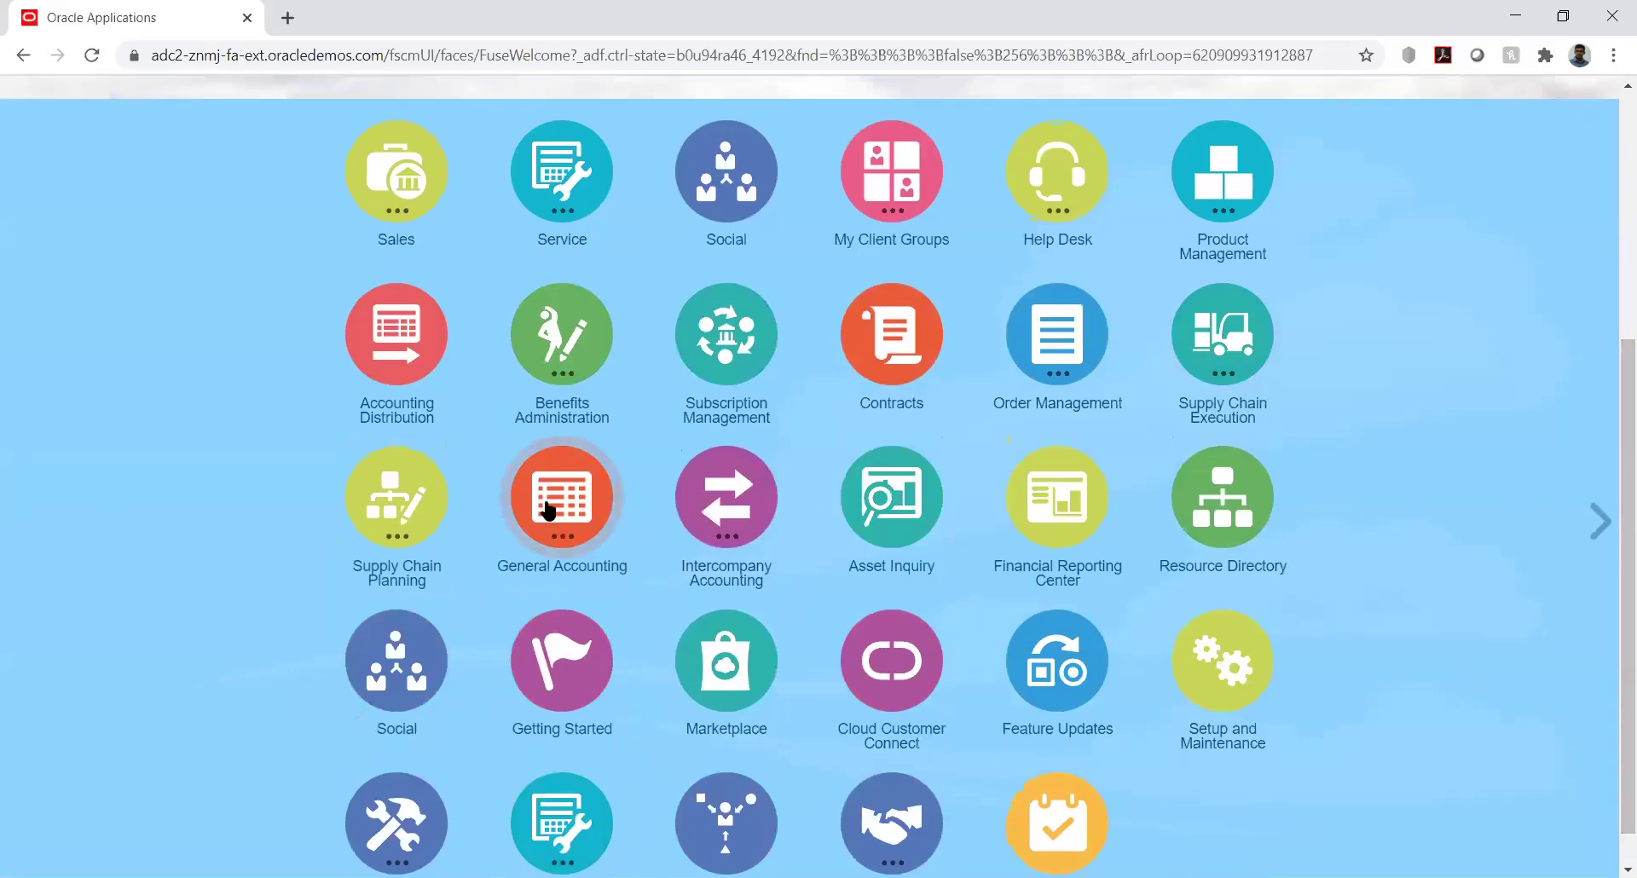
left_click(550, 512)
left_click(565, 644)
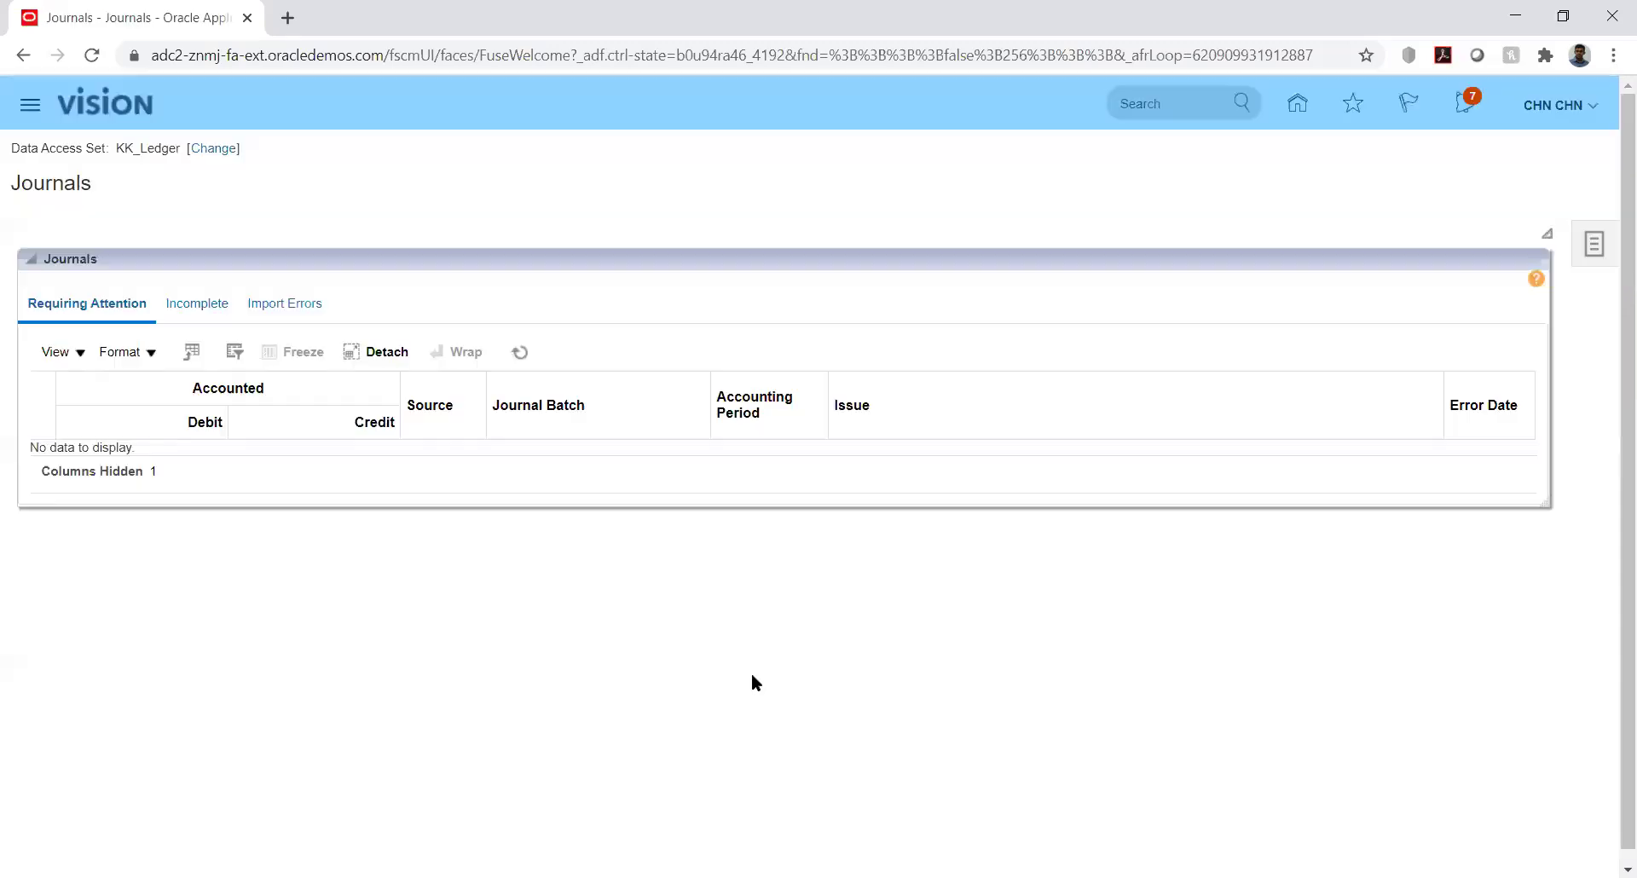
left_click(1593, 244)
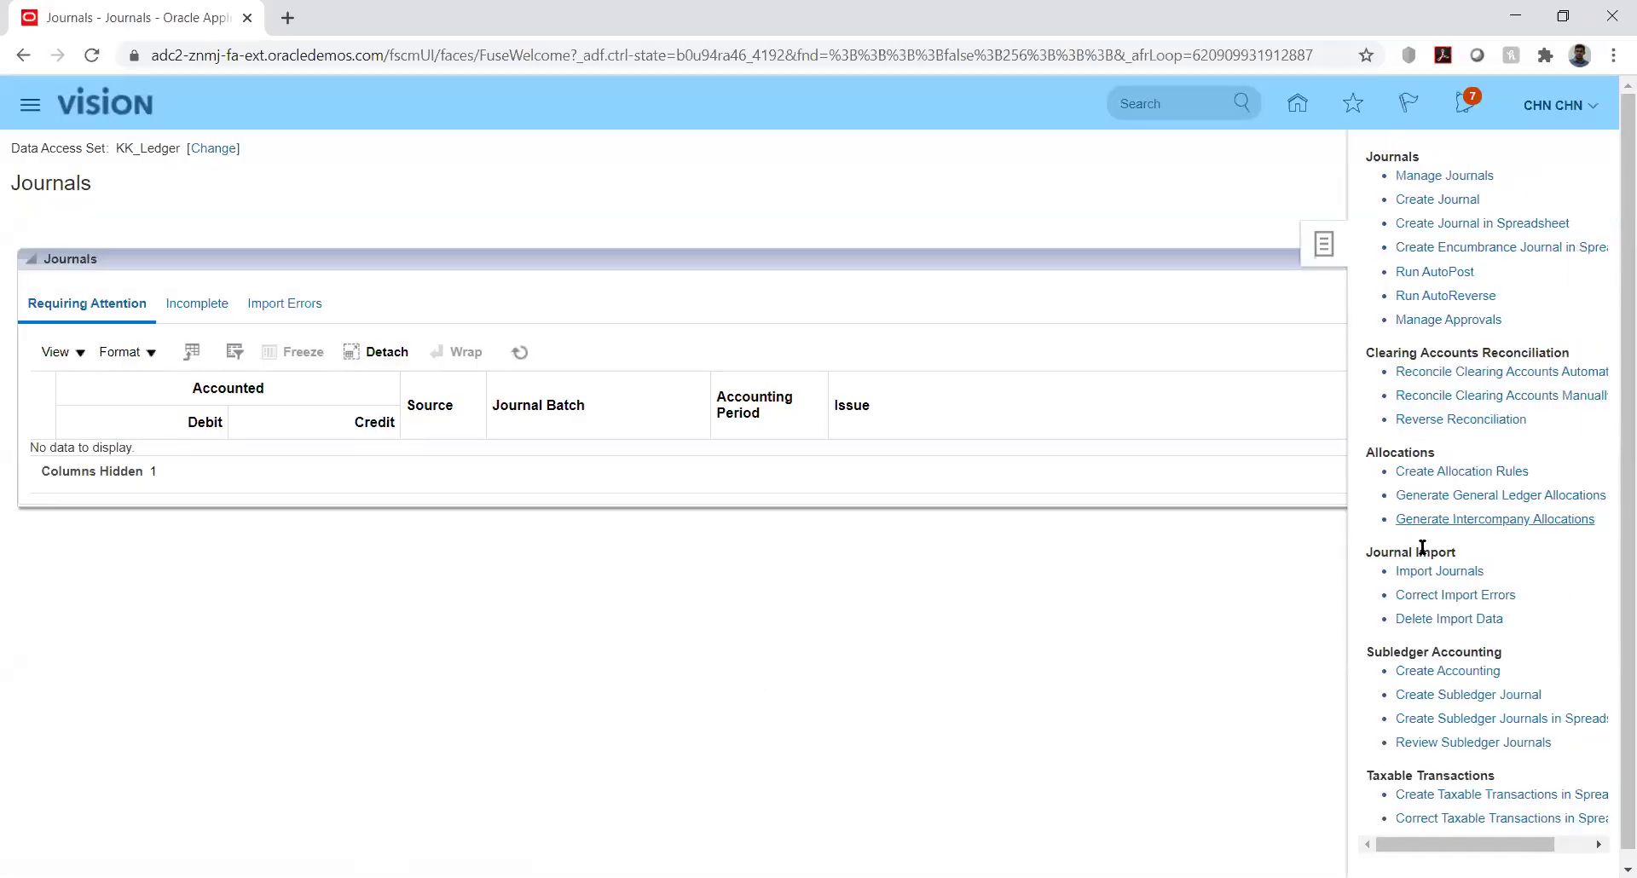
left_click(1433, 573)
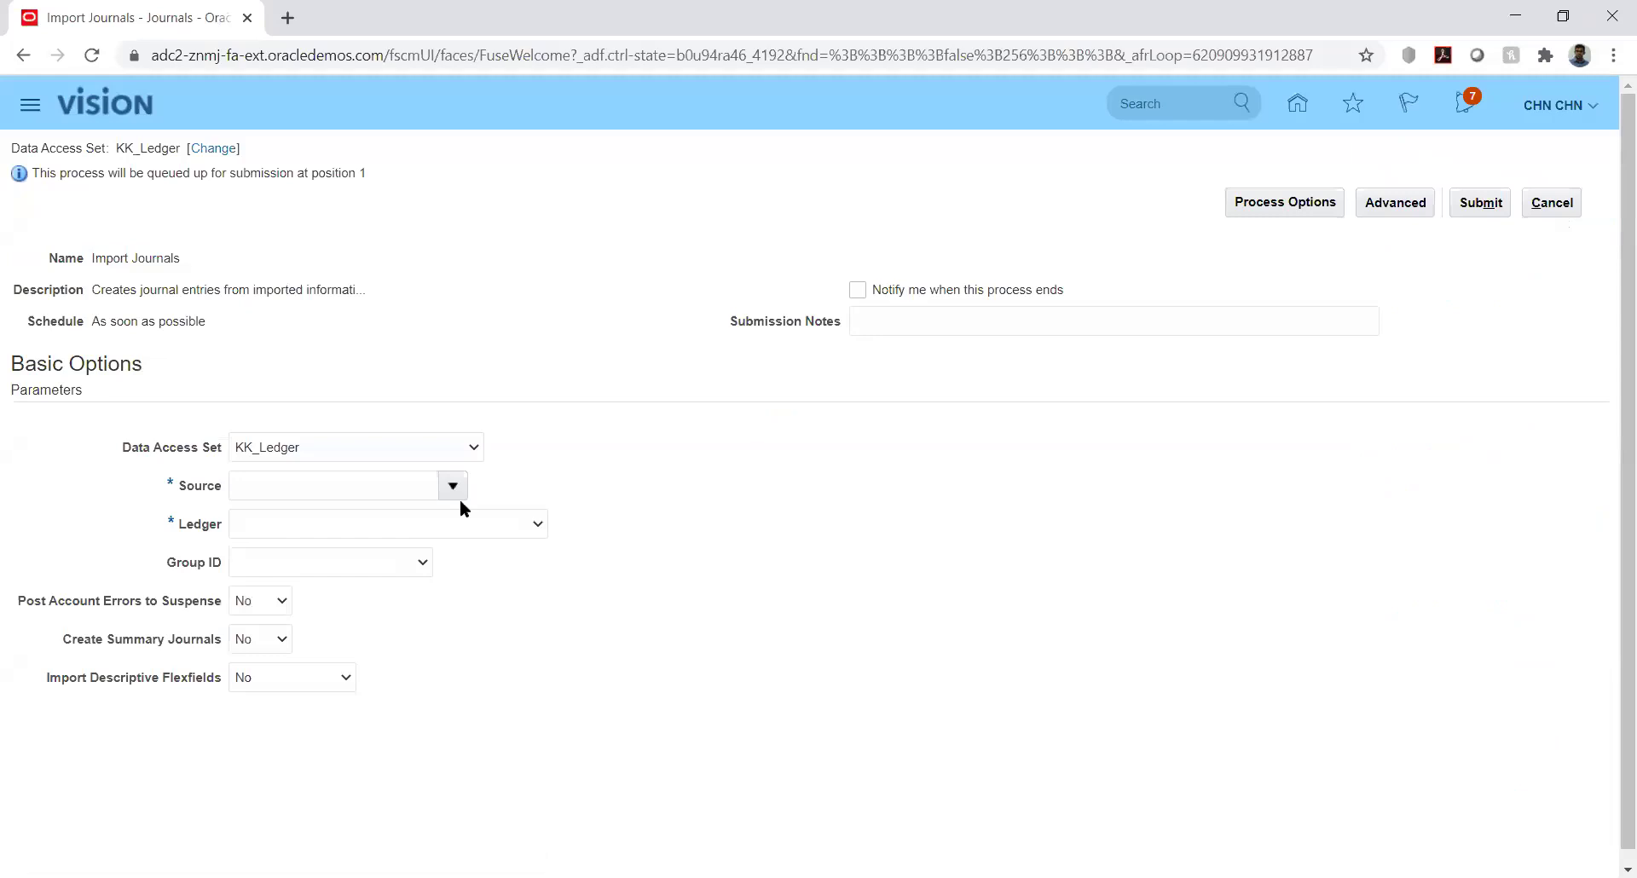
Enter KK_Fusion as the journal import Source
left_click(413, 484)
type("KK")
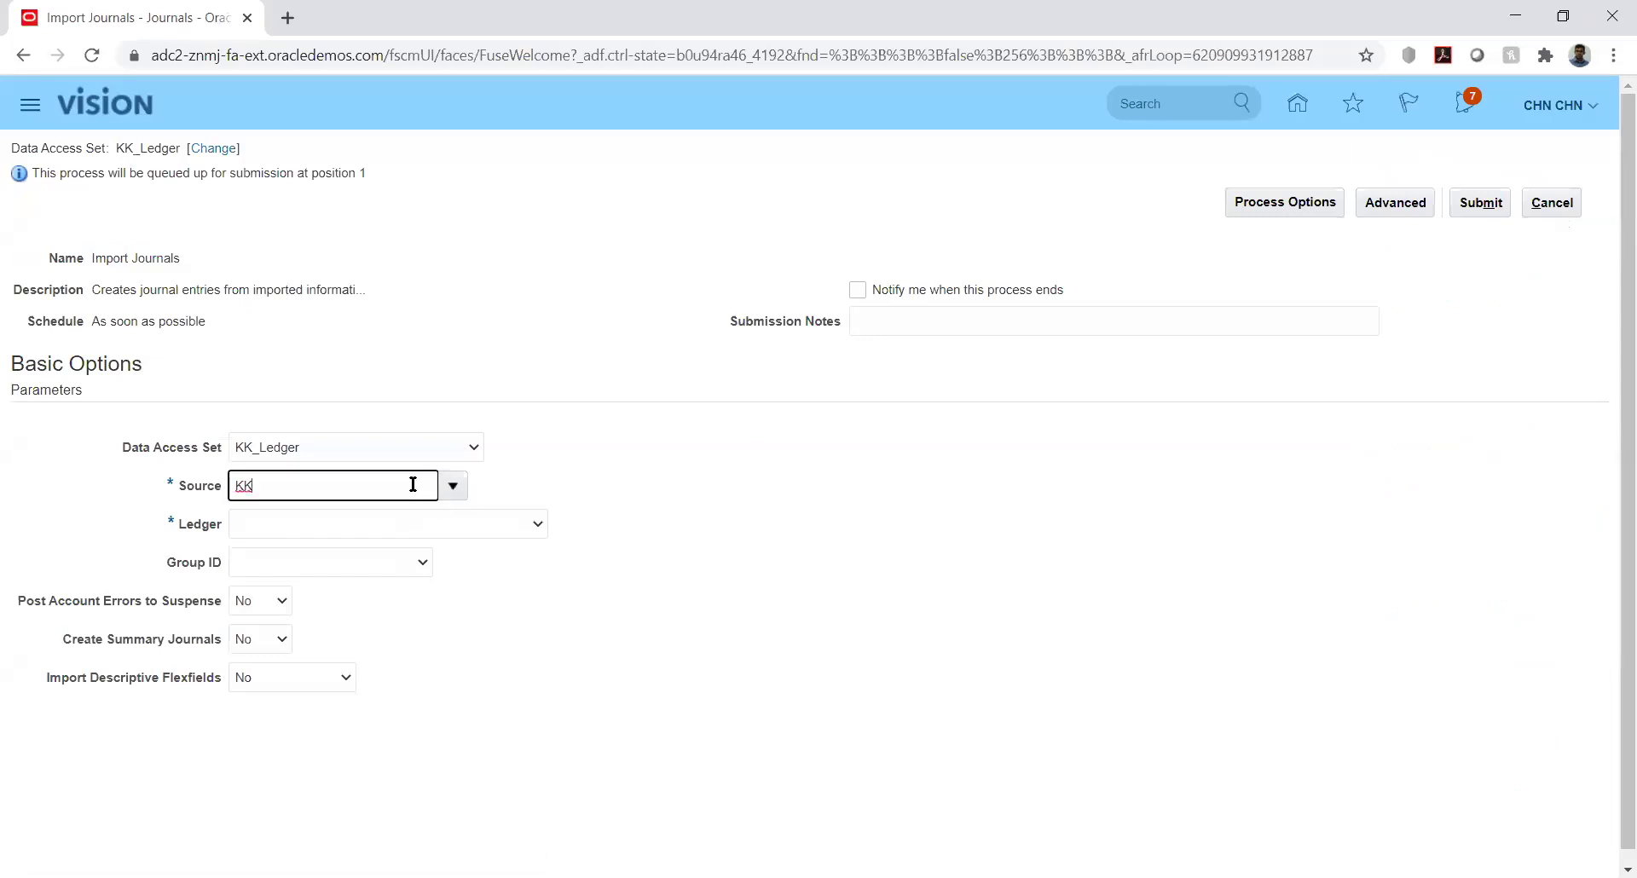
type("_")
type("le")
key("BackSpace")
key("BackSpace")
type("Fusion")
key("Tab")
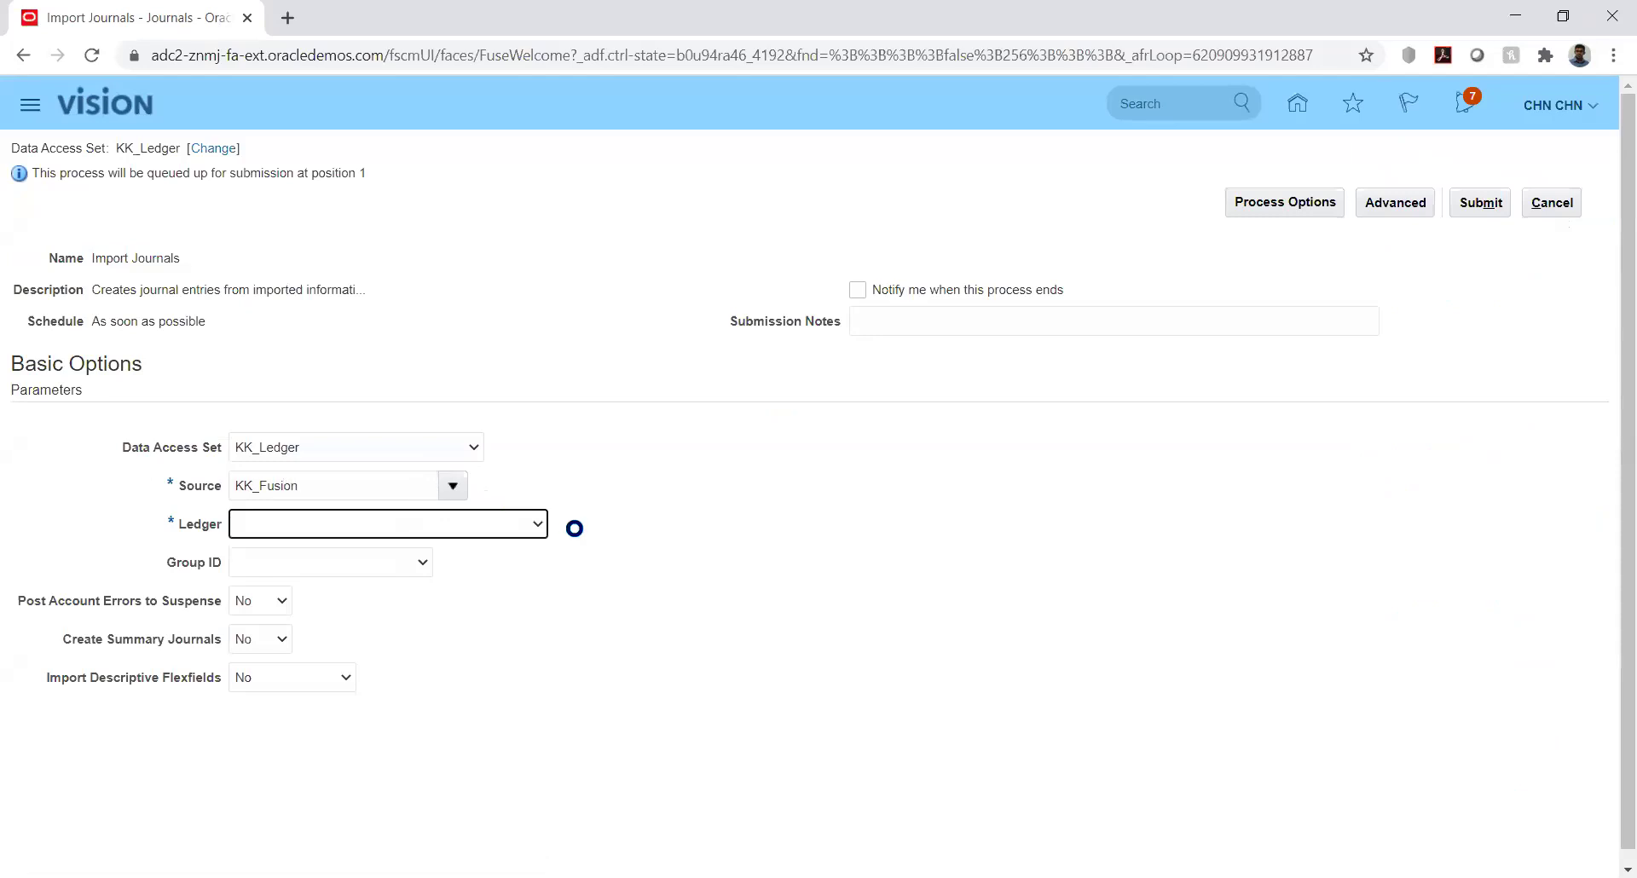
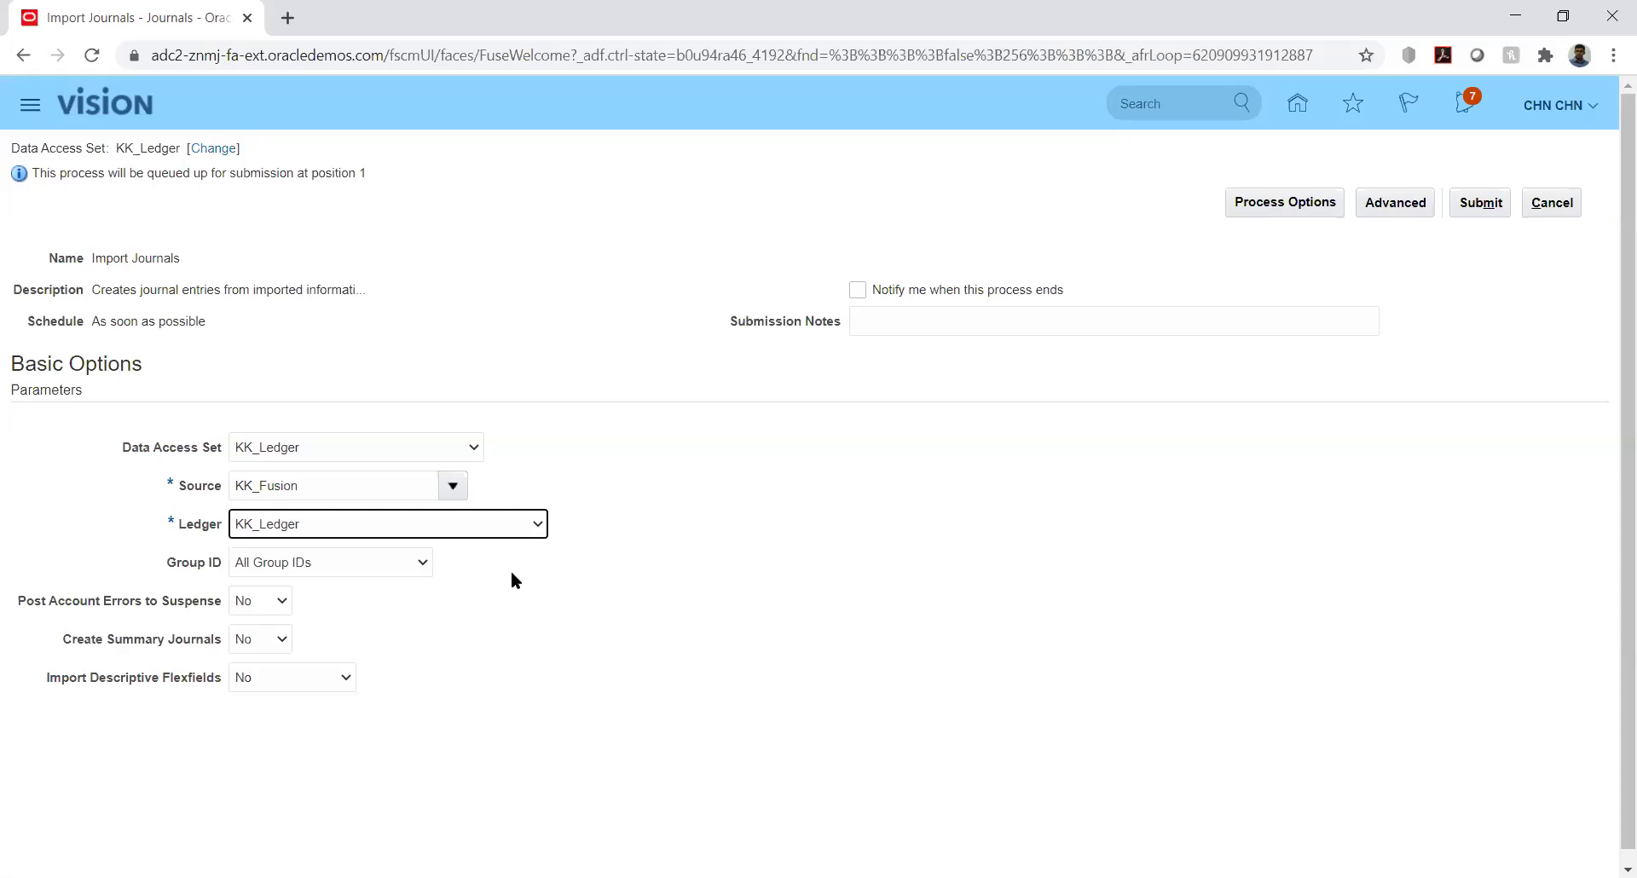
Show the Group ID choices for the KK_Fusion import, listing All Group IDs and 8091
left_click(520, 566)
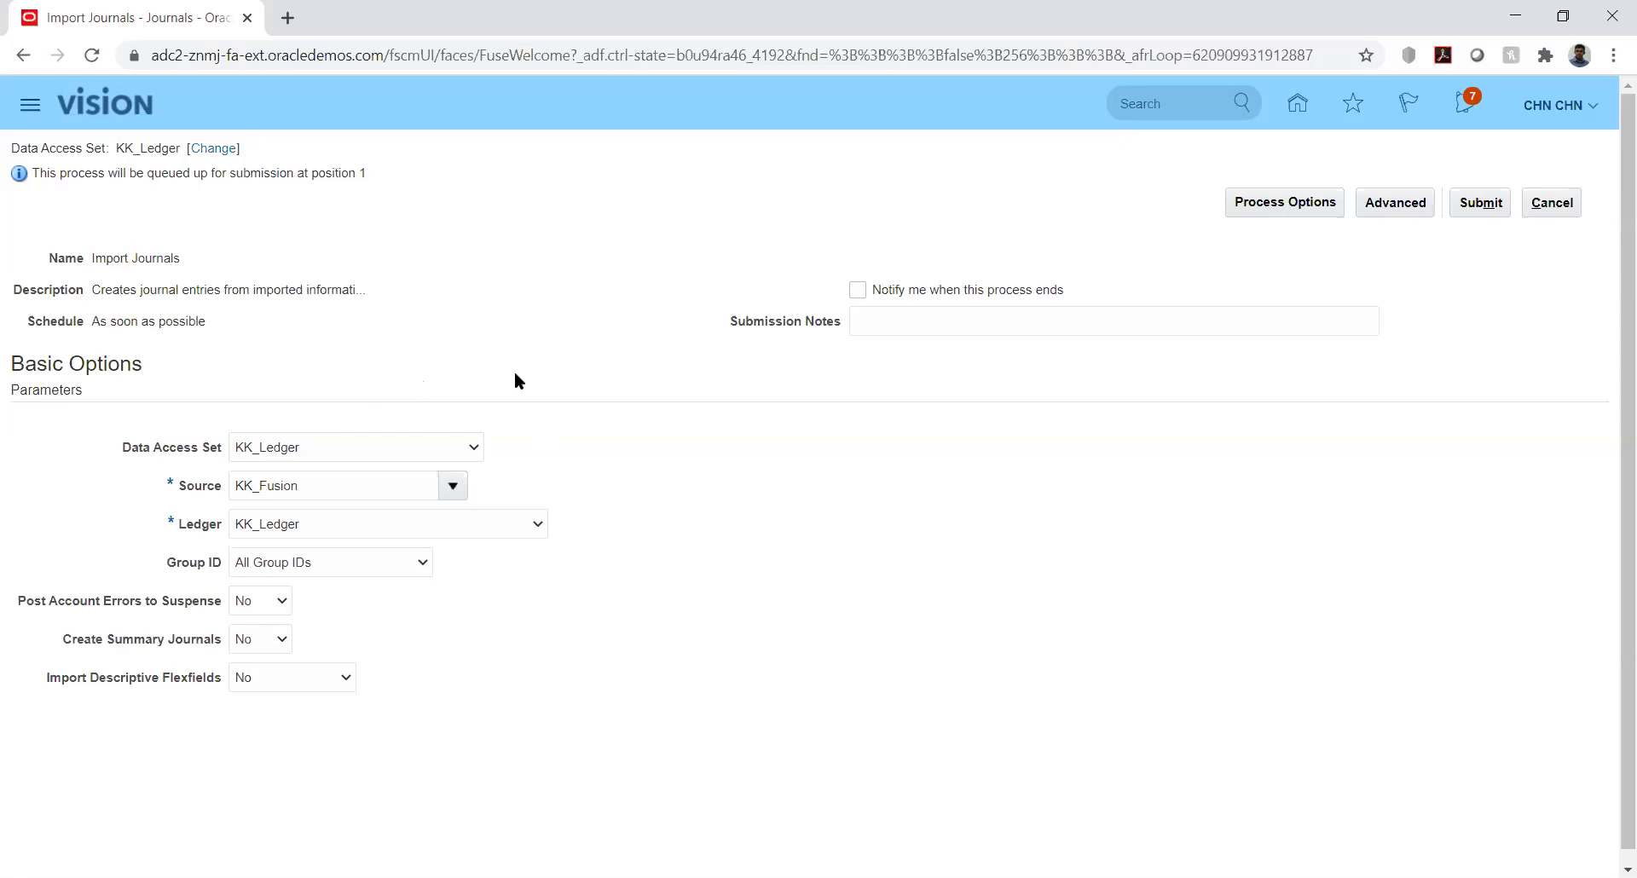
left_click(406, 559)
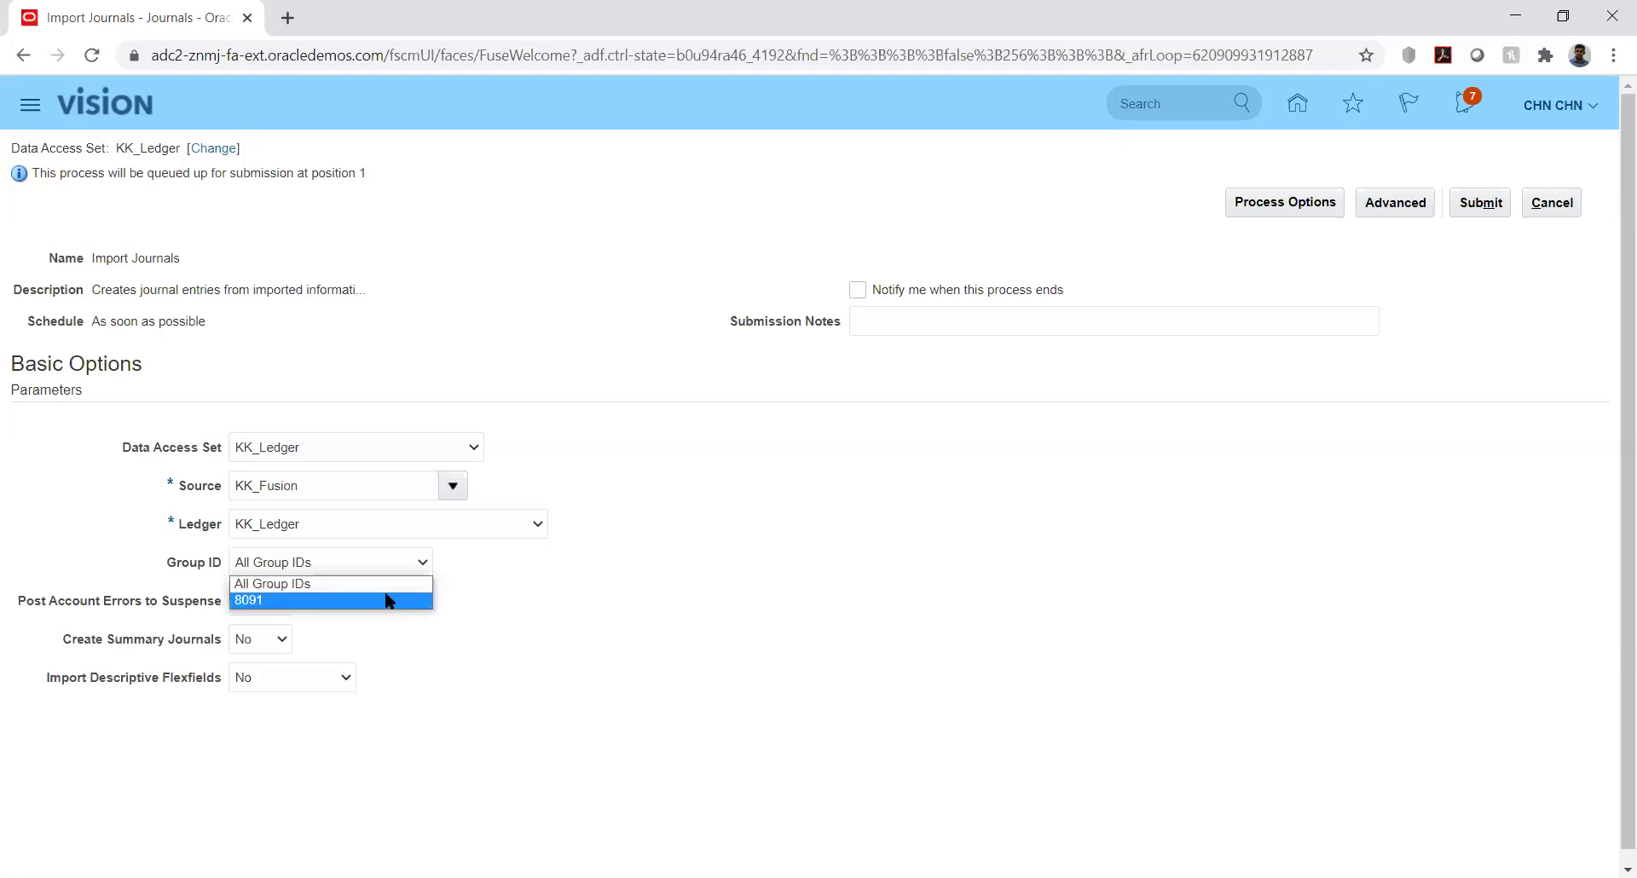
Submit Import Journals for KK_Ledger with Group ID 8091 and acknowledge process 2032333
left_click(277, 601)
left_click(582, 590)
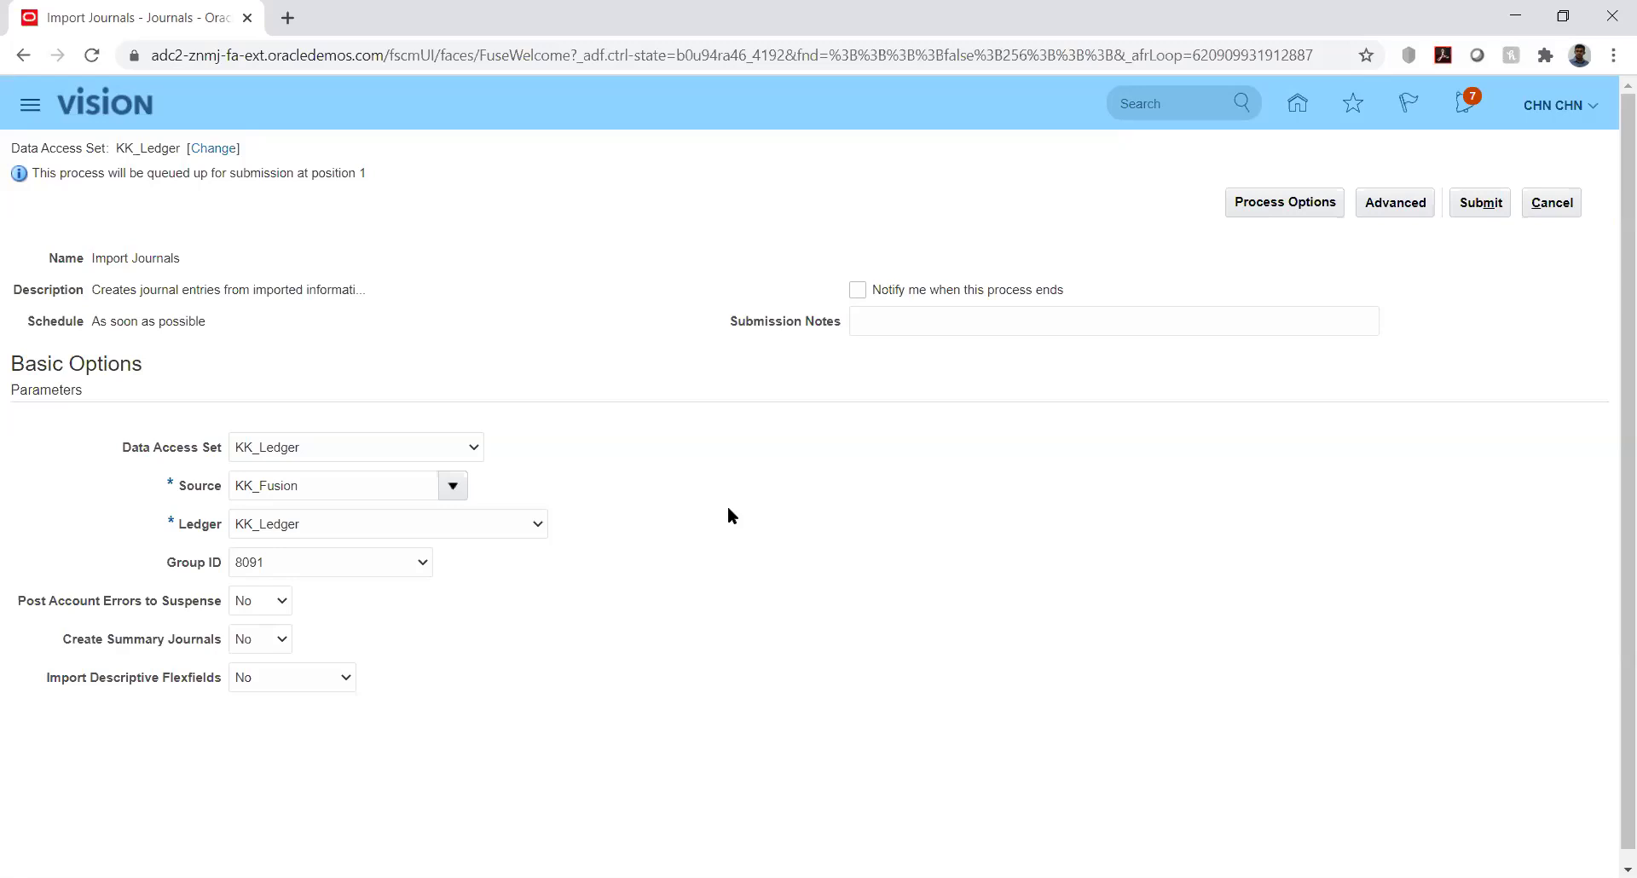
left_click(420, 565)
left_click(534, 570)
left_click(1478, 204)
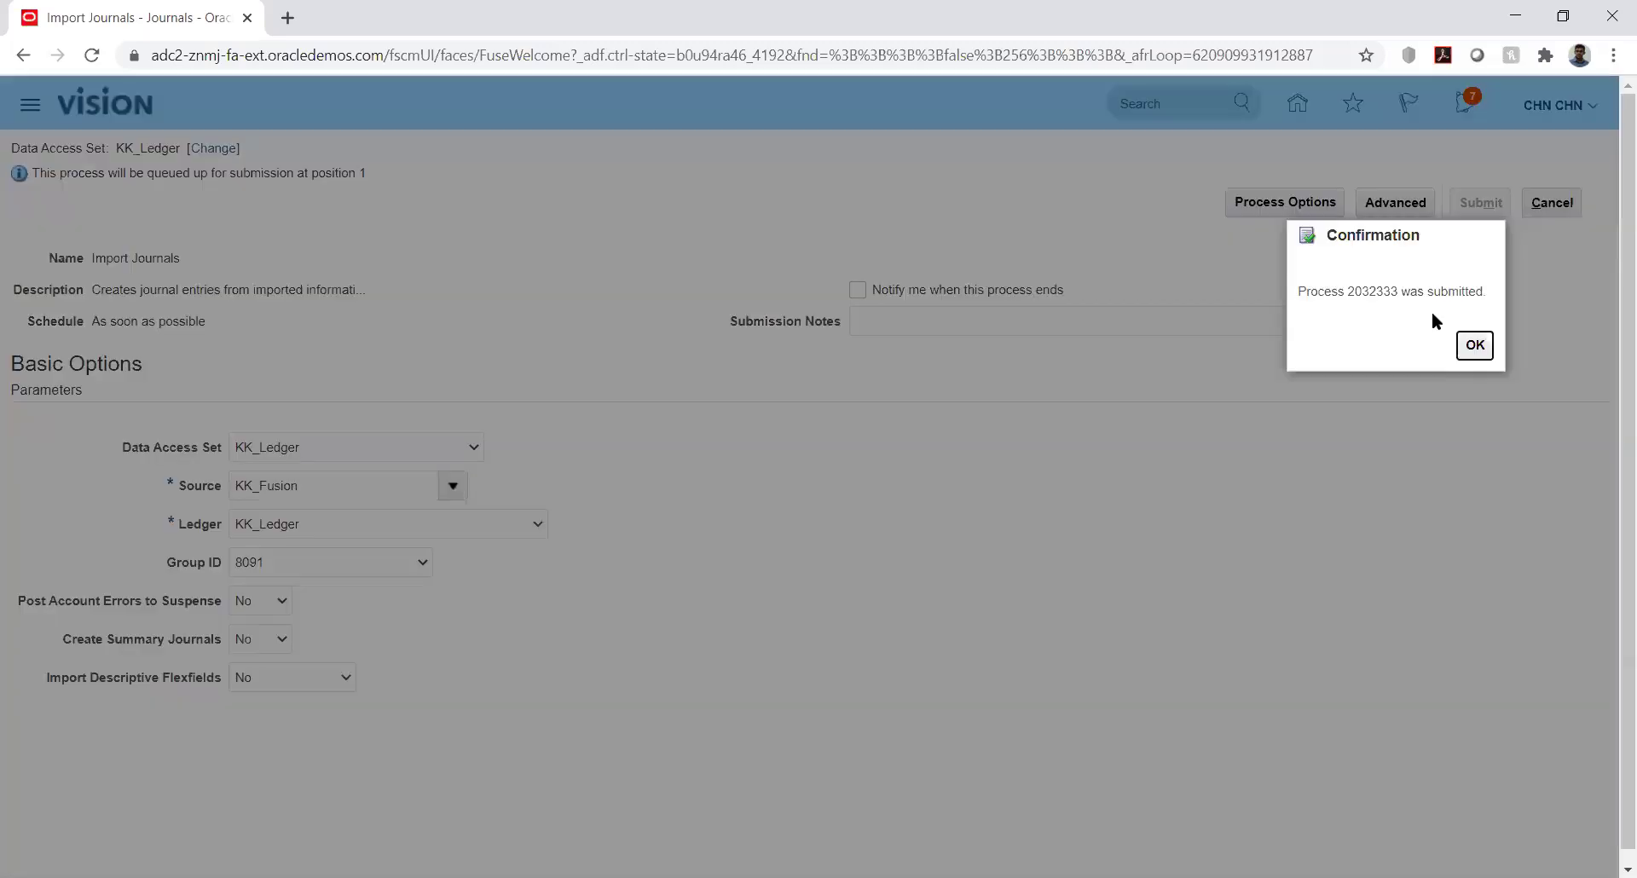
left_click(1474, 345)
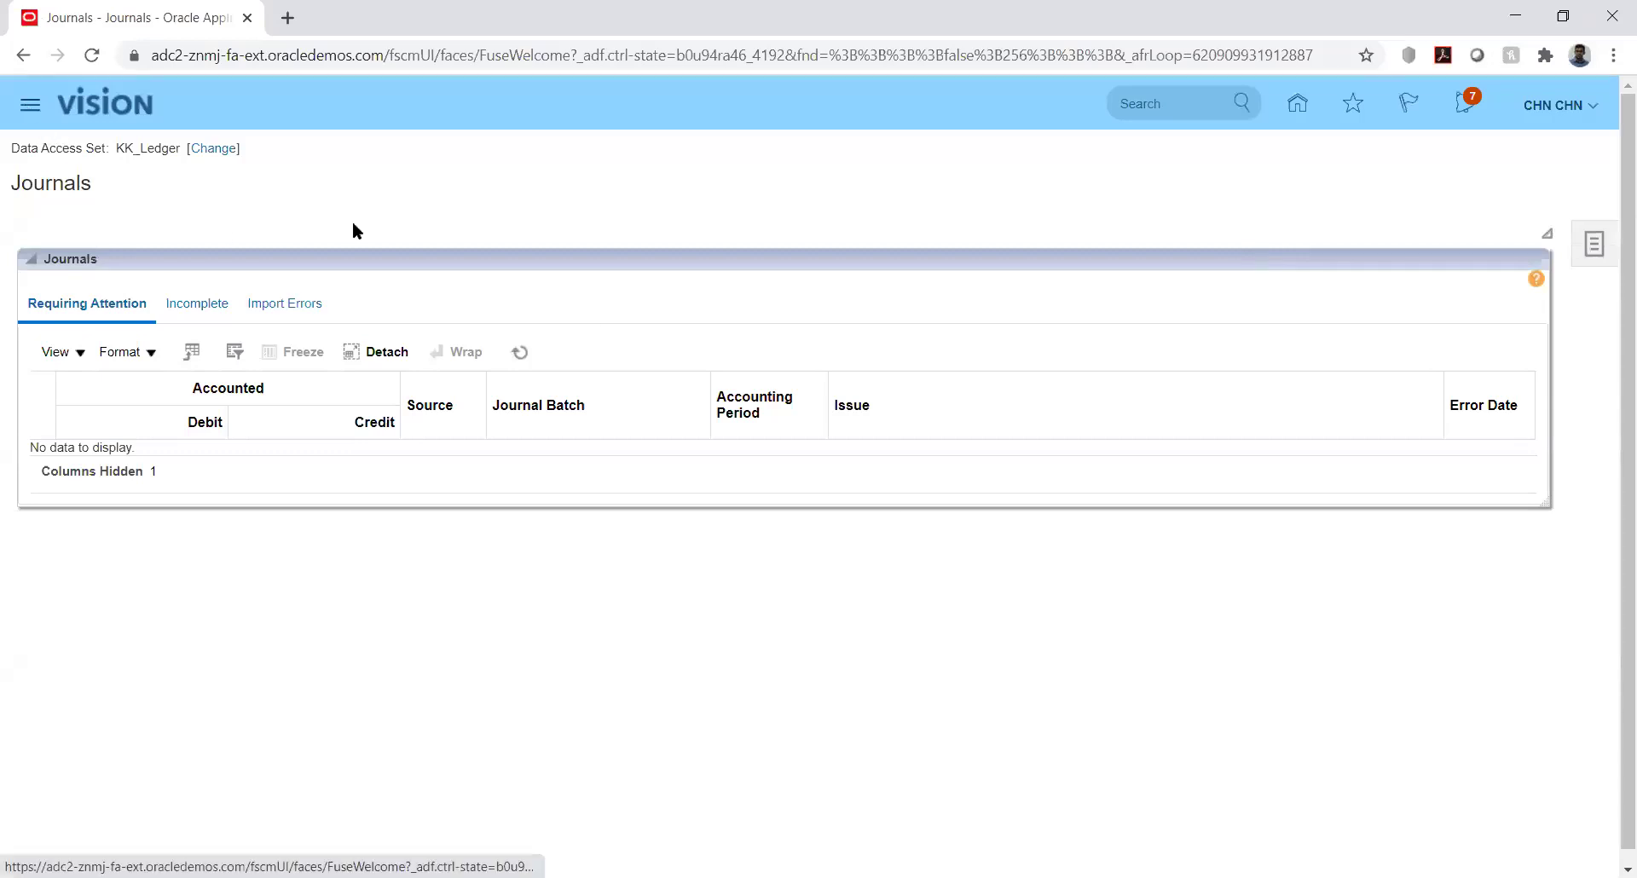
Refresh Scheduled Processes to see Import Journals 2032333 Paused, then switch to Excel's GL_INTERFACE sheet
left_click(26, 109)
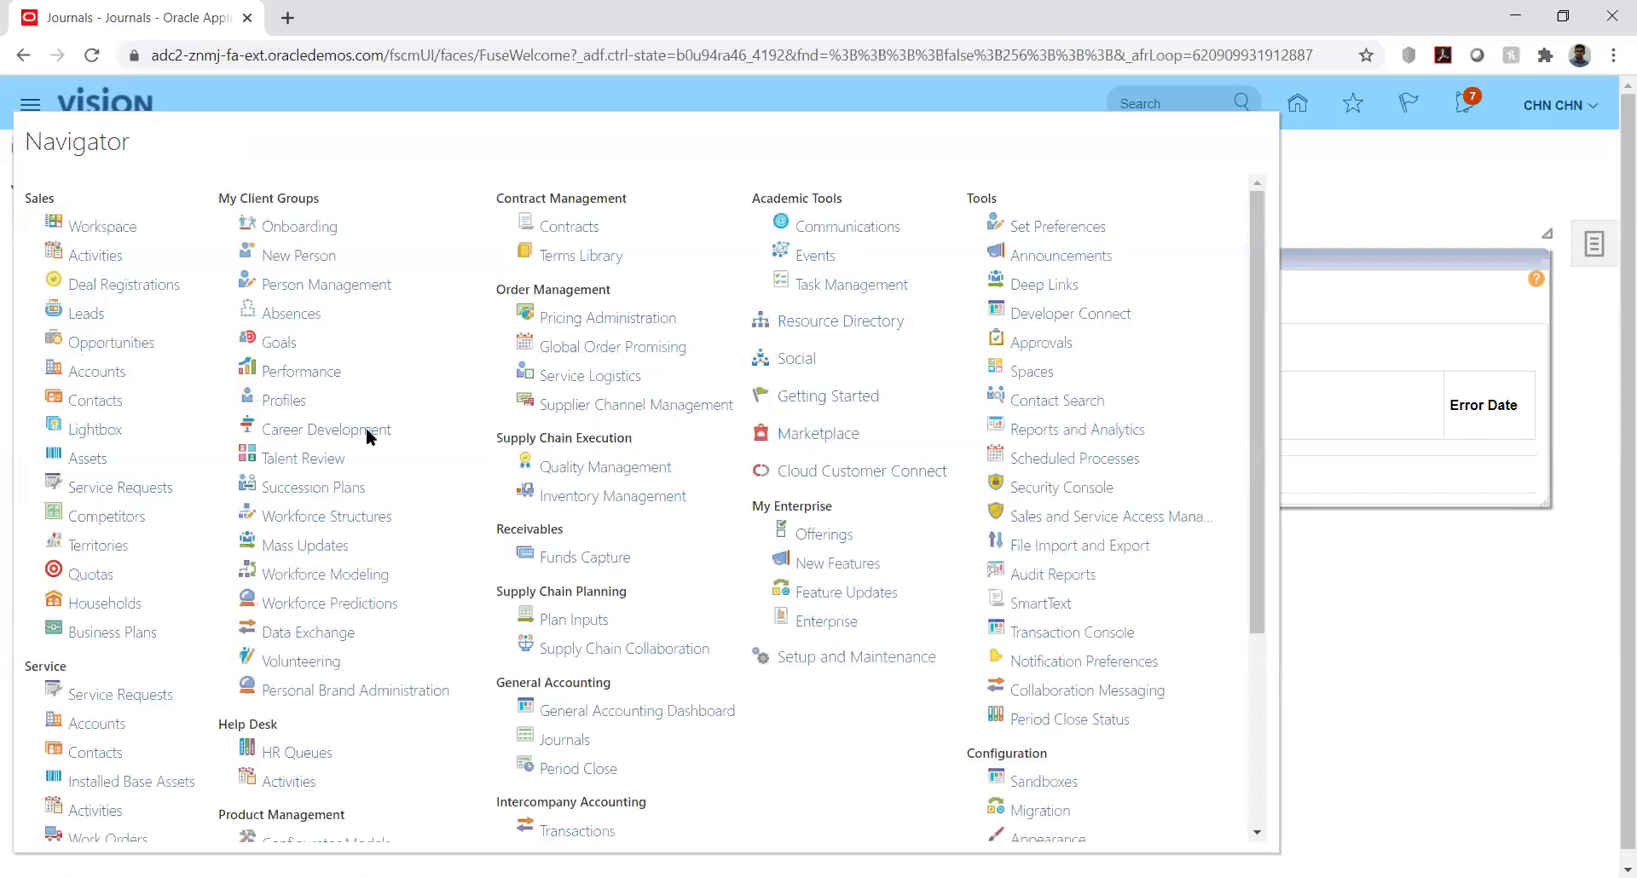
left_click(1066, 460)
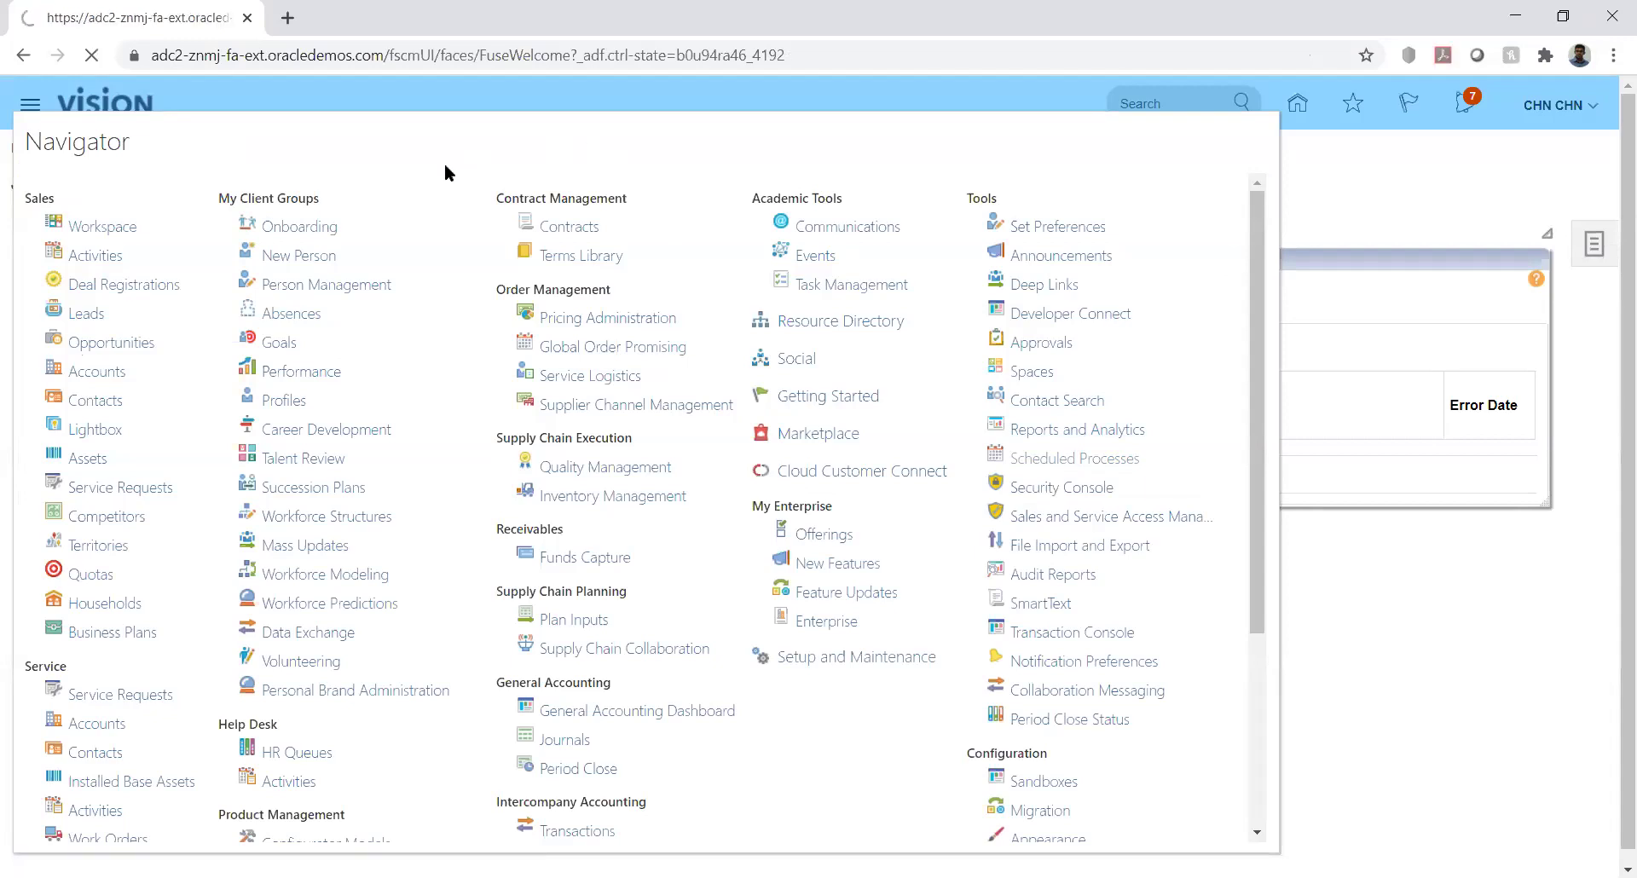
left_click(836, 391)
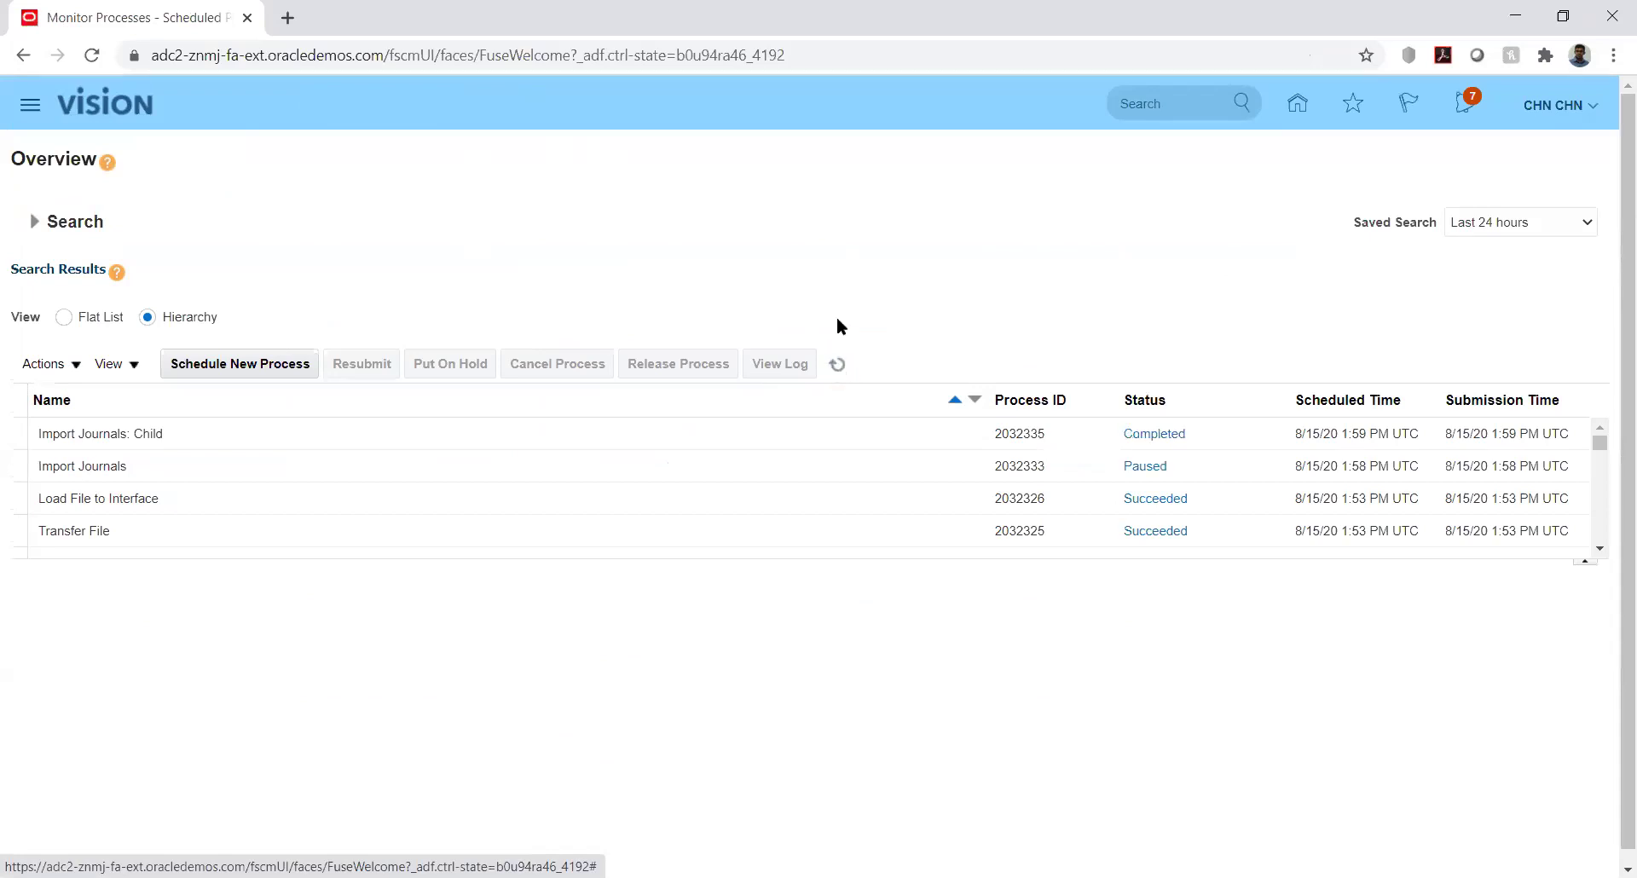
left_click(839, 368)
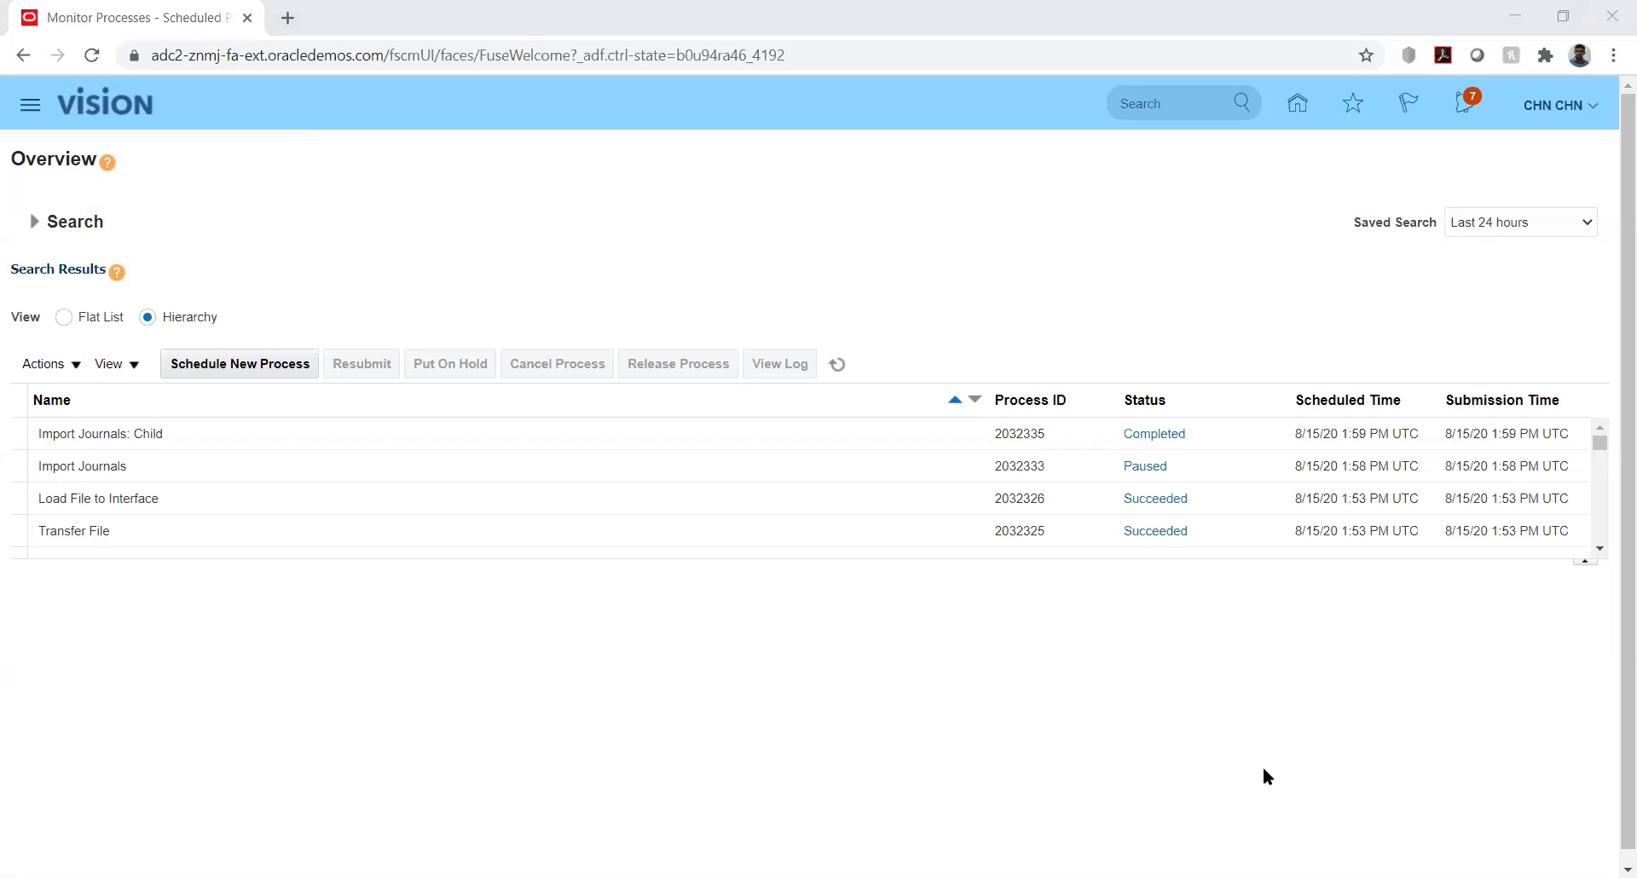
key("alt+Tab")
left_click(394, 841)
Review GL_INTERFACE row 6 from the KK_Fusion category across the segments to the reference values
left_click(775, 376)
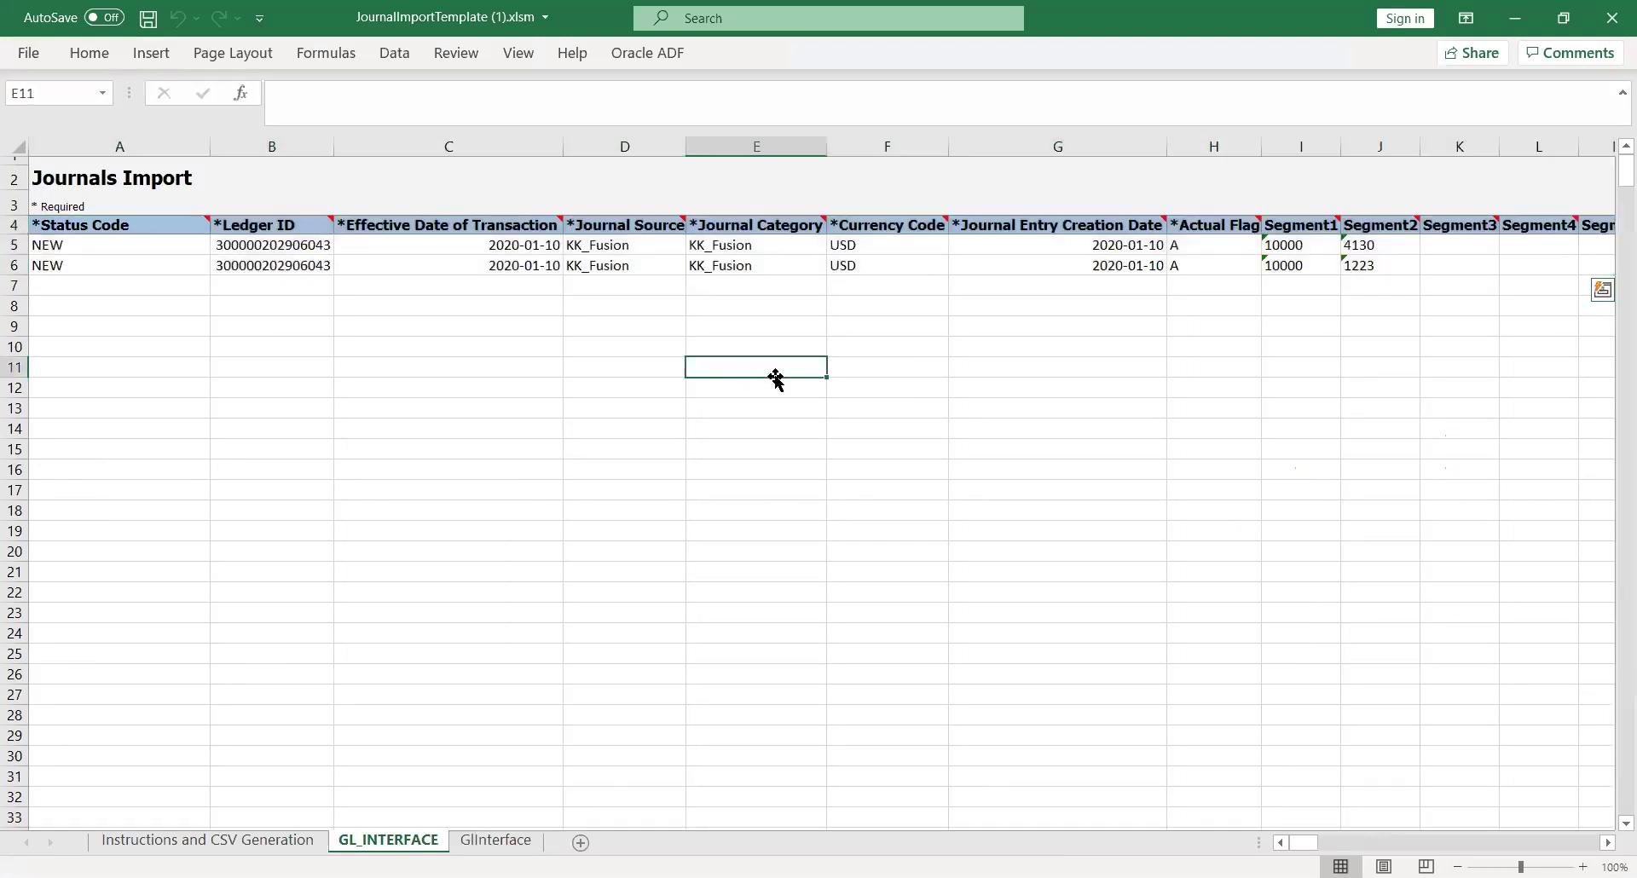
left_click(770, 269)
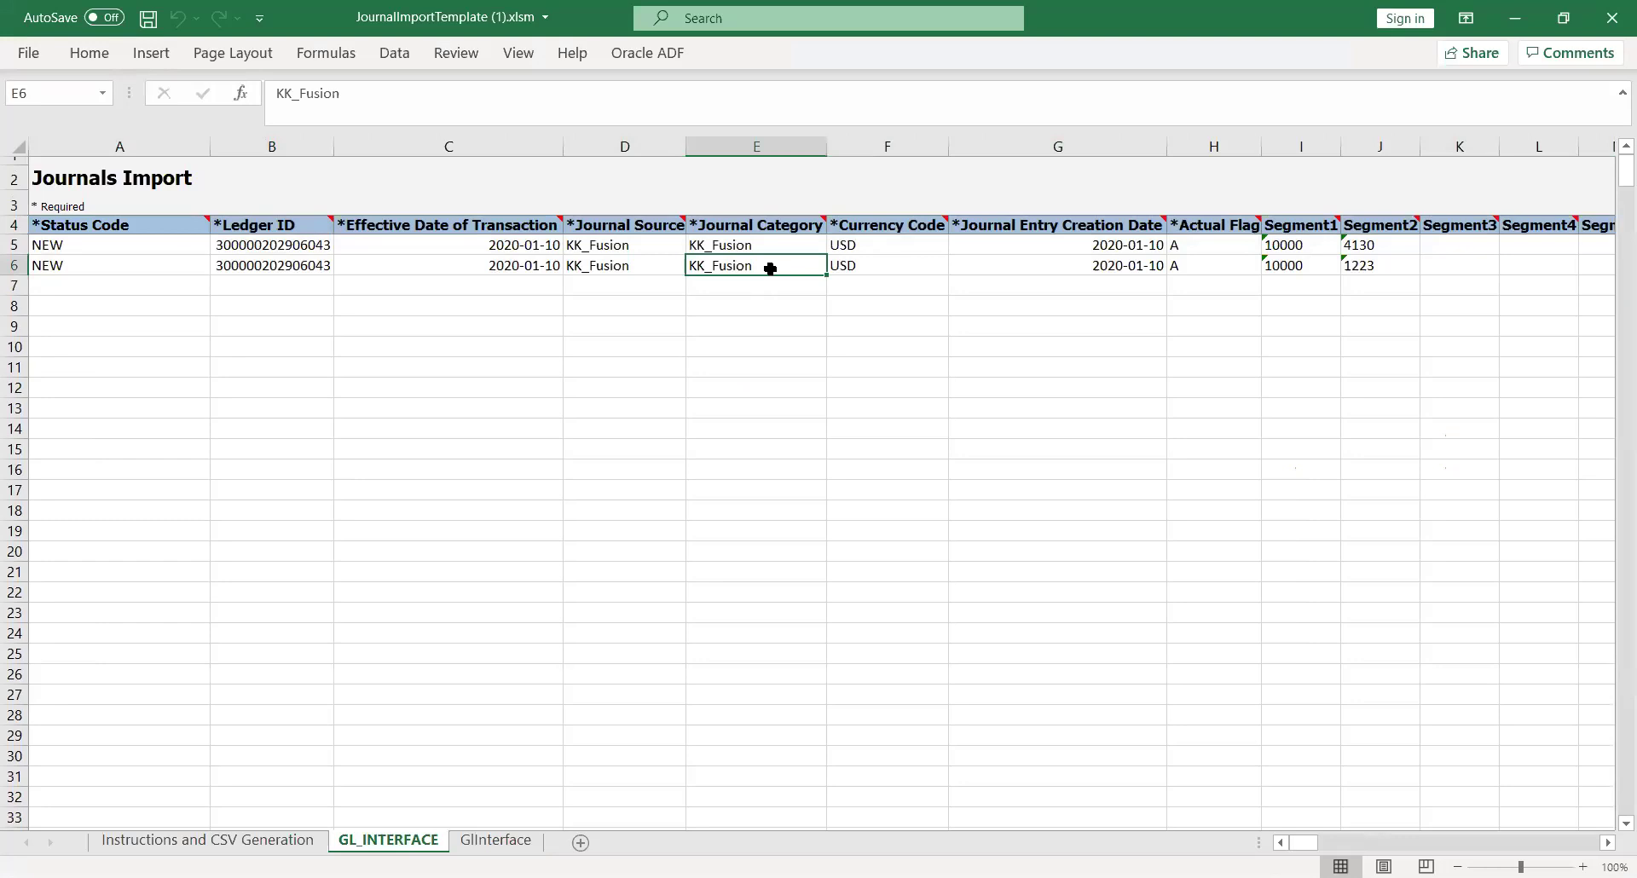
key("Right")
key("Right")
key("Right")
key("Right")
key("Right")
key("Right")
key("Right")
key("Right")
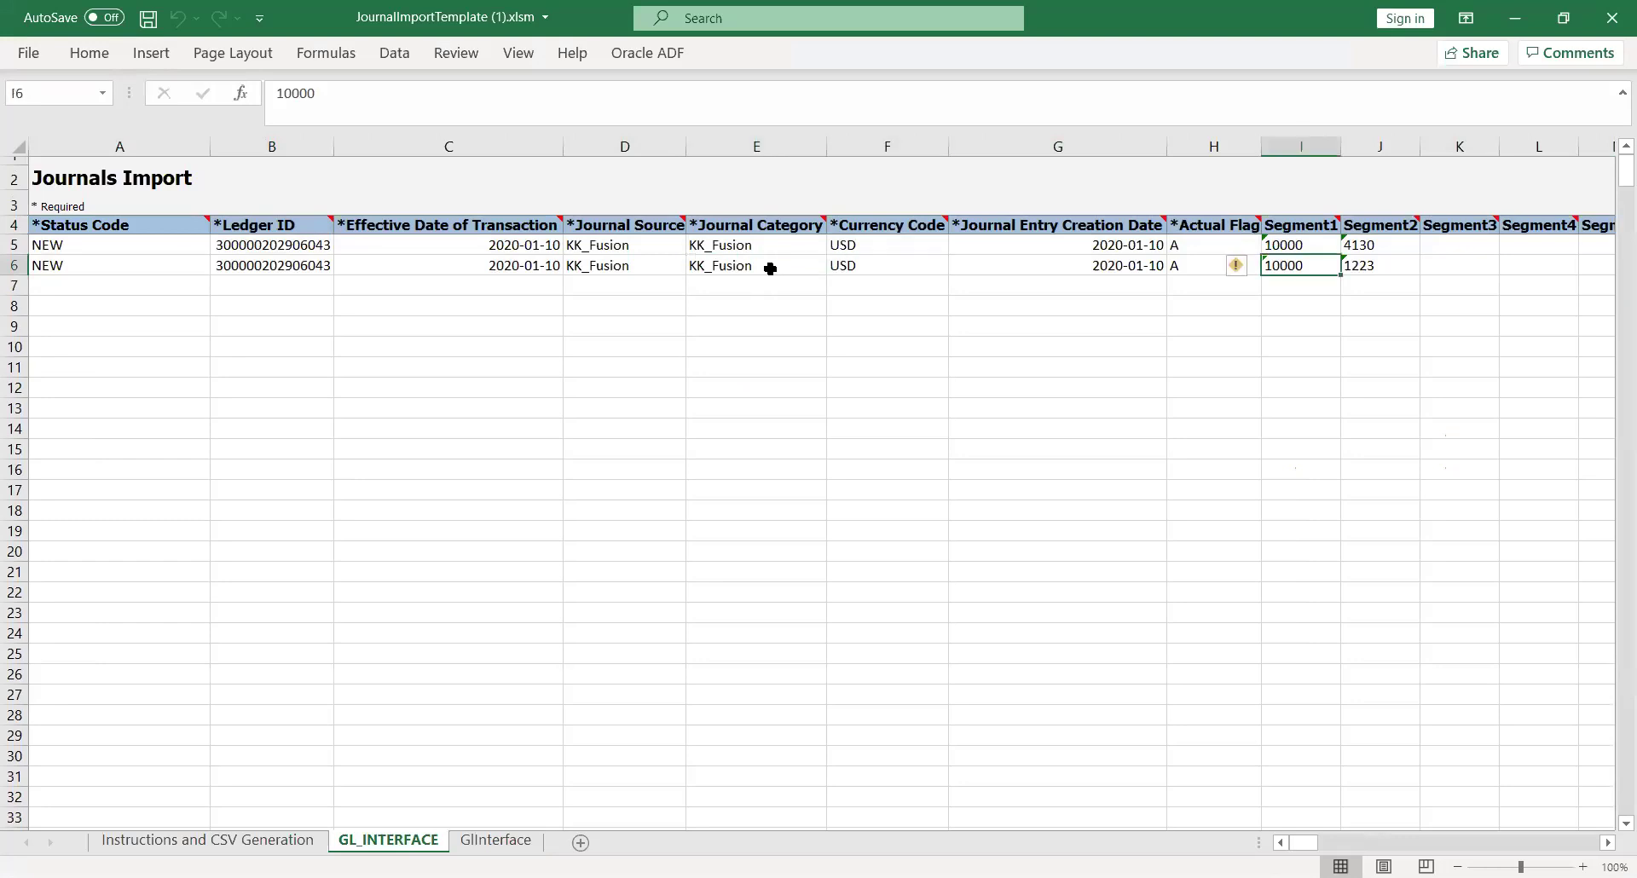
key("Right")
key("Right")
key("Right")
key("Right")
key("Right")
key("Right")
key("Right")
key("Right")
key("Right")
key("Right")
key("Right")
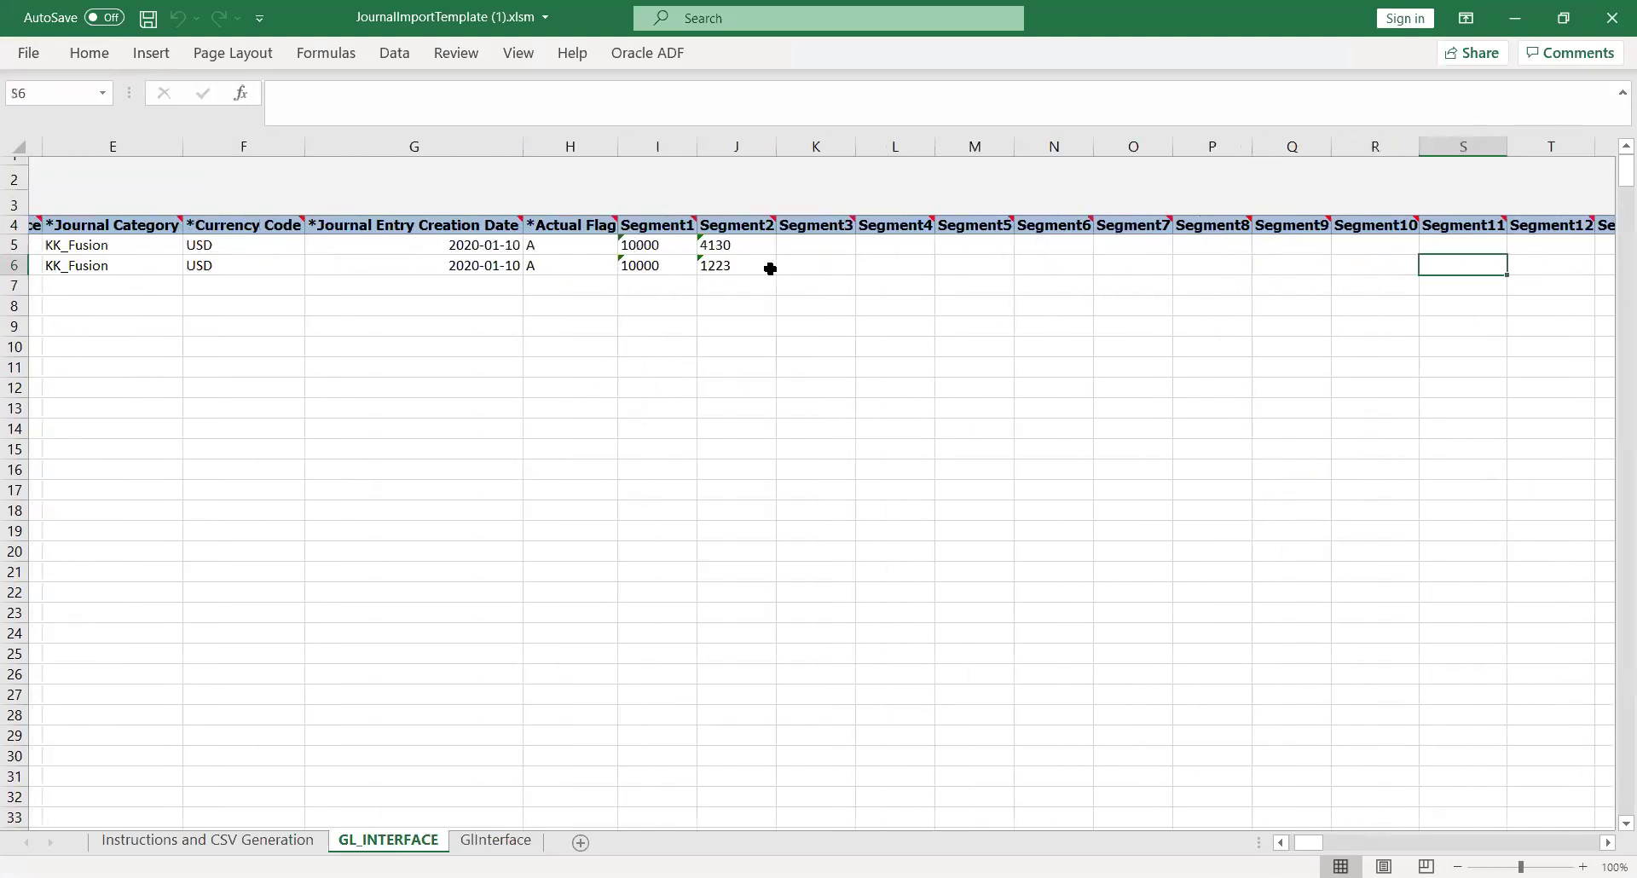
key("Right")
key("Right")
key("Right")
key("Right")
key("Right")
key("Right")
key("Right")
key("Right")
key("Right")
key("Right")
key("Right")
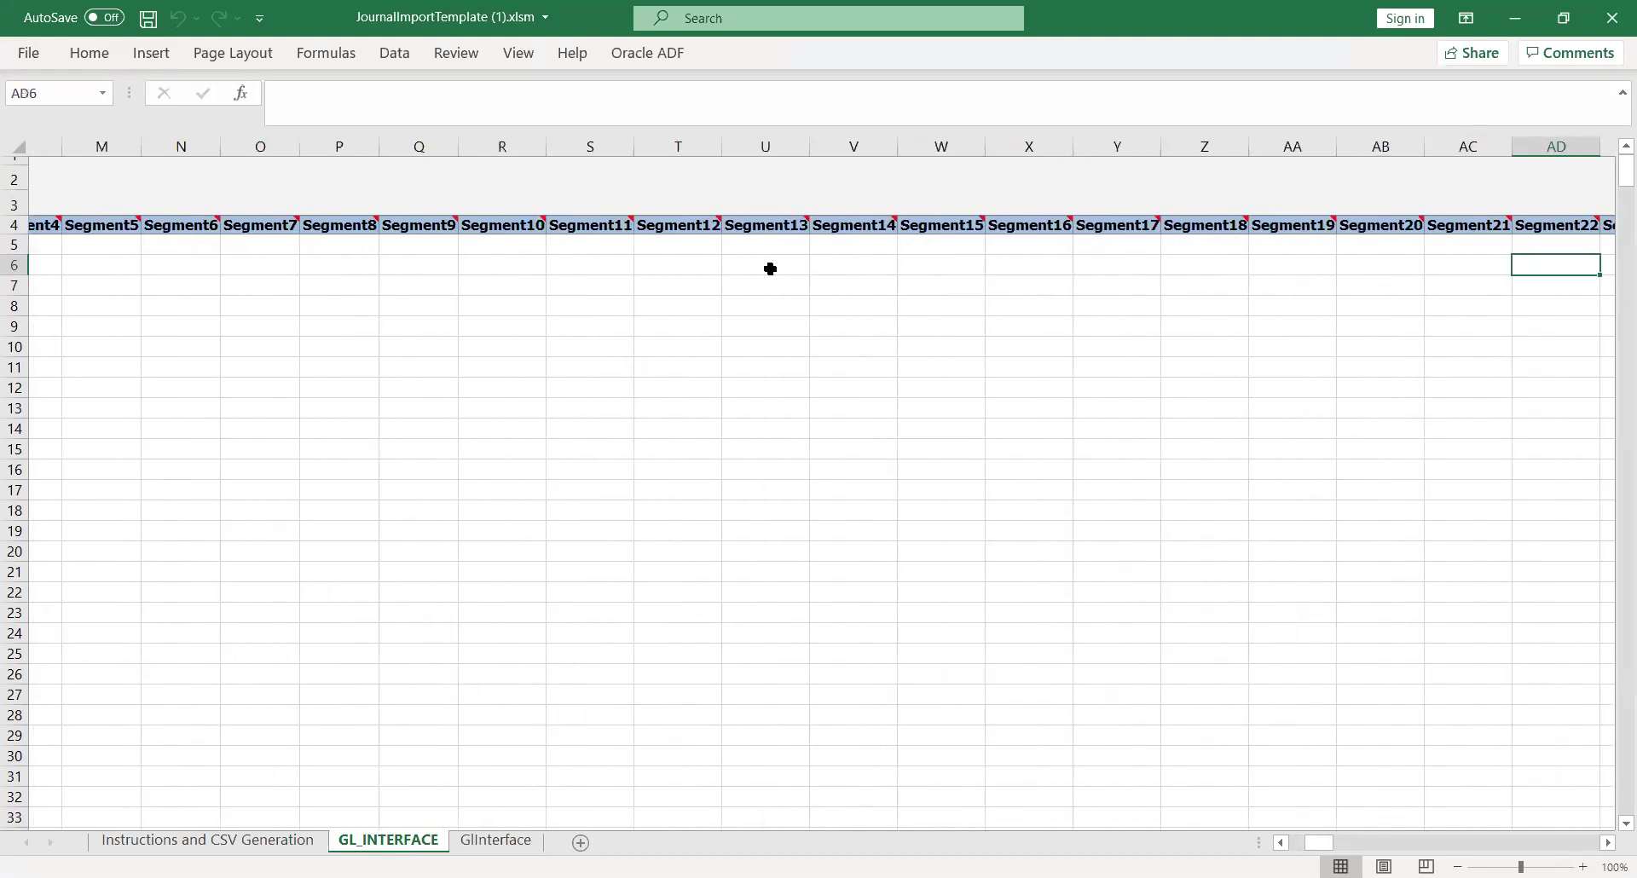
key("Right")
key("Right")
key("Right")
key("Right")
key("Right")
key("Right")
key("Right")
key("Right")
key("Right")
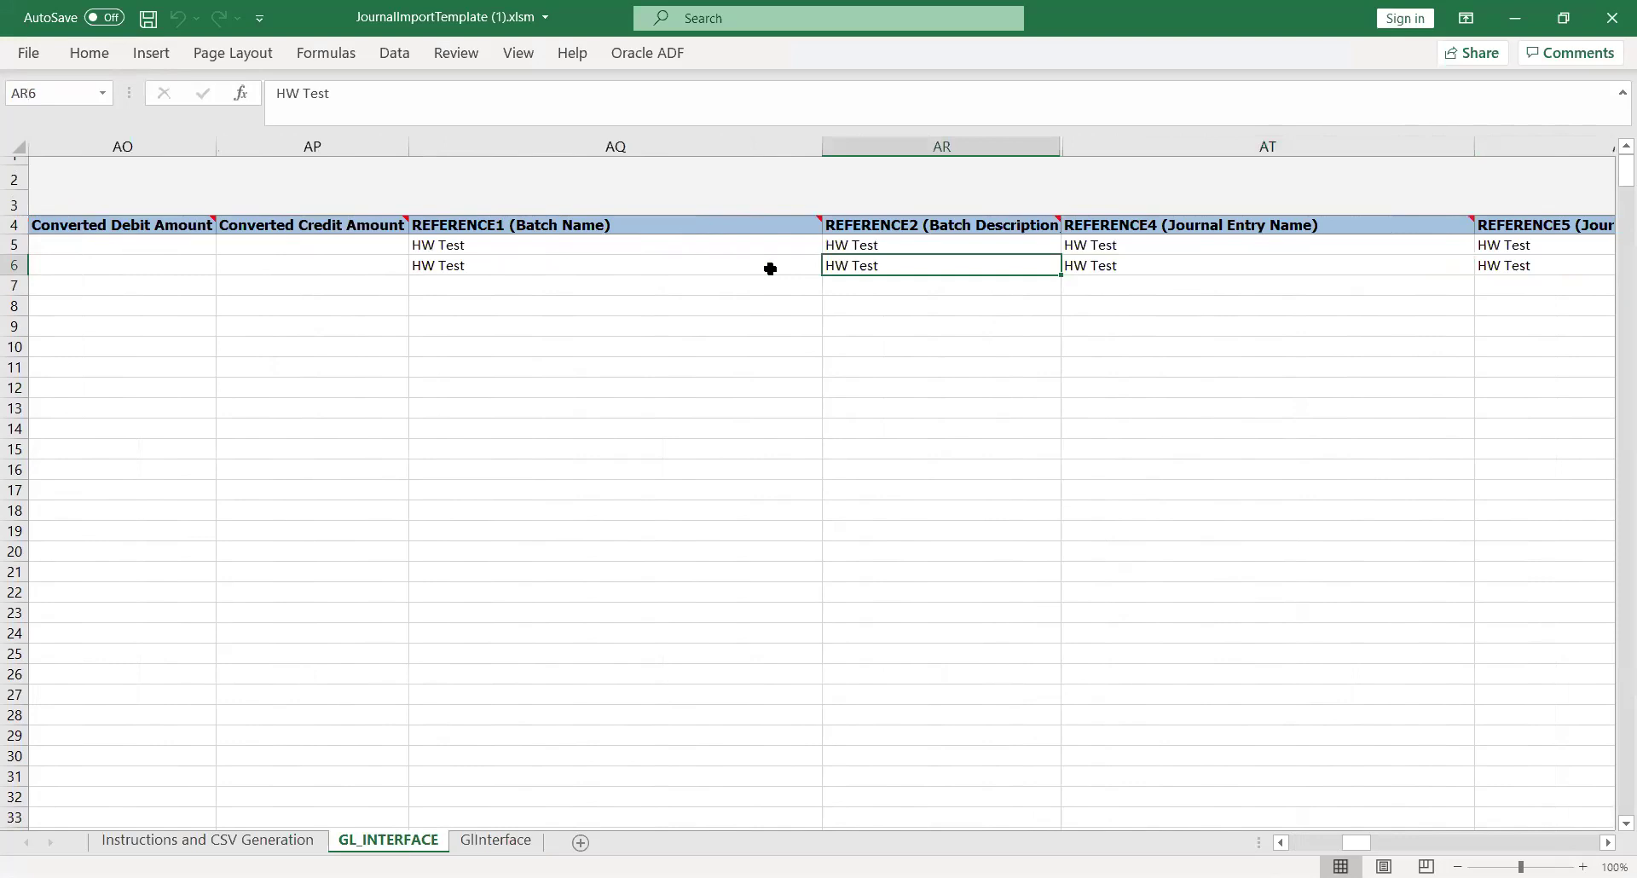
key("Left")
Check the REFERENCE headers for batch name, descriptions and journal entry name, then return to Chrome
key("Up")
key("Up")
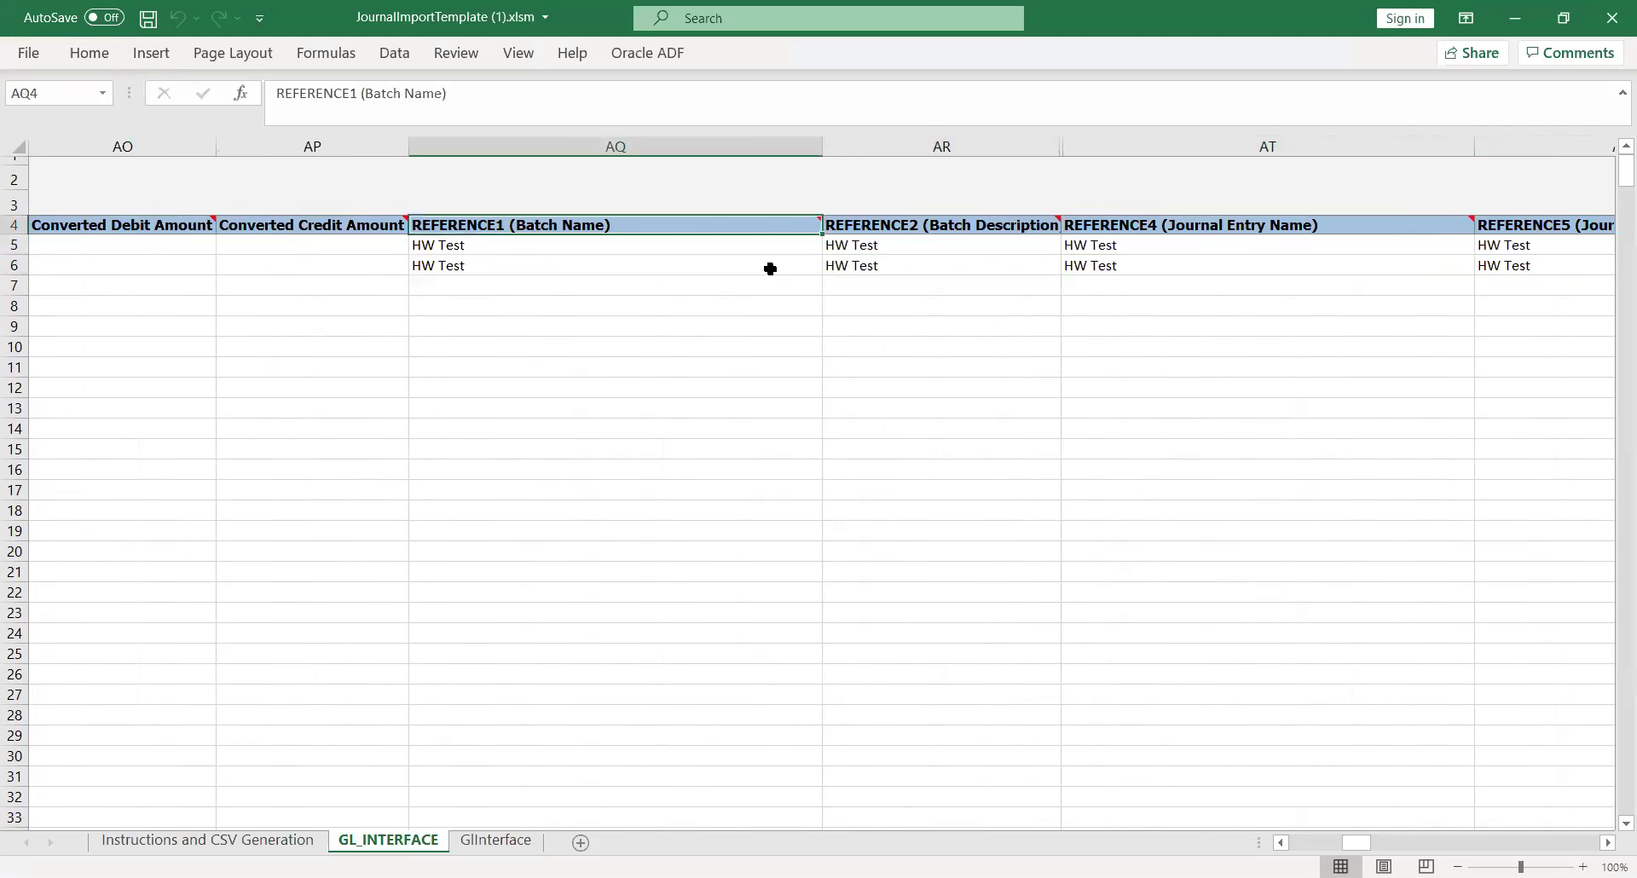
key("Right")
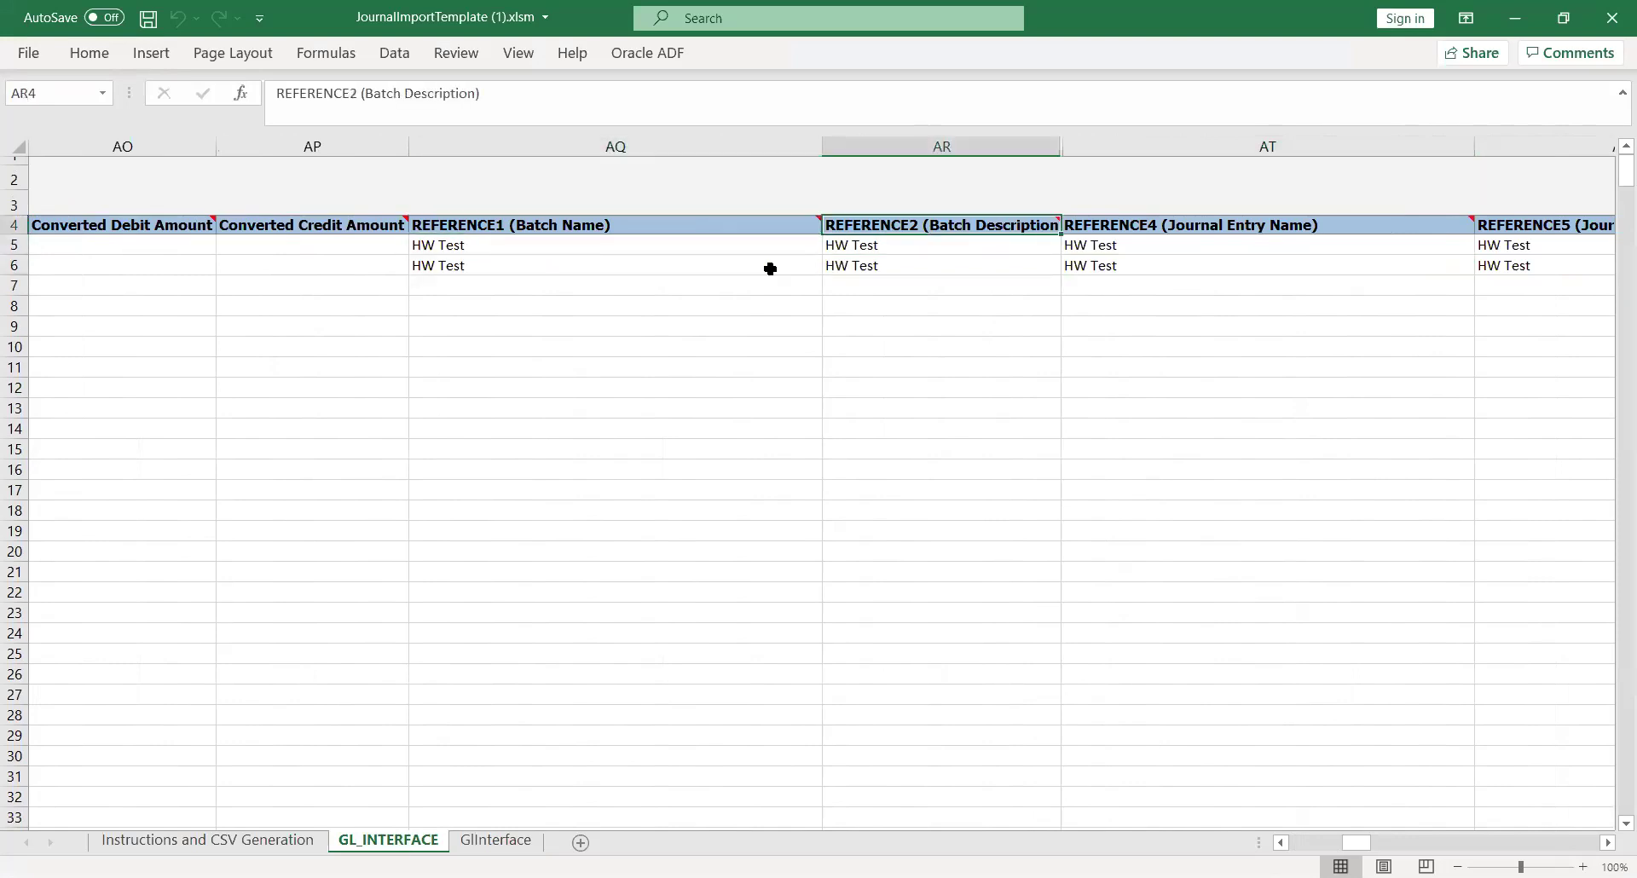
key("Right")
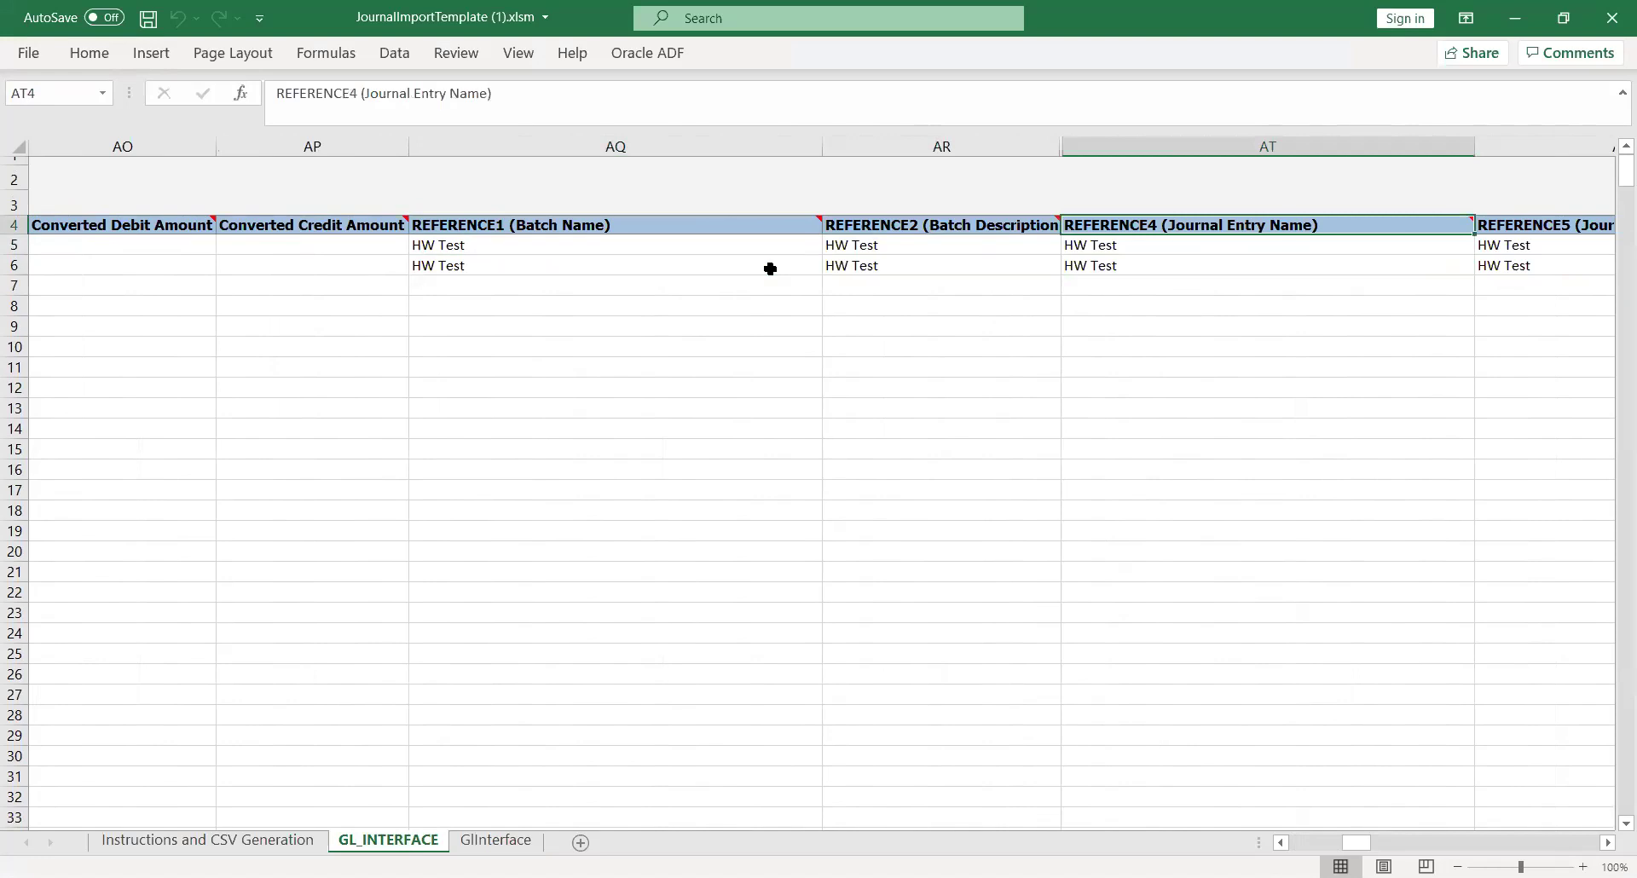
key("Right")
key("Right")
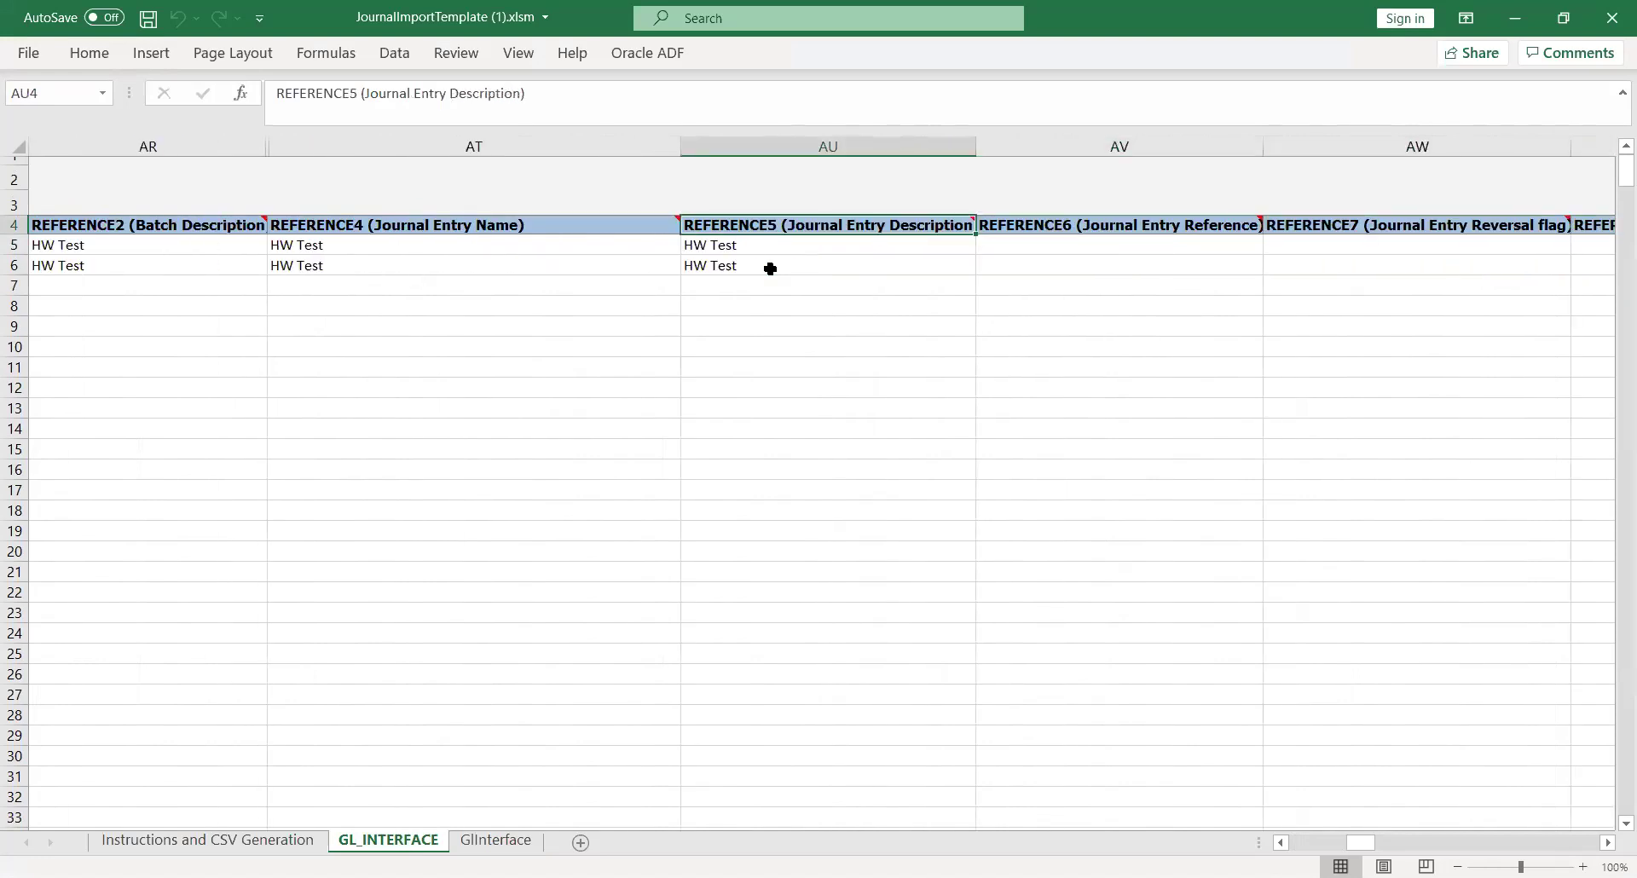
key("Left")
key("Left")
key("Left")
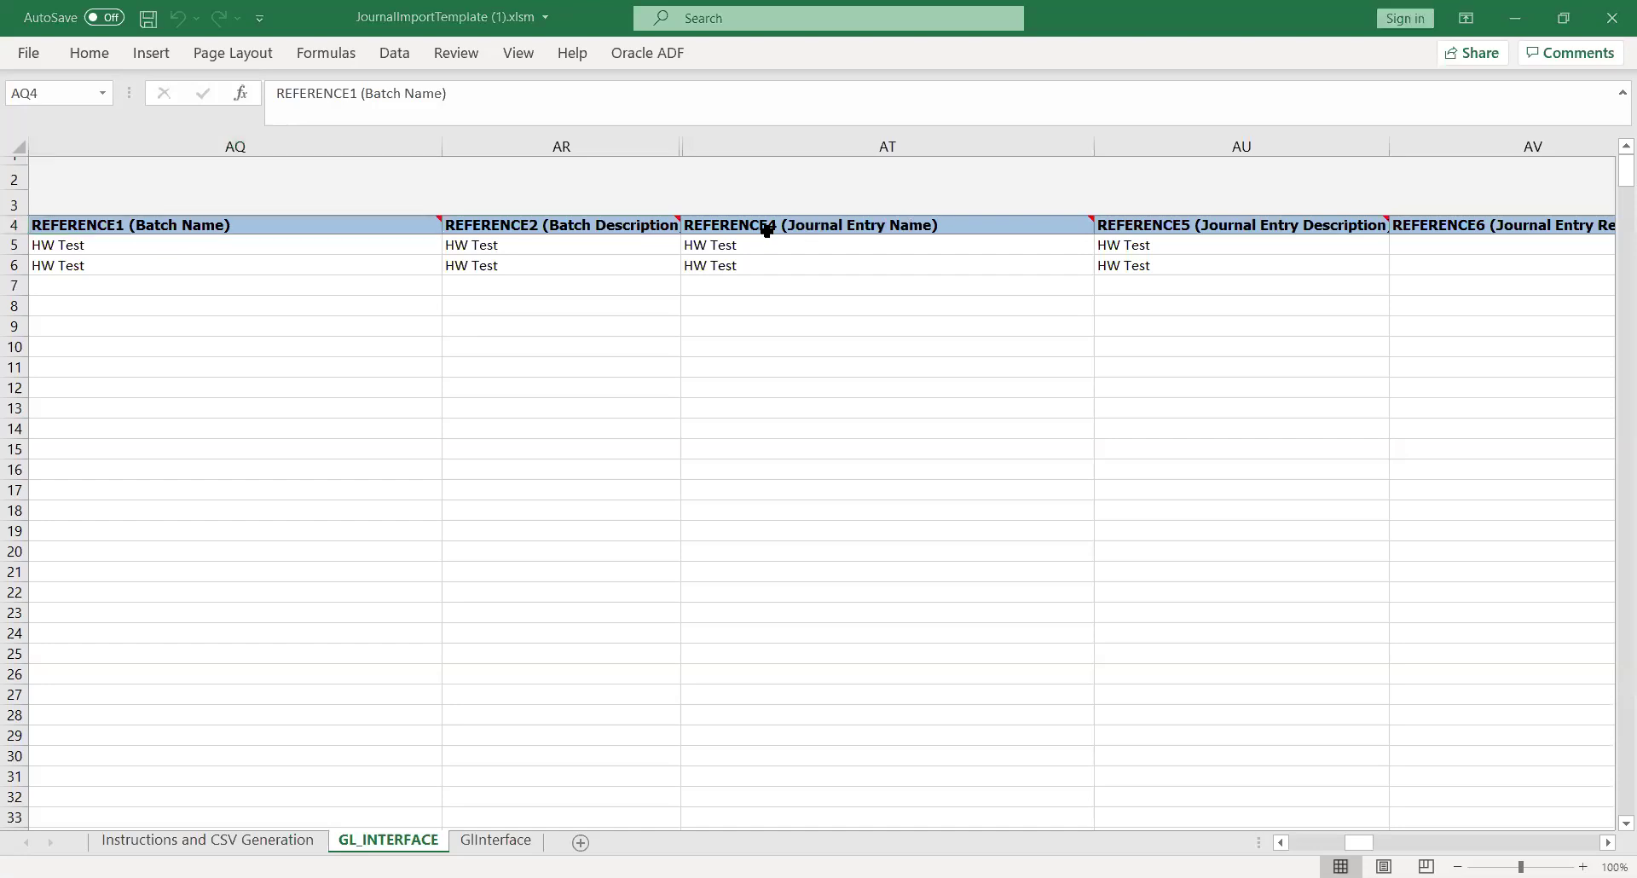
key("alt+Tab")
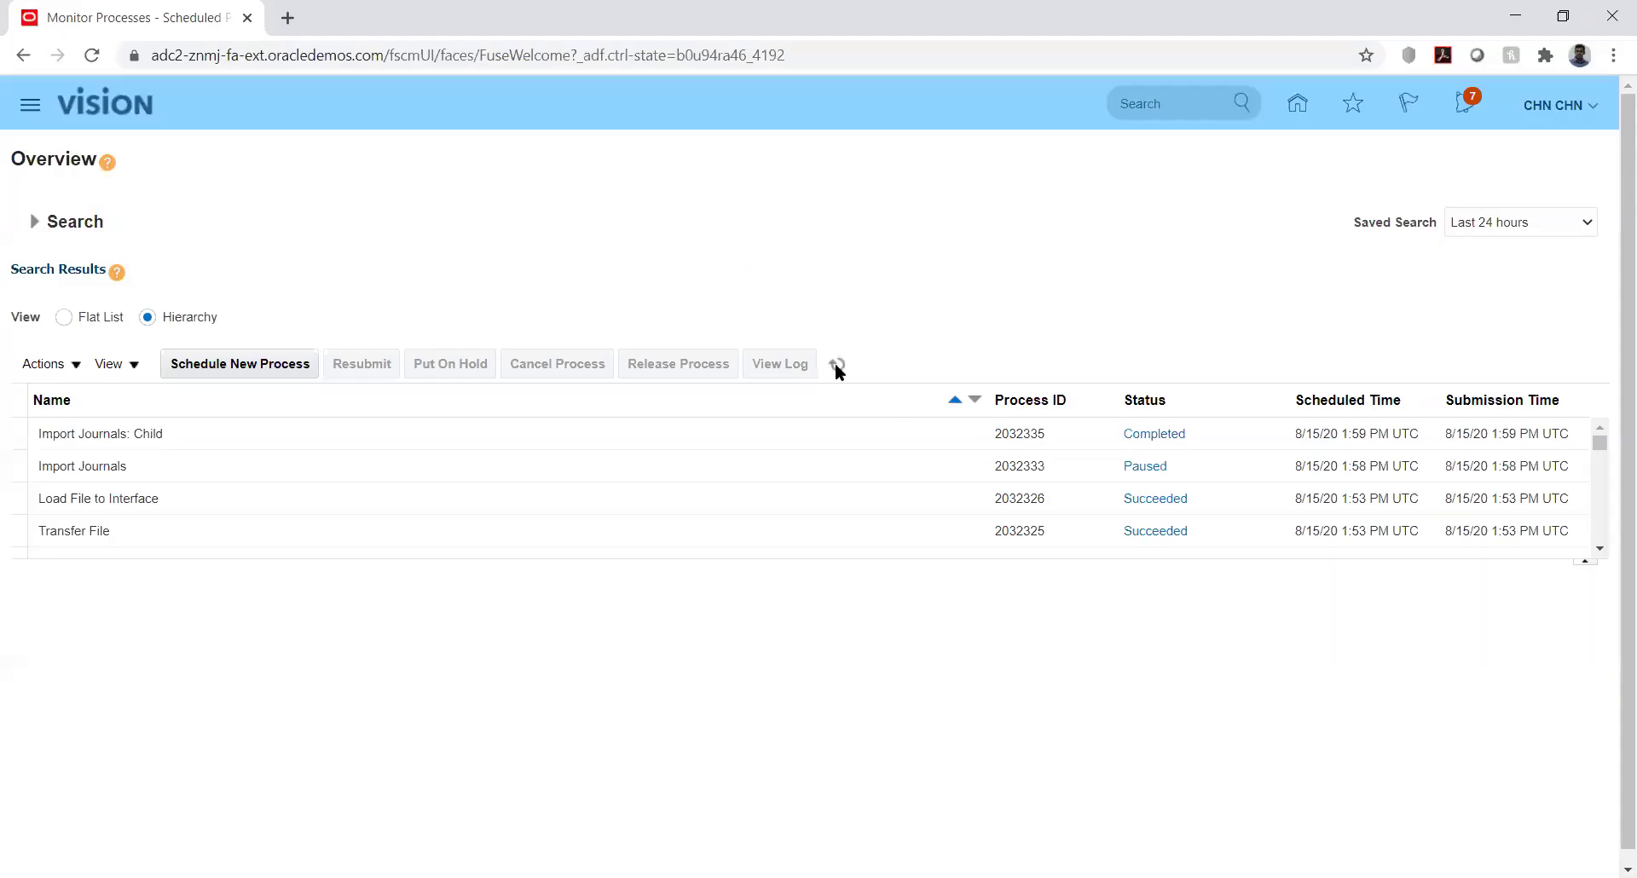
Refresh the process list, then open Manage Journals from General Accounting's Journals work area
left_click(838, 365)
left_click(1297, 105)
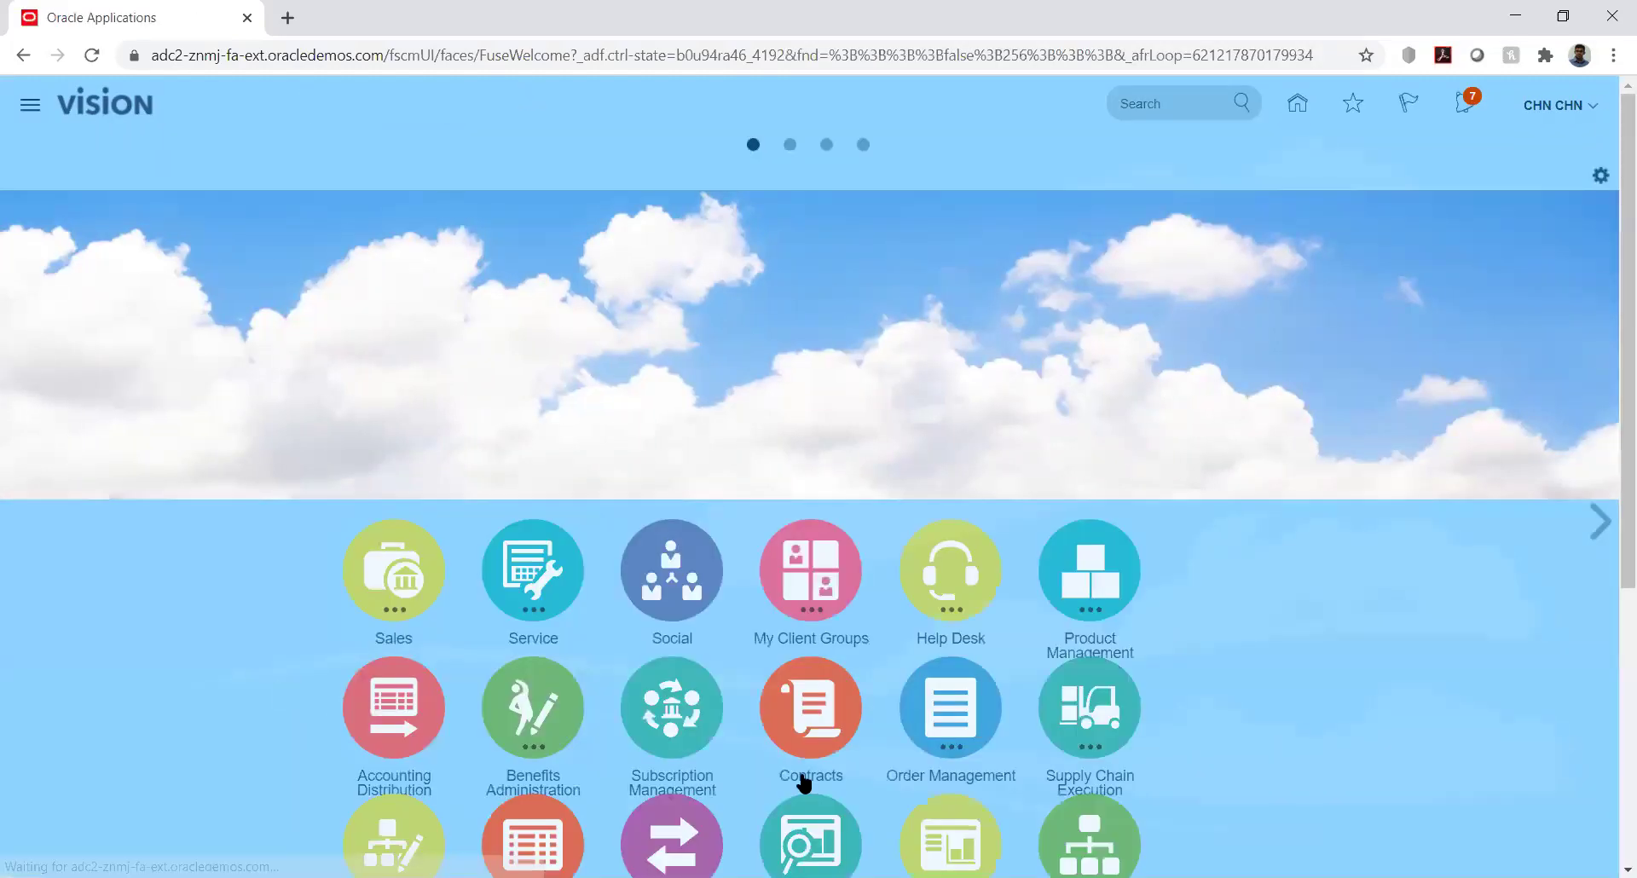
scroll(1609, 597, "down", 5)
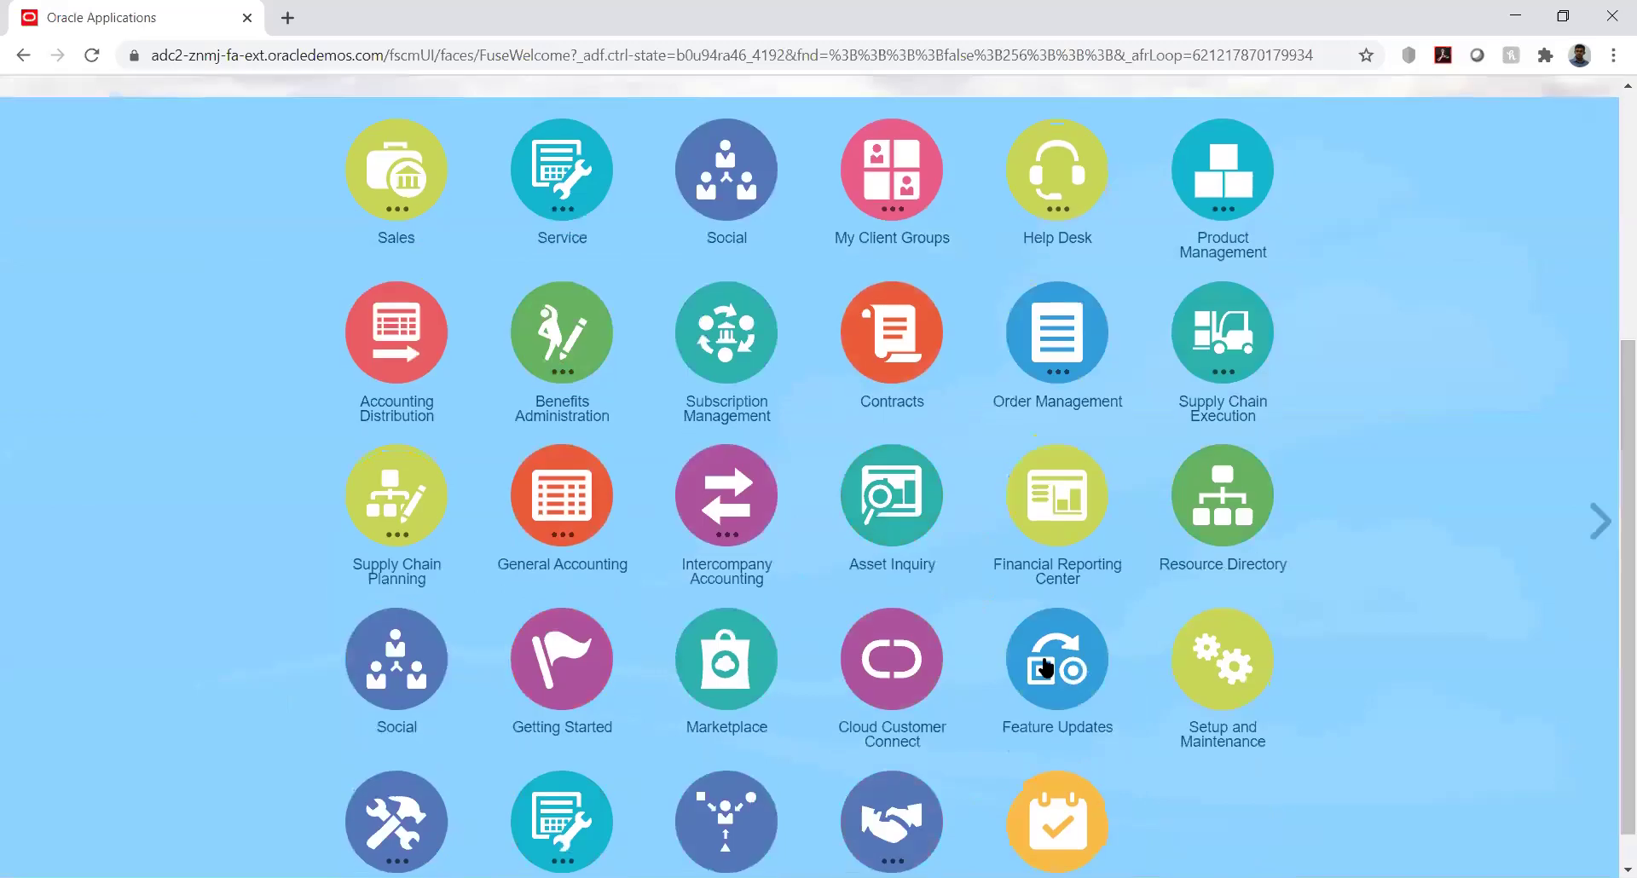
left_click(571, 503)
left_click(565, 630)
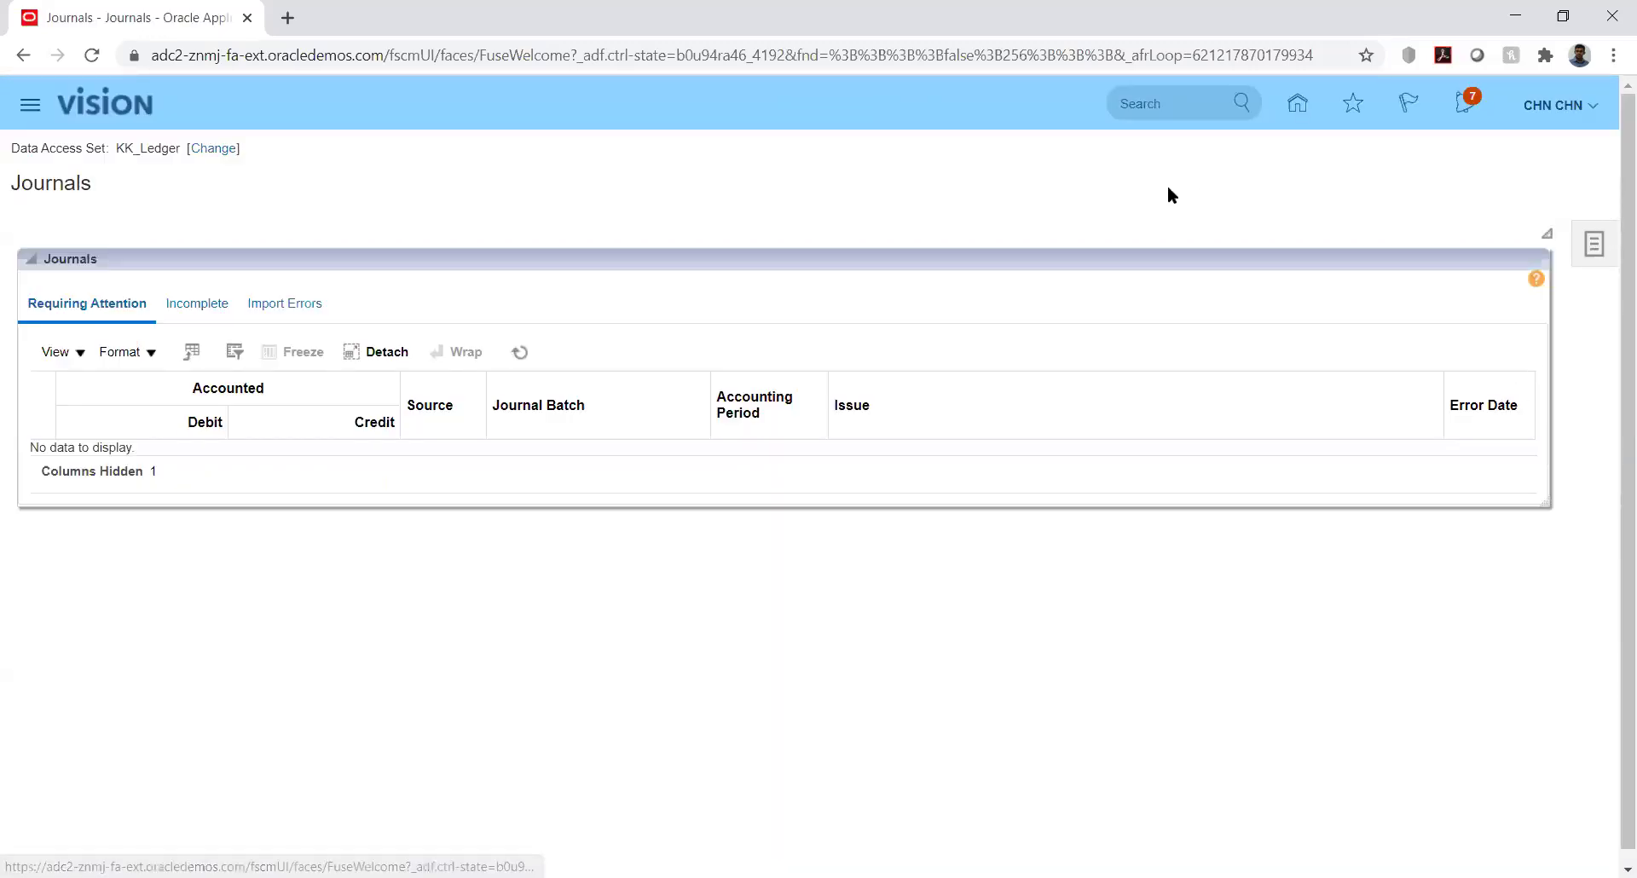
left_click(1603, 252)
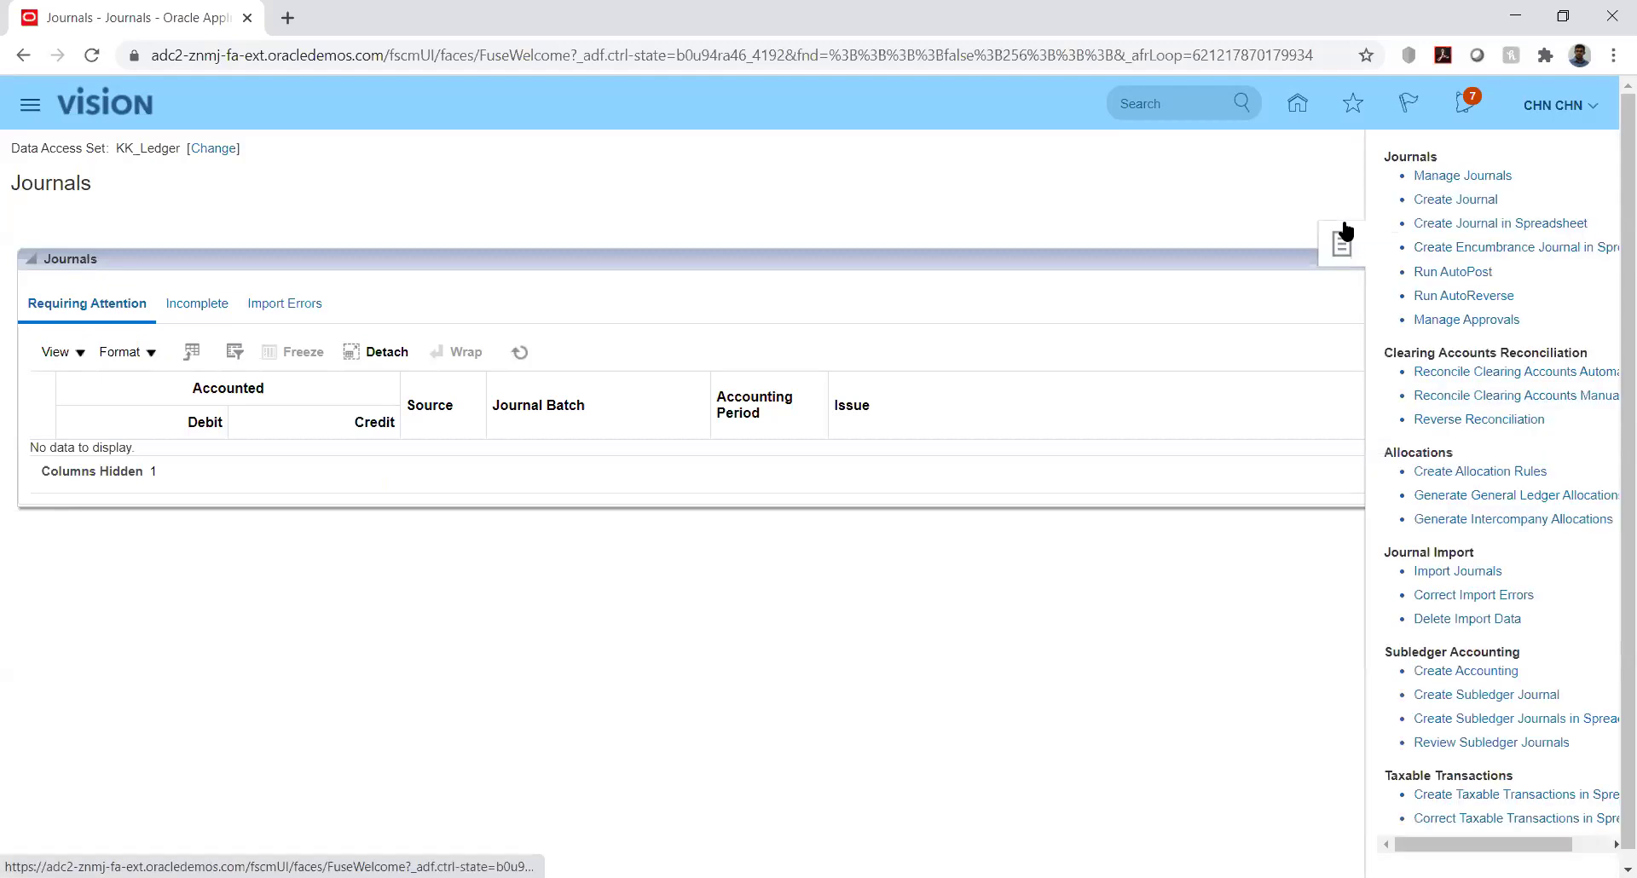
left_click(1442, 175)
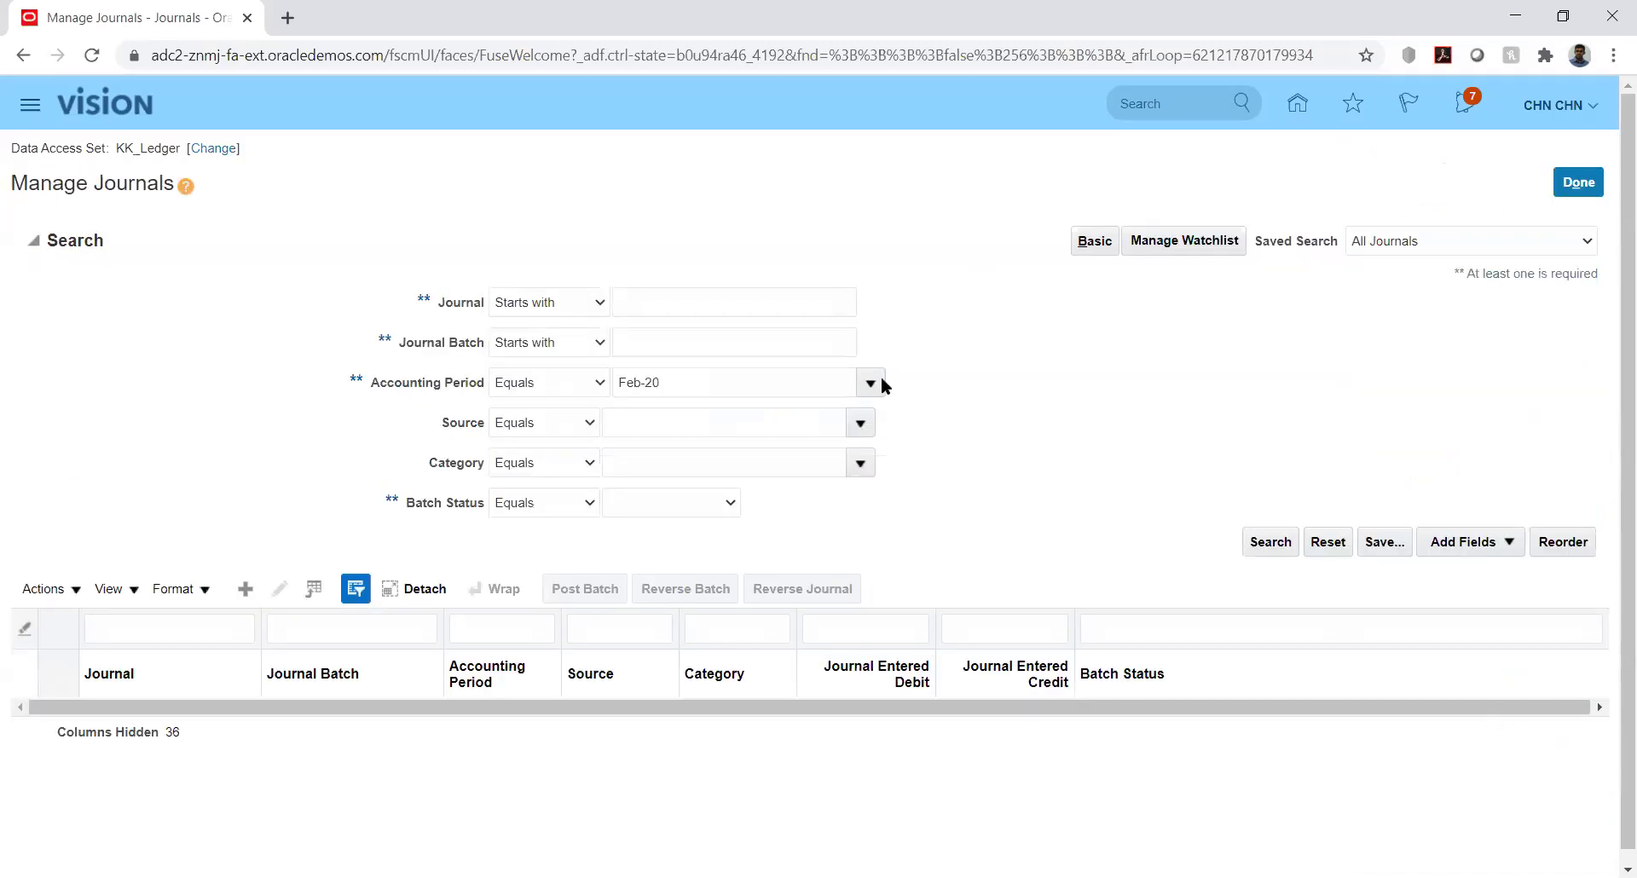
Search journals for accounting period Jan-20 and open the unposted HW Test KK_Fusion journal
left_click(1268, 546)
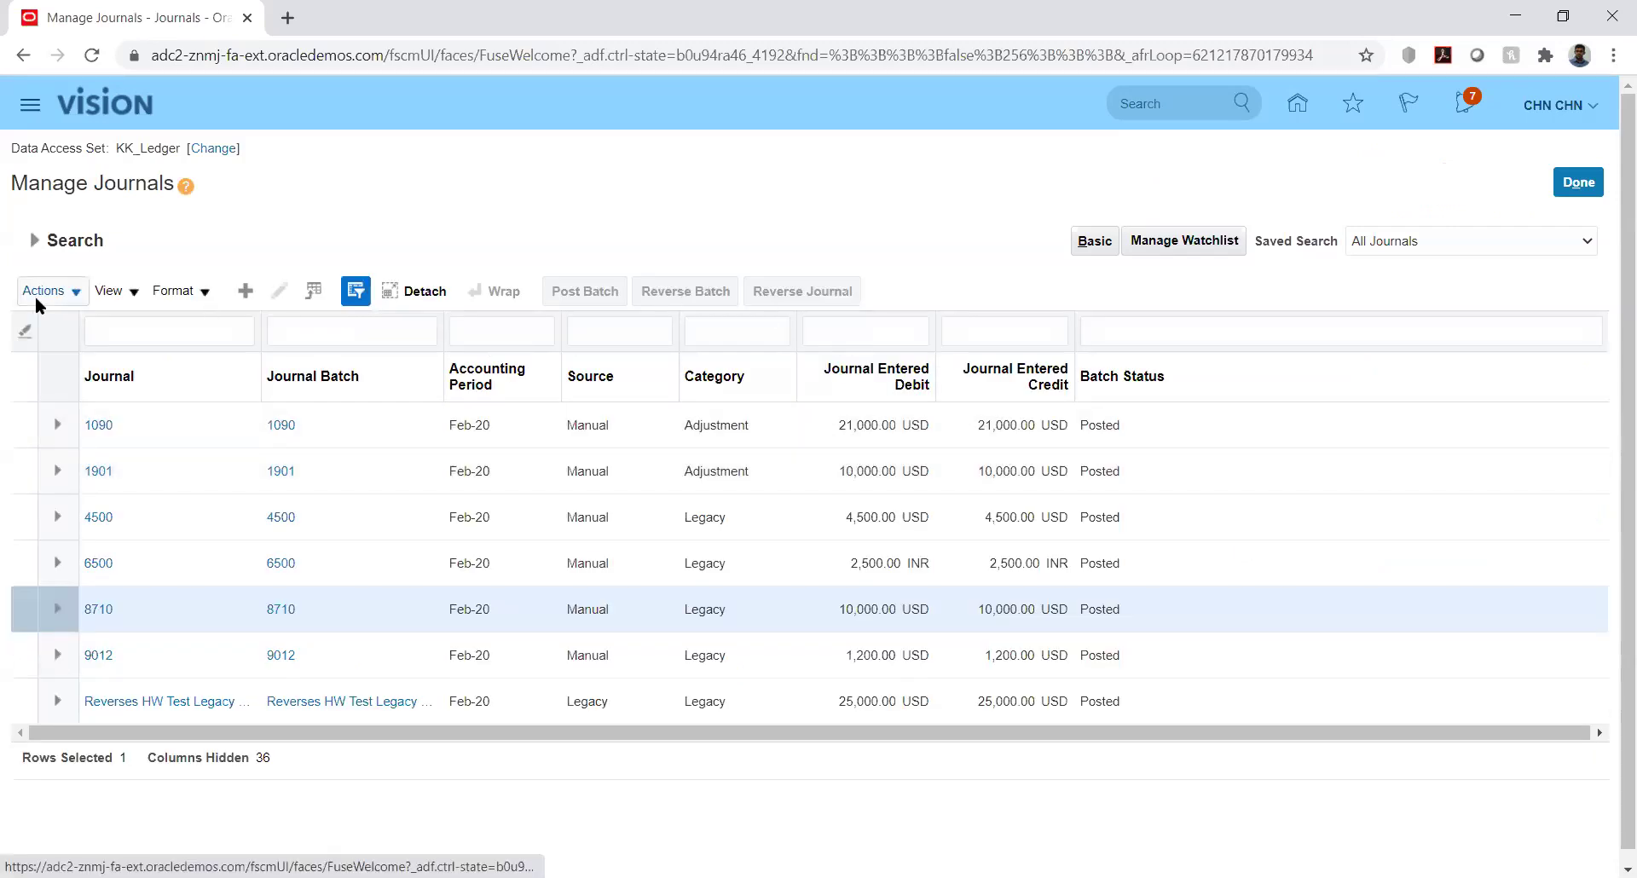
left_click(35, 243)
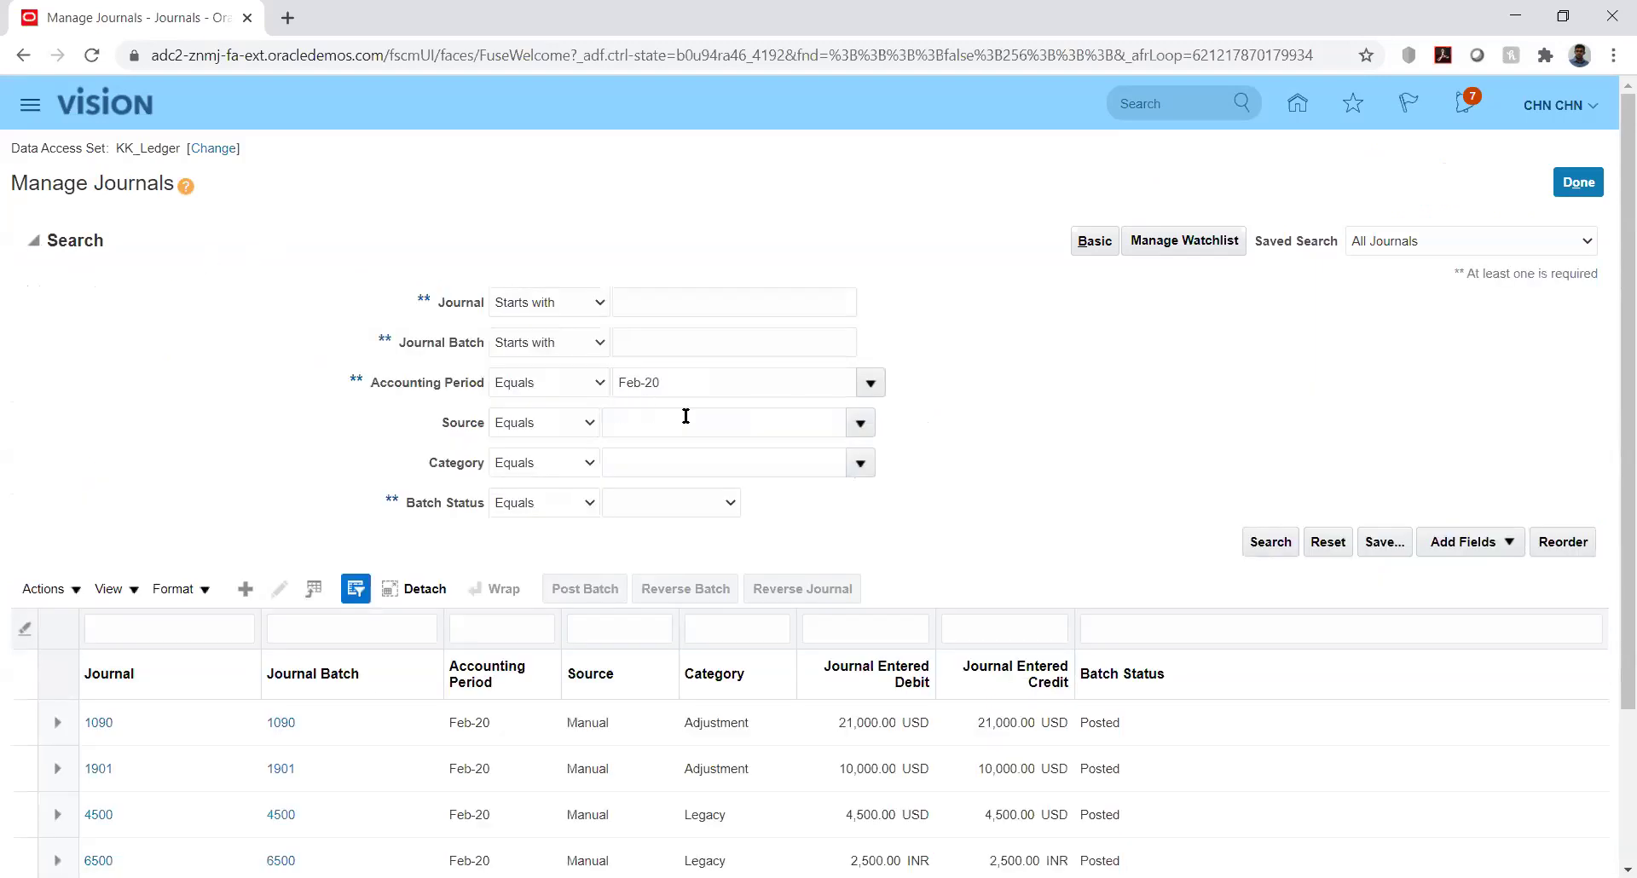
left_click(878, 384)
left_click(1268, 548)
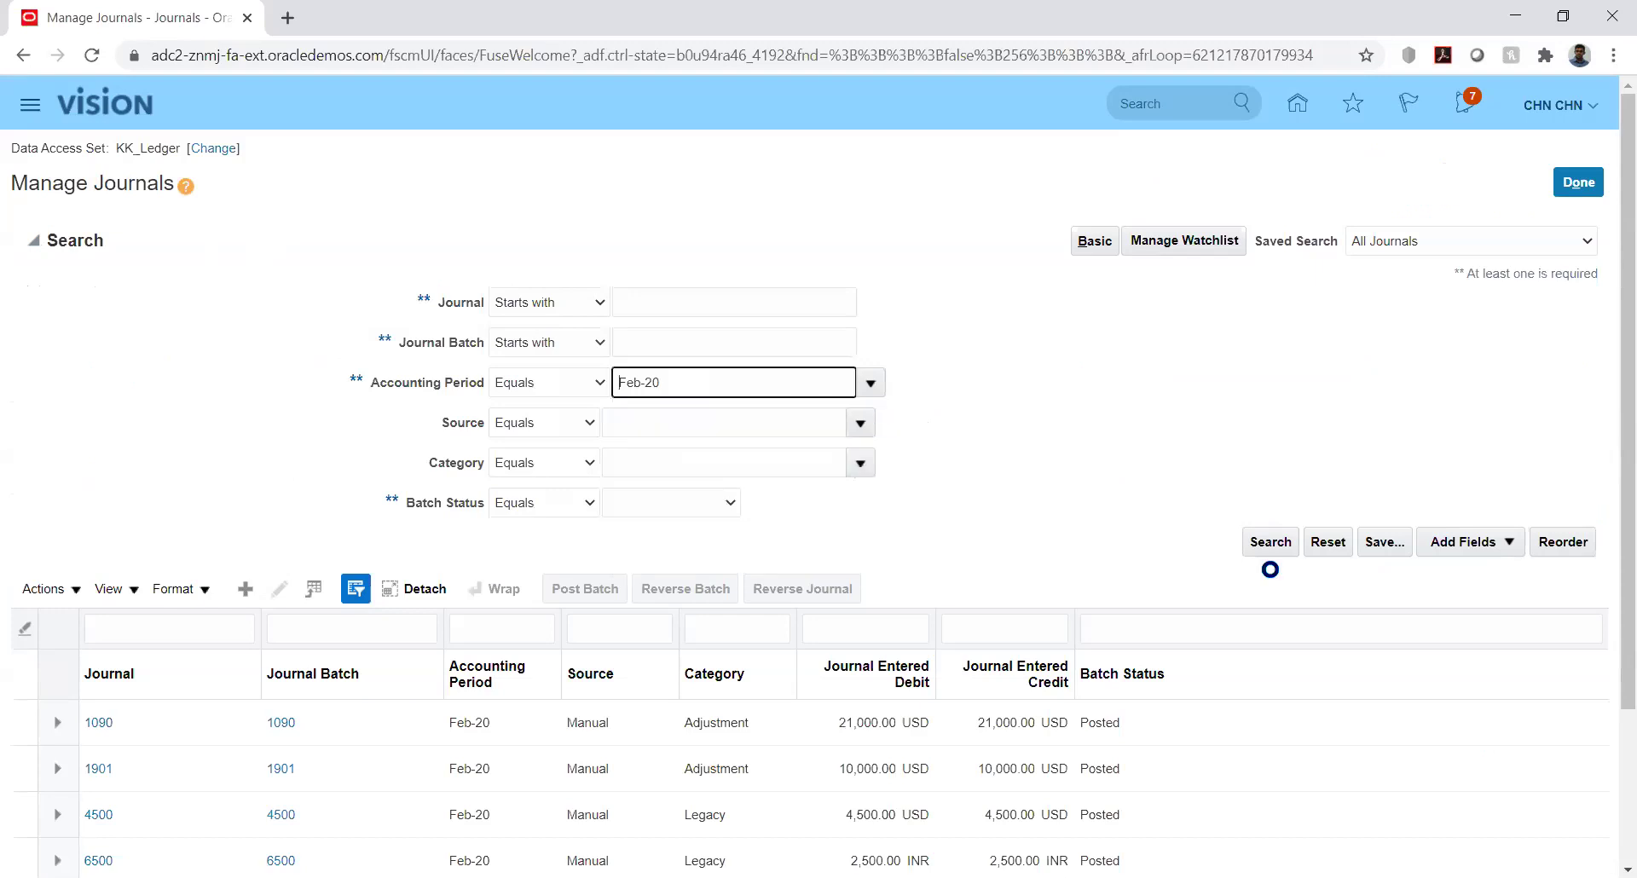
left_click(1271, 543)
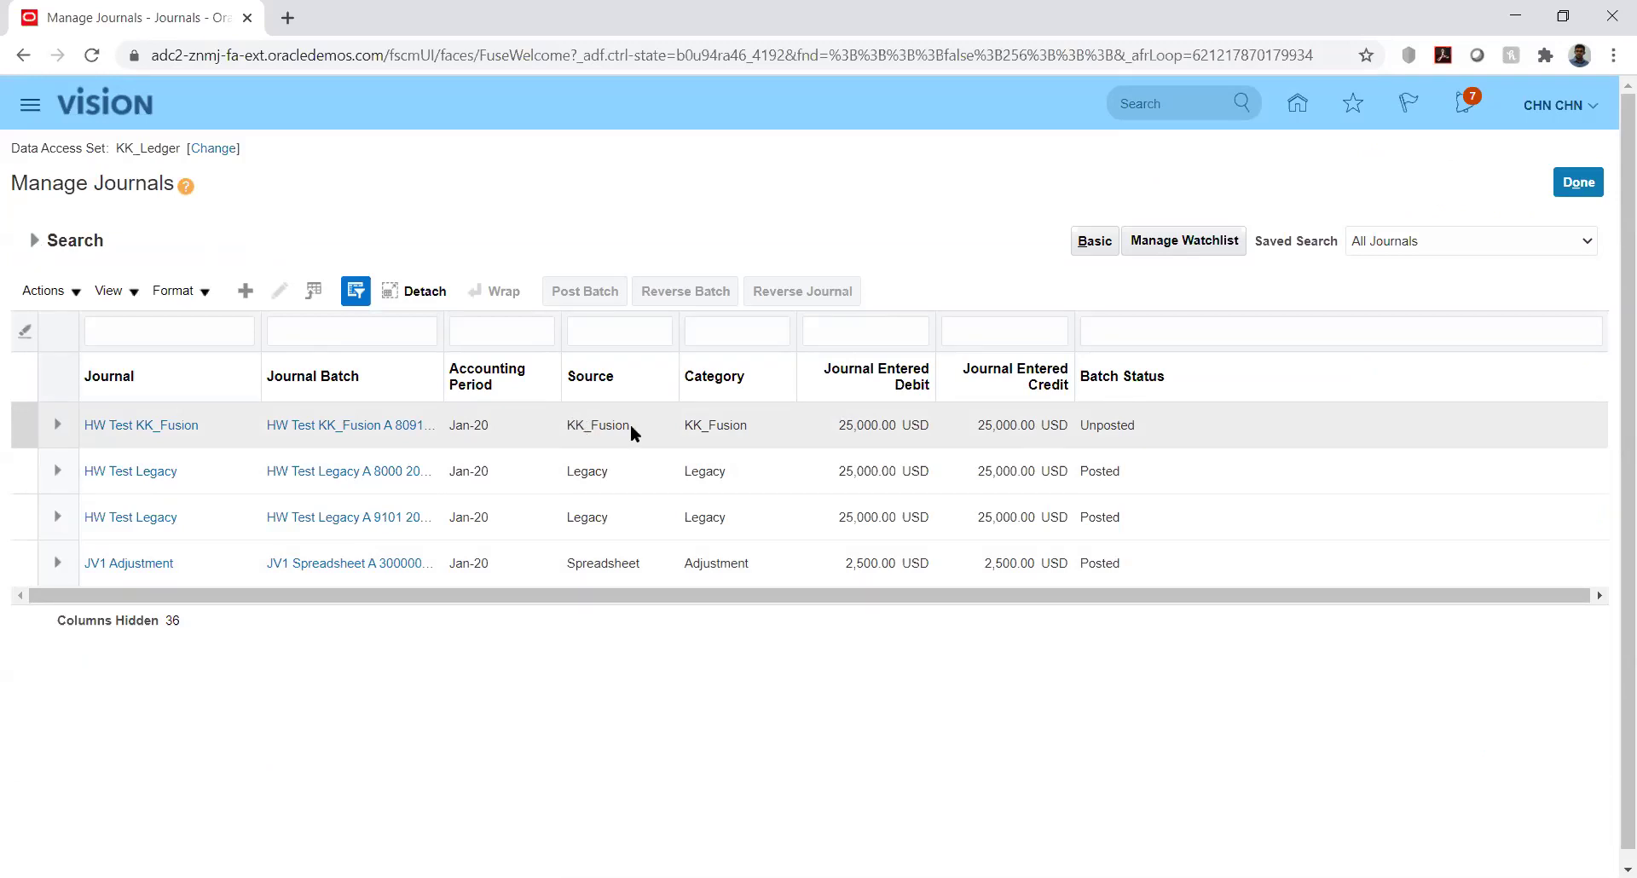
left_click(190, 422)
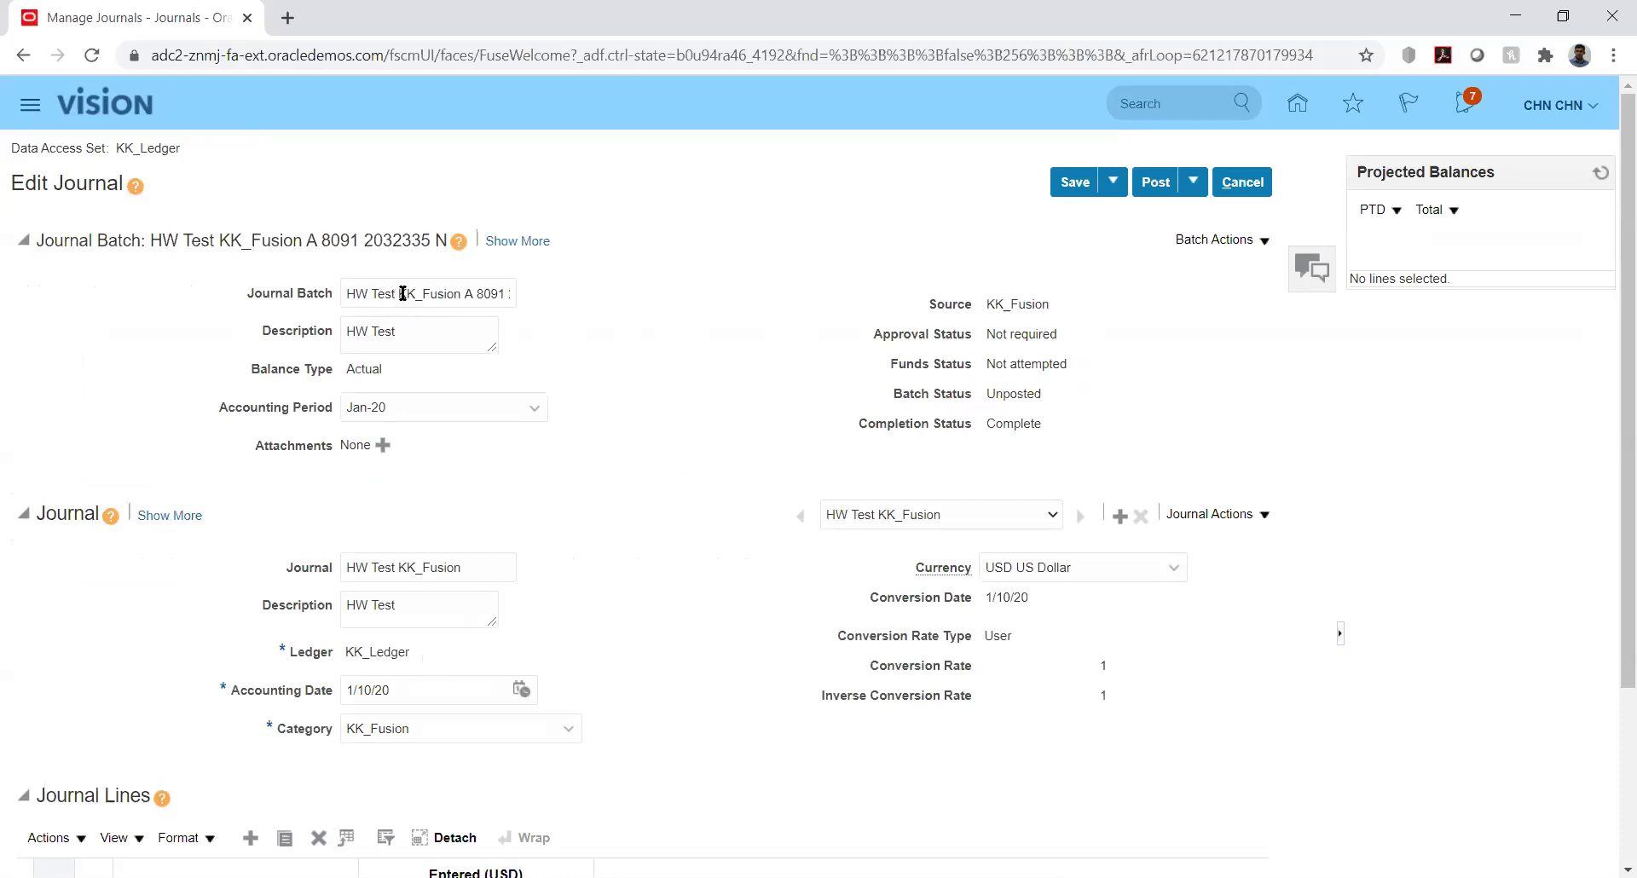
double_click(402, 293)
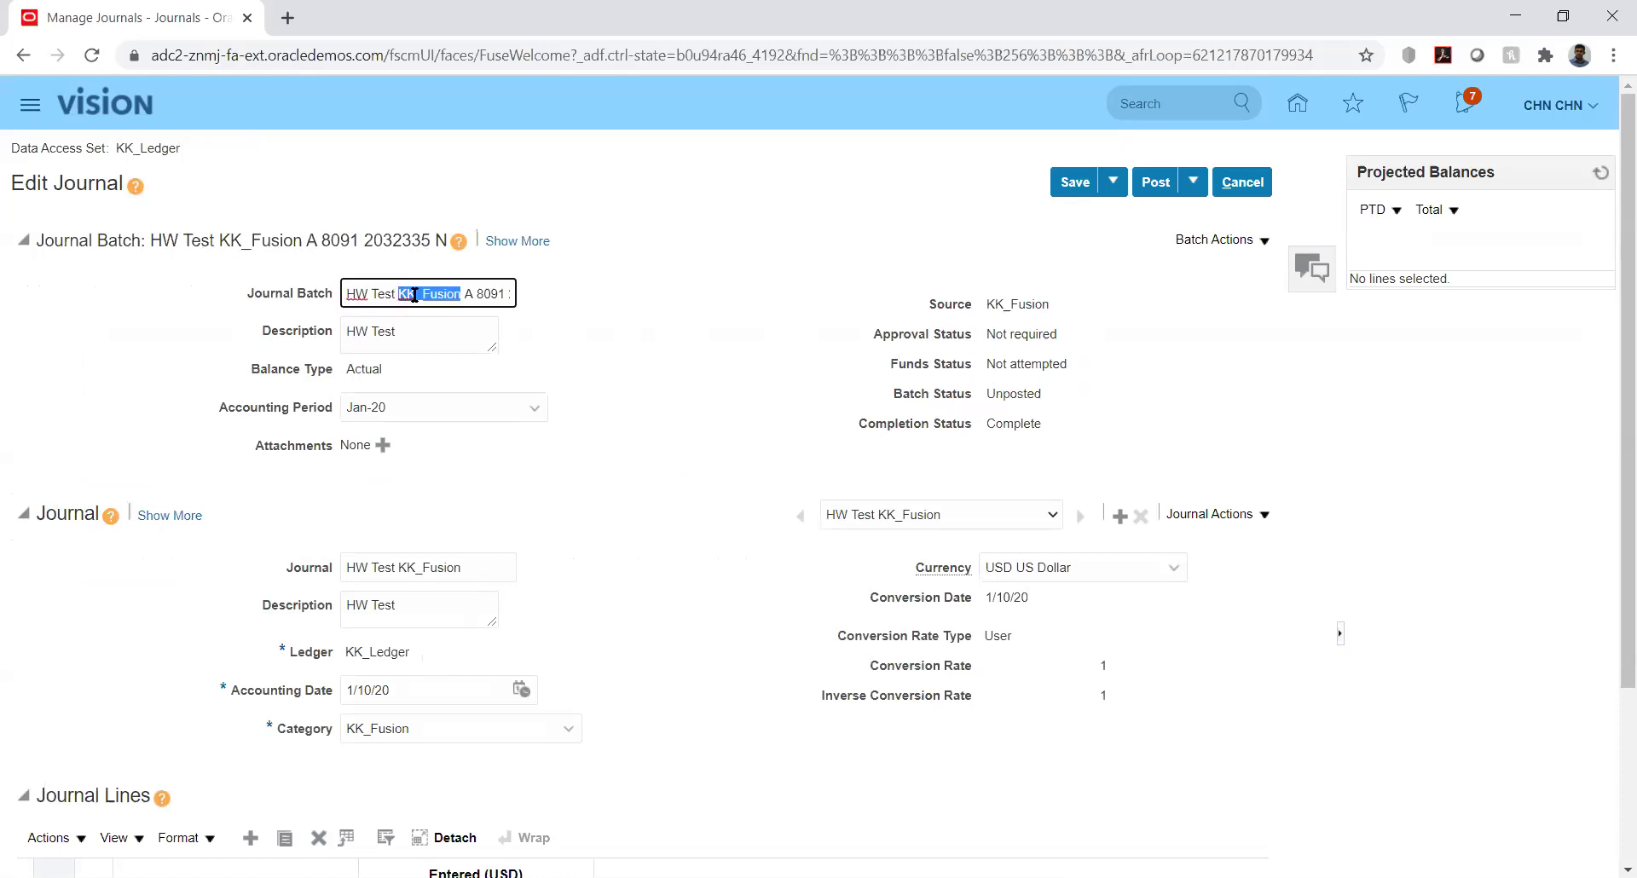
left_click(474, 293)
key("Right")
key("Right")
key("Right")
key("Right")
key("Right")
key("Right")
key("Right")
key("Right")
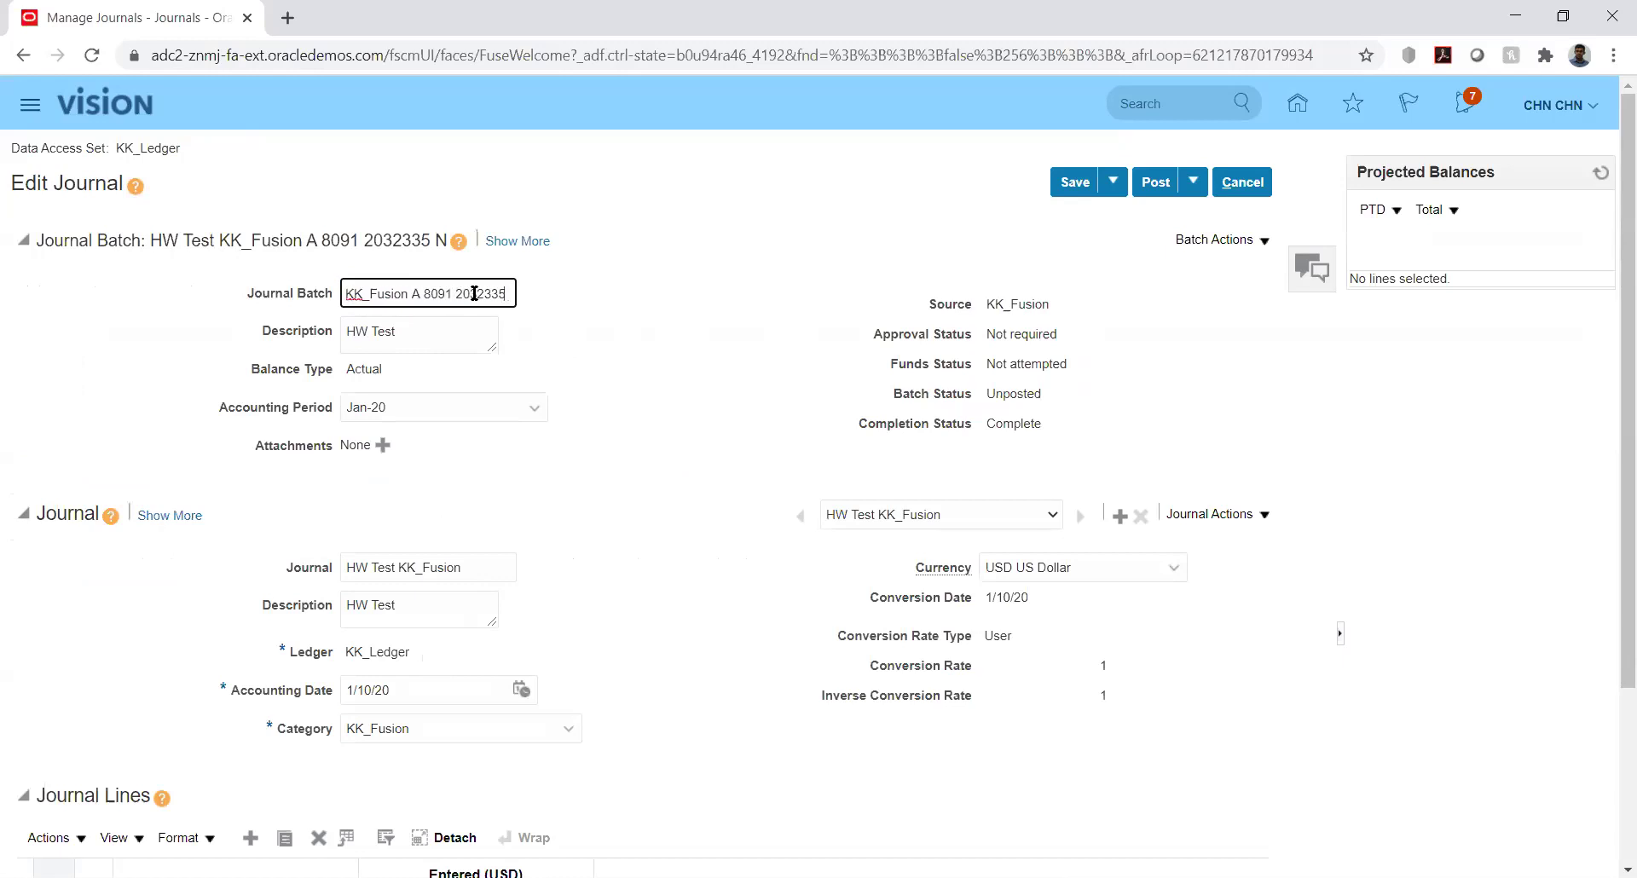
key("Home")
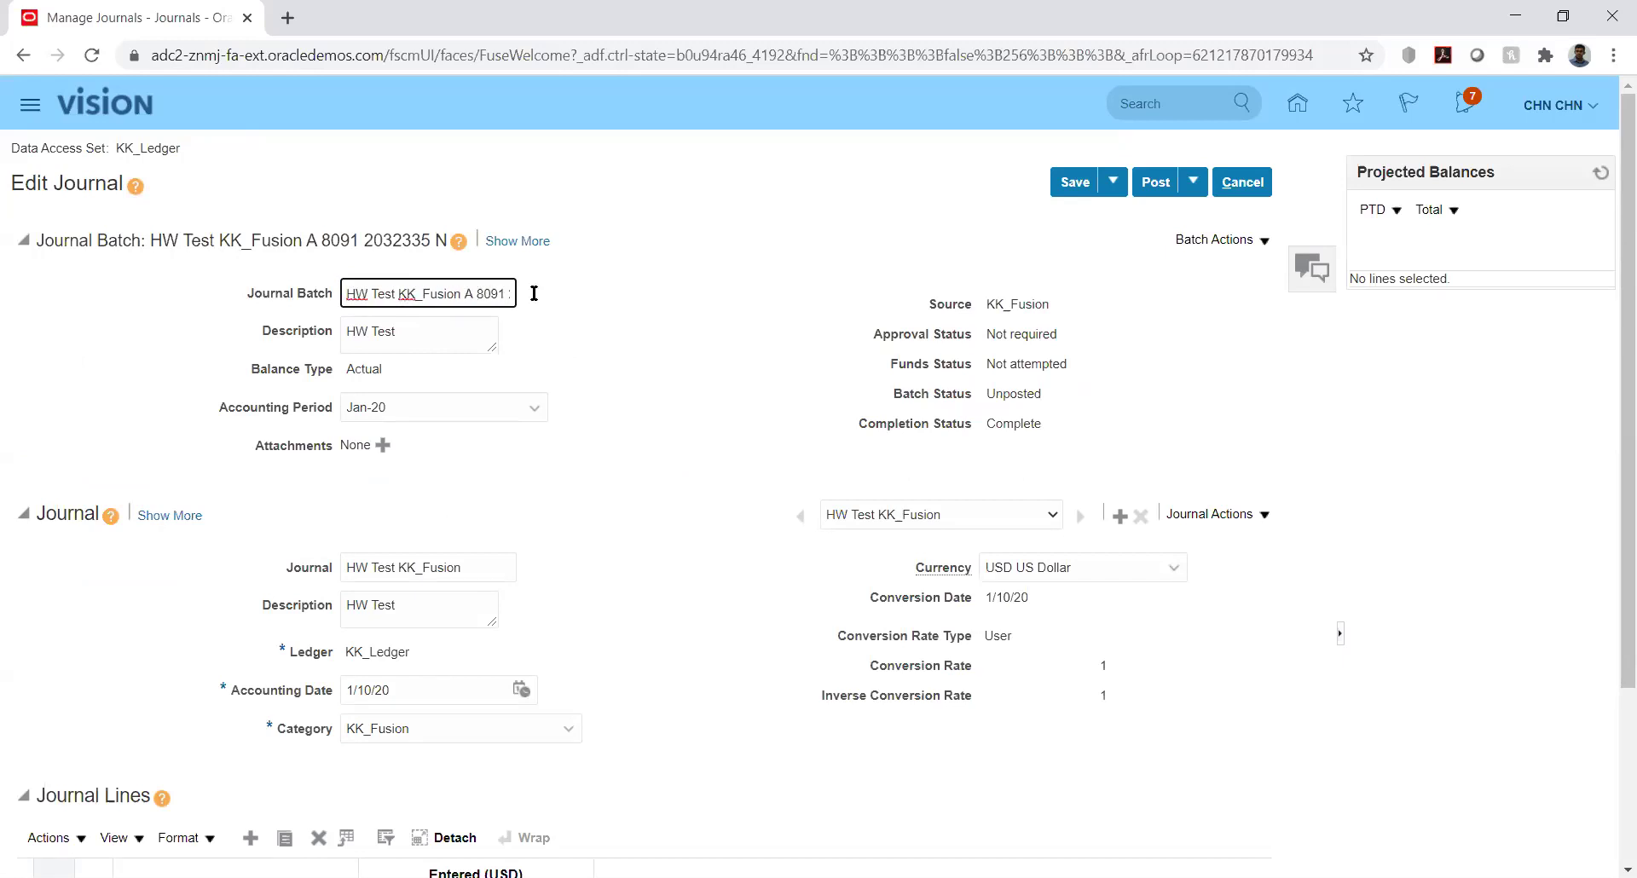
left_click(693, 322)
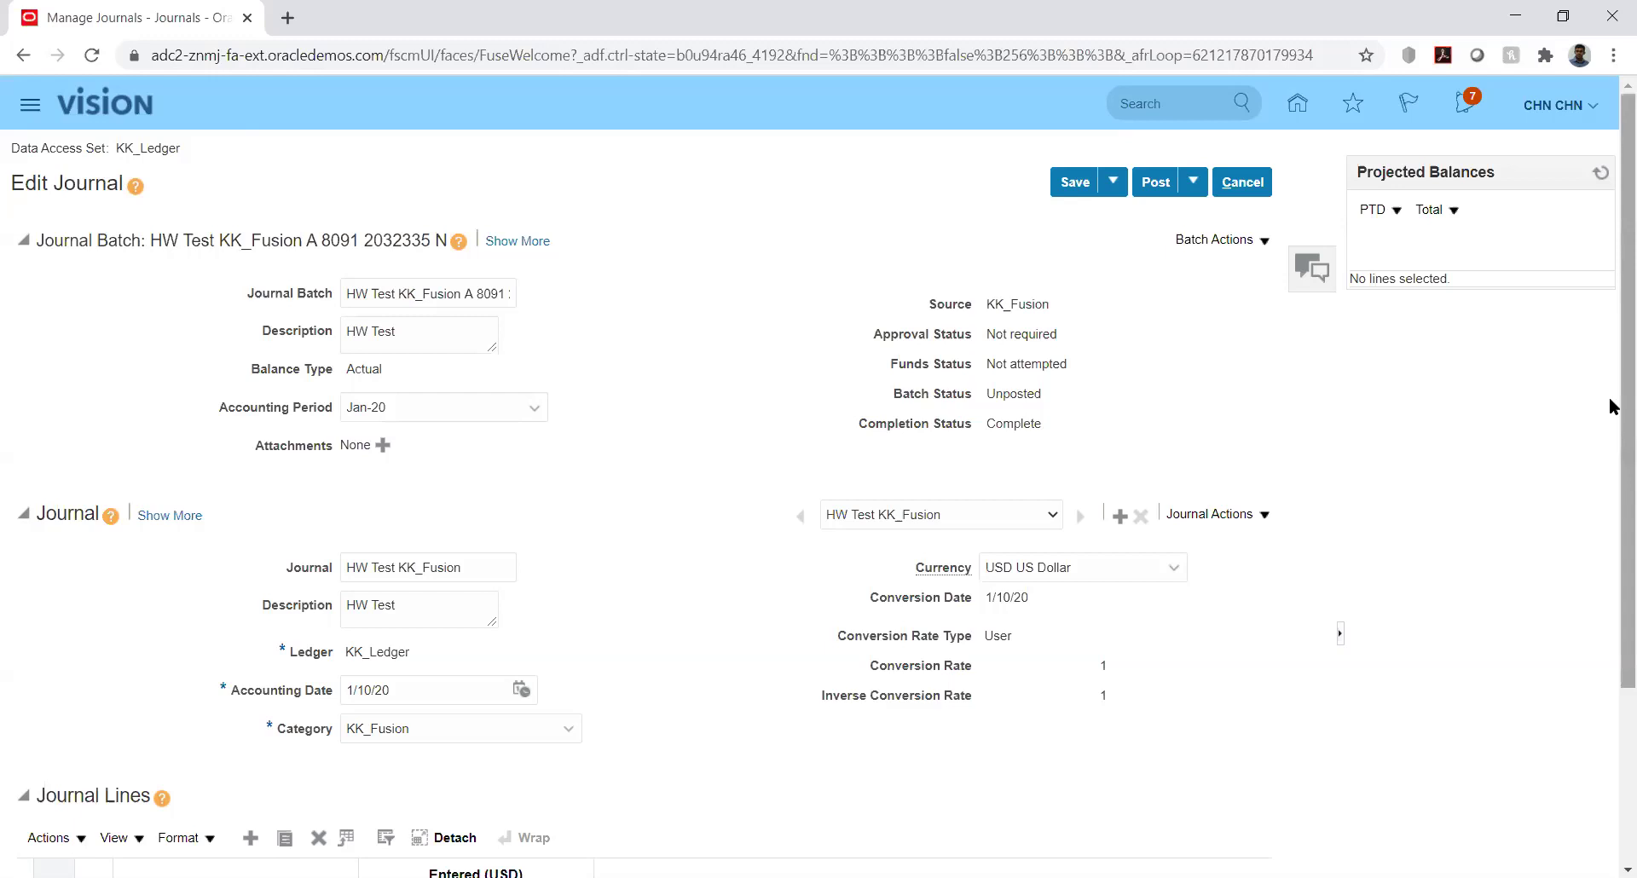
scroll(1611, 406, "down", 3)
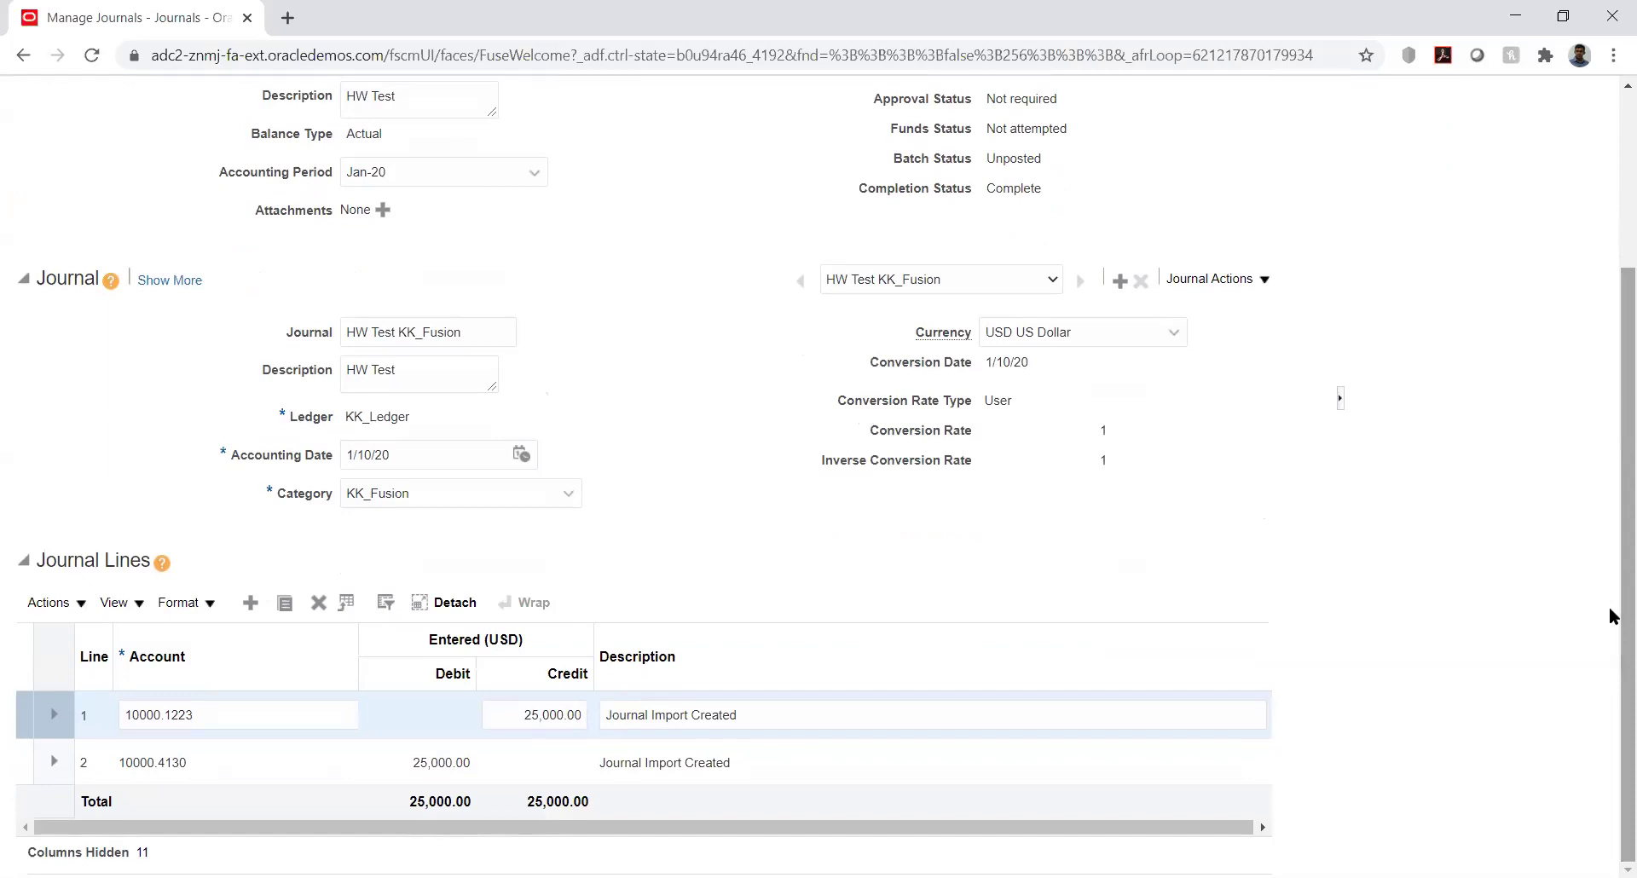
scroll(1610, 597, "up", 2)
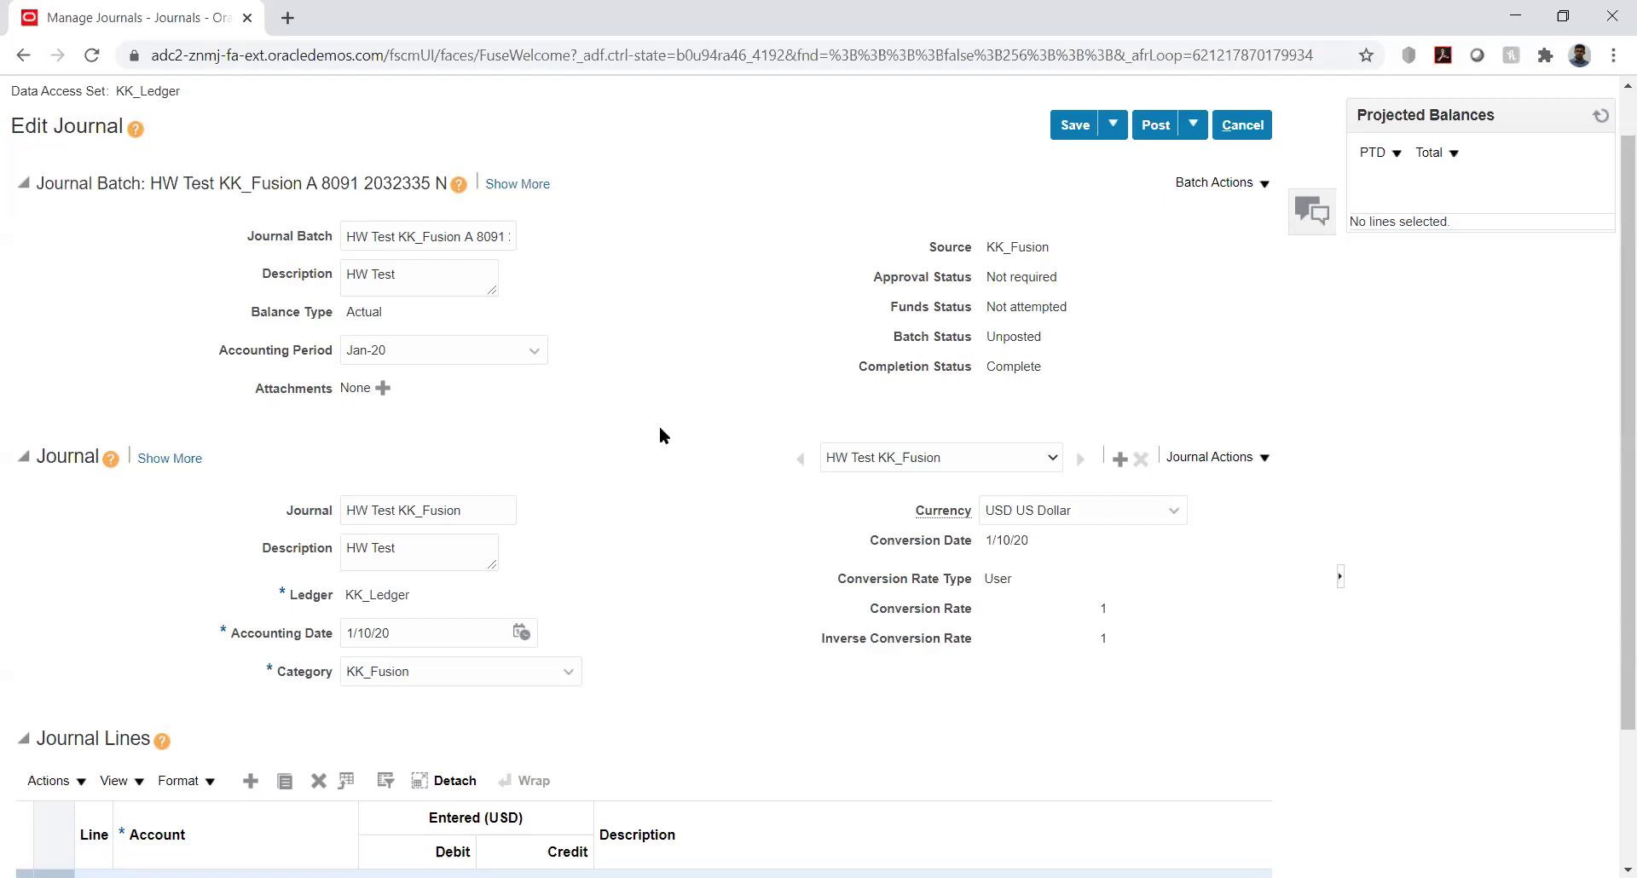
double_click(332, 179)
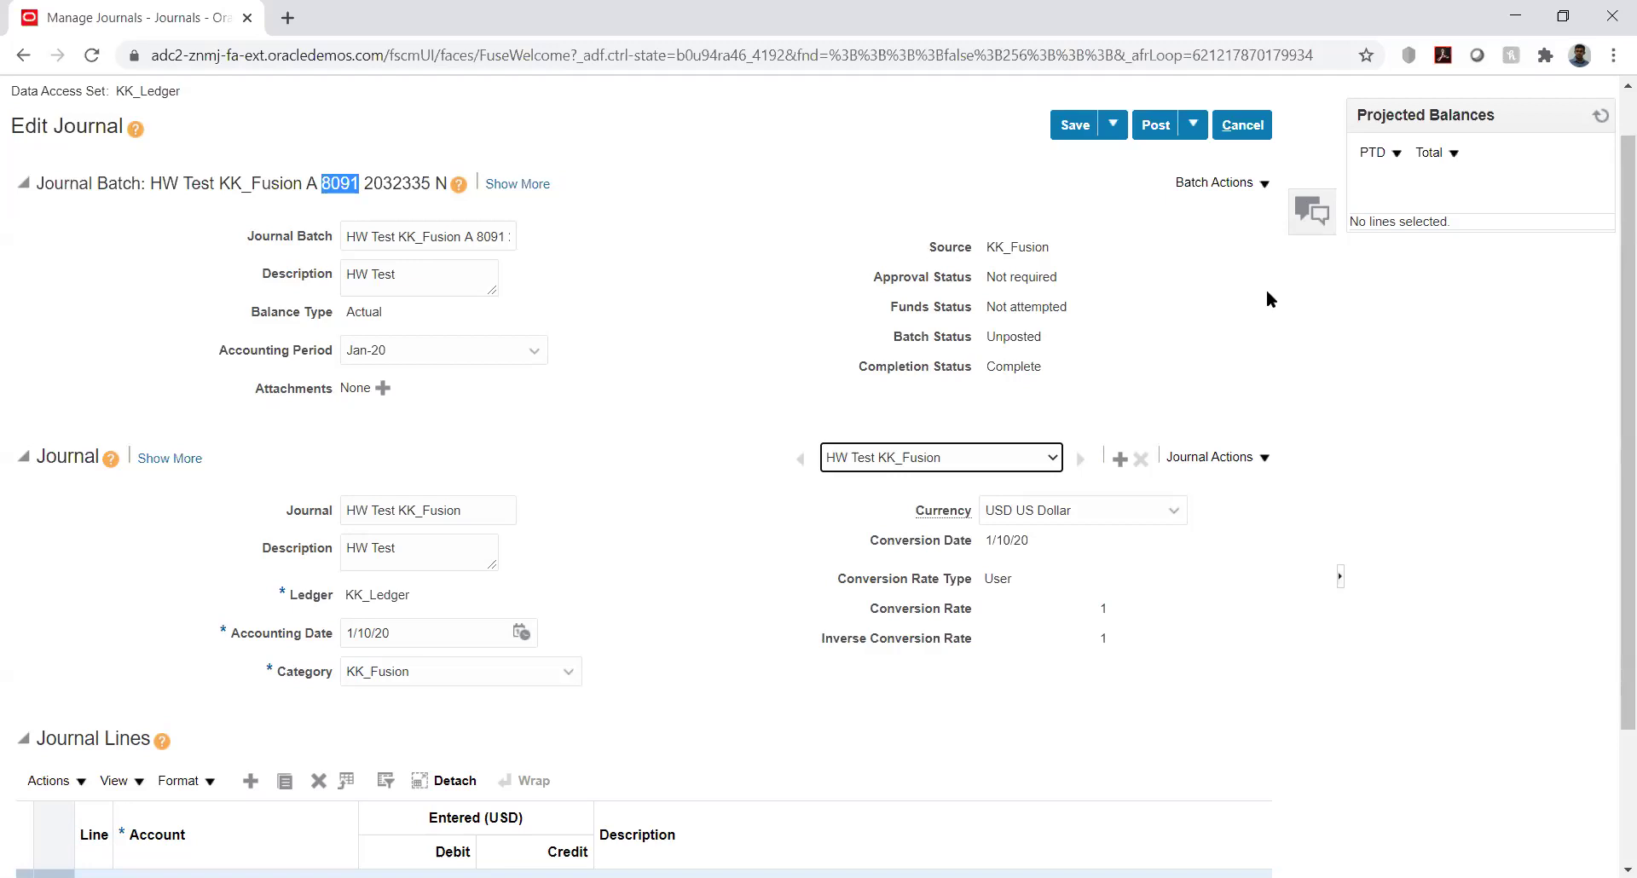
left_click(1498, 335)
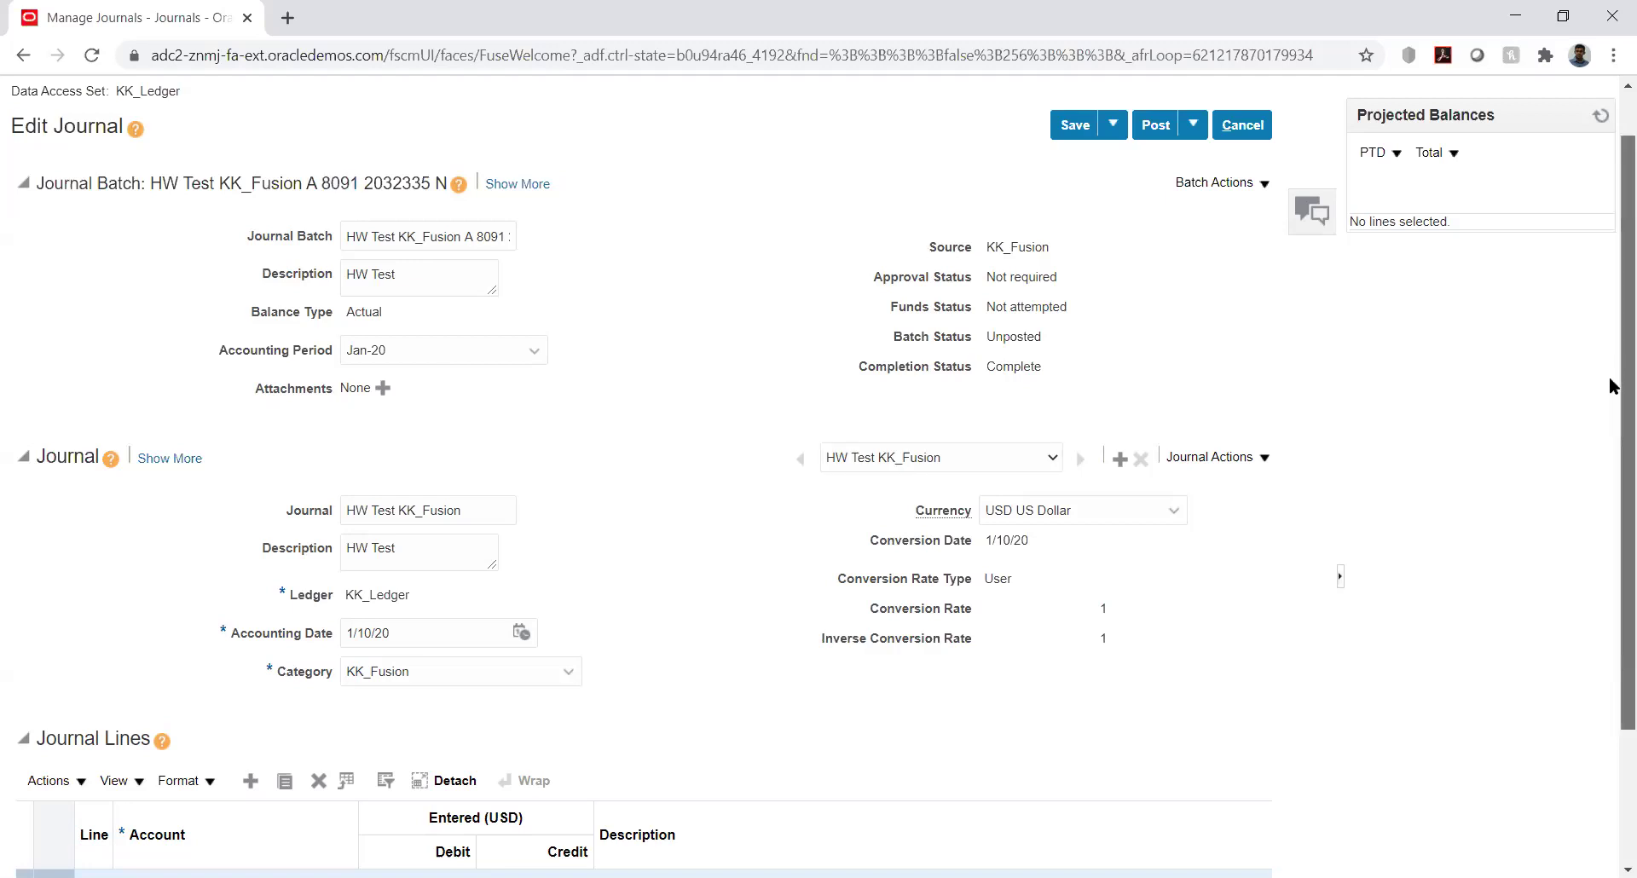
scroll(1611, 435, "down", 2)
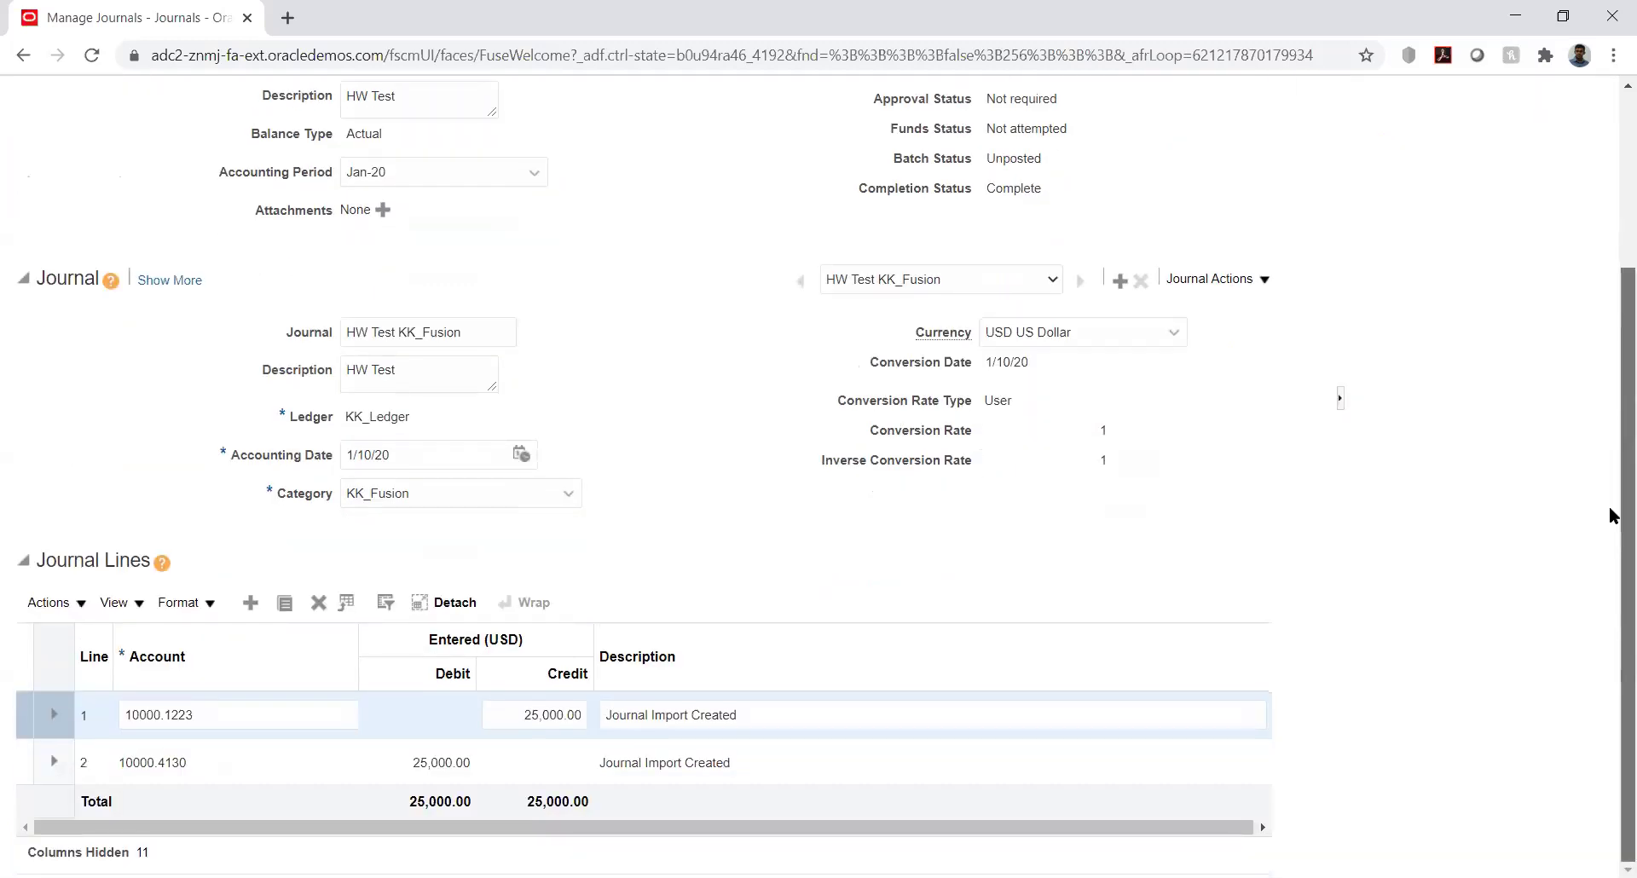
Post the HW Test KK_Fusion journal batch, confirm it, and leave the editor with Done
scroll(1608, 461, "up", 2)
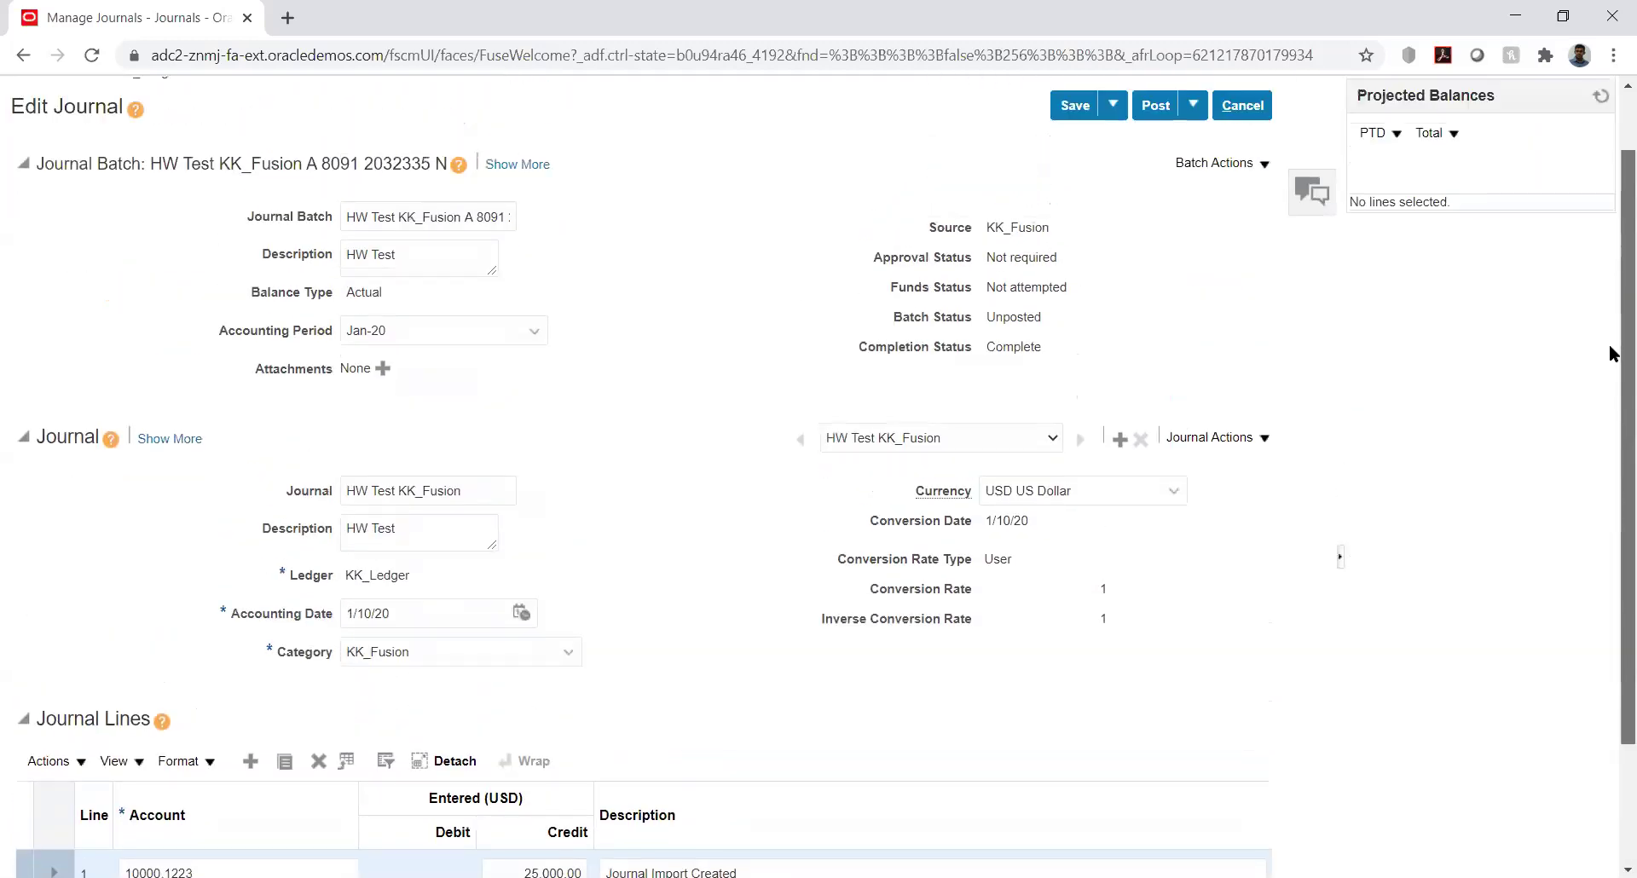
scroll(1611, 353, "up", 1)
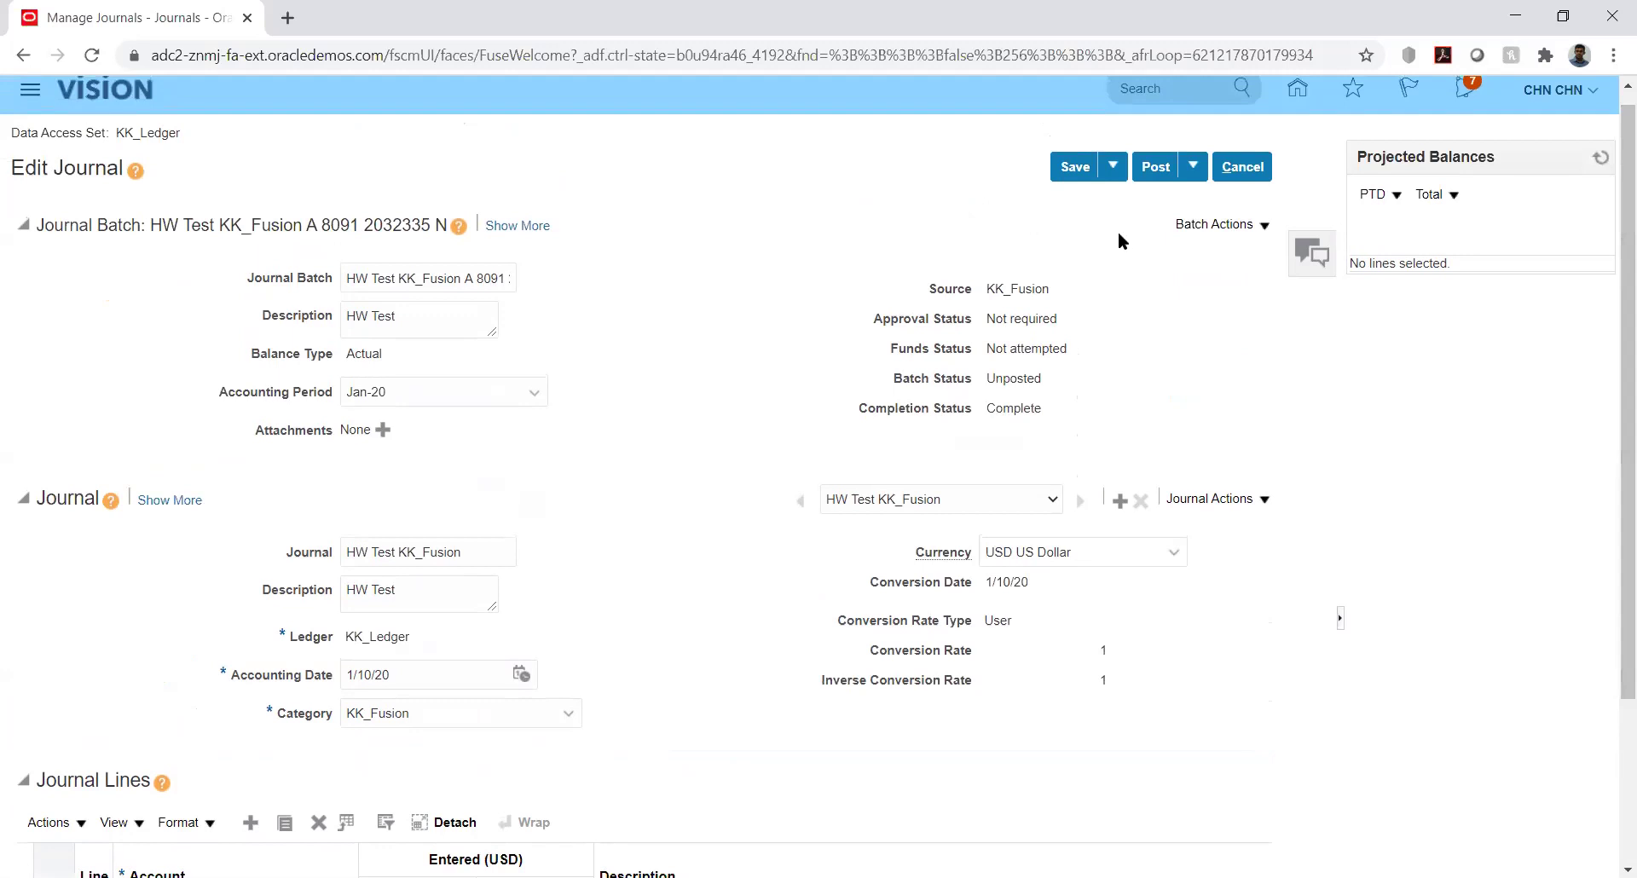
left_click(1152, 164)
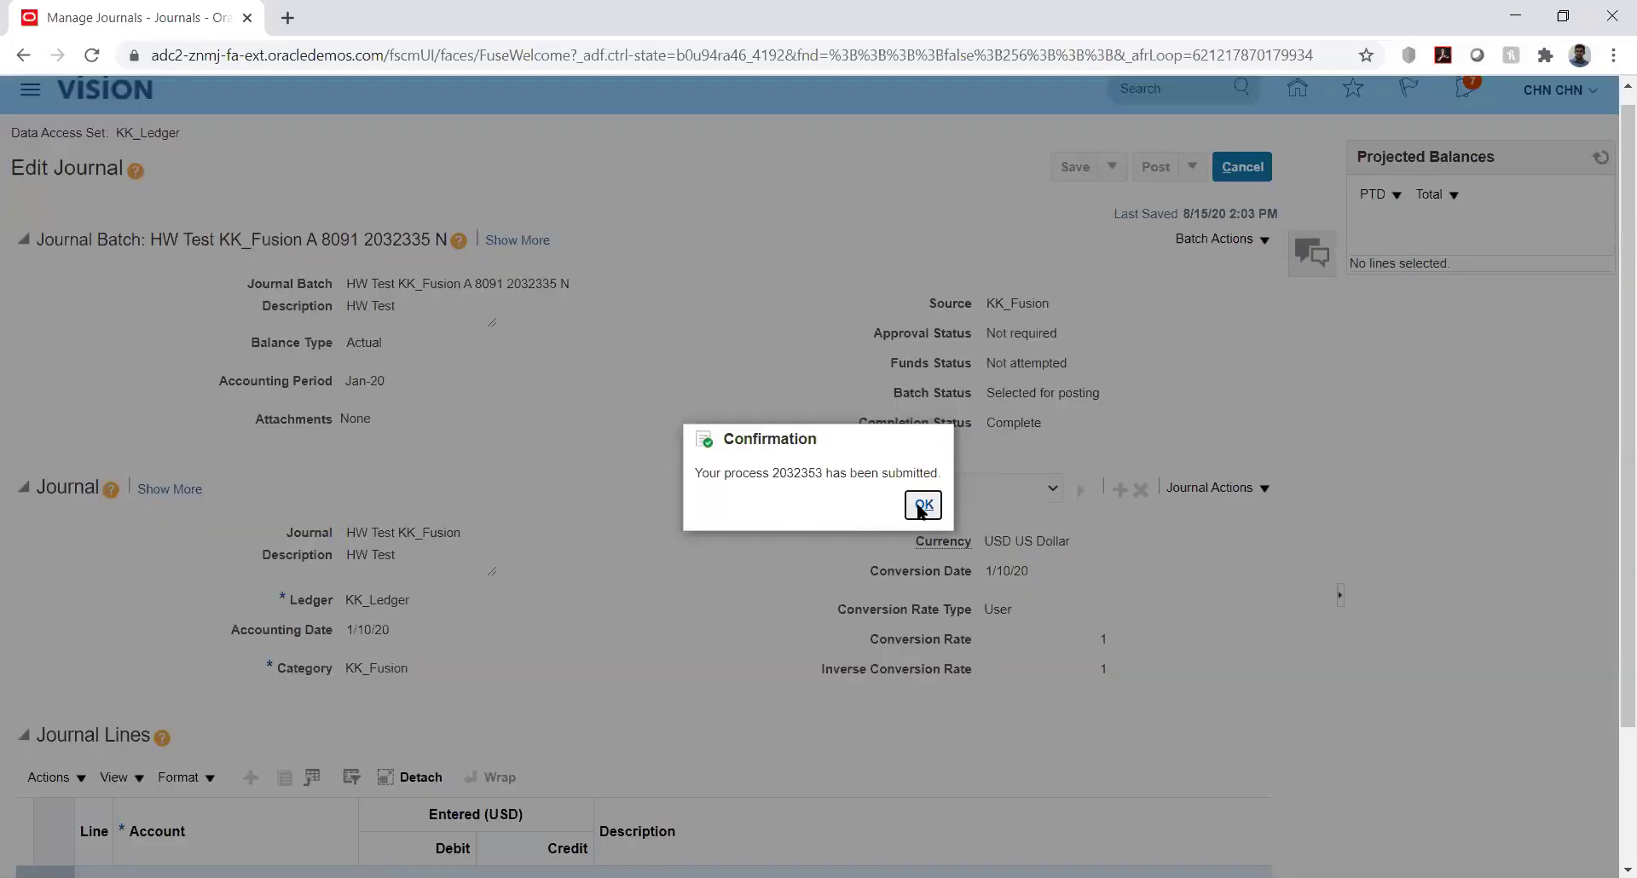
left_click(922, 507)
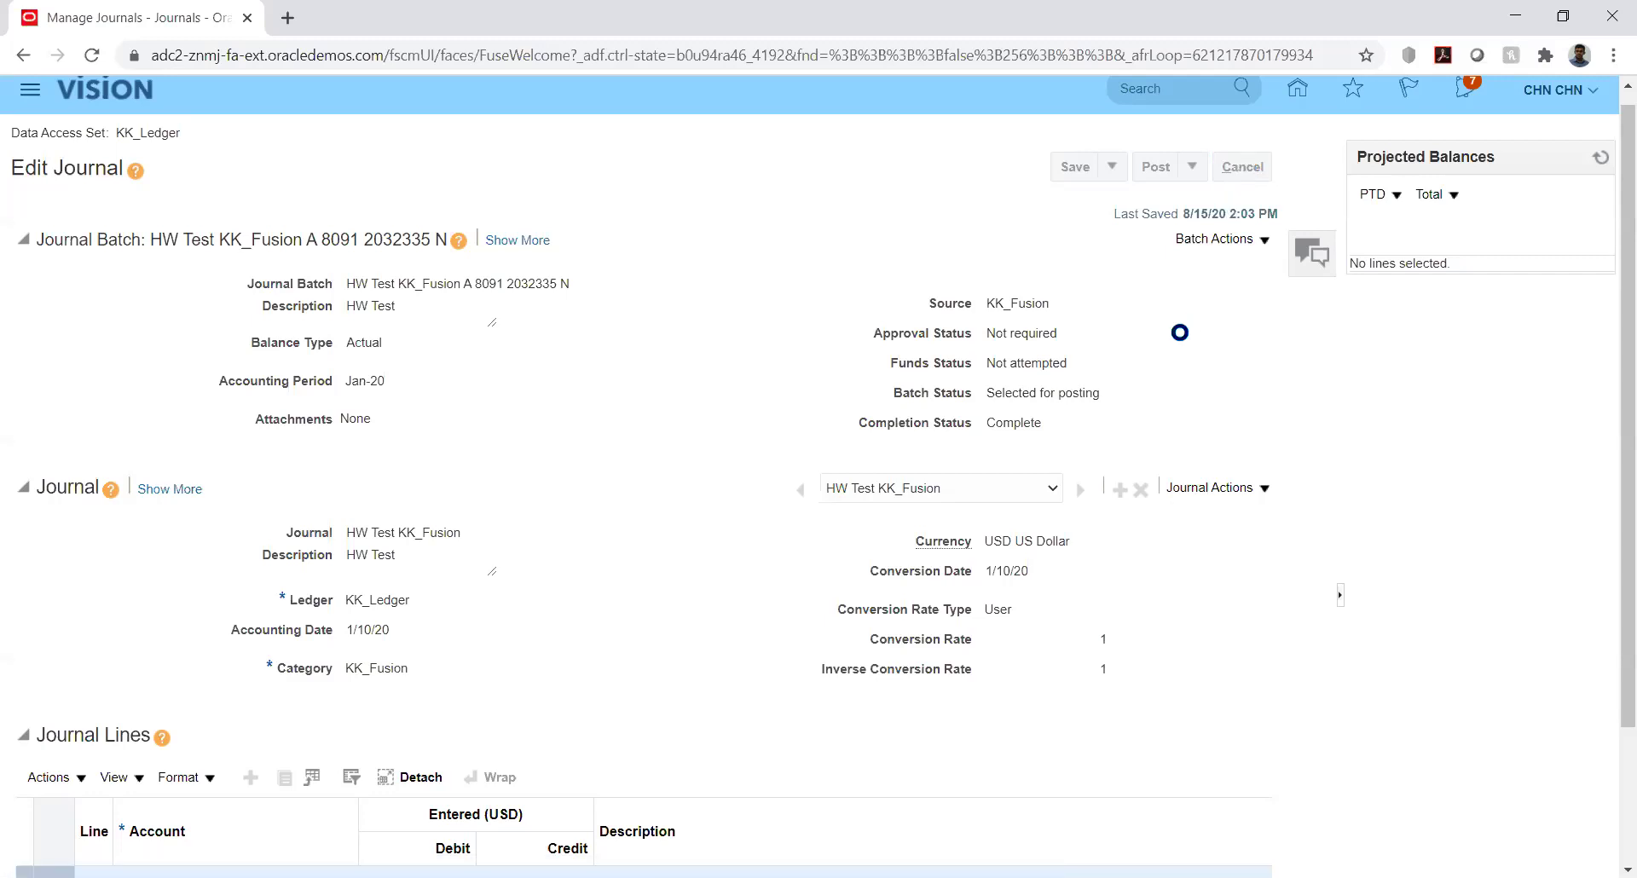
left_click(1574, 171)
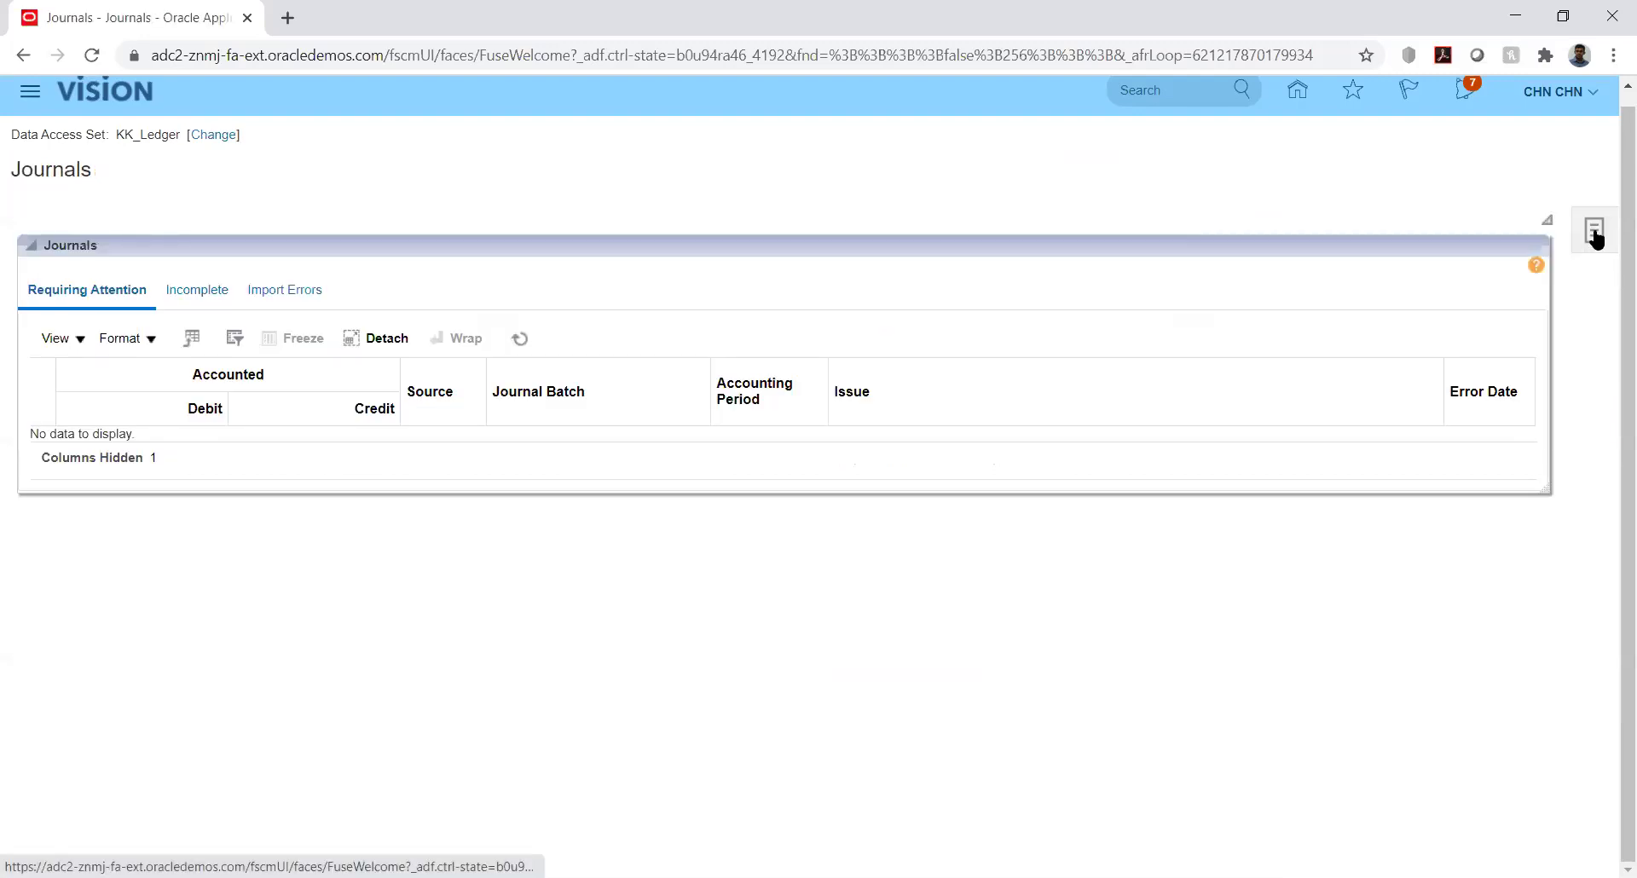
Search Manage Journals for Jan-20 and reopen the HW Test KK_Fusion journal, now Posted
left_click(1594, 235)
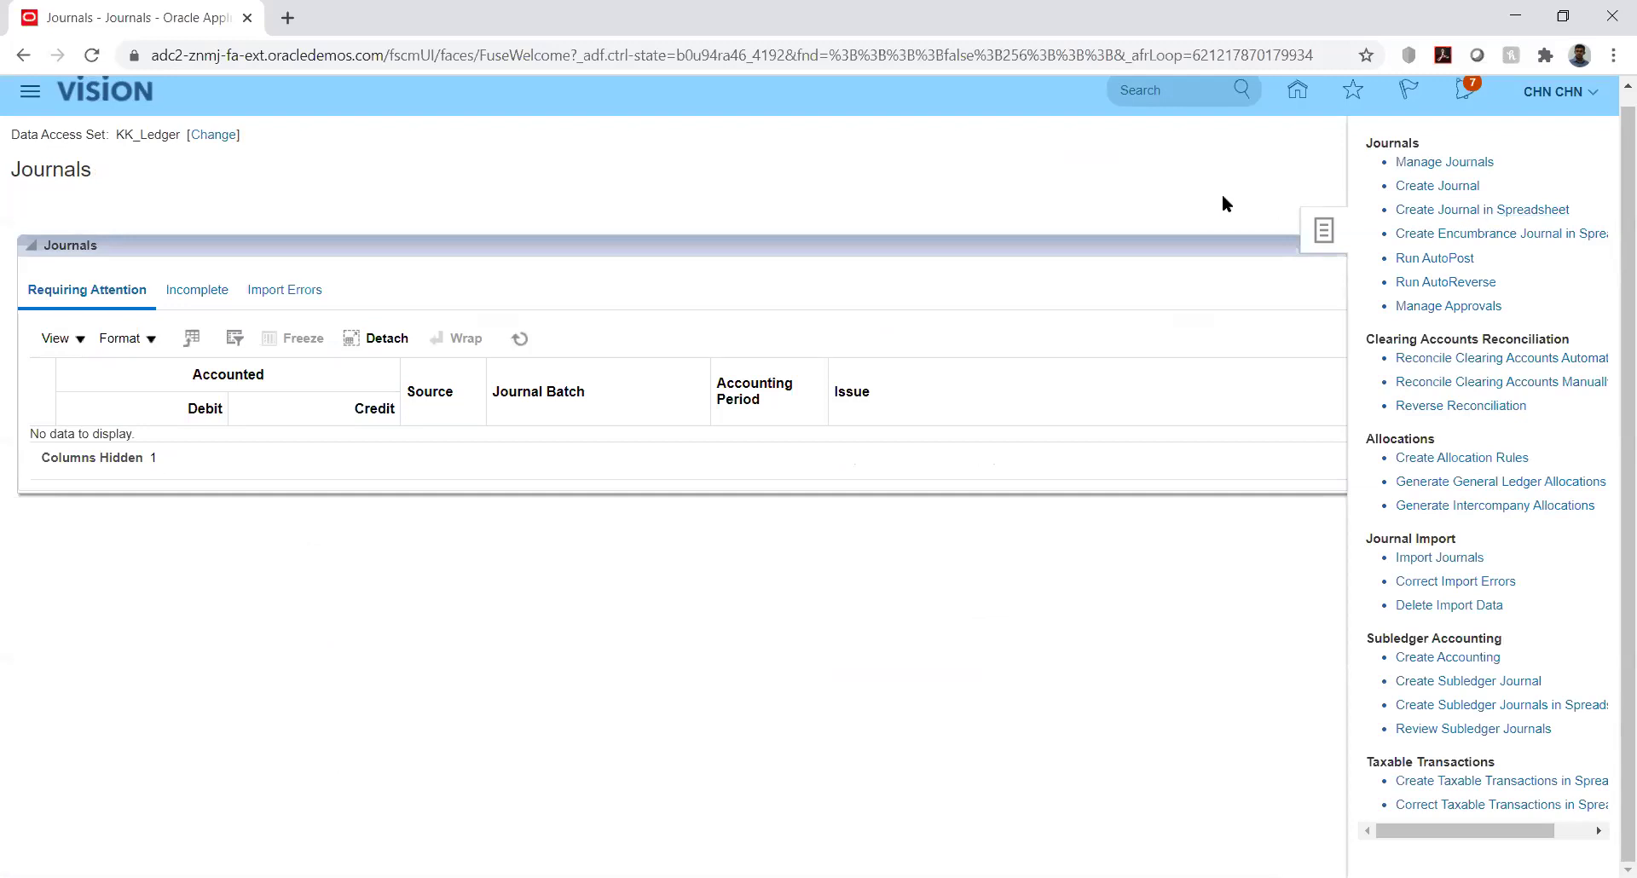
left_click(1398, 186)
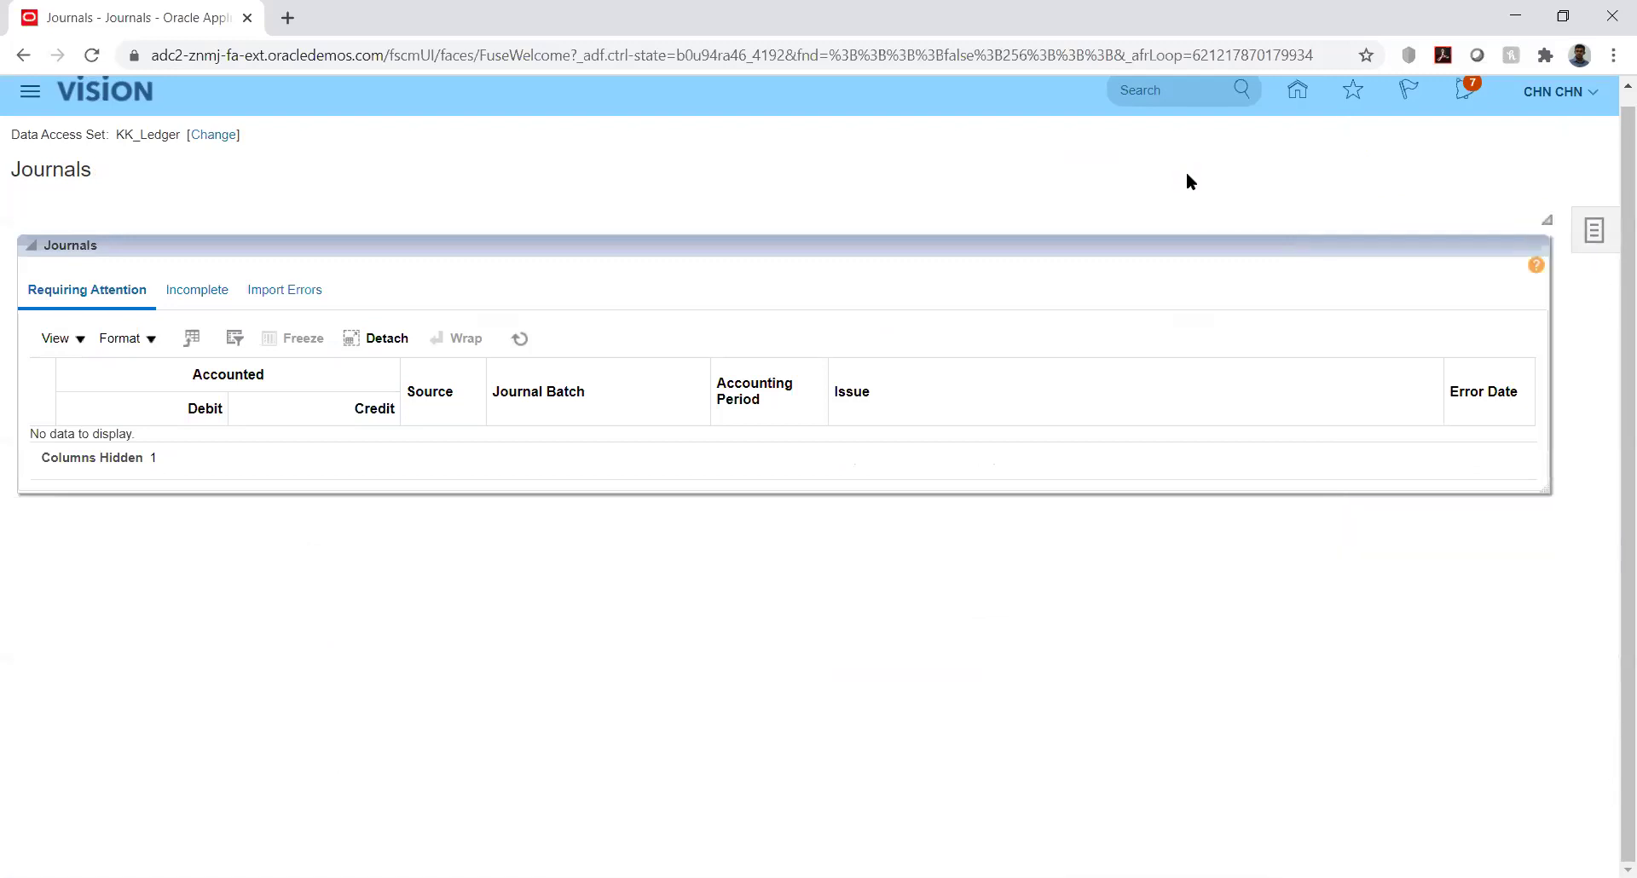
left_click(1588, 235)
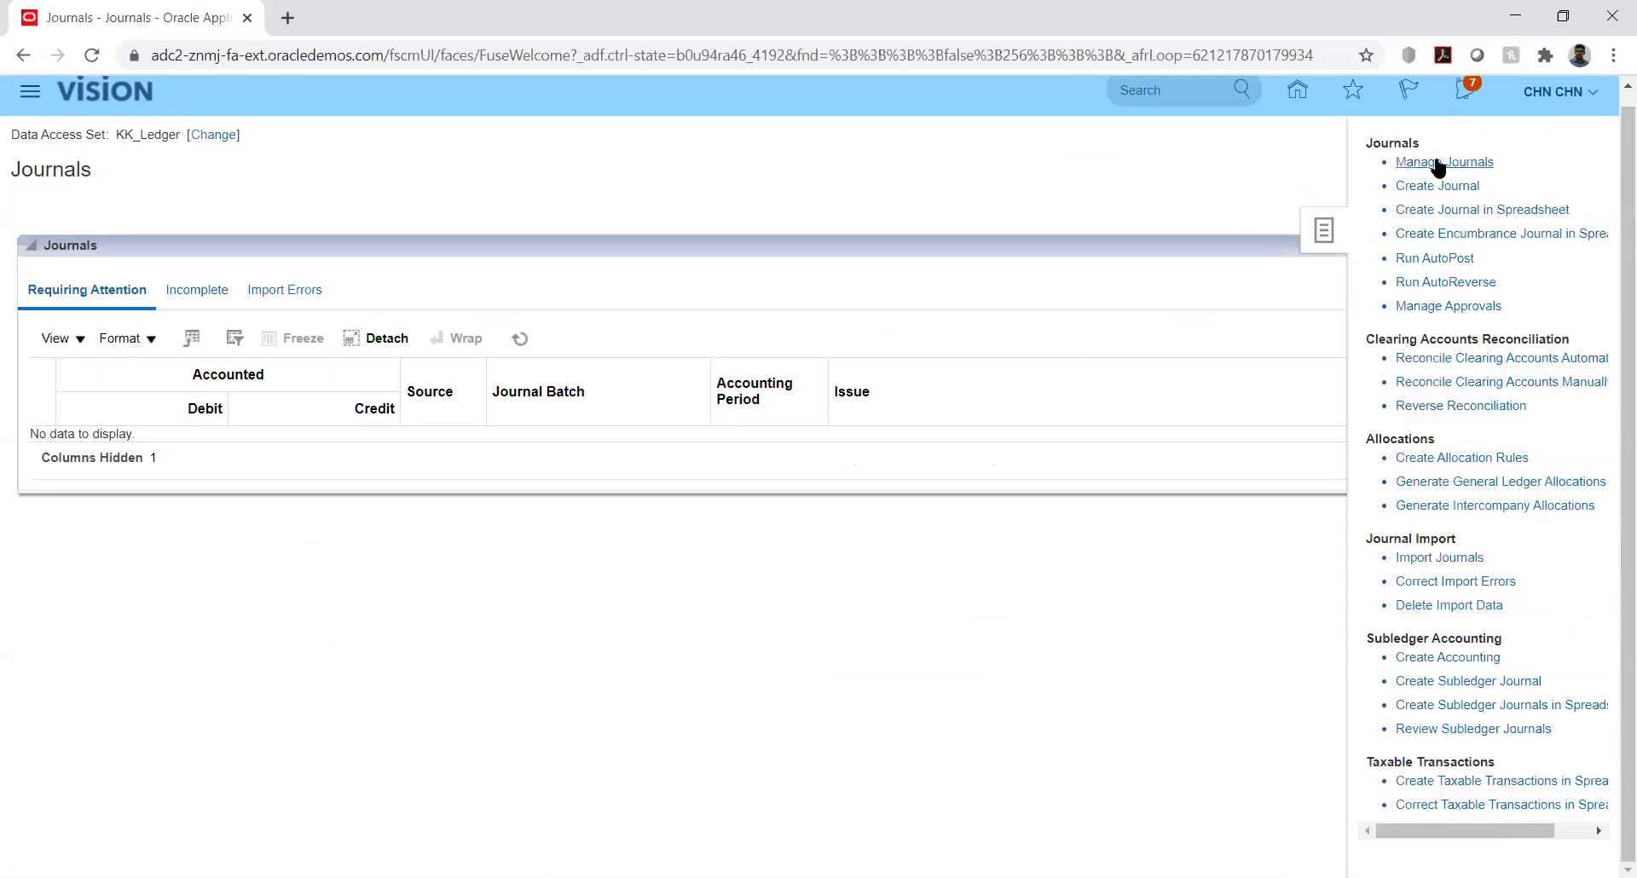
left_click(1438, 163)
left_click(865, 375)
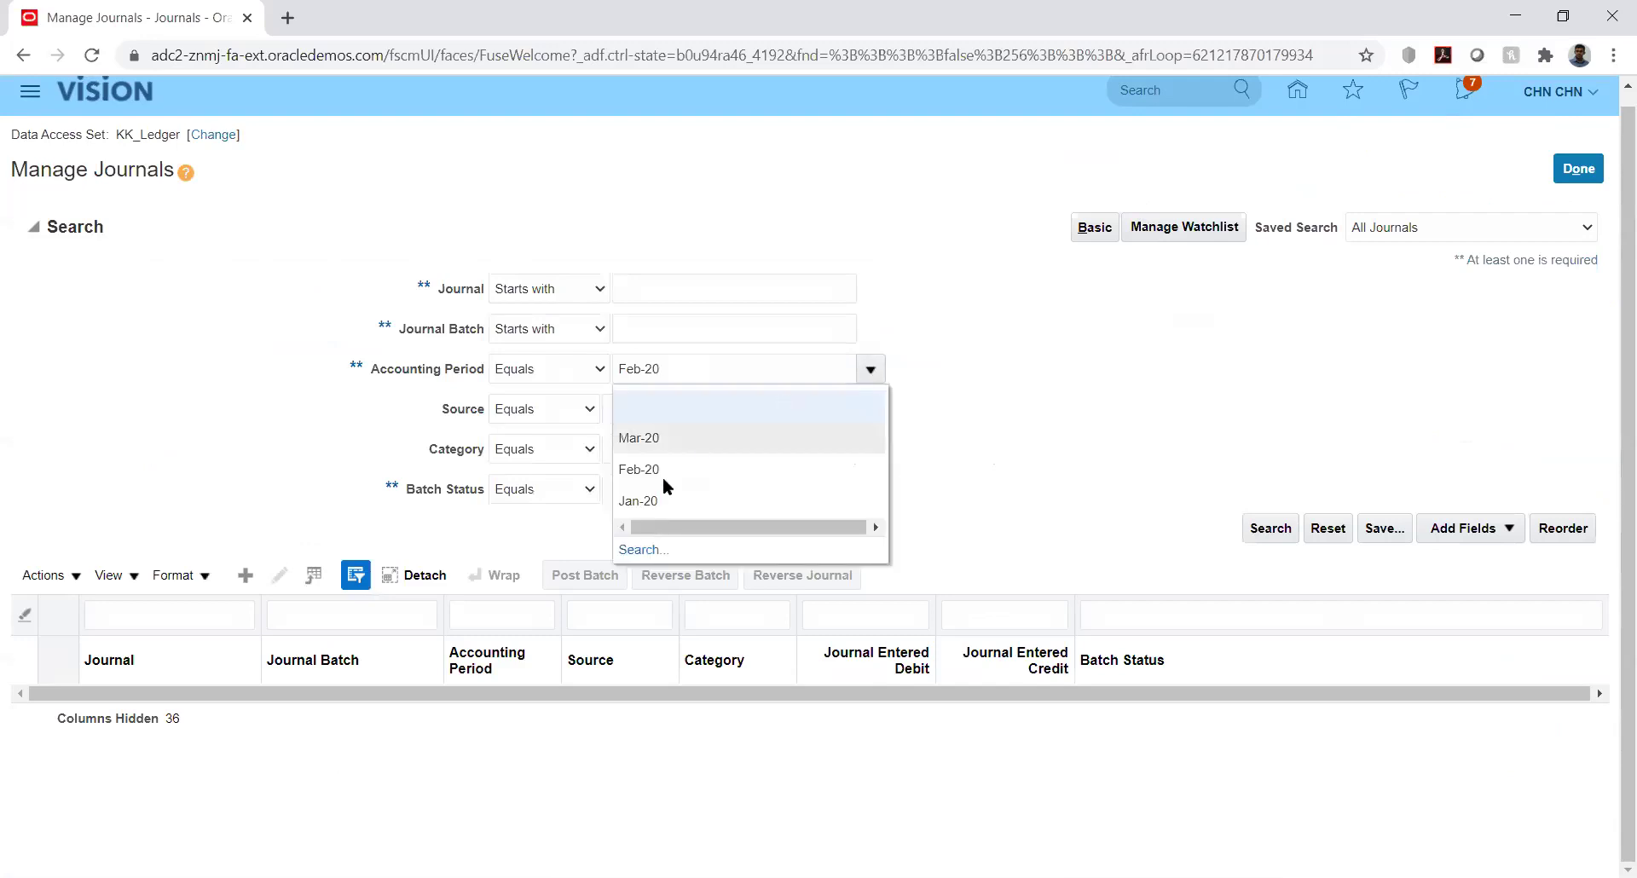
left_click(644, 501)
left_click(1255, 528)
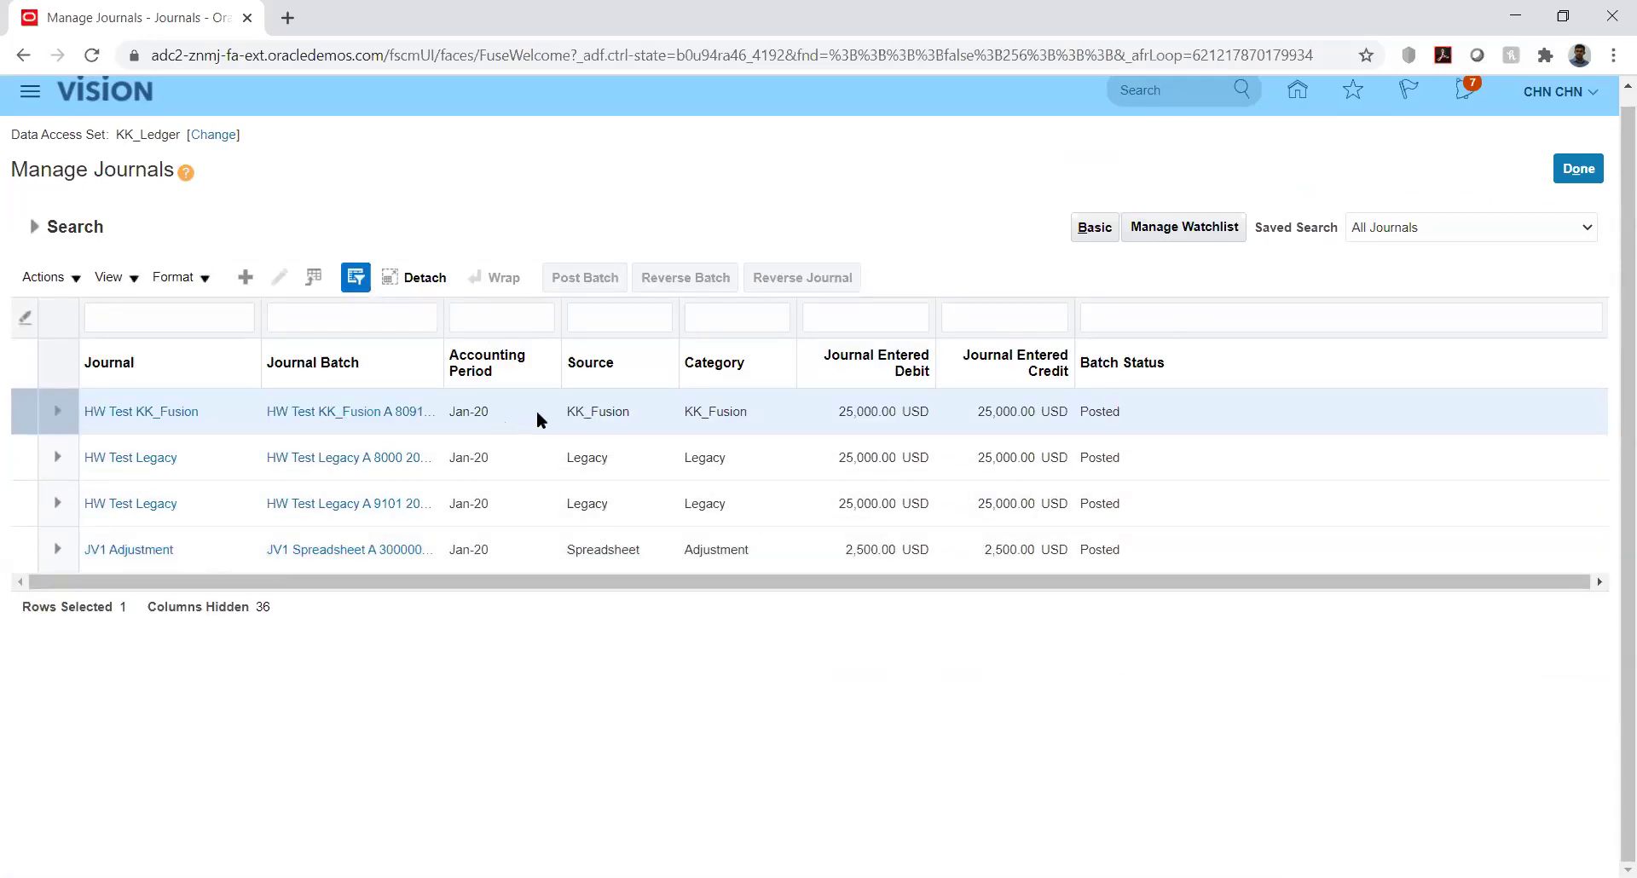
left_click(541, 413)
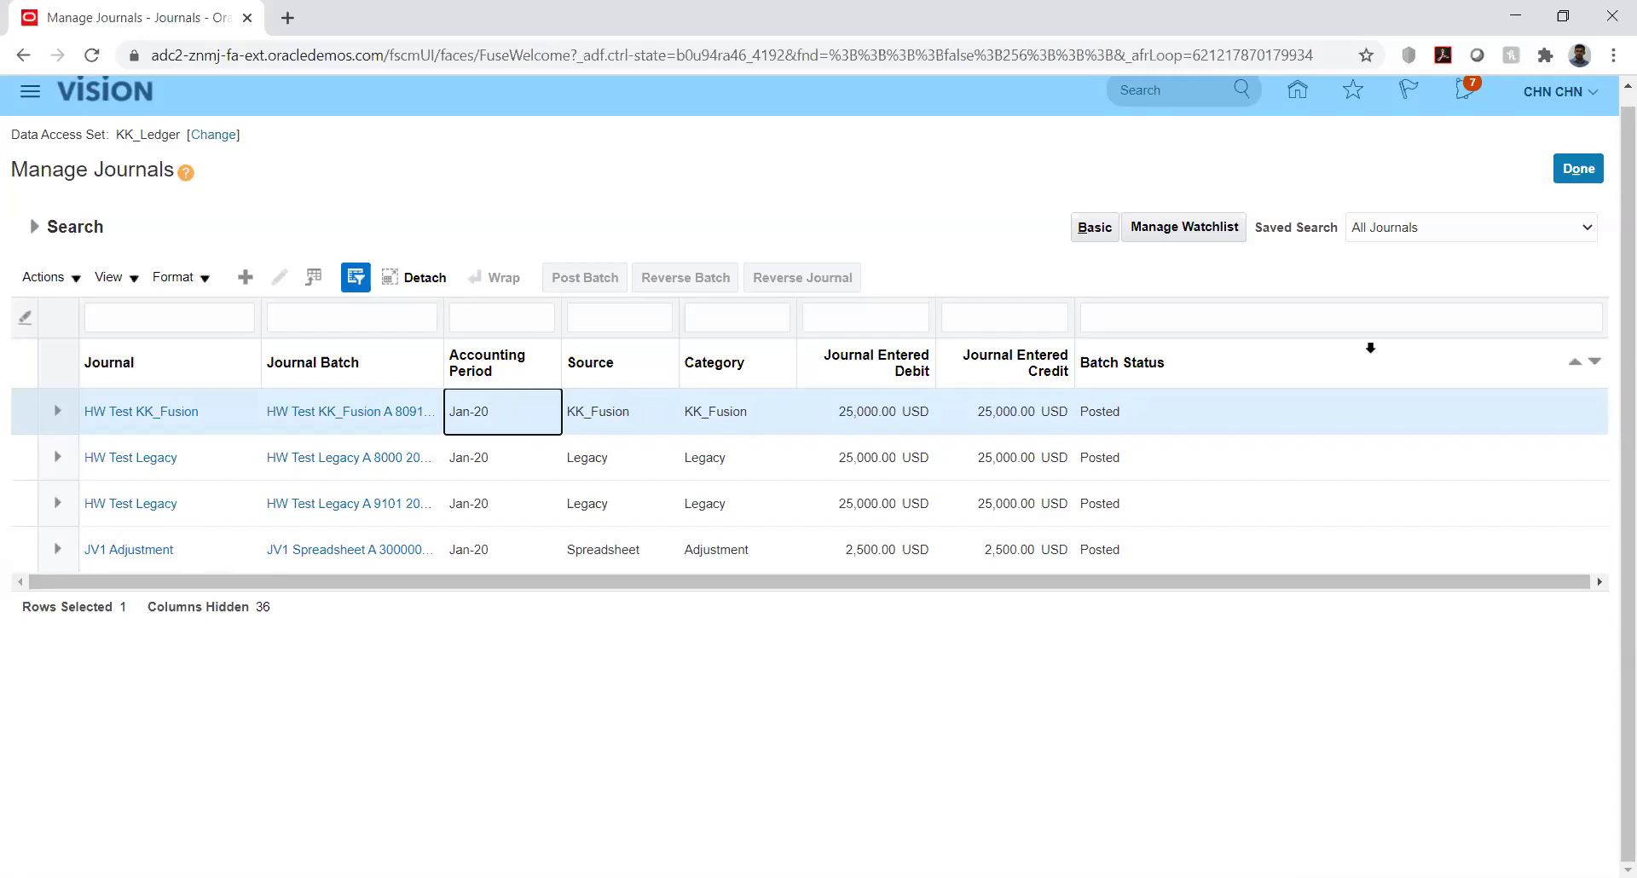
left_click(156, 414)
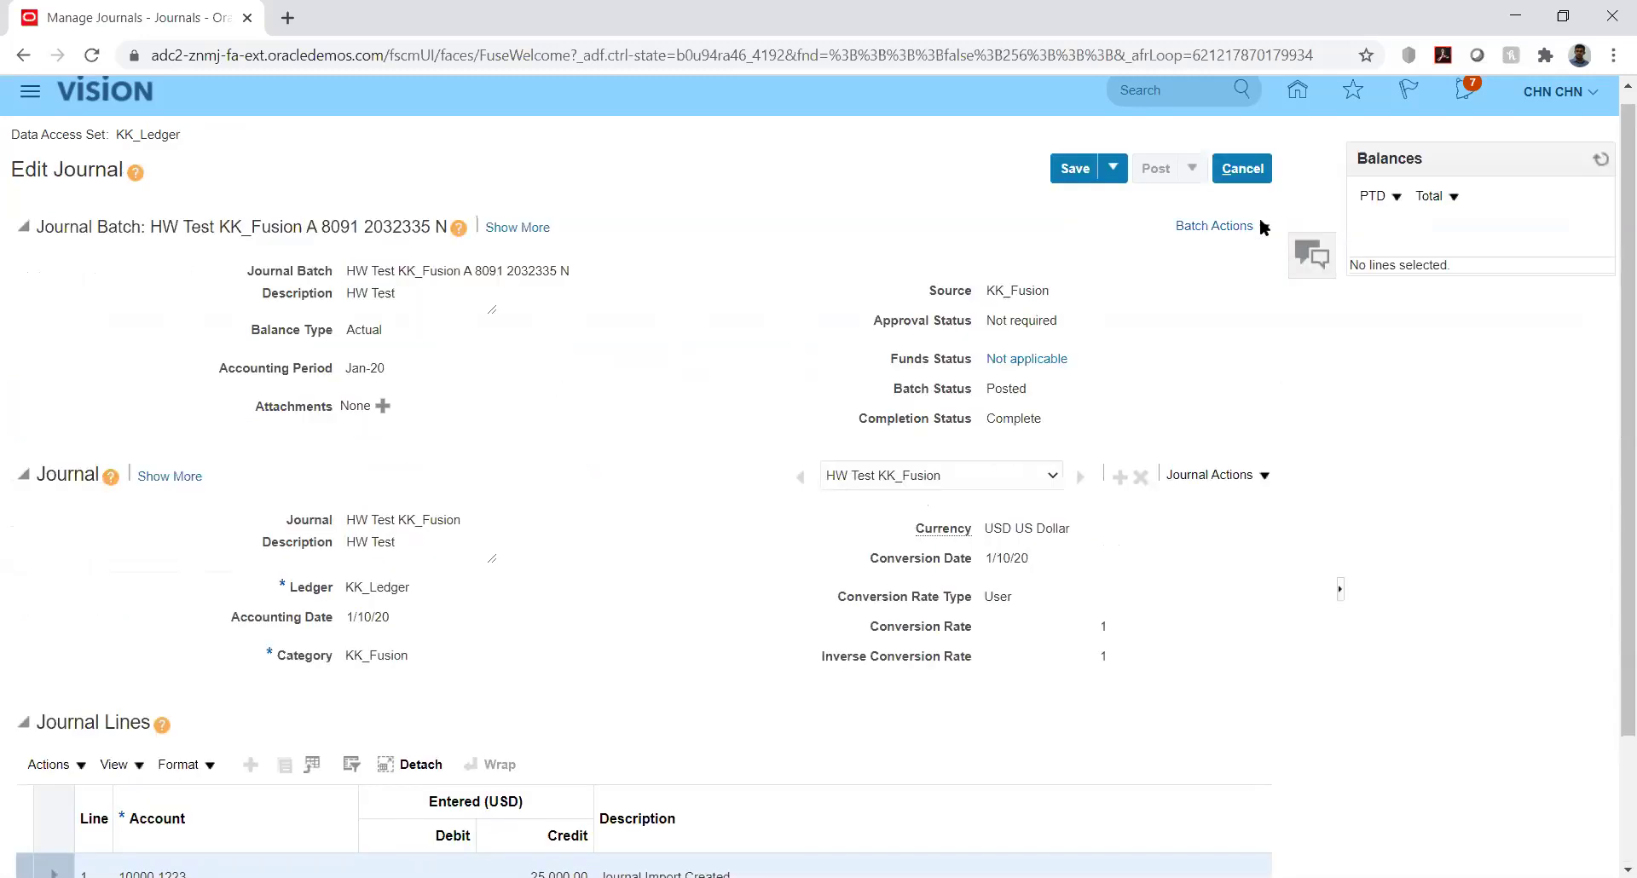
Reverse the journal batch into period Jan-20 using the Switch DR or CR method
left_click(1253, 227)
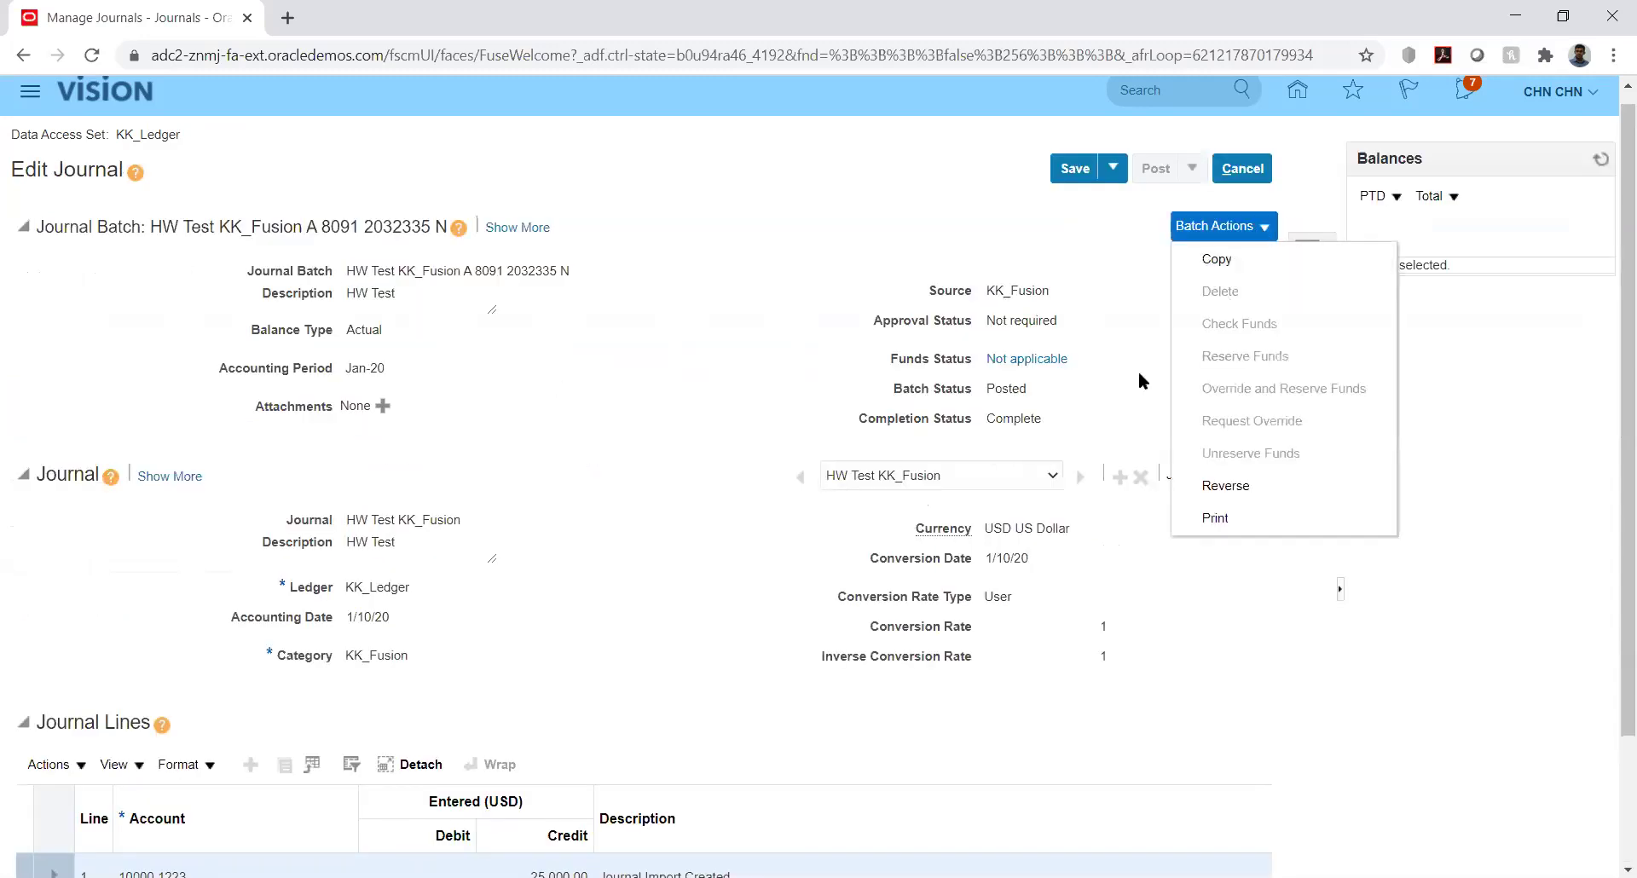
left_click(1248, 486)
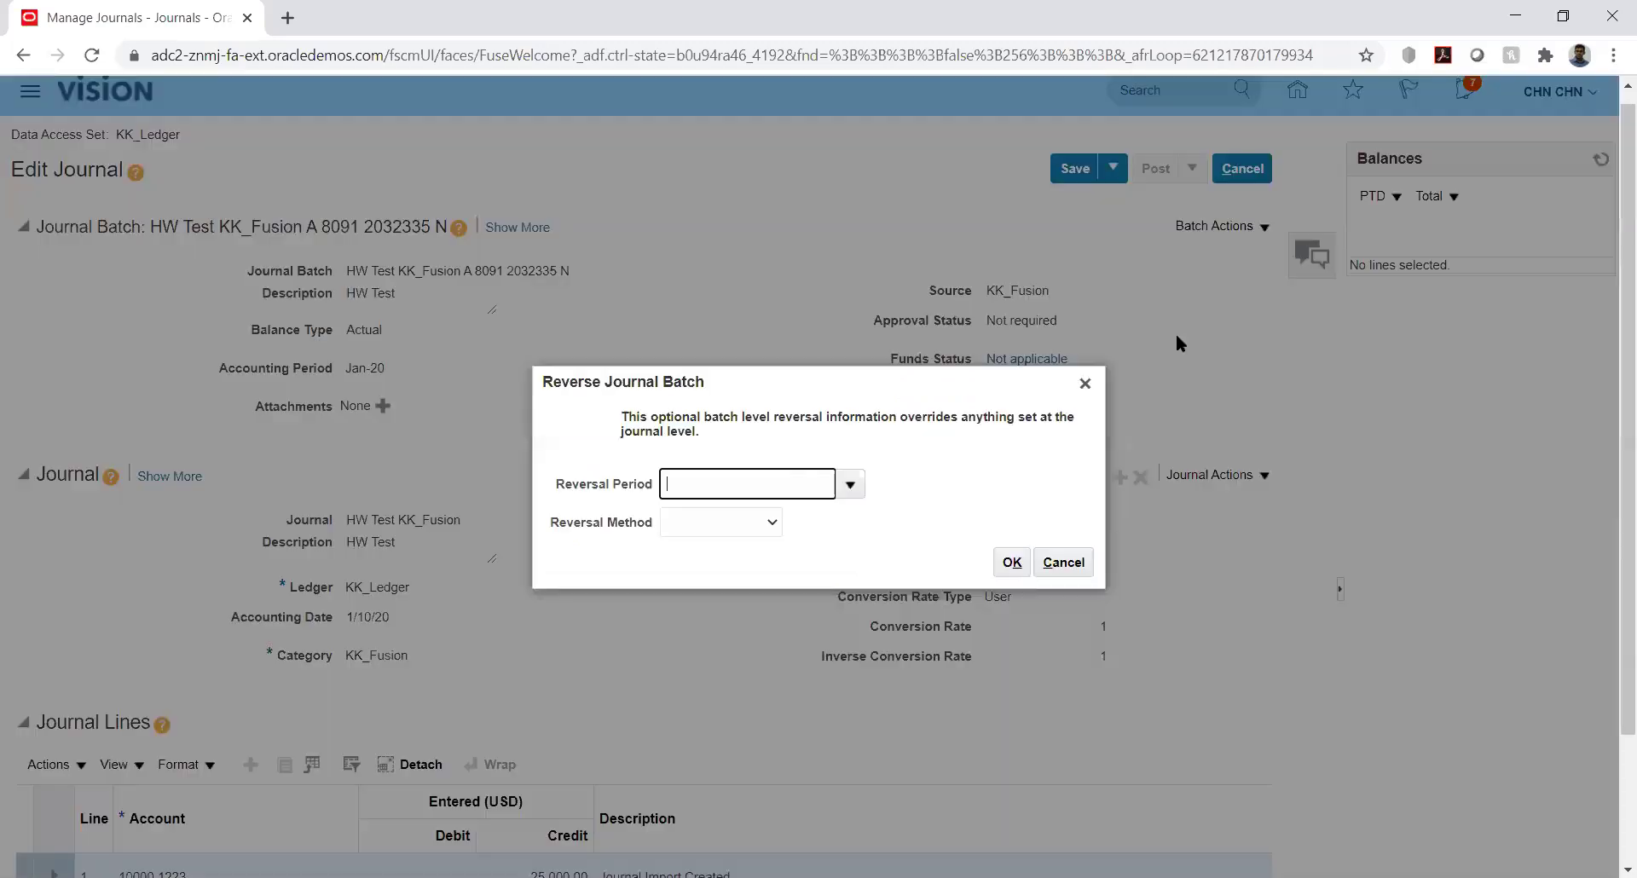
left_click(850, 486)
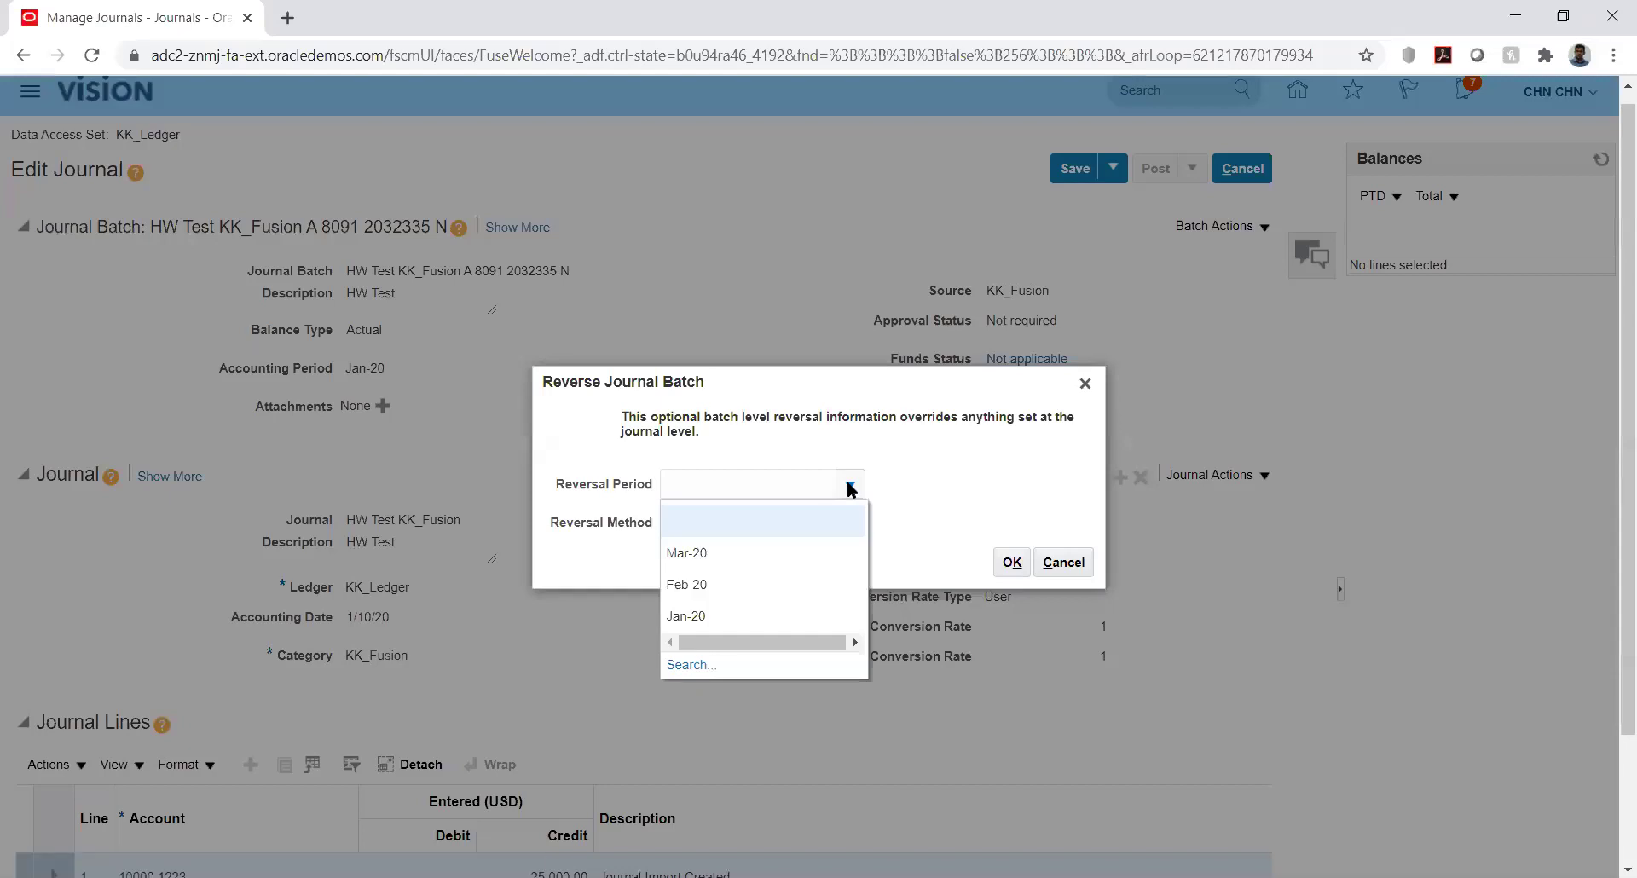
left_click(892, 468)
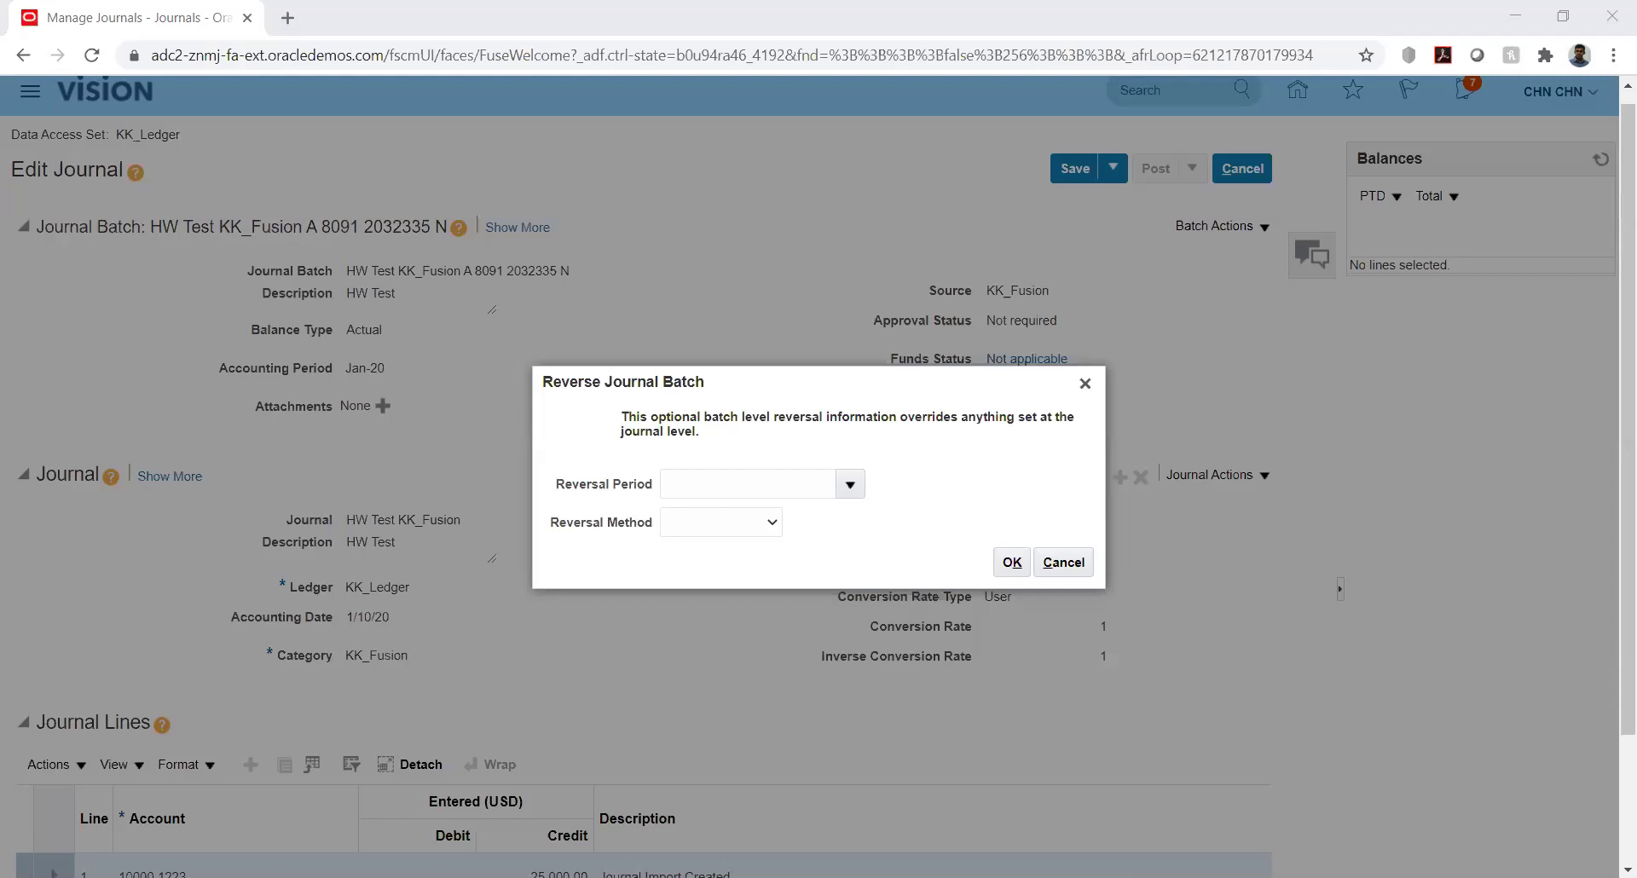
left_click(848, 489)
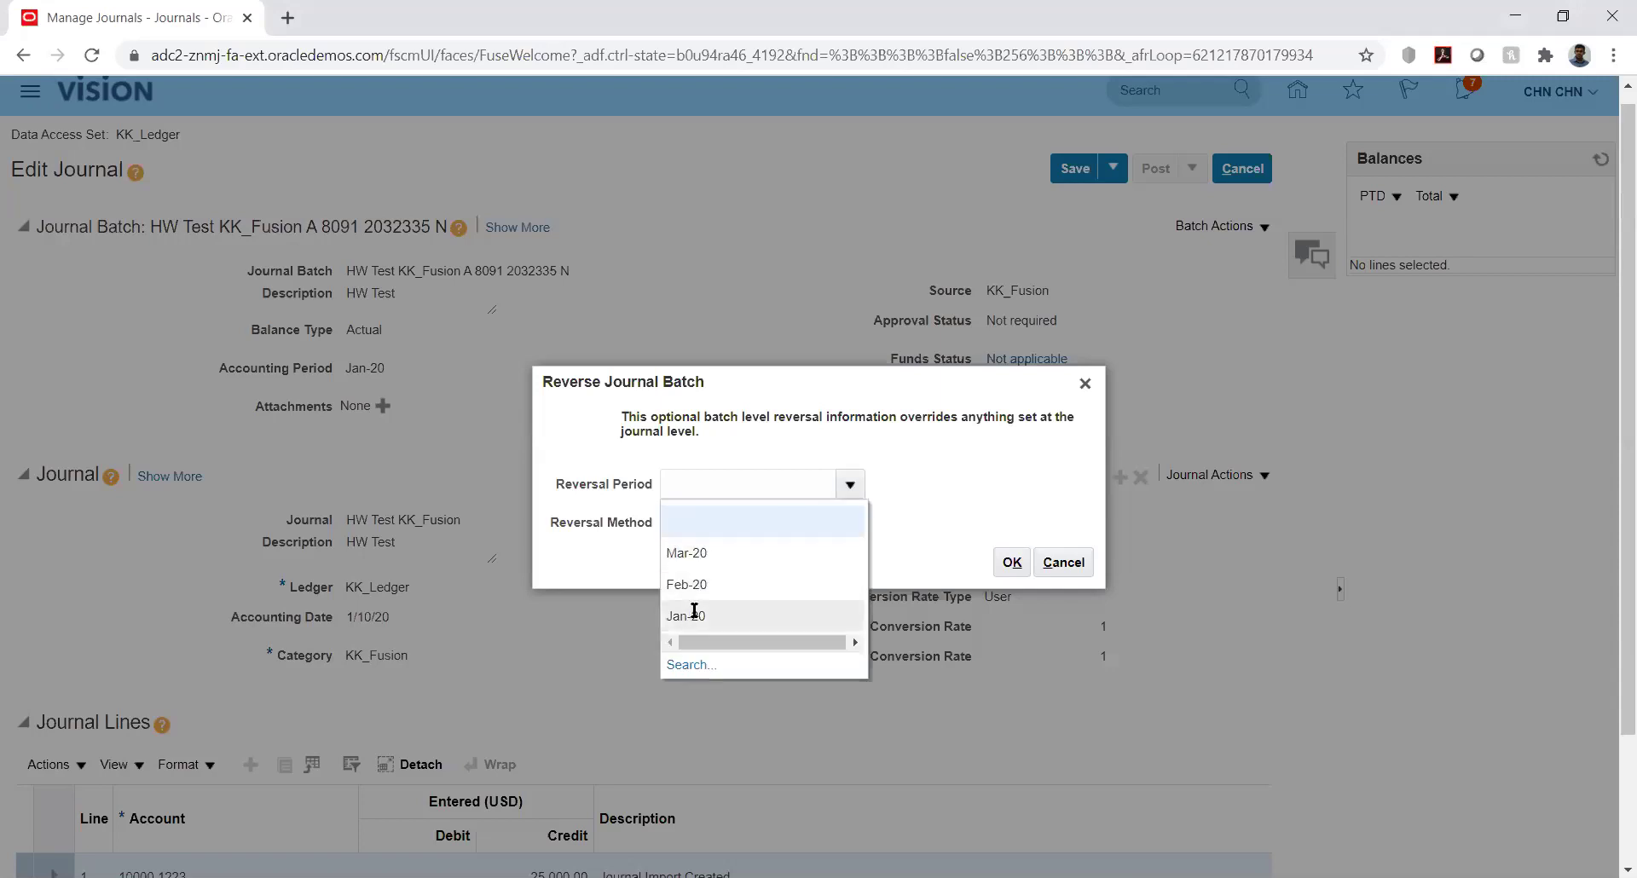
left_click(694, 614)
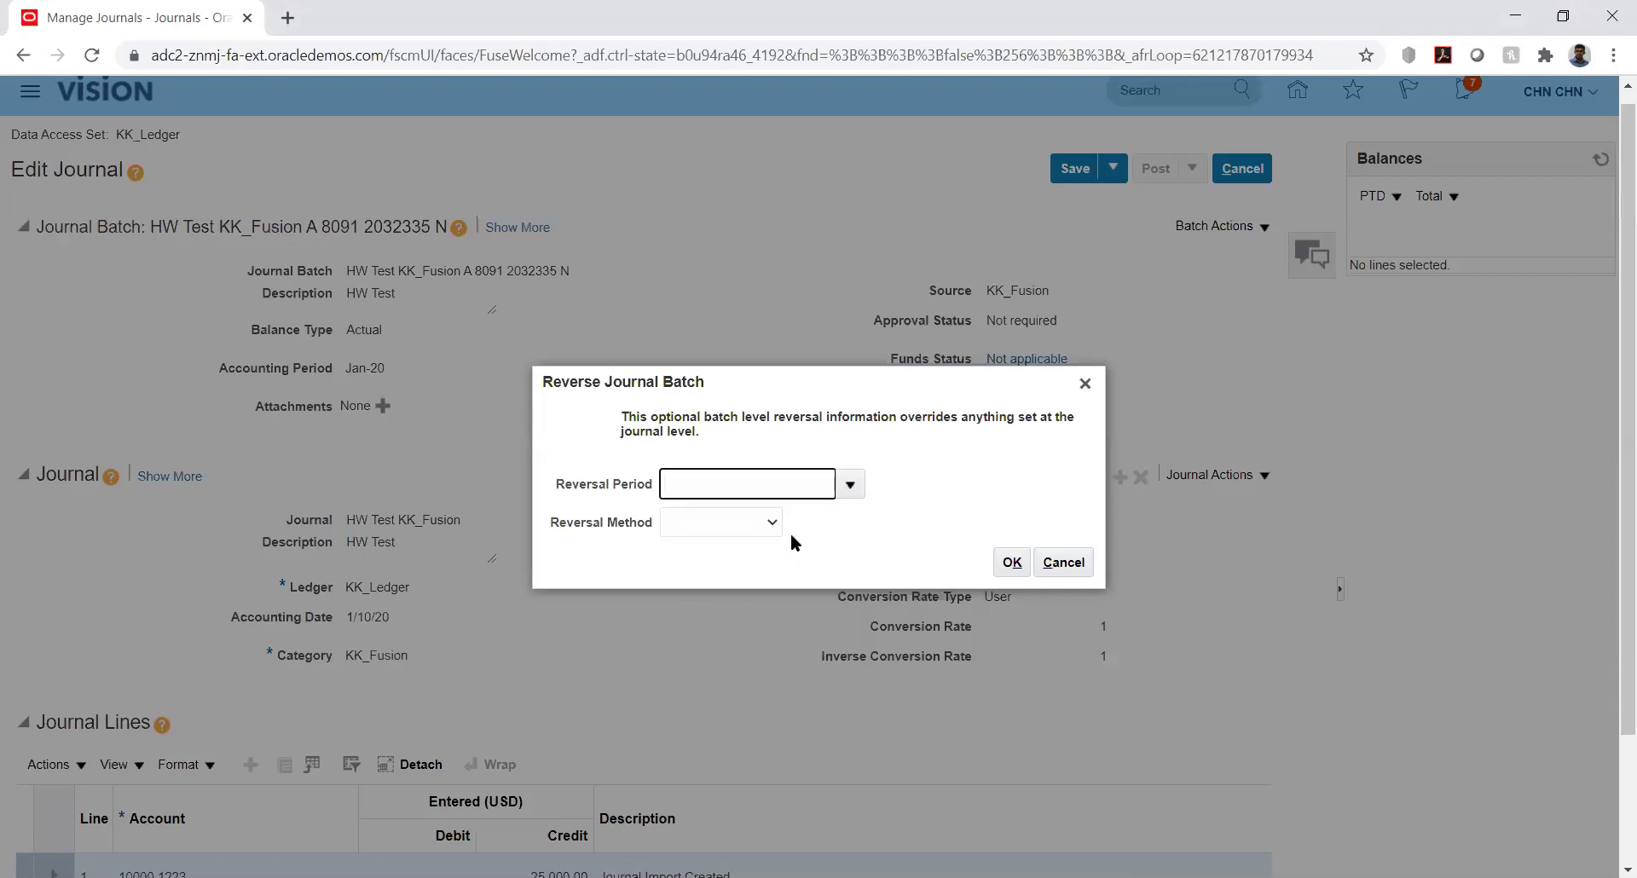
left_click(761, 520)
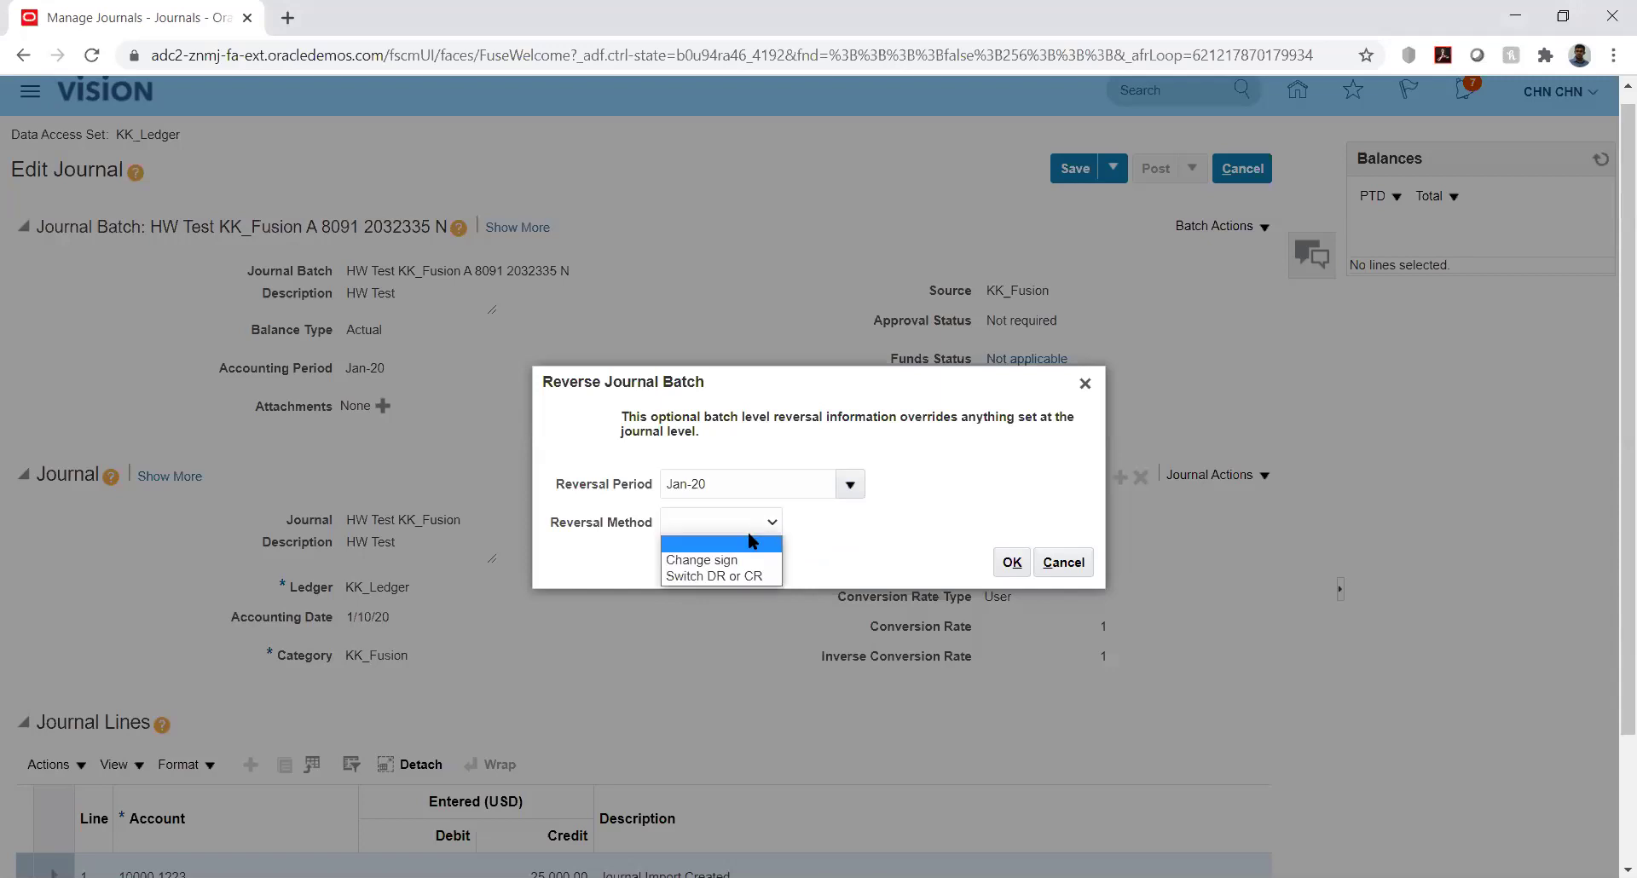
left_click(708, 577)
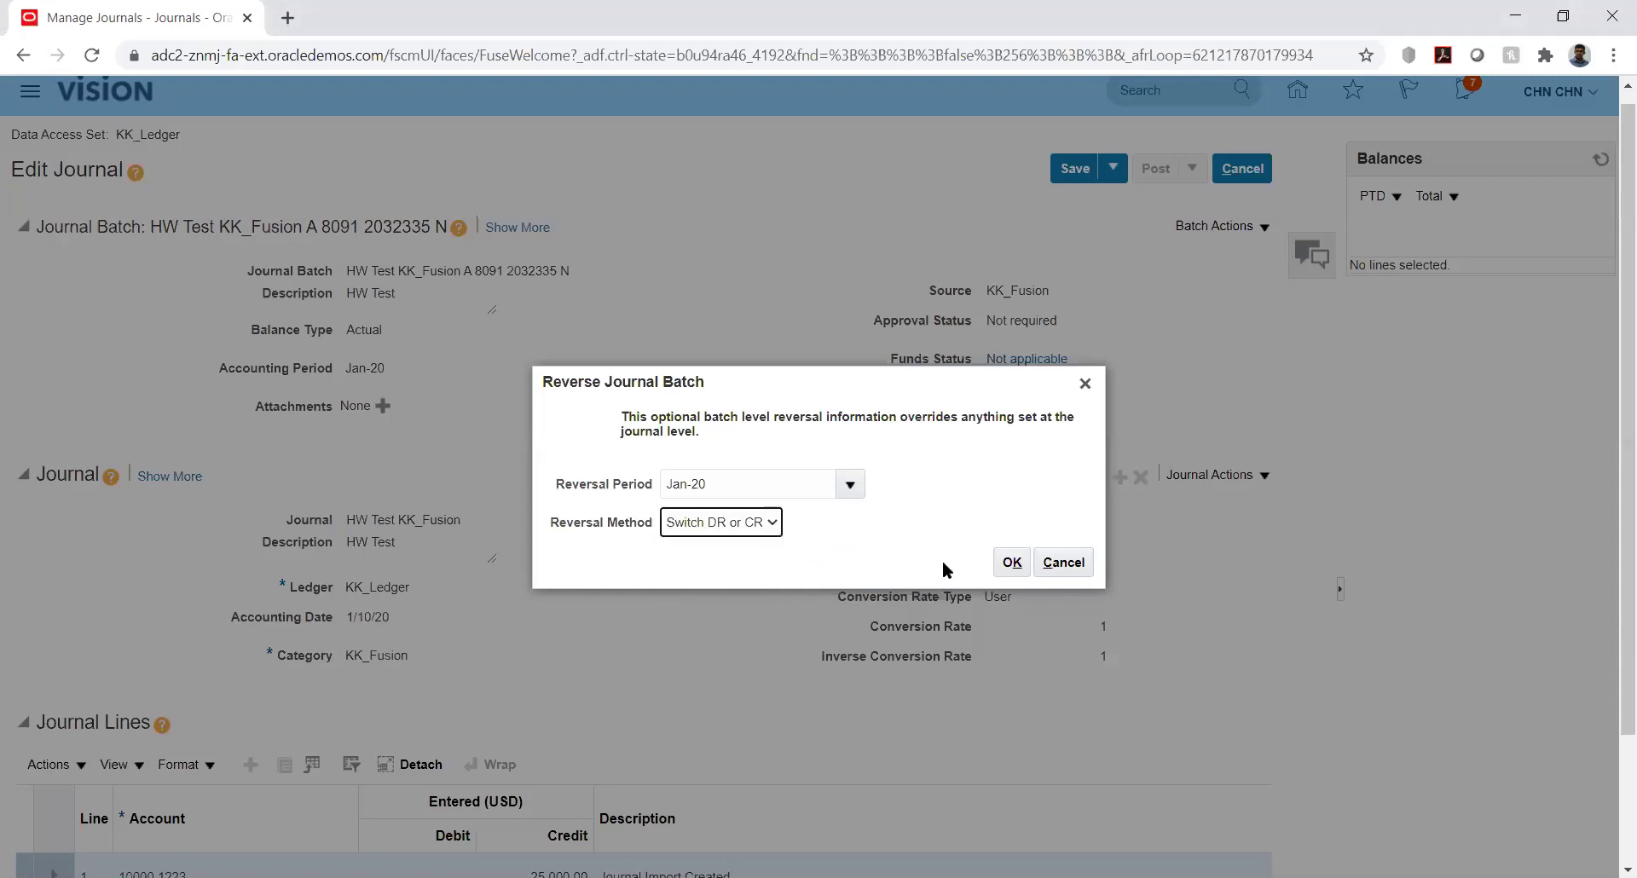
left_click(1012, 562)
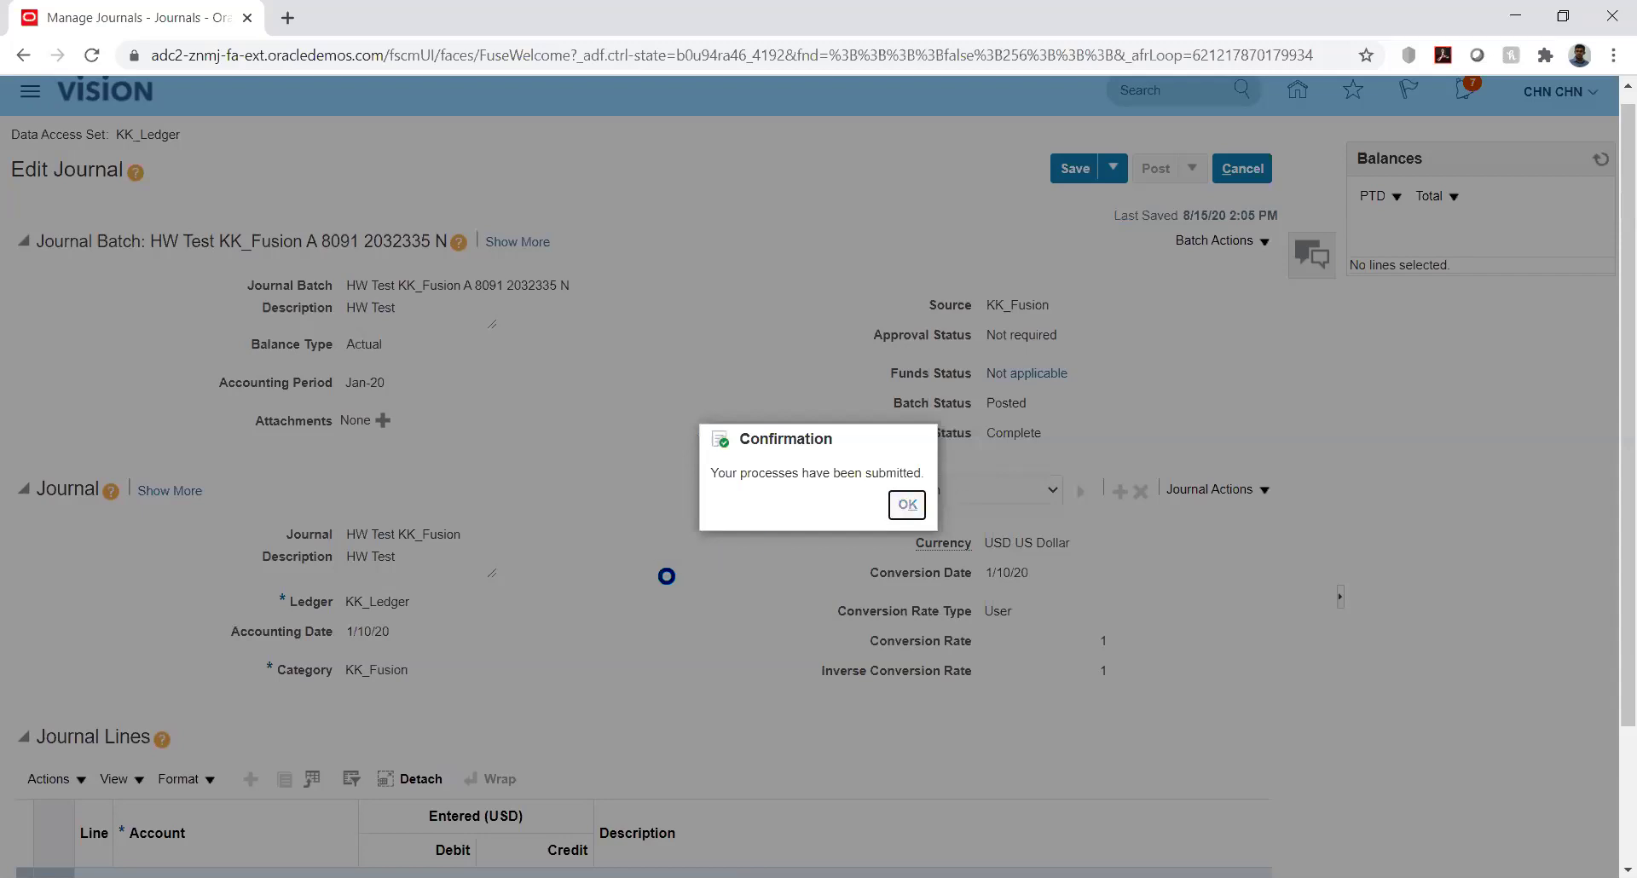
Dismiss the confirmation, save and close the journal, and open Setup and Maintenance
key("Return")
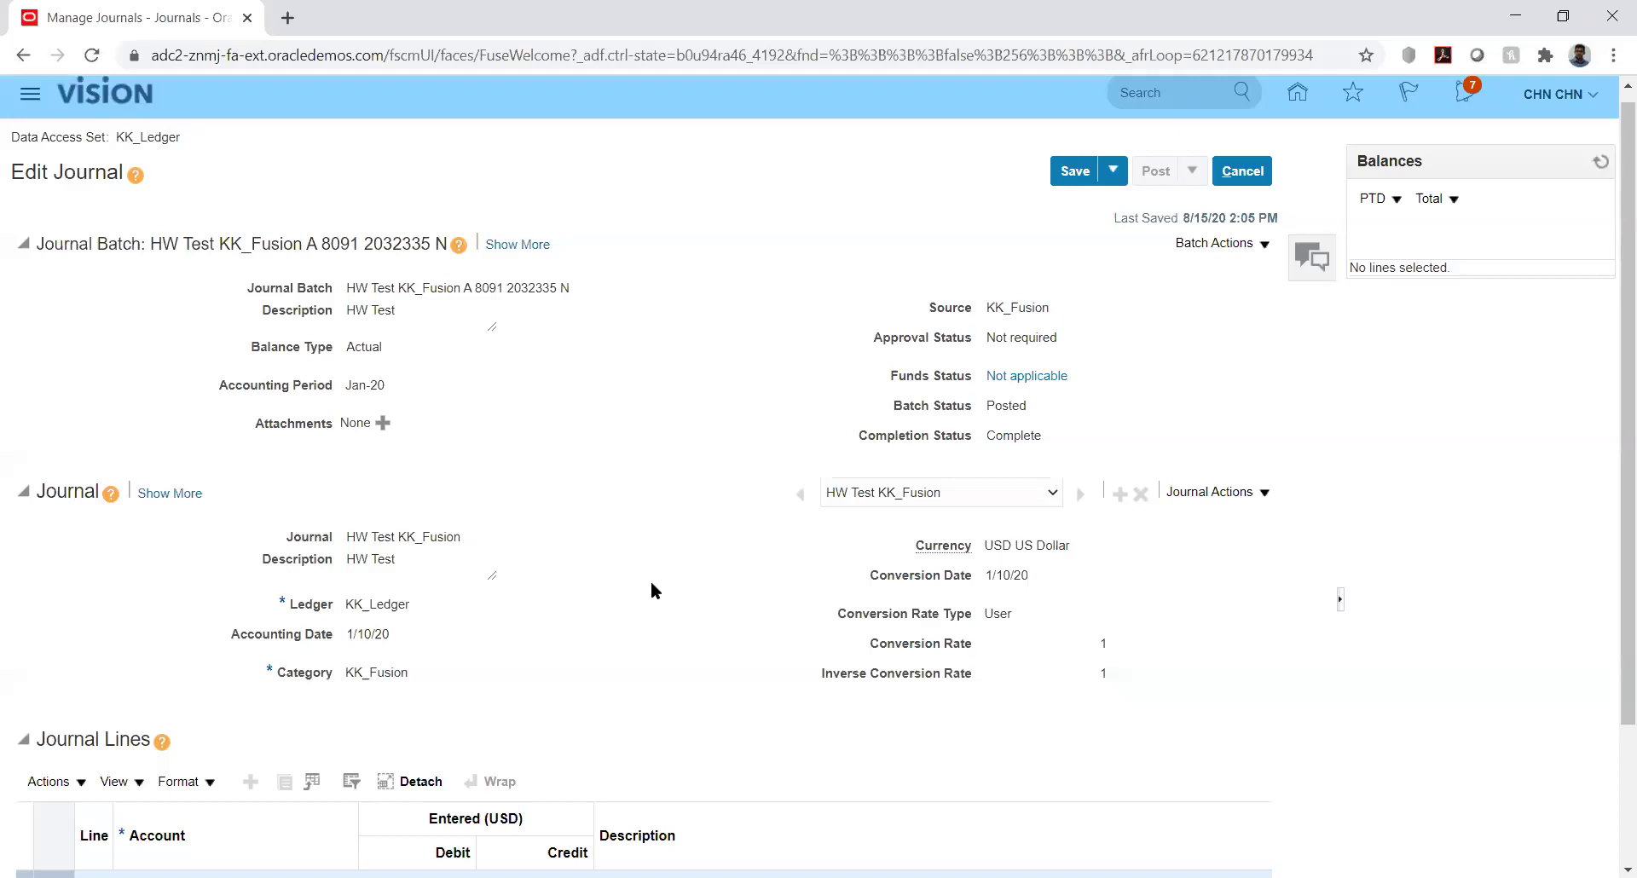
left_click(1115, 173)
left_click(1107, 199)
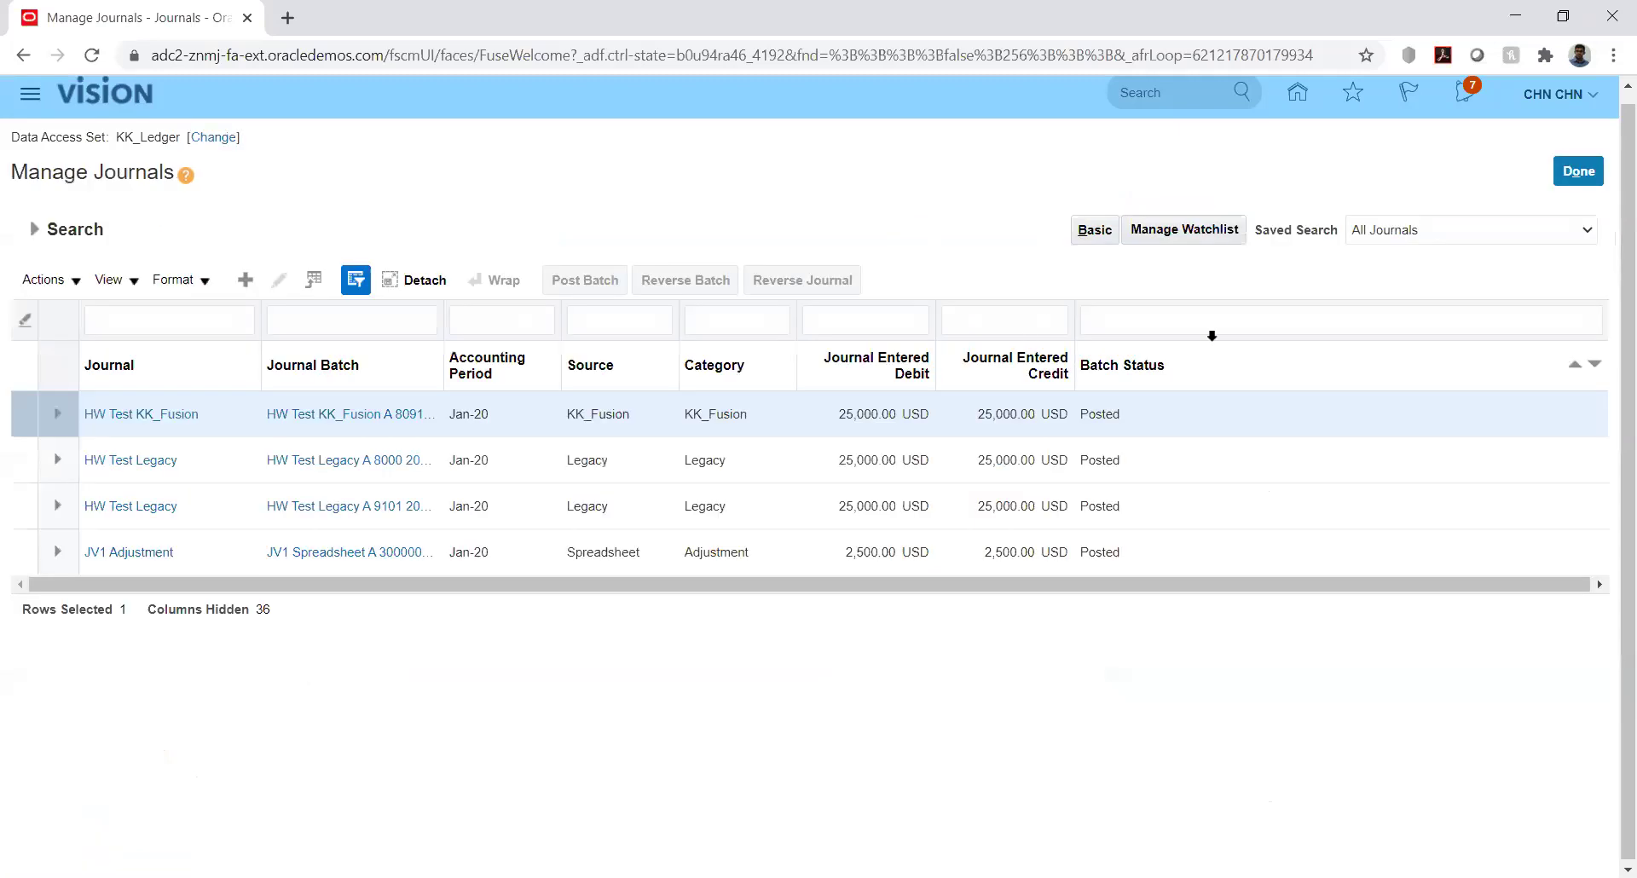
left_click(1575, 175)
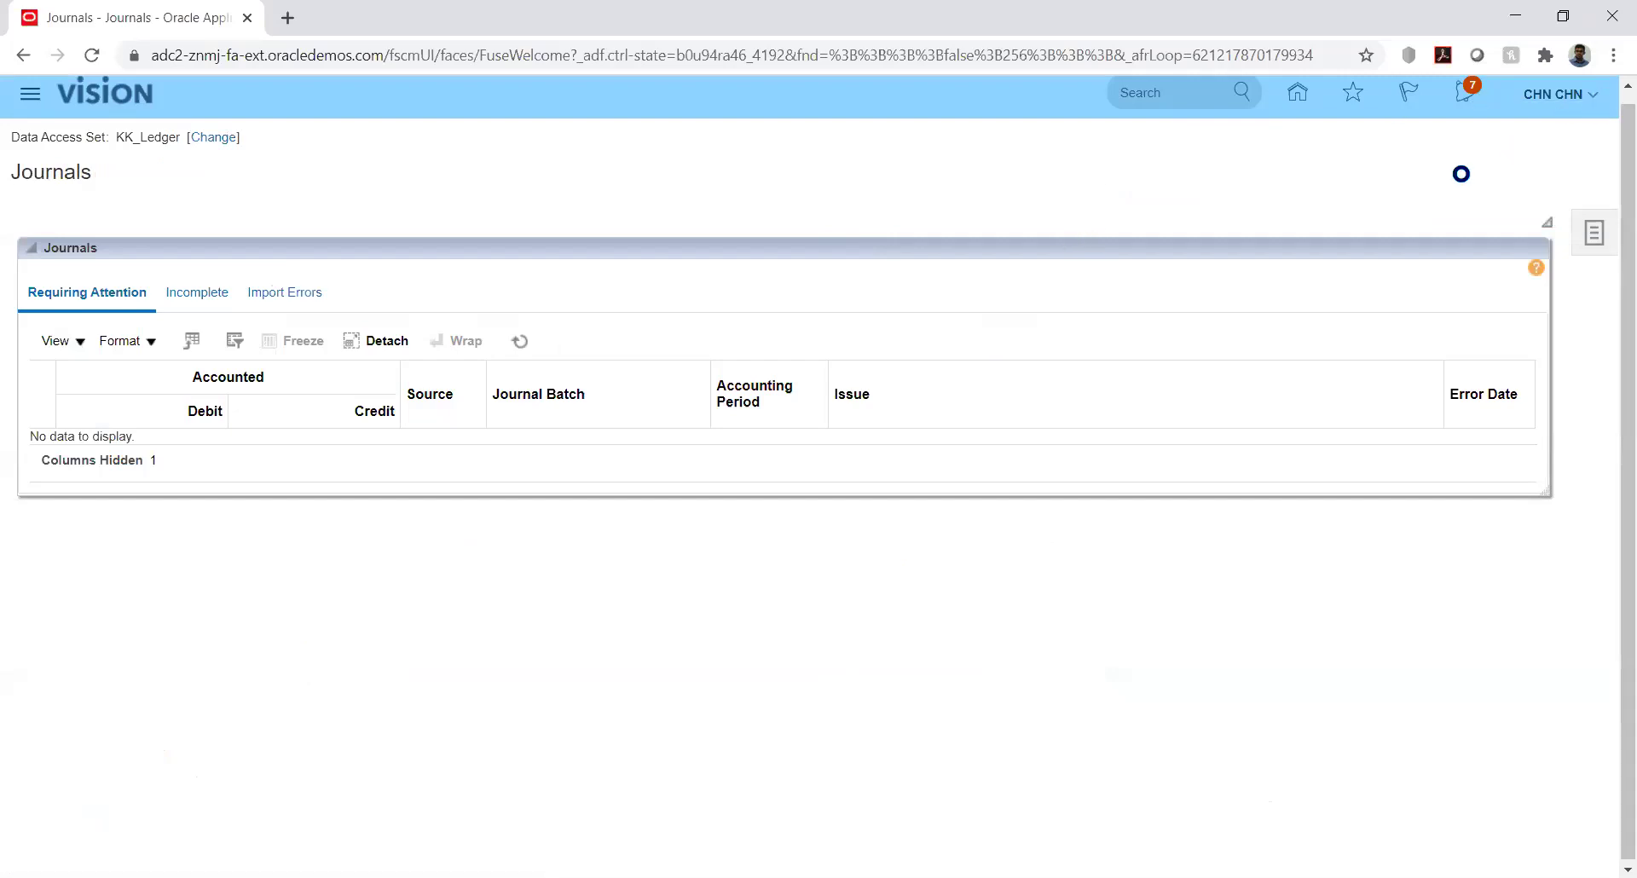
left_click(1206, 404)
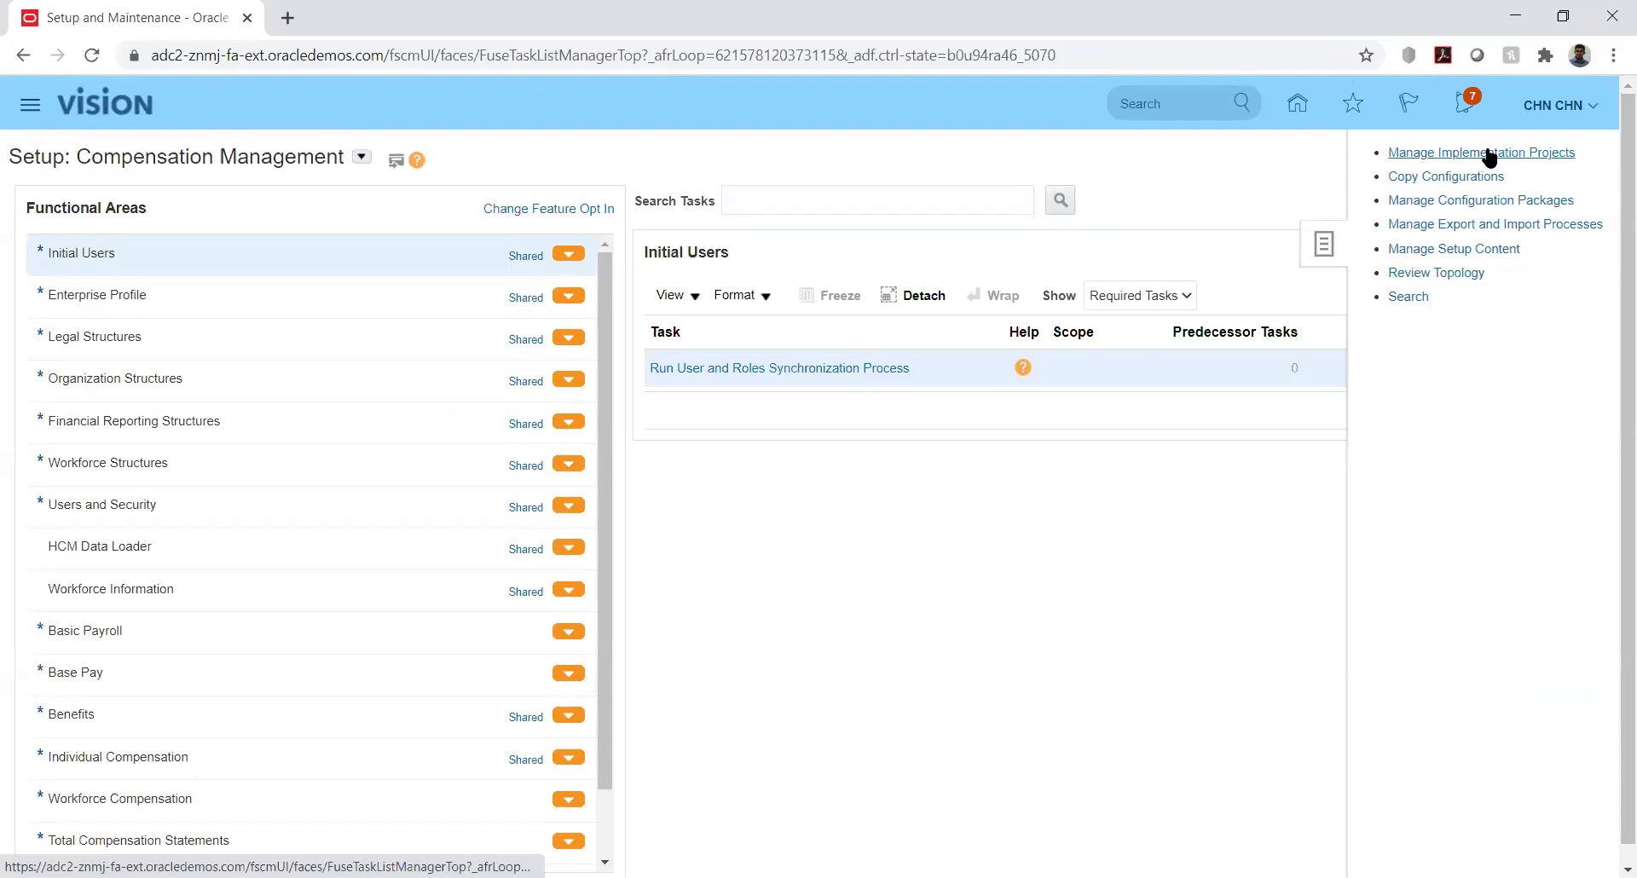
Search implementation projects for 'kk' and open KK Implementation
left_click(1489, 156)
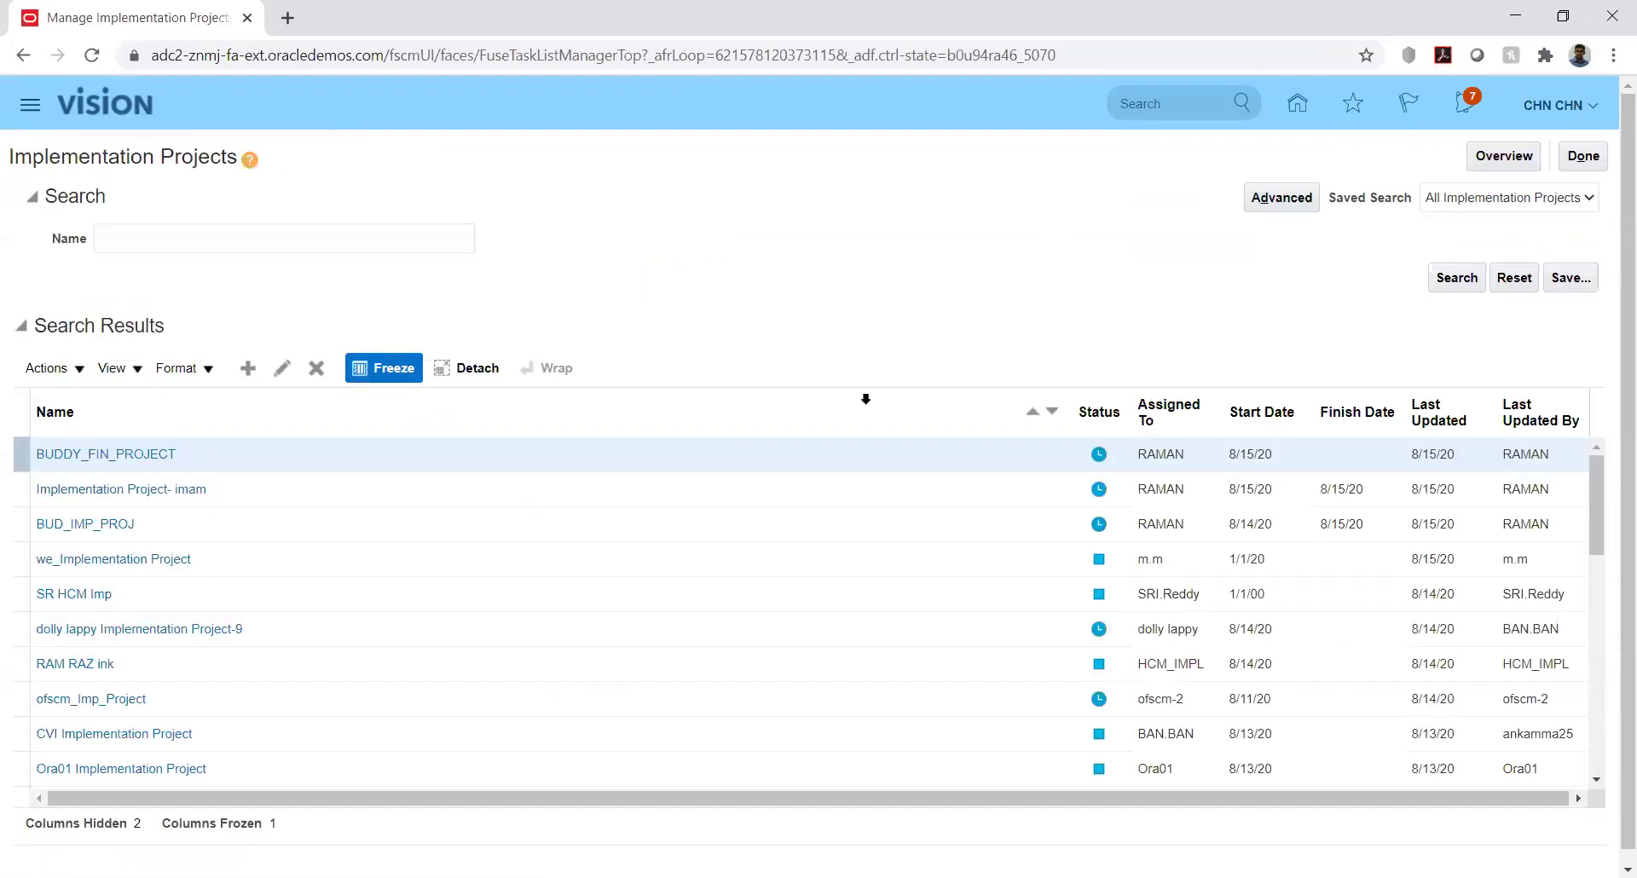
left_click(208, 243)
type("kk")
key("Return")
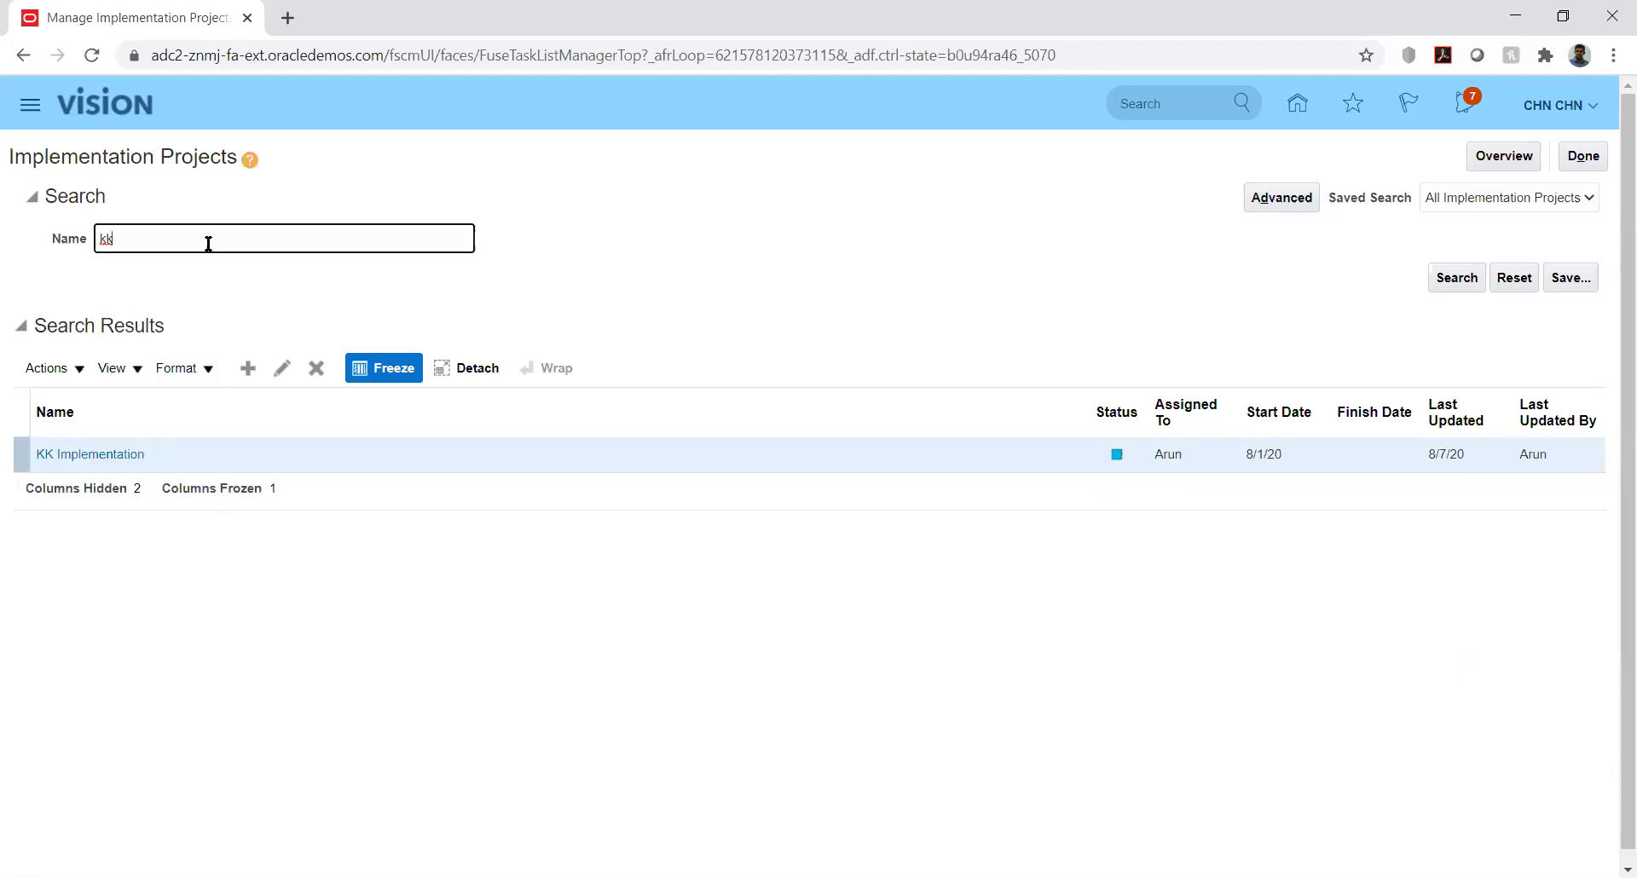
left_click(89, 457)
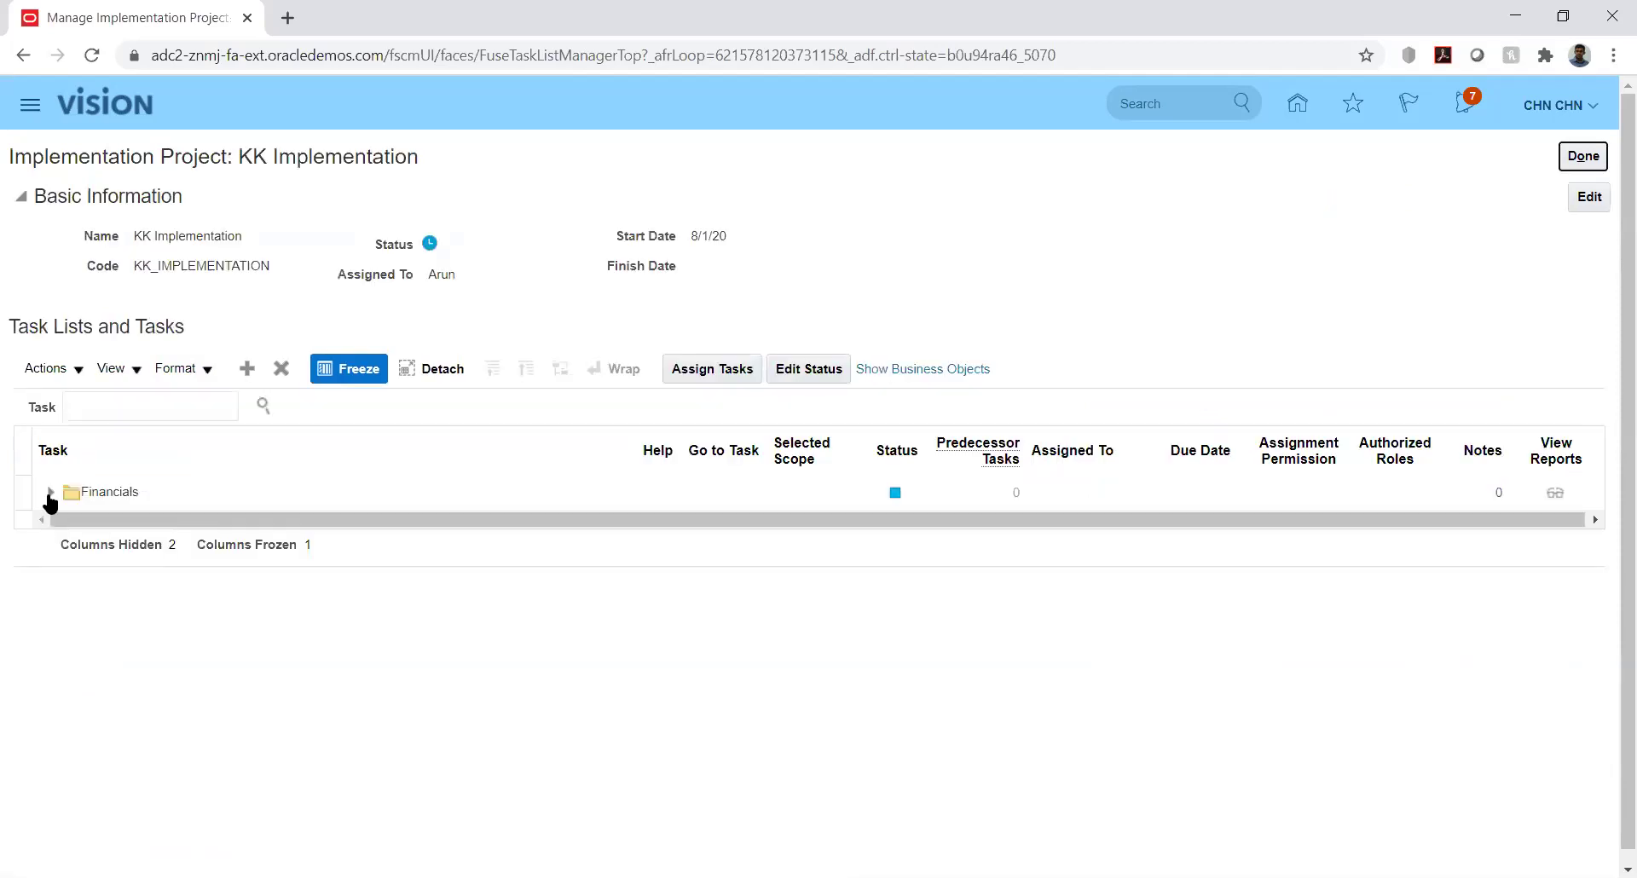
Expand Financials down to Define General Ledger Options and open Manage Journal Reversal Criteria Sets
left_click(50, 495)
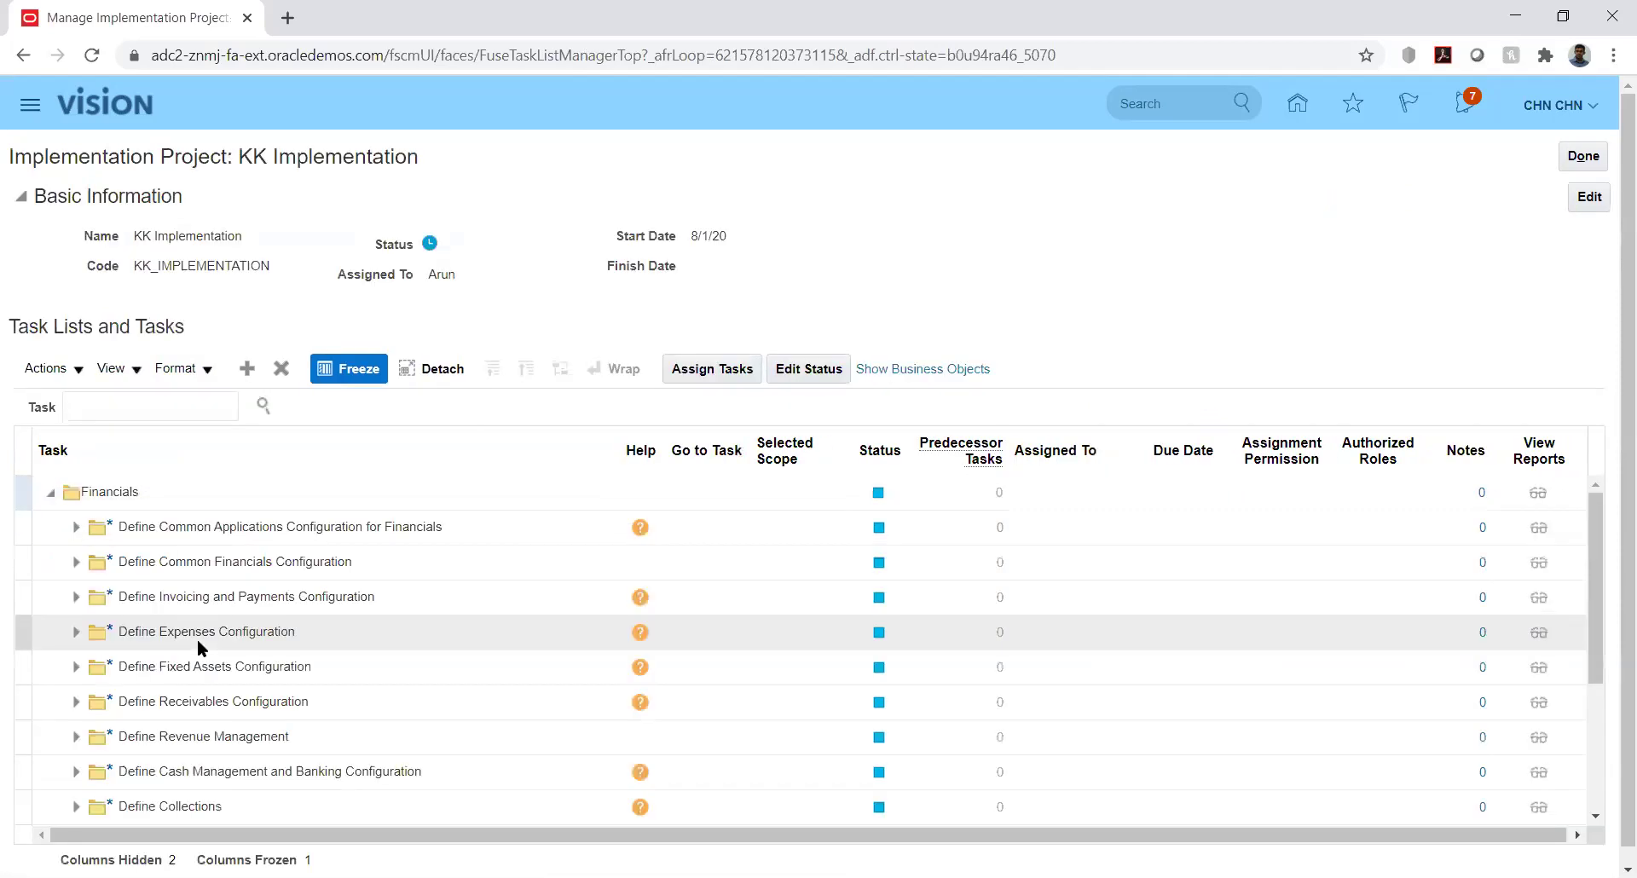
left_click(72, 528)
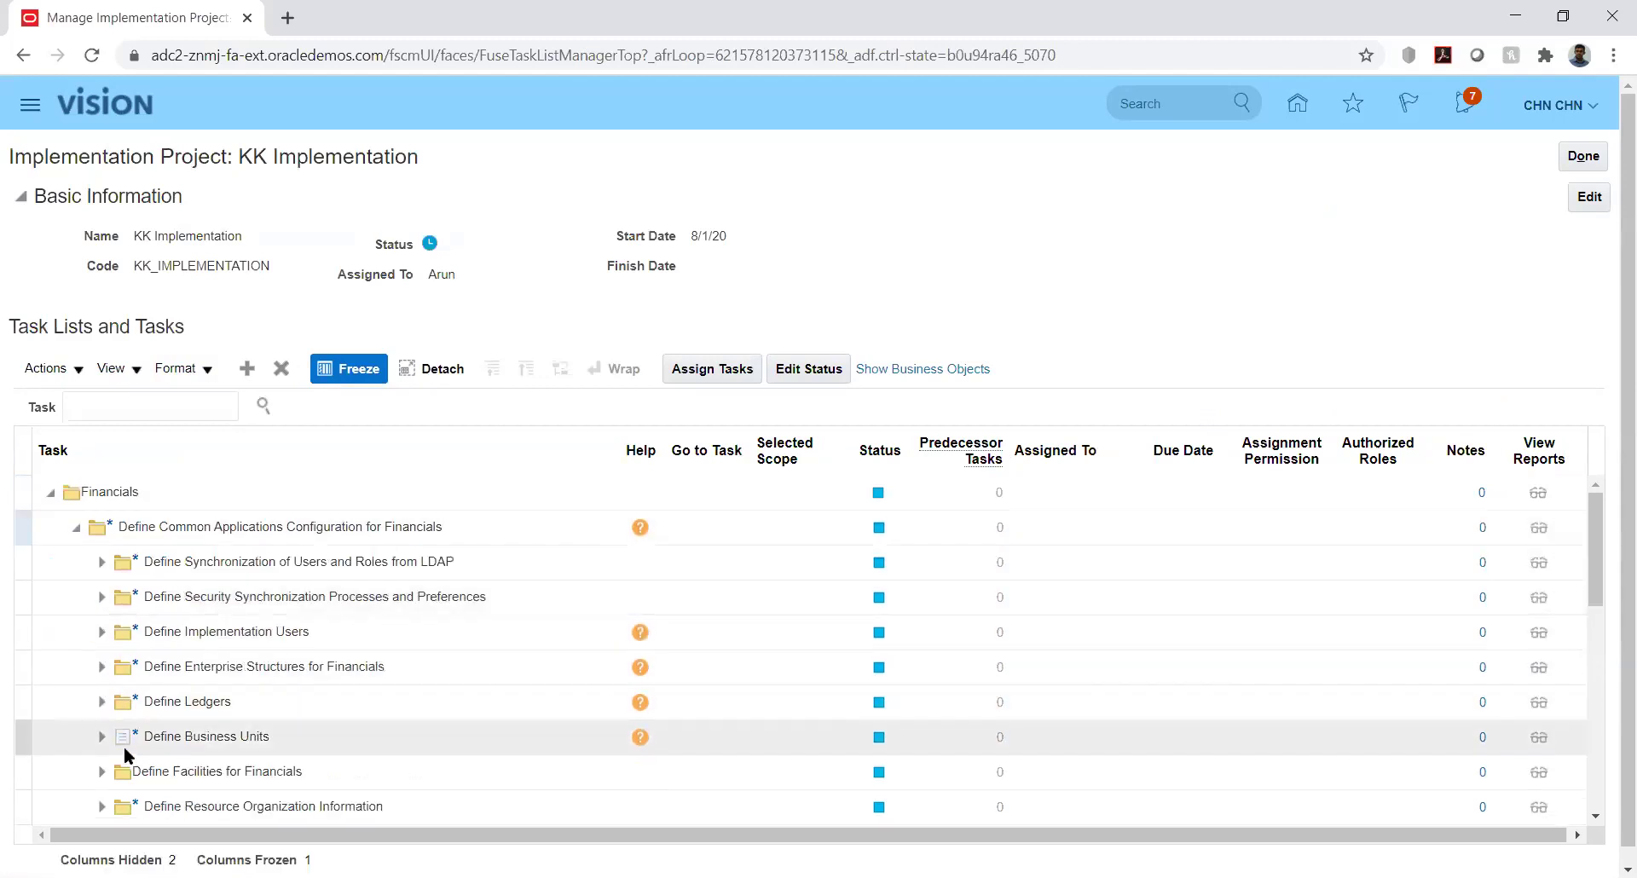
left_click(102, 703)
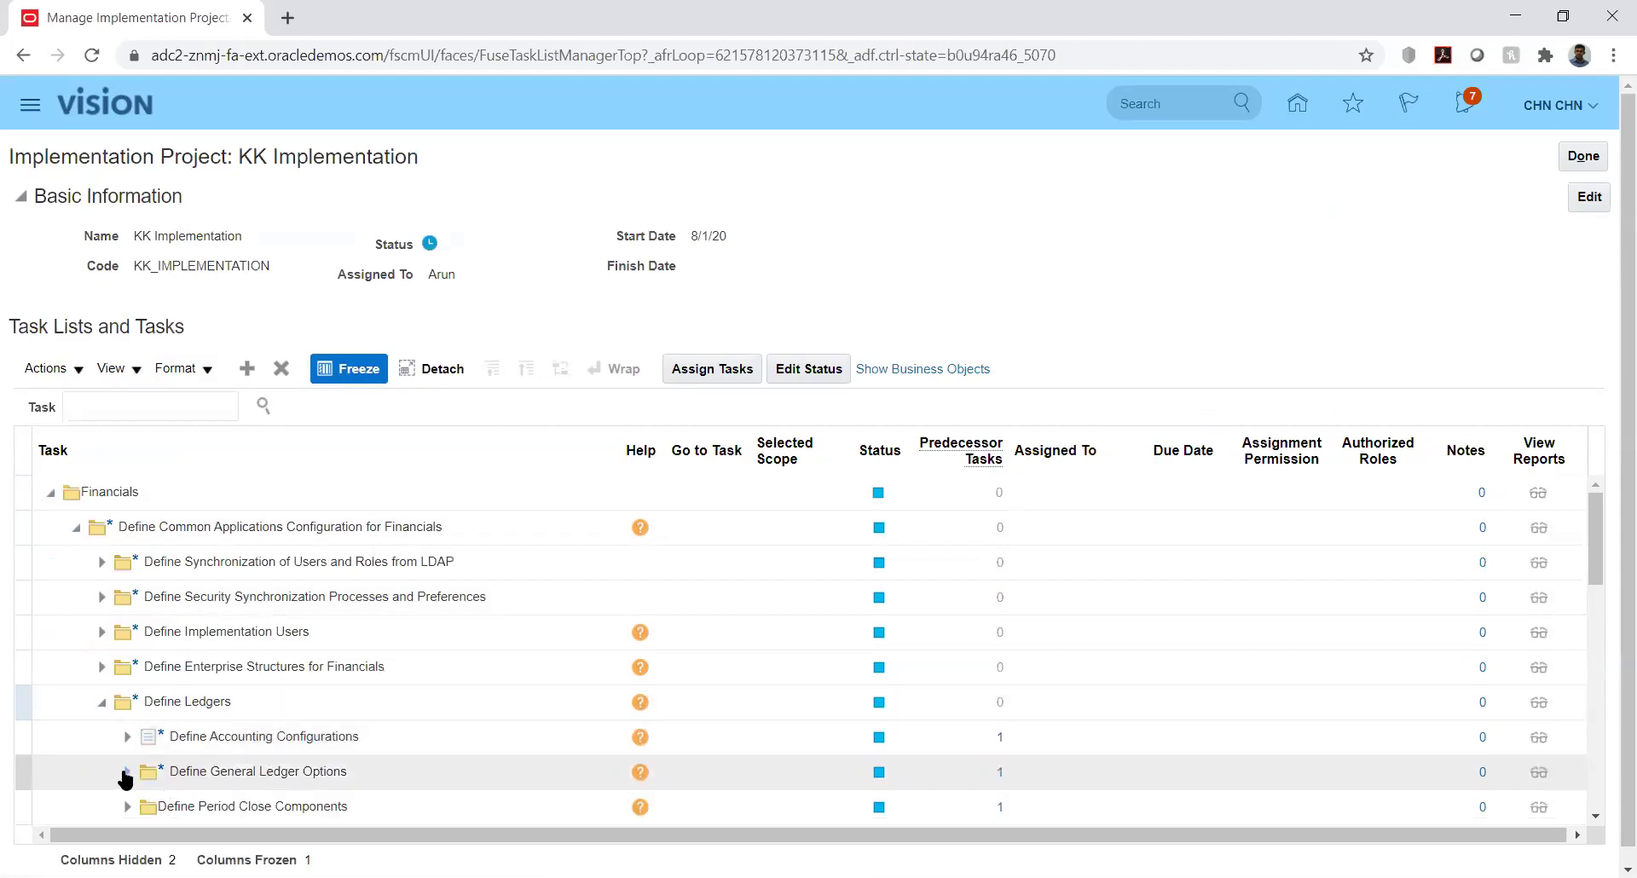
left_click(126, 772)
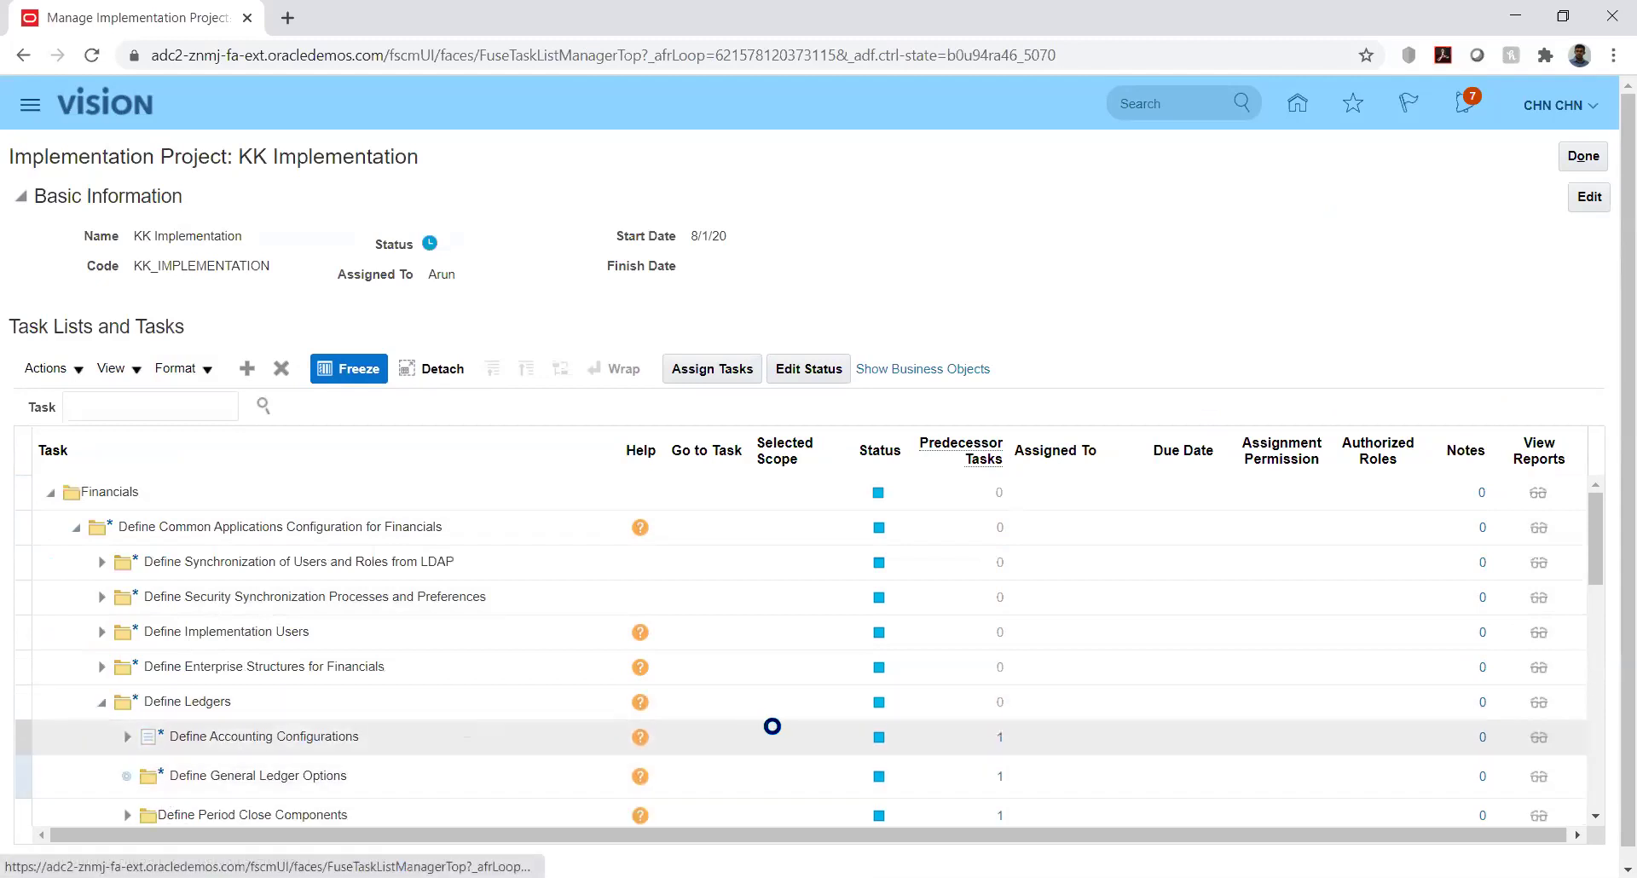
left_click(1598, 546)
left_click_drag(1599, 545, 1608, 591)
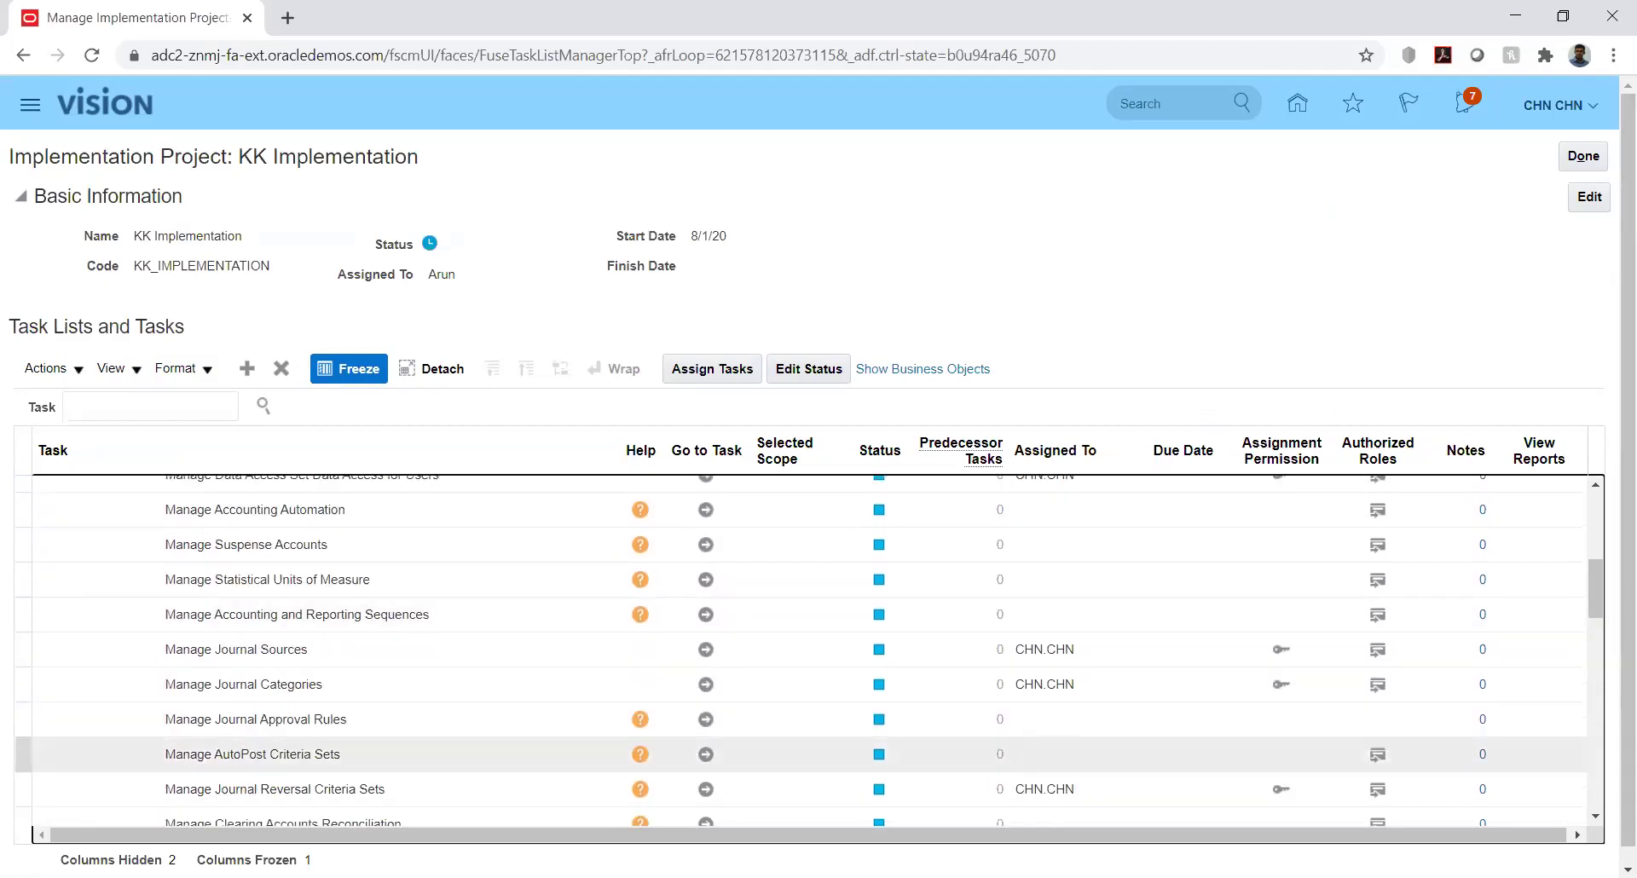
left_click(705, 789)
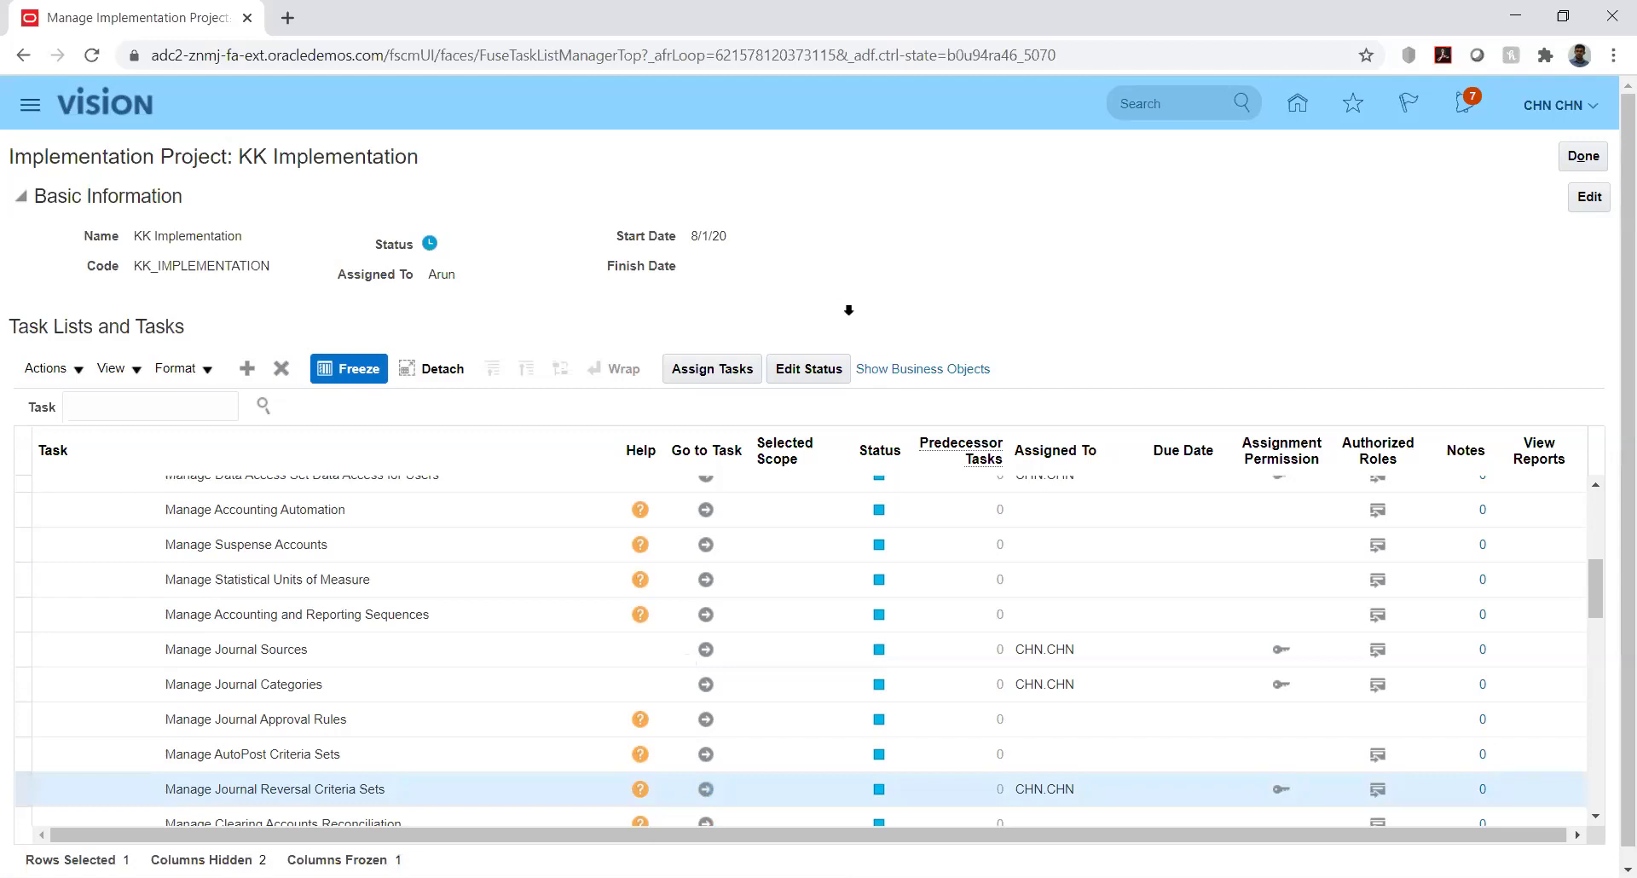
Filter criteria sets for 'kk', open the KK set, and filter its categories to KK_Fusion
left_click(266, 261)
type("kk")
key("Return")
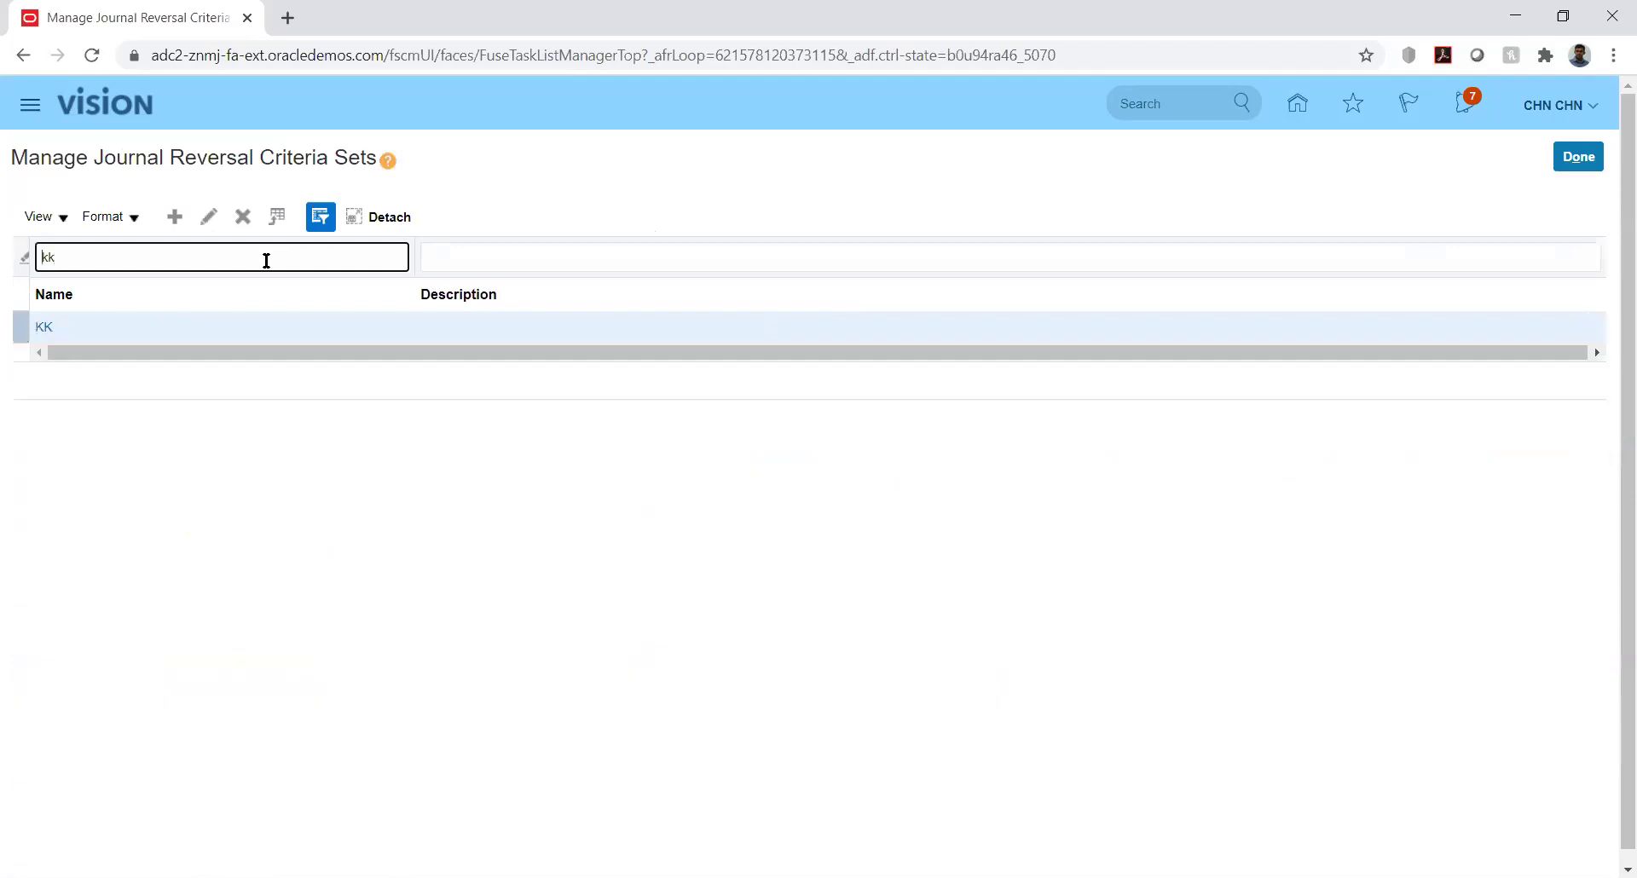
left_click(45, 328)
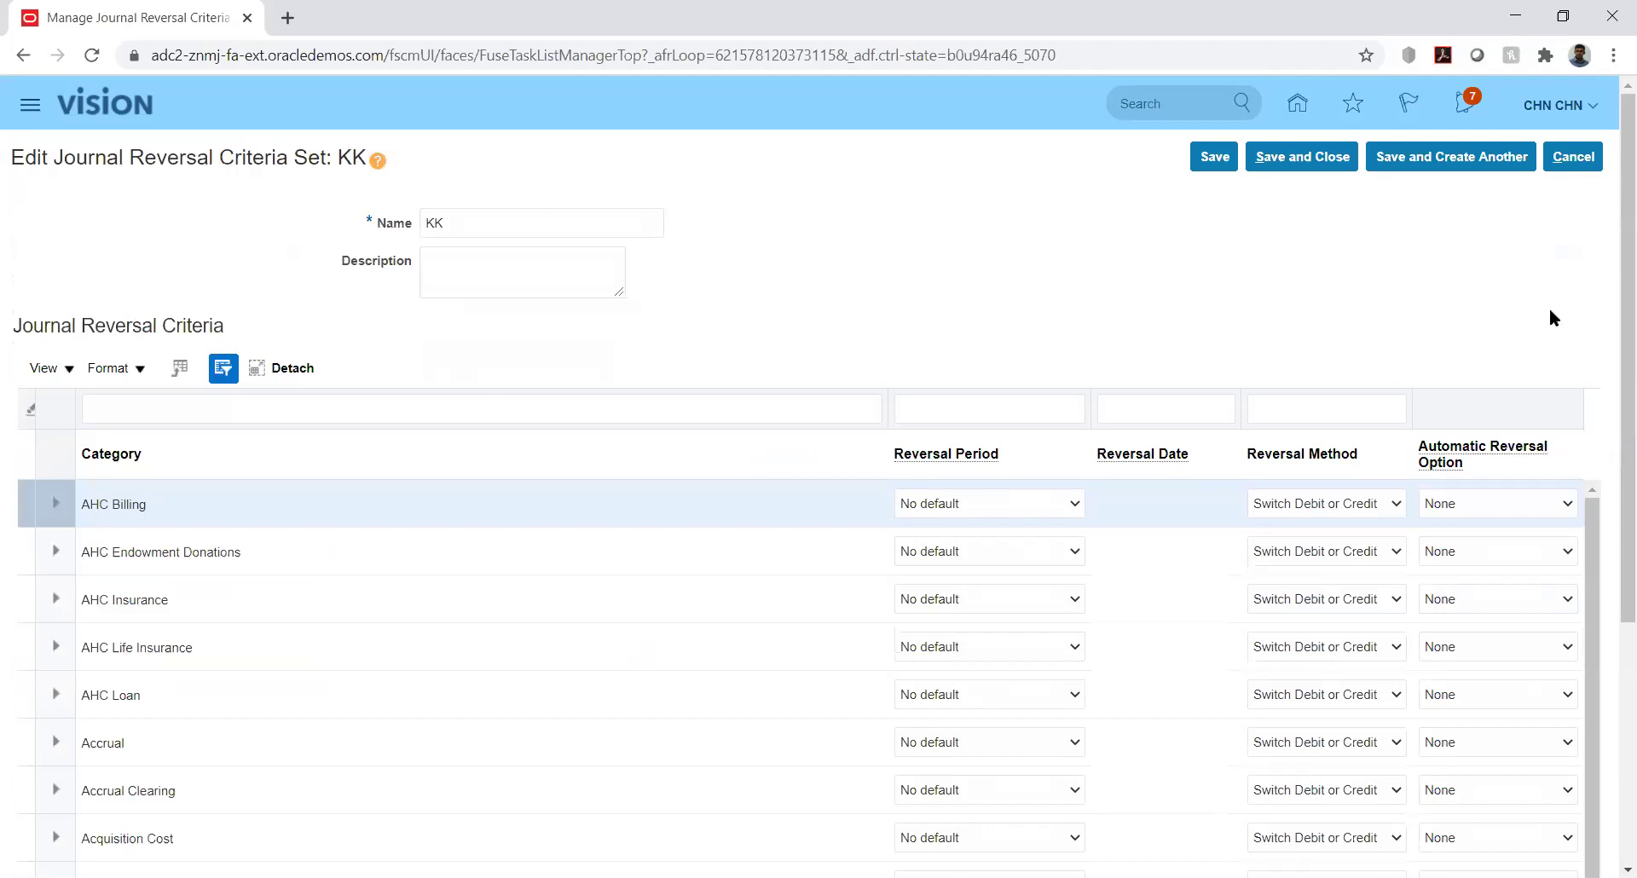
mouse_move(1610, 329)
left_mouse_down()
mouse_move(1610, 389)
mouse_move(1610, 340)
left_mouse_up()
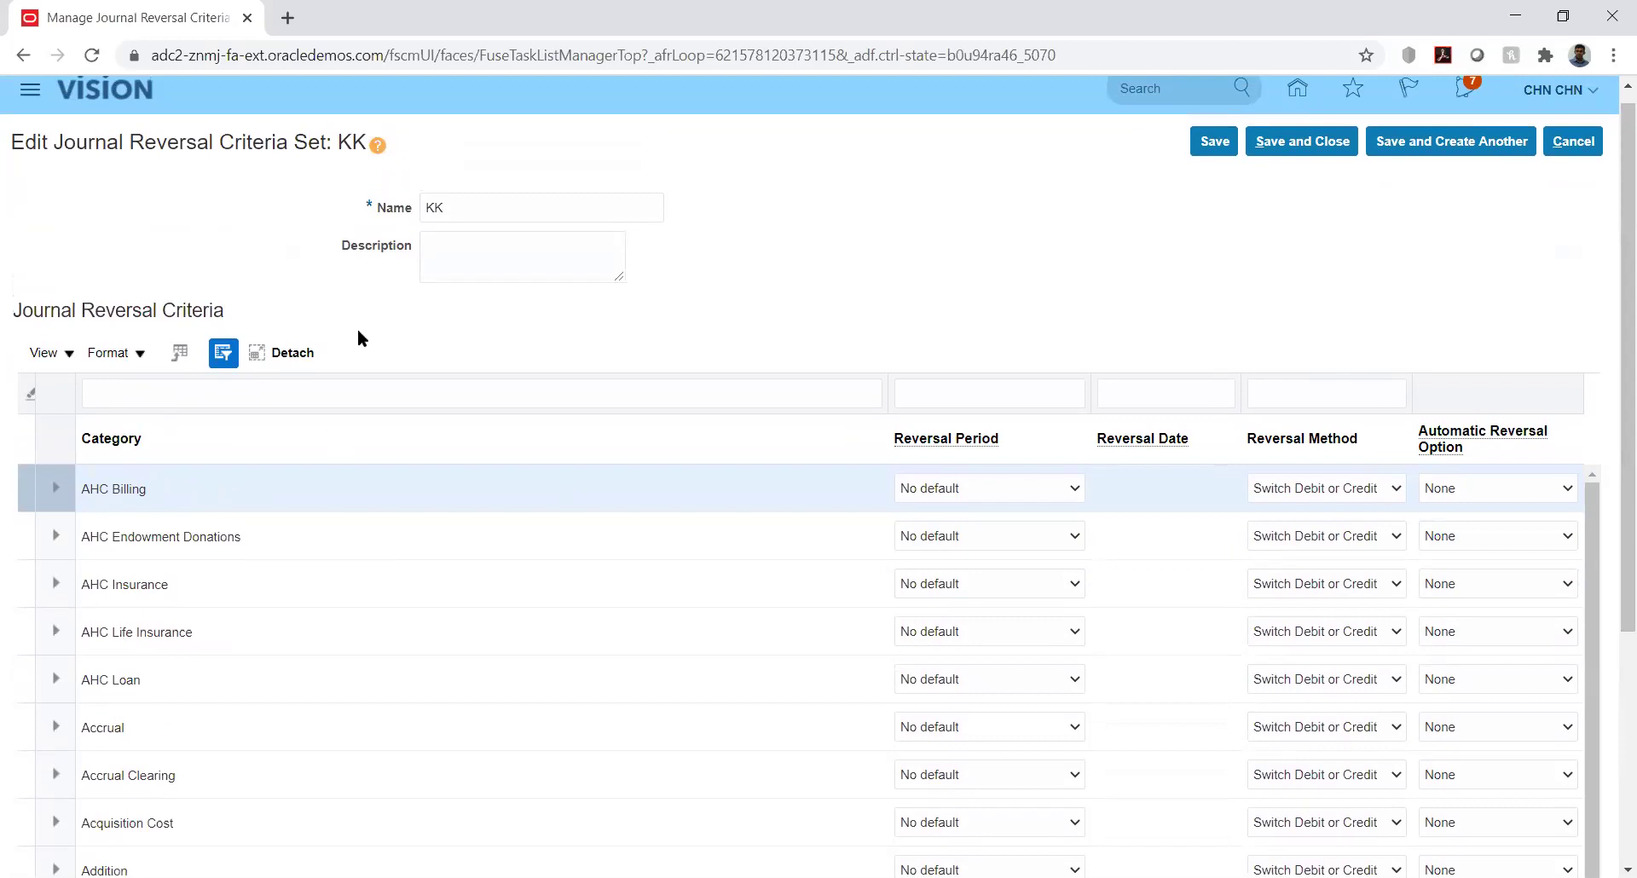
left_click(179, 389)
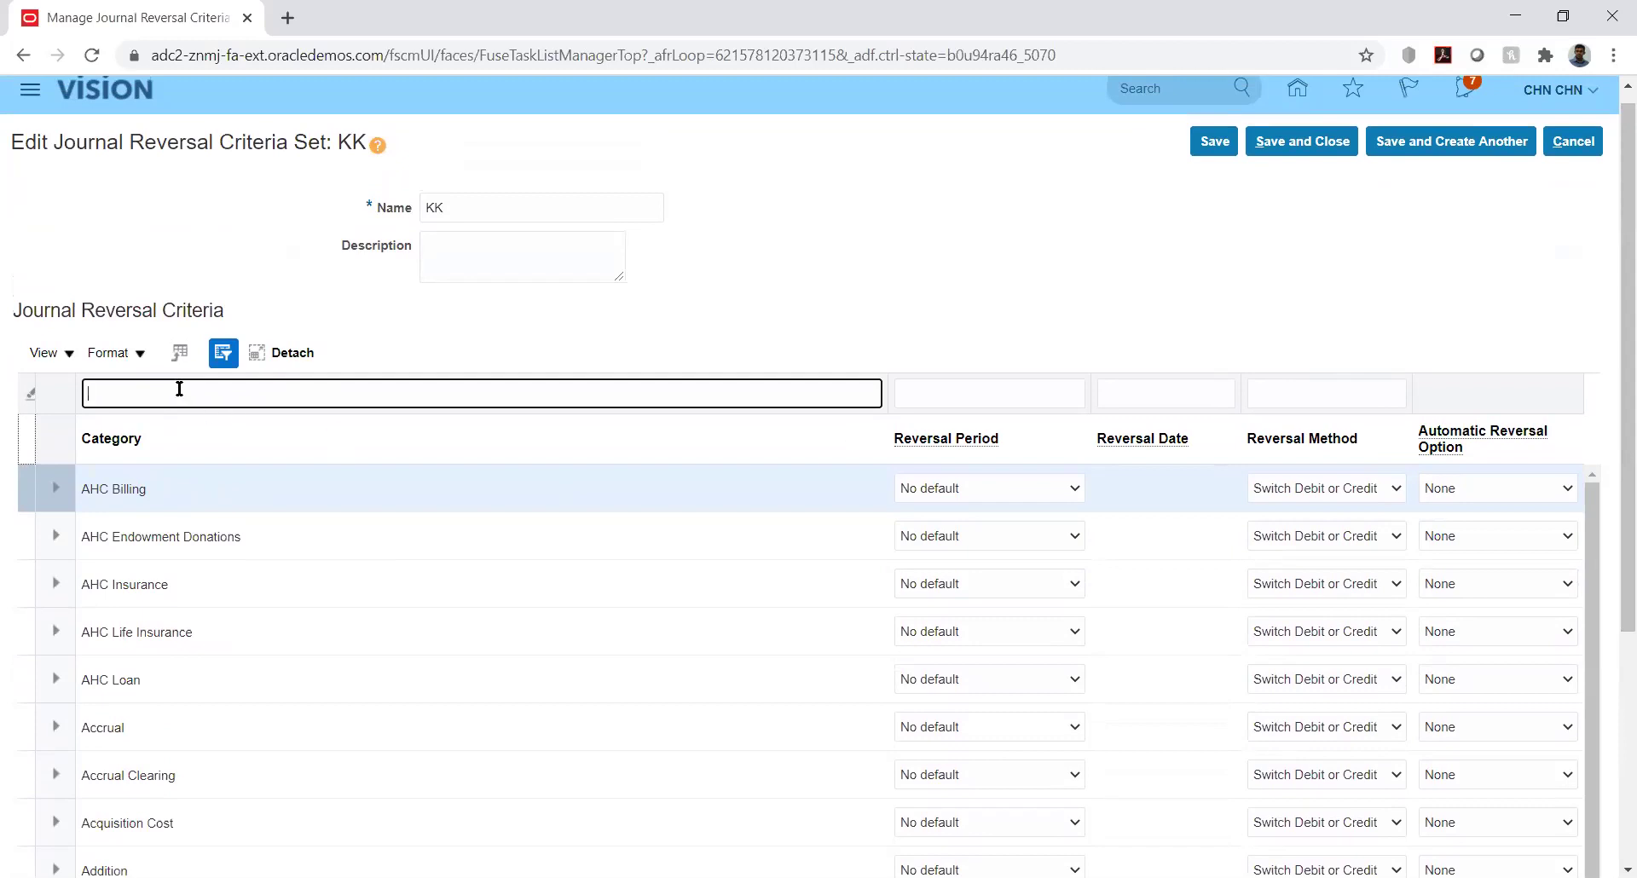
type("KK_Fusion")
key("Return")
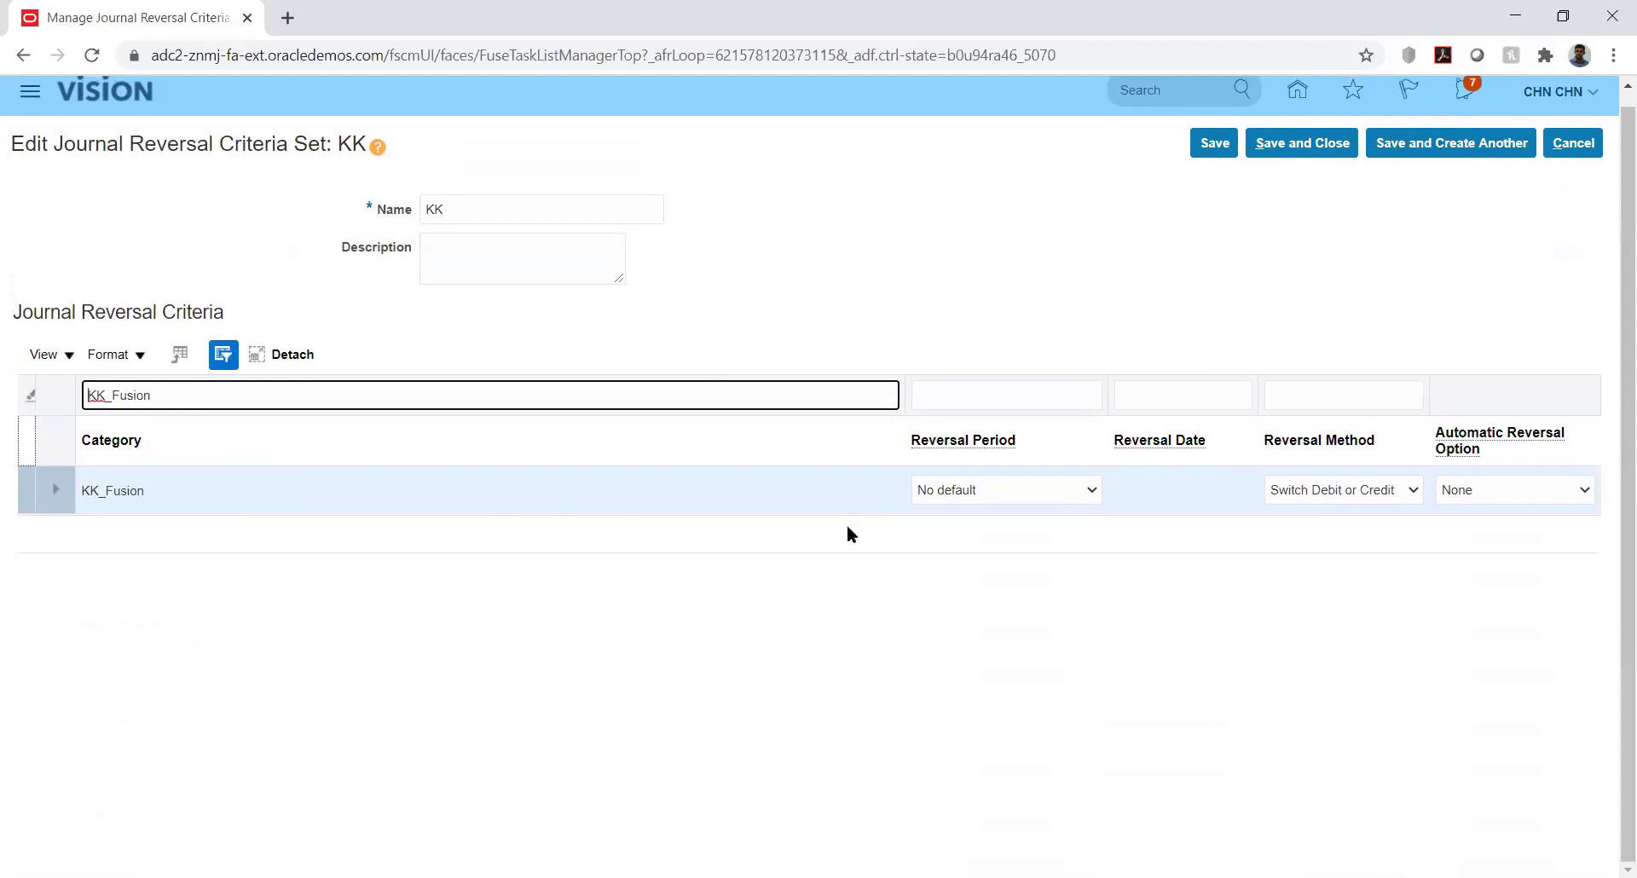
Check KK_Fusion's reversal period, Switch Debit or Credit method and None automatic reversal, then cancel
left_click(1093, 492)
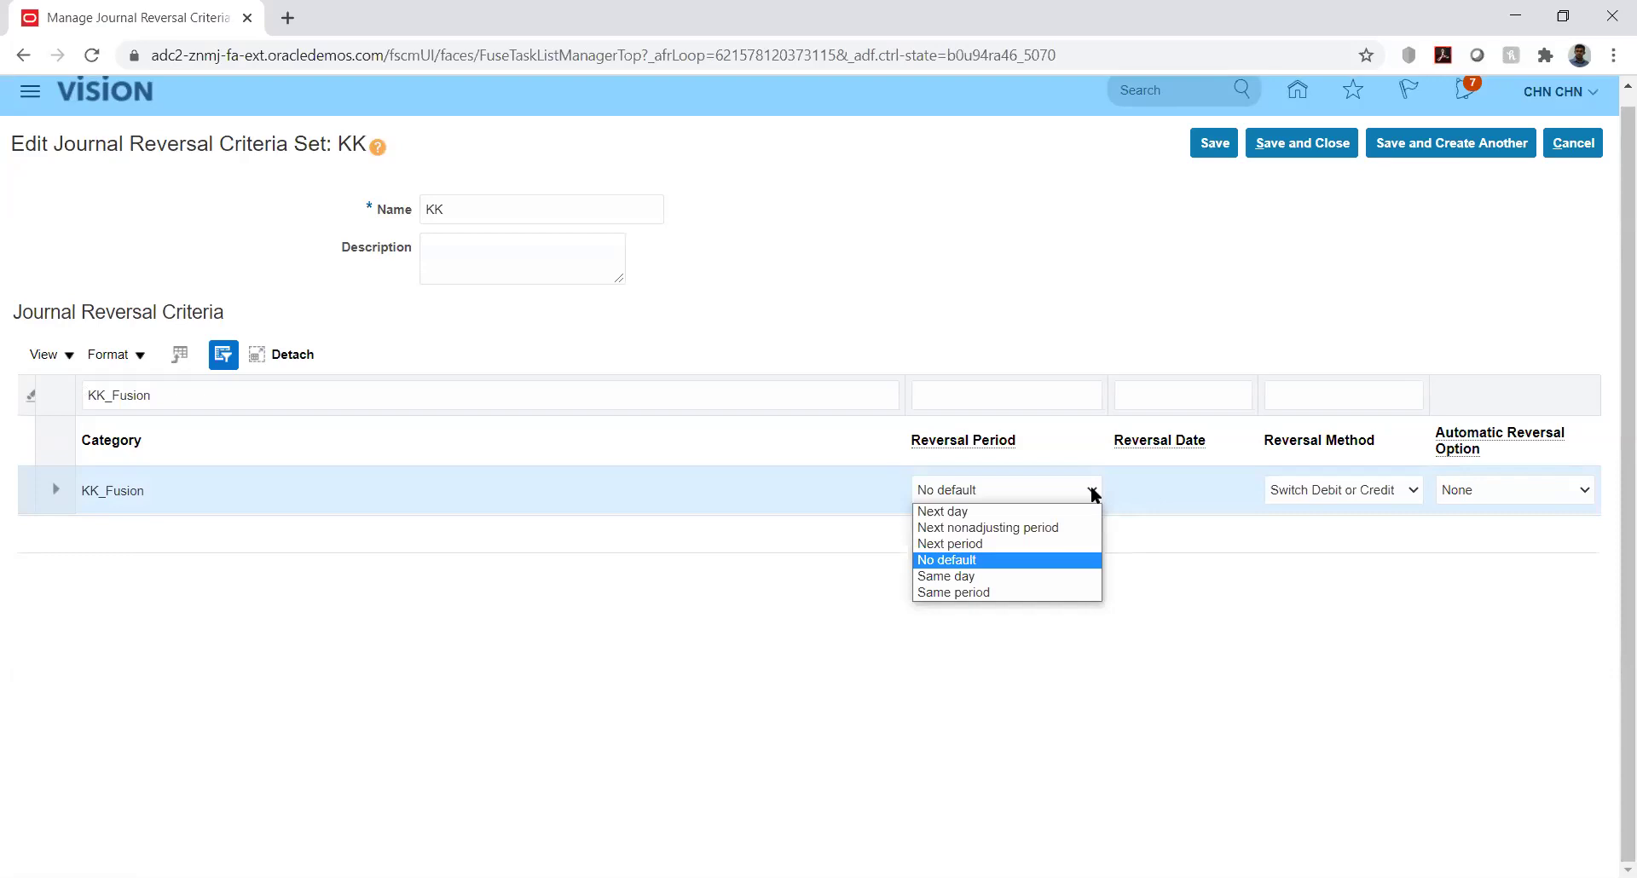
left_click(1192, 563)
left_click(1087, 491)
left_click(982, 551)
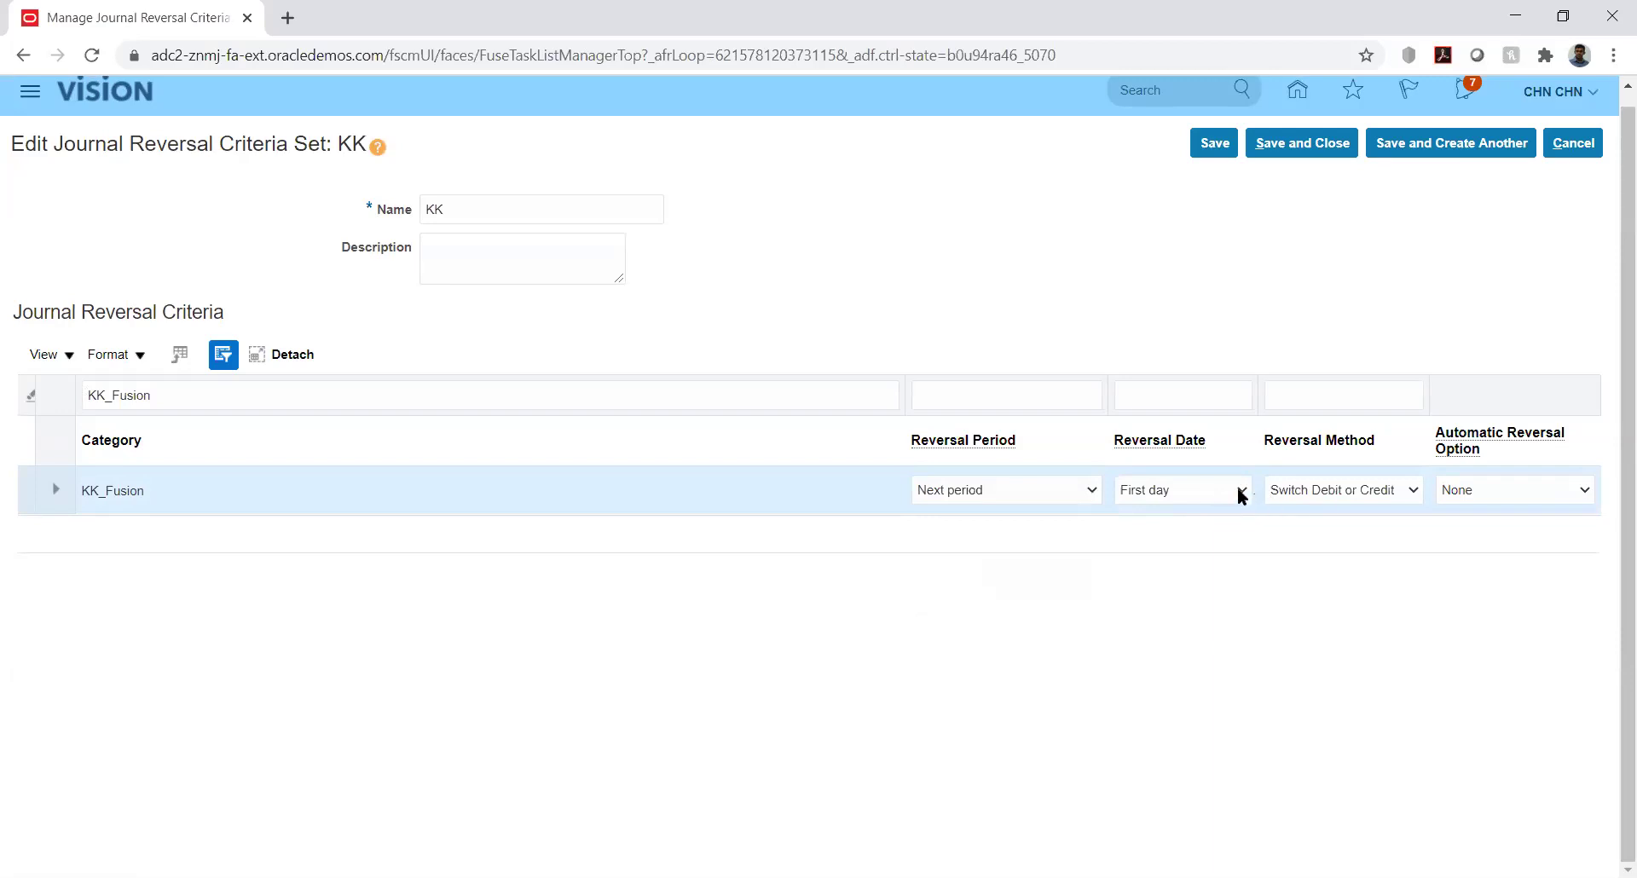
left_click(1386, 491)
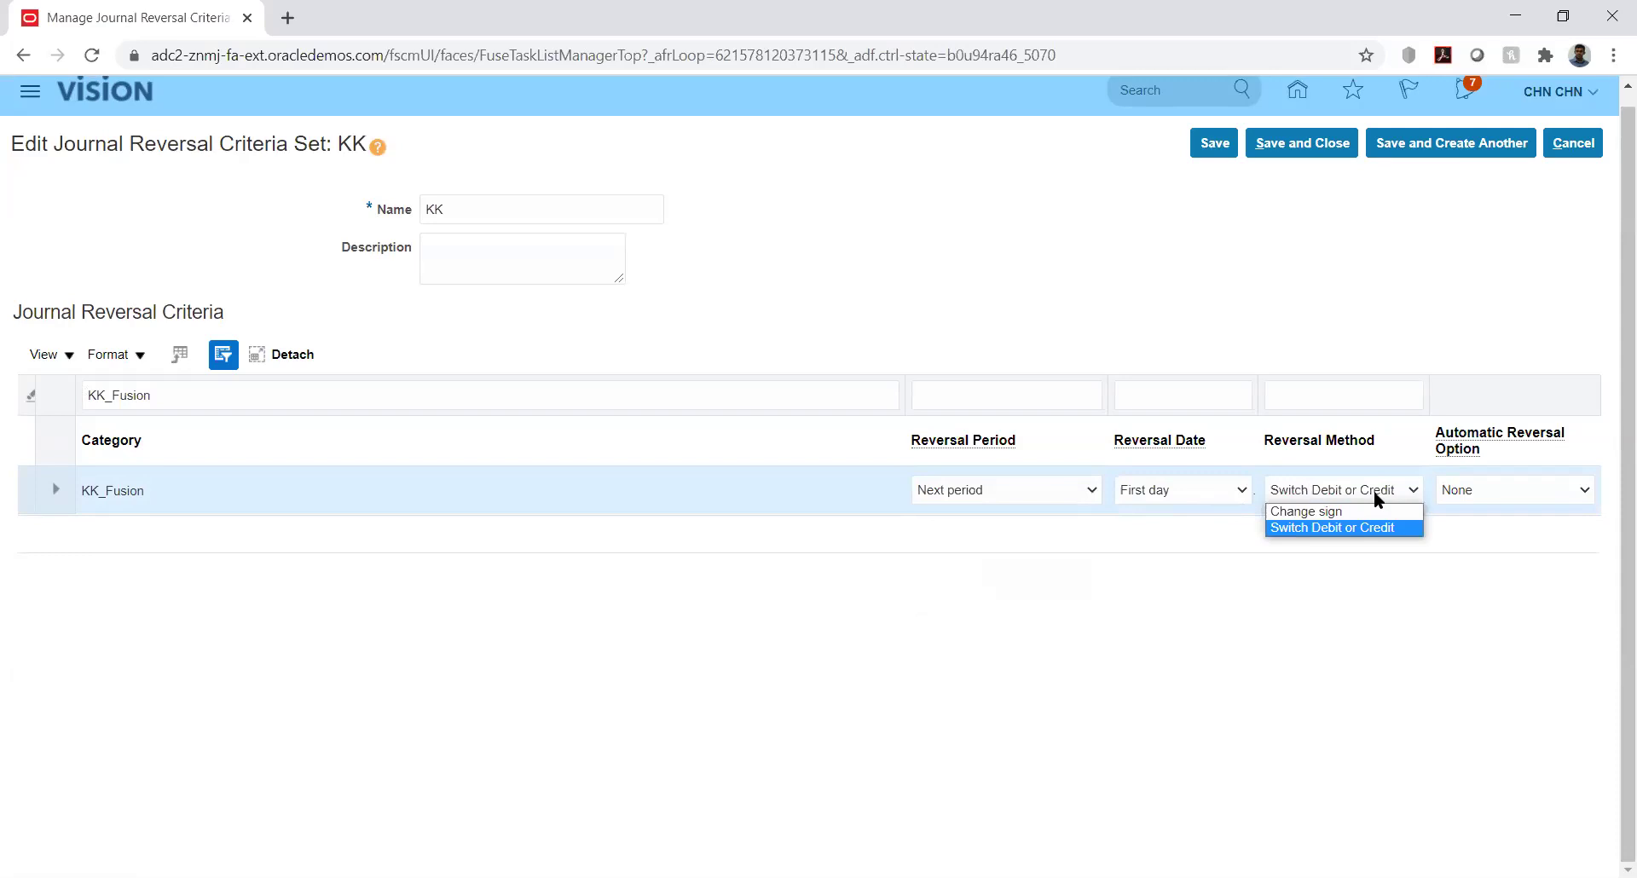
left_click(1375, 493)
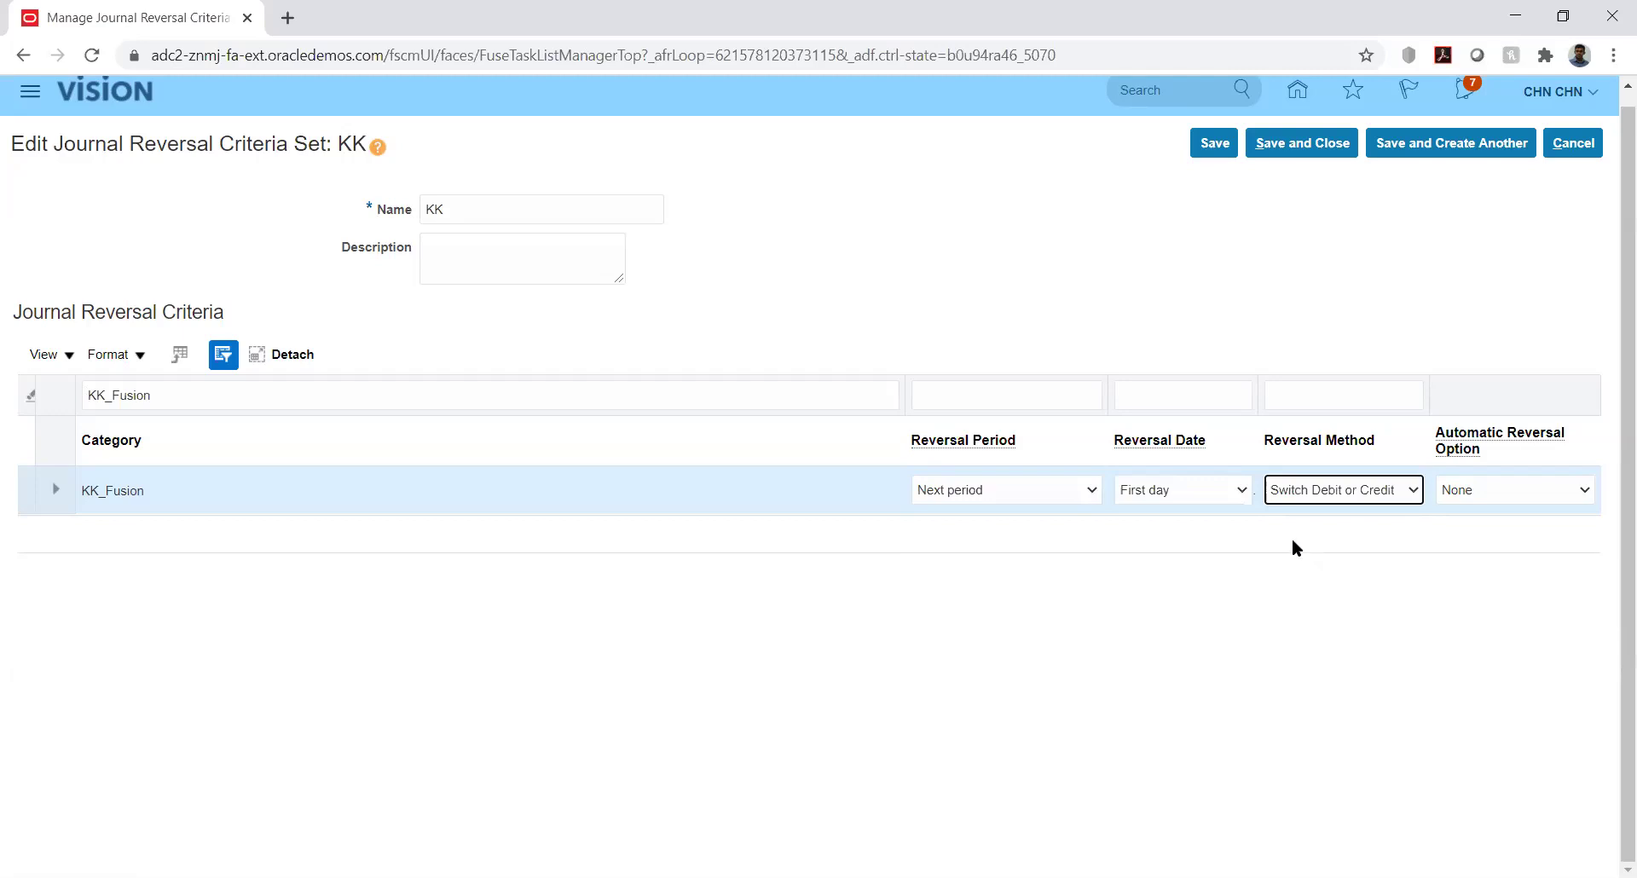
left_click(1565, 496)
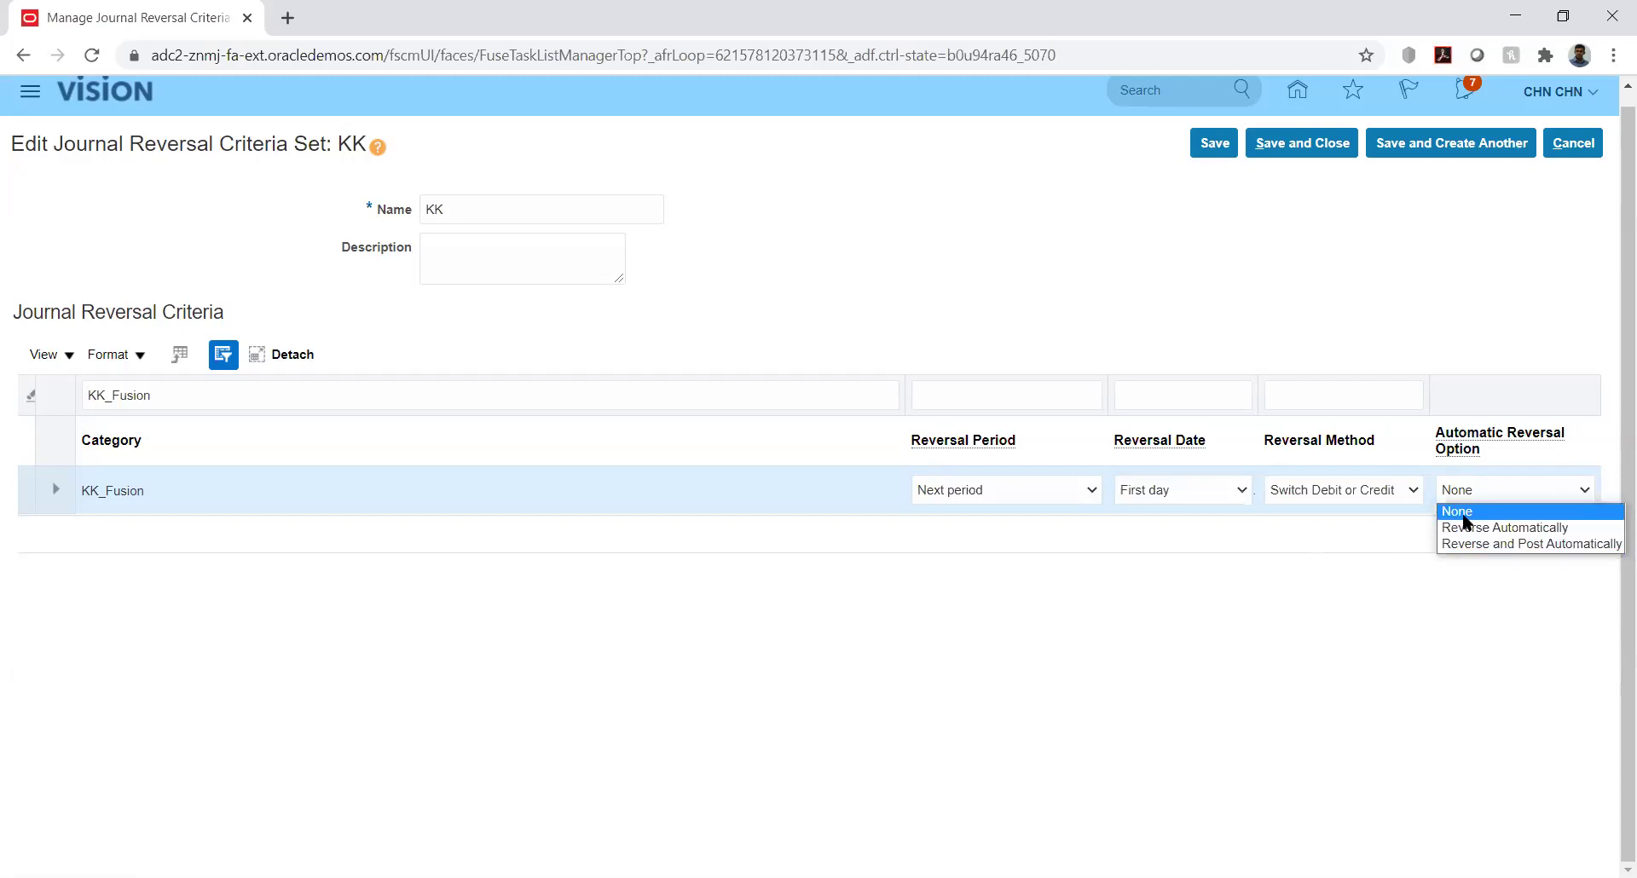
left_click(1262, 576)
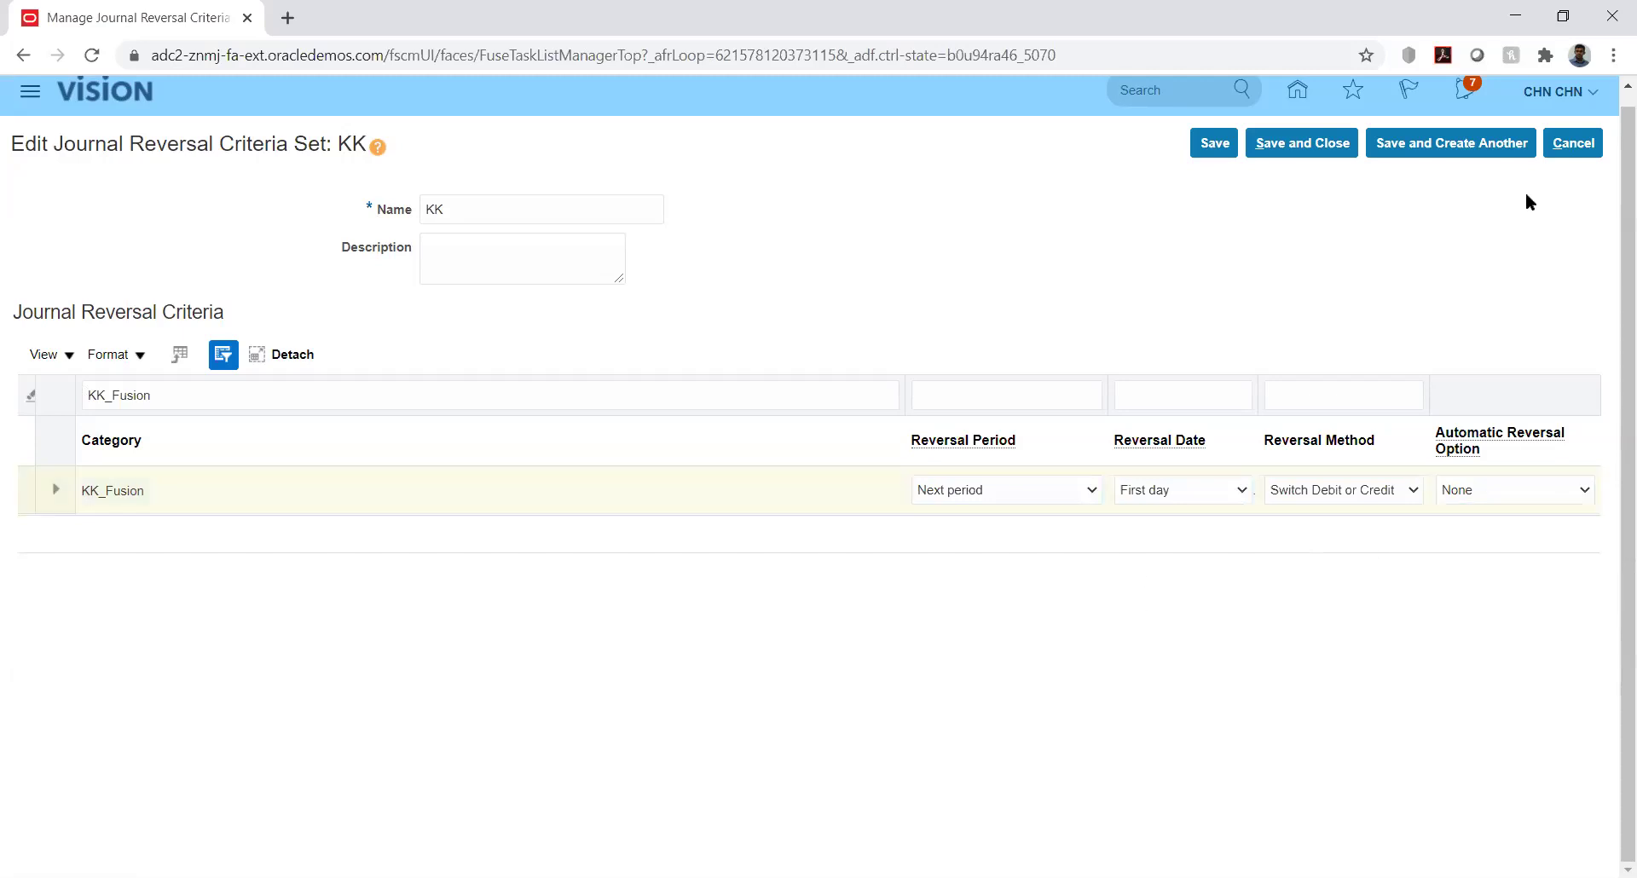
left_click(1576, 142)
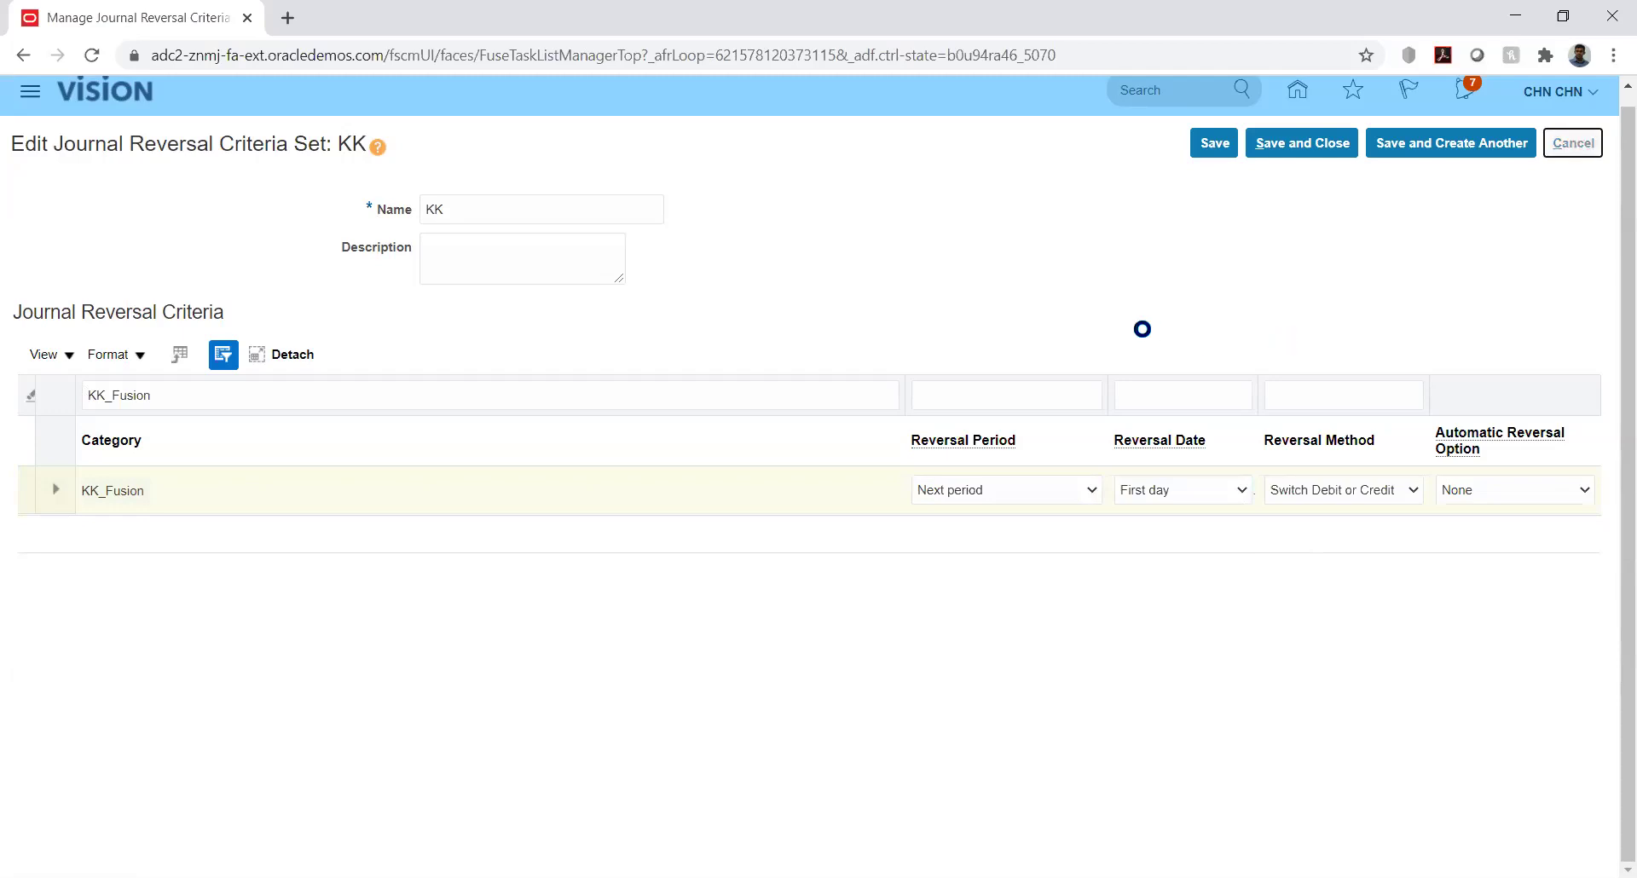
left_click(1578, 144)
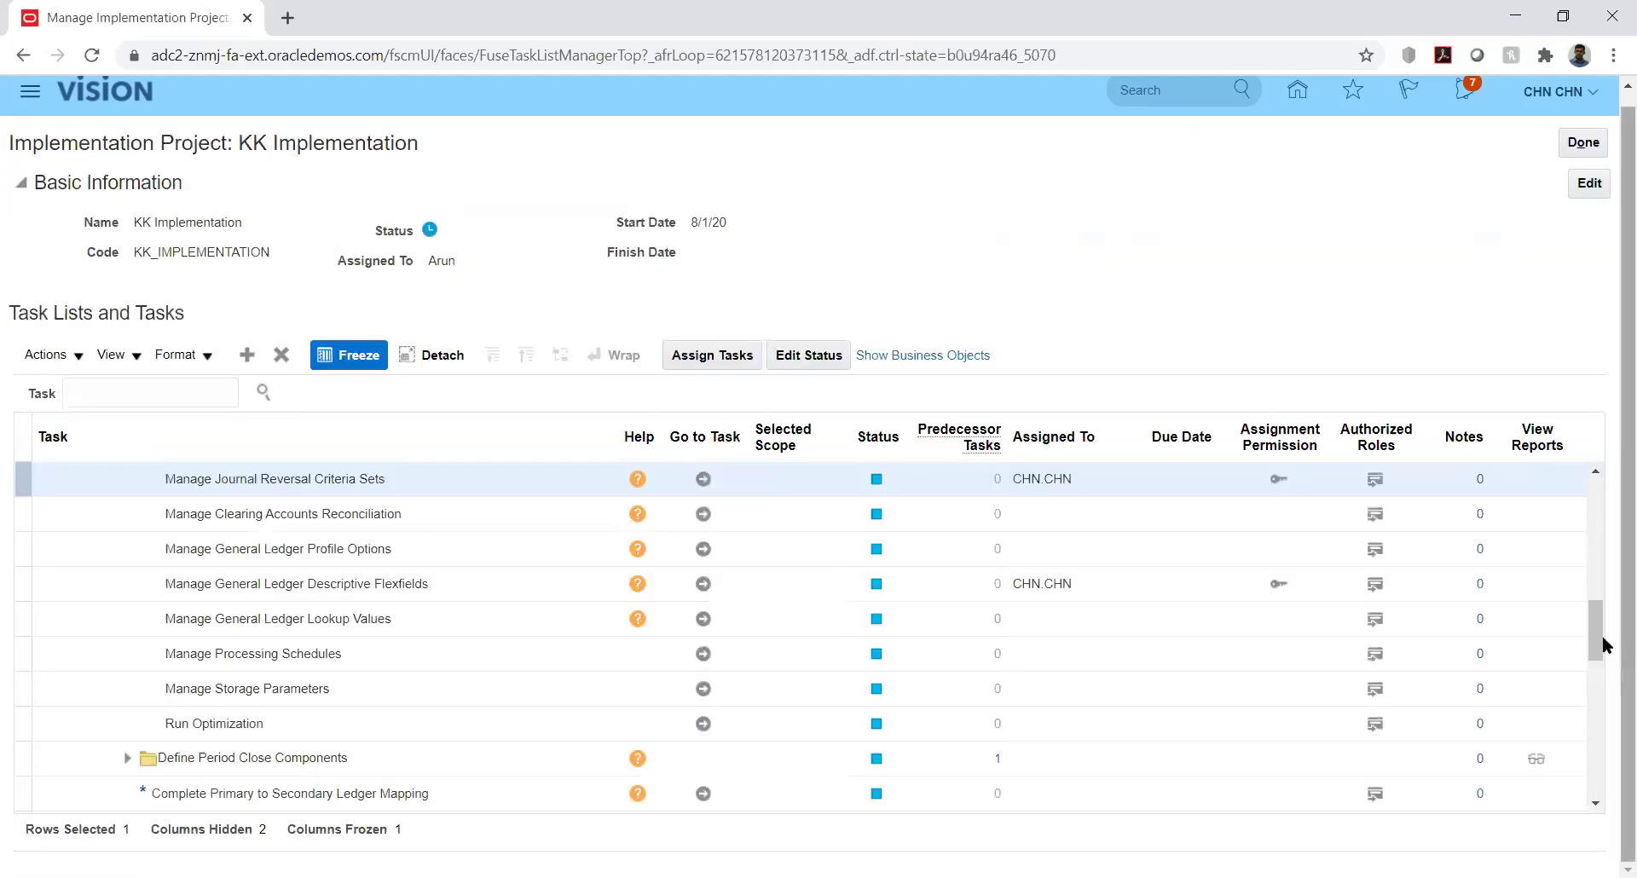
Expand Define Accounting Configurations and launch Specify Ledger Options for KK_Ledger
left_click_drag(1597, 645, 1597, 614)
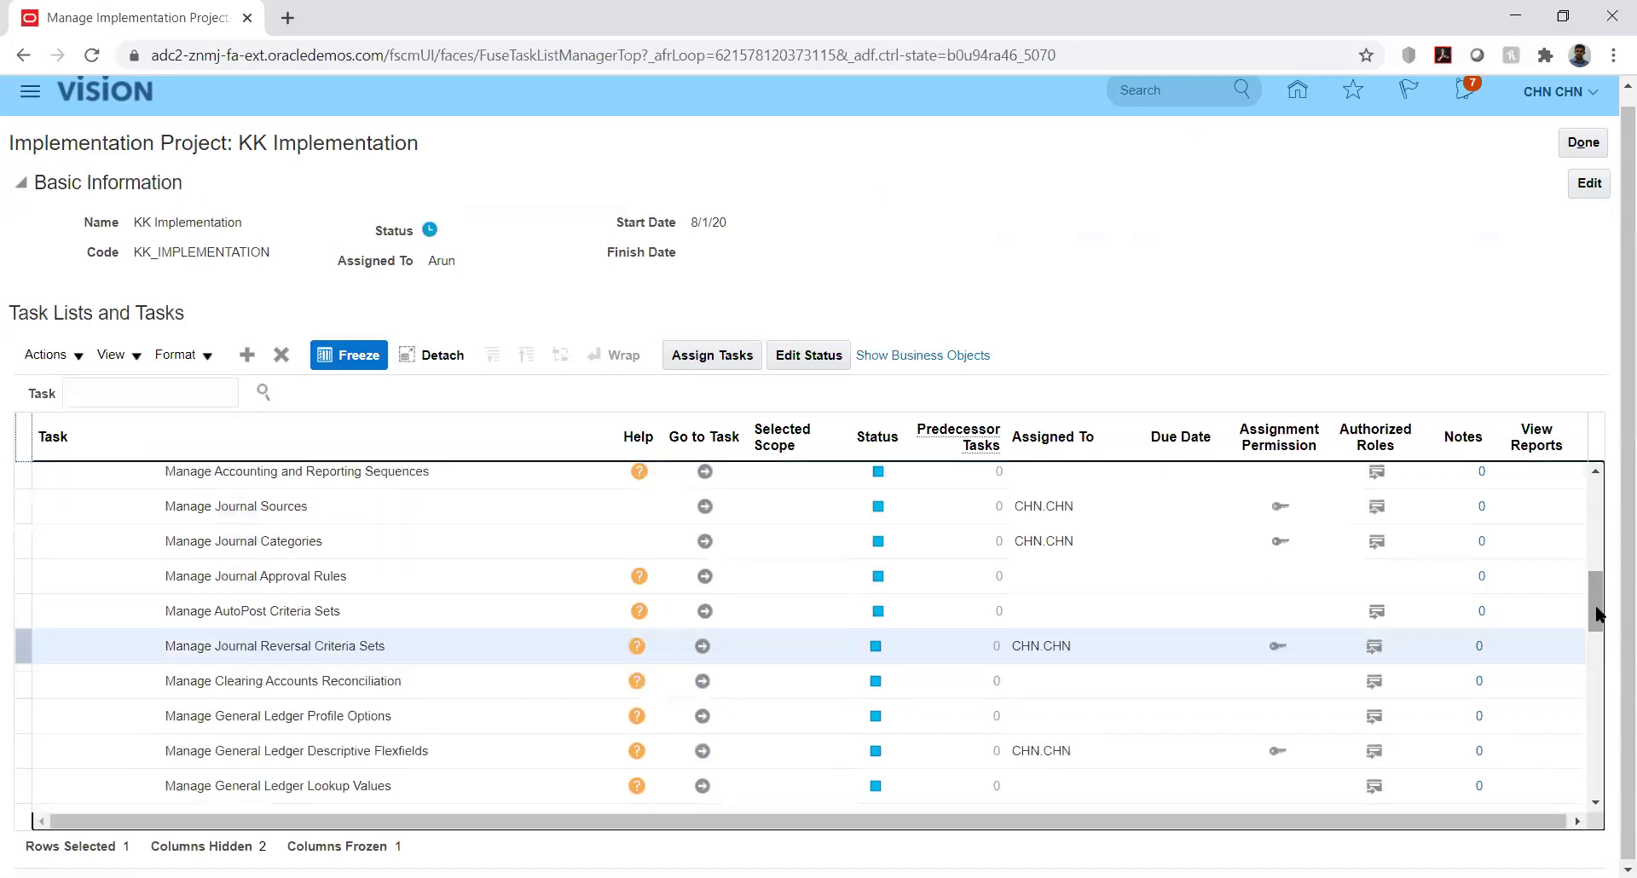
left_click_drag(1597, 612, 1597, 549)
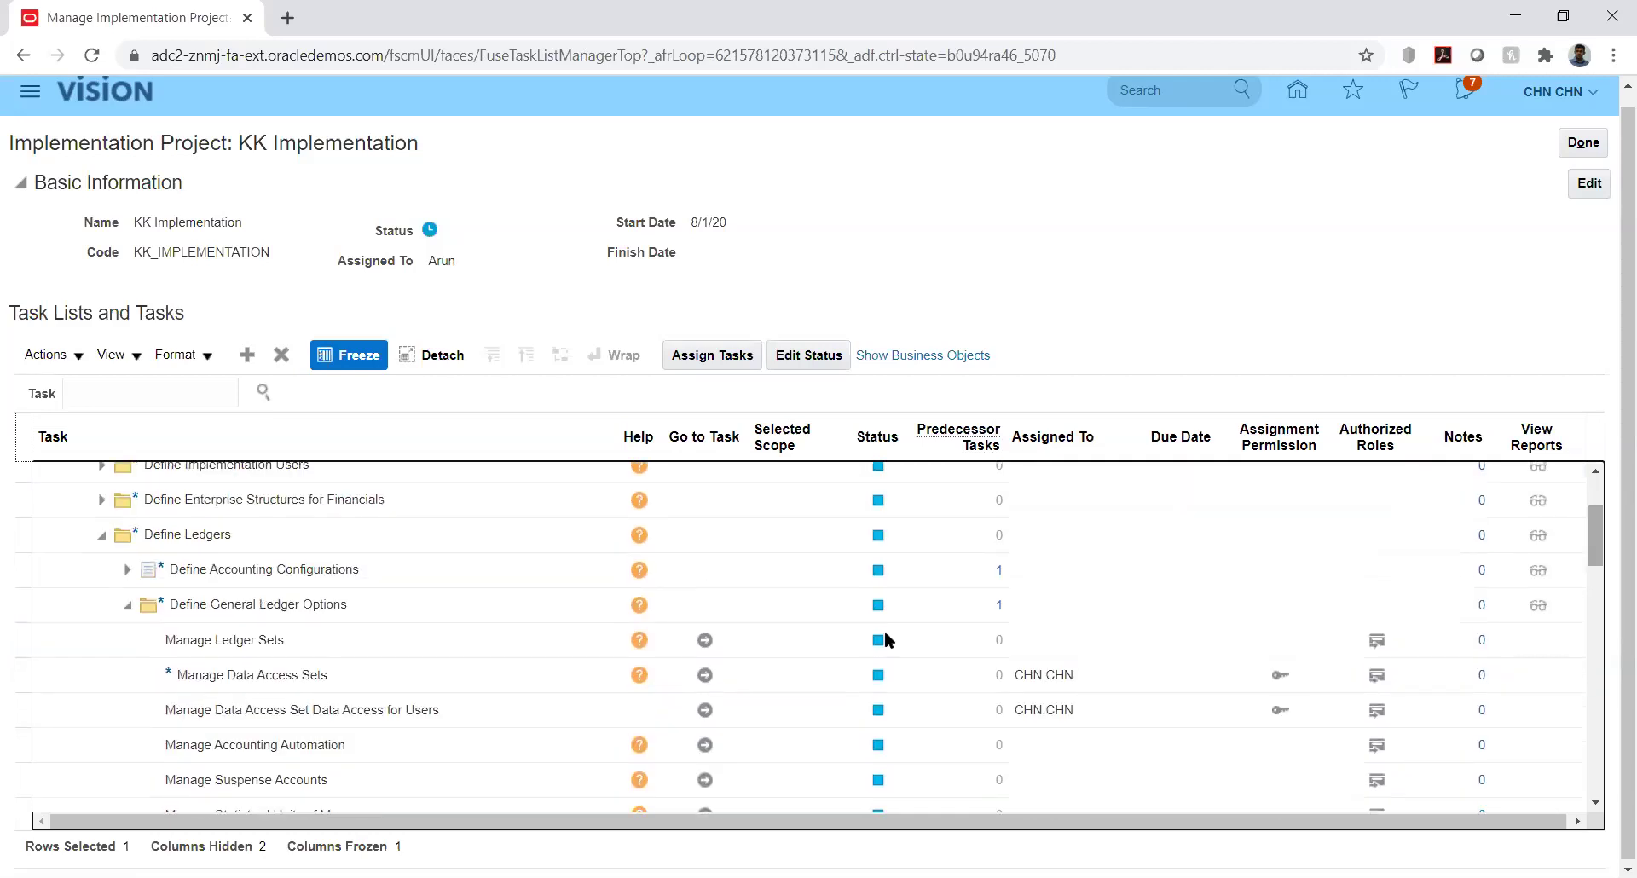
left_click(167, 569)
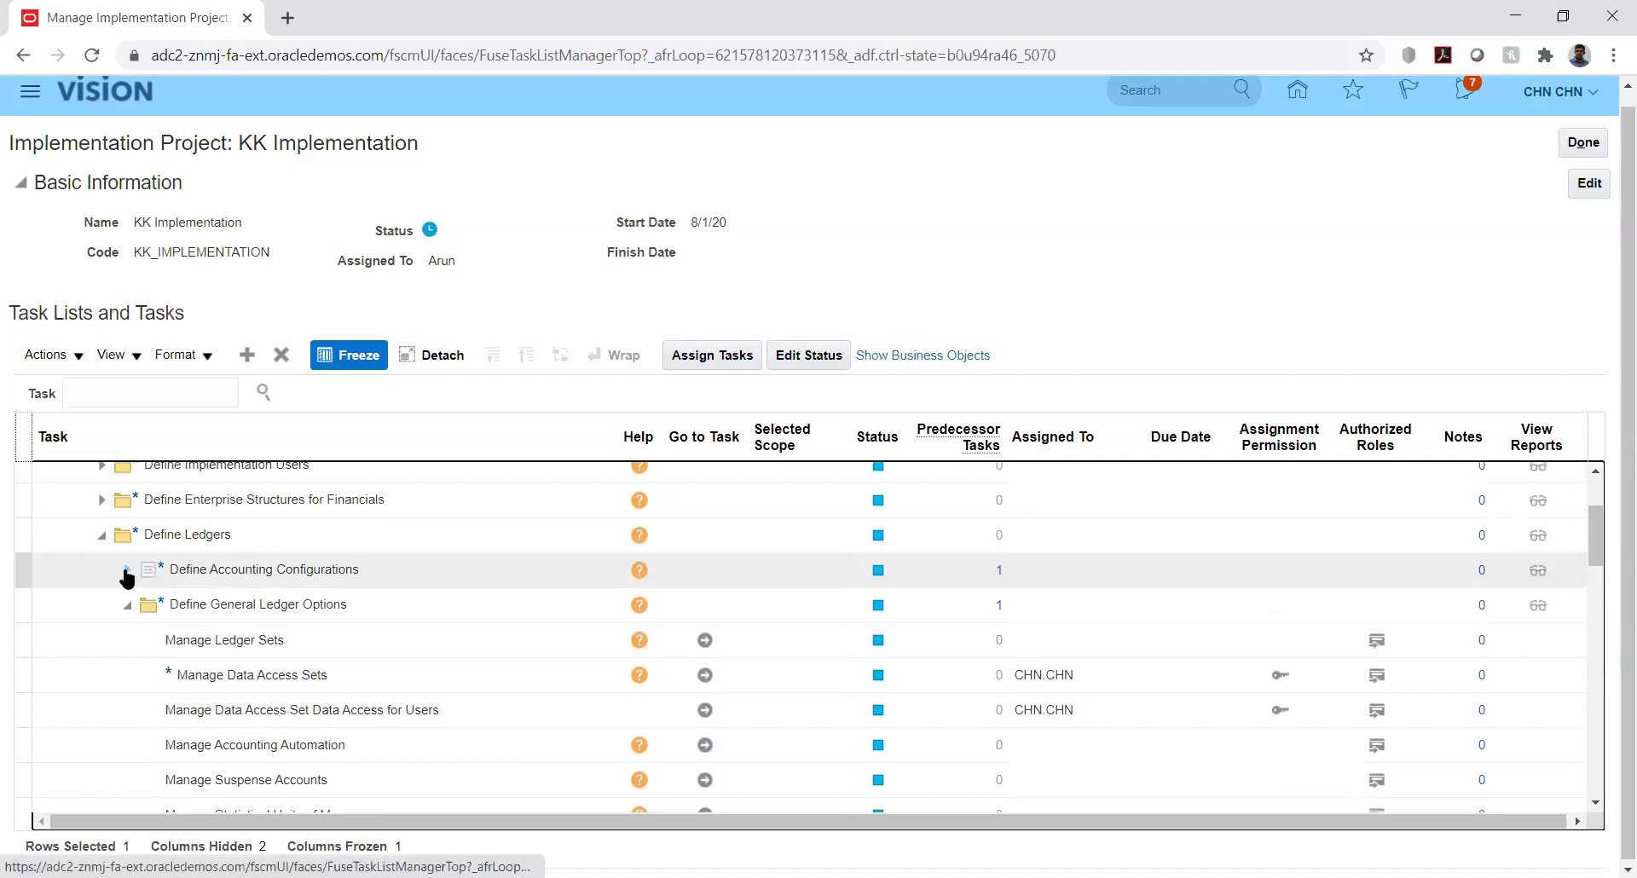
left_click(126, 572)
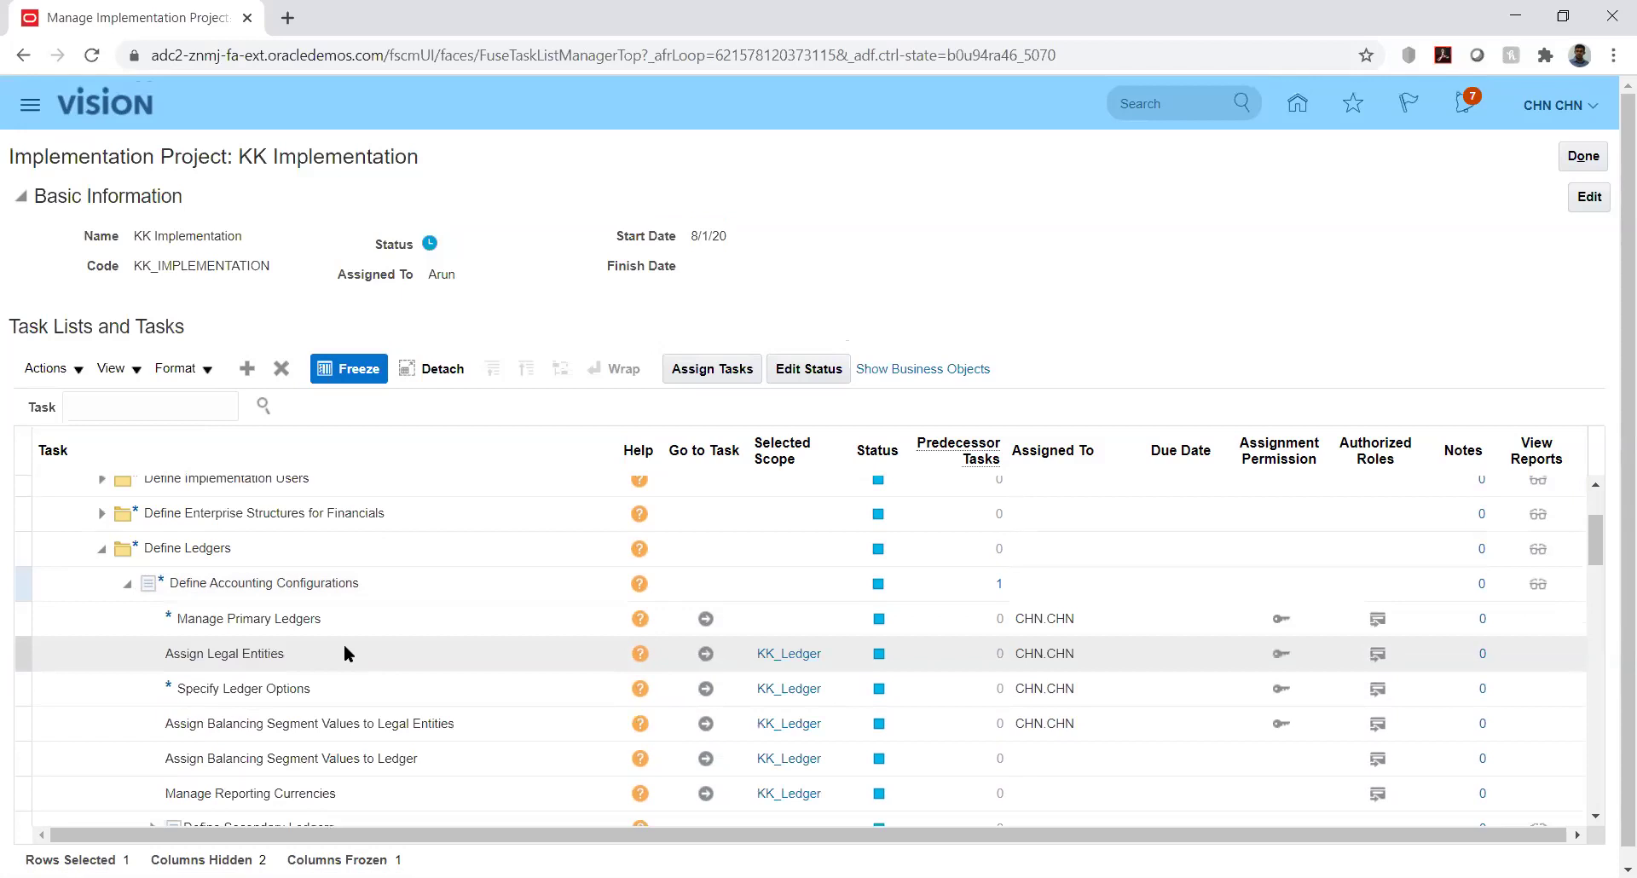
left_click(705, 688)
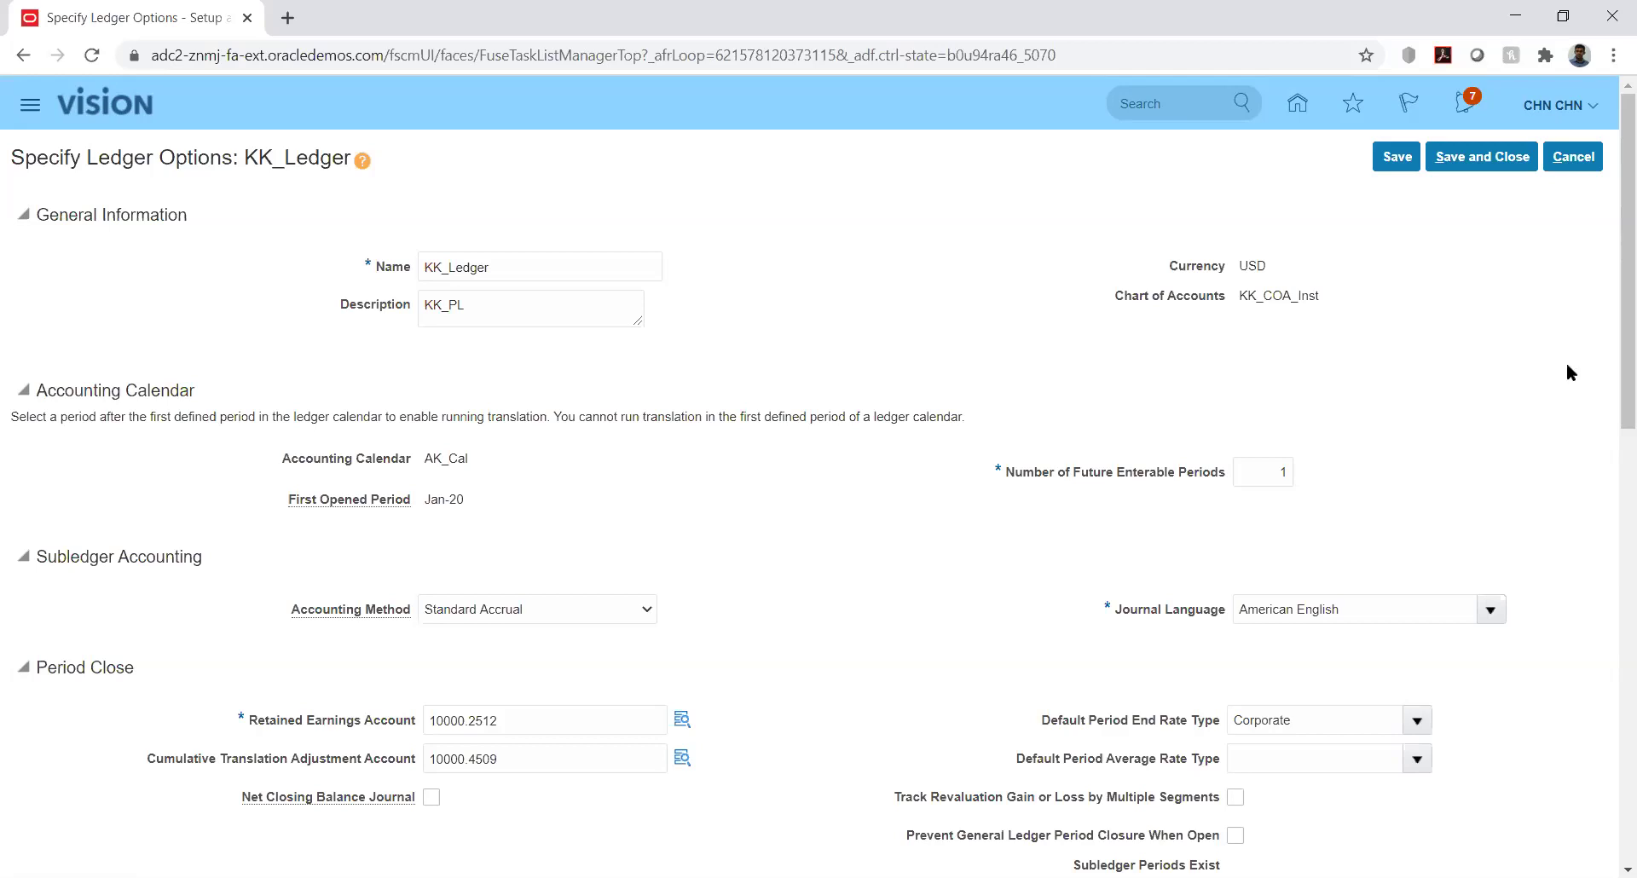
Scroll through KK_Ledger's options, confirming reversal criteria set KK, then Save and Close
left_click_drag(1614, 359, 1614, 715)
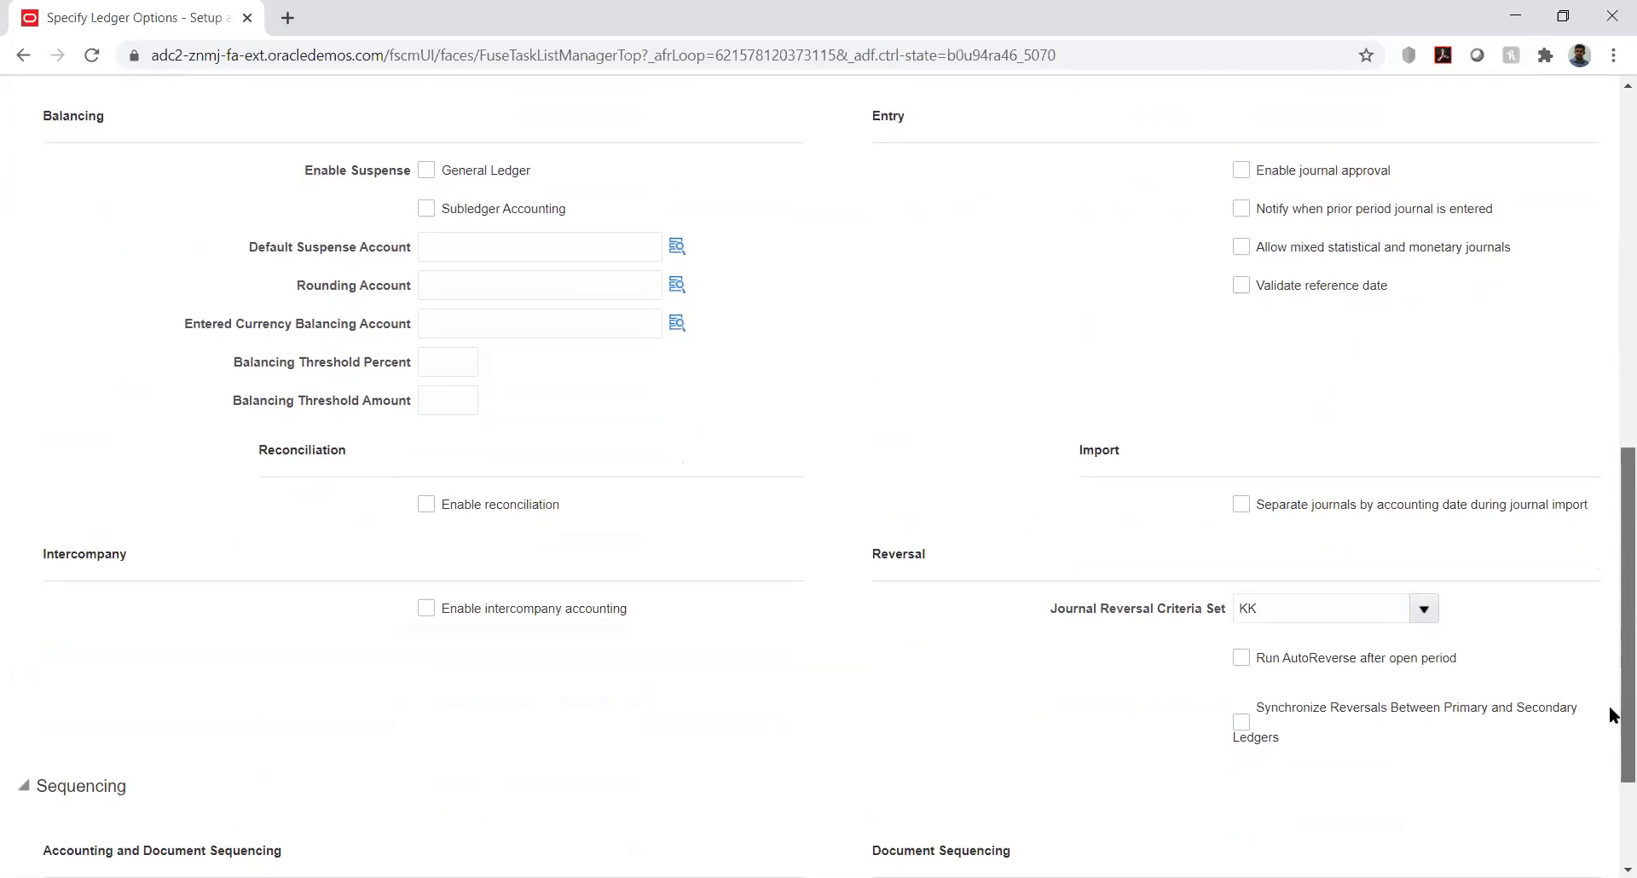
scroll(1609, 718, "down", 2)
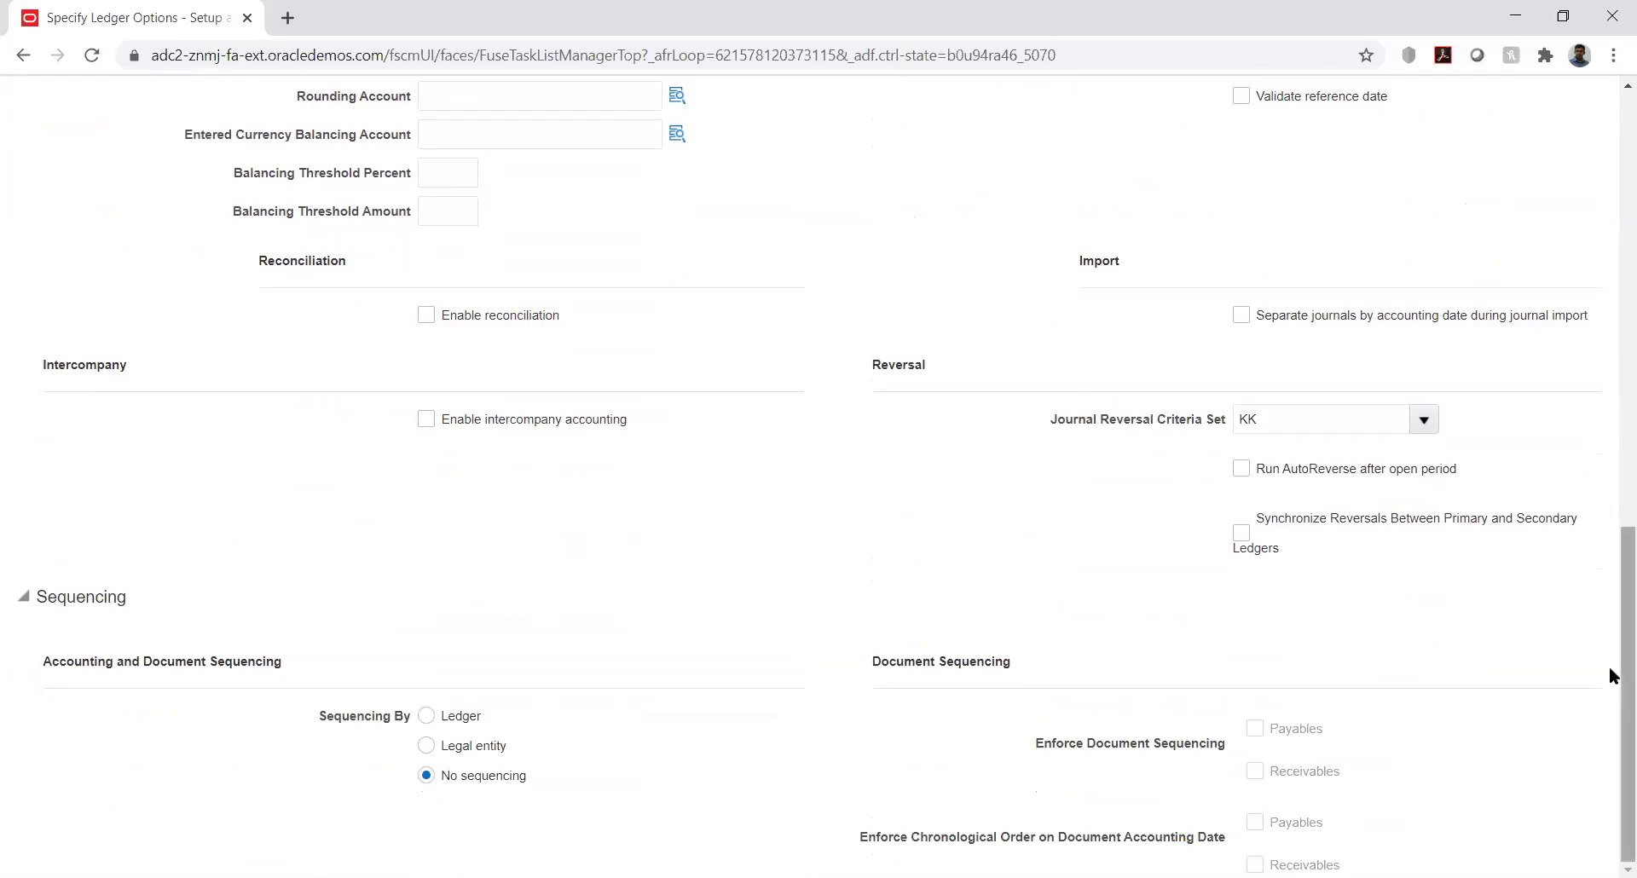
left_click_drag(1608, 666, 1609, 243)
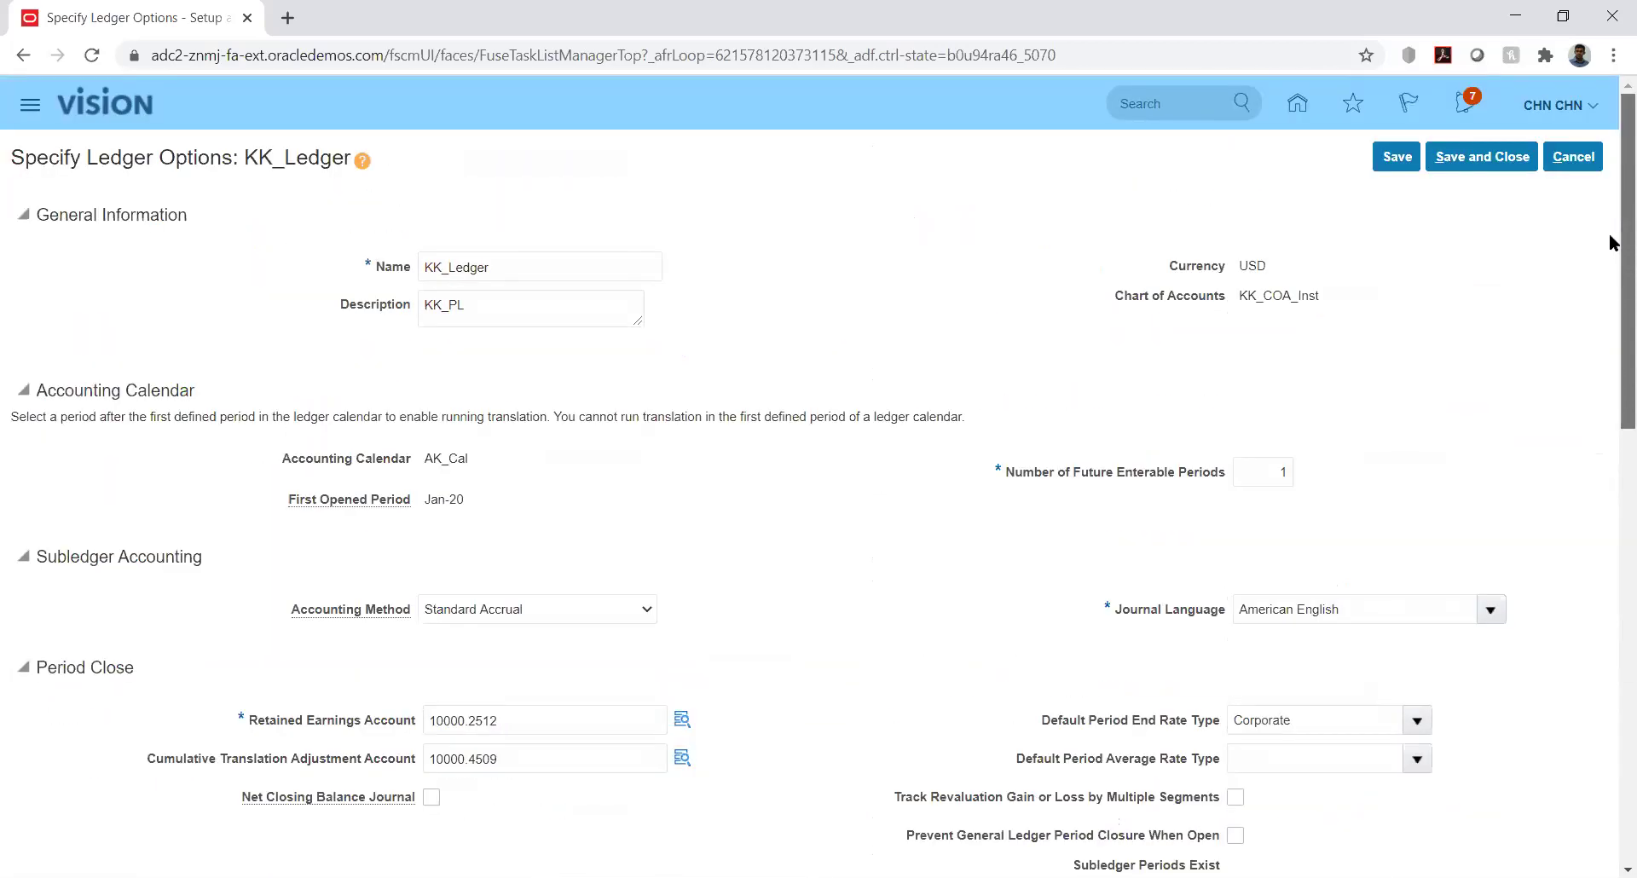
left_click(1480, 155)
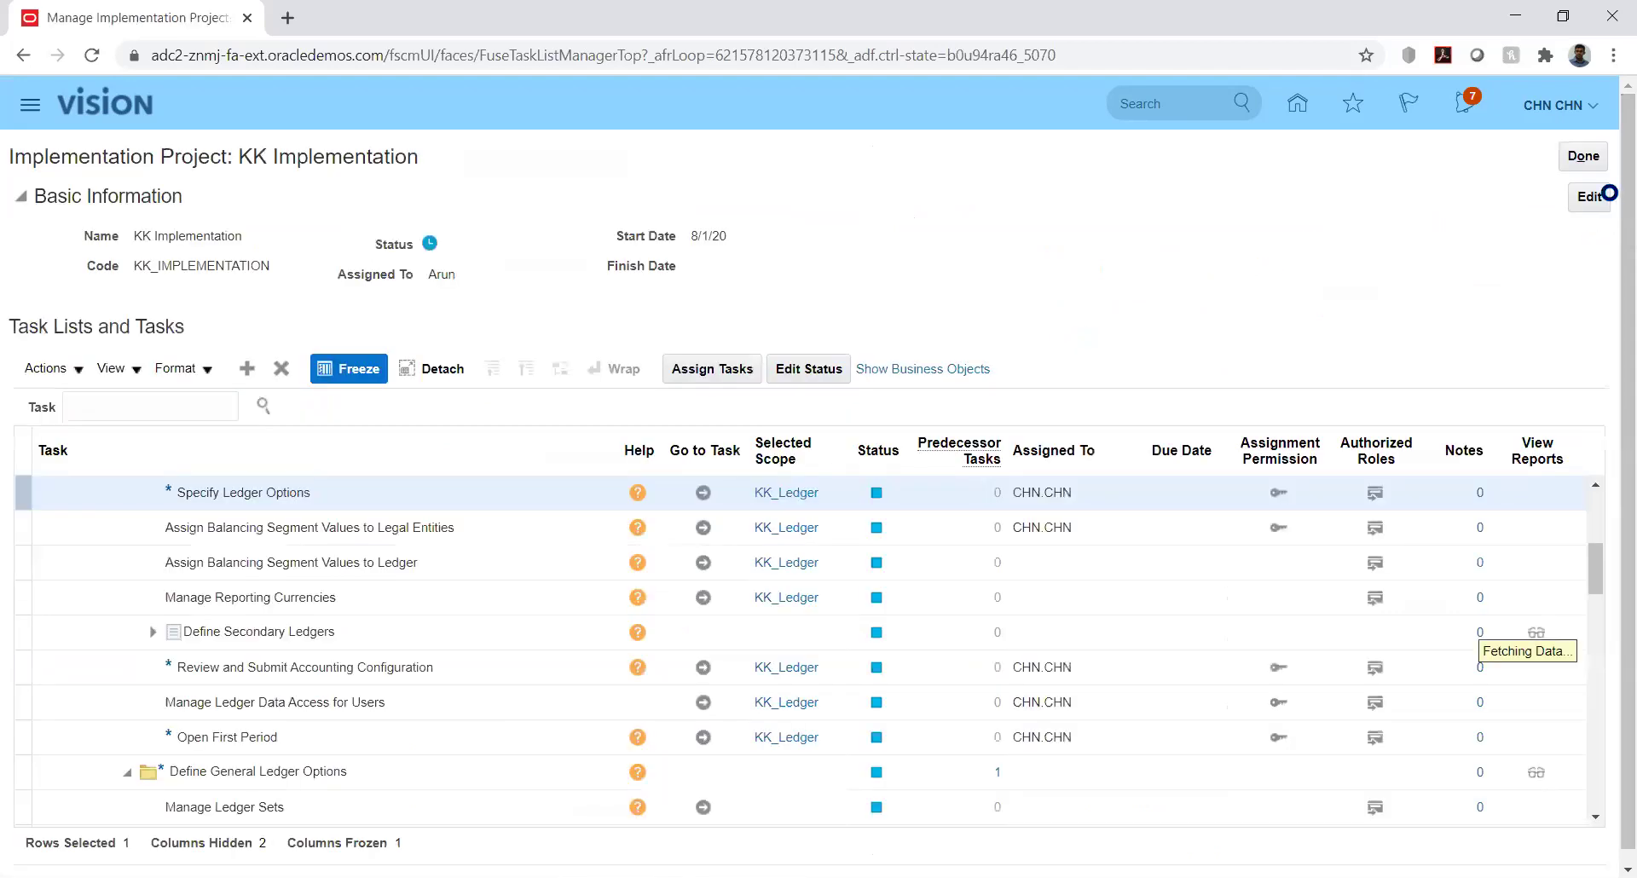
Reopen Specify Ledger Options, verify Journal Reversal Criteria Set is KK, and save
left_click(701, 494)
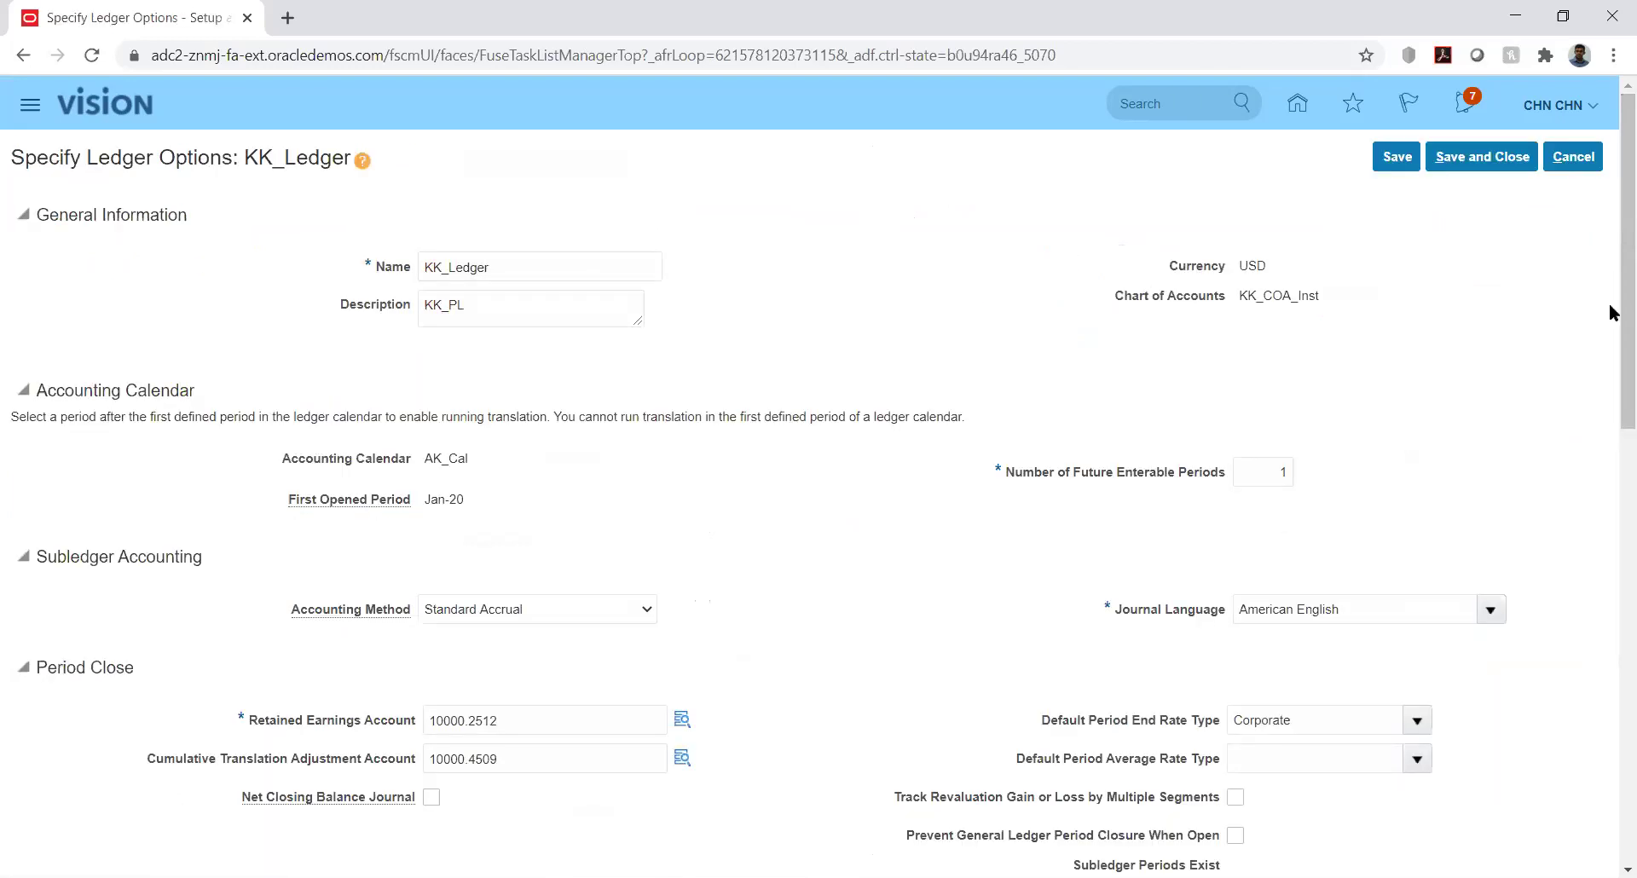
left_click_drag(1611, 296, 1614, 718)
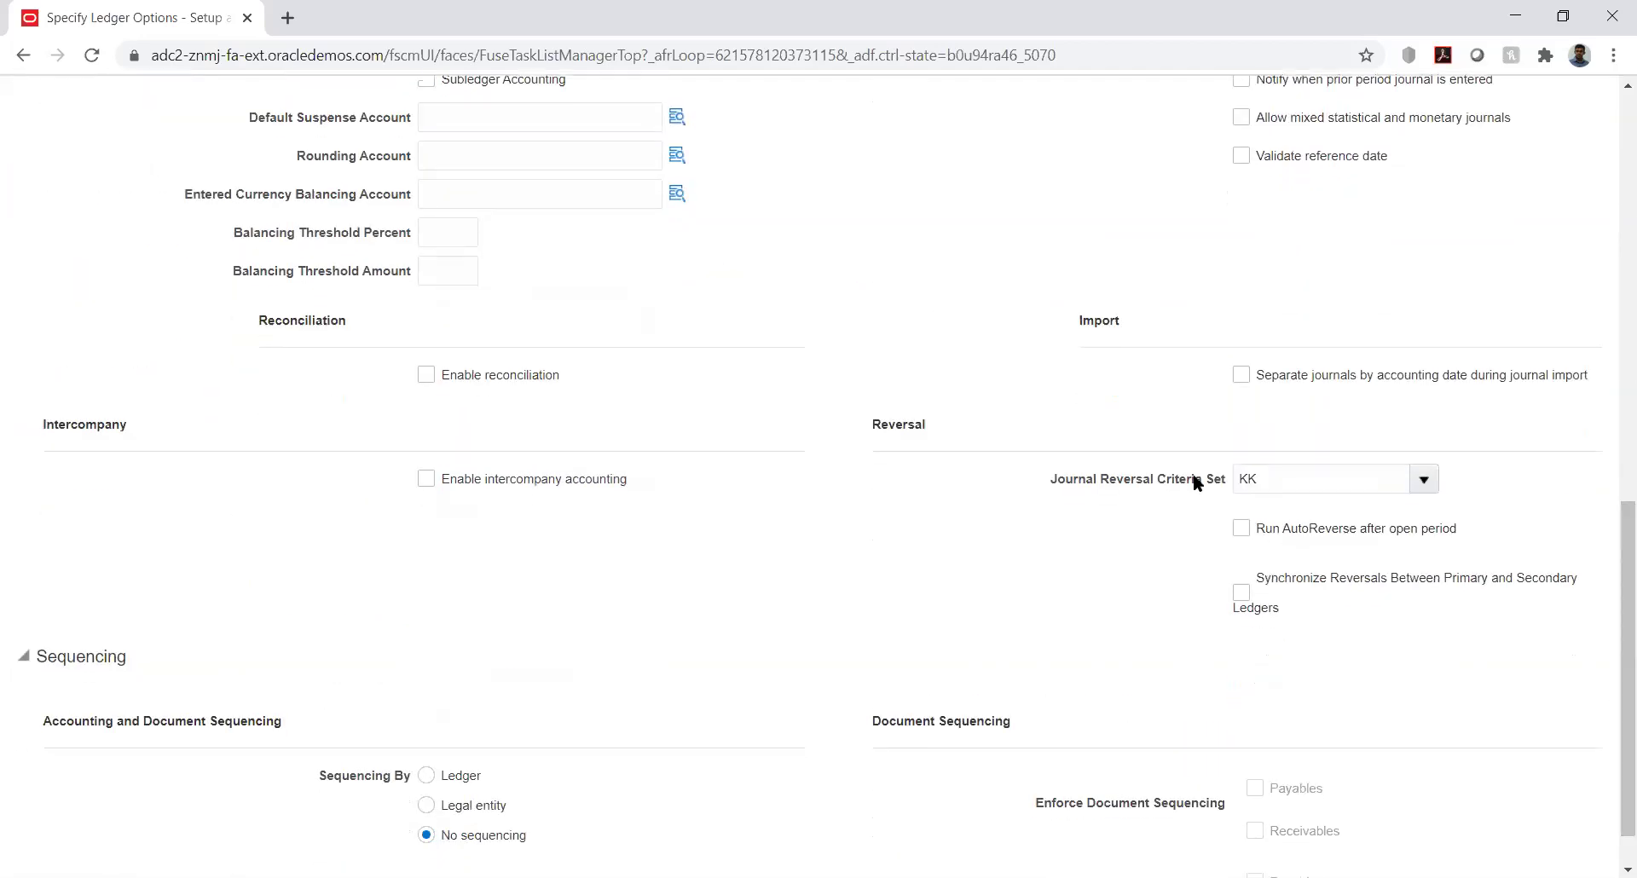
double_click(1282, 477)
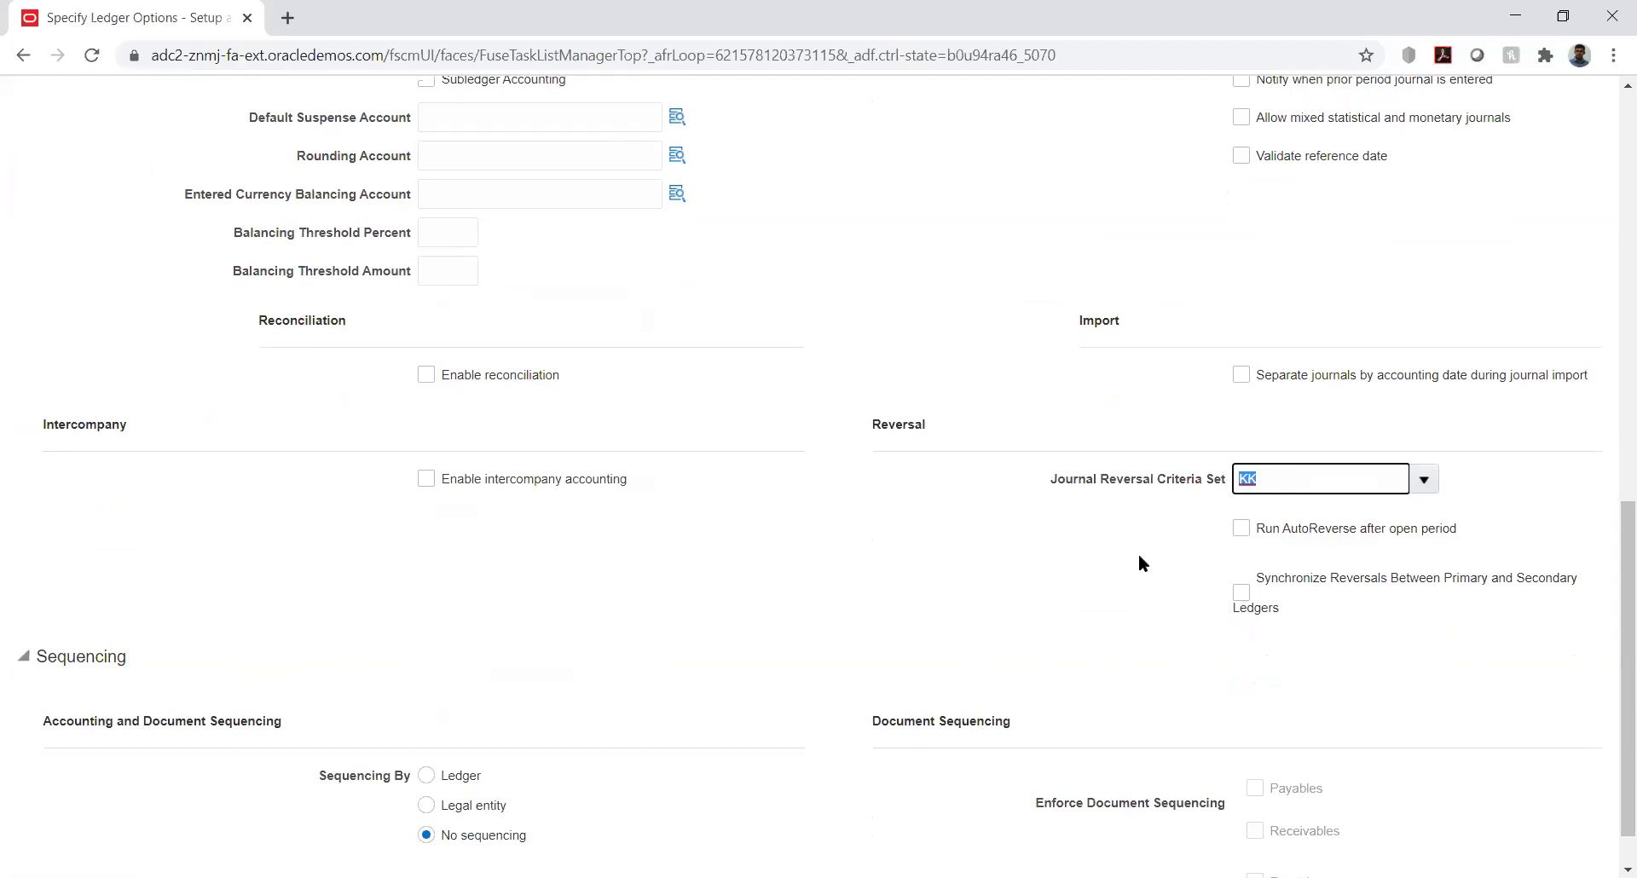
left_click(1139, 555)
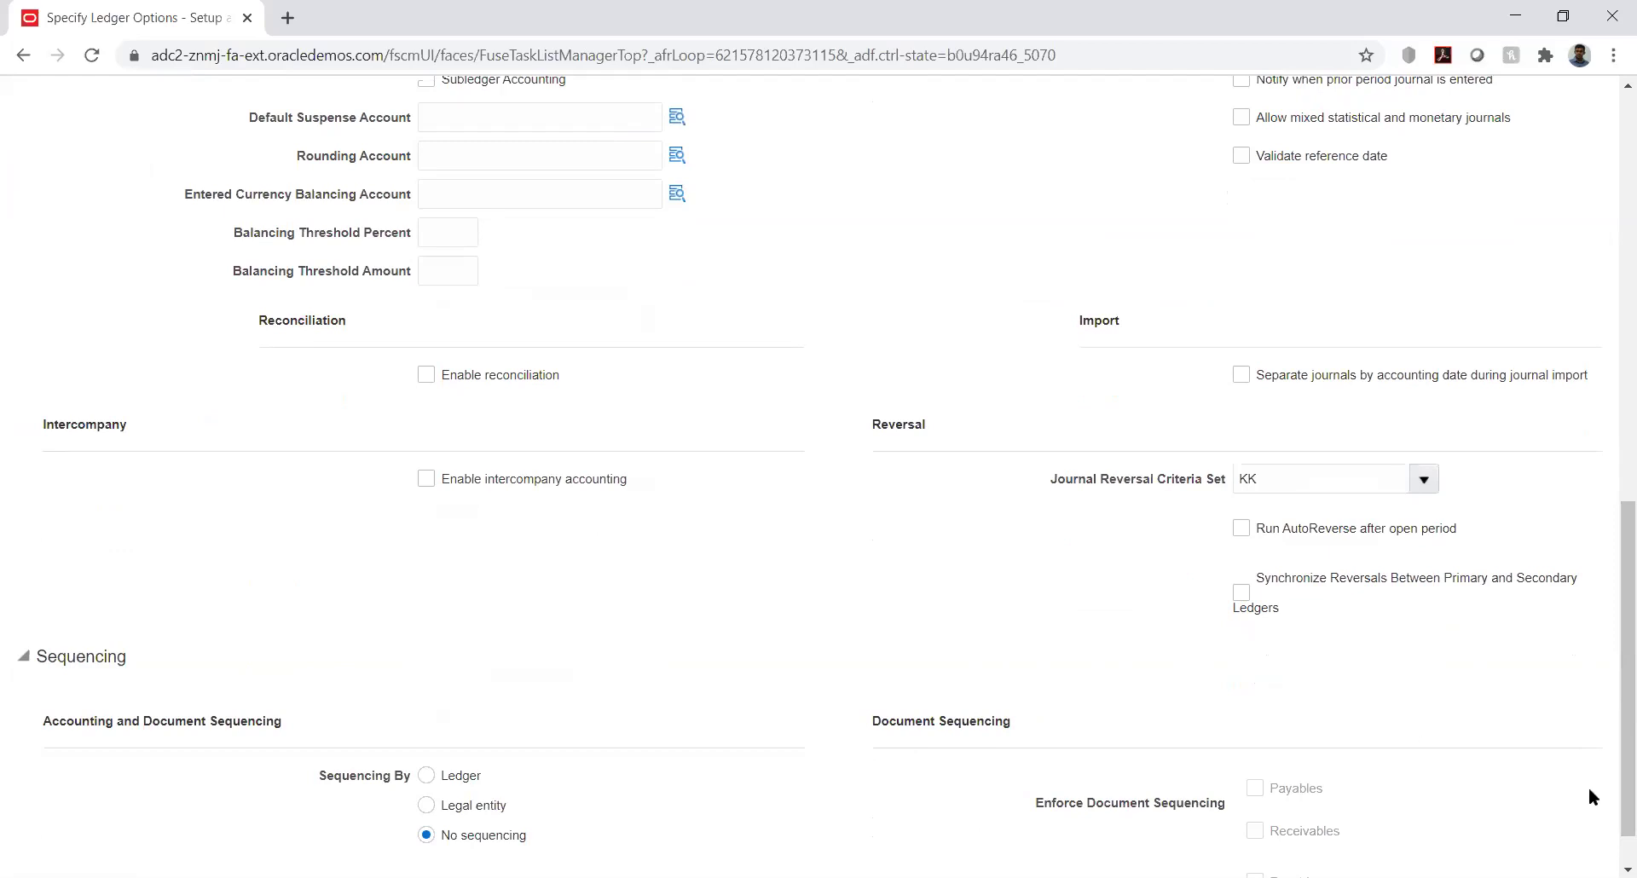
left_click_drag(1609, 713, 1612, 94)
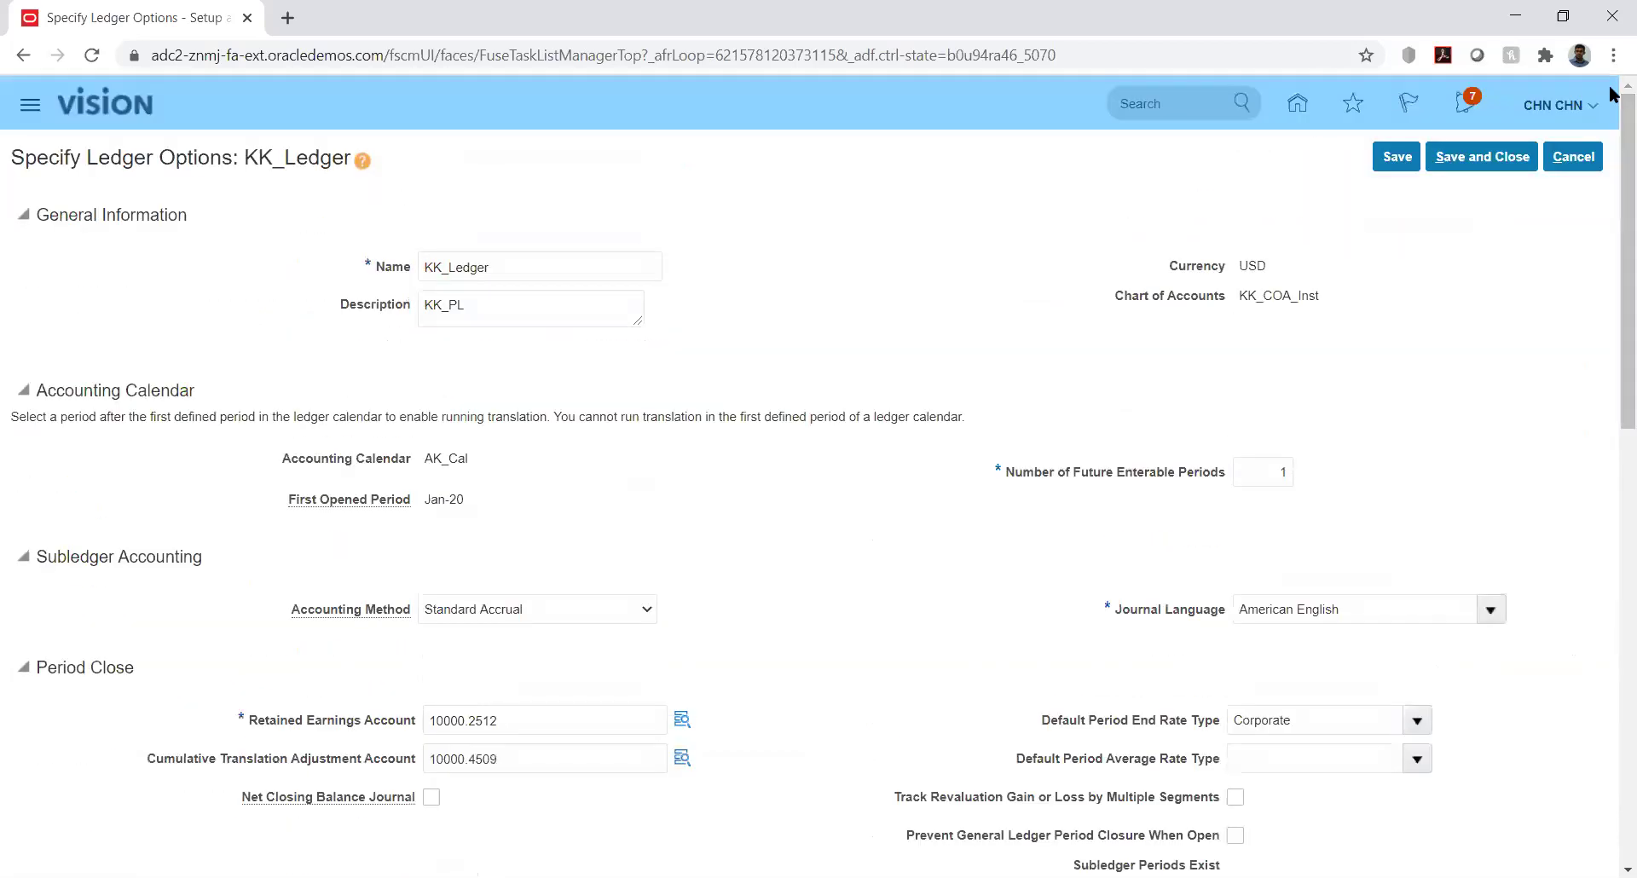
left_click(1477, 158)
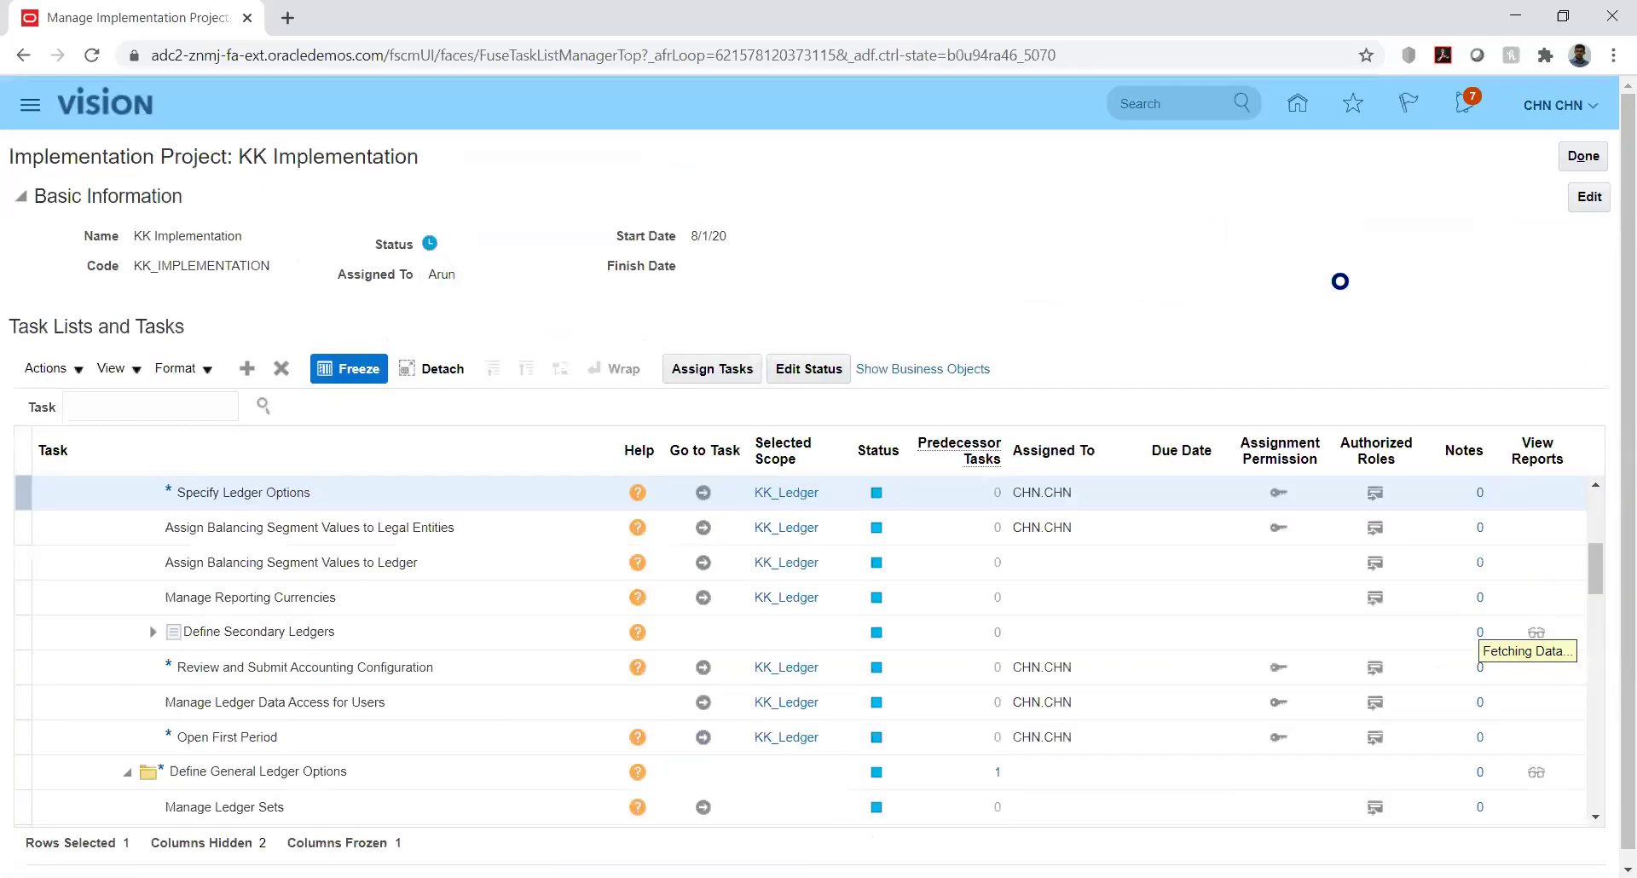
Exit the KK Implementation project, return Home, and open General Accounting > Journals
left_click(1579, 155)
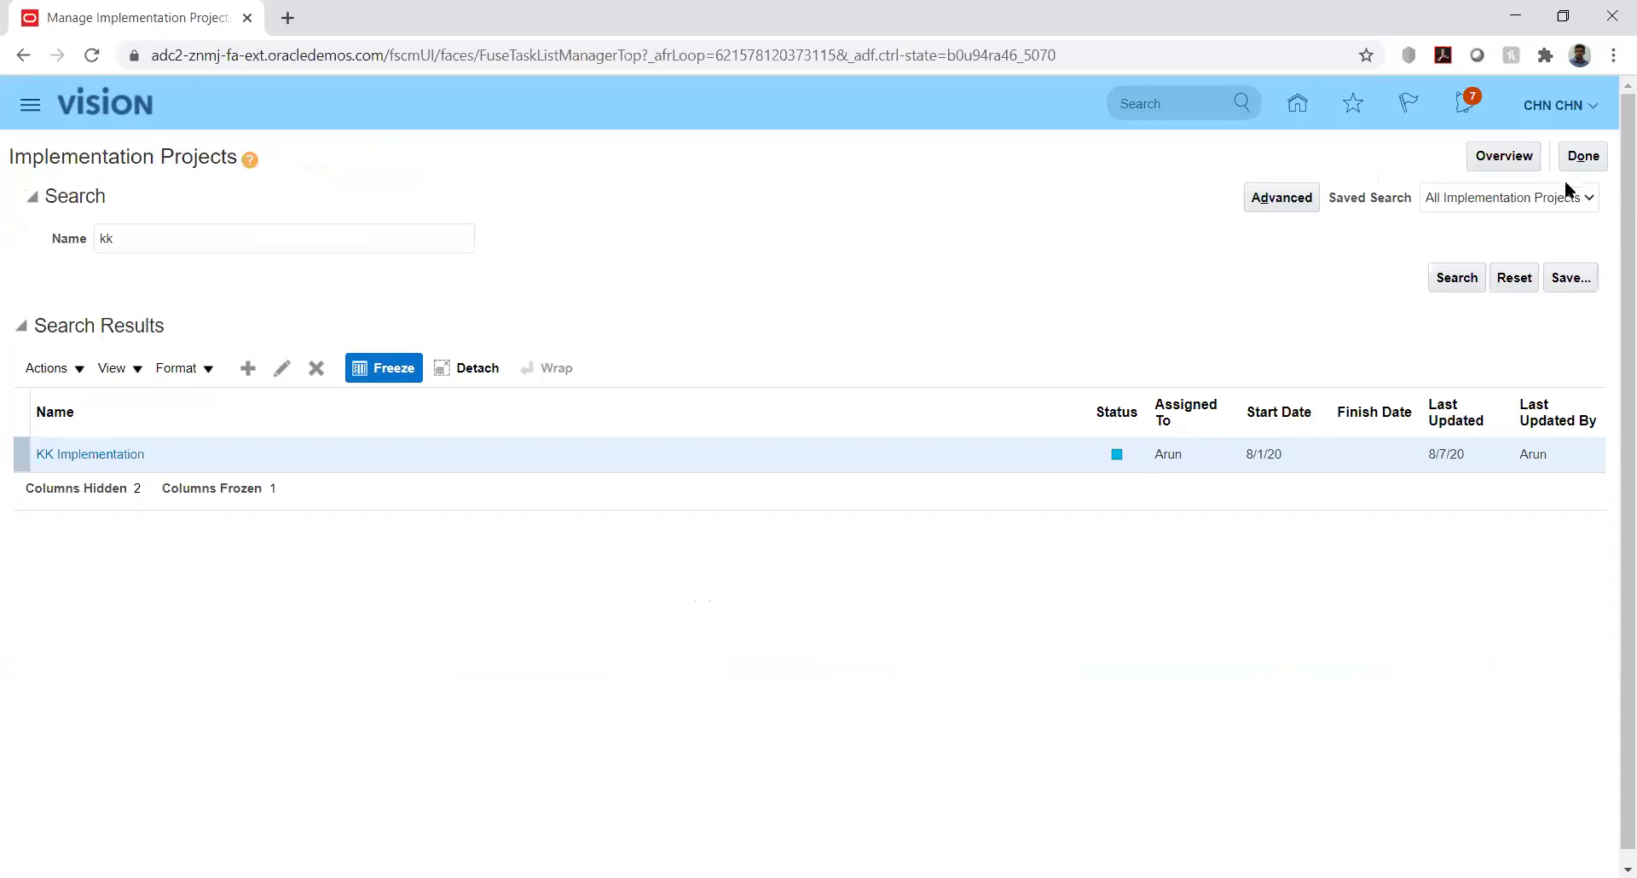
left_click(1579, 158)
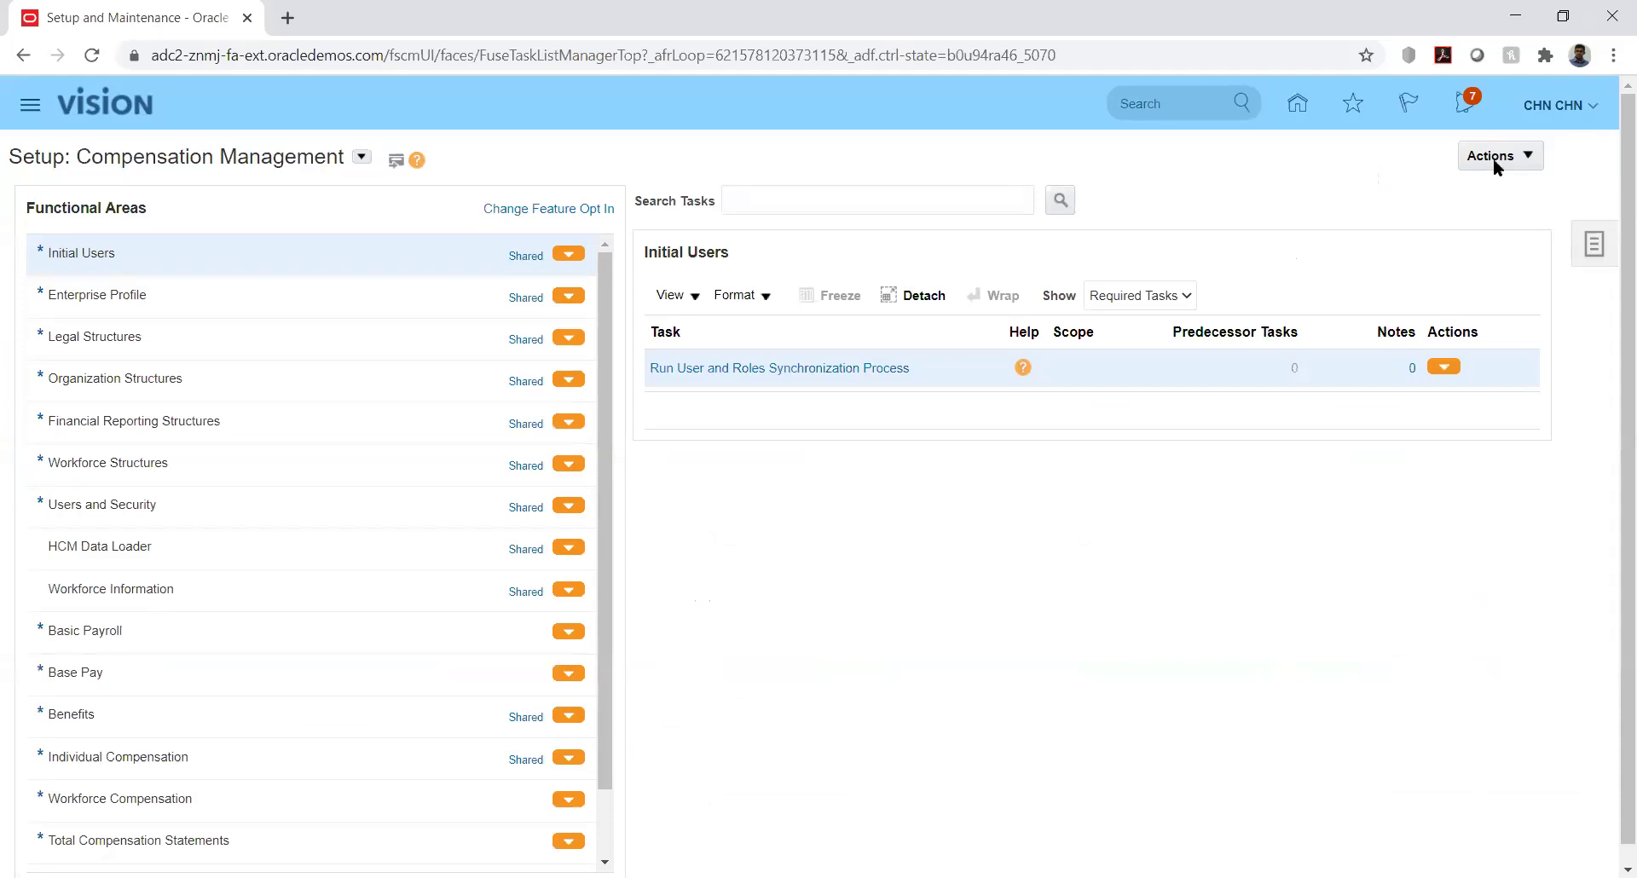
left_click(1297, 103)
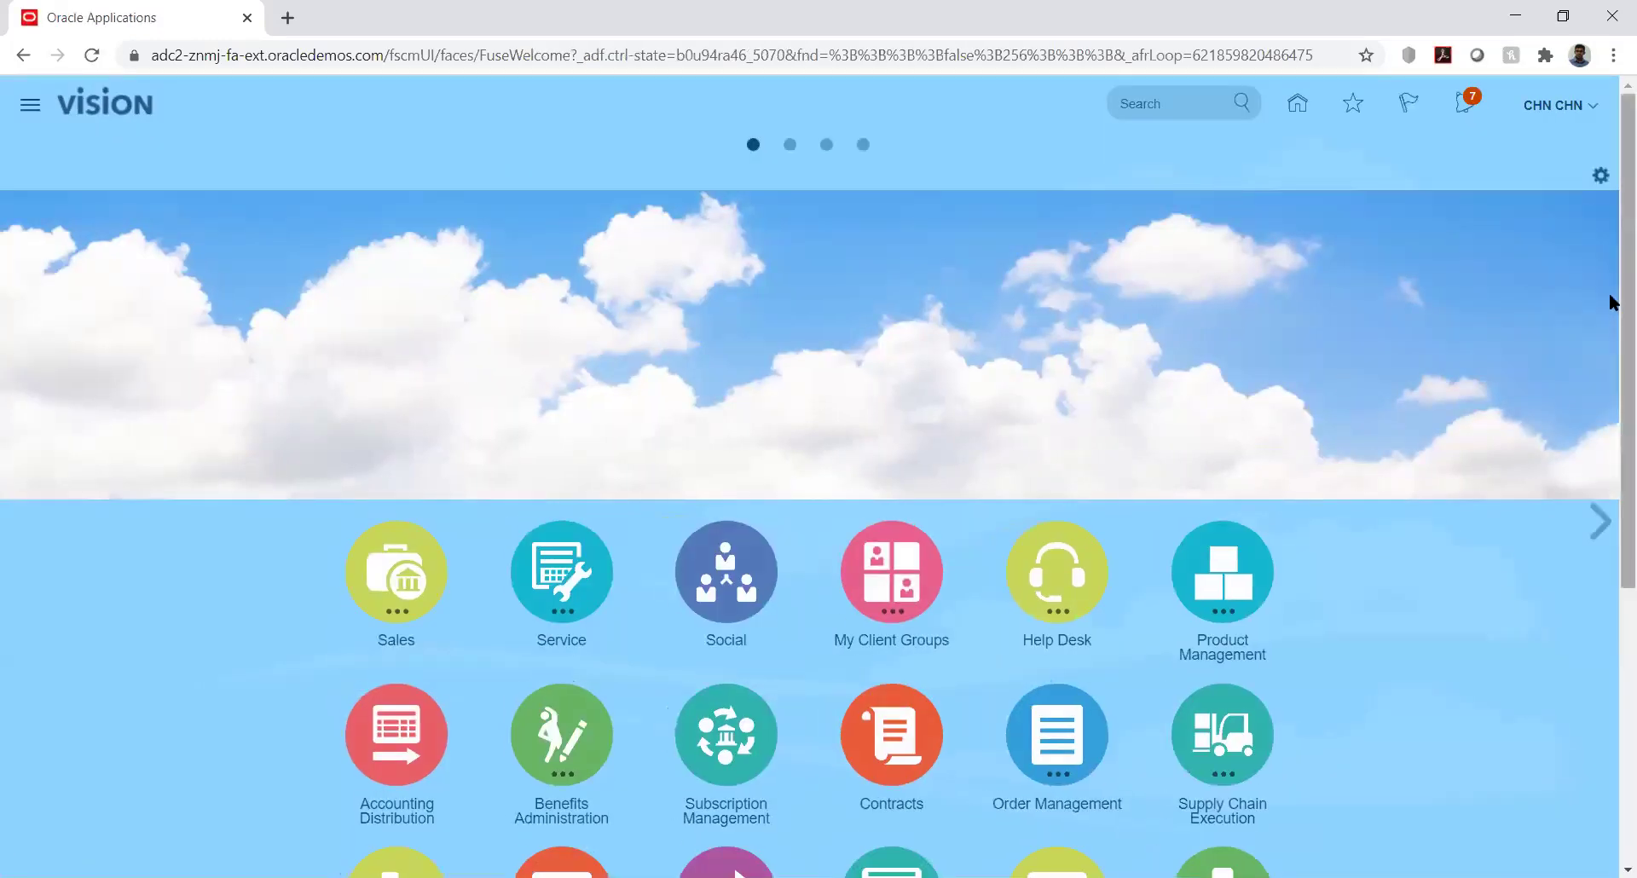
scroll(1611, 298, "down", 5)
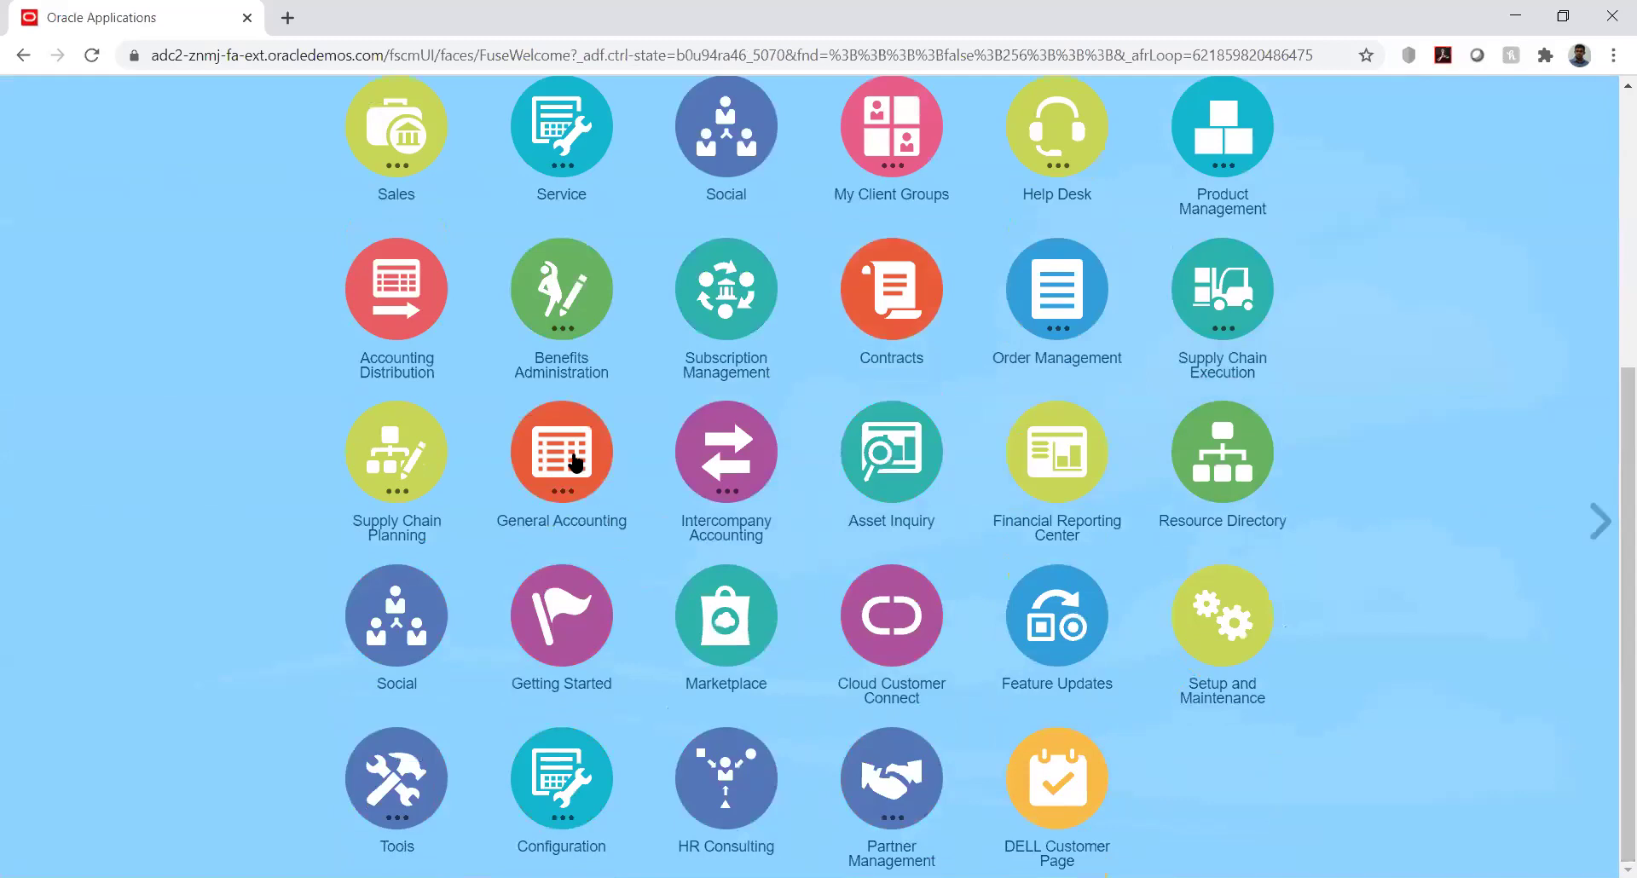
left_click(596, 517)
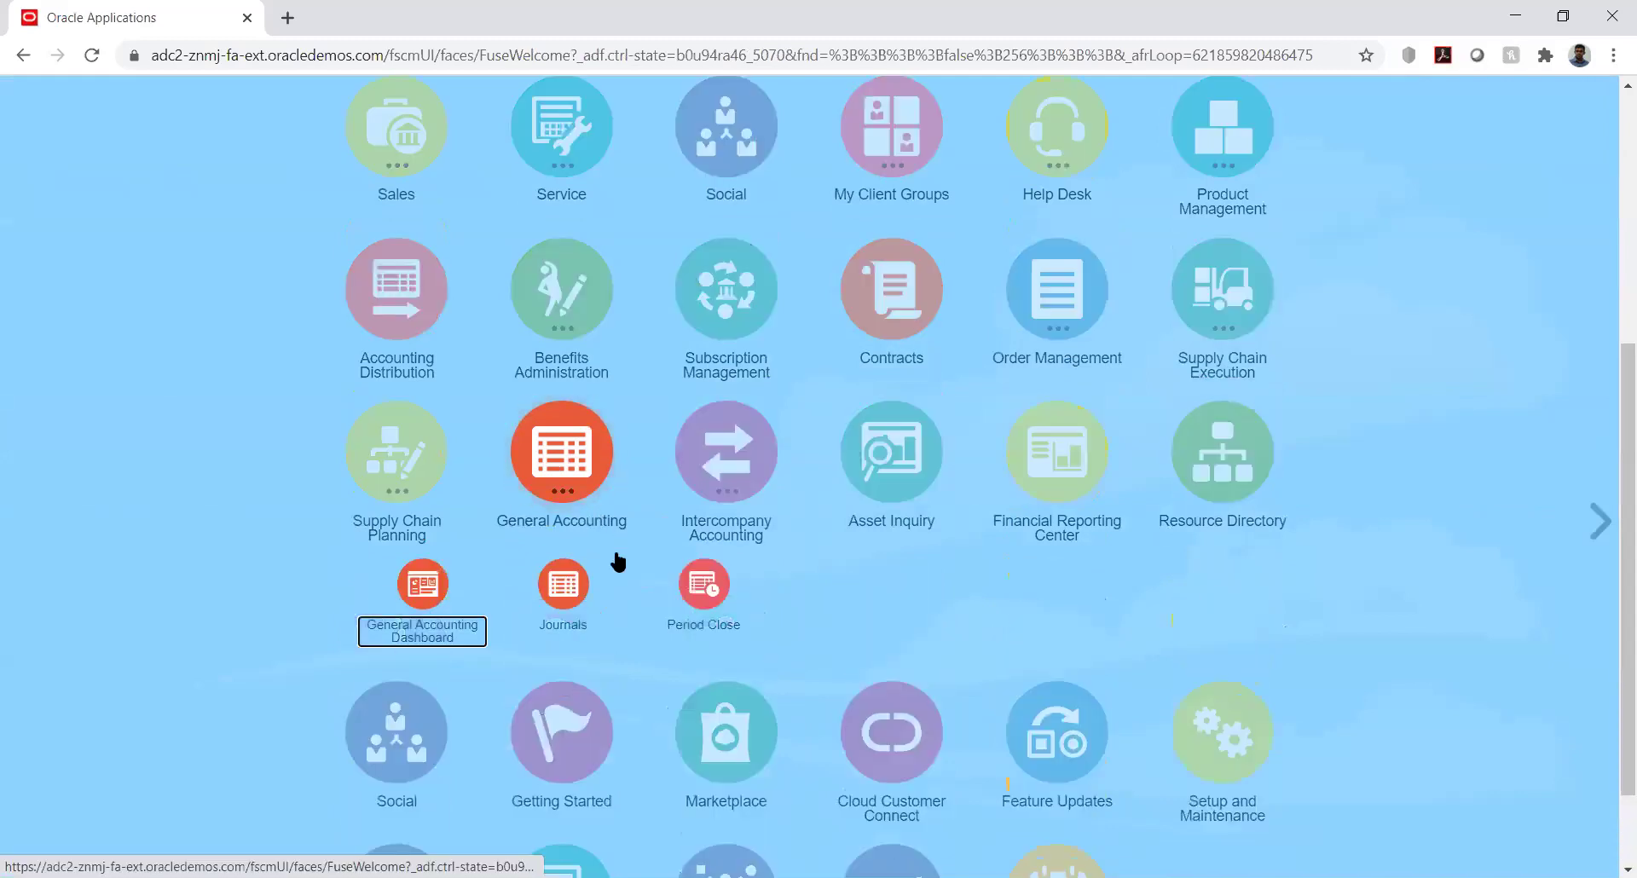
left_click(563, 587)
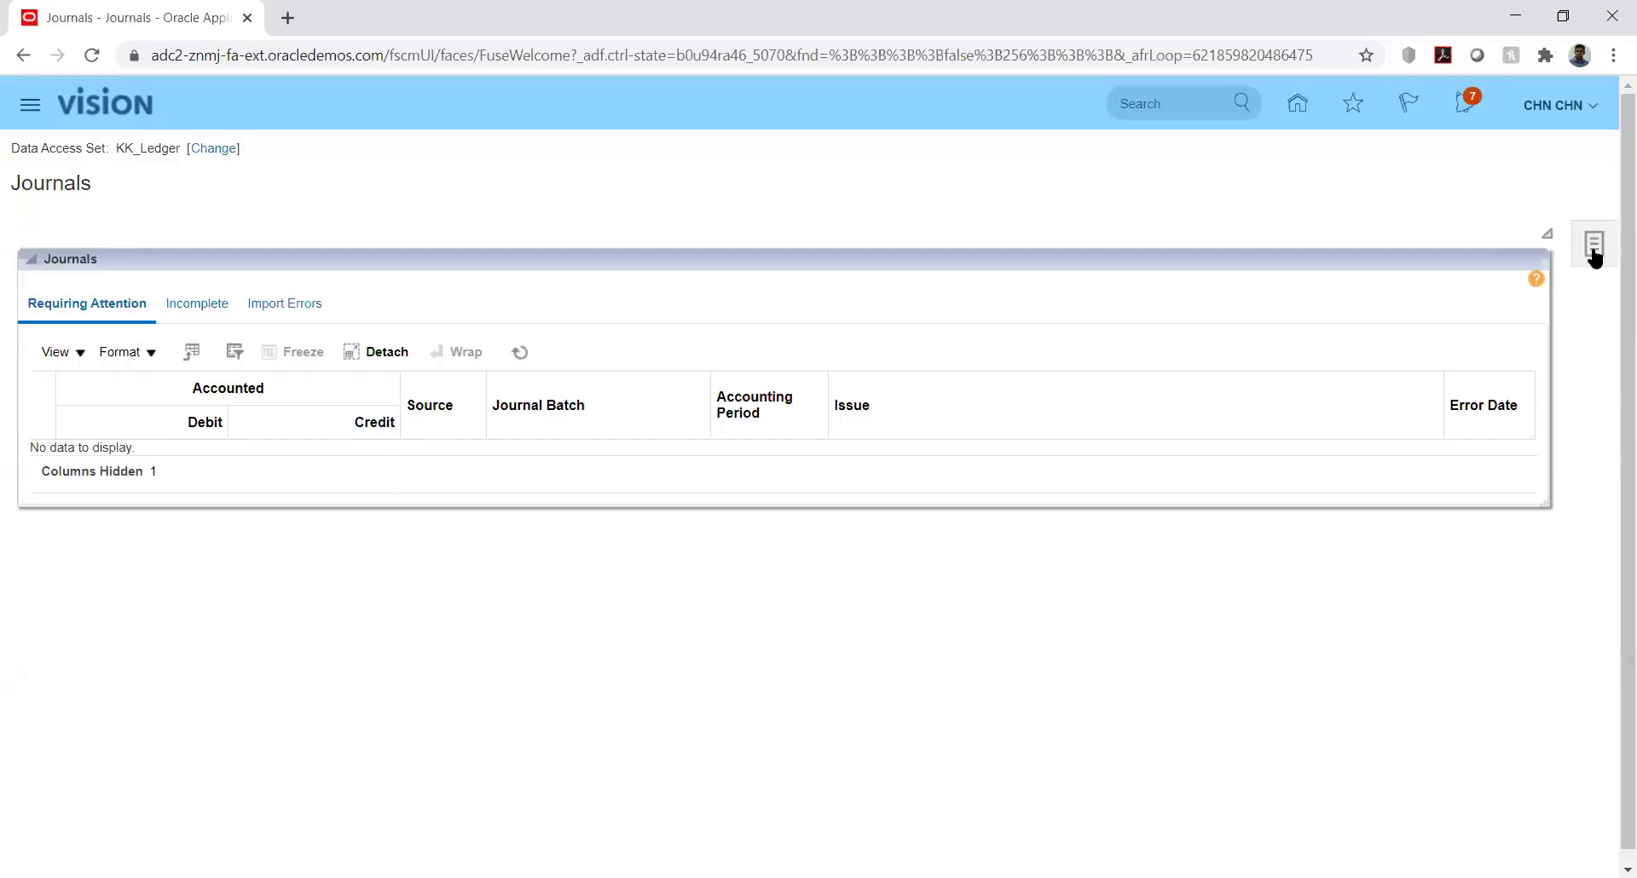
Start a new journal, entering 6090 as both the batch and journal name
left_click(1594, 251)
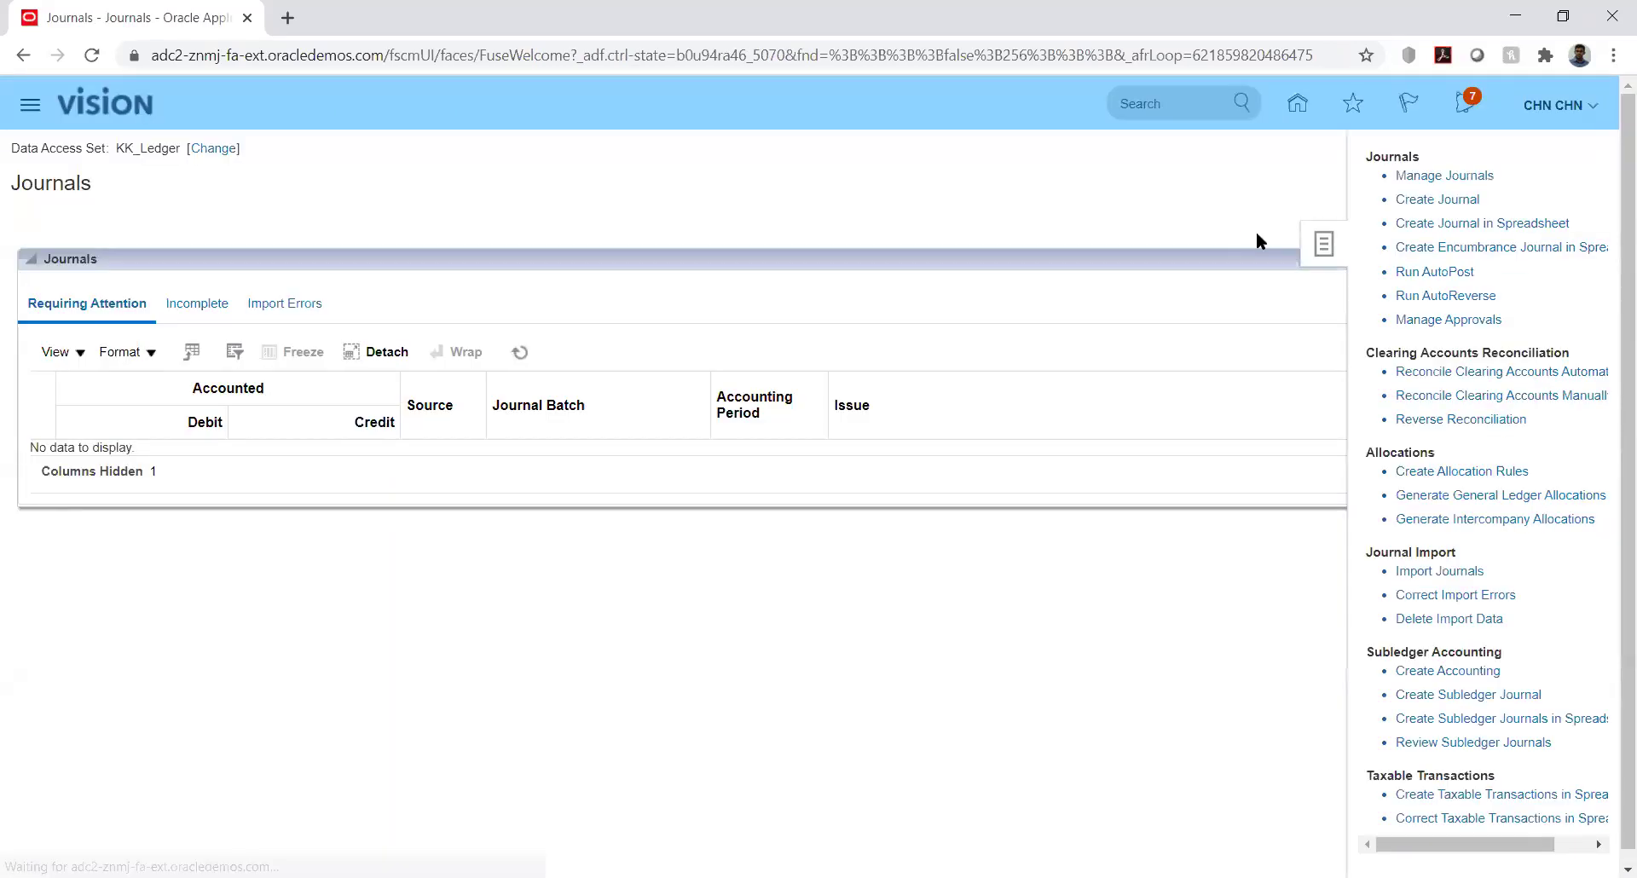
left_click(1440, 201)
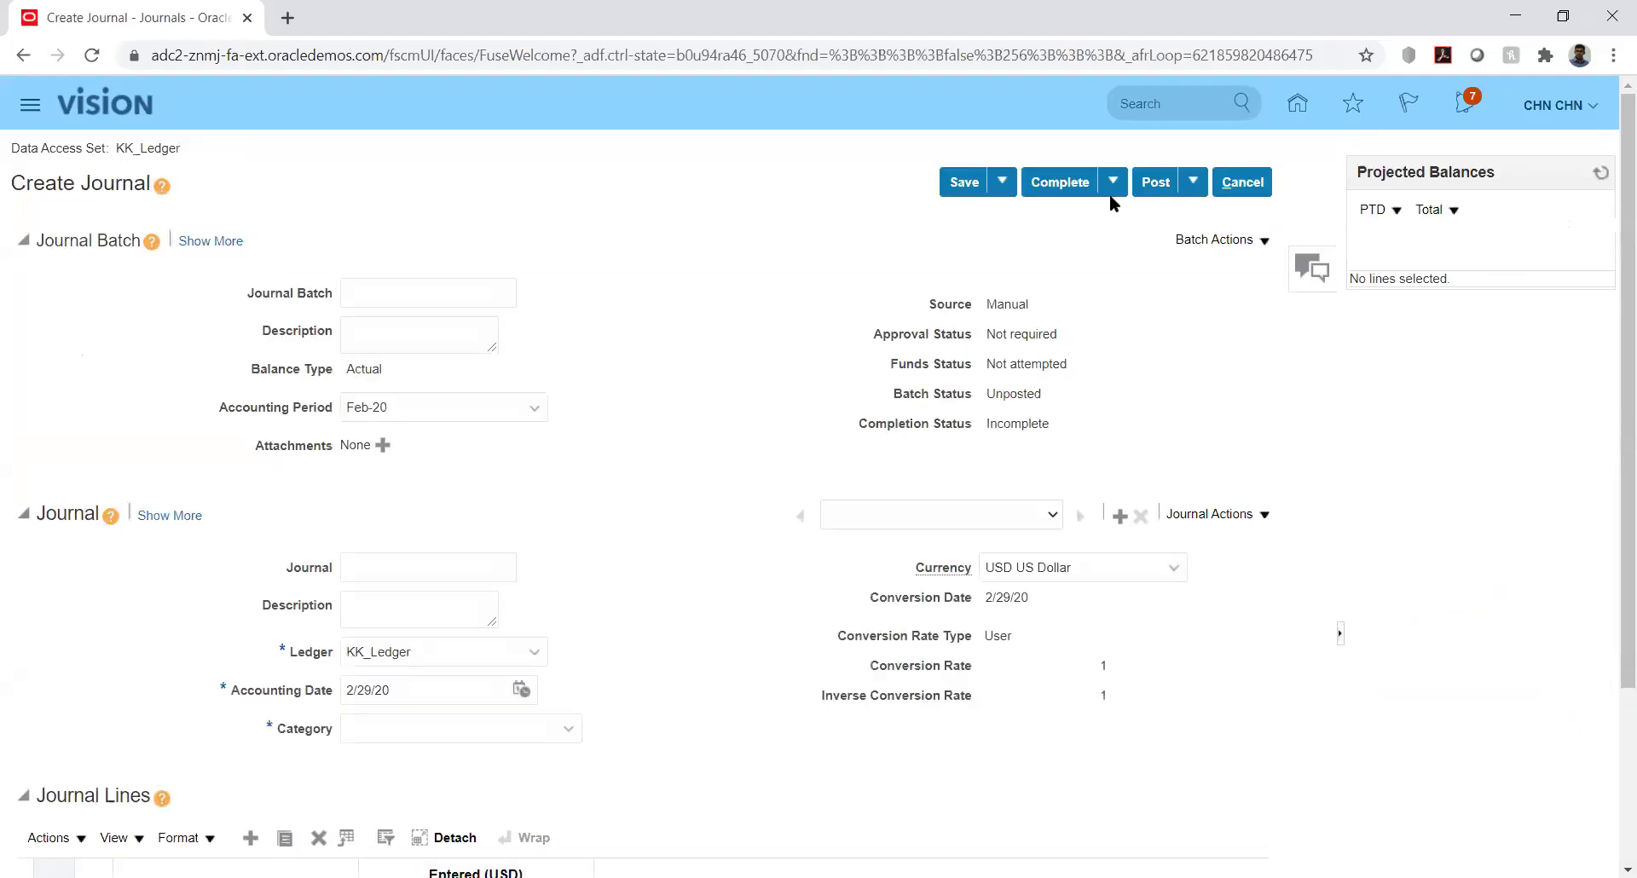
left_click(439, 296)
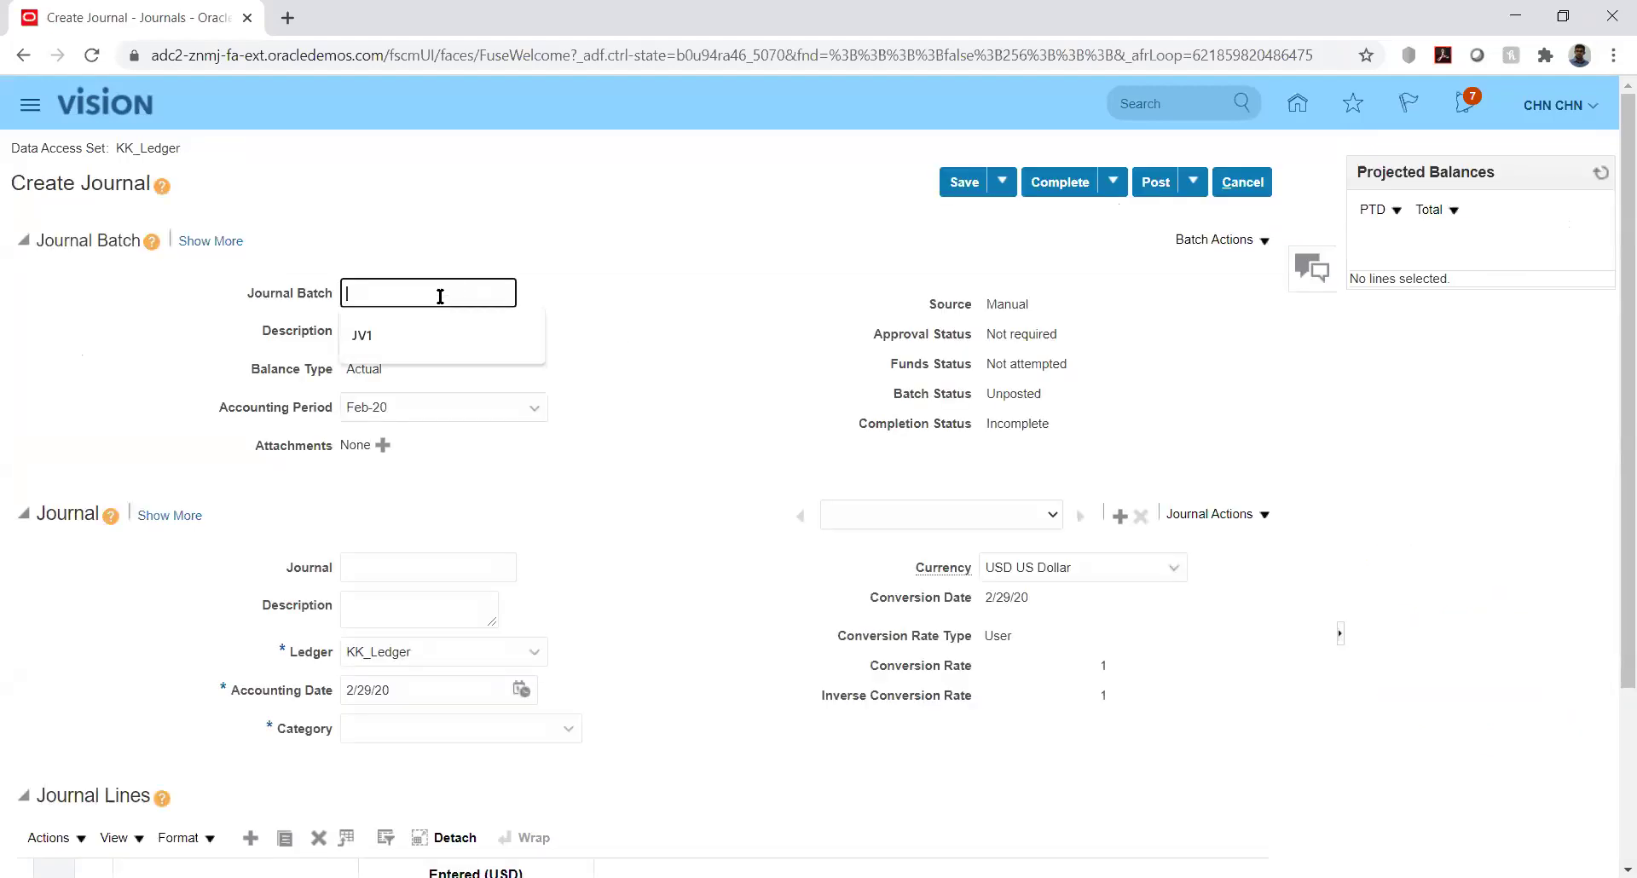
type("6090")
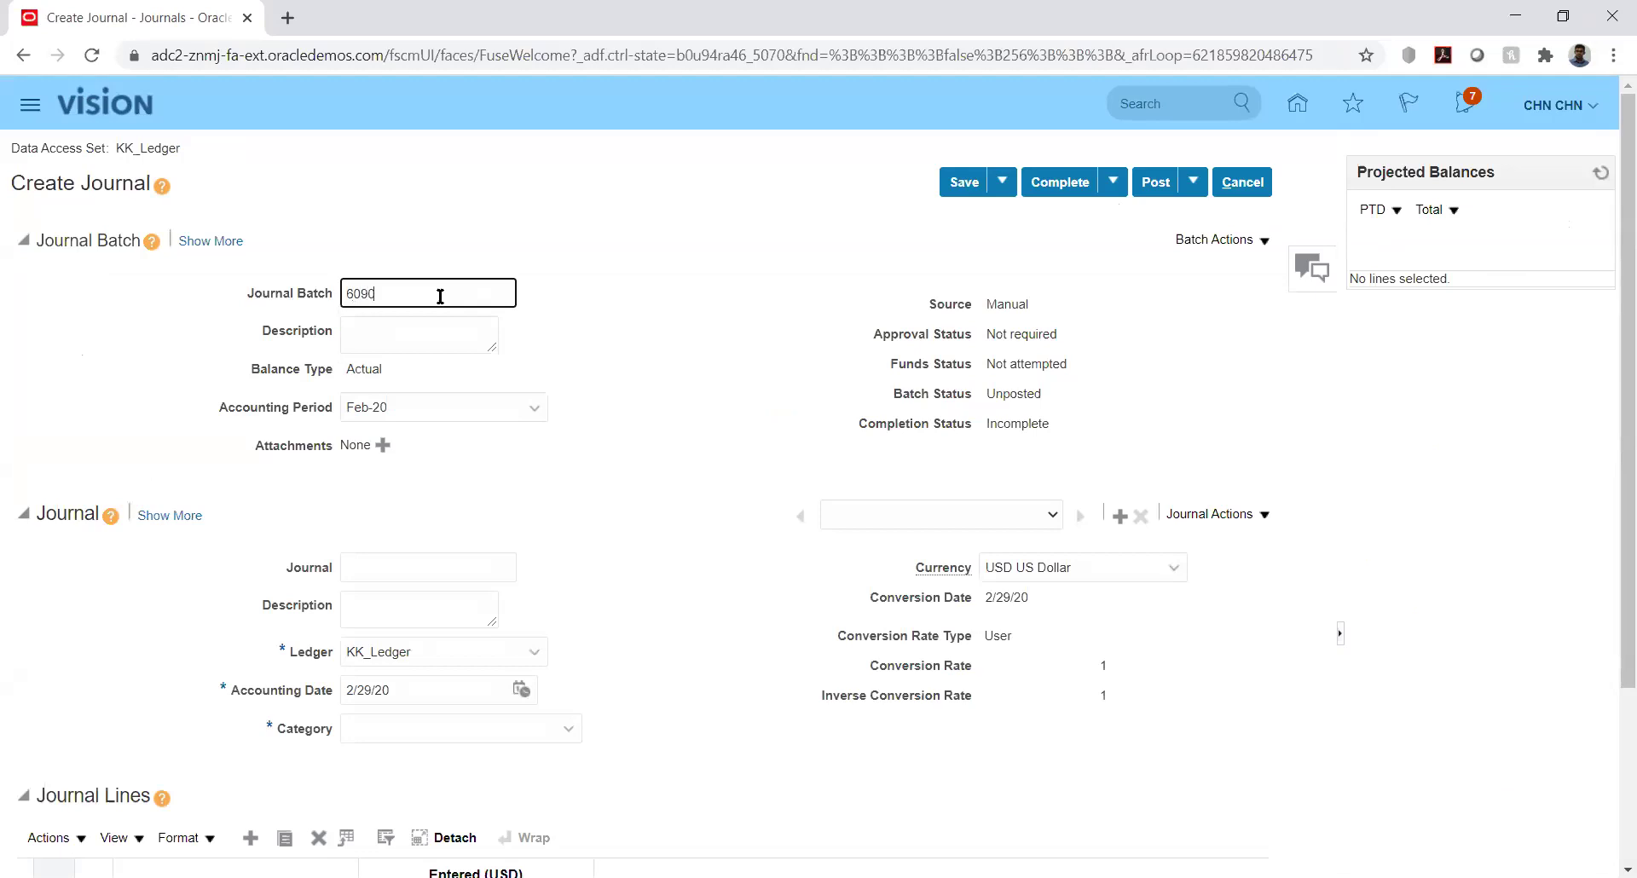
left_click(425, 564)
type("6090")
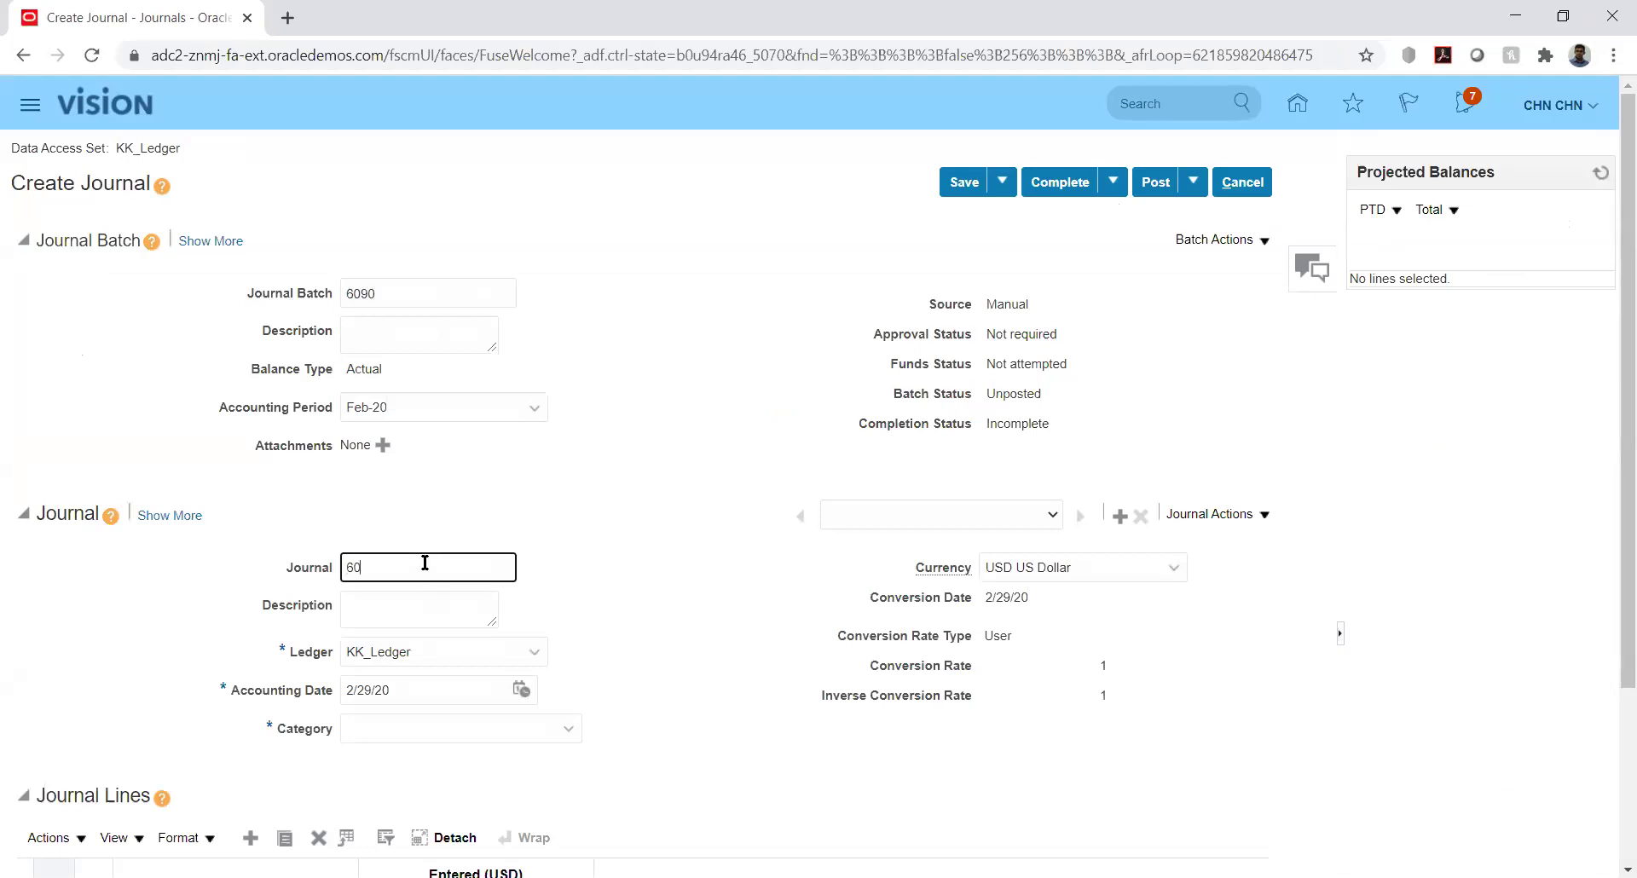
left_click(650, 563)
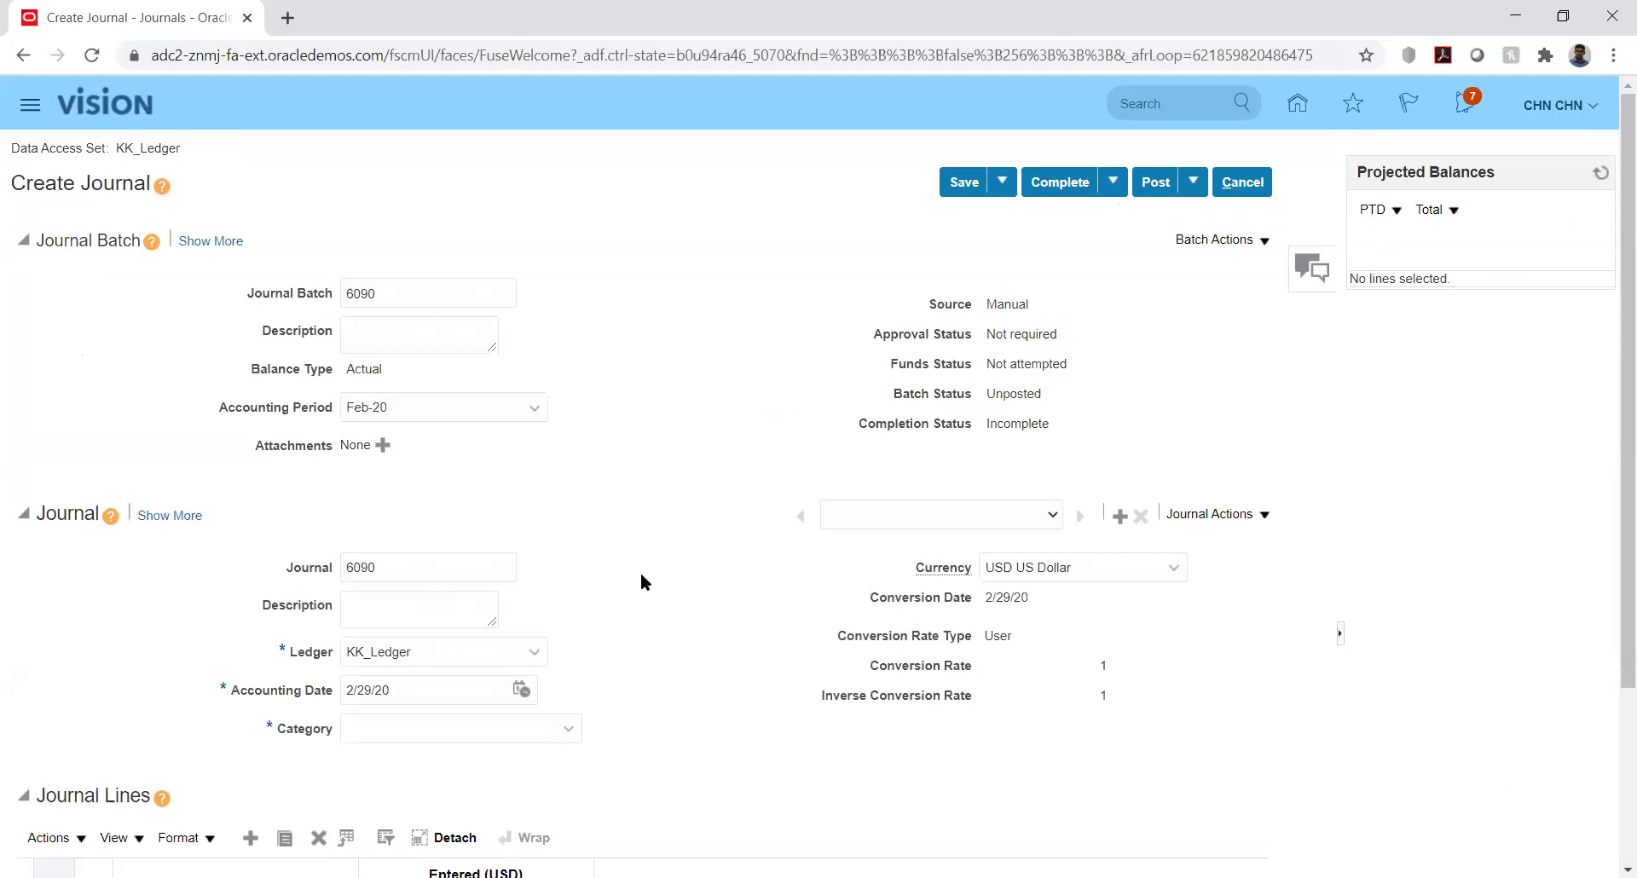
Clear the 6090 batch and journal names, then move to line 1's Account cell
double_click(390, 292)
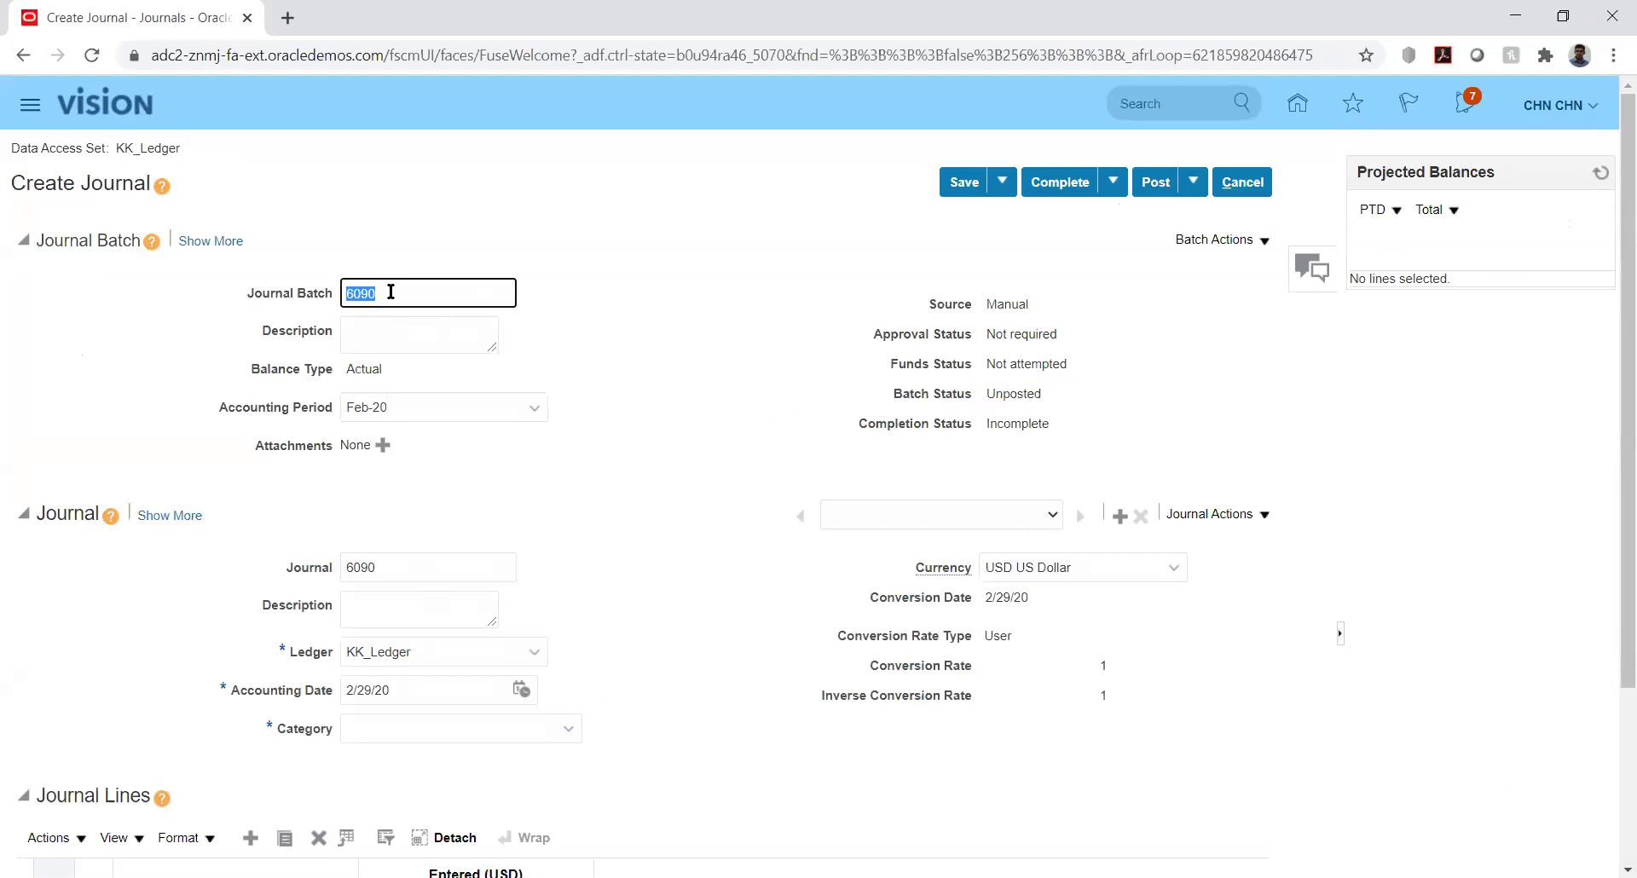
key("BackSpace")
key("Tab")
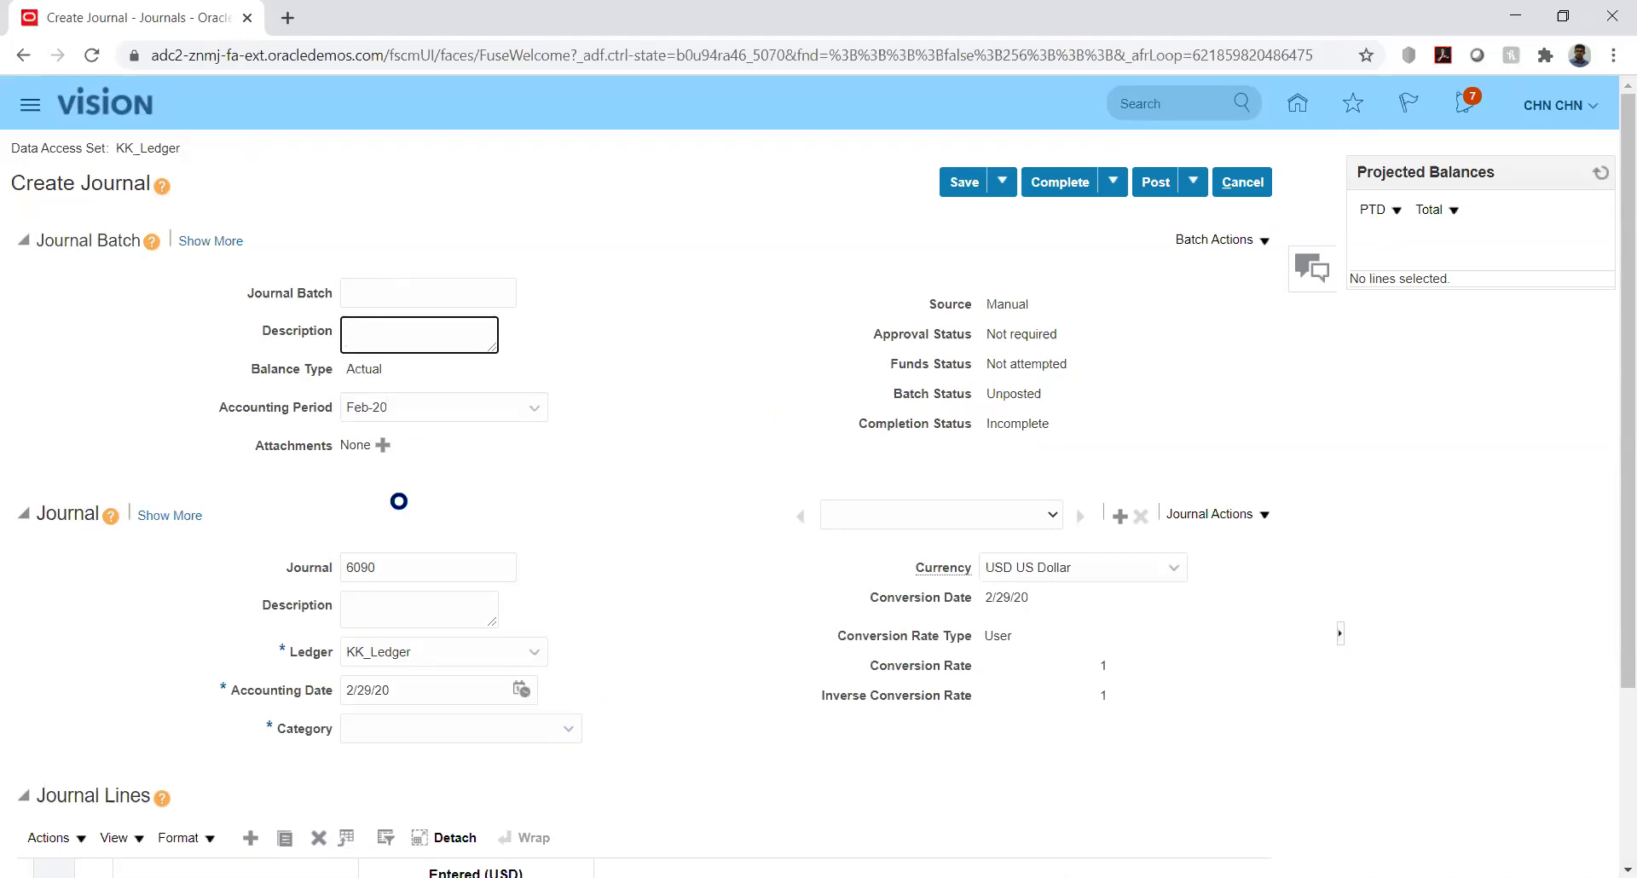
double_click(400, 565)
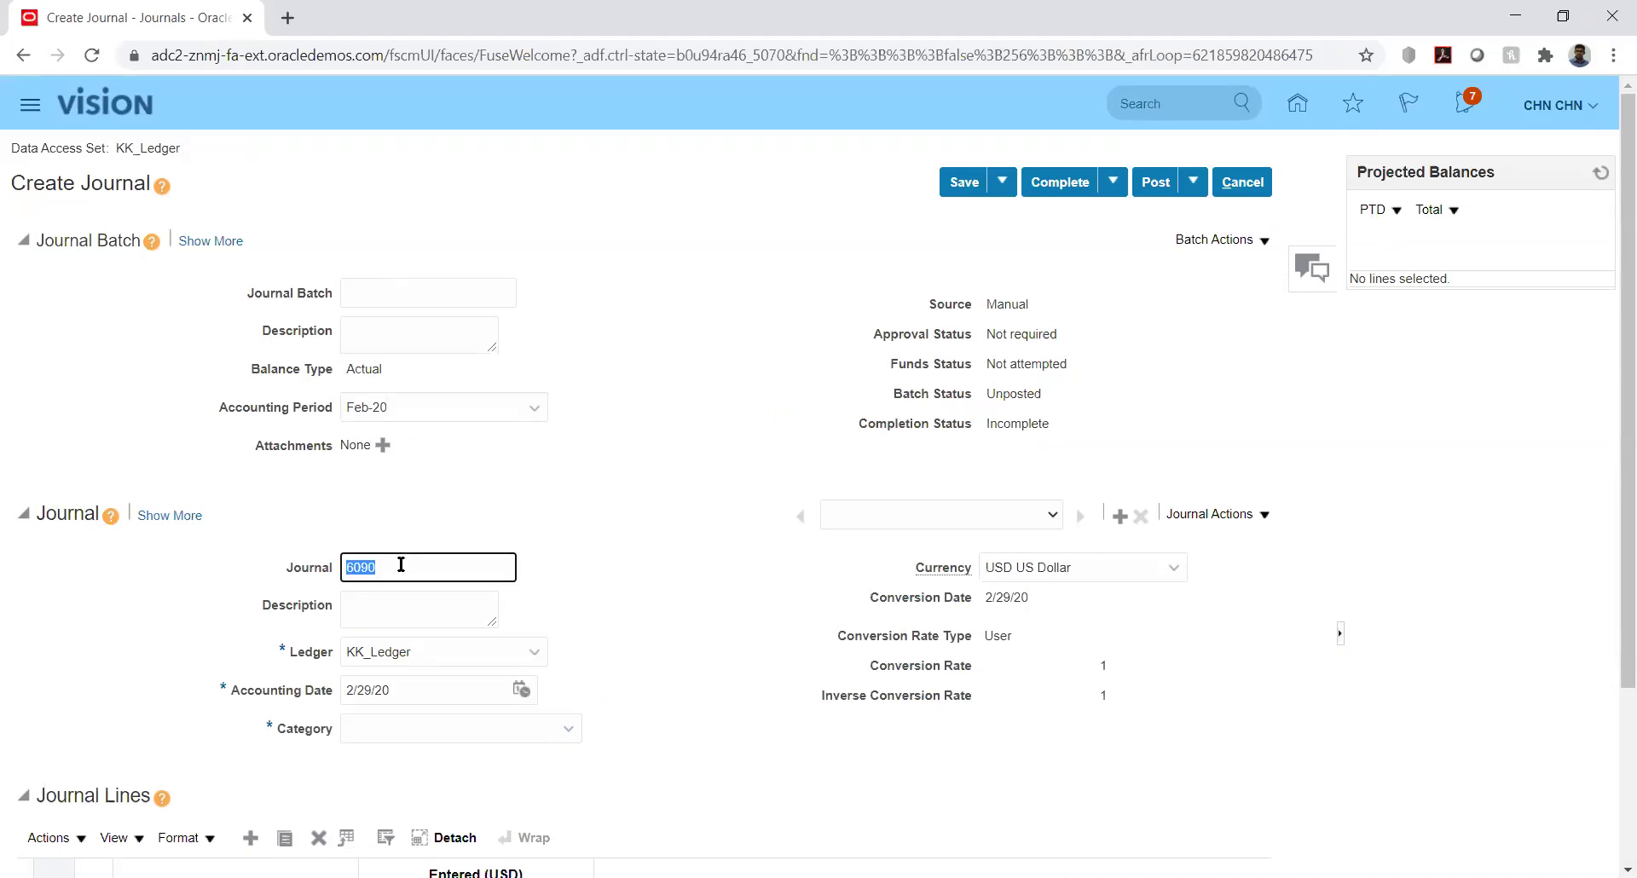
key("BackSpace")
key("Tab")
left_click(707, 578)
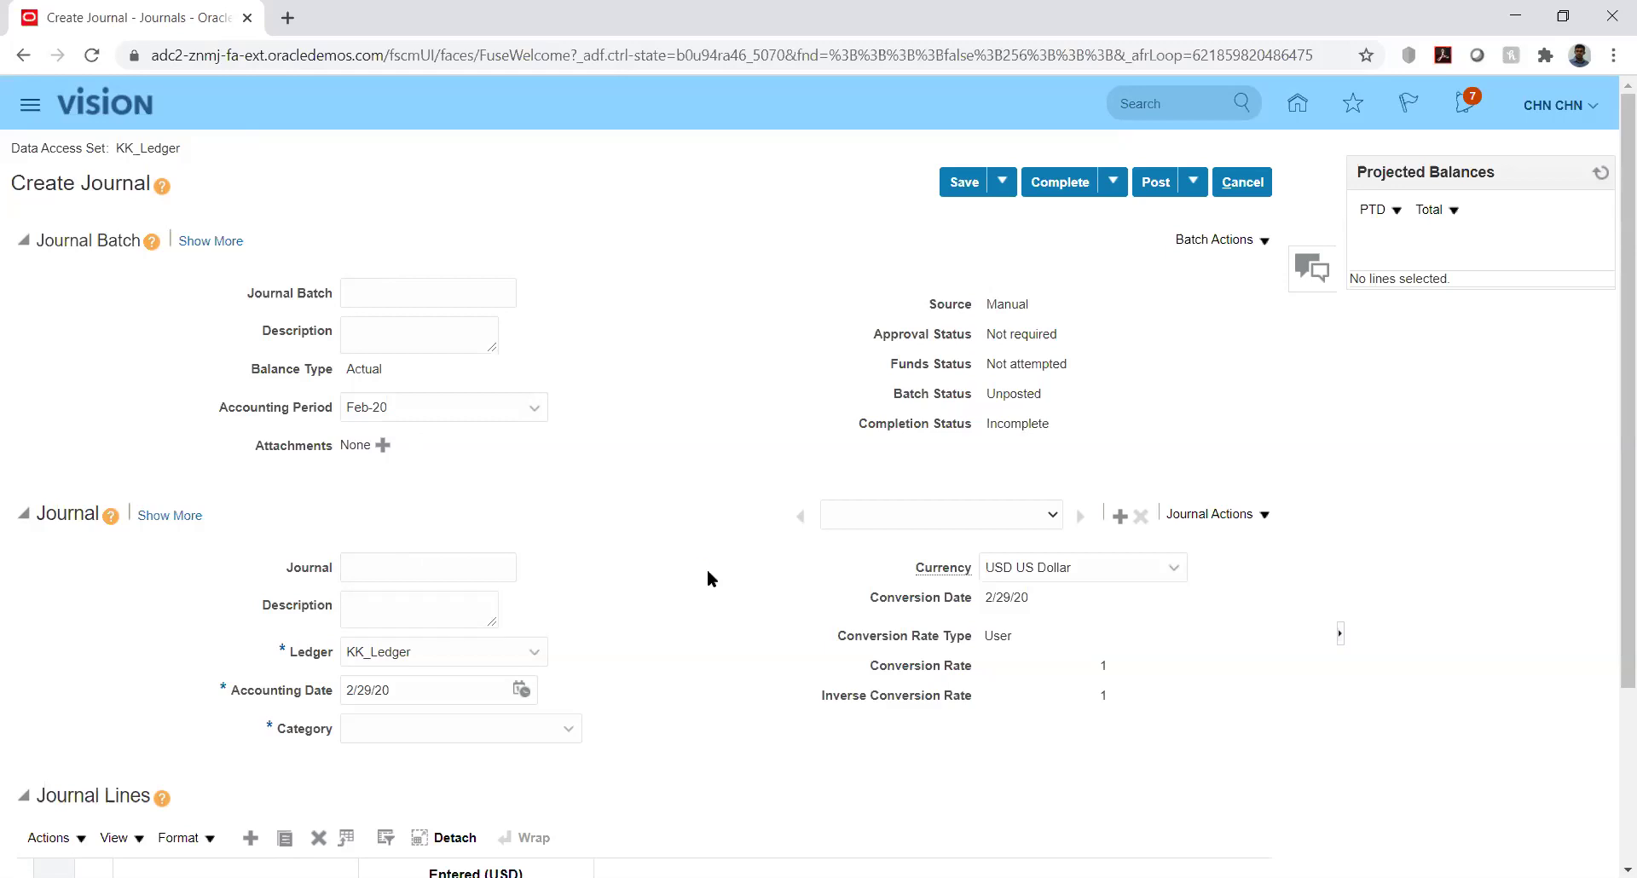
left_click_drag(1614, 333, 1613, 549)
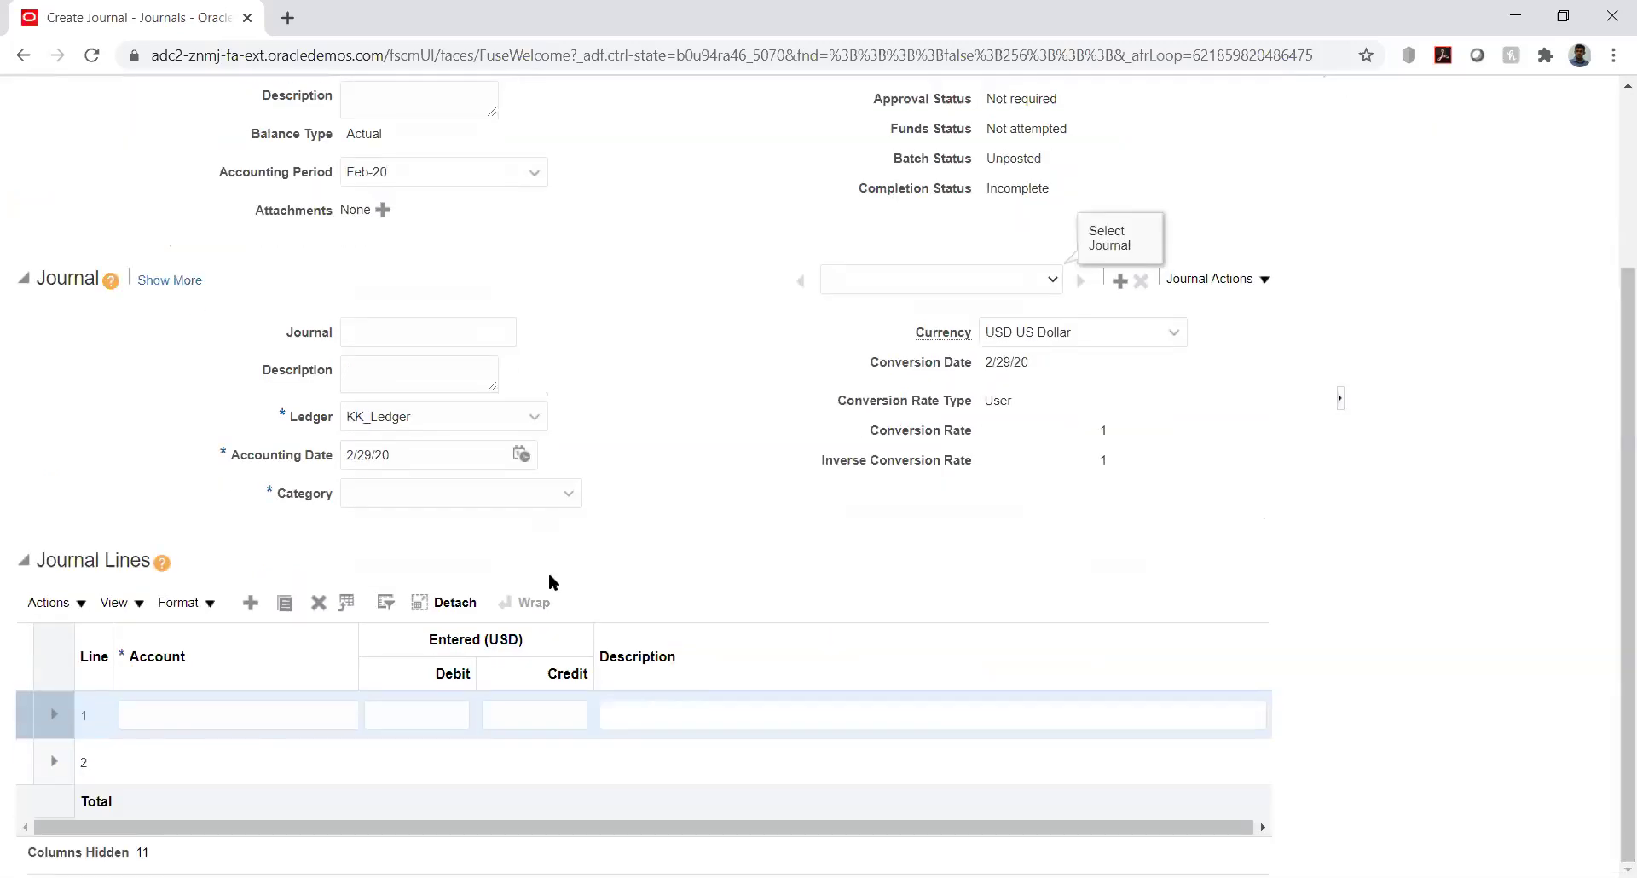
left_click(174, 702)
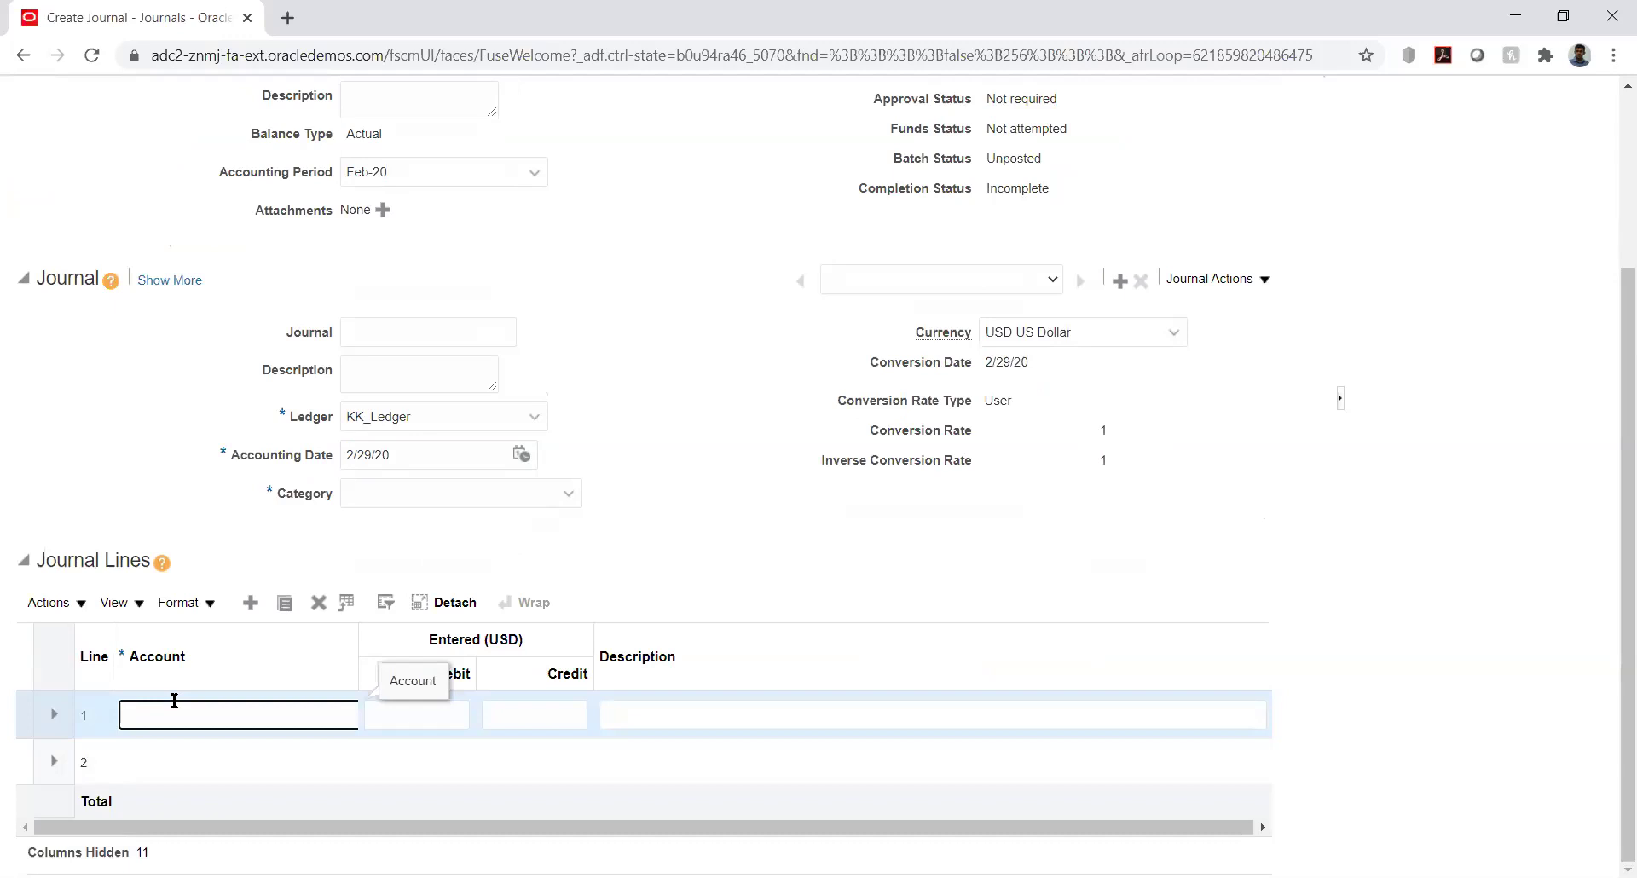
Enter line 1 debiting 10000.1223 for 1,250.00, then type 10000. as line 2's account
type("100")
type("00")
type(".1")
type("22")
type("3")
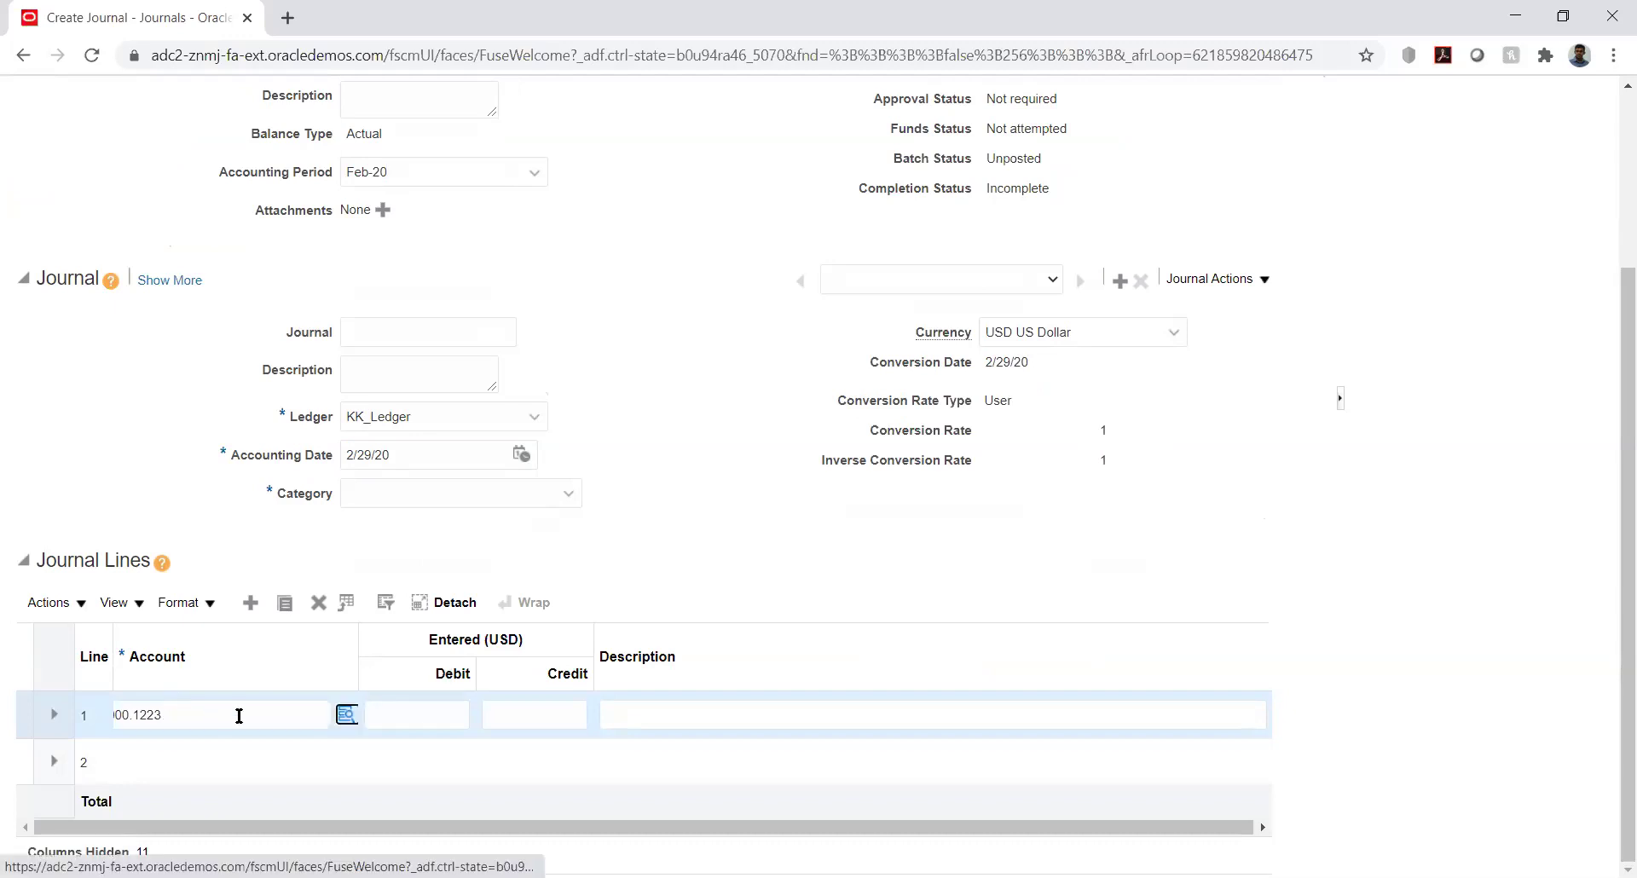
key("Tab")
type("12")
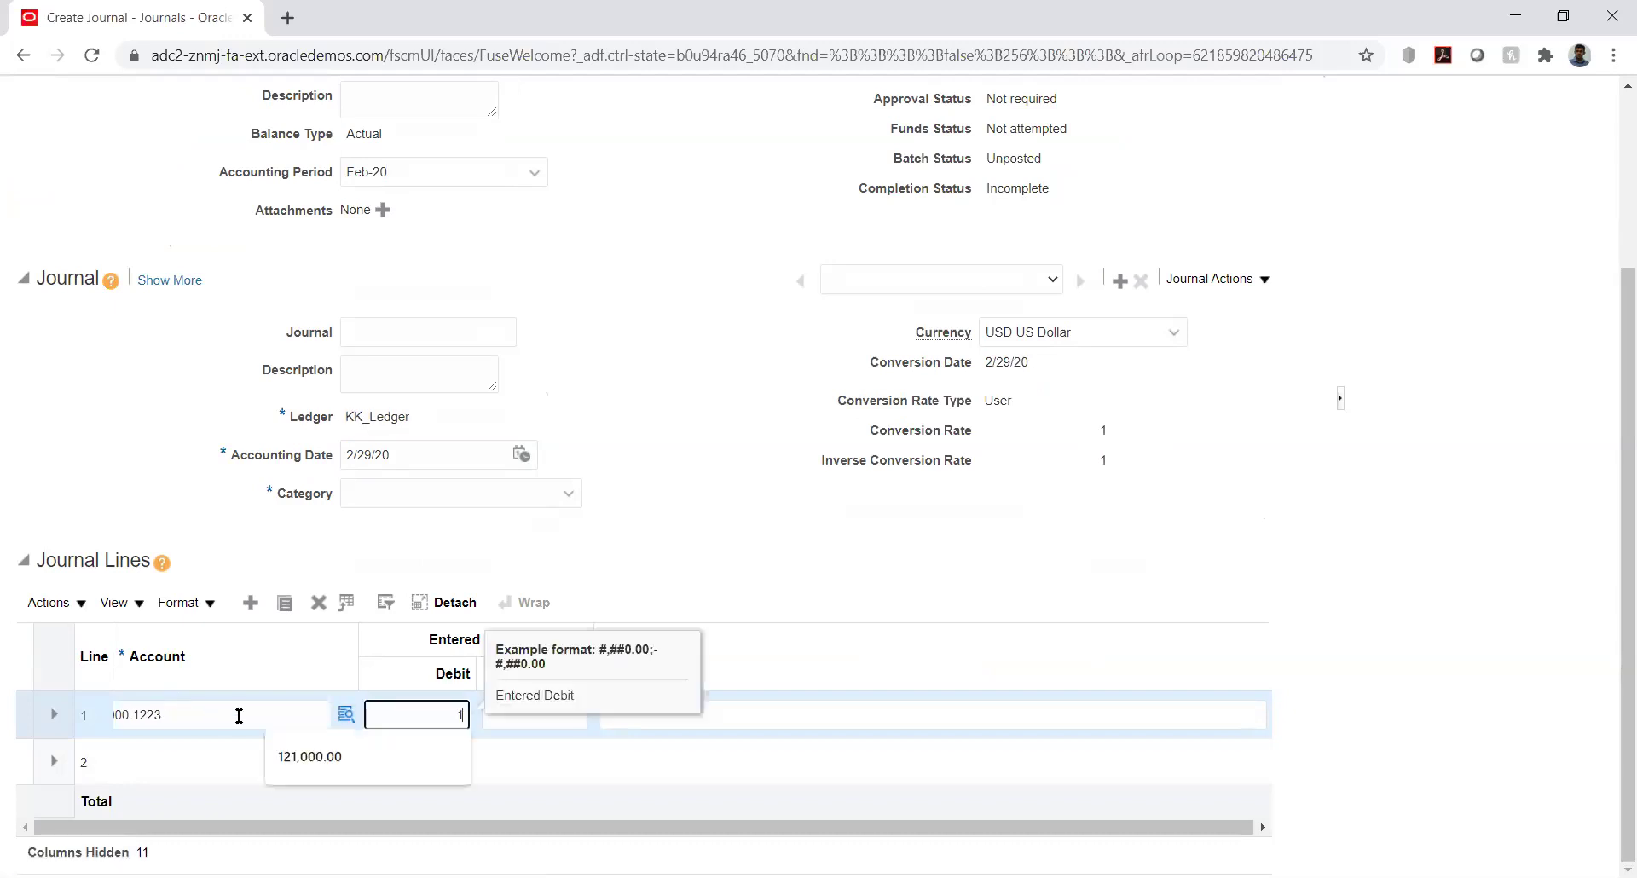
key("Tab")
left_click(562, 731)
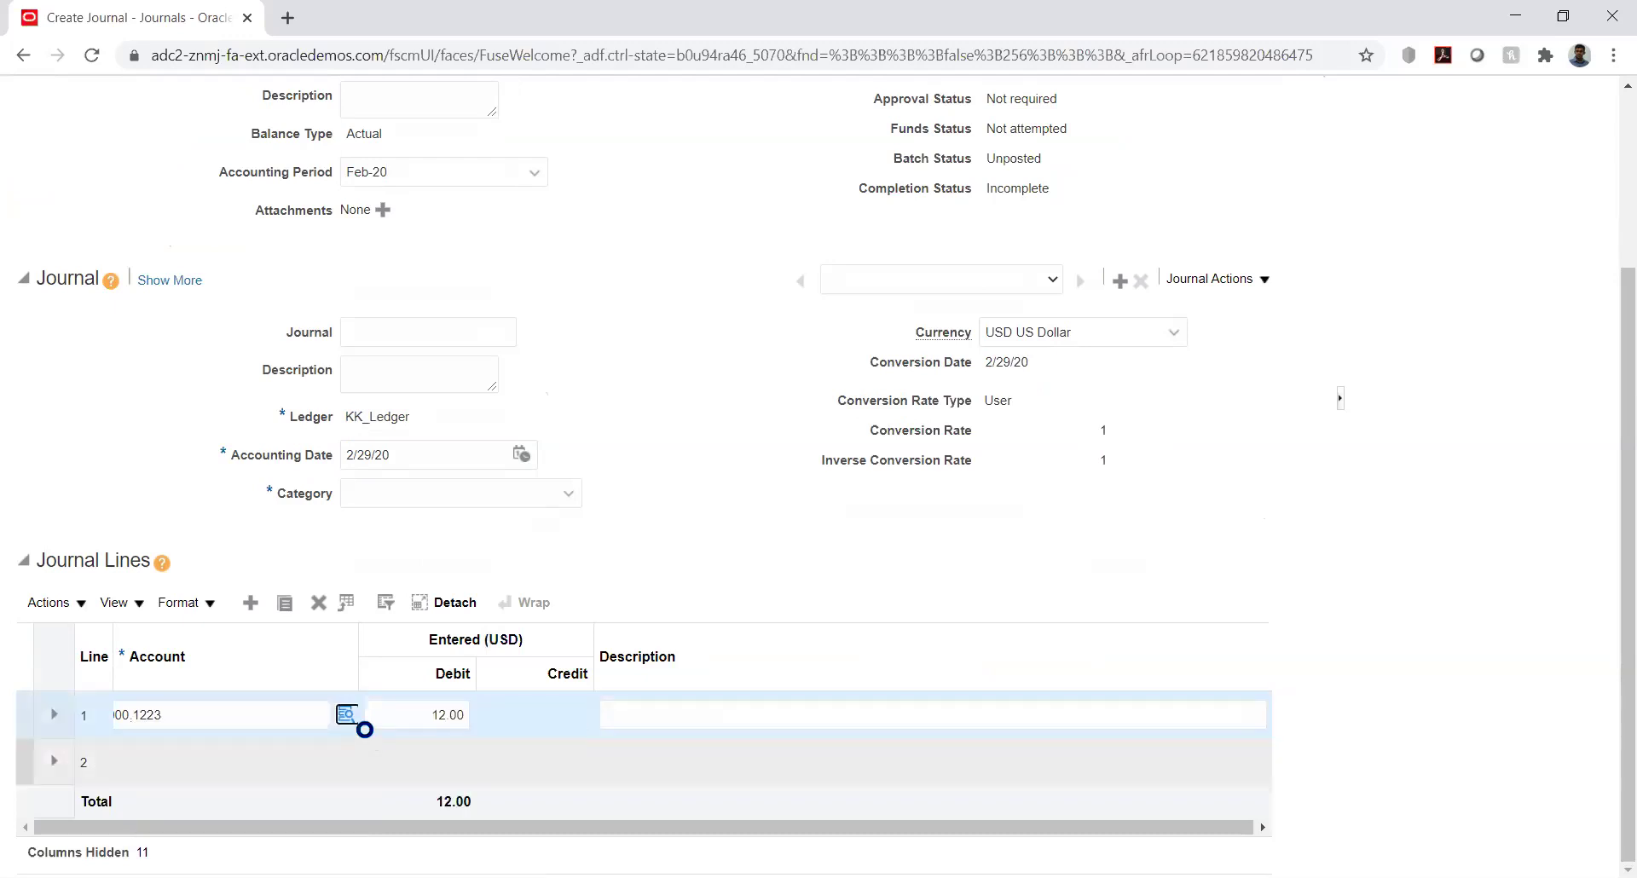
left_click(444, 714)
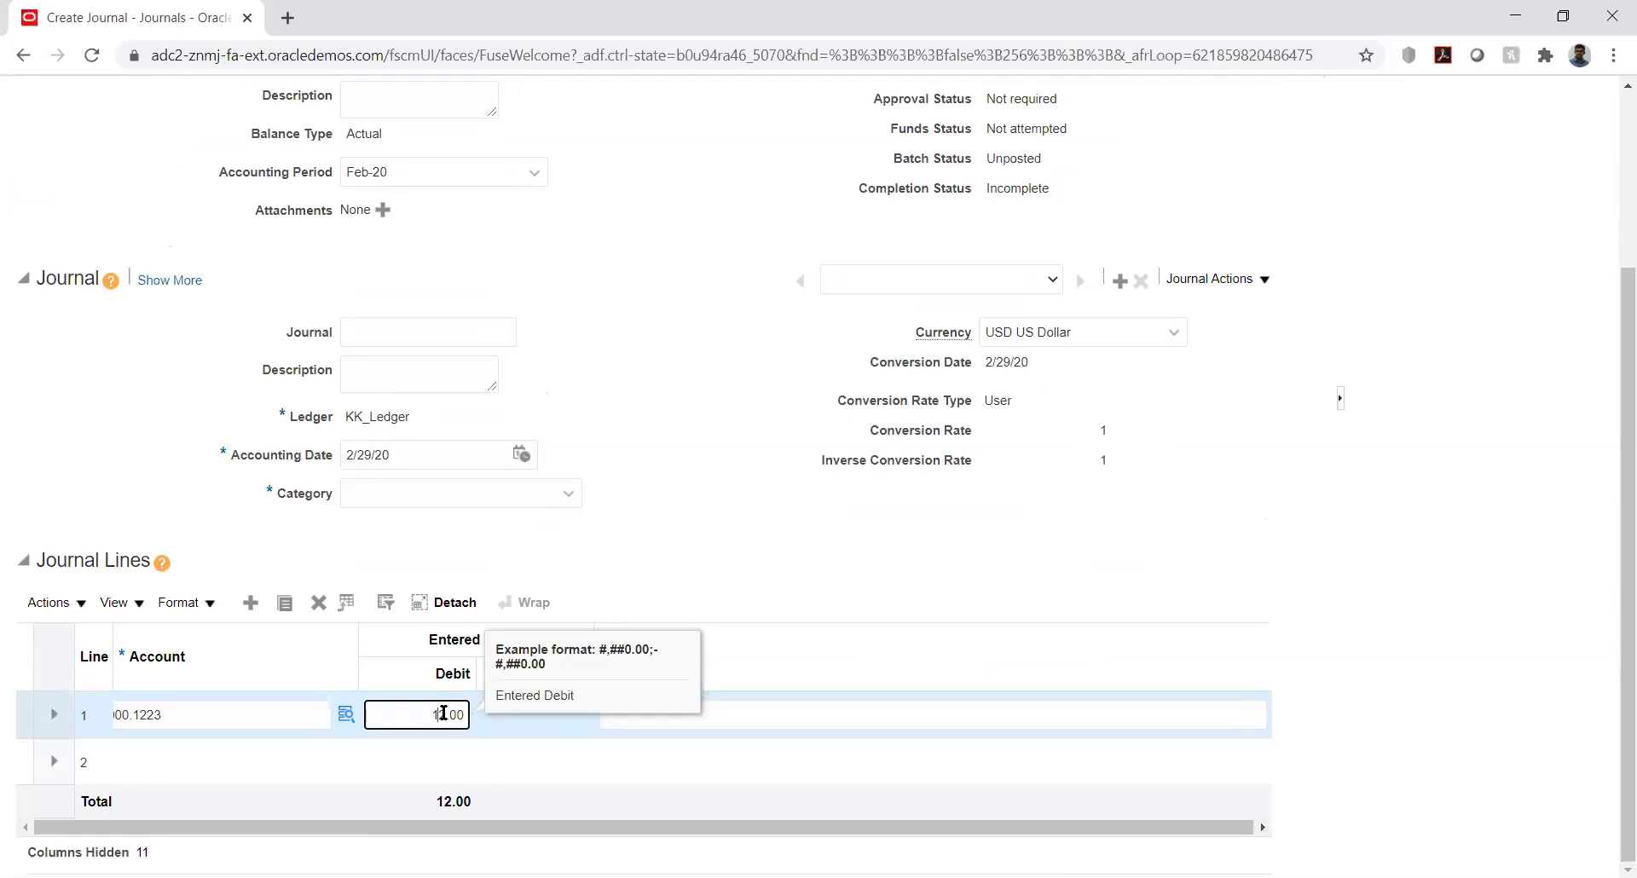
type("50")
key("Tab")
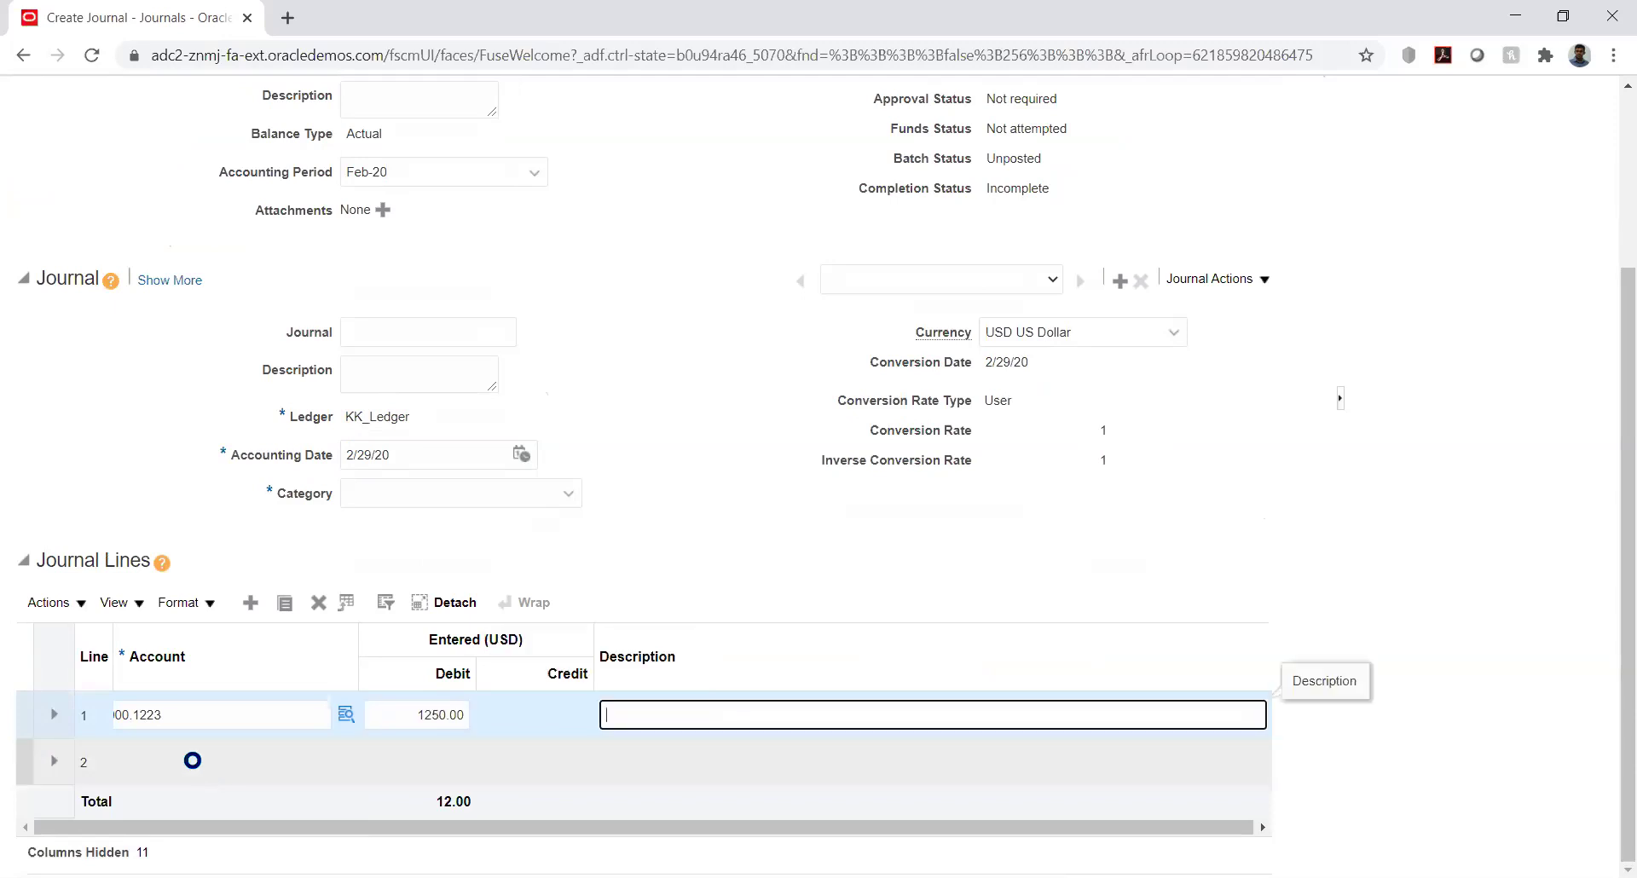
left_click(194, 761)
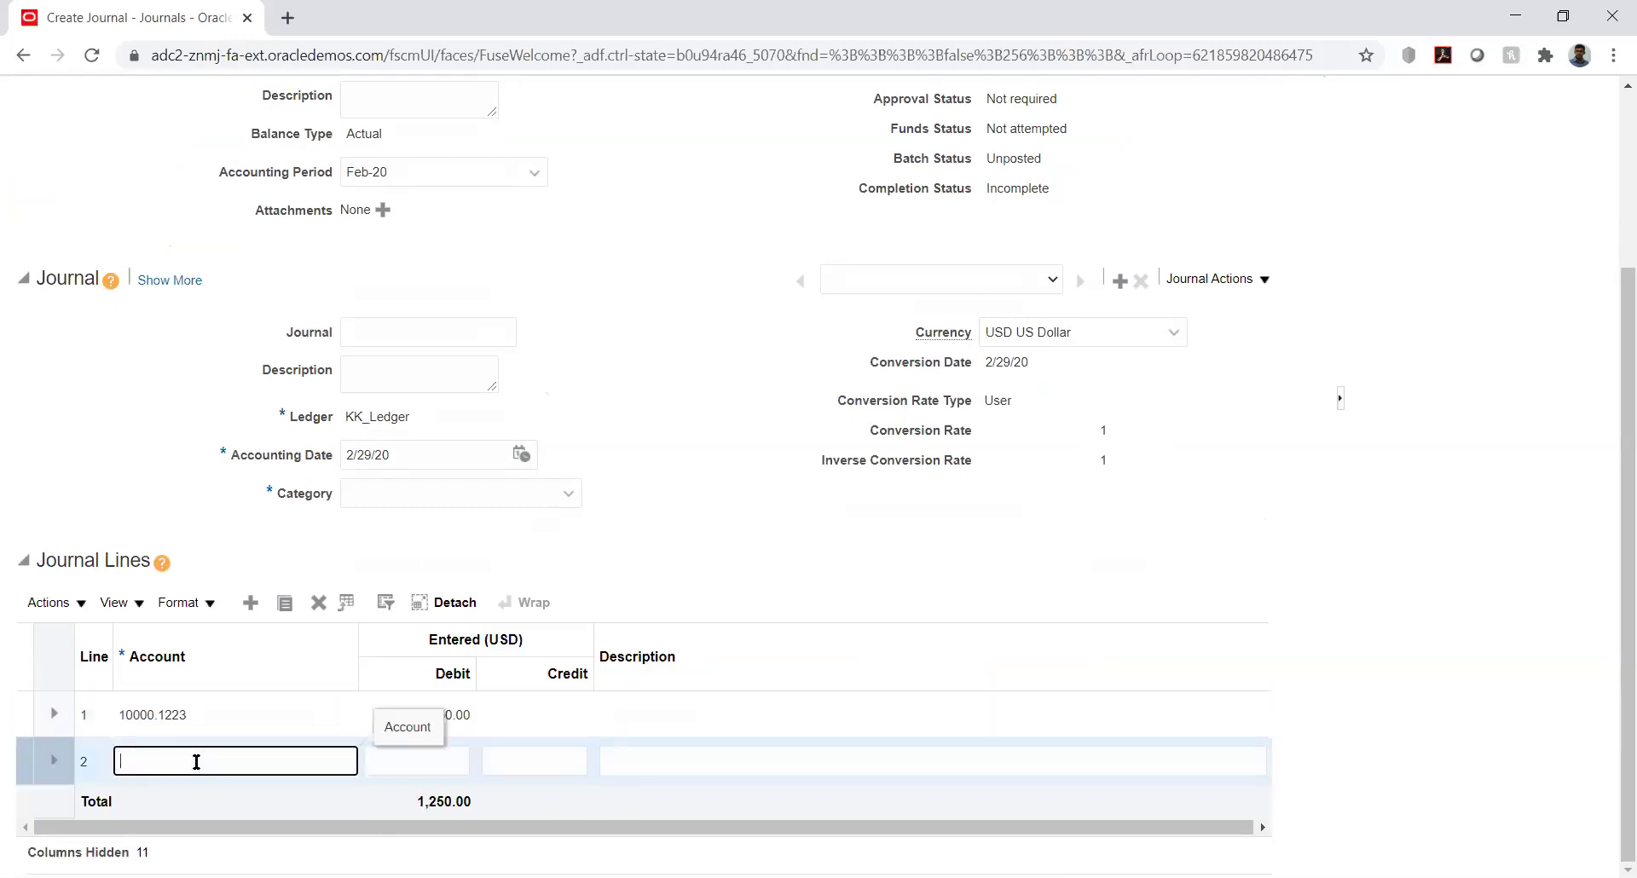
type("10000")
type(".")
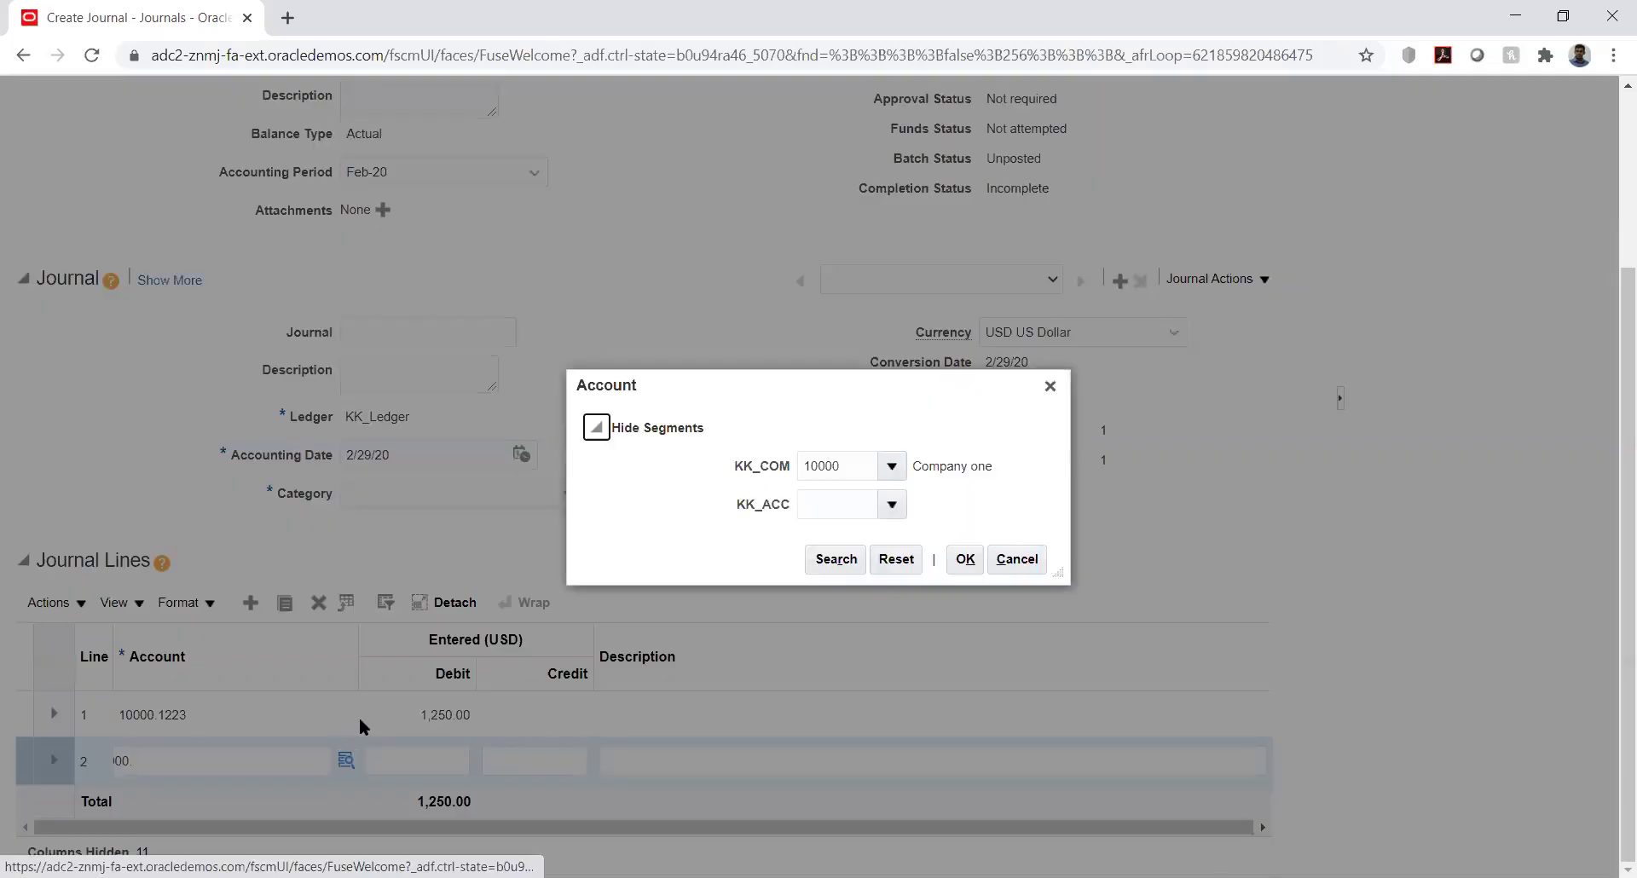
Set line 2's account to 10000.2000 (KK_ACC 2000) and credit it 1,250.00
left_click(843, 510)
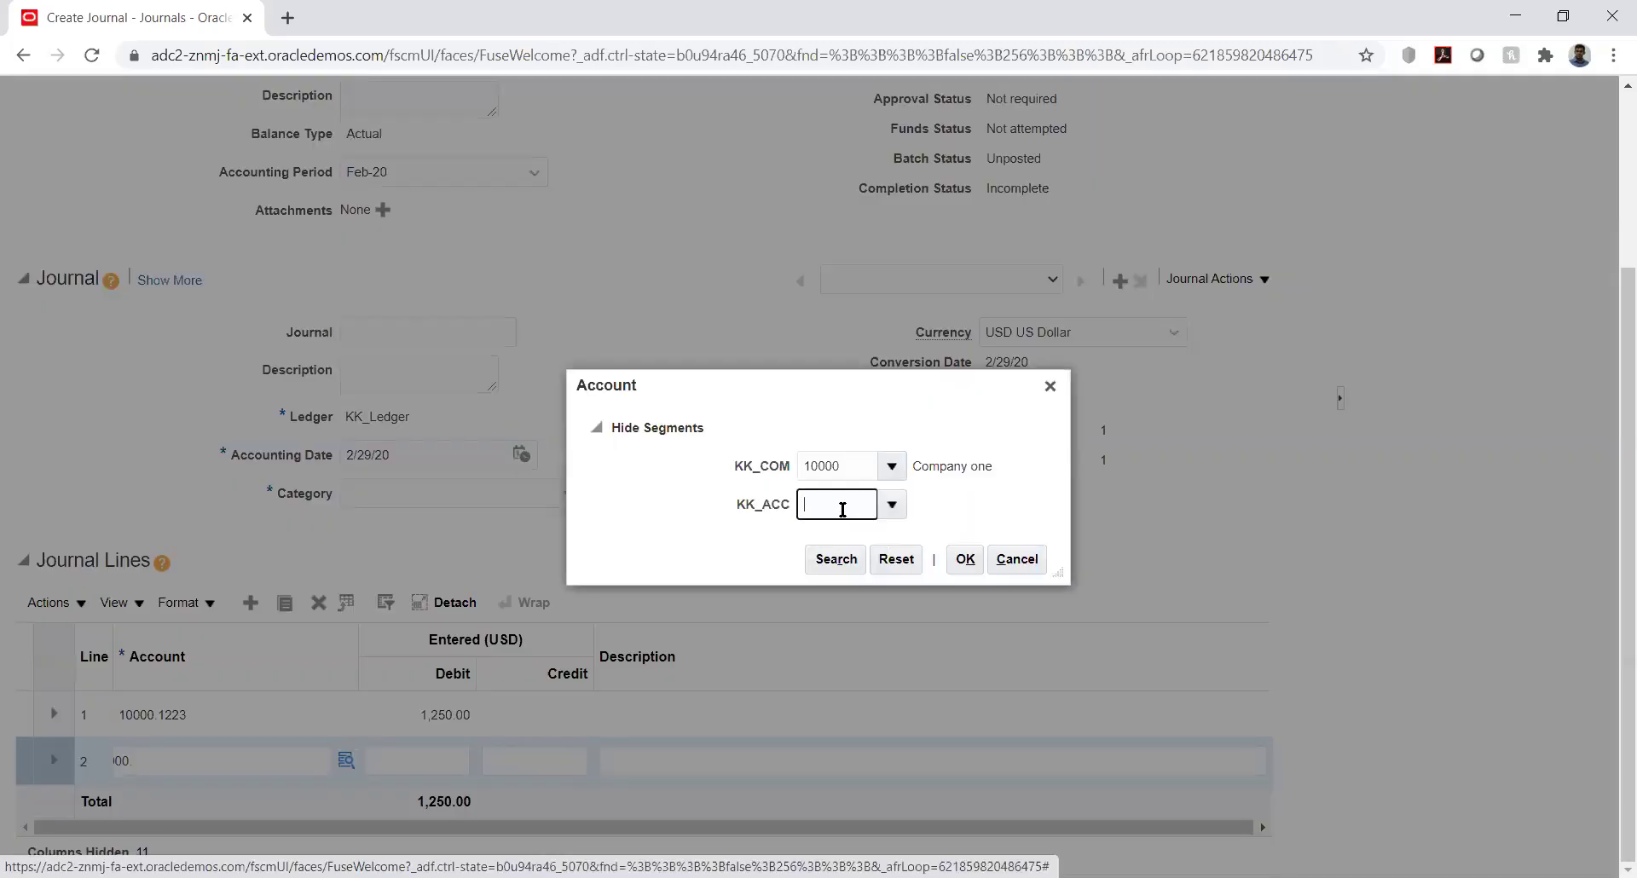
type("2")
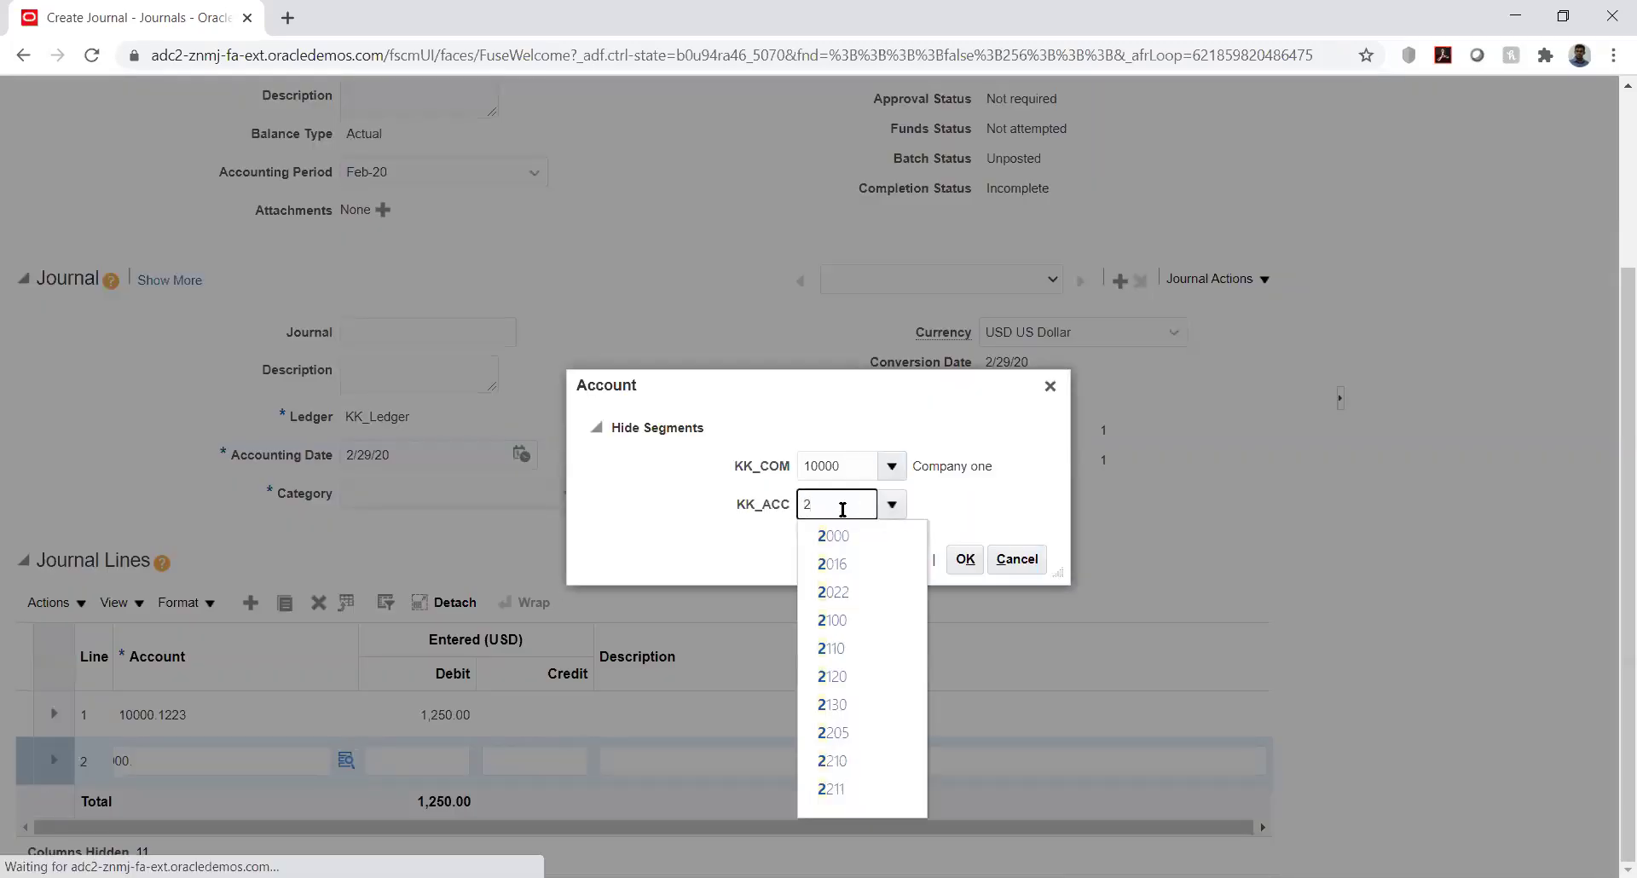
left_click(833, 536)
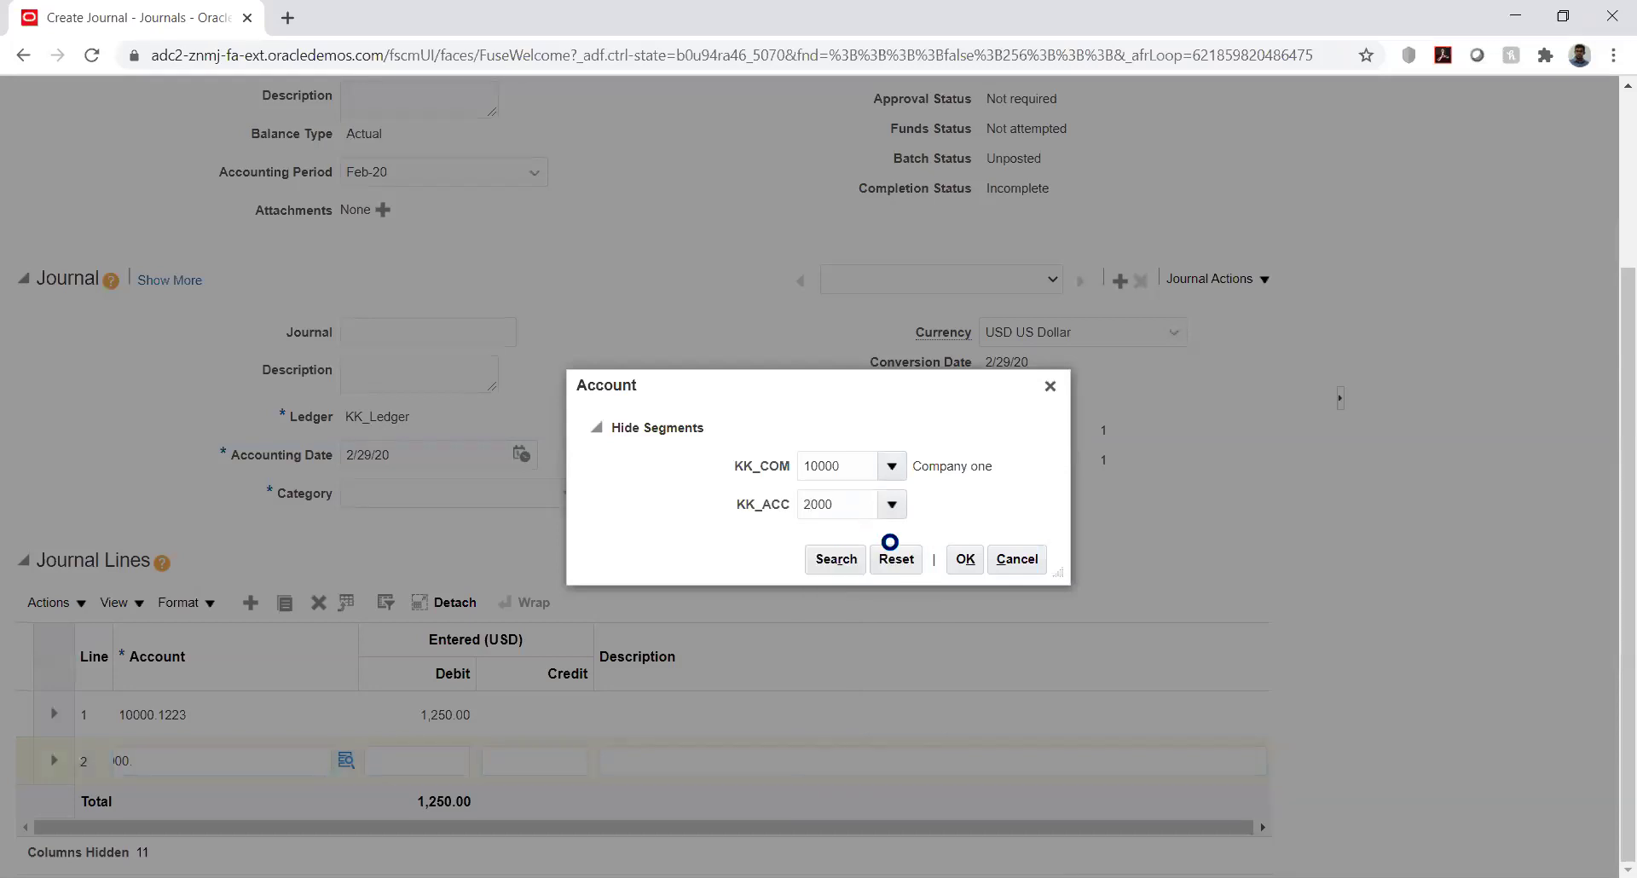
left_click(966, 566)
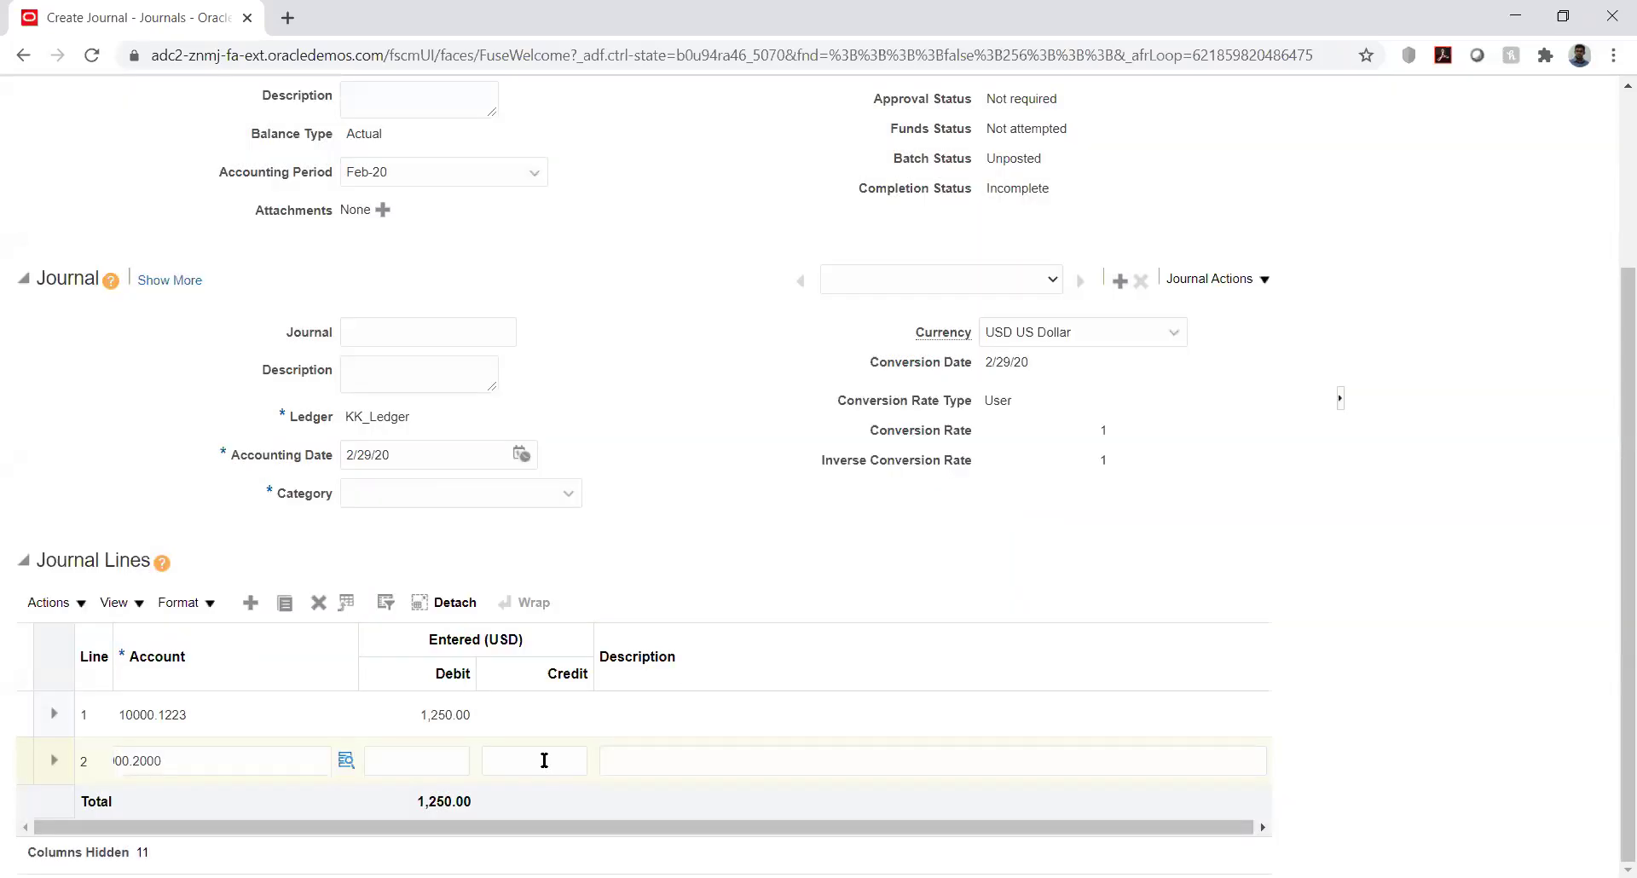
left_click(544, 761)
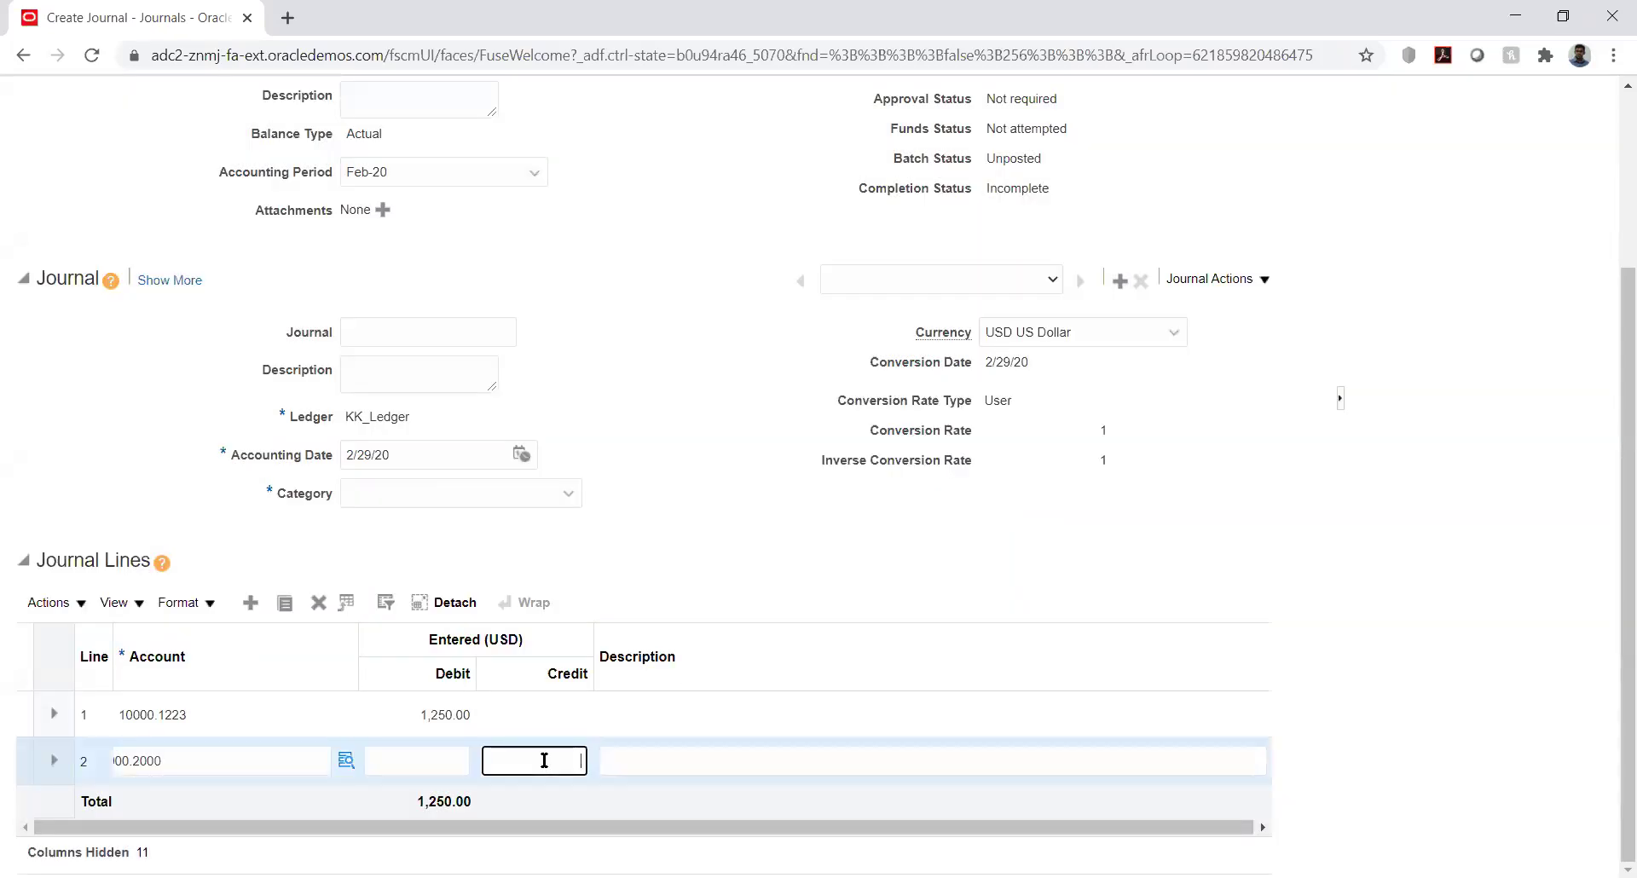
type("1250")
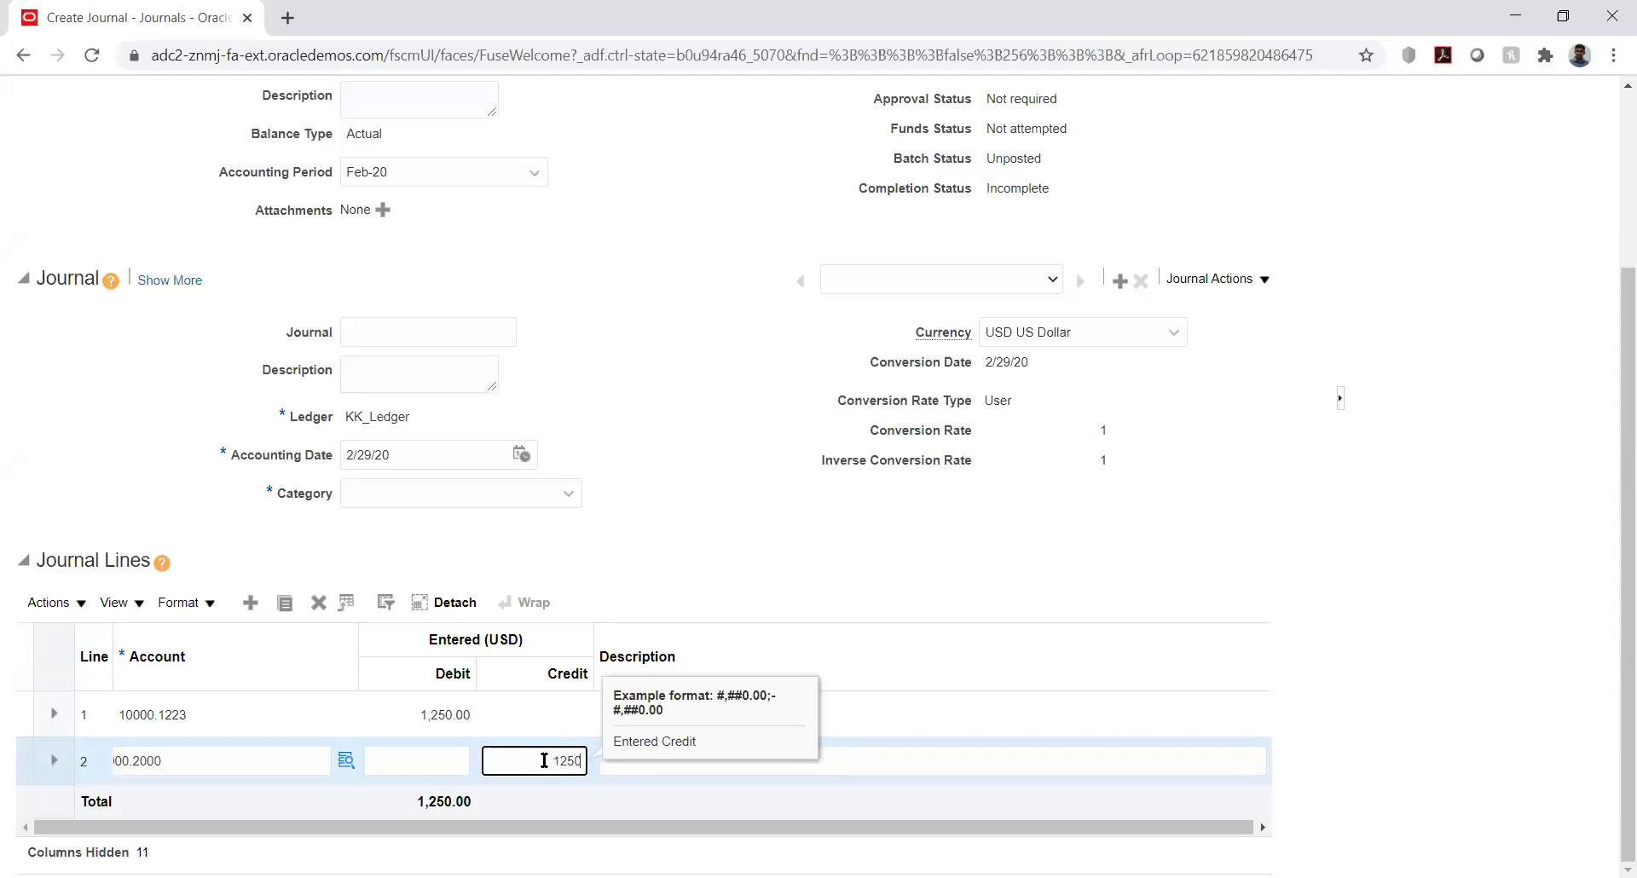
key("Tab")
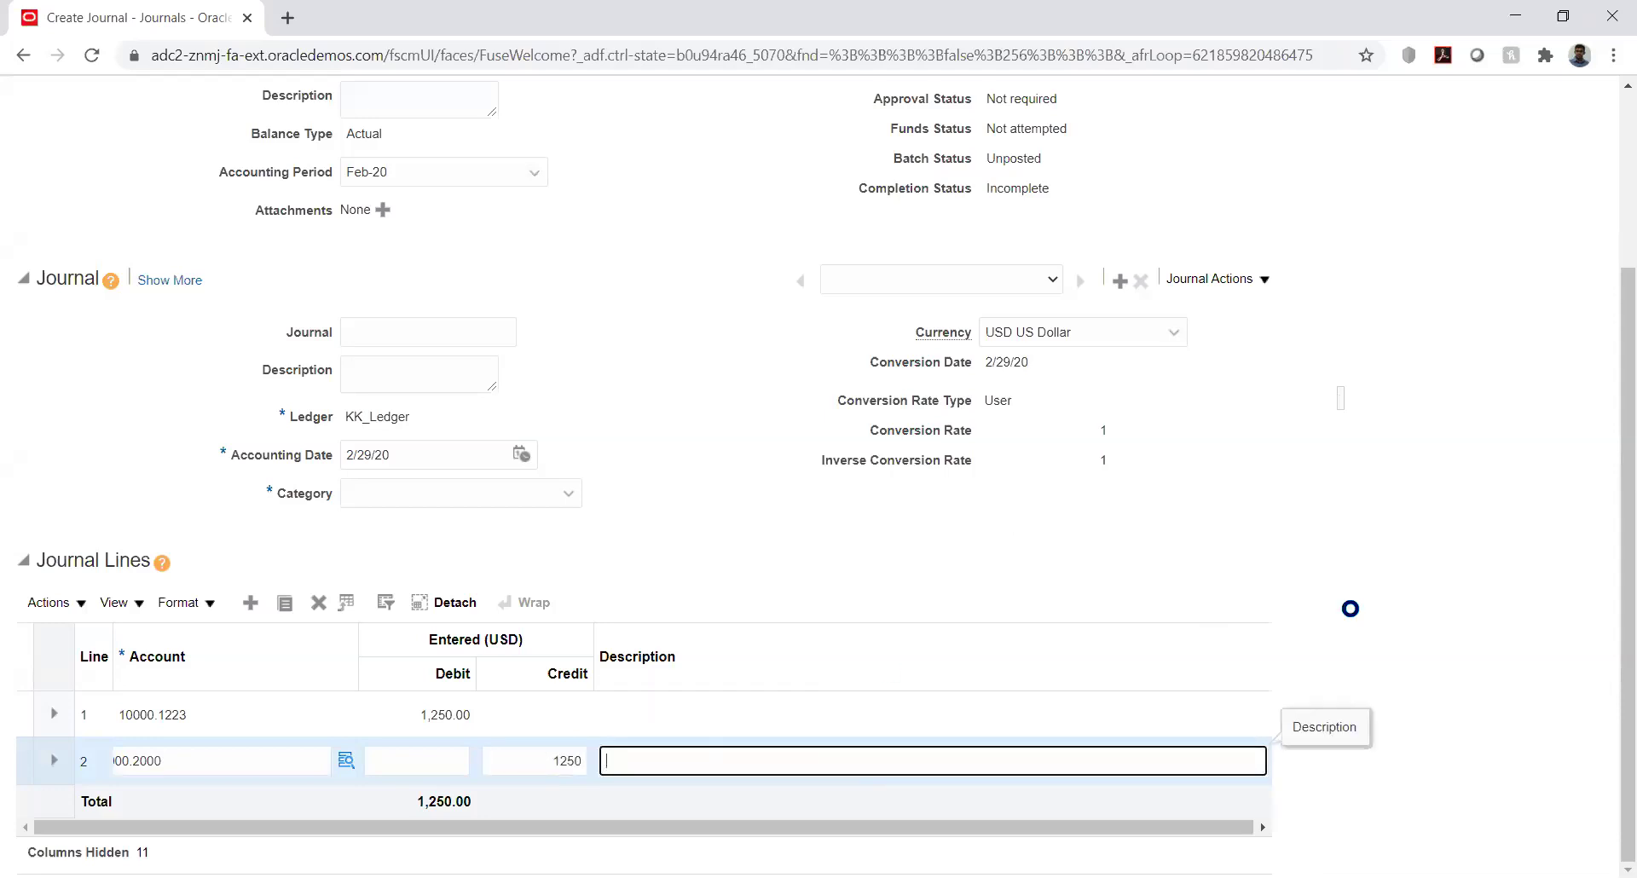
left_click(1482, 499)
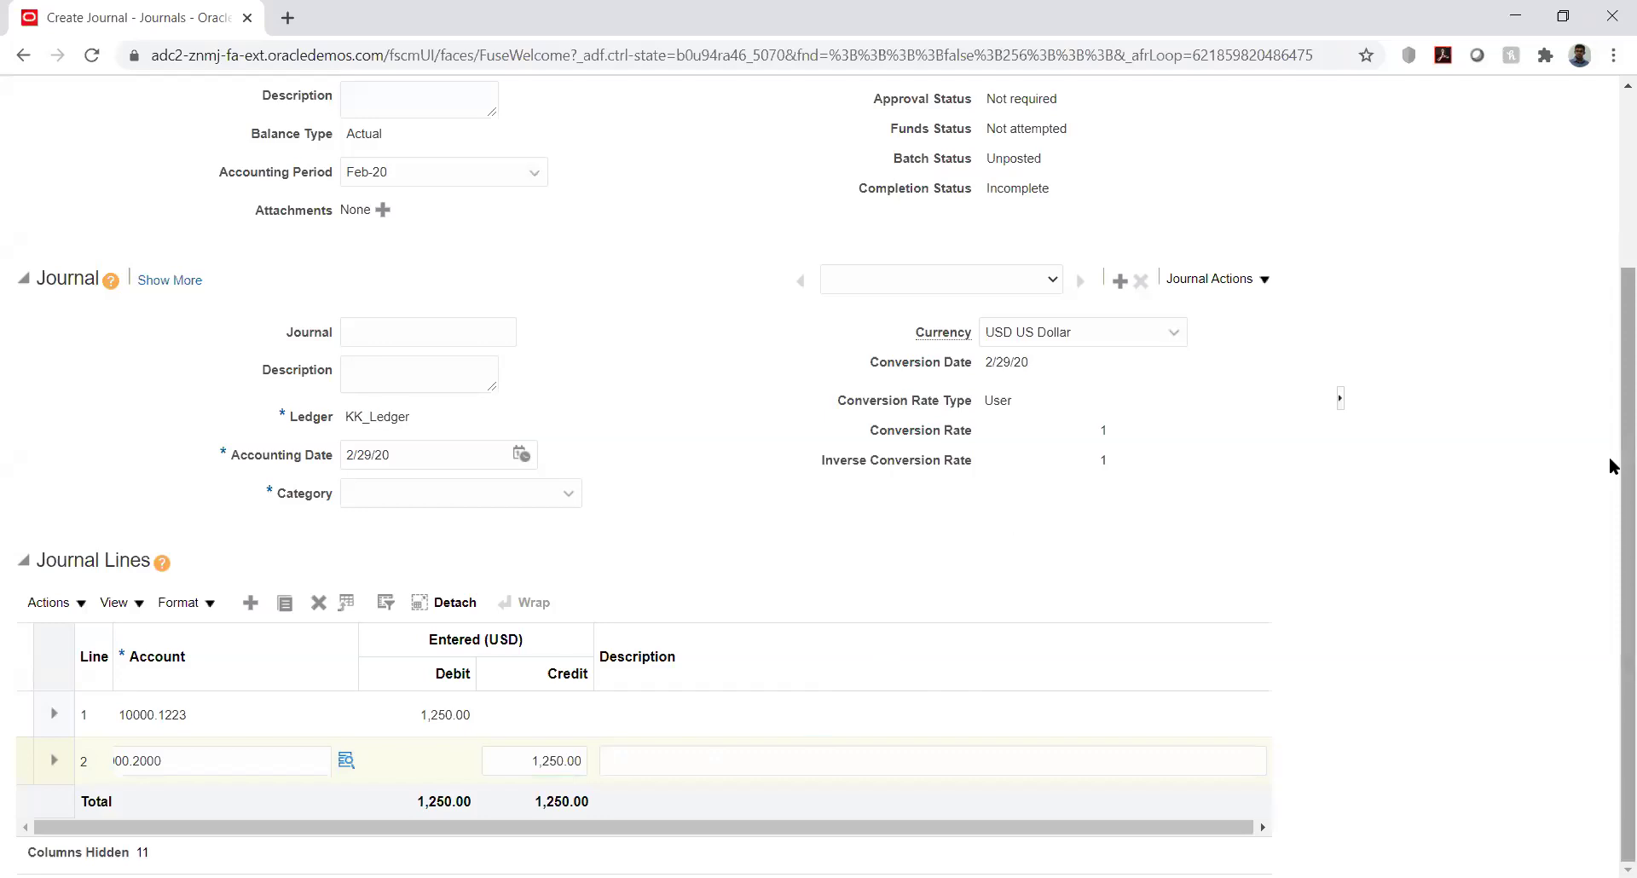
left_click_drag(1610, 421, 1611, 256)
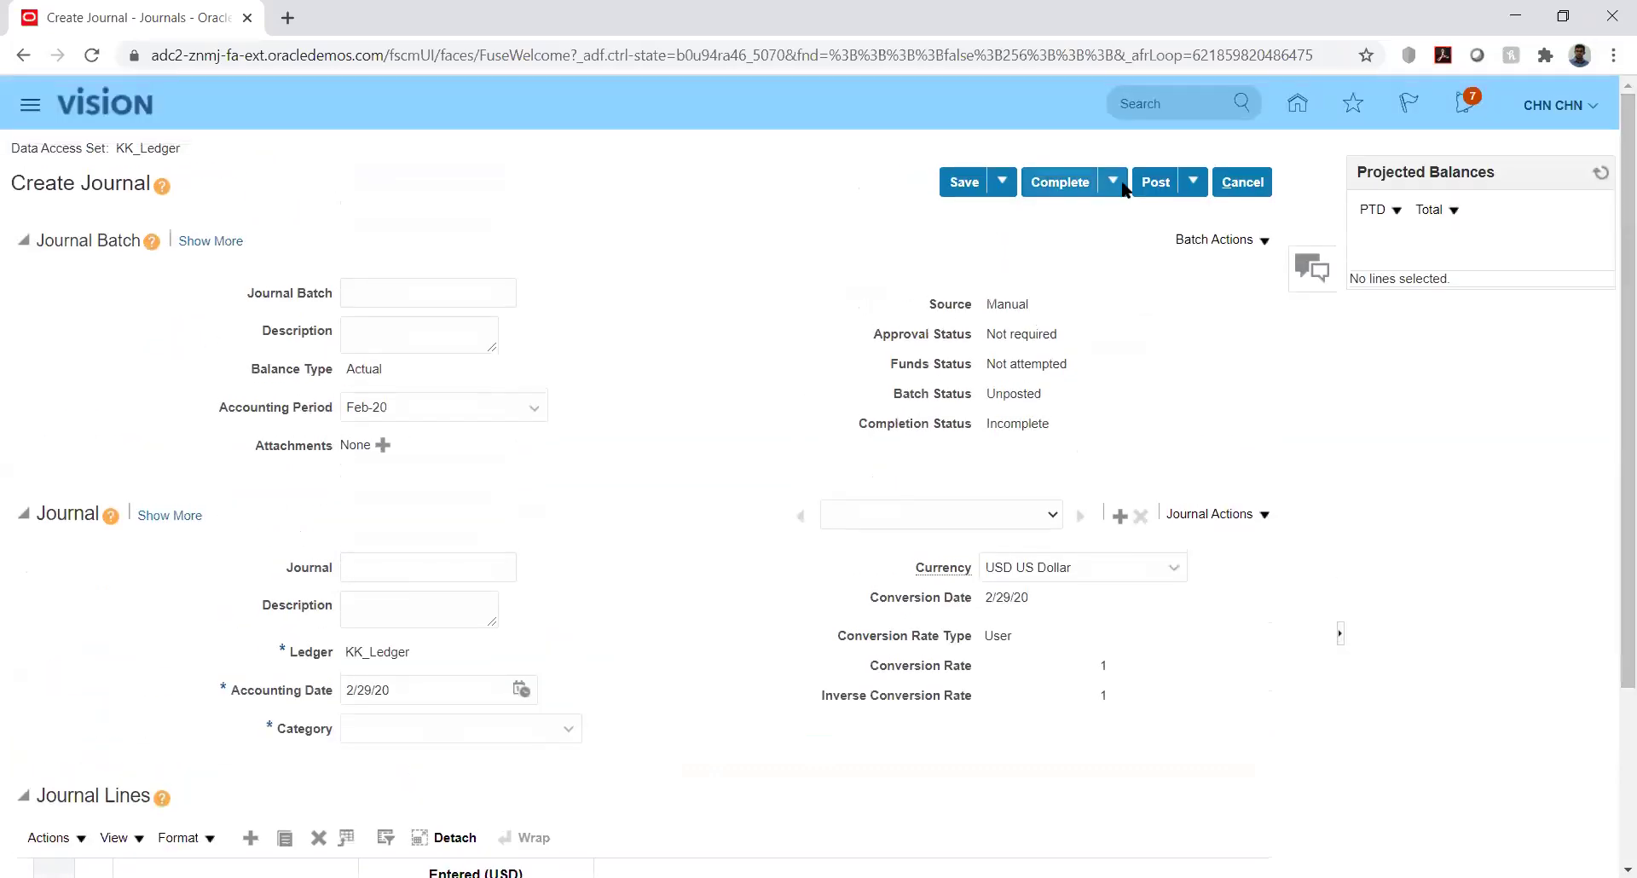
Set category KK_Fusion, post batch Manual 600571 as process 2032375, and leave the journal page
left_click(1157, 182)
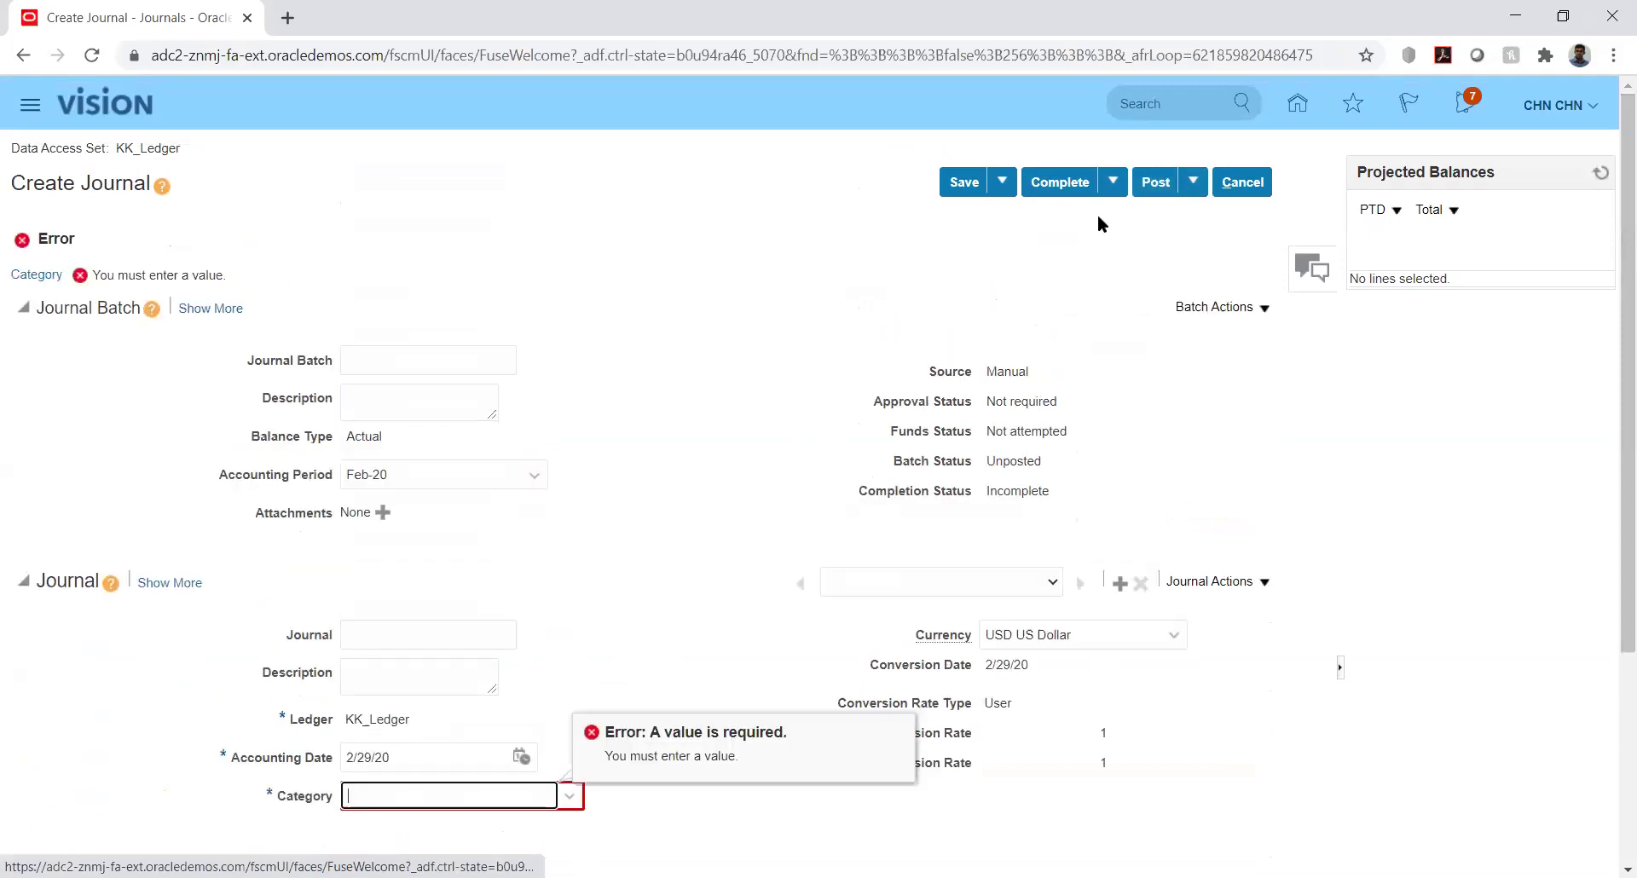
type("K")
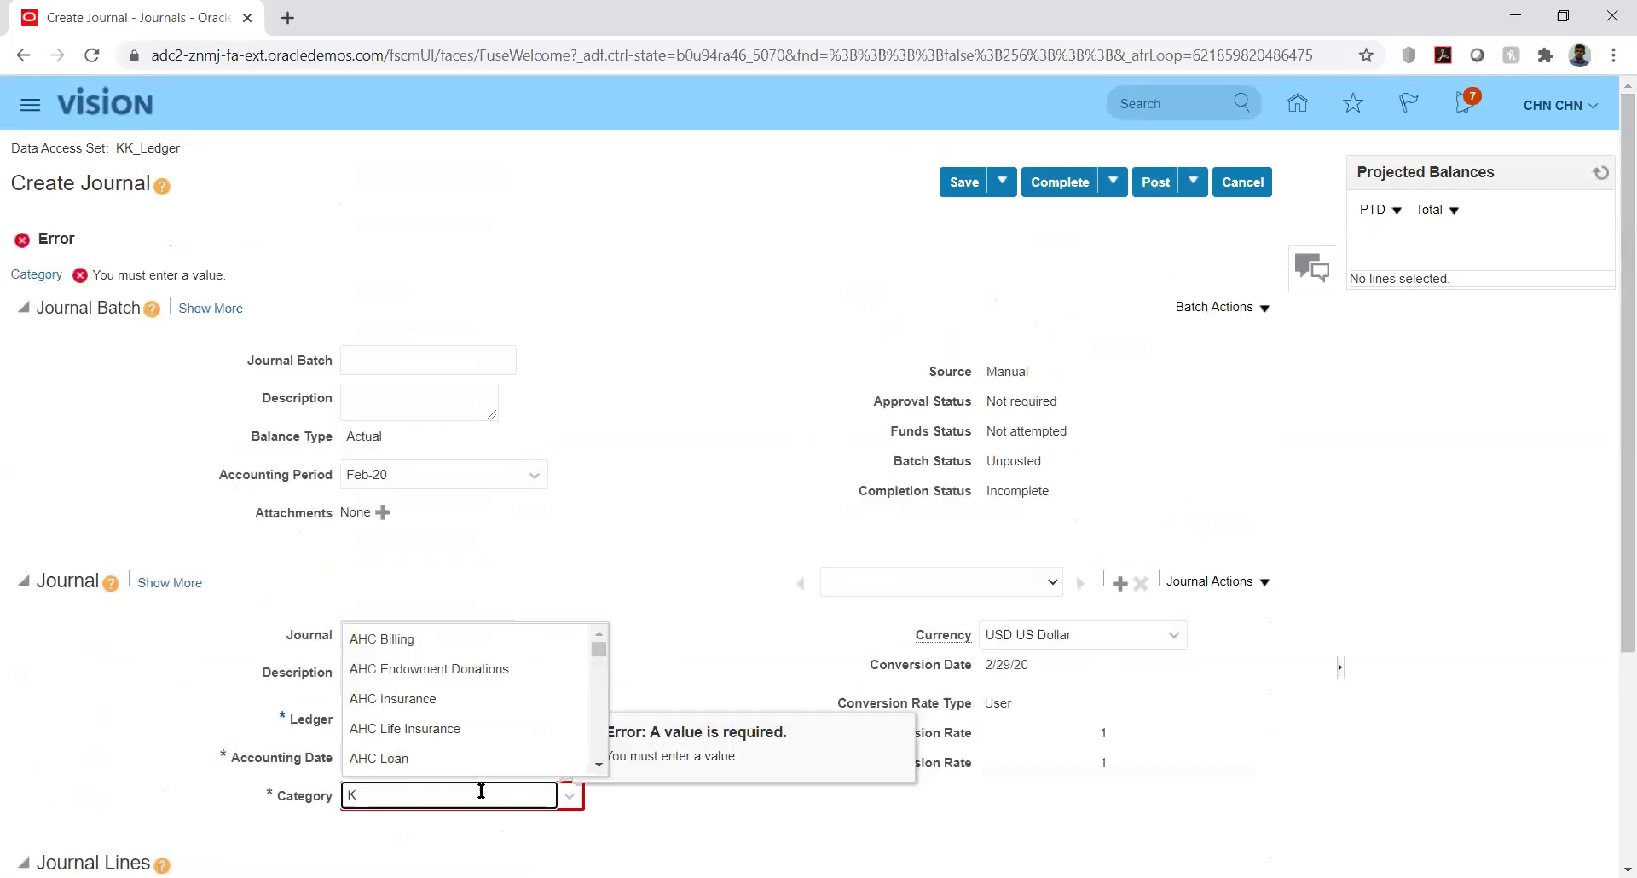
type("K")
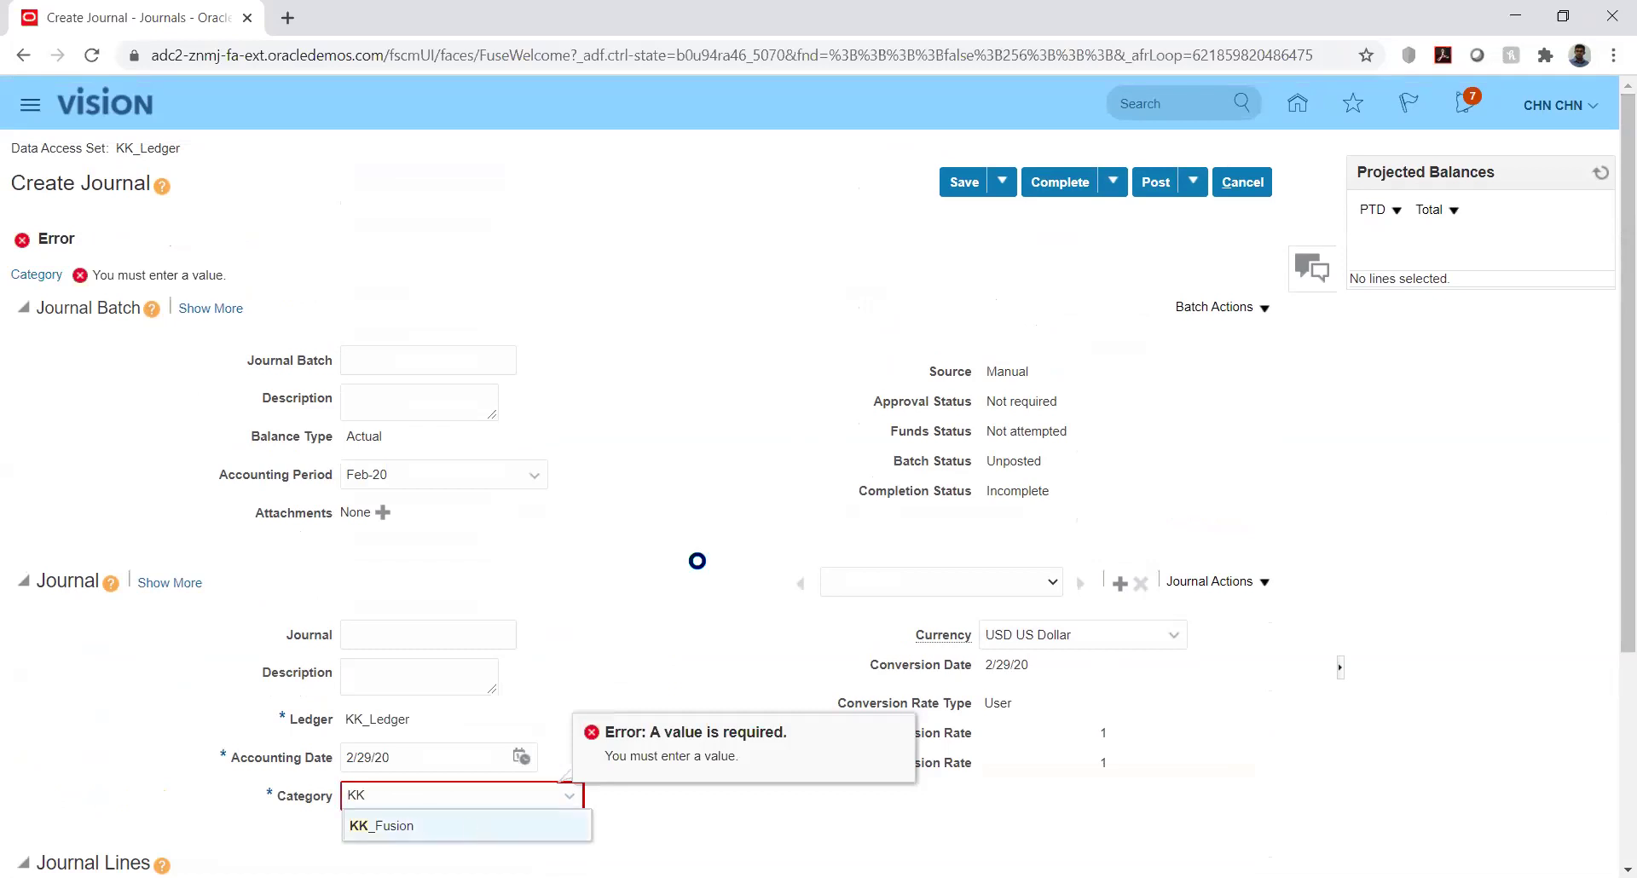
key("Return")
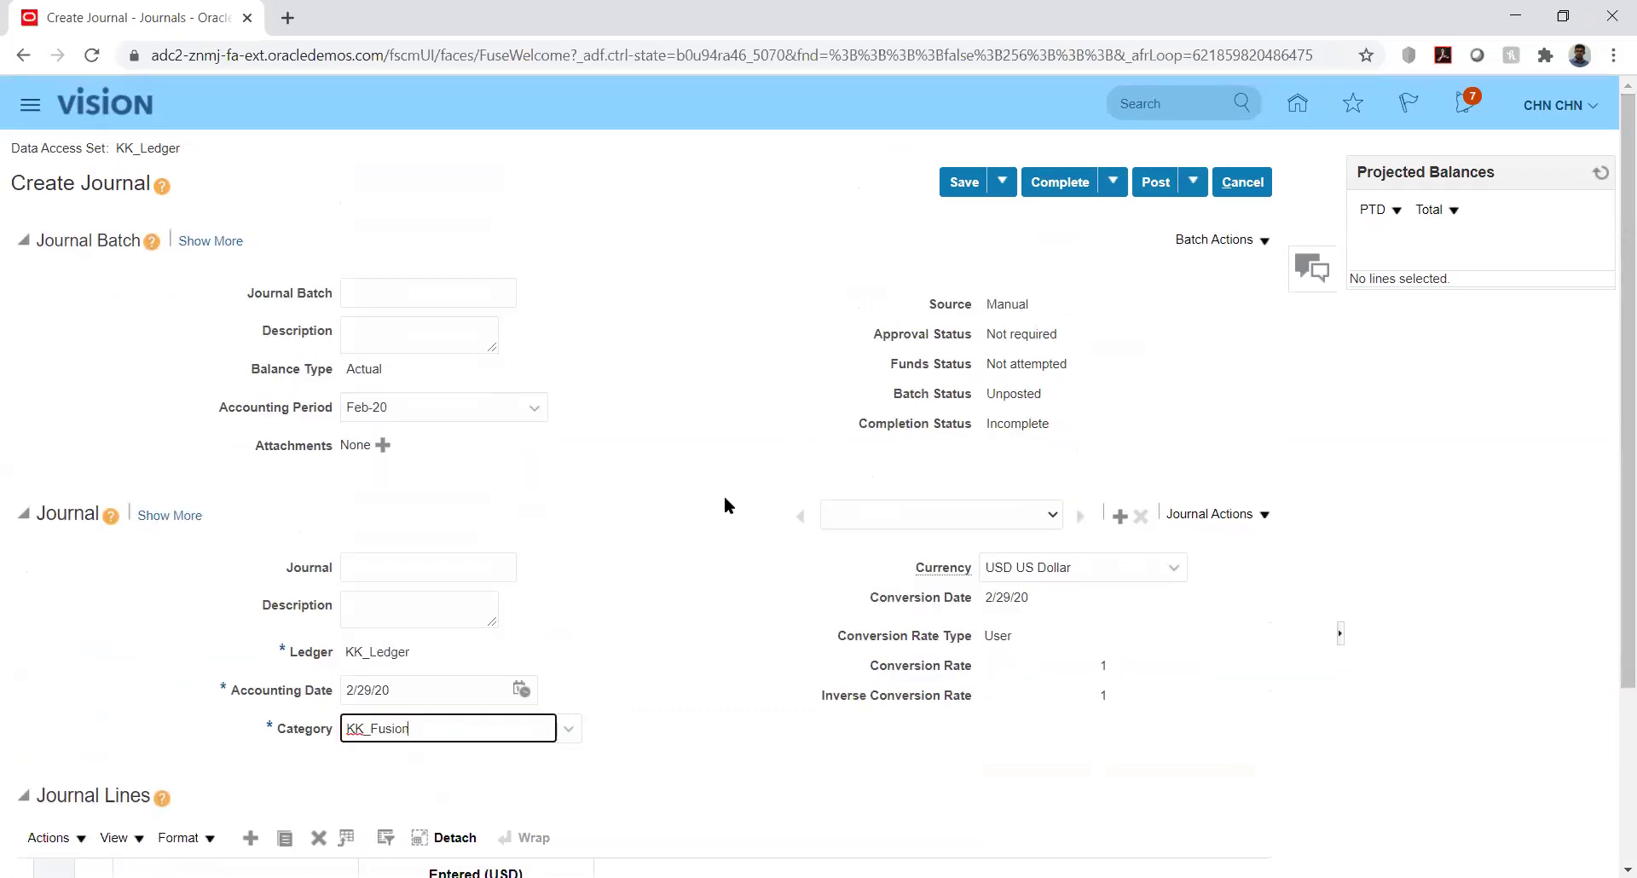
left_click(1156, 182)
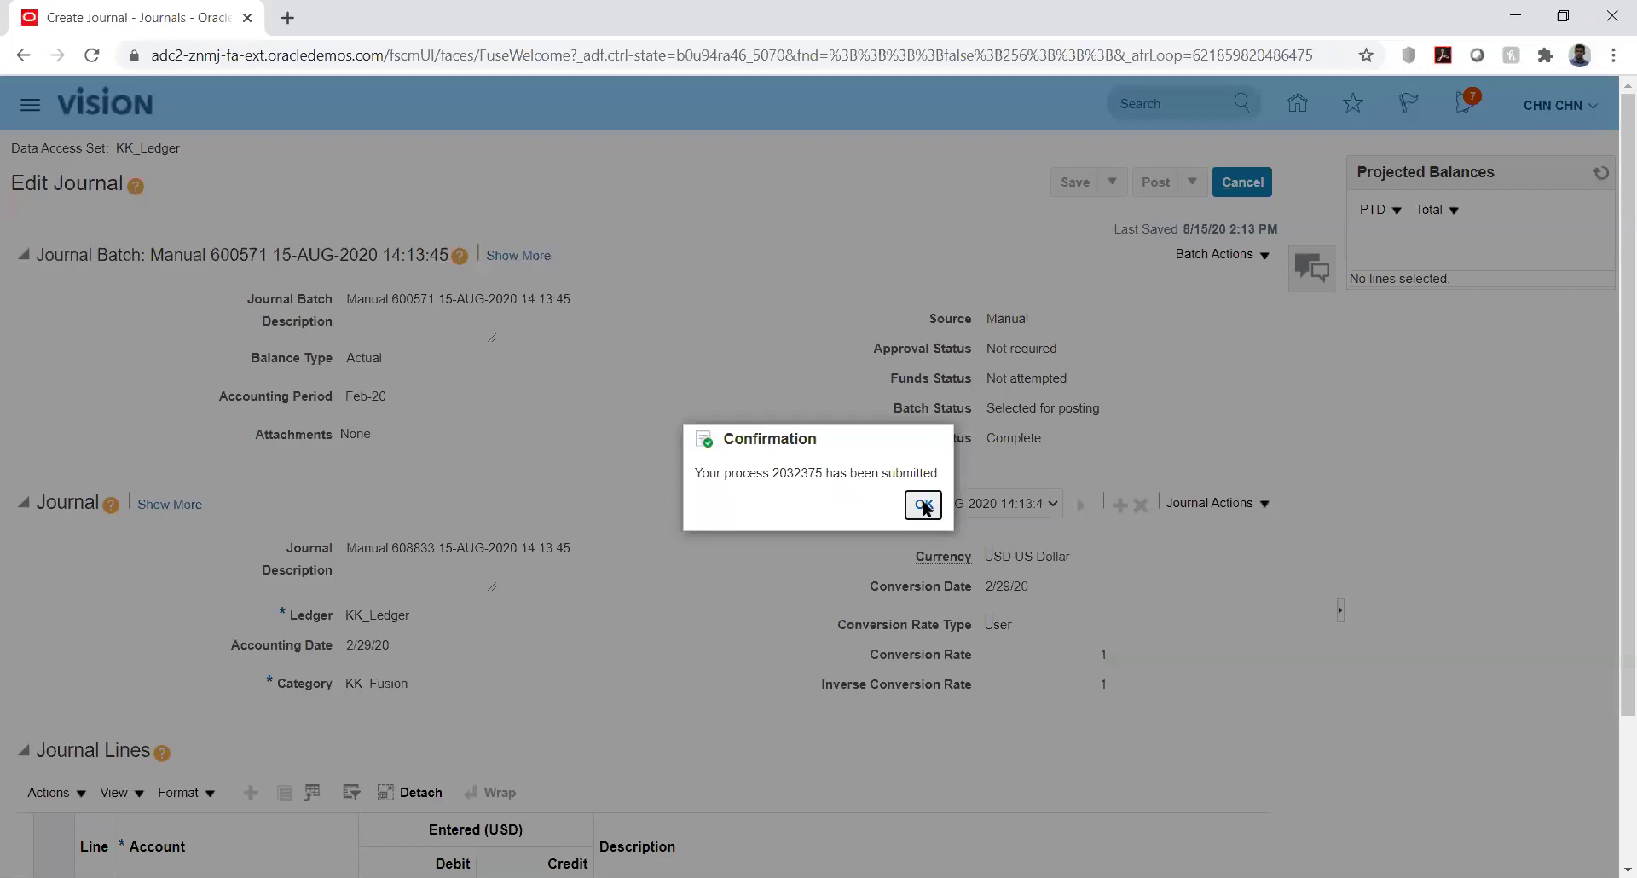
left_click(924, 507)
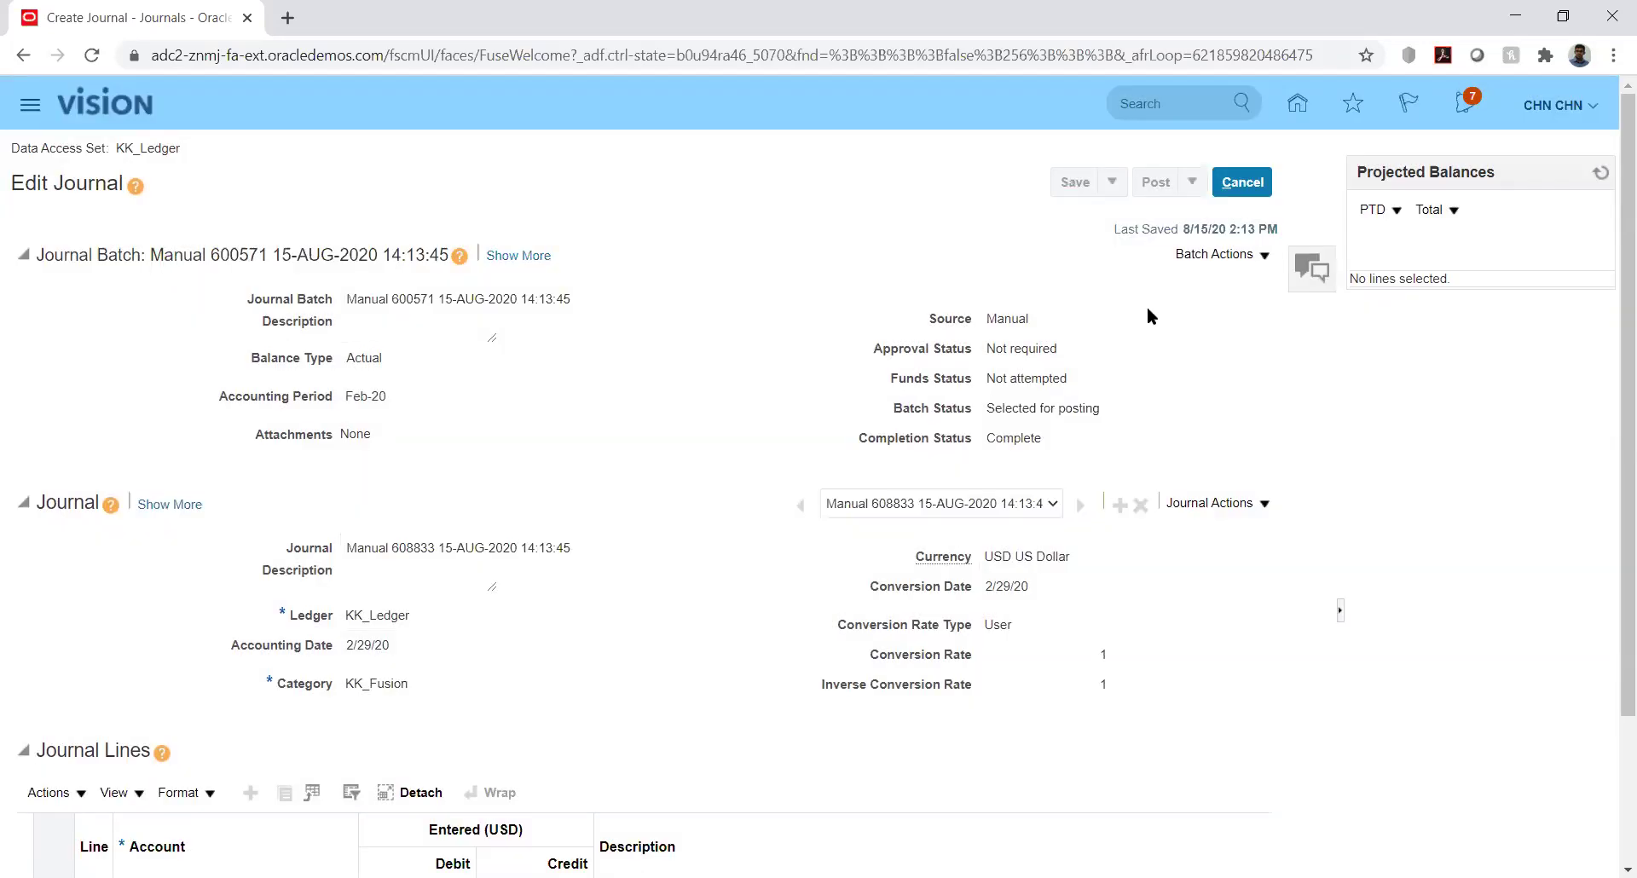
left_click(1243, 185)
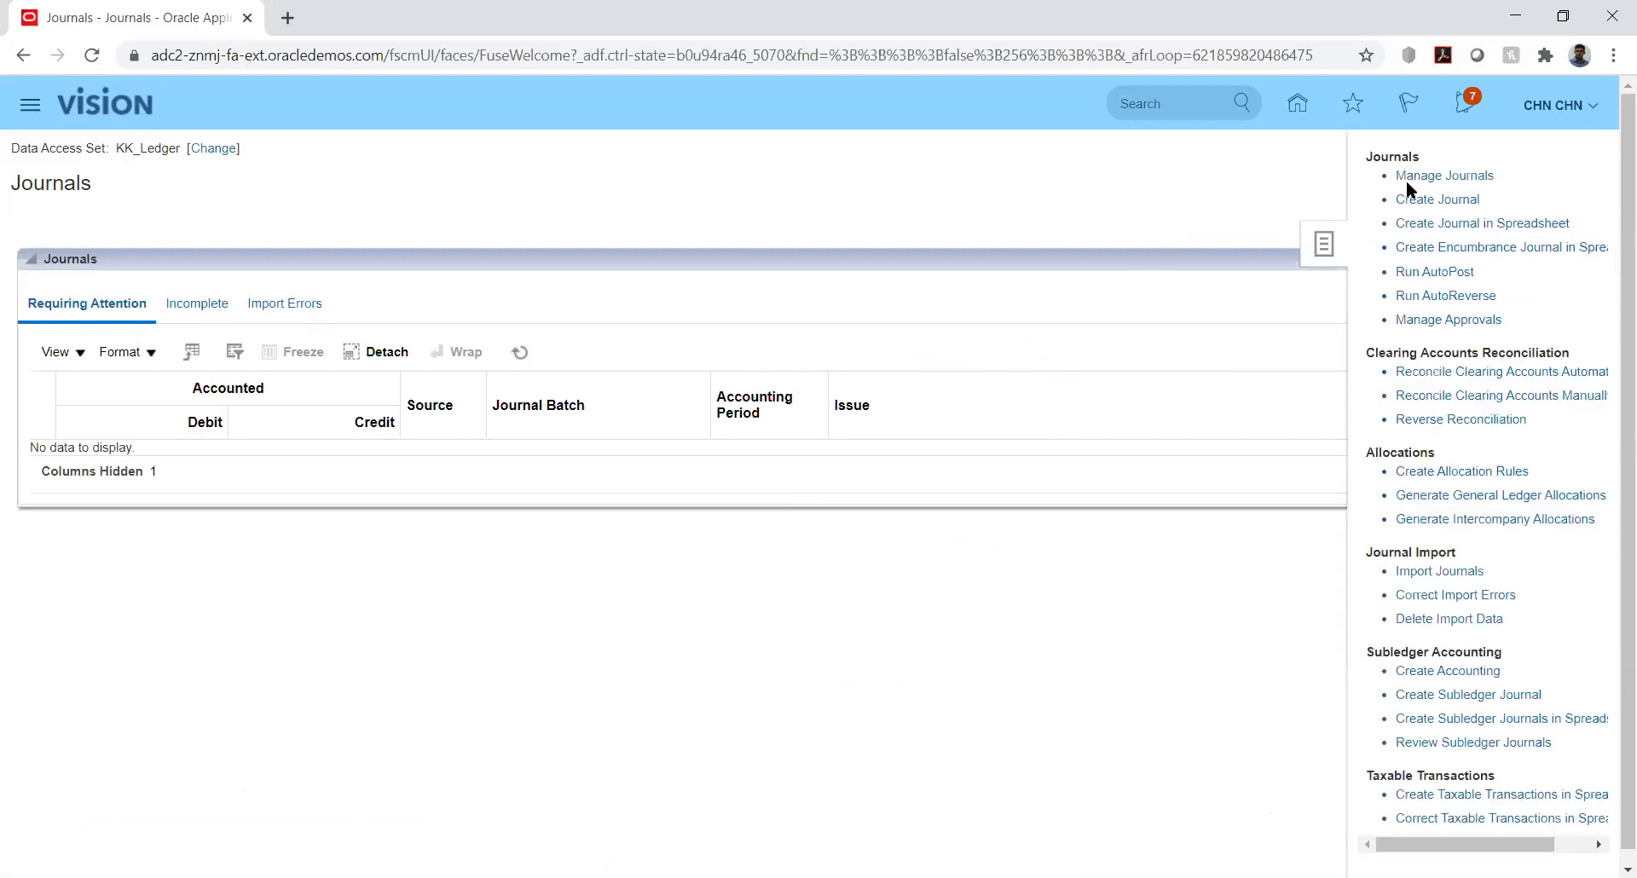
Close the KK_Ledger journal search and go back from Journals to the home page
left_click(1433, 181)
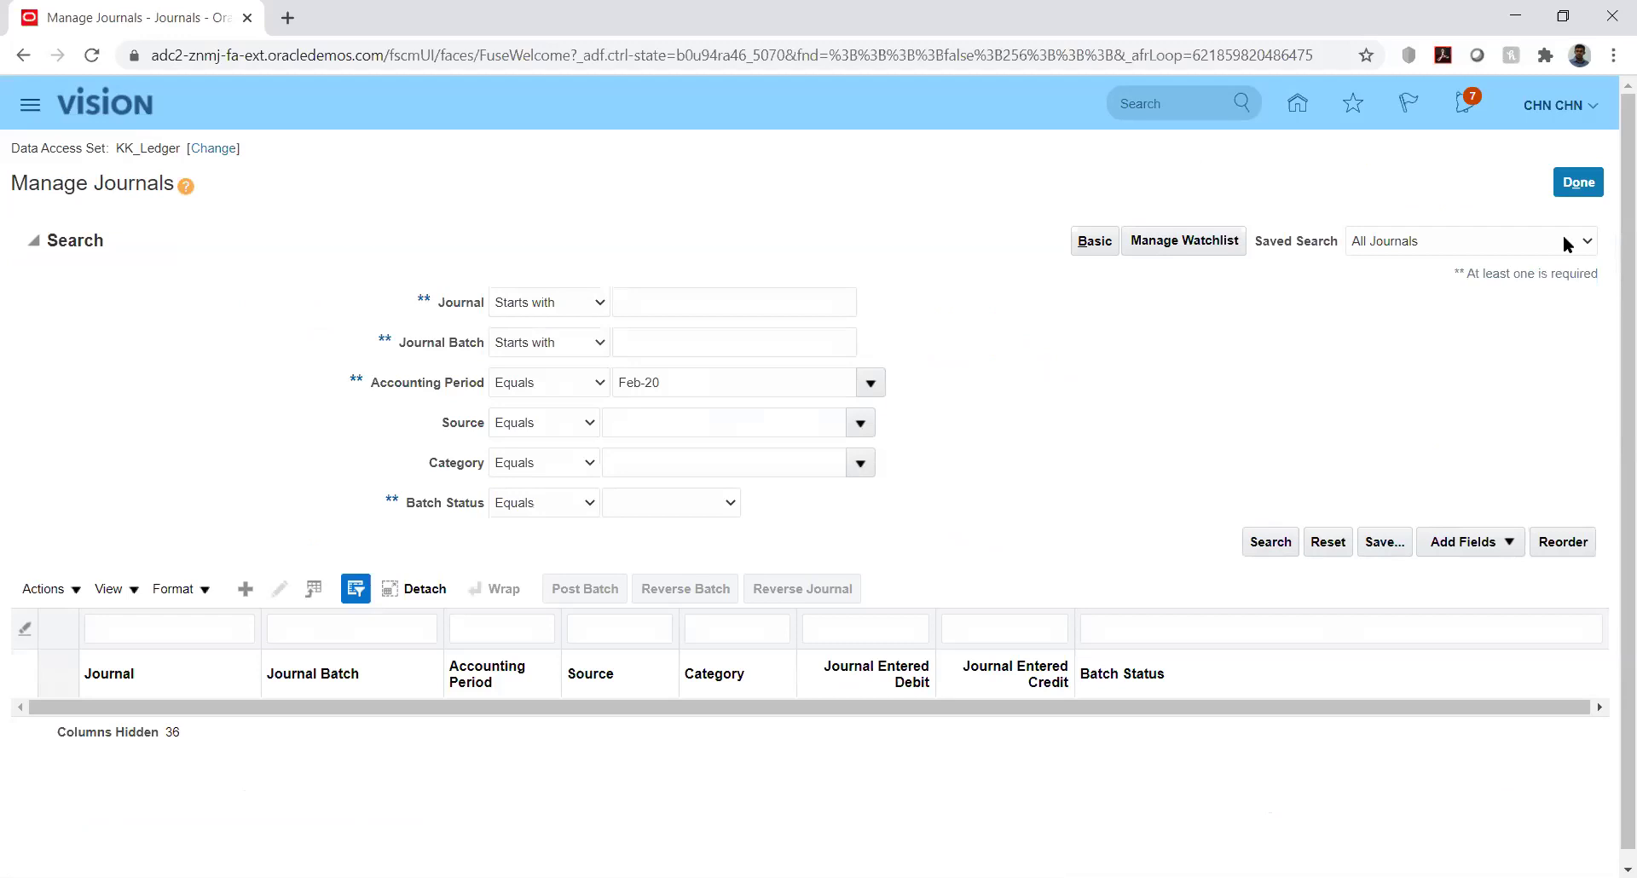
left_click(1579, 184)
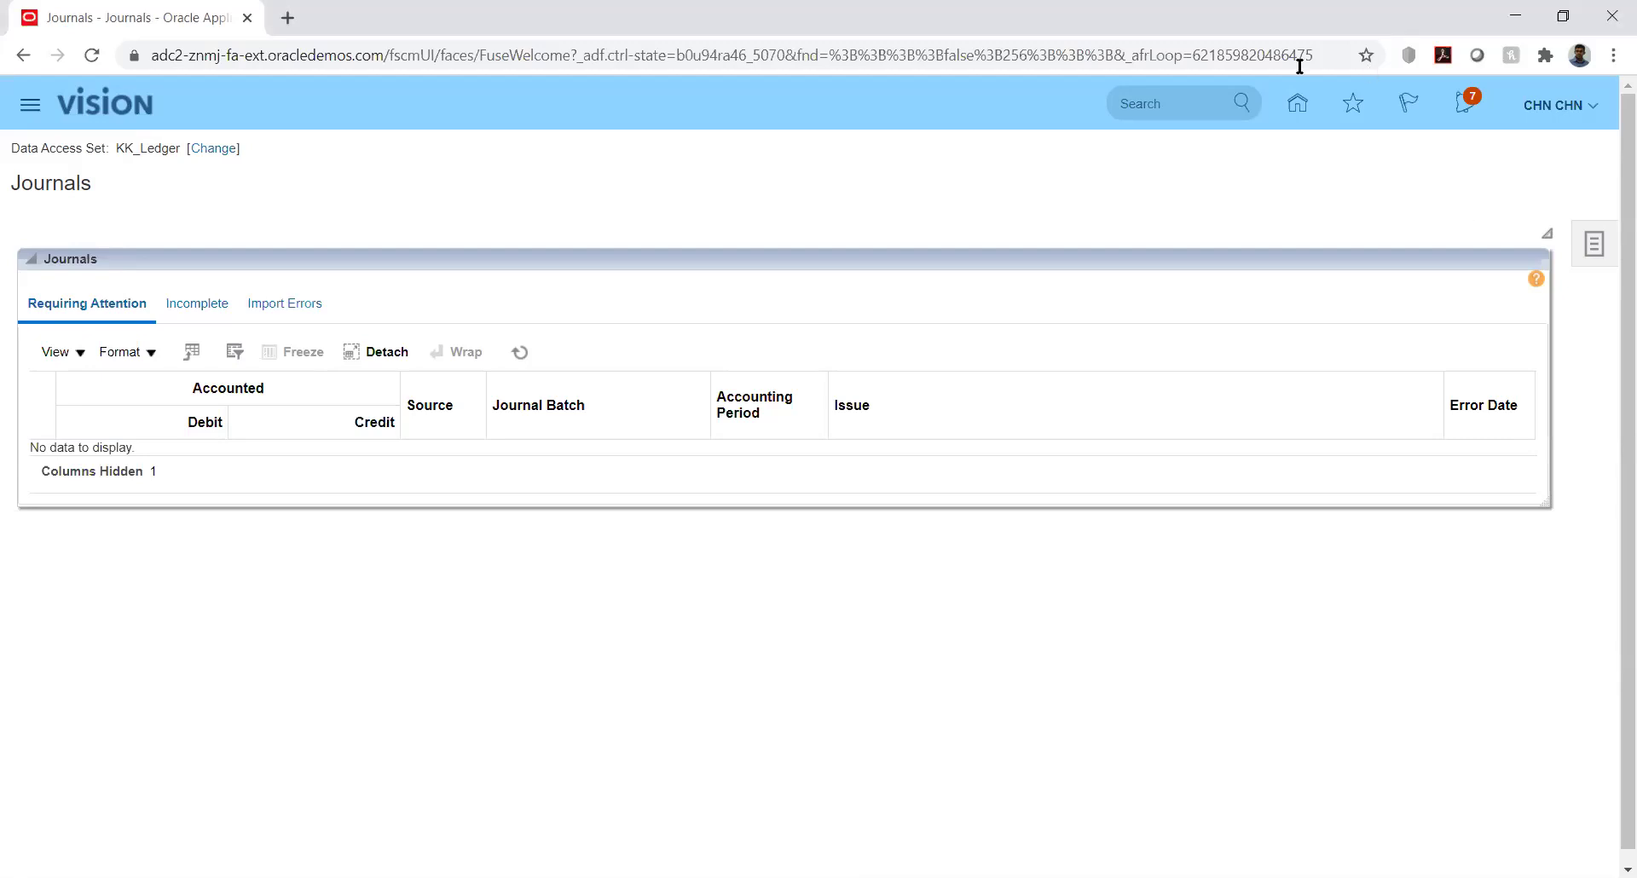
left_click(1297, 103)
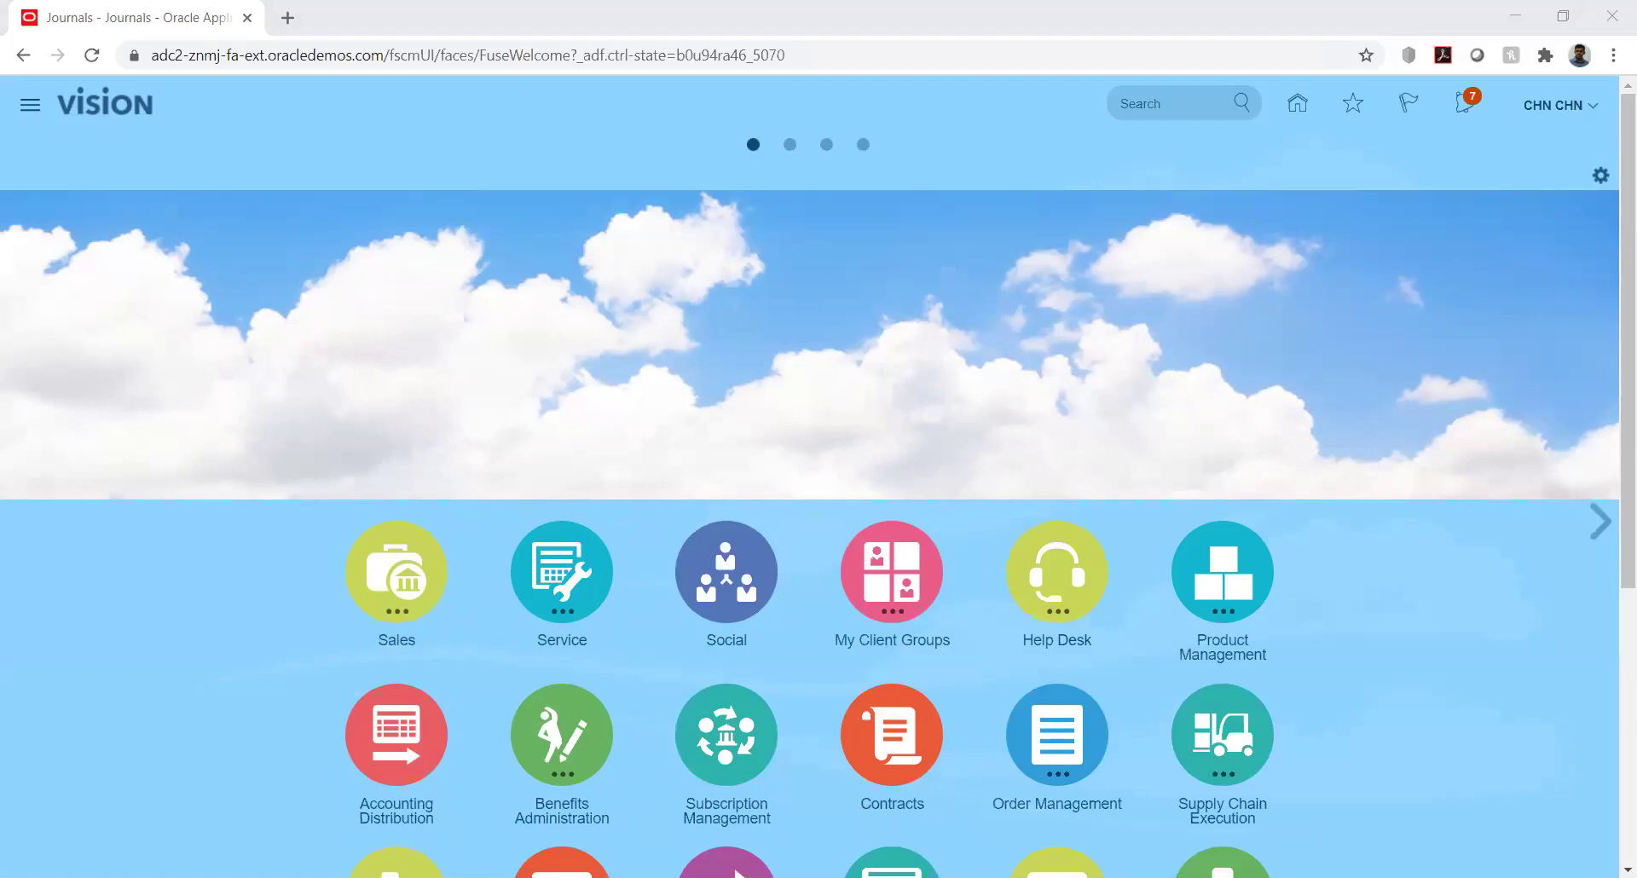
In Setup and Maintenance, search implementation projects named 'kk' and open KK Implementation
left_click(1591, 105)
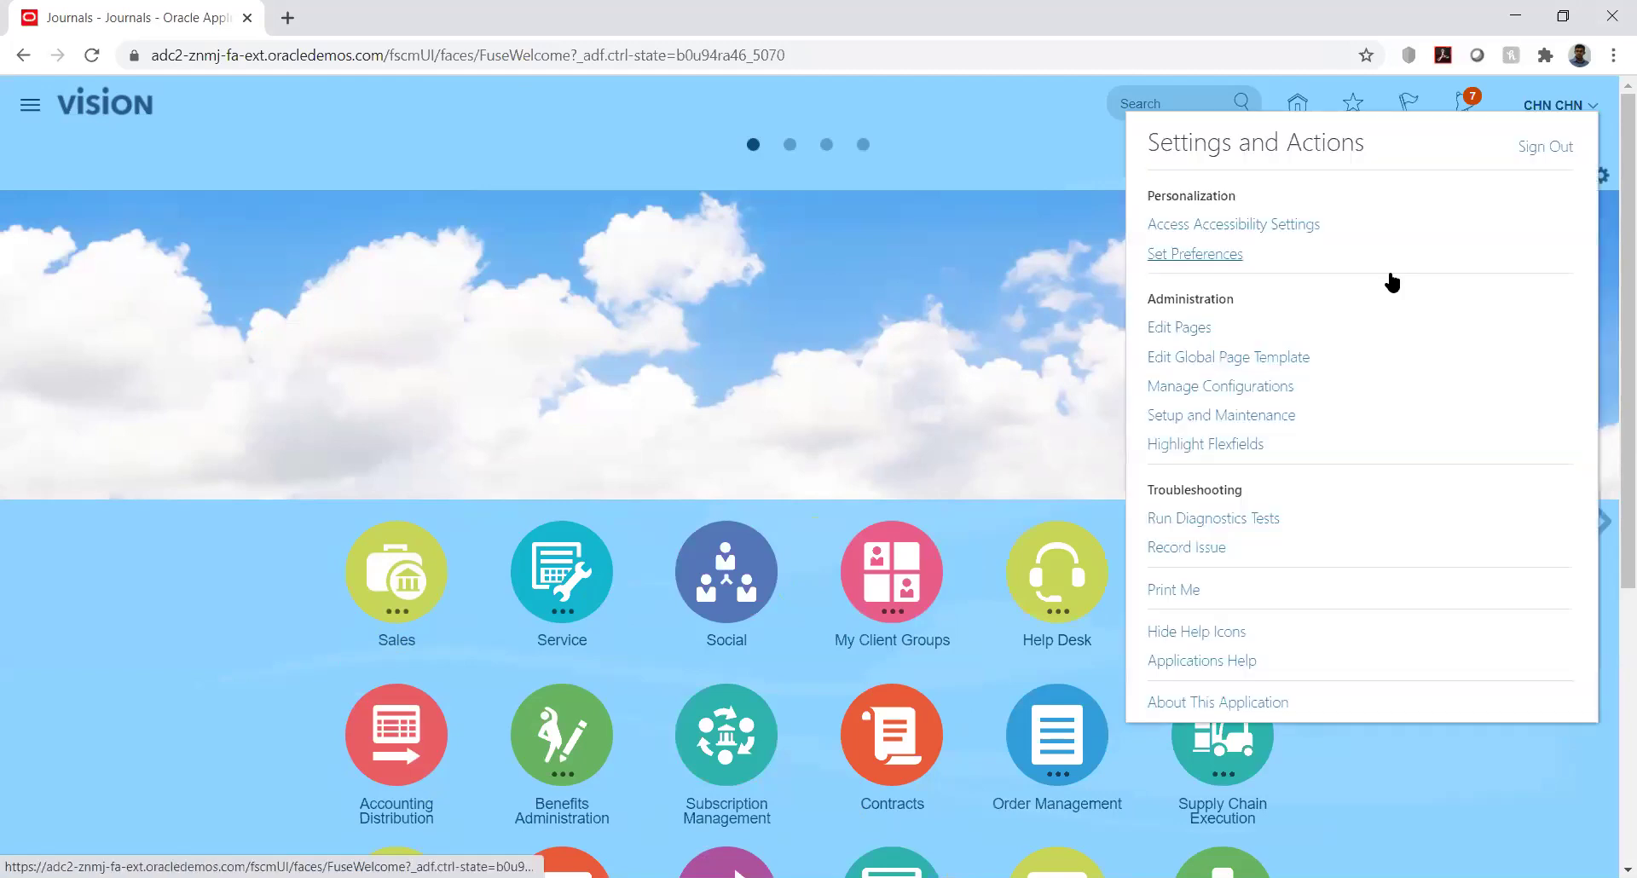
left_click(1221, 415)
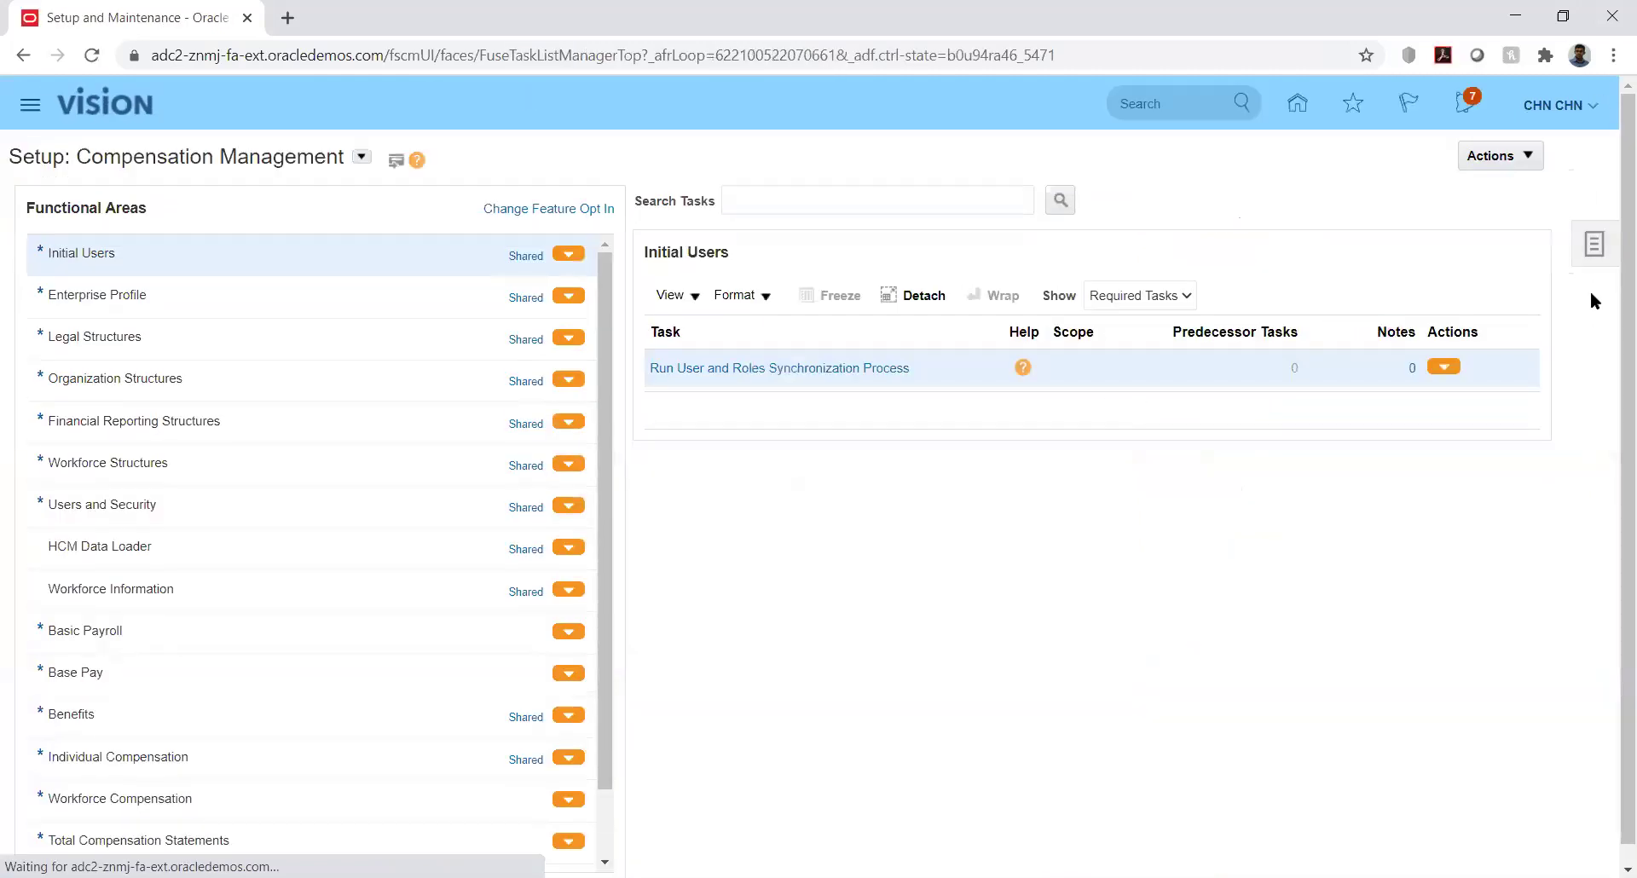
left_click(1598, 246)
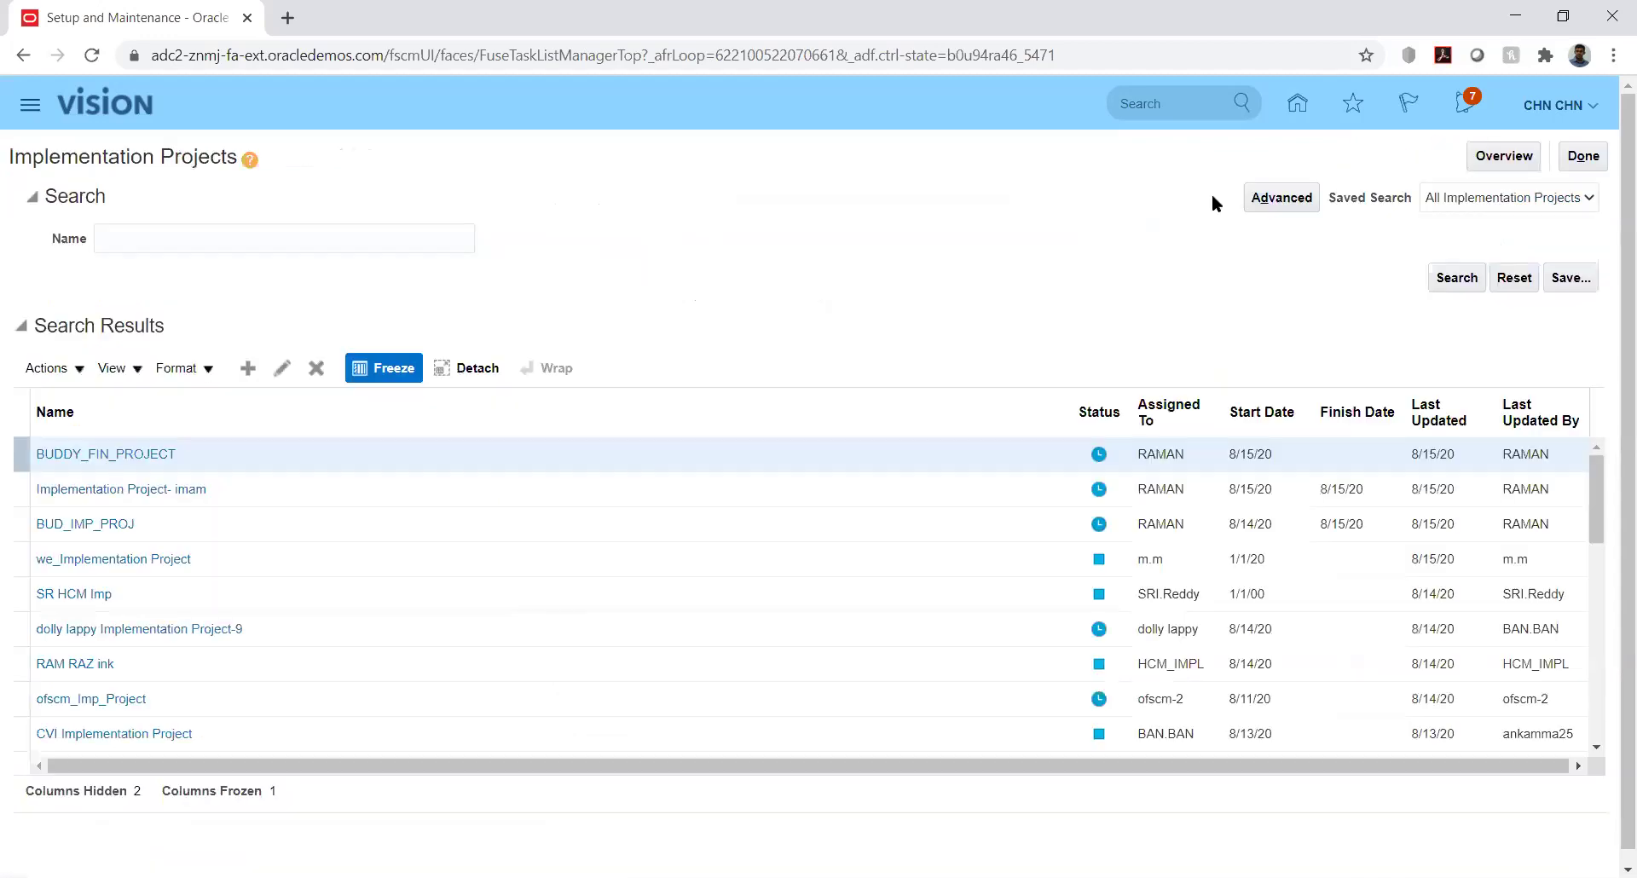
left_click(238, 234)
type("kk")
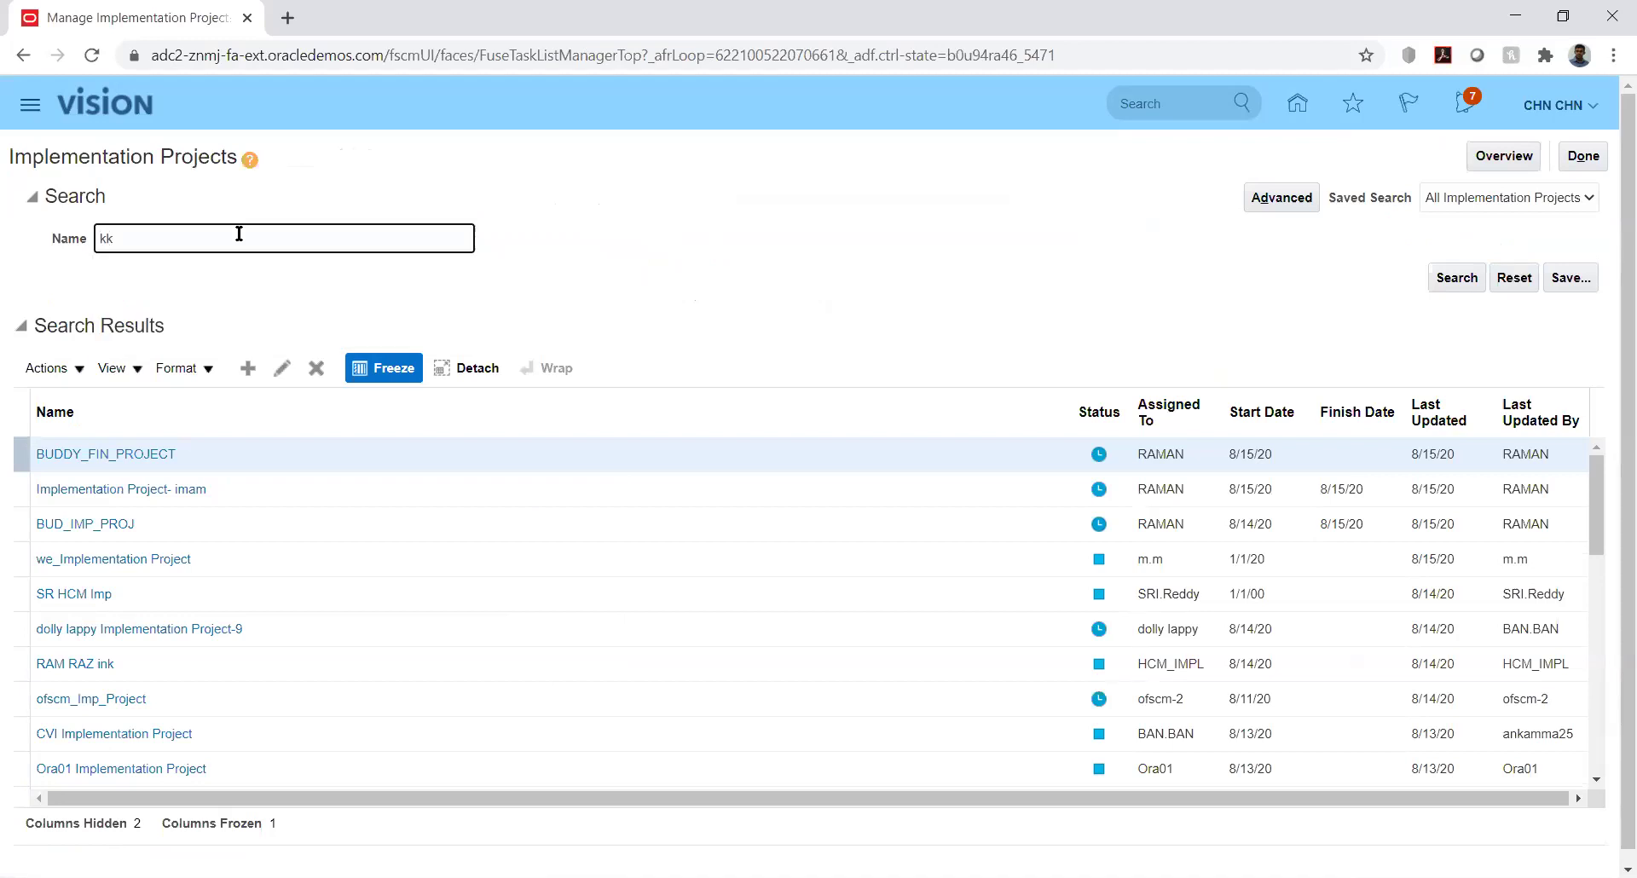
key("Return")
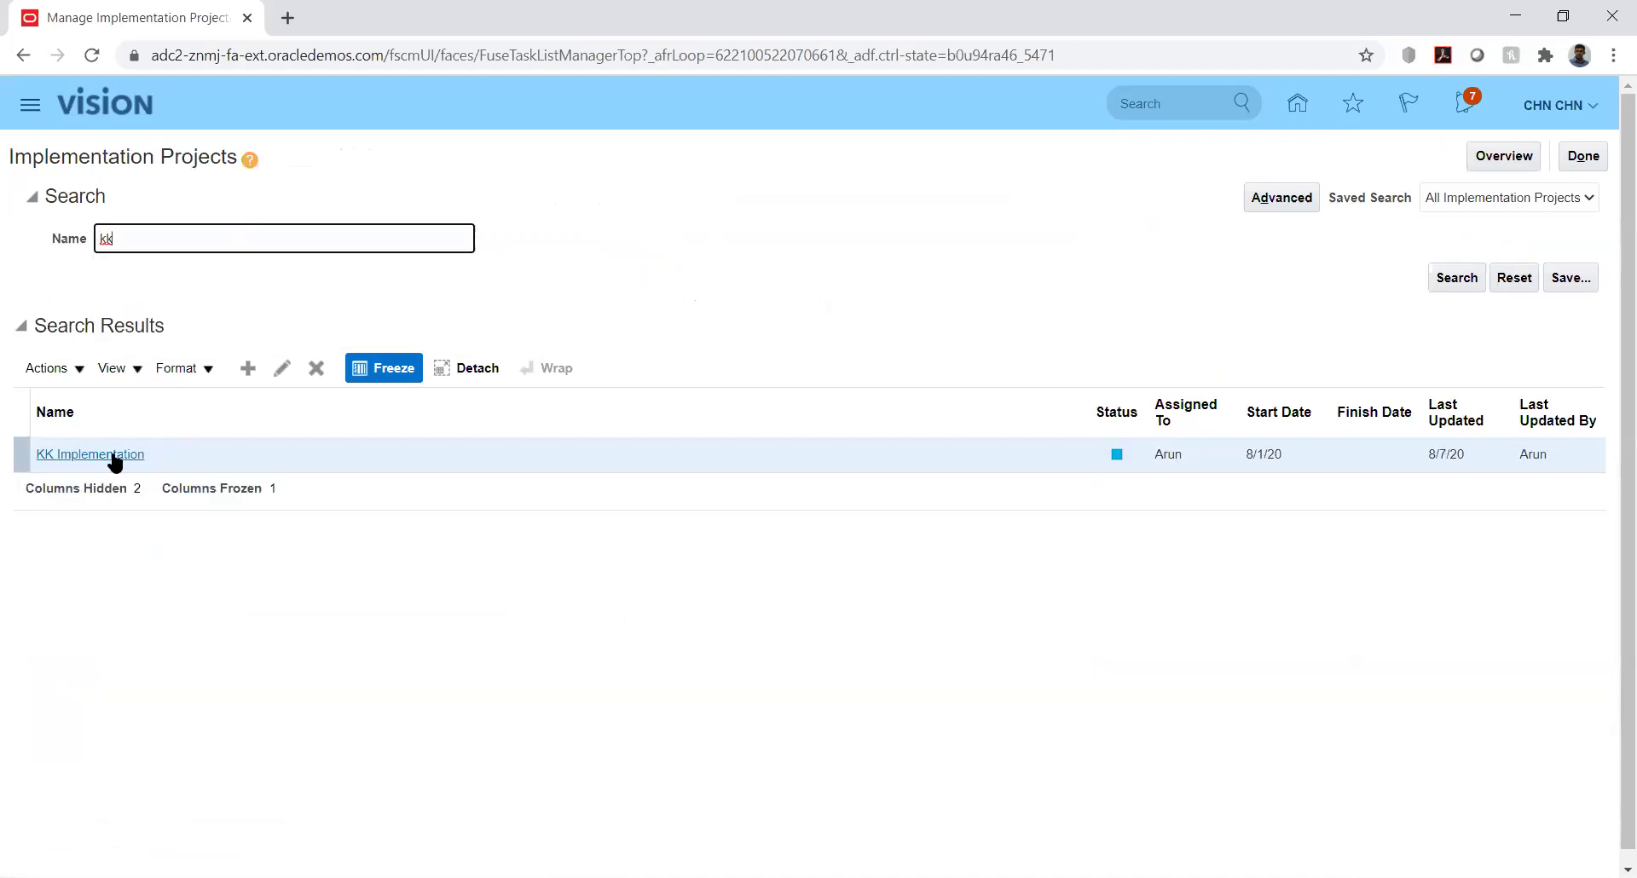
left_click(115, 456)
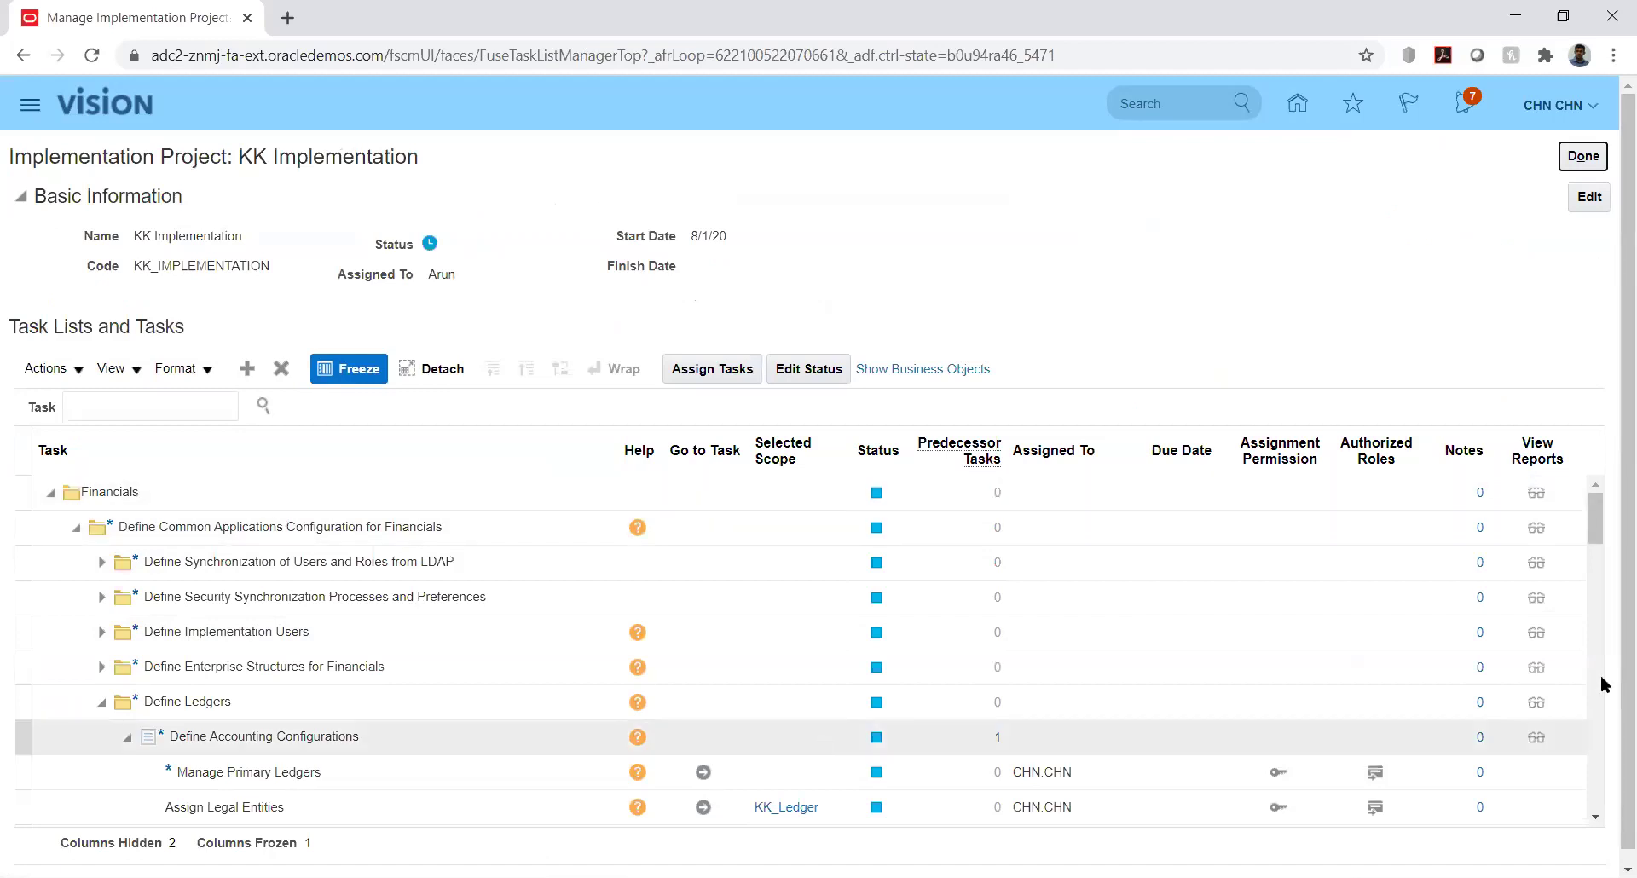
Expand Define Enterprise Structures for Financials, Define Financial Reporting Structures and Define Currencies in the task list
left_click(1597, 534)
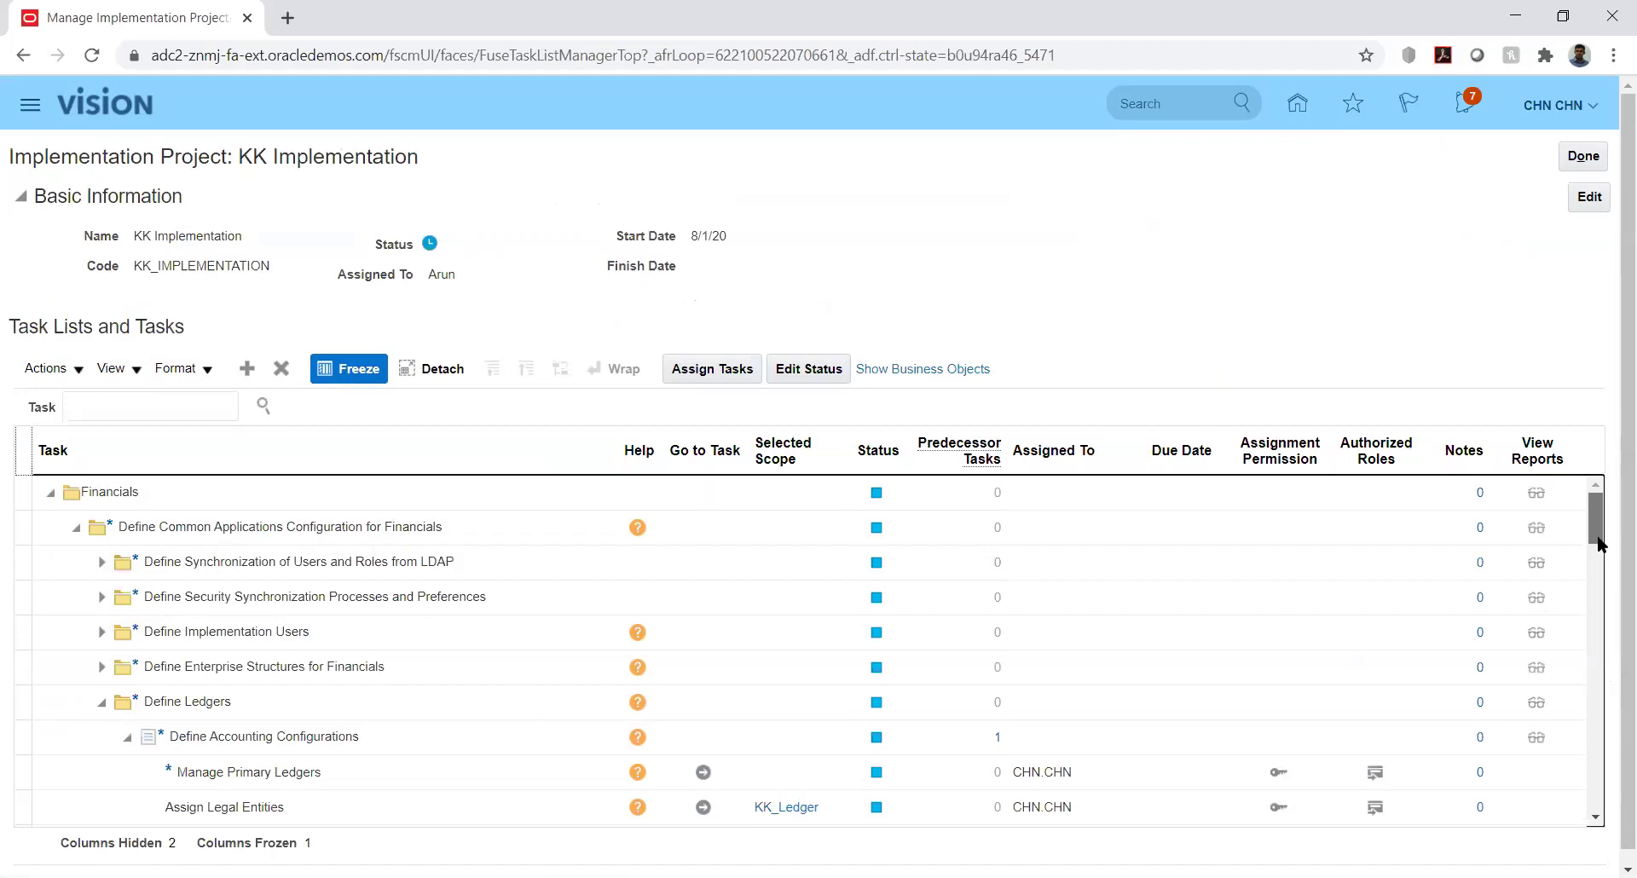
left_click(100, 667)
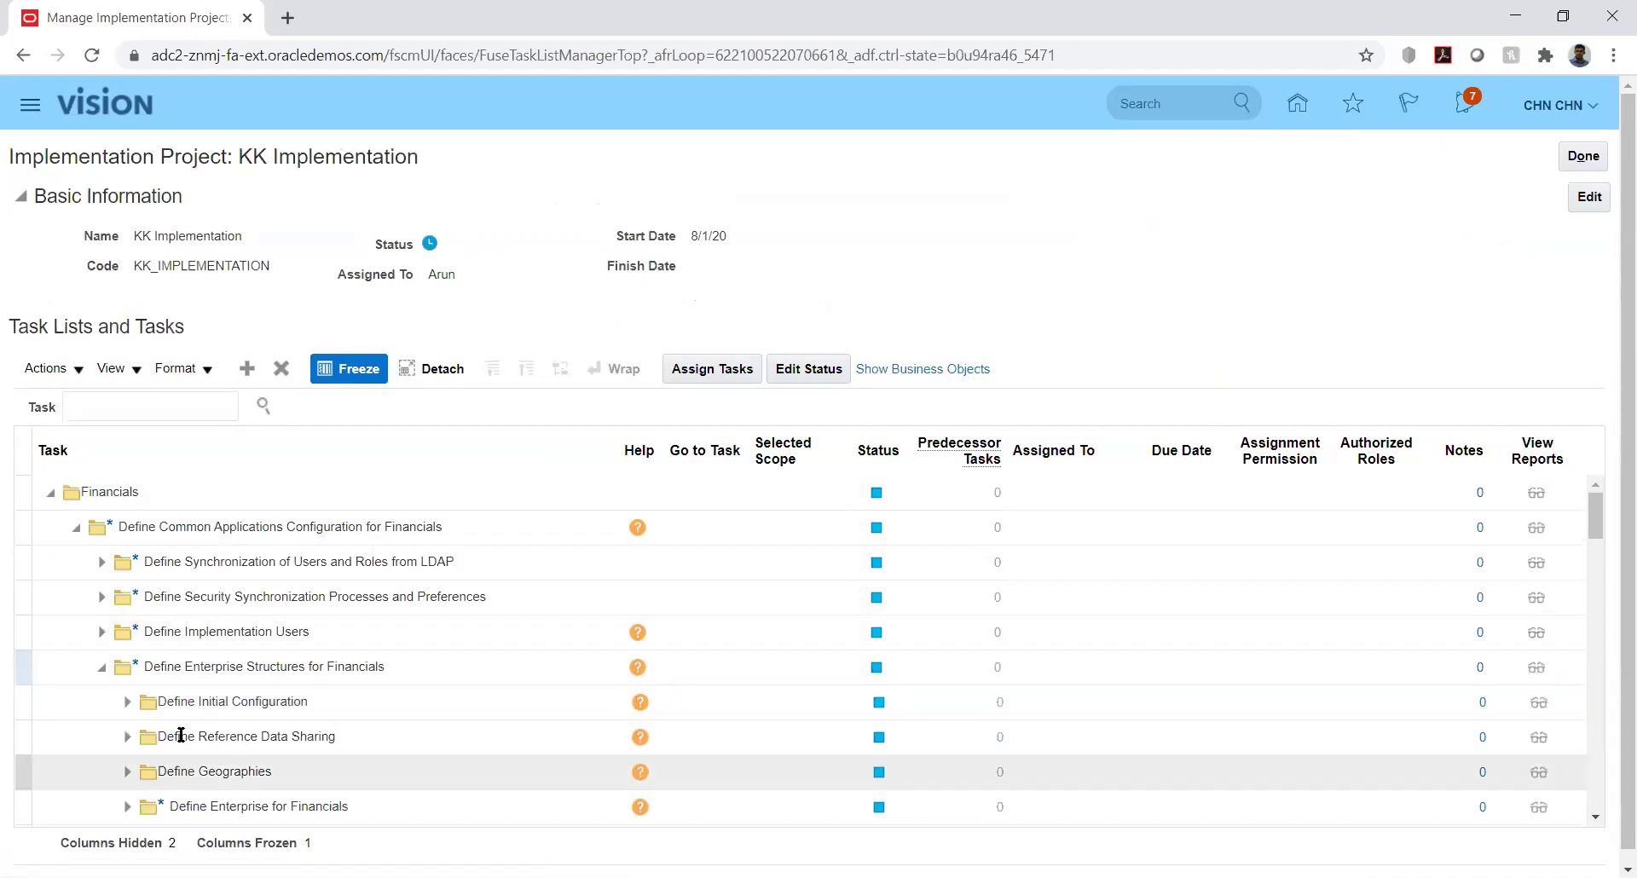
mouse_move(1598, 523)
left_mouse_down()
mouse_move(1611, 563)
mouse_move(1608, 544)
left_mouse_up()
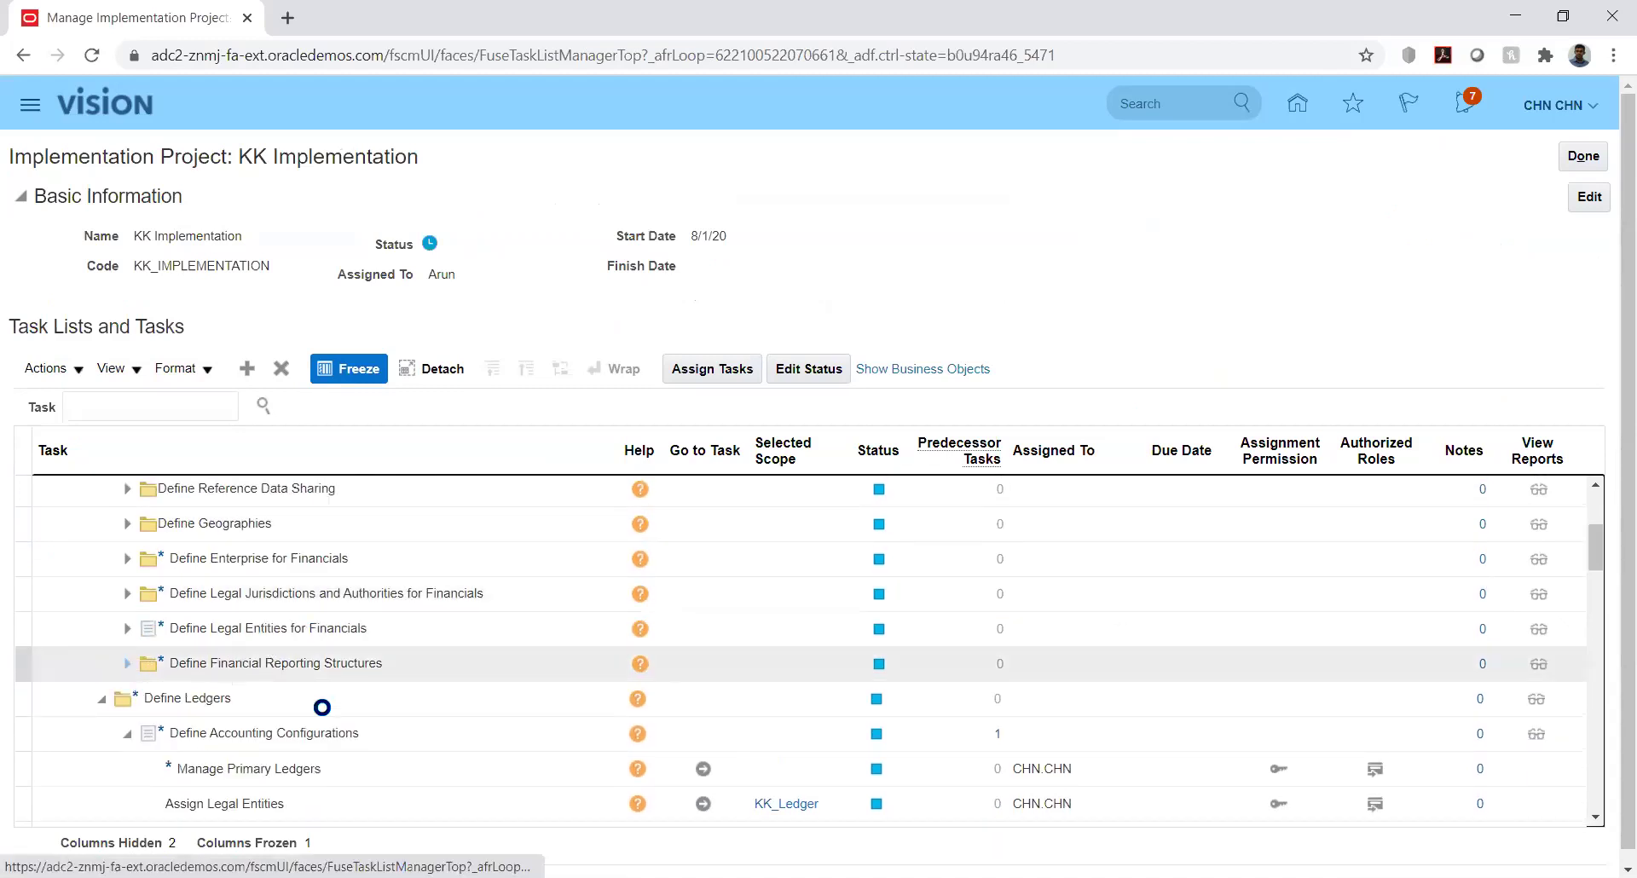
left_click(323, 706)
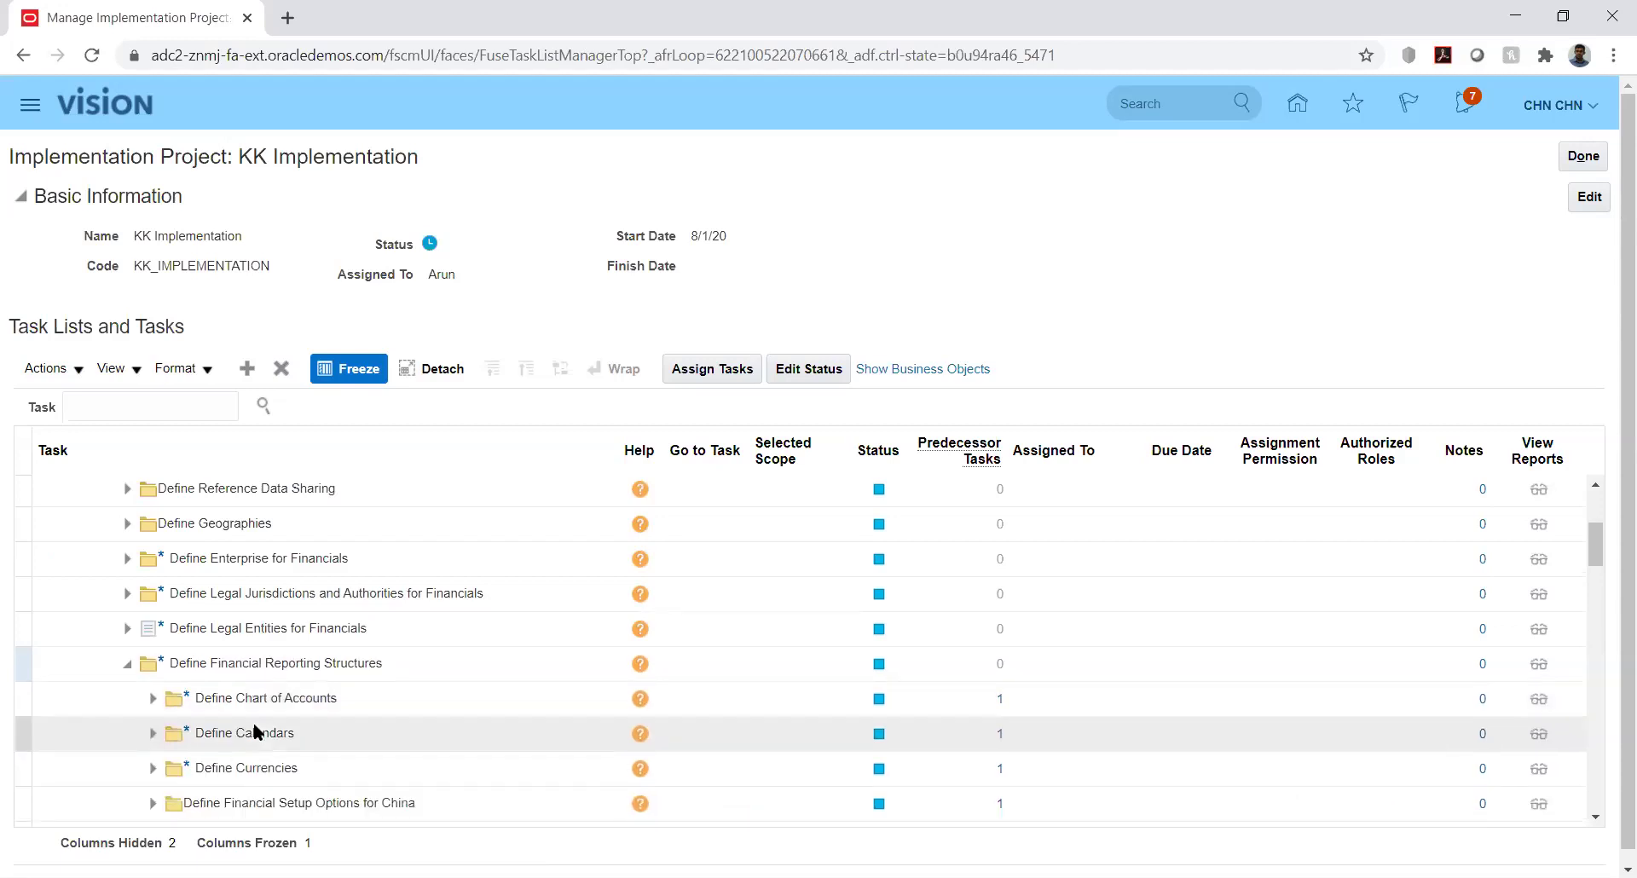
left_click(153, 770)
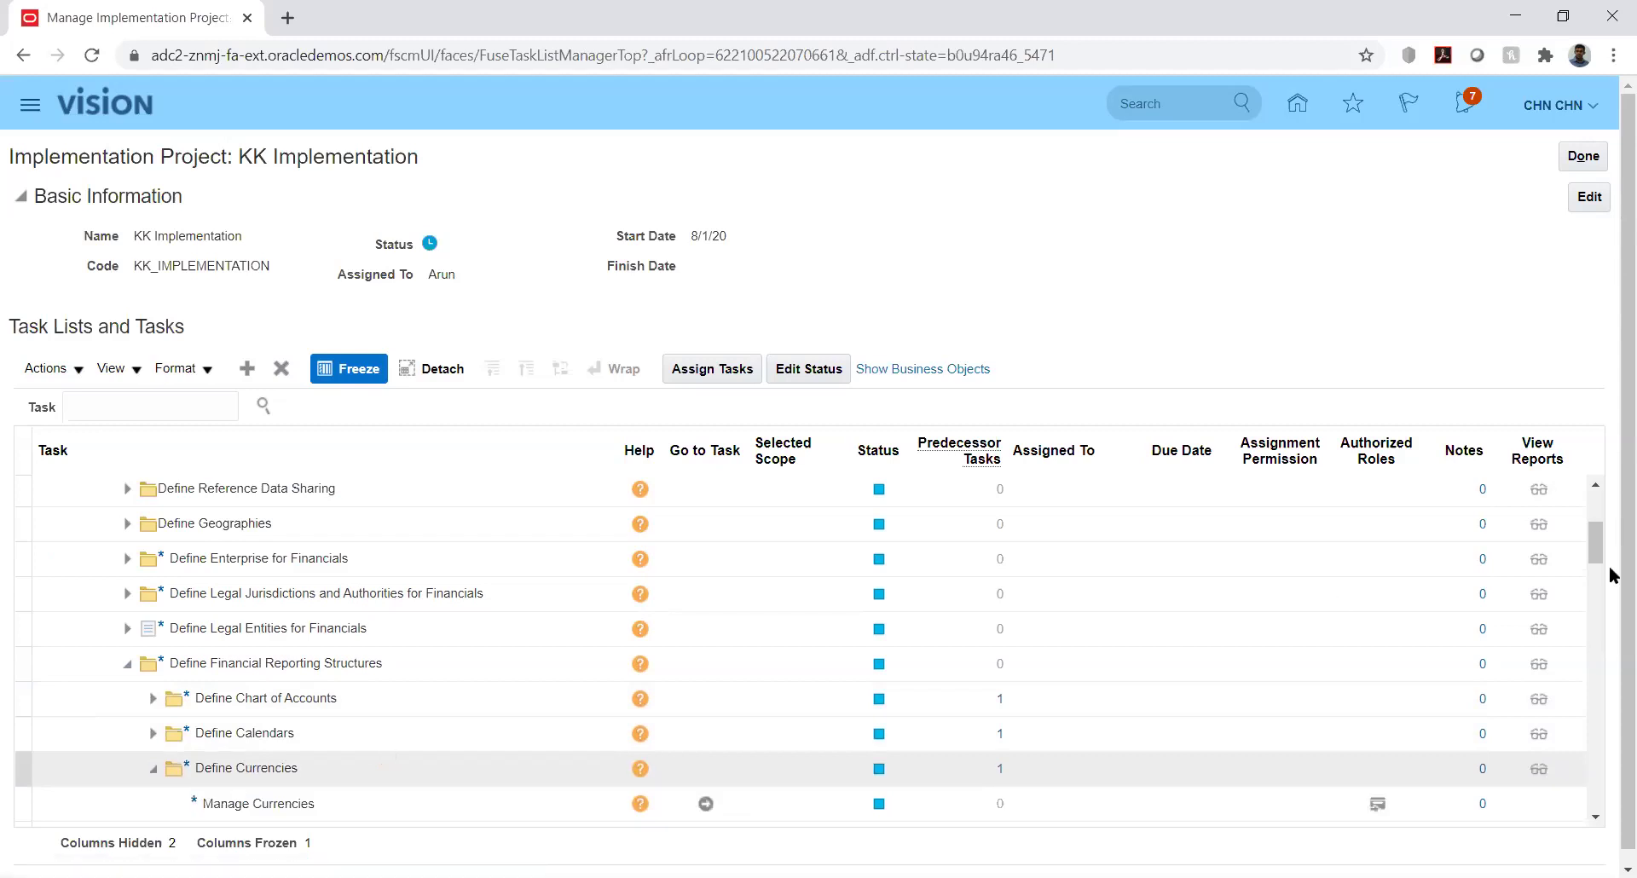
left_click(1593, 525)
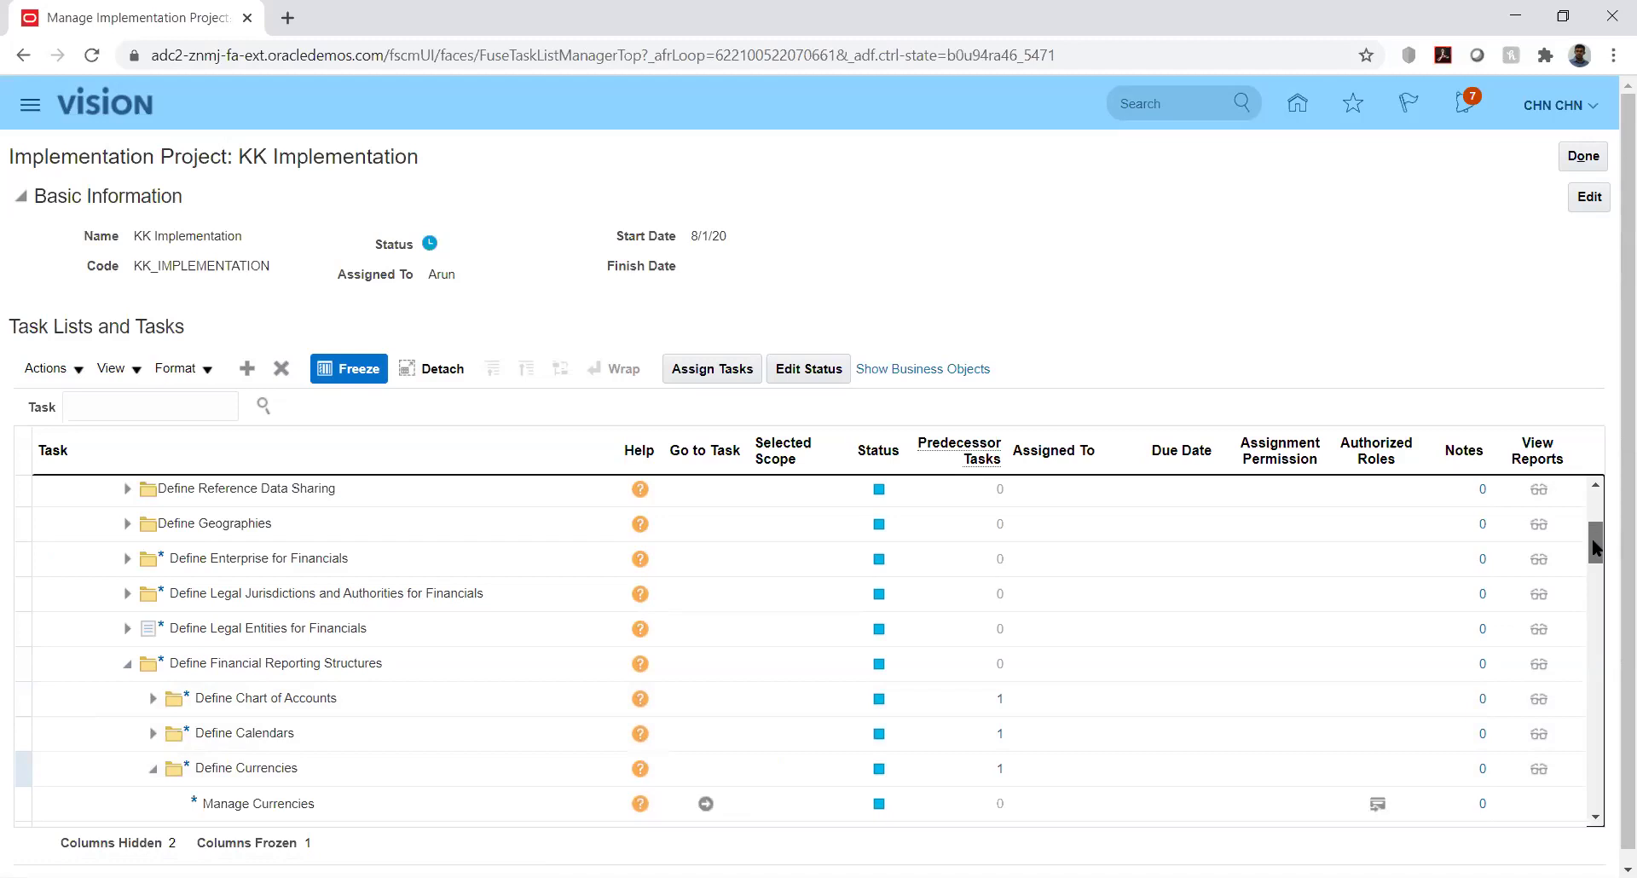
scroll(1598, 571, "down", 5)
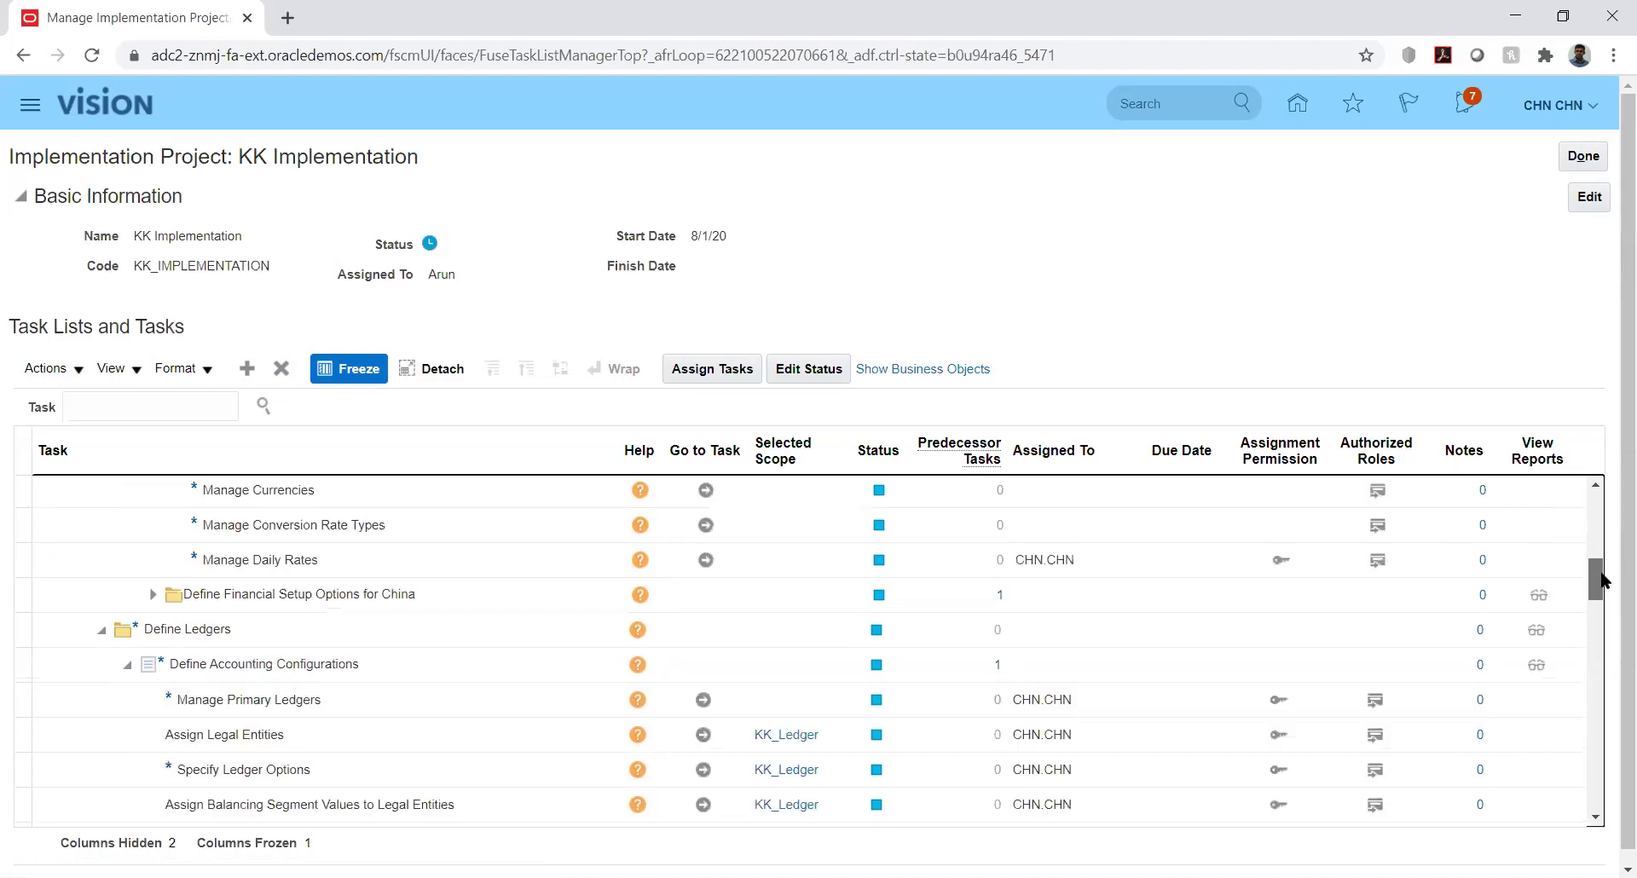
left_click(1595, 486)
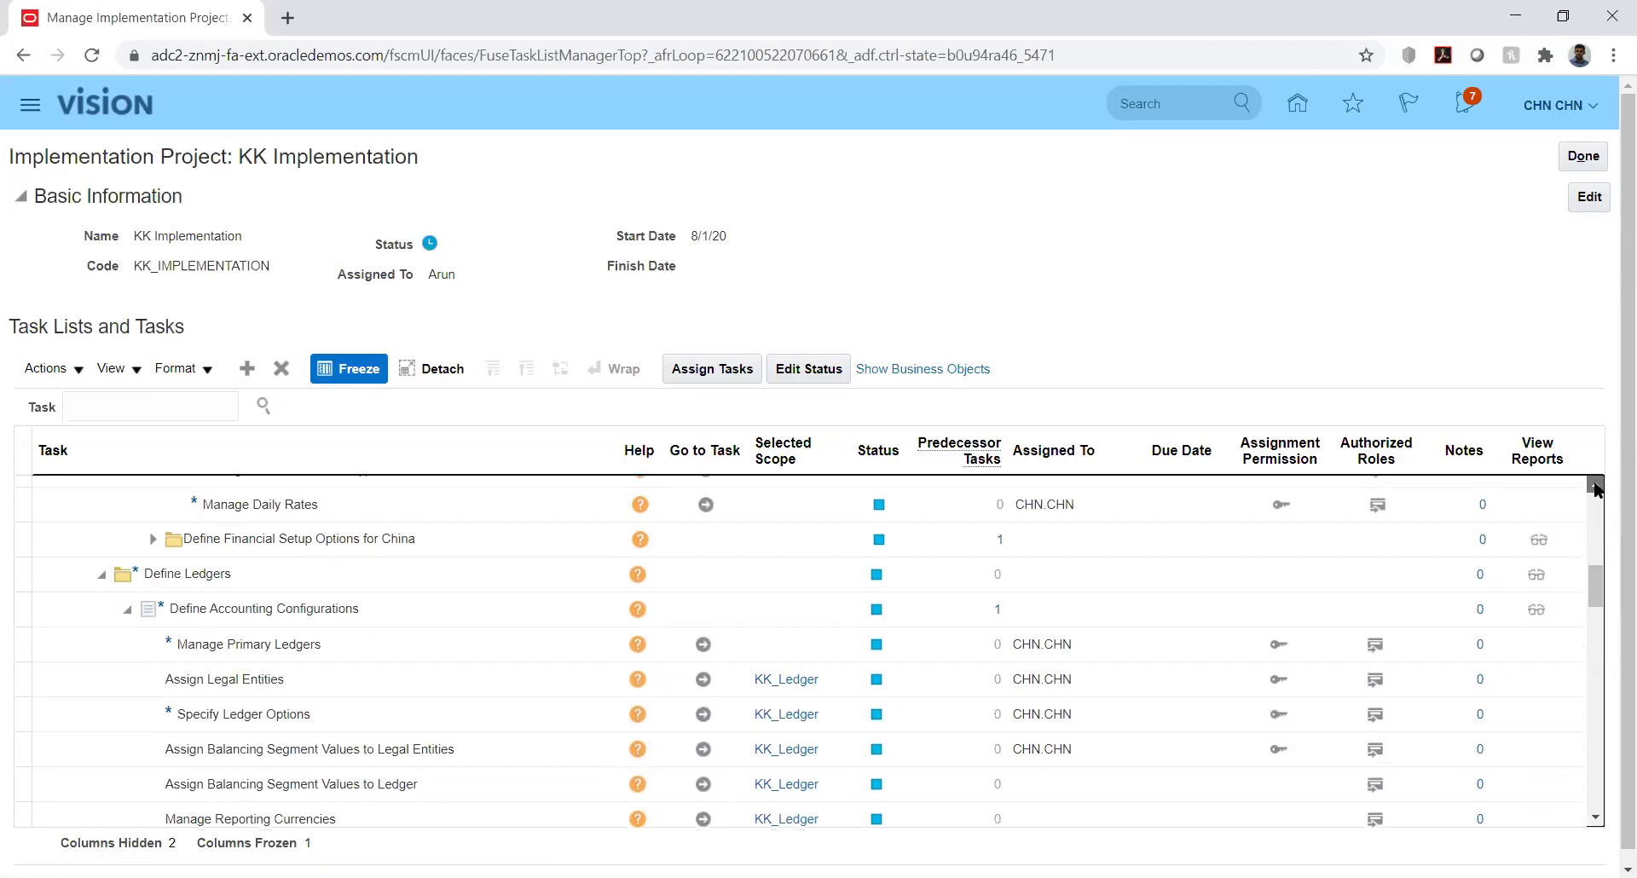
left_click(1594, 486)
scroll(575, 810, "up", 1)
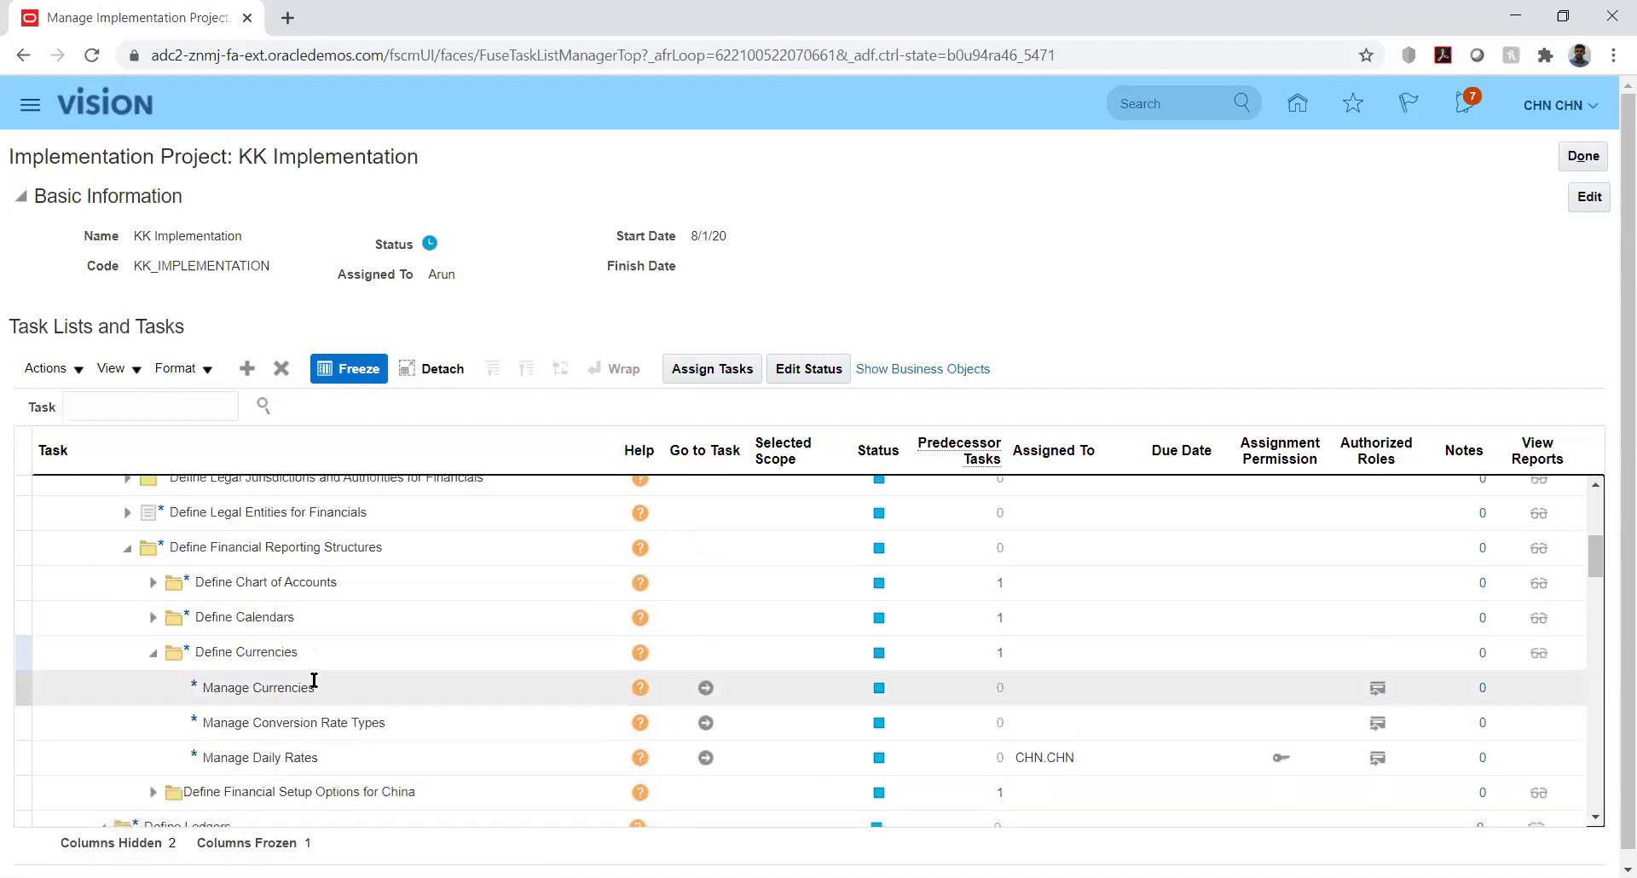
Launch Manage Conversion Rate Types into Currency Rates Manager and switch to its Daily Rates tab
left_click(706, 723)
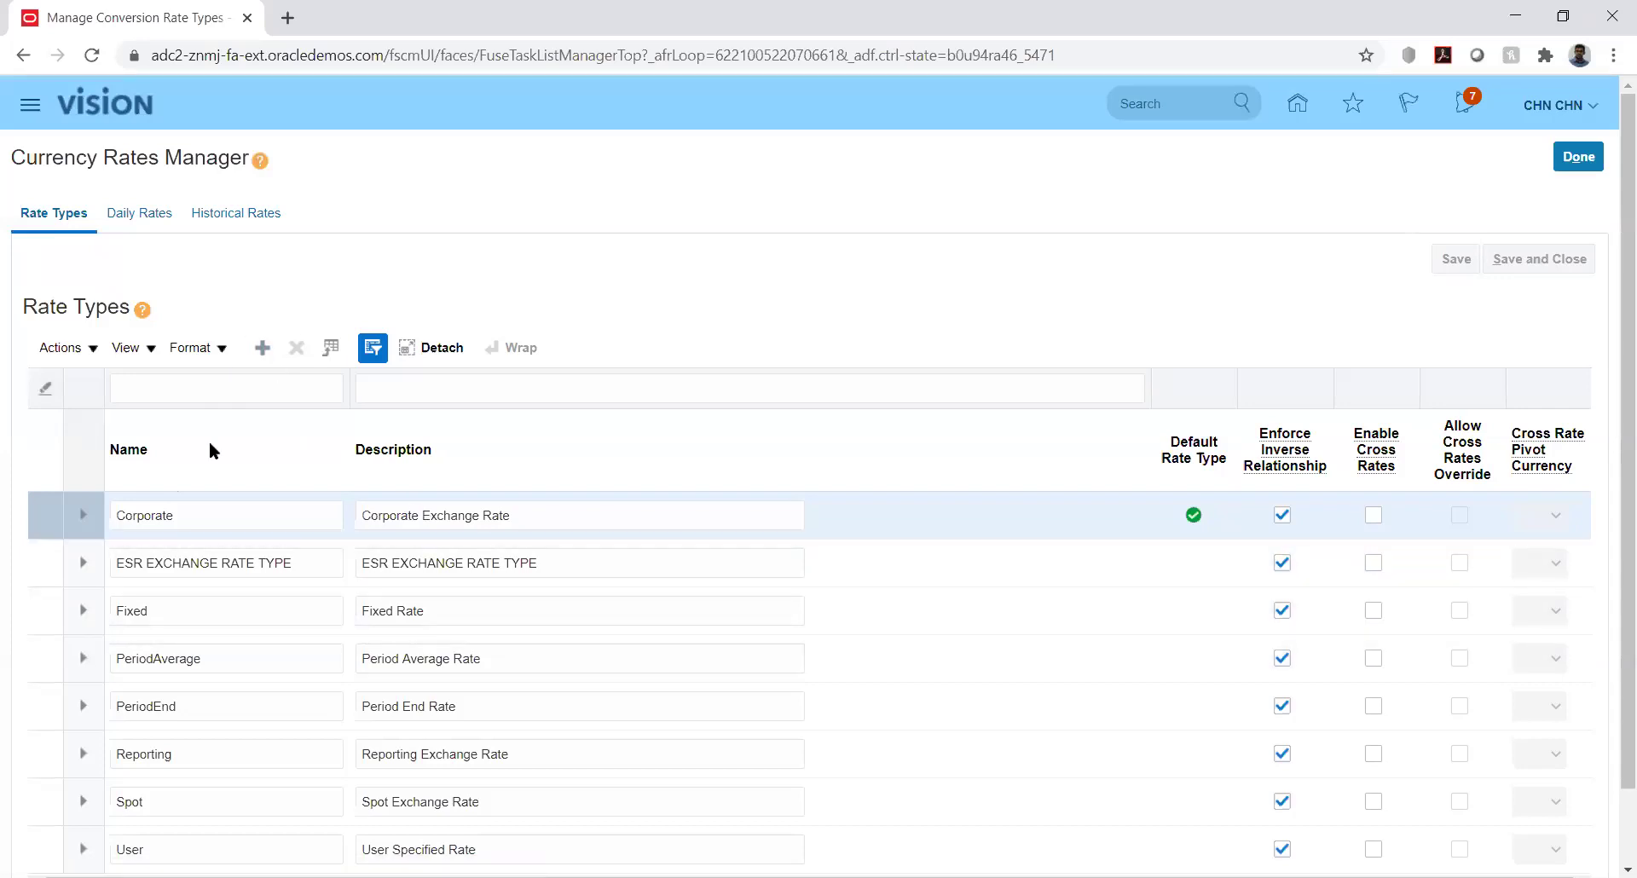
left_click(136, 213)
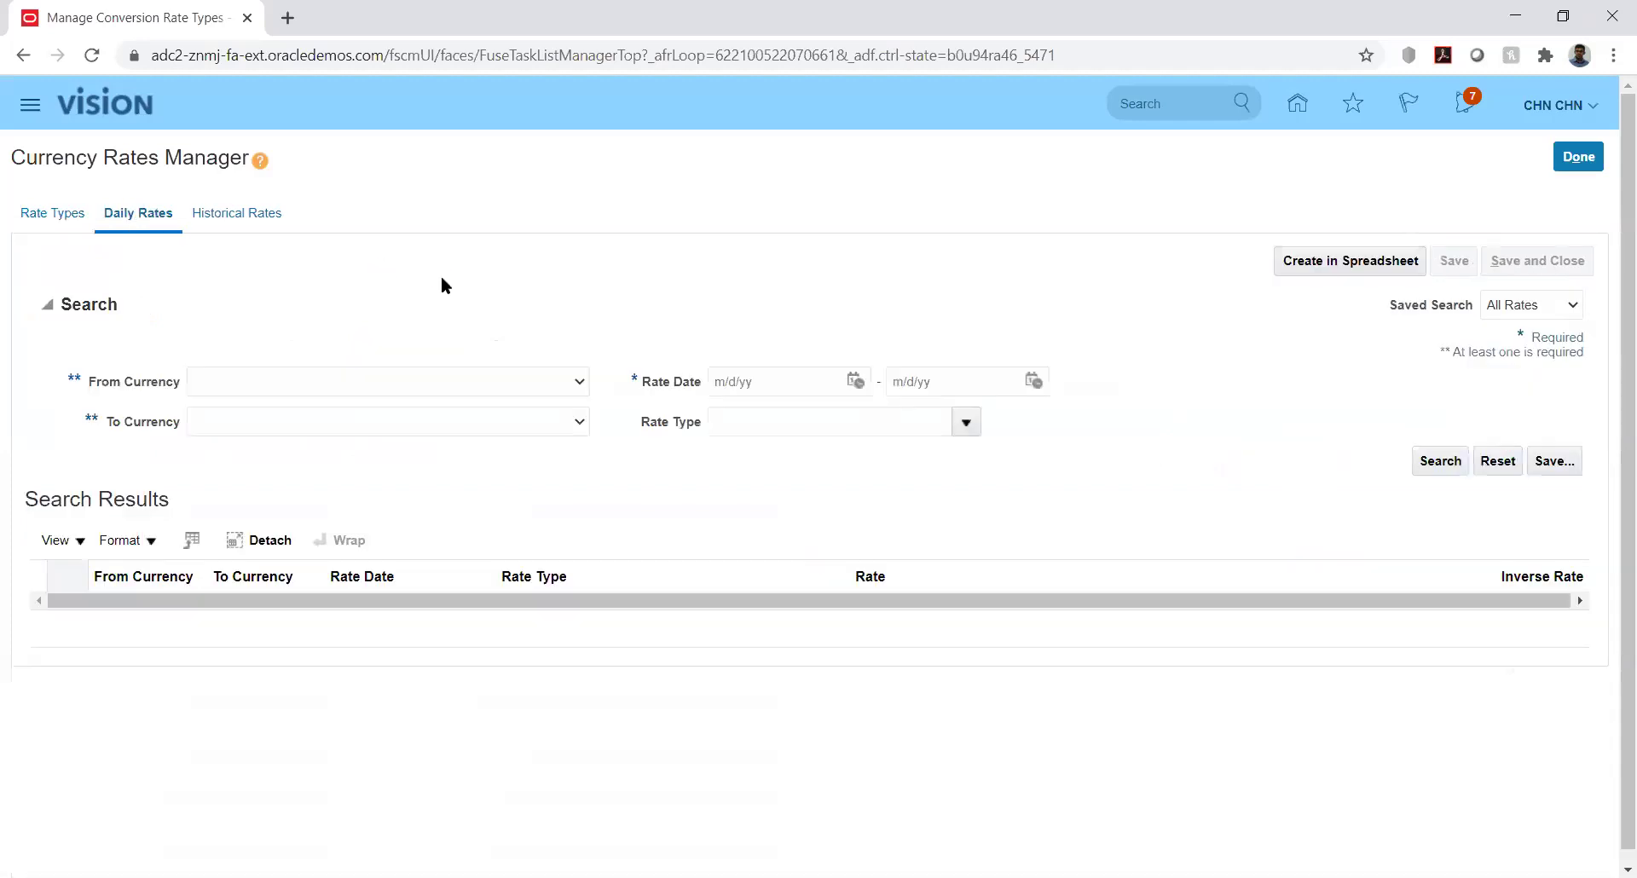
Set the daily rates search From Currency to USD and To Currency to INR
left_click(510, 381)
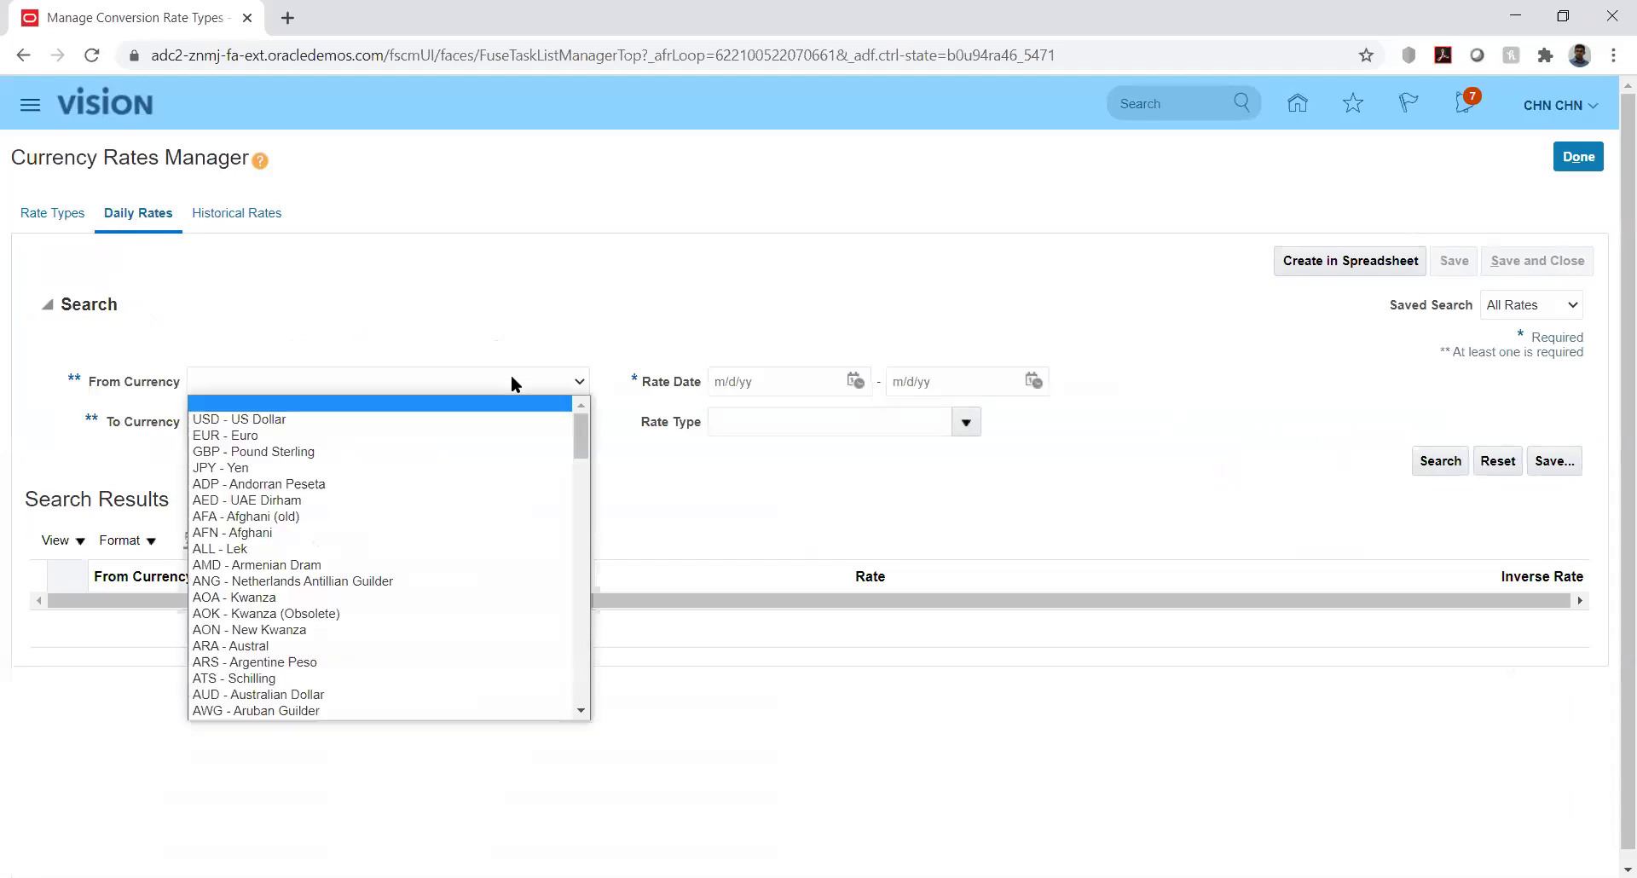
left_click(458, 419)
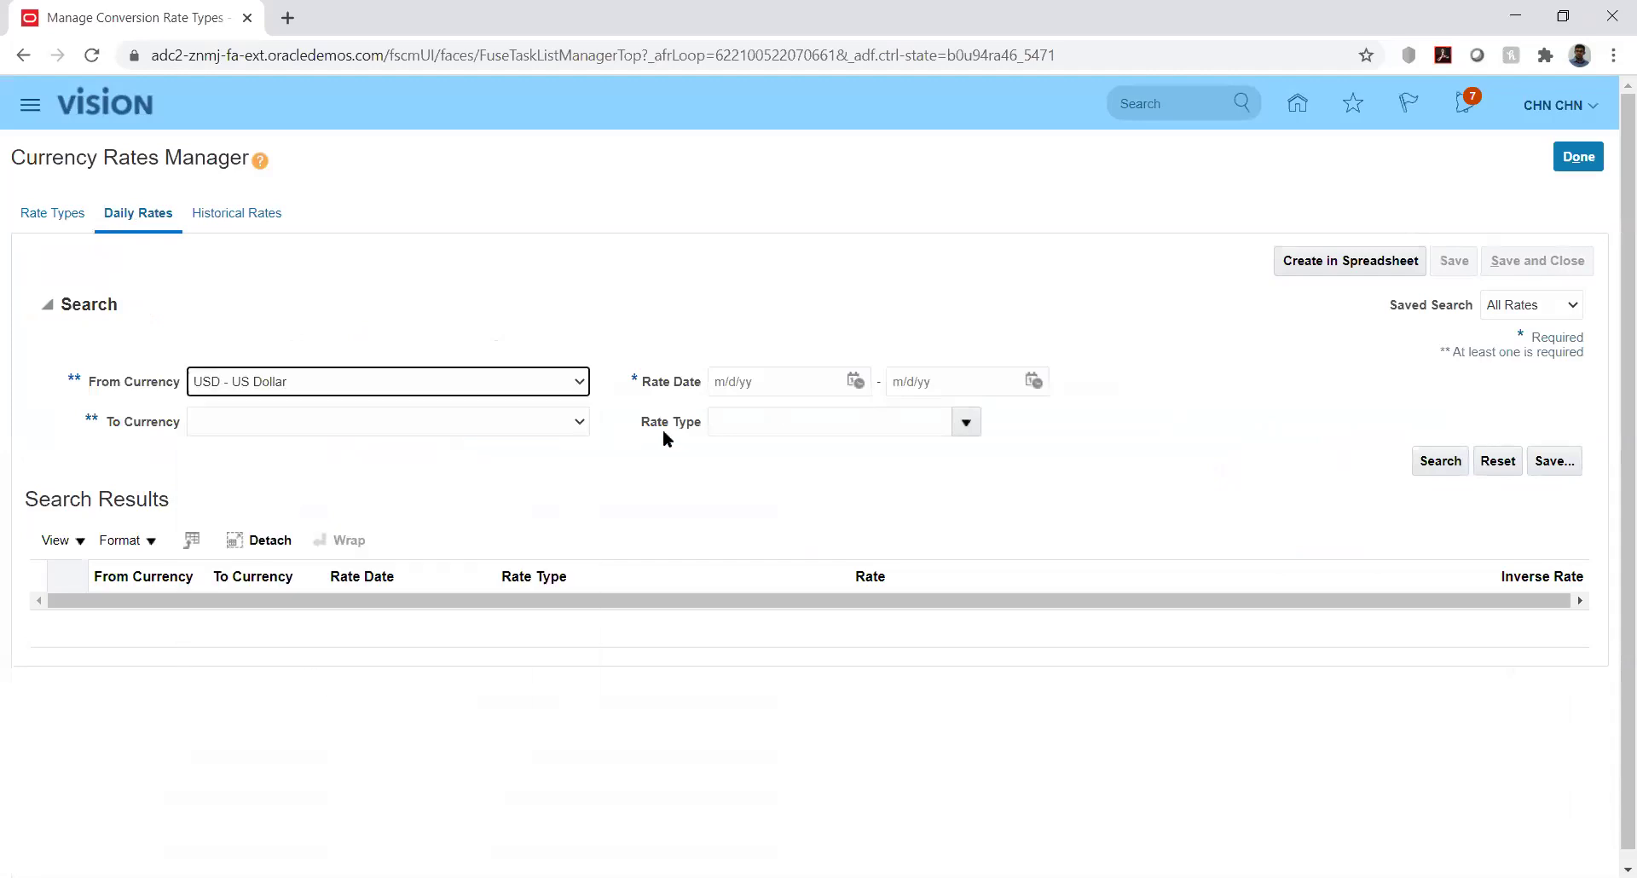
left_click(523, 424)
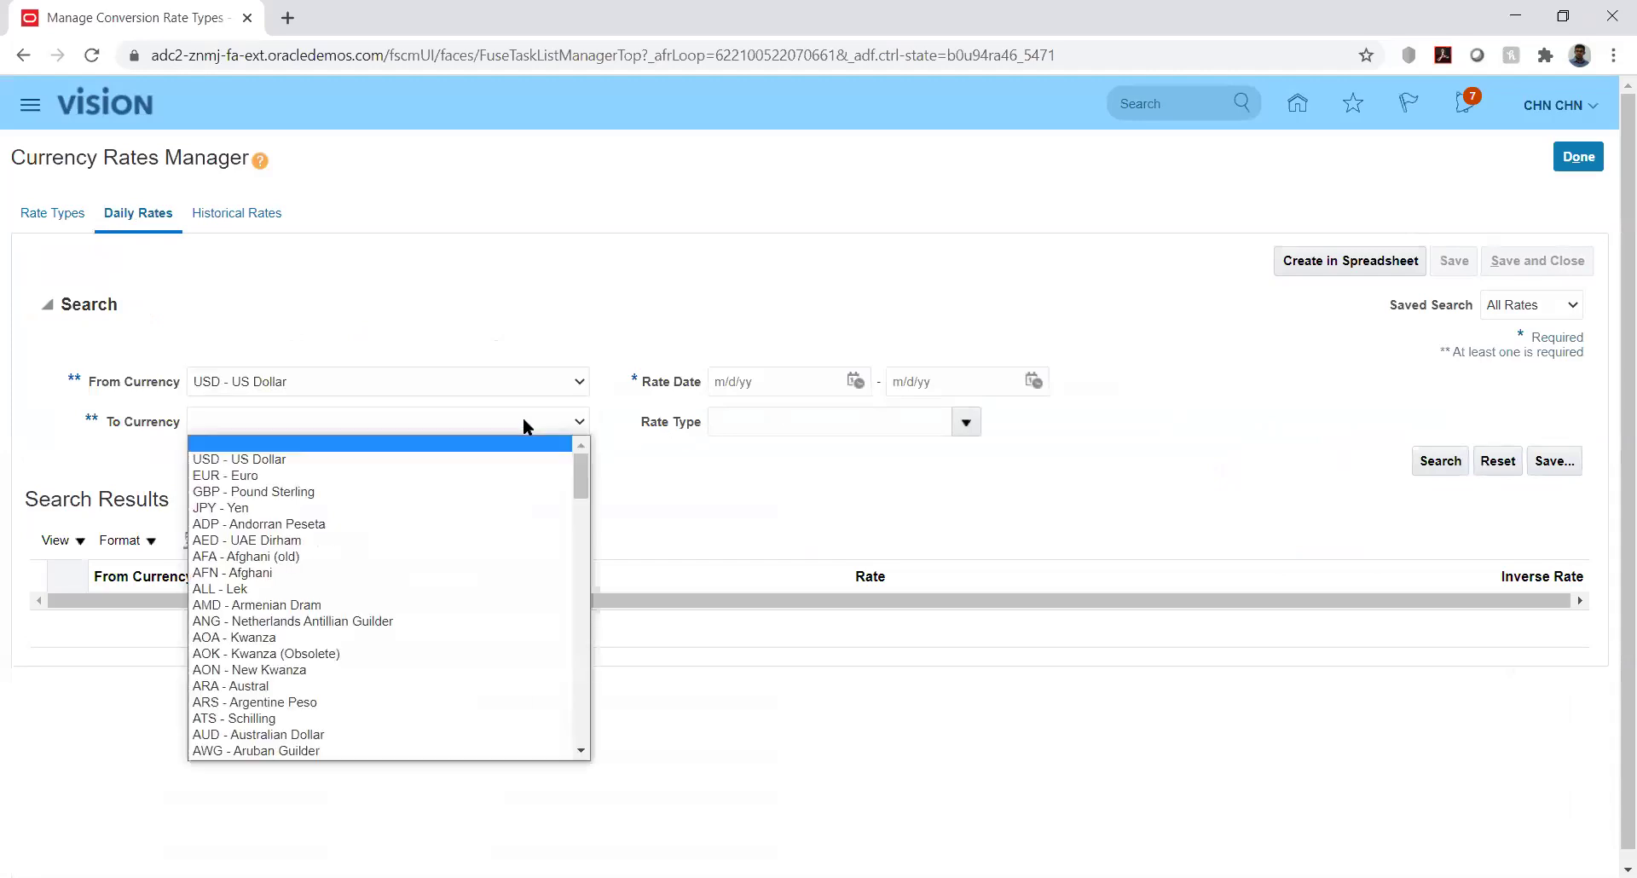
key("i")
key("Down")
key("Down")
key("Down")
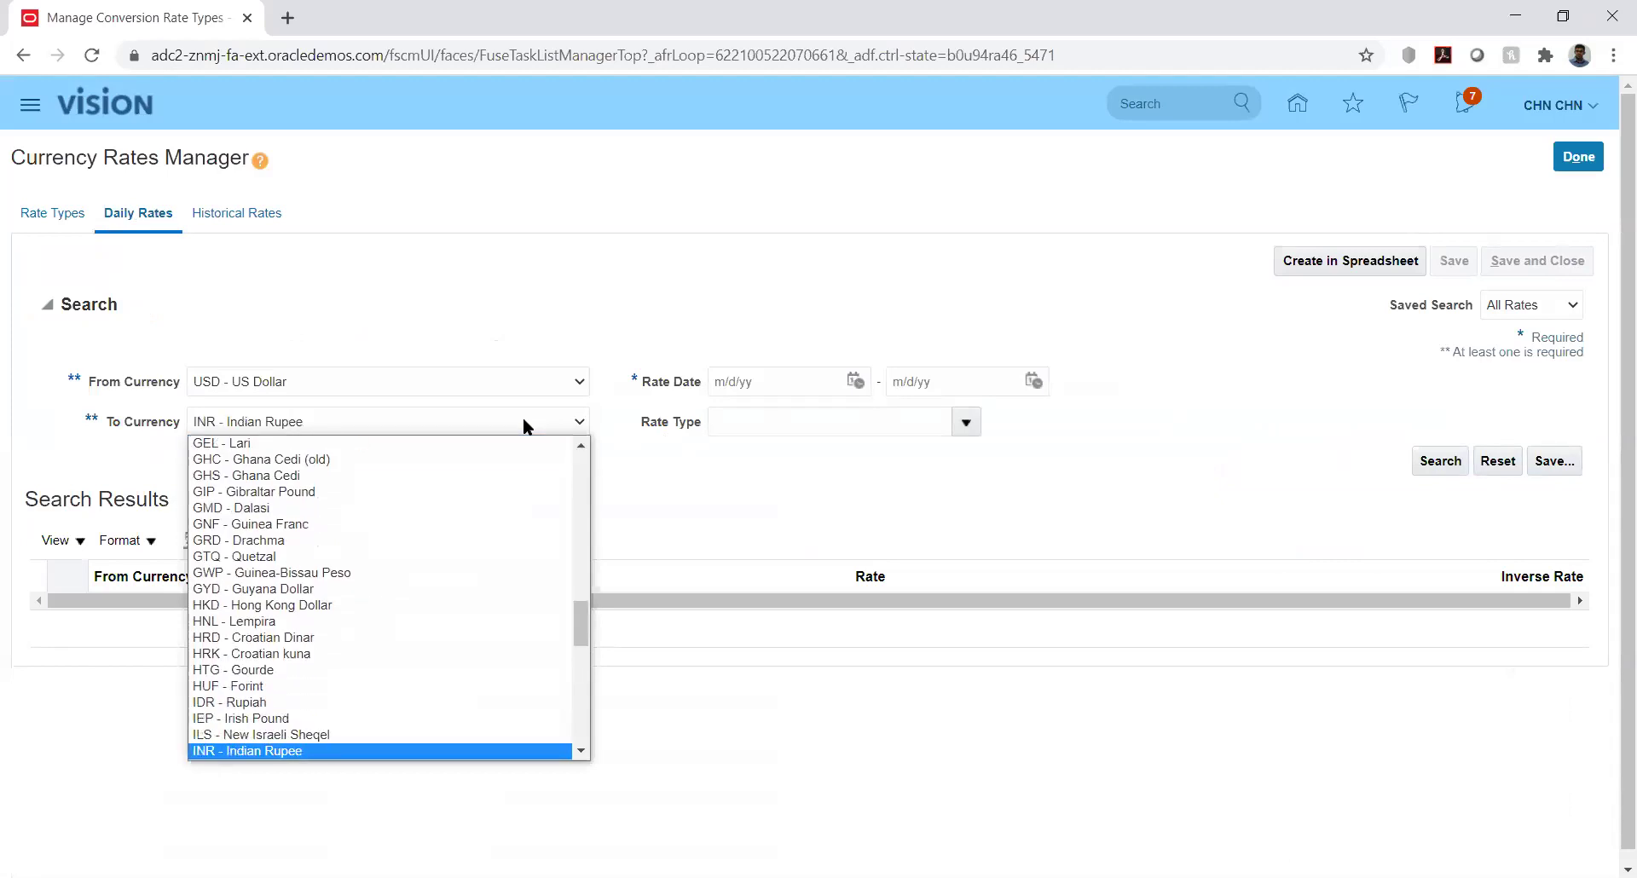
key("Return")
Set Rate Date from 1/1/20 to 2/29/20 and run the search
left_click(854, 380)
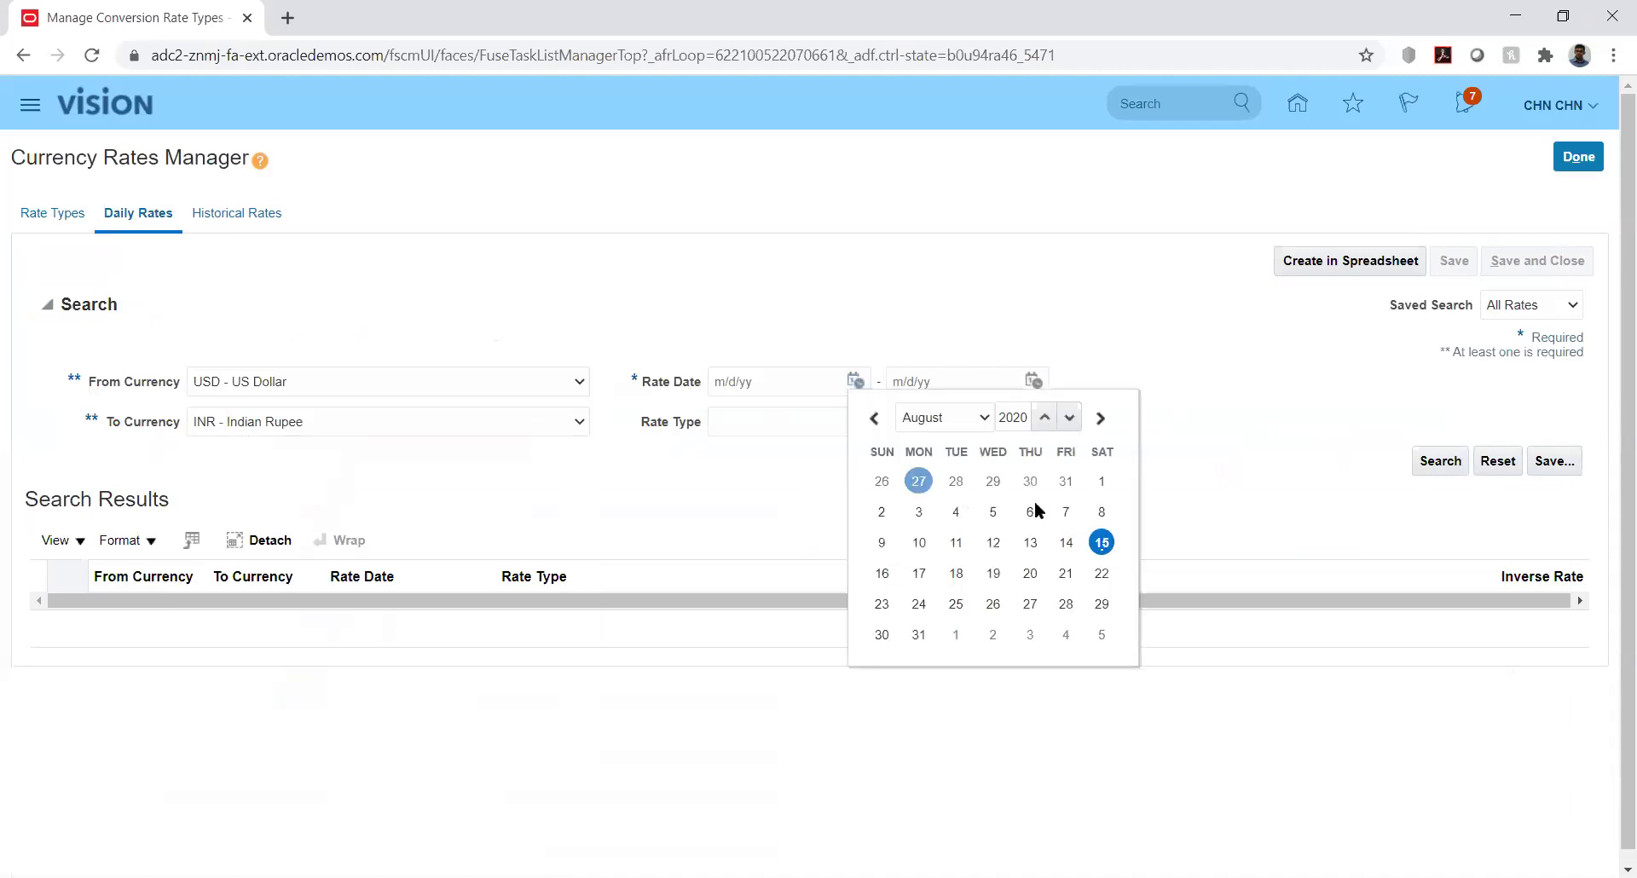
left_click(956, 418)
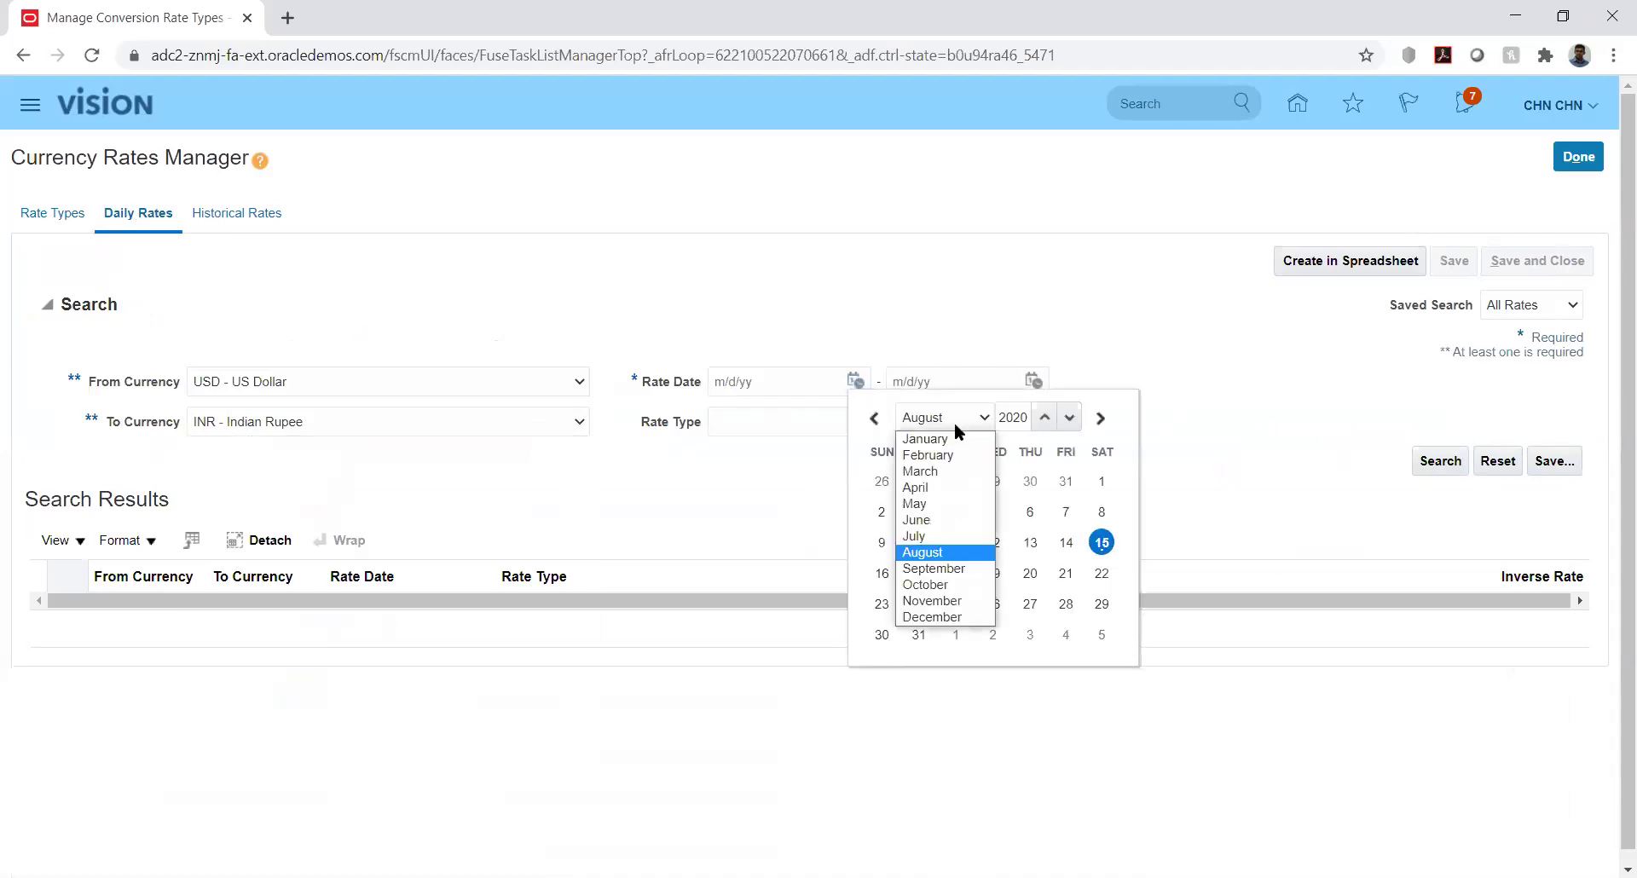
left_click(947, 438)
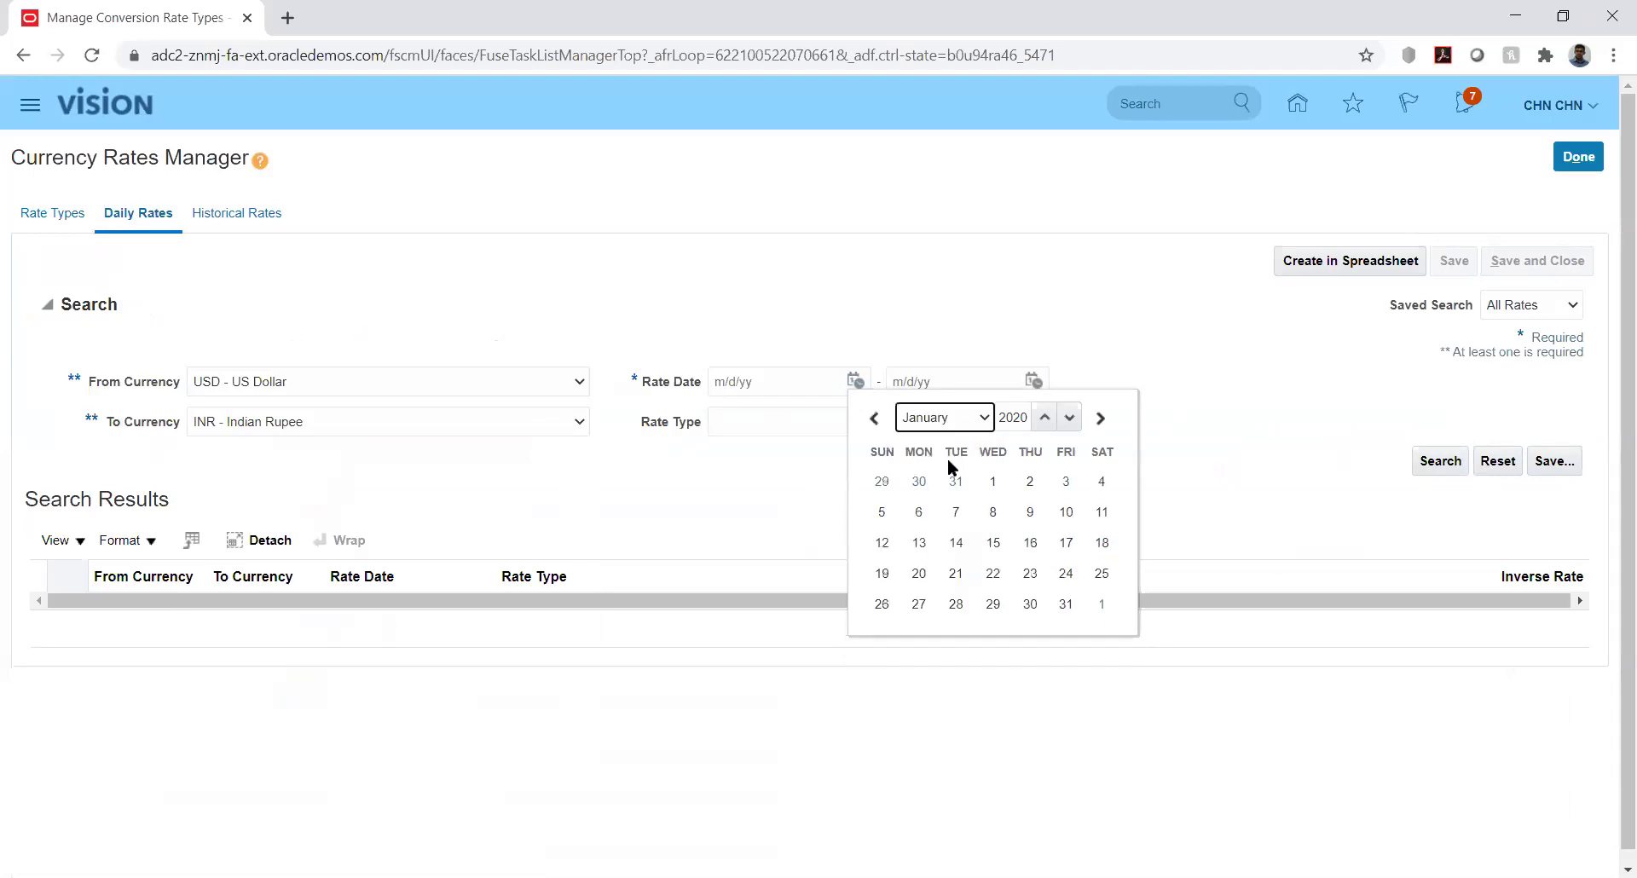
left_click(994, 482)
left_click(1031, 381)
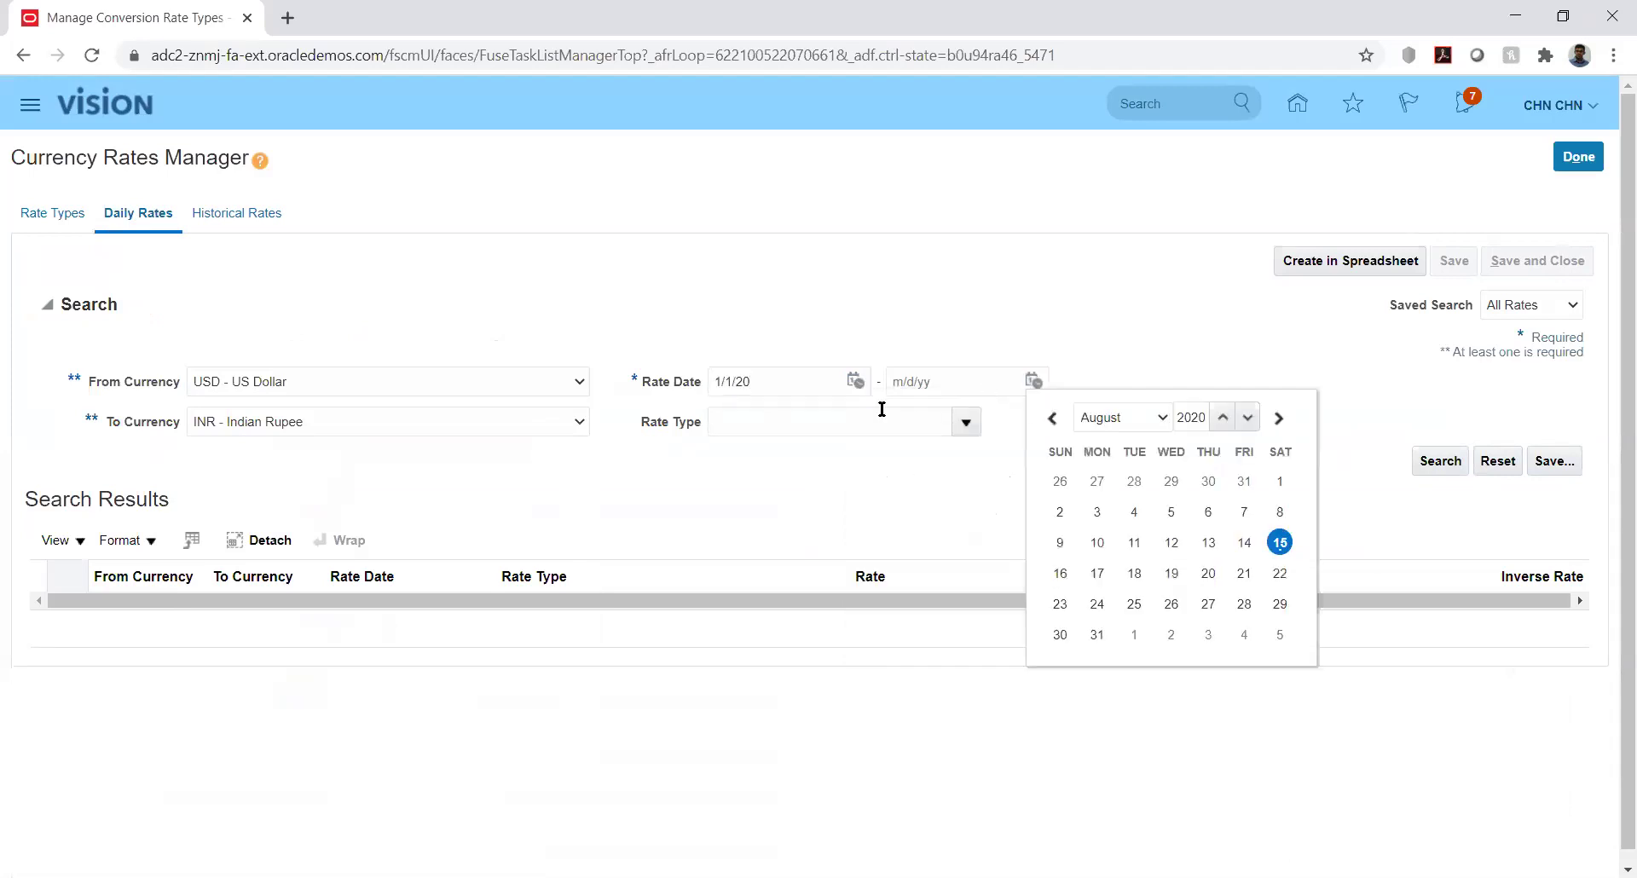
left_click(1119, 420)
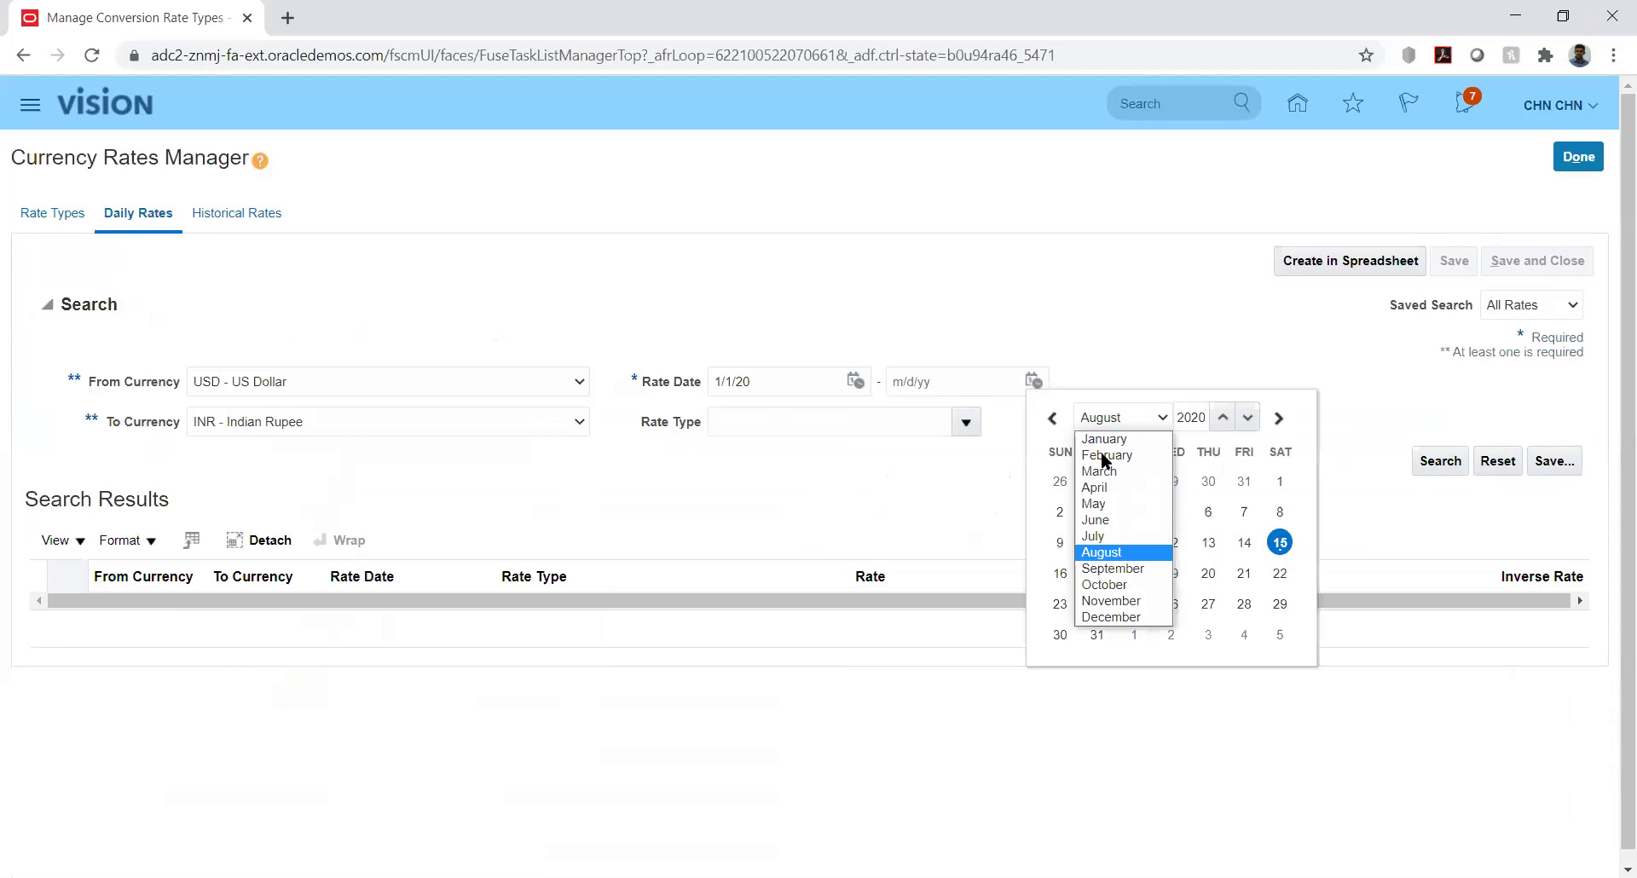
left_click(1103, 454)
left_click(1278, 603)
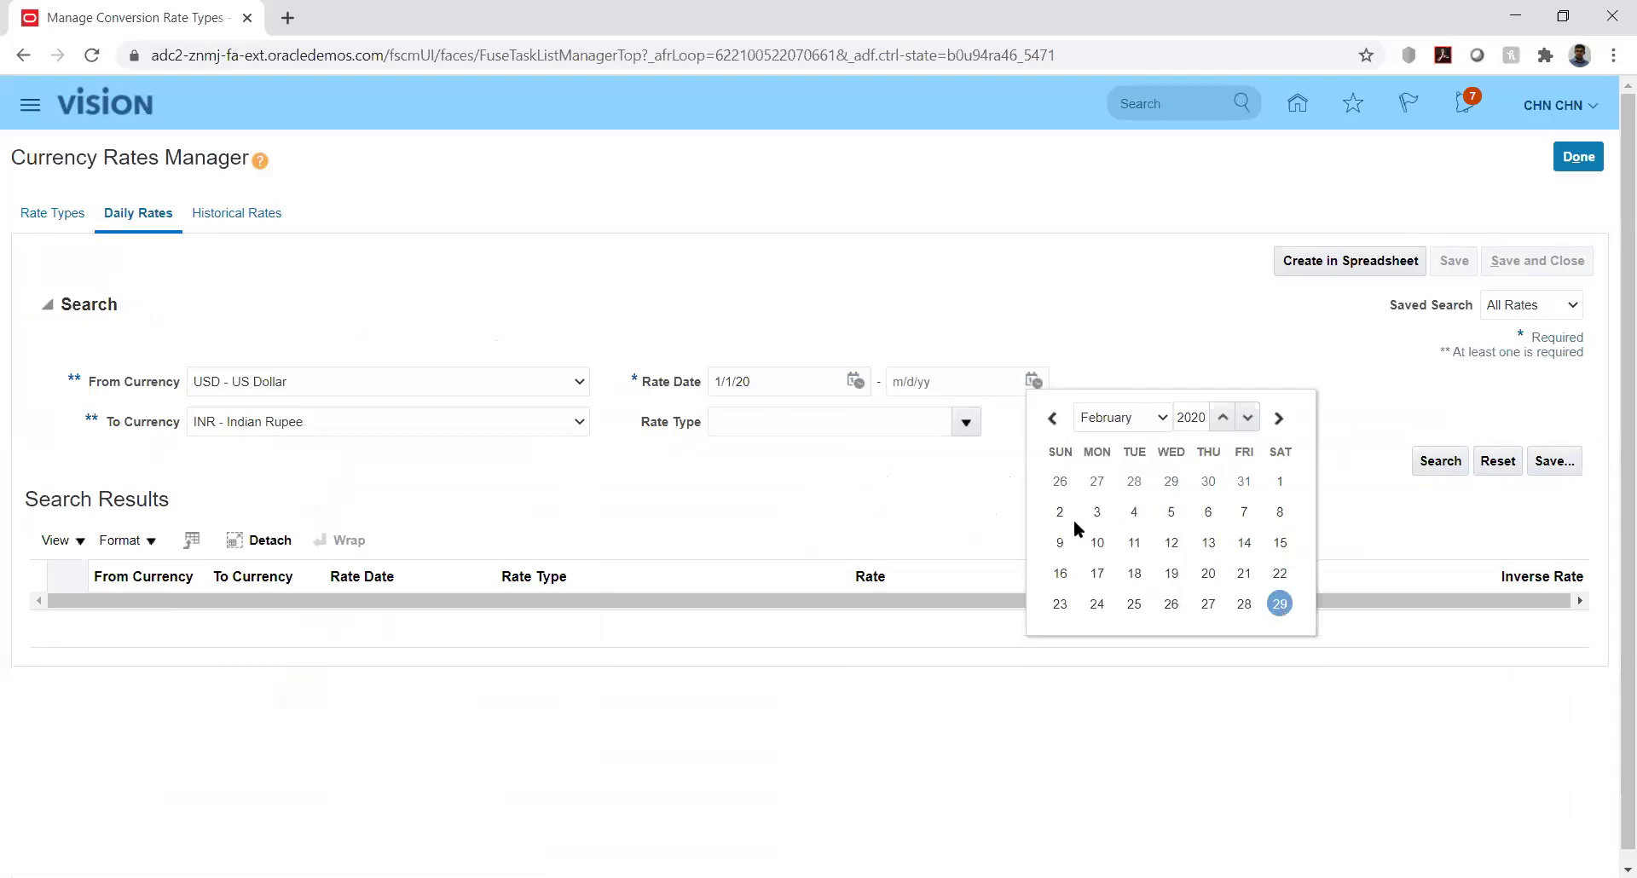
left_click(1437, 462)
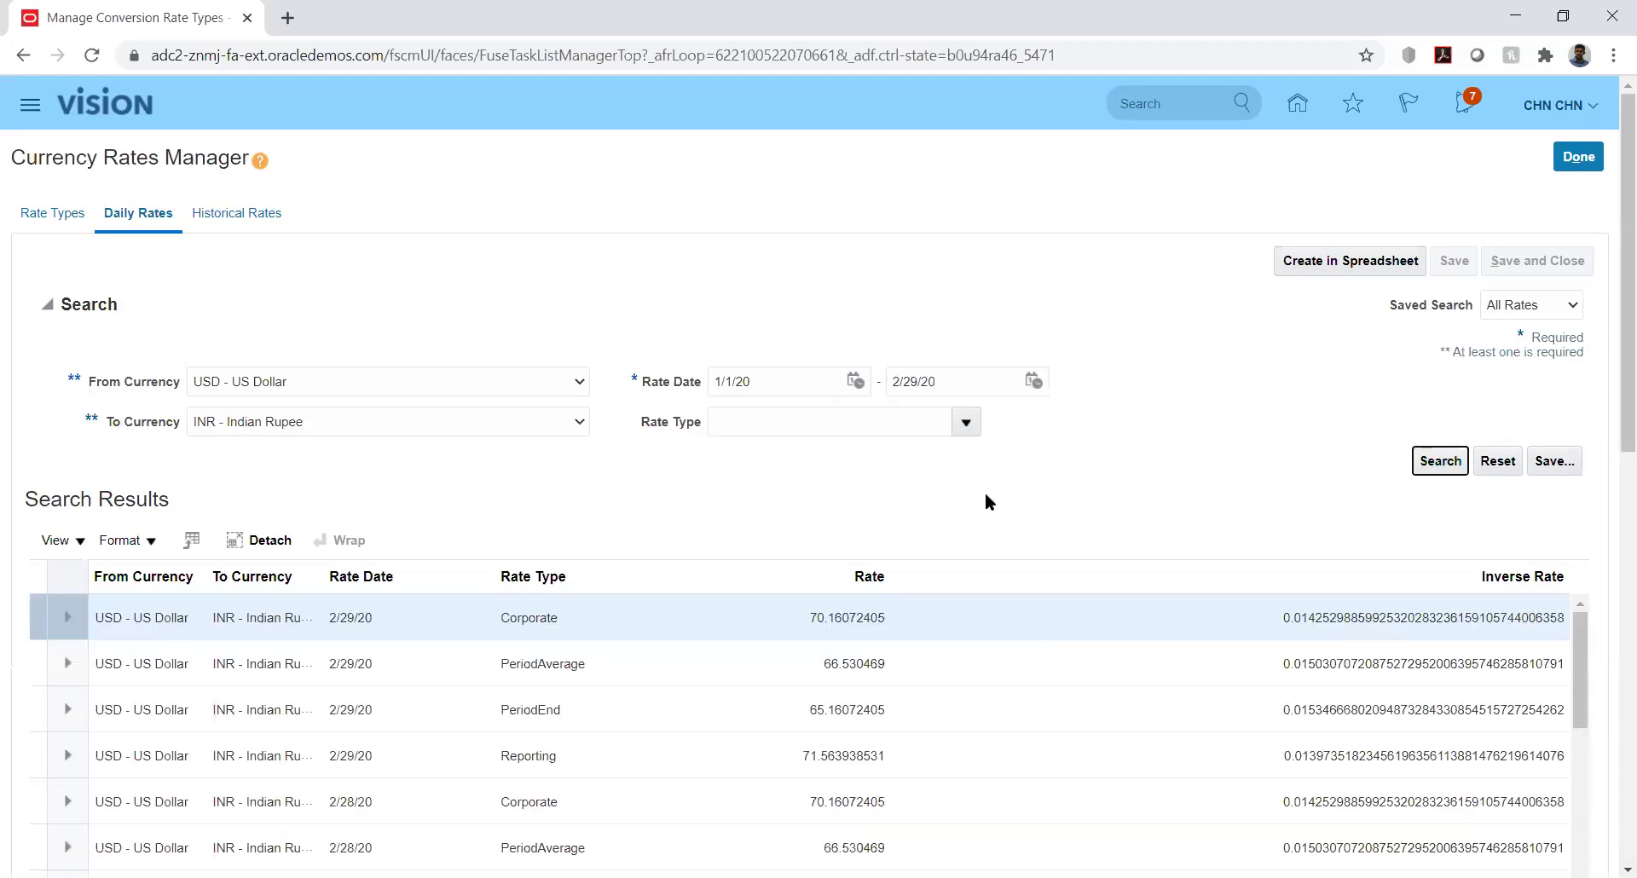
Review the USD to INR rates, then generate and open the CreateDailyRates.xlsx workbook
left_click_drag(1610, 420, 1610, 526)
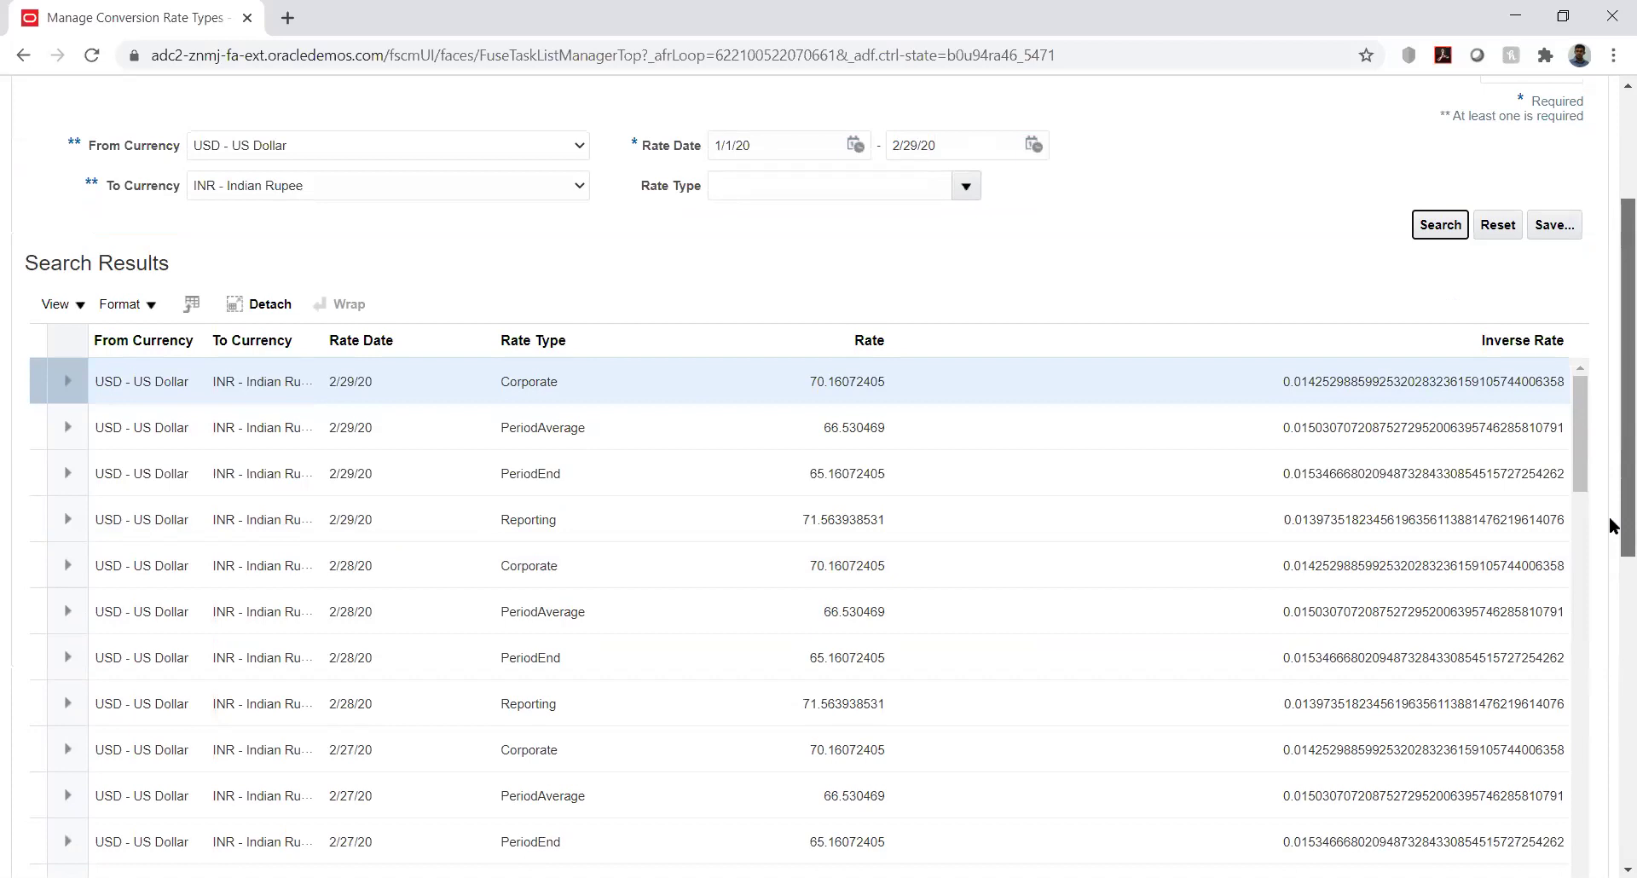
left_click_drag(1610, 525, 1611, 382)
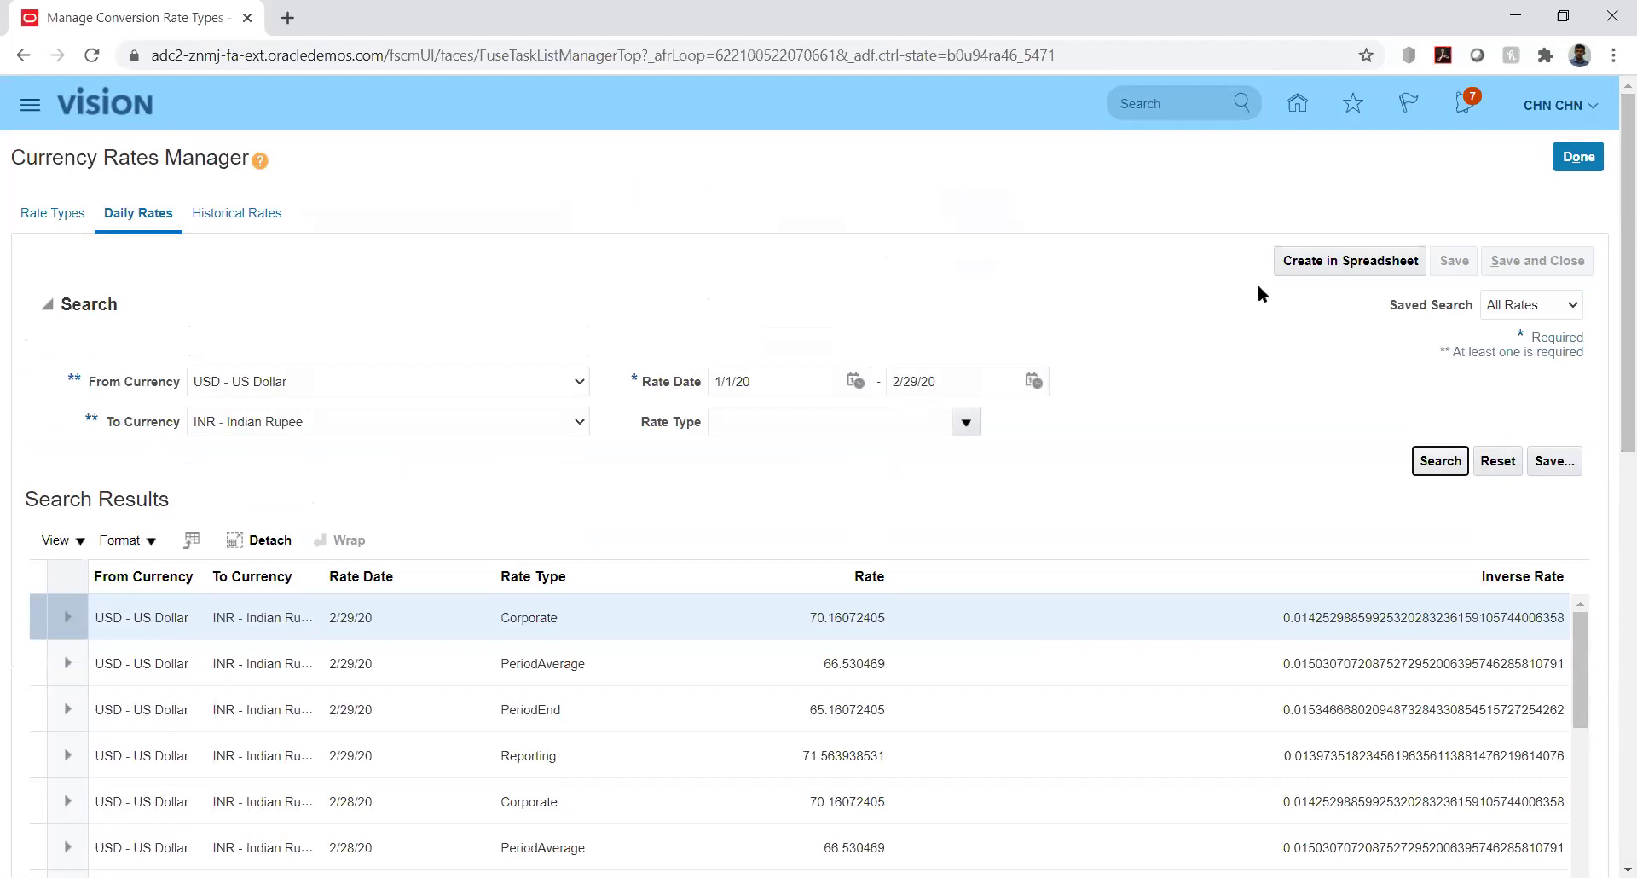
left_click(1313, 261)
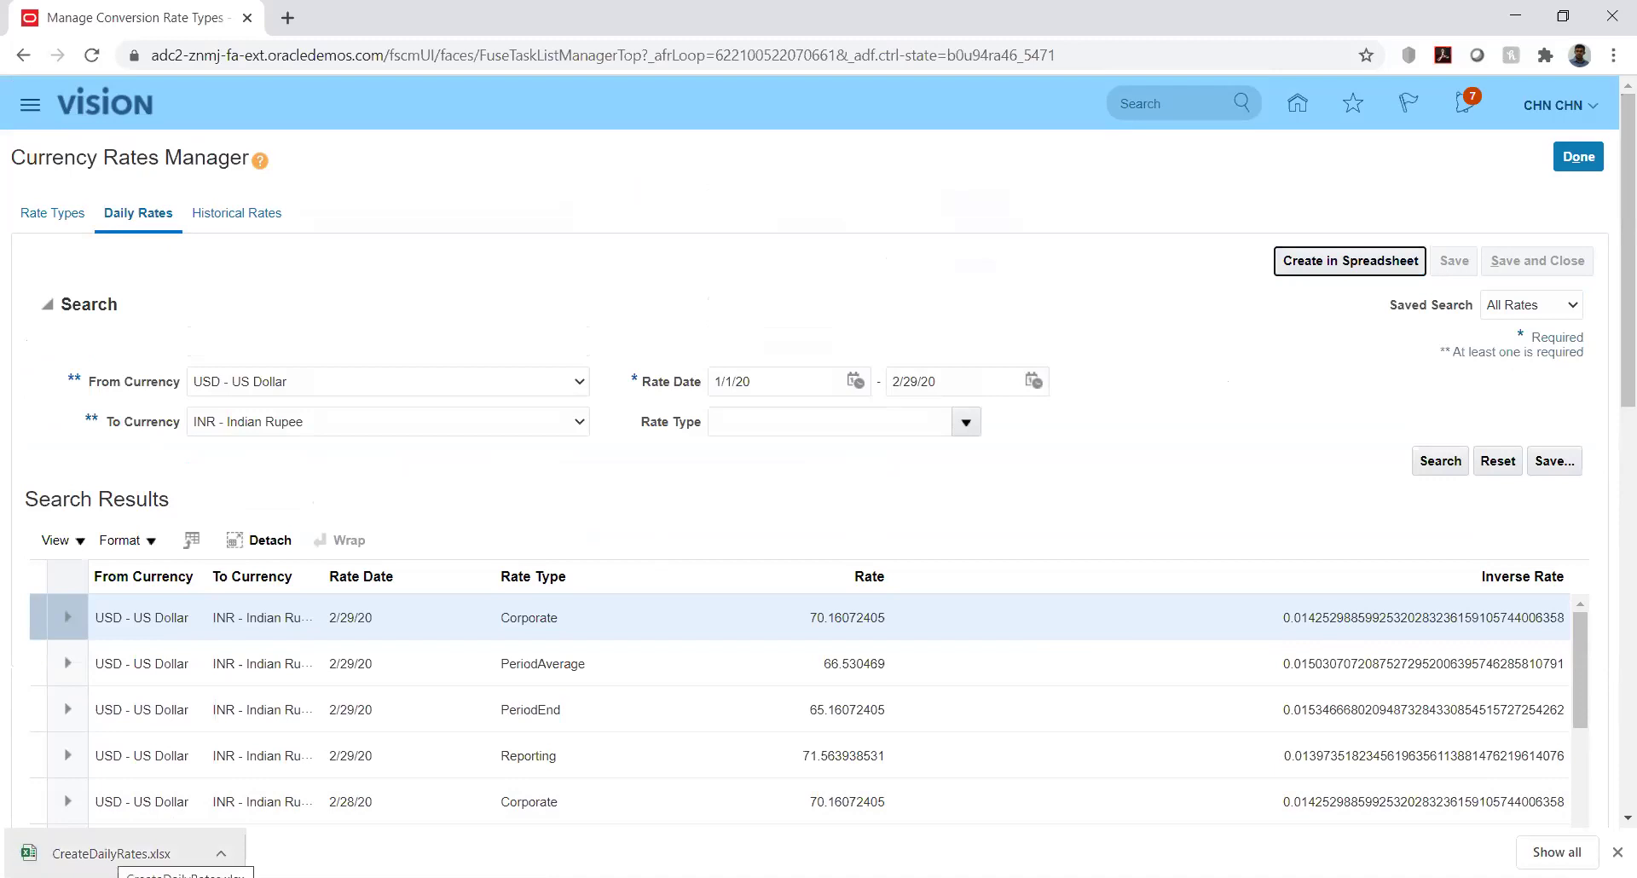
left_click(117, 853)
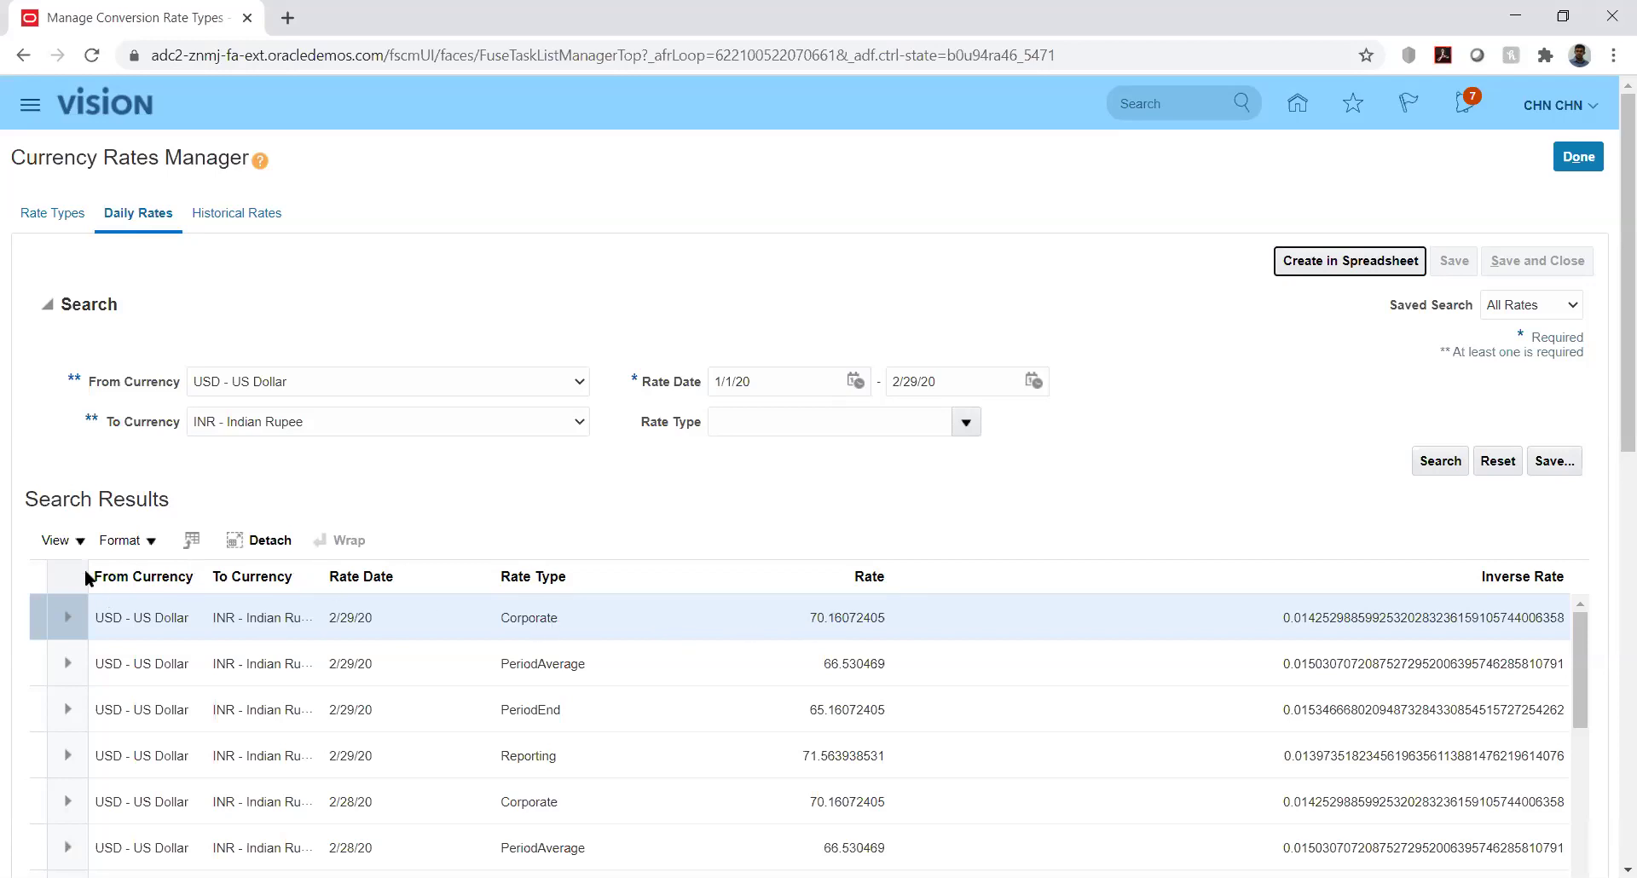
left_click(77, 540)
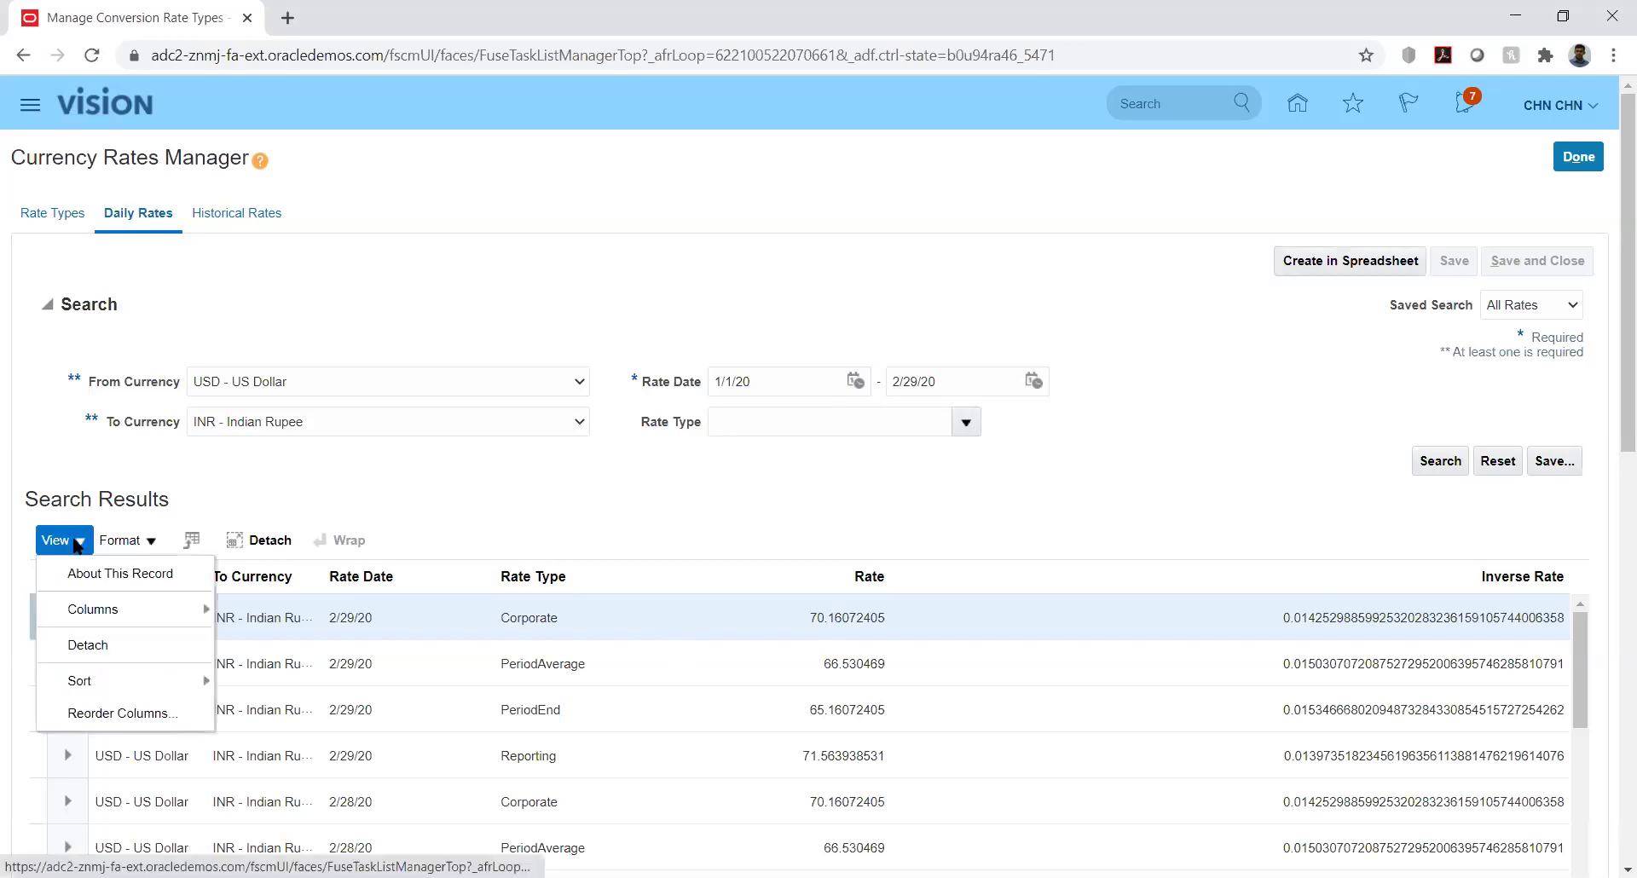
left_click(469, 469)
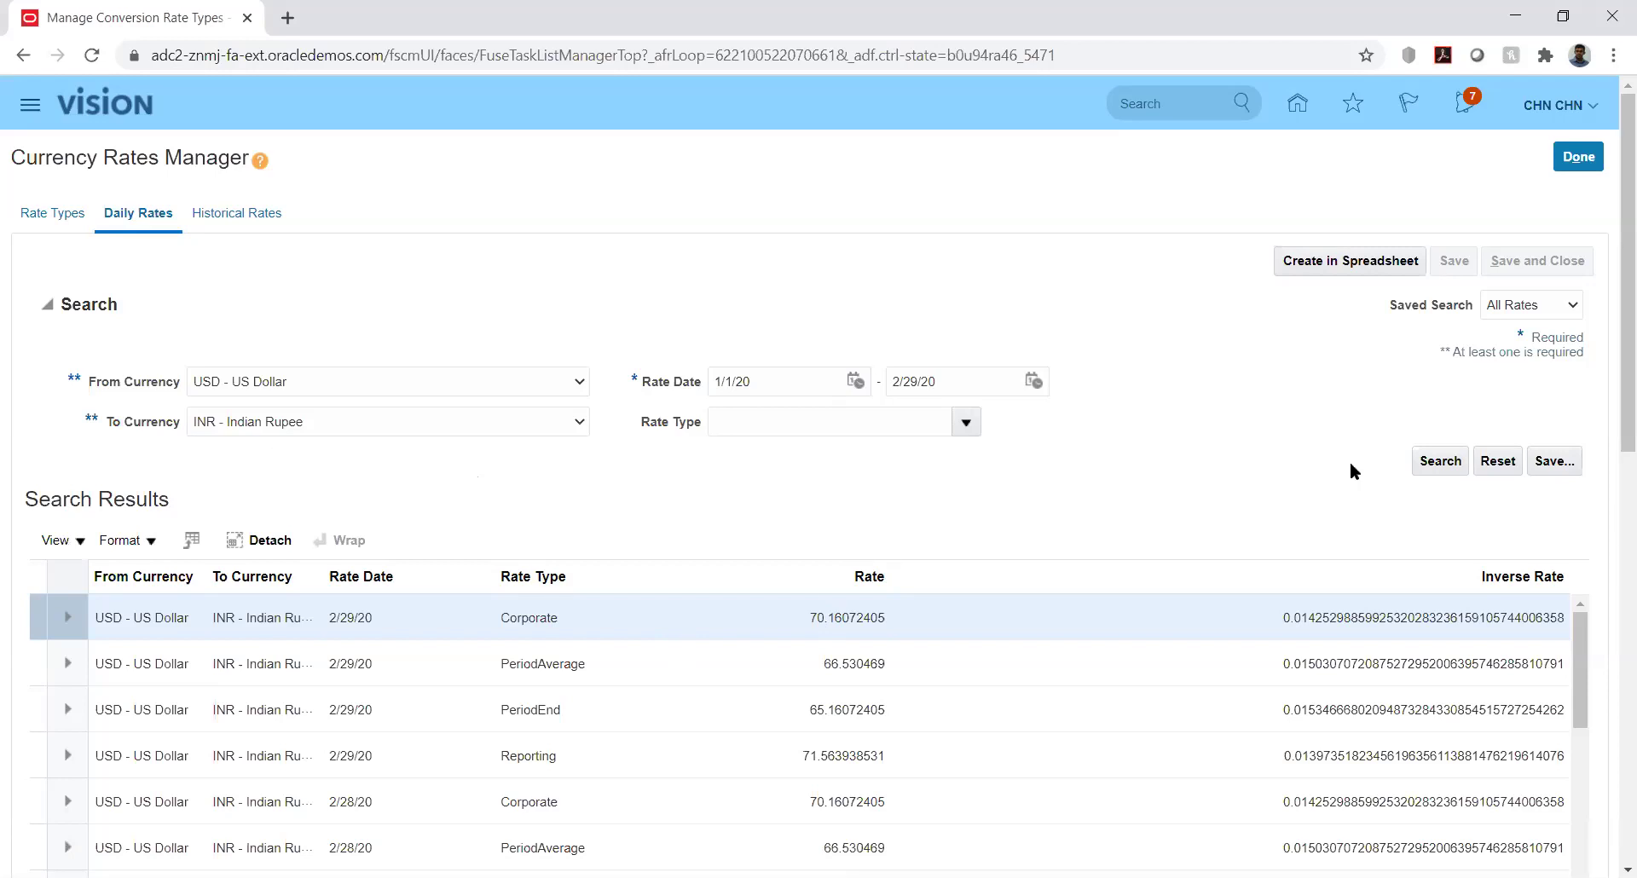
left_click(77, 546)
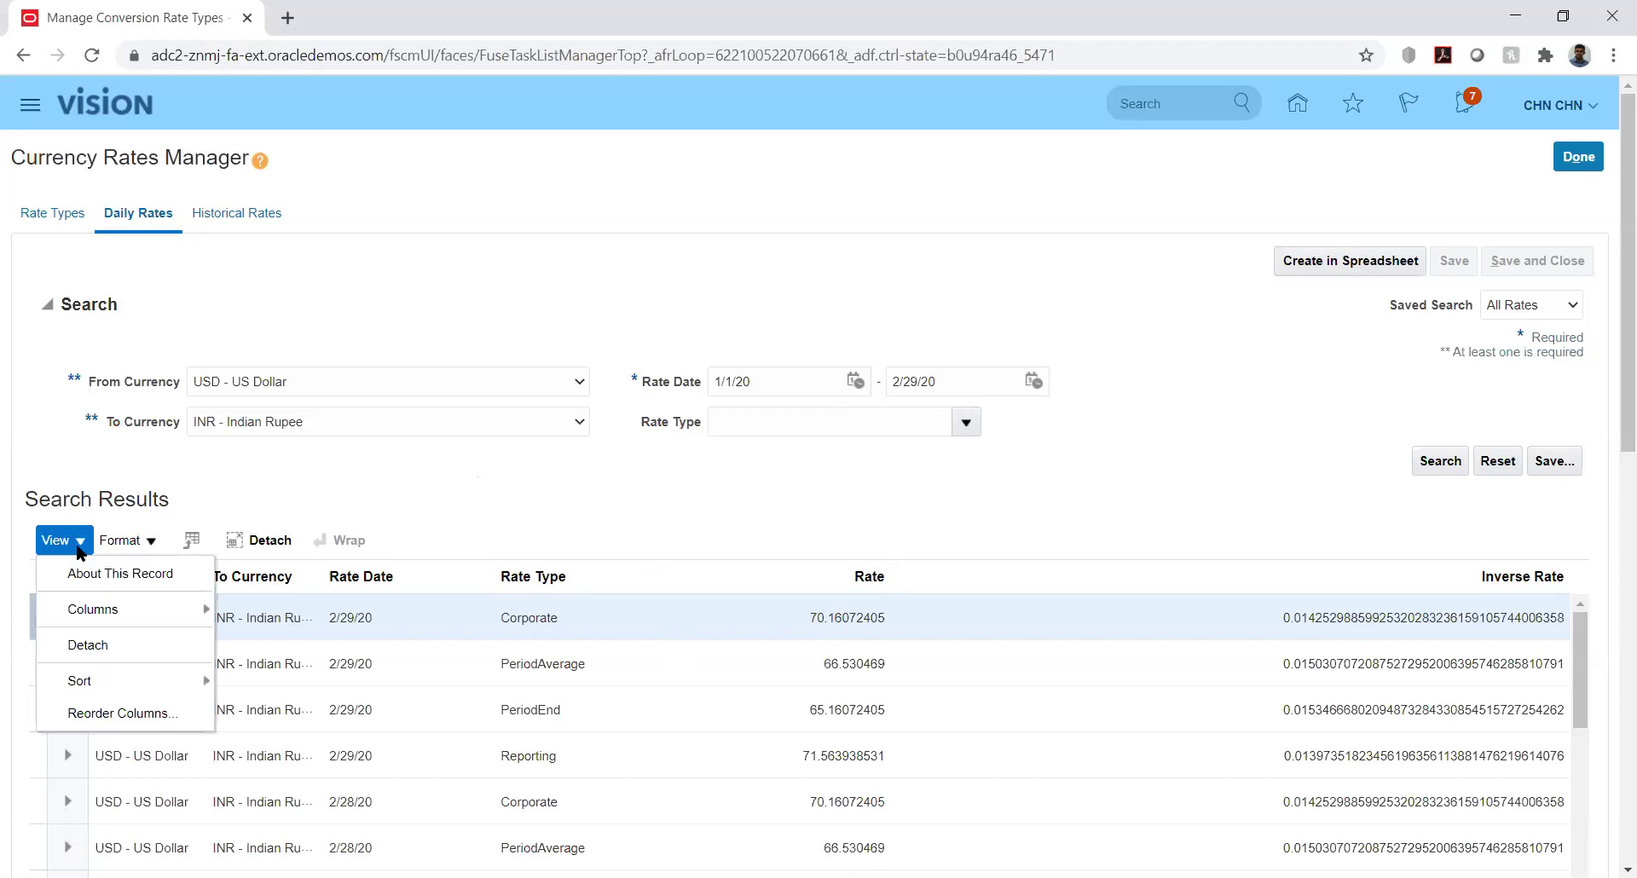
left_click(150, 546)
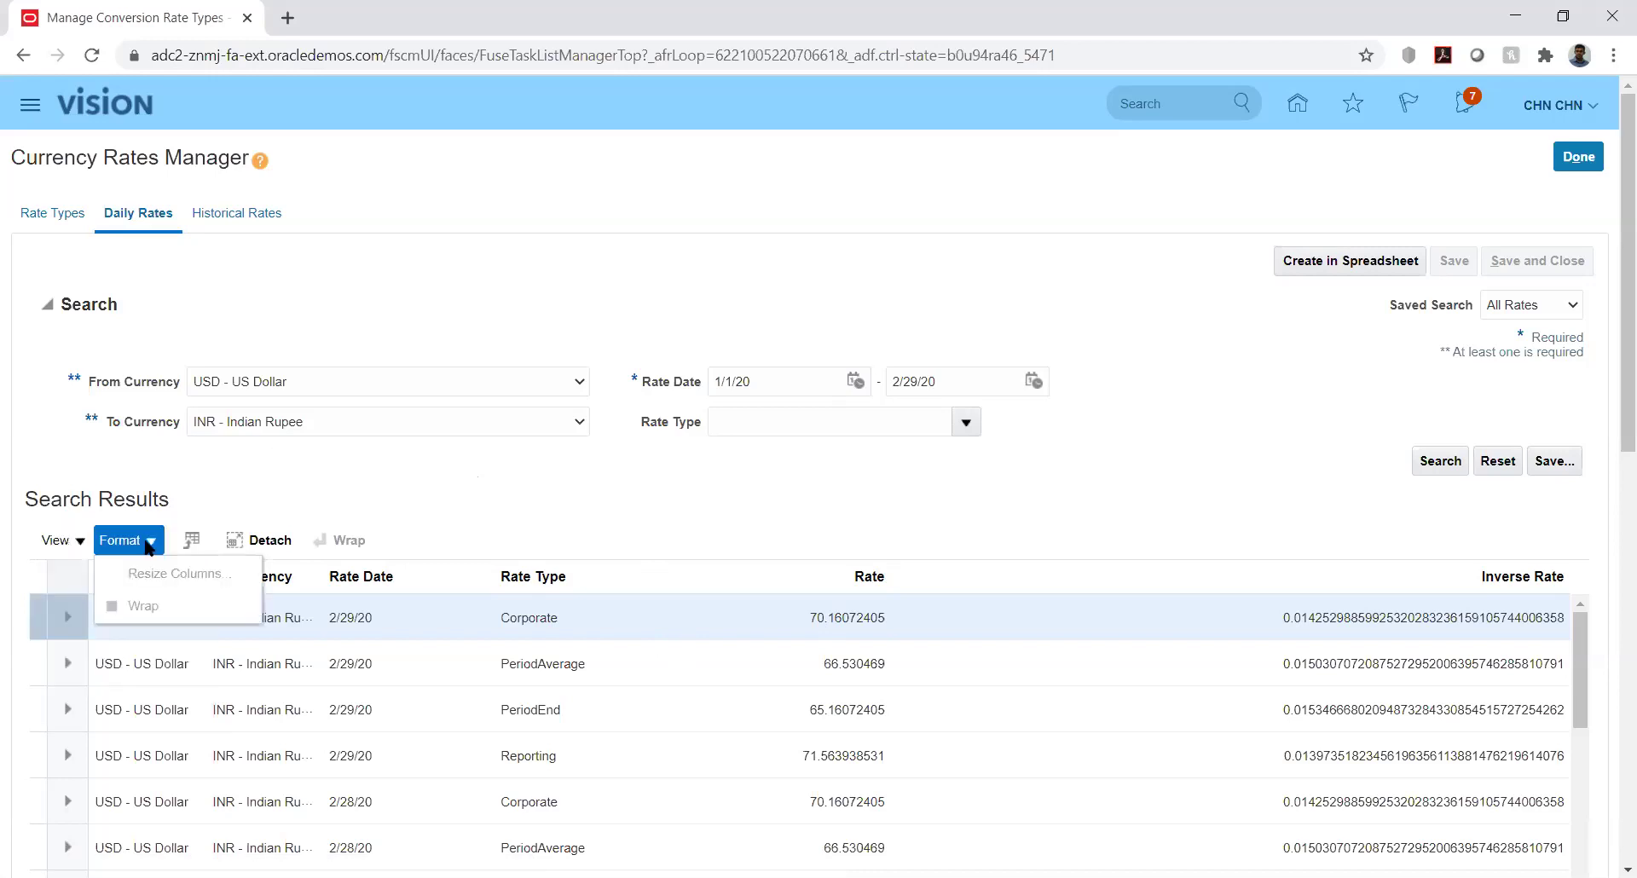
left_click(76, 542)
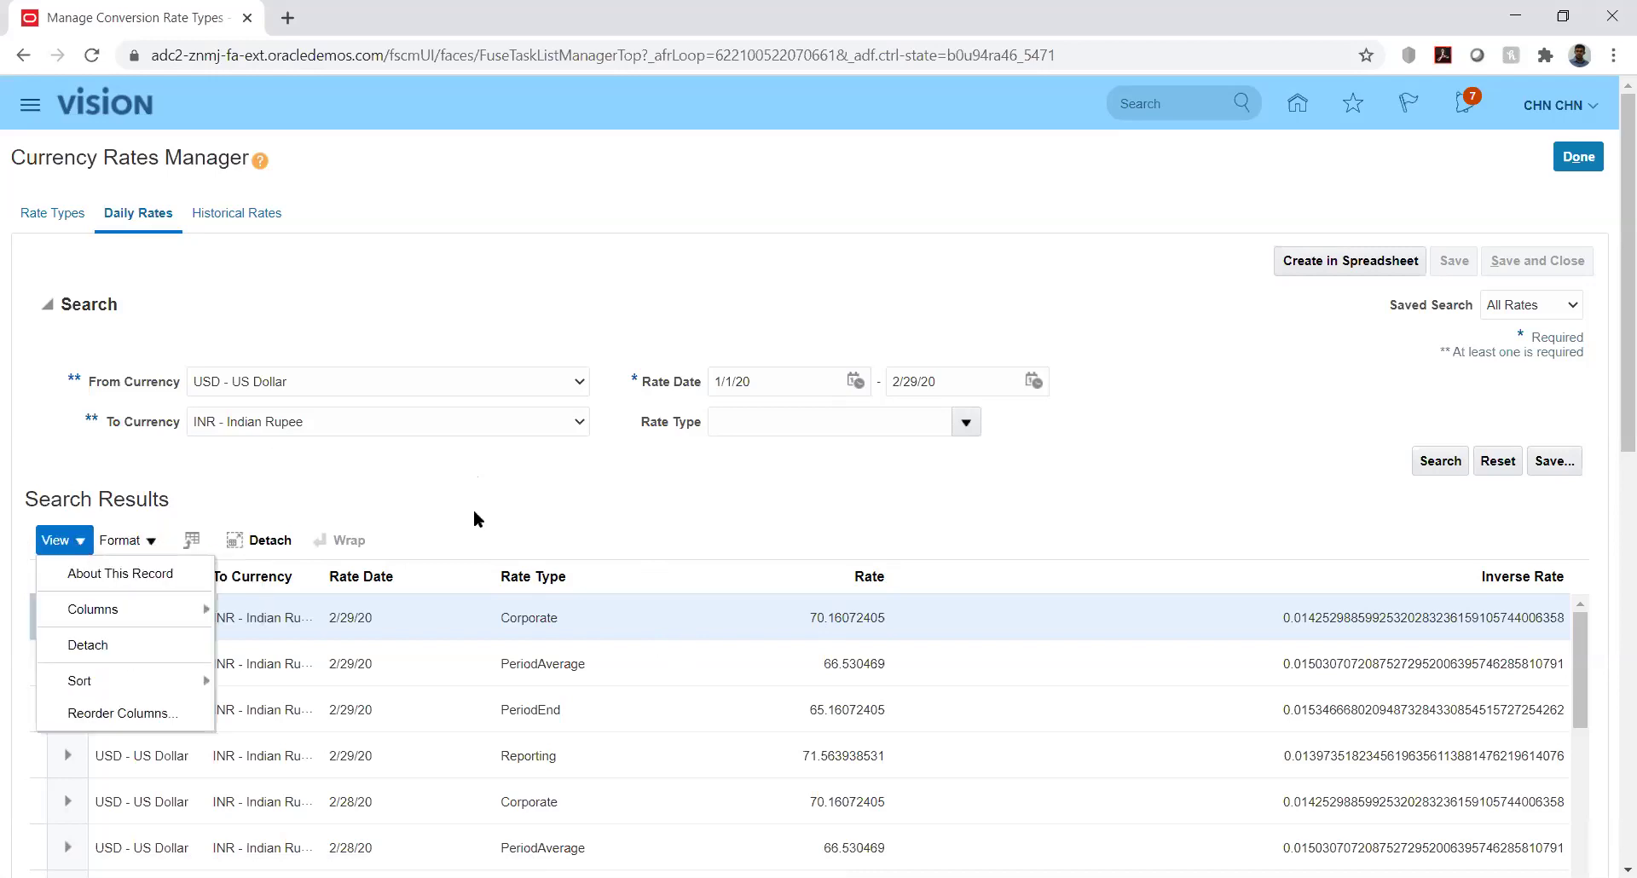
left_click(737, 510)
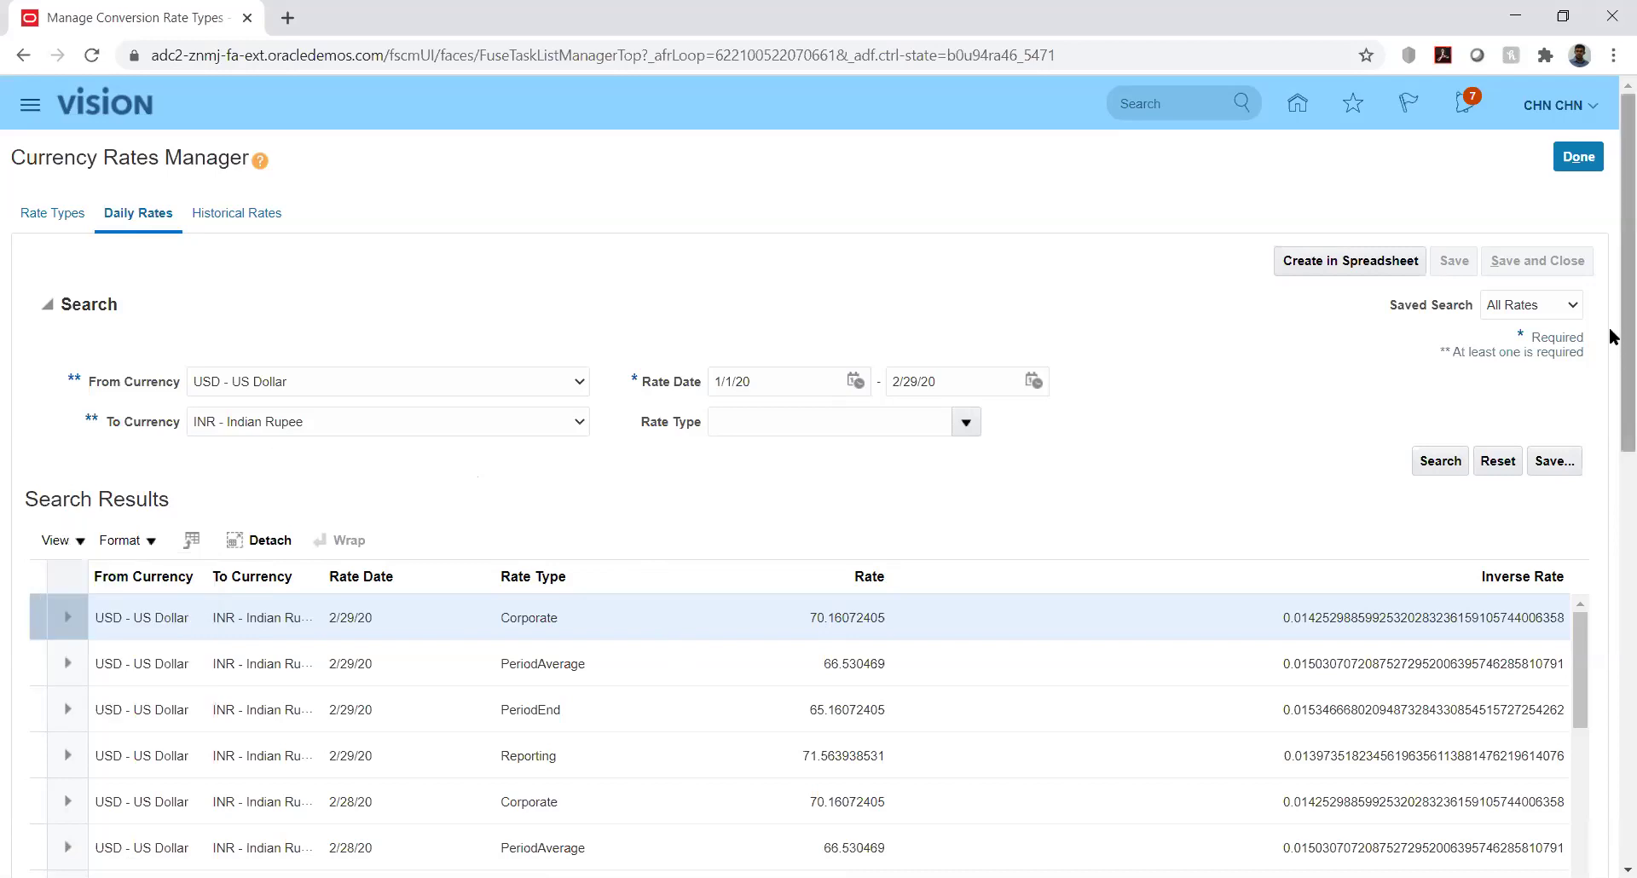
scroll(1611, 359, "down", 2)
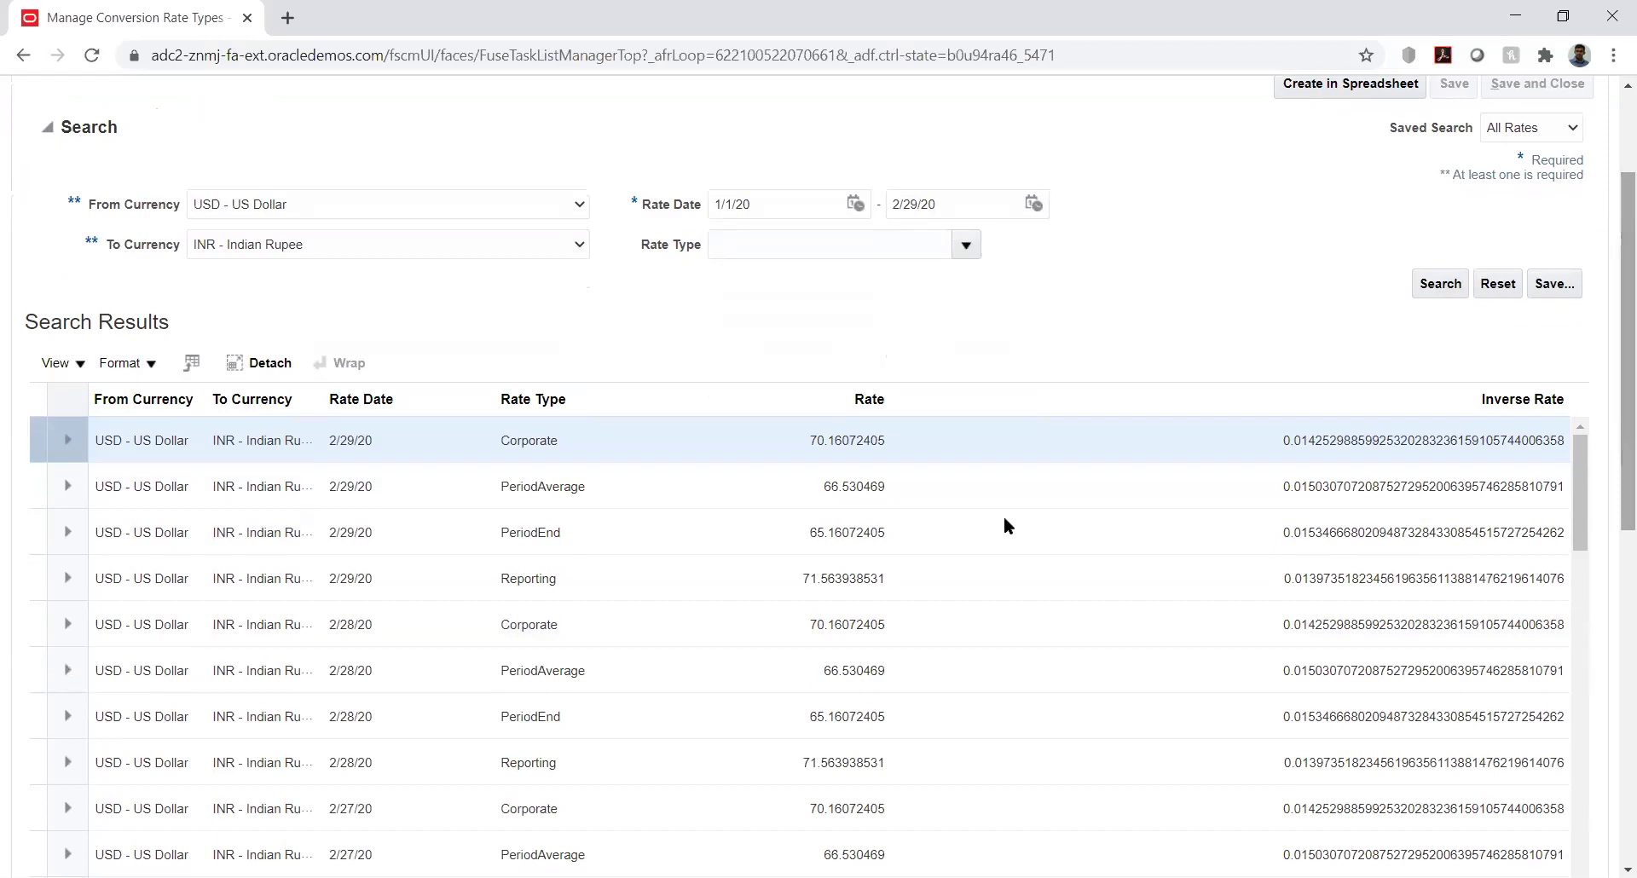
left_click(907, 440)
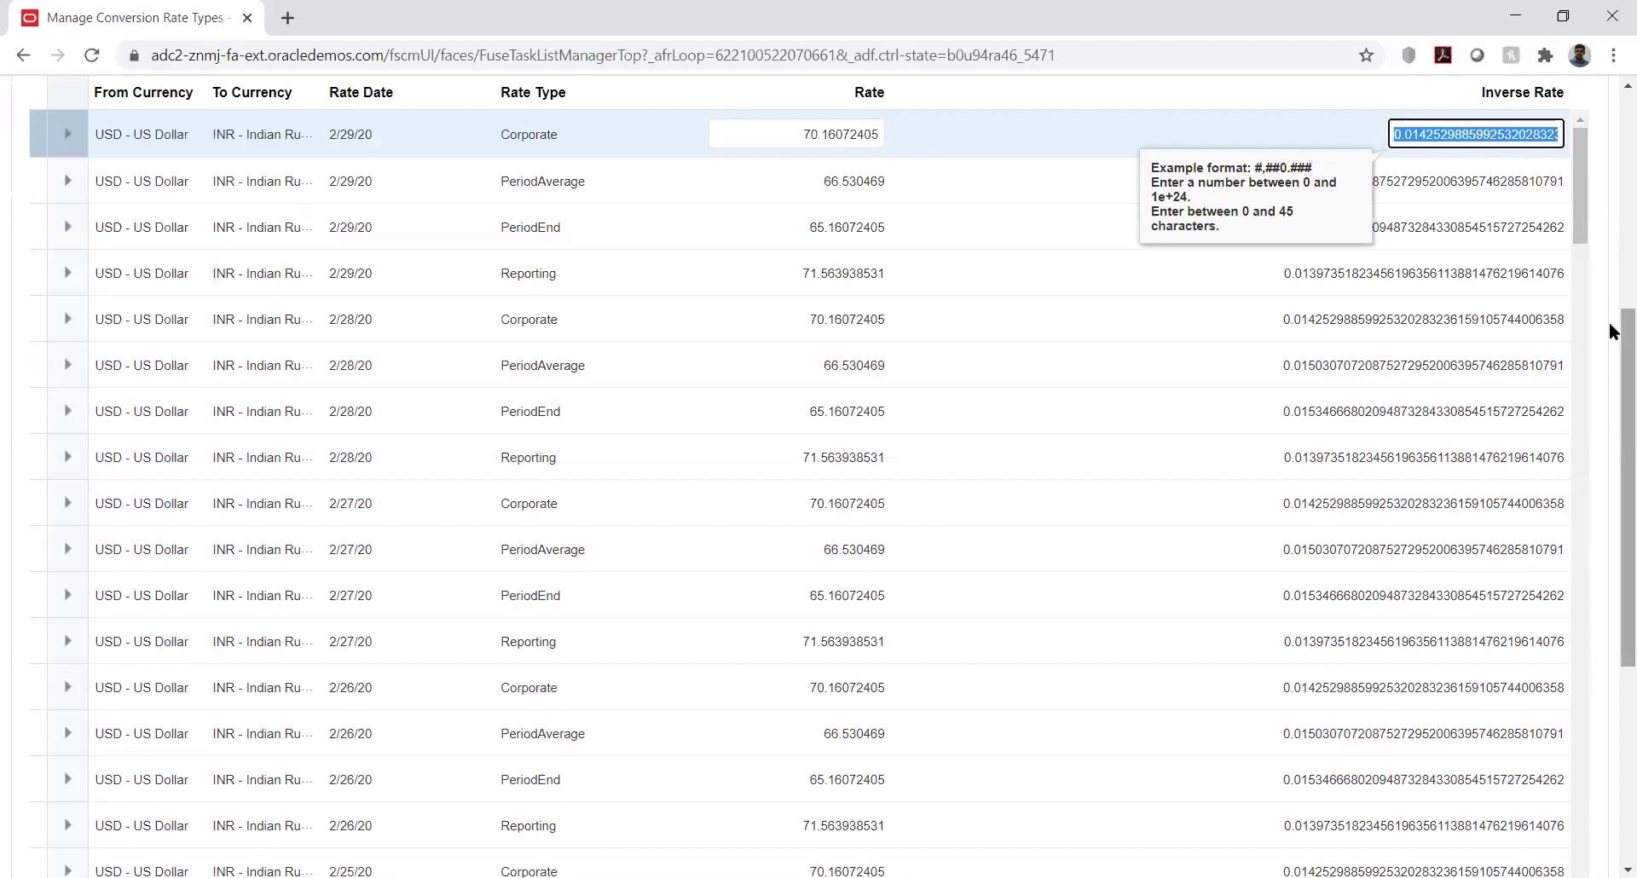
left_click_drag(1610, 322, 1612, 228)
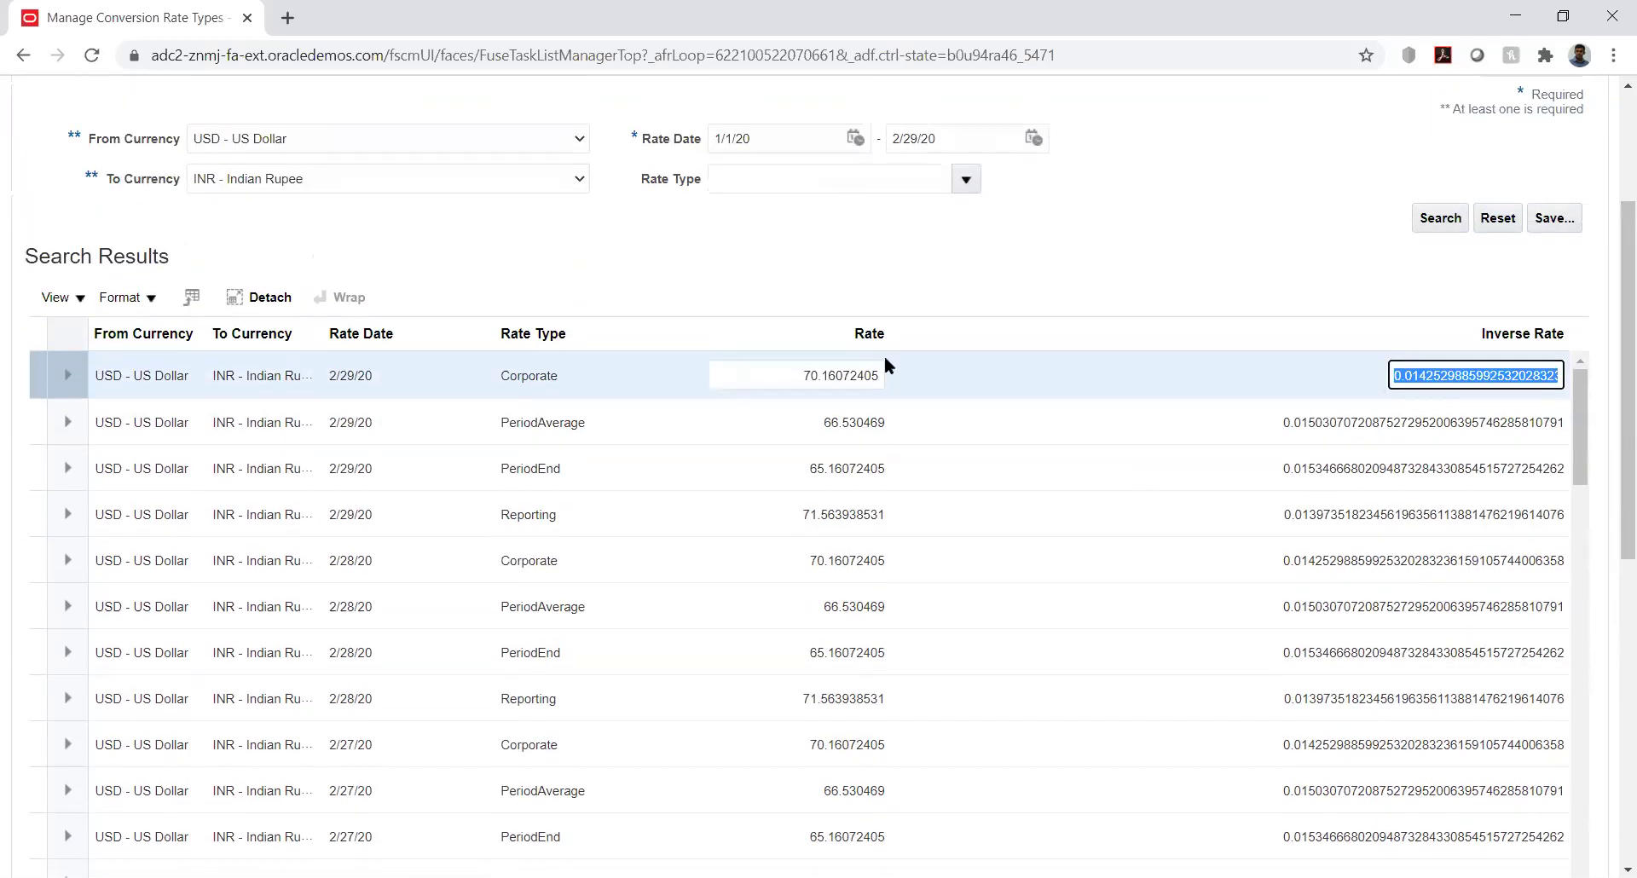
left_click(554, 374)
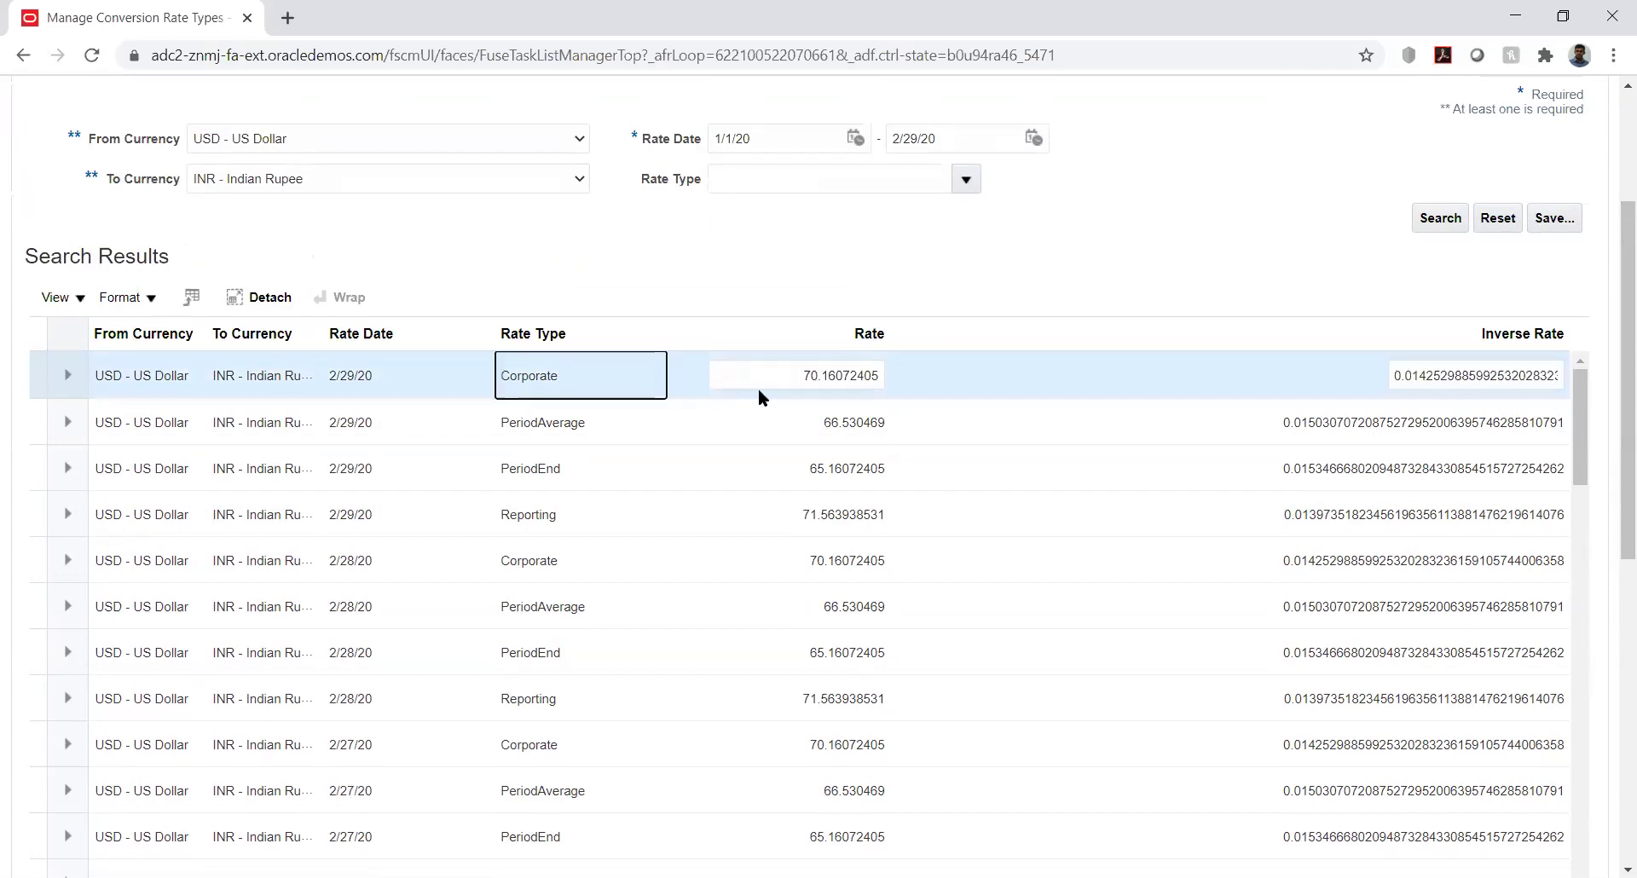
left_click(799, 374)
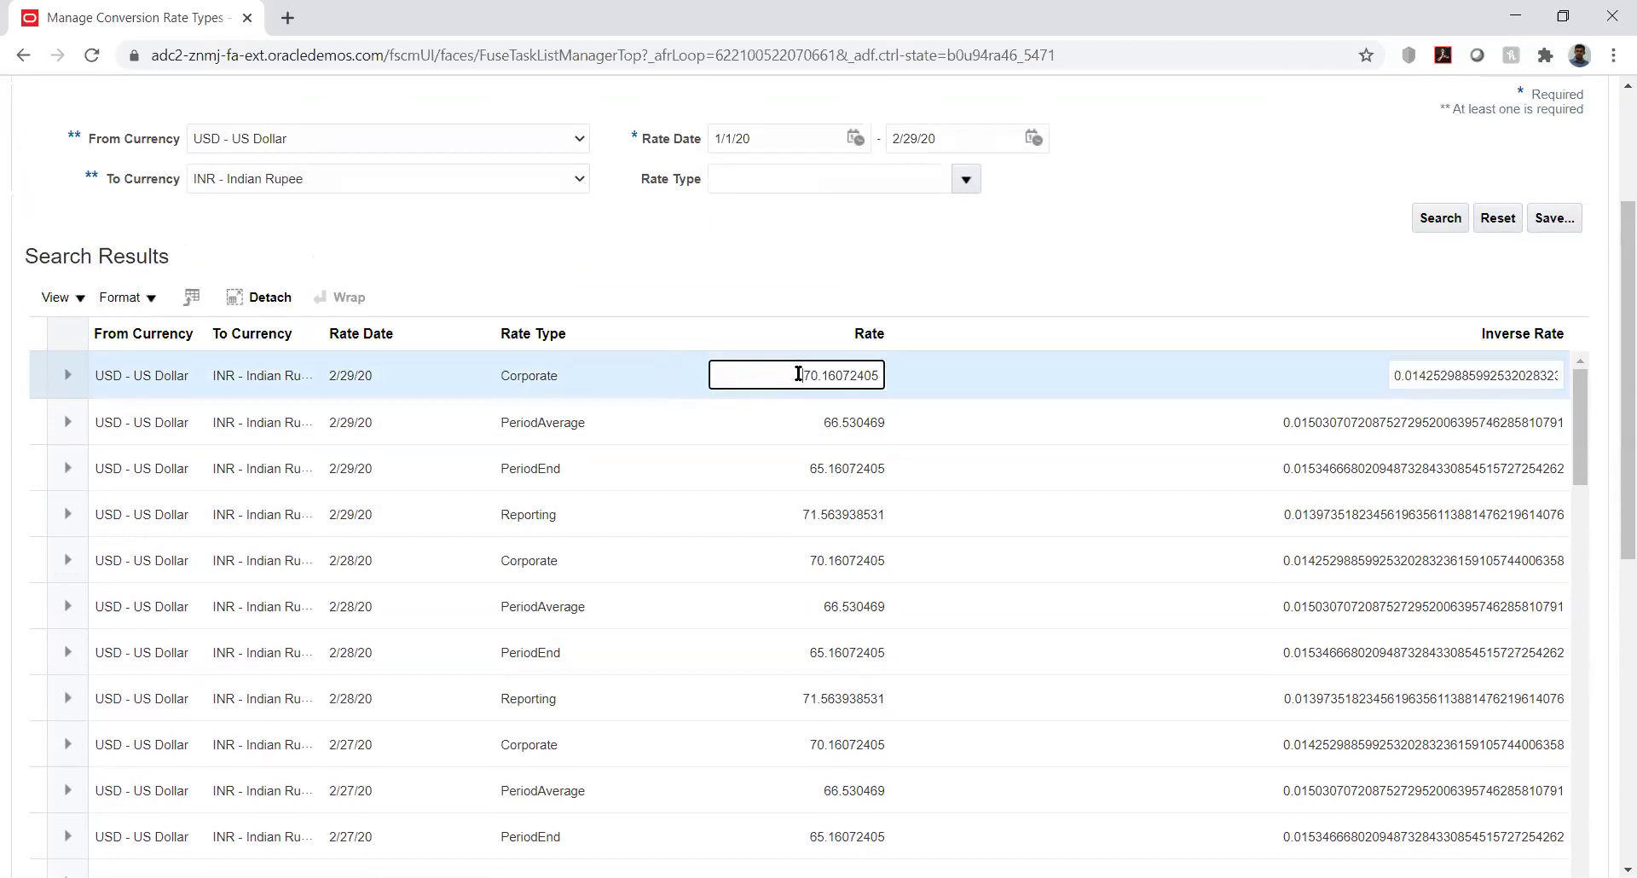
double_click(799, 373)
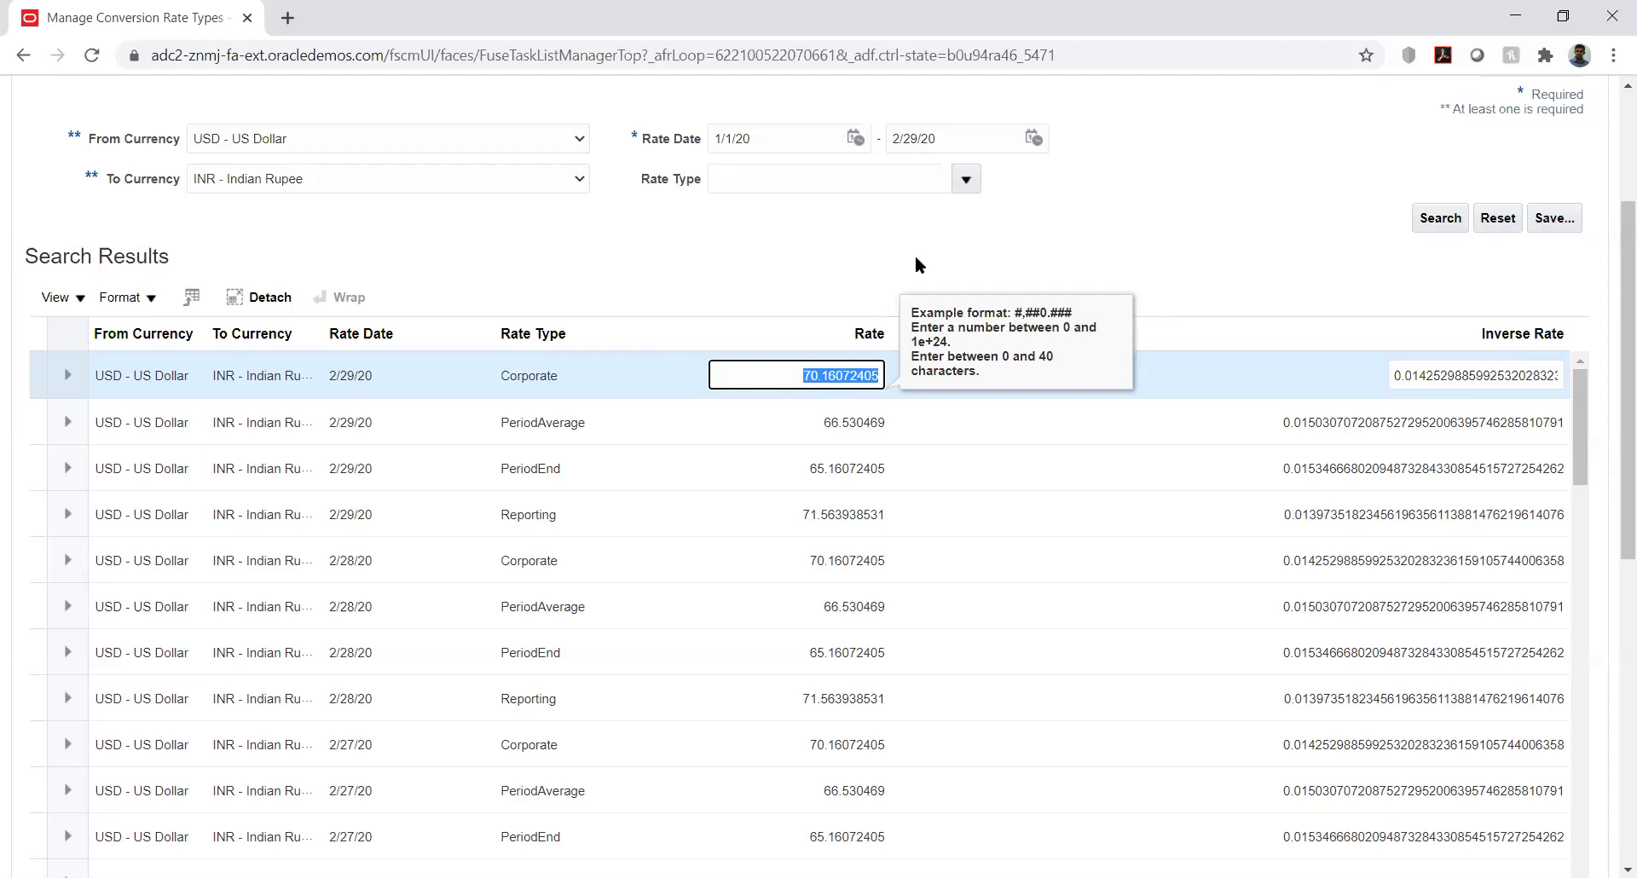
left_click(914, 254)
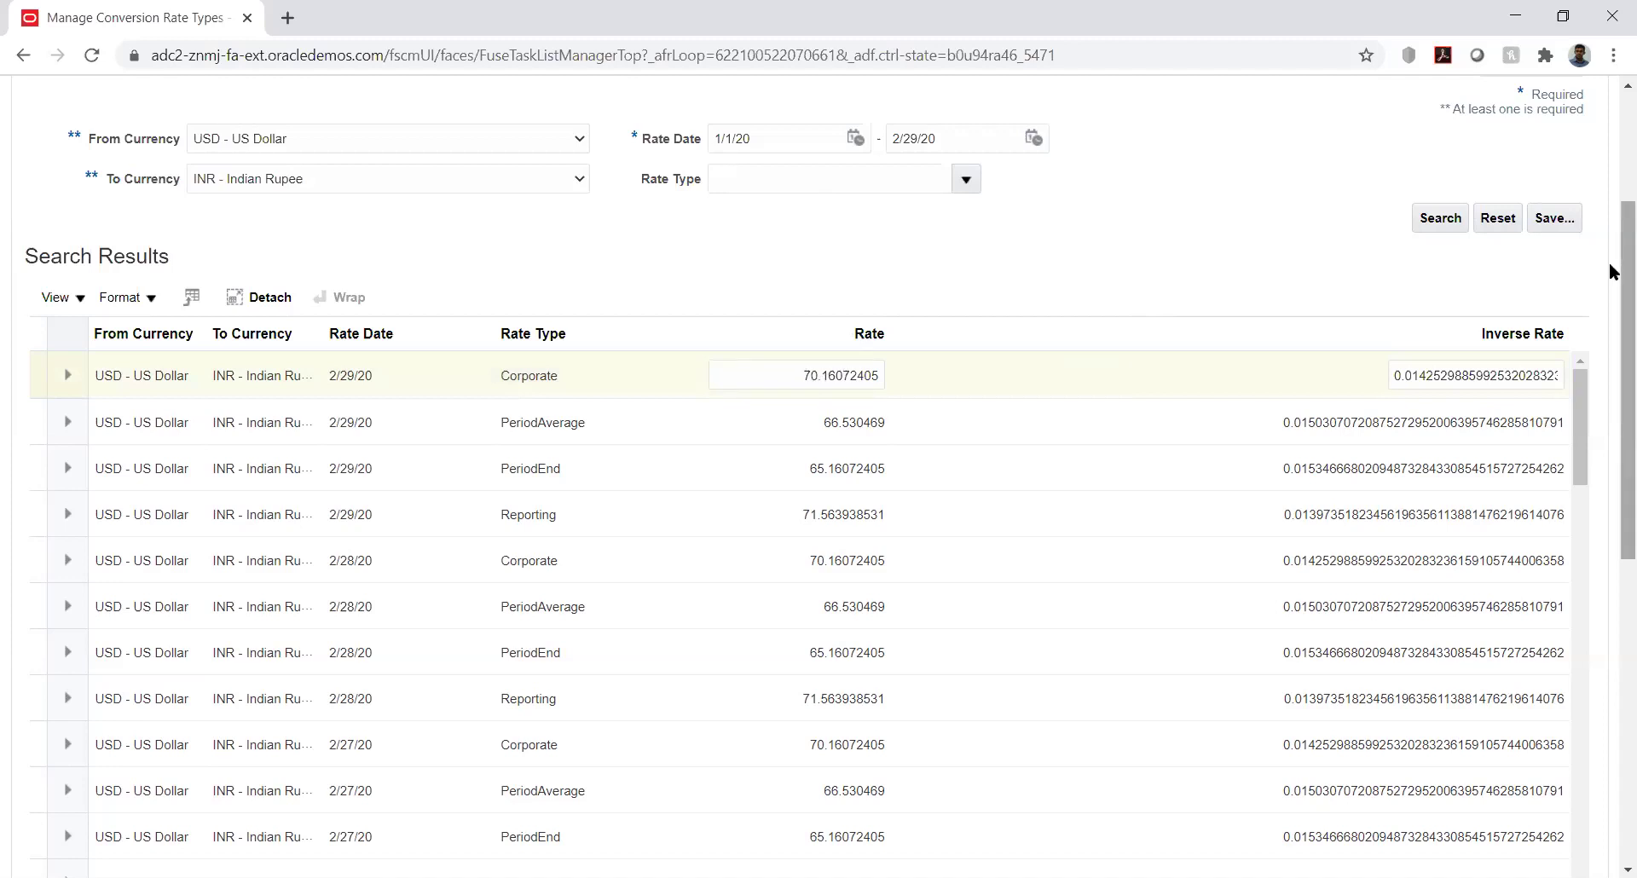
scroll(1611, 221, "up", 3)
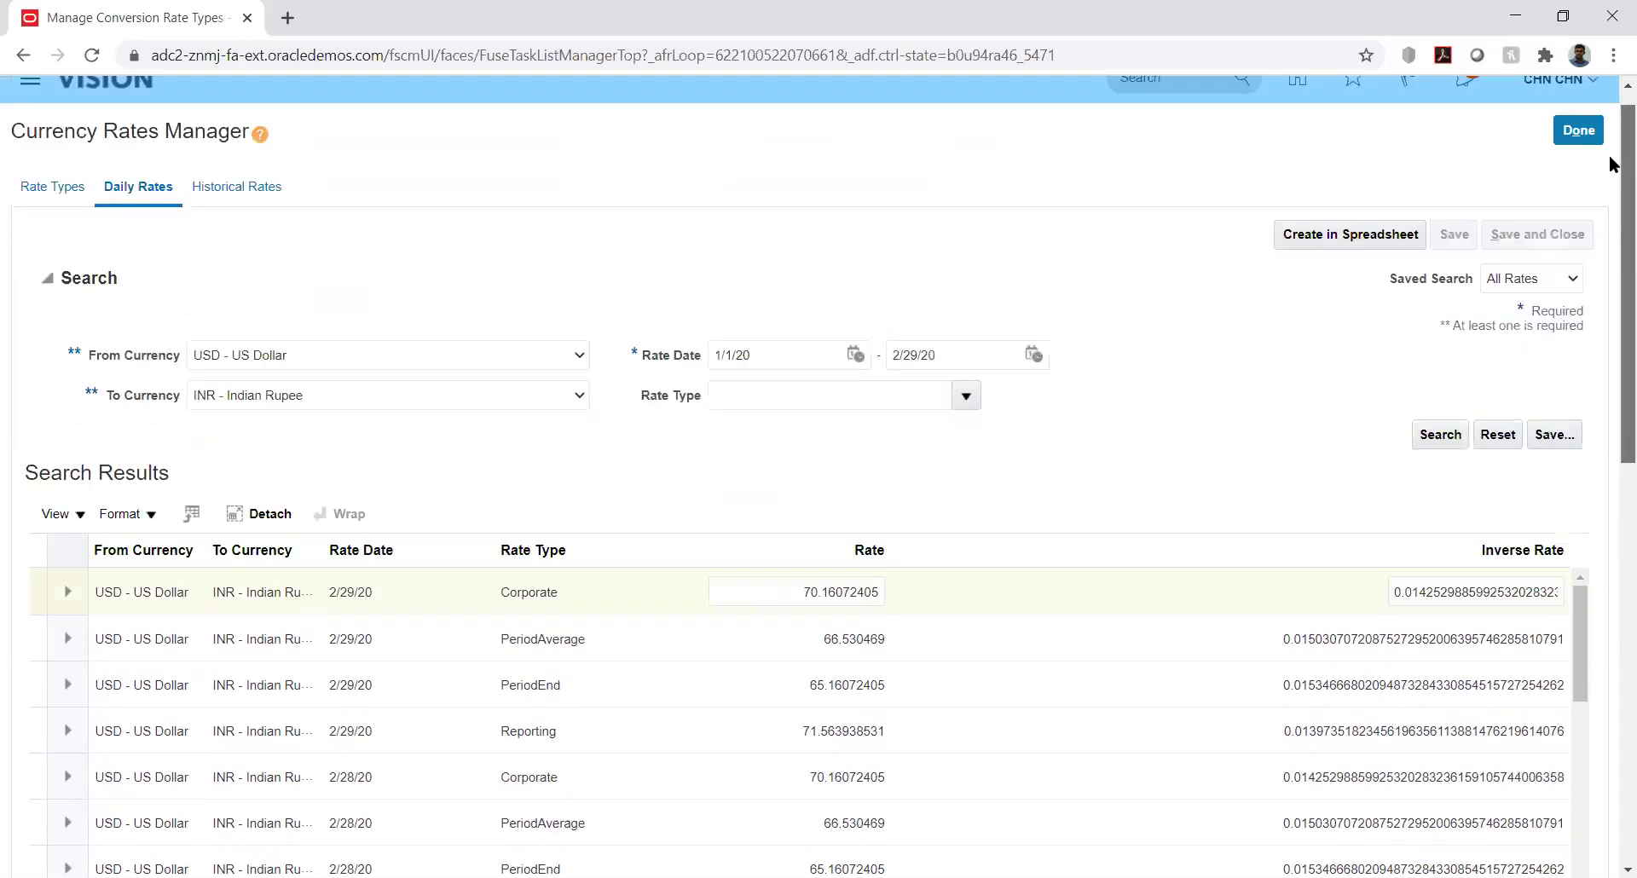
scroll(1611, 164, "up", 1)
scroll(1611, 188, "down", 3)
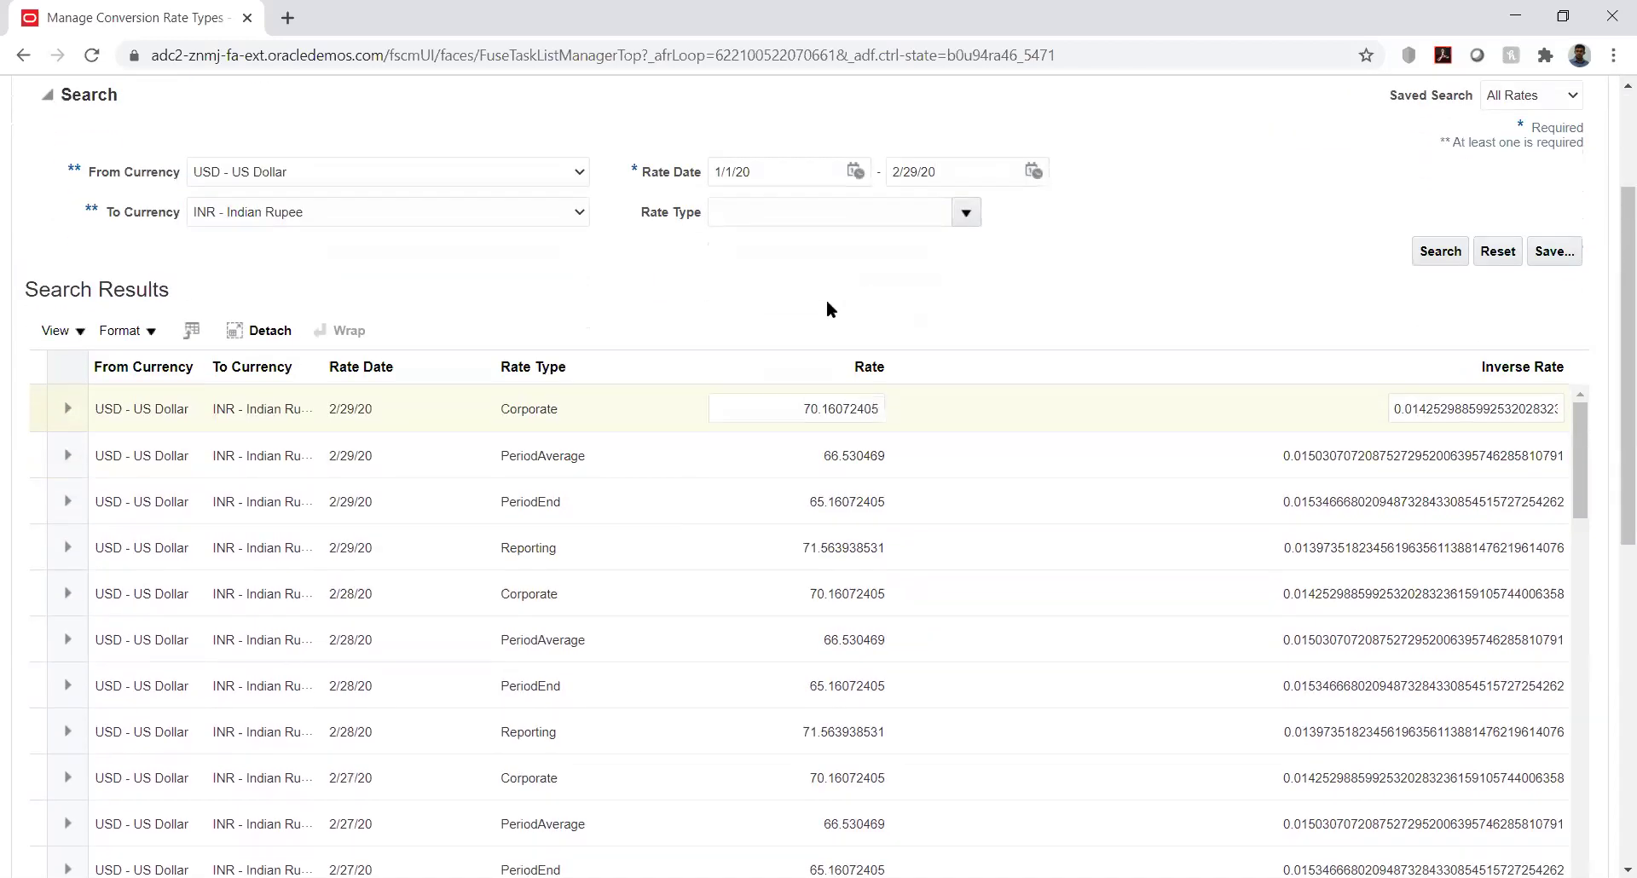
left_click(835, 400)
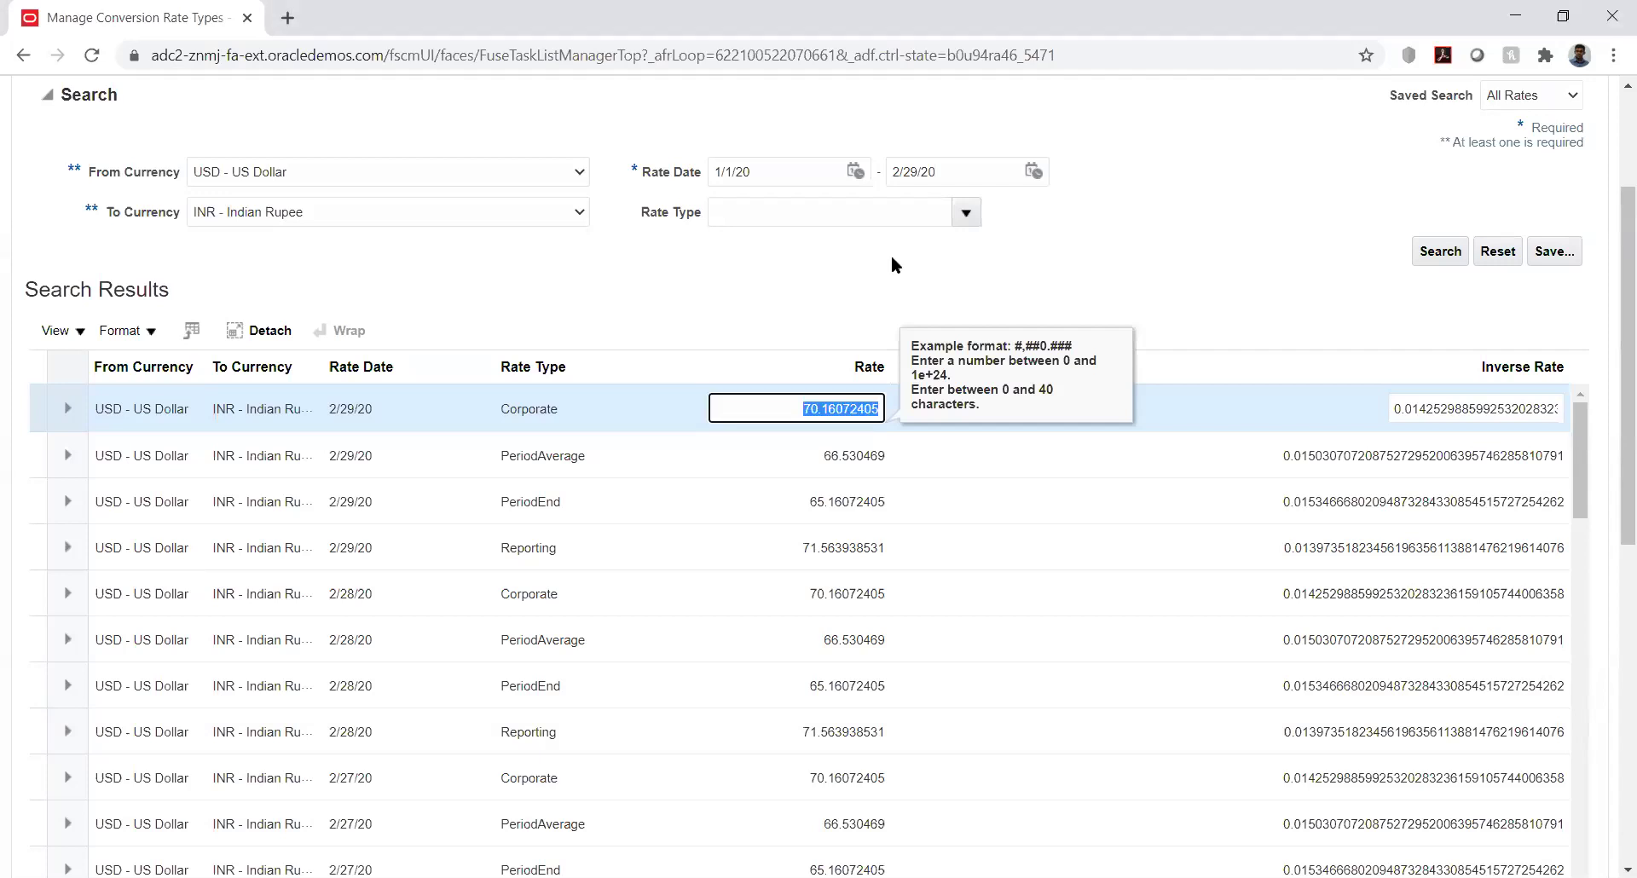
left_click(822, 274)
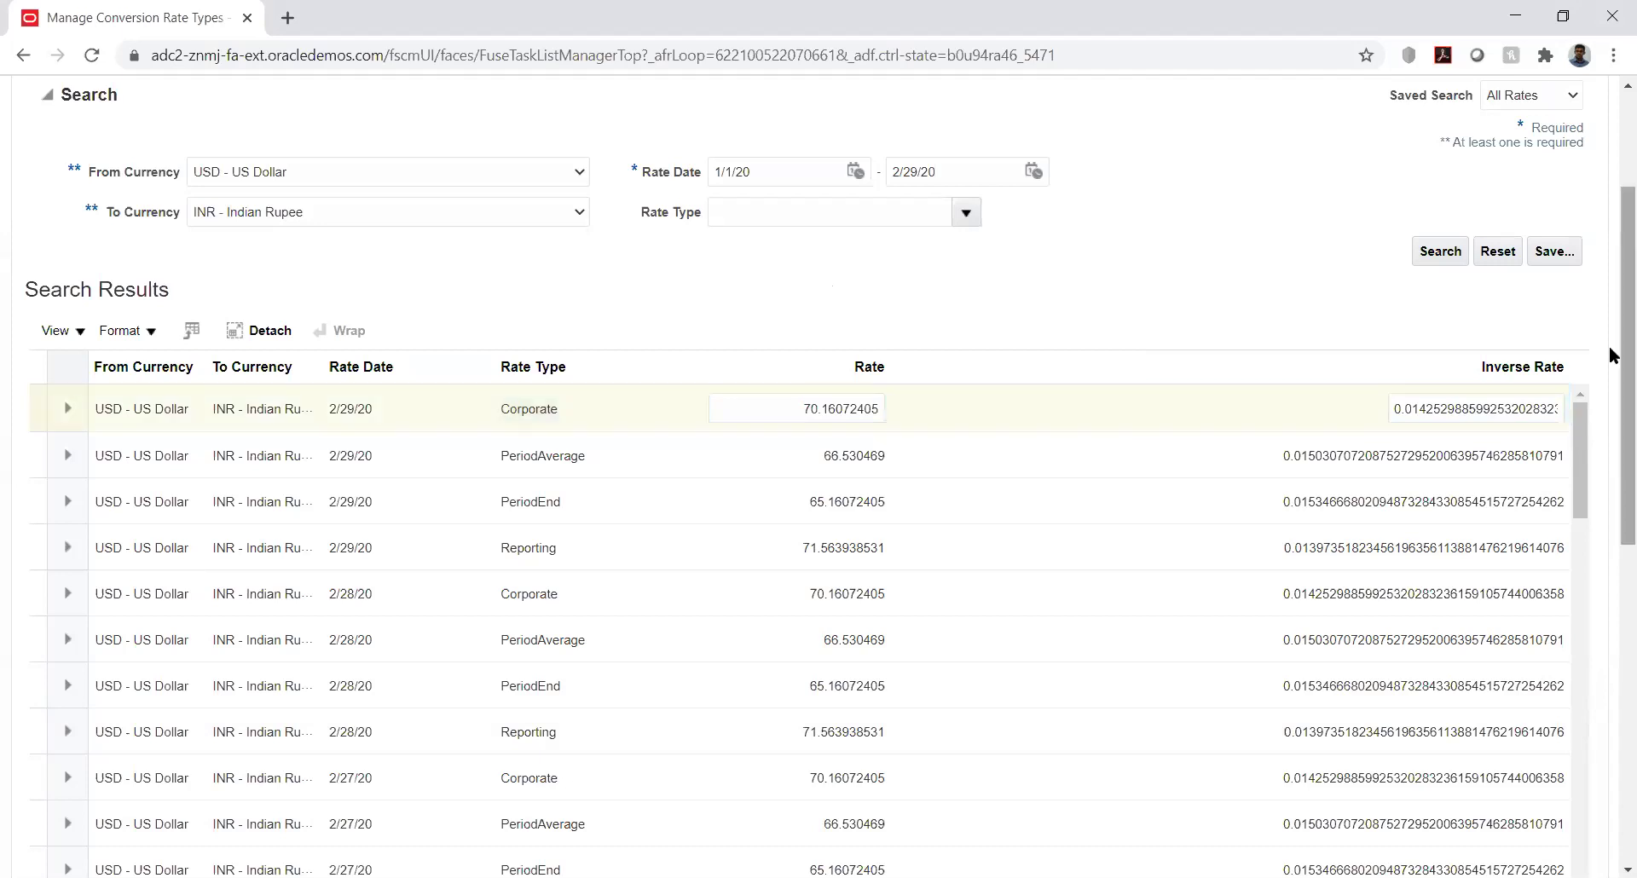
left_click_drag(1611, 350, 1611, 215)
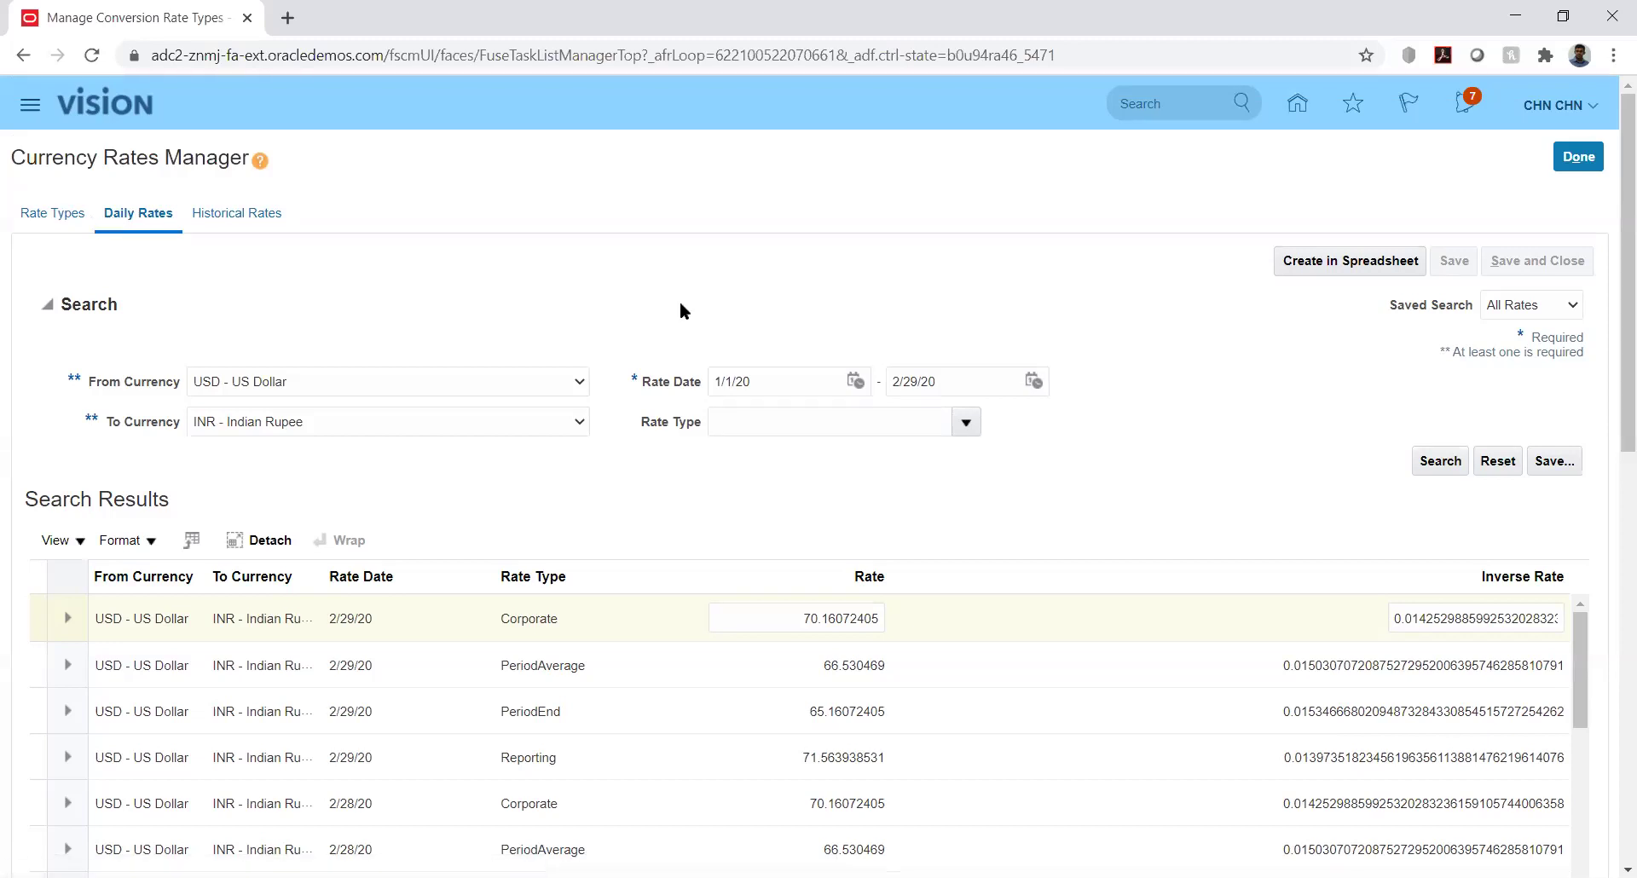
Toggle between Rate Types and Daily Rates, set To Currency to KES, then close Currency Rates Manager
left_click(55, 215)
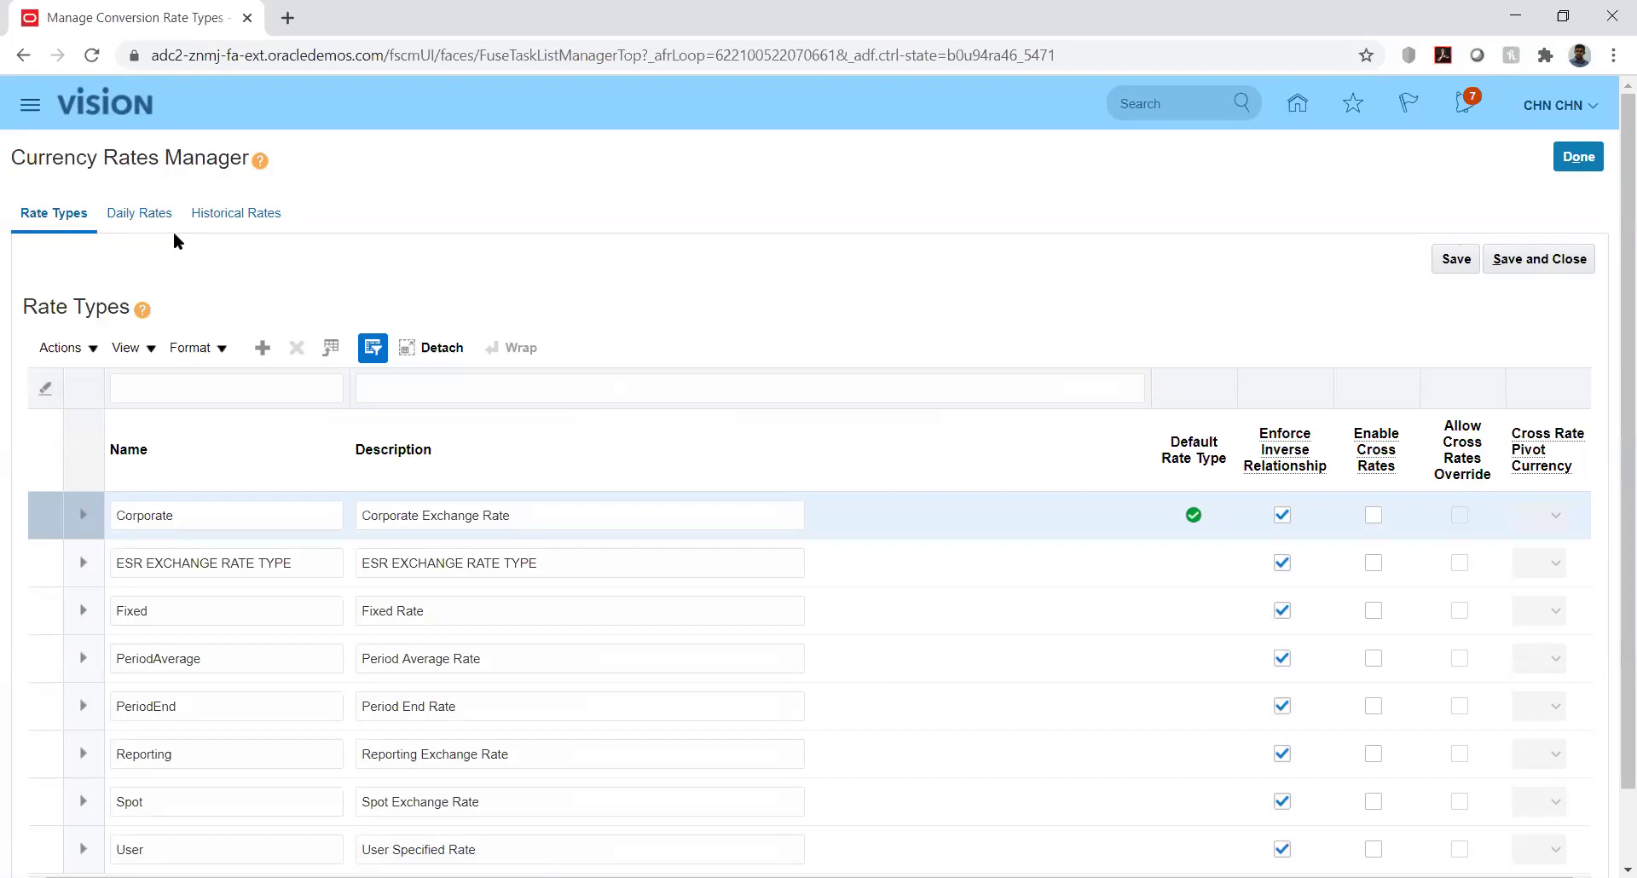
left_click(122, 213)
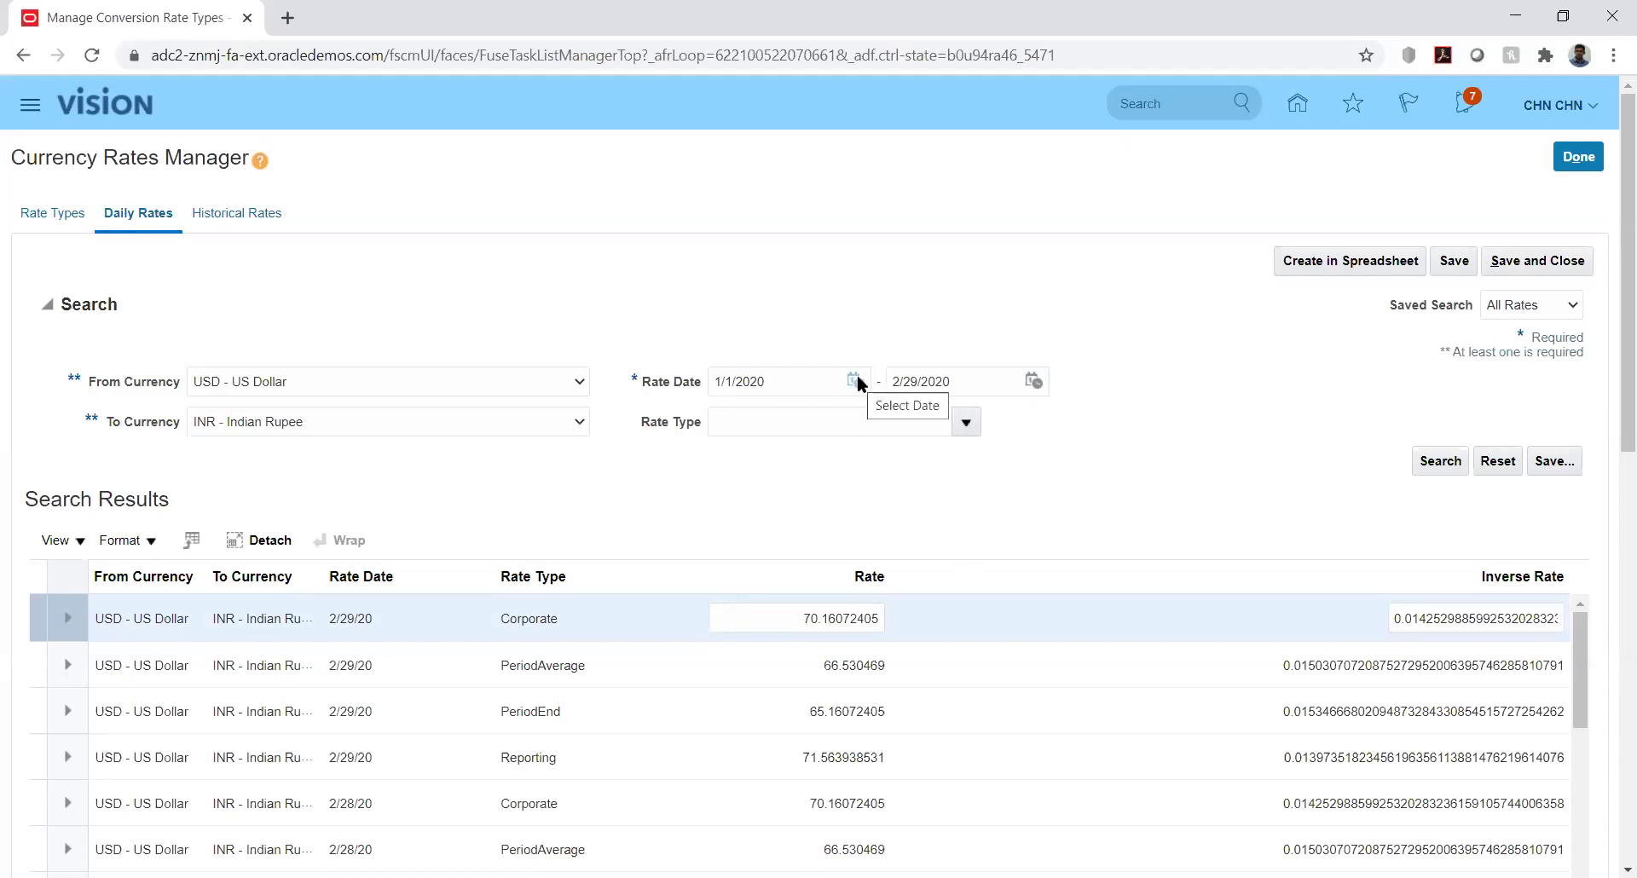
left_click(523, 418)
key("k")
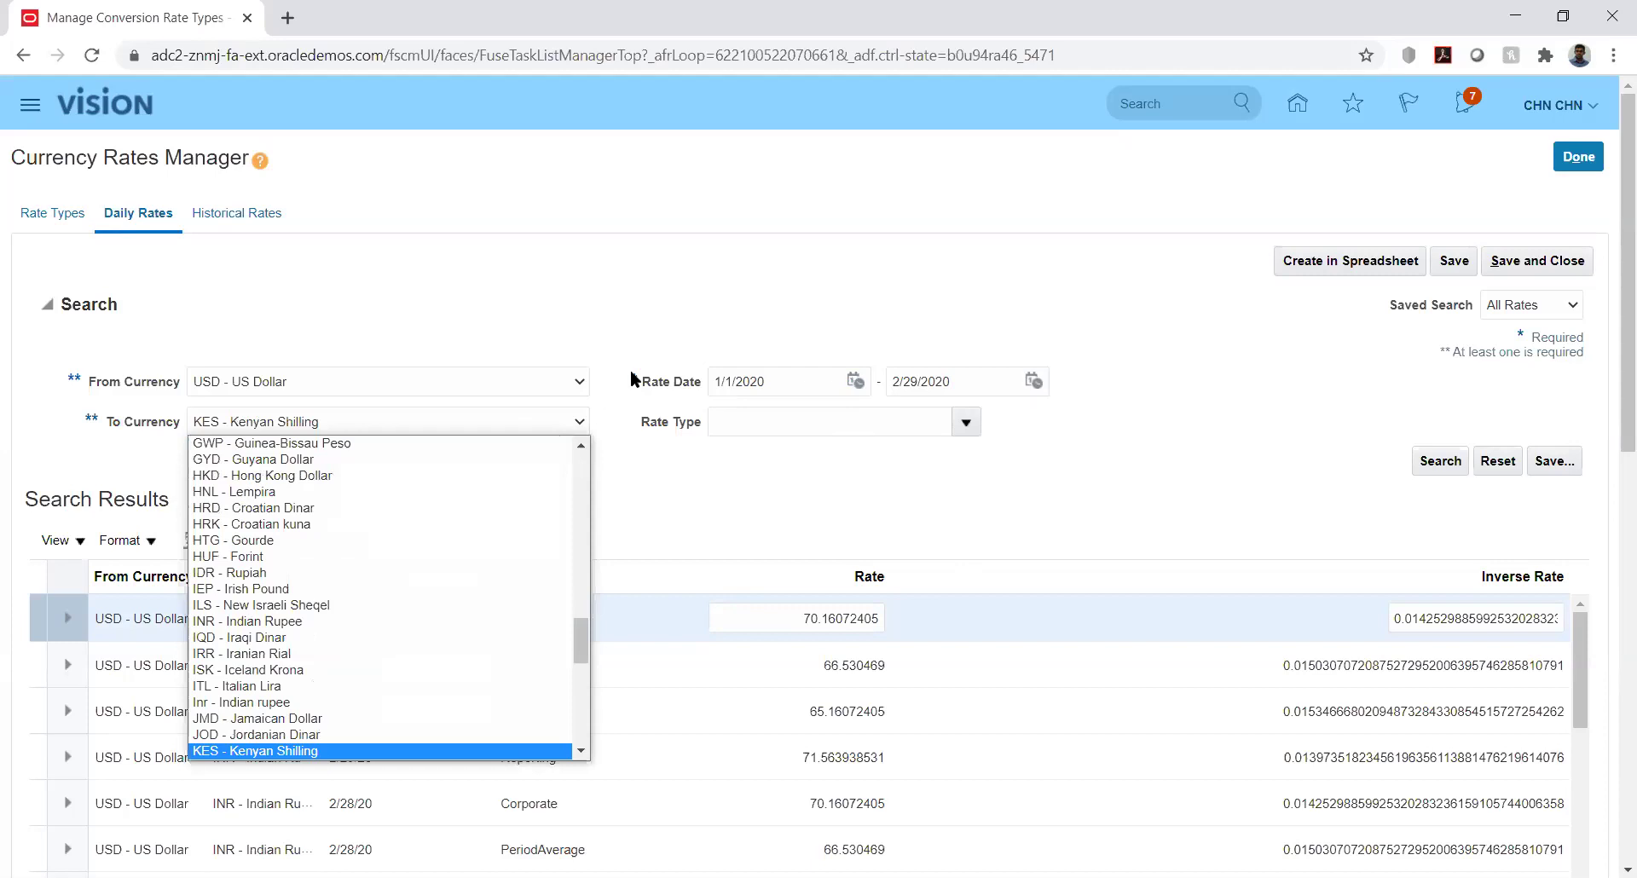
left_click(603, 309)
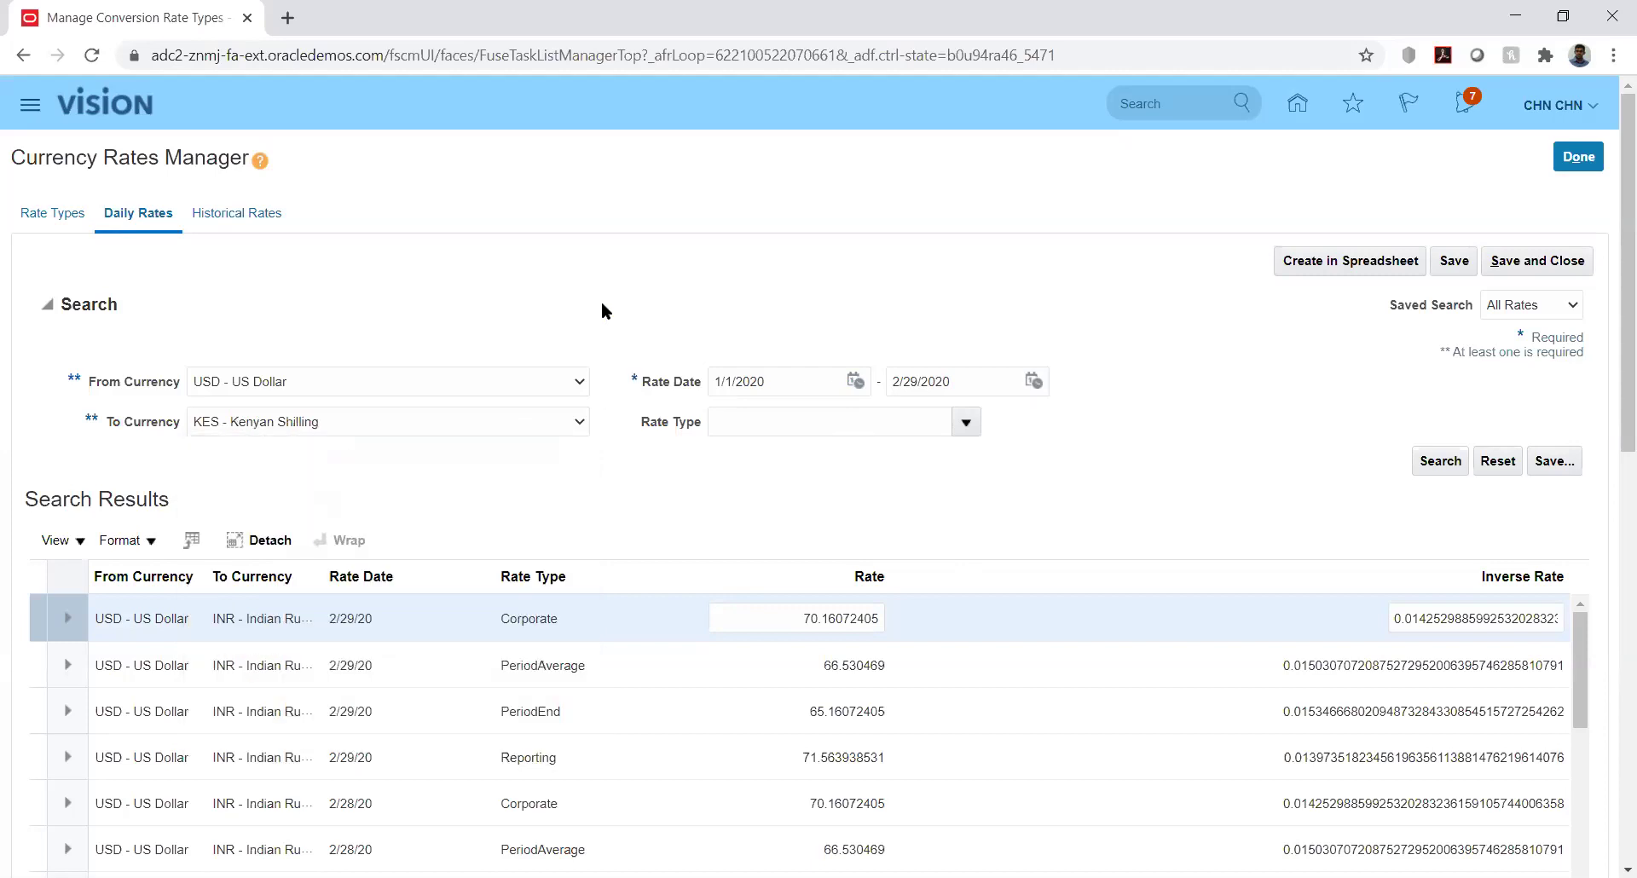
left_click(1576, 159)
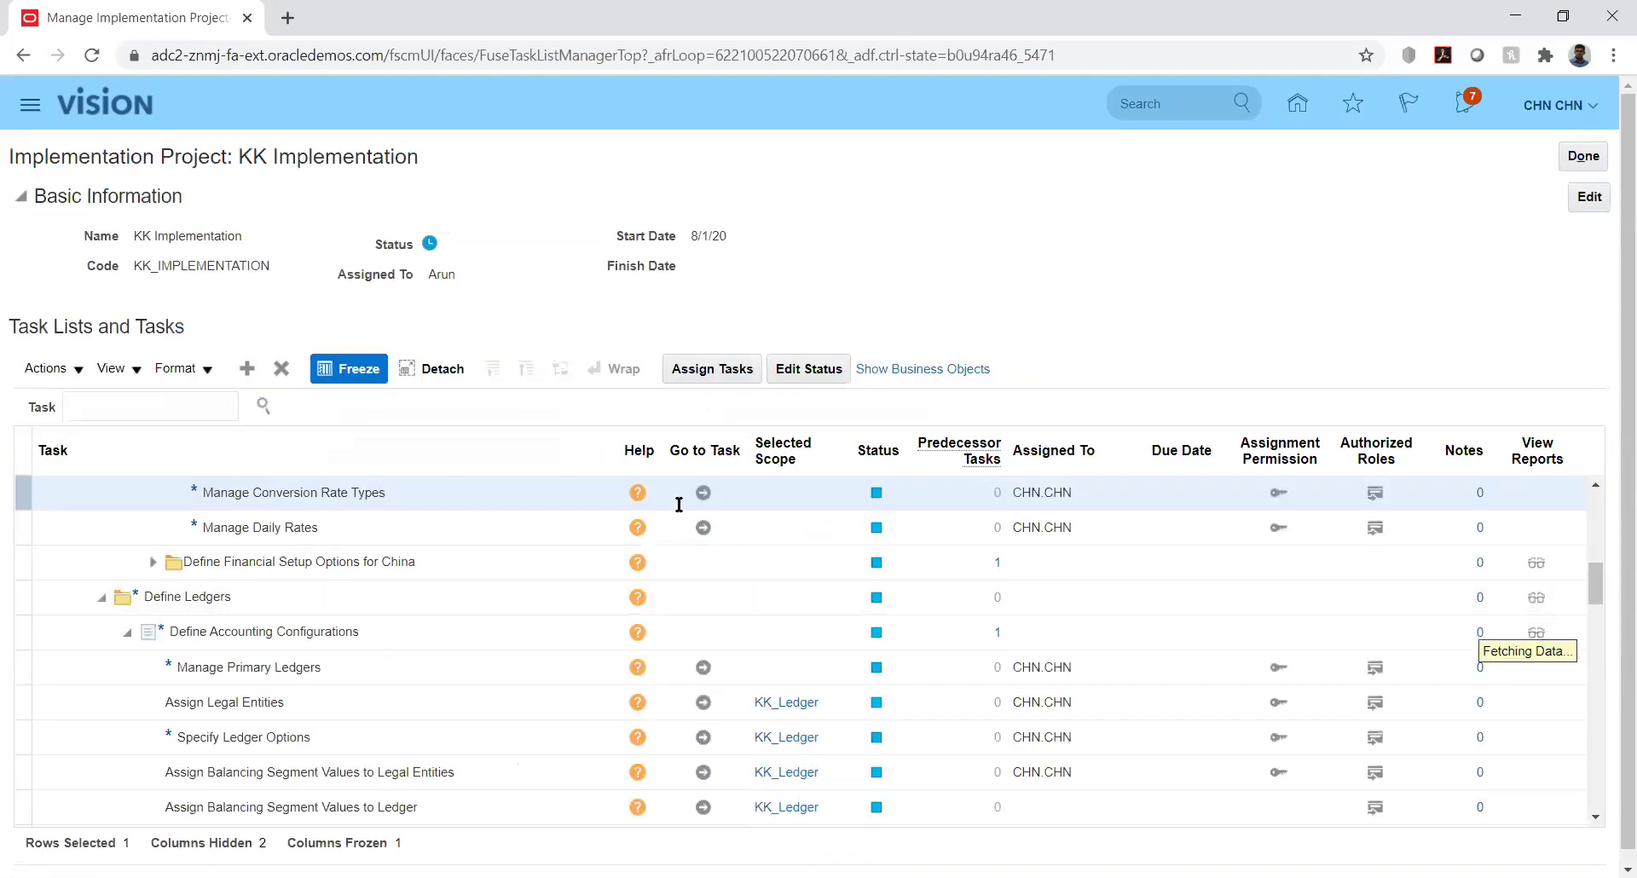
Reopen Manage Conversion Rate Types and set the daily rates search to USD → AED
left_click(702, 493)
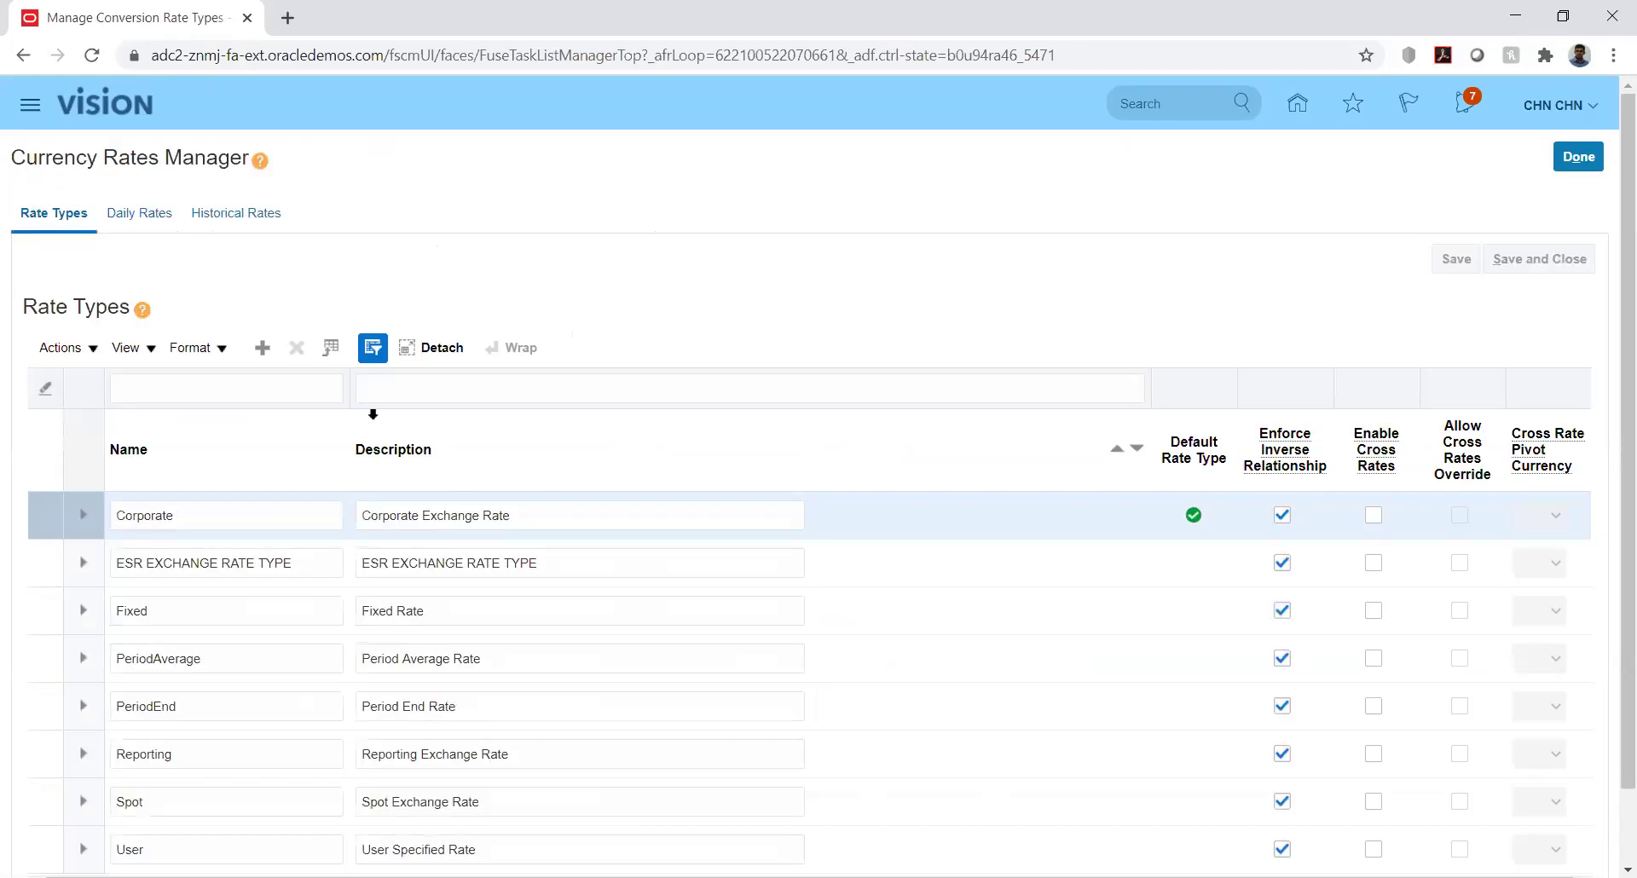
left_click(140, 217)
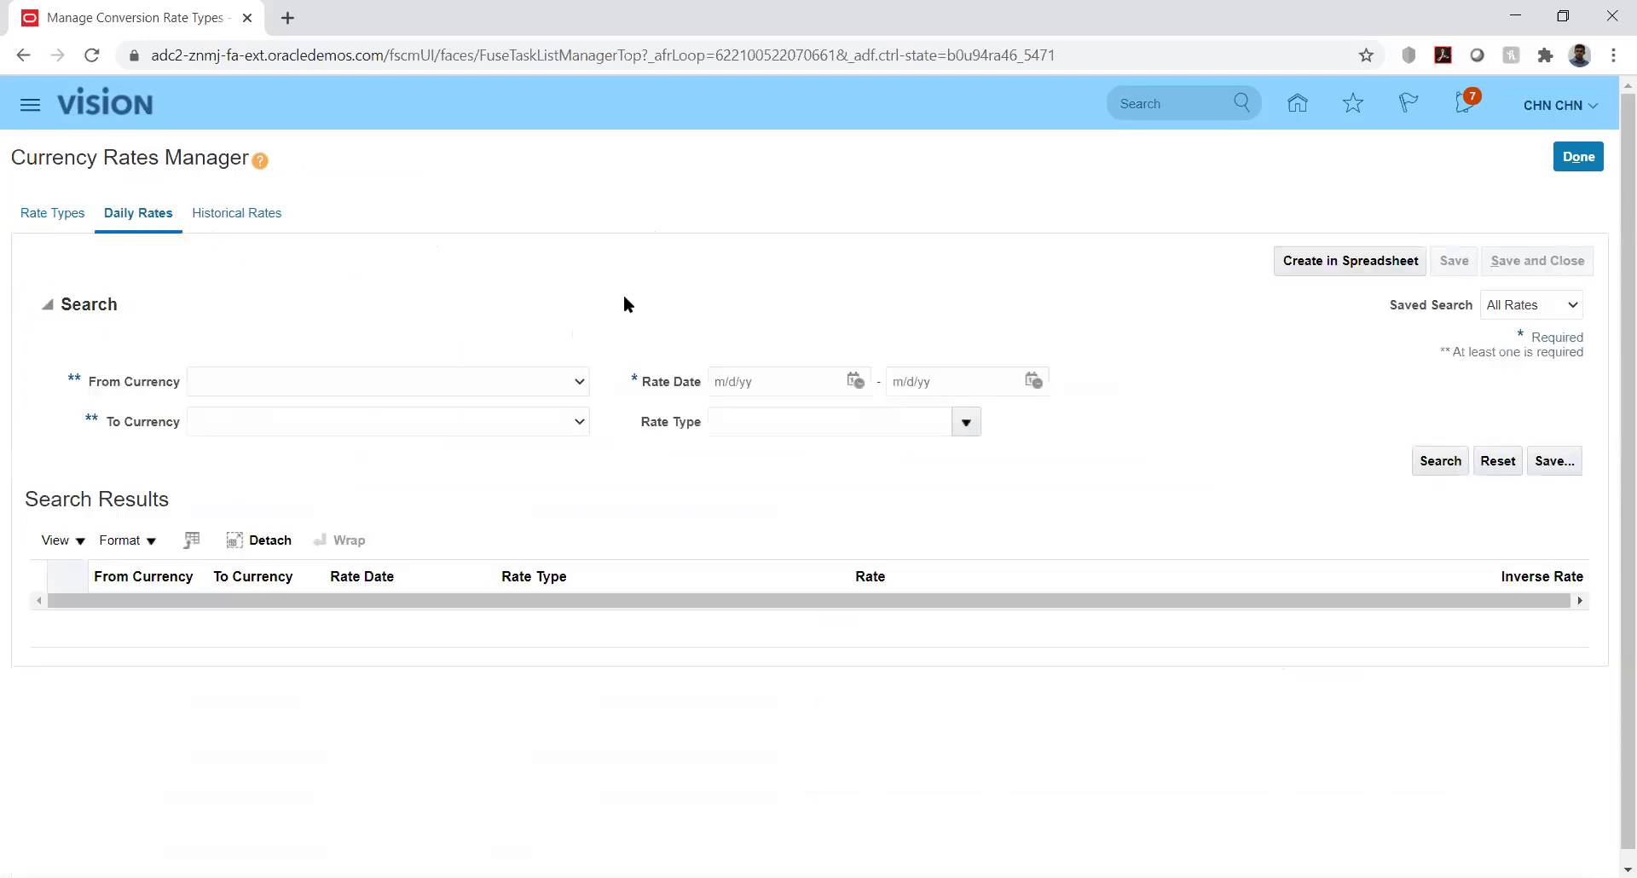
left_click(577, 384)
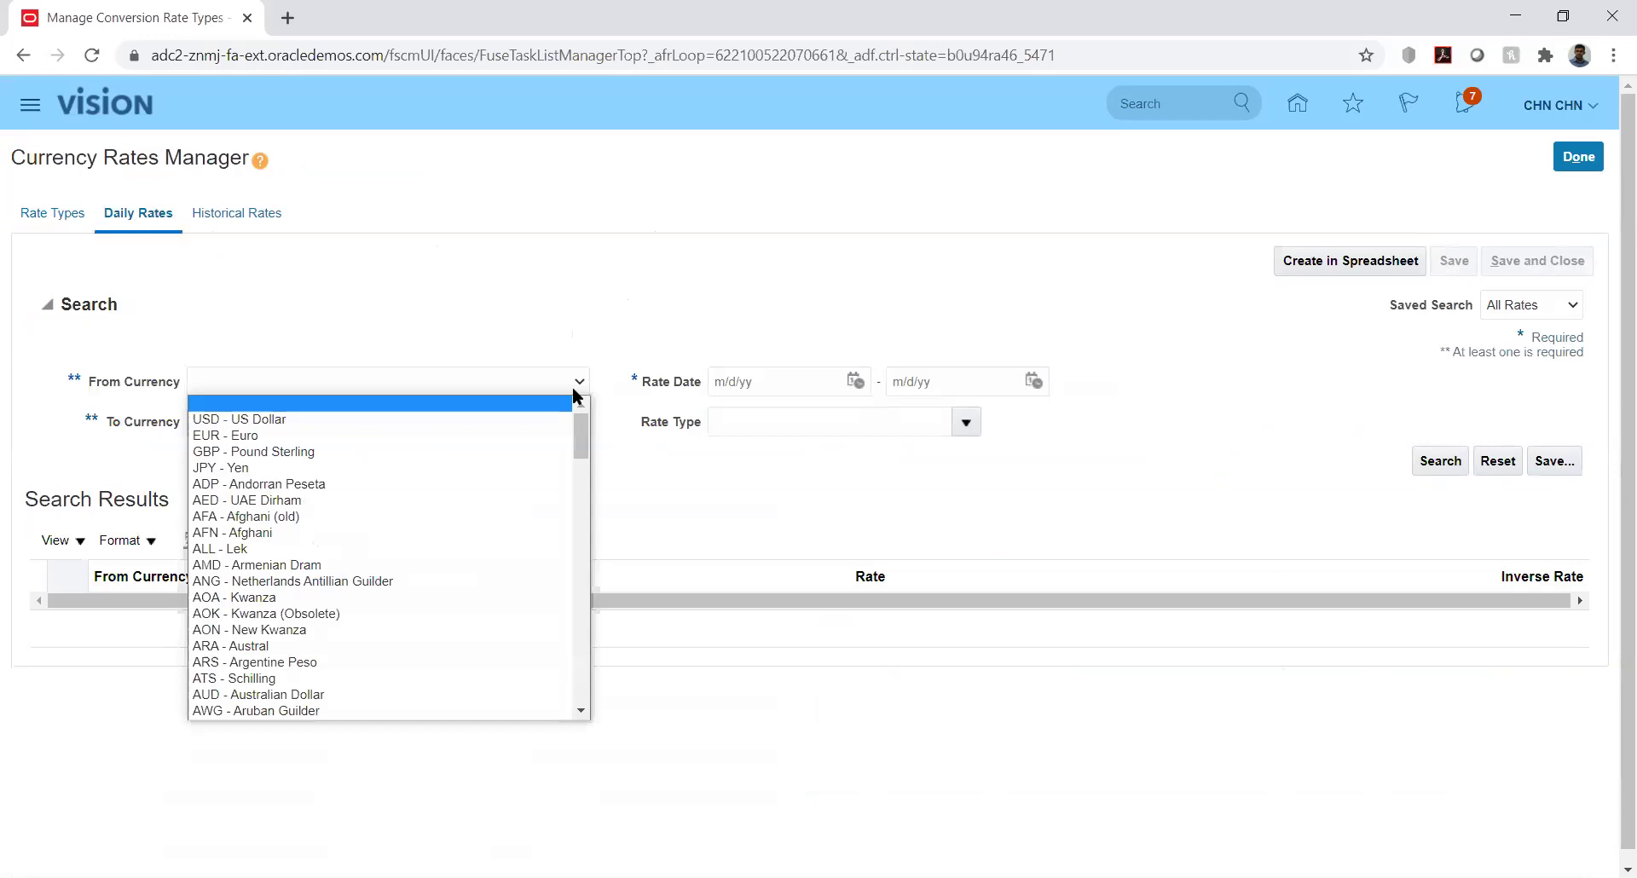
key("Down")
key("Return")
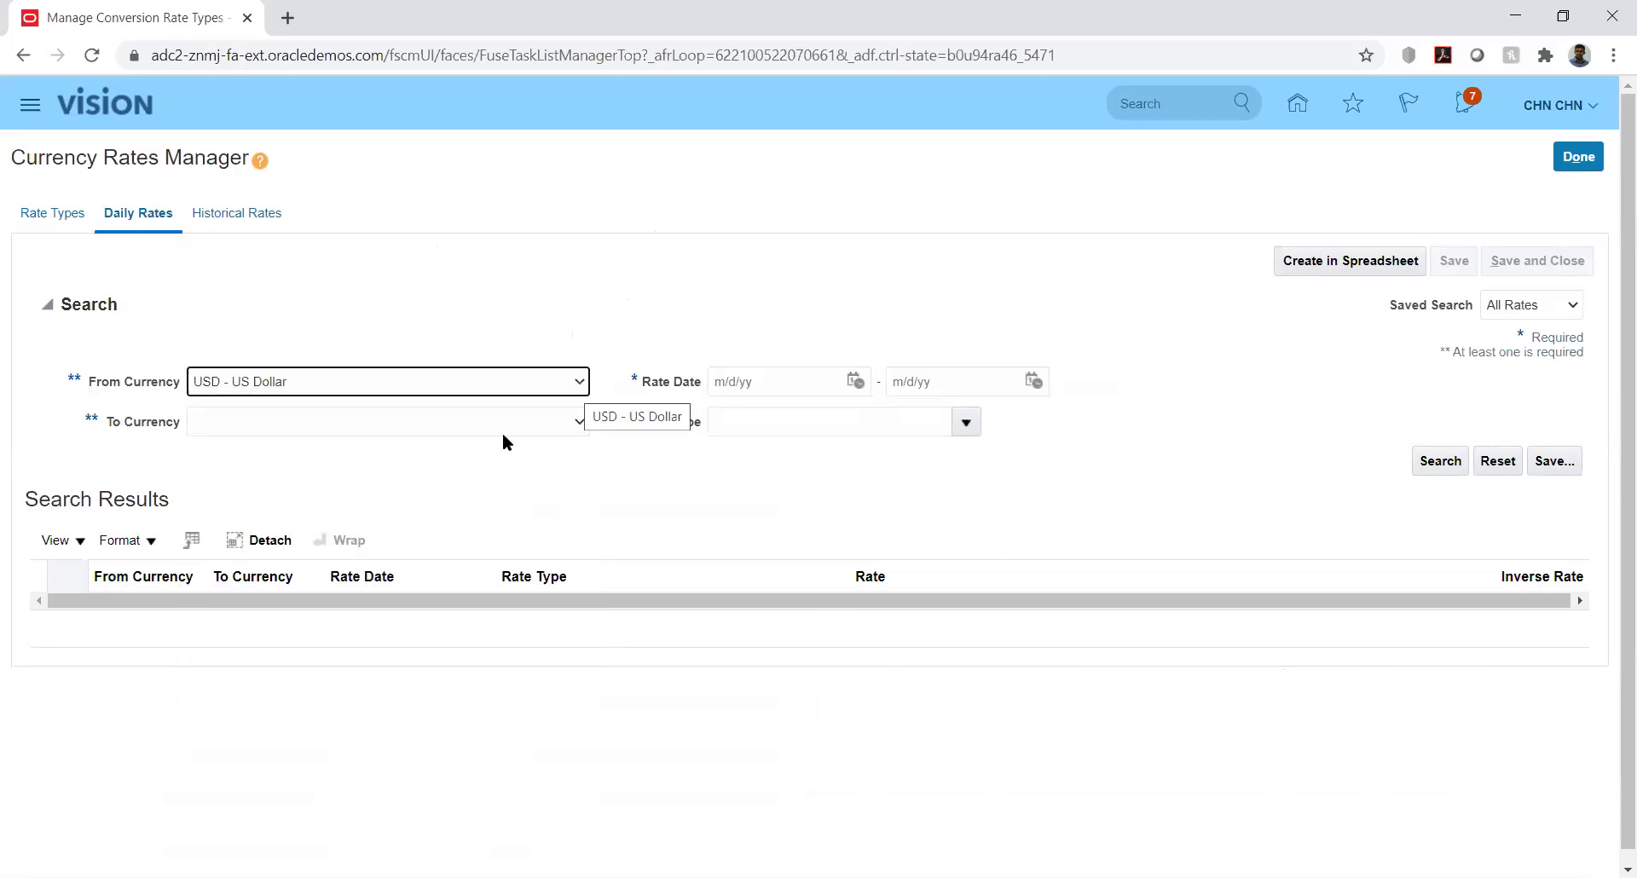
left_click(580, 423)
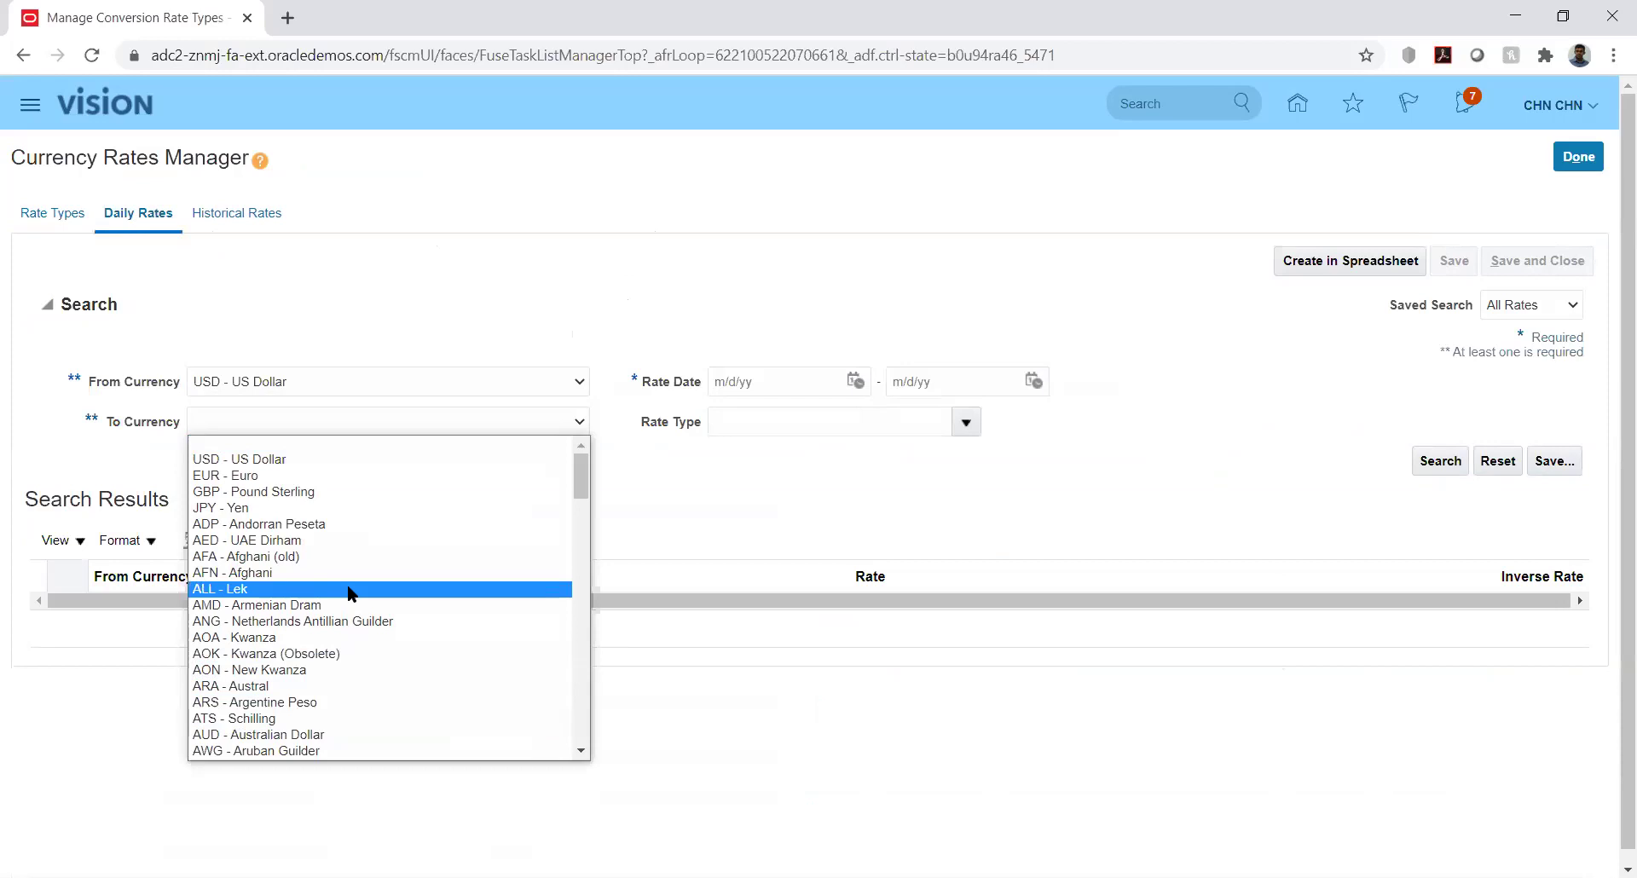
key("Down")
key("Down")
key("Down")
key("Down")
key("Down")
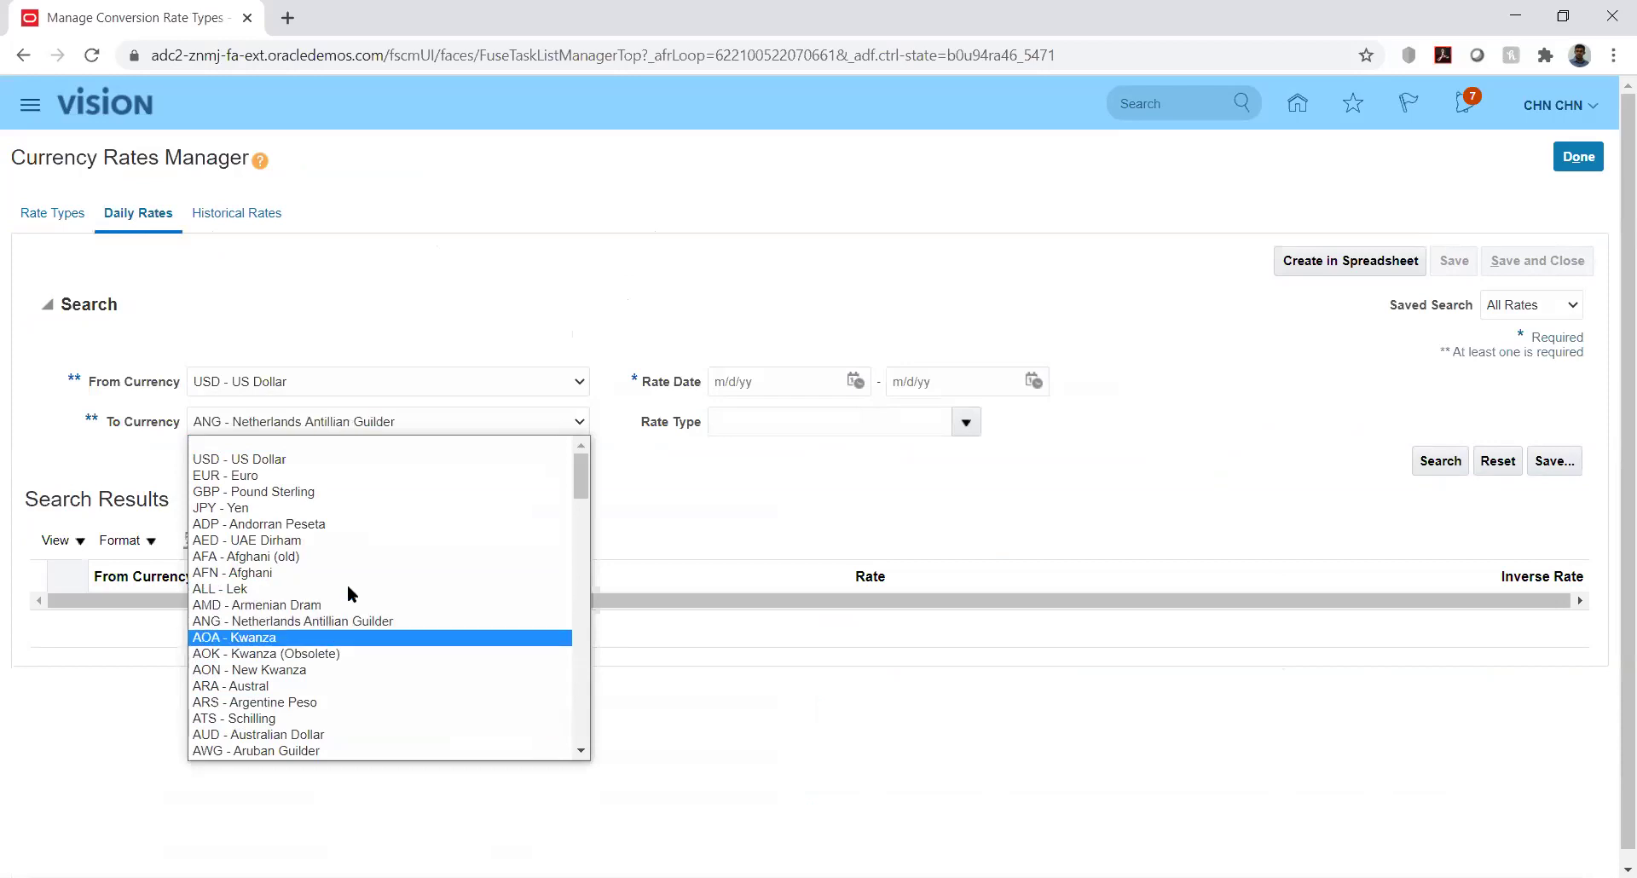
key("Down")
key("Down")
key("Down")
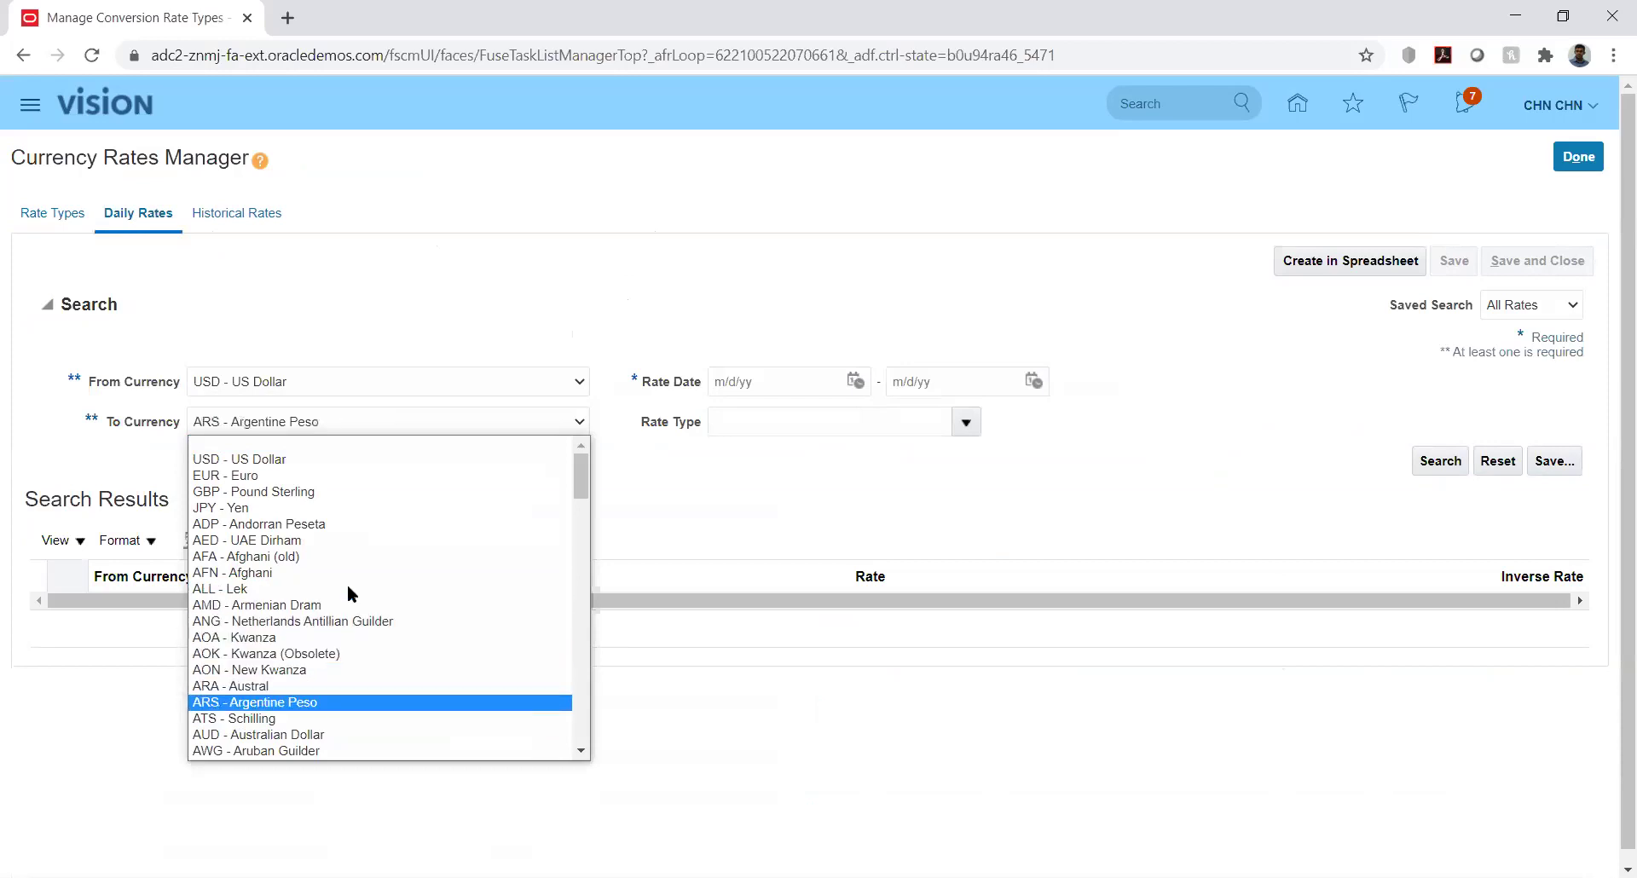
key("Down")
key("Down")
key("Down")
key("Down")
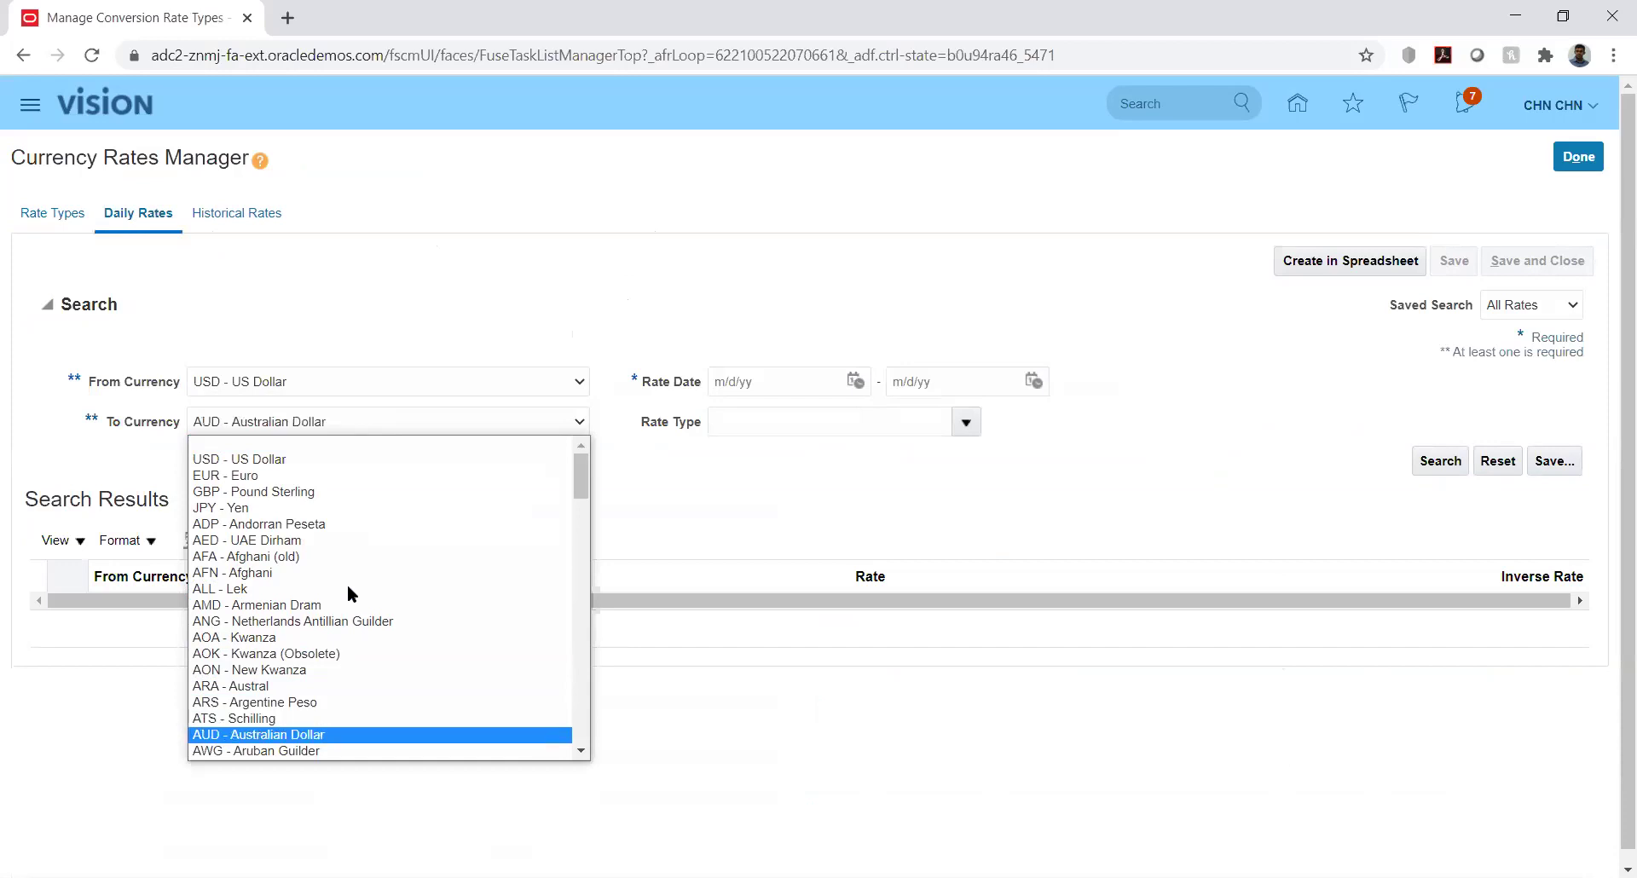
key("a")
key("Down")
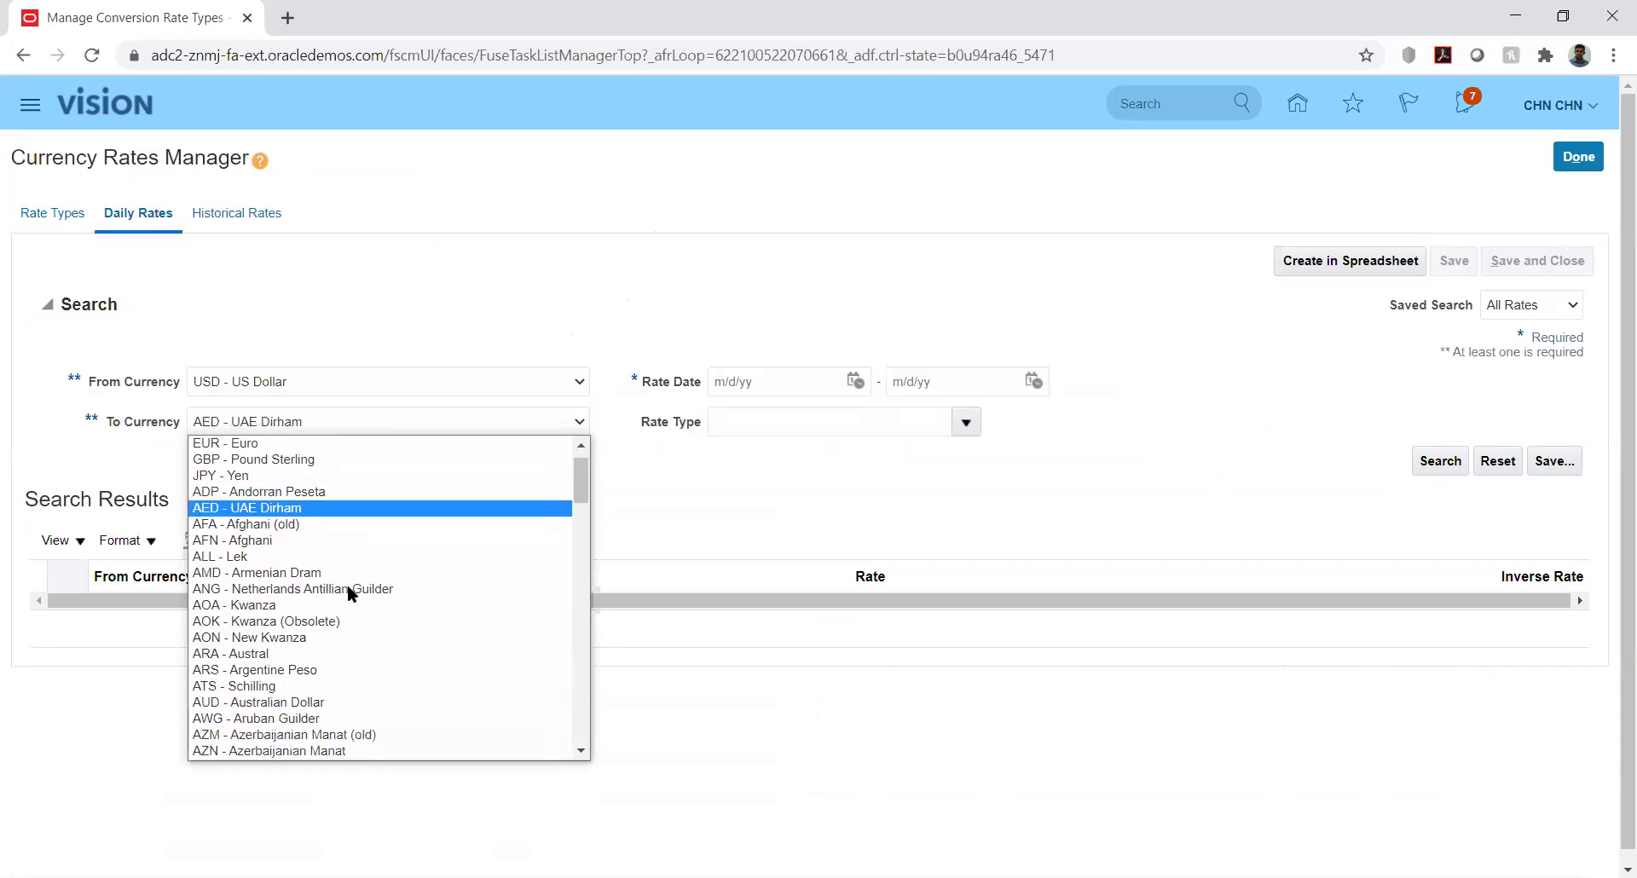
key("Return")
left_click(779, 468)
Search rate dates 8/1/20 to 8/31/20 and scroll through the Corporate 3.67 results
left_click(855, 381)
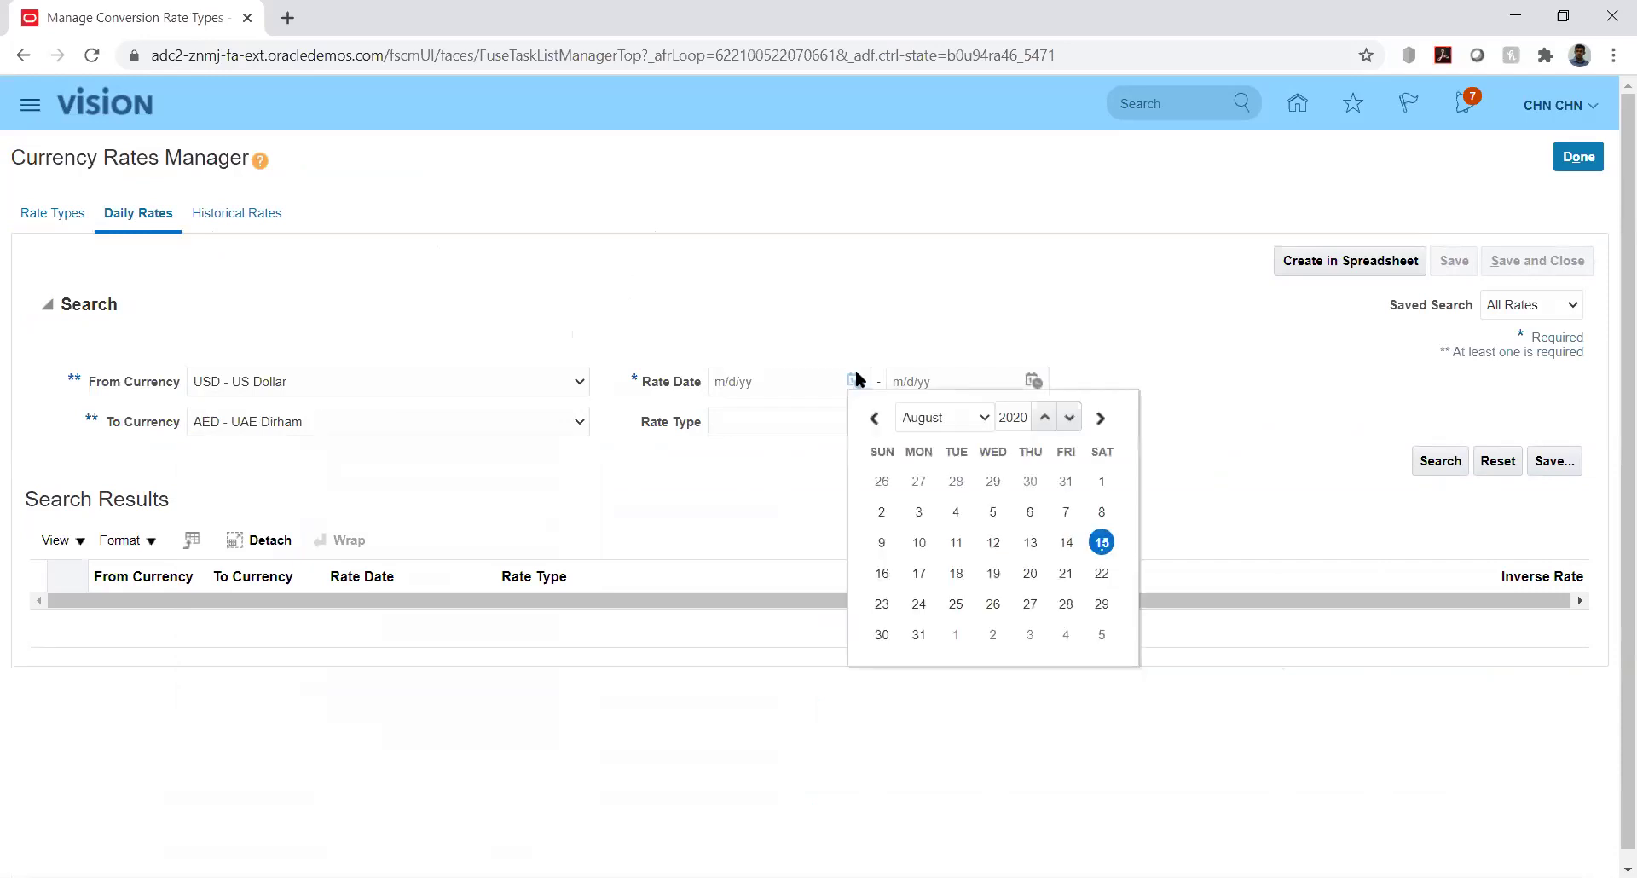
left_click(1101, 481)
left_click(1032, 380)
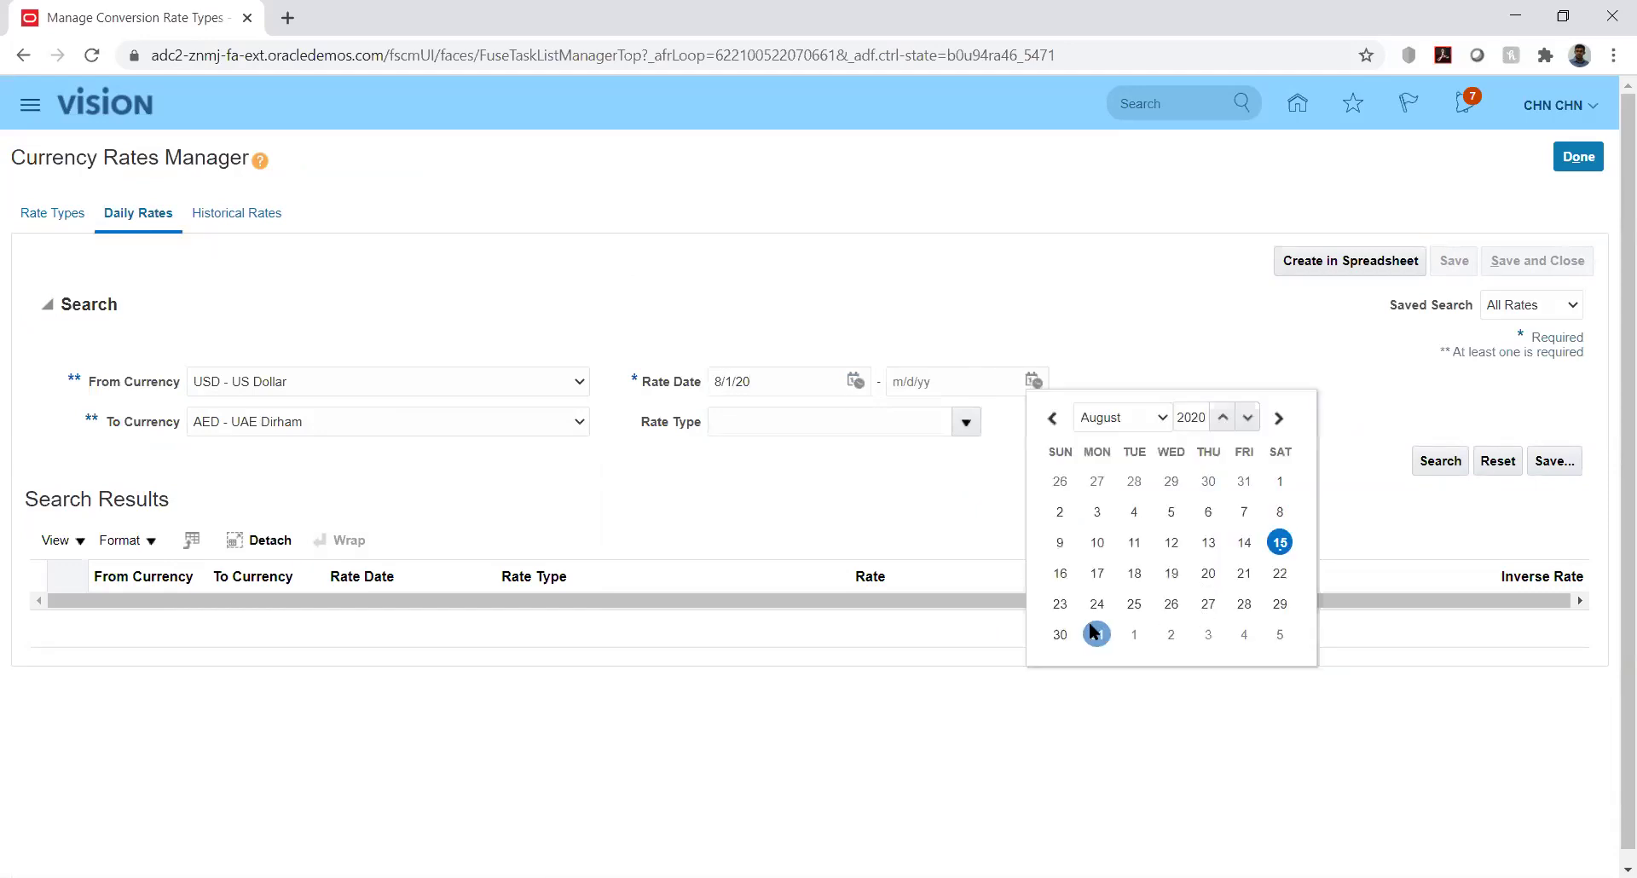
left_click(1097, 634)
left_click(1437, 460)
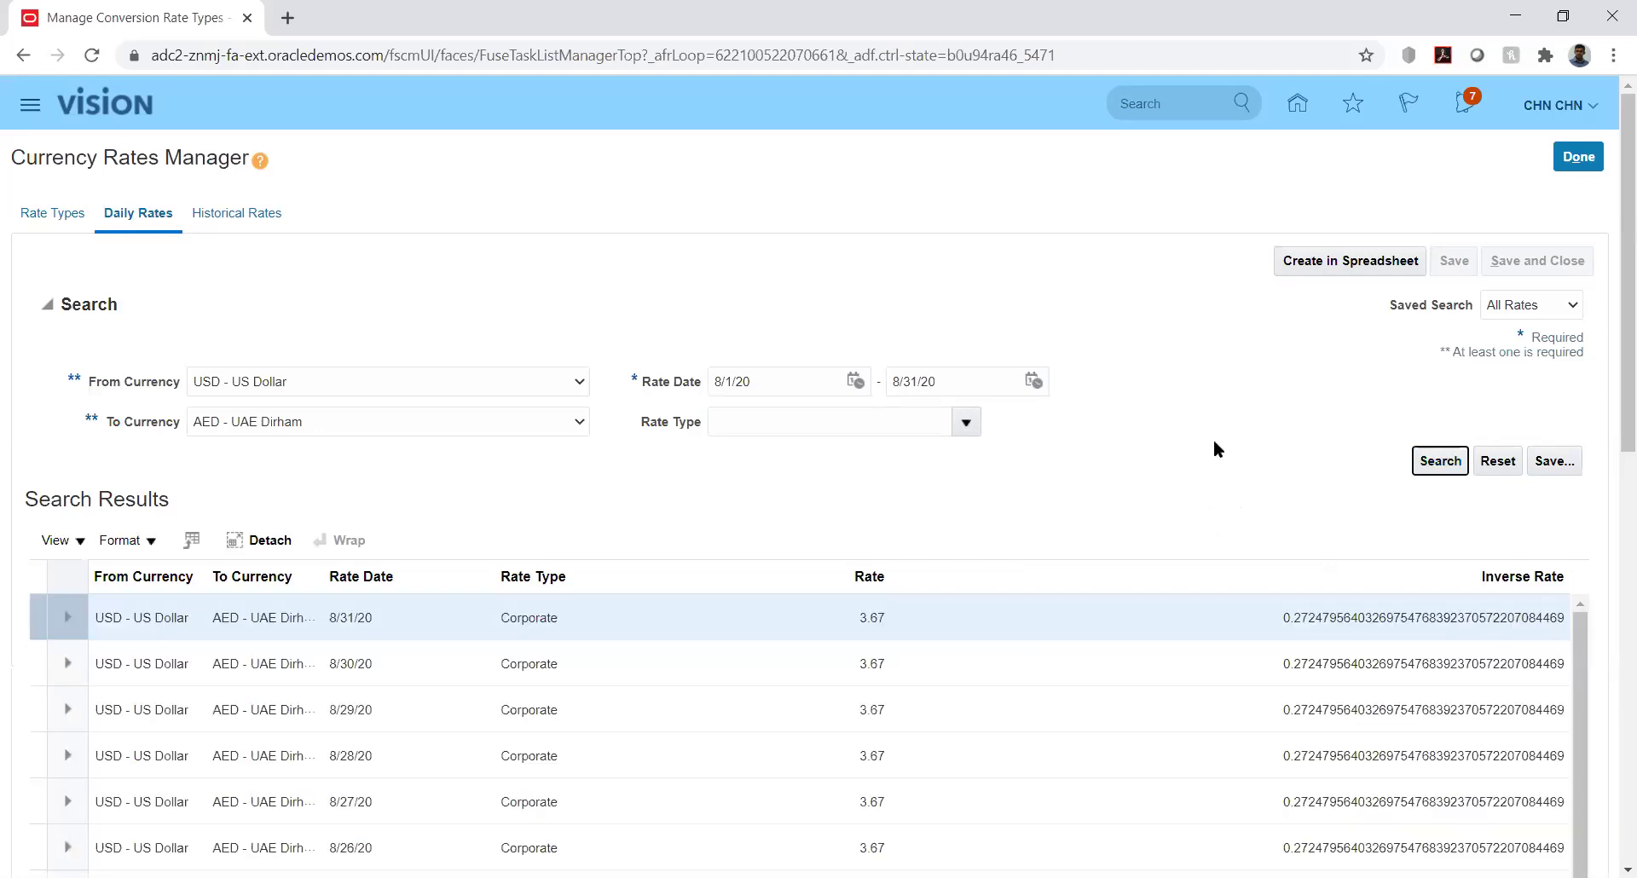
scroll(1611, 460, "down", 2)
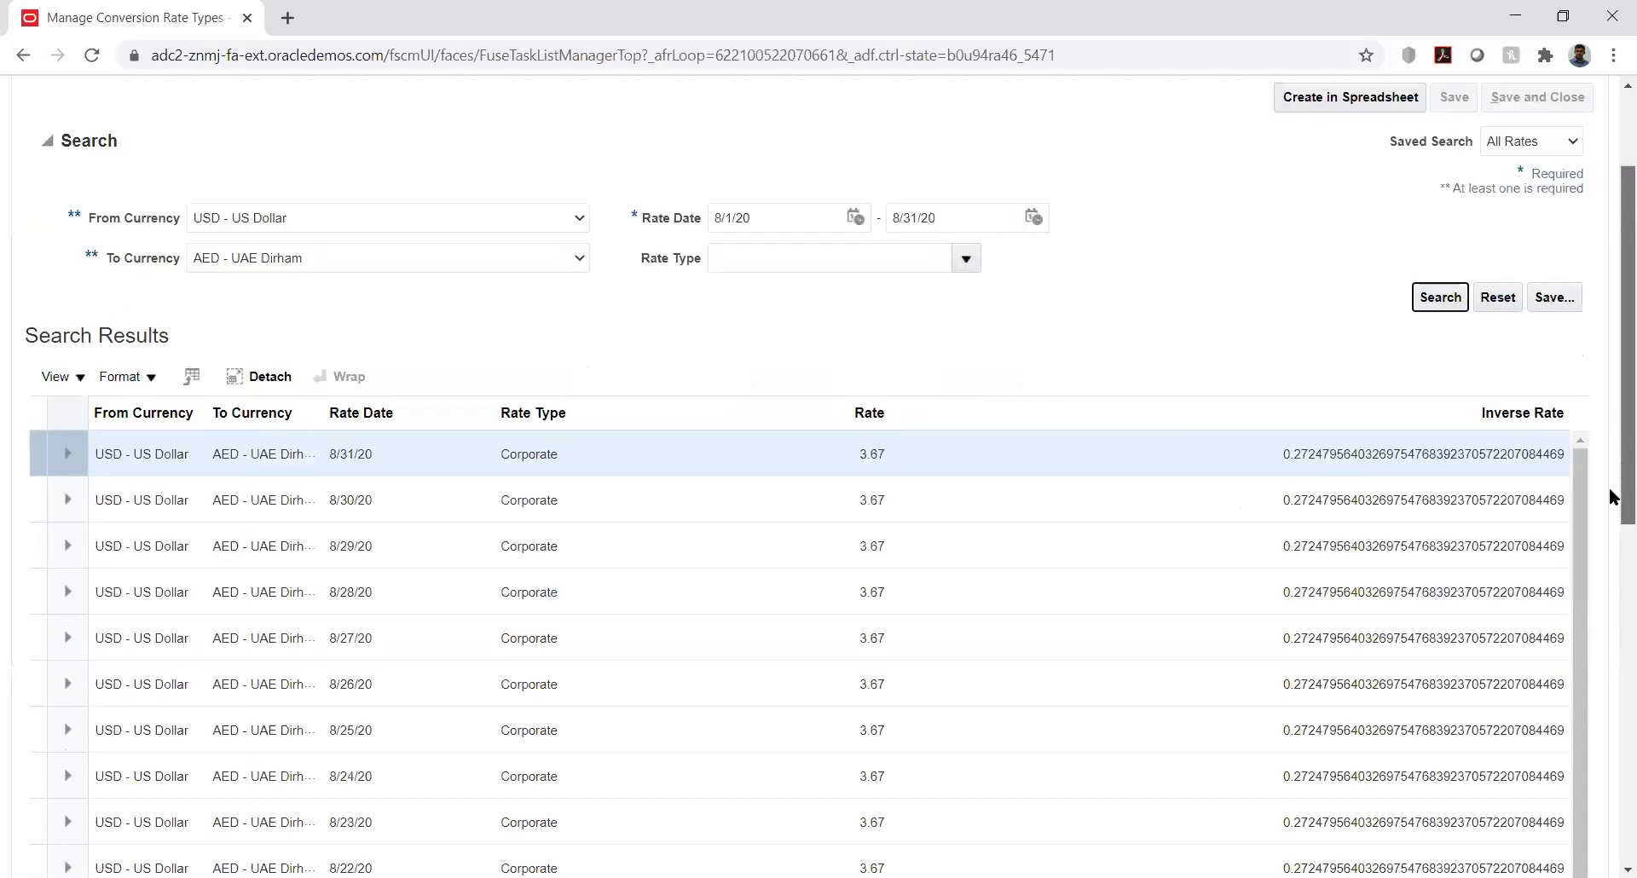
scroll(1611, 498, "down", 2)
scroll(1611, 520, "down", 1)
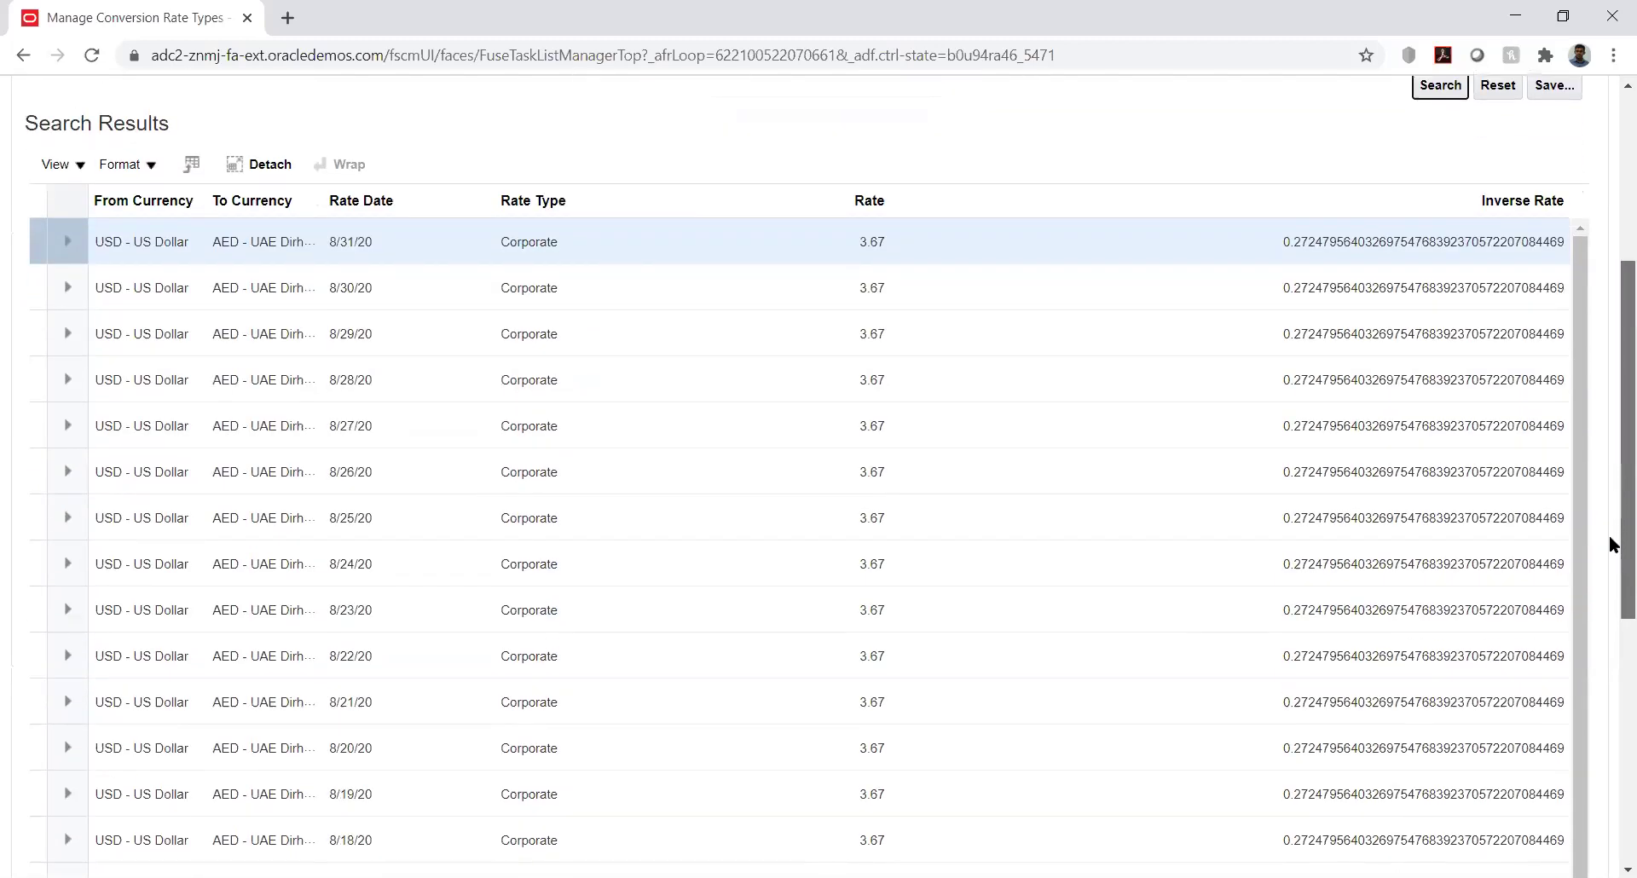
scroll(1611, 596, "down", 5)
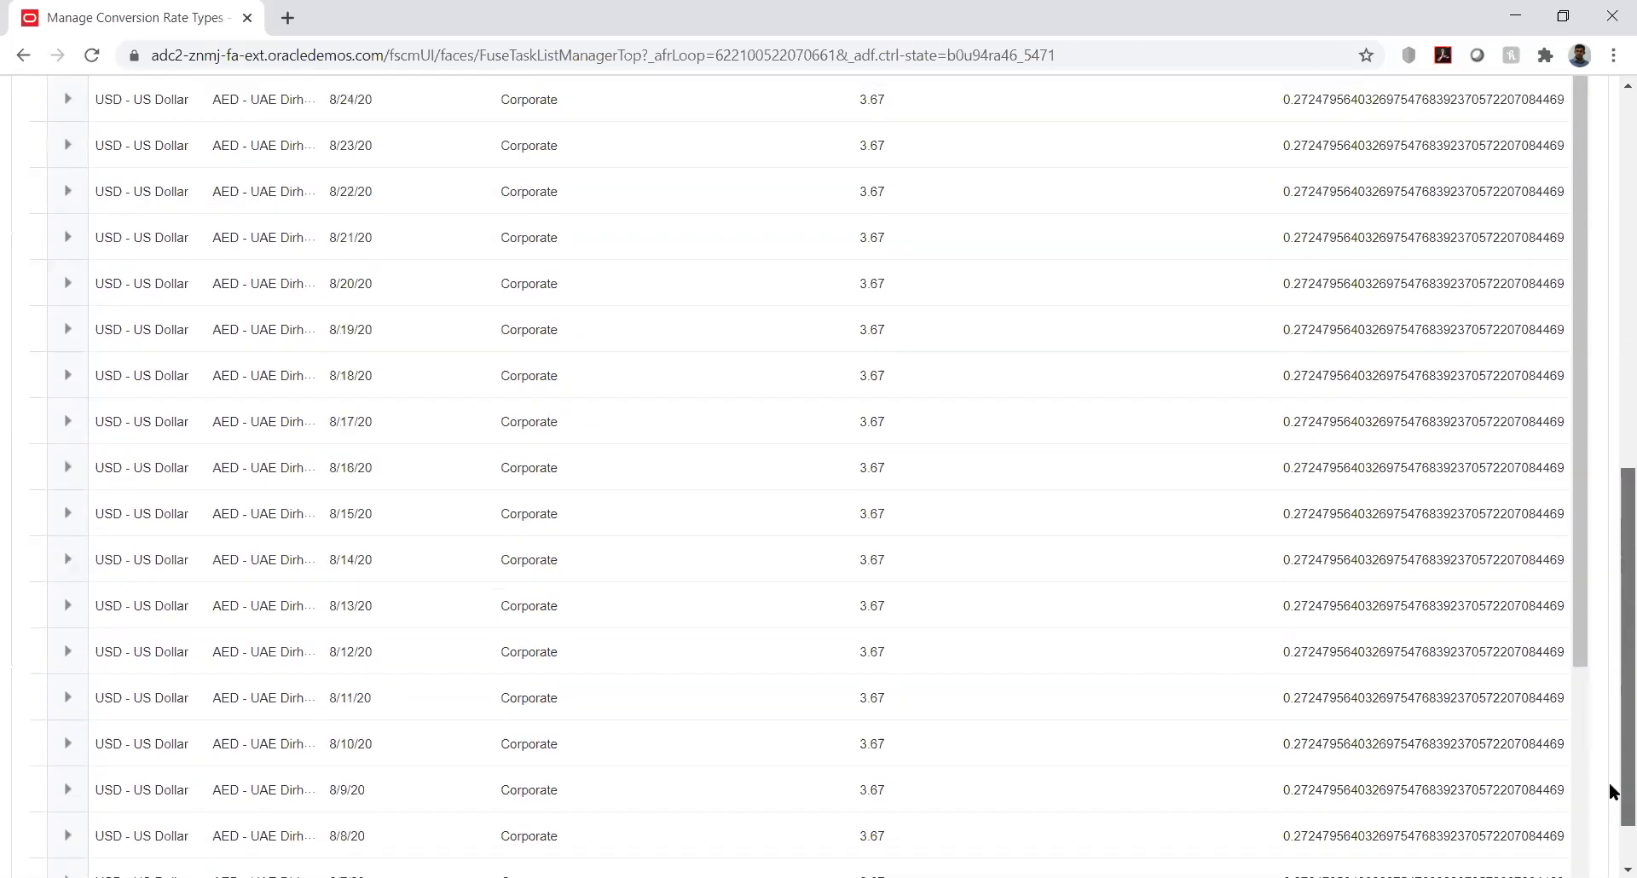
scroll(1609, 574, "up", 5)
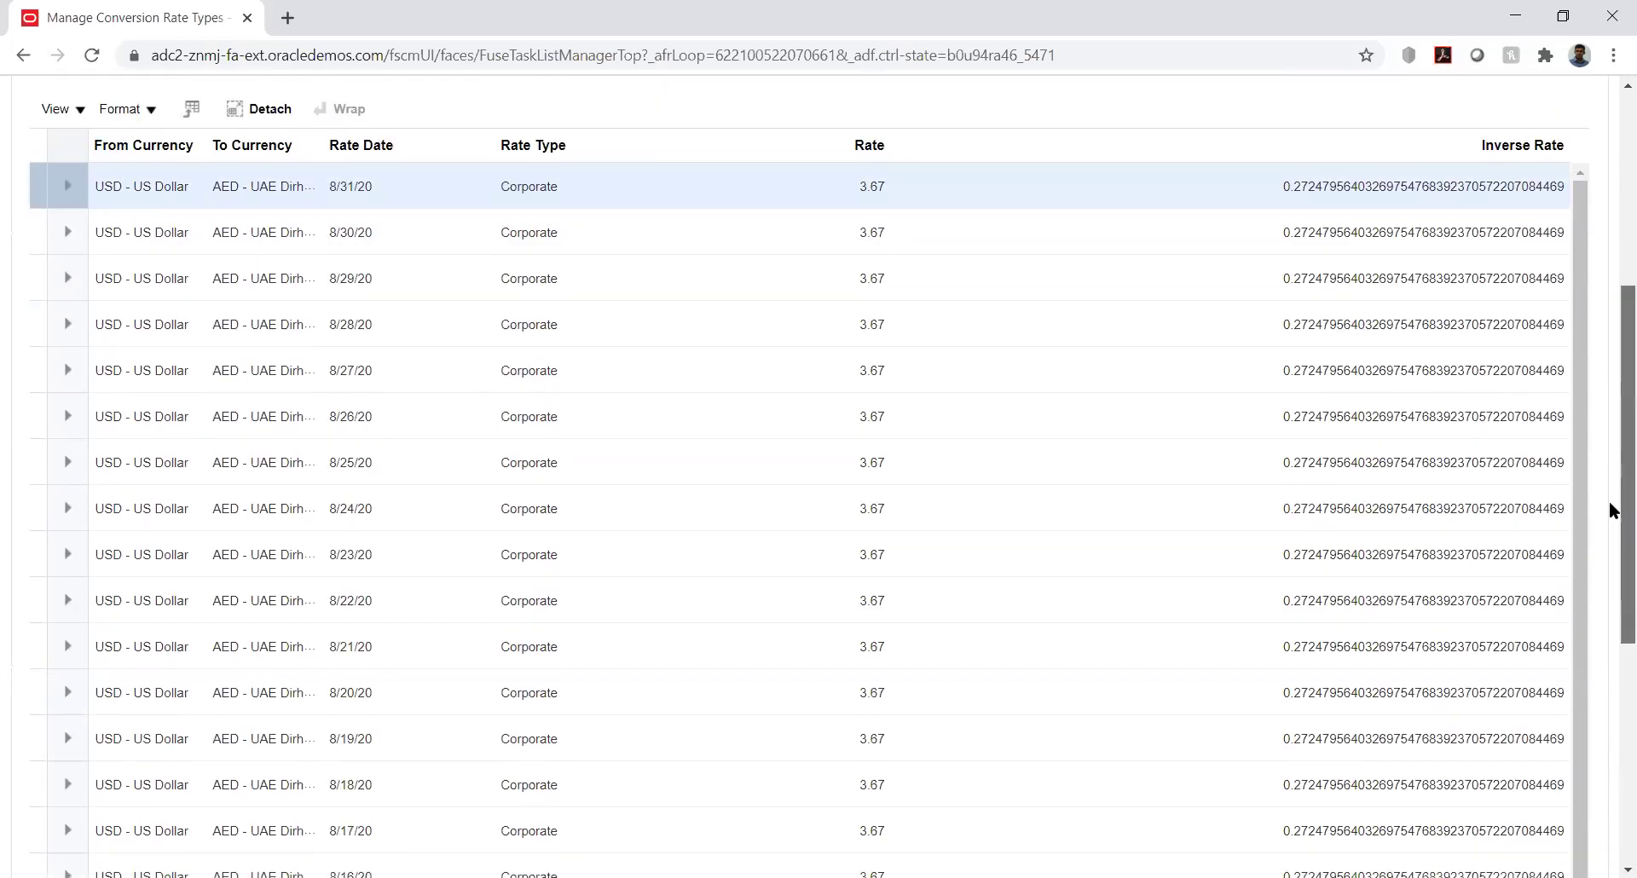
scroll(1611, 510, "up", 4)
scroll(1607, 597, "down", 4)
scroll(1592, 335, "up", 6)
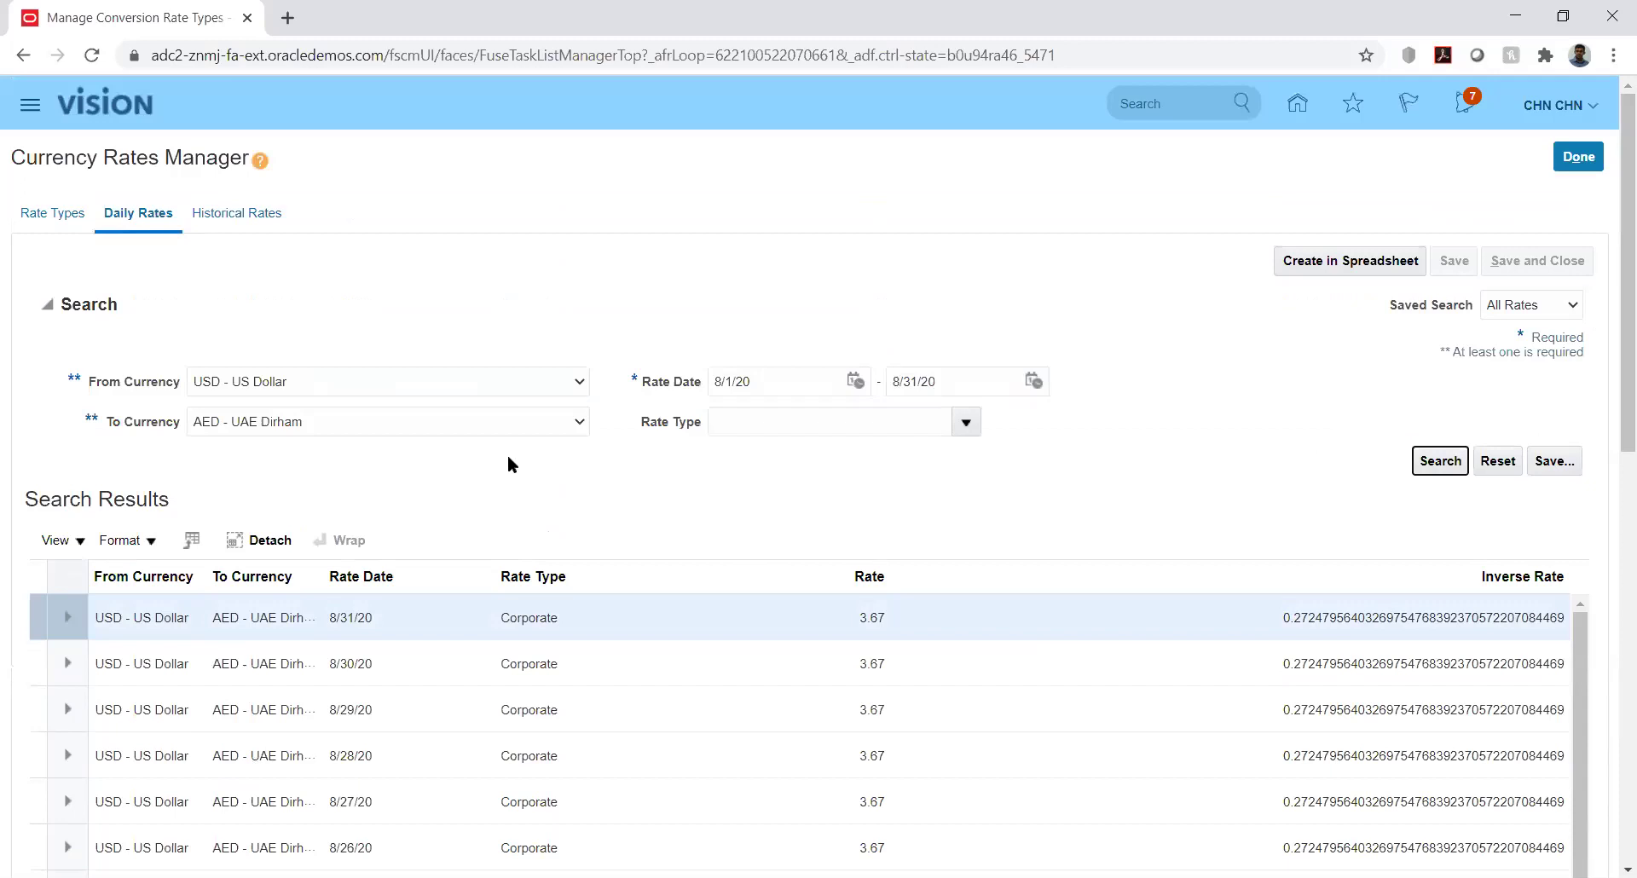
Show the rate types list and select the Fixed Rate type's description text
left_click(53, 213)
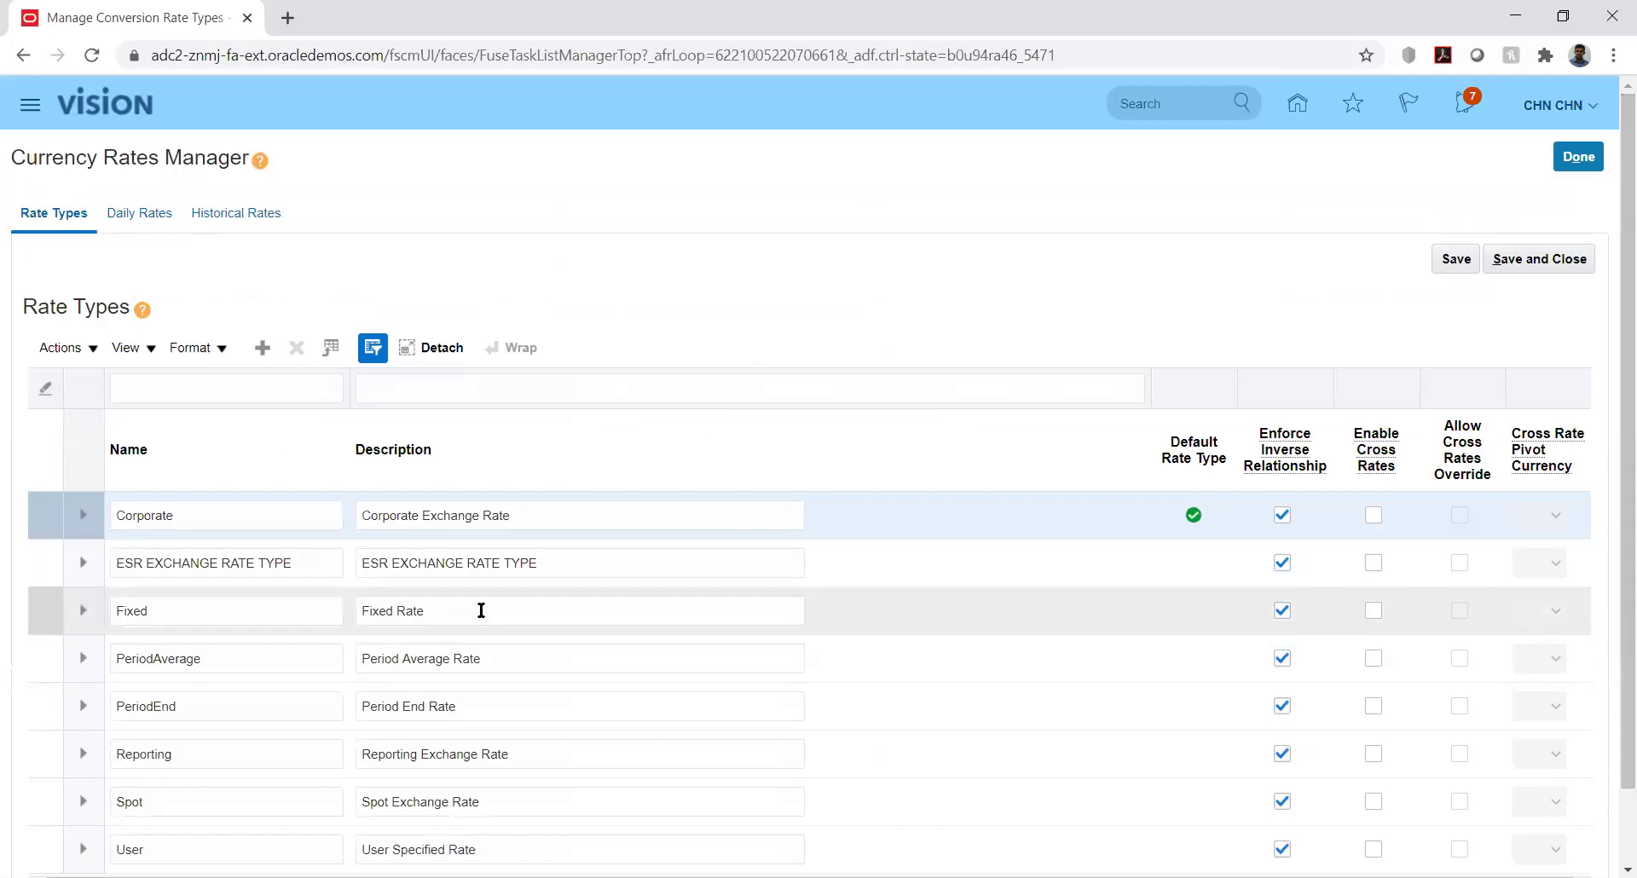
double_click(481, 611)
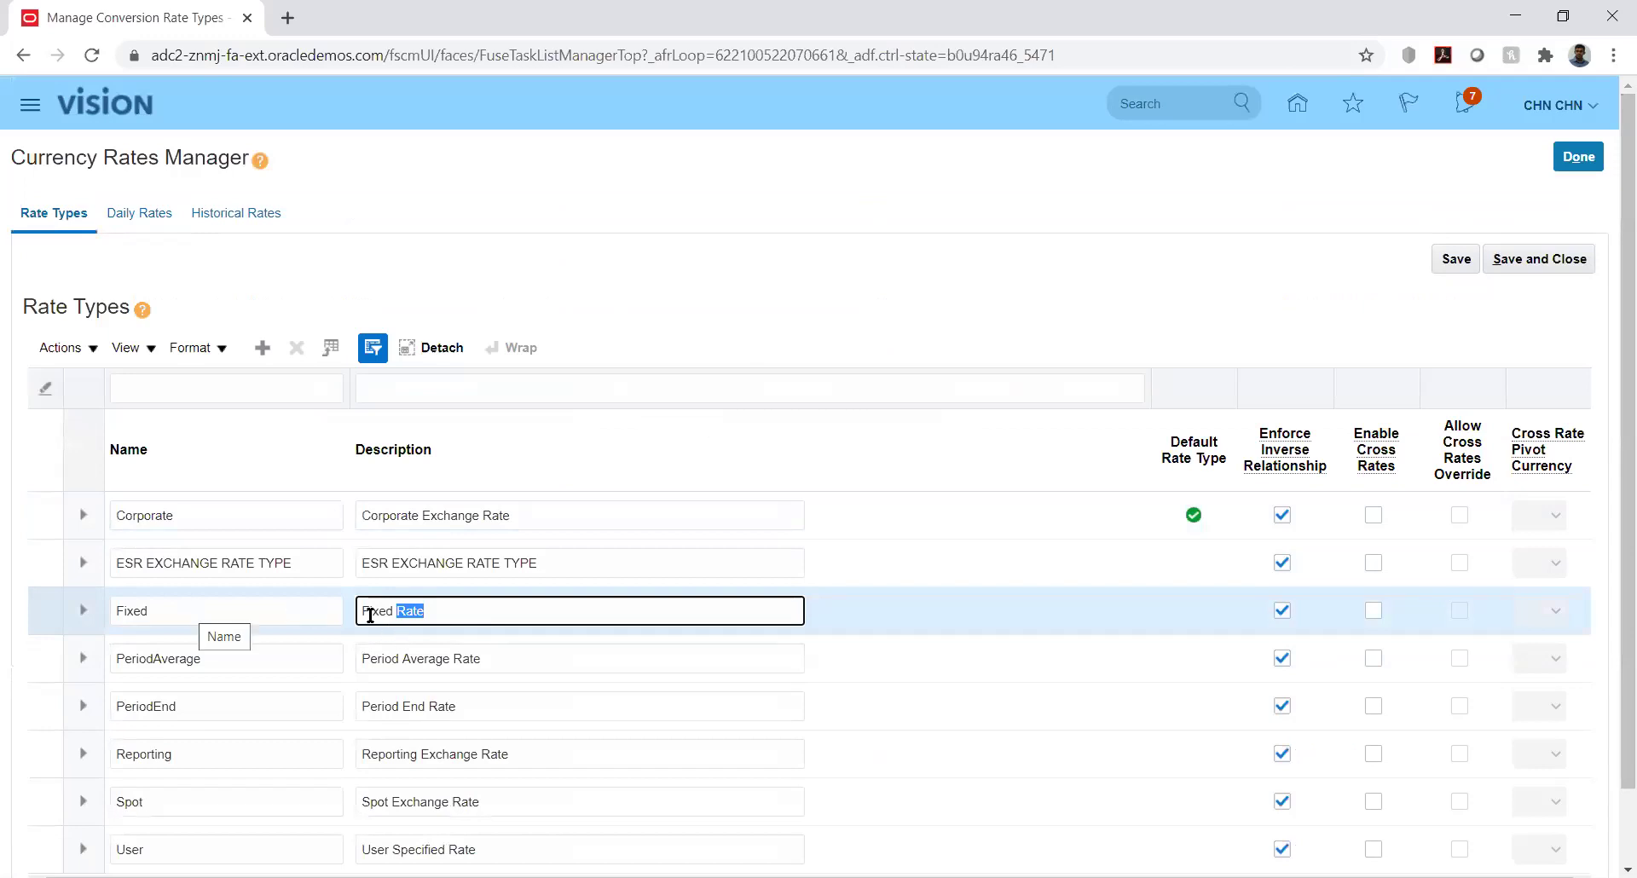
left_click_drag(364, 610, 450, 615)
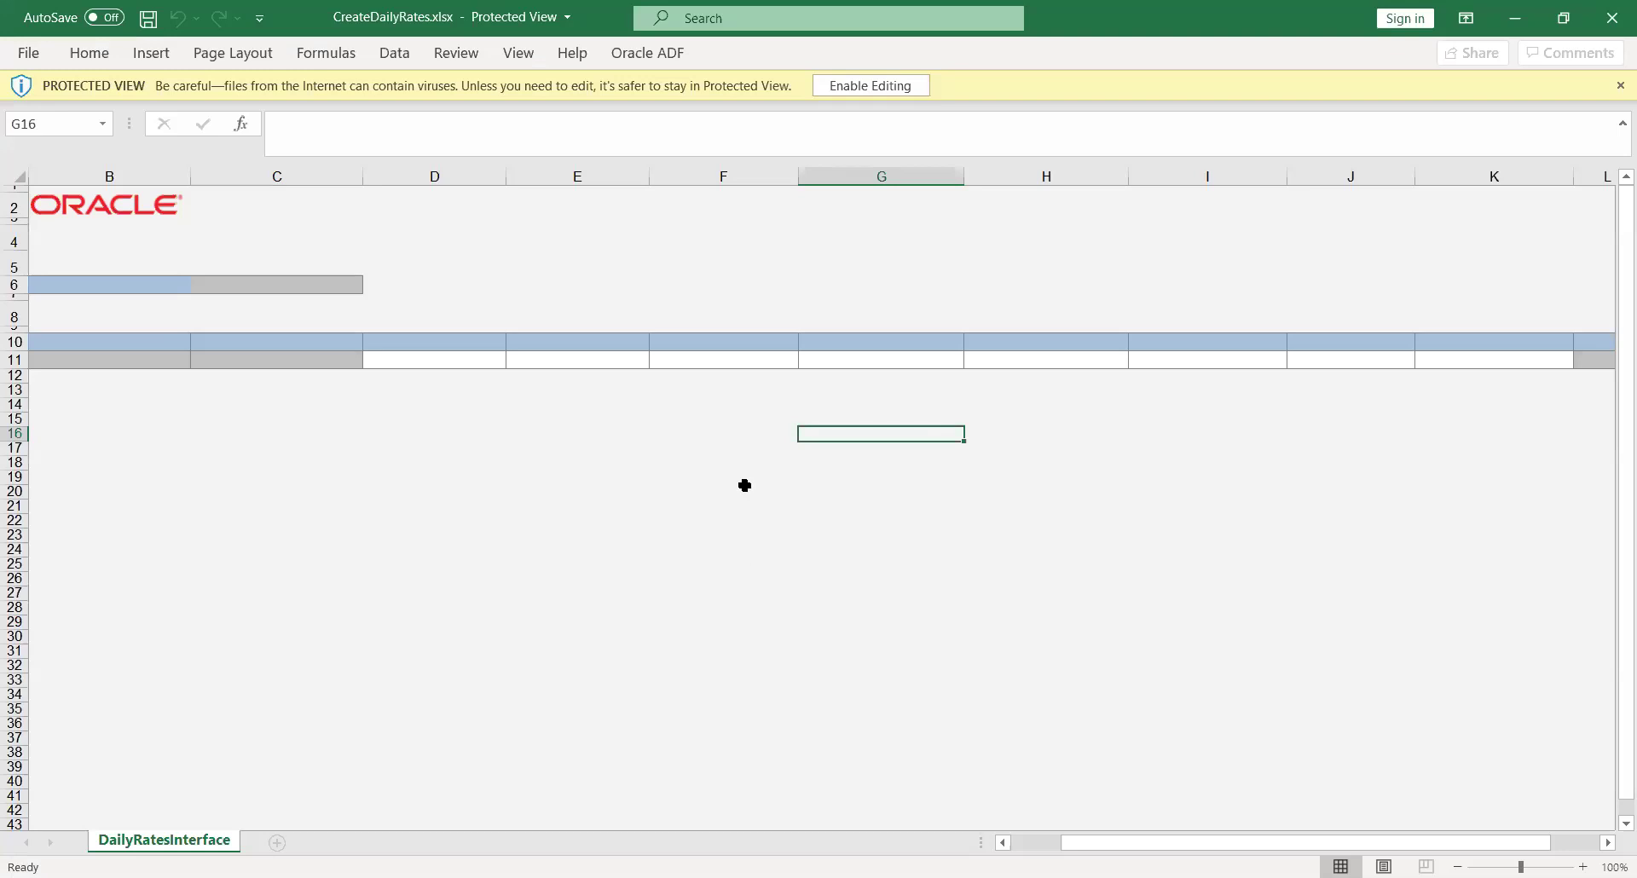
Enable editing of CreateDailyRates.xlsx and sign in to Oracle with the username and password
left_click(848, 89)
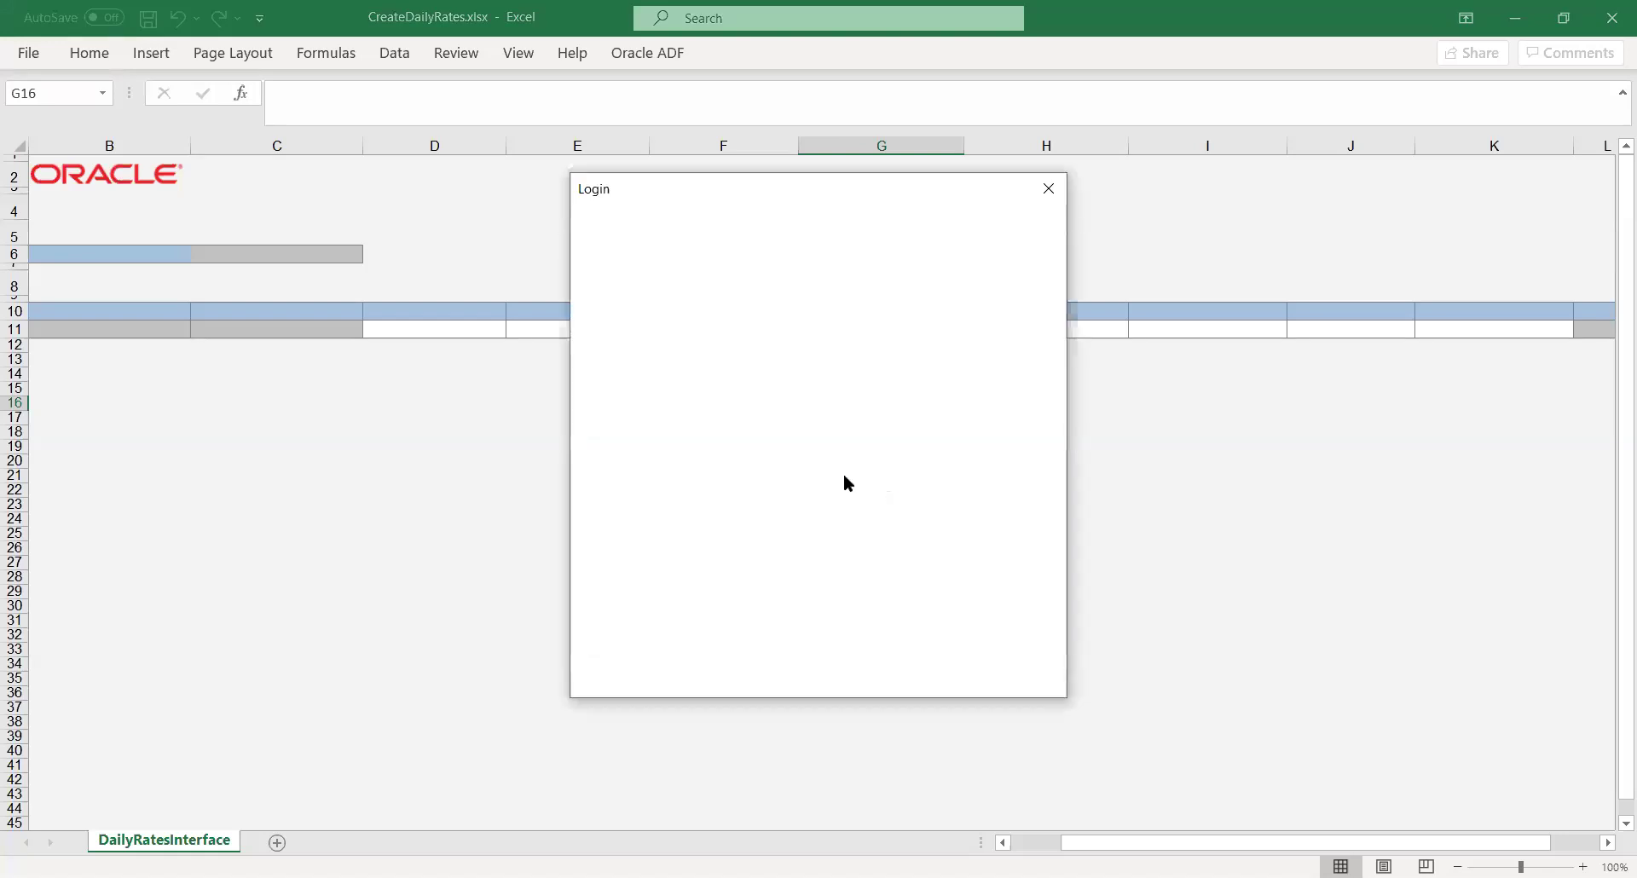
type("CHN.CHN")
key("Tab")
type("•••••••••")
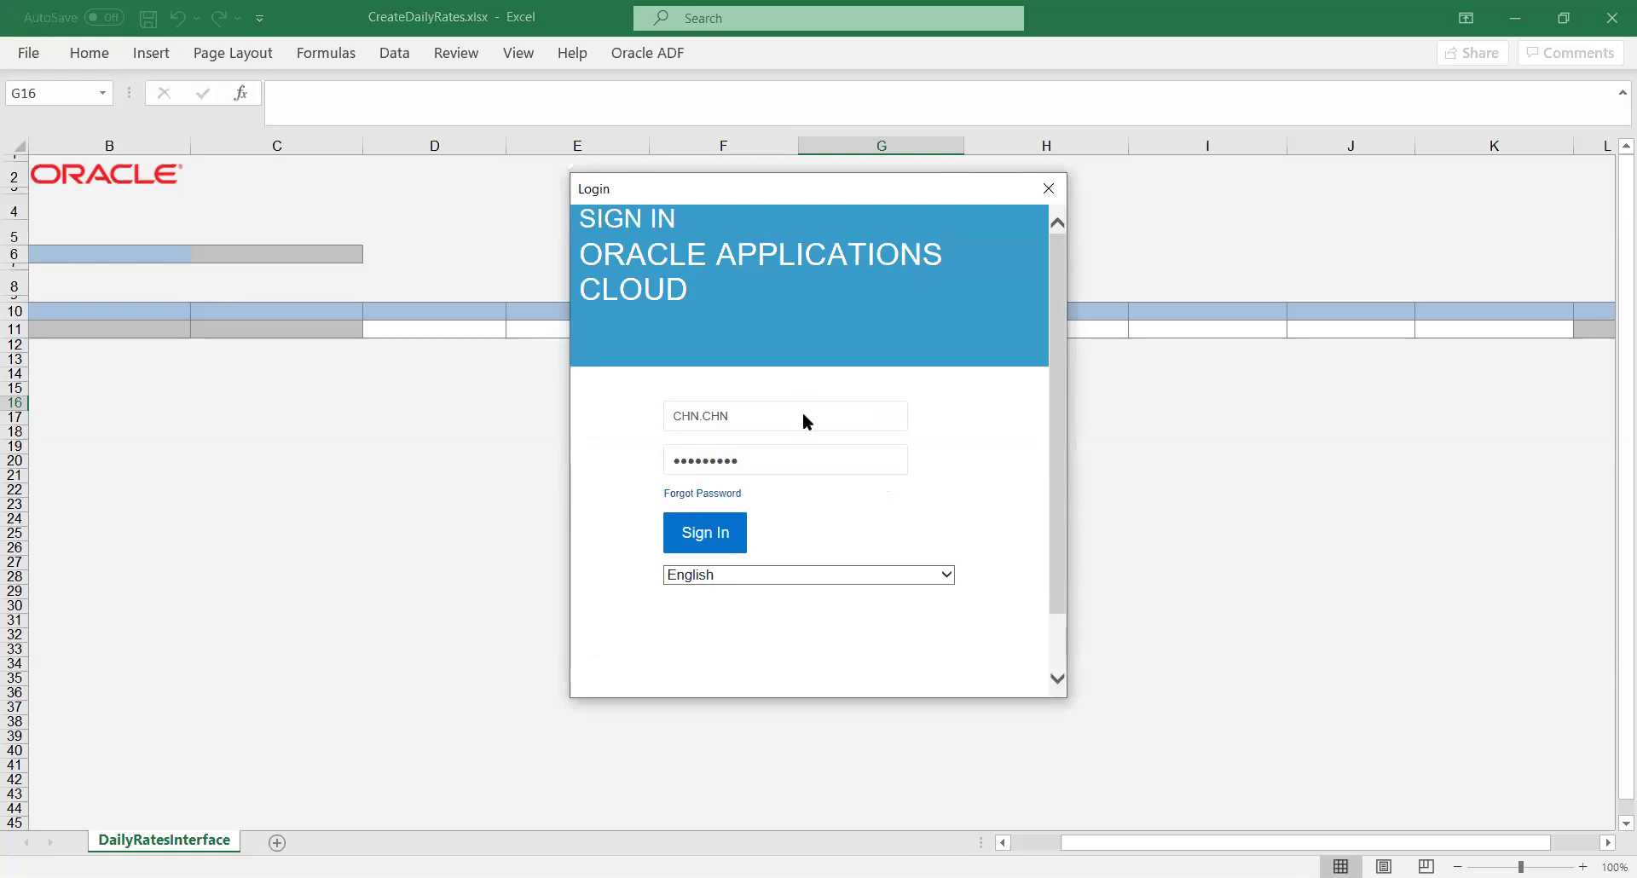
key("Return")
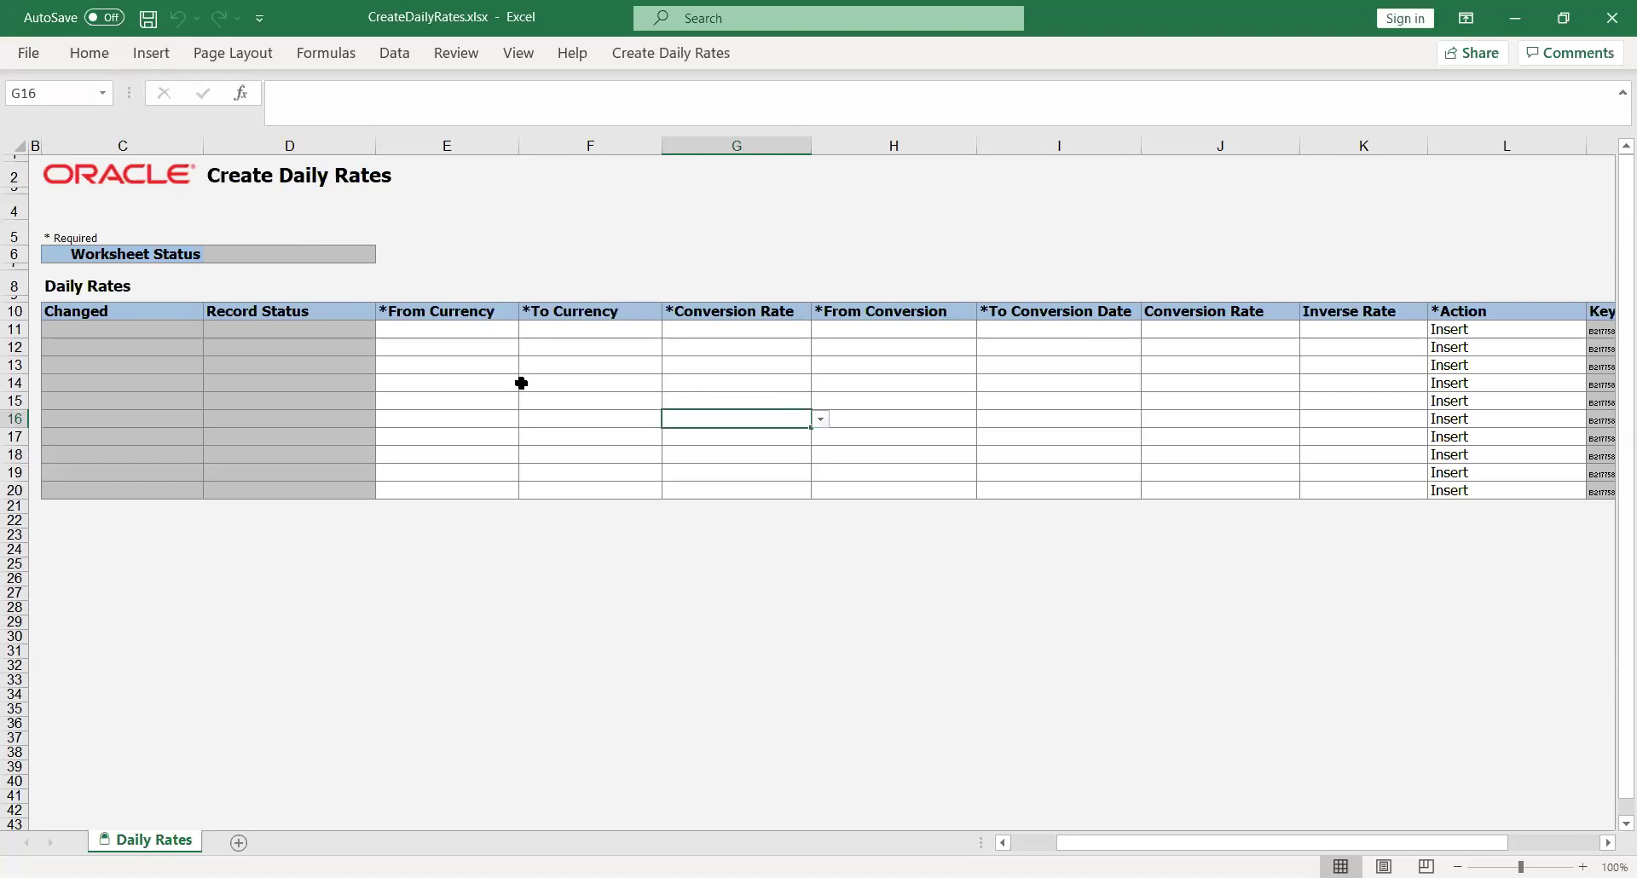
In row 11 choose From Currency USD, To Currency AED and rate type Reporting
left_click(443, 335)
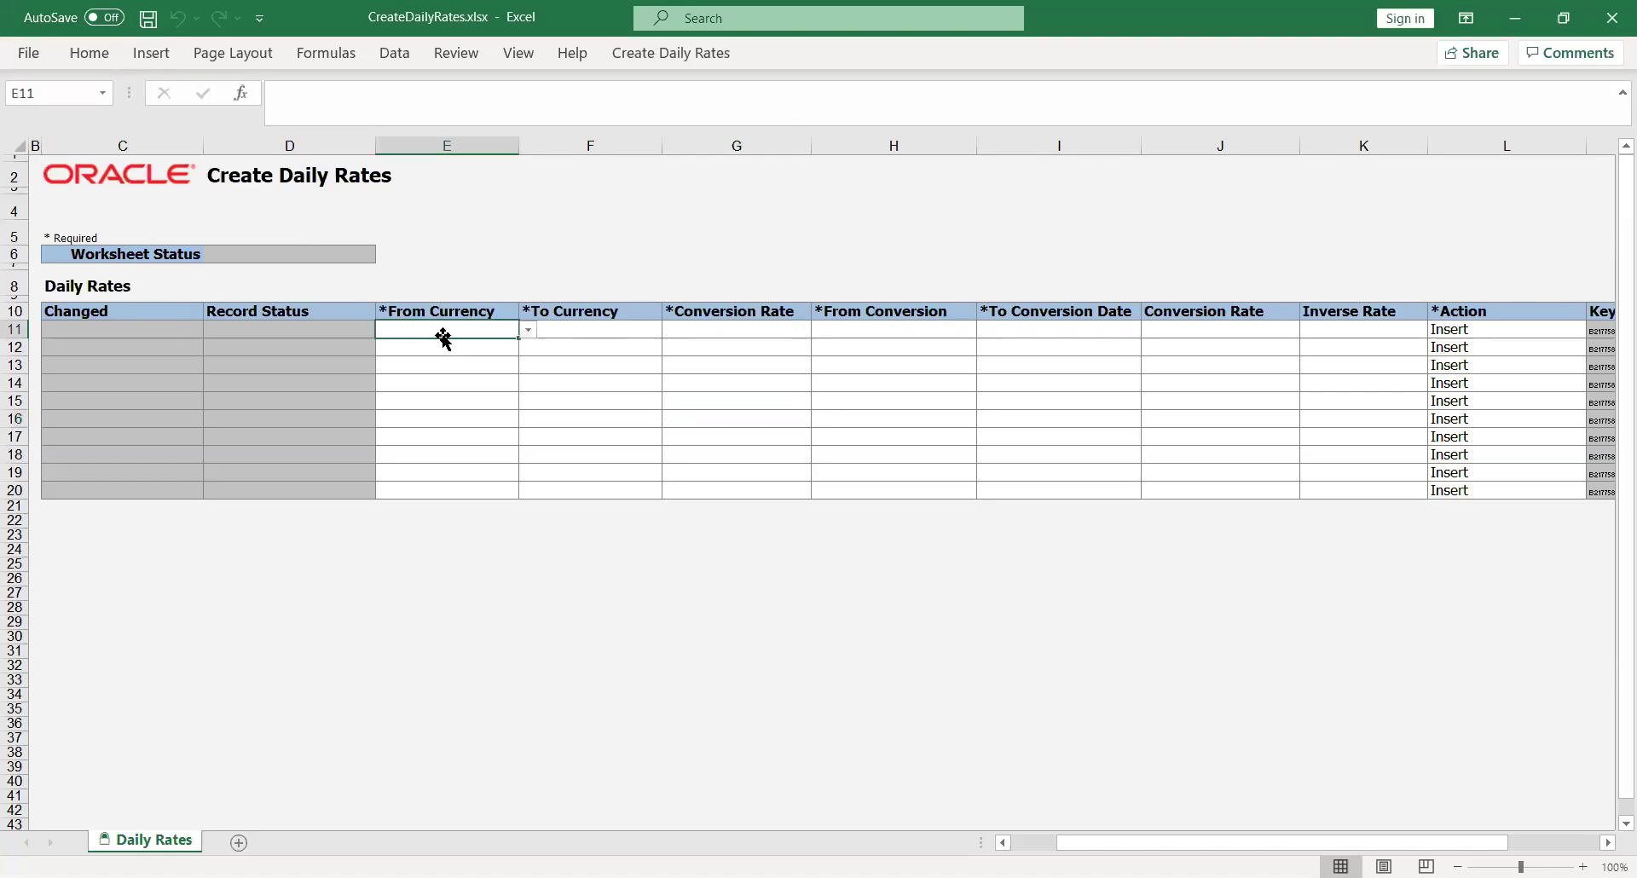
left_click(528, 329)
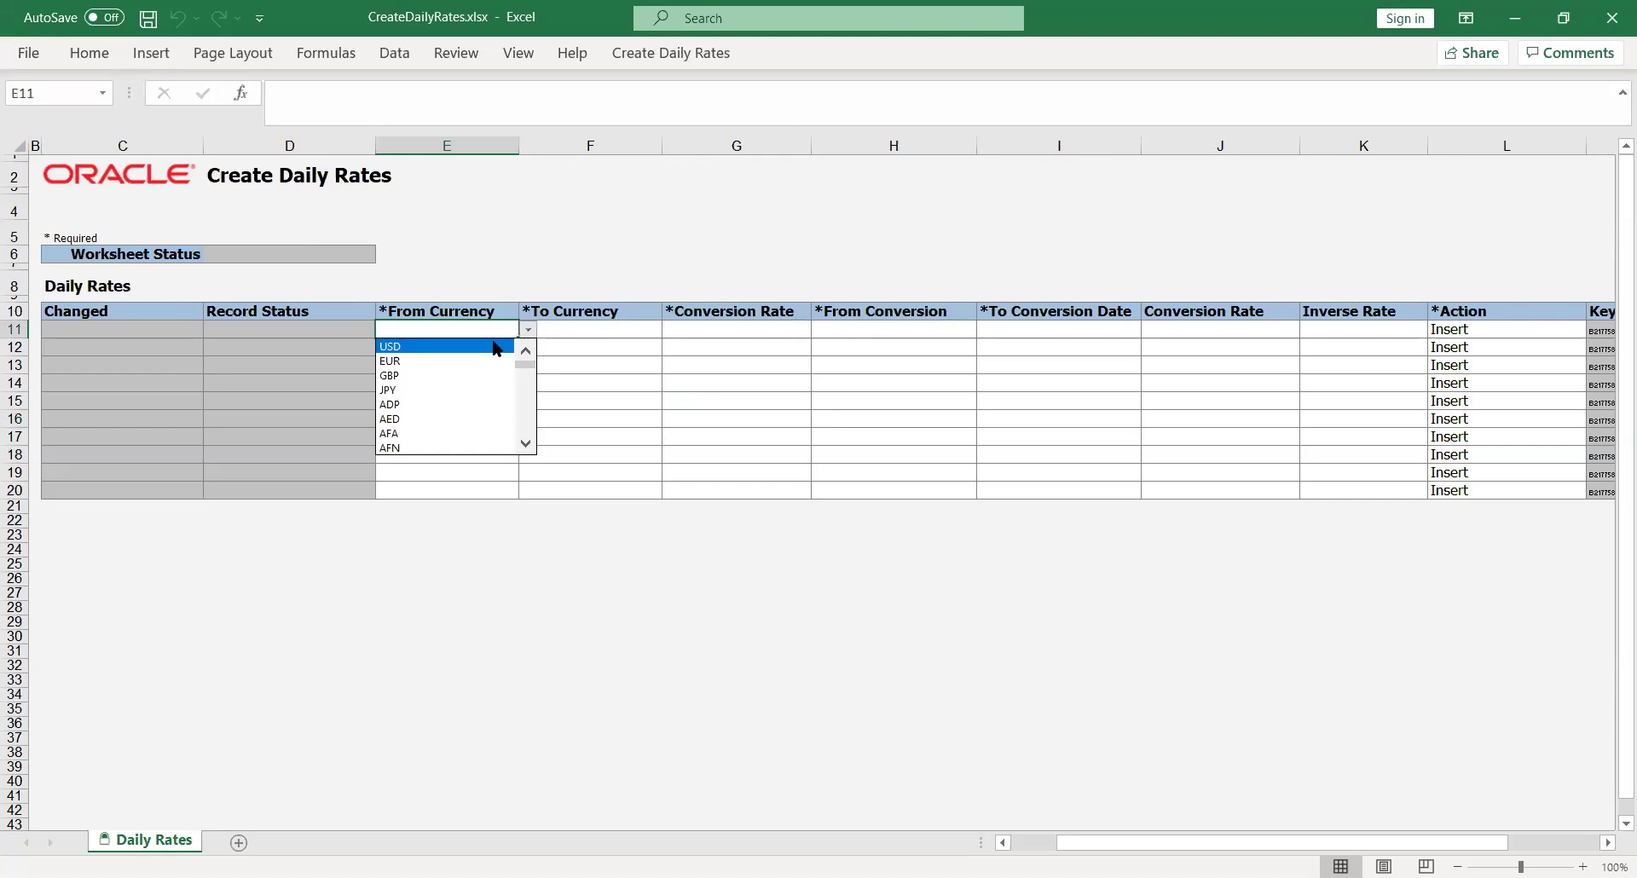
key("Return")
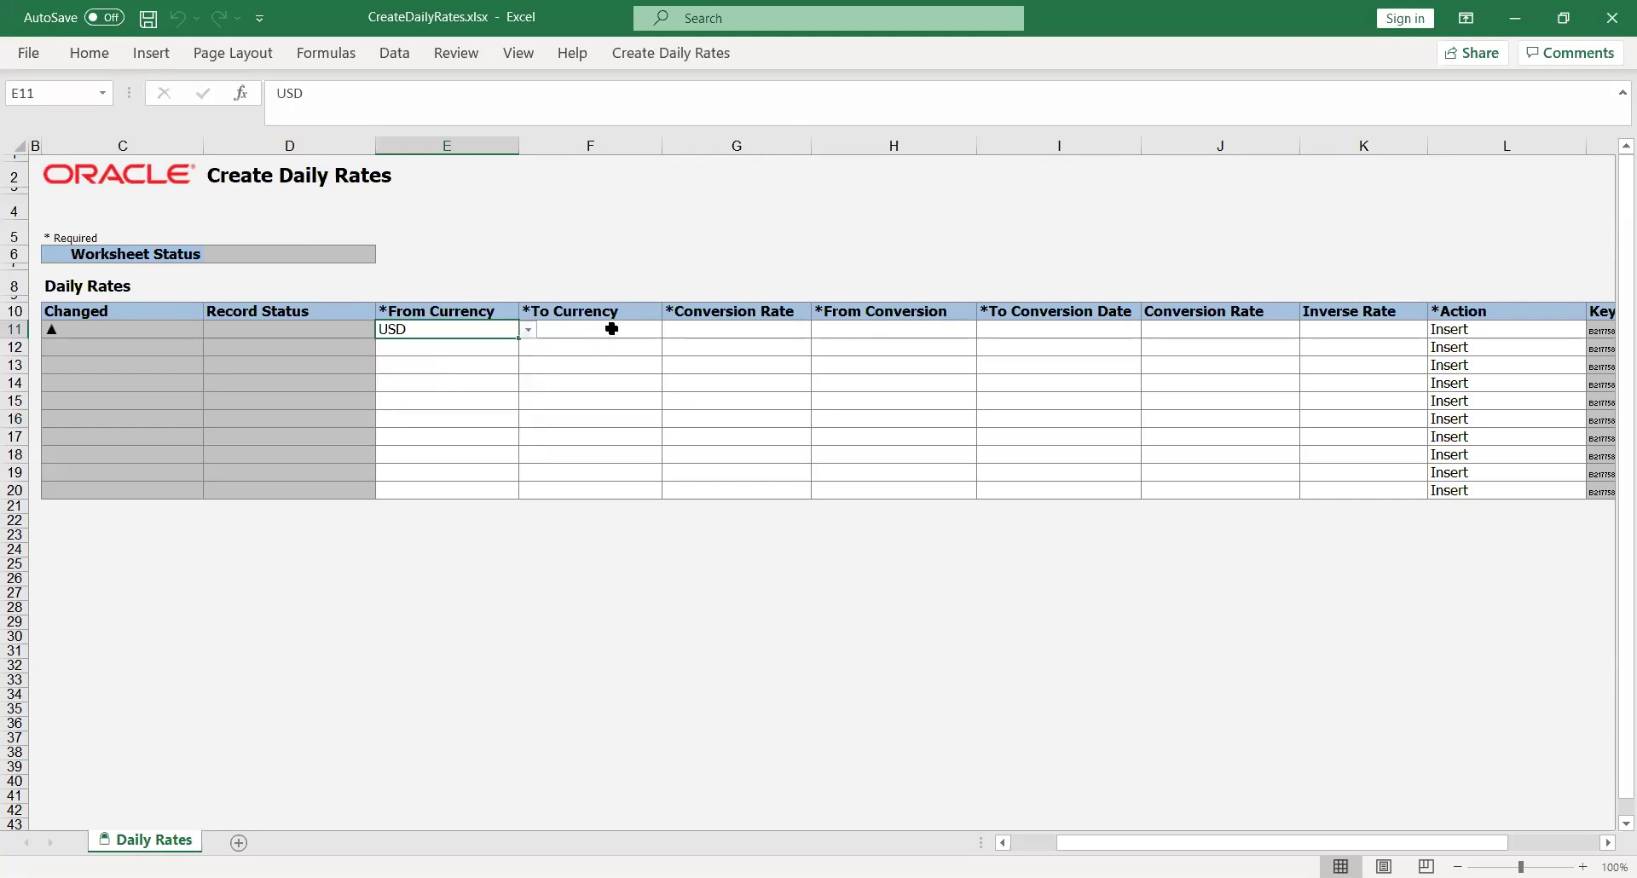
left_click(601, 329)
left_click(670, 332)
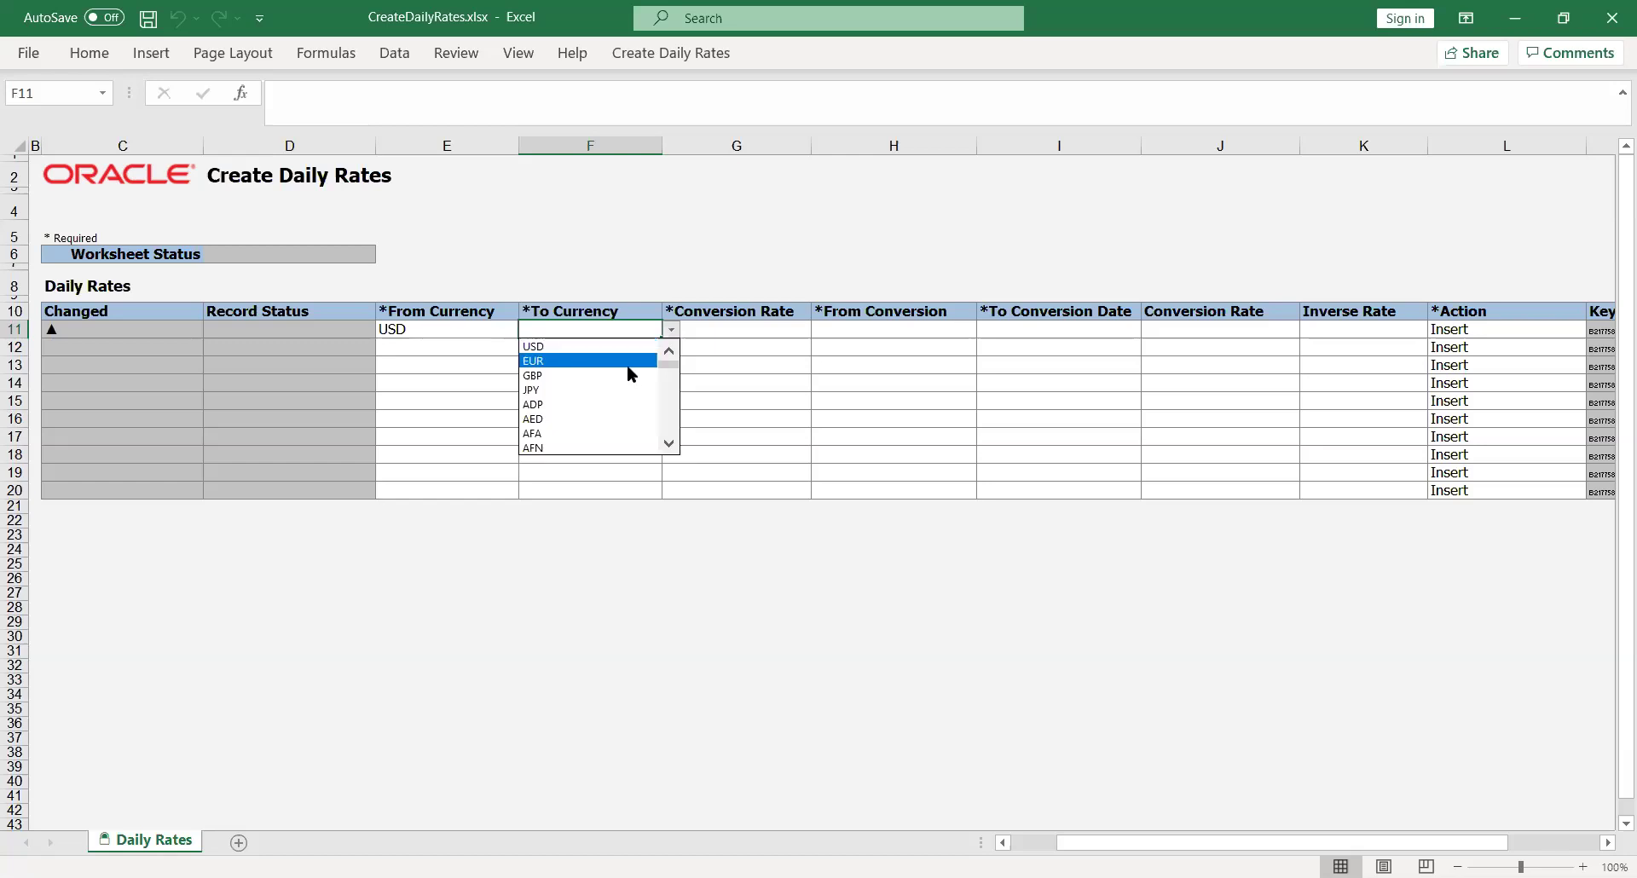
left_click(640, 418)
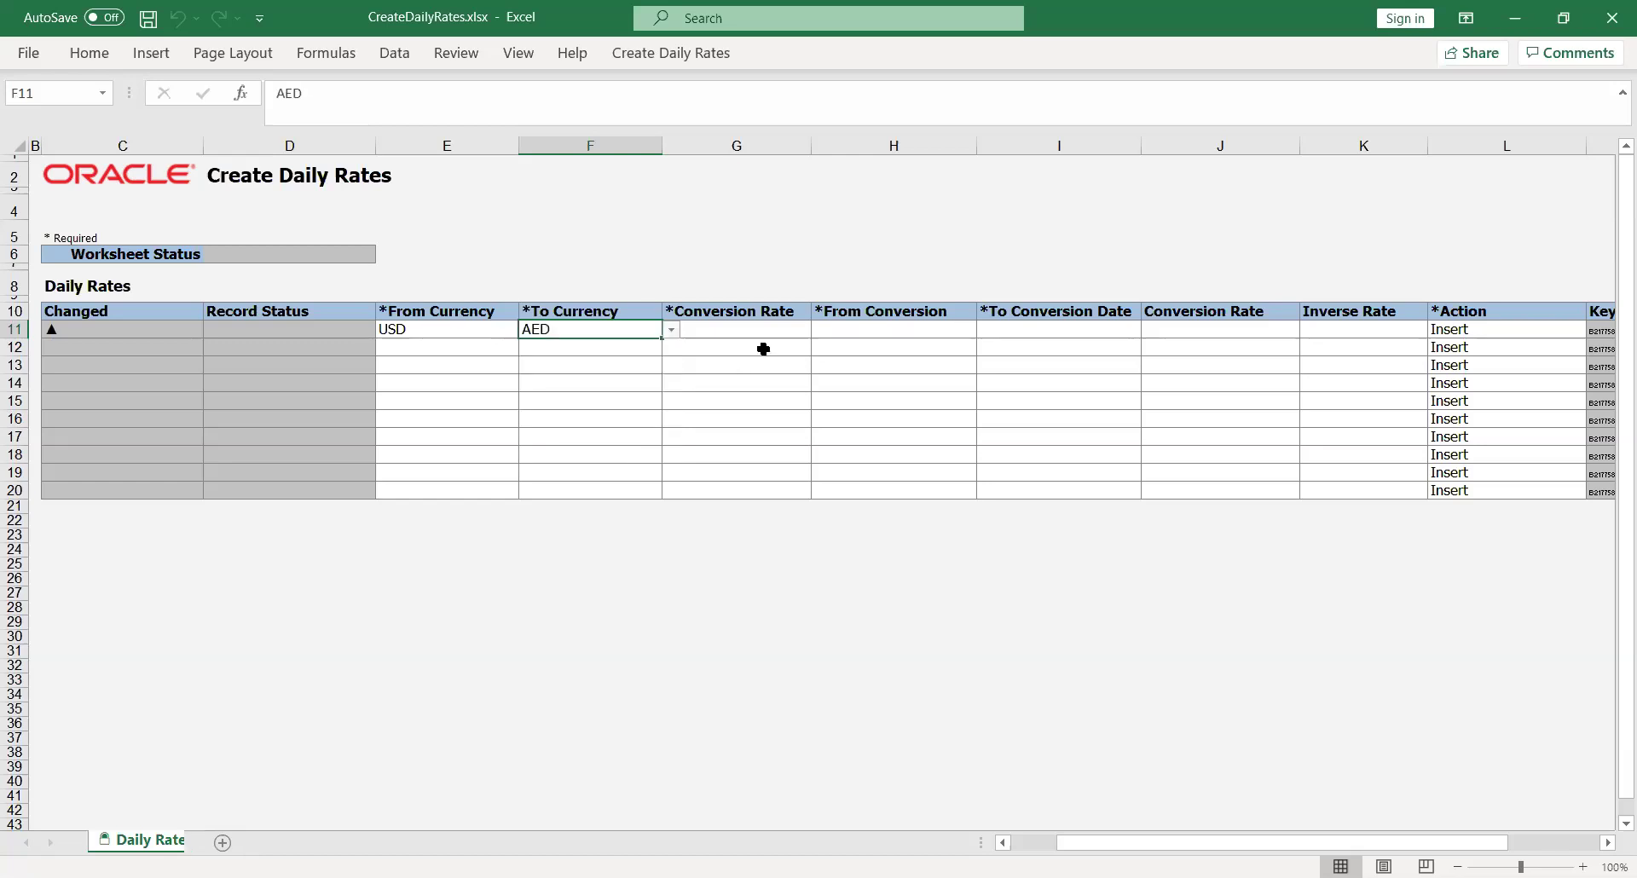
left_click(793, 333)
left_click(819, 329)
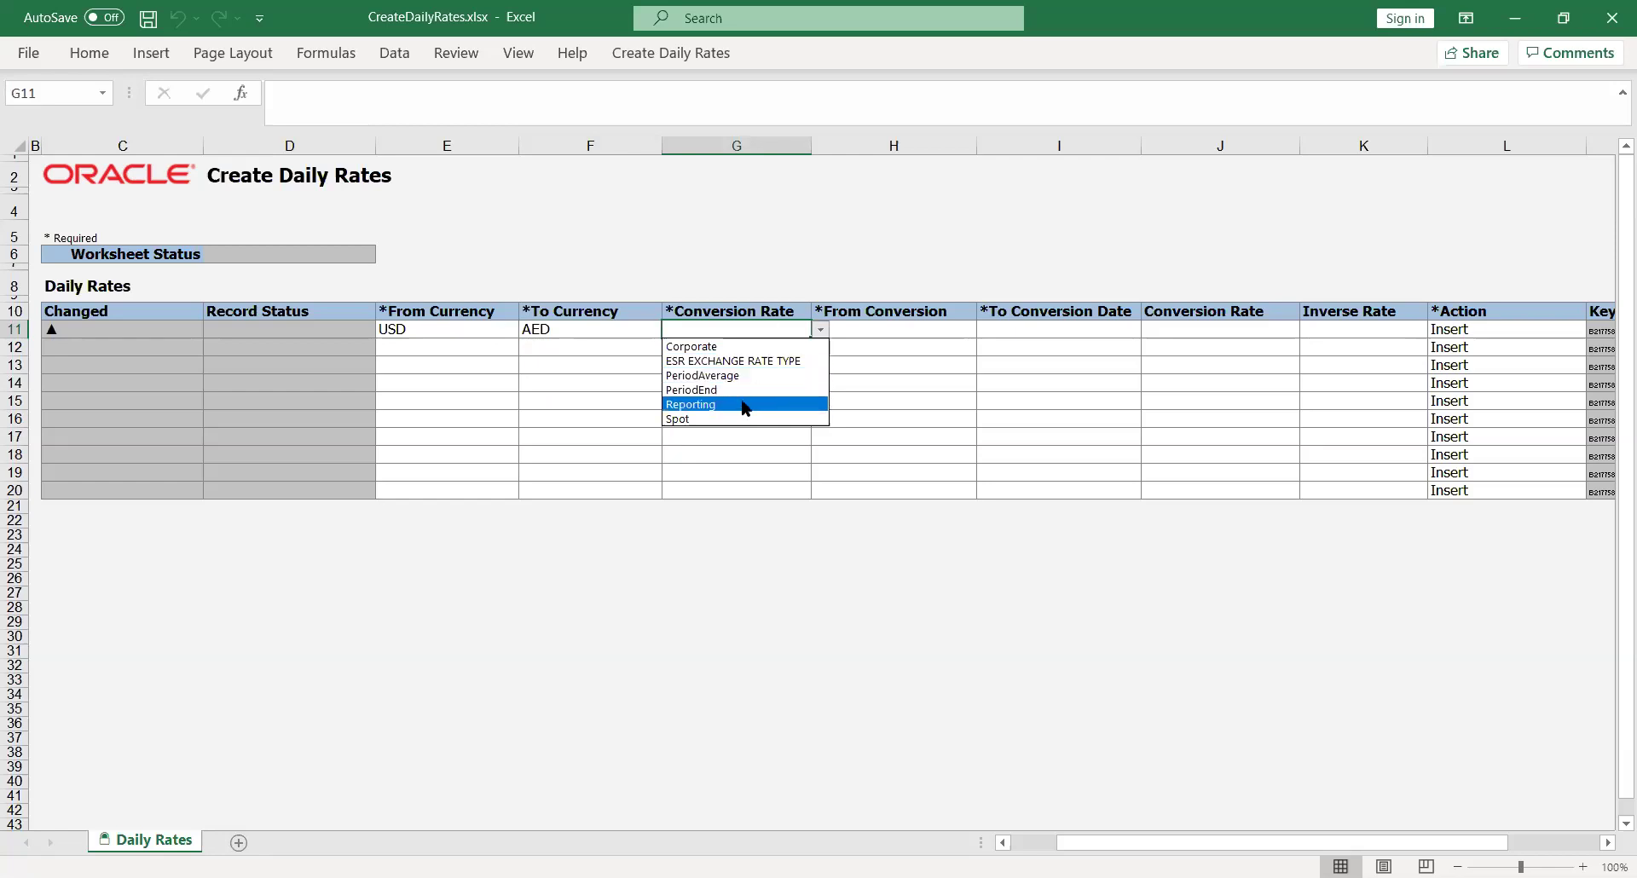
left_click(744, 404)
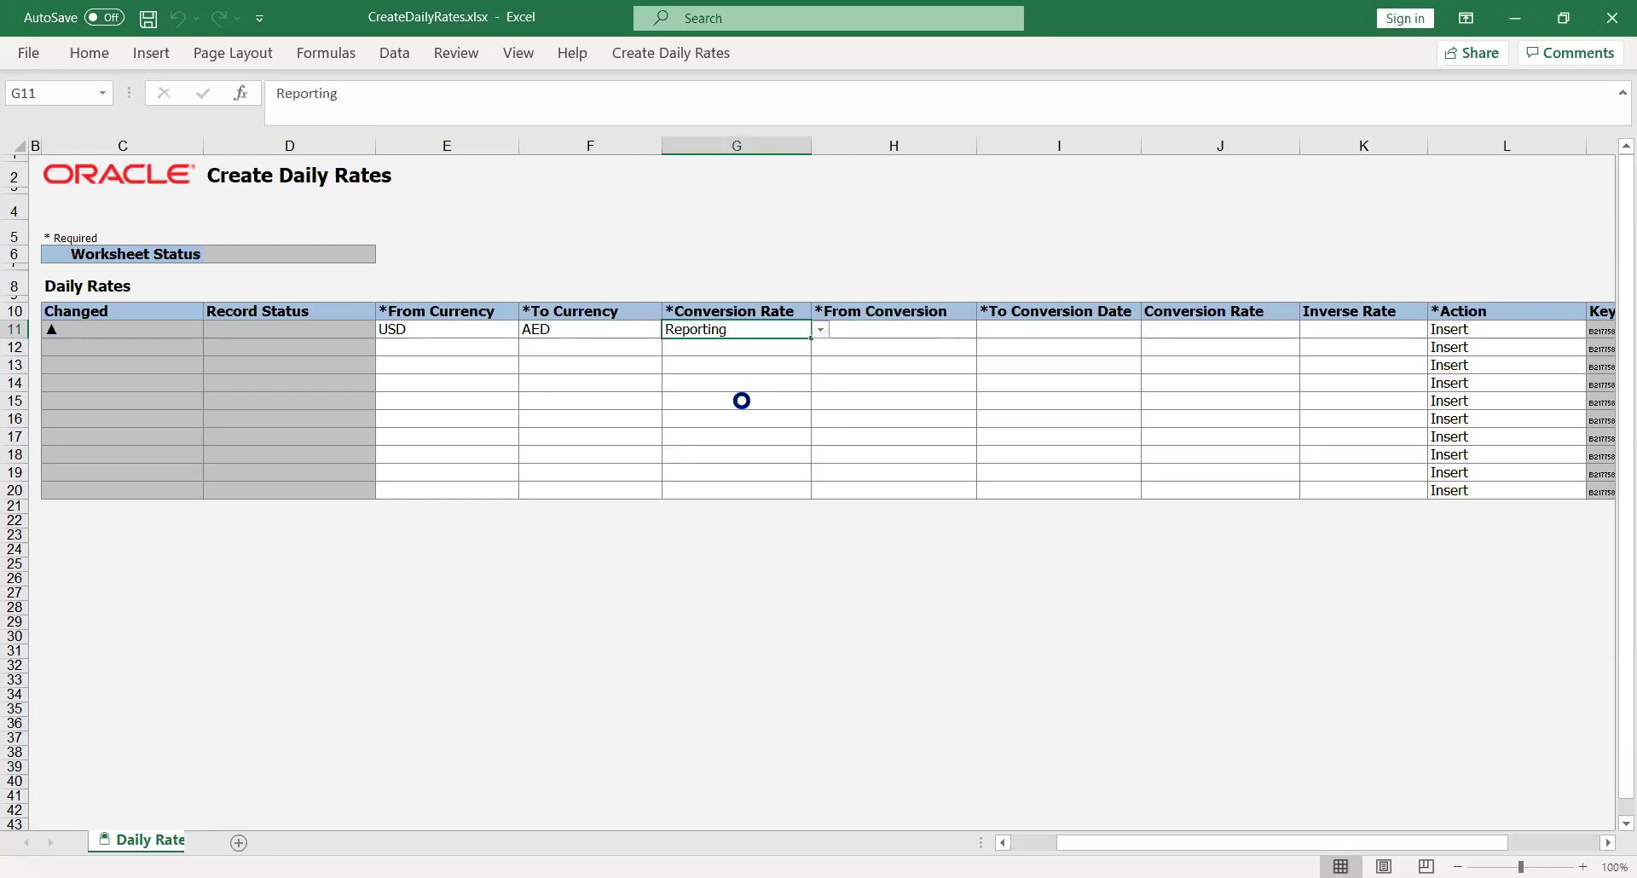
Fill the row's remaining cells, entering a conversion rate of 25
left_click(911, 327)
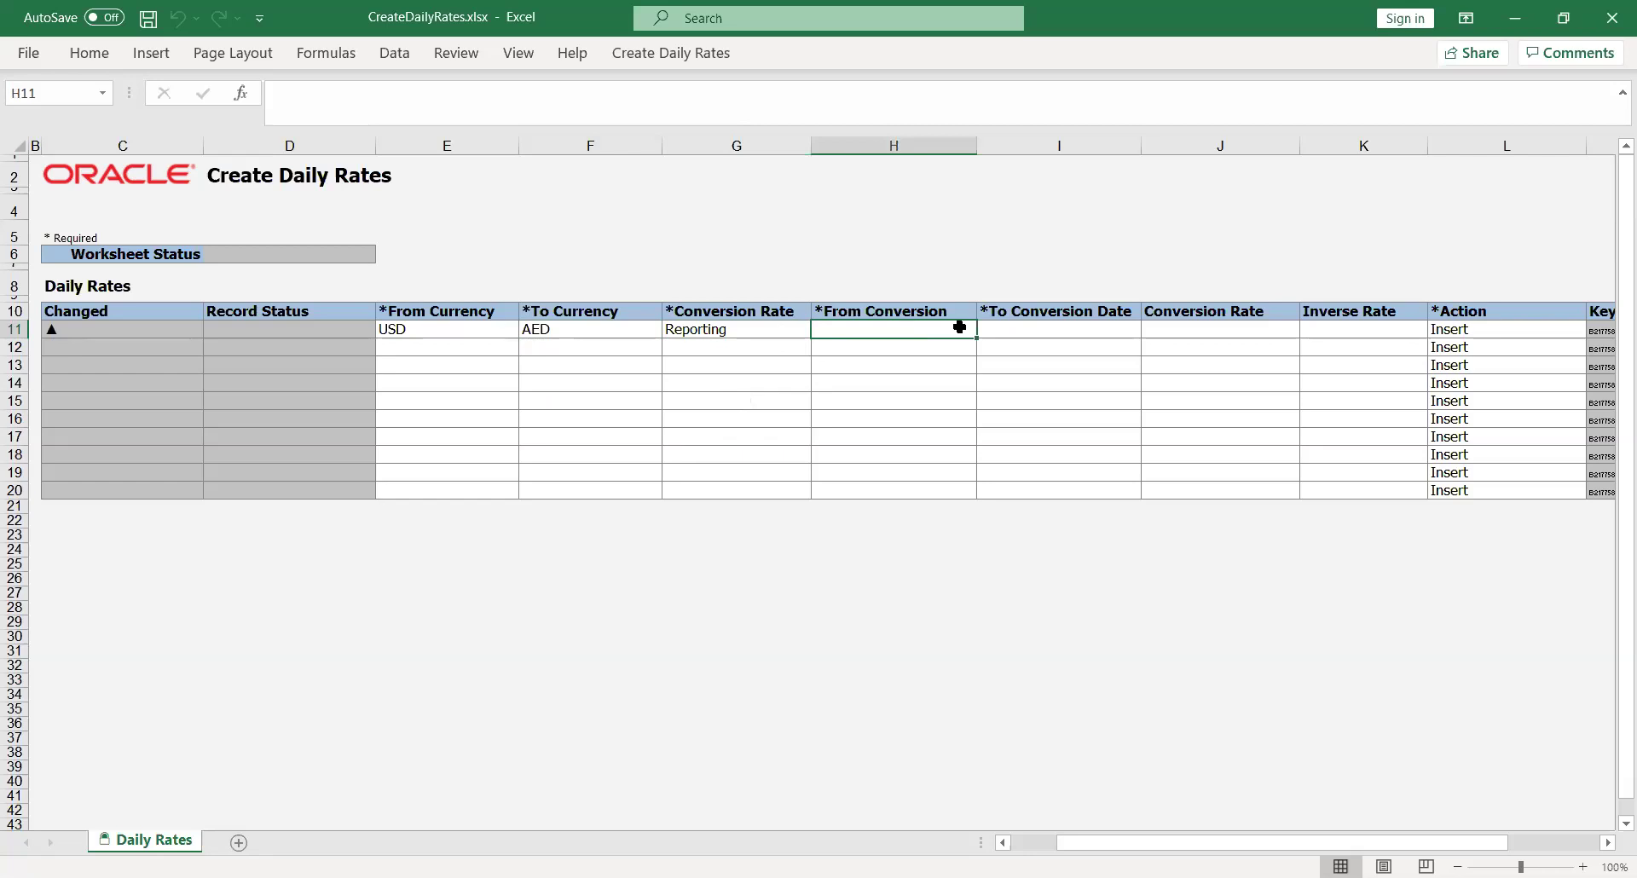
type("USD")
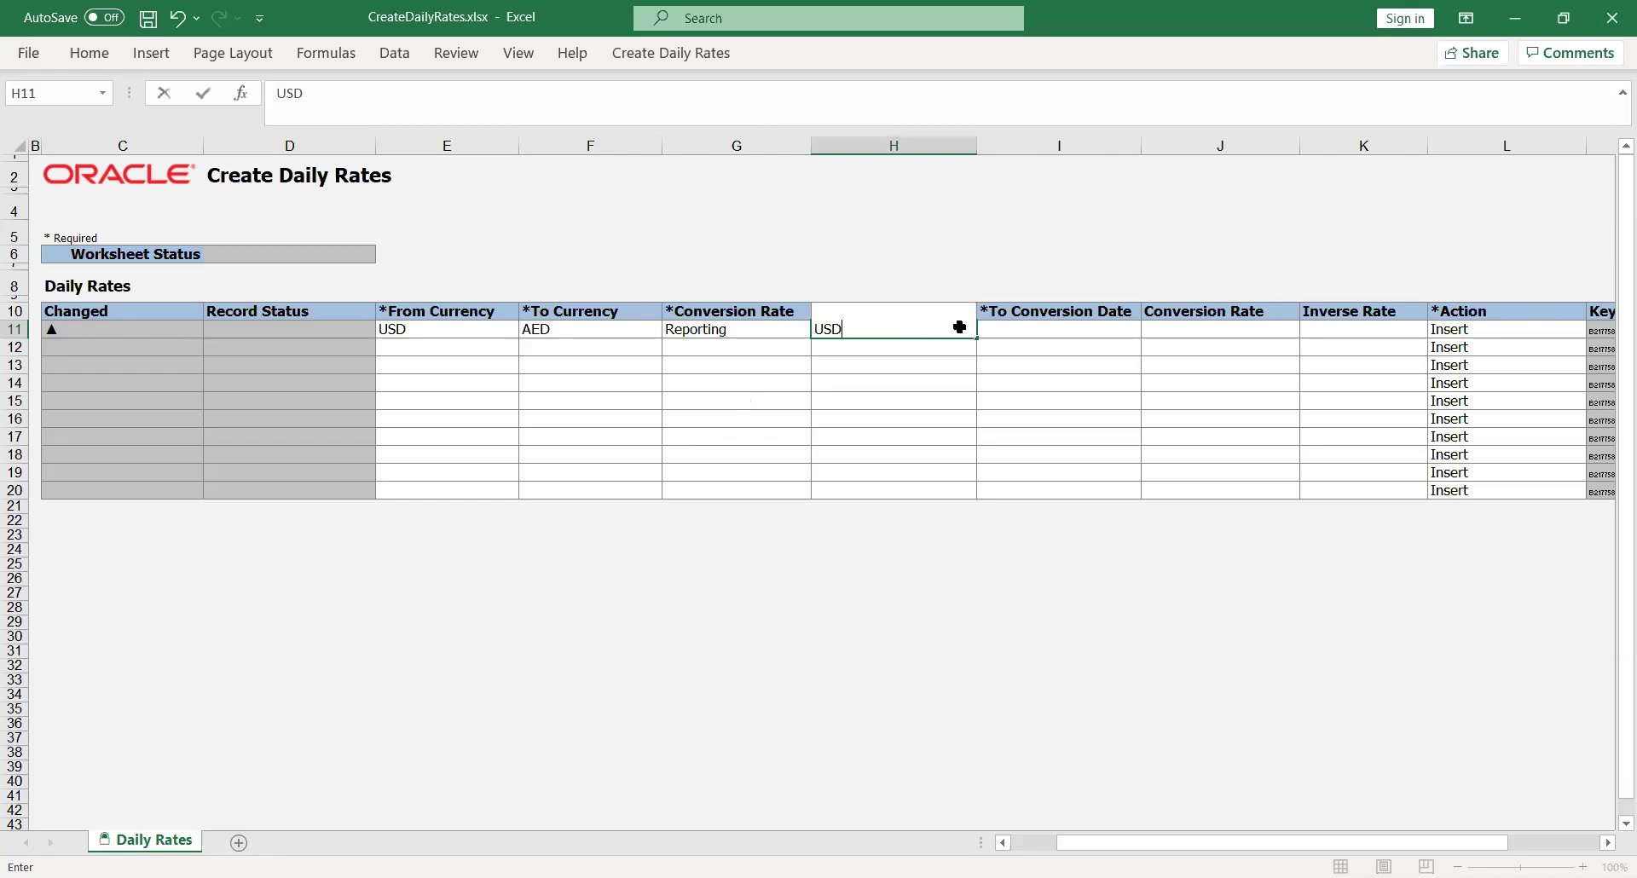
key("Tab")
type("AED")
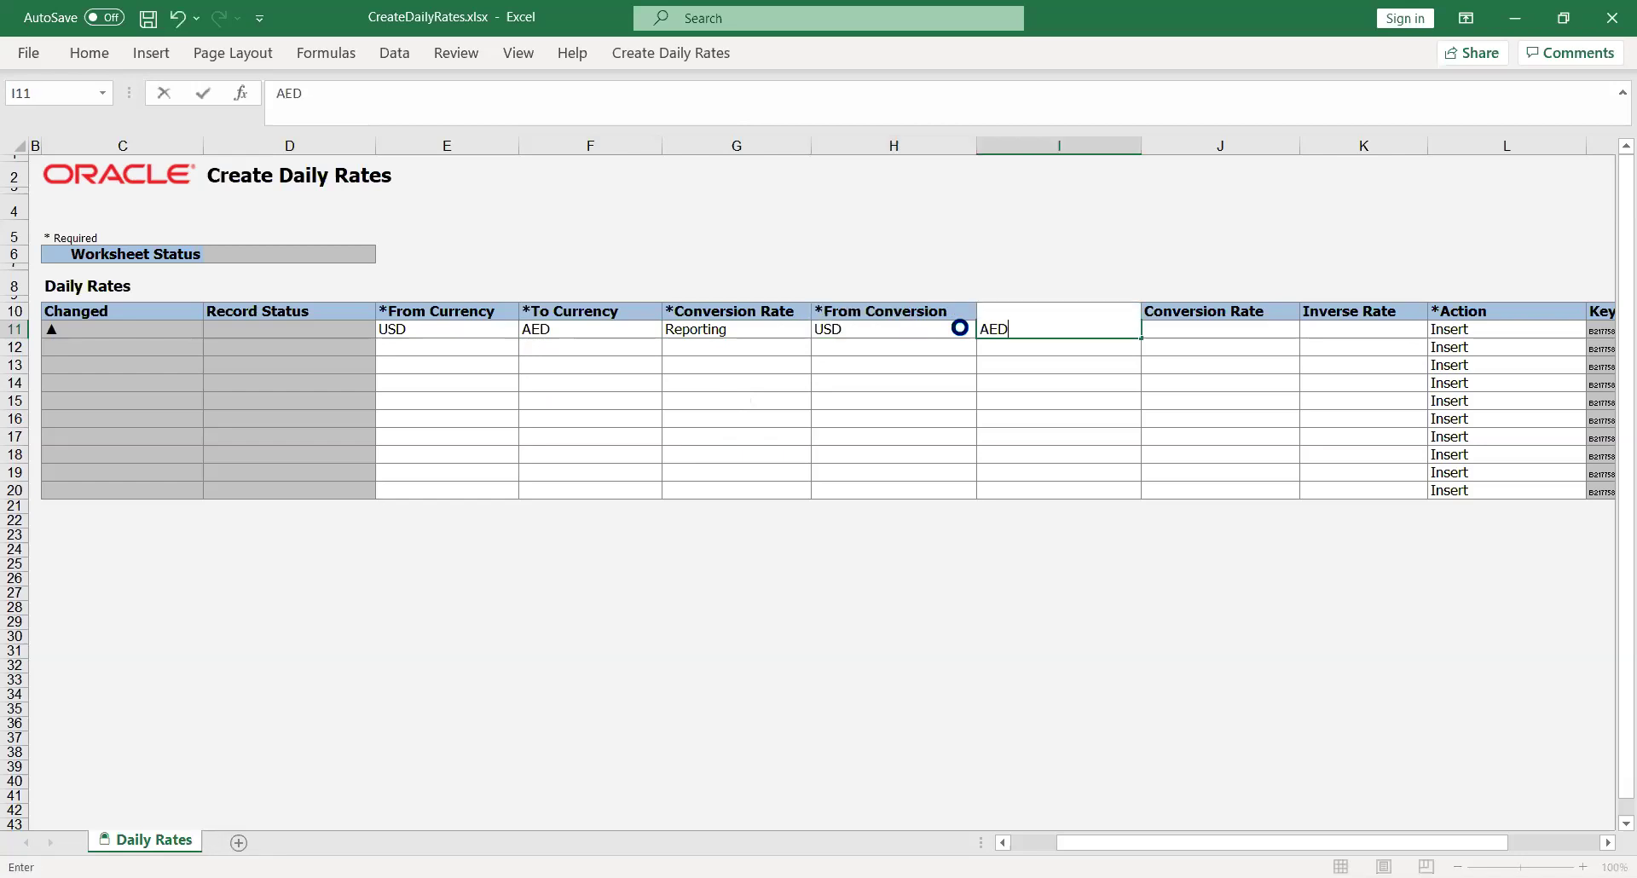
key("Tab")
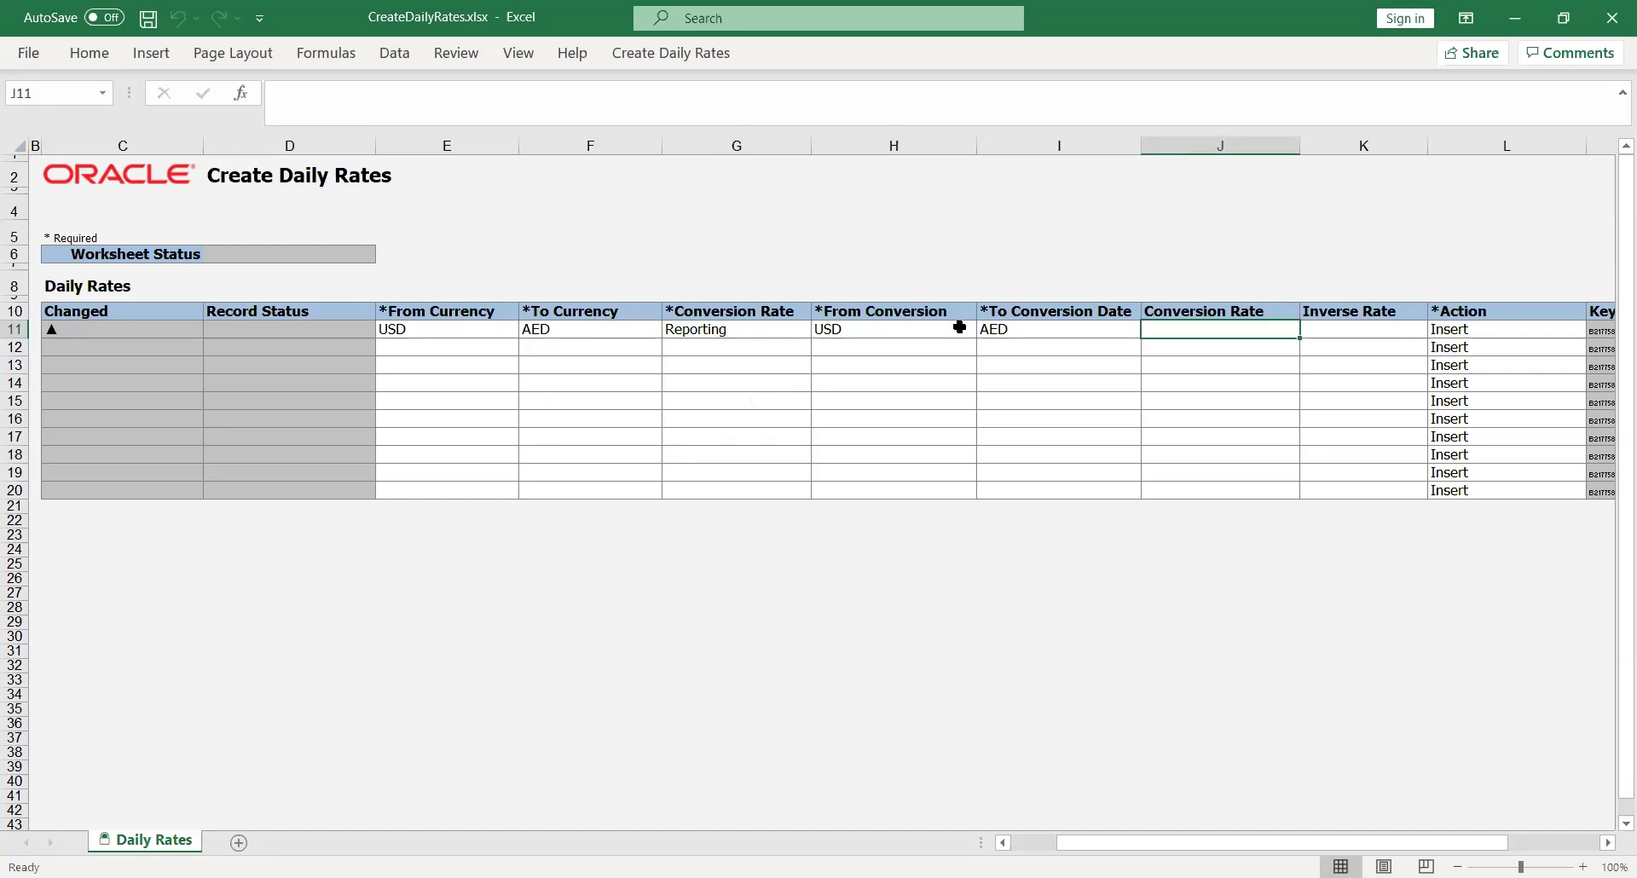
type("25")
key("Tab")
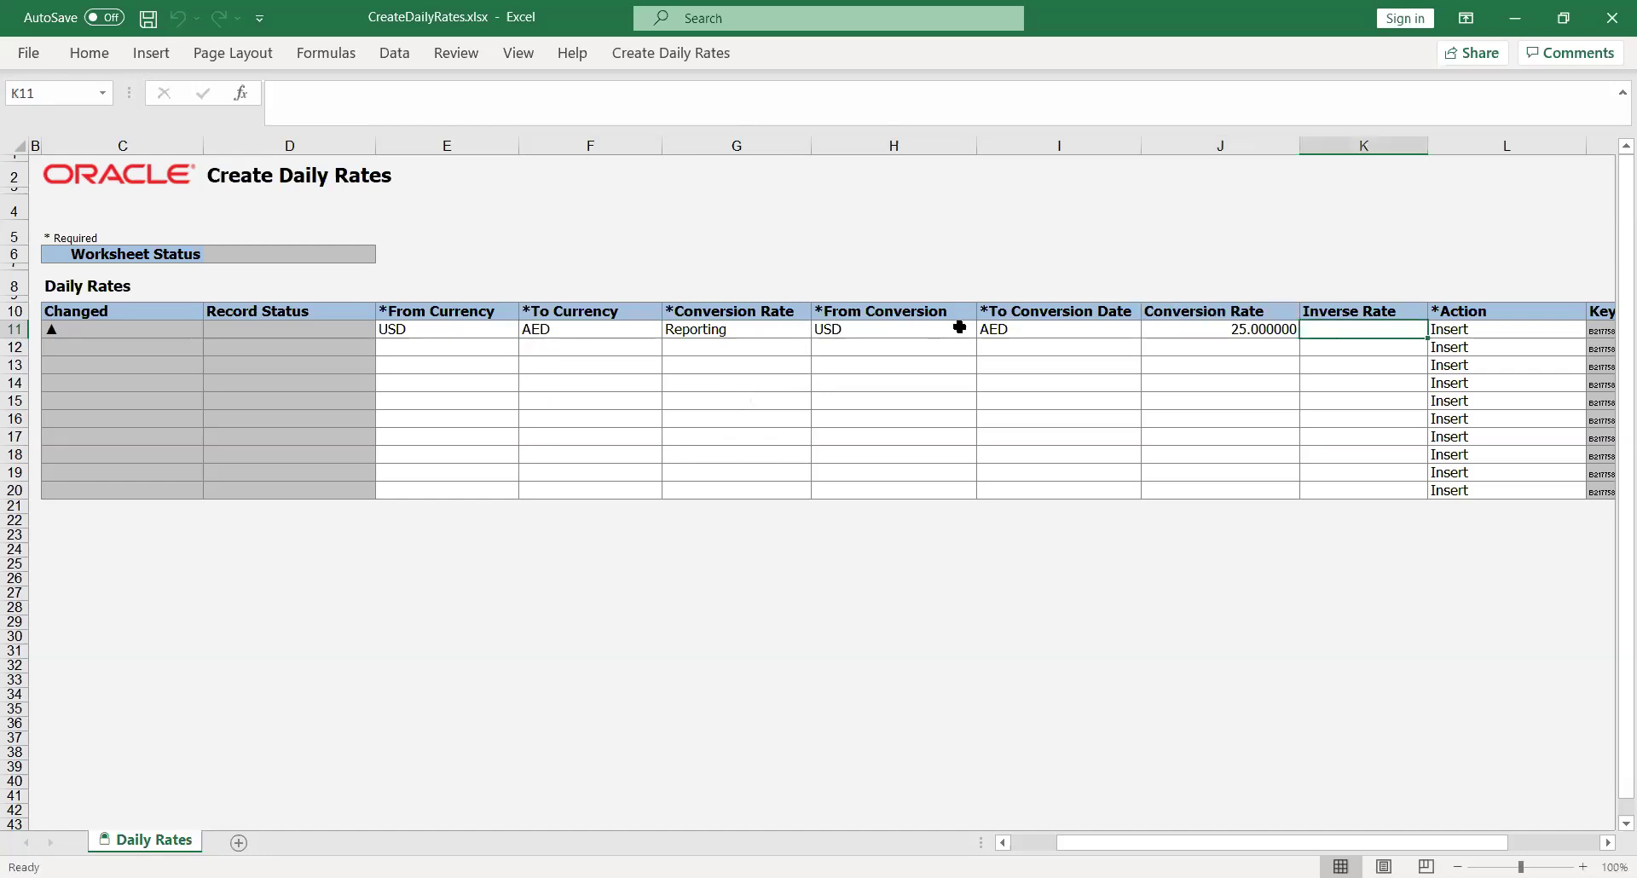
key("Tab")
key("Tab")
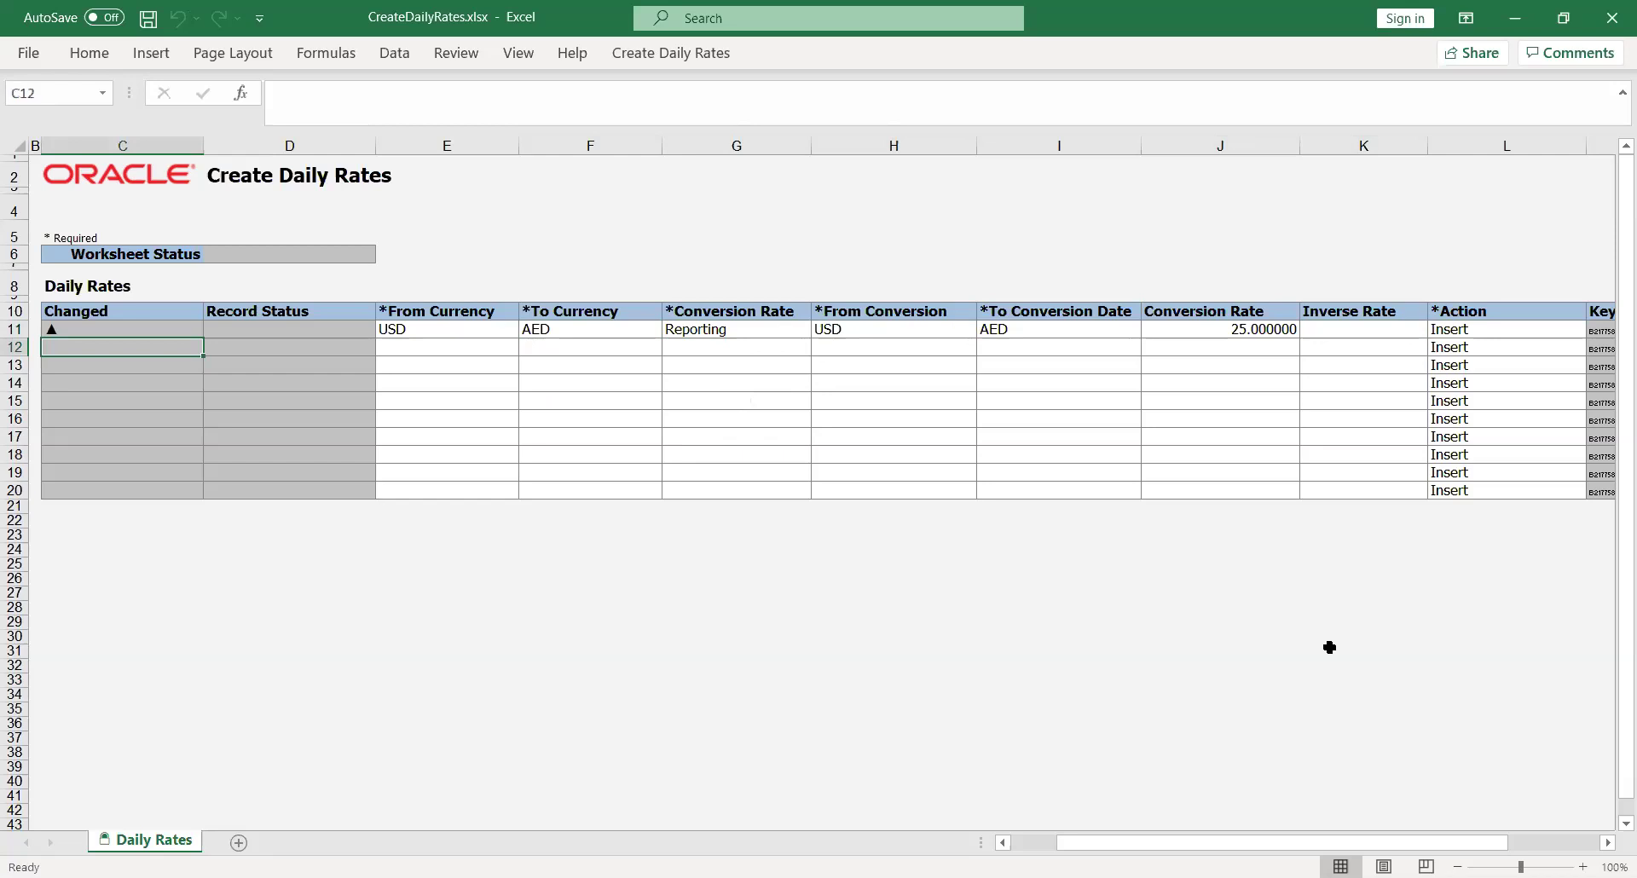
mouse_move(1216, 846)
left_mouse_down()
mouse_move(1147, 848)
mouse_move(1210, 848)
left_mouse_up()
left_click(683, 694)
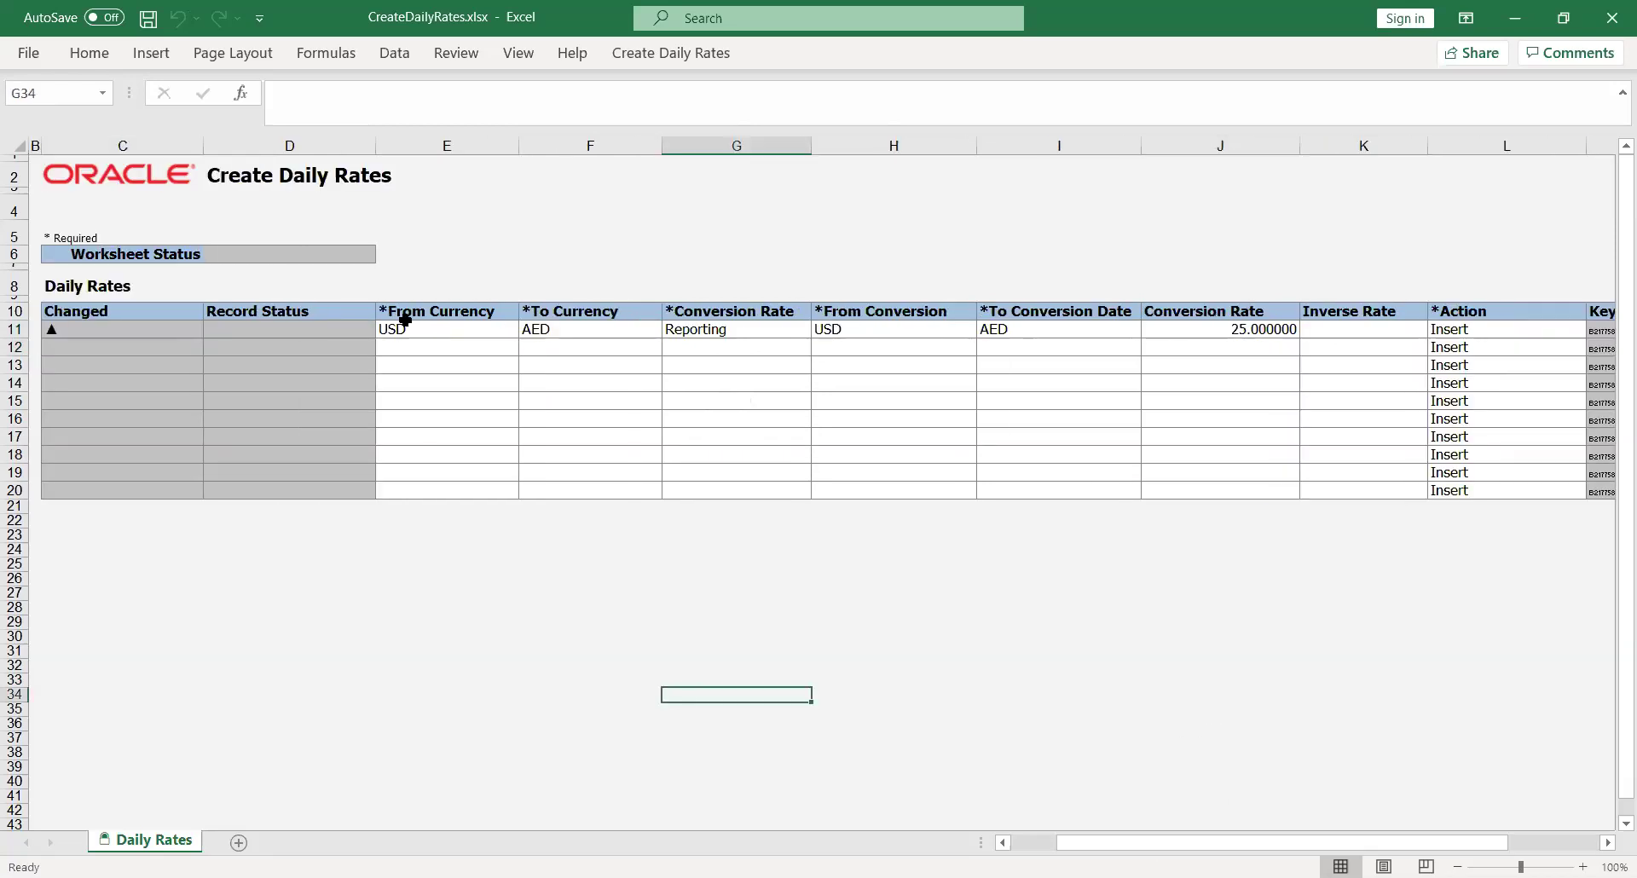
Correct the date cells to 01-Aug-2020 and 31-Aug-2020
left_click(674, 55)
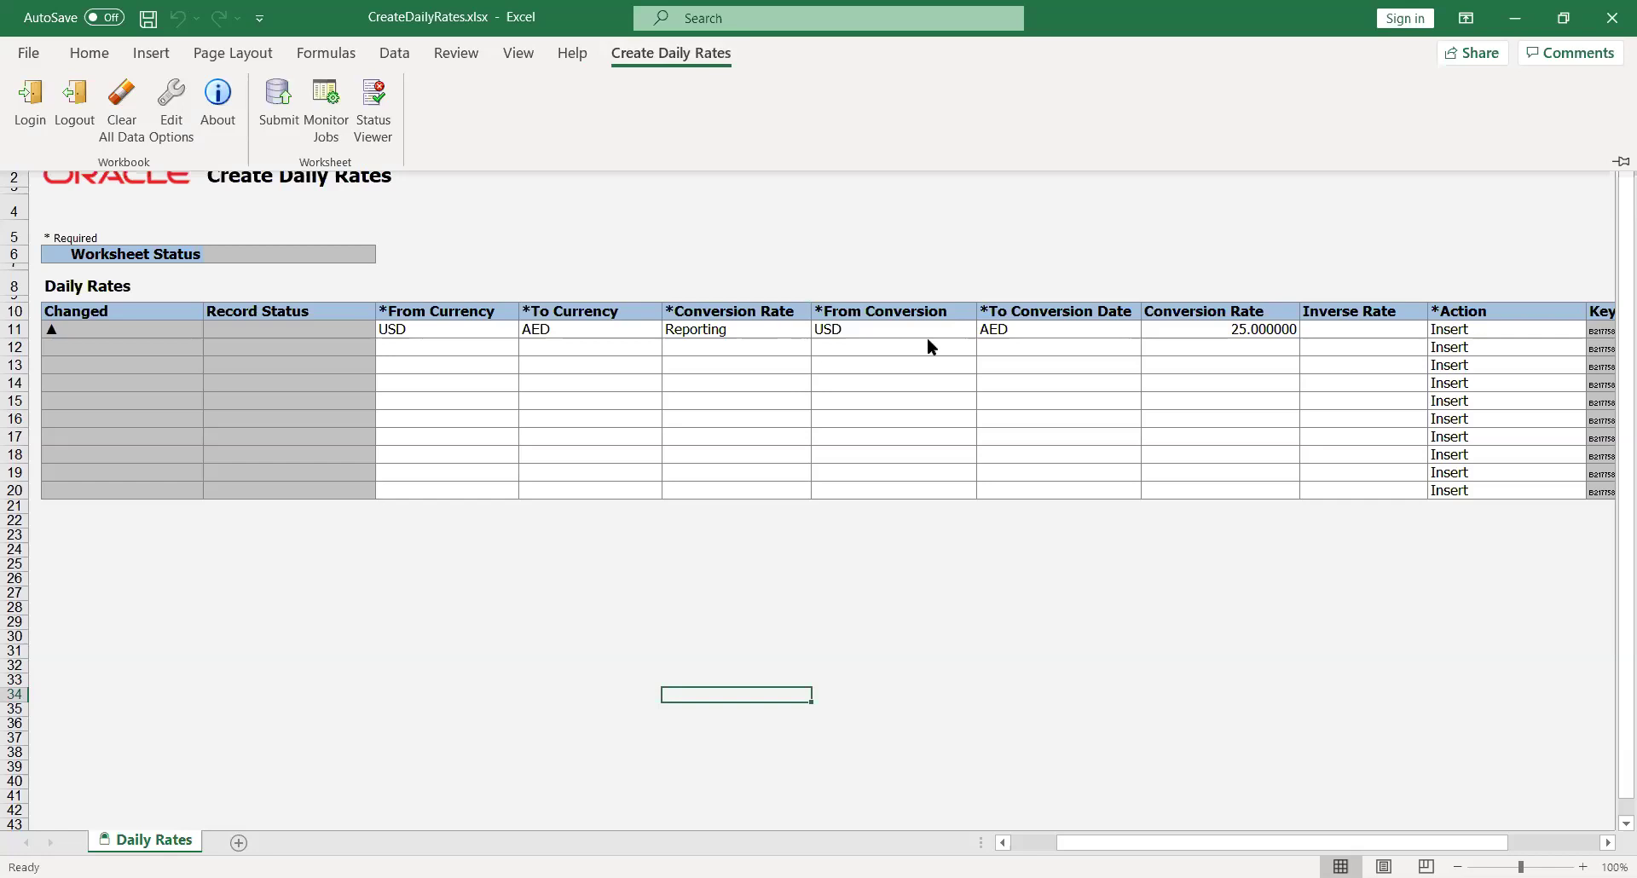
left_click(848, 325)
left_click(848, 325)
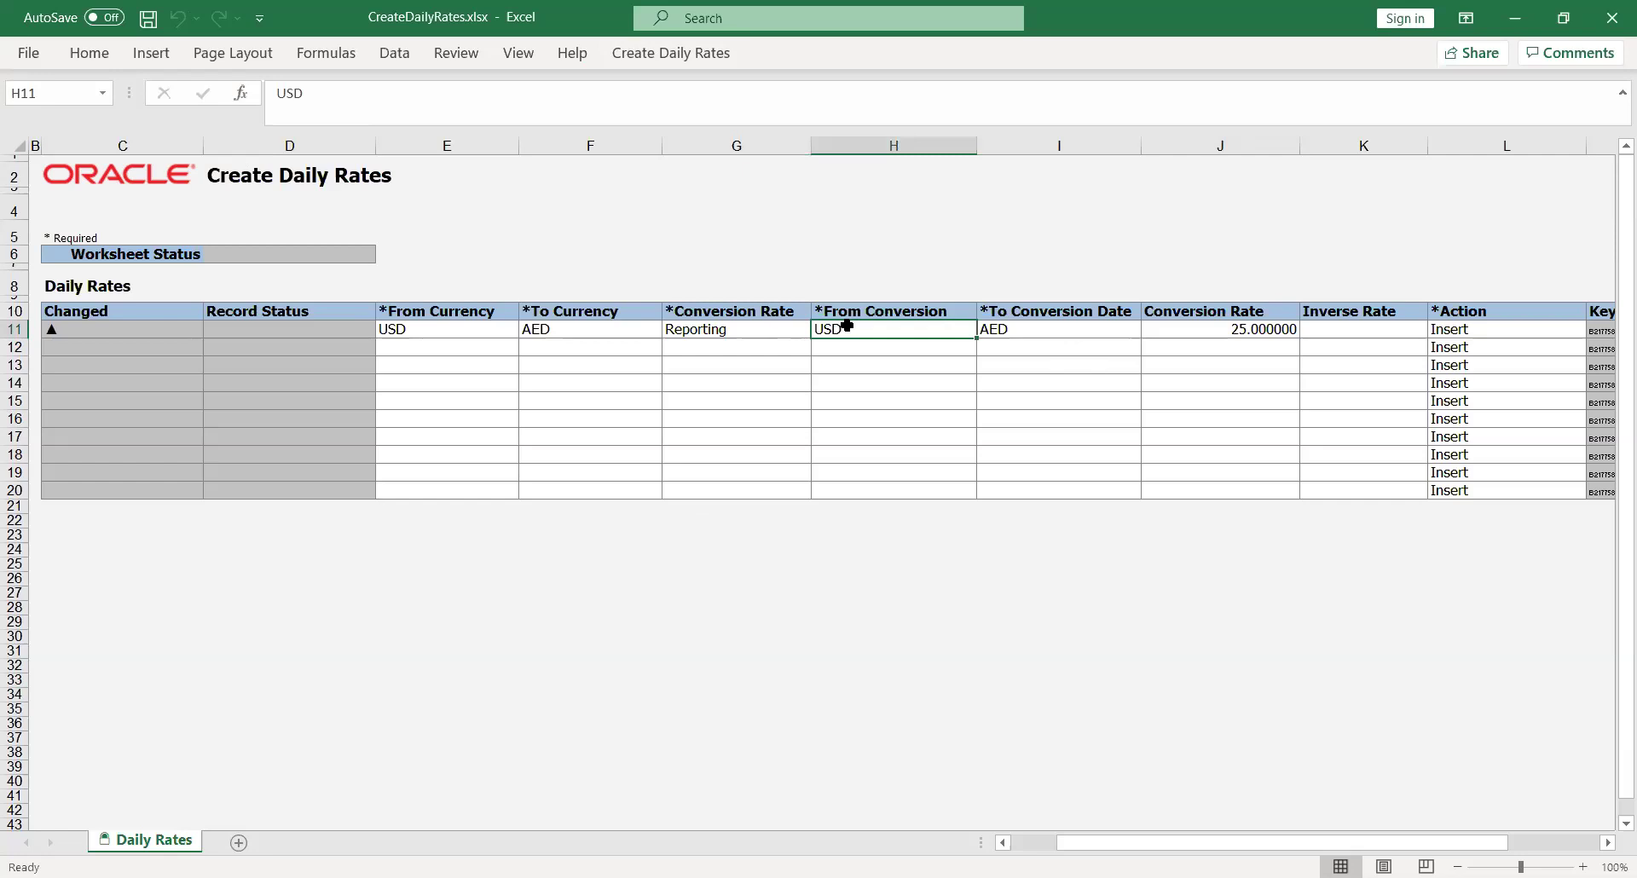
type("01")
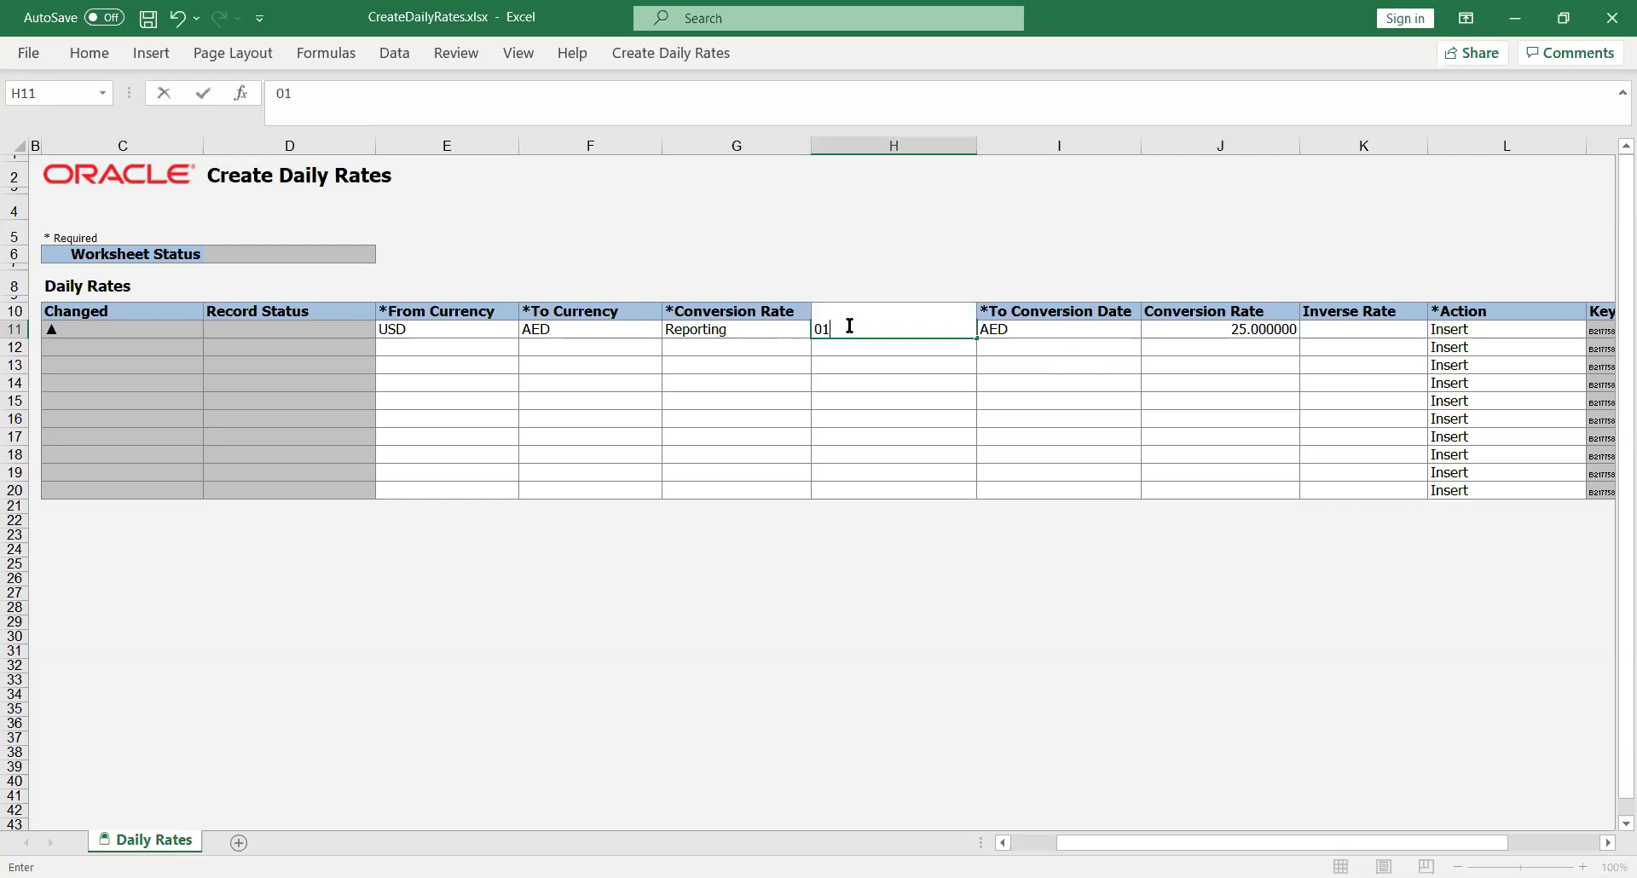
type("-Aug-2020")
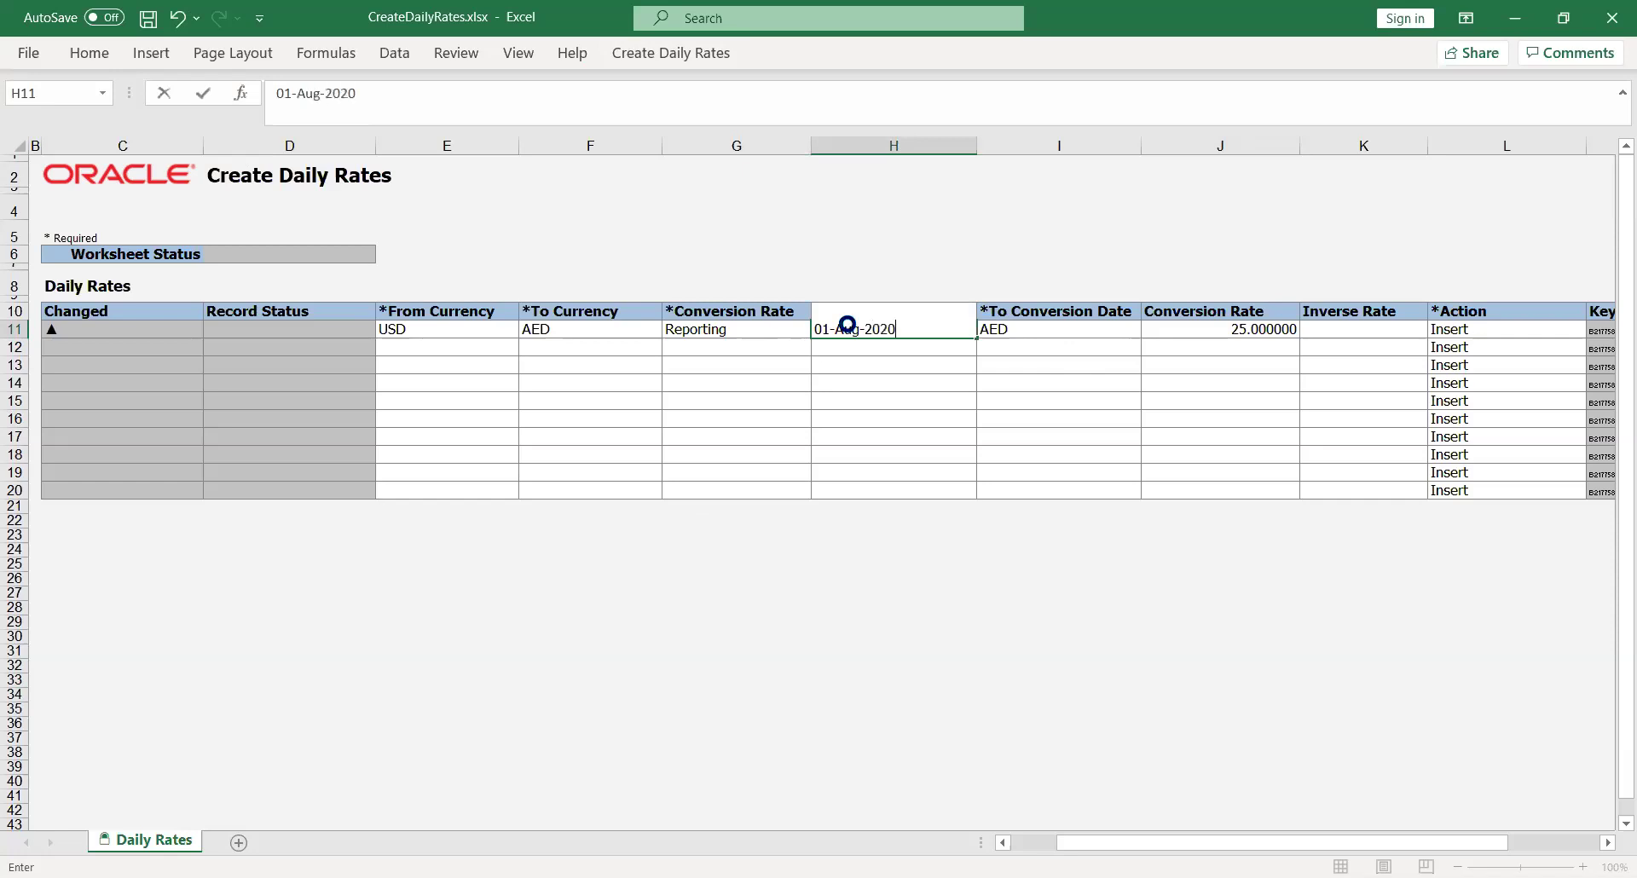
key("Tab")
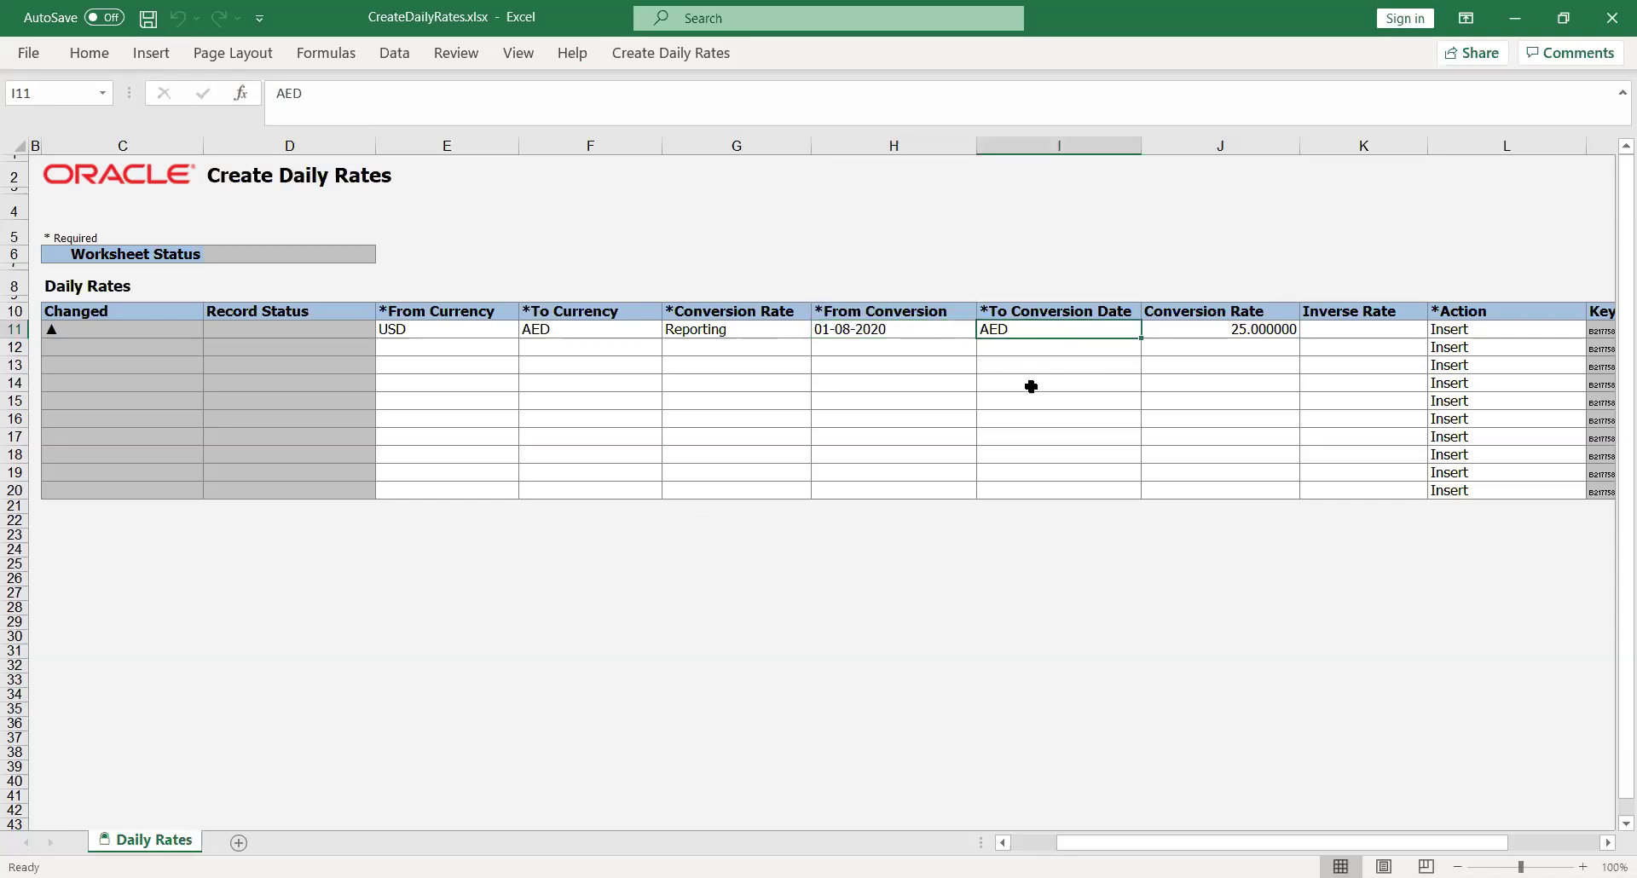
type("31-")
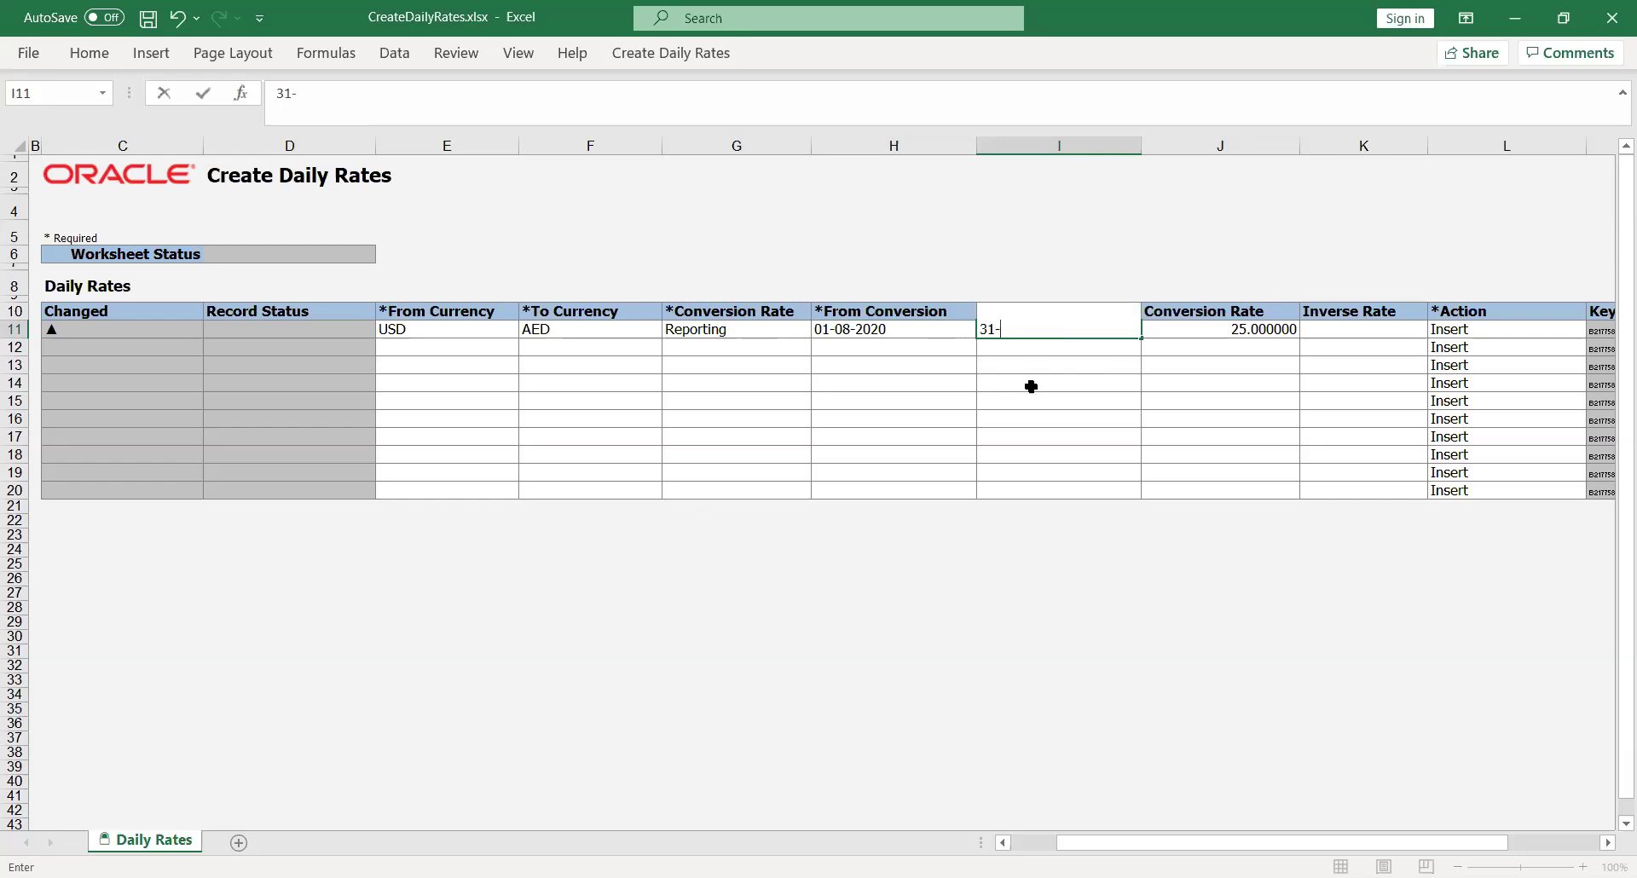
type("Aug-2020")
key("Tab")
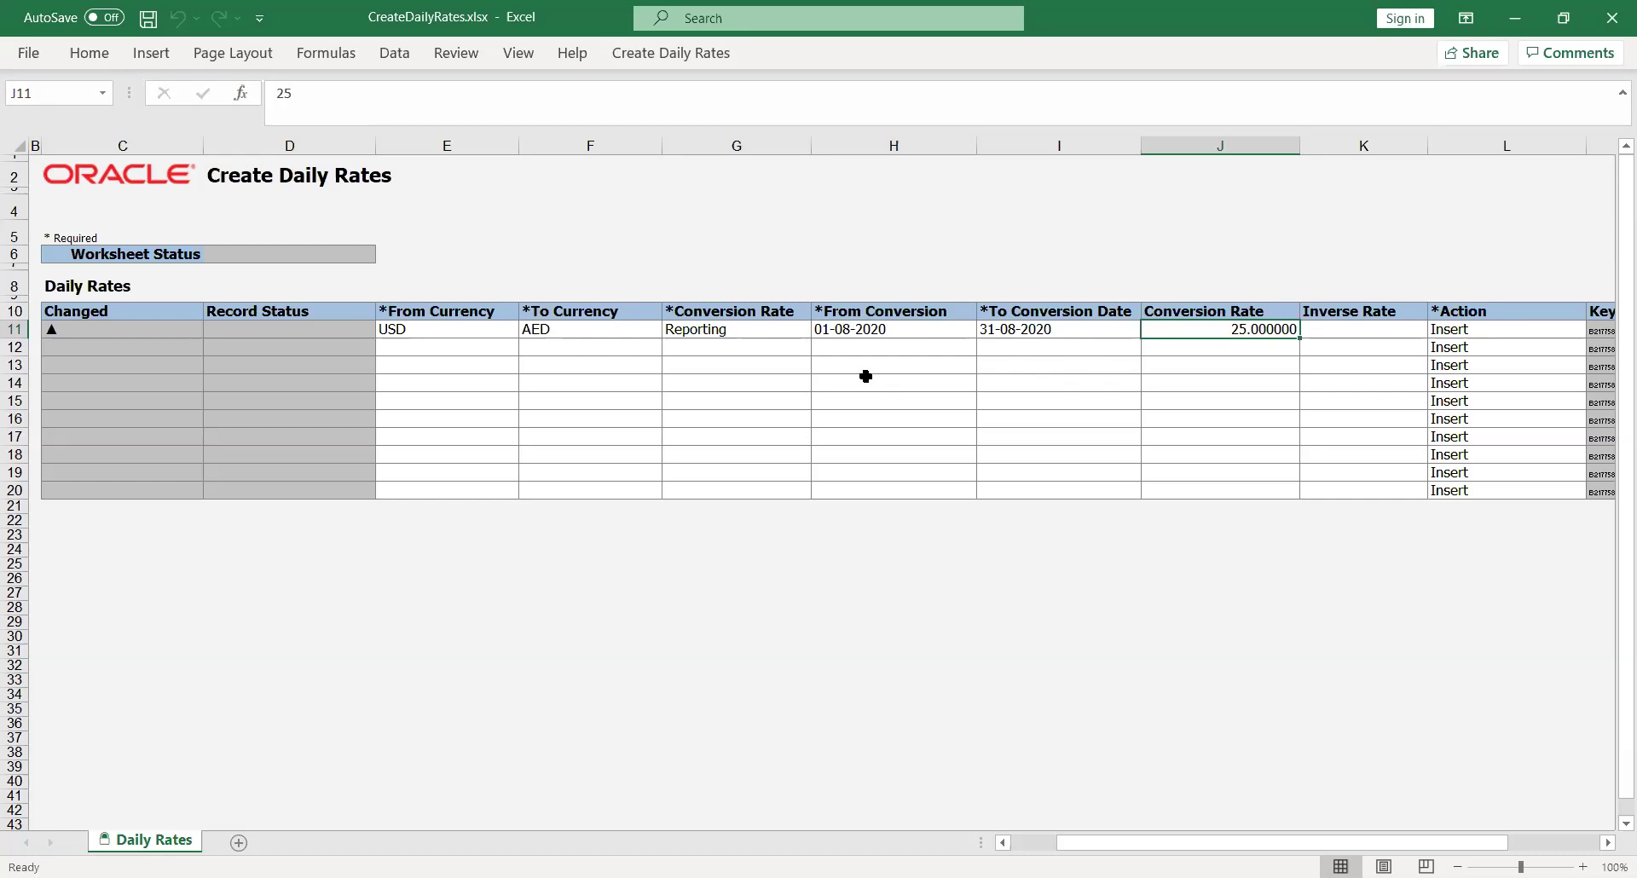
left_click(658, 53)
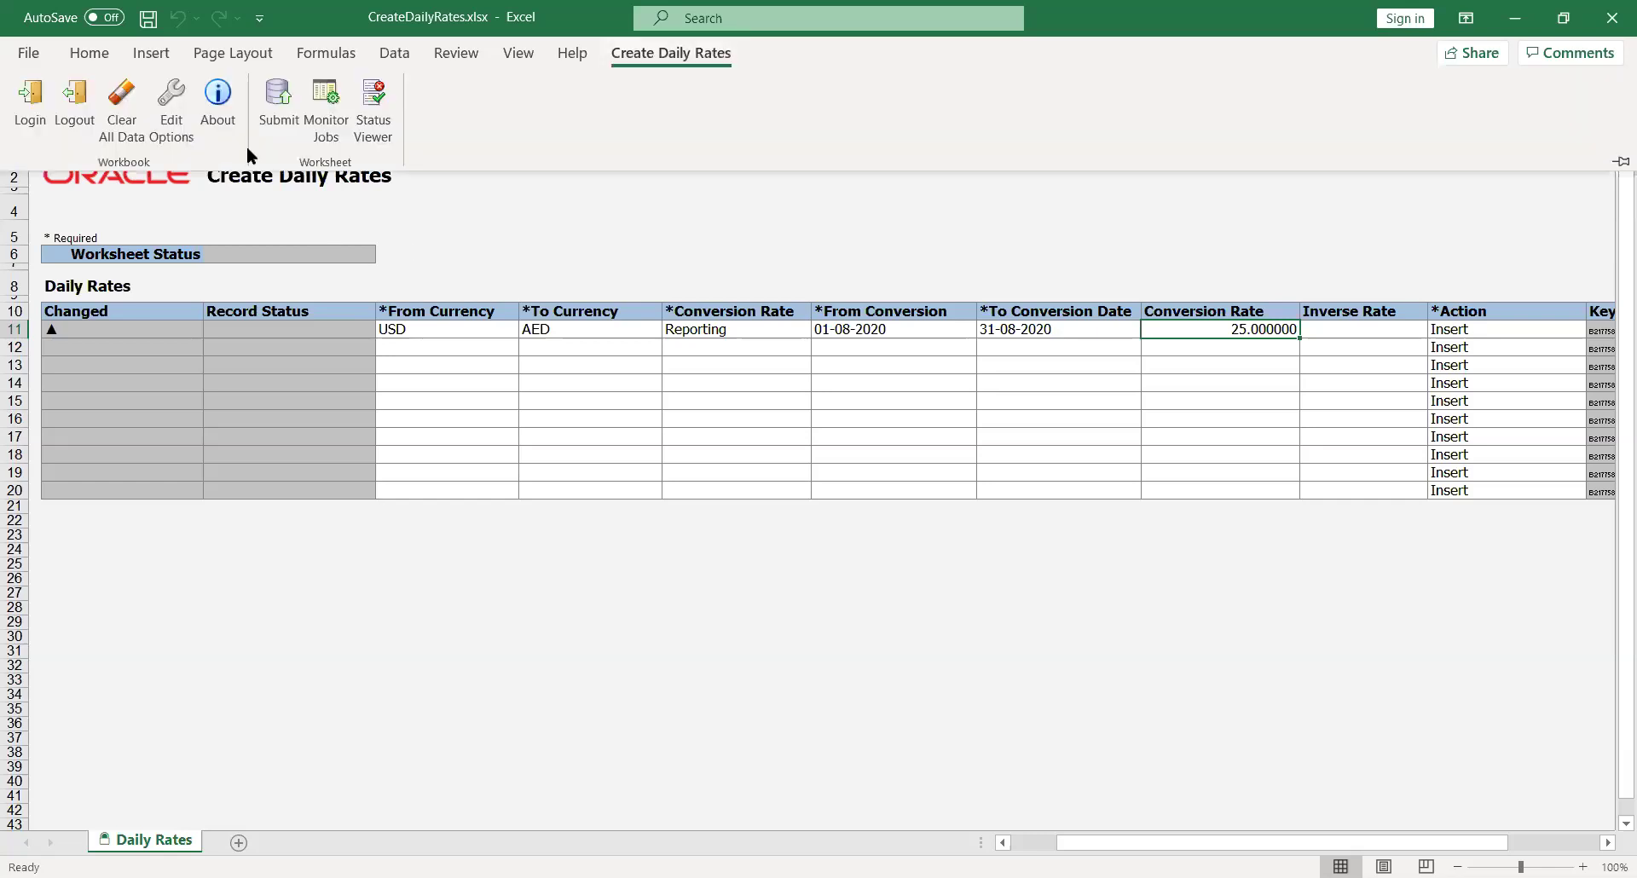
Submit the USD–AED Reporting rate row with automatic import and acknowledge the insertion
left_click(280, 97)
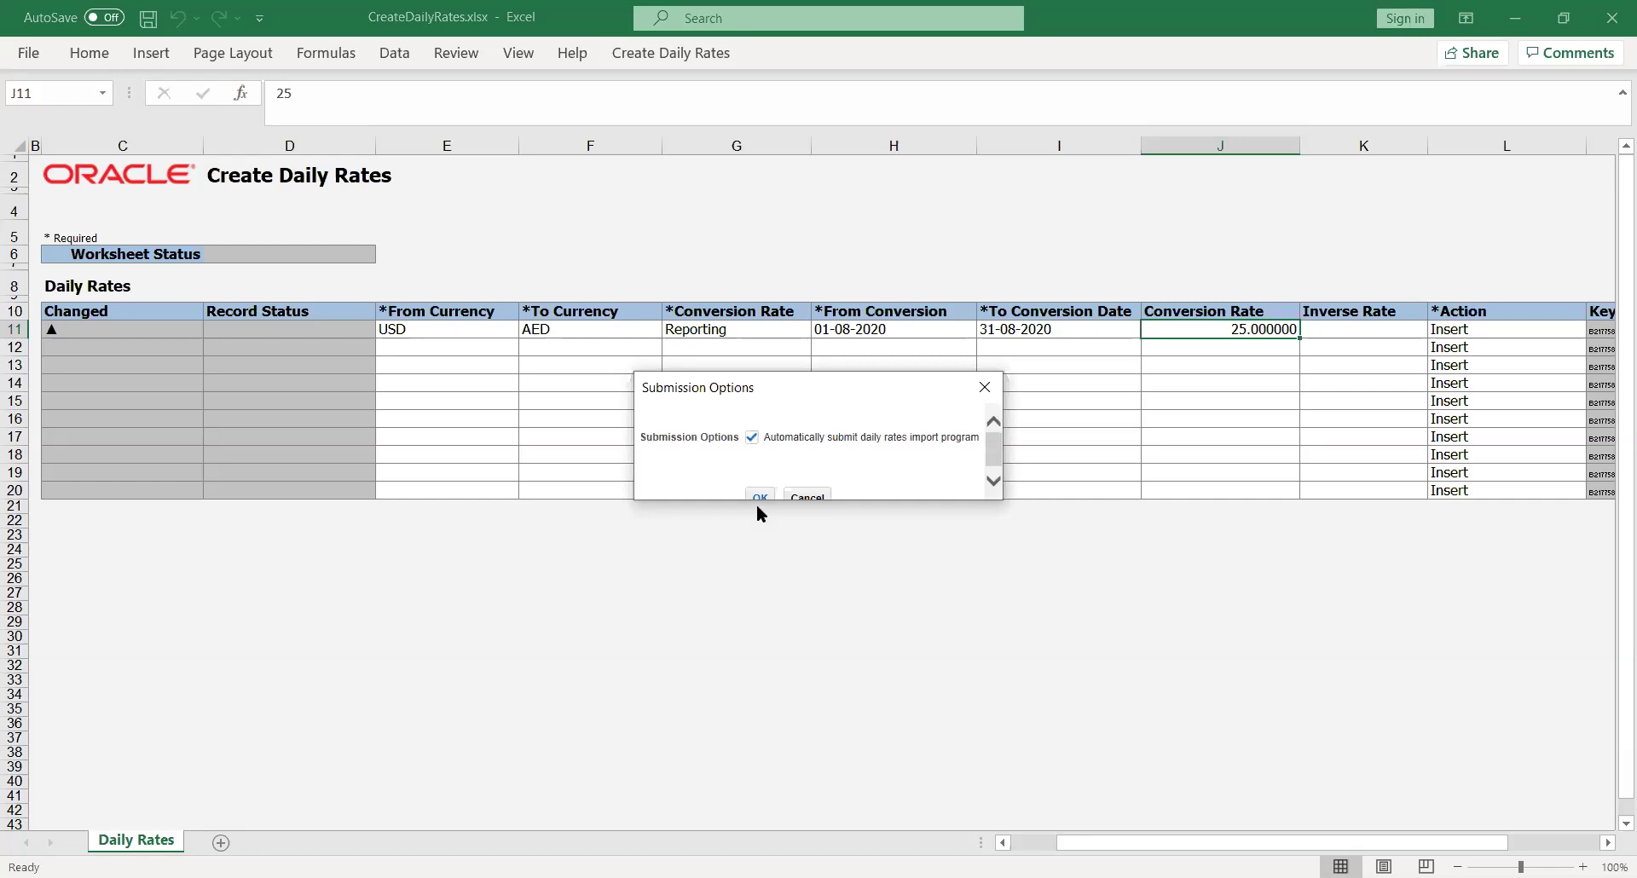
left_click(756, 497)
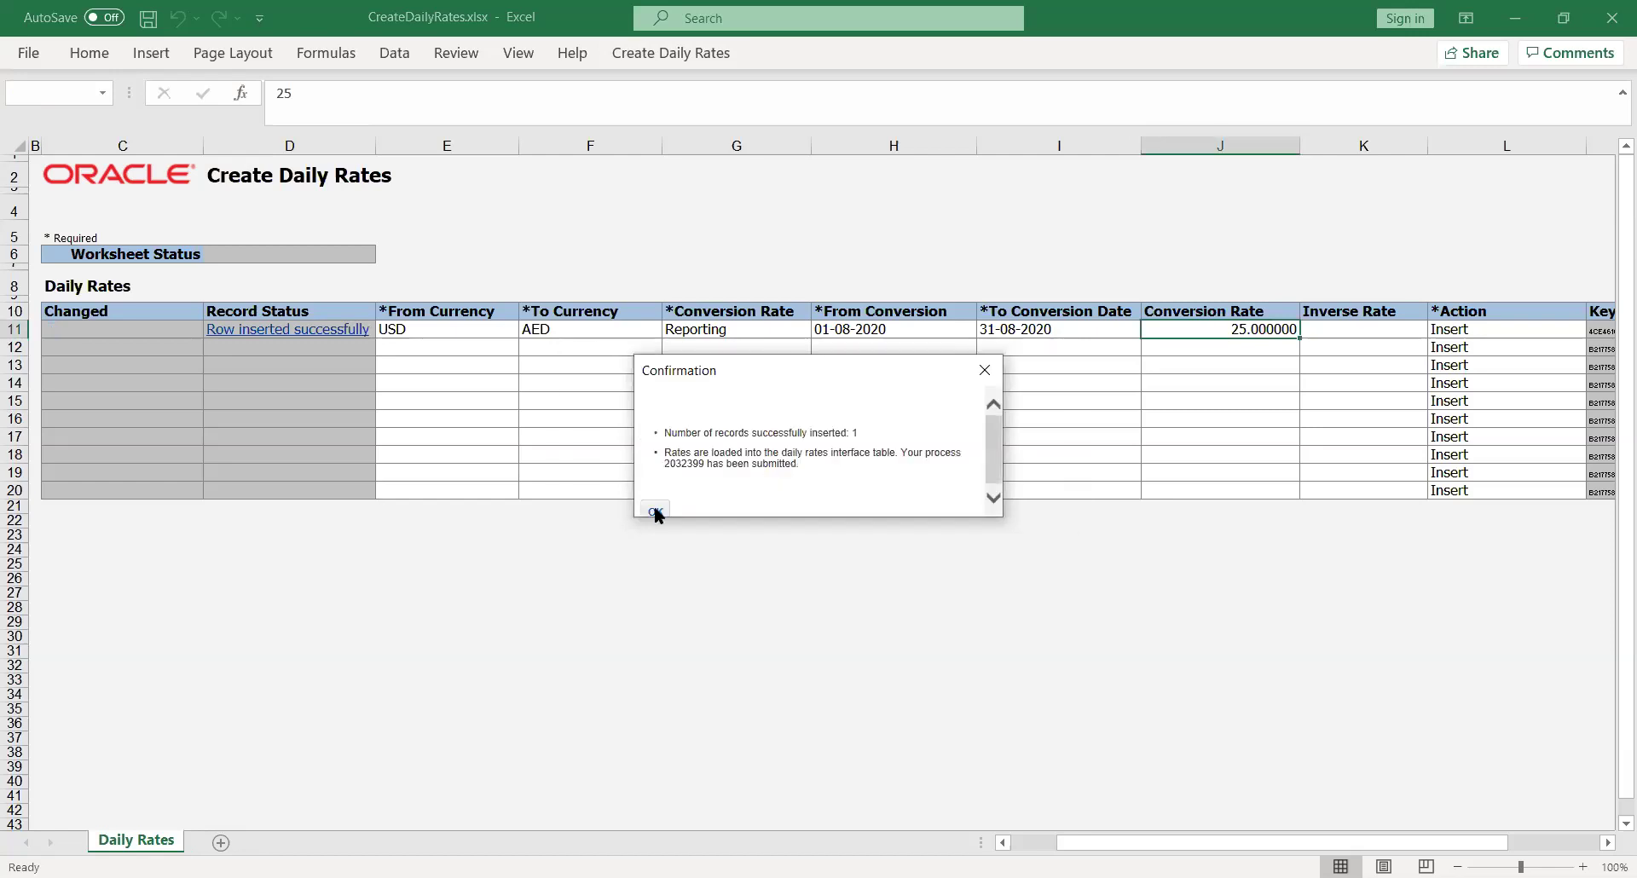
left_click(656, 506)
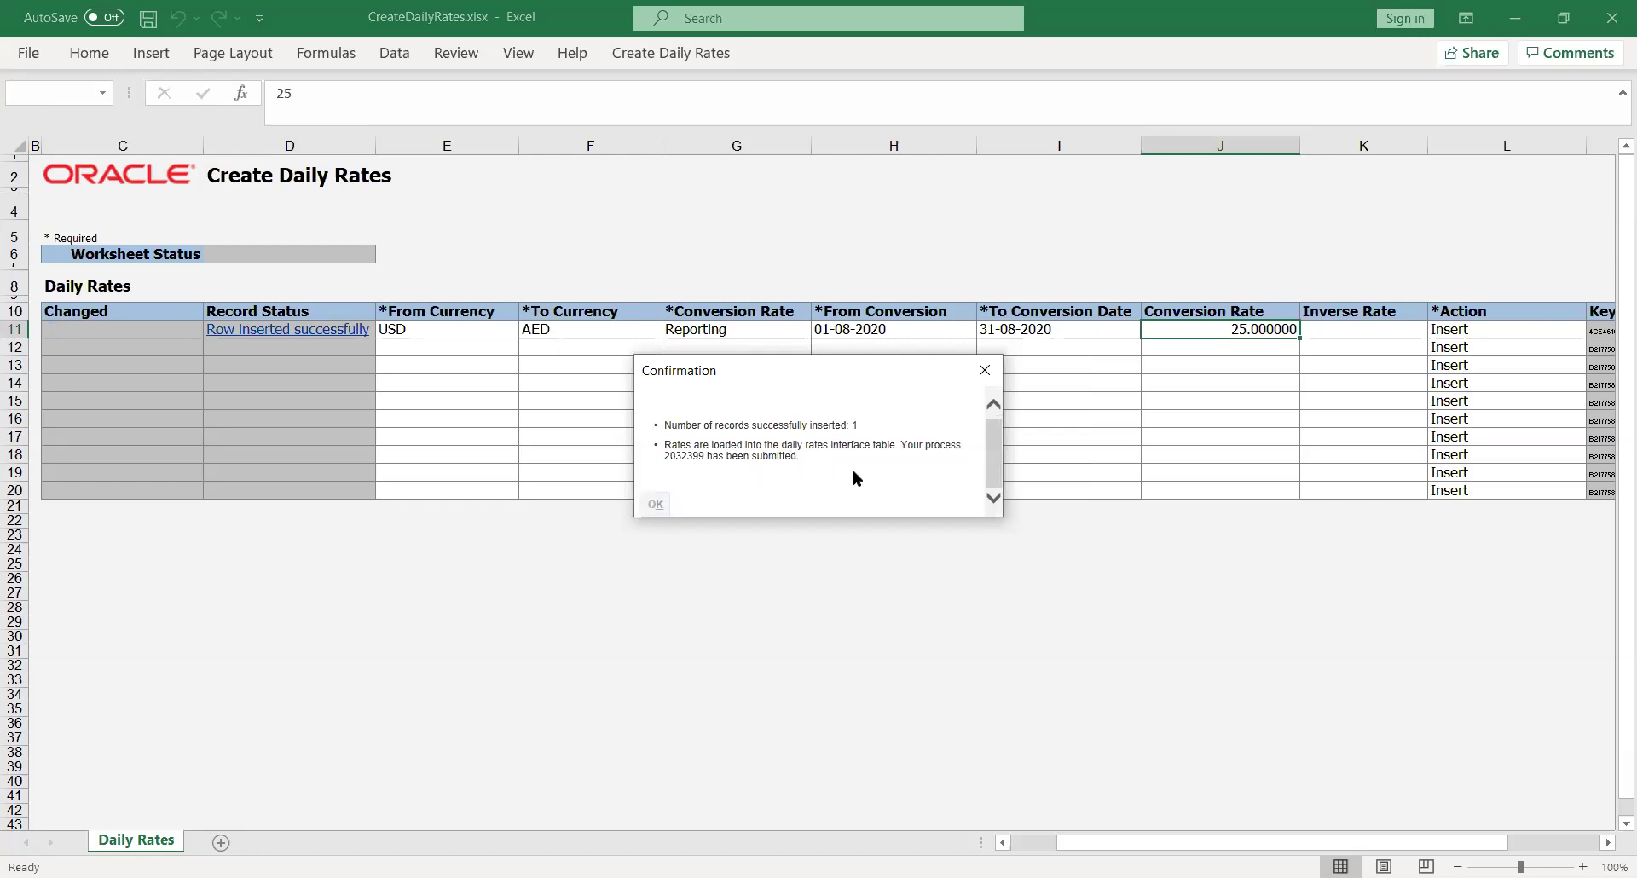
left_click(740, 605)
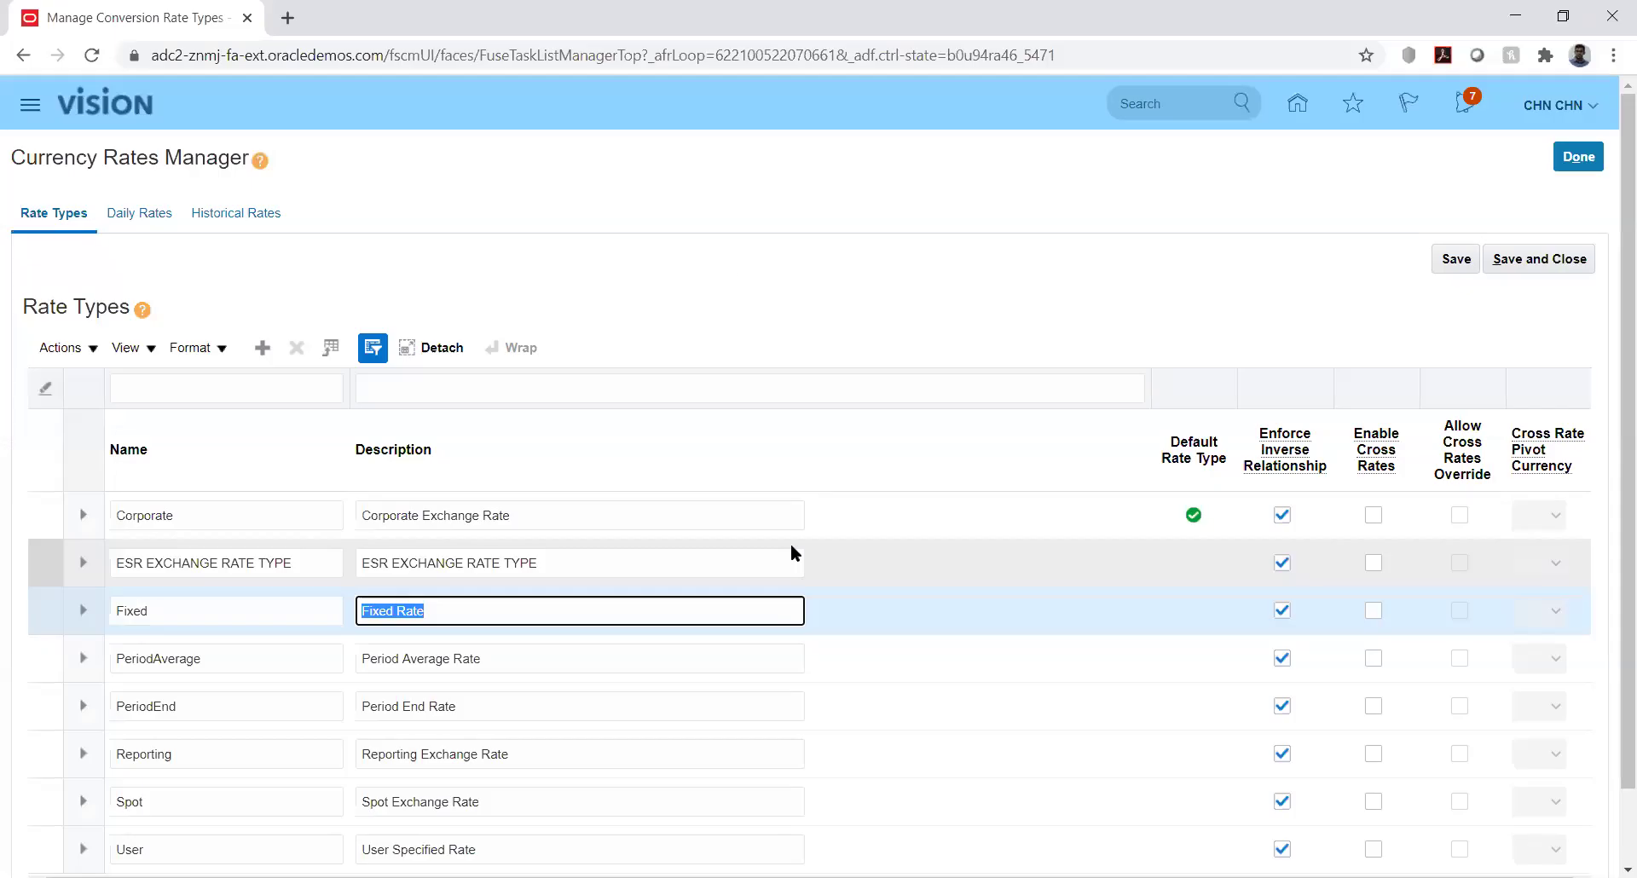
Check and refresh Scheduled Processes via the navigator, then go to Setup and Maintenance
left_click(766, 258)
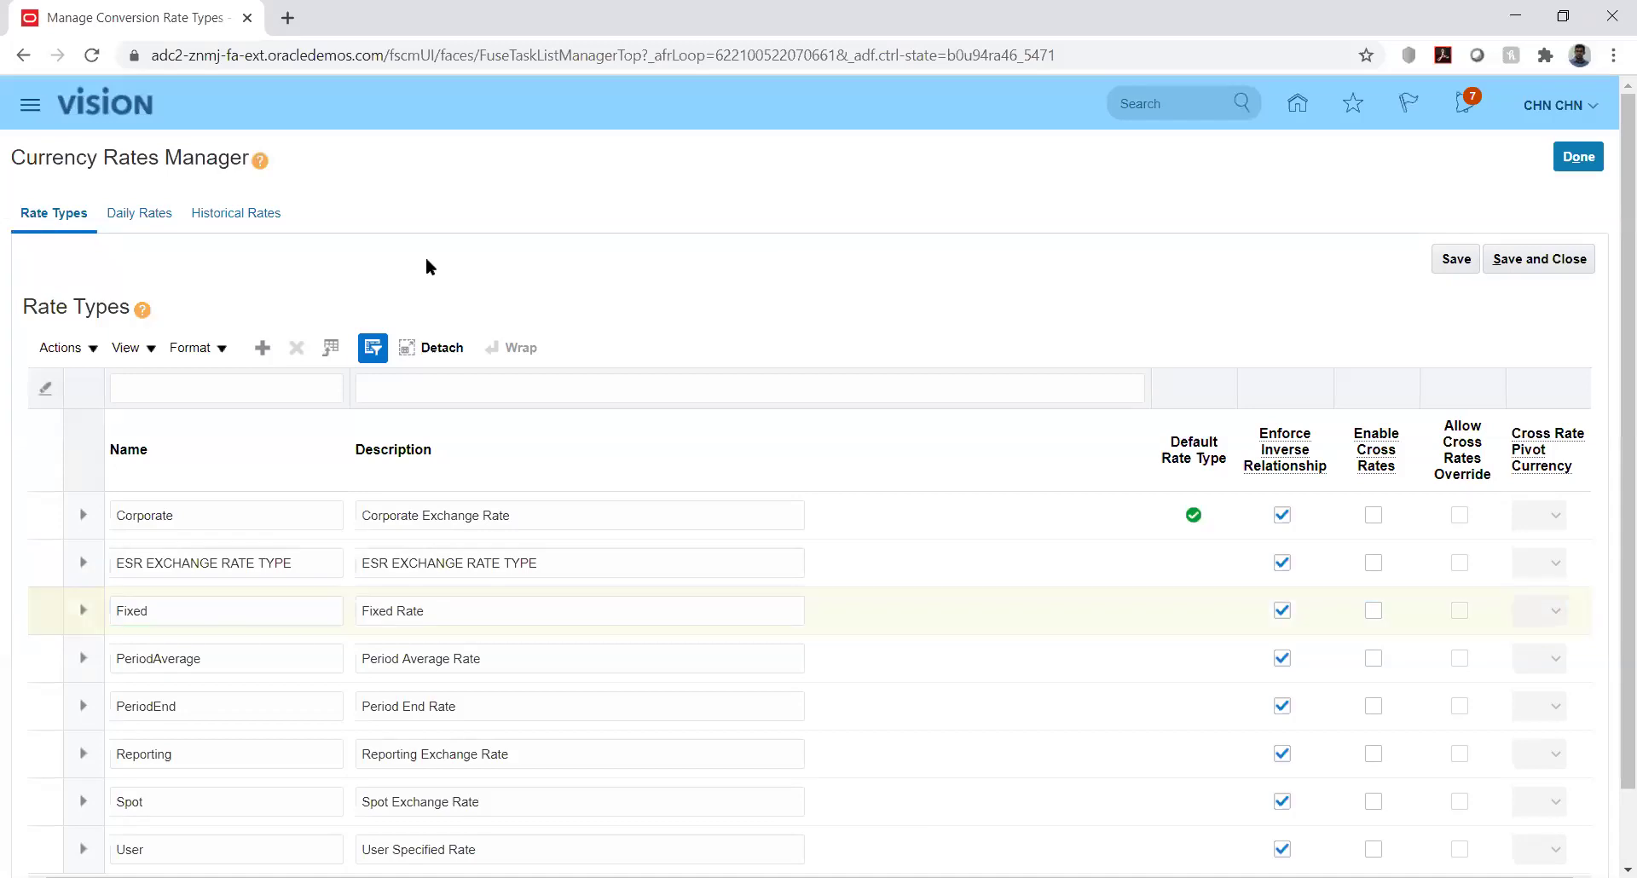
left_click(30, 107)
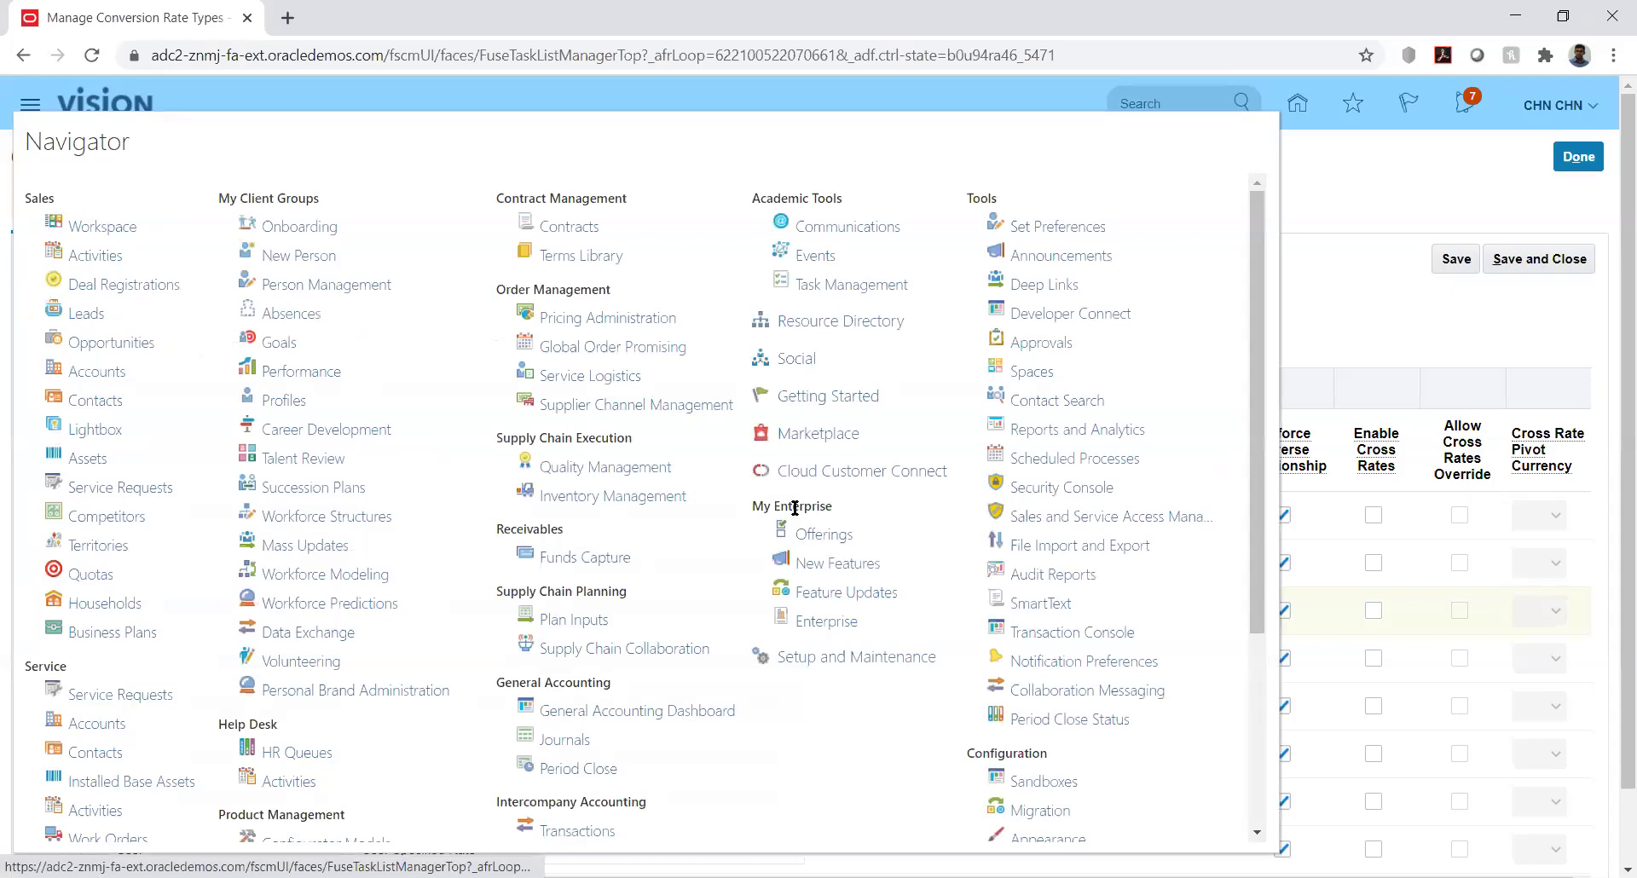
left_click(1066, 460)
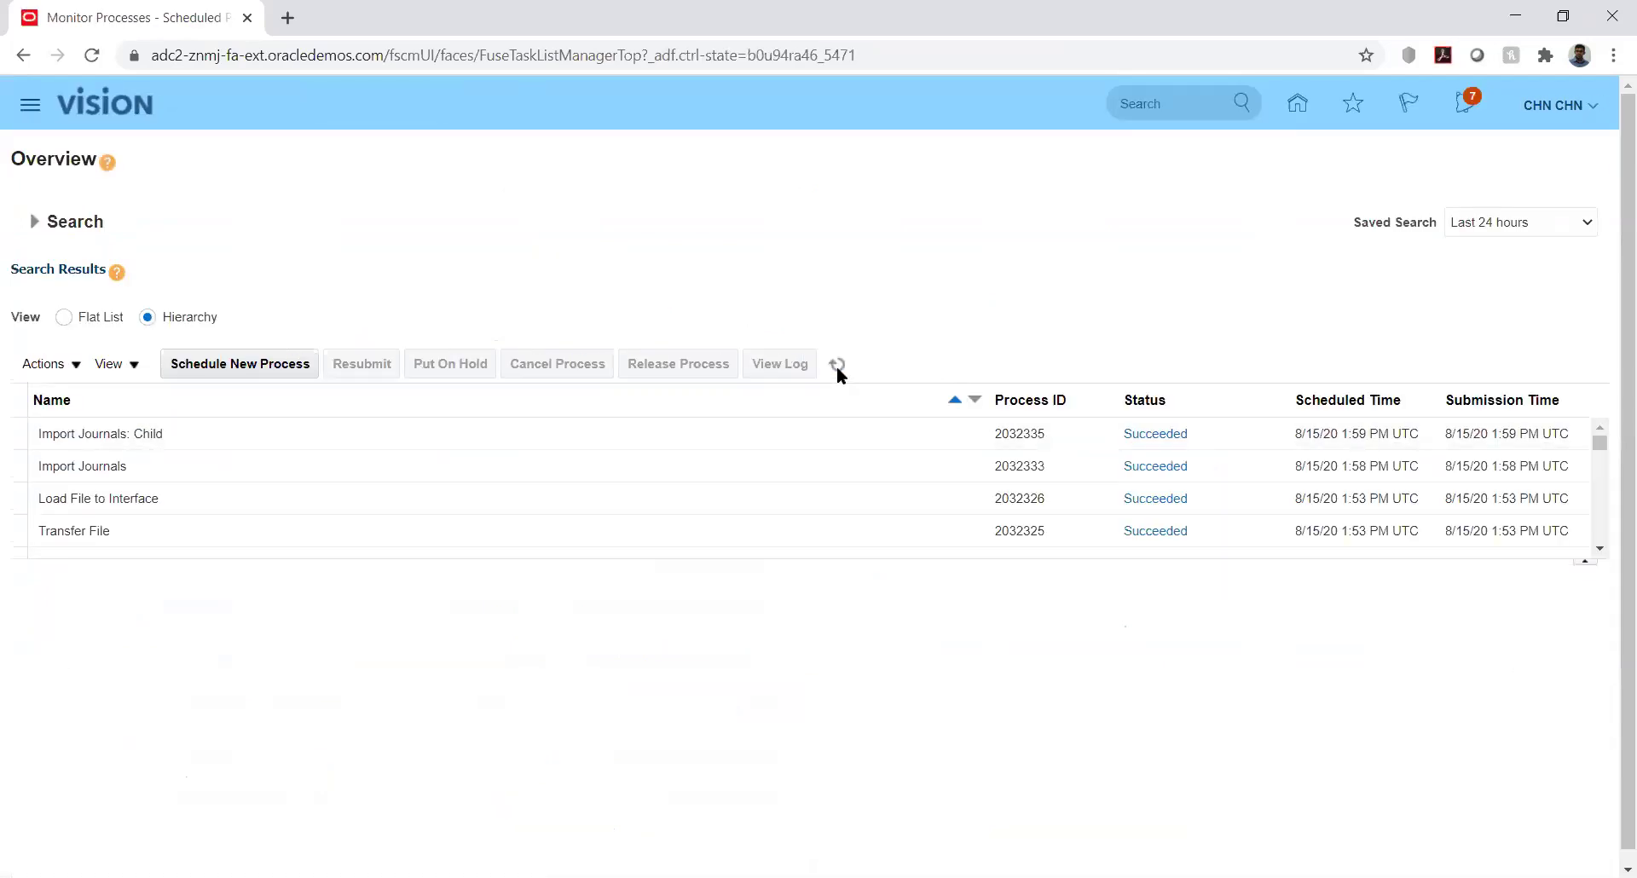
left_click(836, 365)
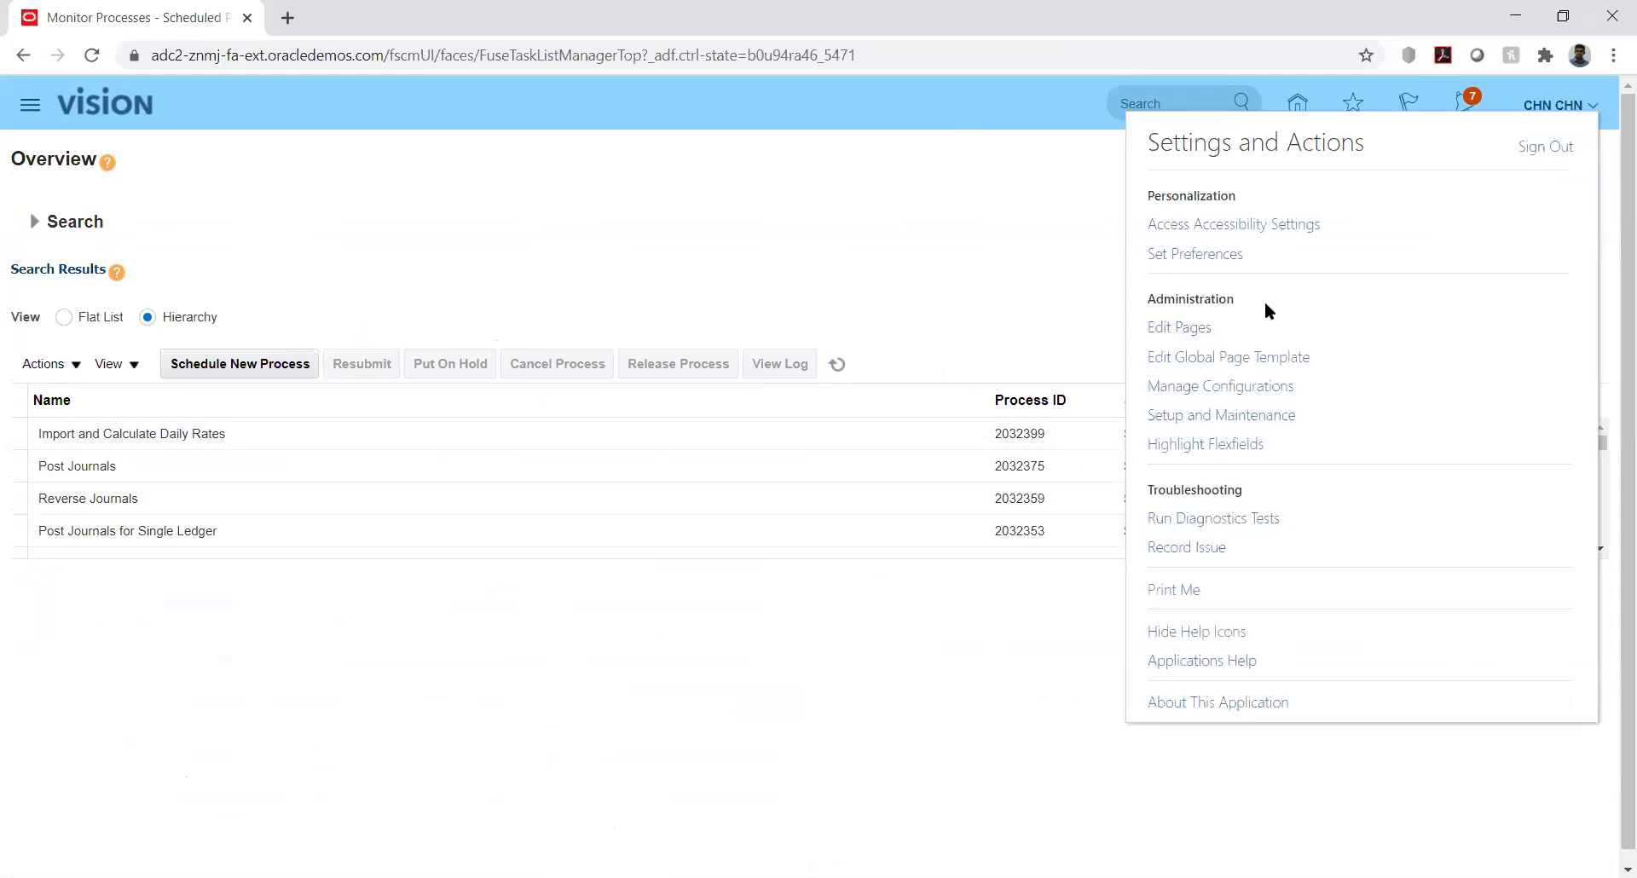
left_click(1242, 416)
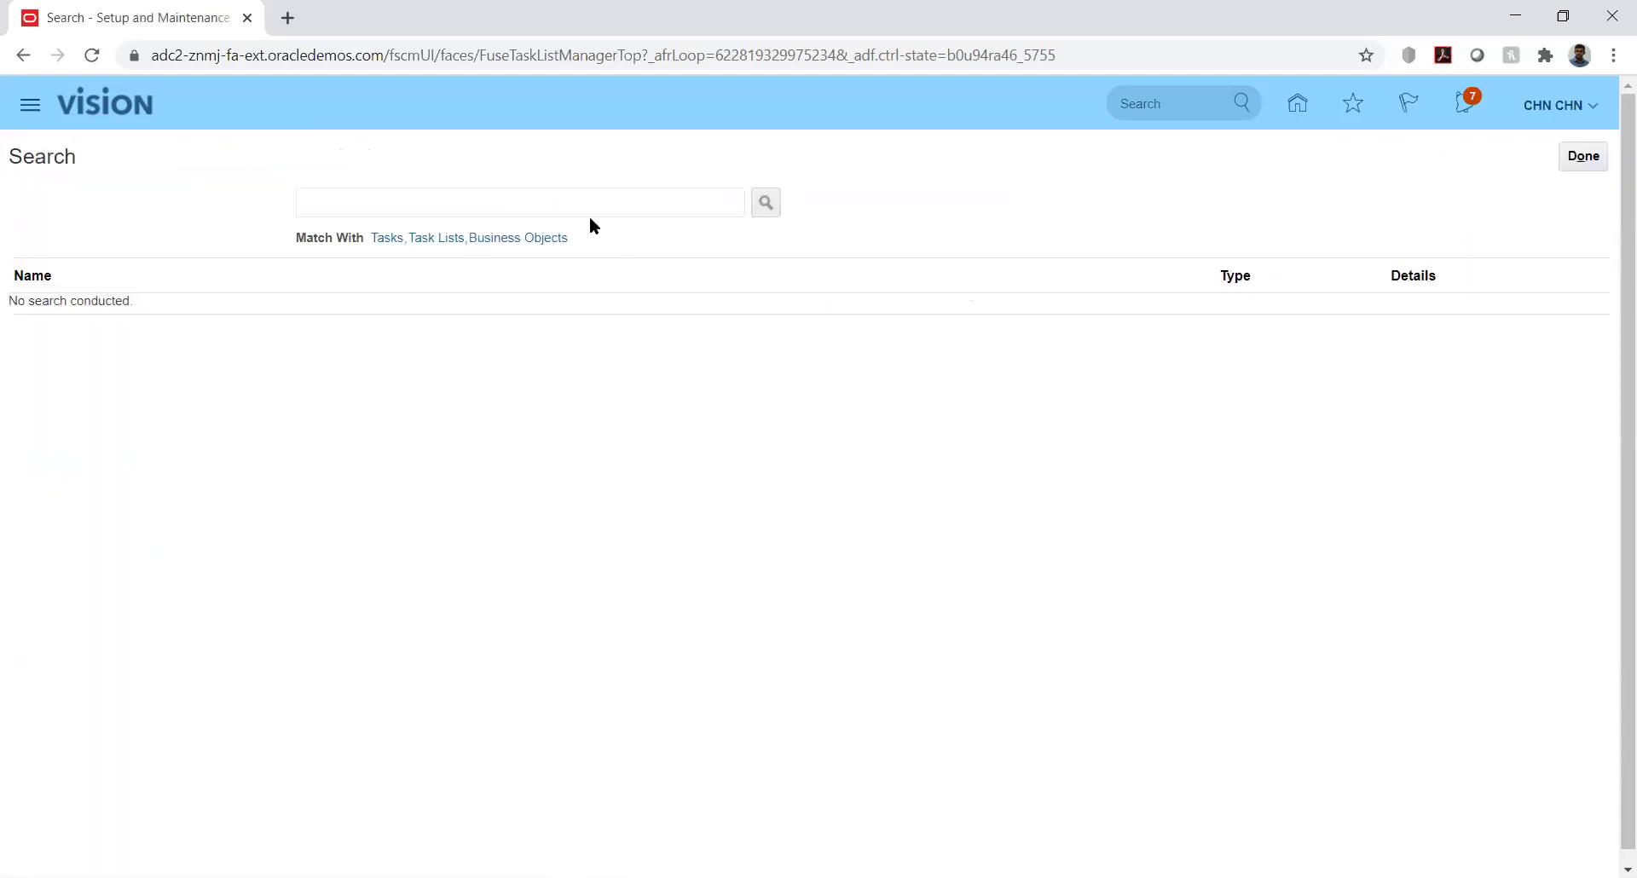
Search tasks for %mana%curr%, then open and cancel Manage Currencies
left_click(586, 208)
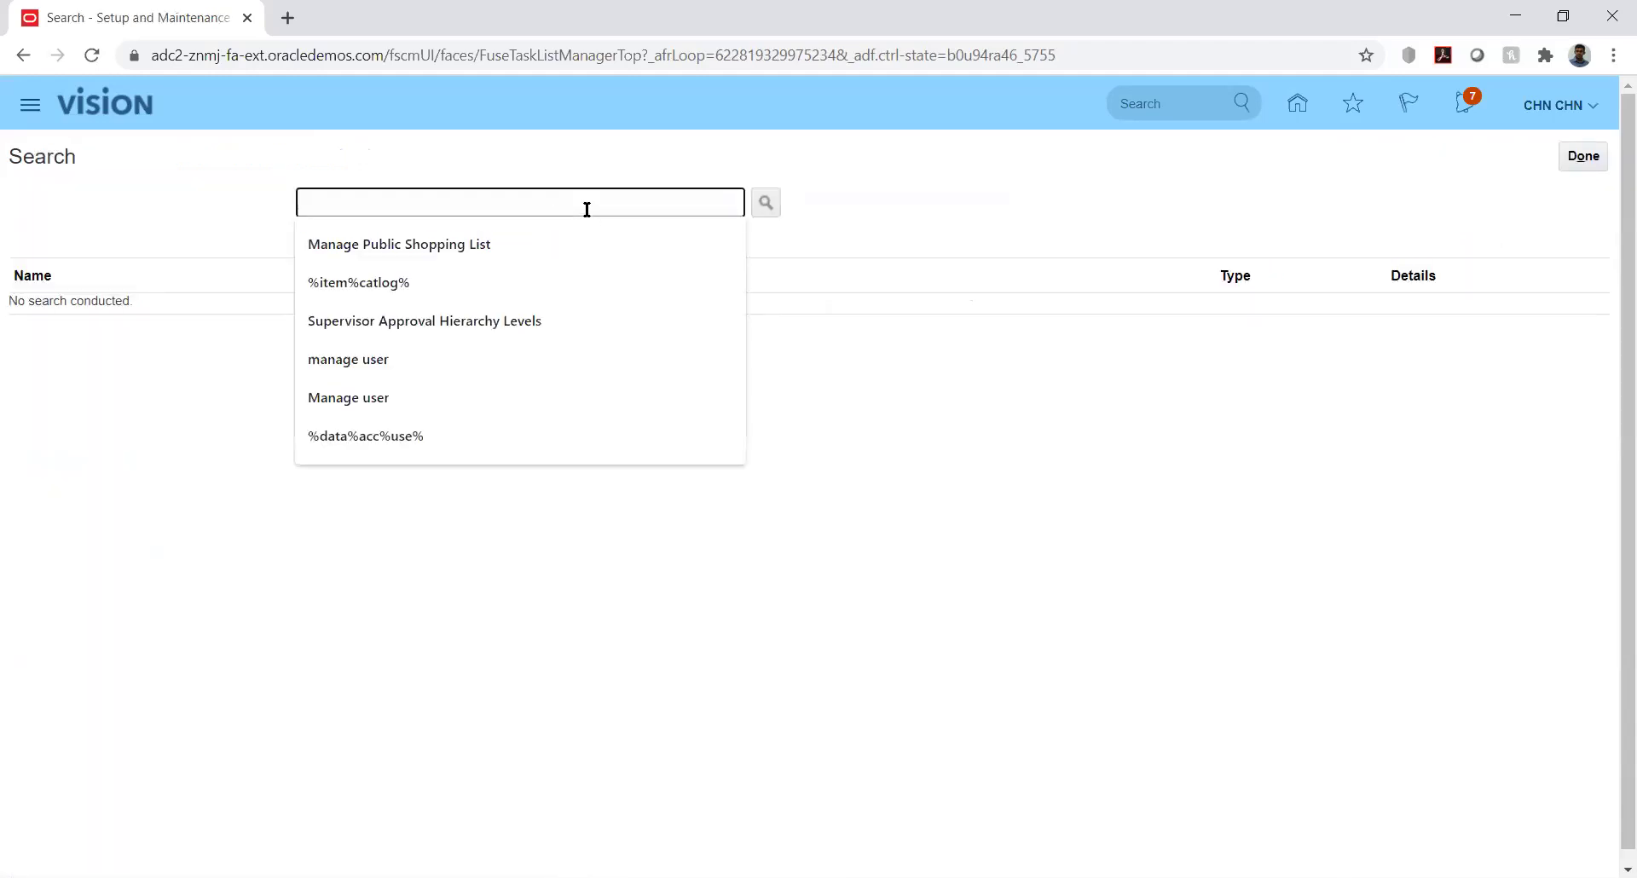
type("%mana%")
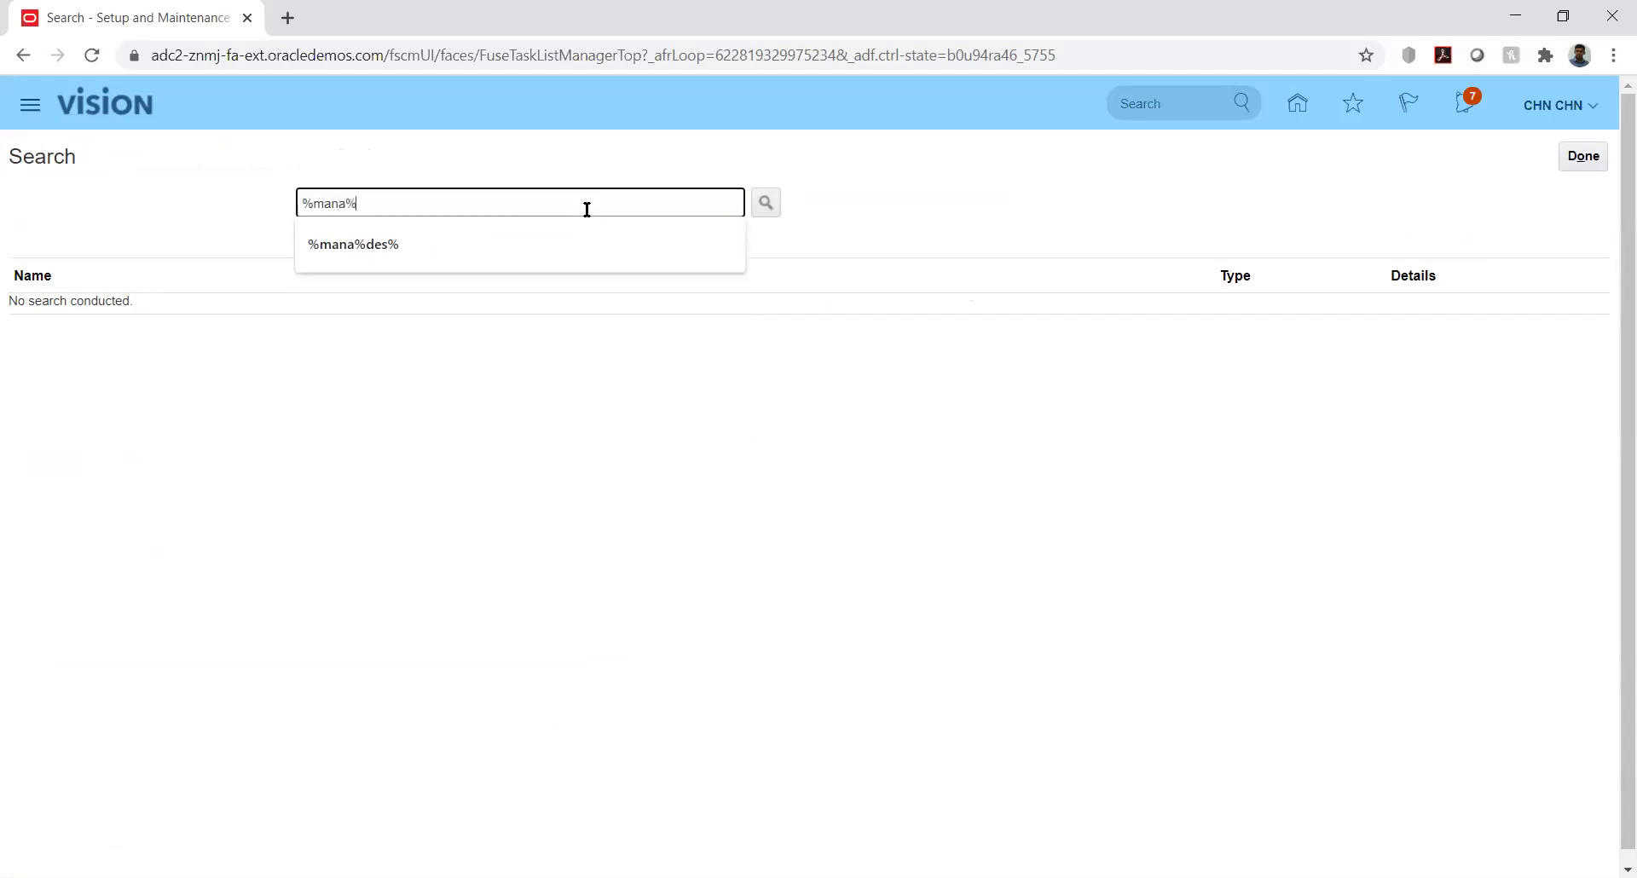
type("curr%")
key("Return")
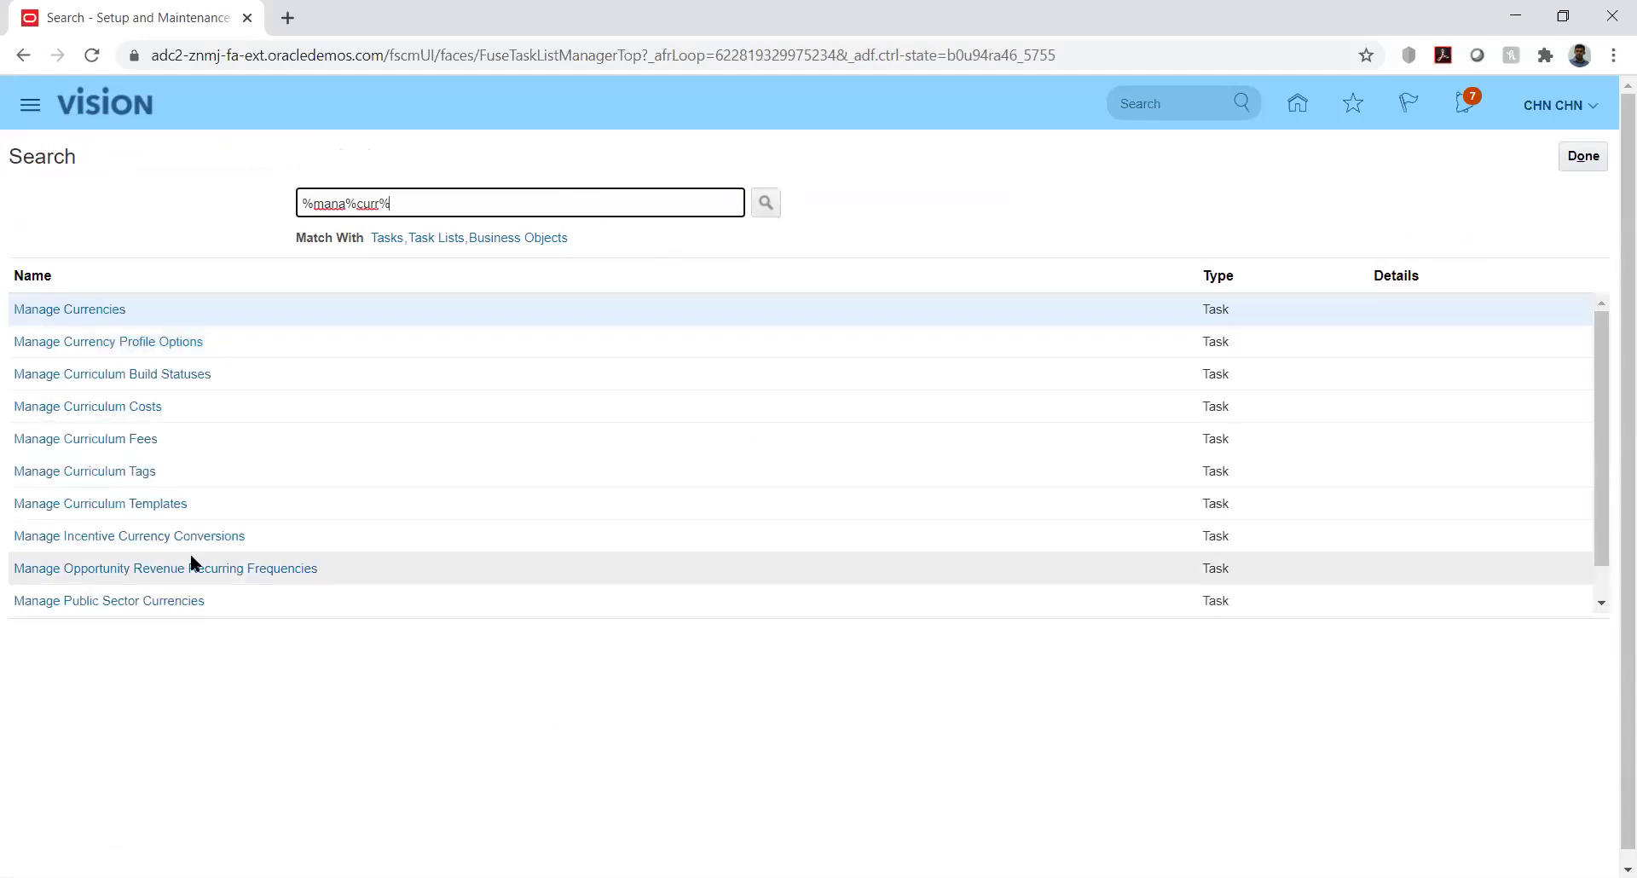
left_click(94, 309)
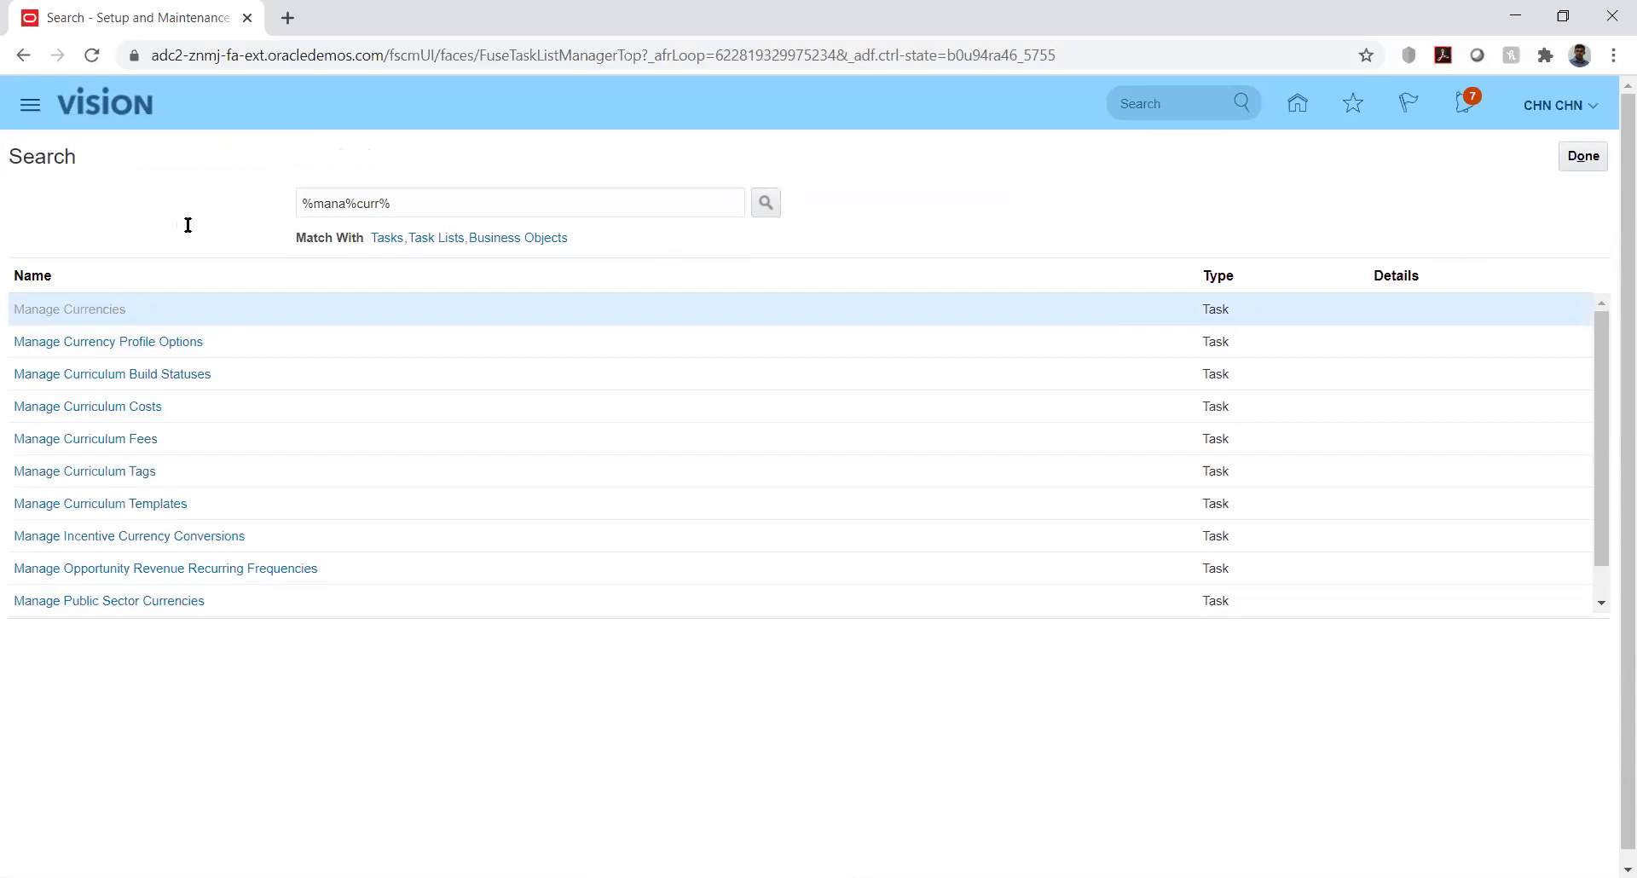
left_click(1579, 155)
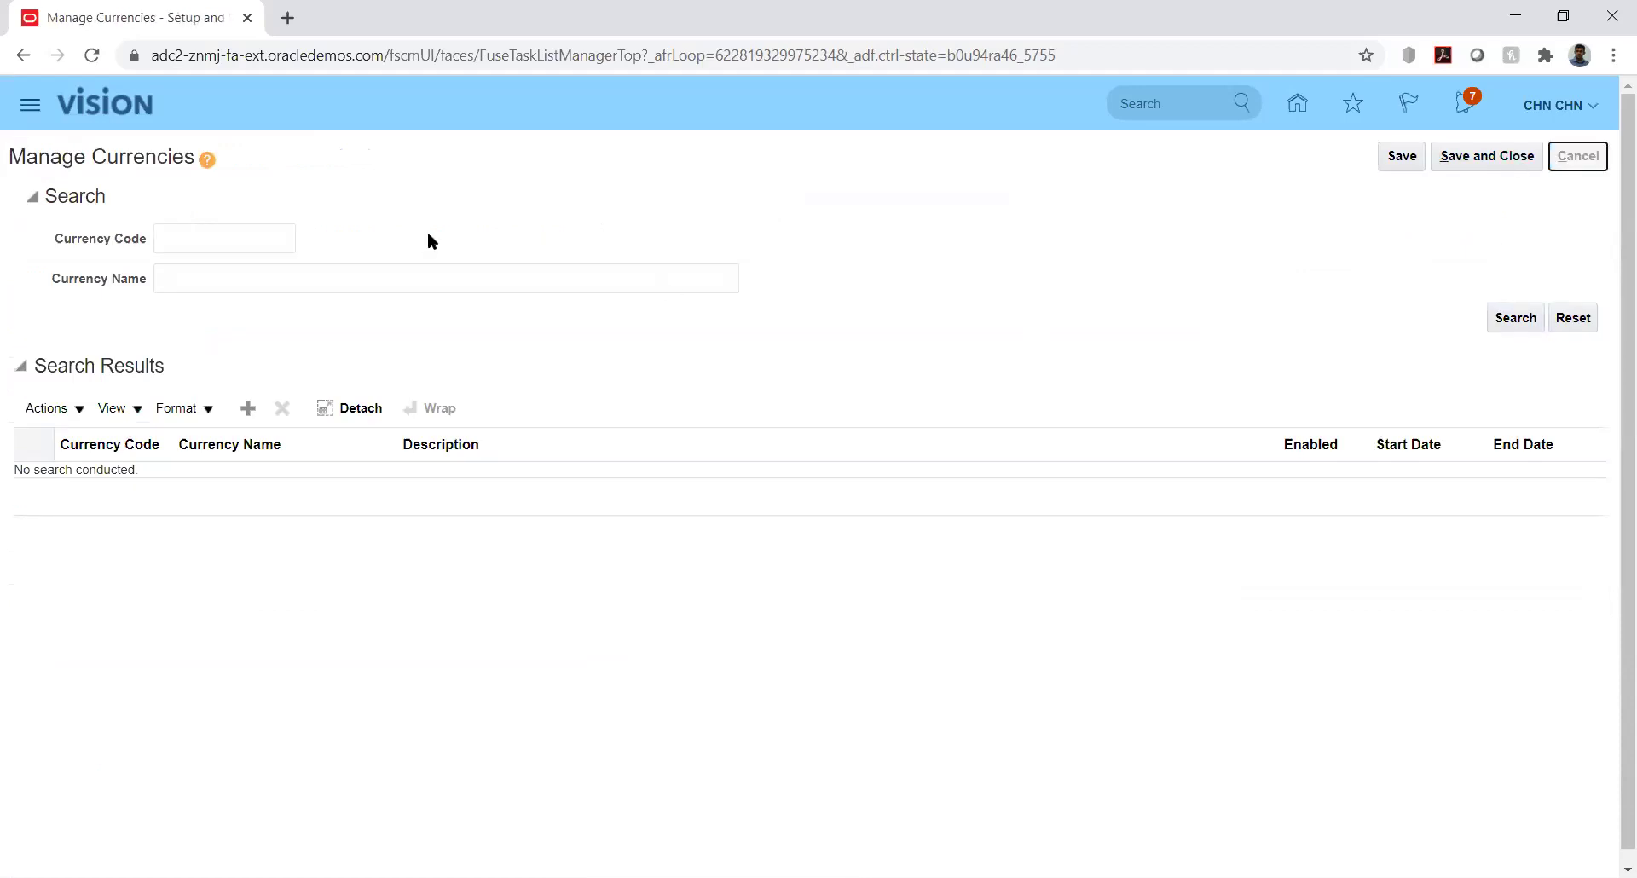
Search tasks for %mana%rat% and finish with the task search
left_click(375, 204)
key("BackSpace")
key("BackSpace")
key("BackSpace")
type("at")
key("Return")
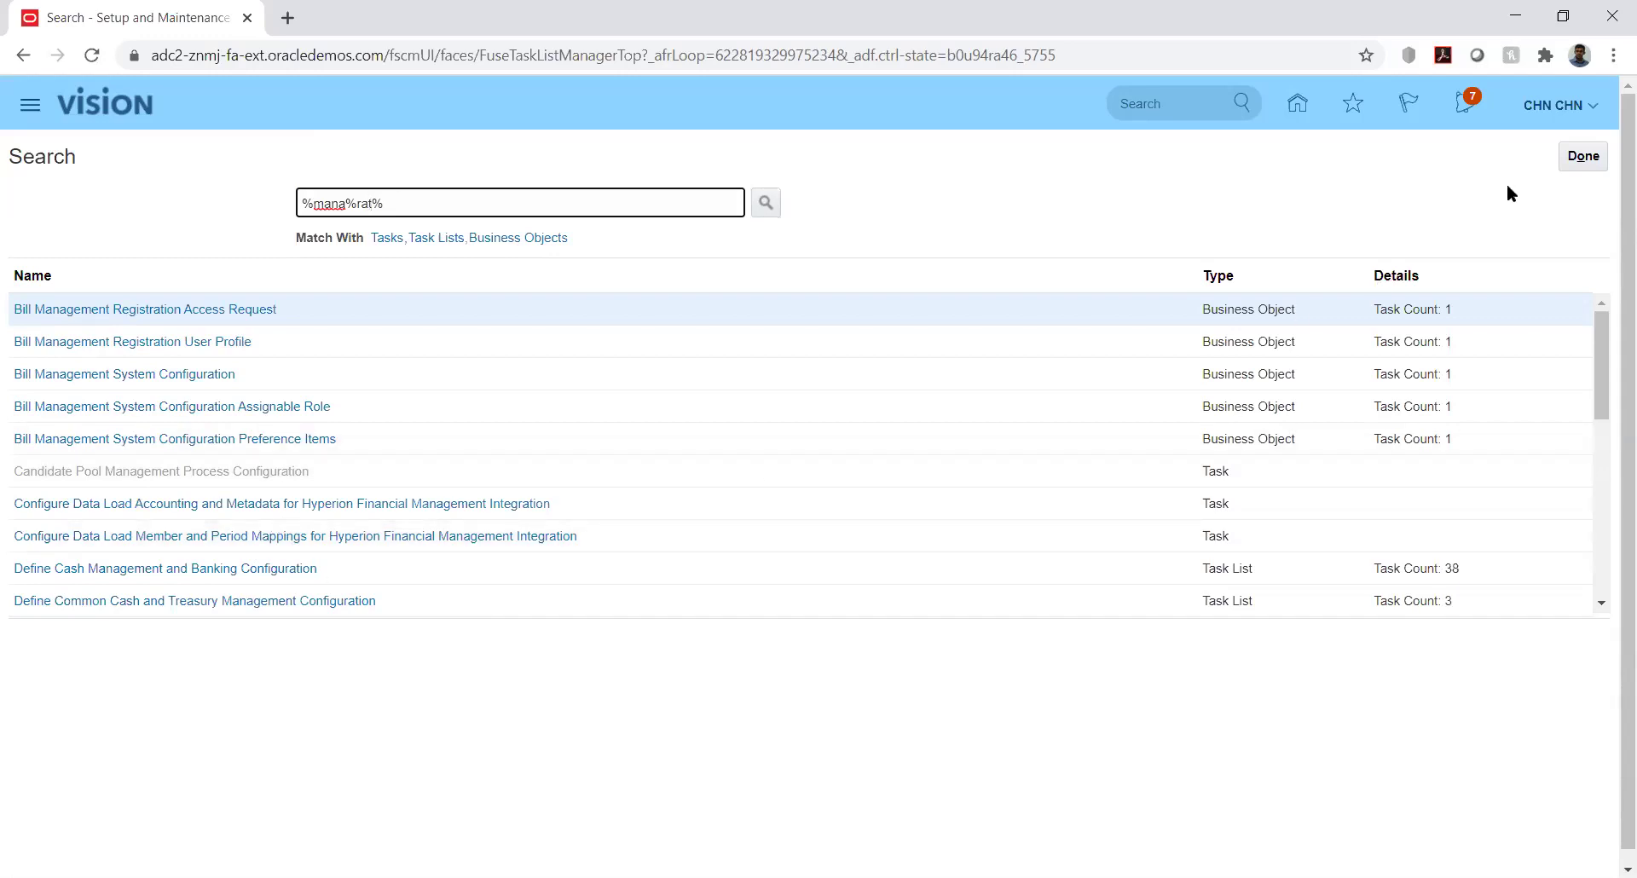
left_click(1583, 156)
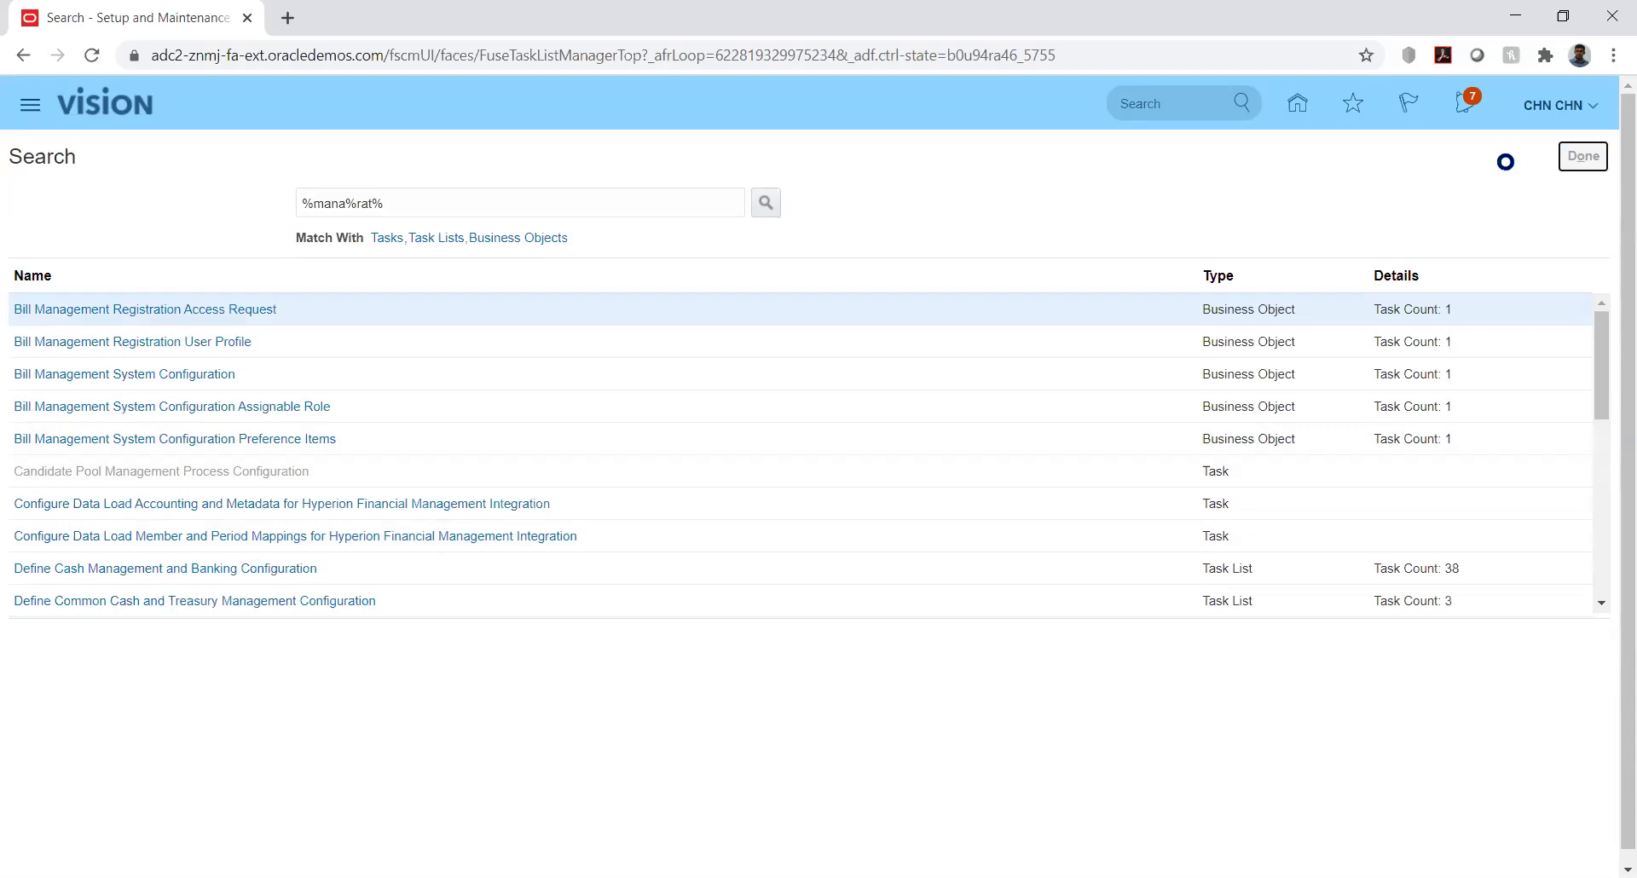
Find implementation projects matching 'kk' and open KK Implementation
left_click(1584, 157)
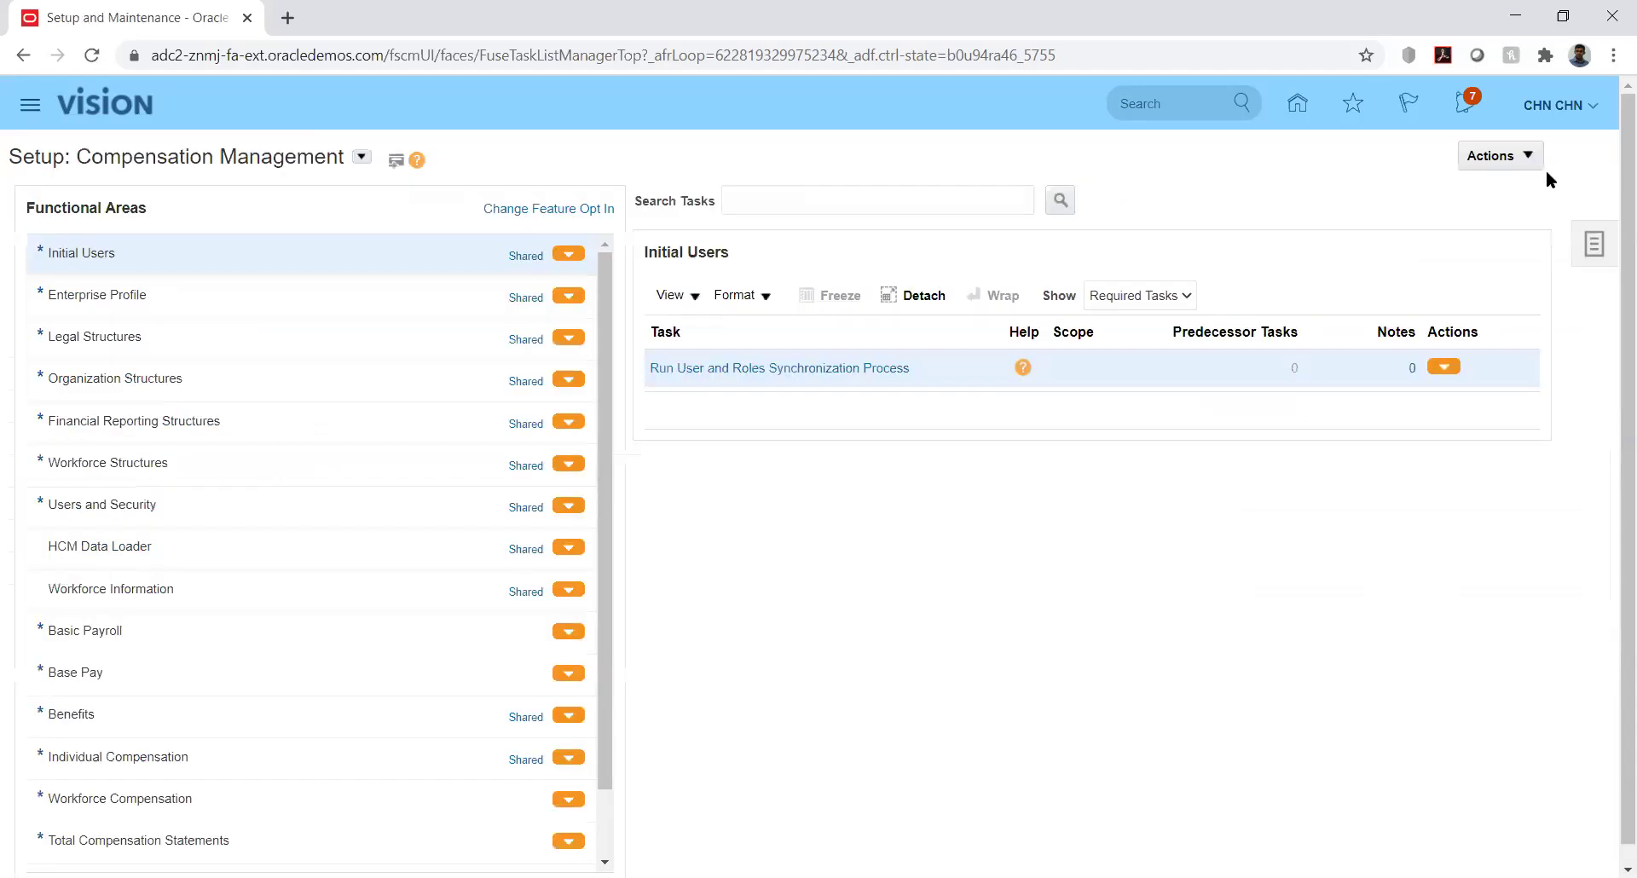
left_click(1592, 245)
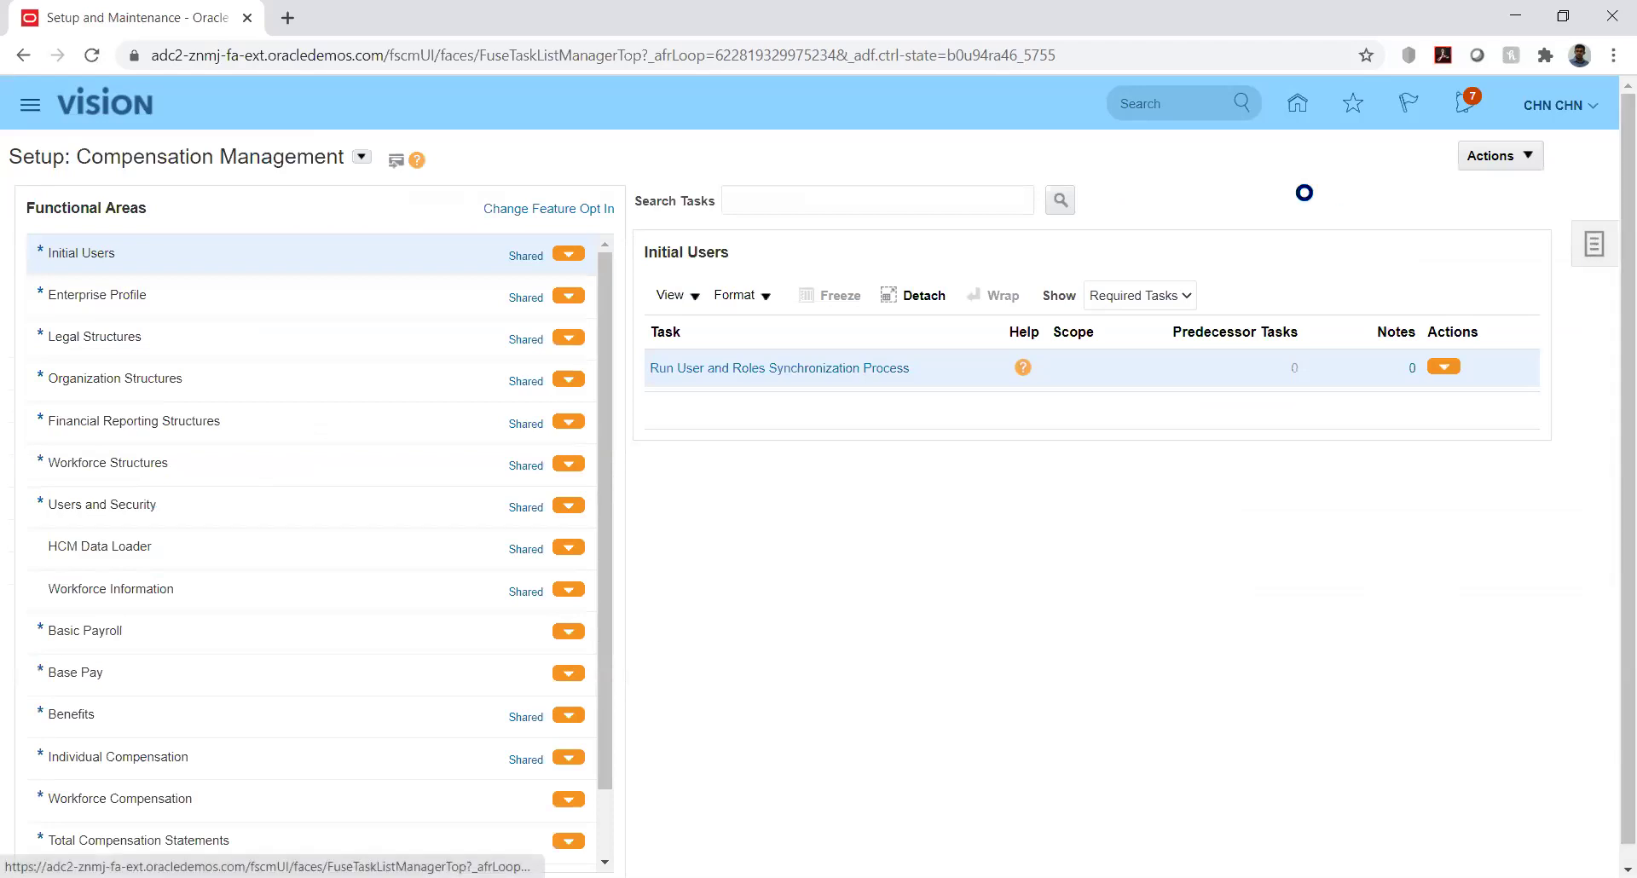
left_click(1434, 153)
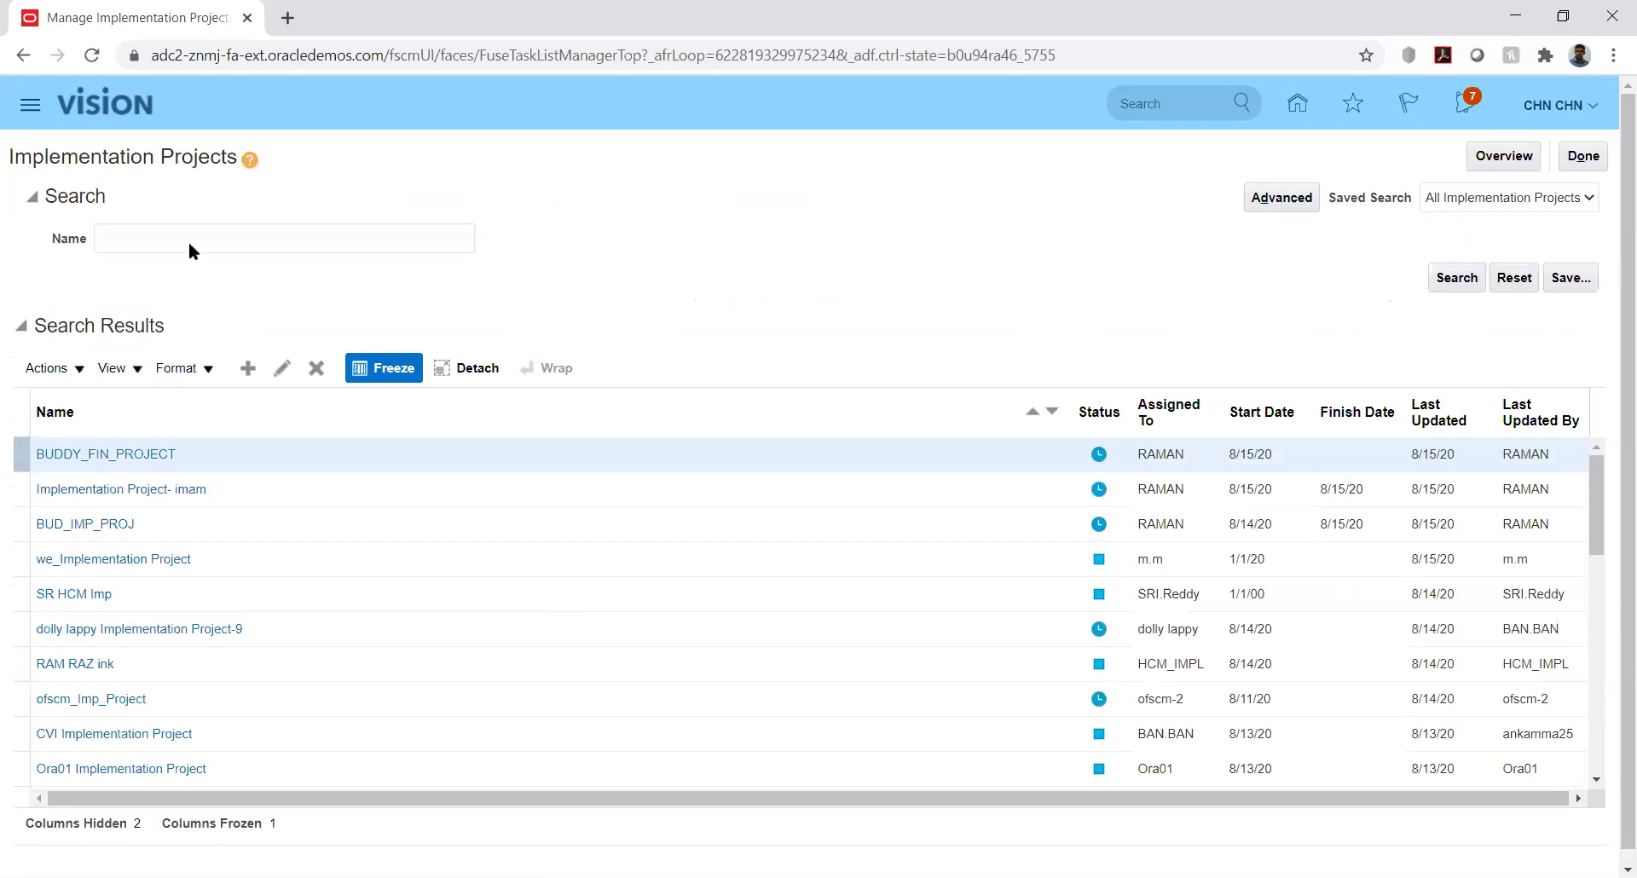
left_click(208, 239)
type("kk")
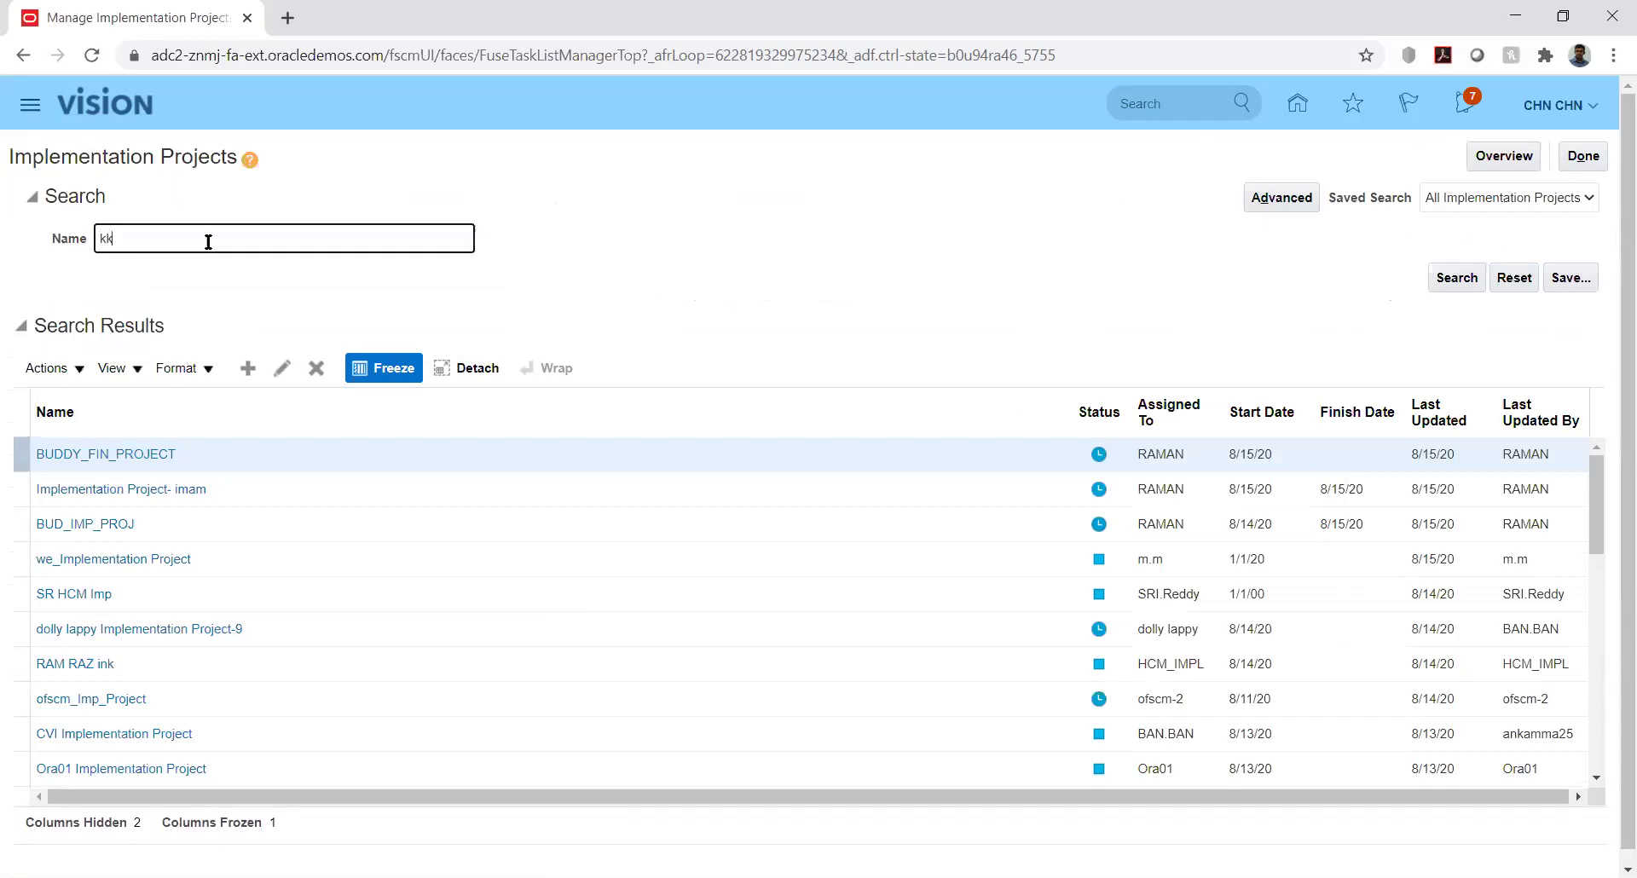
key("Return")
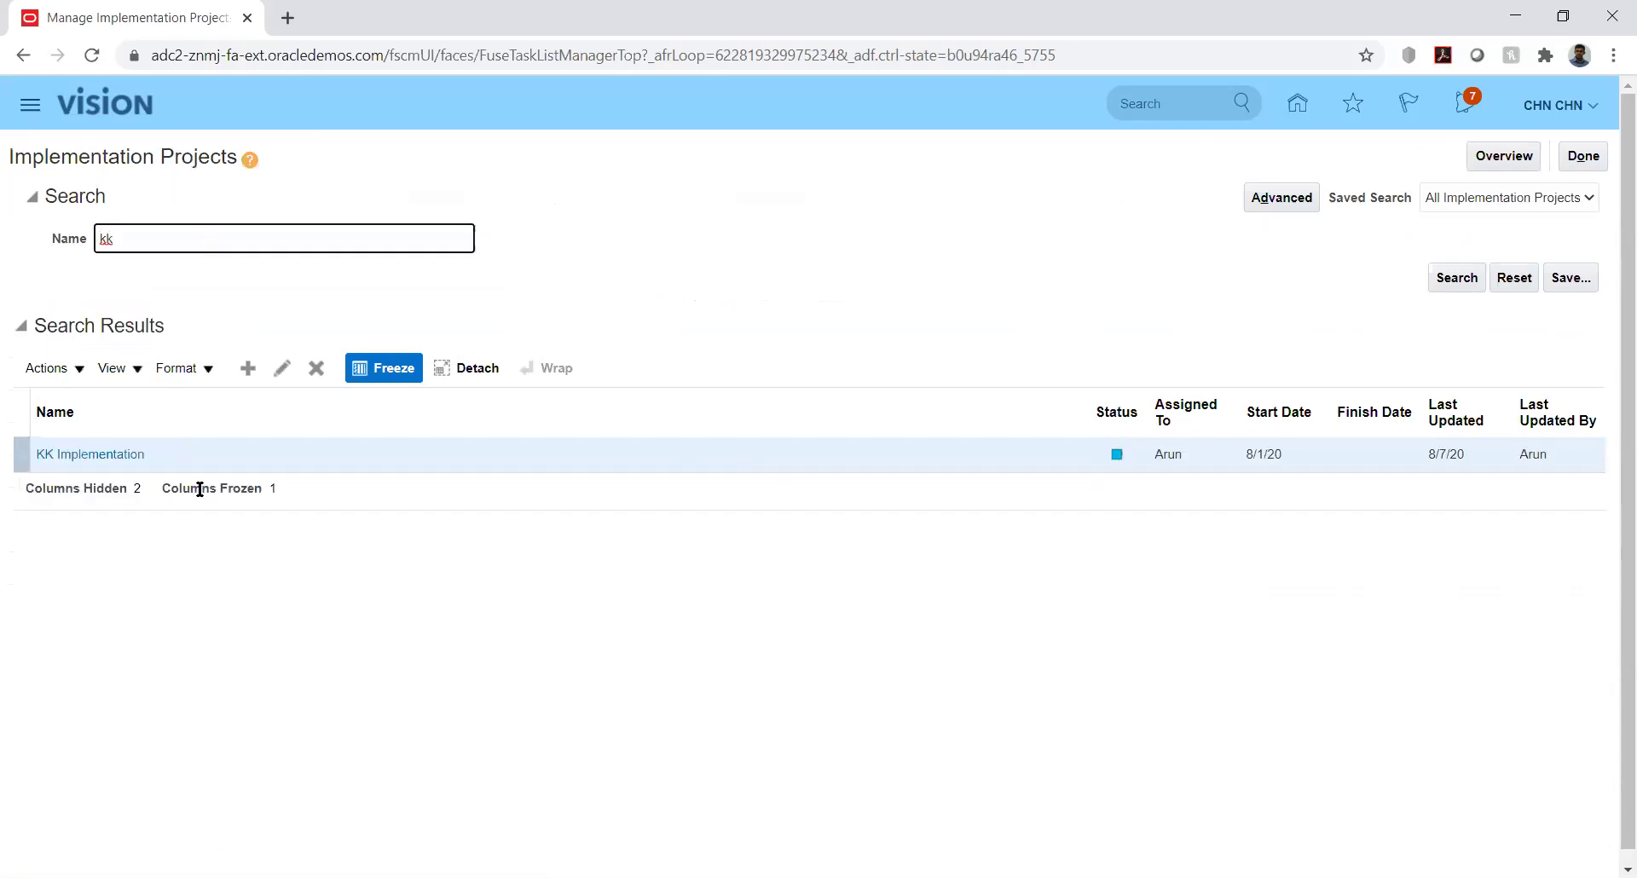
left_click(95, 457)
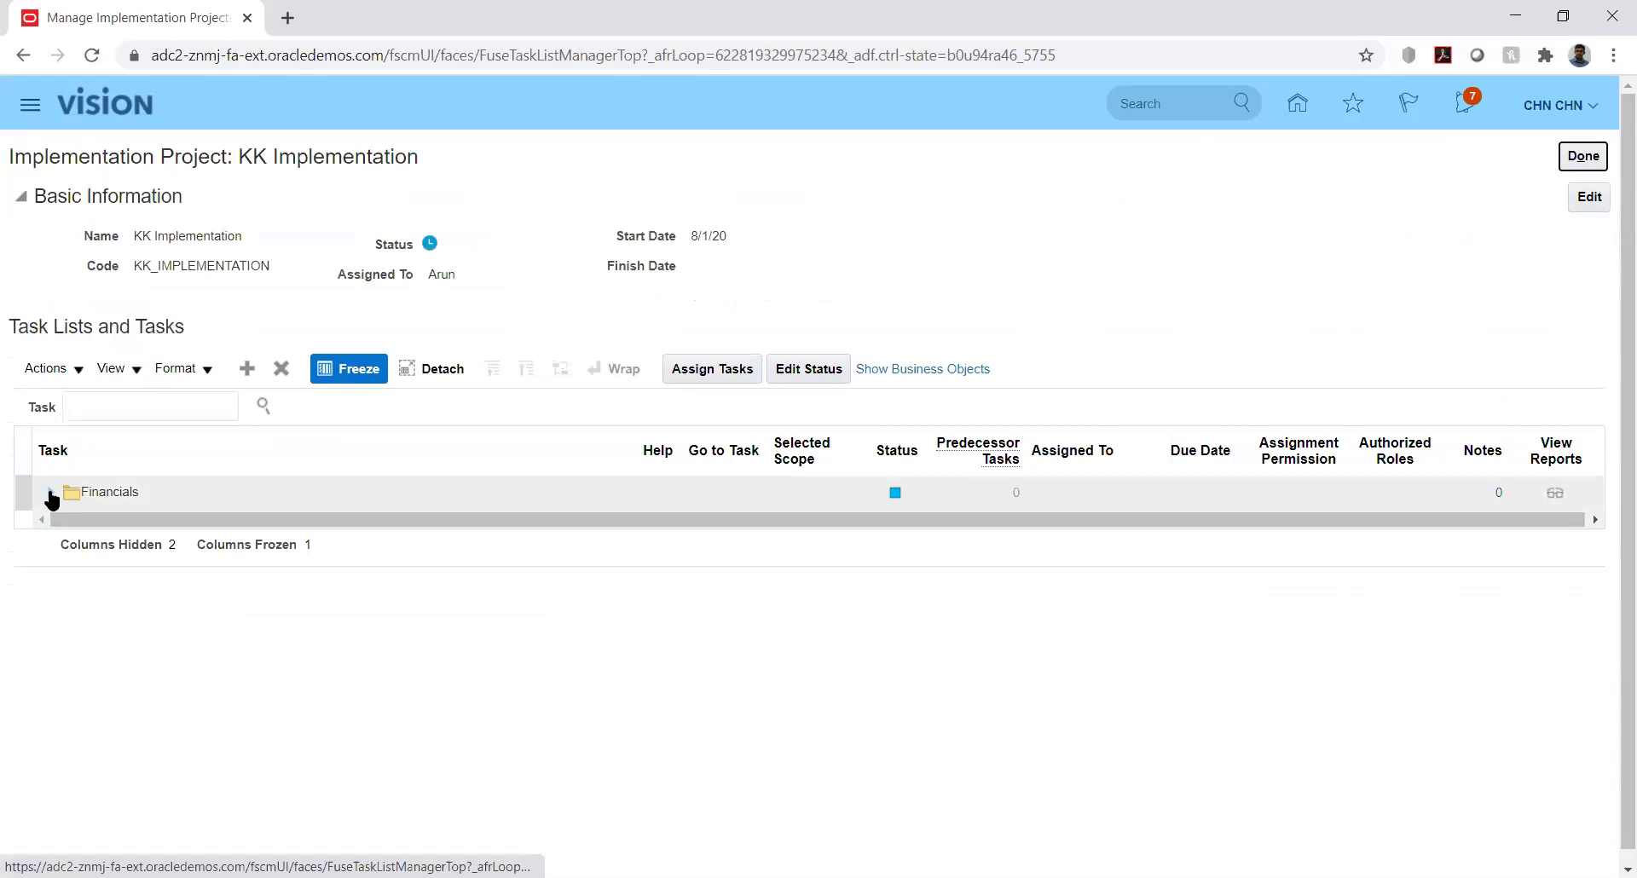
Expand Financials down to Define Currencies and launch Manage Conversion Rate Types
left_click(52, 494)
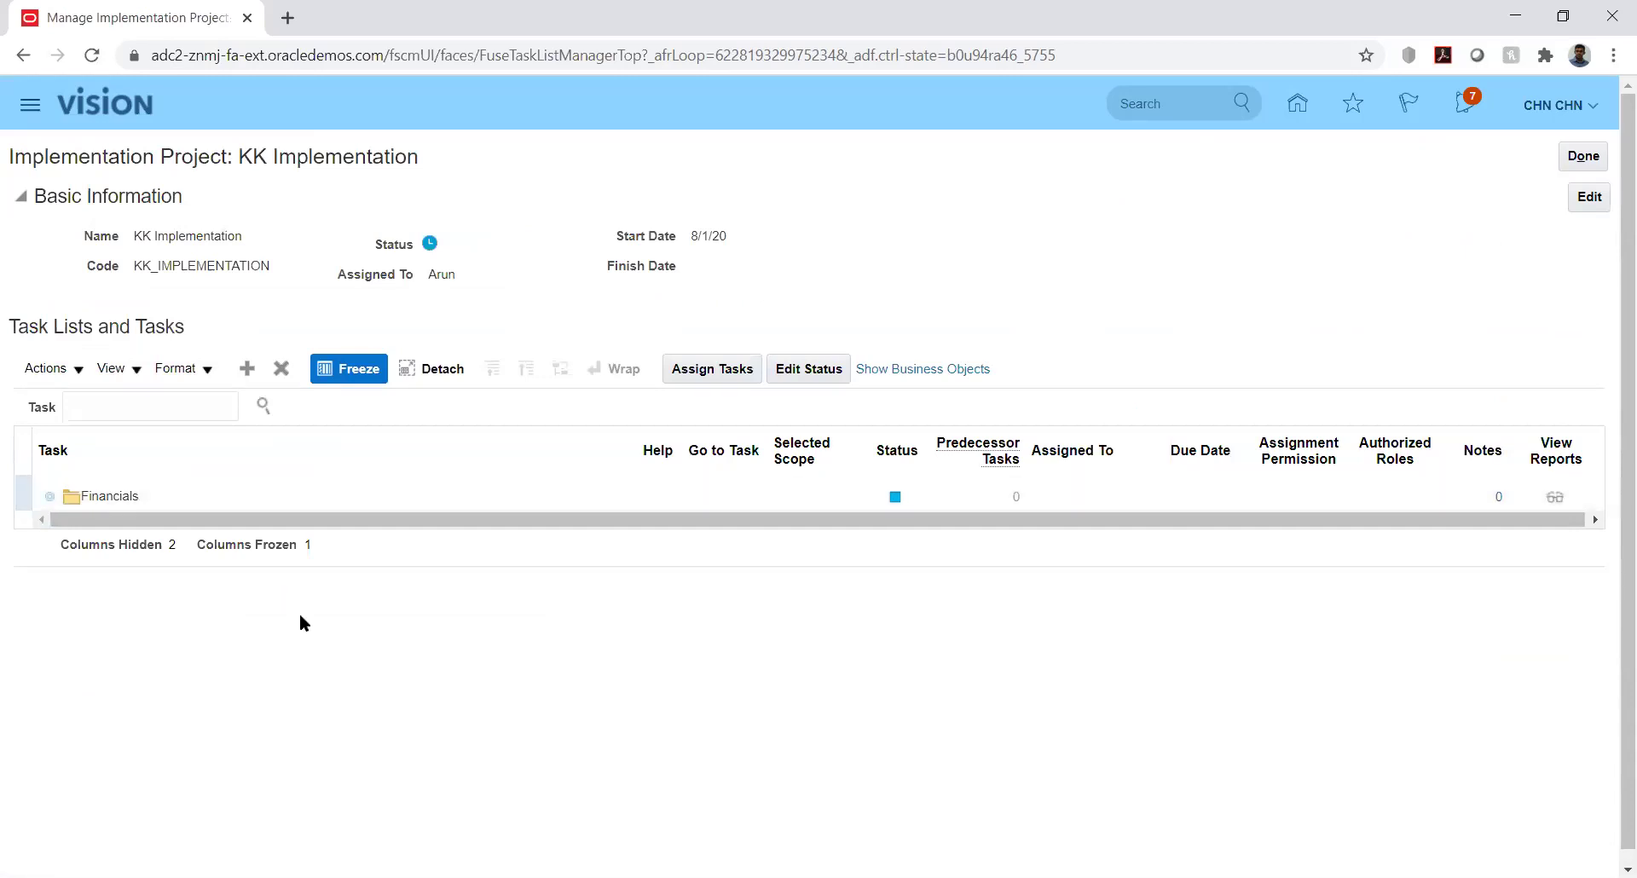
left_click(76, 527)
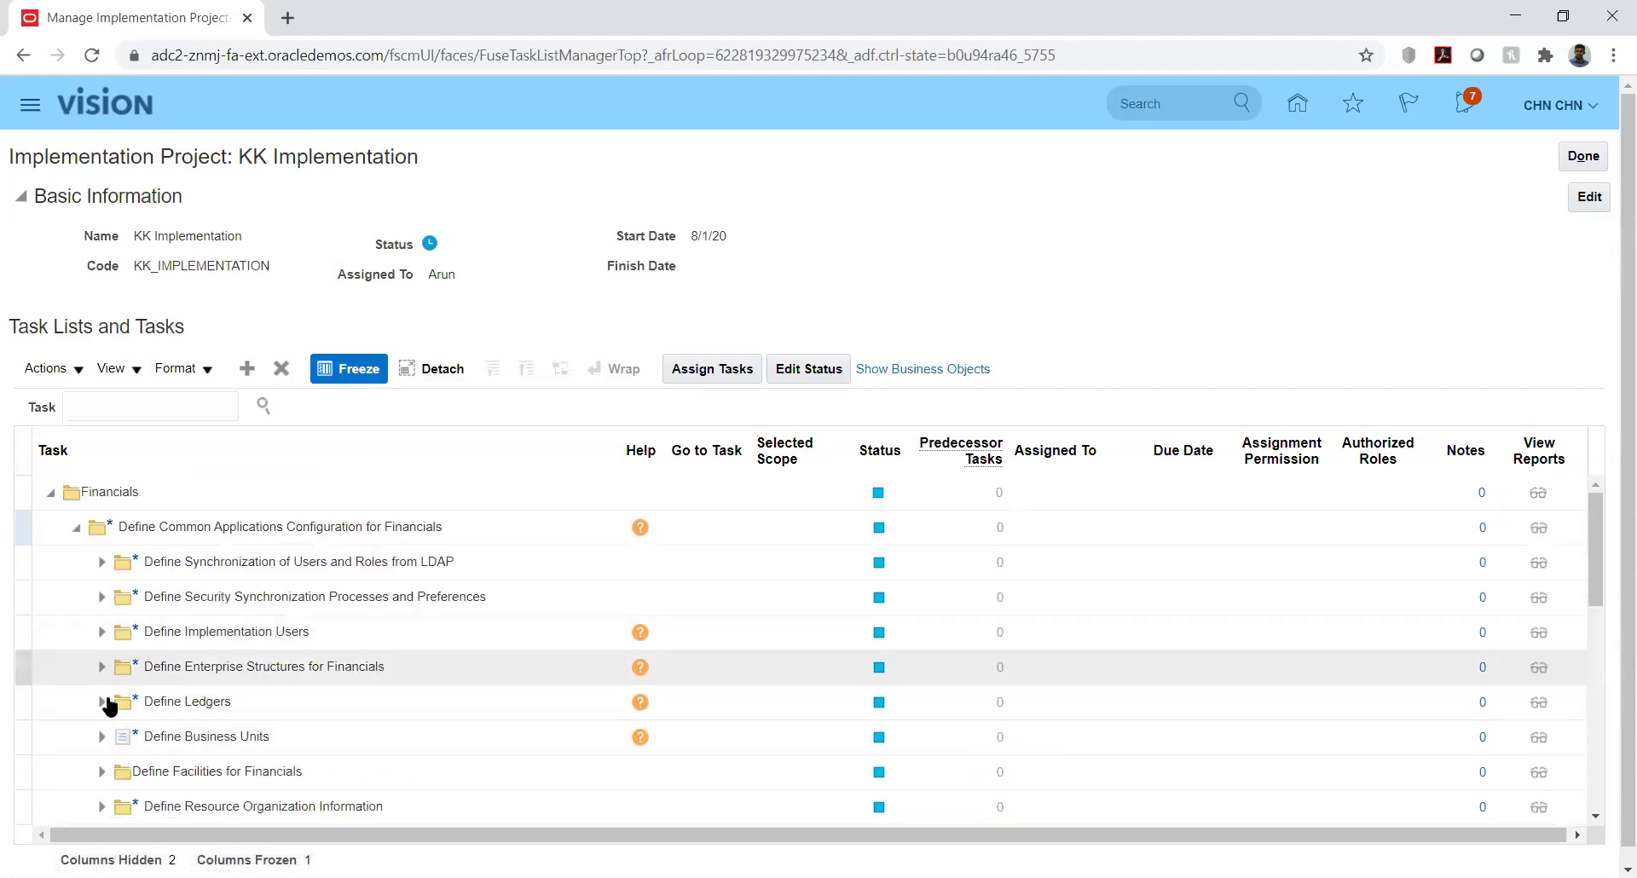
left_click(102, 670)
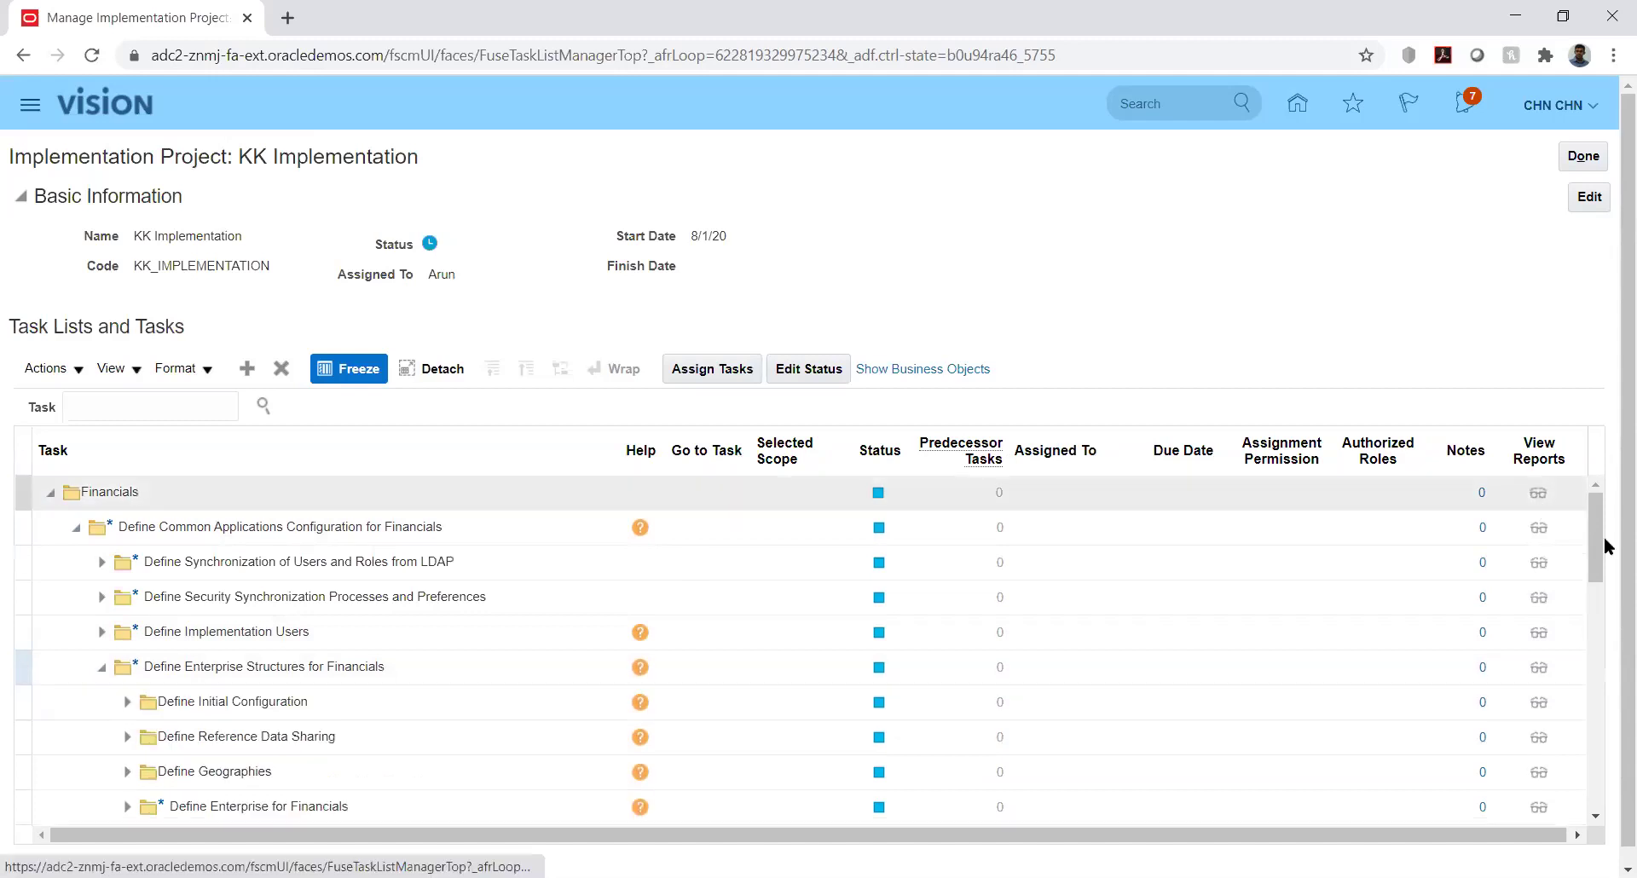
left_click(1607, 570)
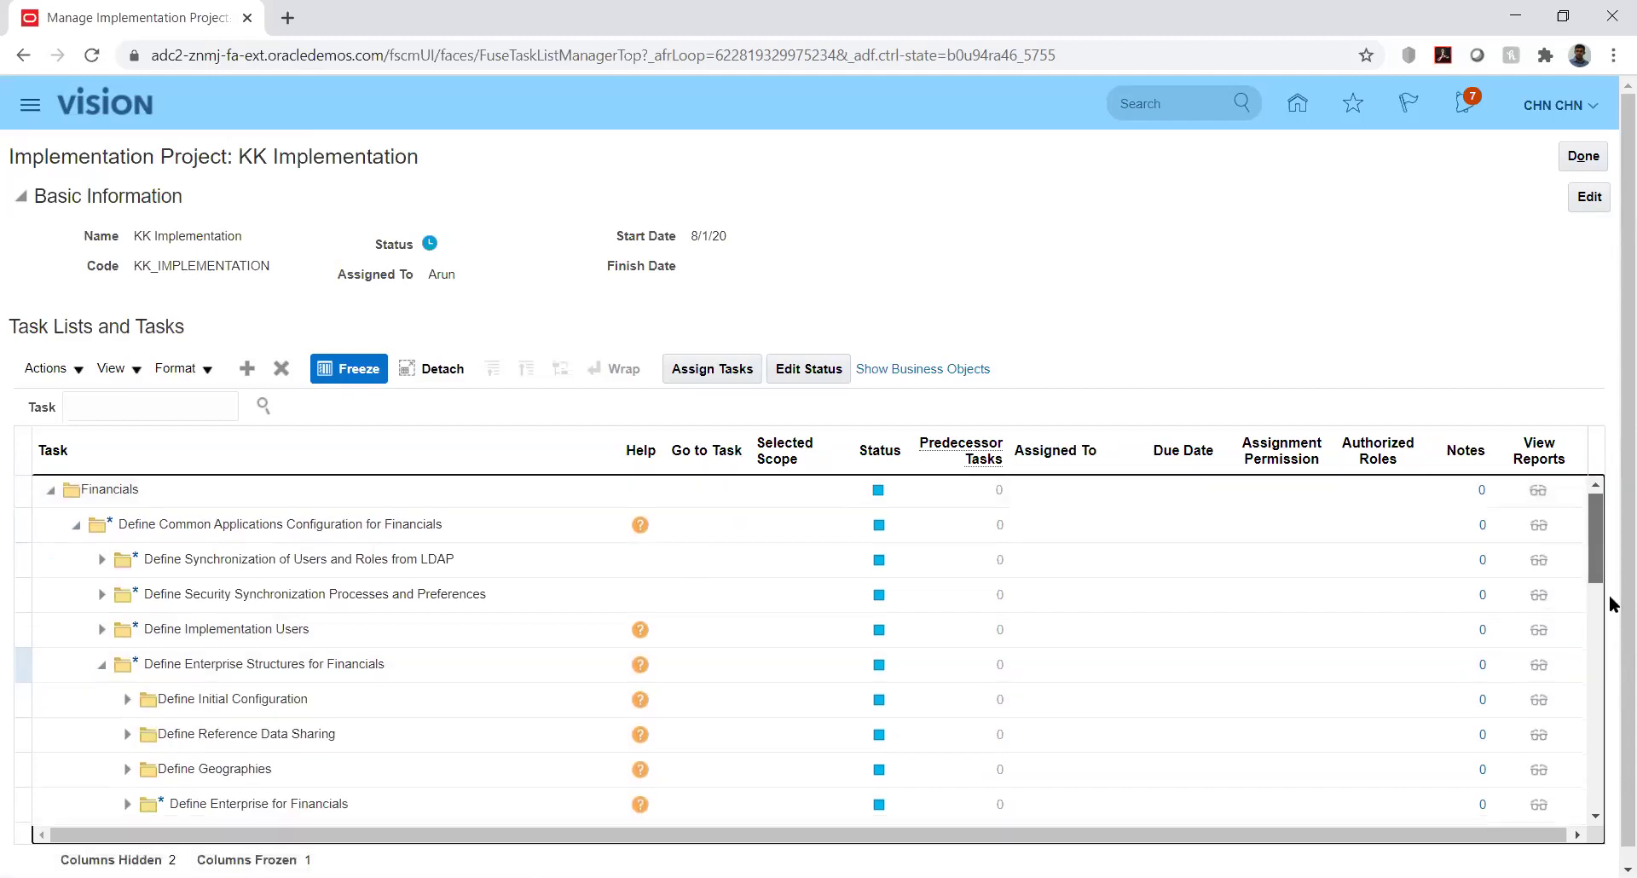
scroll(1608, 595, "down", 3)
scroll(1602, 582, "down", 1)
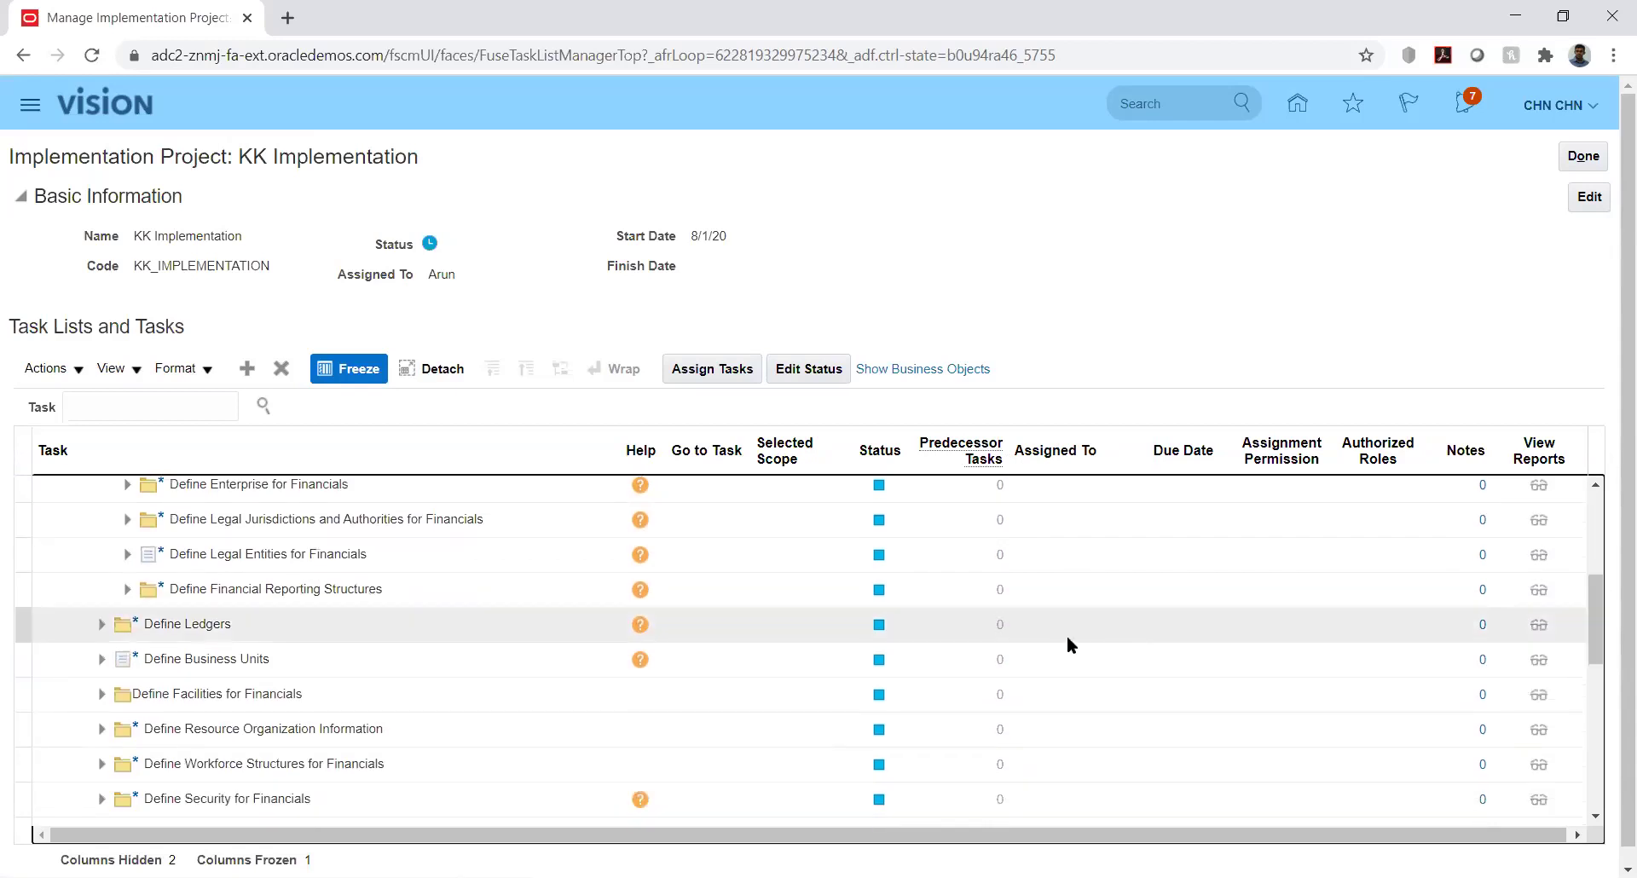
left_click(127, 589)
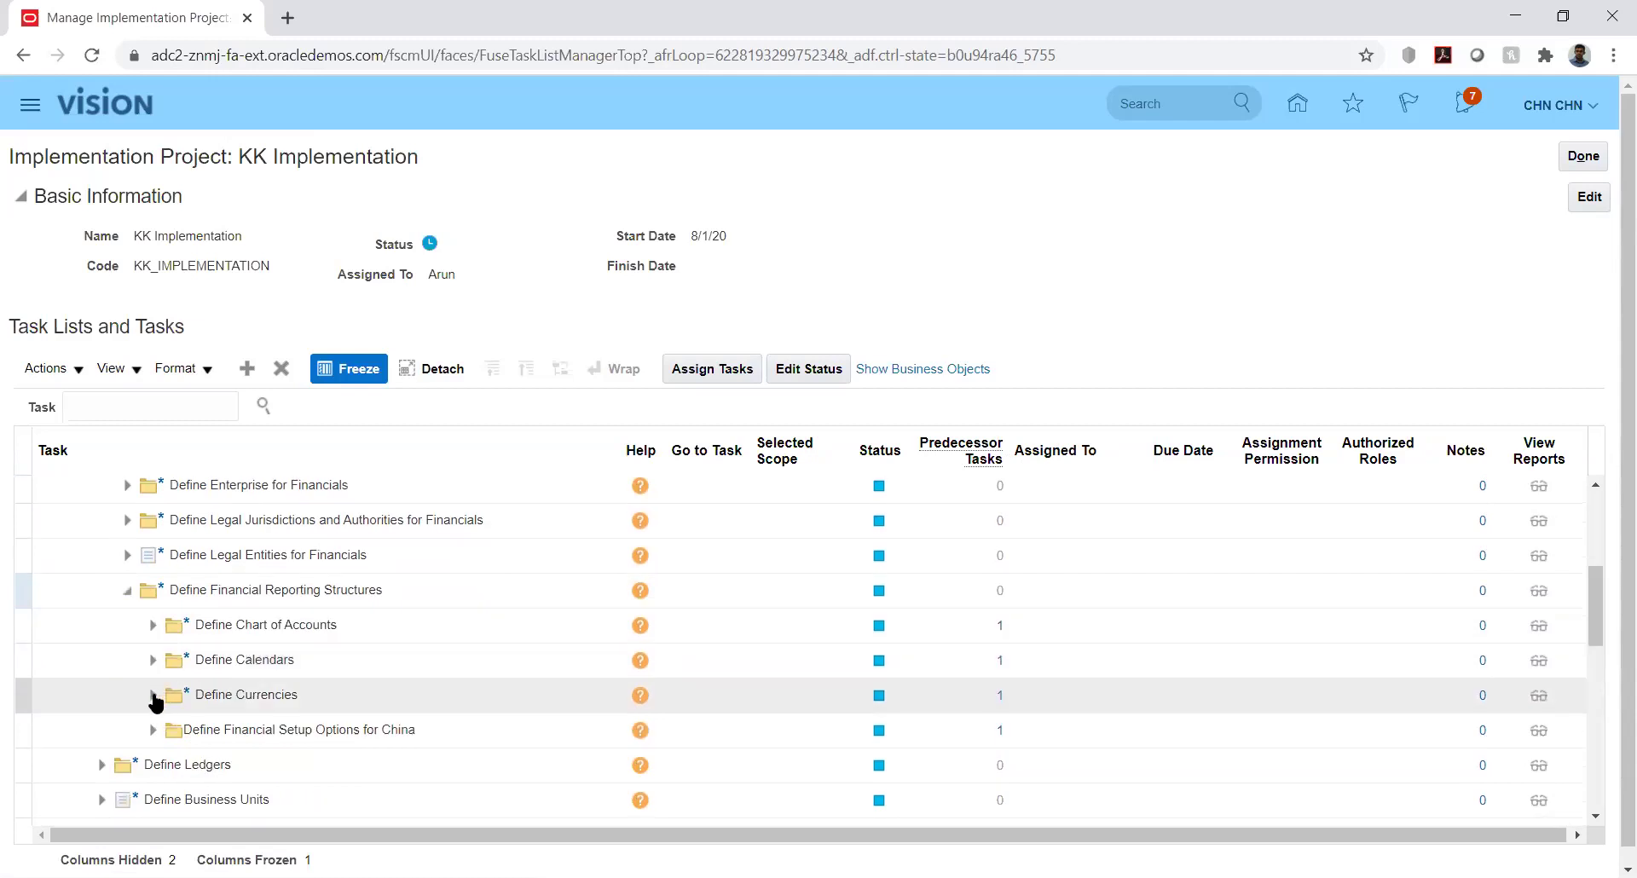
left_click(153, 696)
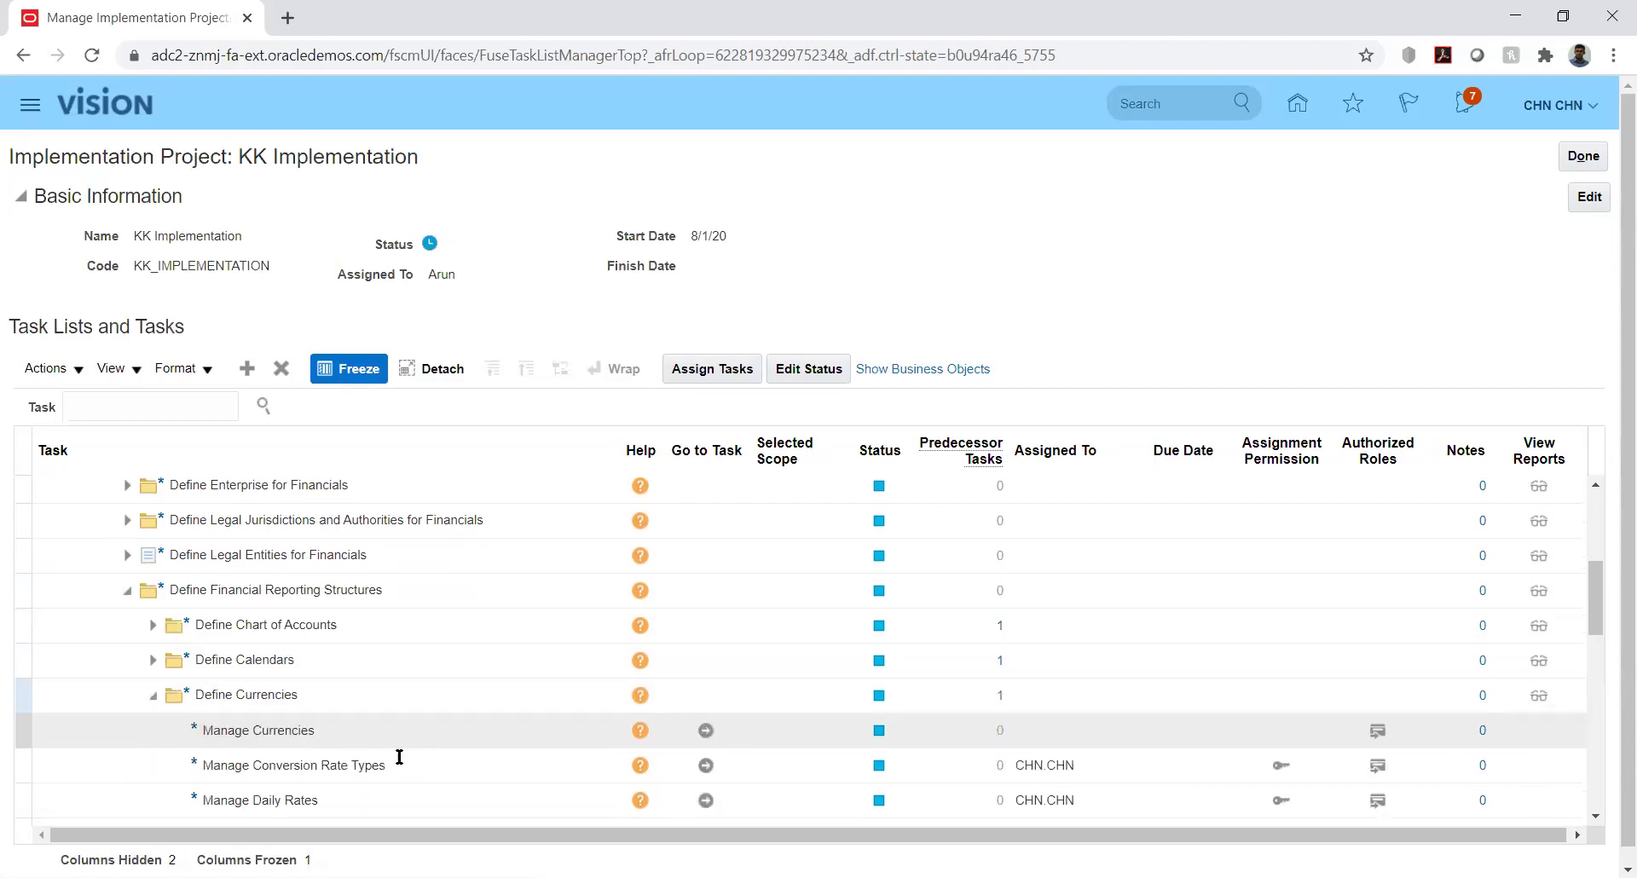
left_click(706, 765)
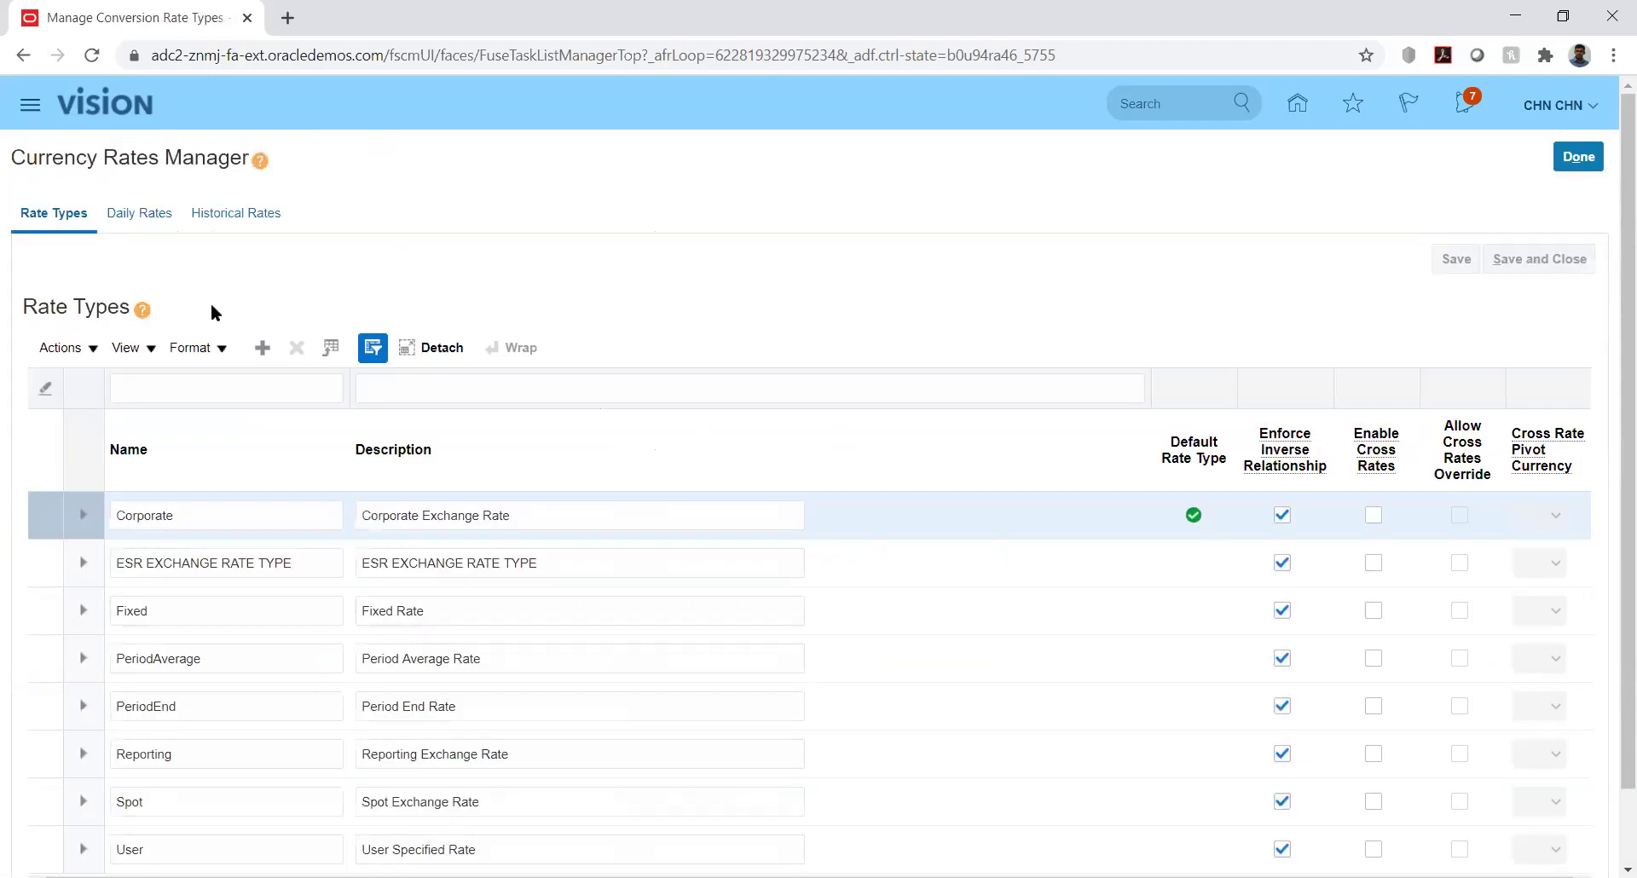
On Daily Rates, set the currencies to USD - US Dollar → AED - UAE Dirham
left_click(140, 214)
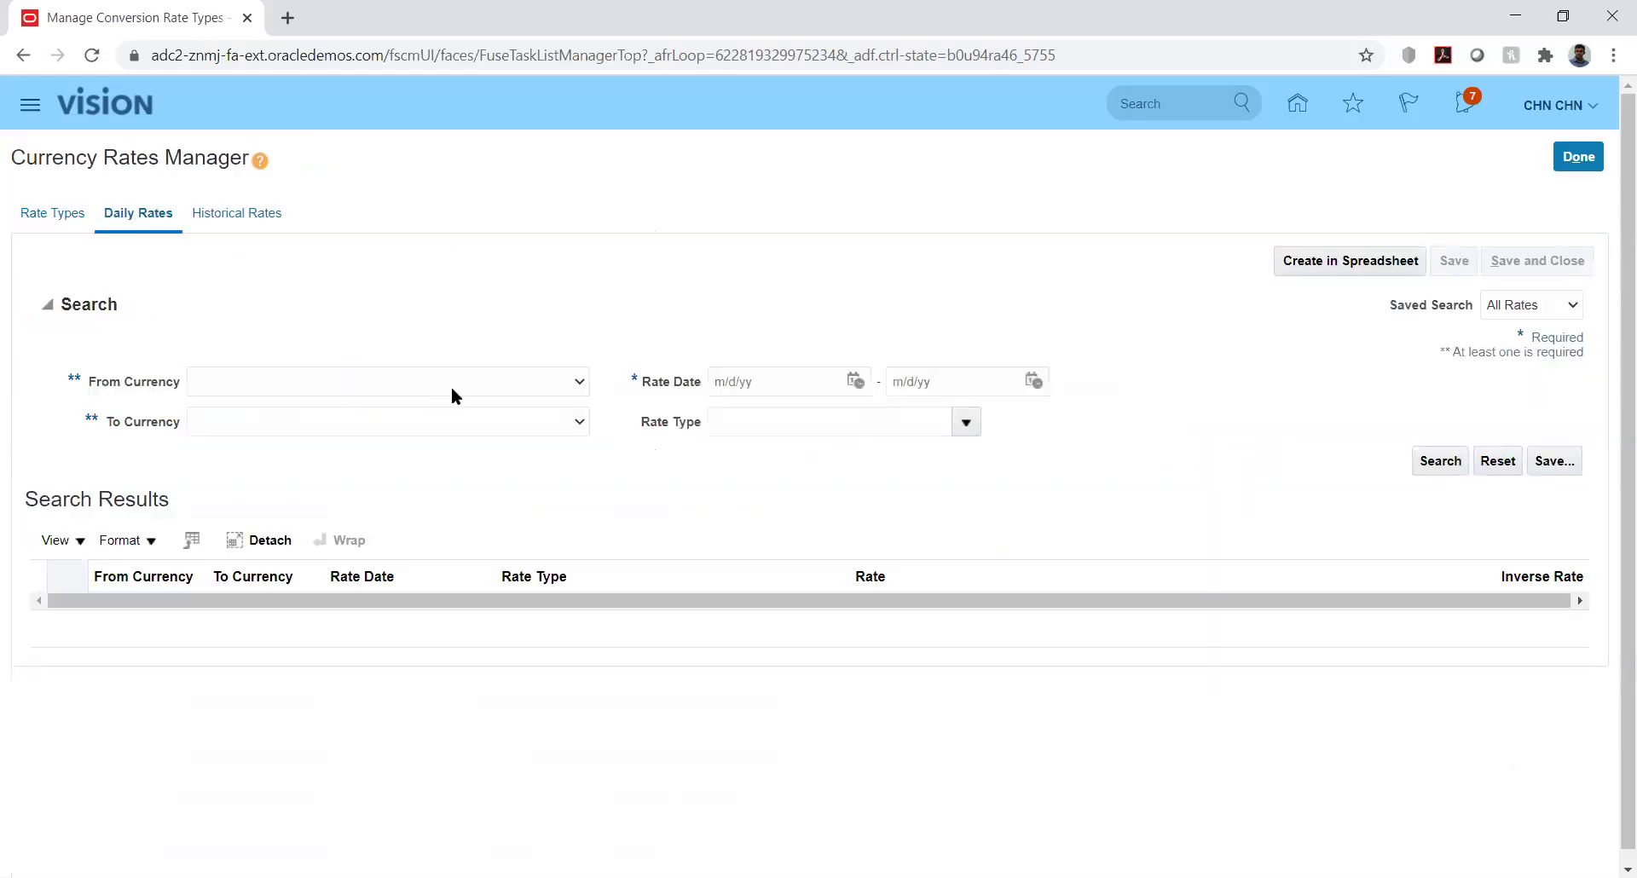
left_click(529, 381)
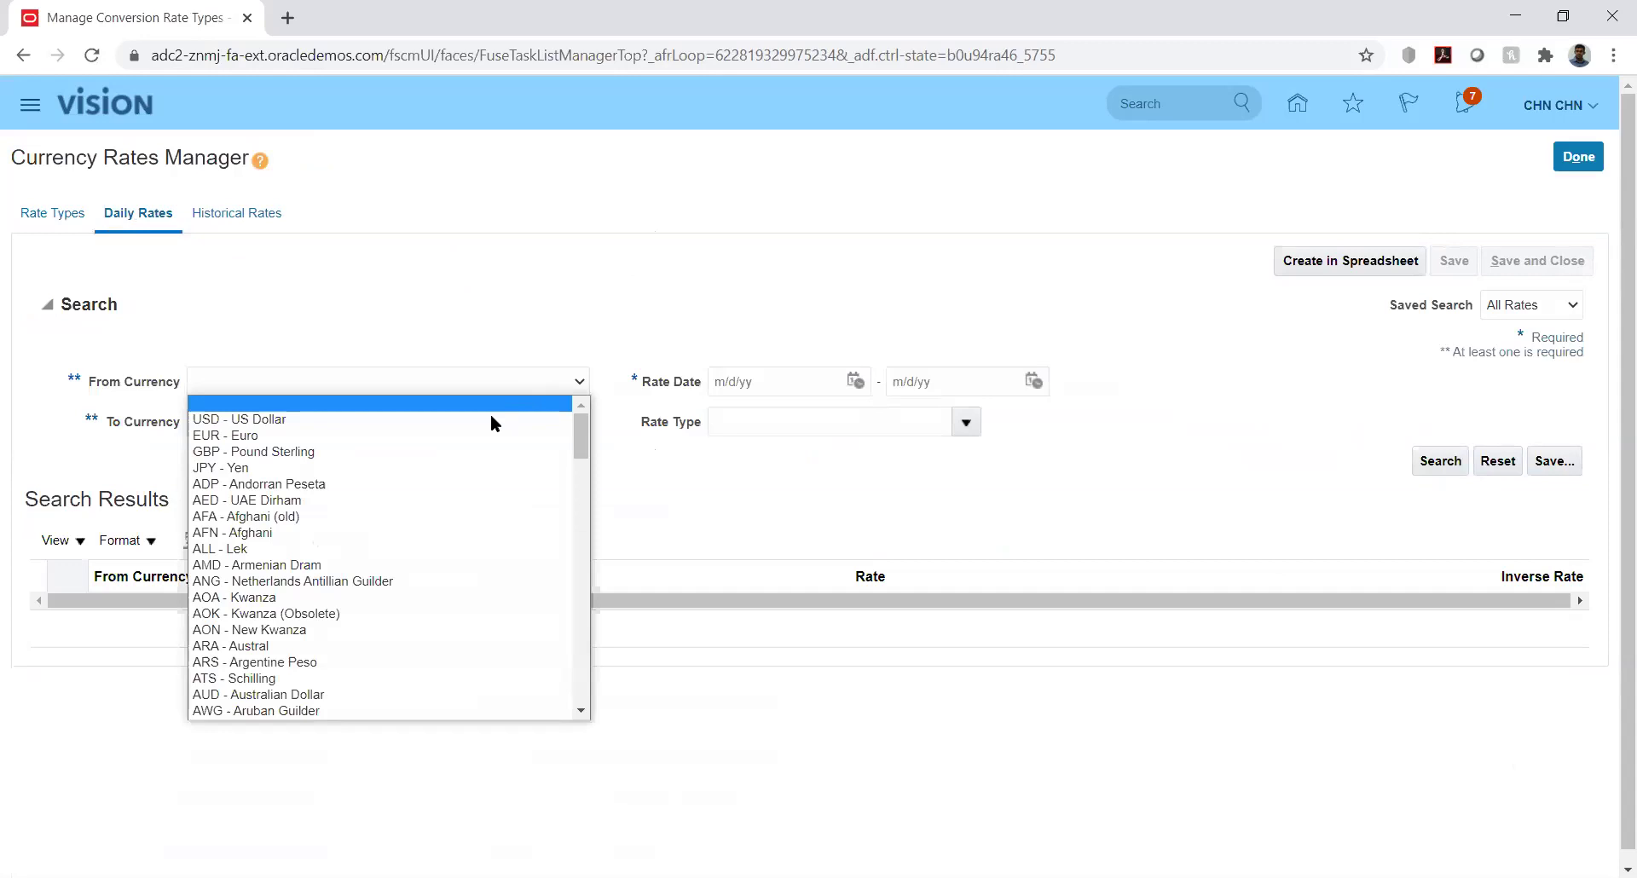
left_click(494, 416)
left_click(515, 417)
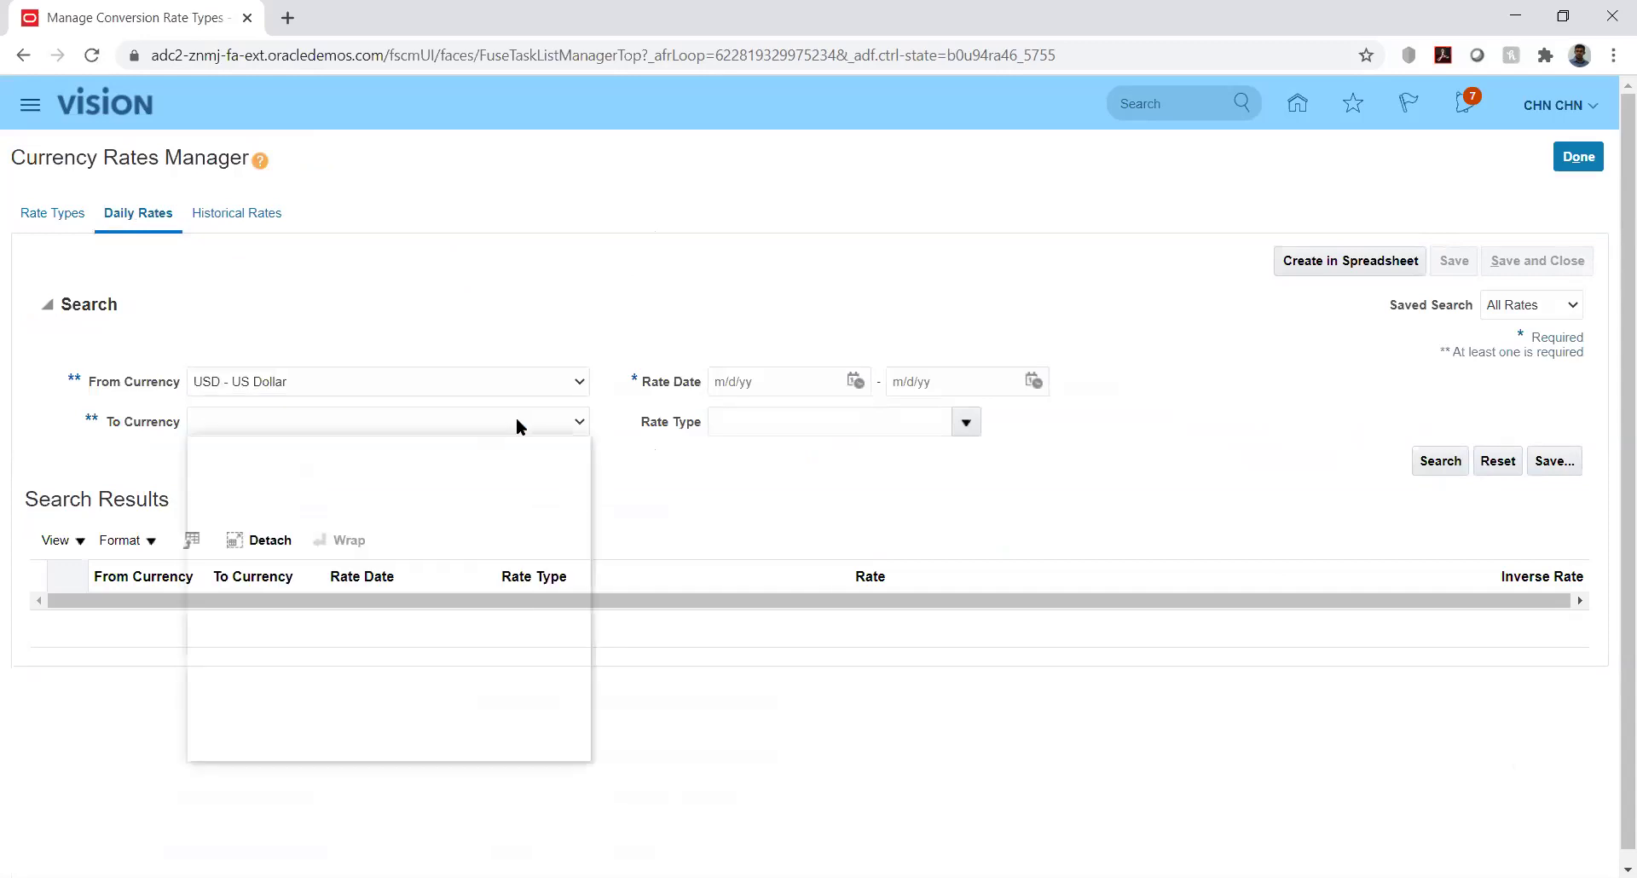
key("a")
key("Down")
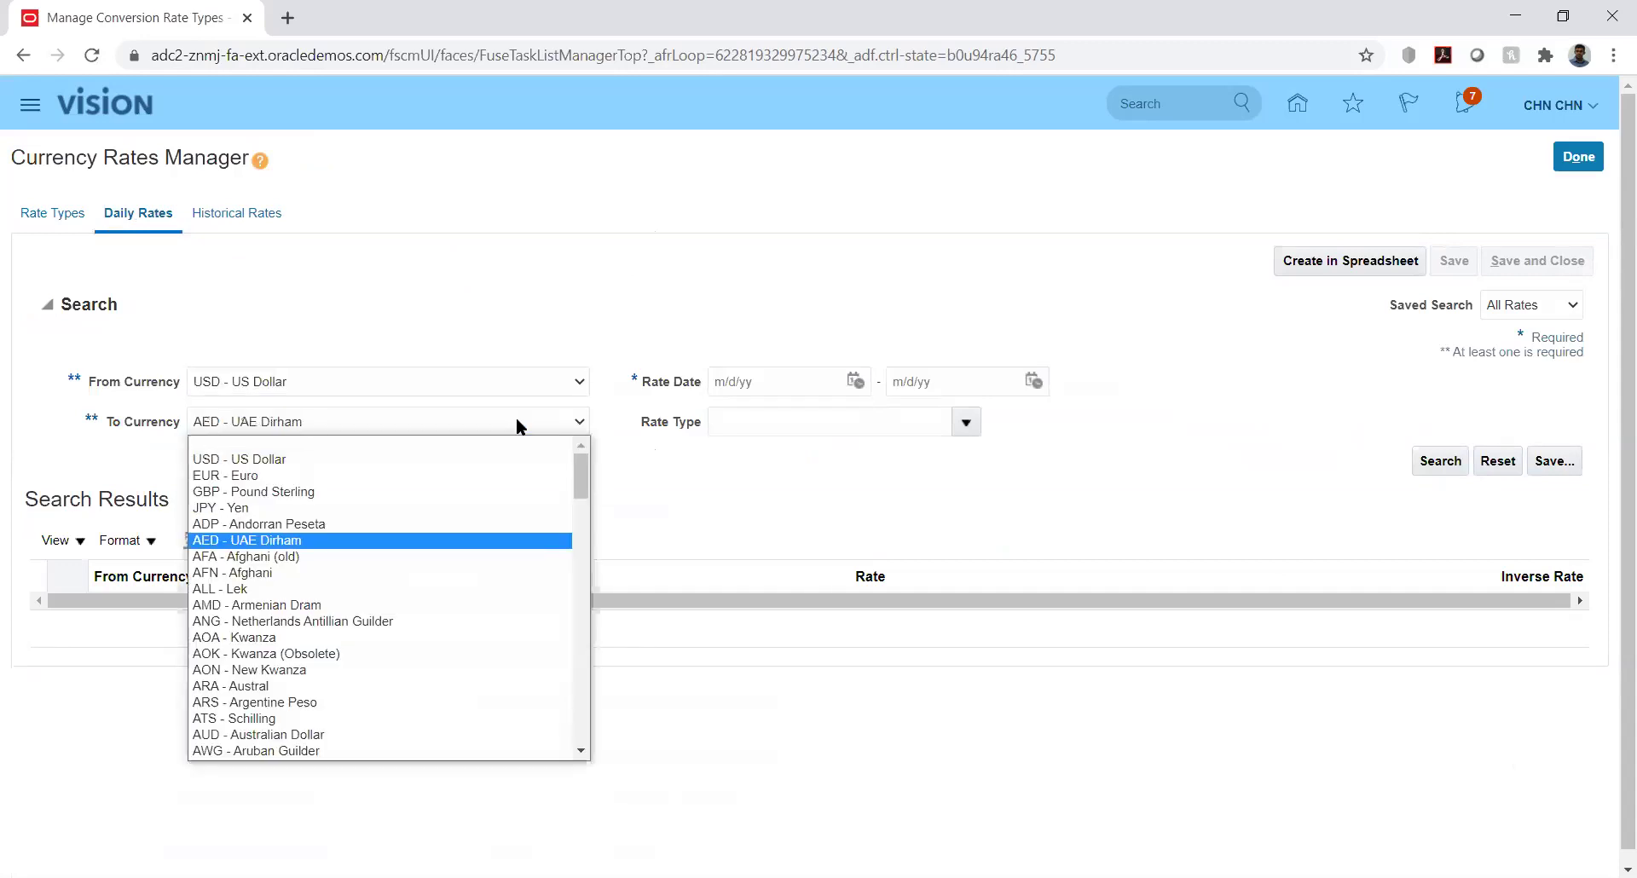
key("Return")
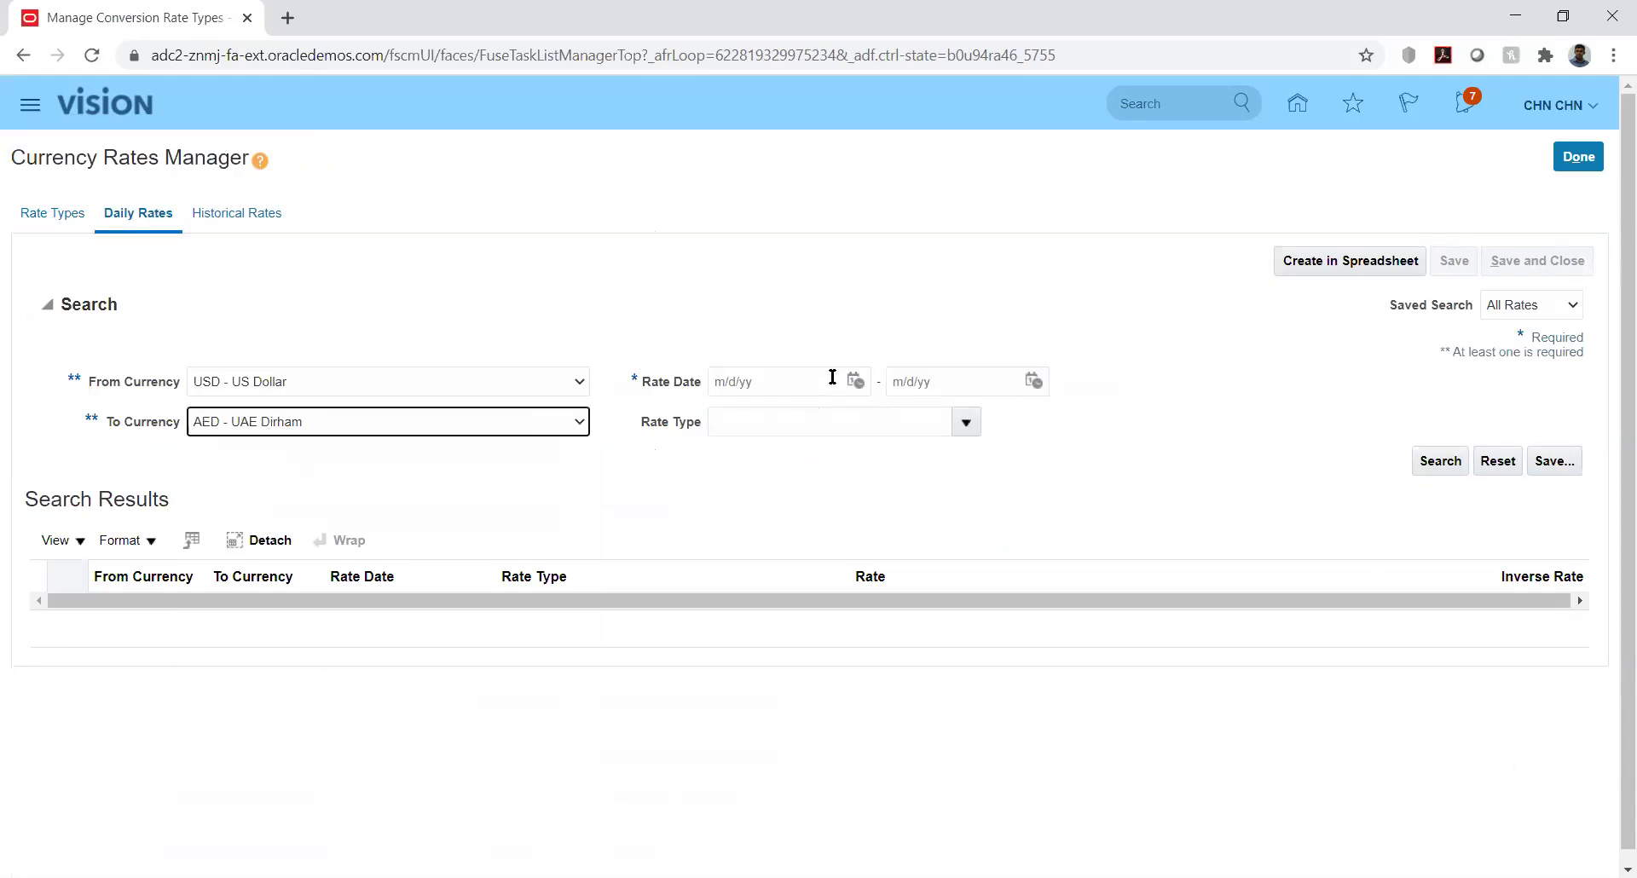
Search Reporting rates for 8/1/20 to 8/31/20
left_click(855, 383)
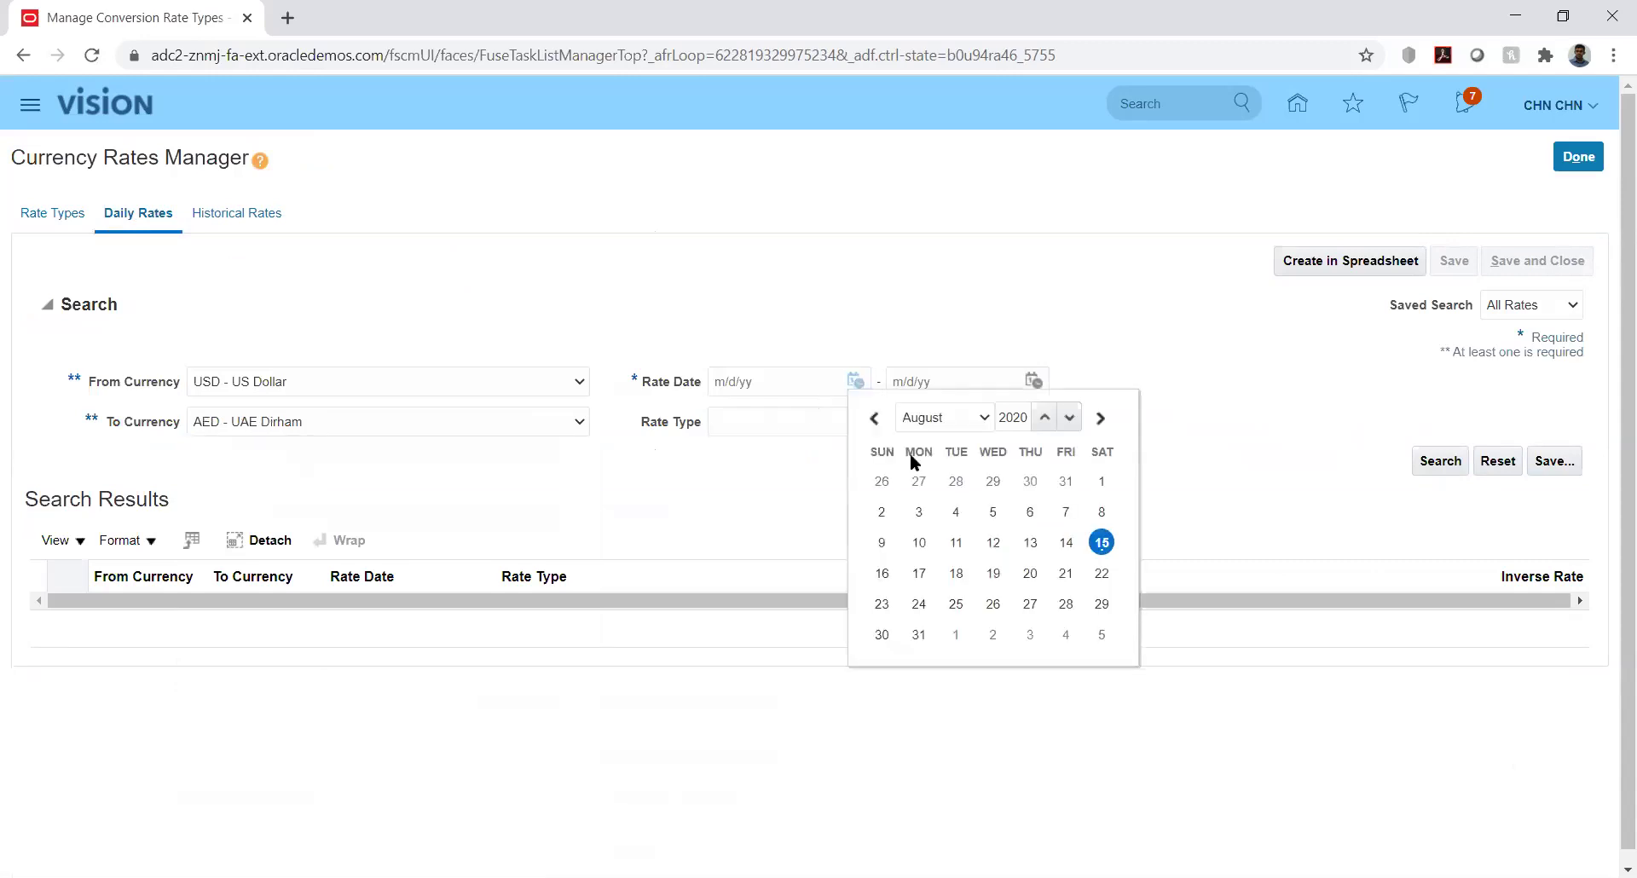
left_click(1100, 482)
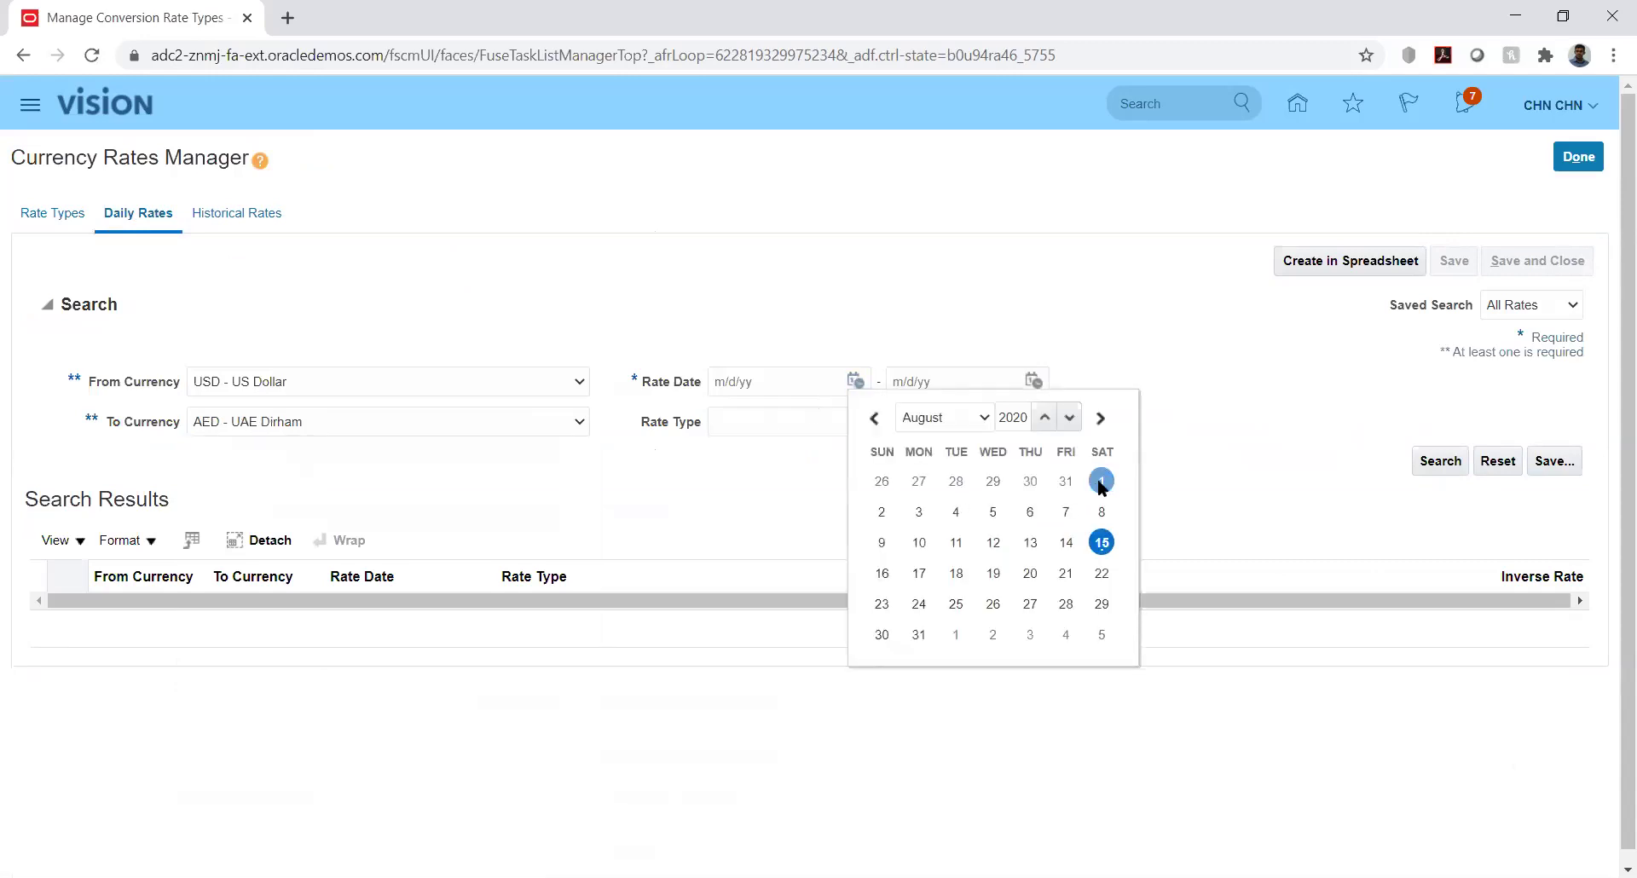
left_click(1034, 378)
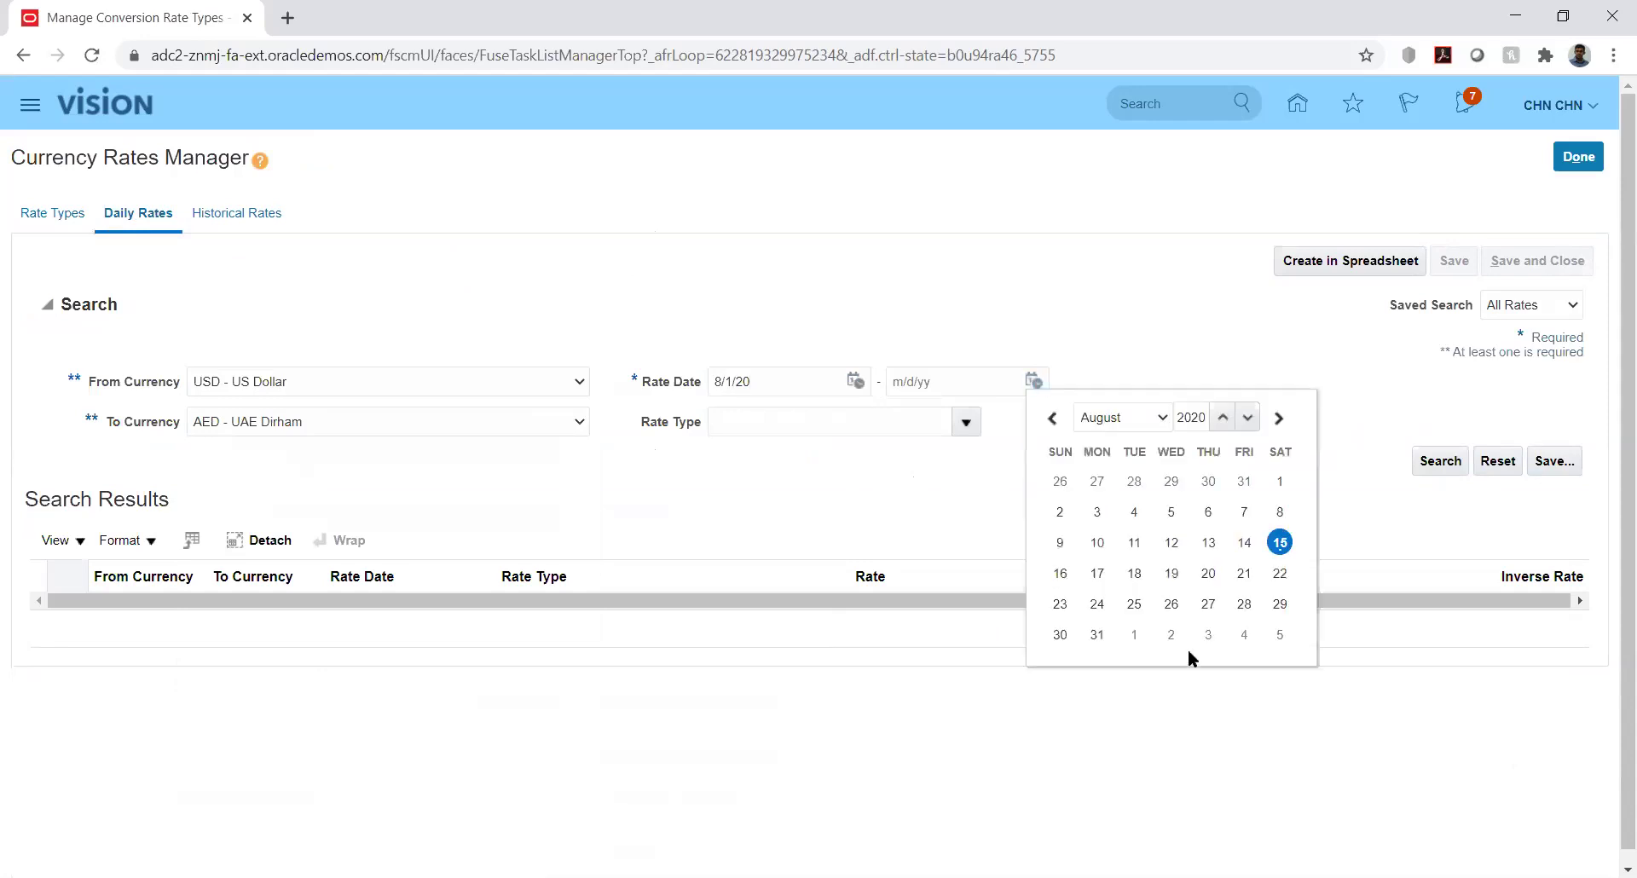
left_click(1097, 634)
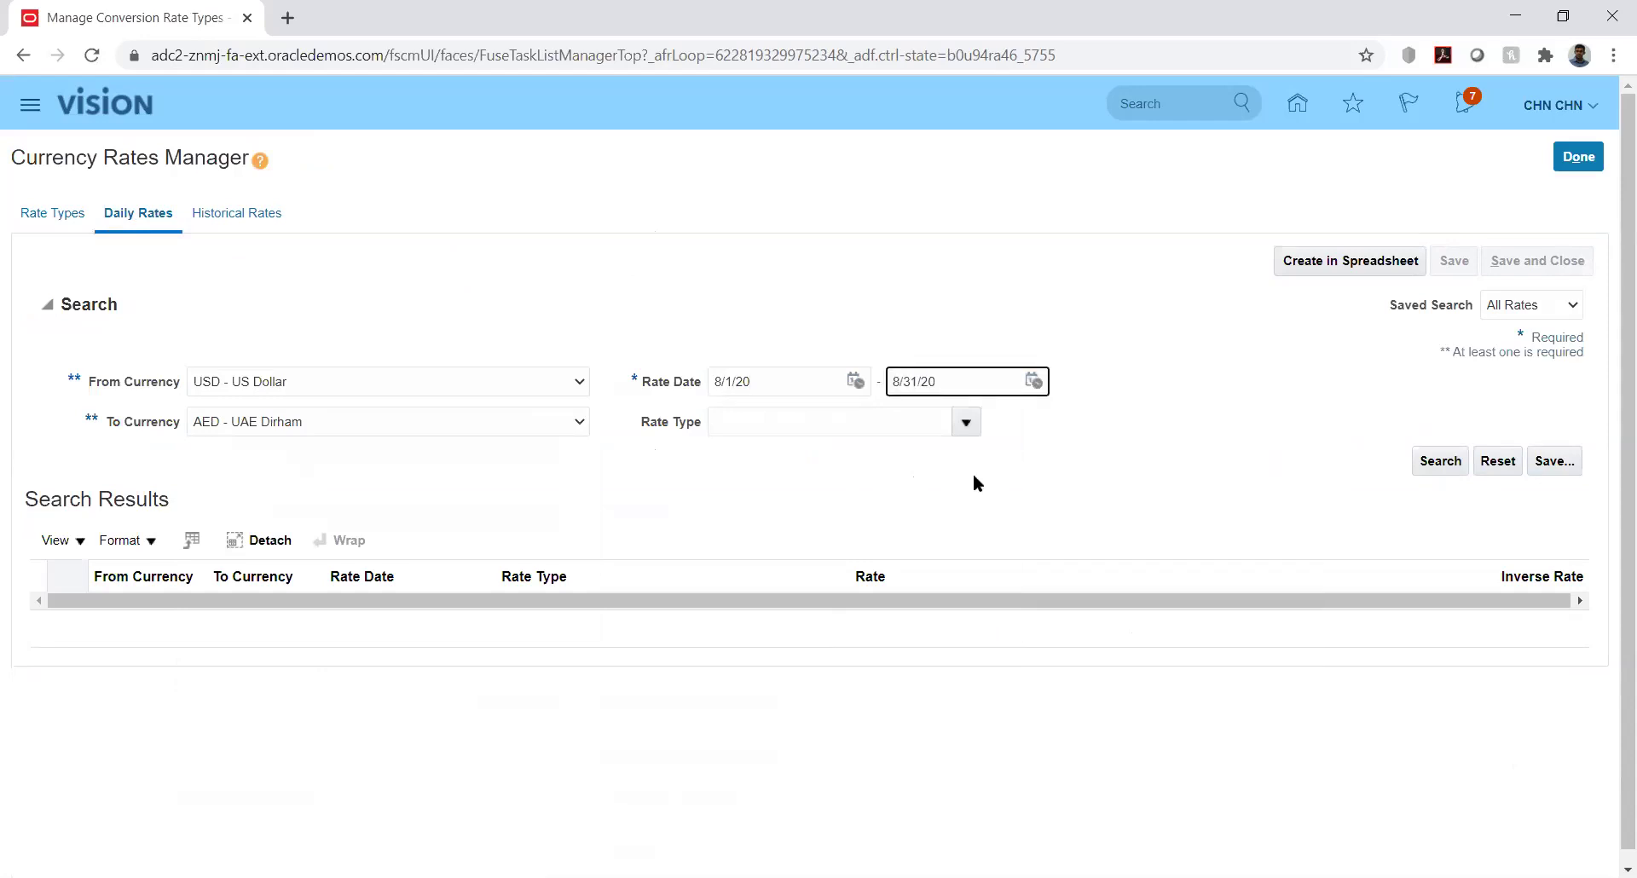
left_click(963, 423)
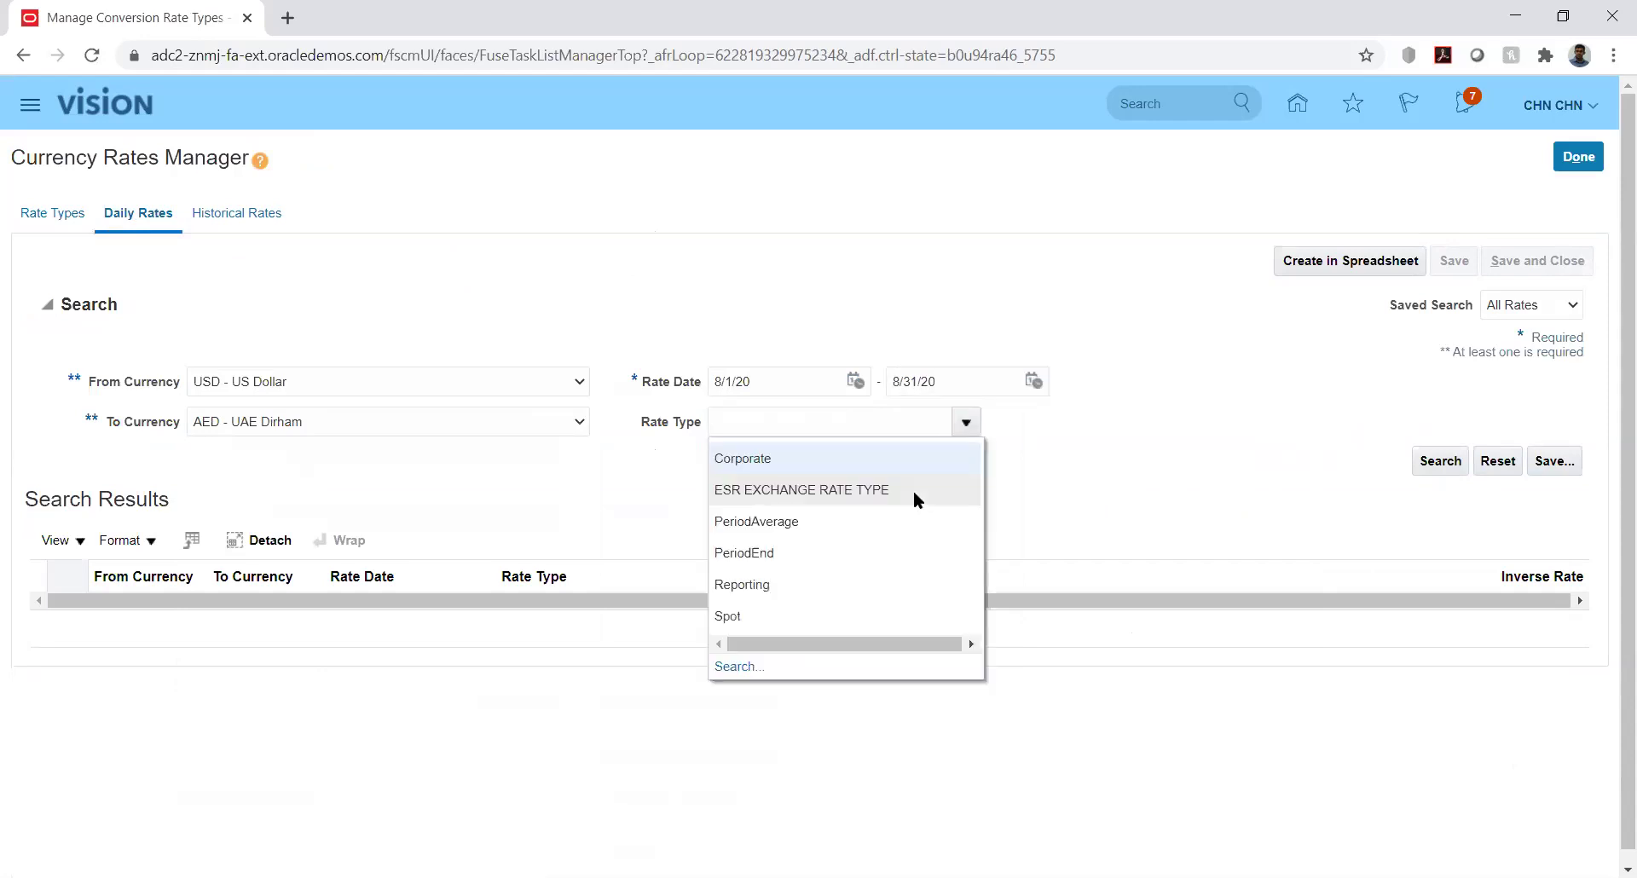
left_click(773, 591)
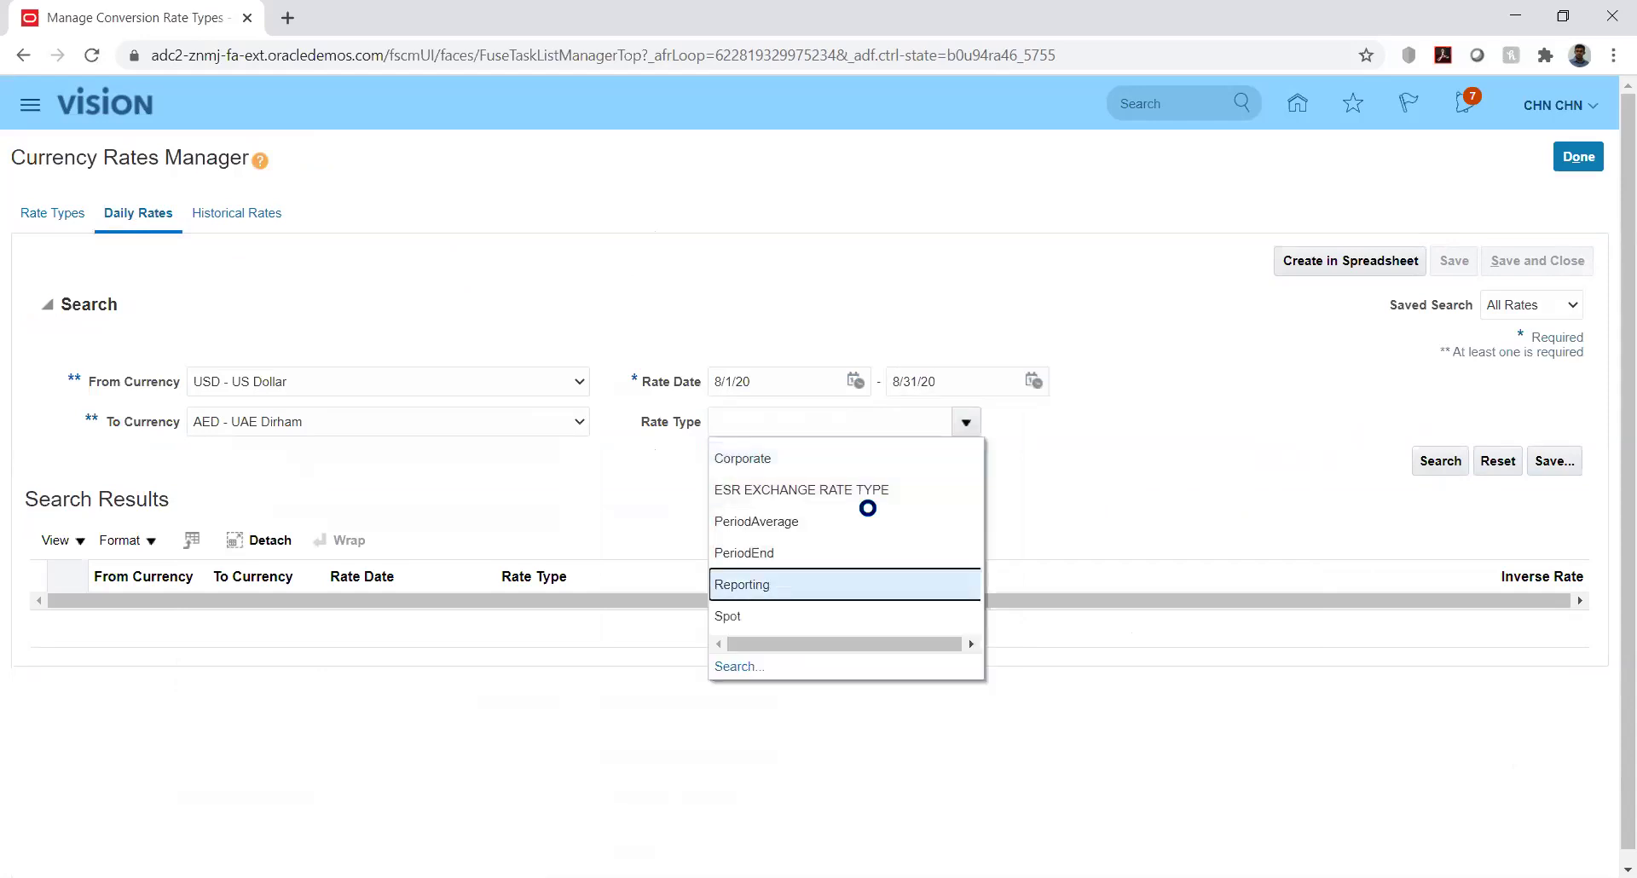
left_click(1440, 461)
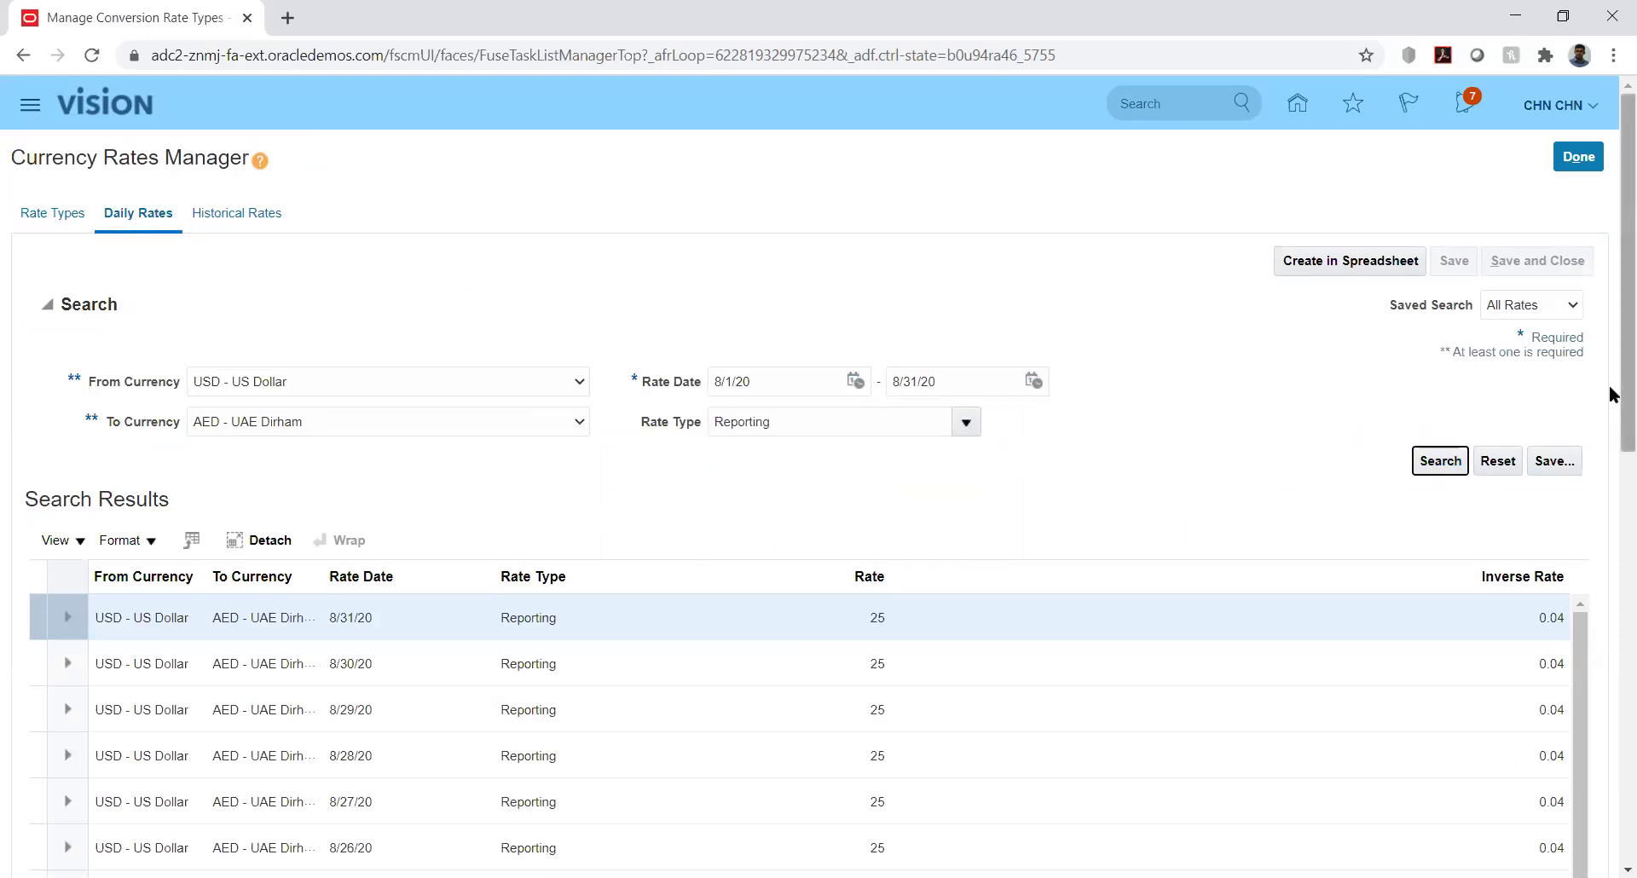
Replace the 8/31/20 USD-to-AED Reporting rate of 25 with 20 and save it
scroll(1611, 465, "down", 1)
scroll(1611, 480, "down", 4)
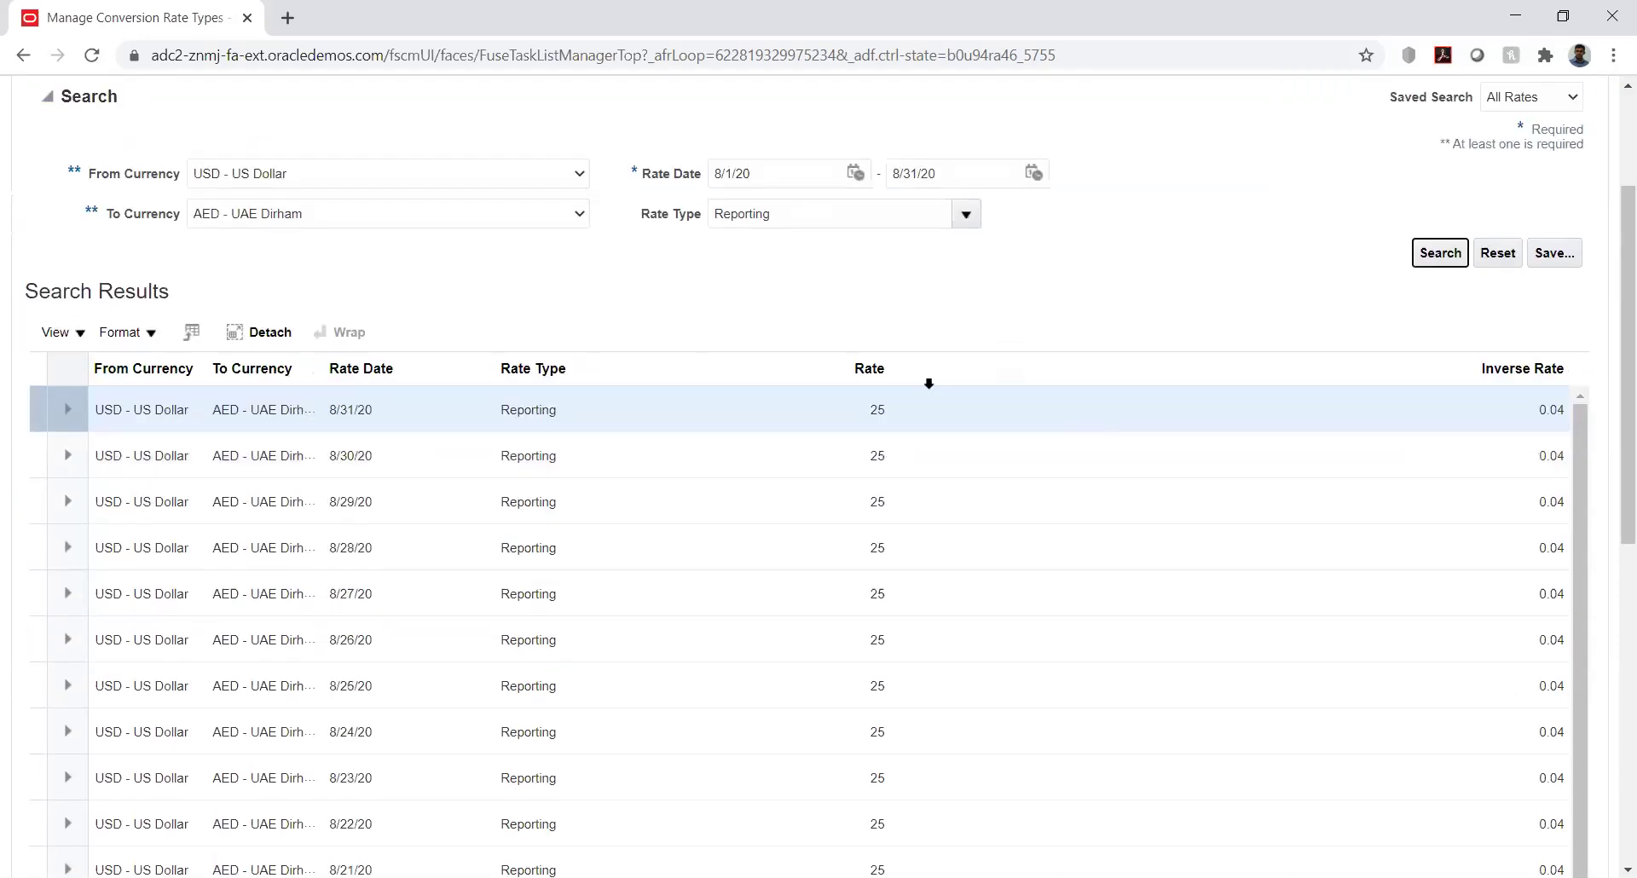
left_click(881, 408)
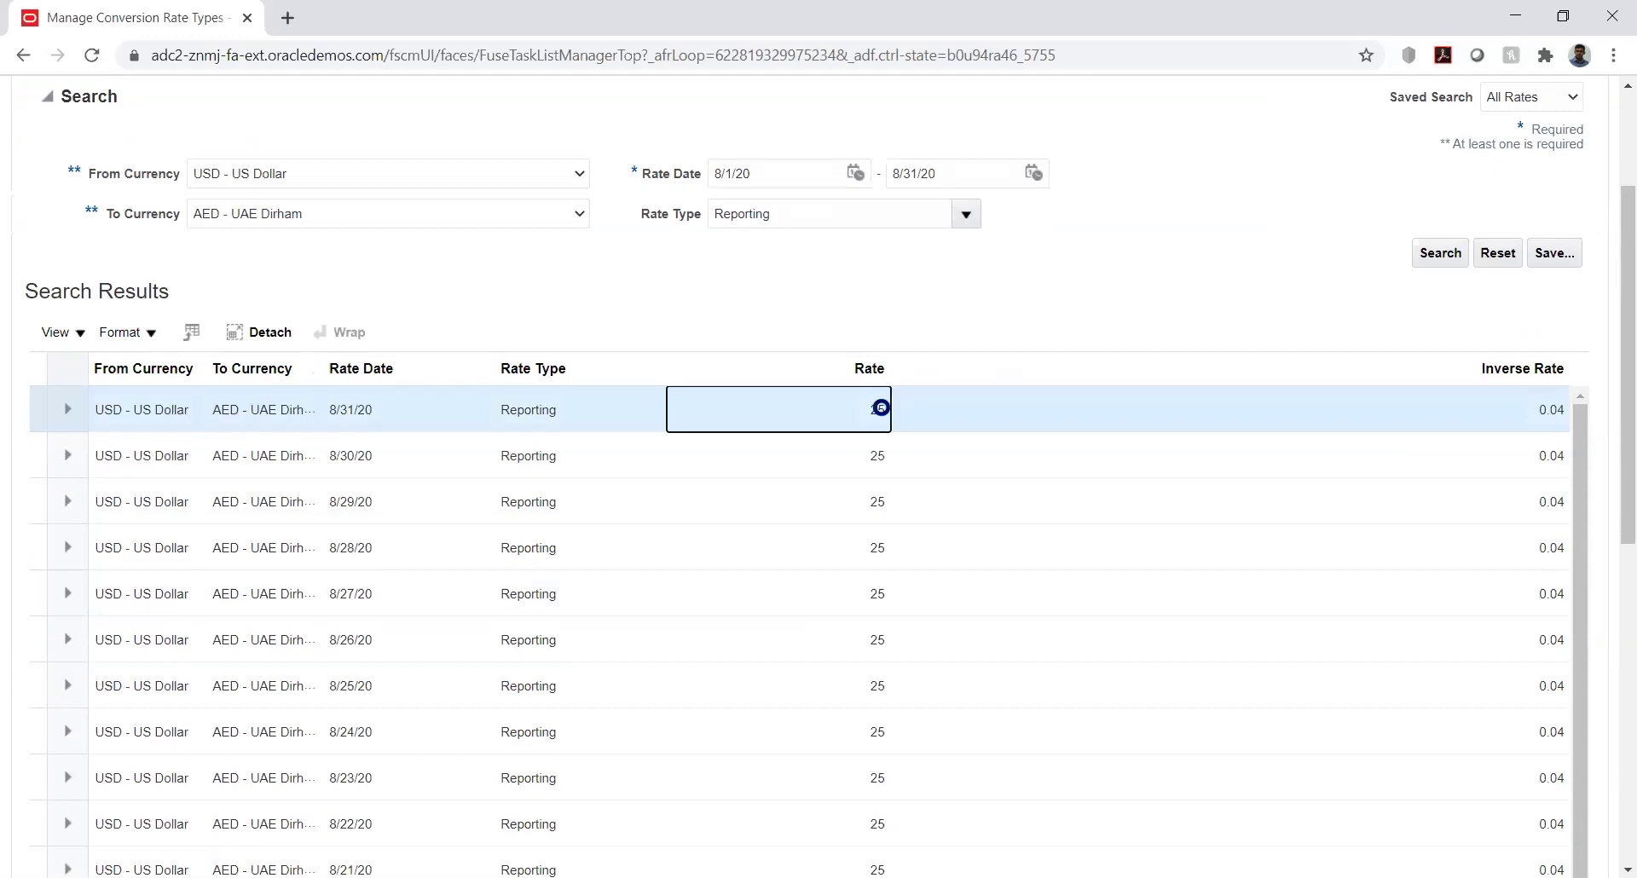
scroll(880, 408, "down", 3)
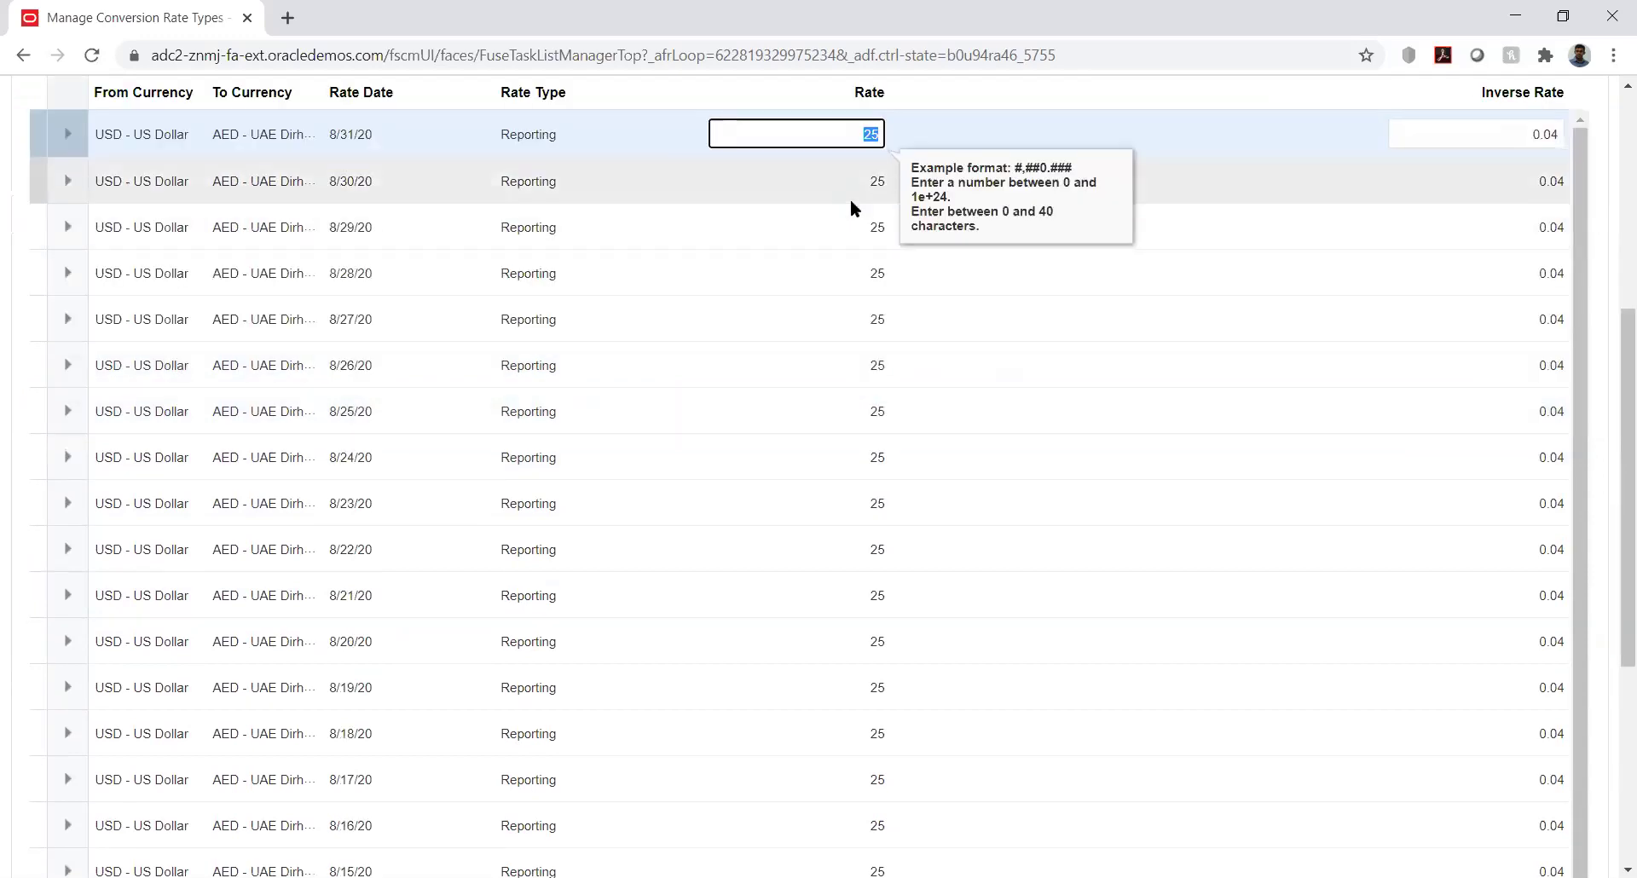
type("20")
key("Tab")
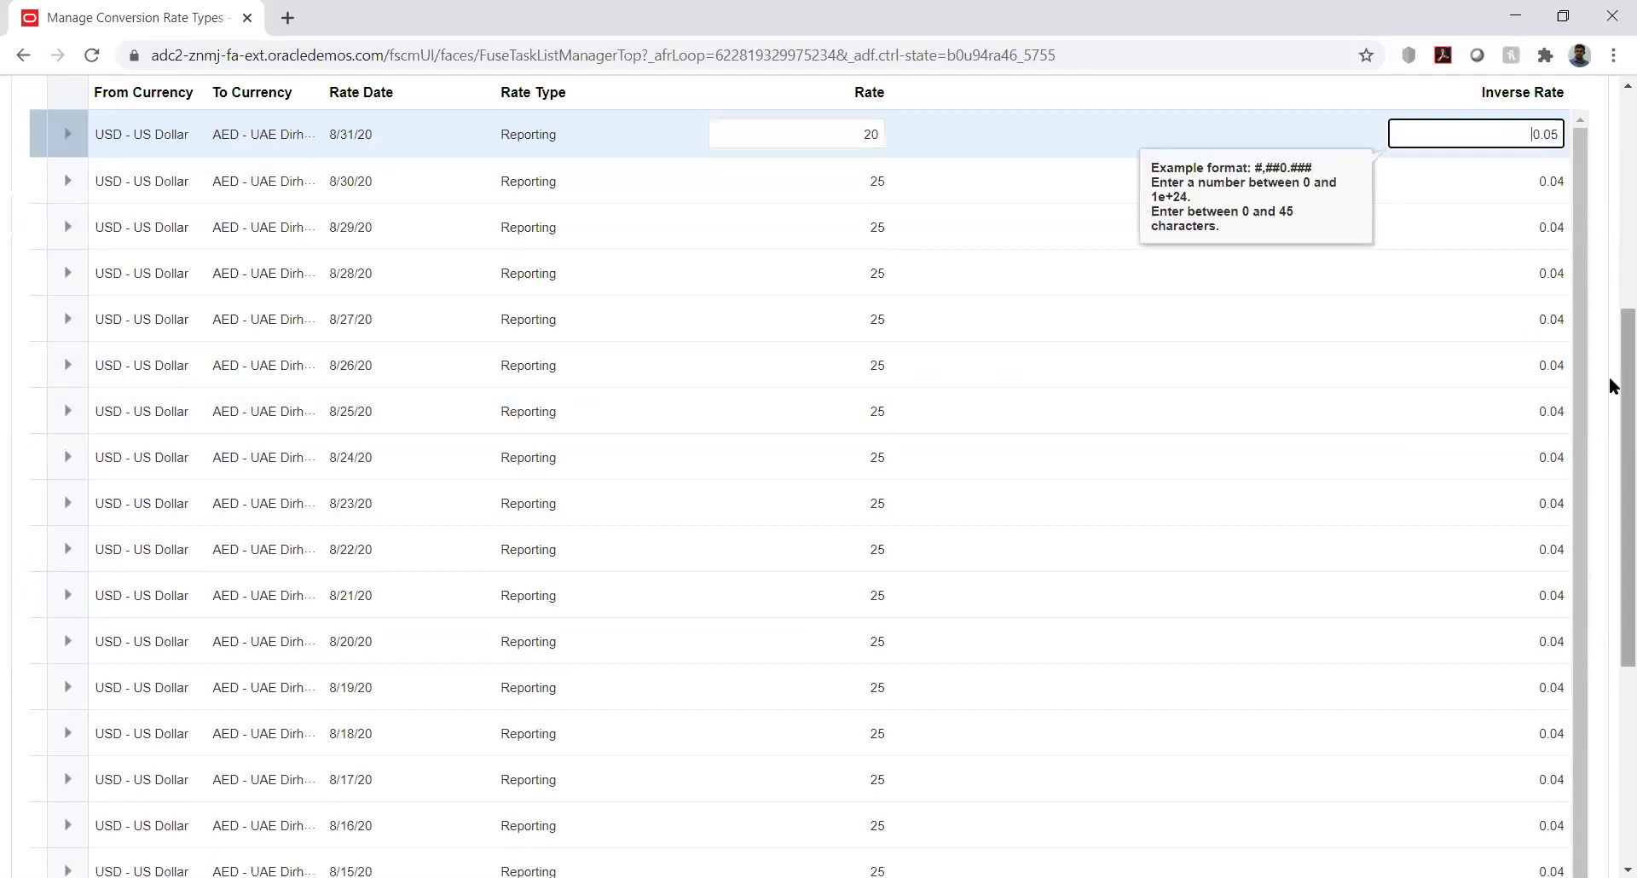
scroll(1611, 390, "up", 6)
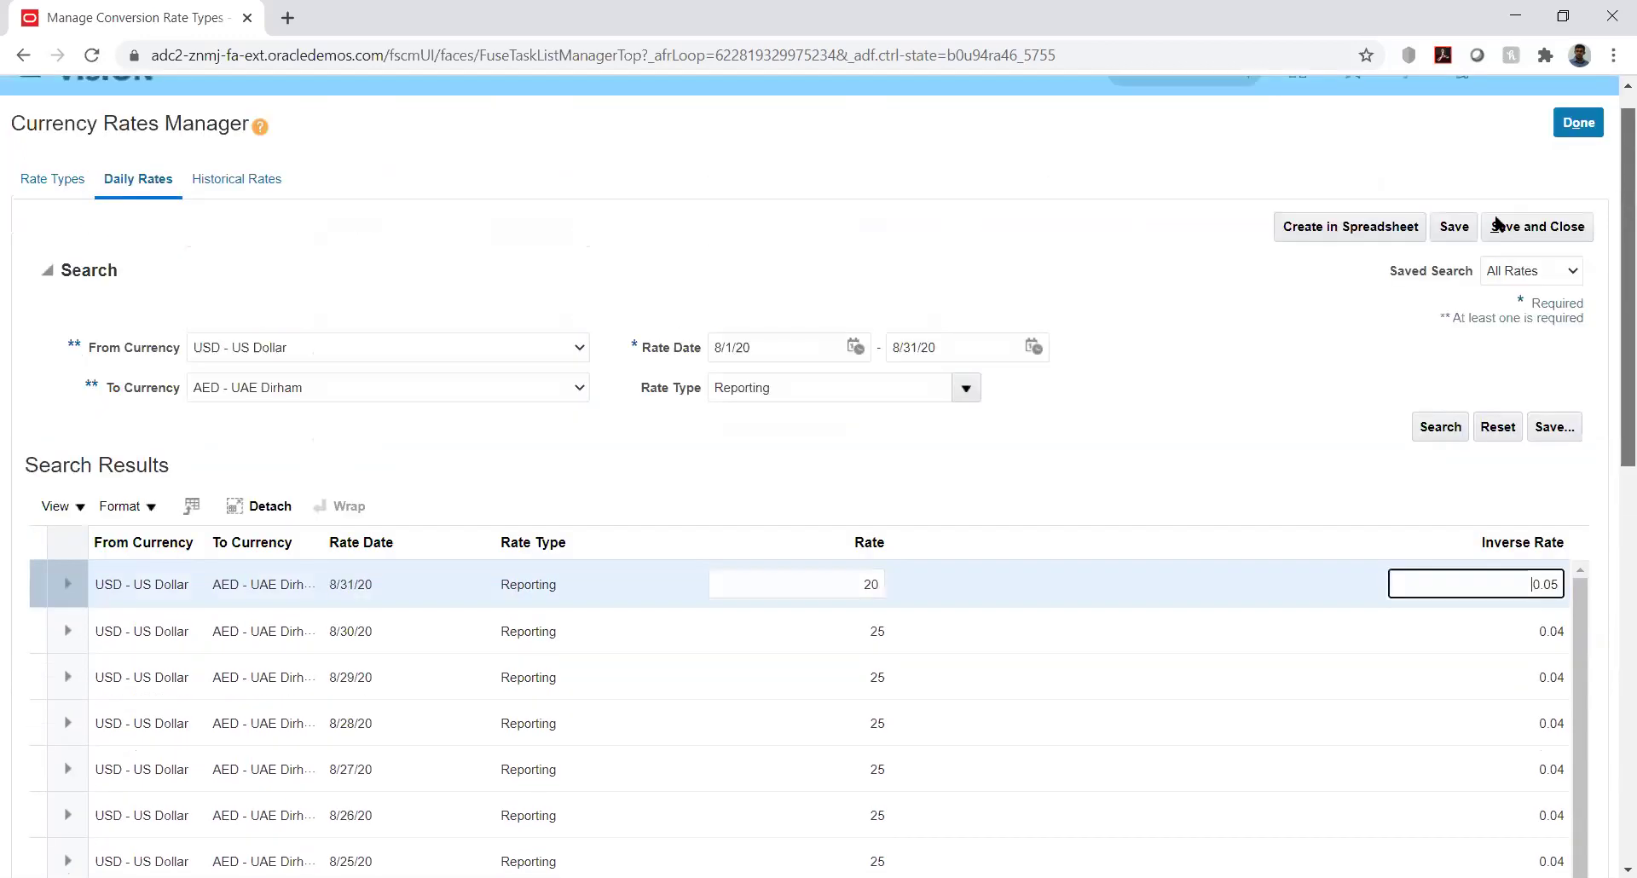
left_click(1454, 256)
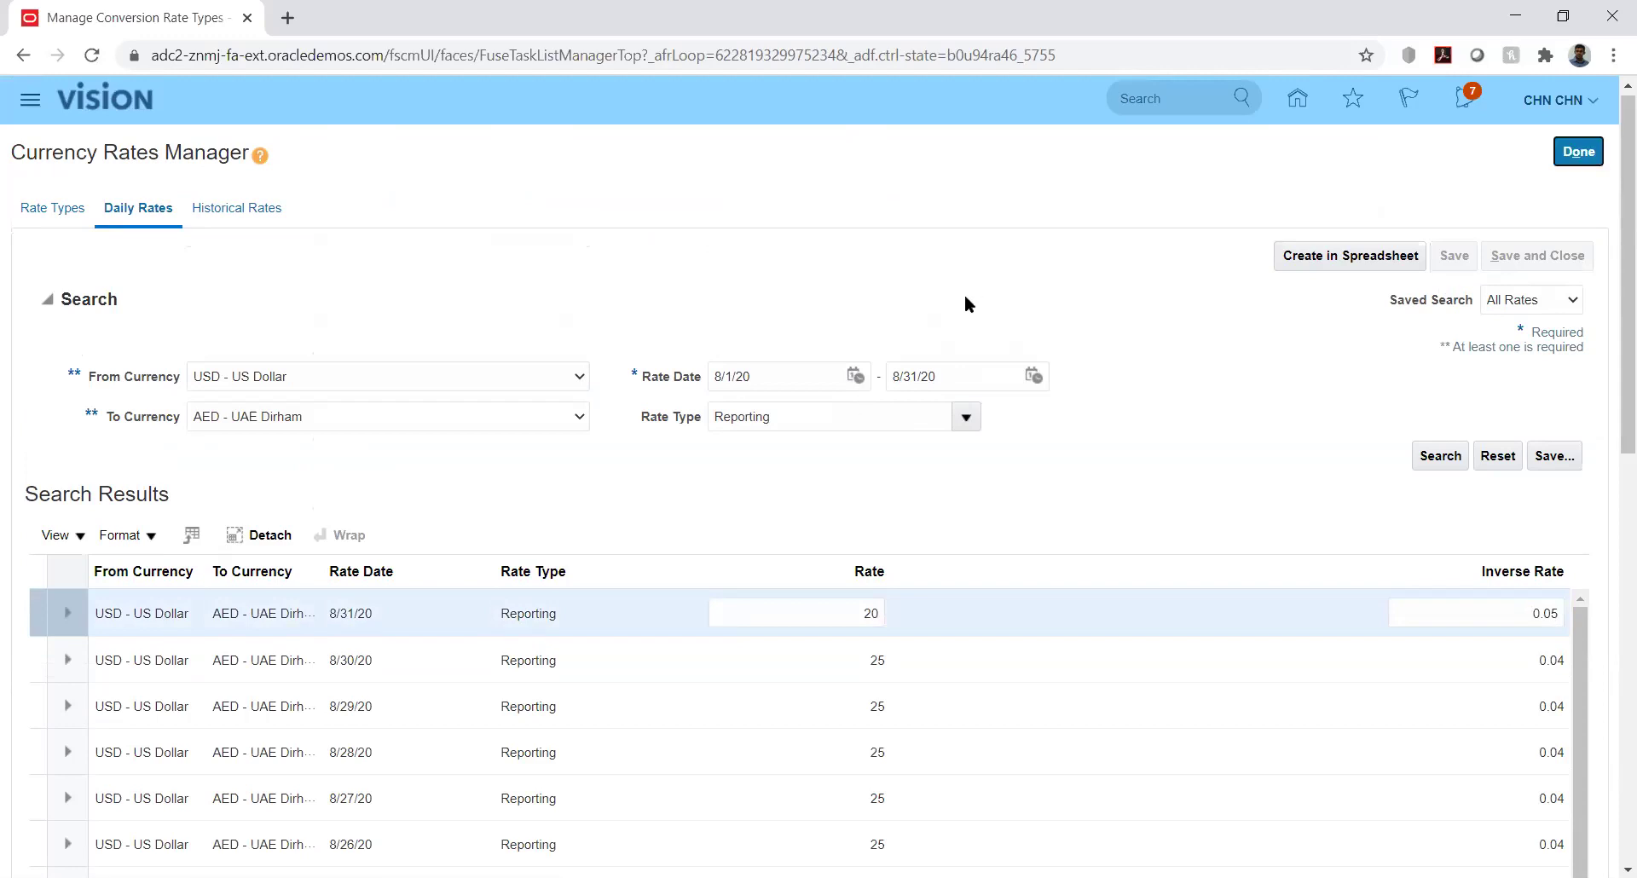
Finish with the daily rates page and return to the Currency Rates Manager's daily rates search
left_click(1579, 154)
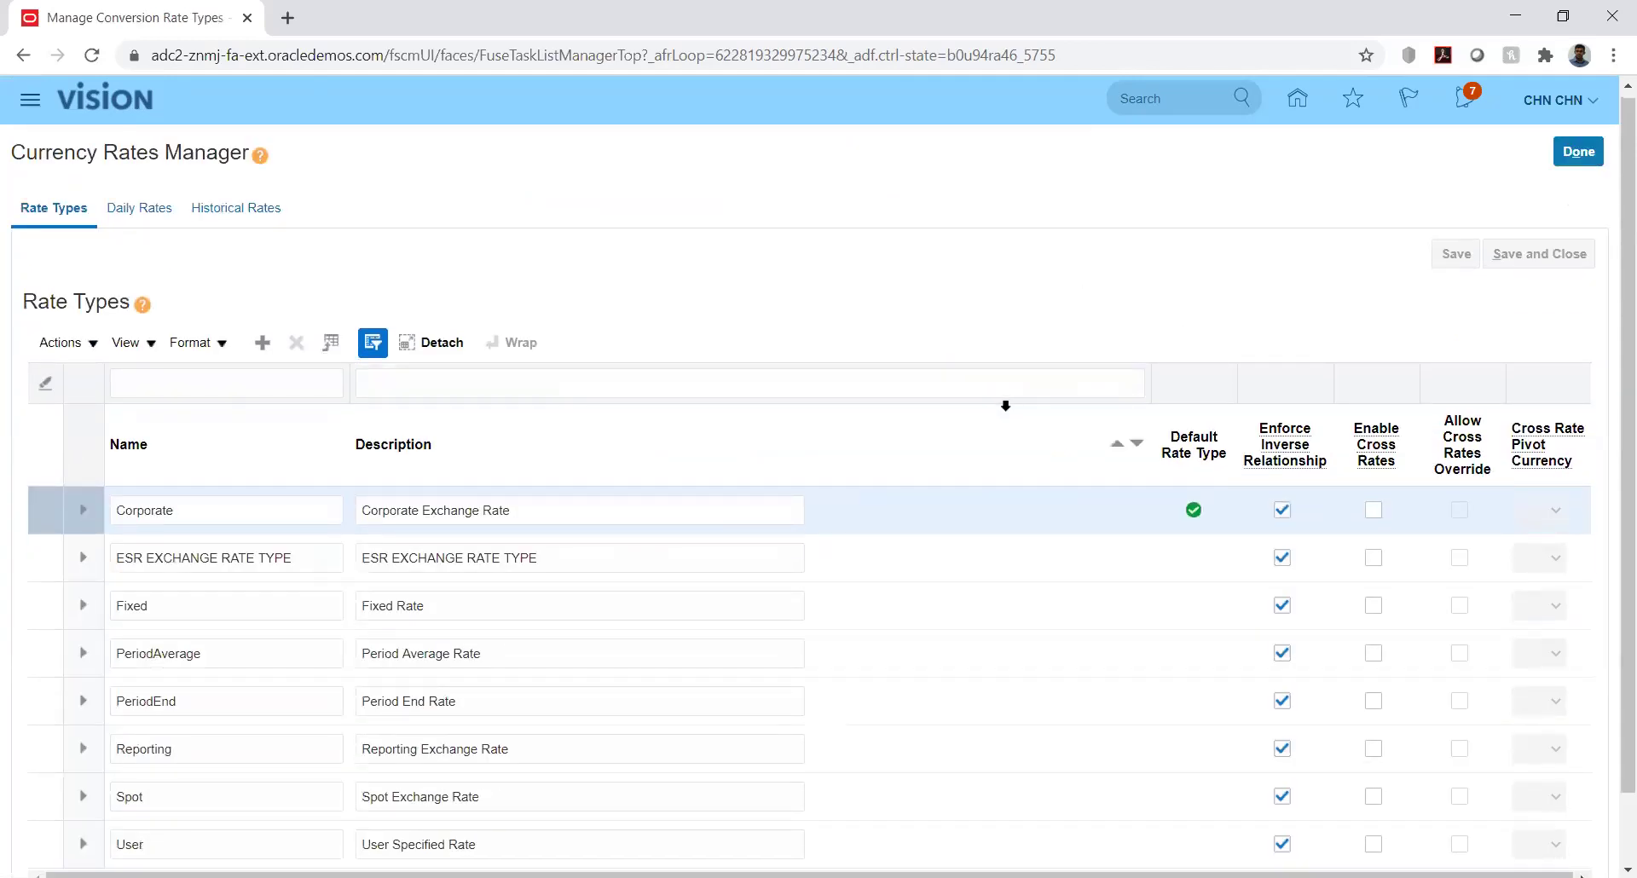
left_click(124, 210)
Set the search to USD - US Dollar as source and UAE Dirham as target currency
left_click(445, 379)
left_click(402, 416)
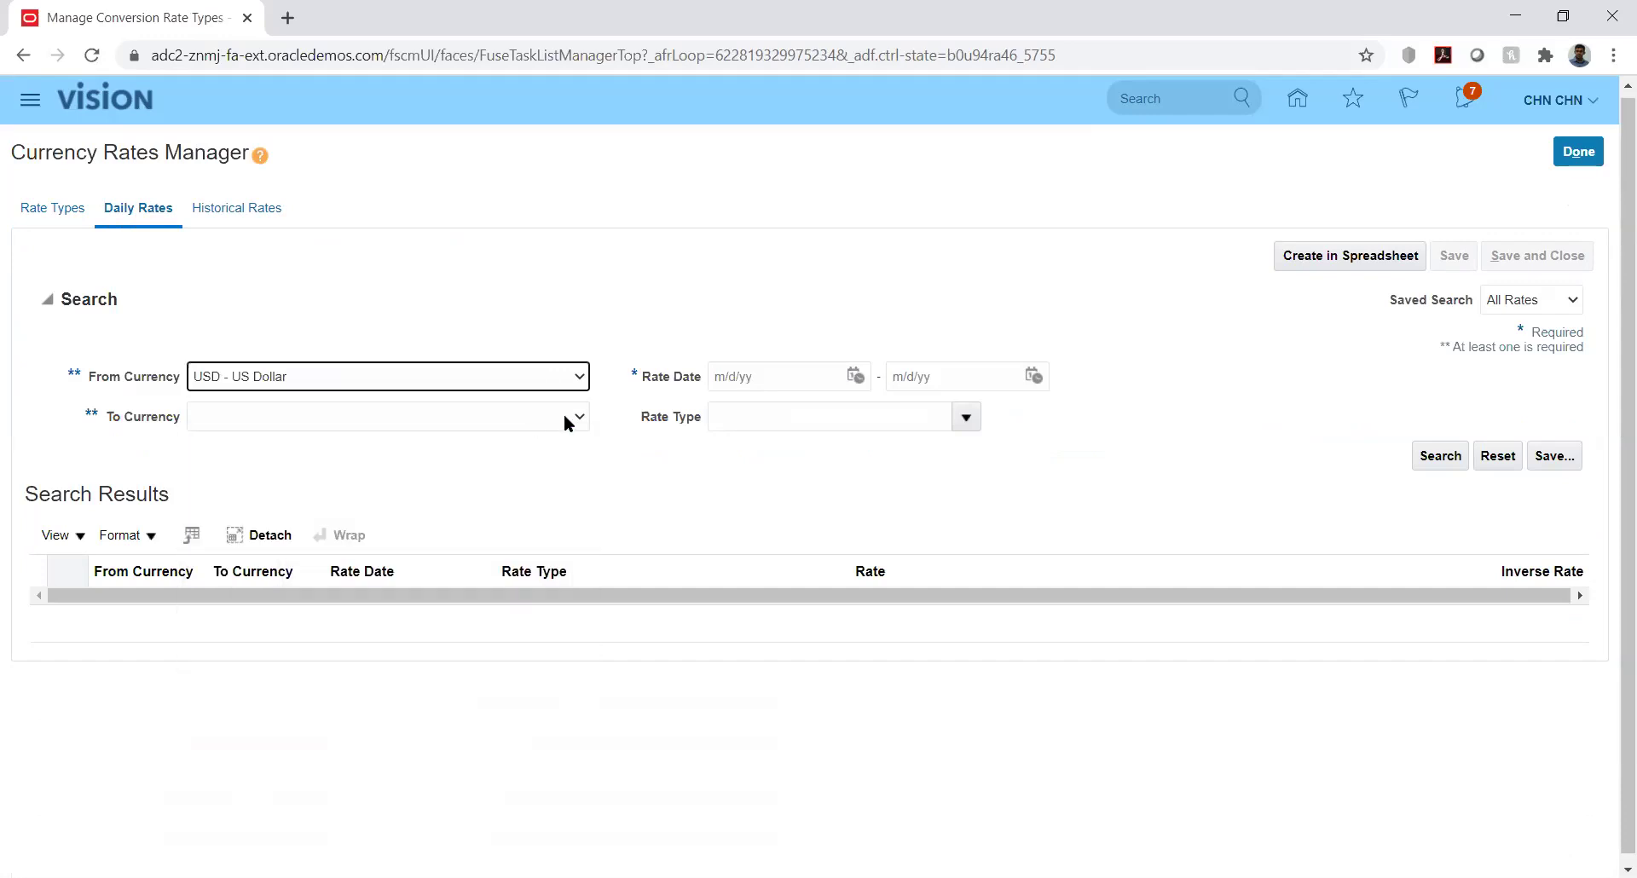
left_click(575, 416)
key("a")
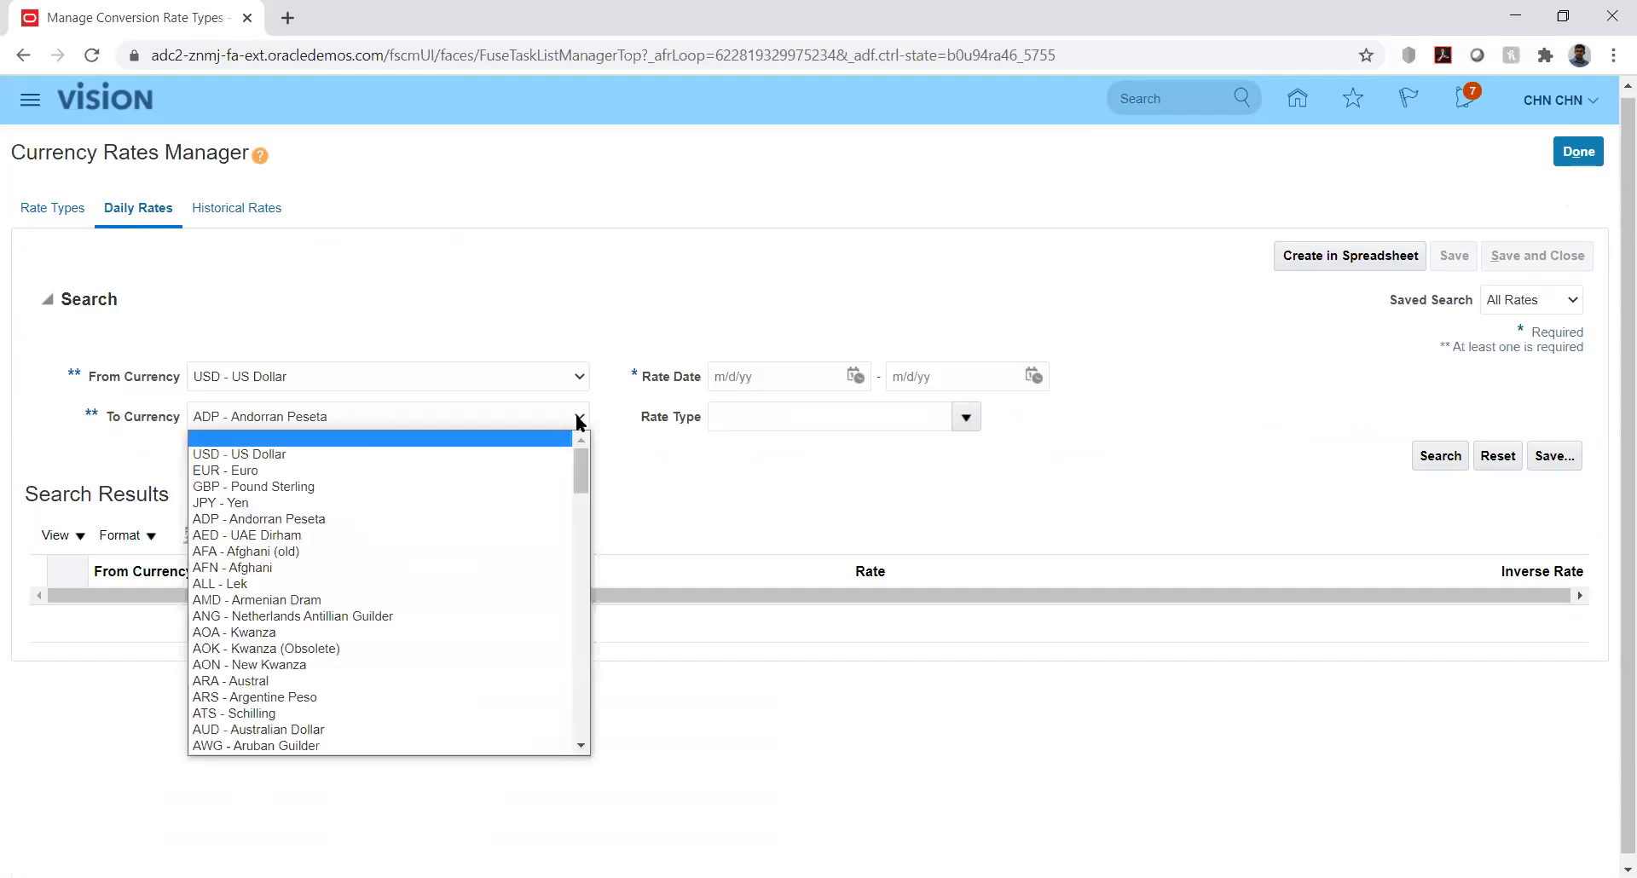
key("a")
left_click(578, 416)
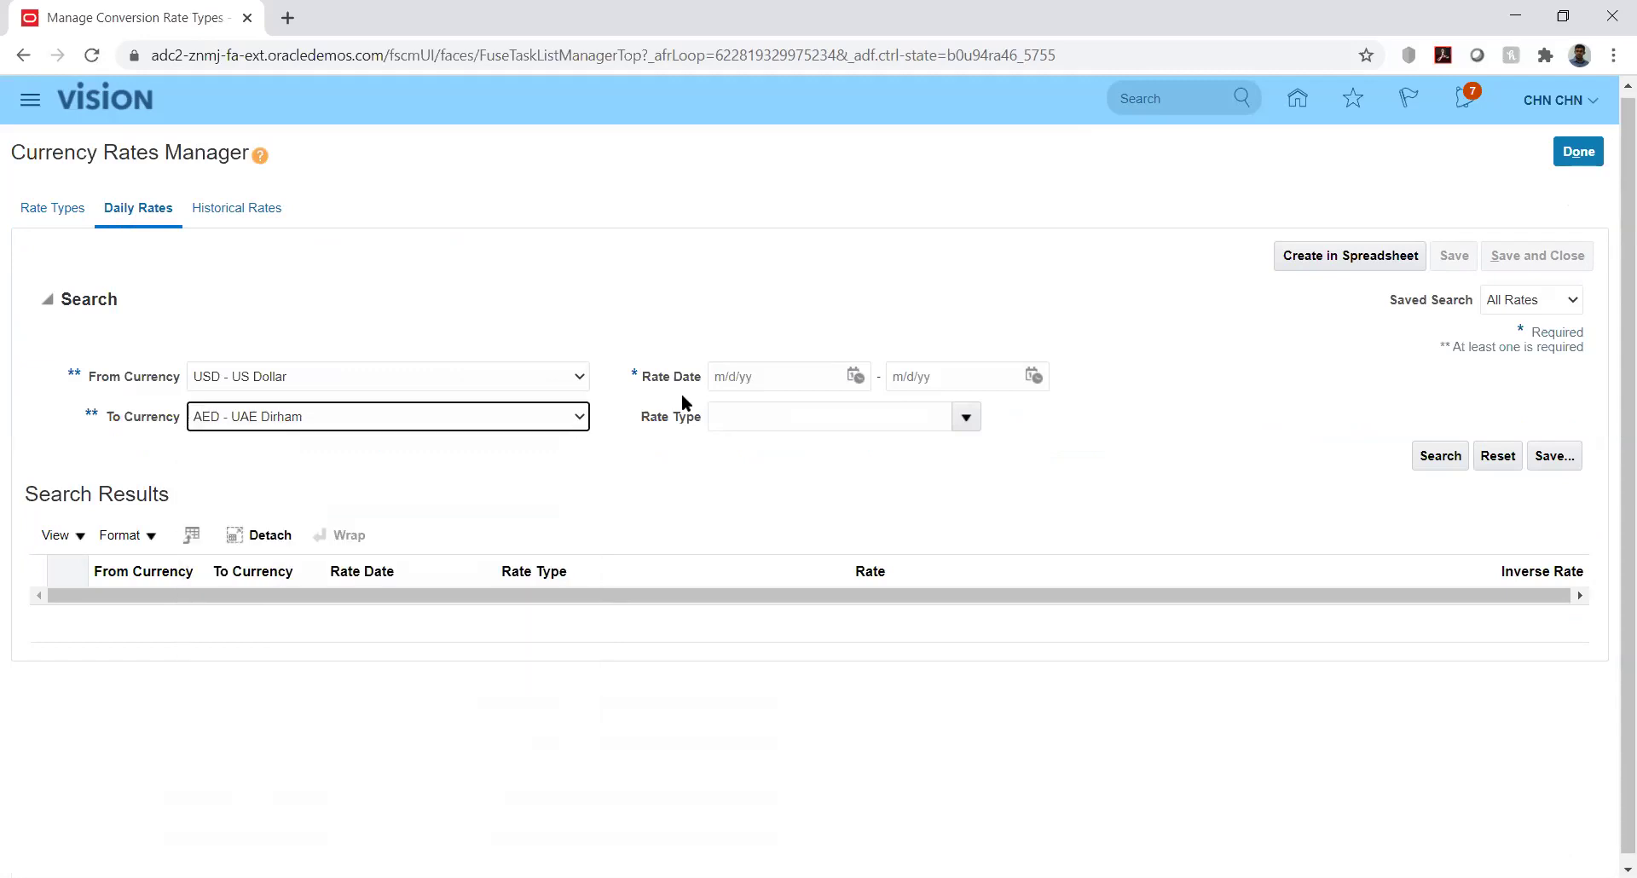
Search Reporting rates from 8/1/20 to 8/31/20, confirming 8/31/20 now shows 20
left_click(855, 376)
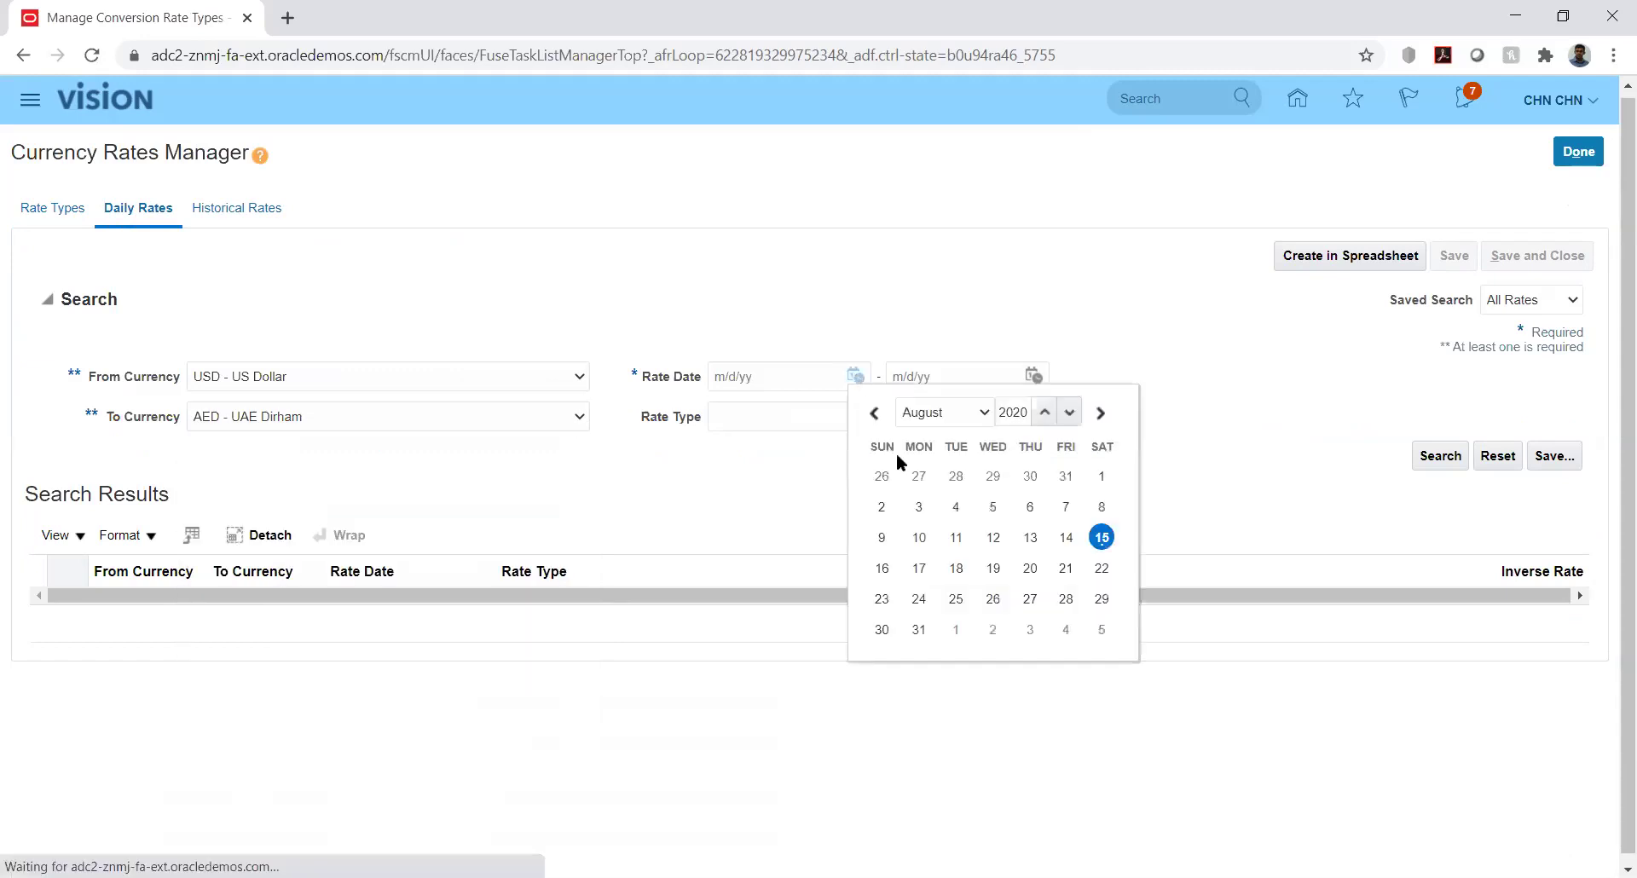
left_click(1101, 477)
left_click(1033, 377)
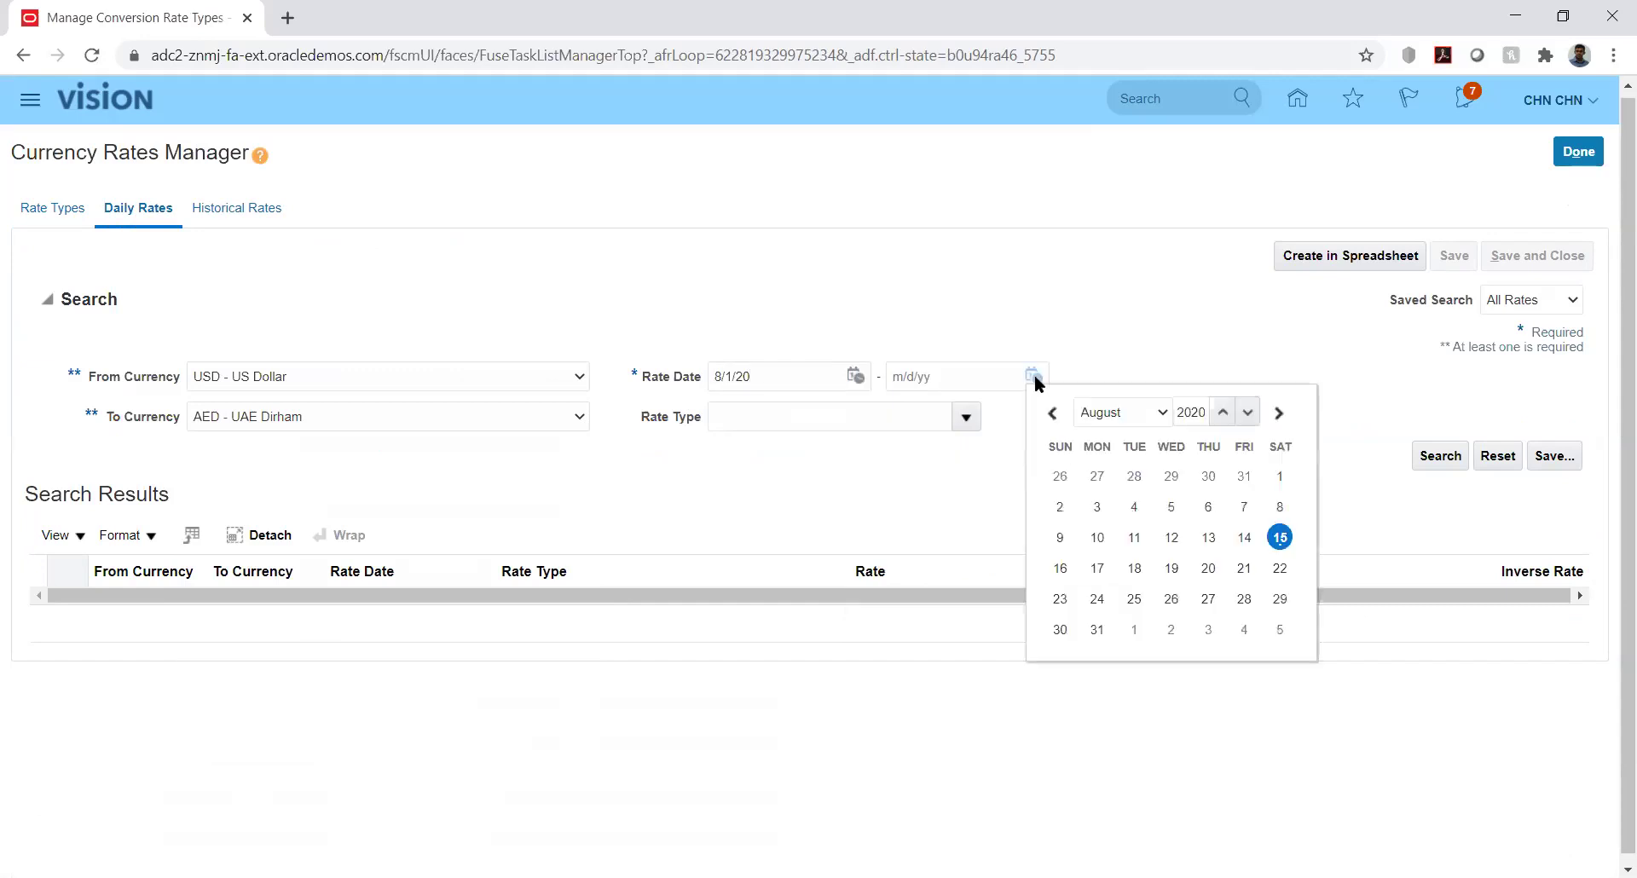
left_click(1097, 629)
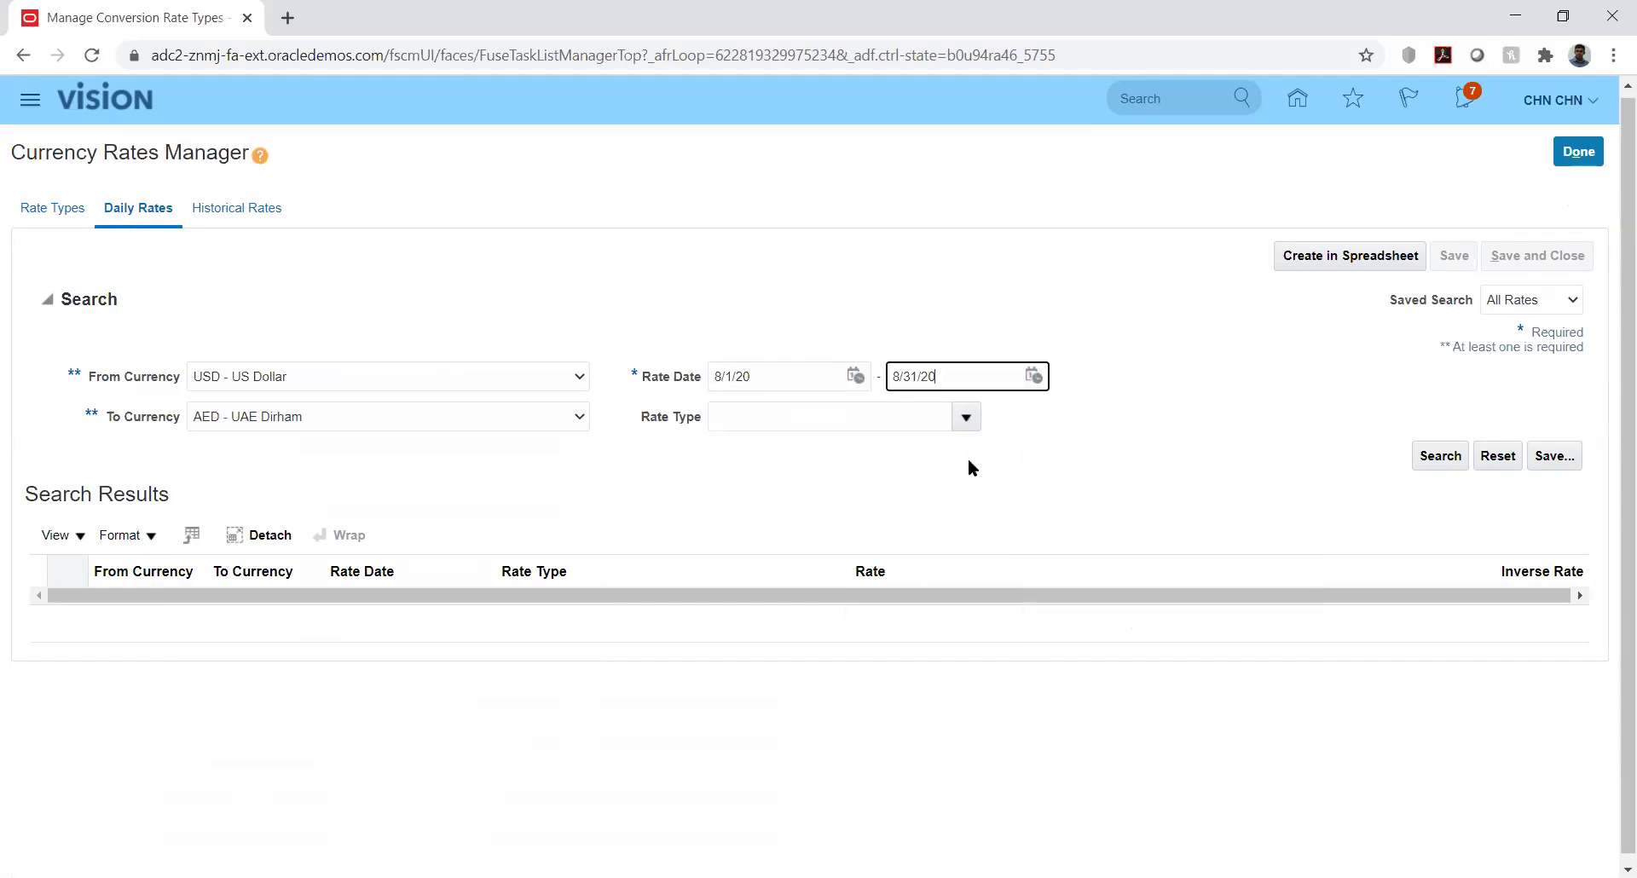
left_click(965, 417)
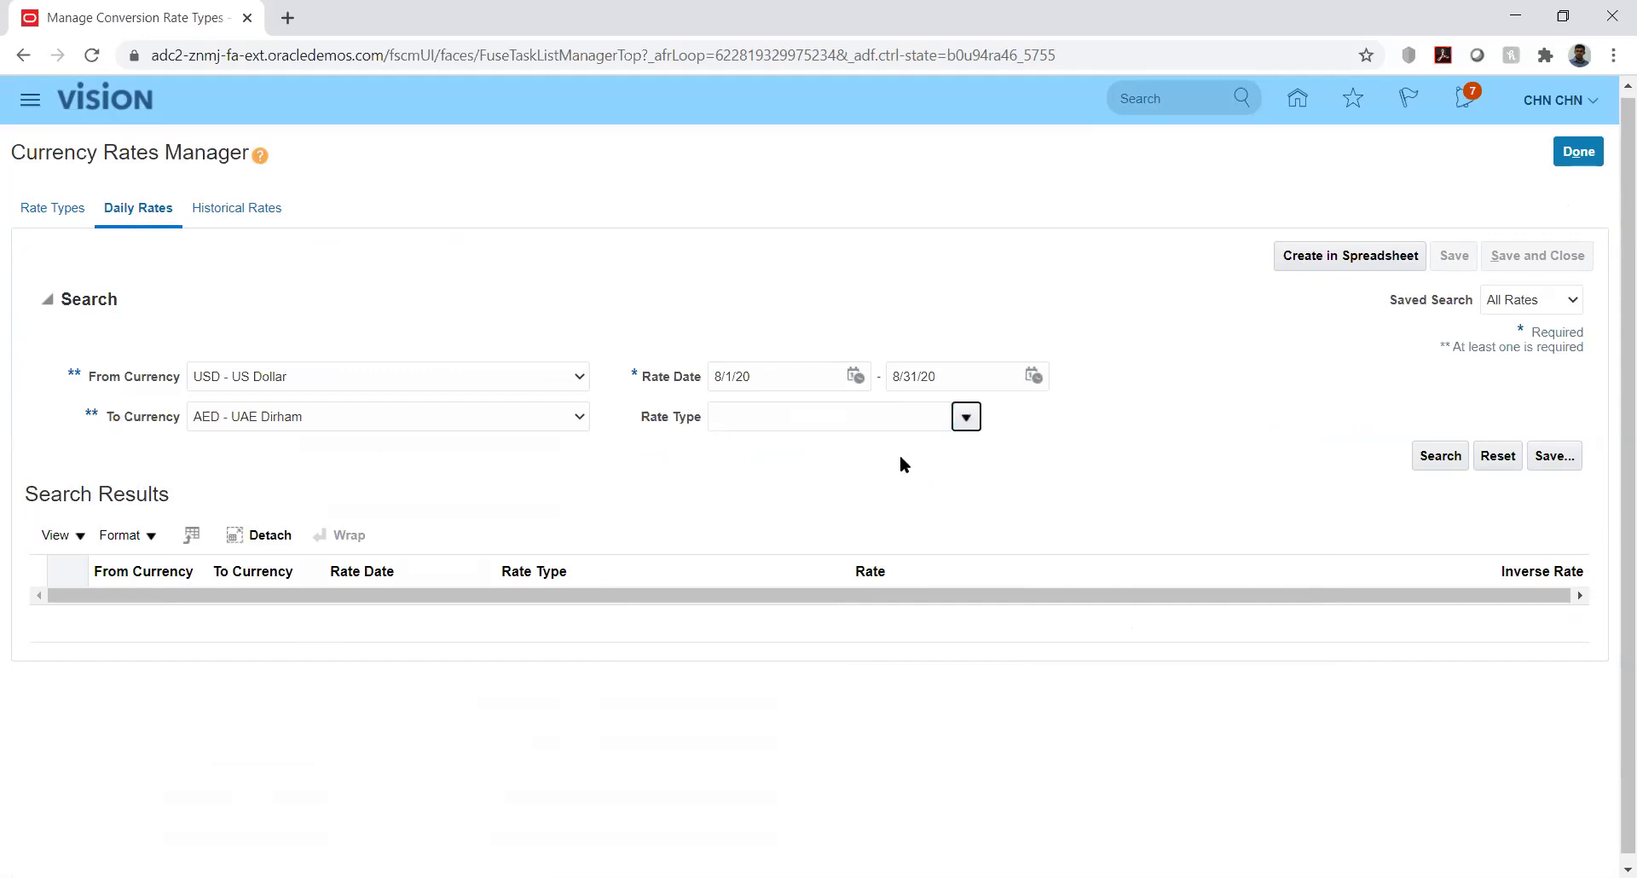
left_click(967, 415)
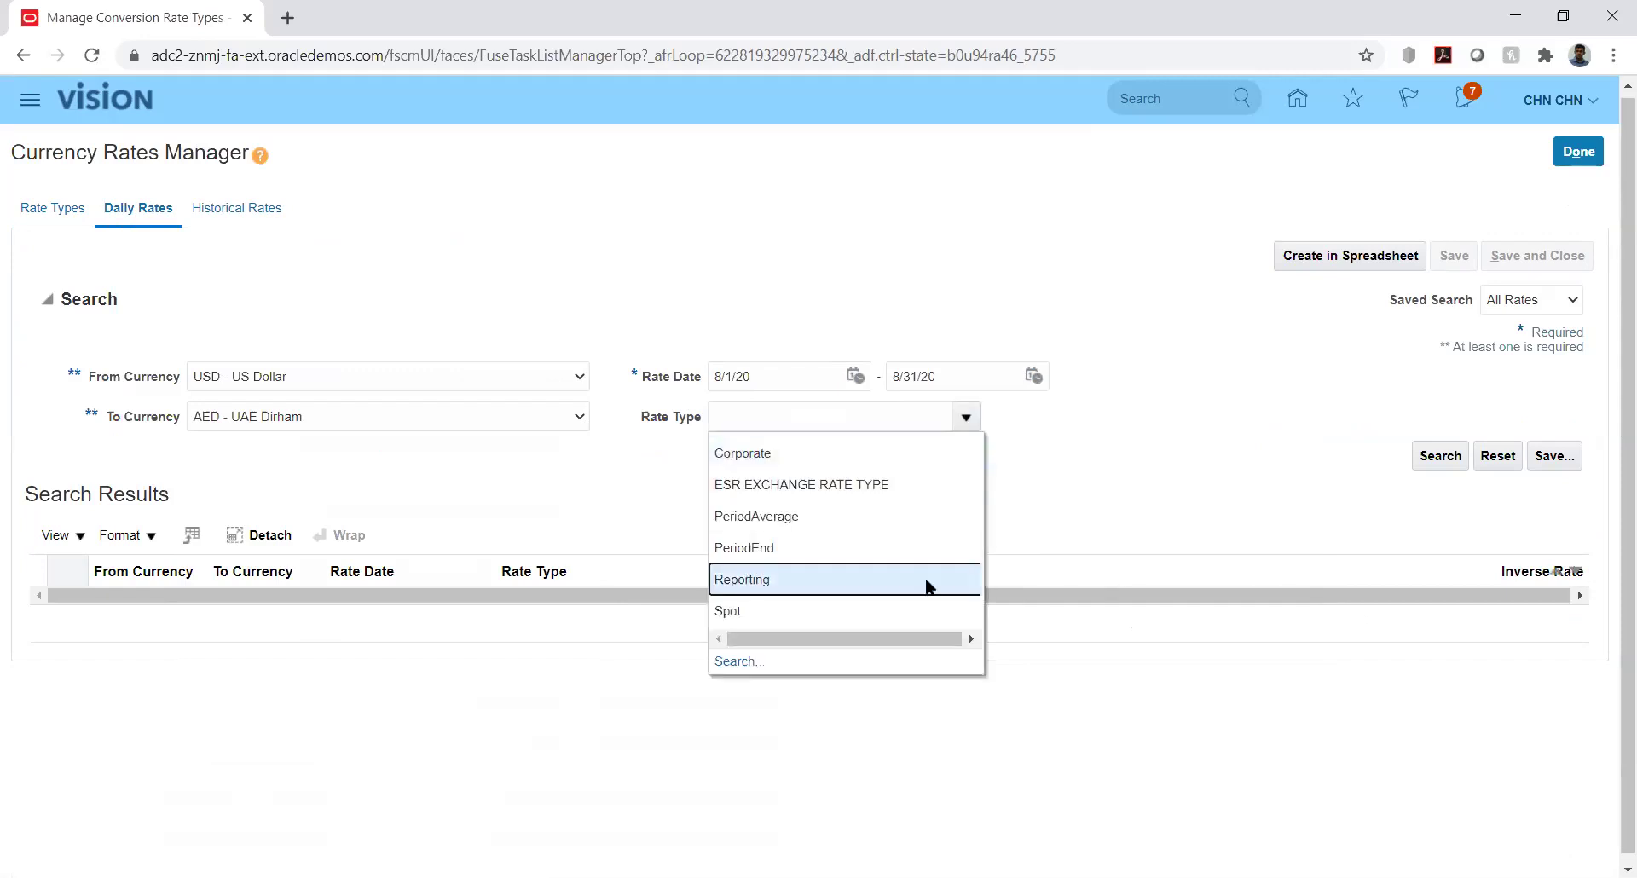
key("Escape")
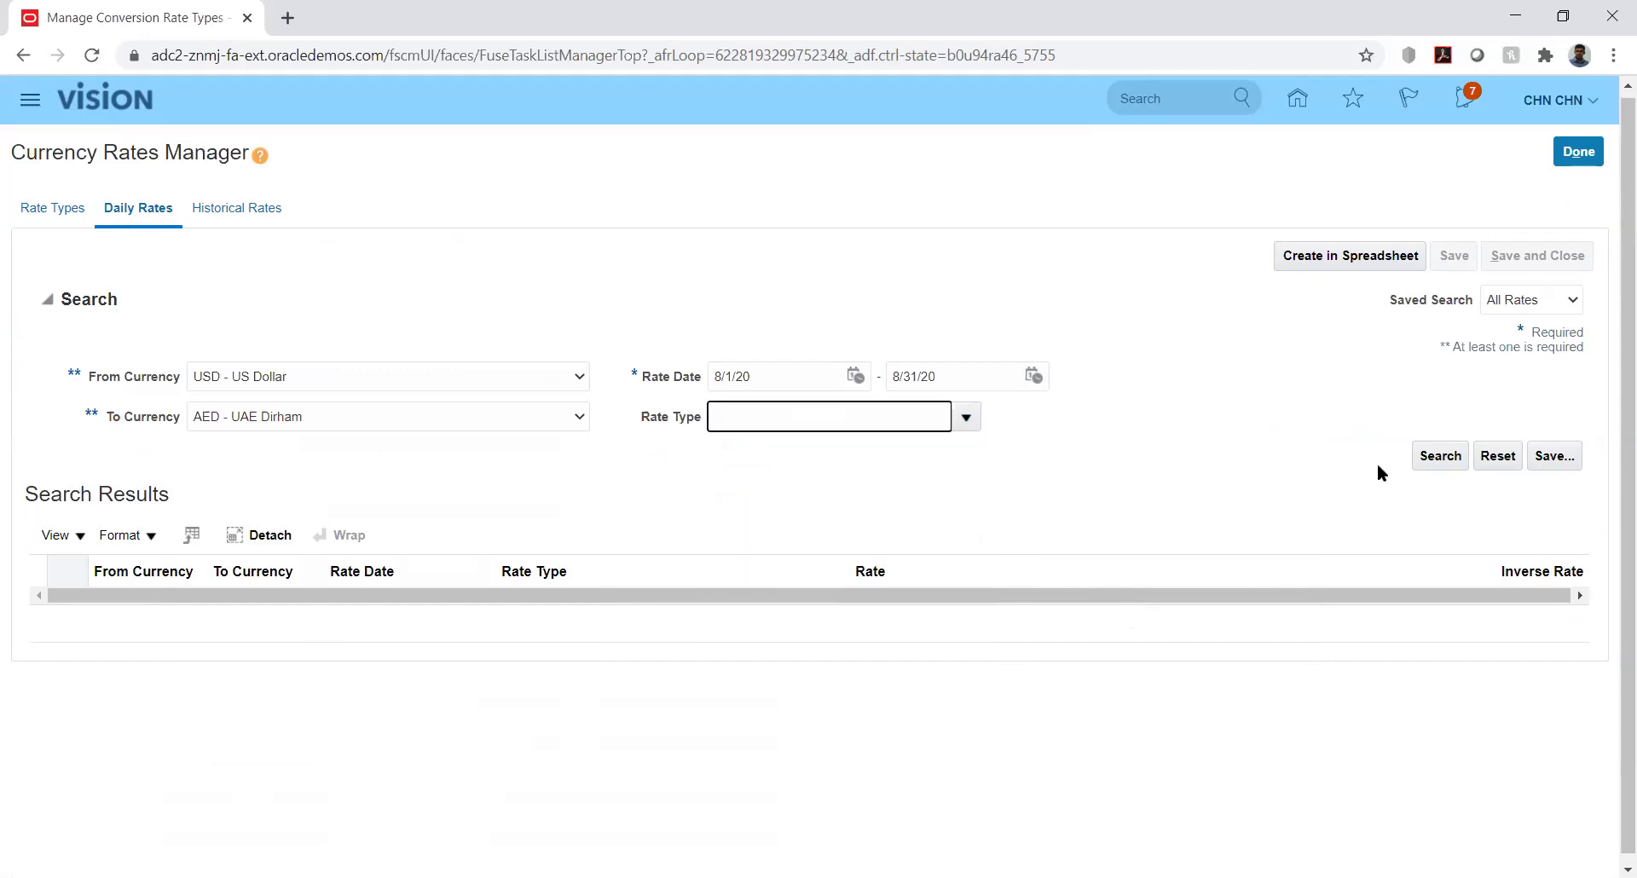
left_click(1441, 457)
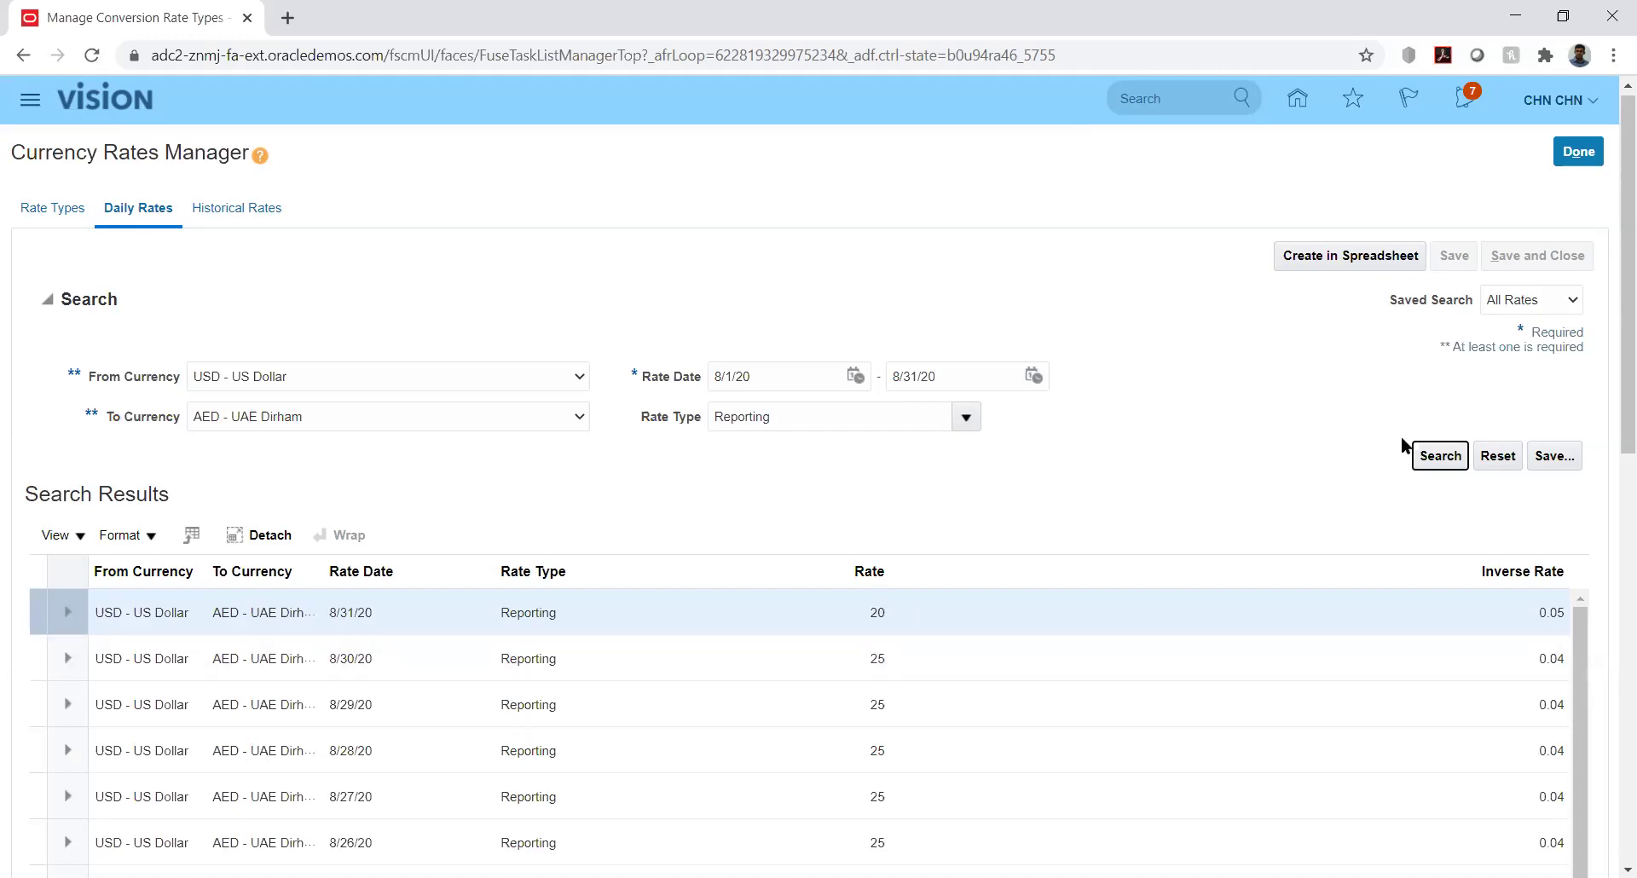
Close the Currency Rates Manager after reviewing the search results
left_click_drag(1613, 371, 1613, 503)
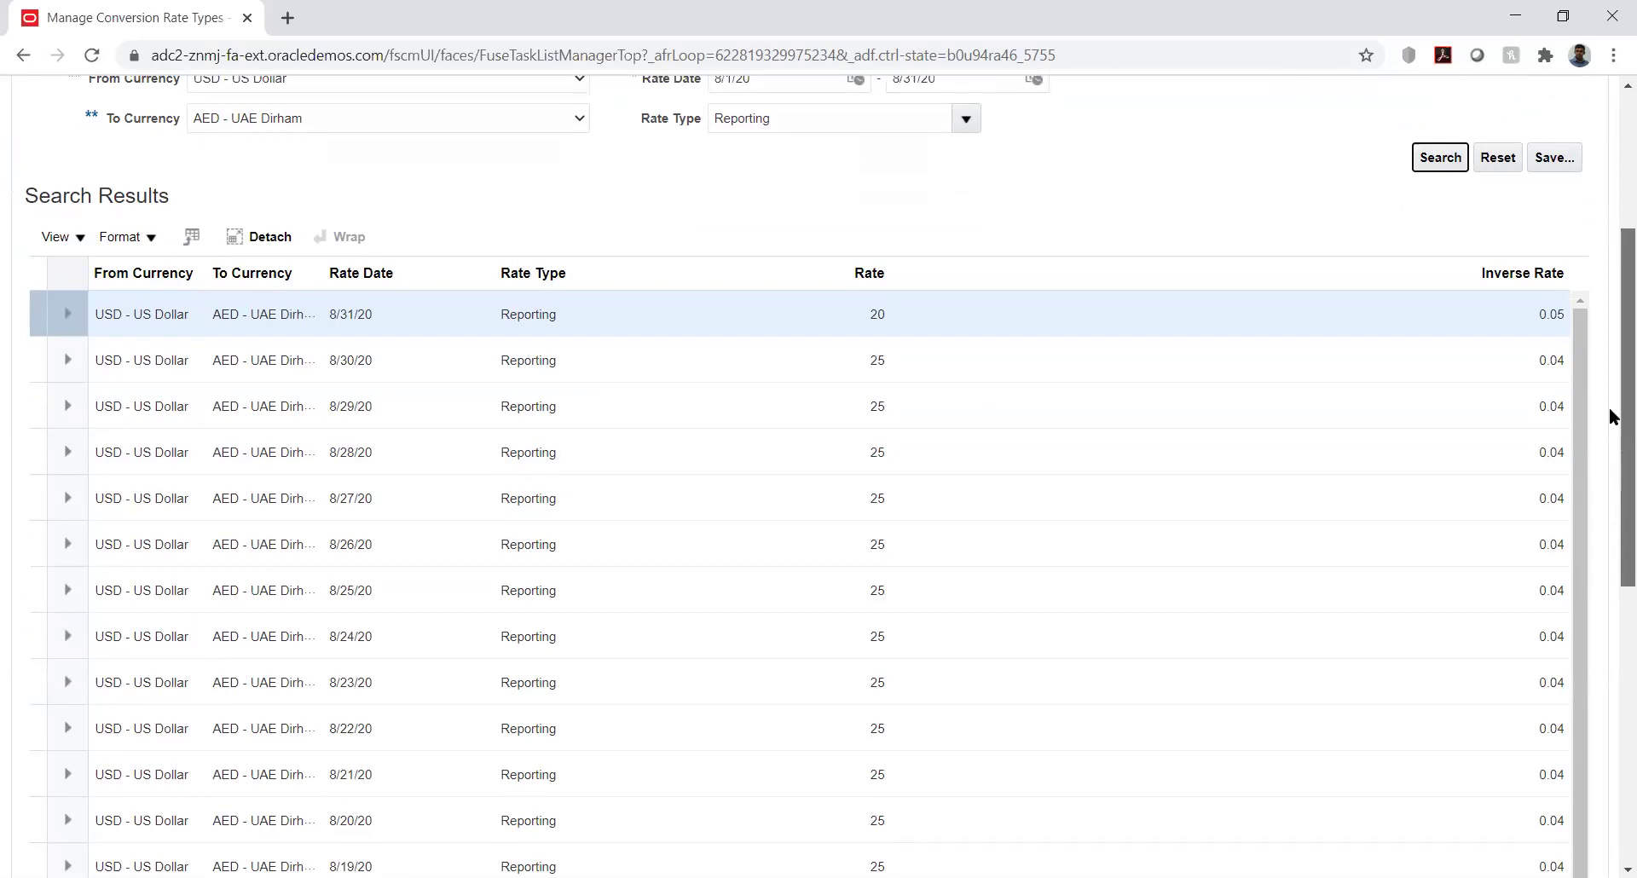
scroll(1610, 294, "up", 4)
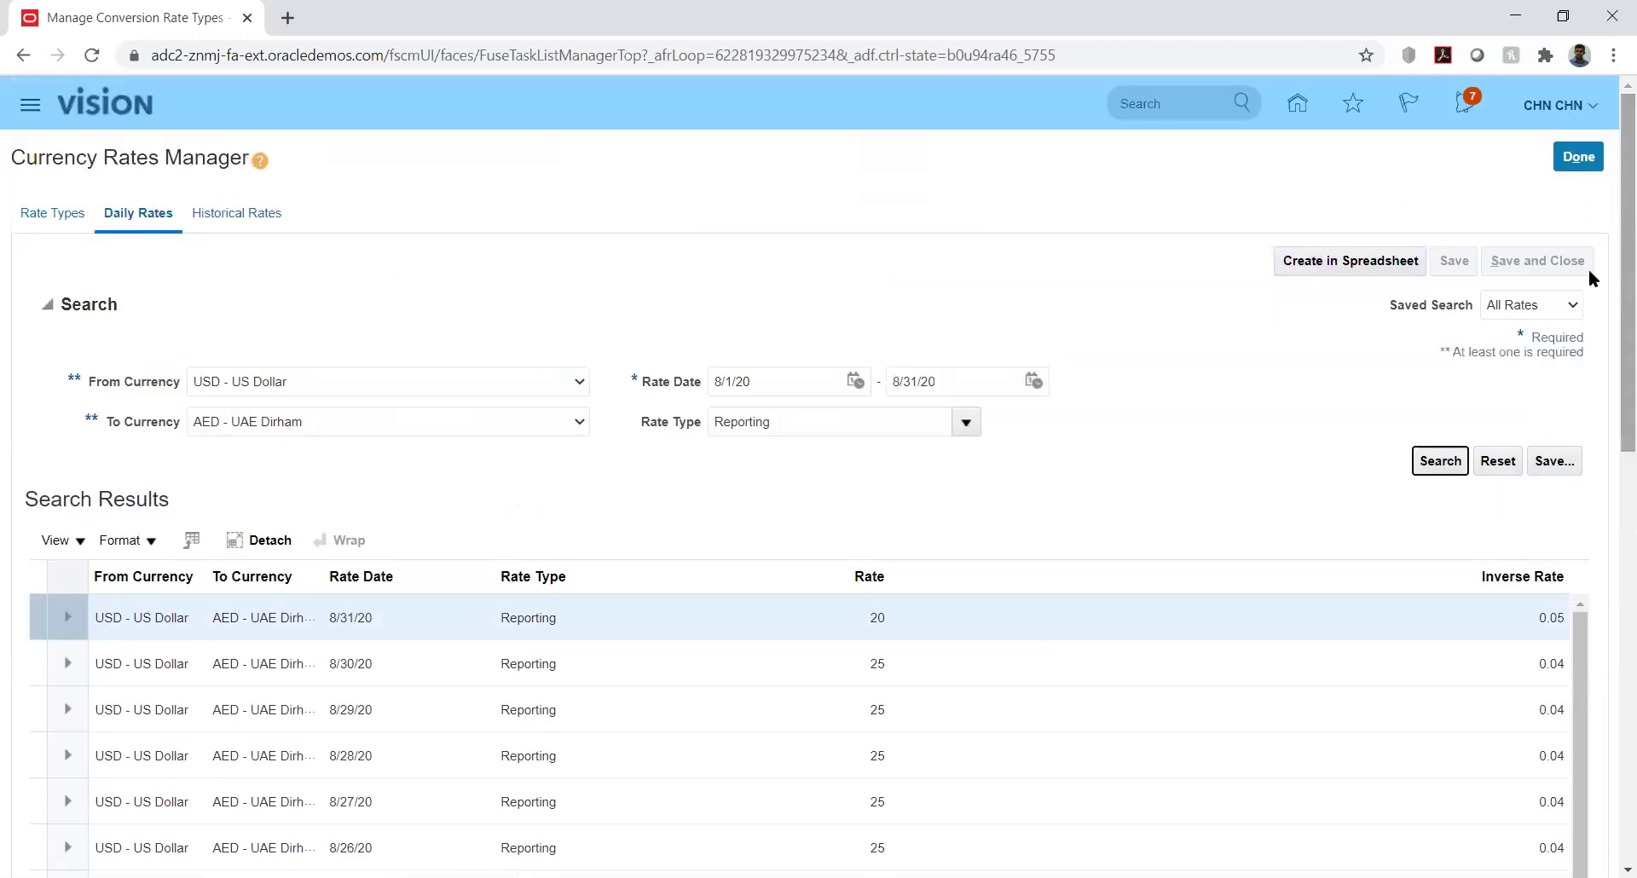
left_click(1582, 161)
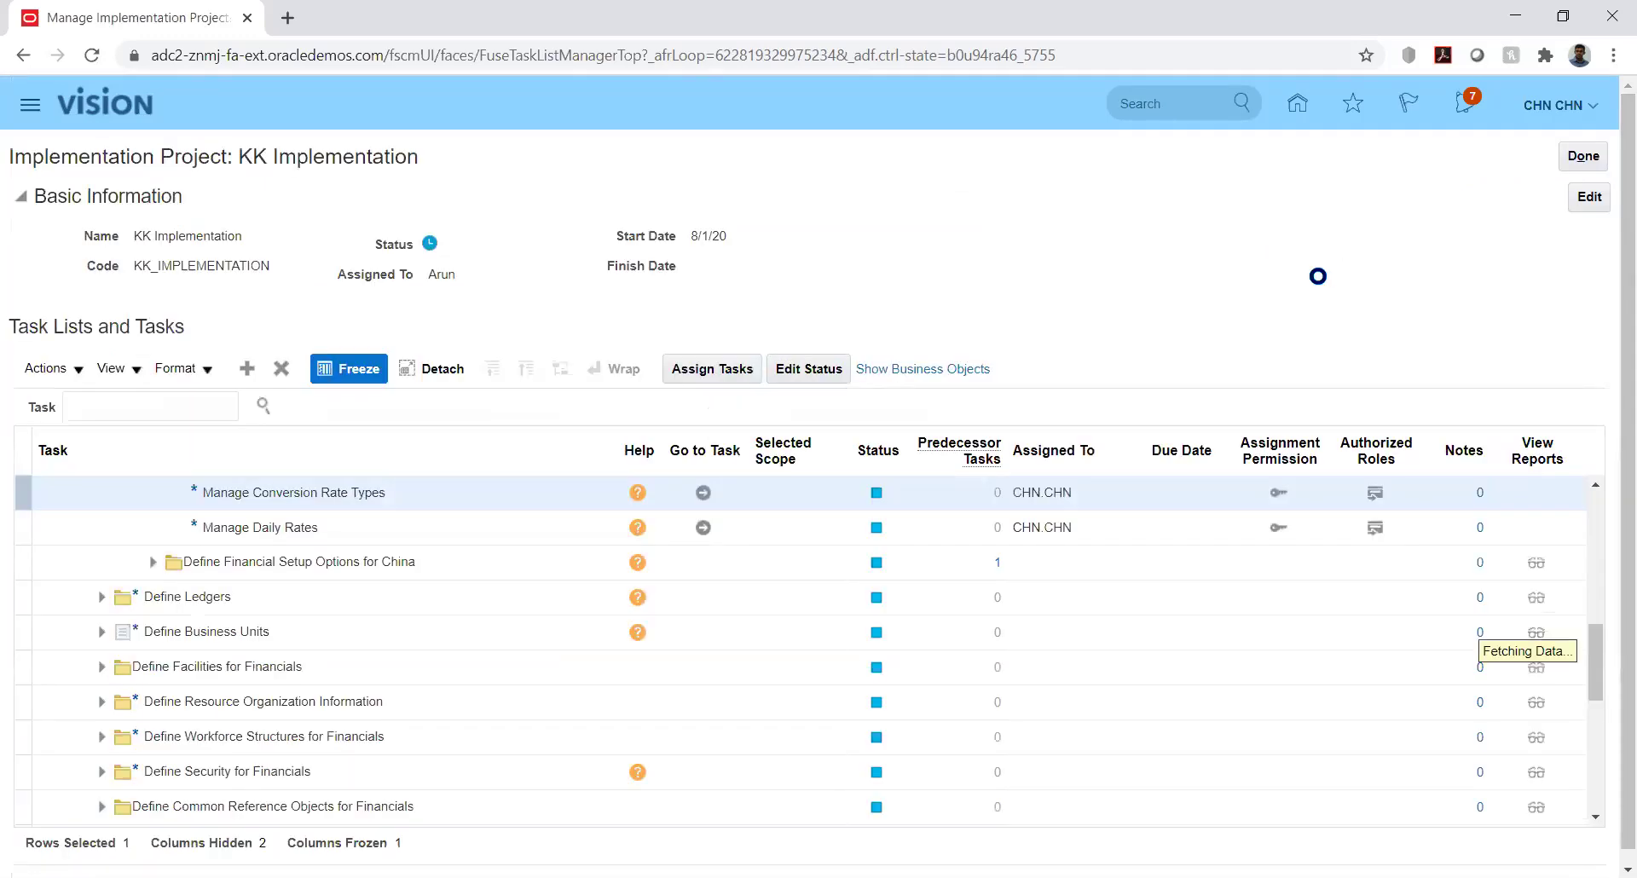
Go from the KK Implementation task list back to the Oracle Fusion home page
left_click(1296, 107)
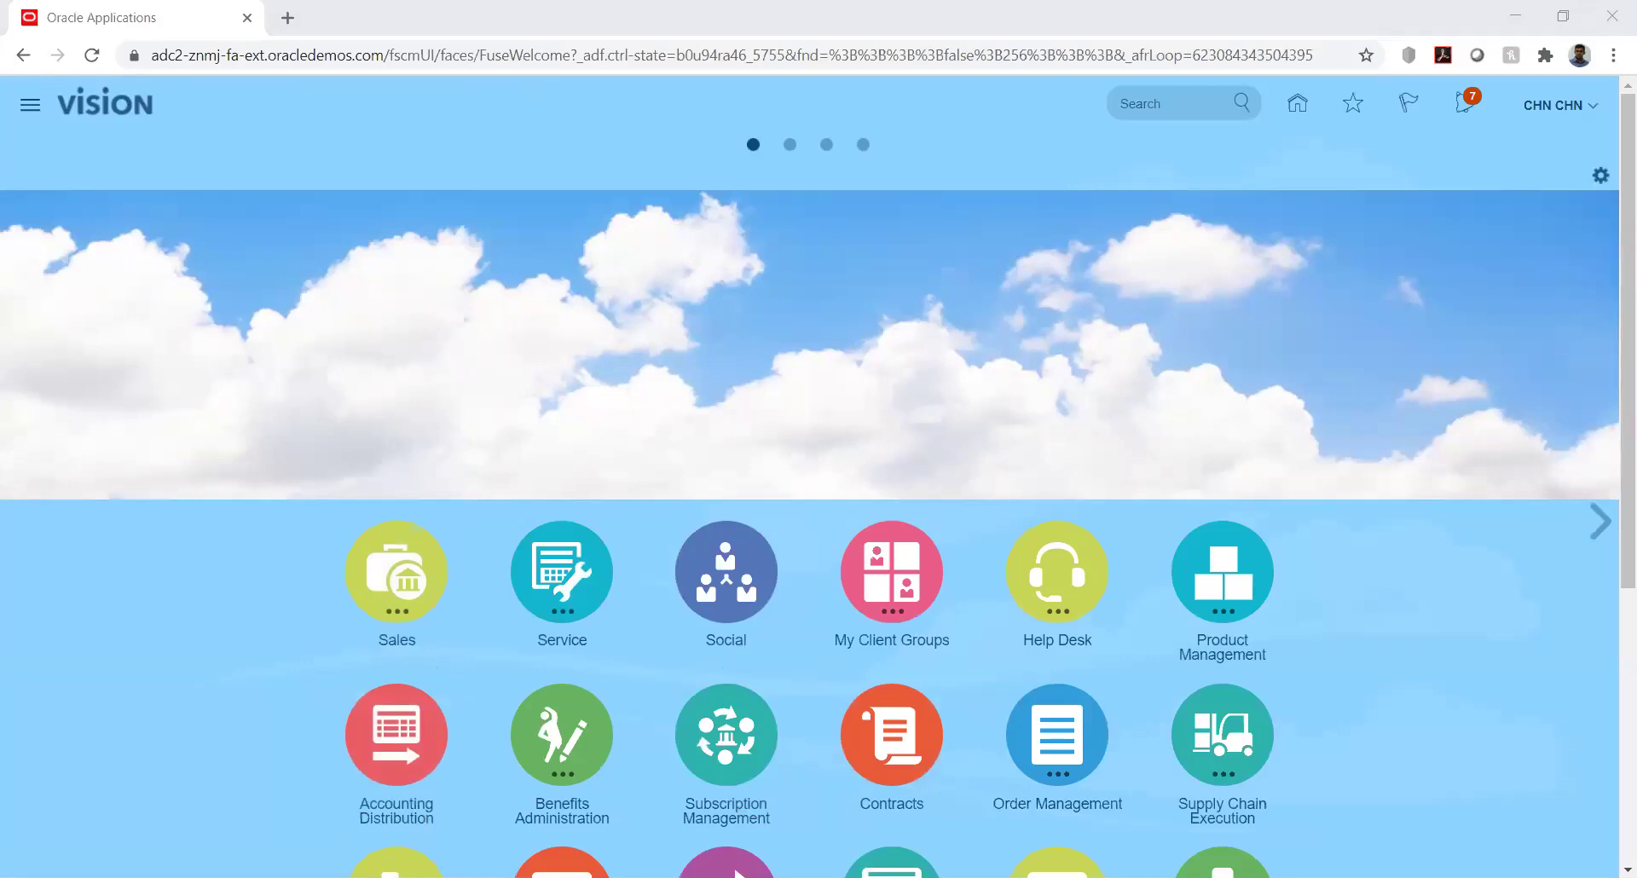
key("n")
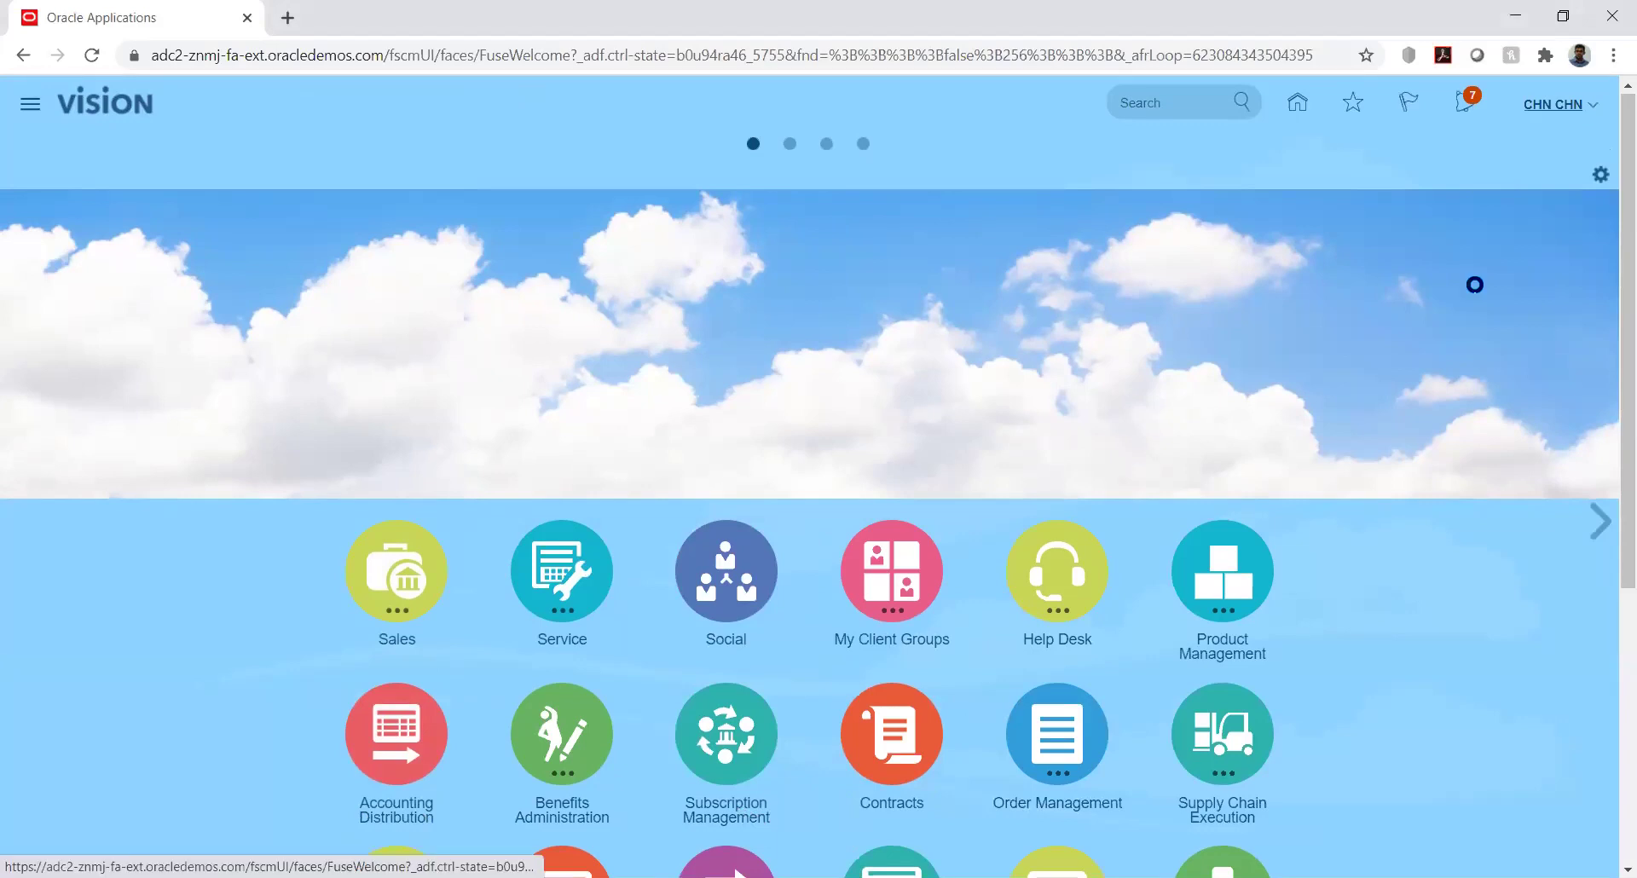
Go to Setup and Maintenance and choose Manage Implementation Projects from the Tasks panel
left_click(1229, 412)
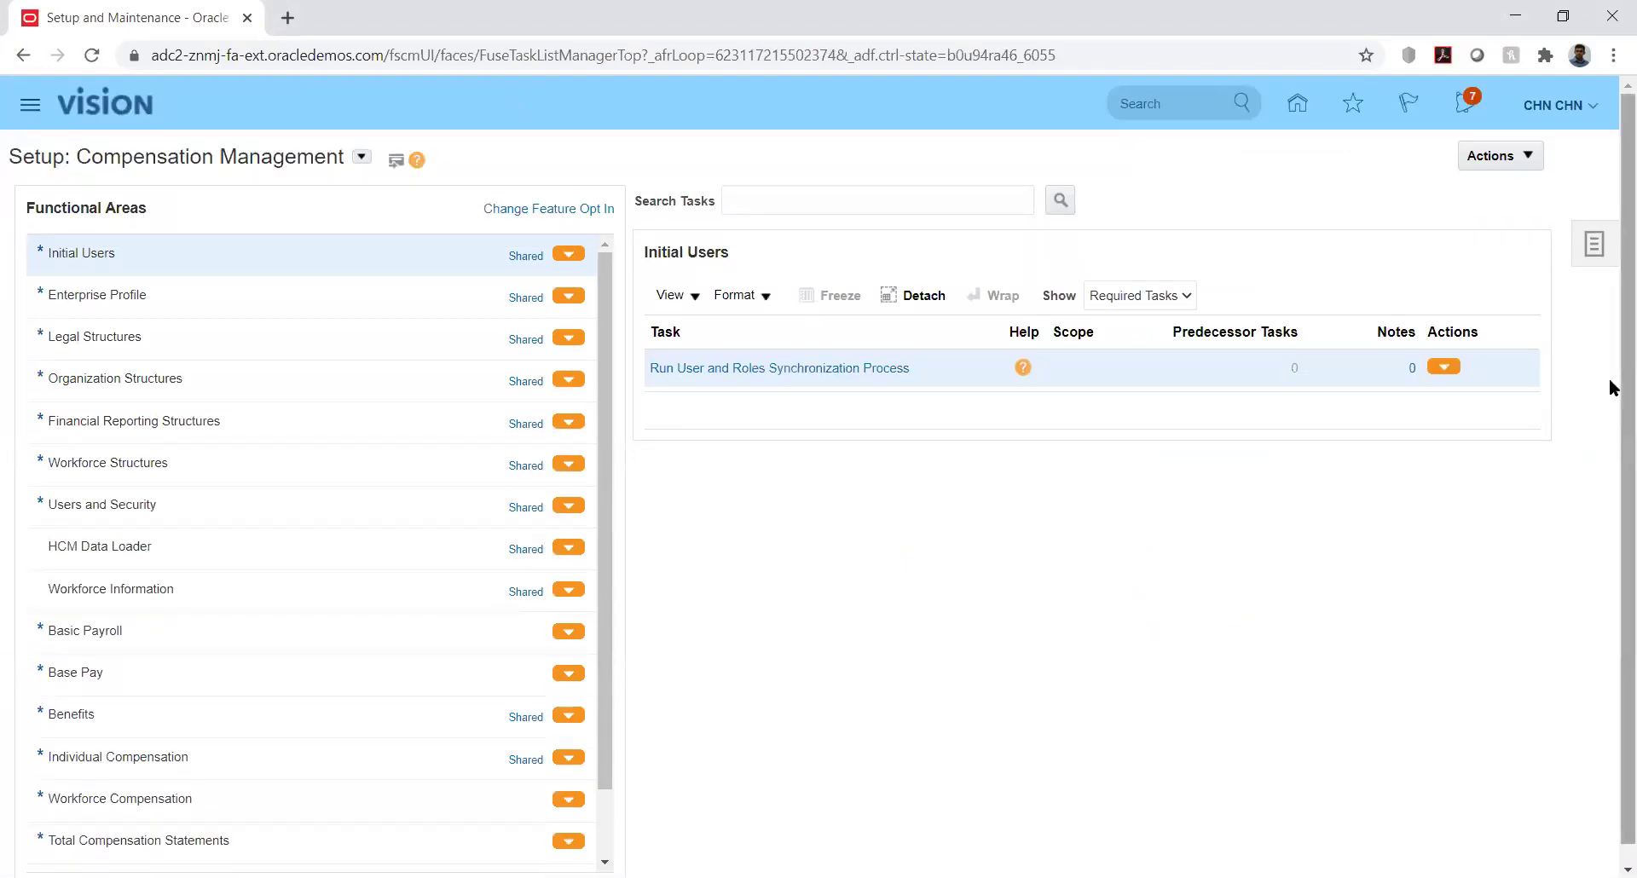
scroll(1608, 443, "down", 1)
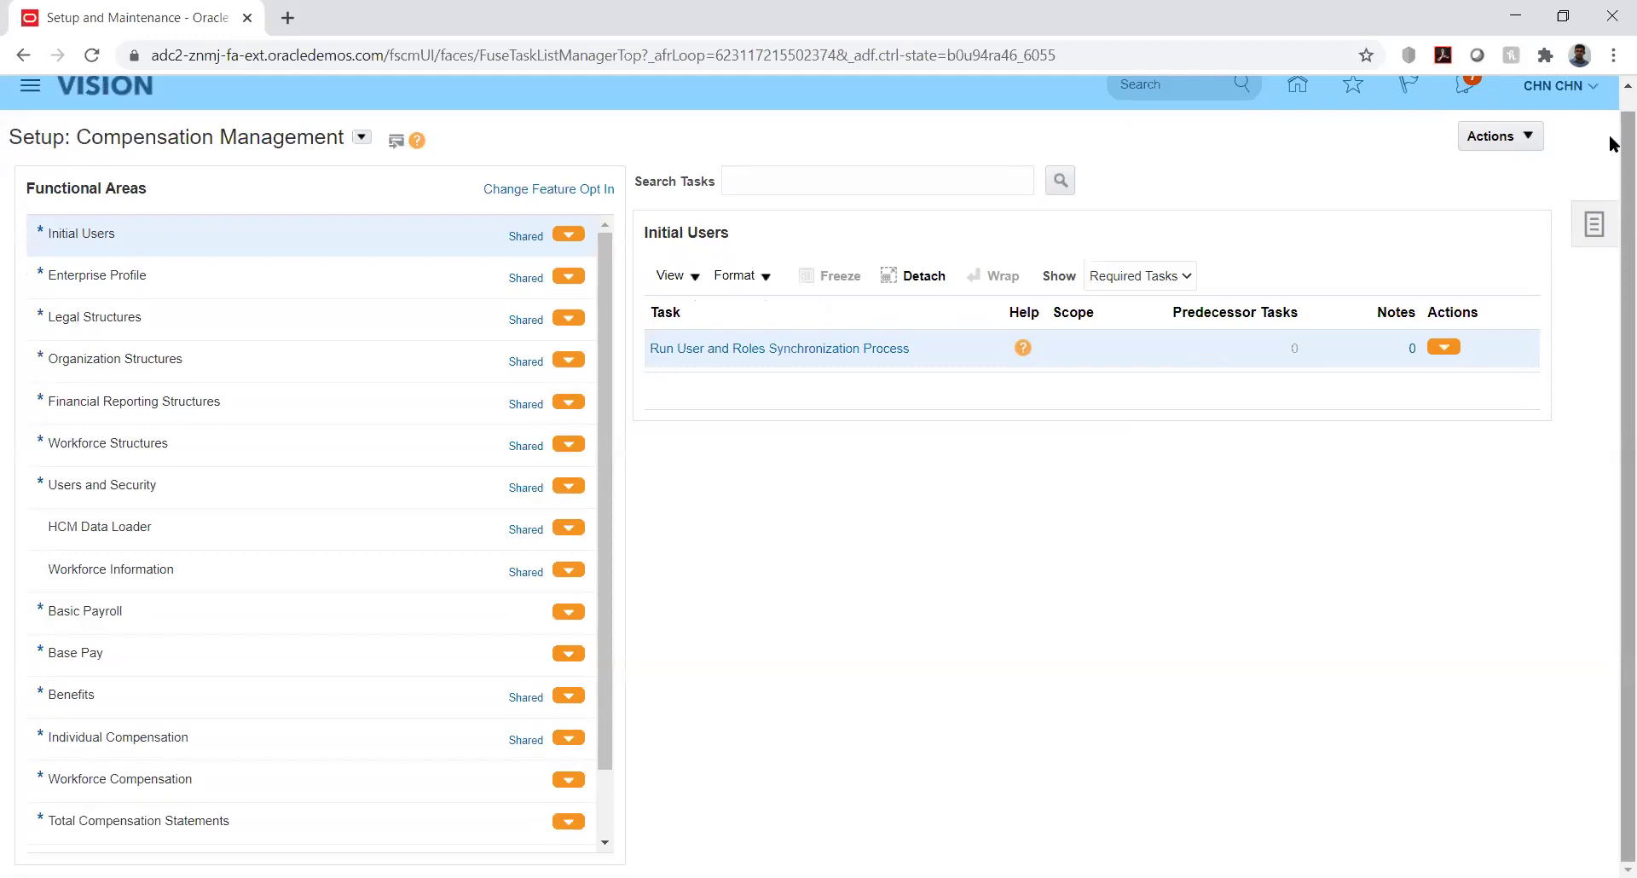
right_click(1612, 104)
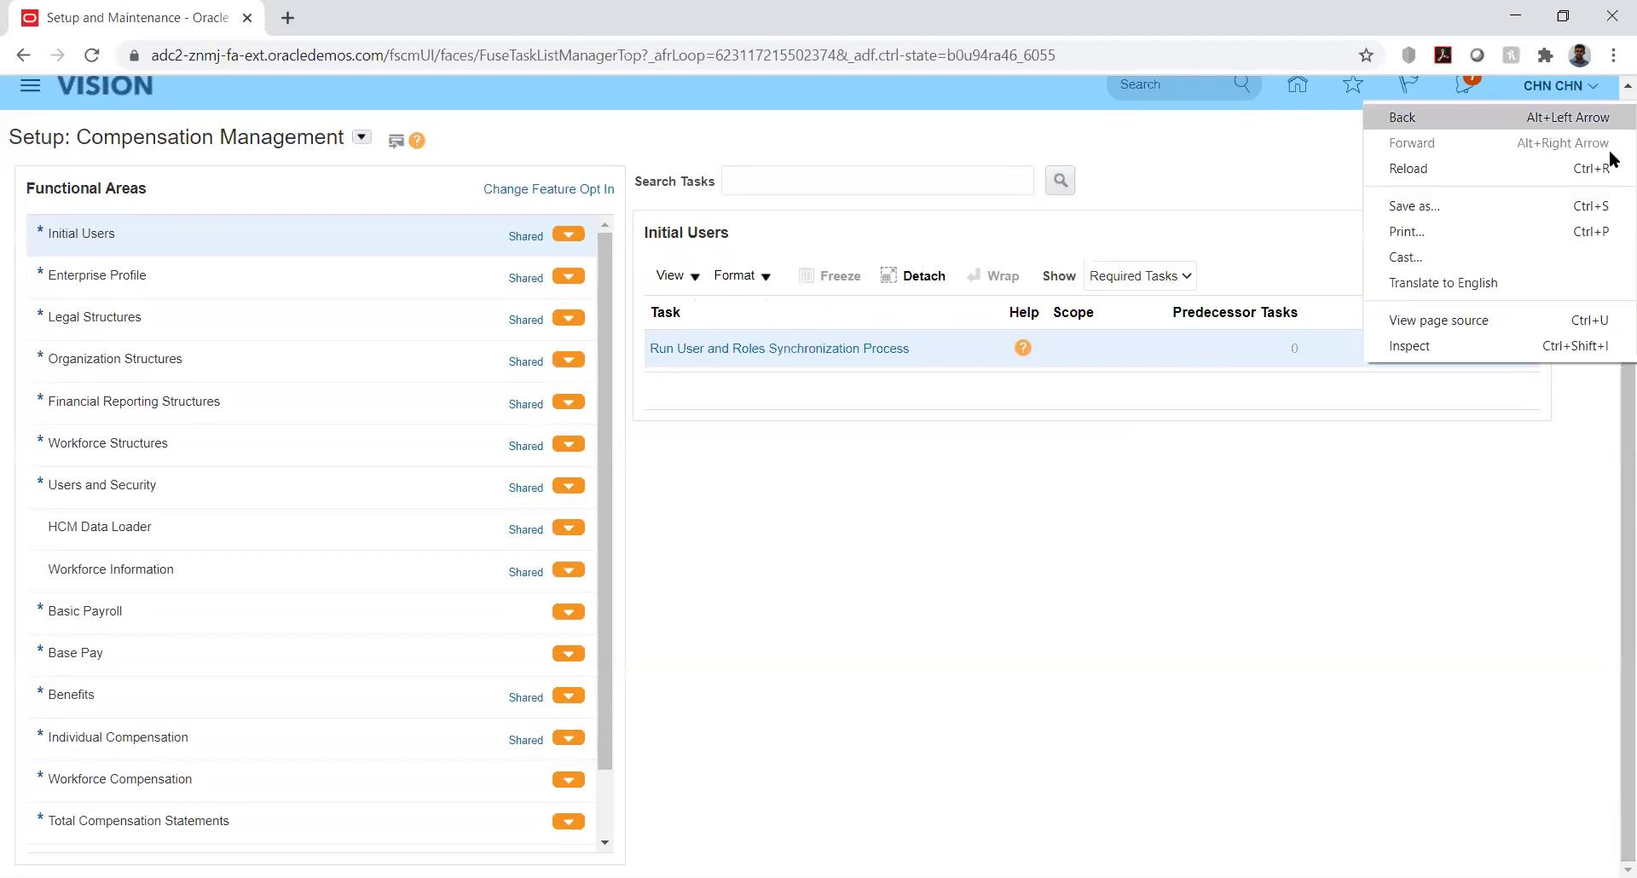
left_click(1368, 529)
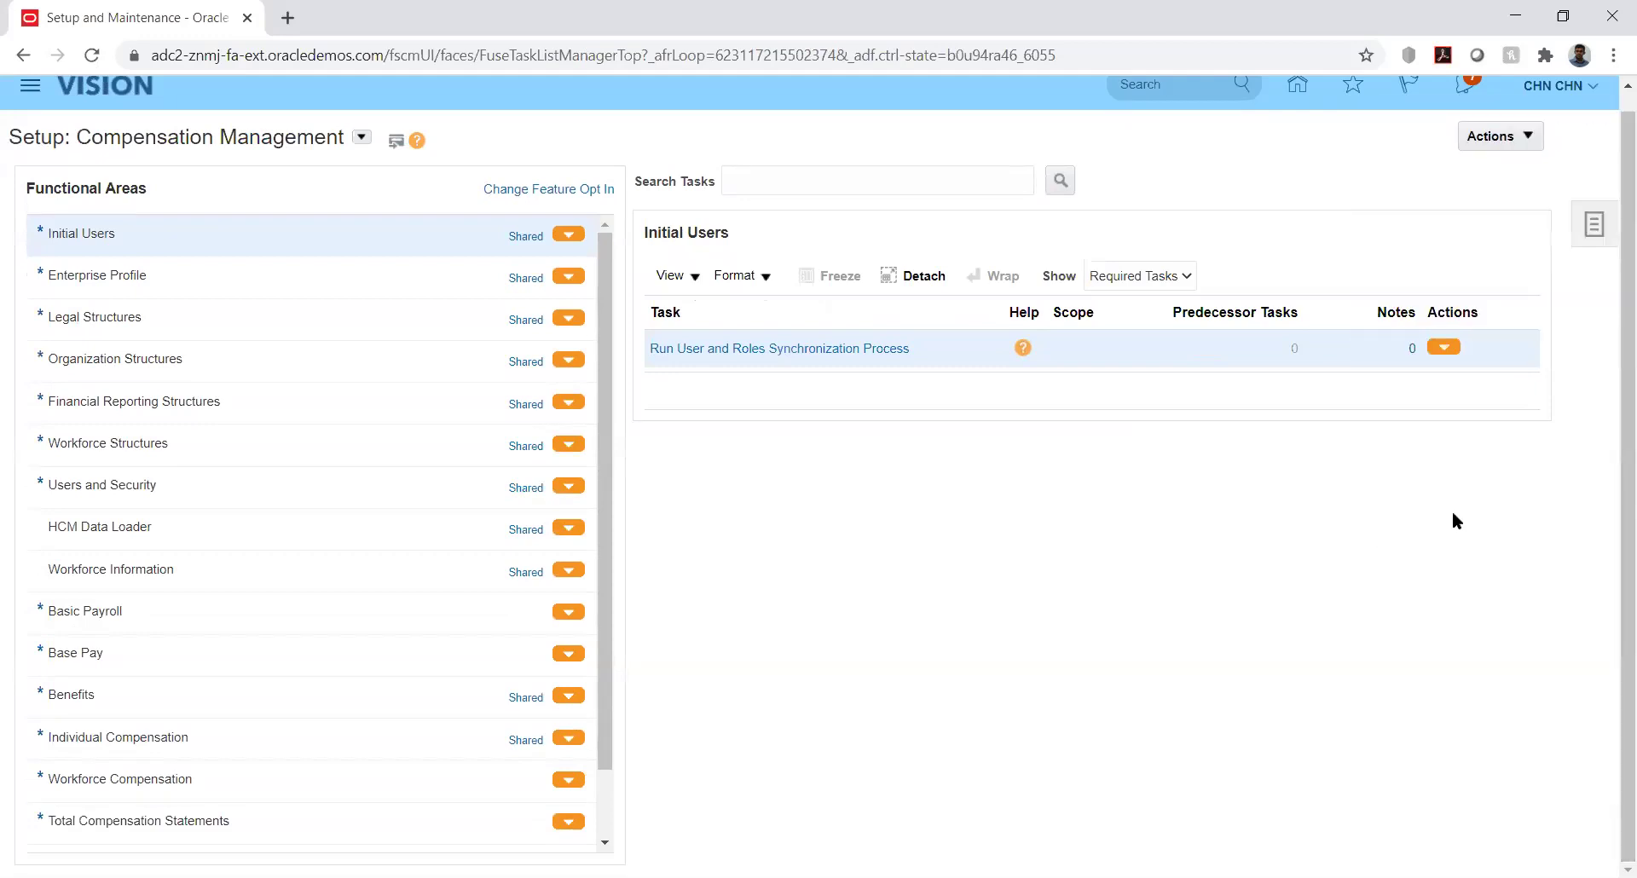
left_click(1592, 225)
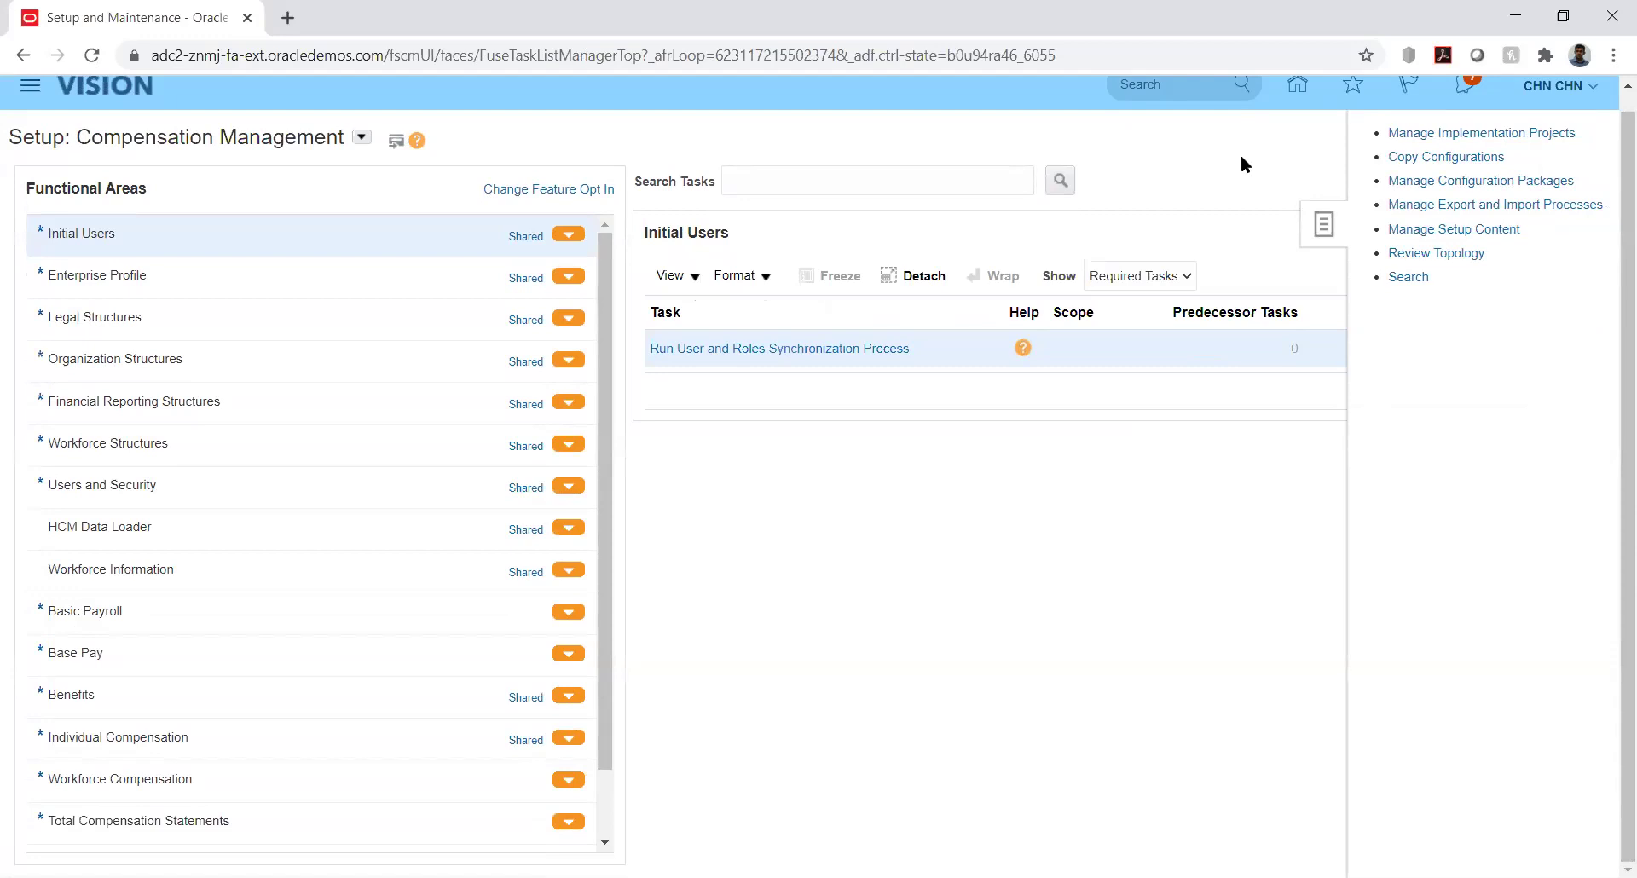
left_click(1408, 133)
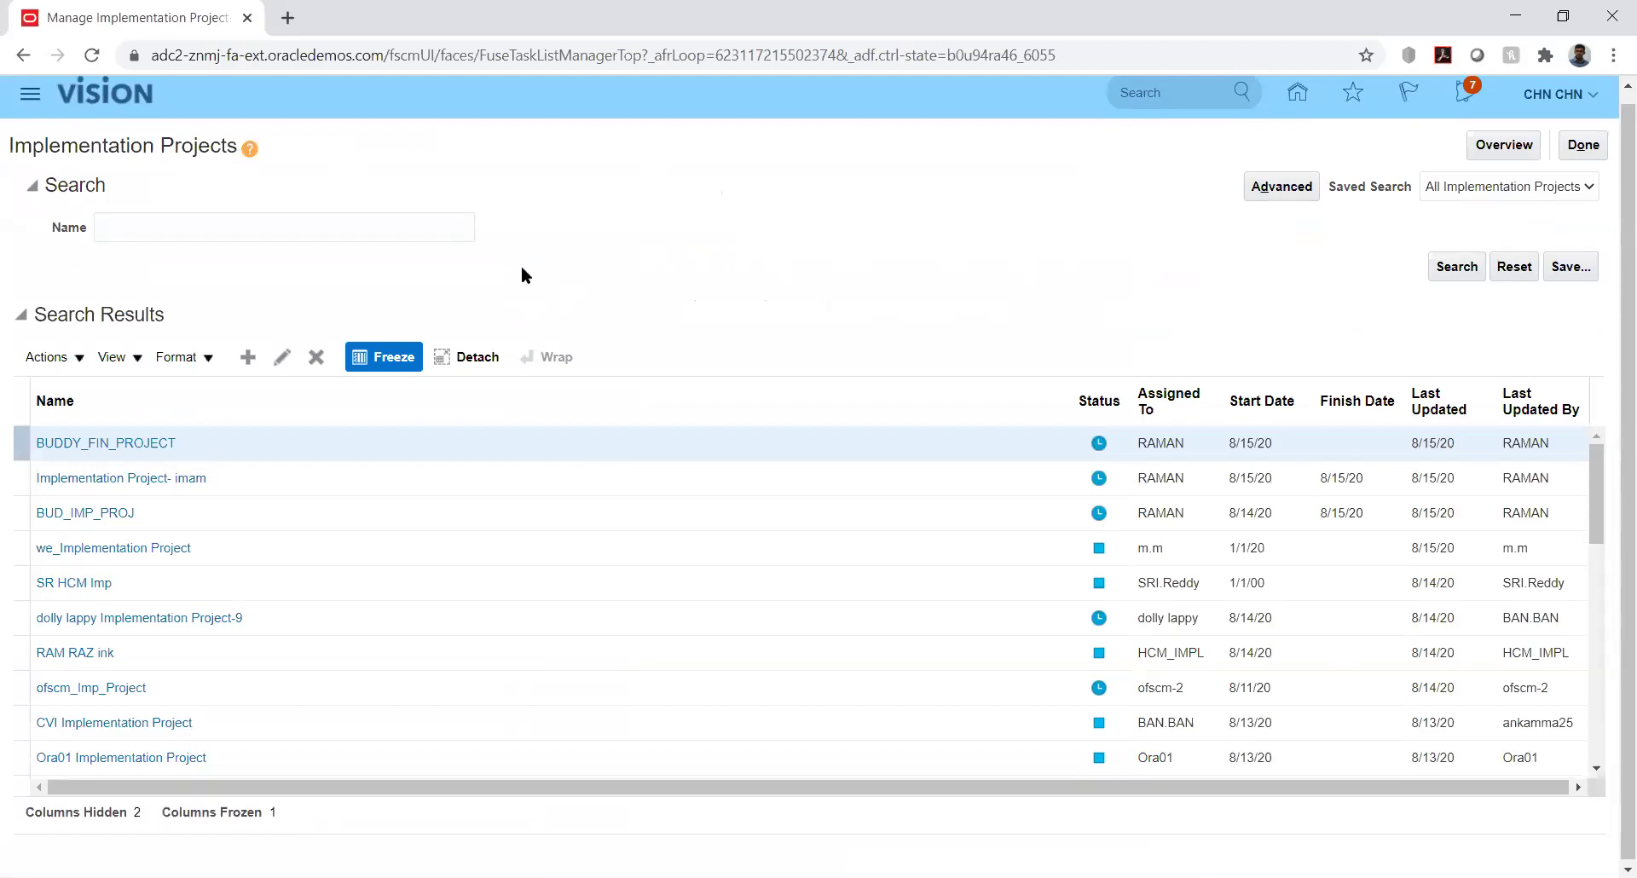
Search implementation projects by name 'kk' and open KK Implementation
left_click(411, 225)
type("kk")
key("Return")
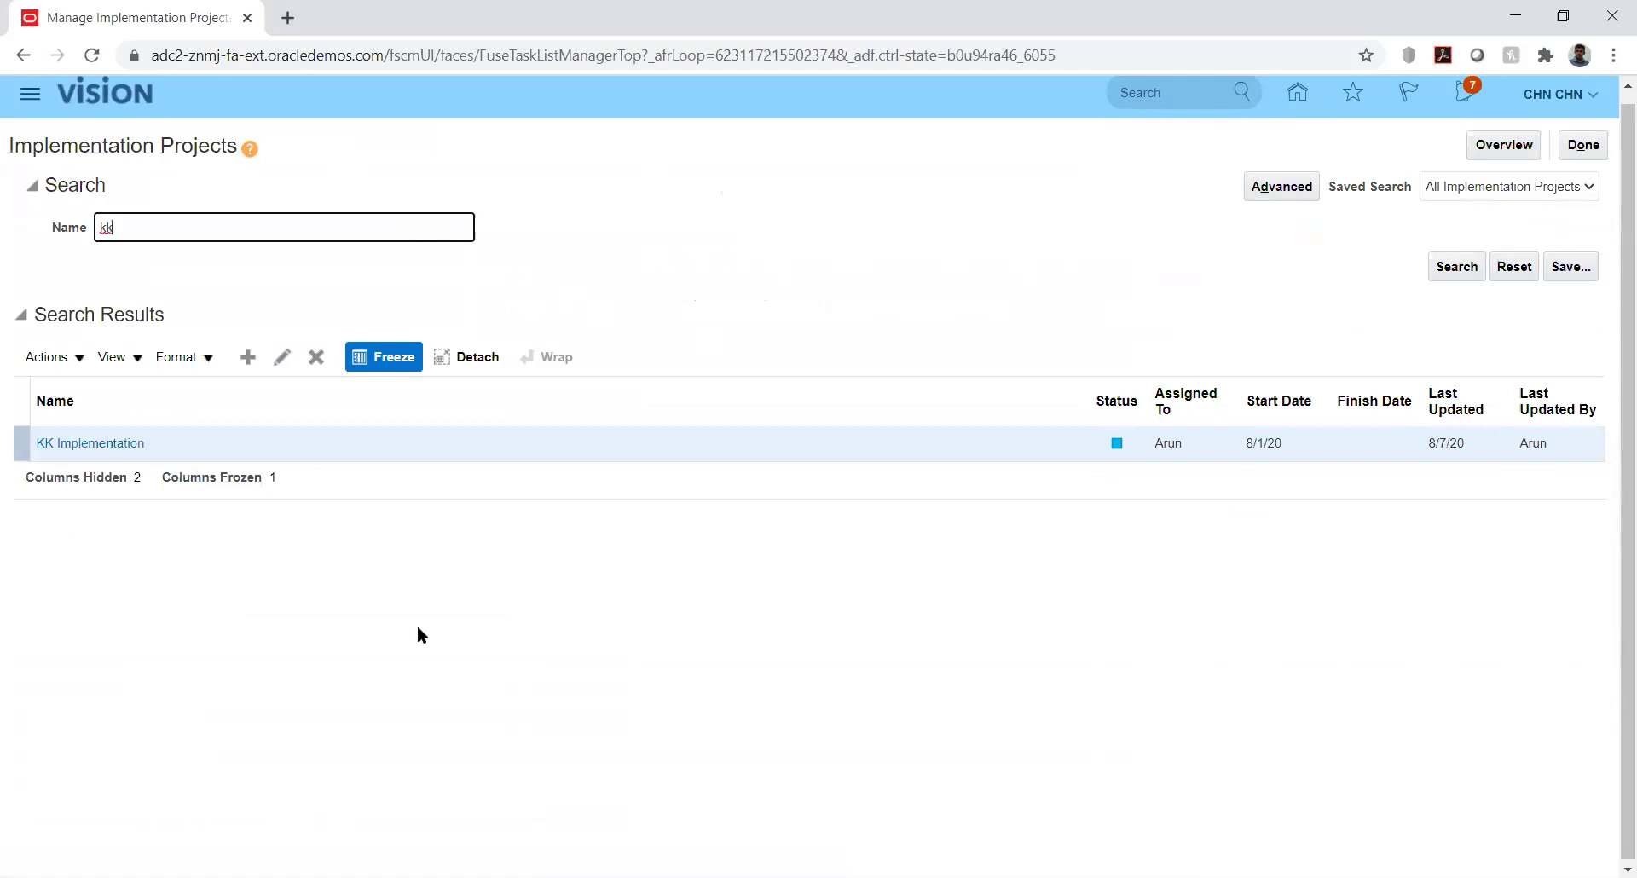
left_click(96, 445)
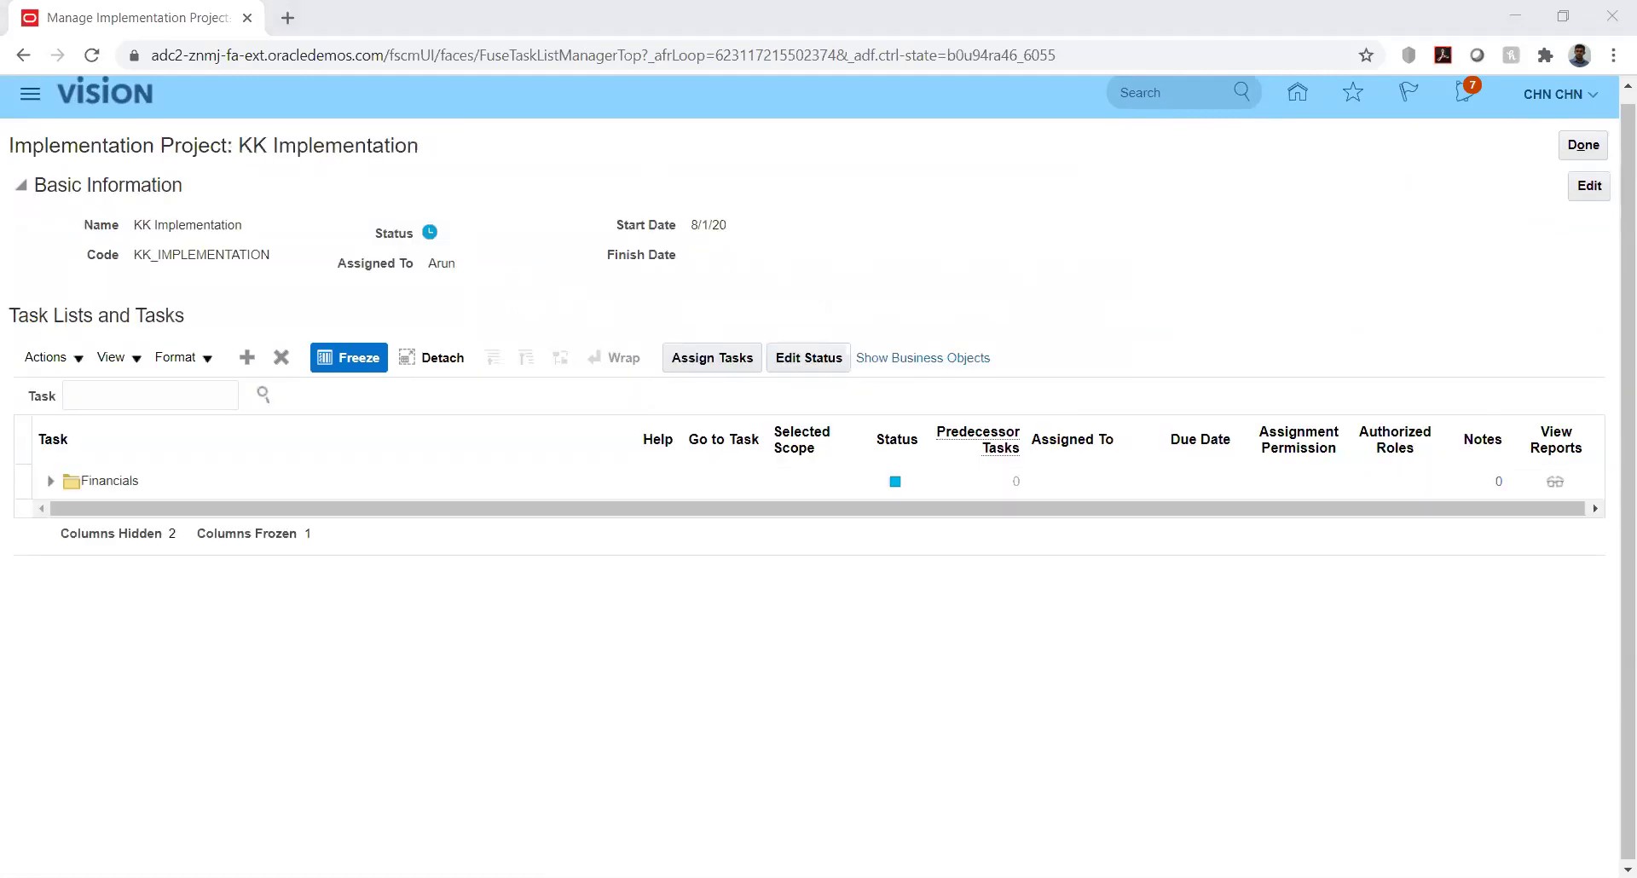
Expand Financials, Define Budget Configuration and Define Budgetary Controls in the task tree
left_click(50, 481)
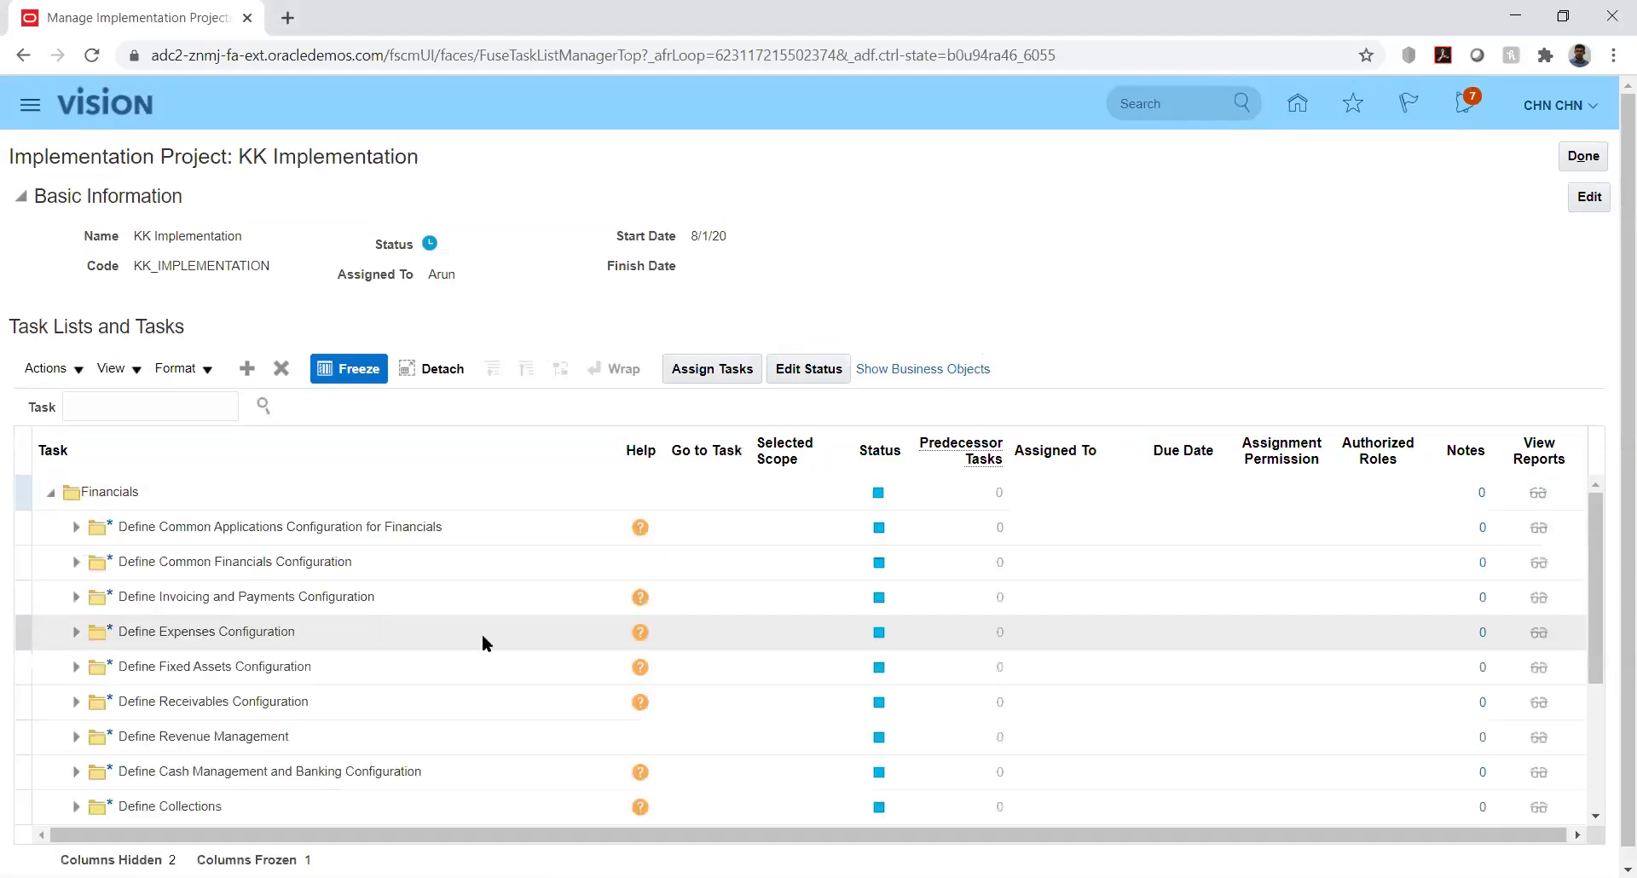
left_click(76, 528)
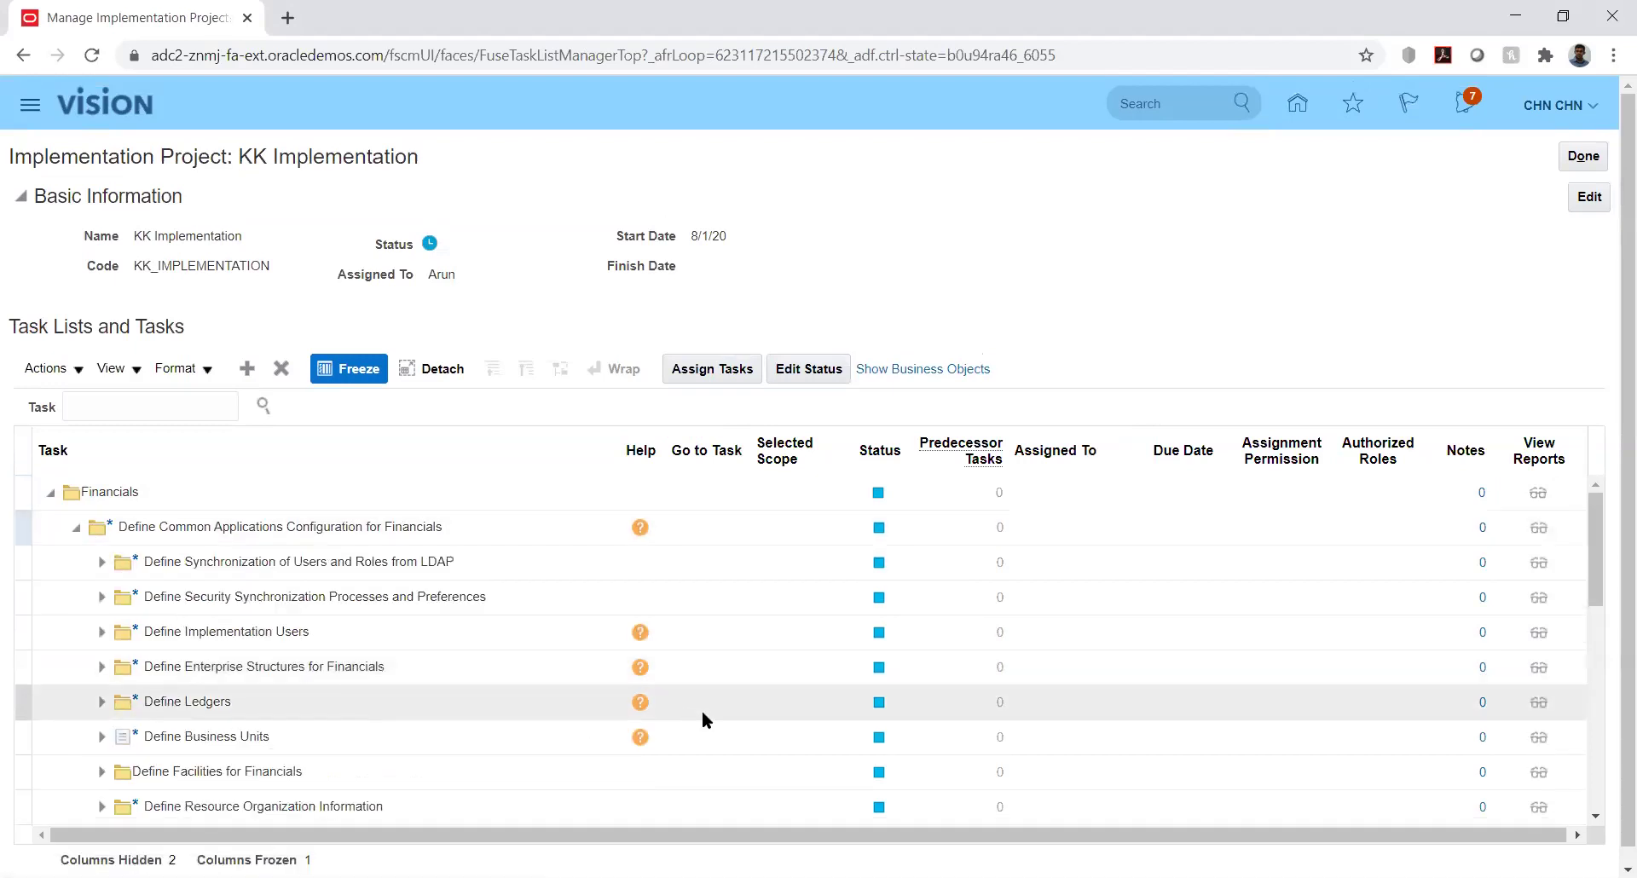
left_click(1595, 564)
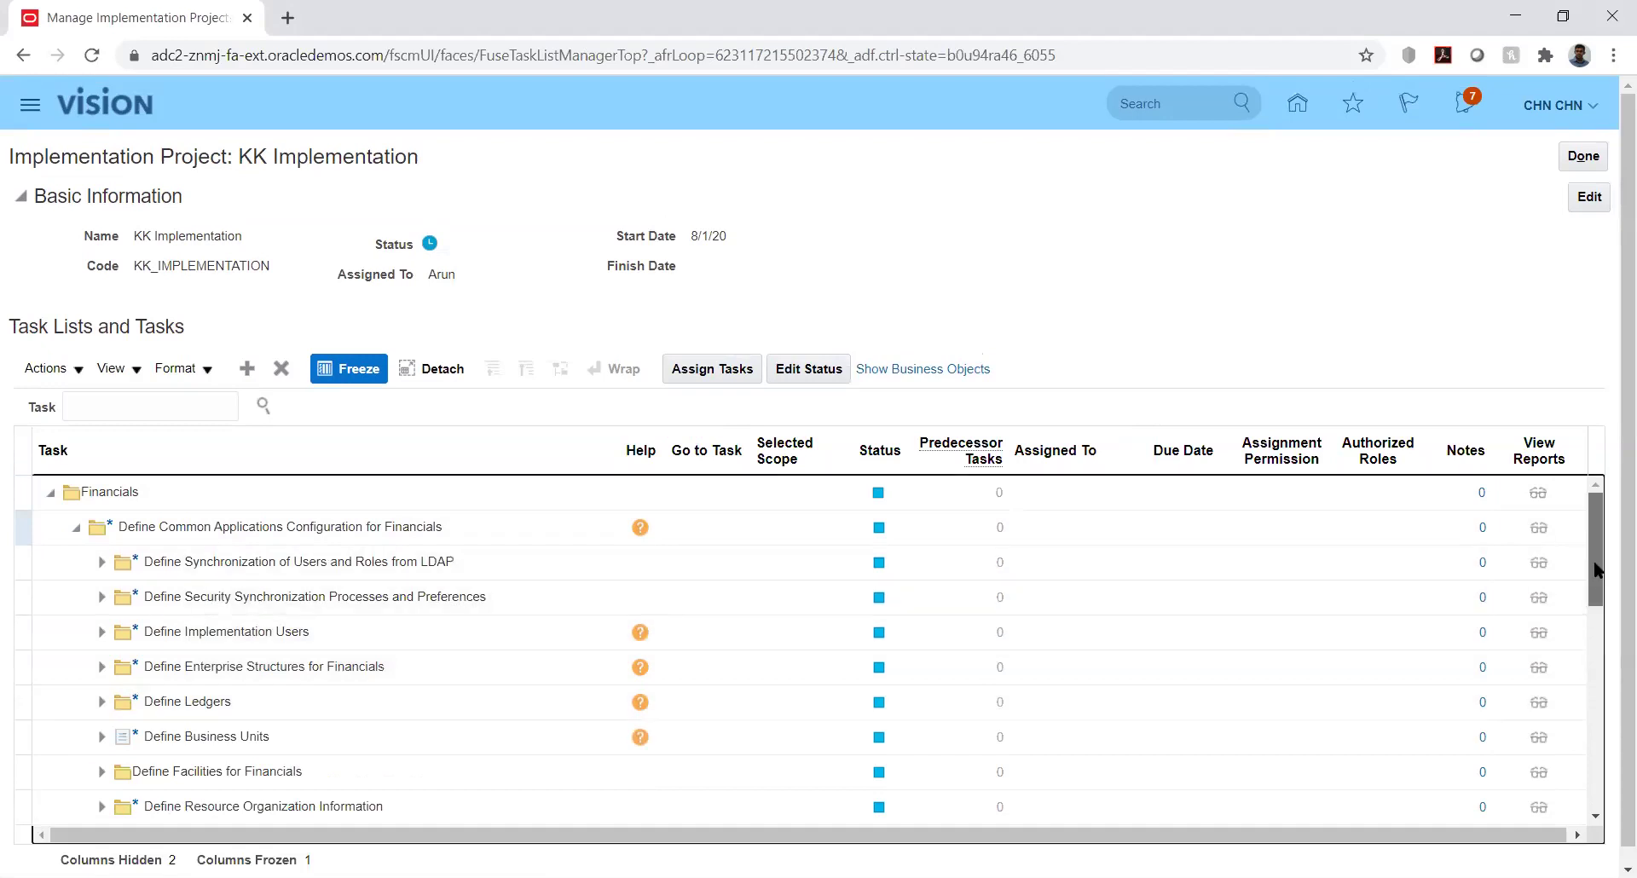
left_click_drag(1598, 590, 1598, 761)
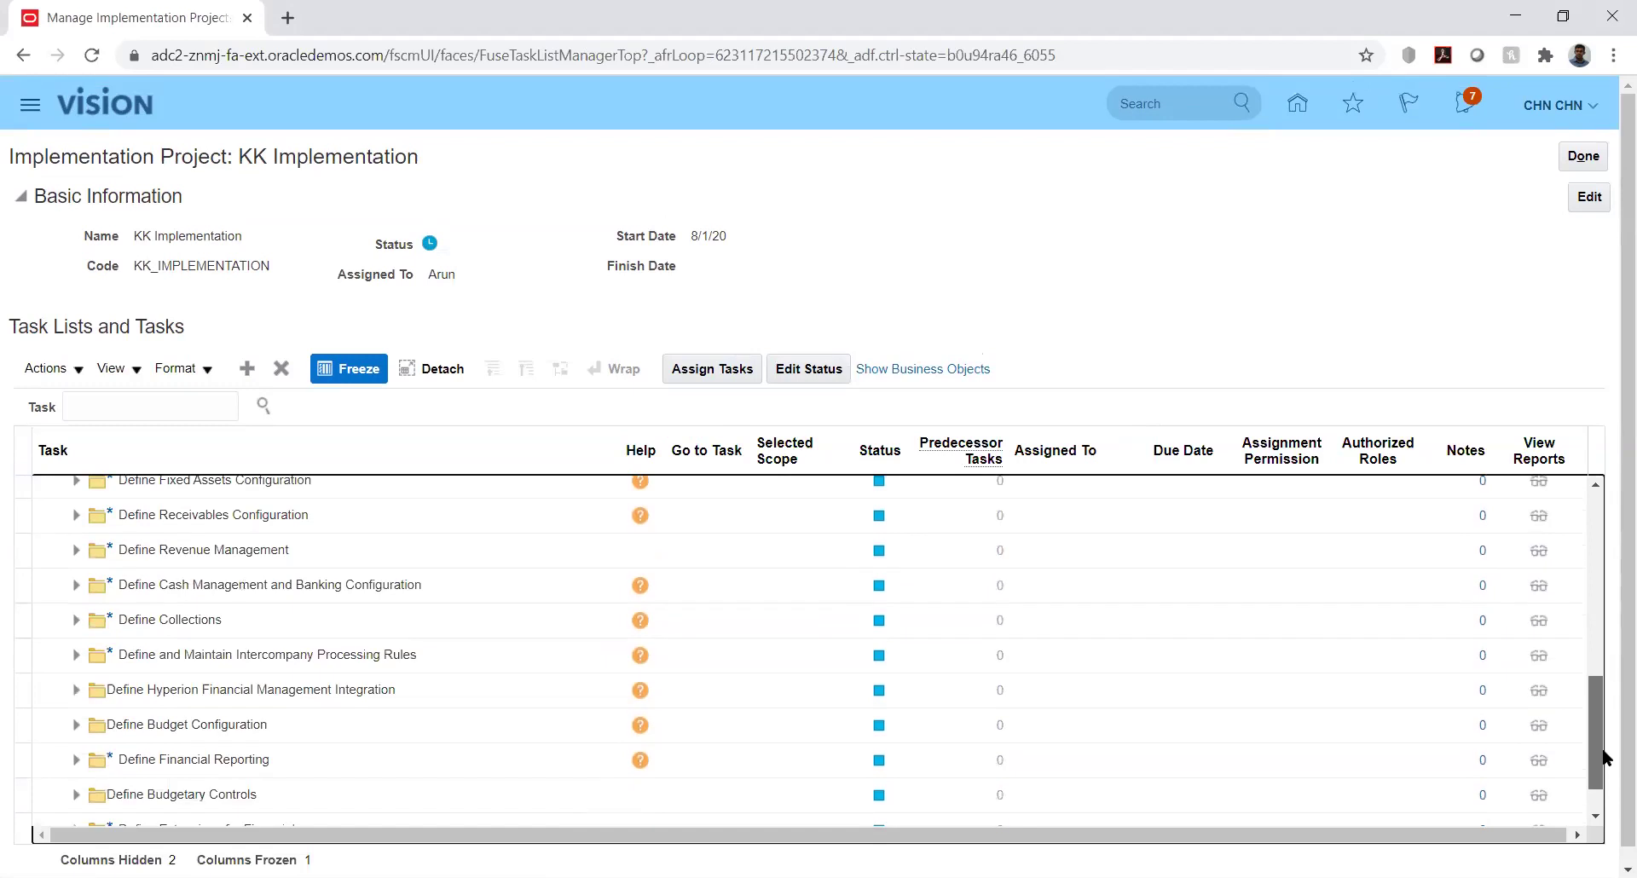
left_click(75, 727)
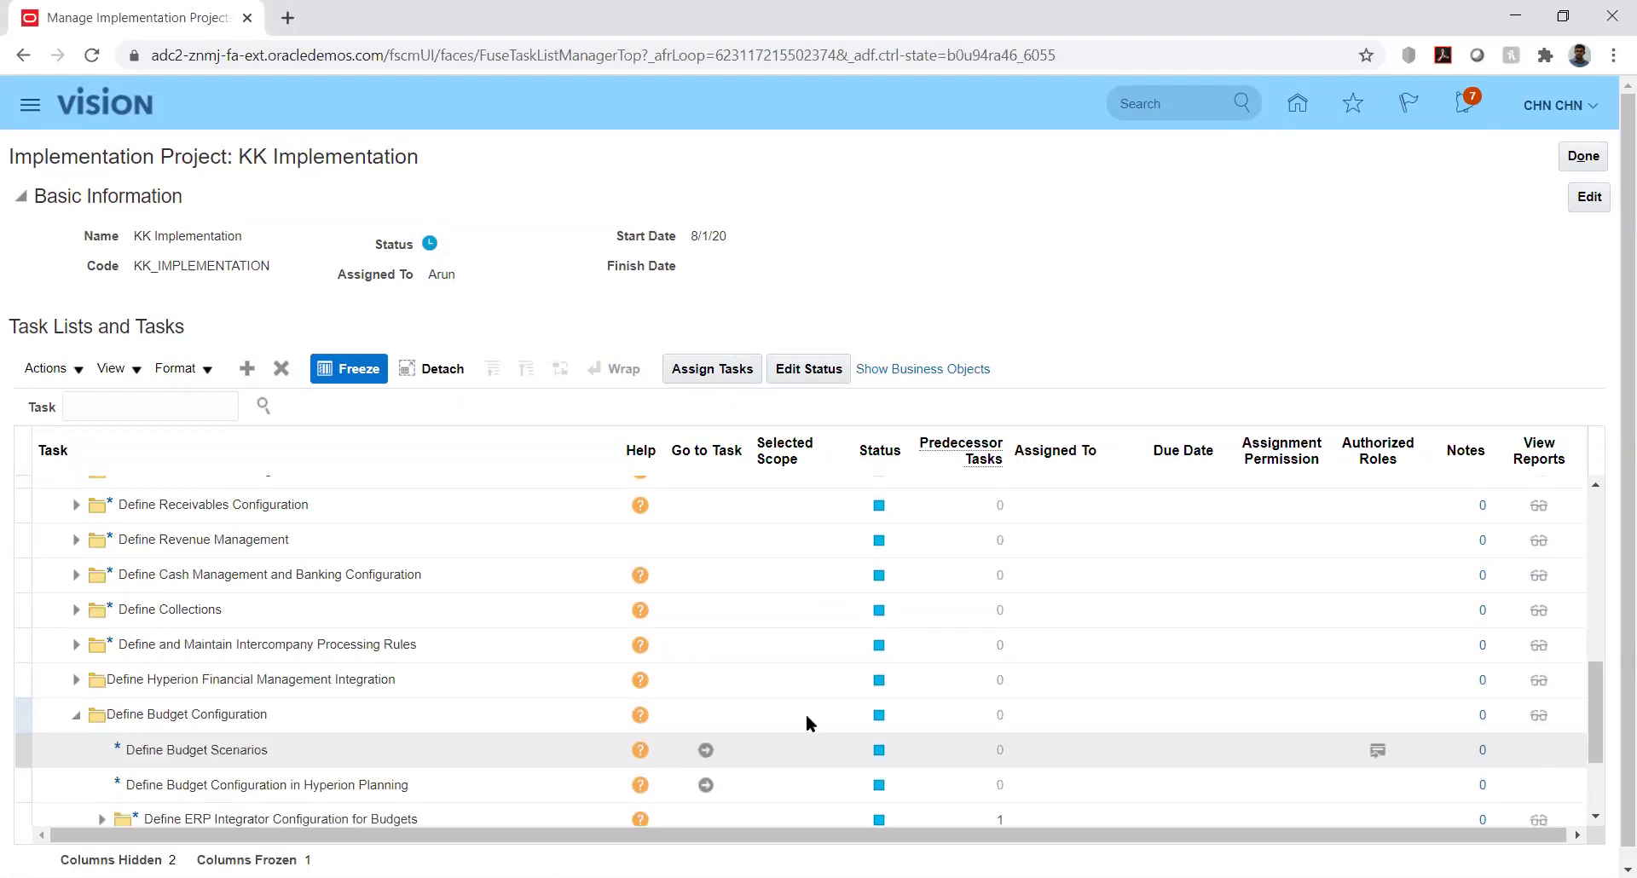
left_click(1597, 683)
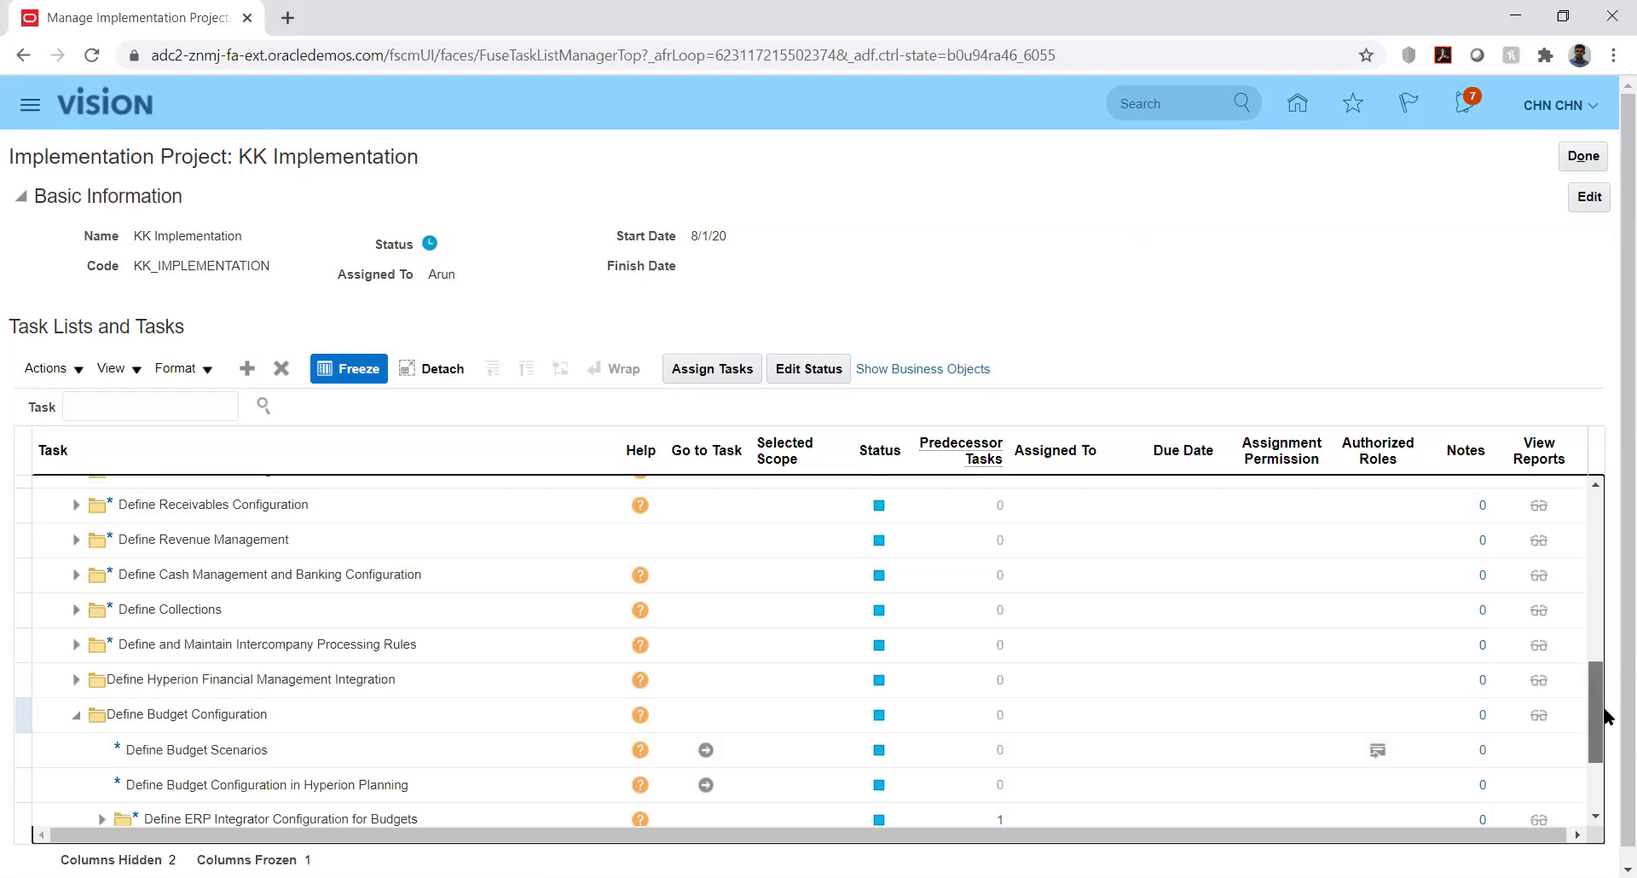
scroll(1605, 723, "down", 1)
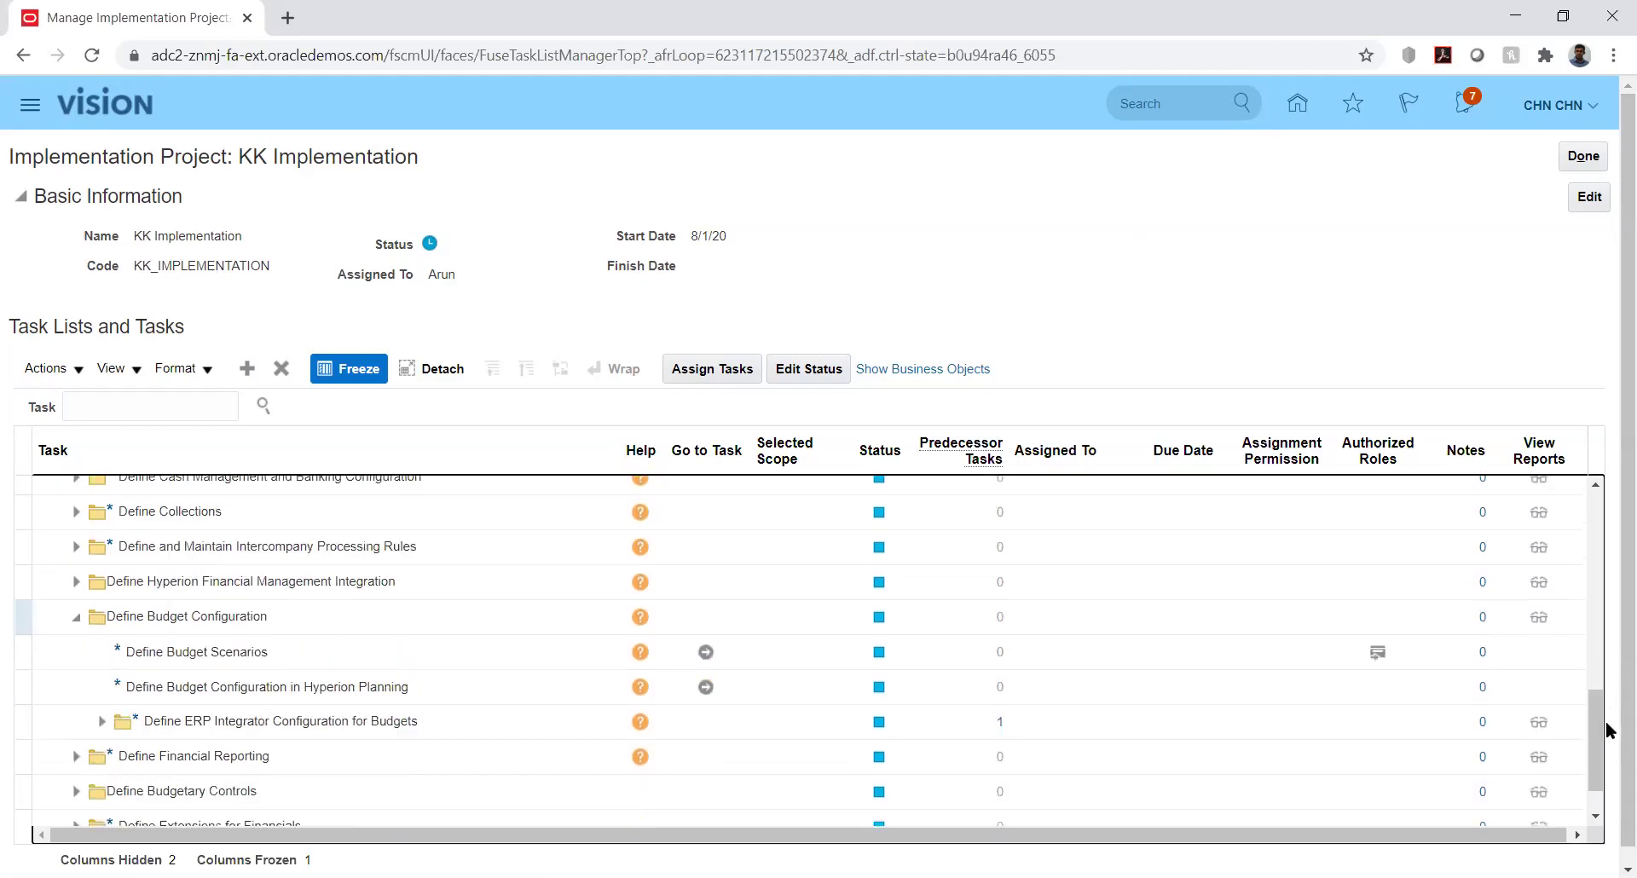
left_click(75, 795)
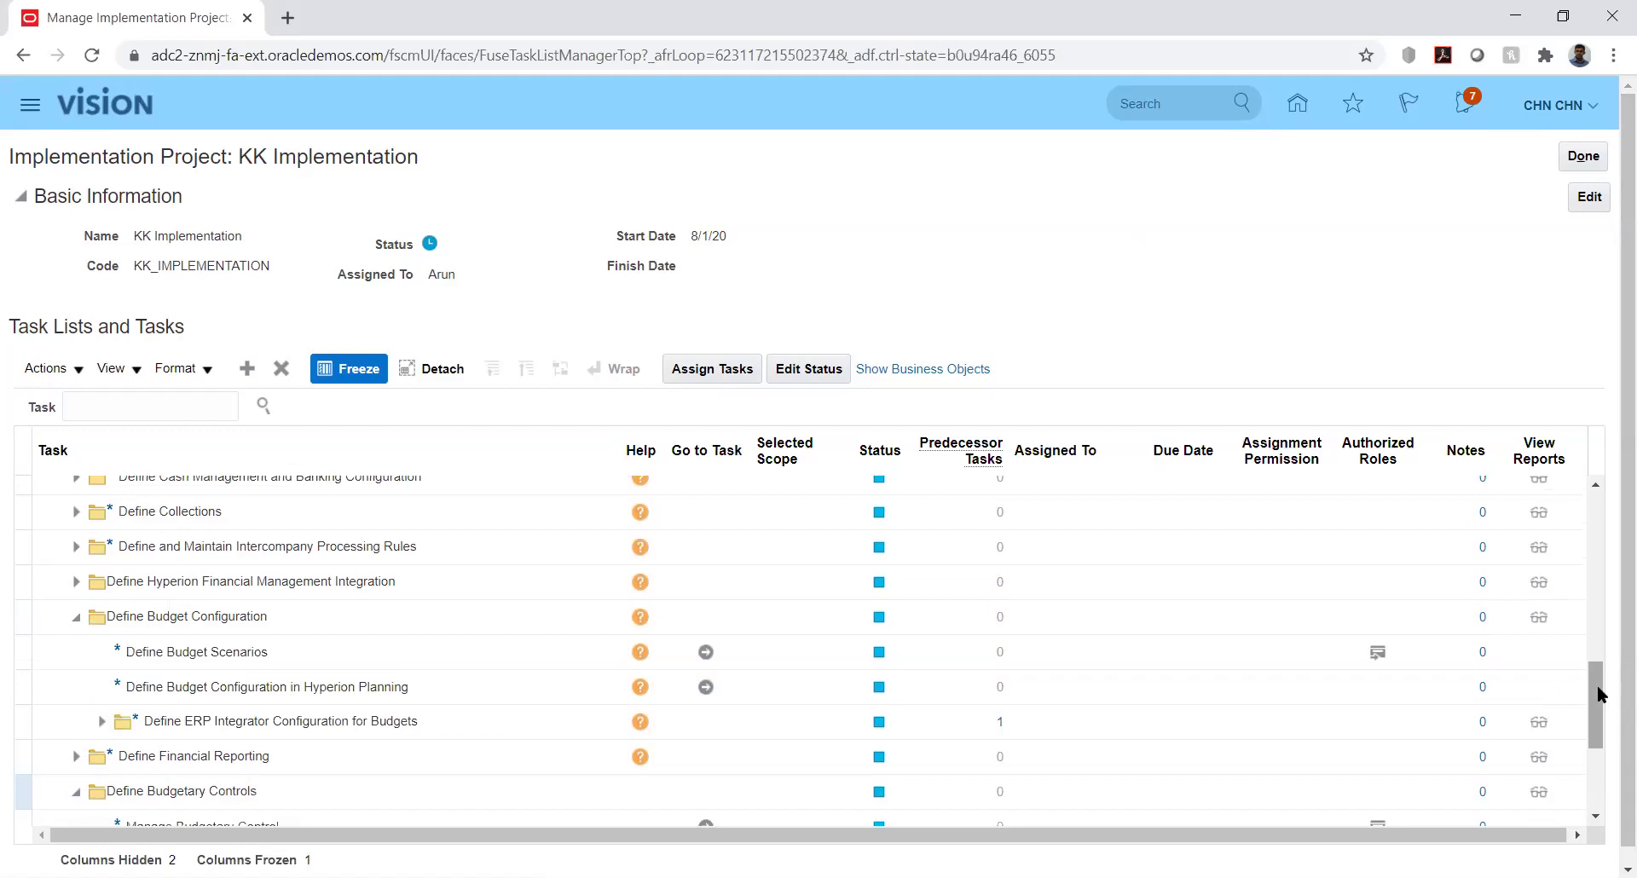
left_click(1600, 694)
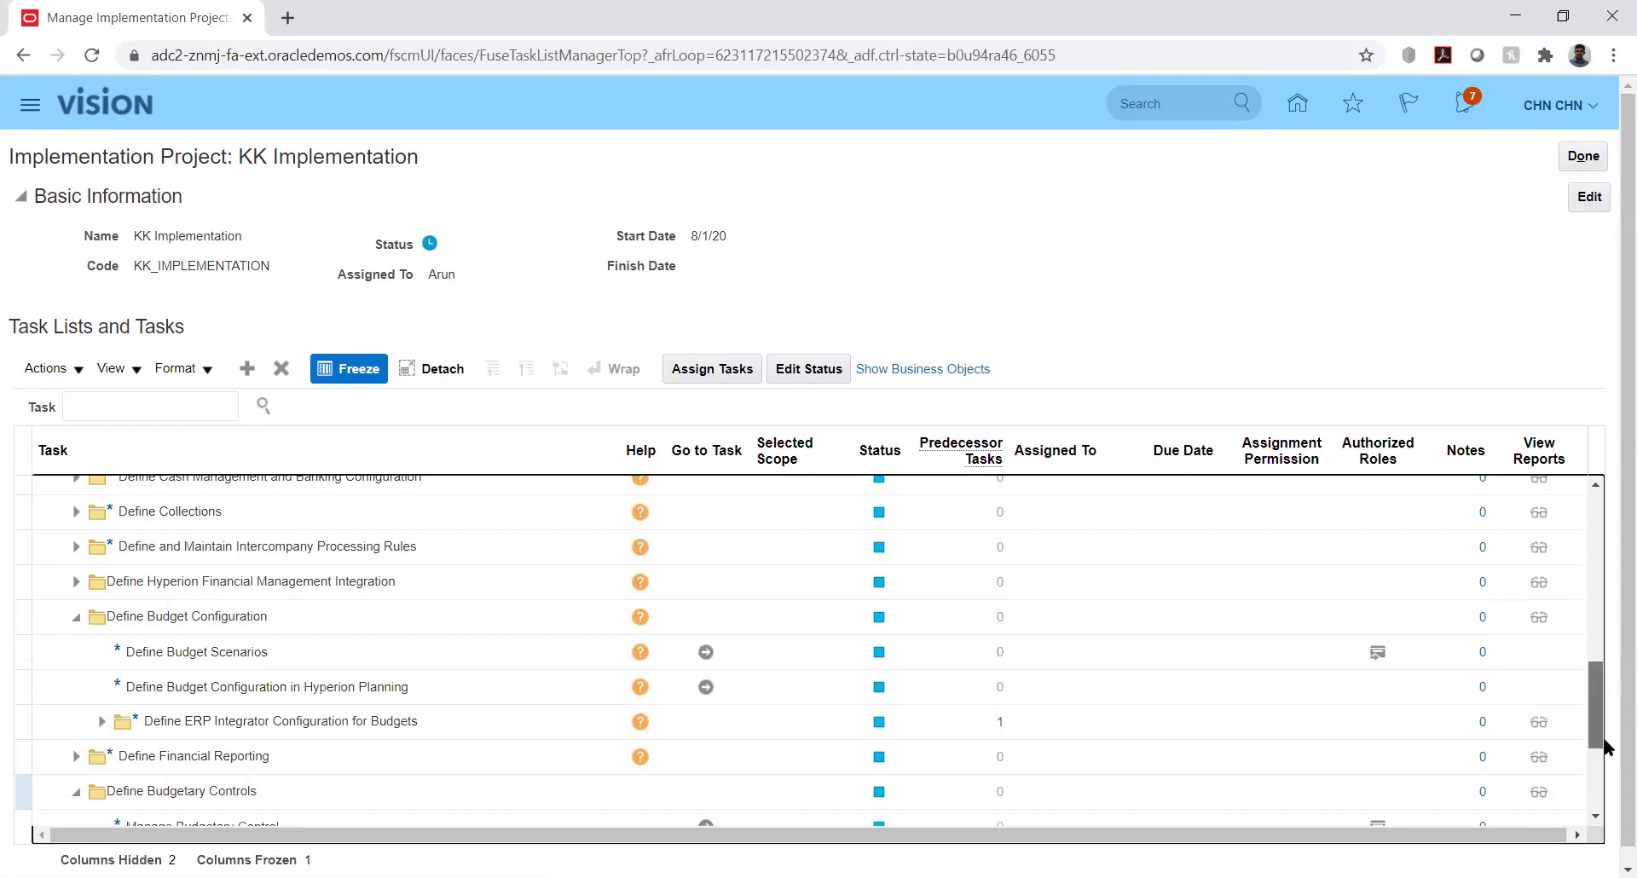
scroll(1599, 769, "down", 3)
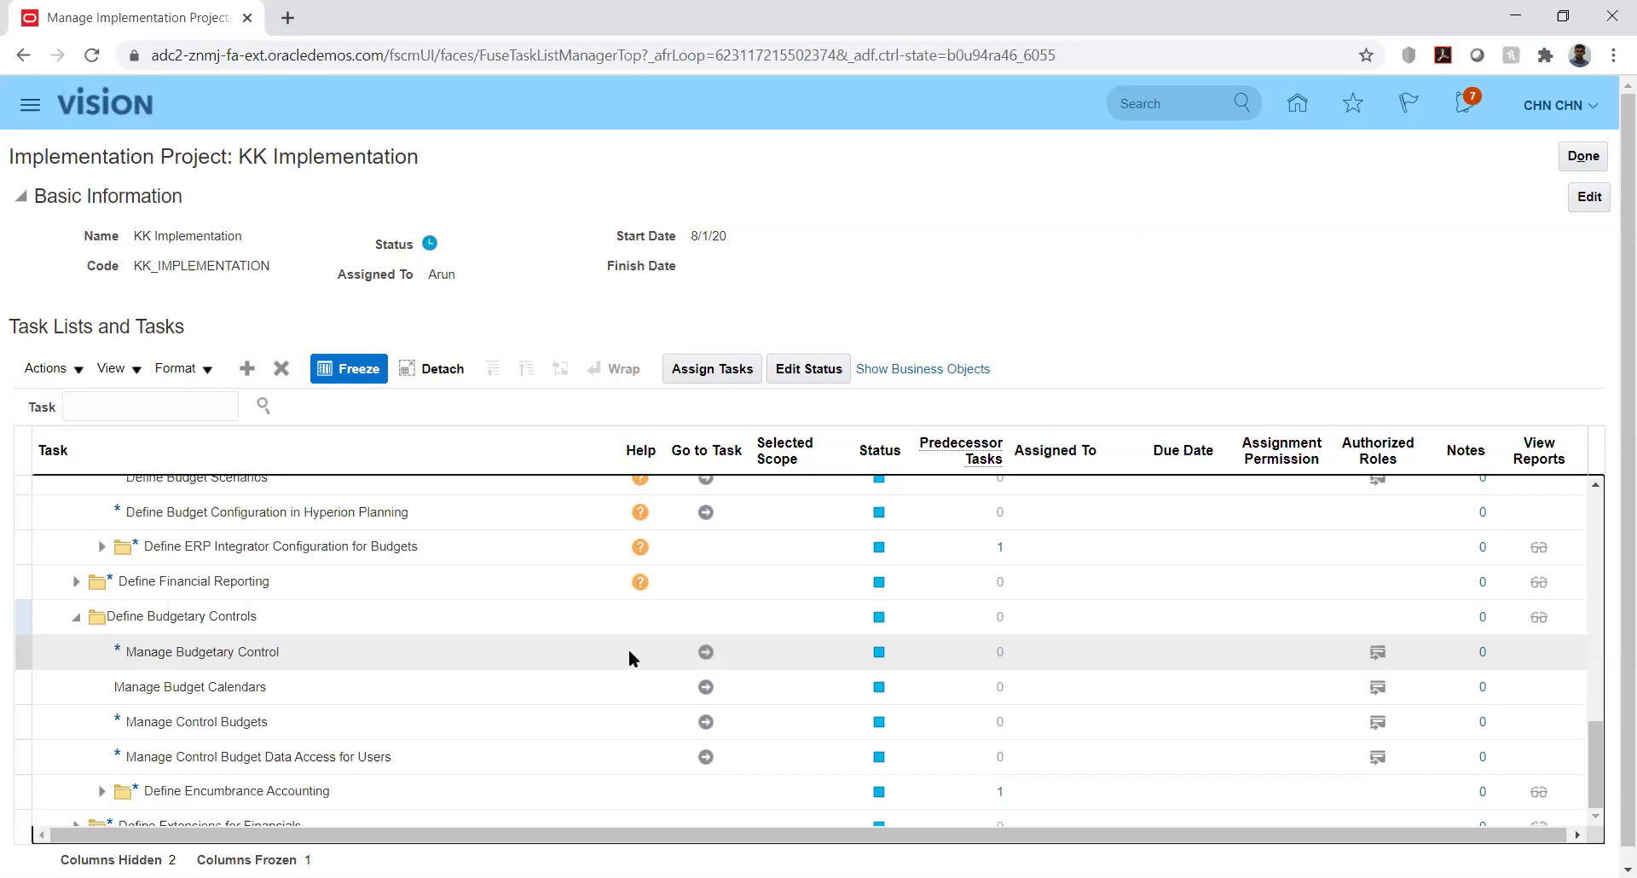
Launch the Manage Budgetary Control task from its row in the KK Implementation task list
left_click(629, 652)
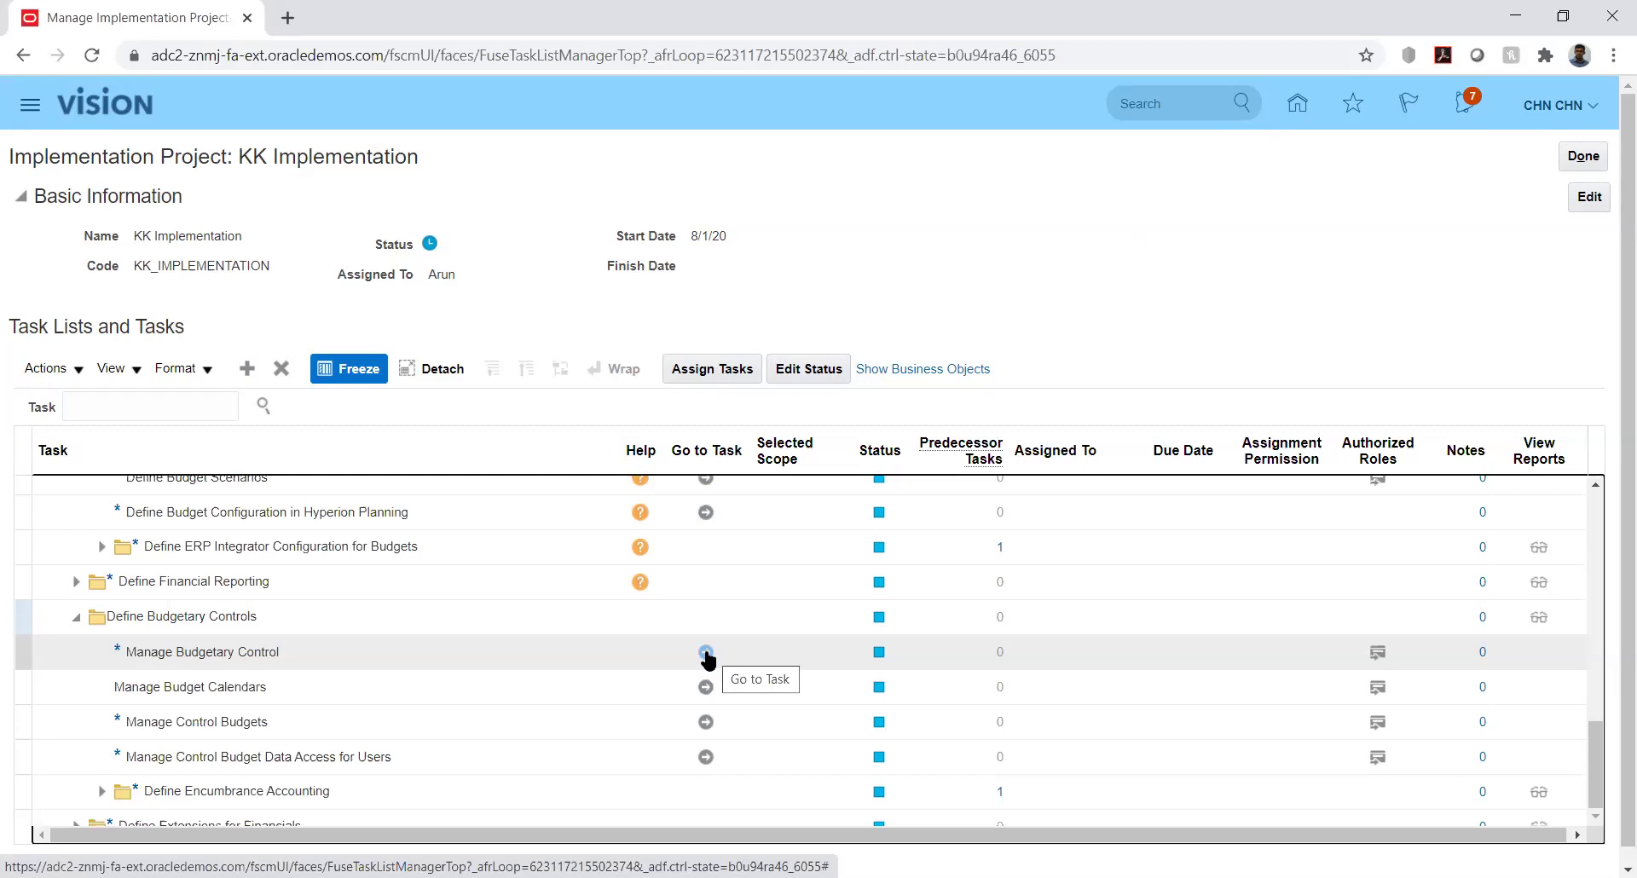
left_click(706, 653)
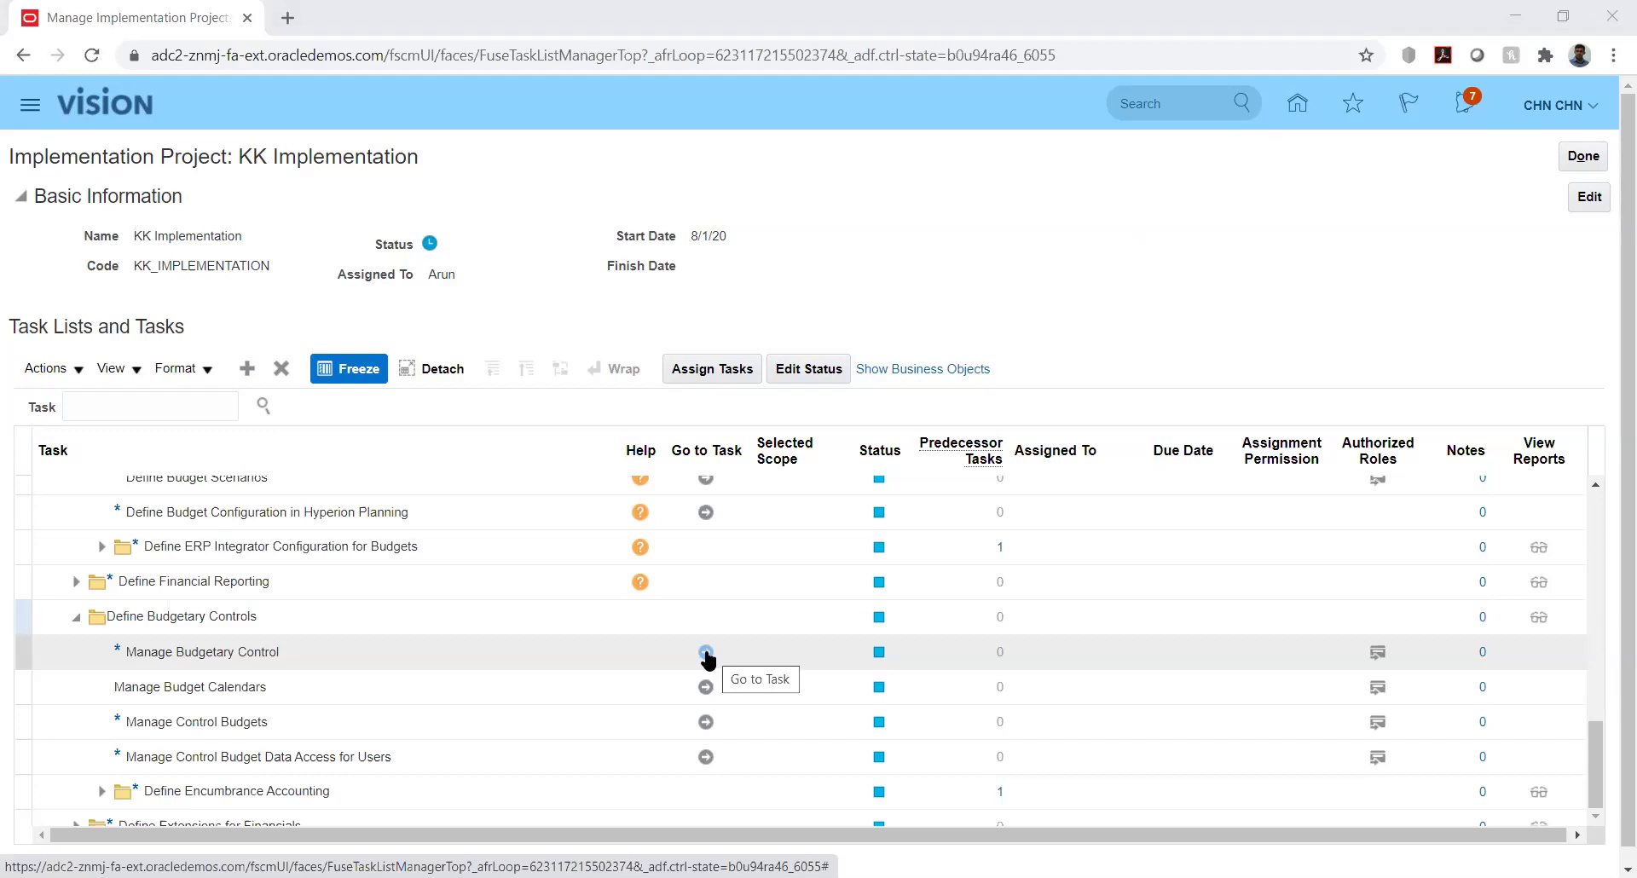
left_click(706, 653)
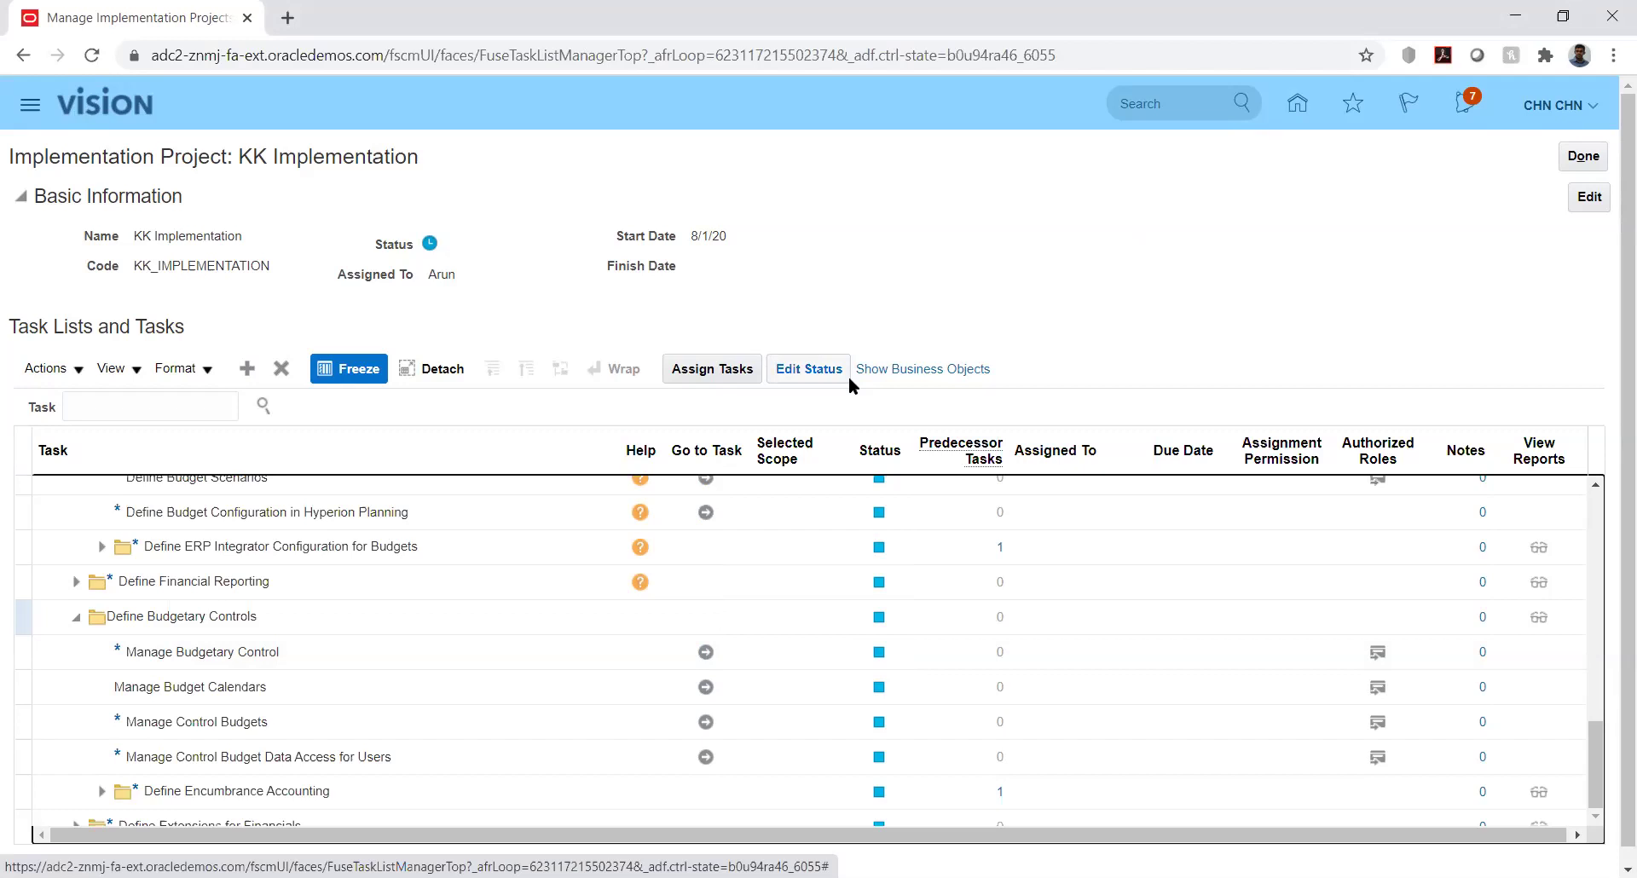
left_click(706, 653)
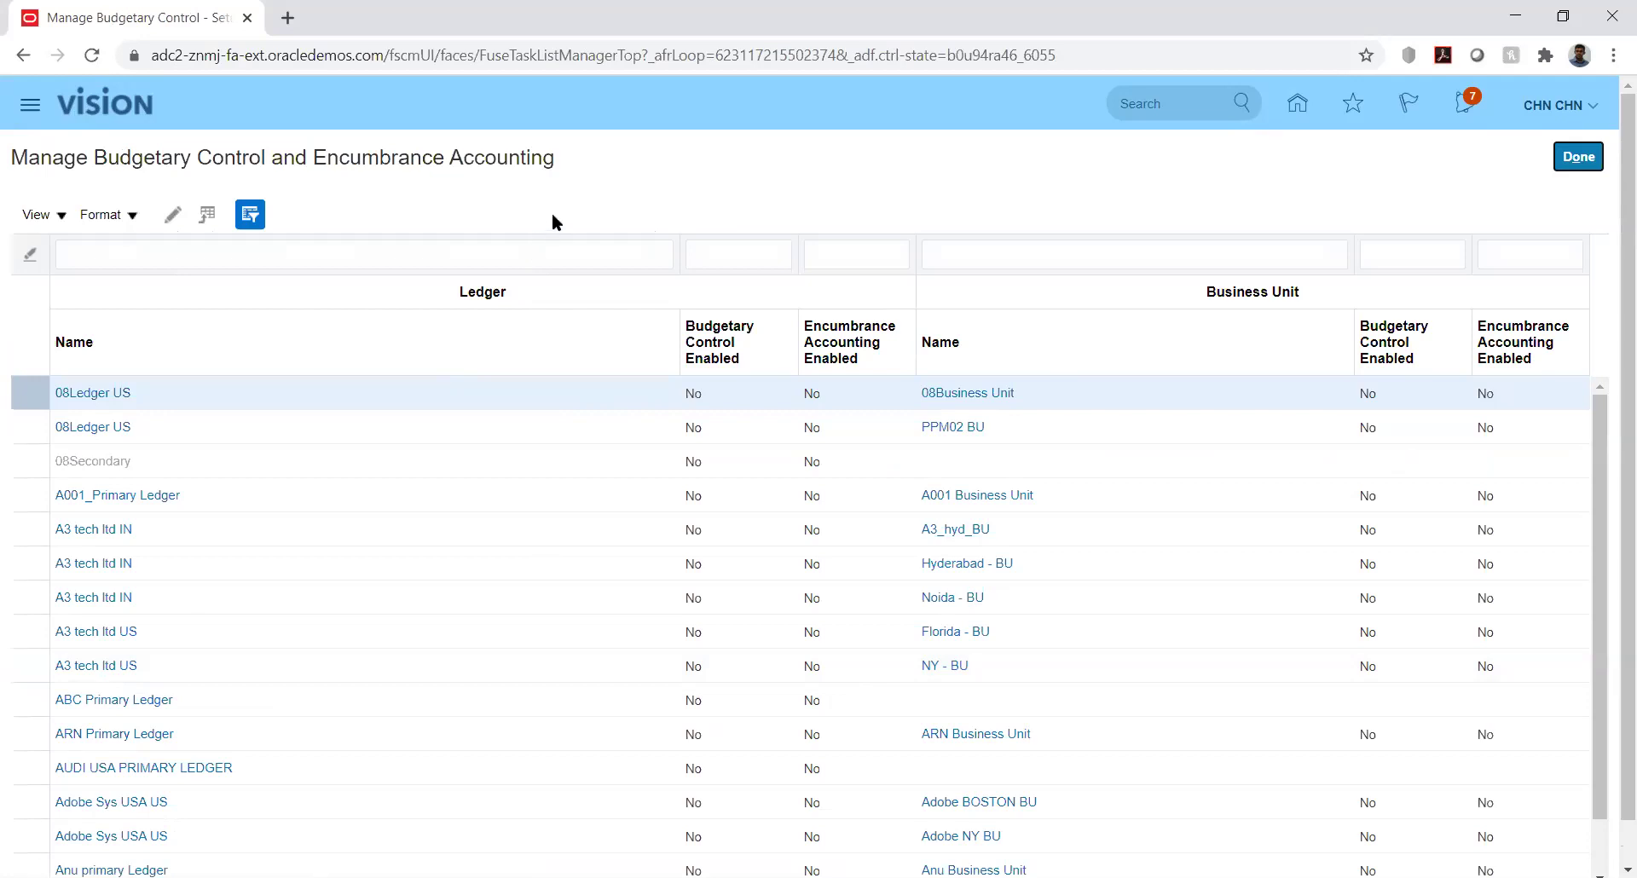
Filter the ledger list by name 'kk' so only KK_Ledger remains
left_click(409, 249)
type("kk")
key("Return")
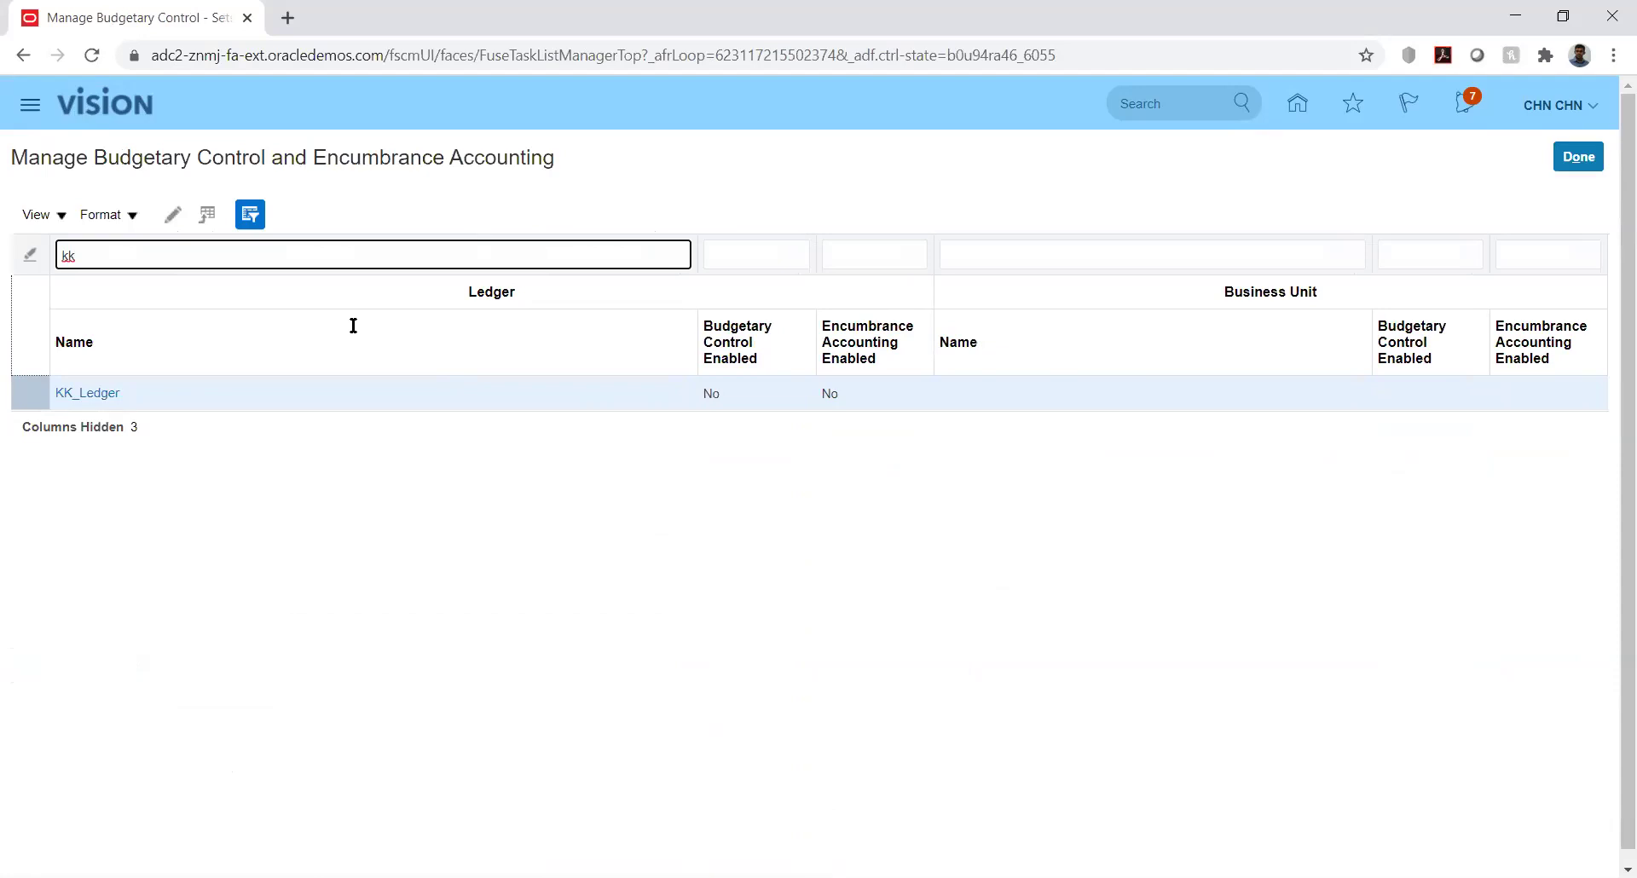
Enable budgetary control on KK_Ledger and save it, accepting the warning
left_click(84, 398)
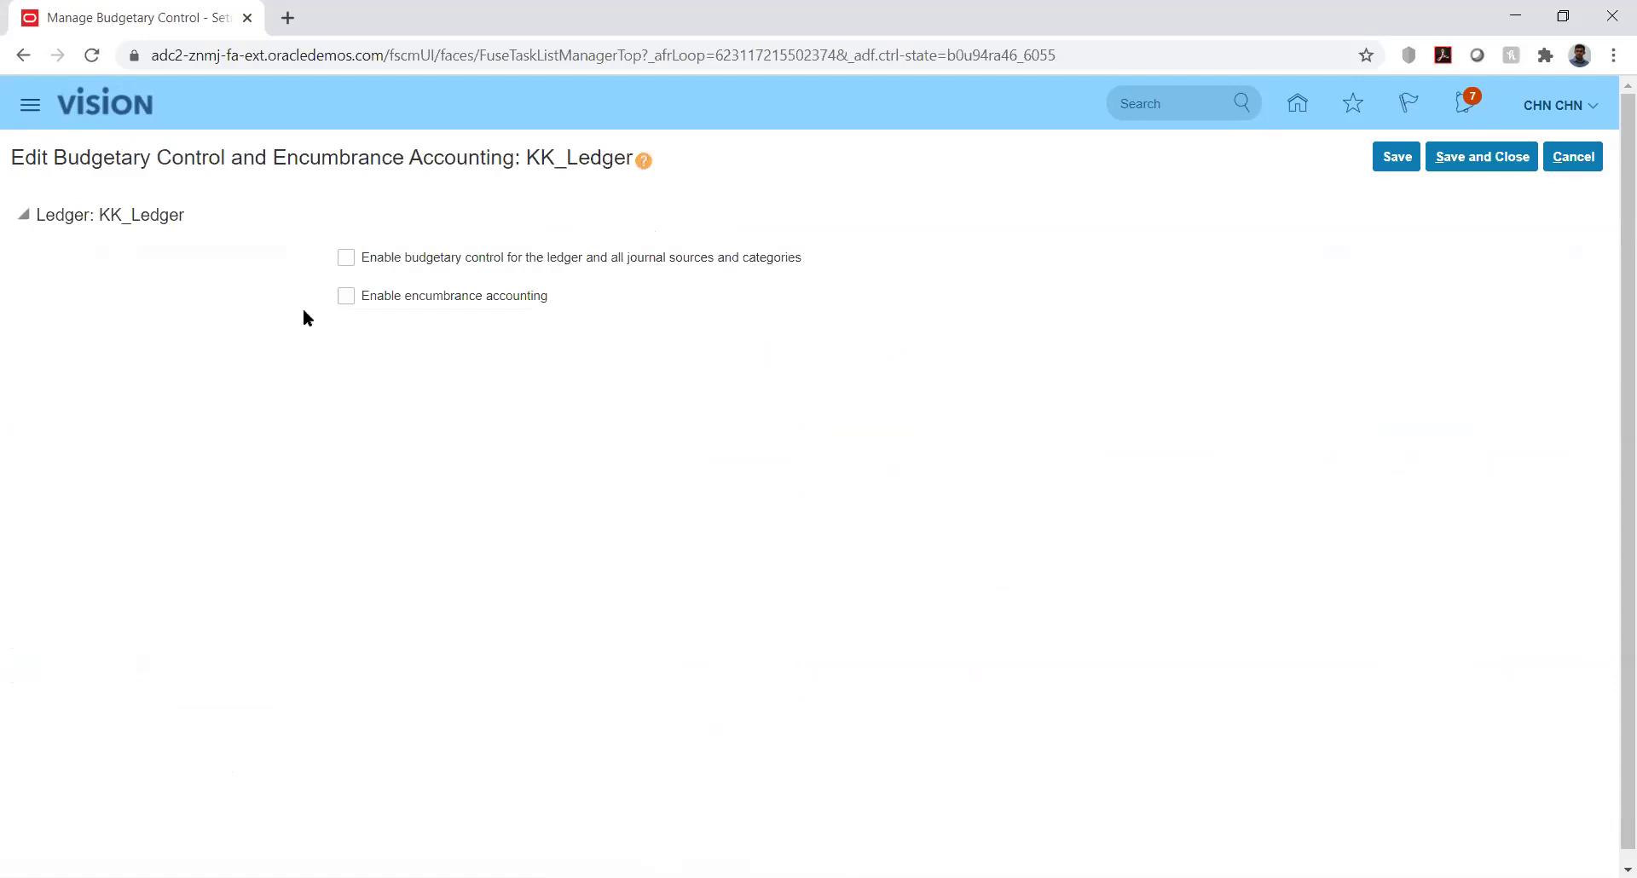
left_click(347, 258)
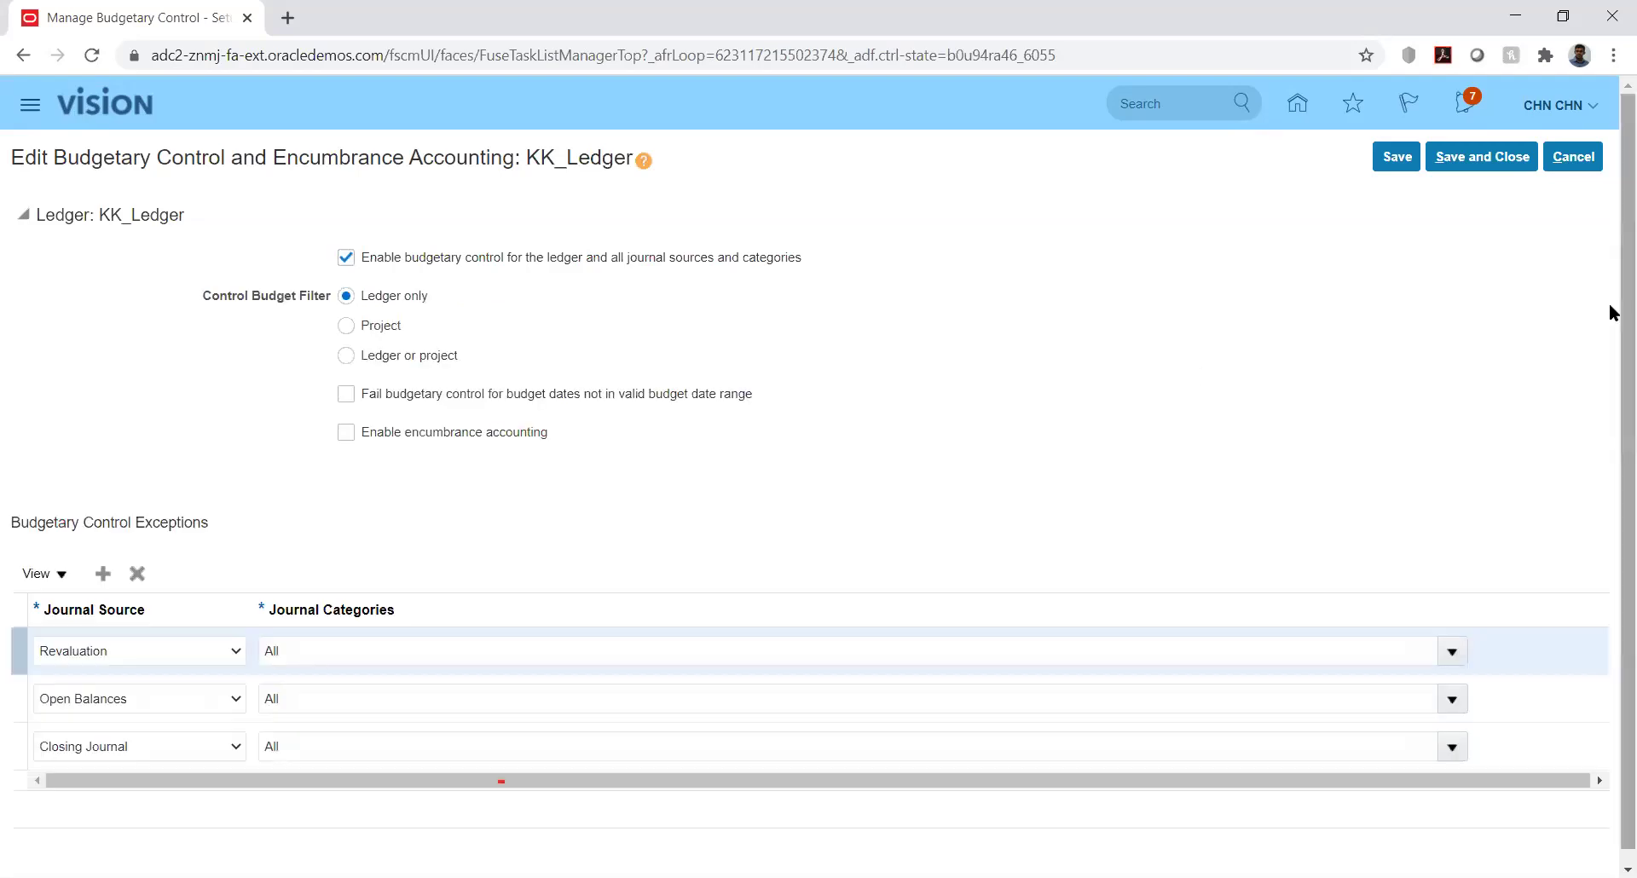
scroll(1611, 333, "down", 1)
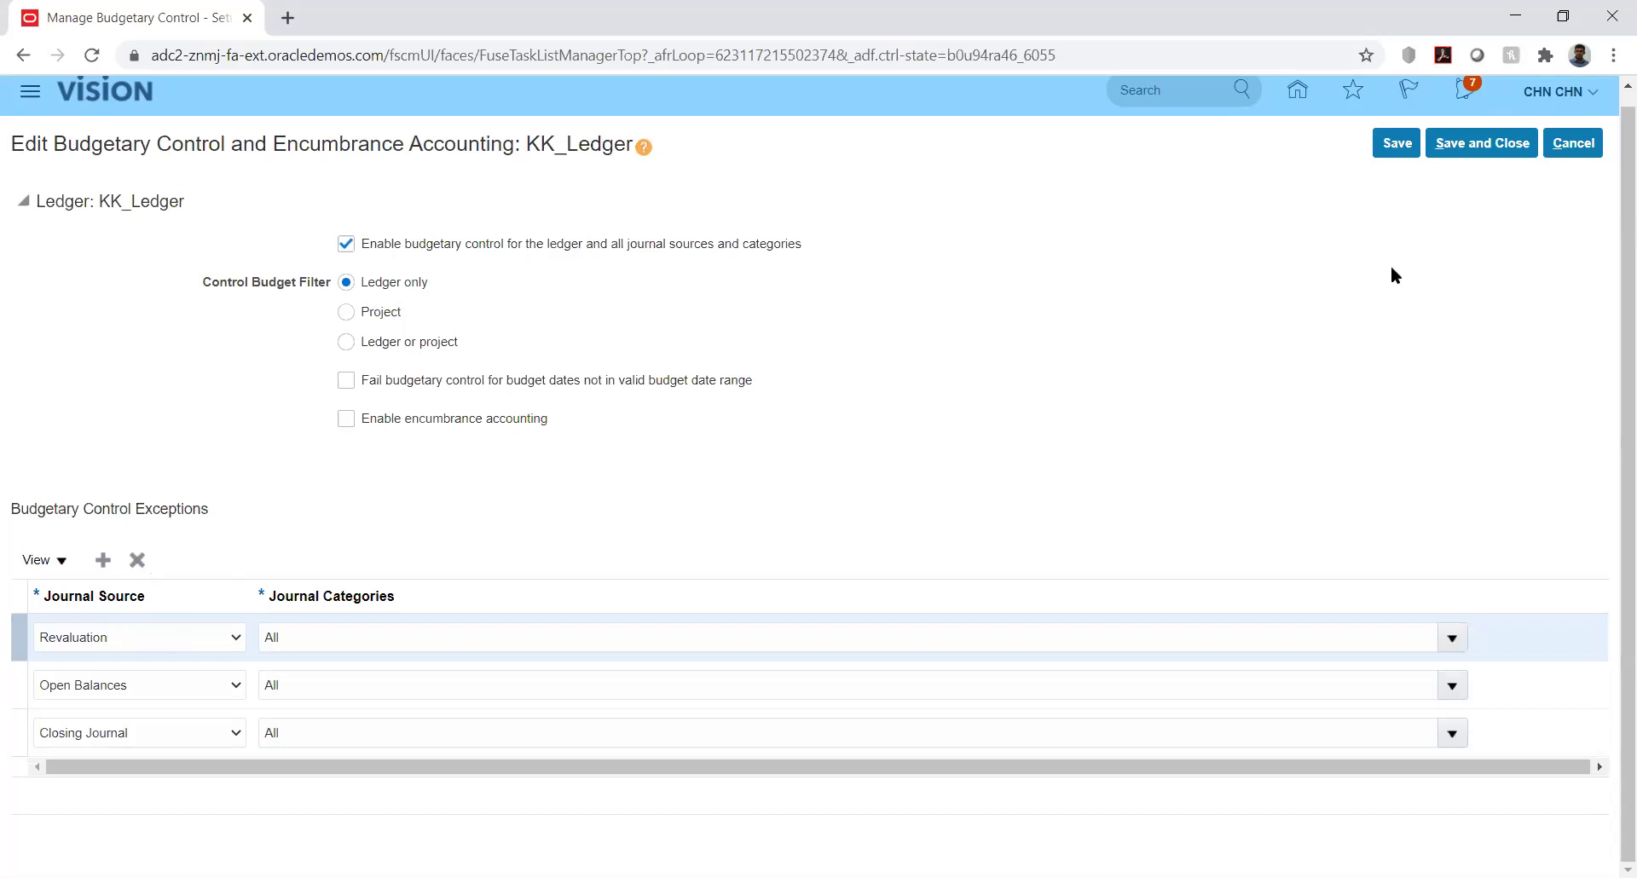
left_click(1398, 142)
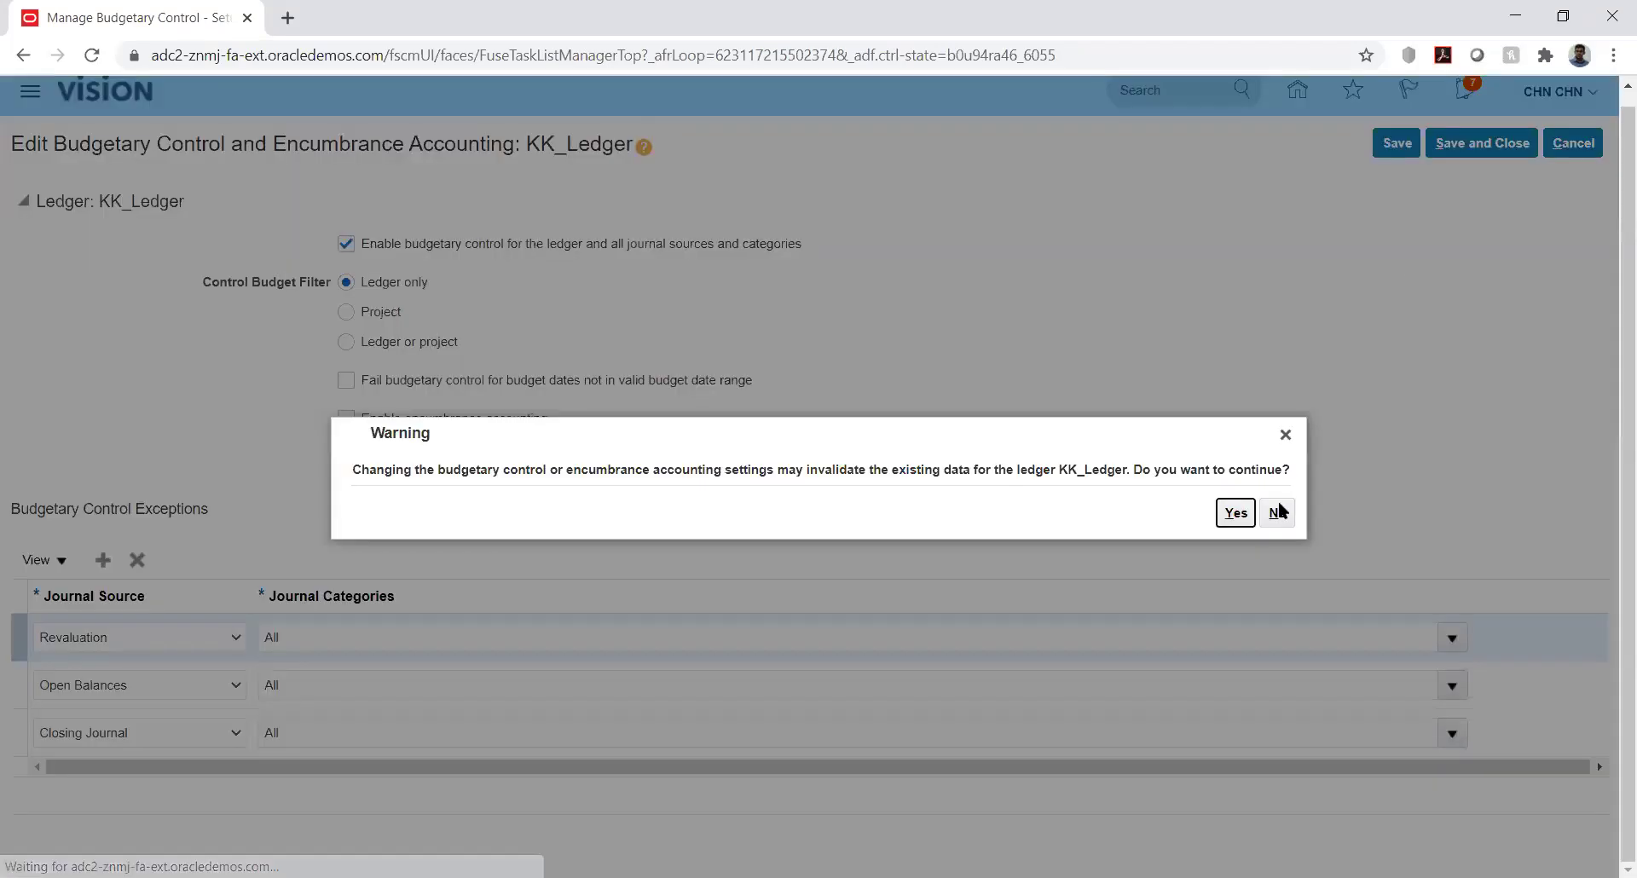
left_click(1228, 514)
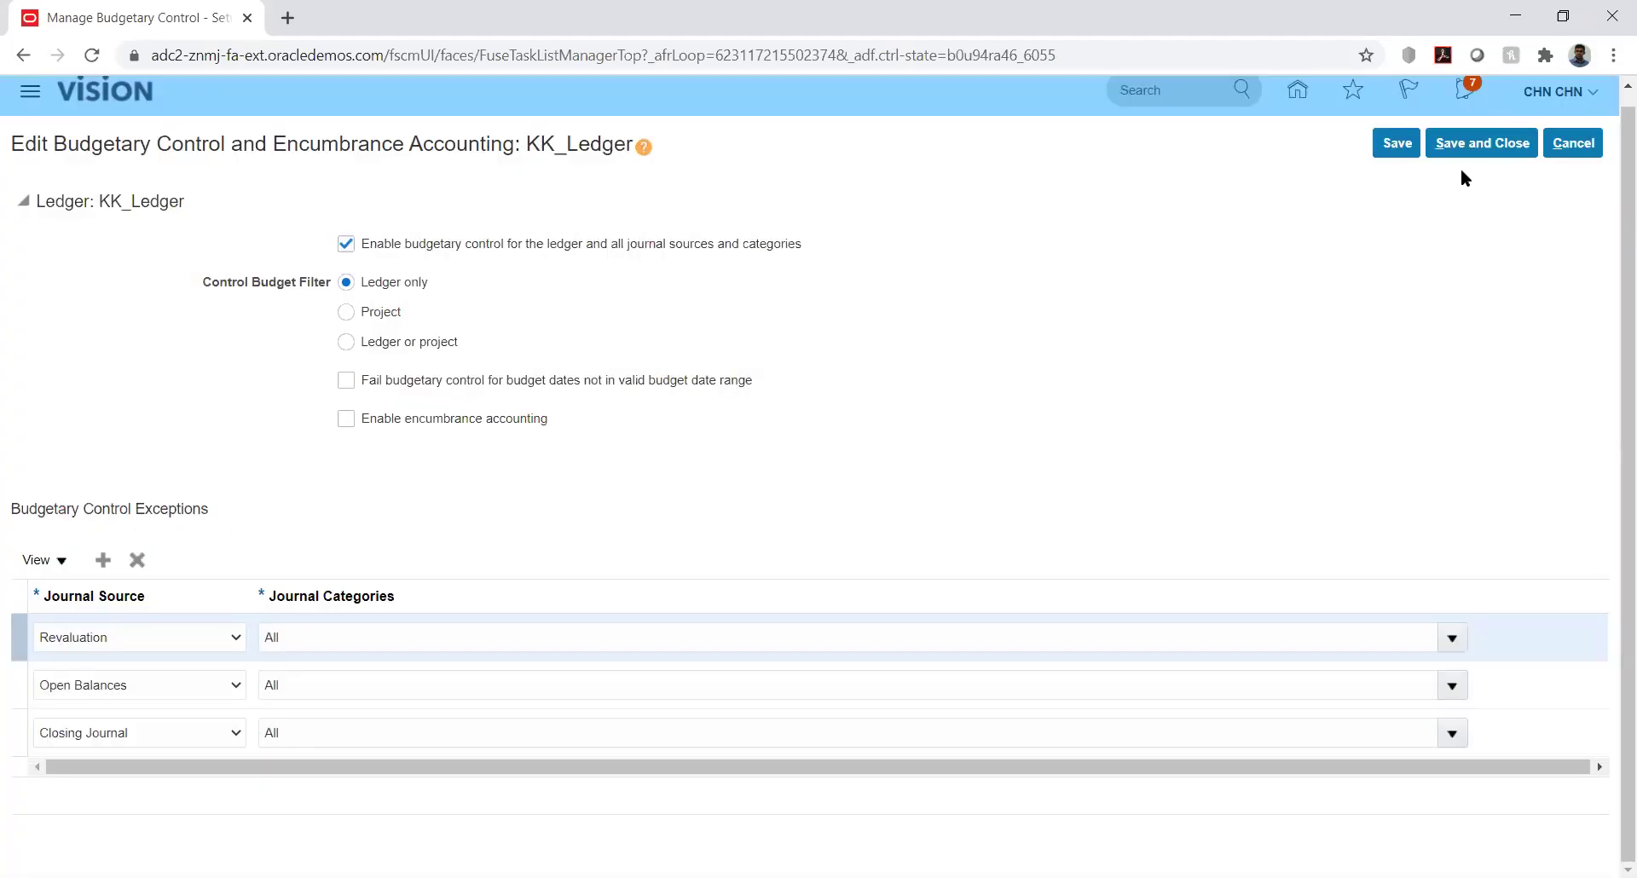
Leave the ledger settings and begin creating a new calendar from Manage Budget Calendars
left_click(1482, 147)
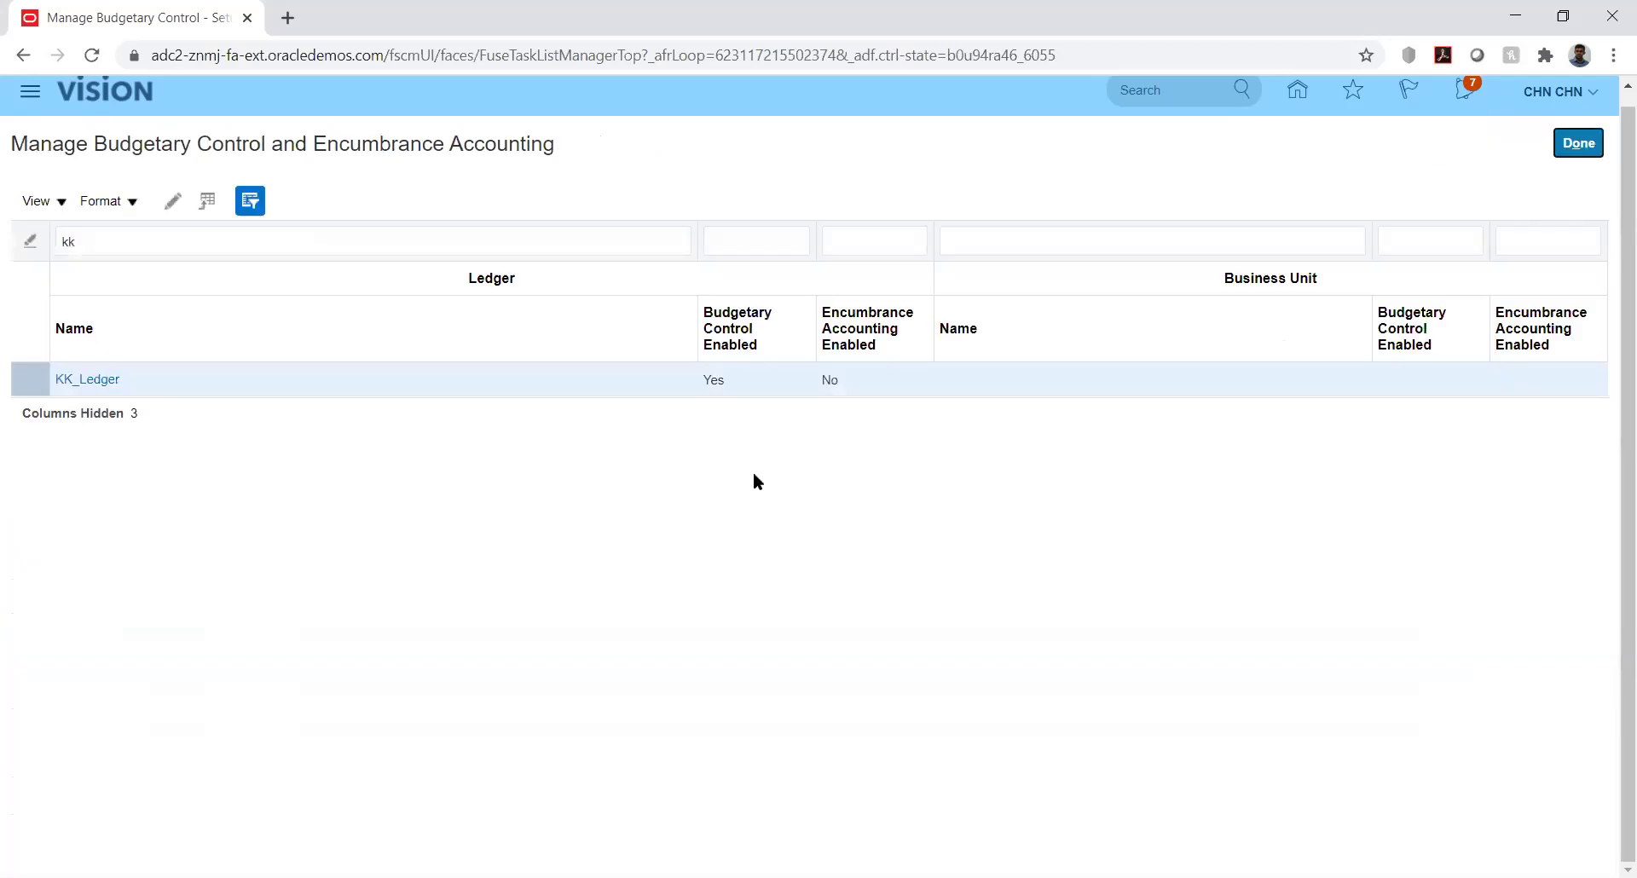
left_click(1576, 145)
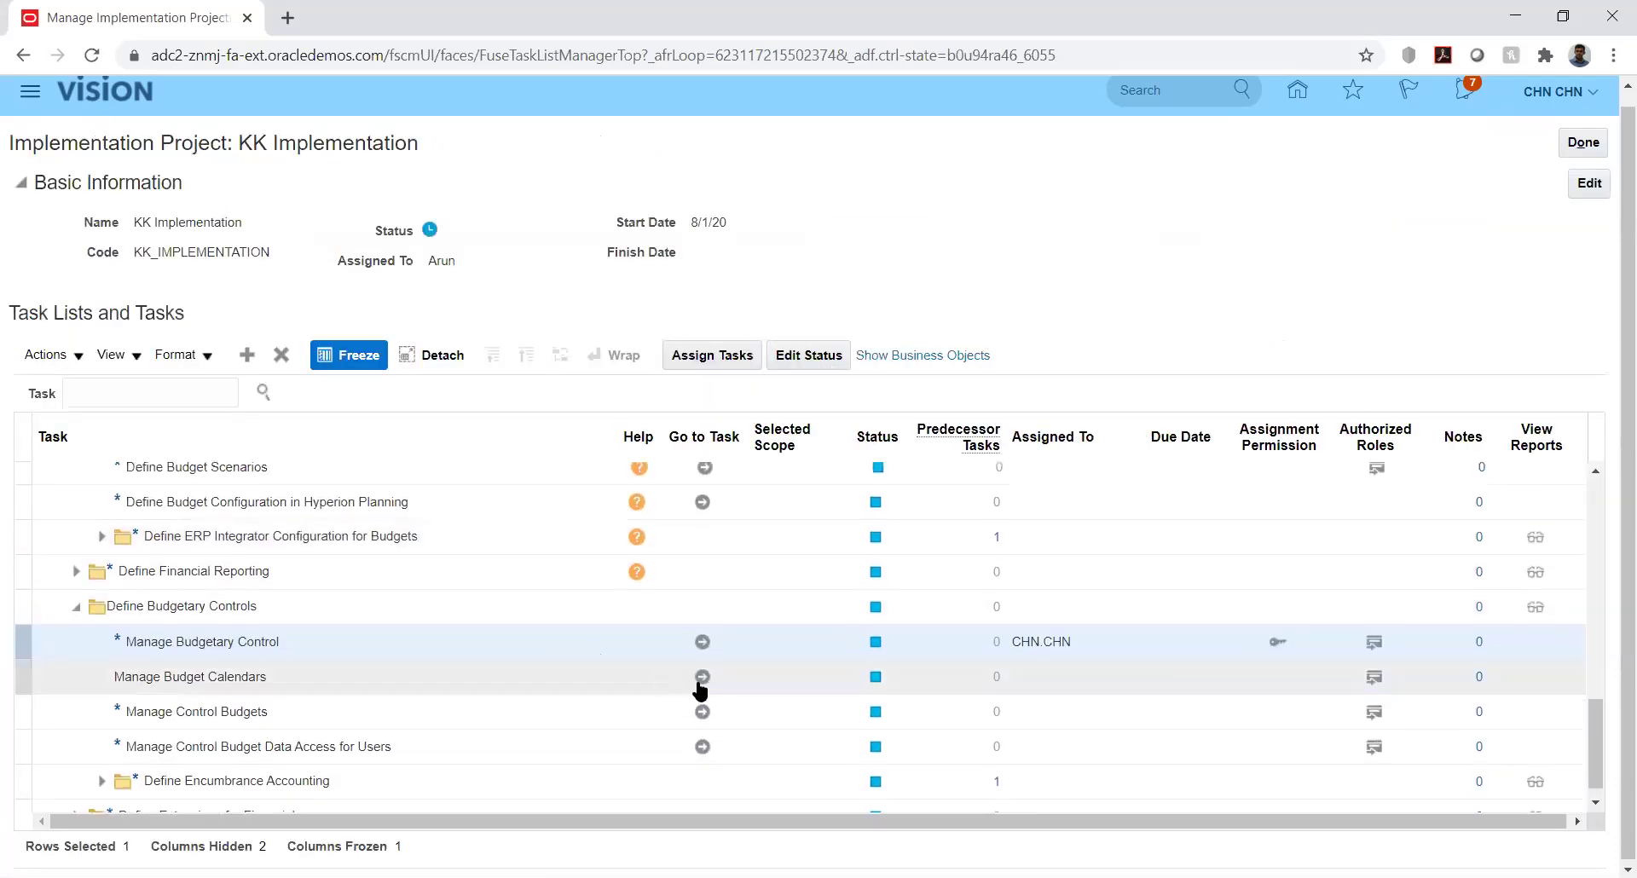
left_click(702, 678)
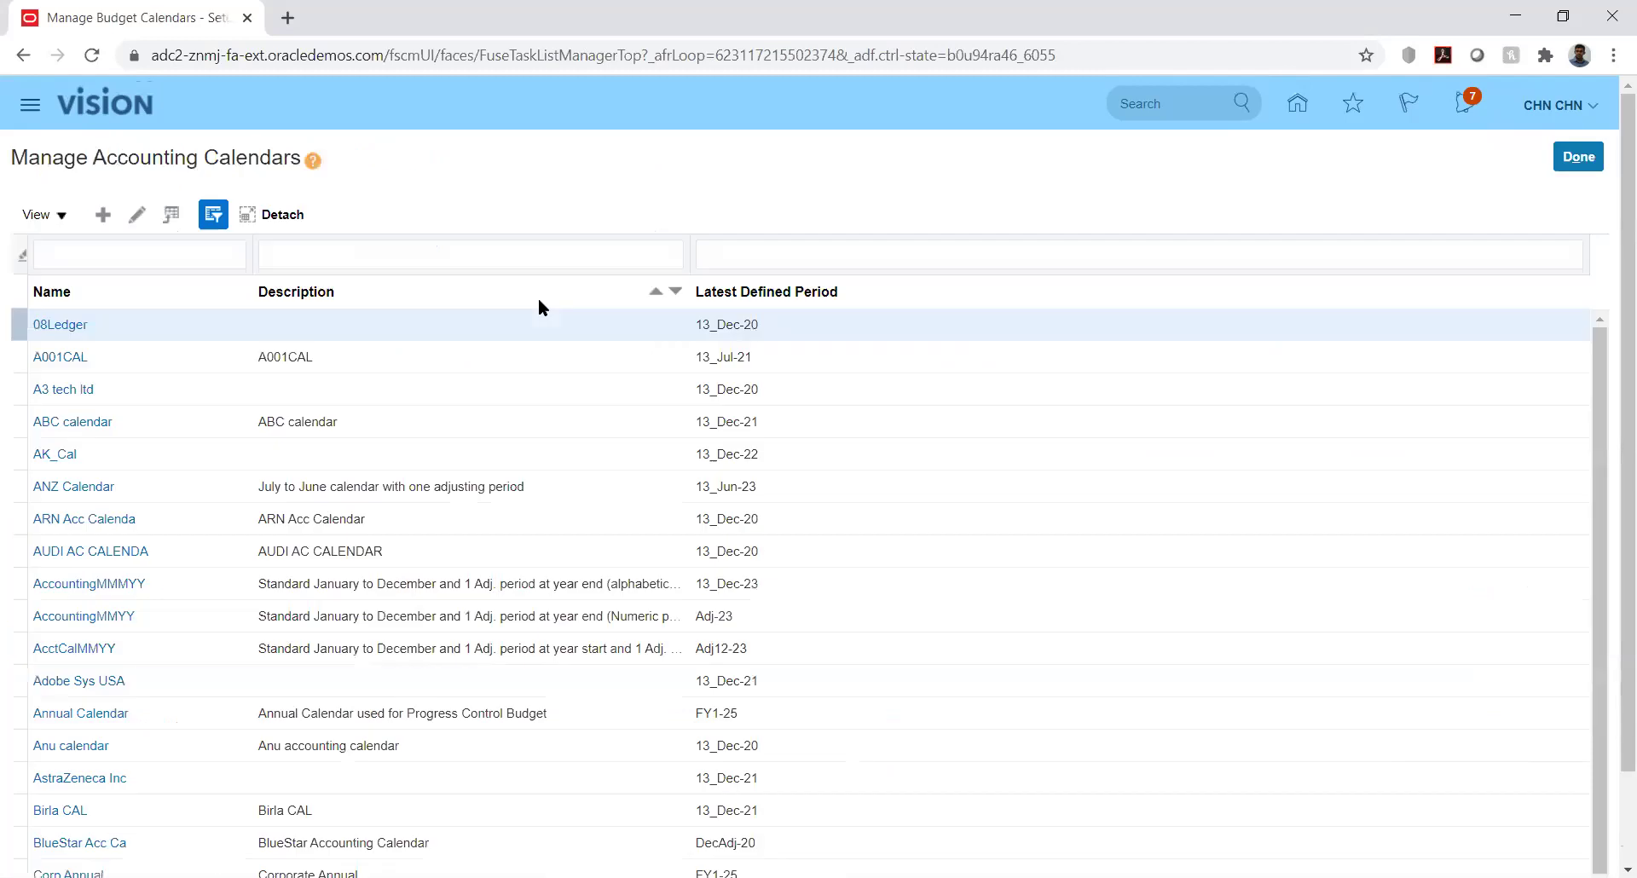
left_click(102, 215)
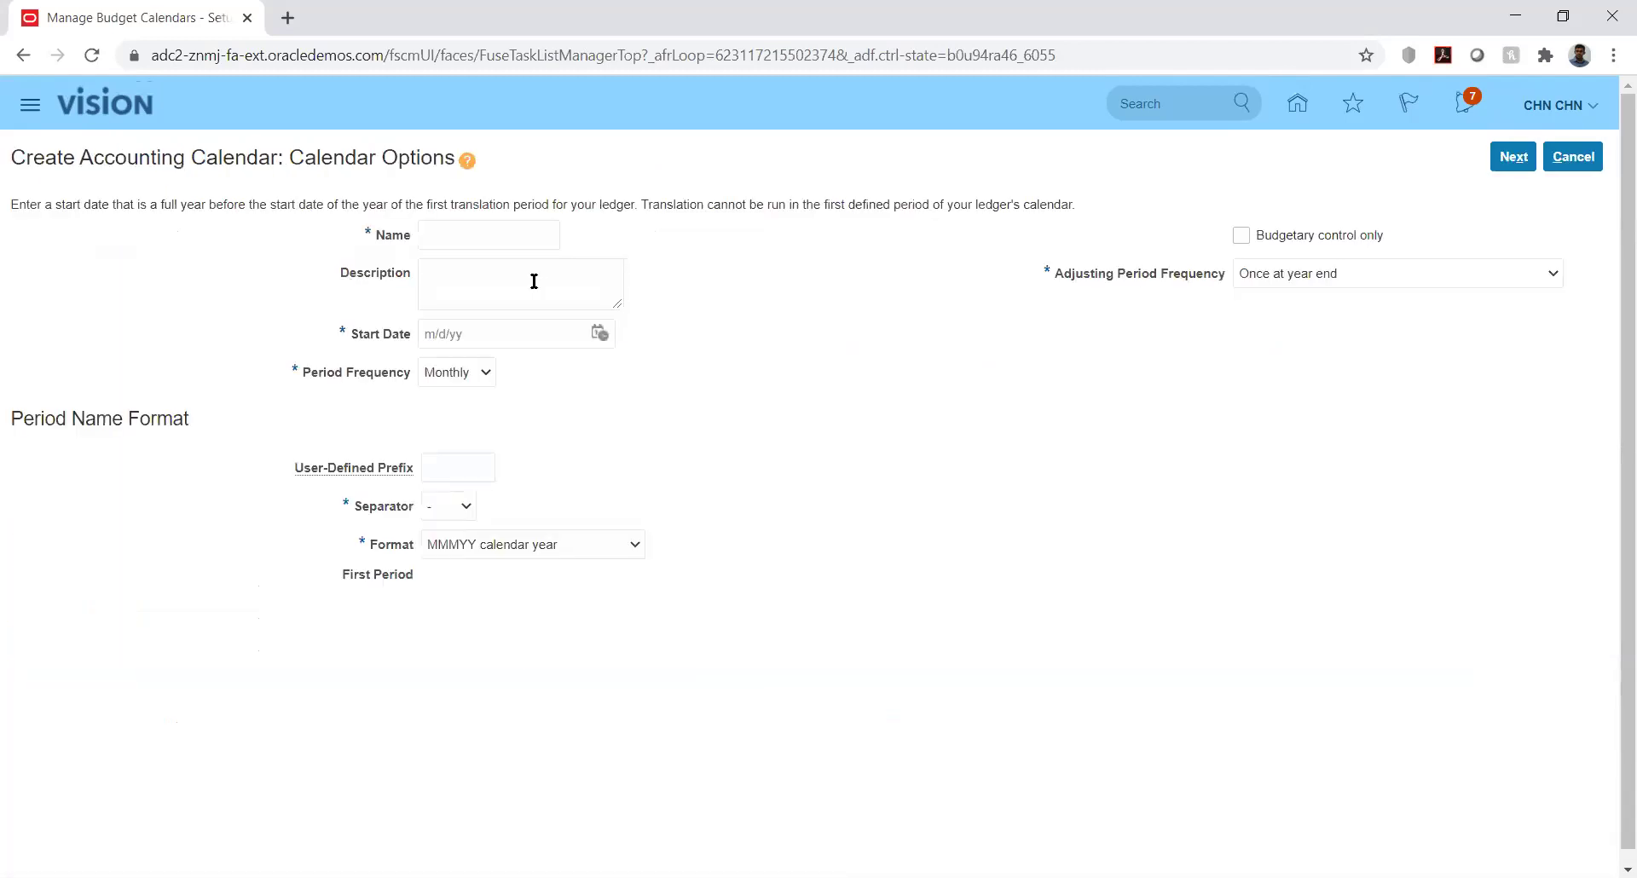
Name the calendar KK_Bud_Cal, start it on 1/1/20, and keep Monthly frequency
left_click(521, 233)
type("KK_Bud_Cal")
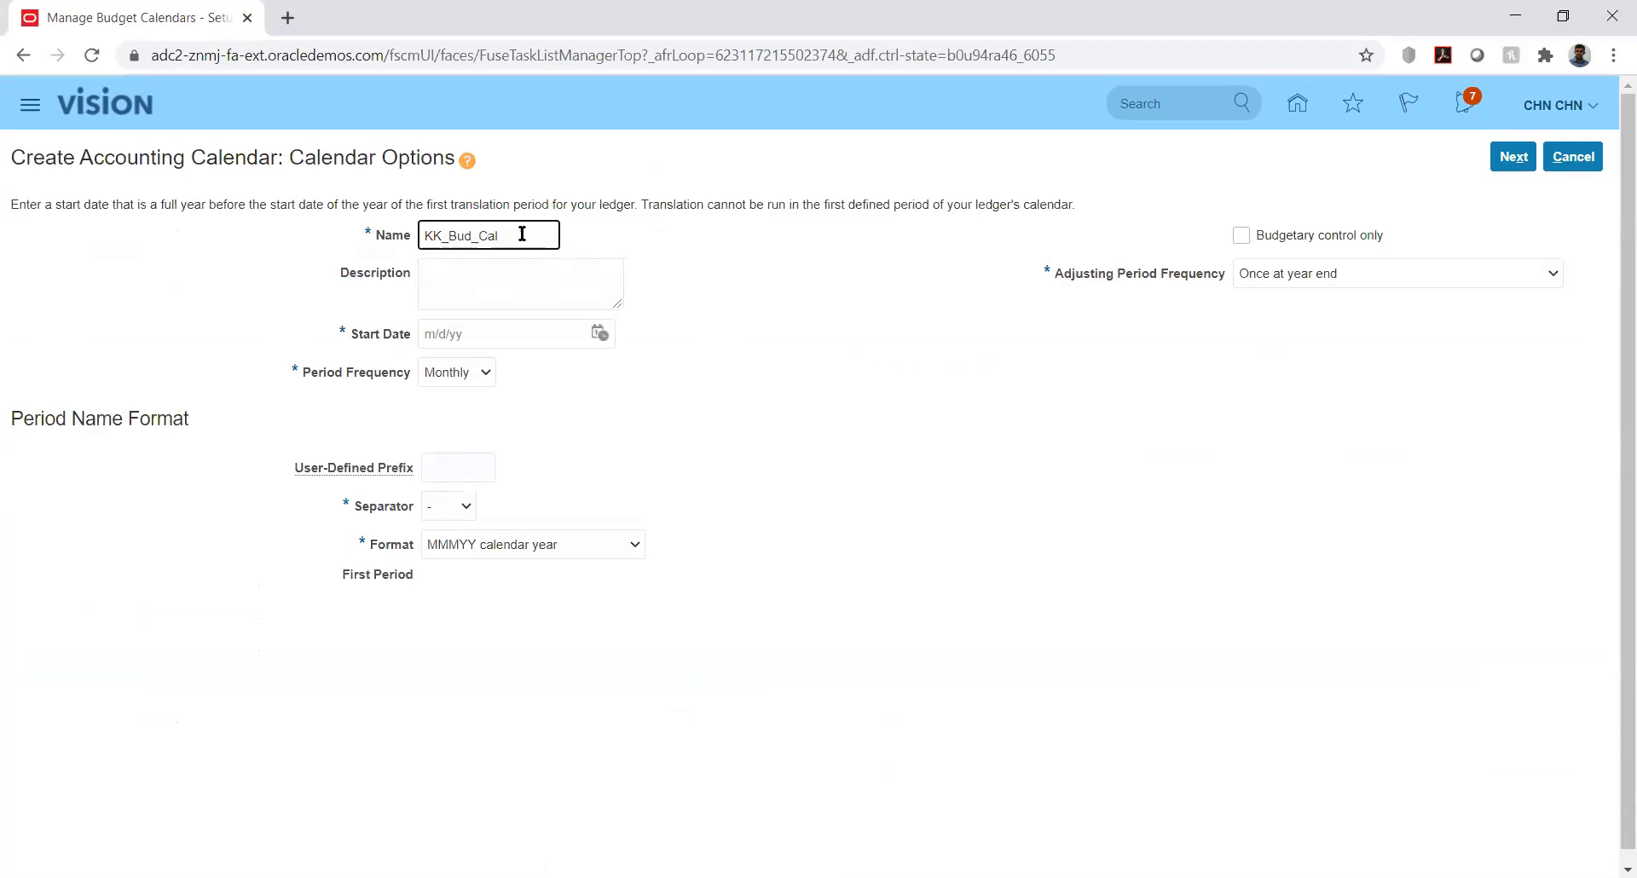
left_click(600, 331)
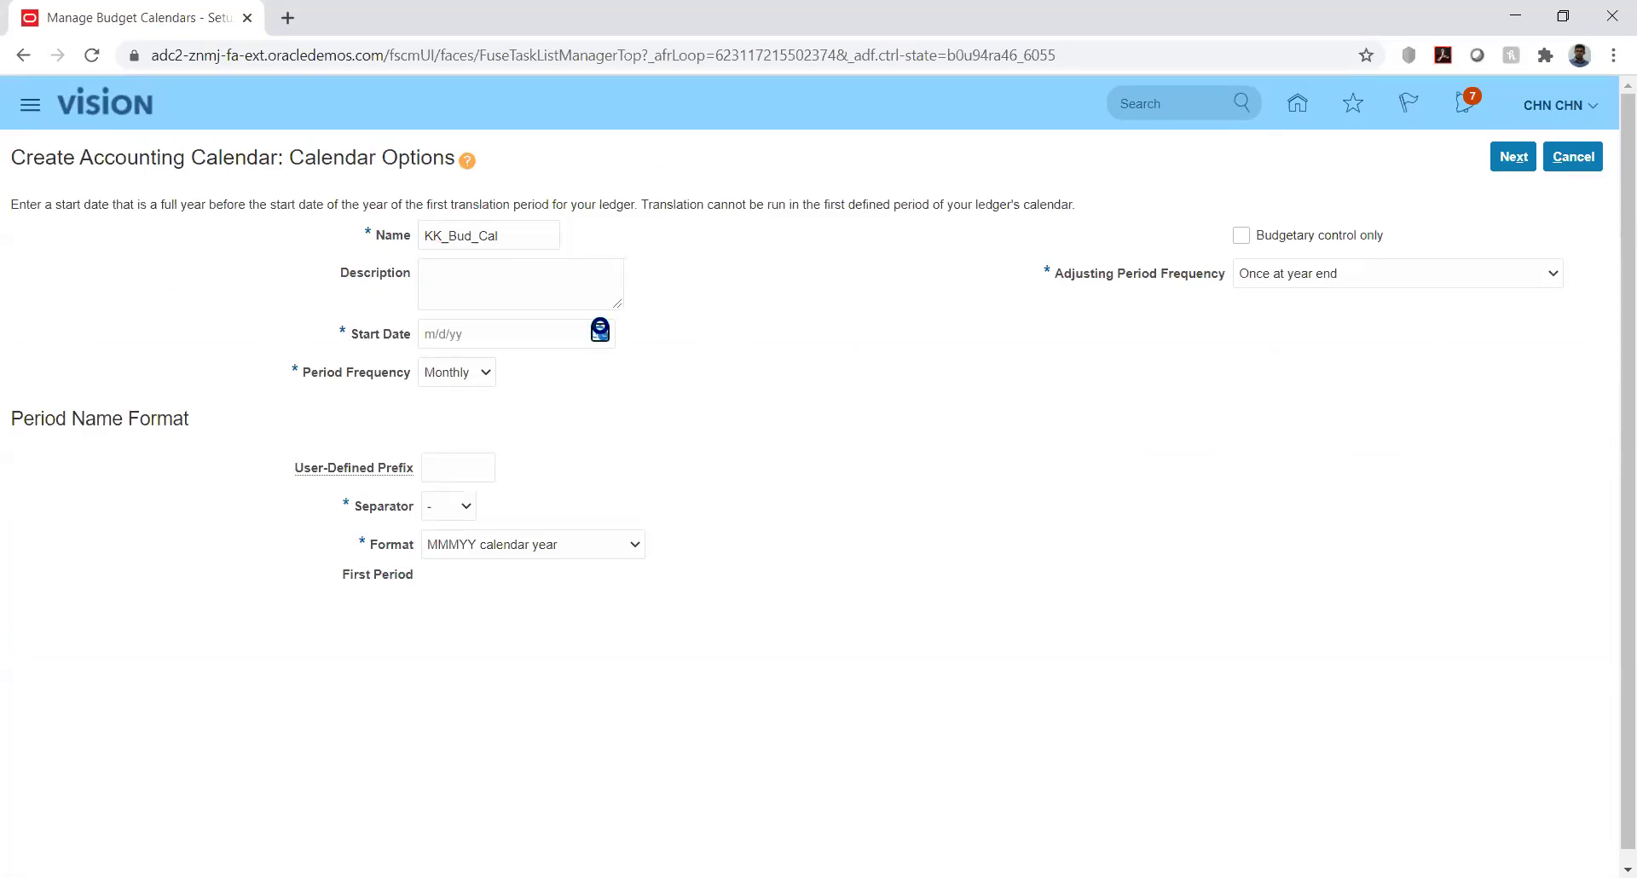
left_click(668, 370)
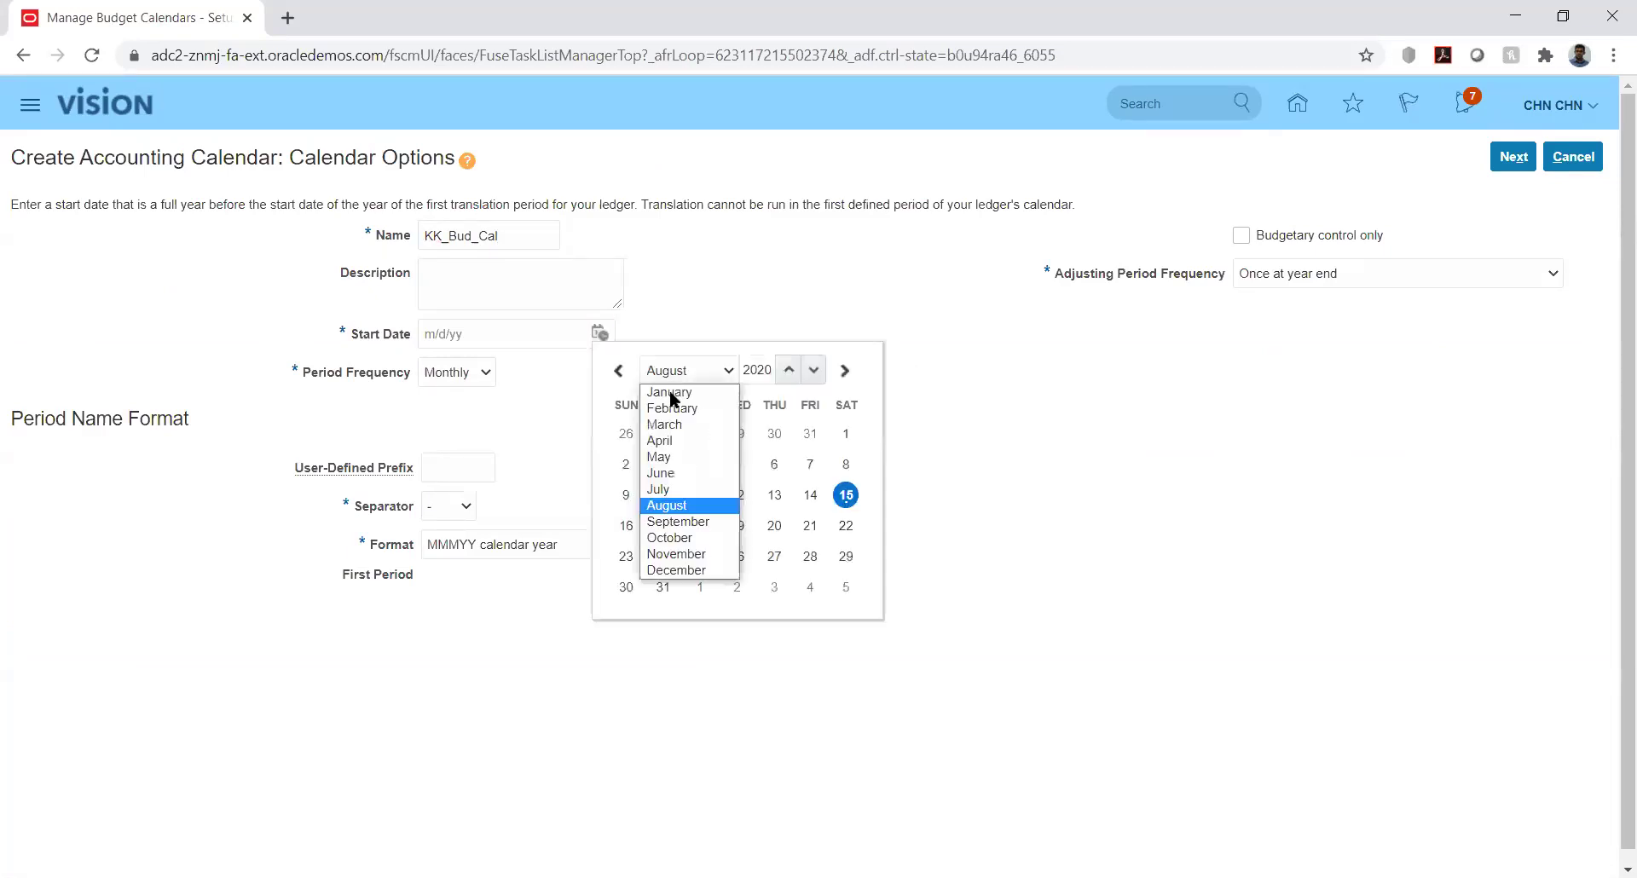
left_click(668, 390)
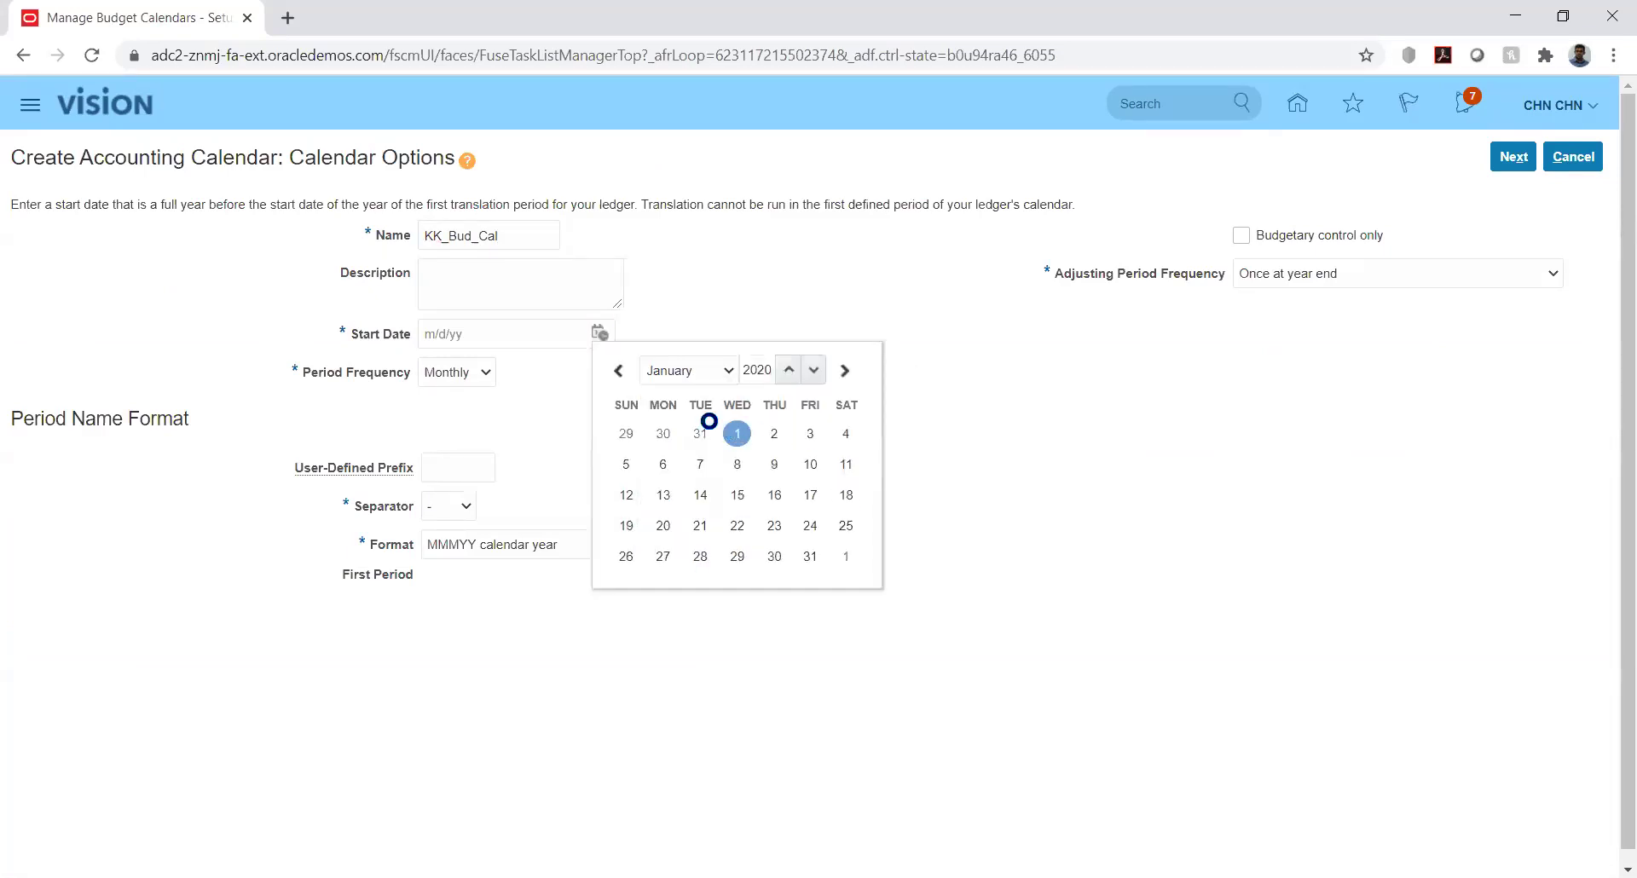
left_click(737, 433)
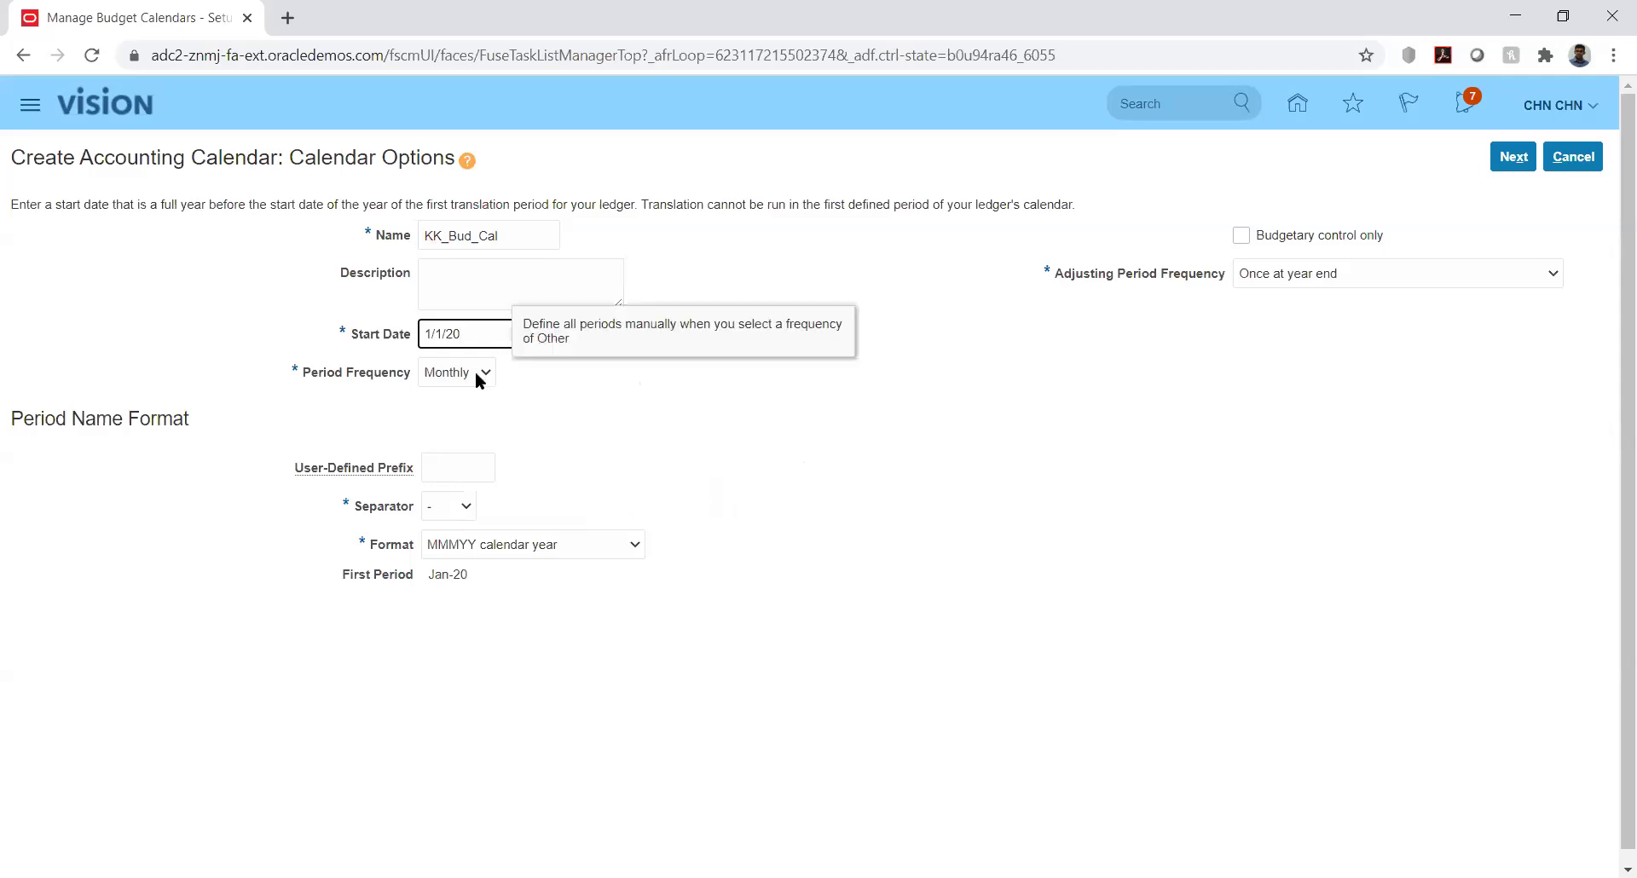
left_click(474, 371)
left_click(621, 396)
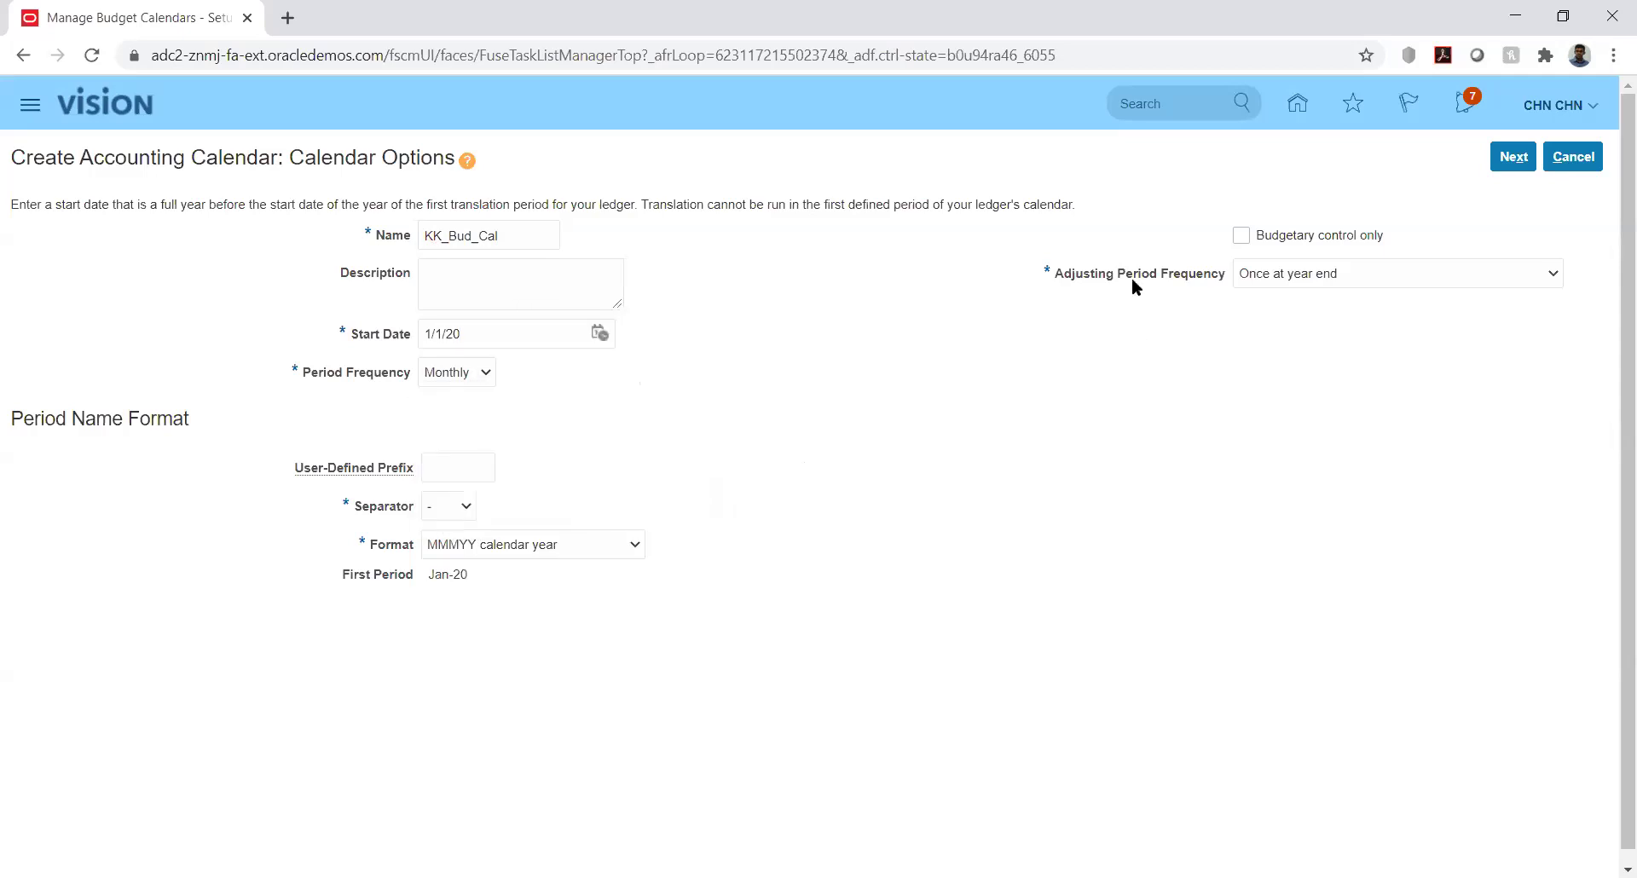
Make the calendar budgetary control only with 12 periods and continue to period details
left_click(1241, 235)
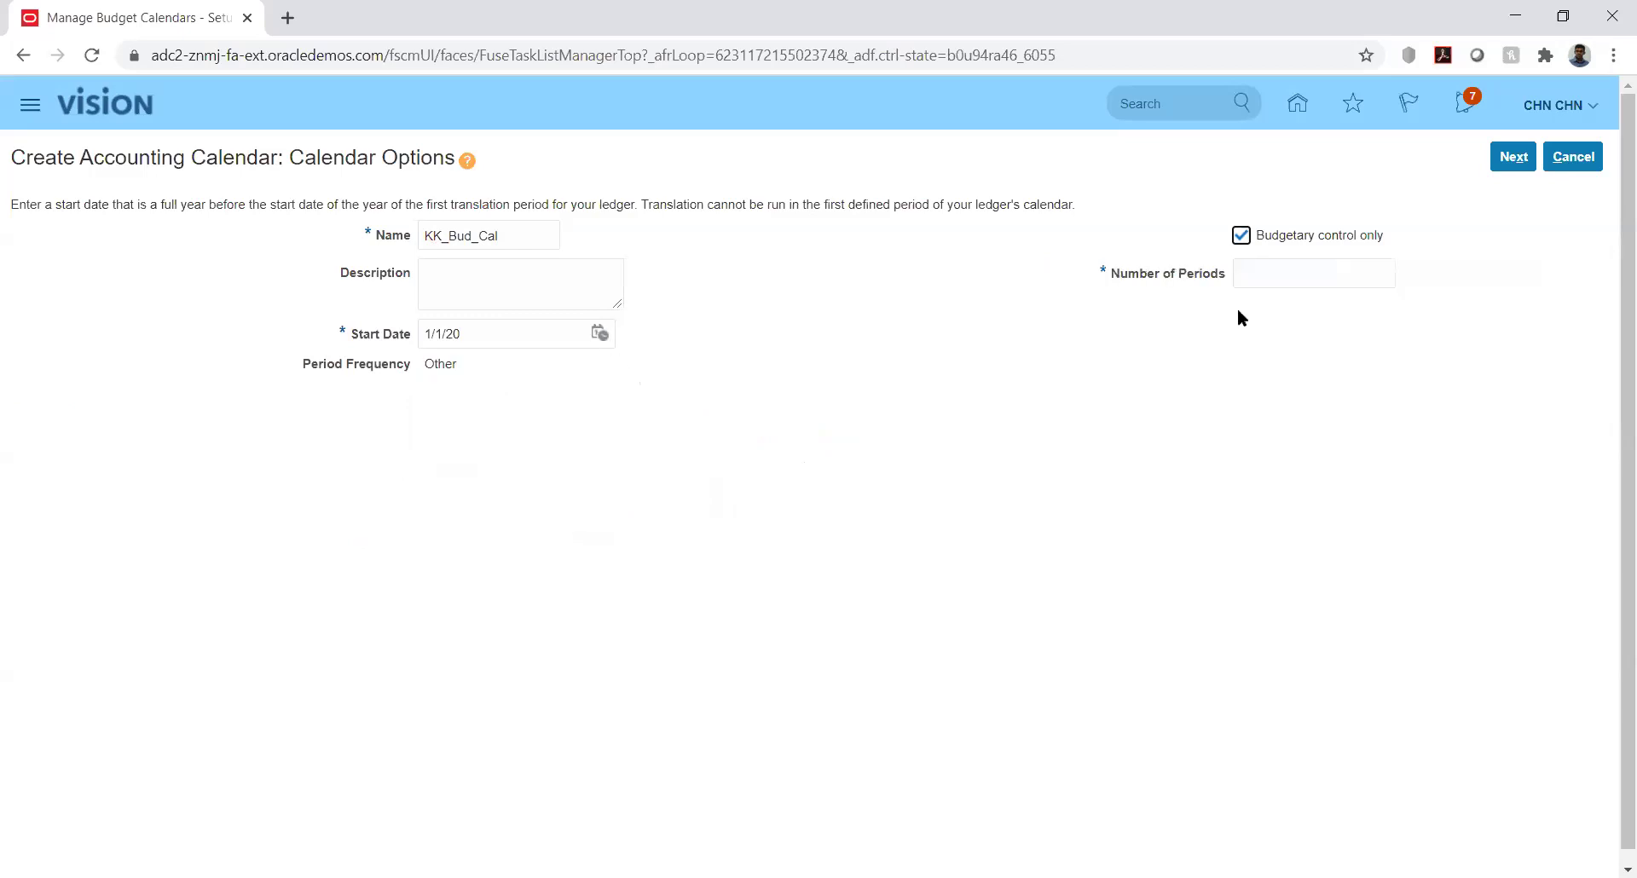
left_click(1284, 273)
type("12")
left_click(1216, 325)
left_click(1511, 157)
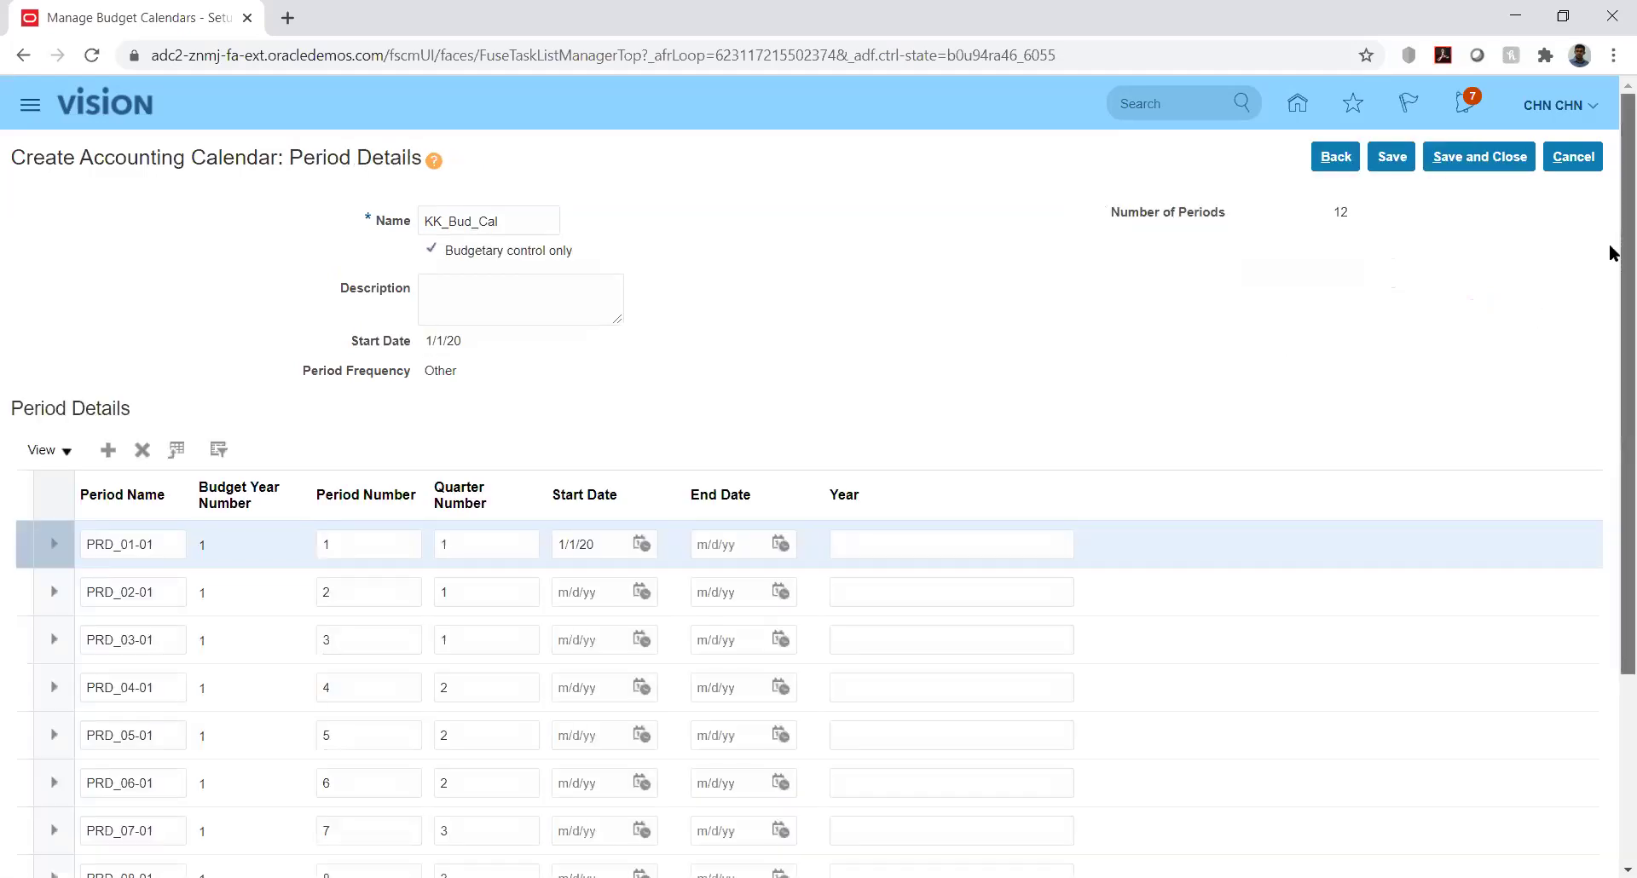
Set PRD_01-01's end date to 1/31/20
scroll(1609, 300, "down", 3)
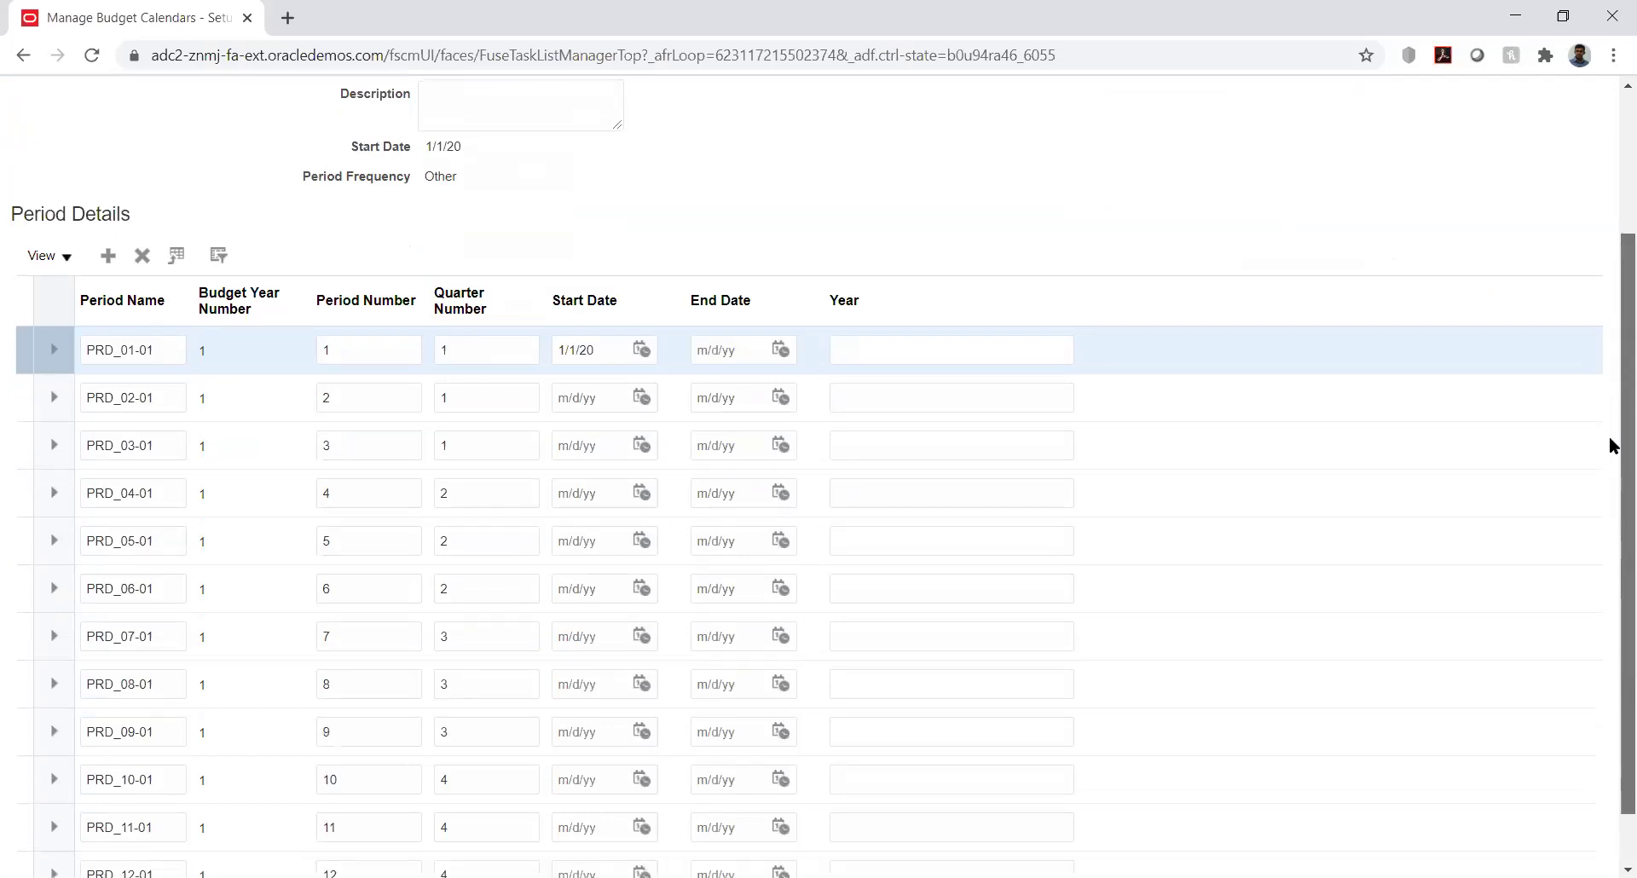
scroll(1609, 445, "down", 1)
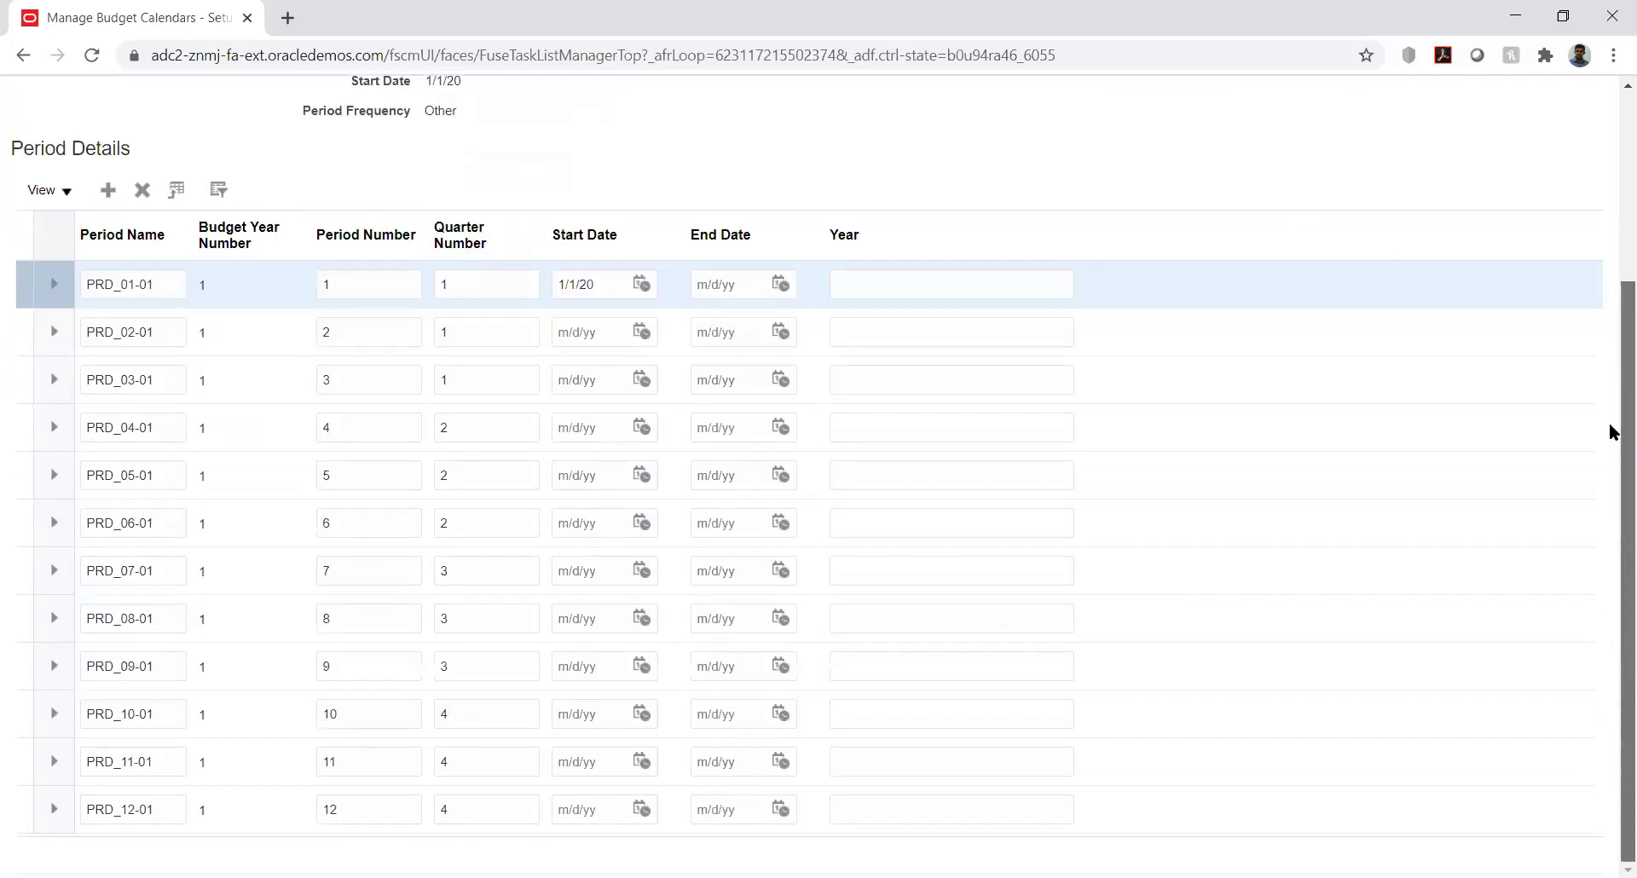
scroll(1609, 432, "up", 3)
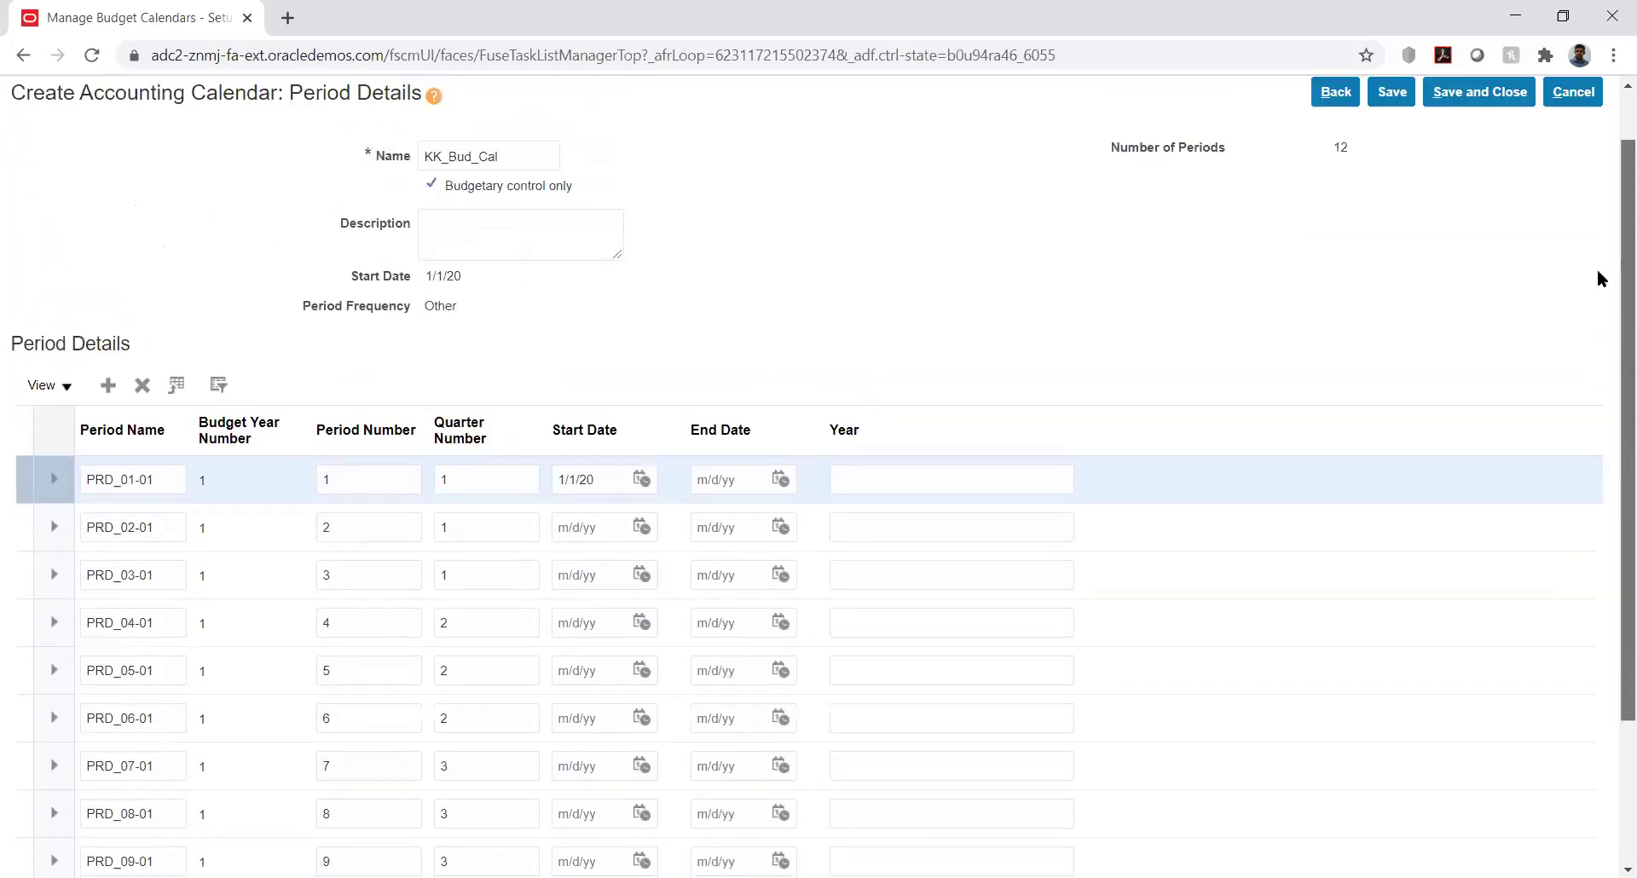
scroll(1597, 273, "up", 1)
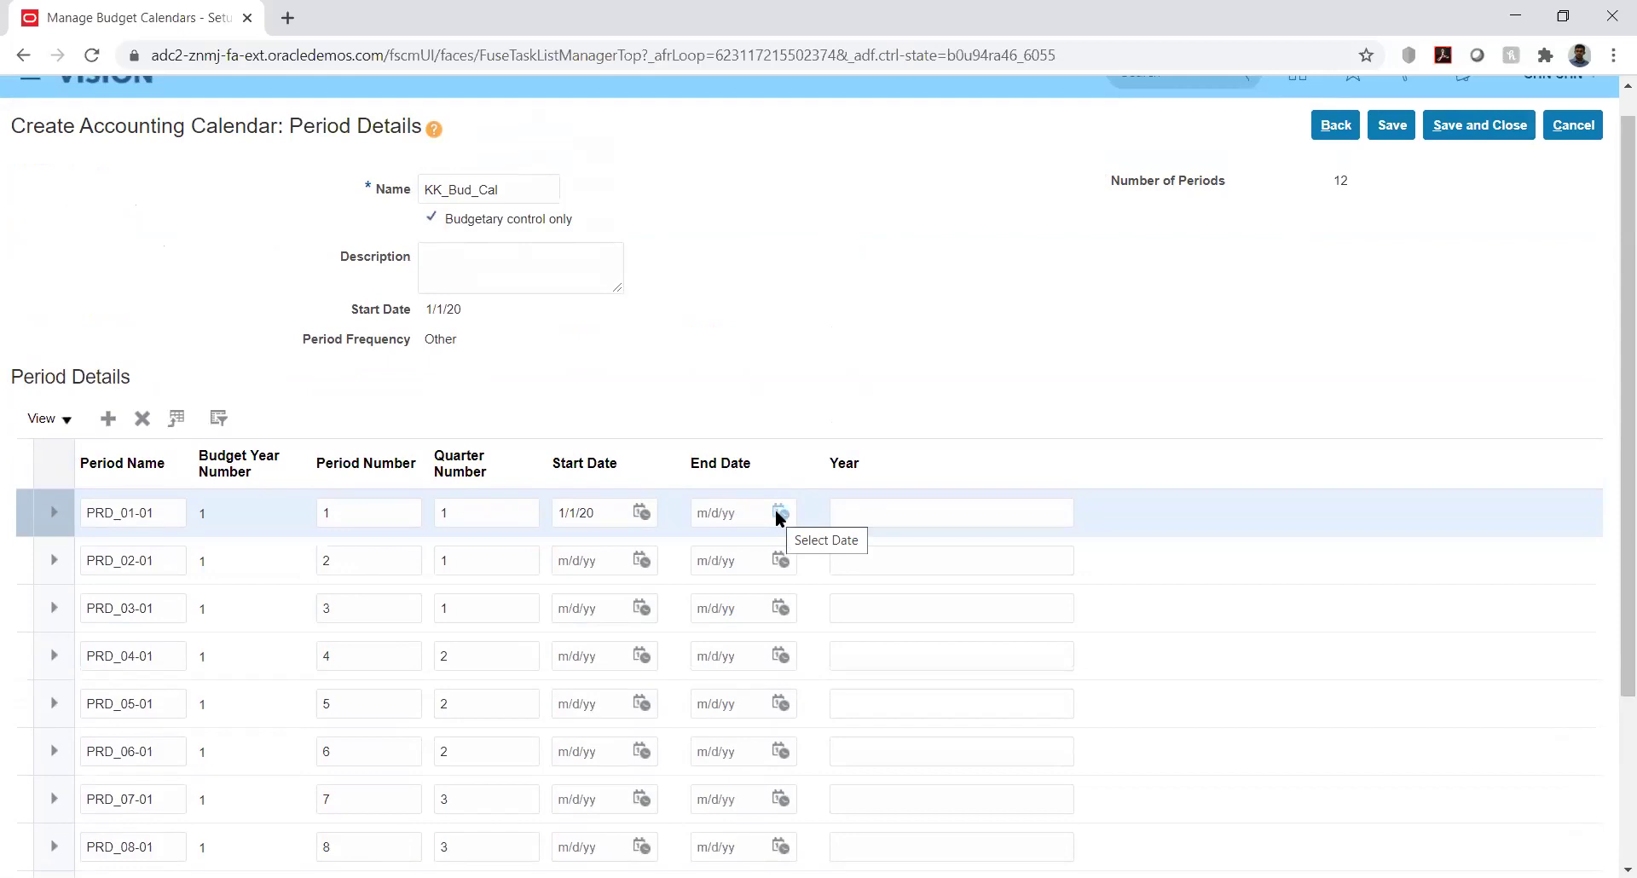
left_click(778, 513)
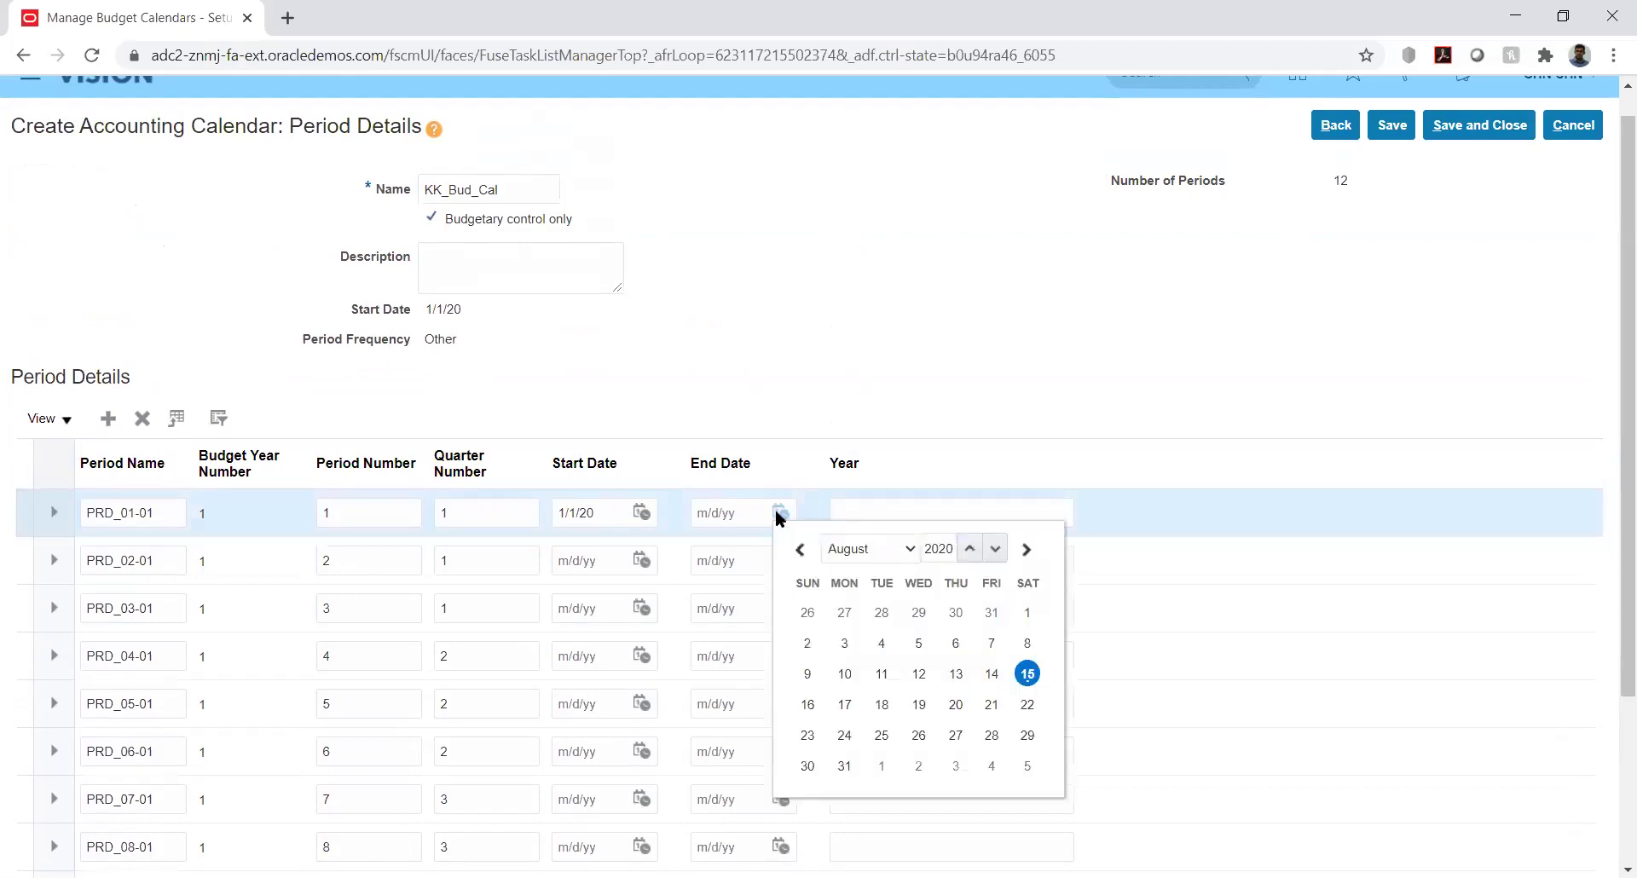
left_click(865, 548)
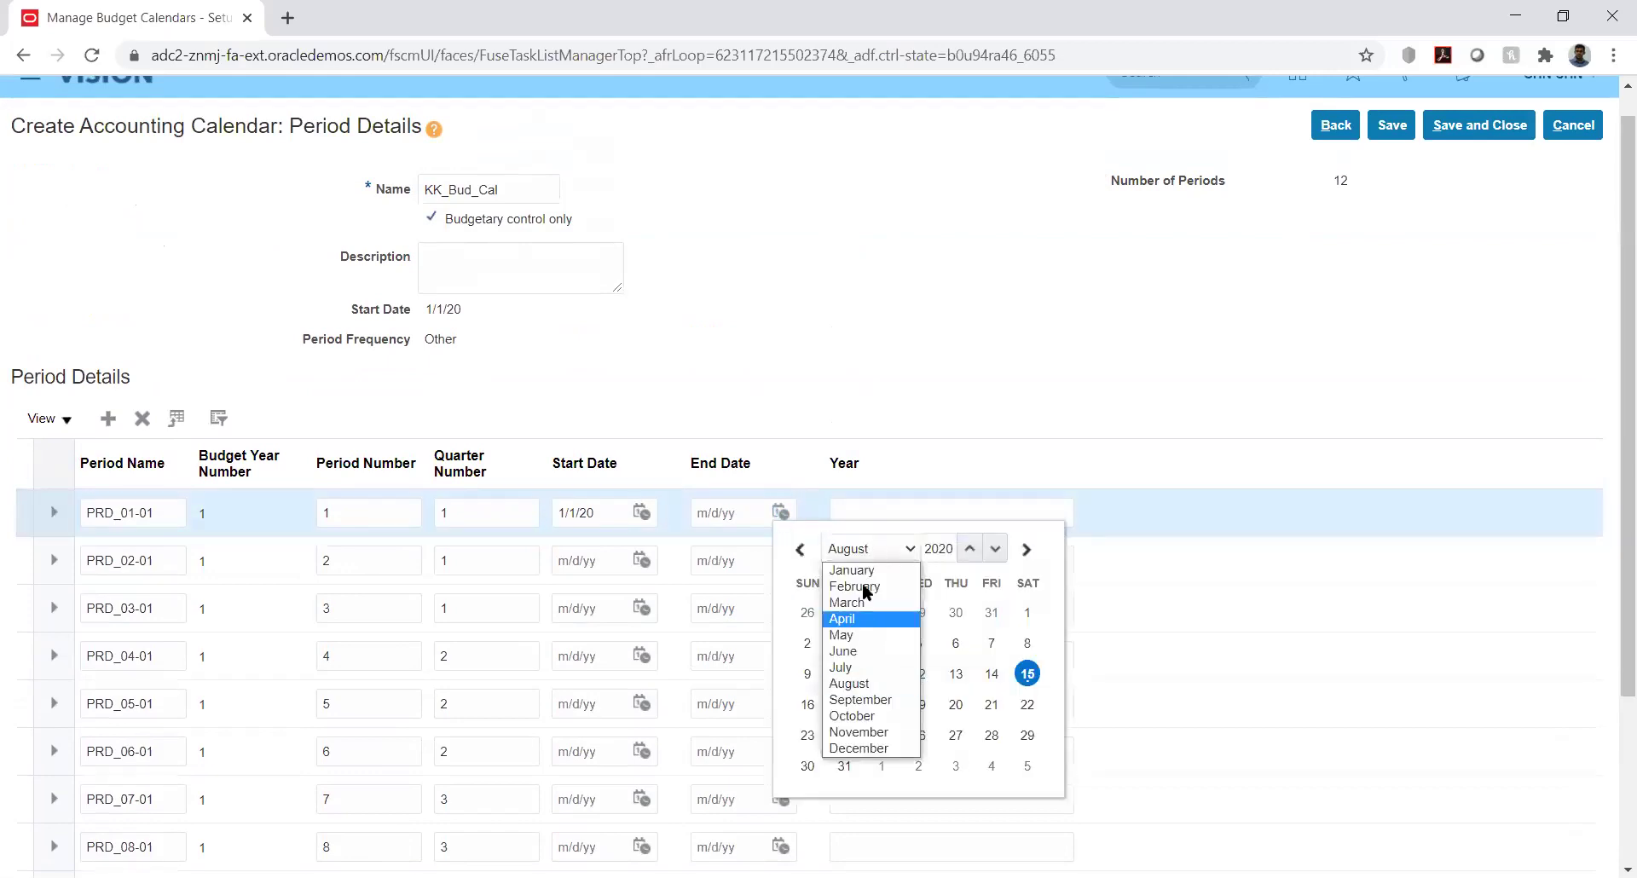
left_click(866, 570)
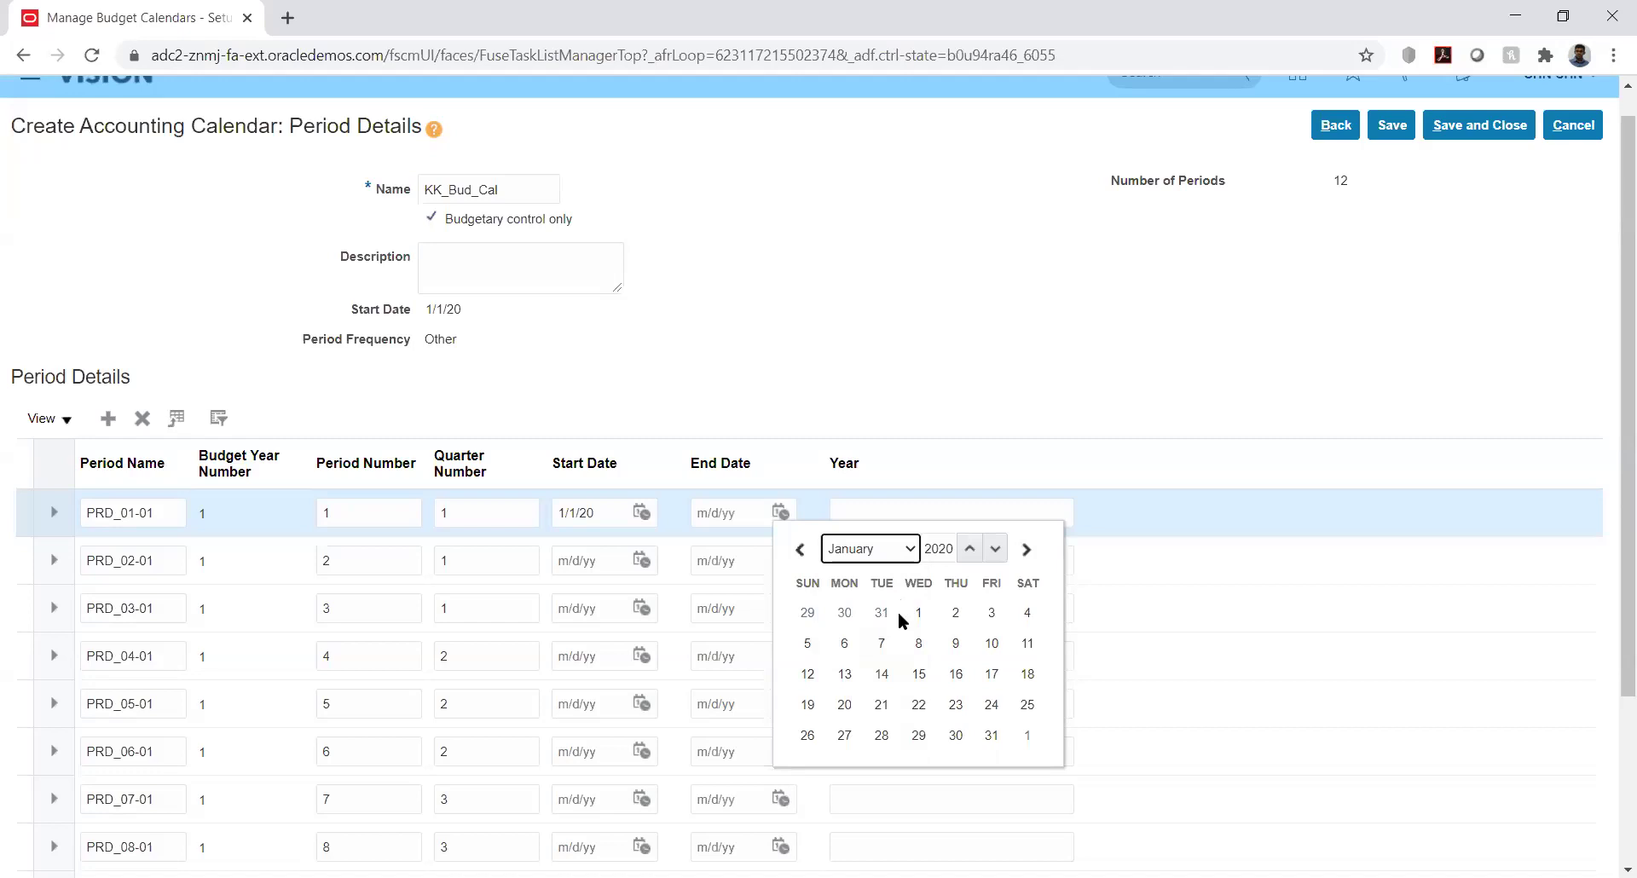
left_click(990, 737)
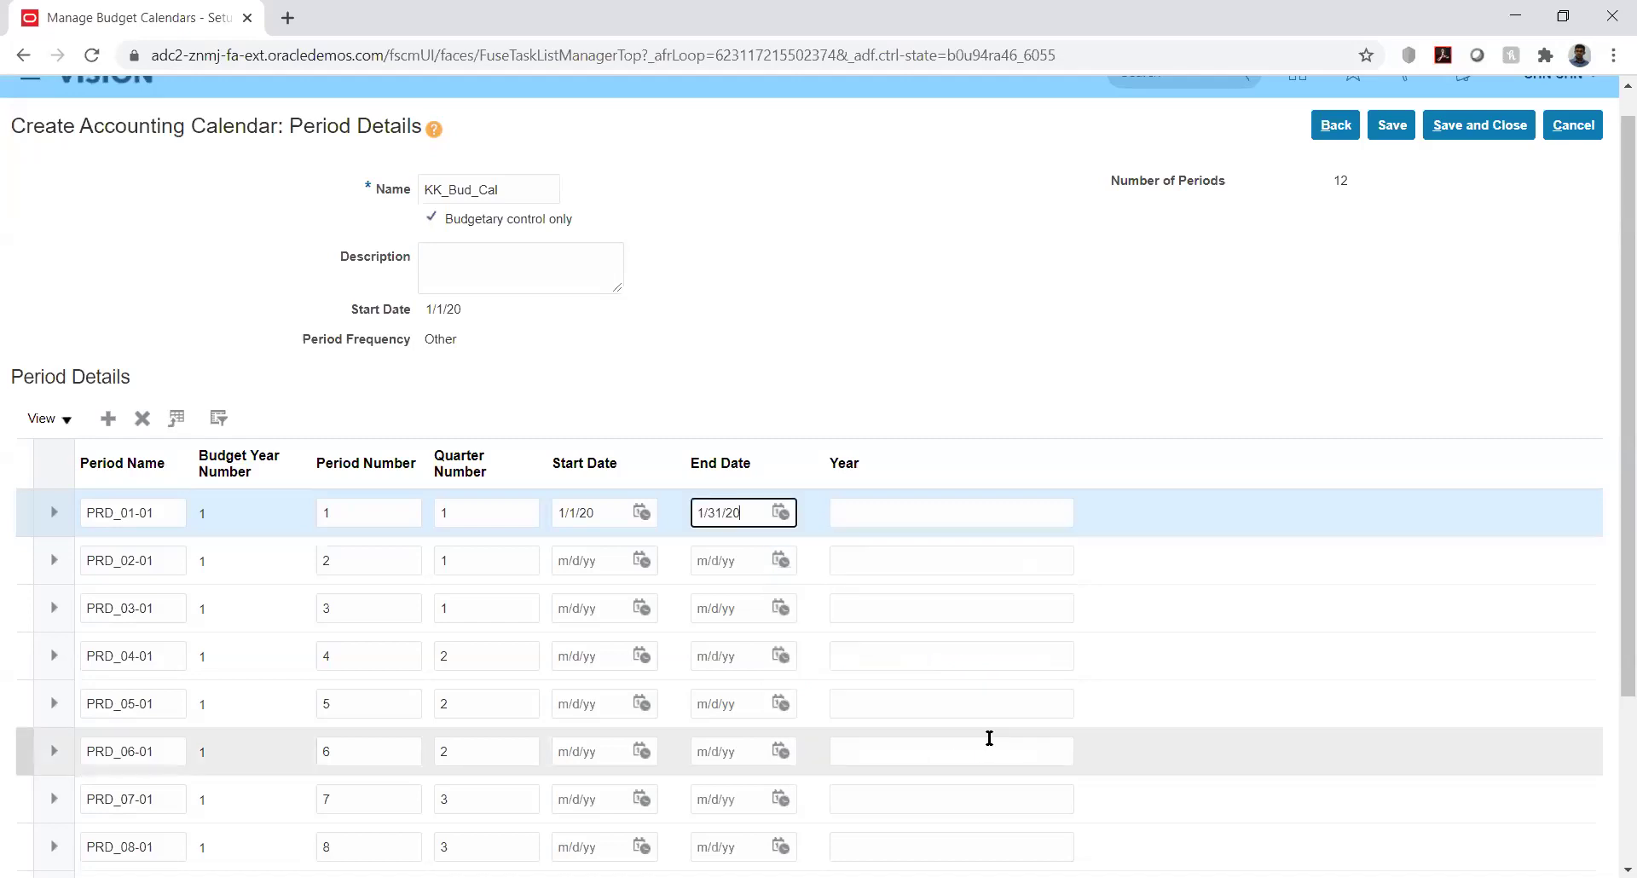
left_click(964, 380)
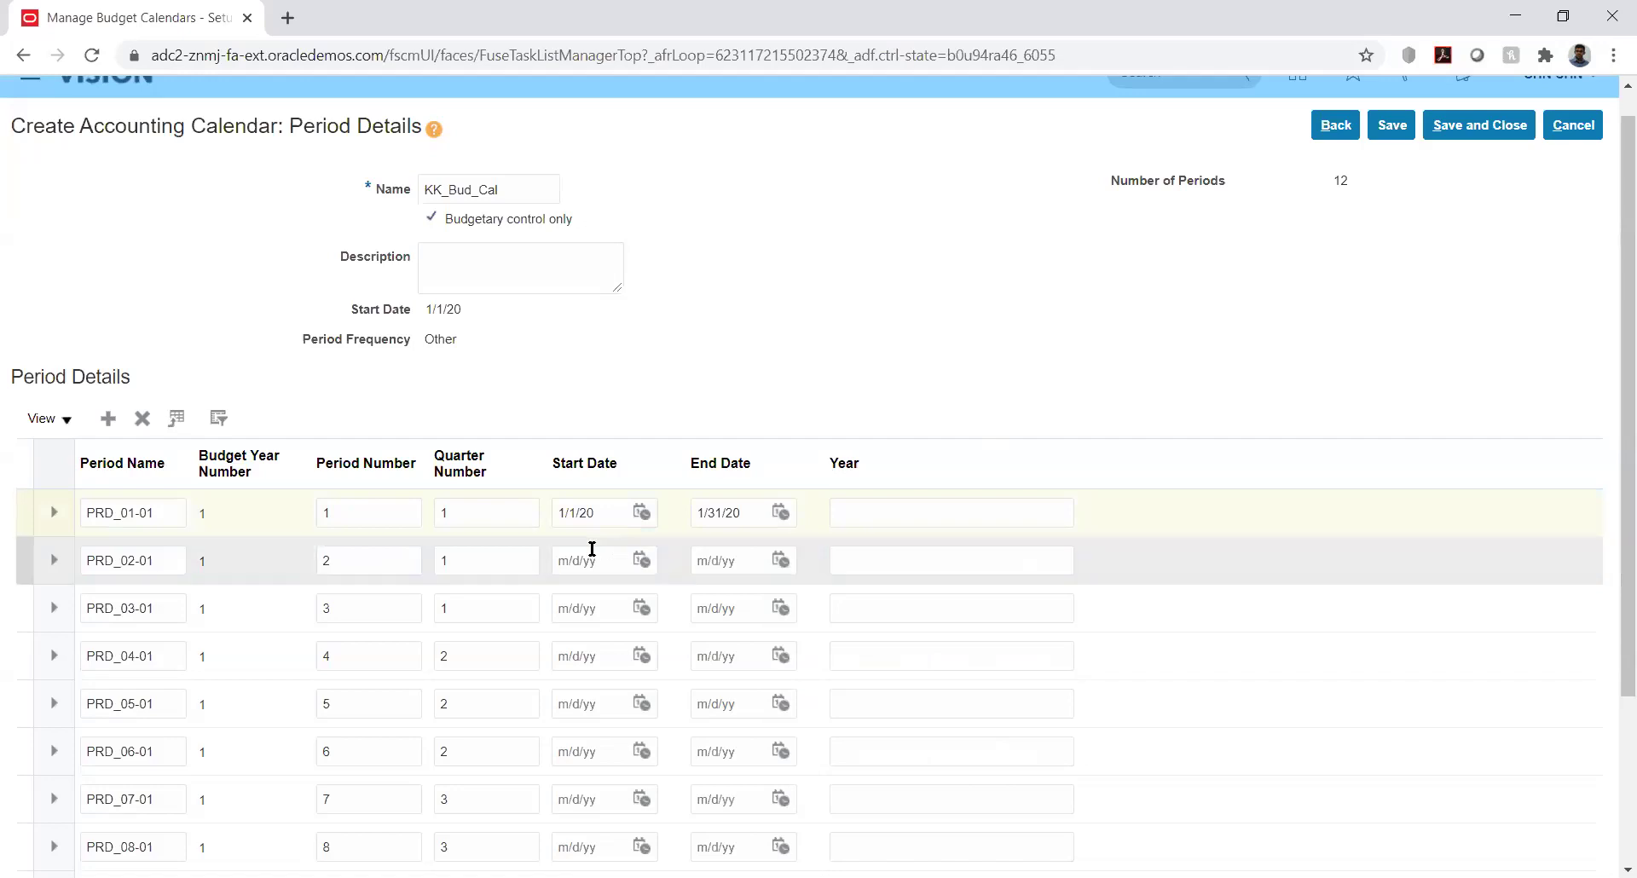
Set PRD_02-01 to run from 2/1/20 to 2/29/20
left_click(639, 560)
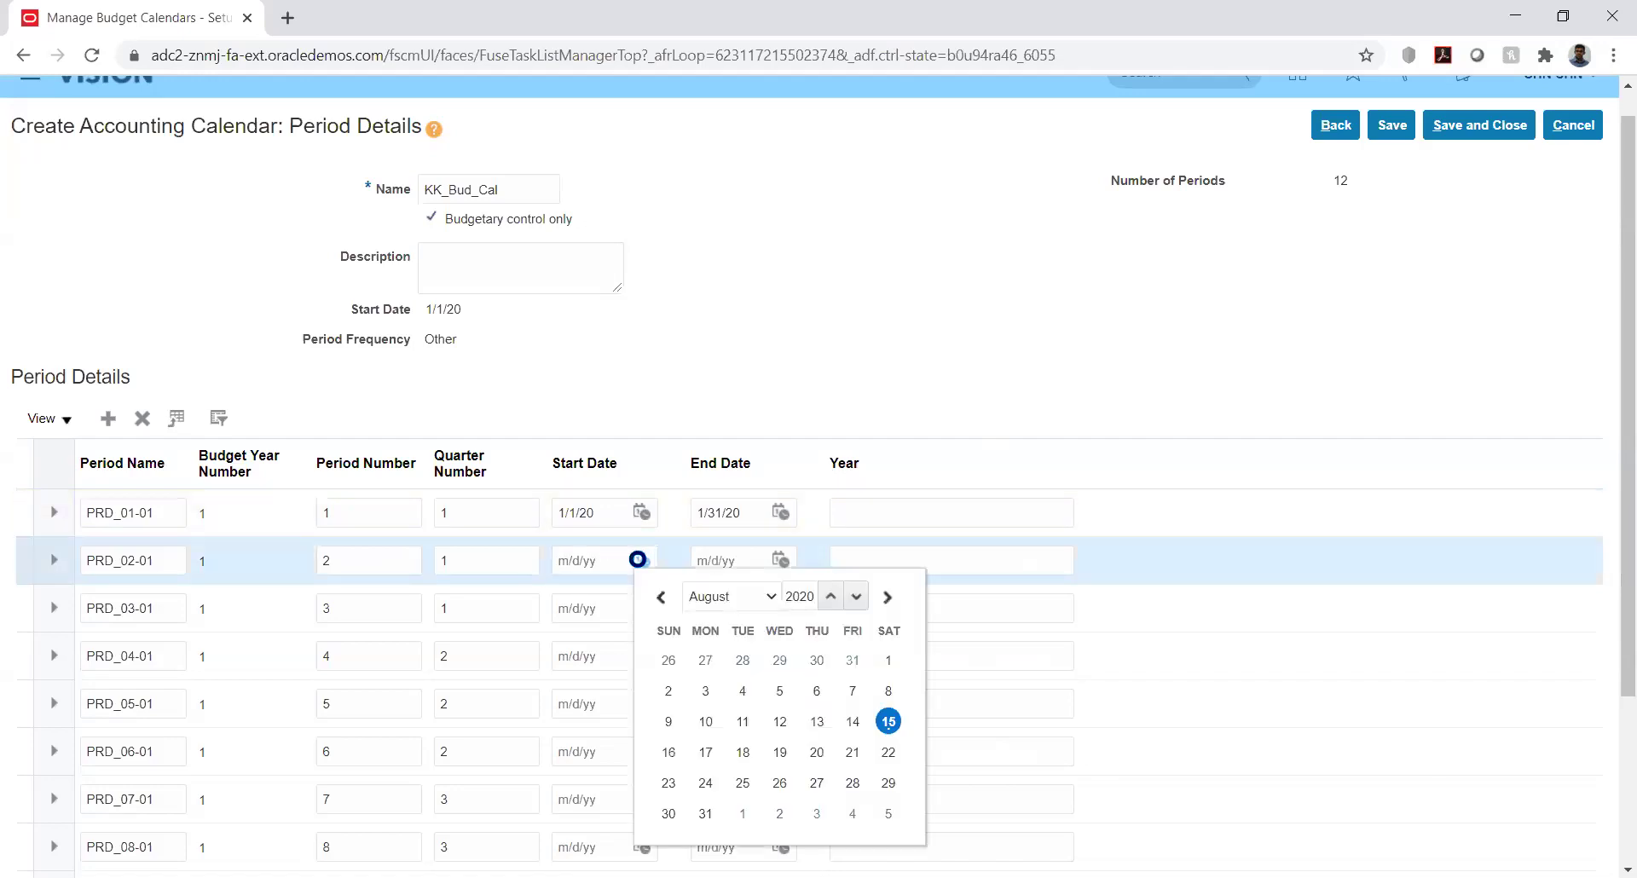
left_click(756, 600)
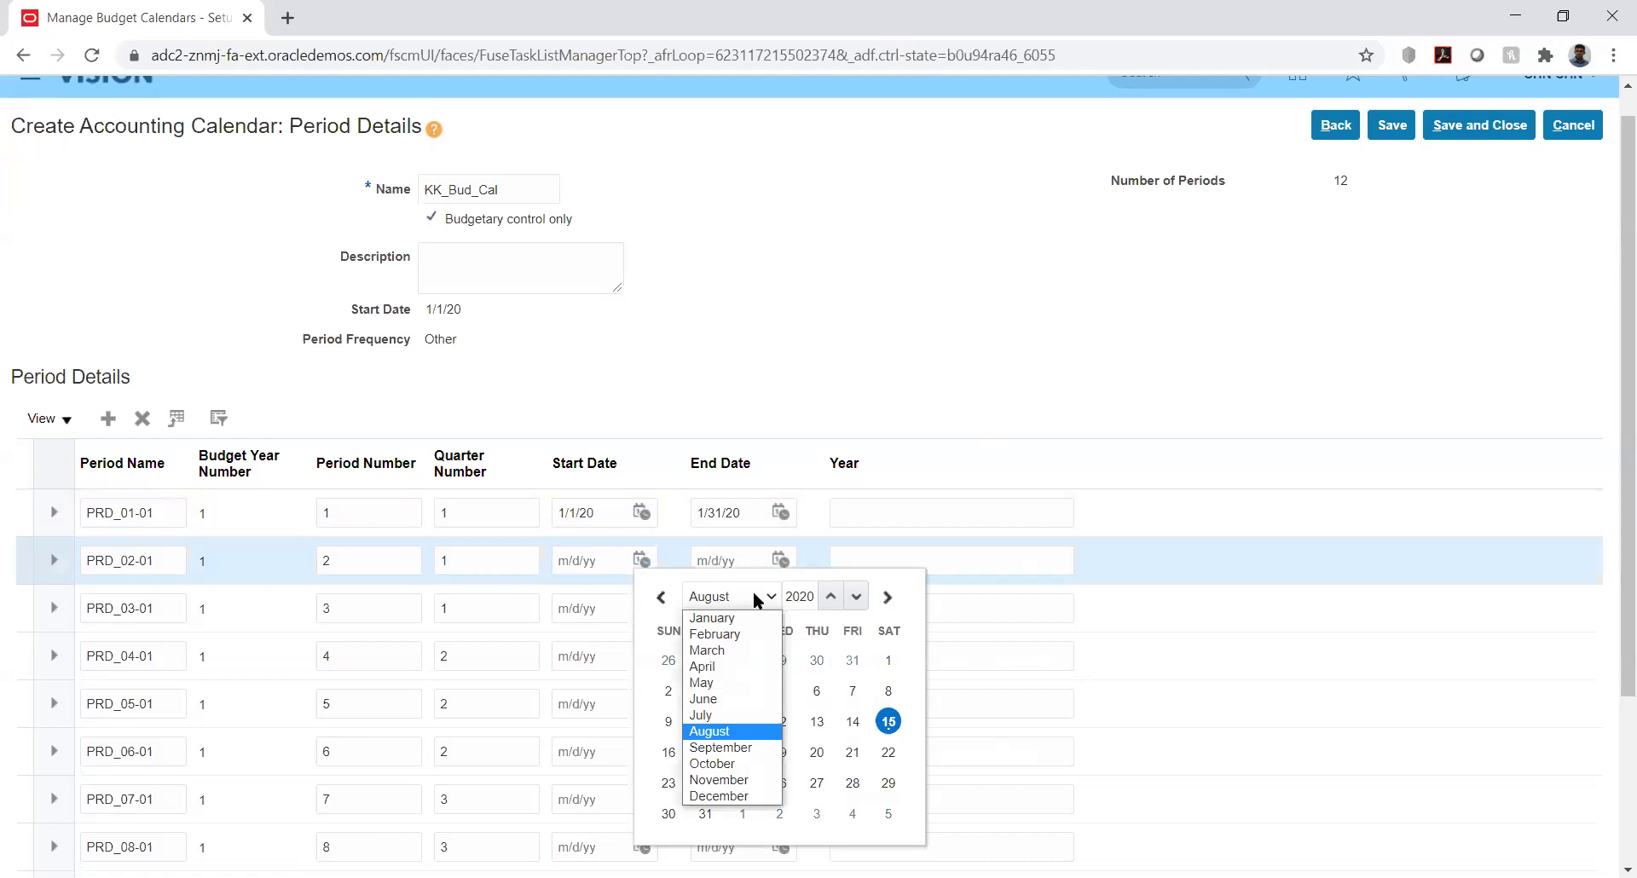
left_click(731, 635)
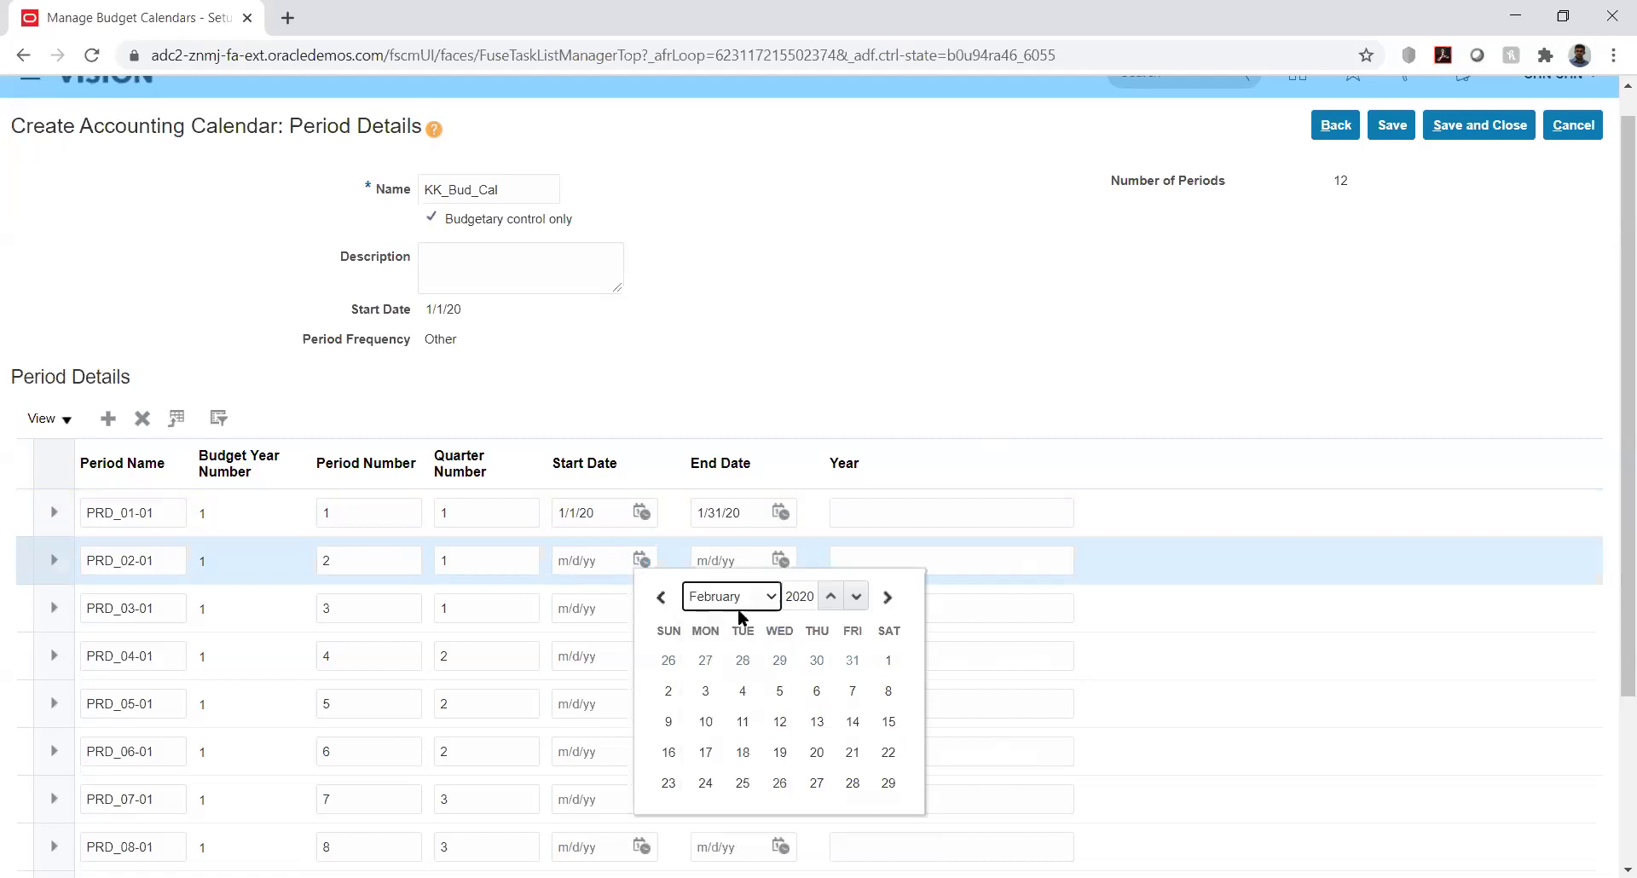
left_click(887, 658)
left_click(783, 565)
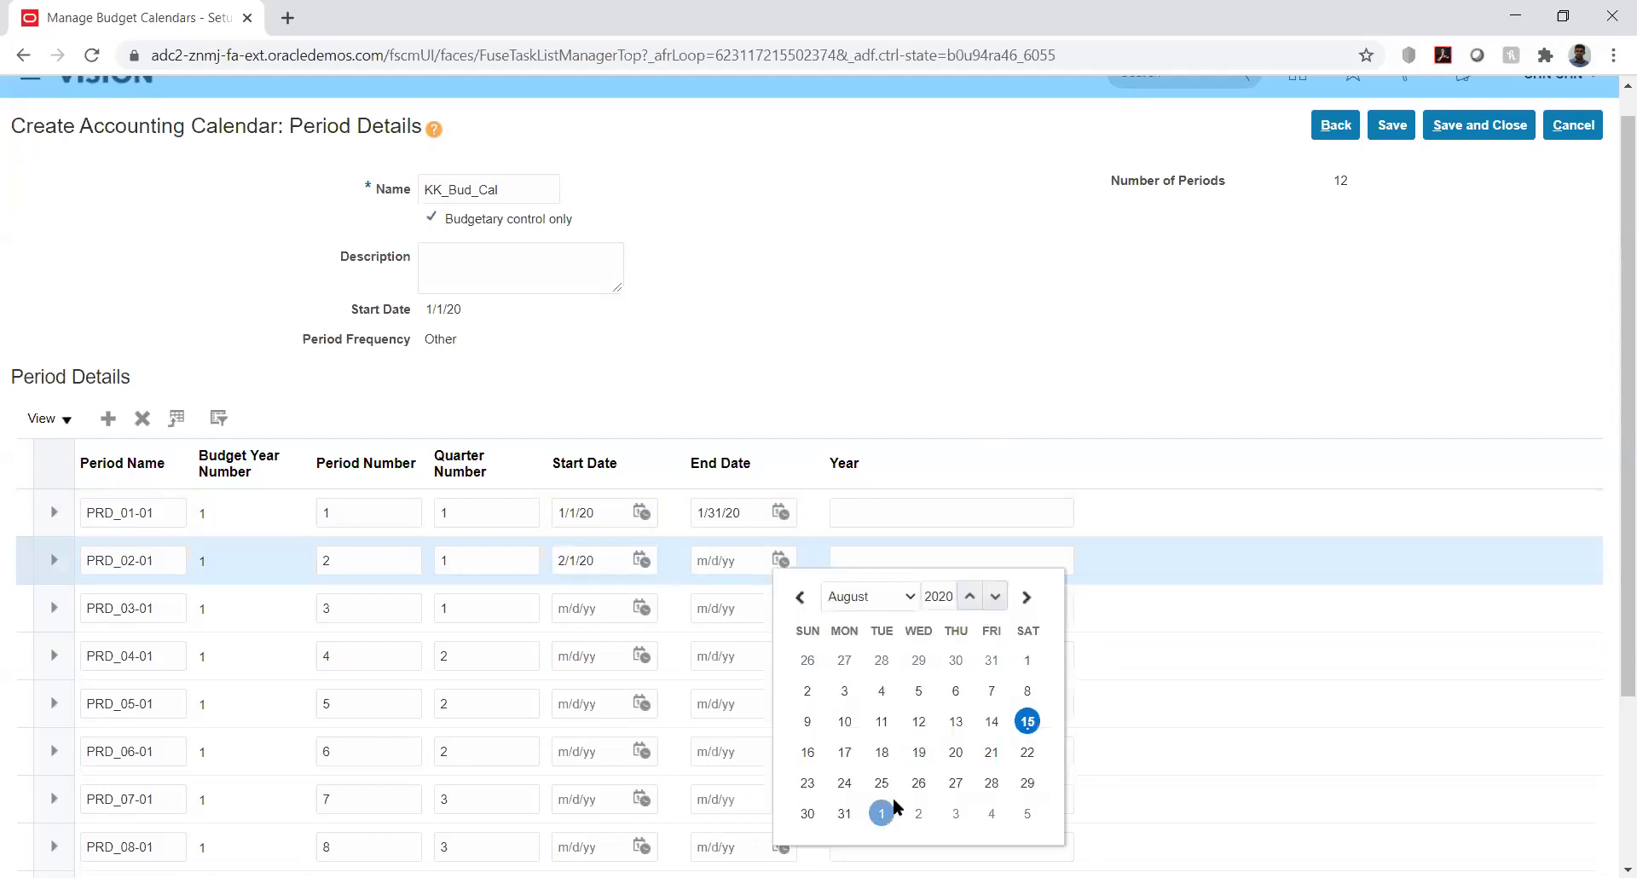
left_click(886, 596)
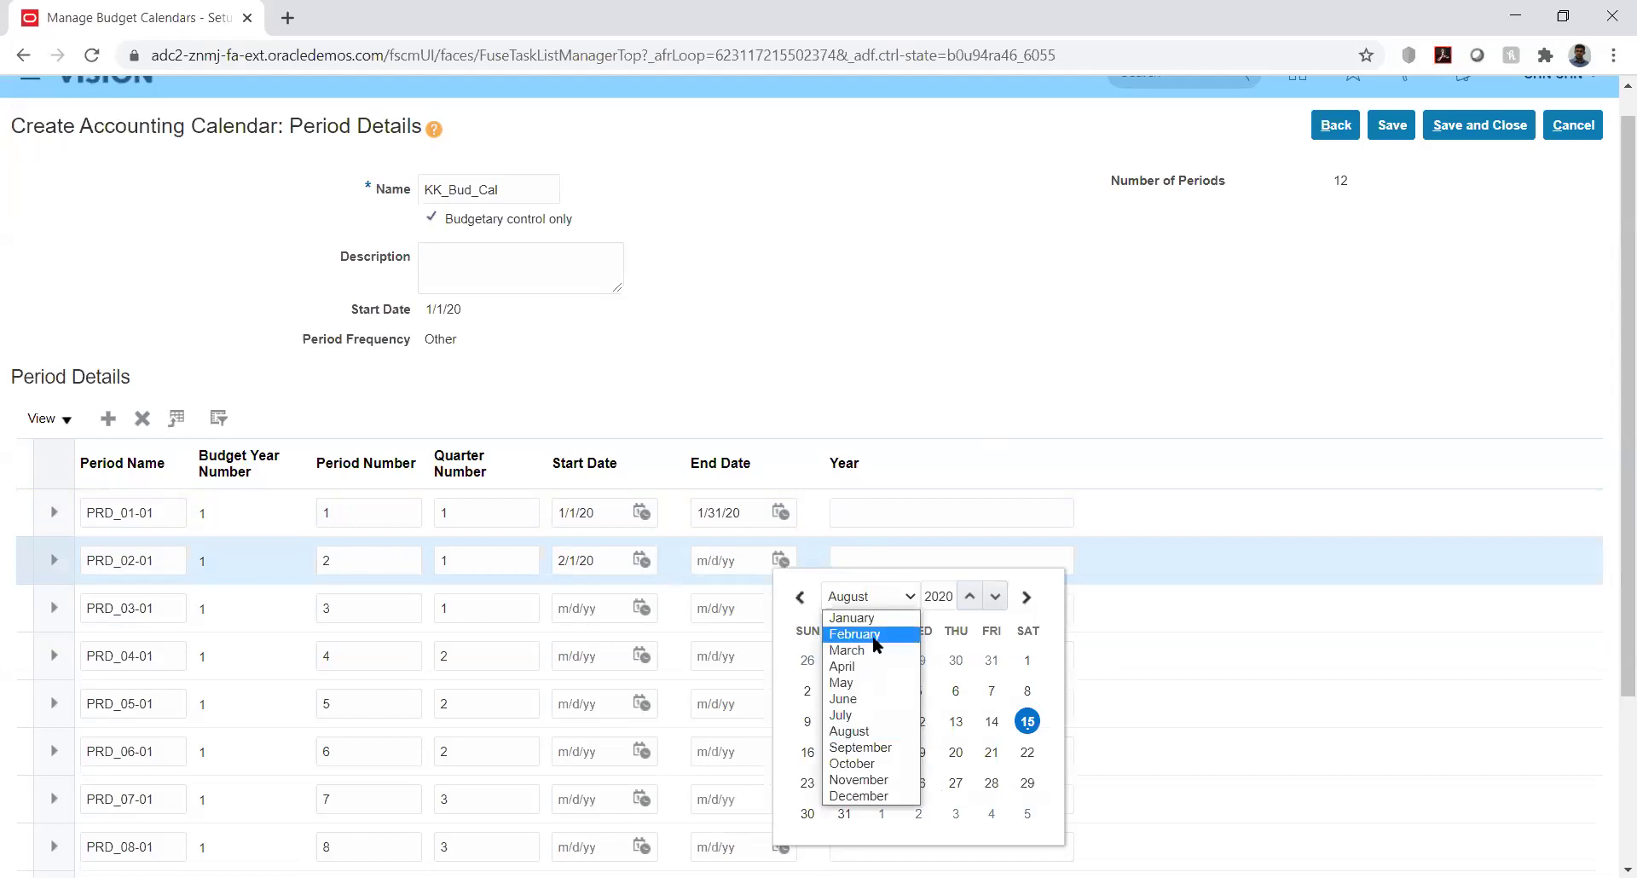
left_click(872, 636)
left_click(1028, 783)
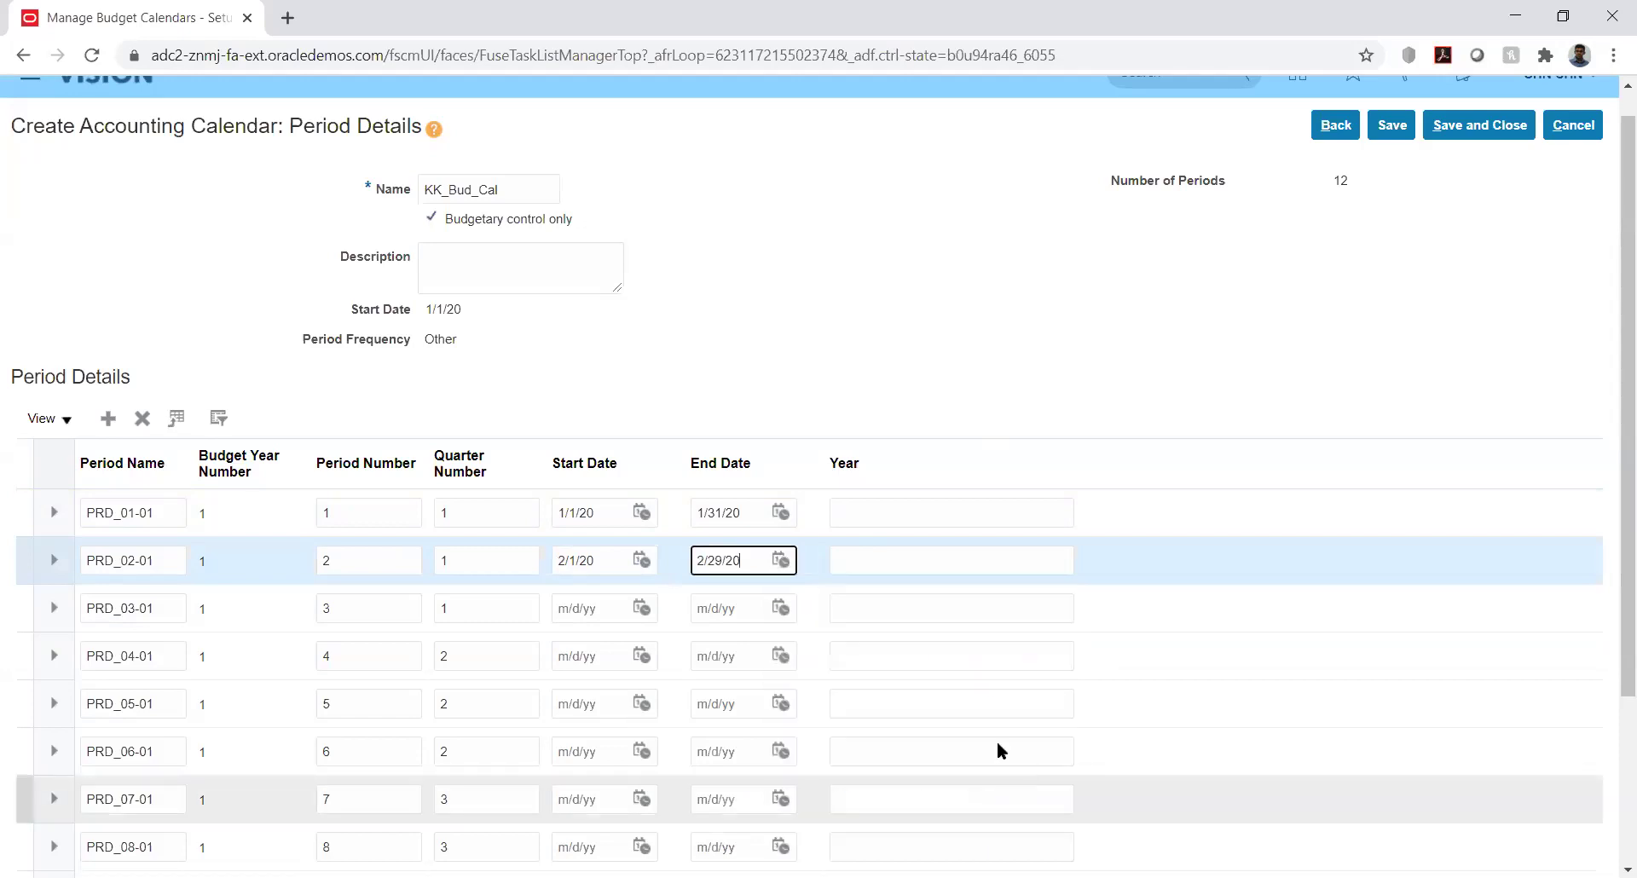
Enter year 2020 for periods PRD_01-01 and PRD_02-01
left_click(928, 511)
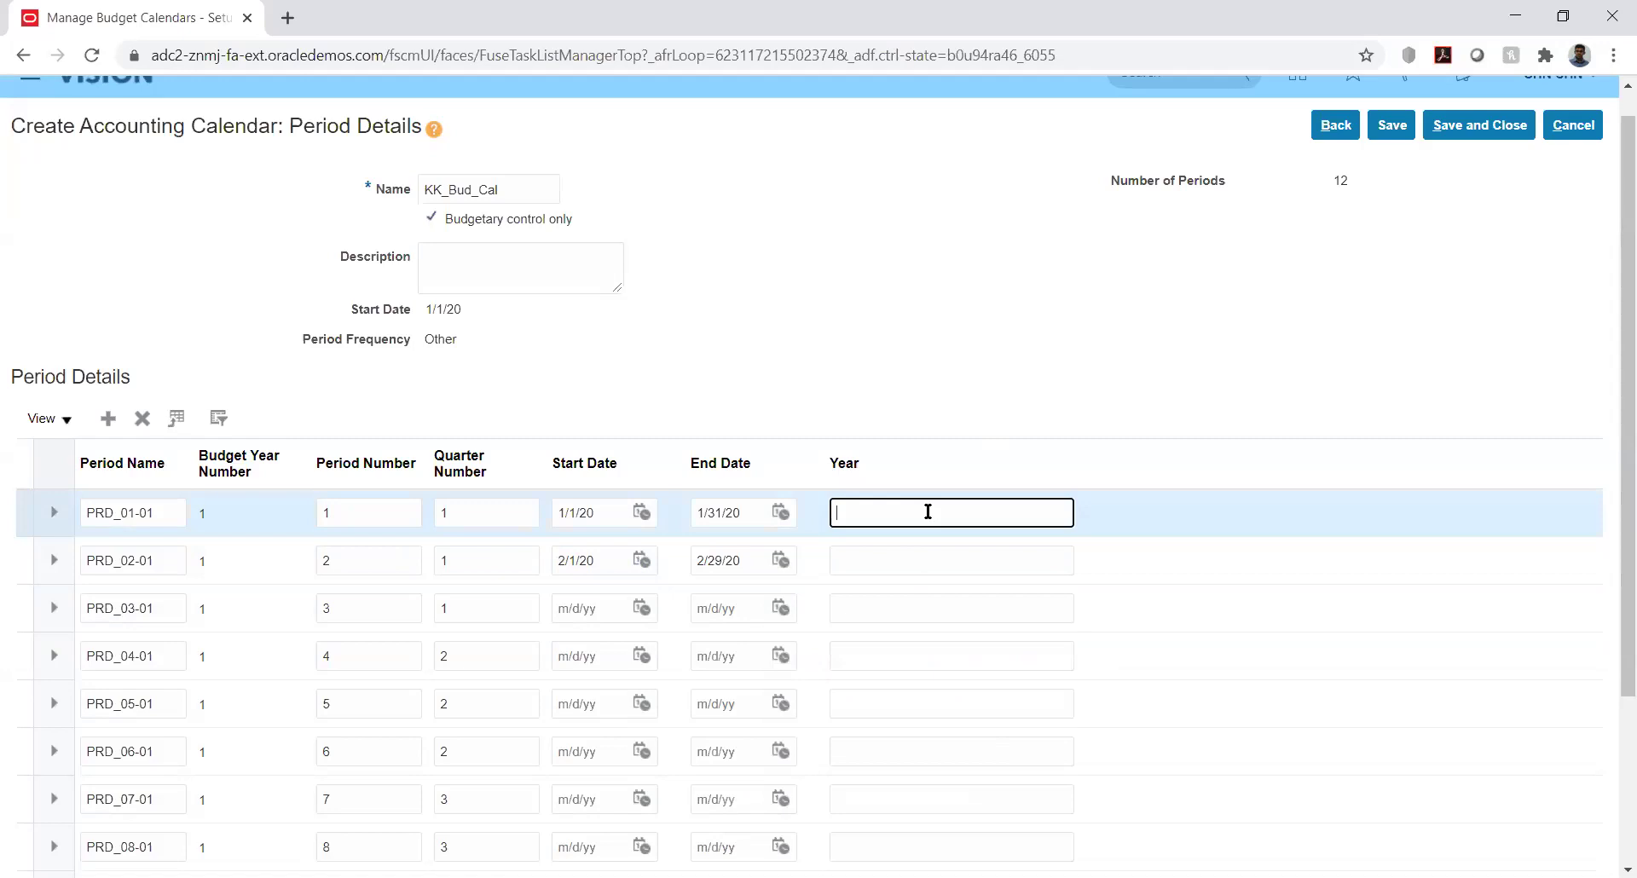
type("2020")
left_click(901, 554)
type("2020")
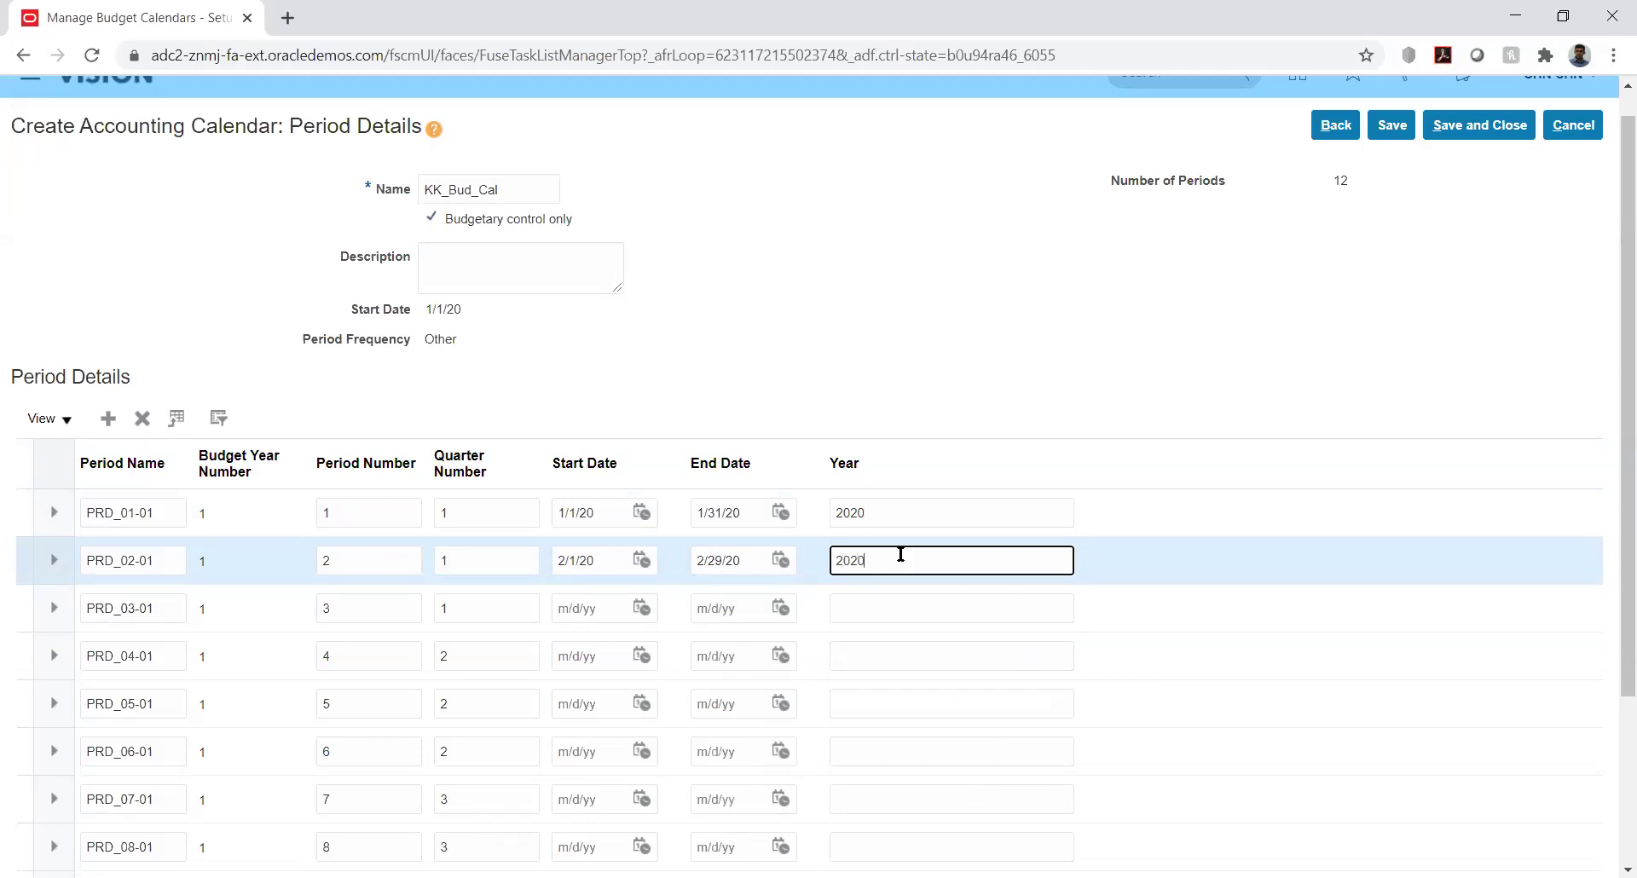
Set PRD_03-01 to 3/1/20–3/31/20 with year 2020
left_click(641, 606)
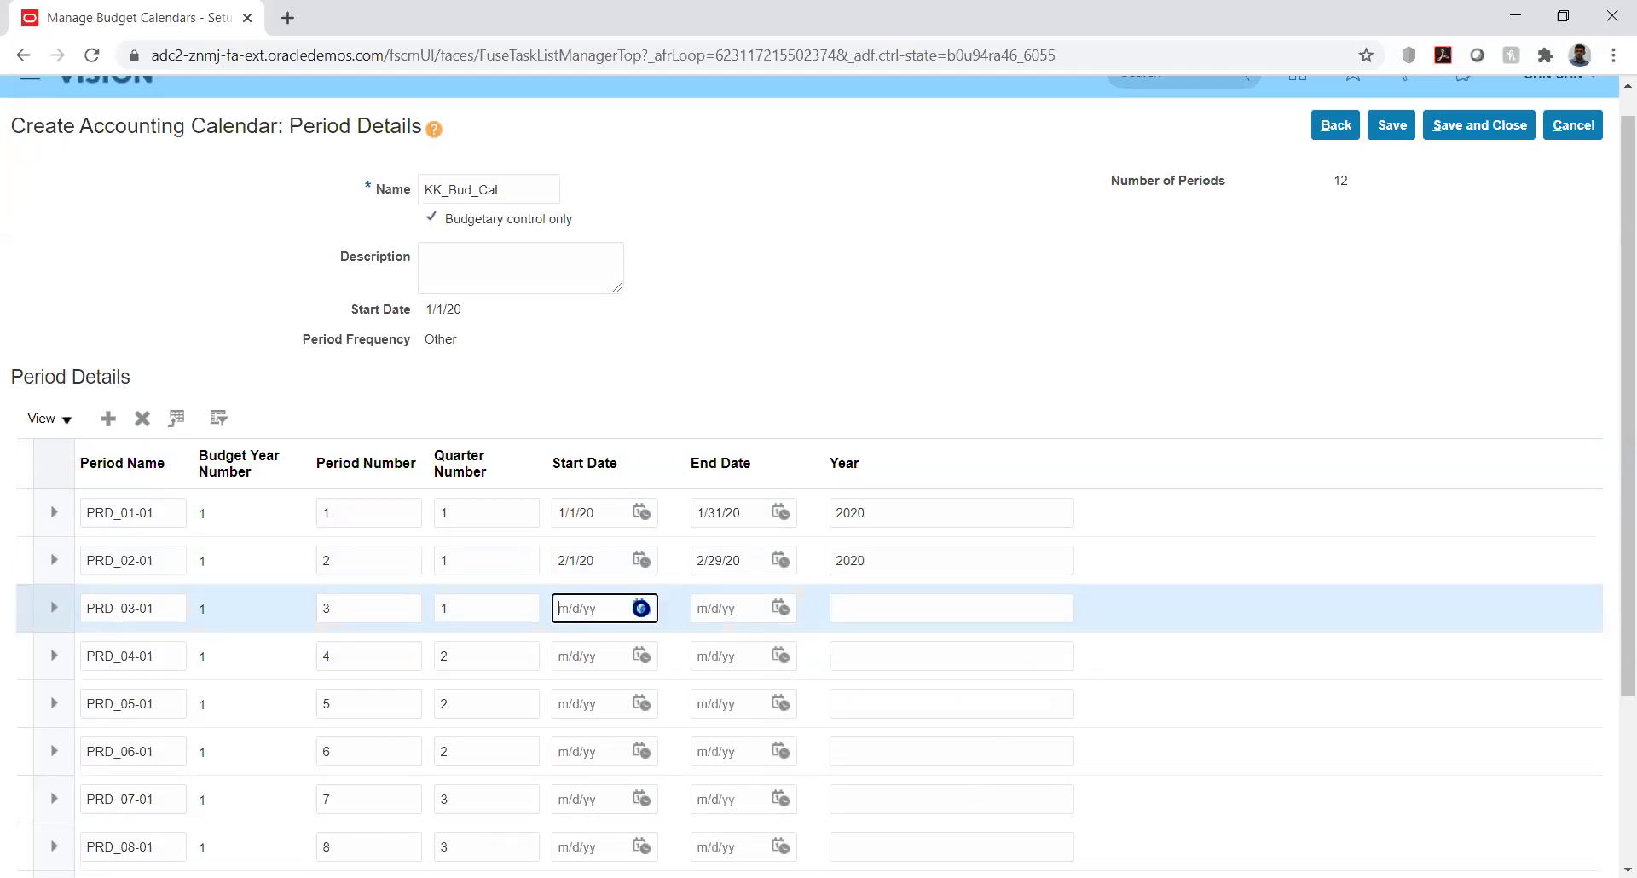
left_click(751, 336)
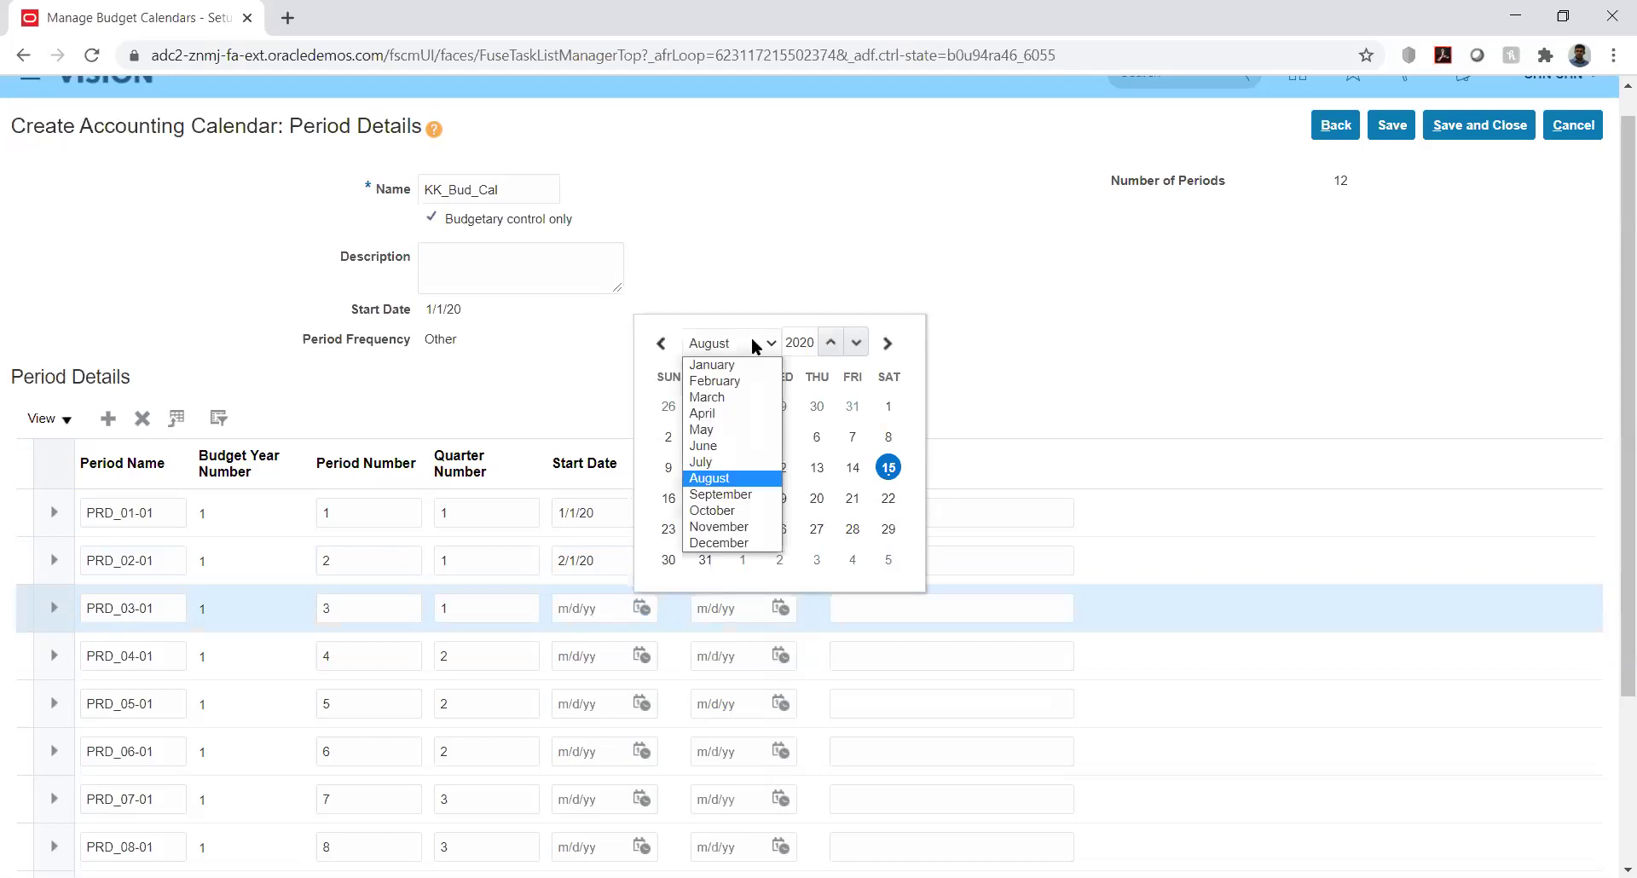
left_click(726, 397)
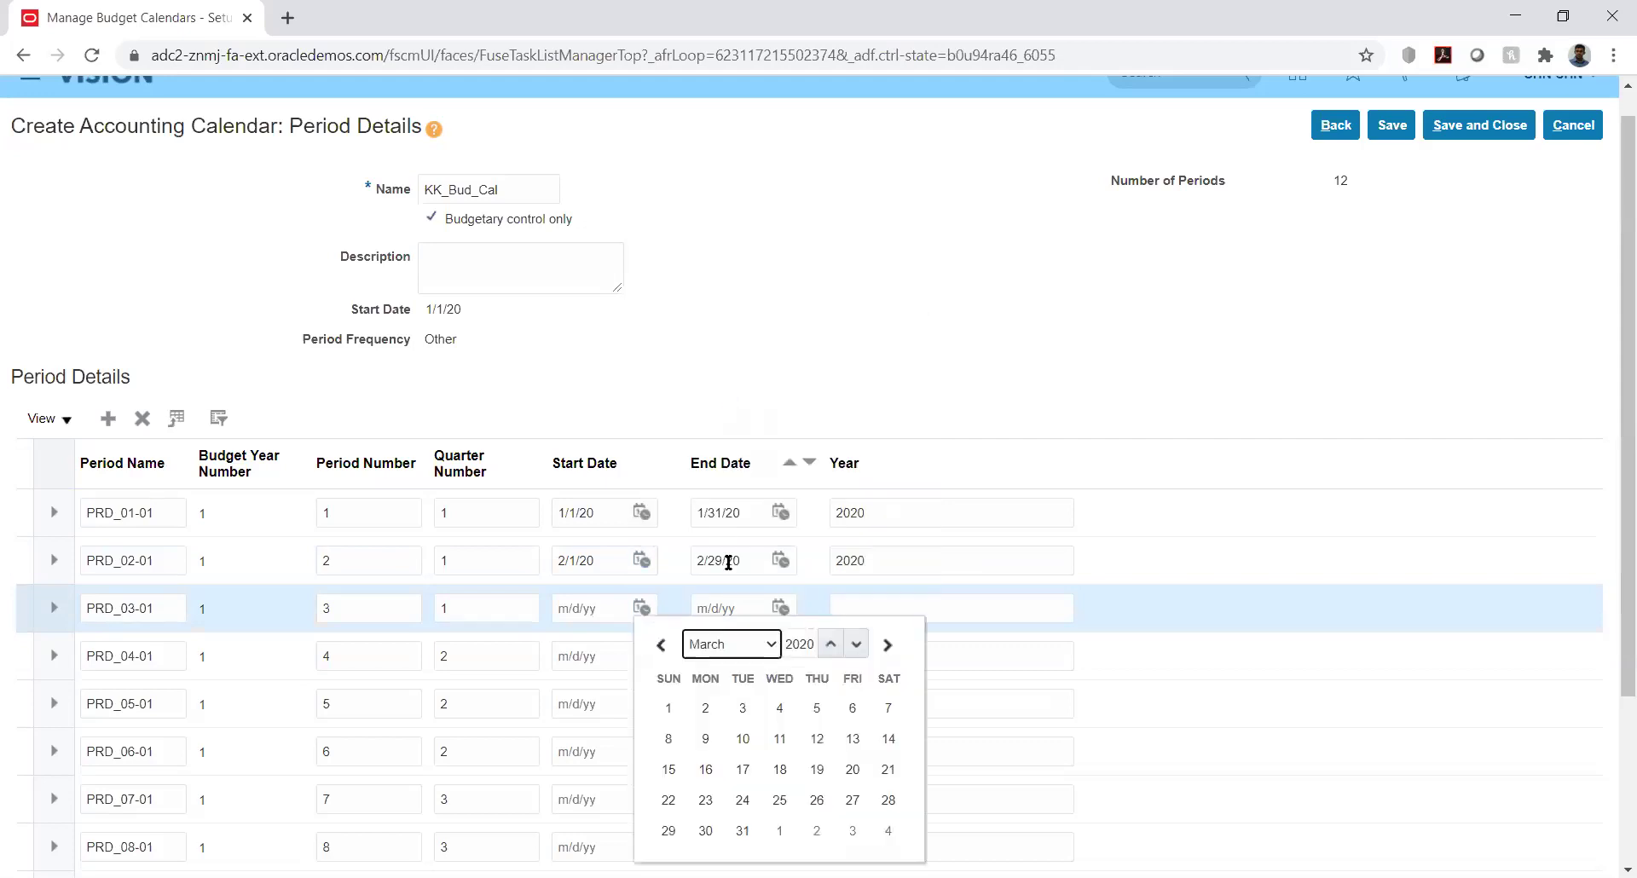
left_click(668, 714)
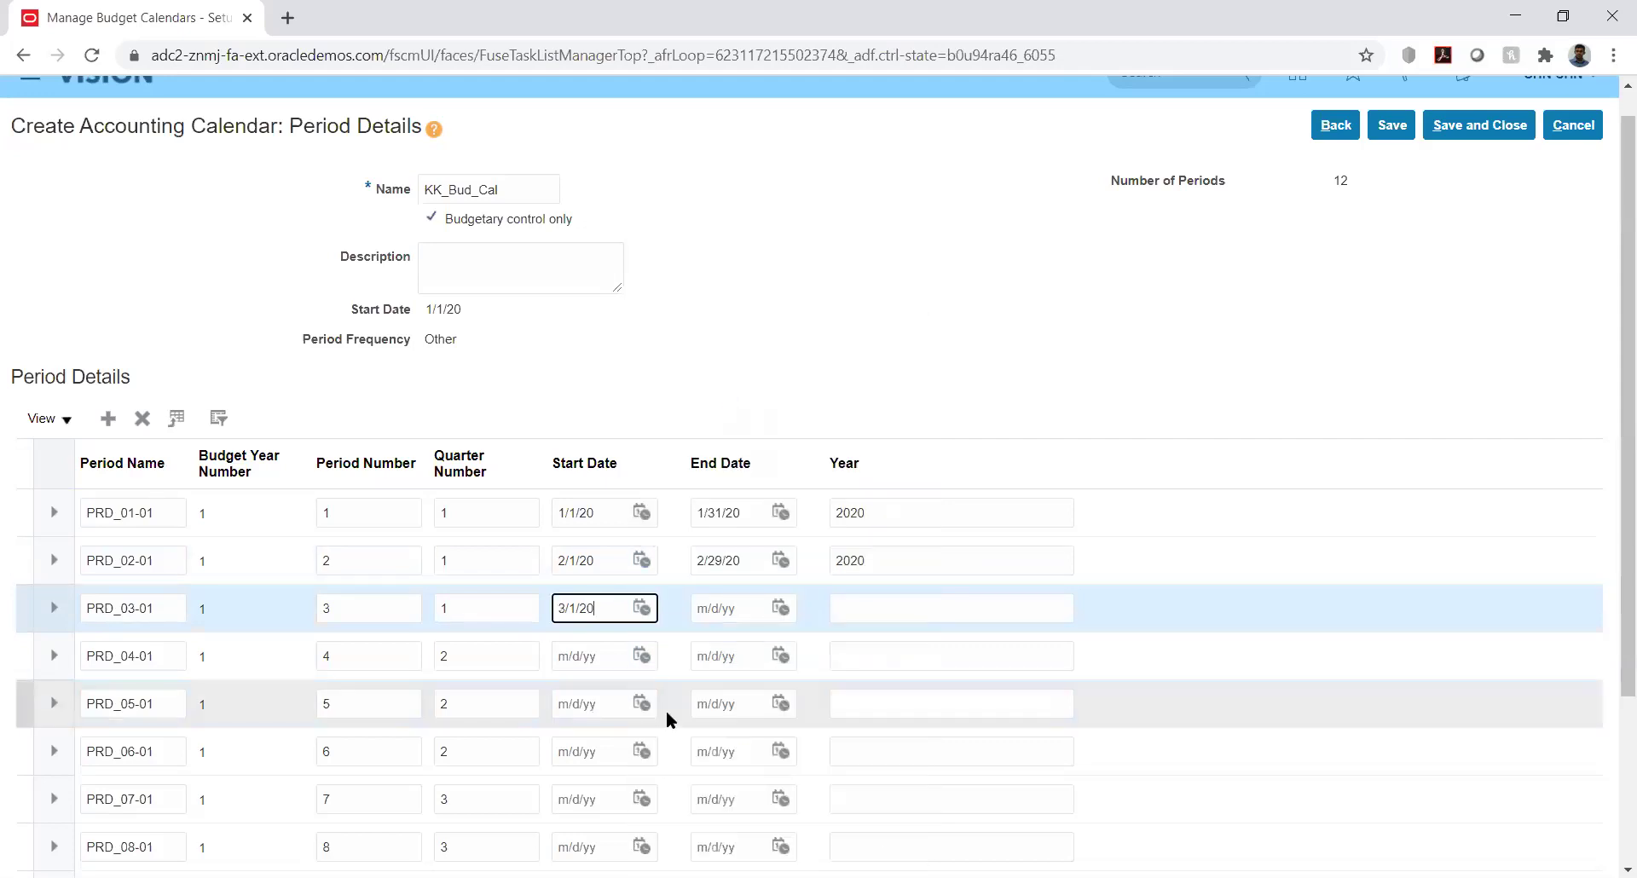
left_click(780, 608)
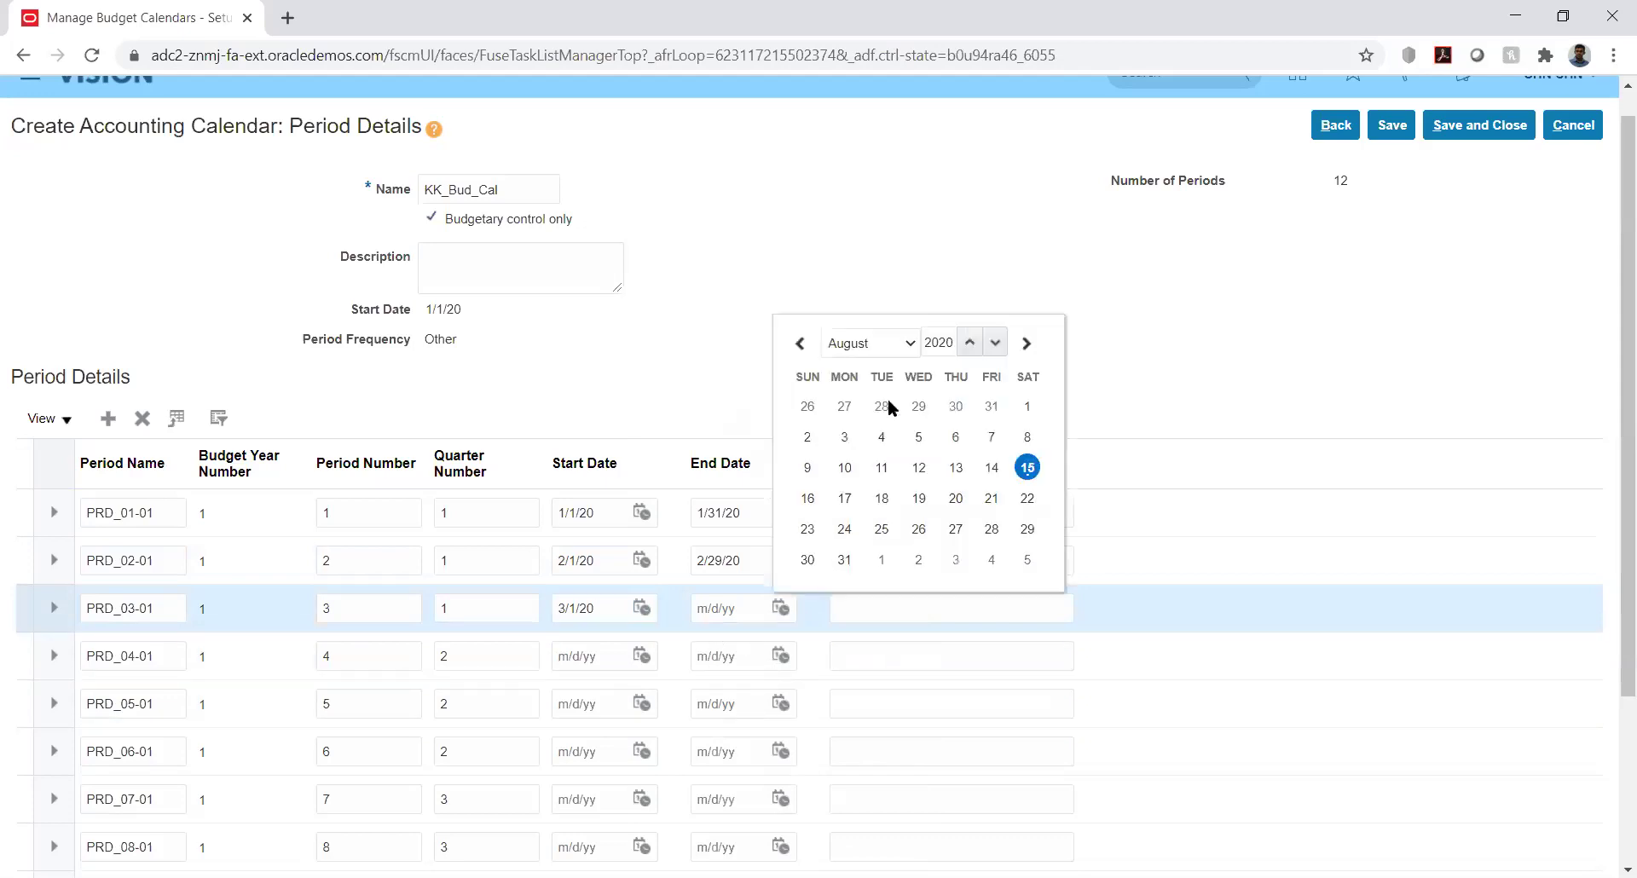
left_click(910, 345)
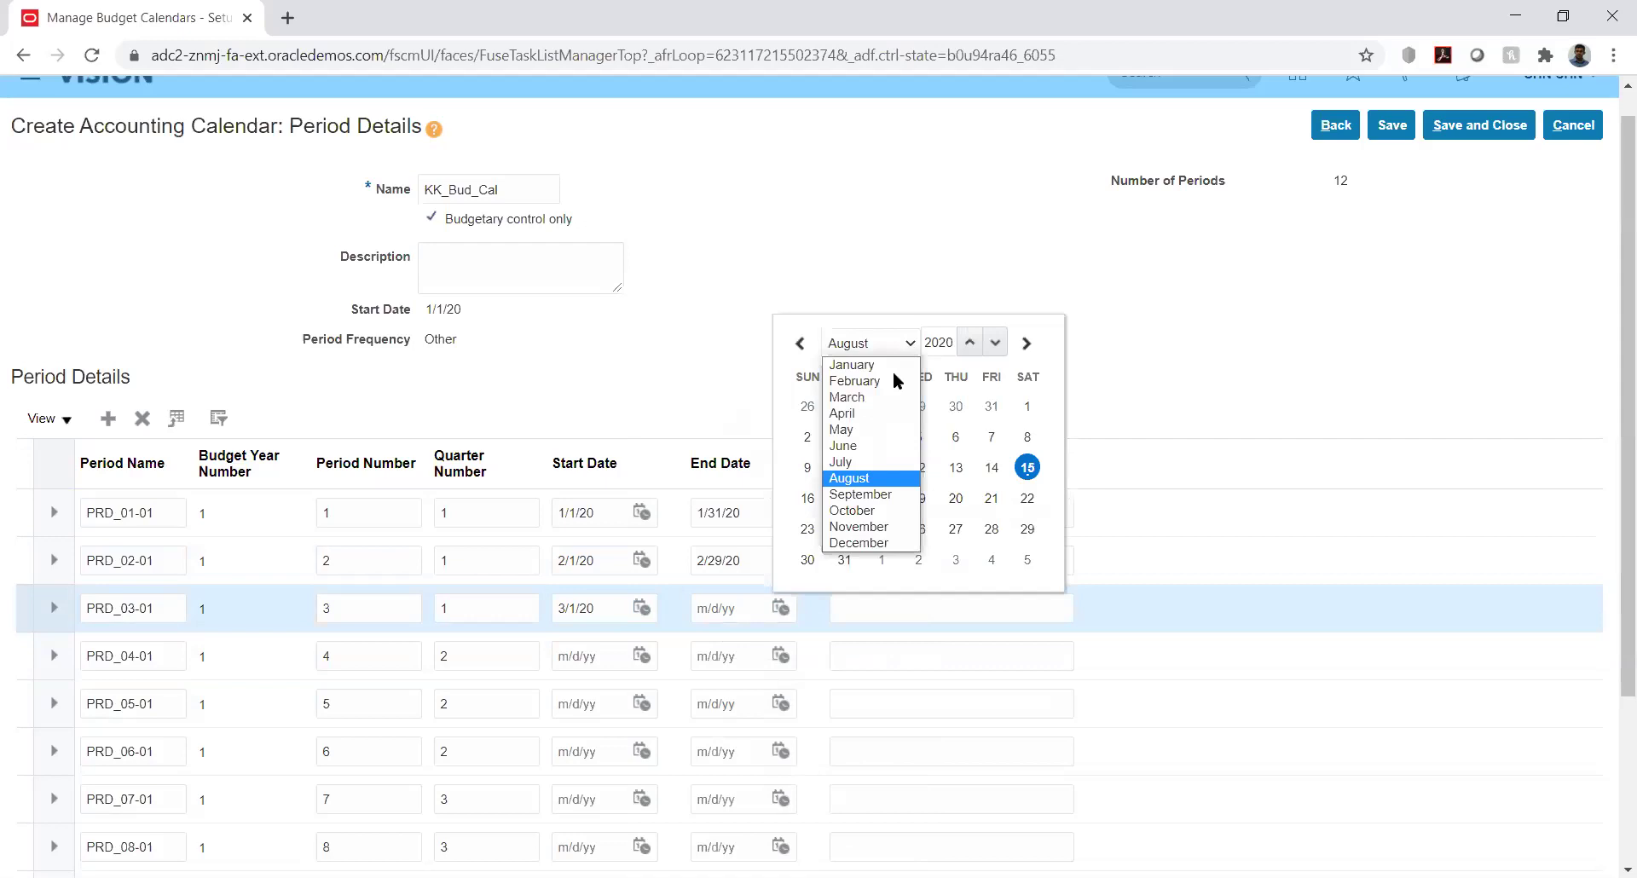
left_click(847, 398)
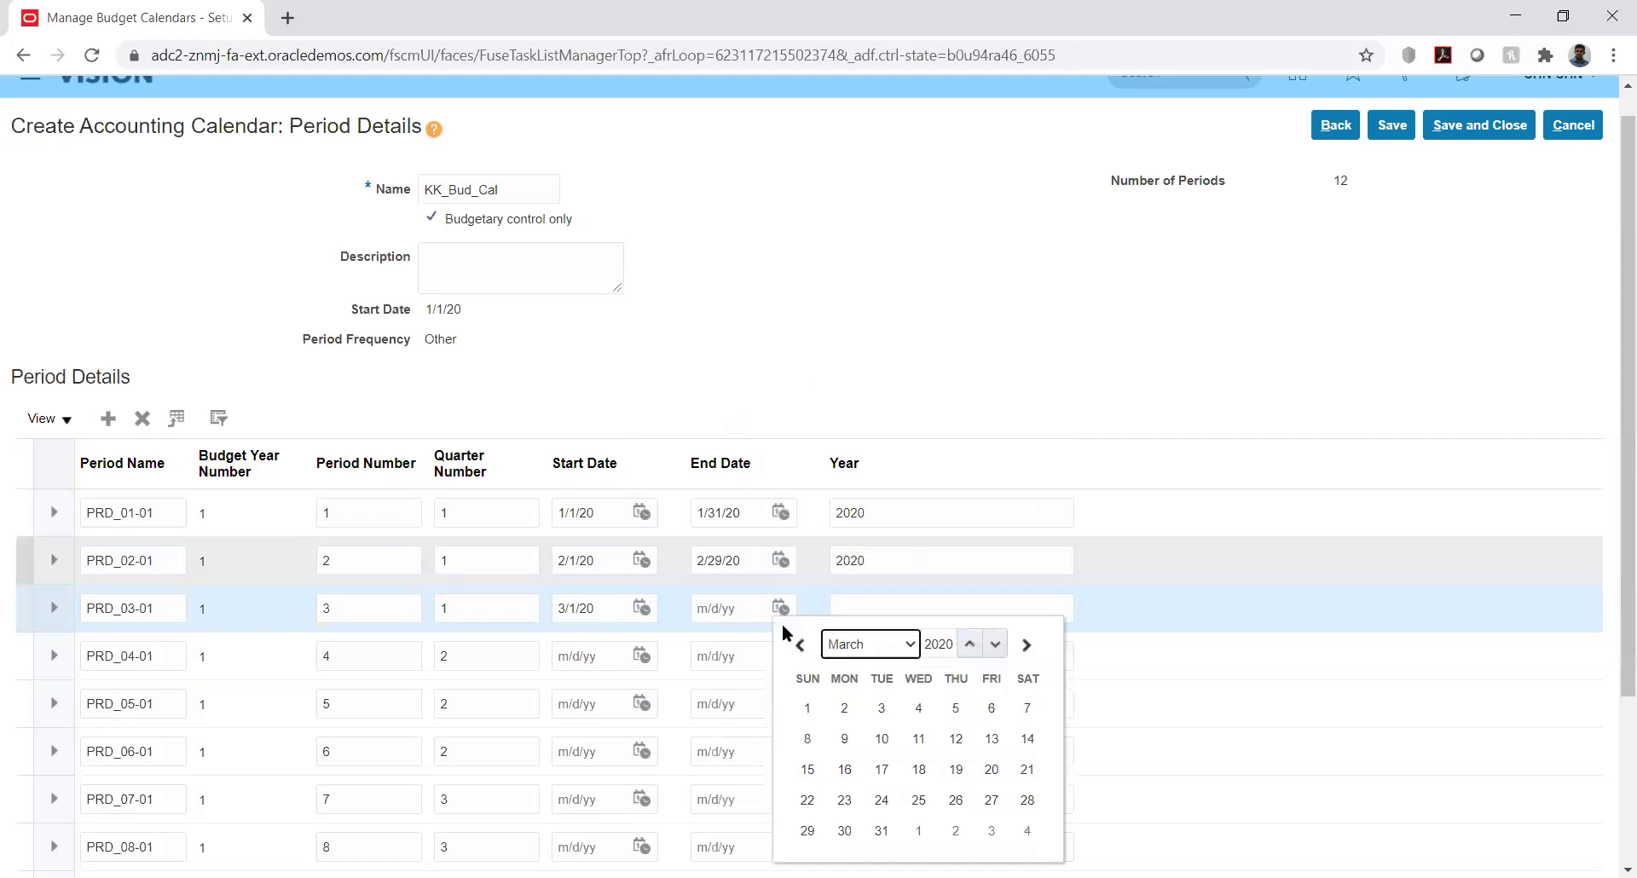
left_click(881, 831)
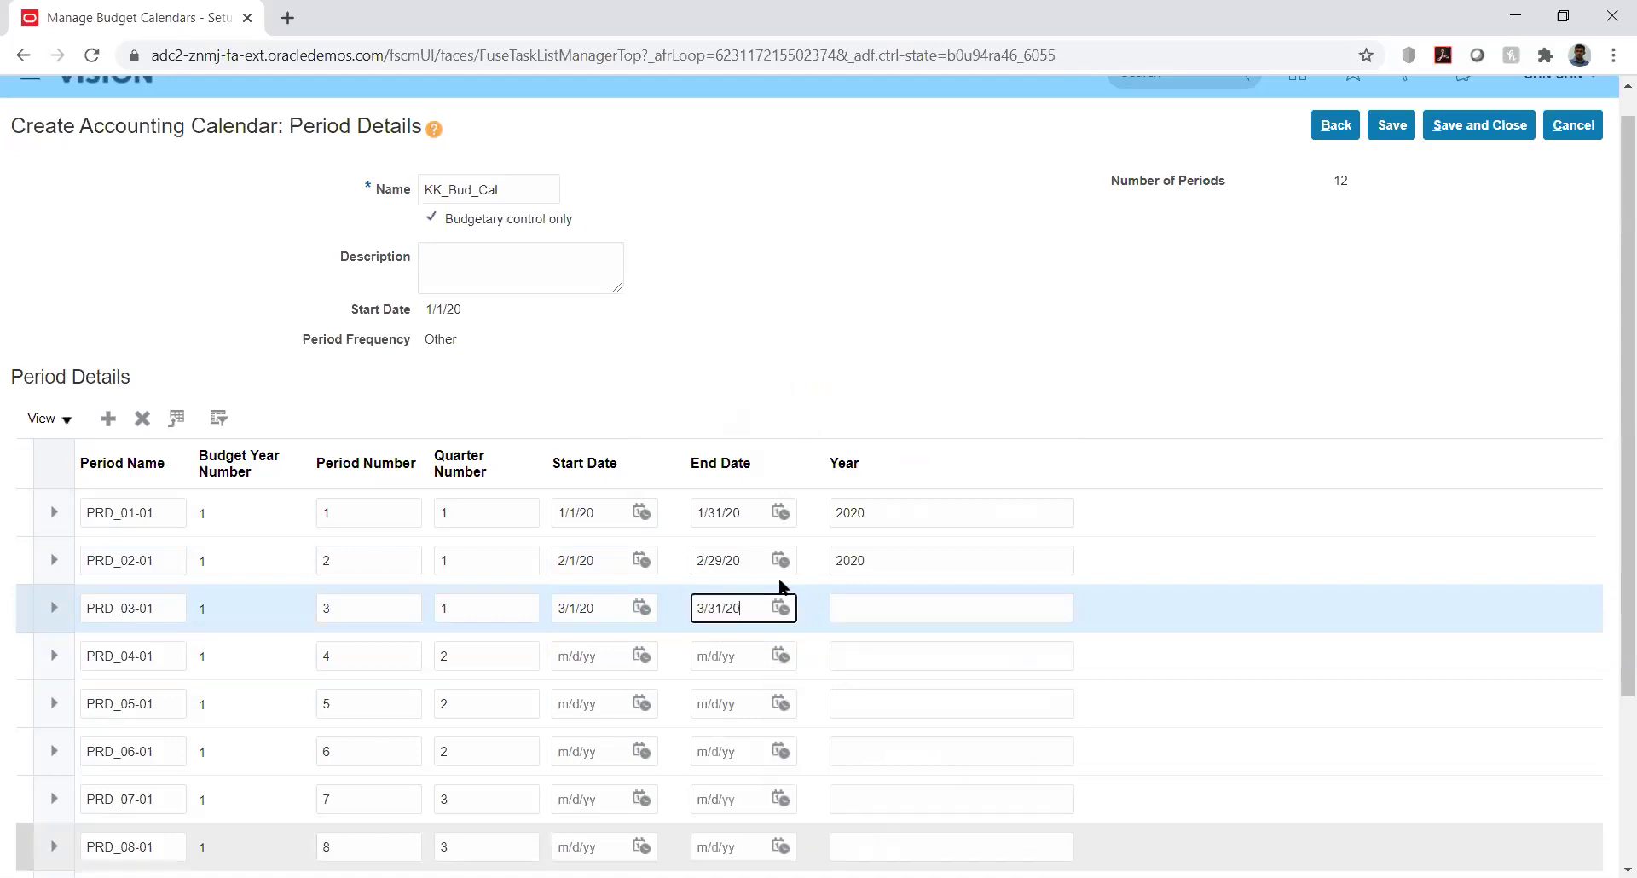
left_click(887, 606)
type("2020")
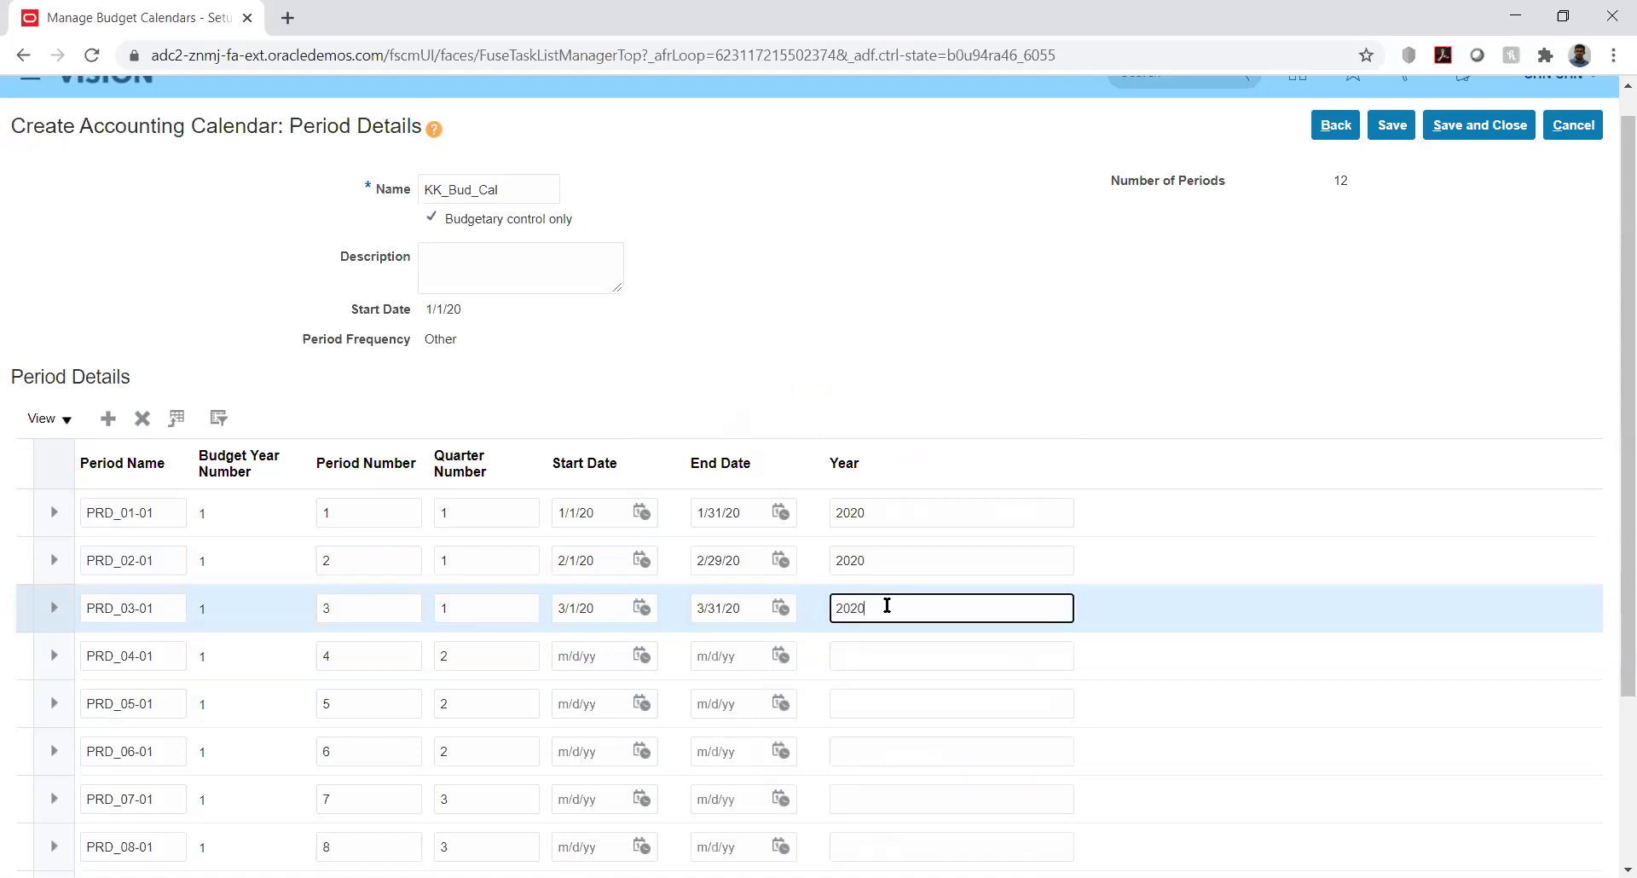
Set PRD_04-01 to 4/1/20–4/30/20 with year 2020
left_click(641, 656)
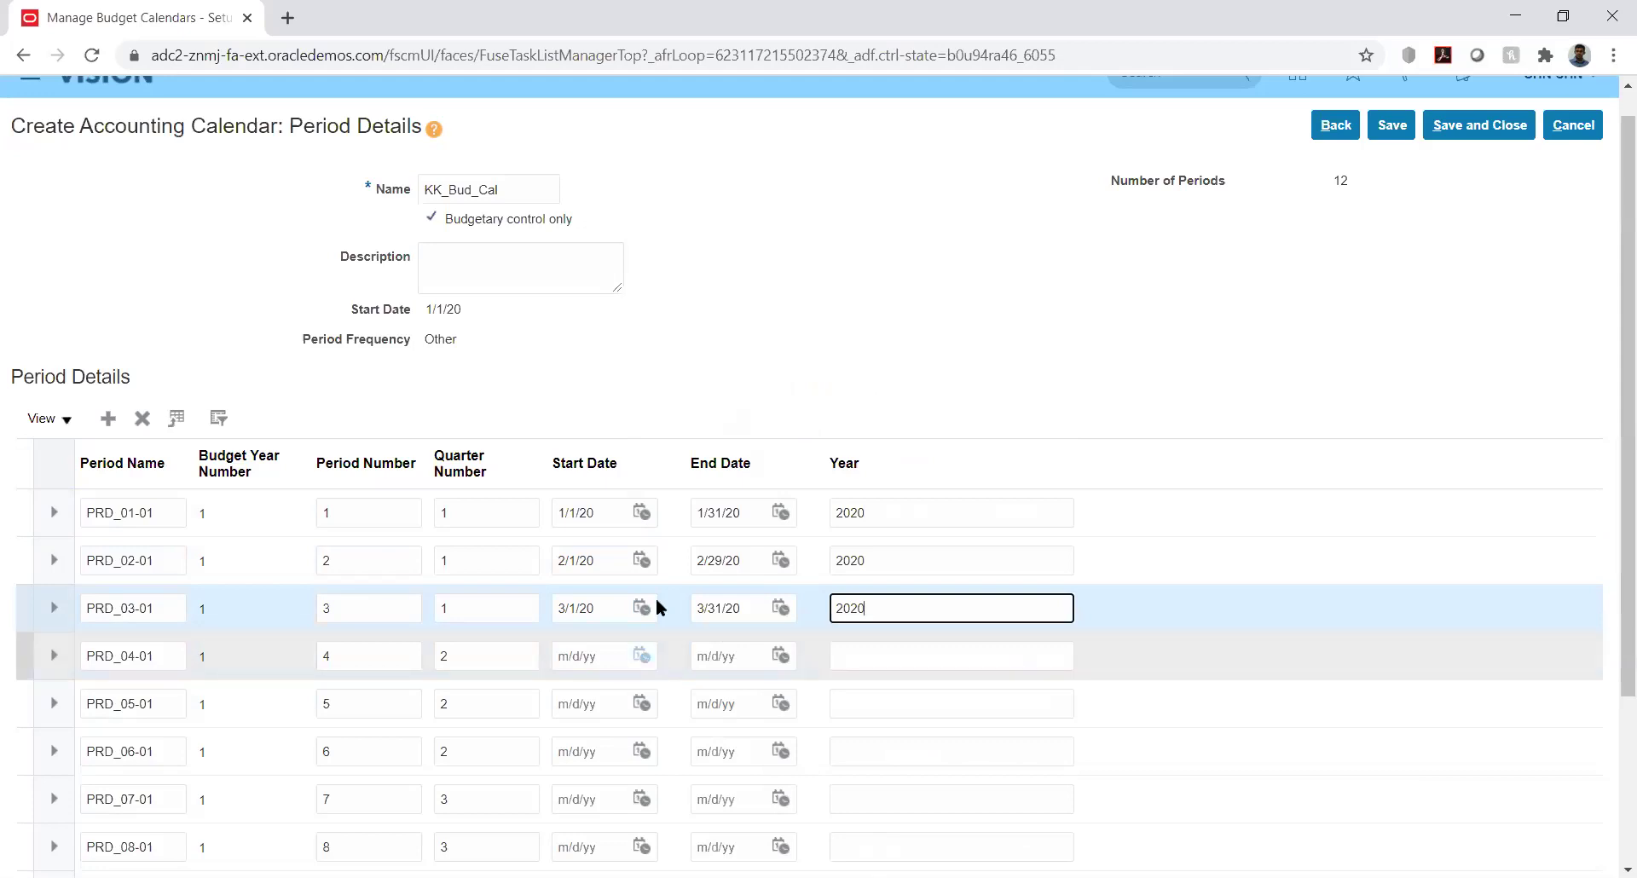
left_click(738, 390)
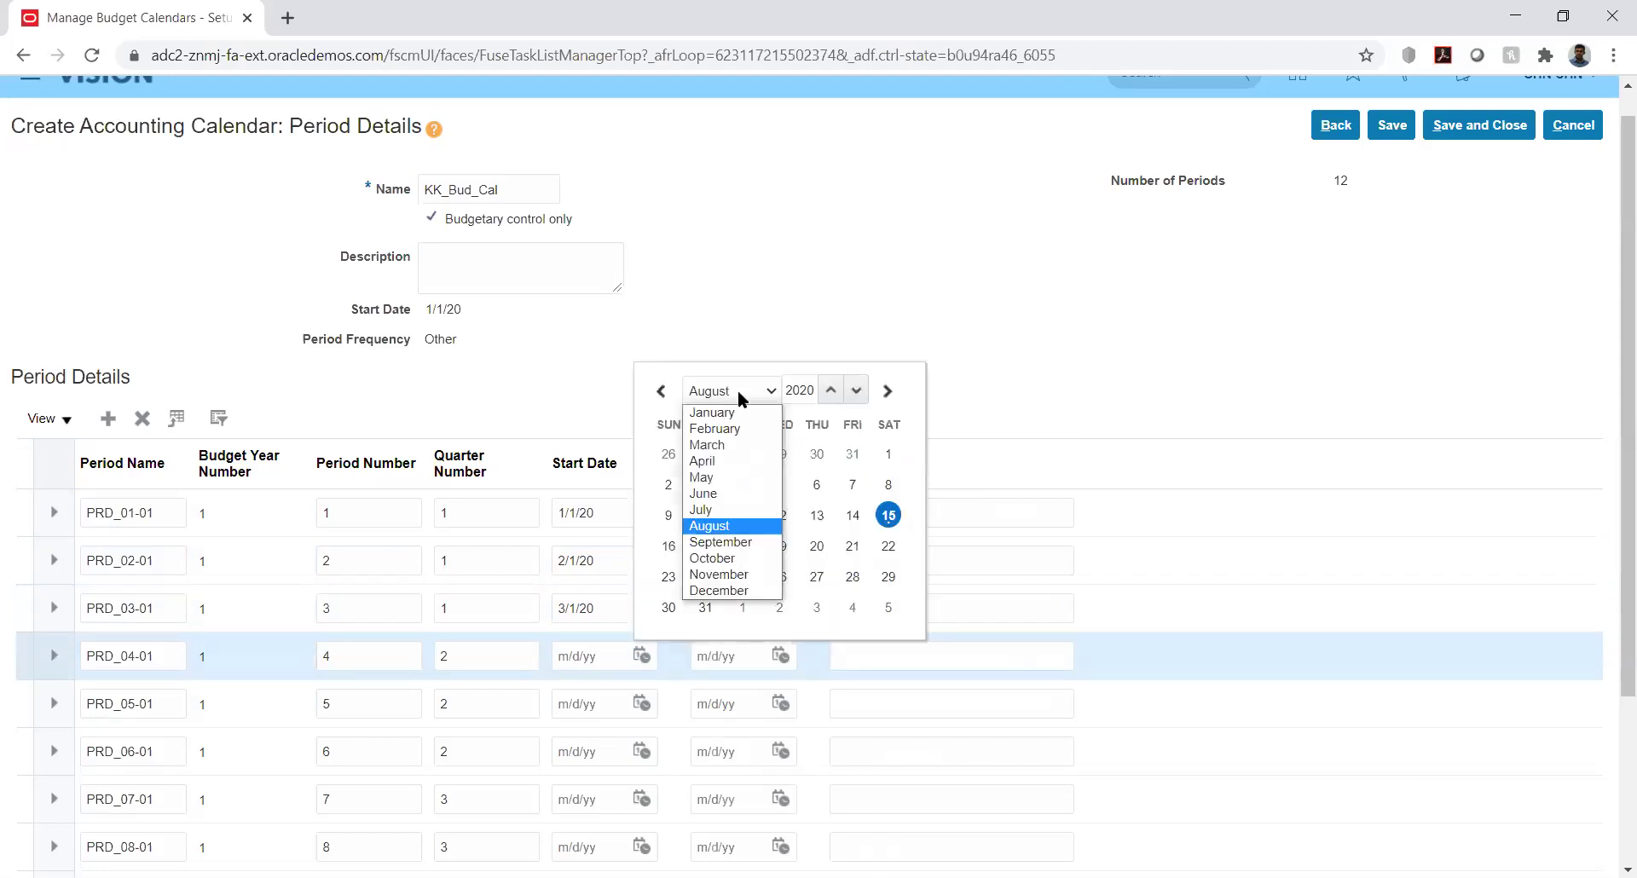
left_click(721, 461)
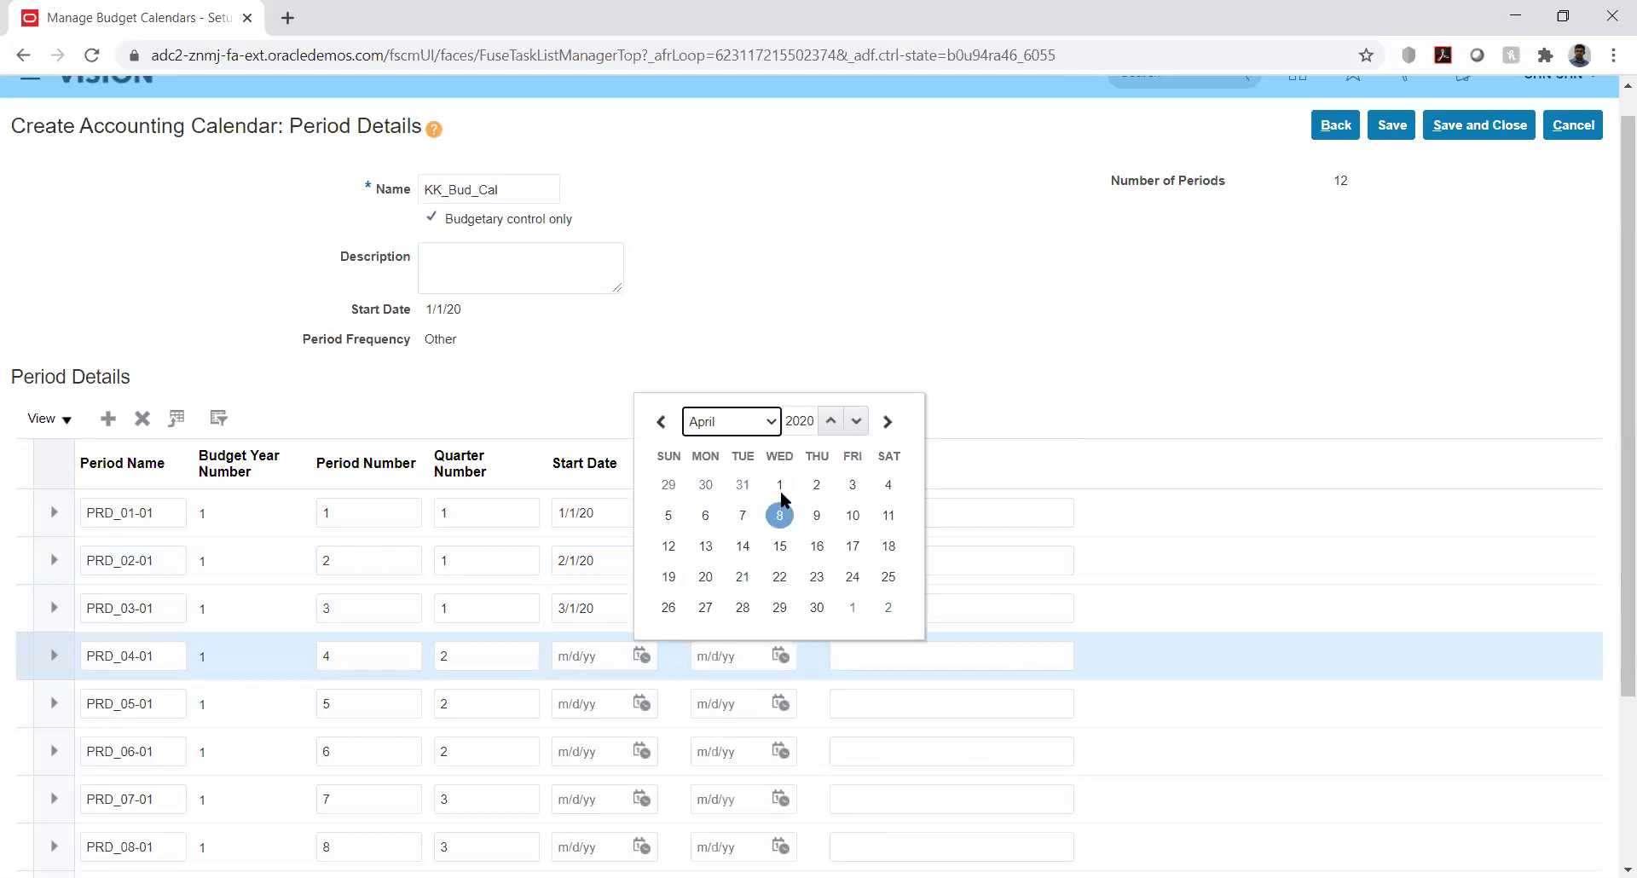
left_click(781, 491)
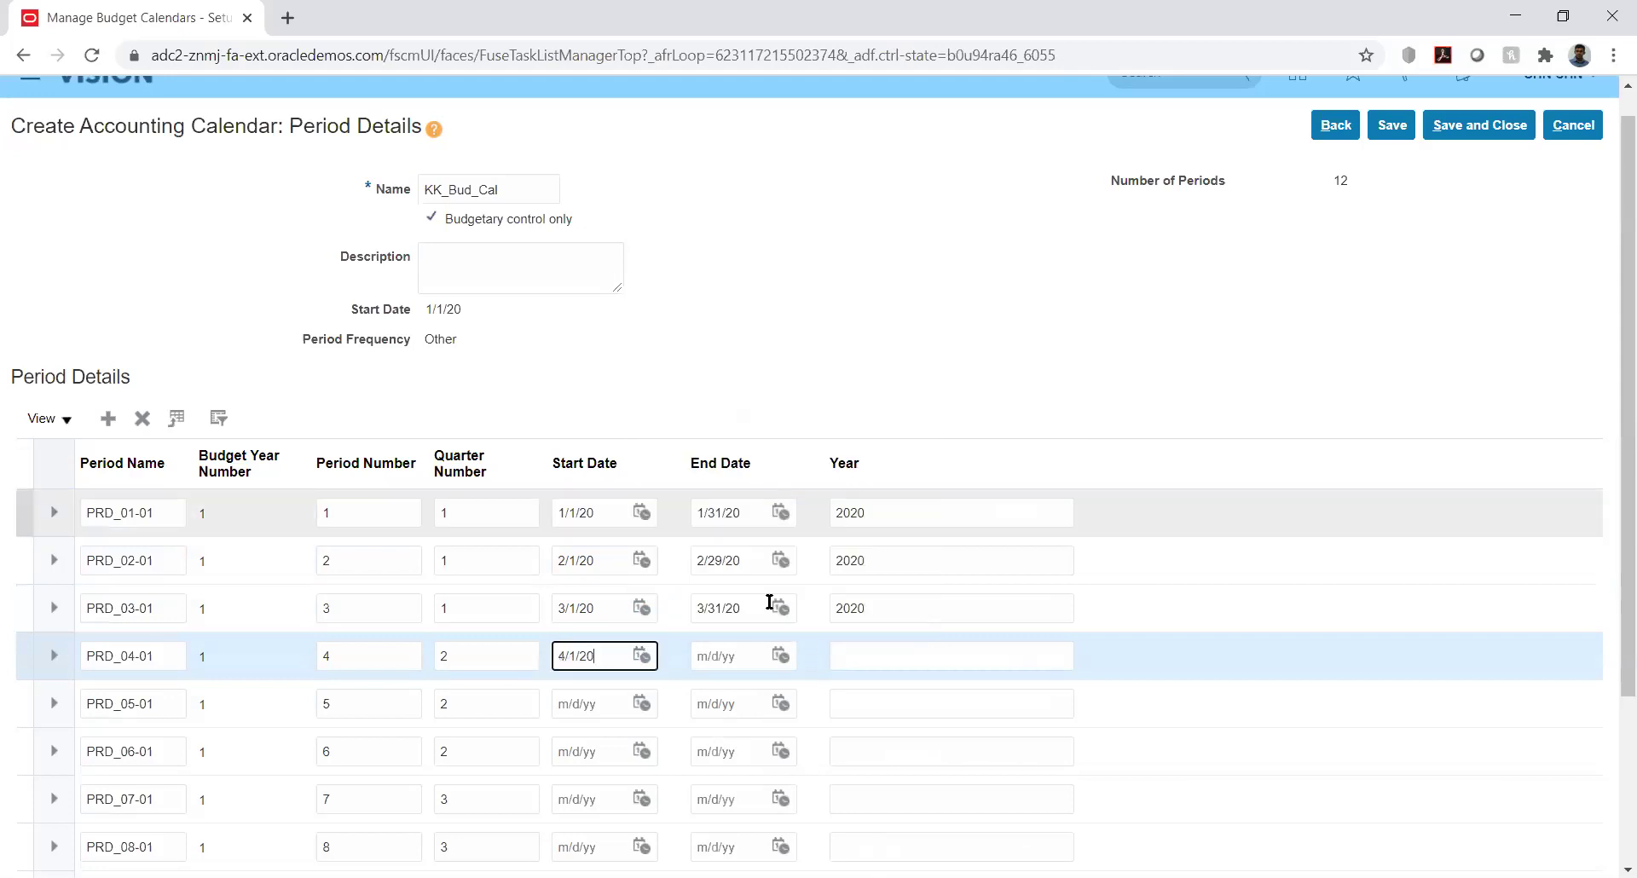
left_click(778, 655)
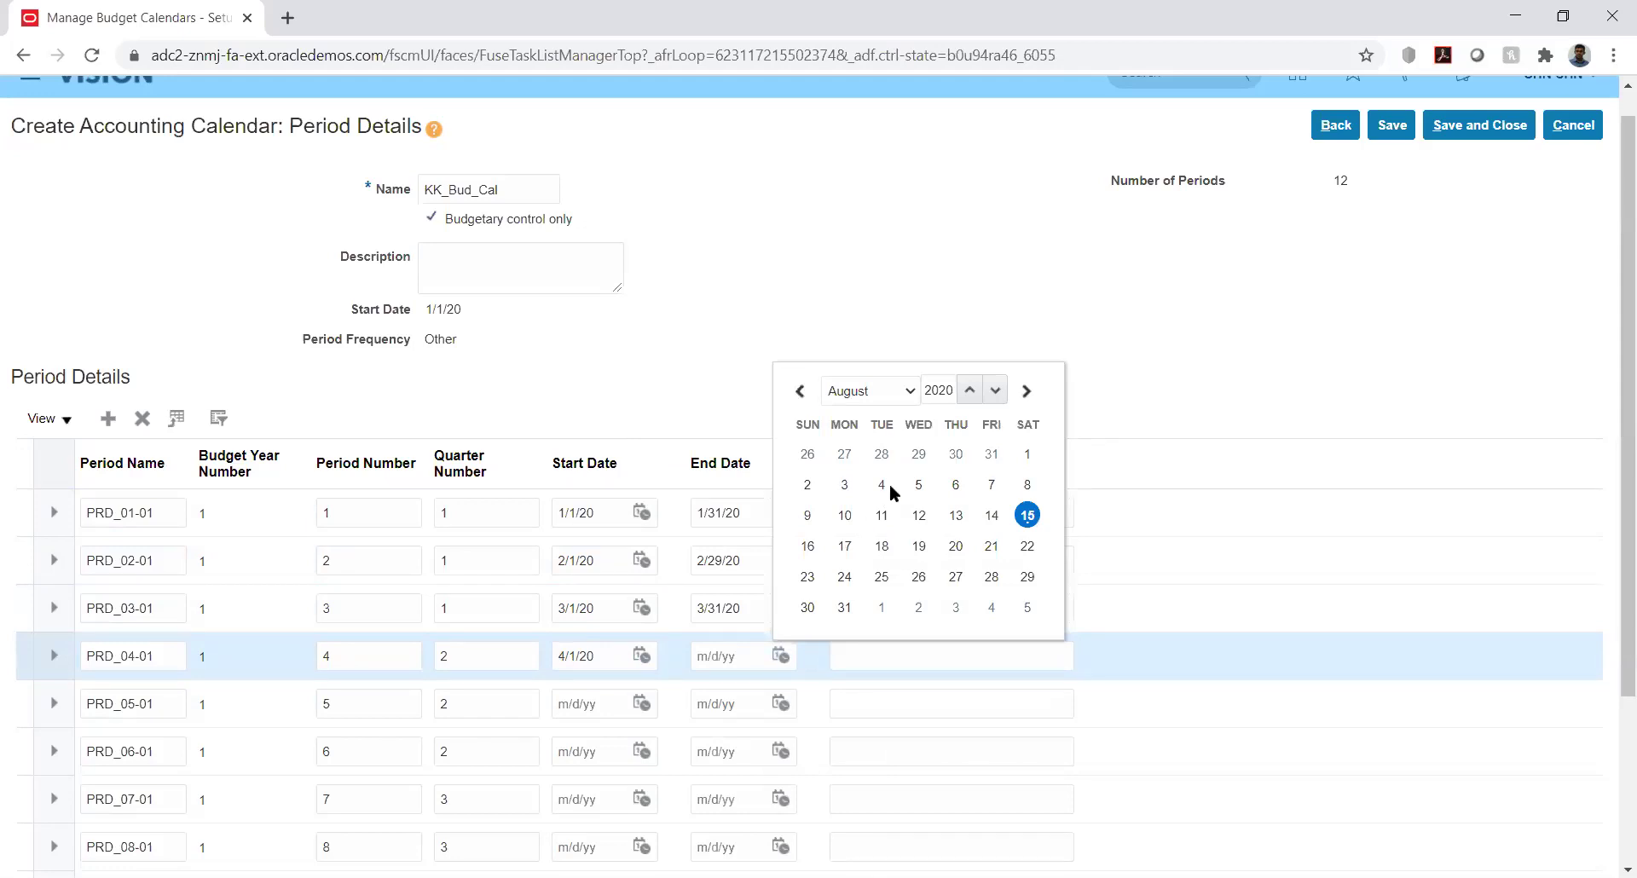
left_click(907, 386)
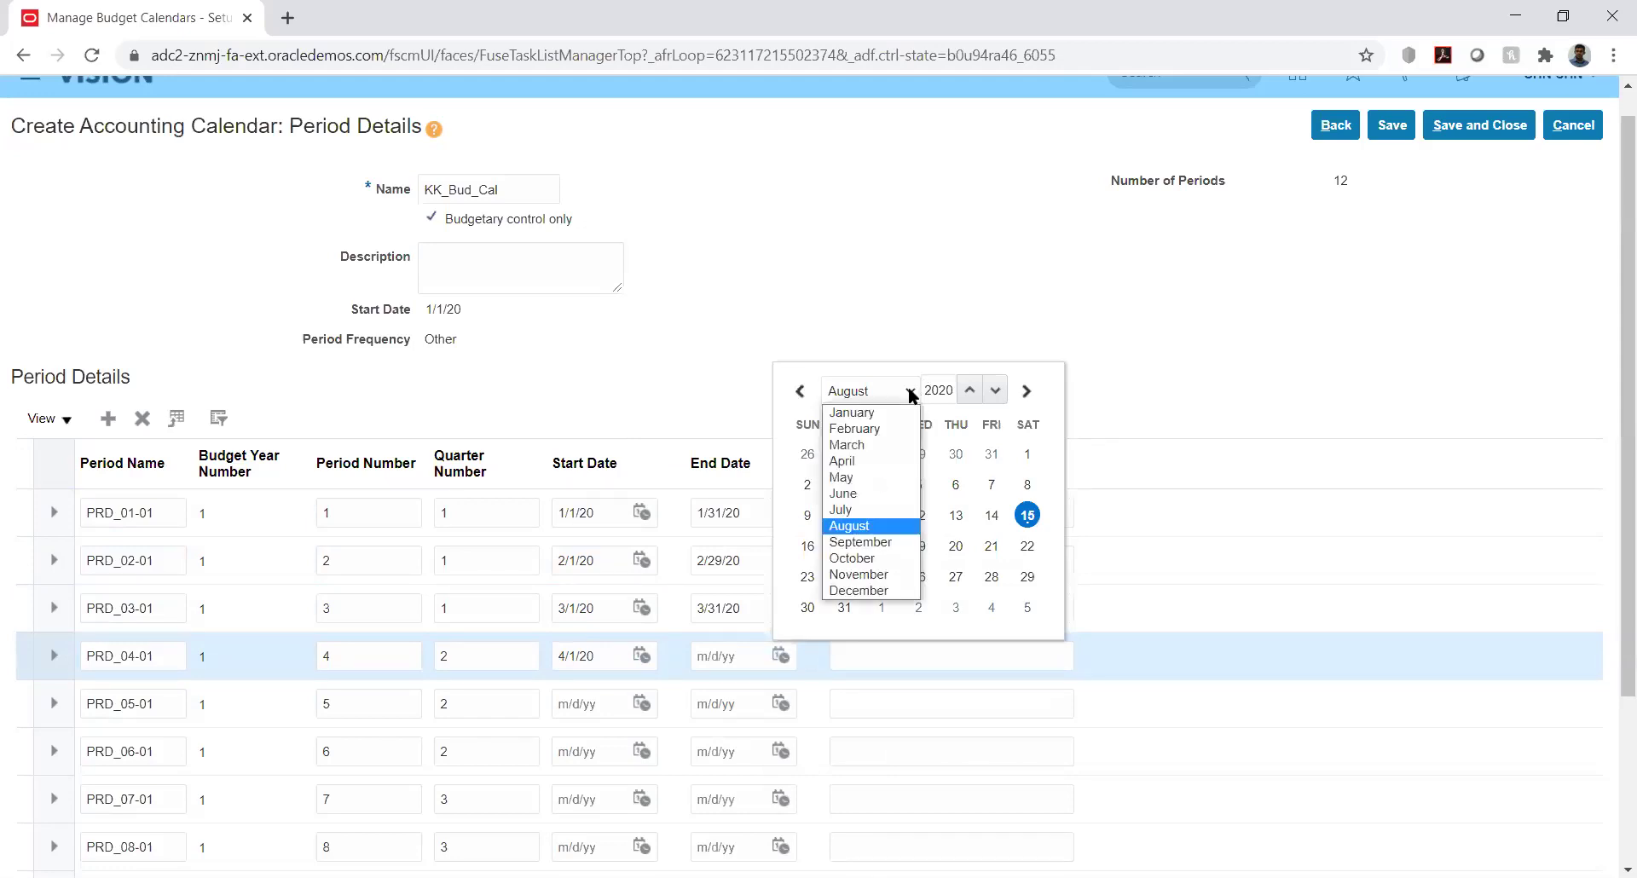
left_click(883, 468)
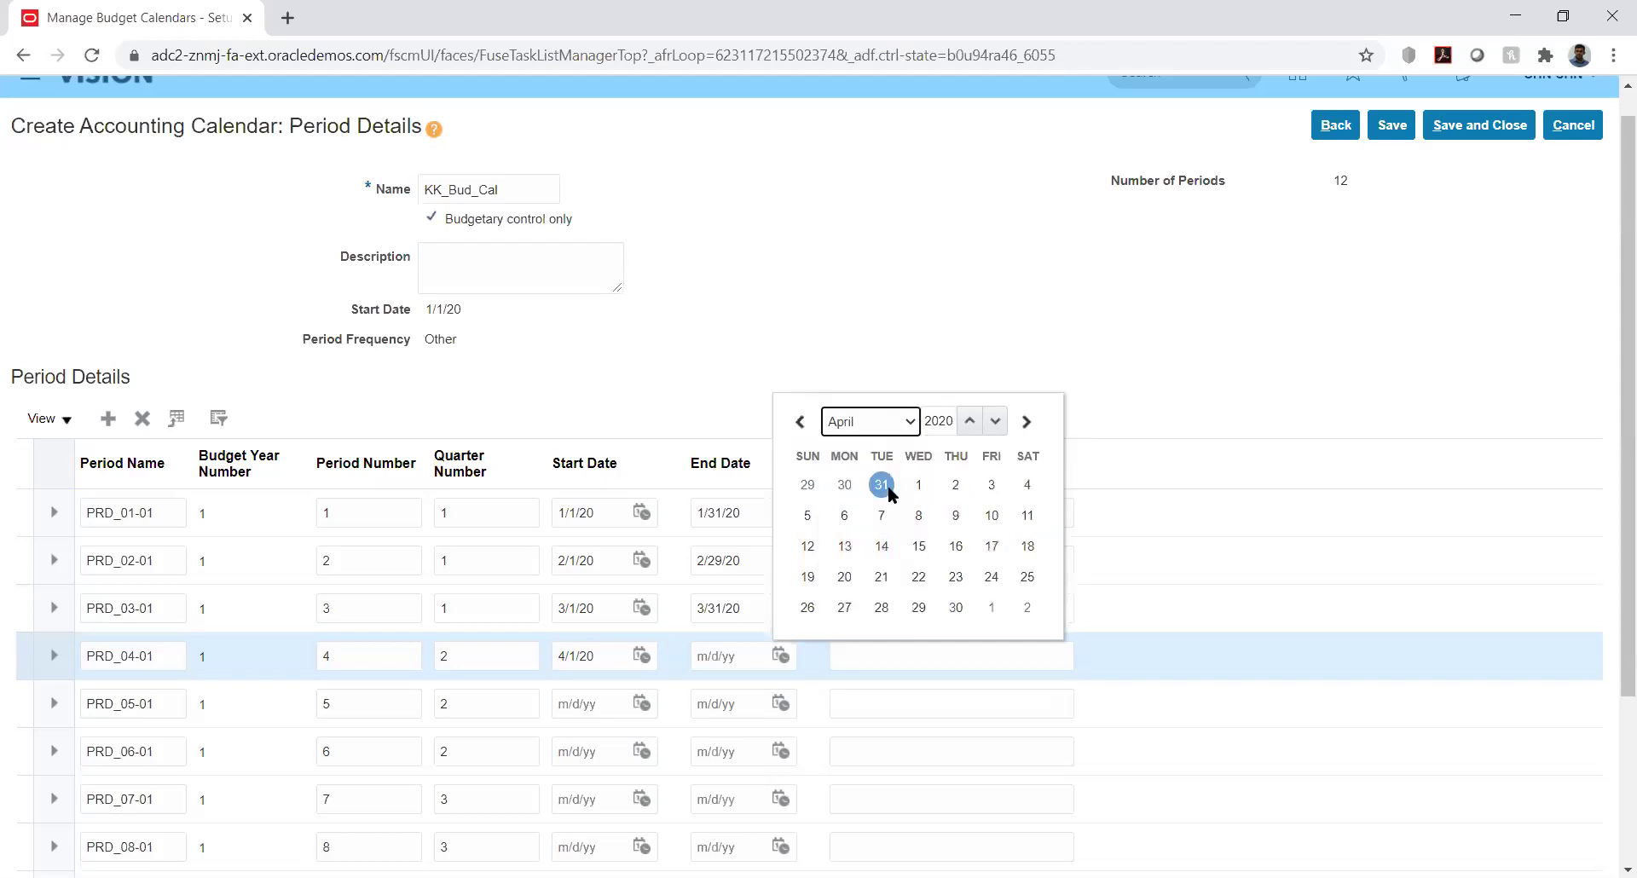
left_click(956, 608)
left_click(858, 655)
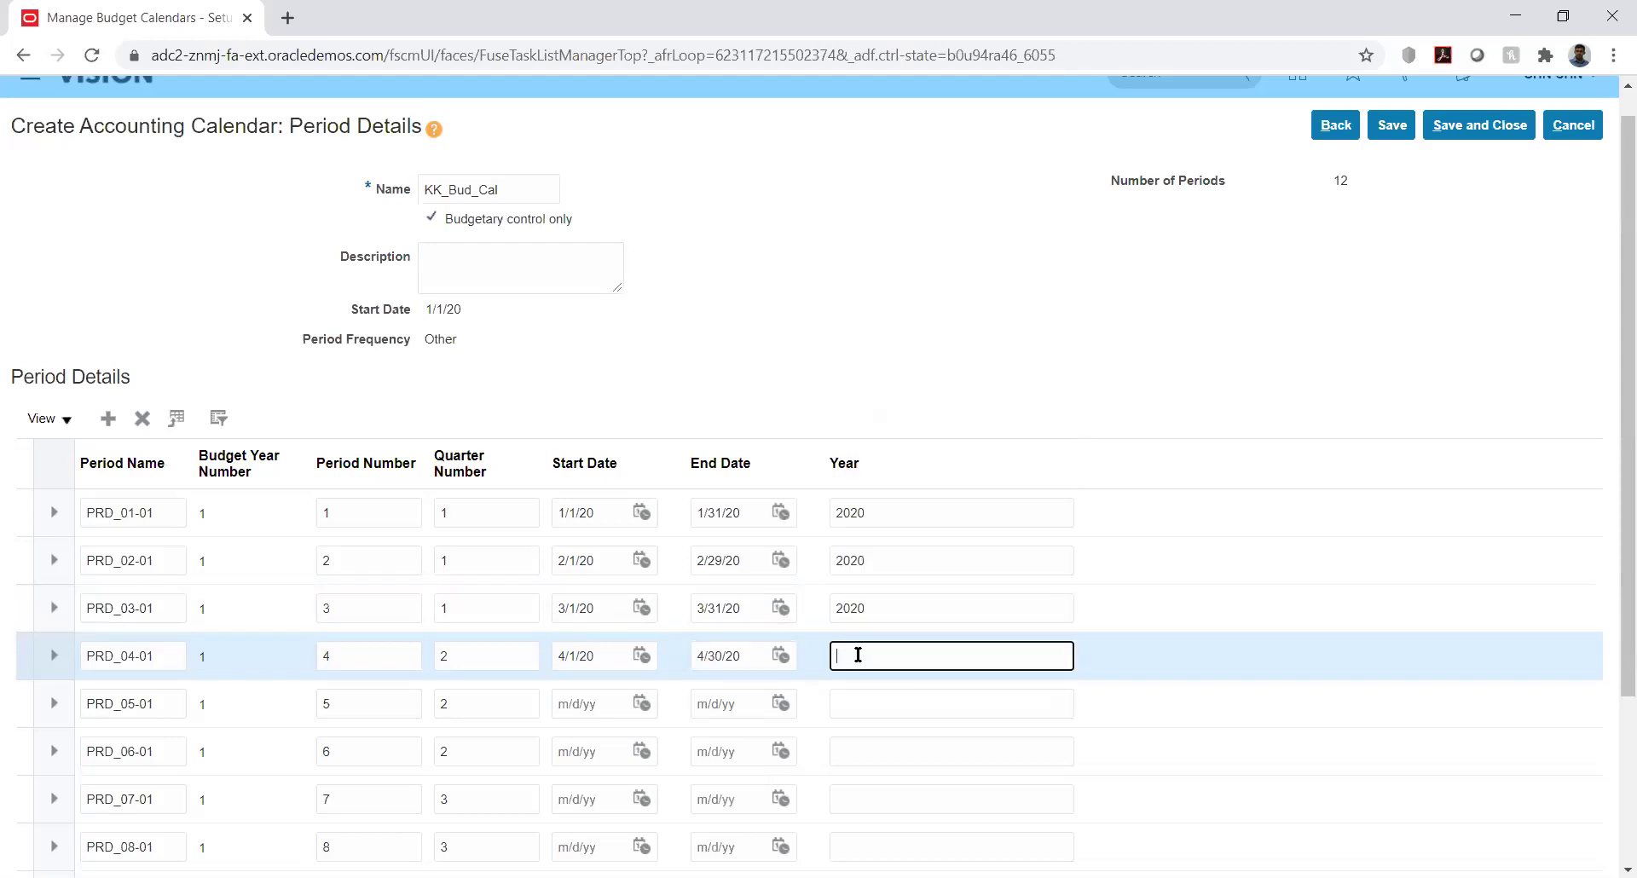
type("2020")
Set PRD_05-01 to 5/1/20–5/31/20 and type 202 in its Year field
left_click(641, 705)
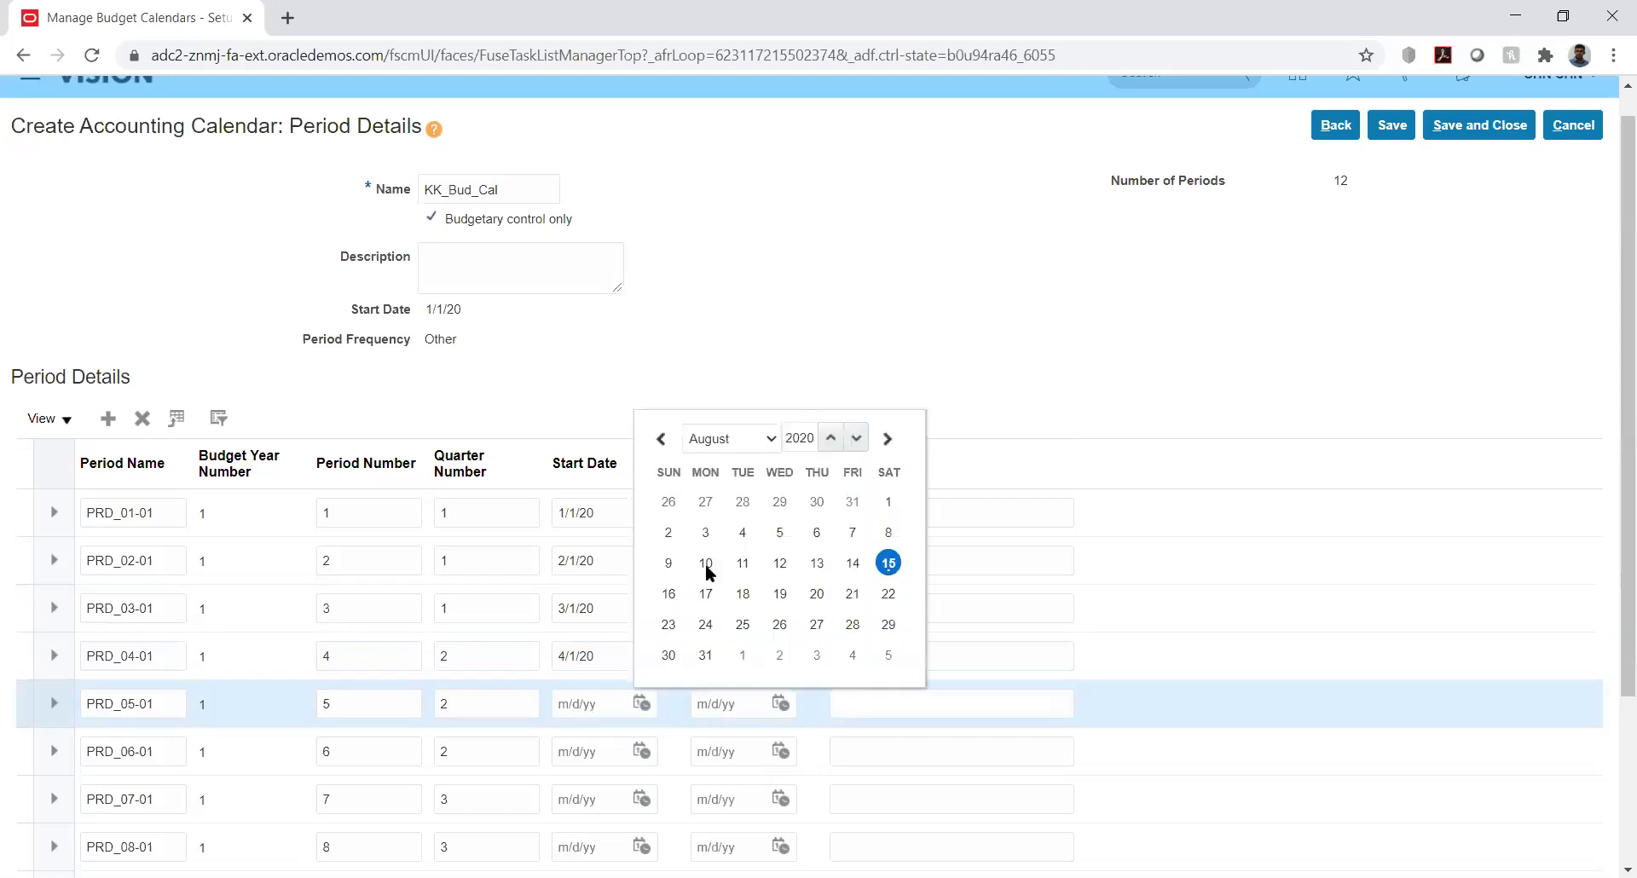
left_click(729, 436)
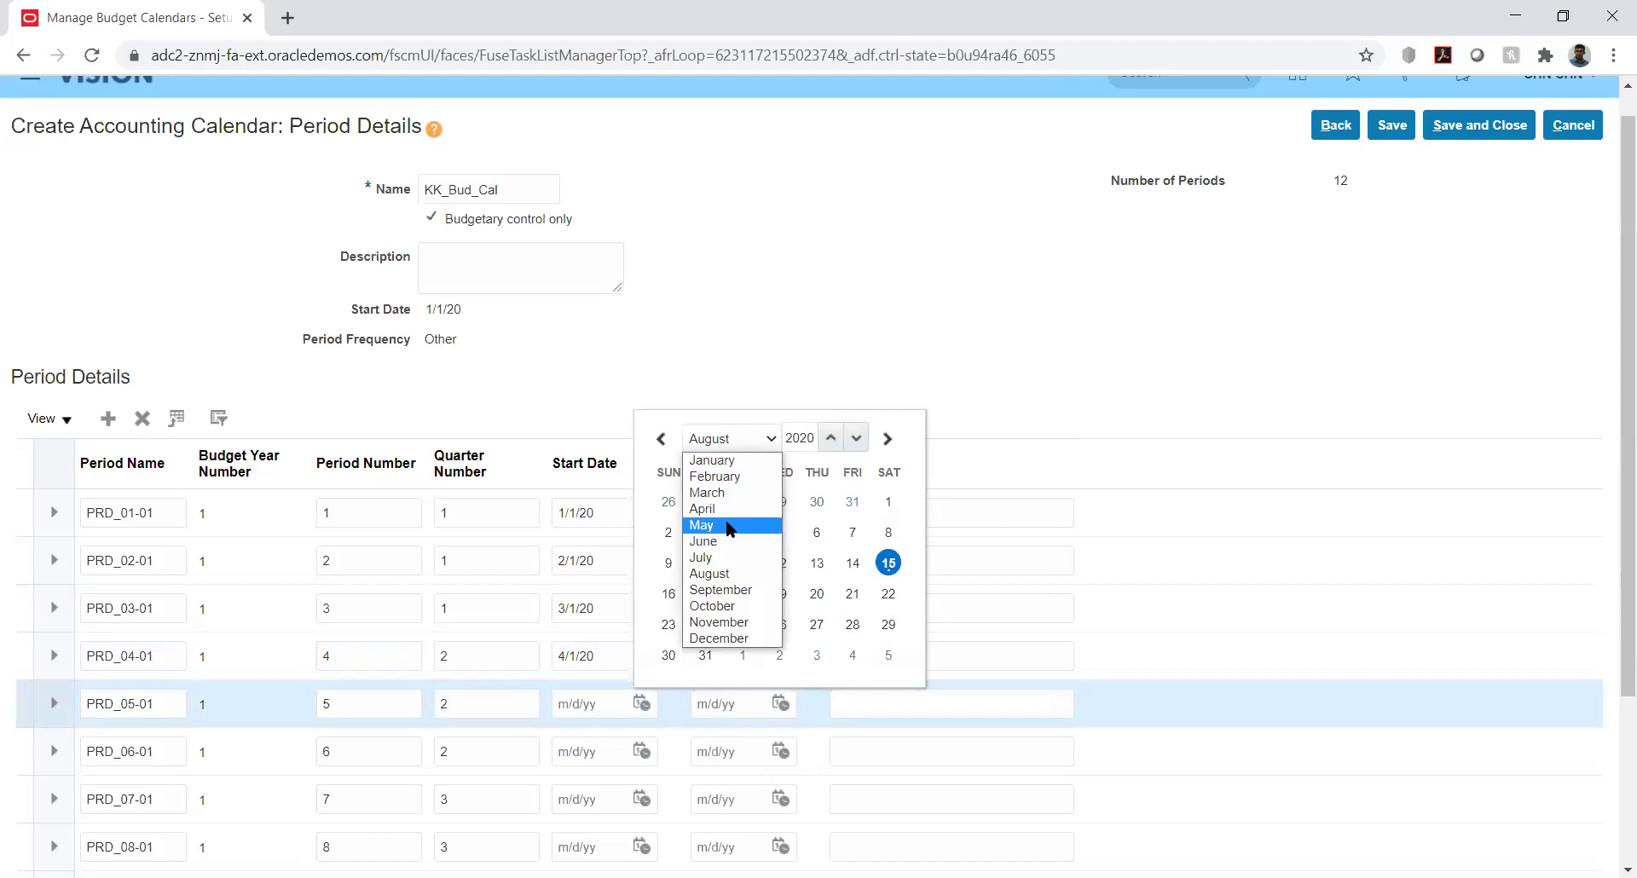
left_click(729, 526)
left_click(852, 500)
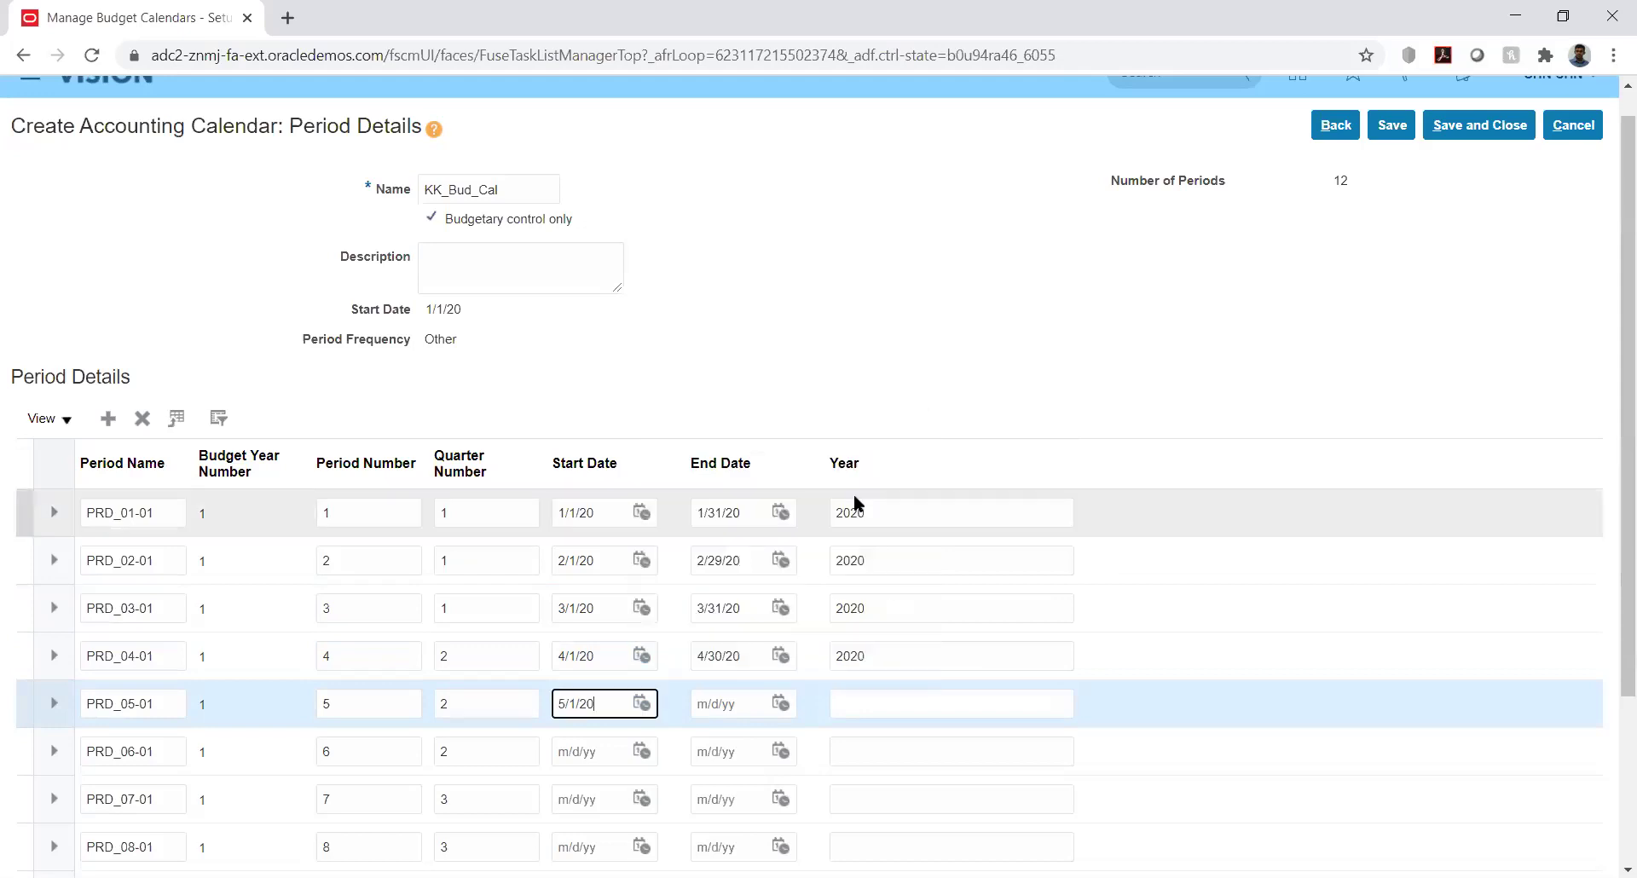
left_click(780, 703)
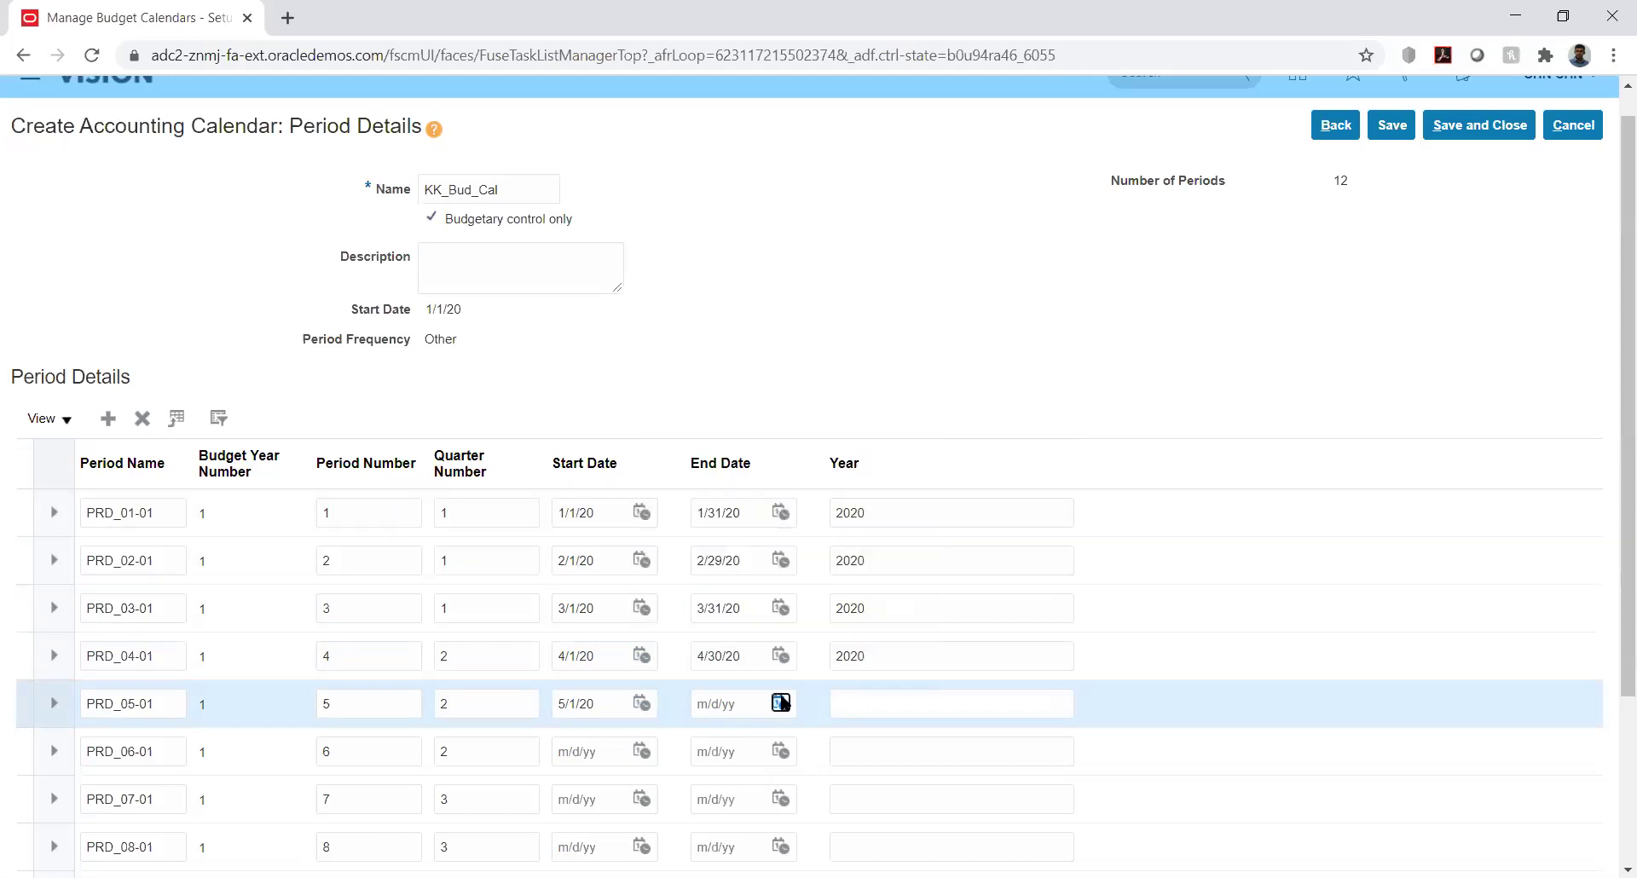
left_click(901, 436)
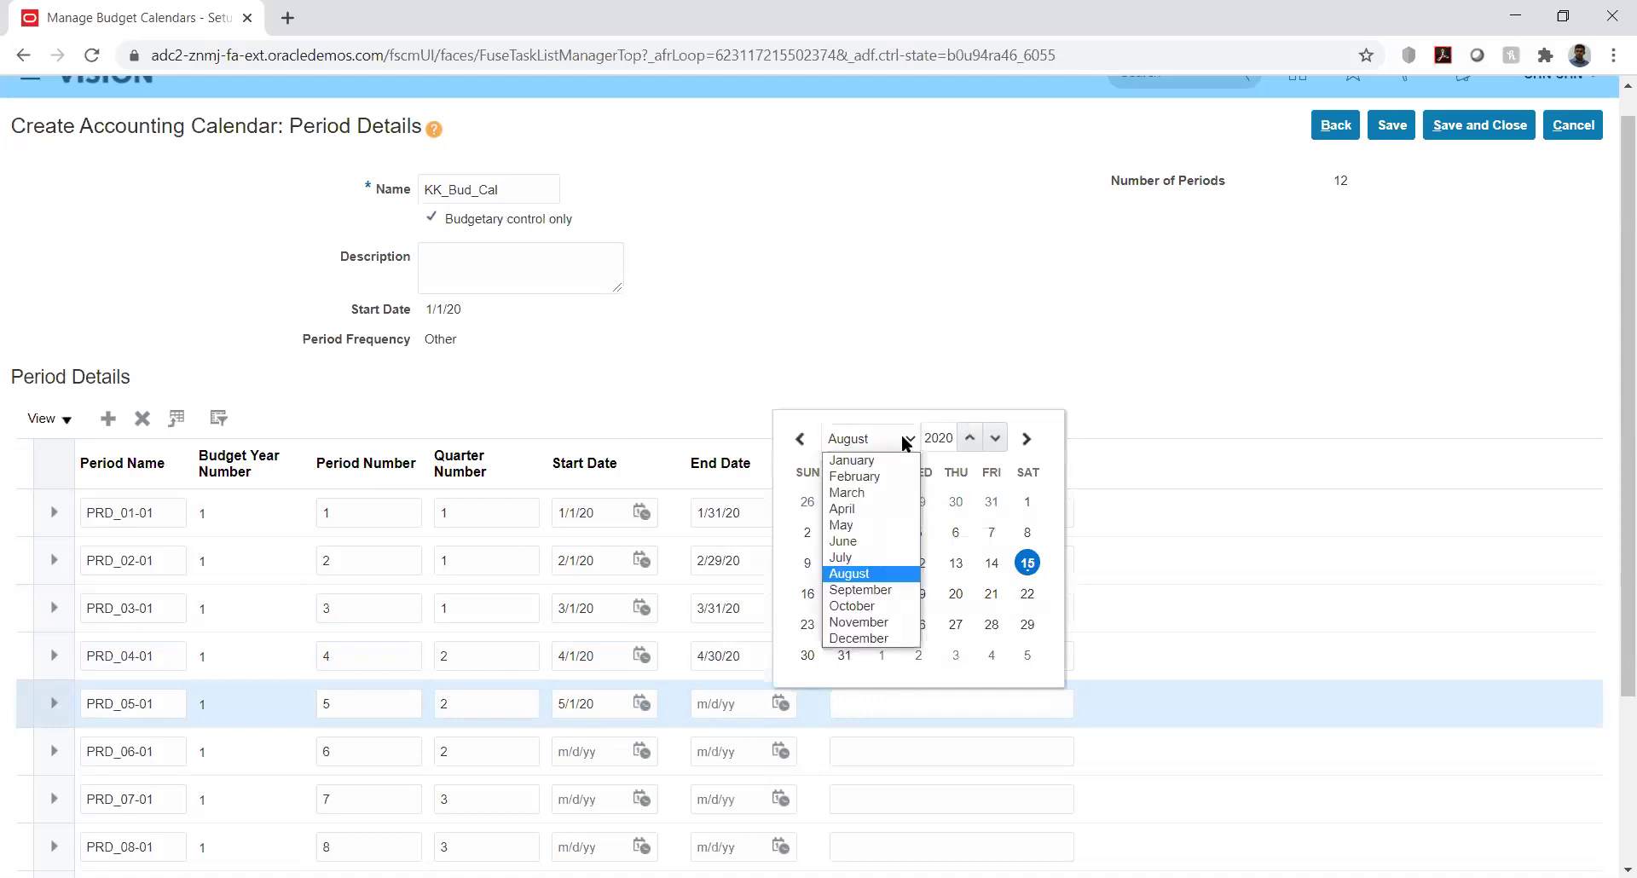
left_click(879, 527)
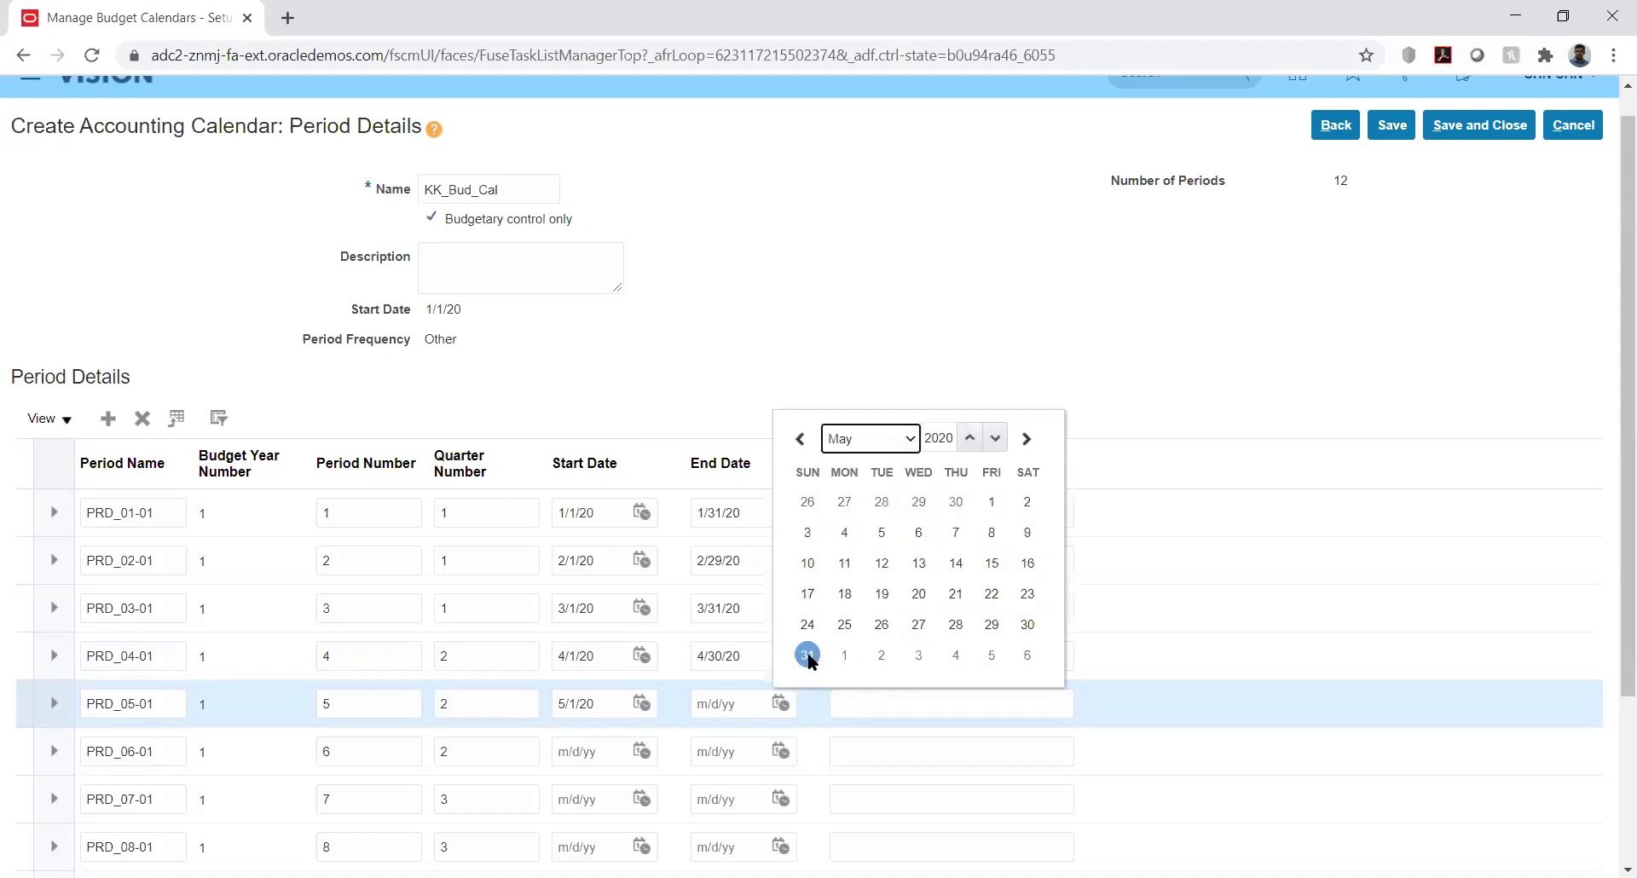
left_click(807, 654)
left_click(859, 712)
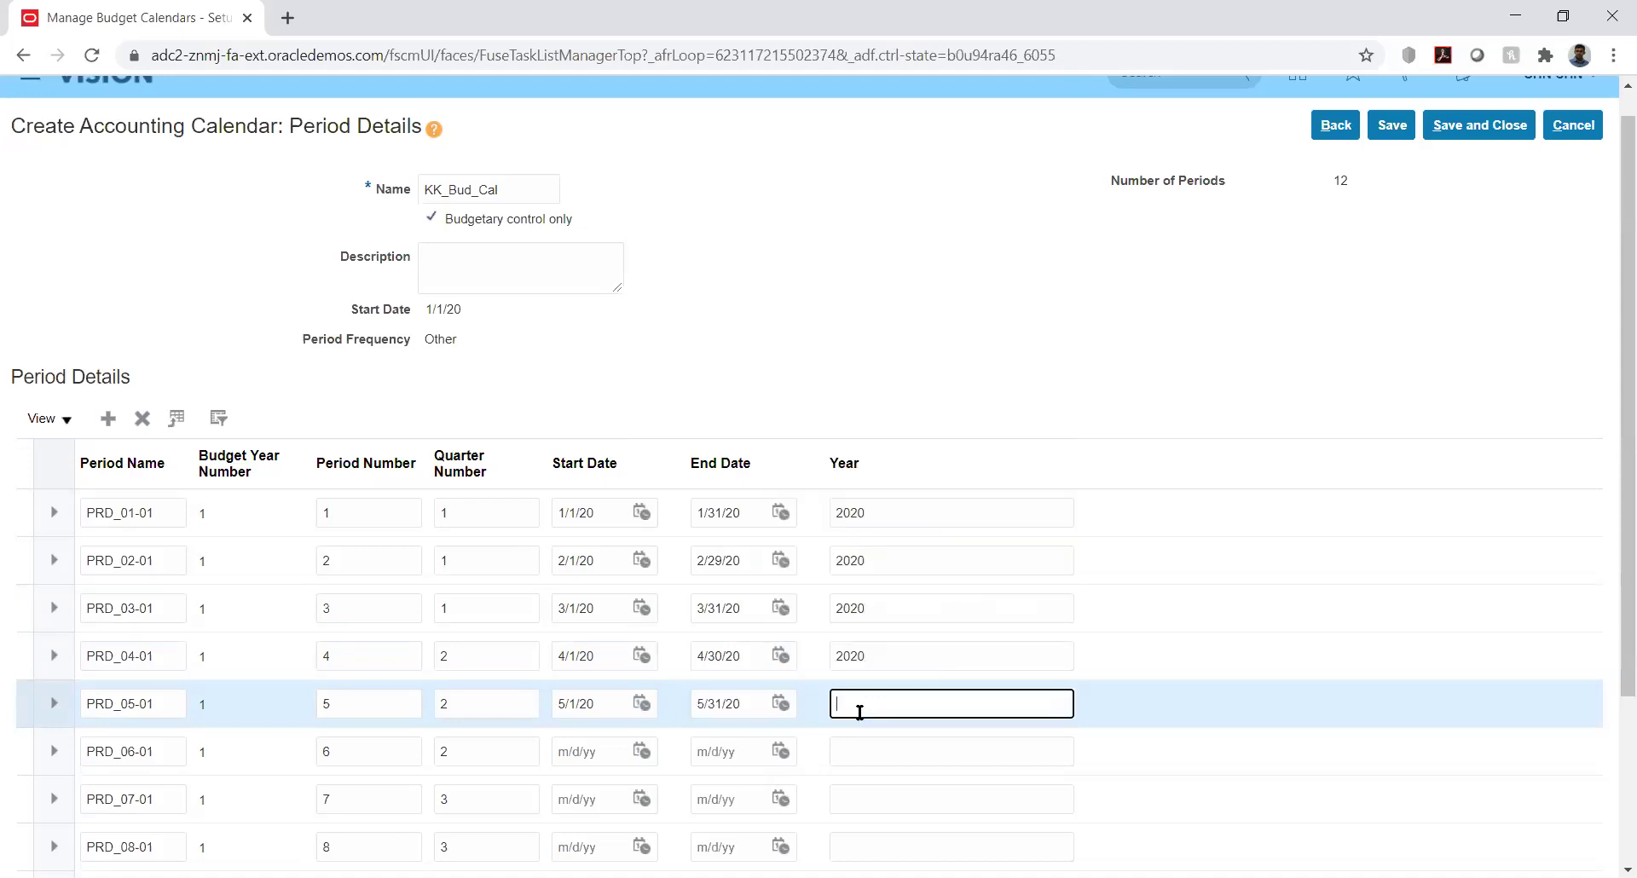
type("2020")
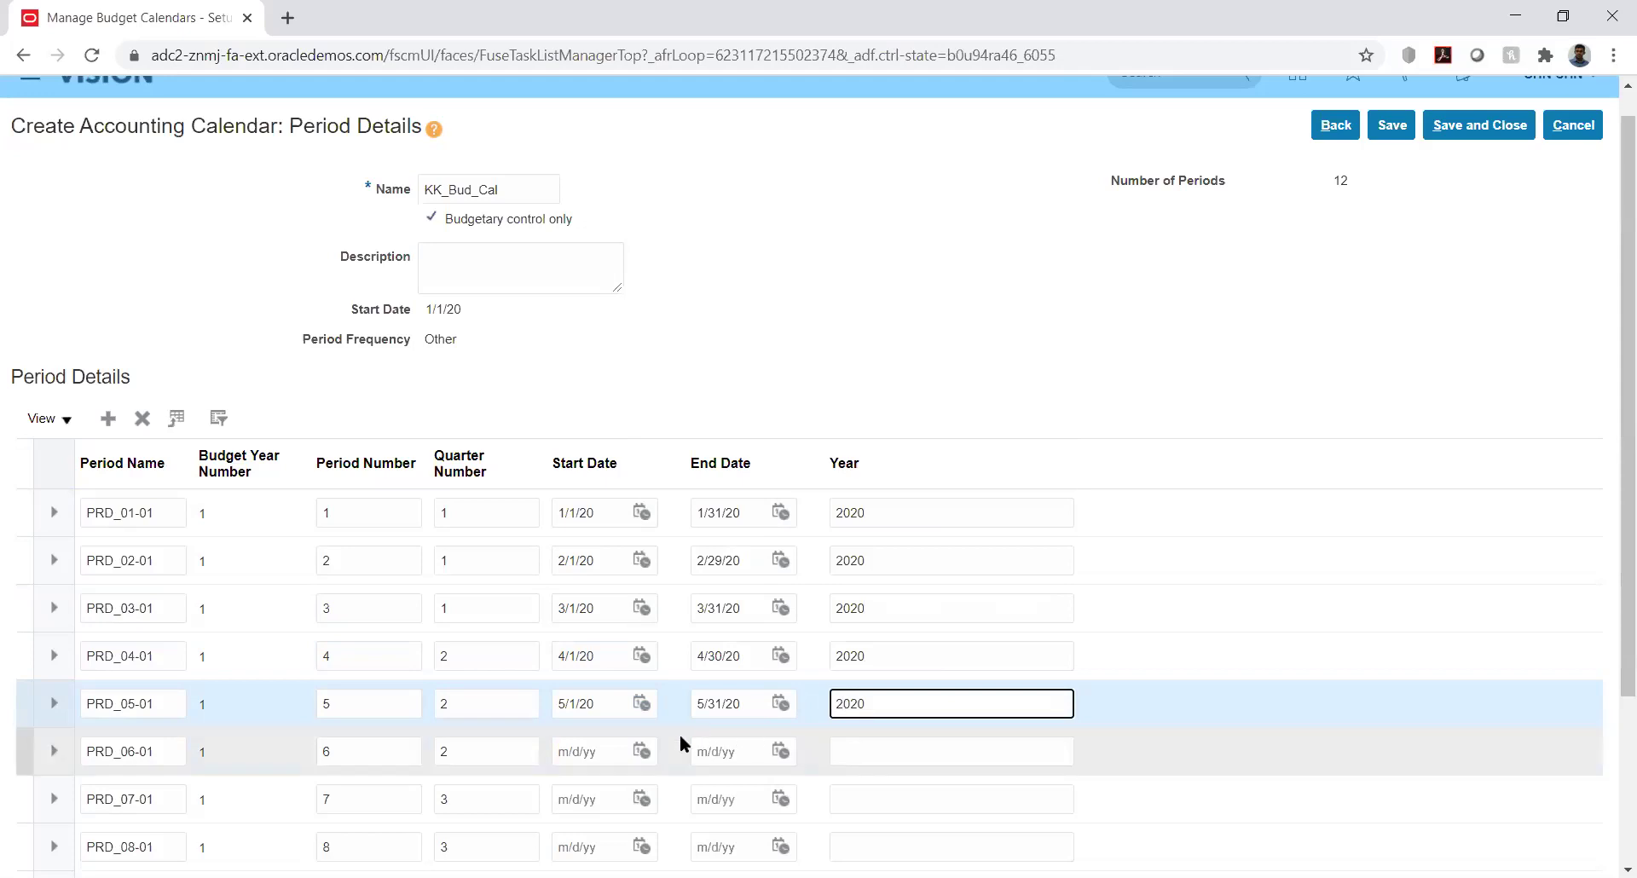
Set PRD_06-01 to run from 6/1/20 to 6/30/20
left_click(642, 747)
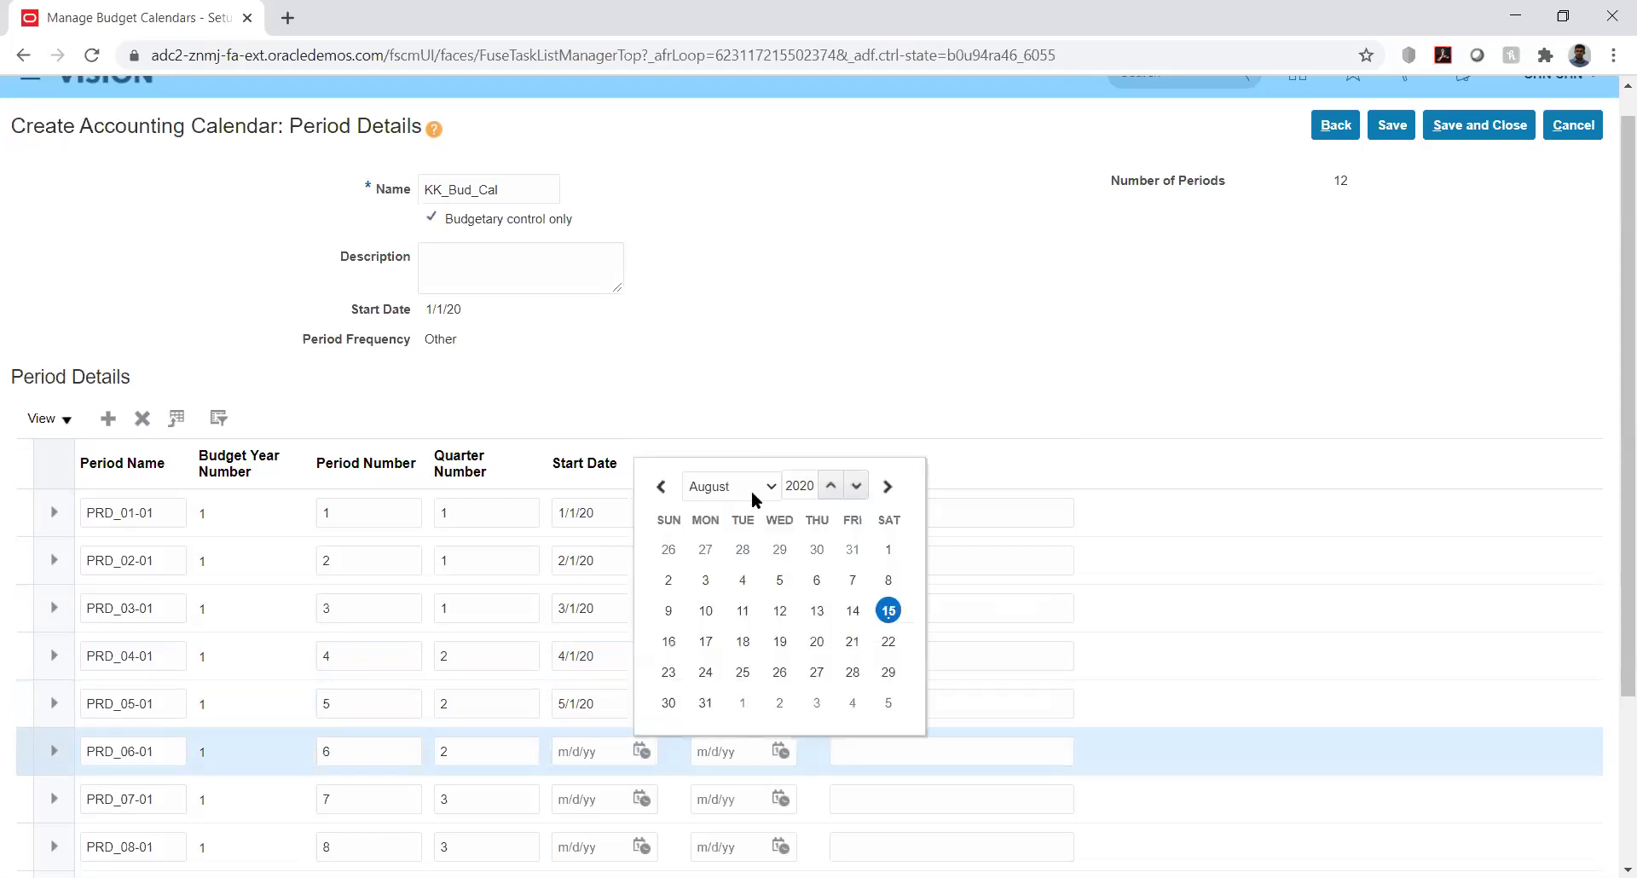
left_click(750, 482)
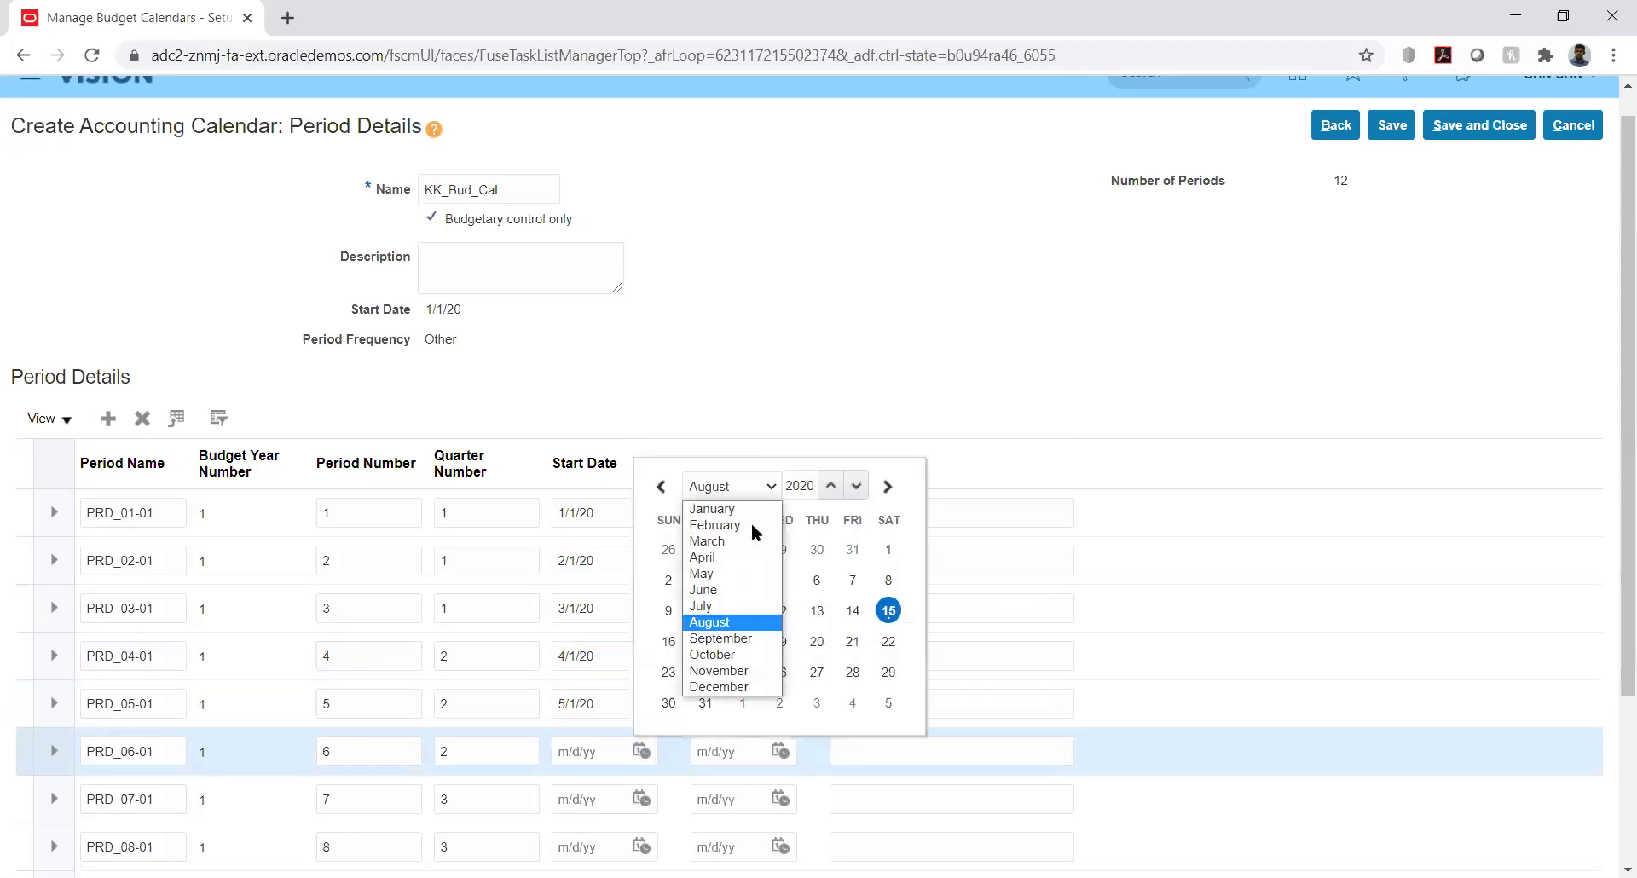
left_click(718, 592)
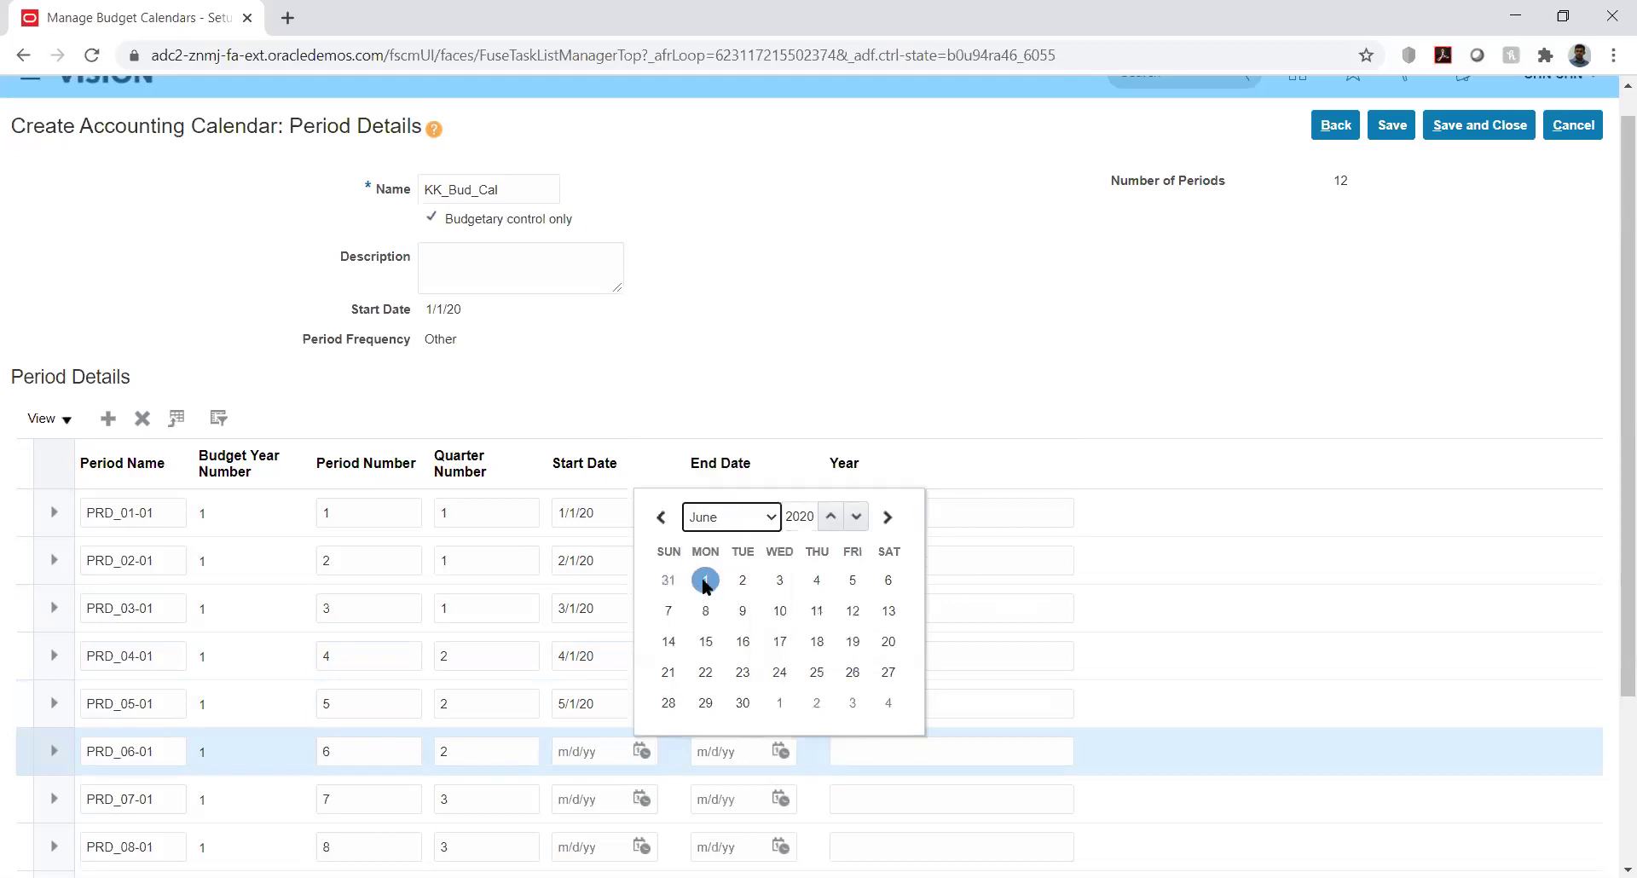
left_click(705, 582)
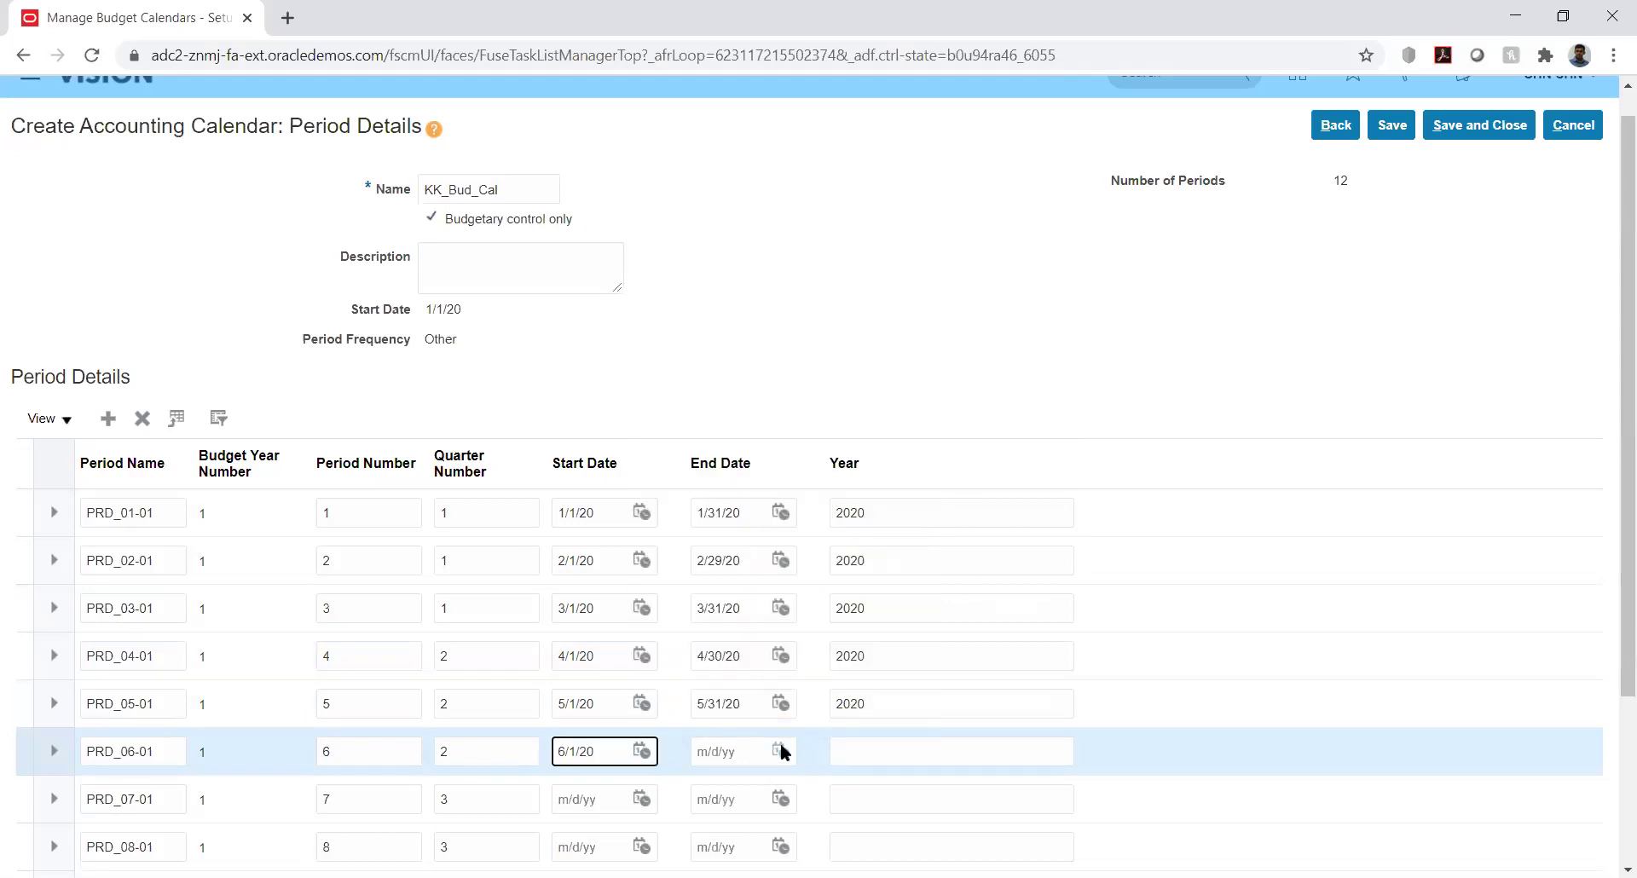
left_click(781, 752)
left_click(876, 483)
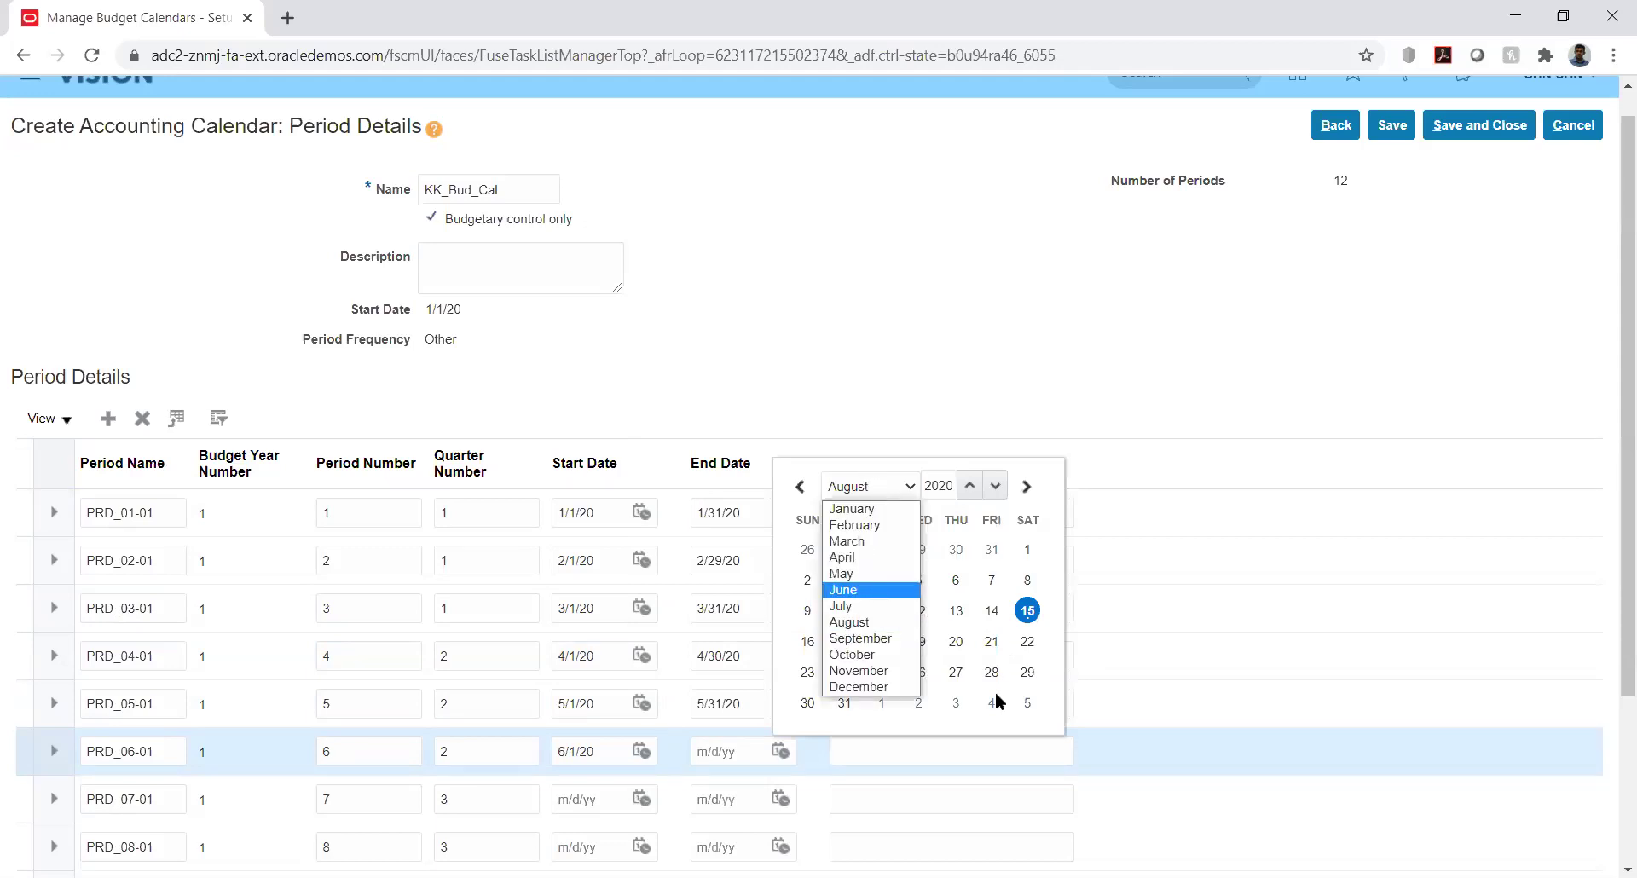
left_click(882, 590)
left_click(881, 703)
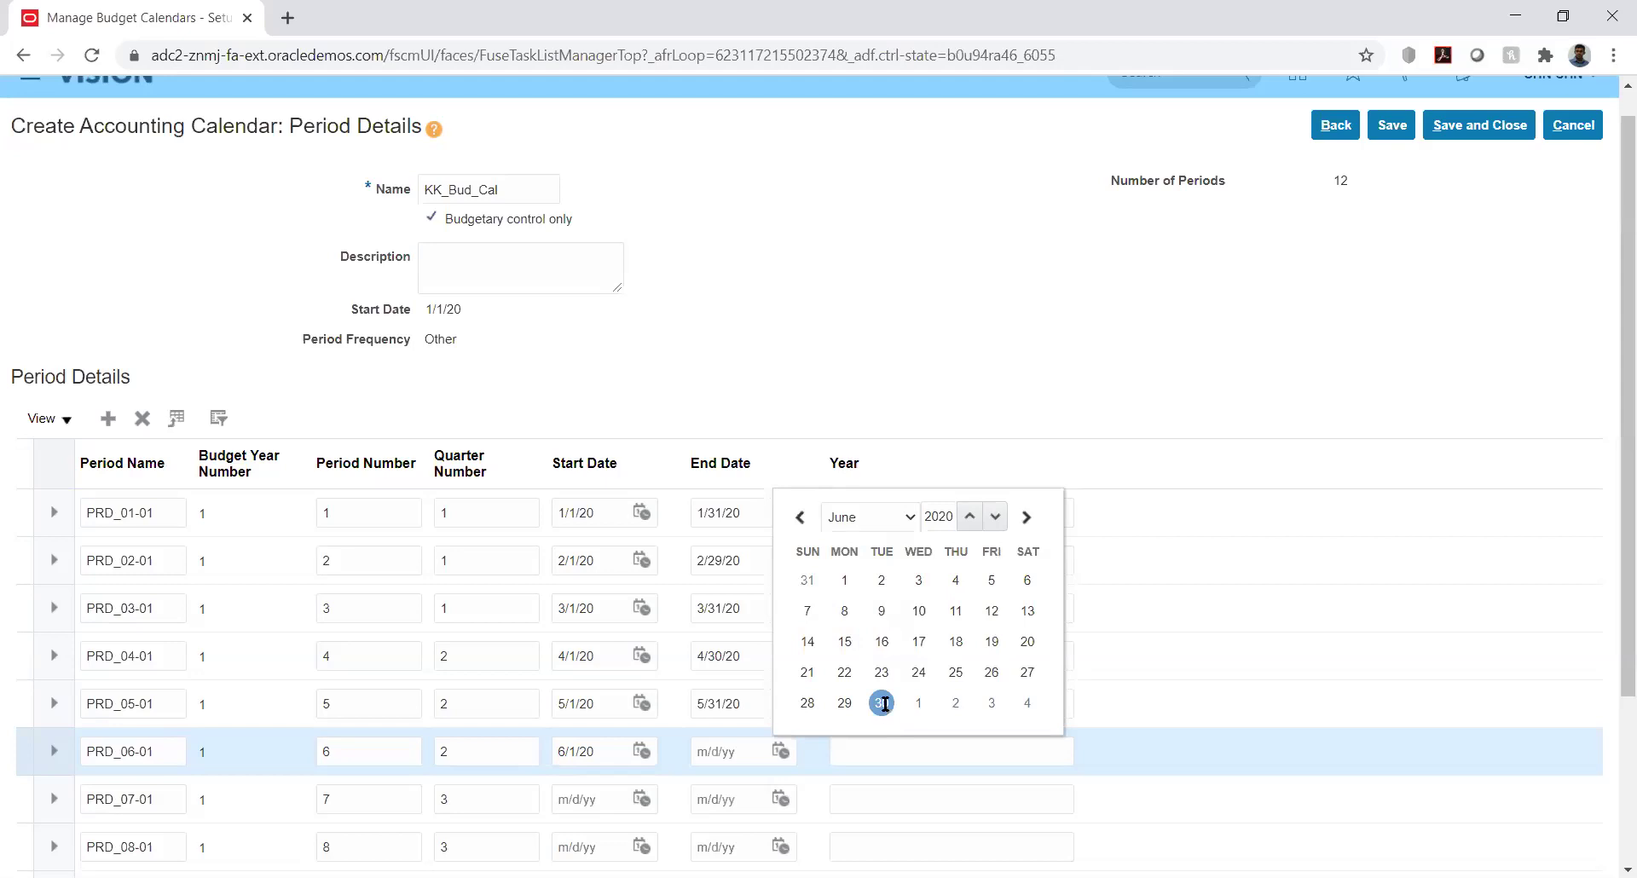
Give PRD_07-01 a start date of 7/1/20 and an end date of 8/31/20
scroll(1611, 371, "down", 3)
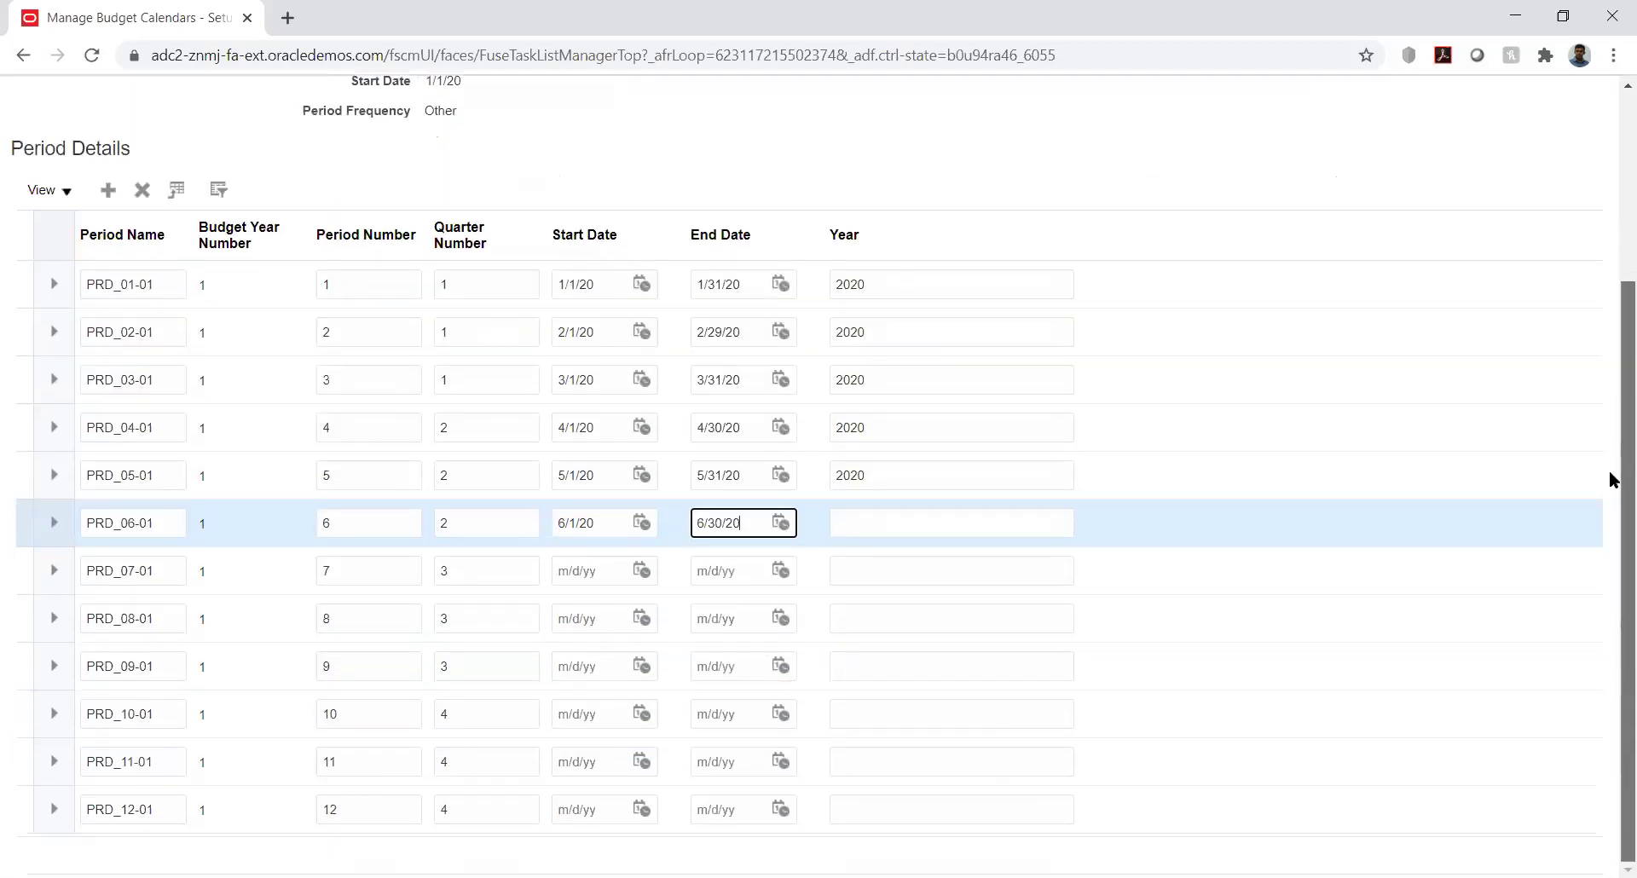
left_click(643, 570)
left_click(742, 607)
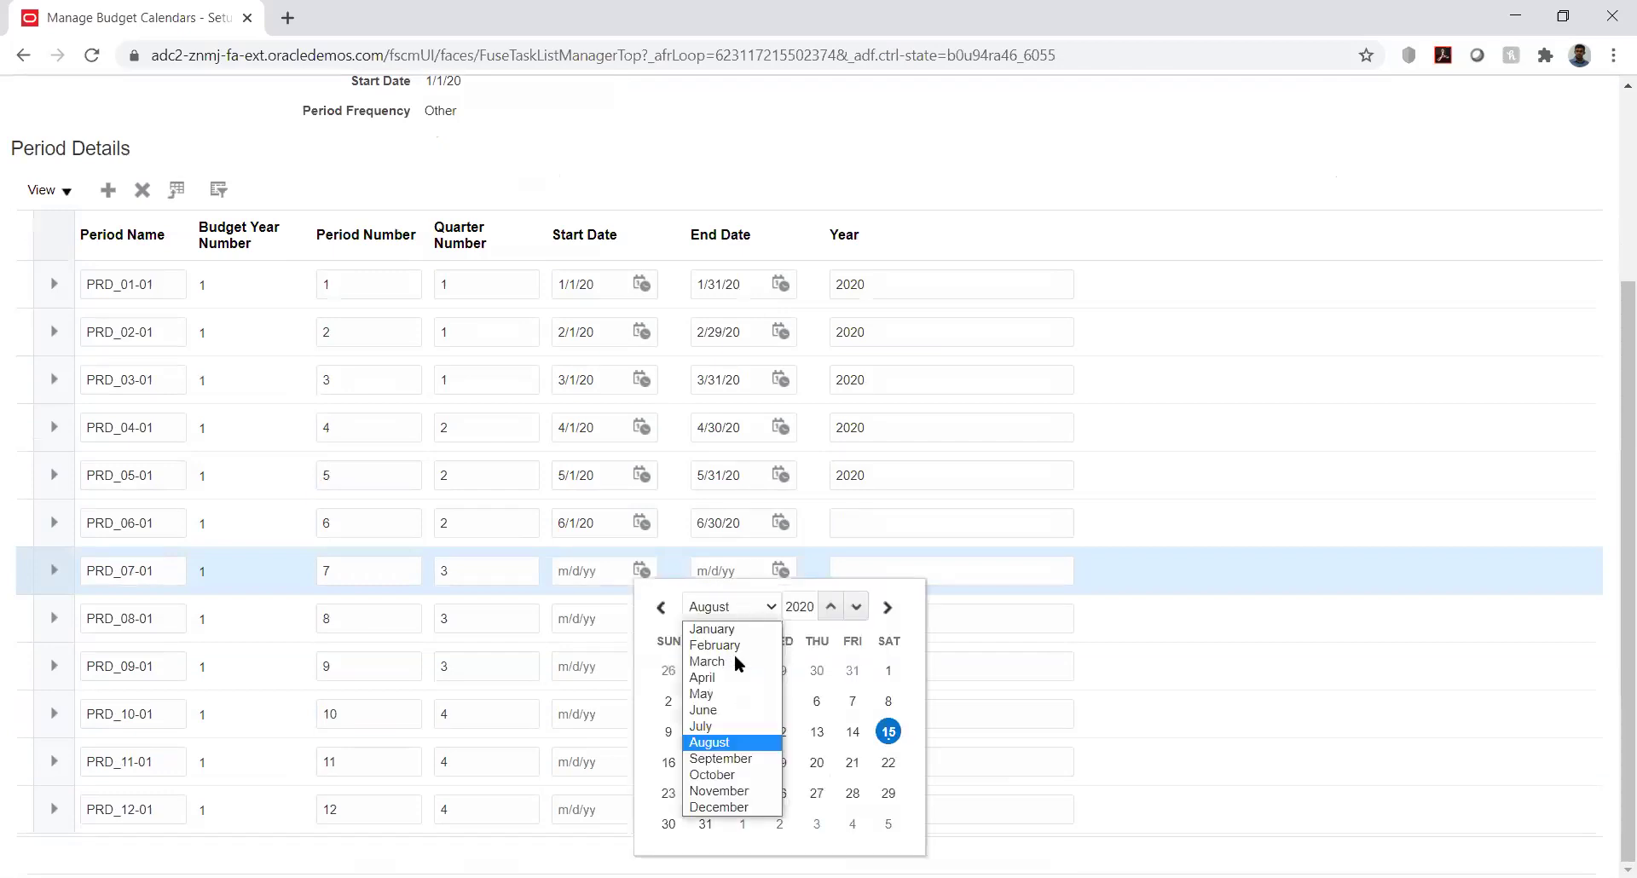
left_click(733, 726)
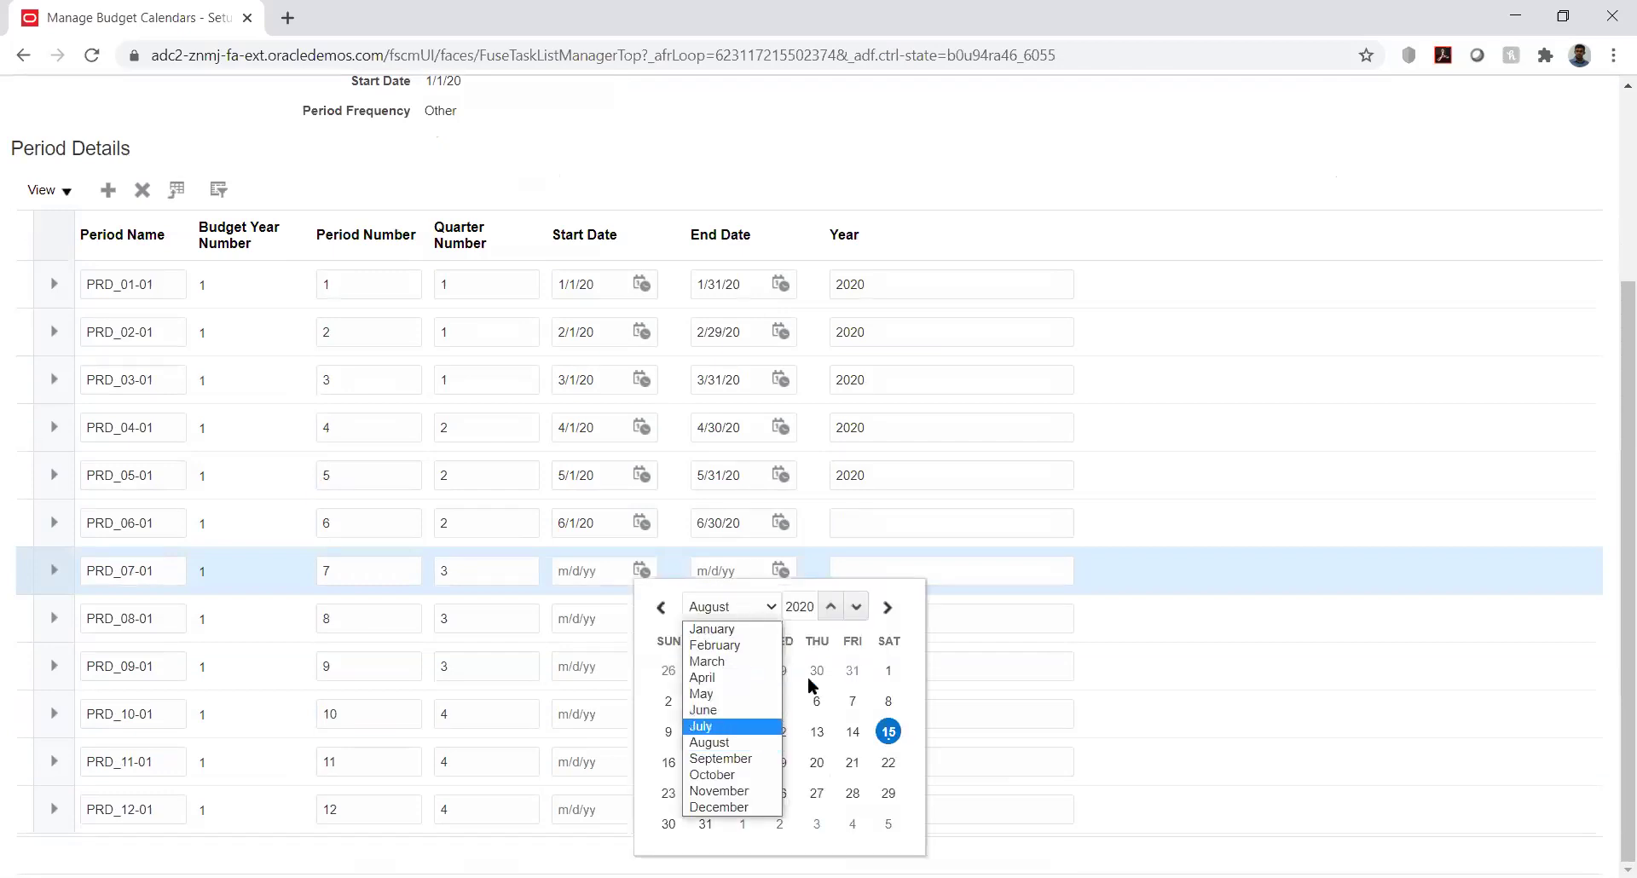
left_click(779, 670)
left_click(779, 569)
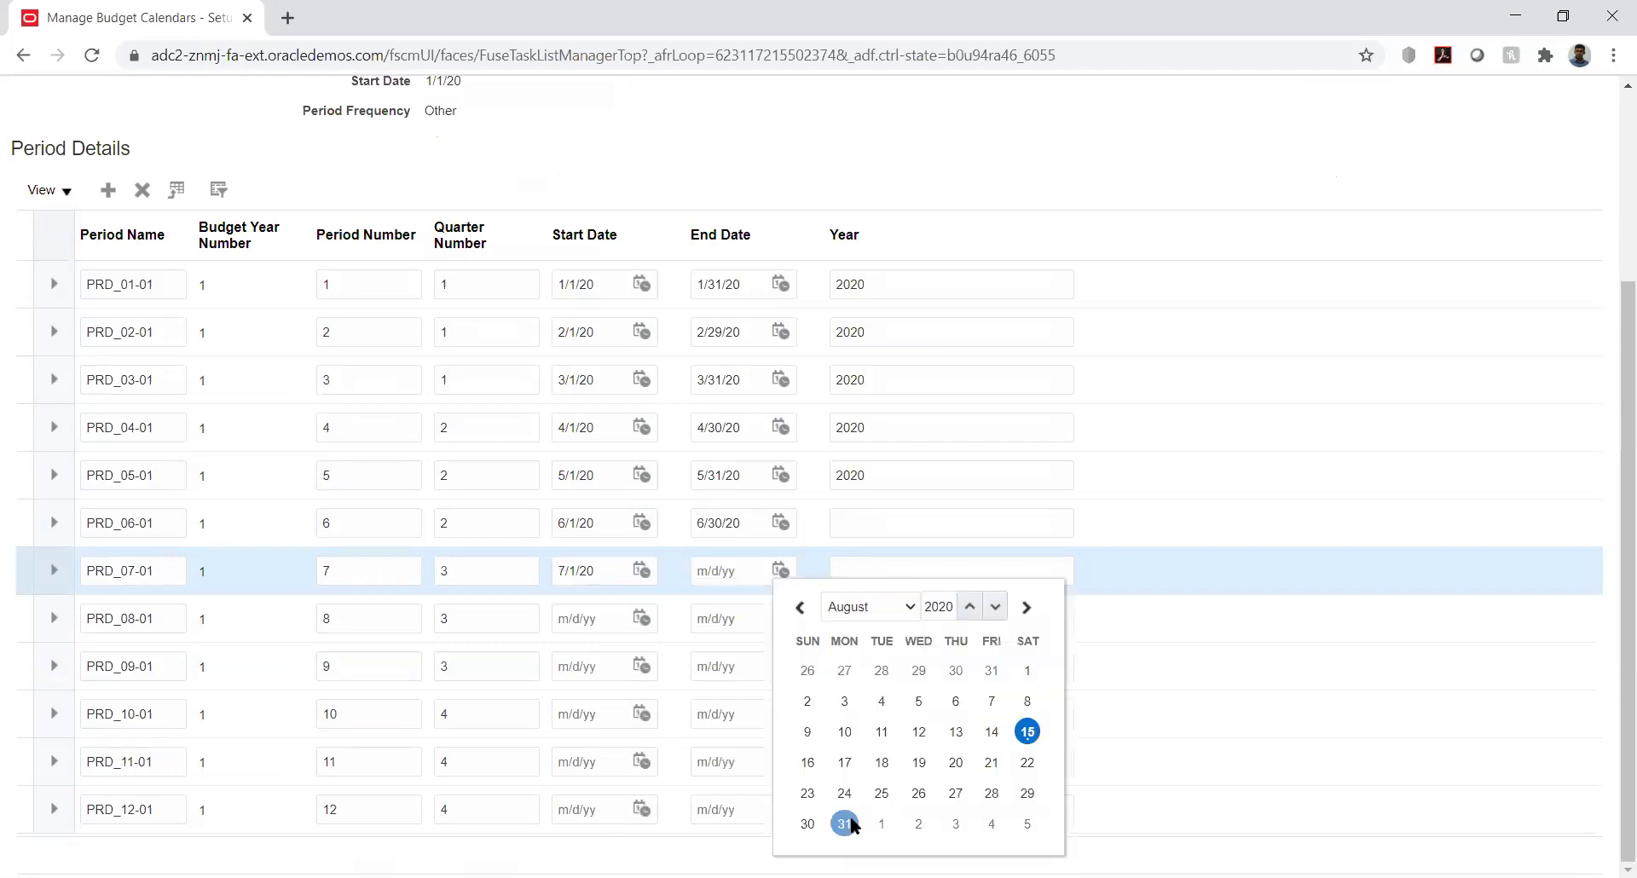
left_click(845, 824)
Date PRD_08-01 8/1/20–8/31/20 and PRD_09-01 9/1/20–8/31/20
left_click(612, 637)
left_click(644, 615)
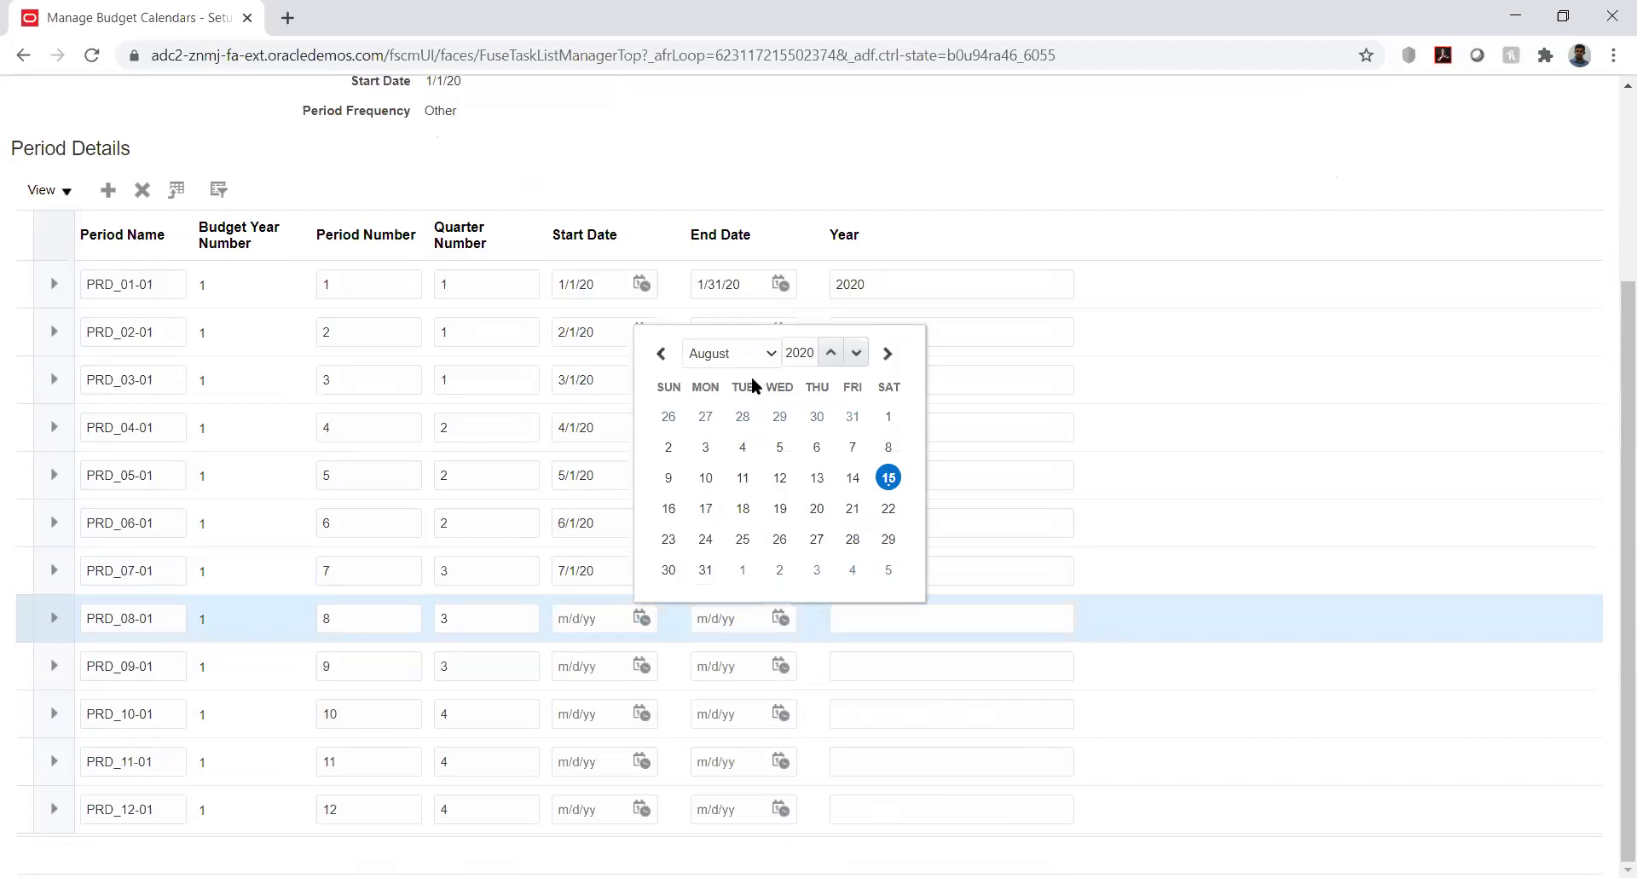
left_click(888, 416)
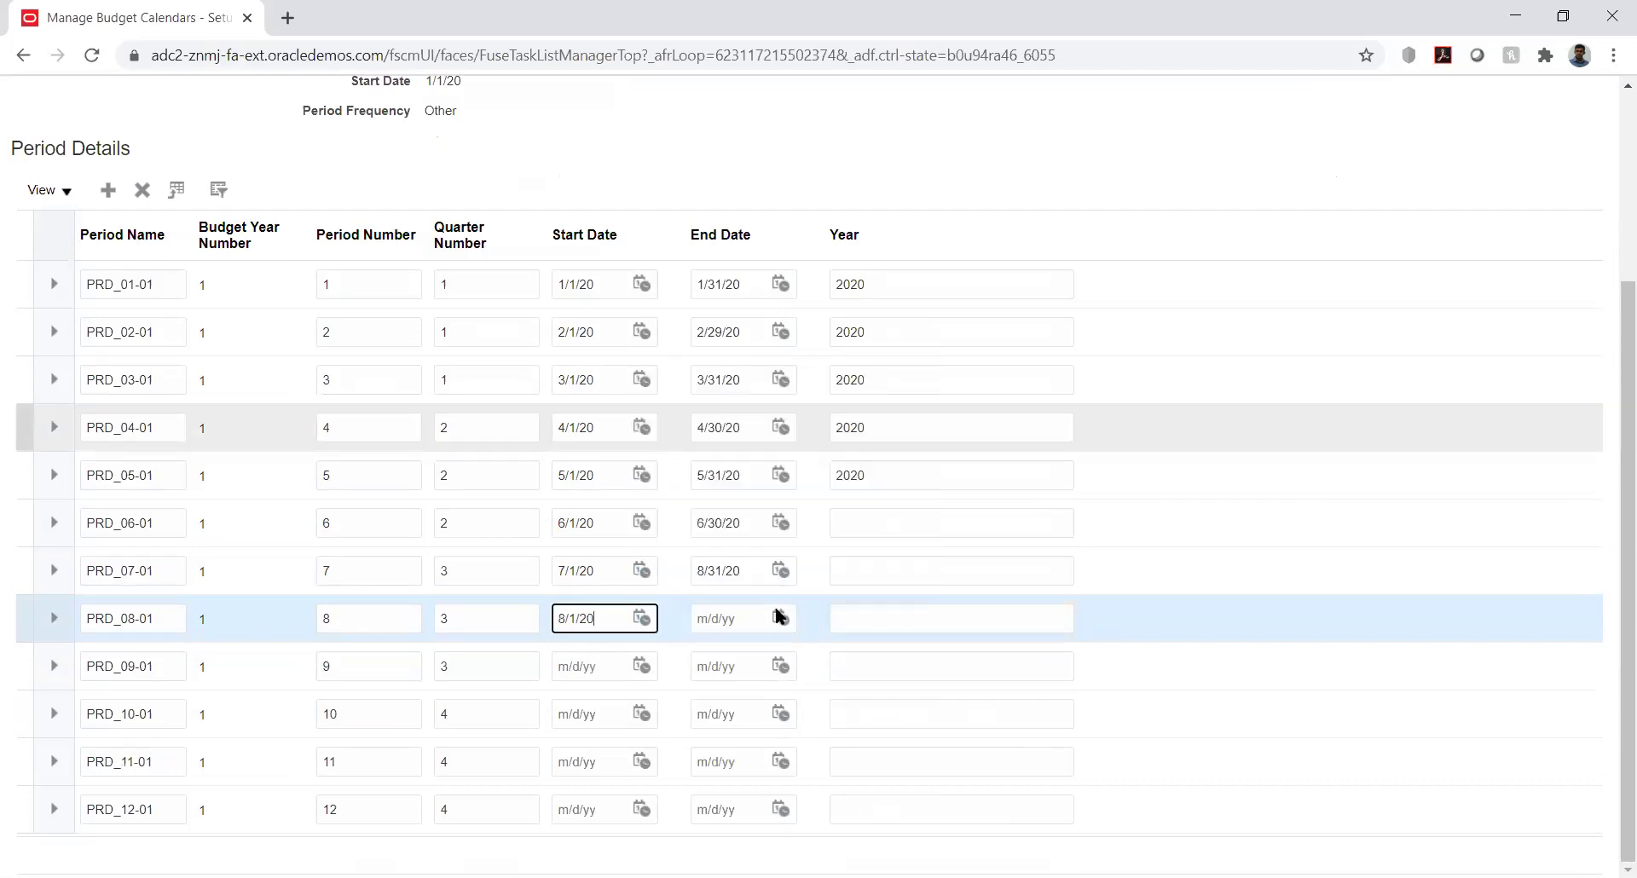
left_click(781, 619)
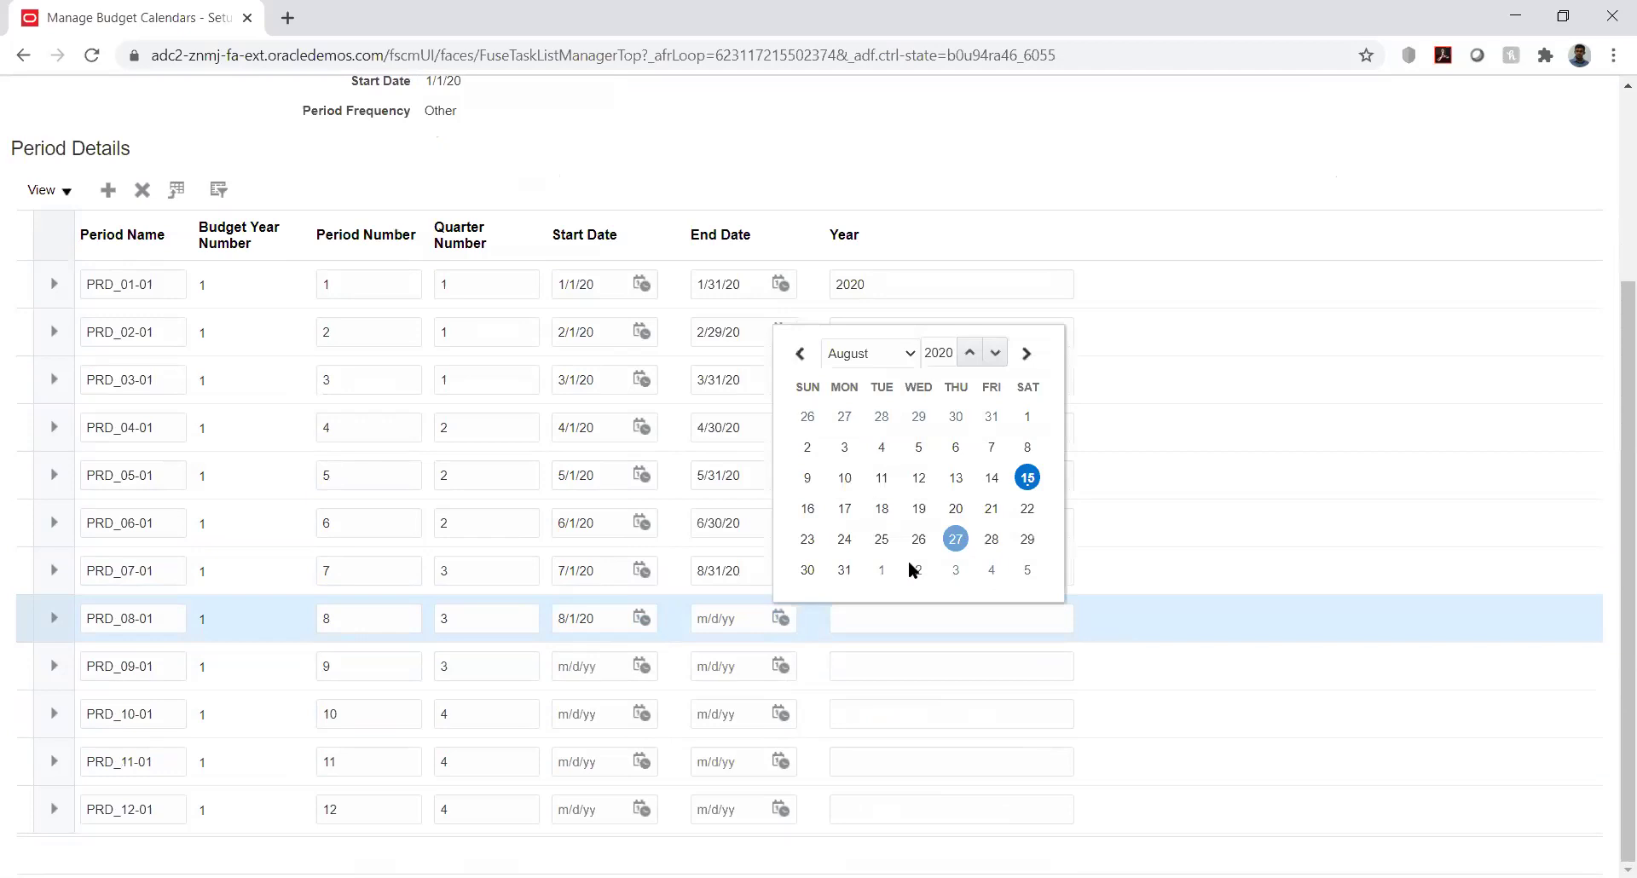
left_click(642, 666)
left_click(740, 399)
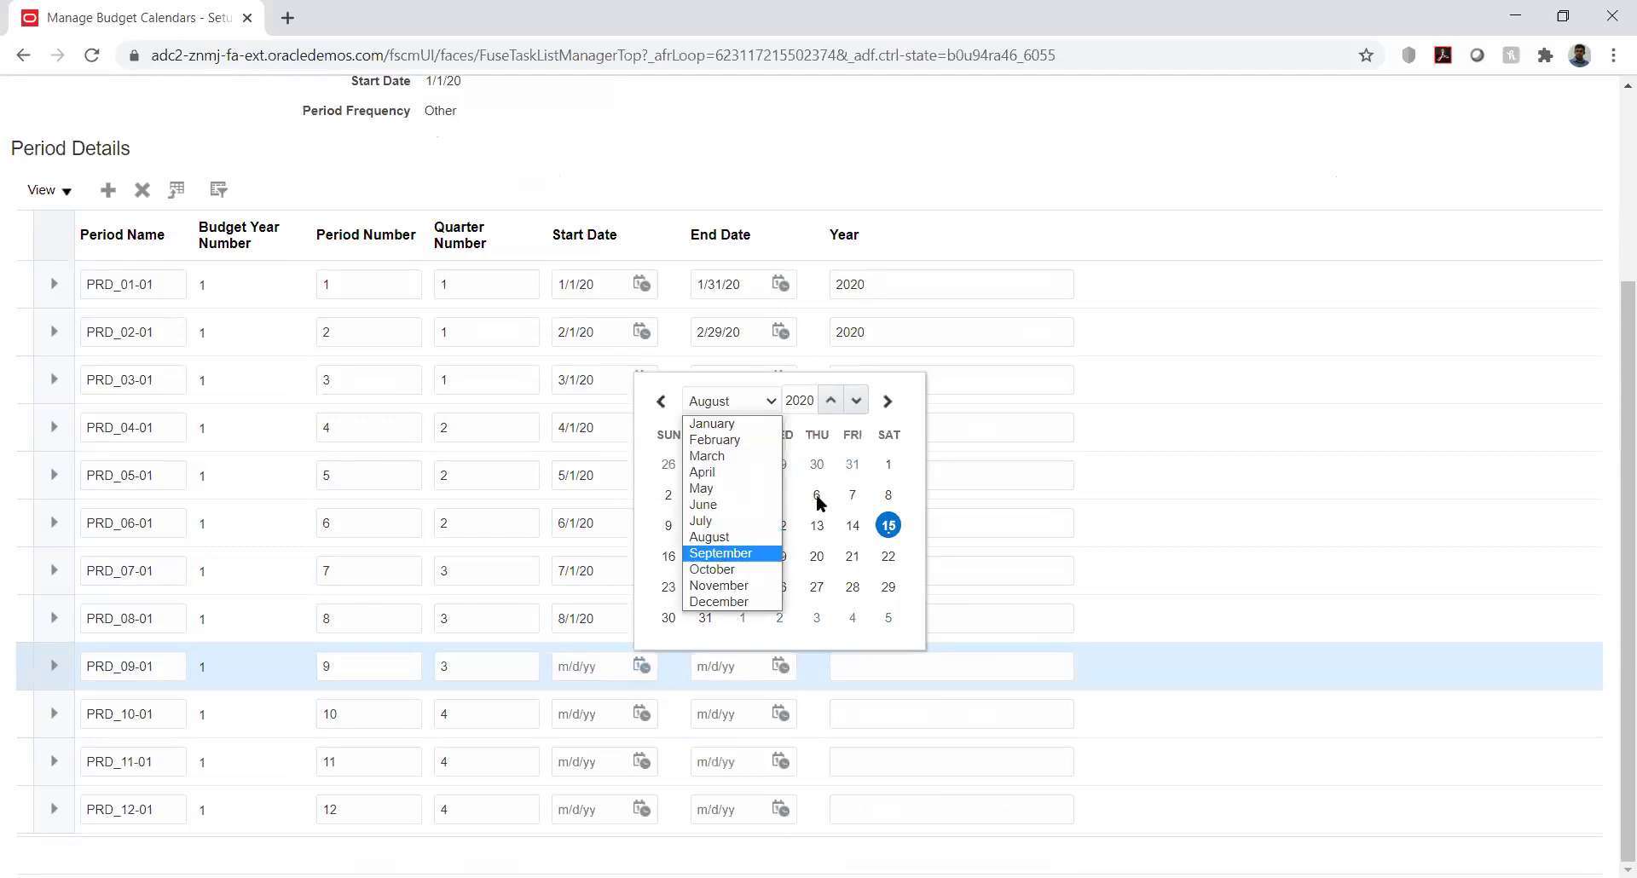
left_click(722, 553)
left_click(749, 495)
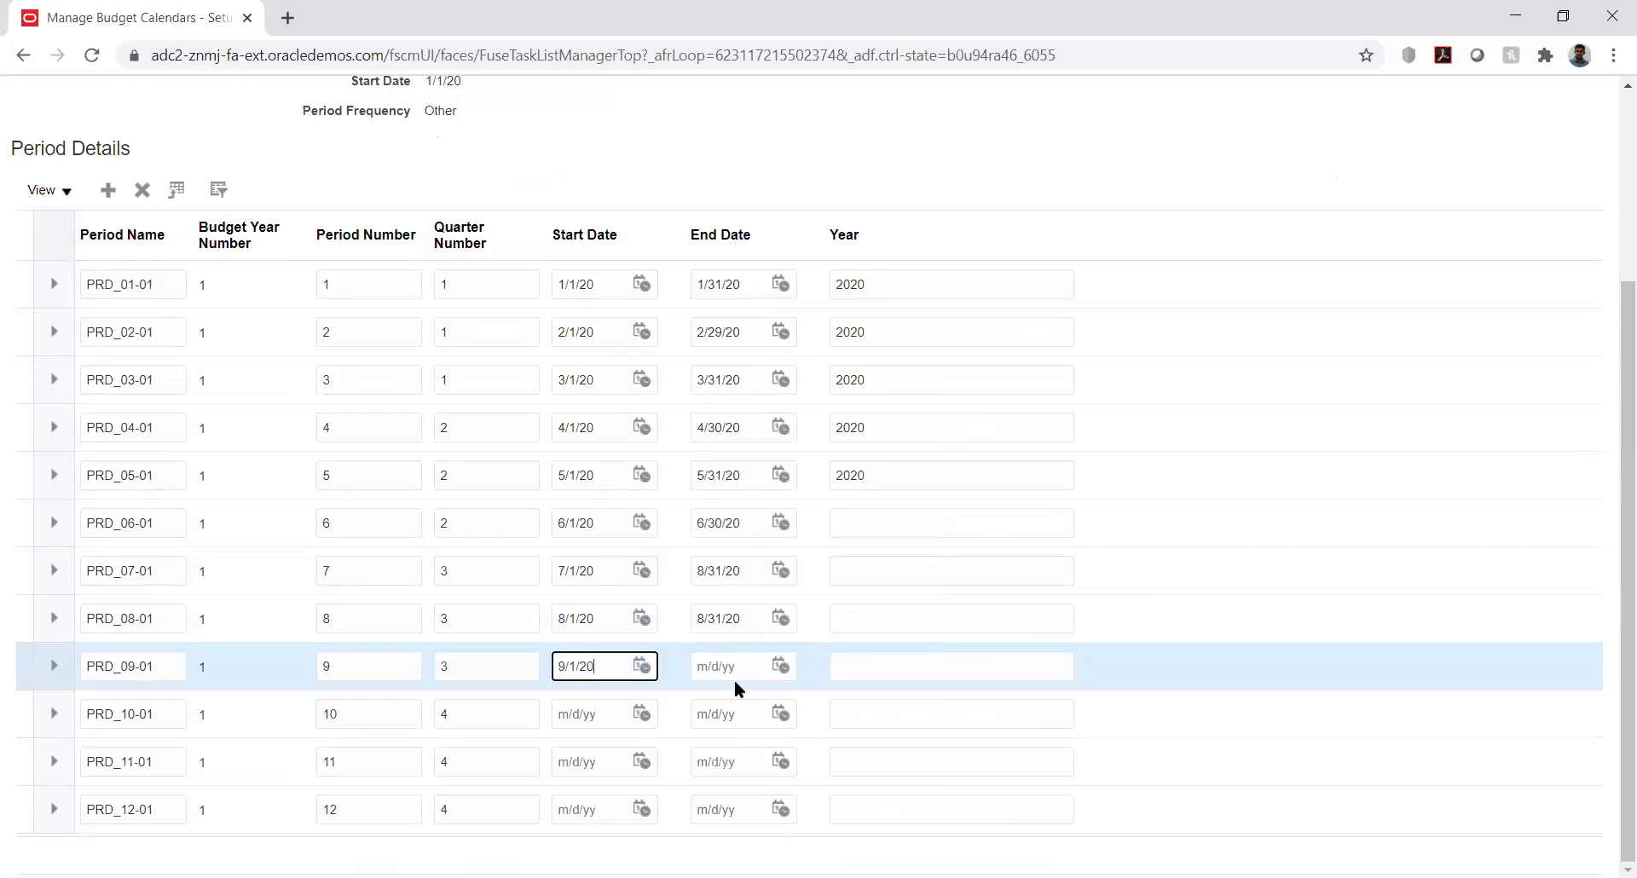
left_click(780, 665)
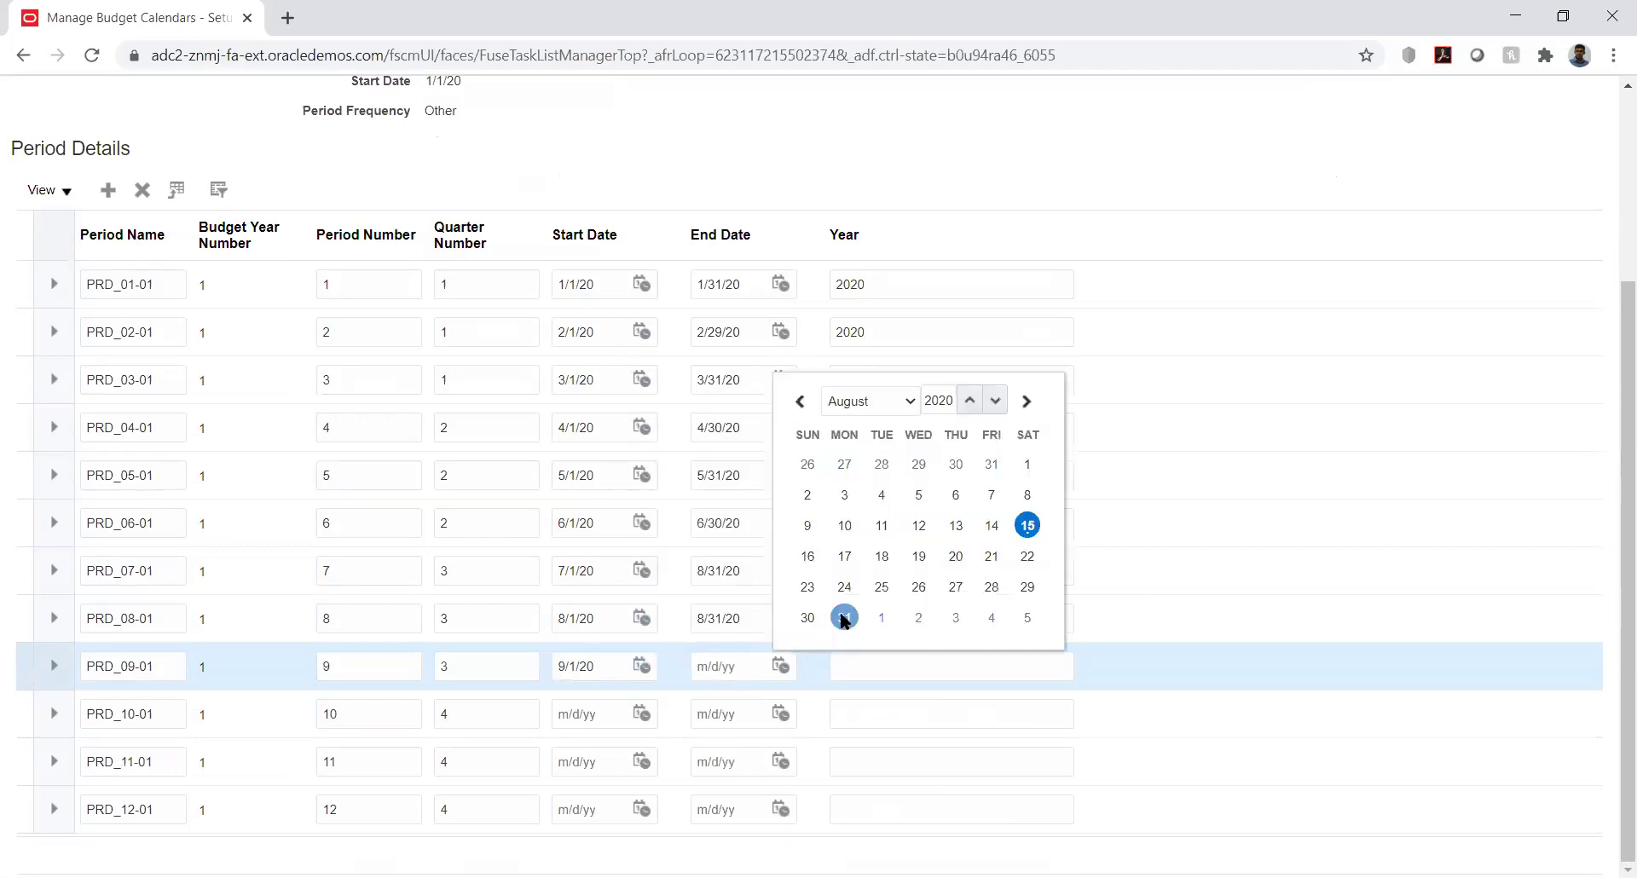
left_click(844, 619)
Give PRD_10-01 and PRD_11-01 provisional dates of 8/1/20–8/31/20
left_click(645, 712)
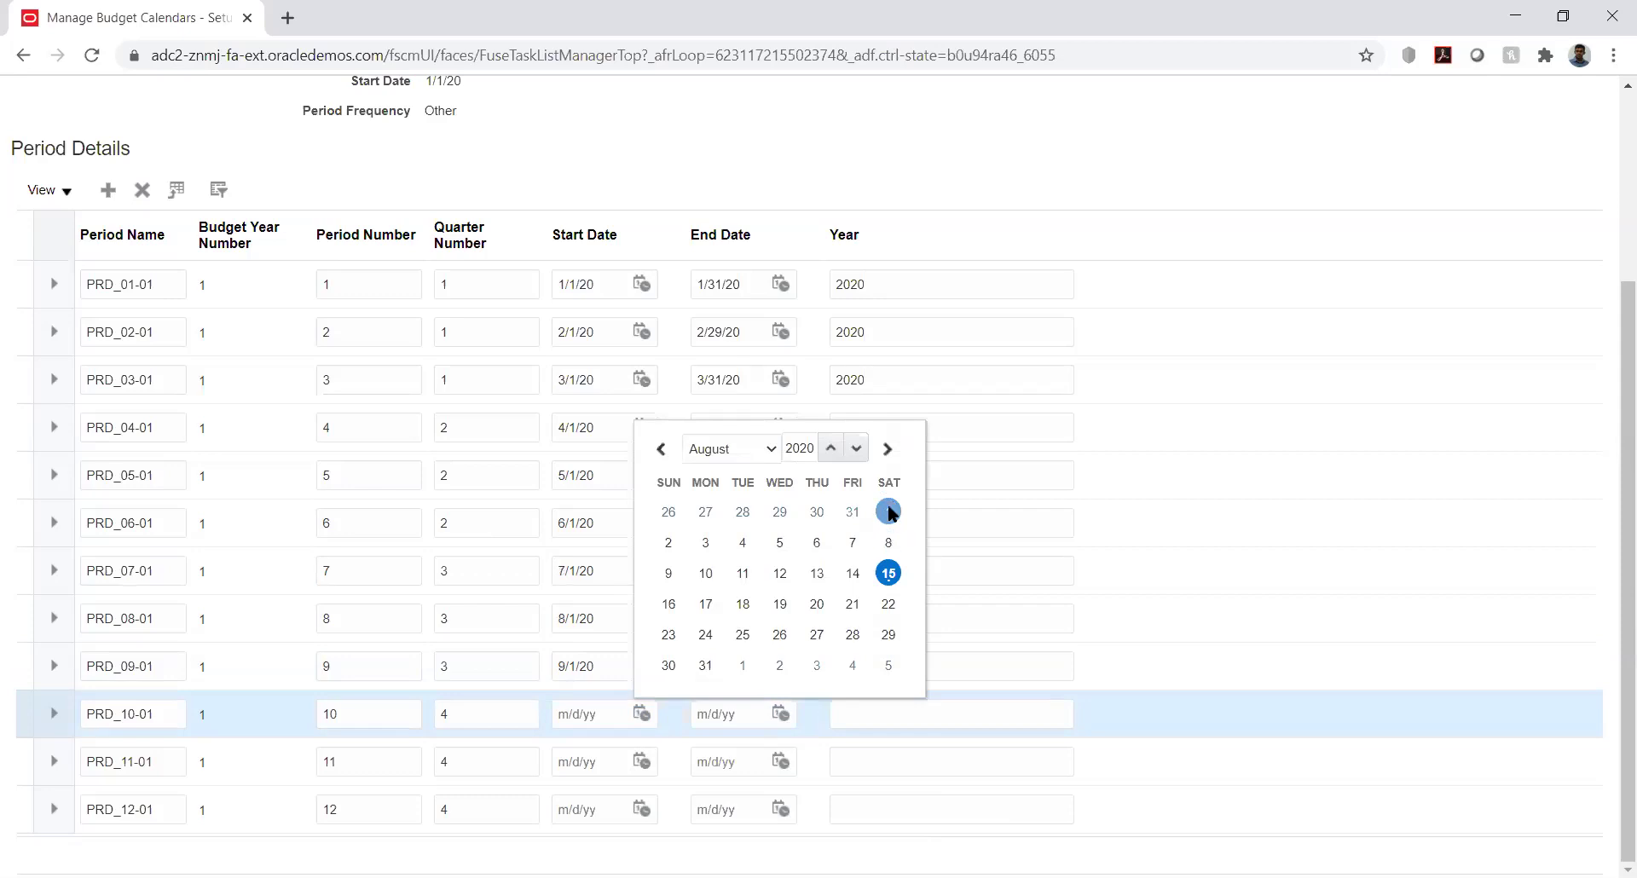
left_click(888, 512)
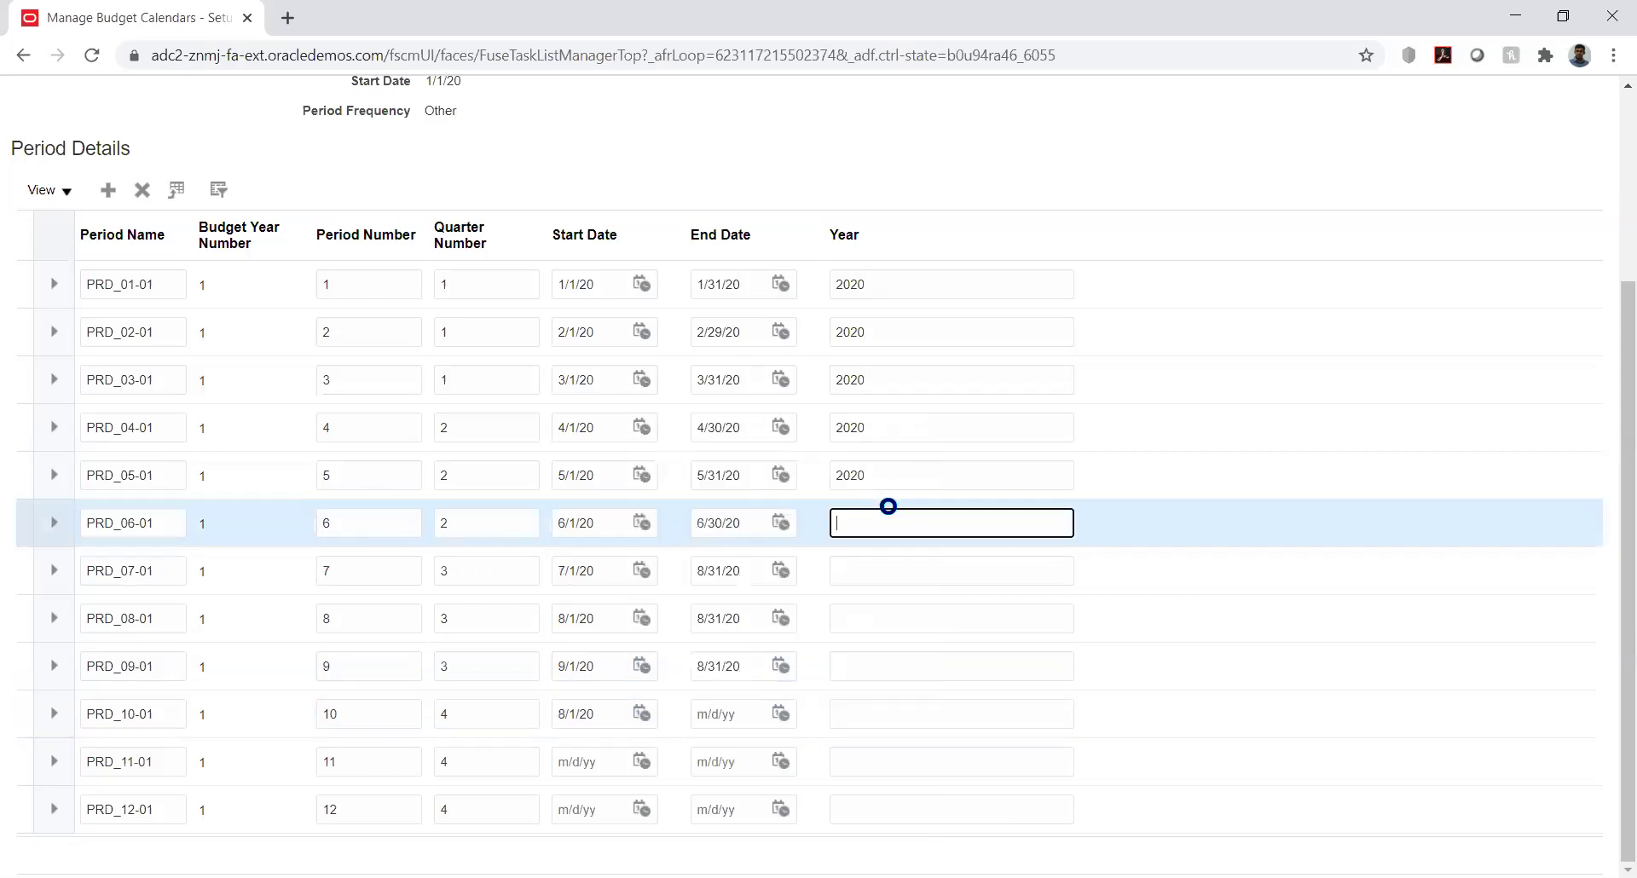
left_click(780, 713)
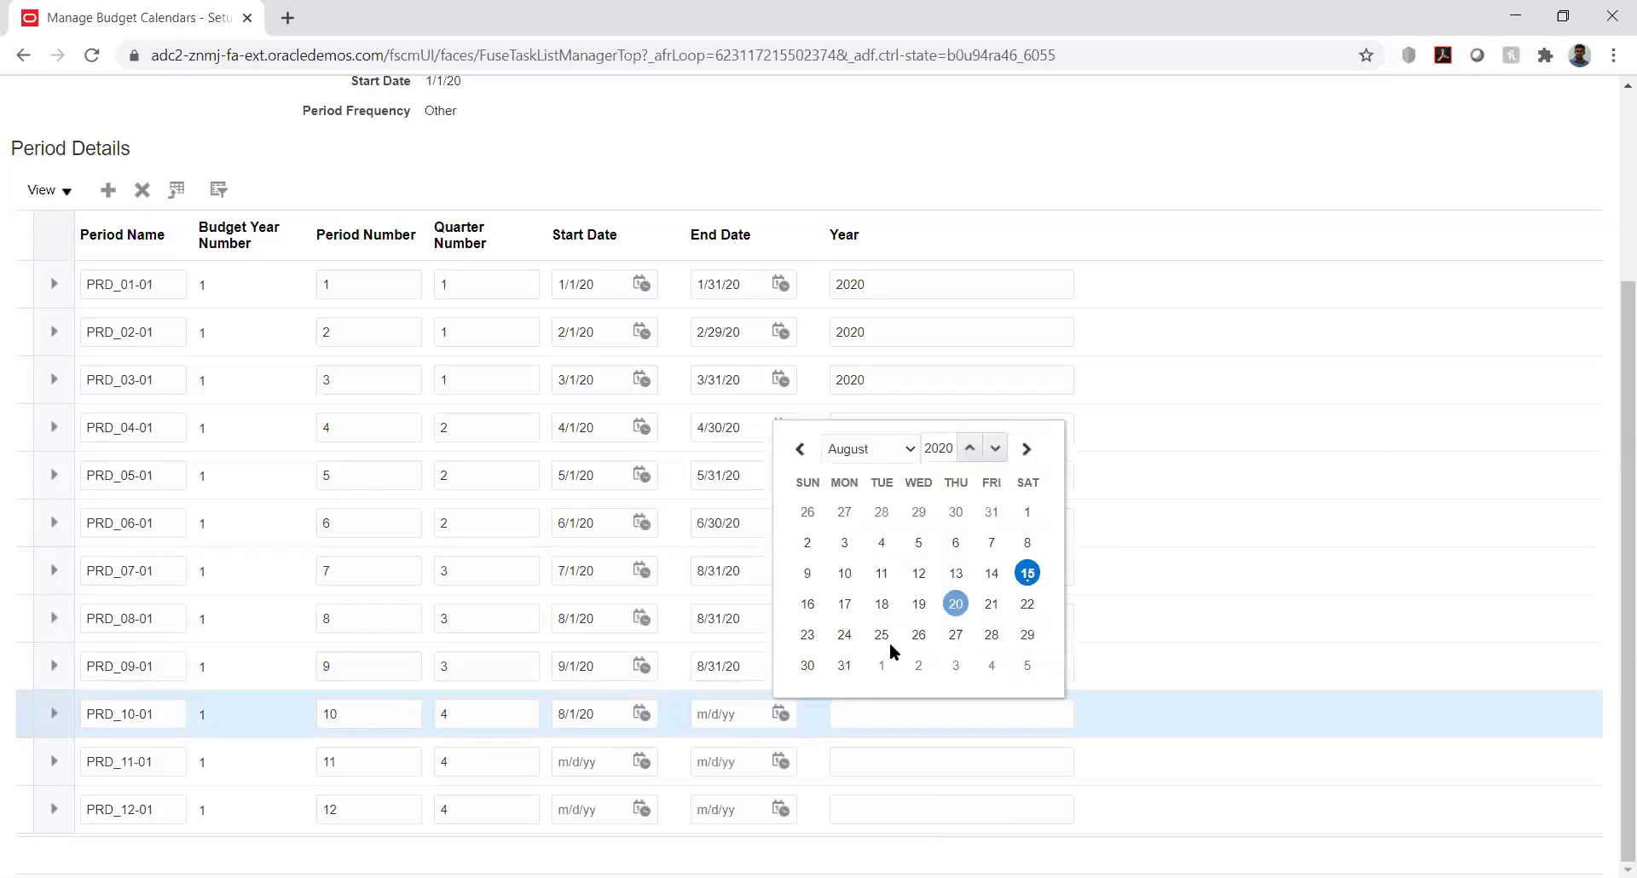
left_click(844, 665)
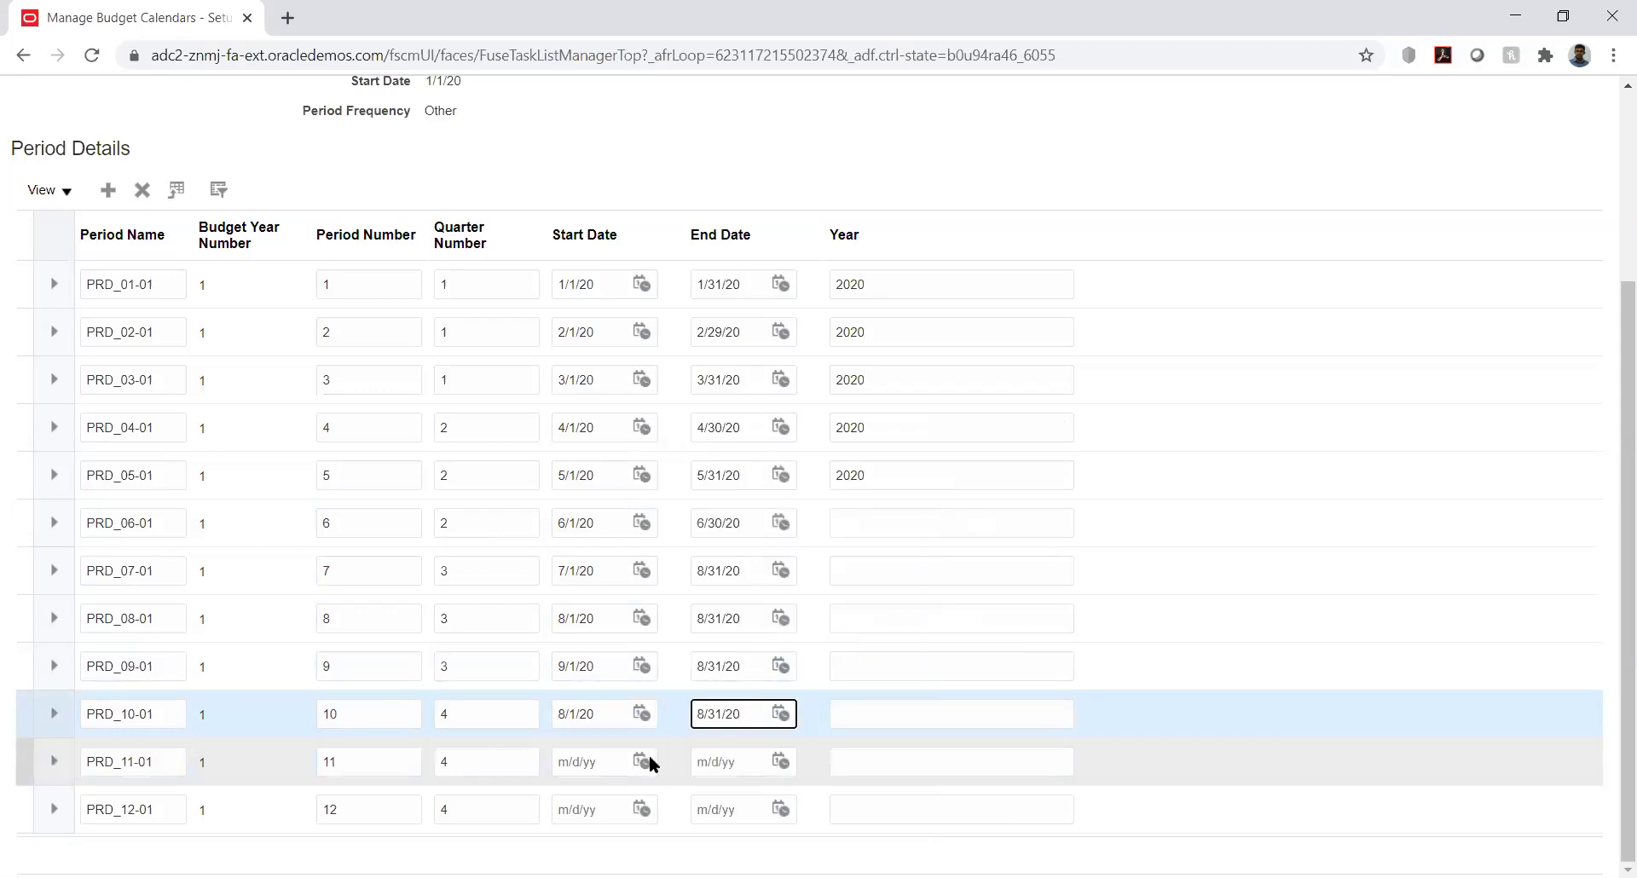
left_click(644, 759)
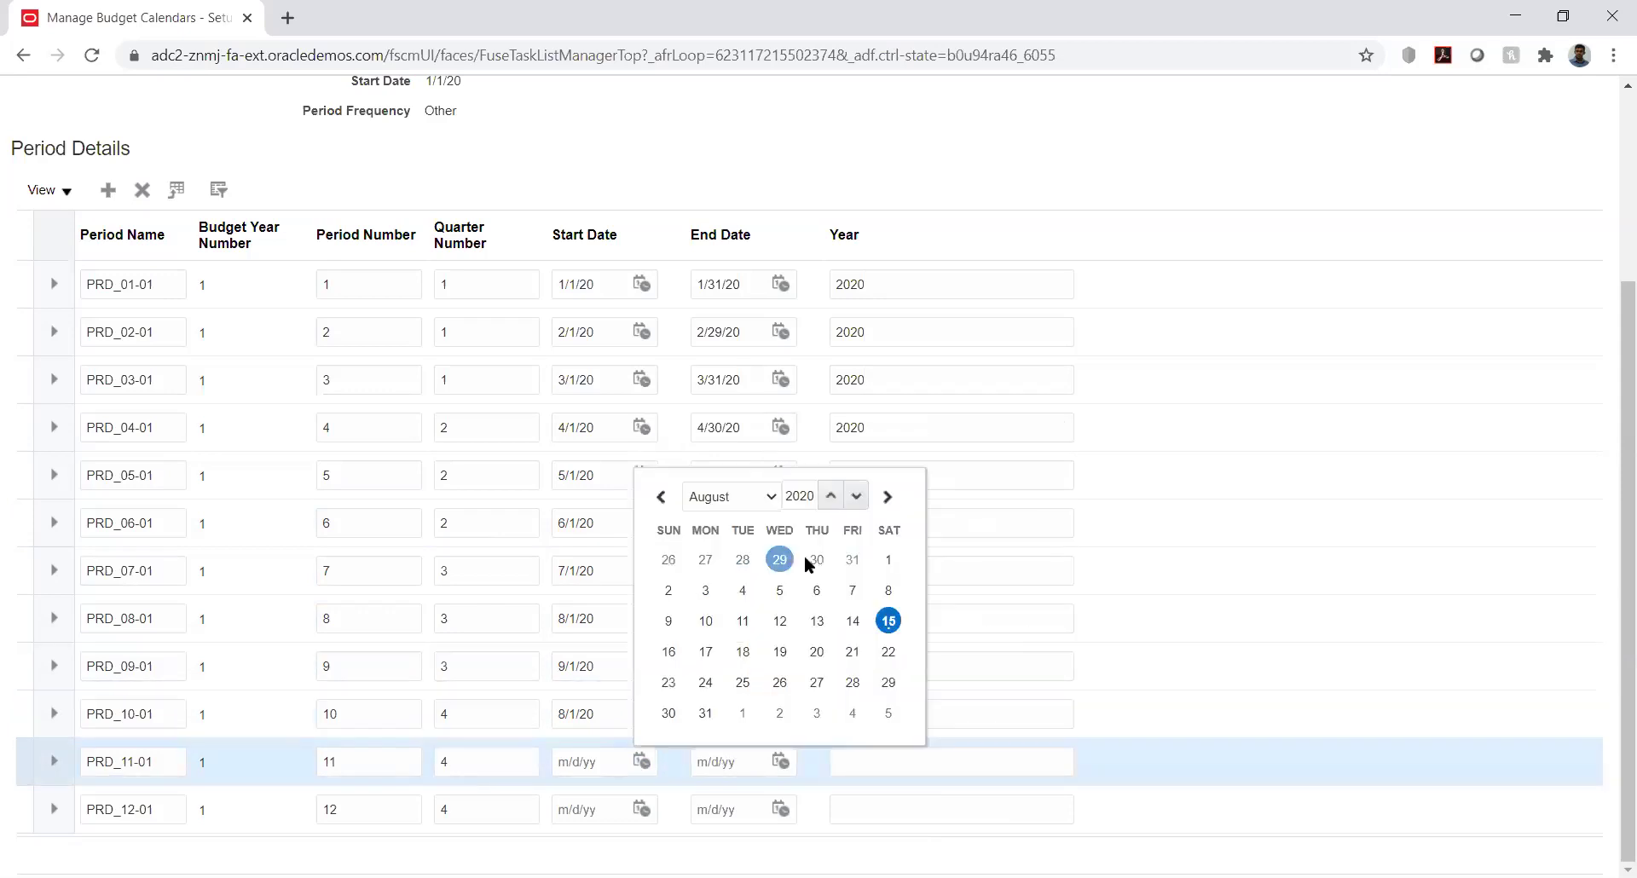
left_click(890, 555)
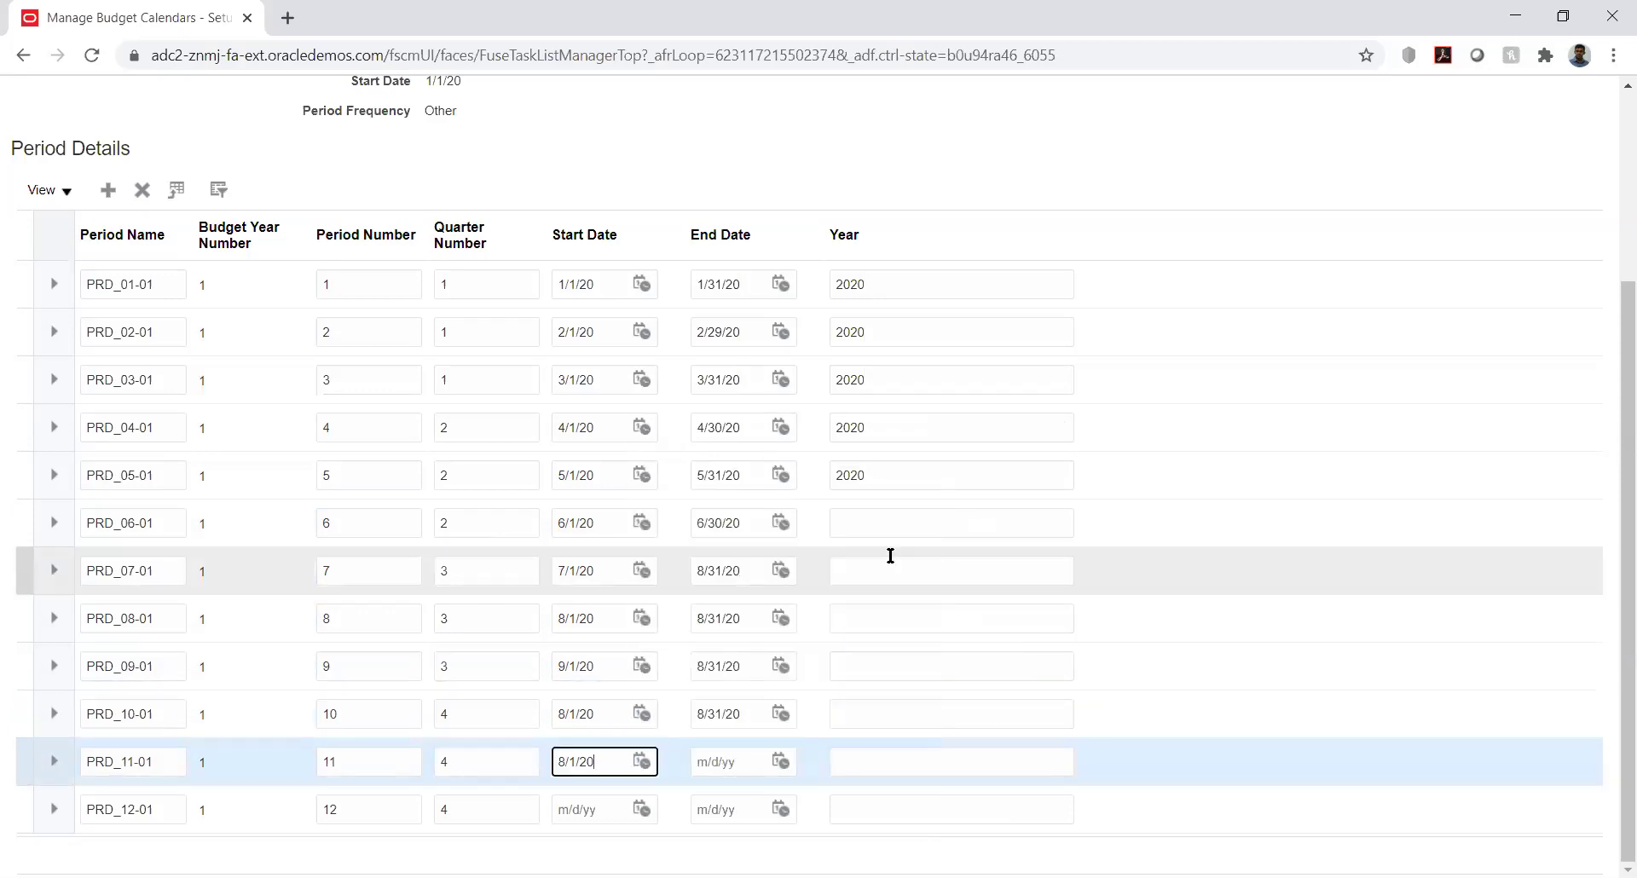
left_click(780, 760)
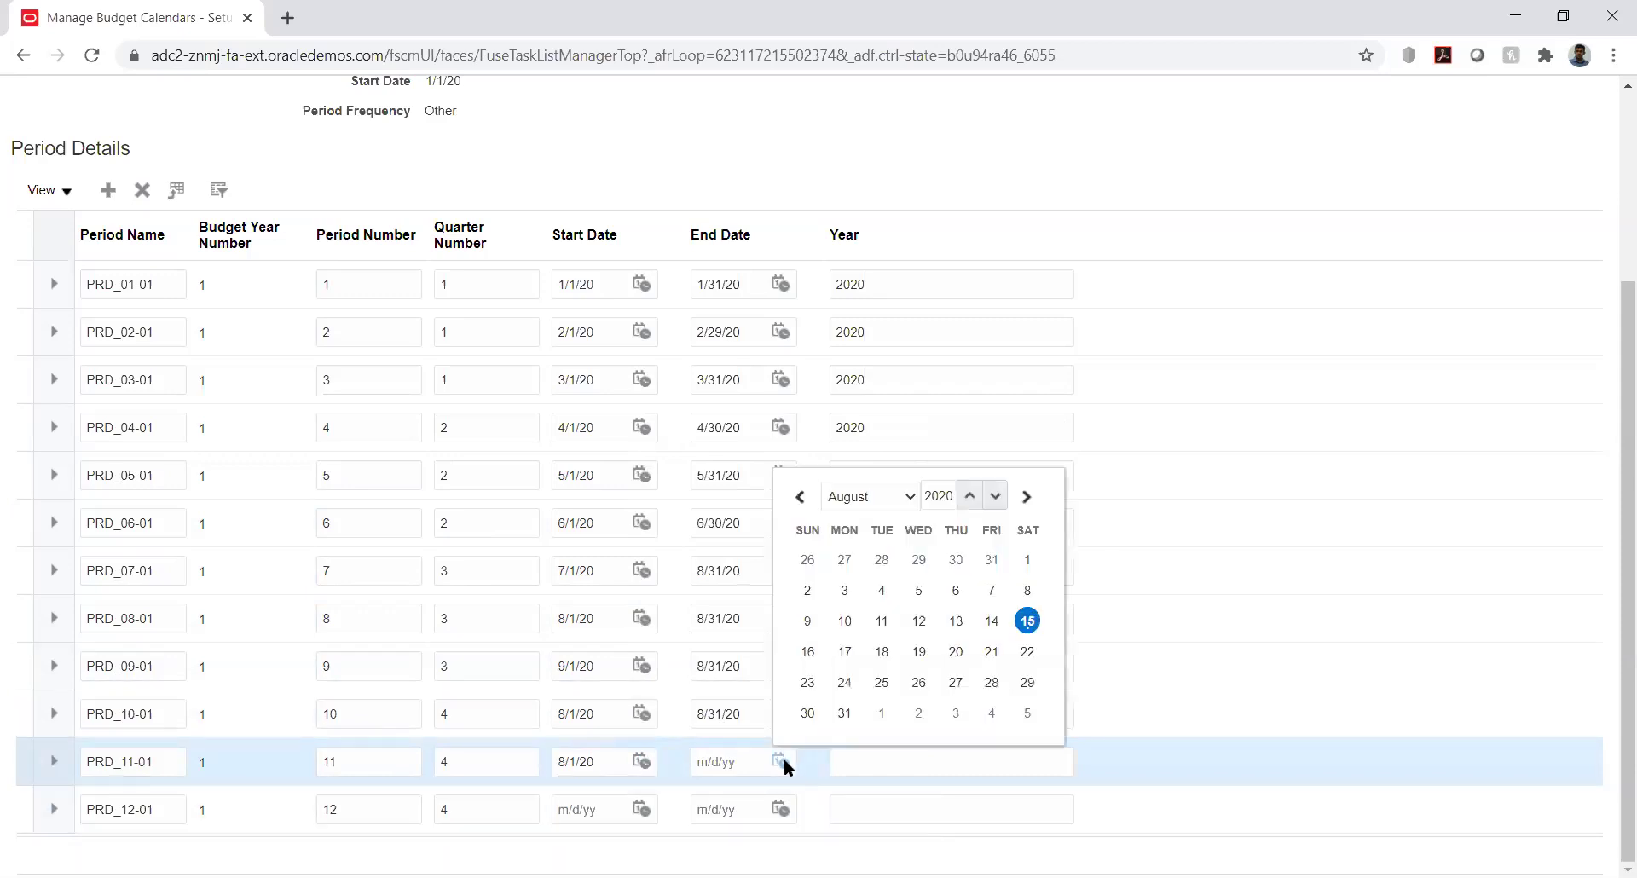
left_click(846, 711)
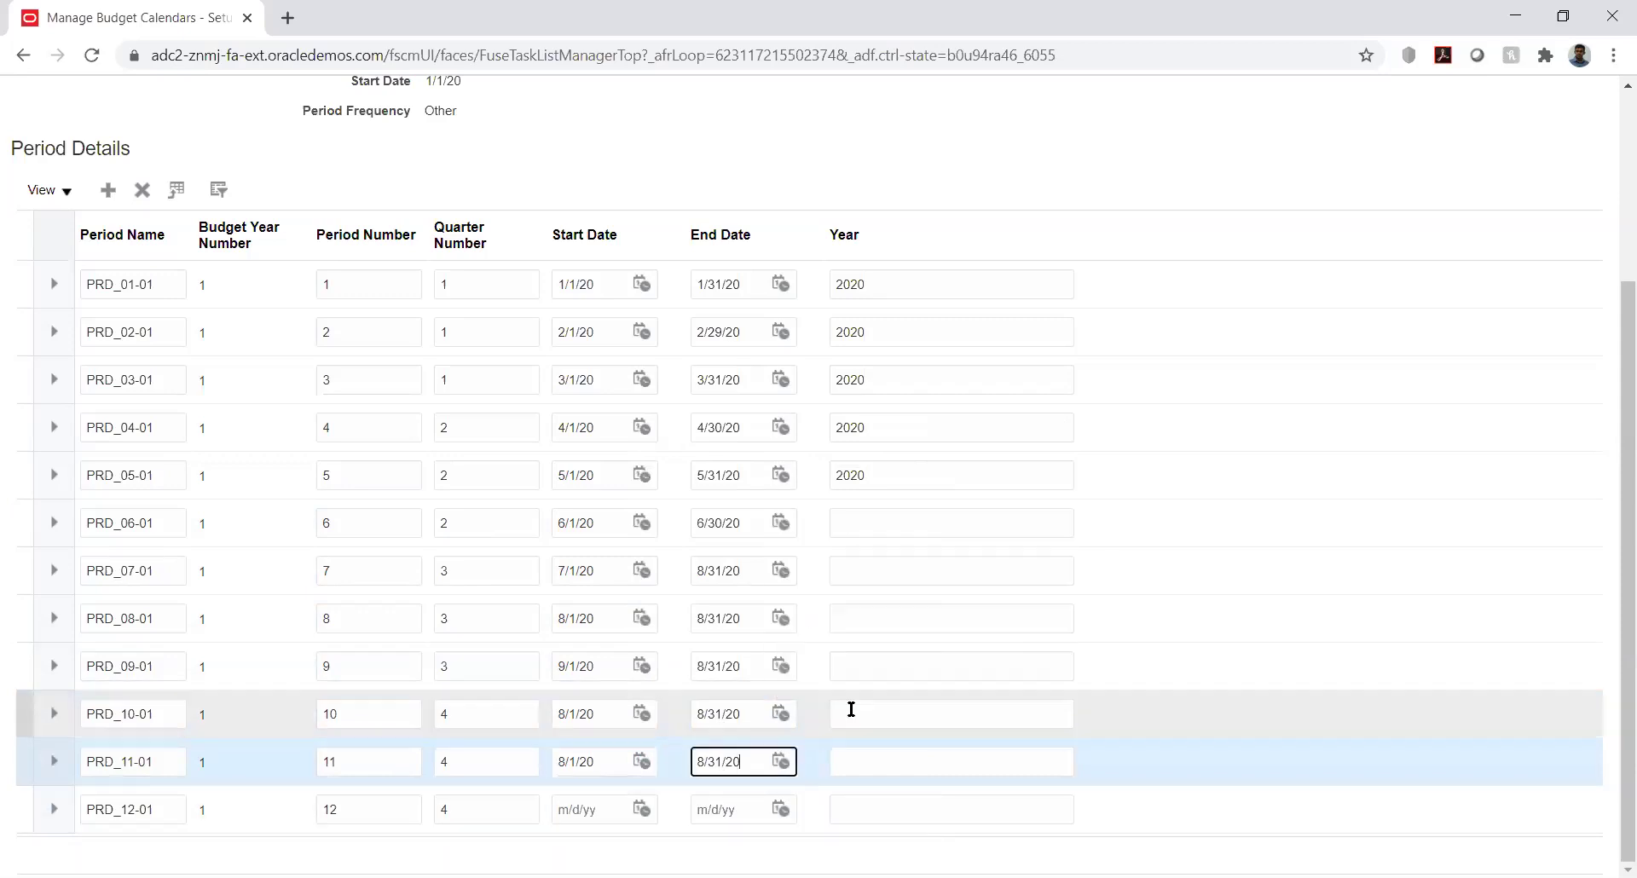
left_click(640, 809)
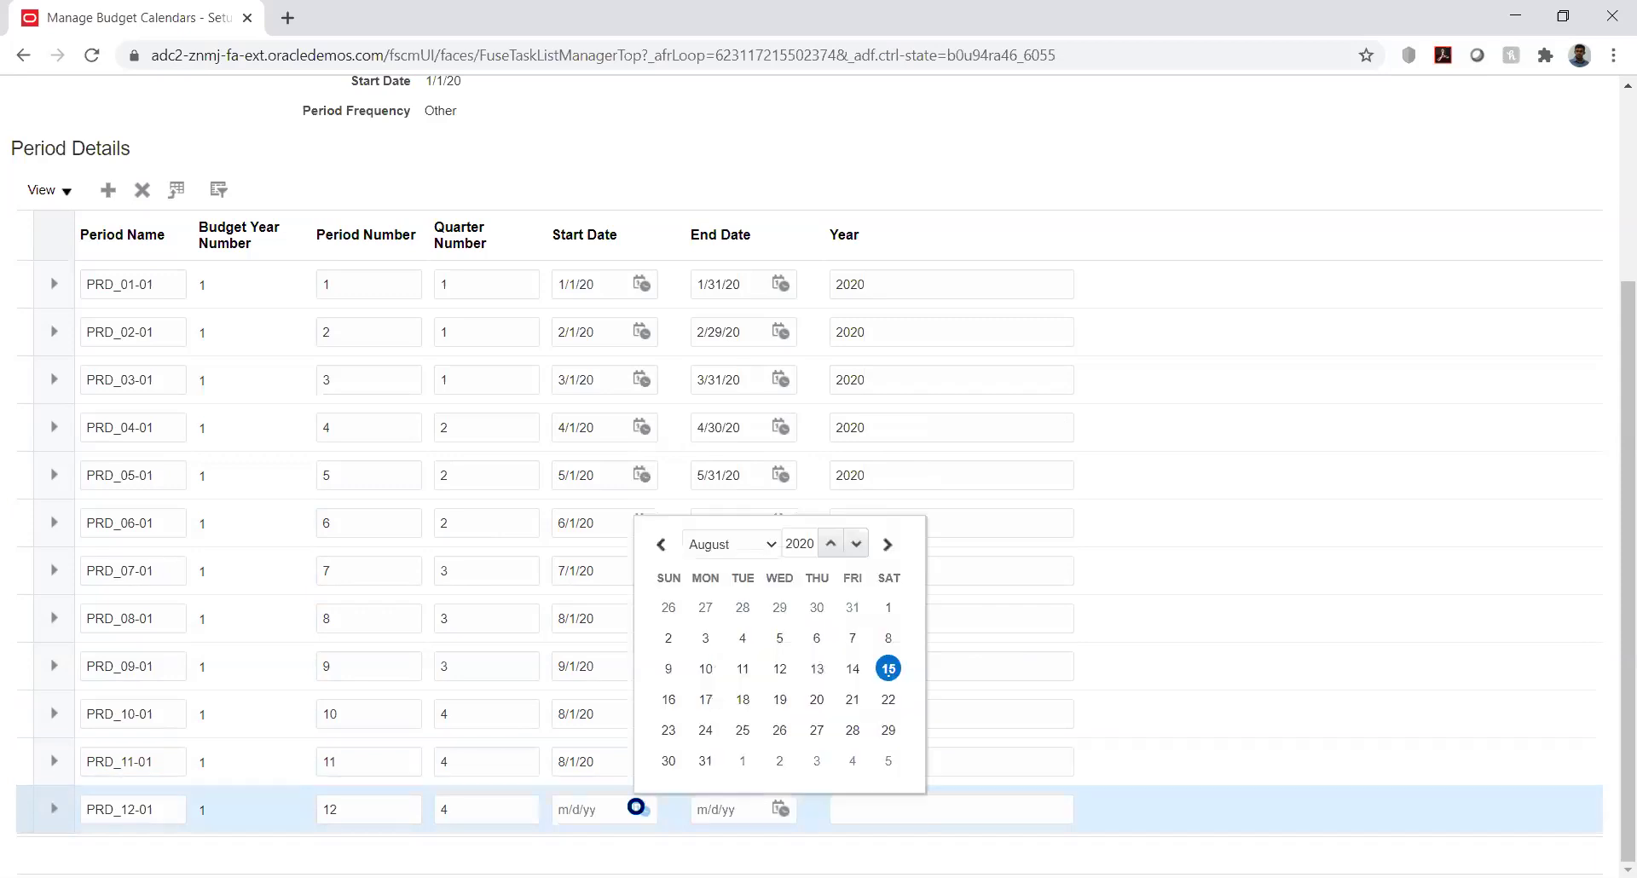
left_click(754, 549)
left_click(617, 706)
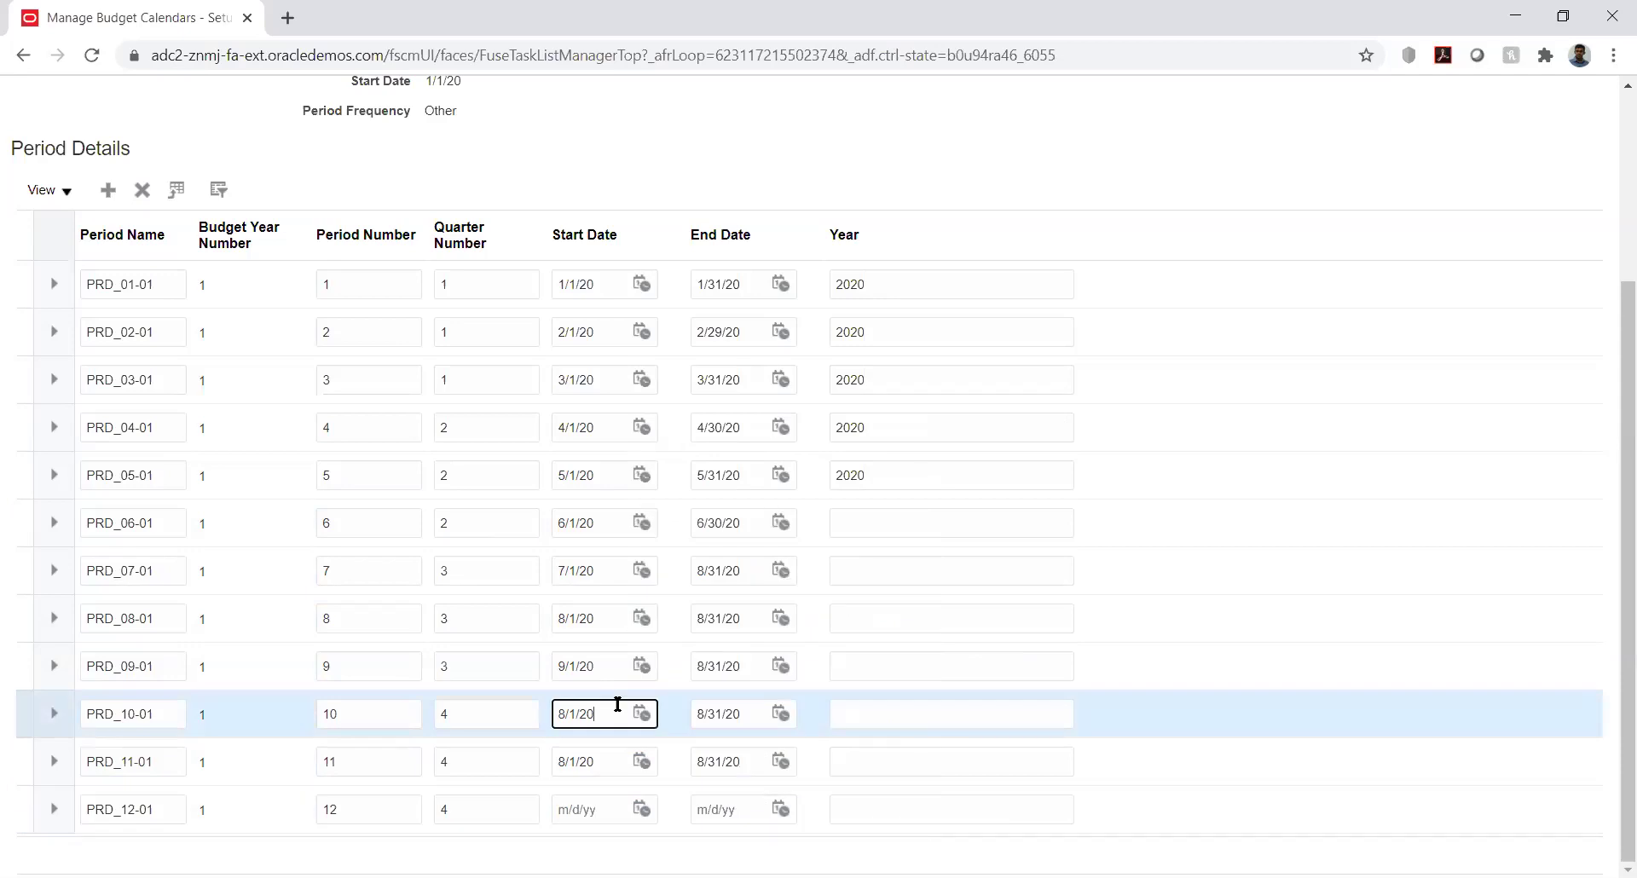
Change PRD_10-01's start date to 10/1/20
left_click(644, 713)
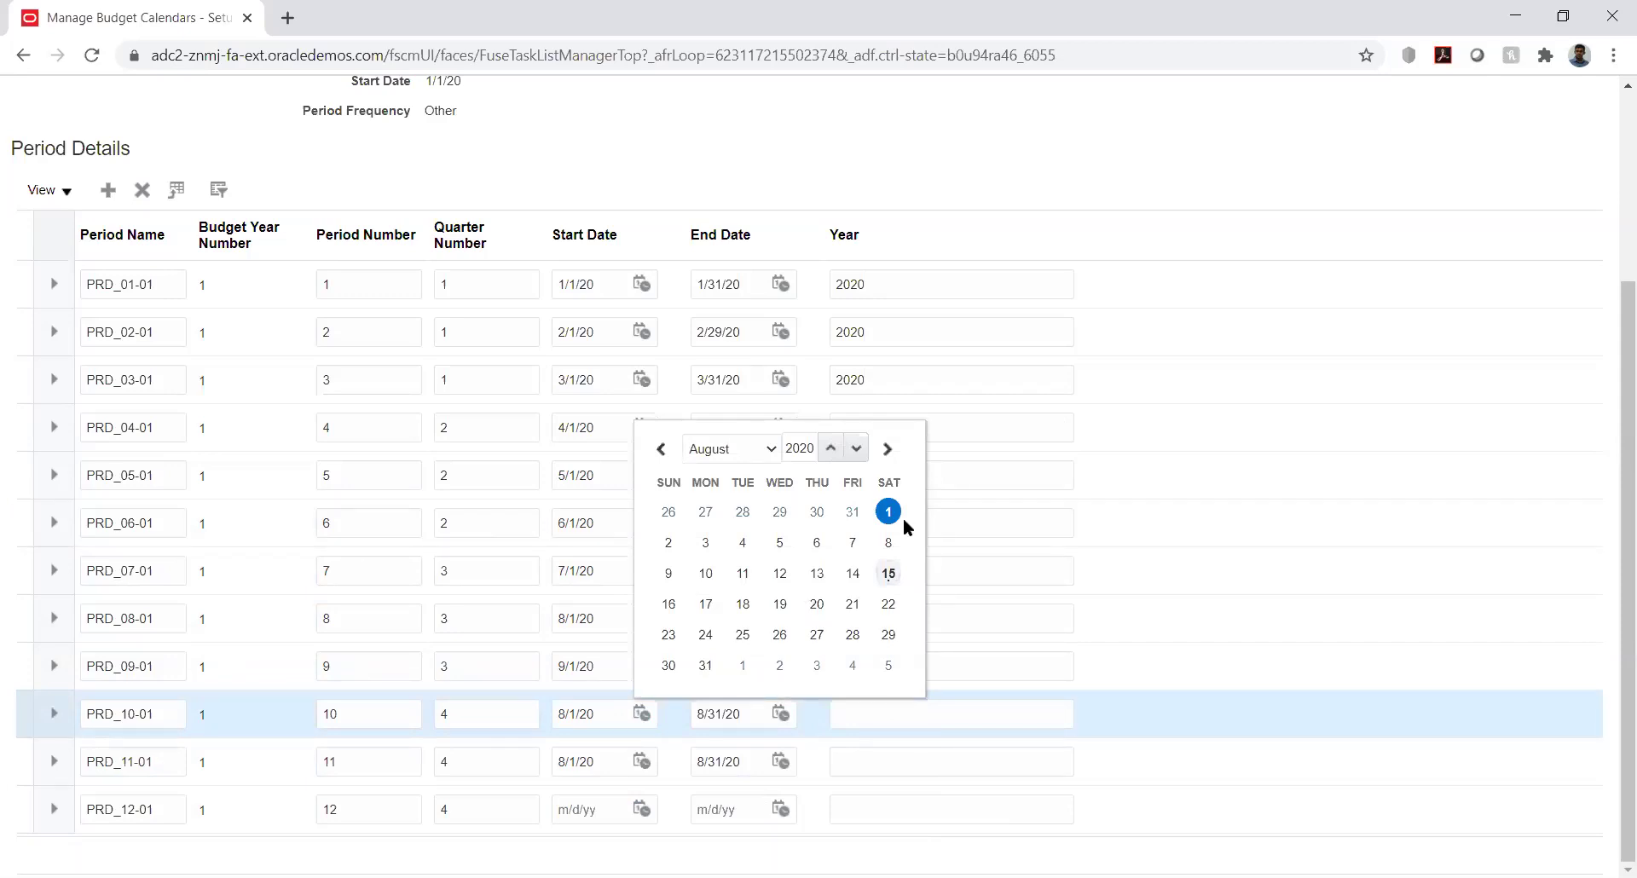
left_click(760, 447)
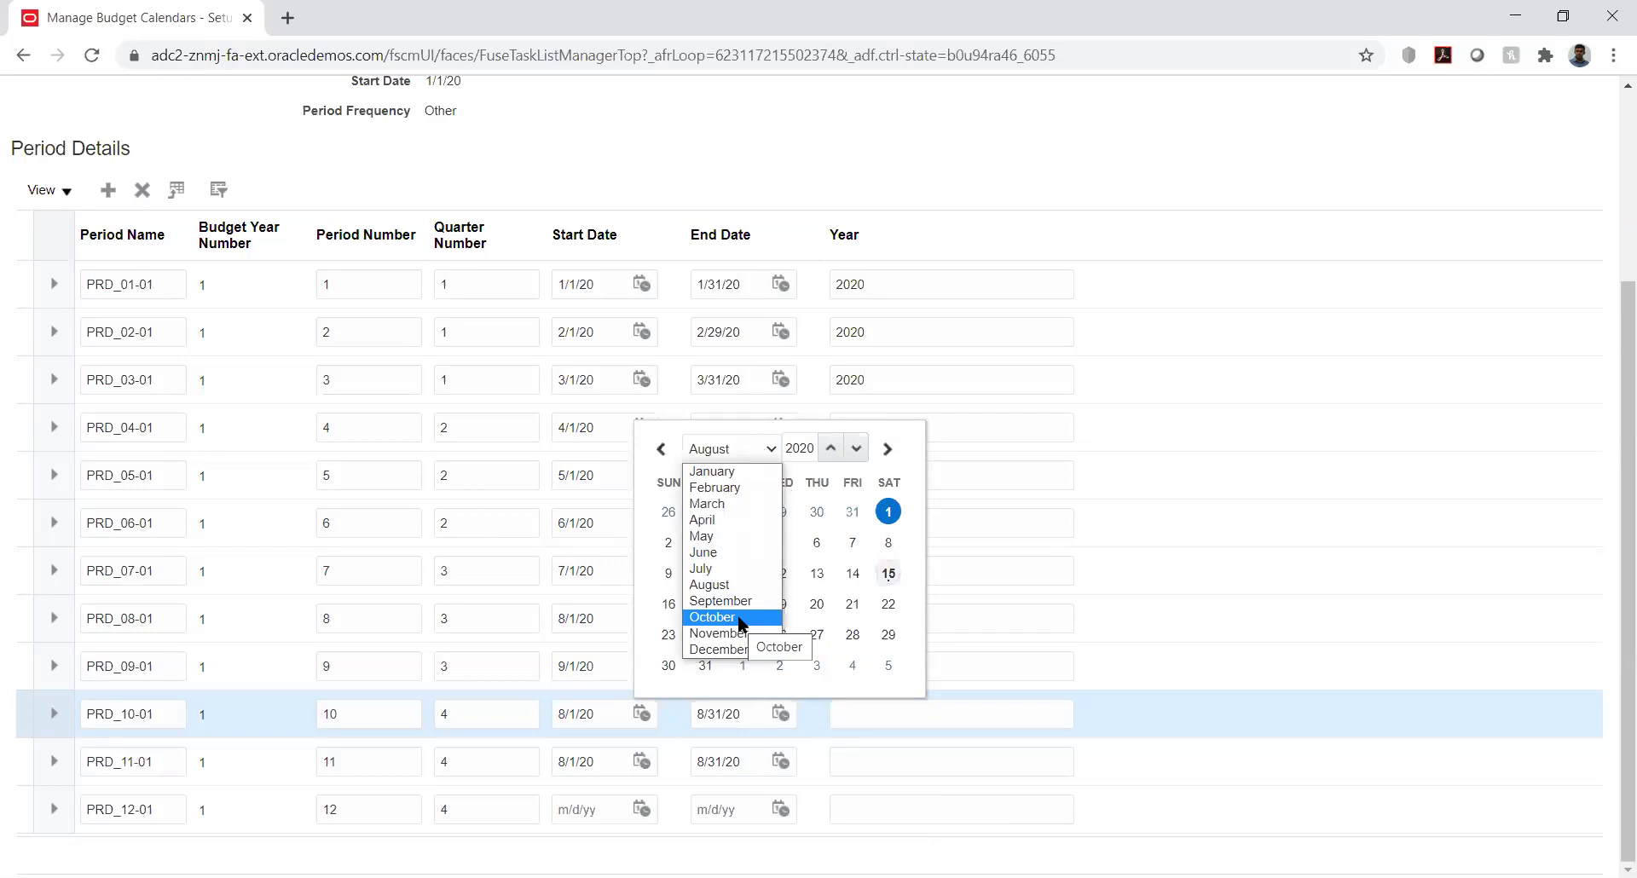
left_click(740, 619)
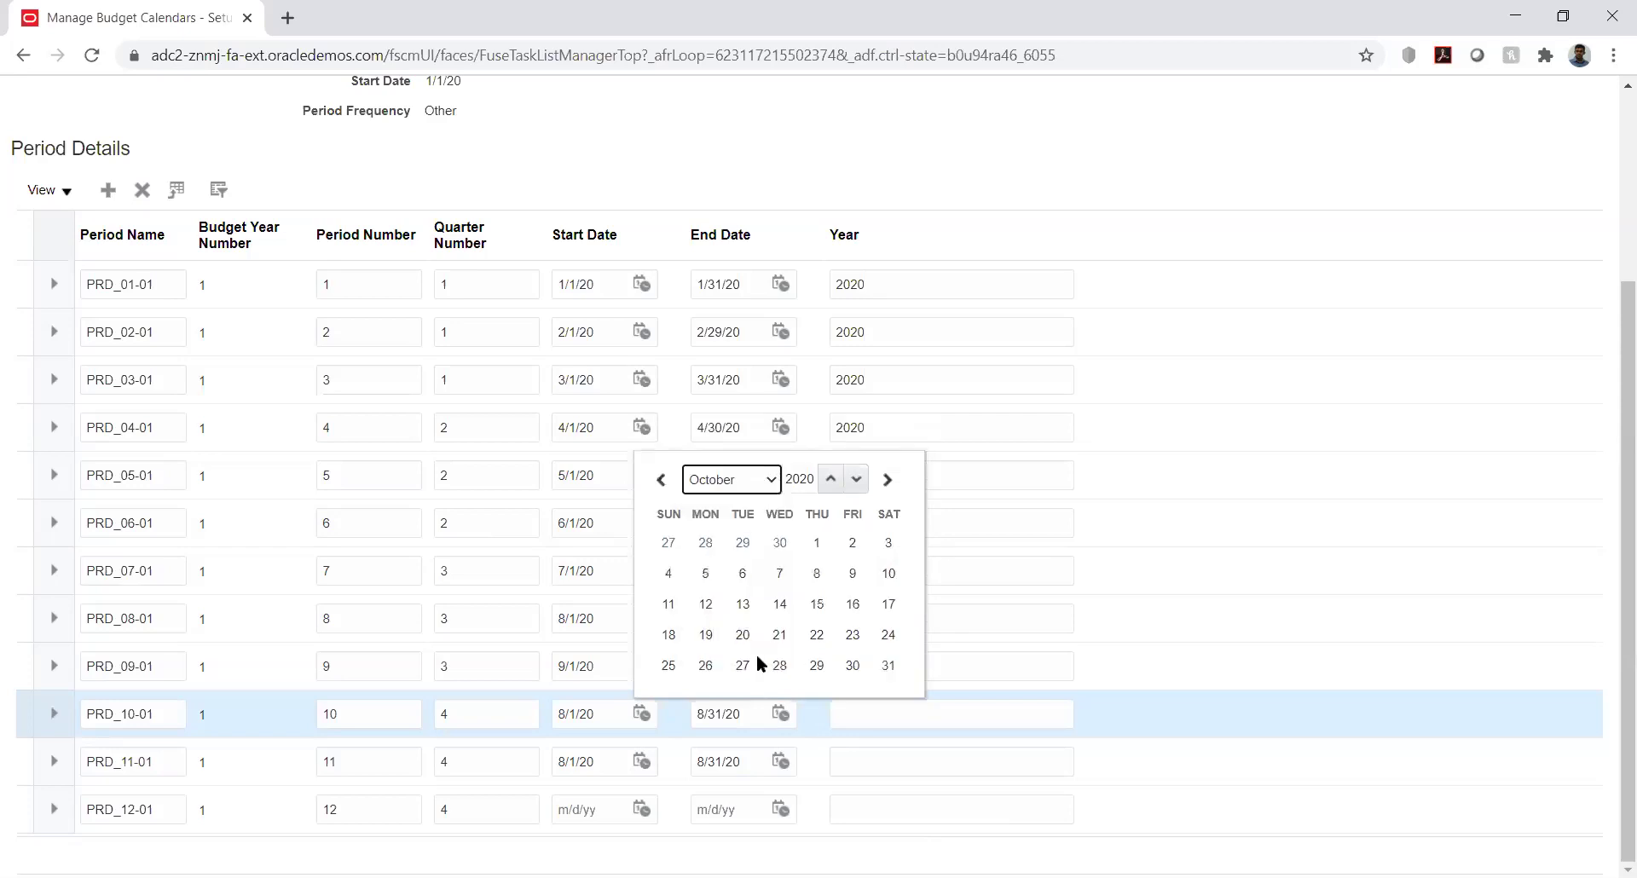
left_click(814, 540)
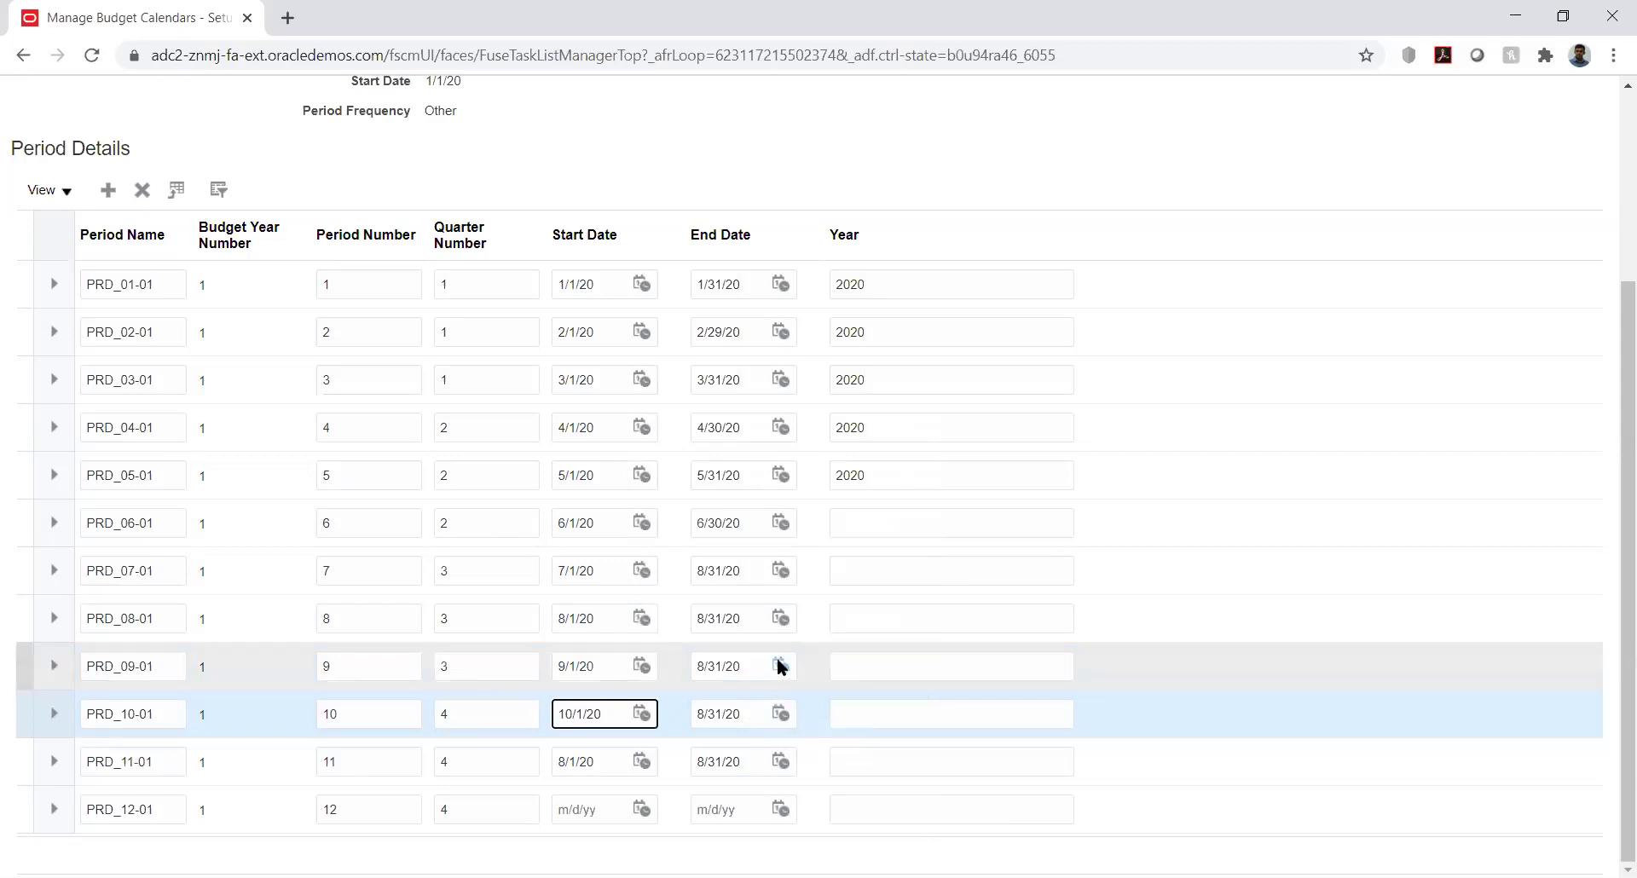
Correct PRD_09-01's end date to 9/30/20
left_click(780, 666)
left_click(894, 395)
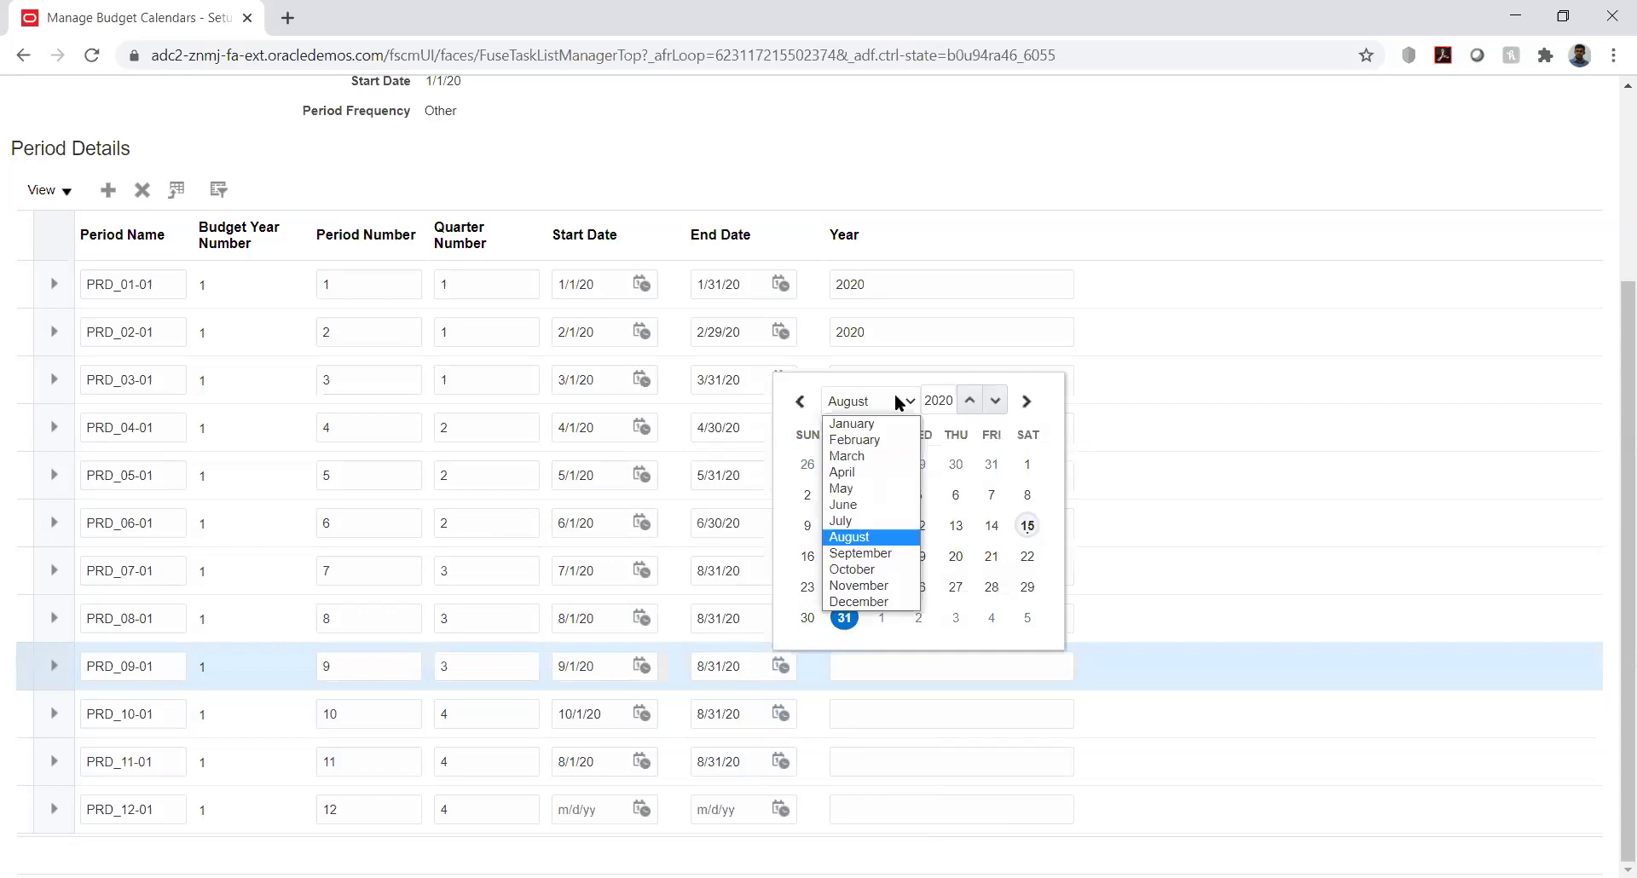
left_click(874, 554)
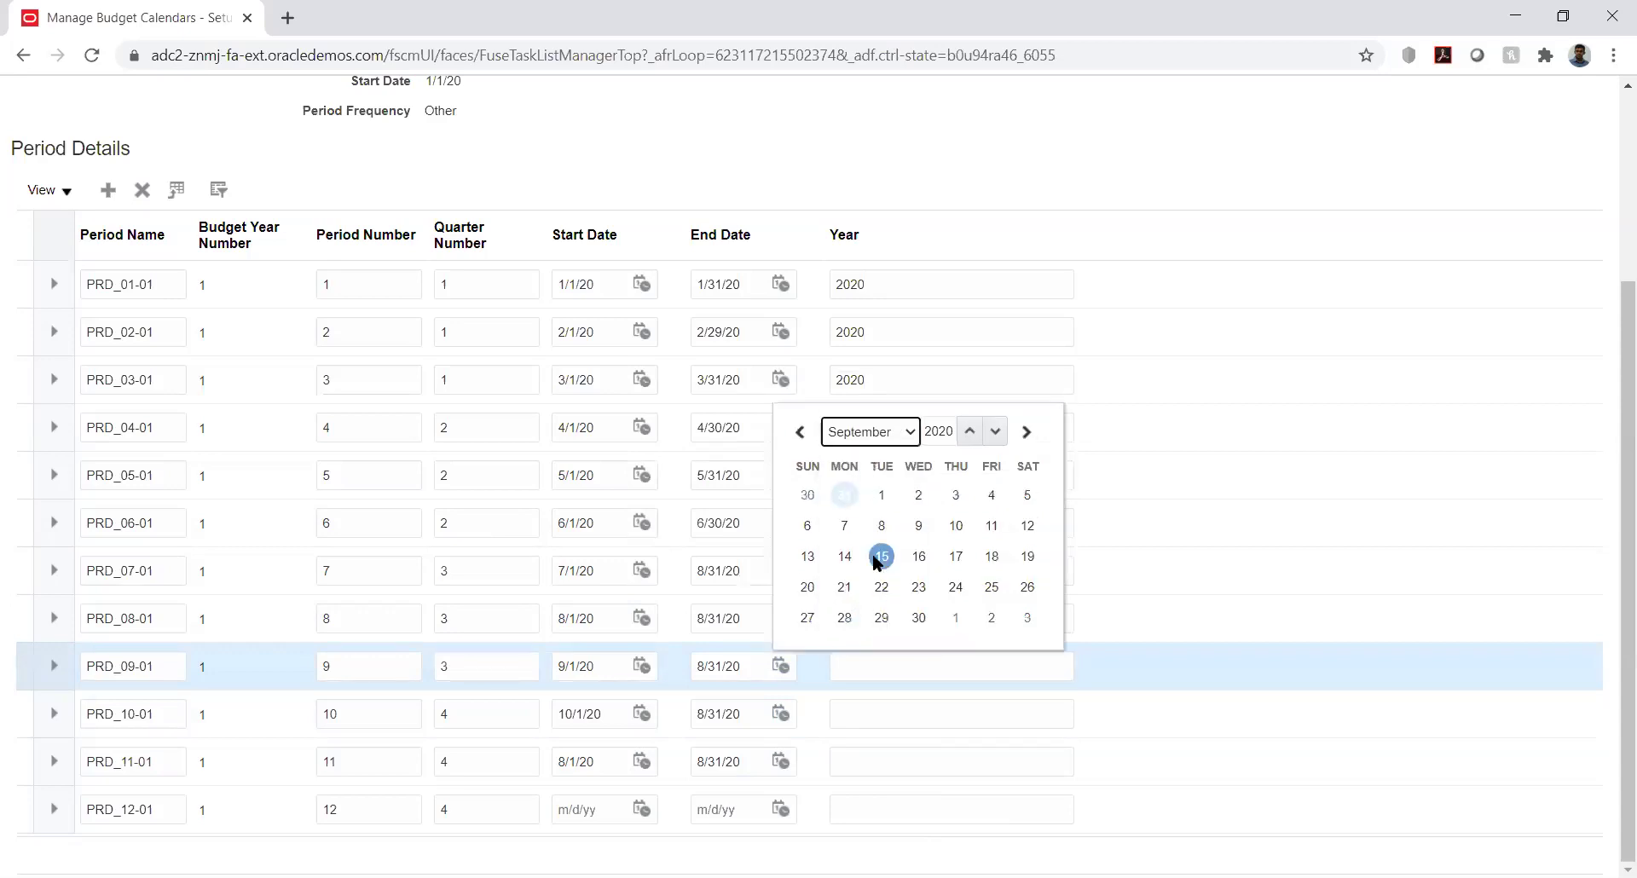
left_click(918, 617)
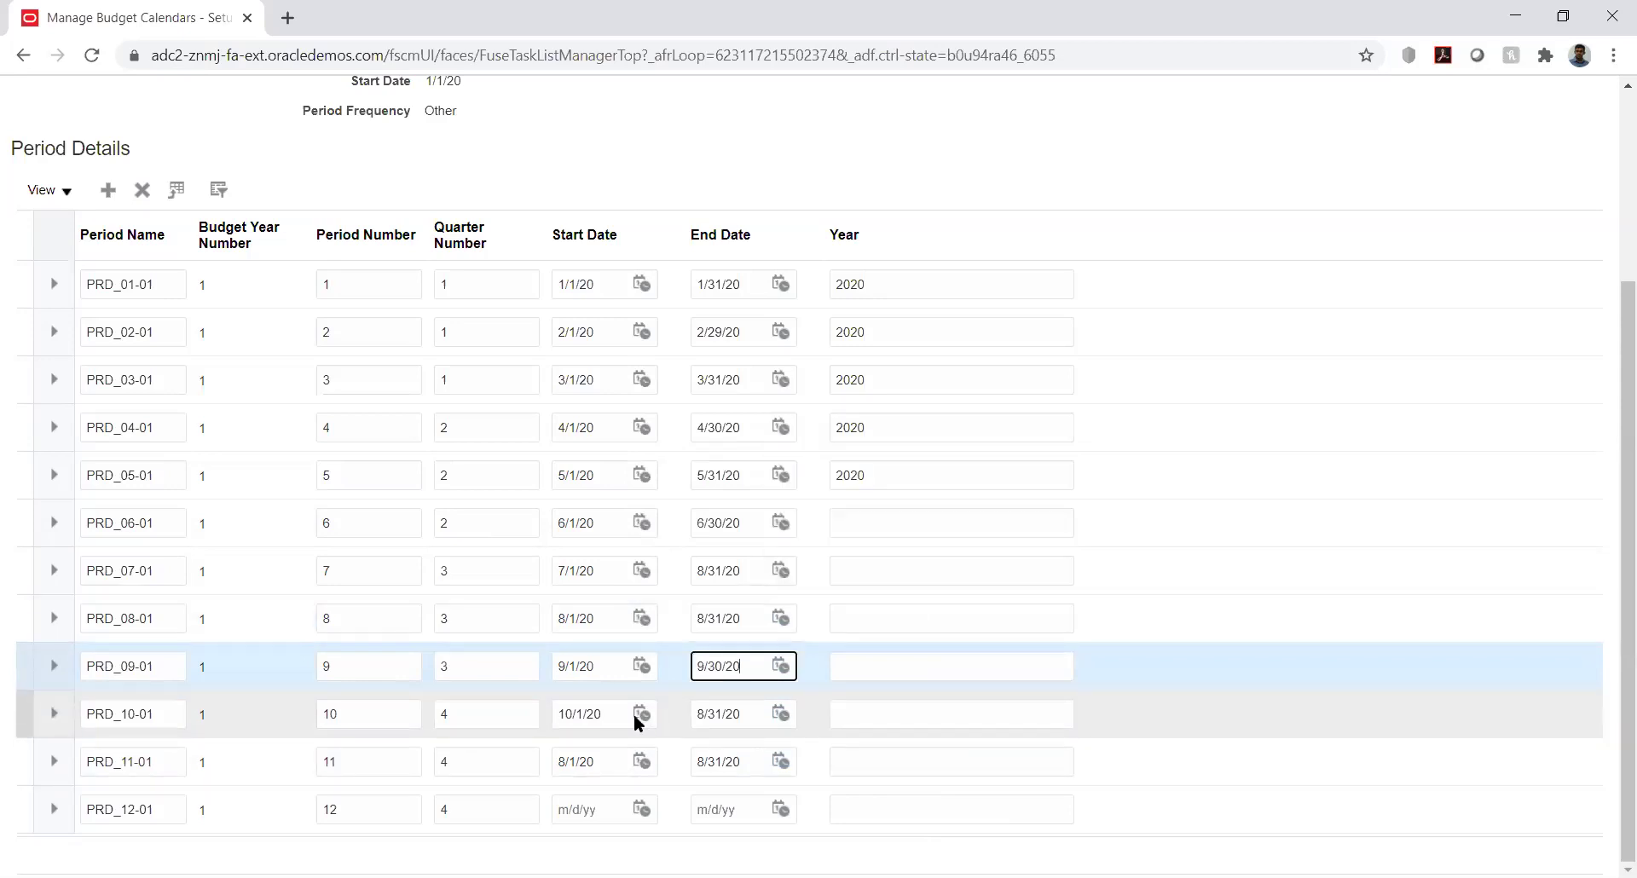
Set PRD_10-01's end date to 10/31/20
left_click(782, 712)
left_click(900, 448)
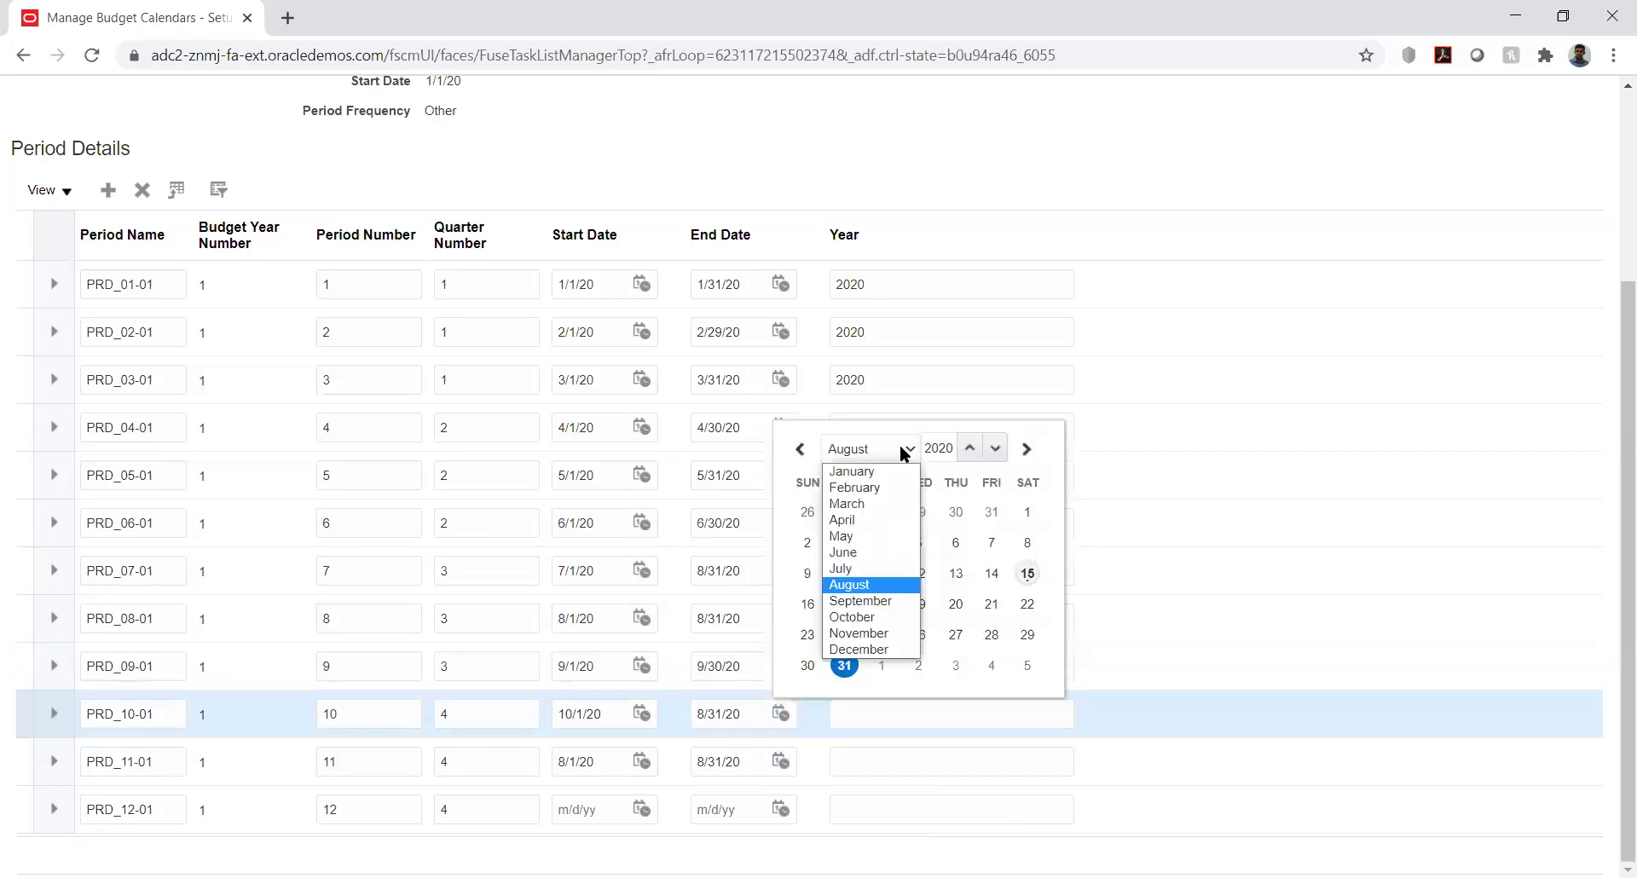
left_click(878, 617)
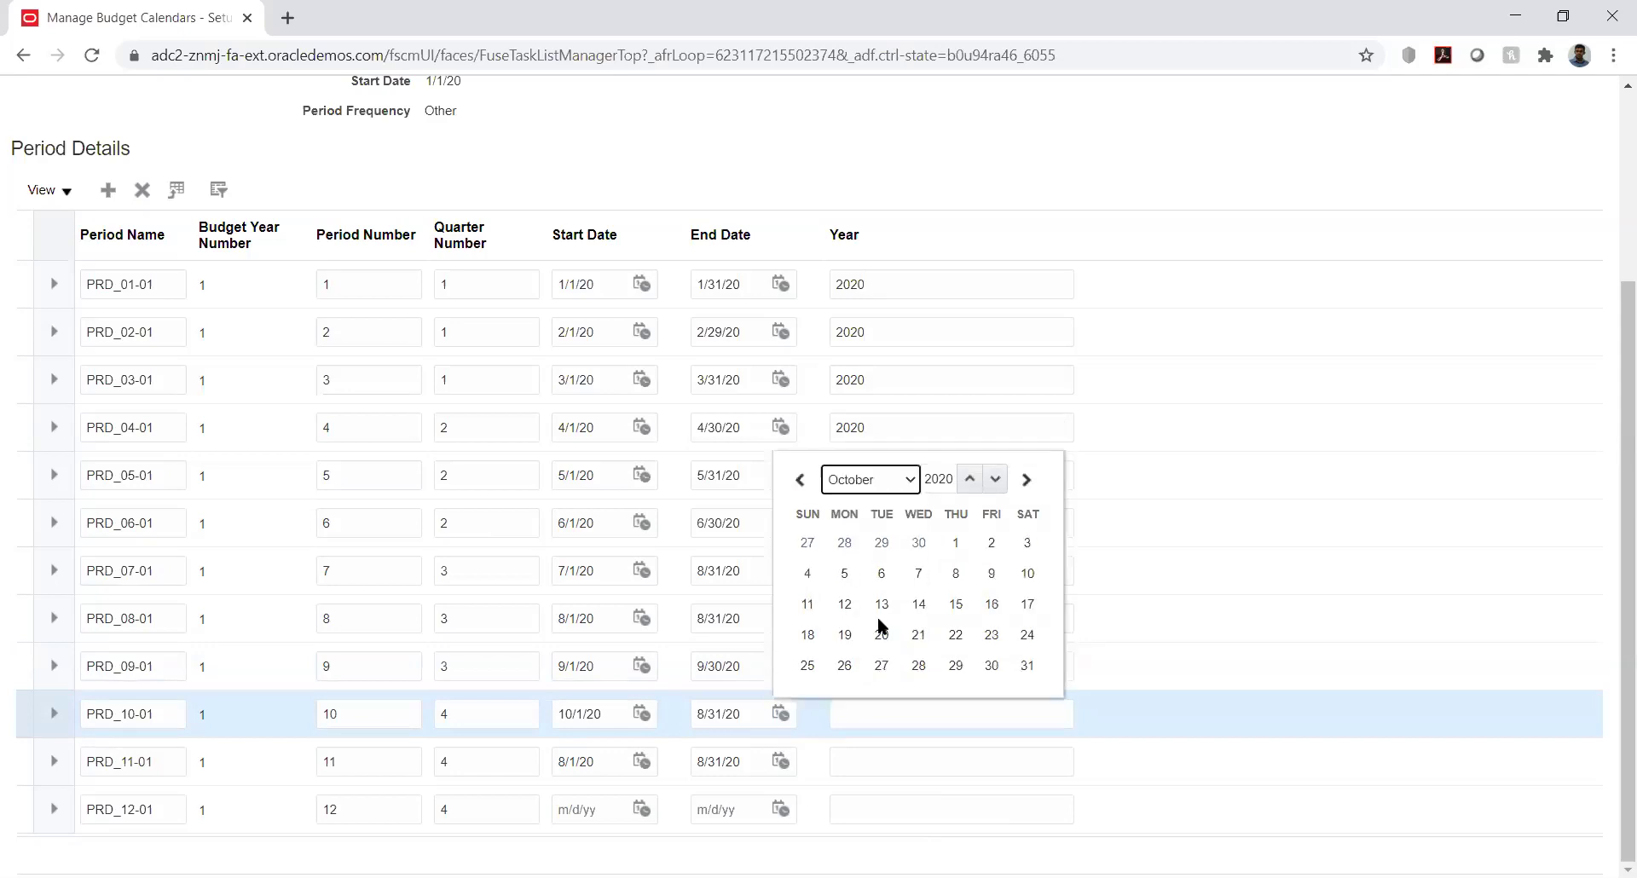
left_click(1027, 666)
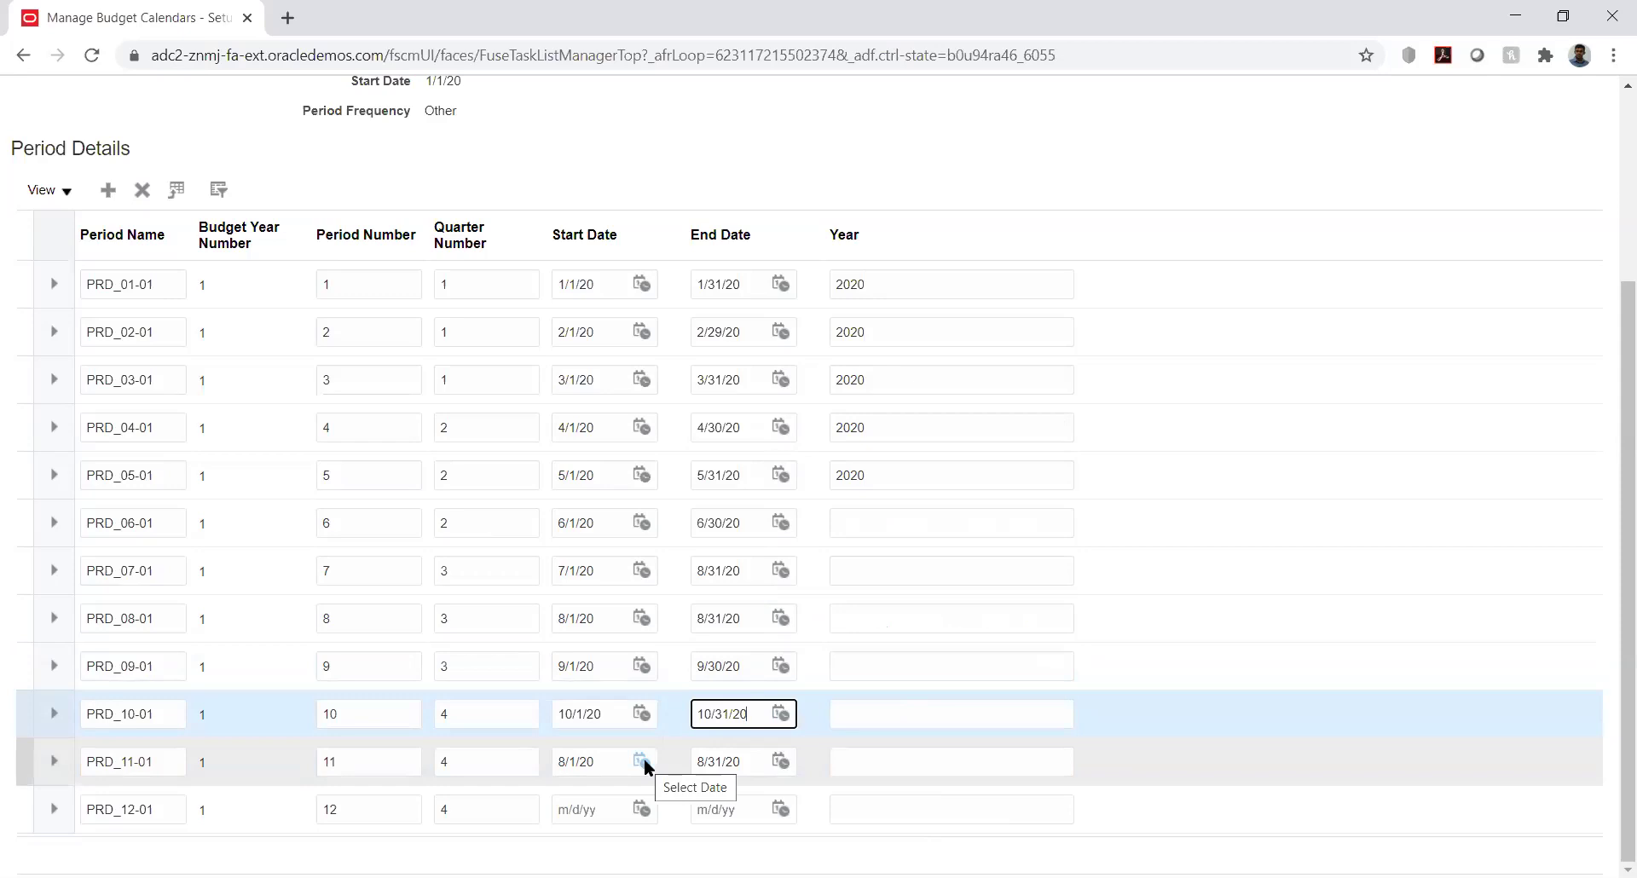
Set PRD_11-01 to run from 11/1/20 to 11/30/20
left_click(644, 762)
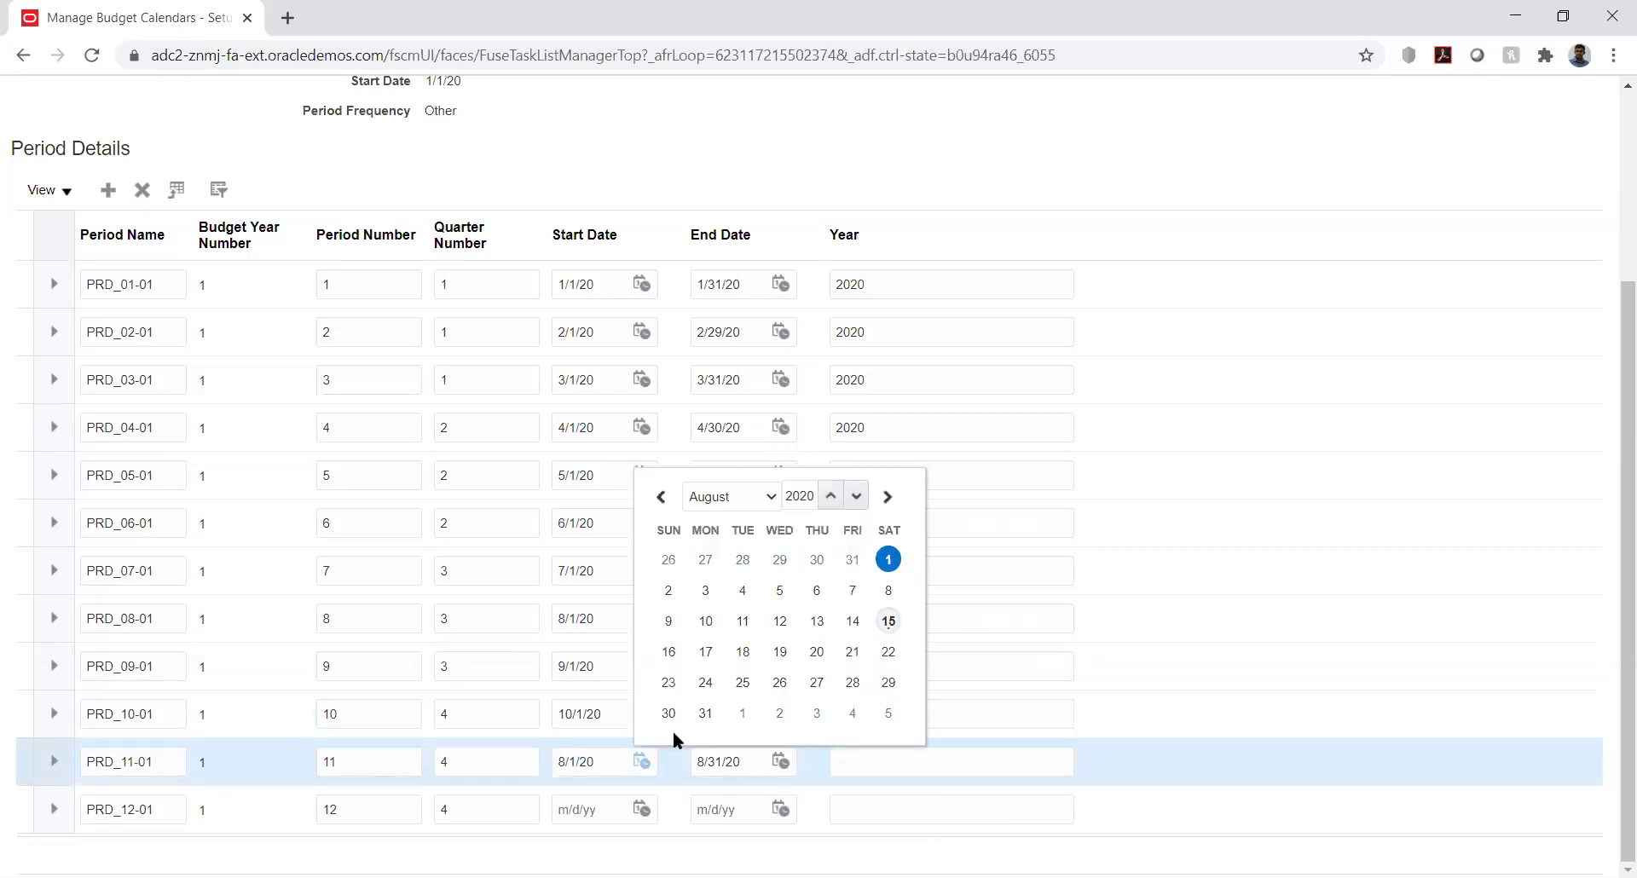
left_click(761, 494)
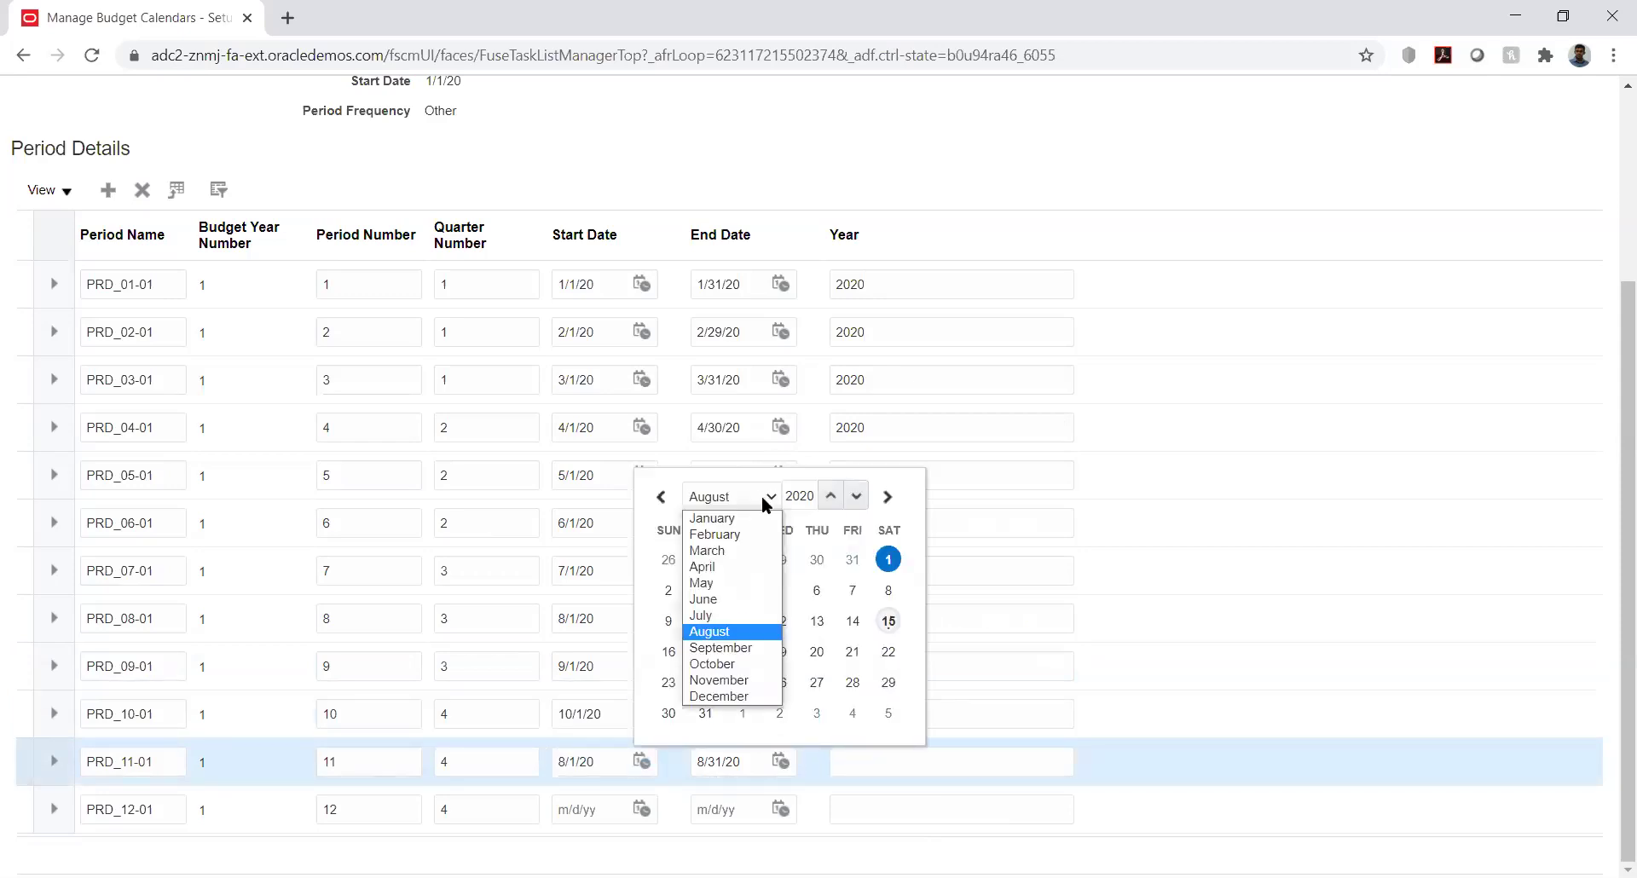
left_click(739, 680)
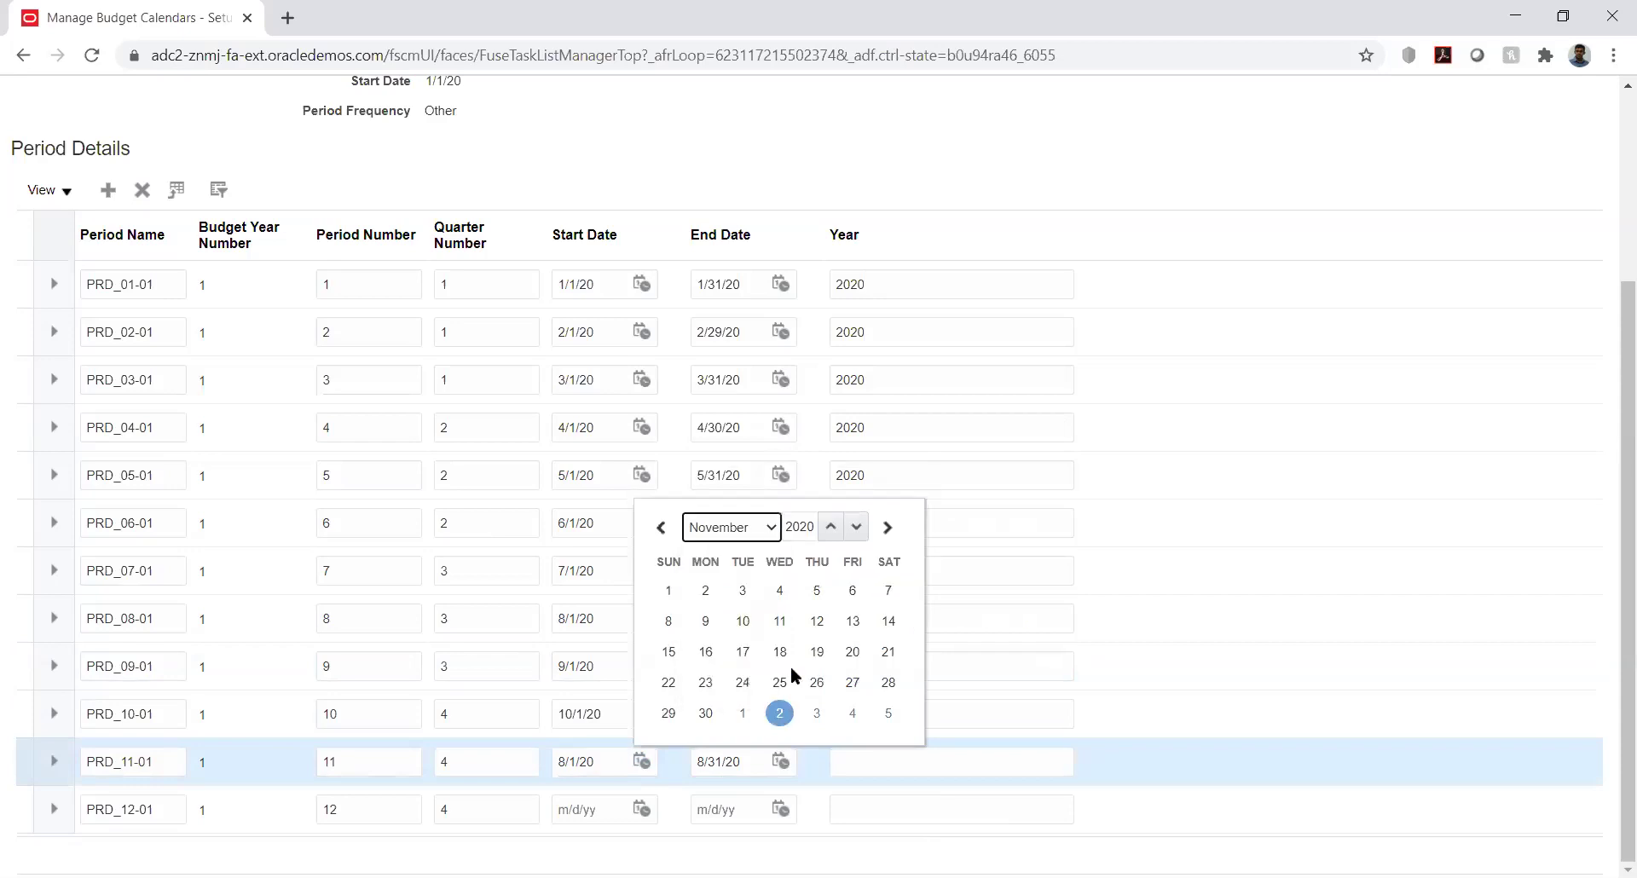
left_click(669, 590)
left_click(781, 761)
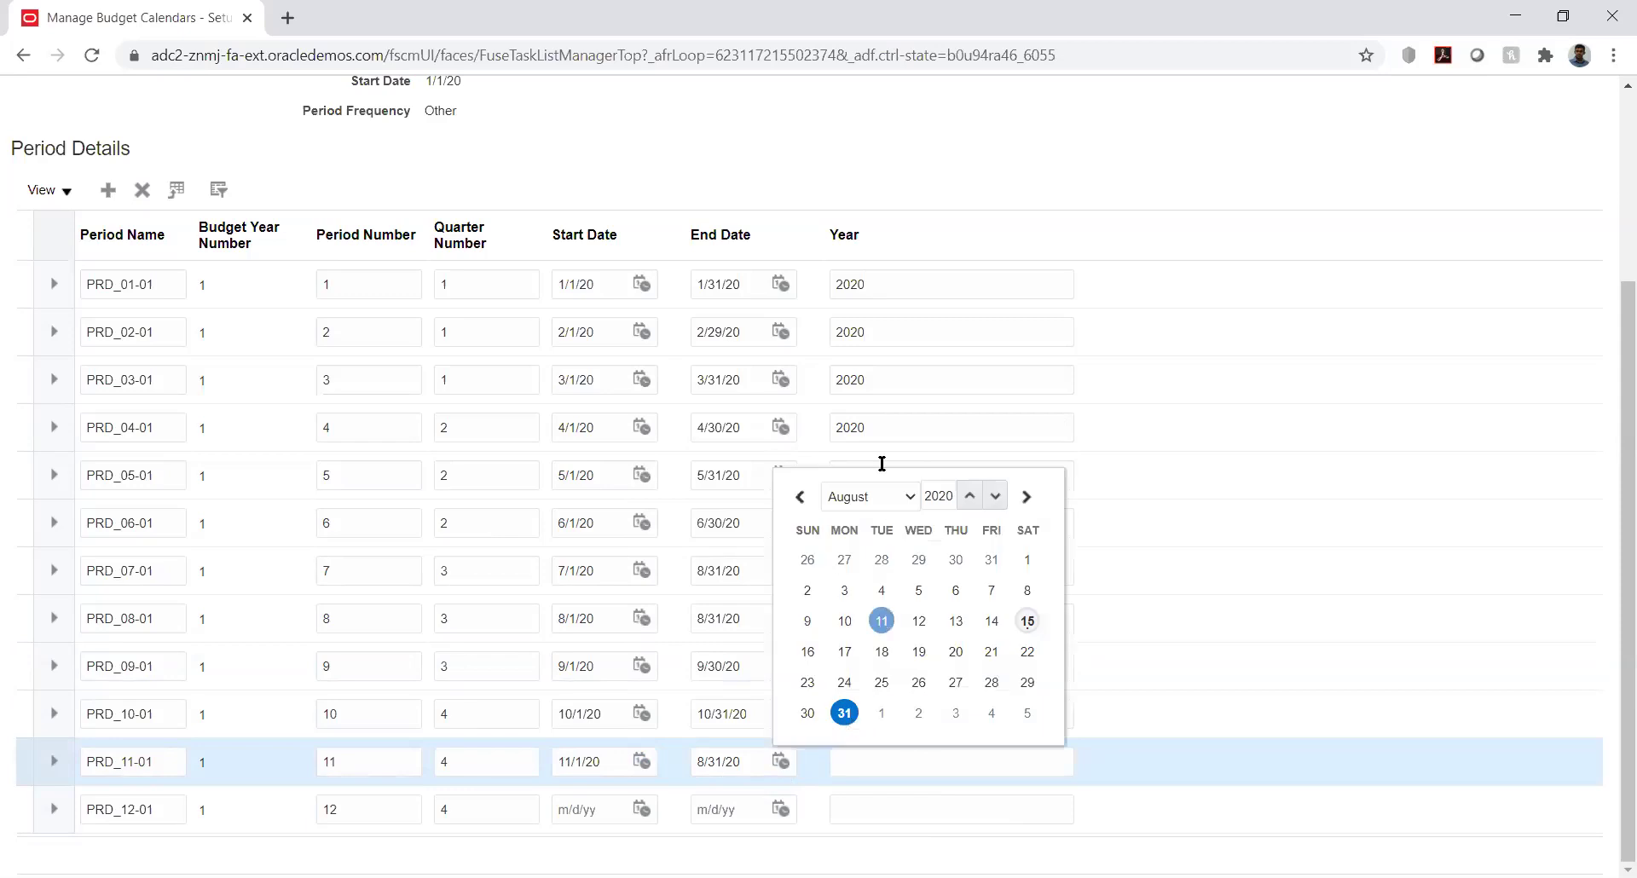
left_click(892, 498)
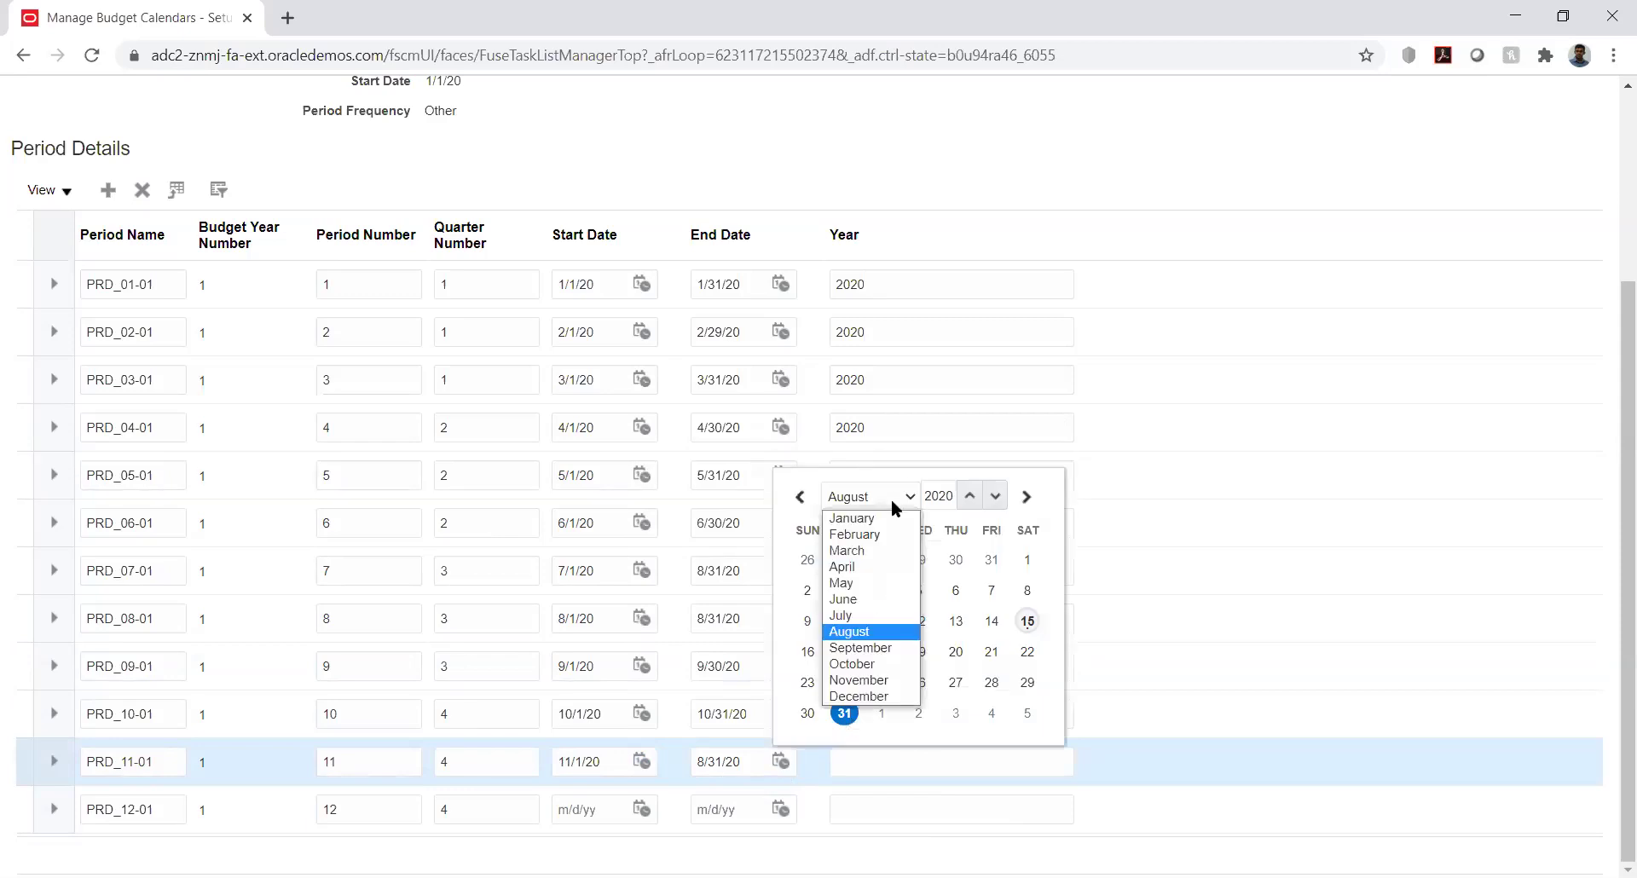
left_click(876, 681)
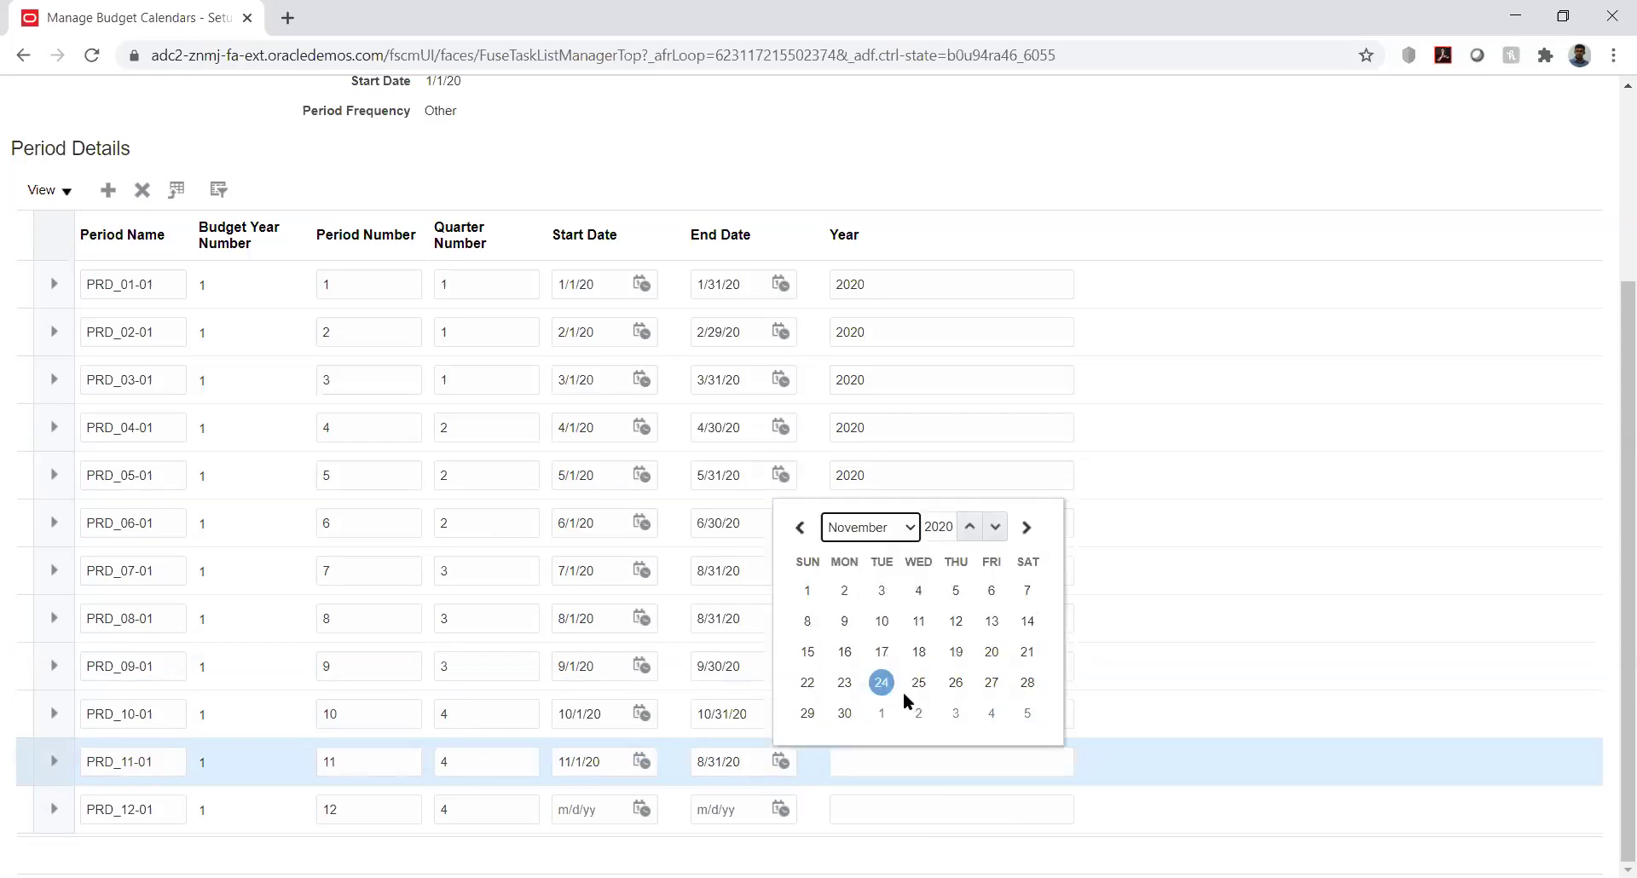
left_click(844, 713)
Set PRD_12-01 to run from 12/1/20 to 12/31/20
left_click(635, 803)
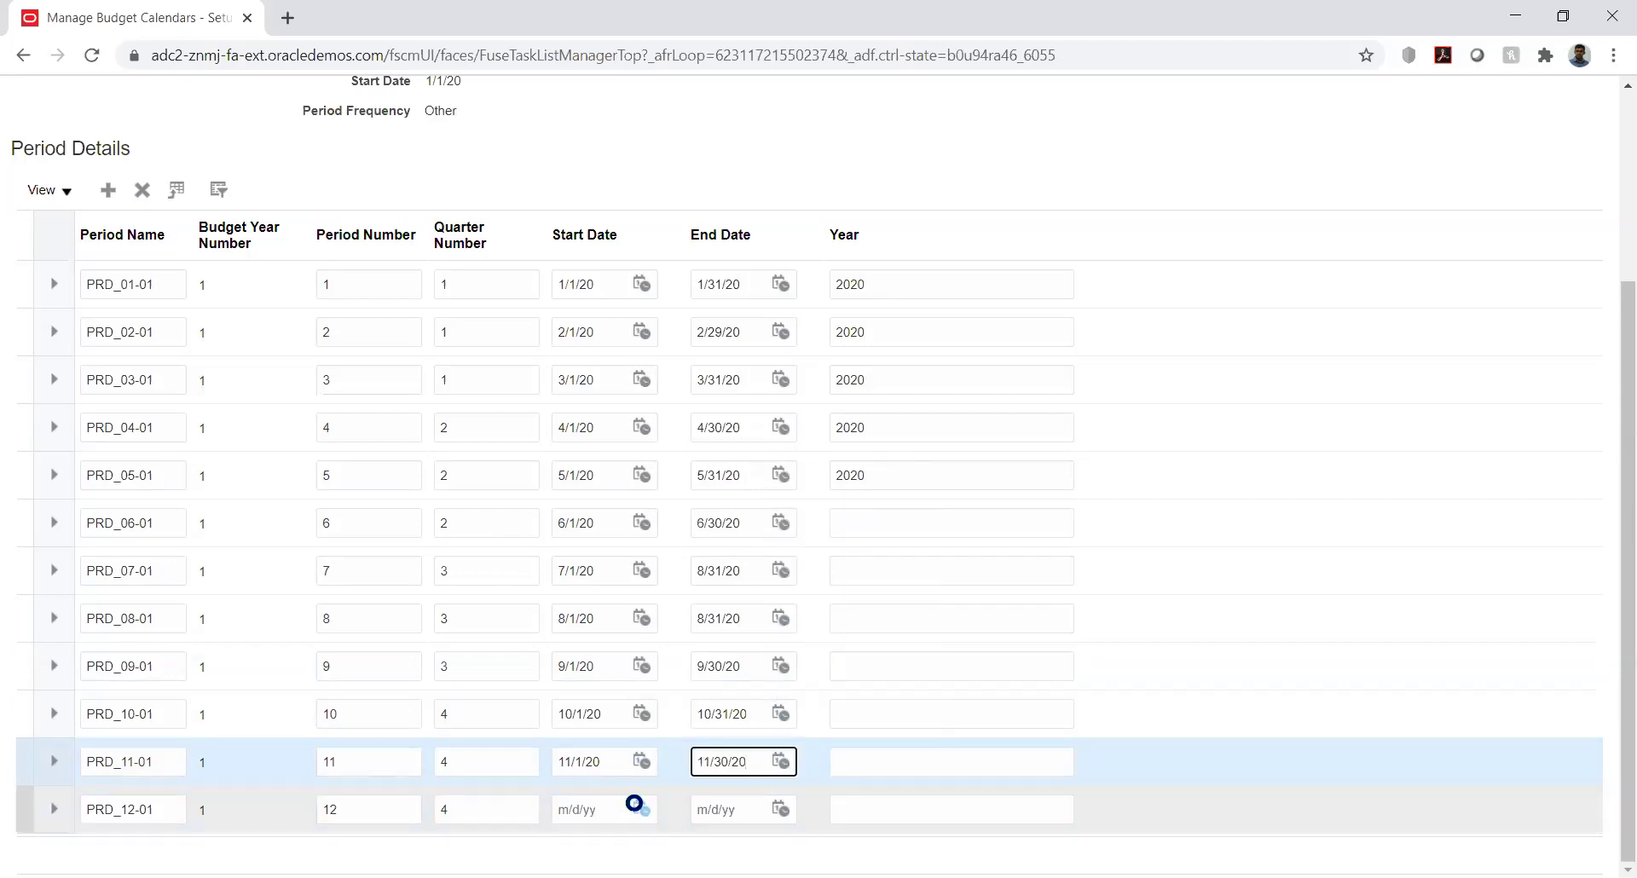
left_click(739, 544)
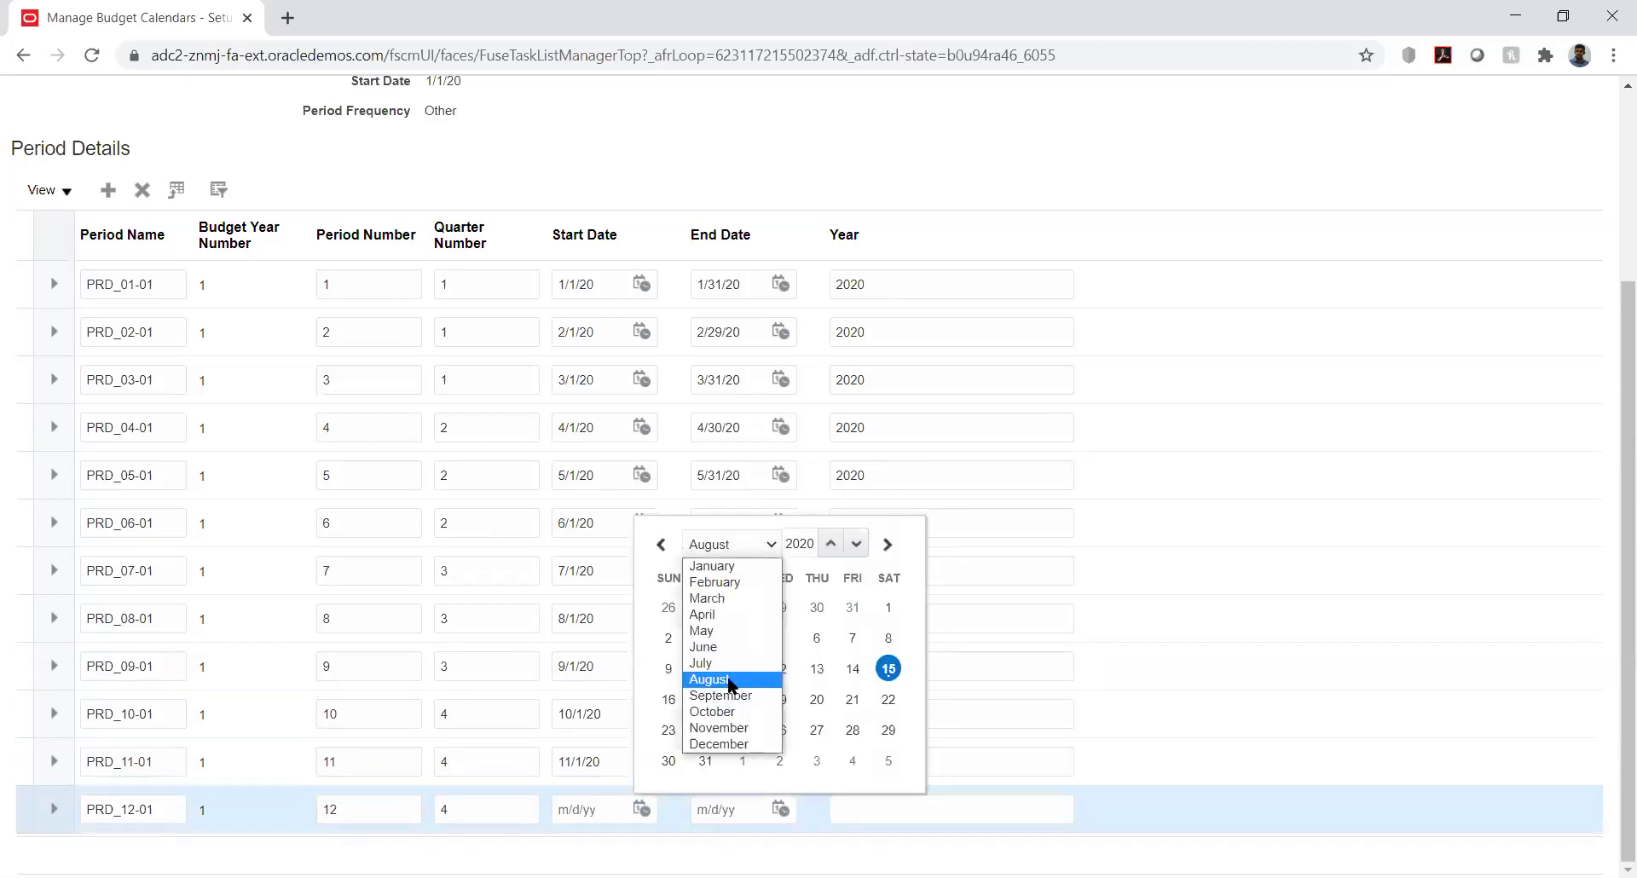
left_click(735, 744)
left_click(742, 607)
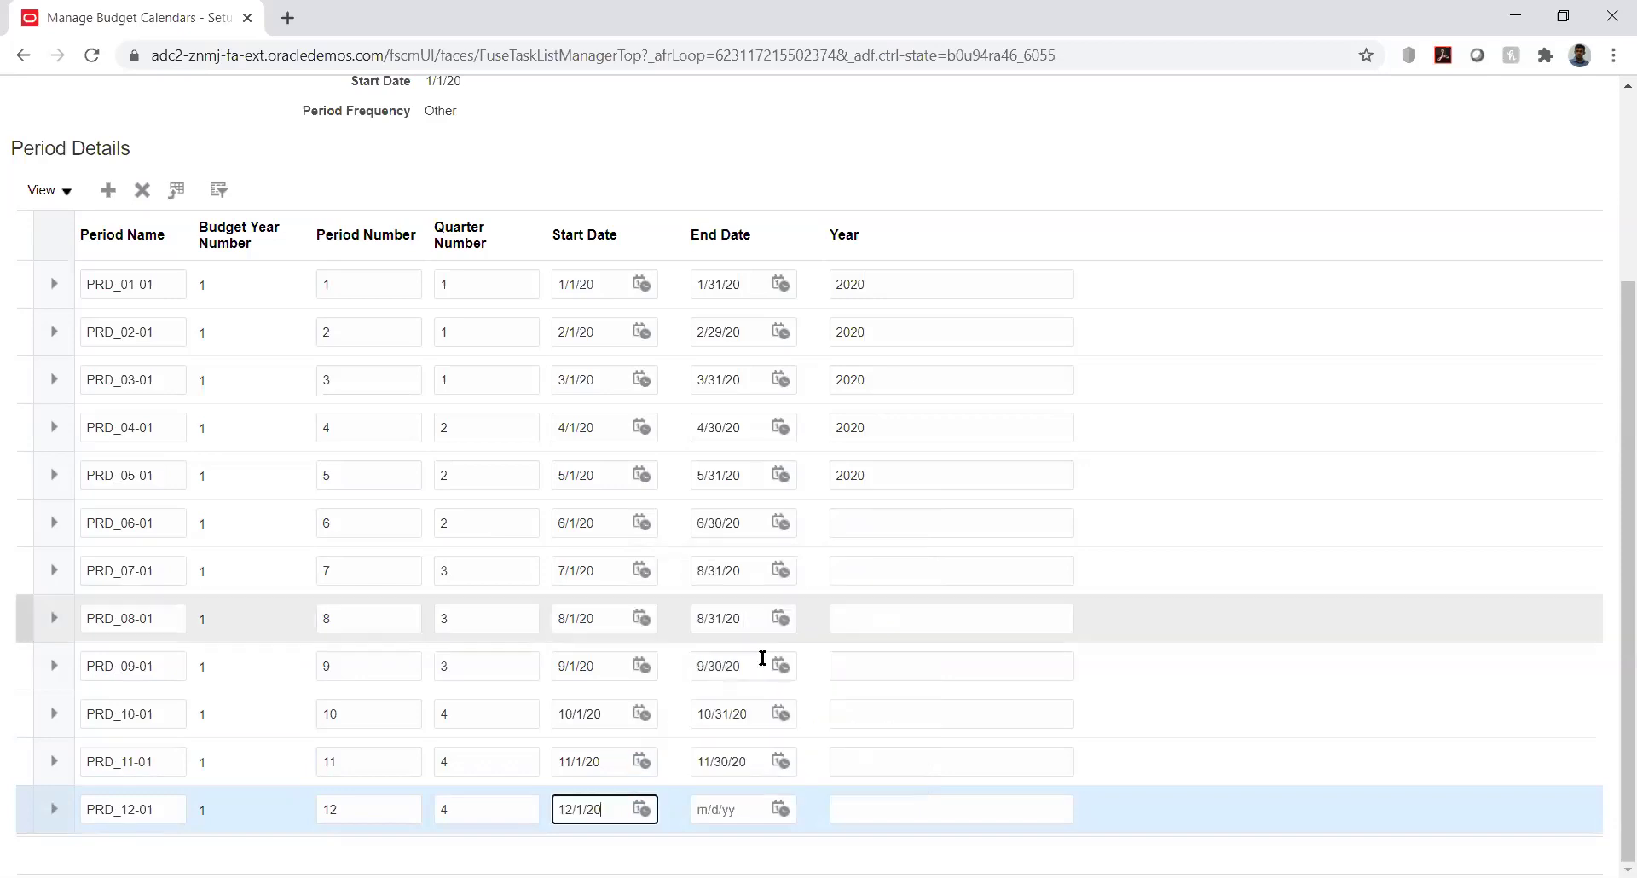
left_click(780, 809)
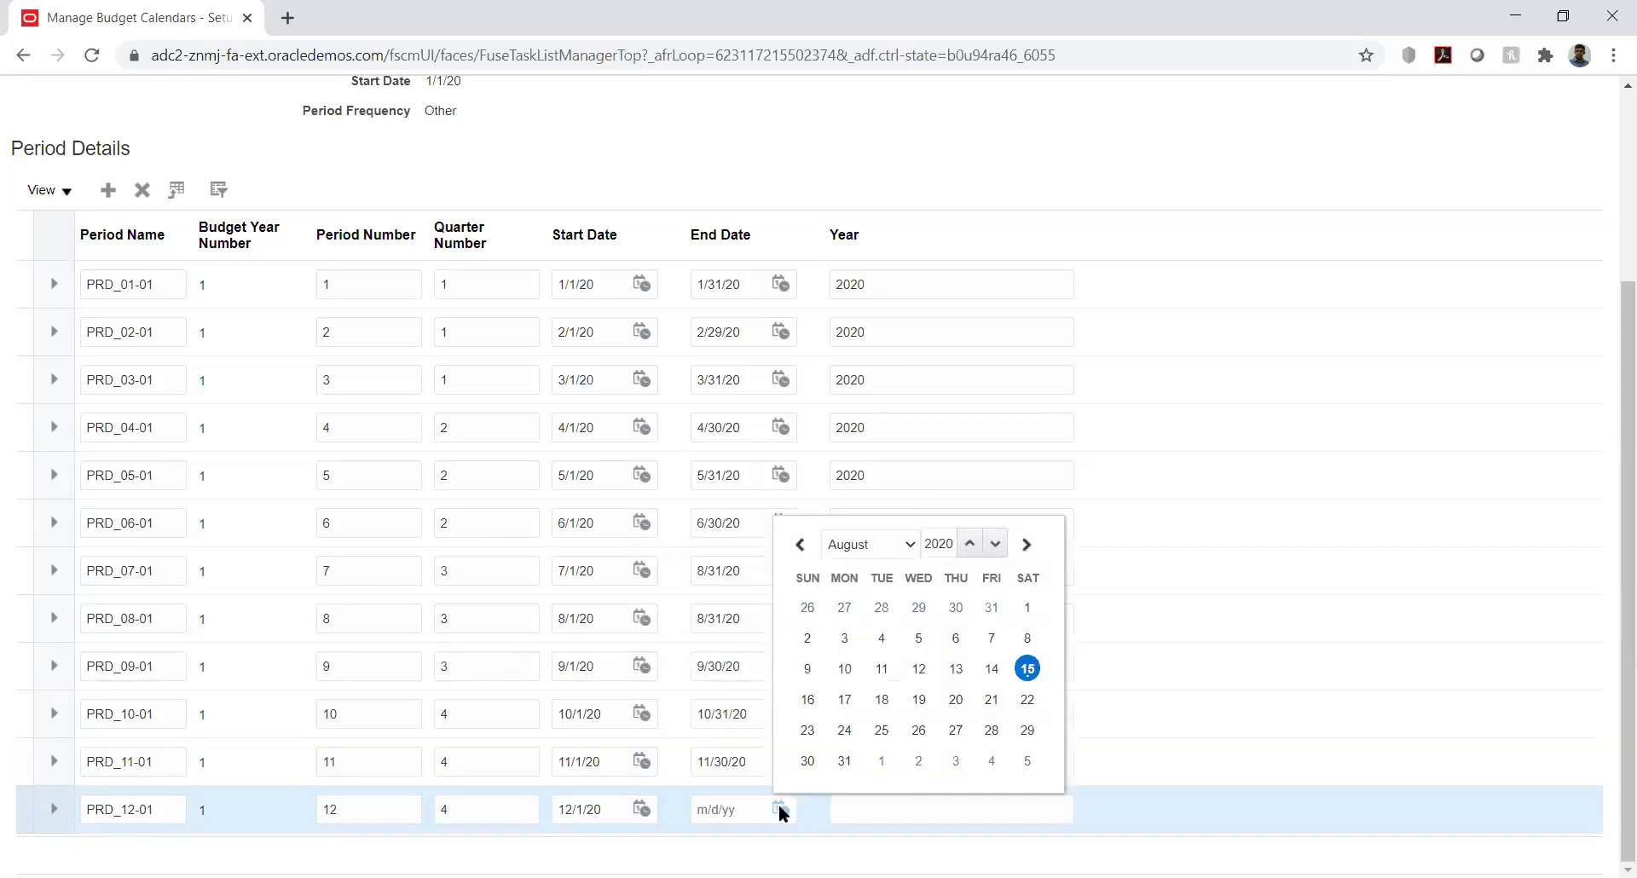
left_click(901, 542)
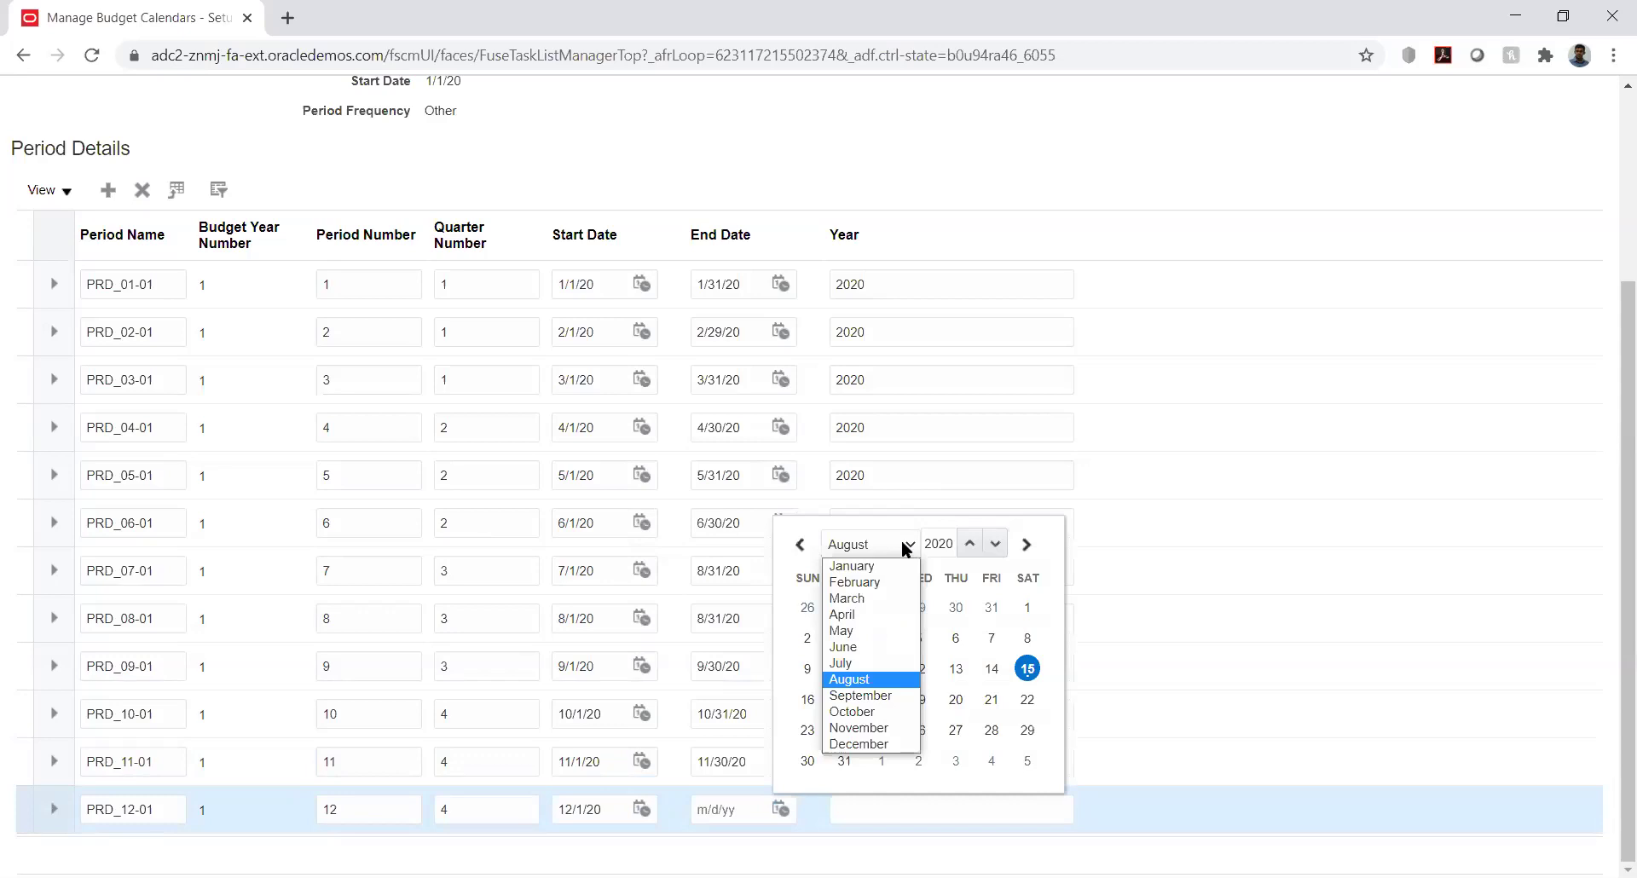
left_click(876, 750)
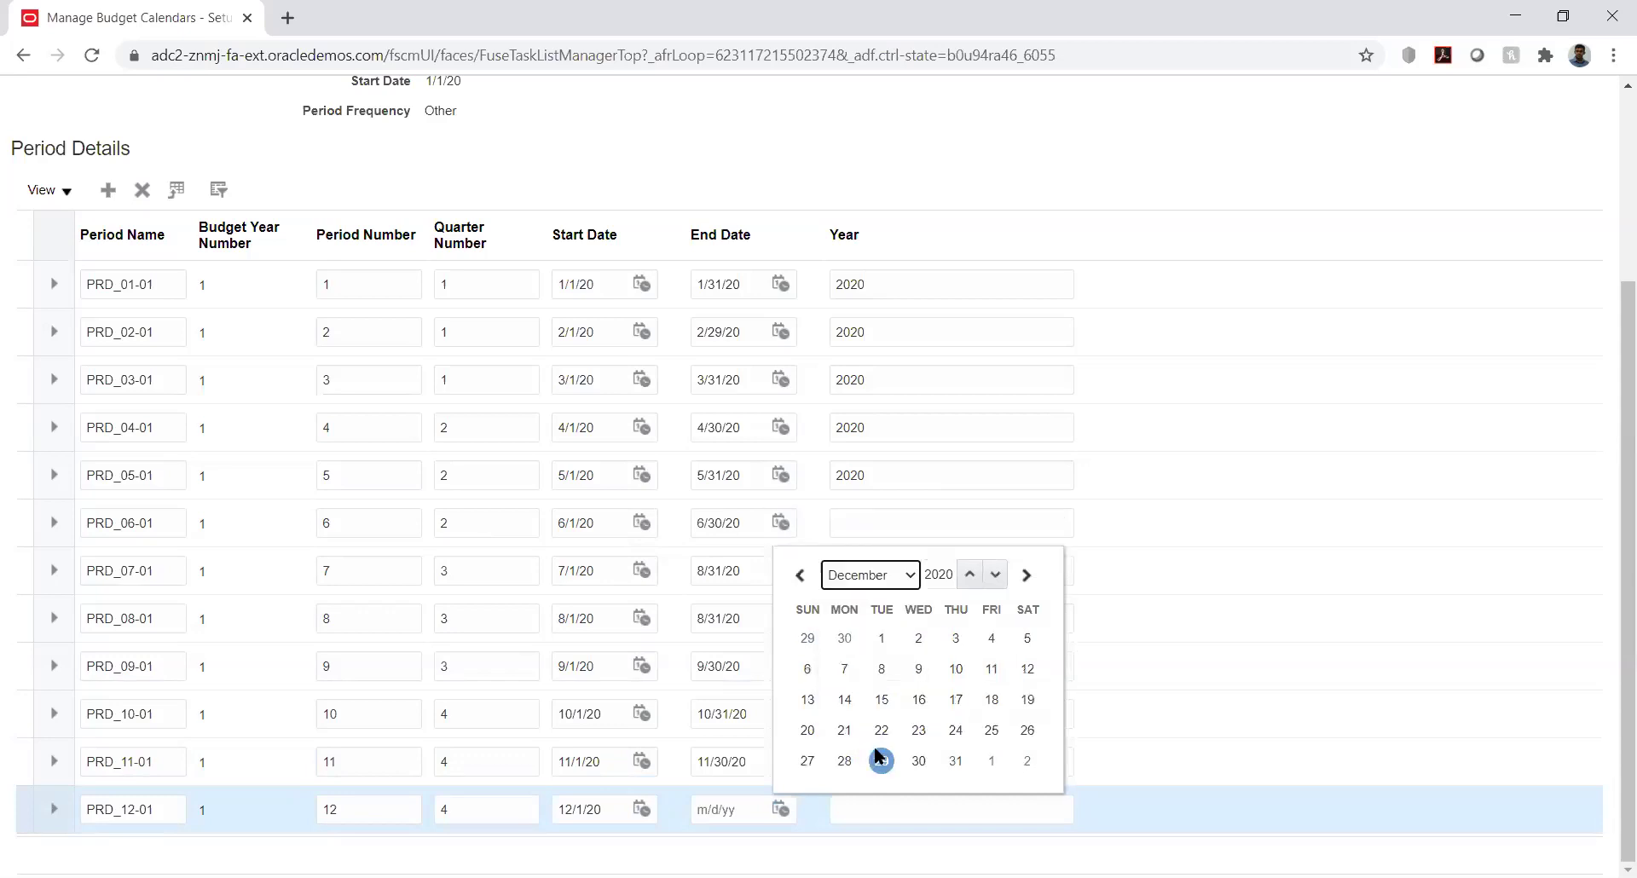
left_click(955, 760)
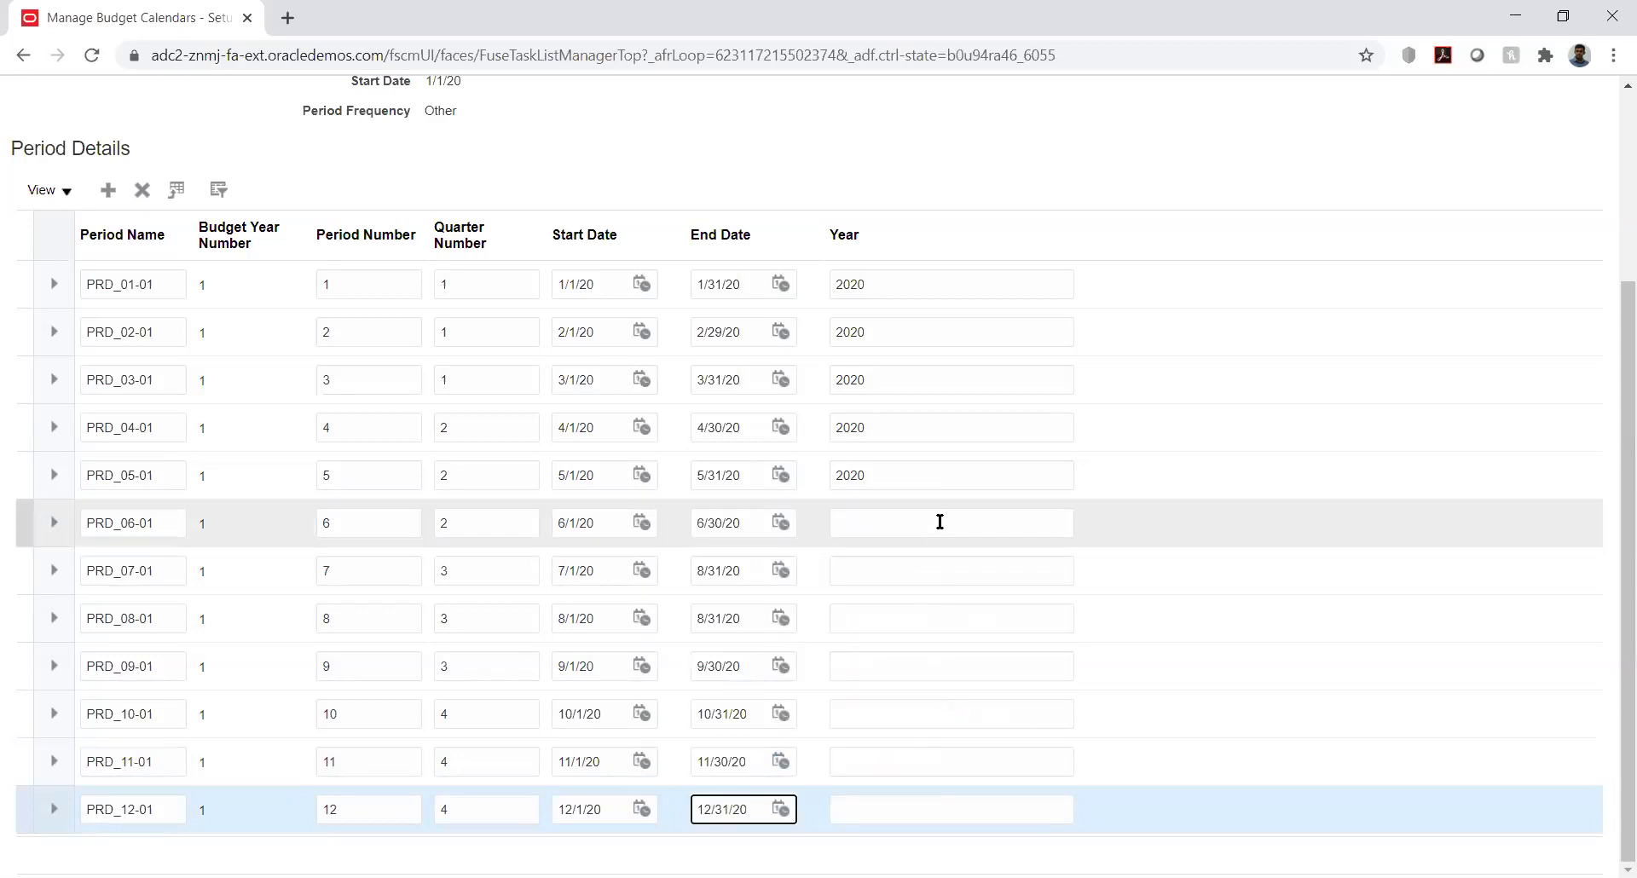
left_click(939, 522)
Enter year 2020 for PRD_06-01 and copy it into PRD_07-01 and PRD_08-01
type("2020")
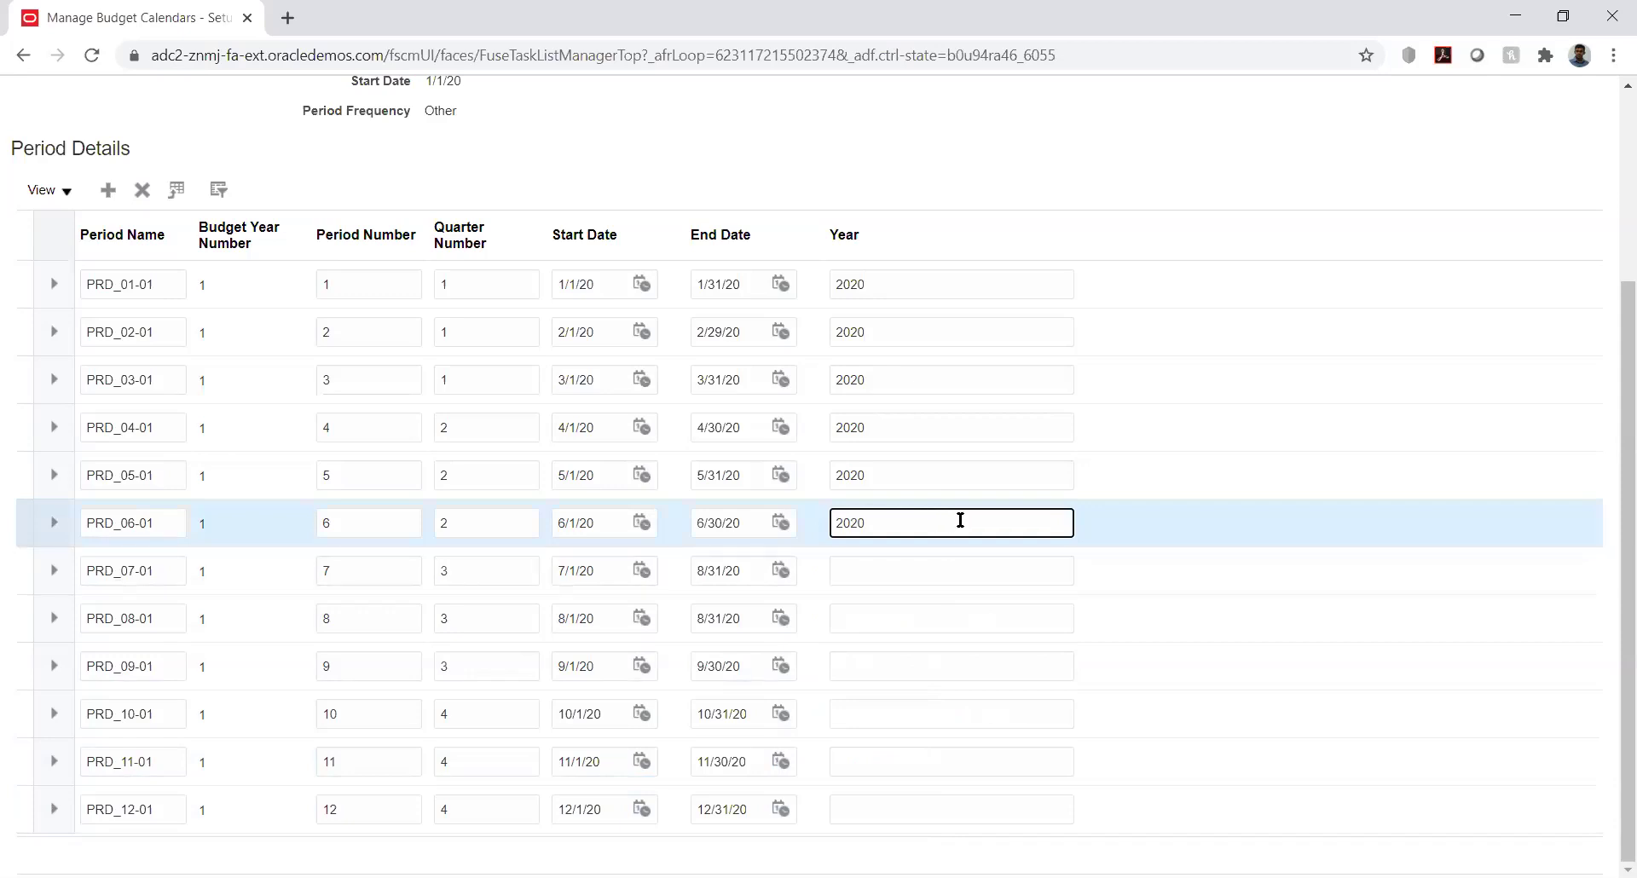
double_click(845, 522)
key("ctrl+c")
left_click(869, 569)
key("ctrl+v")
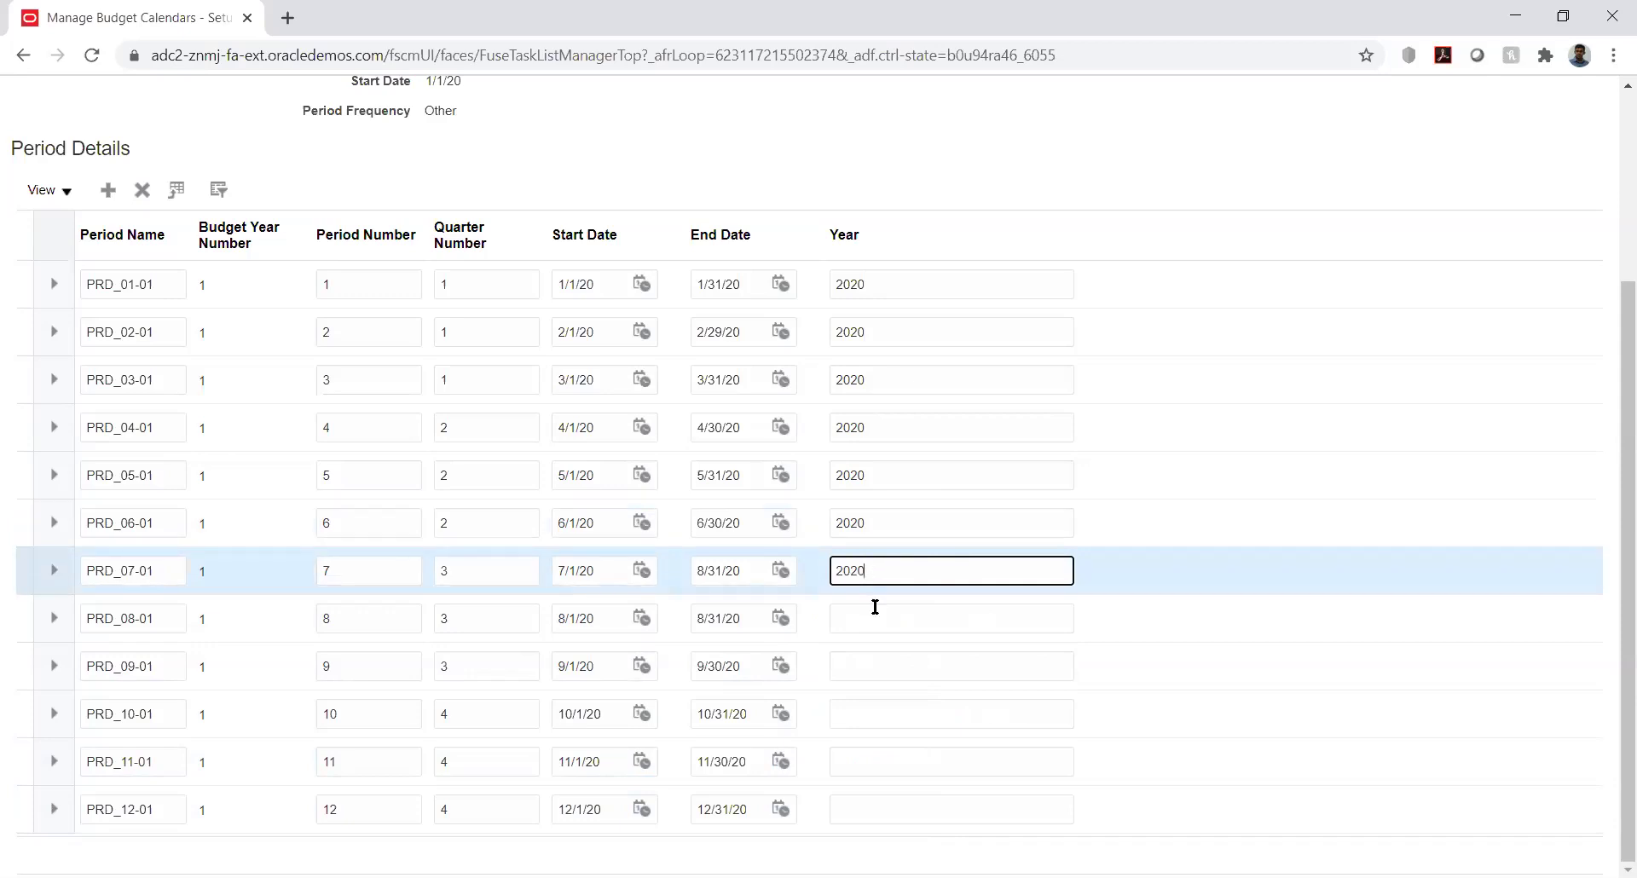
left_click(875, 610)
key("ctrl+v")
Fill year 2020 into the remaining periods PRD_09-01 through PRD_12-01
left_click(887, 666)
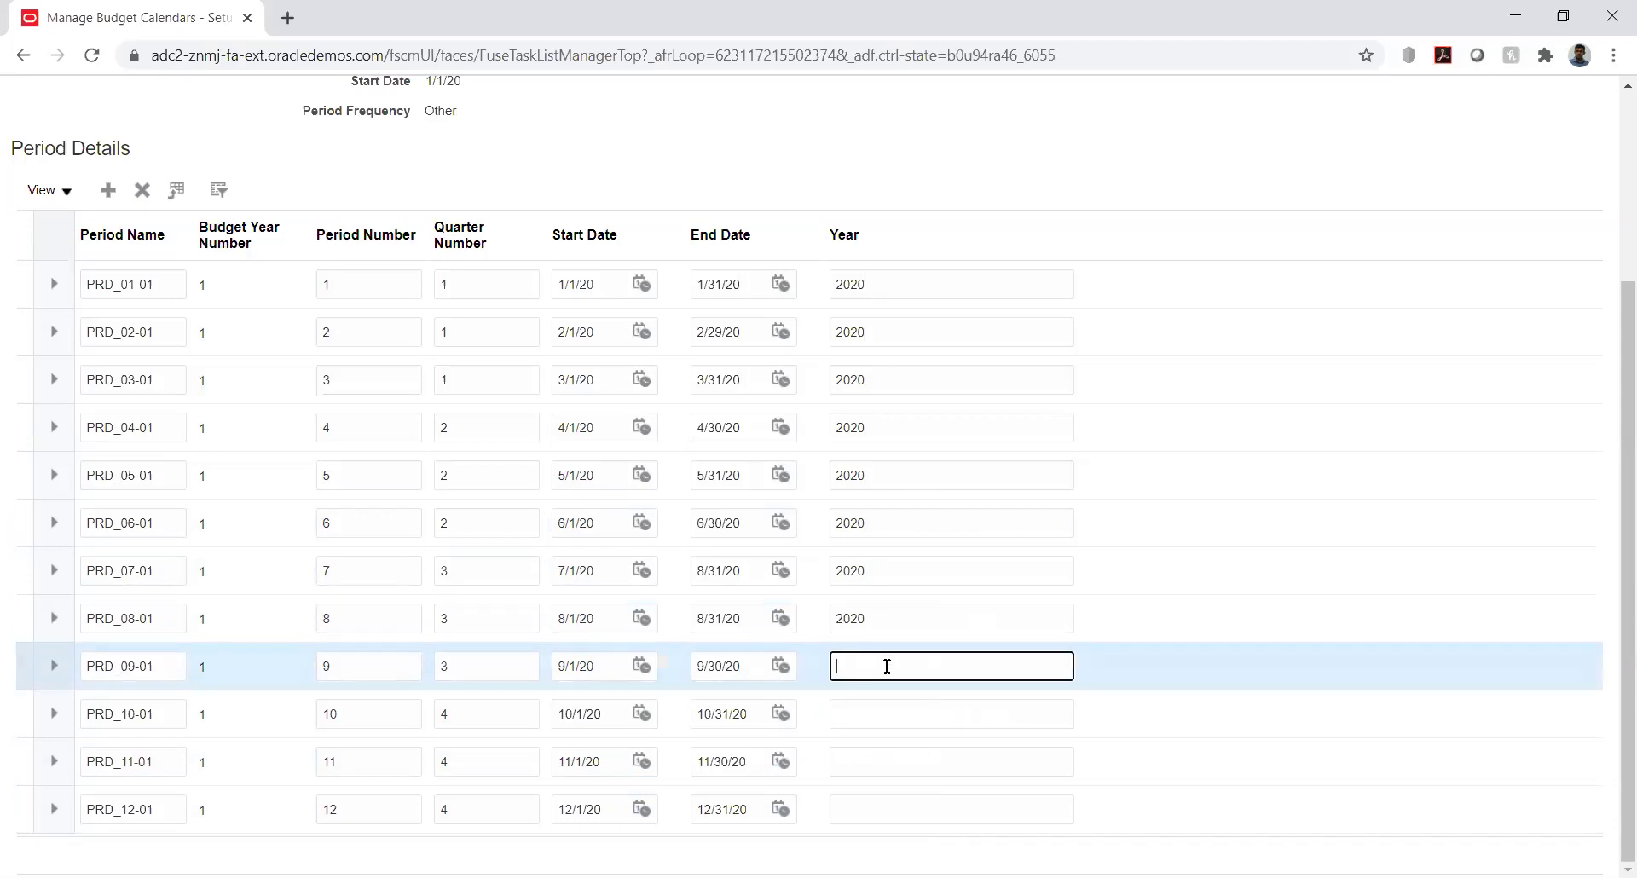
key("ctrl+v")
left_click(895, 709)
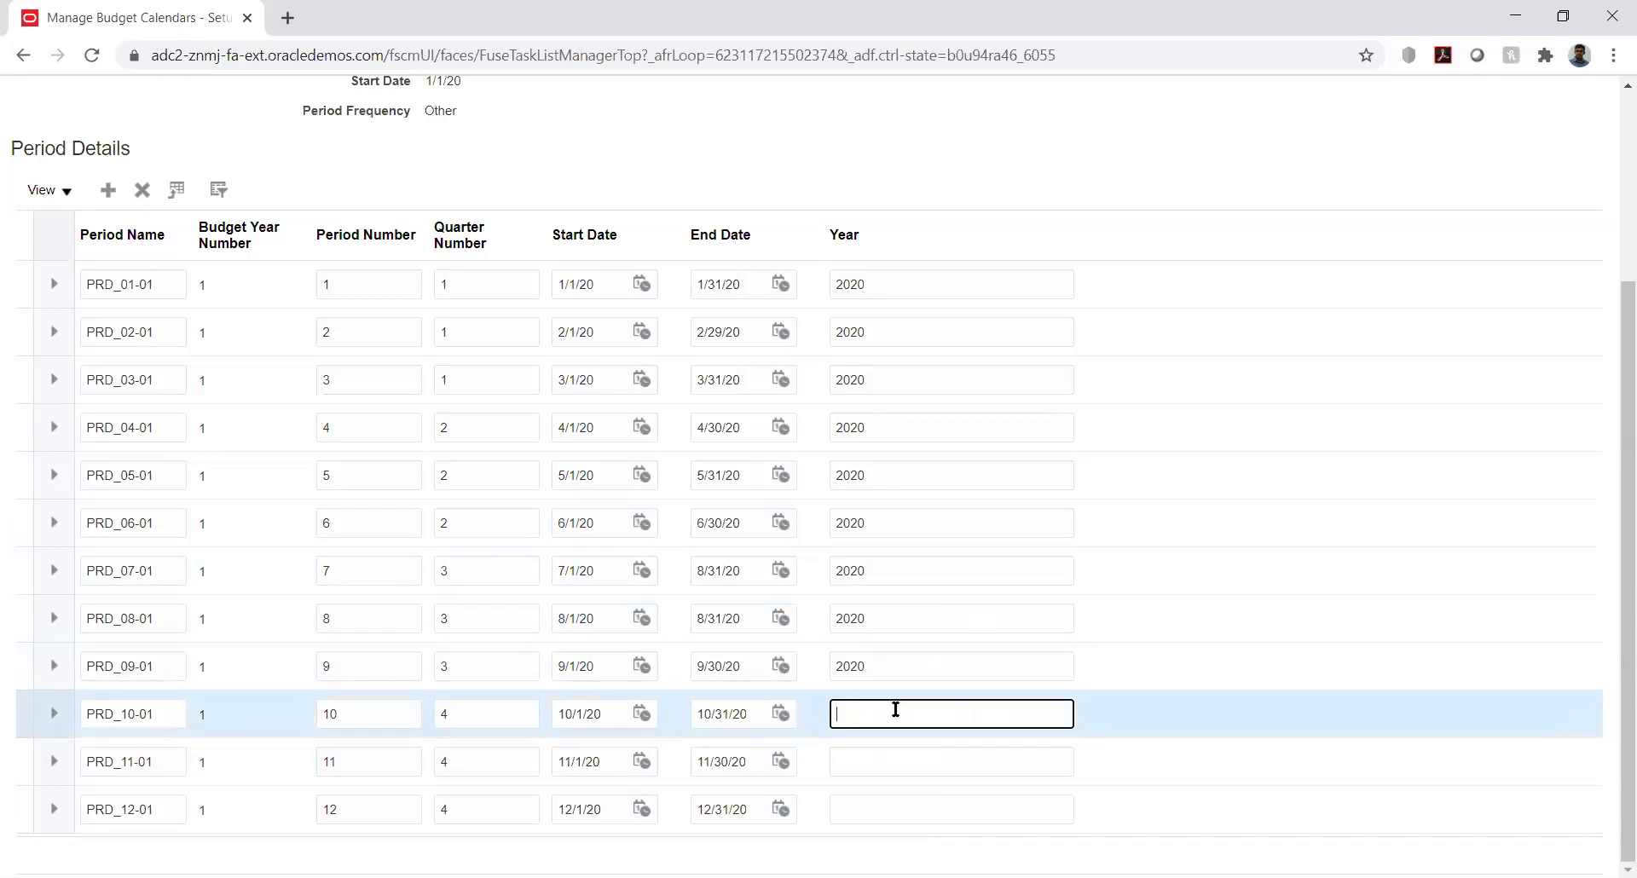
left_click(899, 759)
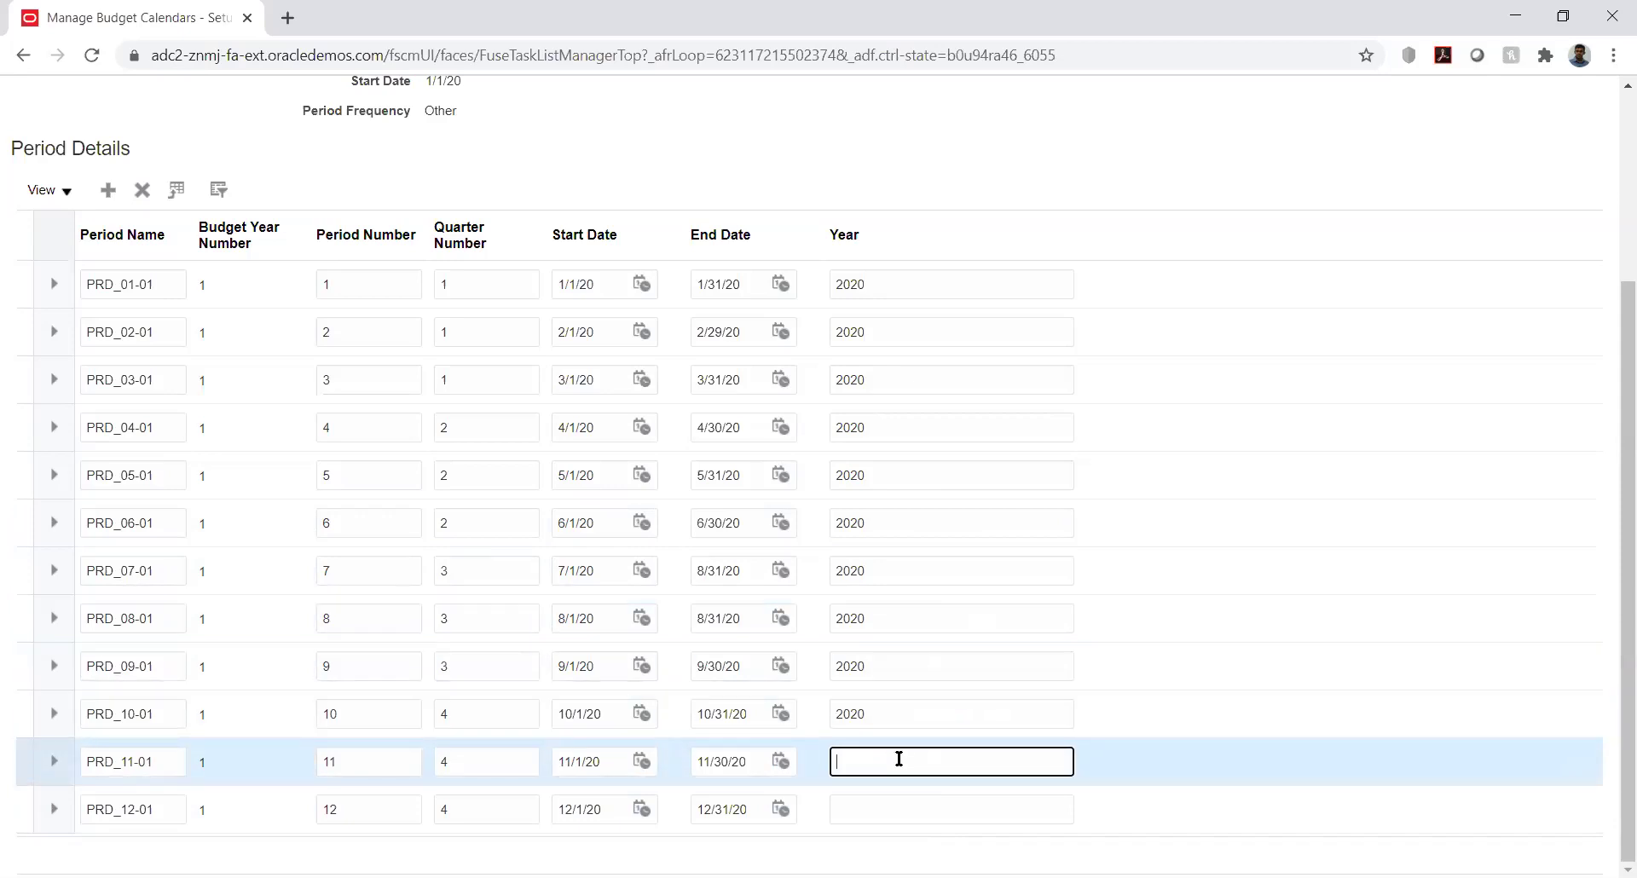
left_click(897, 805)
type("2020")
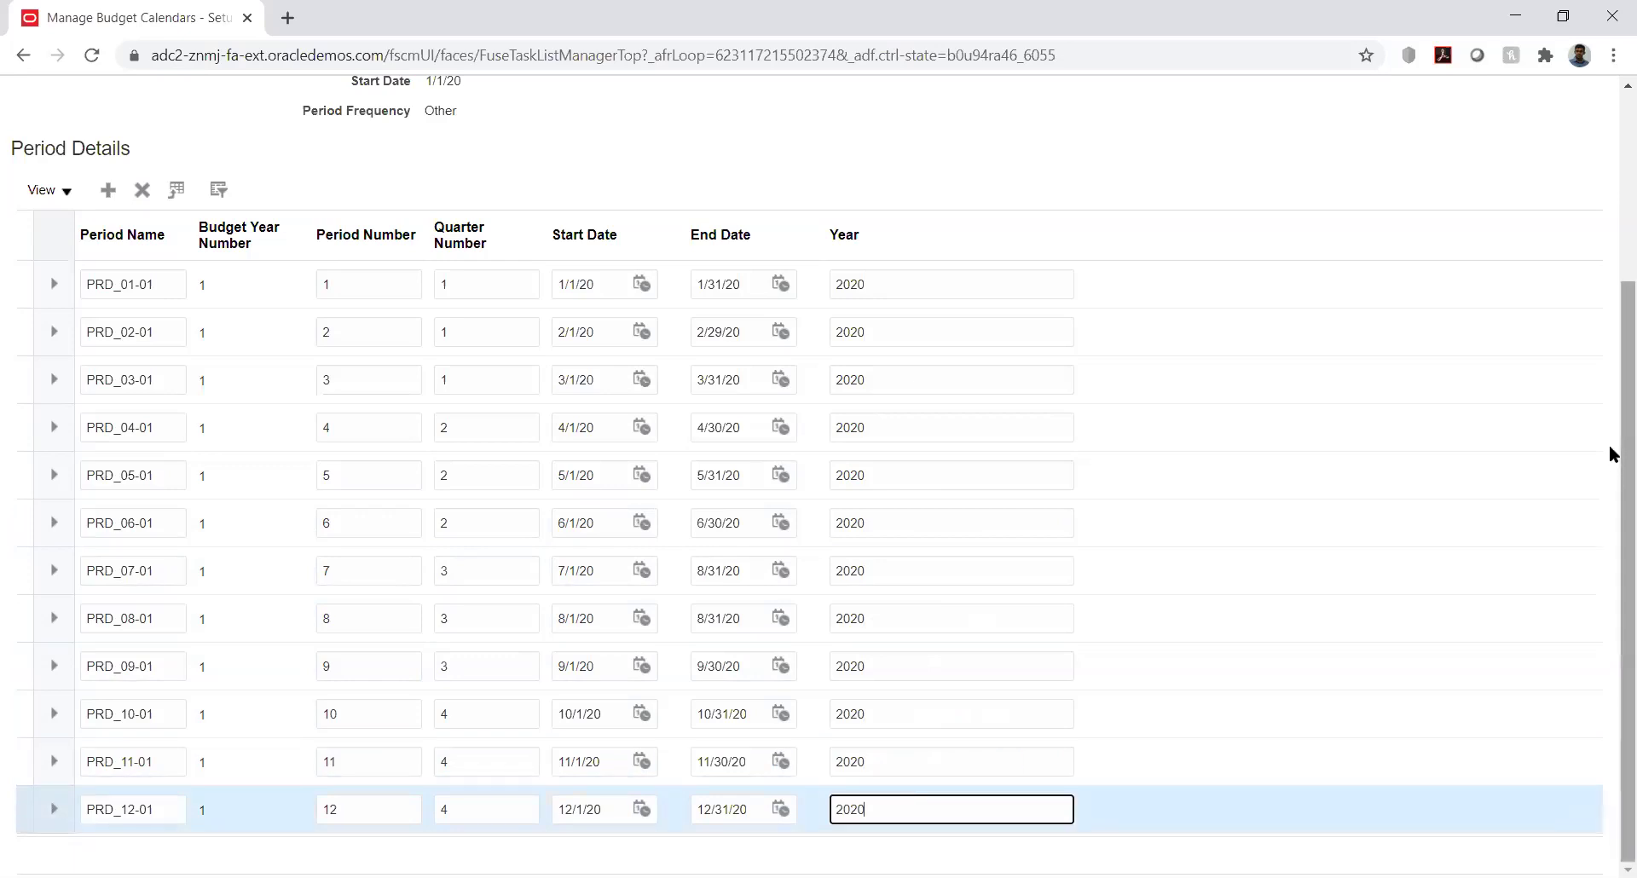
scroll(1611, 341, "up", 5)
Try saving the KK_Bud_Cal periods and dismiss the GL-780576 overlapping-dates error
left_click(1395, 160)
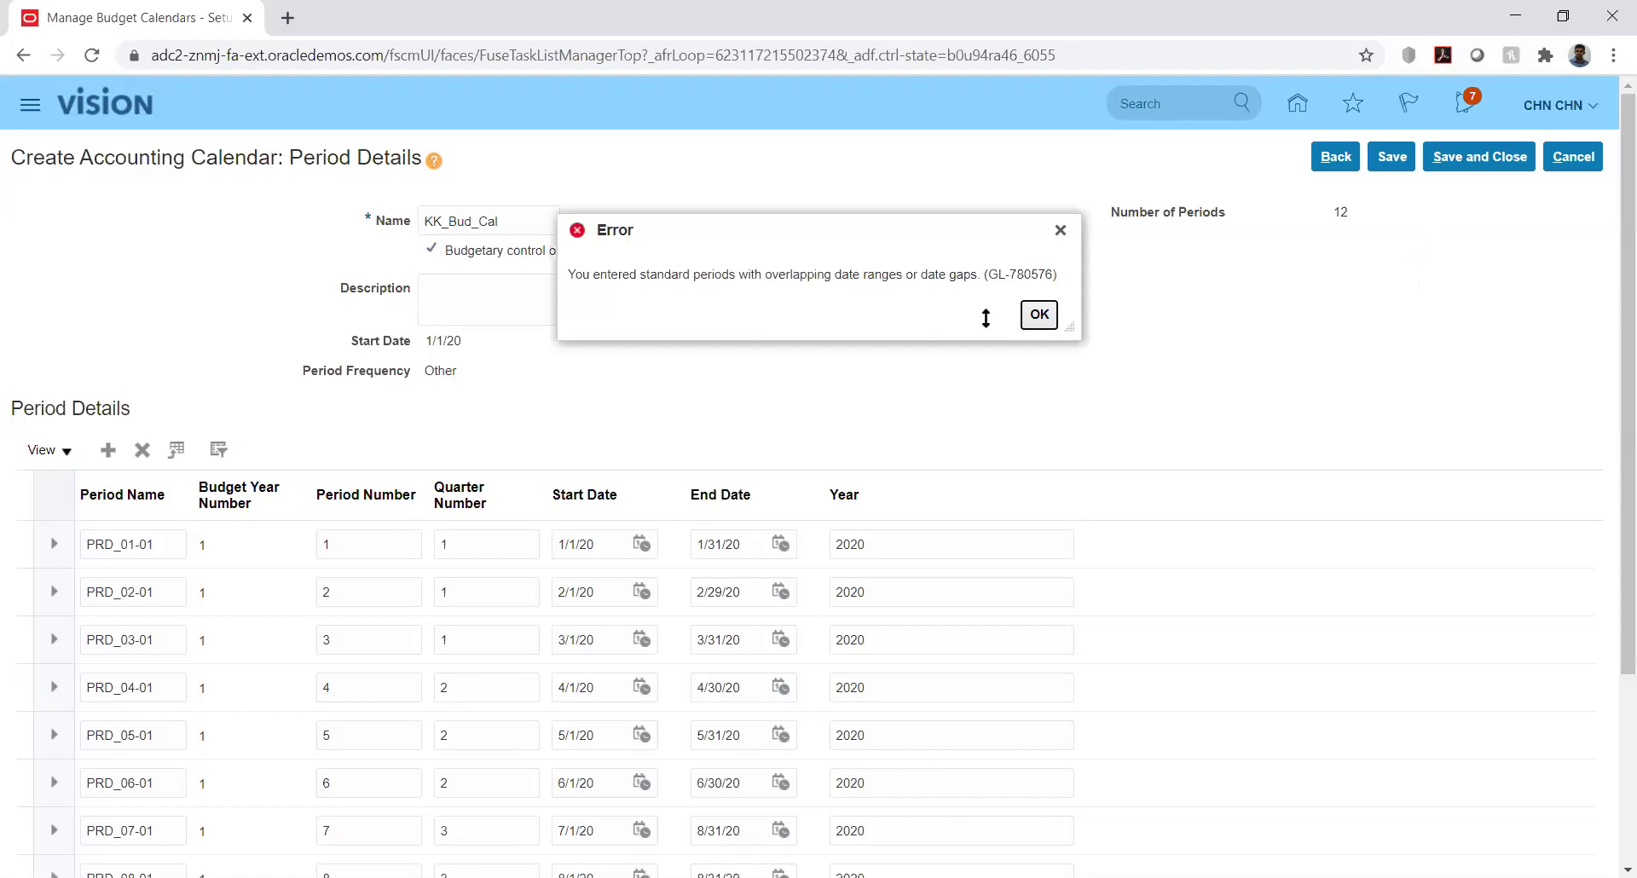
left_click(1038, 314)
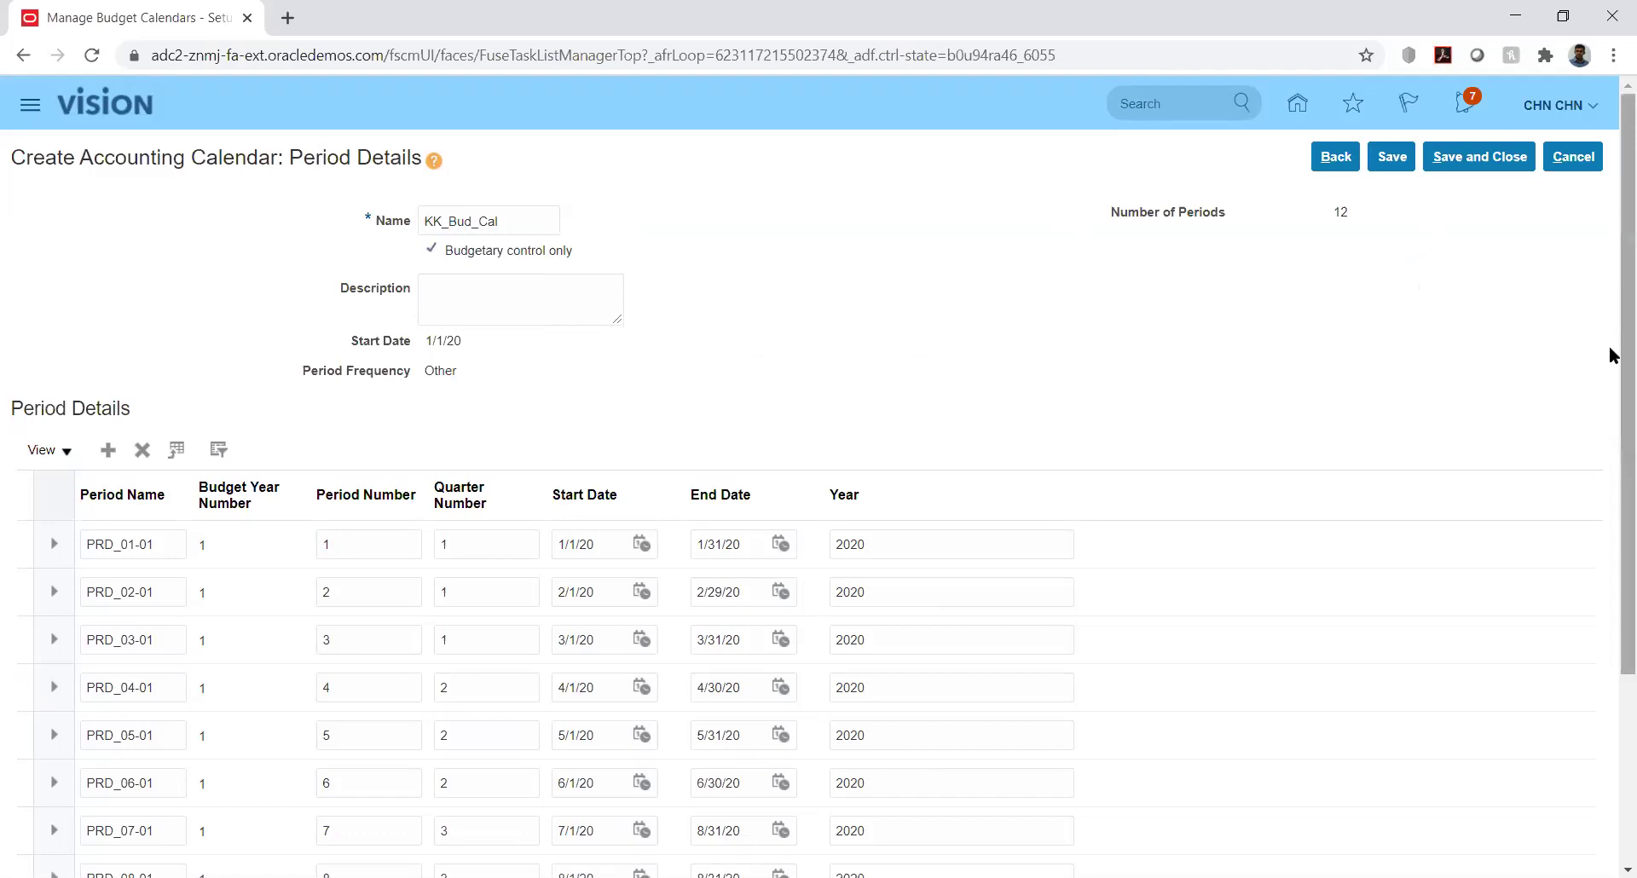
right_click(1610, 432)
left_click(1548, 293)
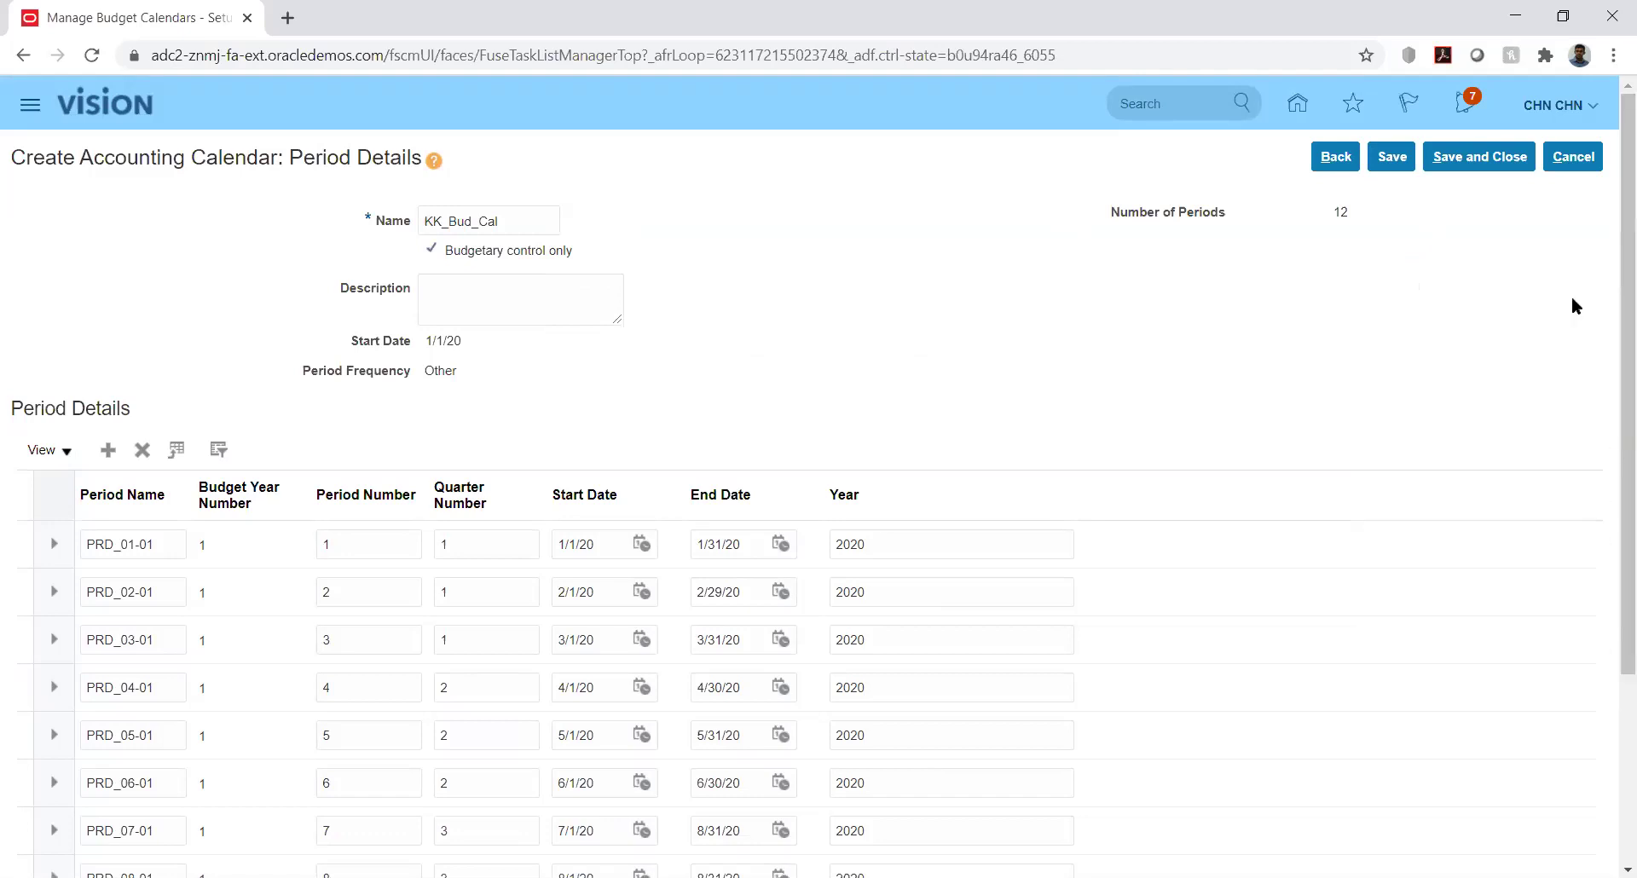
scroll(1608, 525, "down", 3)
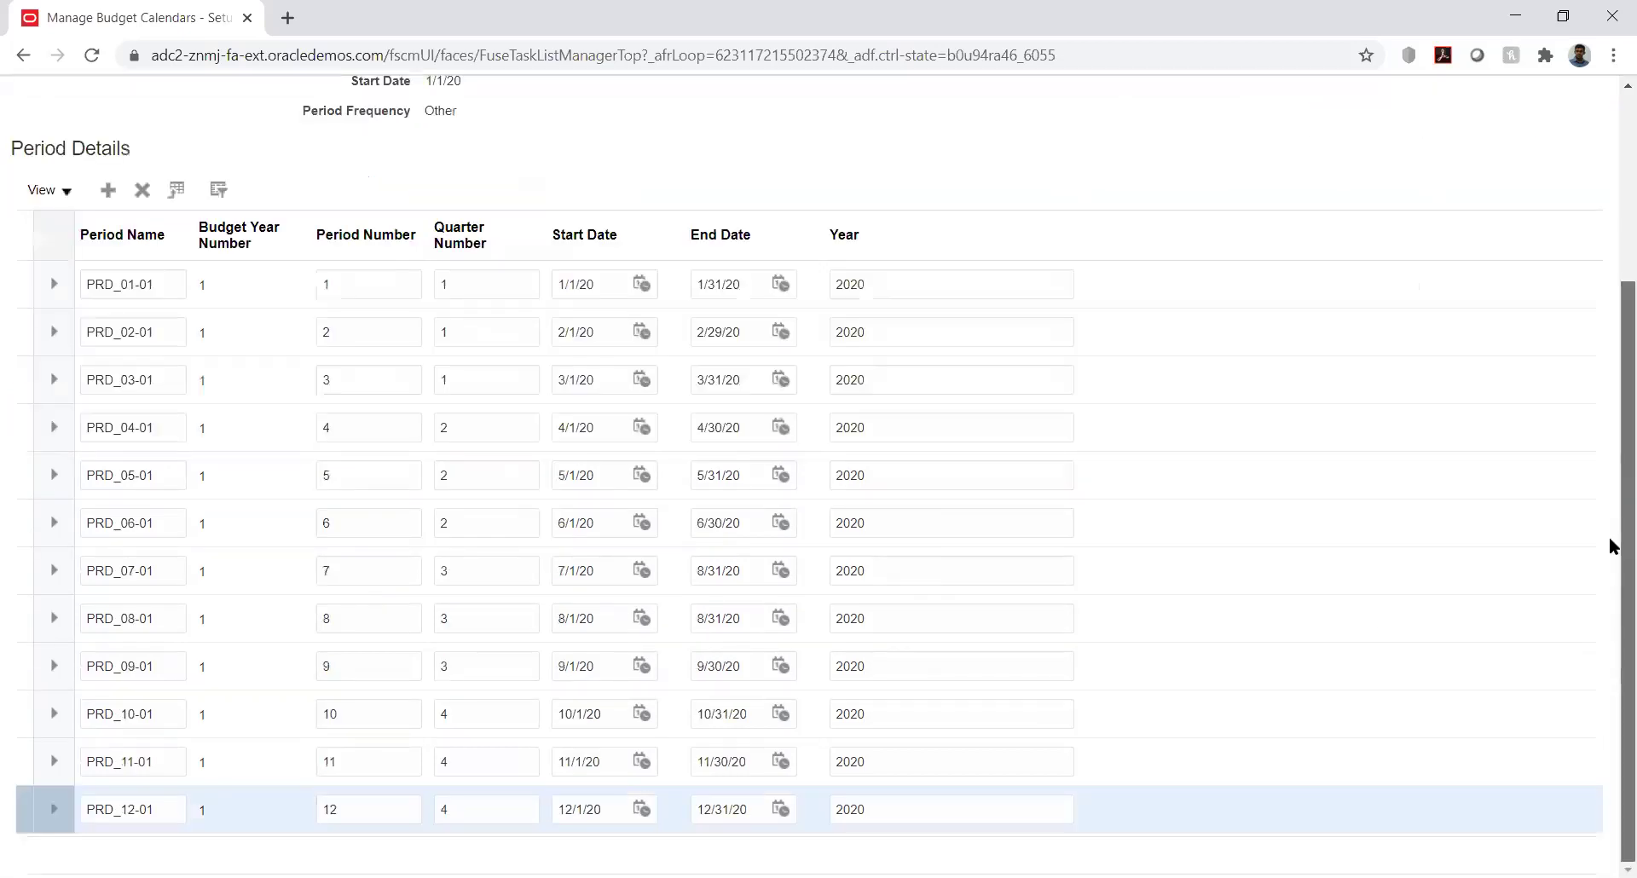
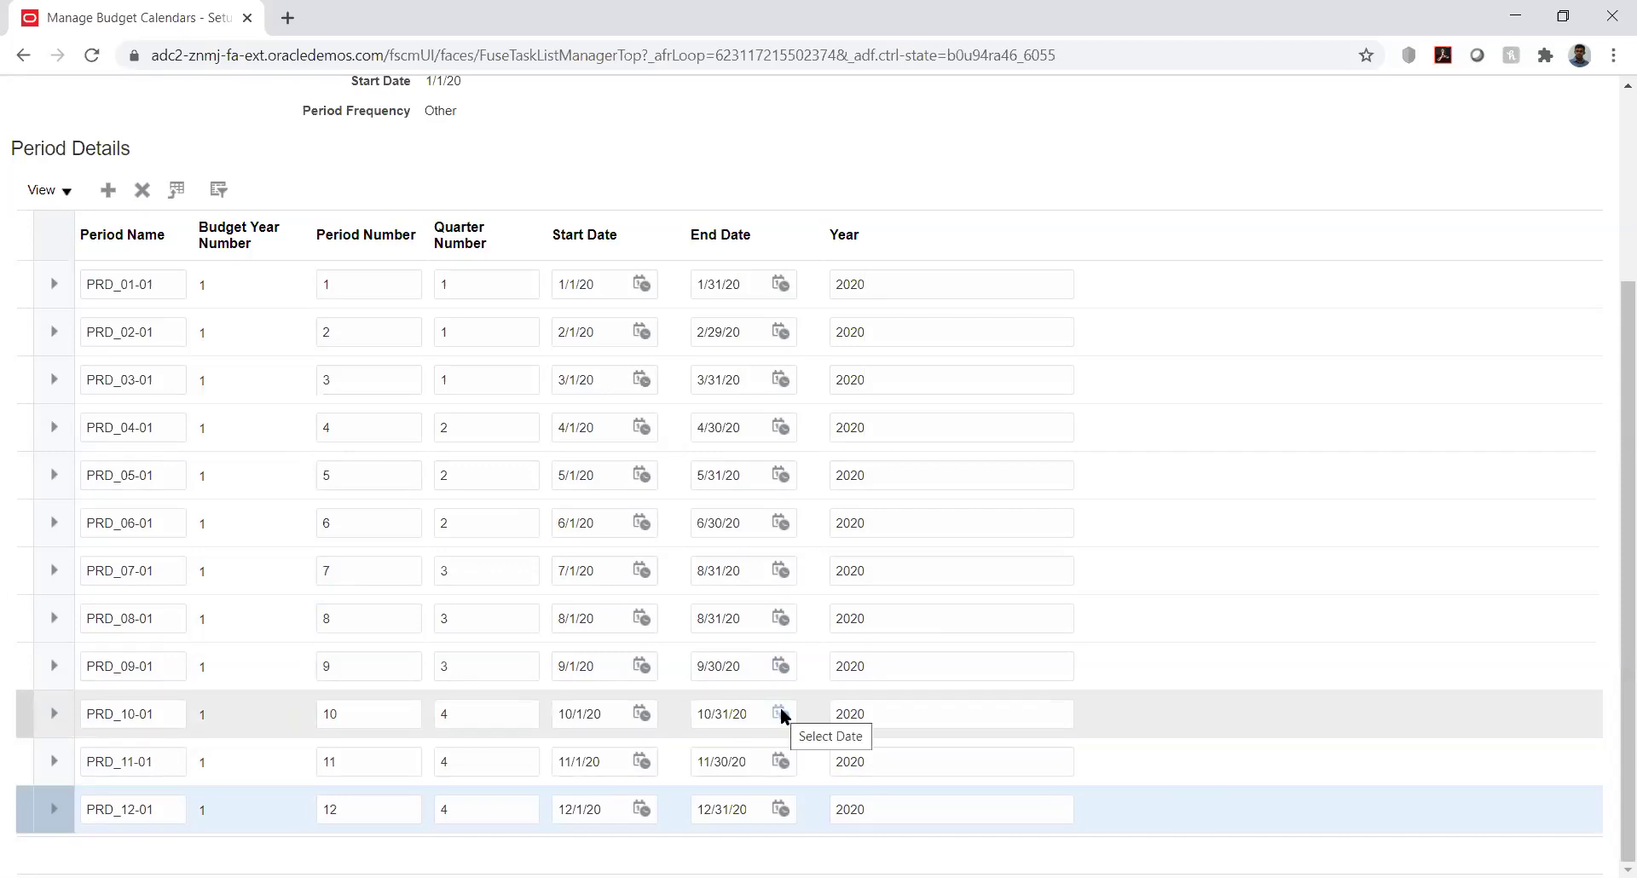
Set period PRD_07-01's end date to 7/31/20, correcting an initial pick of July 30
left_click(782, 566)
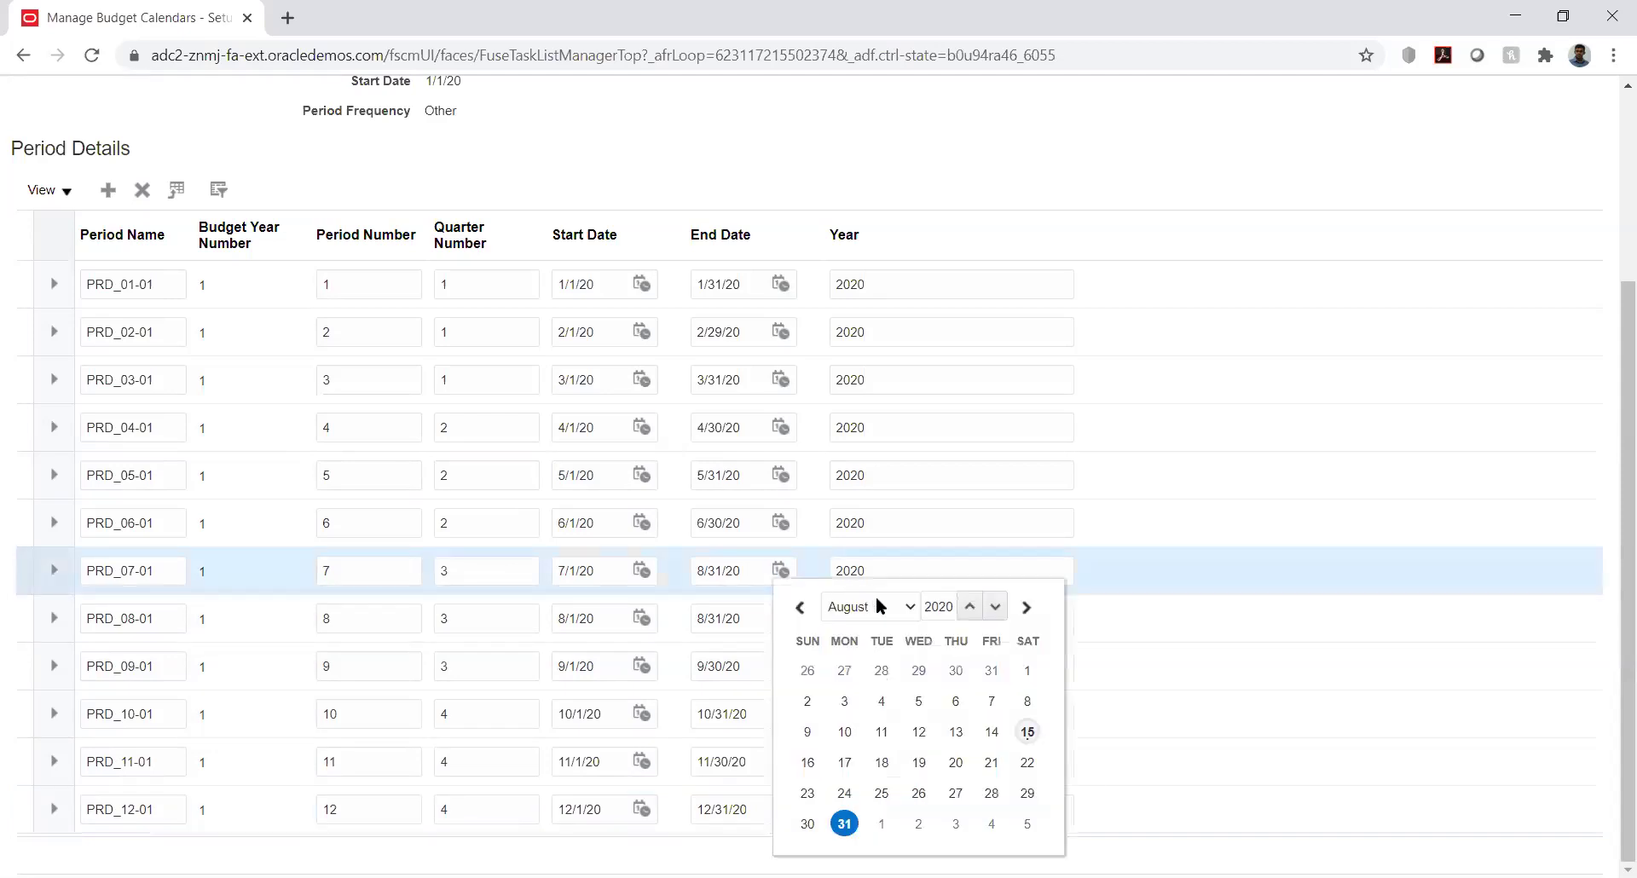
left_click(876, 605)
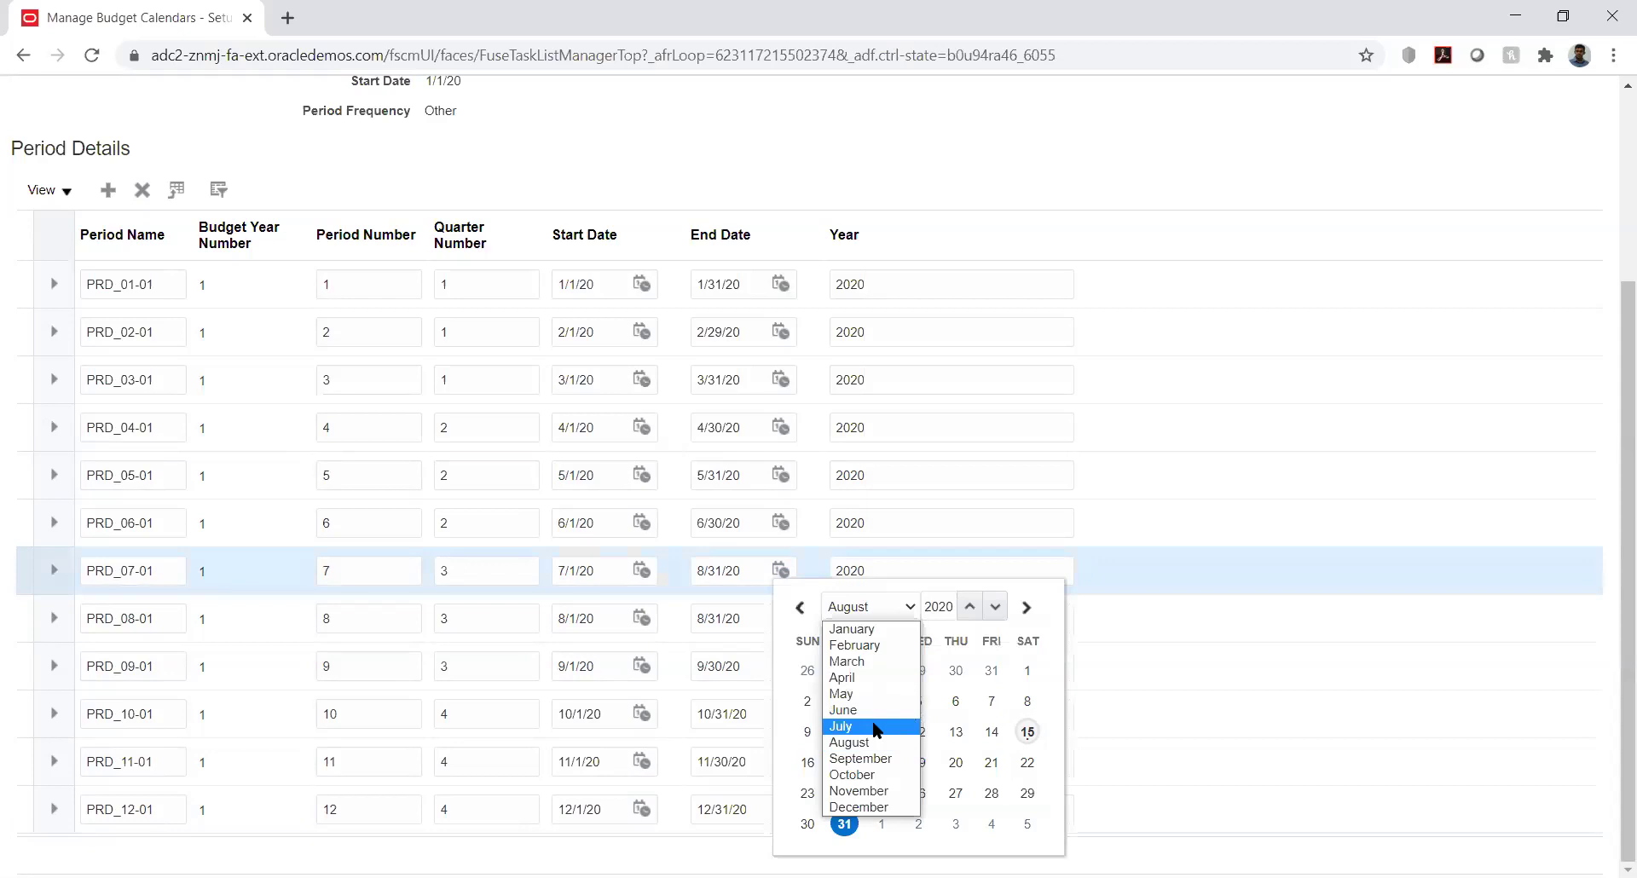
left_click(875, 726)
left_click(956, 793)
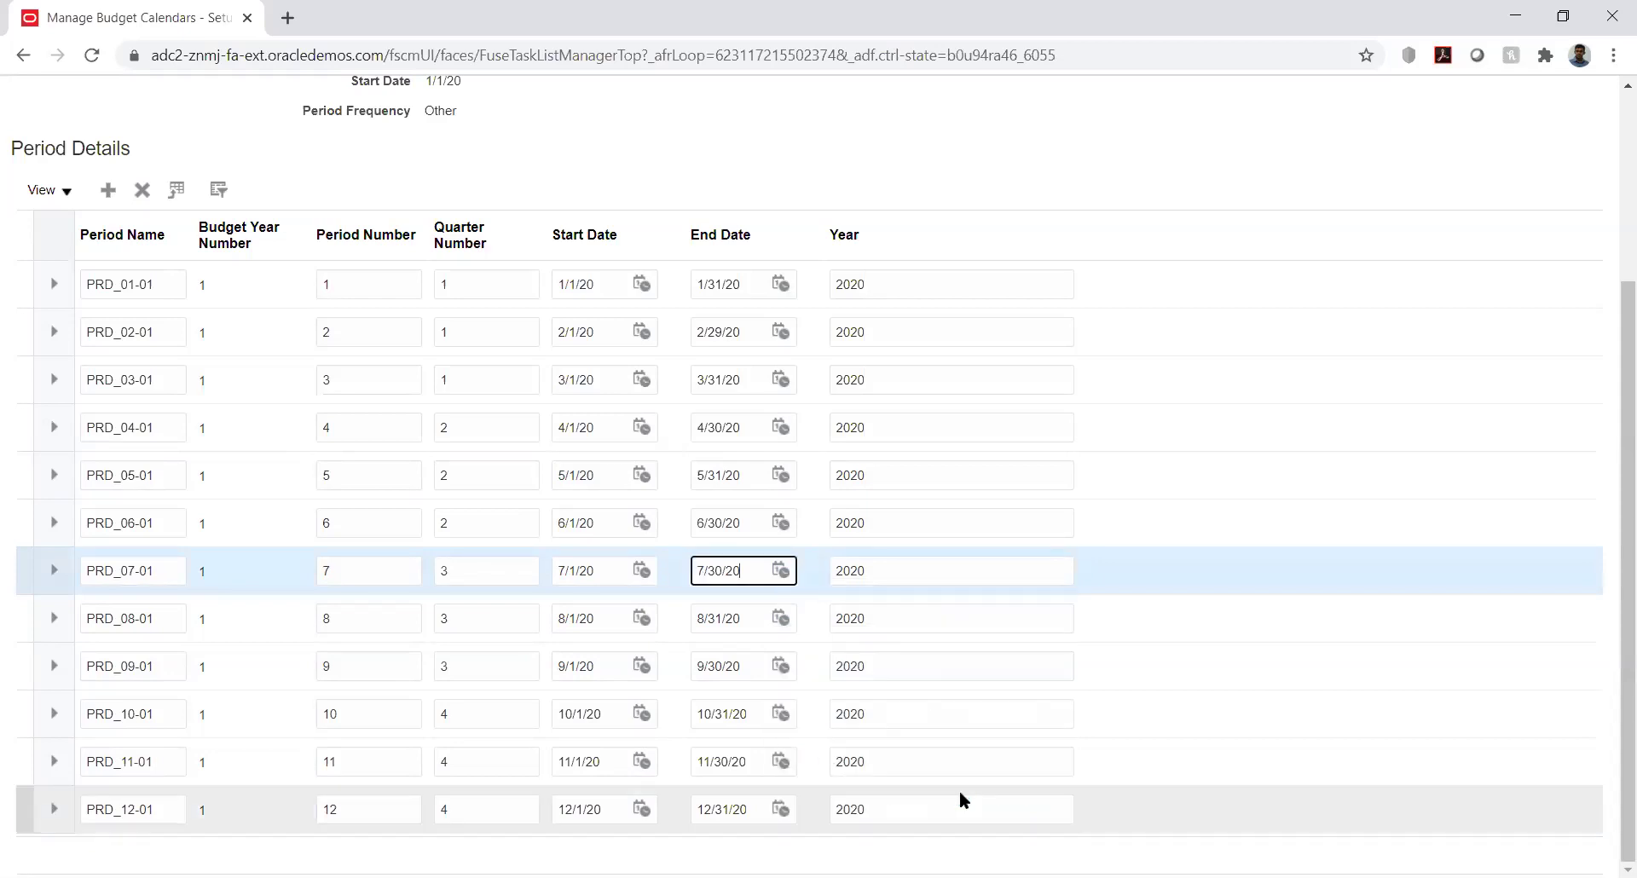
left_click(780, 571)
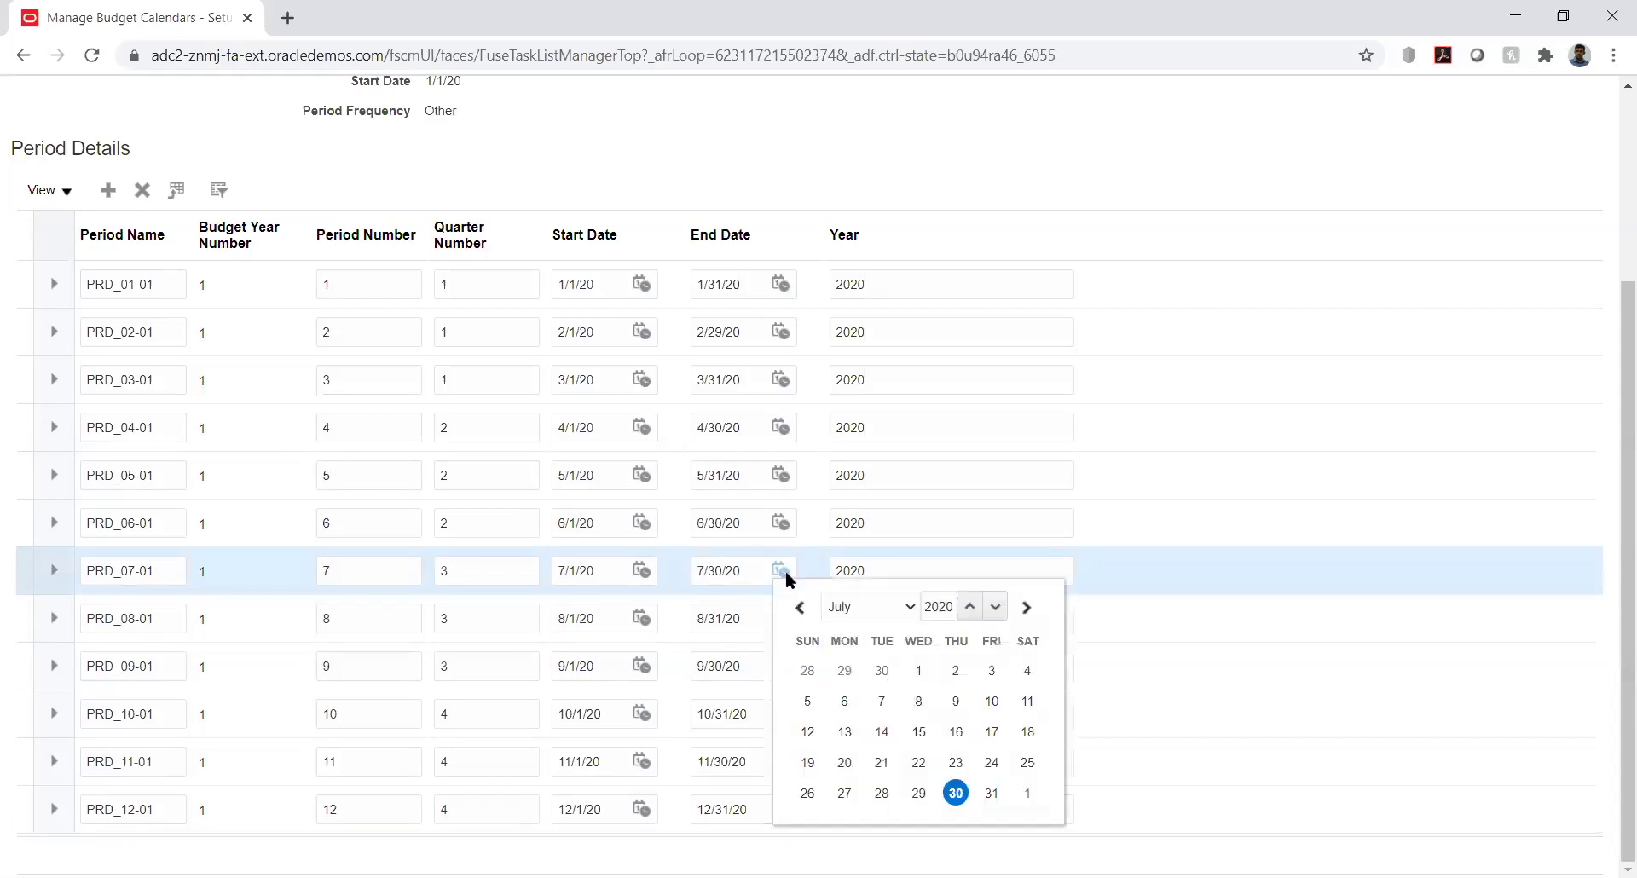
left_click(991, 794)
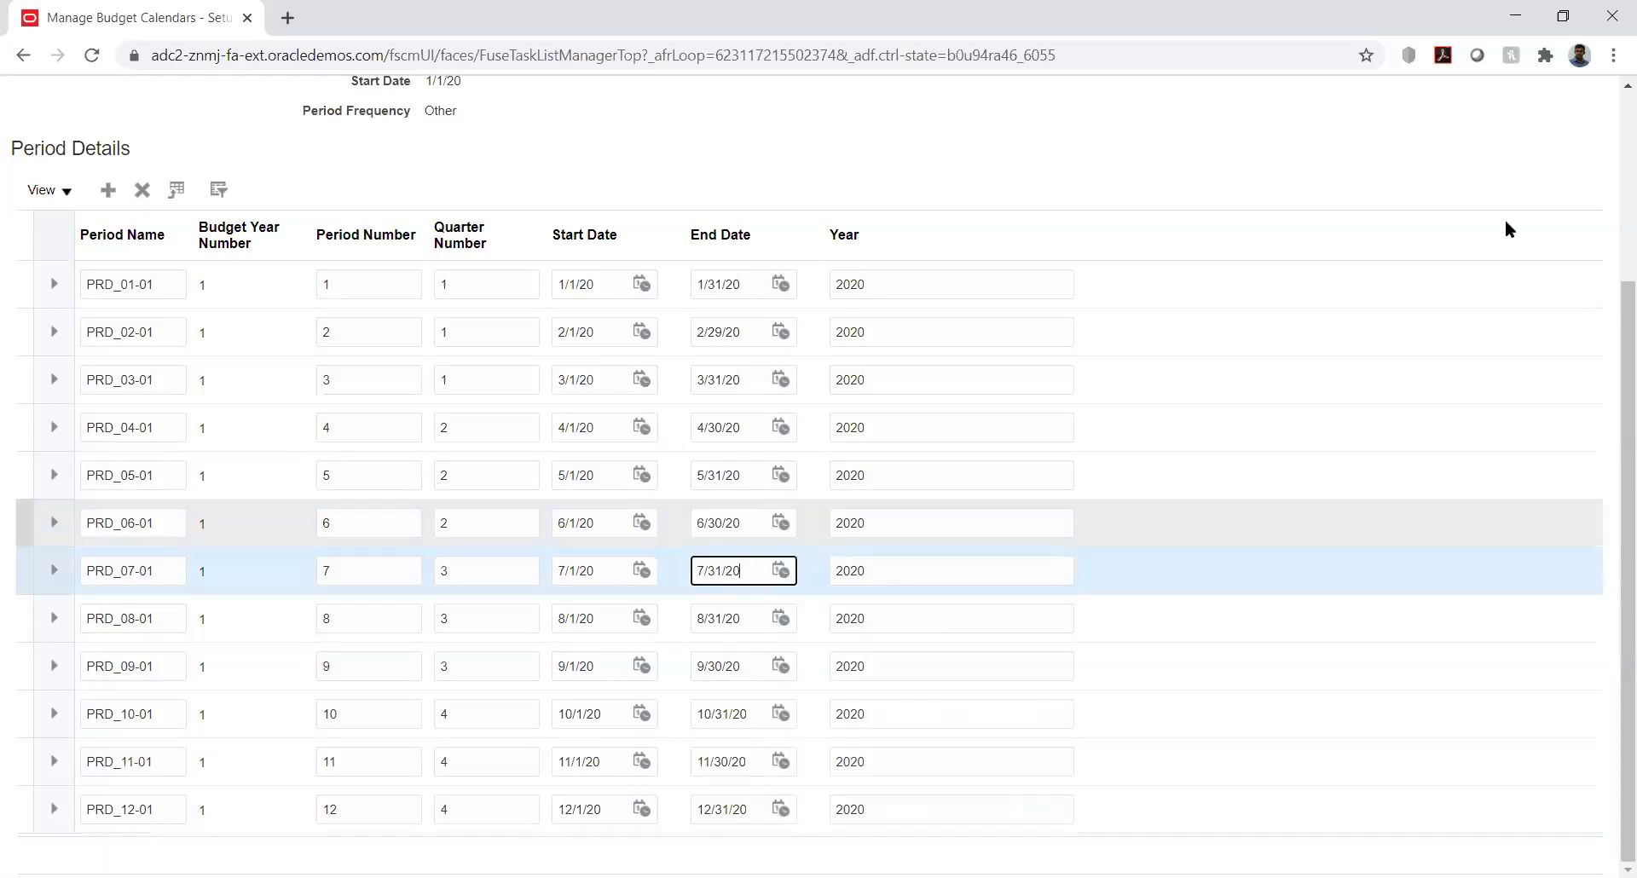
left_click(1602, 173)
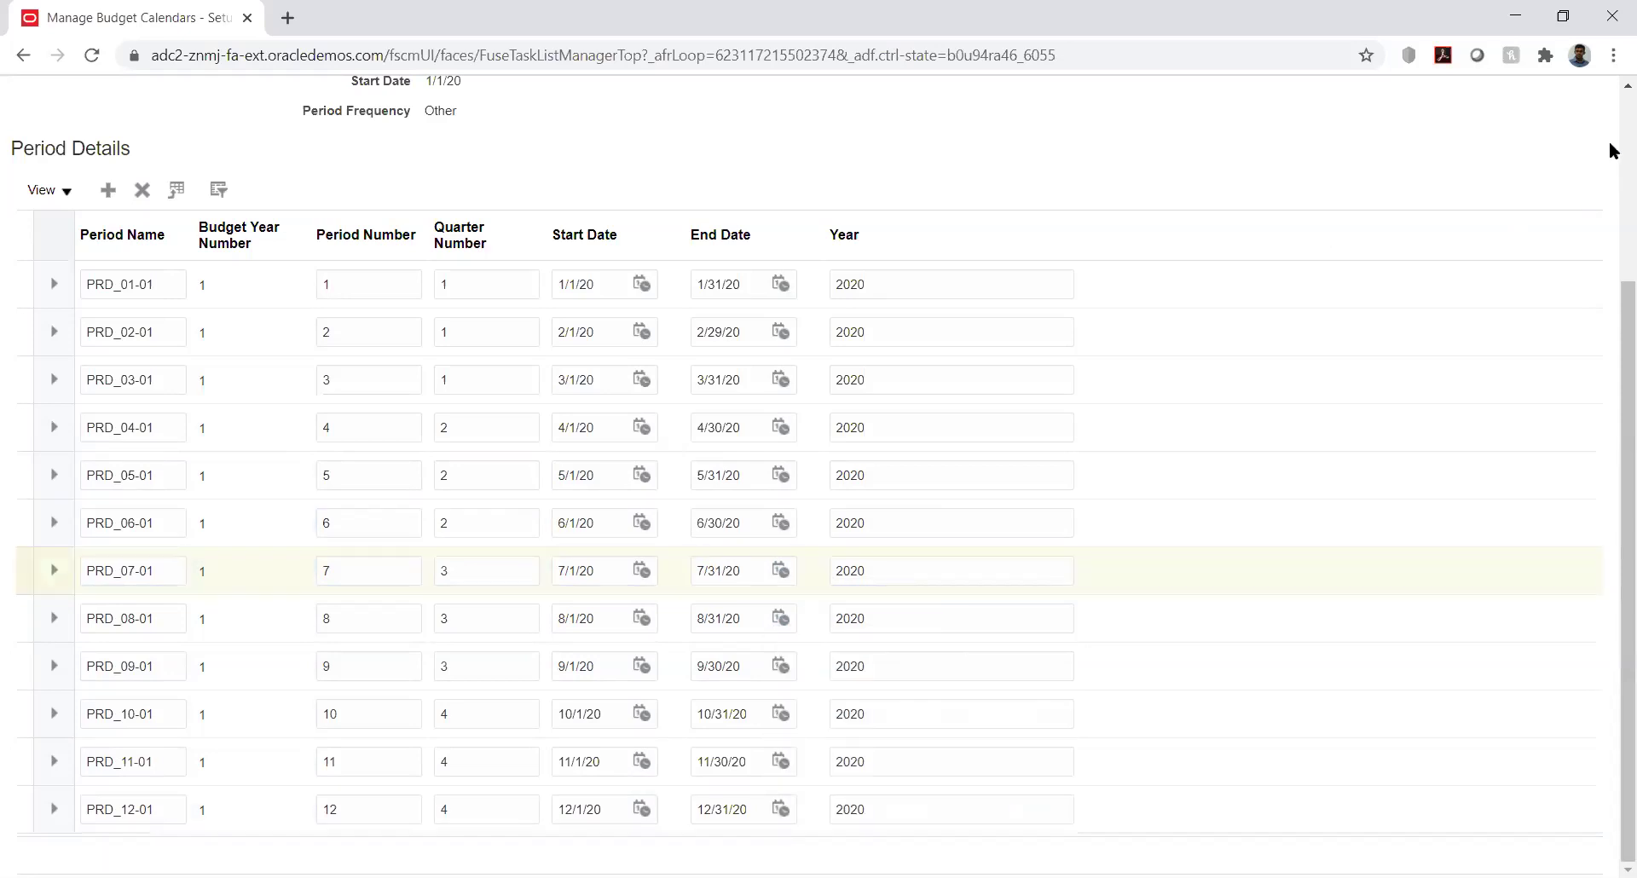
Save the KK_Bud_Cal budget calendar, then save and close it
scroll(1611, 151, "up", 3)
left_click(1391, 156)
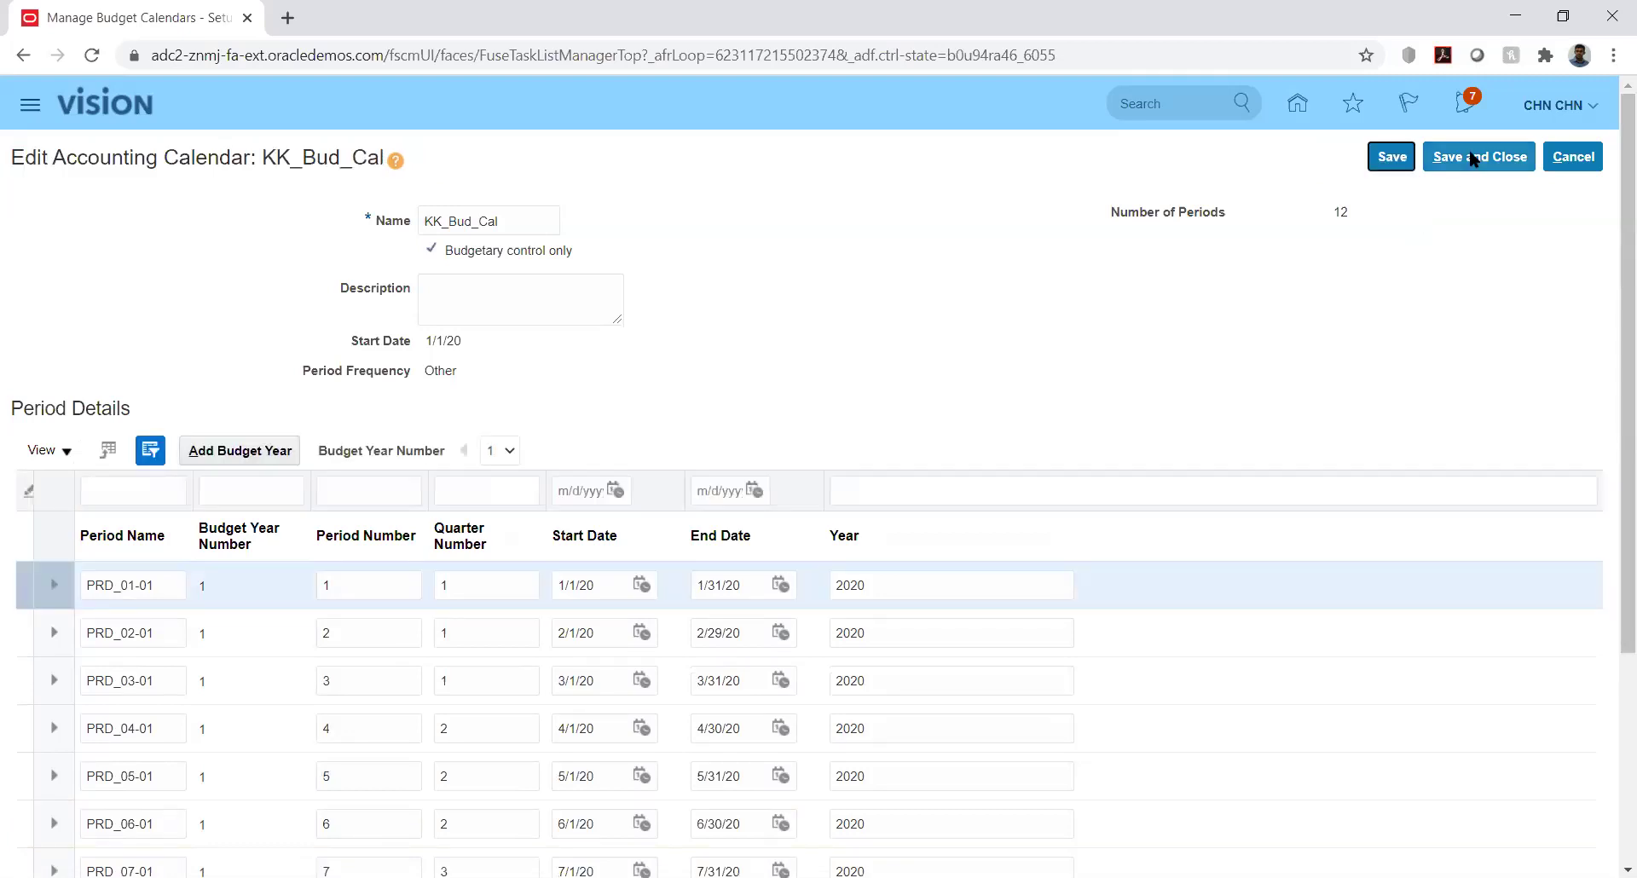
left_click(1473, 159)
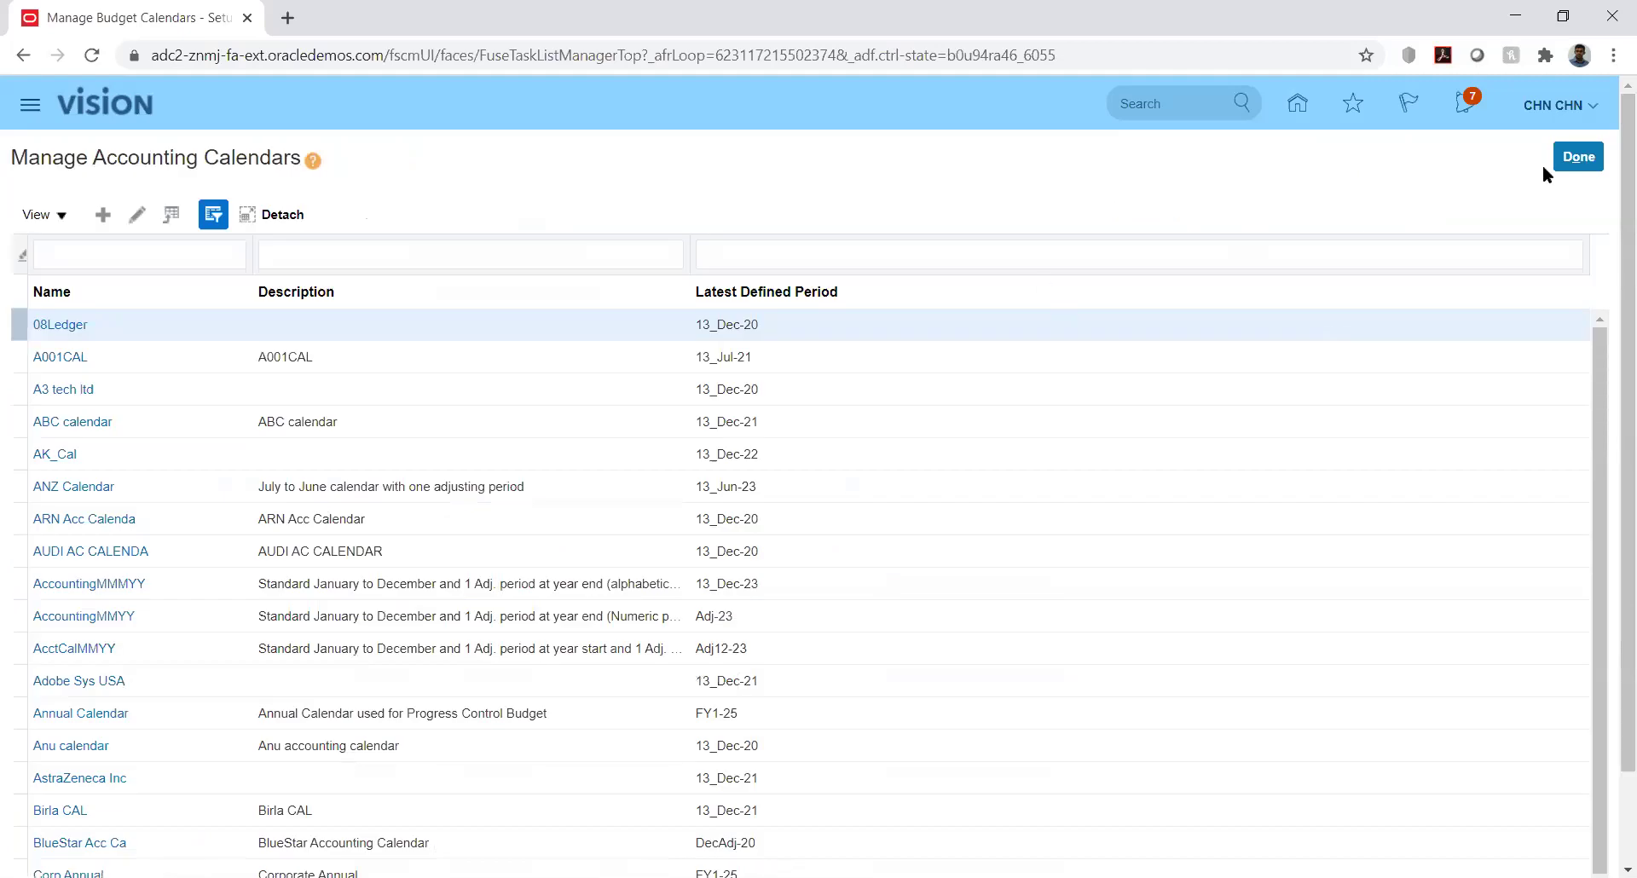
Leave the accounting calendars and go to the KK Implementation project's Manage Control Budgets task
left_click(1567, 160)
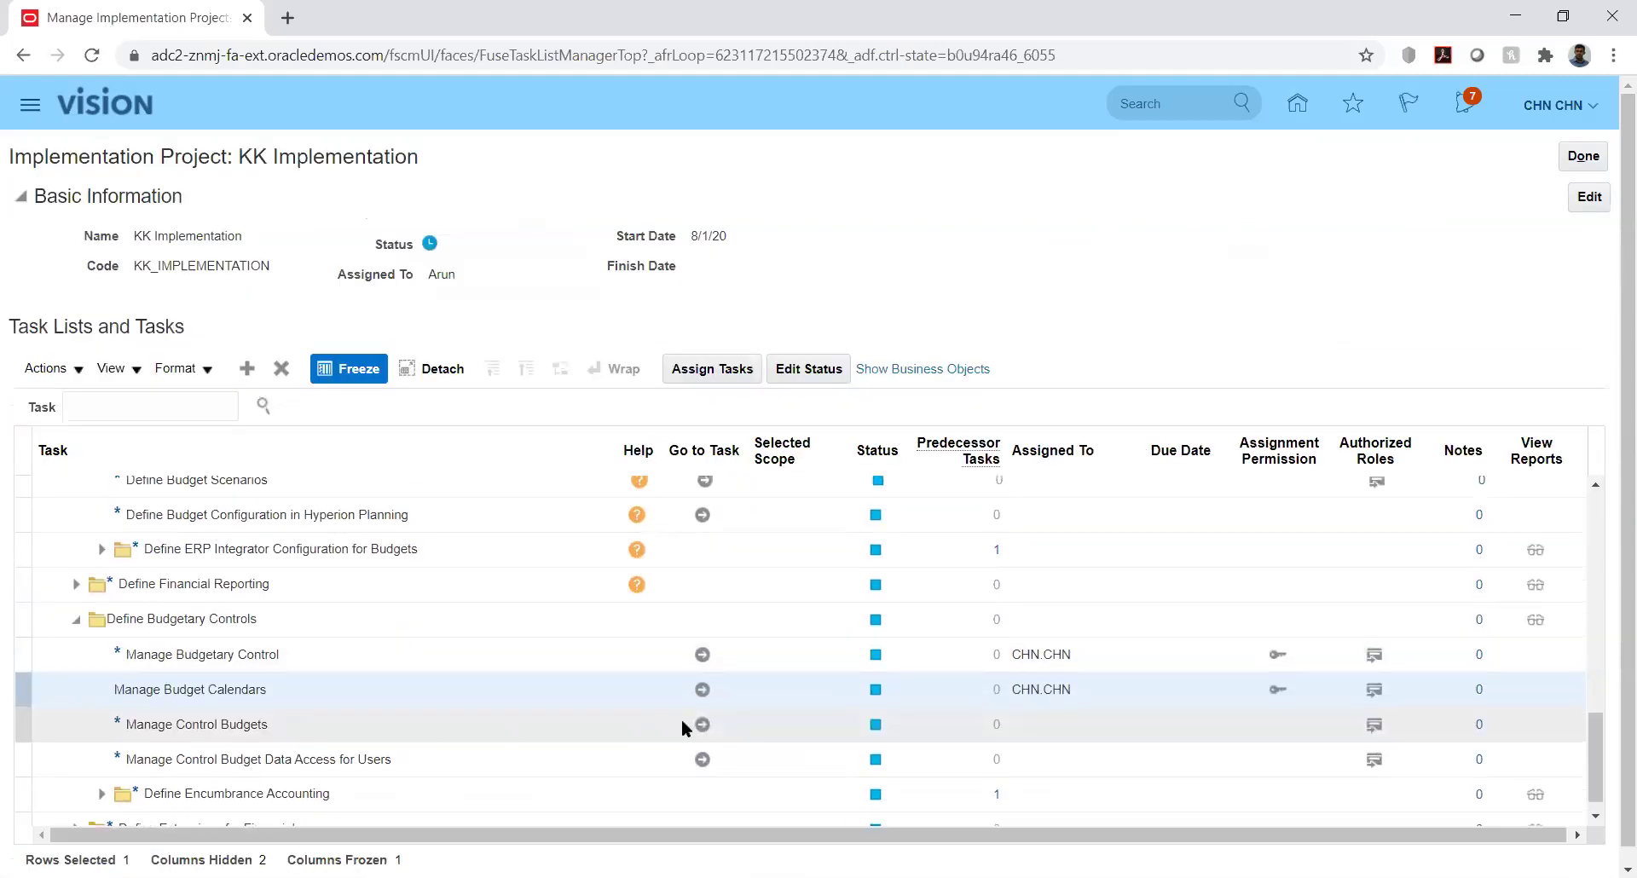
left_click(702, 725)
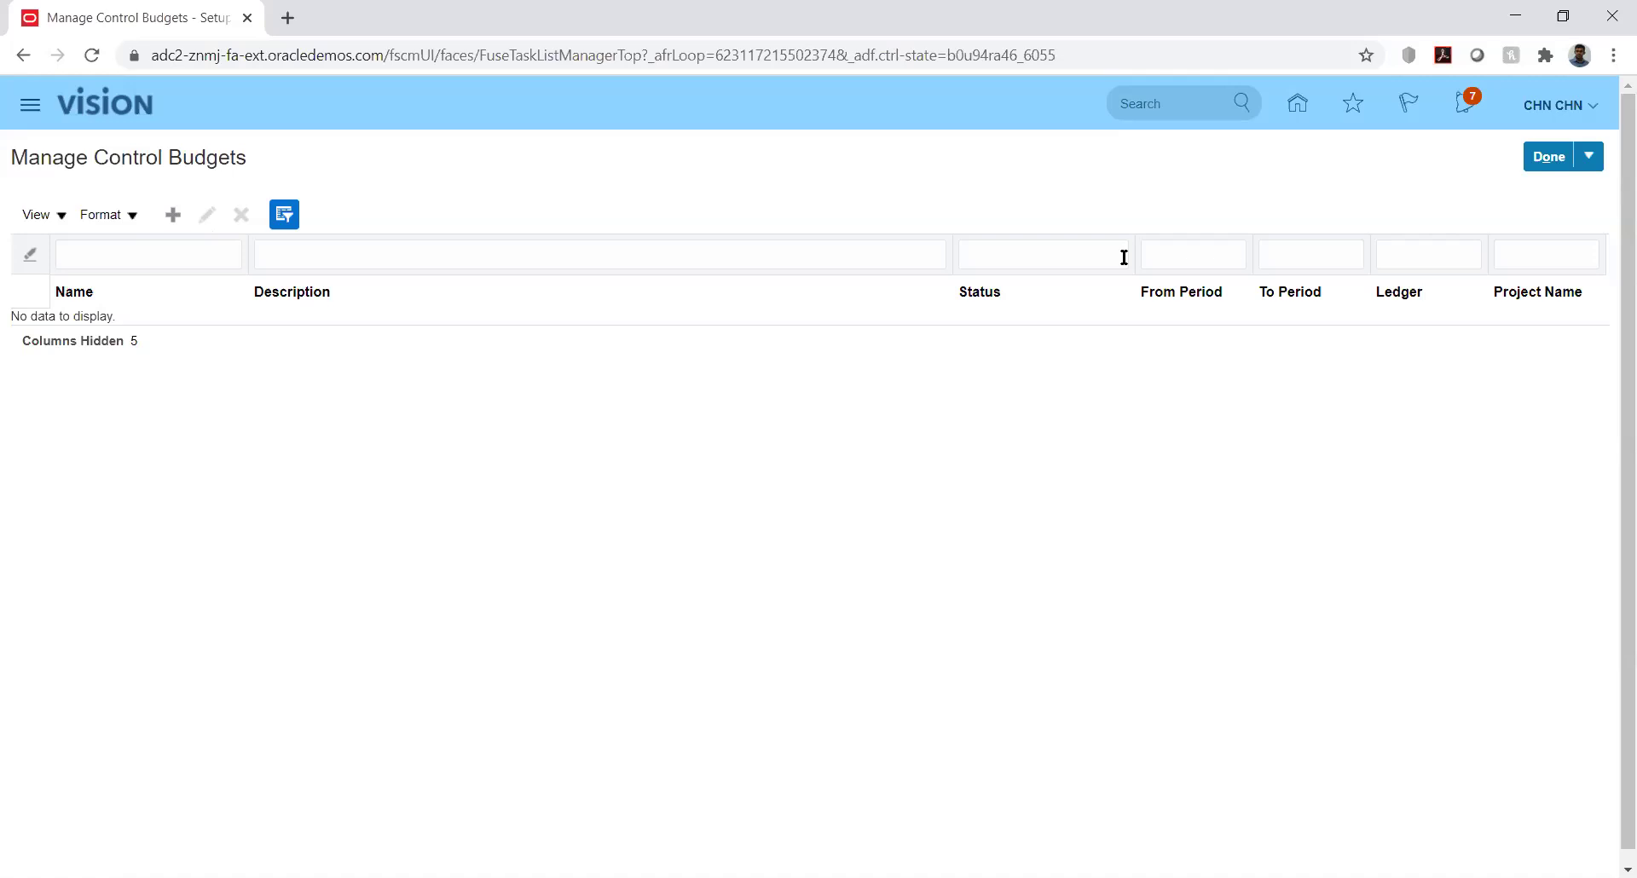
Create a new control budget named KK_Budget
left_click(173, 215)
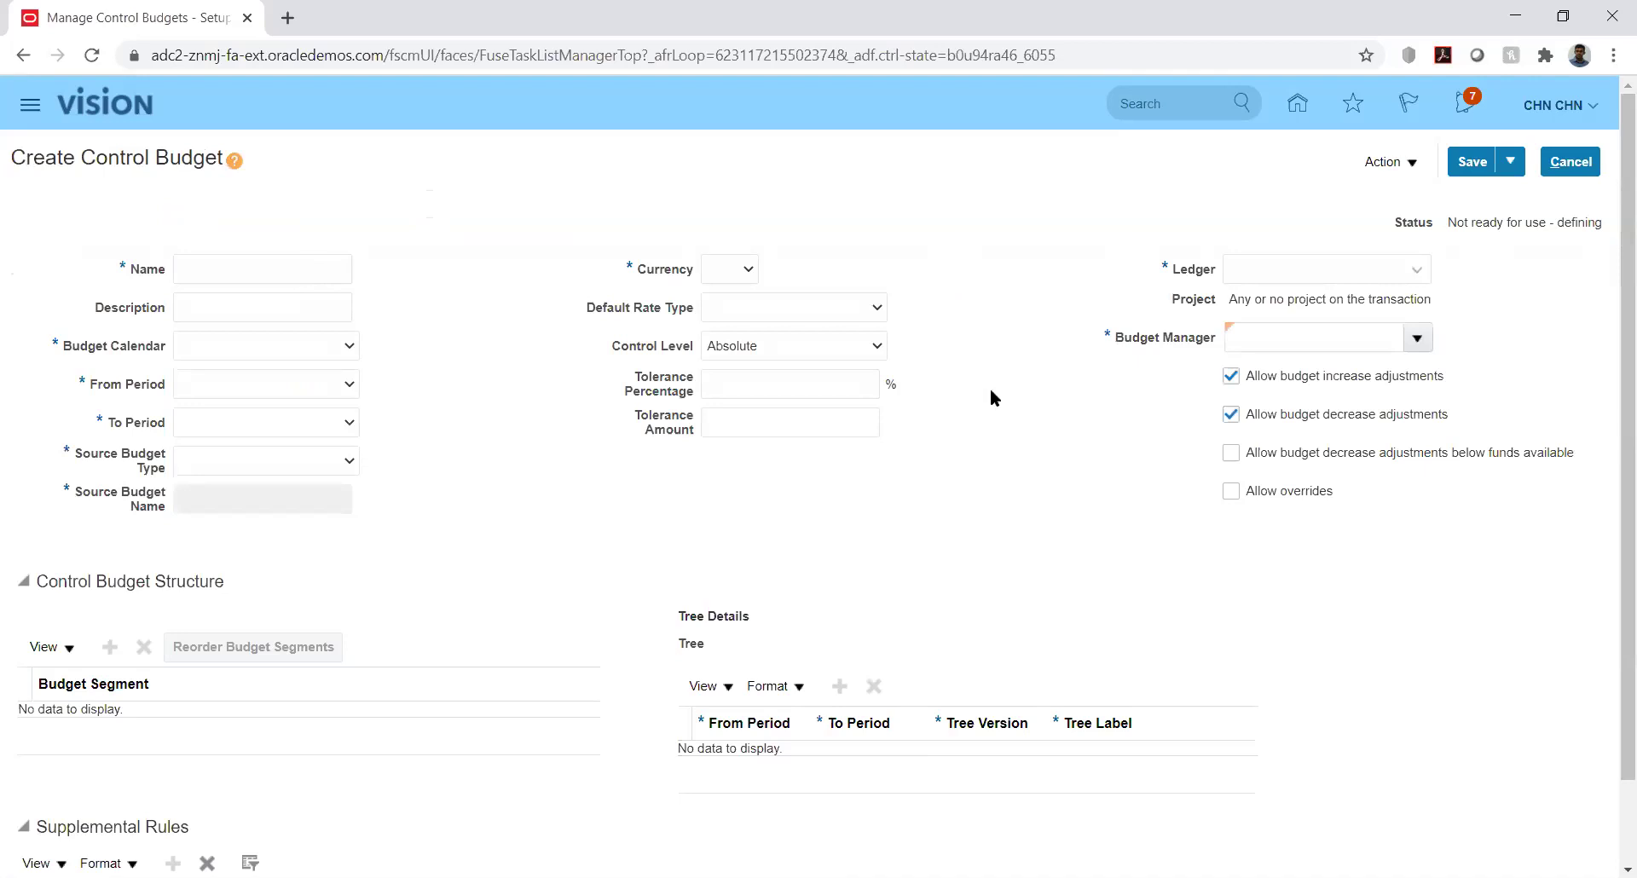
left_click_drag(1611, 369, 1611, 554)
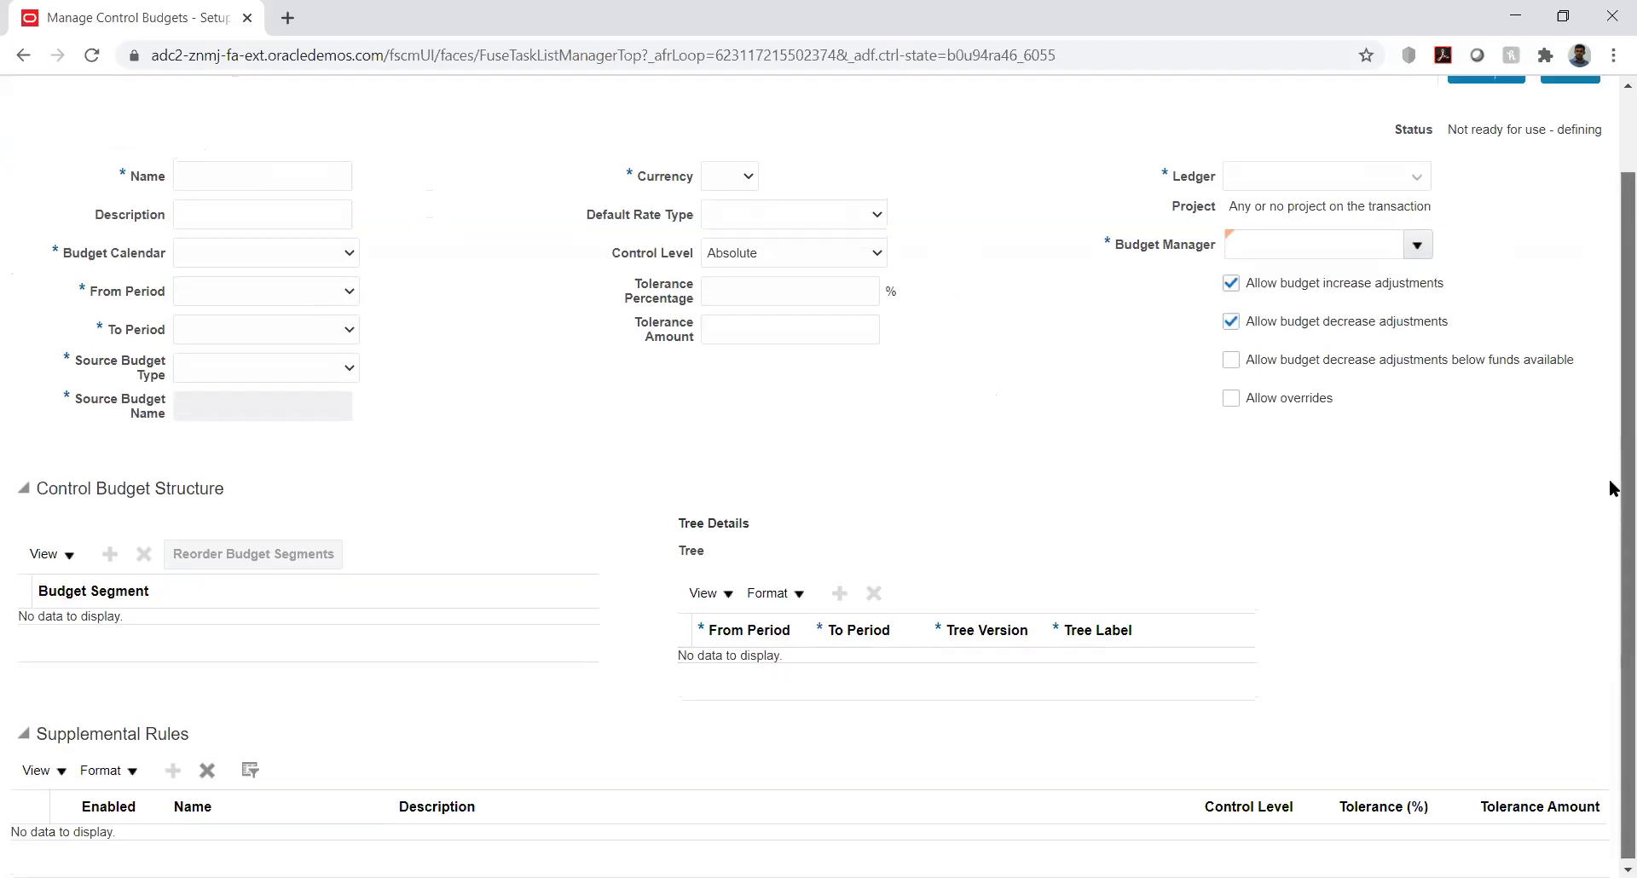
left_click_drag(1611, 486, 1611, 322)
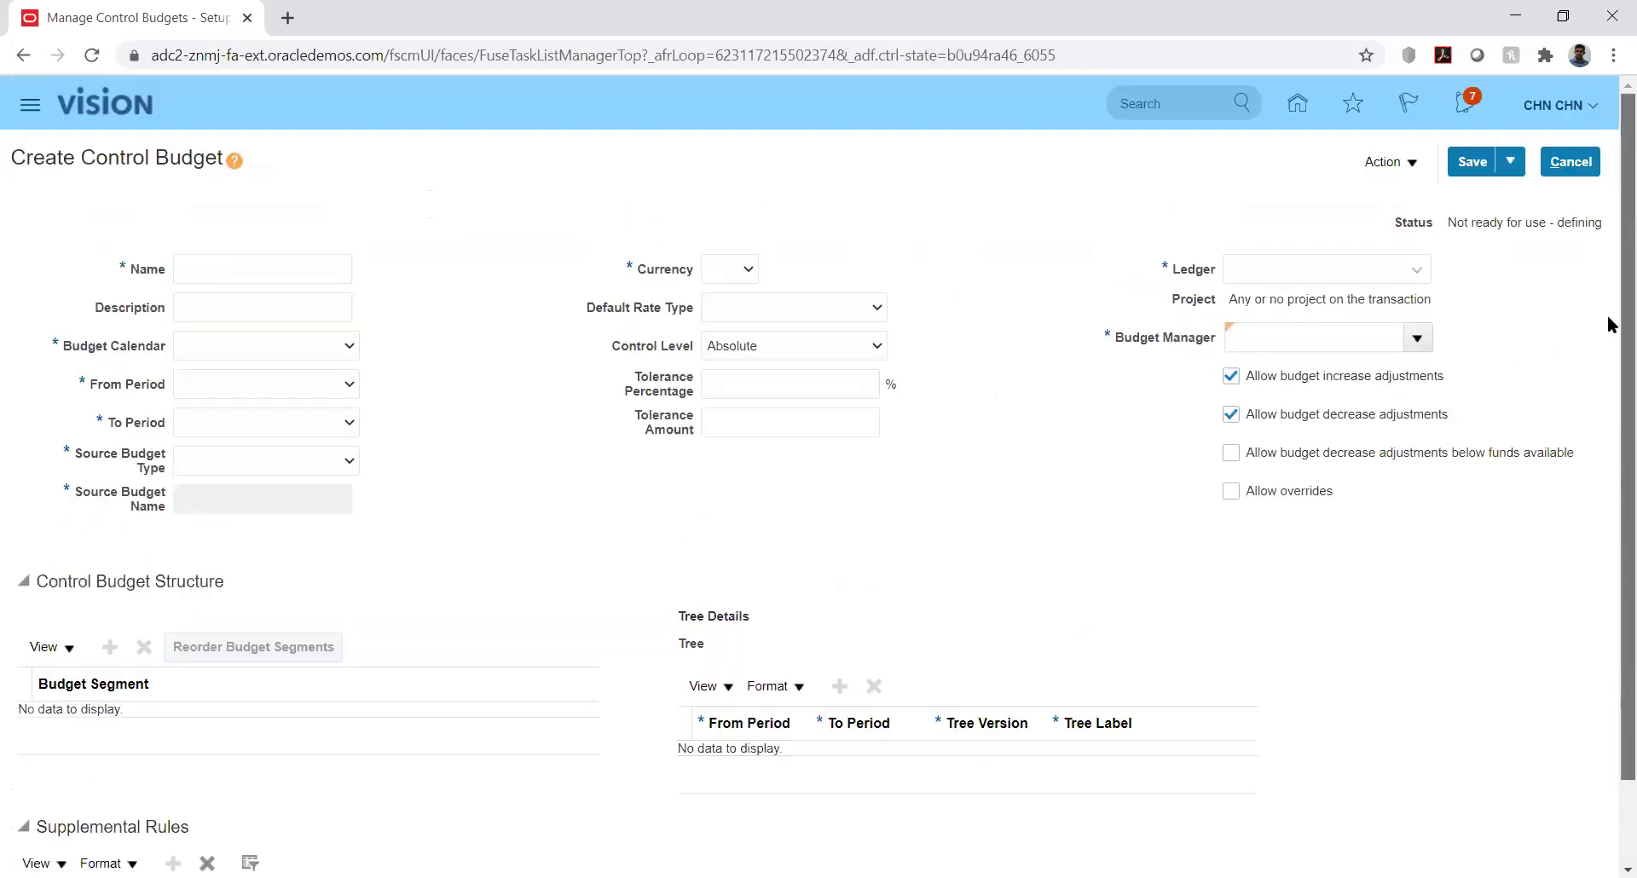
left_click(237, 272)
type("KK")
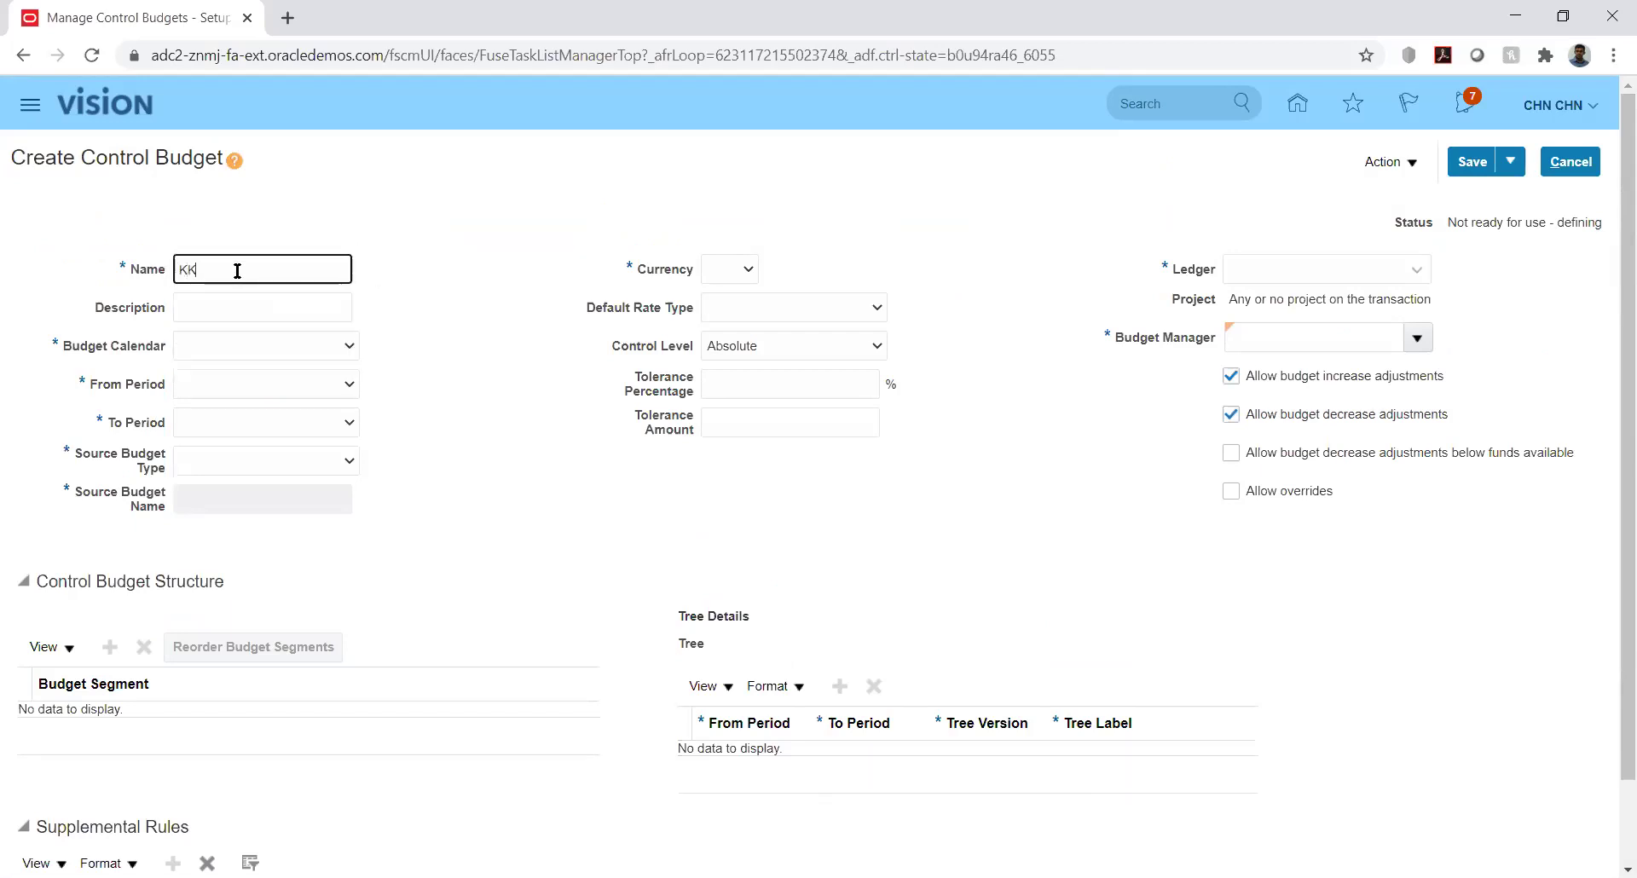
type("_Budget")
key("Tab")
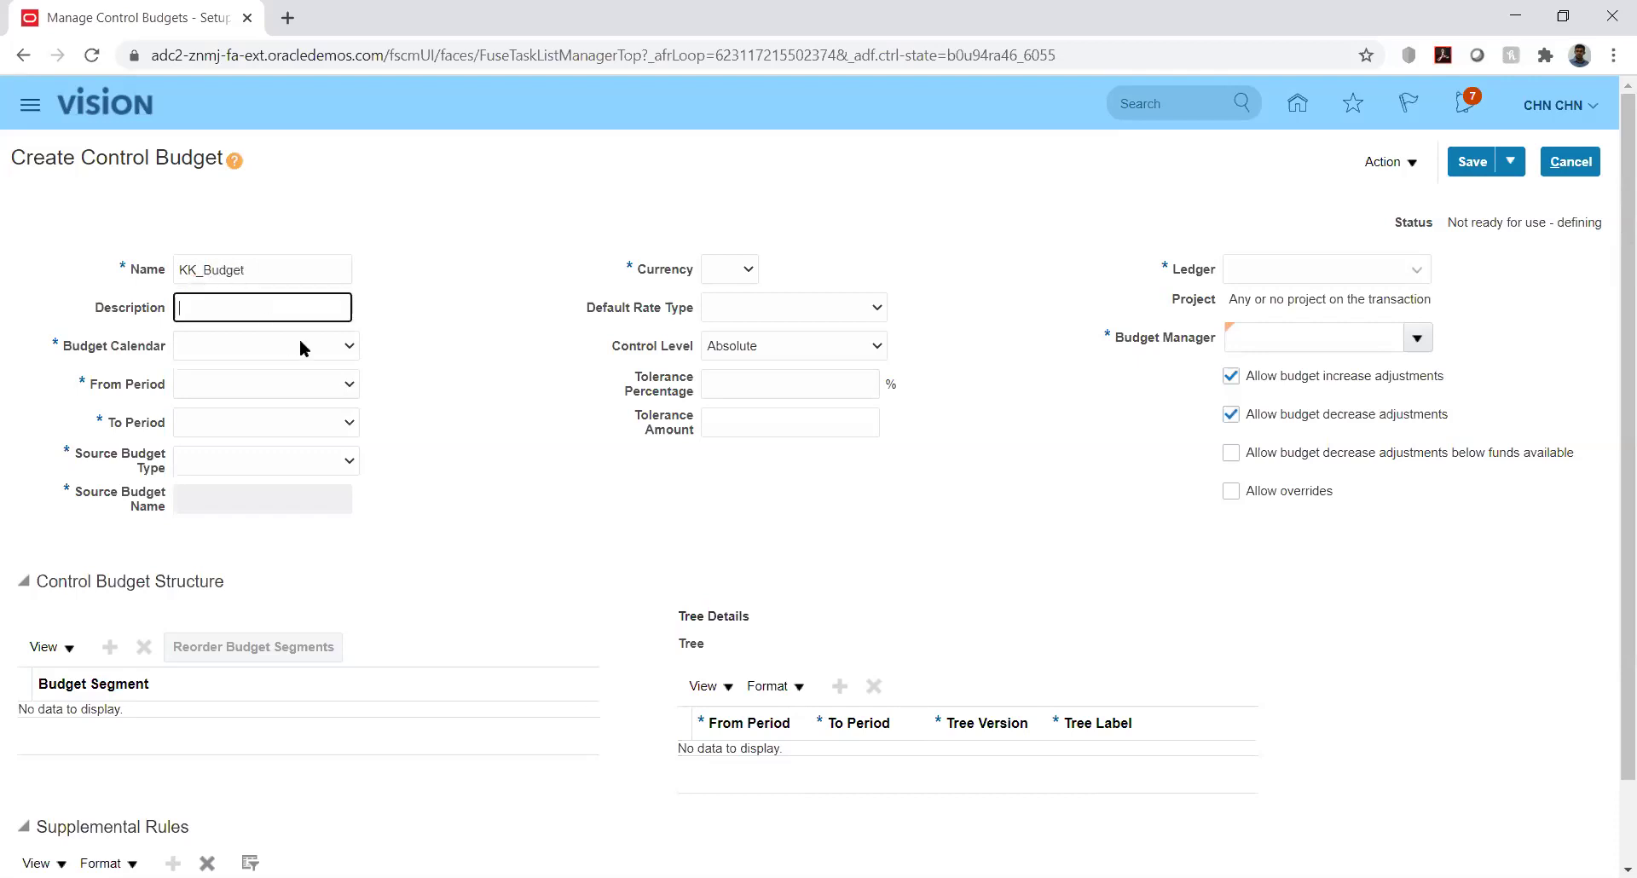
Choose budget calendar KK_Bud_Cal with periods PRD_01-01 through PRD_12-01
left_click(337, 347)
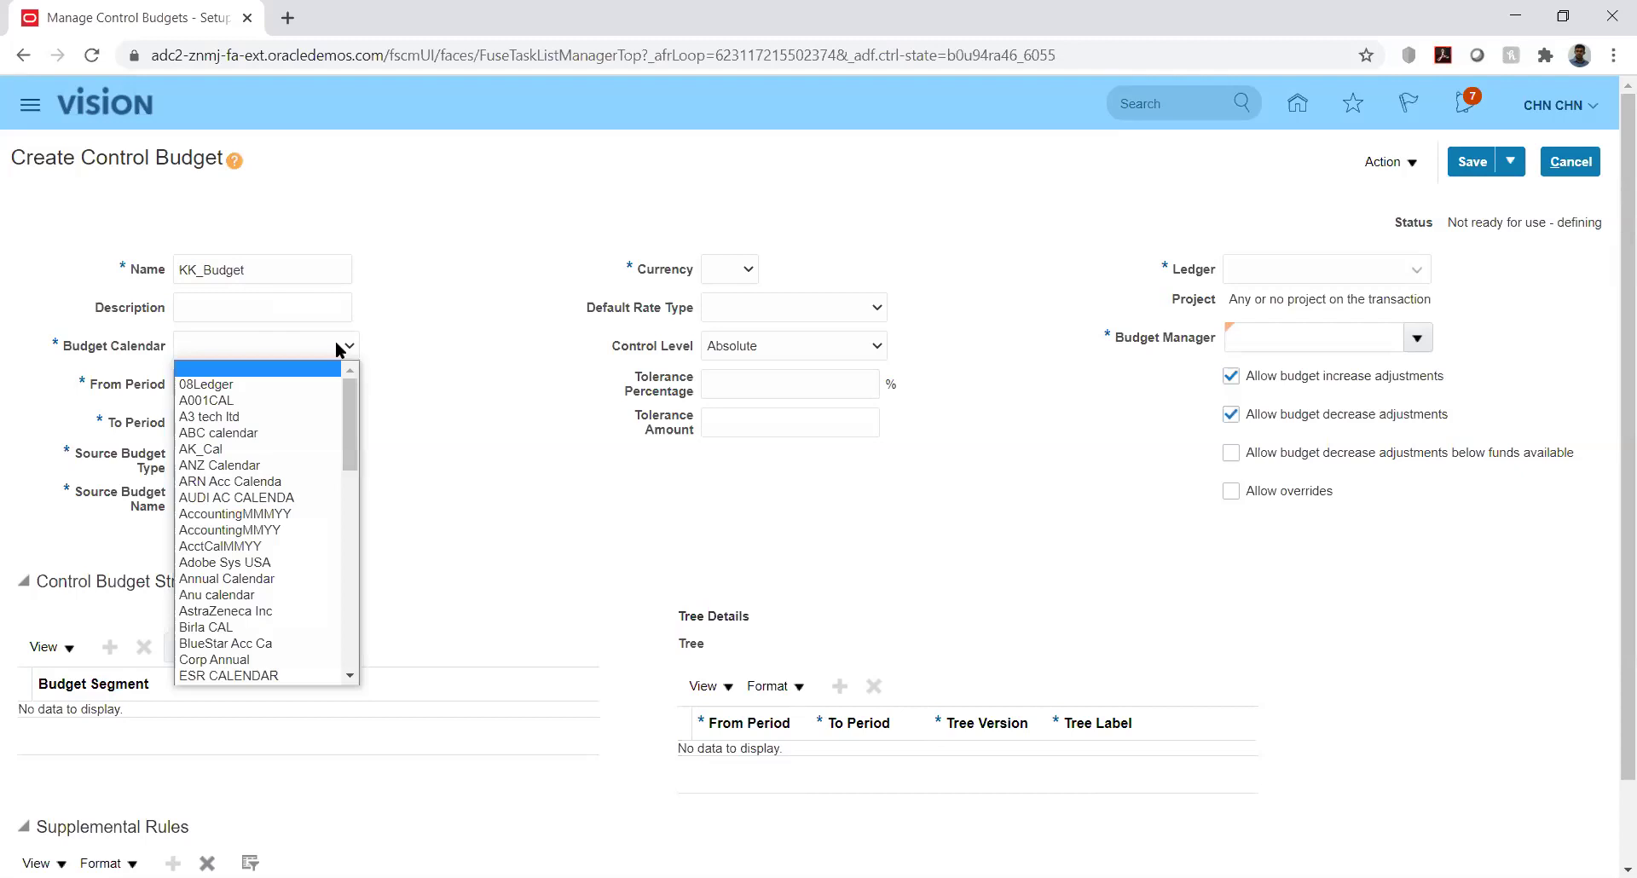
key("k")
key("k")
key("k")
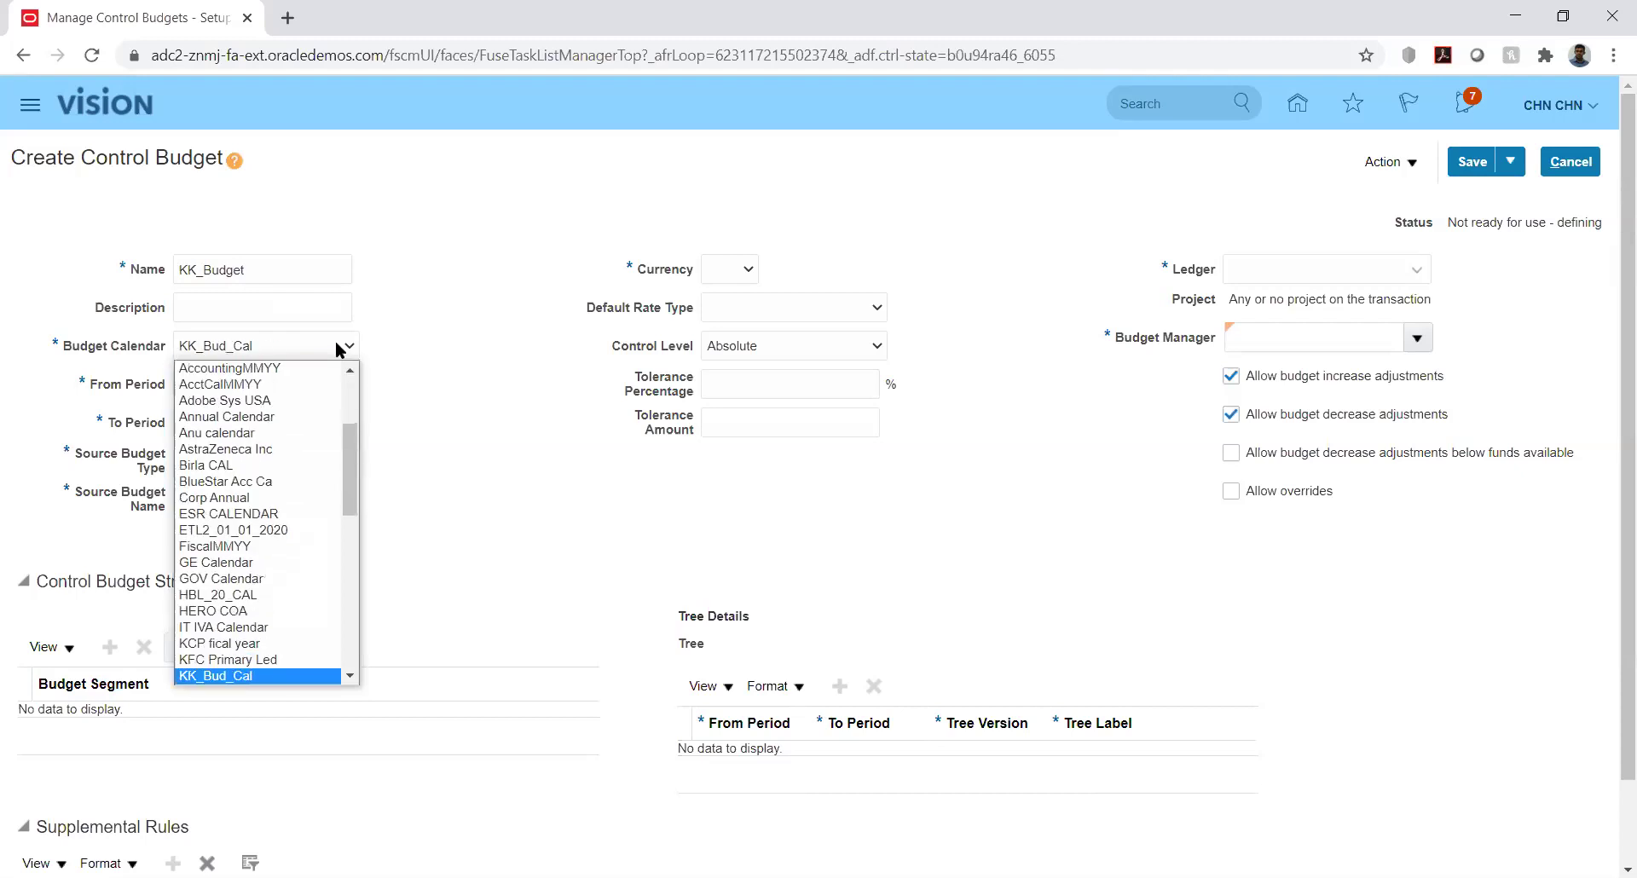
key("Return")
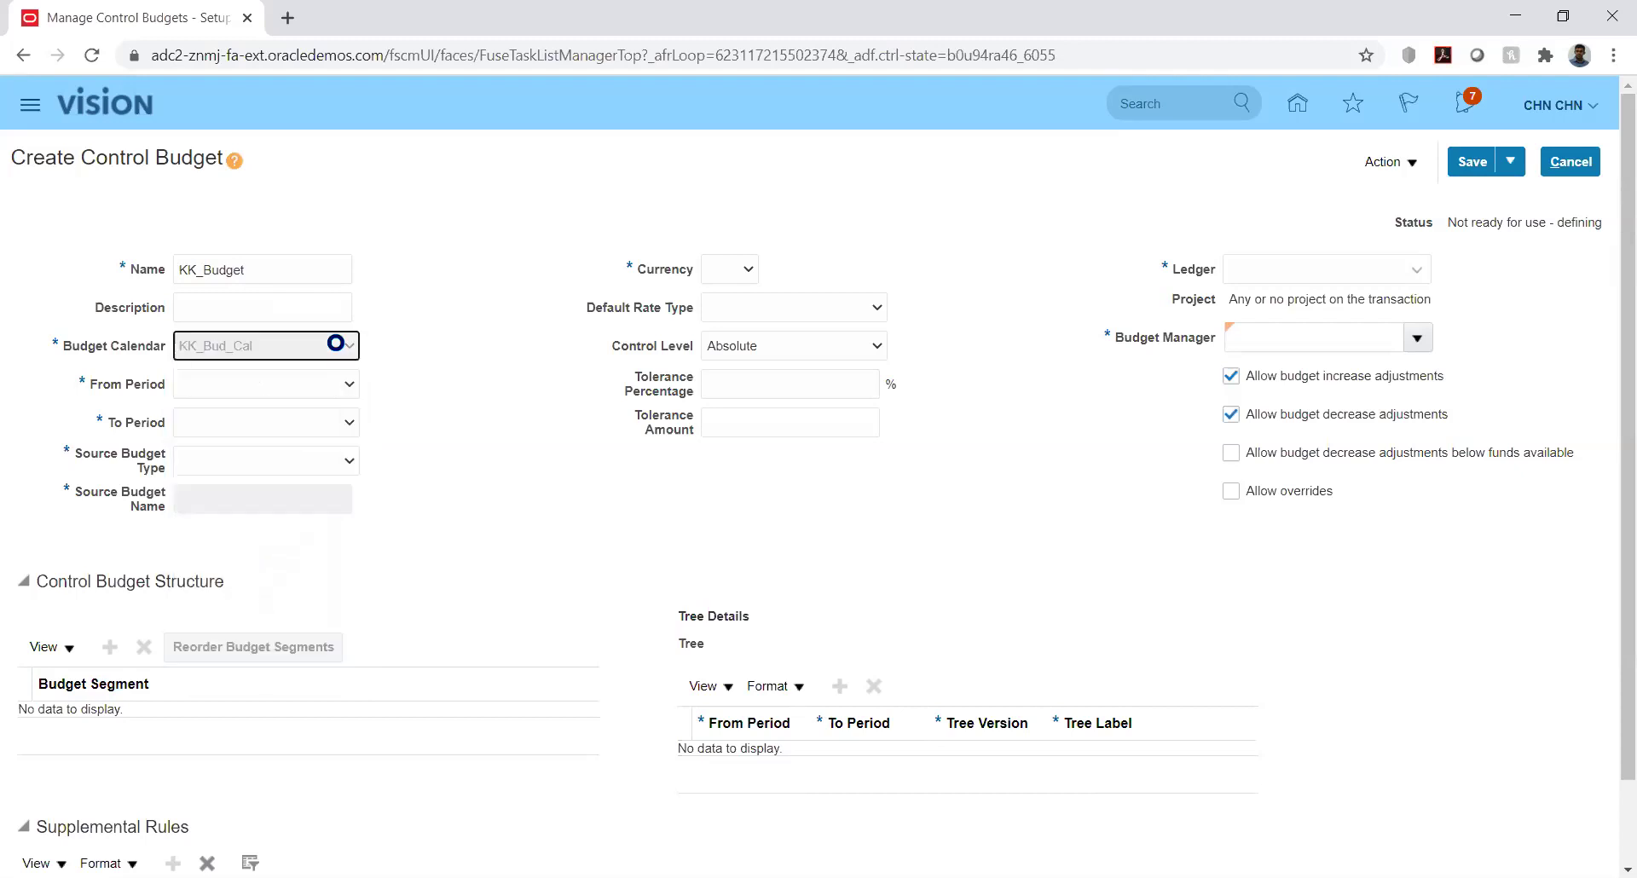
left_click(346, 385)
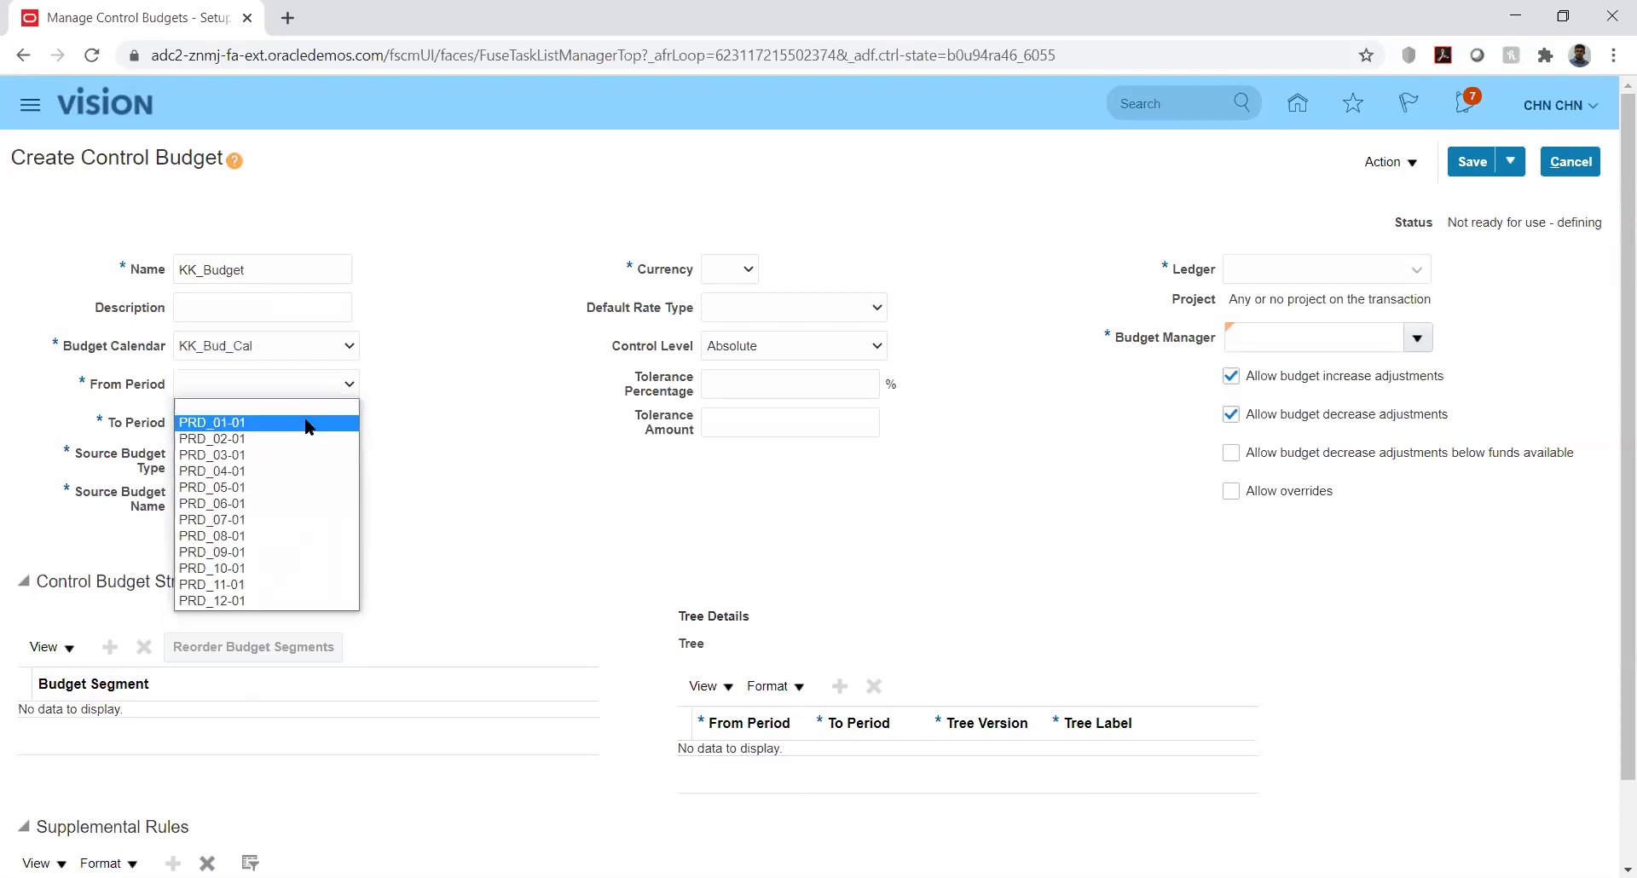
left_click(344, 422)
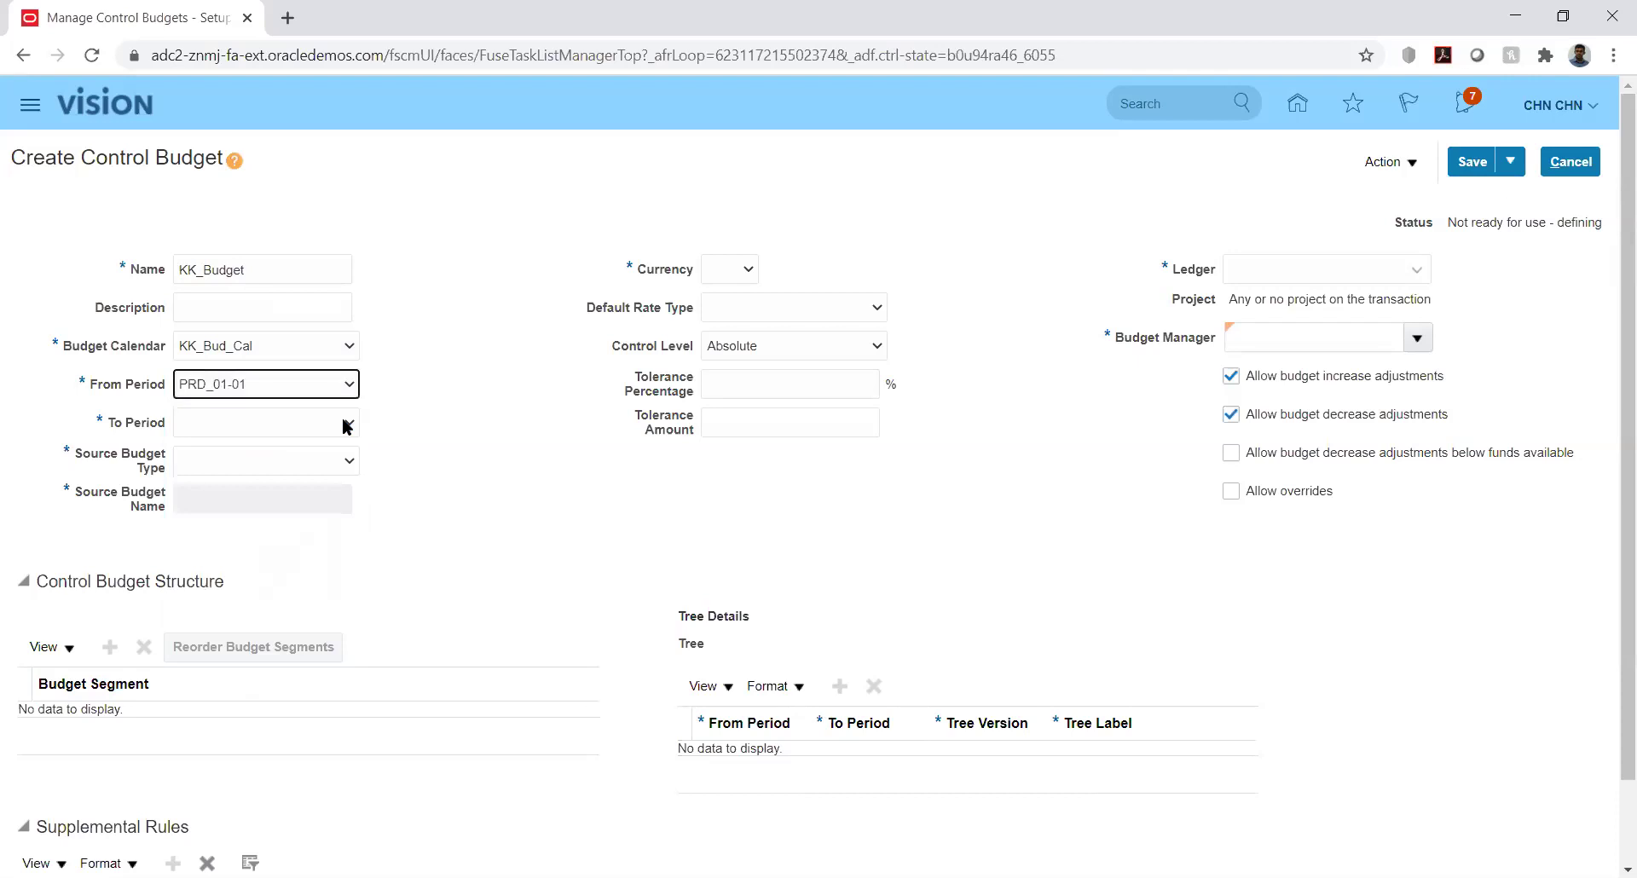
left_click(347, 424)
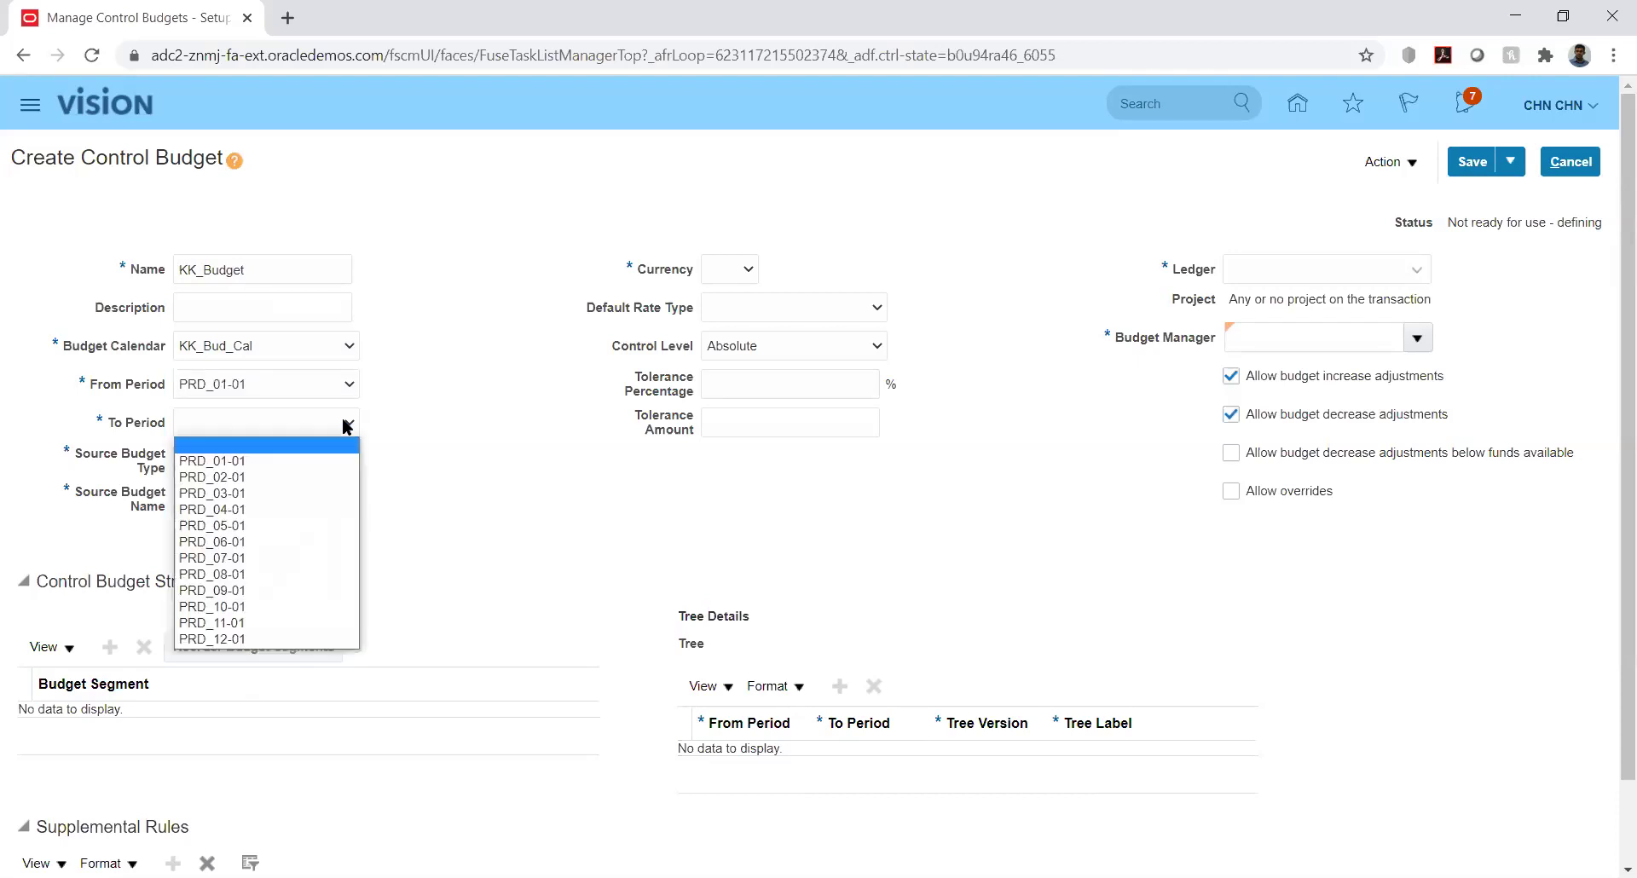
left_click(264, 638)
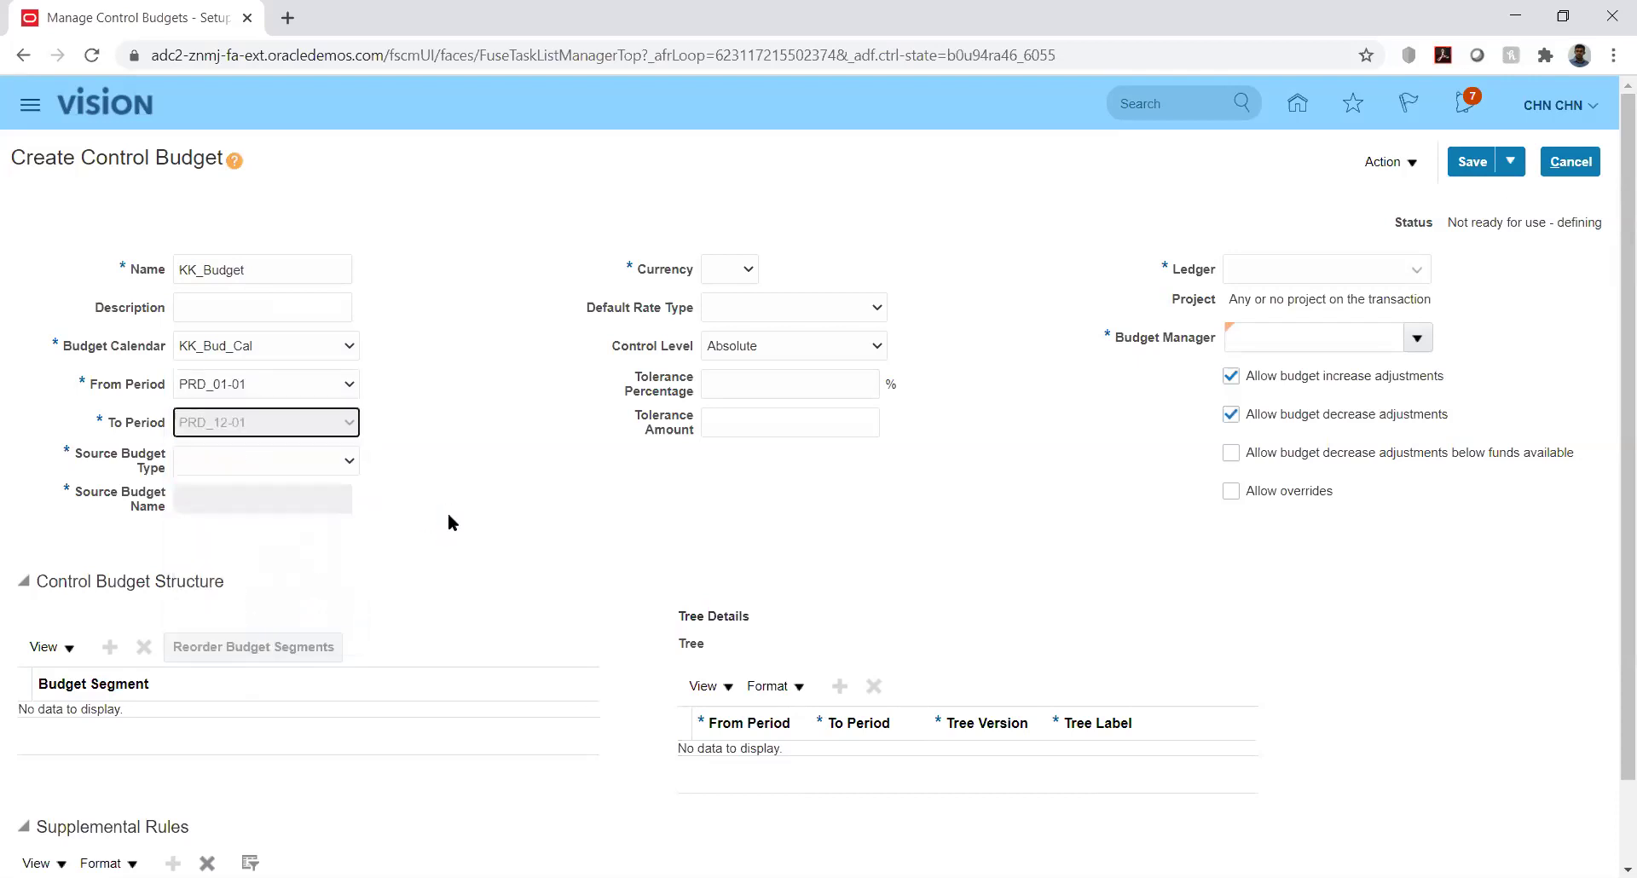
left_click(340, 463)
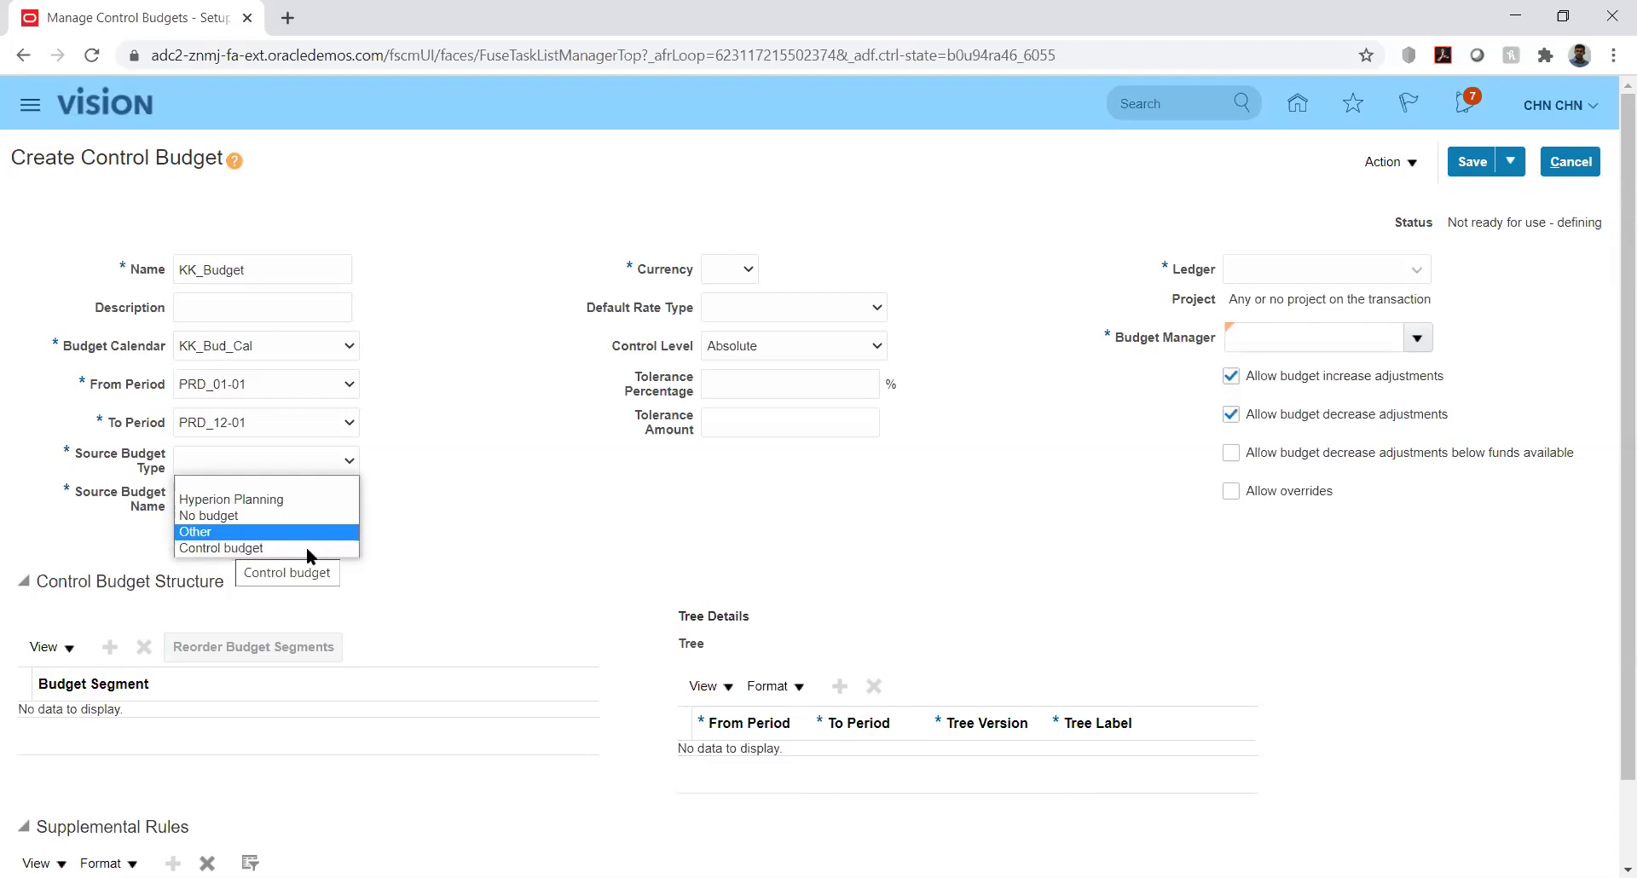
Set the source budget type to Control budget after briefly choosing Hyperion Planning
left_click(297, 504)
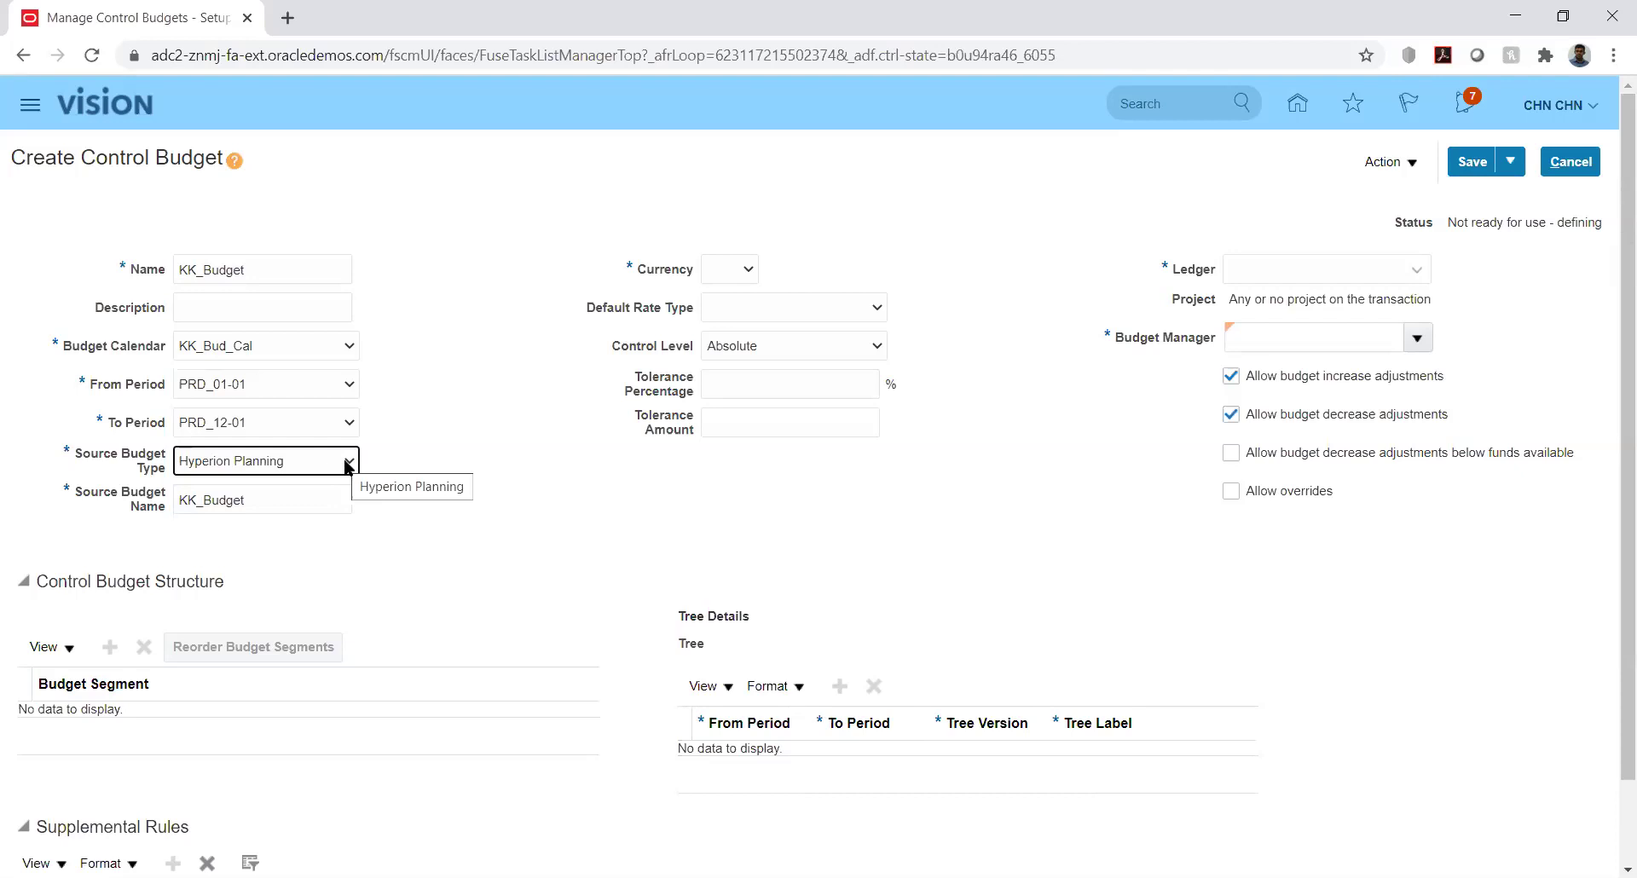
left_click(347, 466)
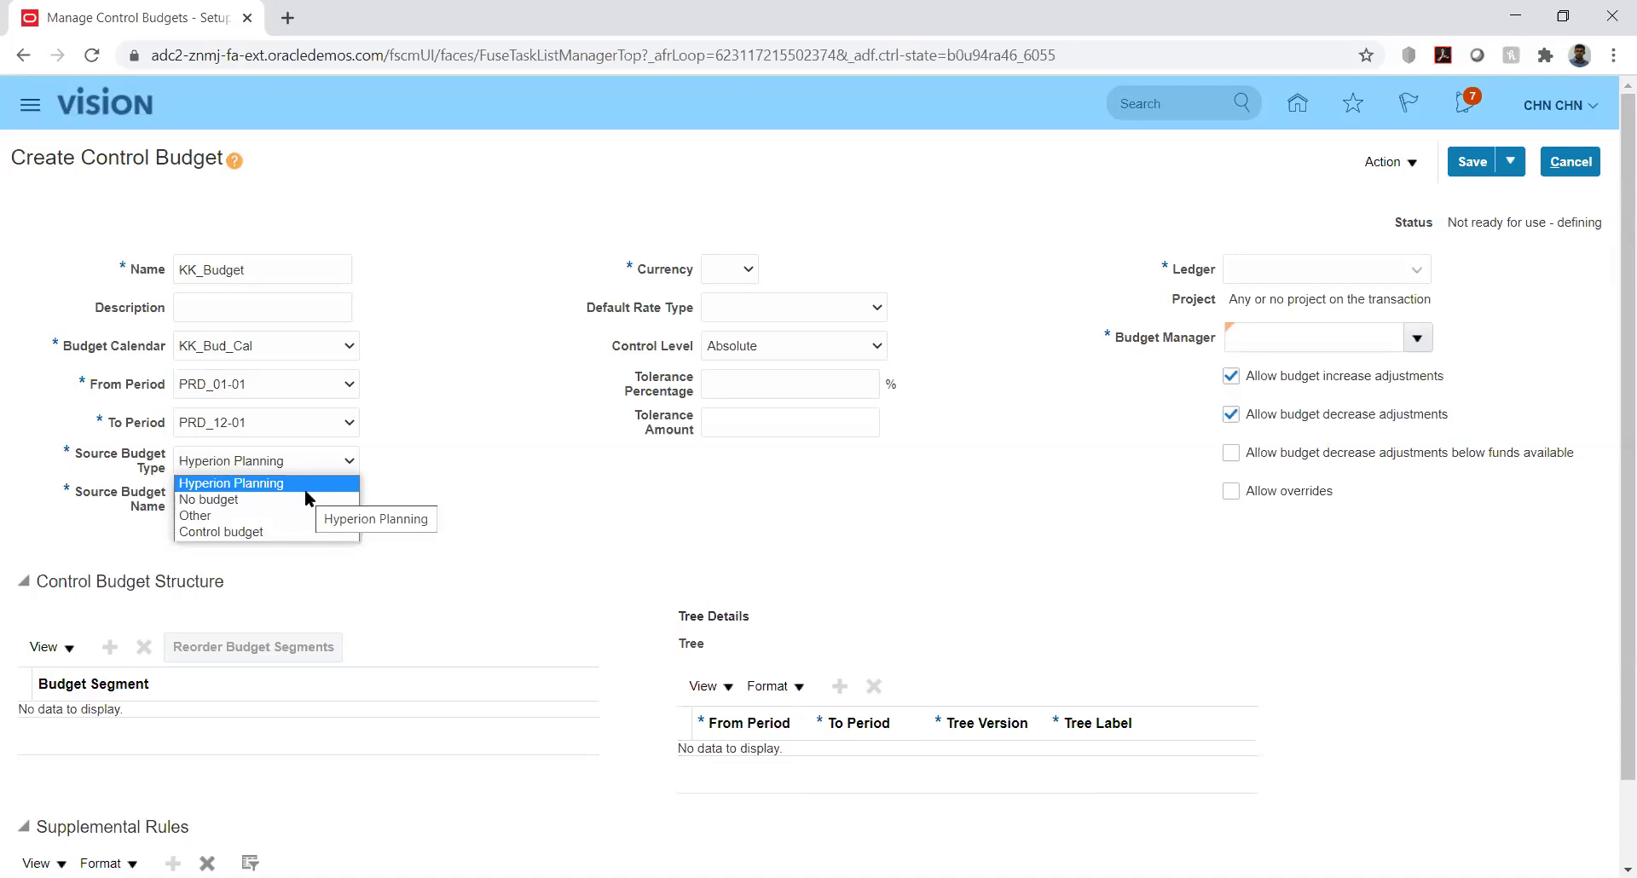
left_click(264, 532)
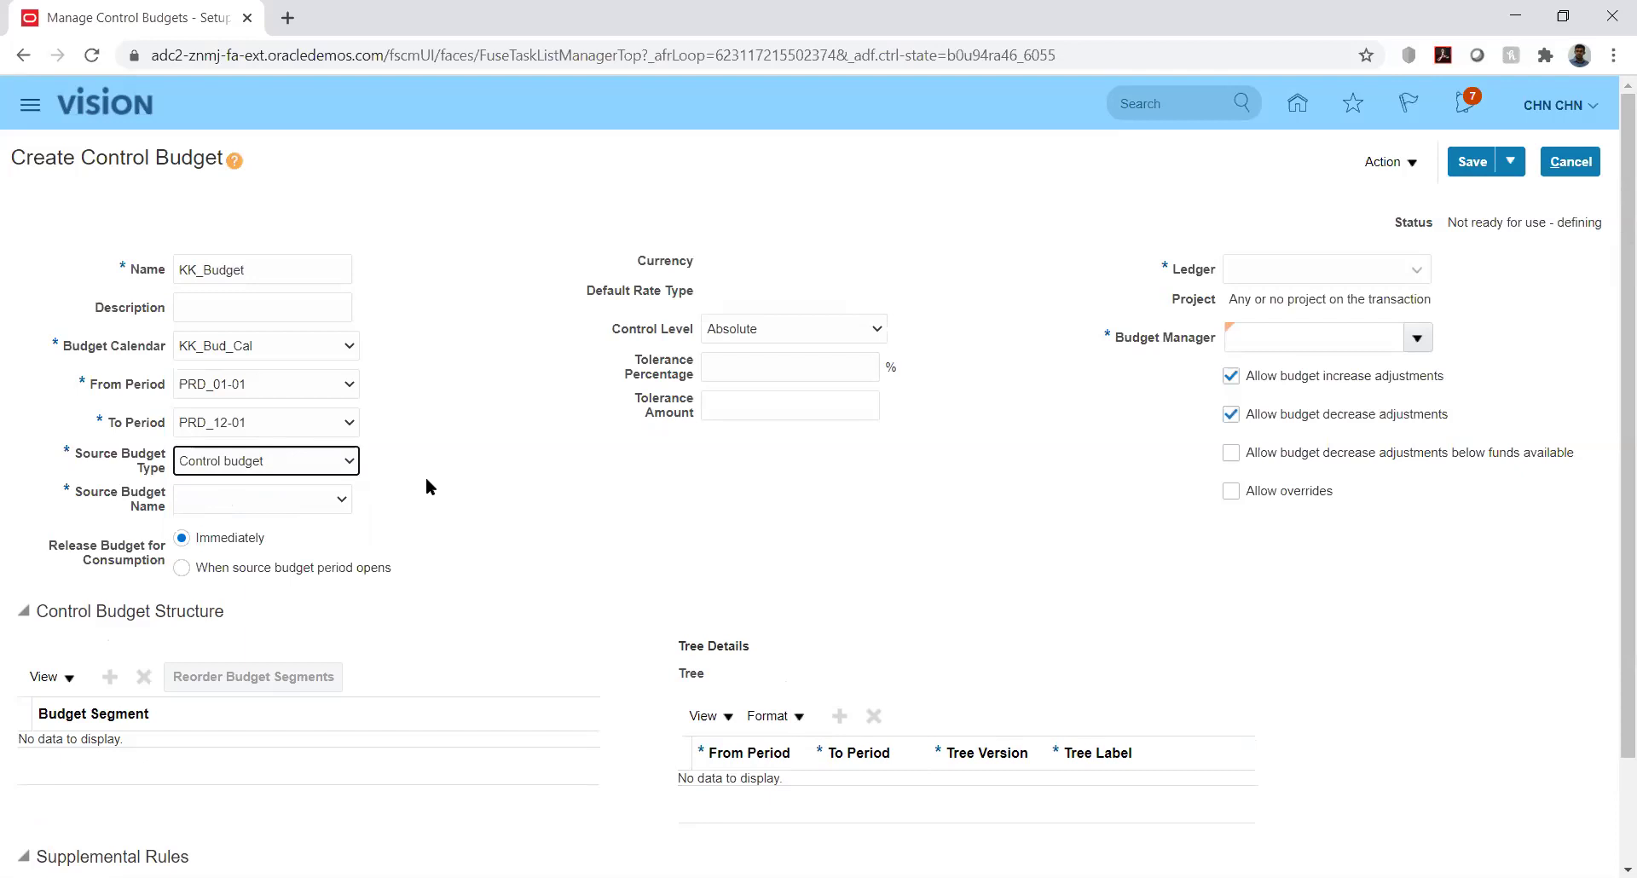
Review the source budget type and source budget name choices, keeping Control budget
left_click(340, 470)
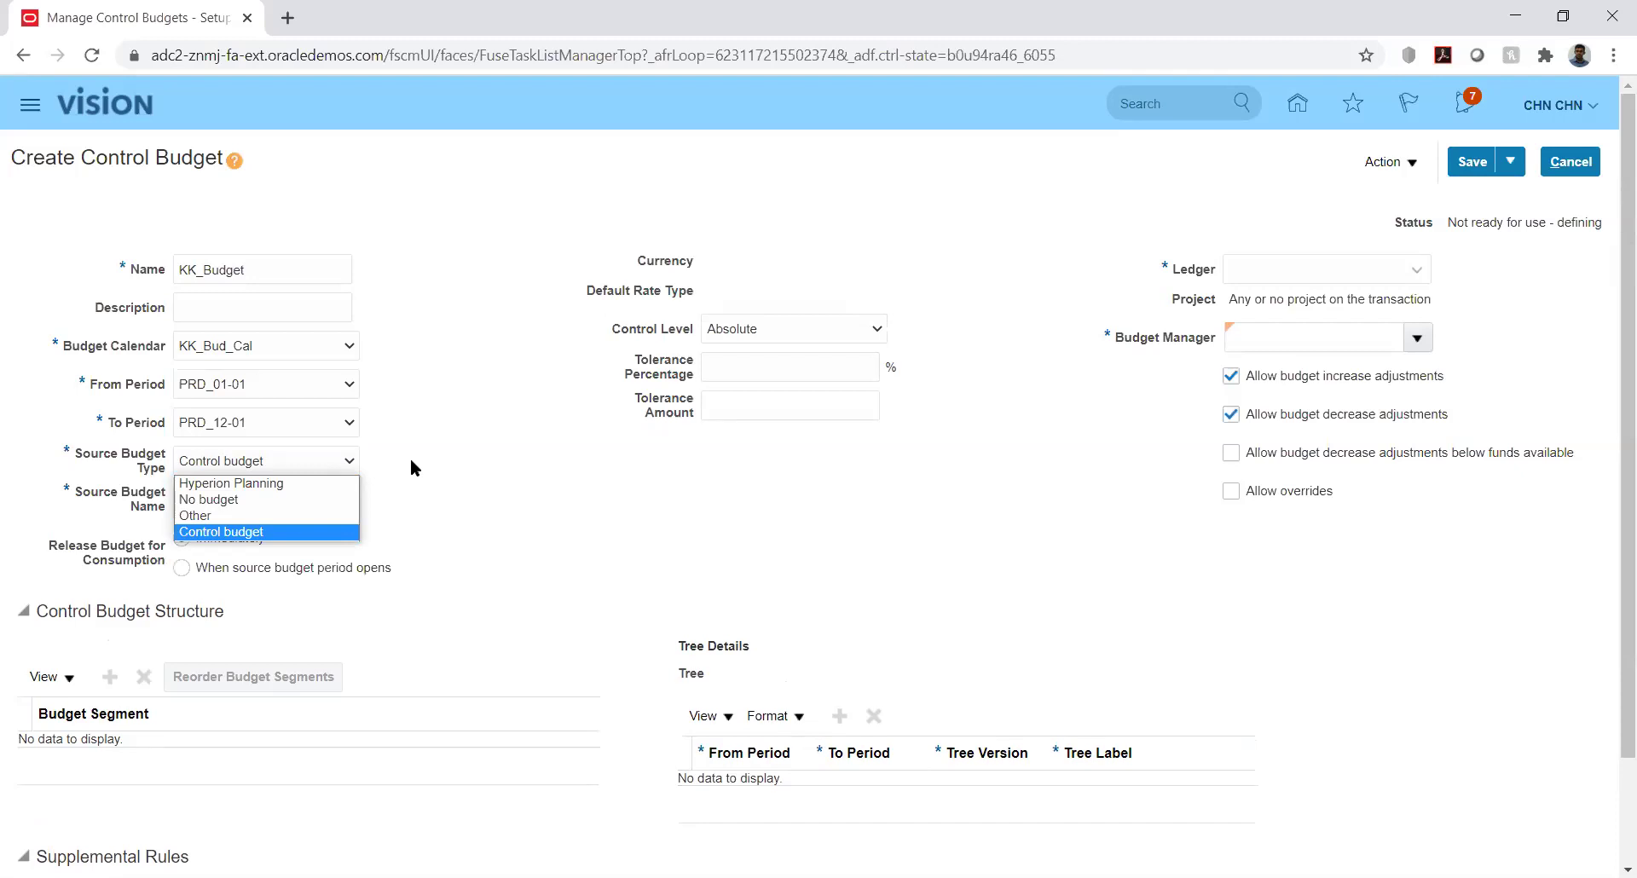
left_click(411, 460)
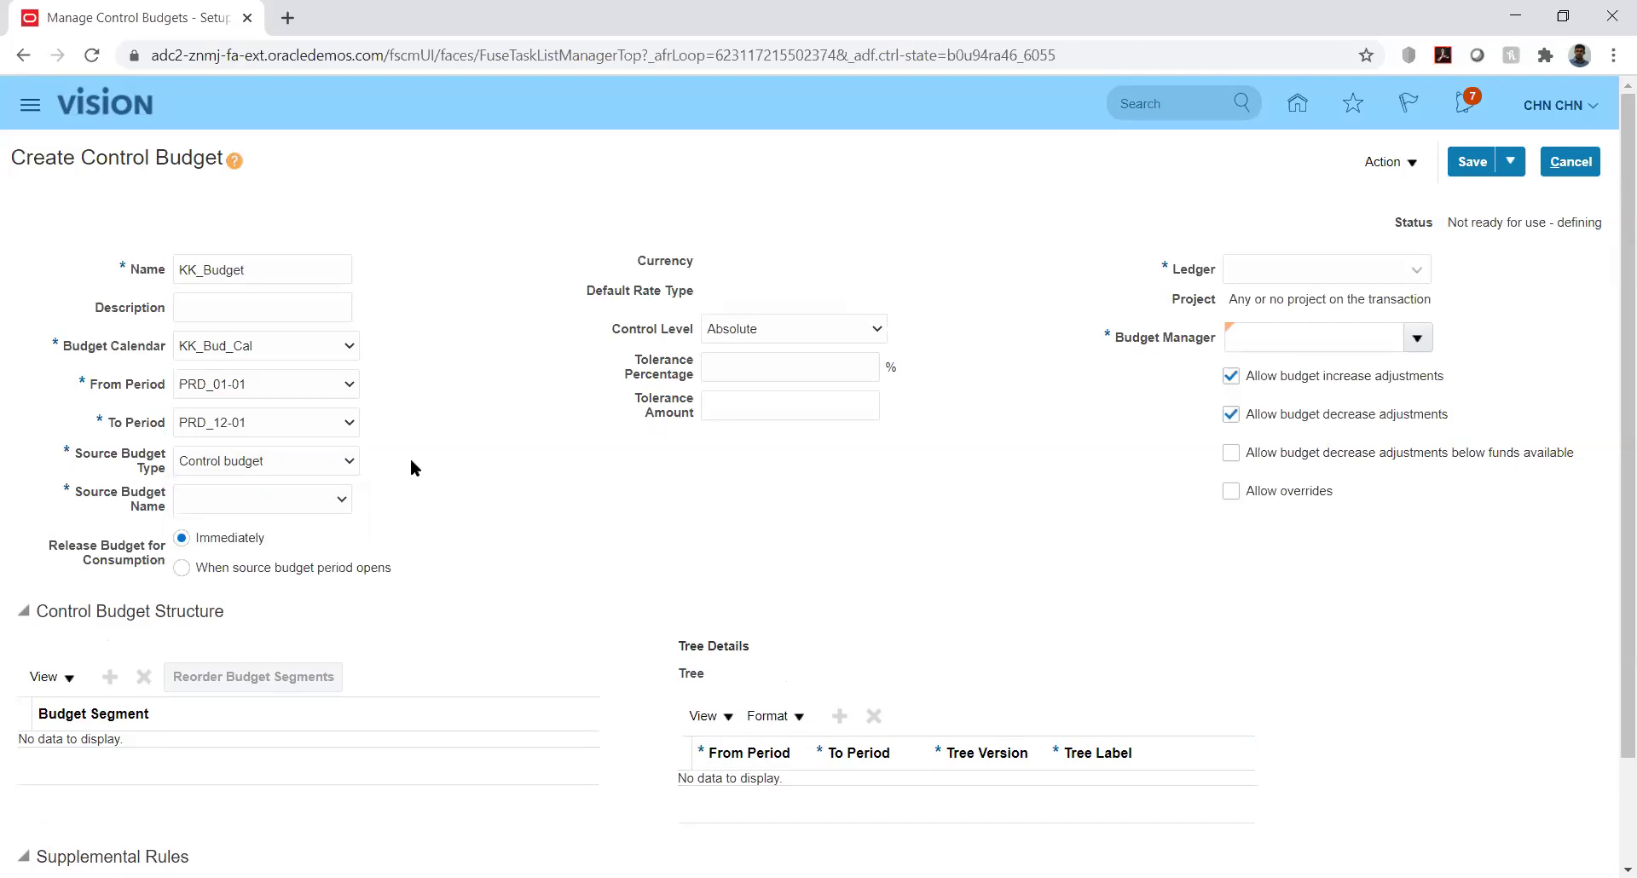
left_click(341, 462)
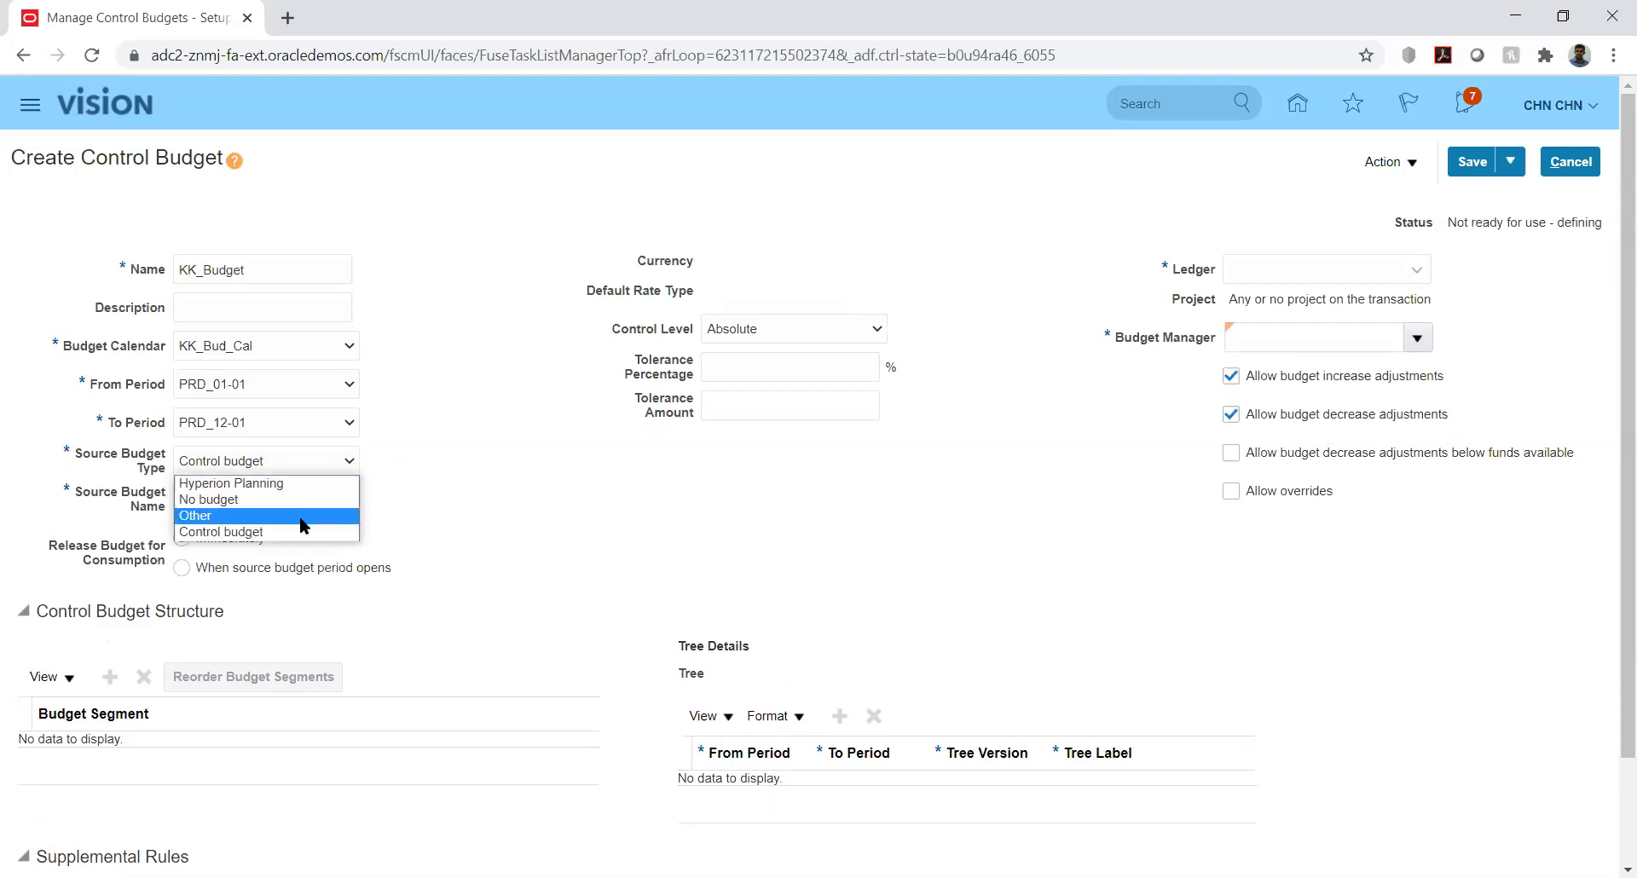
left_click(433, 525)
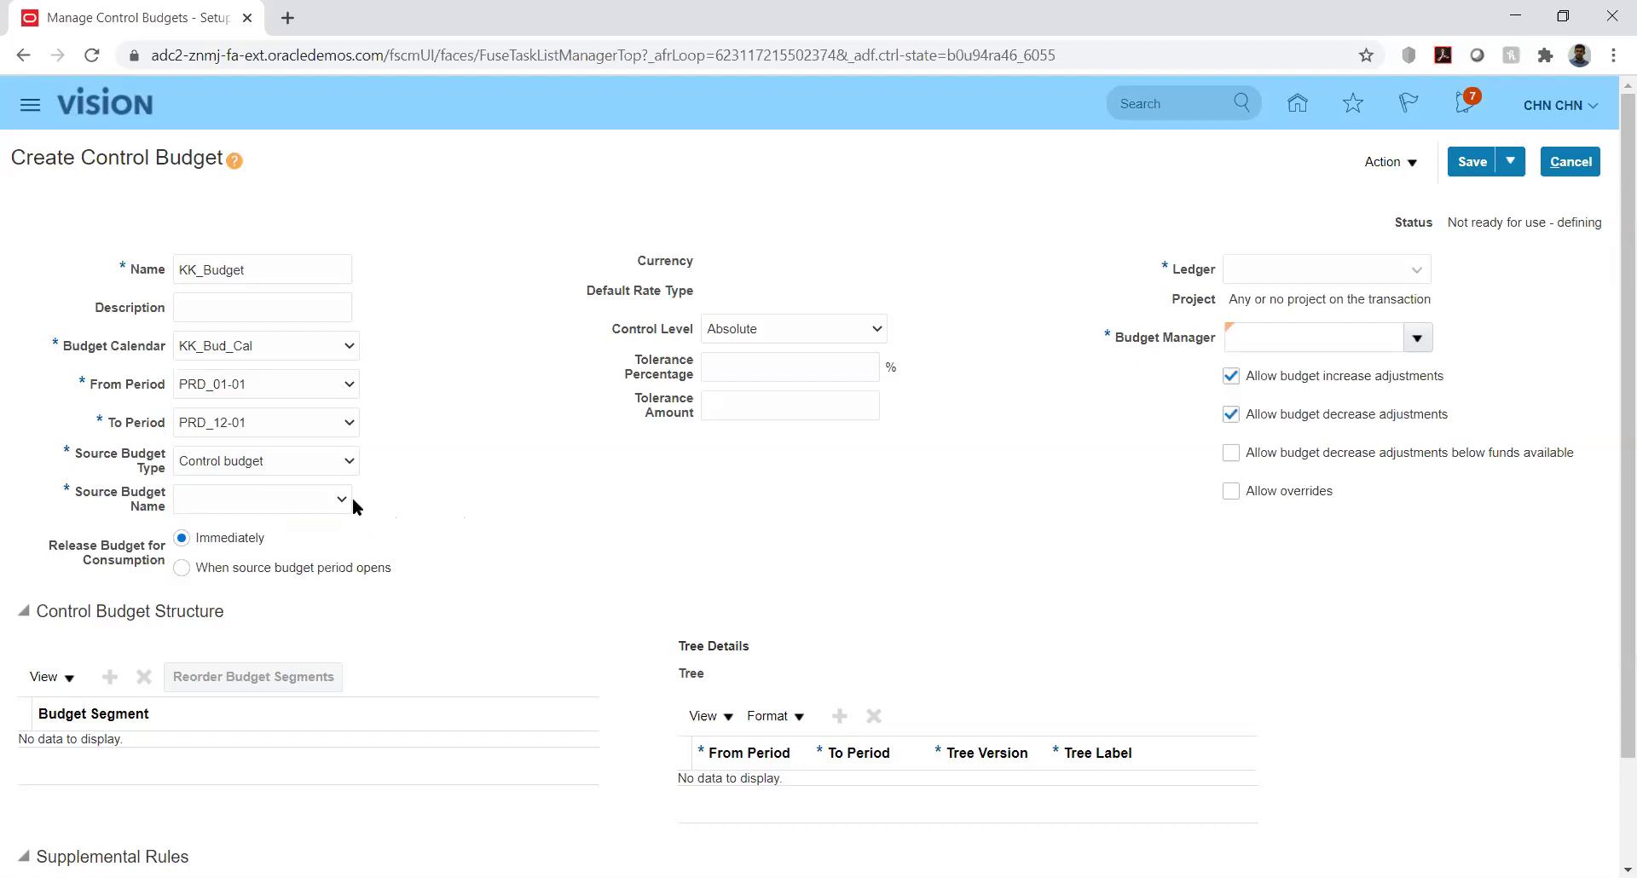
left_click(325, 506)
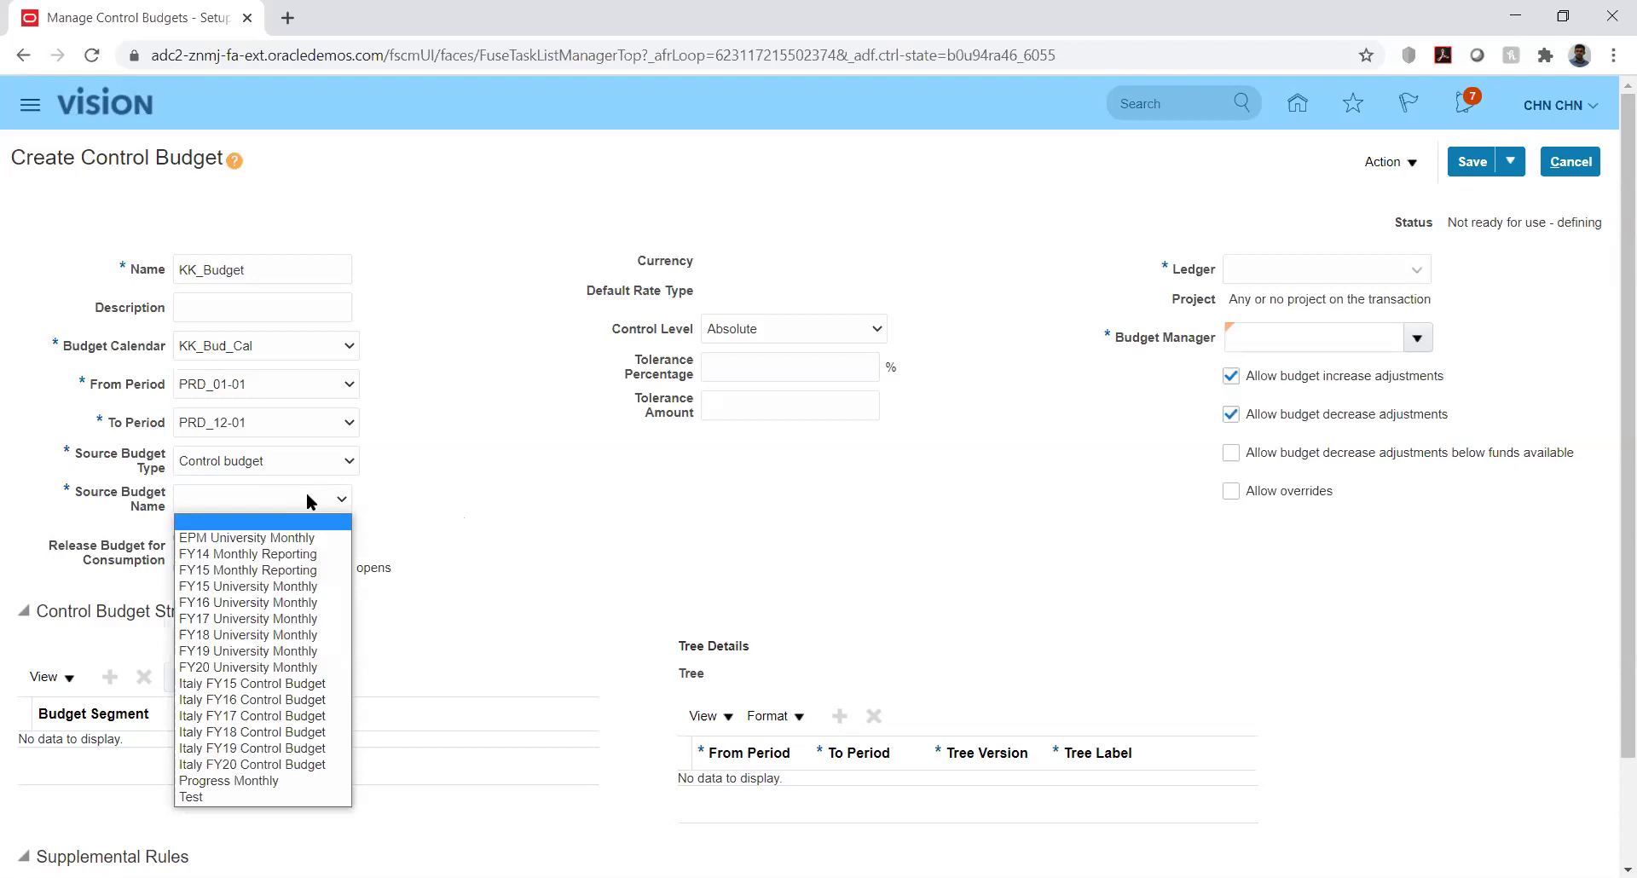
left_click(384, 479)
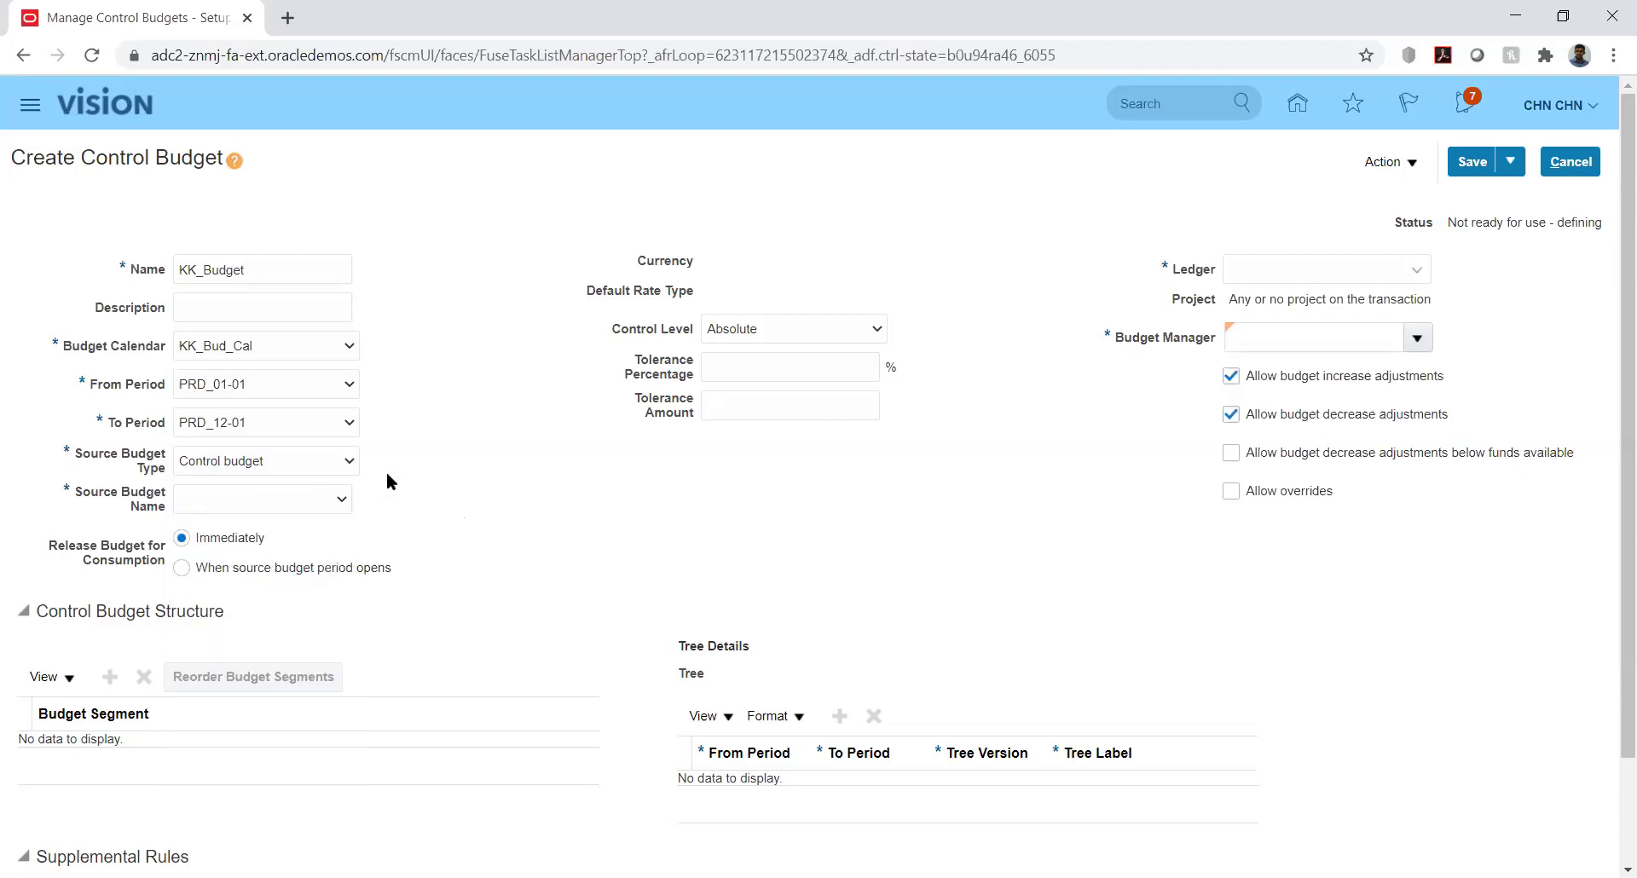
Change the source budget type to Other and accept the dependent-values warning
left_click(324, 452)
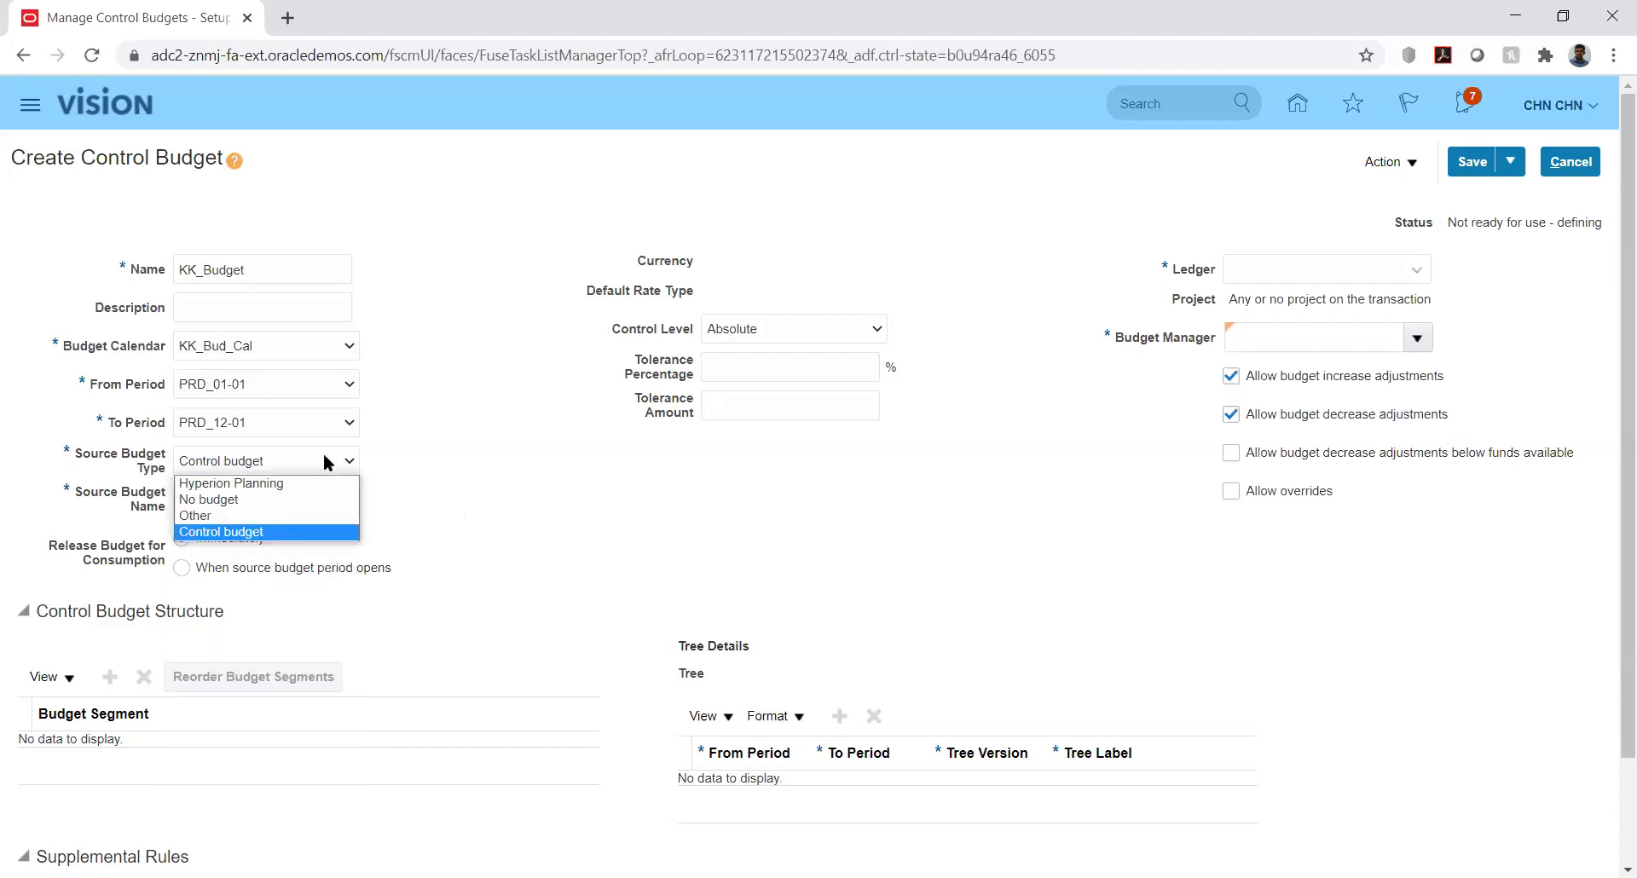
left_click(290, 515)
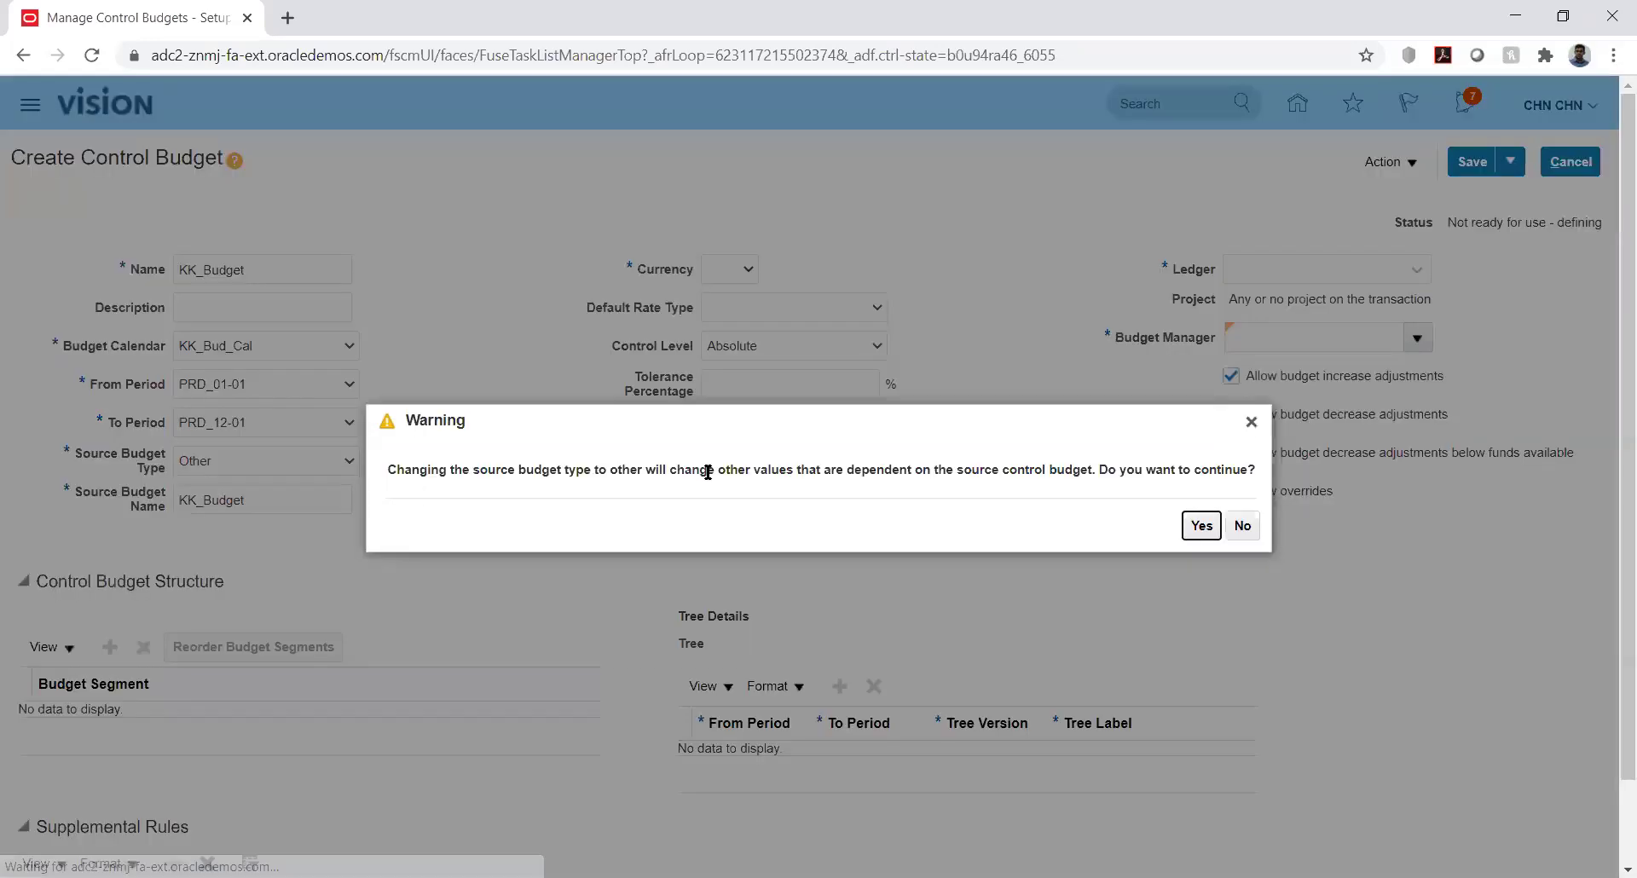
left_click(1199, 525)
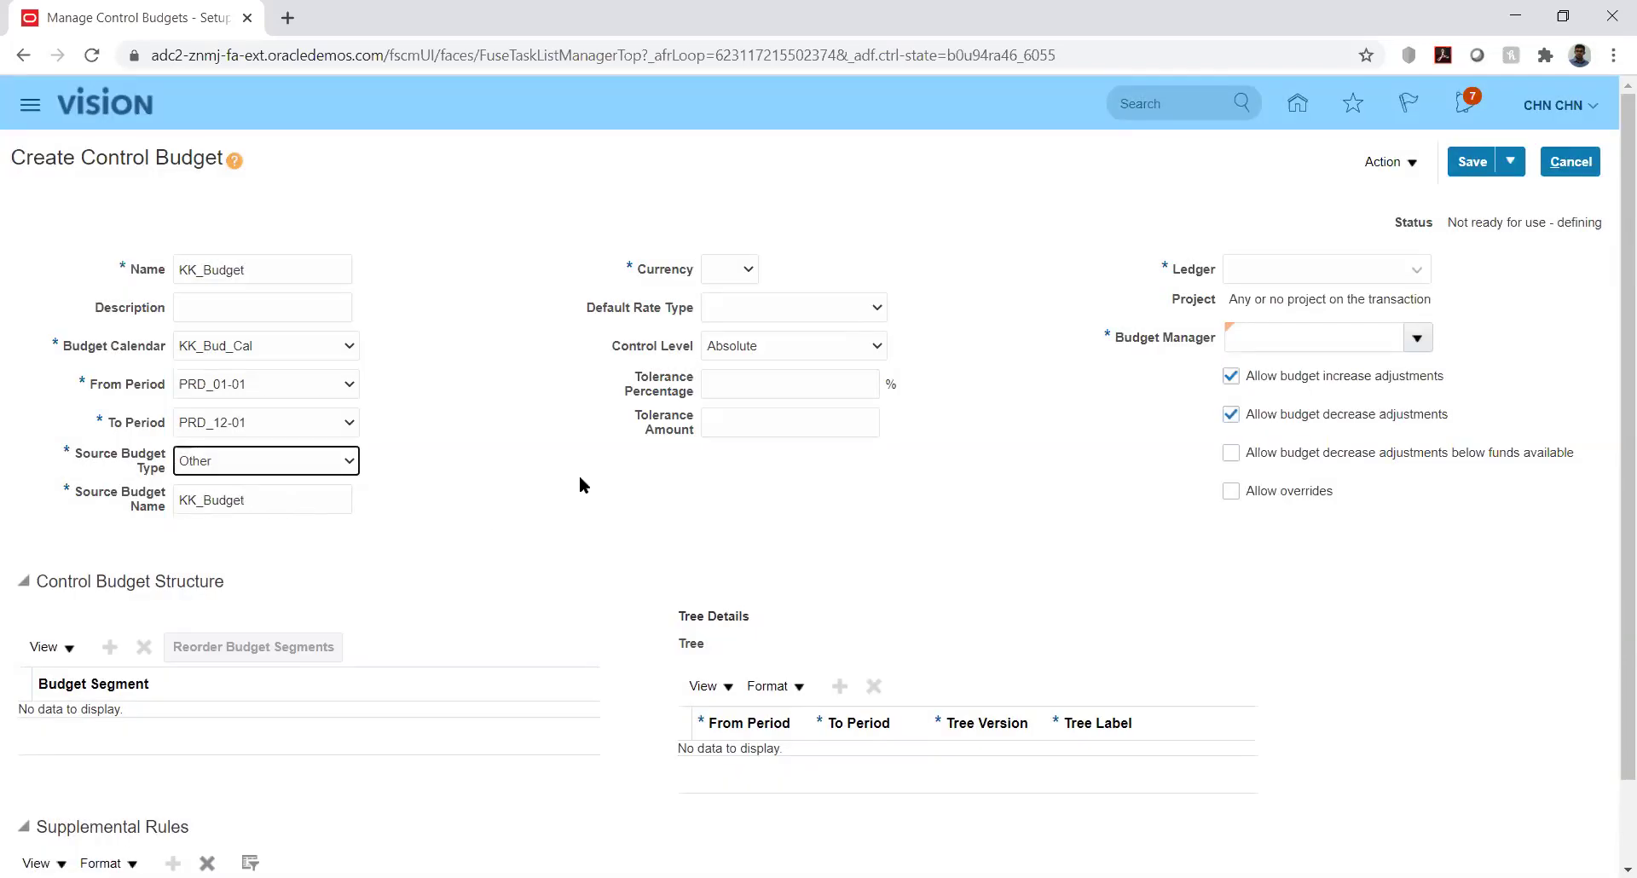
left_click(510, 449)
Set the currency to USD - US Dollar, keeping the source budget type as Other
left_click(724, 268)
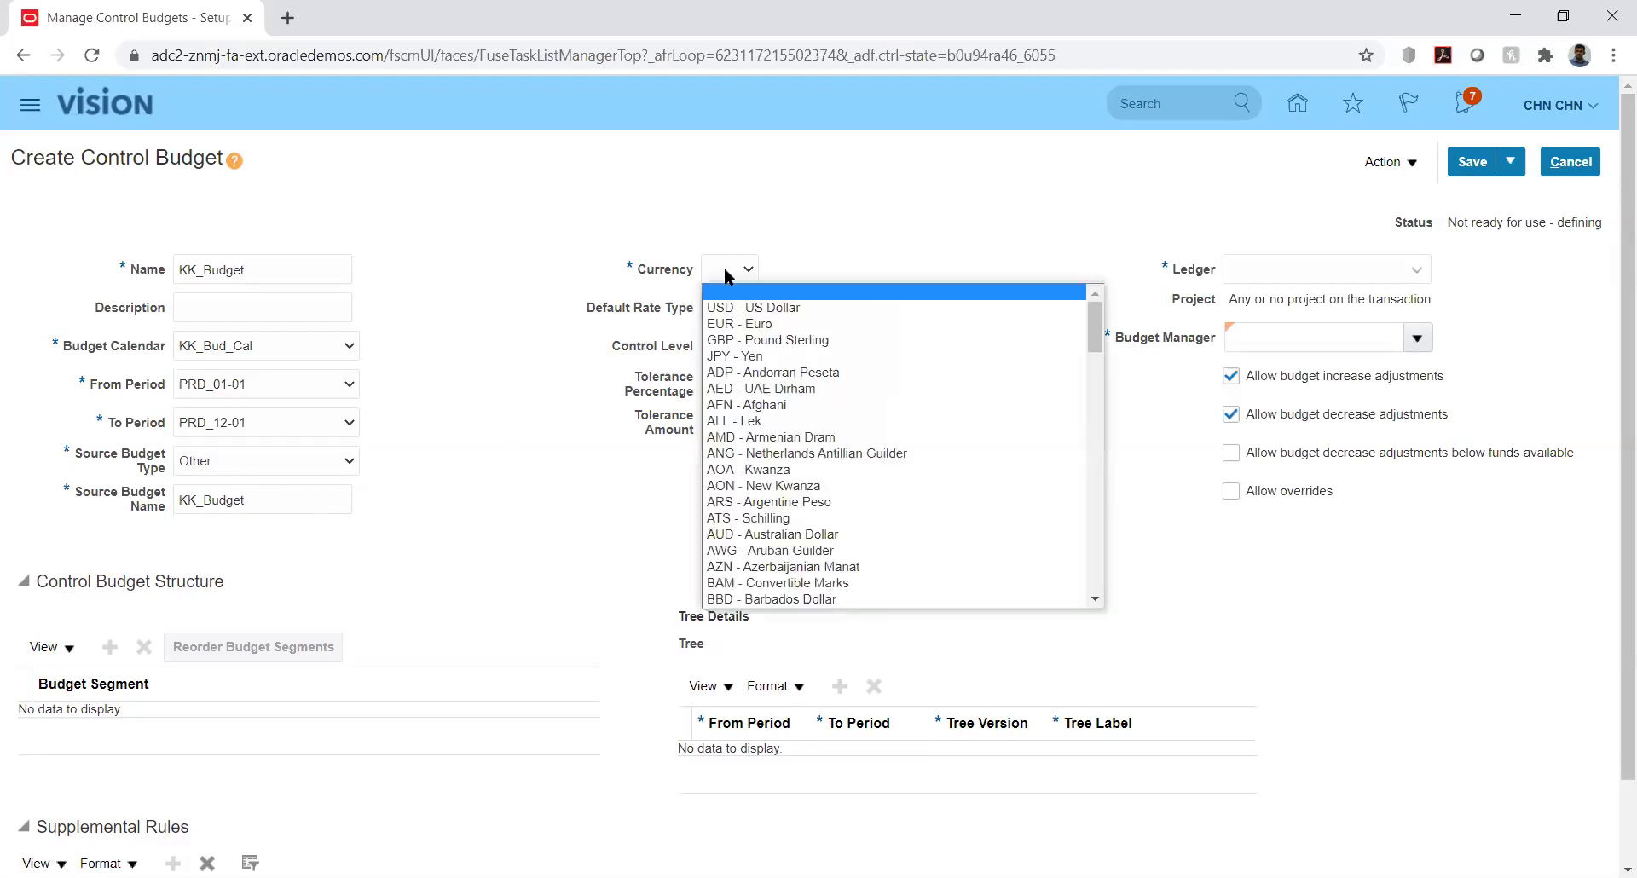
left_click(727, 315)
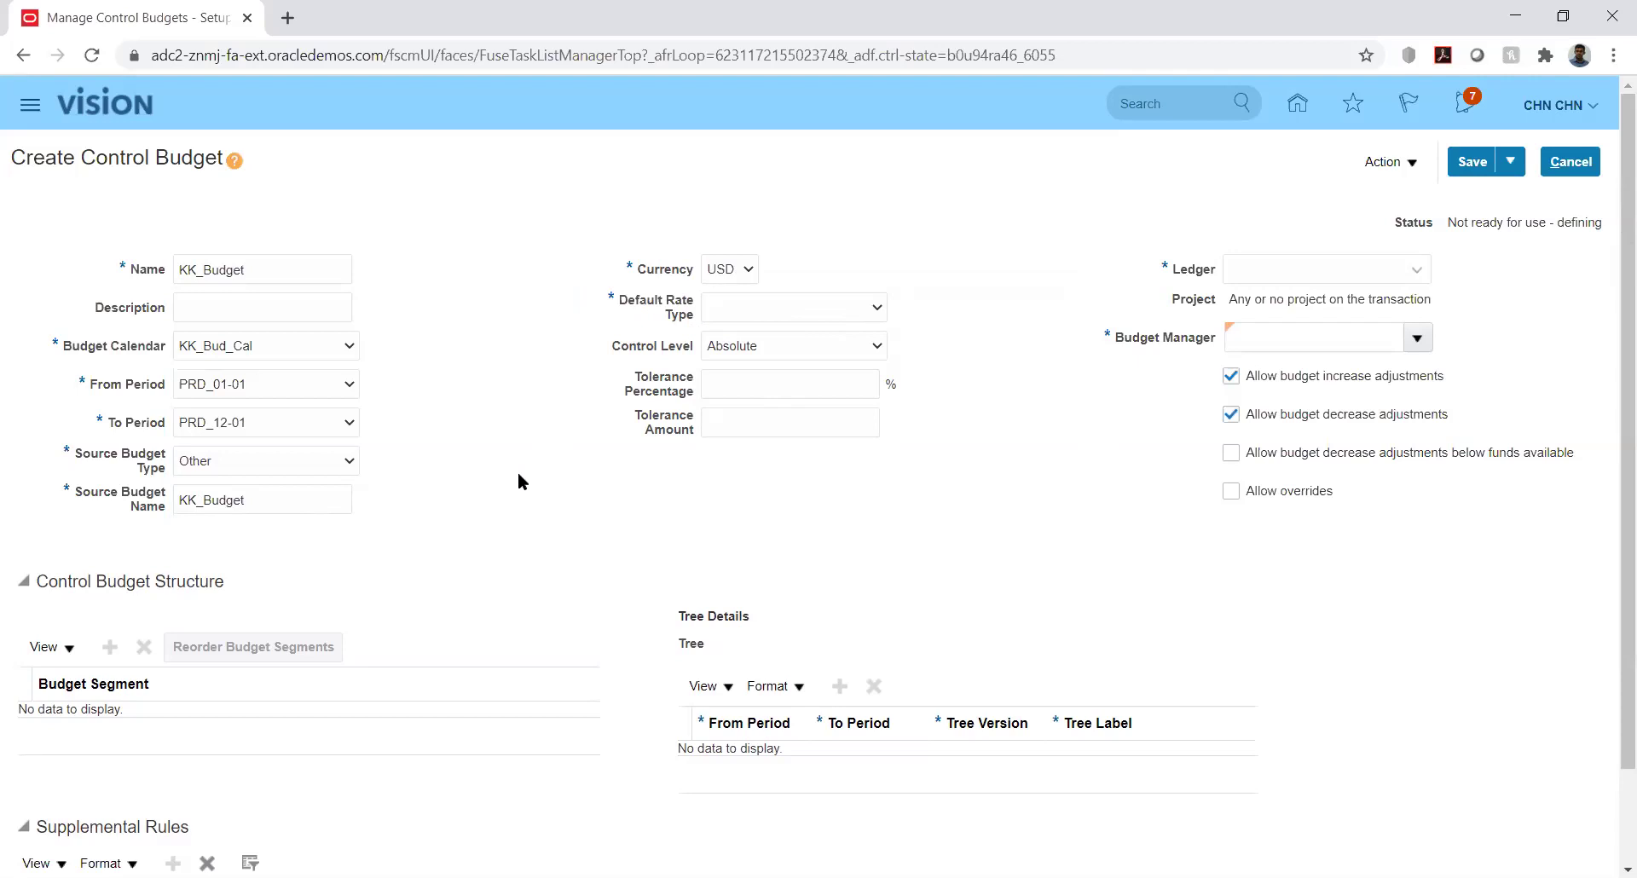
left_click(307, 467)
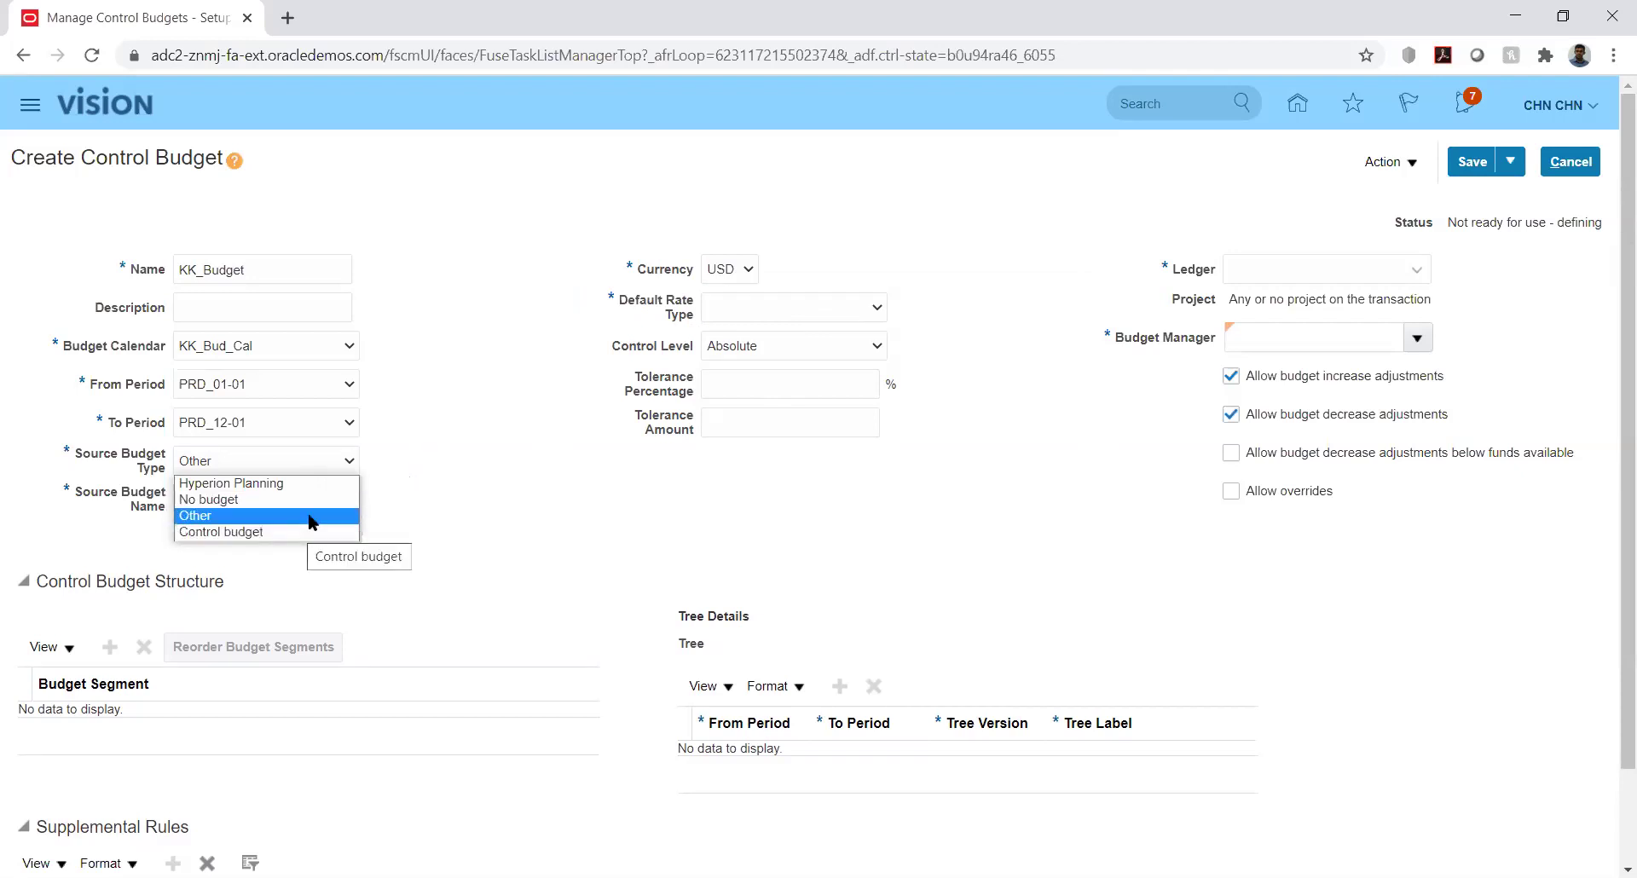
left_click(502, 385)
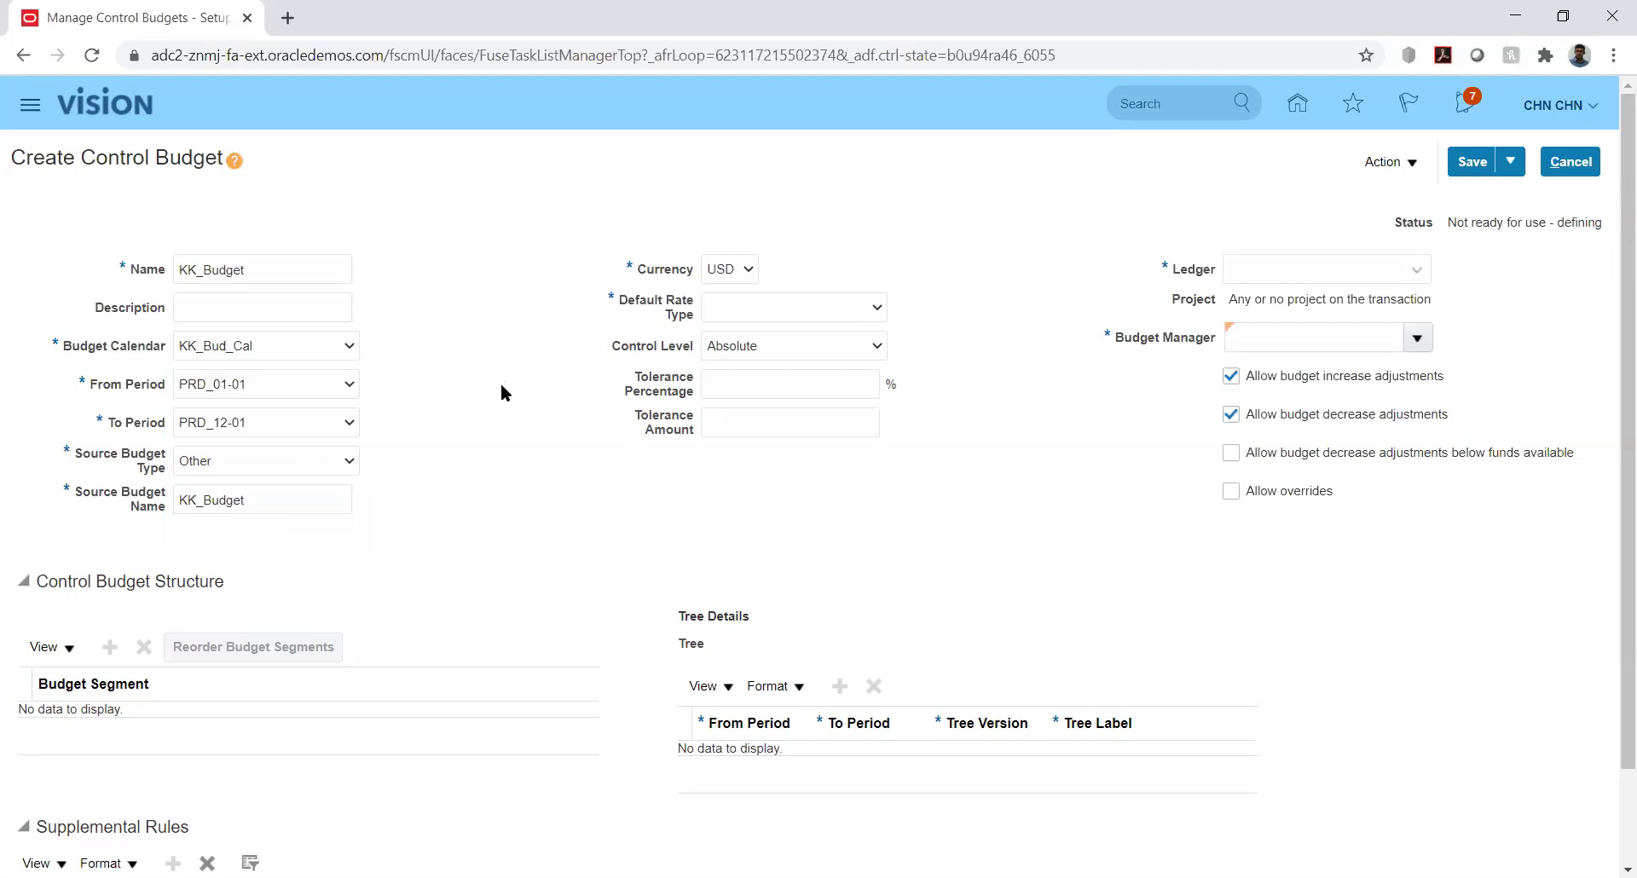
Choose Corporate as KK_Budget's default rate type
left_click(806, 308)
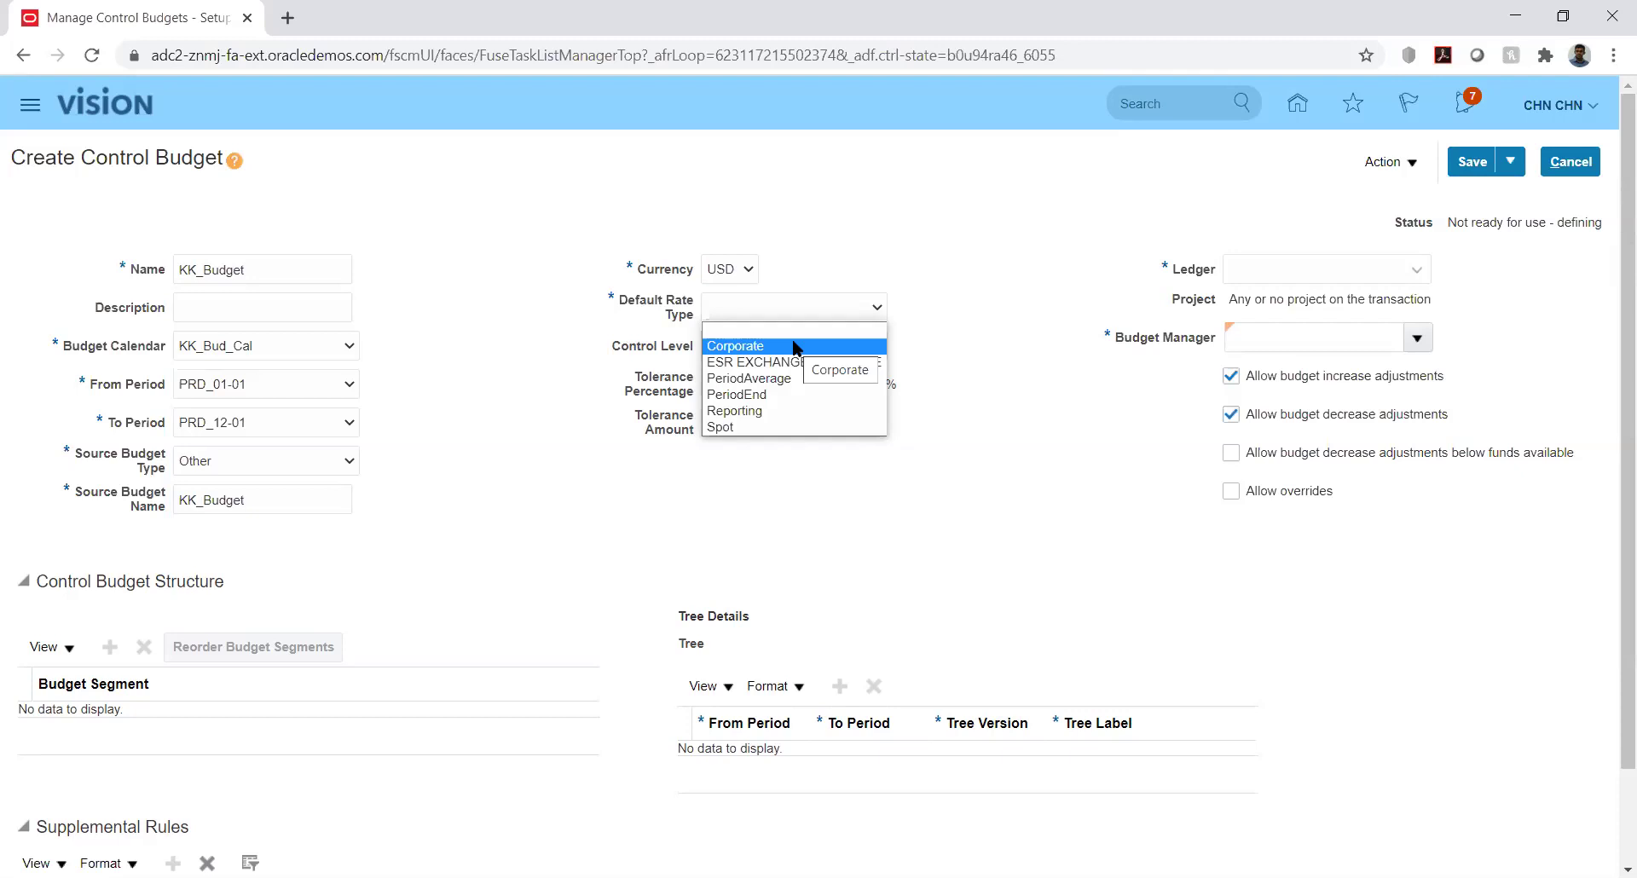
left_click(793, 345)
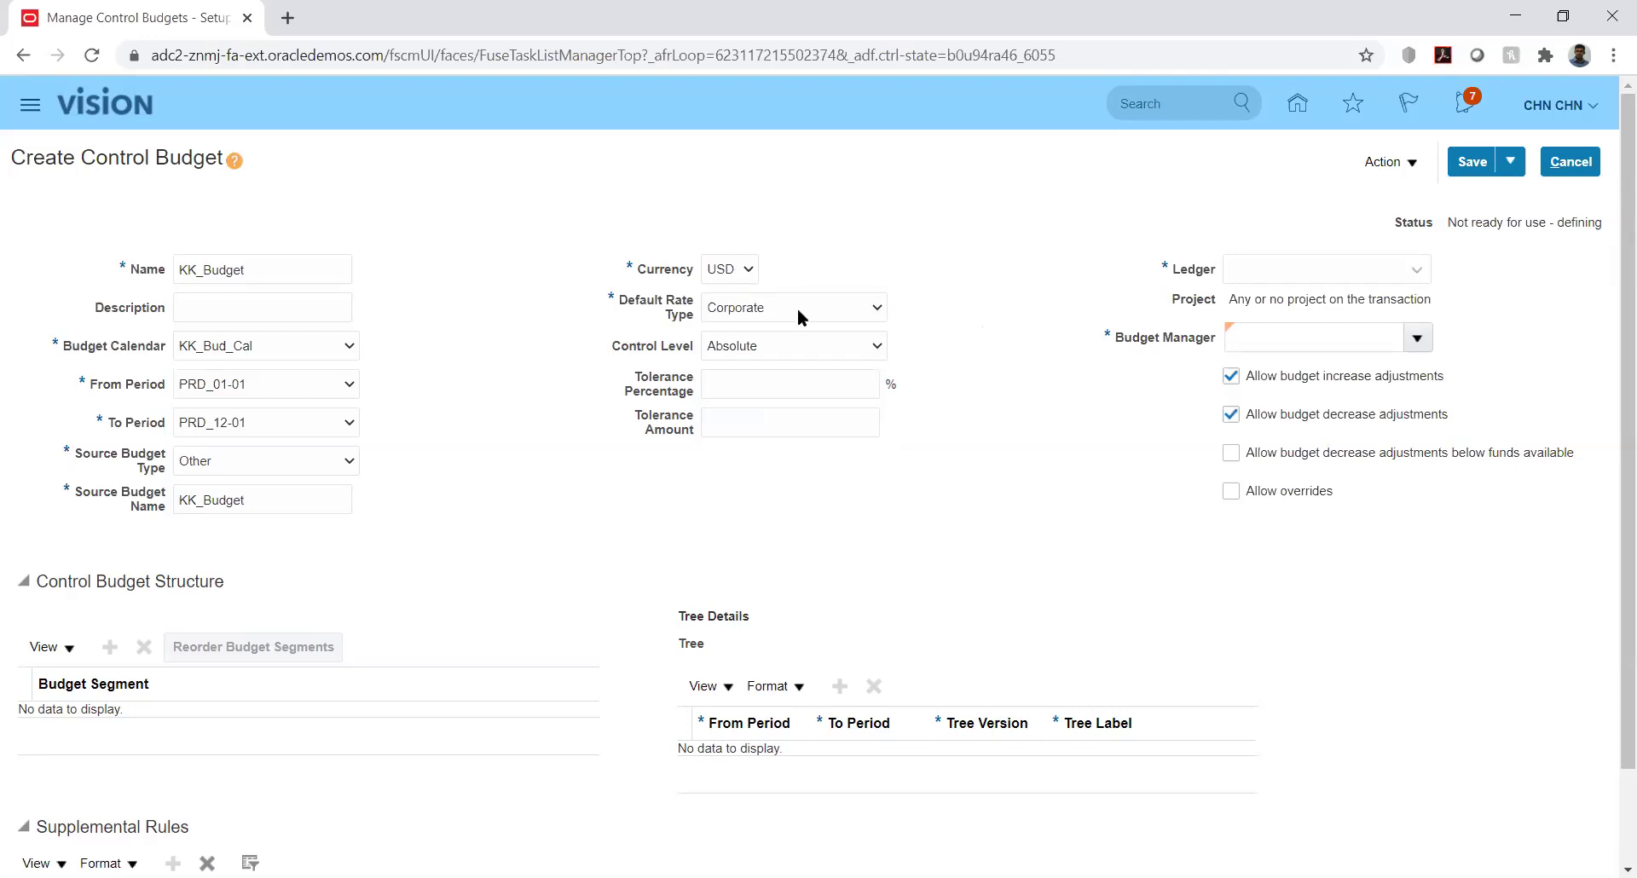
left_click(852, 345)
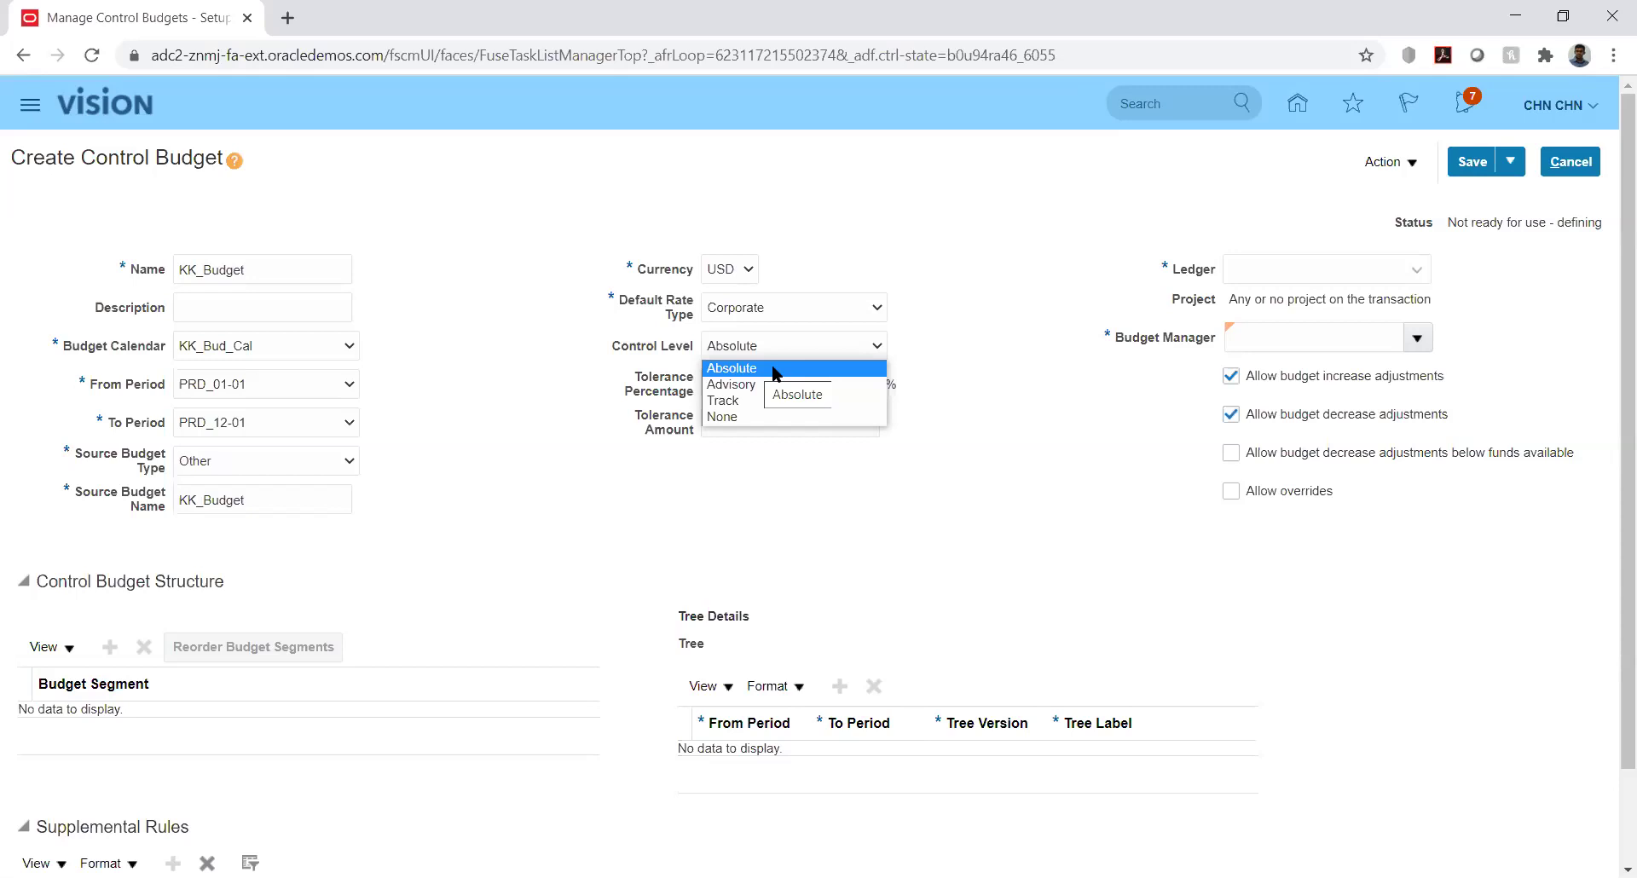
Confirm Absolute as KK_Budget's control level
left_click(775, 371)
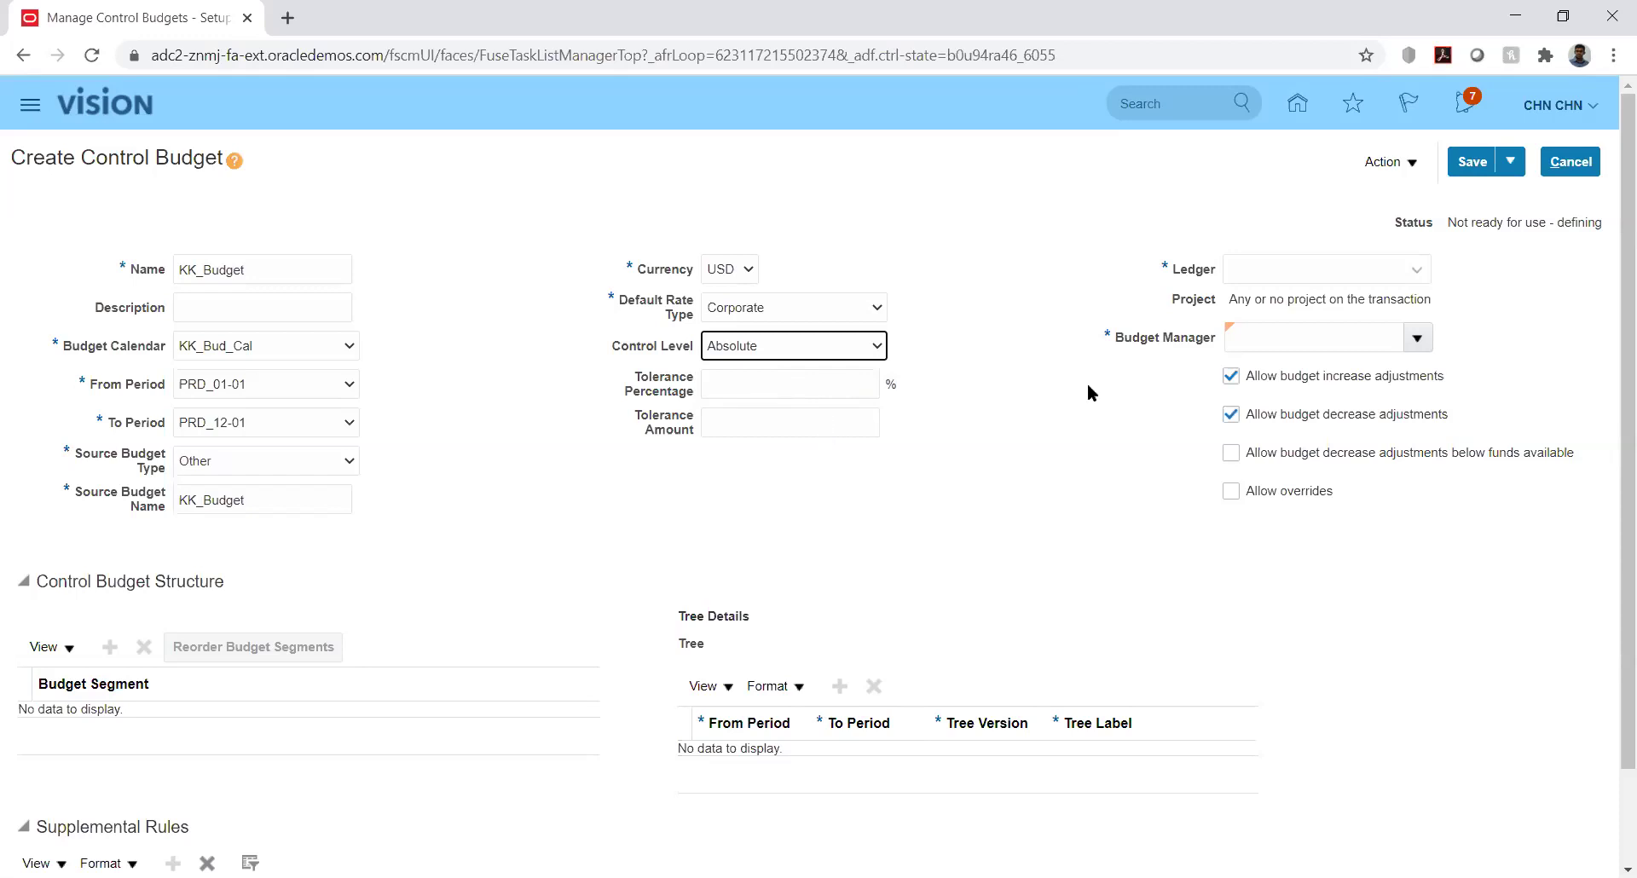
left_click(1417, 274)
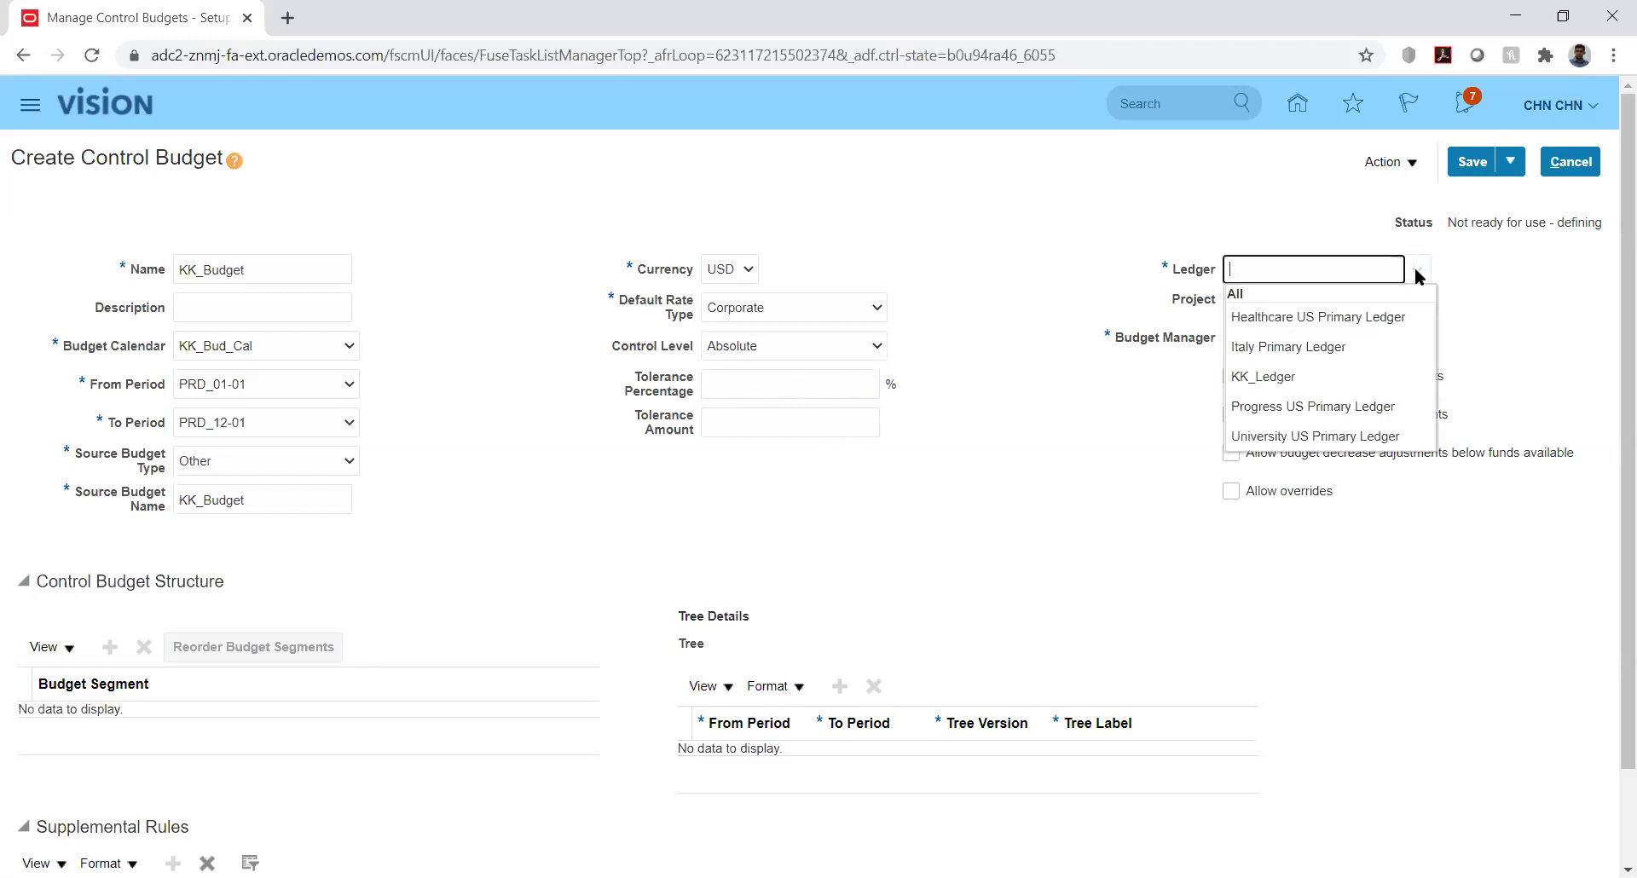
Assign KK_Ledger as the budget's ledger, leaving the control level at Absolute
left_click(1278, 379)
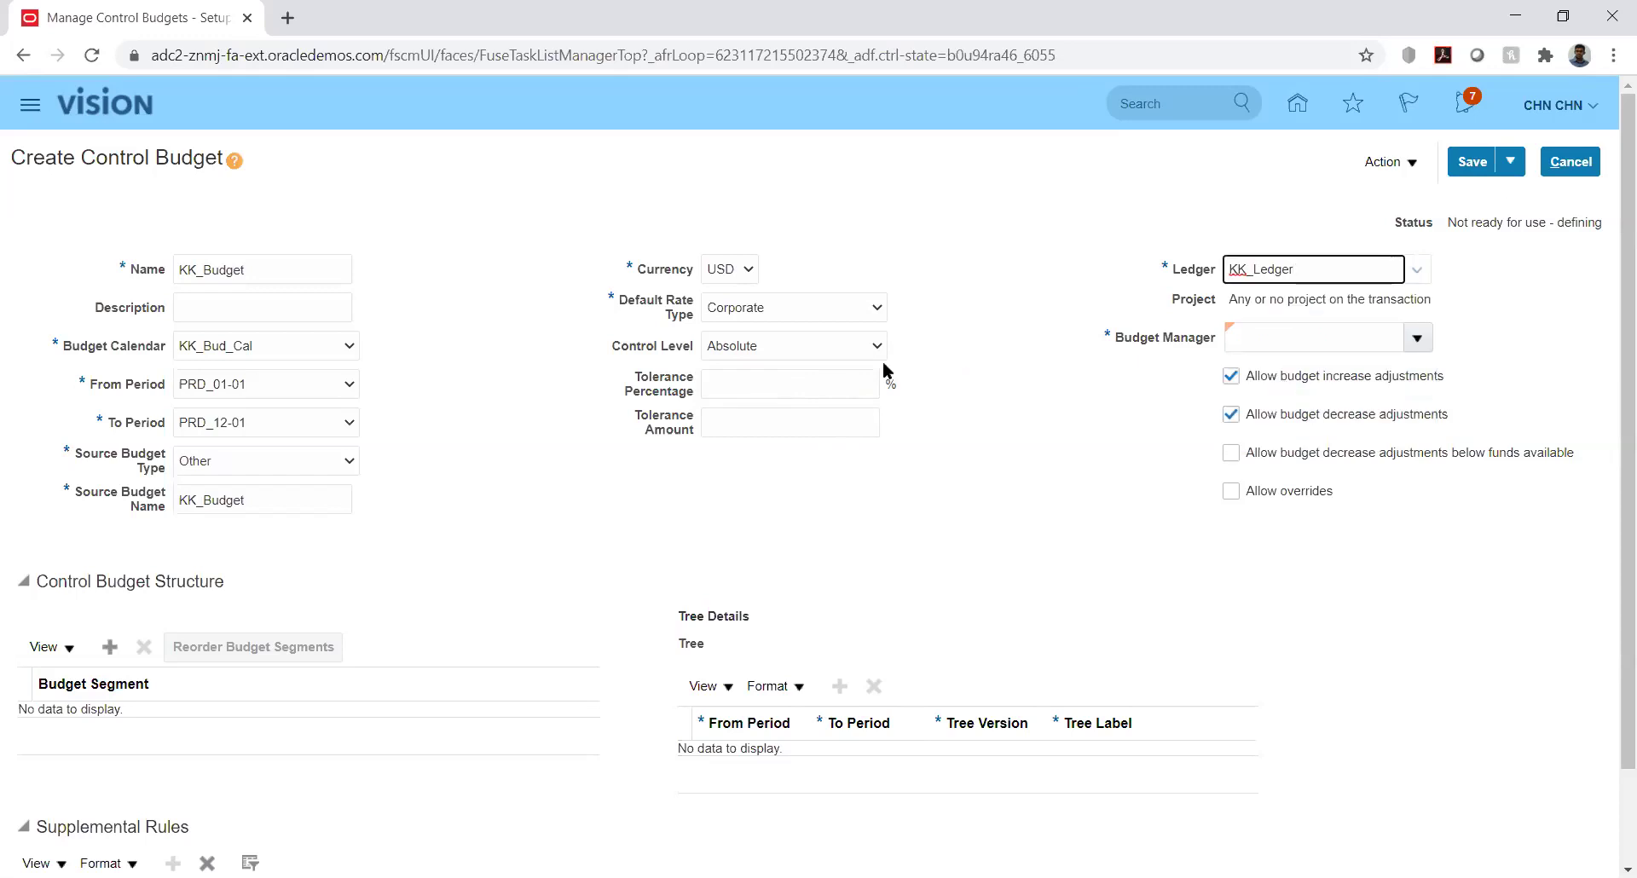
left_click(861, 344)
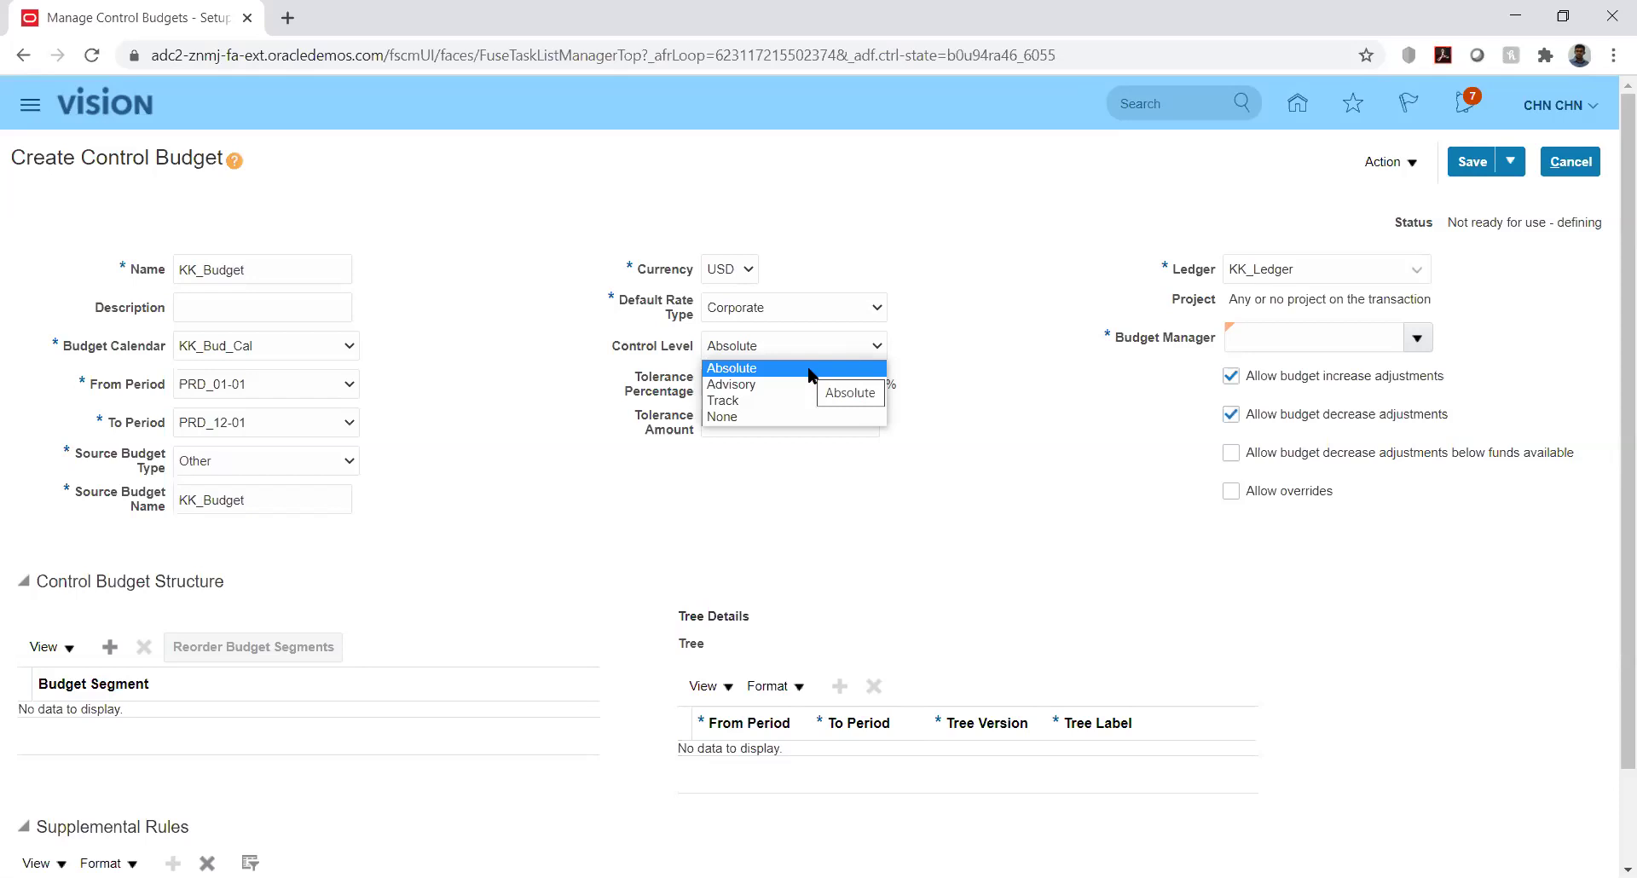
left_click(810, 369)
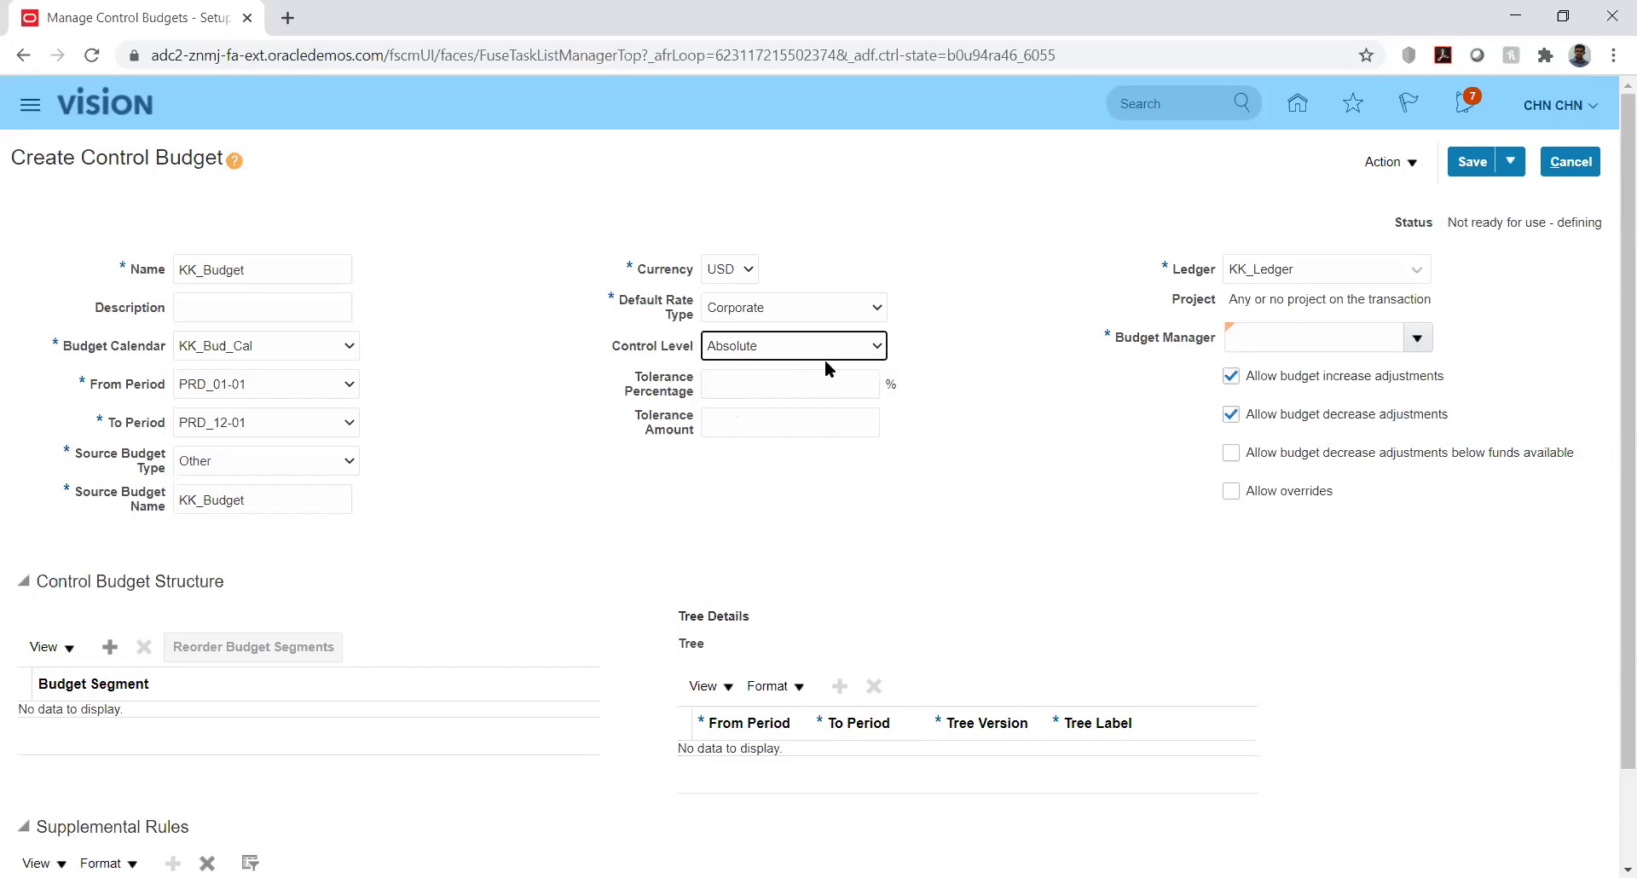
left_click(989, 320)
Search budget managers by user name, abandon the search, and cancel the unsaved KK_Budget
left_click(1420, 339)
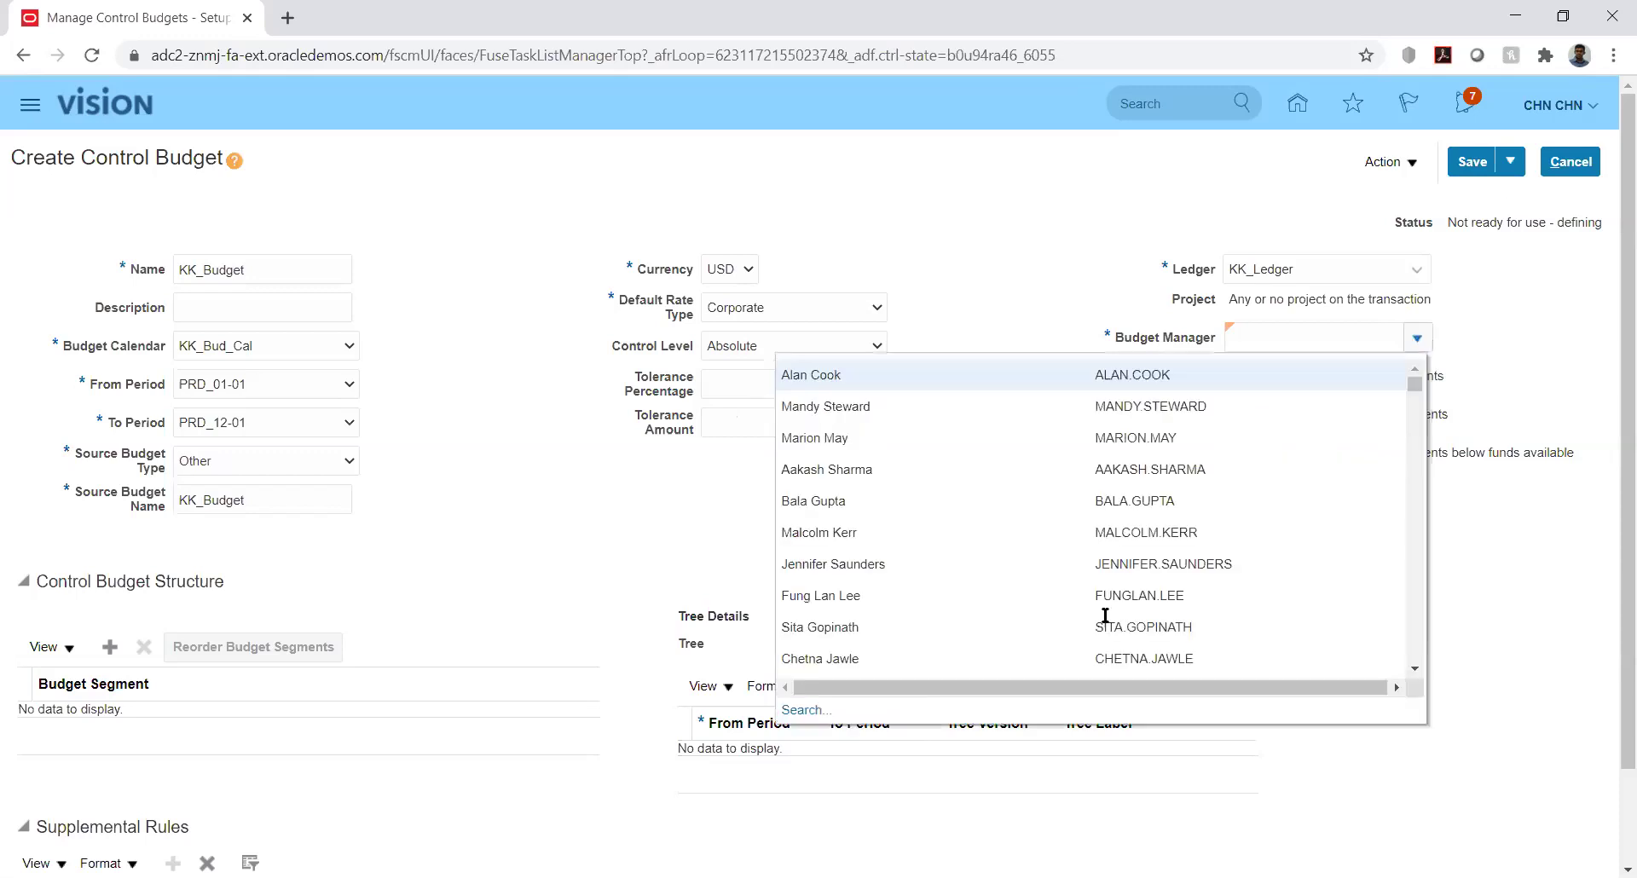
left_click(806, 711)
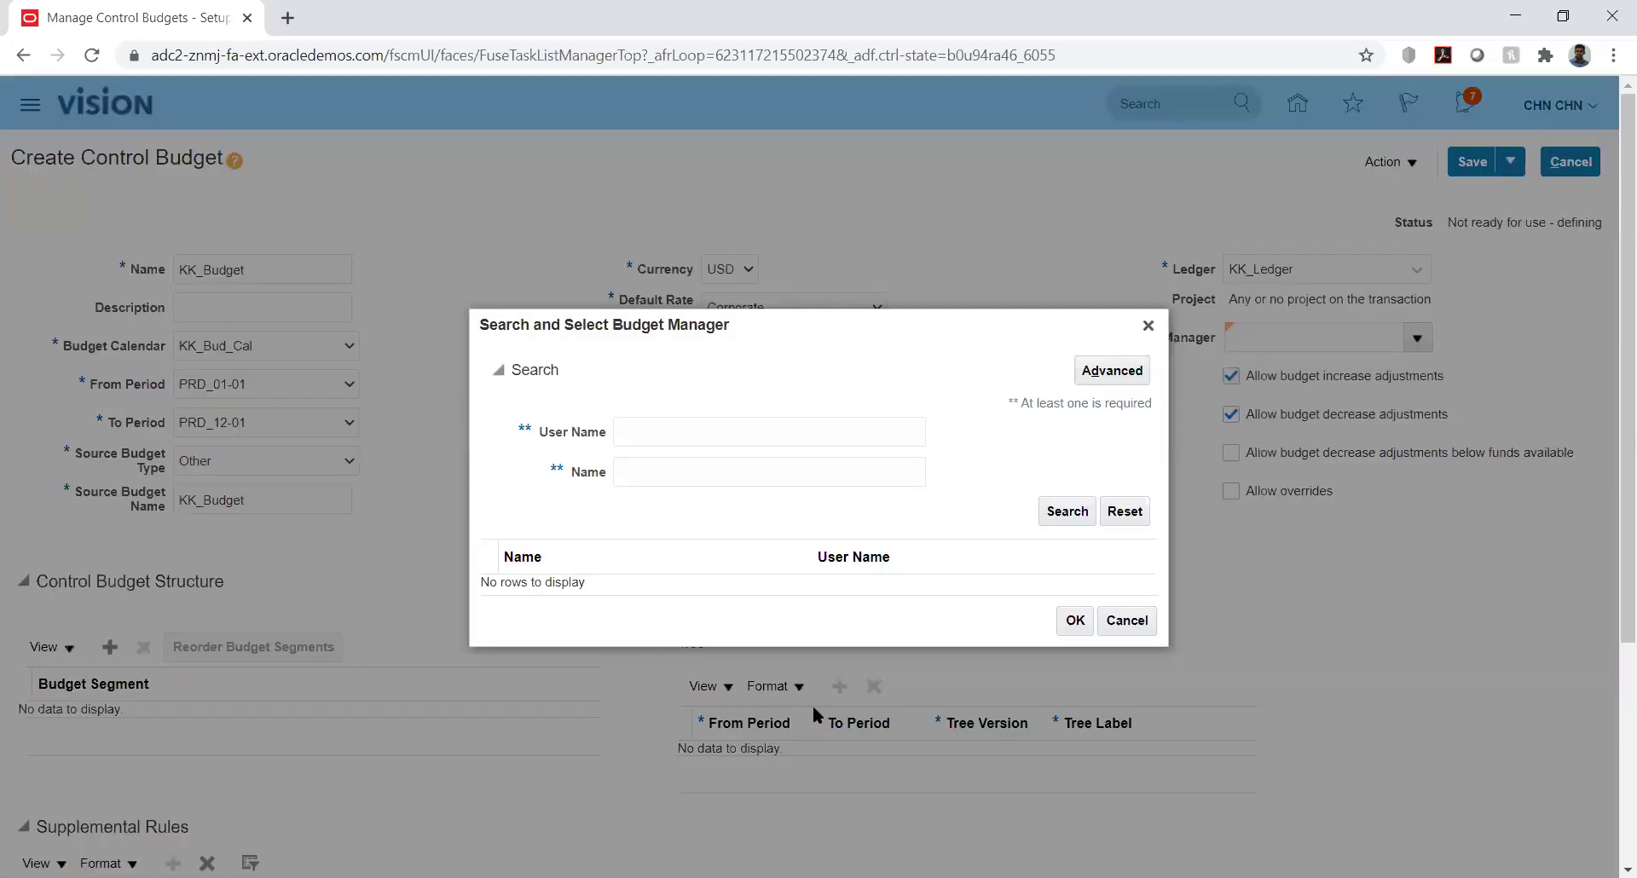
left_click(708, 433)
type("CHN")
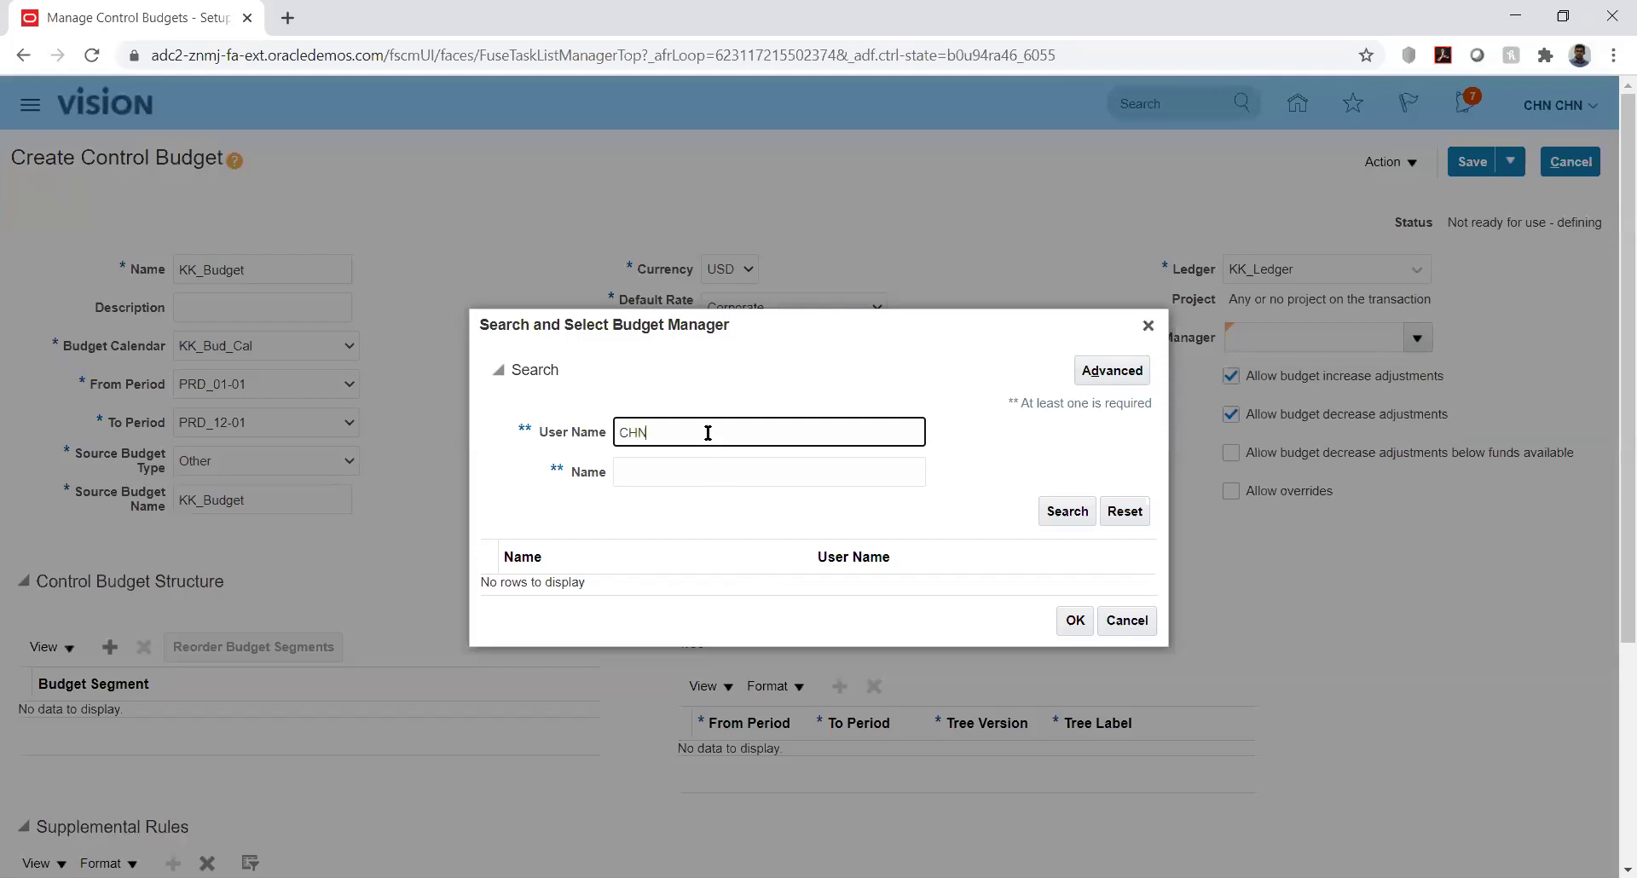
type(".CHN")
left_click(1065, 511)
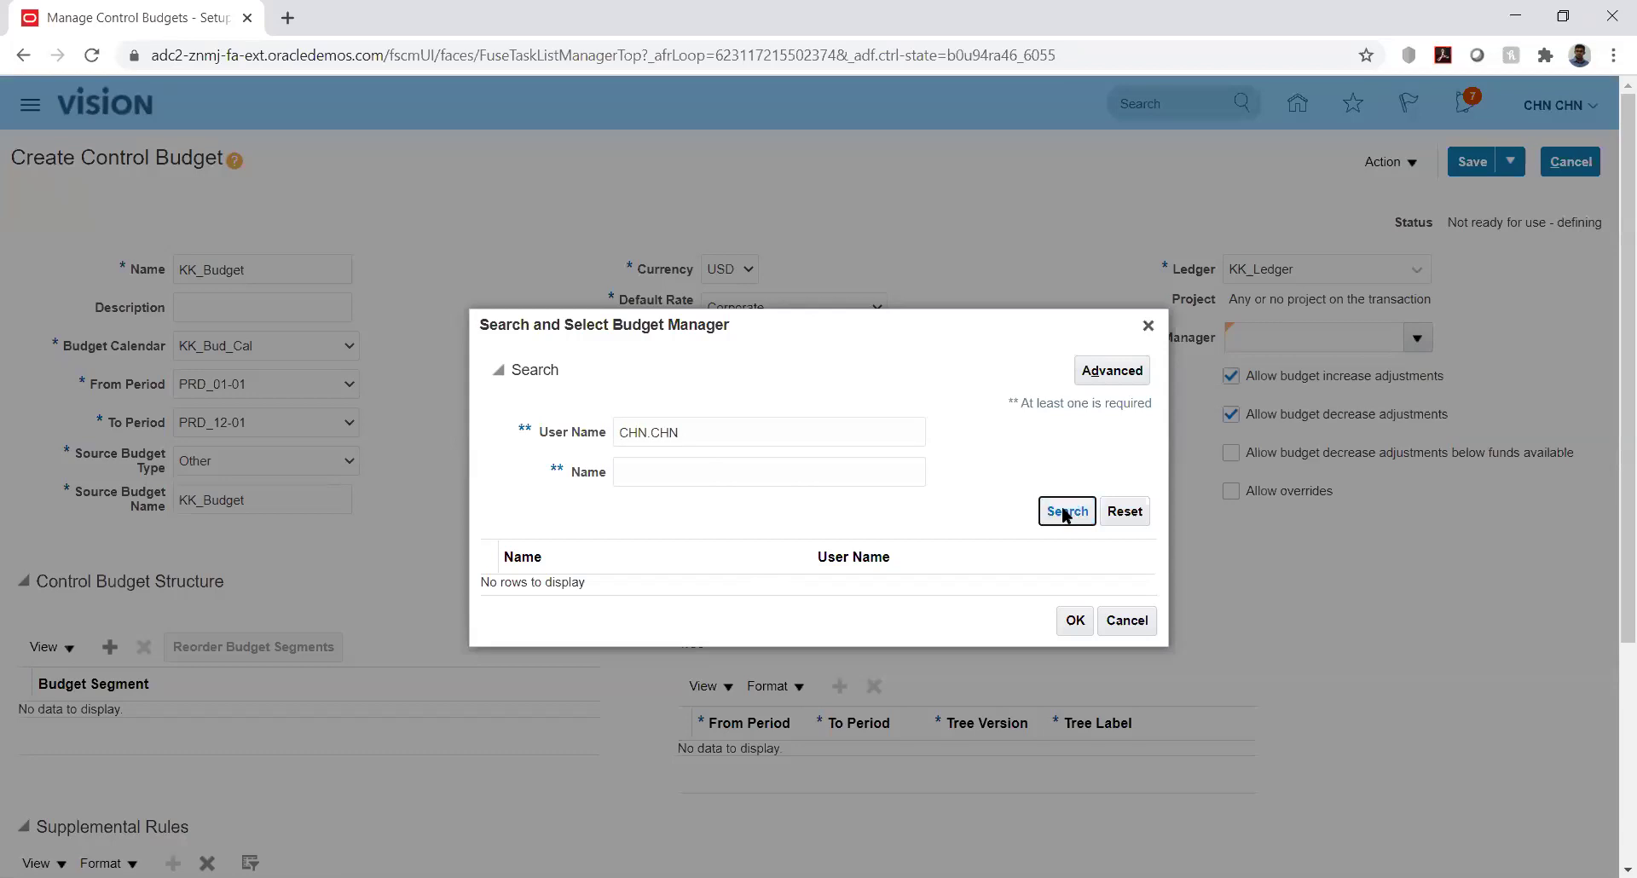
left_click(1147, 325)
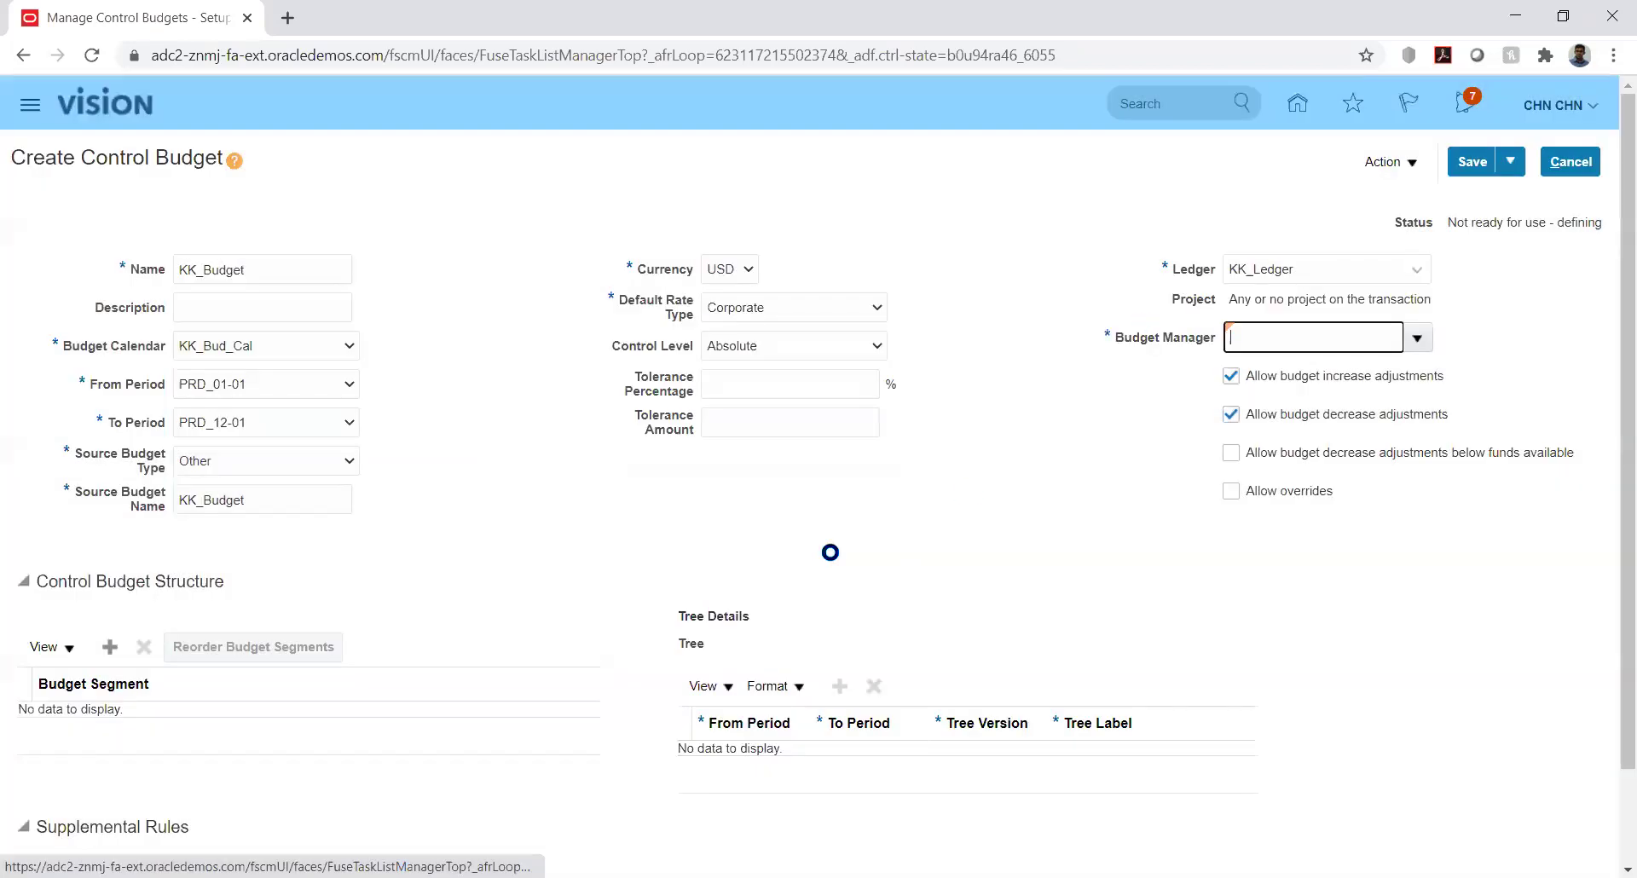
left_click(1048, 502)
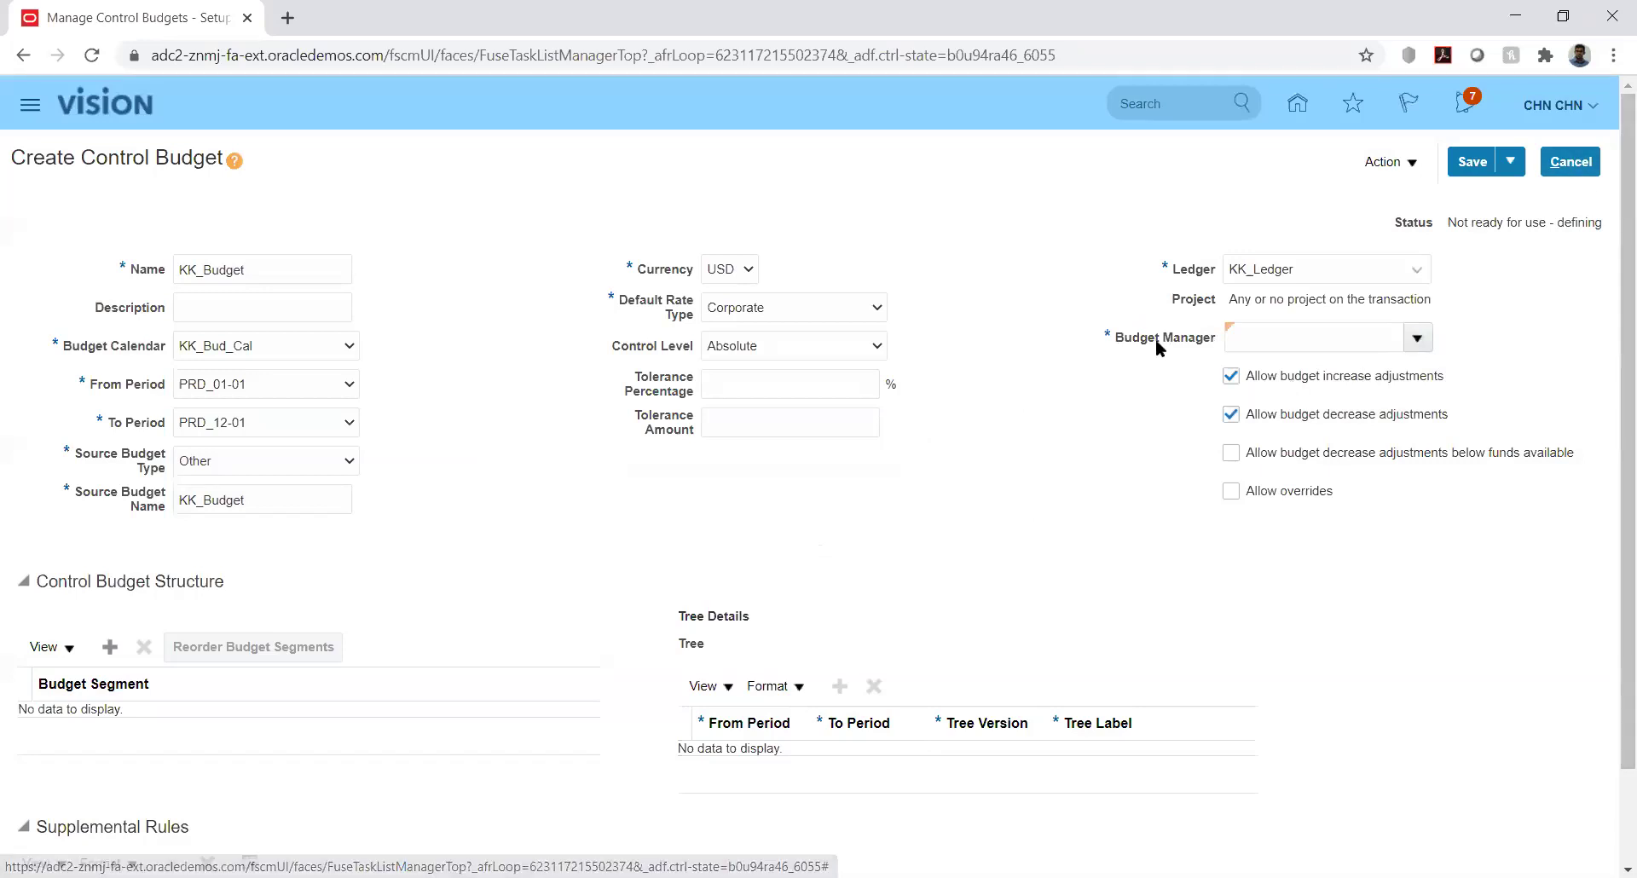
left_click(1573, 162)
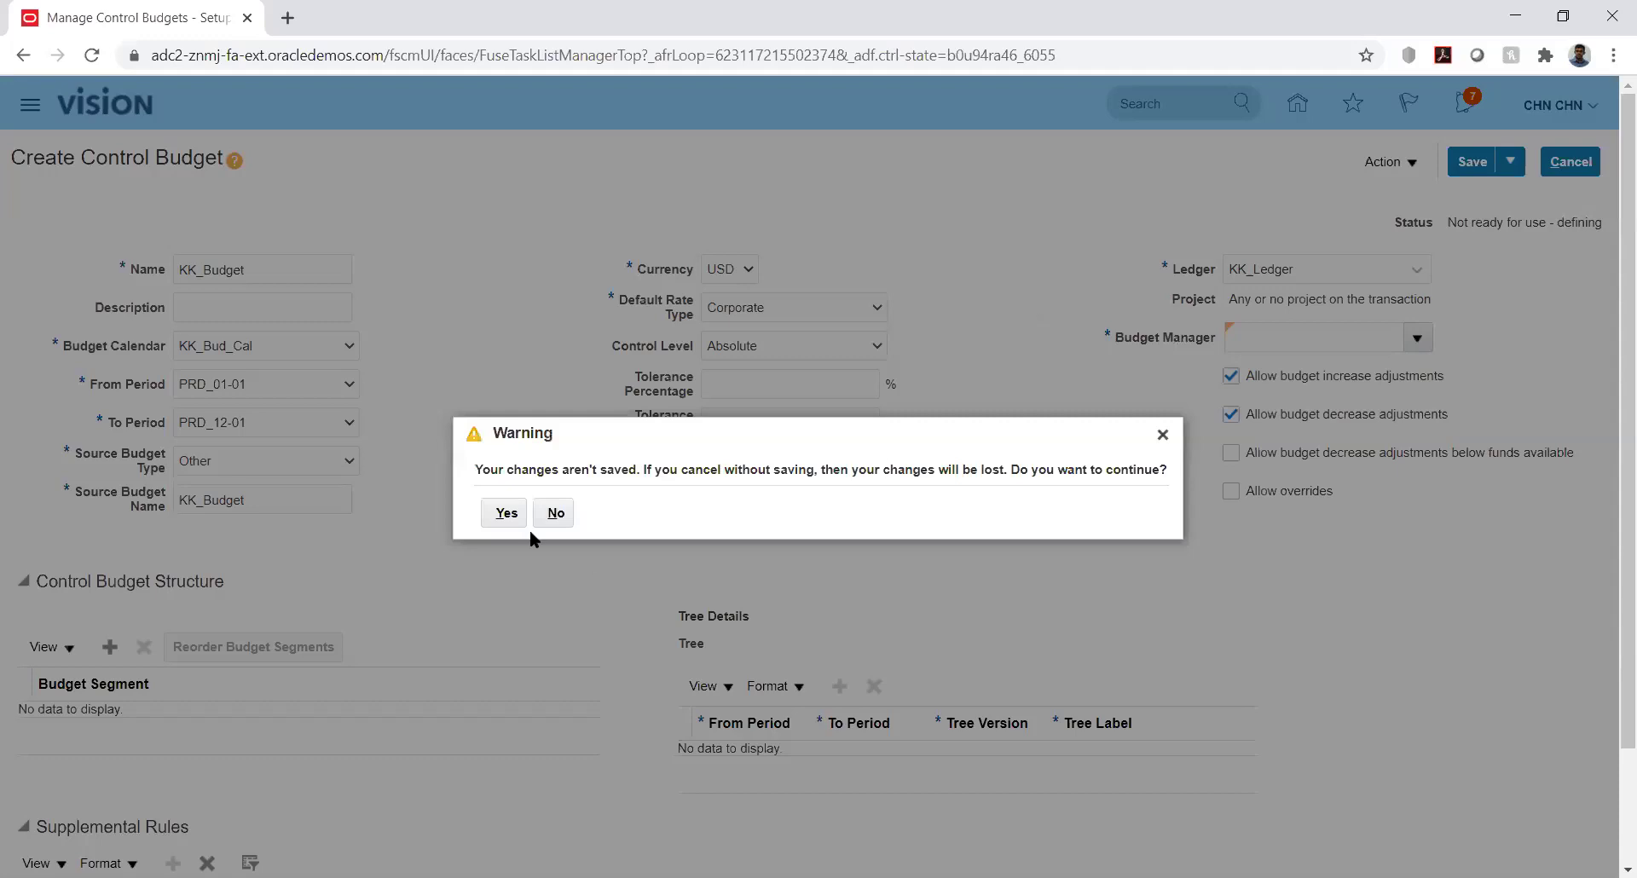
Discard the unsaved control budget and return to the home page
left_click(505, 514)
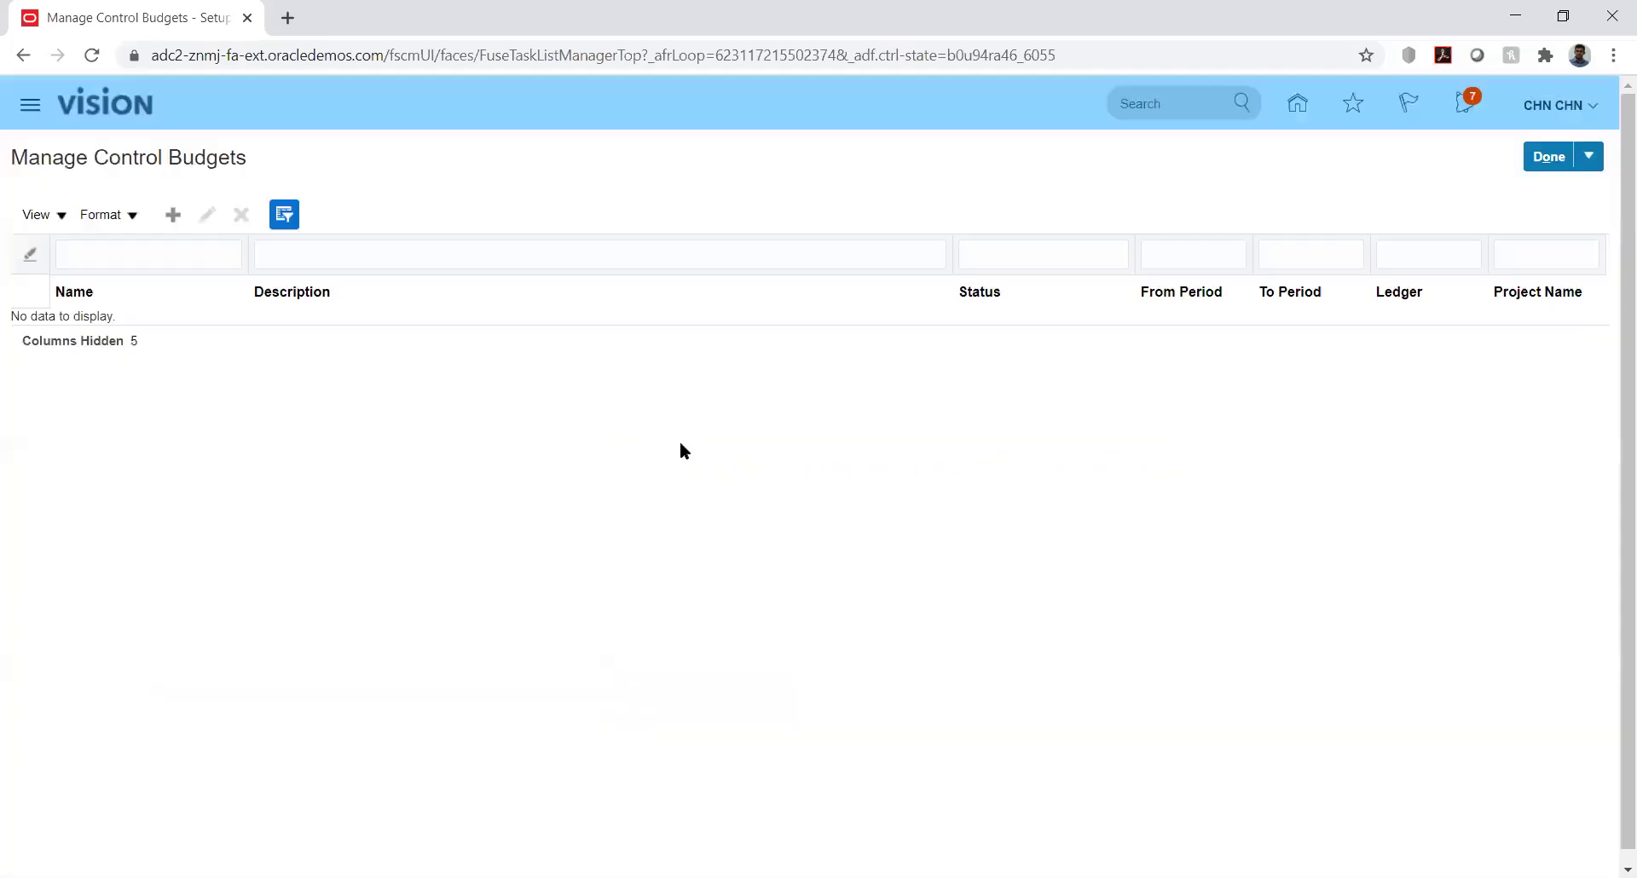
left_click(1297, 104)
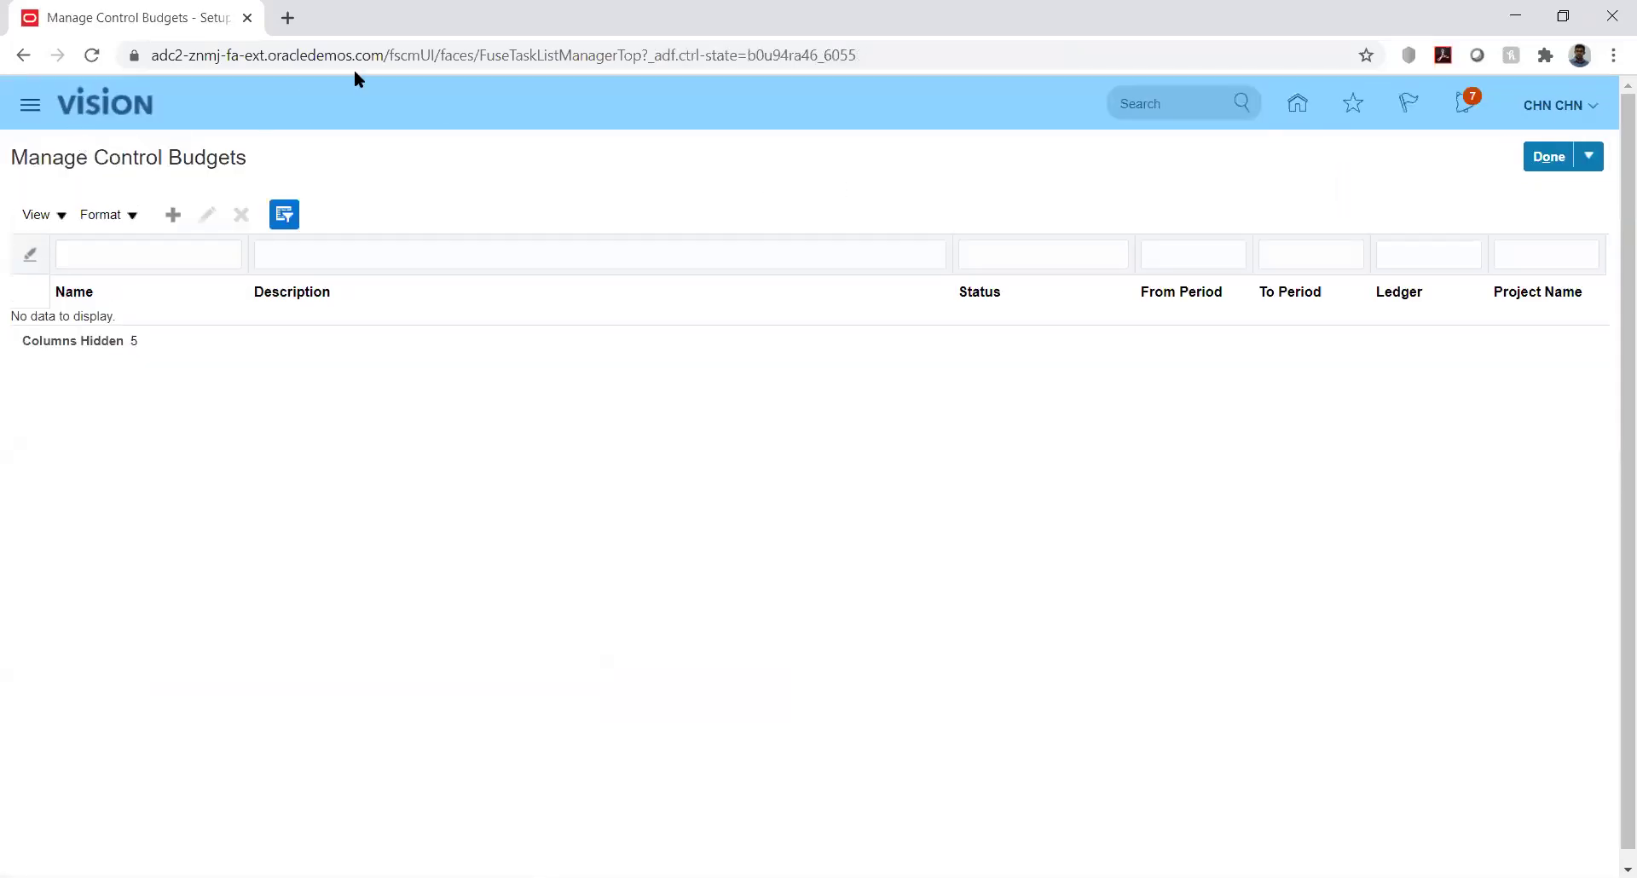
left_click(1542, 160)
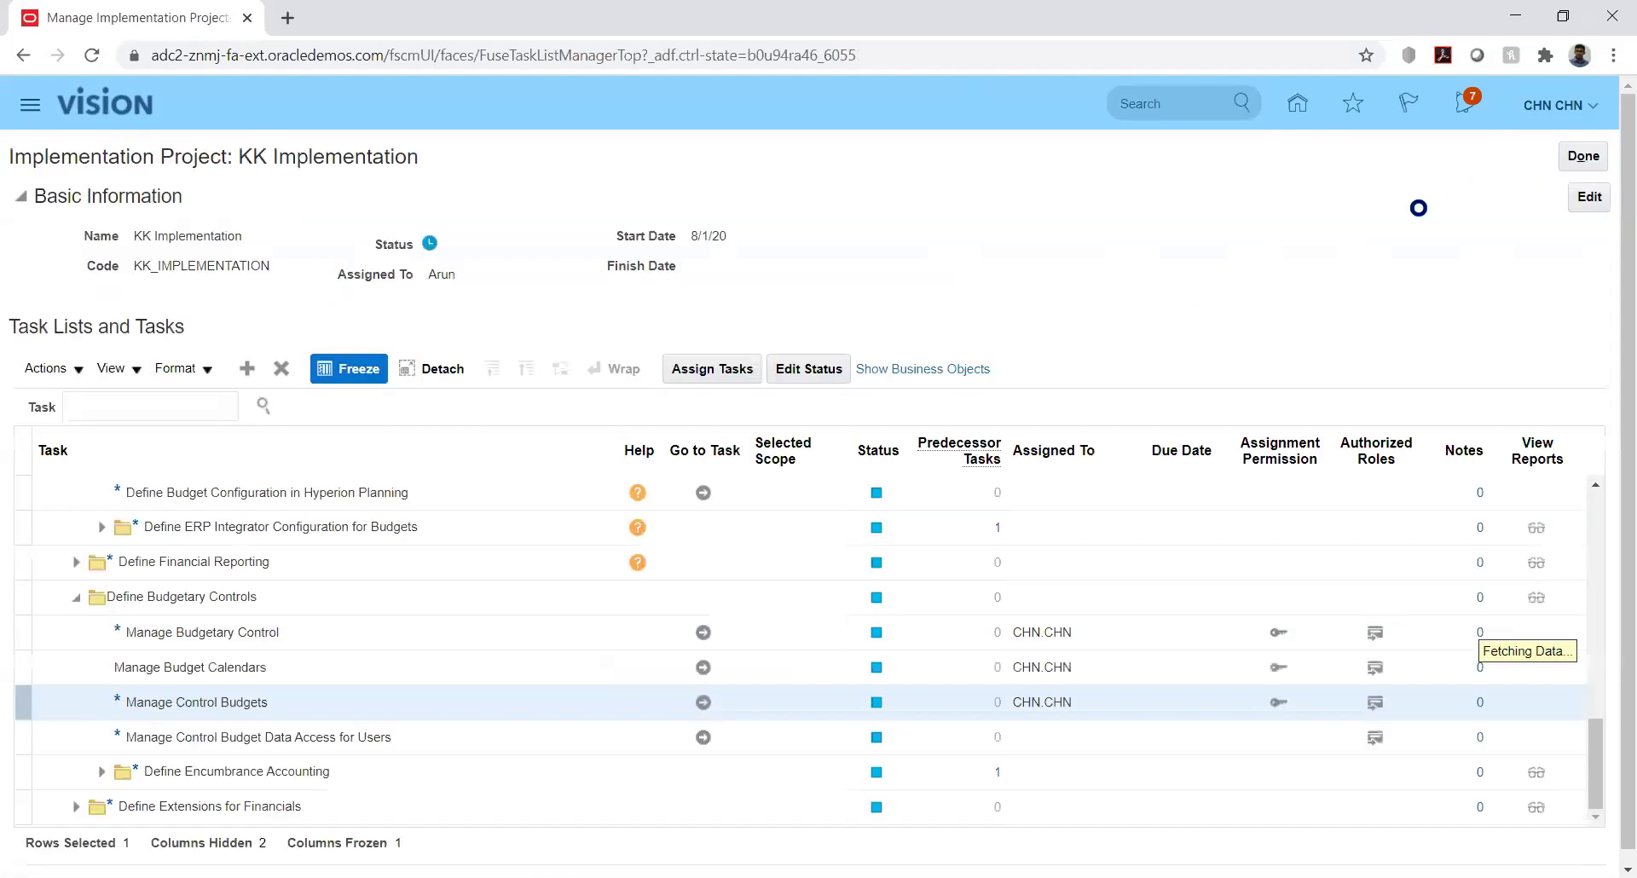
left_click(1297, 104)
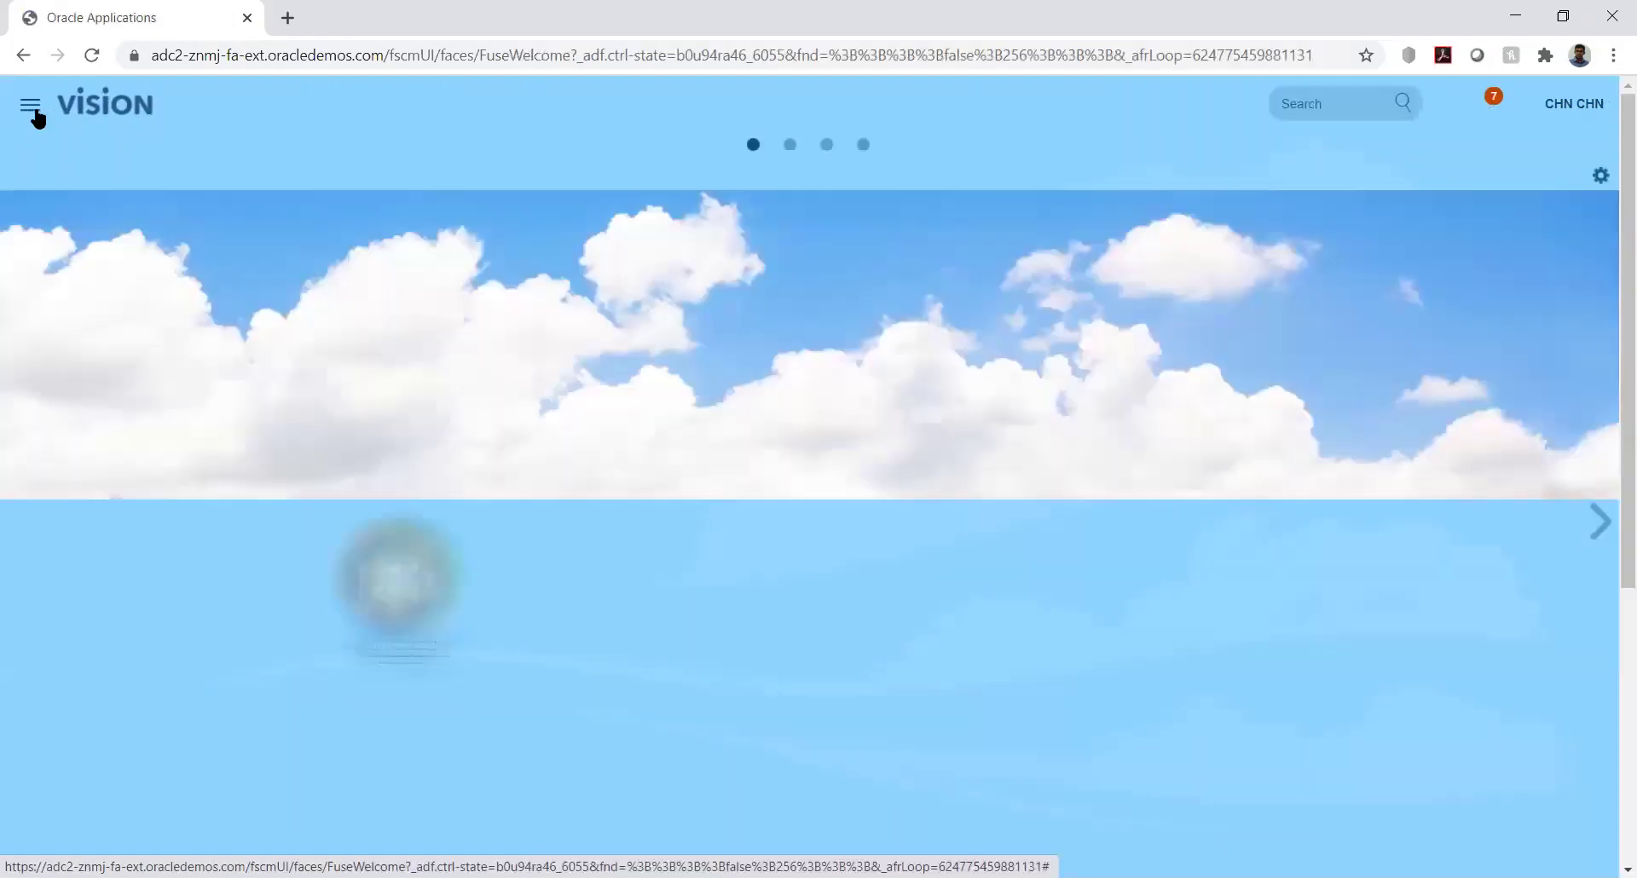
Back out of scheduling a new process in Scheduled Processes, then go to the Security Console
left_click(34, 110)
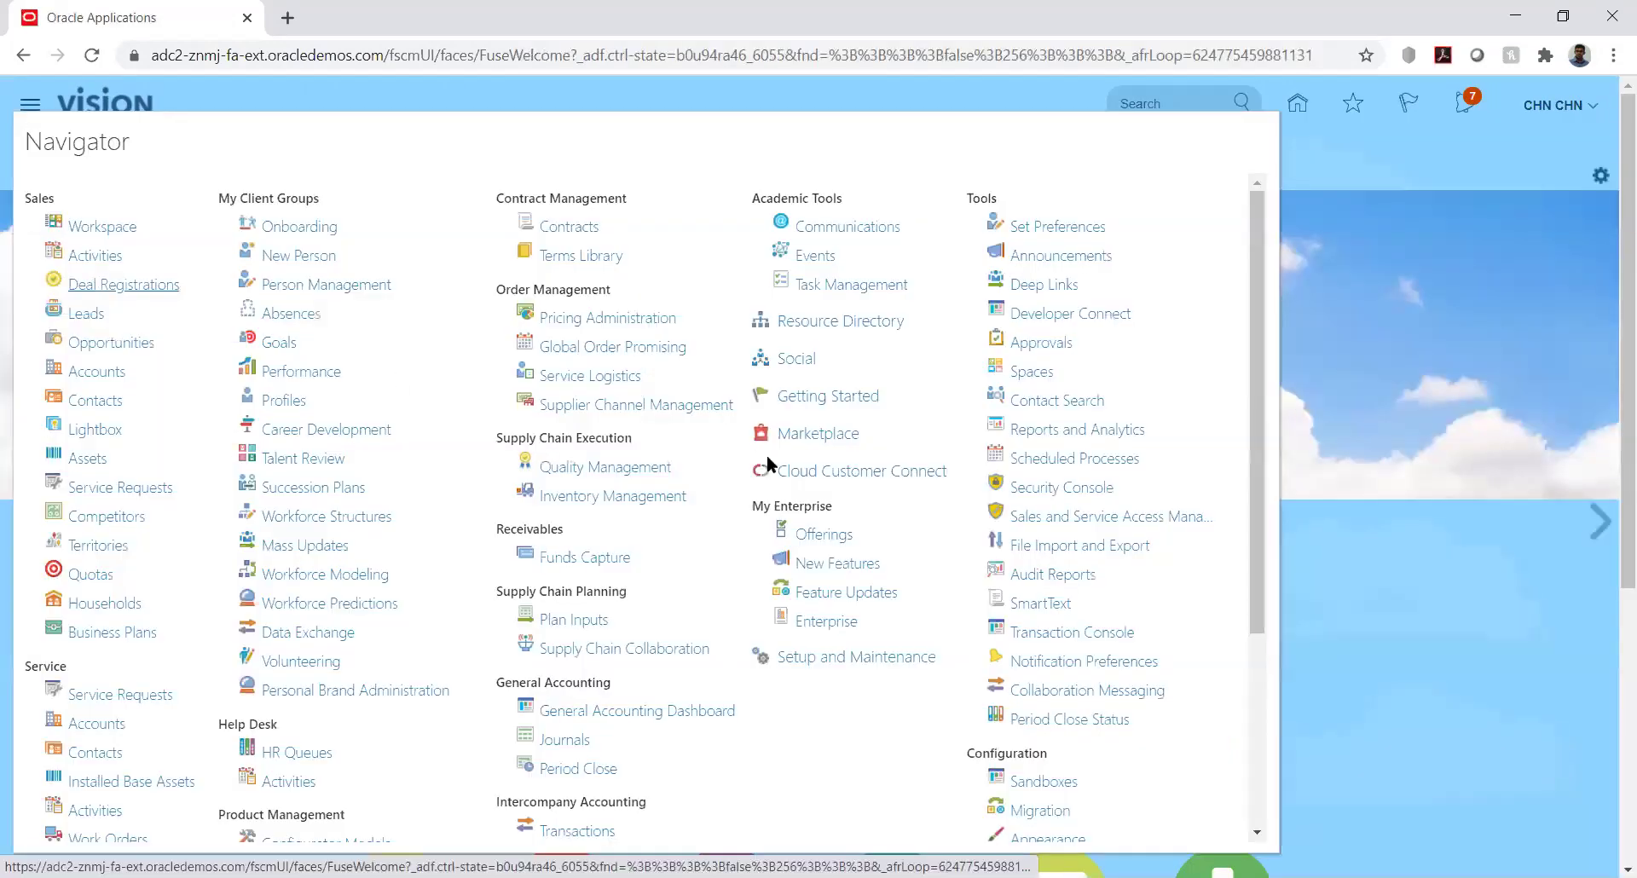
left_click(1066, 461)
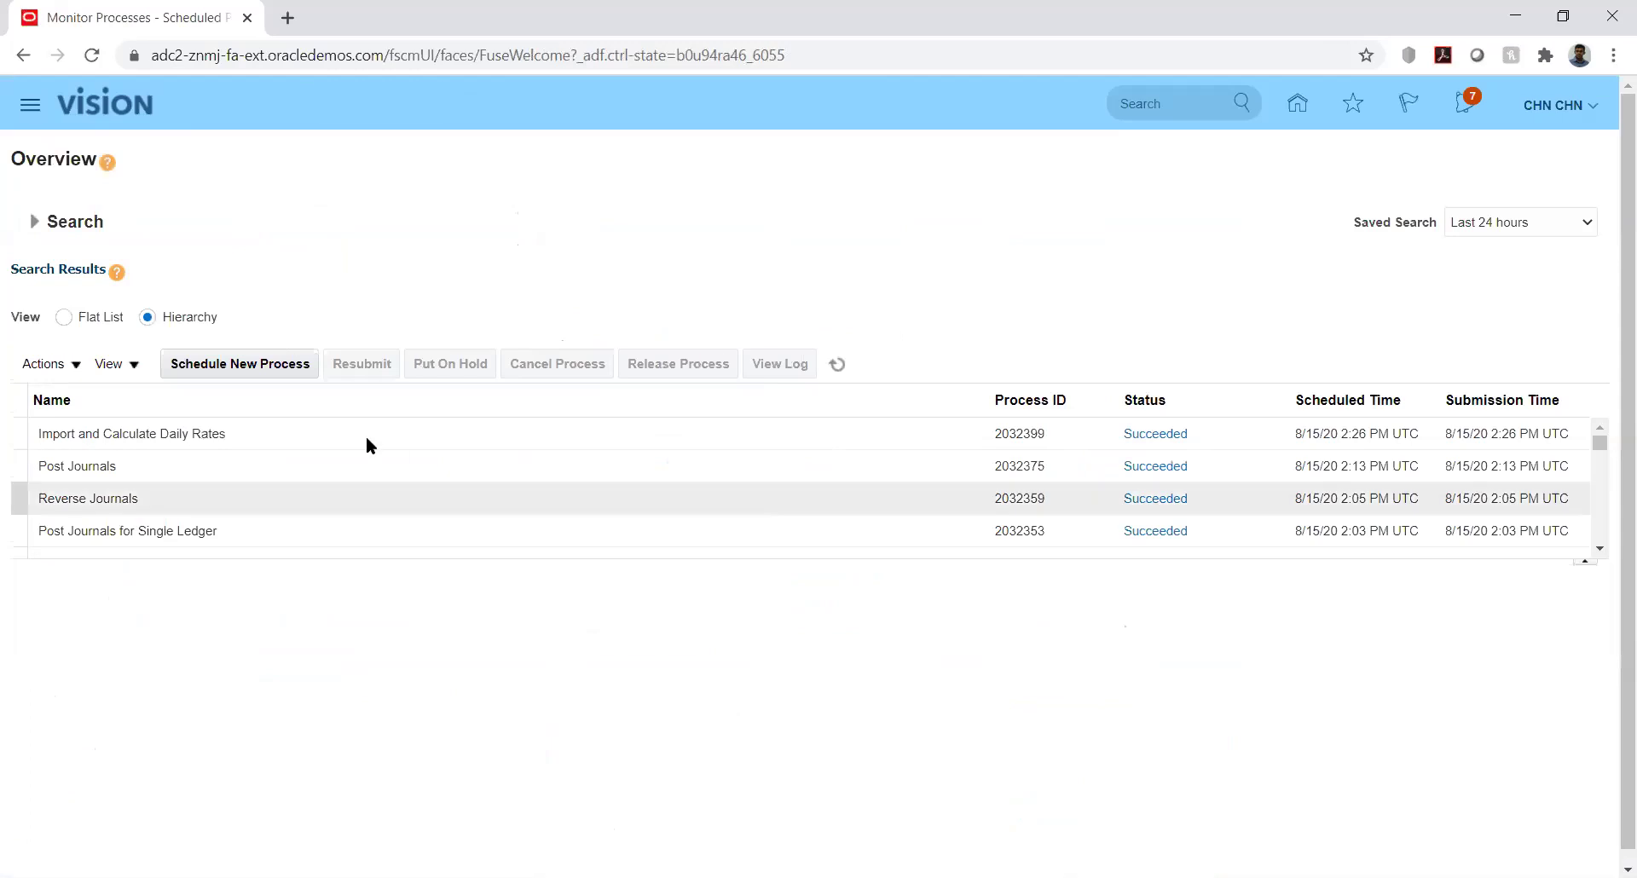
left_click(239, 364)
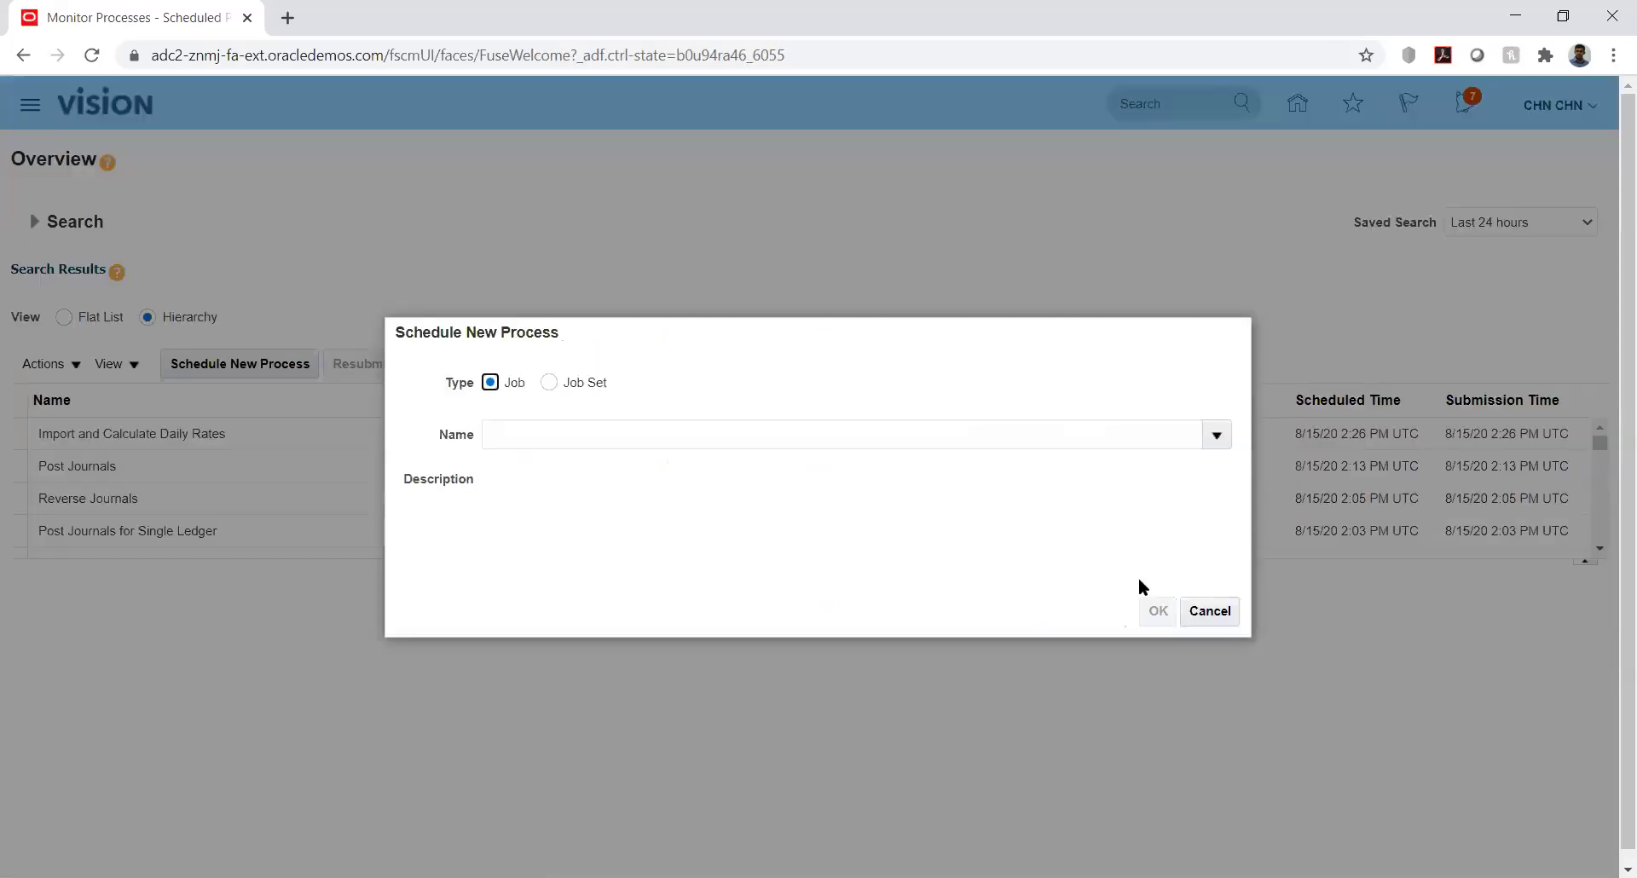
left_click(1210, 612)
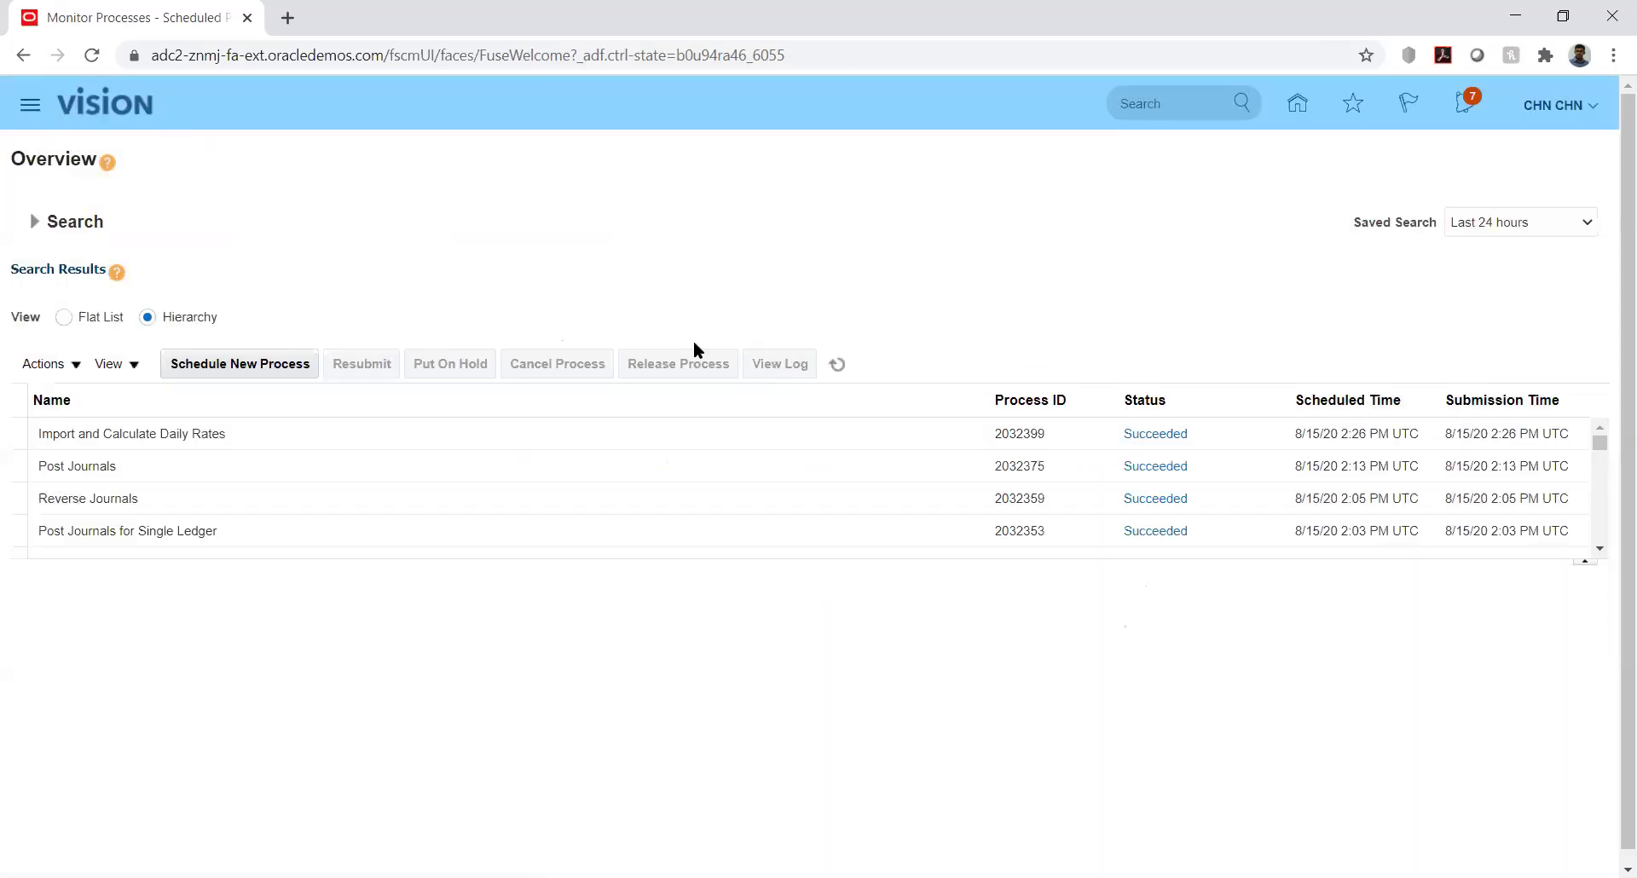
left_click(1060, 487)
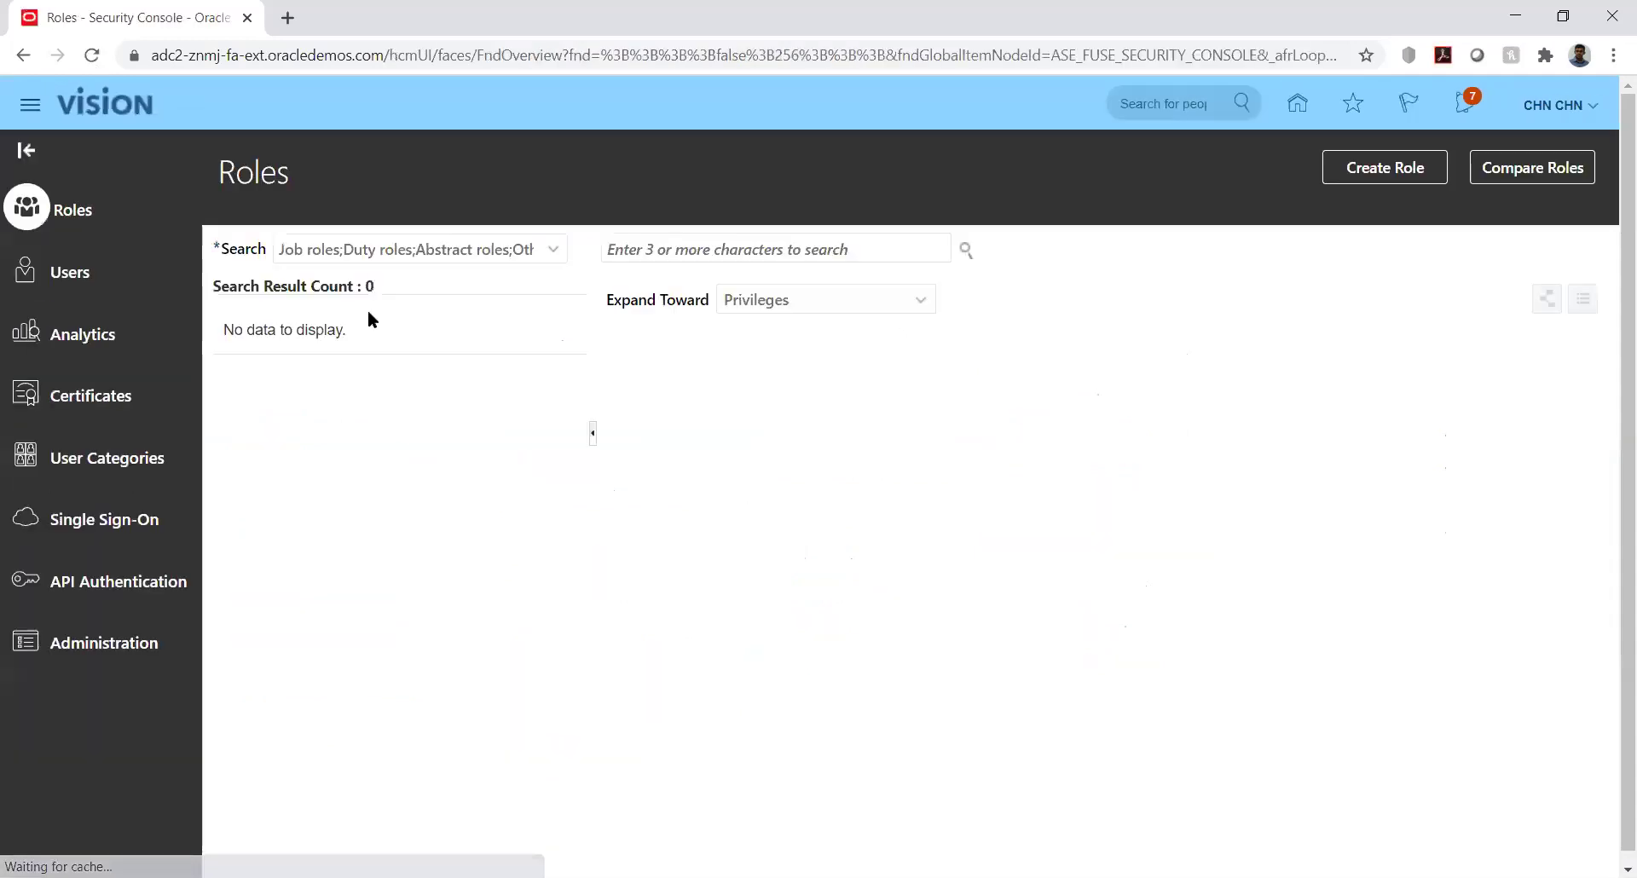
Search user accounts for the demo user's name and open that account in edit mode
left_click(84, 272)
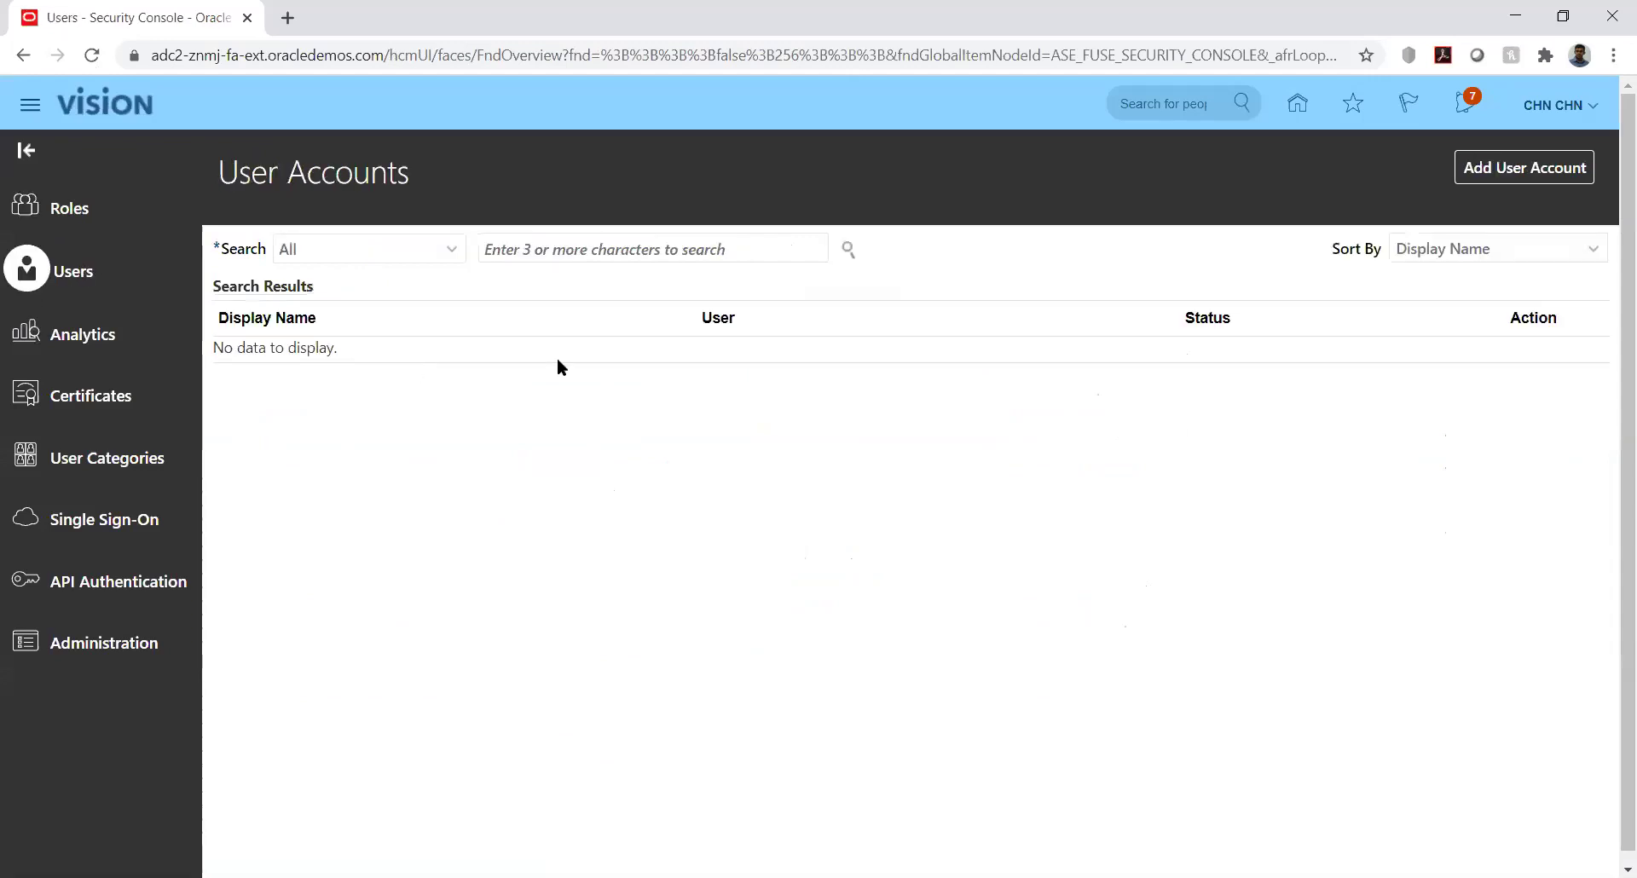
left_click(620, 251)
type("CHN.CHN")
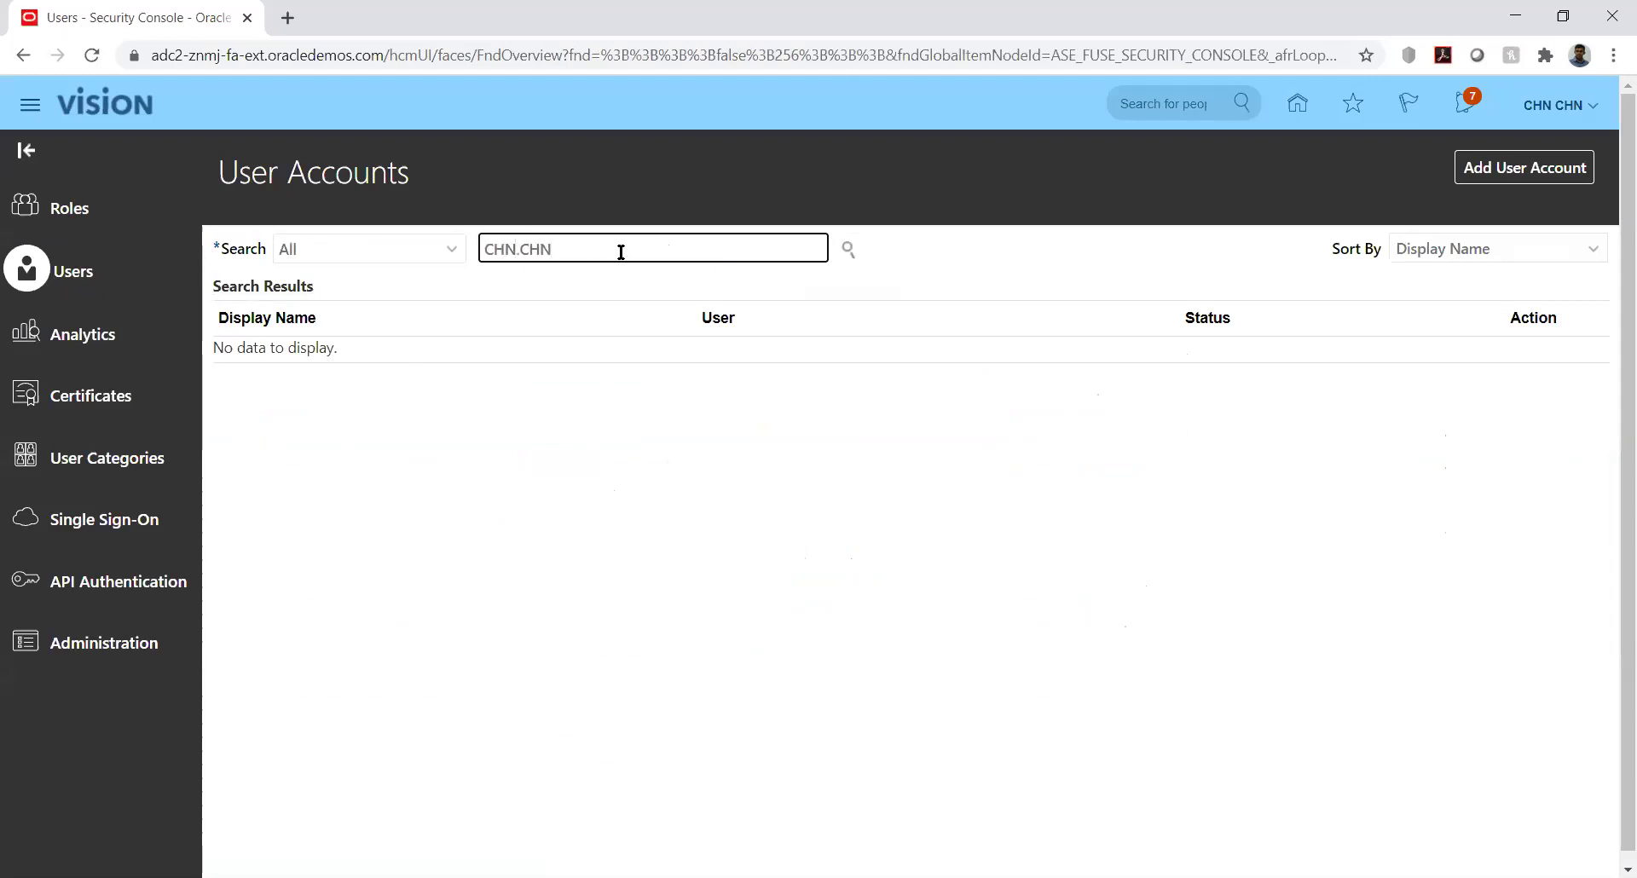
key("Return")
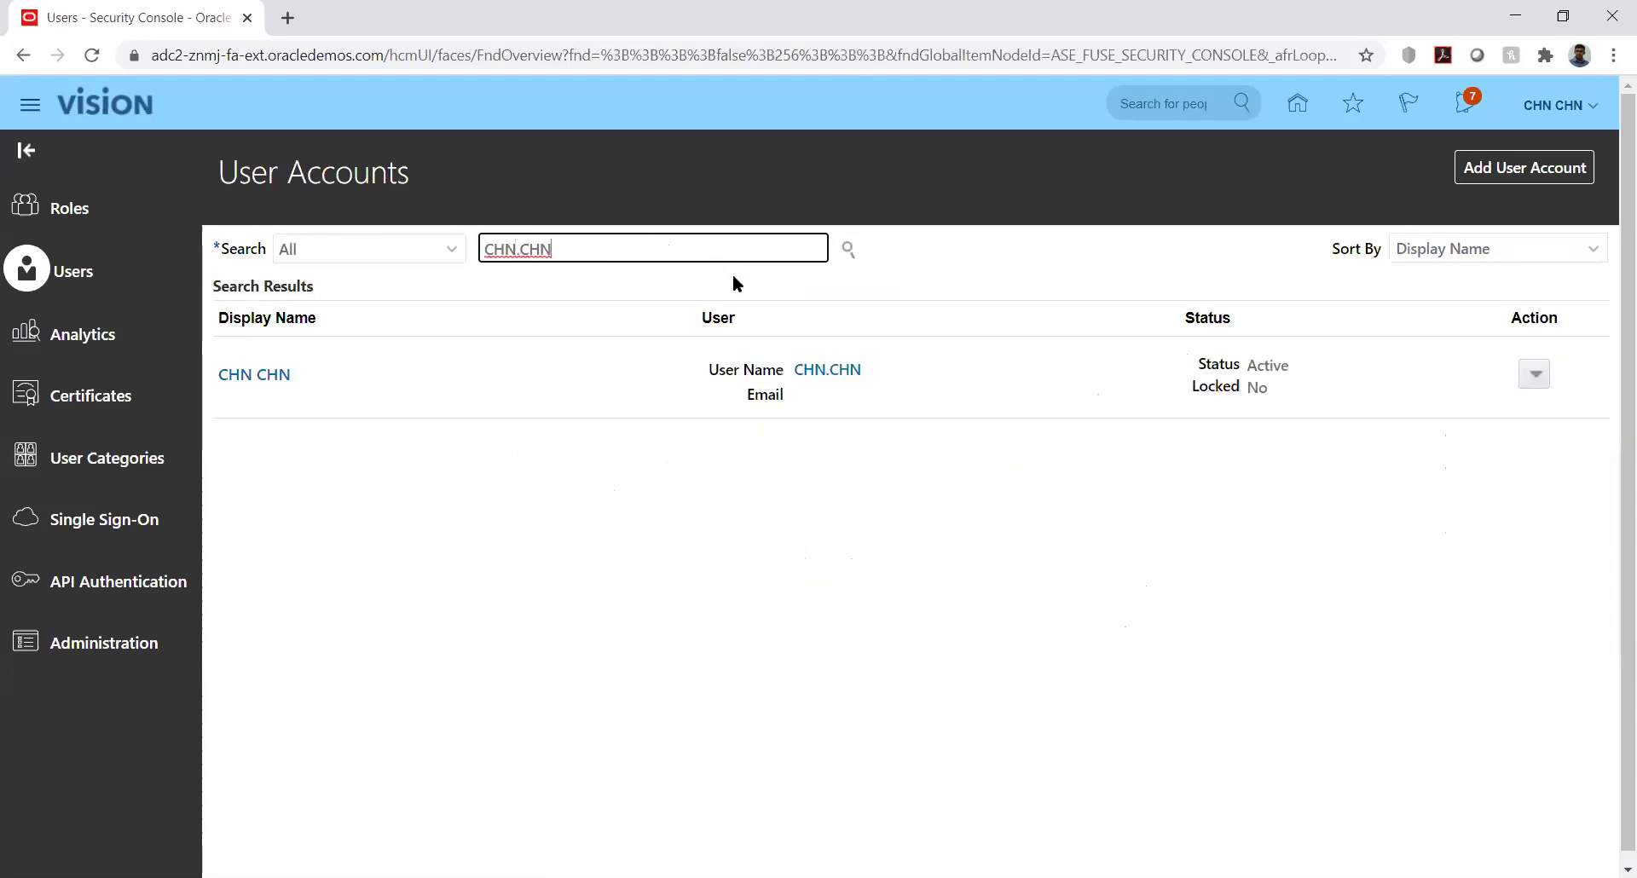
left_click(252, 376)
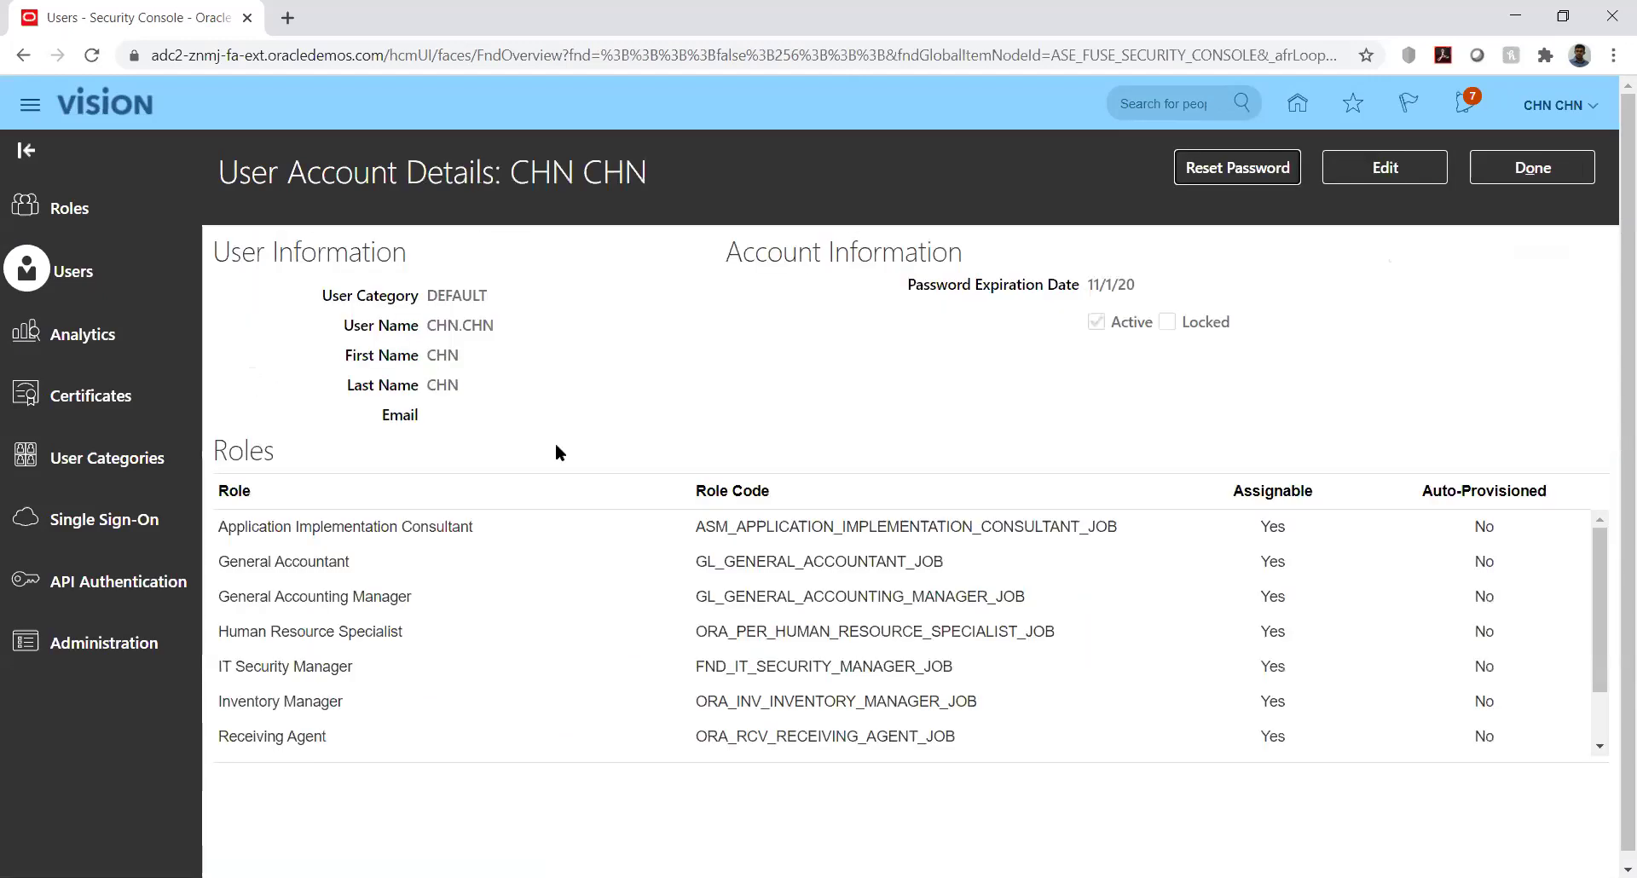
left_click(1364, 177)
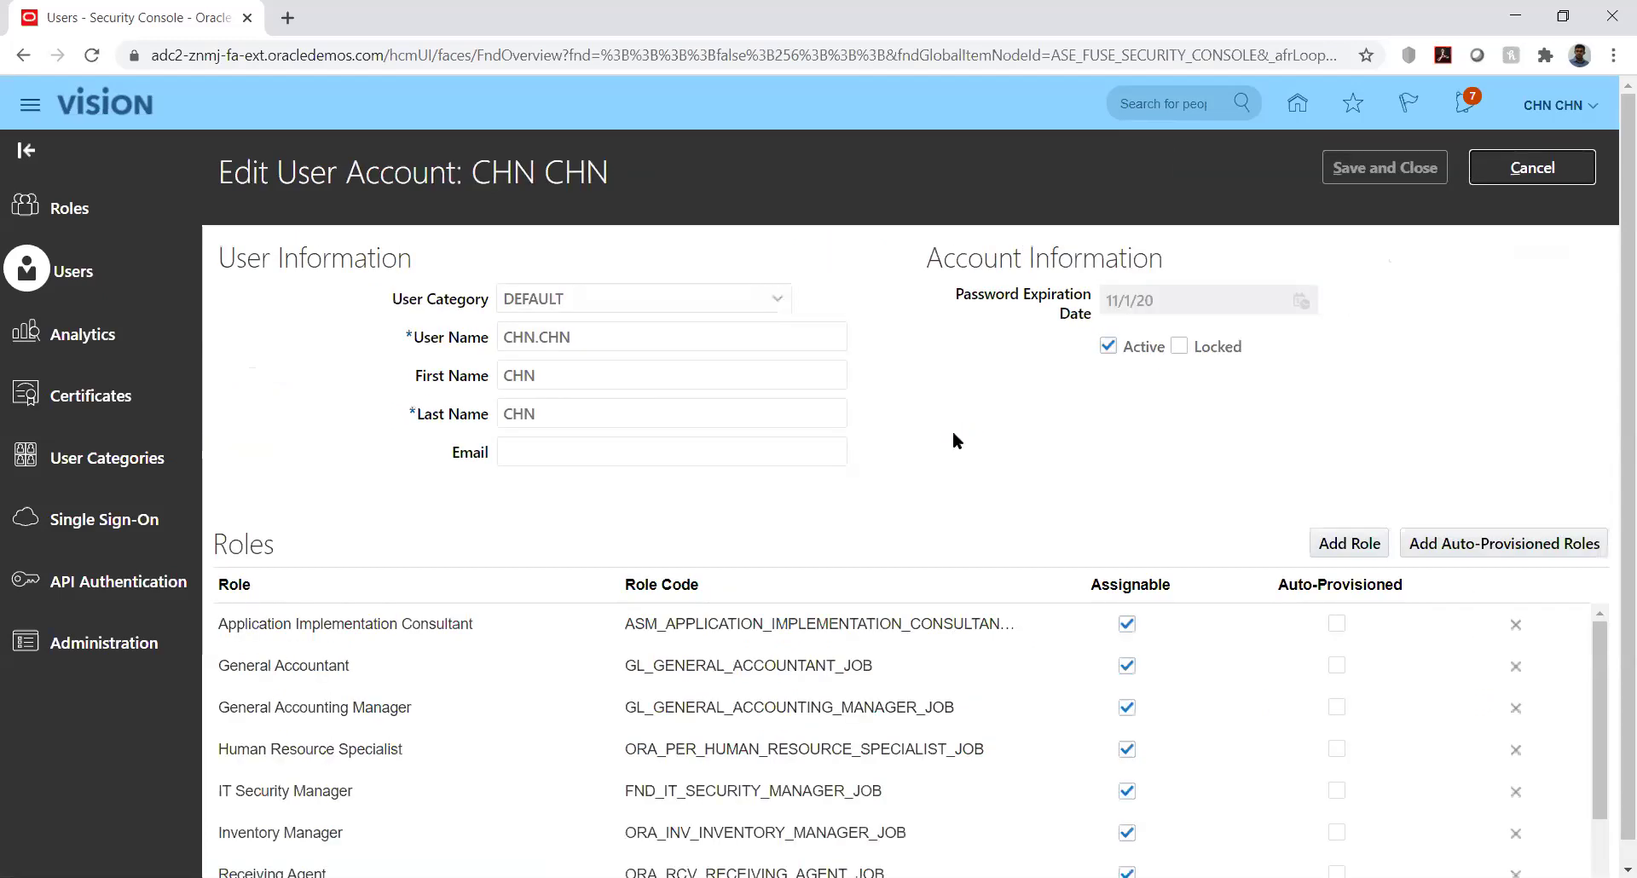
Add the Budget Manager role to the user's account
left_click(1349, 544)
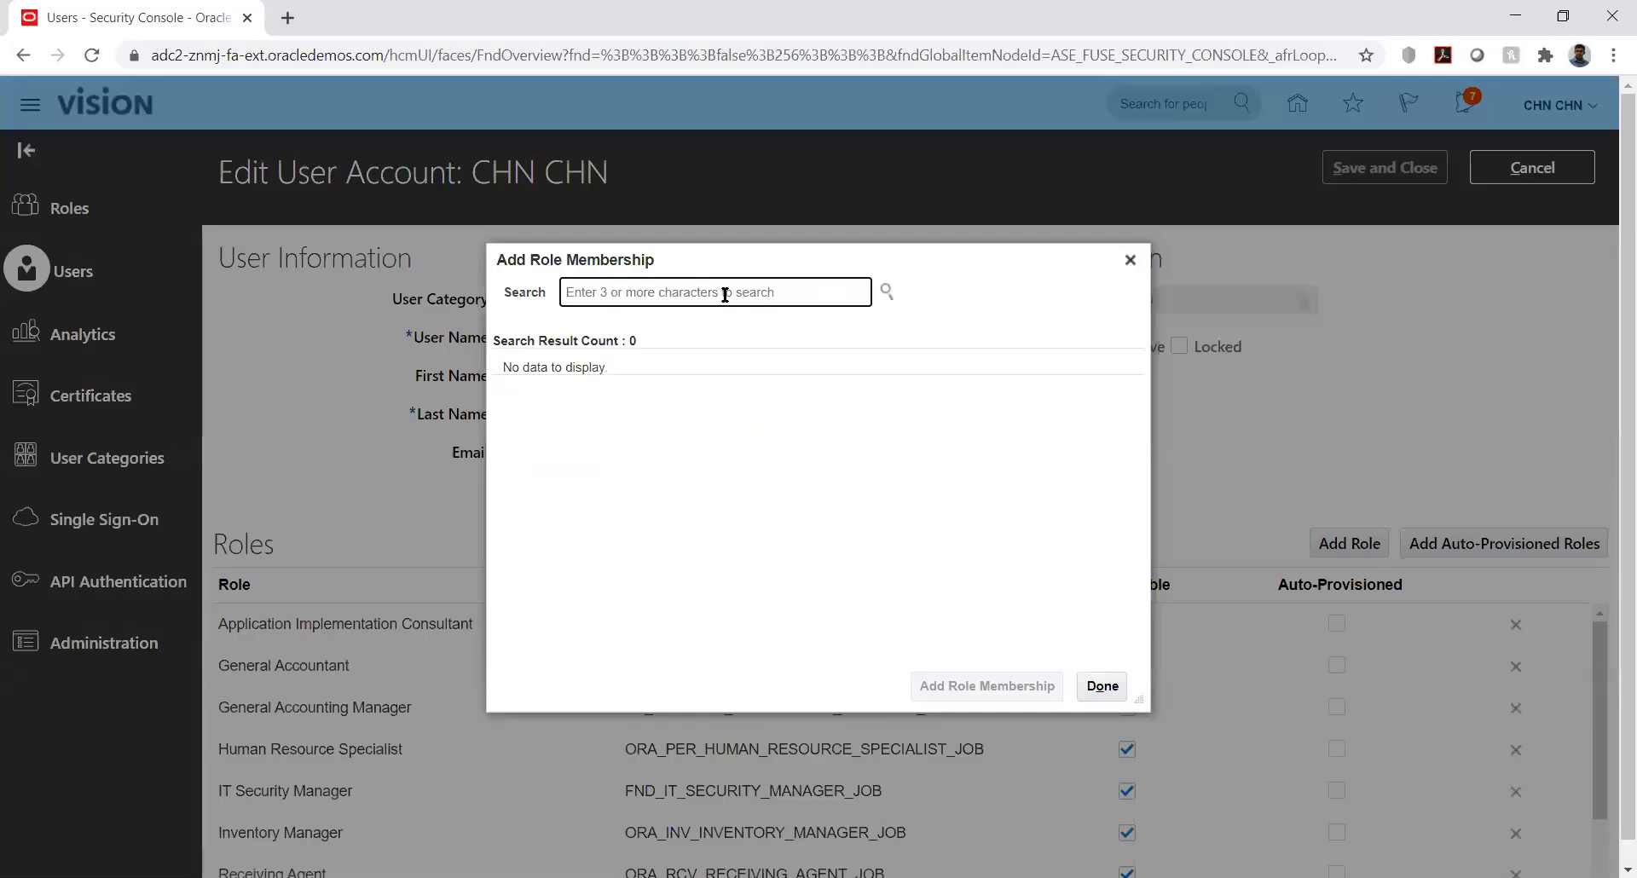
type("bud")
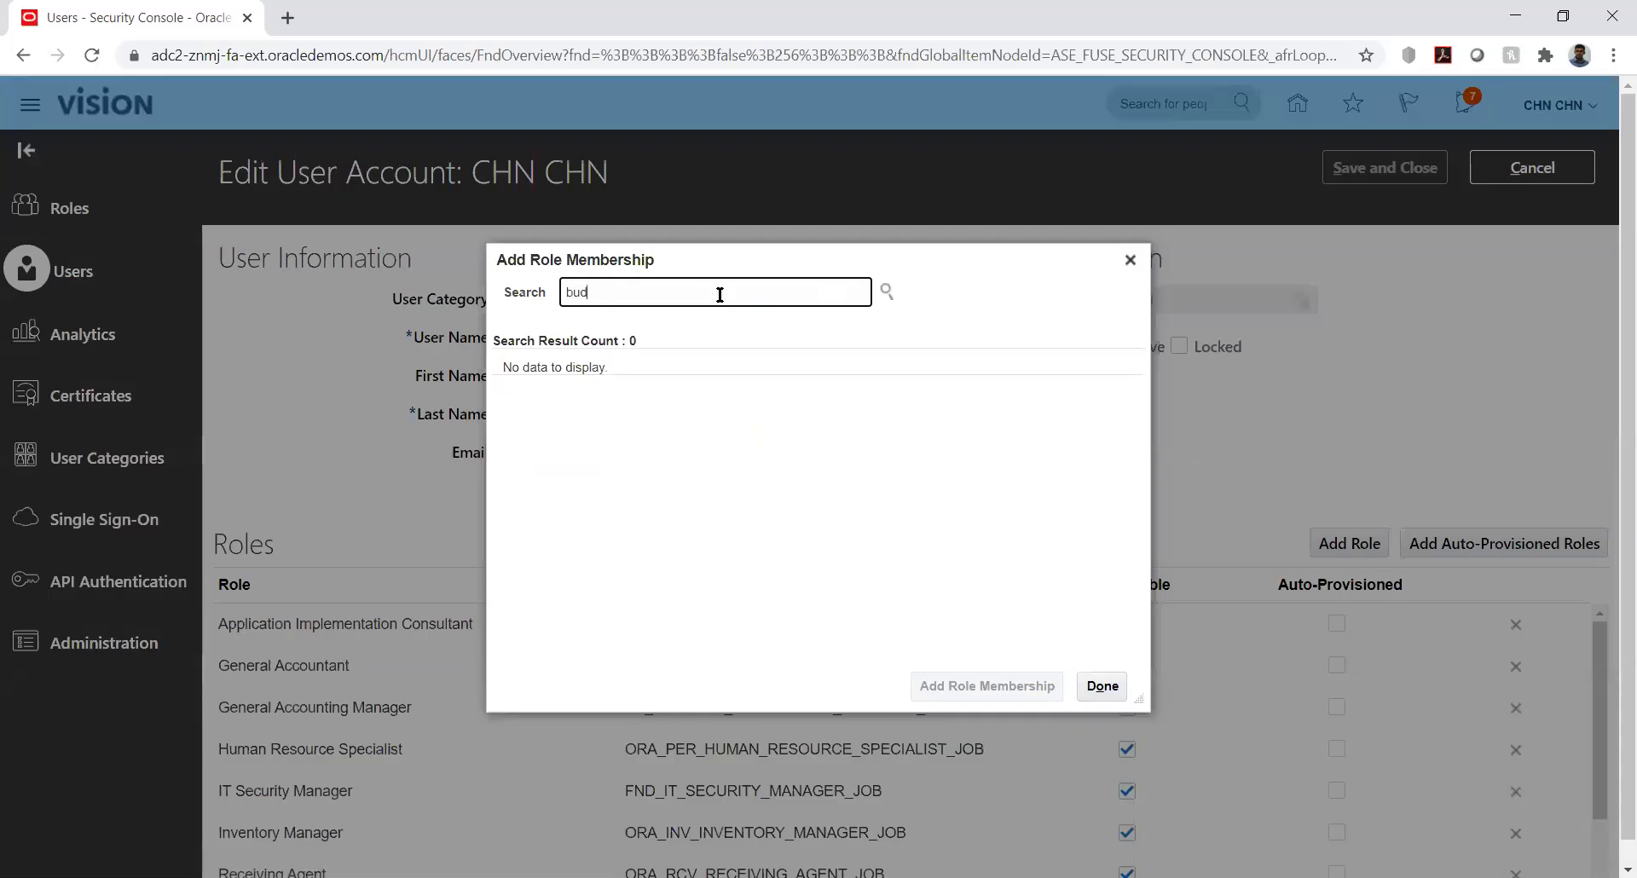
type("get")
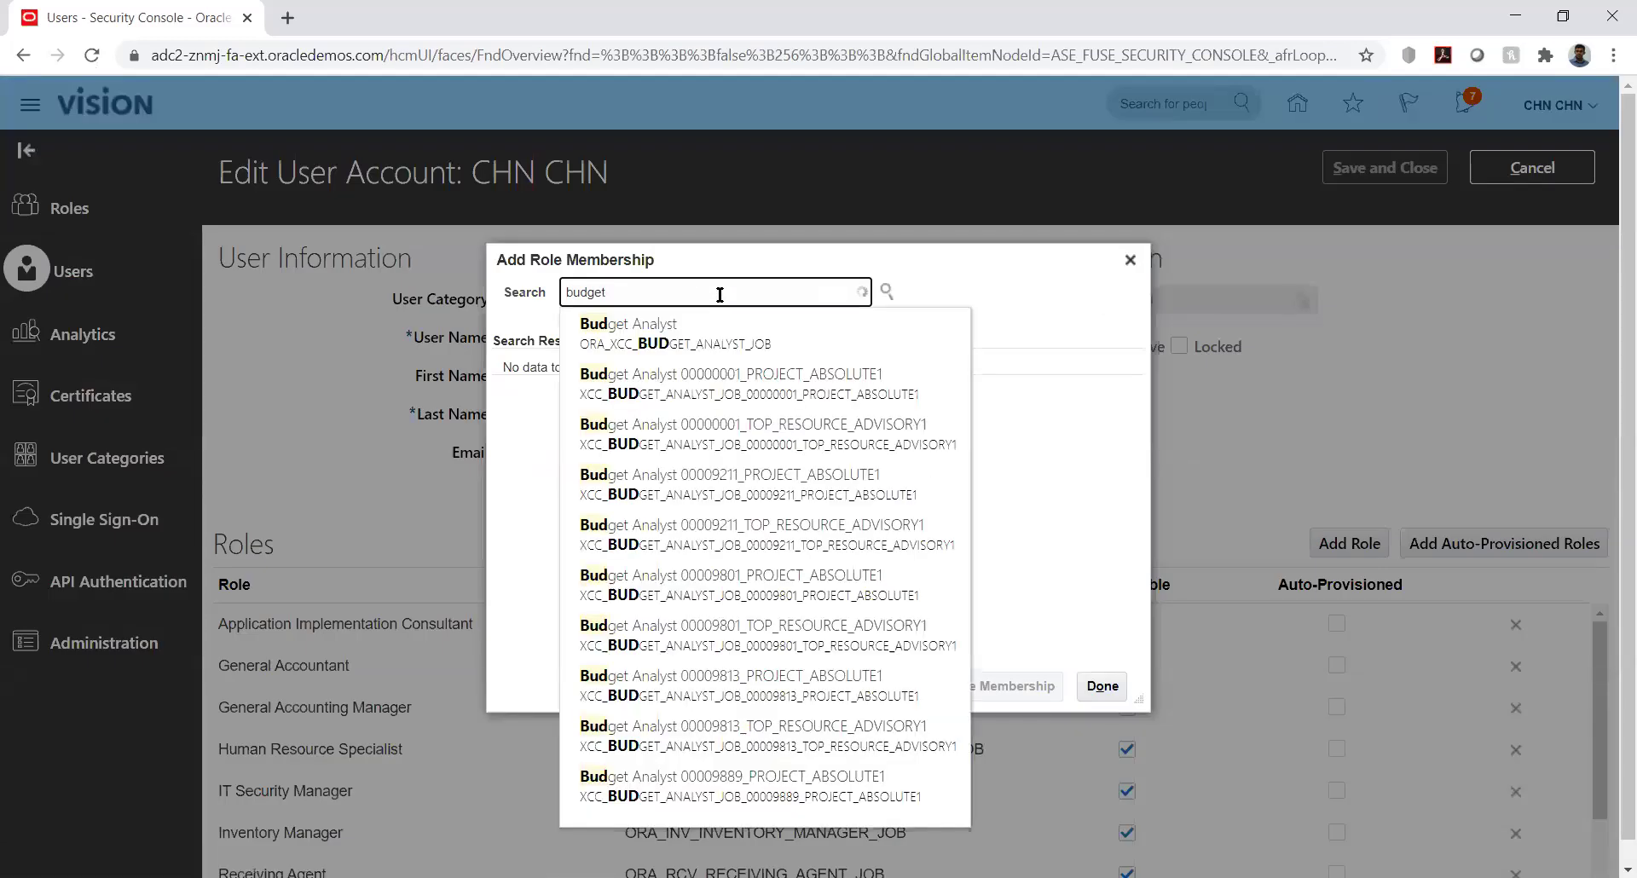
type(" mana")
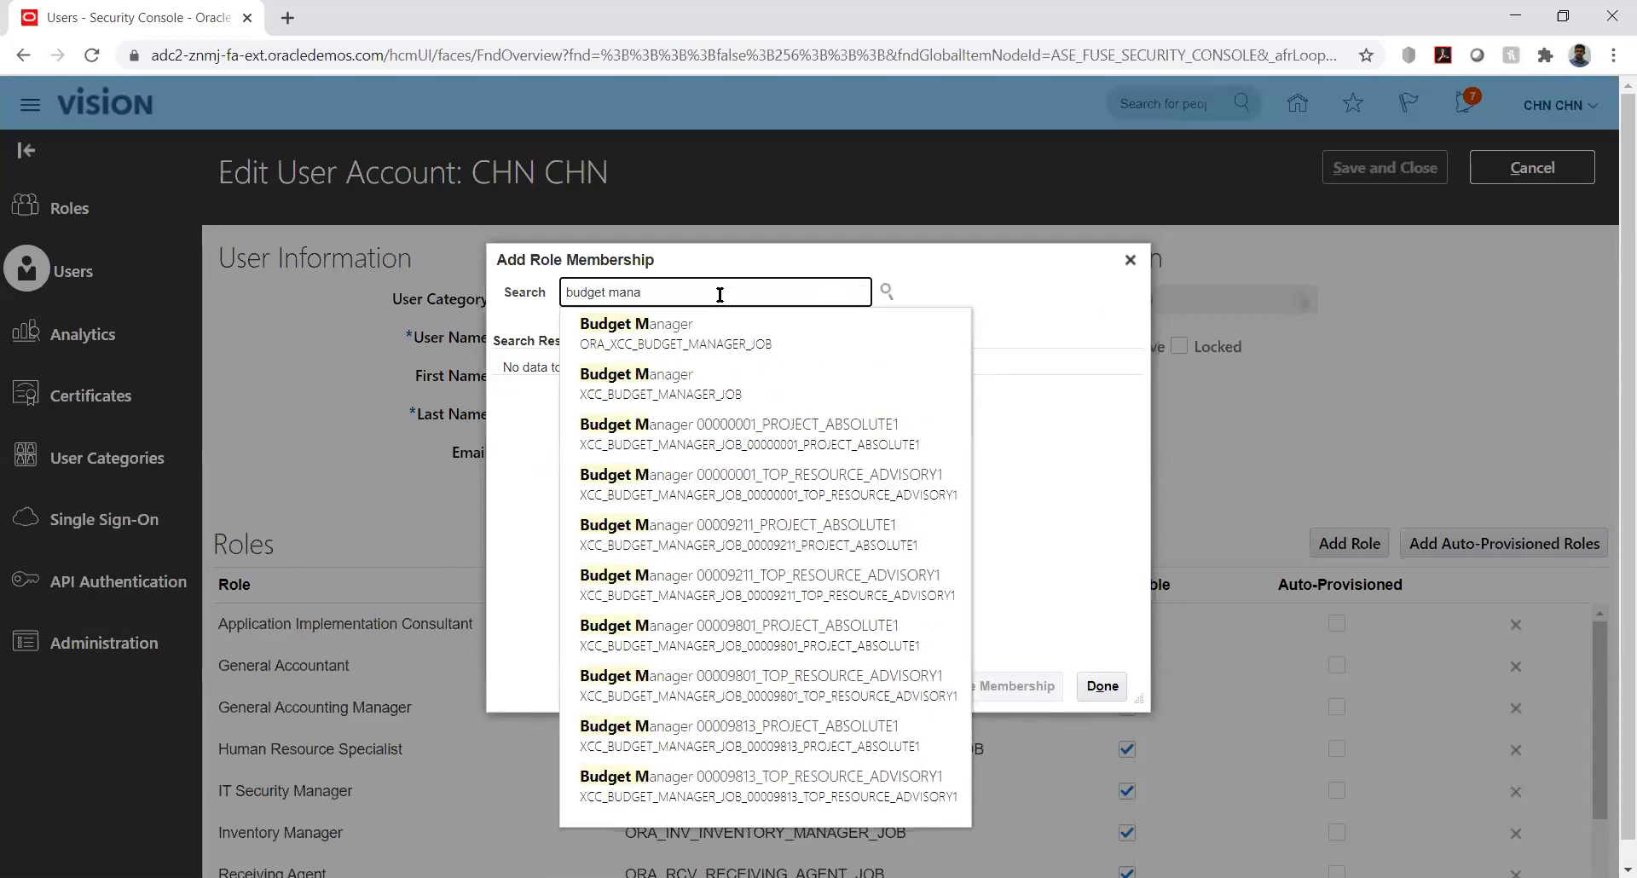
left_click(677, 332)
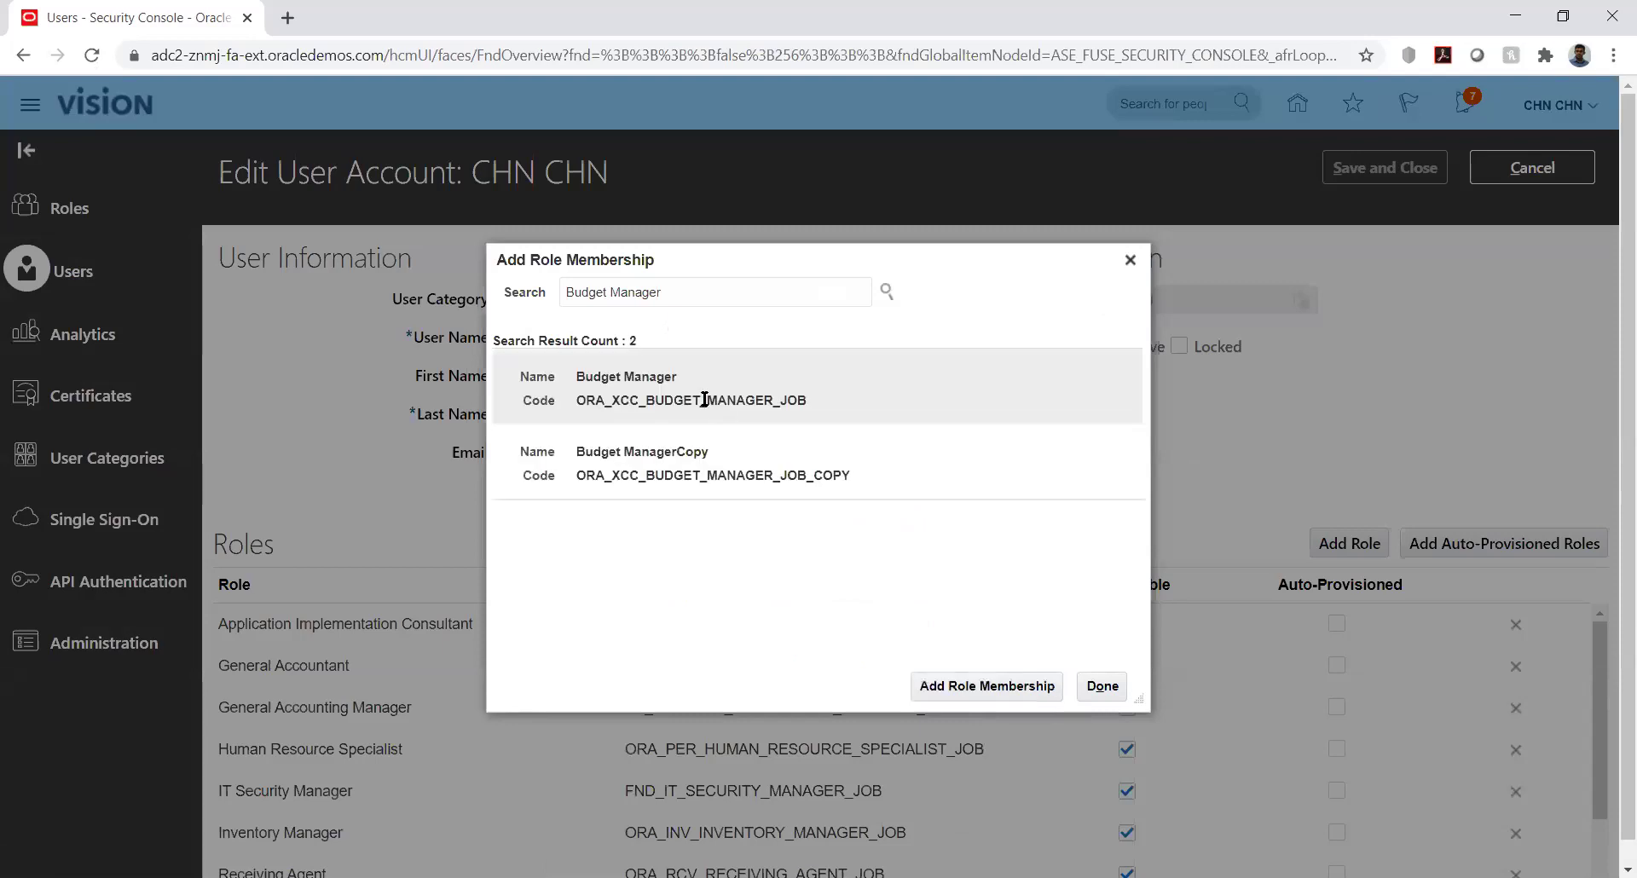
left_click(688, 392)
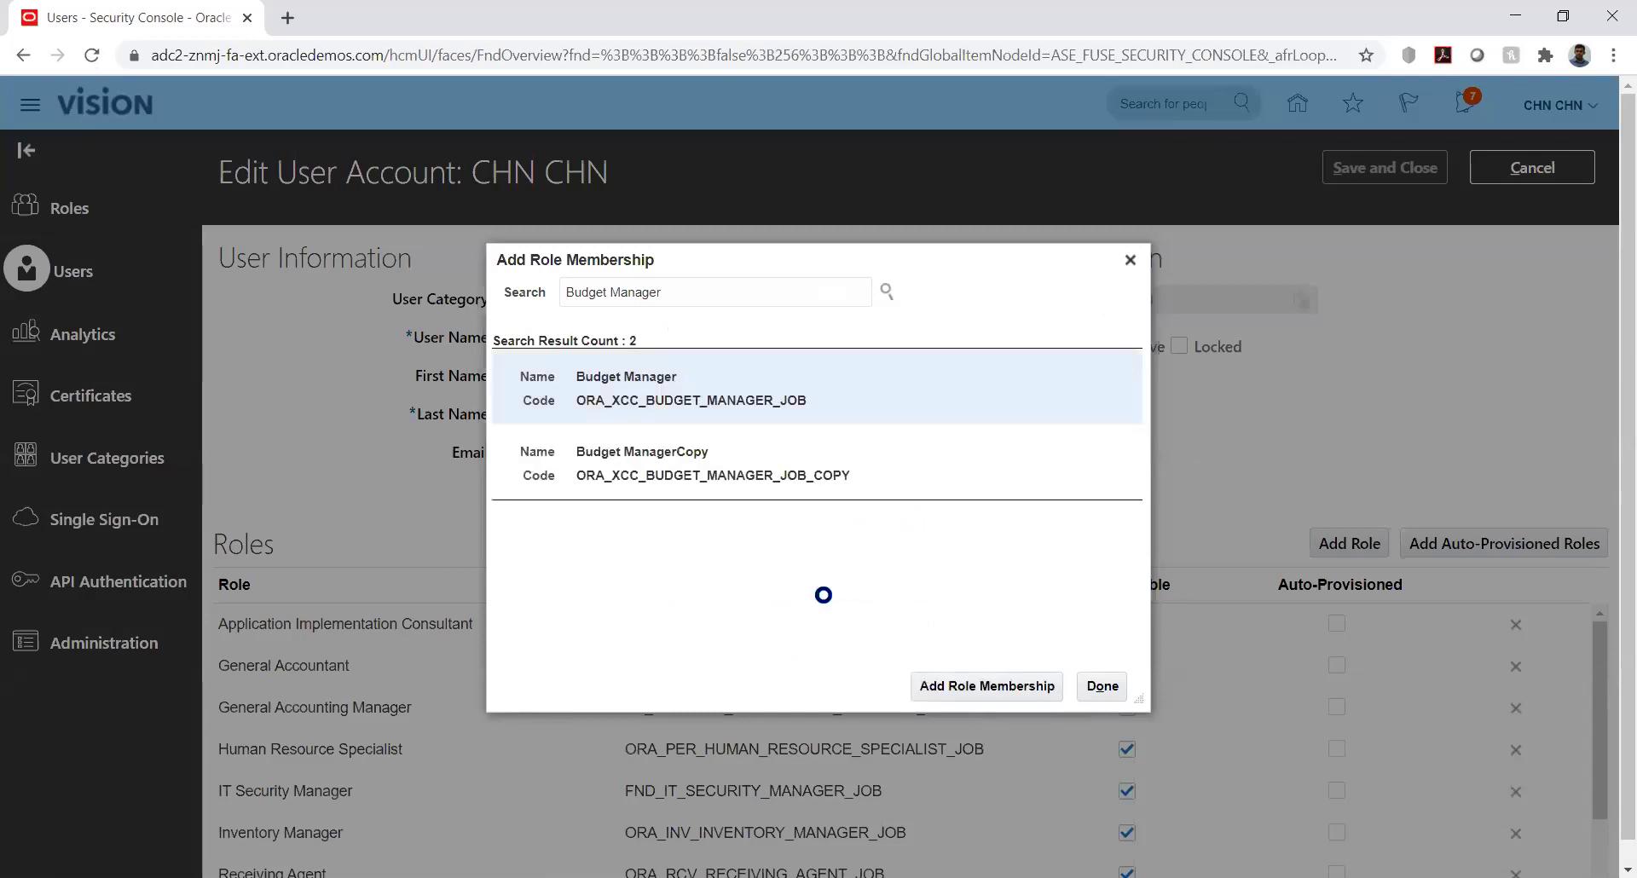
left_click(972, 682)
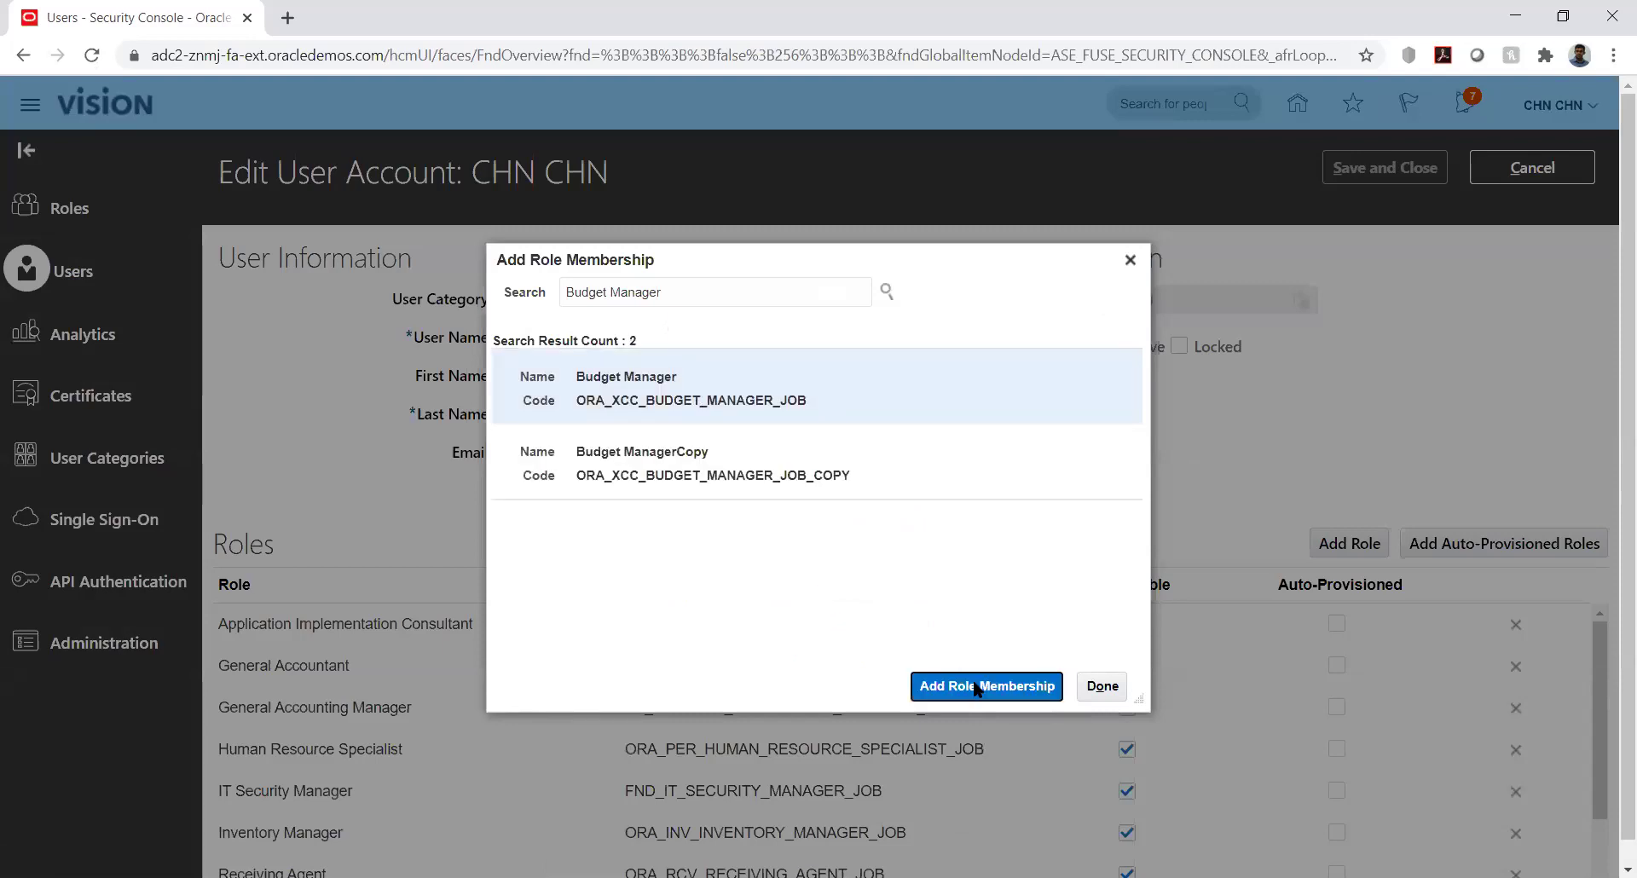
Add the Budget Analyst role as well, then save and close the account
double_click(750, 292)
type("anal")
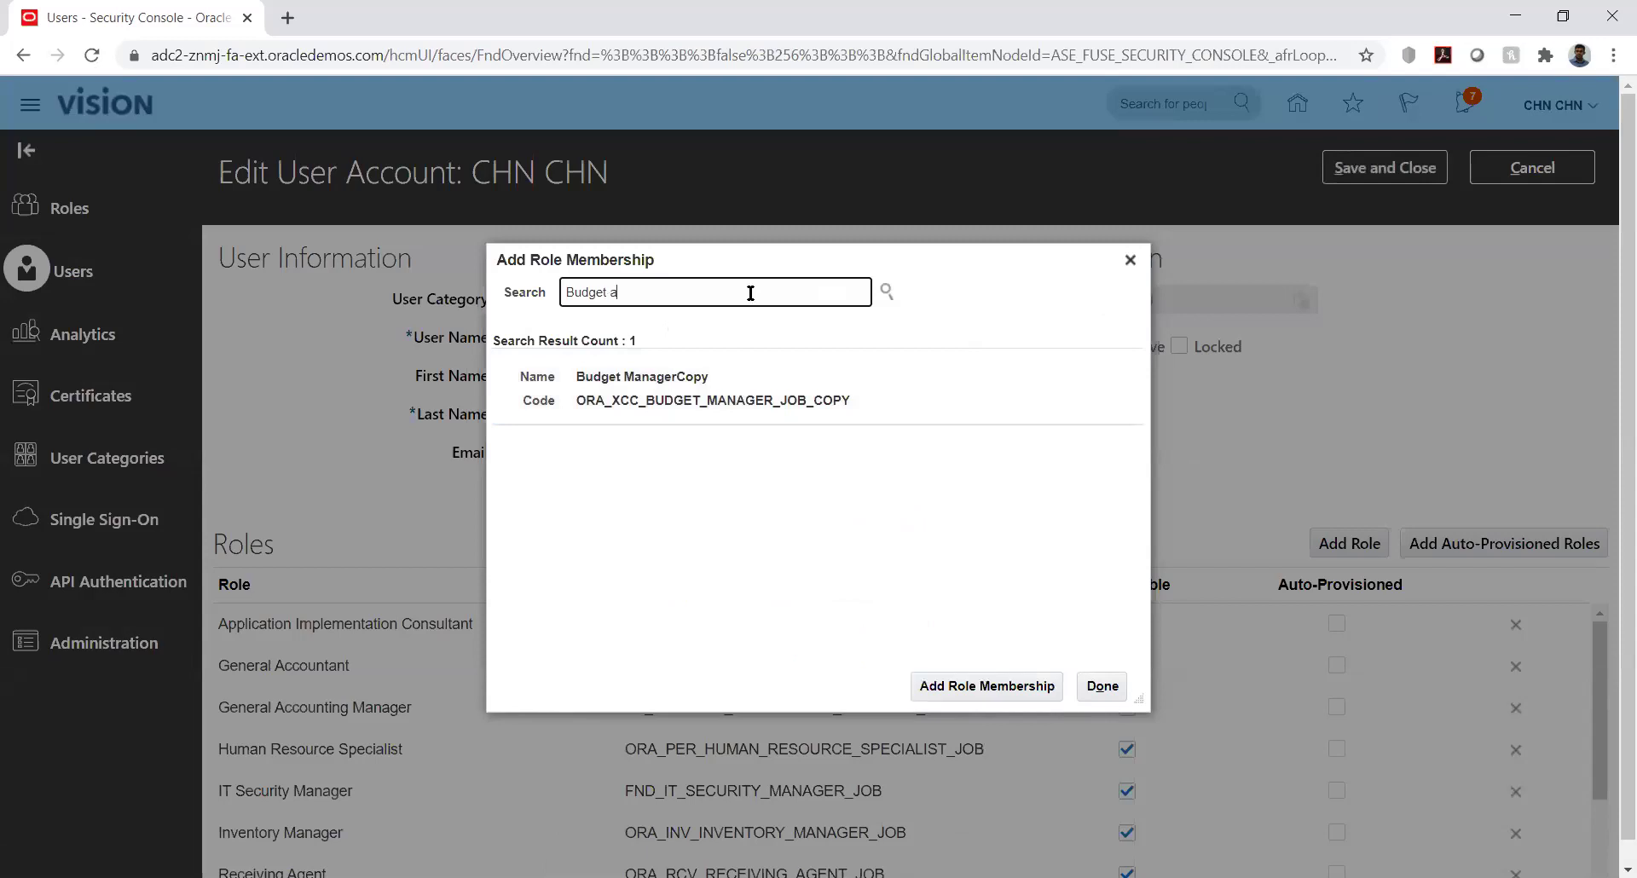
left_click(704, 331)
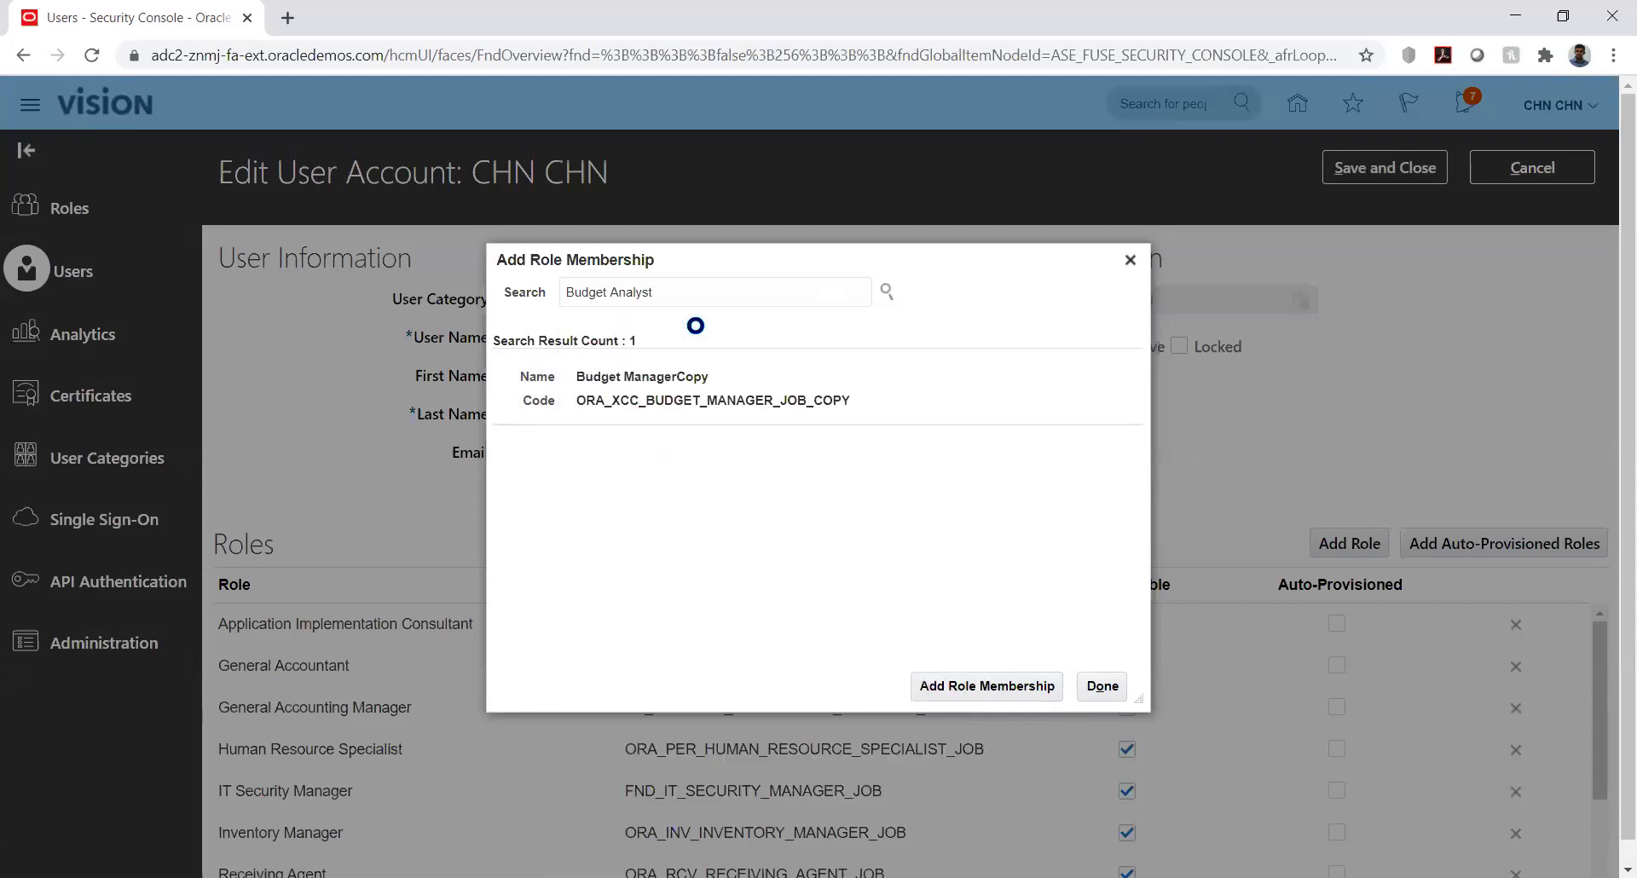
left_click(712, 395)
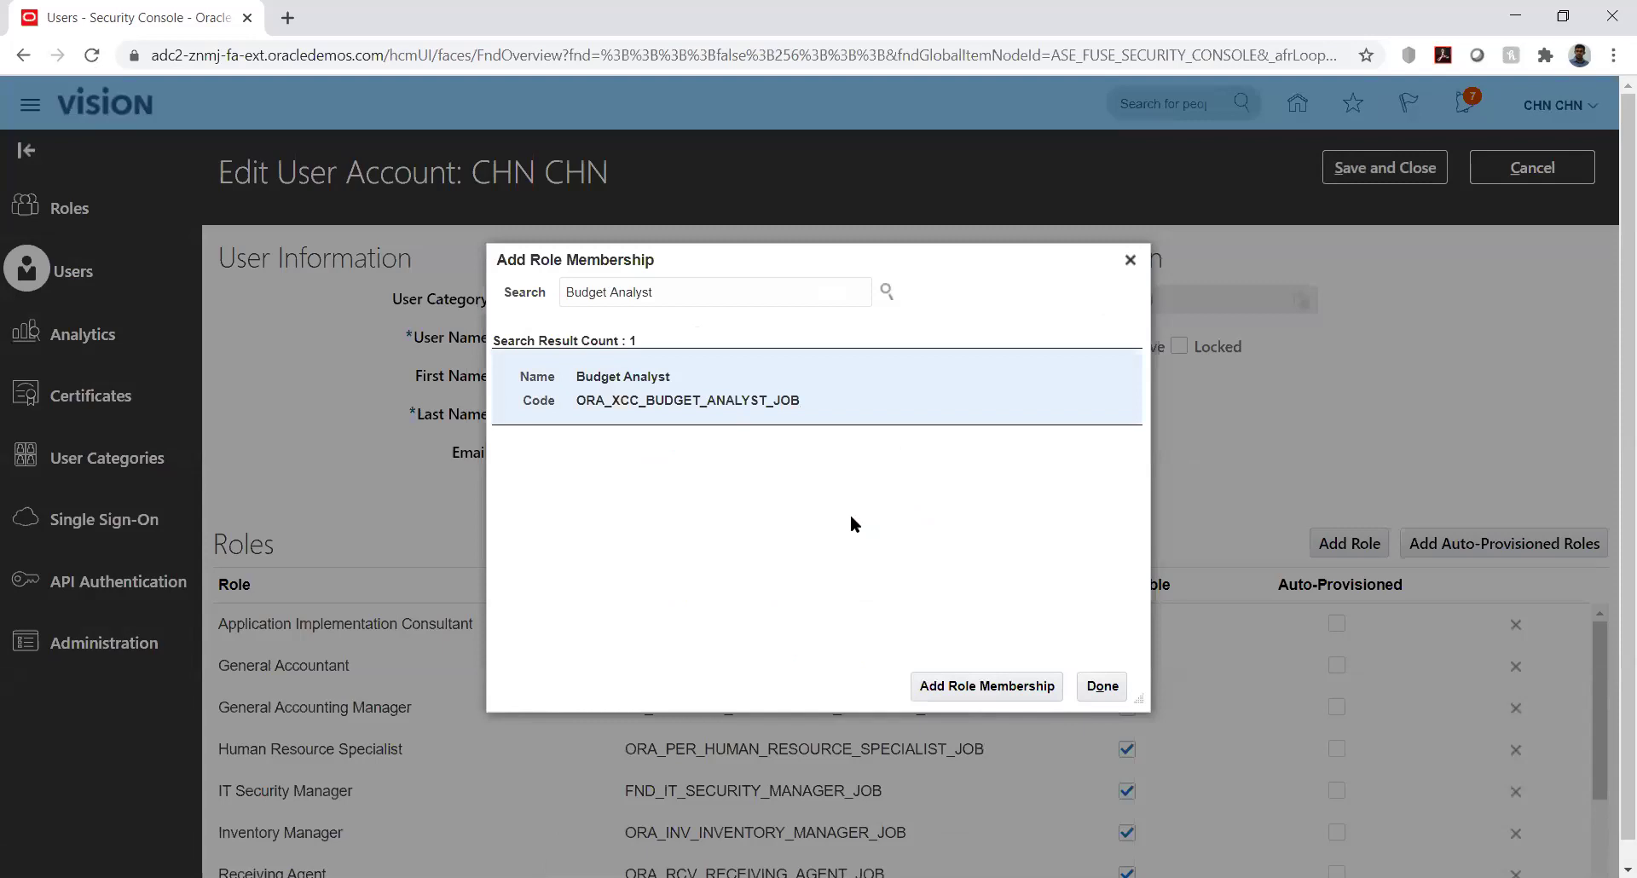
left_click(965, 677)
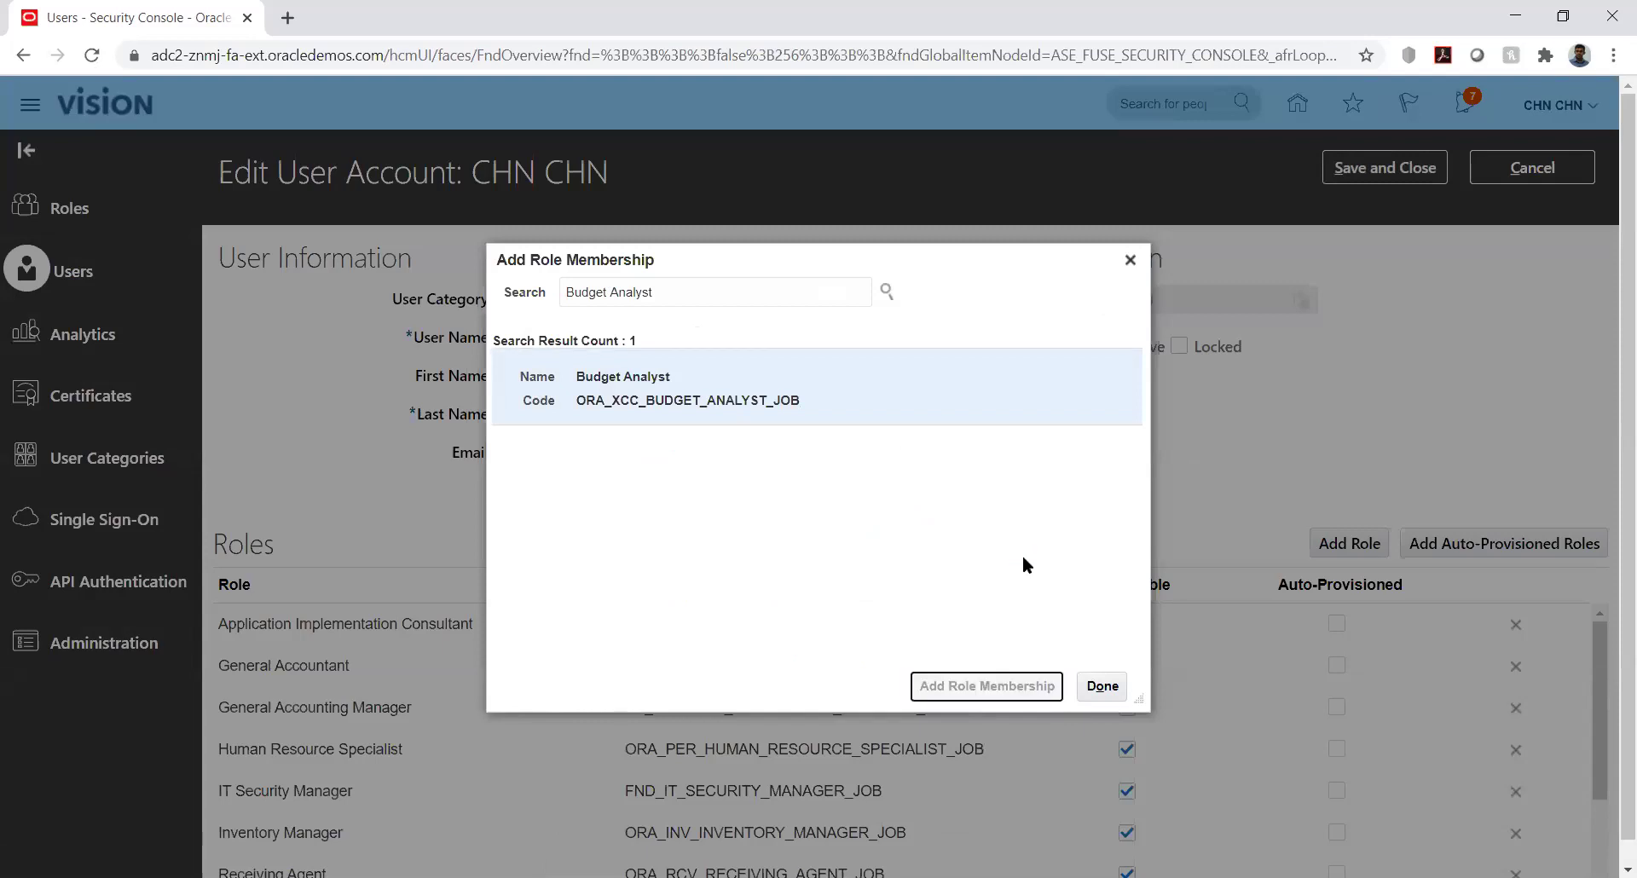
left_click(1103, 686)
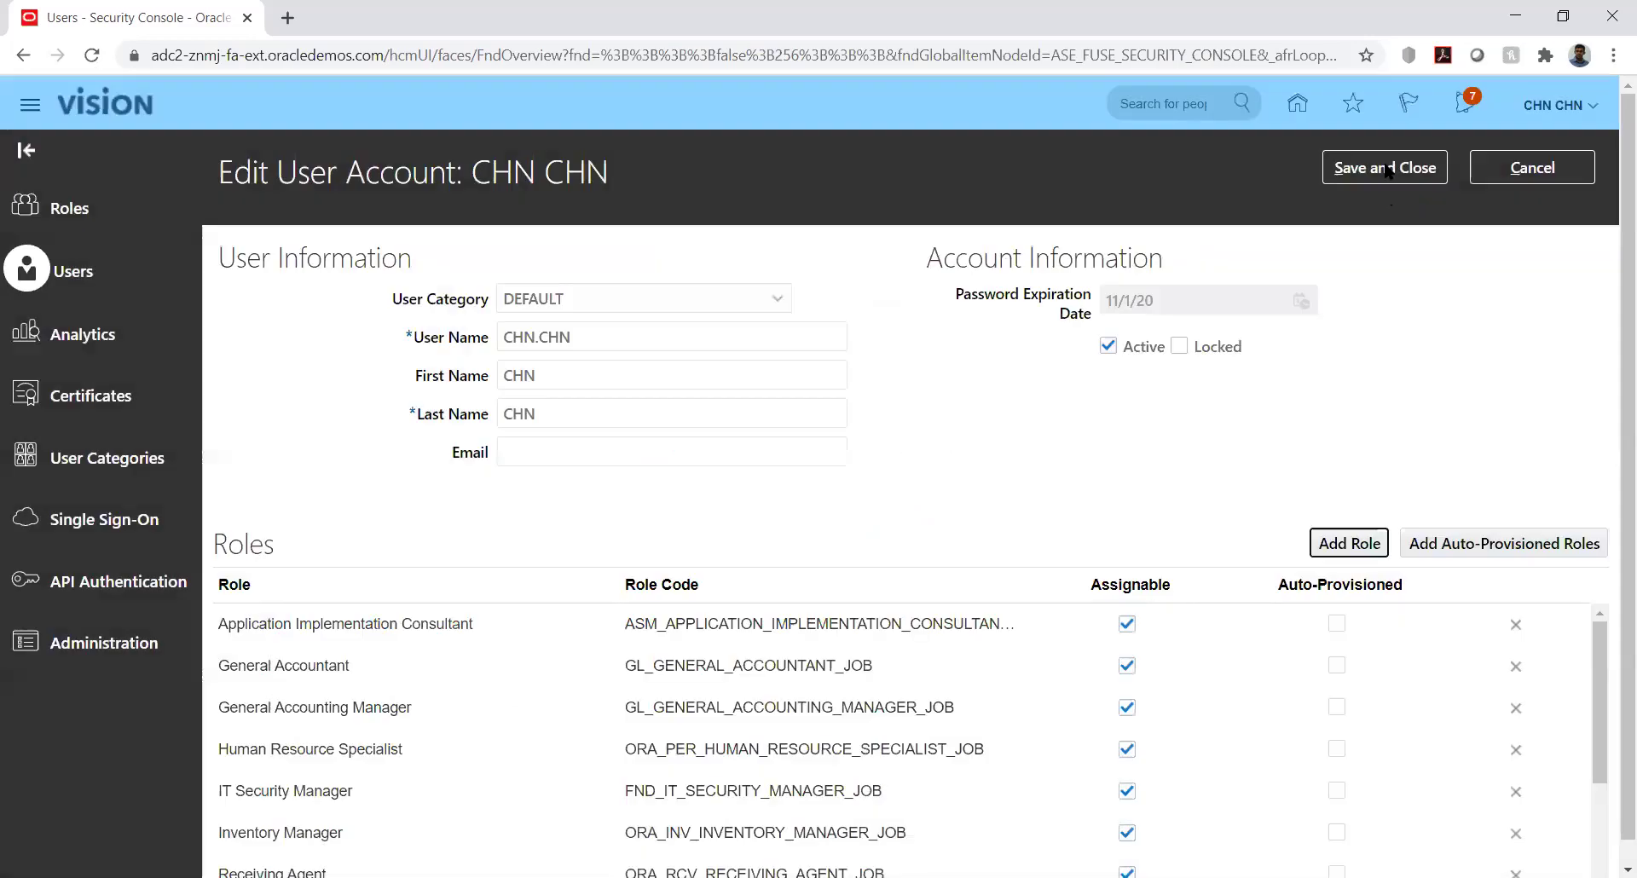
left_click(1387, 168)
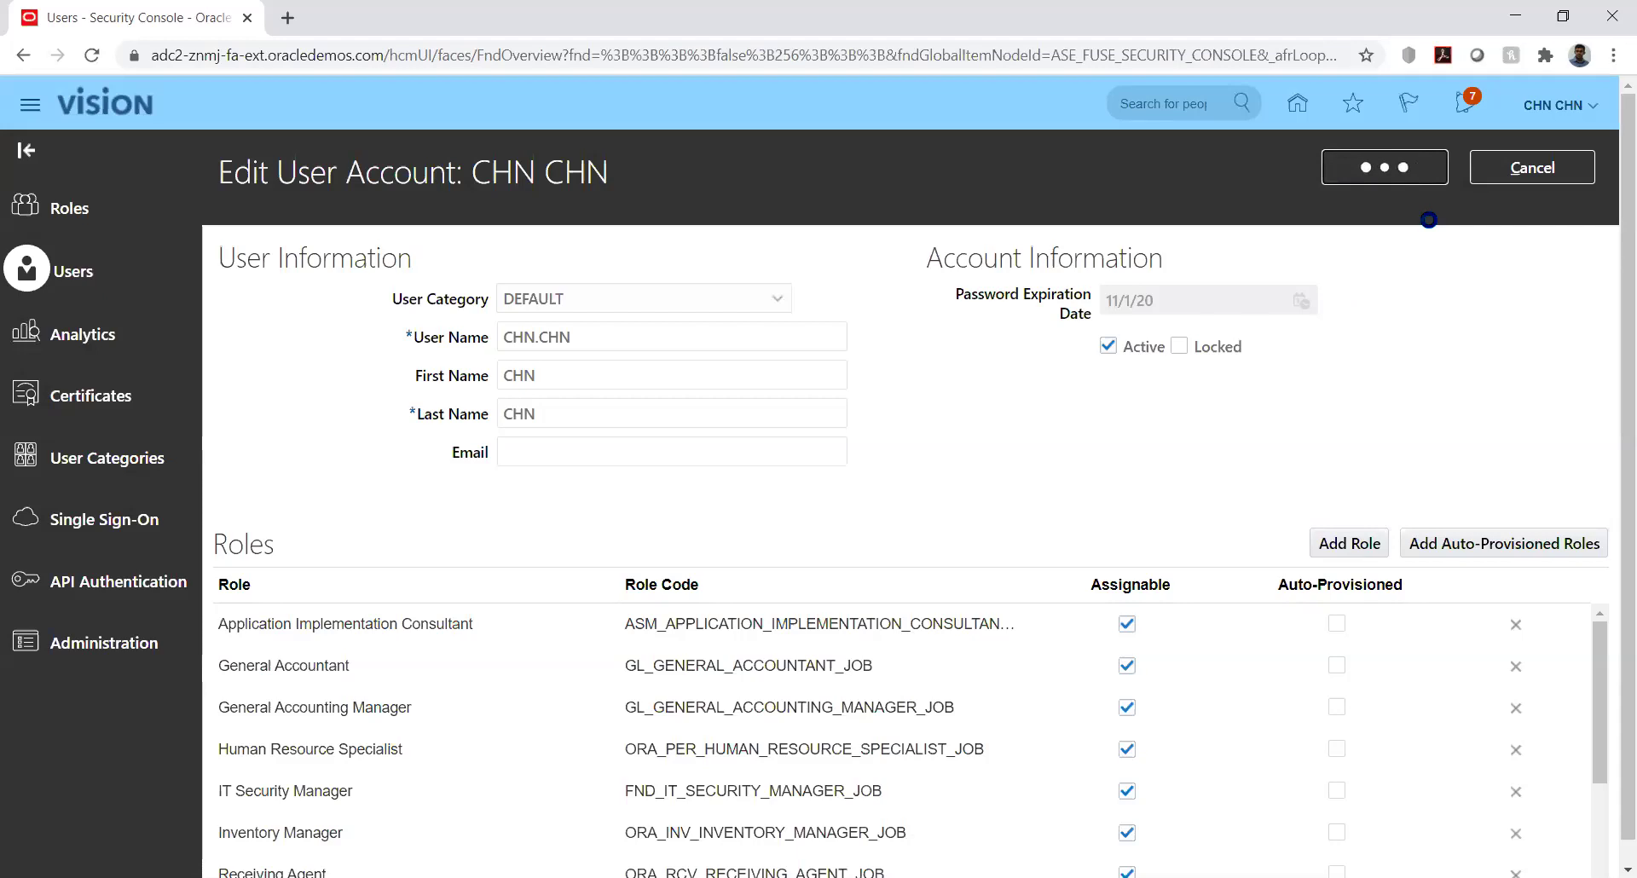
left_click(1509, 169)
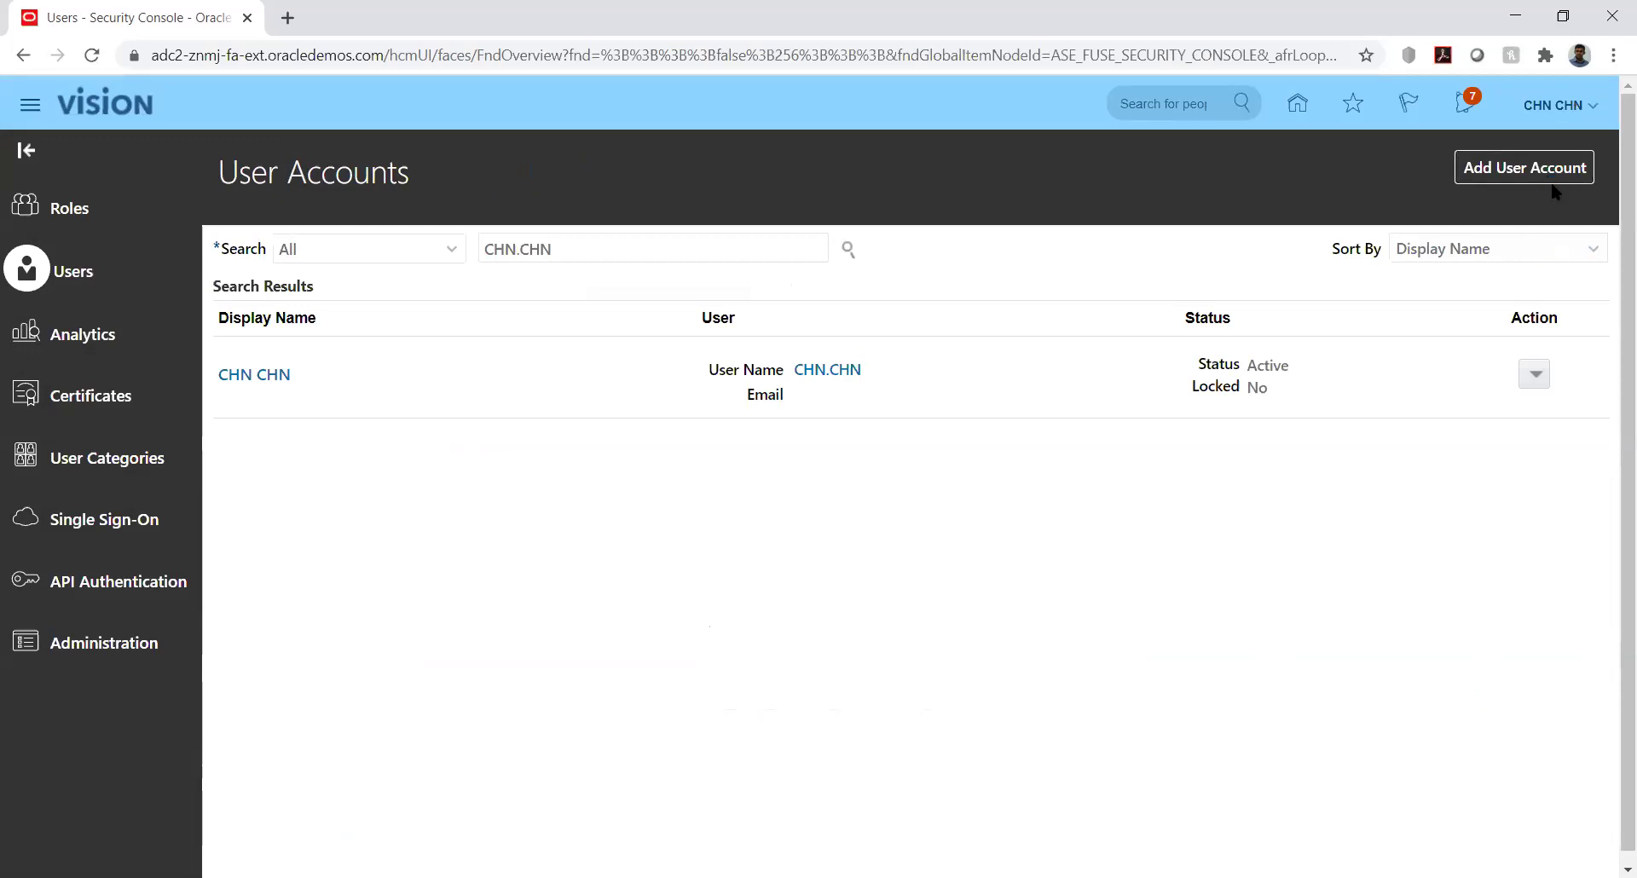
Search setup tasks for %Manage%Data%Acc% and open Manage Data Access Set Data Access for Users
left_click(1247, 416)
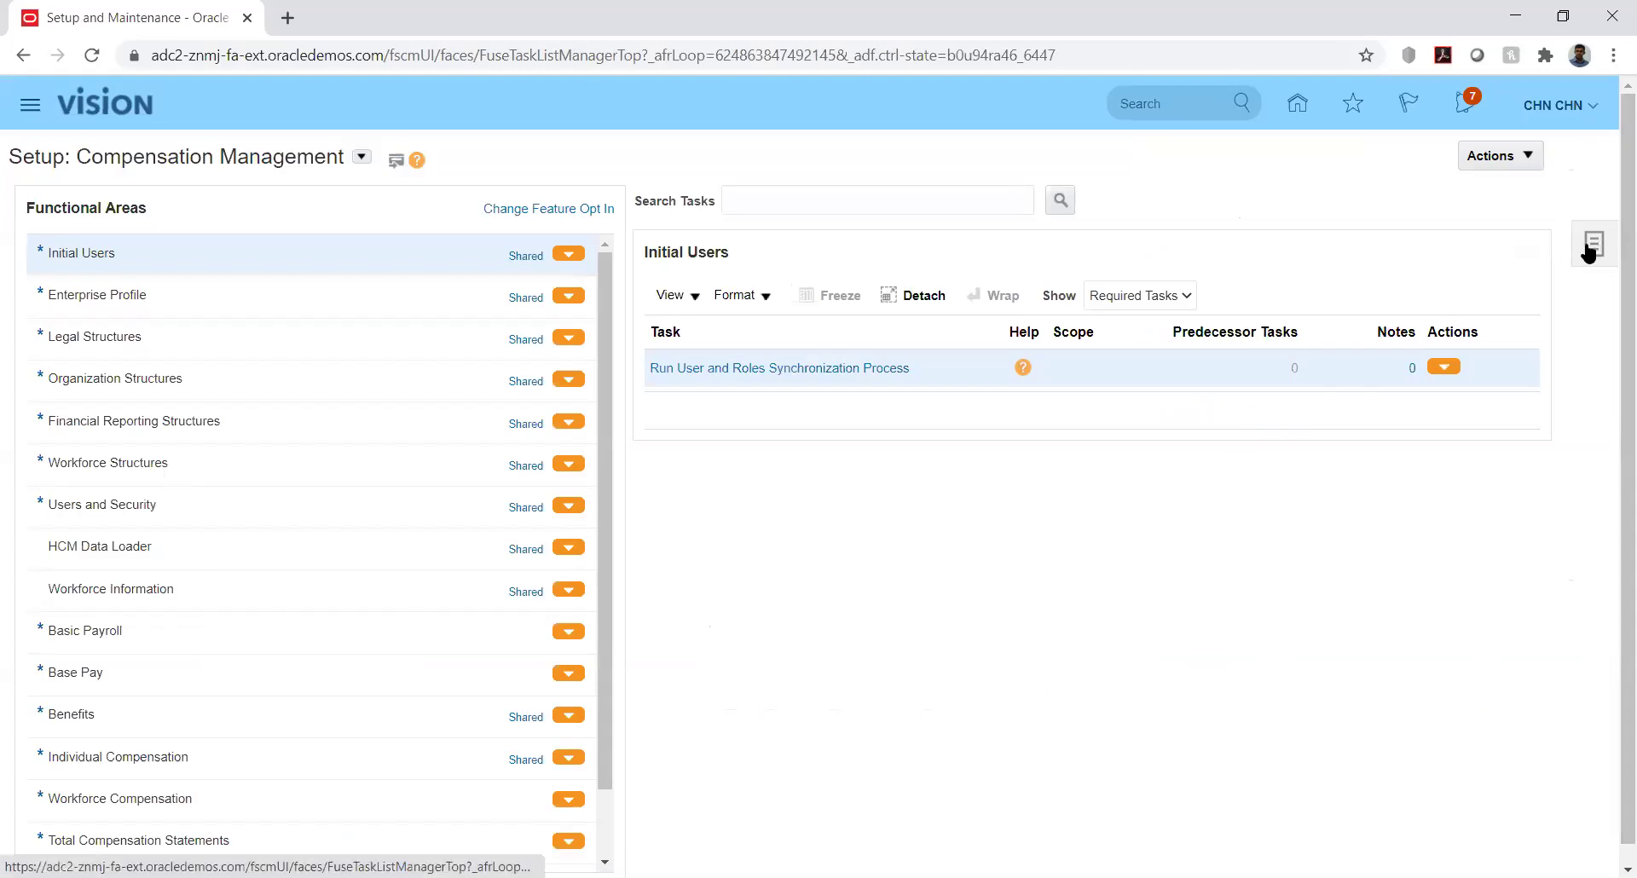
left_click(1590, 245)
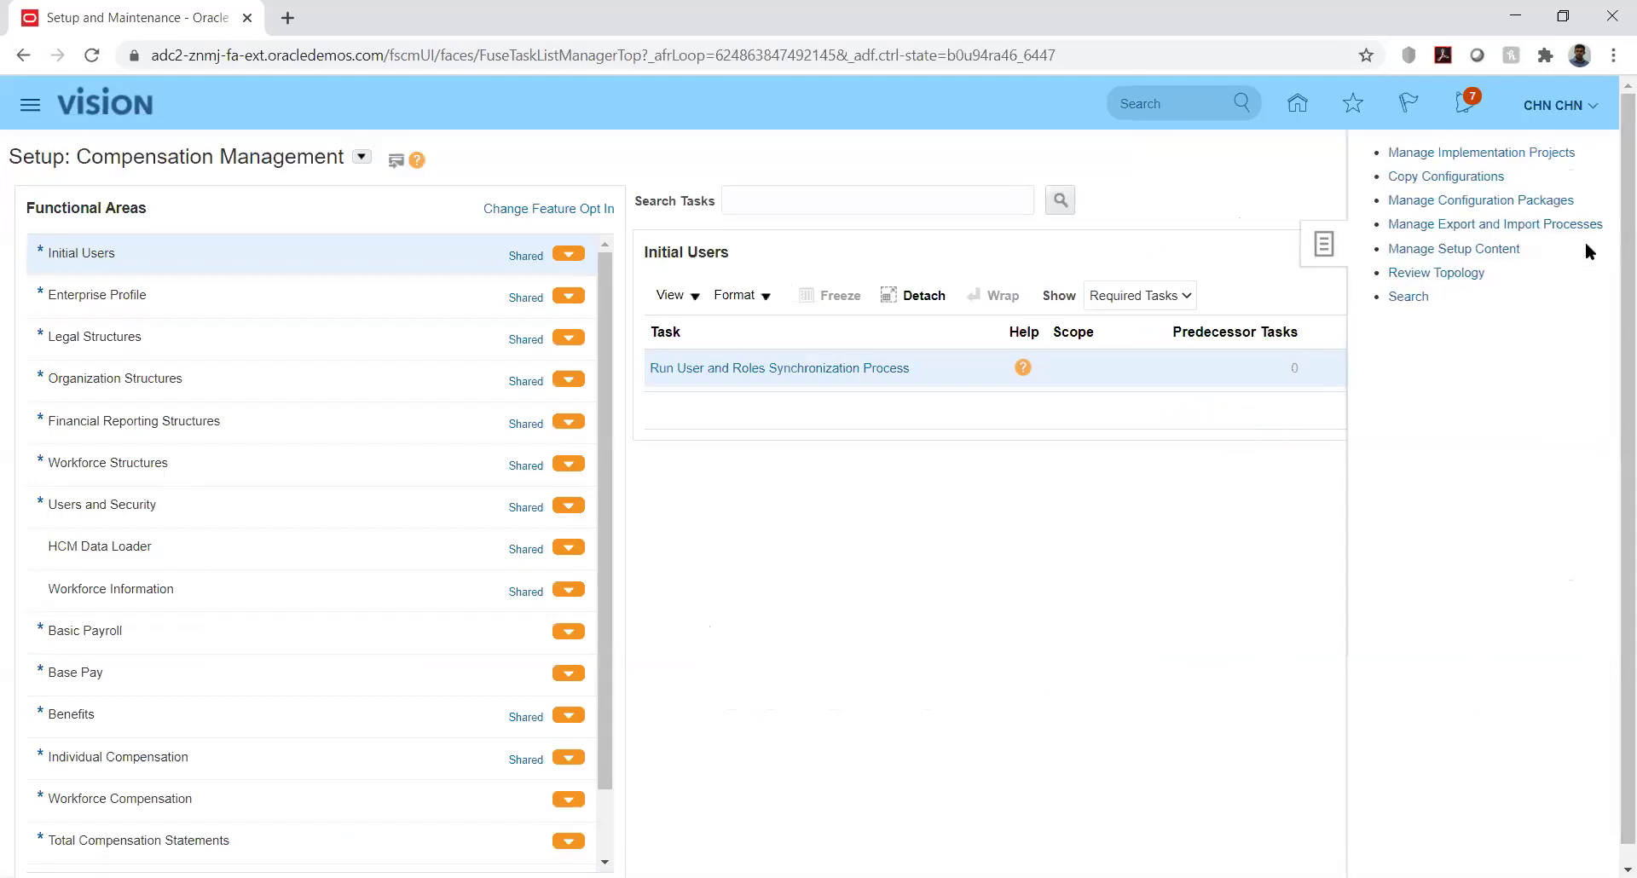
left_click(1399, 297)
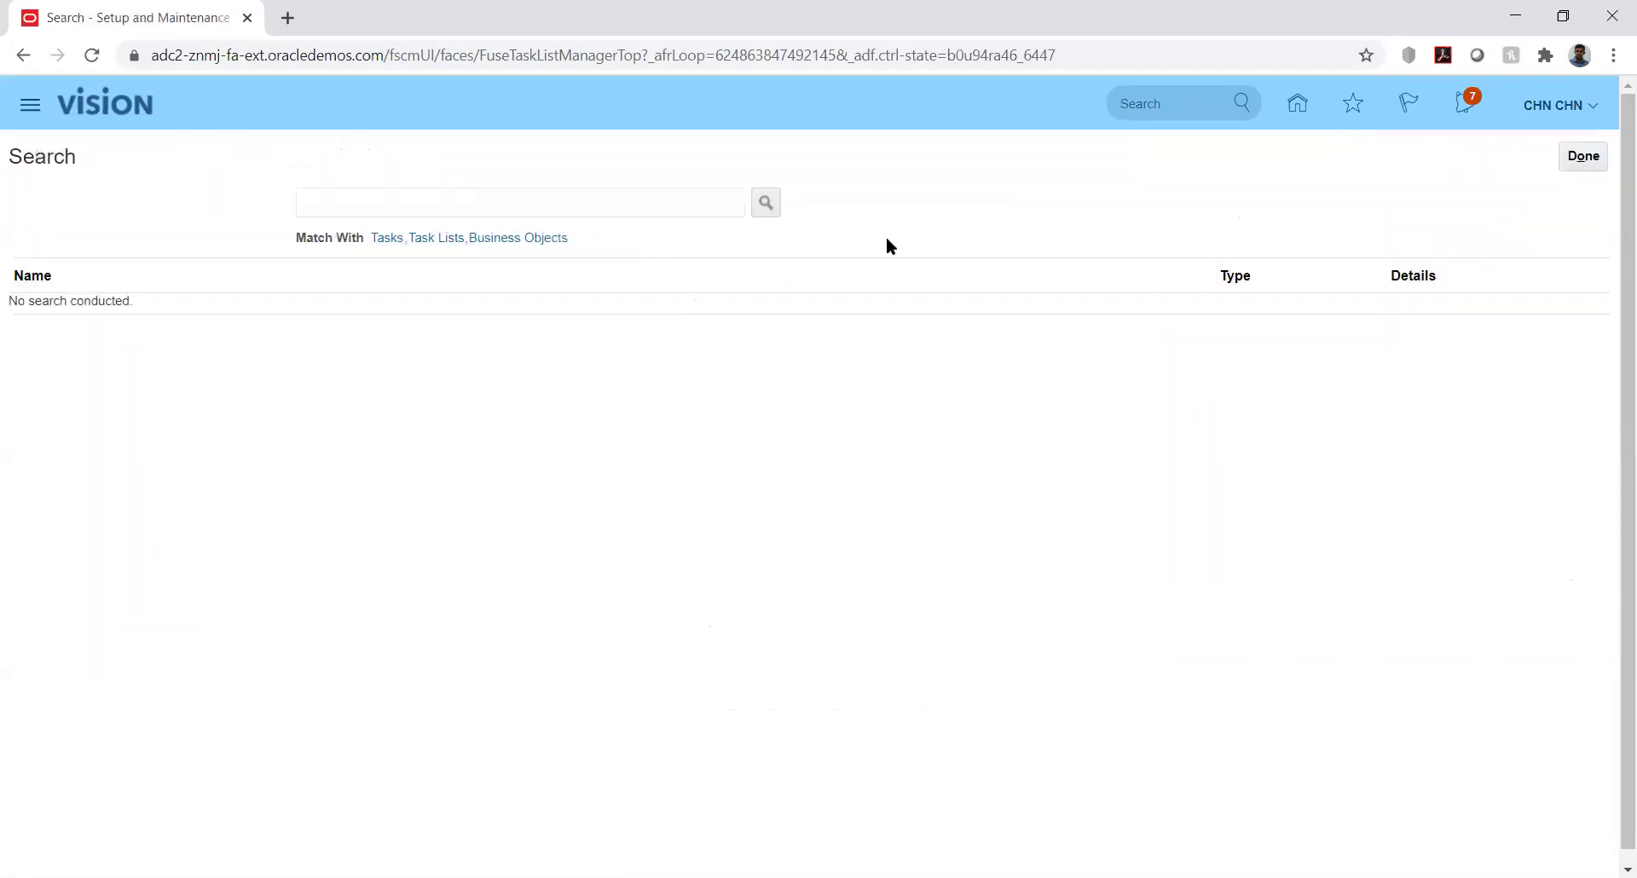
left_click(679, 209)
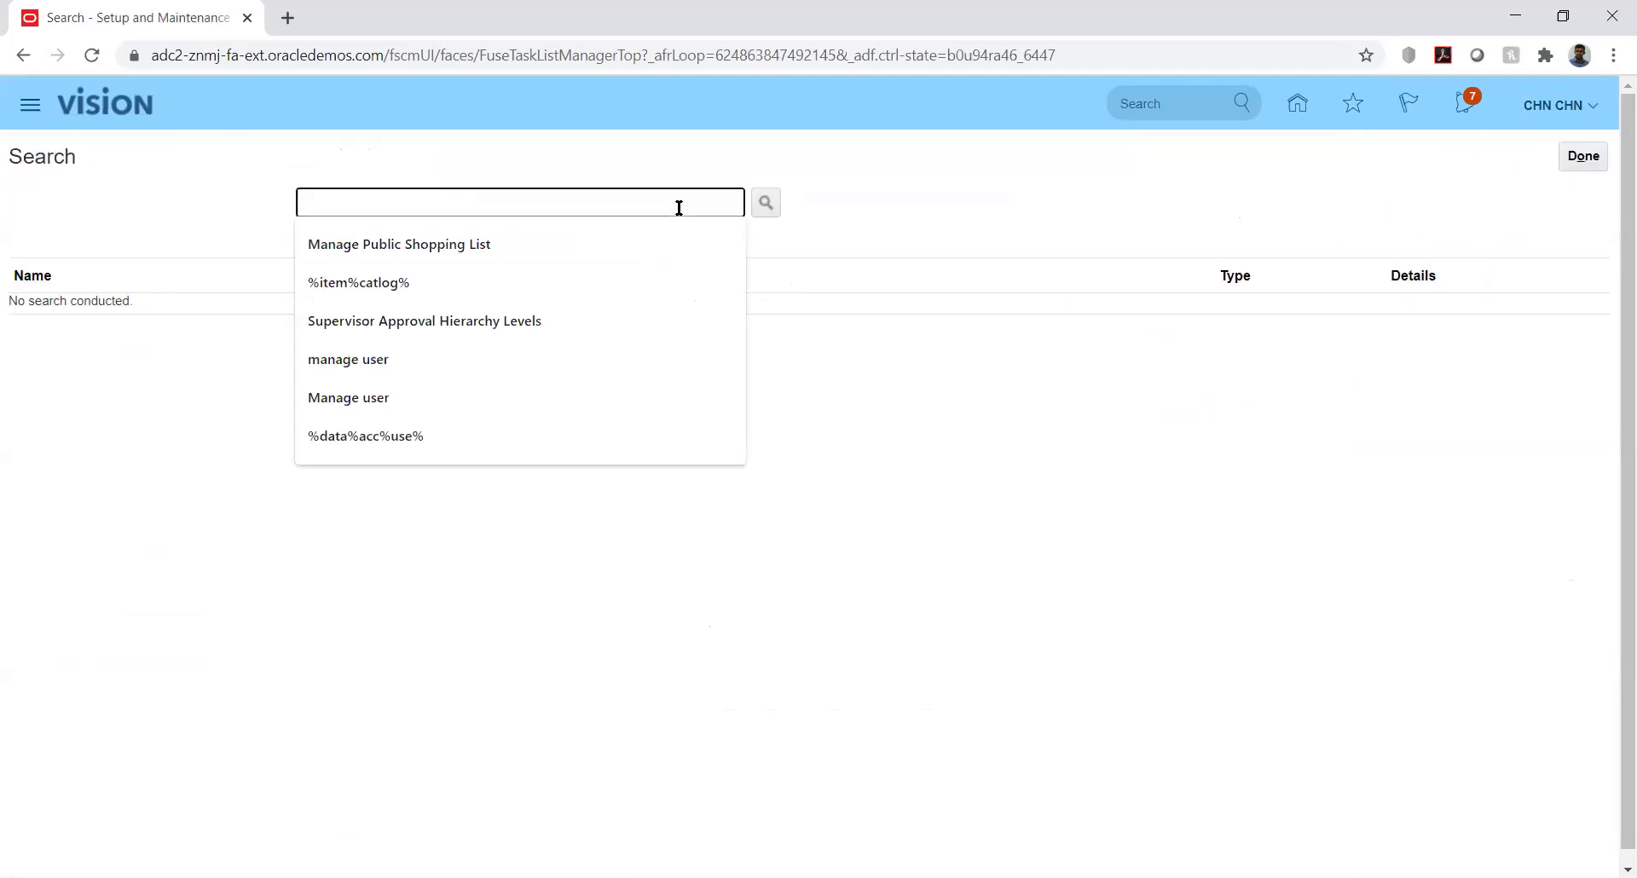
type("%Mana")
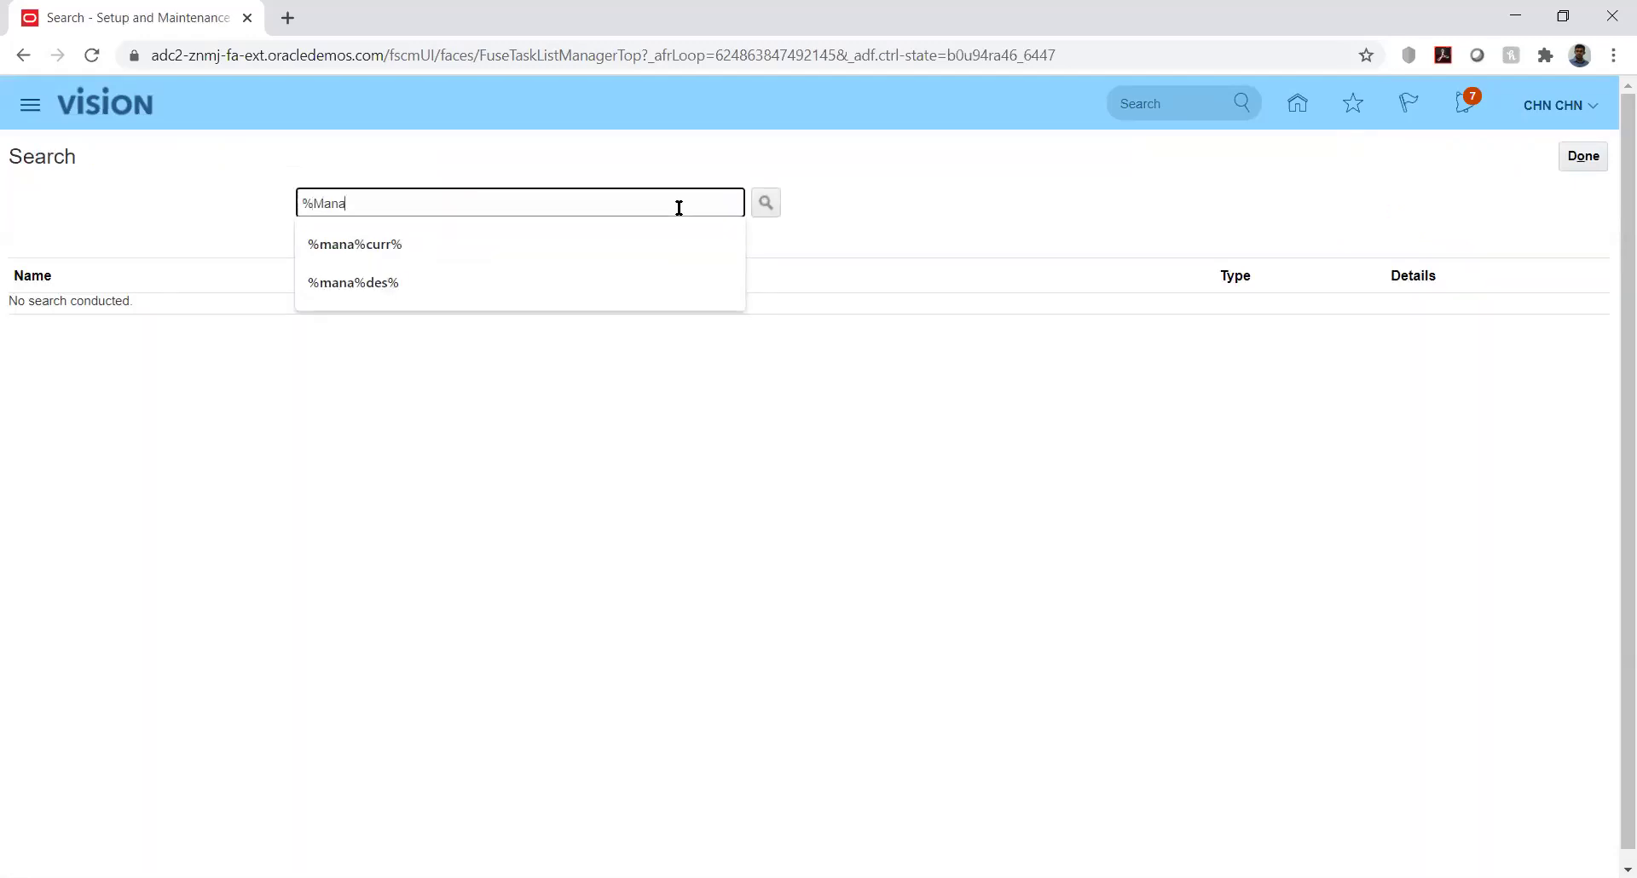
type("ge%Data%Acc%")
key("Return")
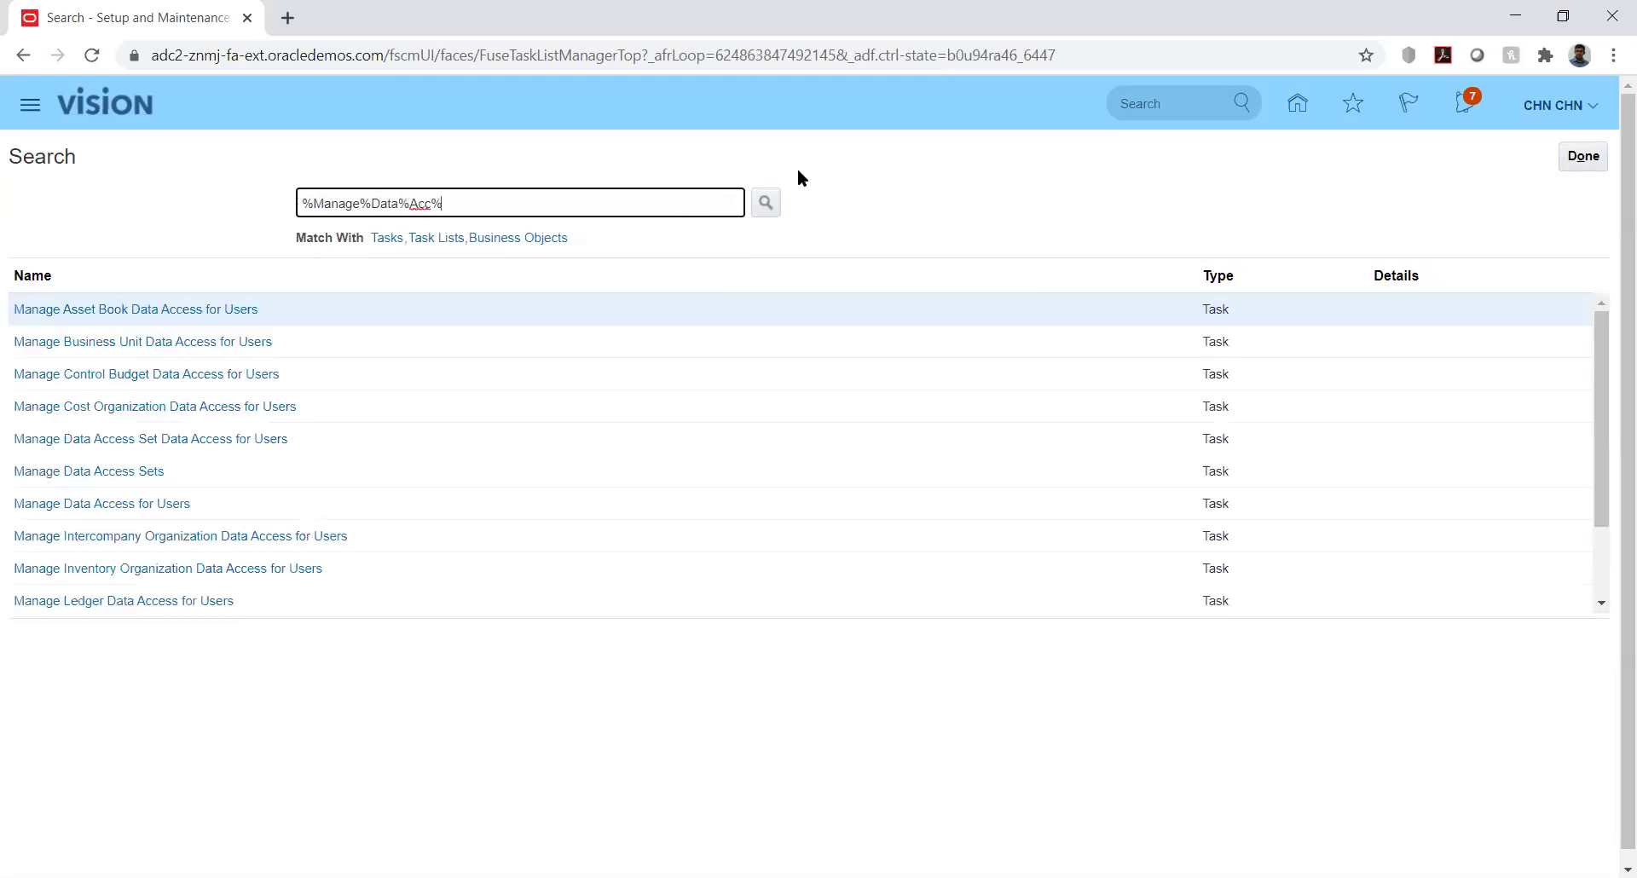
left_click(123, 441)
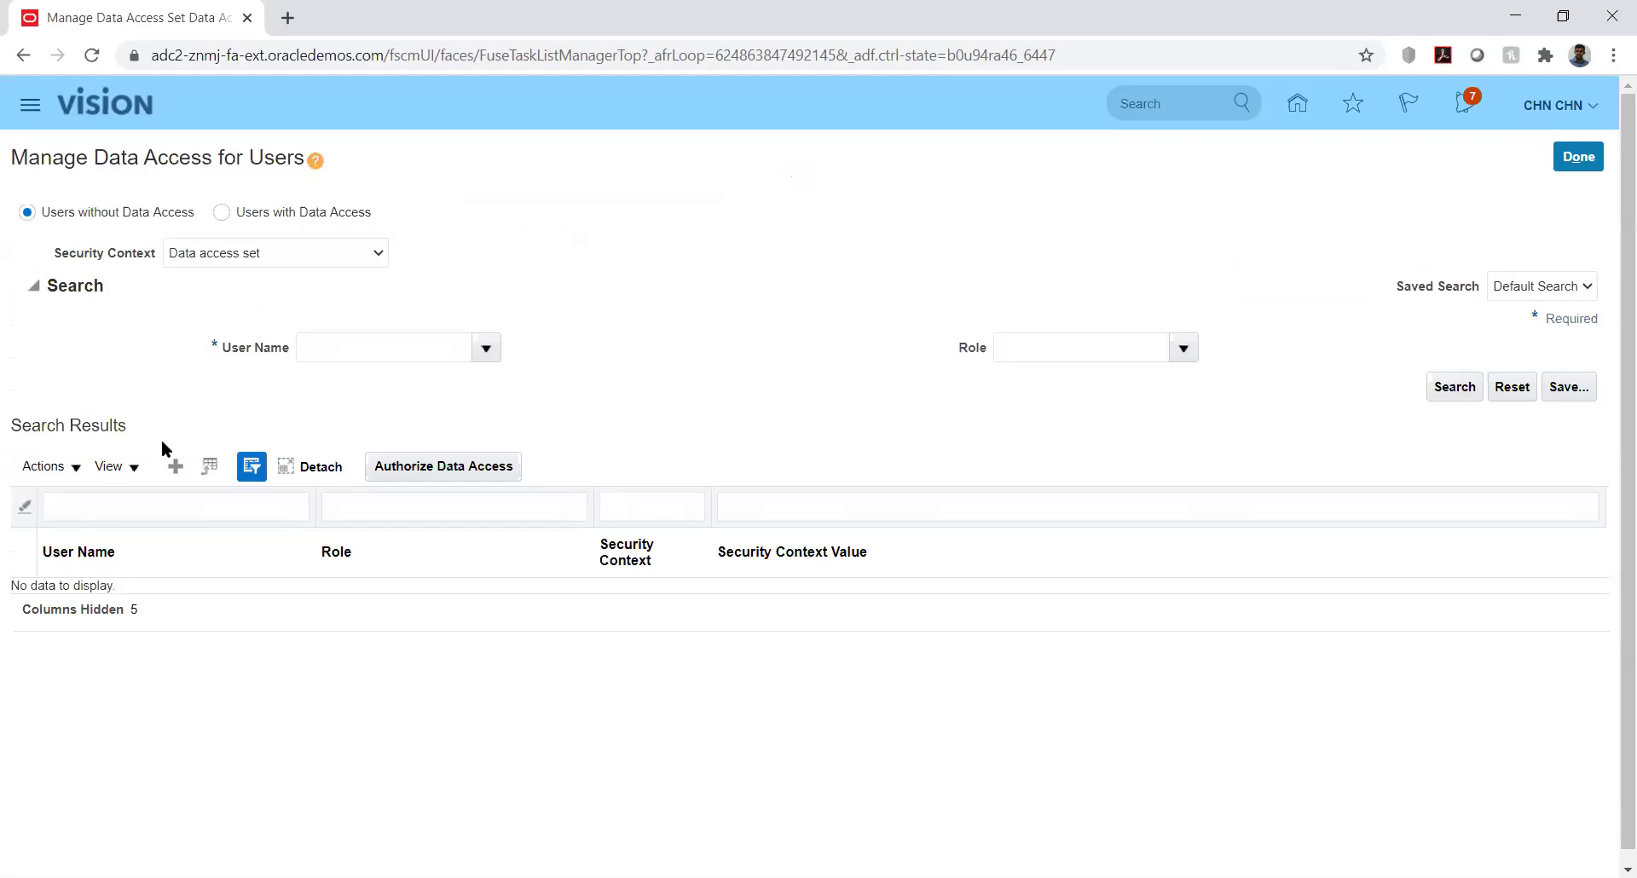
Create a data access row for the demo user with the Budget Analyst role
left_click(175, 465)
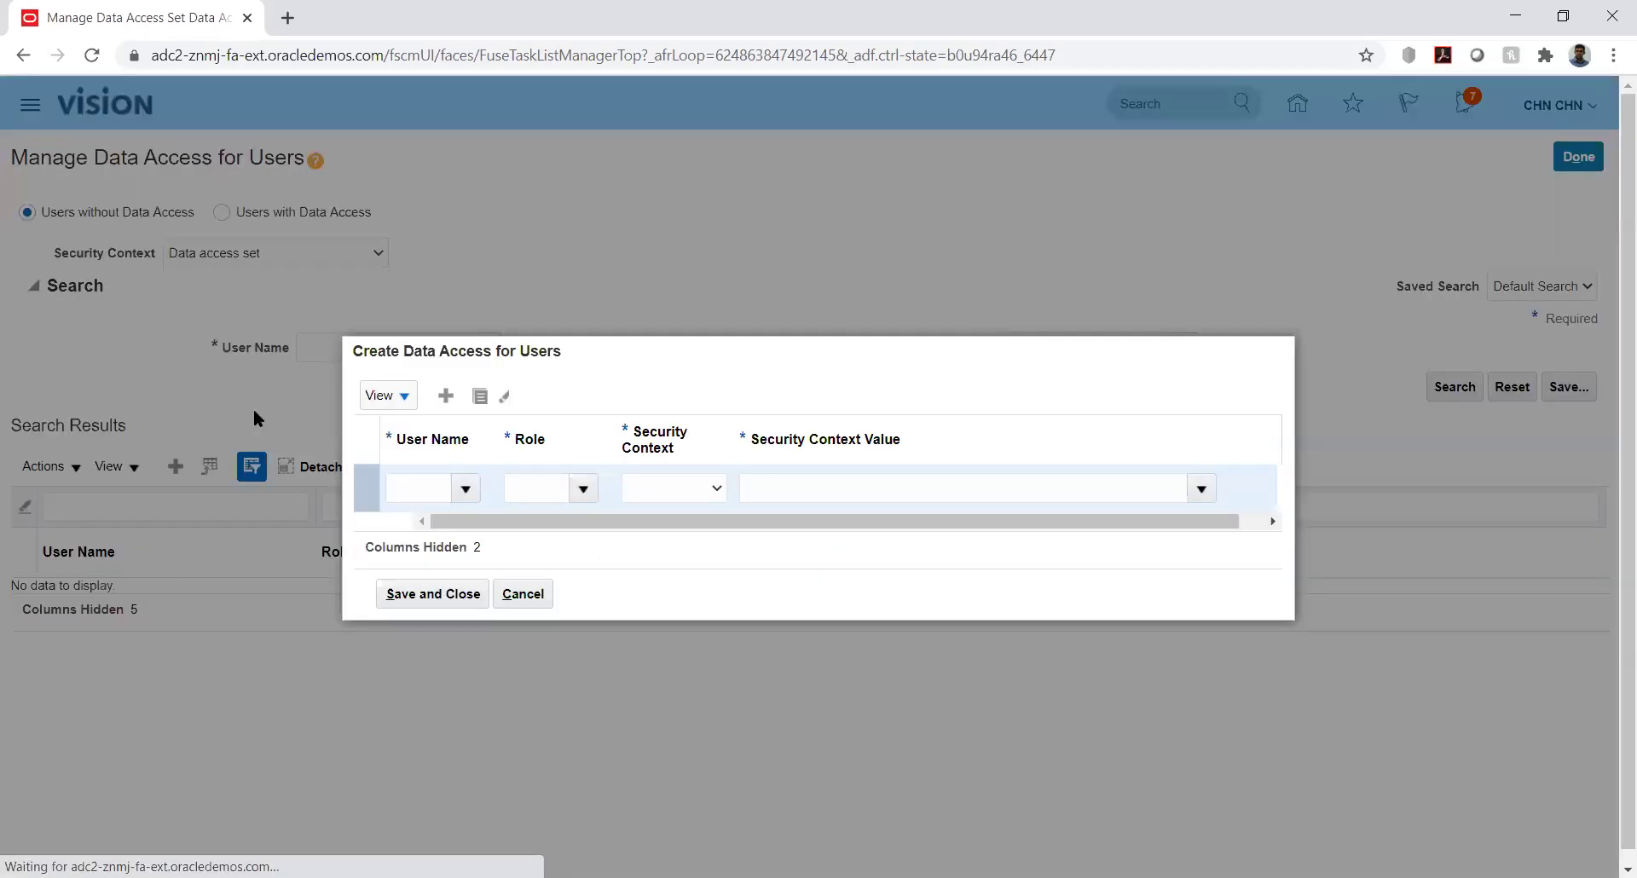
left_click(420, 488)
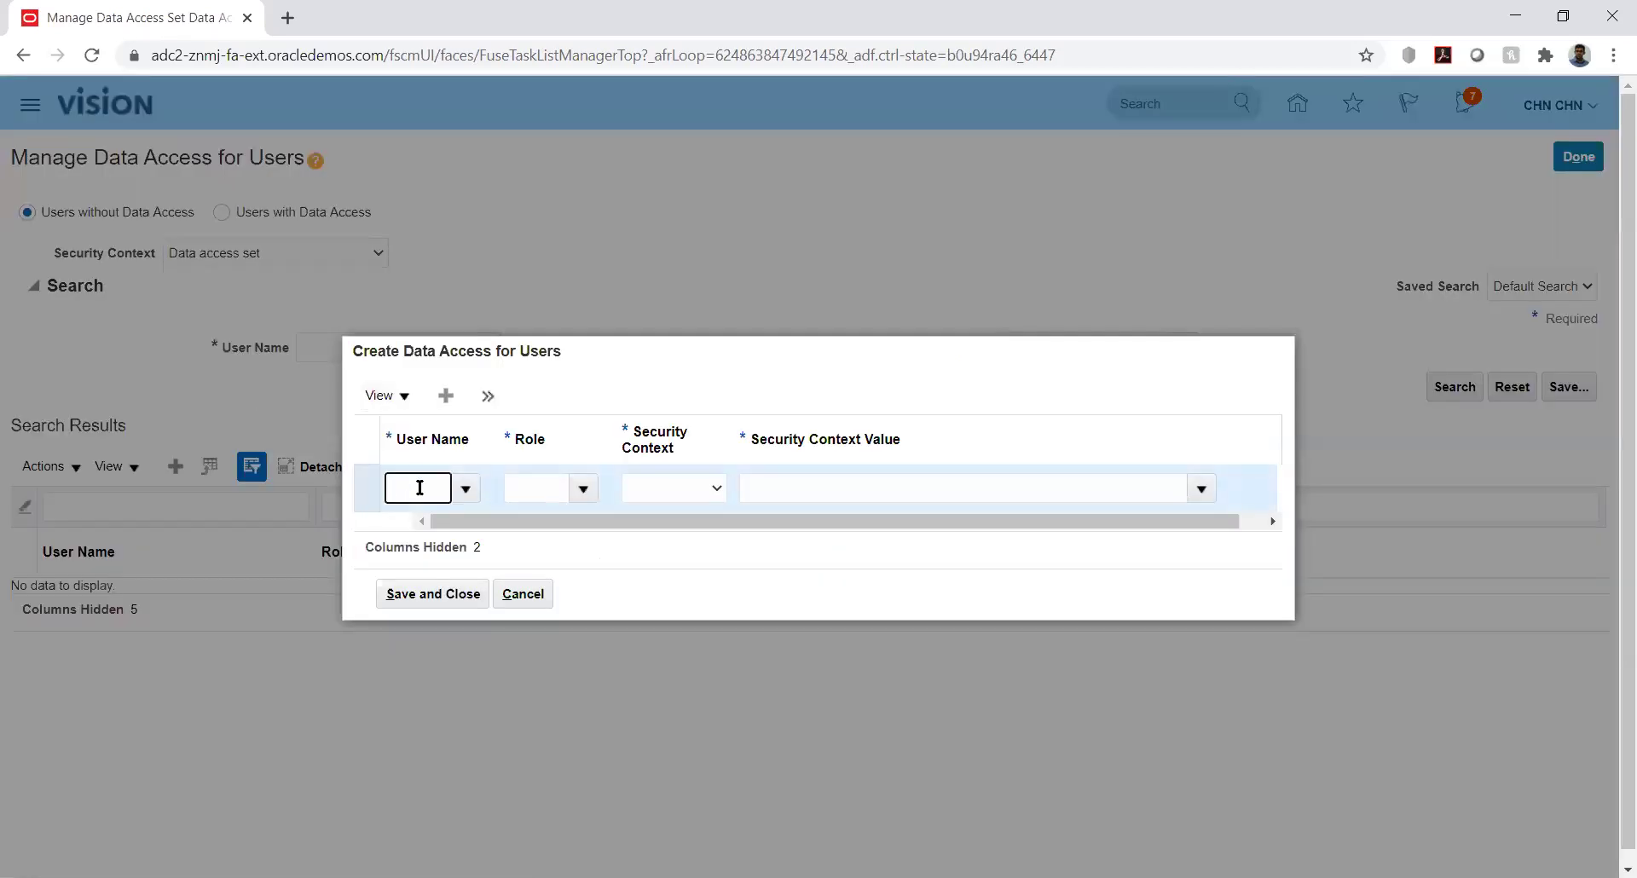
type("CHN")
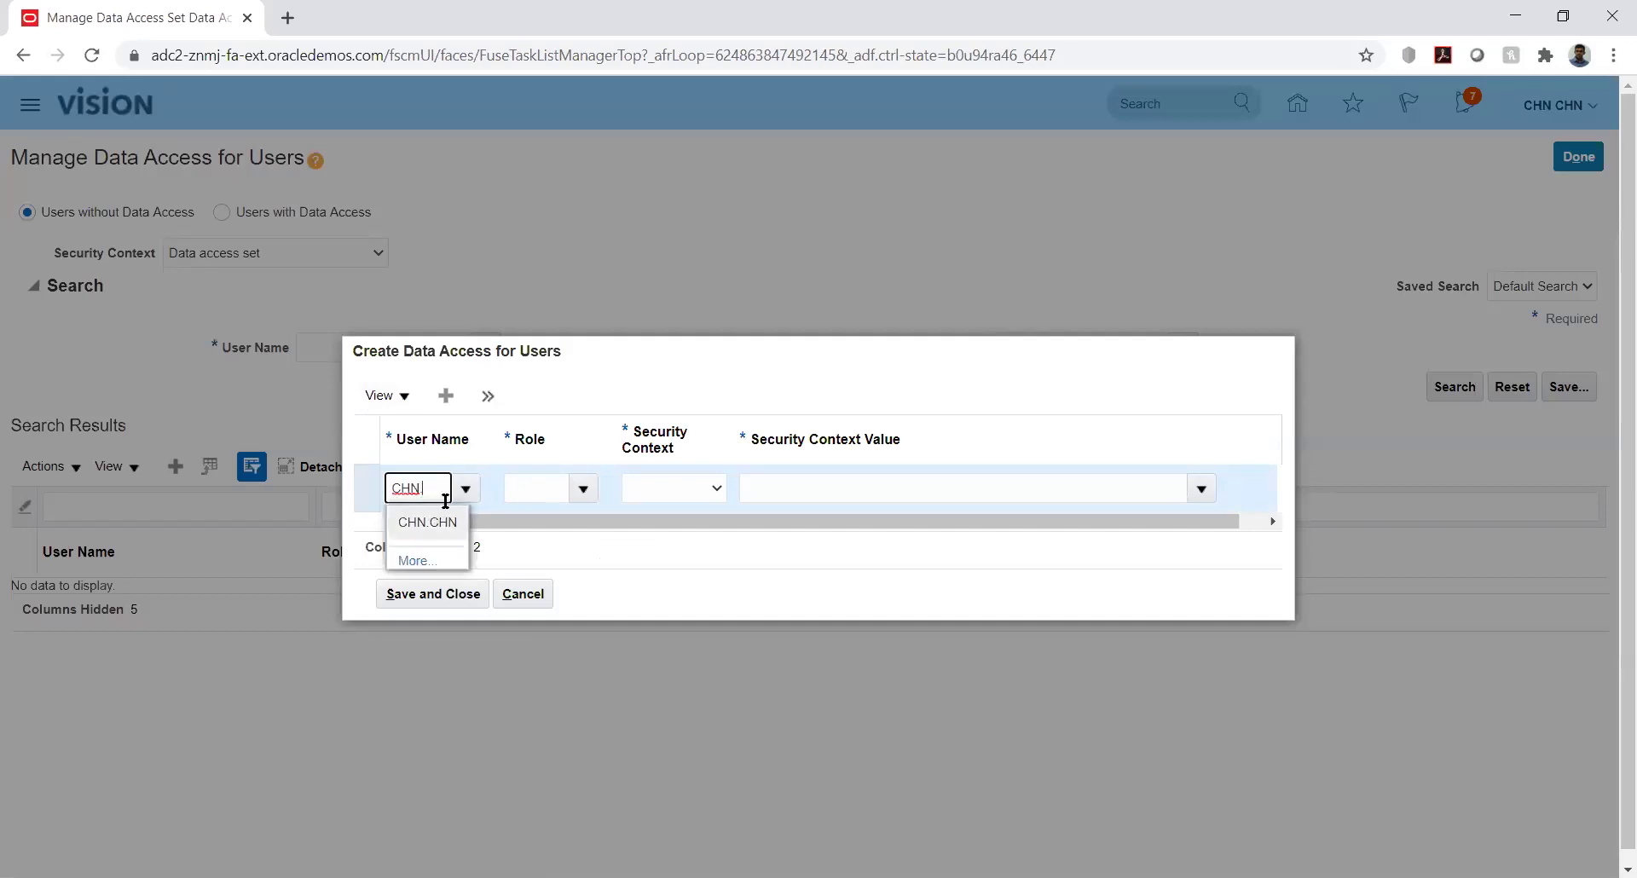
left_click(445, 524)
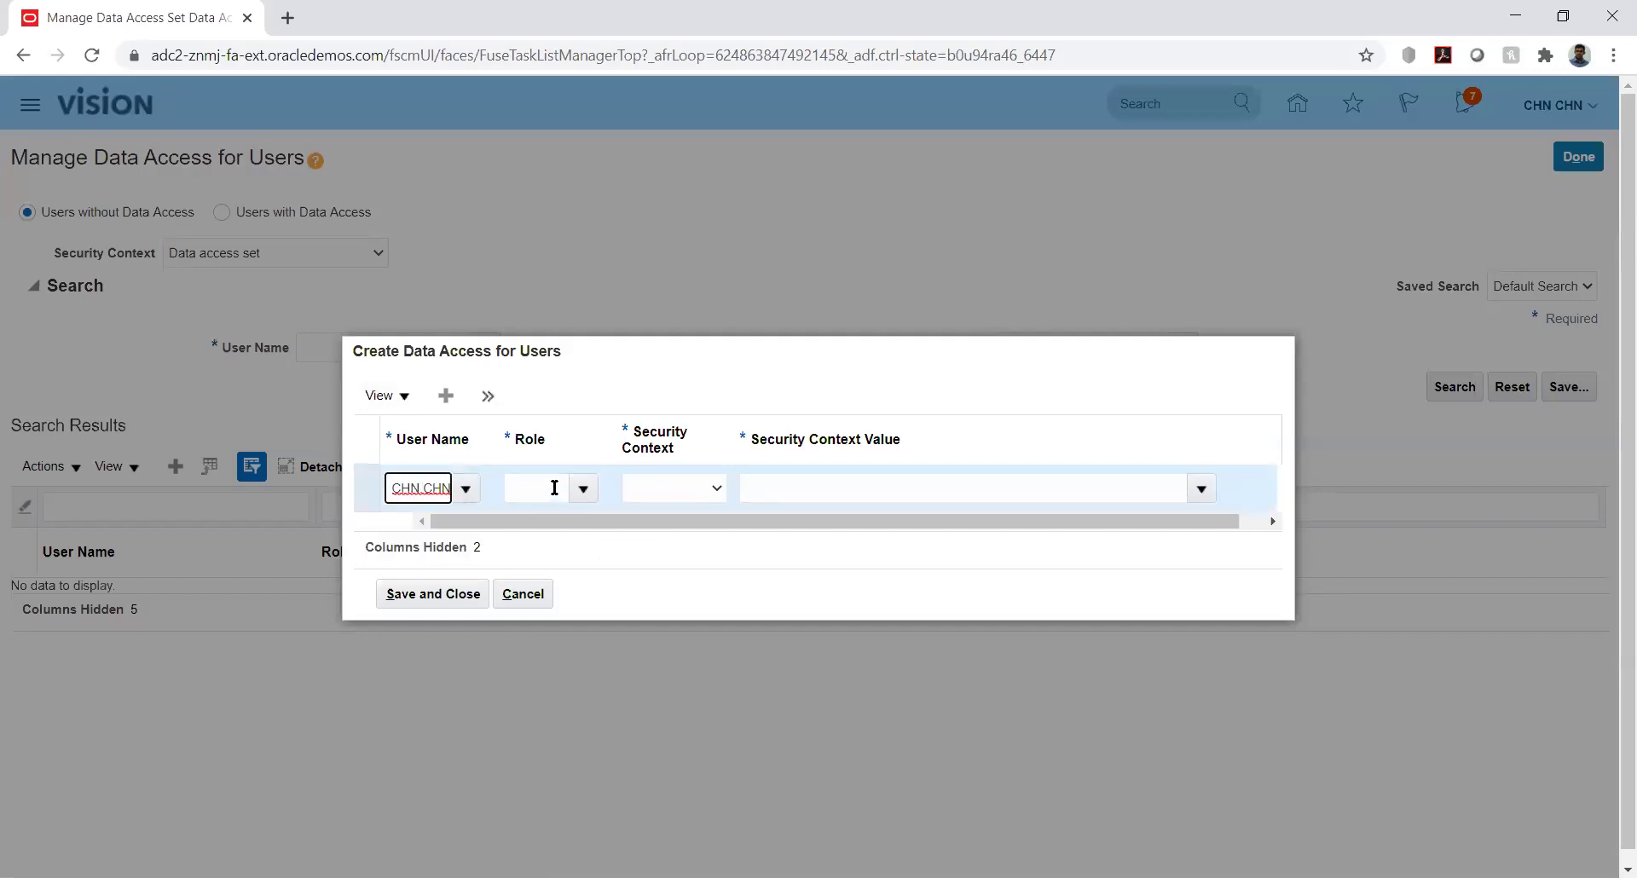
left_click(554, 487)
type("bud")
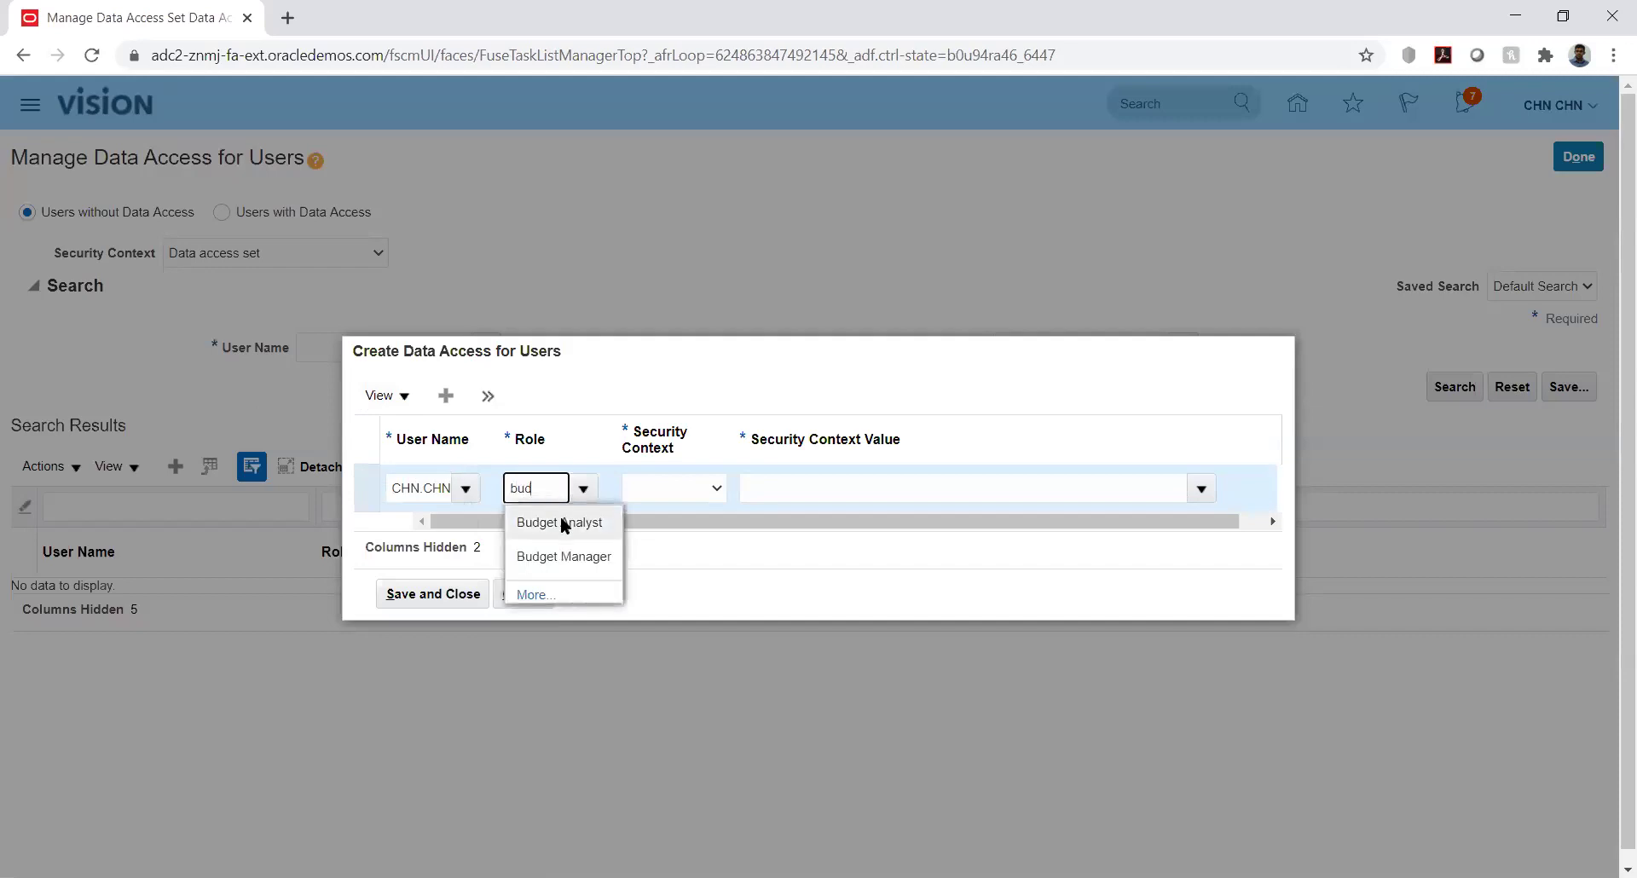
left_click(562, 525)
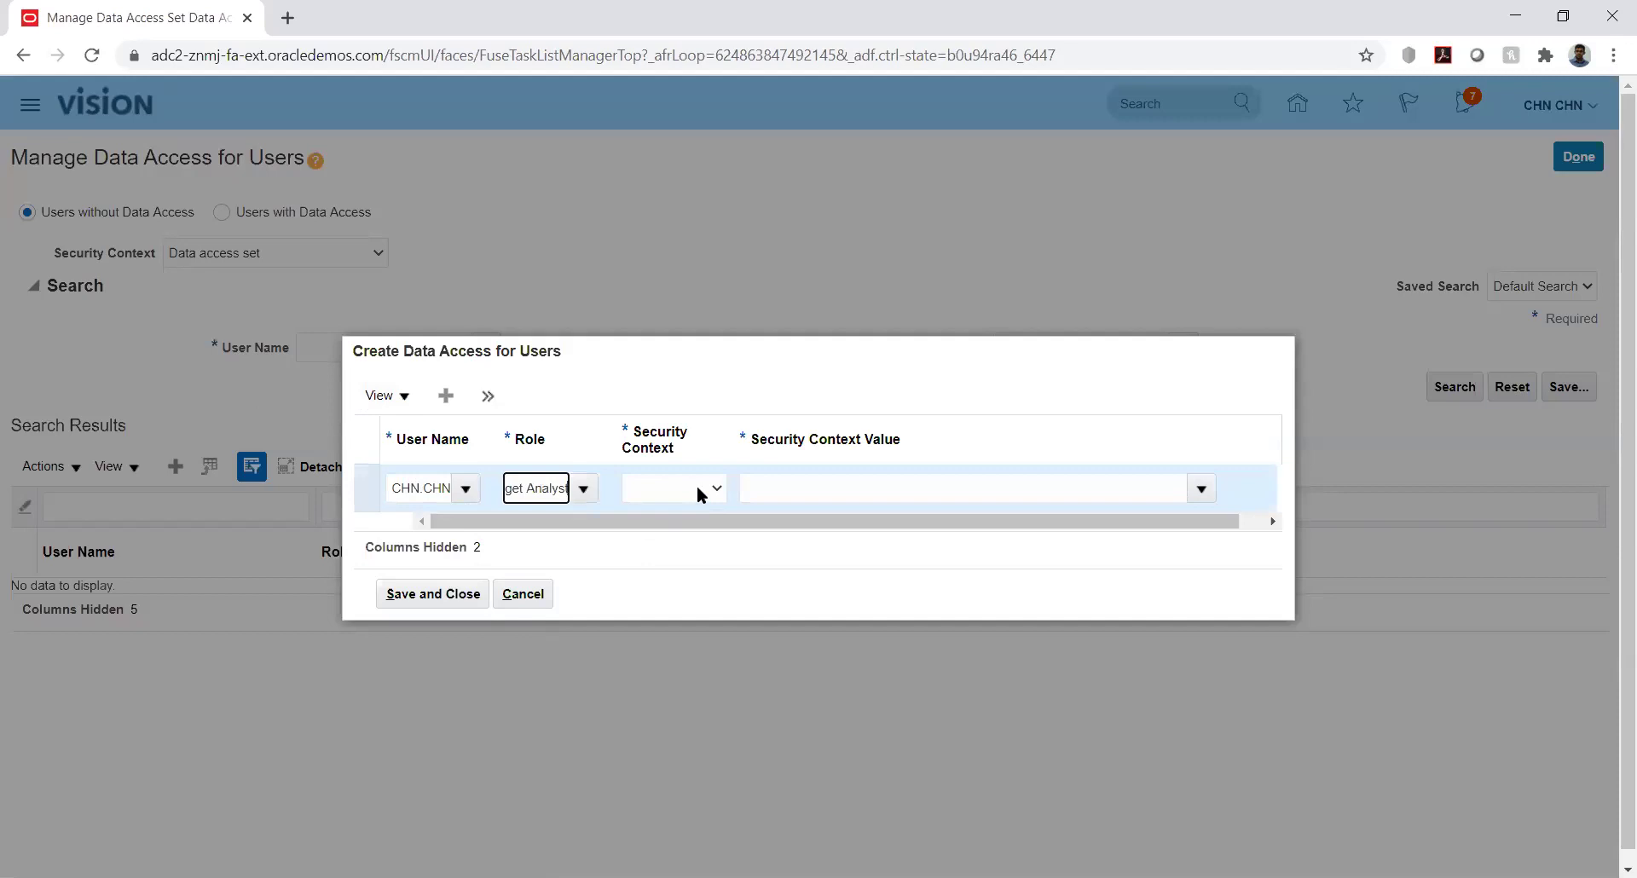
Set the security context to Control budget and try searching kk as its value
left_click(697, 490)
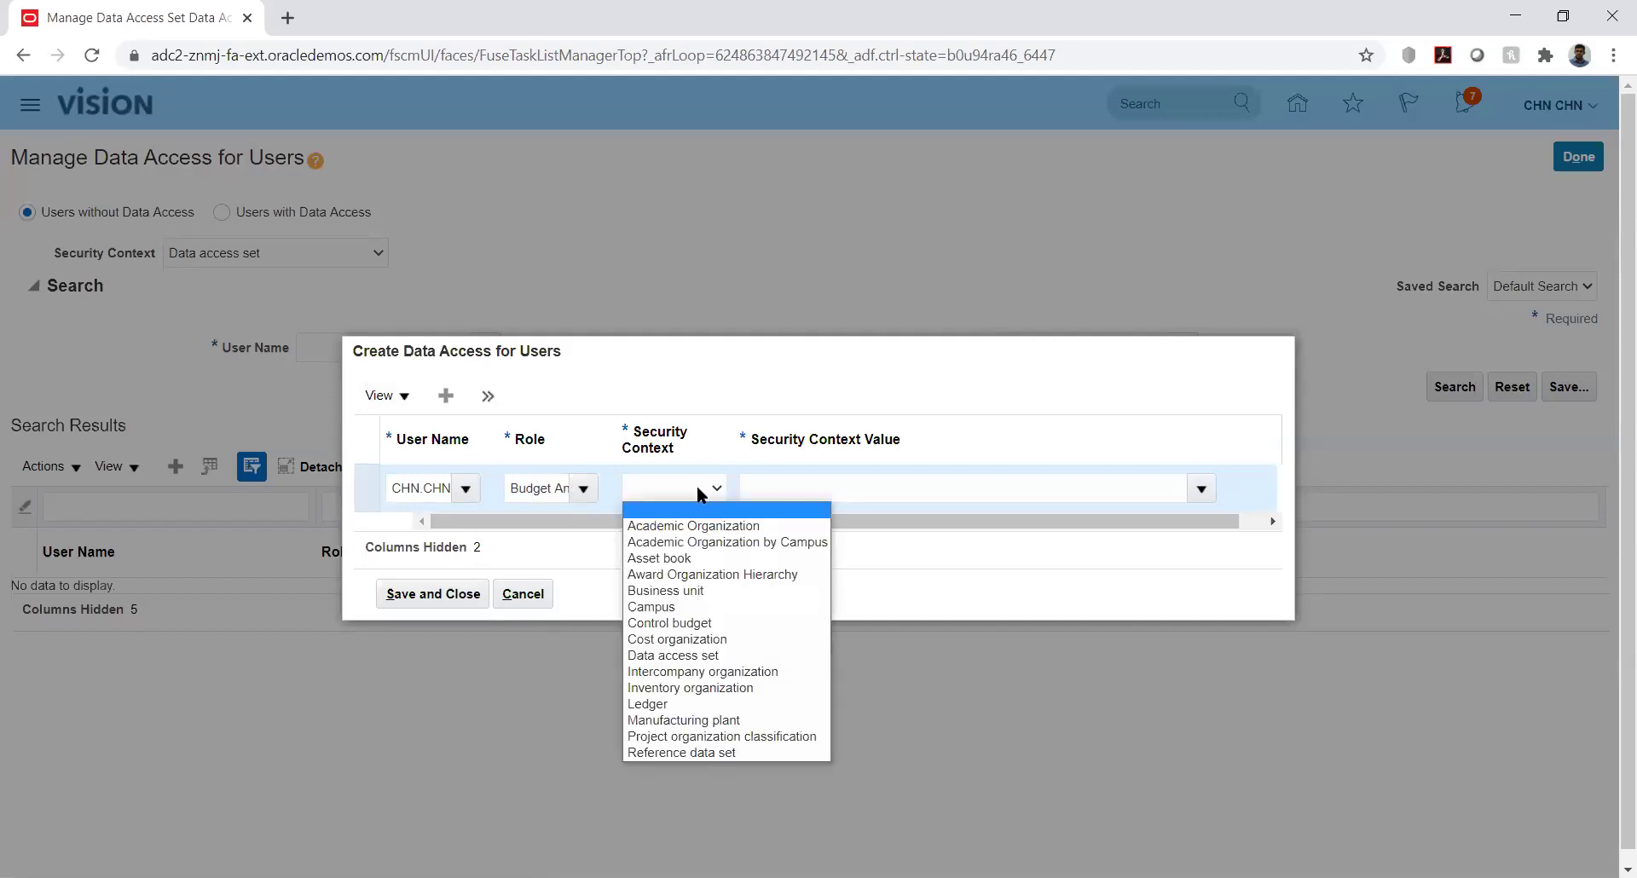
key("Down")
key("Down")
key("Down")
key("Down")
key("Down")
key("Down")
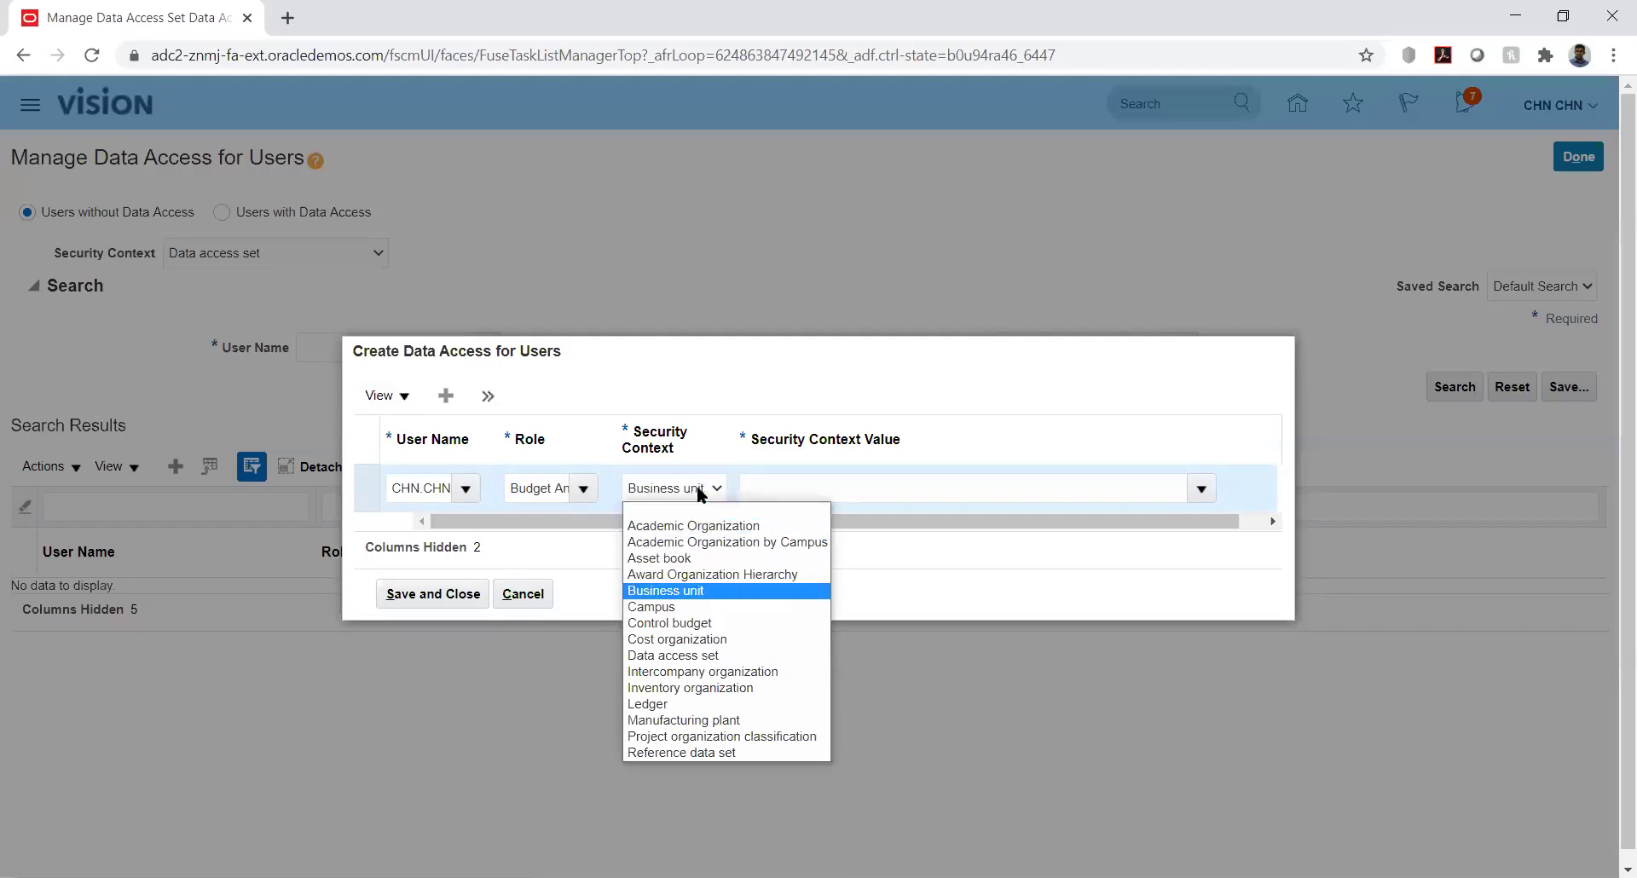
key("Down")
key("Return")
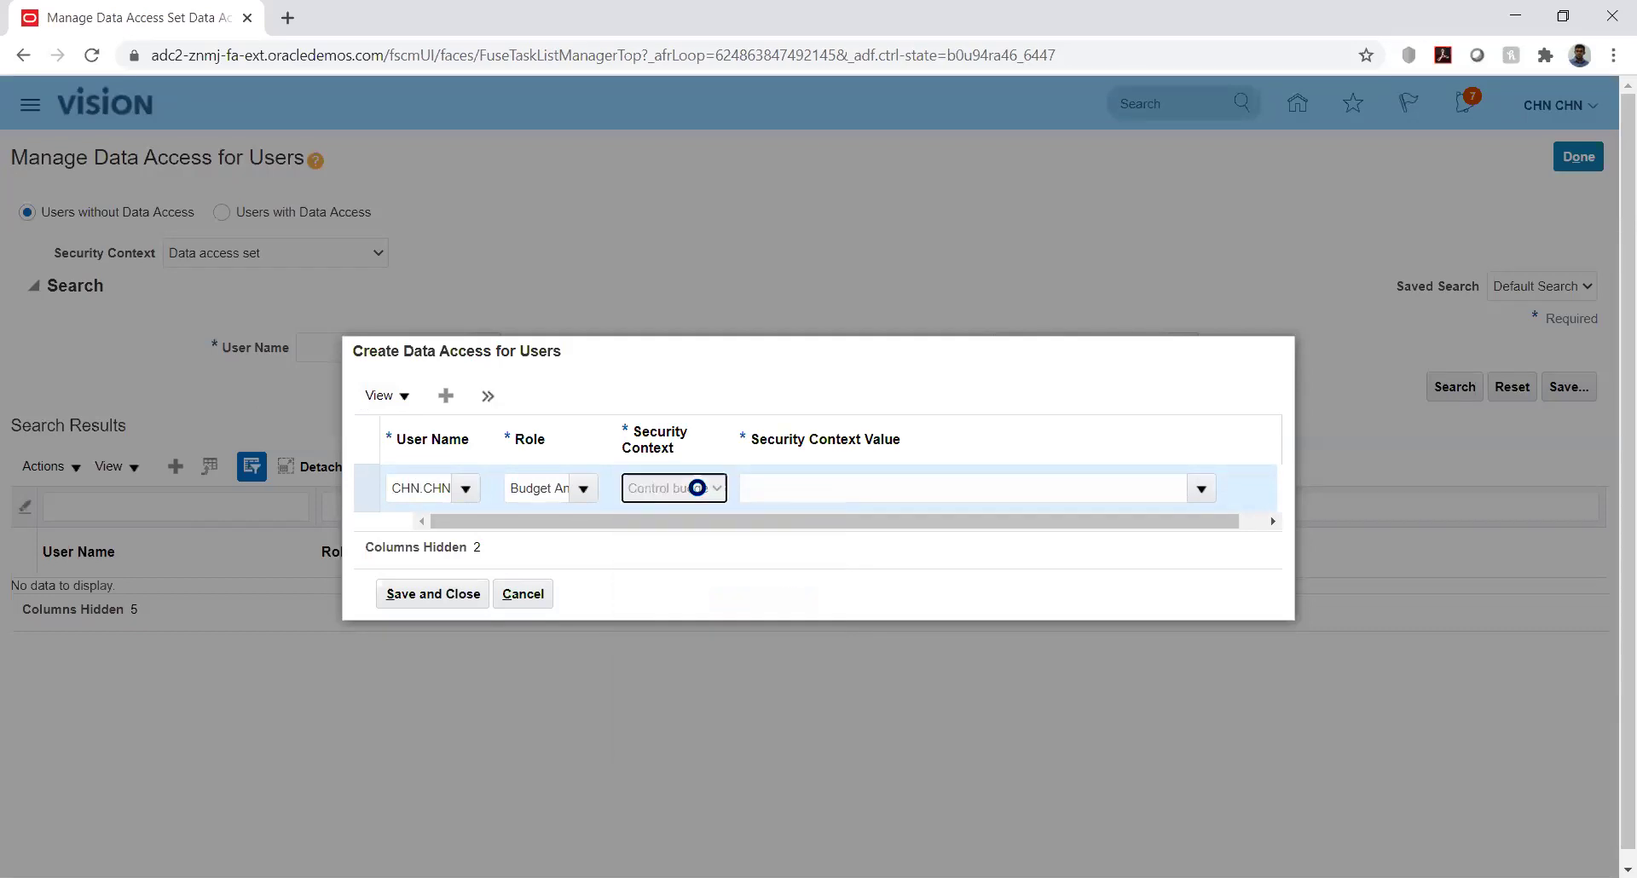
left_click(1163, 479)
type("kk")
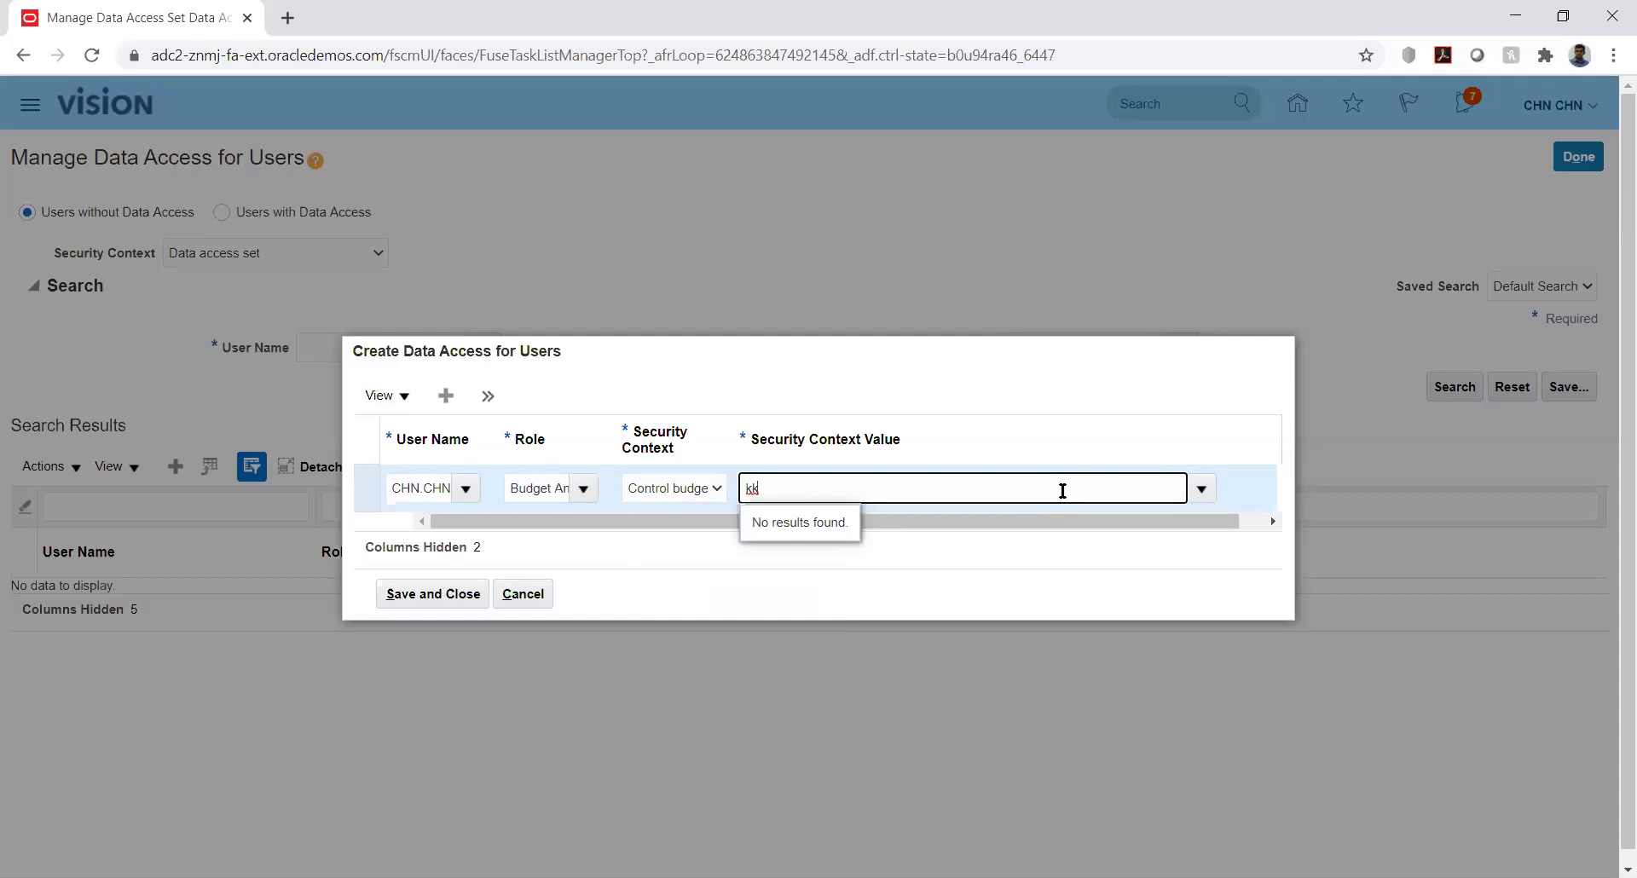
key("BackSpace")
key("BackSpace")
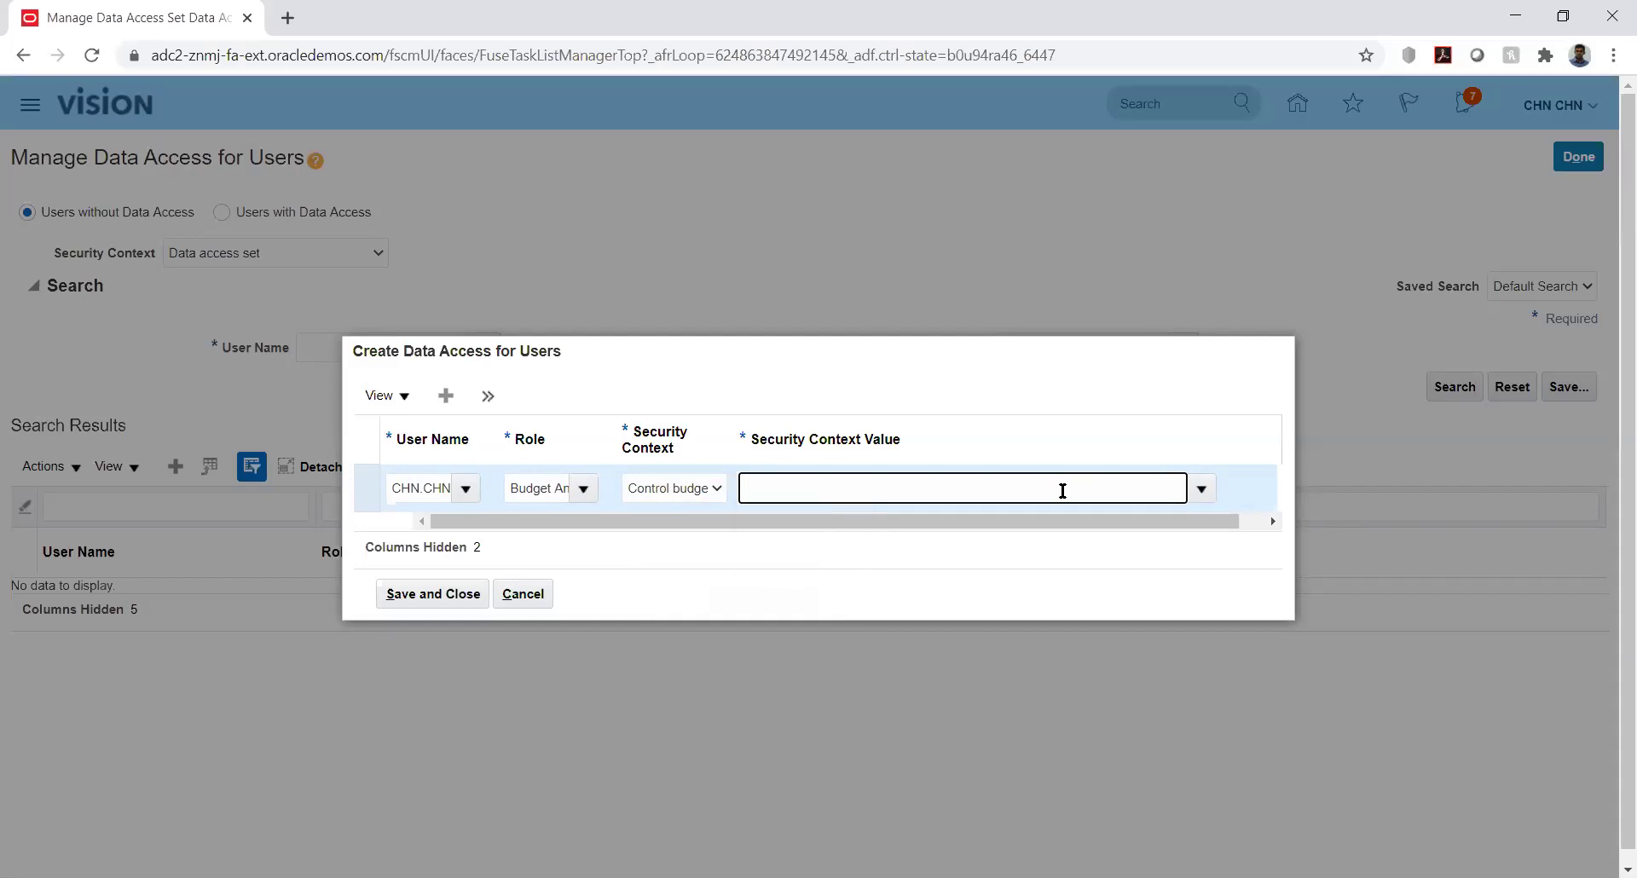
type("kk")
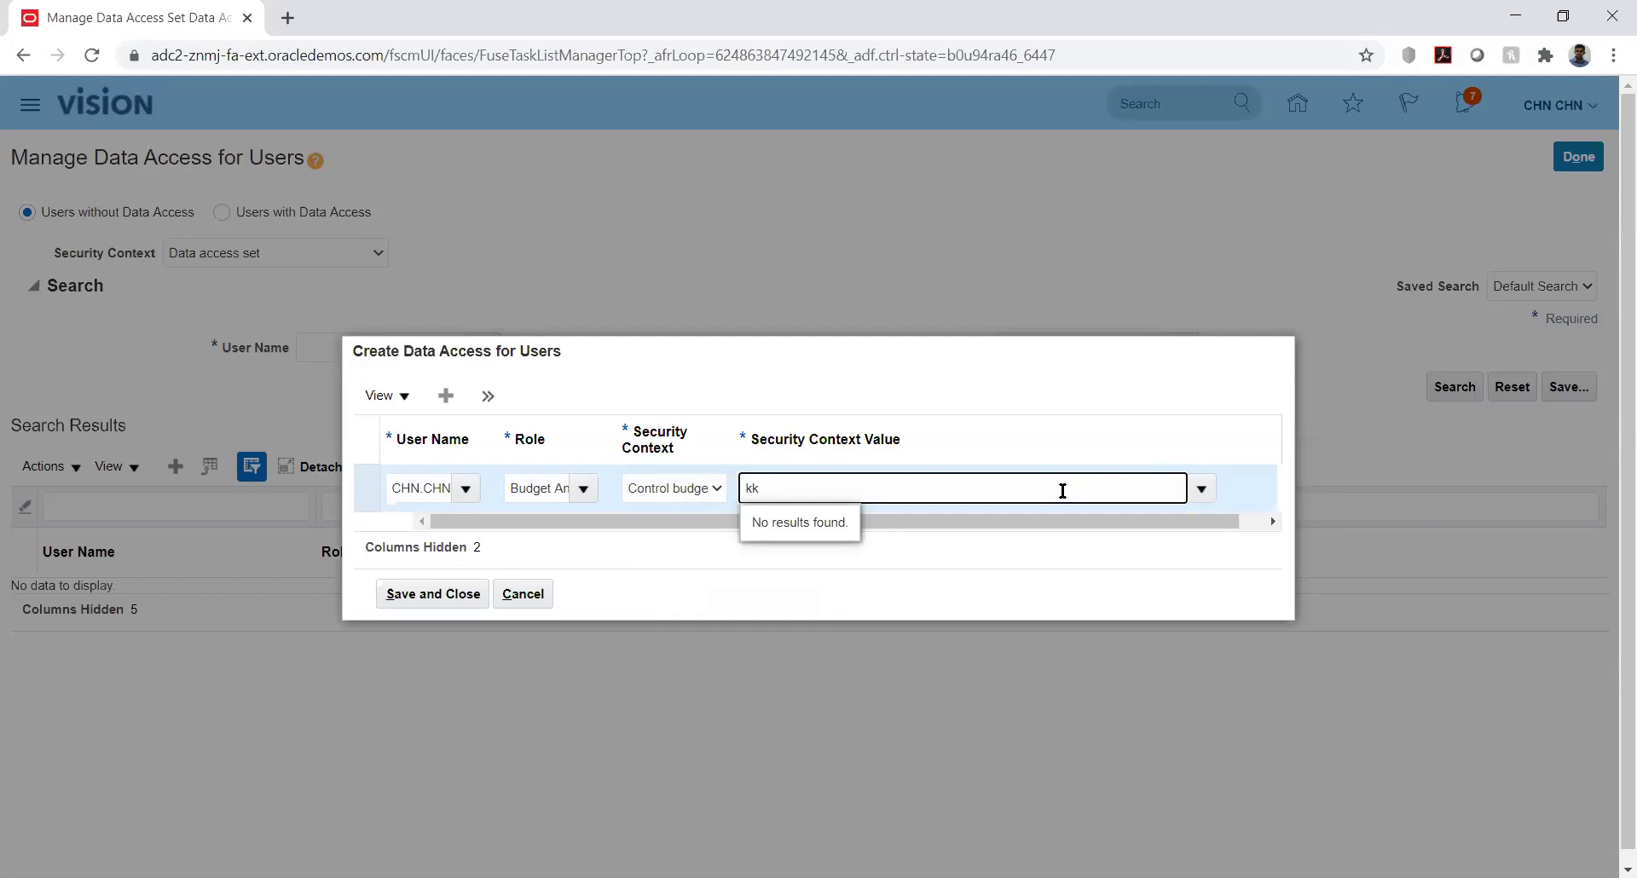
key("BackSpace")
key("BackSpace")
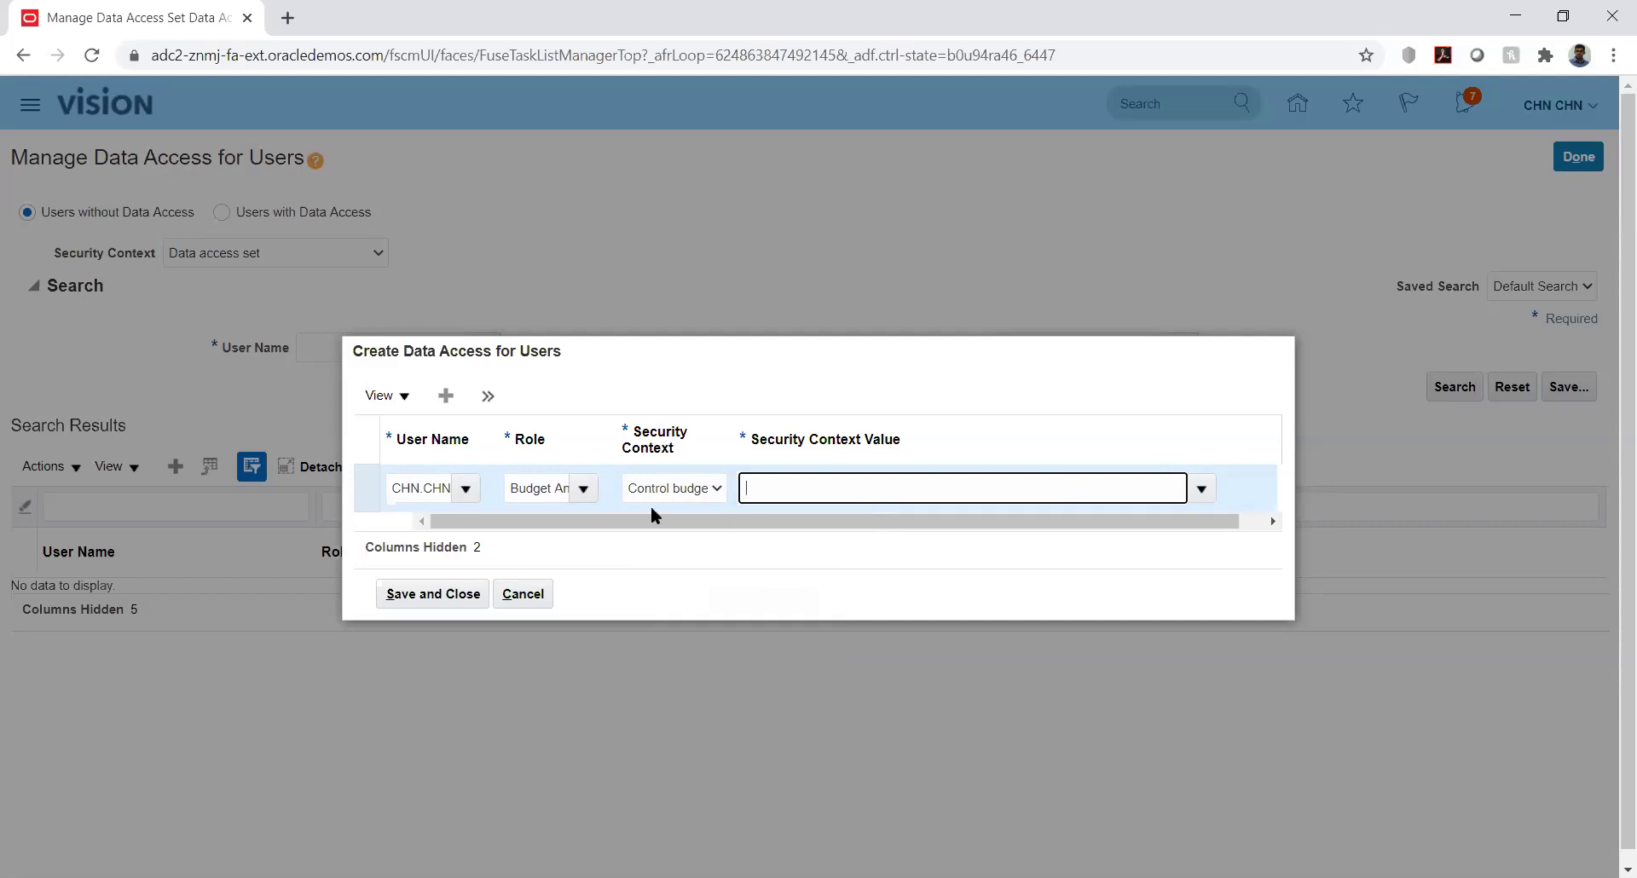
left_click(584, 490)
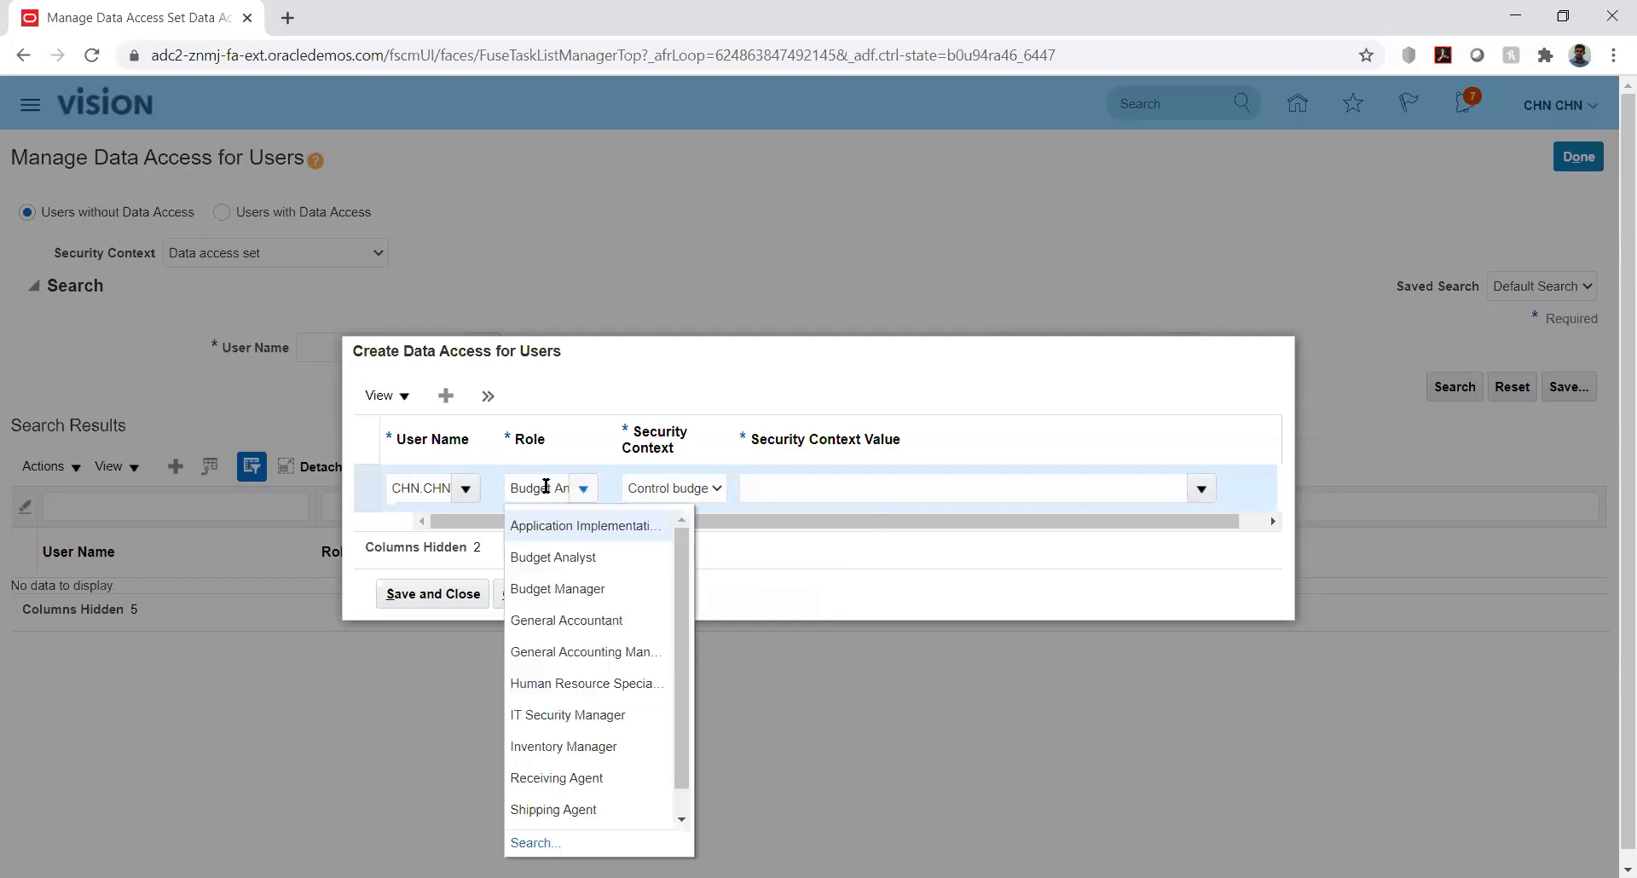
Change the role to Budget Manager, keep Control budget context, and retry the kk value
double_click(545, 486)
key("BackSpace")
key("BackSpace")
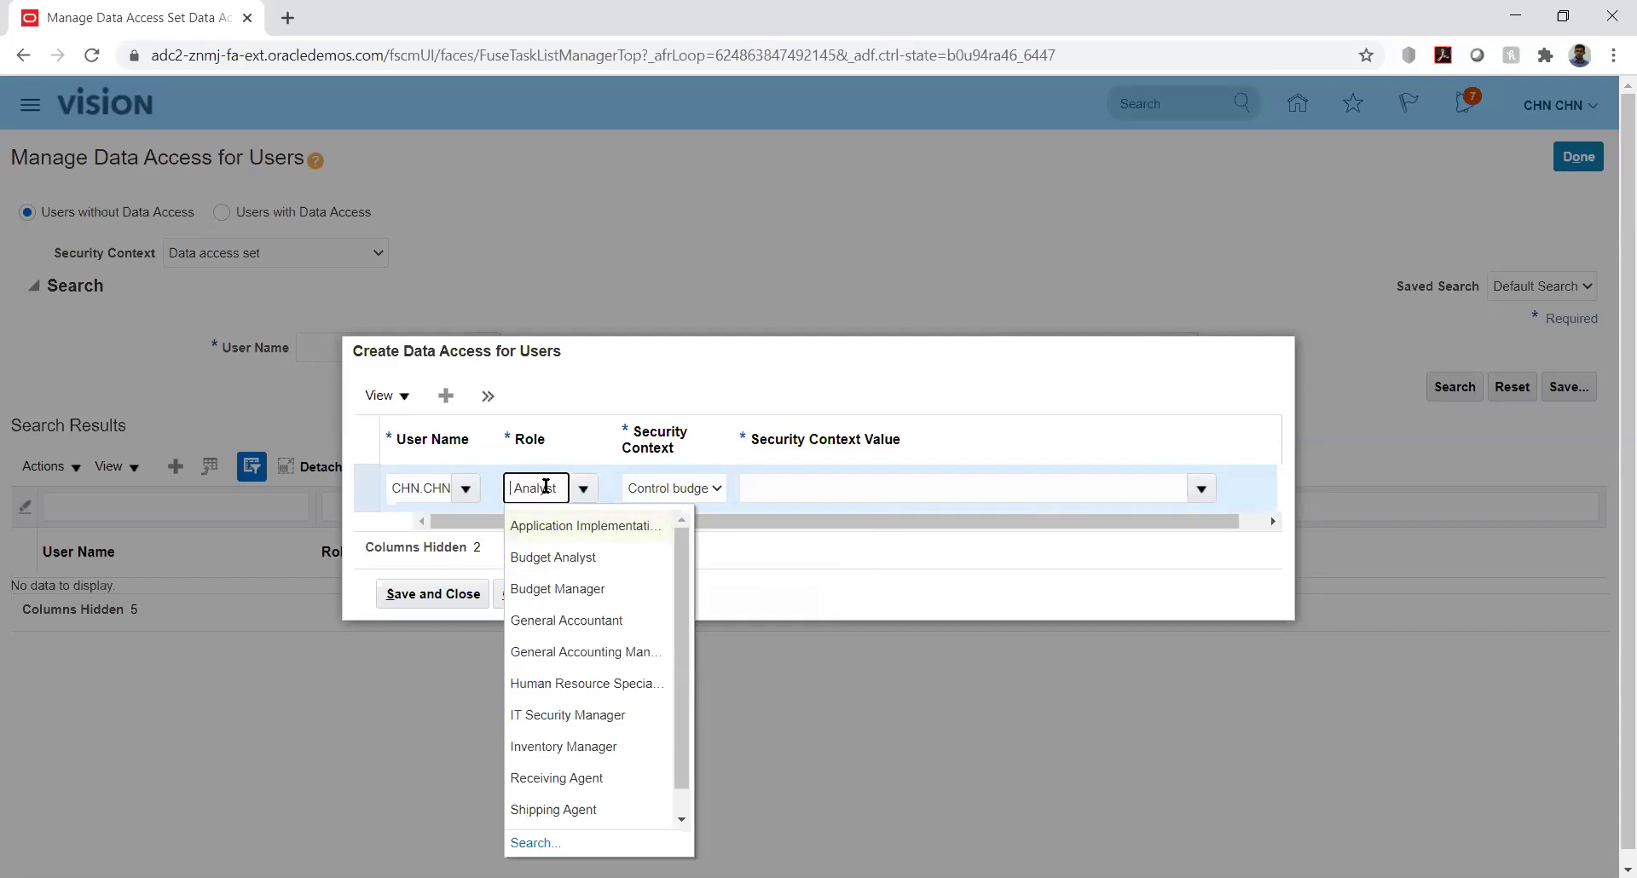
type("Budge")
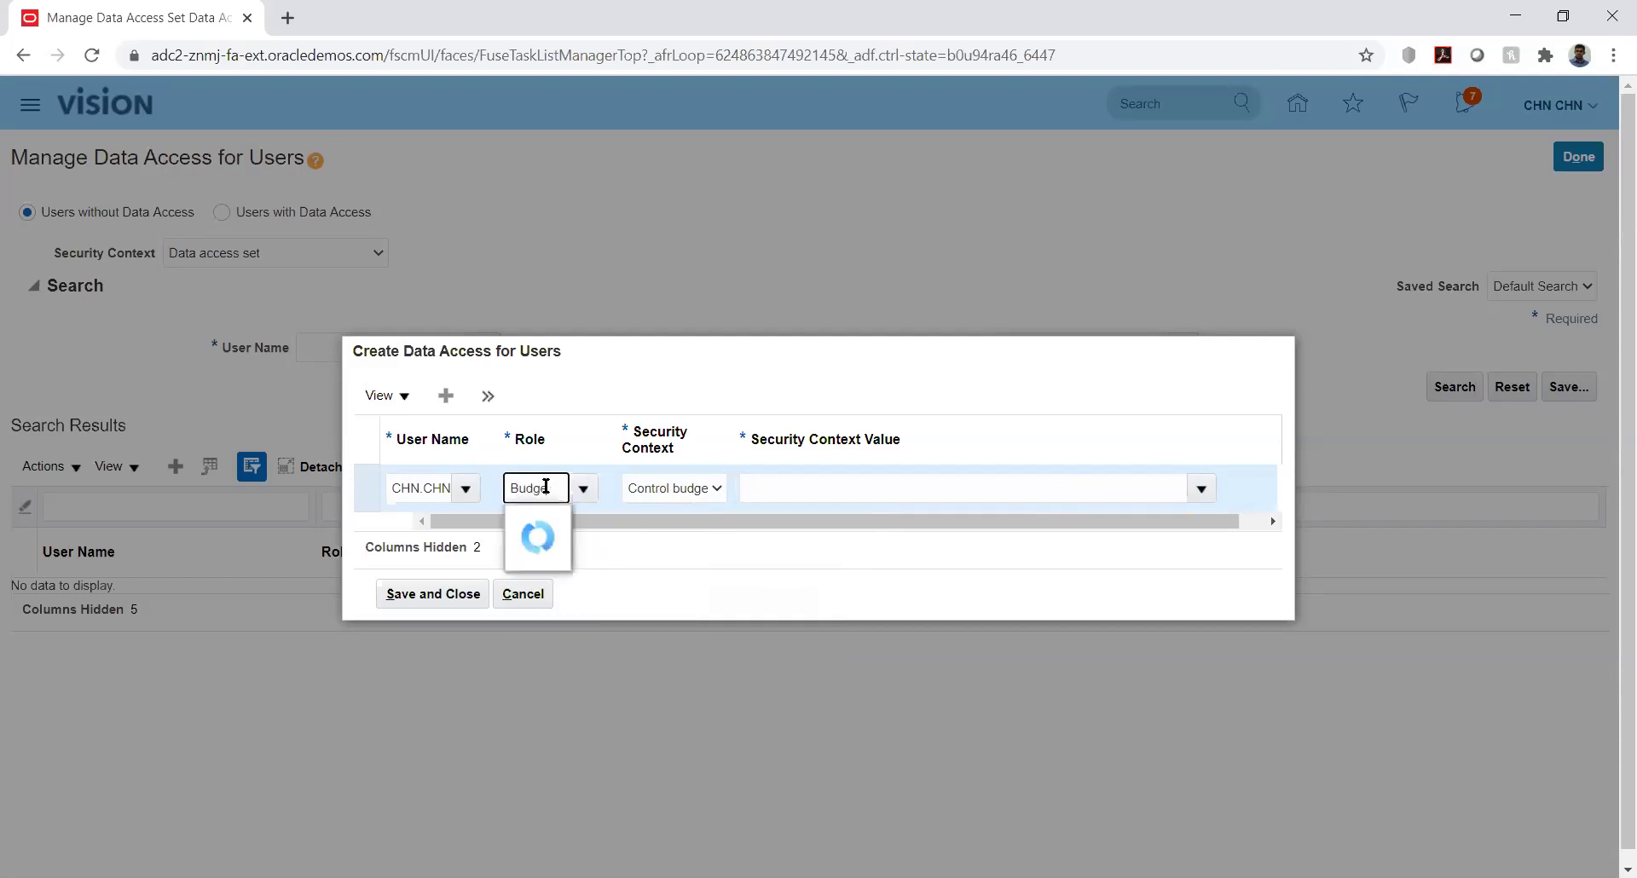
left_click(560, 555)
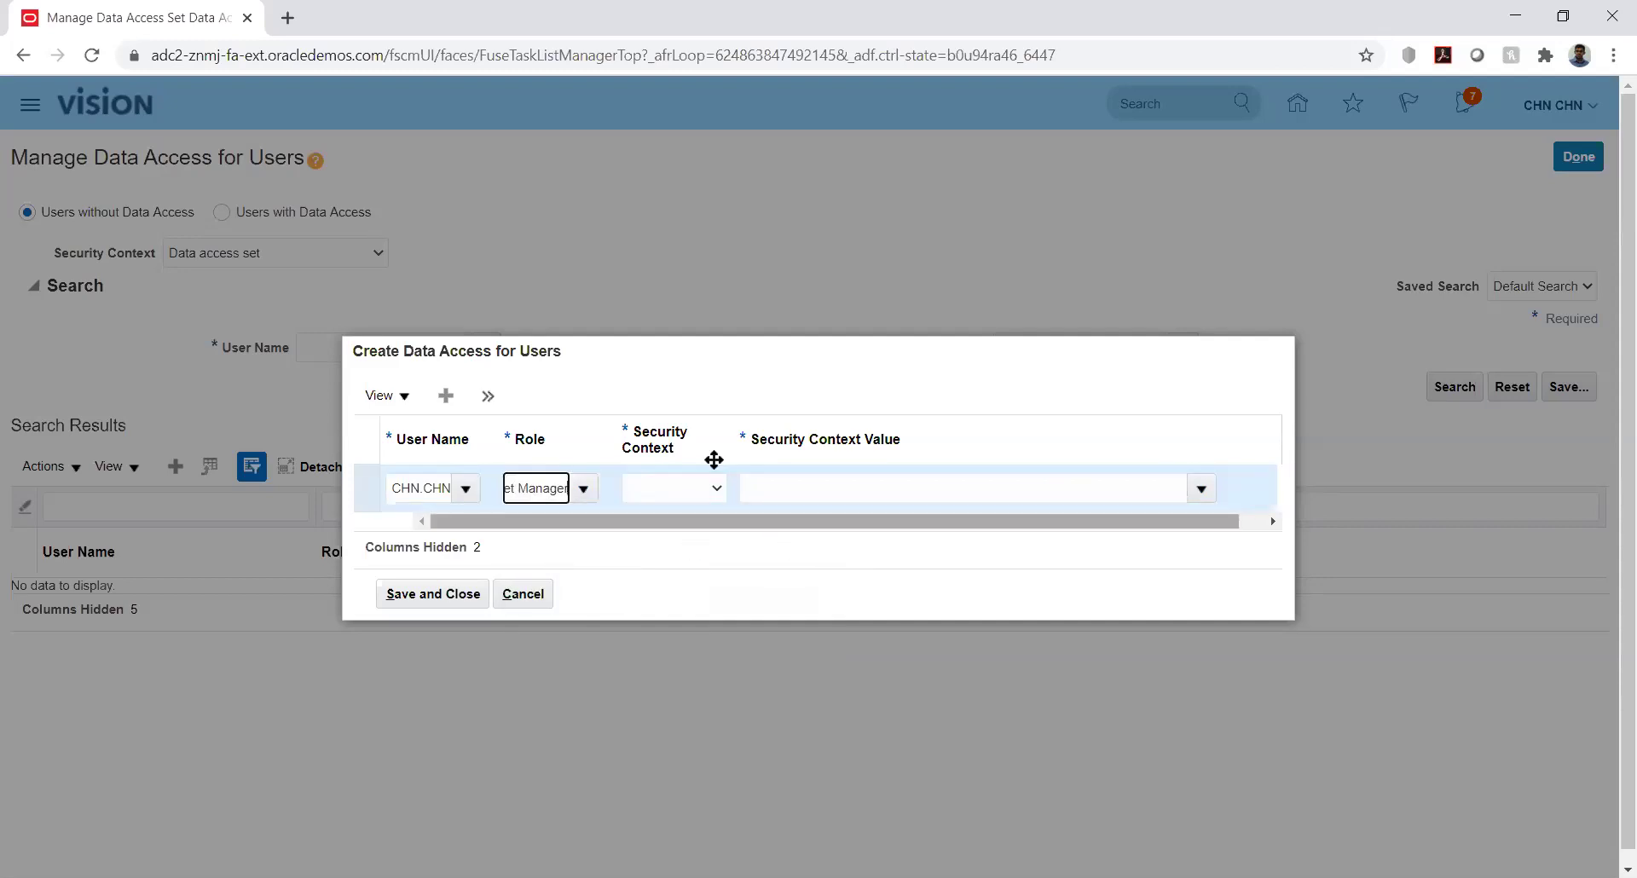
left_click(714, 492)
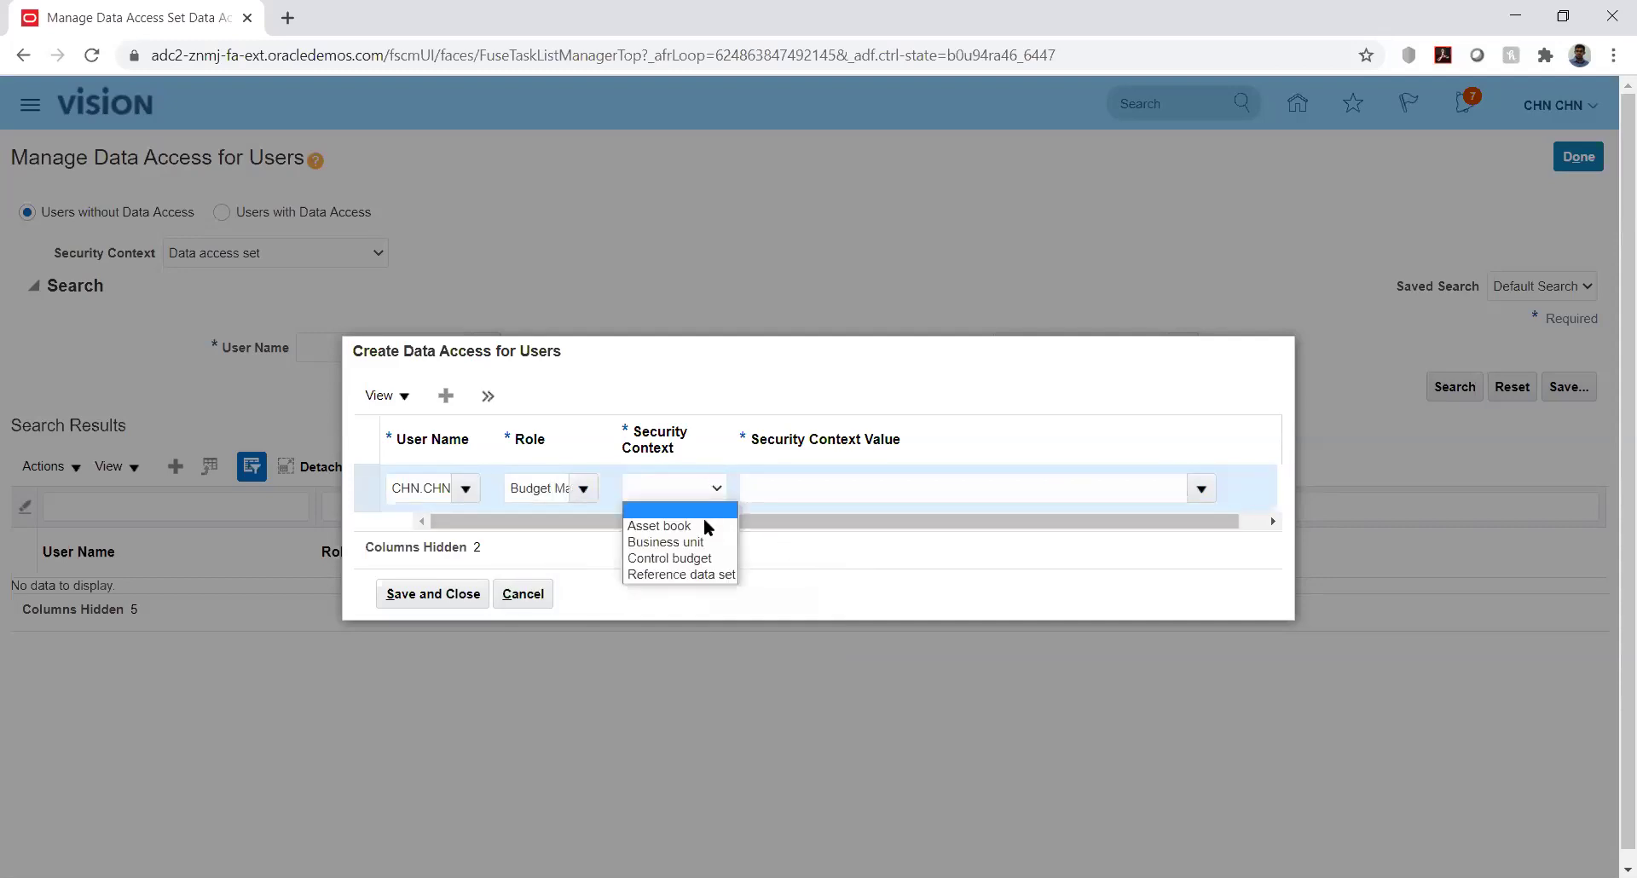
left_click(704, 559)
left_click(1057, 501)
type("k")
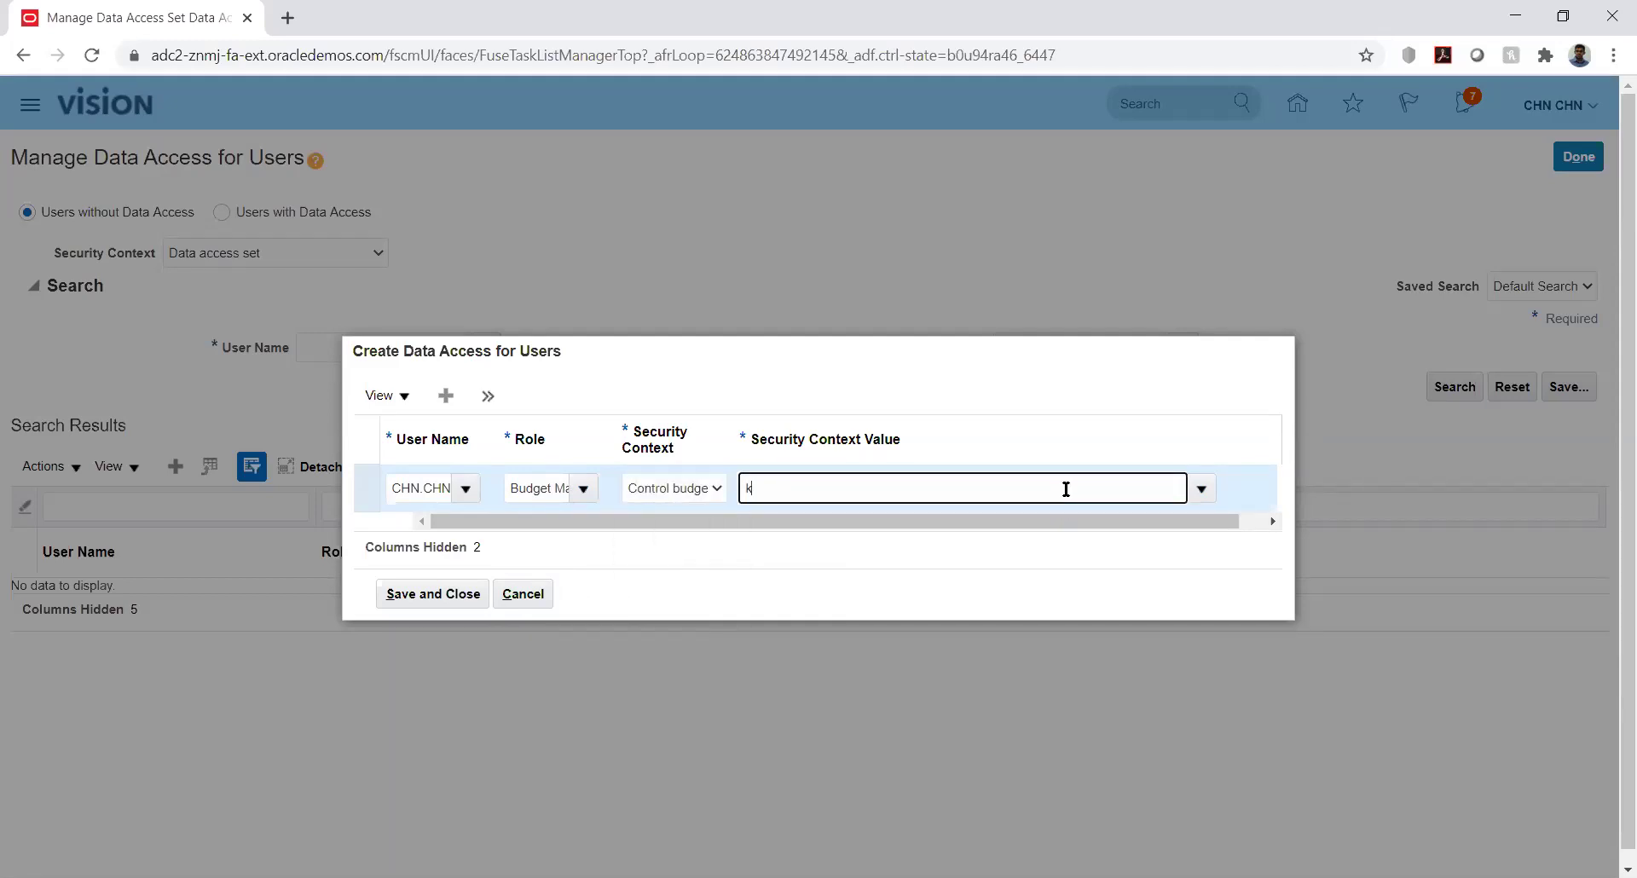
type("k")
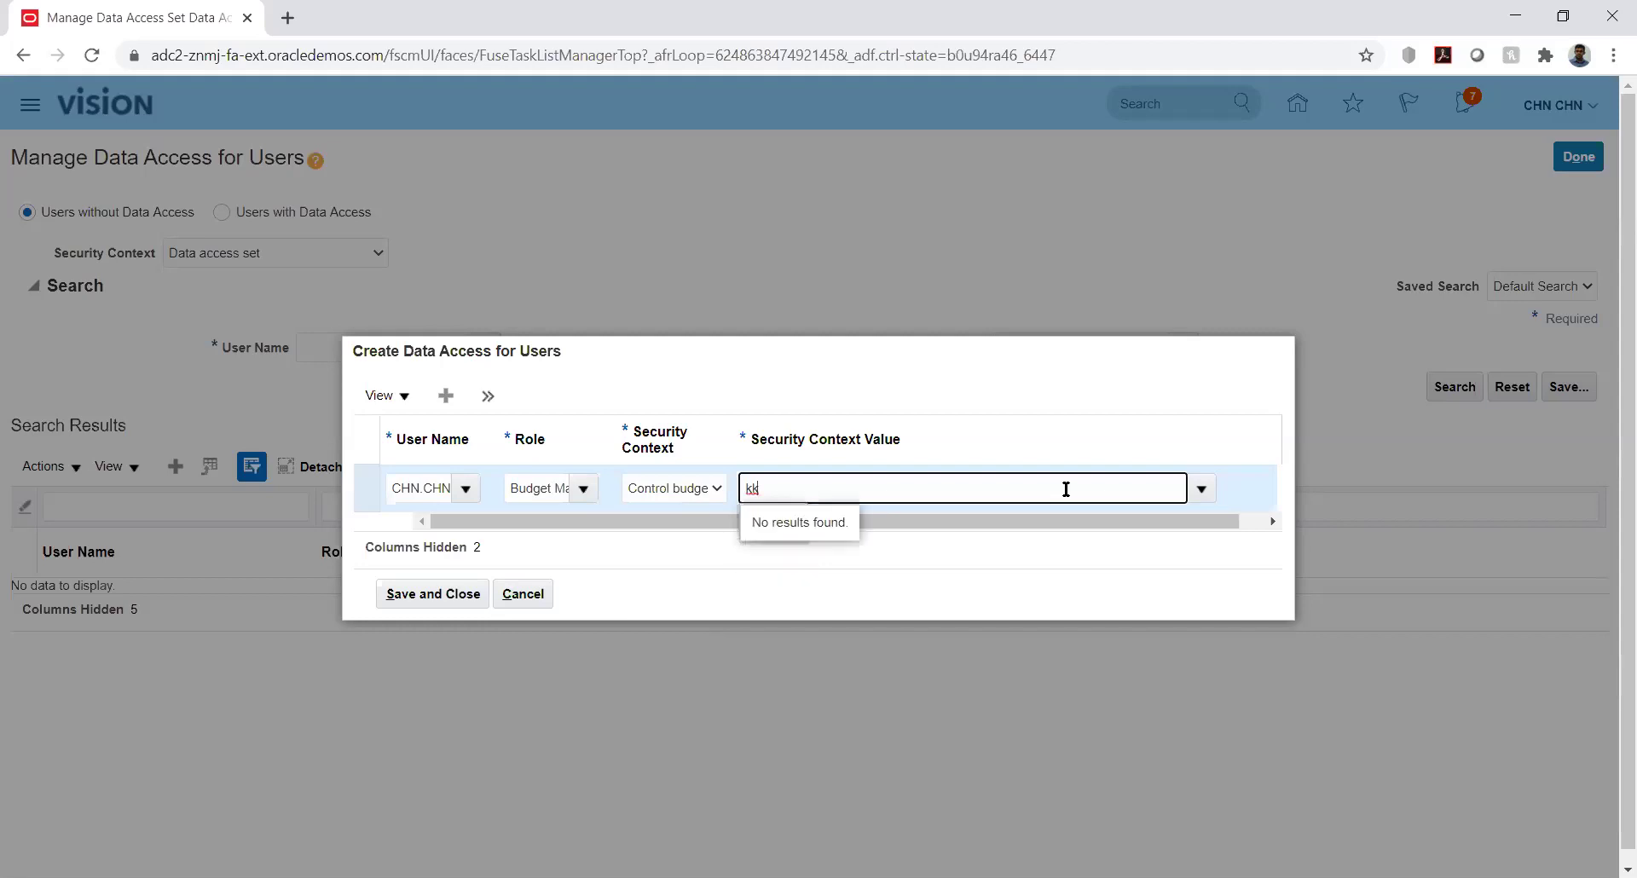
key("BackSpace")
key("BackSpace")
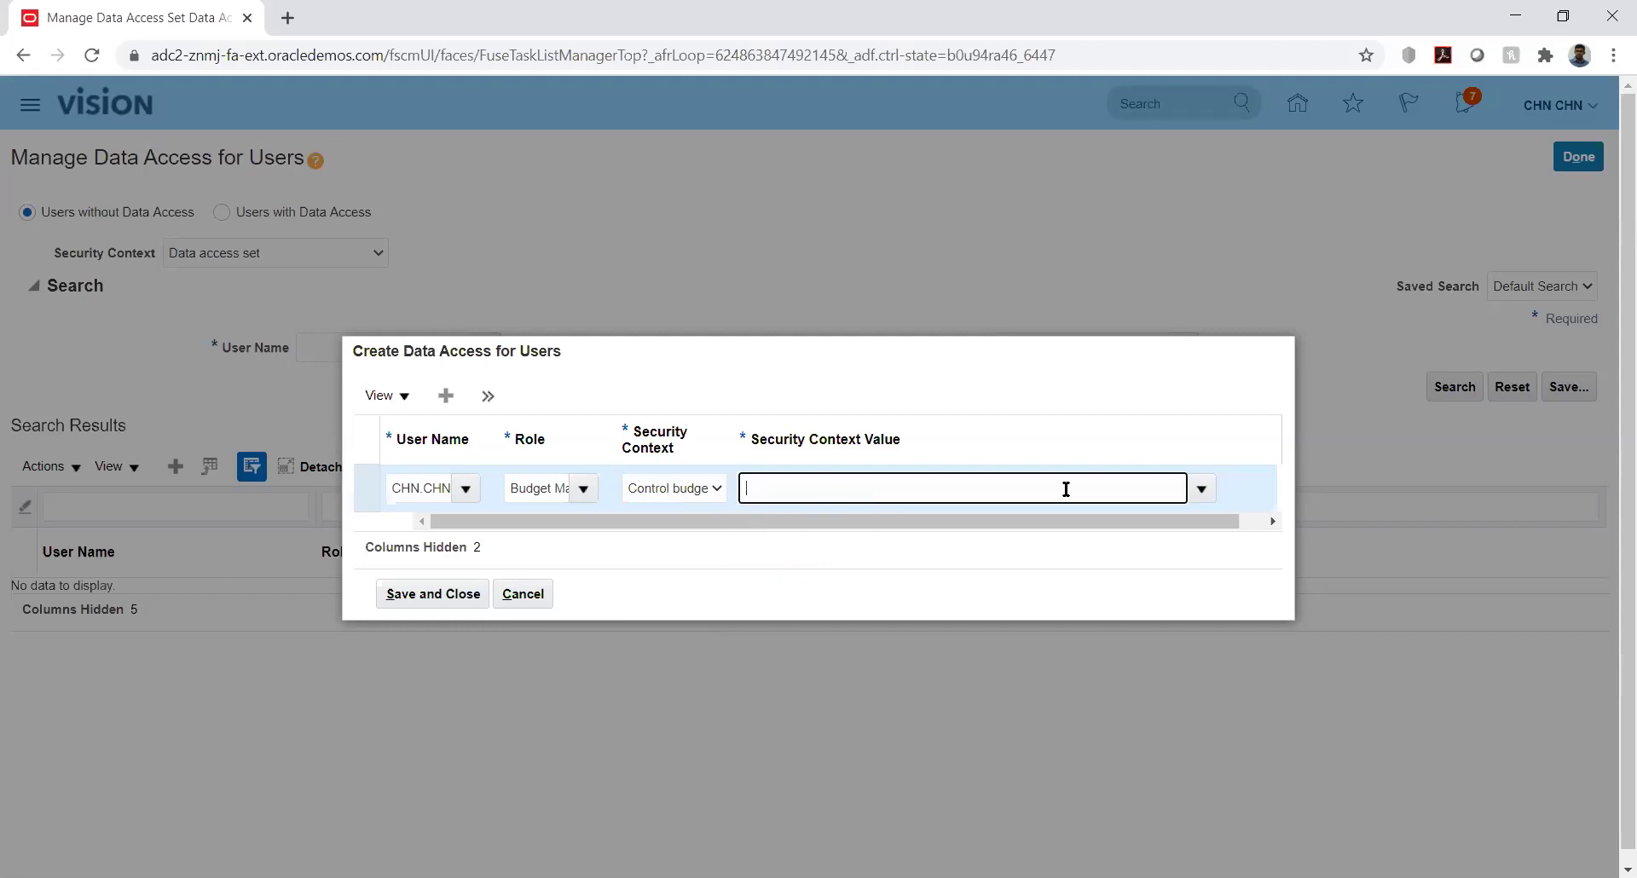
Cancel the data access entry twice and return to the task search results
left_click(523, 593)
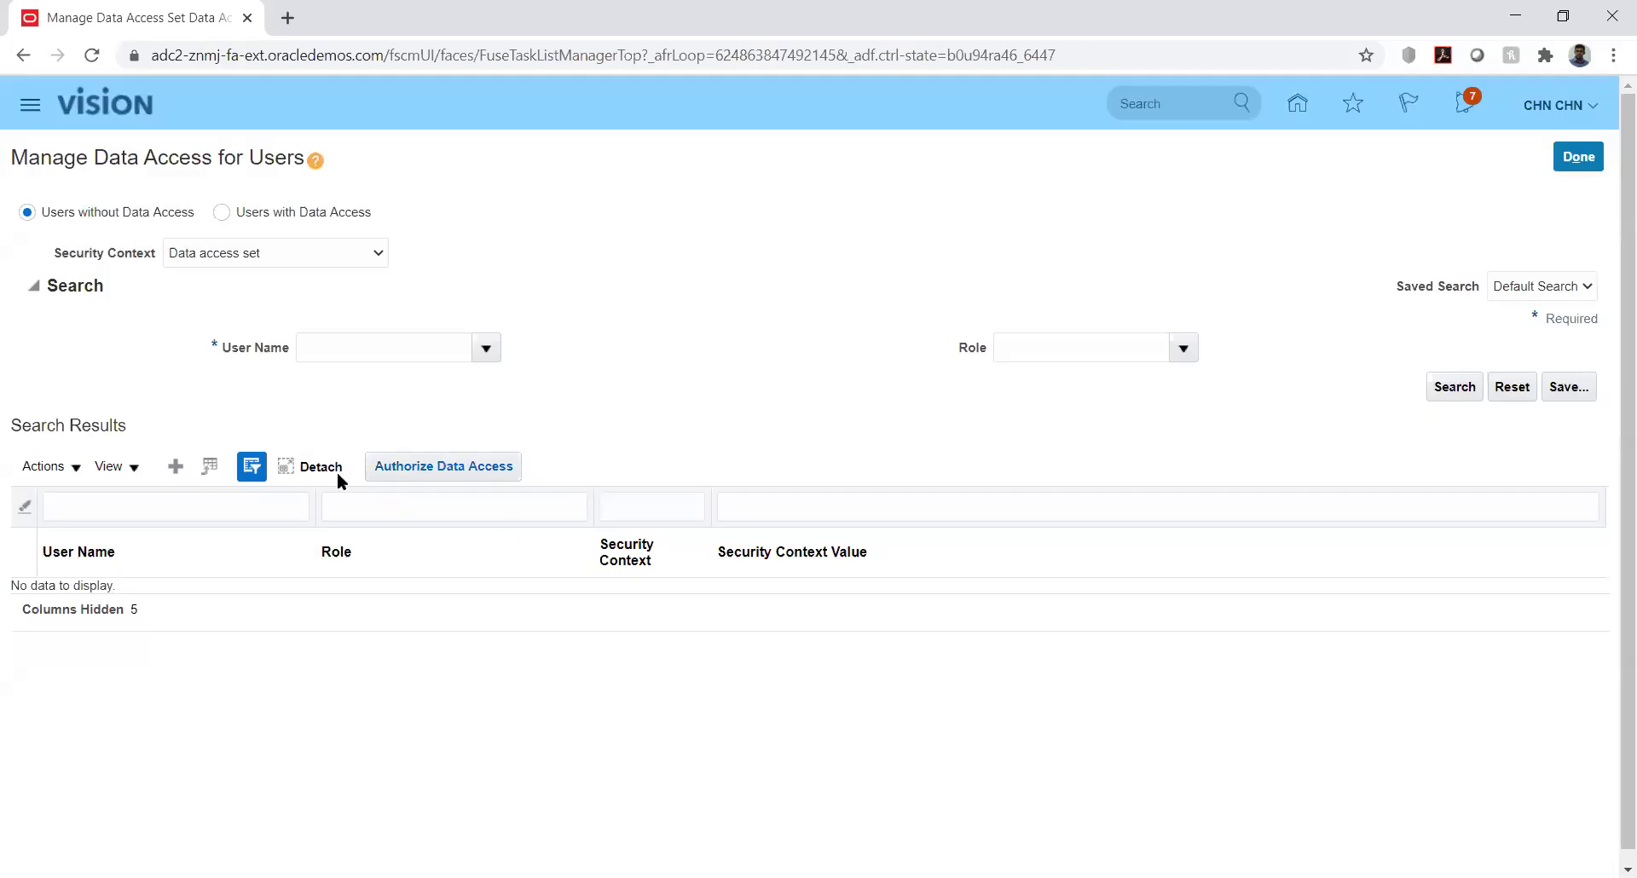
left_click(178, 463)
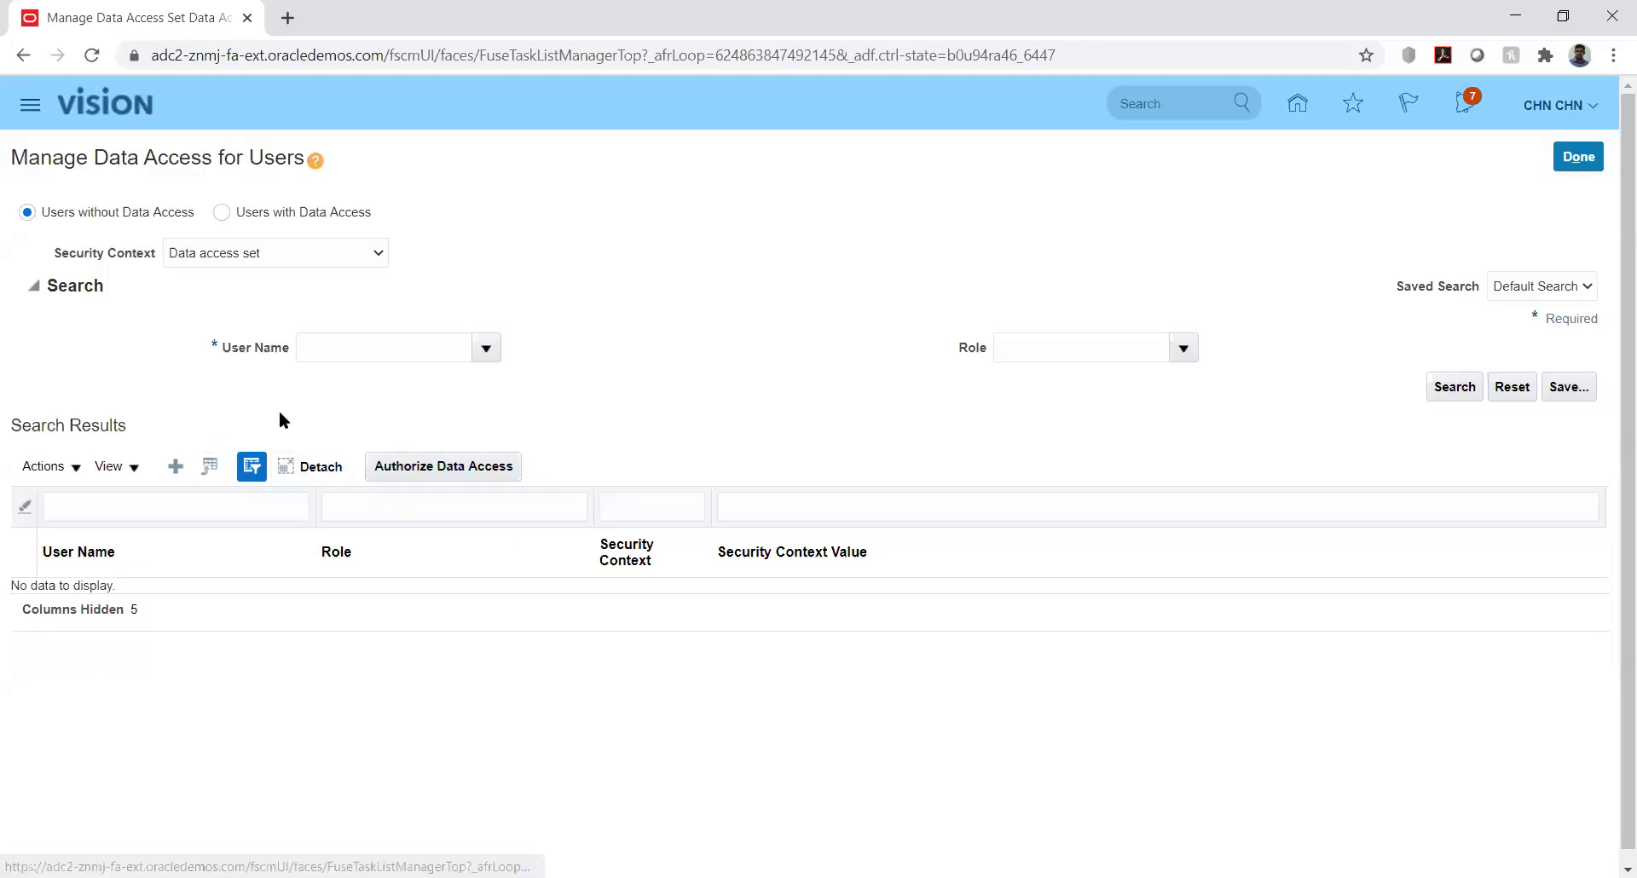
left_click(704, 492)
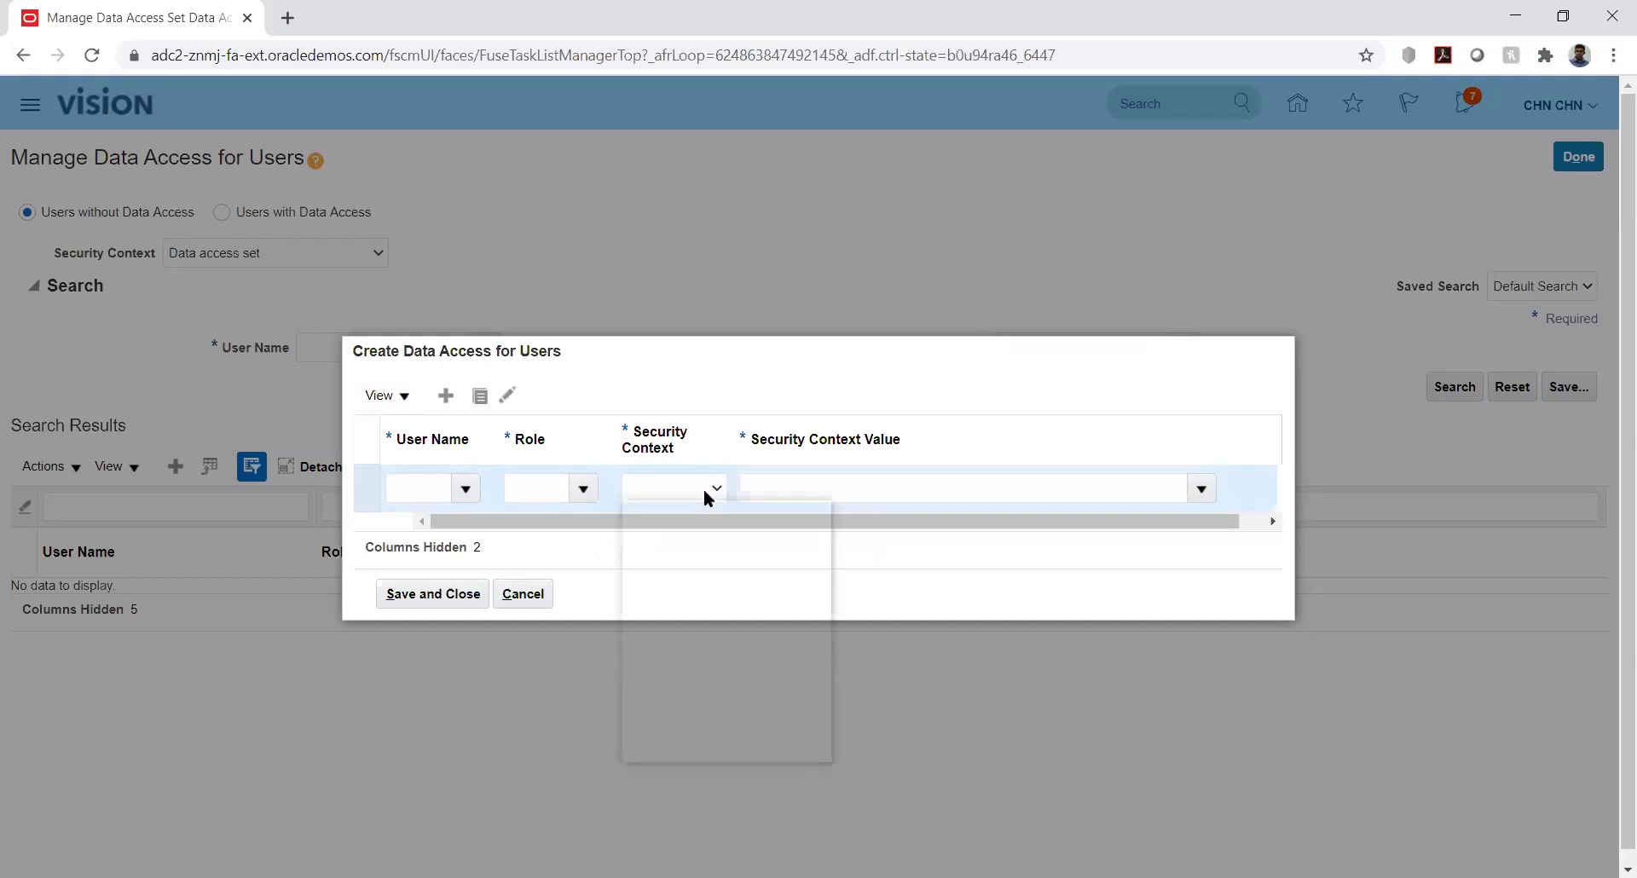
left_click(592, 595)
left_click(523, 594)
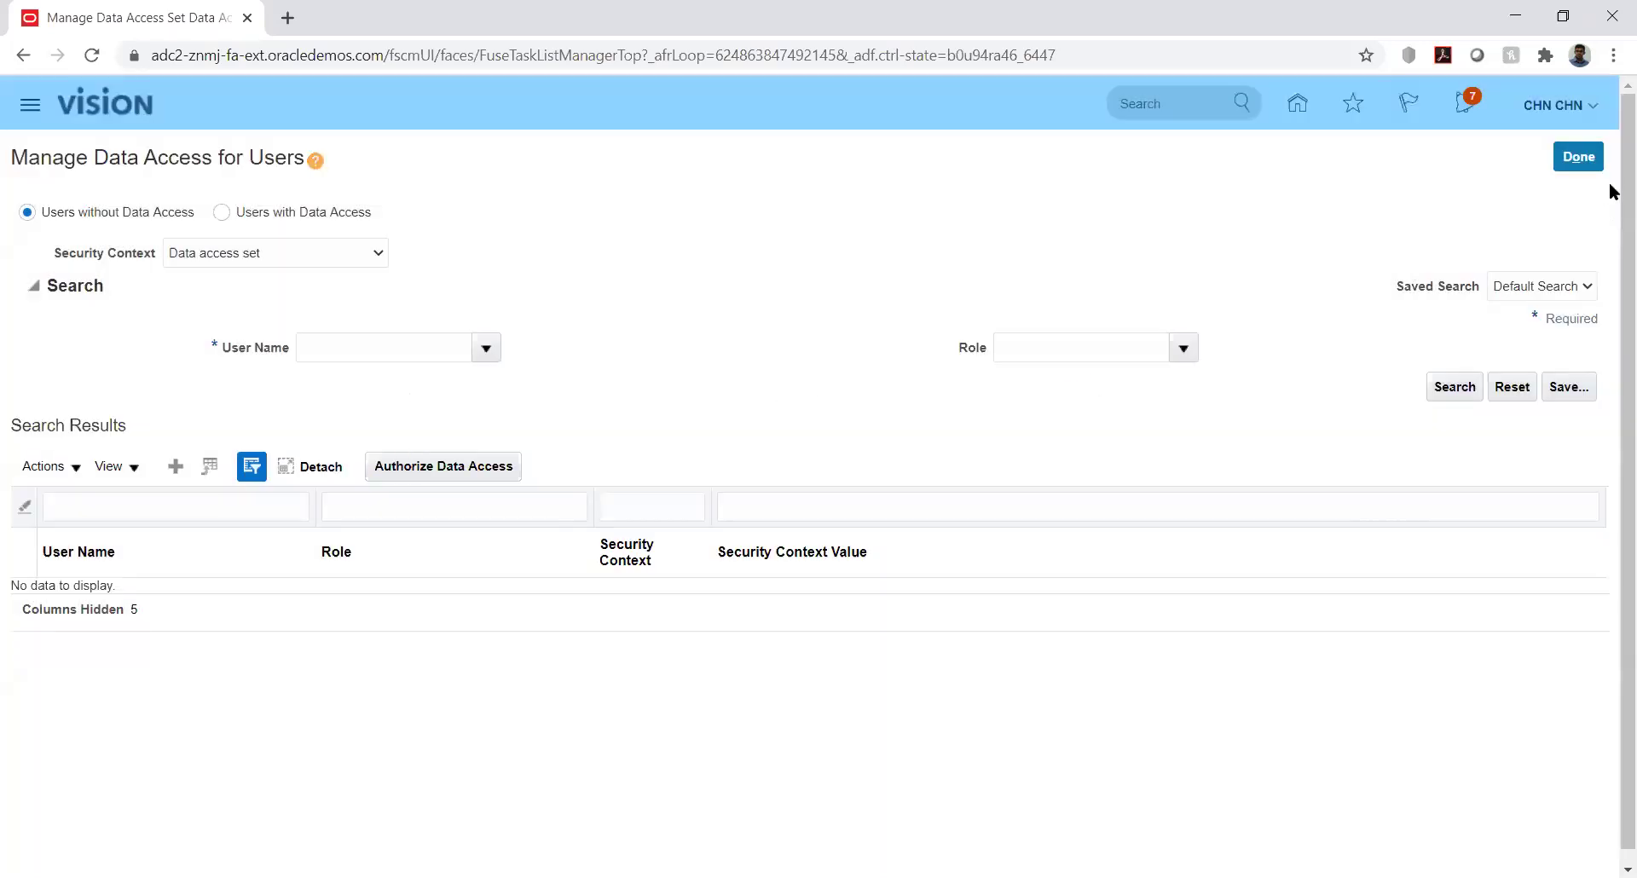
left_click(1578, 157)
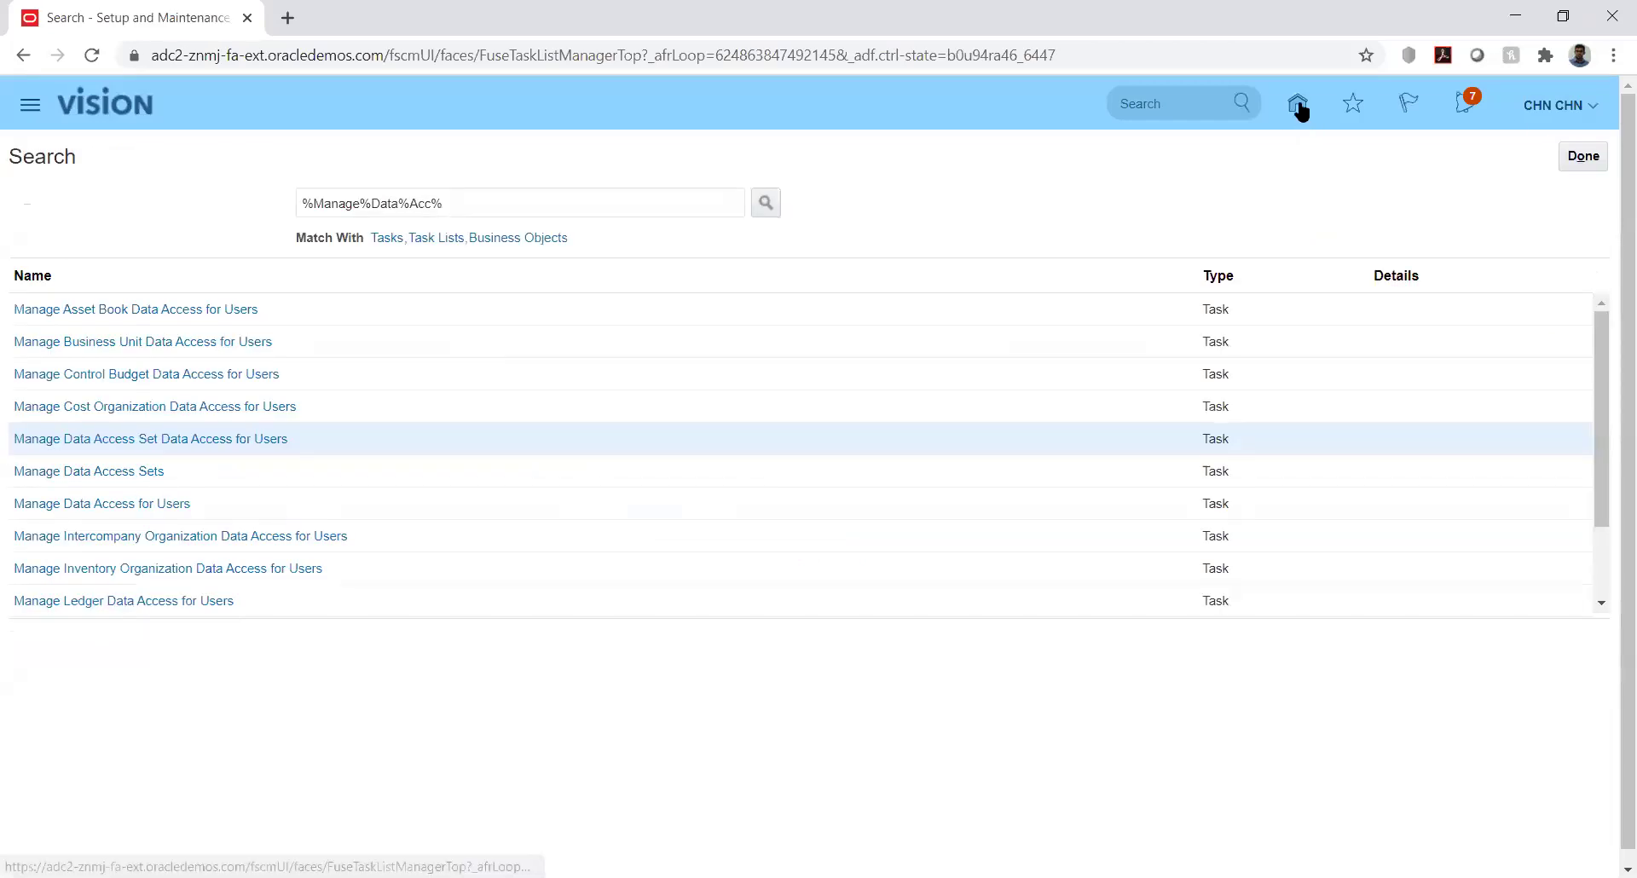
In Setup and Maintenance, search implementation projects for kk and open KK Implementation
left_click(1585, 106)
left_click(1237, 417)
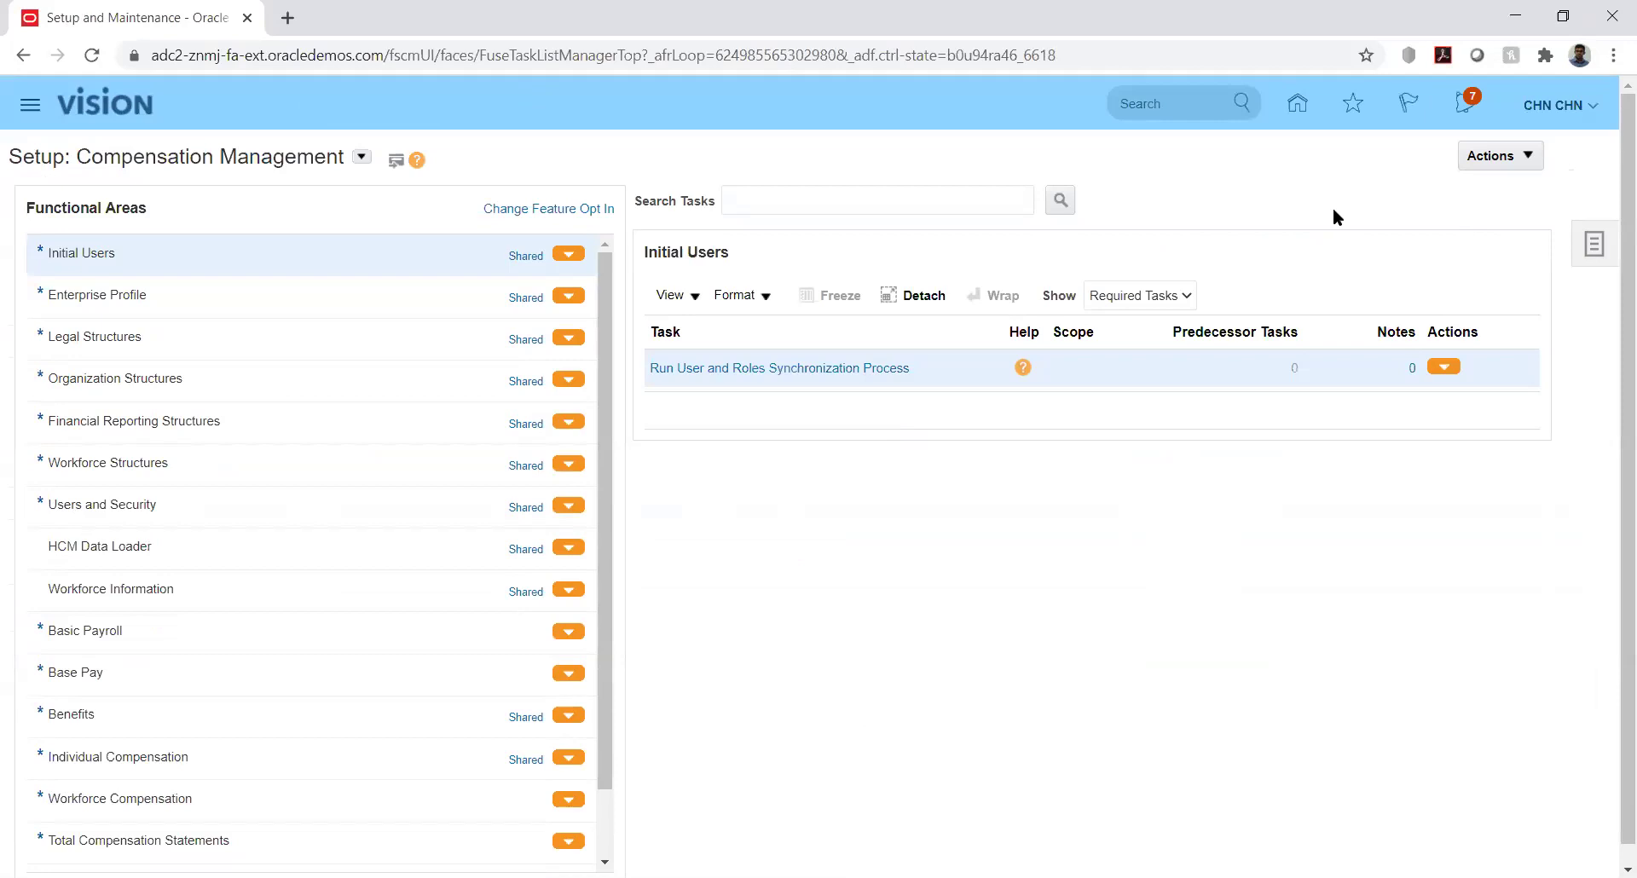
left_click(1583, 250)
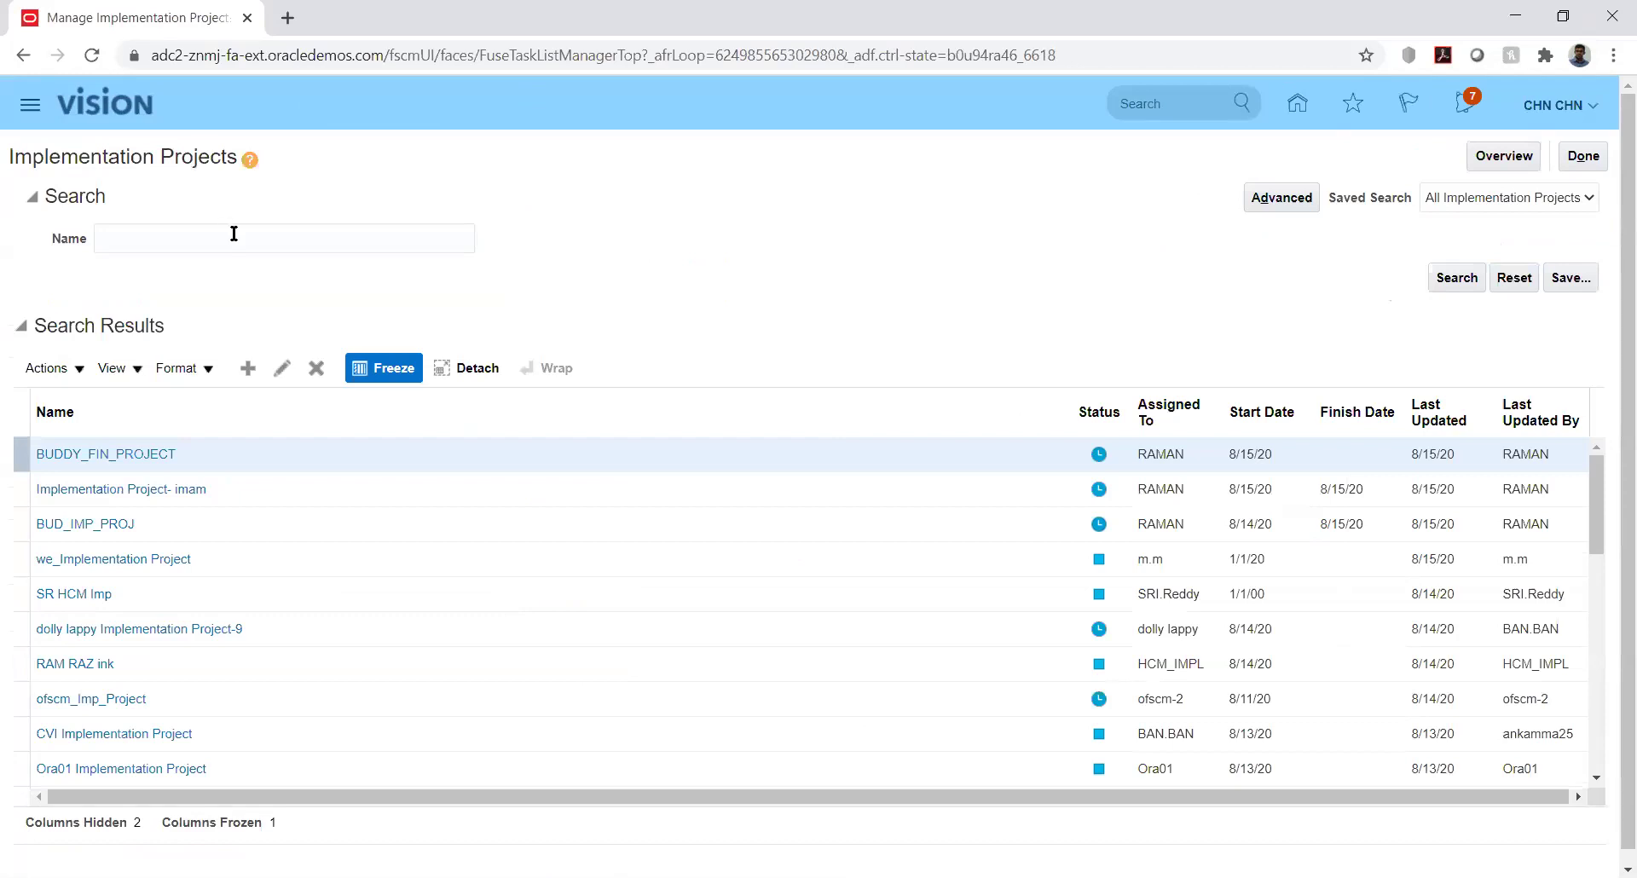
left_click(233, 236)
type("kk")
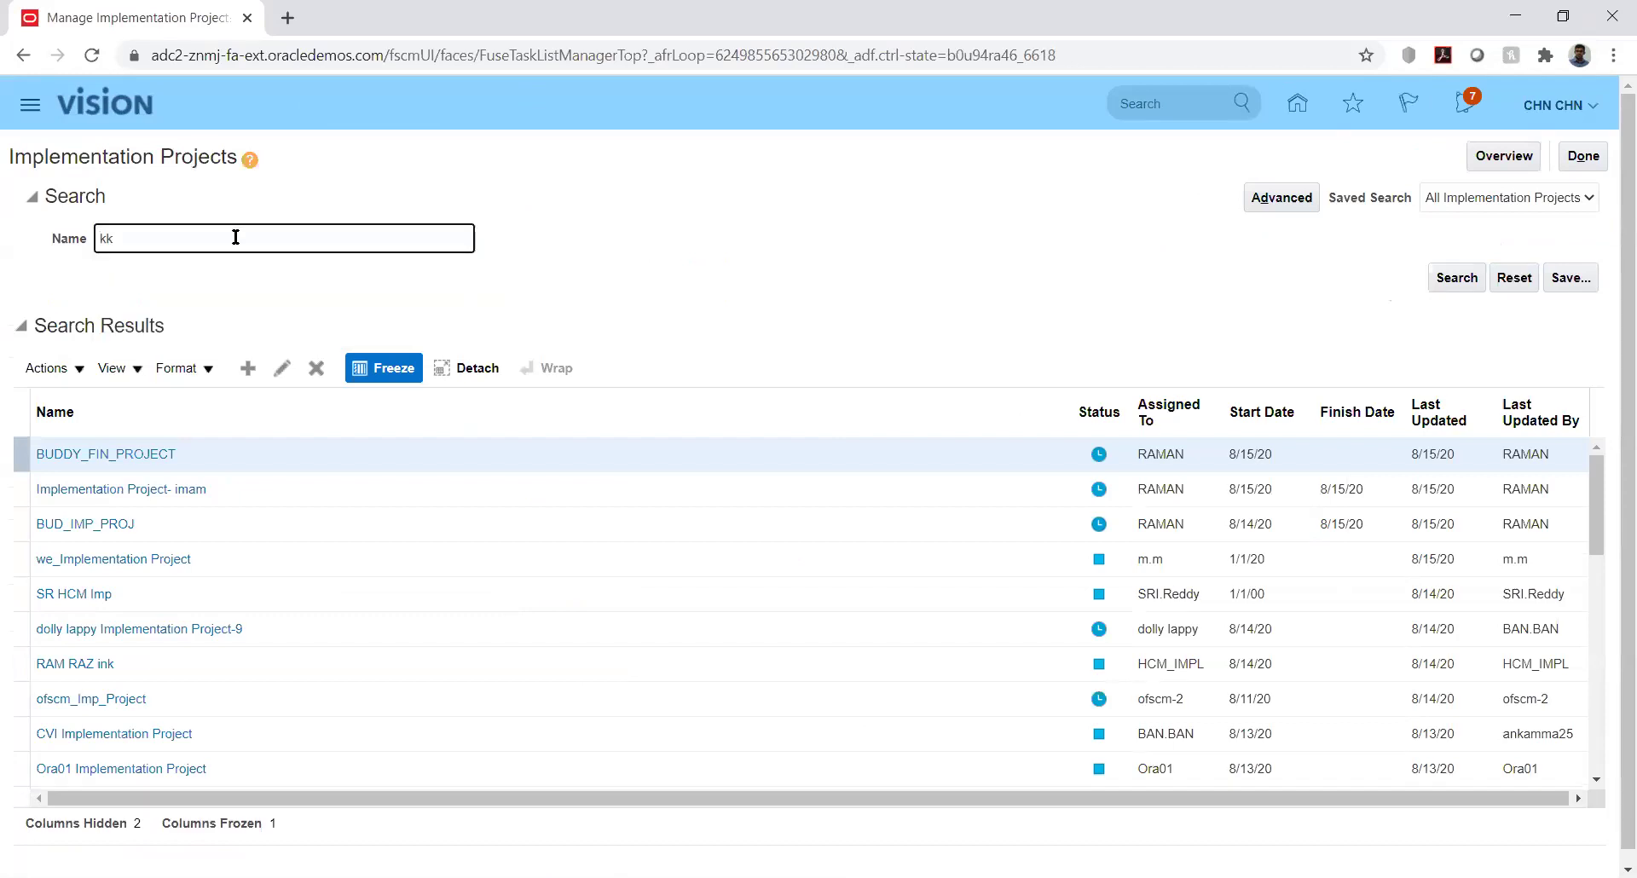
key("Return")
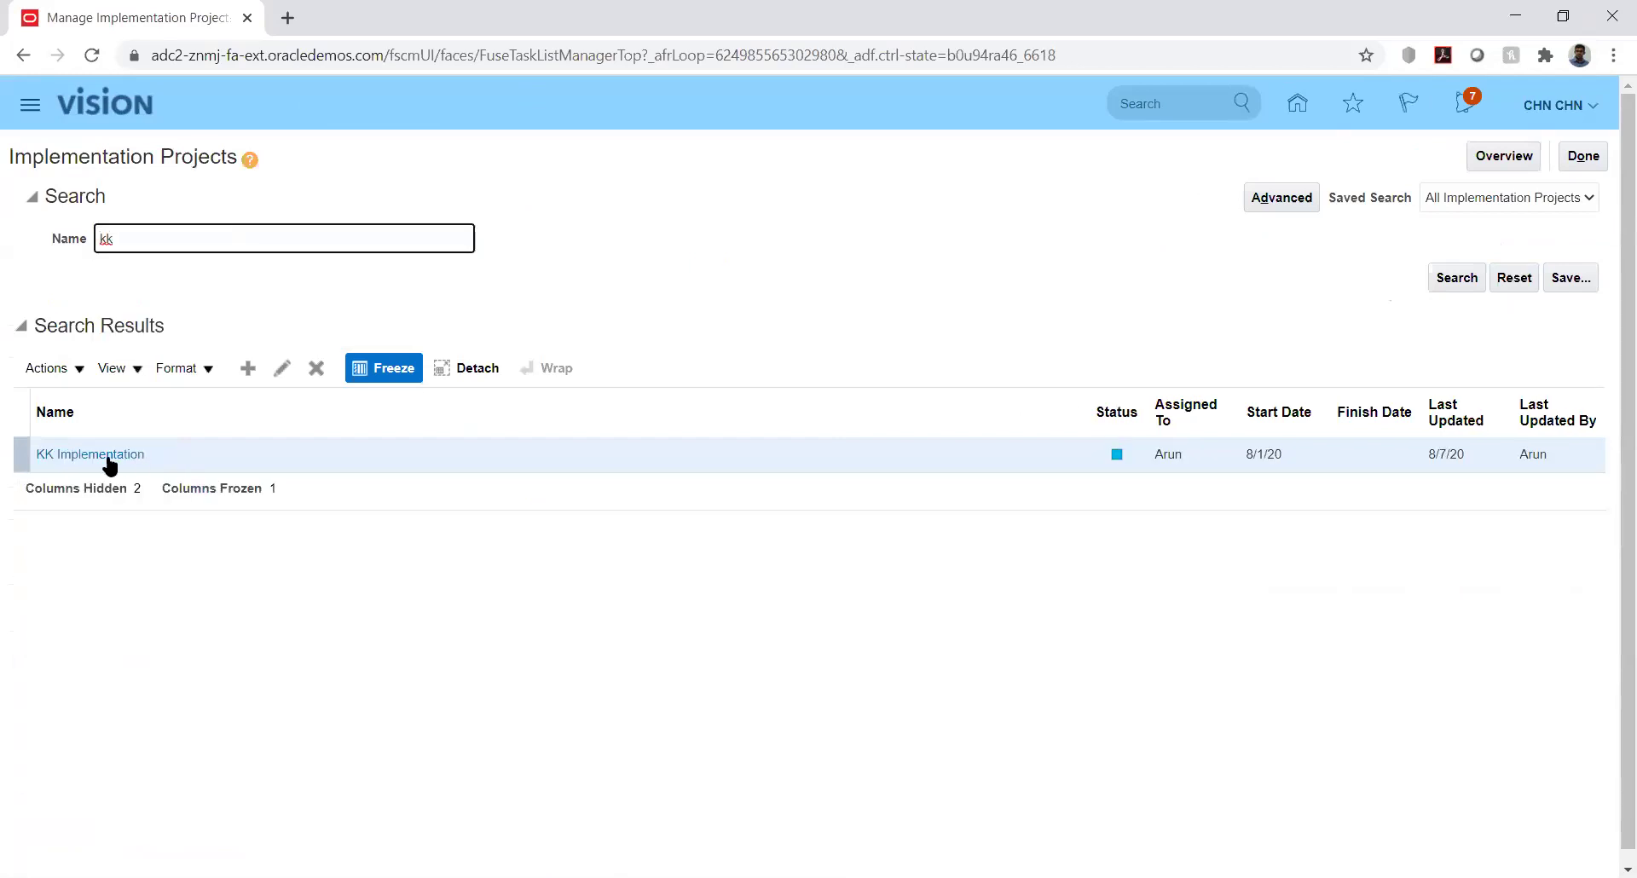
left_click(109, 458)
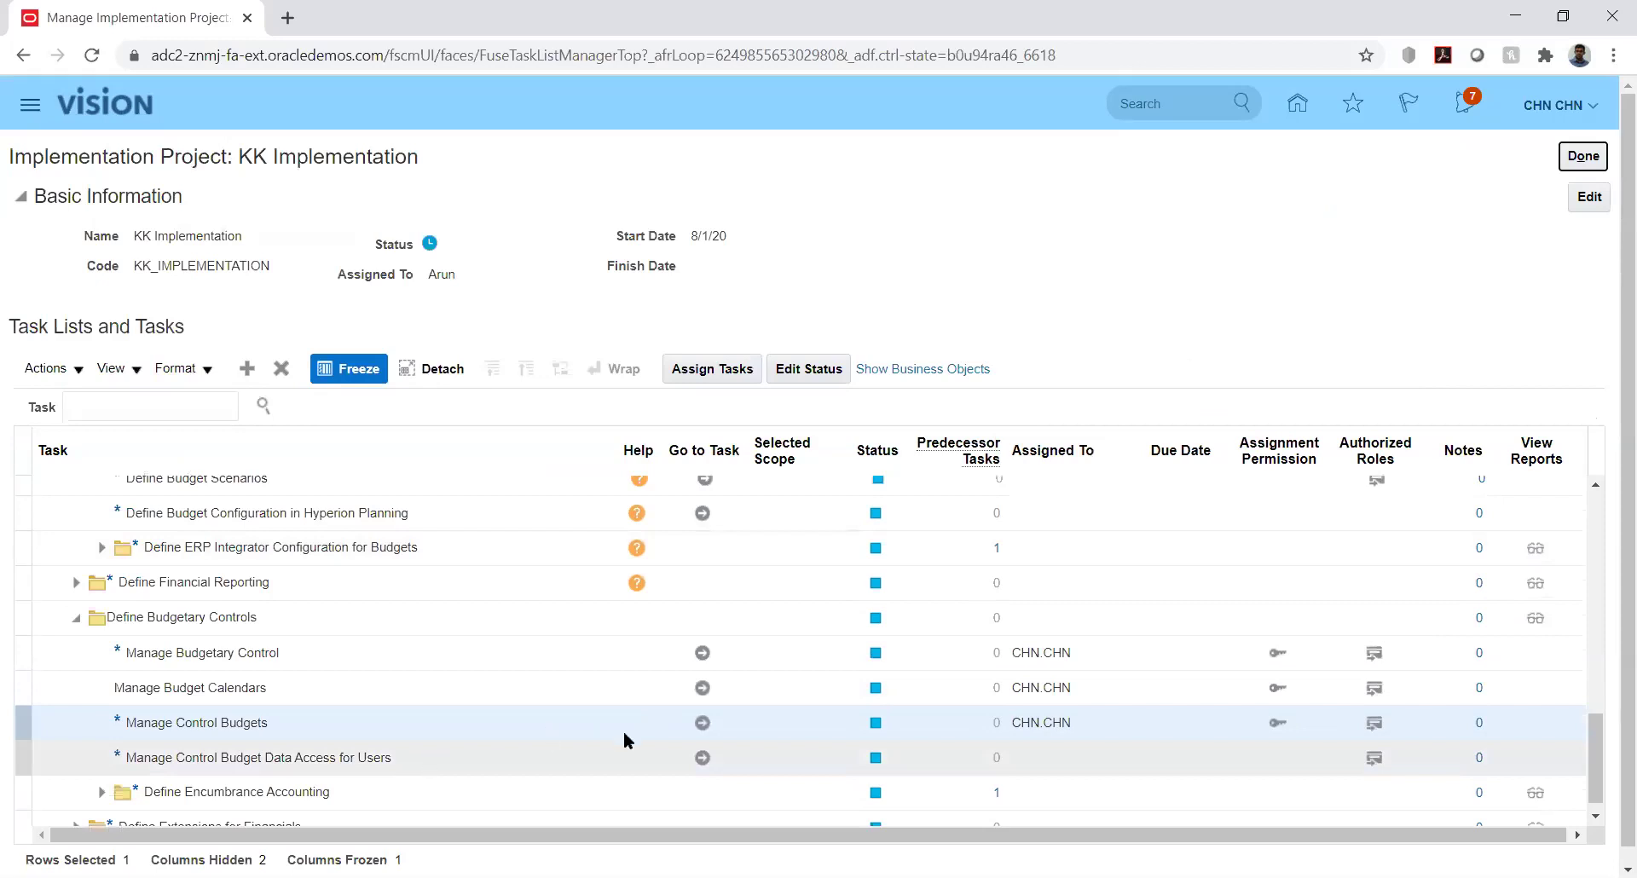
Create control budget KK_Budget with calendar KK_Bud_Cal, periods PRD_01-01 to PRD_12-01, source type Other
left_click(702, 723)
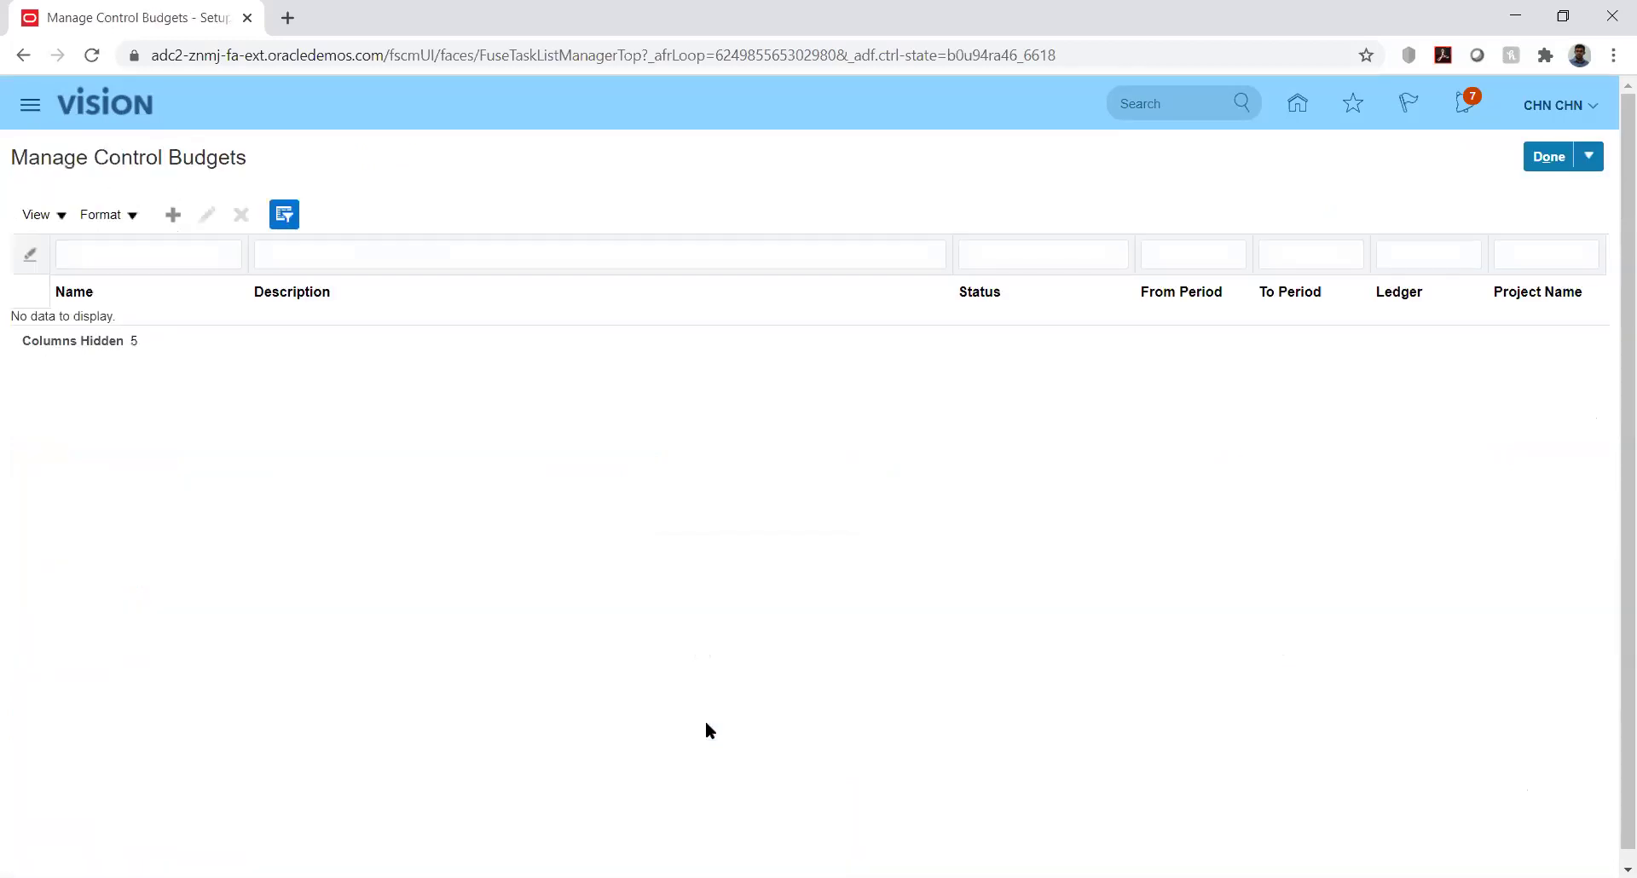
left_click(175, 217)
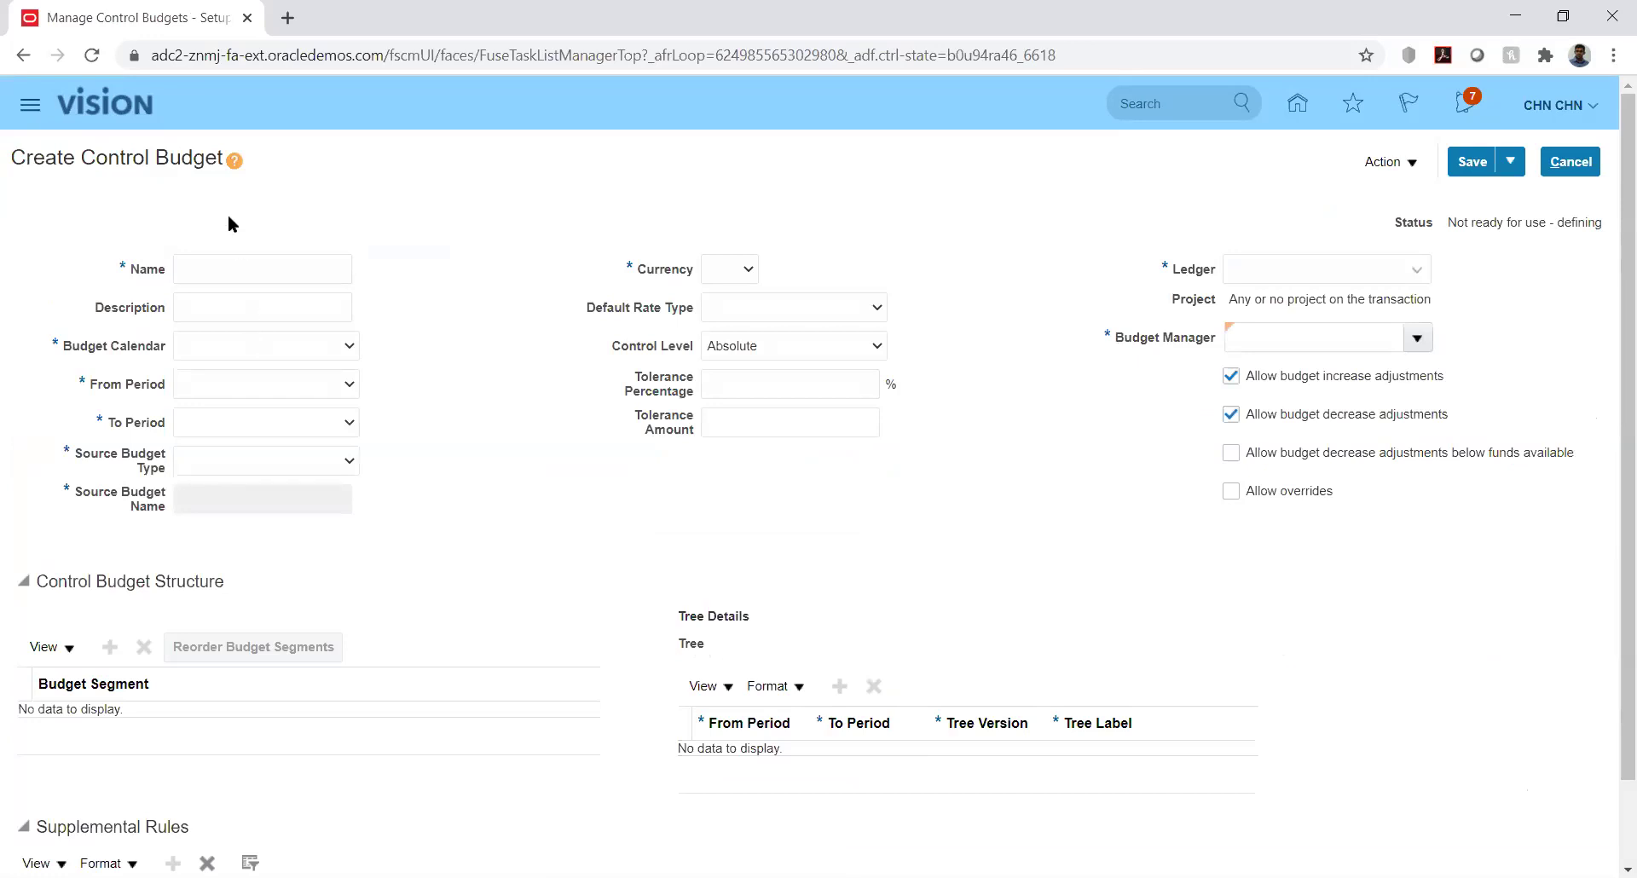
left_click(254, 268)
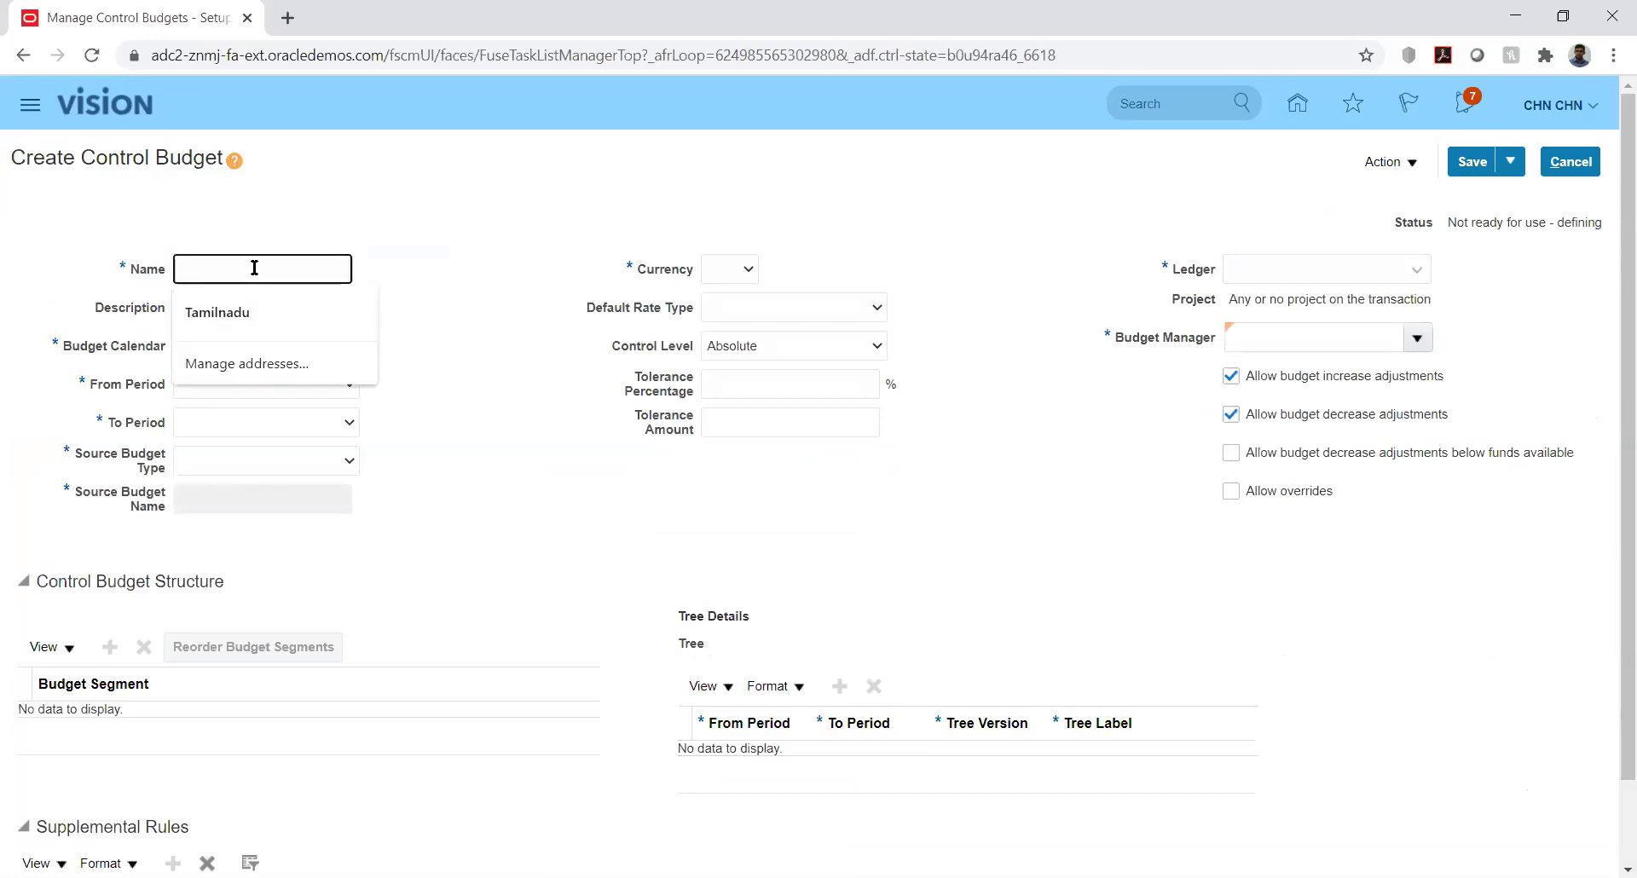
type("KK_Budget")
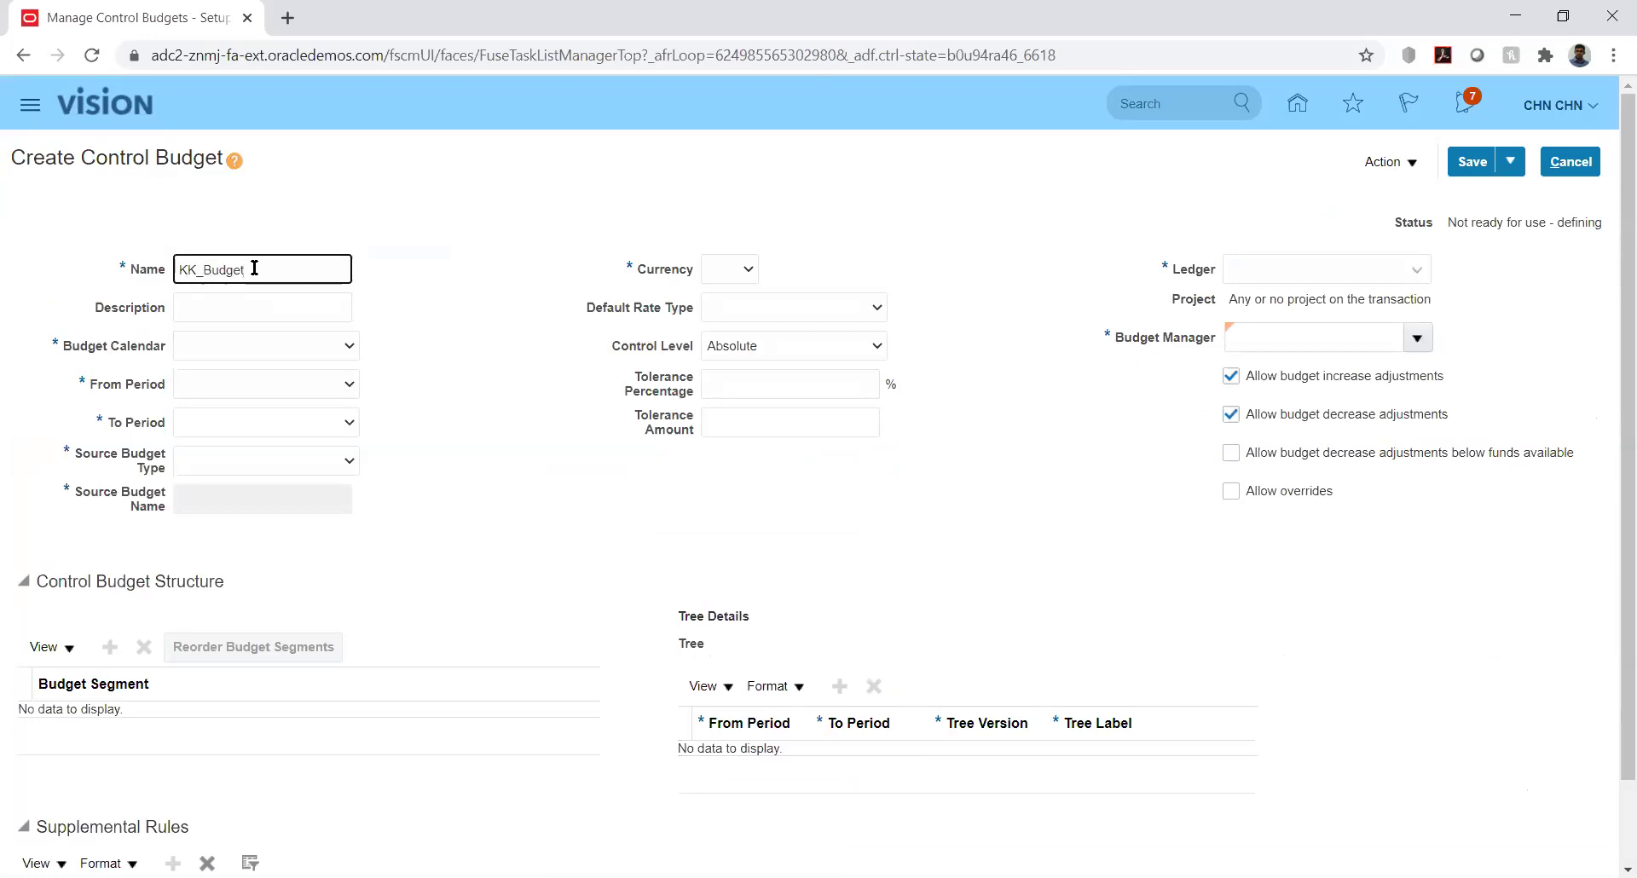
left_click(292, 346)
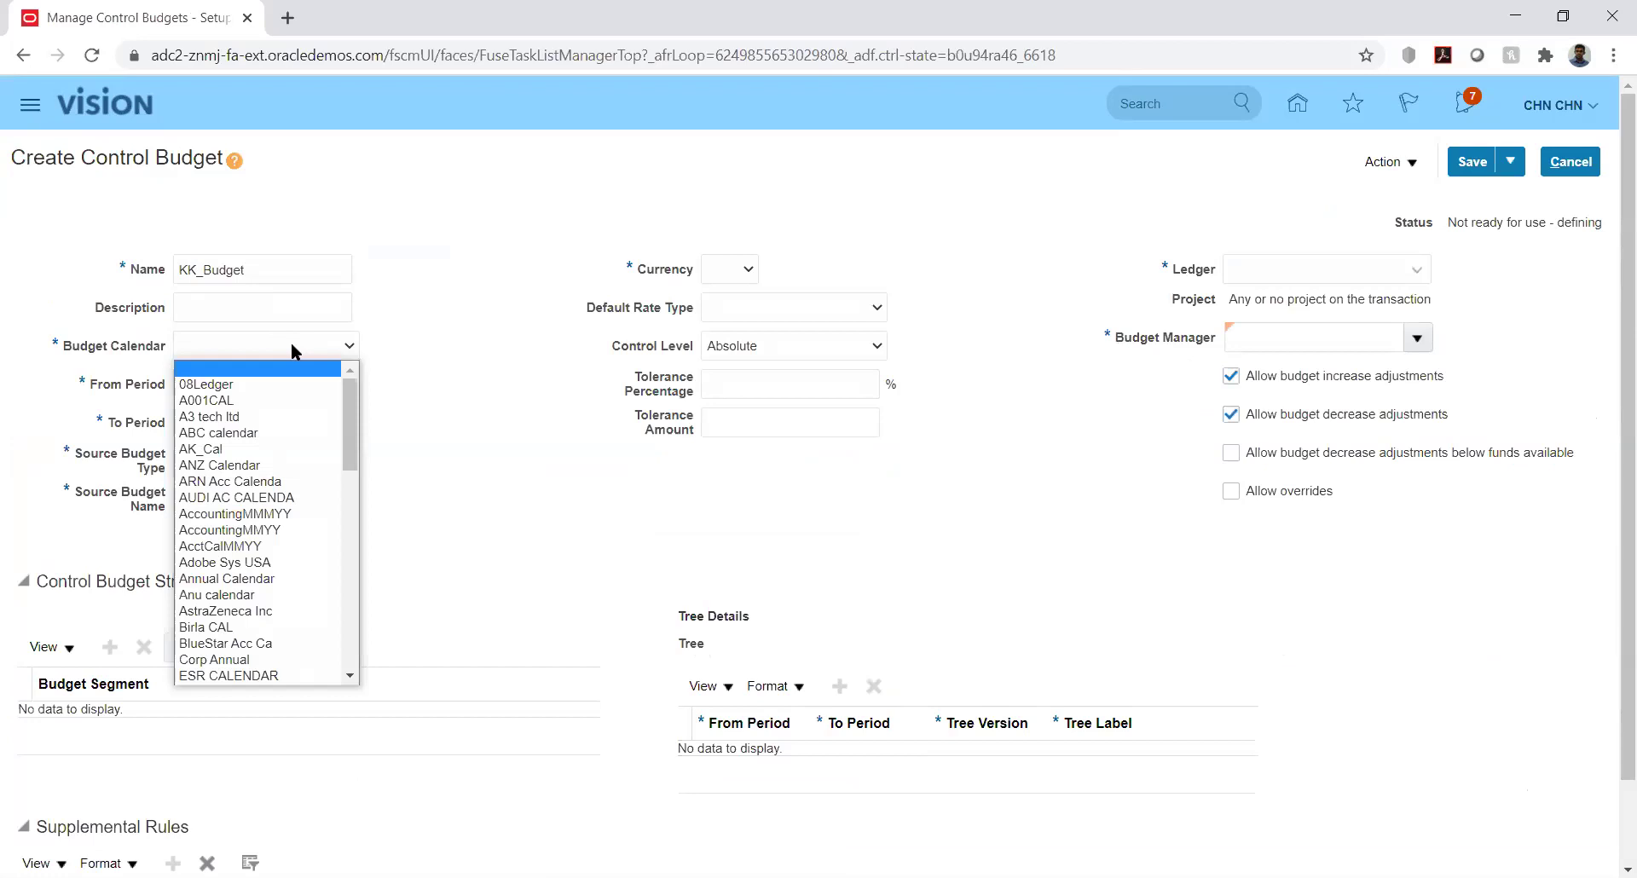
key("k")
key("k")
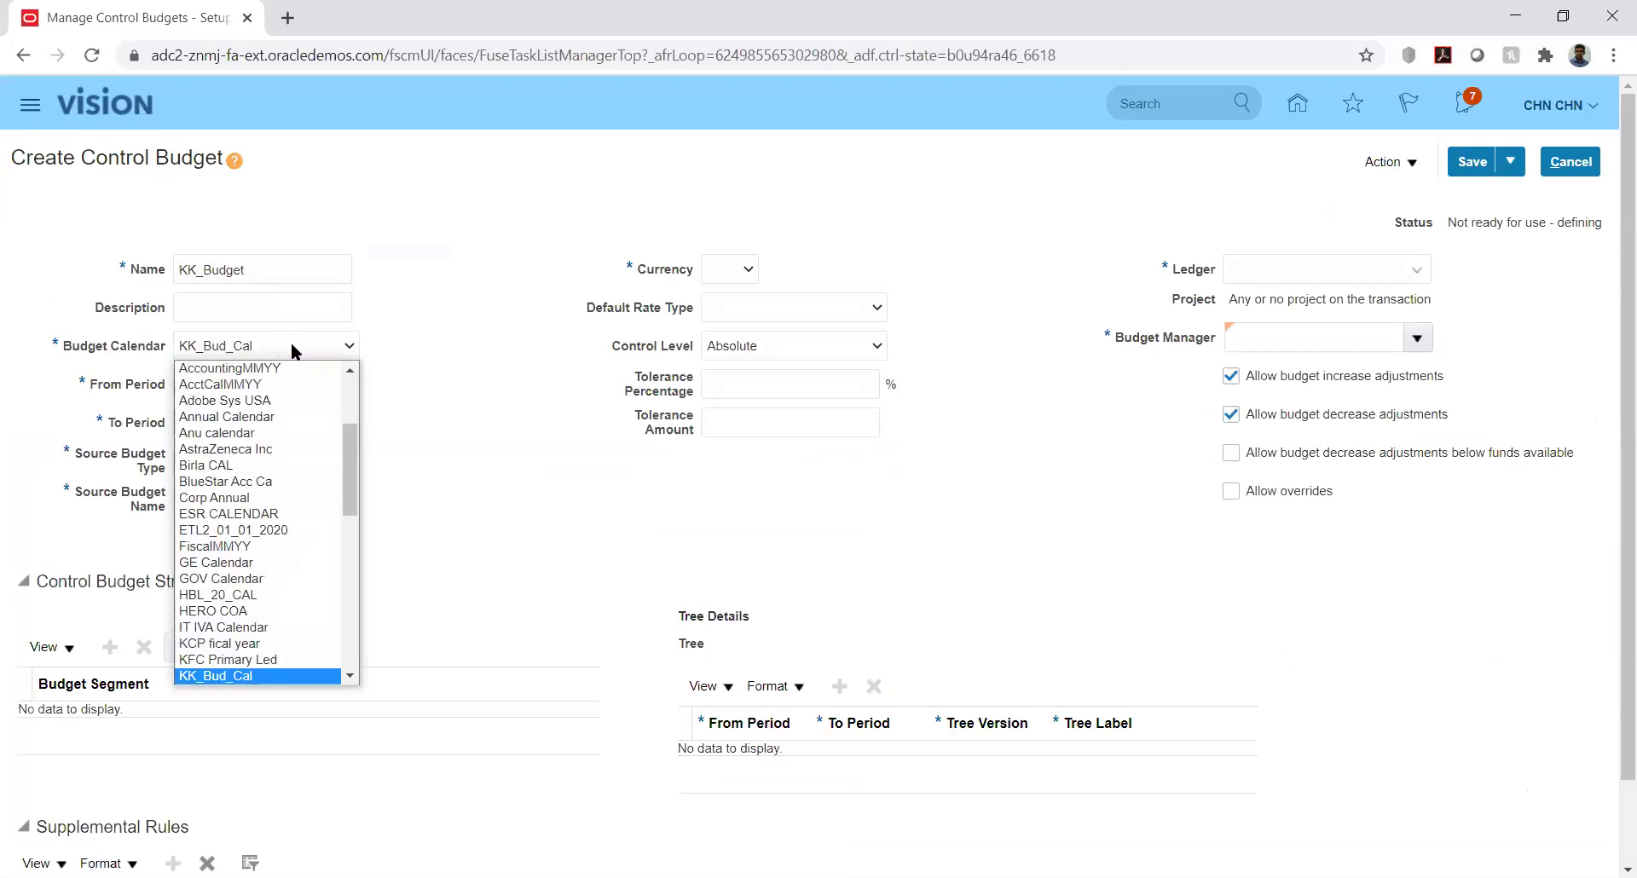
key("Return")
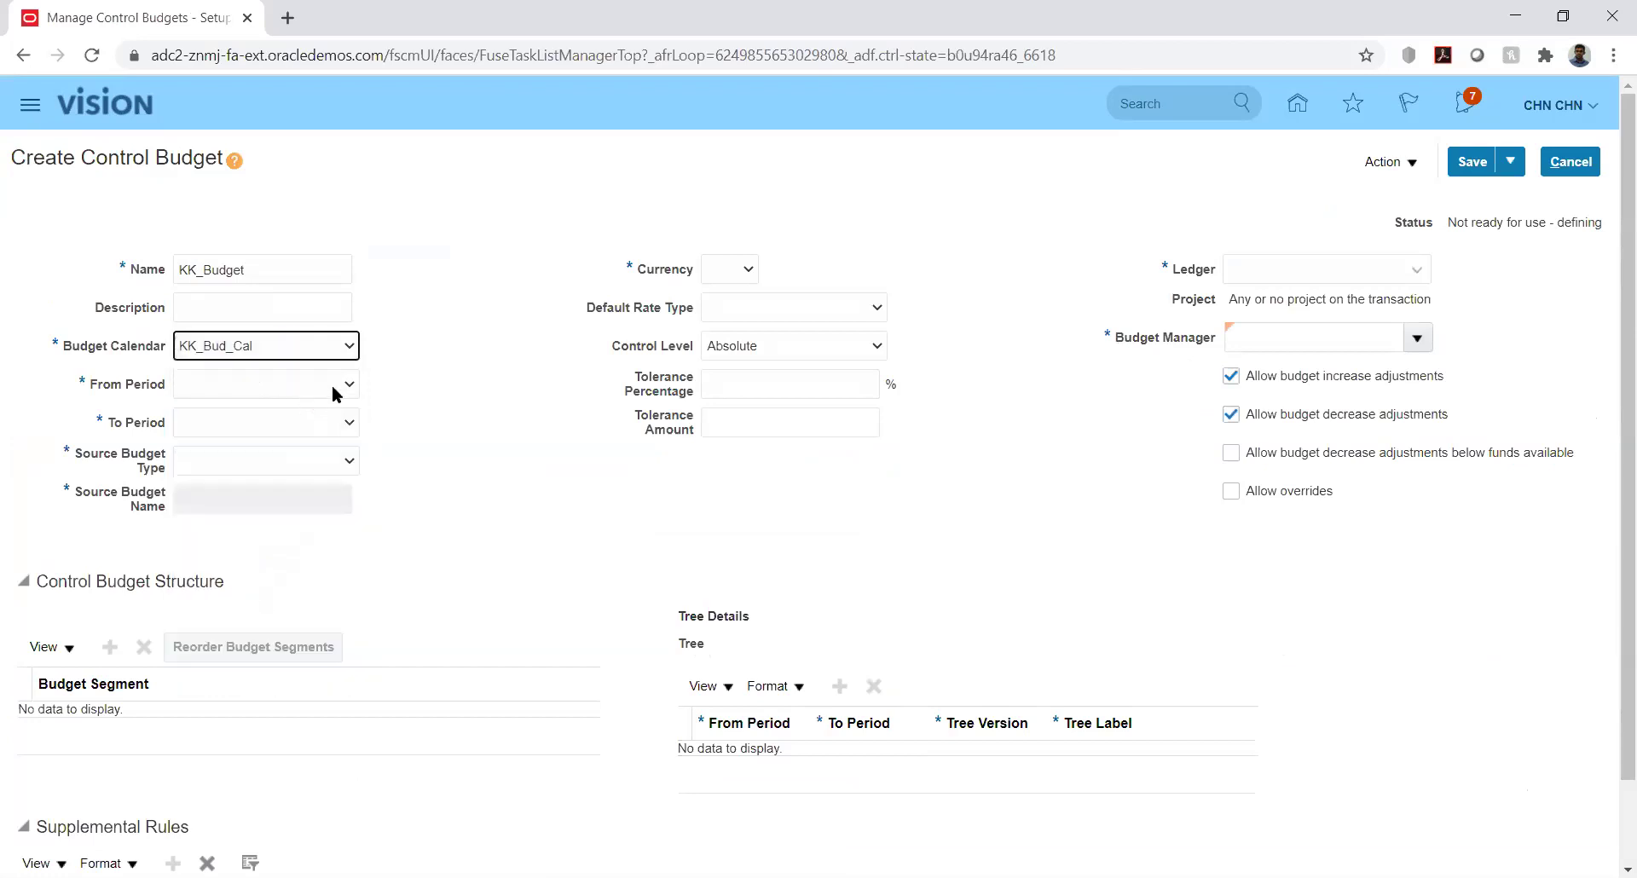
left_click(326, 391)
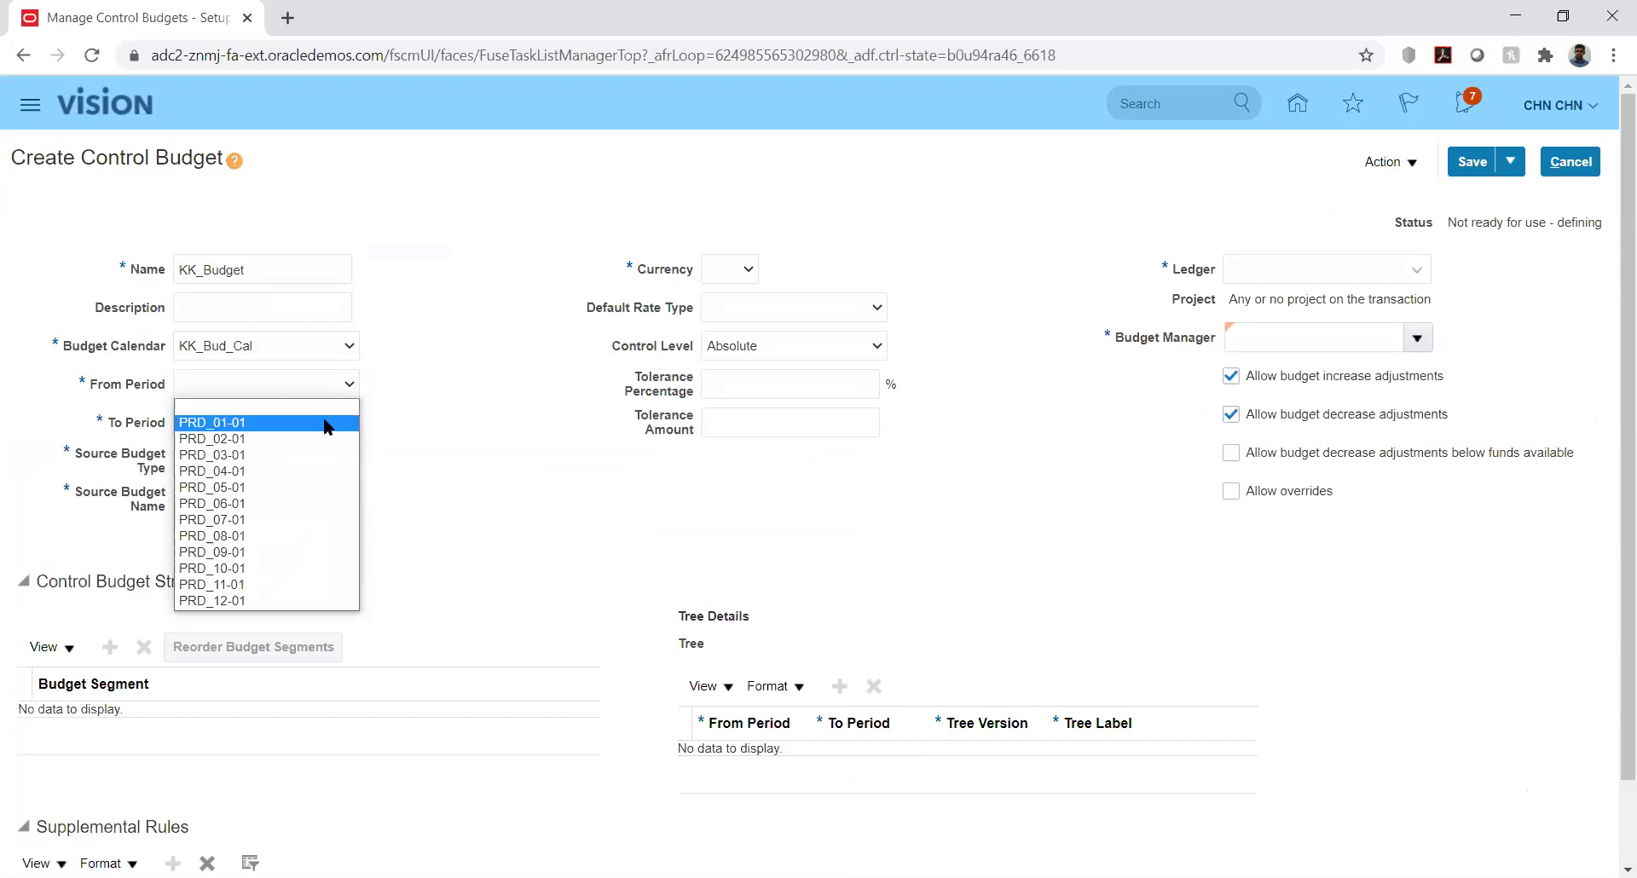
left_click(324, 422)
left_click(324, 422)
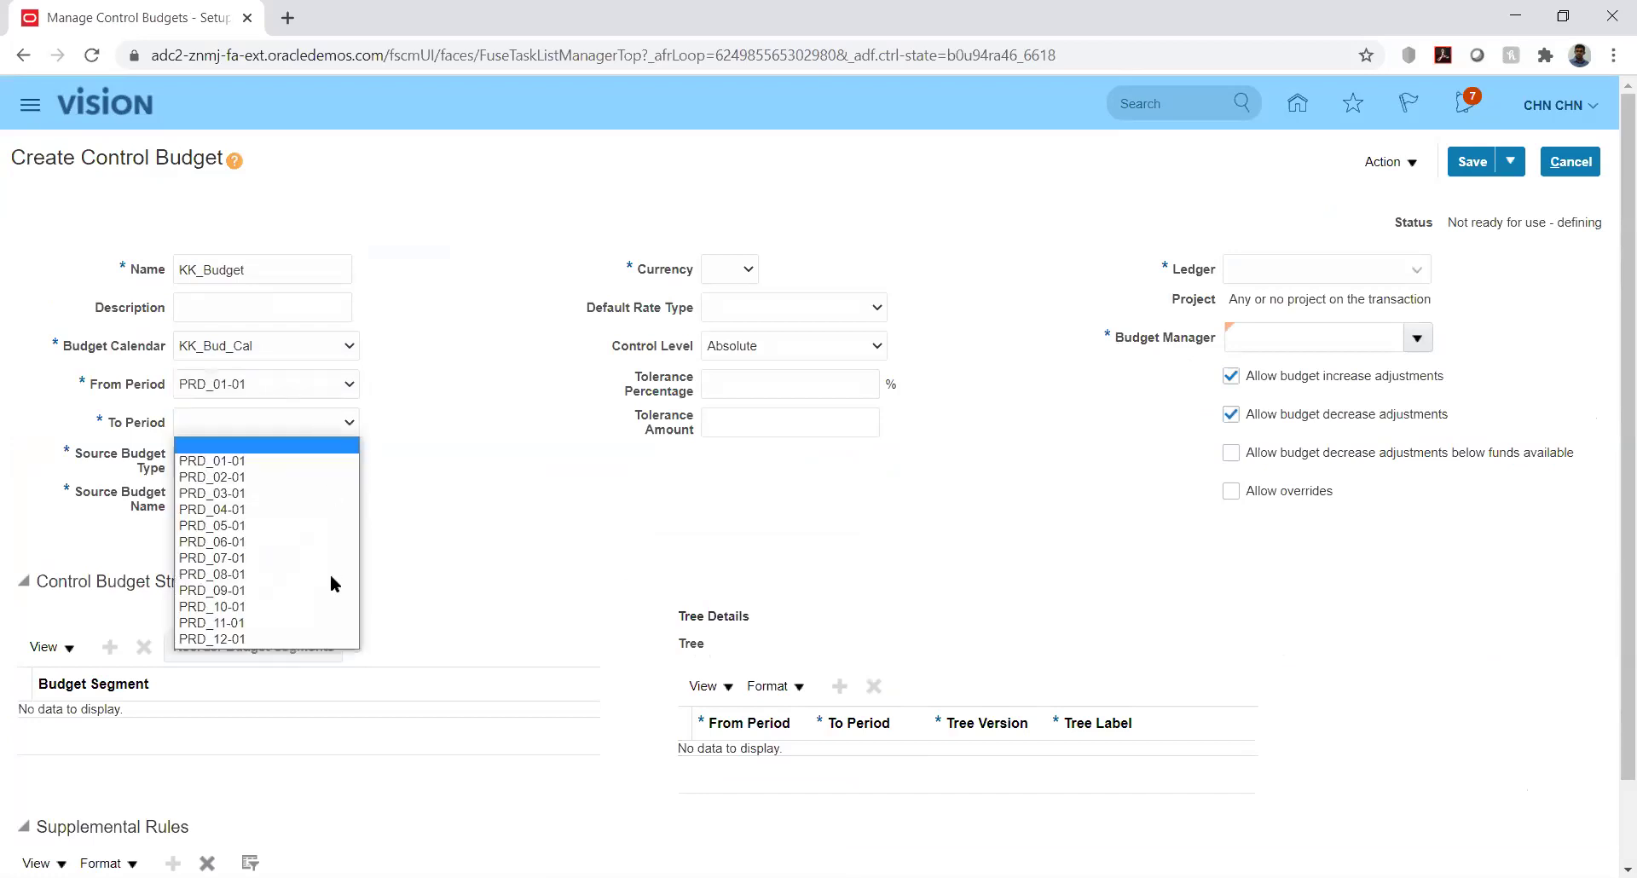
left_click(335, 638)
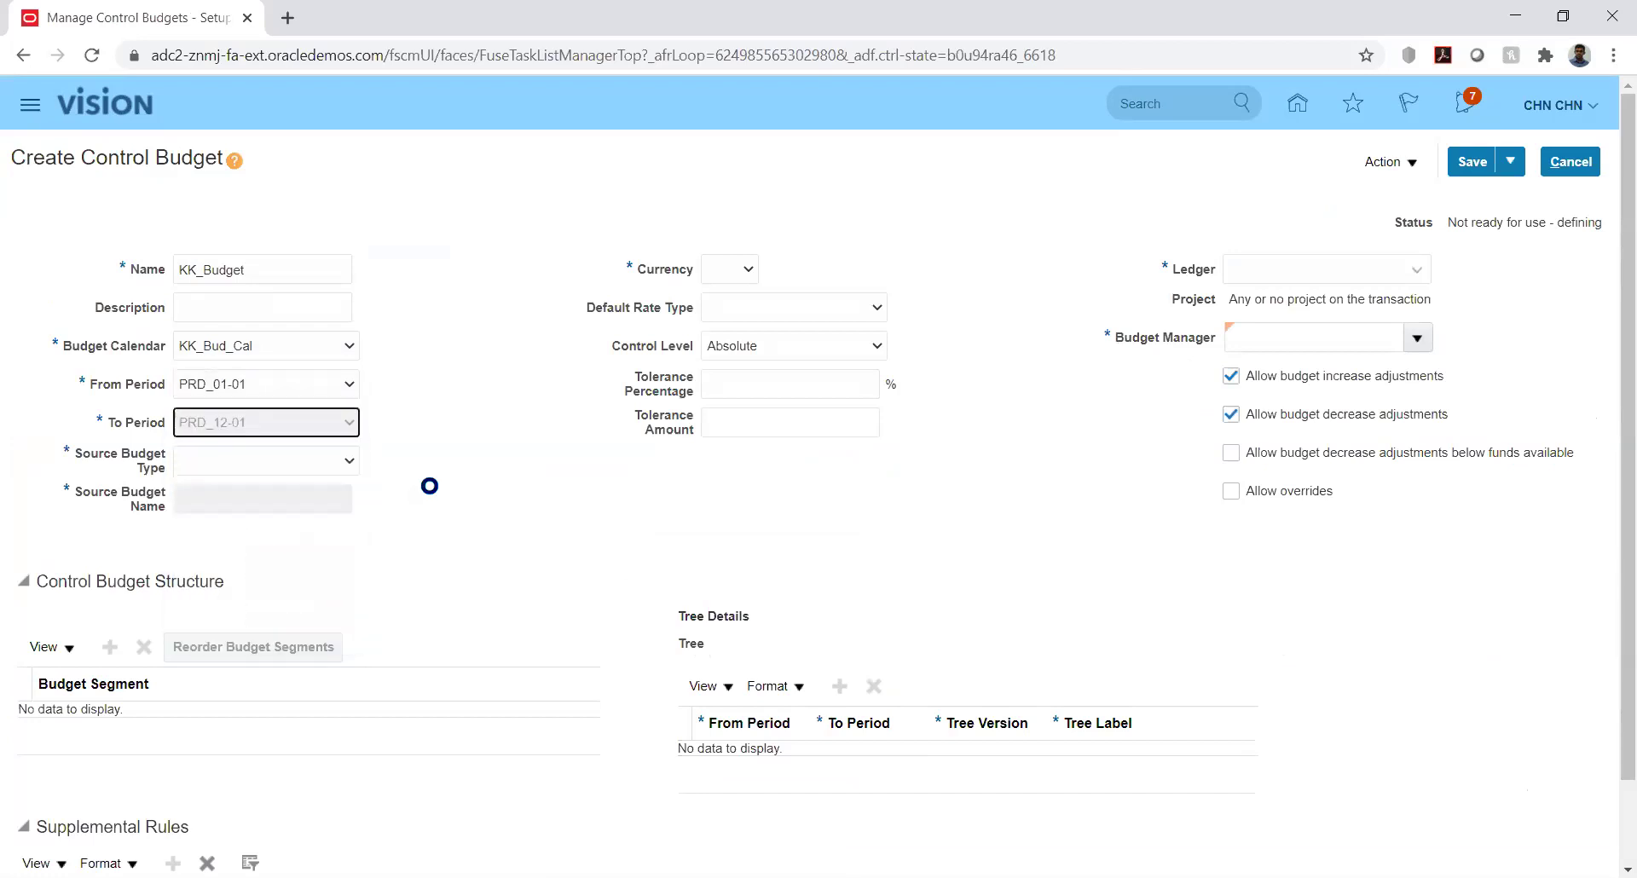
left_click(326, 460)
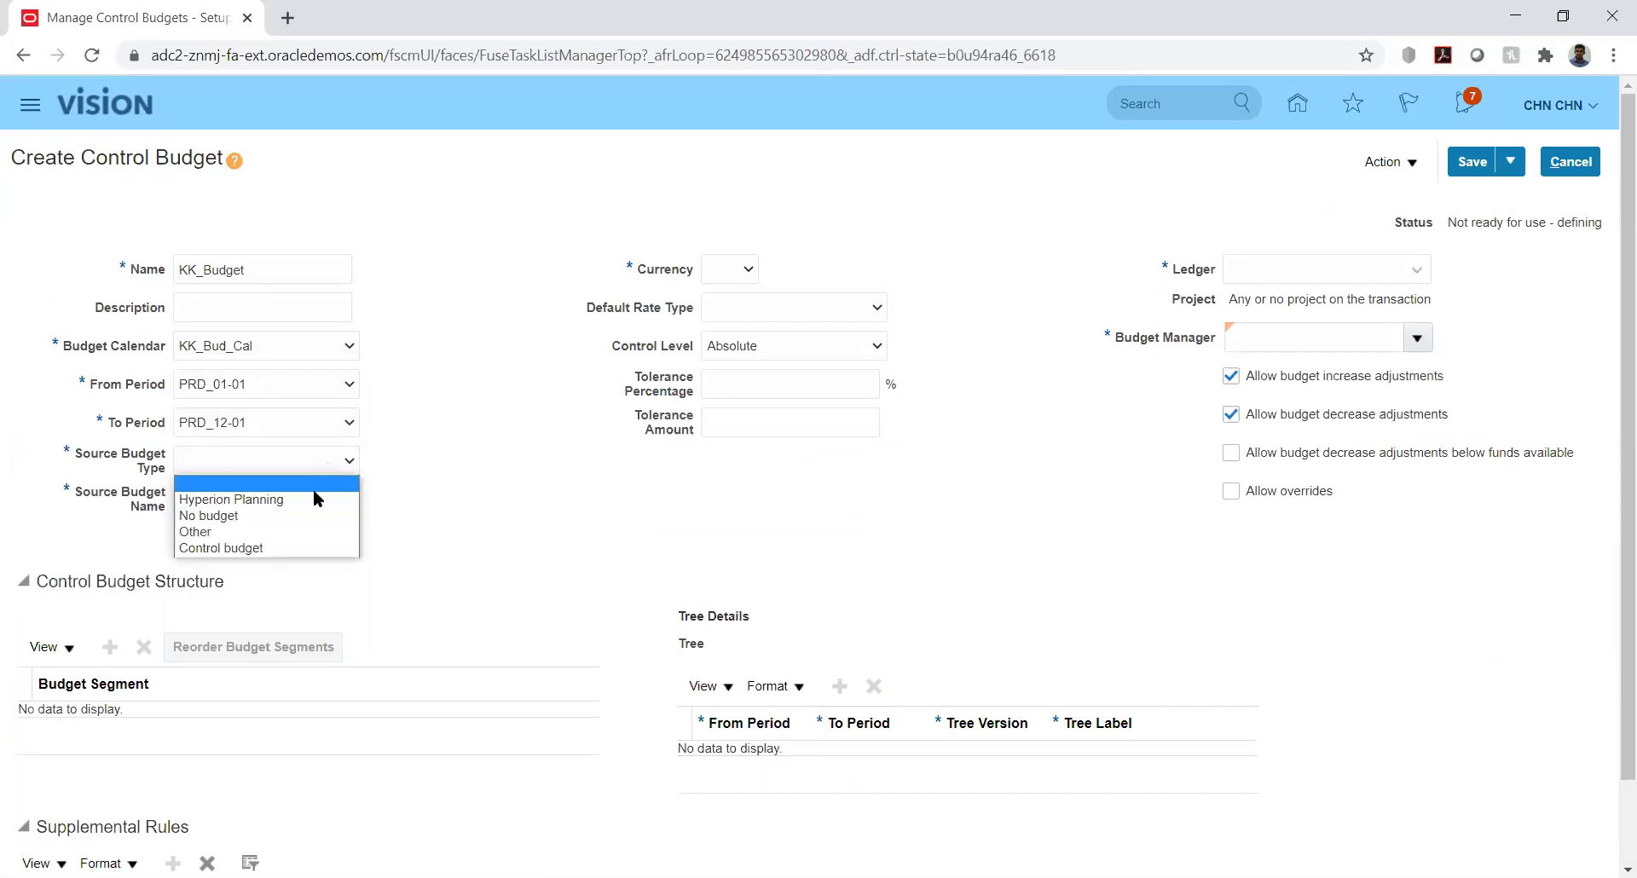
left_click(287, 532)
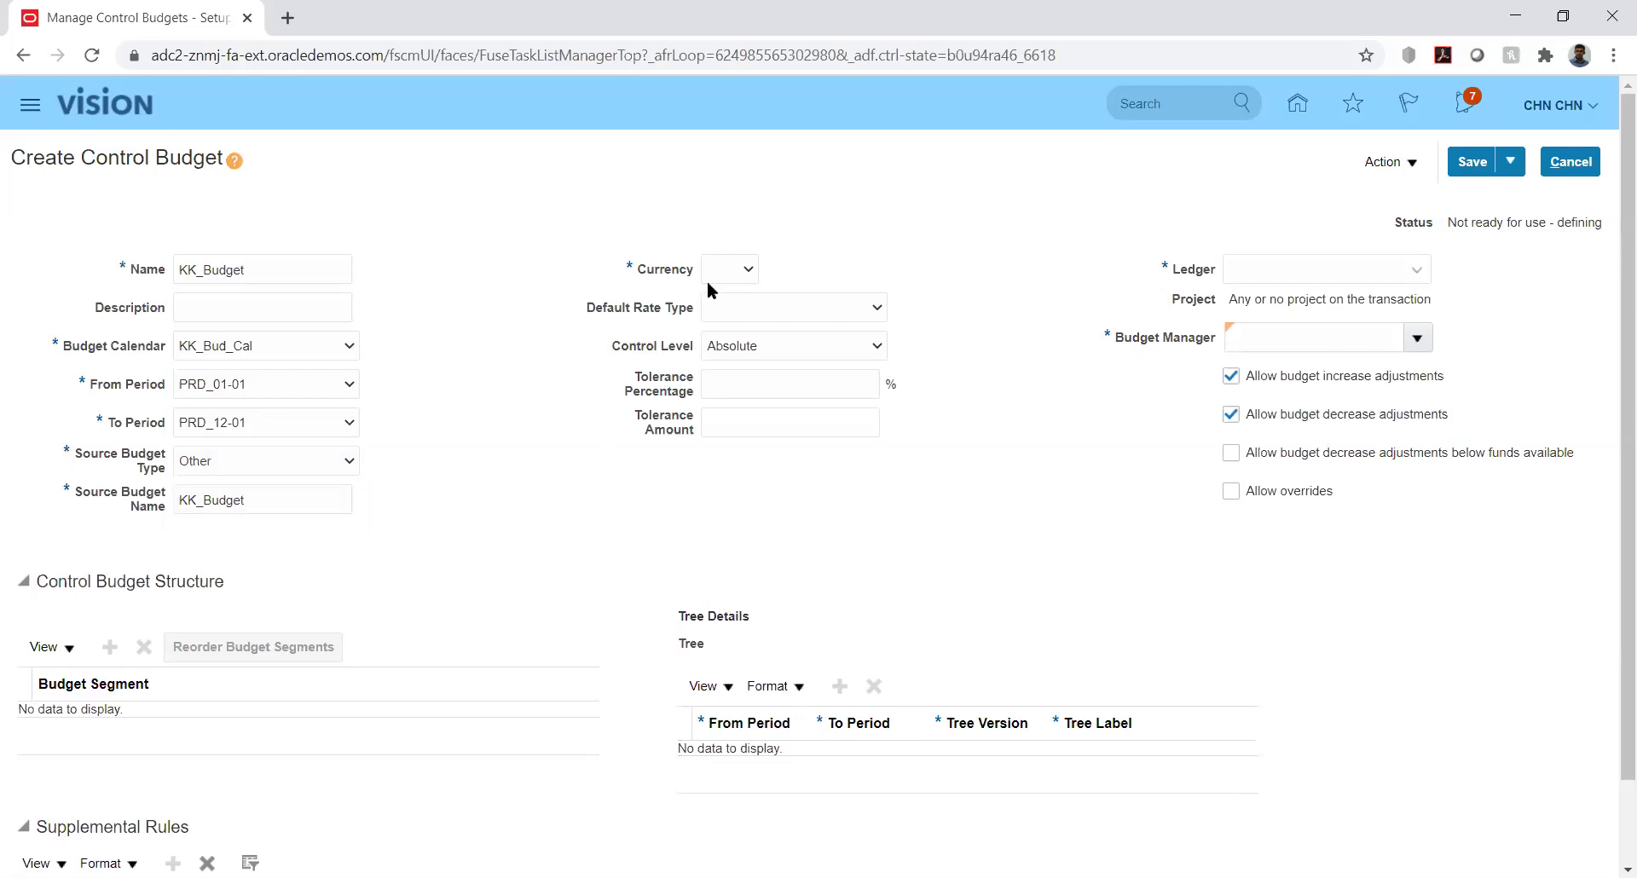
Set the budget's currency to USD, default rate type Corporate, and ledger KK_Ledger
left_click(730, 268)
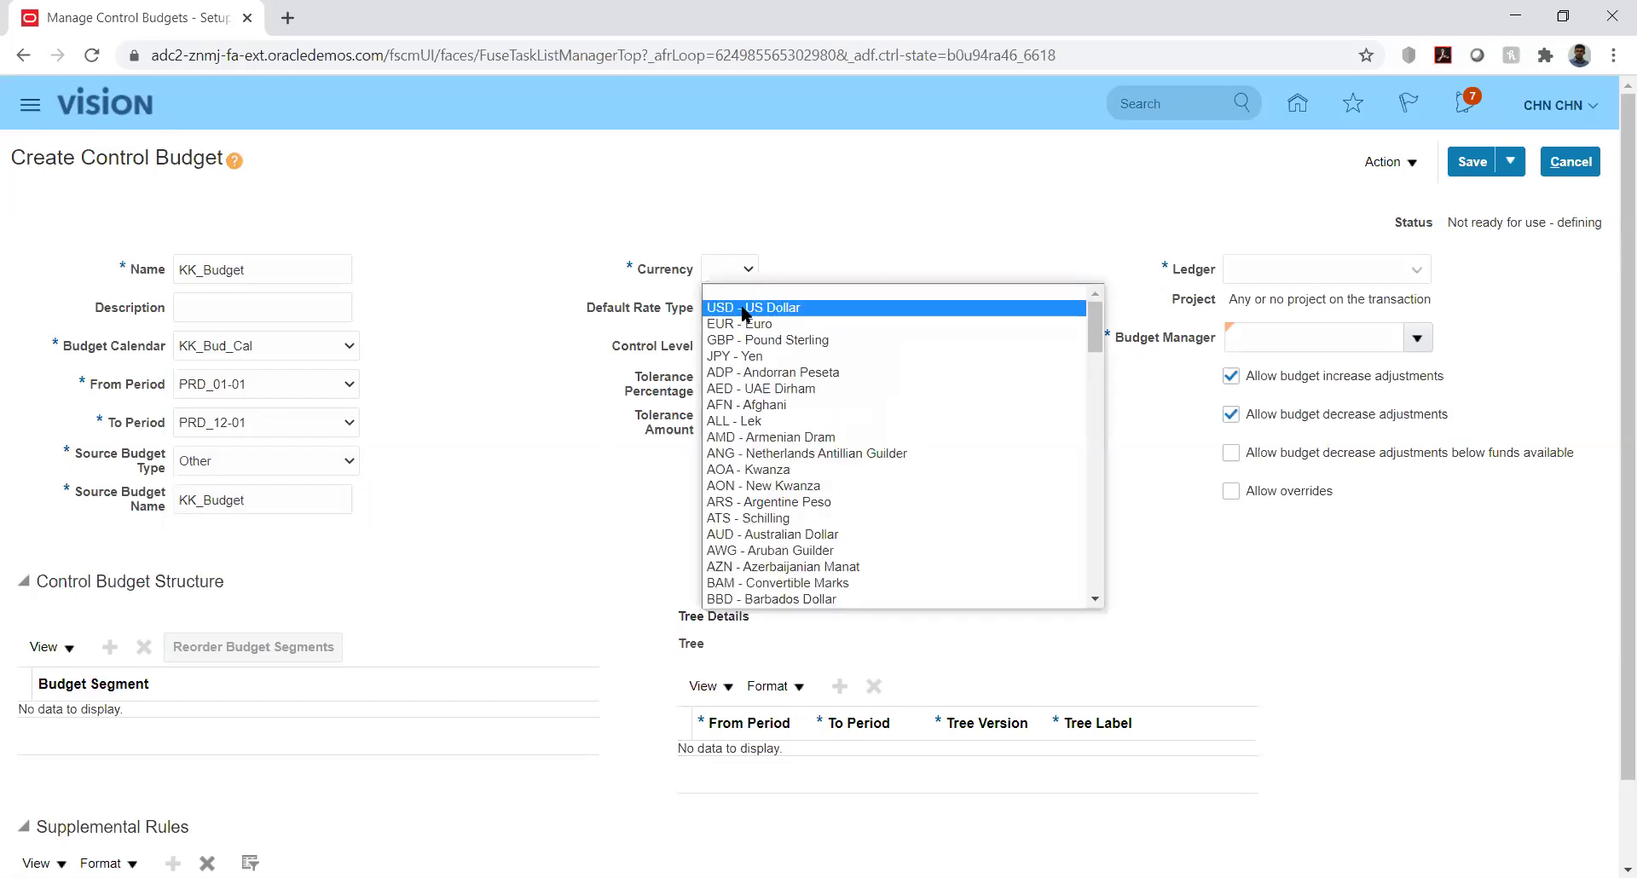
left_click(743, 309)
left_click(875, 312)
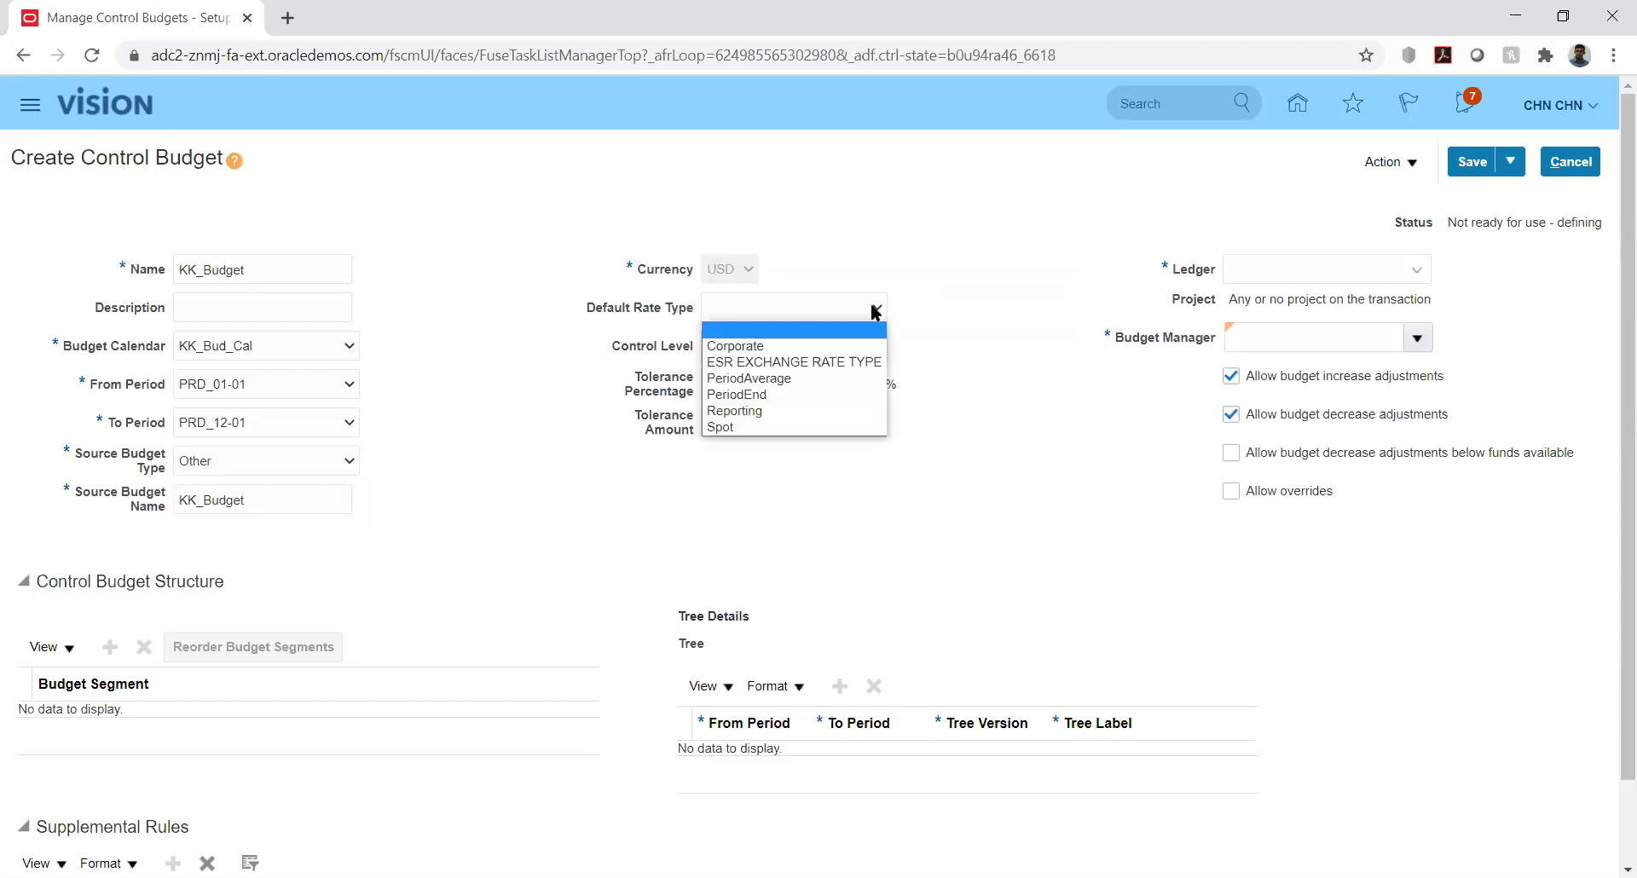
left_click(865, 312)
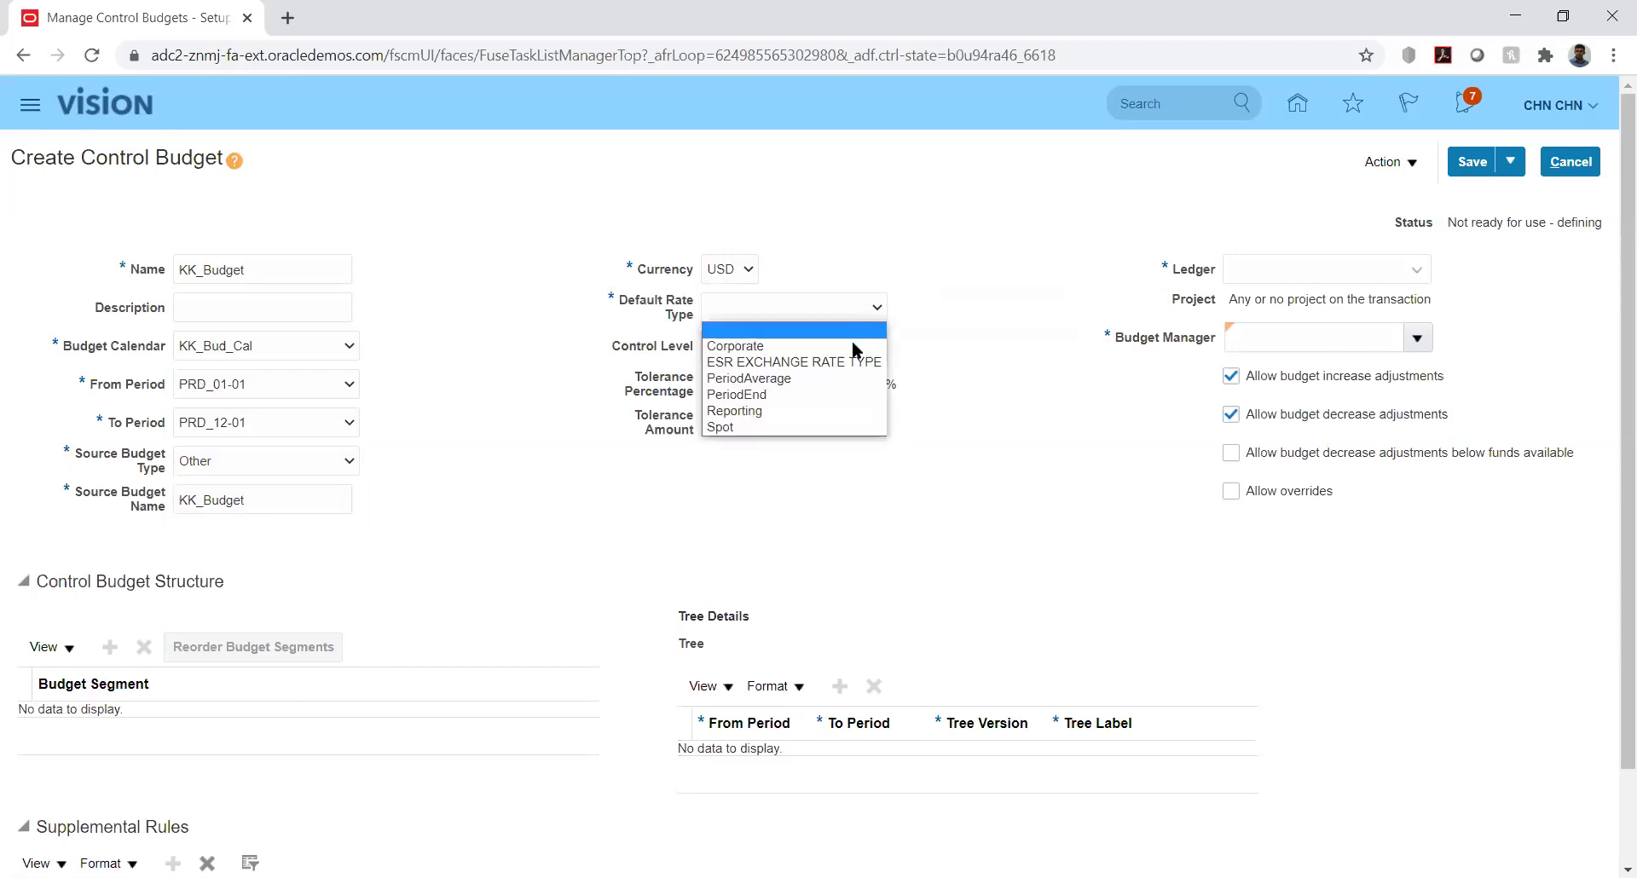
left_click(760, 346)
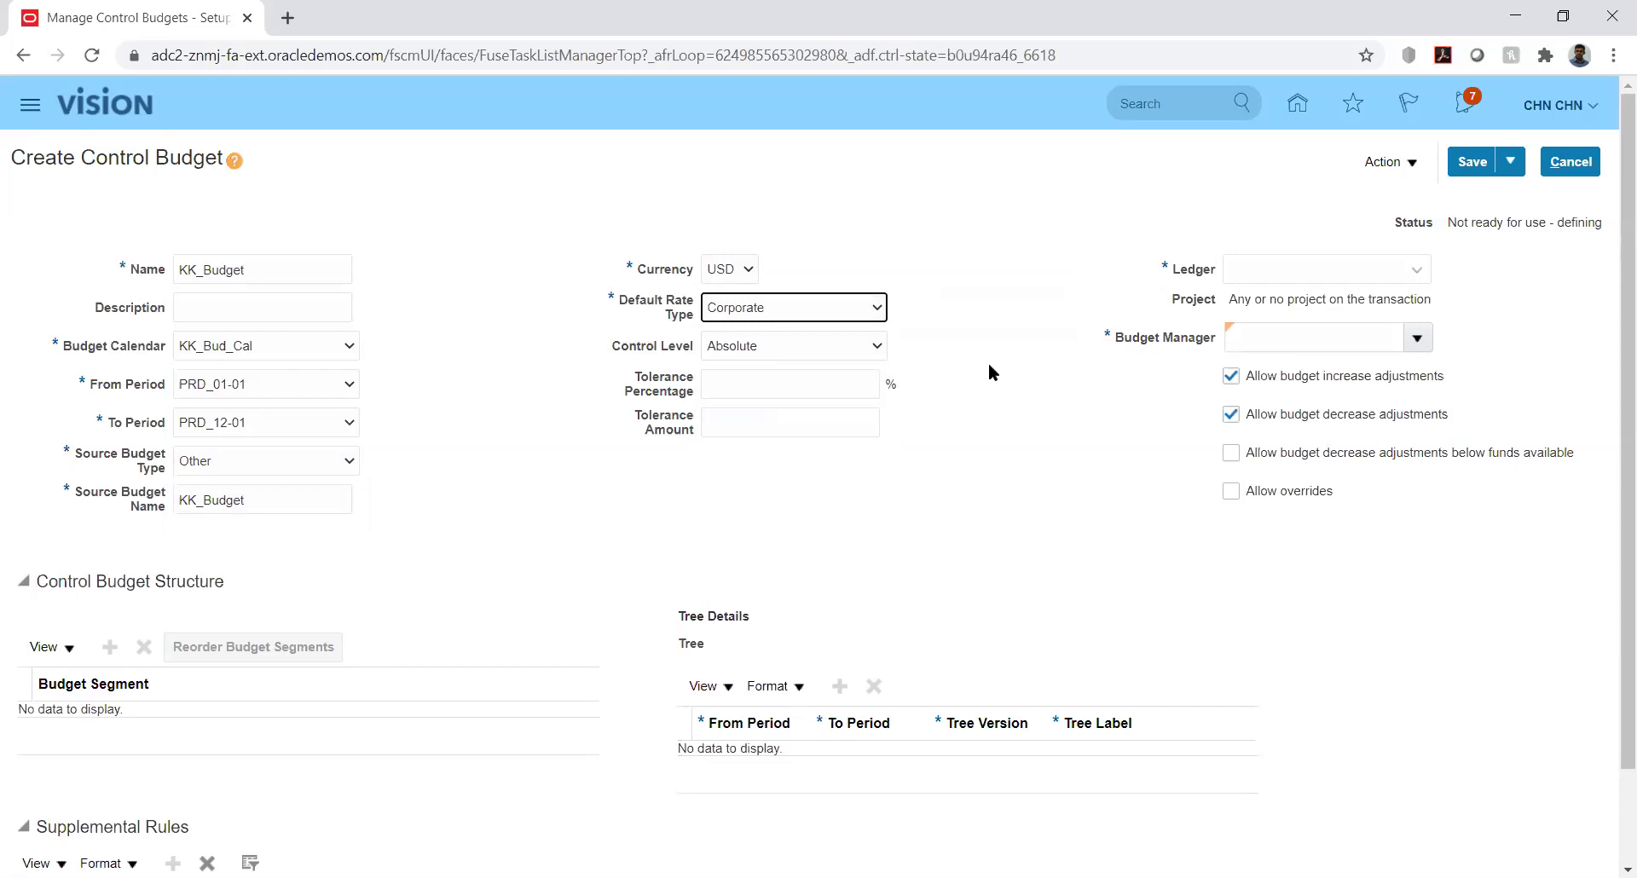
left_click(1339, 262)
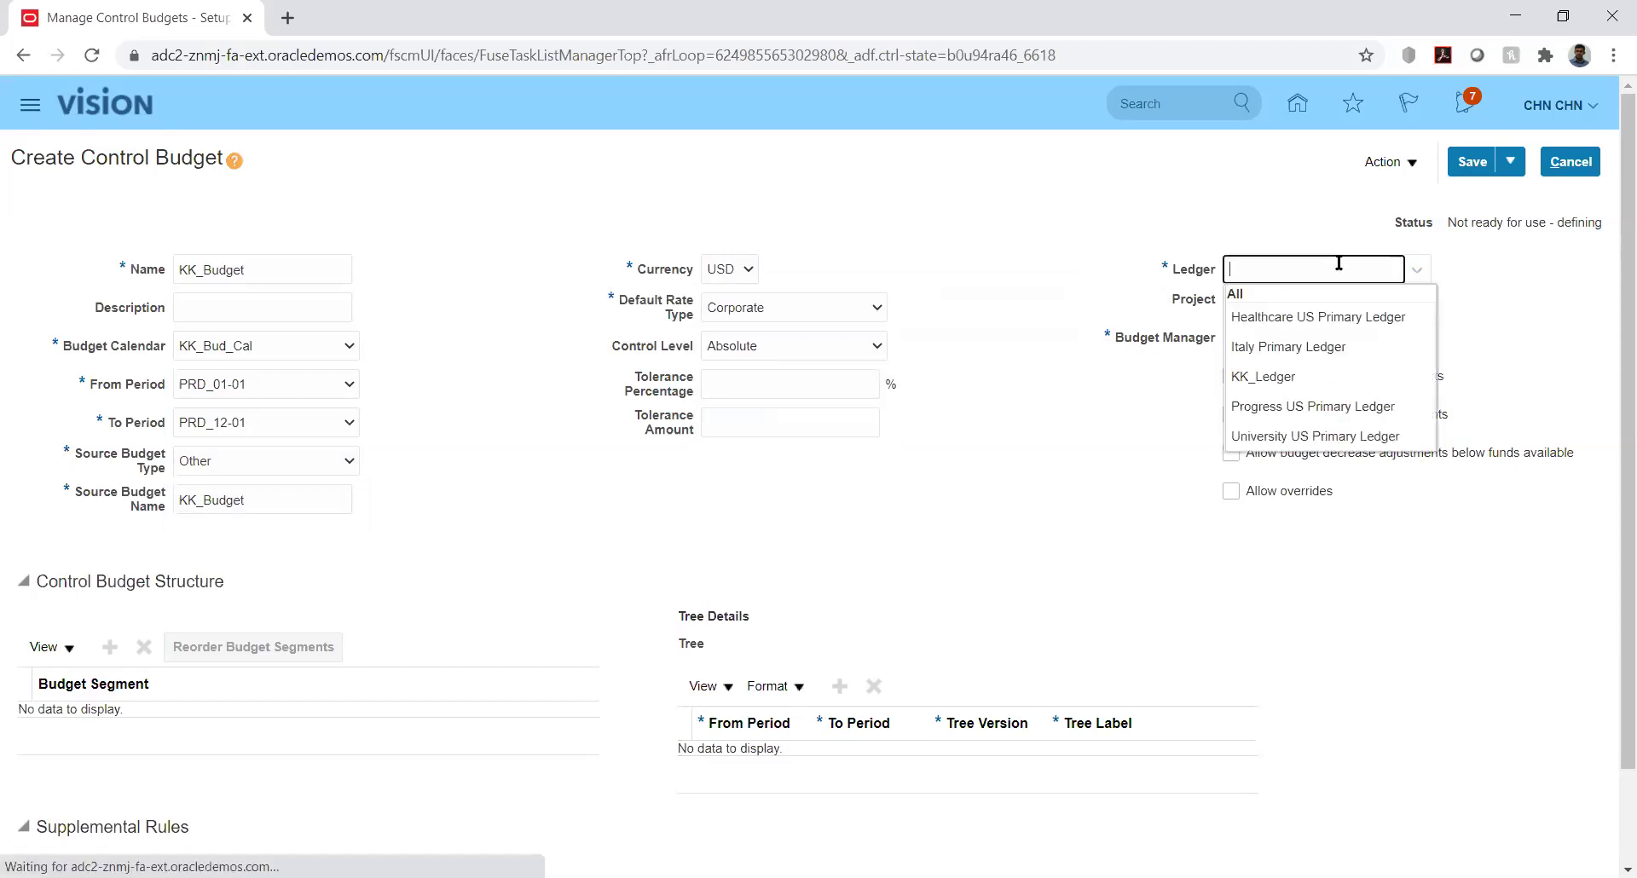
left_click(1272, 376)
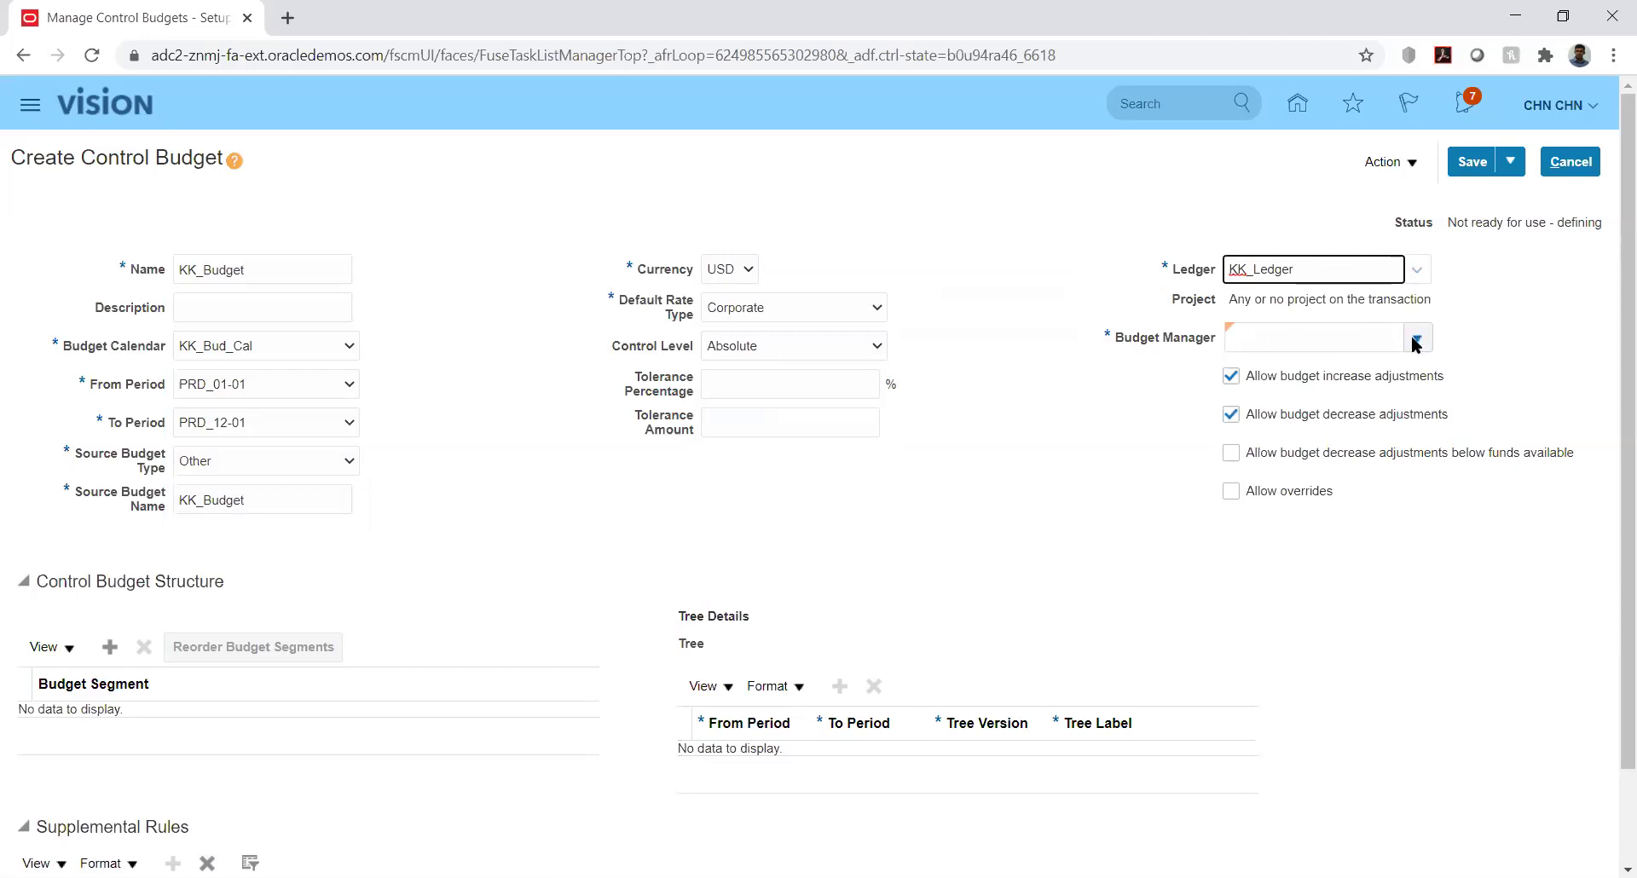
left_click(1415, 340)
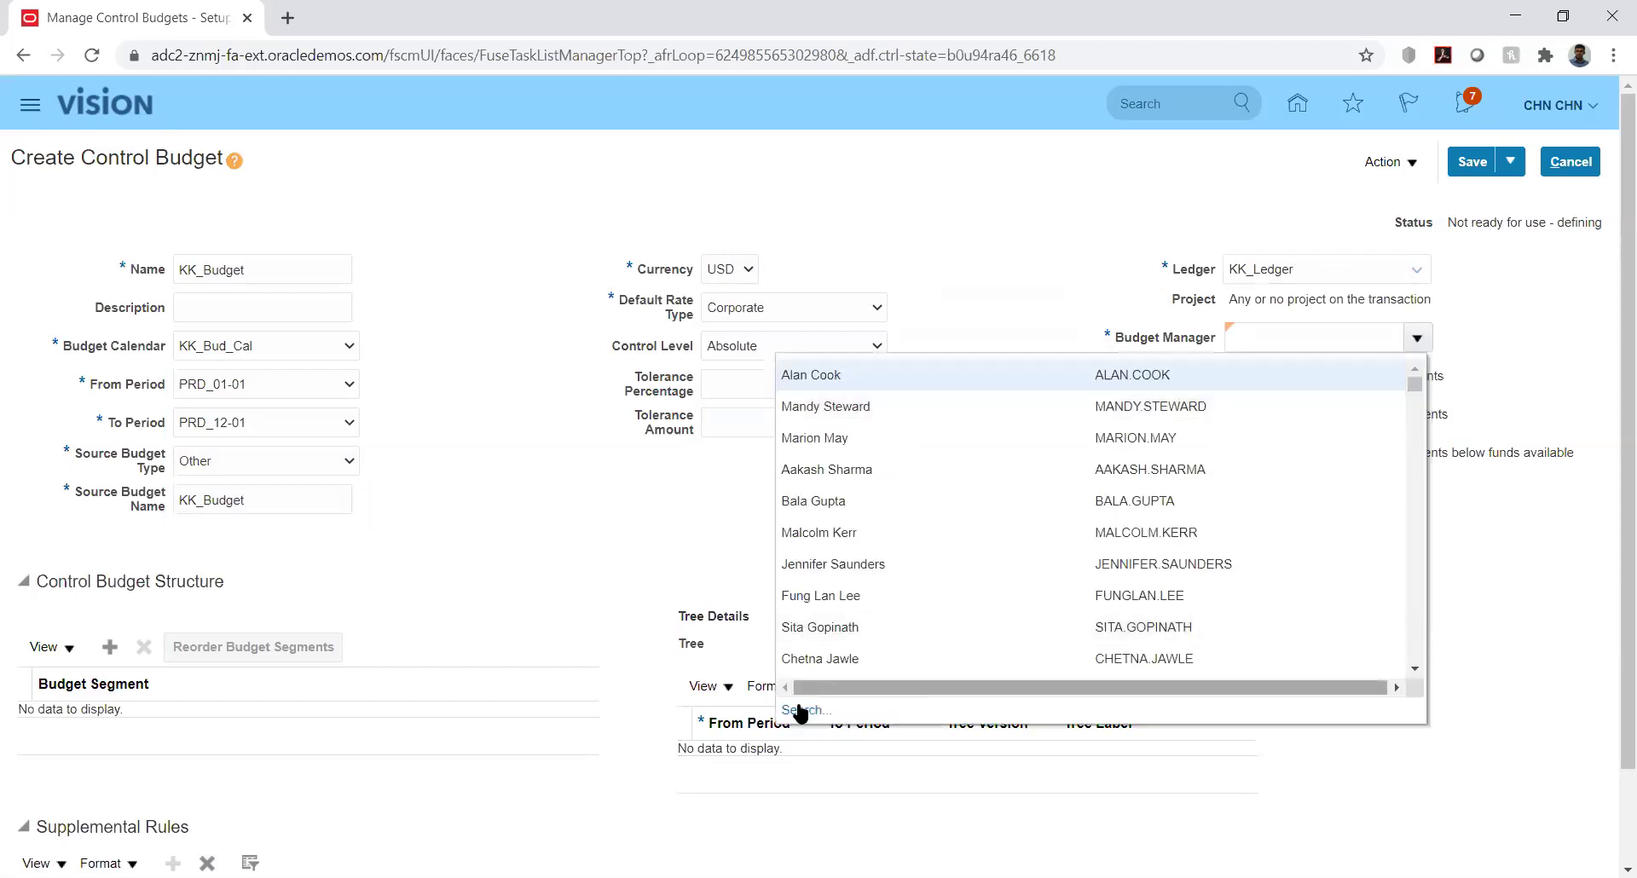
Search for the demo user as manager, then assign the first budget manager from the dropdown
left_click(801, 710)
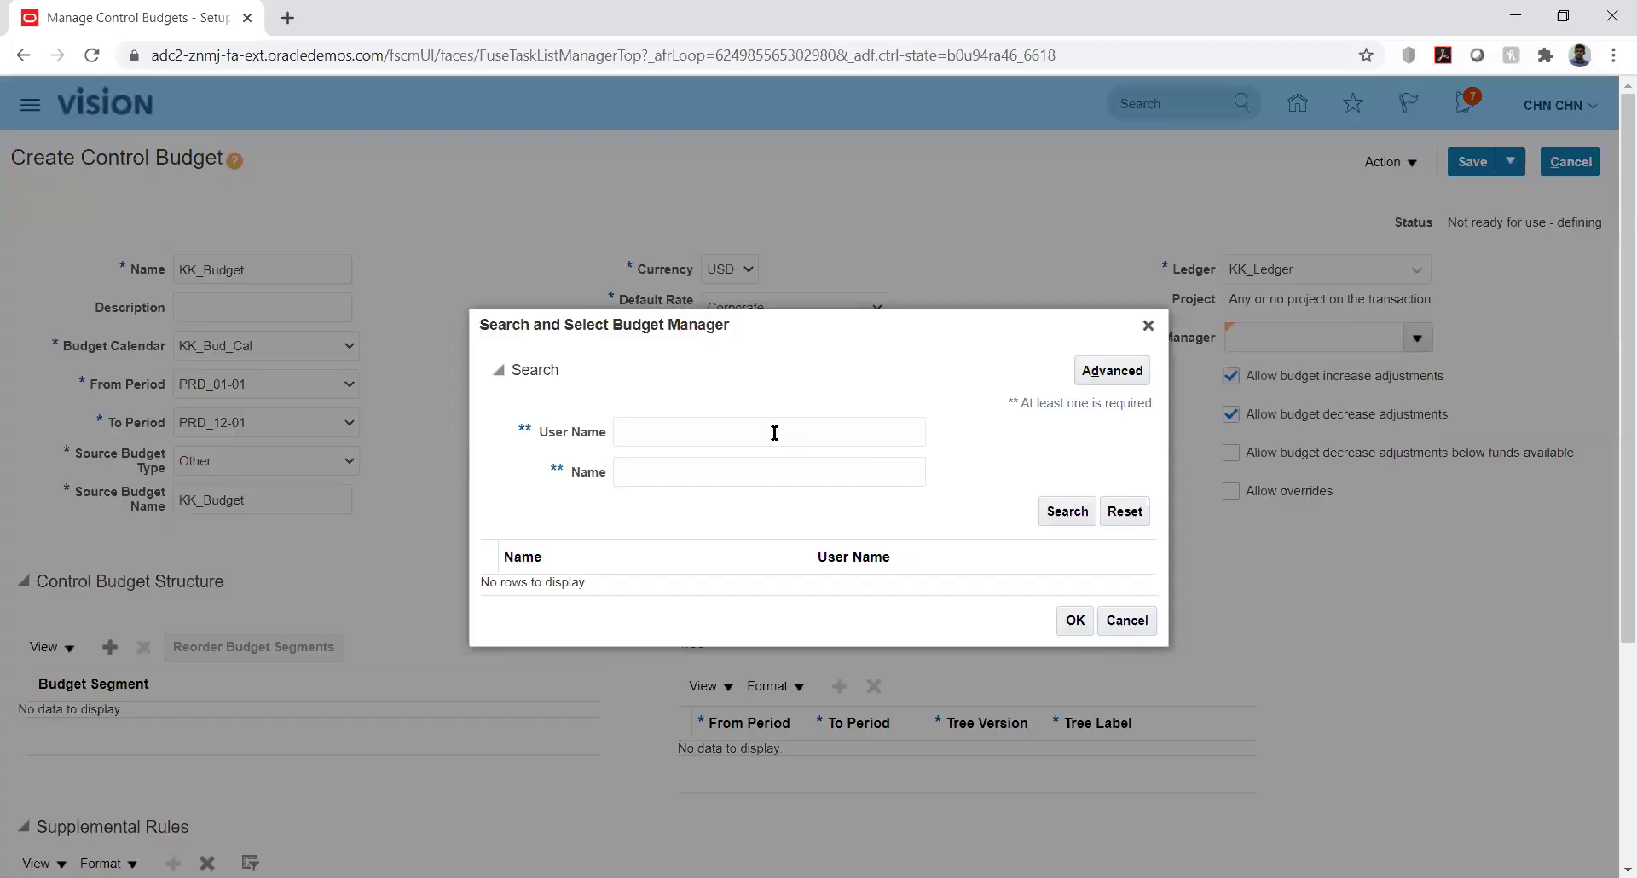
left_click(774, 433)
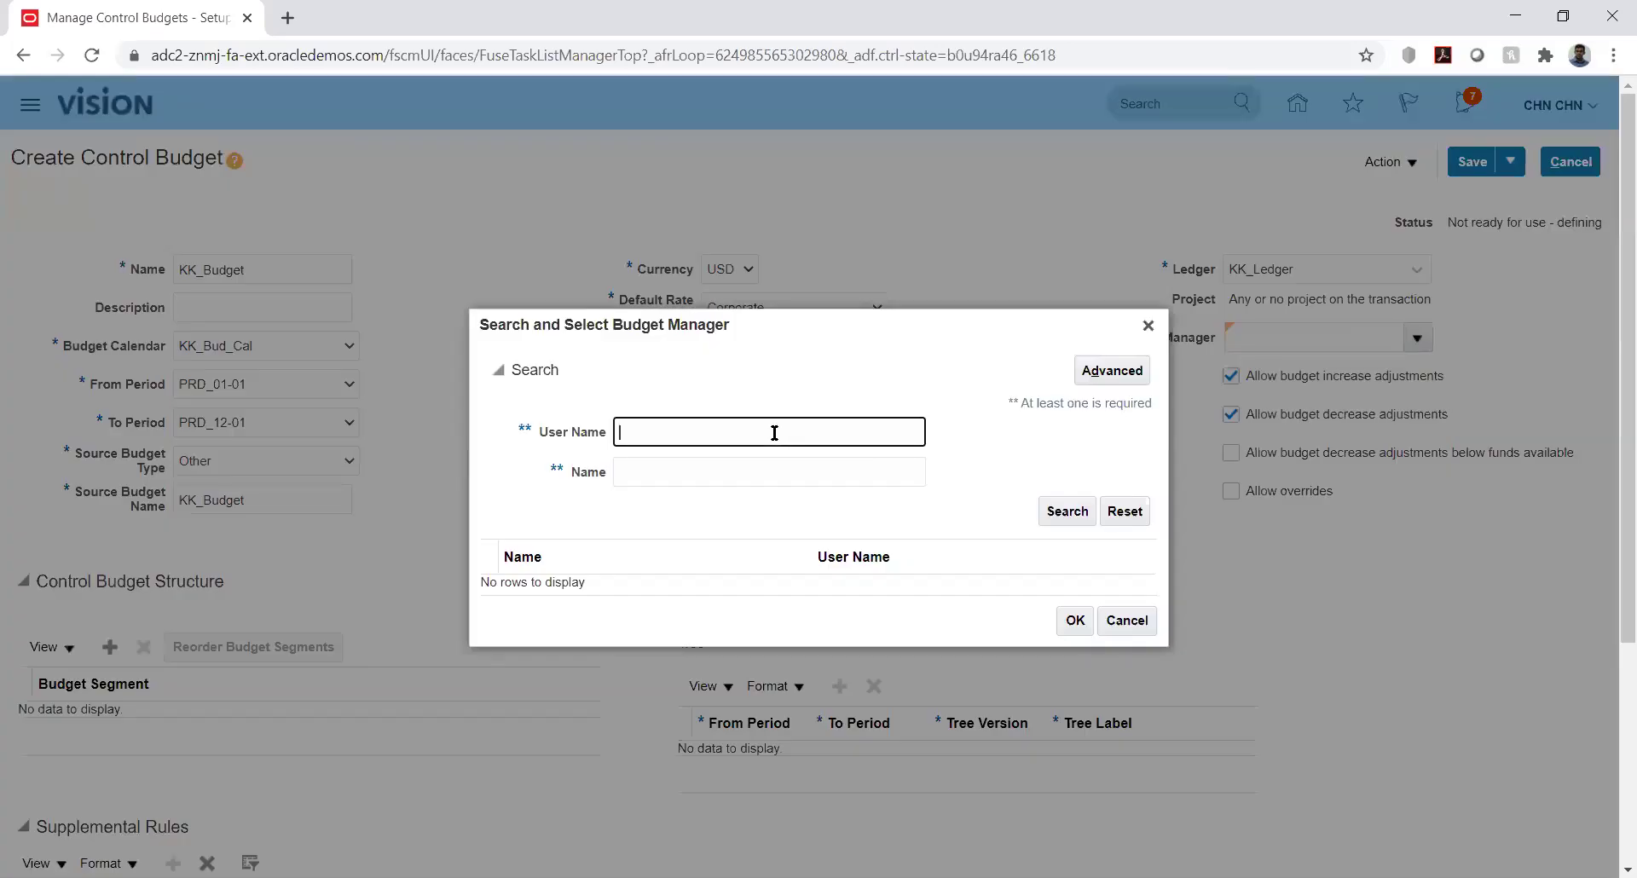
type("CHN.CHN")
left_click(1067, 515)
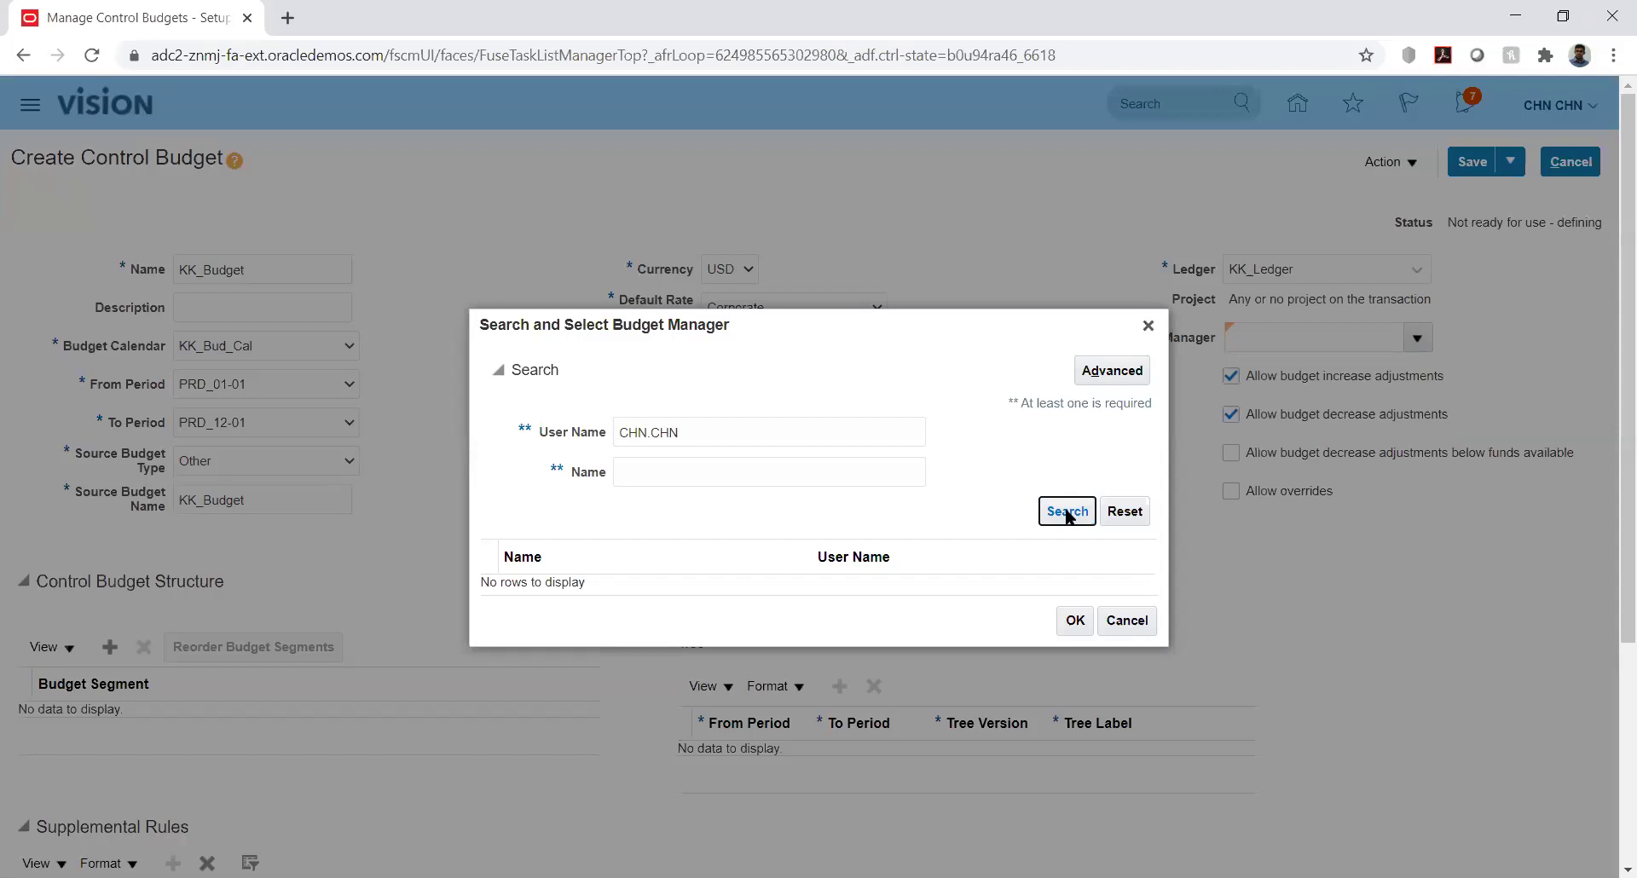
left_click(1147, 326)
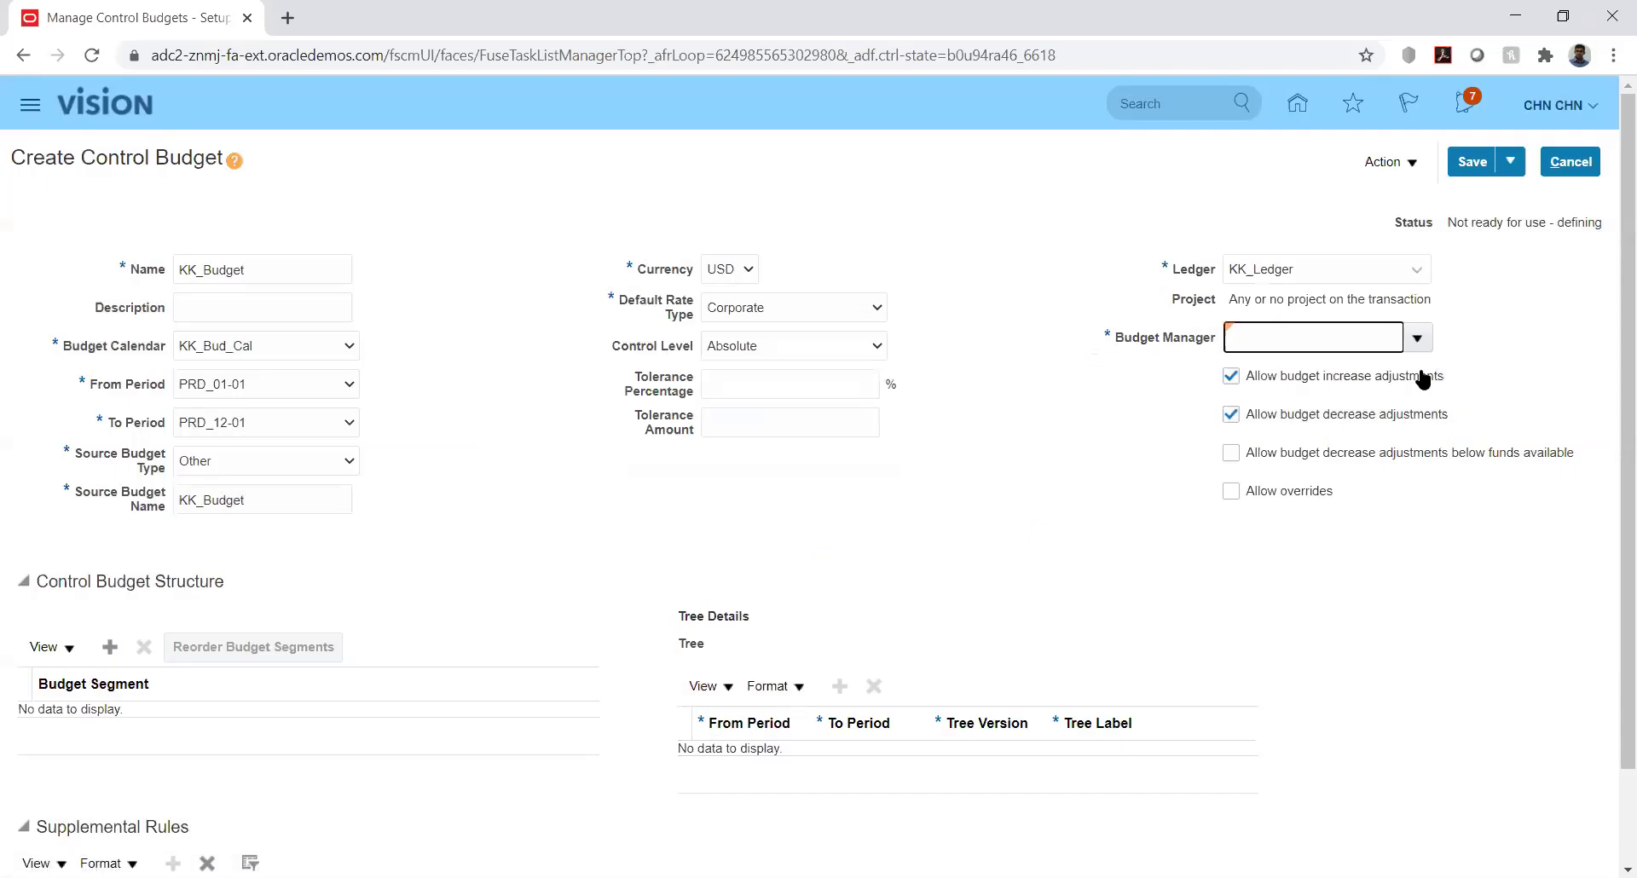
left_click(1418, 336)
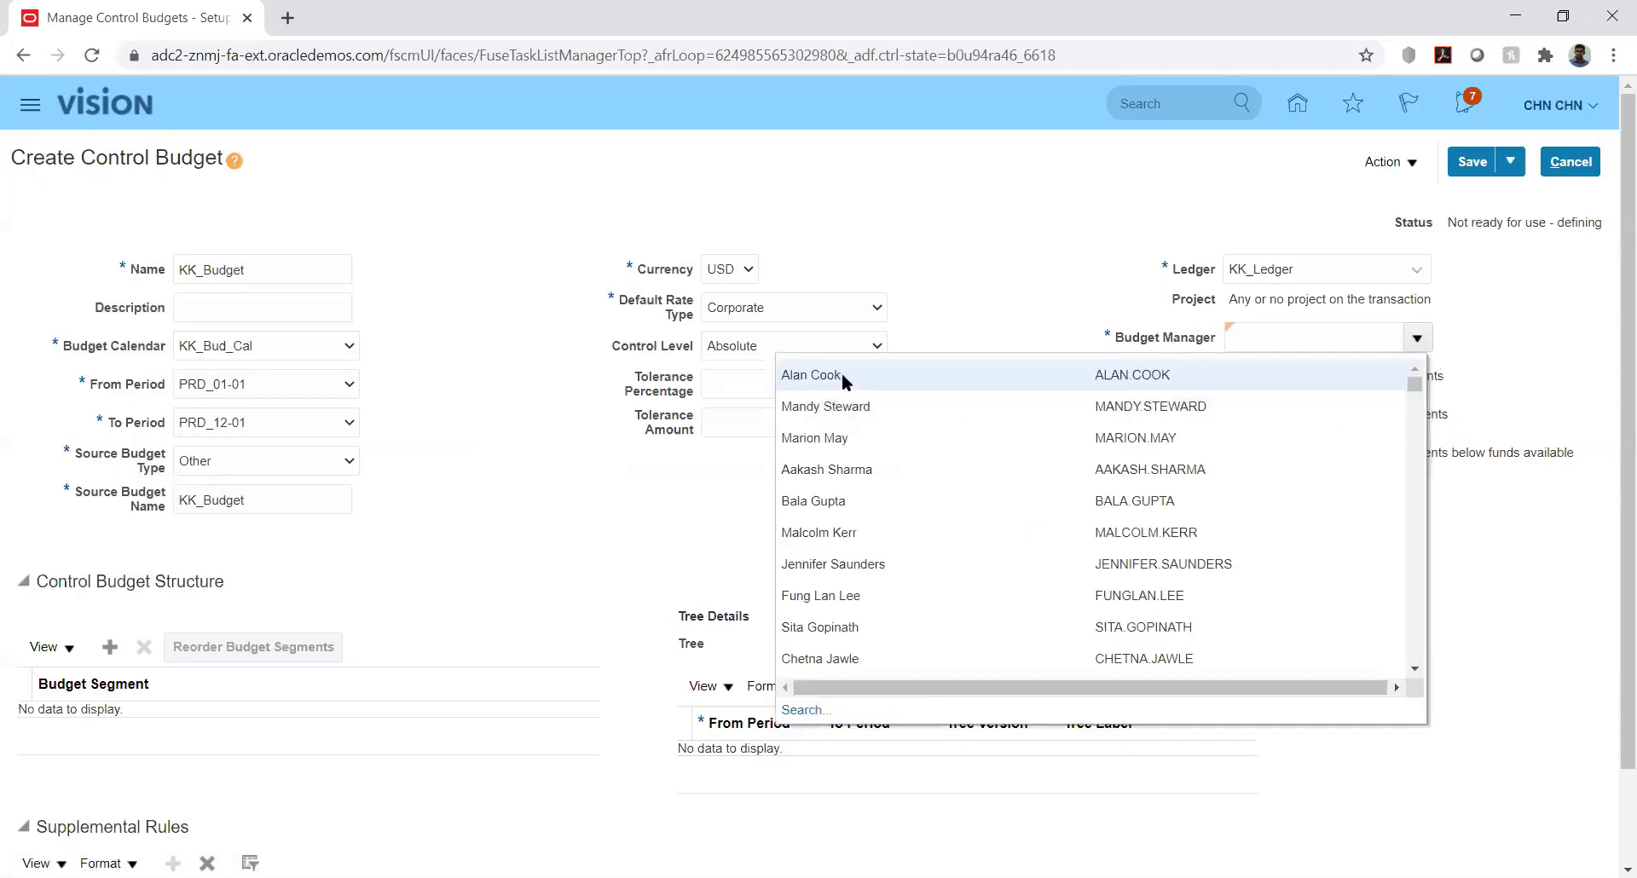
left_click(841, 374)
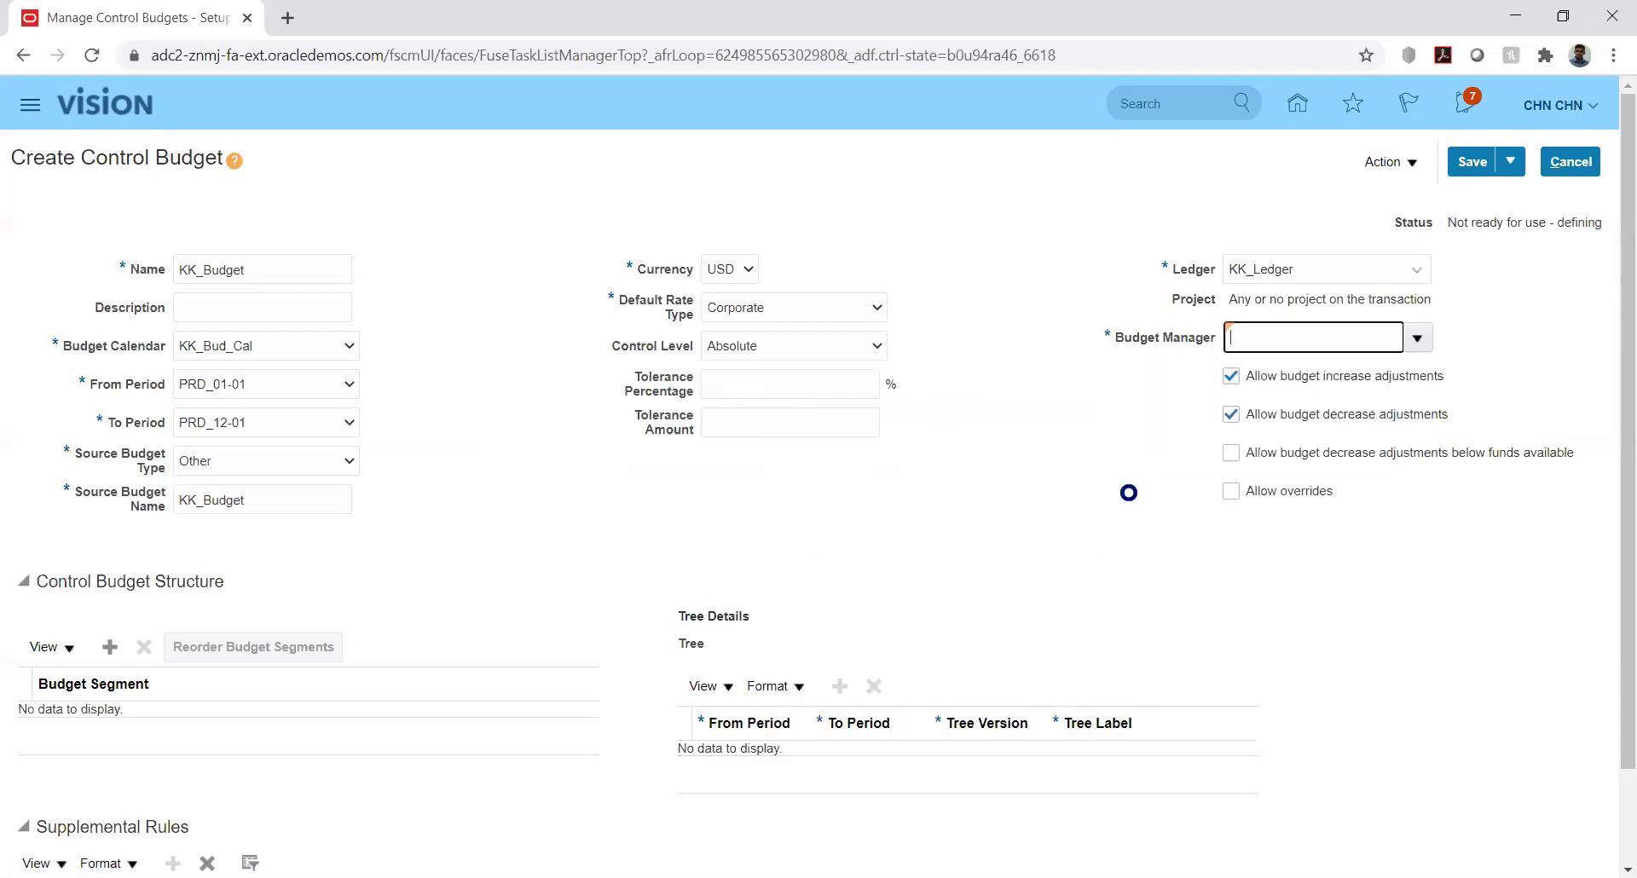
left_click(1128, 483)
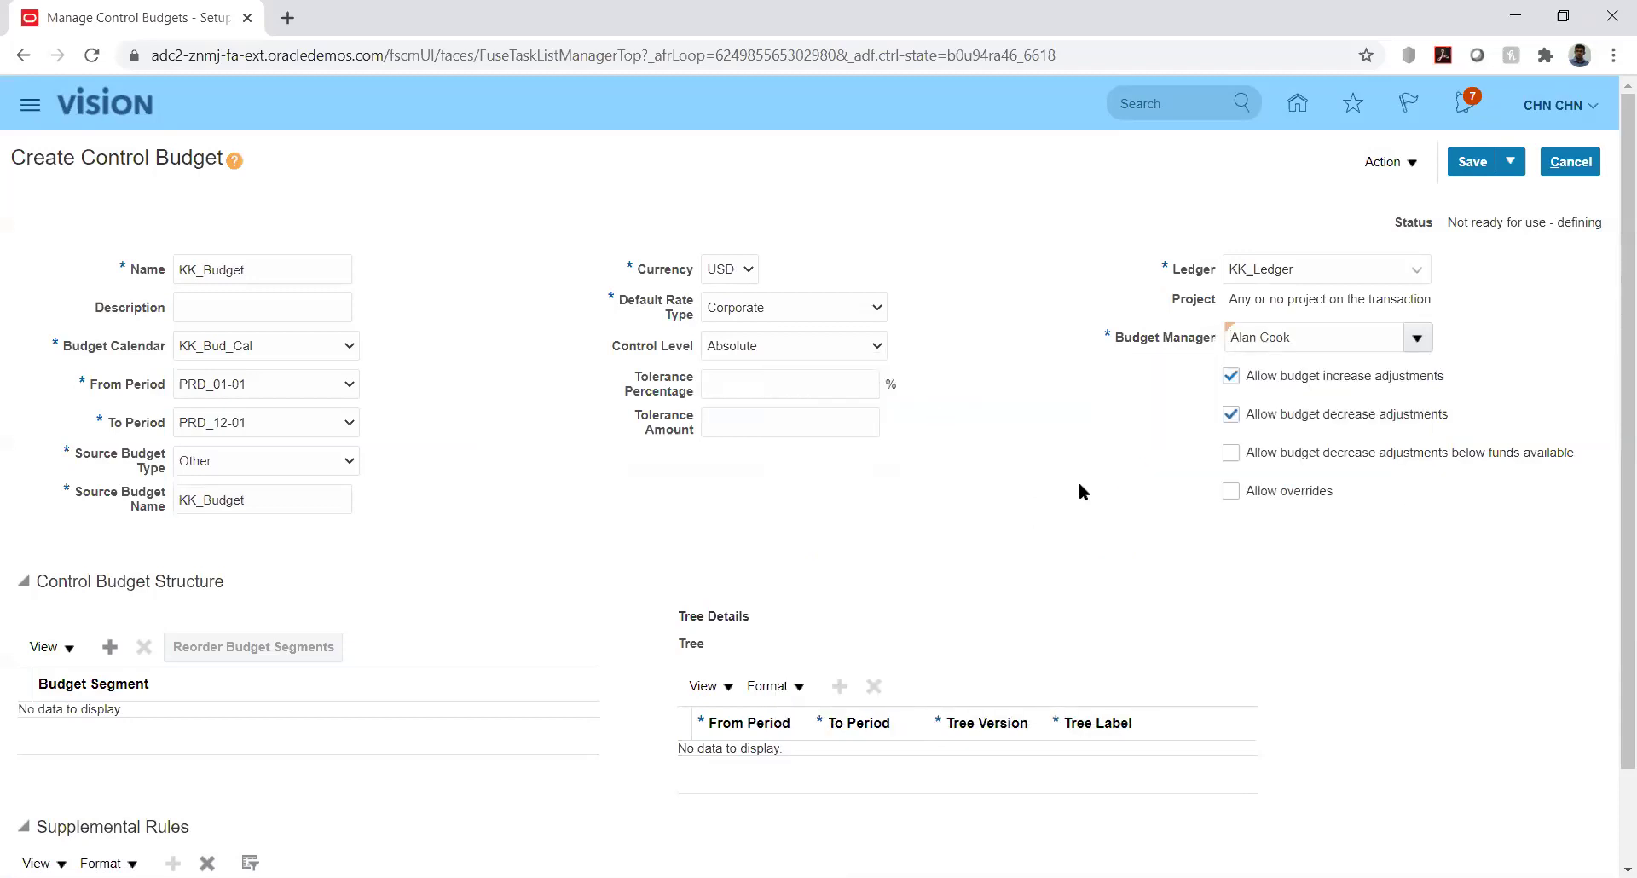
left_click_drag(1611, 512, 1610, 661)
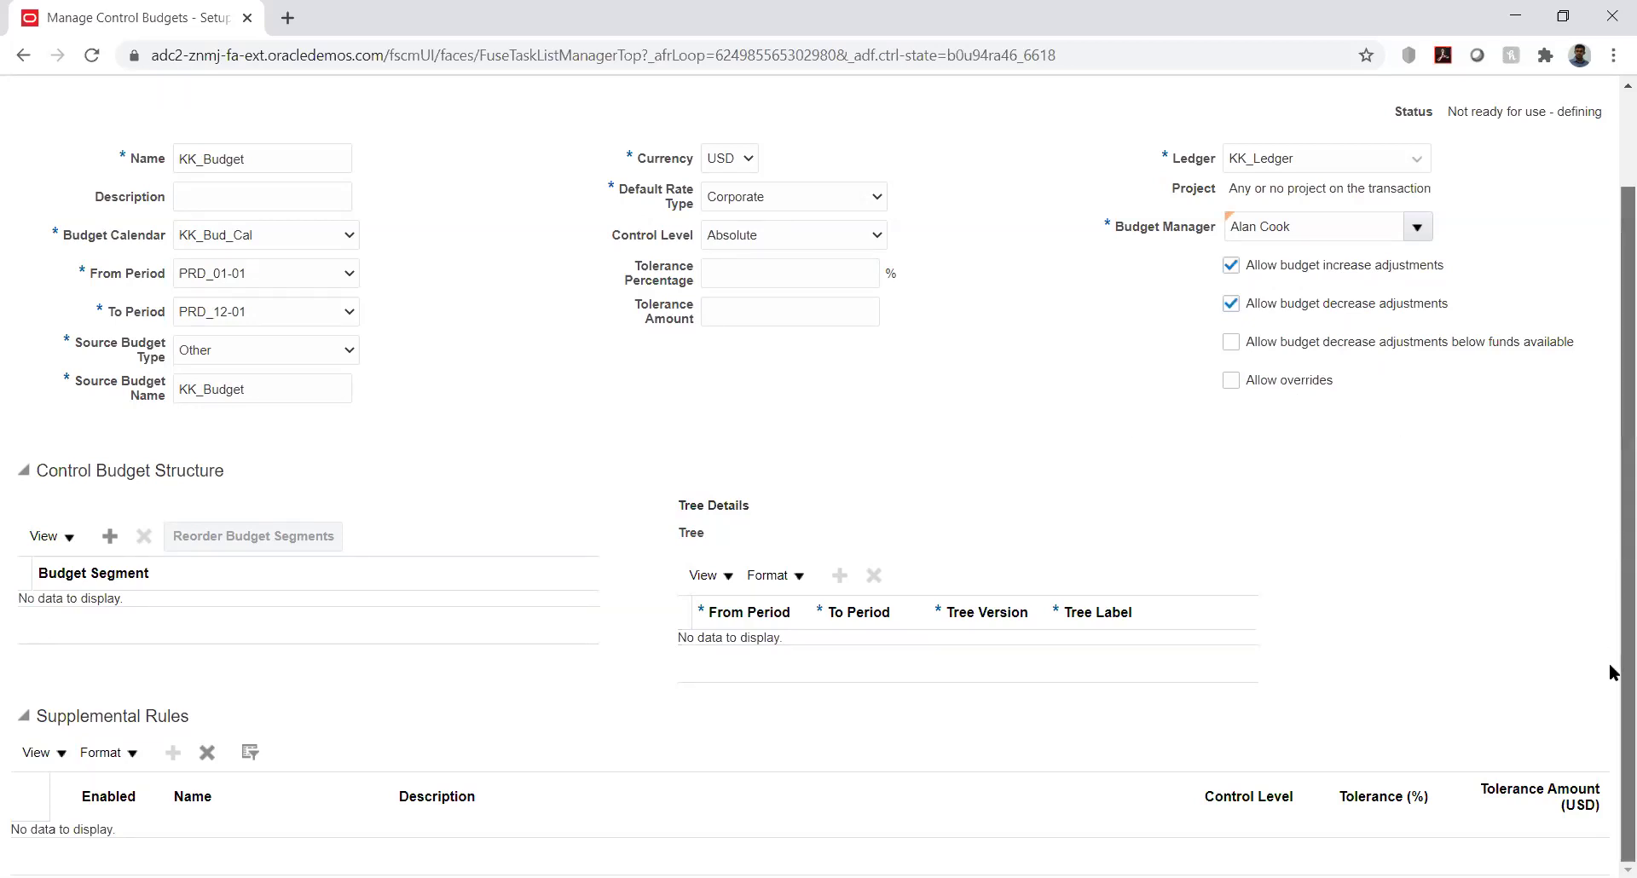
left_click(109, 535)
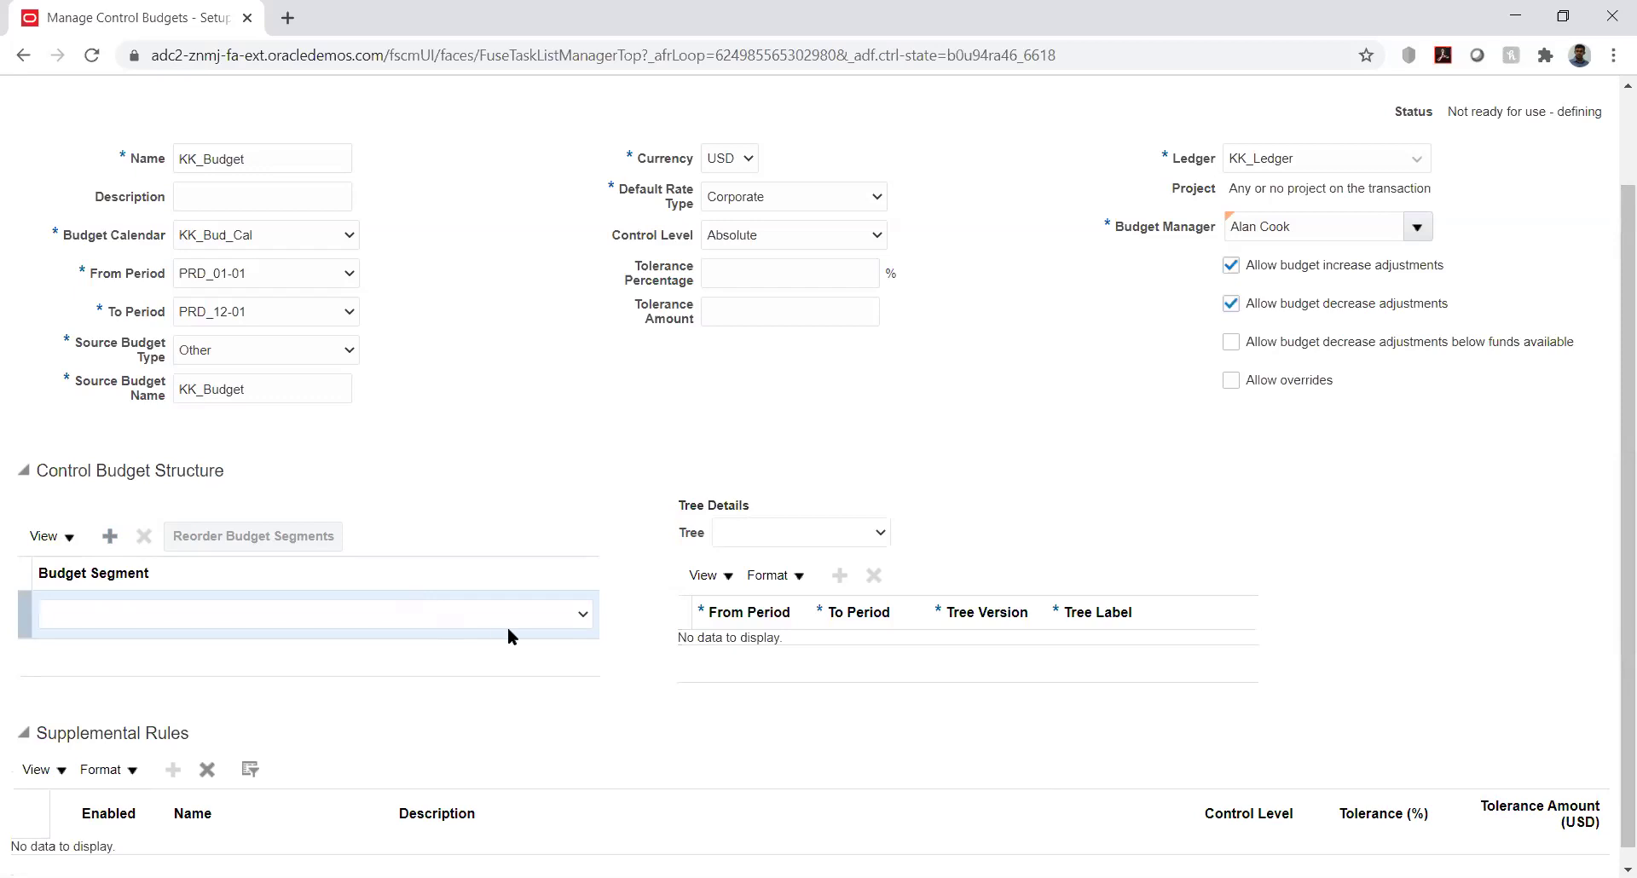
left_click(563, 614)
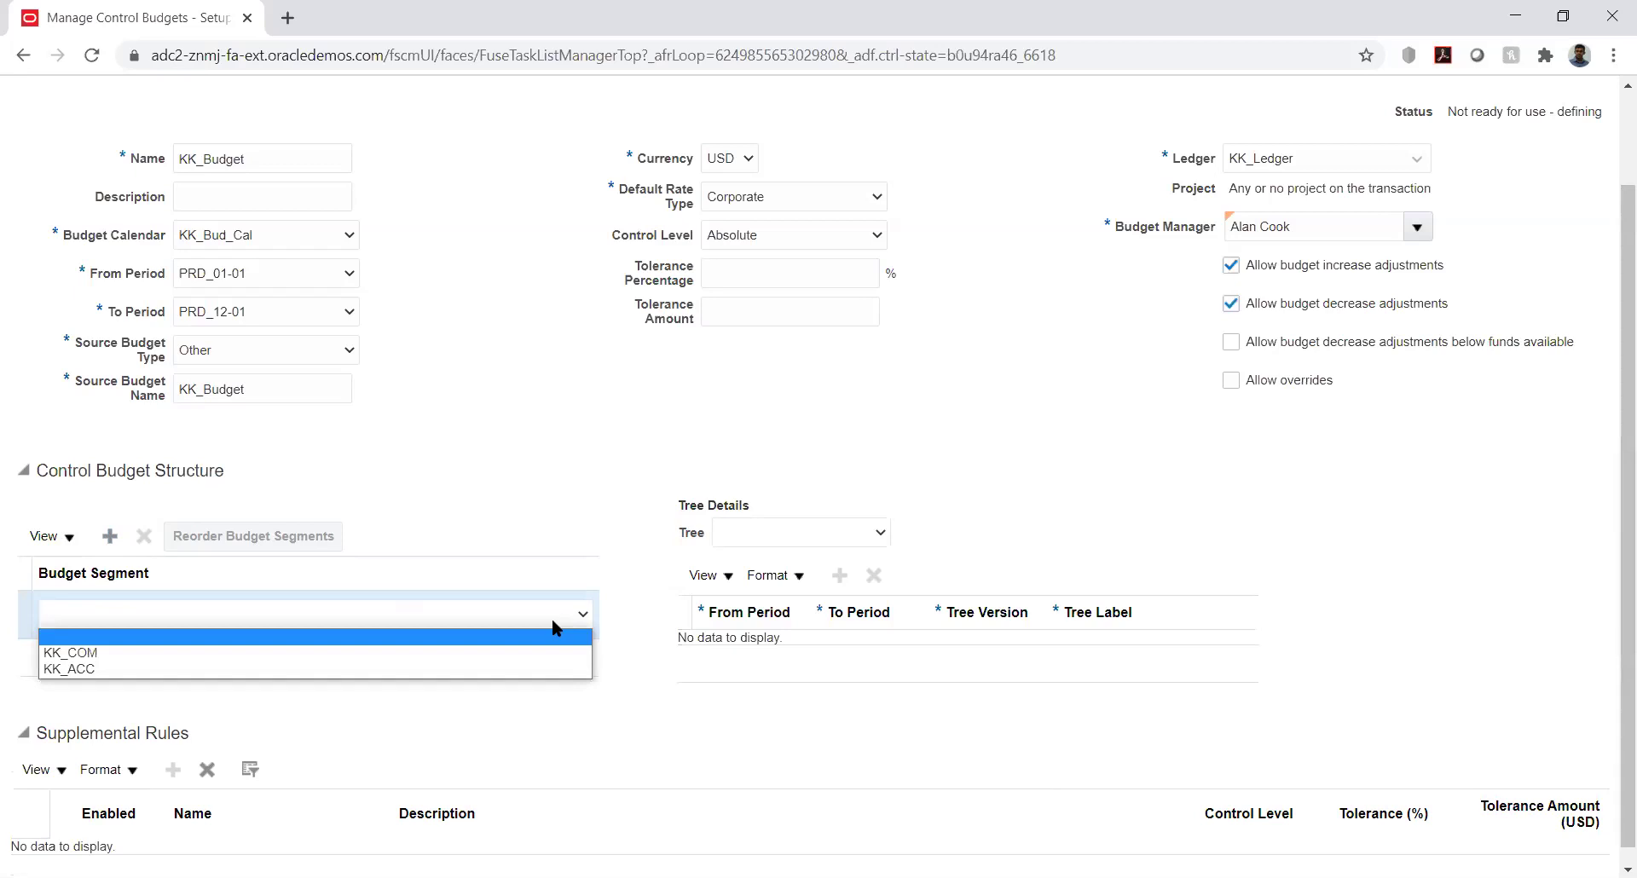
left_click(459, 672)
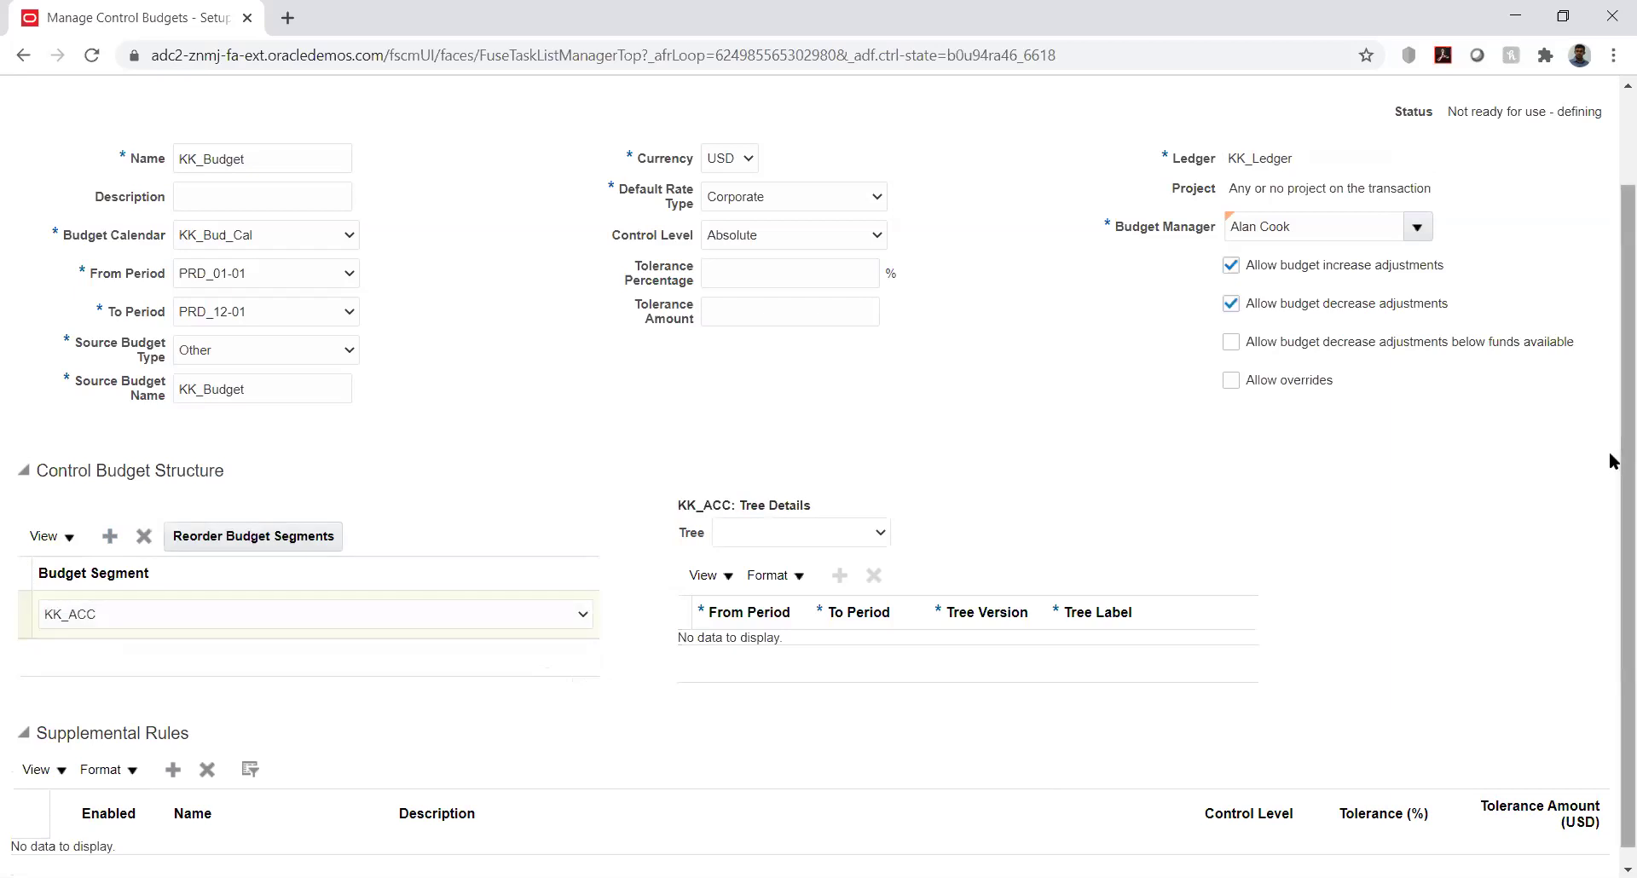
left_click_drag(1618, 494, 1613, 582)
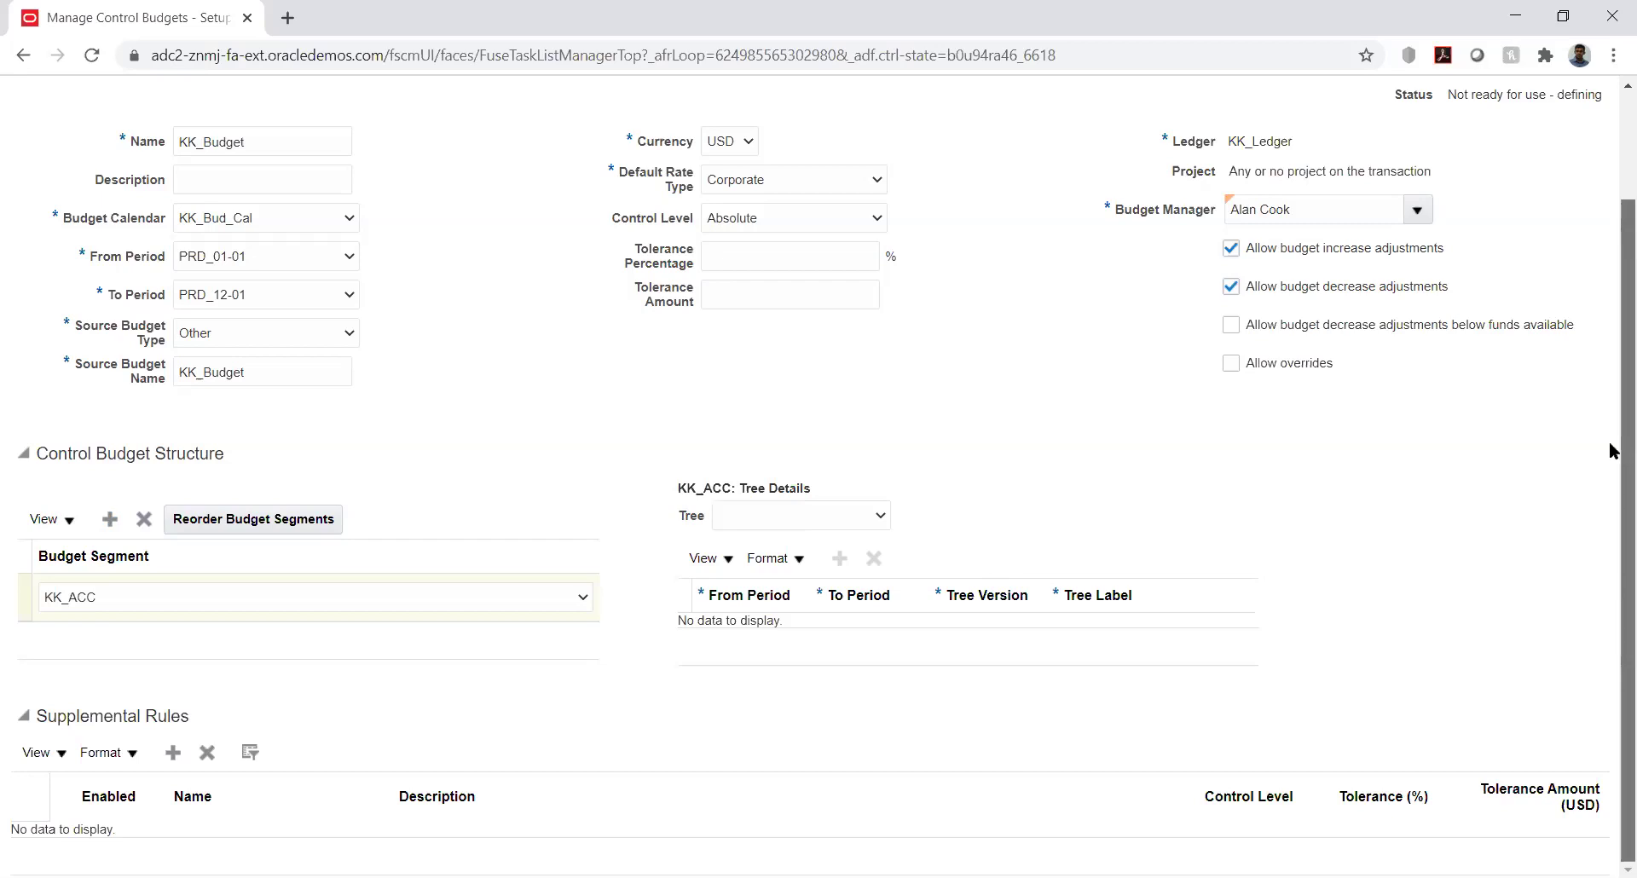
scroll(1609, 400, "up", 2)
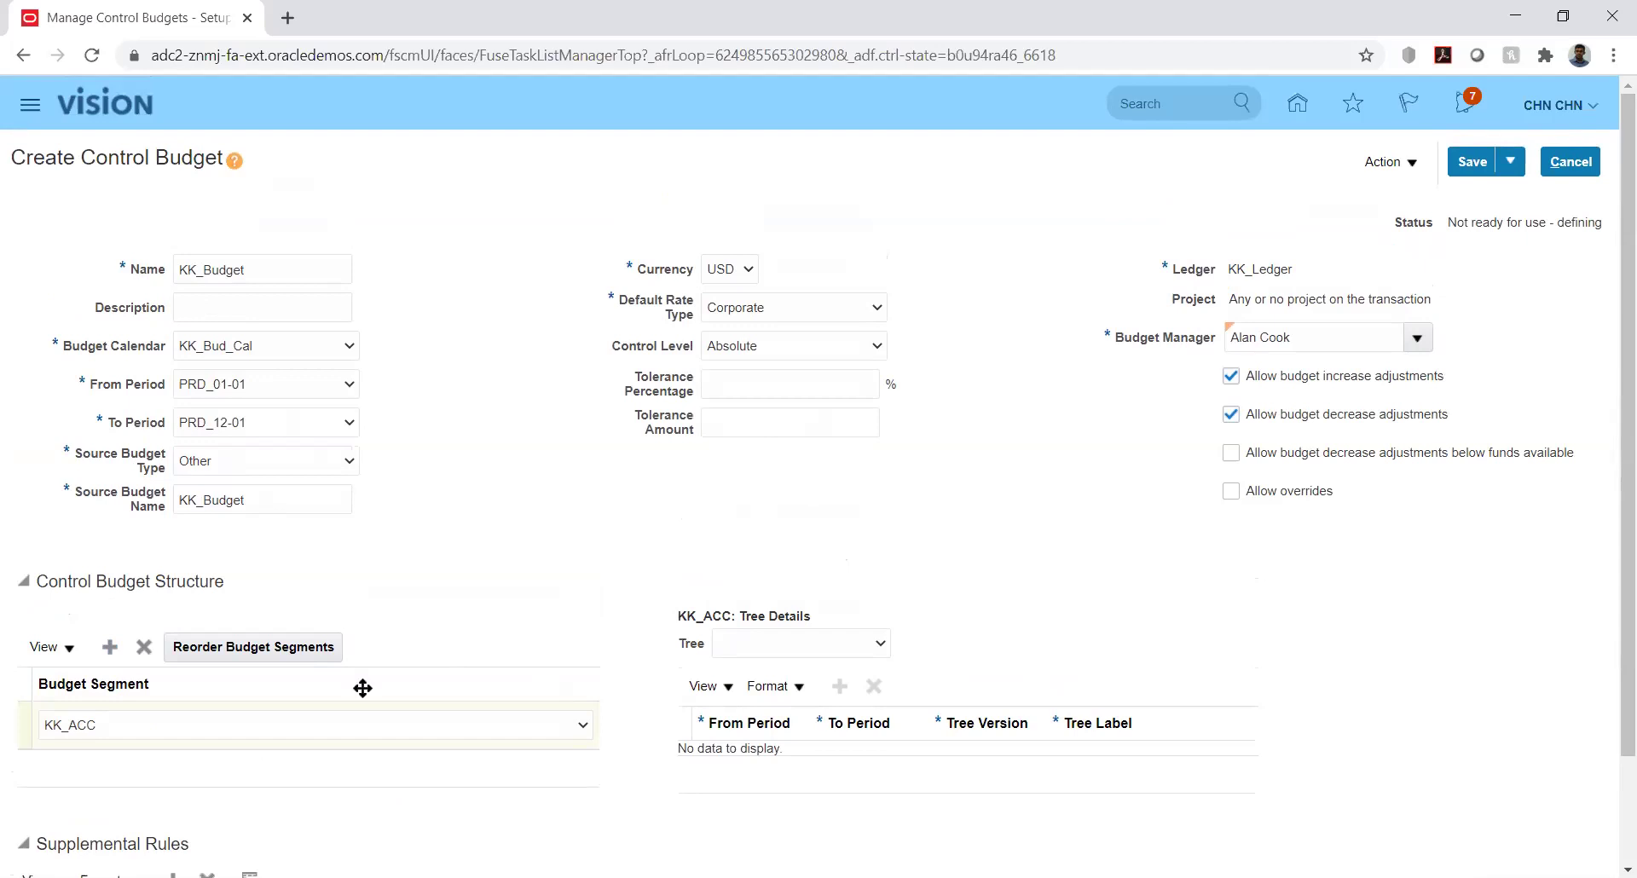
left_click(110, 749)
left_click_drag(1611, 584, 1611, 643)
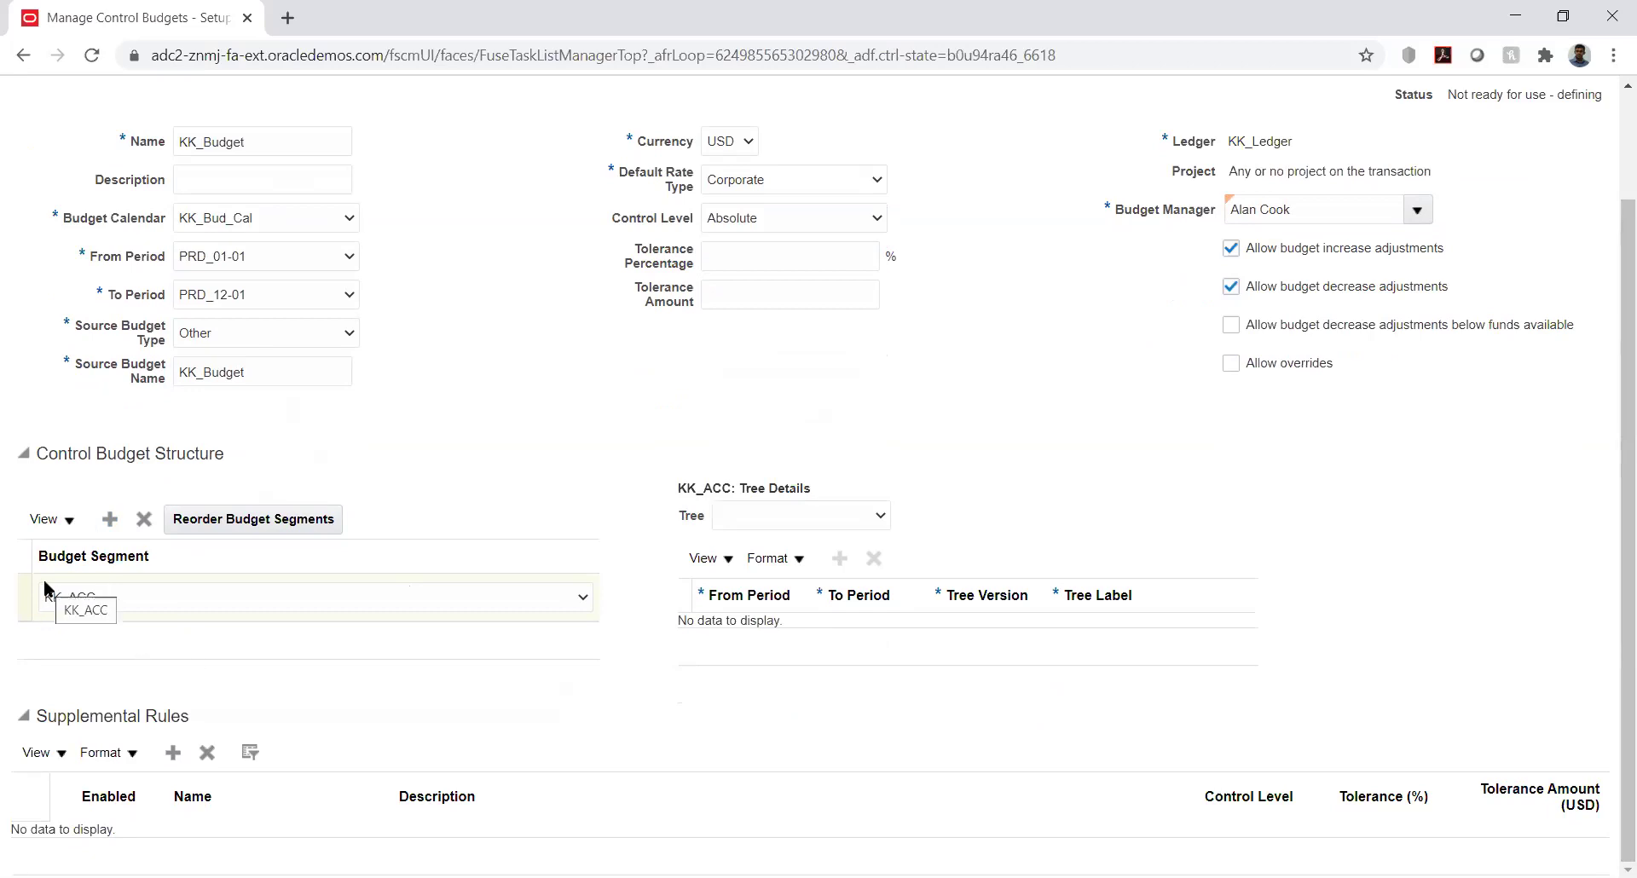
Add a new supplemental rule and view the Control Level options without choosing one
left_click(175, 754)
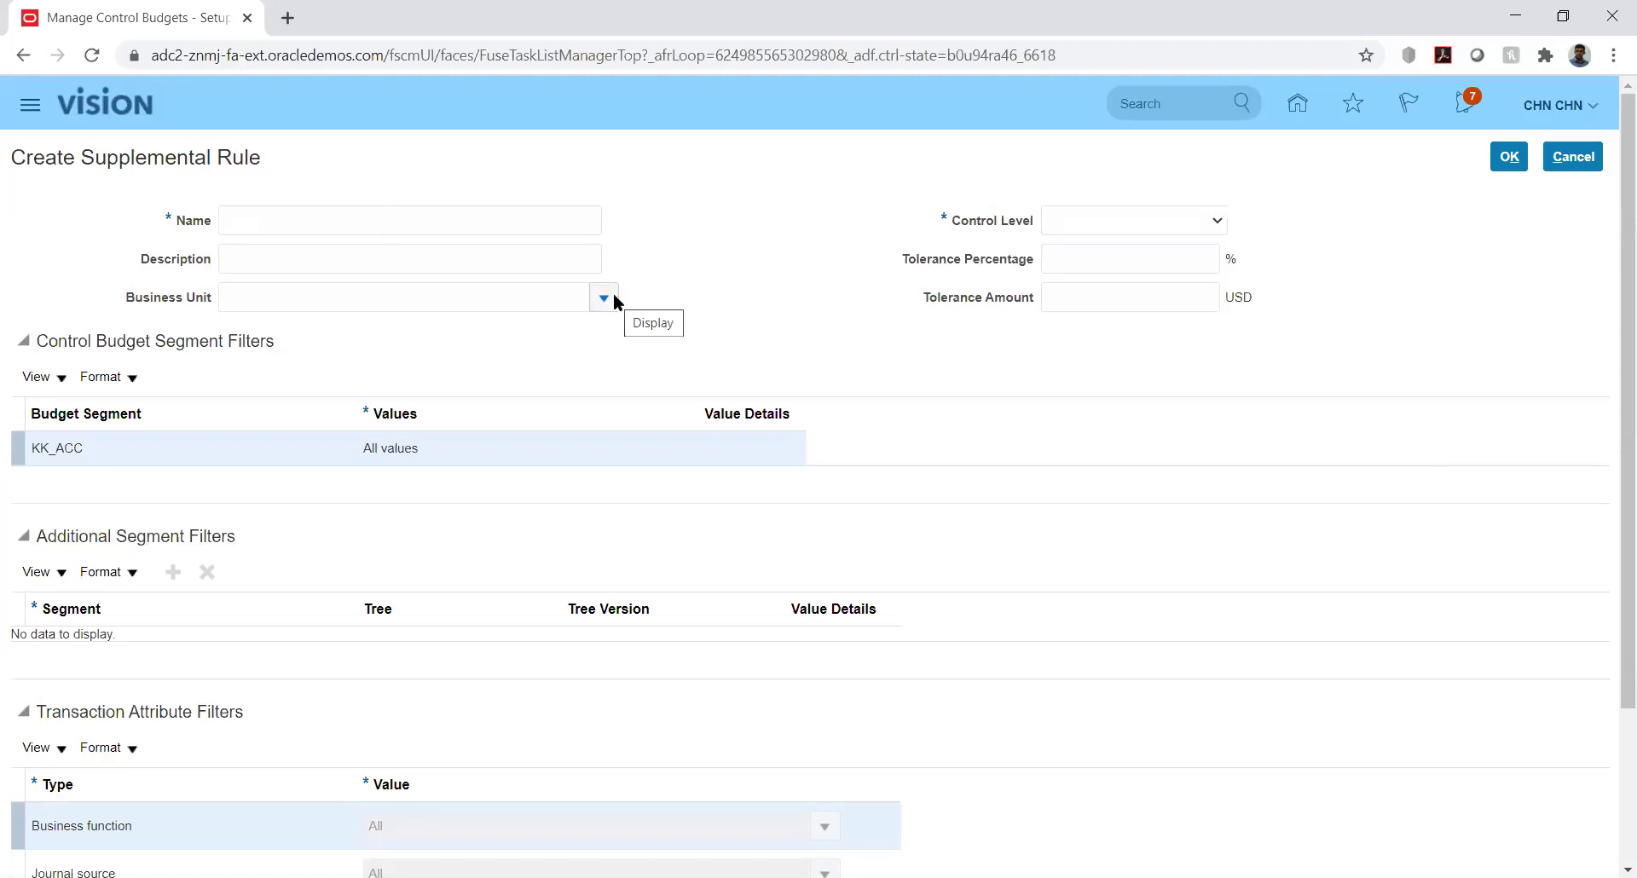
left_click(1196, 220)
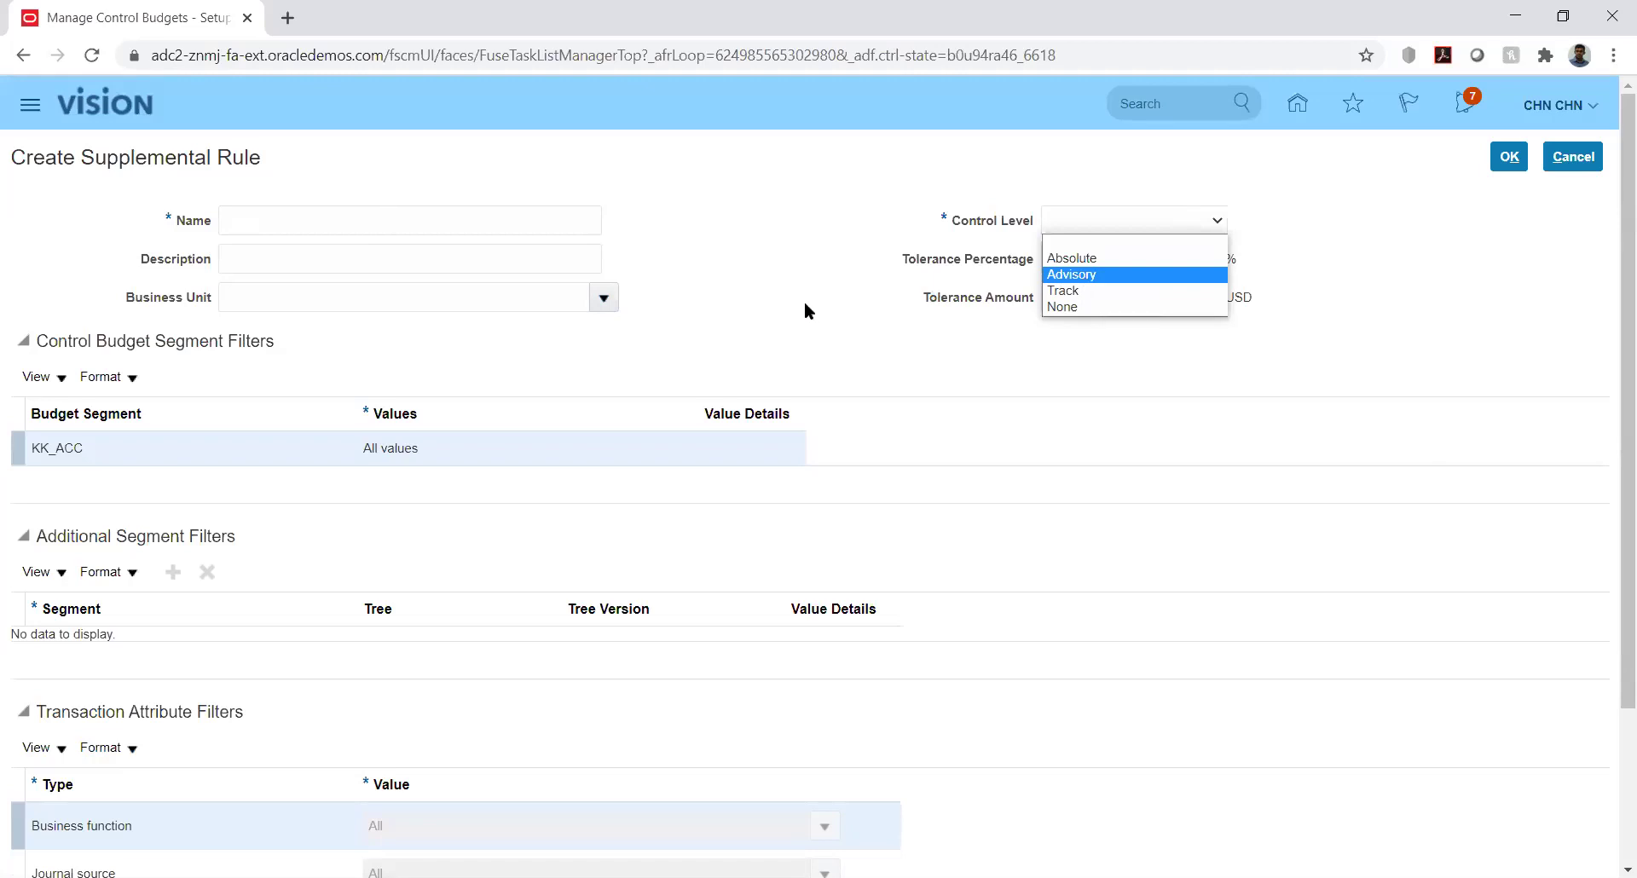
left_click(740, 323)
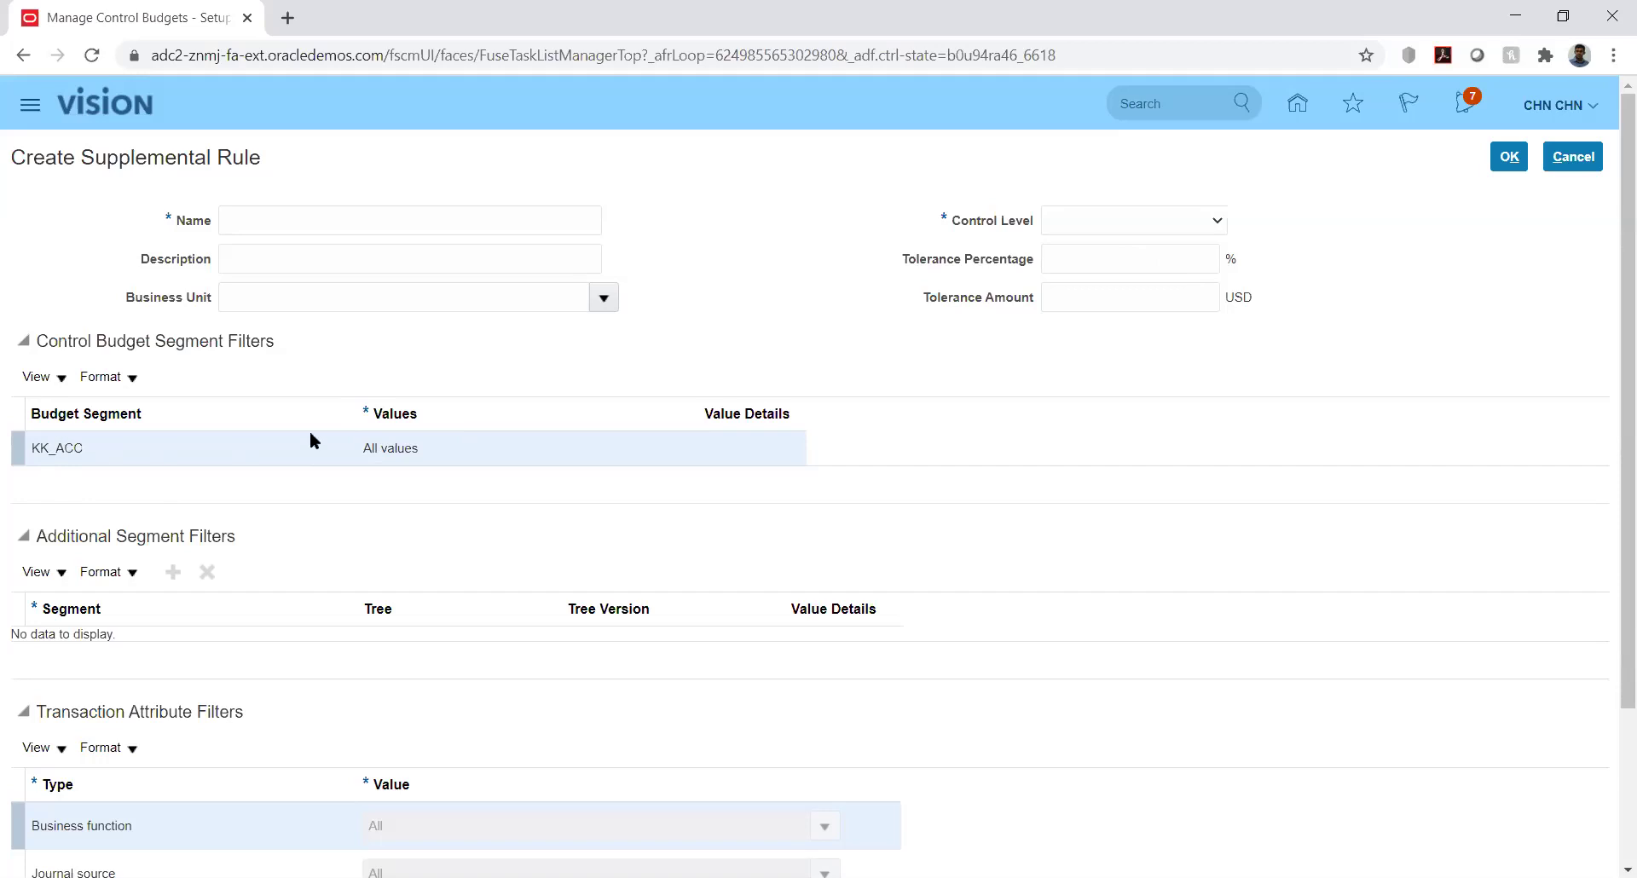
Name the supplemental rule 'New' and set its control level to Absolute
left_click(394, 446)
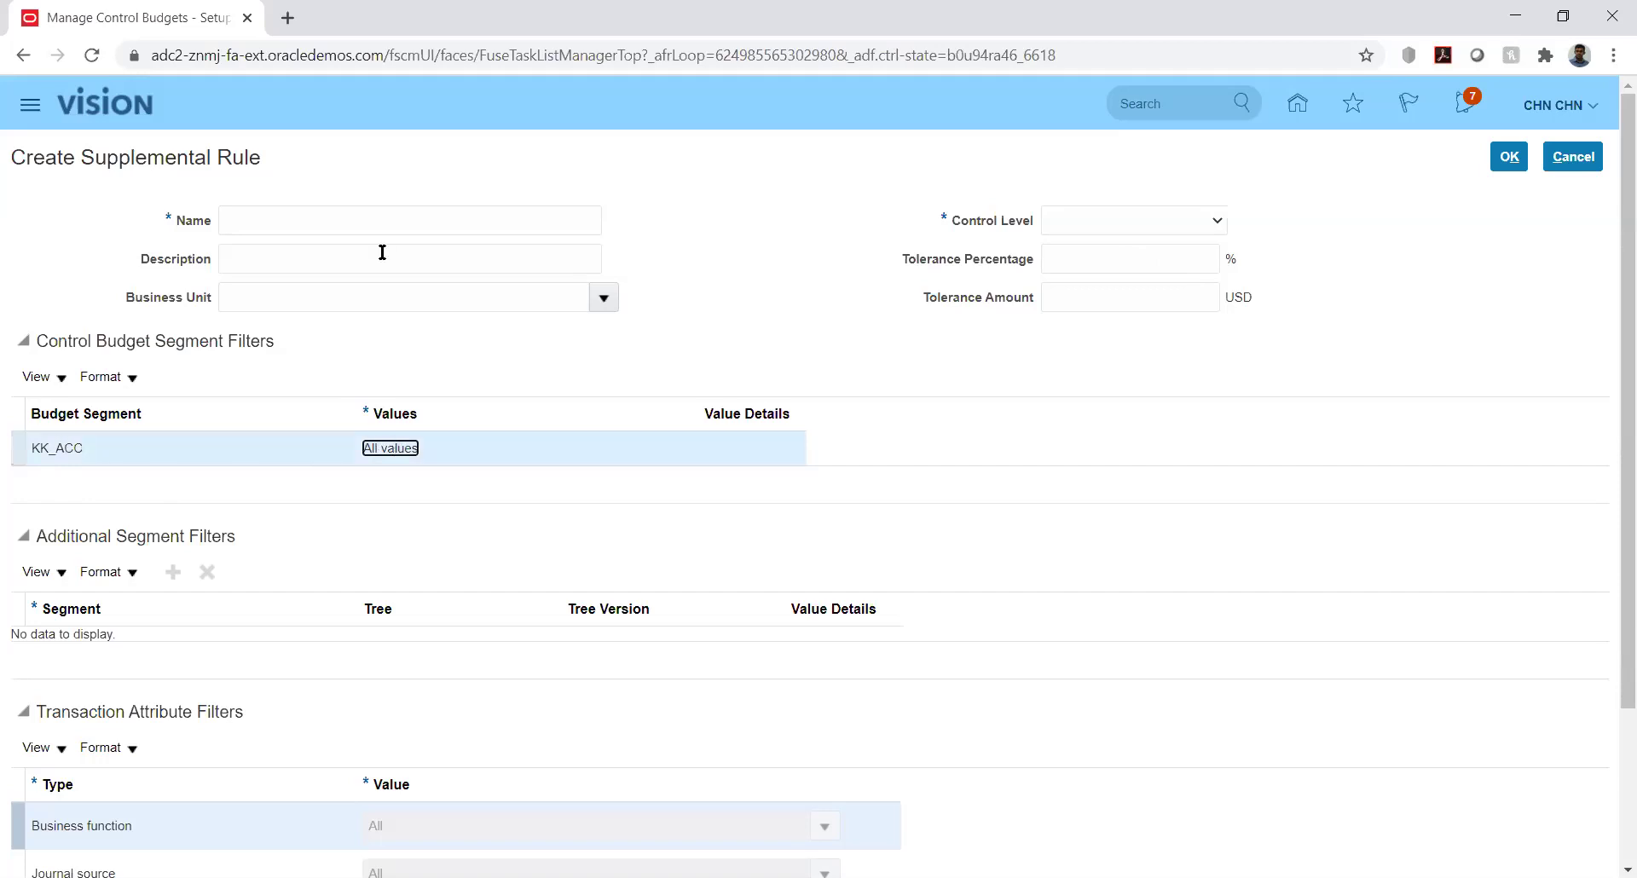
left_click(498, 223)
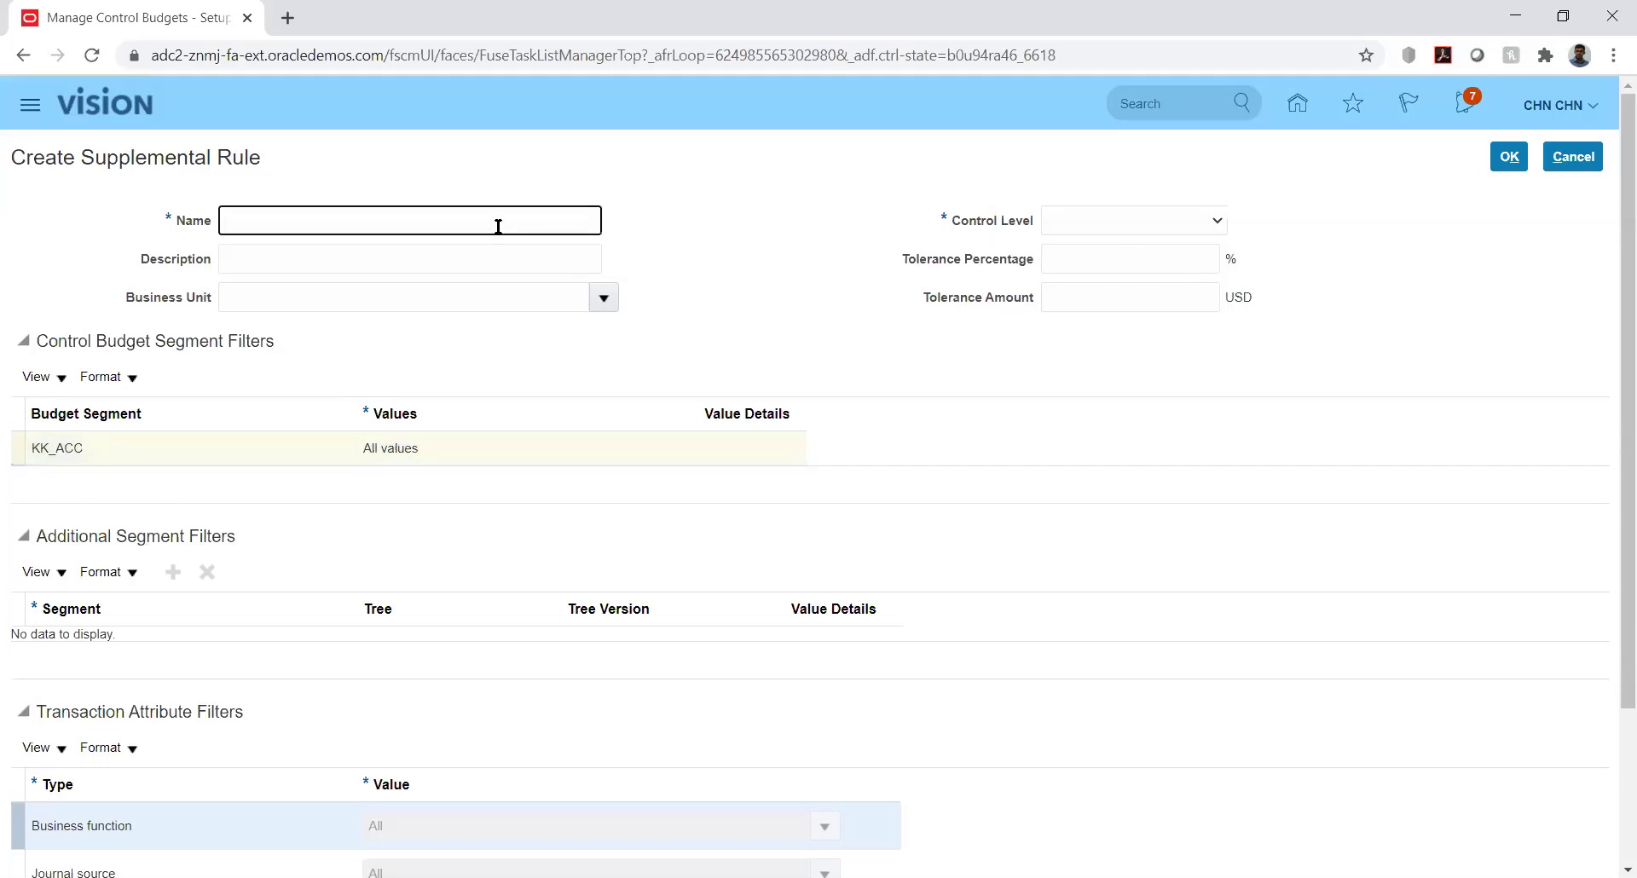
type("New")
key("Tab")
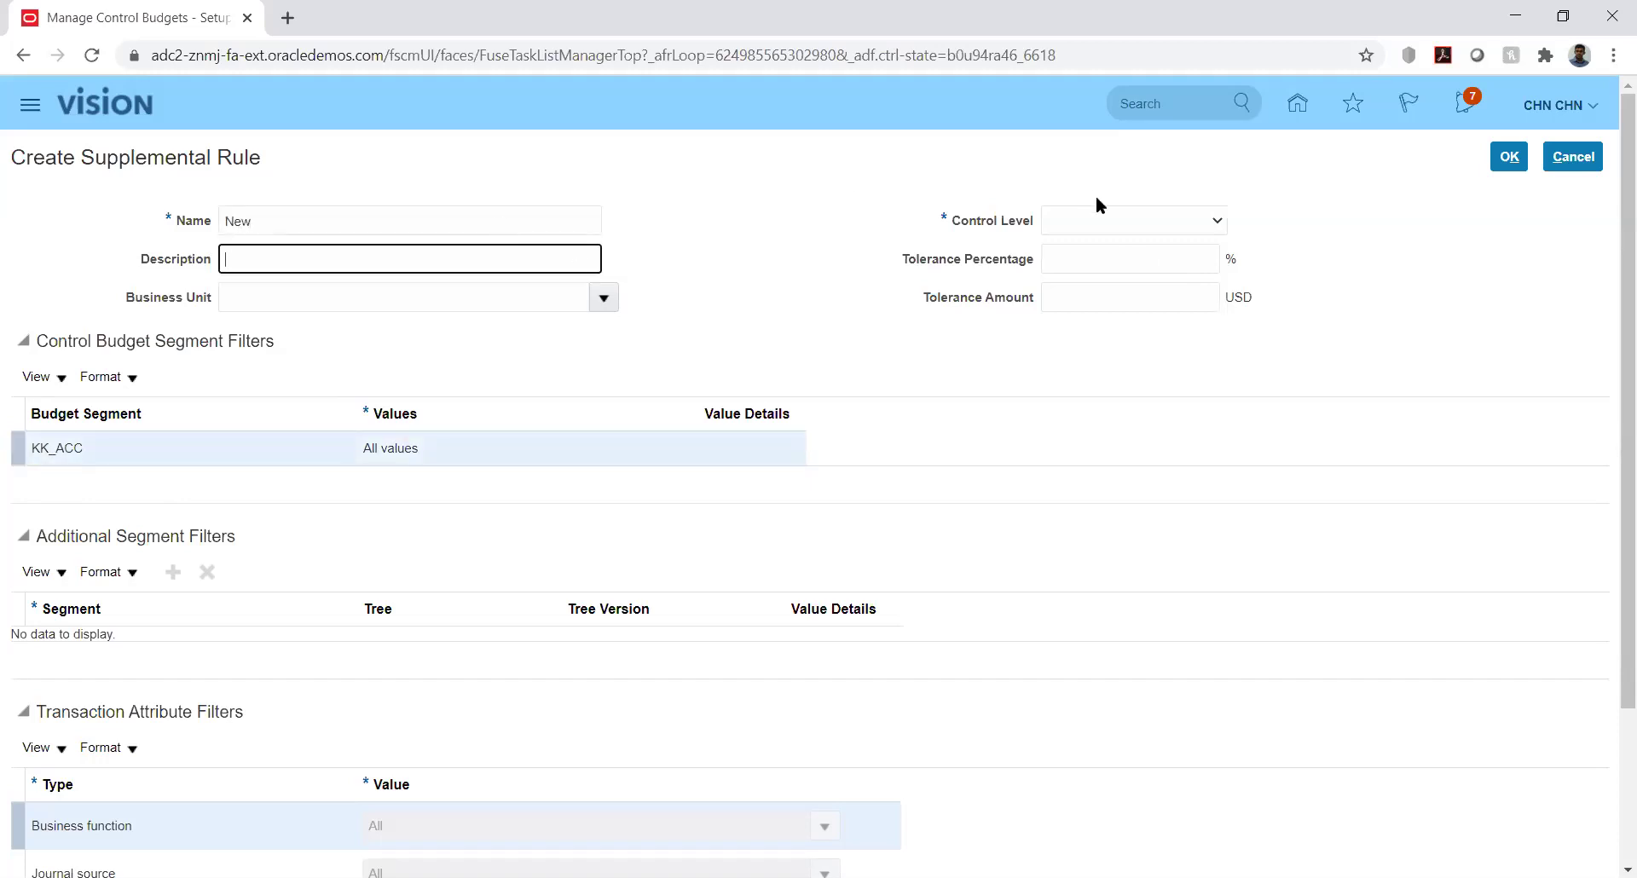
left_click(1112, 219)
left_click(1106, 259)
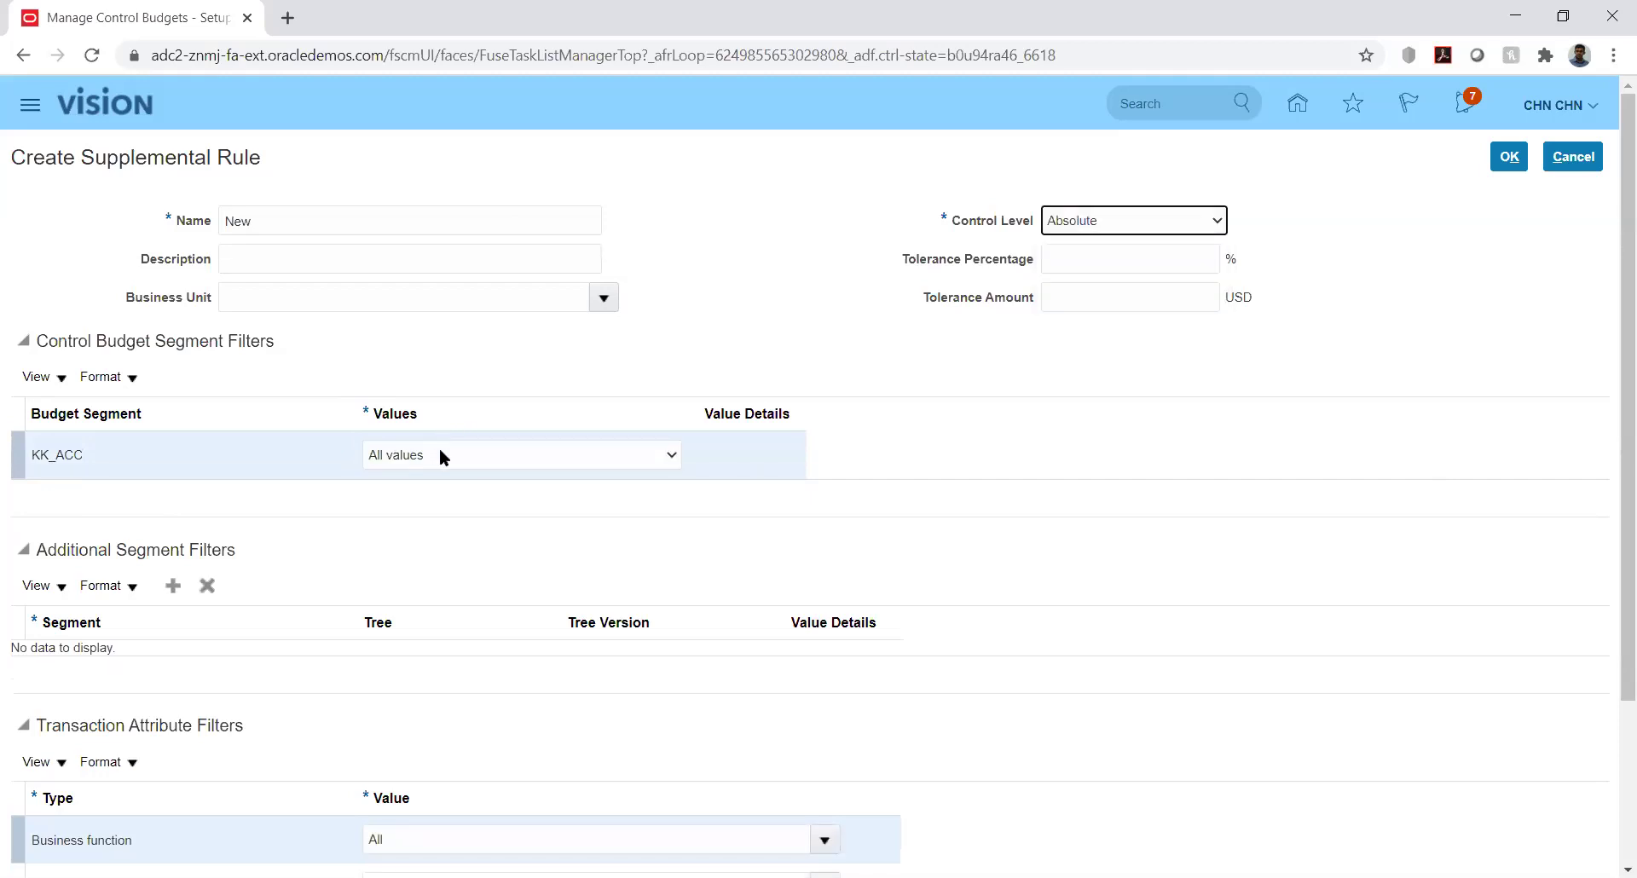
Try specific values for KK_ACC, then revert it to All values without adding any
left_click(439, 456)
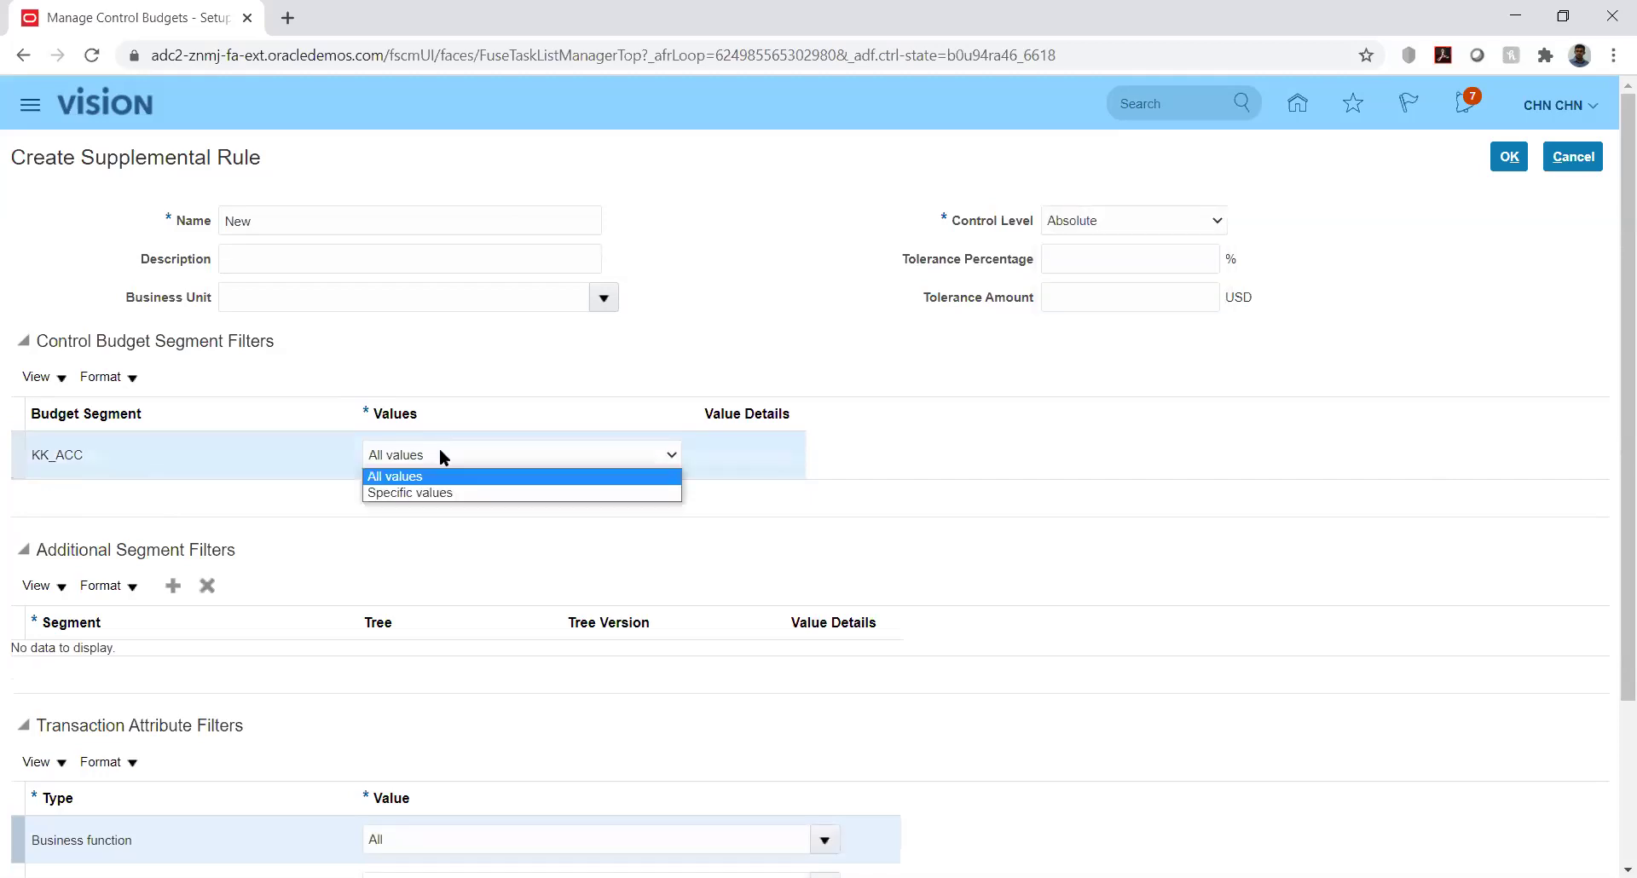
left_click(456, 495)
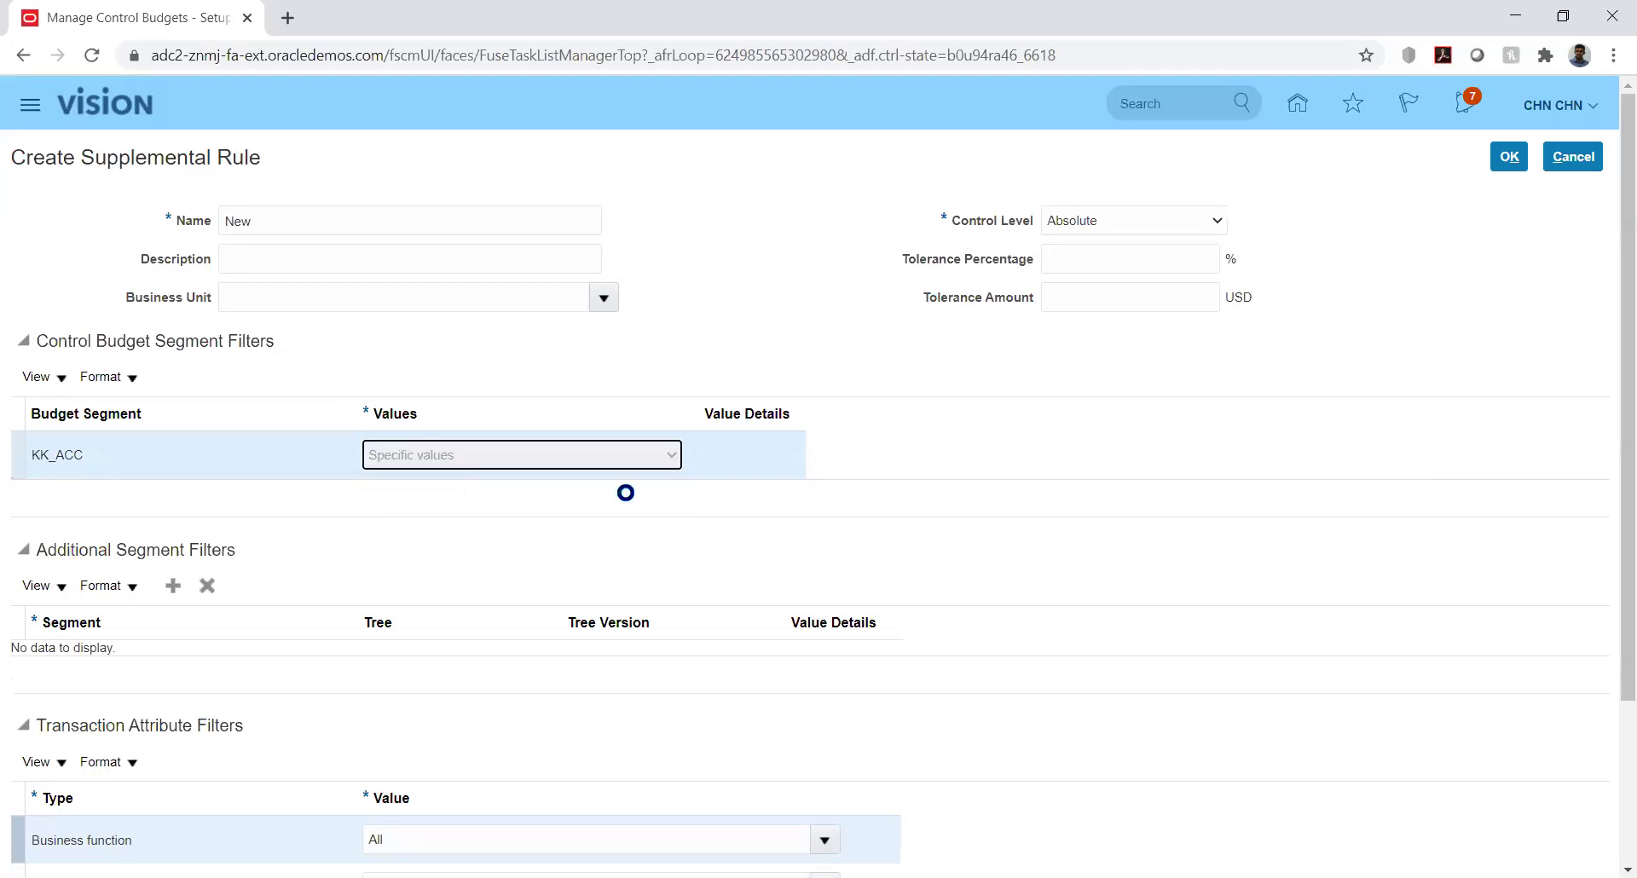
left_click(743, 455)
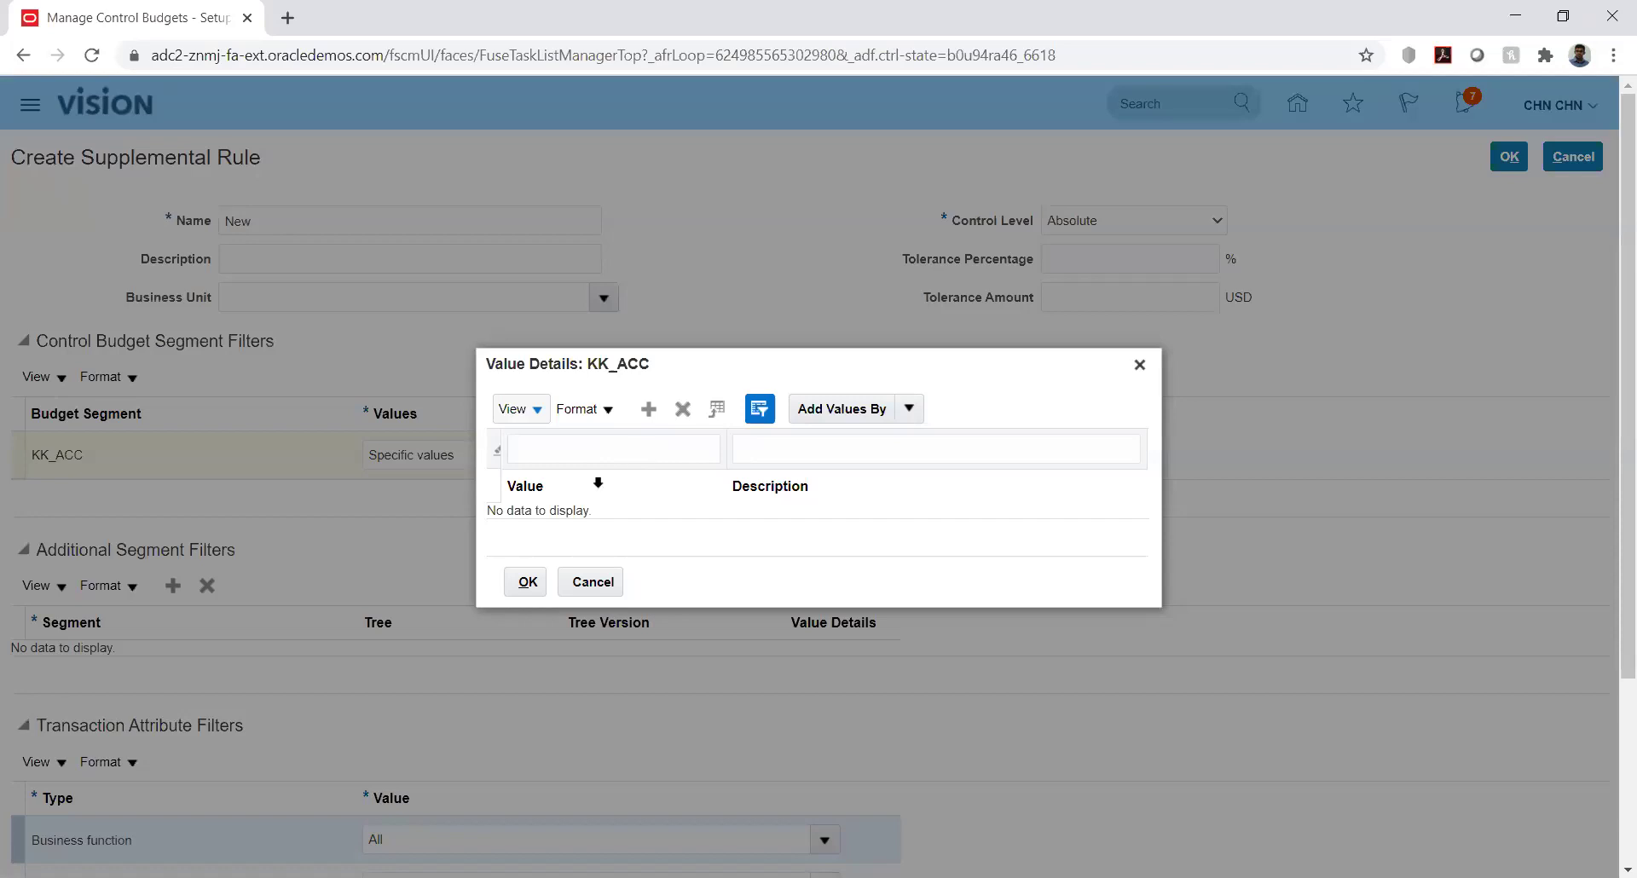
left_click(592, 583)
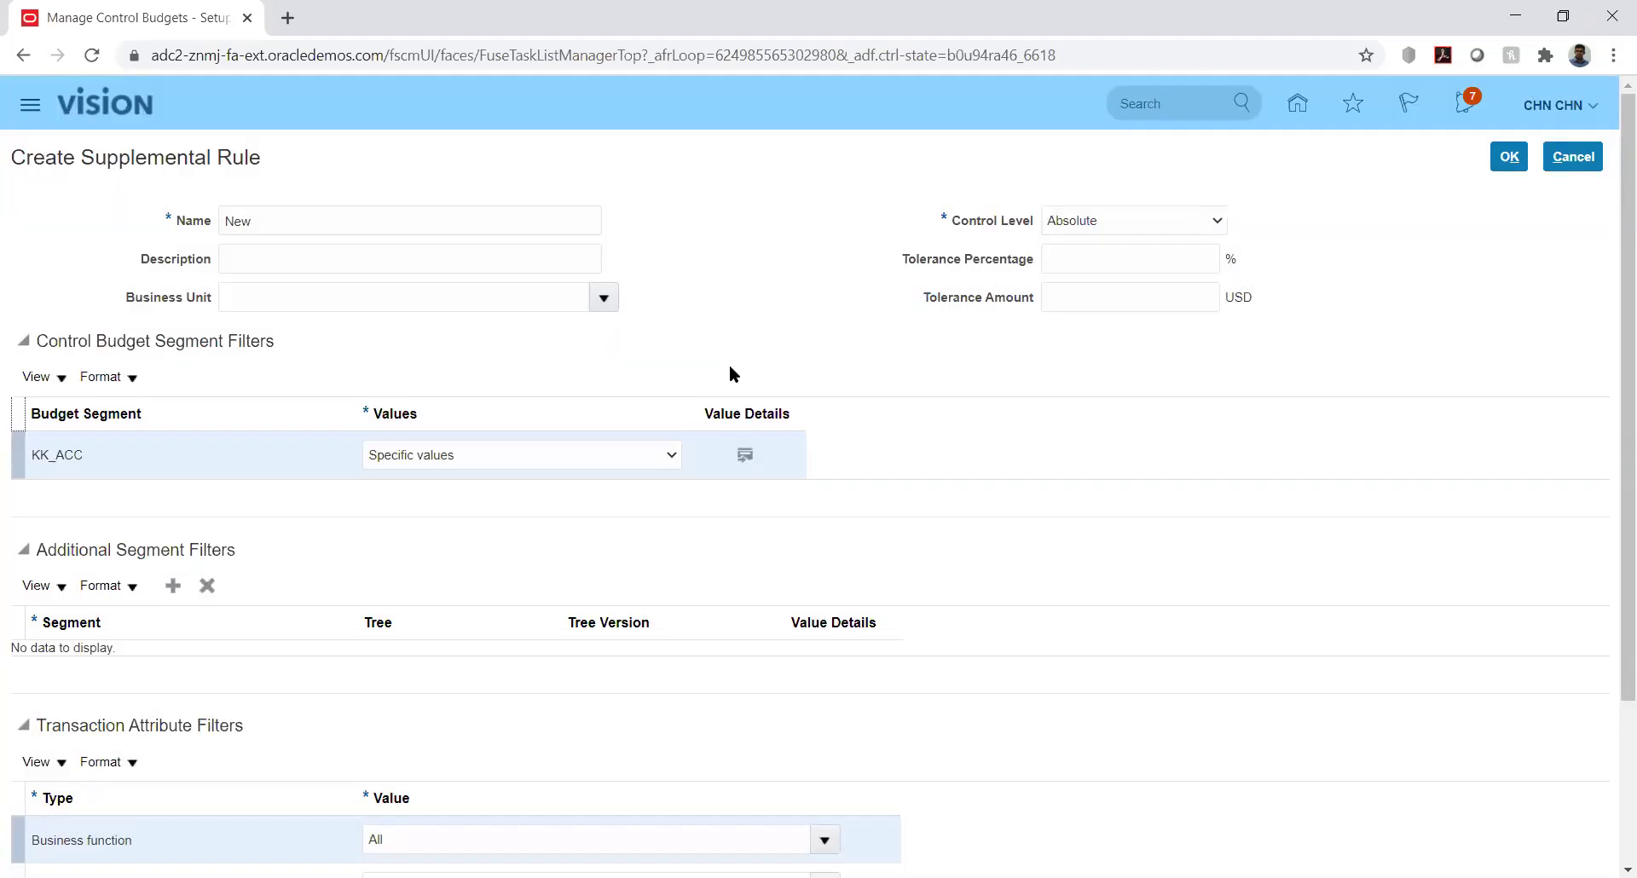
left_click(664, 457)
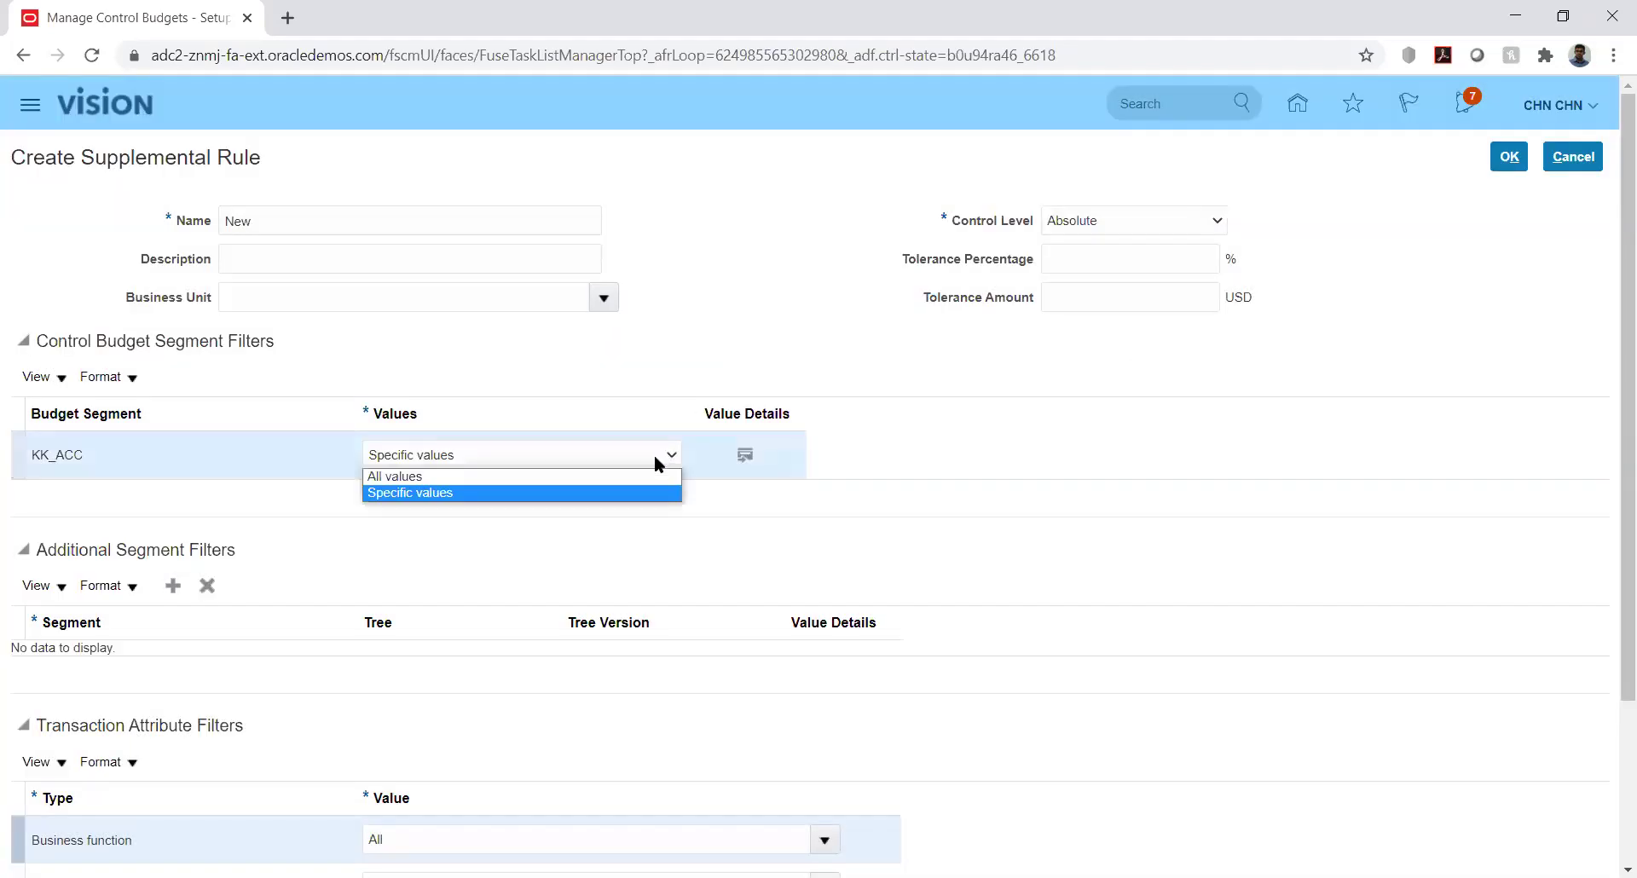
left_click(632, 478)
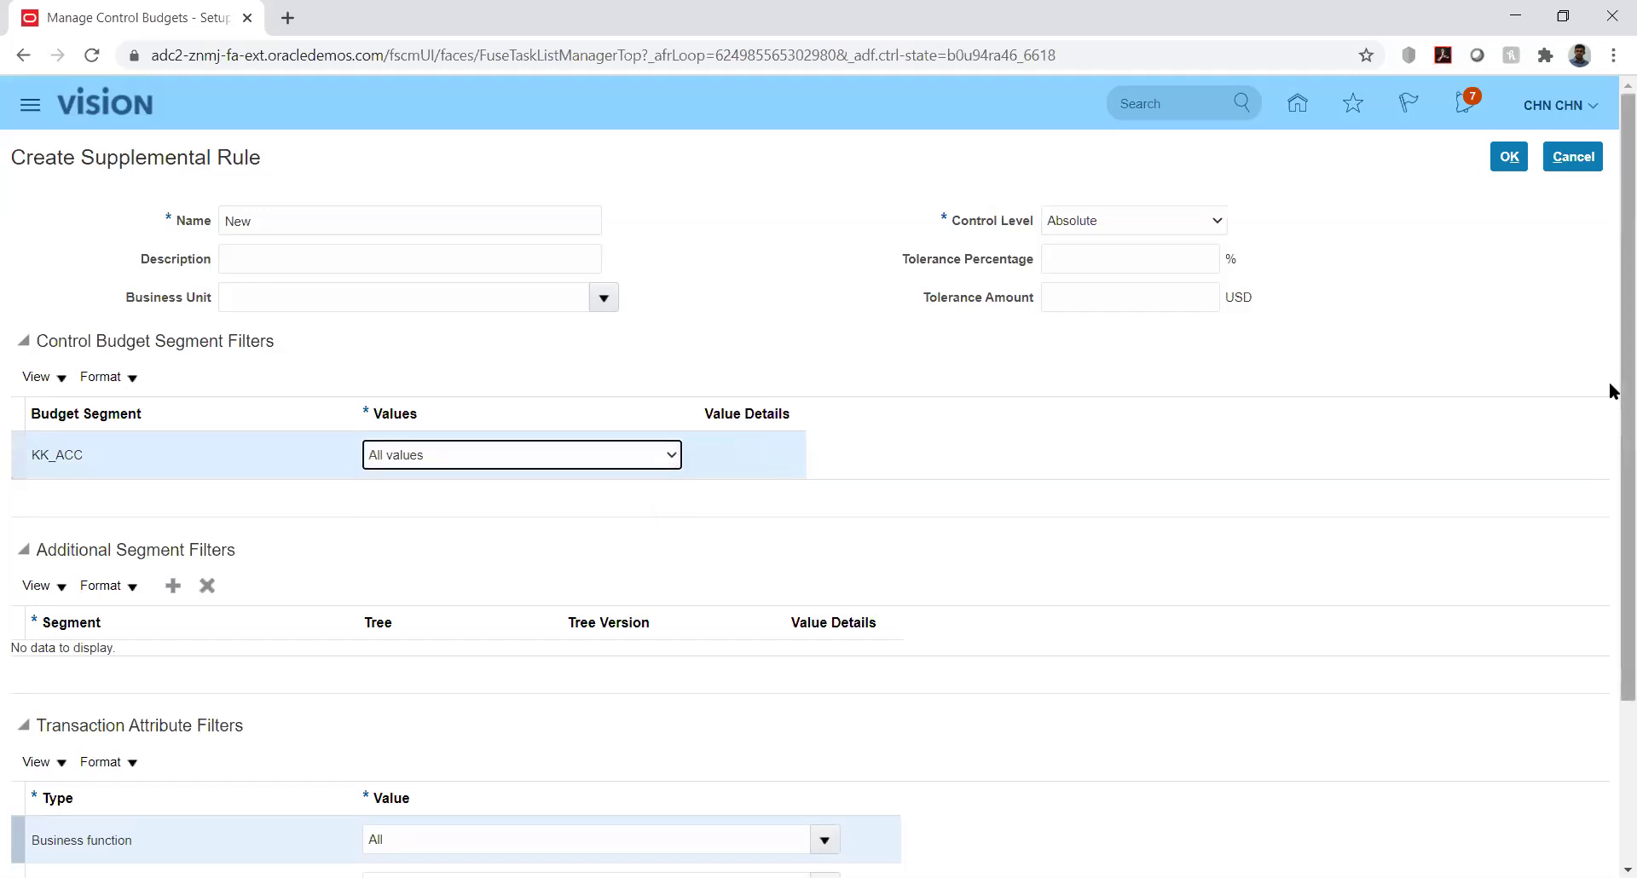
Add an additional segment filter row, leaving its segment unselected
scroll(1611, 436, "down", 3)
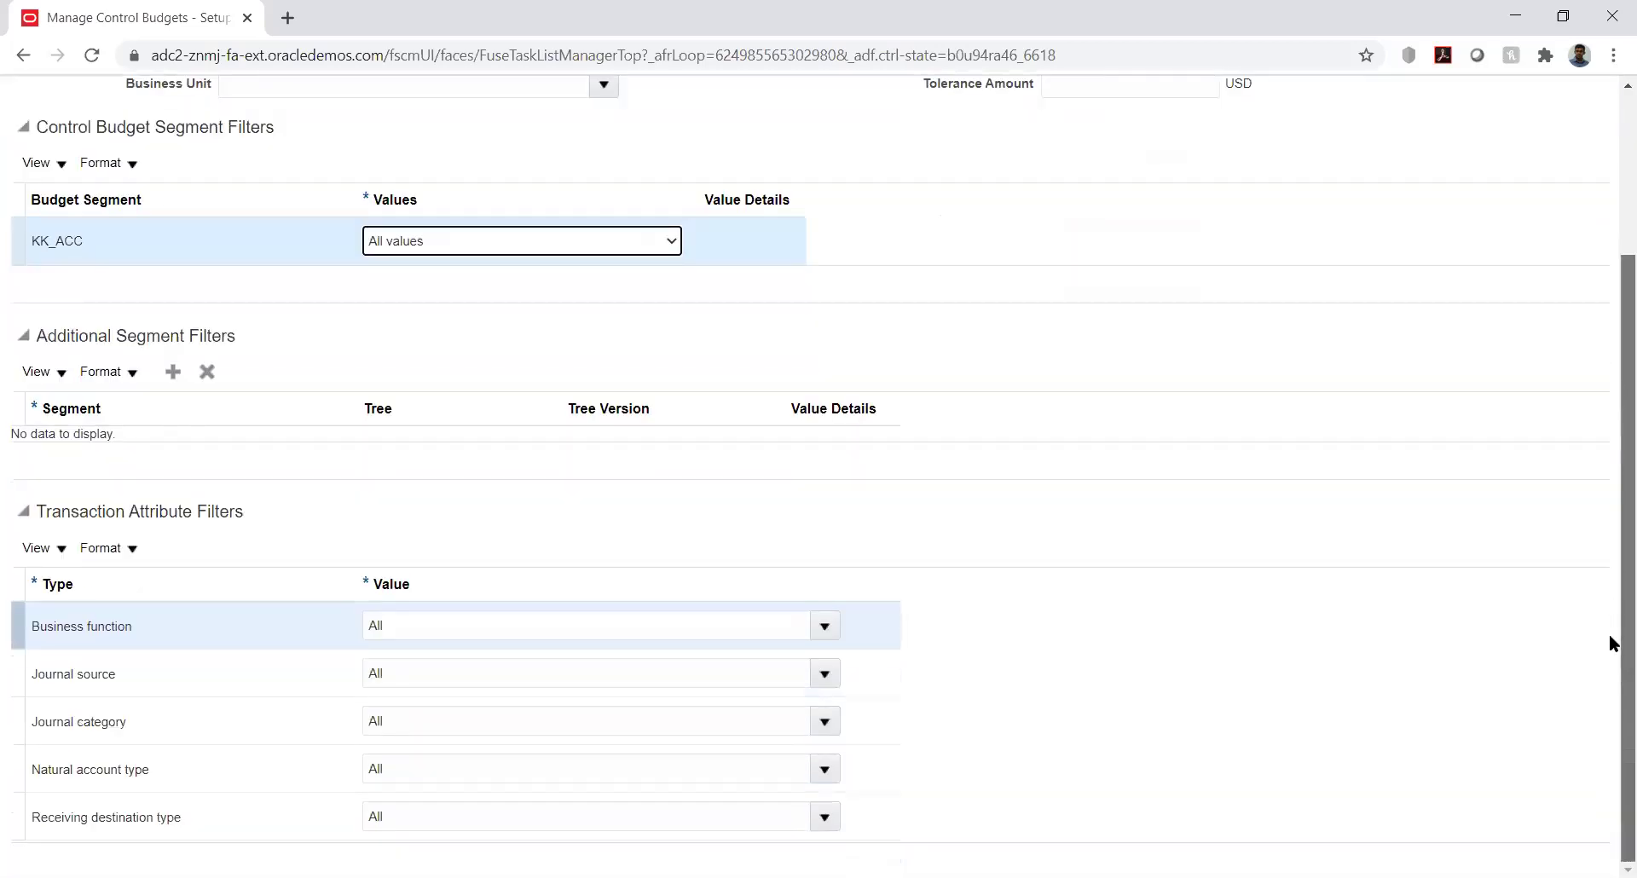
left_click(173, 375)
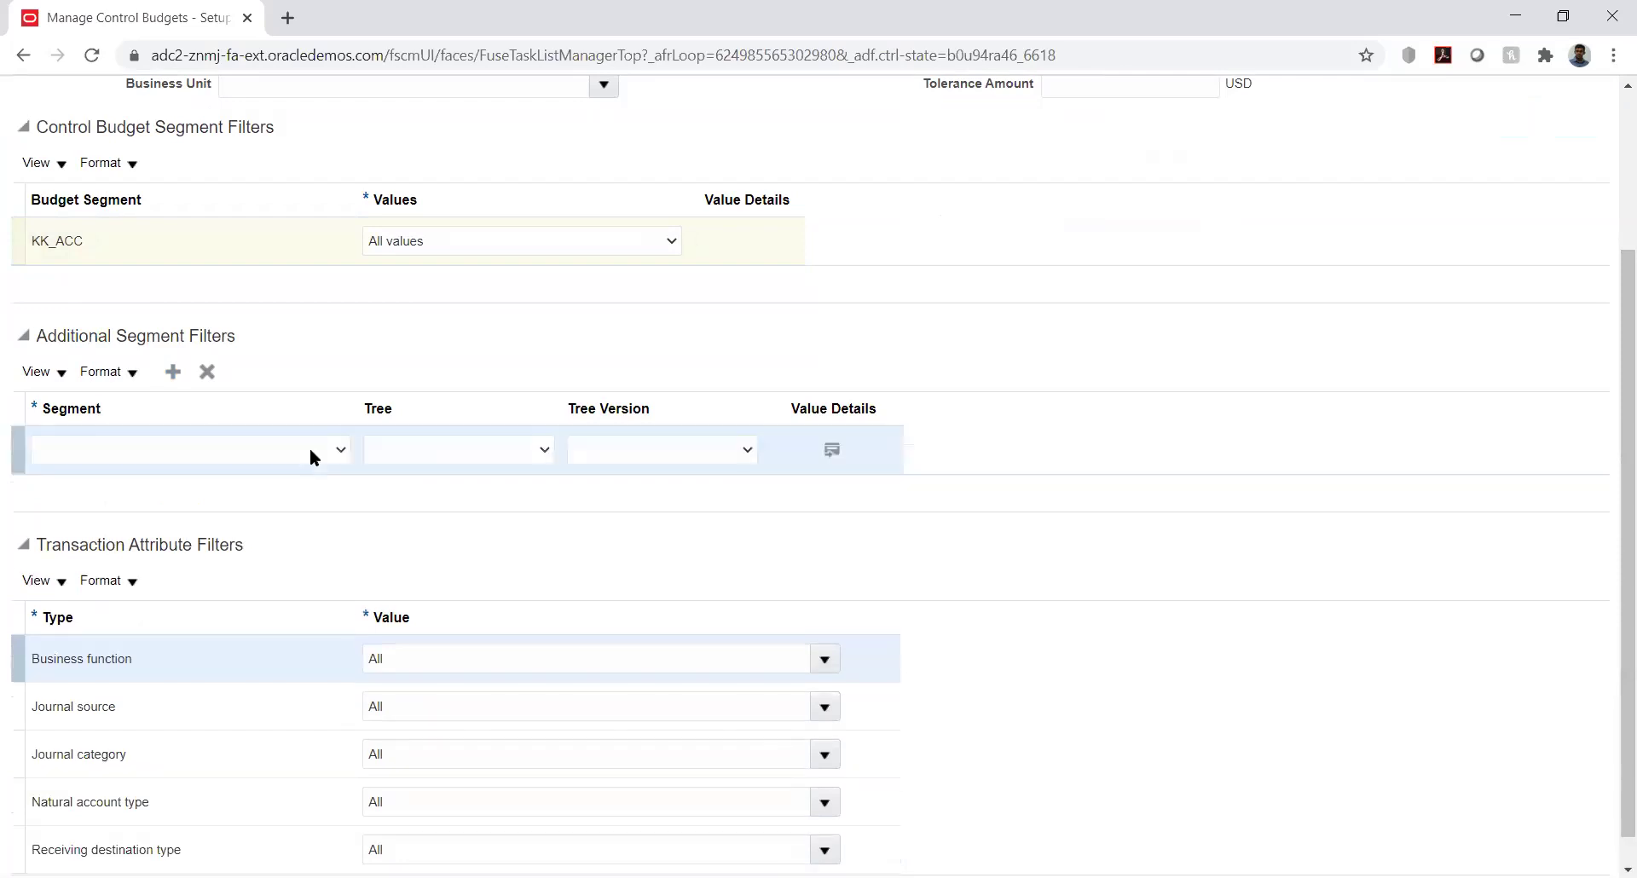
left_click(310, 457)
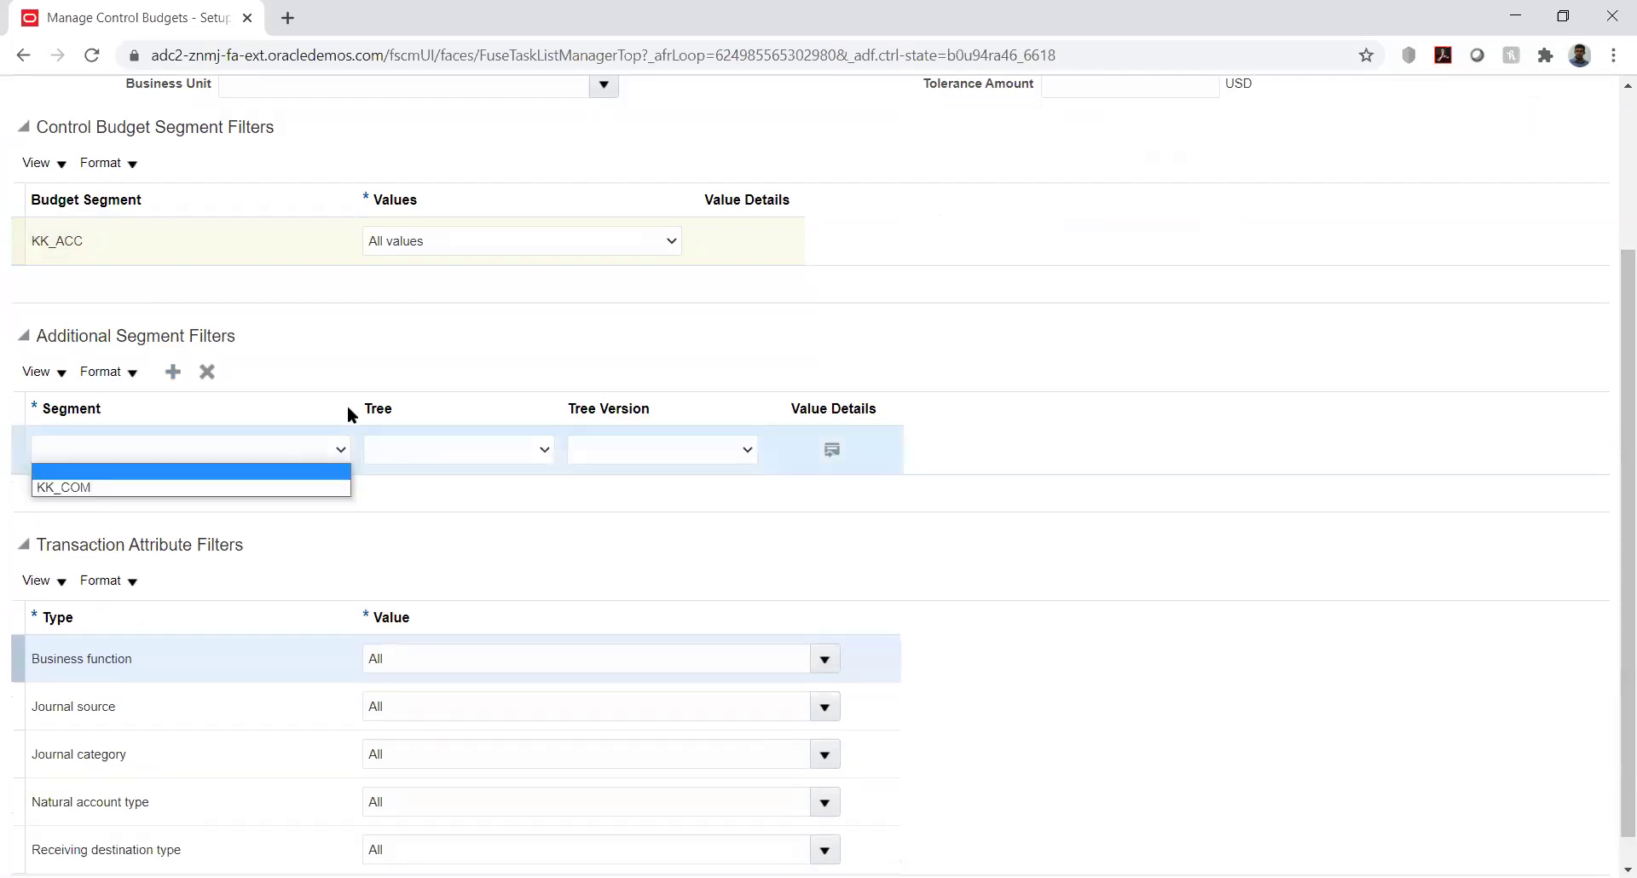
left_click(510, 311)
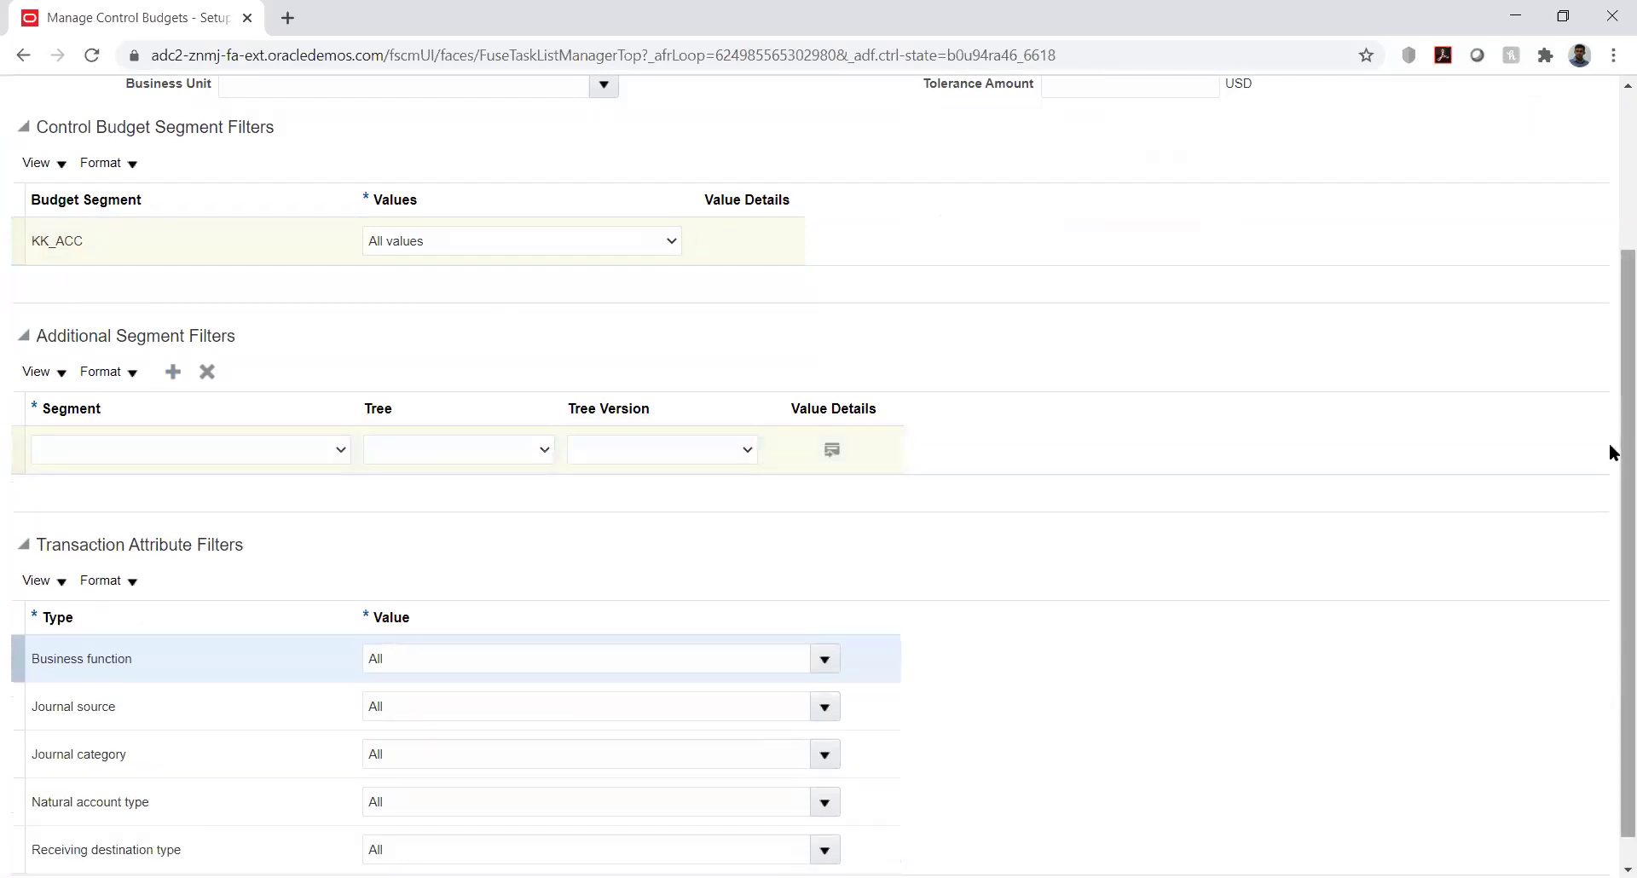
scroll(1598, 307, "up", 3)
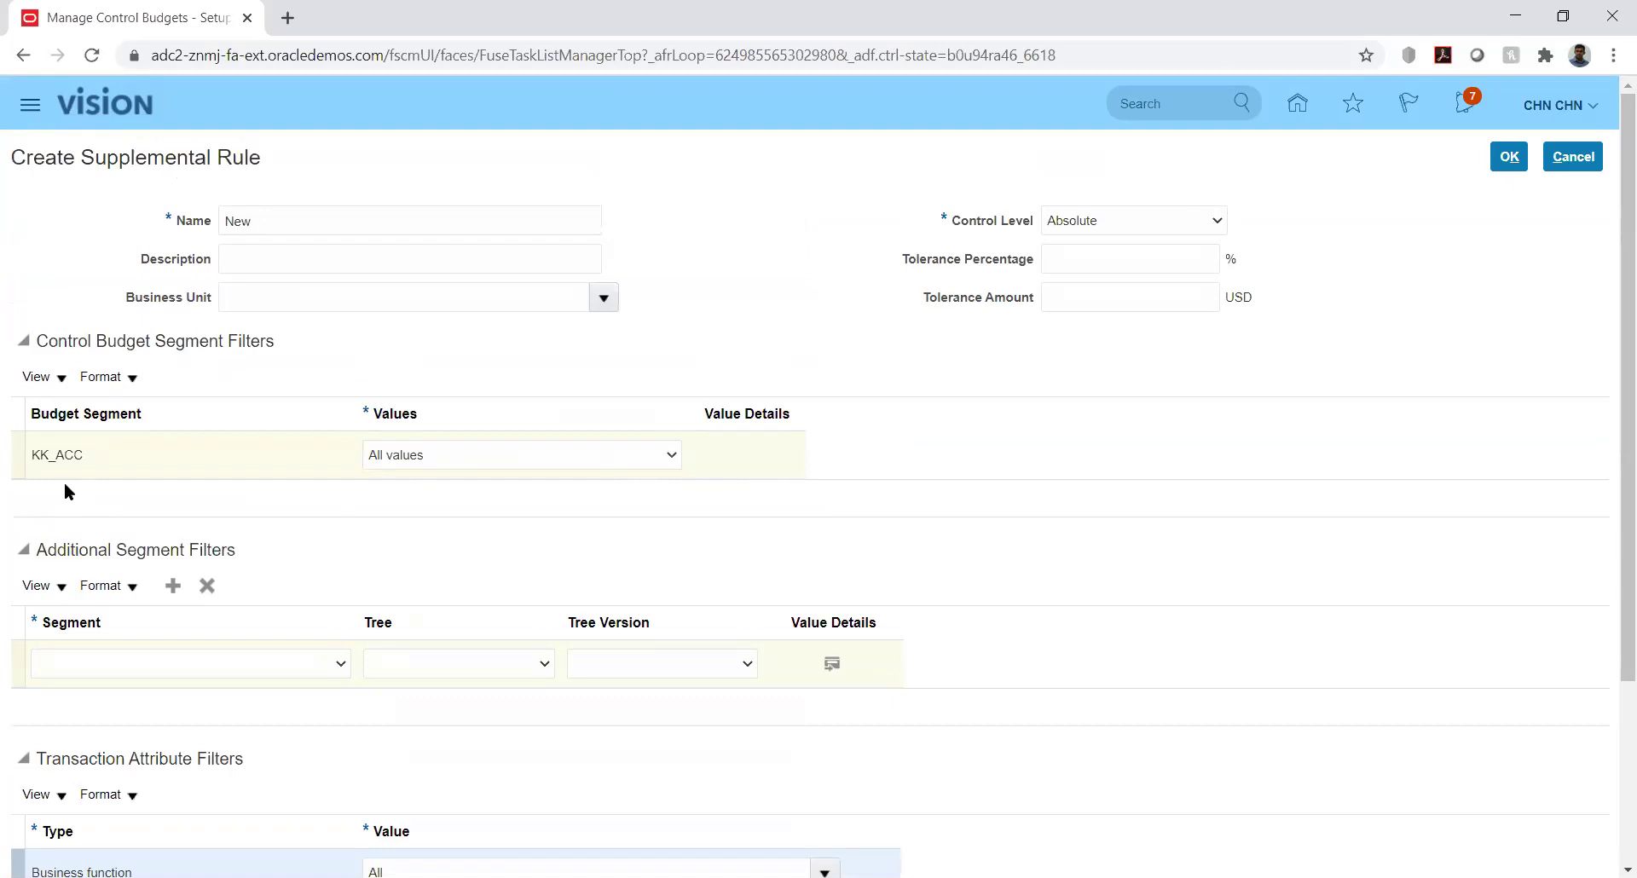
Recheck the KK_ACC values, filterable segments and covered business functions, changing nothing
left_click(397, 461)
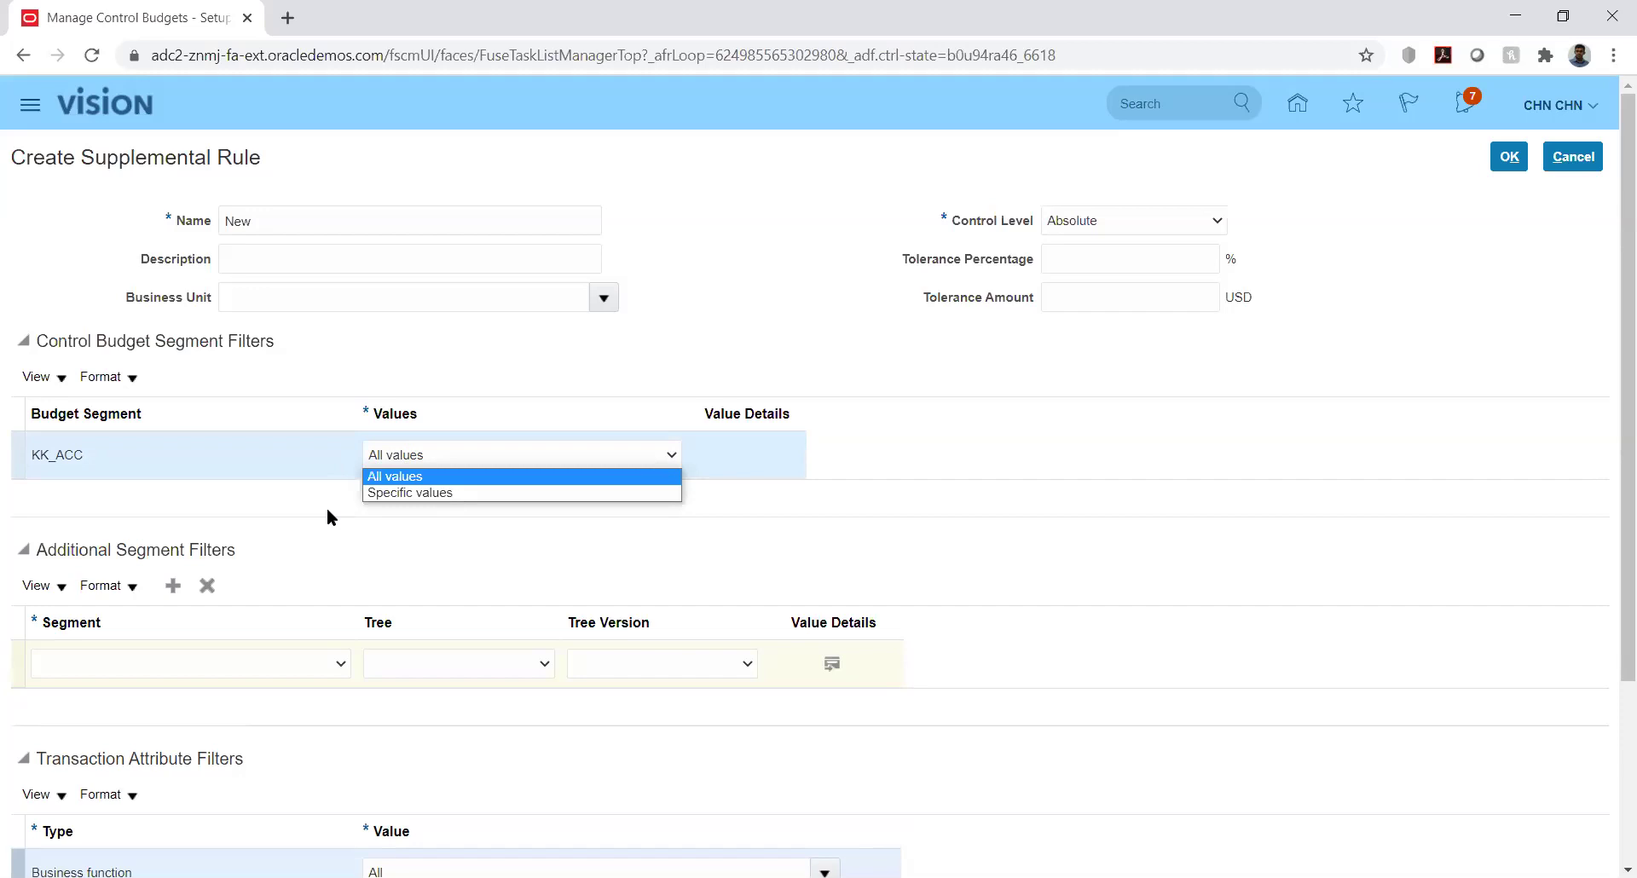
left_click(500, 544)
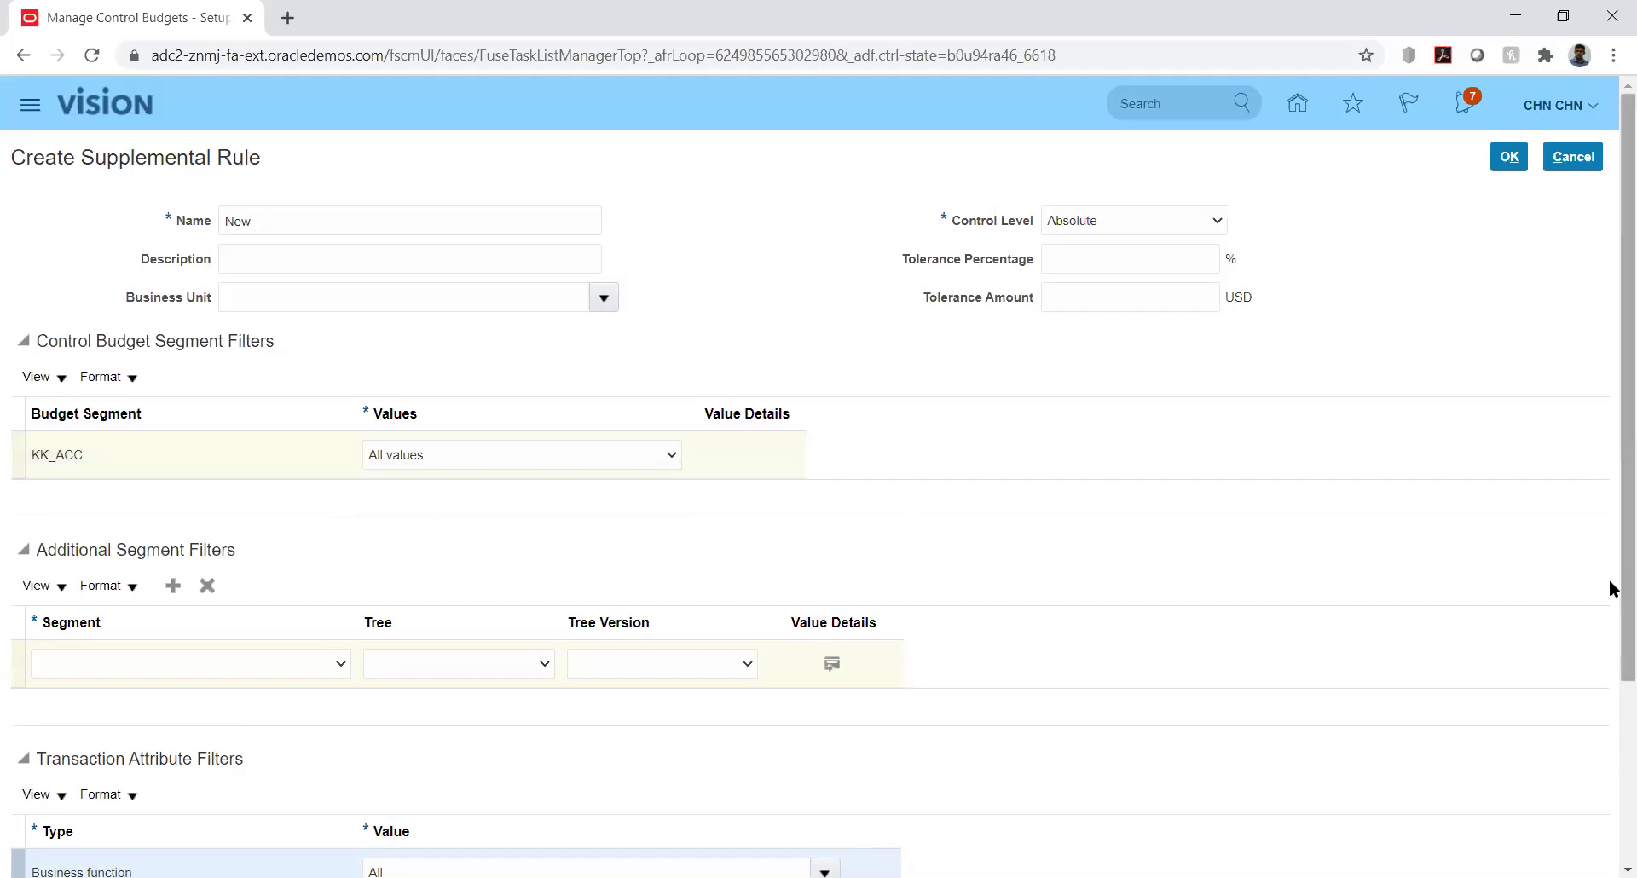
scroll(1612, 588, "down", 3)
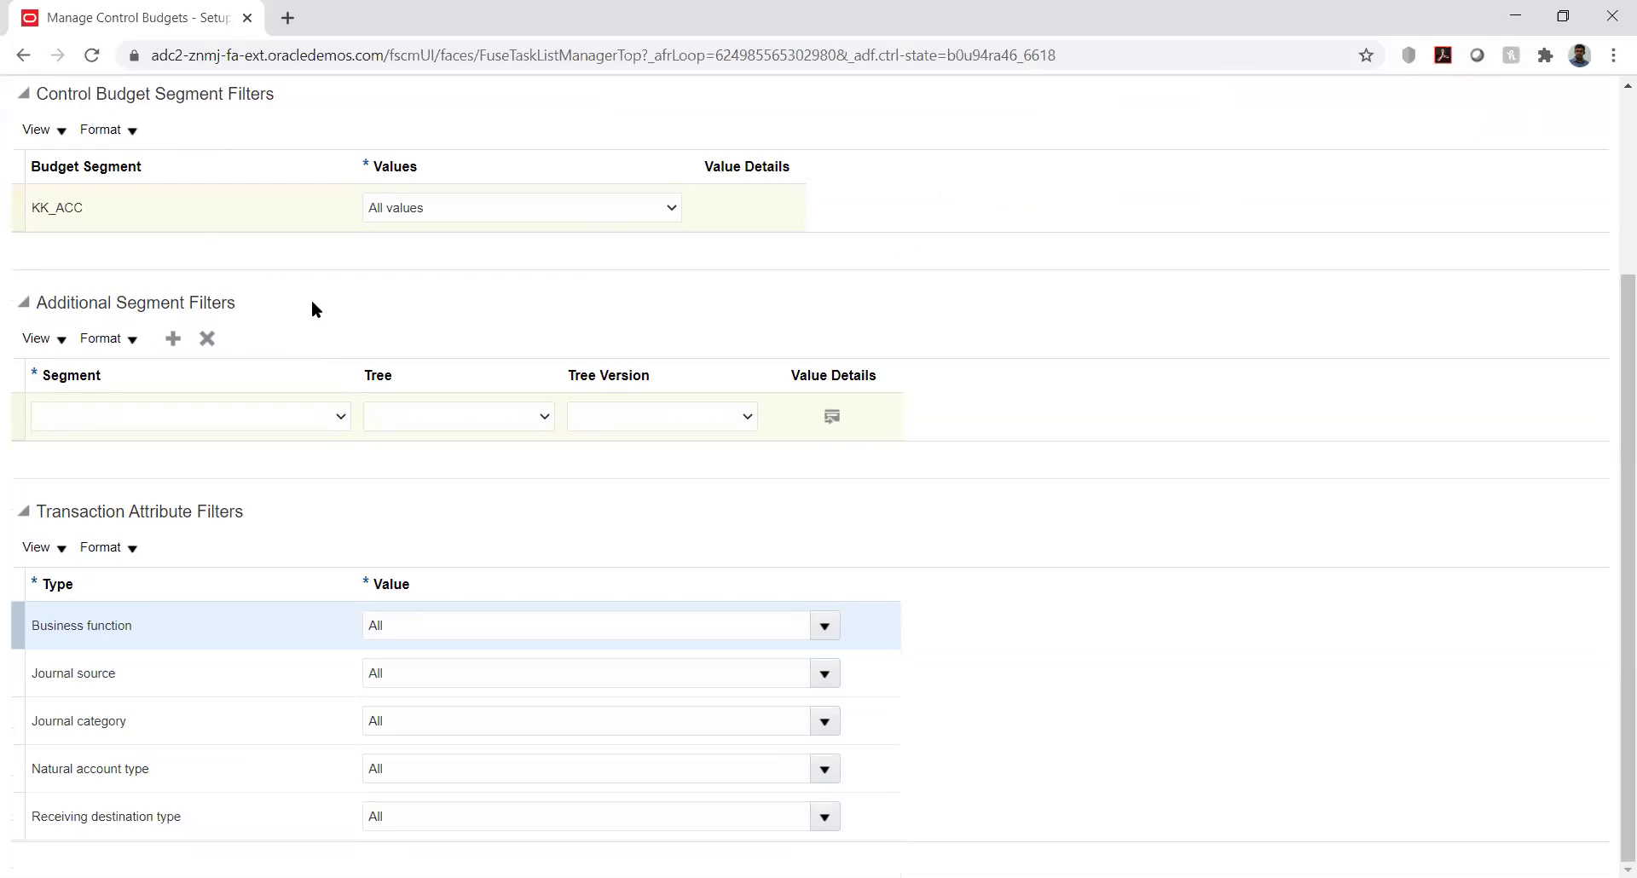
left_click(303, 424)
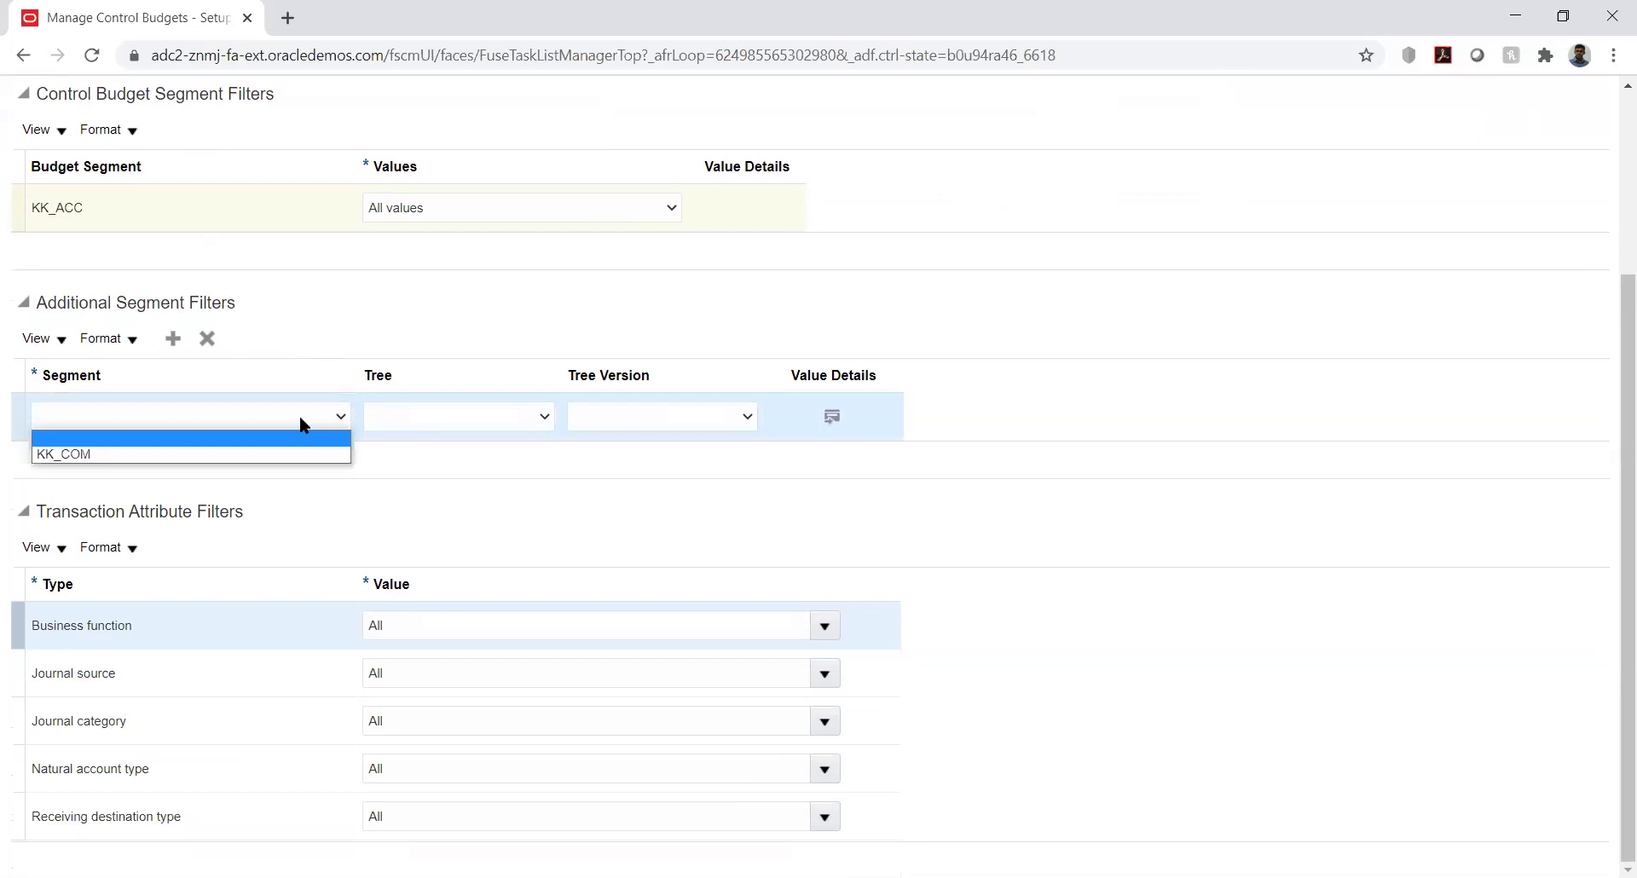
left_click(299, 416)
left_click(304, 424)
left_click(299, 416)
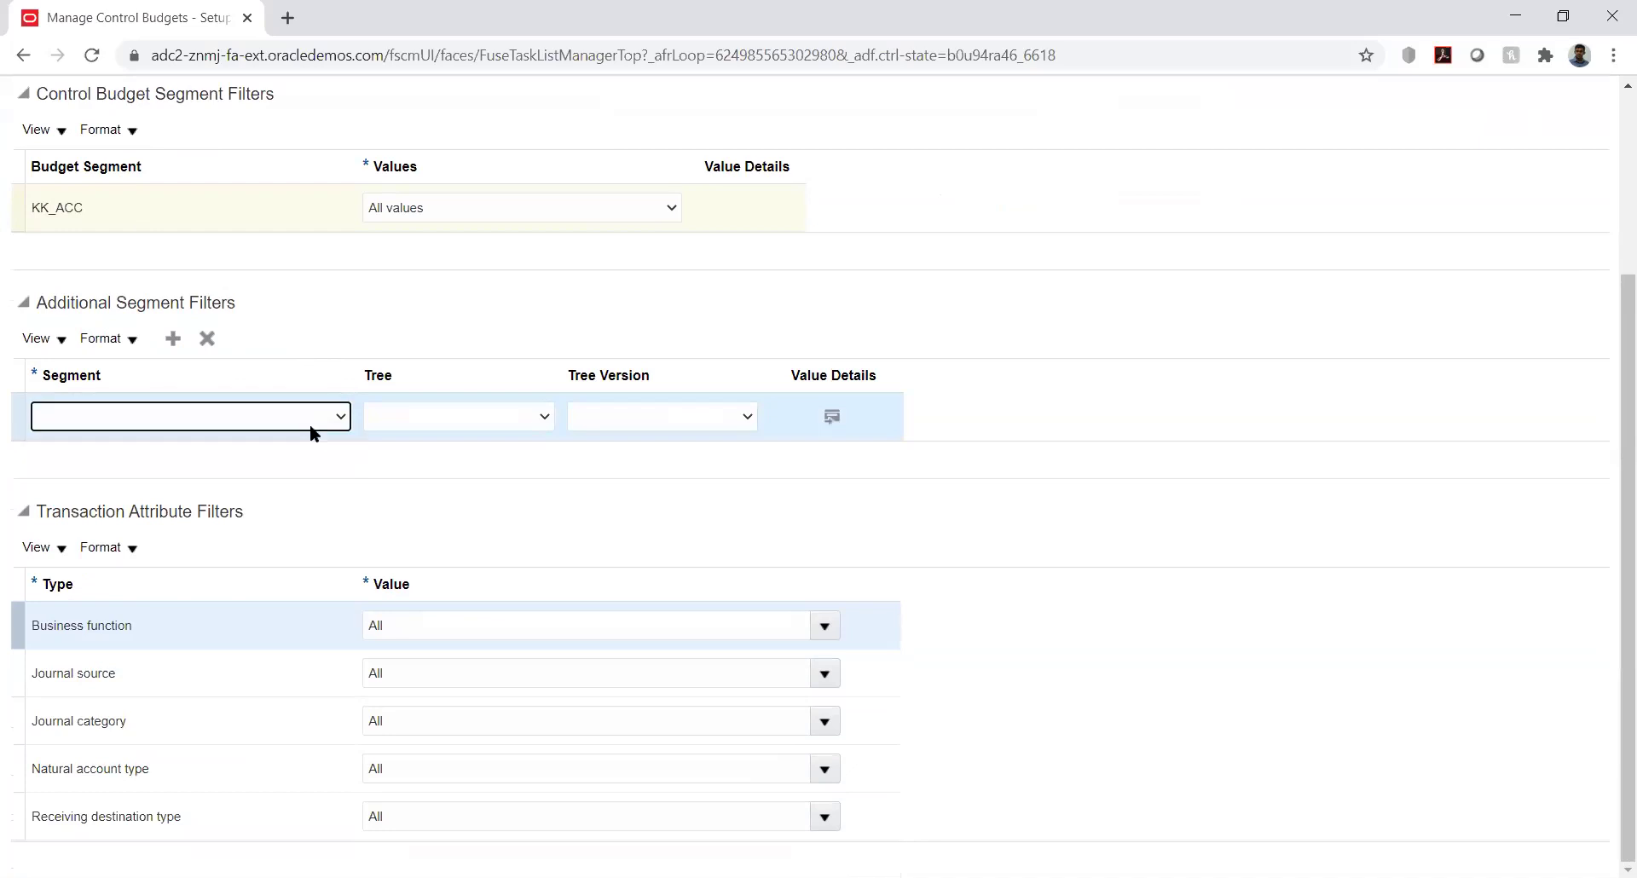
left_click(378, 459)
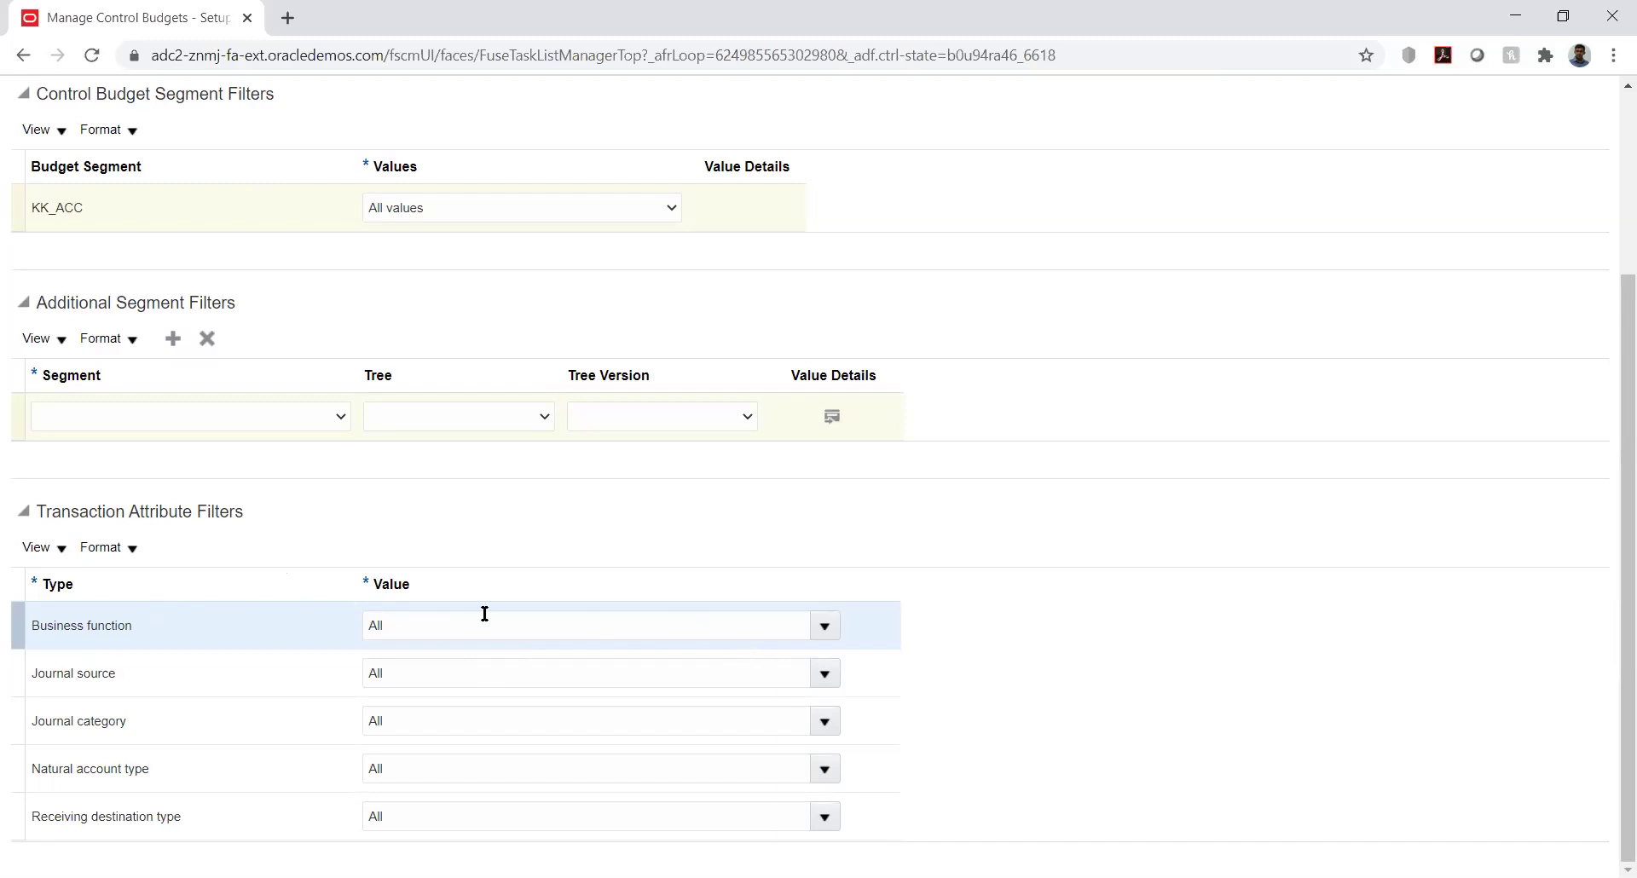
left_click(816, 622)
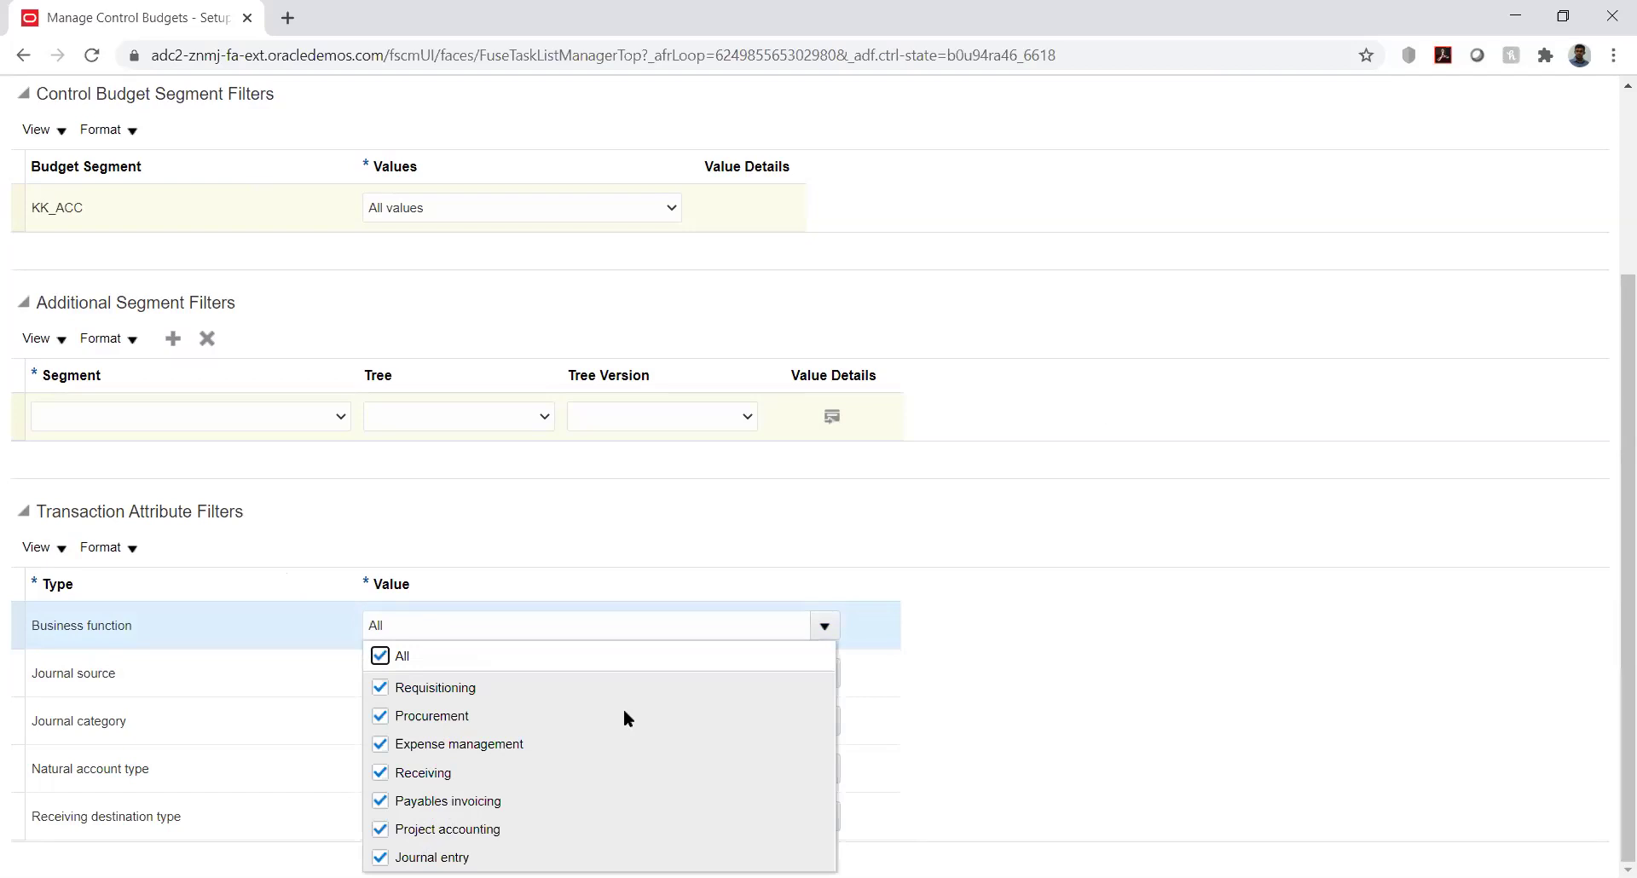
left_click(866, 474)
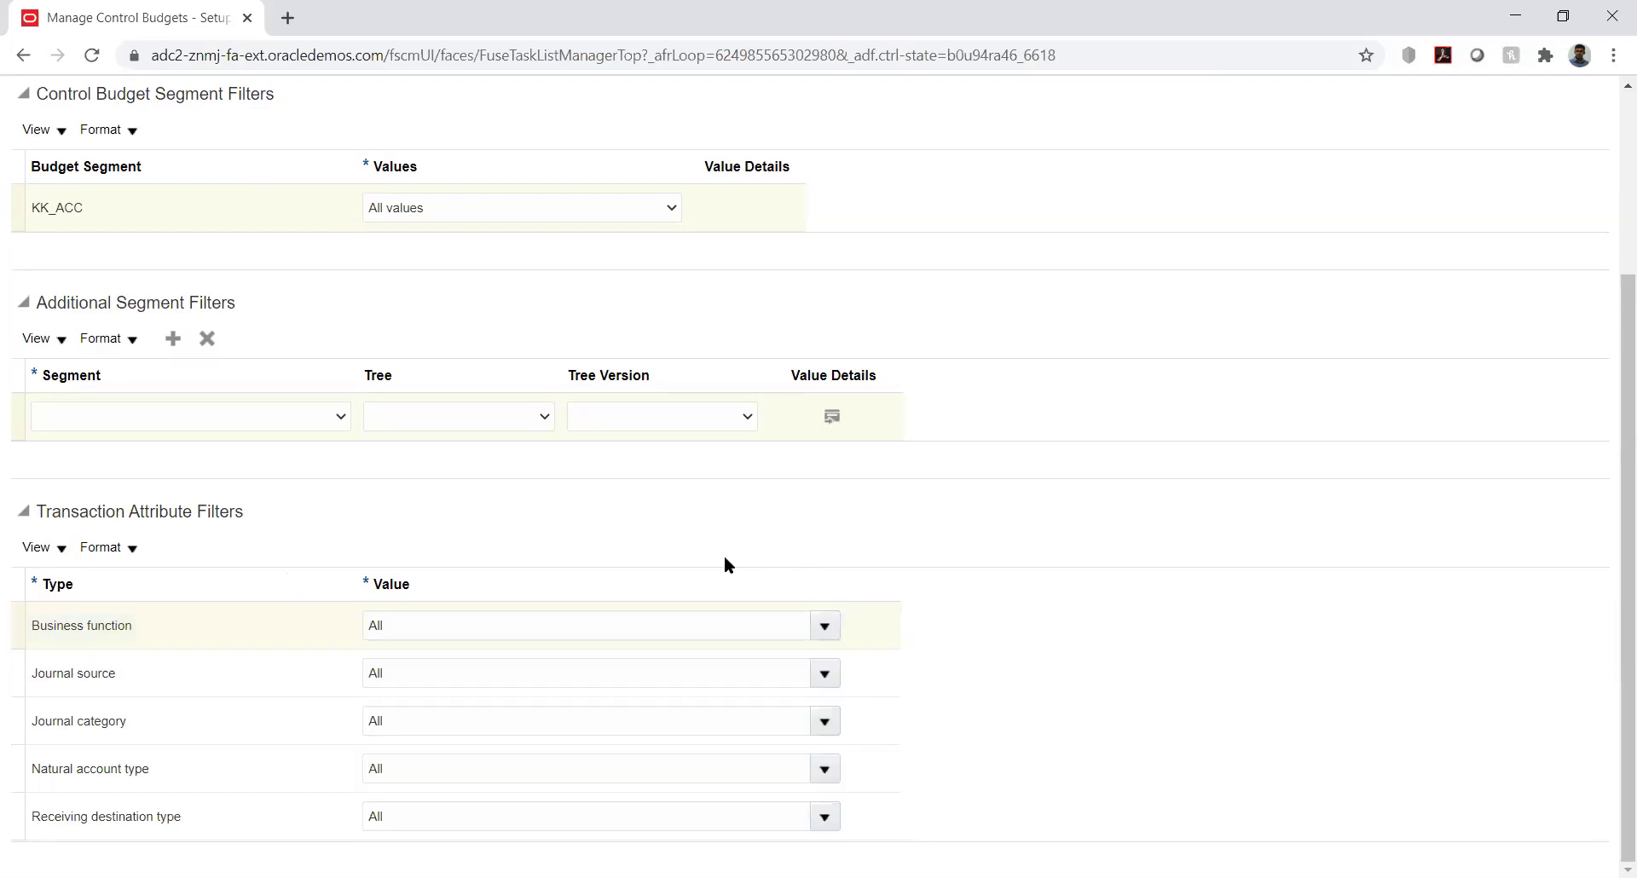
left_click(825, 672)
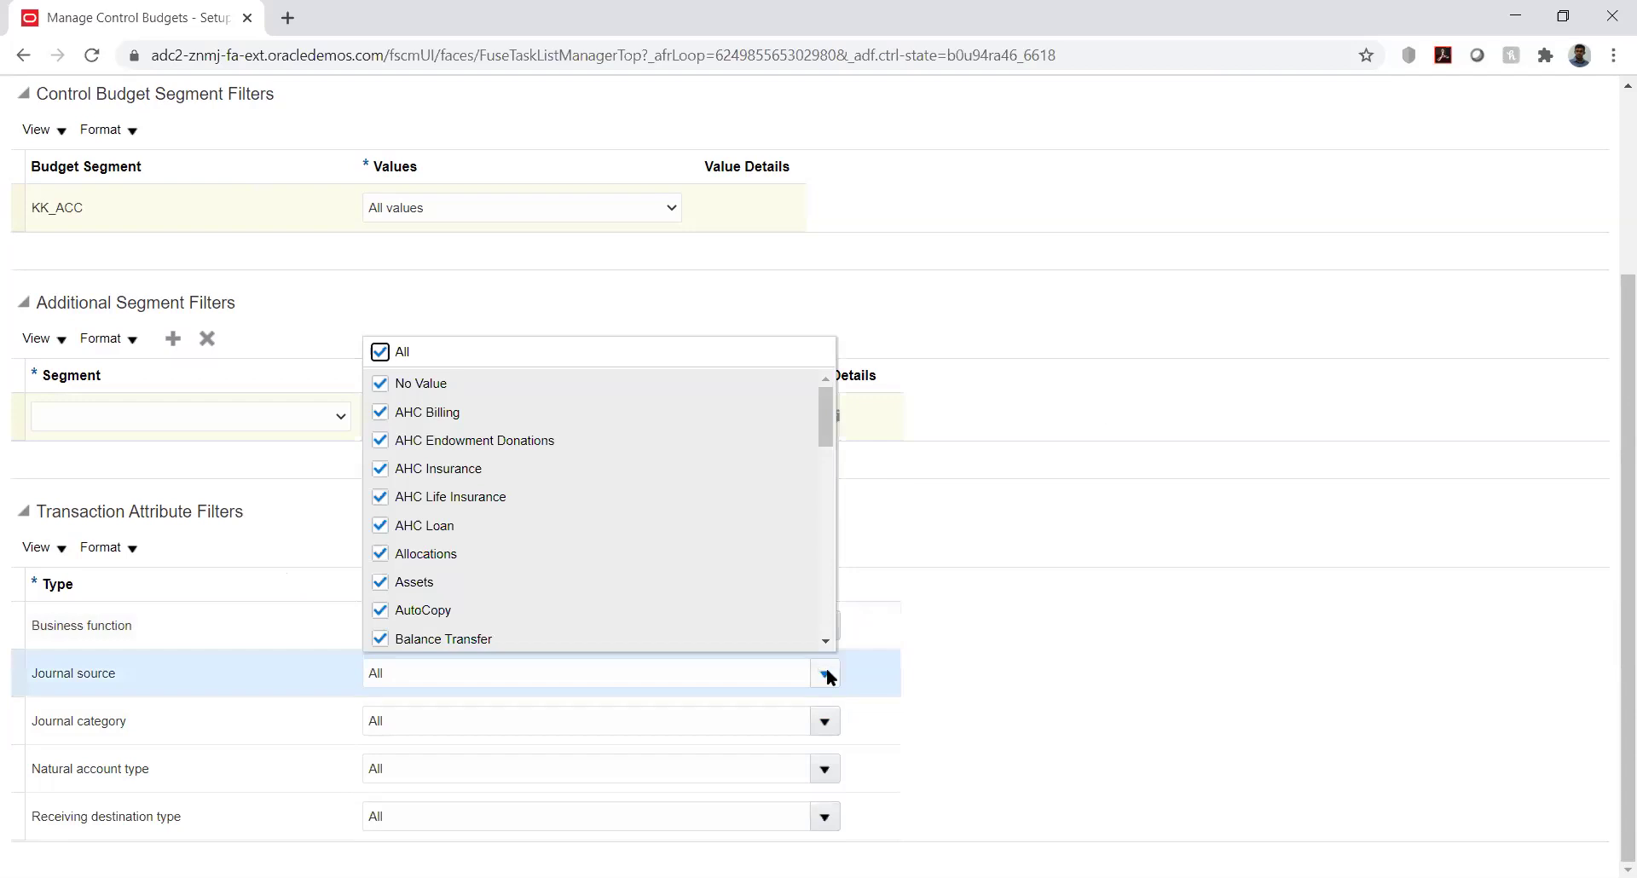
left_click(940, 542)
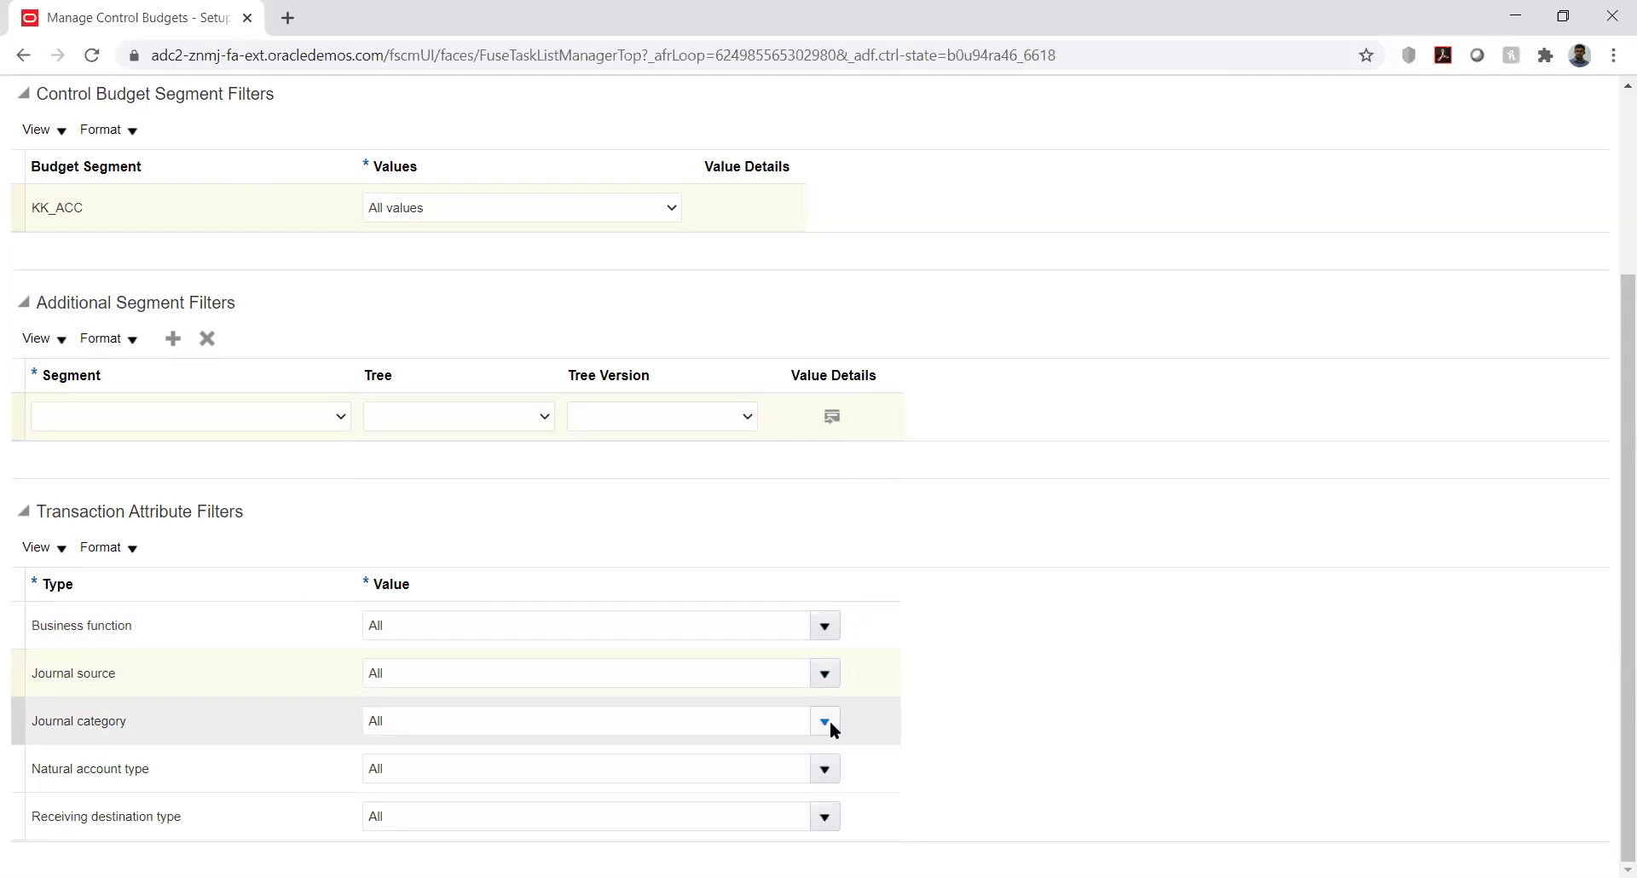
left_click(824, 769)
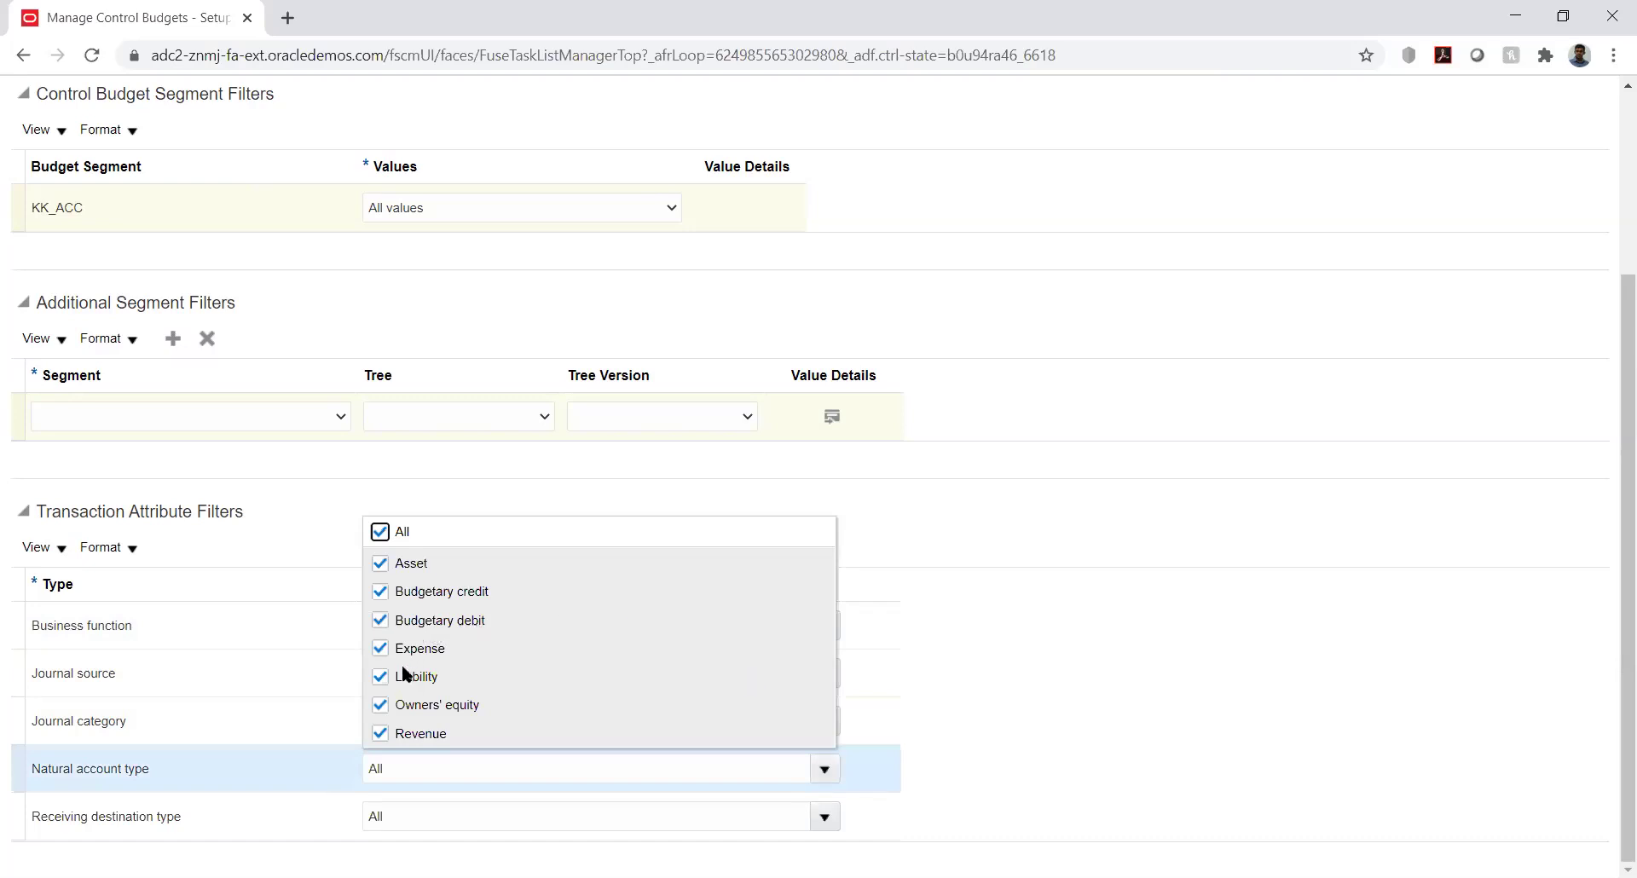
left_click(965, 524)
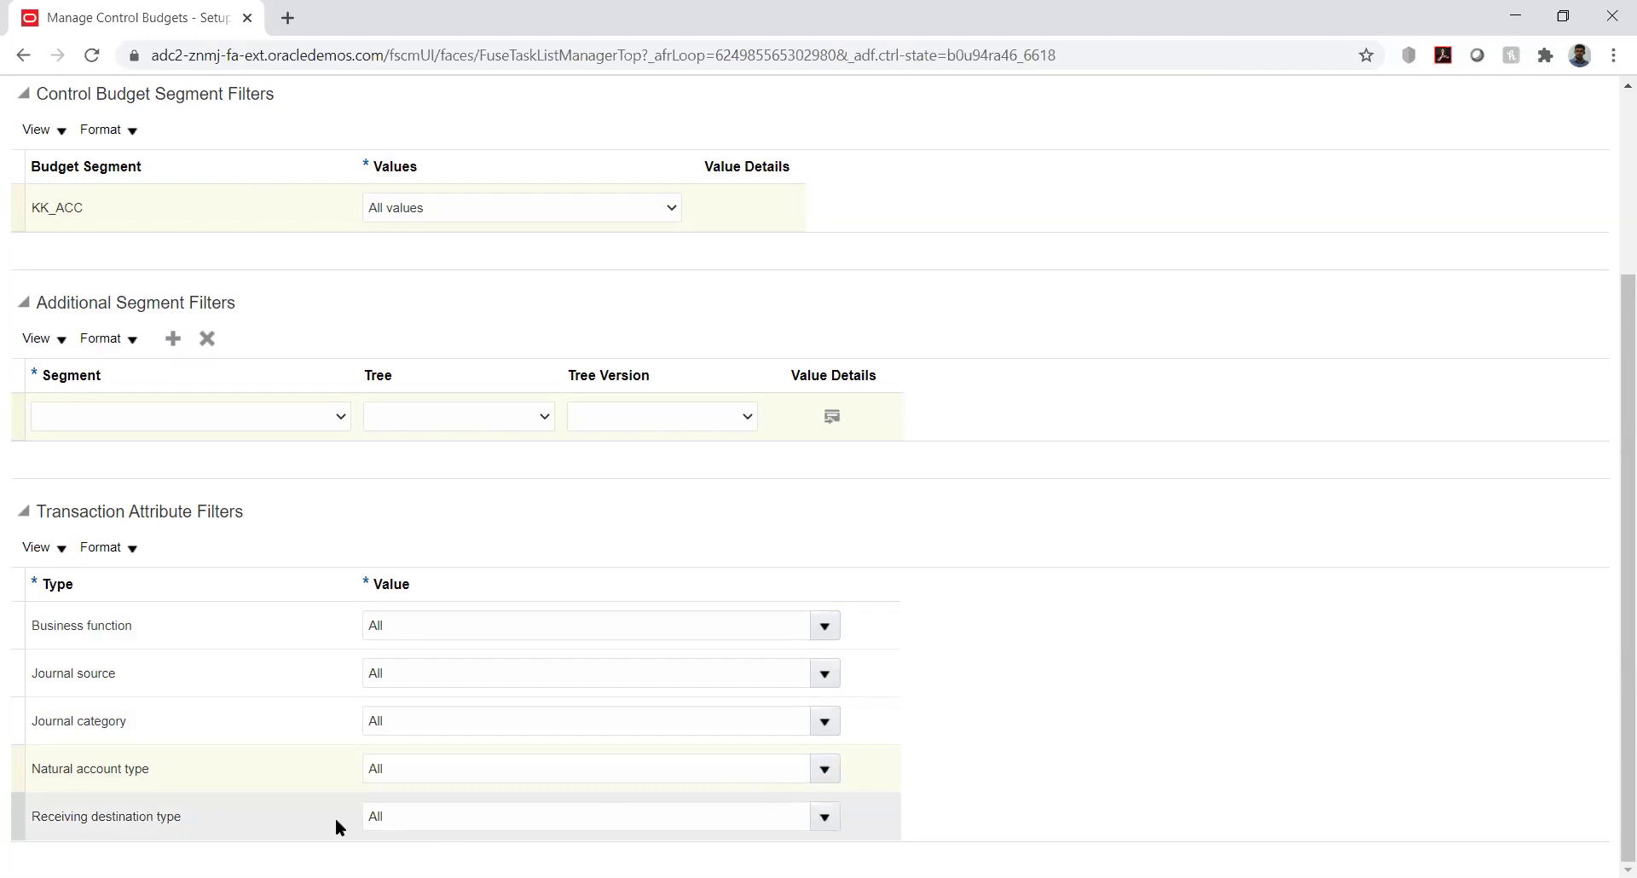
left_click(825, 819)
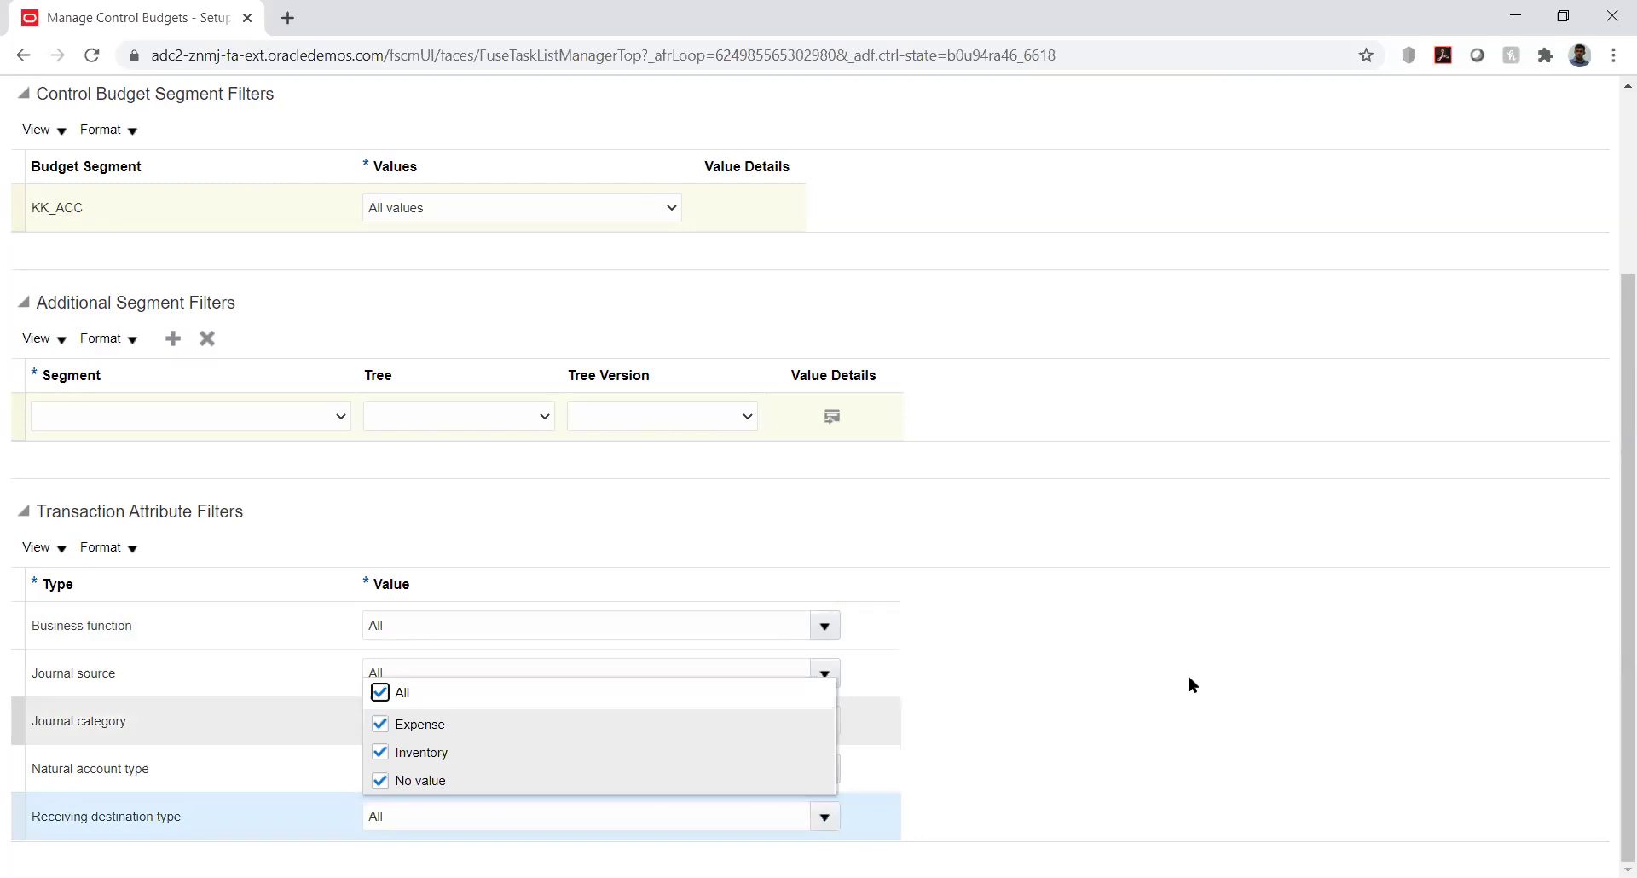
left_click(1294, 536)
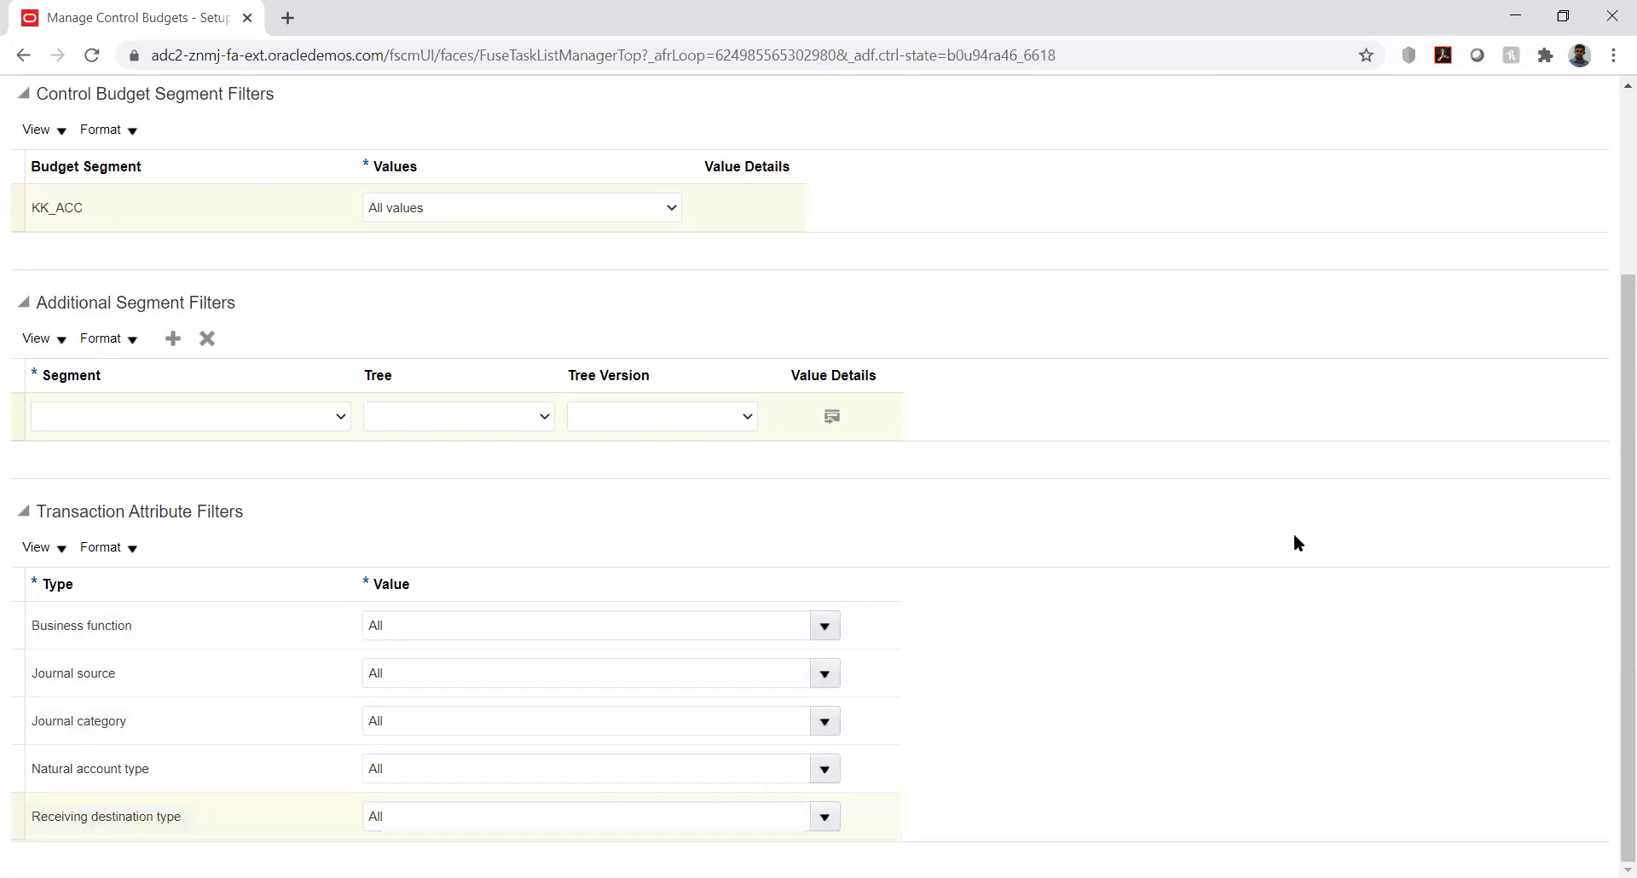
scroll(1609, 401, "up", 3)
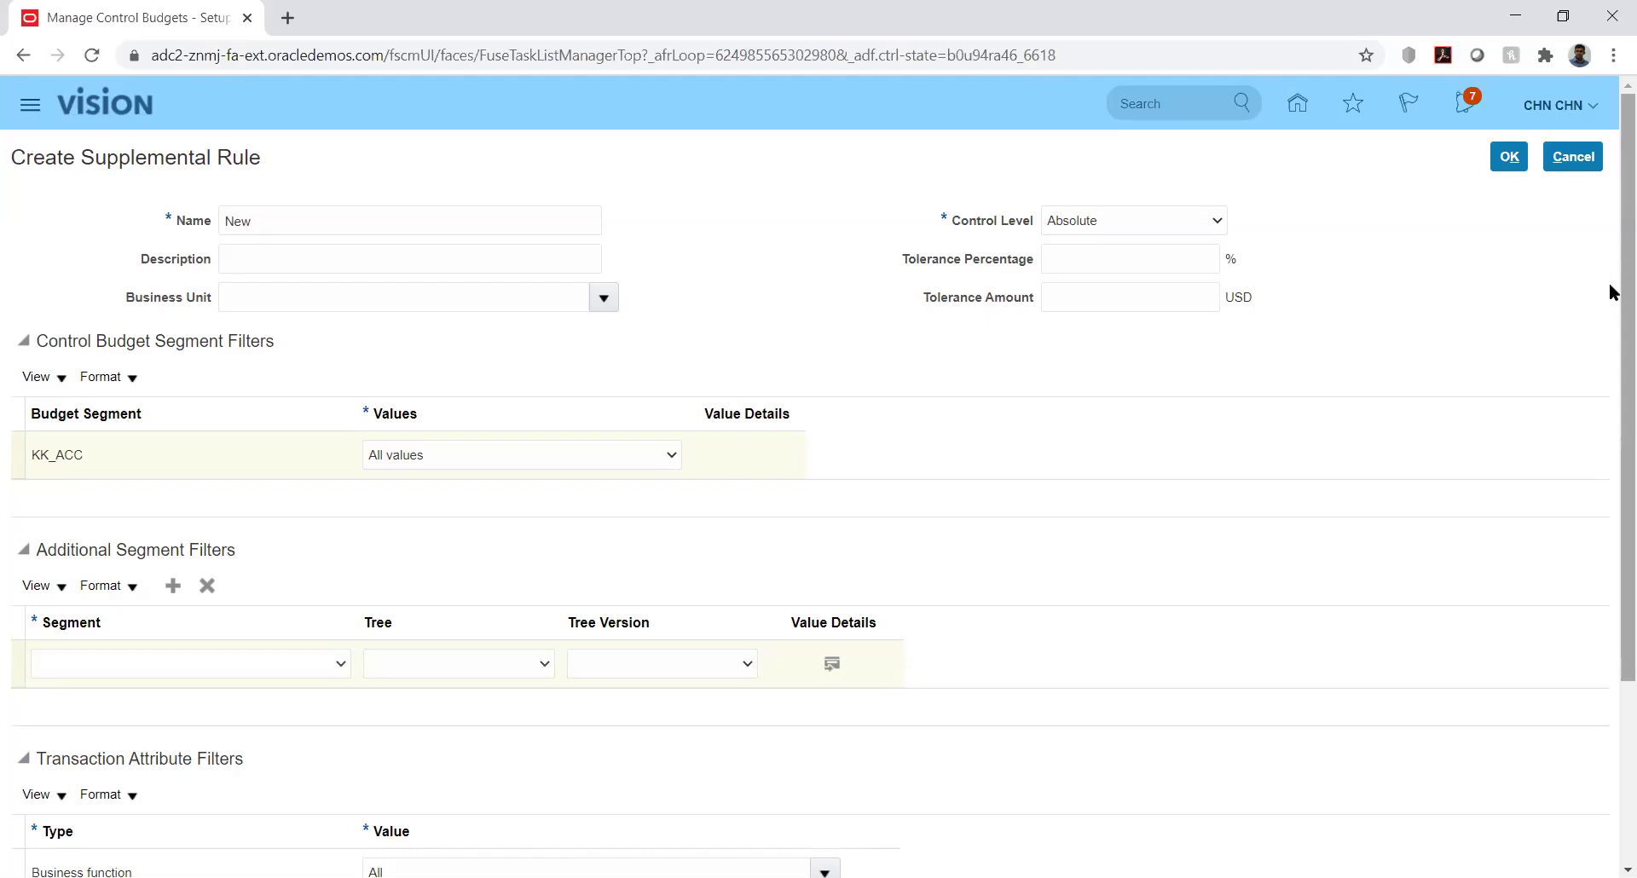
Cancel the new supplemental rule and return to the control budget
left_click(1576, 160)
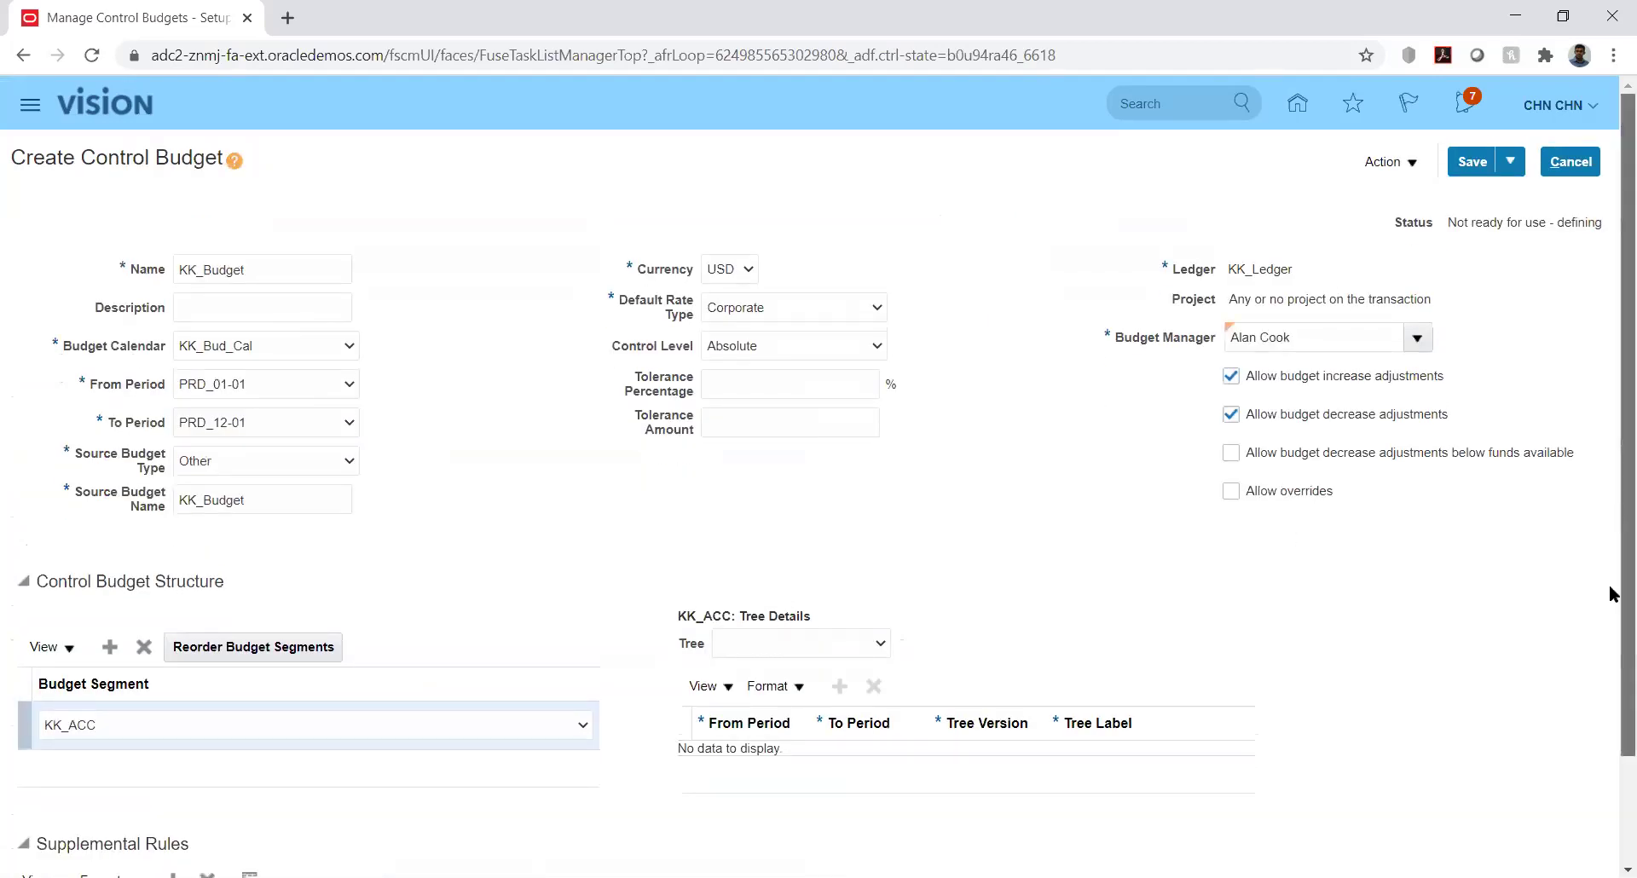
scroll(1609, 597, "down", 2)
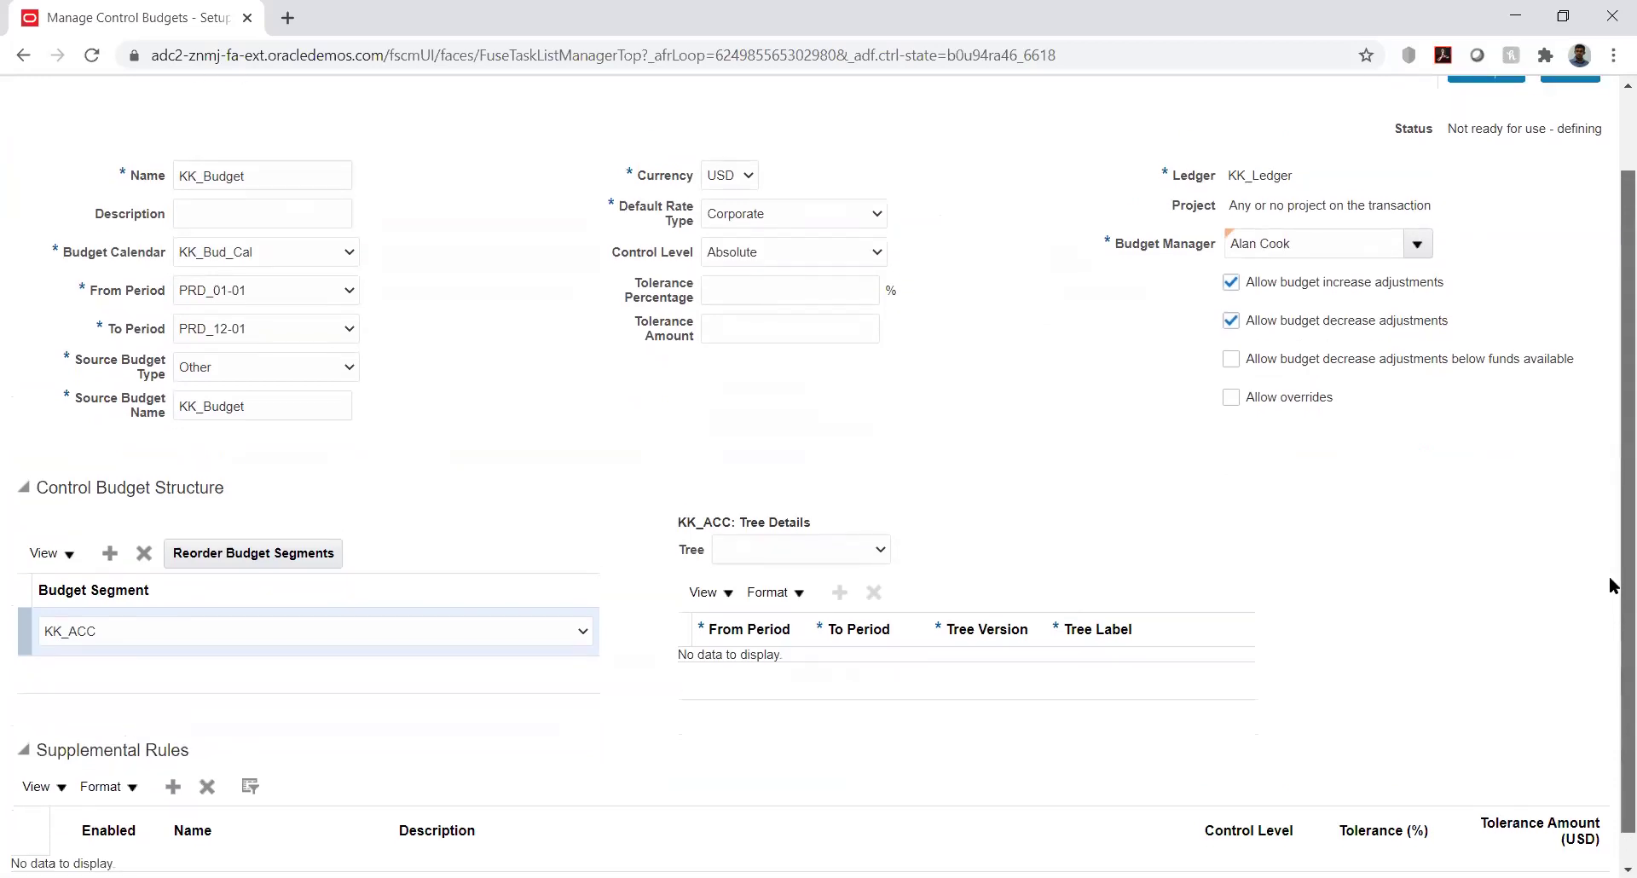
scroll(1610, 588, "up", 2)
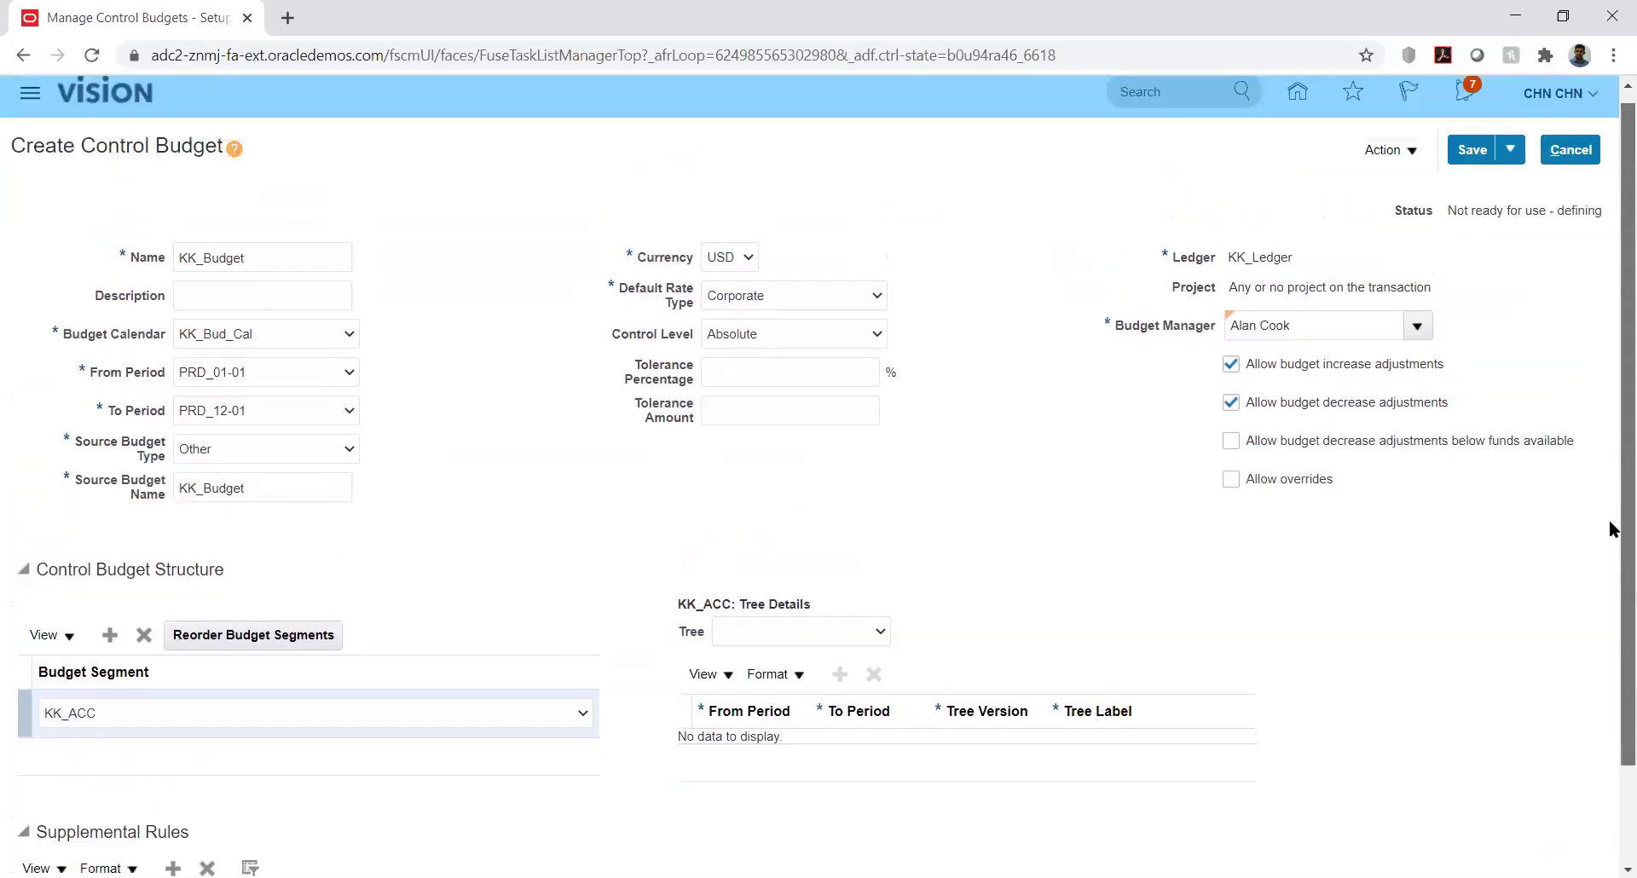
Save control budget KK_Budget and bring up its Action menu
left_click(1467, 152)
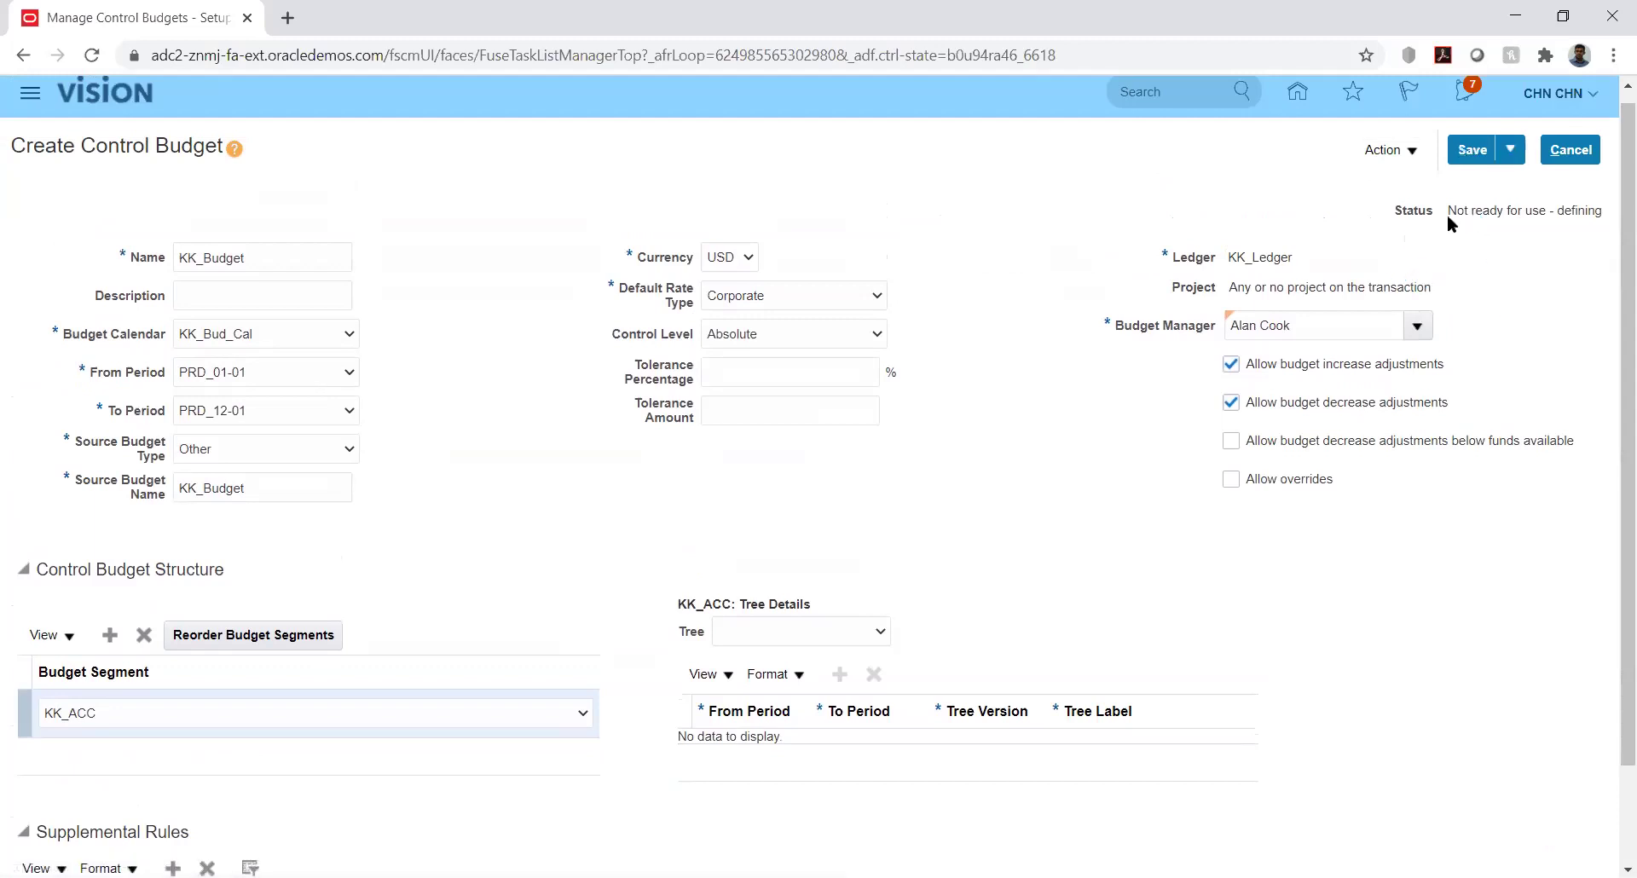
left_click_drag(1448, 212, 1464, 211)
left_click(1409, 153)
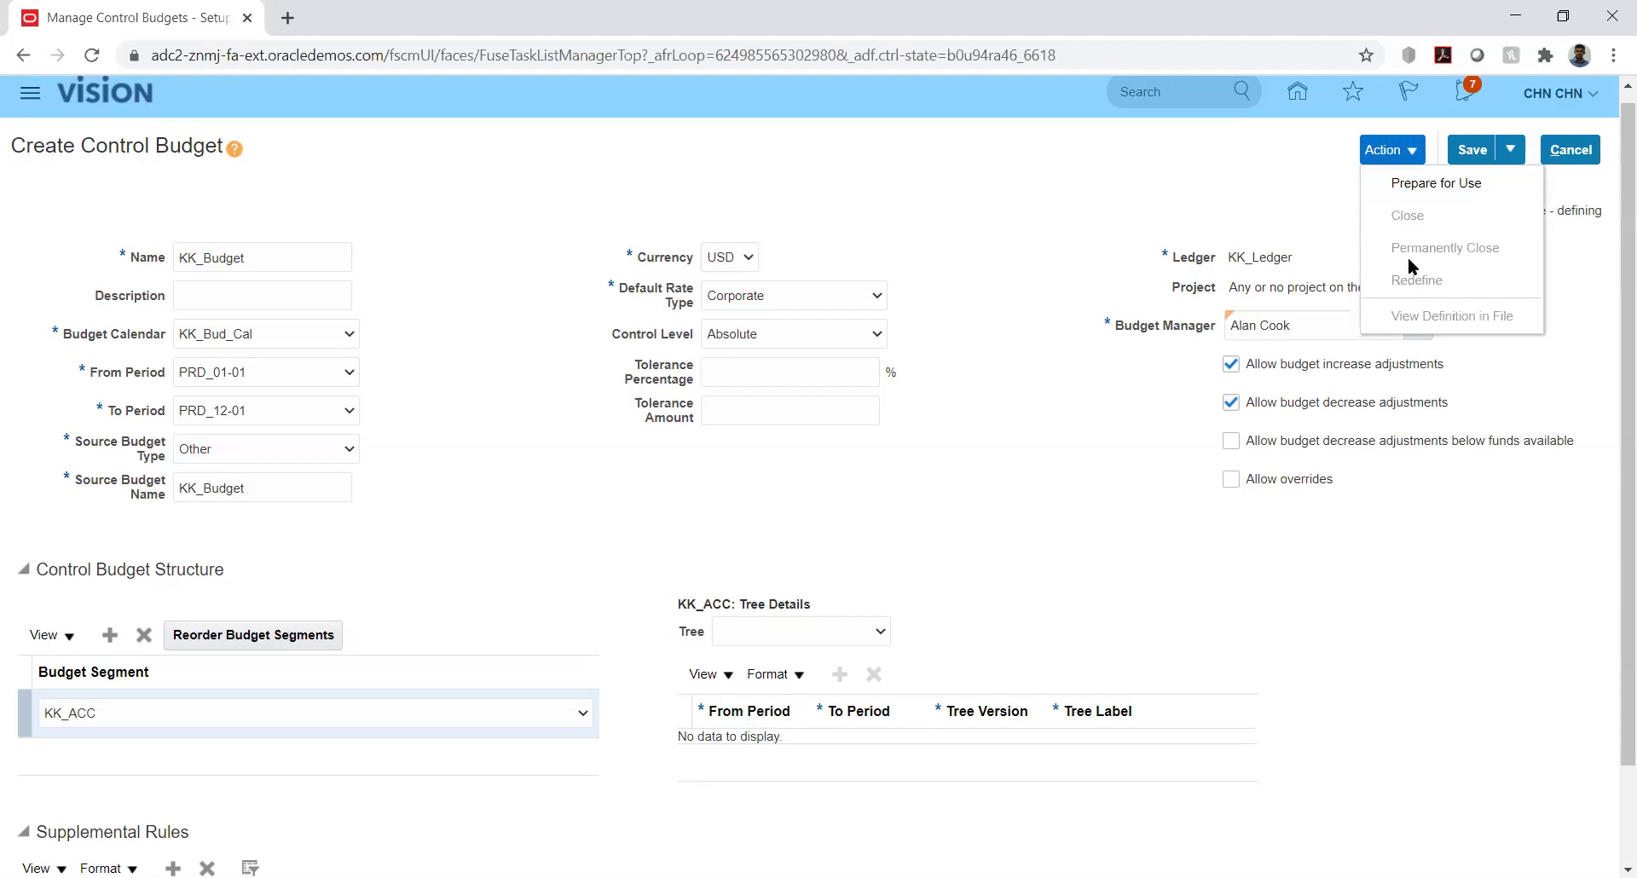
Run Prepare for Use on KK_Budget, confirming so process 2032523 is submitted
left_click(1418, 182)
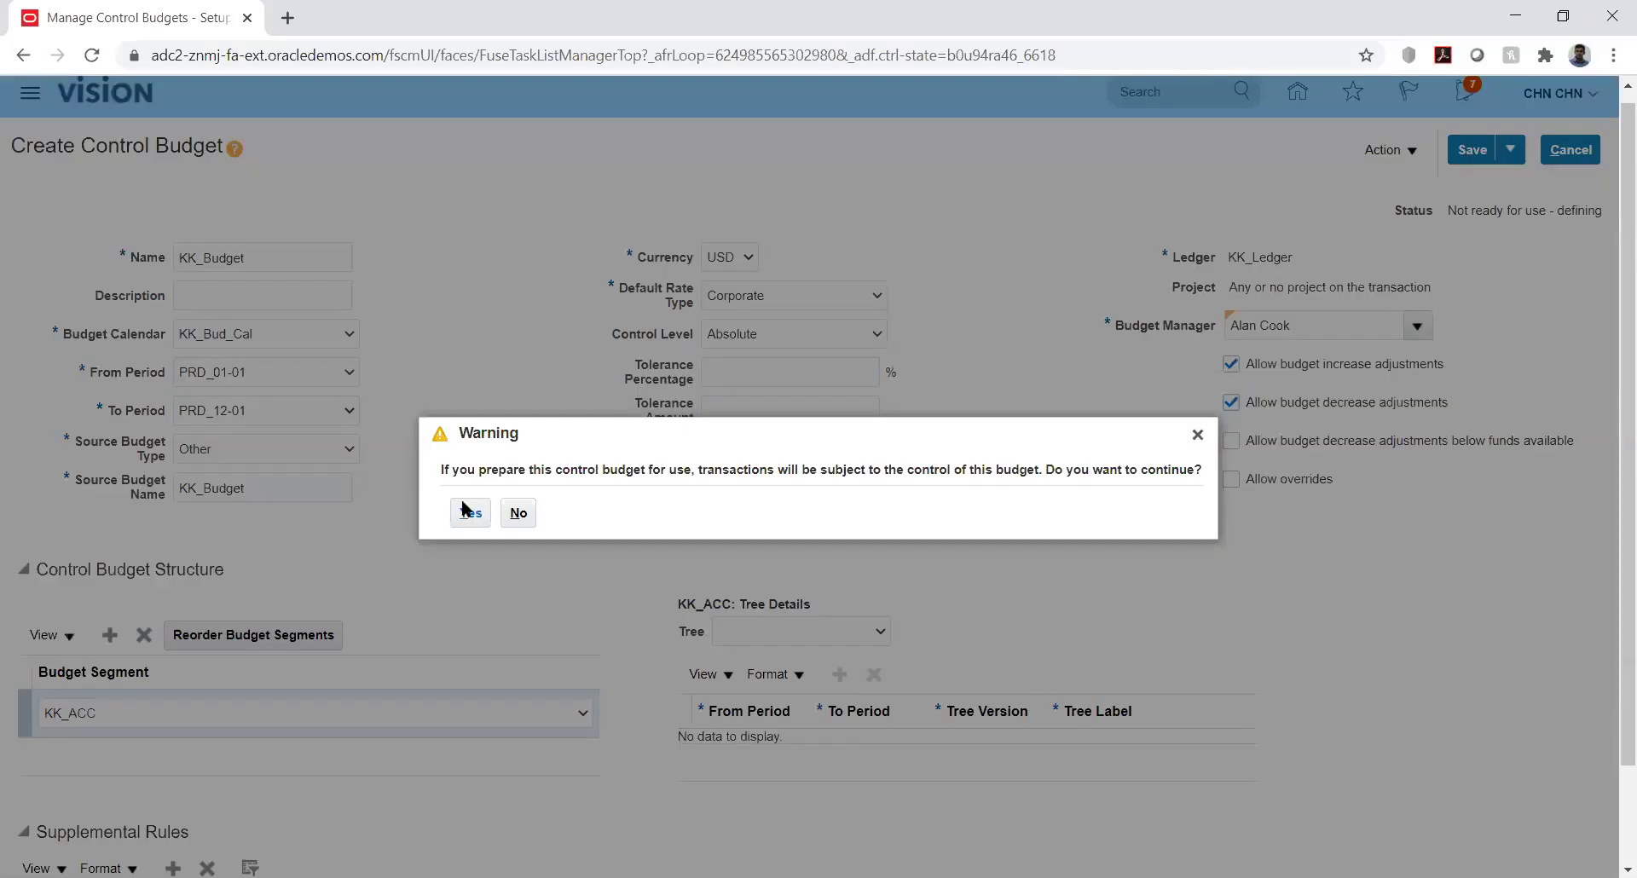
left_click(470, 512)
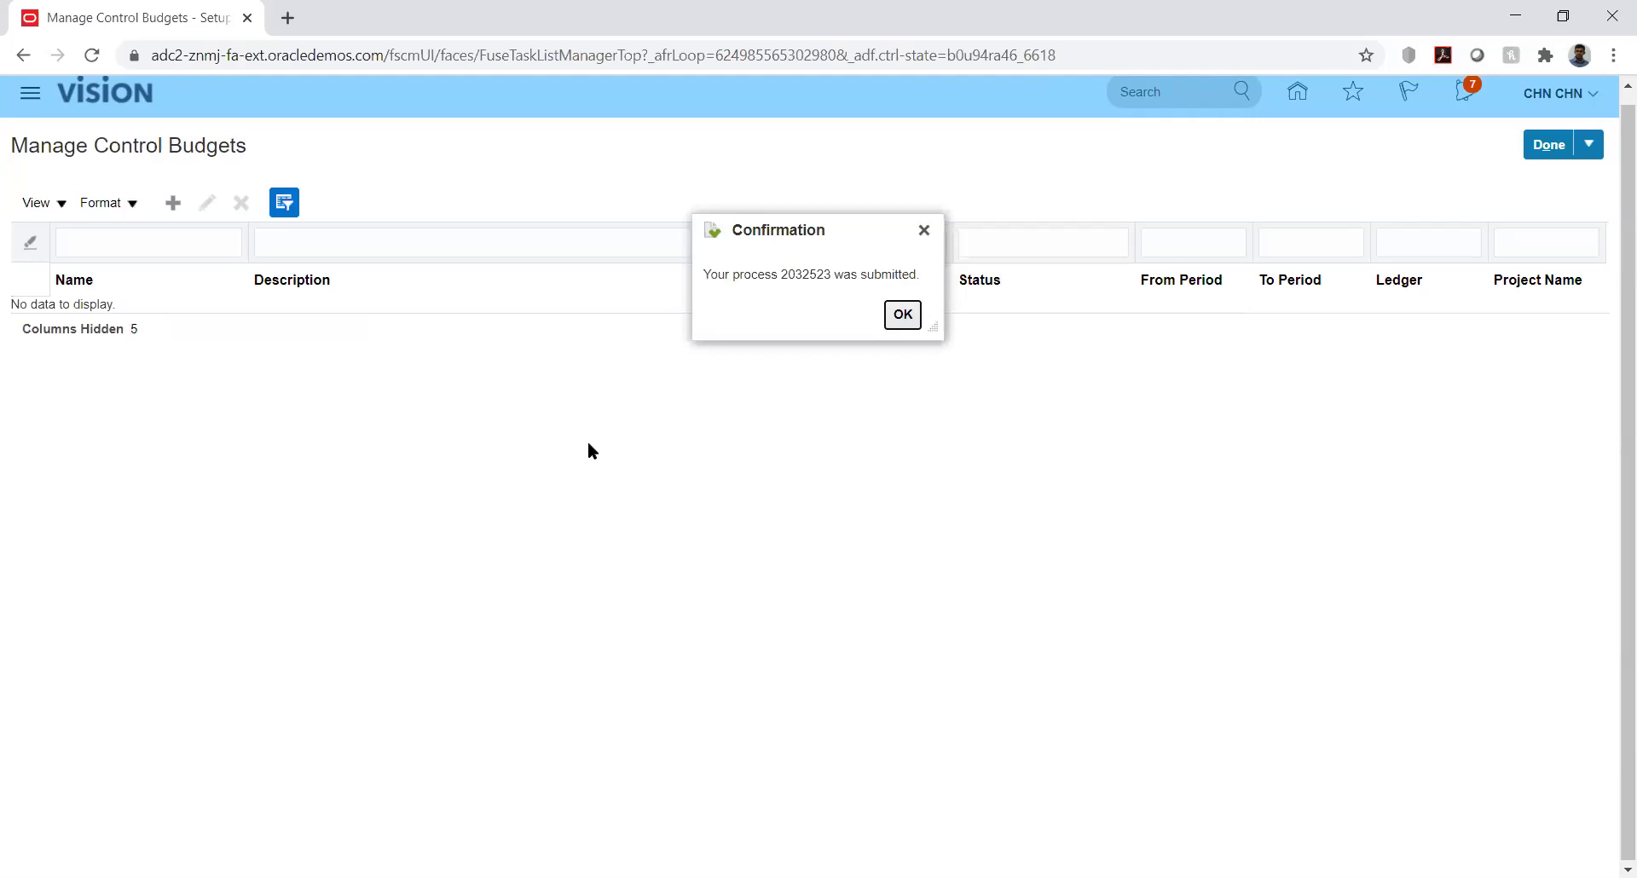
left_click(901, 315)
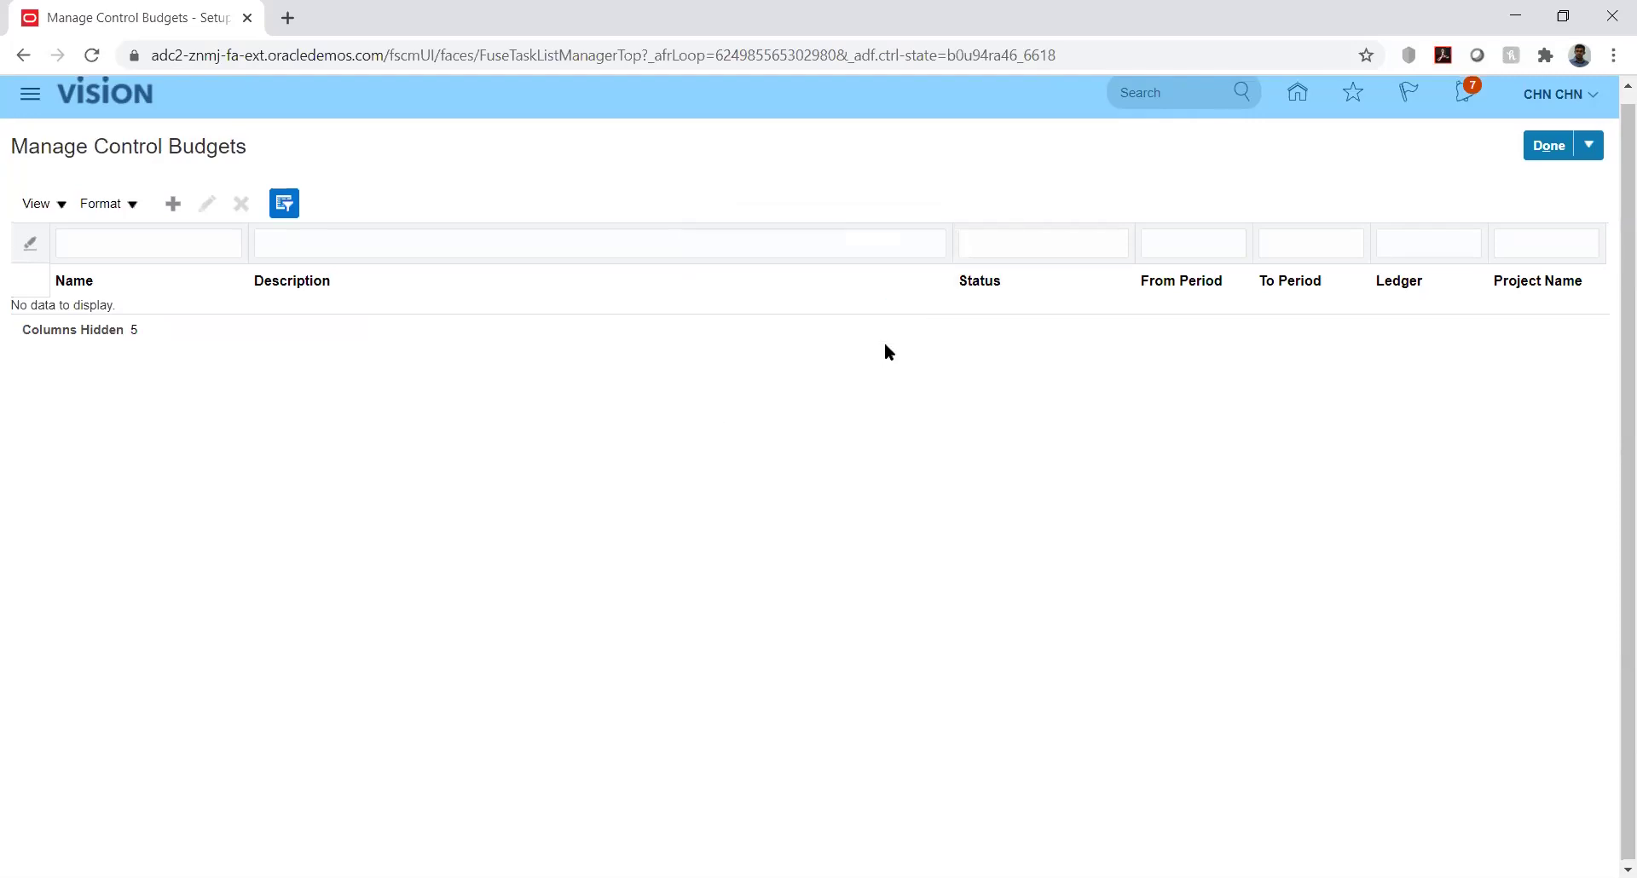
left_click(34, 99)
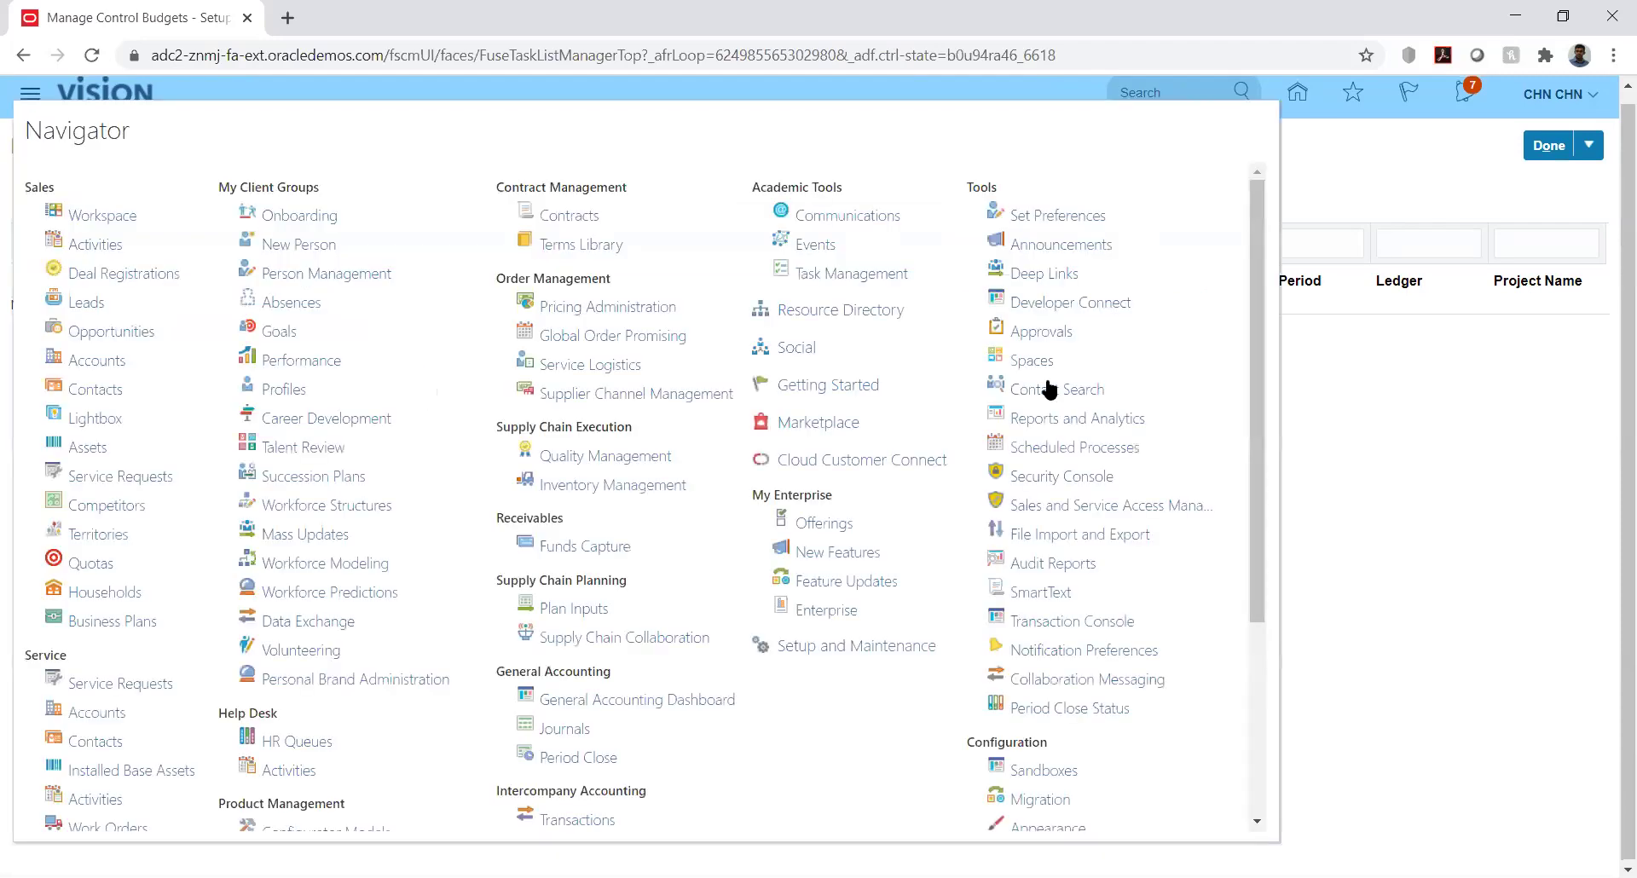
Refresh Scheduled Processes until processes 2032523 through 2032525 show Succeeded
left_click(1049, 443)
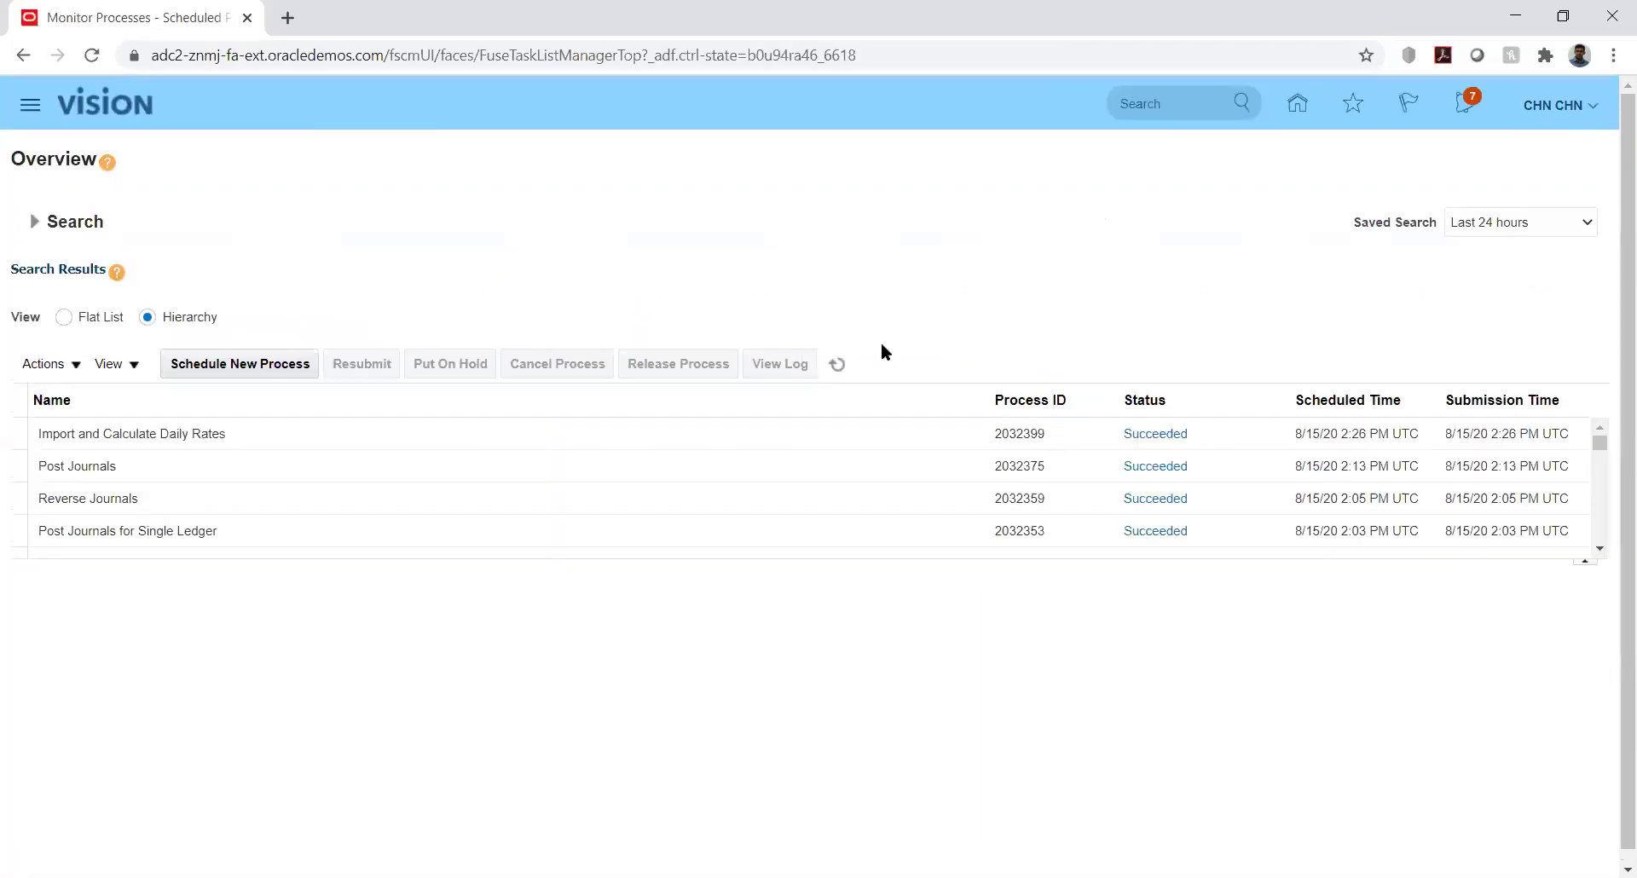
left_click(837, 363)
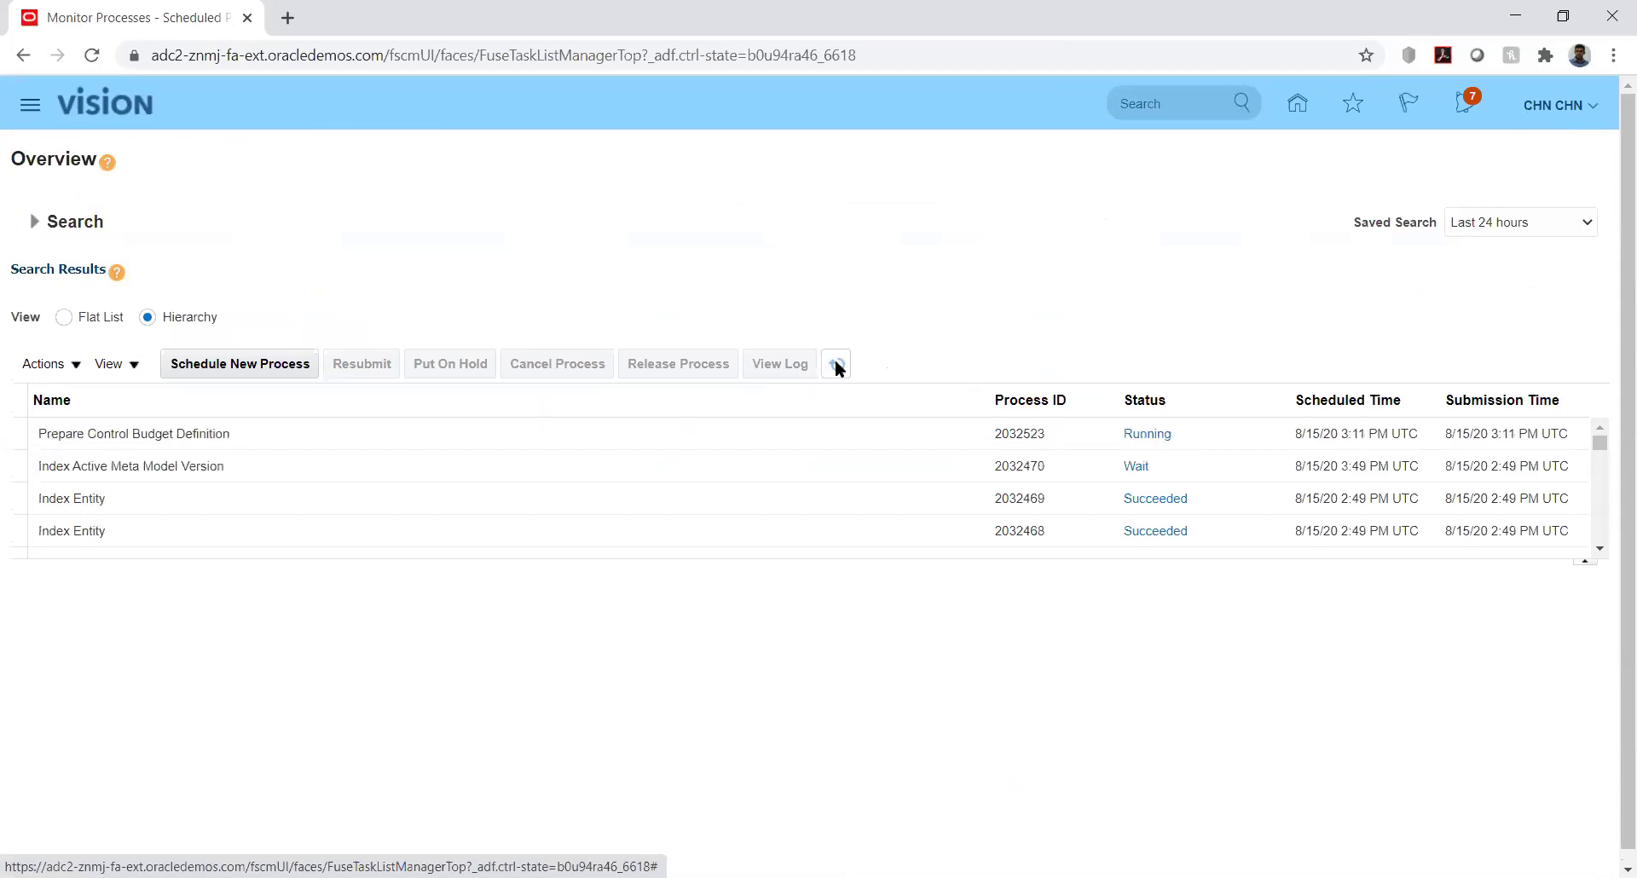
left_click(837, 365)
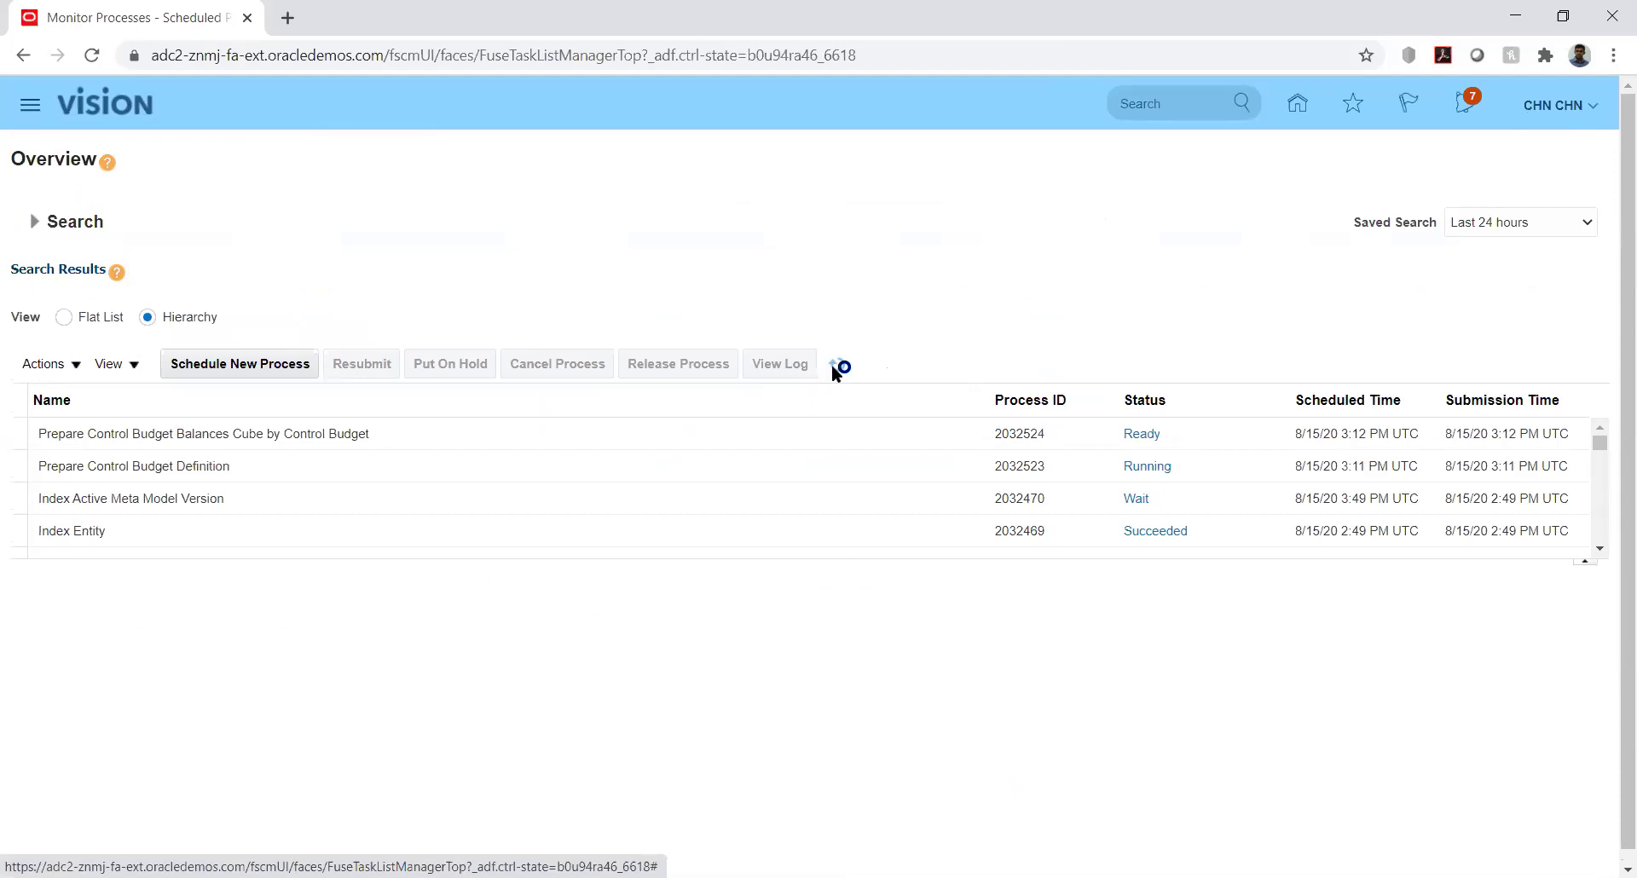
left_click(834, 367)
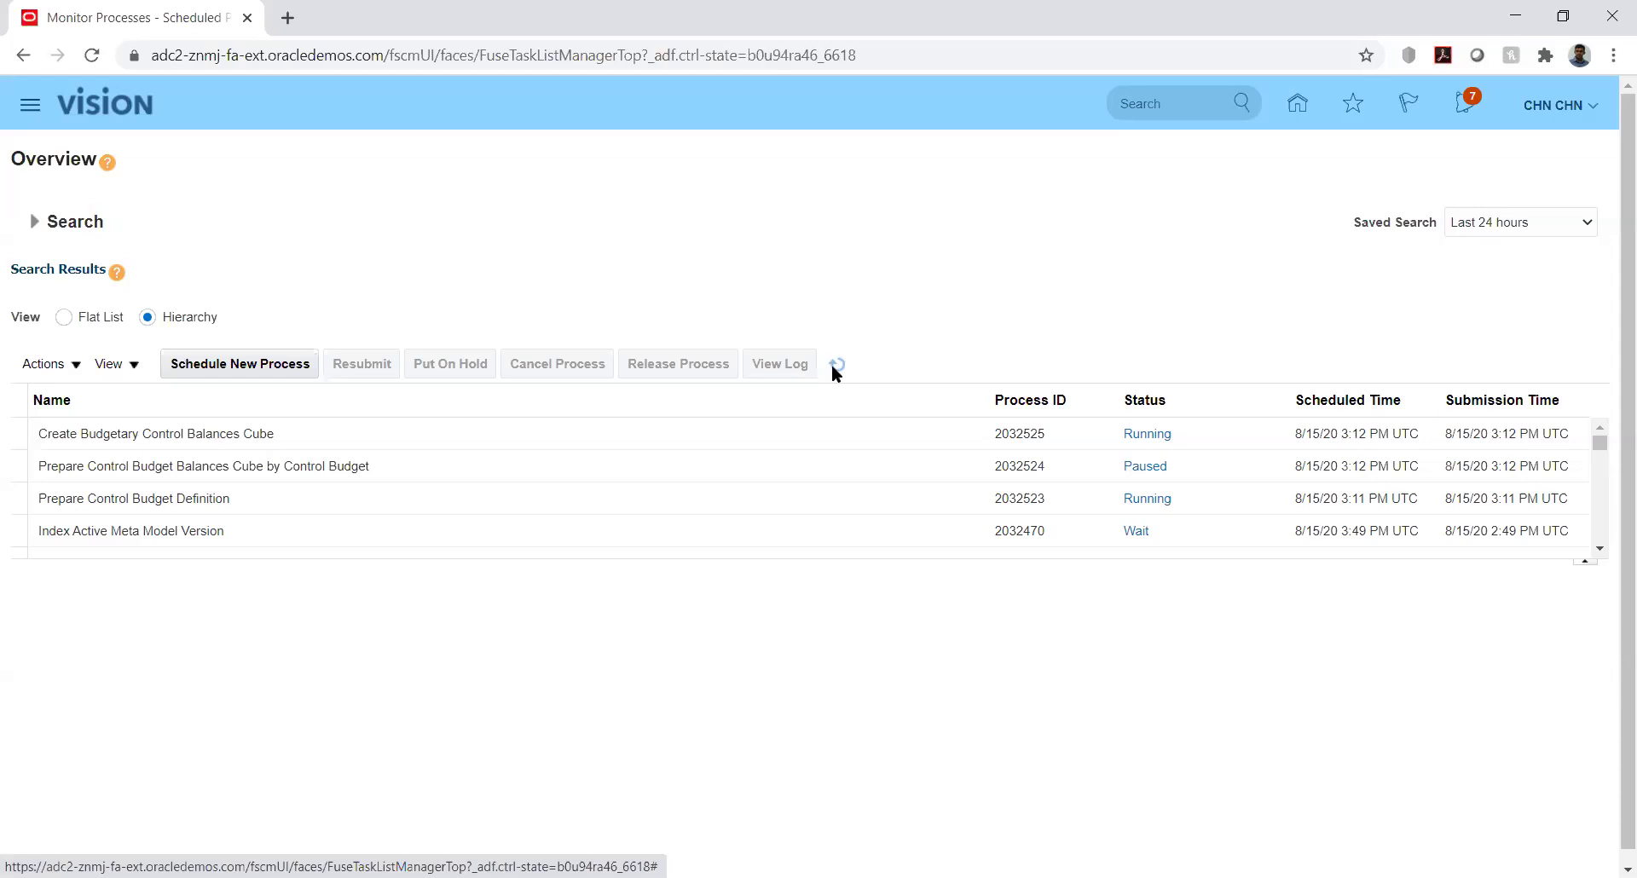
left_click(832, 367)
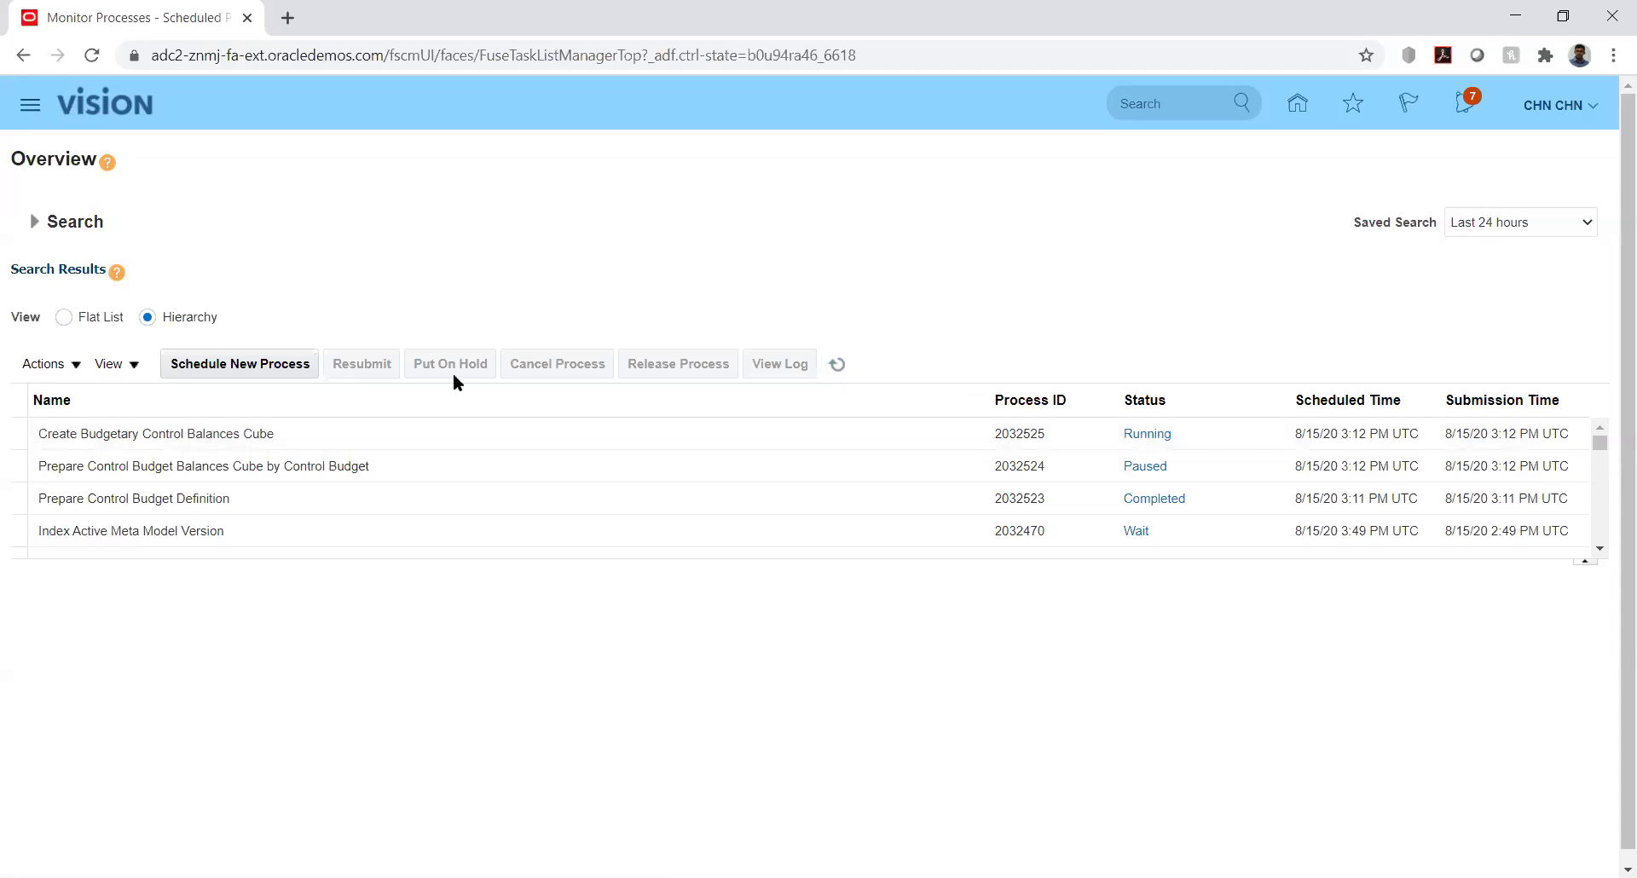
left_click(838, 366)
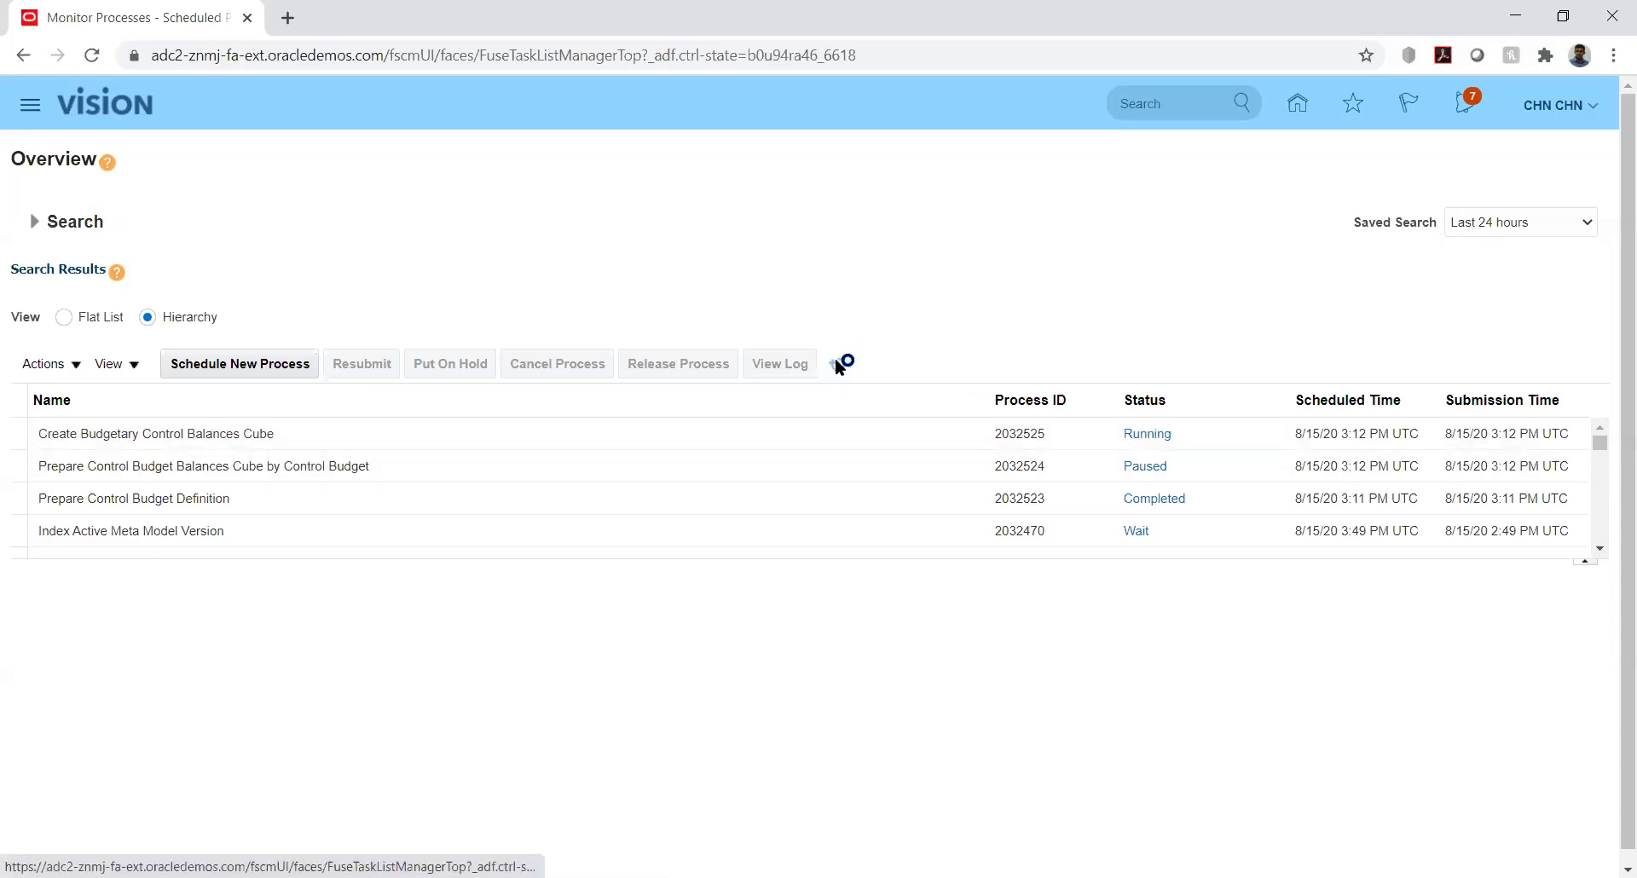
left_click(838, 366)
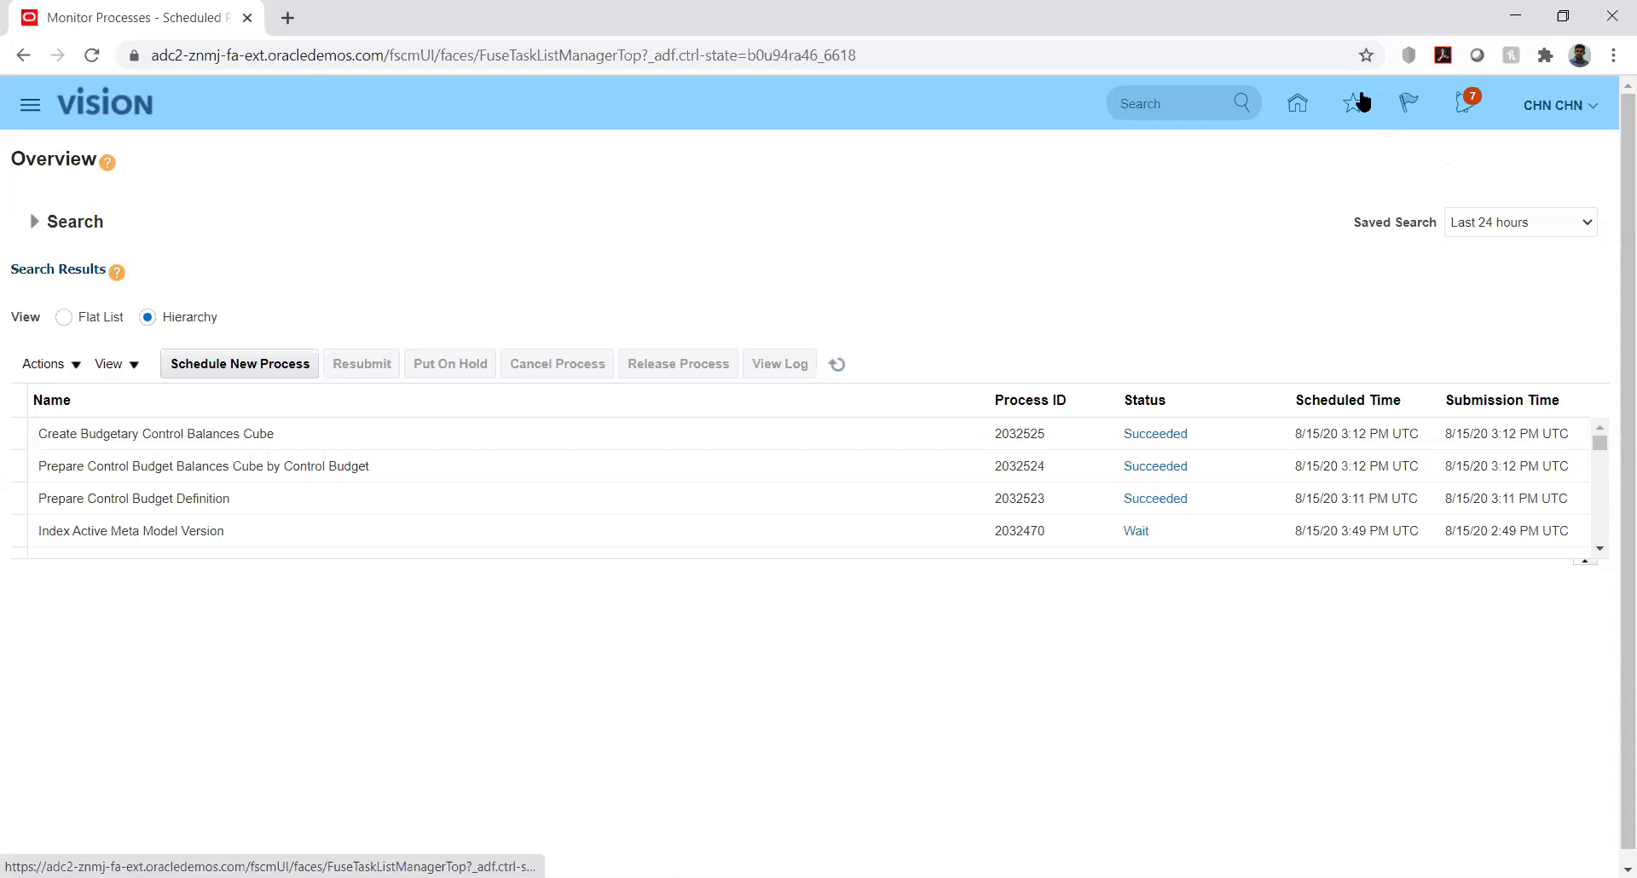
left_click(1594, 113)
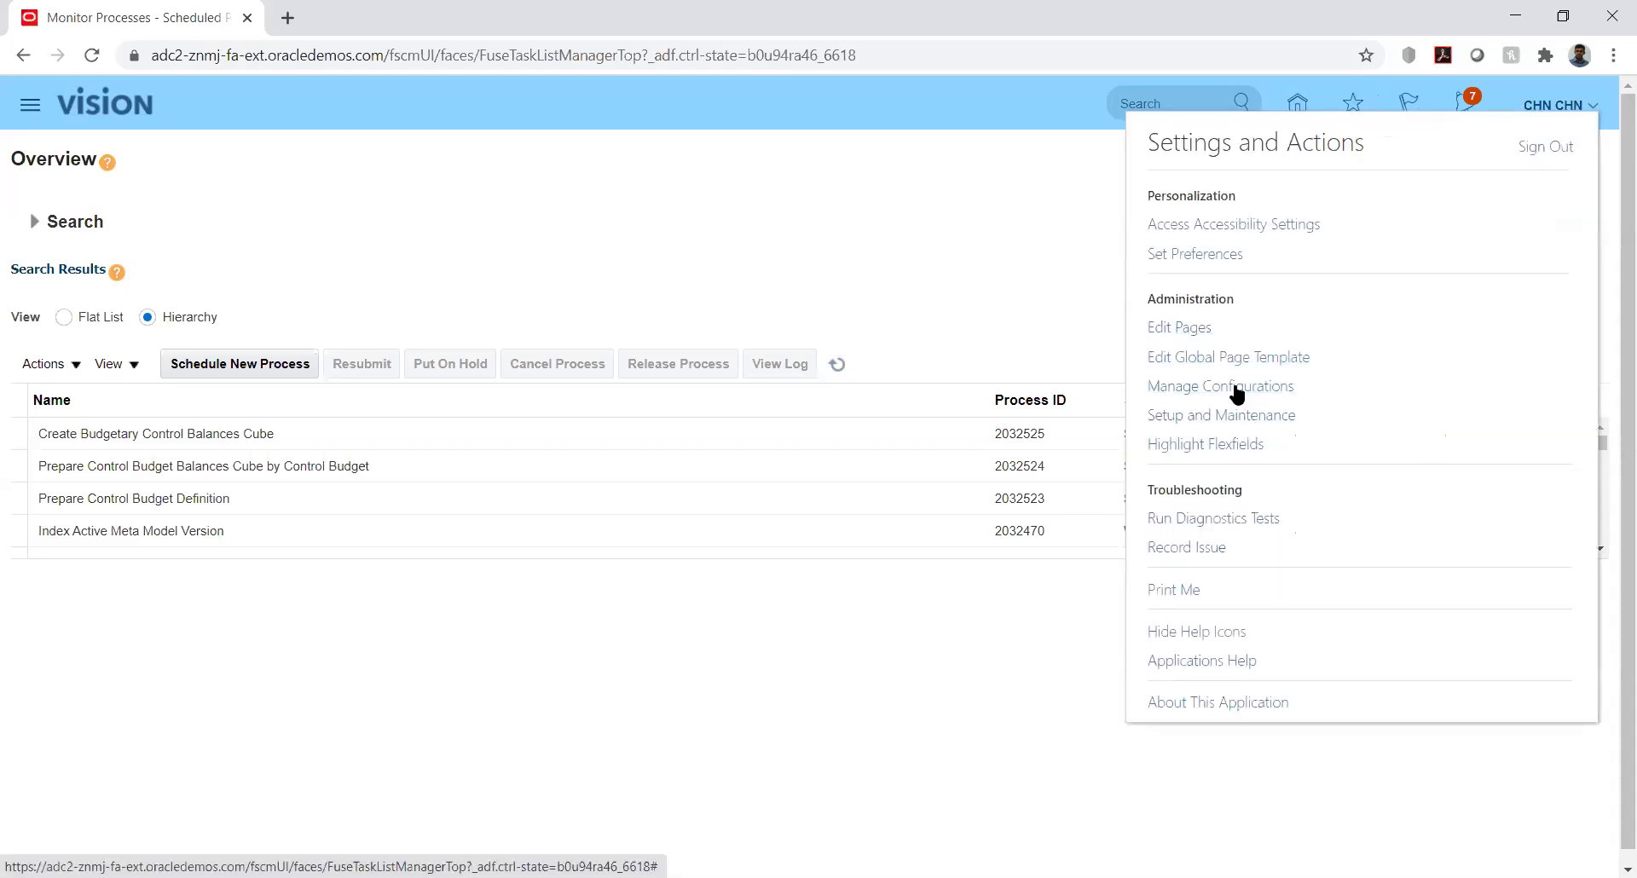
left_click(1112, 247)
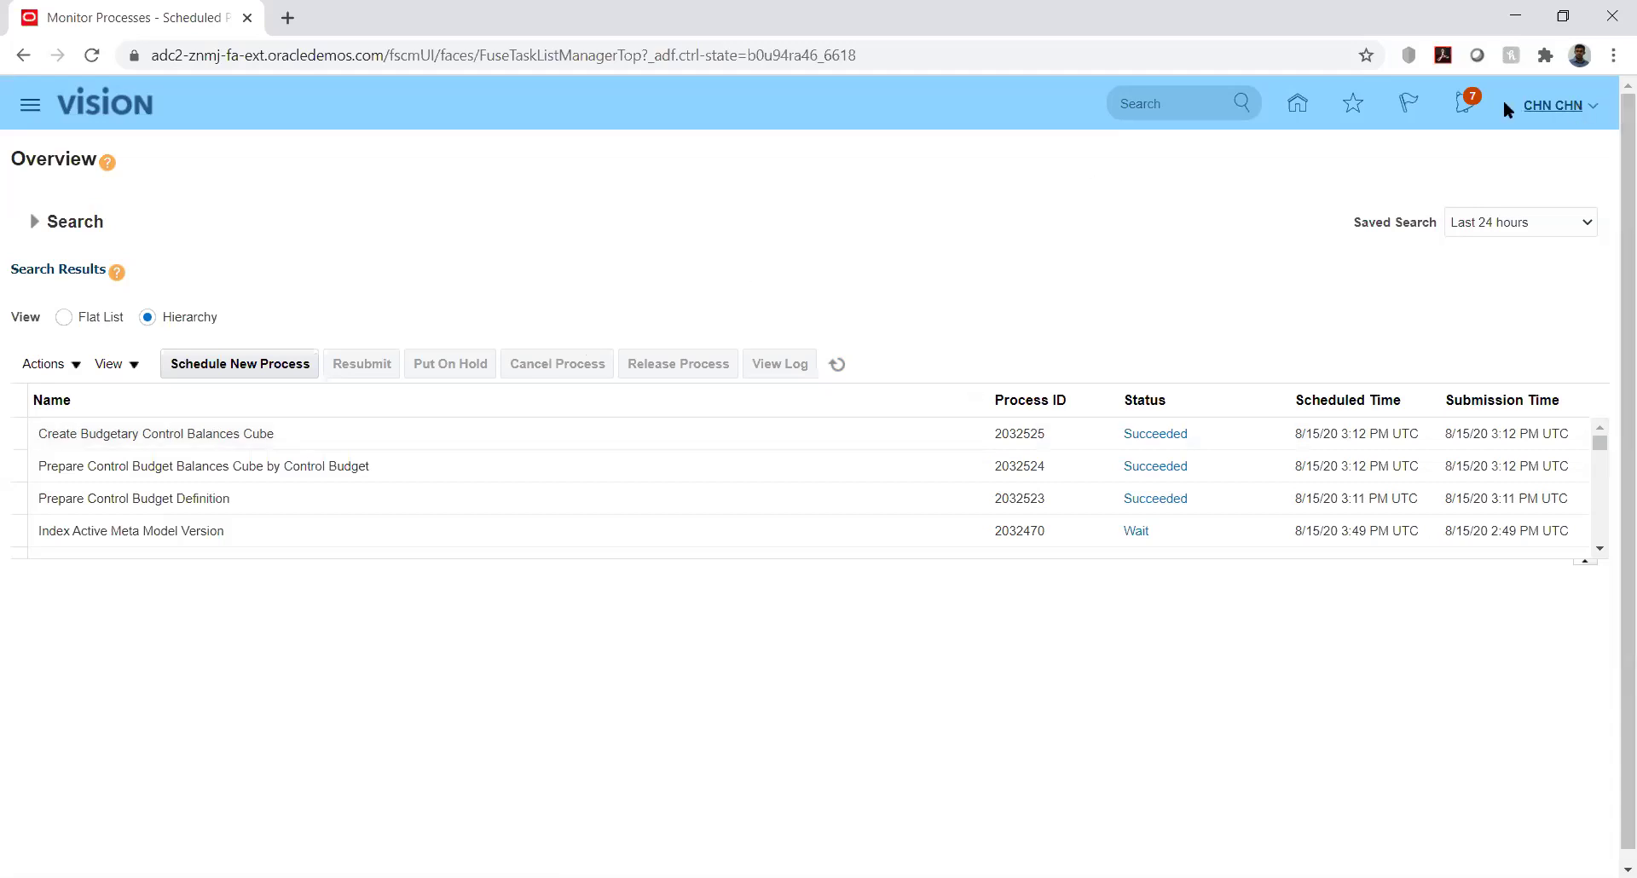
left_click(1296, 104)
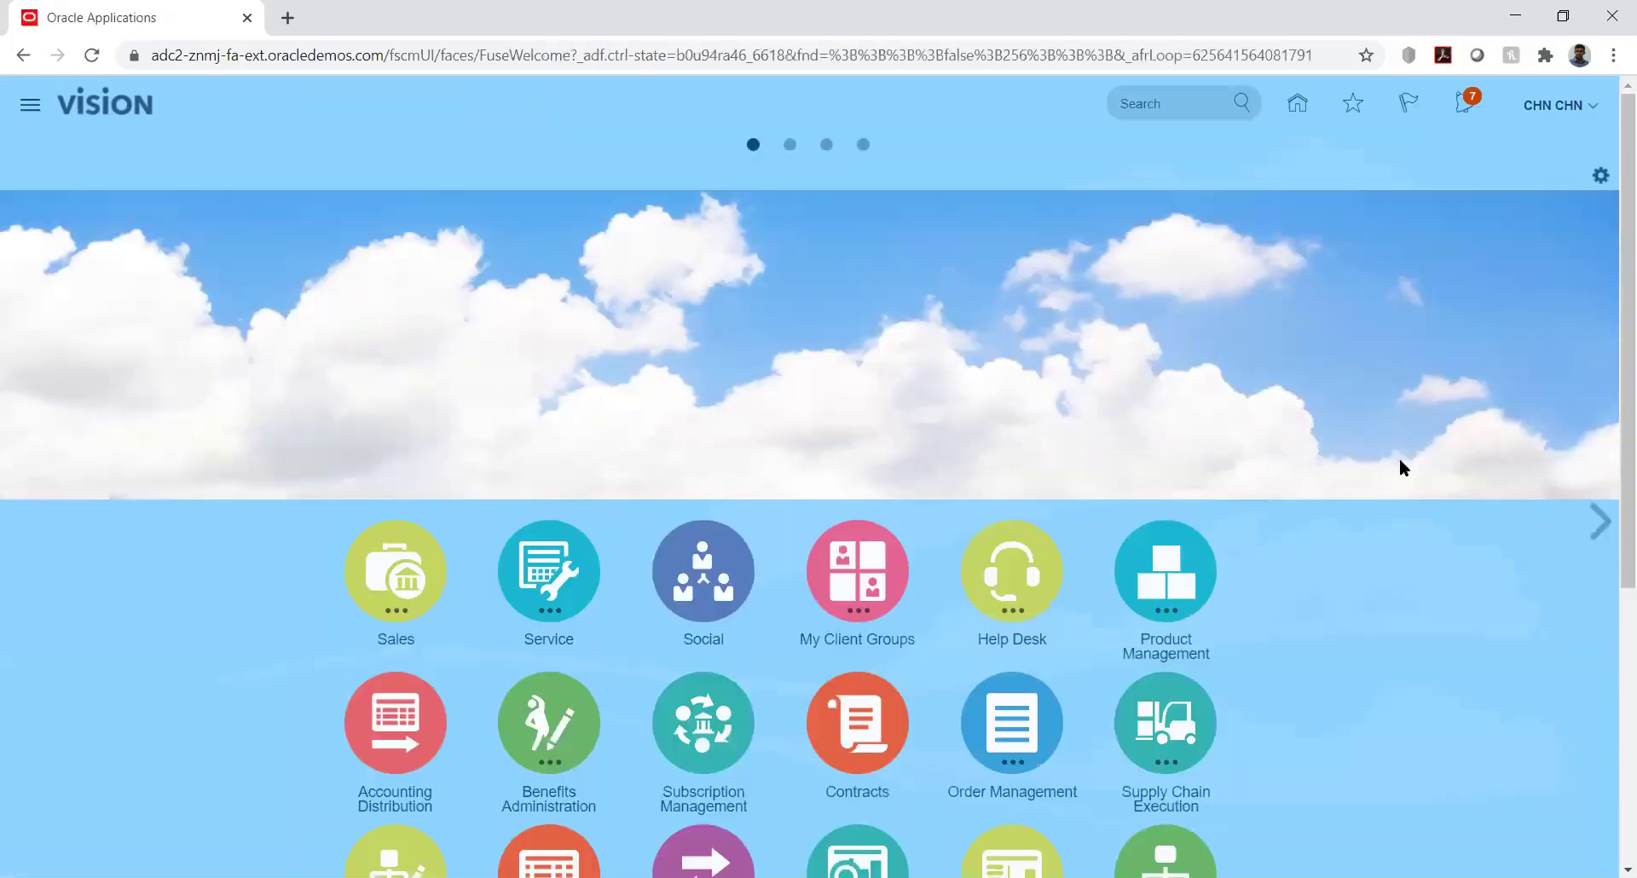
Scroll the home page tiles from Sales to DELL Customer Page, then back to top
scroll(1611, 520, "down", 2)
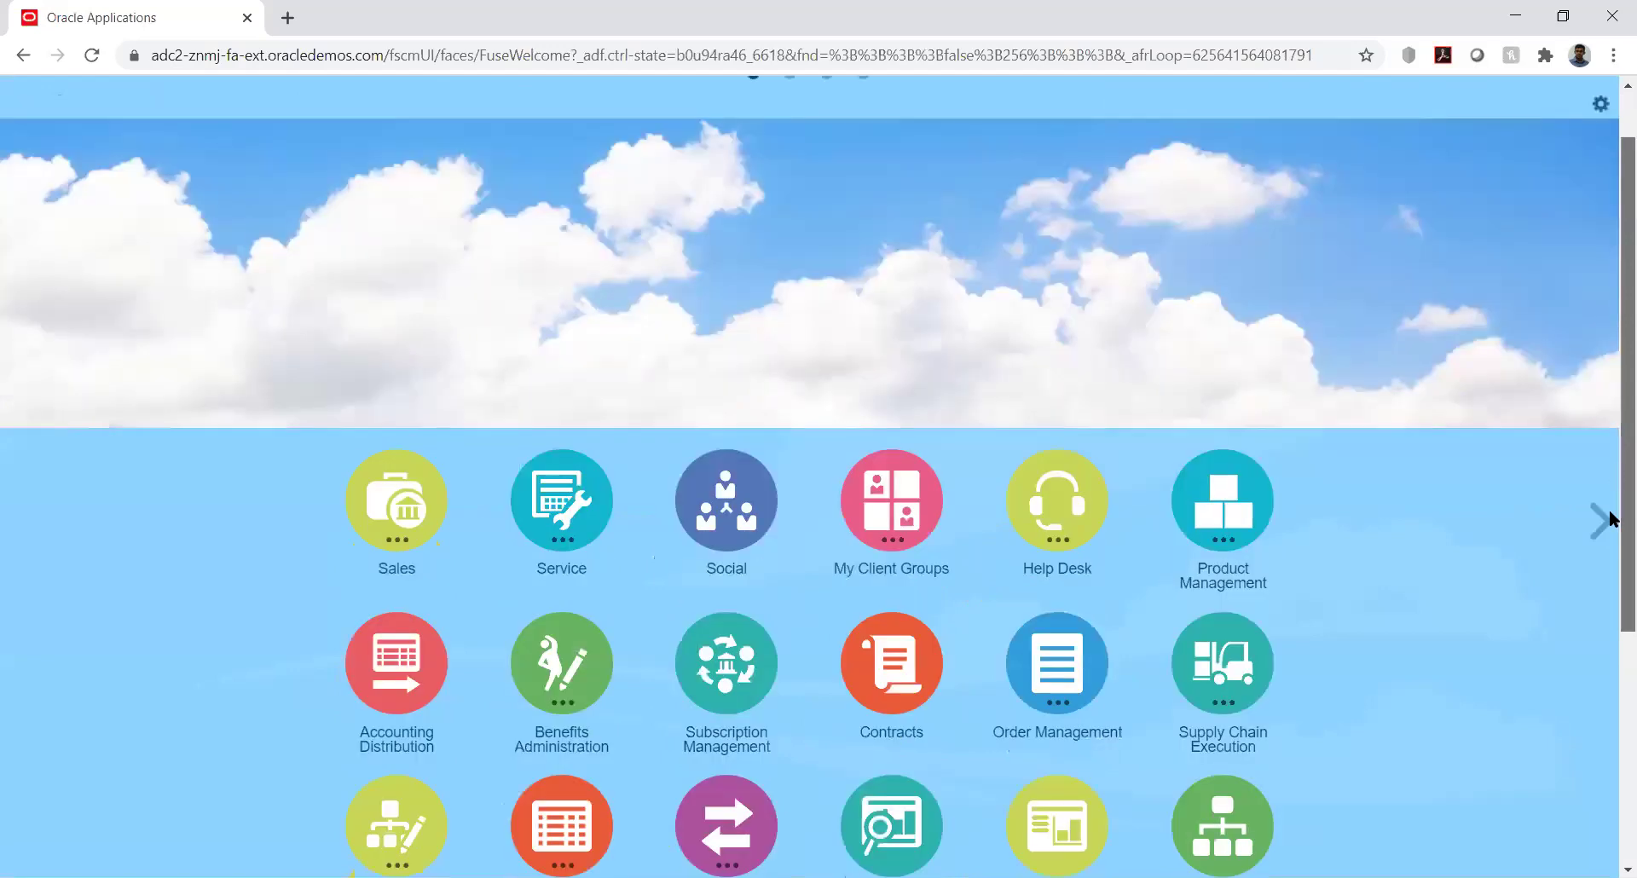
scroll(1612, 519, "down", 5)
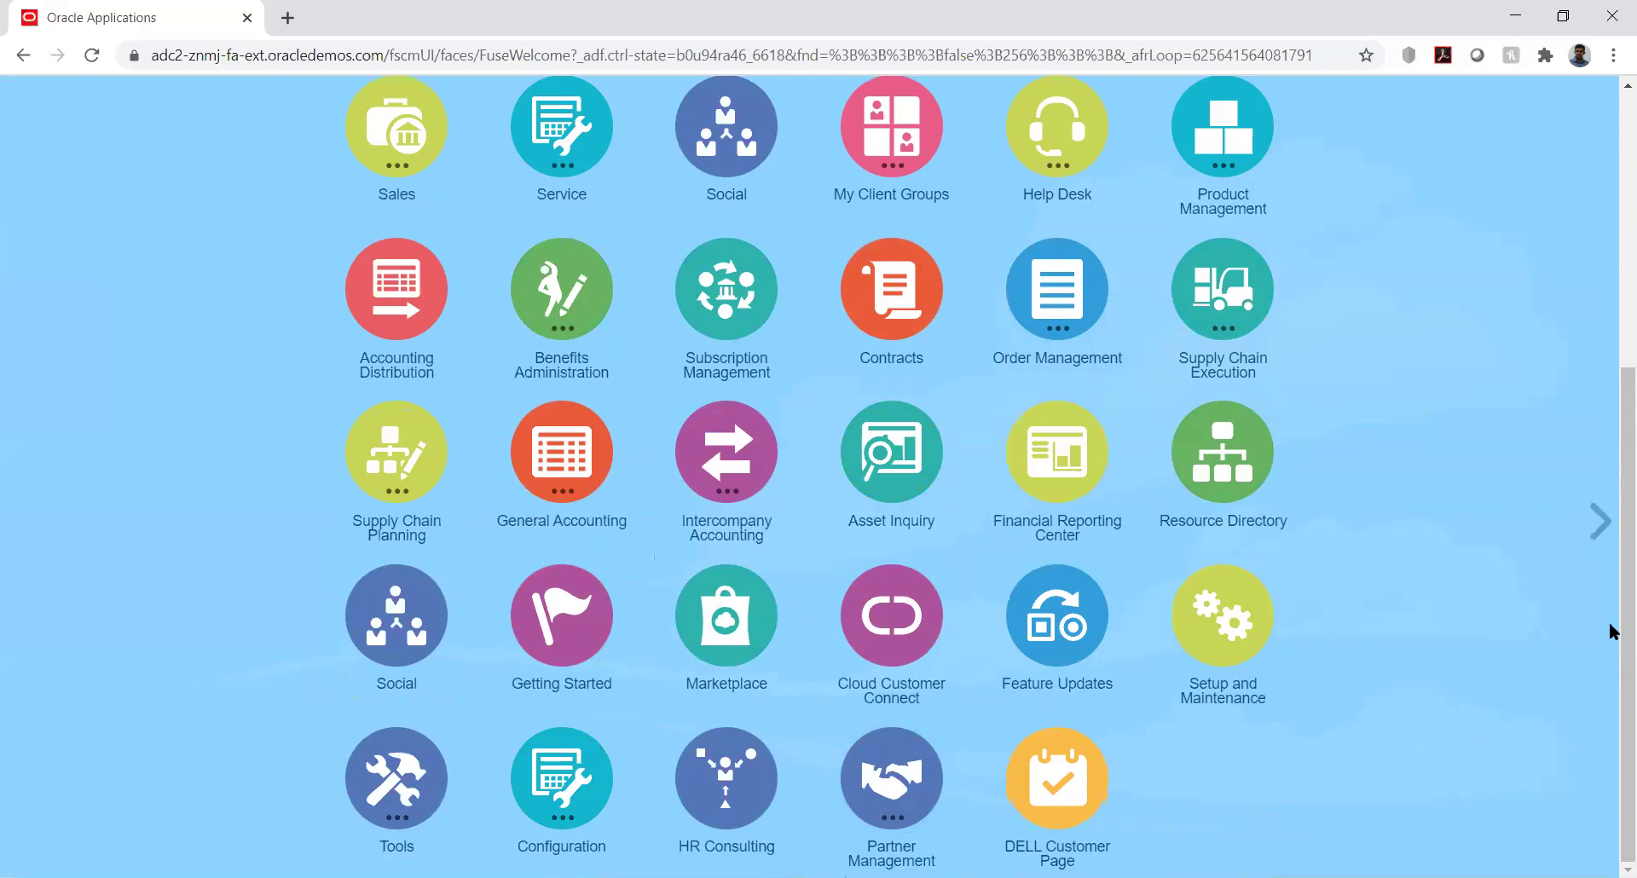
left_click(1612, 340)
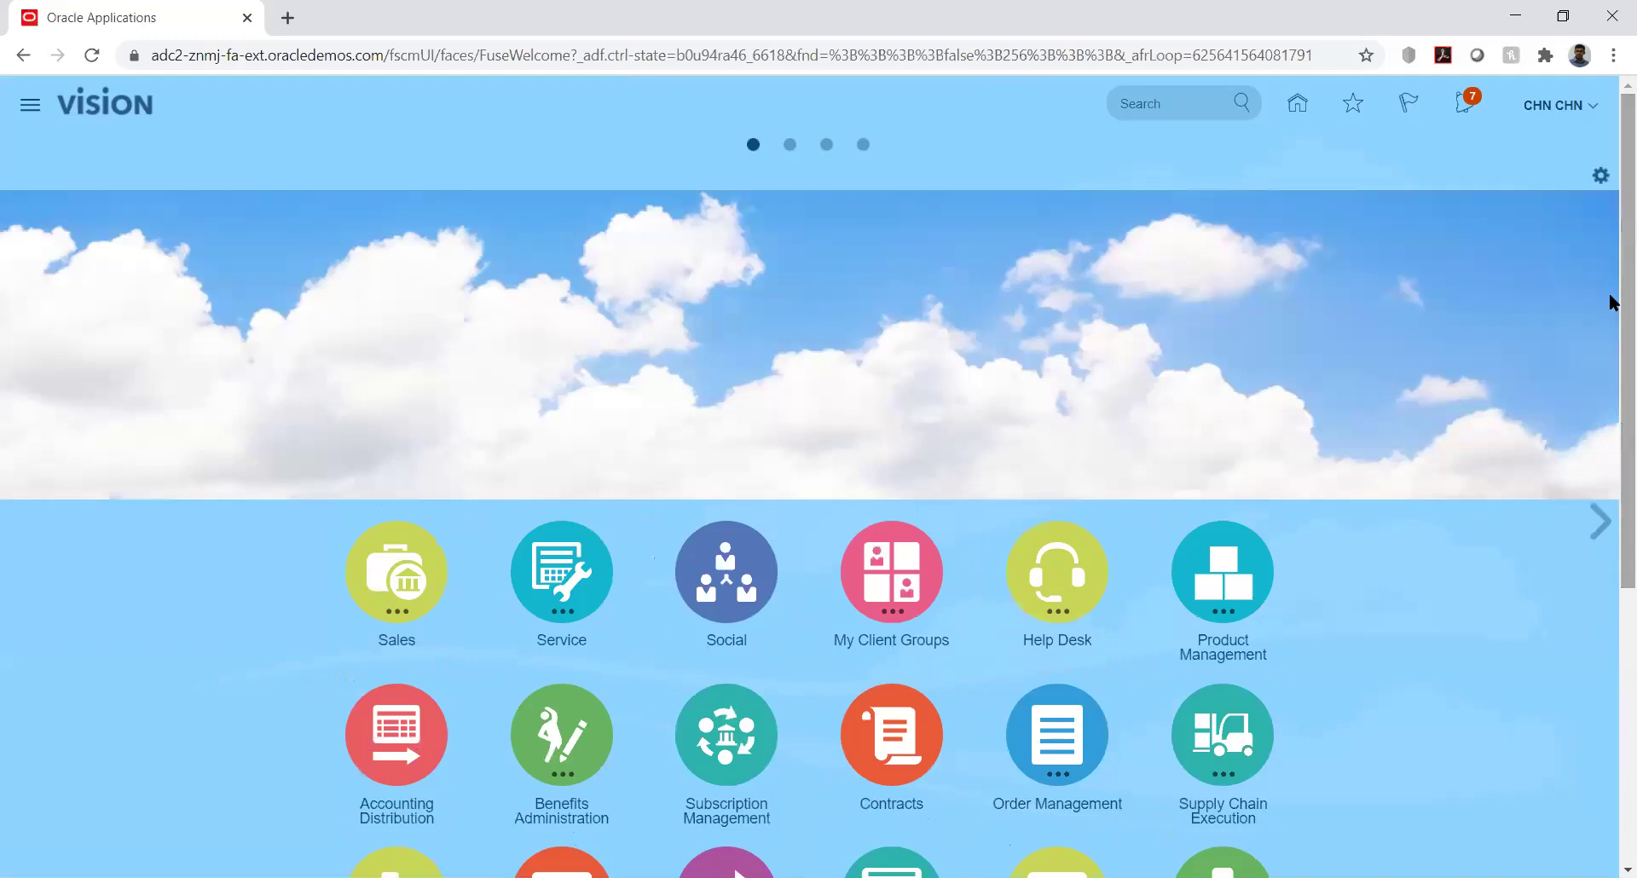